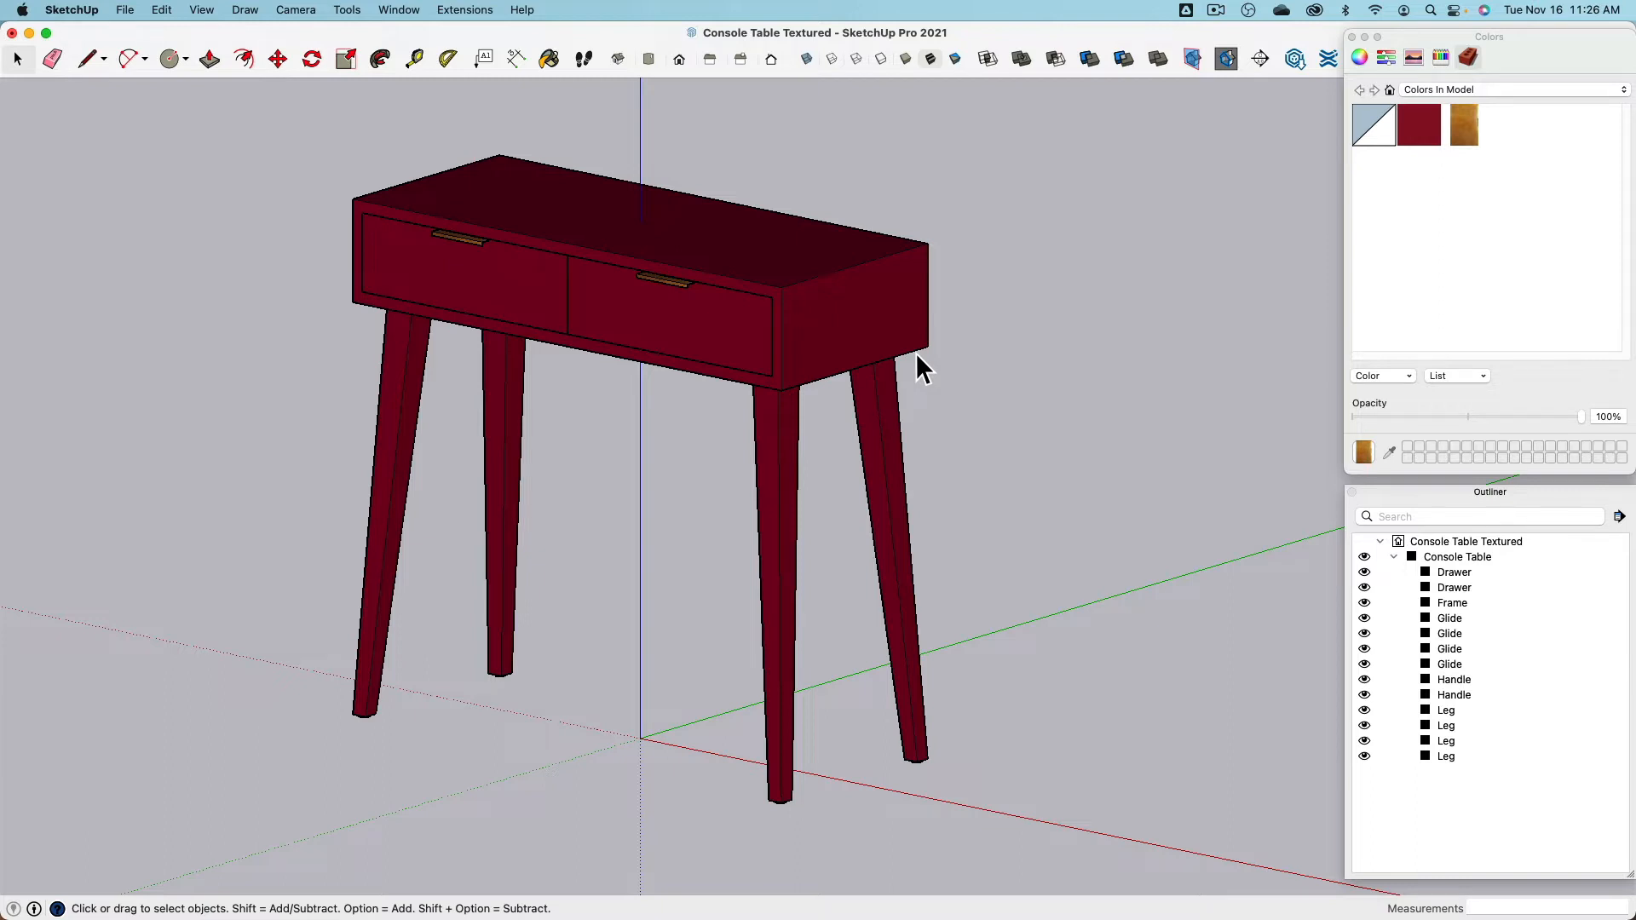
Step: Hide the table's Frame to look at the drawers and legs behind it, and show it again
left_click(1363, 604)
middle_click_drag(1142, 554, 998, 530)
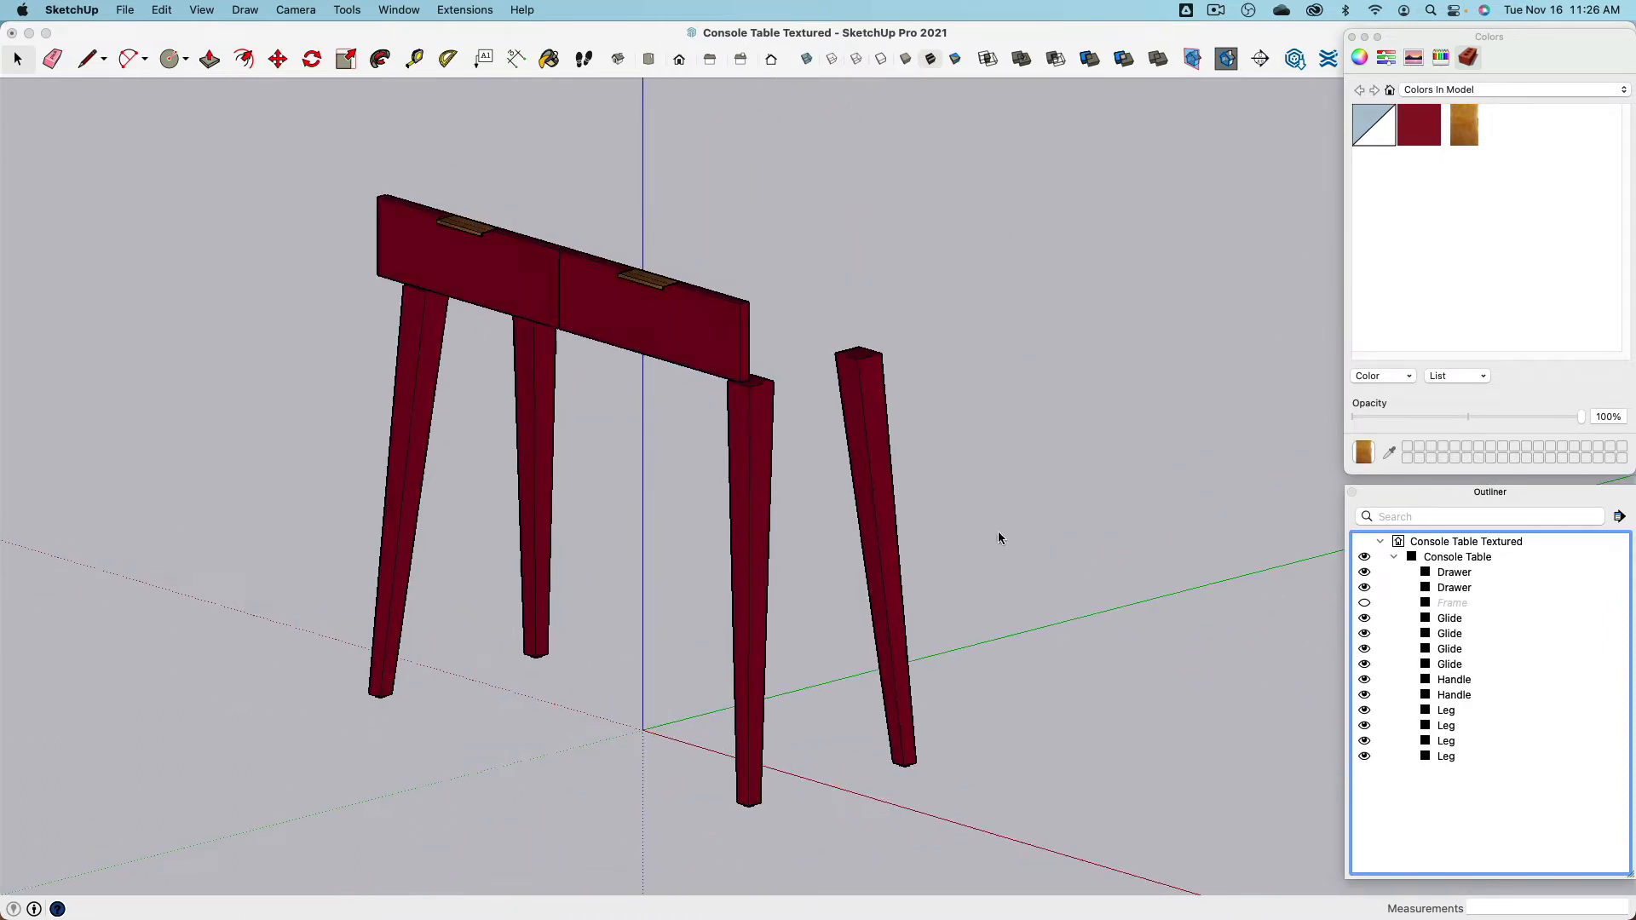
left_click(1363, 604)
middle_click_drag(977, 448, 1010, 427)
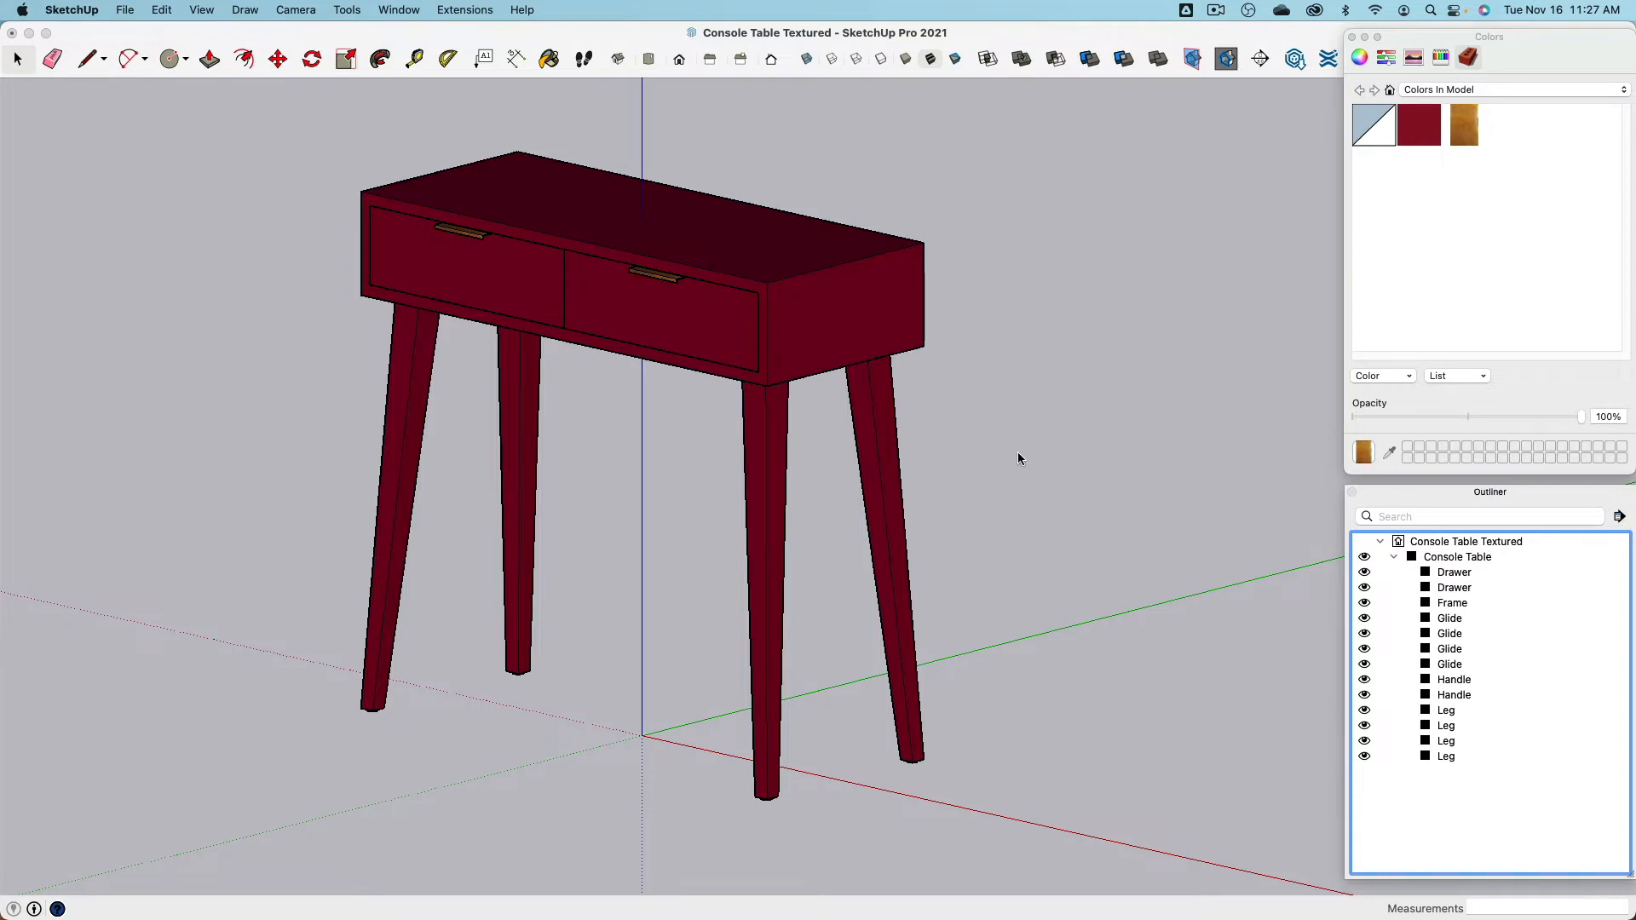
Step: Examine the console table and its drawer handle up close and as a whole from several angles
scroll(699, 202, "down", 4)
scroll(750, 236, "up", 5)
scroll(750, 237, "up", 6)
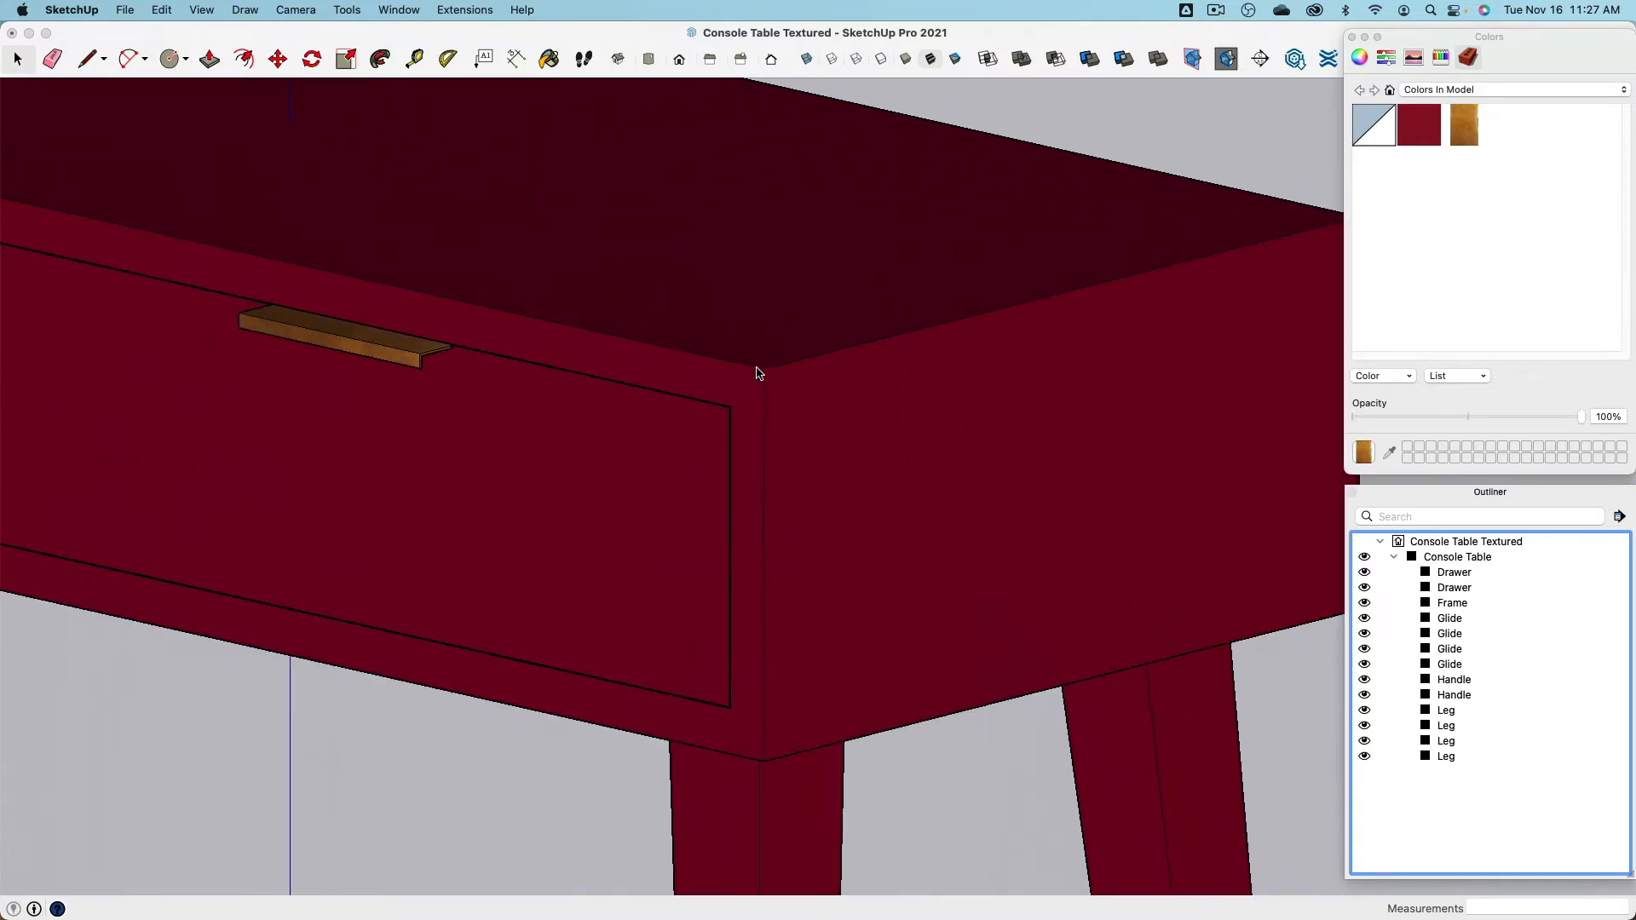
mouse_move(819, 615)
middle_mouse_down()
mouse_move(898, 278)
mouse_move(1116, 570)
mouse_move(973, 579)
mouse_move(441, 438)
middle_mouse_up()
scroll(474, 339, "up", 8)
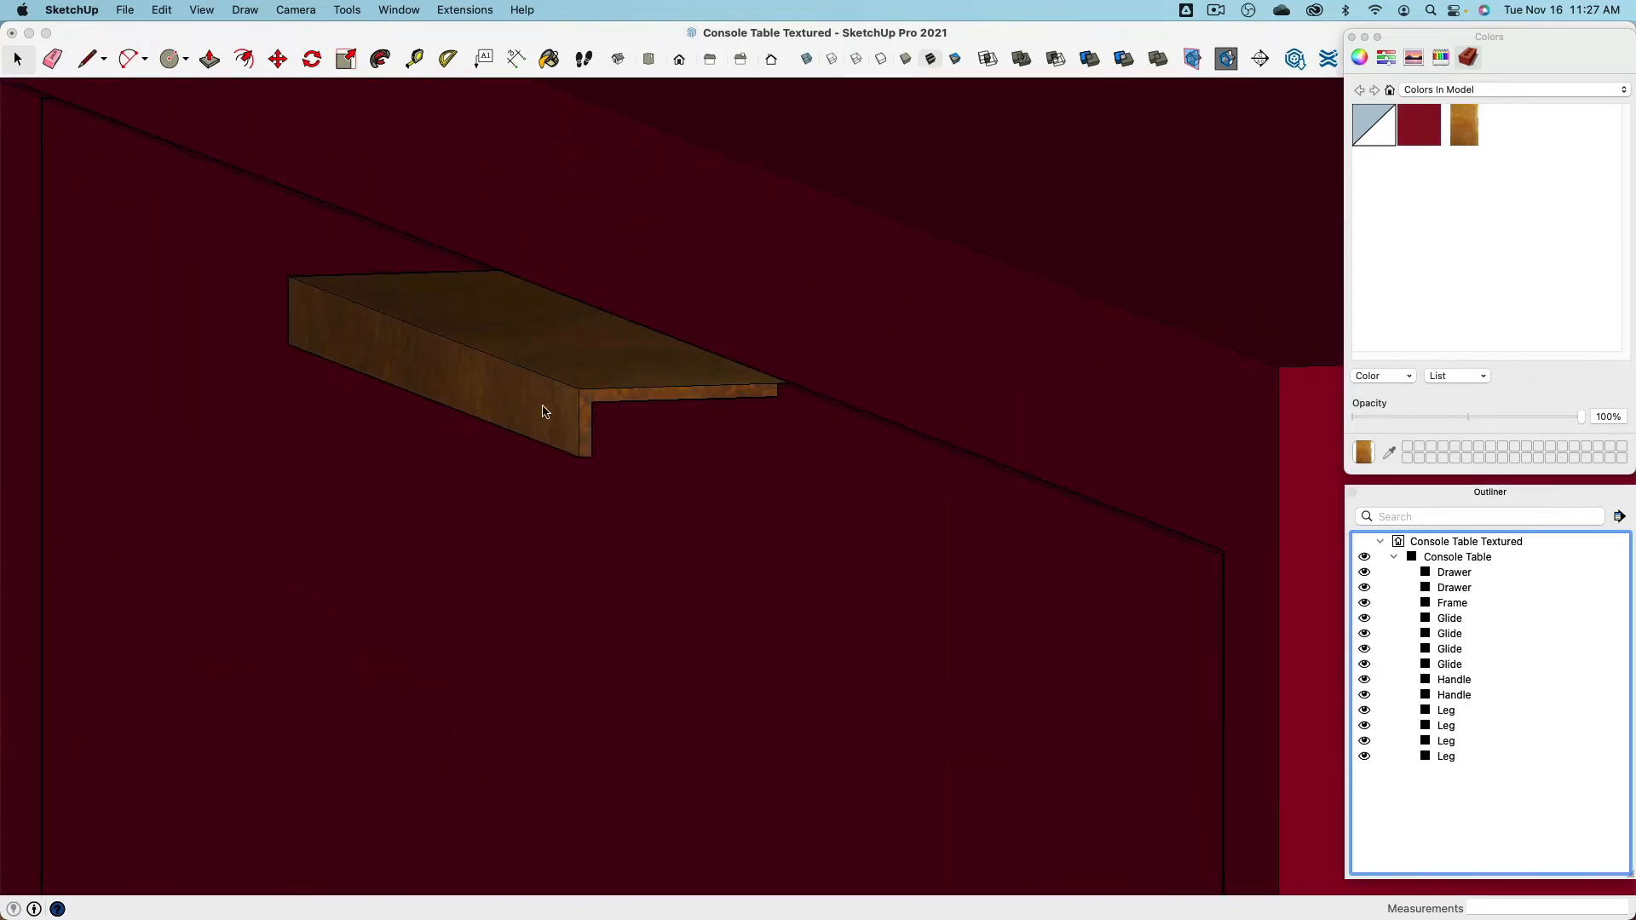
scroll(538, 362, "down", 3)
scroll(535, 365, "down", 8)
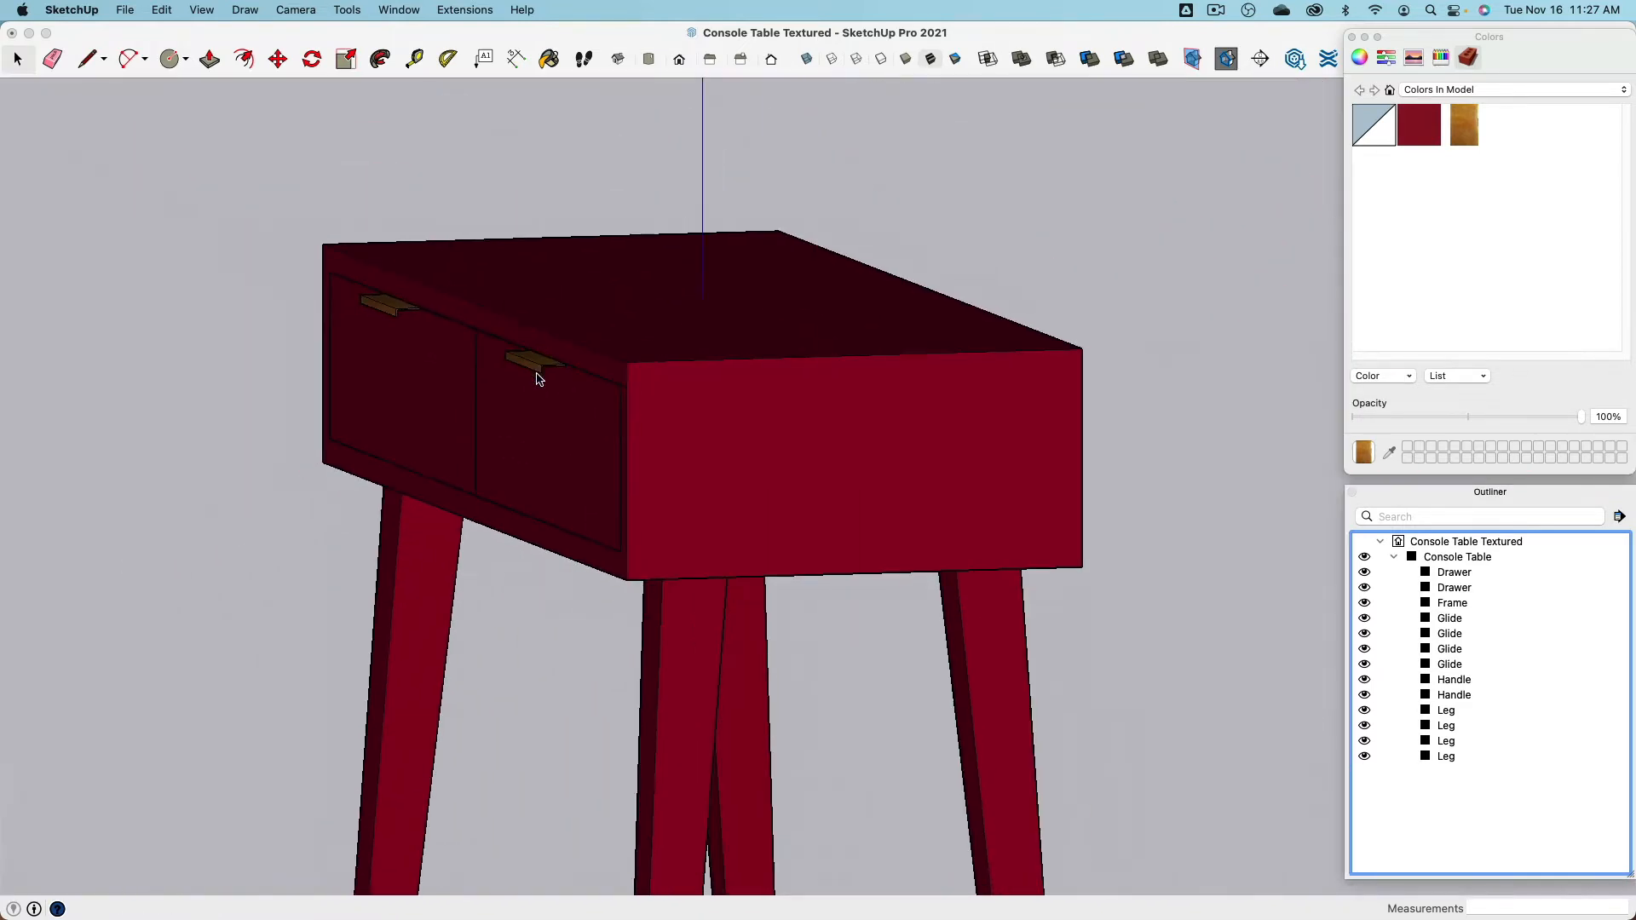
mouse_move(534, 369)
middle_mouse_down()
mouse_move(610, 584)
mouse_move(624, 478)
mouse_move(610, 503)
mouse_move(664, 489)
middle_mouse_up()
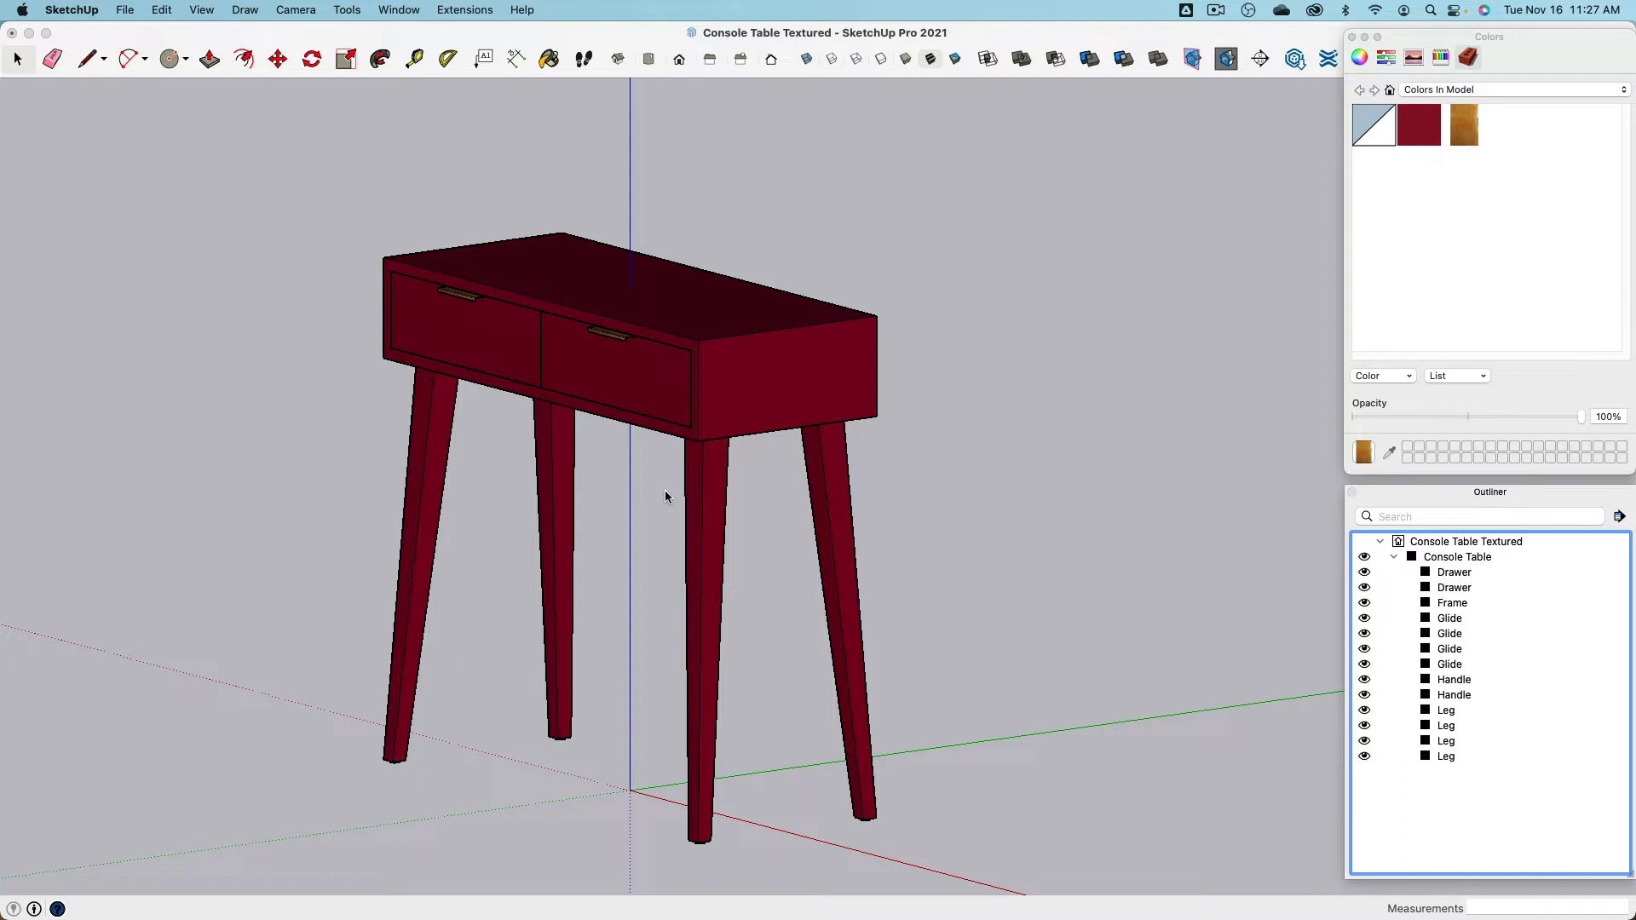
middle_click_drag(664, 489, 685, 472, "shift")
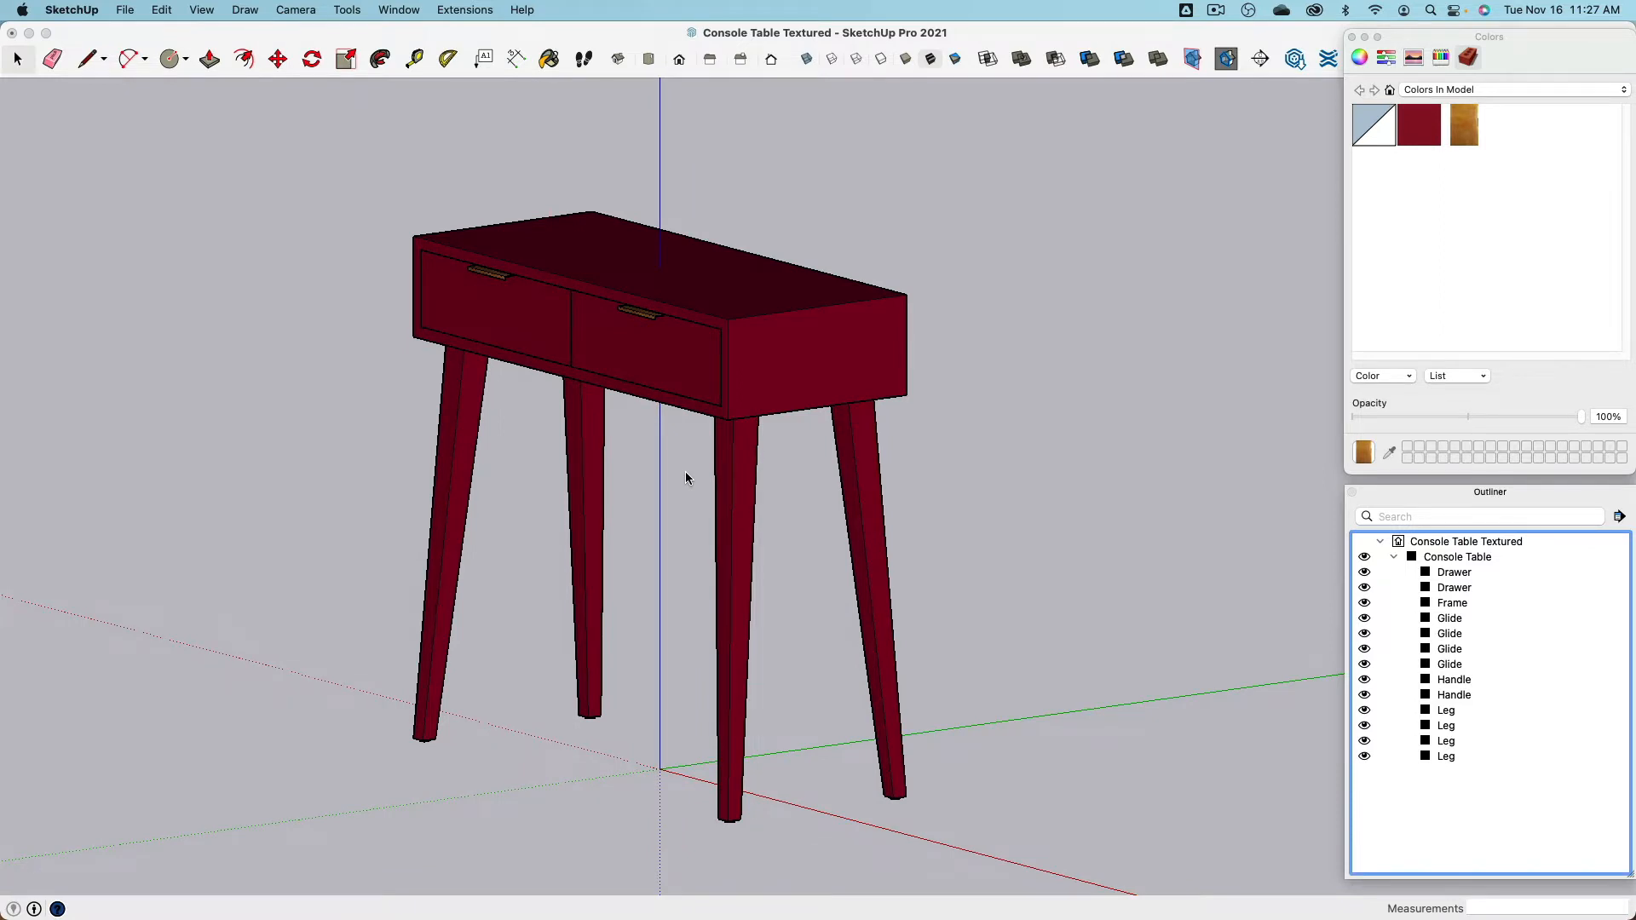
middle_click_drag(682, 471, 847, 533)
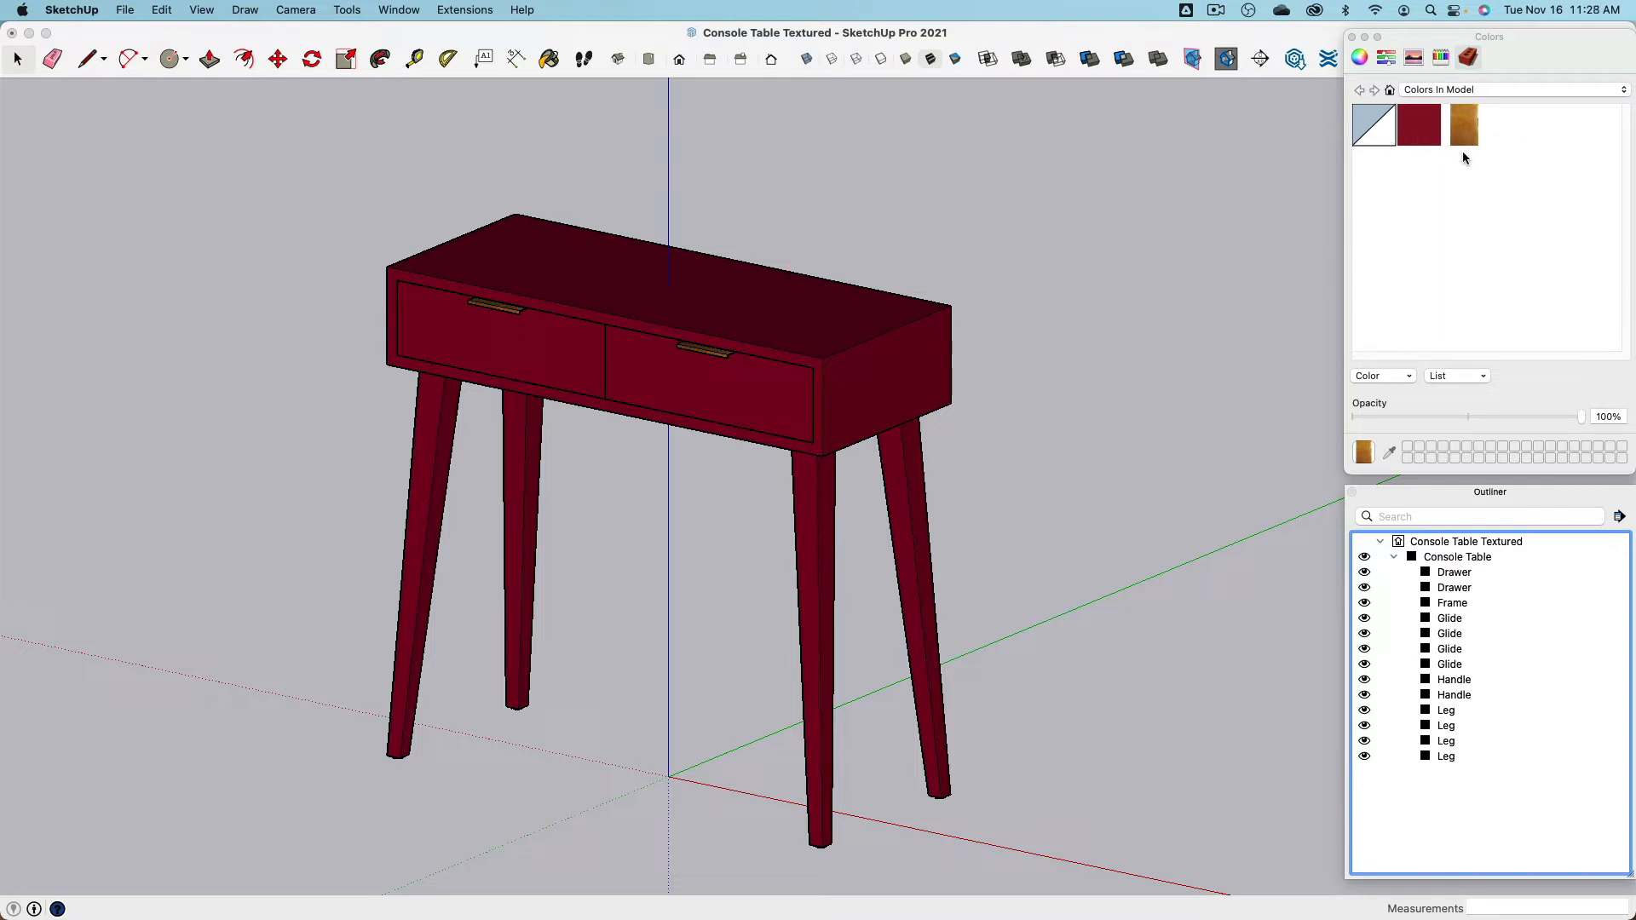
Step: Examine the names and texture settings of the Wood Painted and Metal Handle materials in the model
left_click(1421, 136)
double_click(1420, 136)
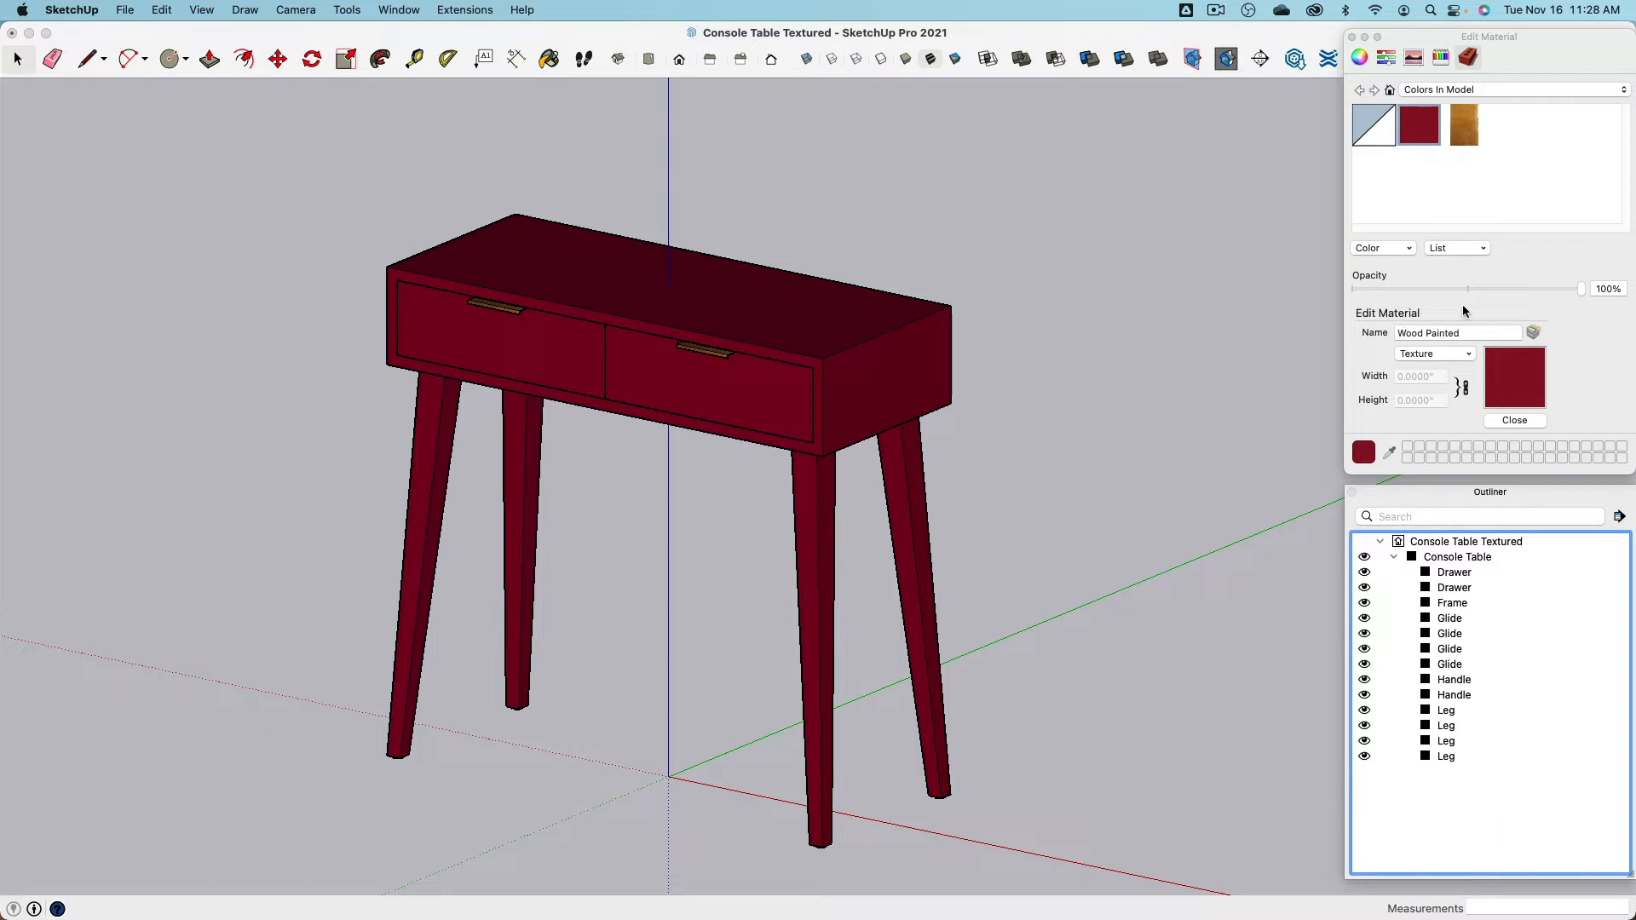
left_click(1465, 129)
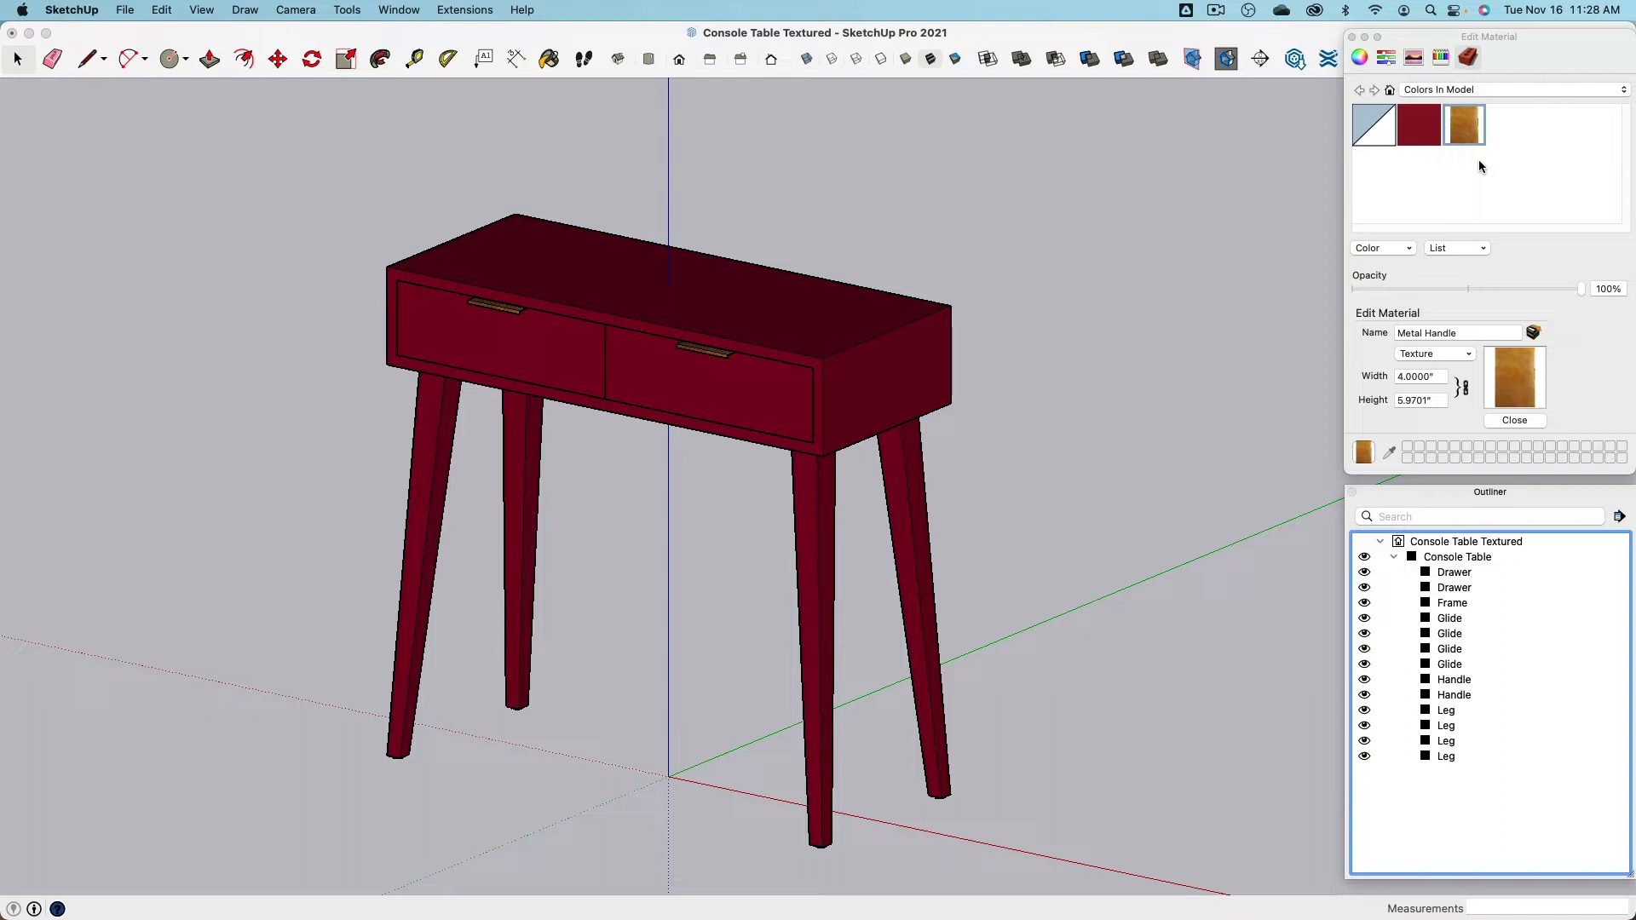
left_click(1421, 135)
left_click(1398, 332)
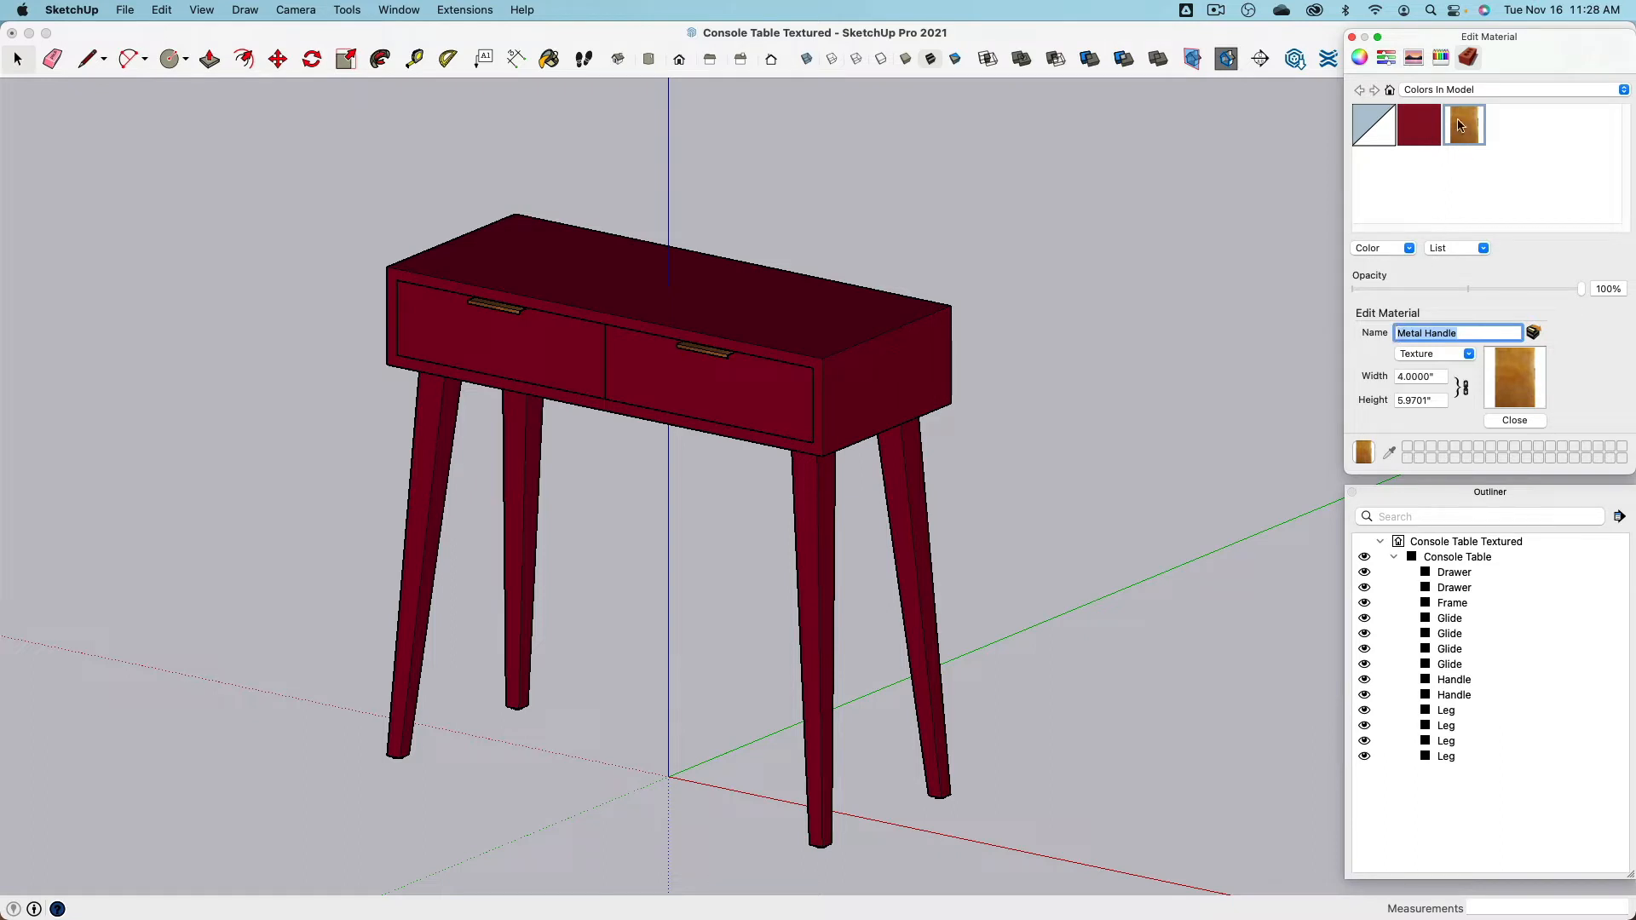
left_click(1204, 352)
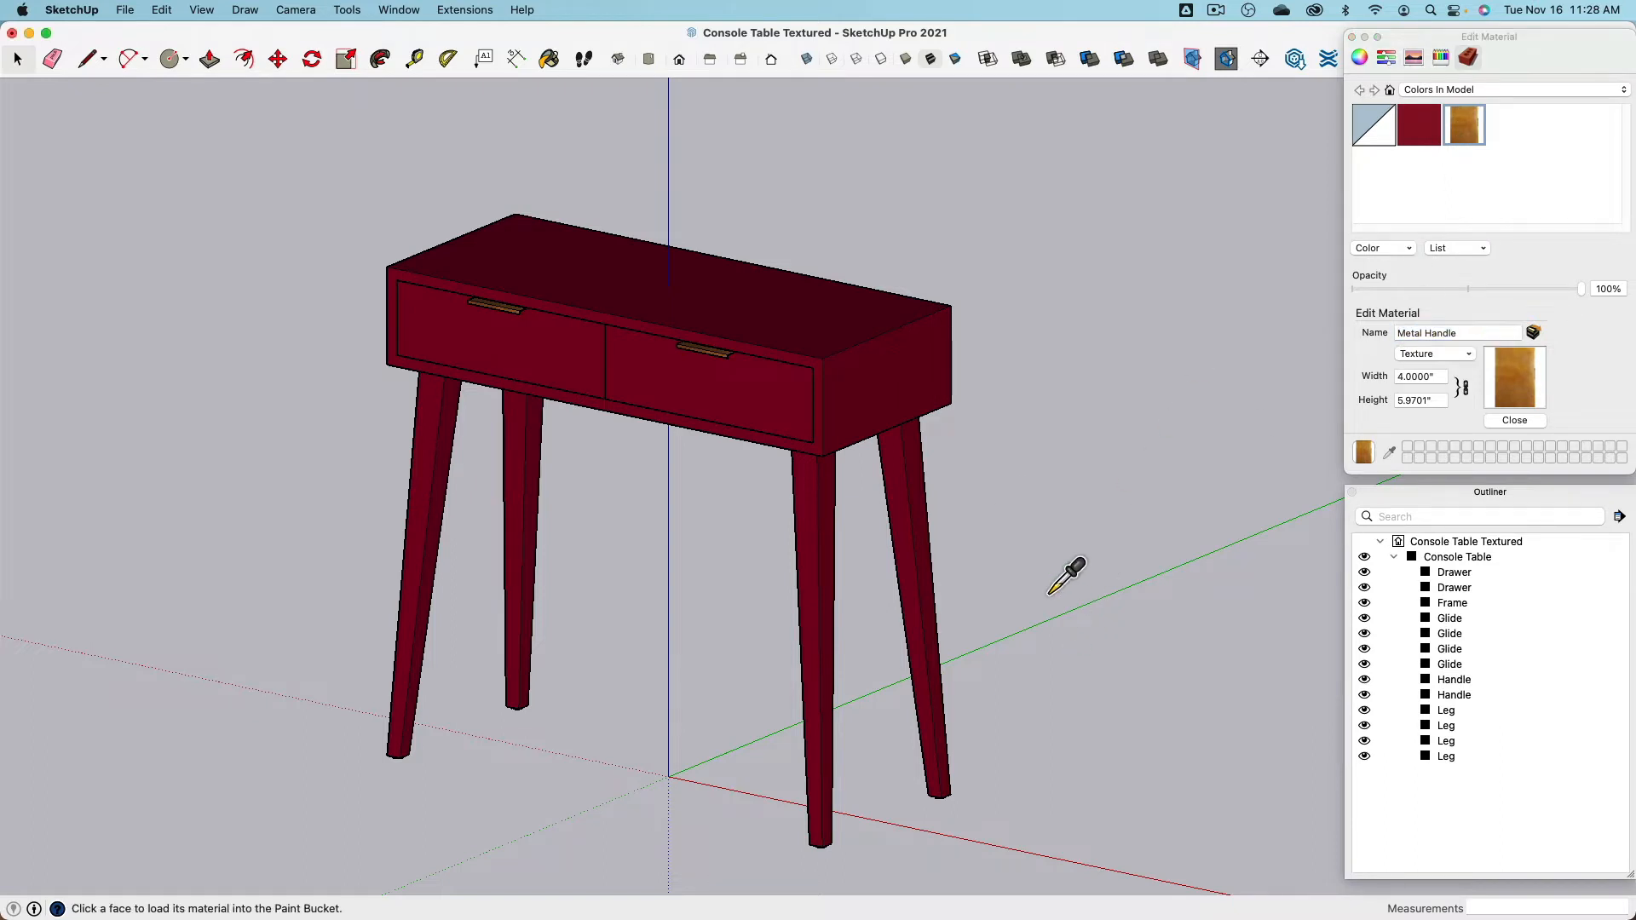
left_click(8, 67)
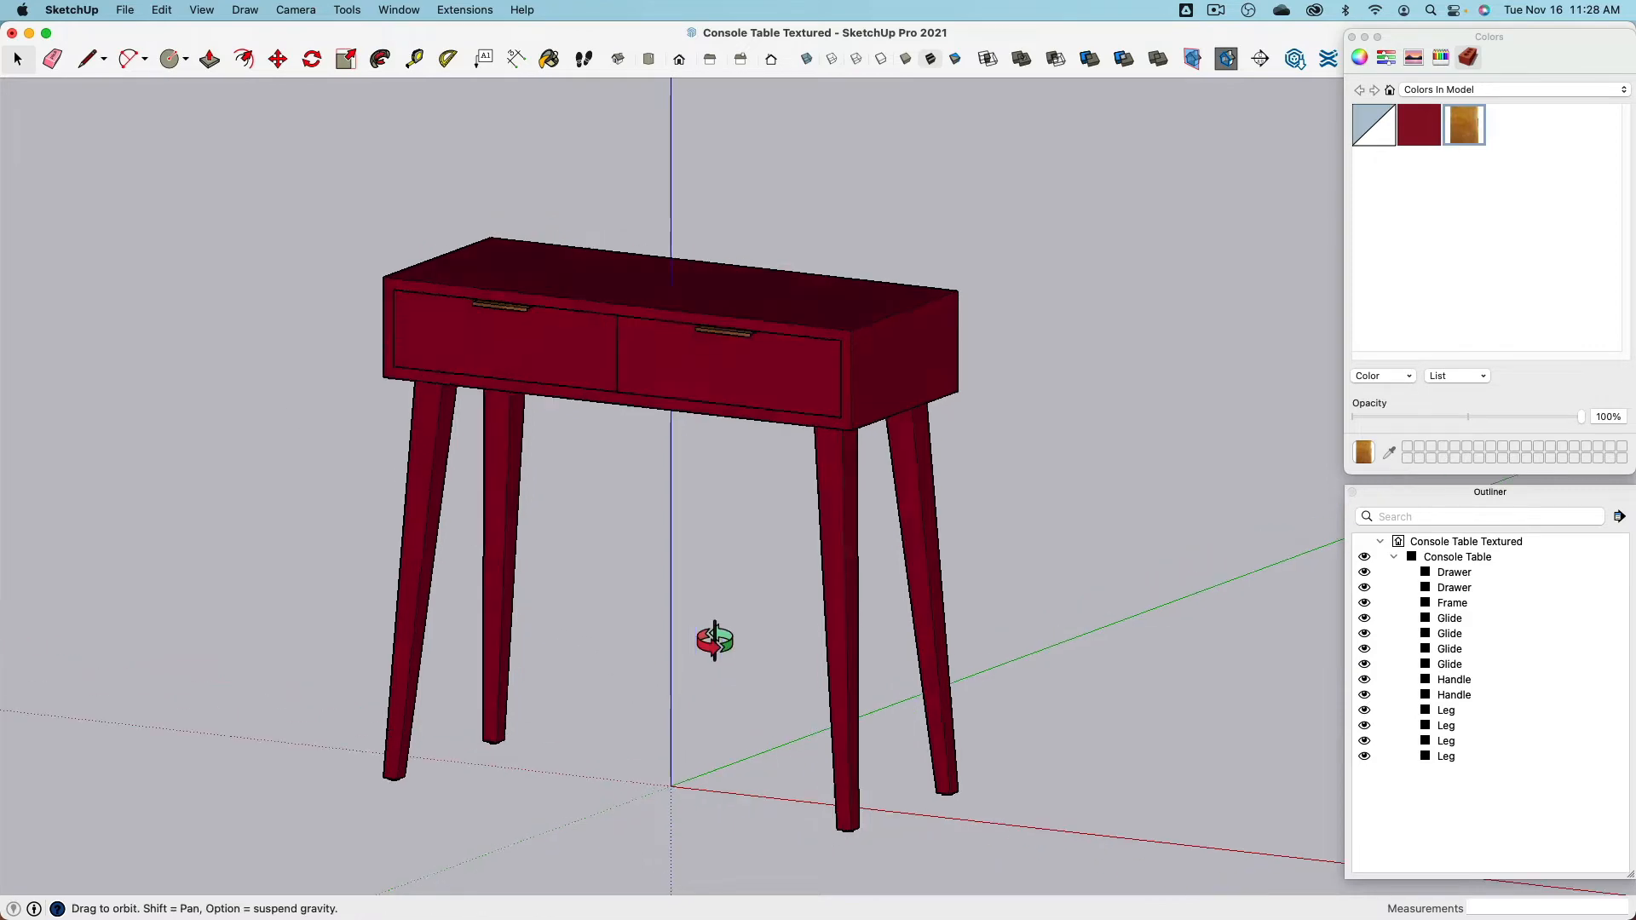
Step: Select the console table to check that it is one group, and clear the selection
middle_click_drag(713, 639, 600, 637)
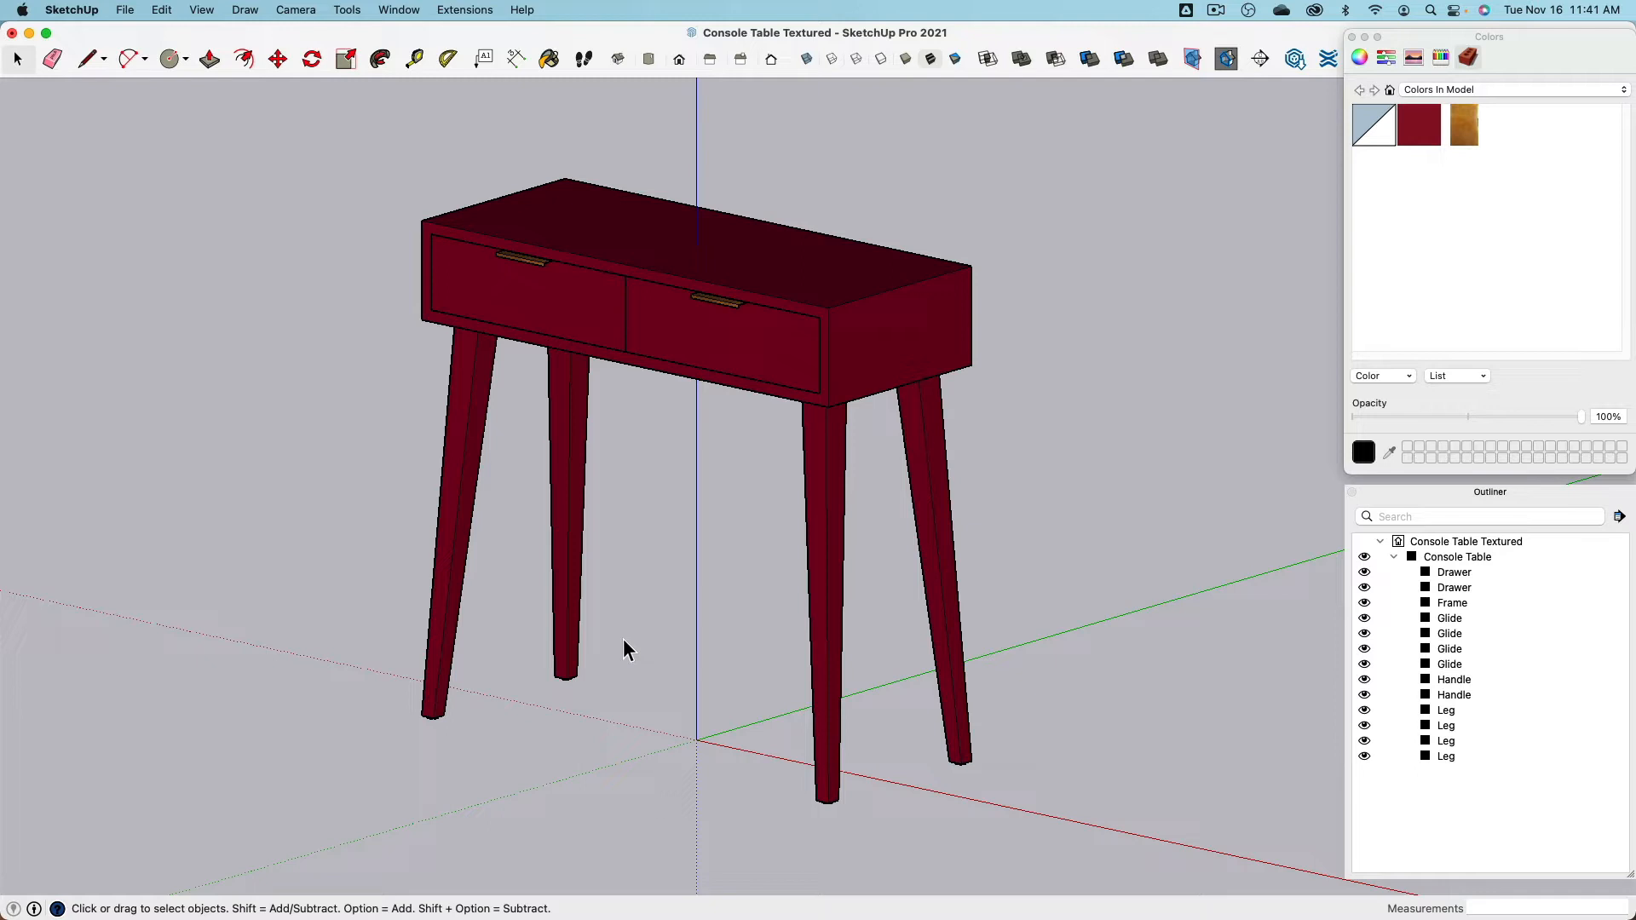
left_click(528, 272)
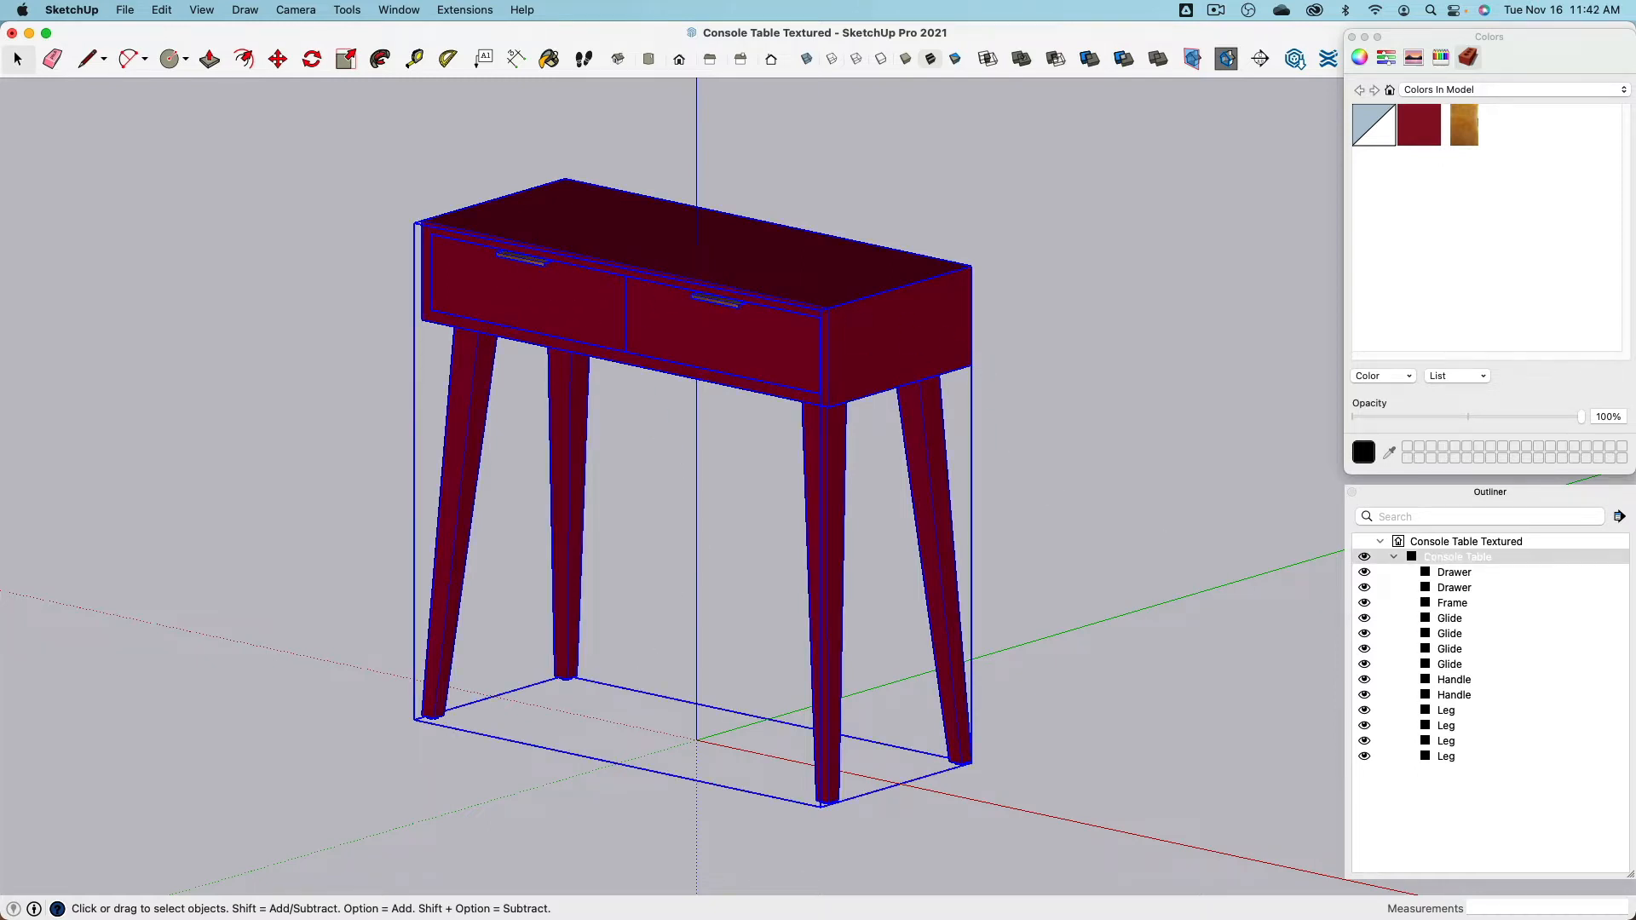
left_click(1177, 572)
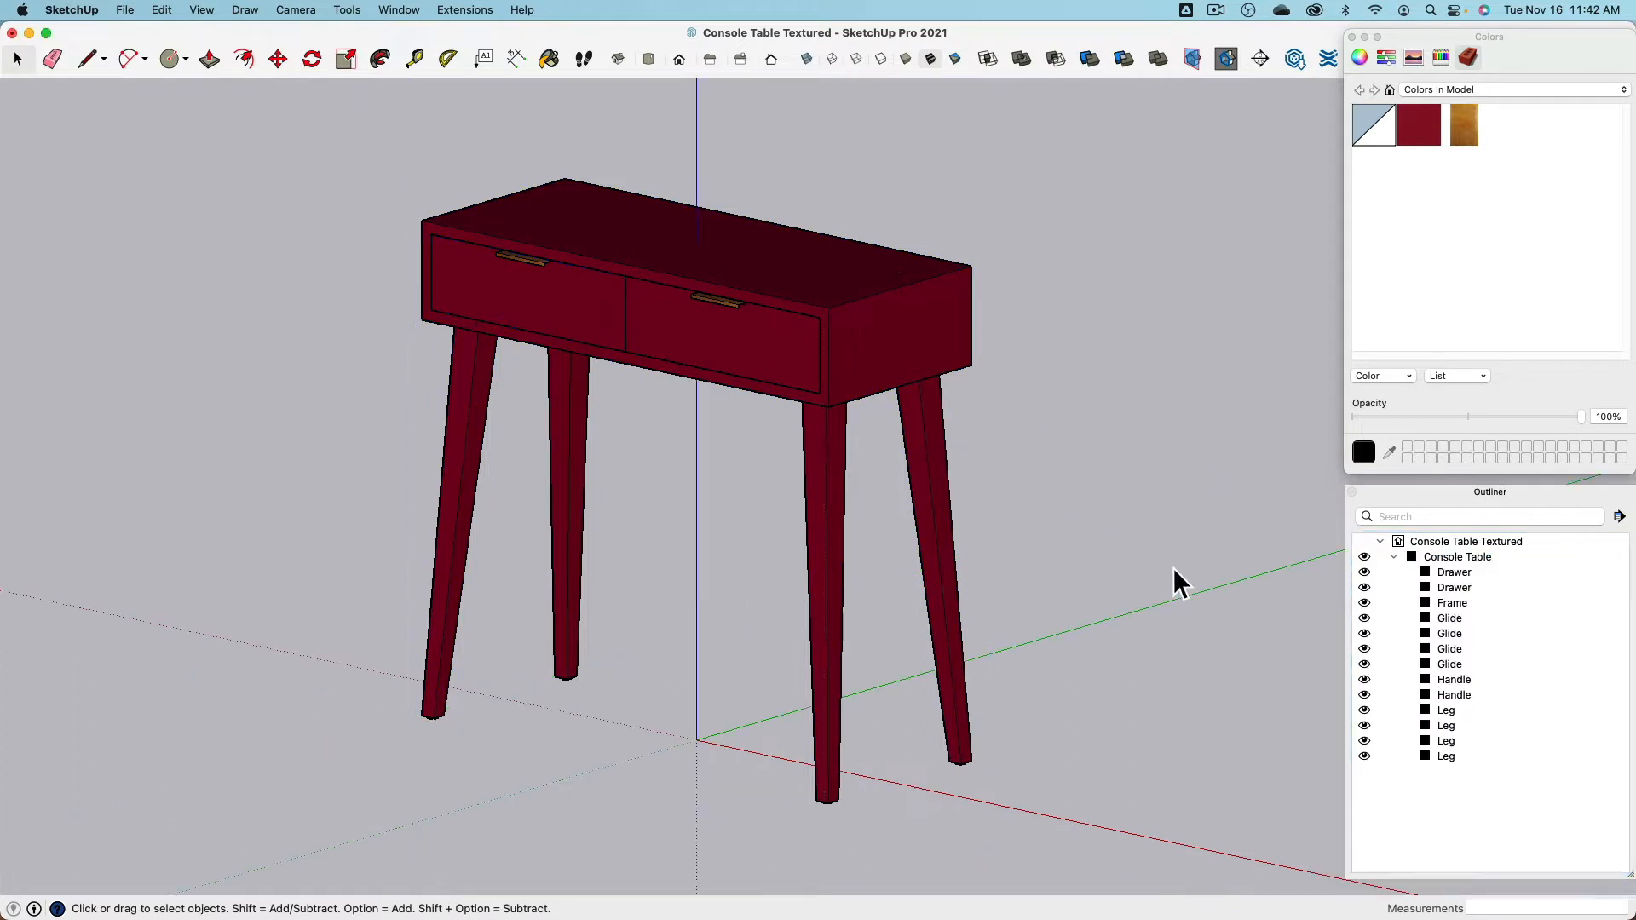
left_click(722, 349)
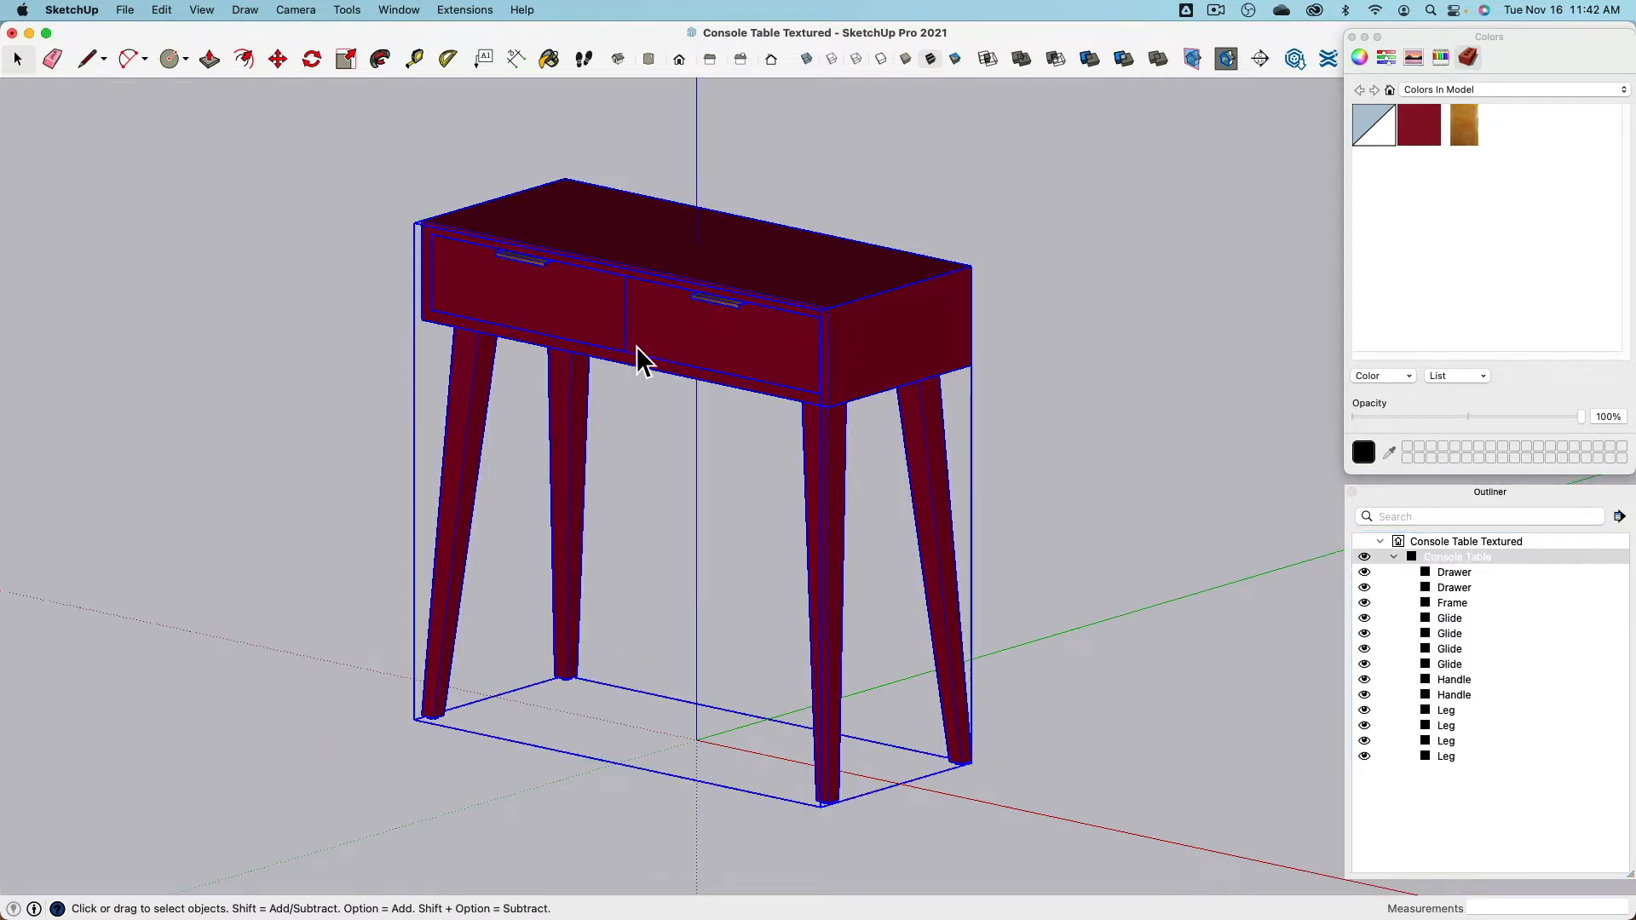
left_click(119, 332)
Step: Export the model to the Desktop as the OBJ file Console Table Textured, with texture maps and units in meters
left_click(122, 12)
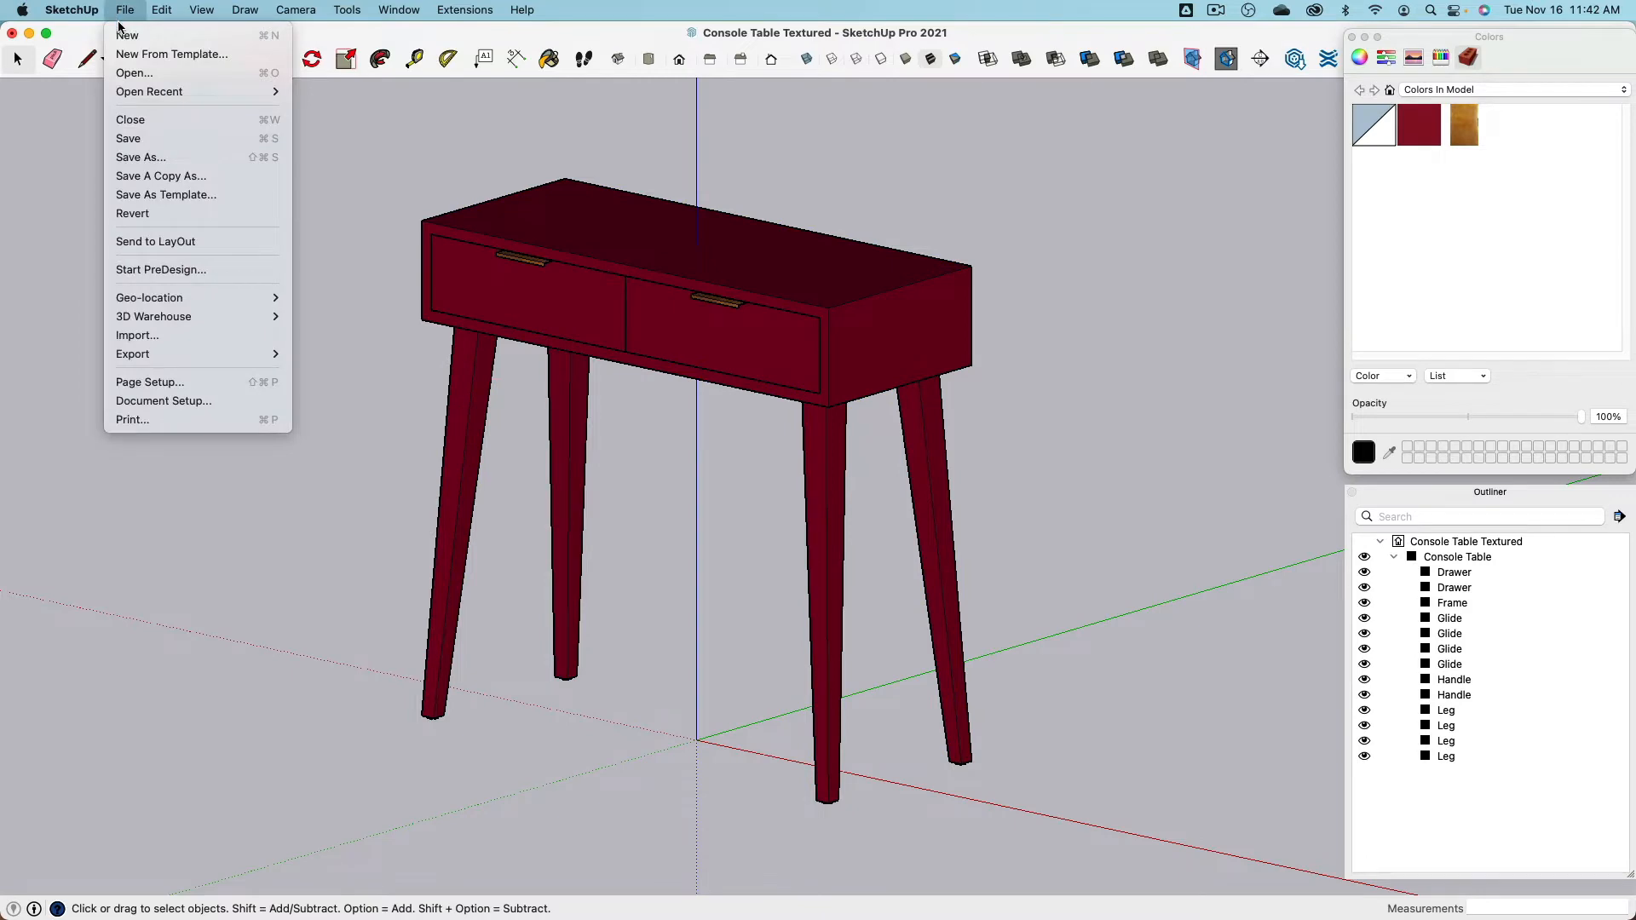
mouse_move(162, 356)
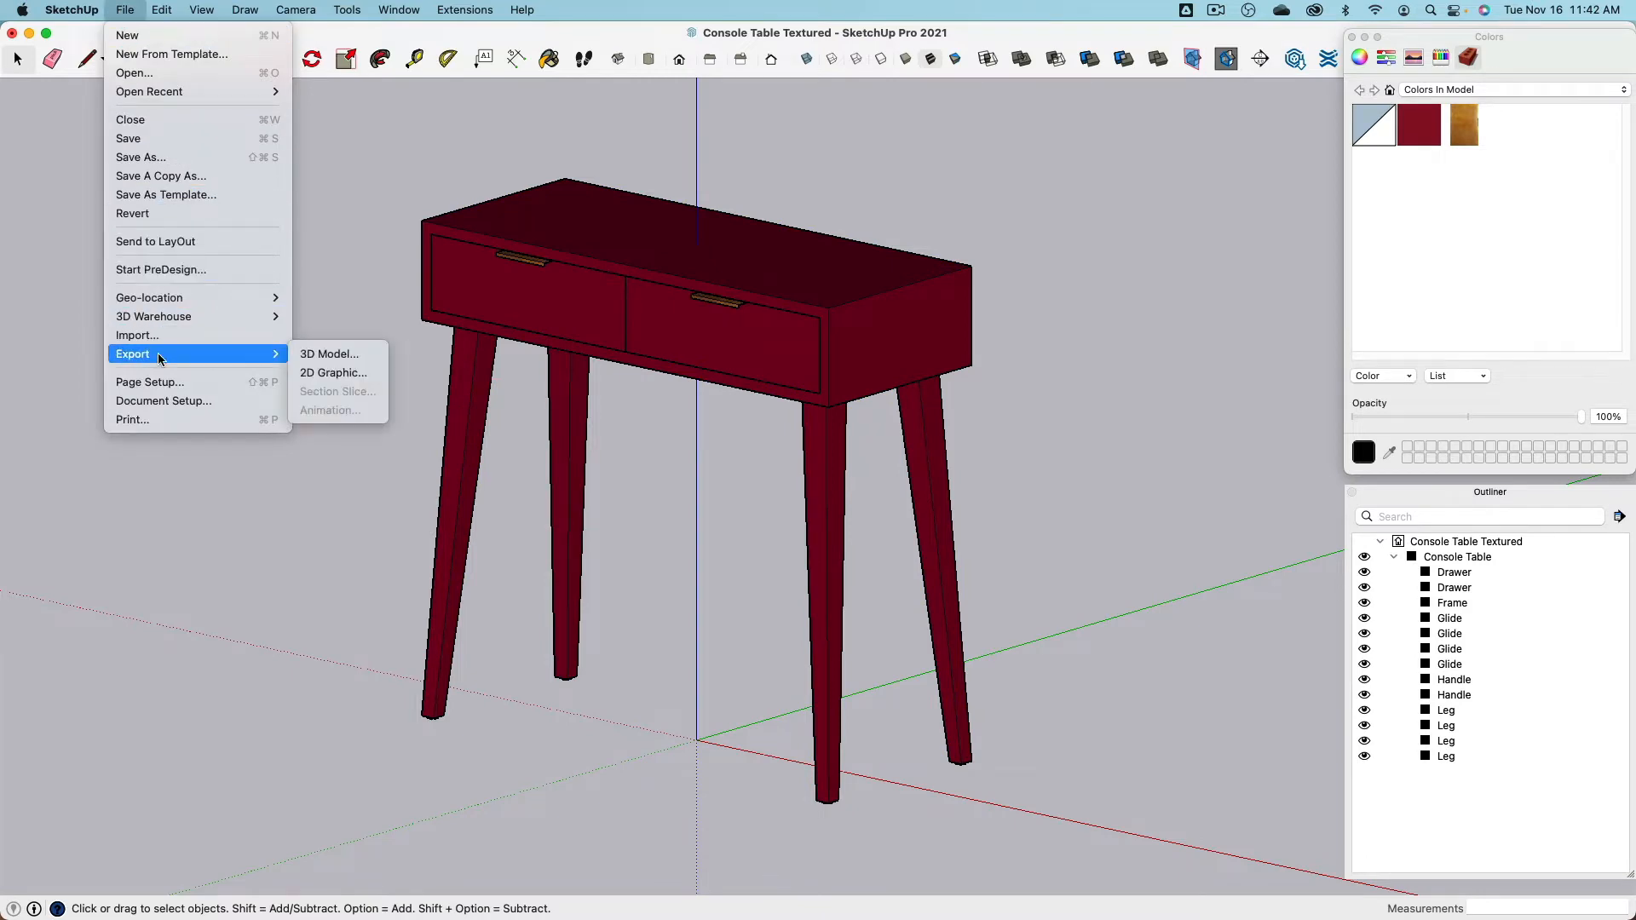
left_click(314, 356)
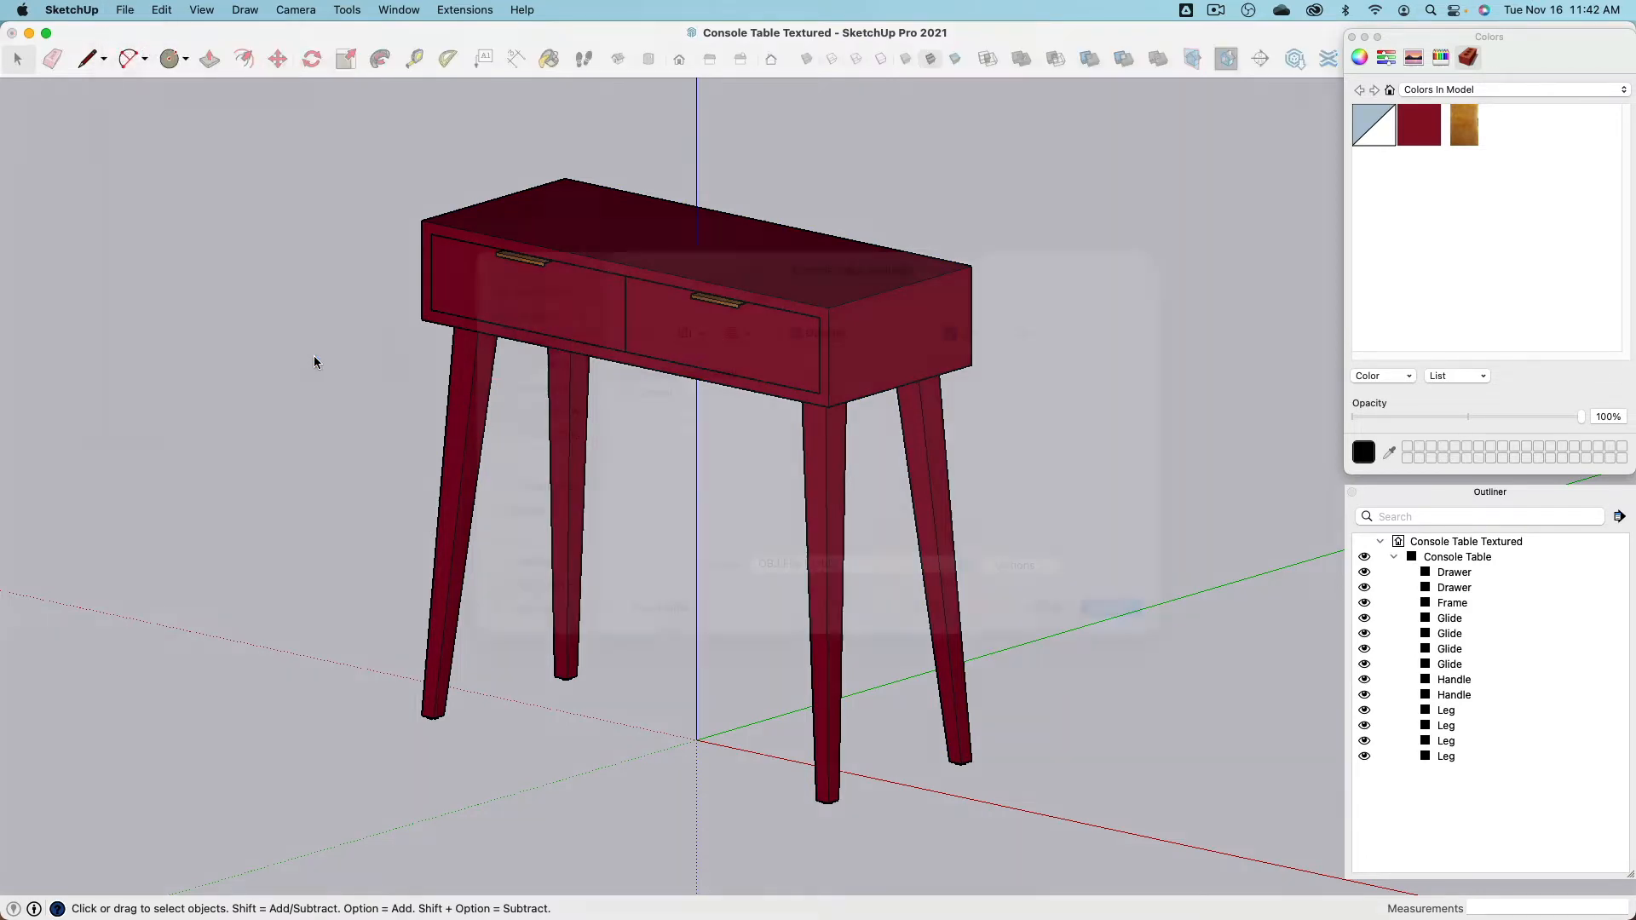
left_click(799, 594)
left_click(799, 594)
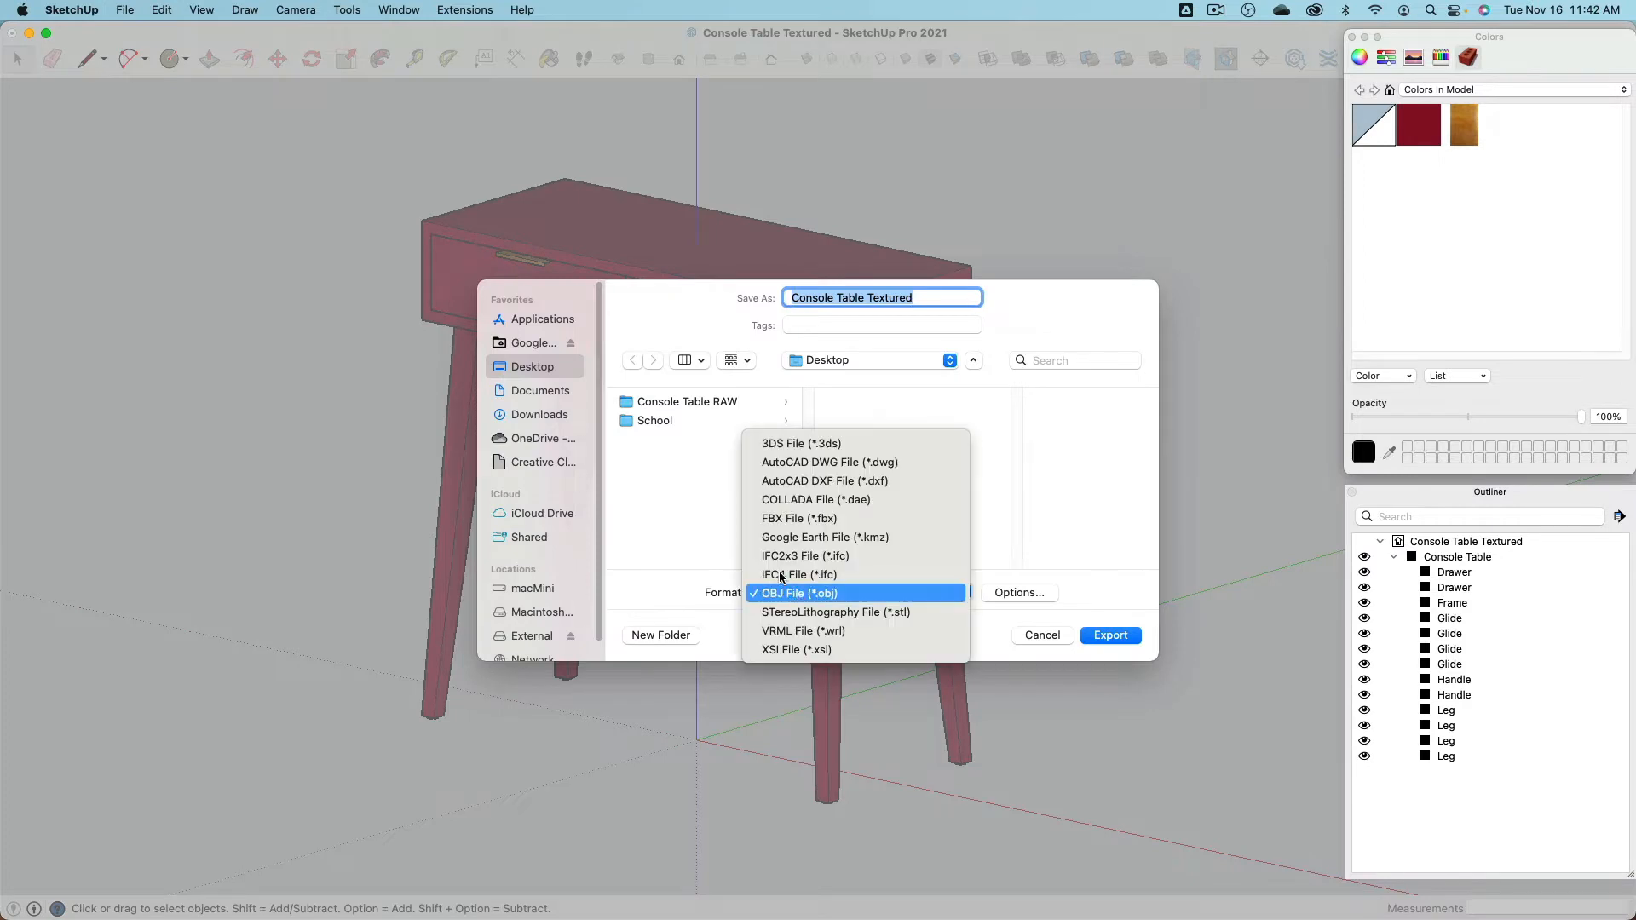
left_click(1018, 592)
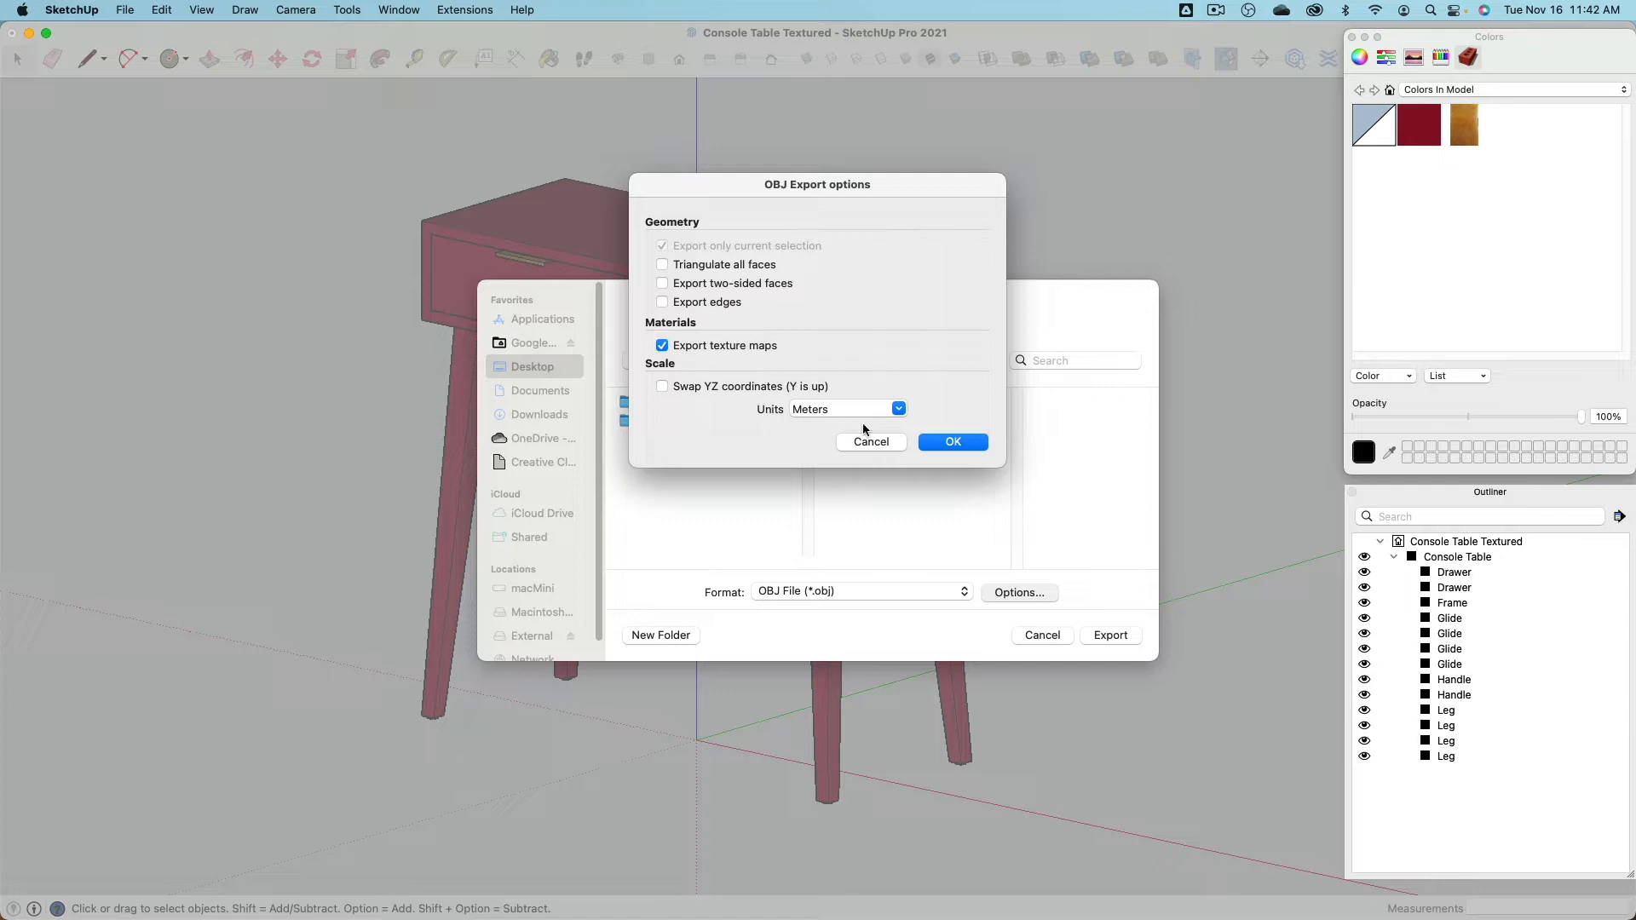
left_click(952, 441)
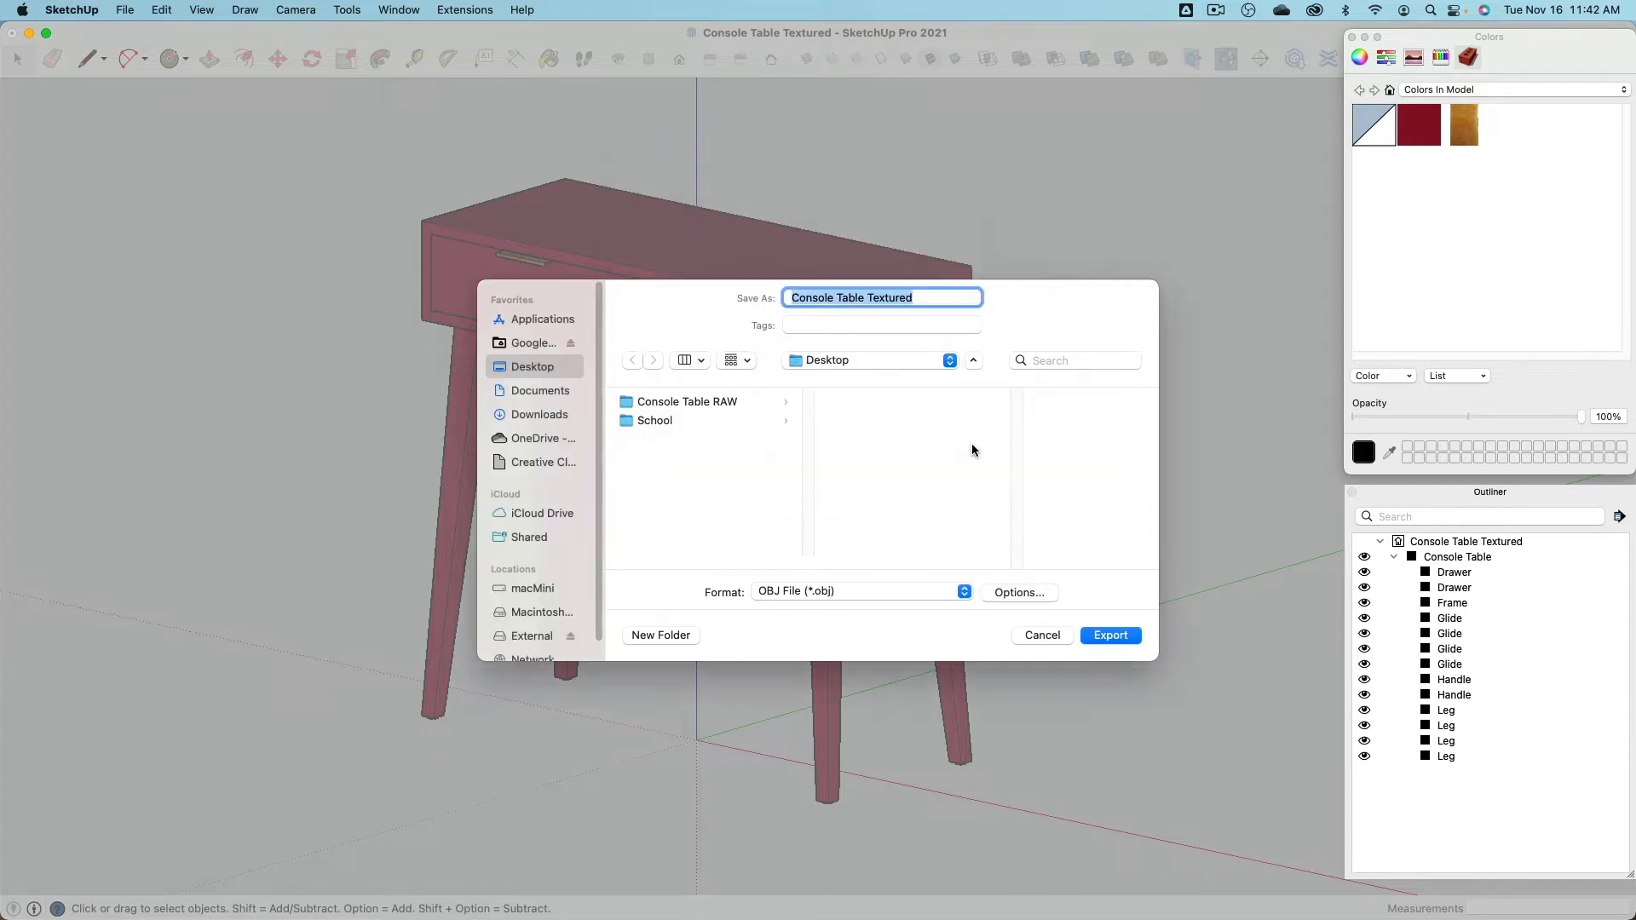
left_click(1132, 635)
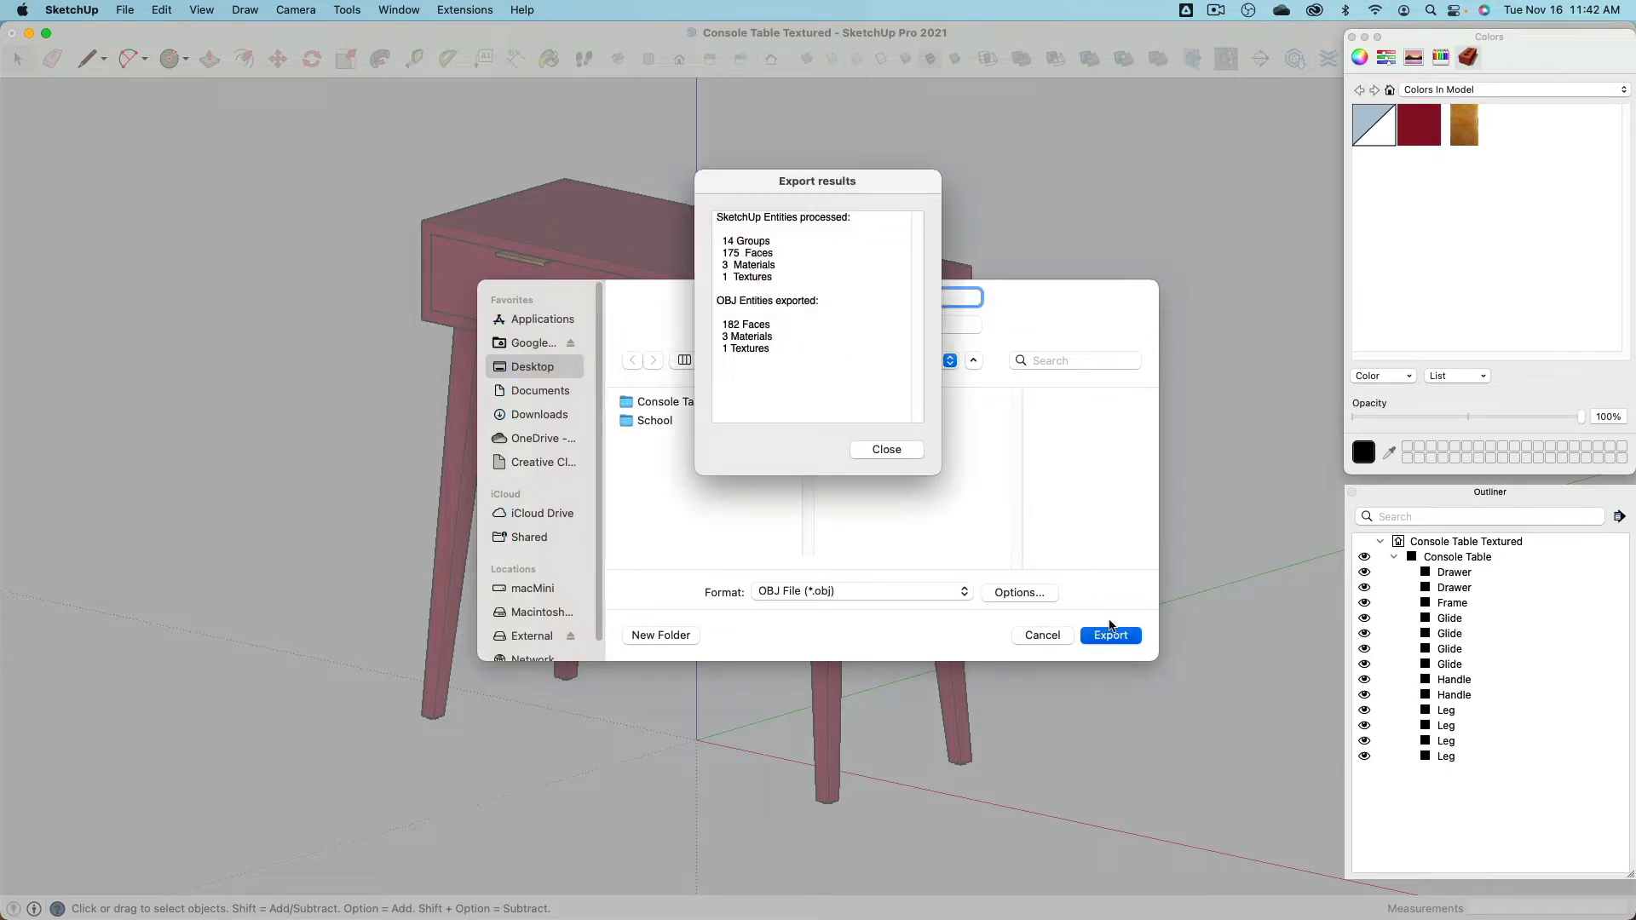
left_click(881, 448)
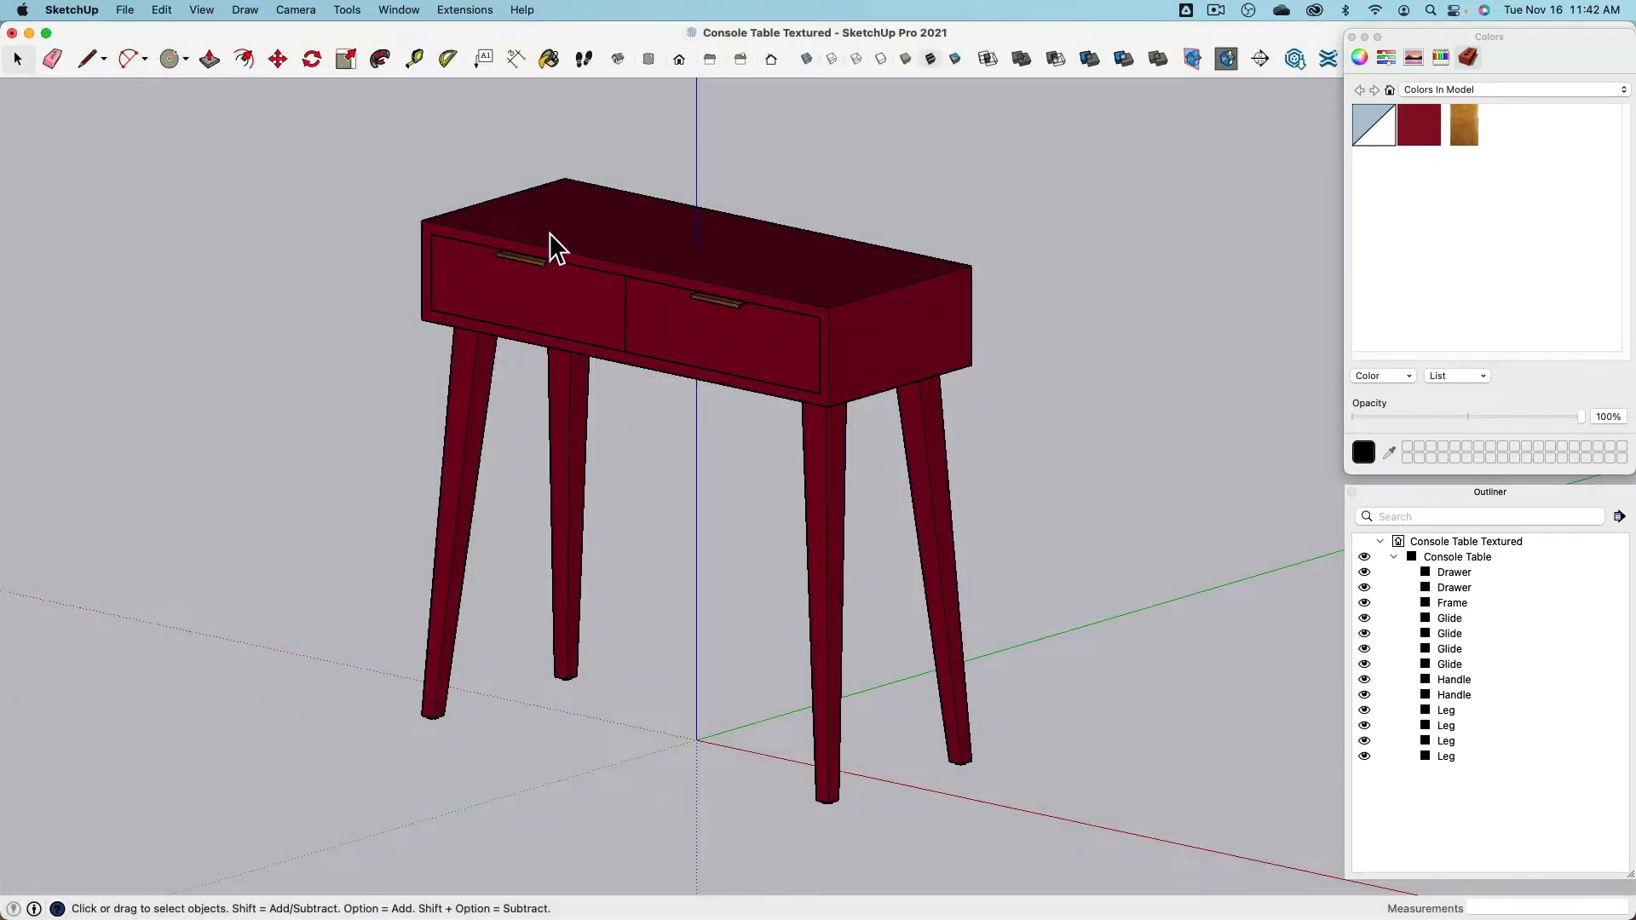
Step: Switch to Blender and choose Console Table Textured.obj on the Desktop for a Wavefront OBJ import
key("super+Tab")
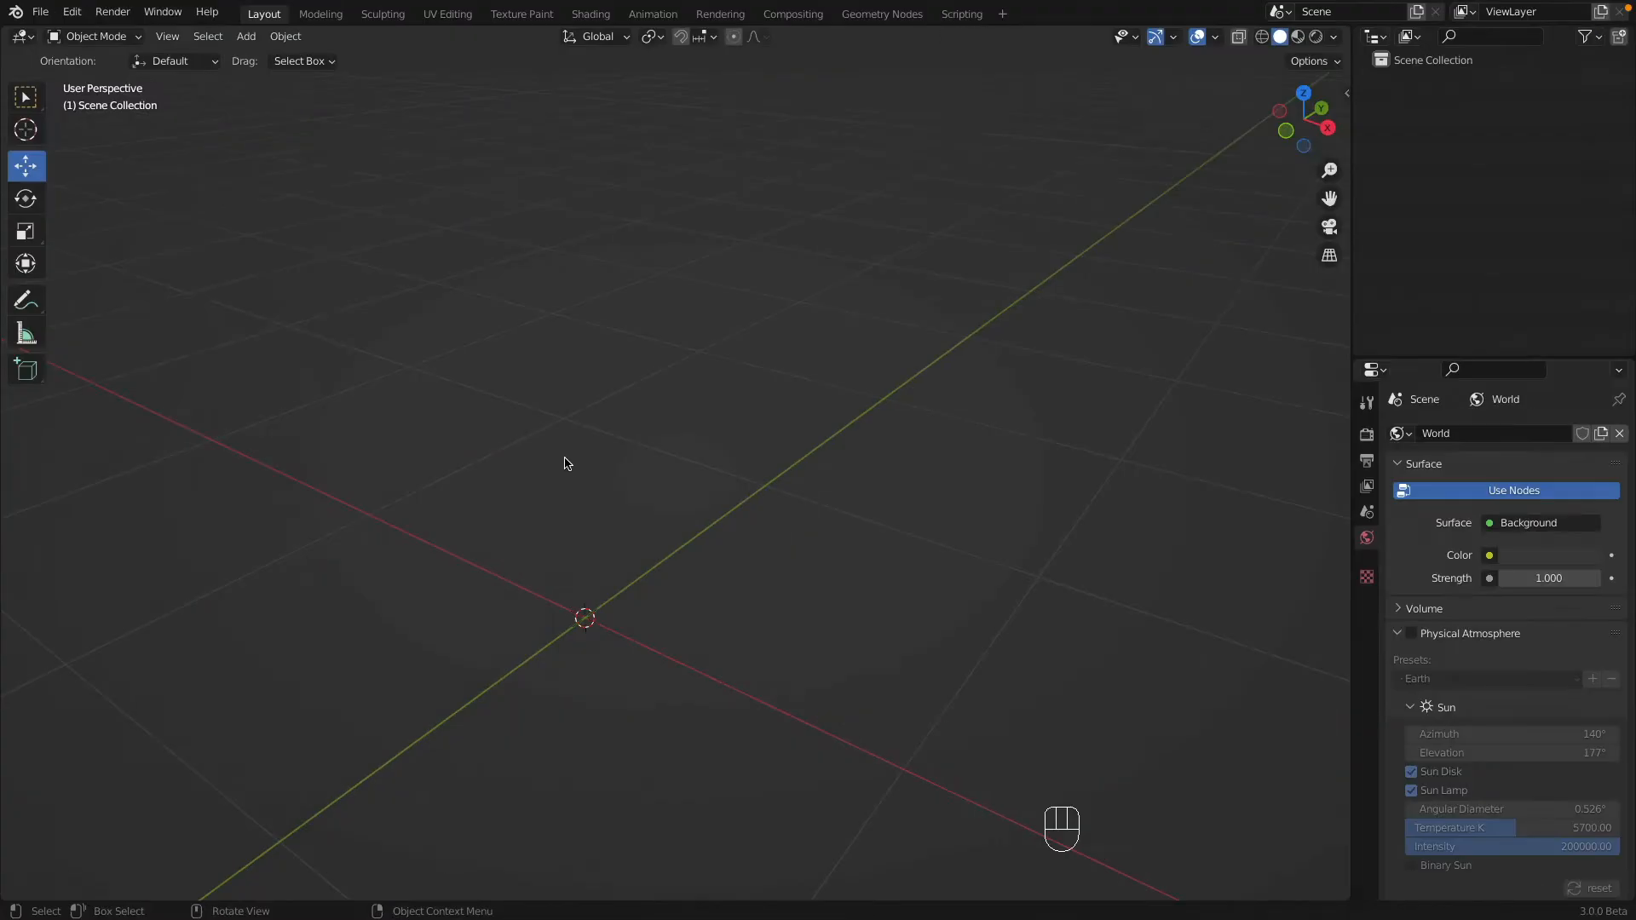
middle_click_drag(545, 467, 589, 395, "shift")
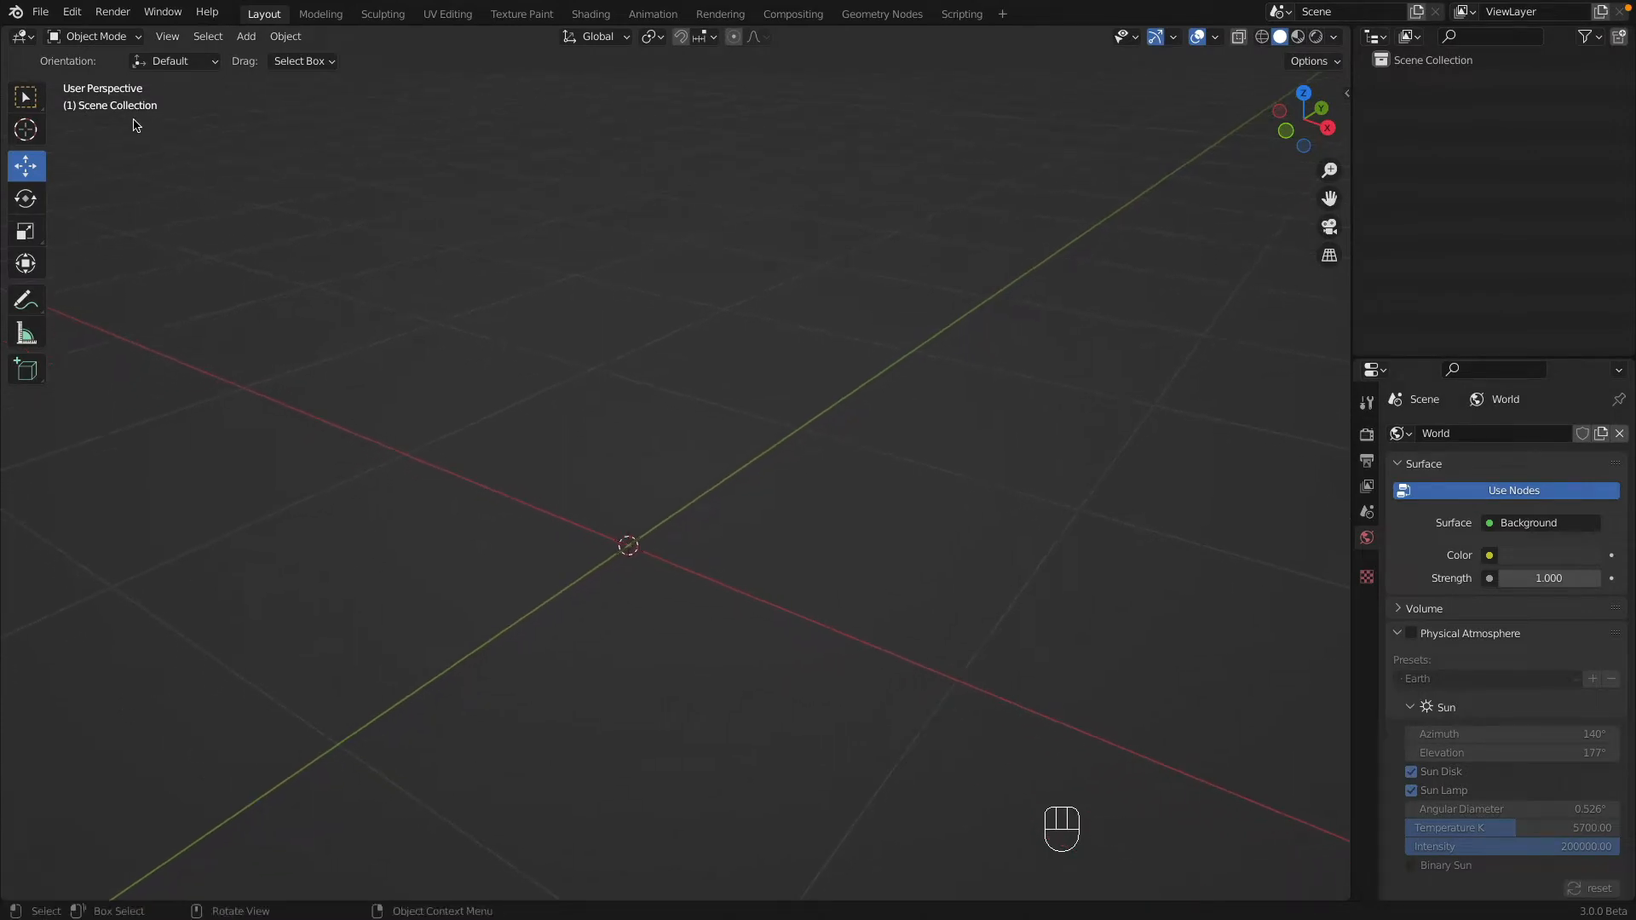
left_click(40, 12)
mouse_move(64, 266)
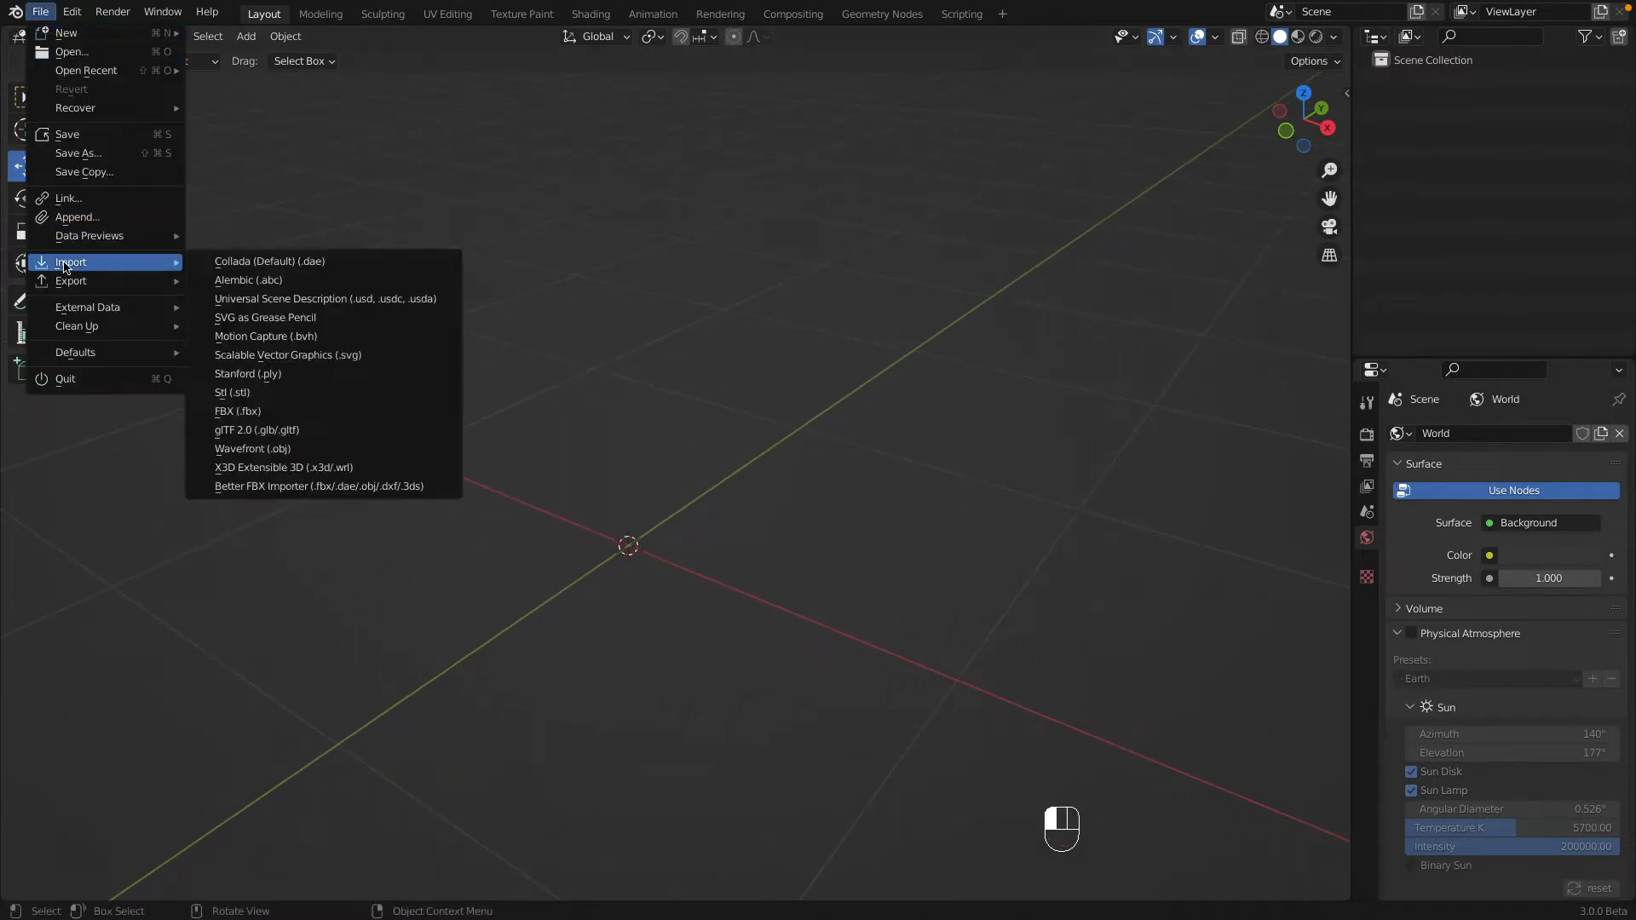
left_click(316, 453)
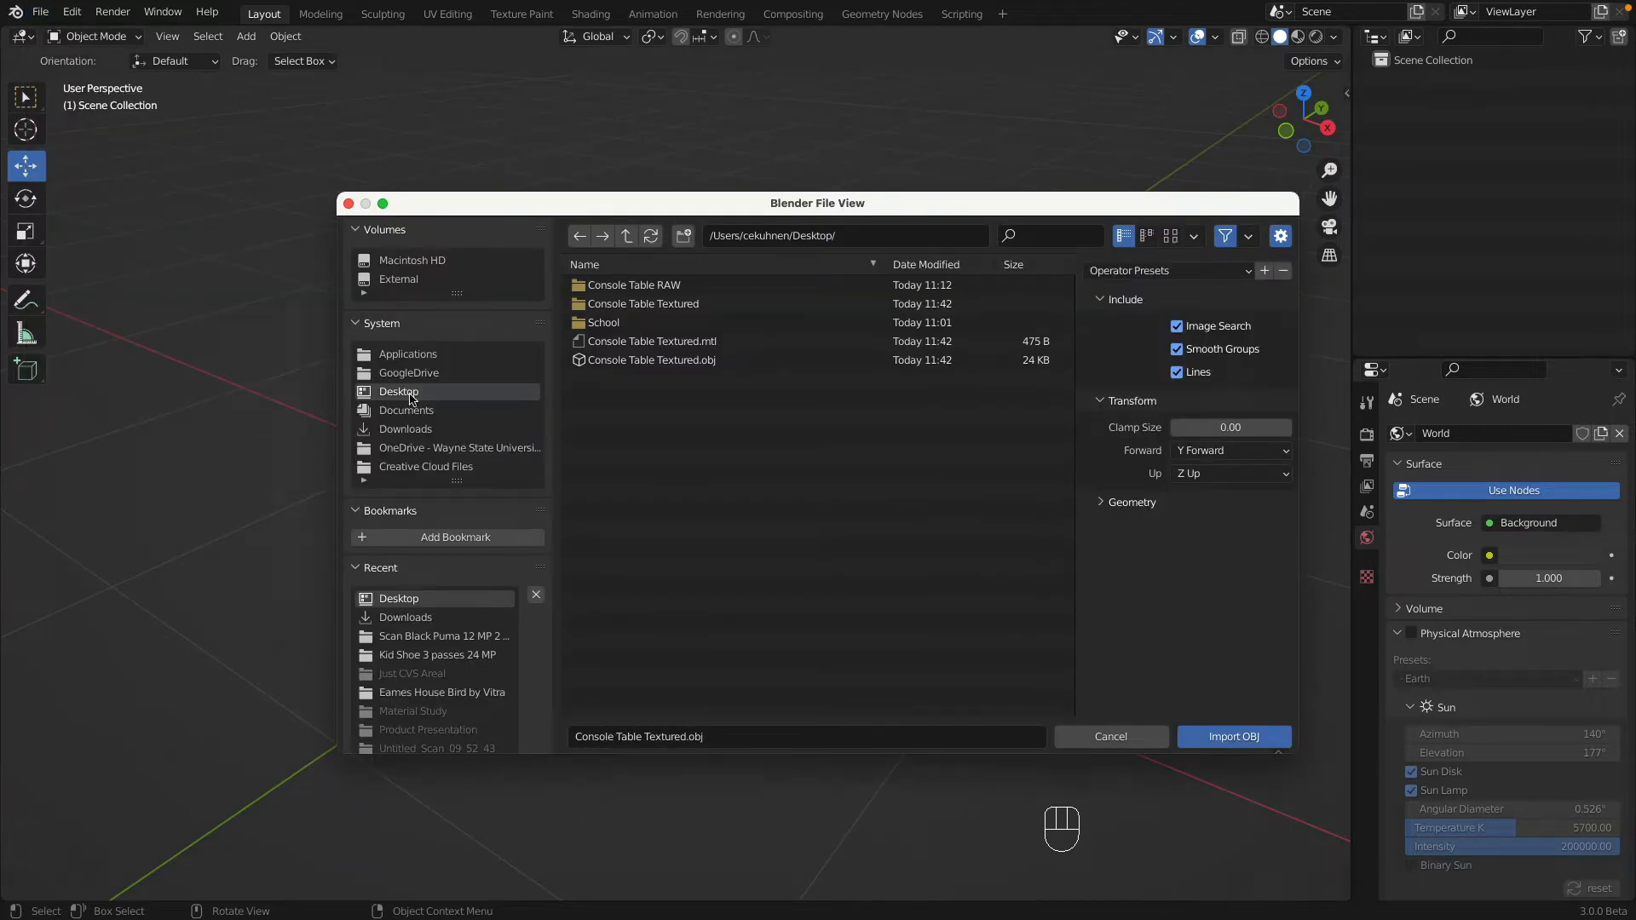
left_click(710, 360)
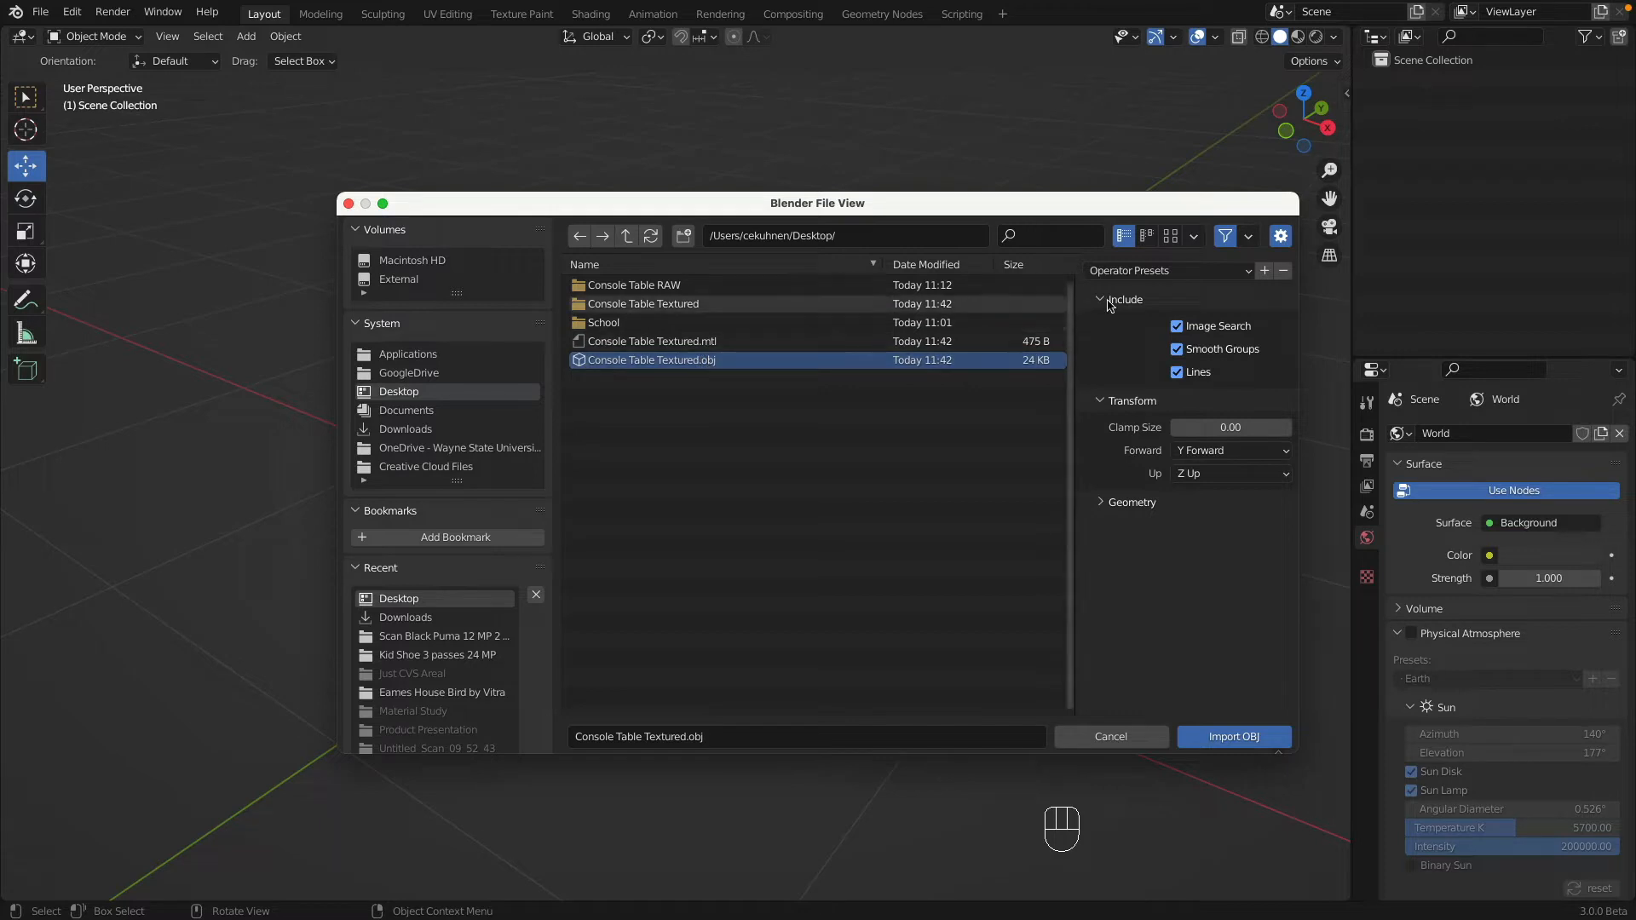
Step: Keep the import axes at Y Forward and Z Up, and enable Split by Group for the geometry
left_click(1226, 452)
left_click(1219, 490)
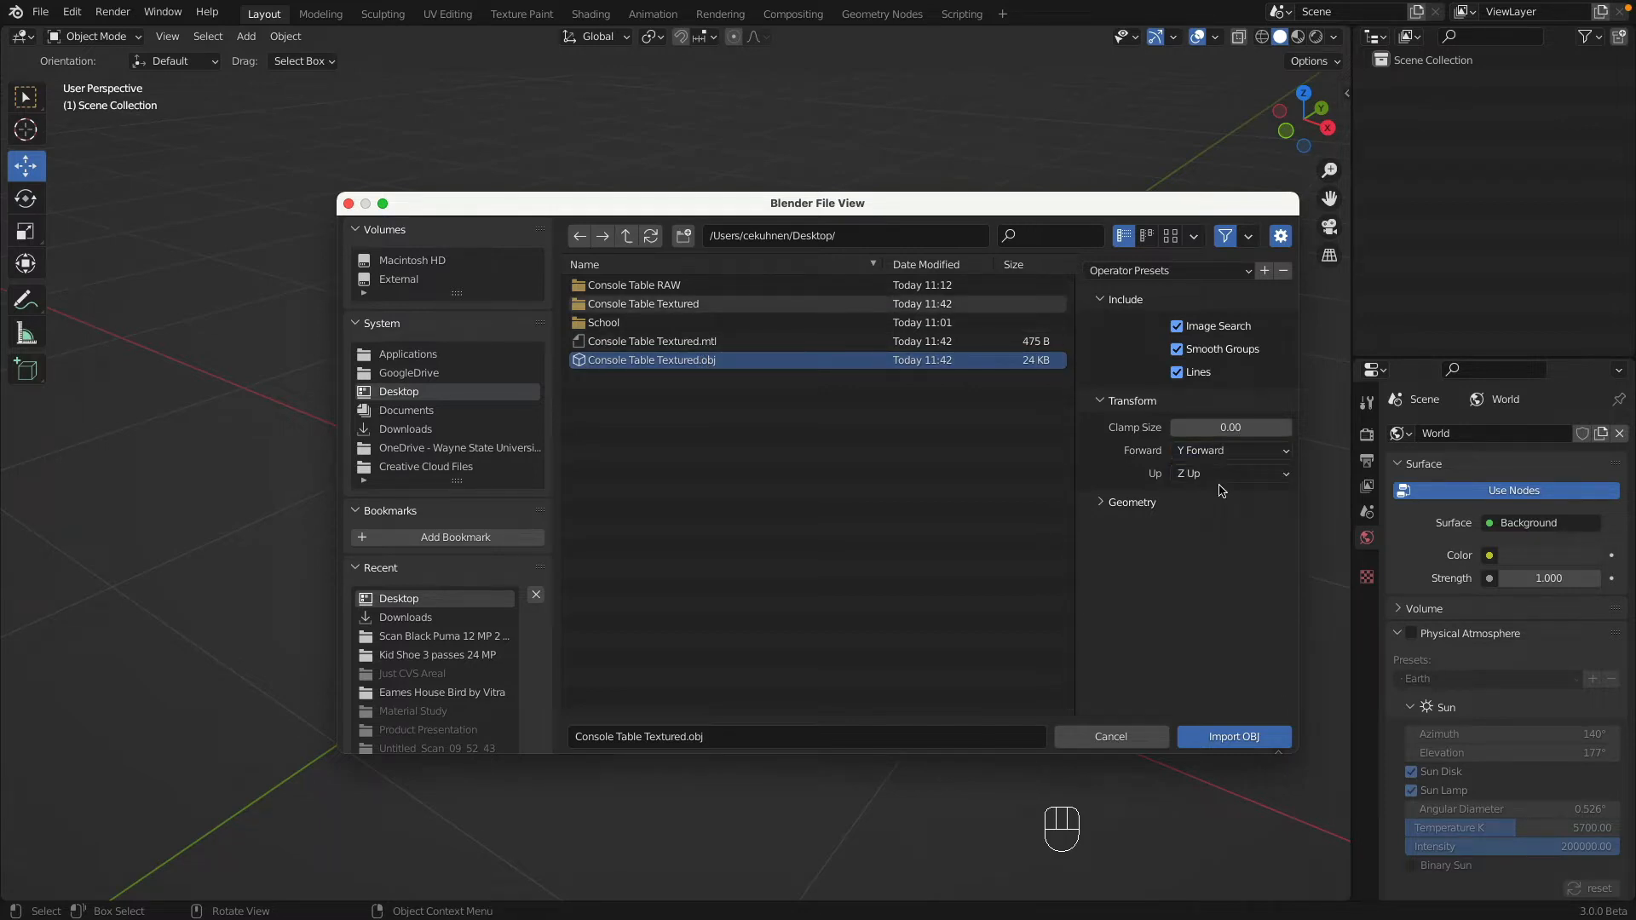
left_click(1220, 474)
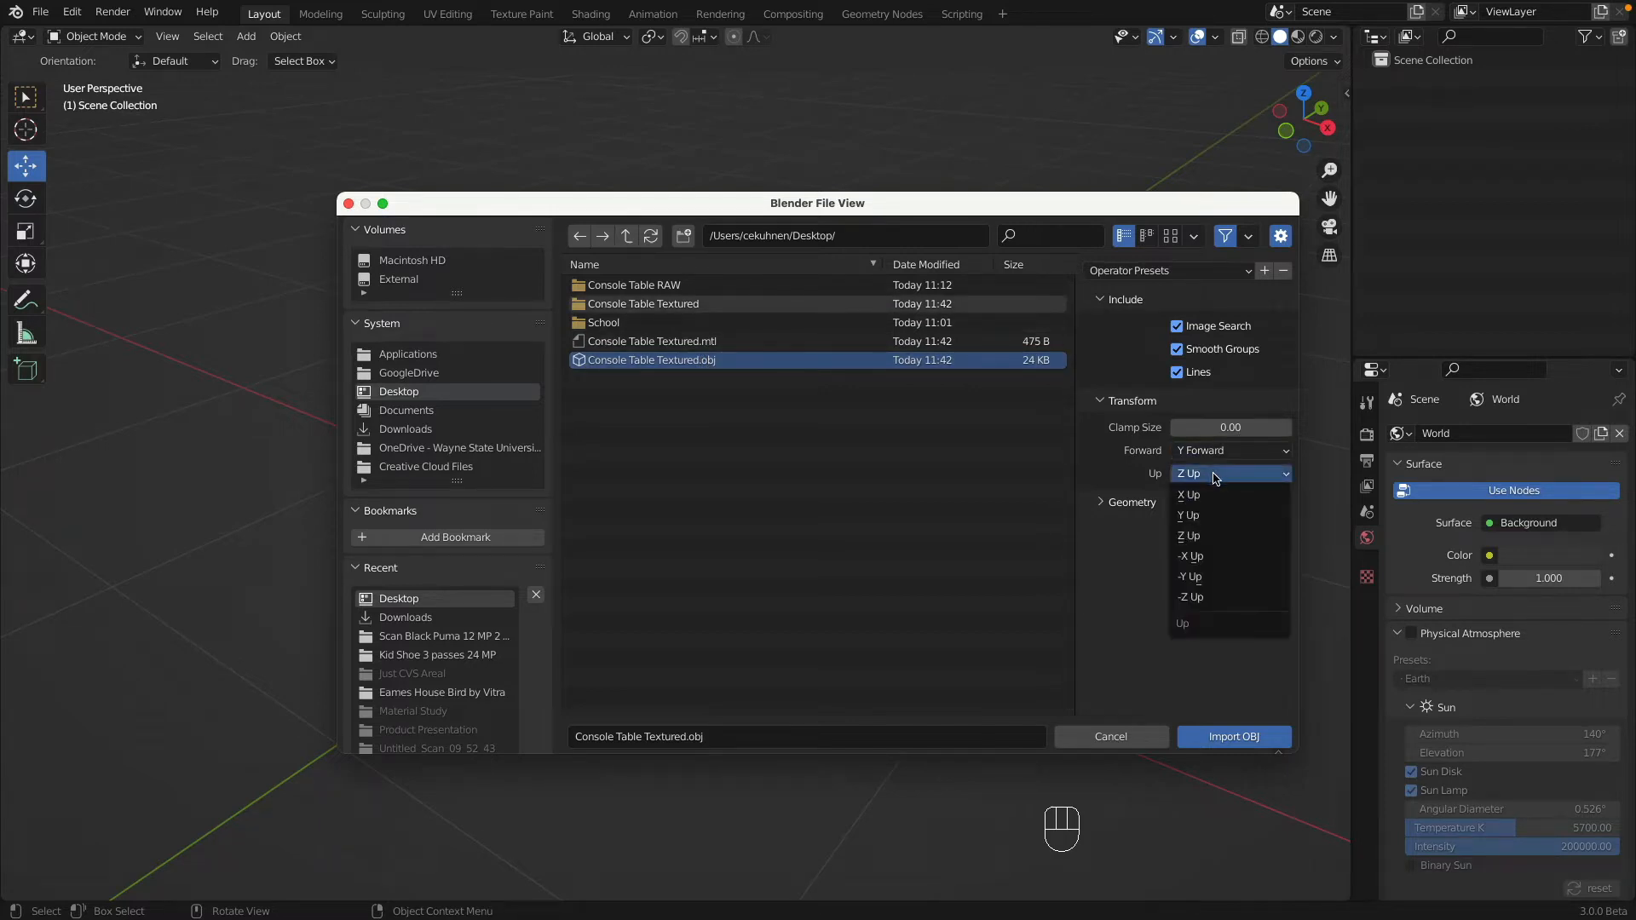
left_click(1101, 505)
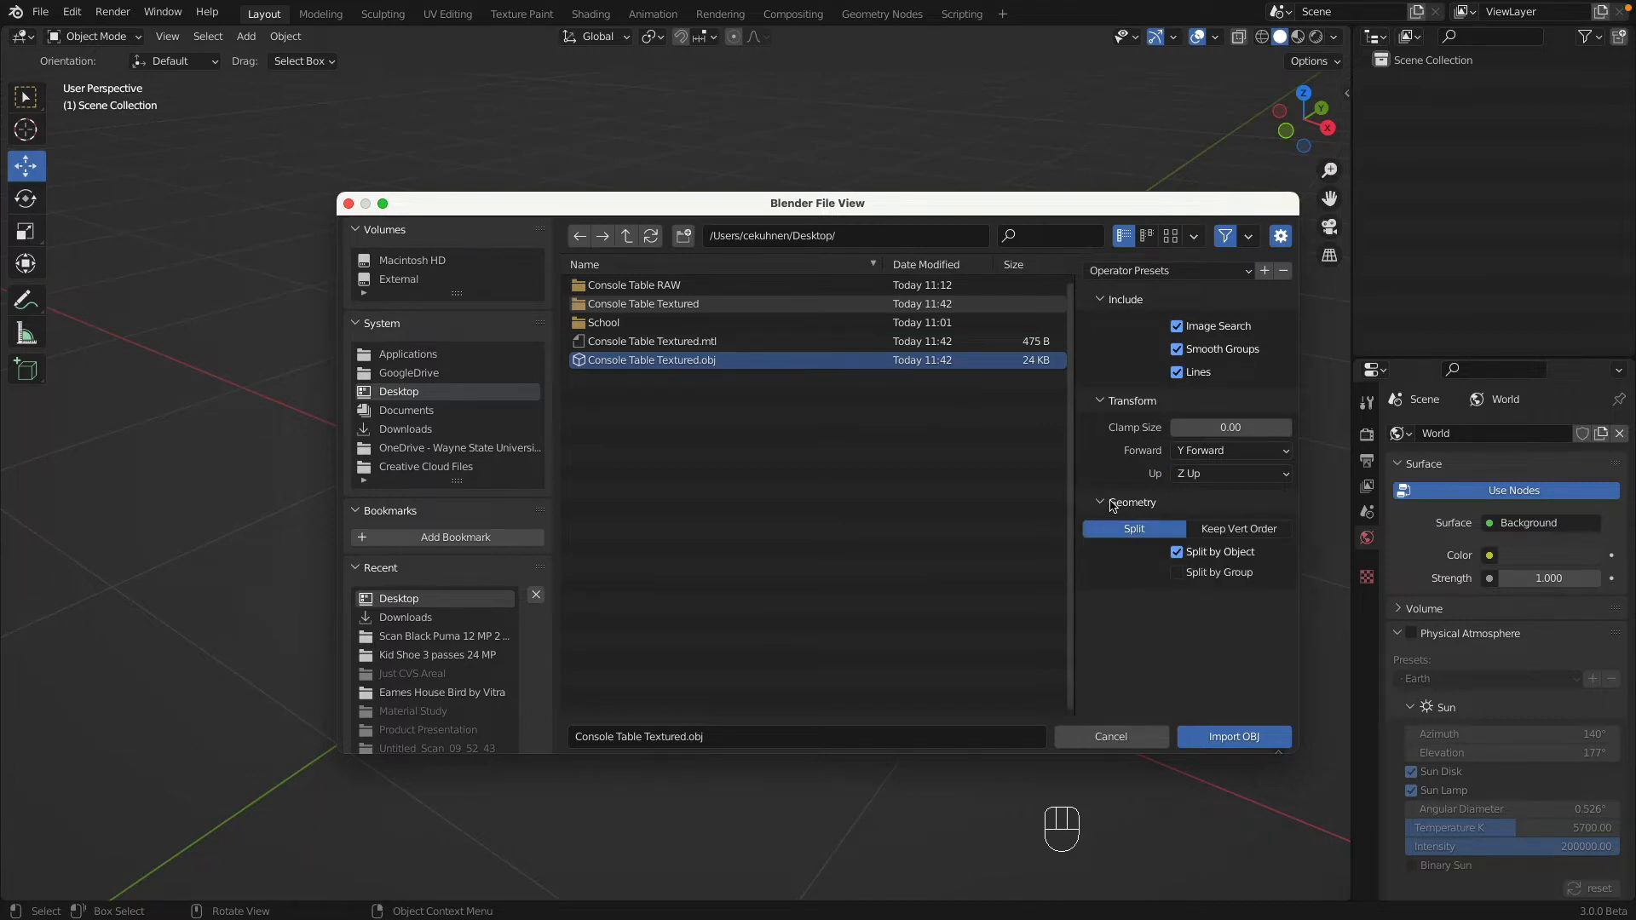
left_click(1176, 573)
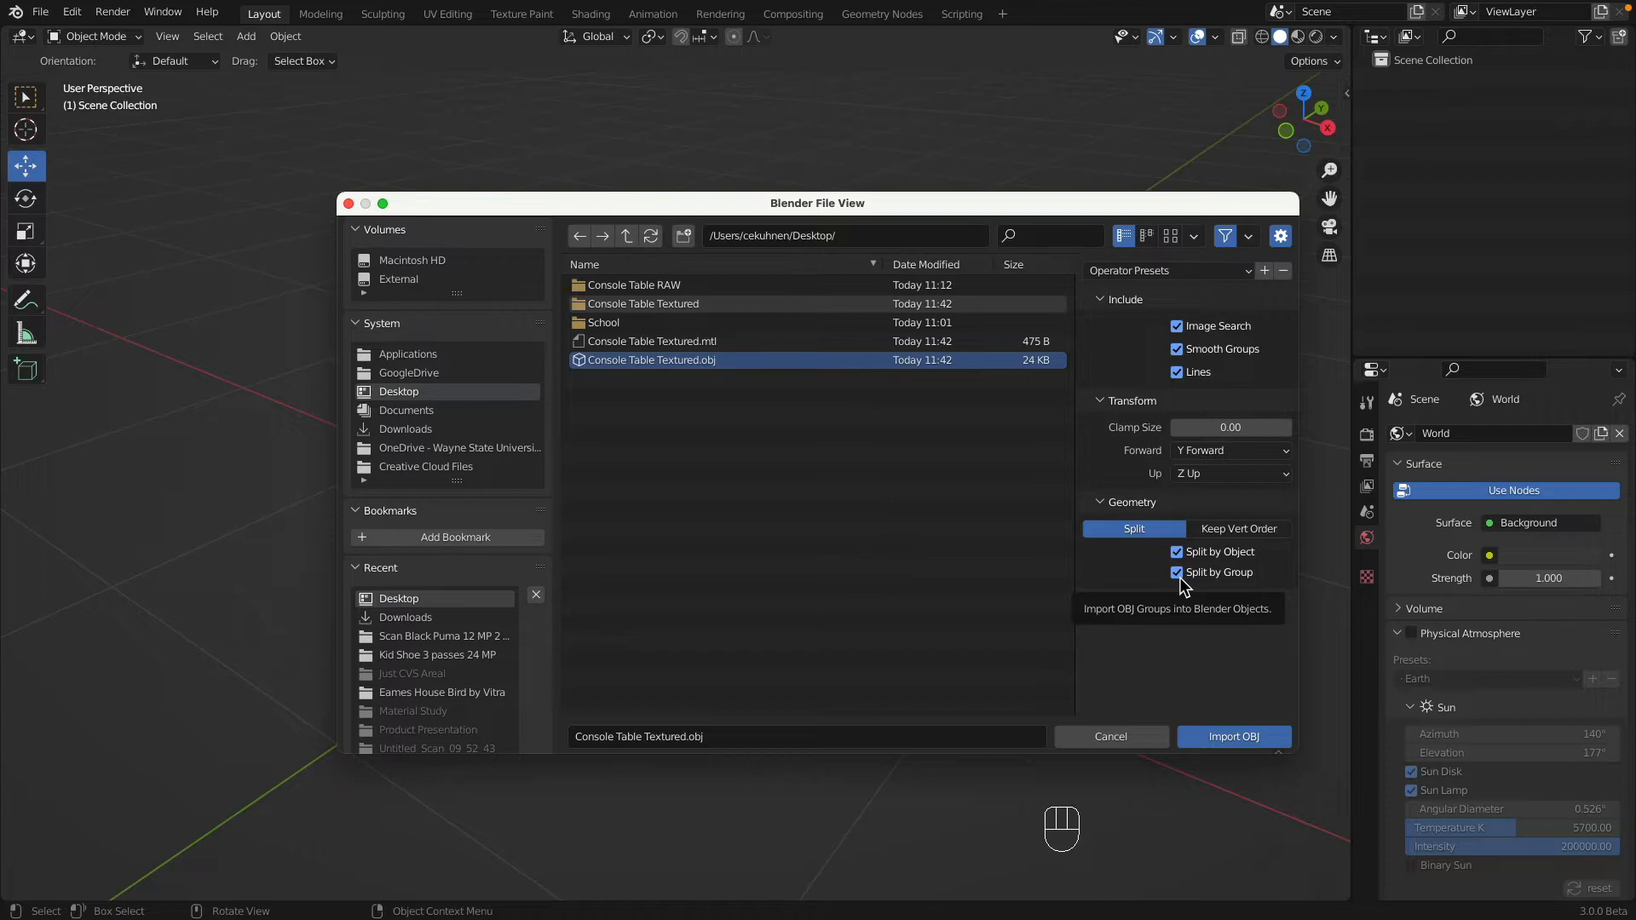
Step: Switch to SketchUp, check the two Drawer groups nested in Console Table, and return to Blender's import dialog
key("super+Tab")
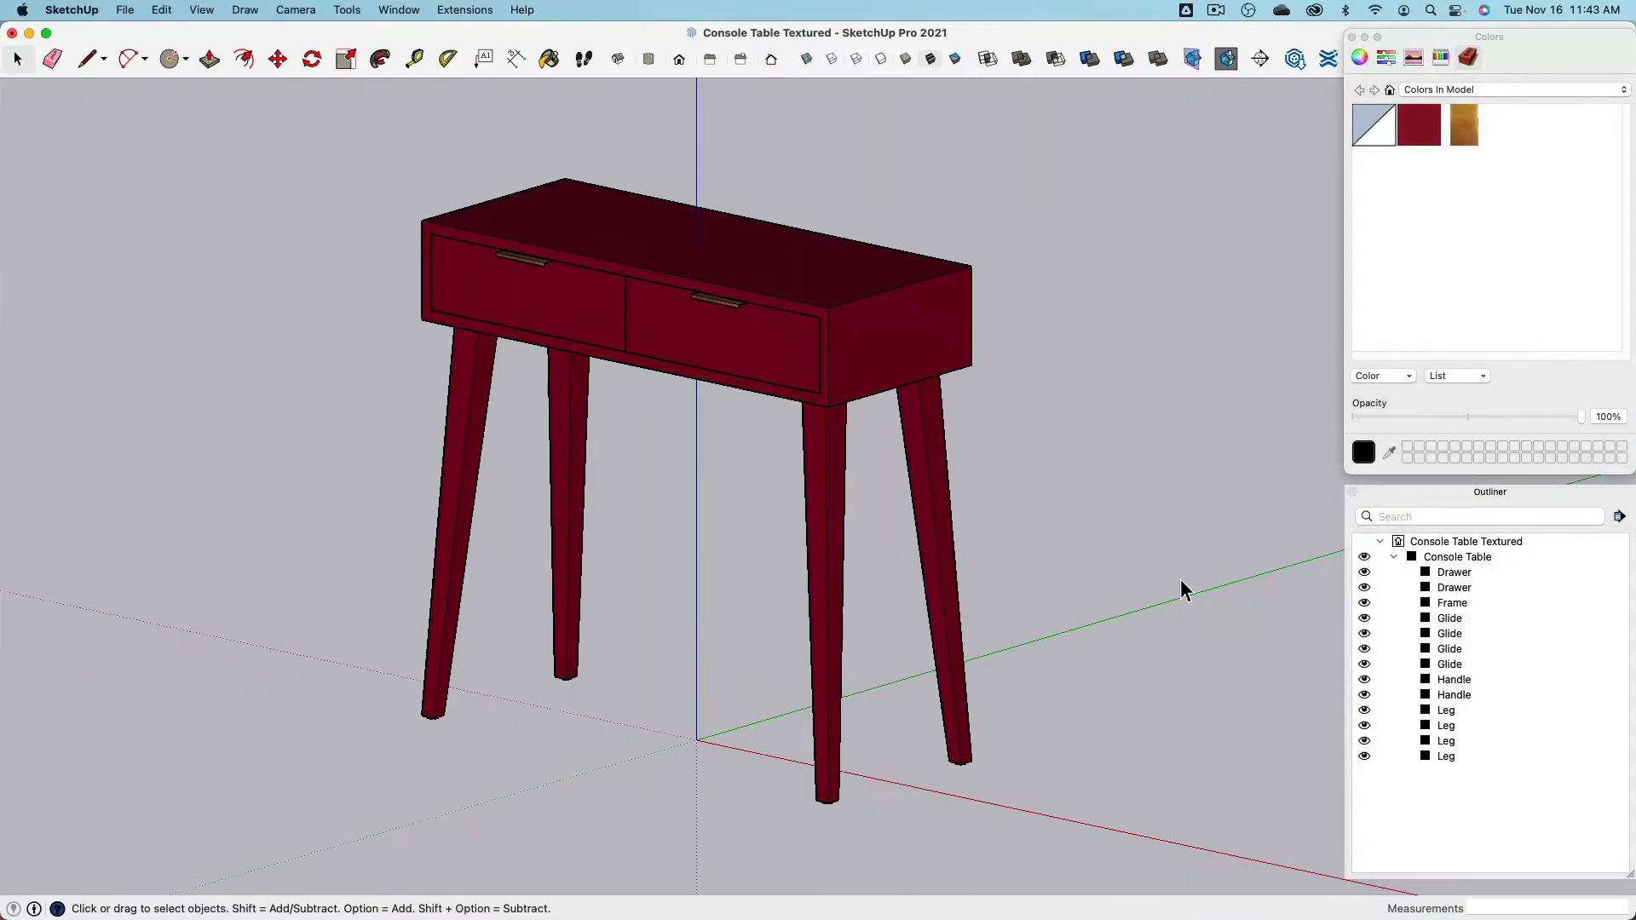
left_click(1460, 578)
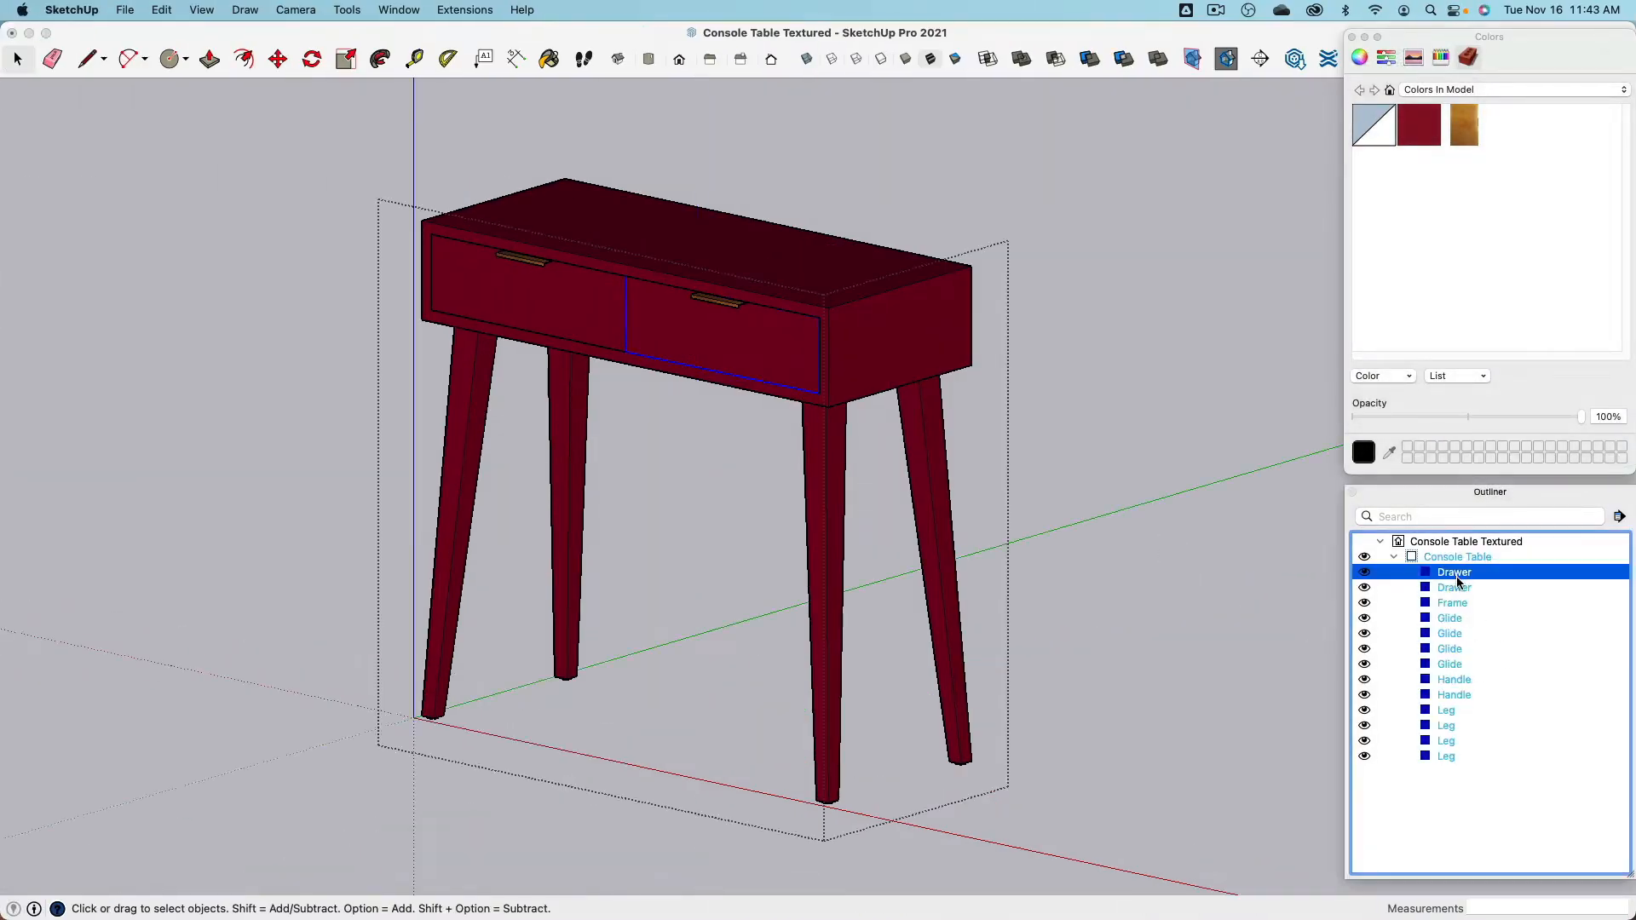
left_click(1454, 587)
key("super+Tab")
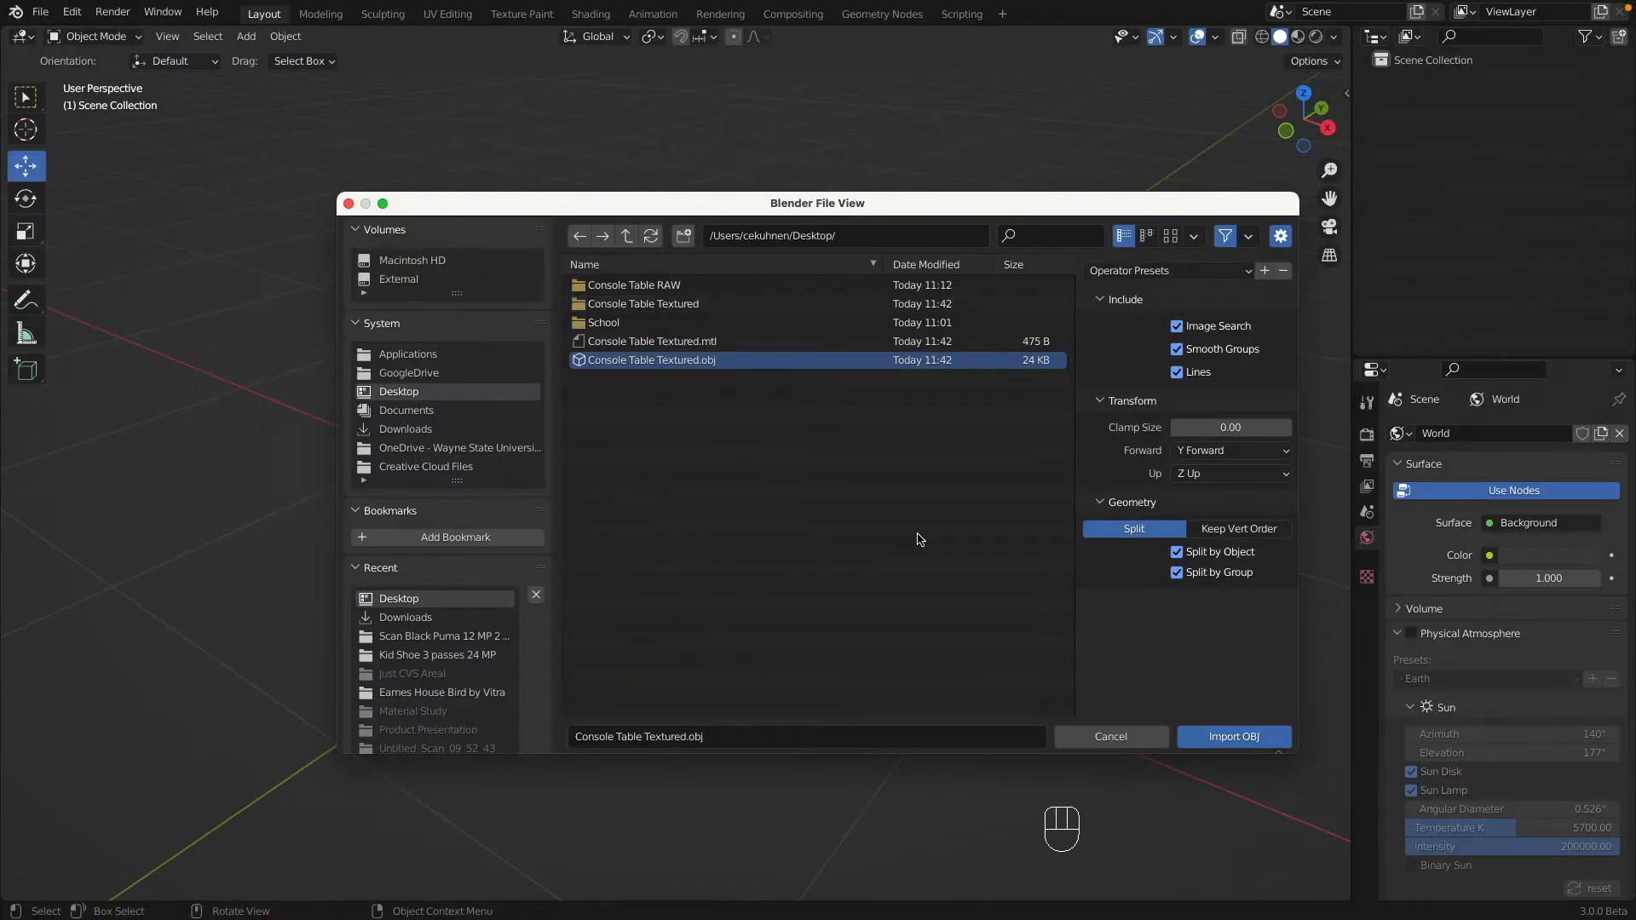
Step: Import Console Table Textured.obj split by group, and widen the outliner to show the full object names
left_click(1244, 740)
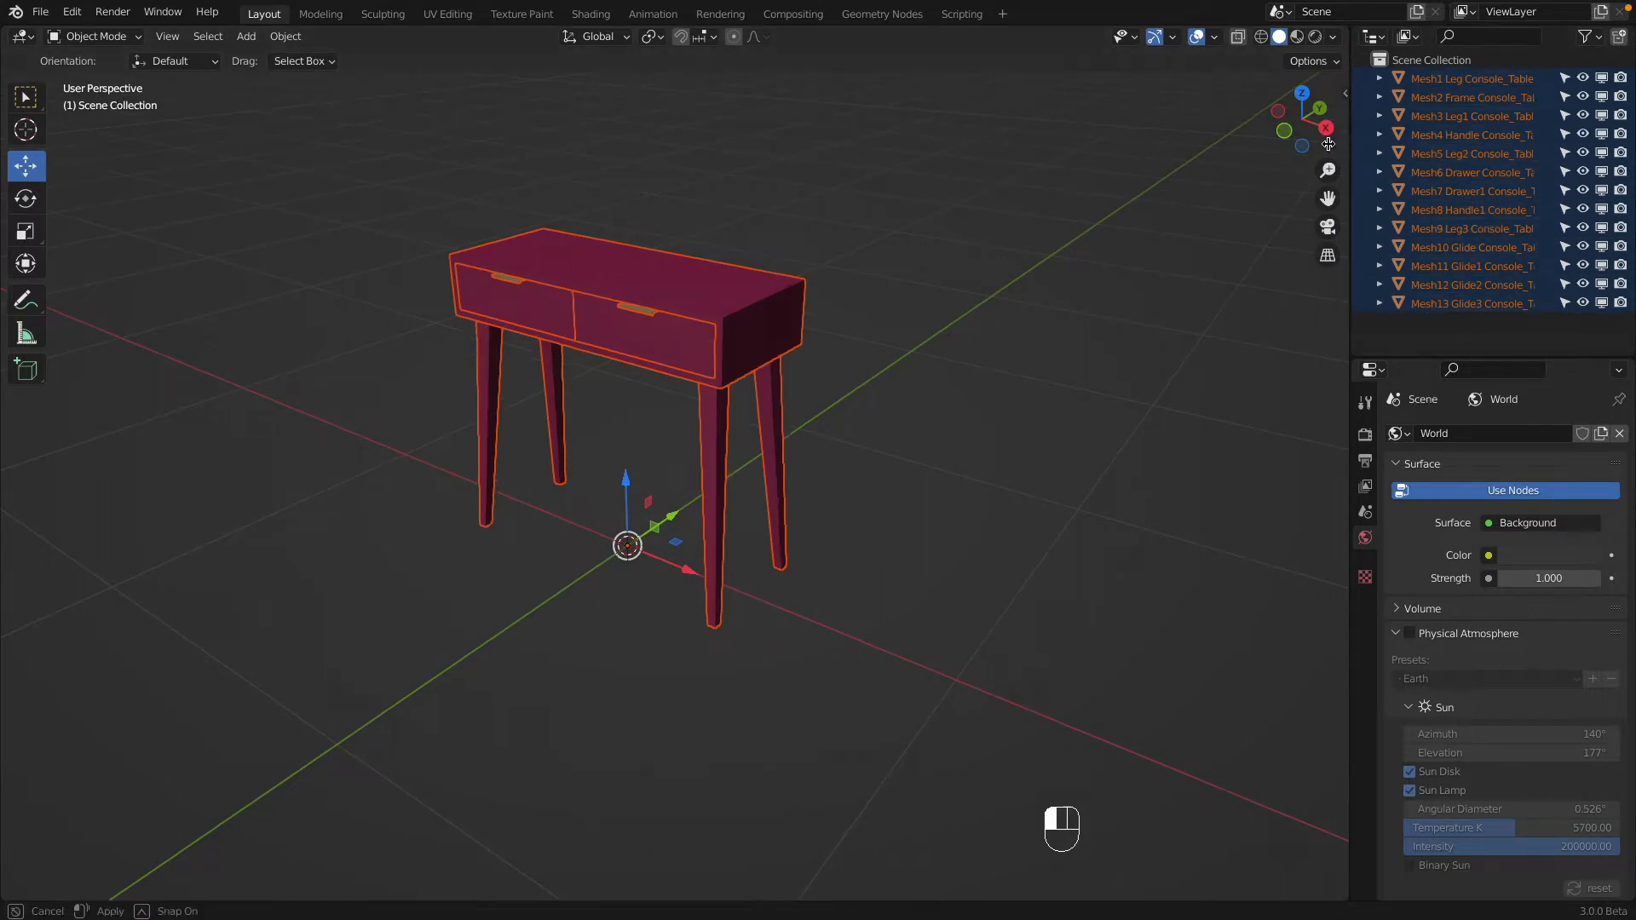
left_click_drag(1351, 146, 1204, 150)
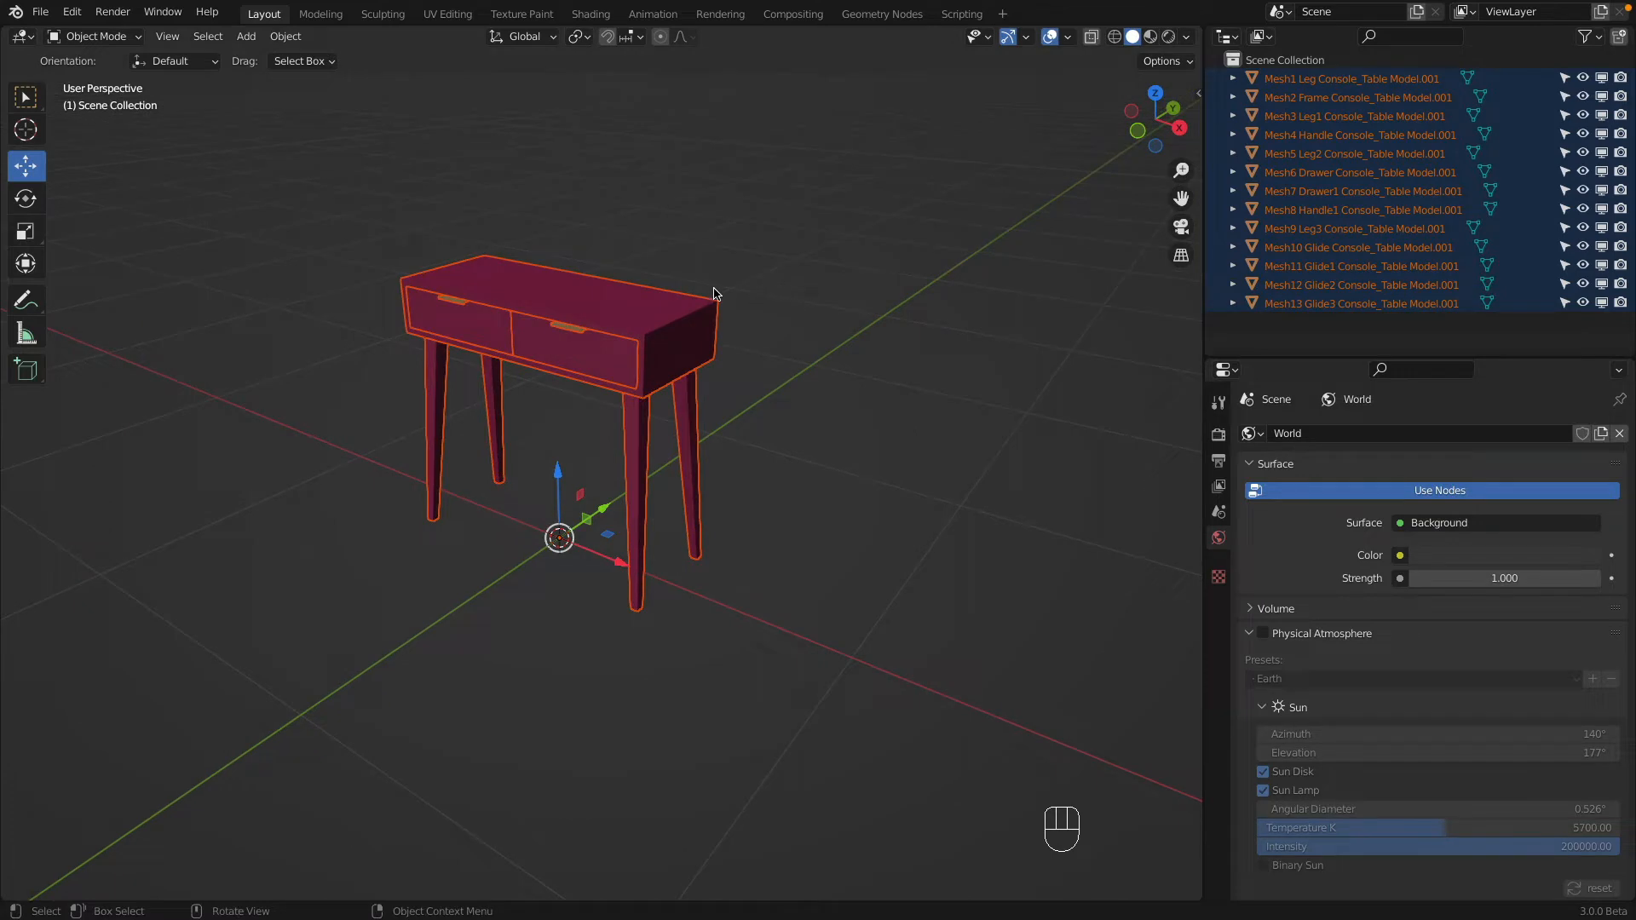
Step: Select a handle, a drawer, the other handle, the frame and a leg in turn to check that they are separate objects
left_click(446, 296)
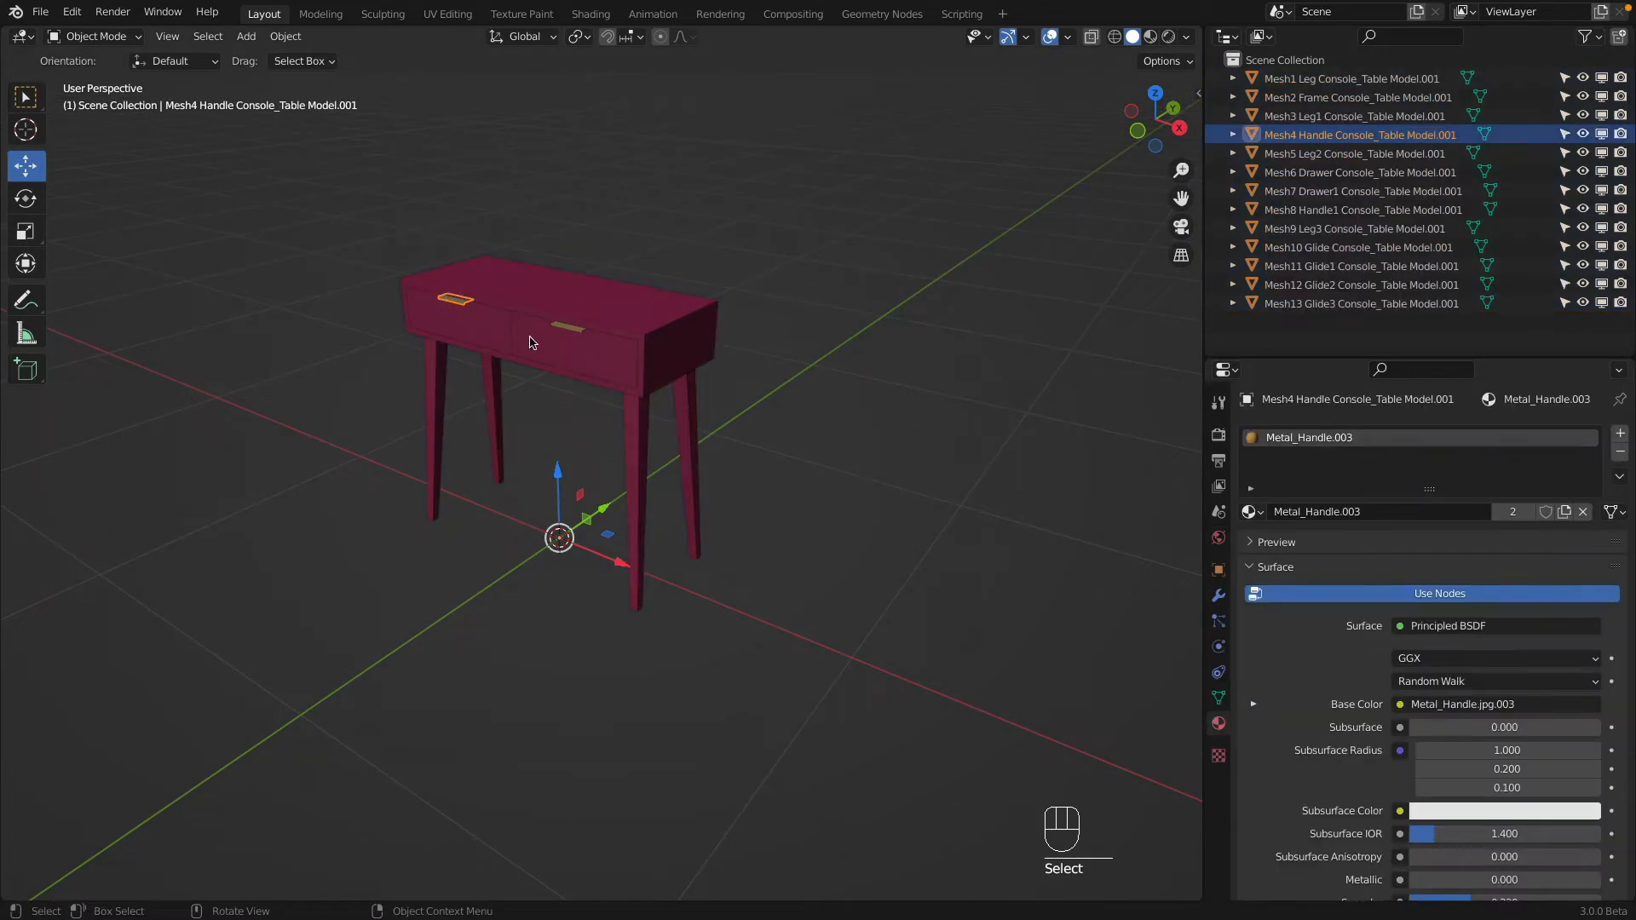
left_click(530, 336)
left_click(570, 326)
left_click(601, 305)
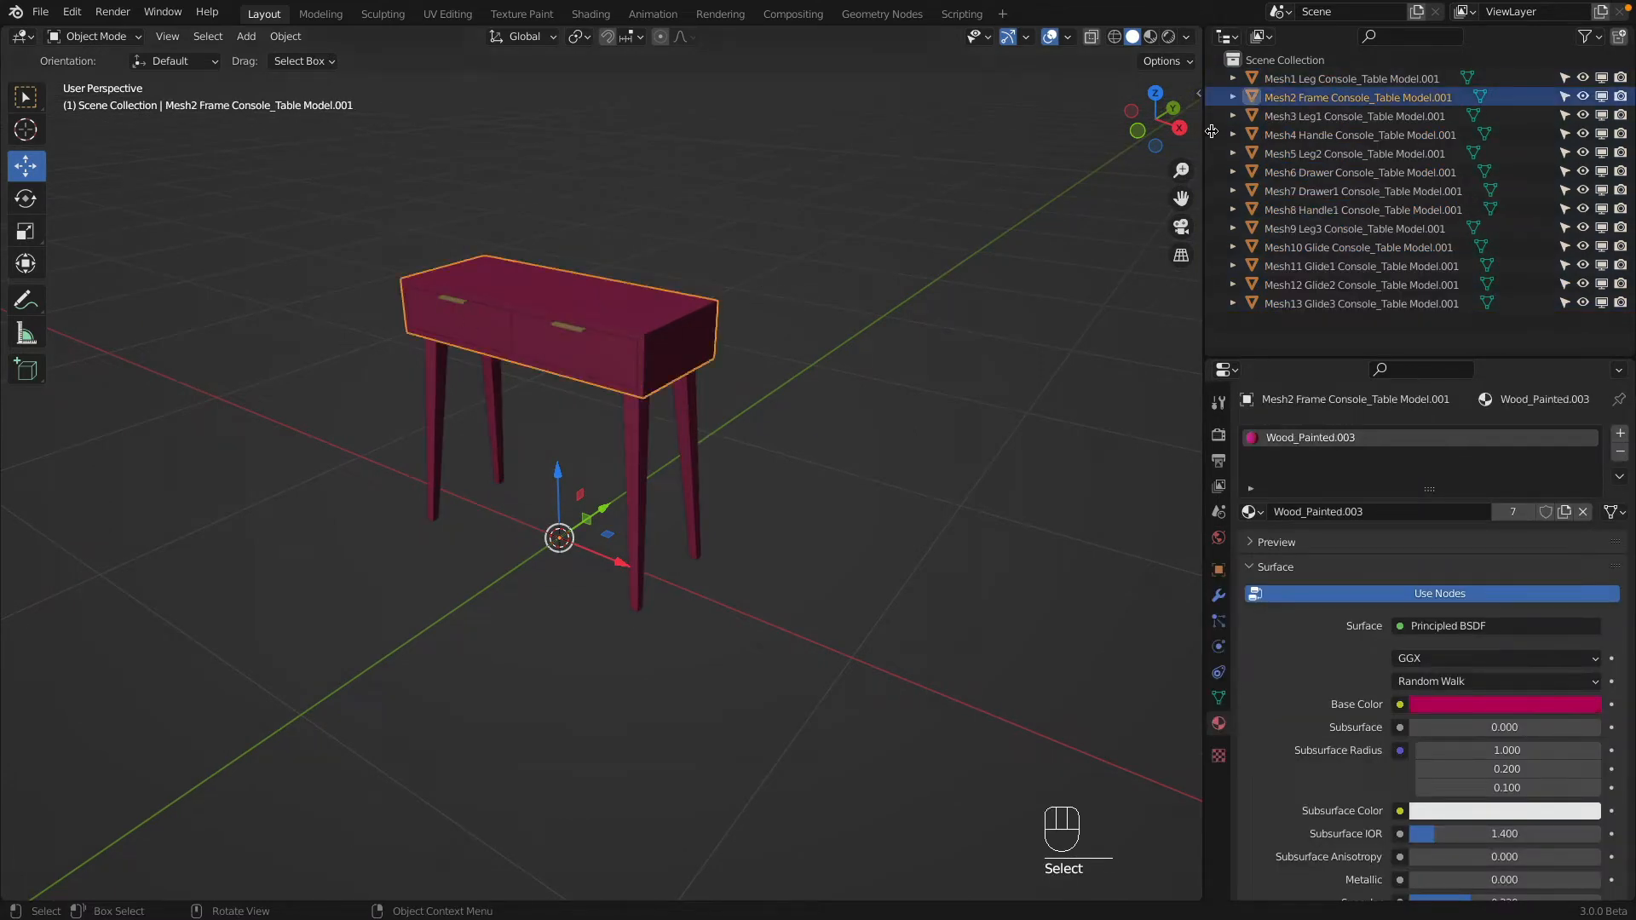
left_click(691, 392)
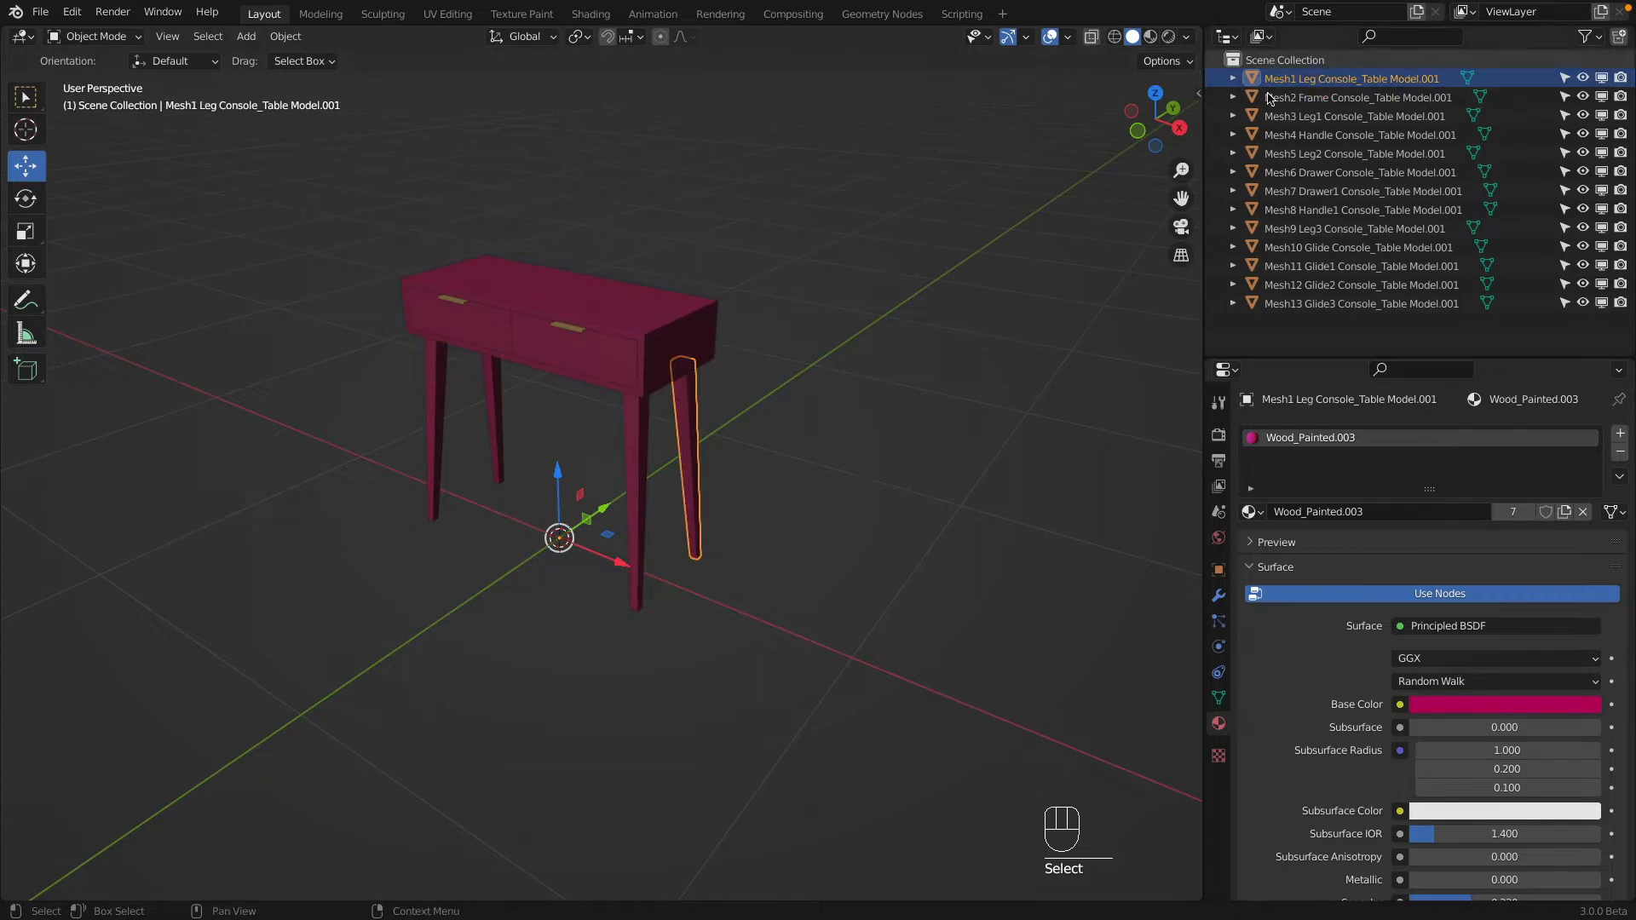
Step: Select the handles, a drawer, the frame and the front leg in turn to examine the material assigned to each
left_click(555, 327)
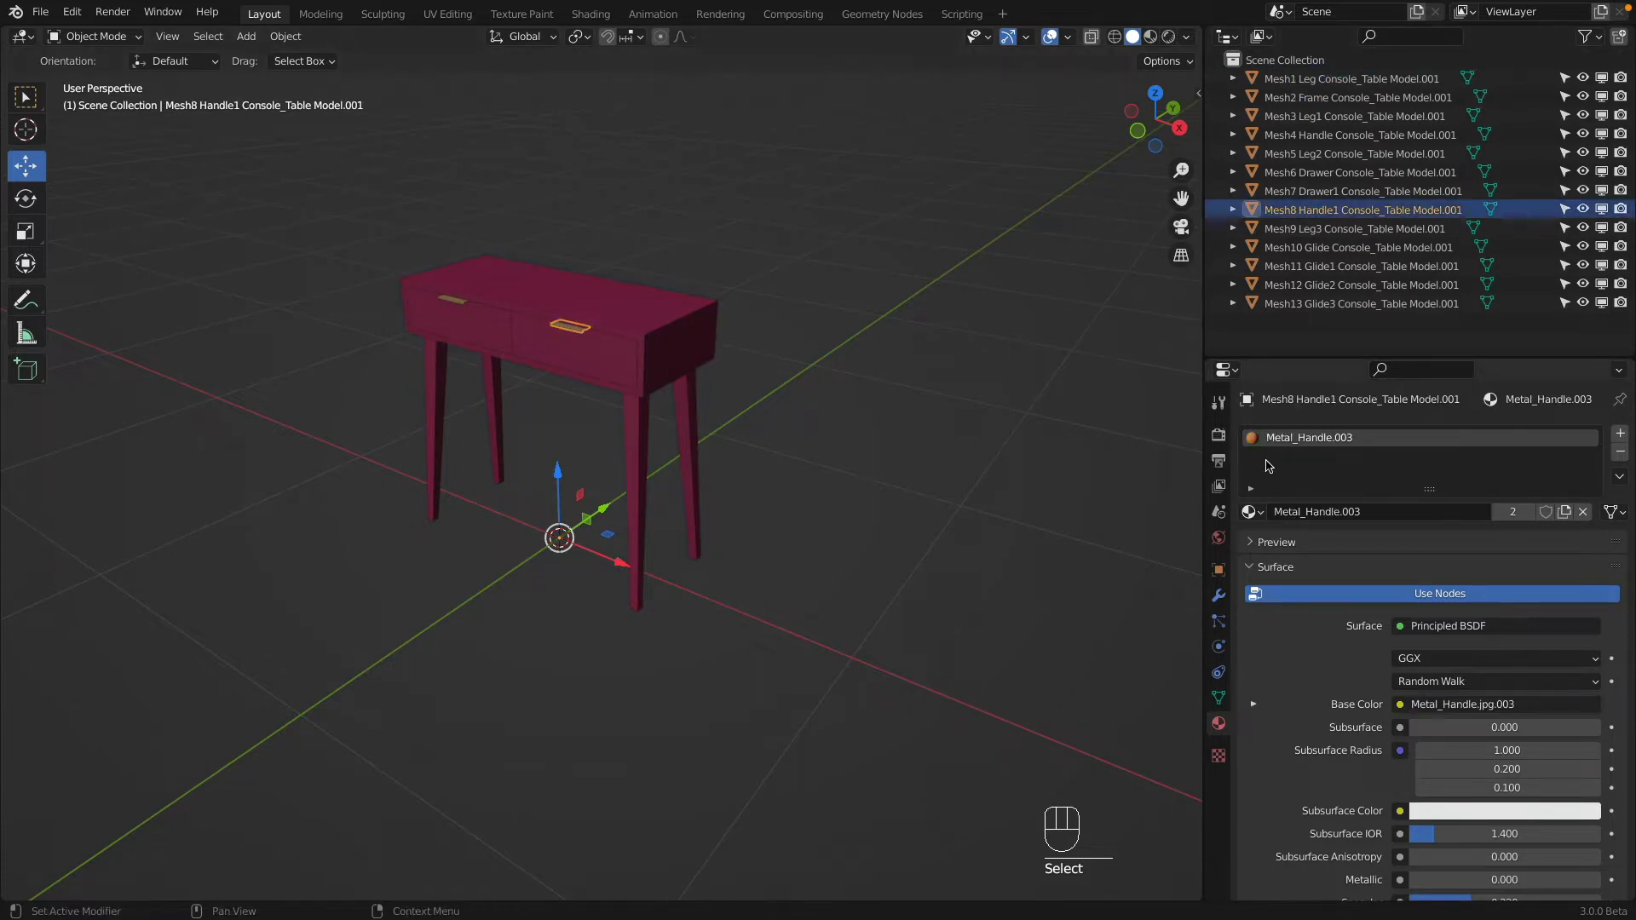
left_click(588, 356)
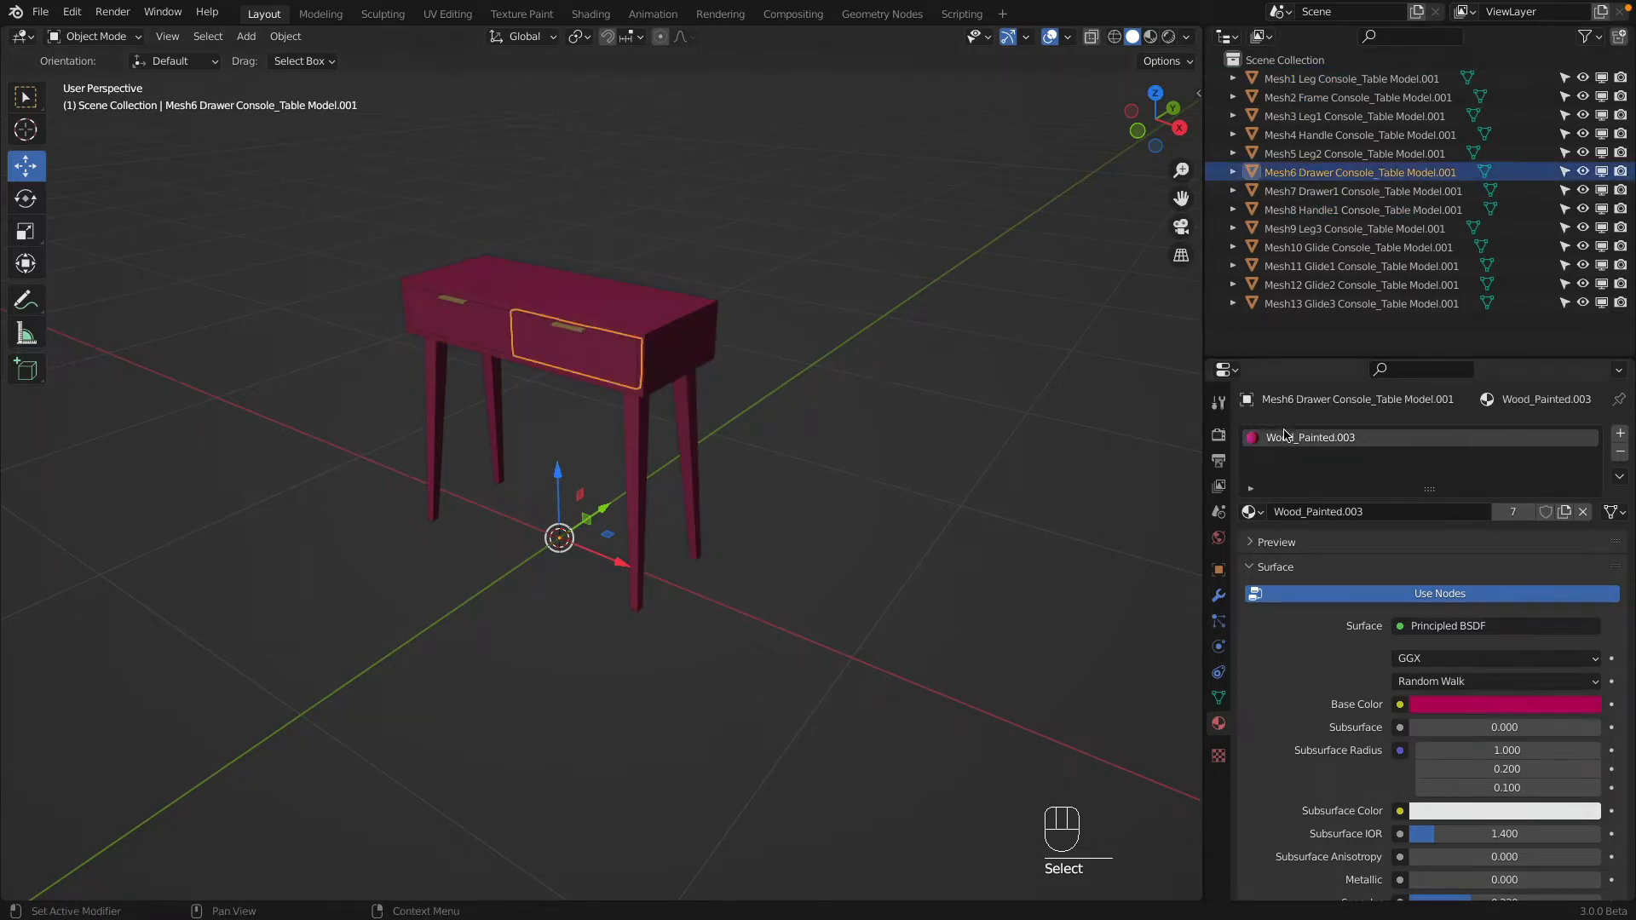
left_click(686, 368)
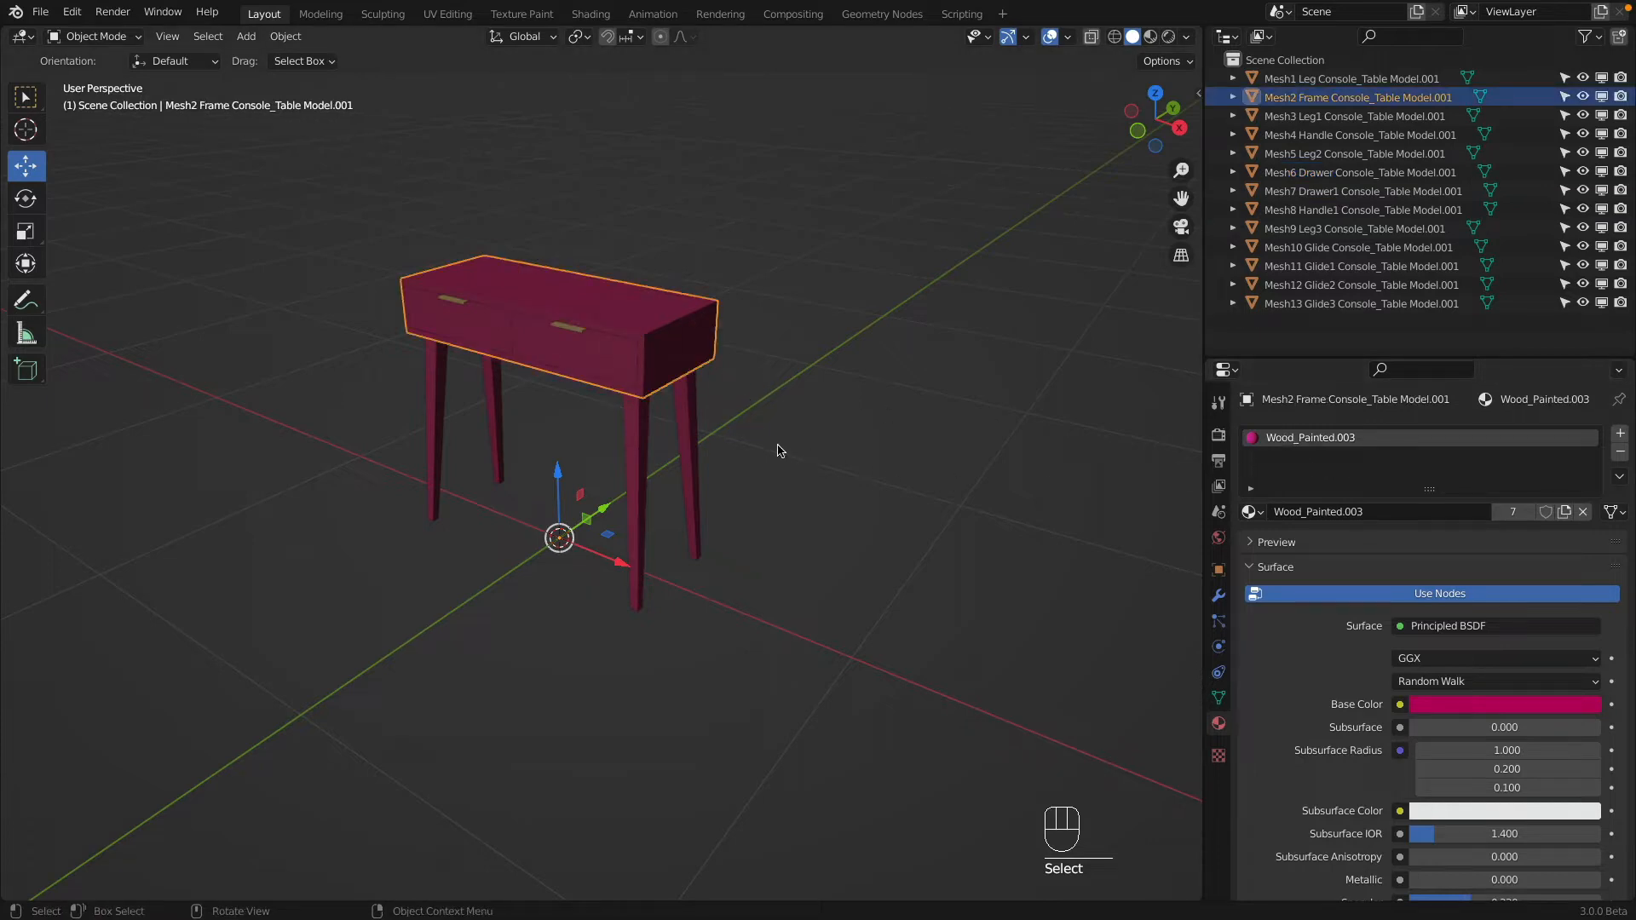
left_click(632, 428)
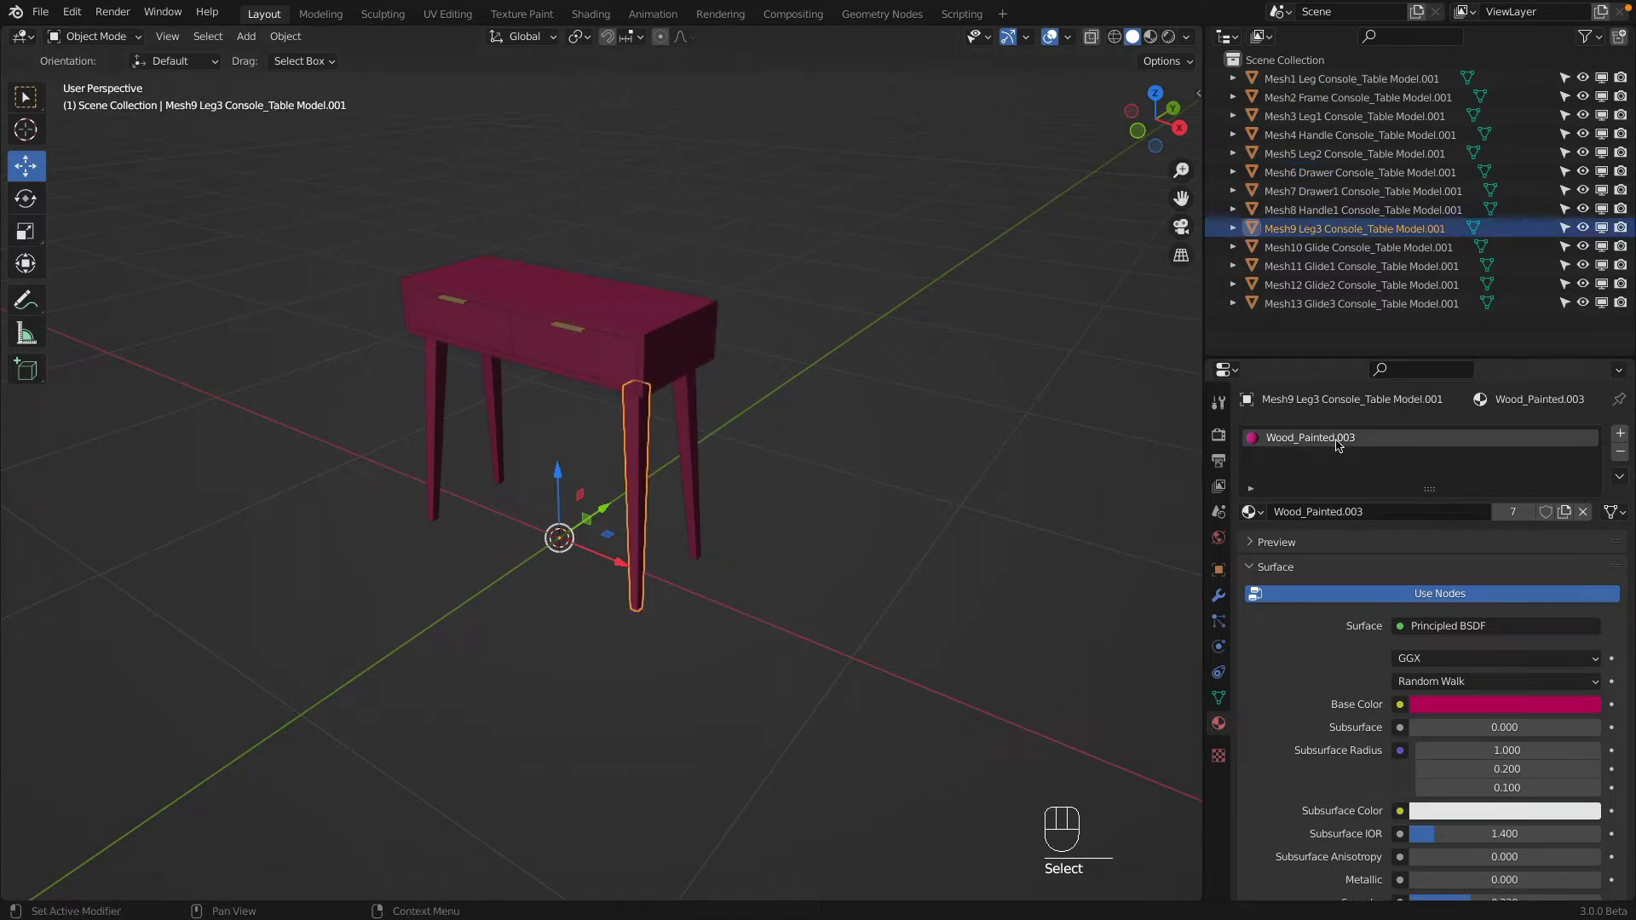
left_click(687, 339)
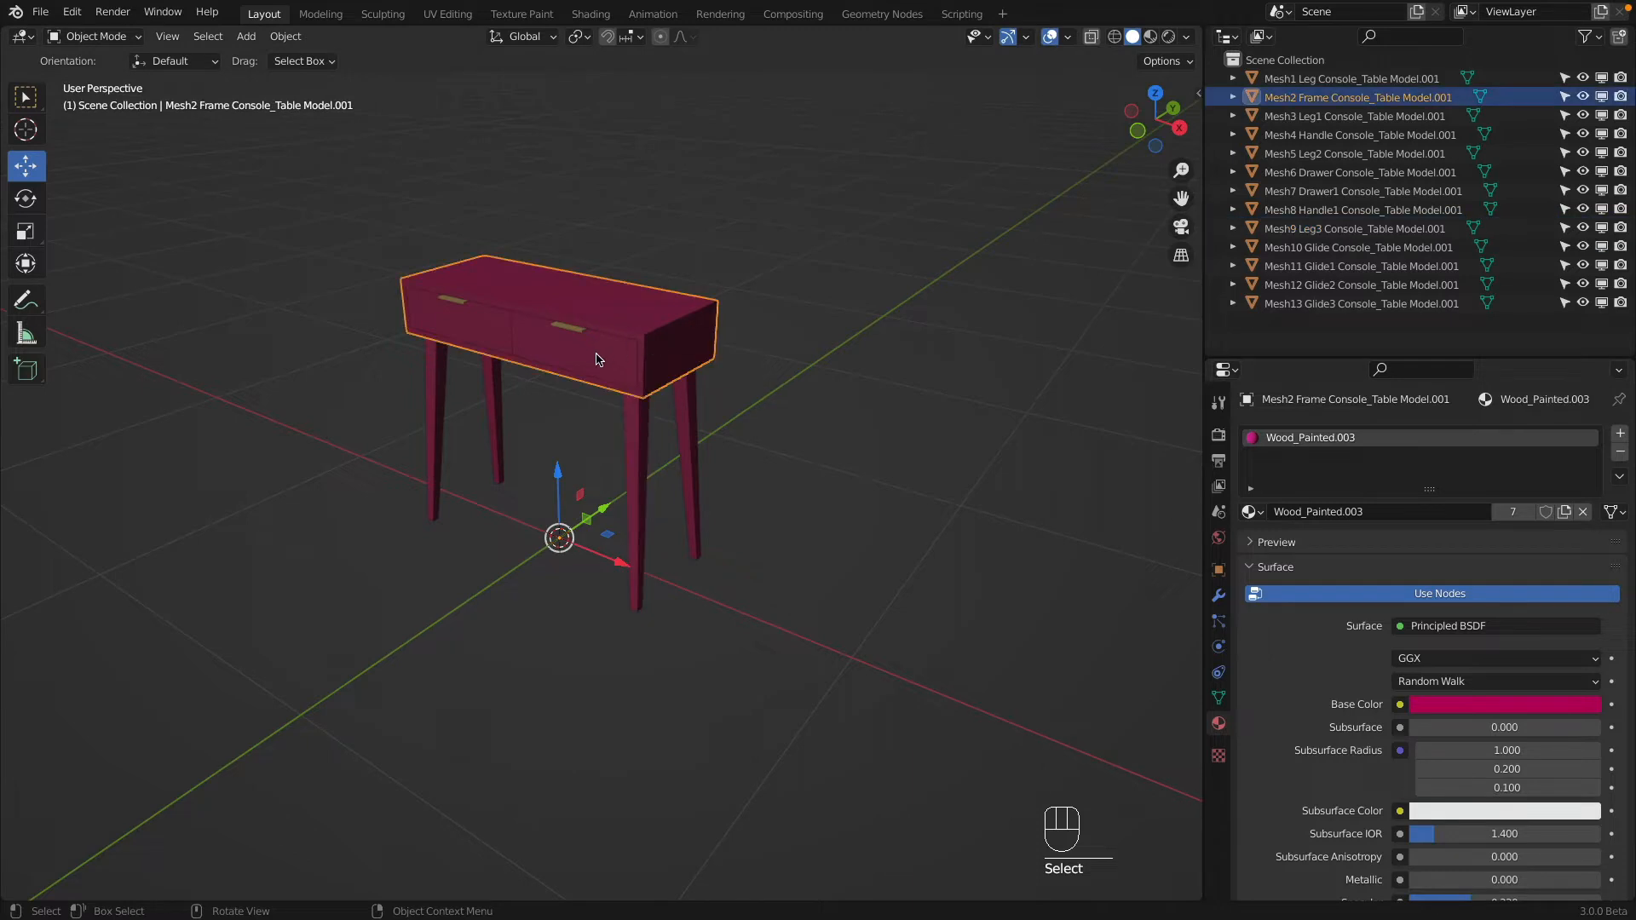
left_click(598, 356)
left_click(577, 328)
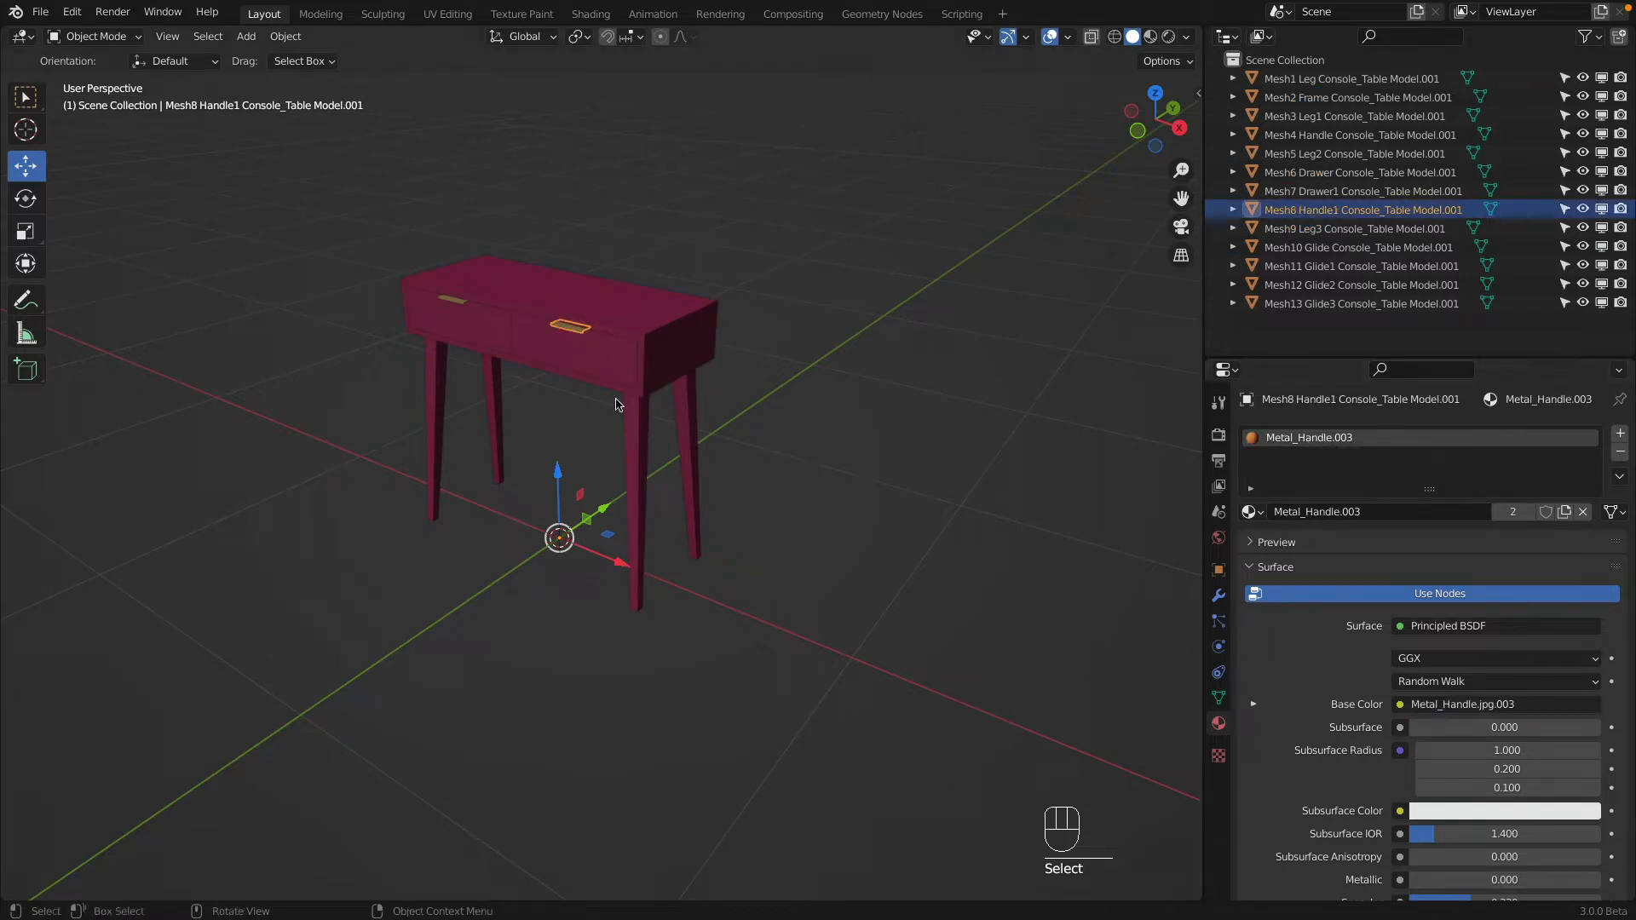
left_click(461, 305)
Step: Inspect the table from below and select the glide under a leg to check its object and material
middle_click_drag(645, 609, 664, 449)
scroll(668, 375, "up", 7)
left_click(672, 430)
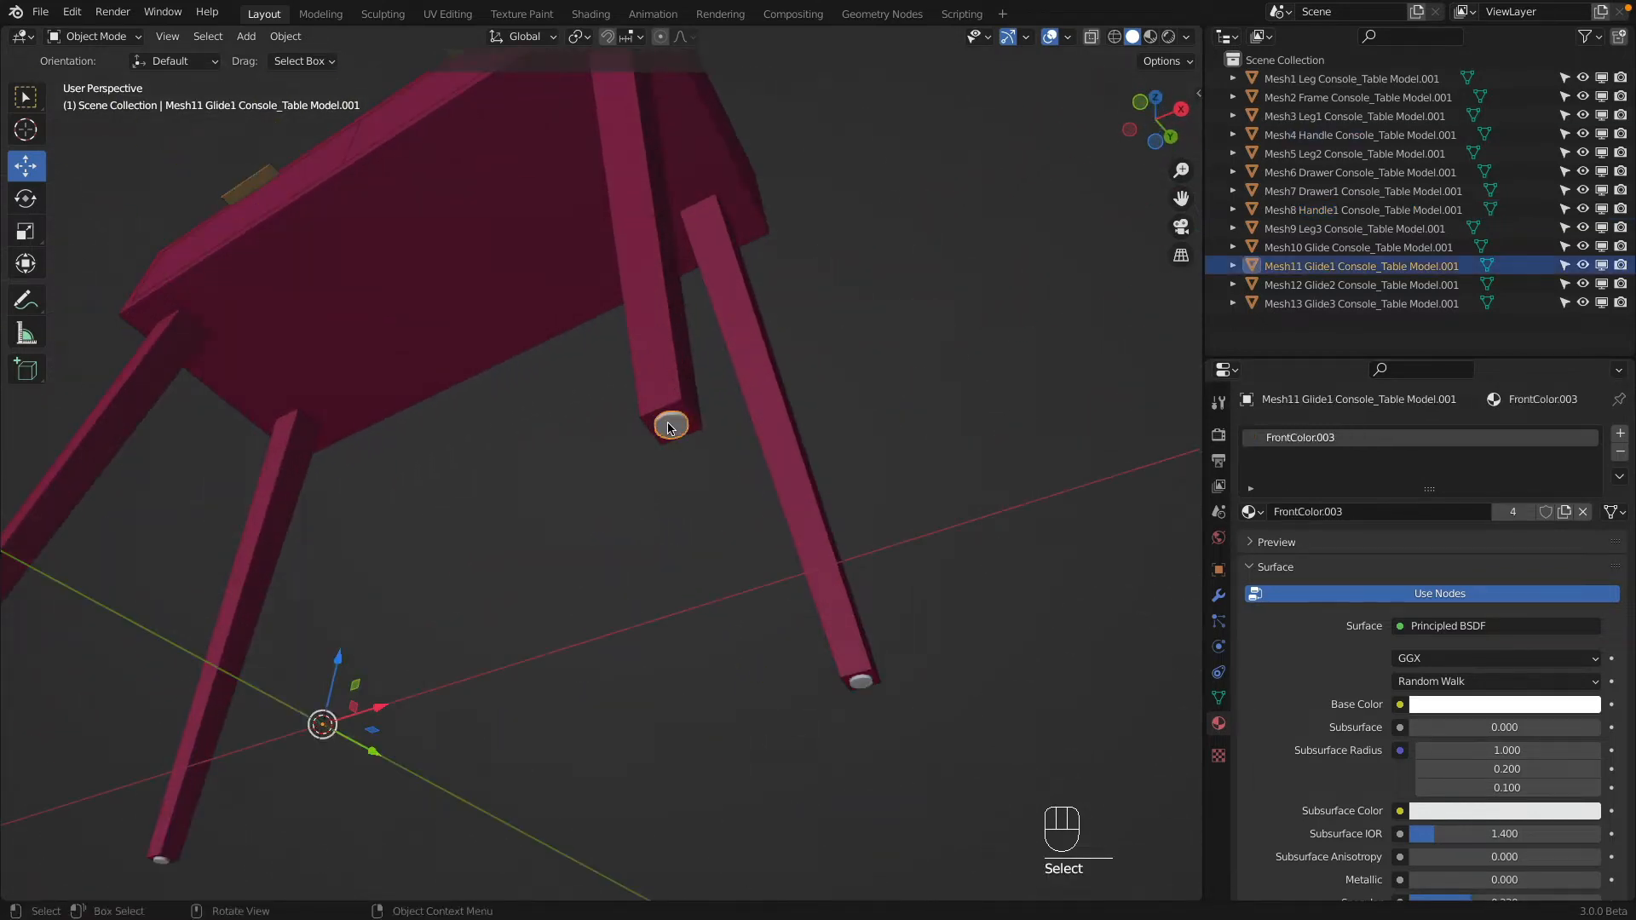
scroll(686, 390, "down", 3)
middle_click_drag(686, 390, 654, 463)
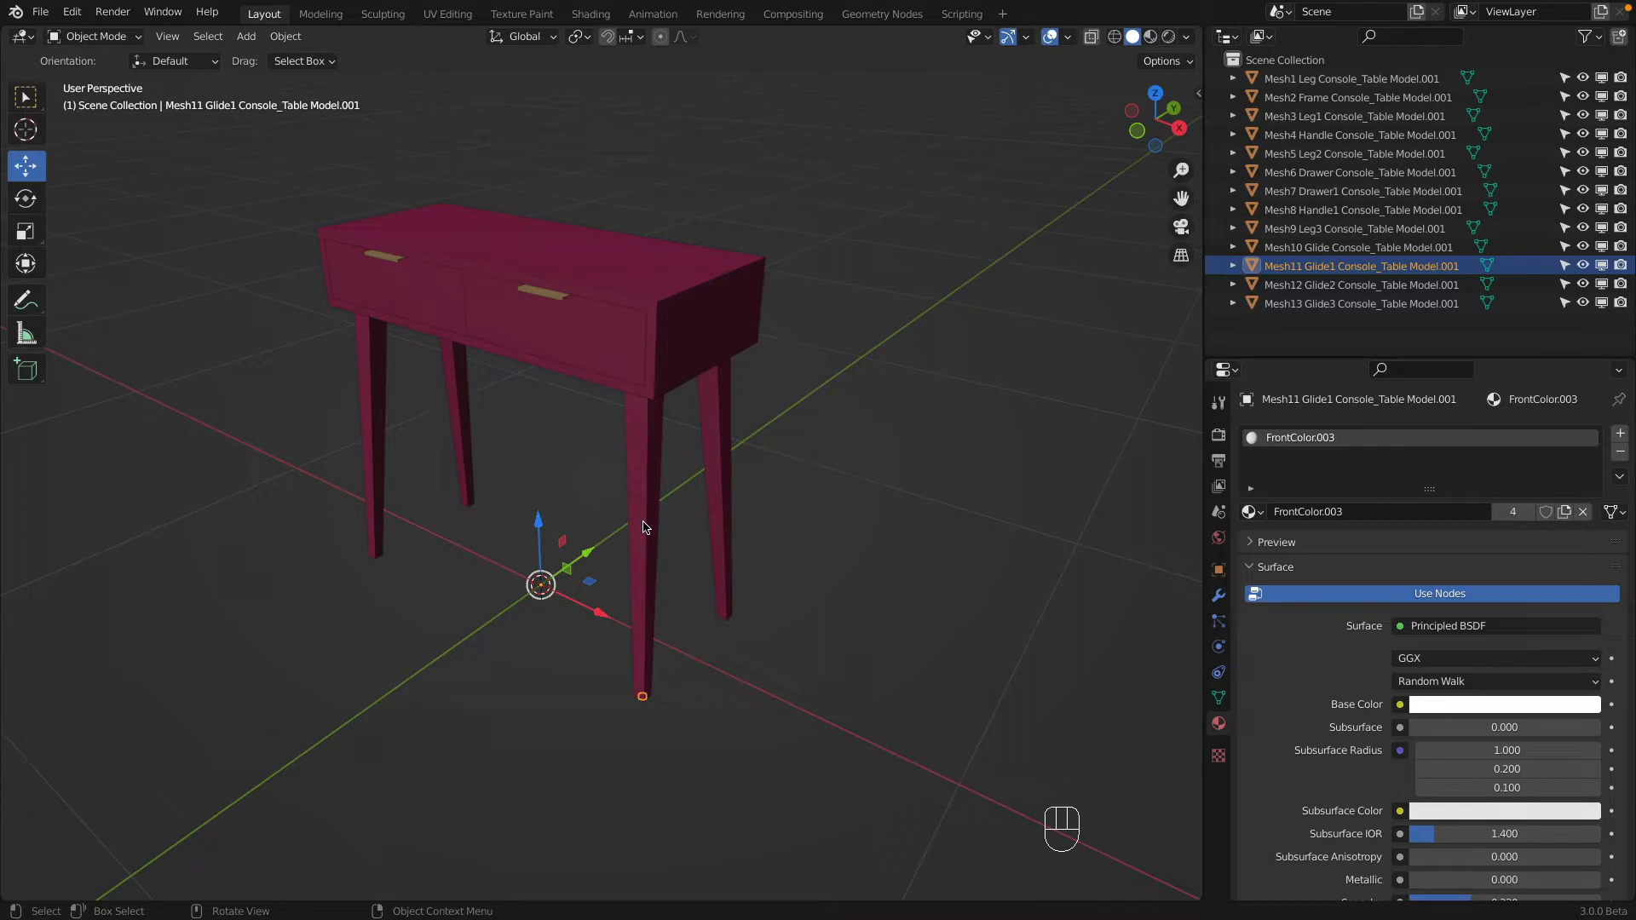
Step: Delete all the imported console table objects from the scene
key("a")
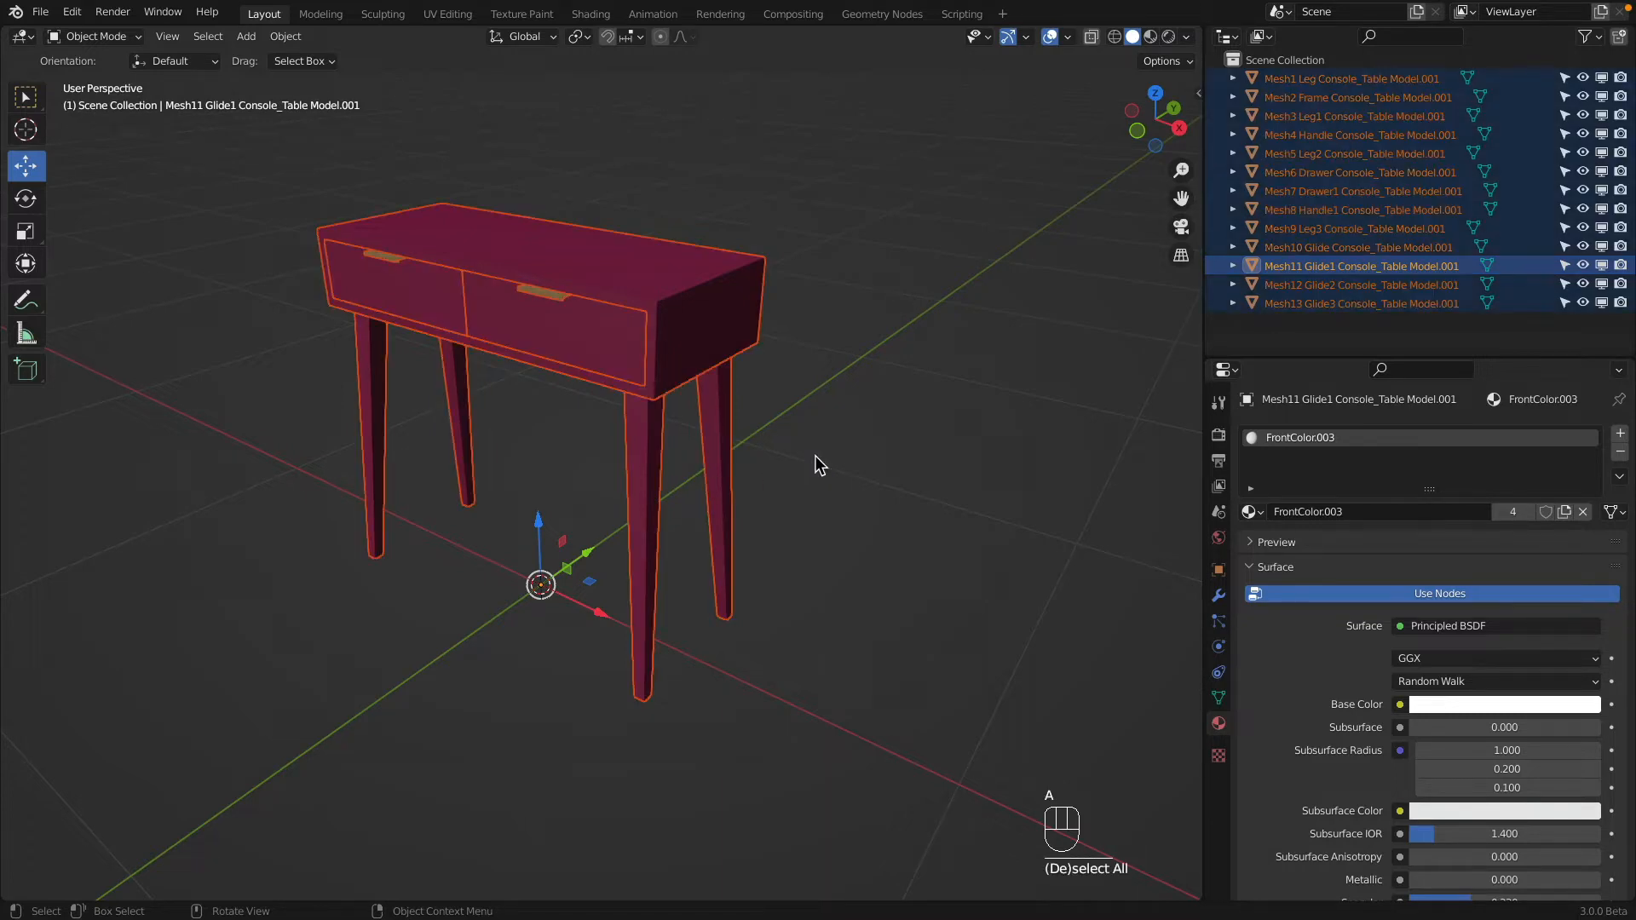
key("x")
left_click(725, 458)
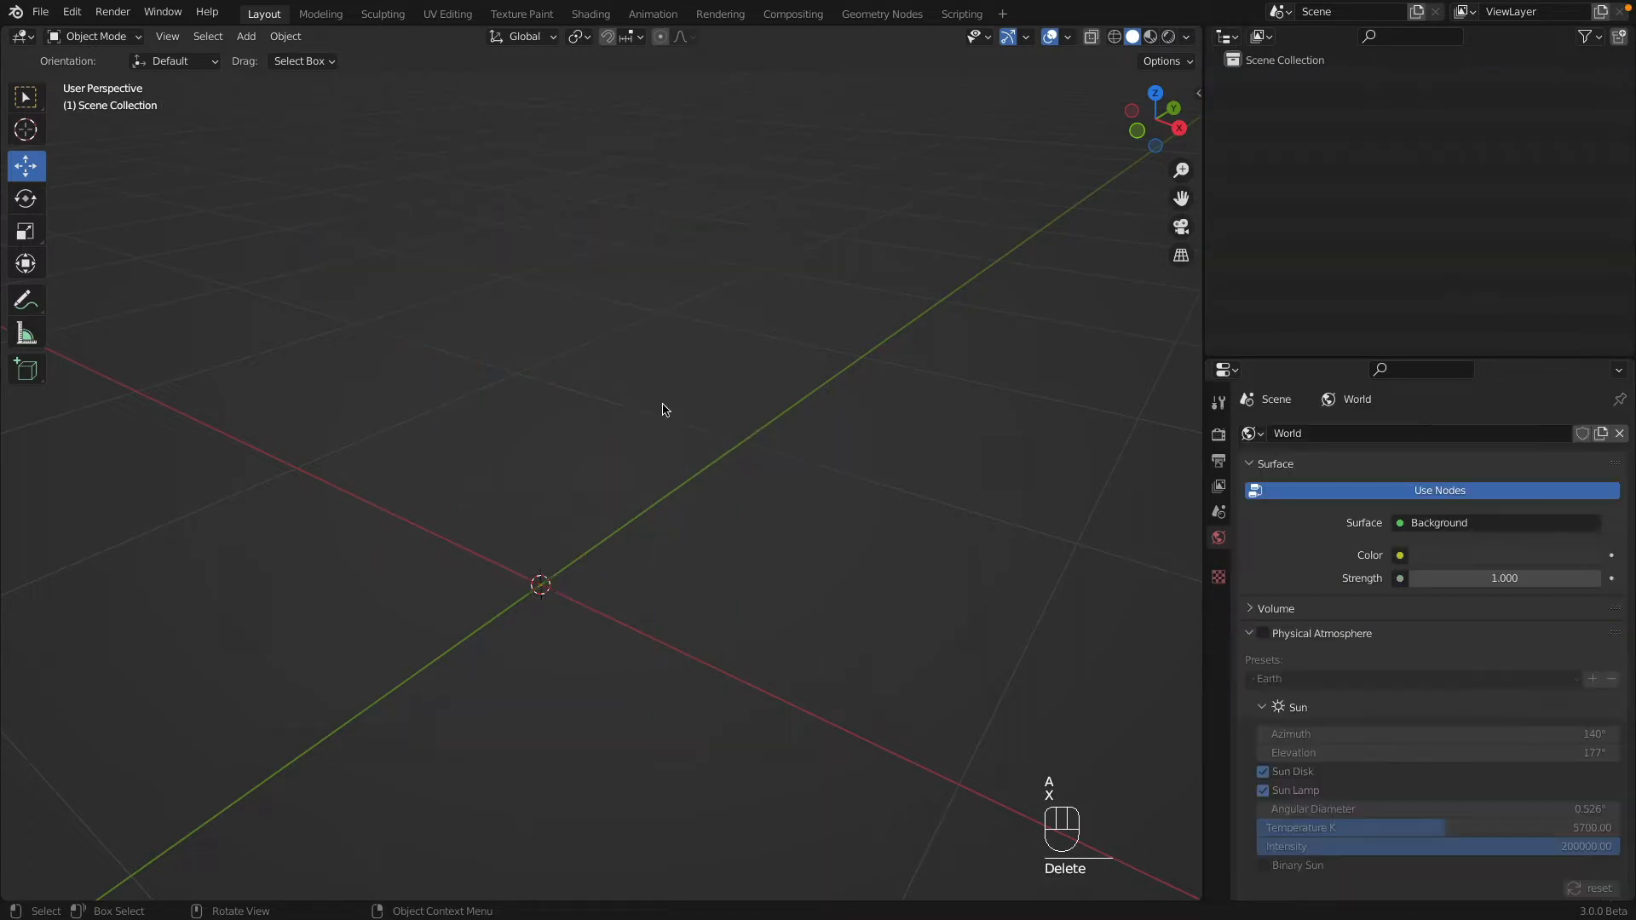
Step: Import Console Table Textured.obj from the Desktop as Wavefront OBJ with Split by Group disabled
left_click(41, 12)
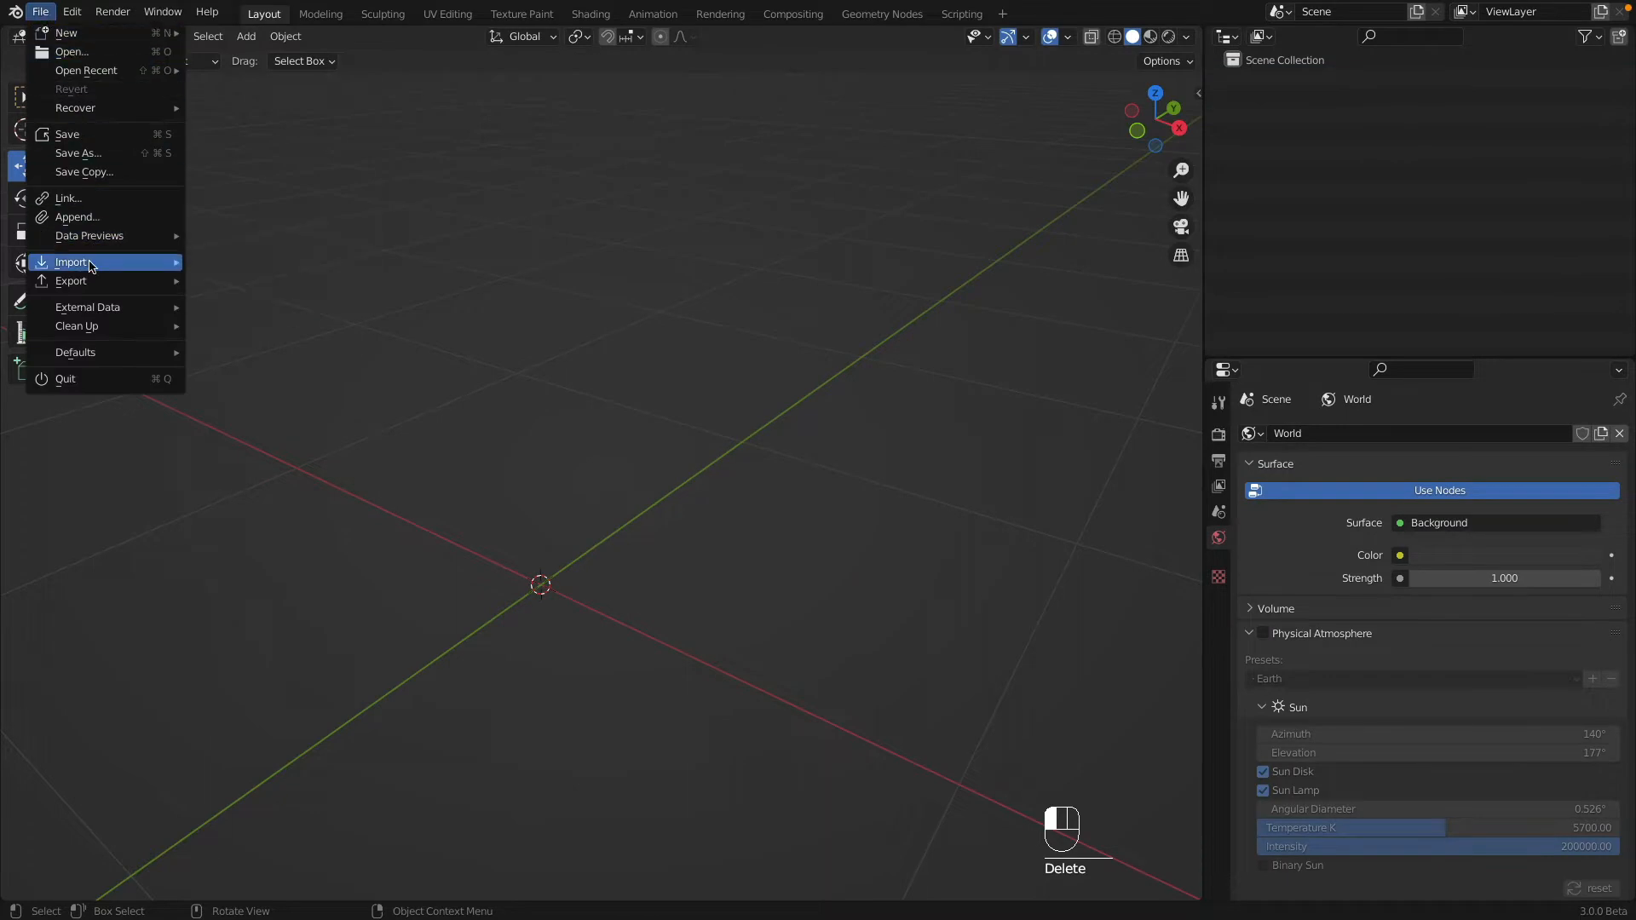
mouse_move(92, 264)
left_click(313, 450)
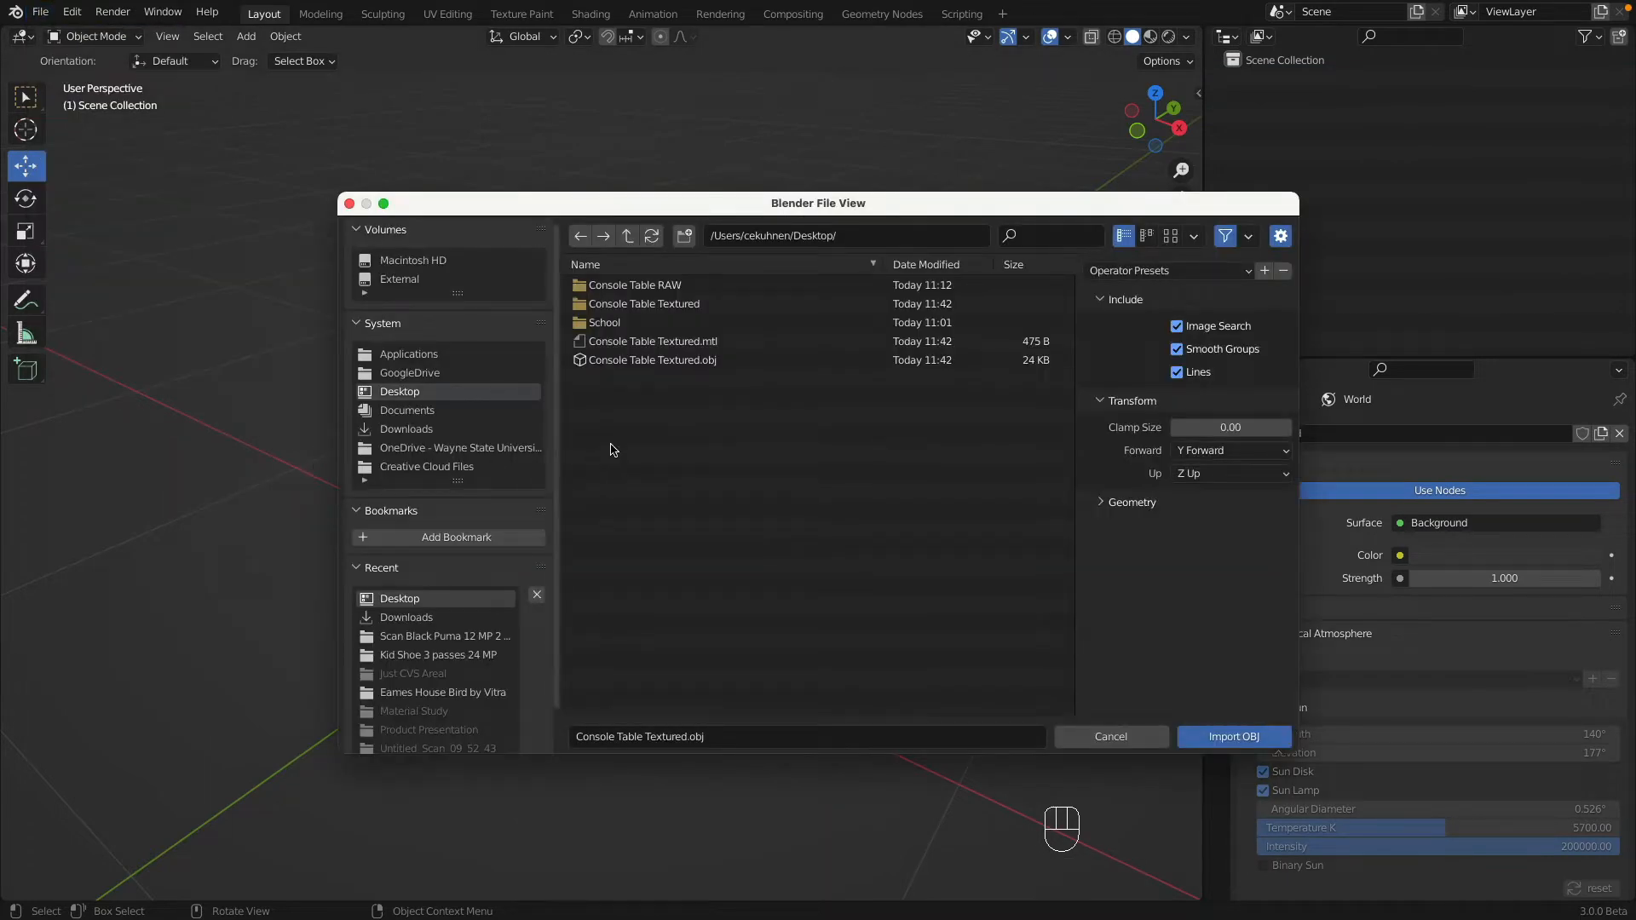
left_click(663, 360)
left_click(1113, 505)
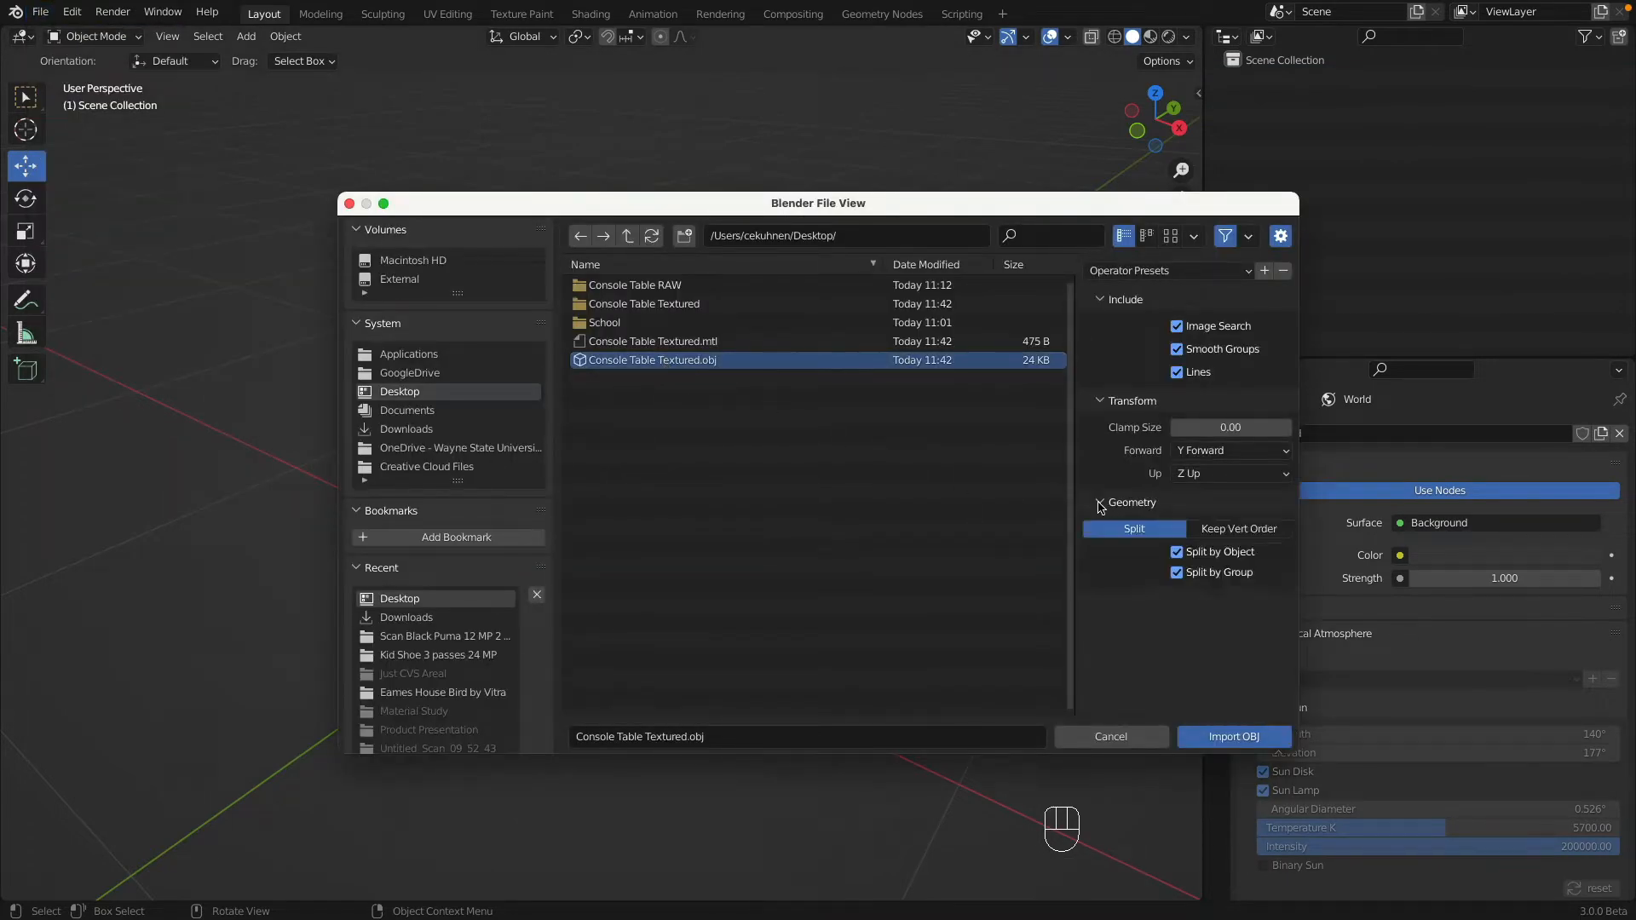
left_click(1176, 573)
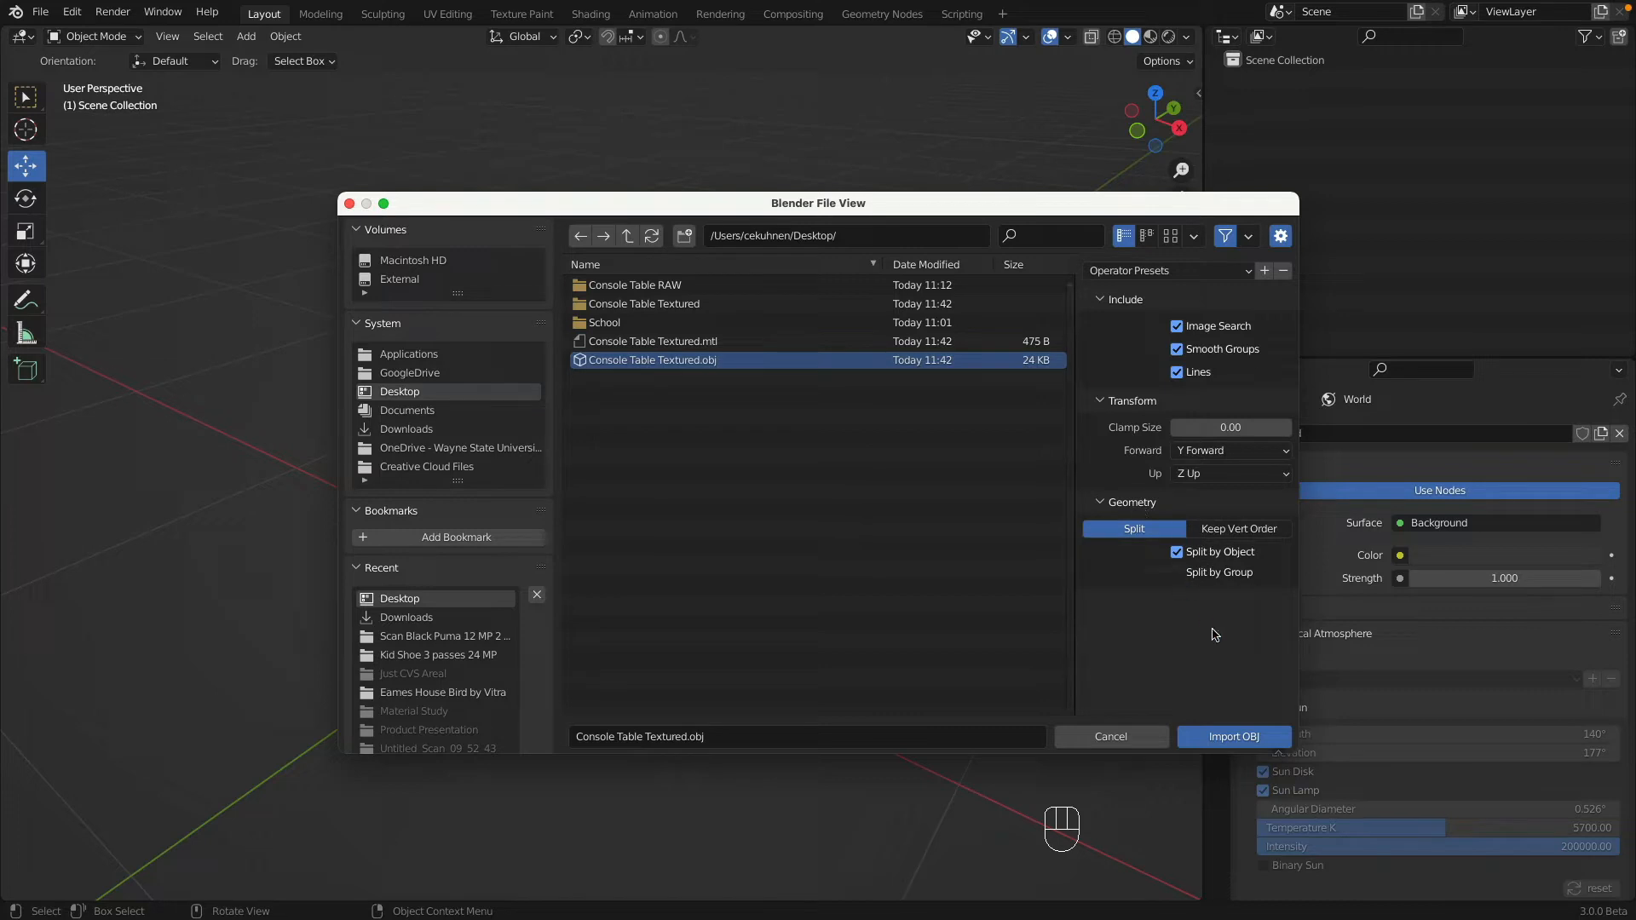
left_click(1237, 738)
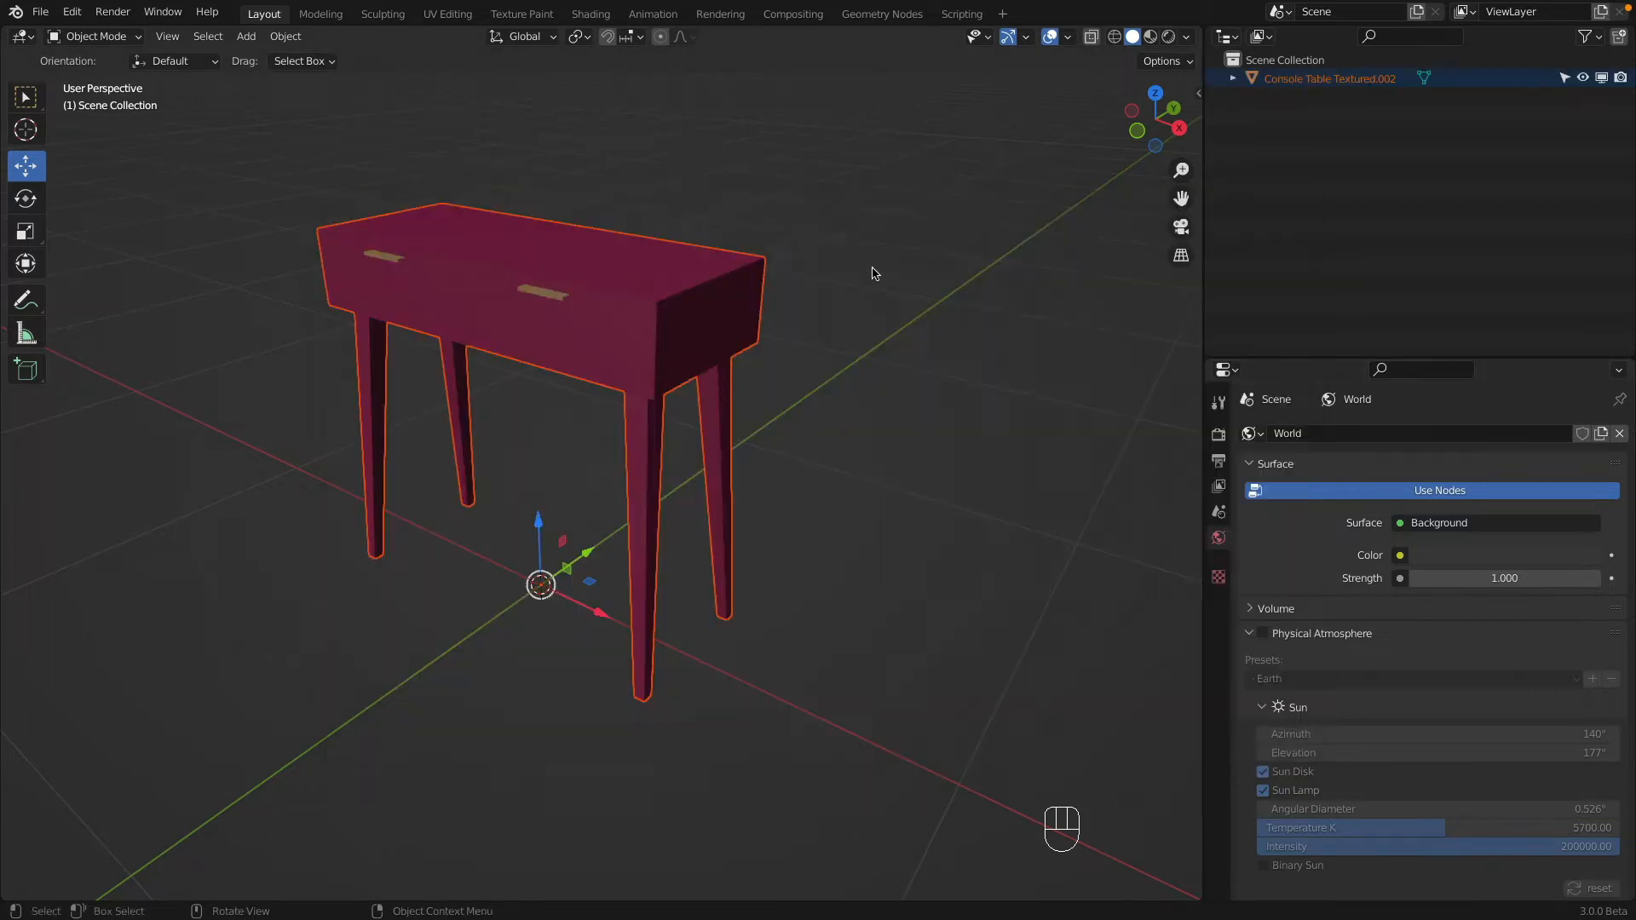
Step: Rename the imported table object as Console Table
left_click(1344, 84)
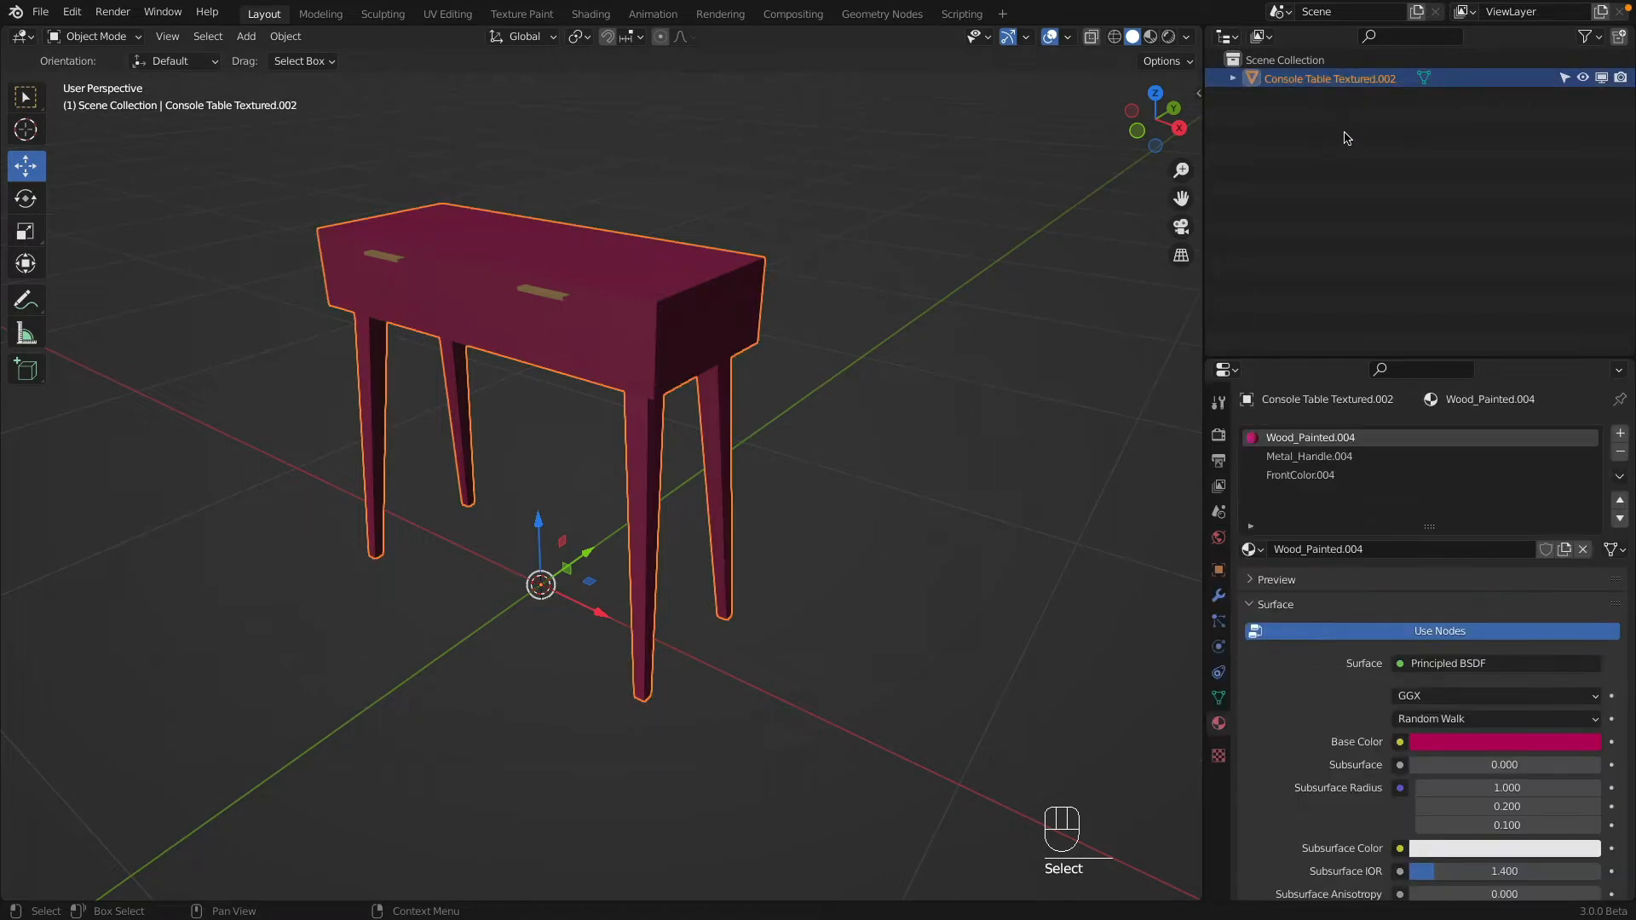
double_click(1341, 85)
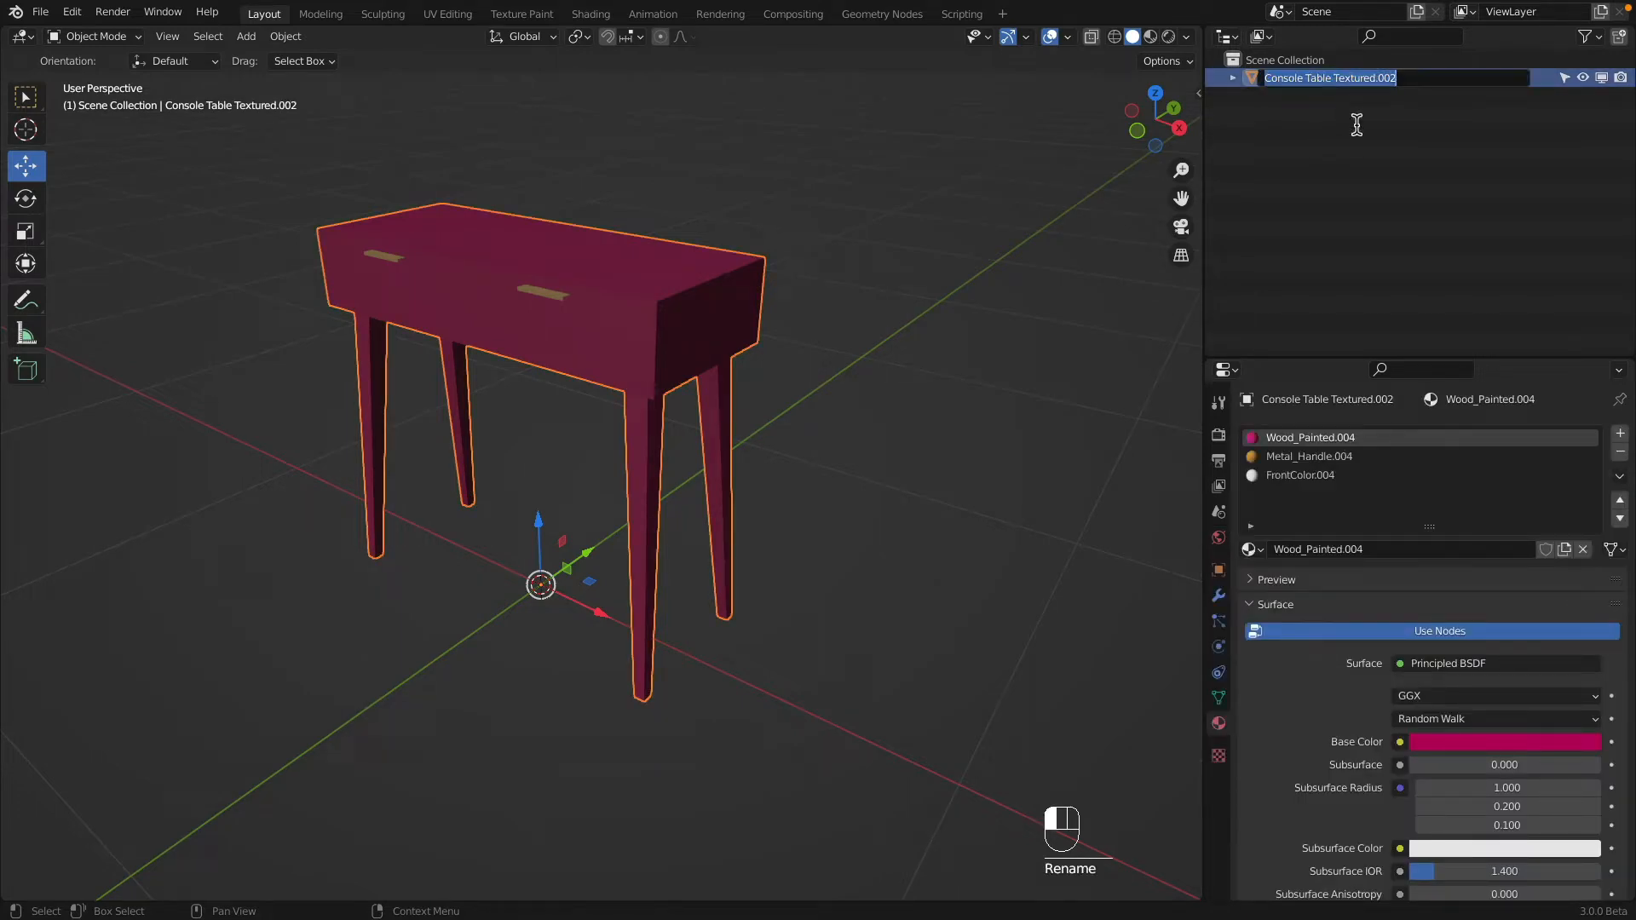
key("End")
key("shift+Left")
key("shift+Left")
key("shift+Left")
key("shift+Left")
key("shift+Left")
key("shift+Left")
key("shift+Left")
key("shift+Left")
key("shift+Left")
key("shift+Left")
key("shift+Left")
key("shift+Left")
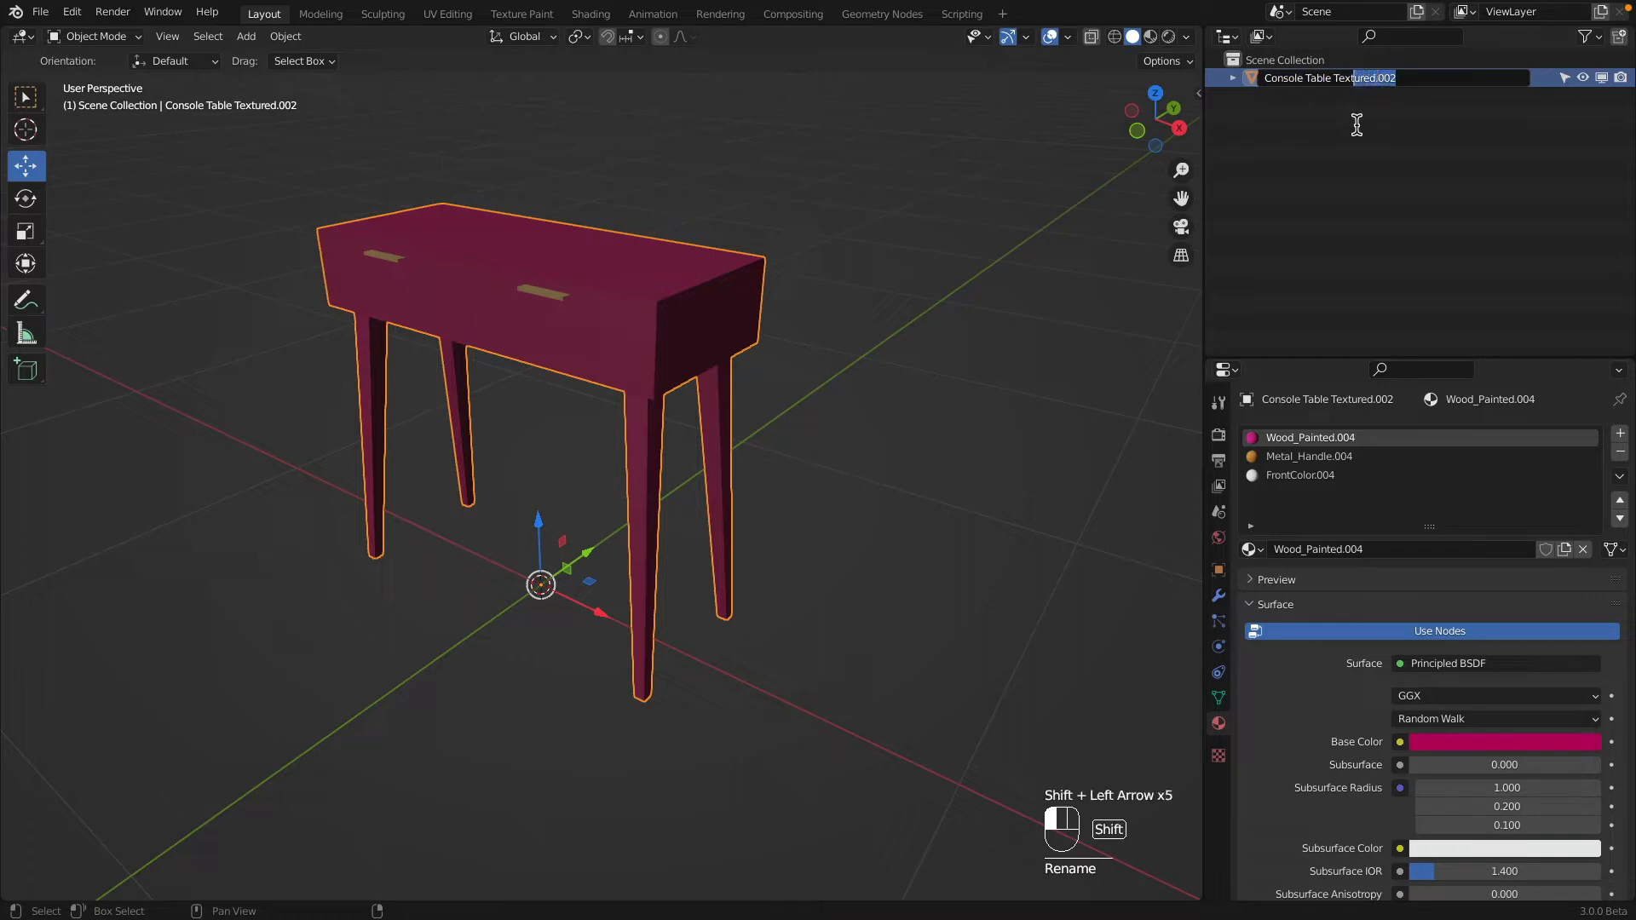
key("shift+Left")
key("BackSpace")
key("Return")
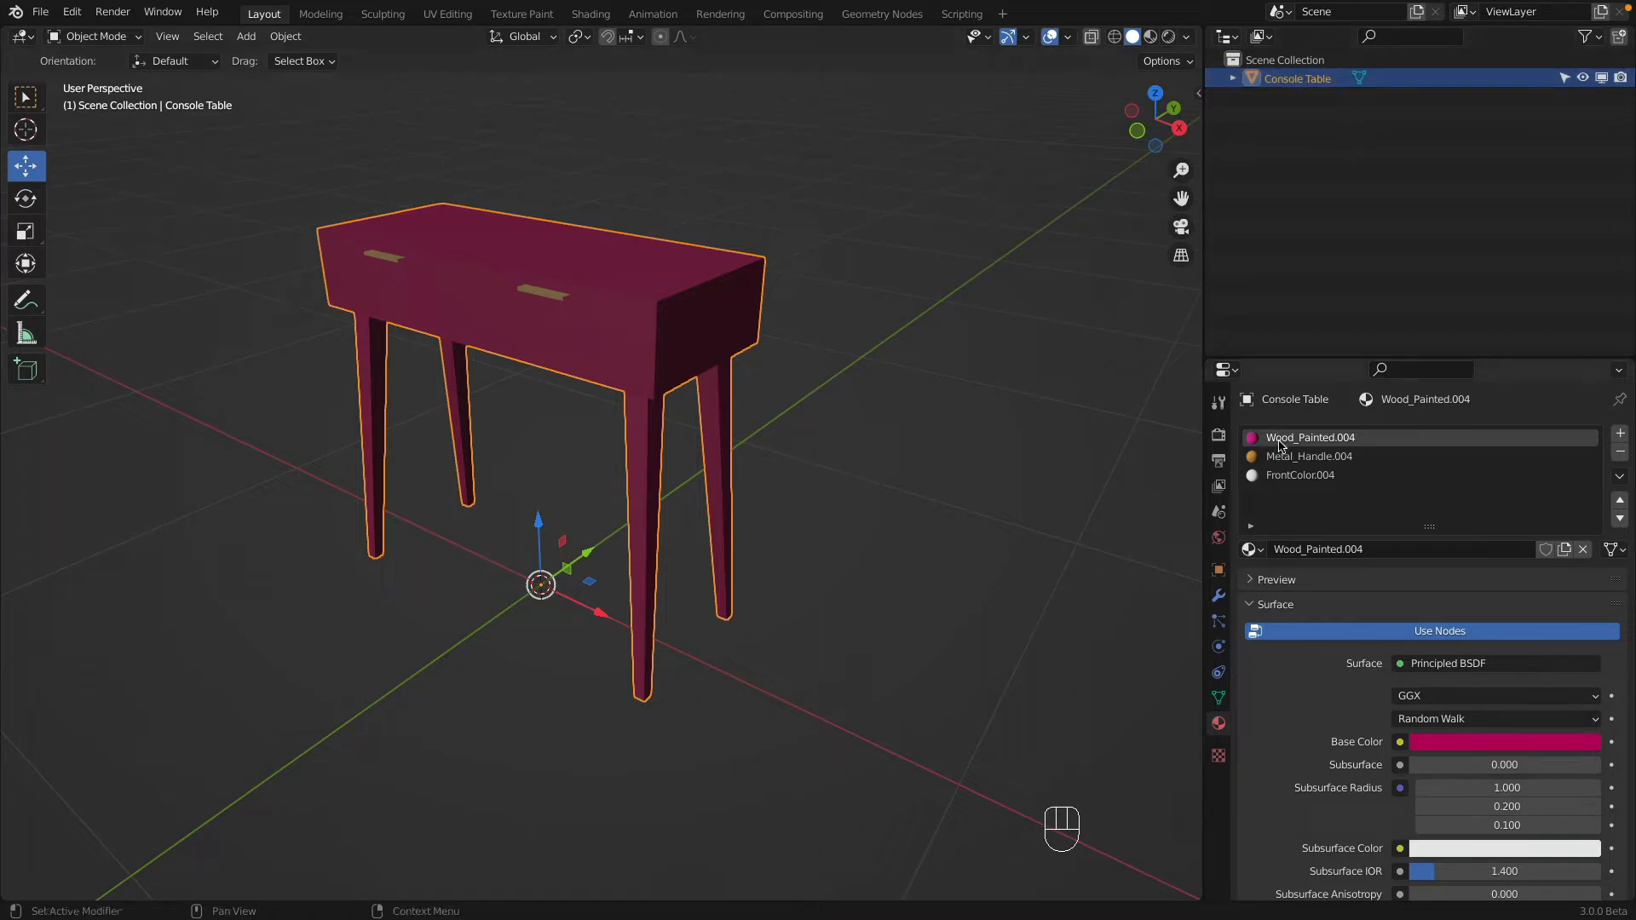
Step: Examine the table's Metal_Handle and FrontColor material slots, and clear the selection
left_click(728, 294)
left_click(1308, 456)
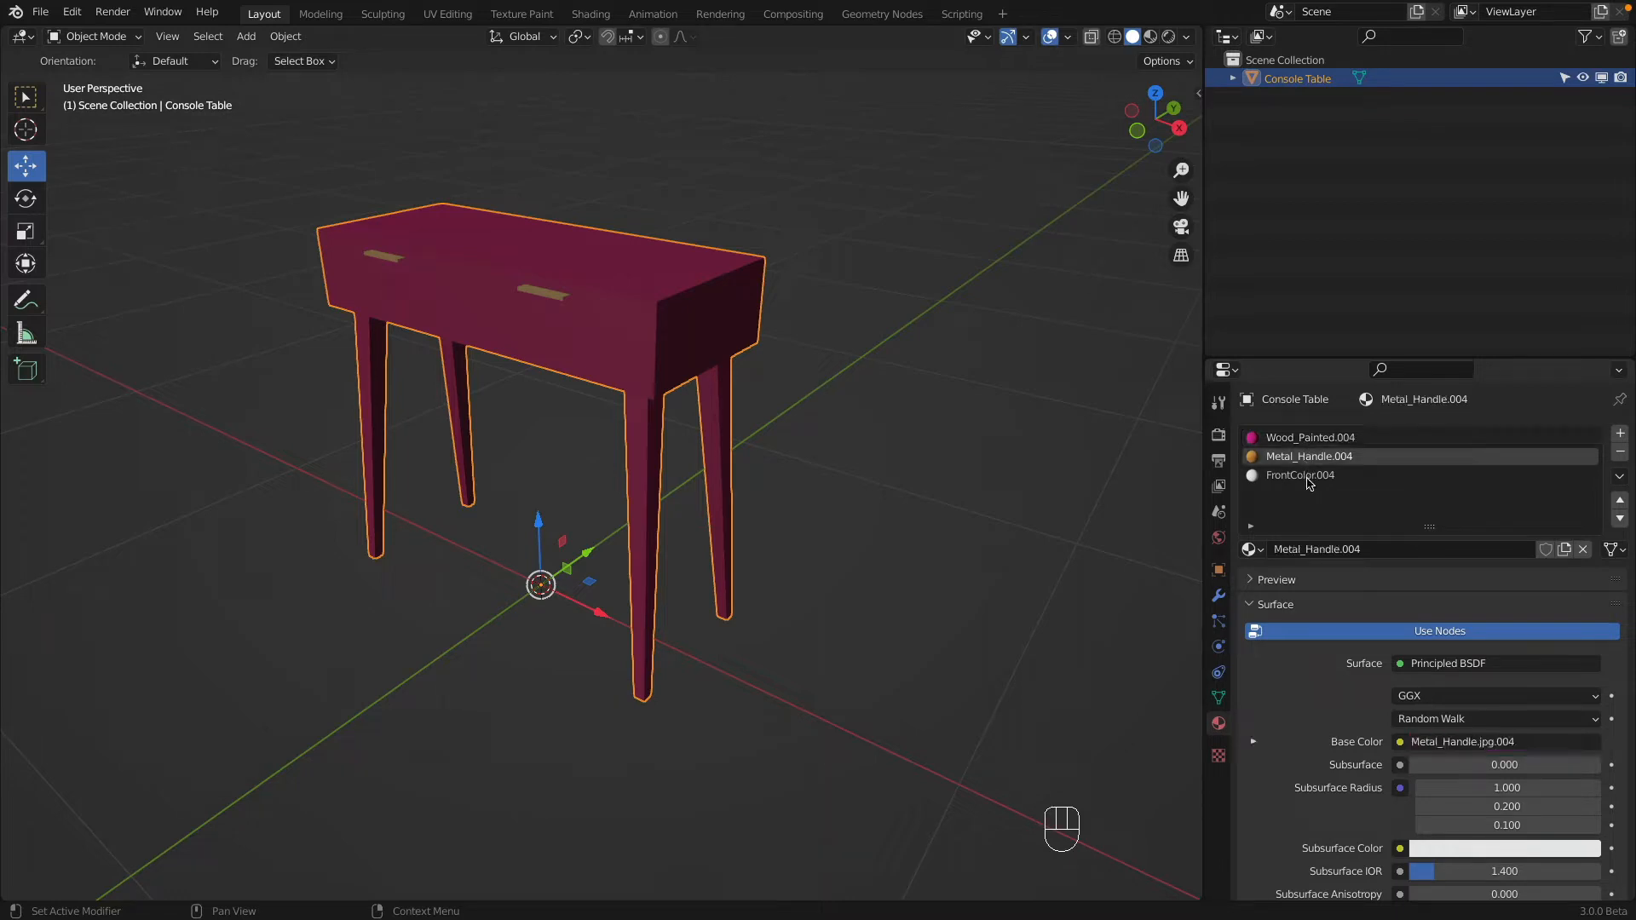
left_click(1308, 477)
key("a")
key("a")
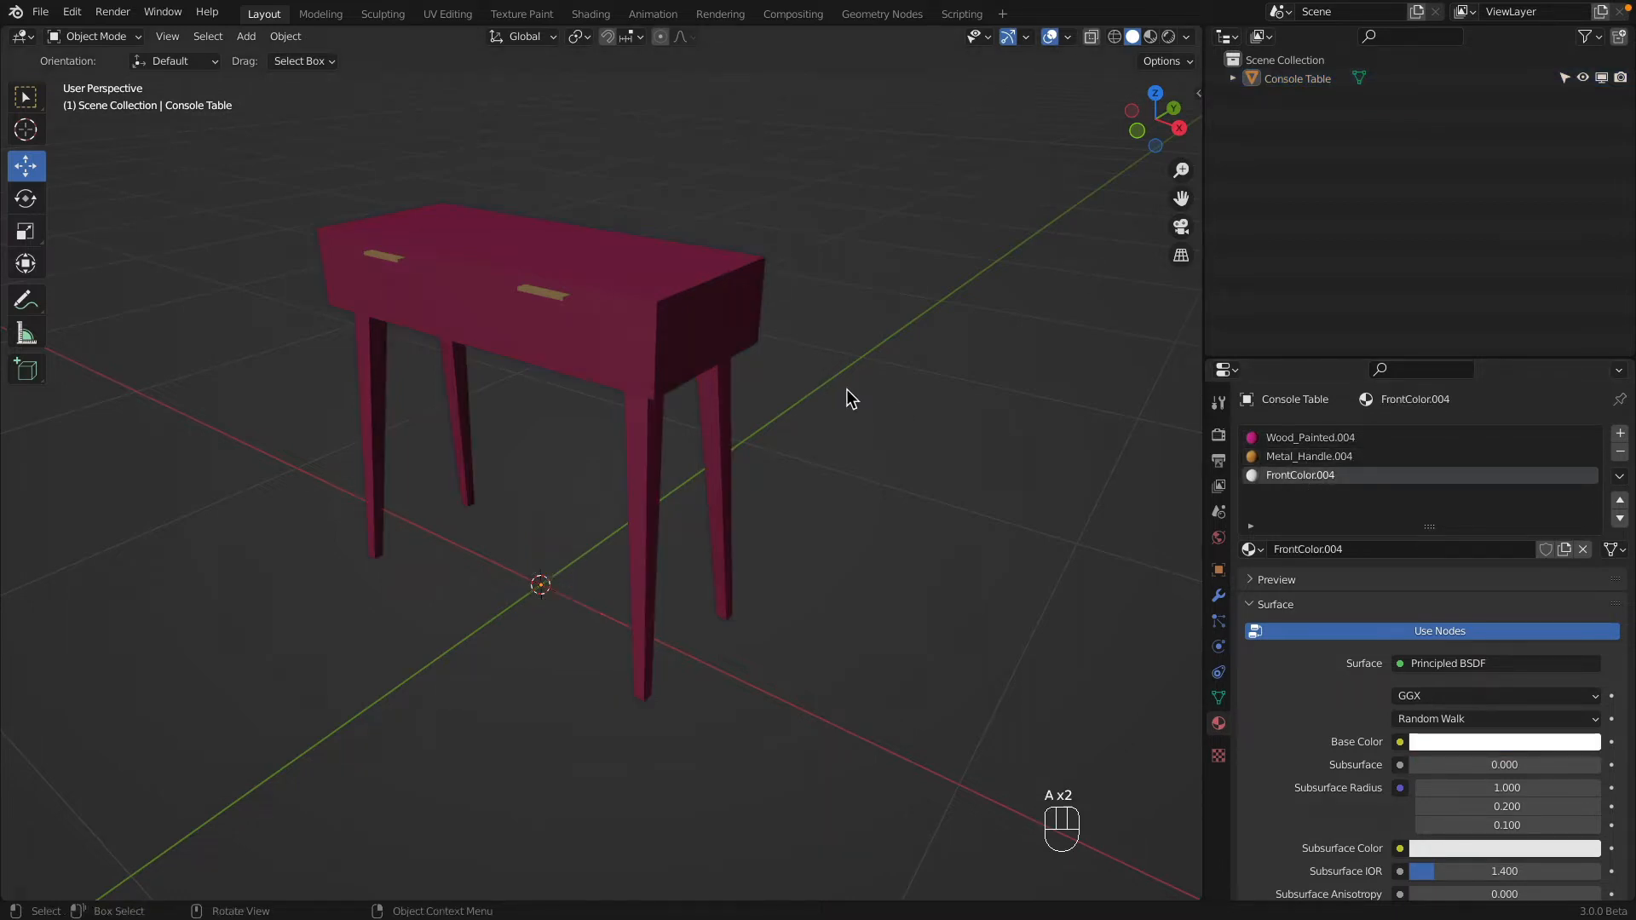
middle_click_drag(847, 394, 789, 431)
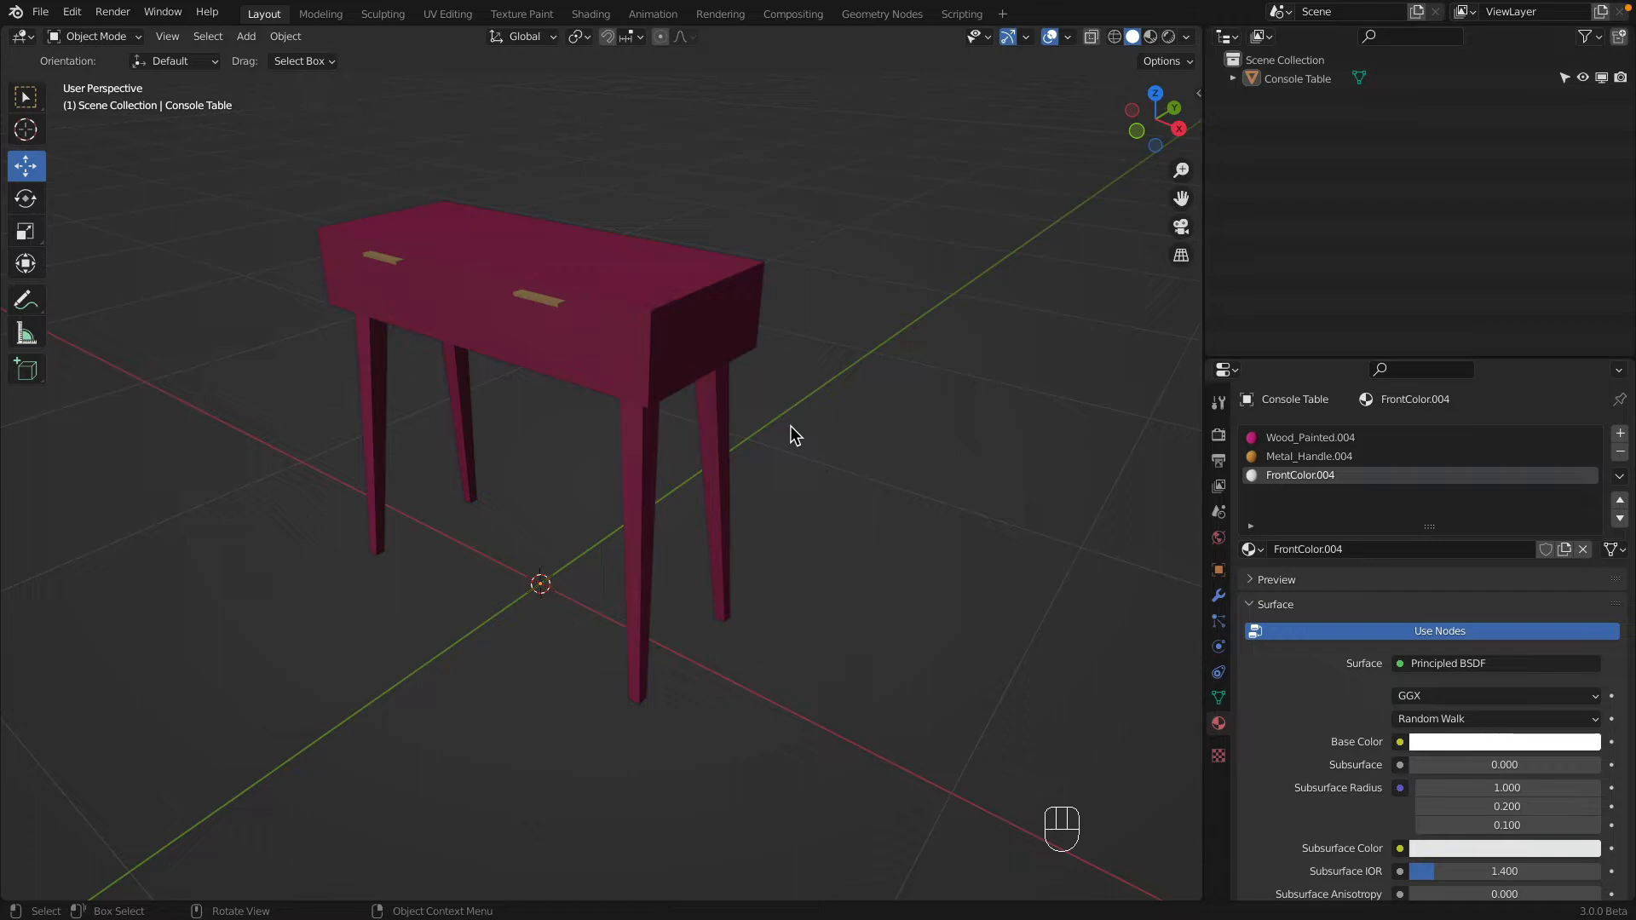
Step: Switch to SketchUp and select the right-hand drawer's handle inside the Console Table group
key("super+Tab")
key("super+Tab")
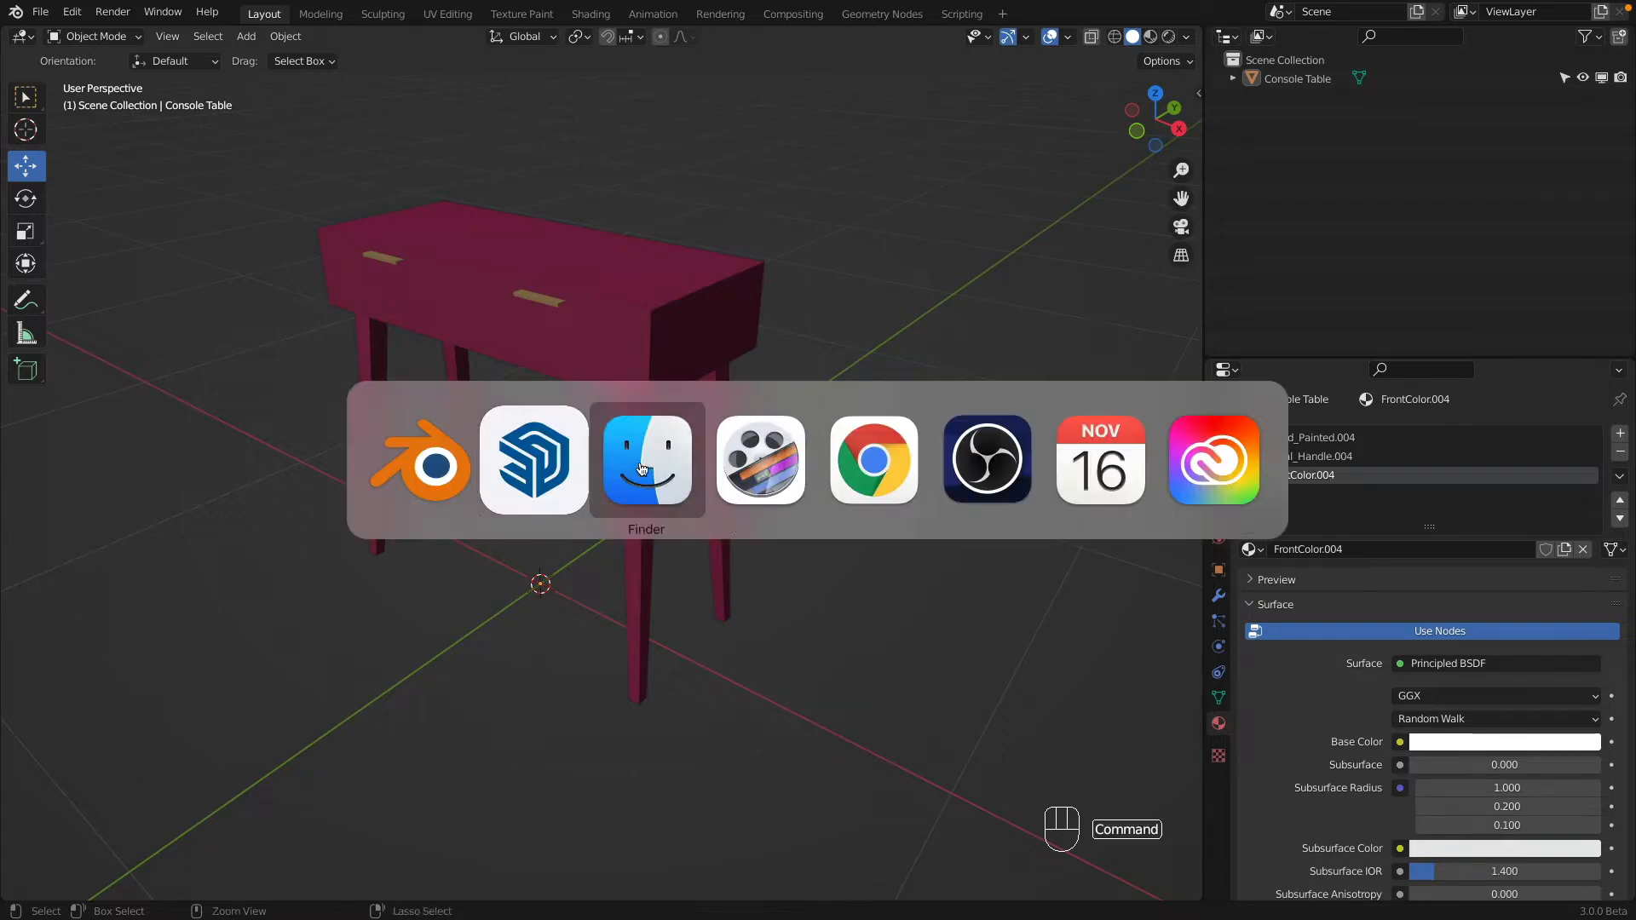
left_click(563, 471)
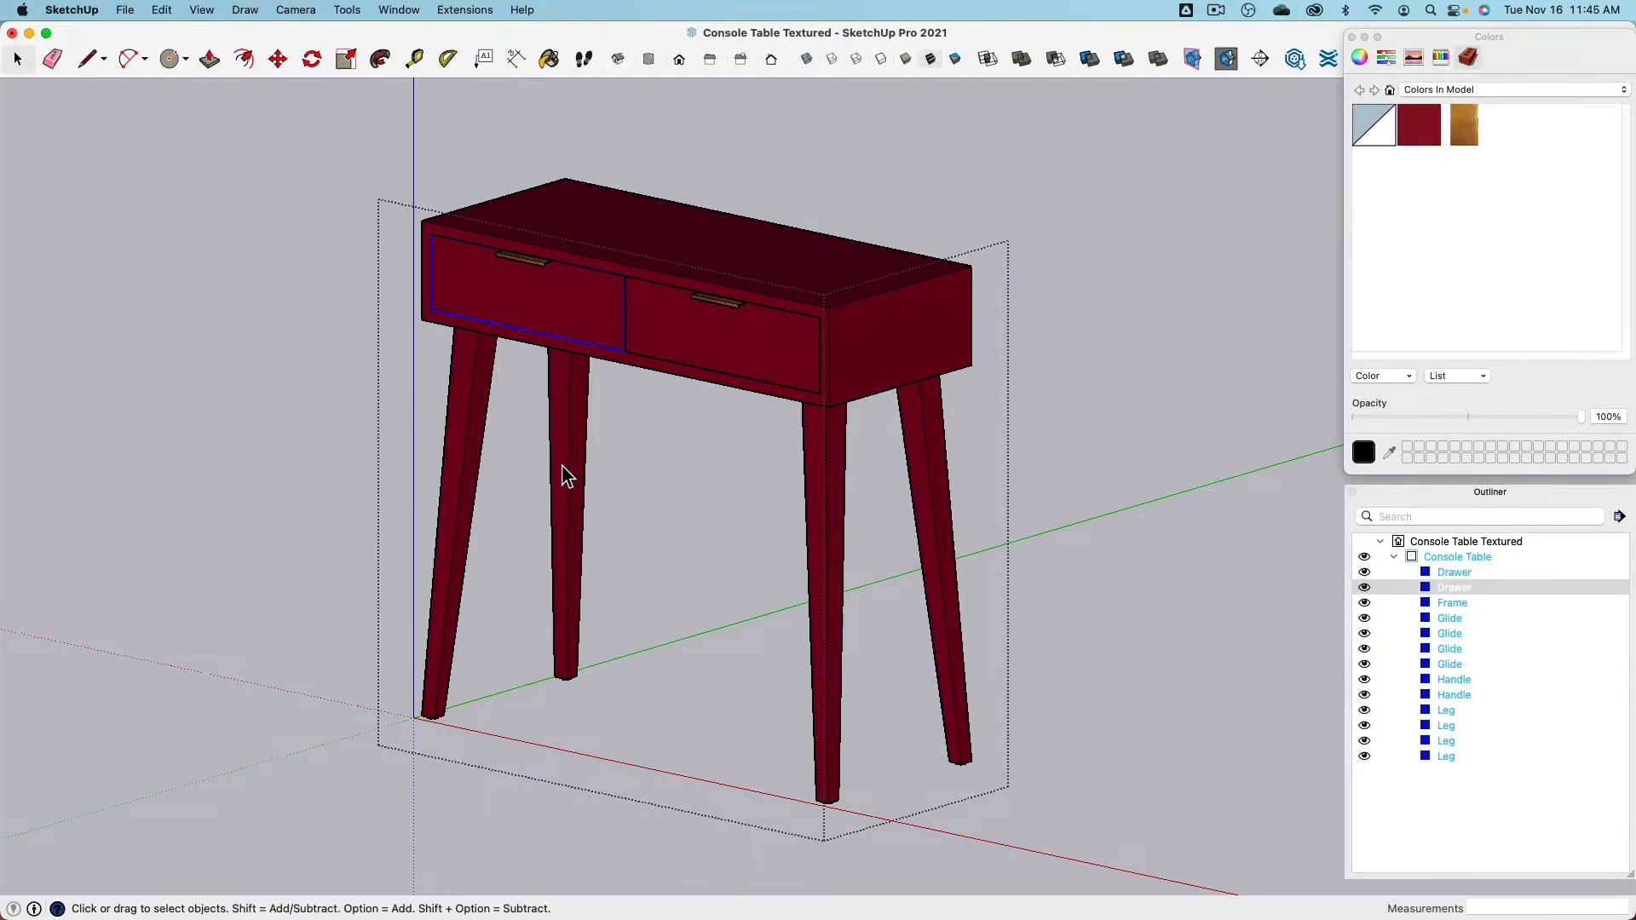
left_click(283, 448)
left_click(718, 311)
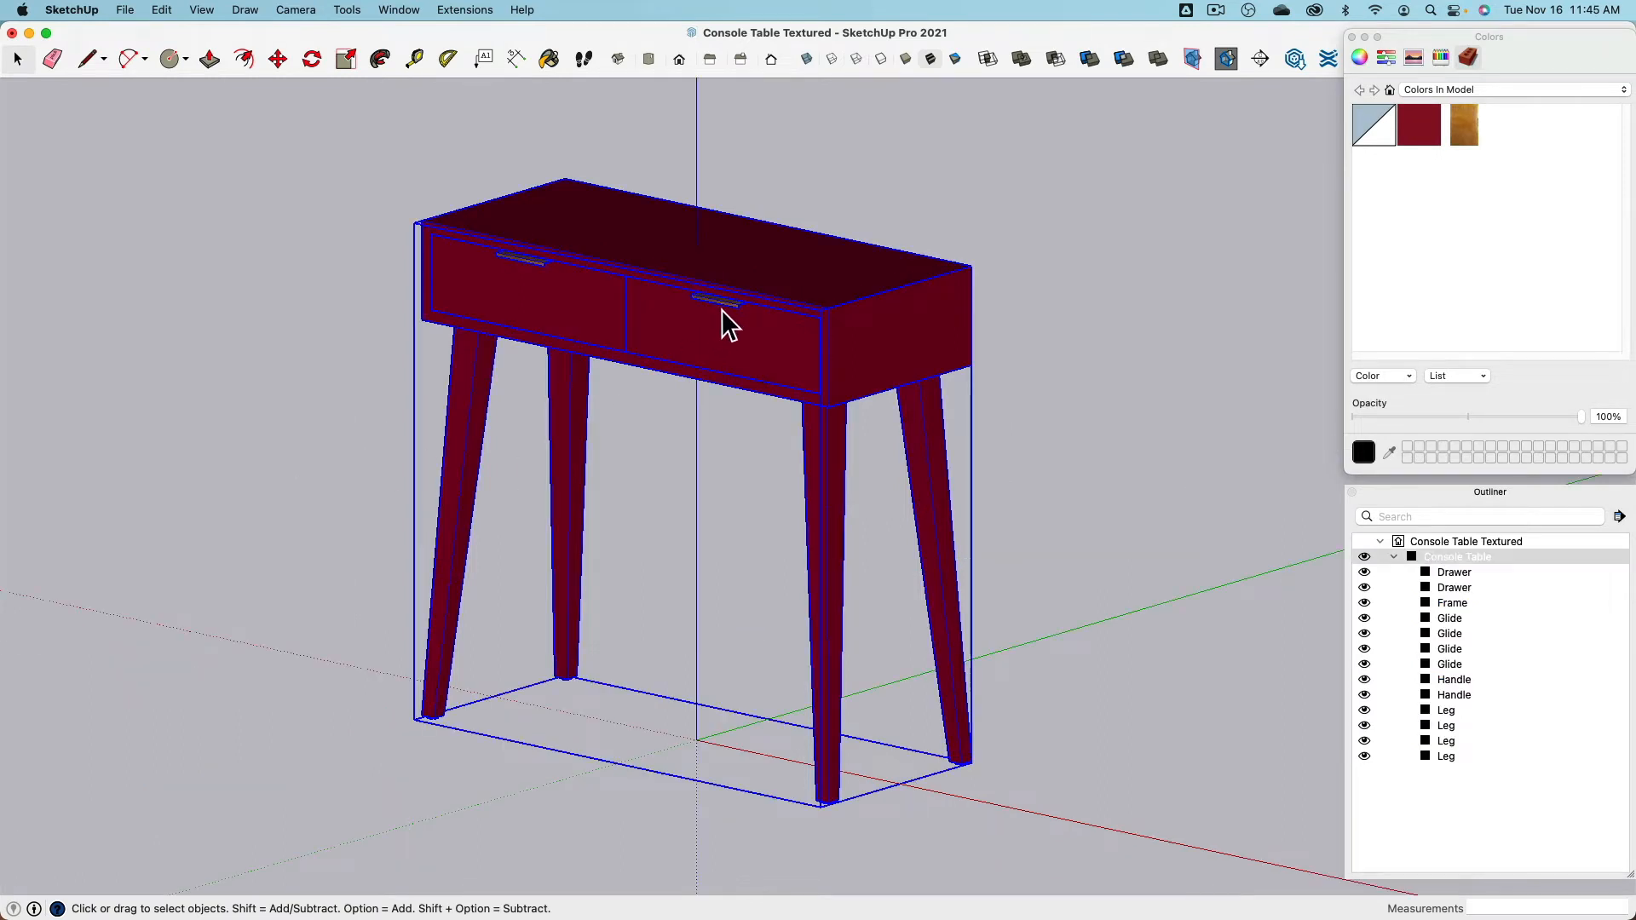
double_click(722, 309)
left_click(722, 309)
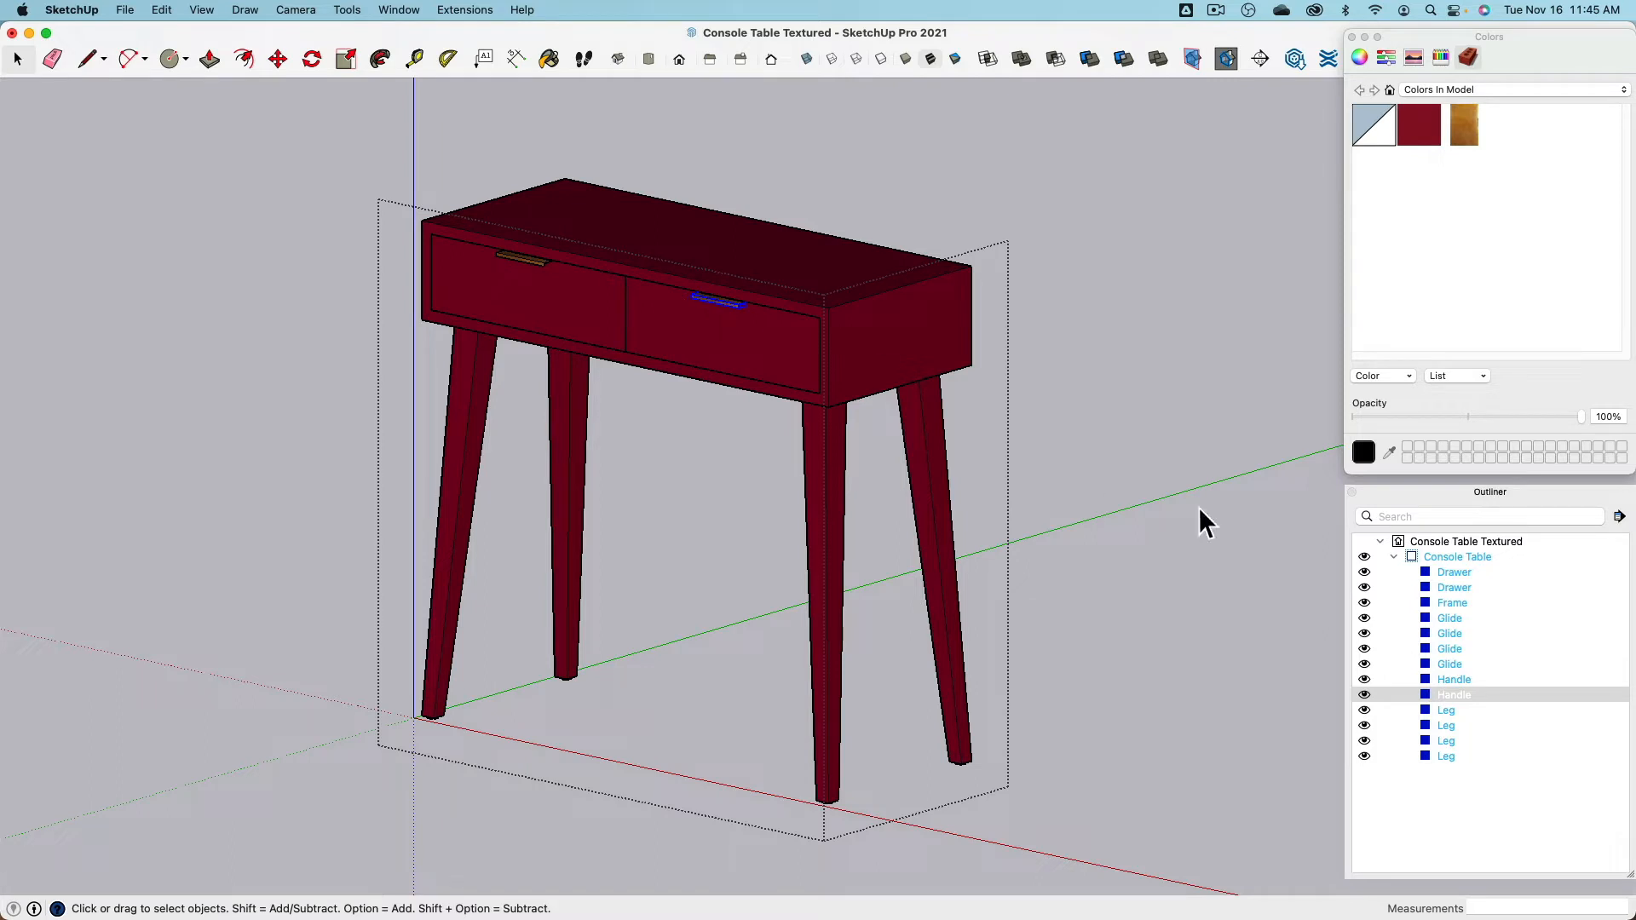
Step: Export the selected handle to the Desktop as an OBJ file named Handle, replacing any existing file of that name
left_click(124, 10)
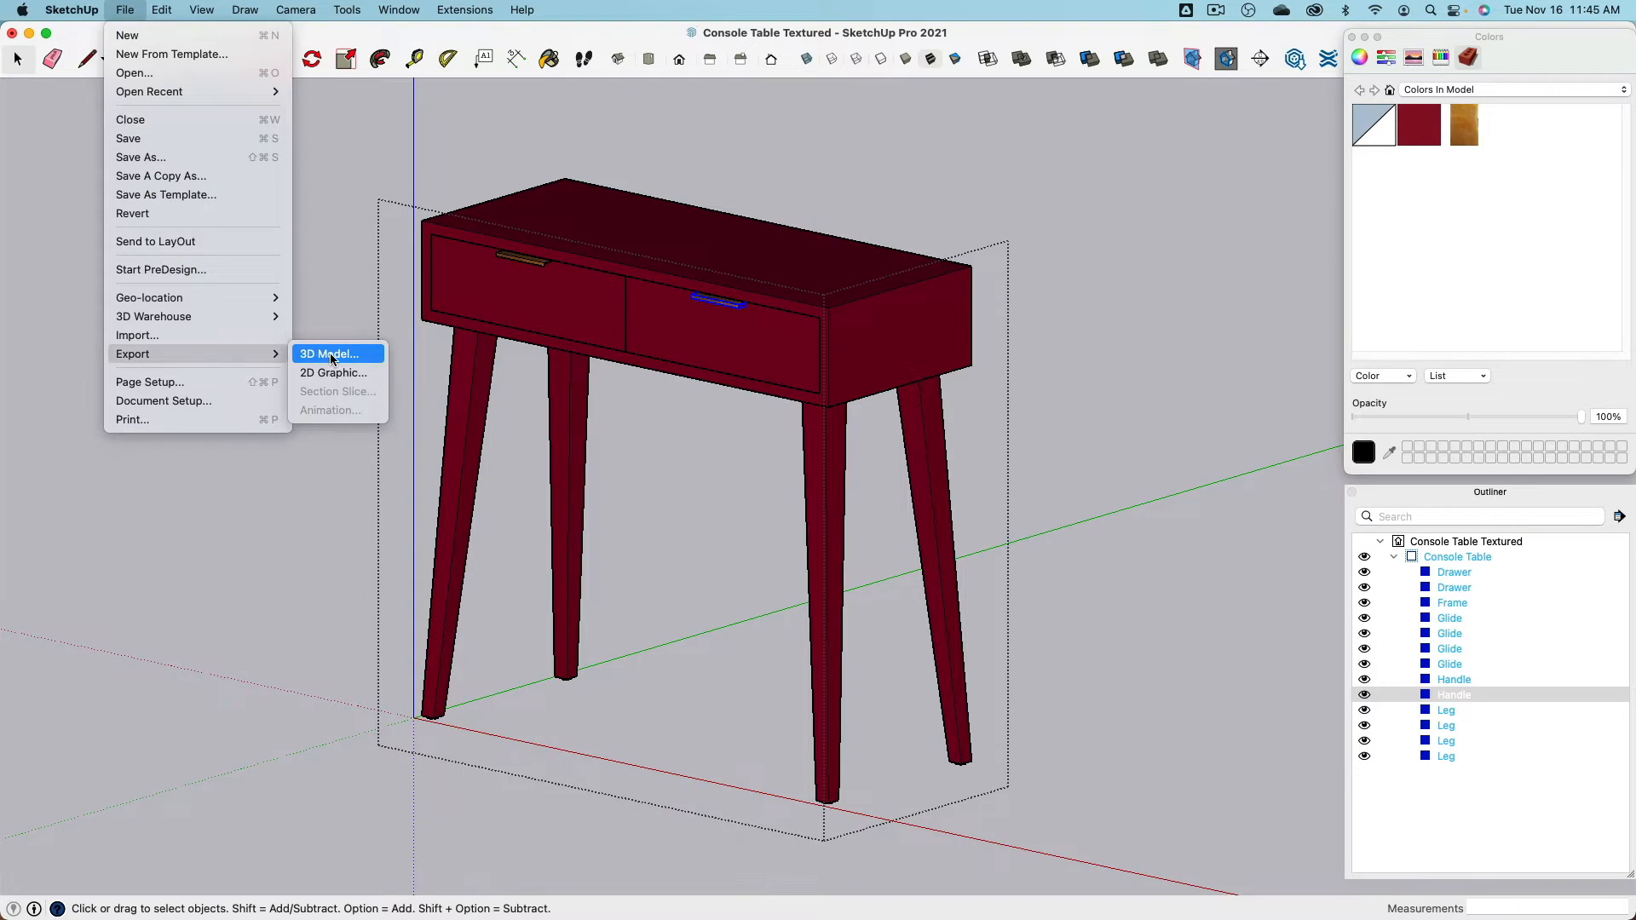
left_click(331, 356)
left_click(1031, 591)
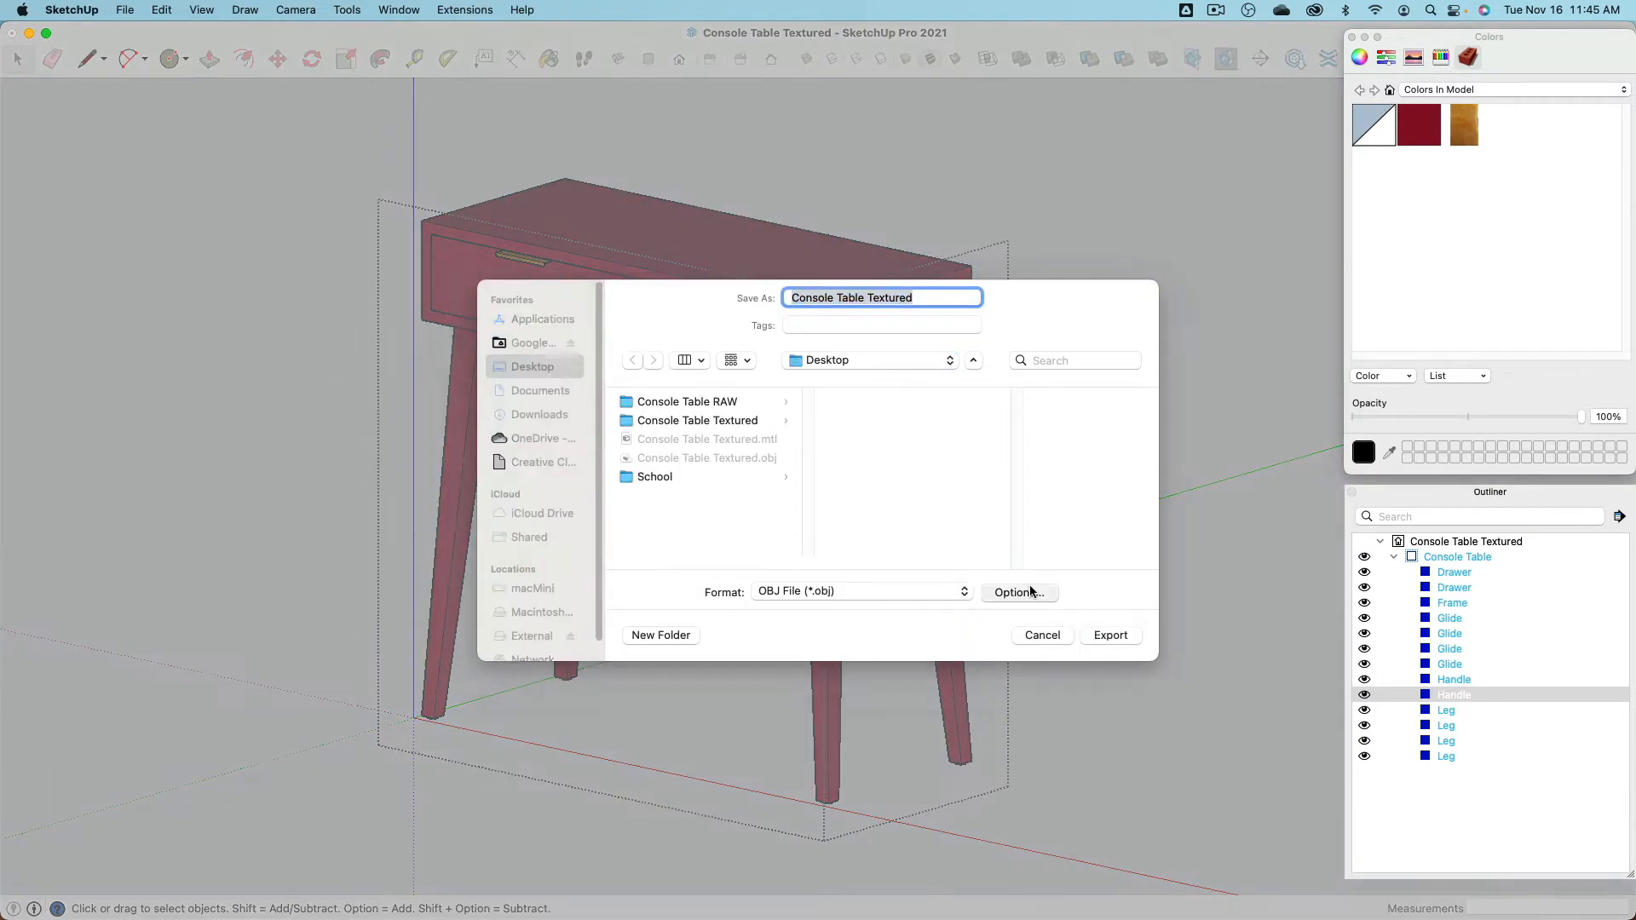
left_click(953, 443)
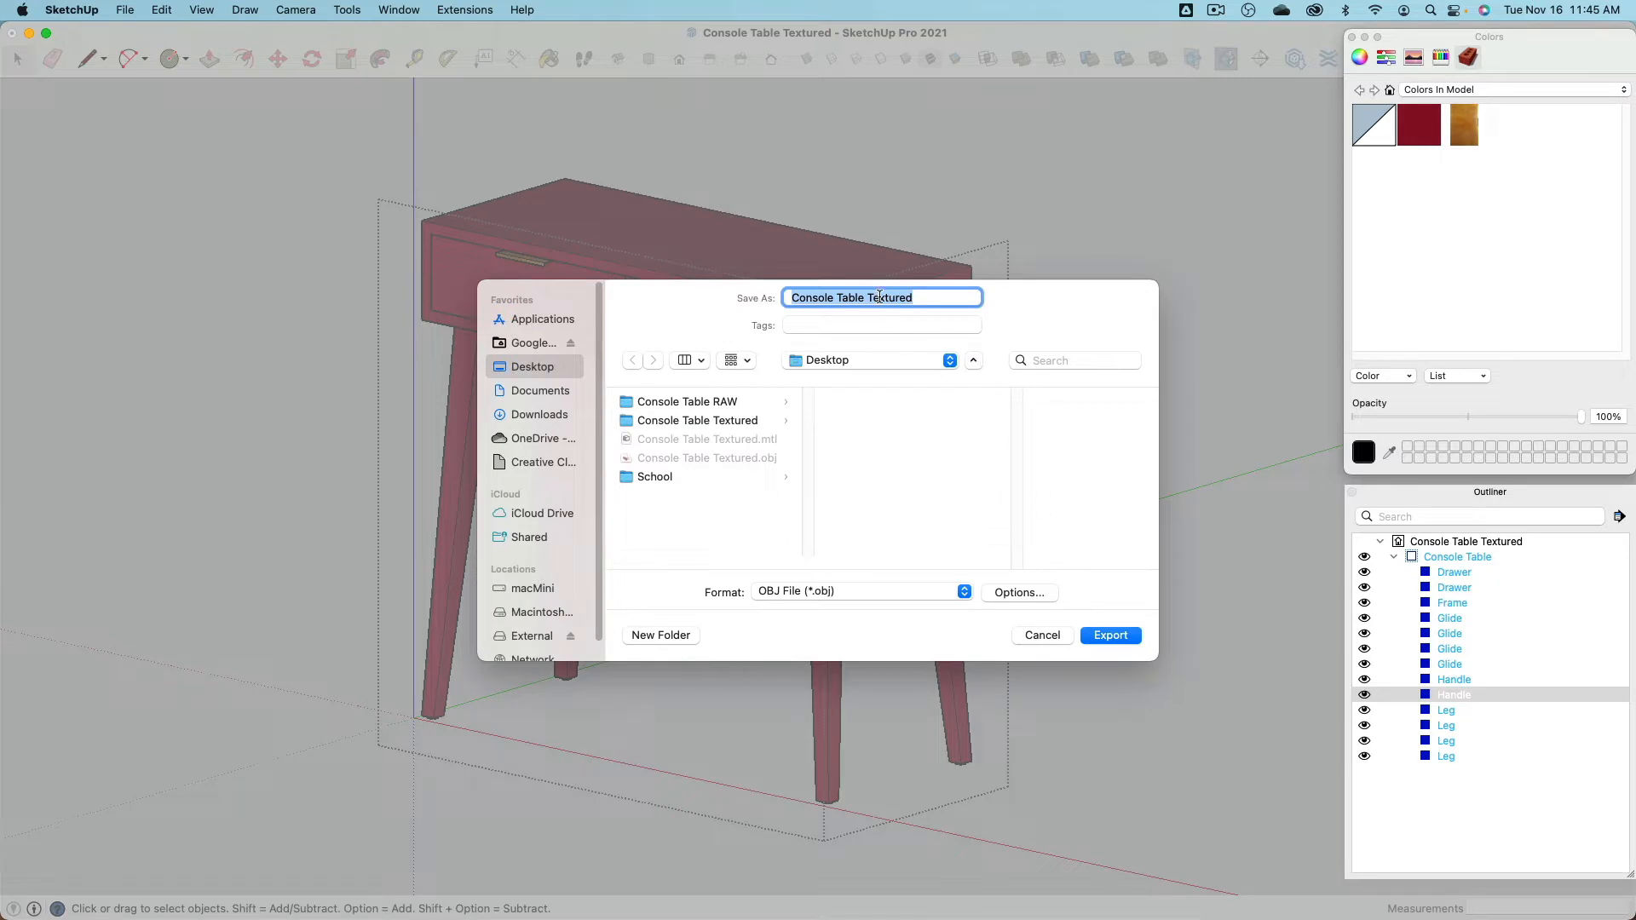
type("Handle")
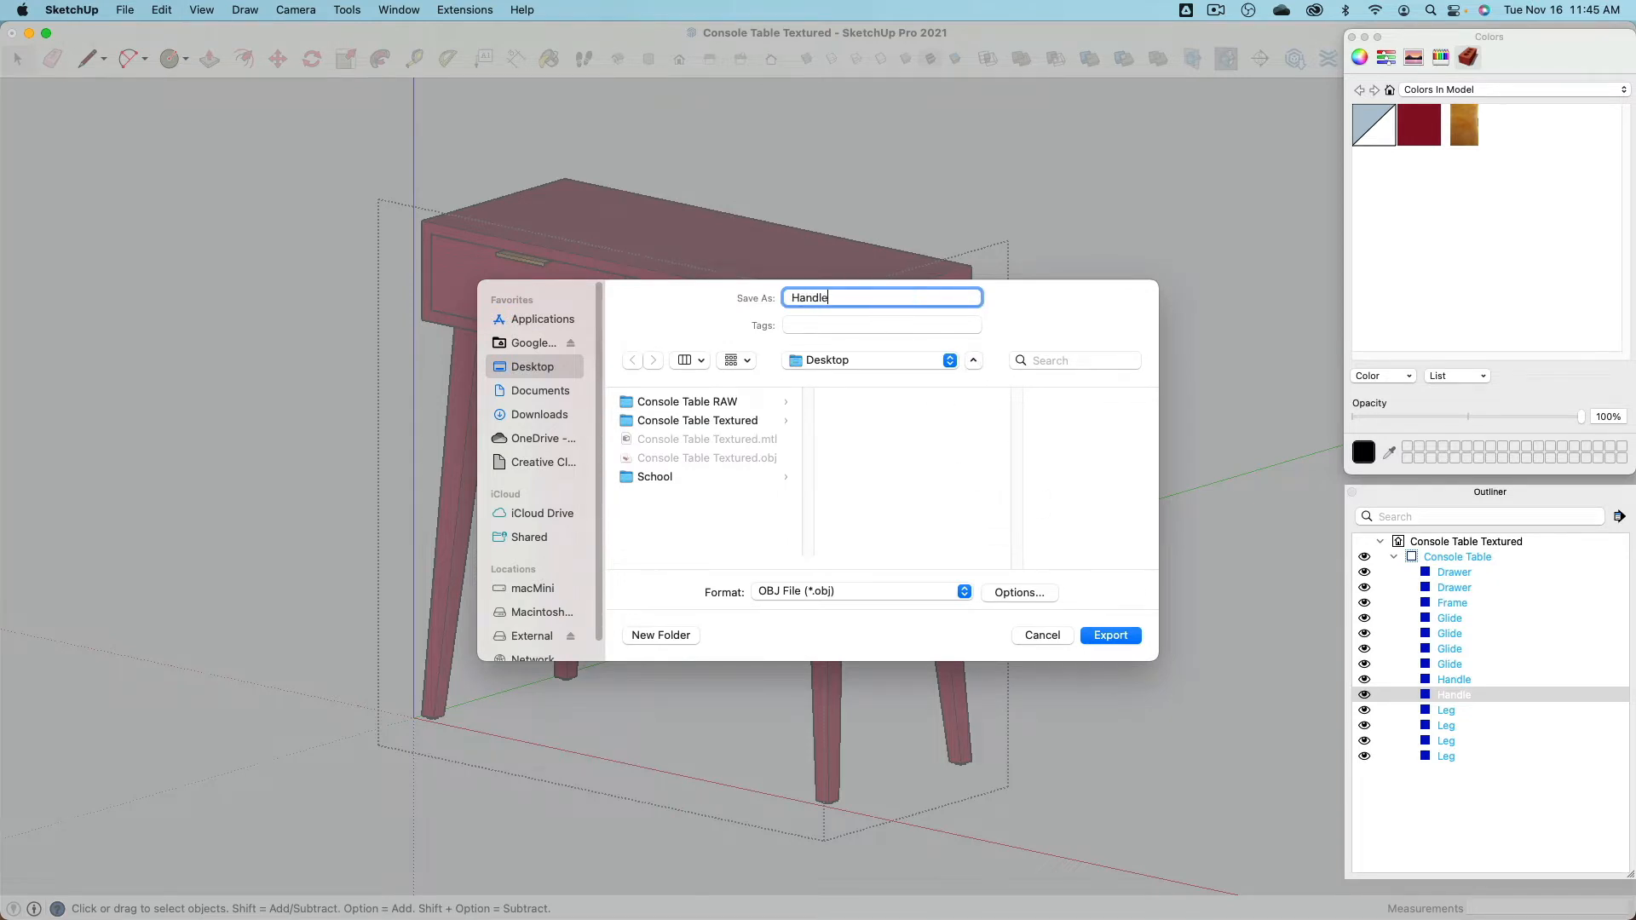
key("Return")
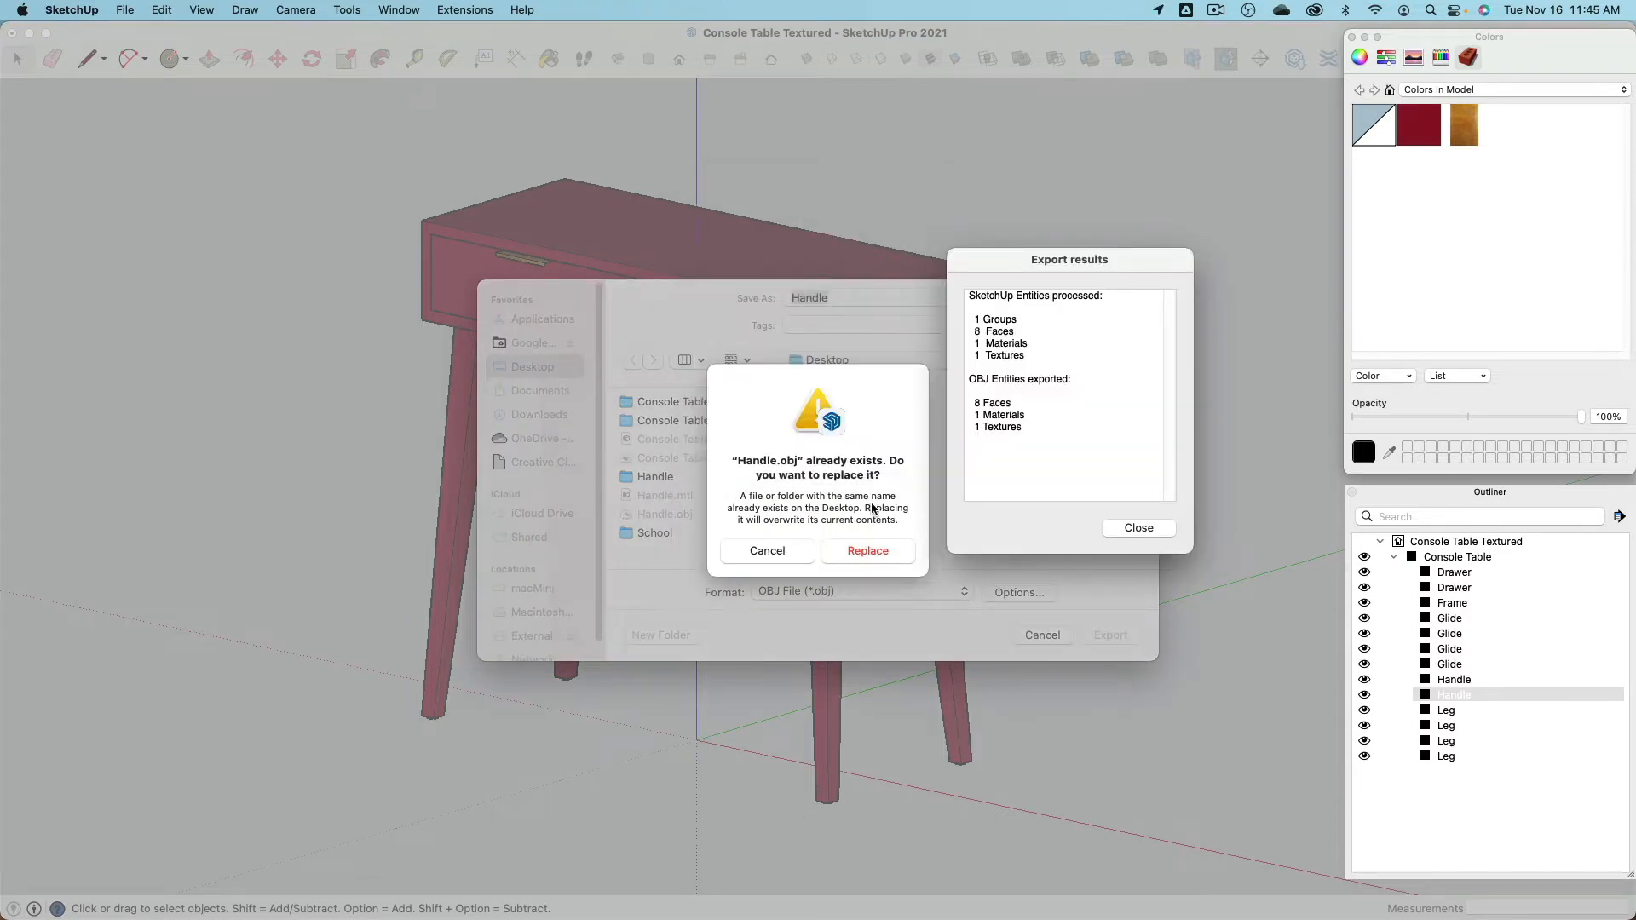
left_click(1132, 530)
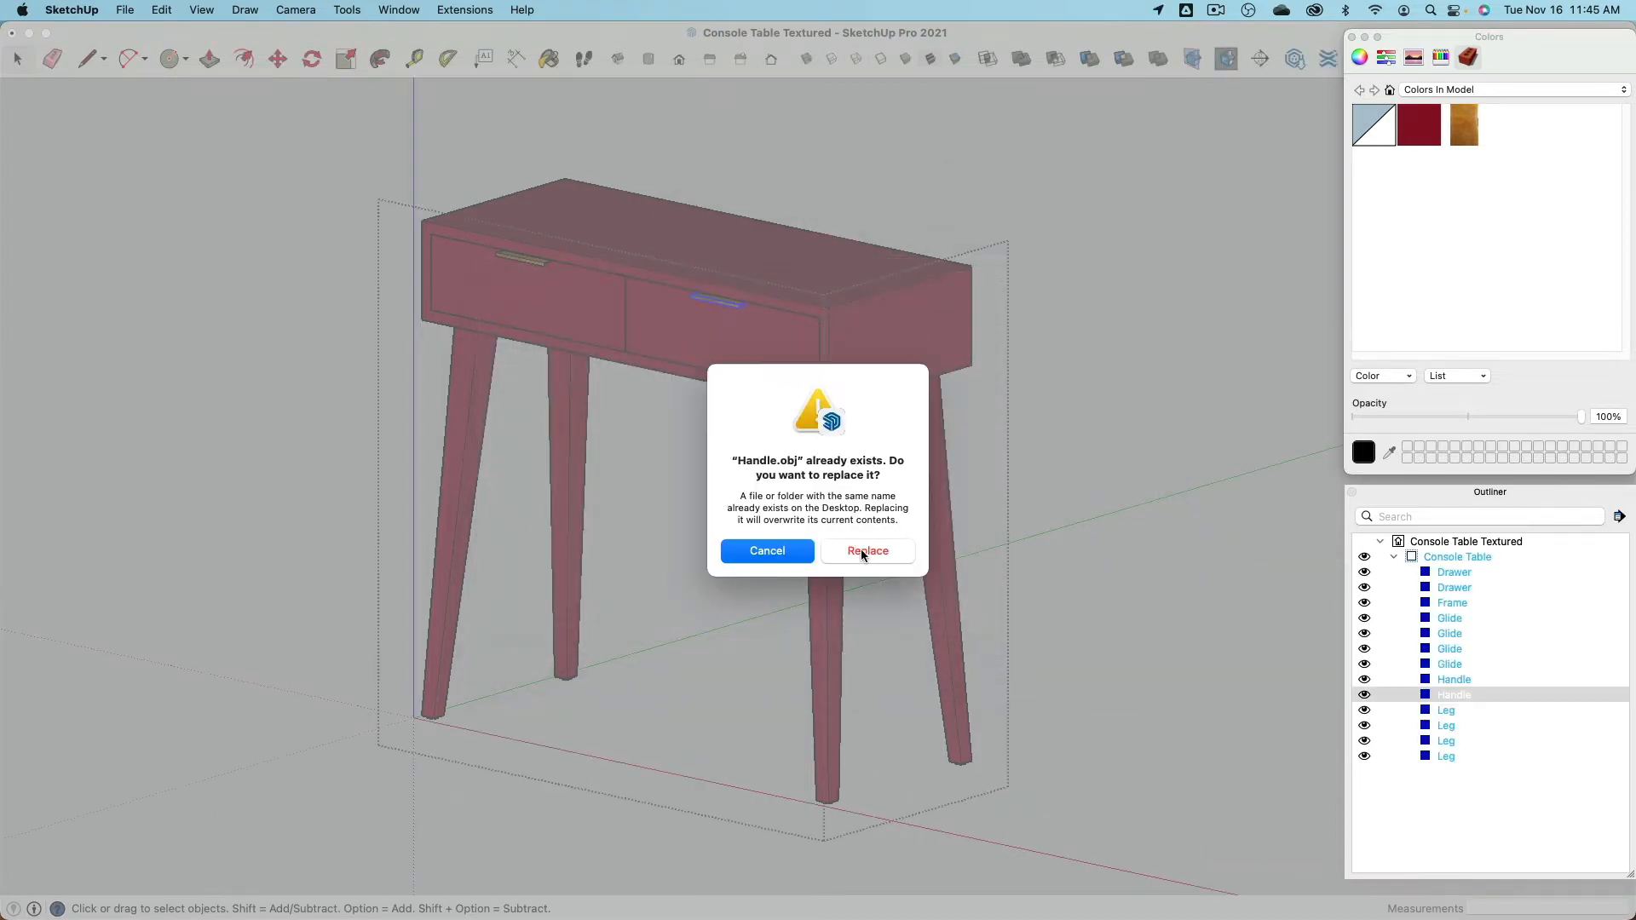
left_click(866, 554)
Step: Switch to Blender and import Handle.obj from the Desktop as Wavefront OBJ with Split by Group disabled
key("super+Tab")
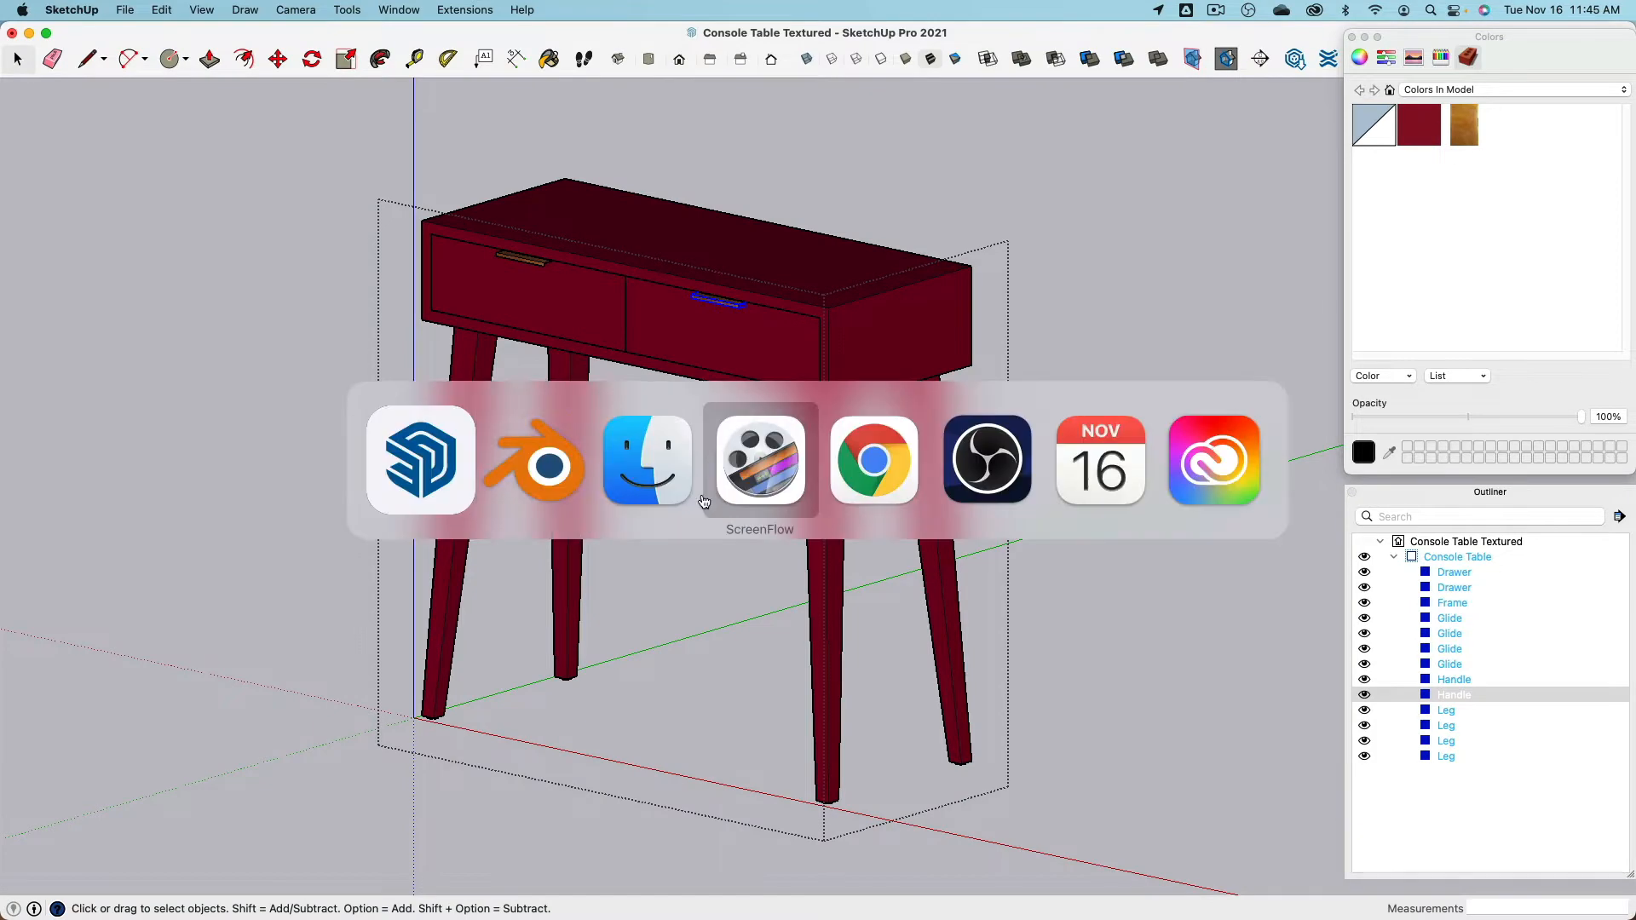
left_click(542, 461)
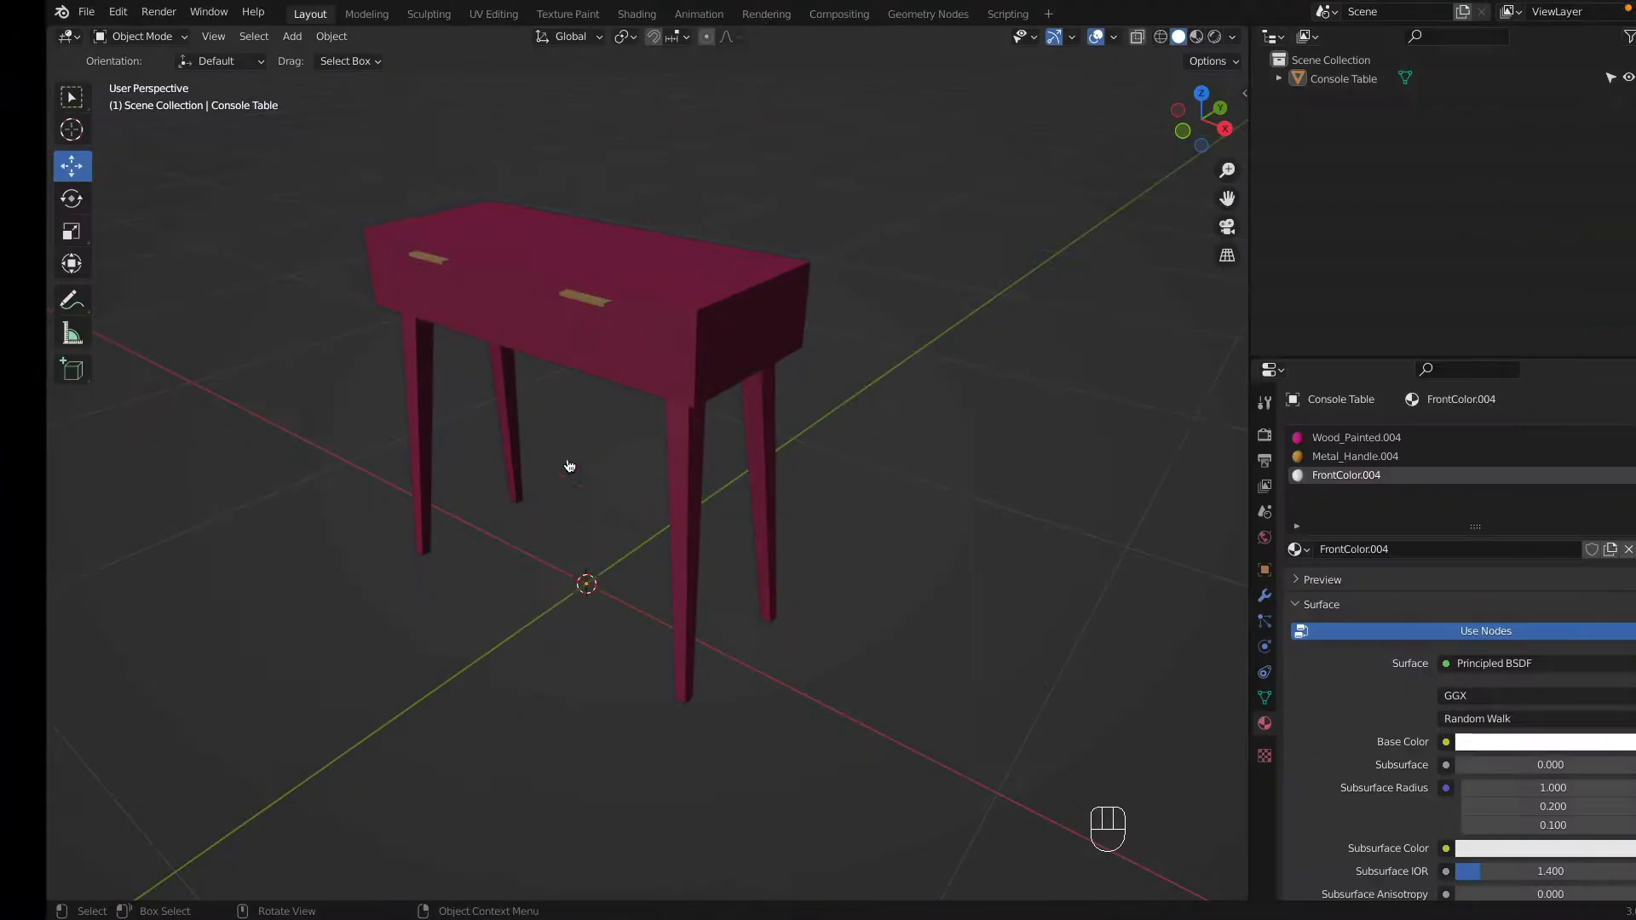
left_click(40, 11)
mouse_move(98, 258)
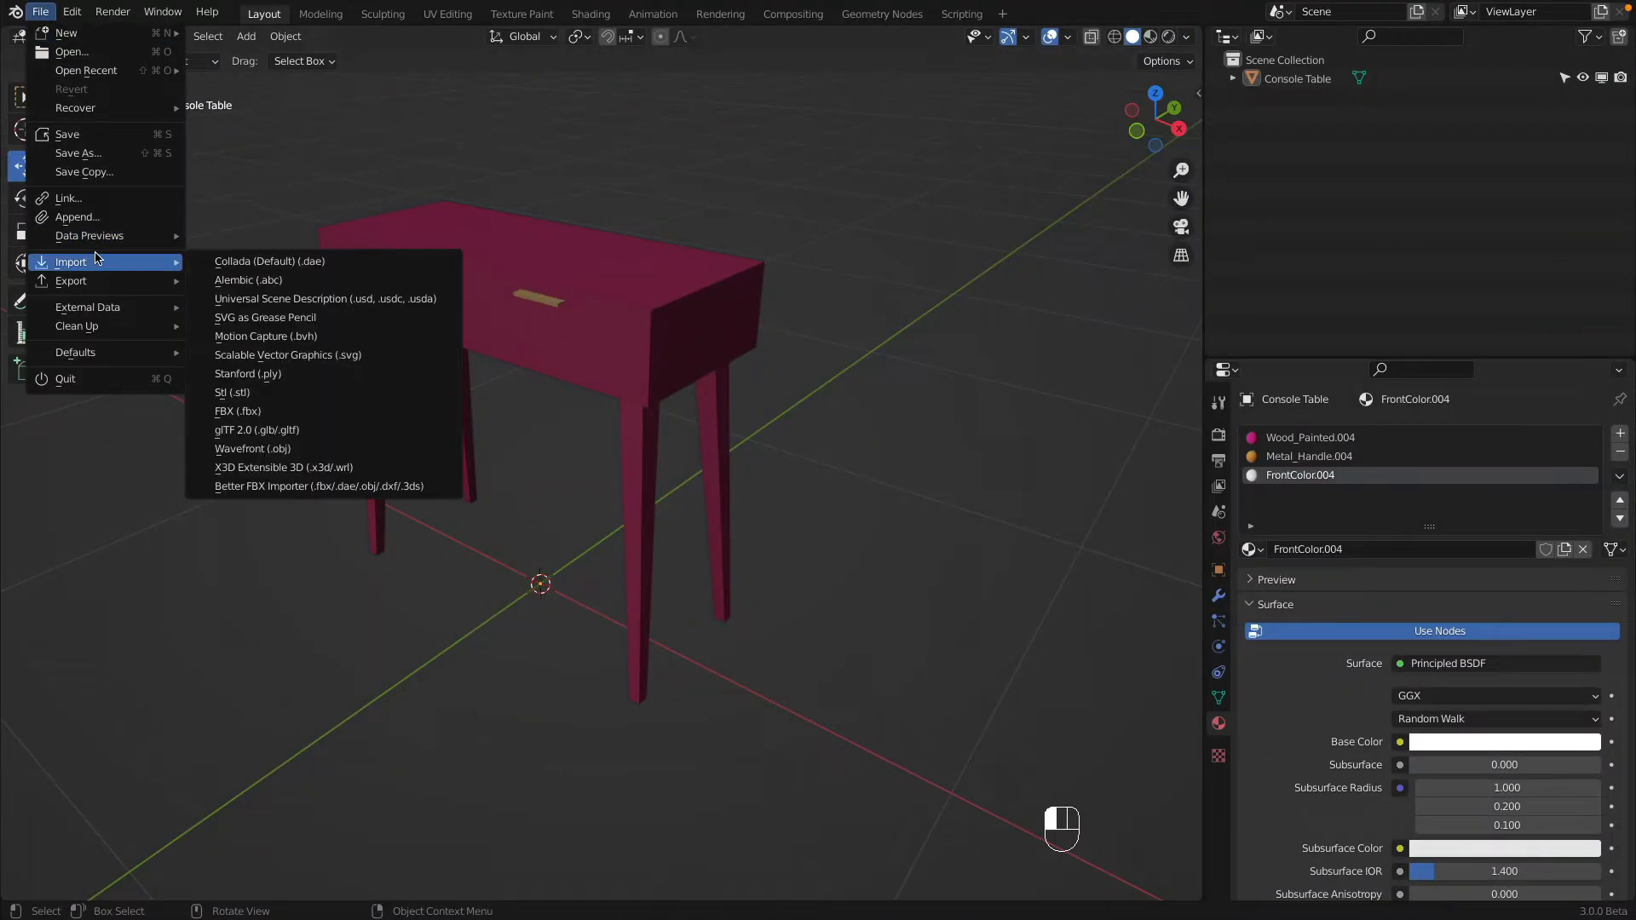
left_click(290, 435)
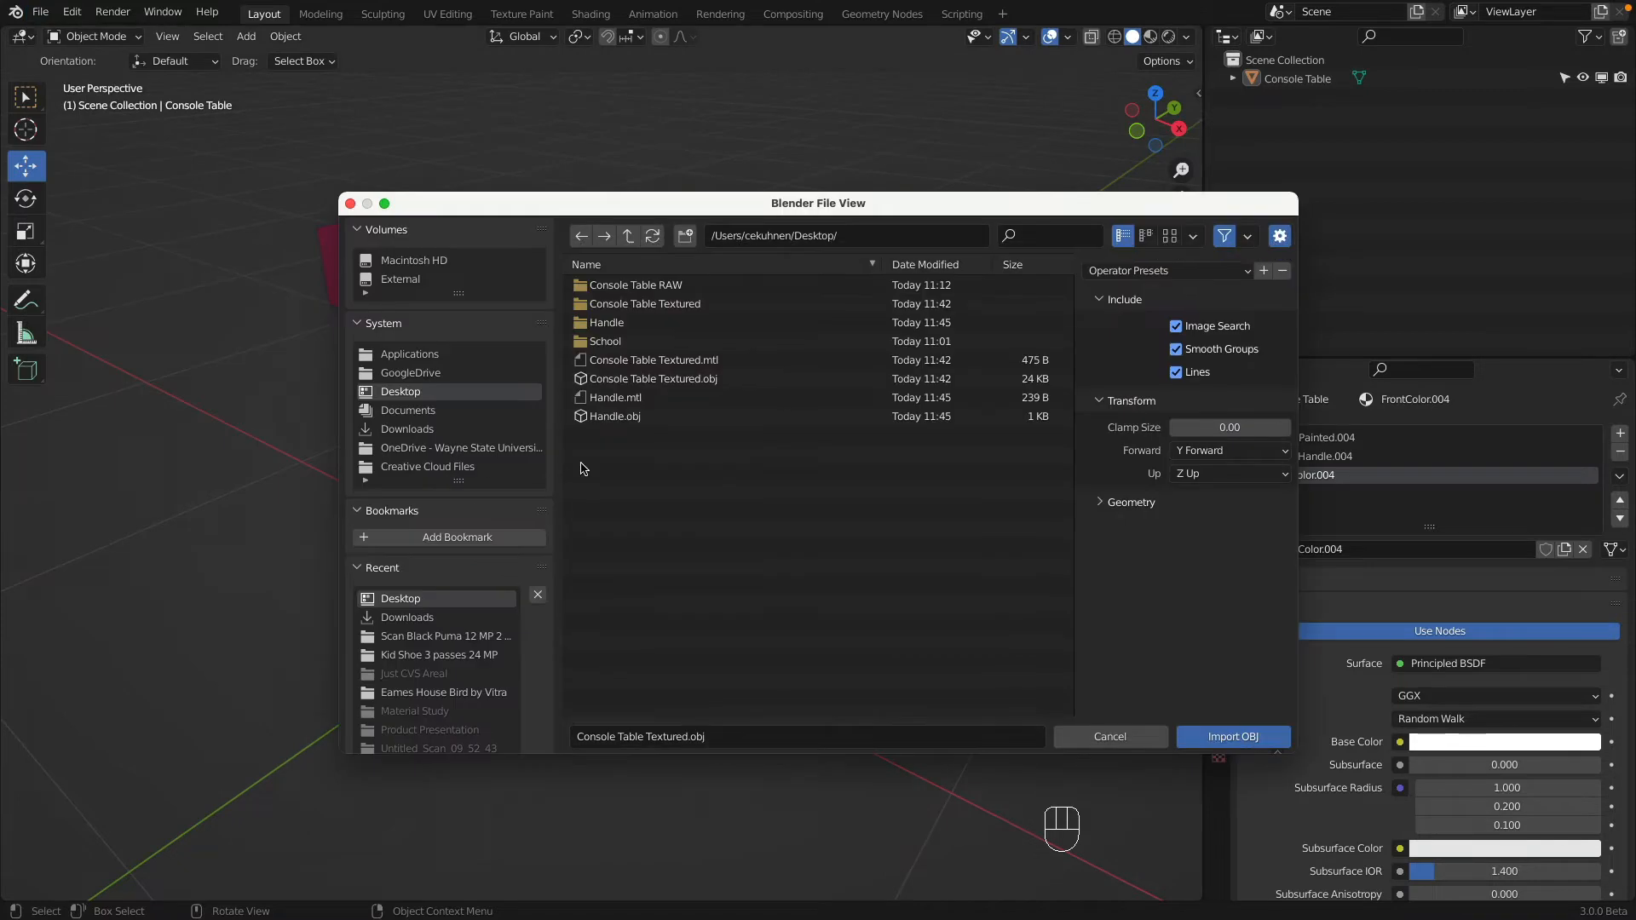
left_click(620, 415)
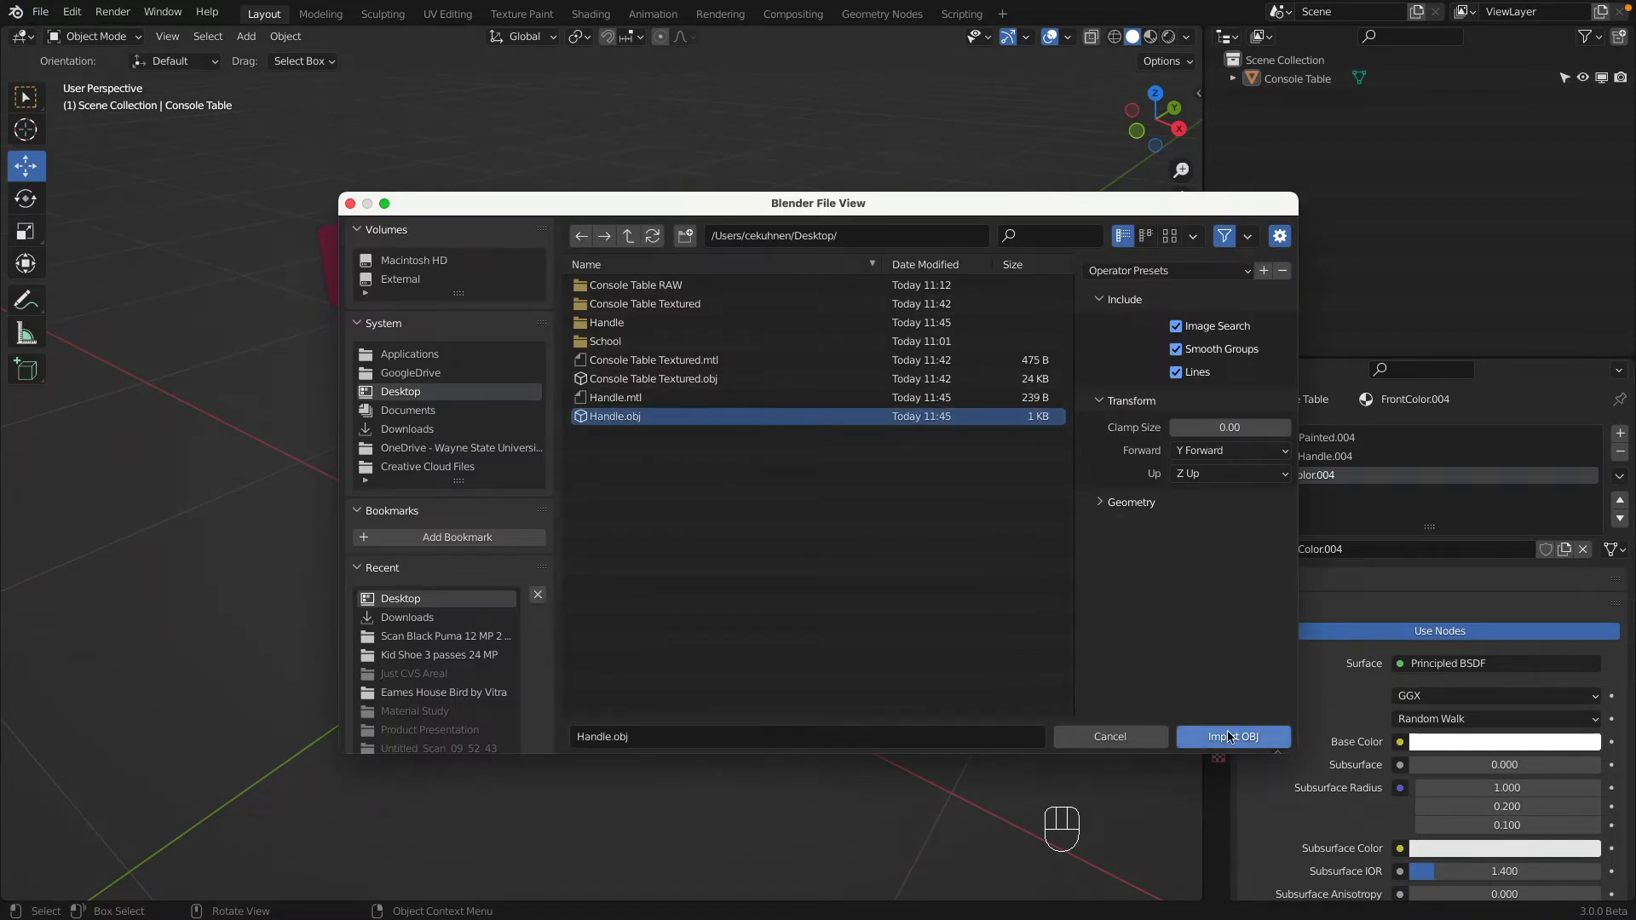
left_click(1132, 503)
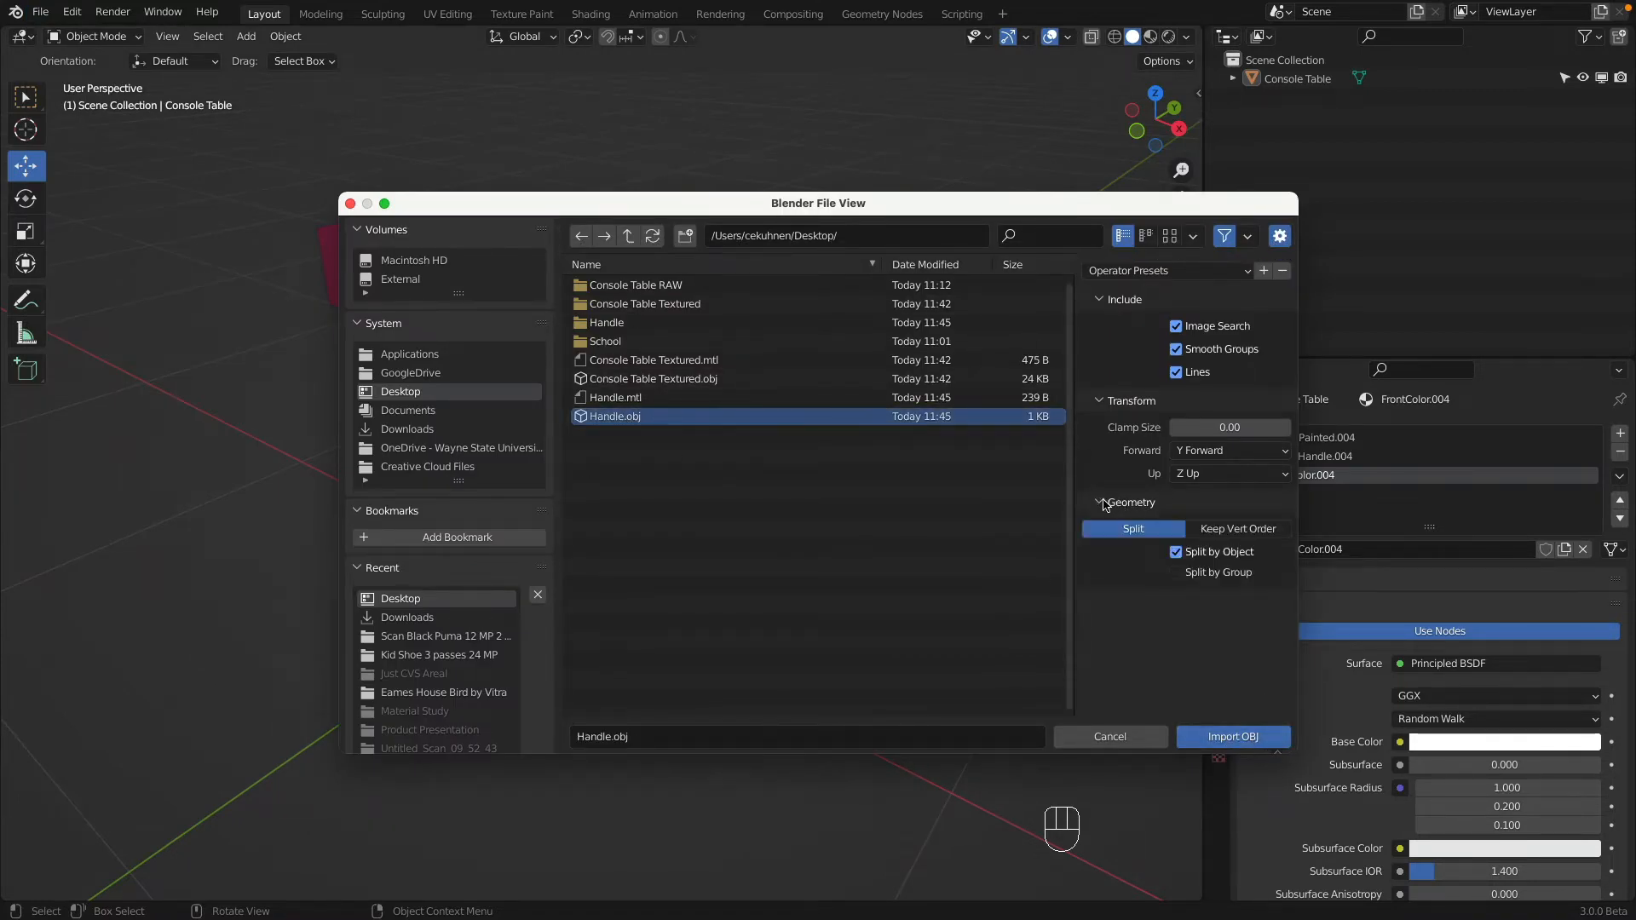
left_click(1233, 736)
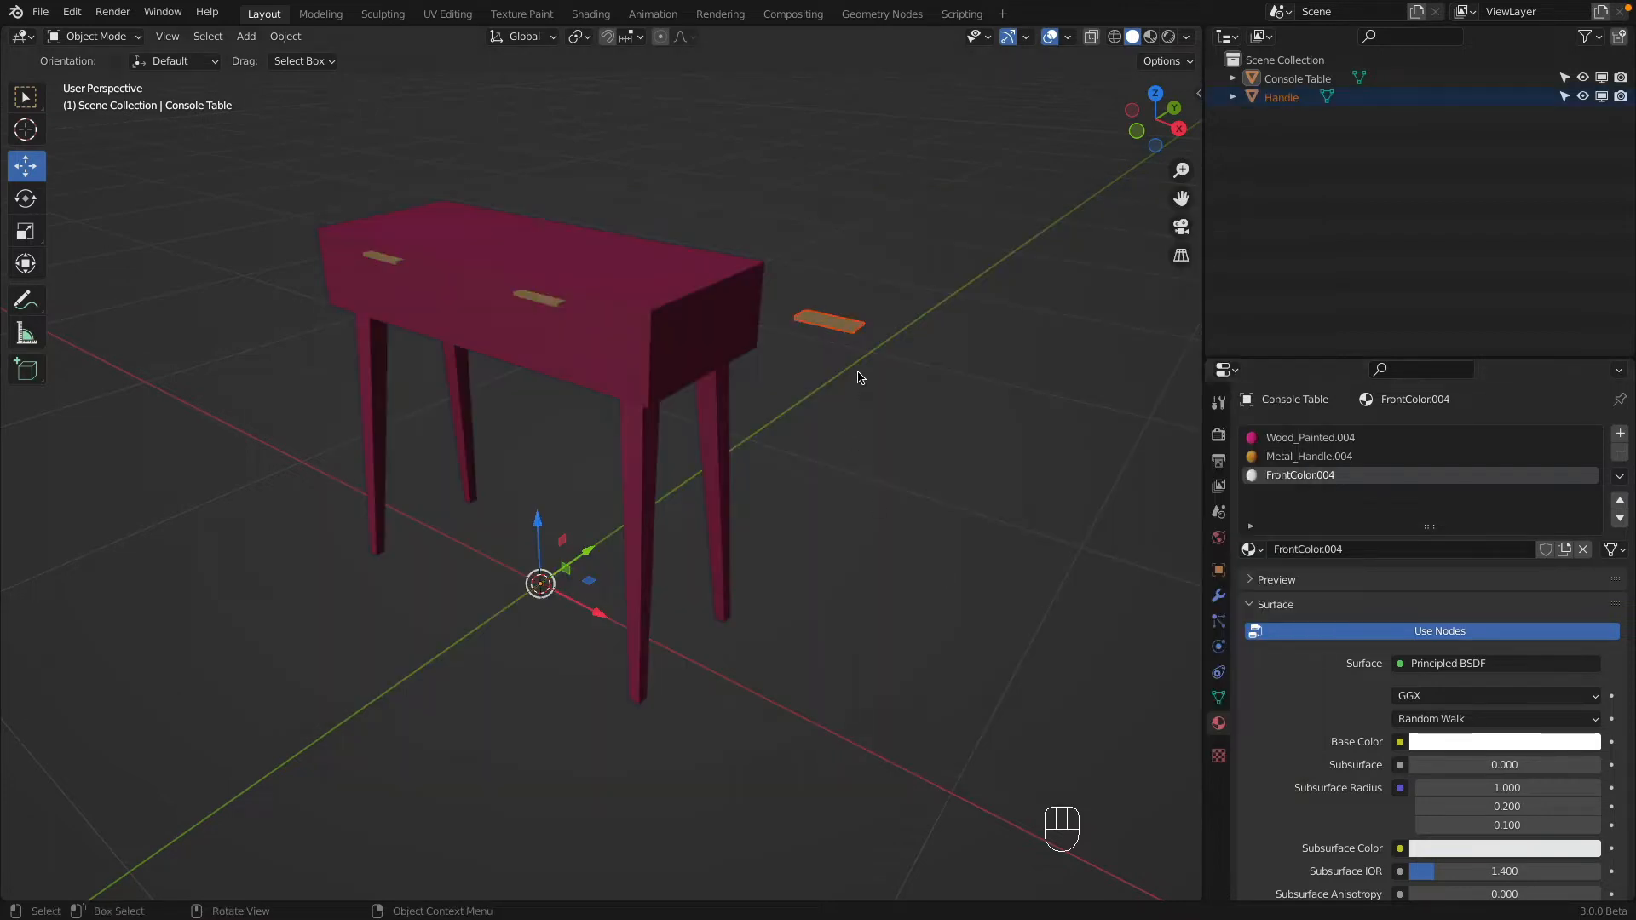
Step: Inspect the imported Handle object beside the console table and delete it from the scene
left_click(837, 329)
middle_click_drag(874, 339, 817, 355)
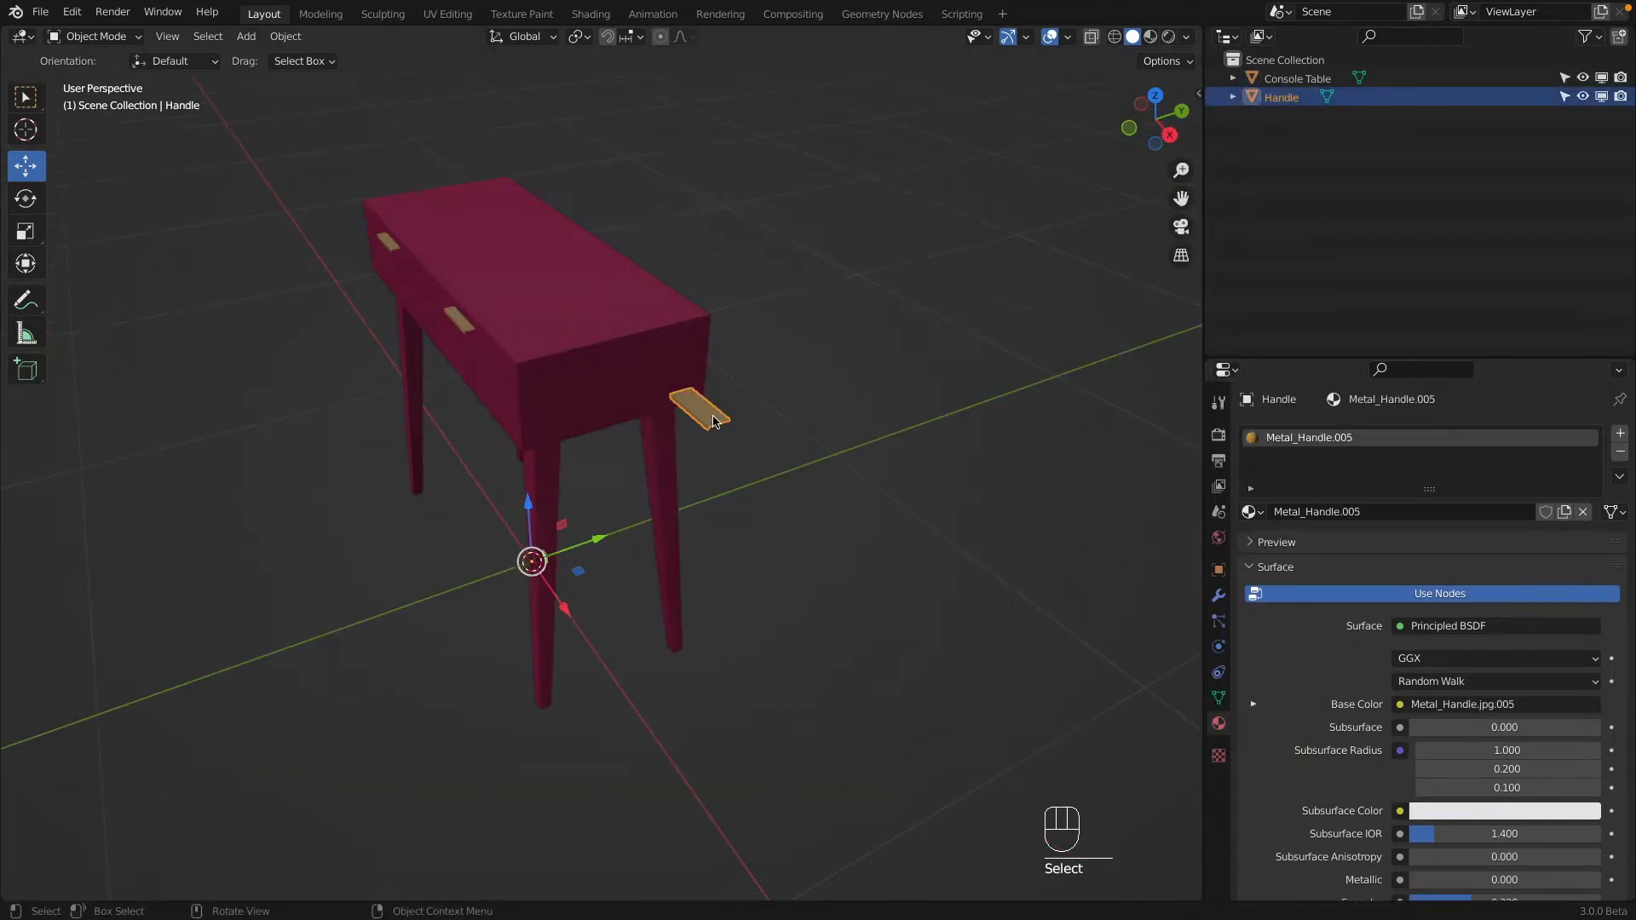
middle_click_drag(714, 418, 833, 409)
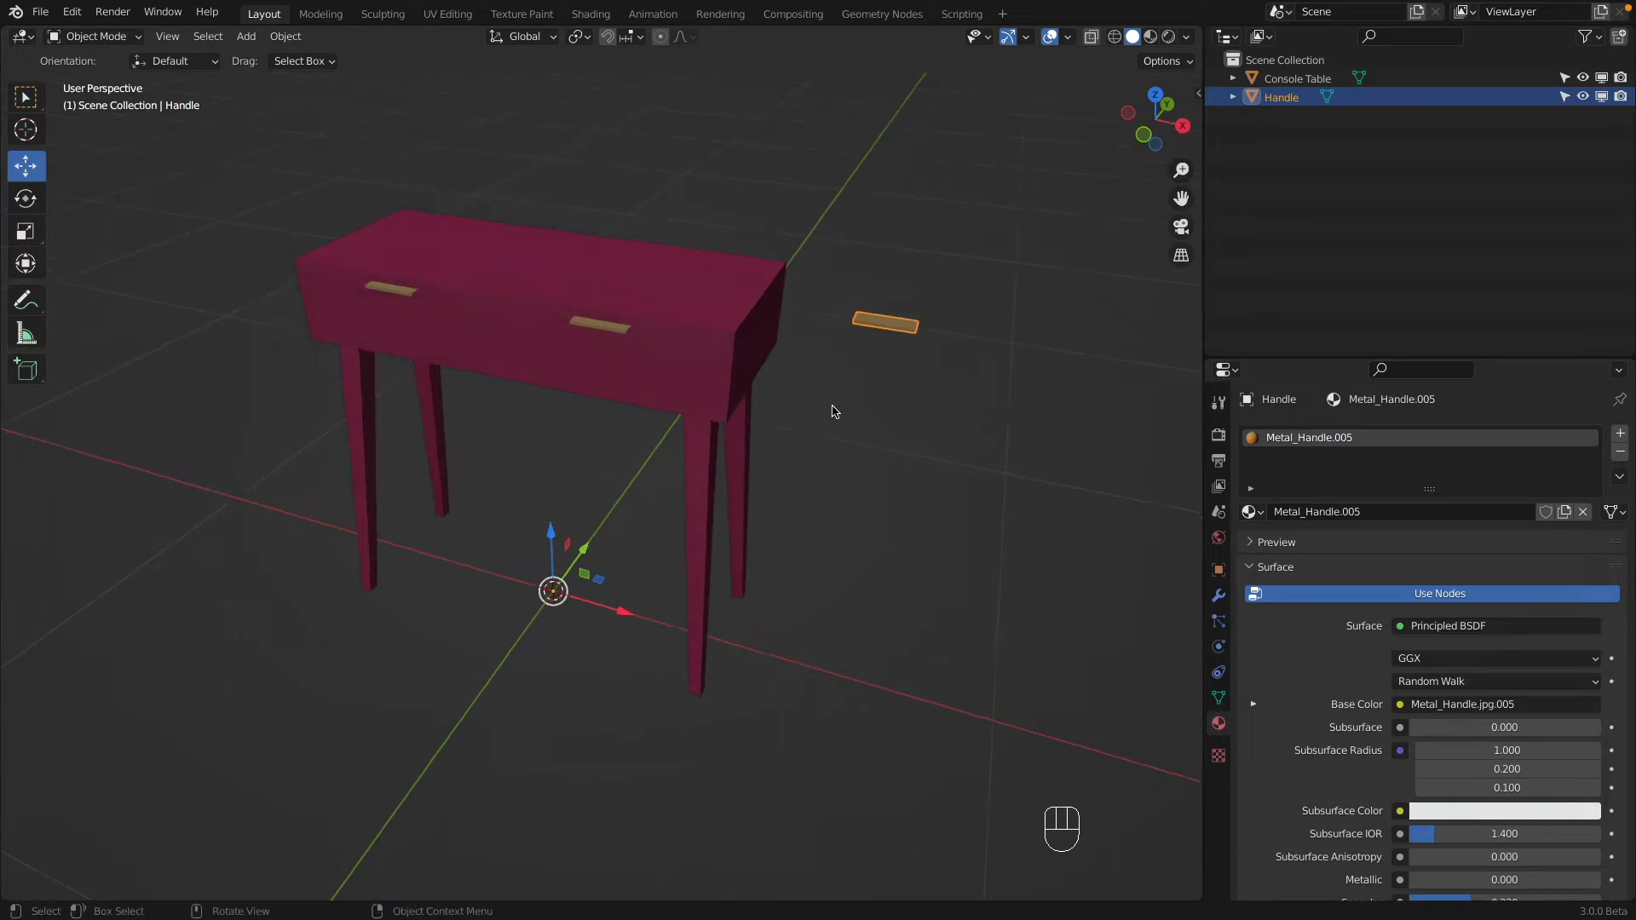
key("x")
left_click(908, 361)
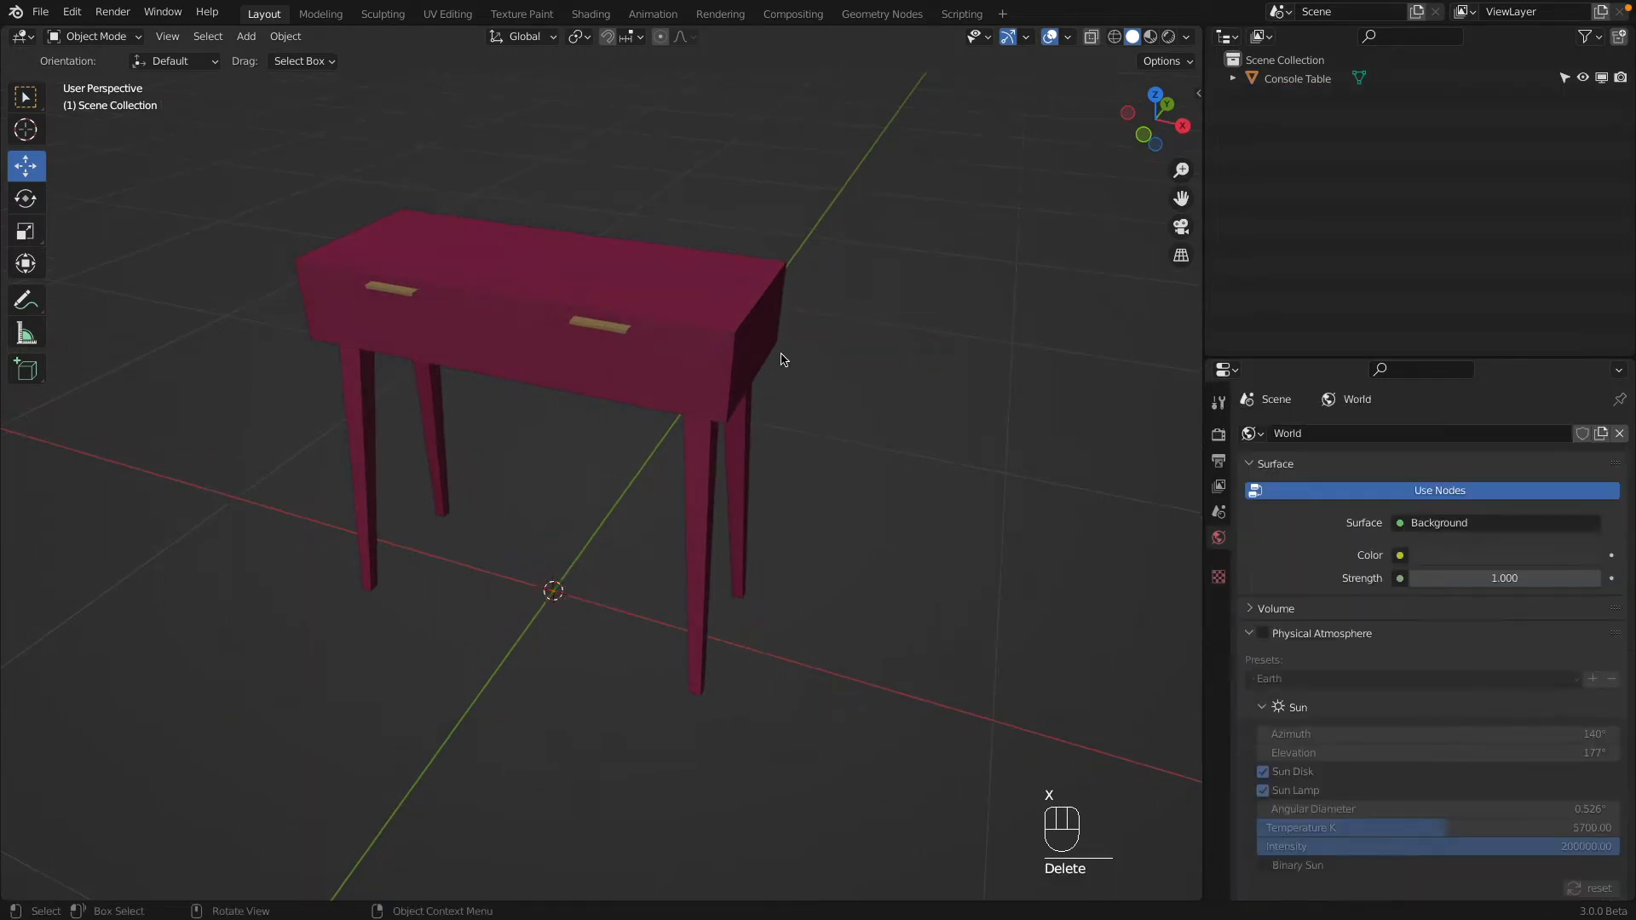
middle_click_drag(908, 361, 888, 464)
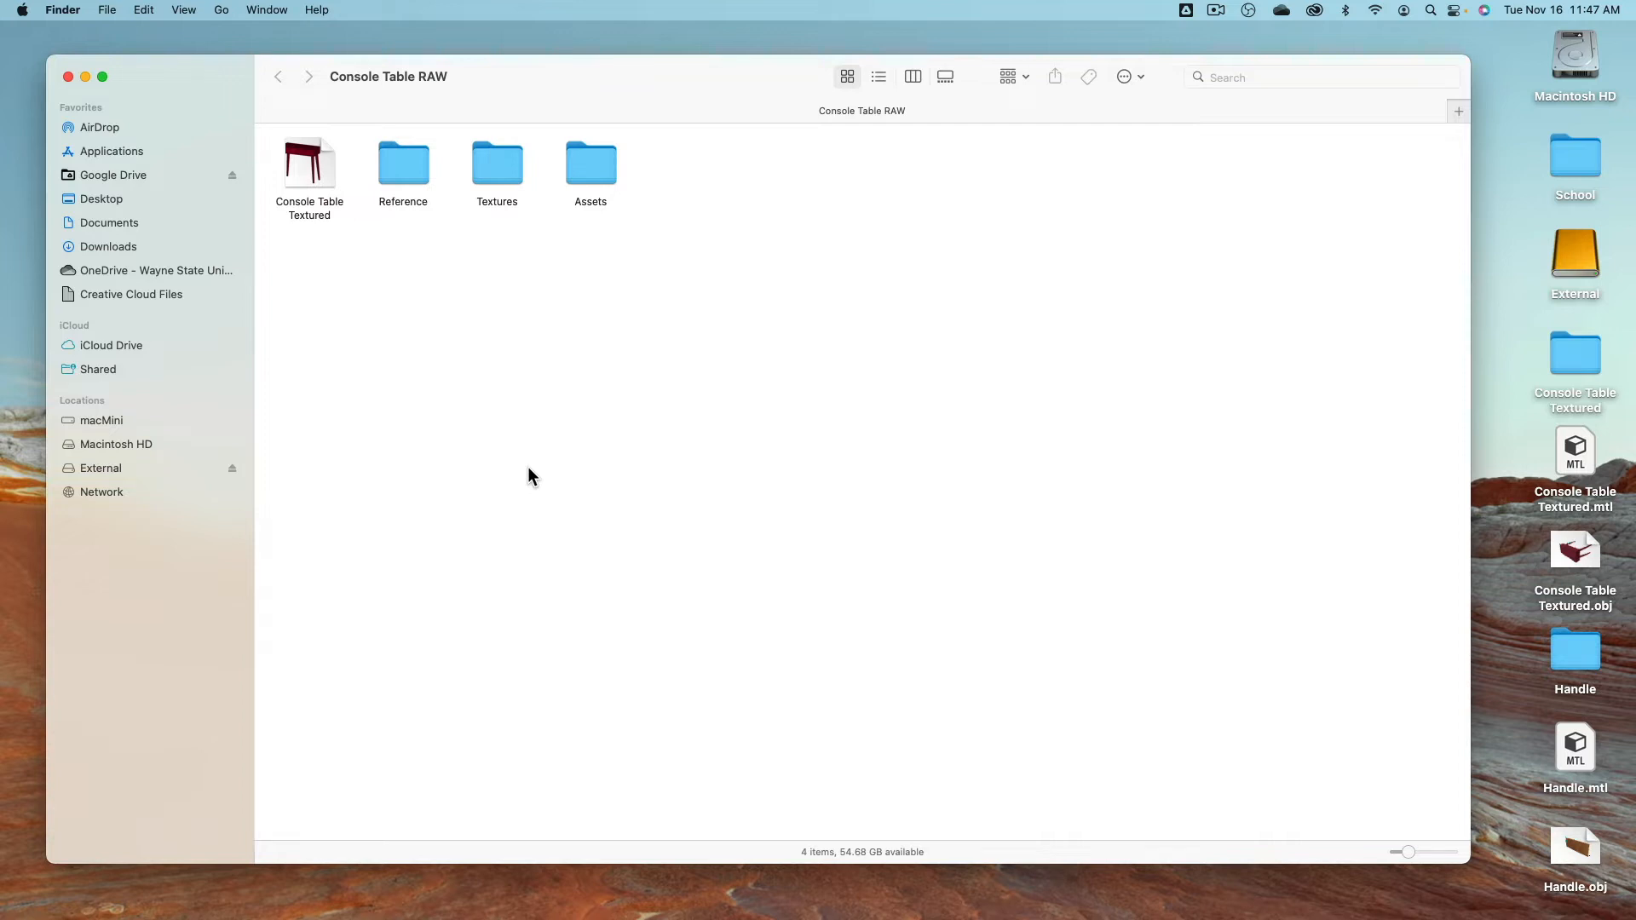
Step: In Finder, open the Material Study folder inside the Reference folder of Console Table RAW
key("Right")
key("Right")
key("super+Down")
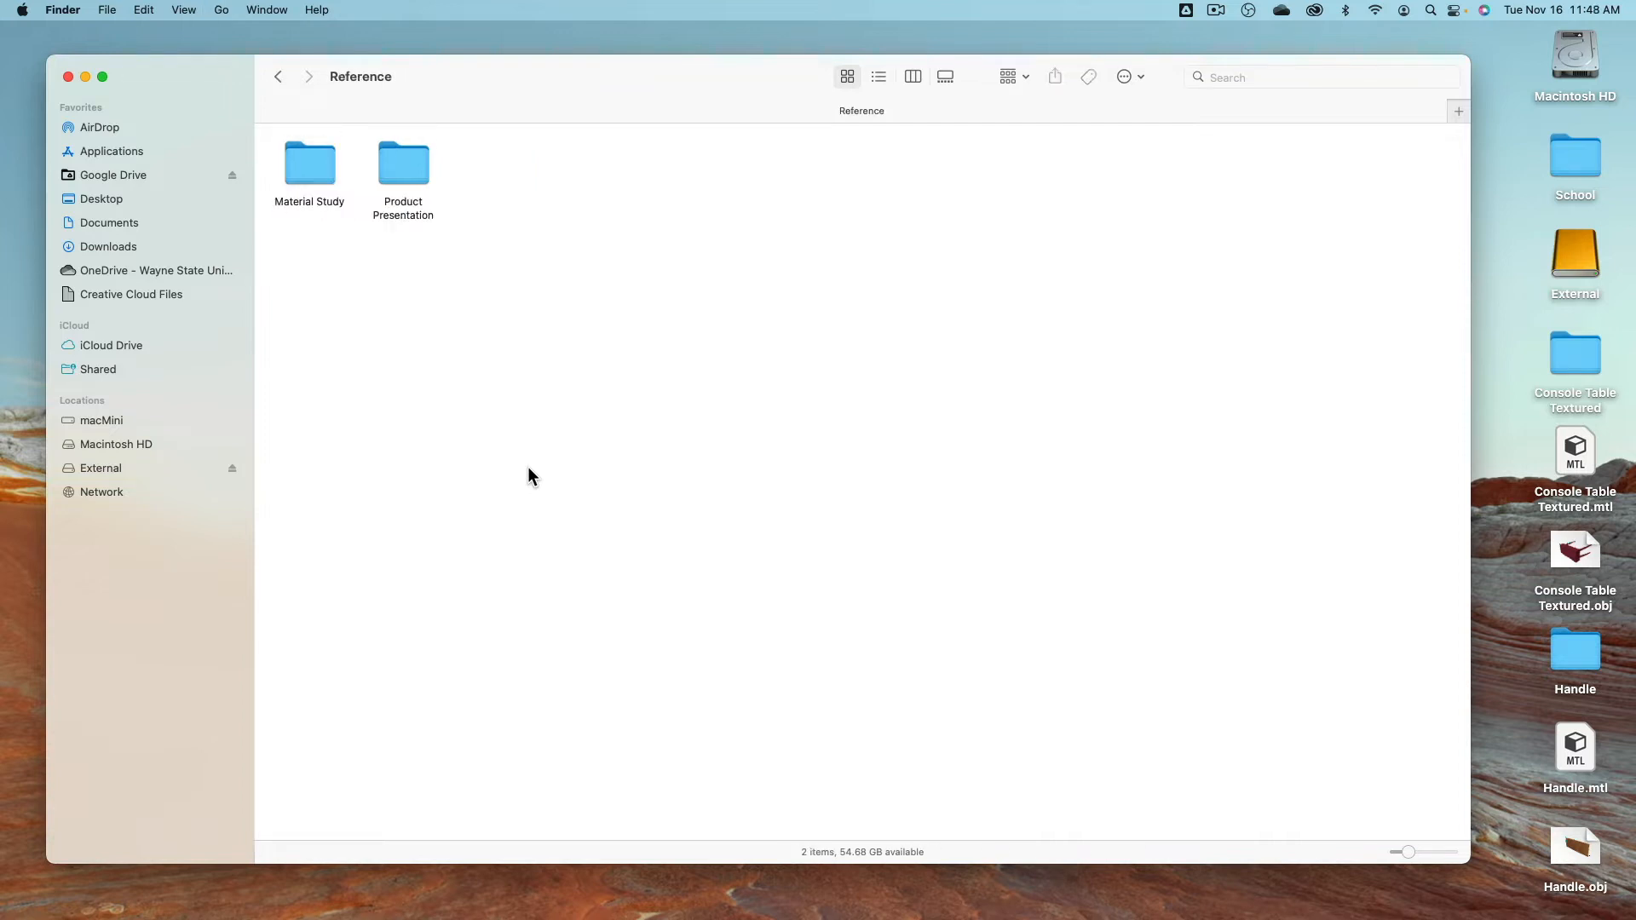
key("Right")
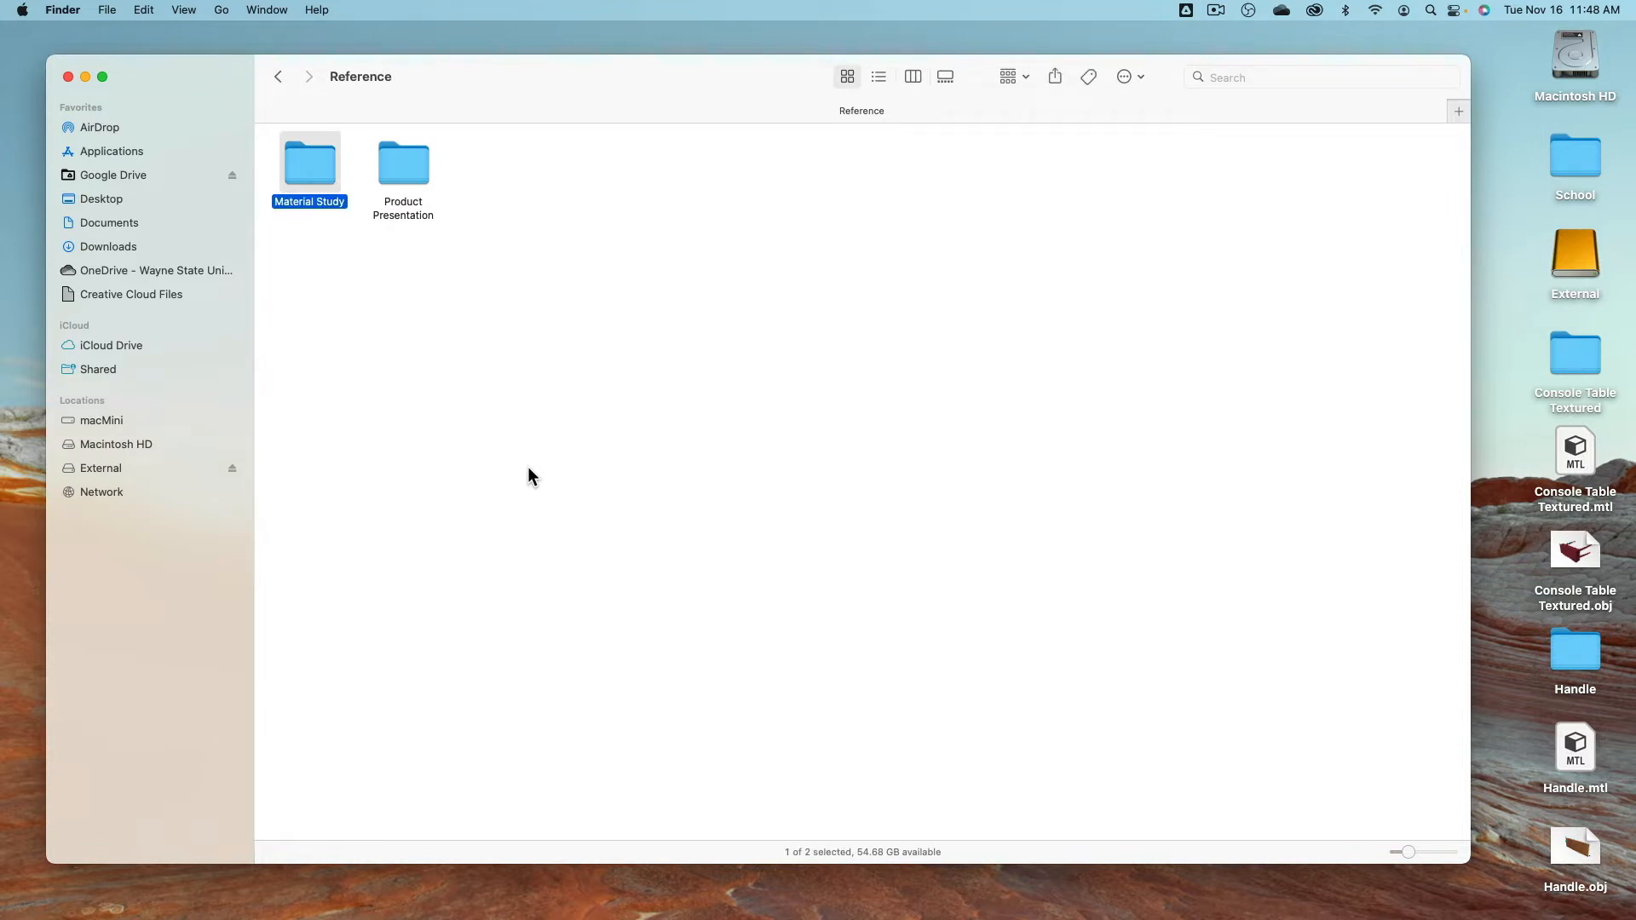
key("super+Down")
key("Right")
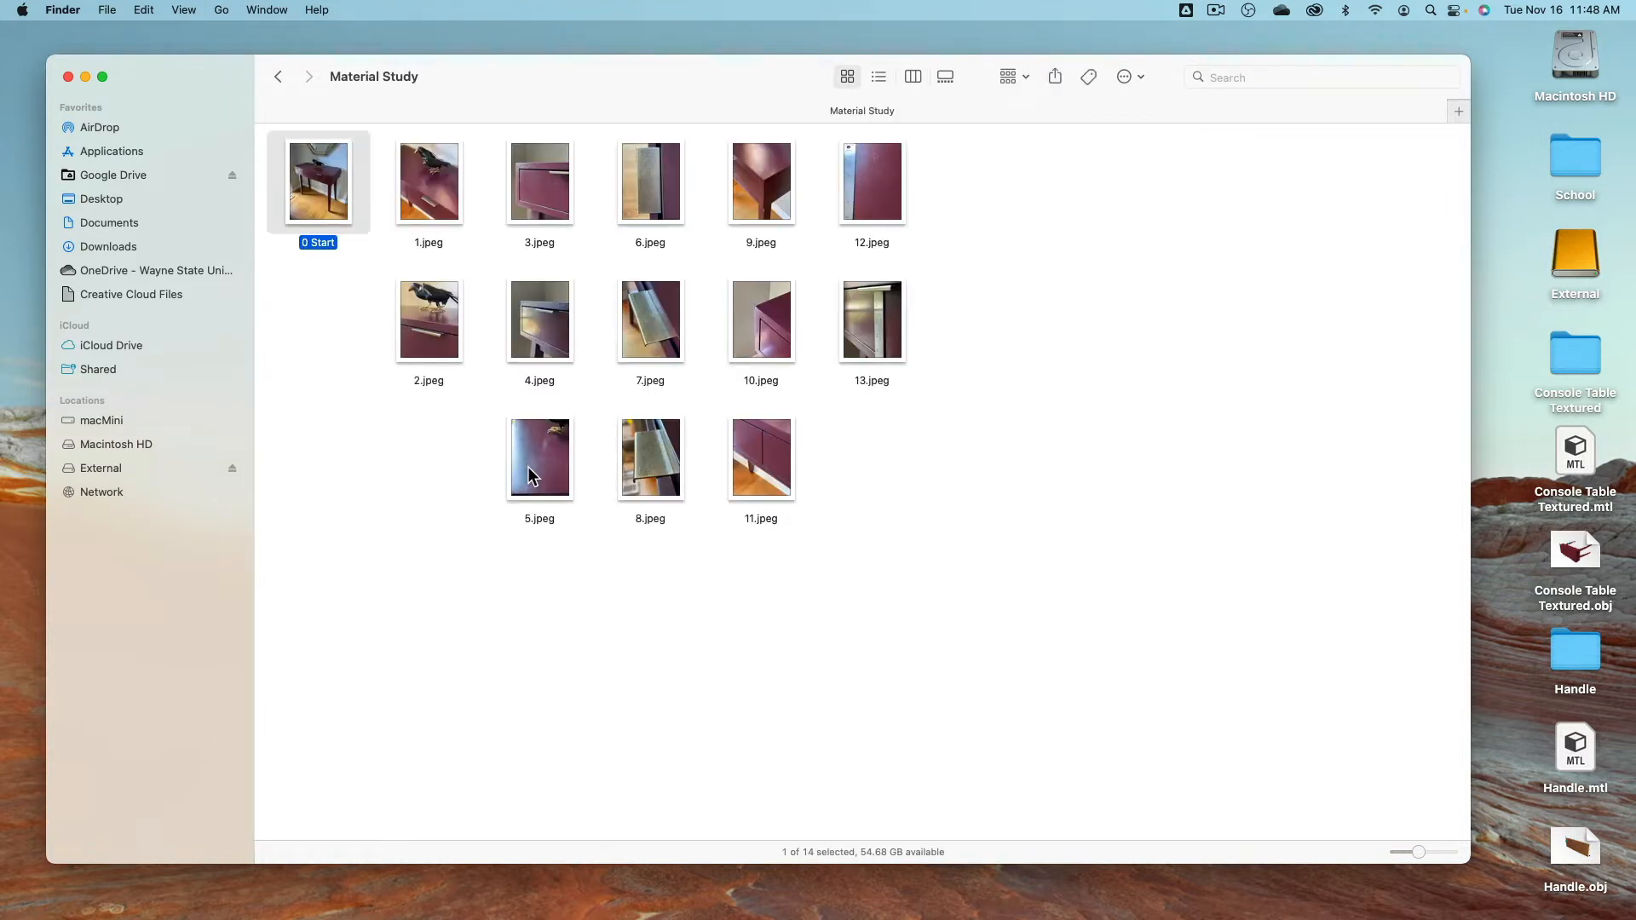
Step: Preview the 0 Start reference photo full screen and examine the tabletop, drawers and handles up close
key("space")
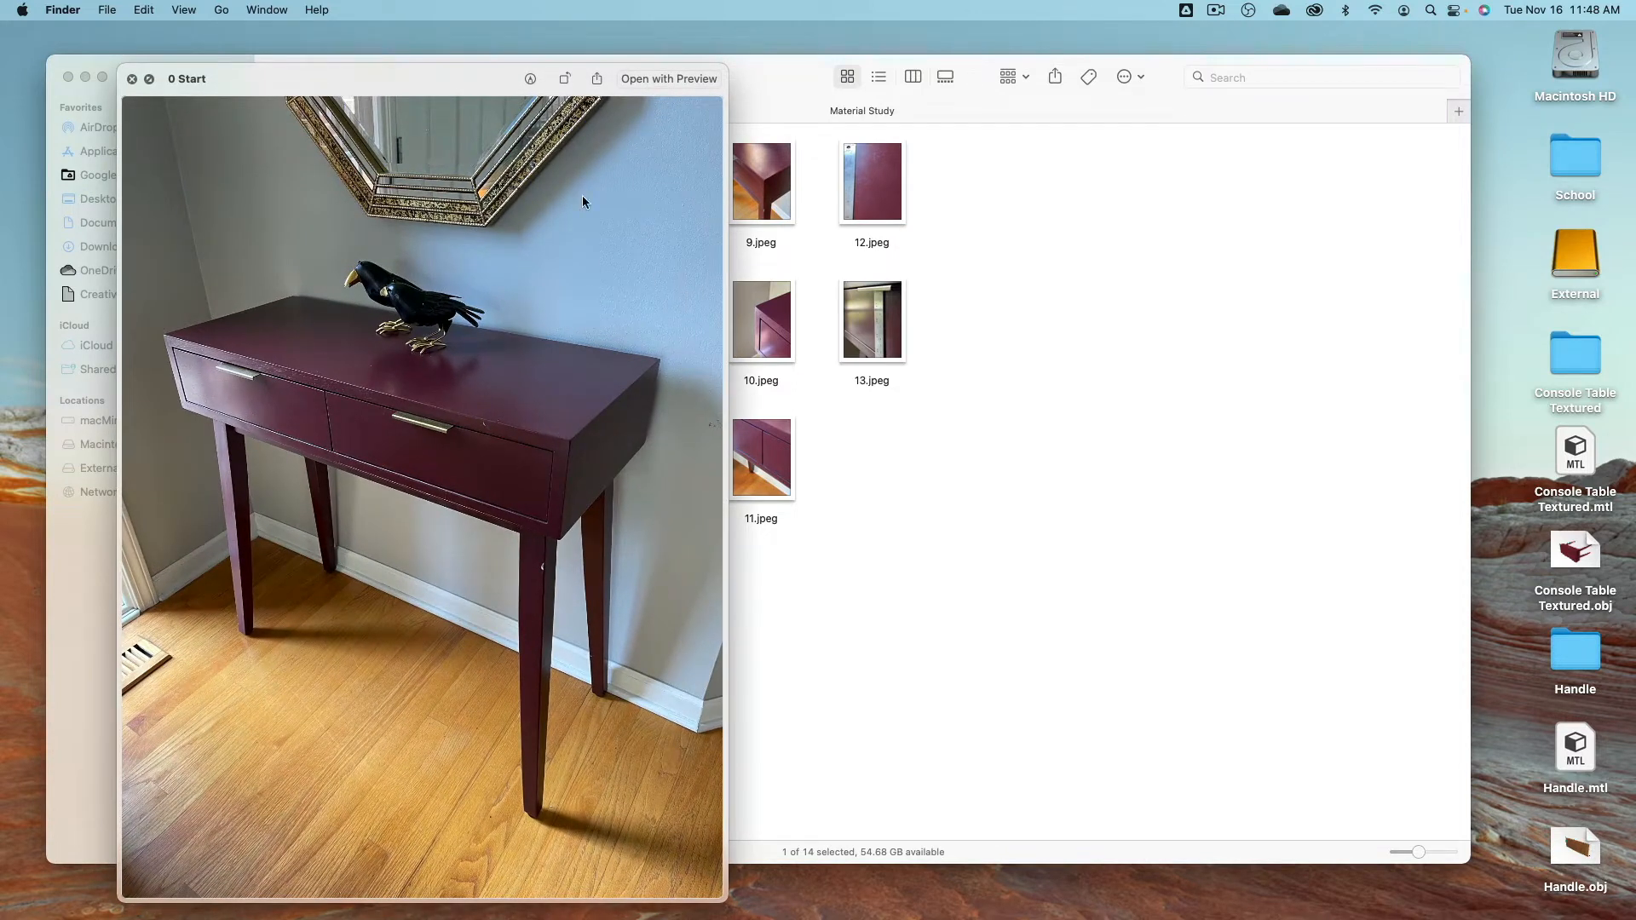
left_click(149, 79)
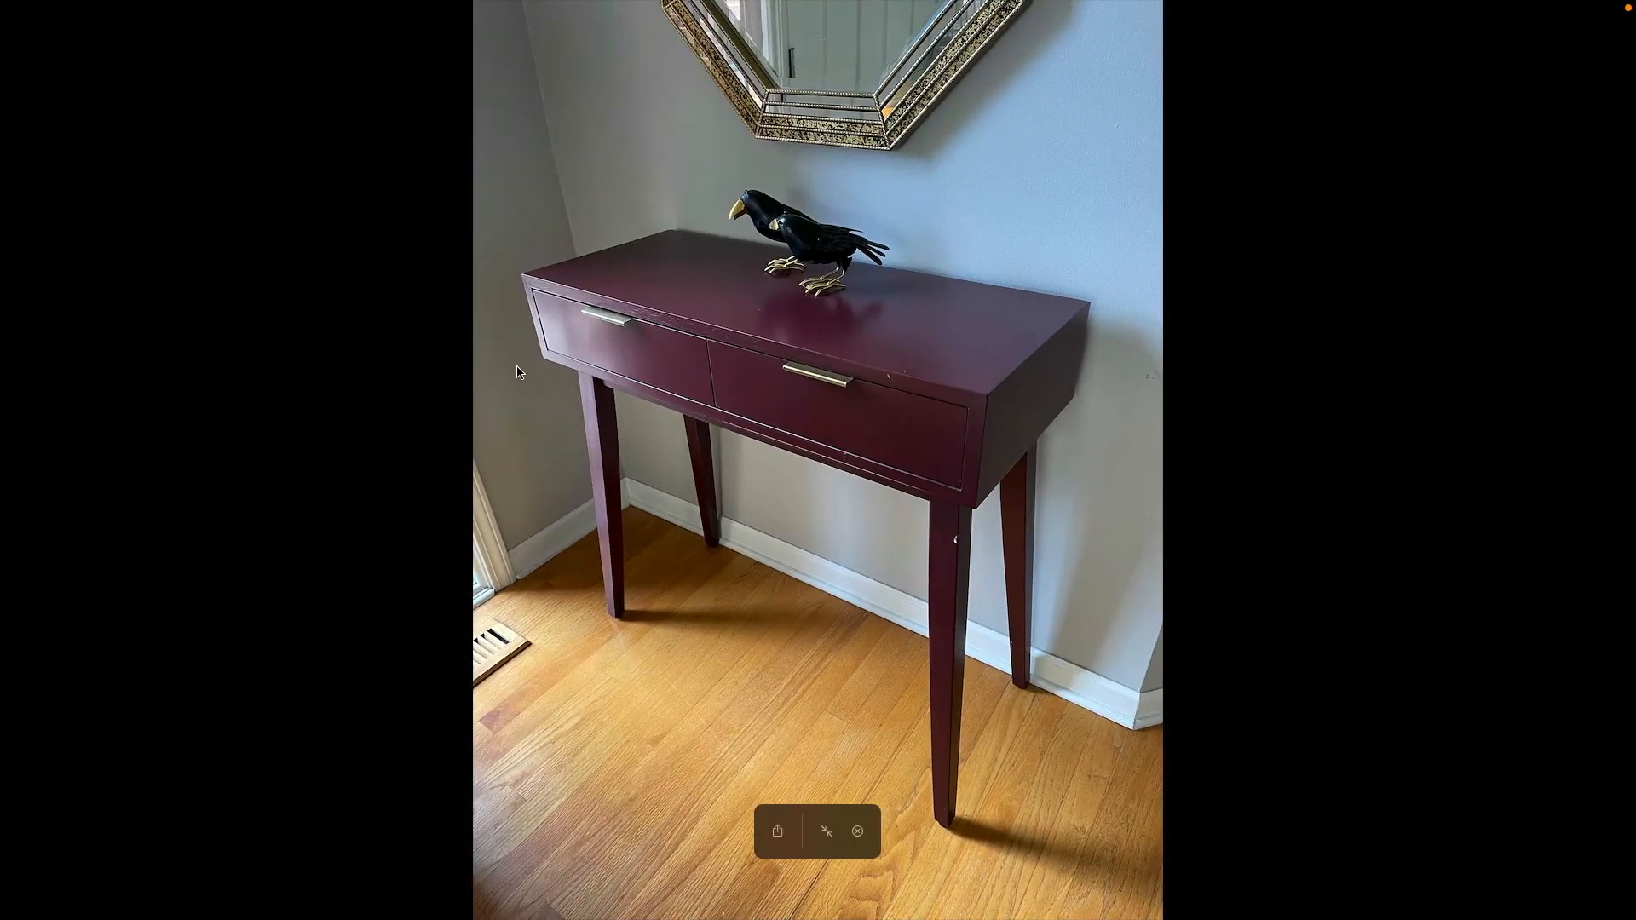
scroll(516, 367, "up", 5)
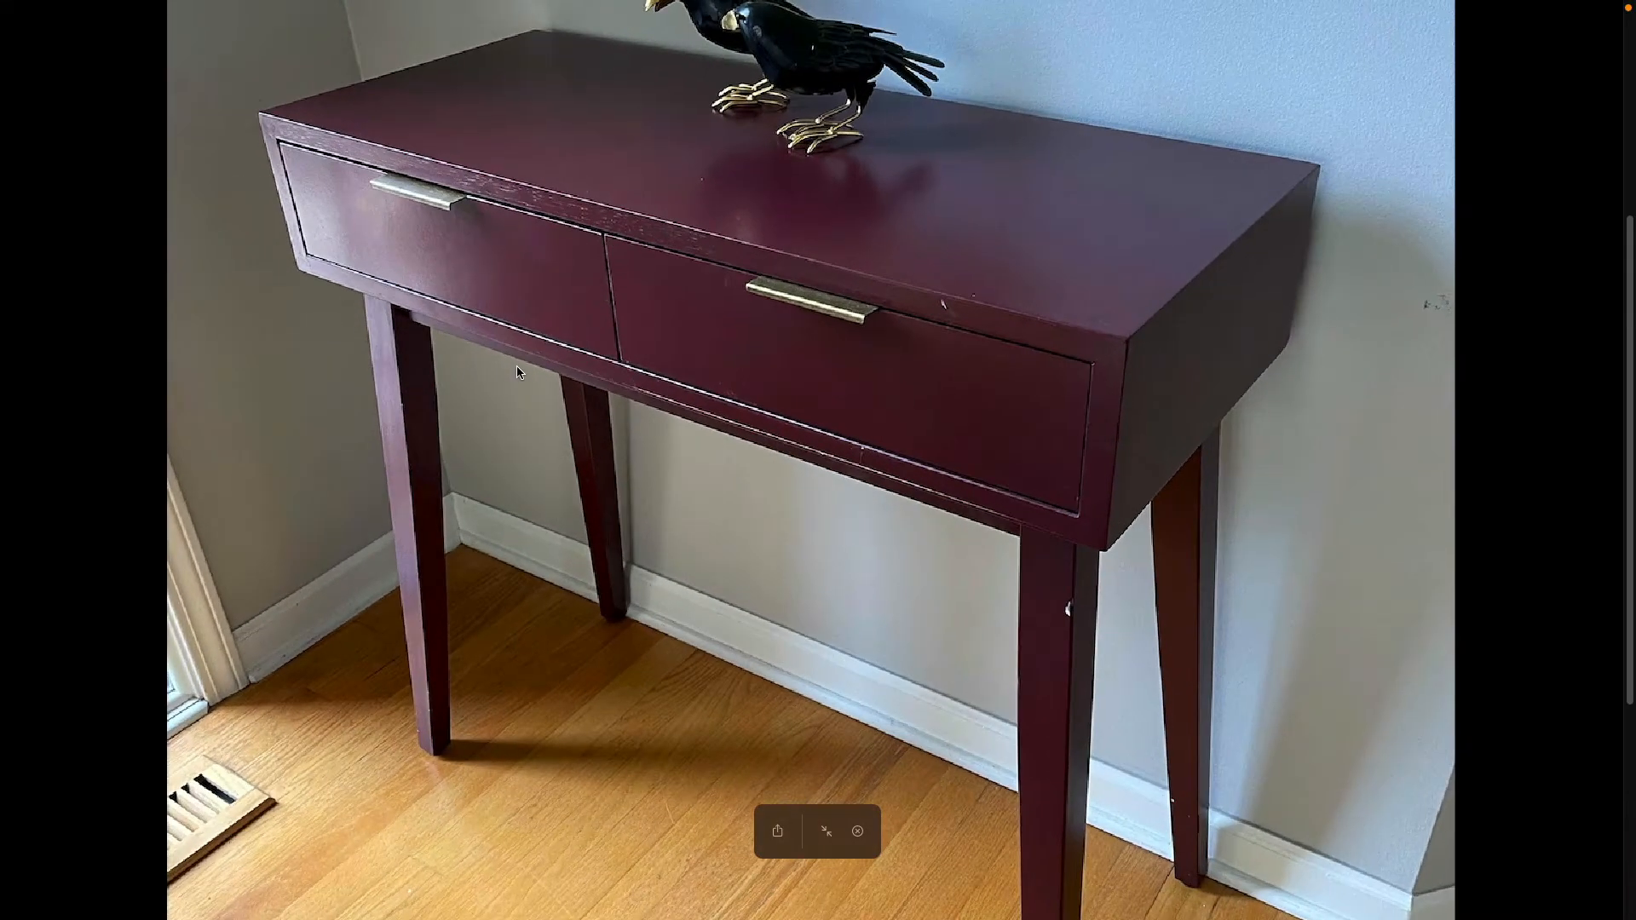
scroll(671, 556, "up", 3)
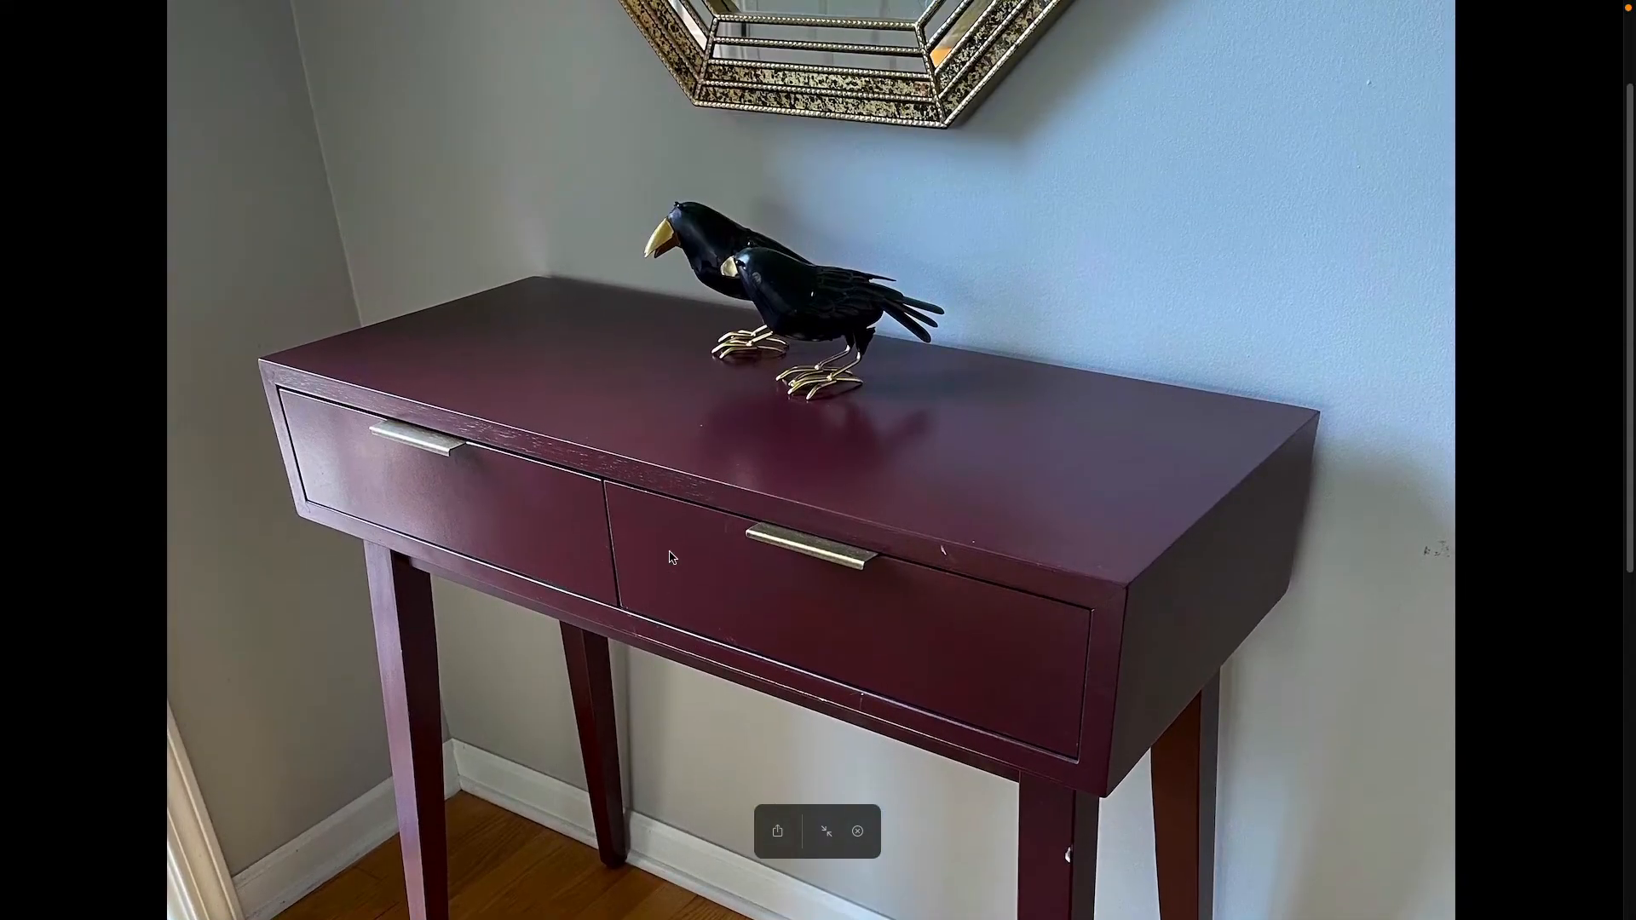
scroll(670, 557, "down", 1)
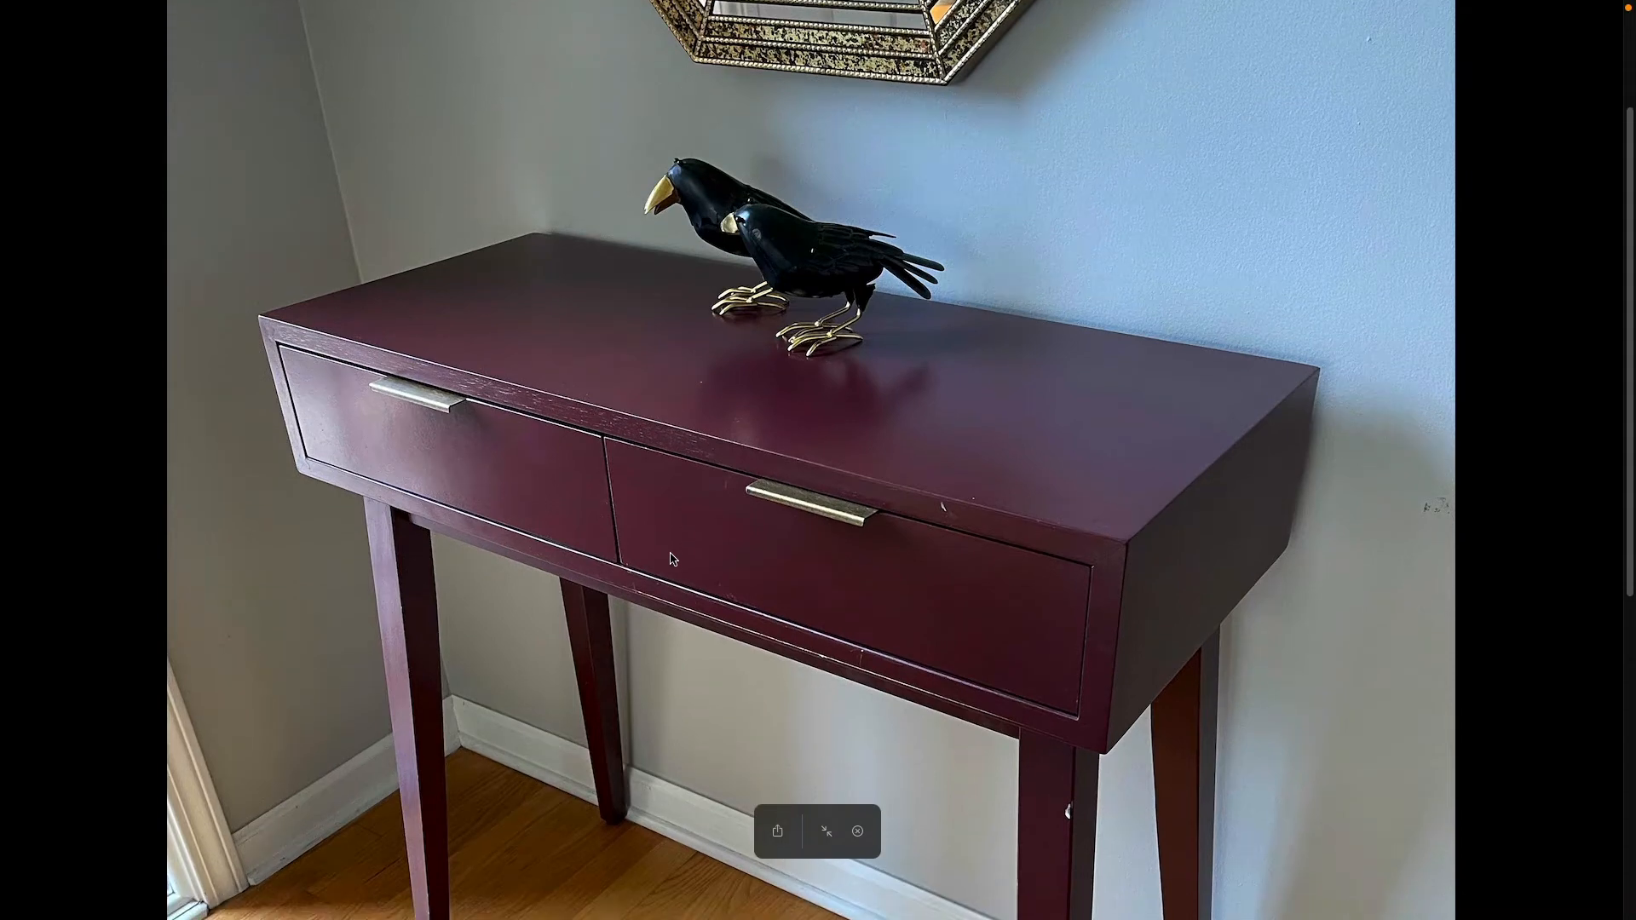
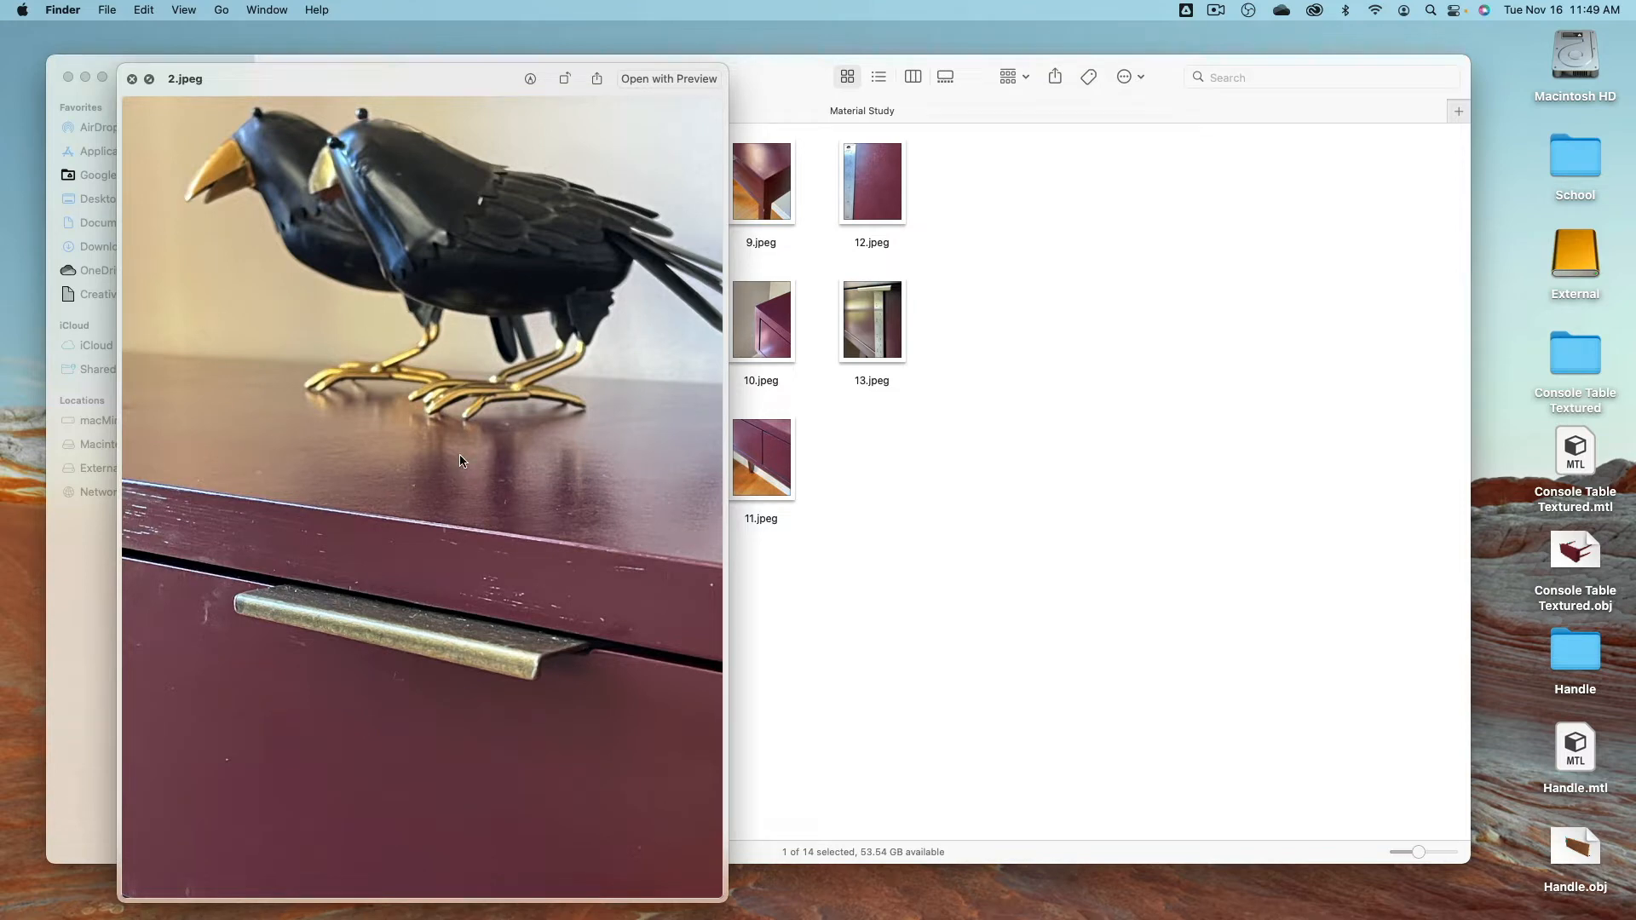
Step: Compare the surface reflections, wood grain and wear in reference photos 1.jpeg through 5.jpeg
key("Left")
key("Left")
key("Left")
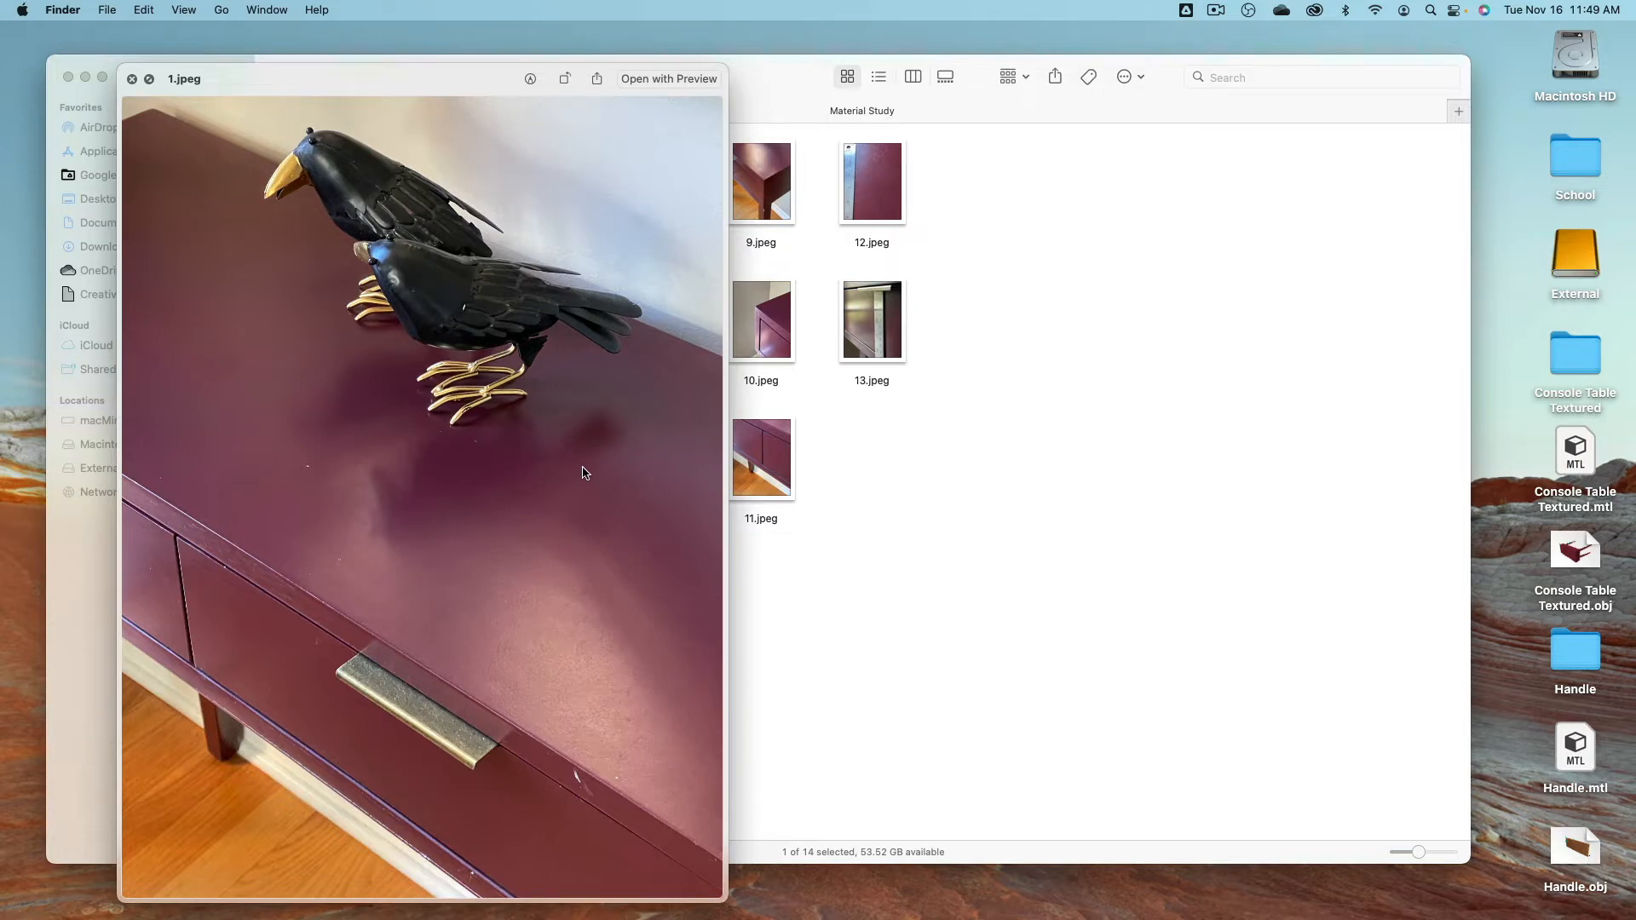
key("Right")
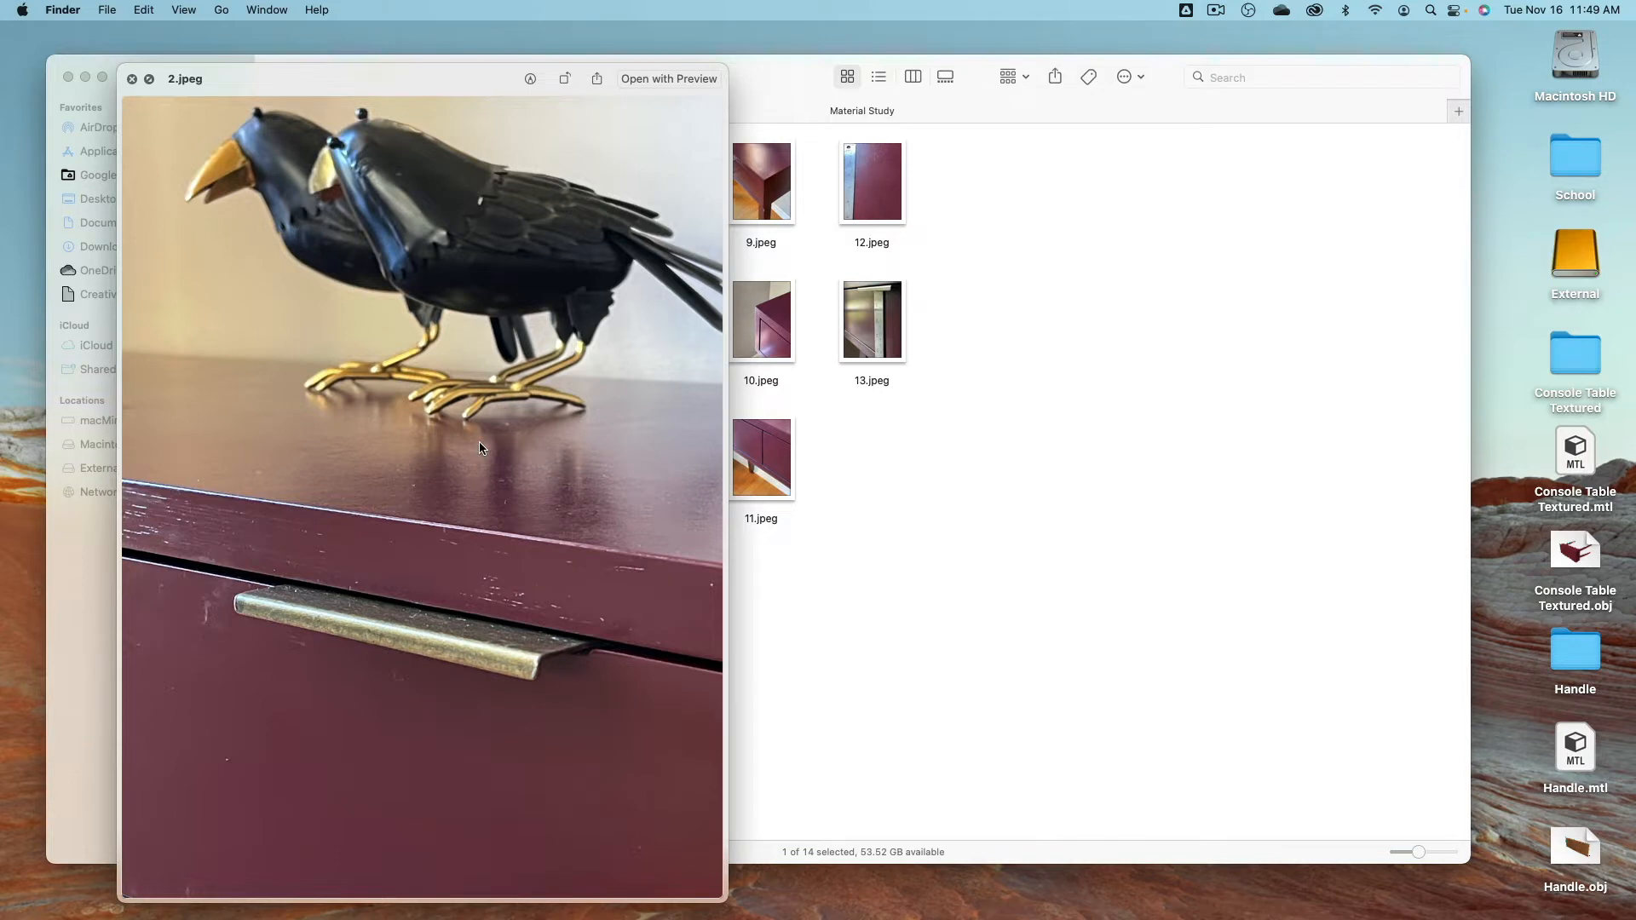
key("Left")
key("Right")
key("Right")
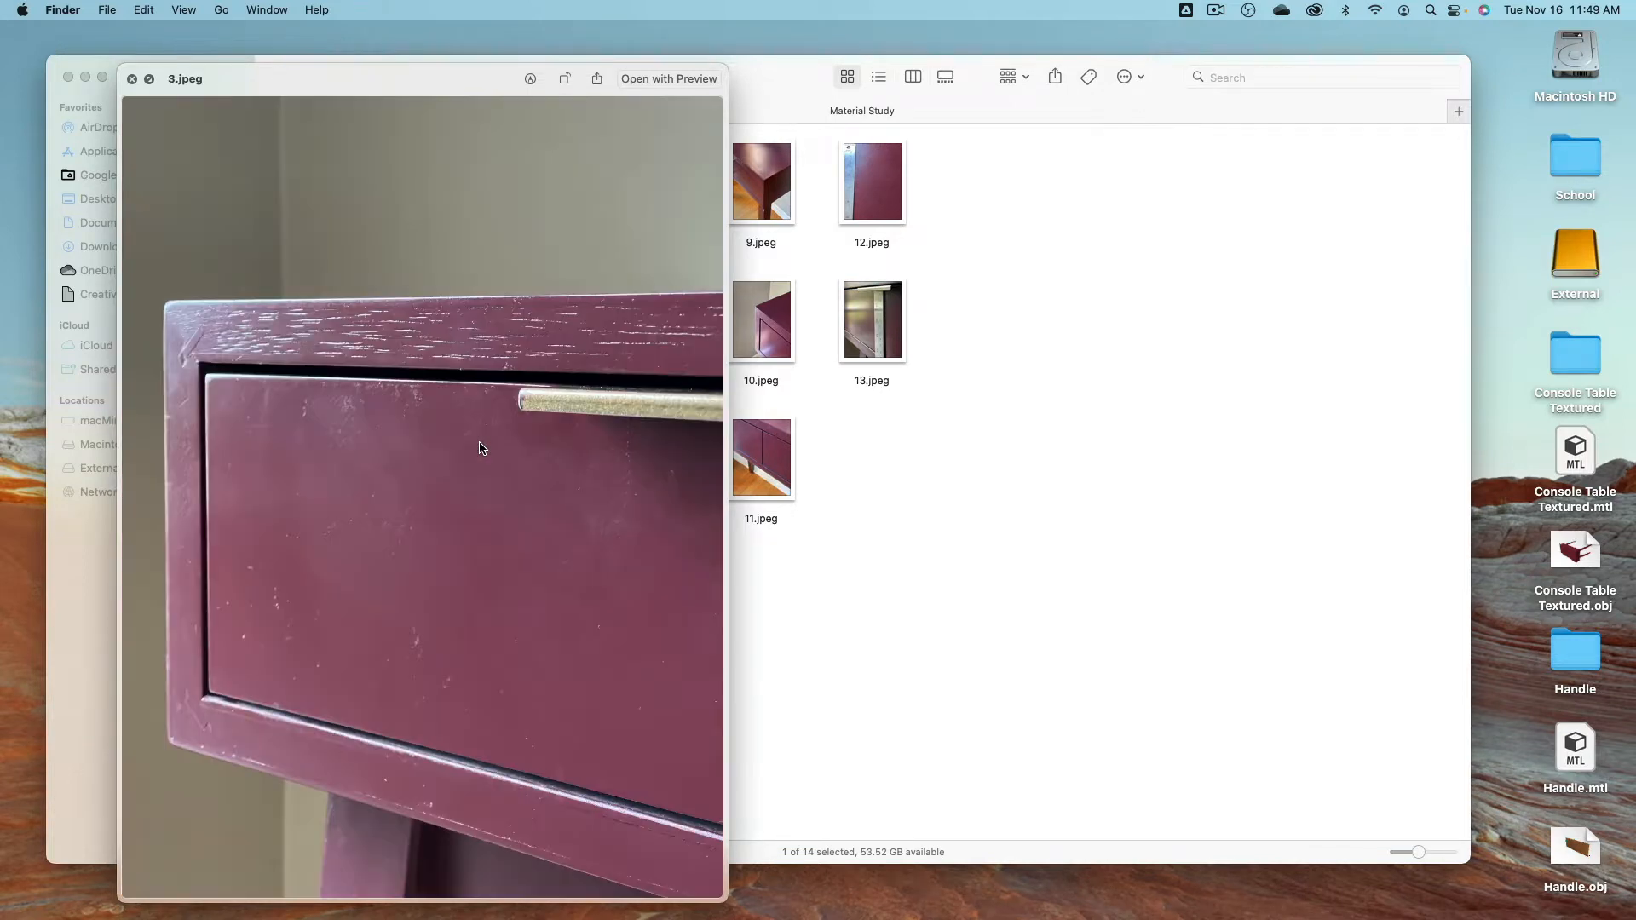
key("Right")
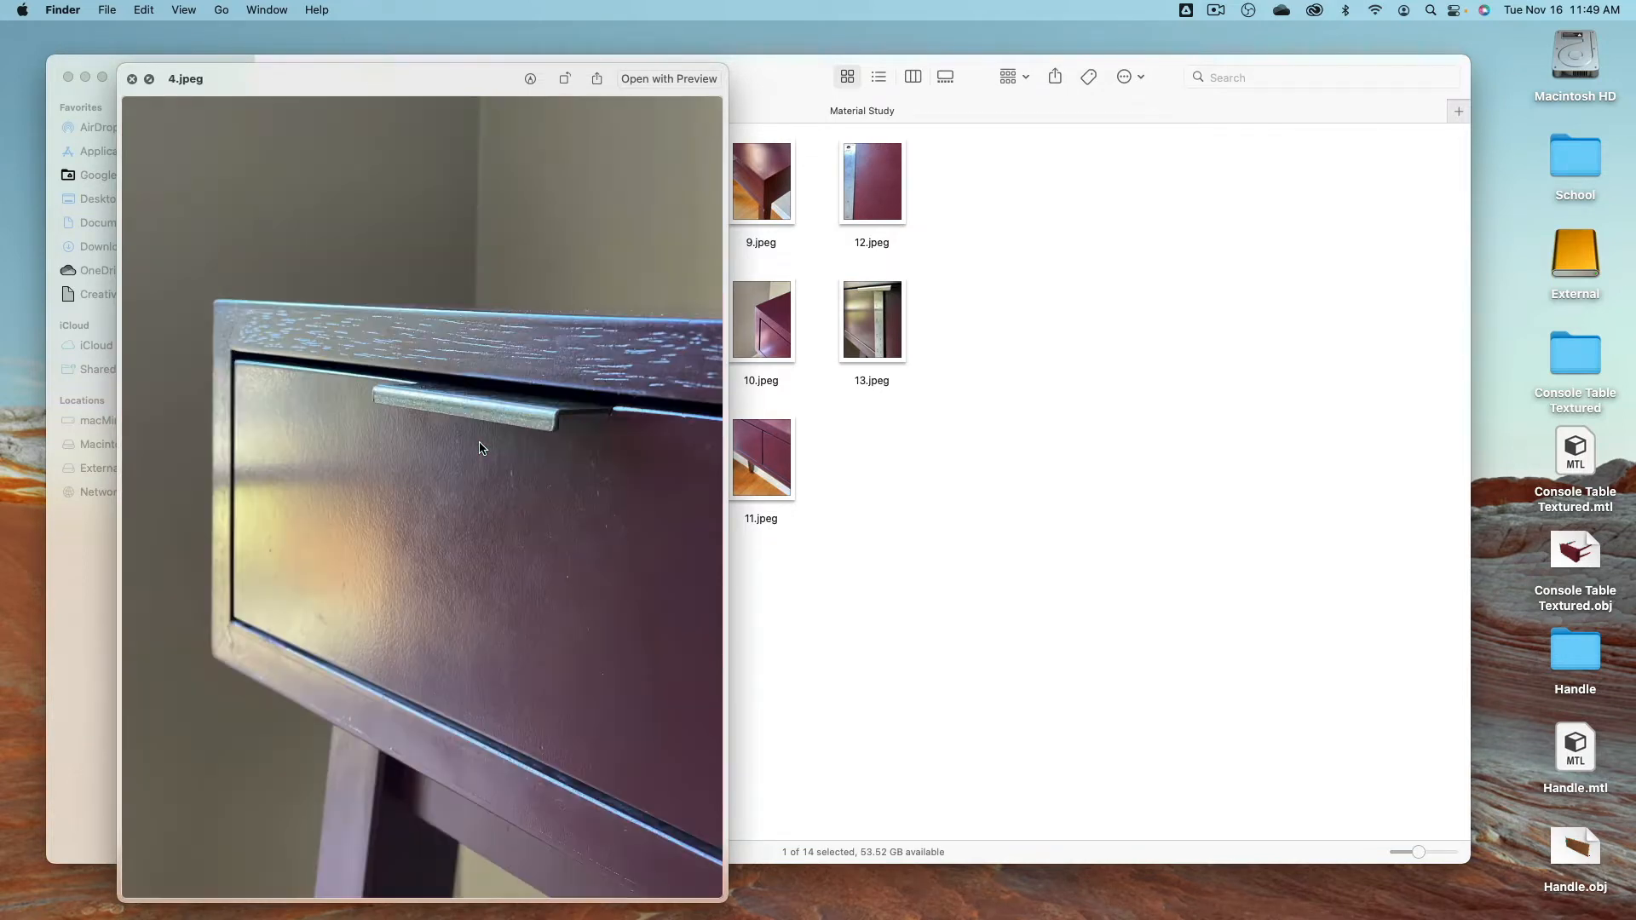
key("Right")
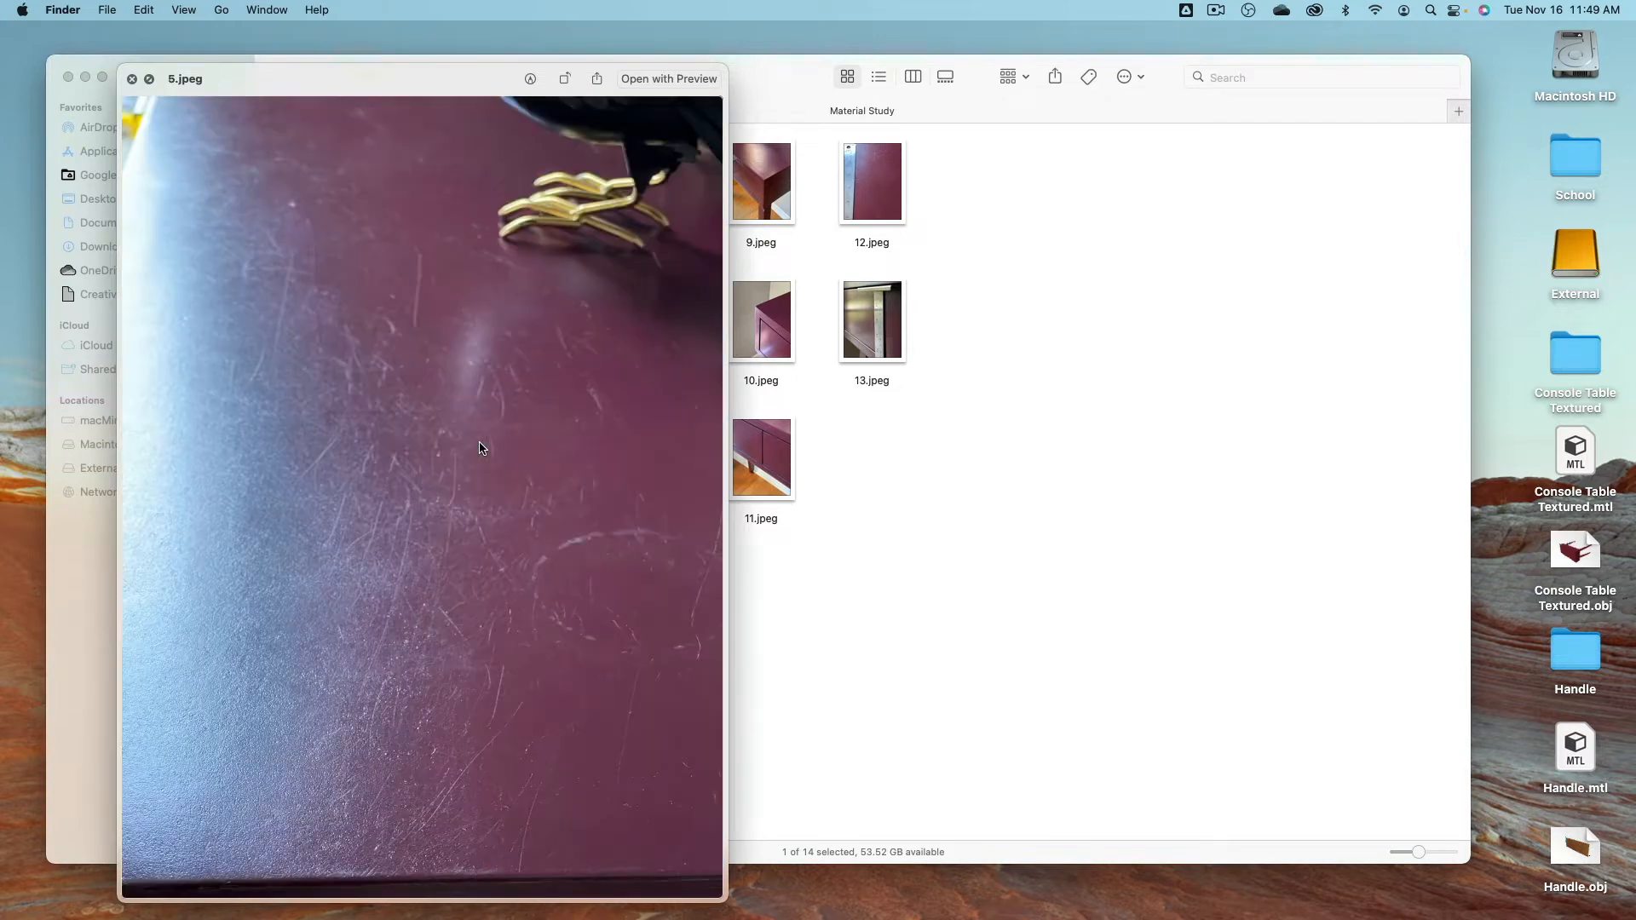
Step: Close the 5.jpeg preview and return to the 0 Start photo for a brief look at the whole table
key("space")
key("Up")
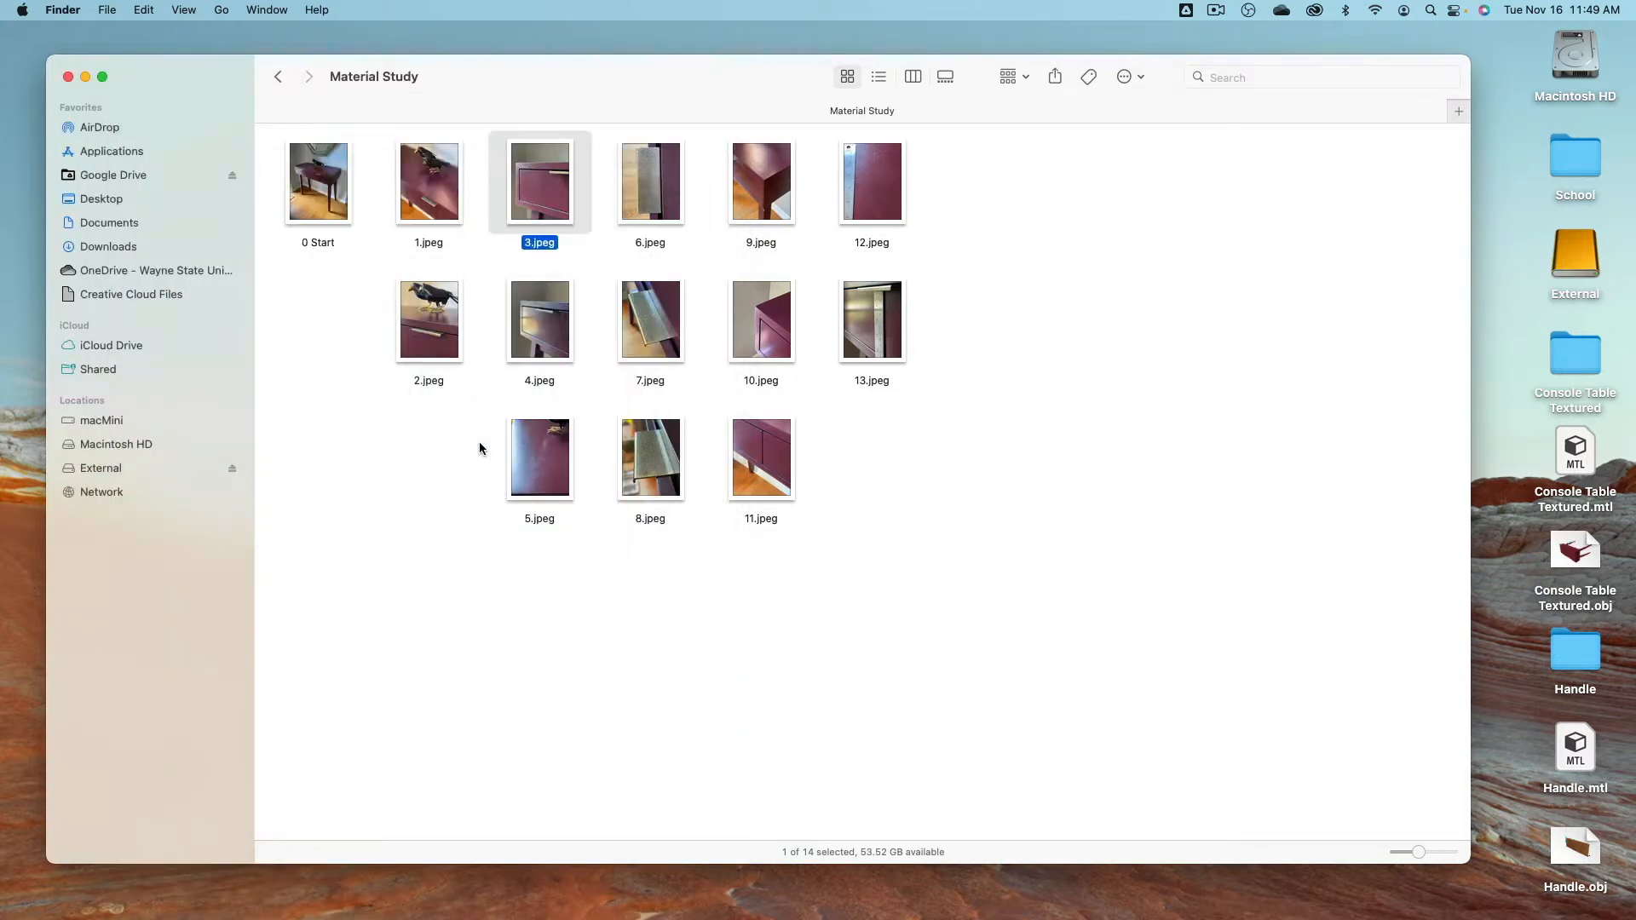
key("Left")
key("Left")
key("space")
key("space")
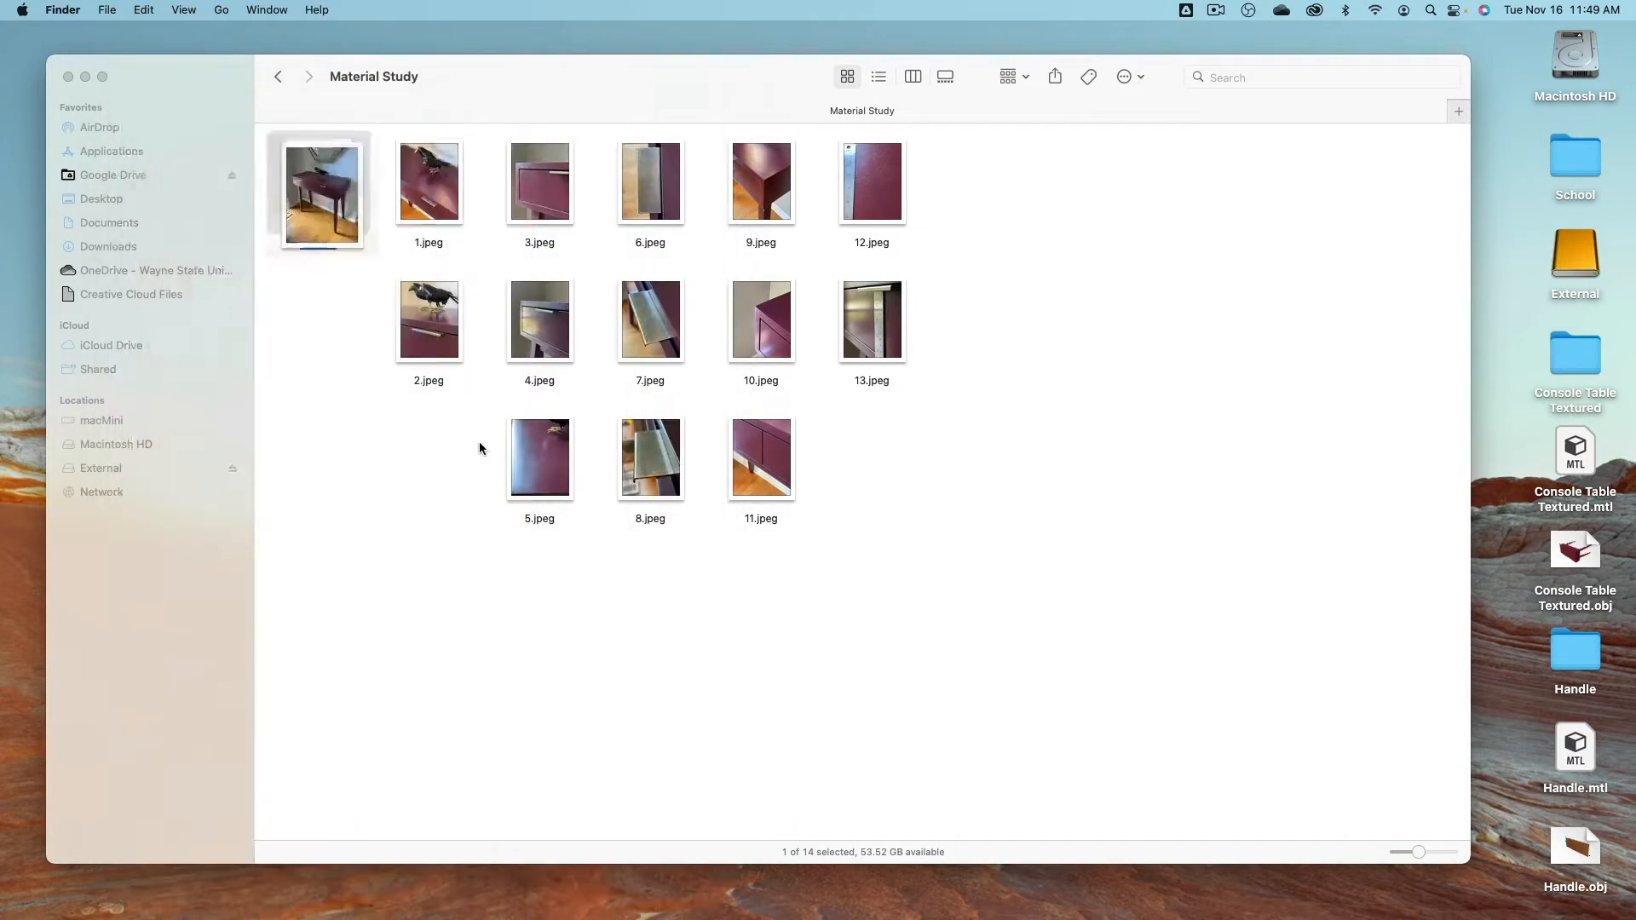
Step: Preview 5.jpeg to study the tabletop scratches, and compare the drawer front's sheen in 4.jpeg
key("Right")
key("Right")
key("Down")
key("Down")
key("space")
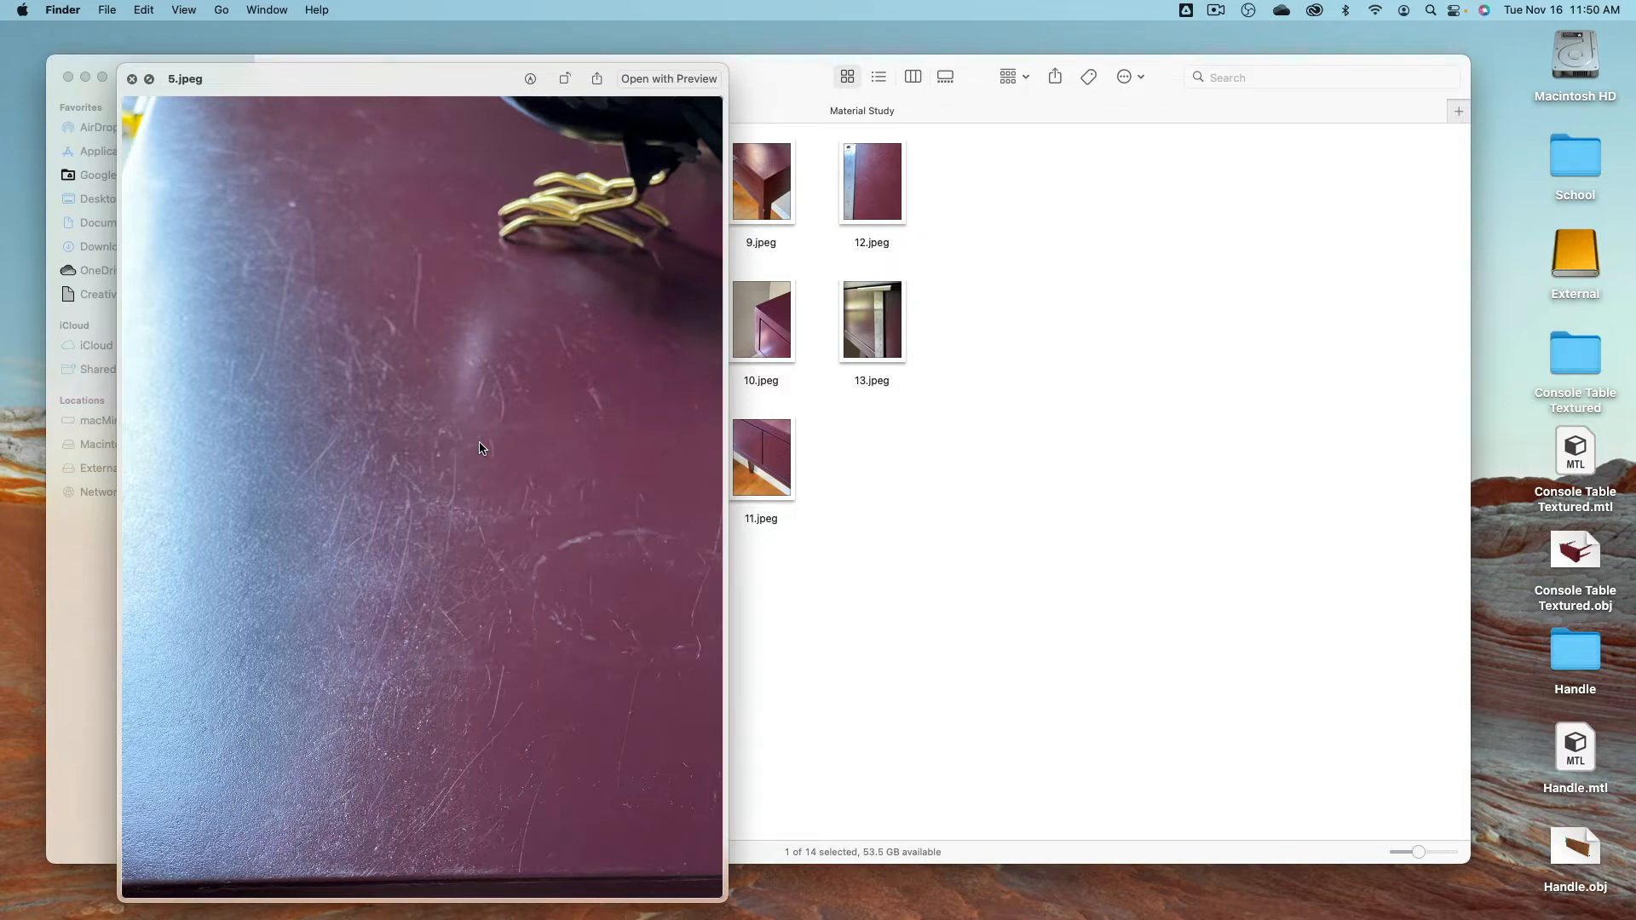
key("Left")
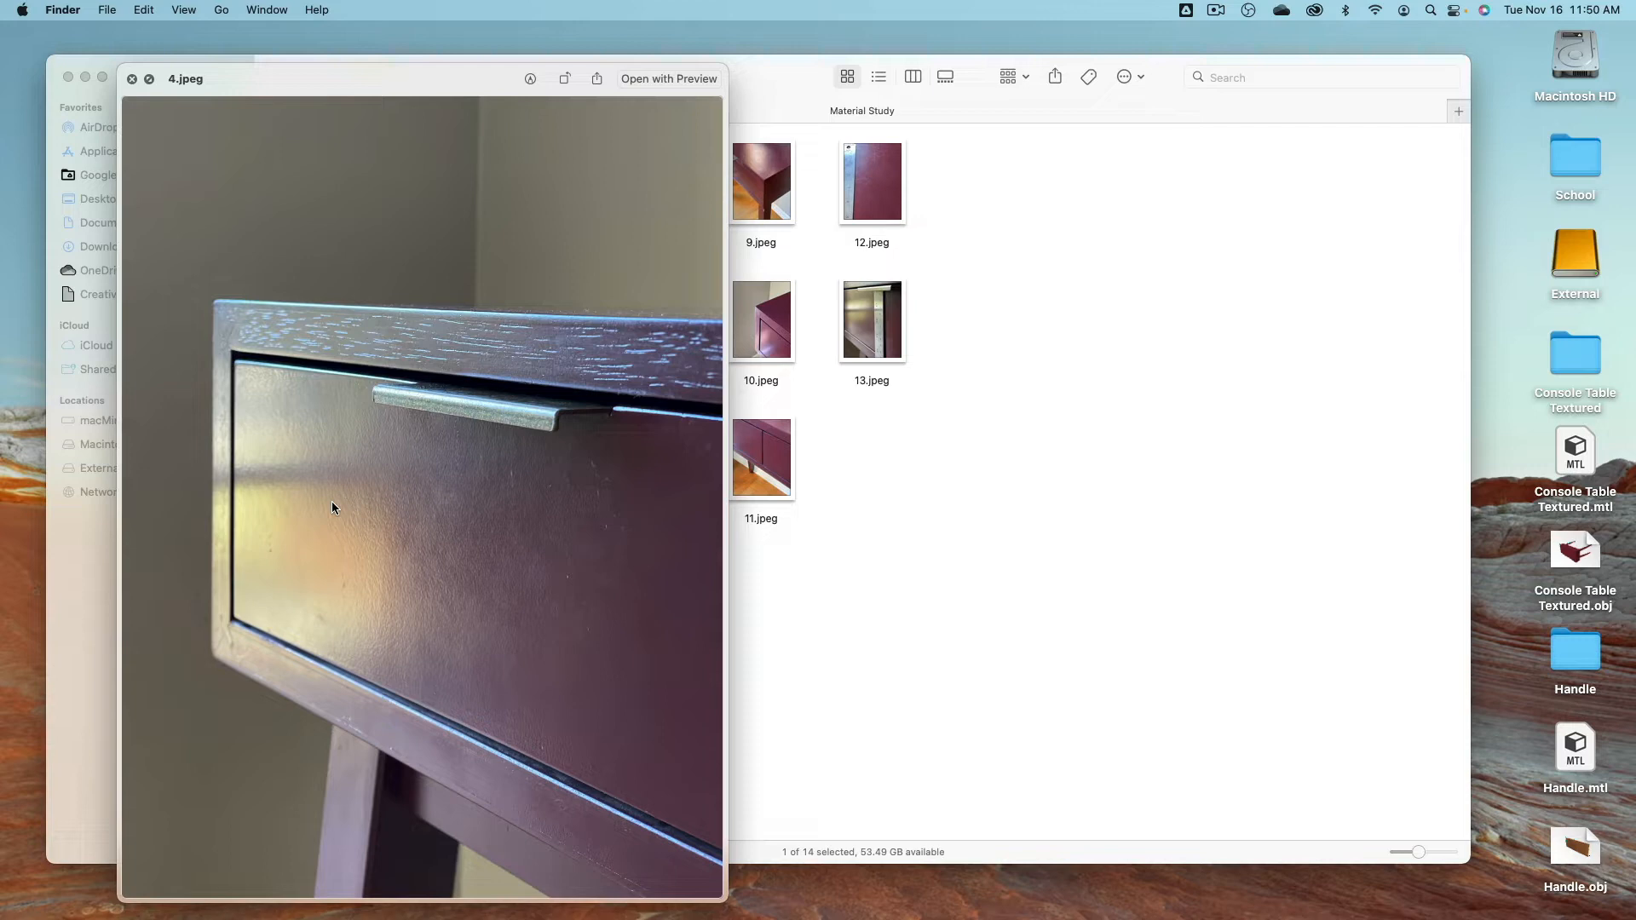
Step: Compare the drawer front's reflections, wood grain and wear between reference photos 3.jpeg and 4.jpeg
key("space")
key("Up")
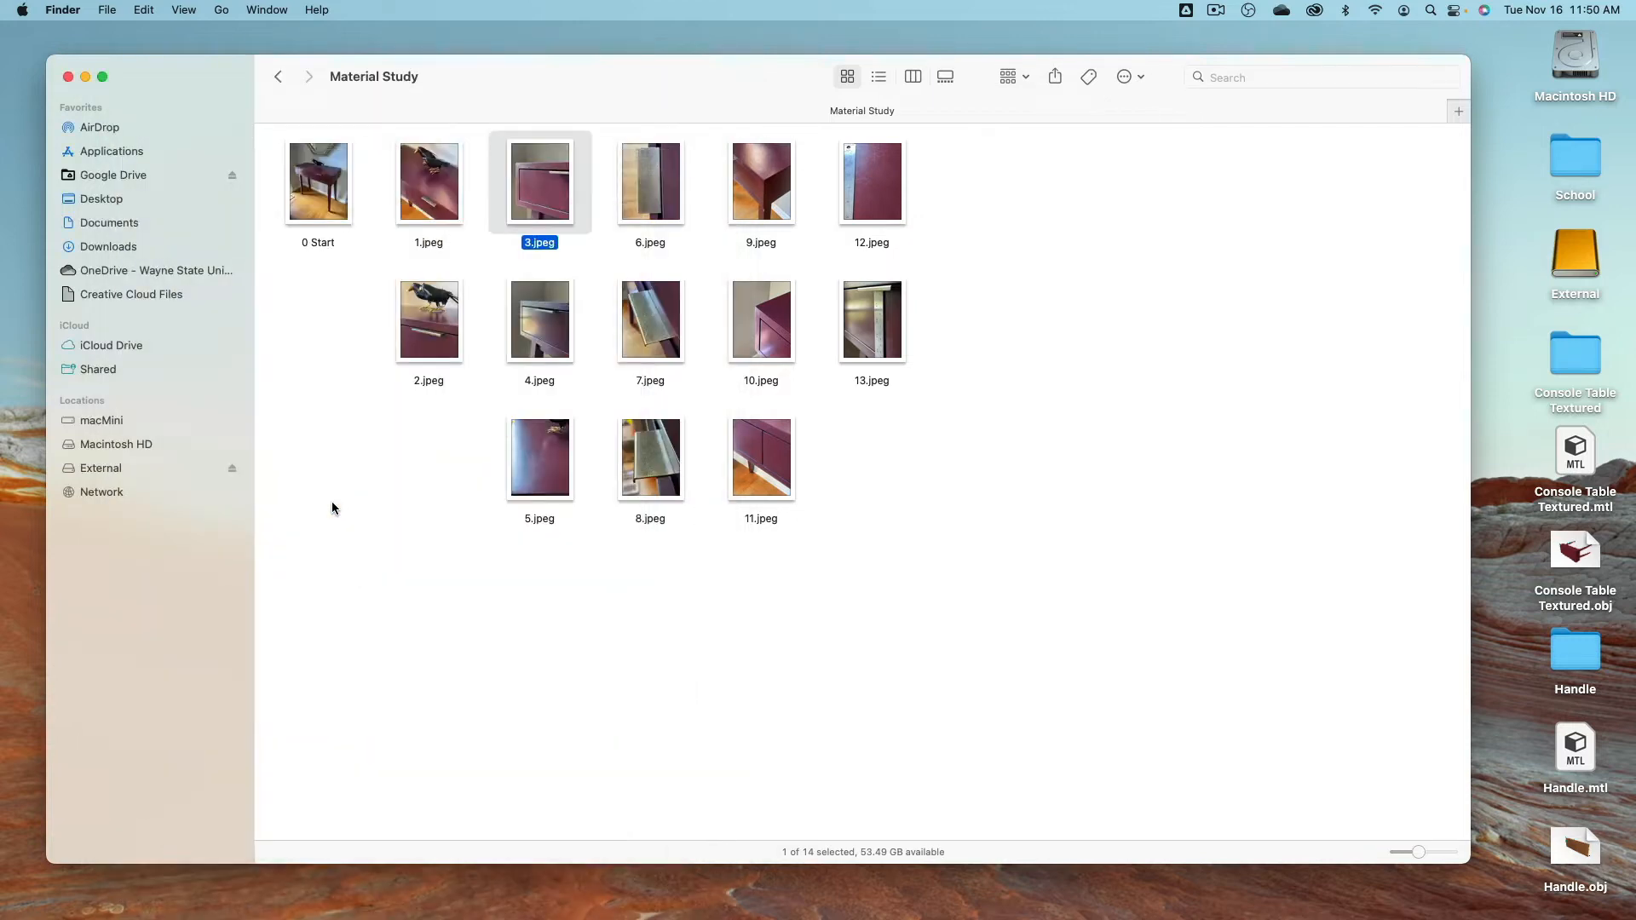
key("space")
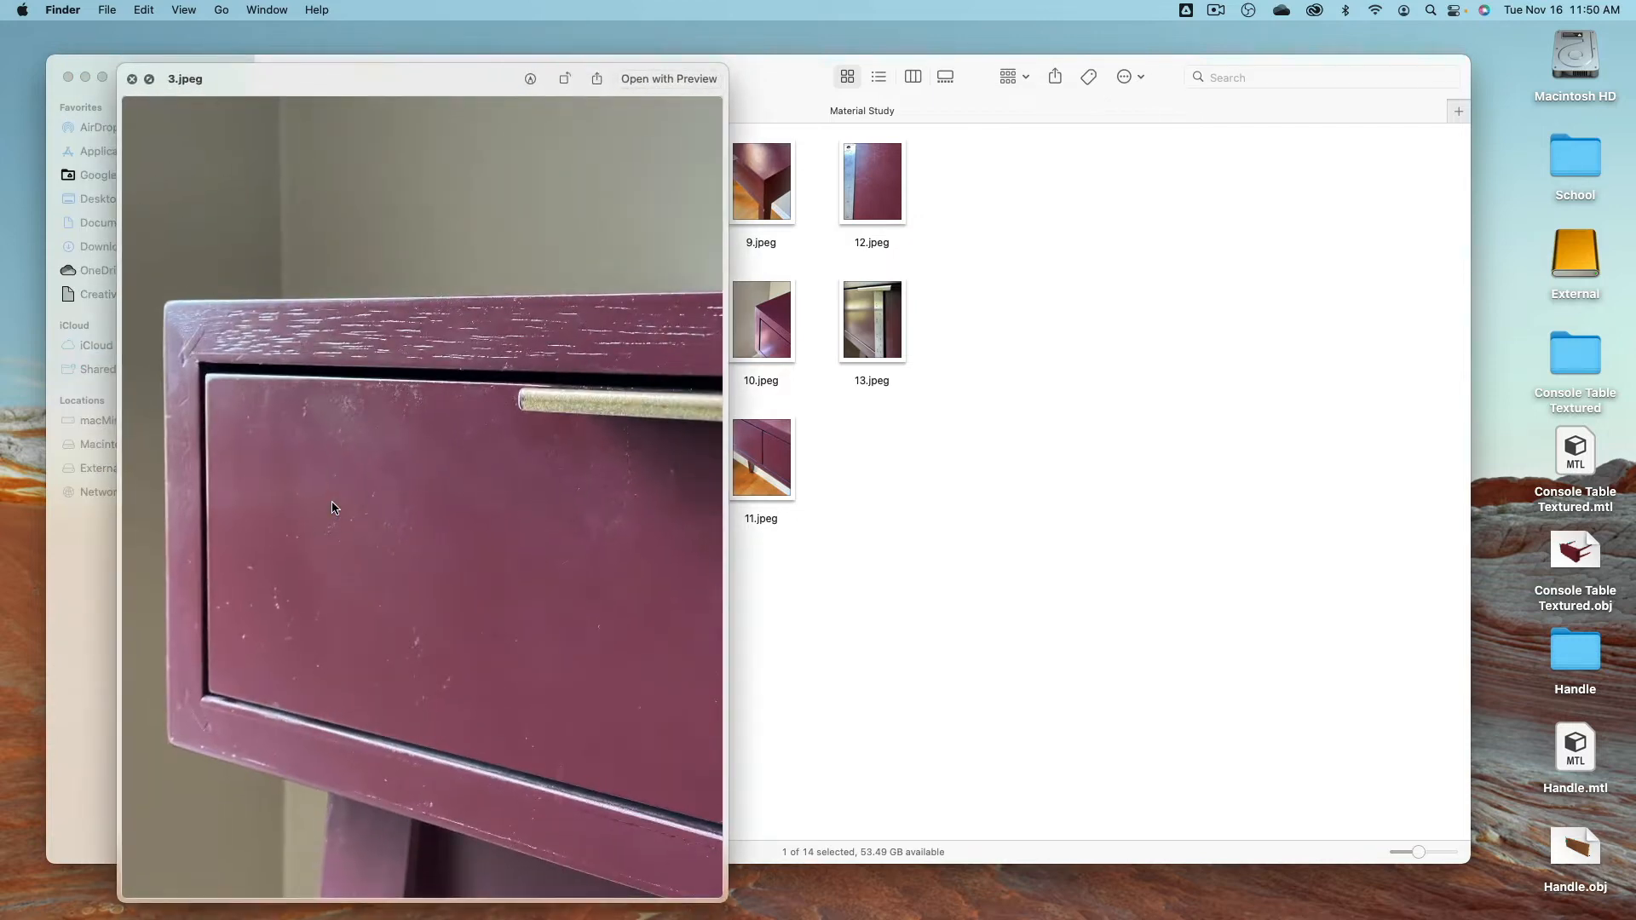
key("Down")
key("Up")
key("Down")
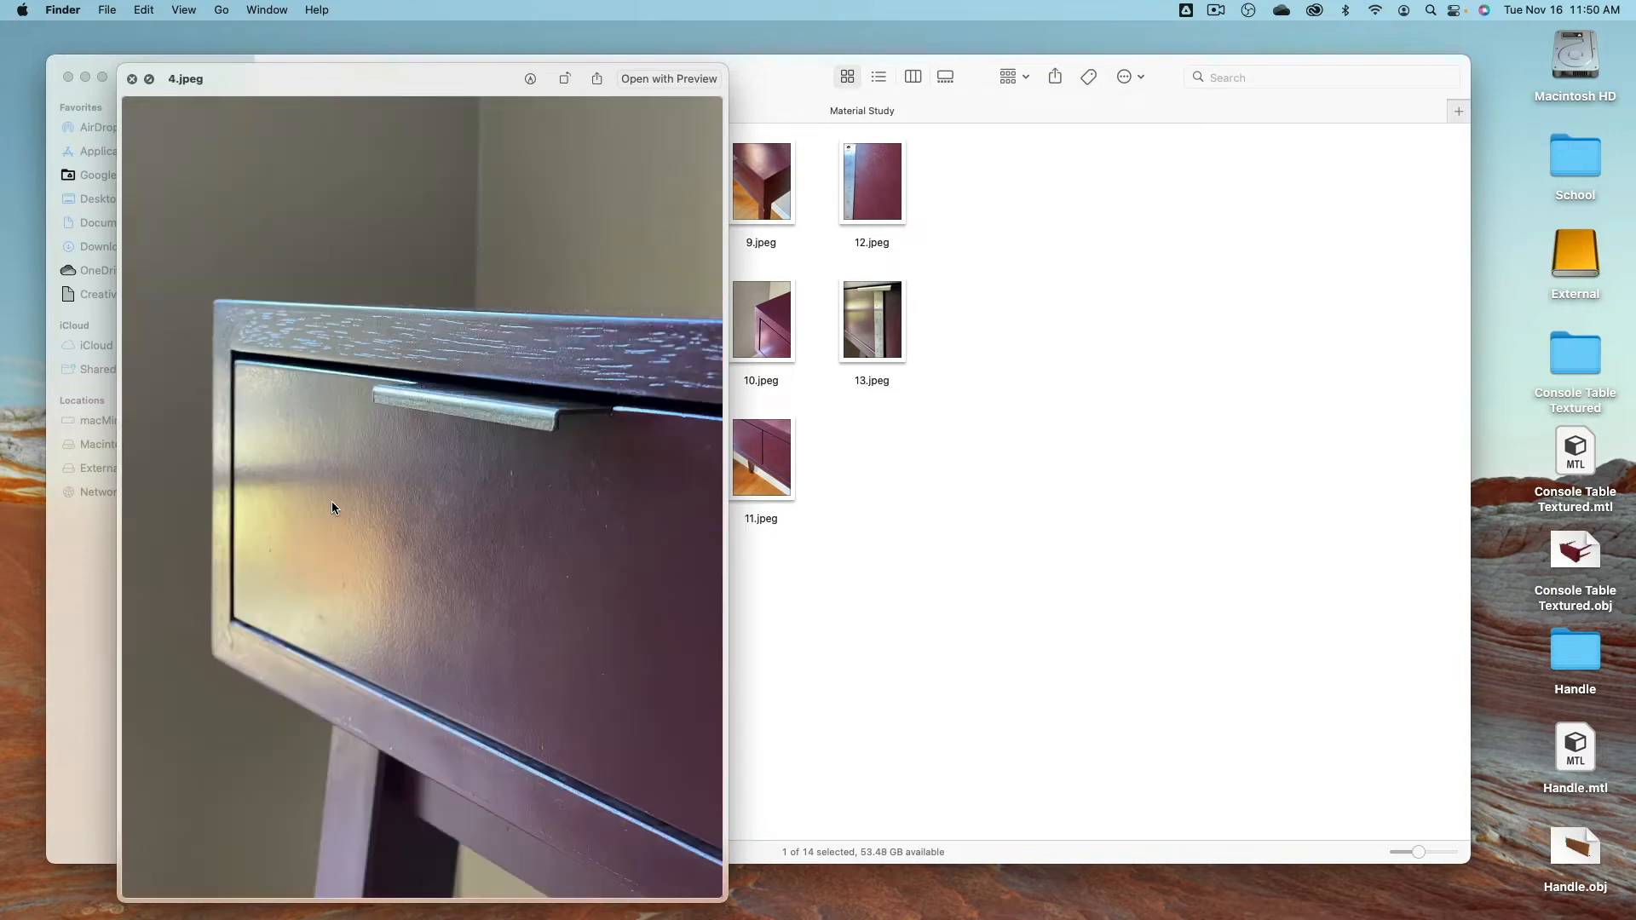
key("Up")
key("Down")
key("Up")
key("Down")
key("Up")
key("space")
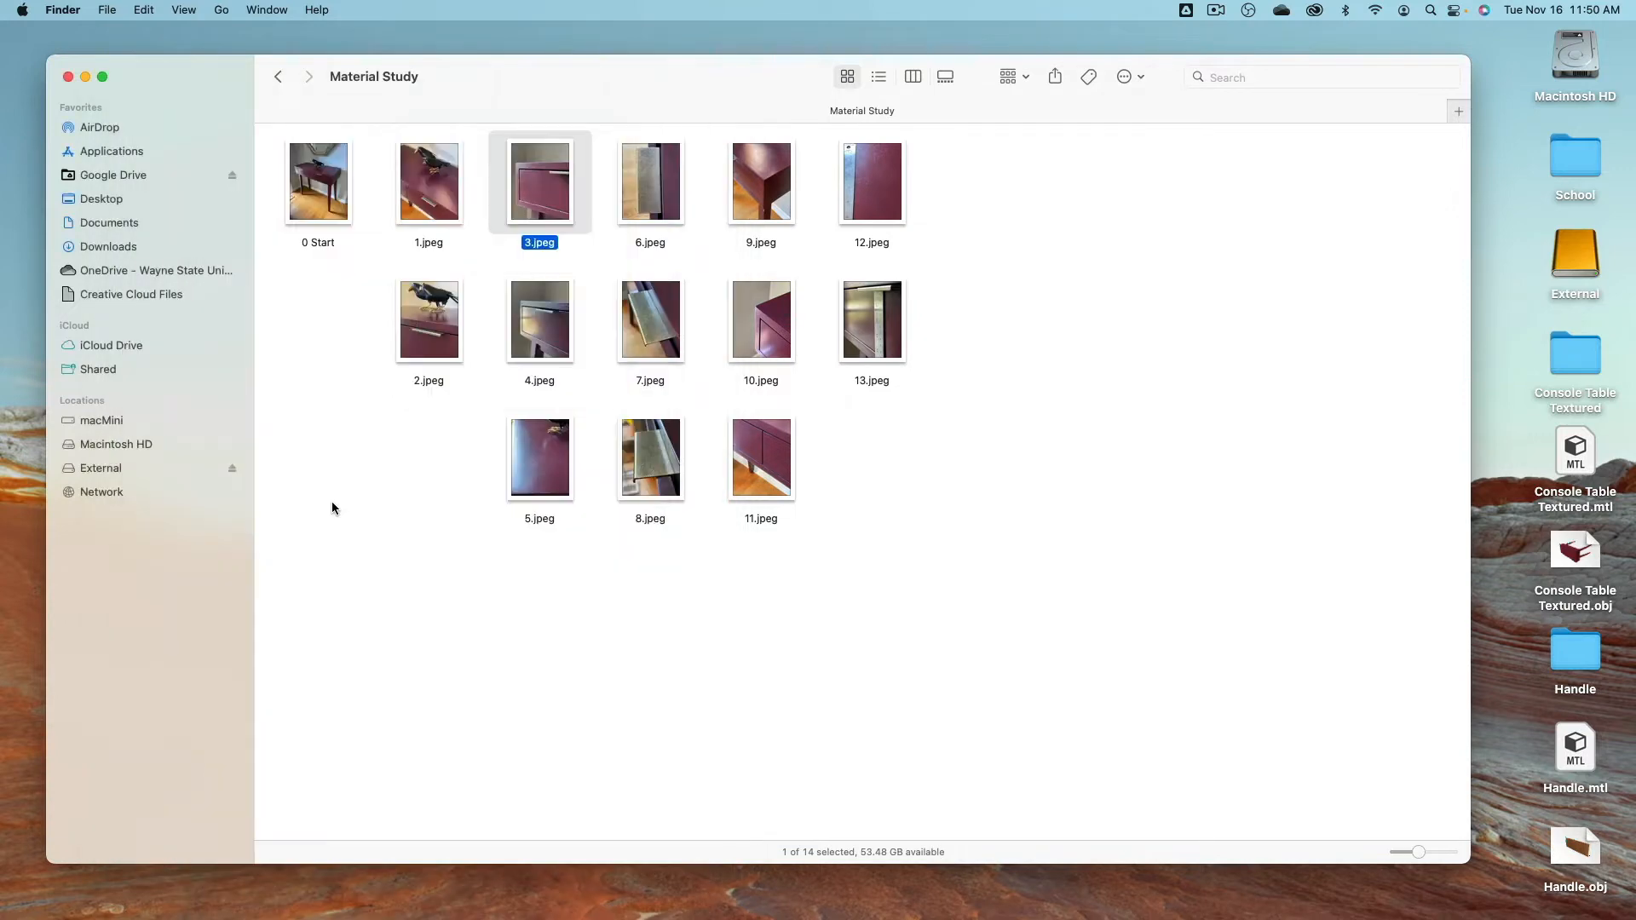
Step: Glance at the metal handle in 6.jpeg, and return to the 0 Start photo to view the whole table
key("Right")
key("space")
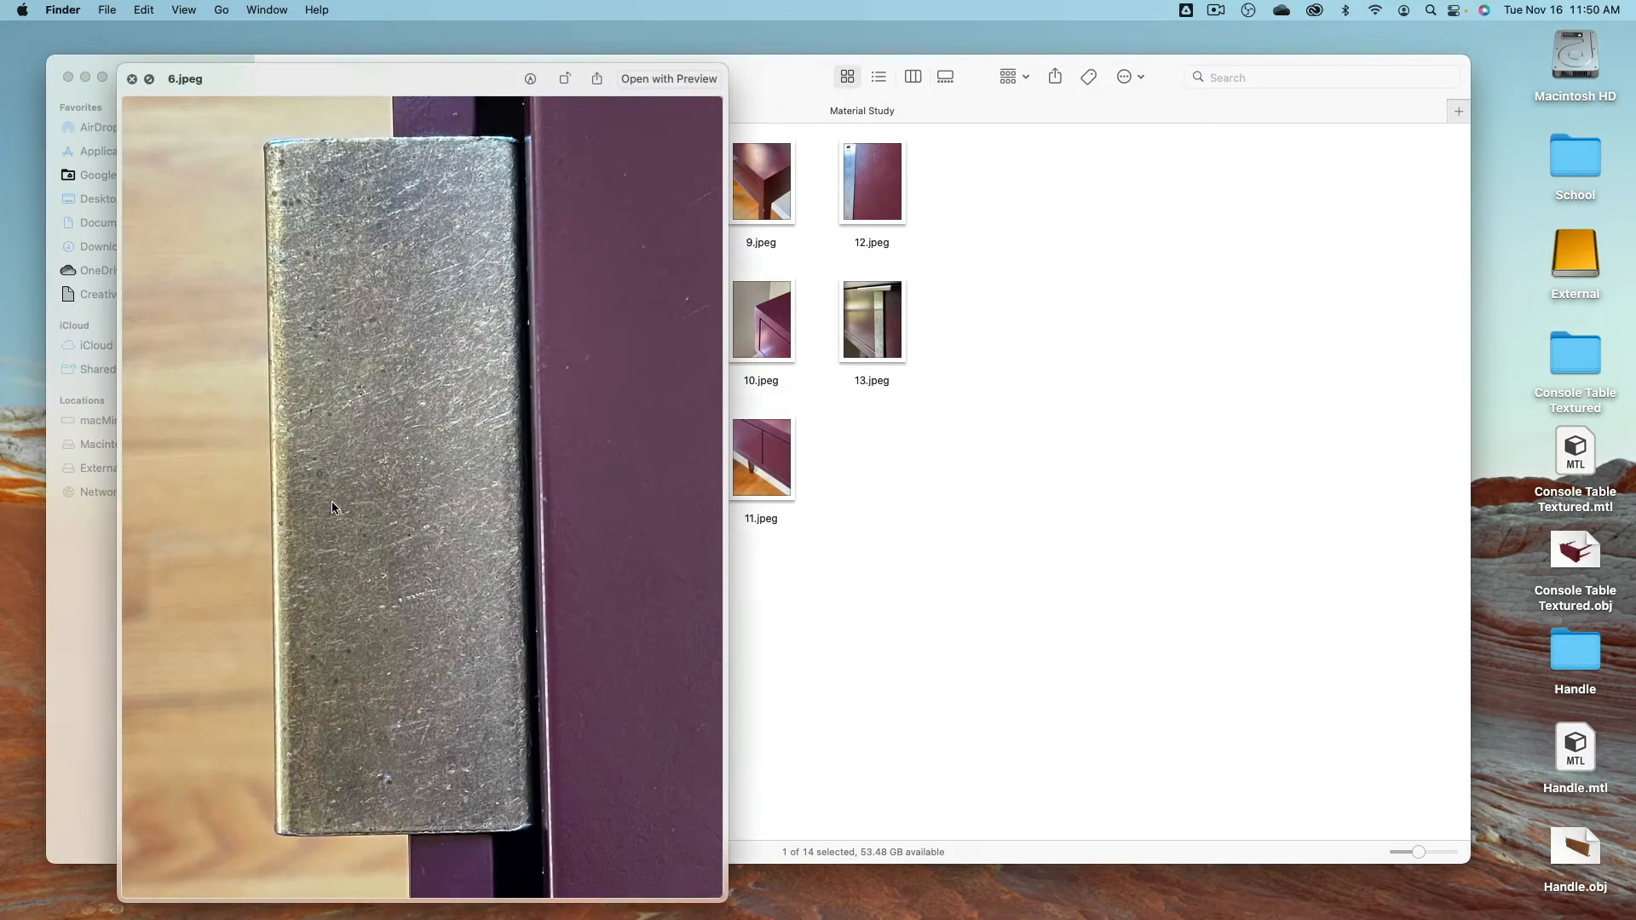
key("space")
key("Left")
key("space")
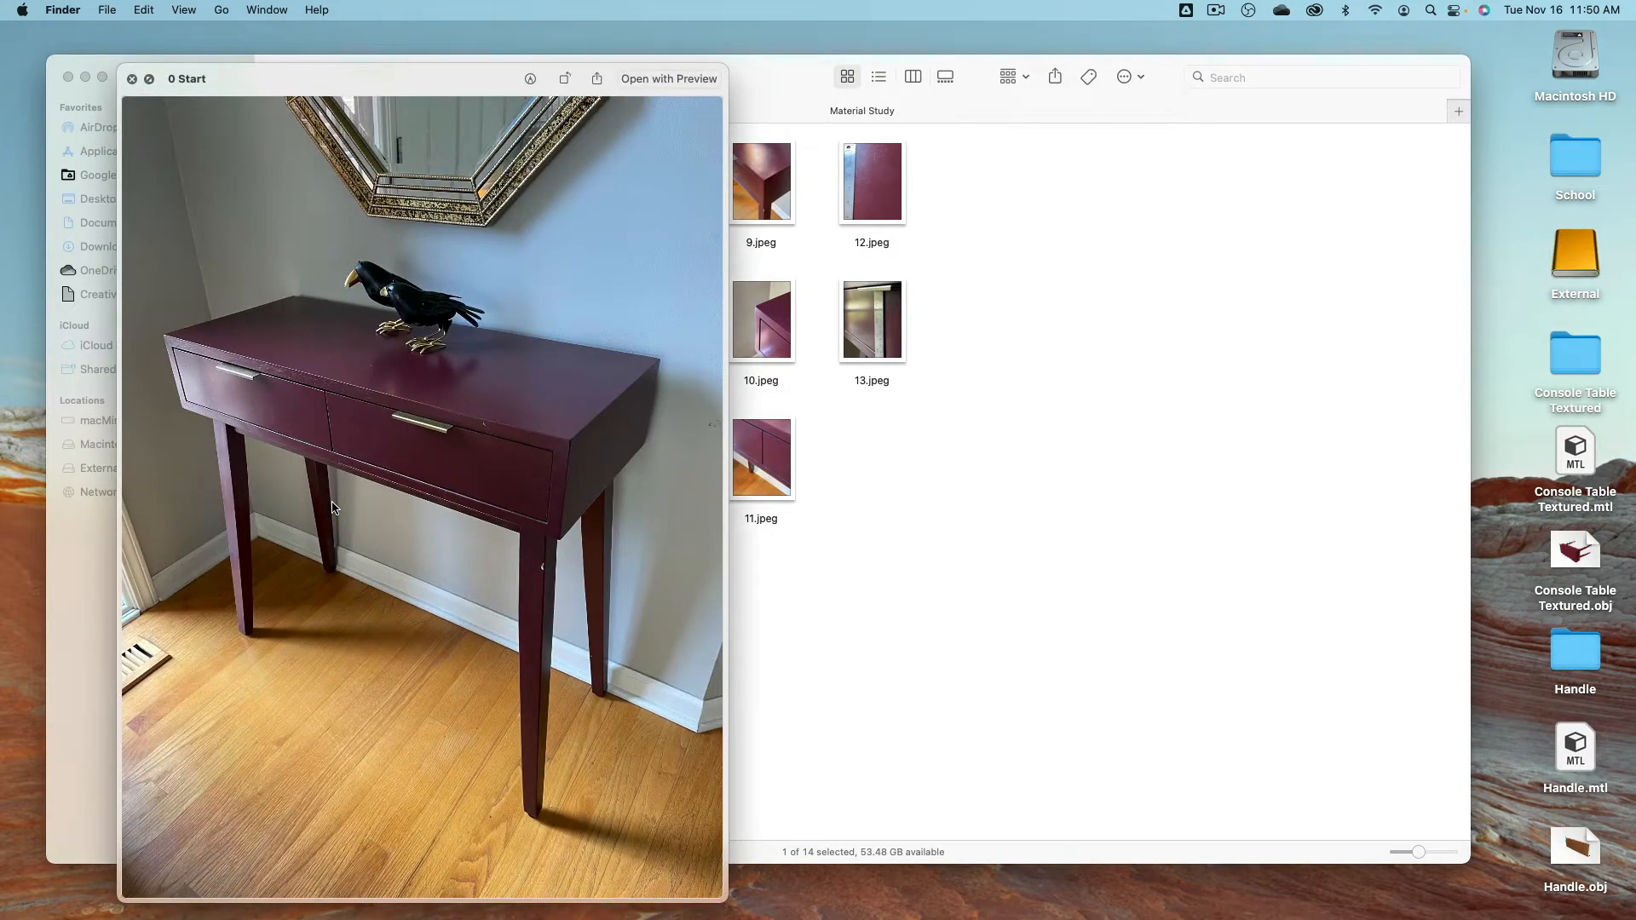
key("space")
Step: Examine the metal handle's scratches, rounded edges and changing reflections in reference photos 6.jpeg, 7.jpeg and 8.jpeg
key("Right")
key("Right")
key("Right")
key("space")
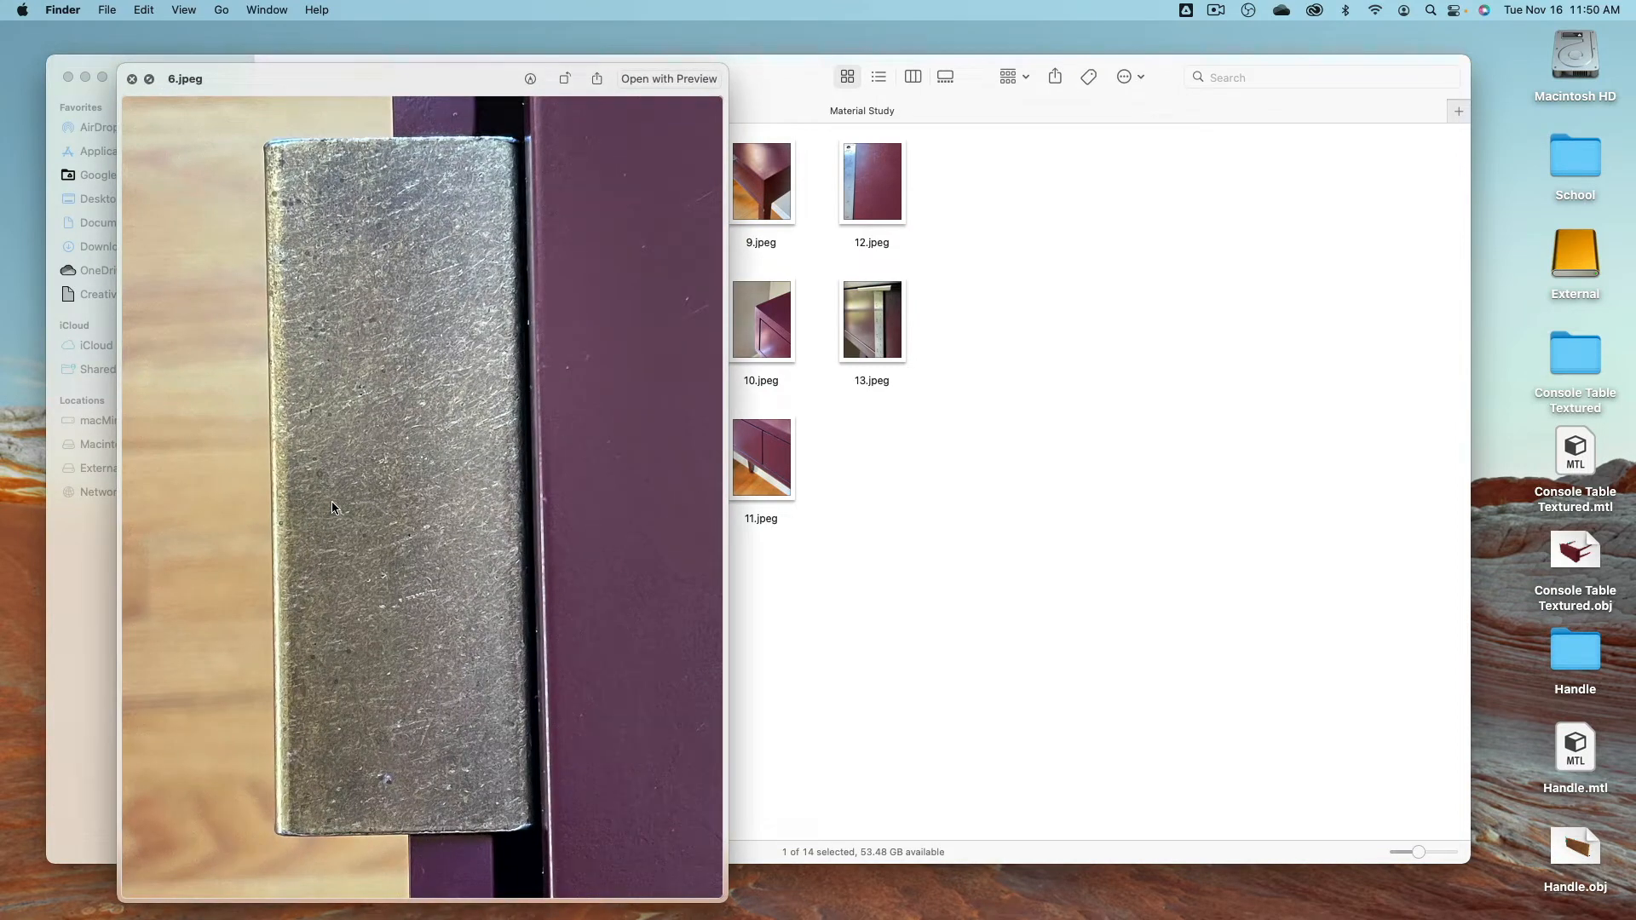
key("Right")
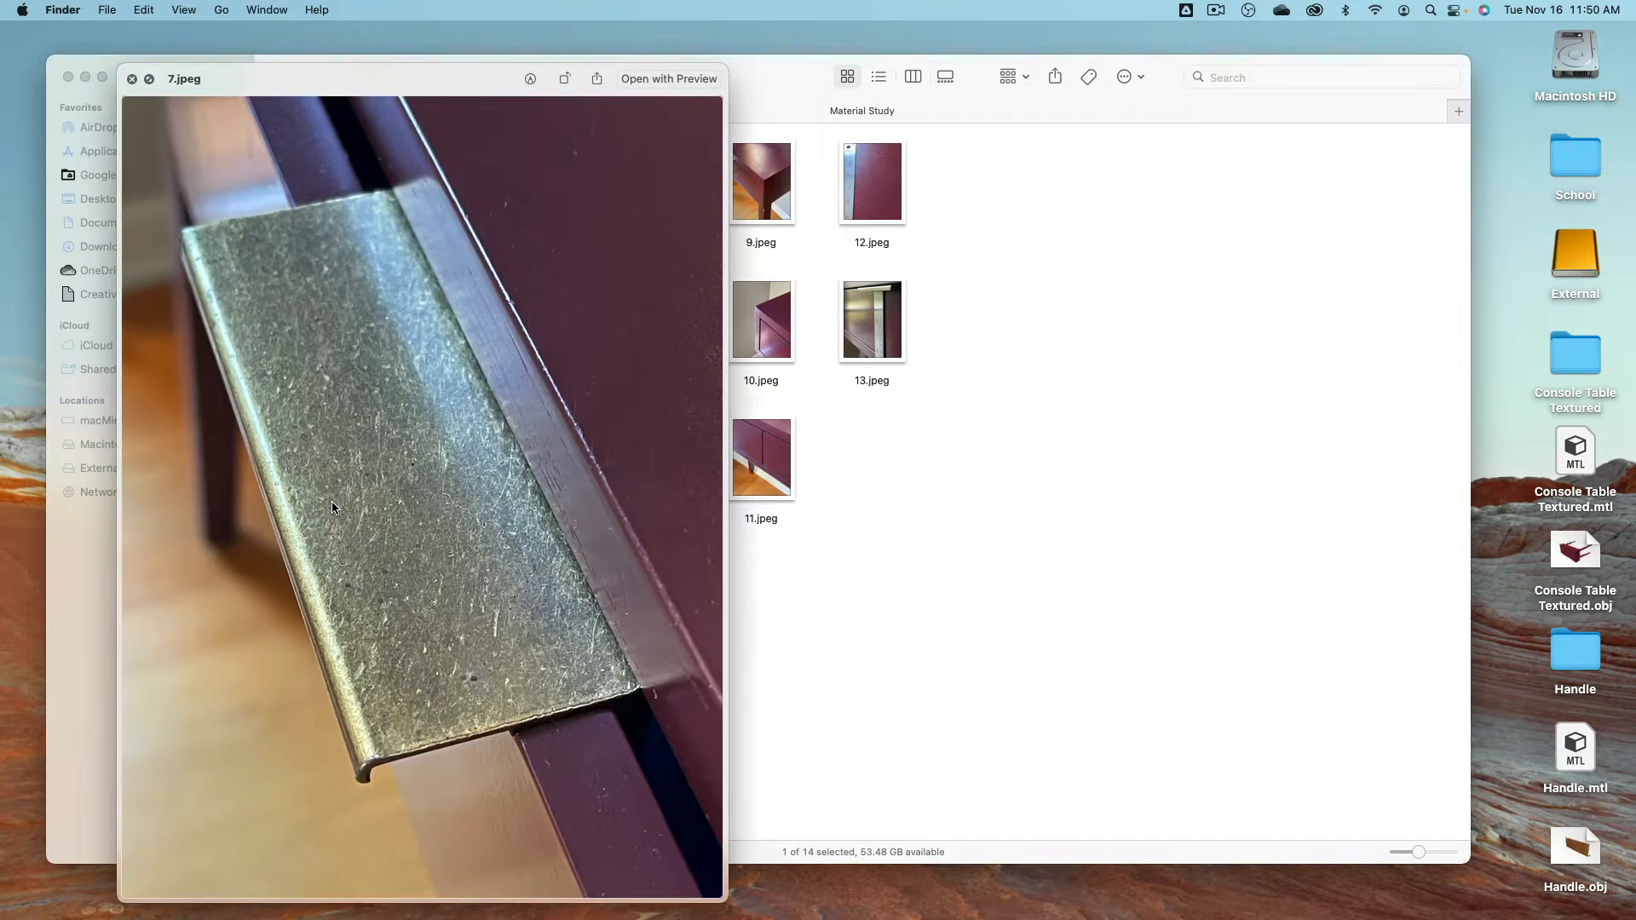
key("Right")
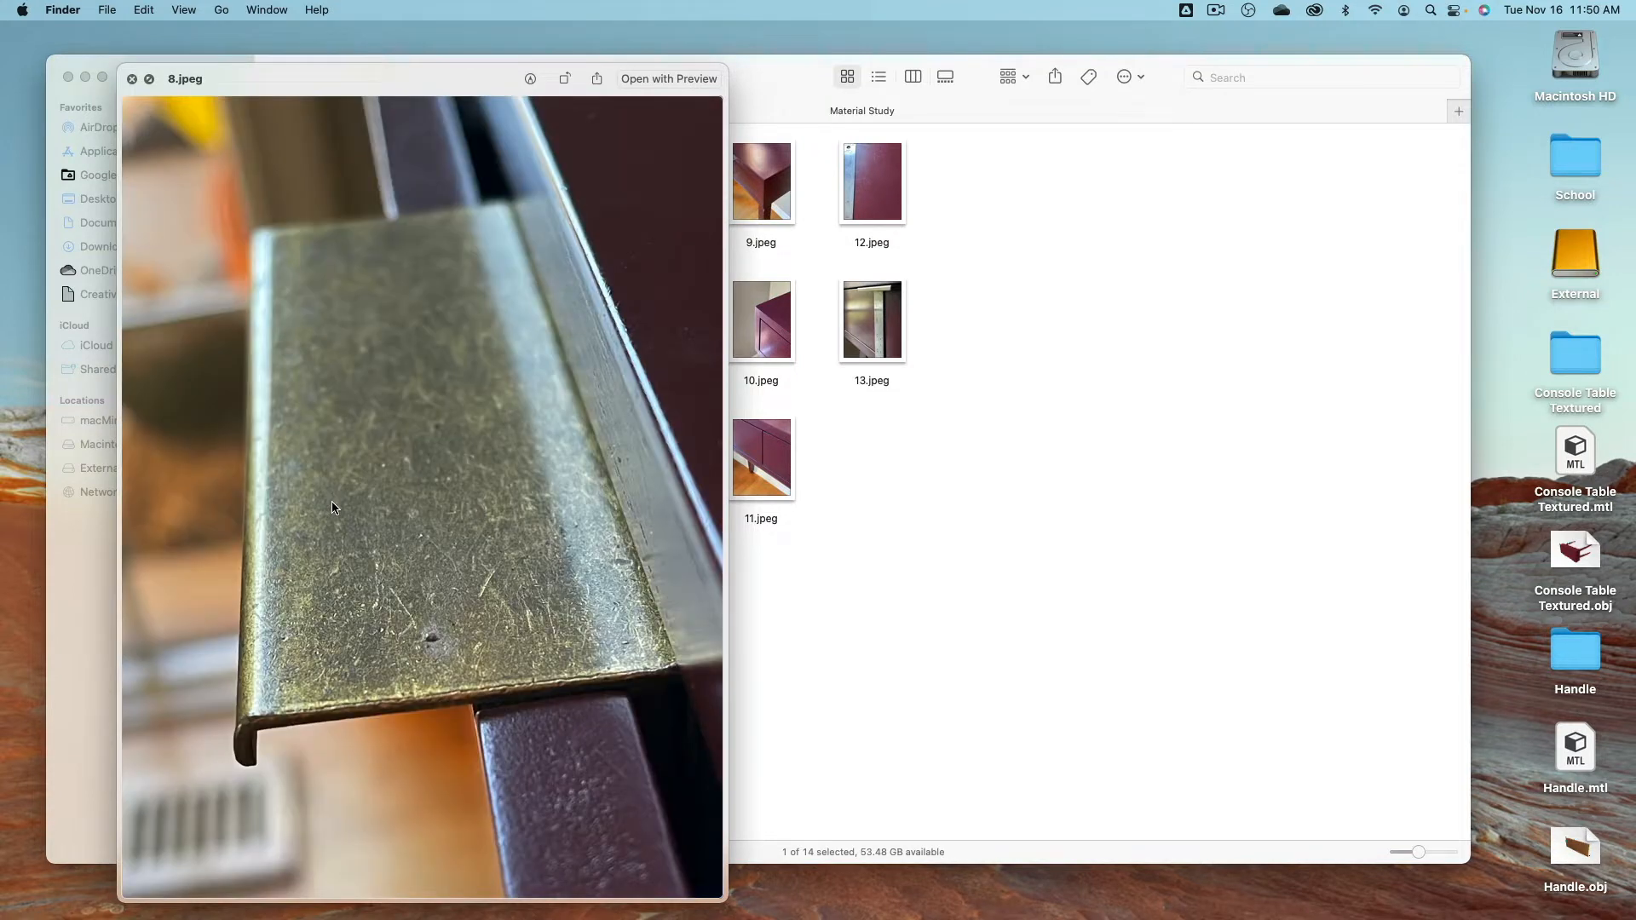
key("Left")
key("Left")
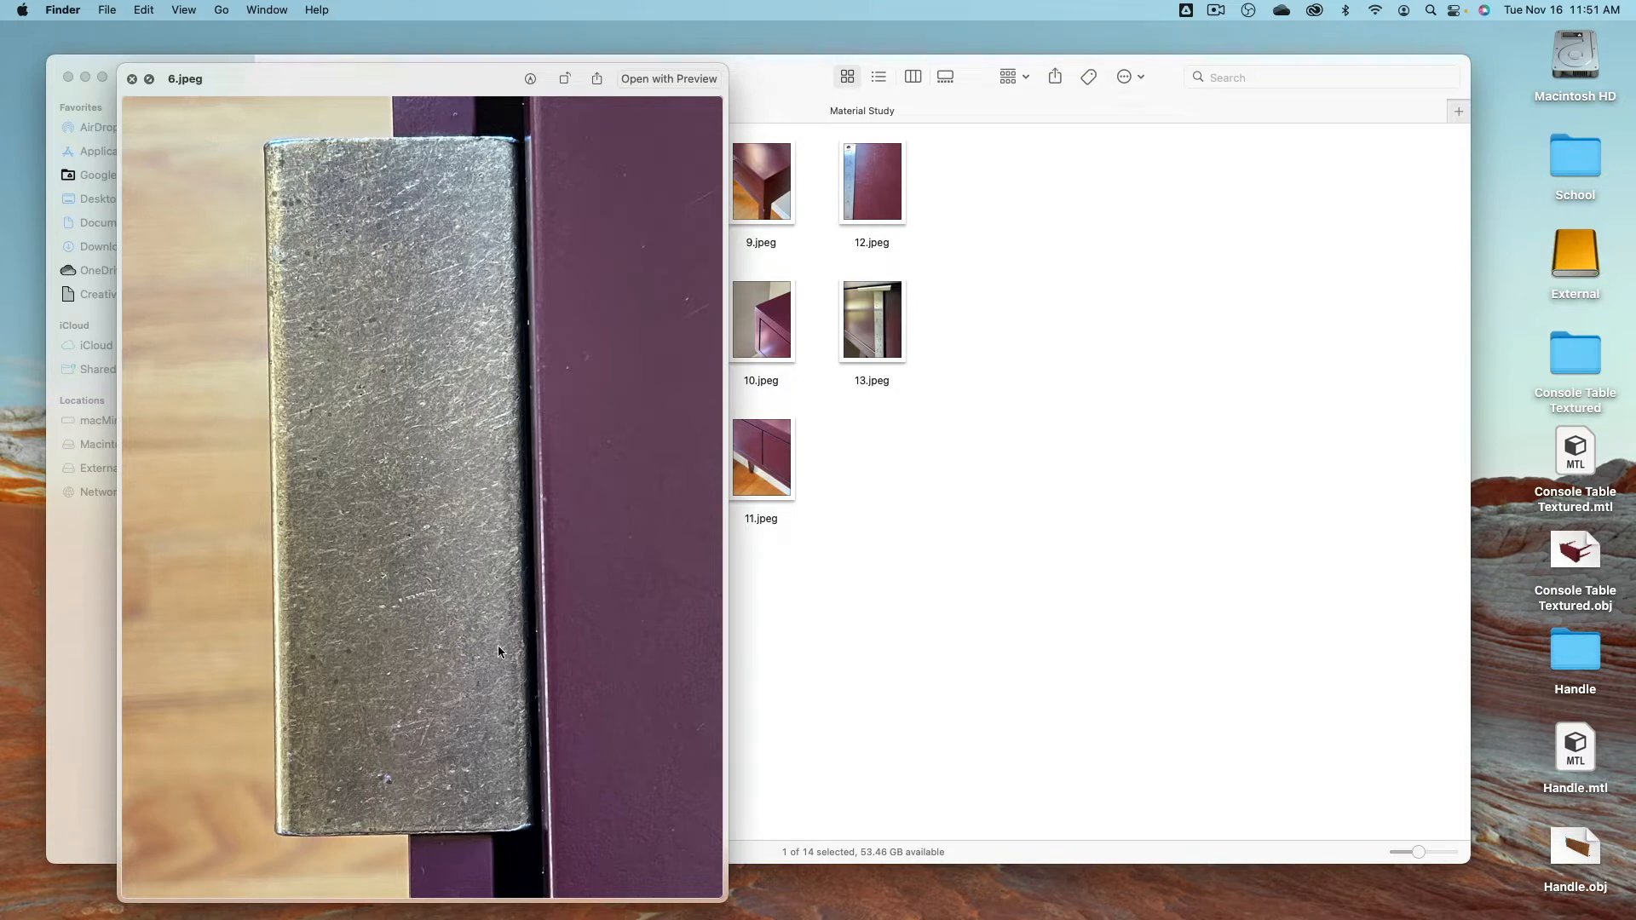
key("Right")
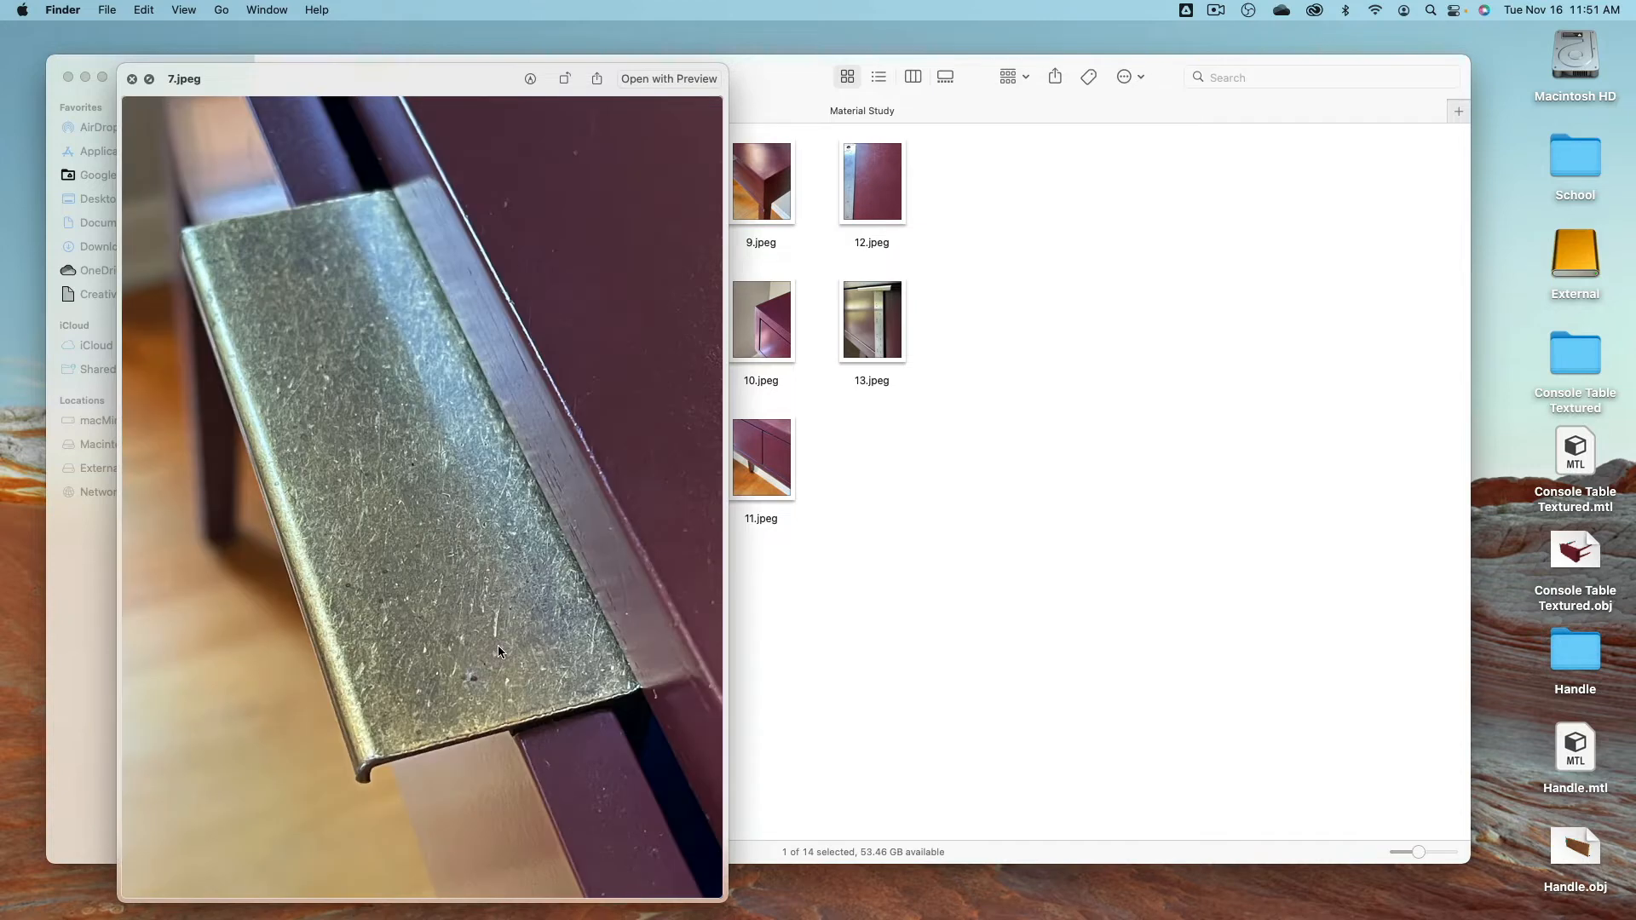
key("Right")
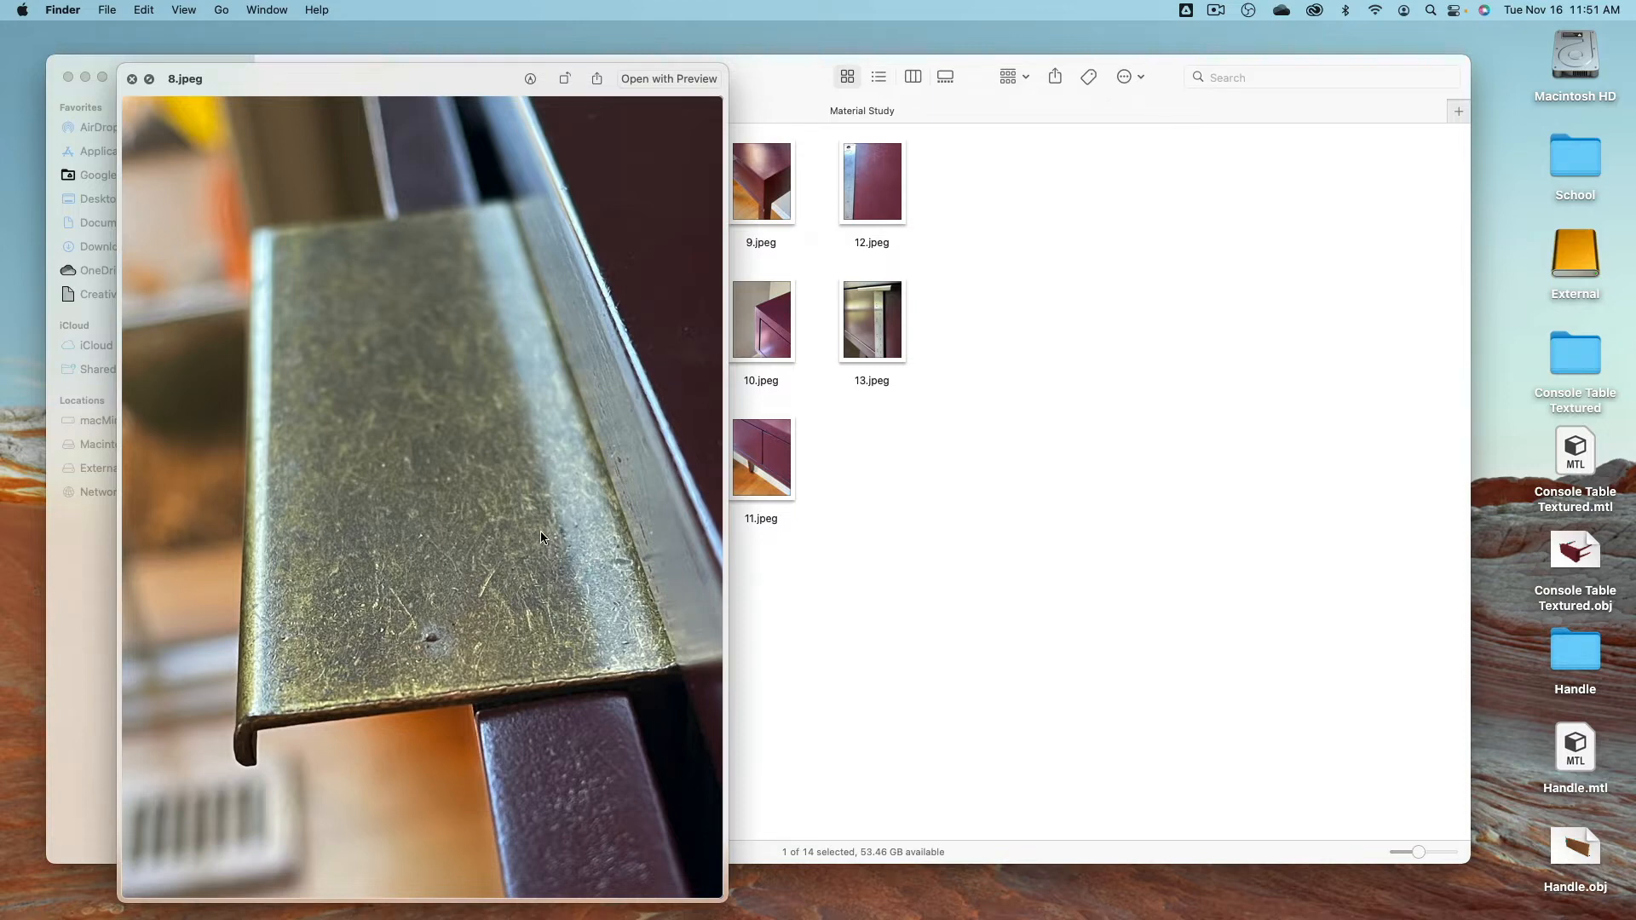
key("space")
Step: Study the table's corners, edge highlights, joints and drawer gaps in reference photos 9.jpeg, 10.jpeg and 11.jpeg
key("Right")
key("Up")
key("Up")
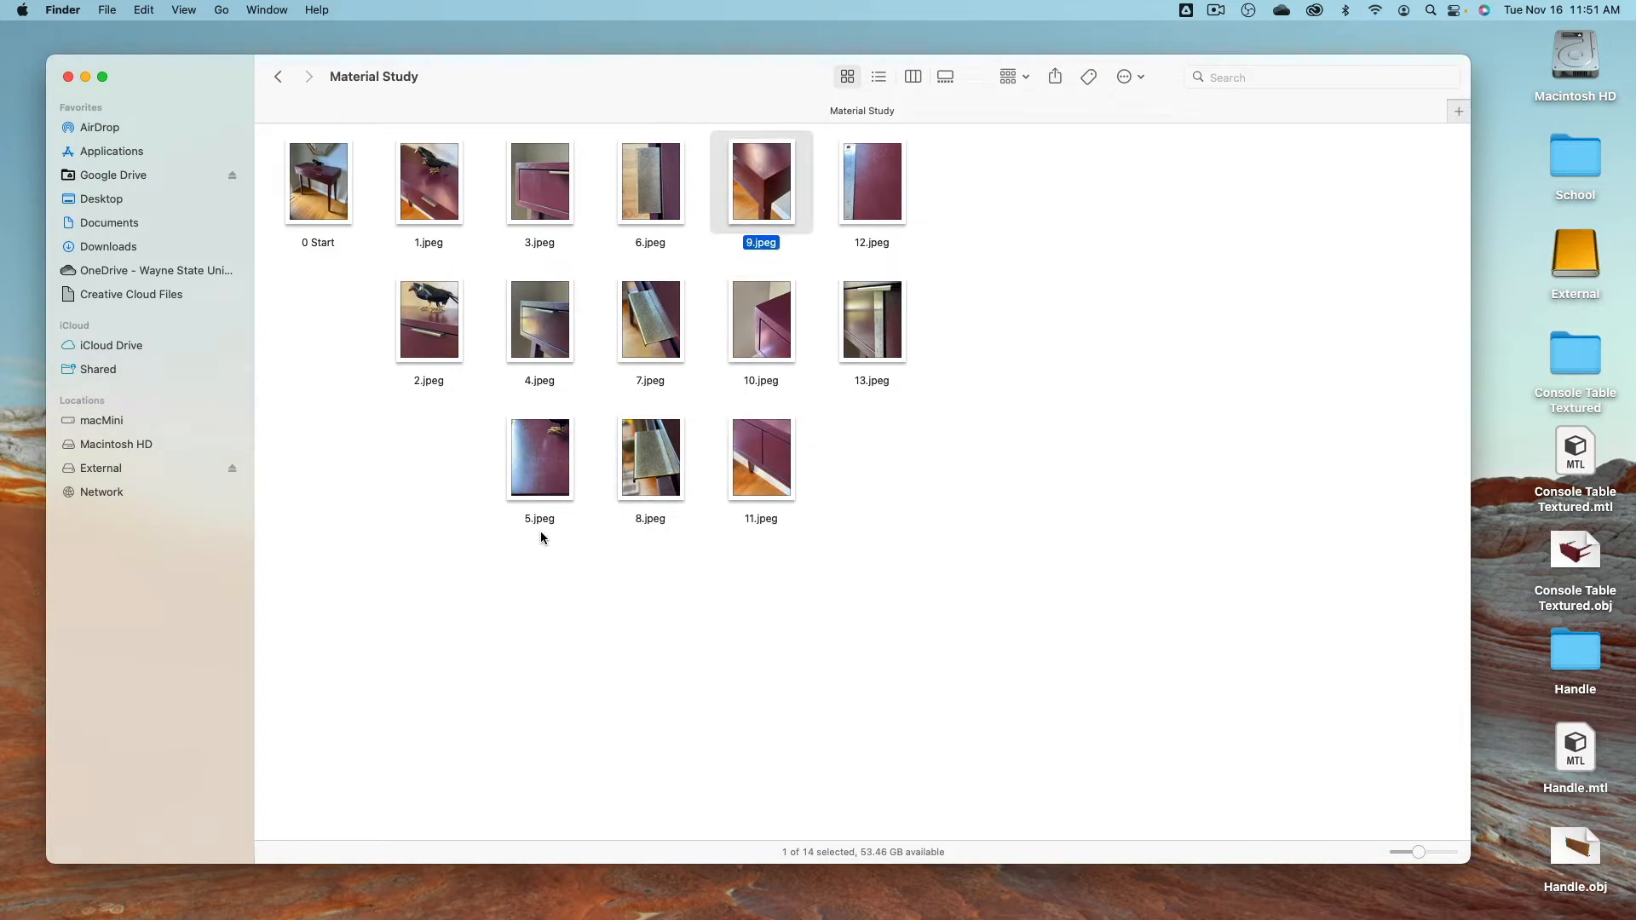
key("space")
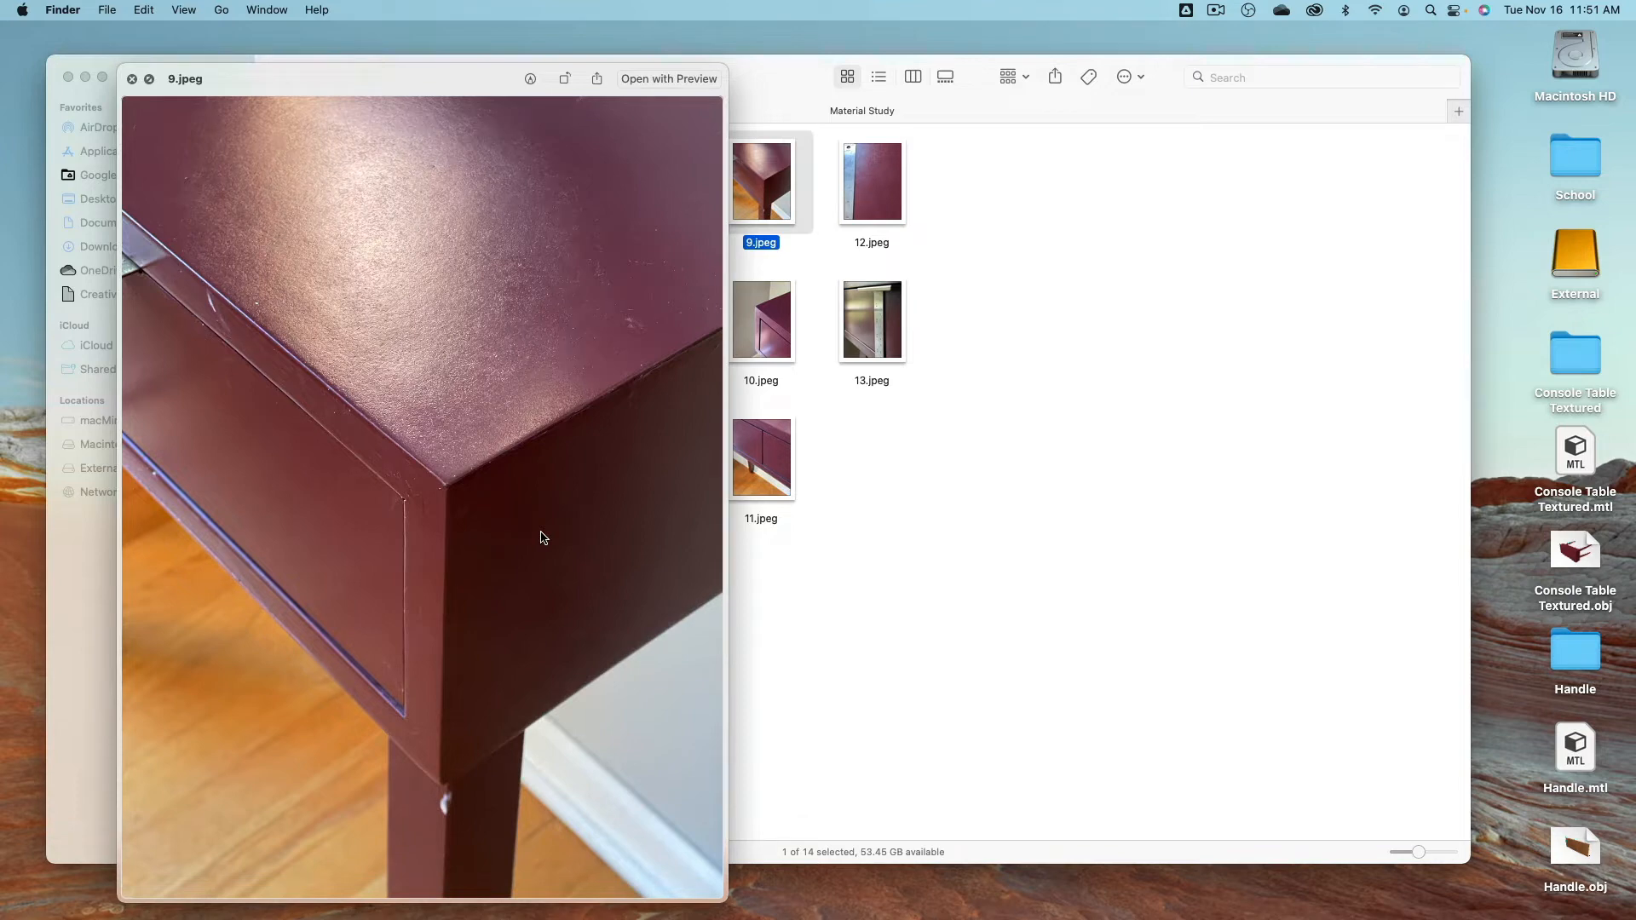
key("Down")
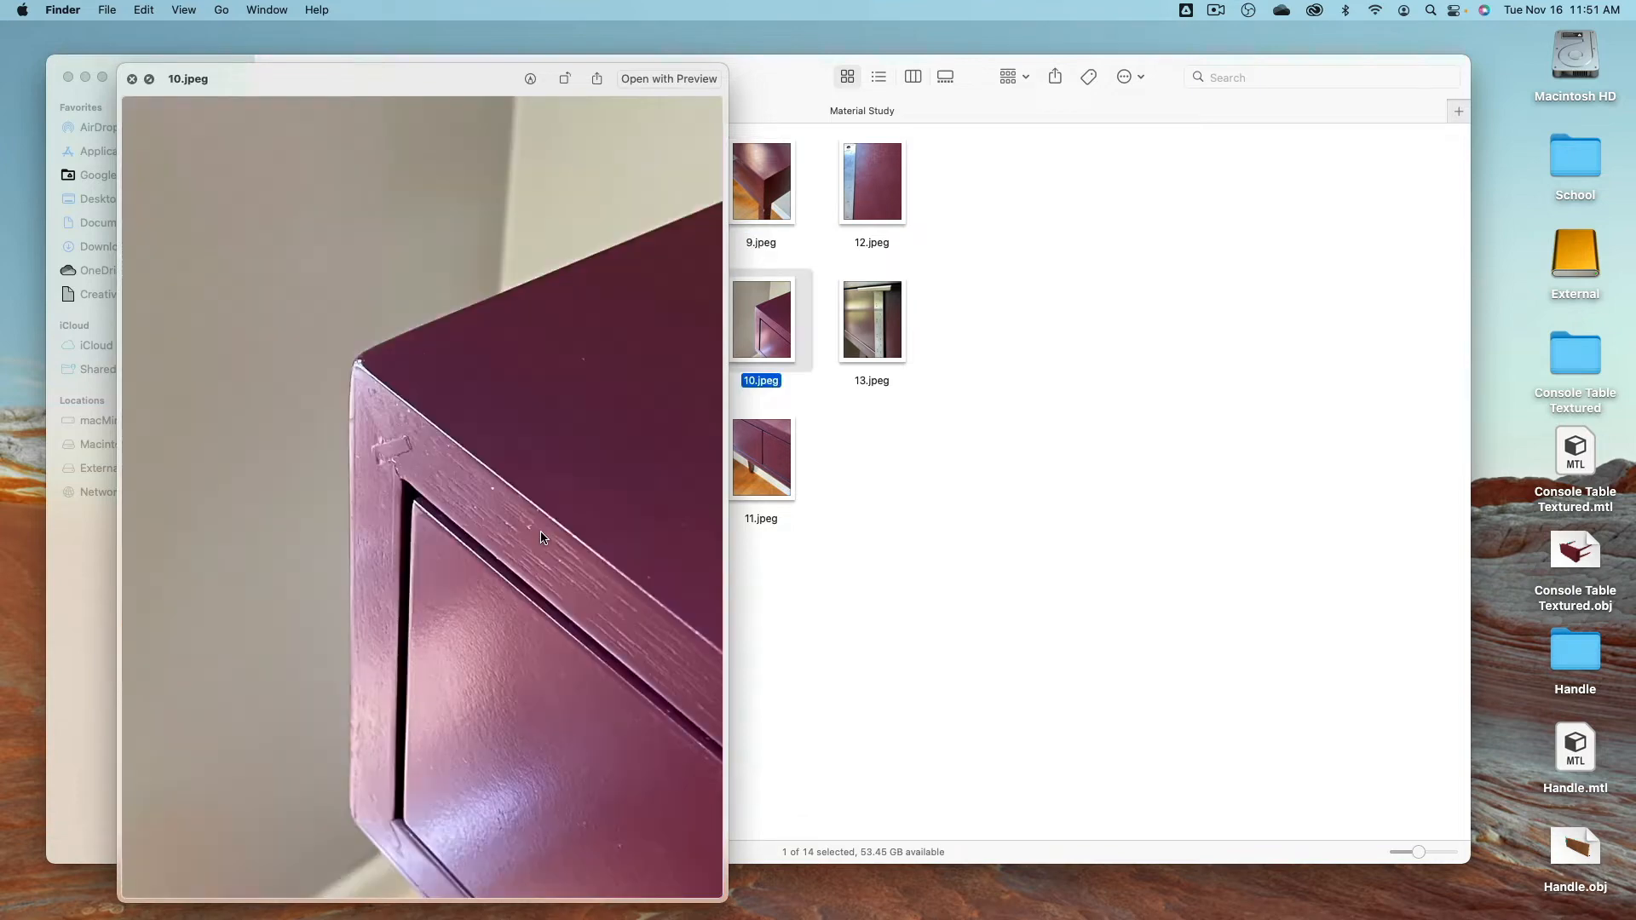
key("Down")
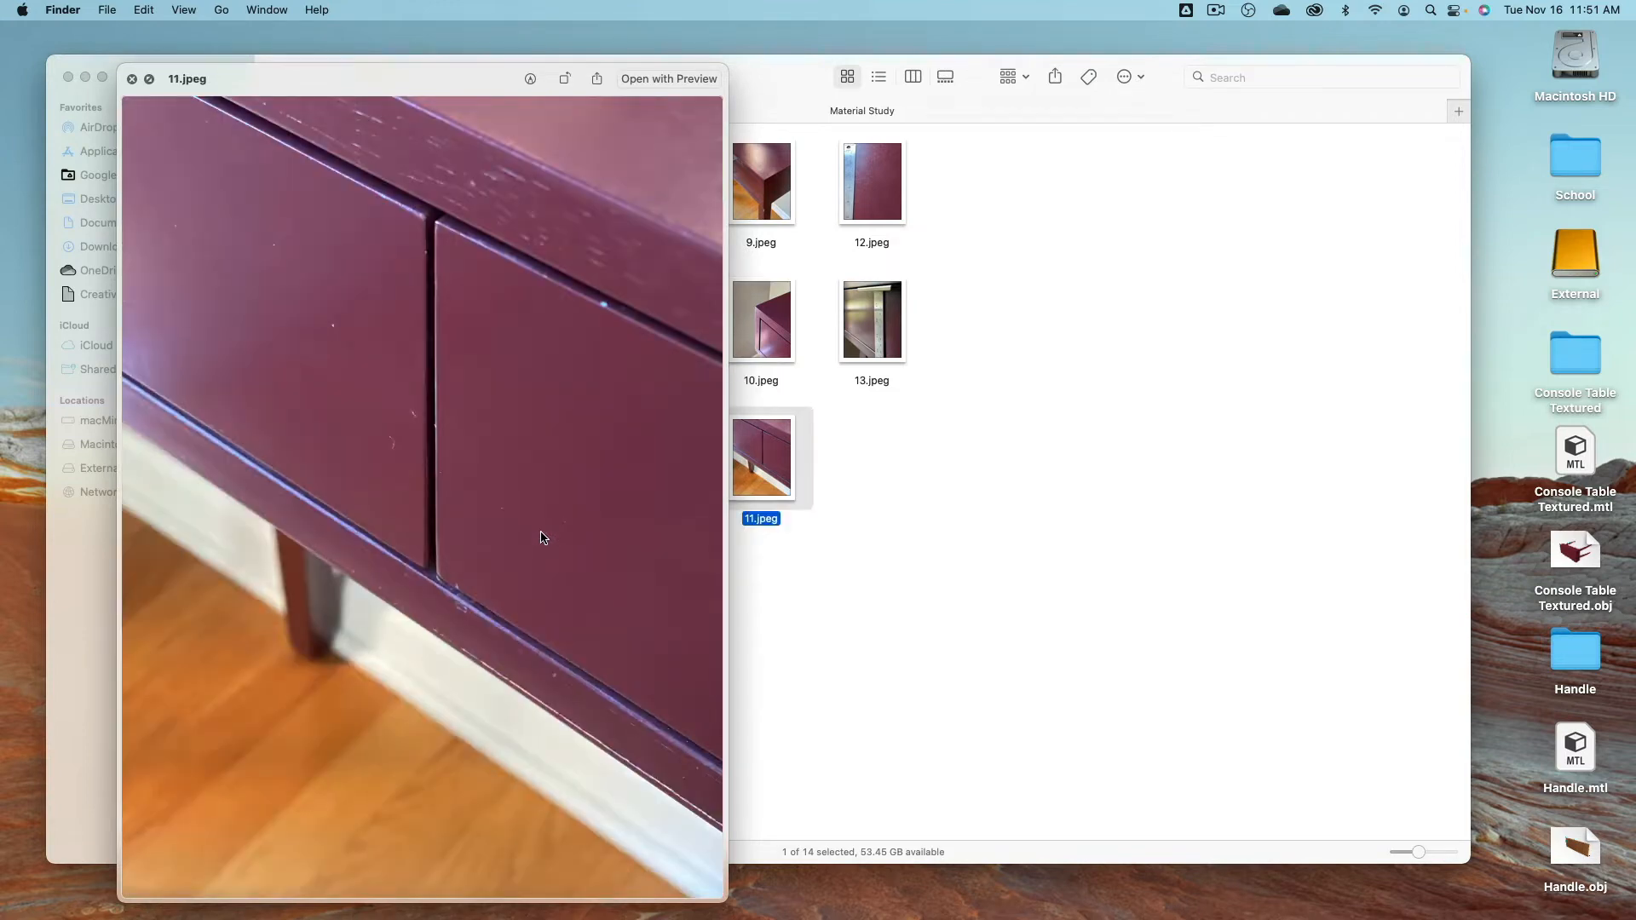
key("Up")
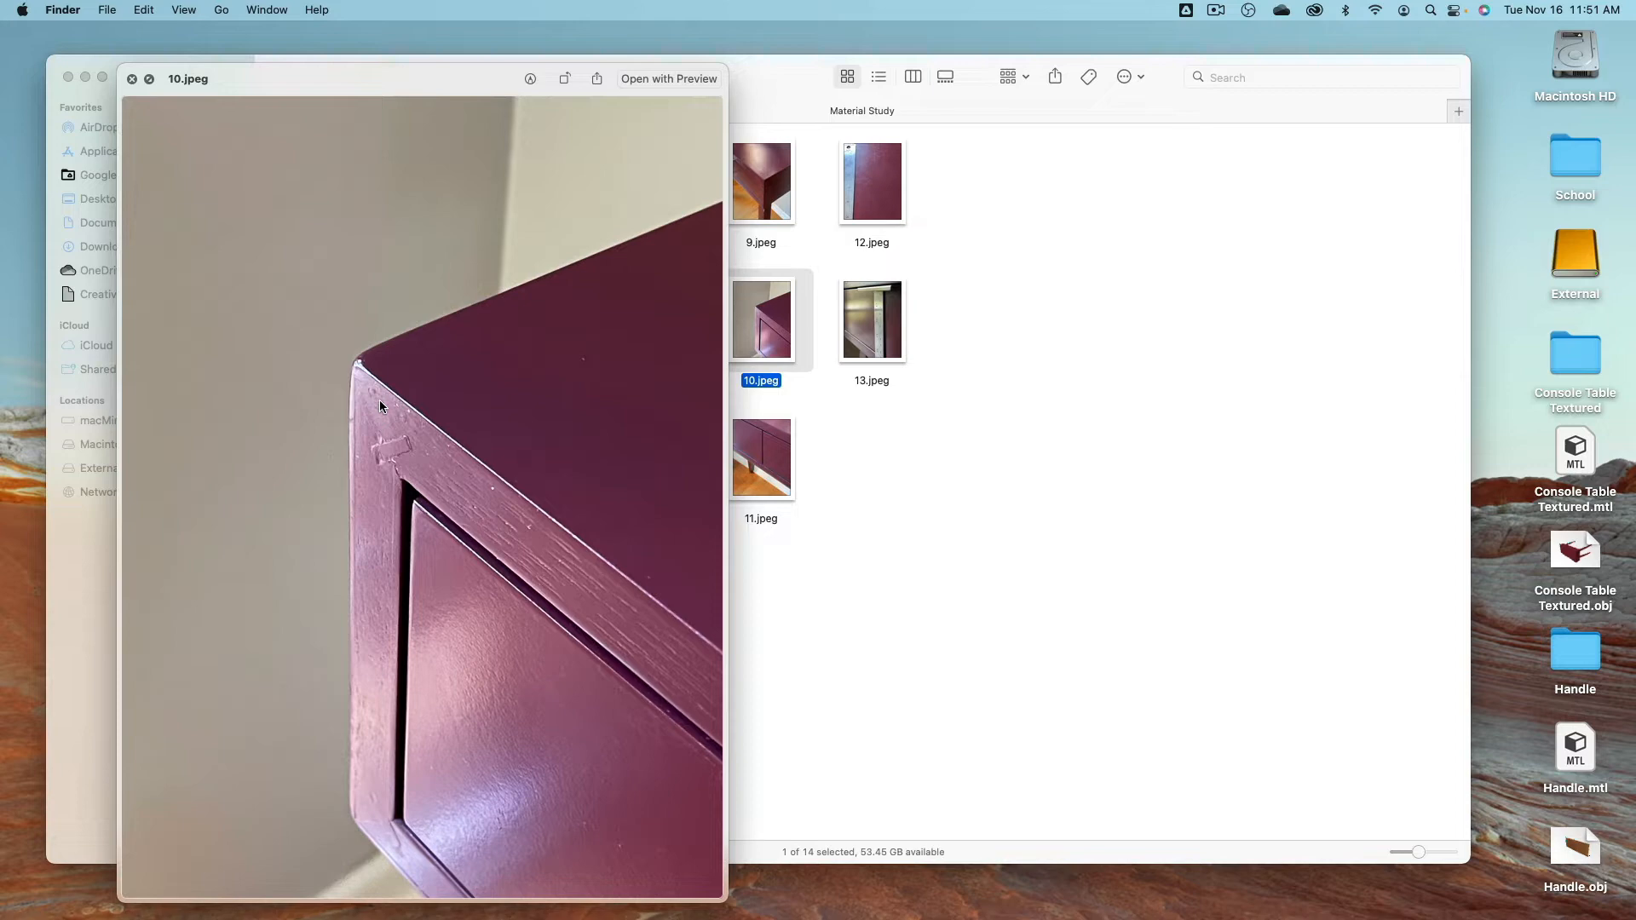
key("Up")
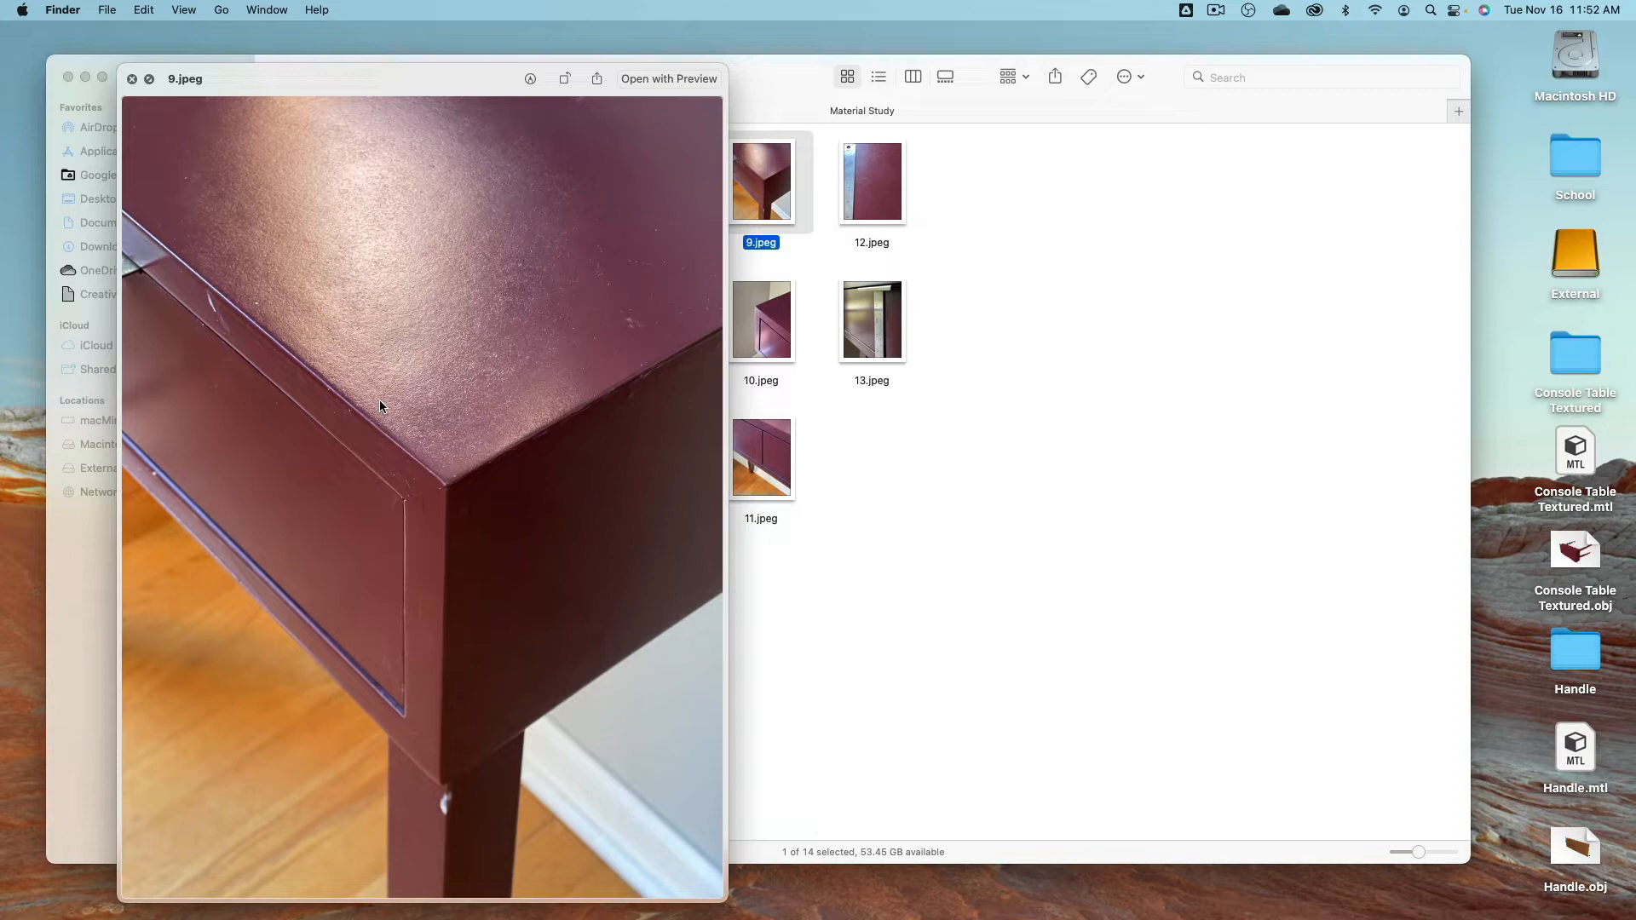
key("Down")
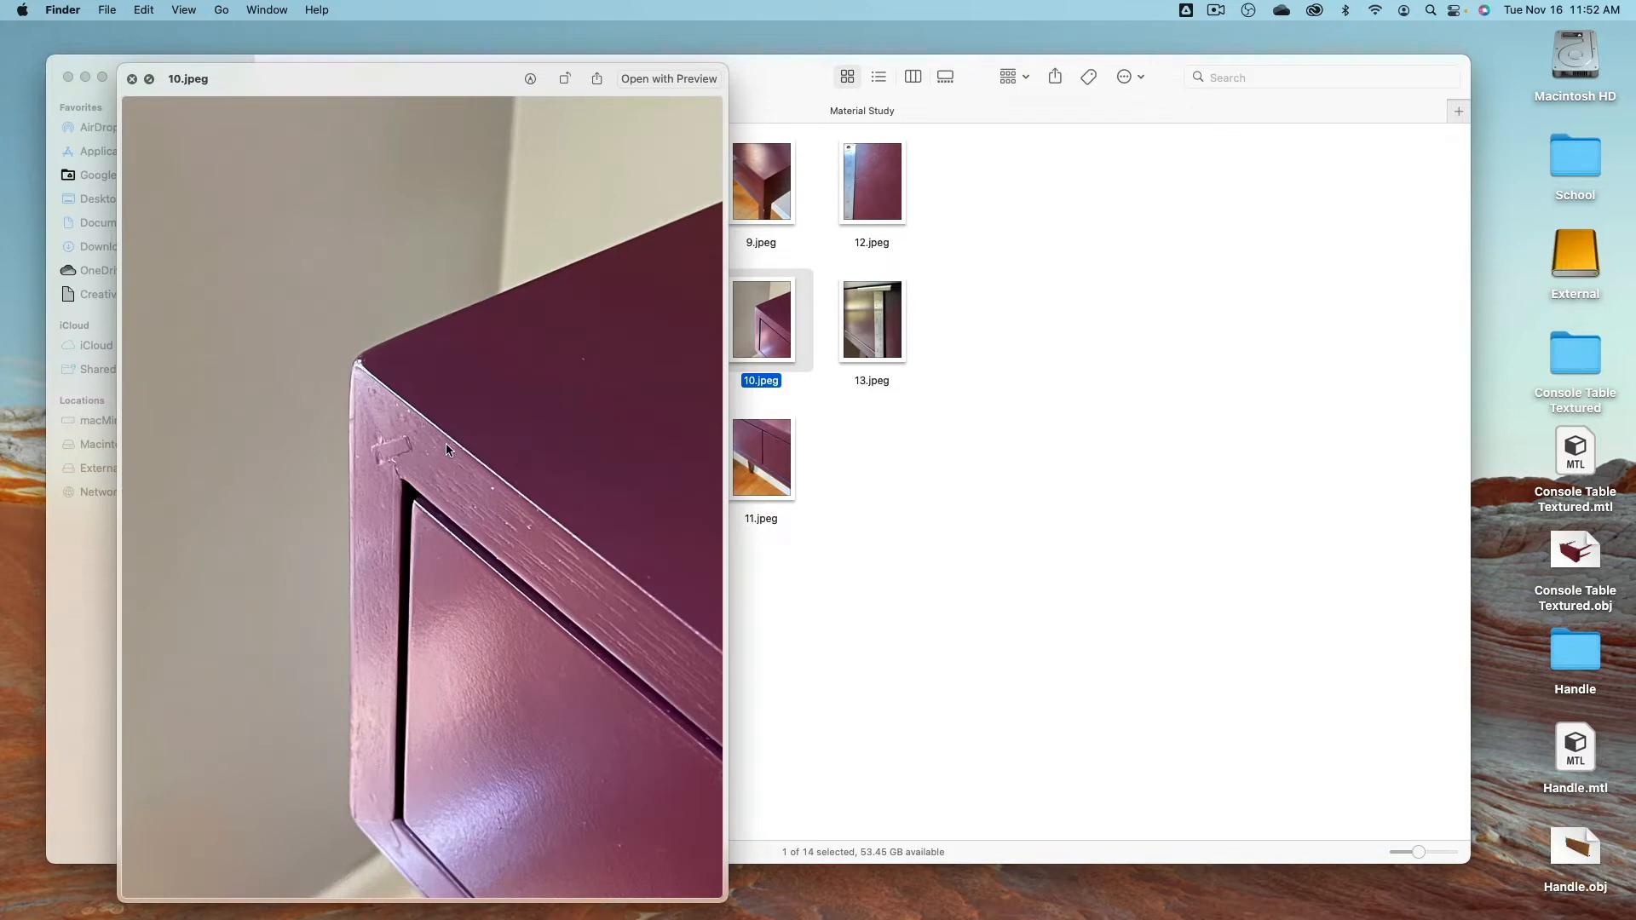
key("Down")
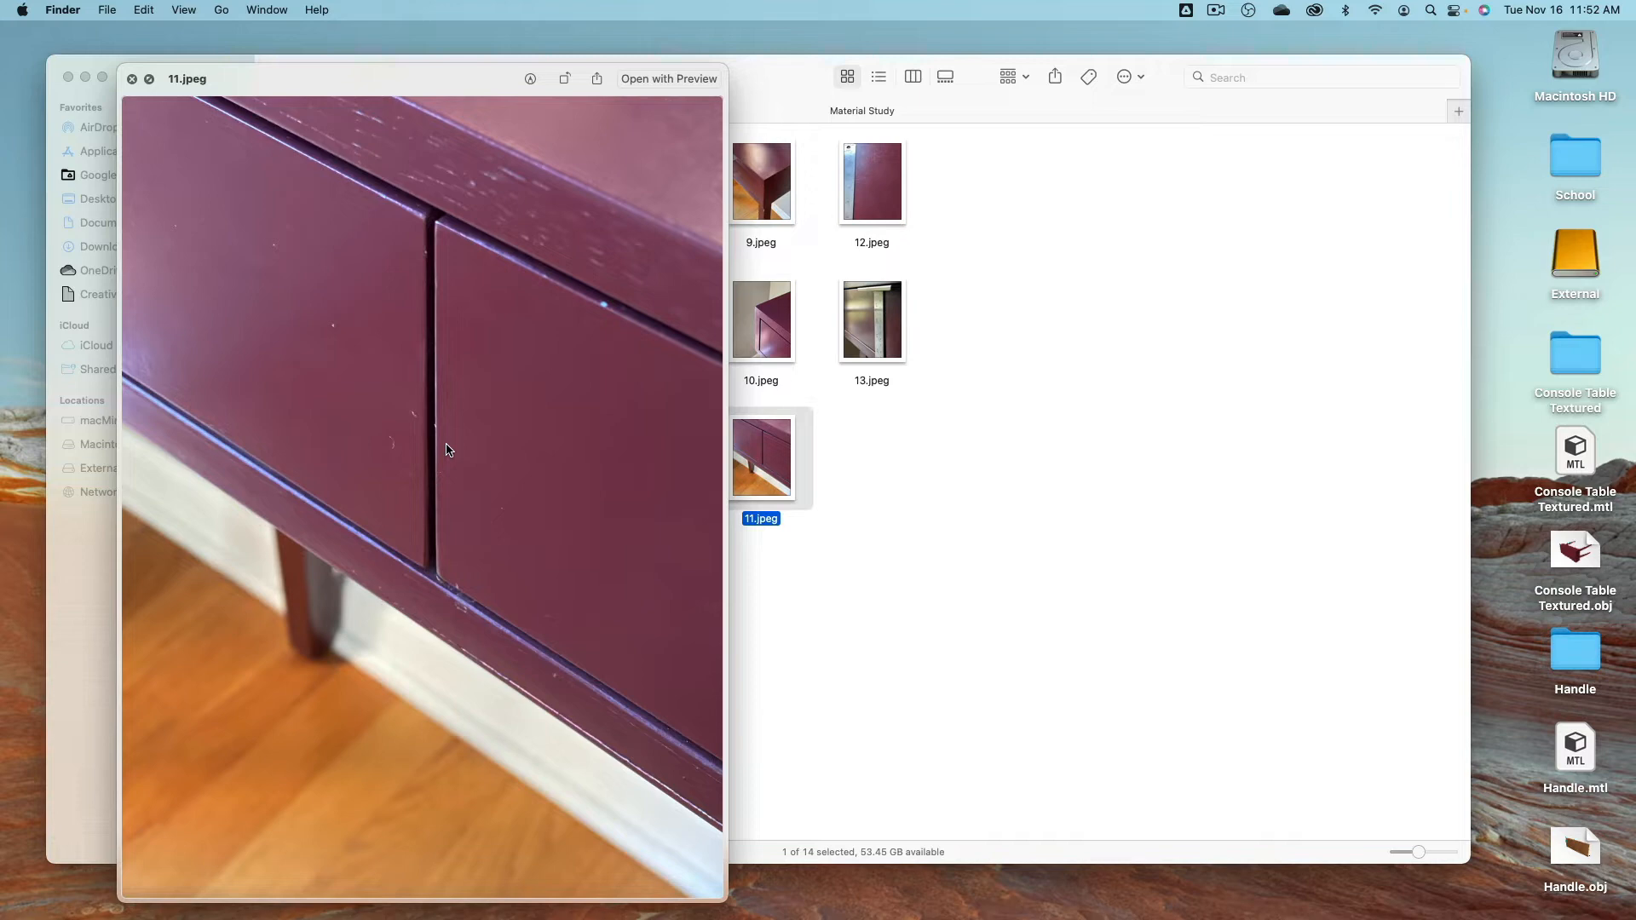
key("space")
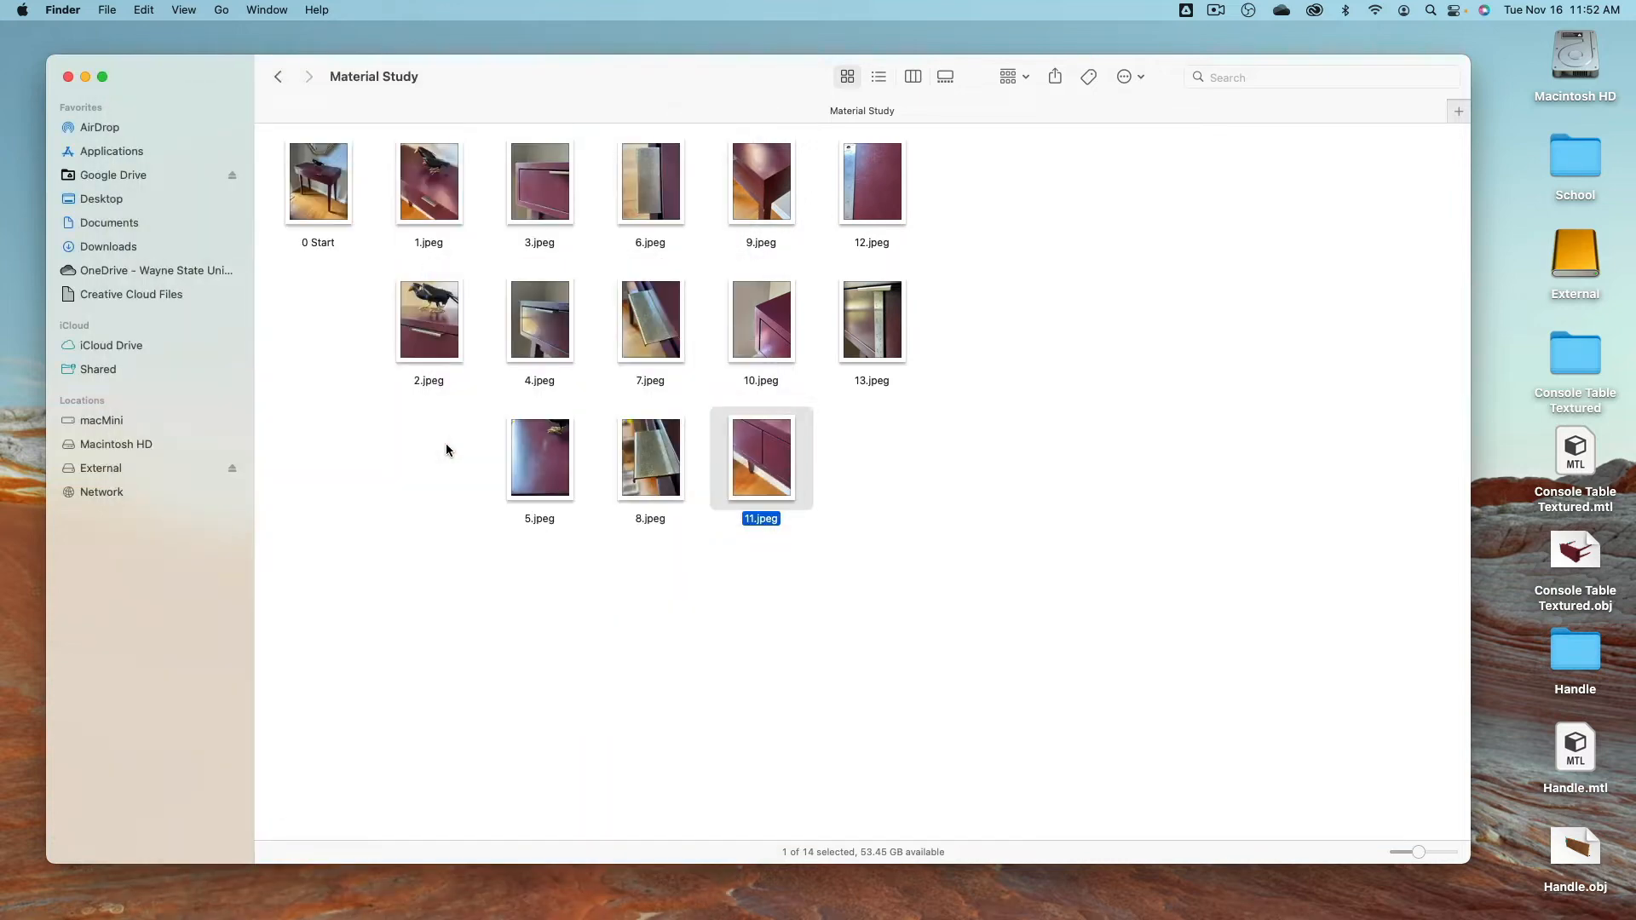
Step: Check the scale of the scratches and paint texture against the ruler in 12.jpeg and 13.jpeg, and clear the file selection
key("Up")
key("Up")
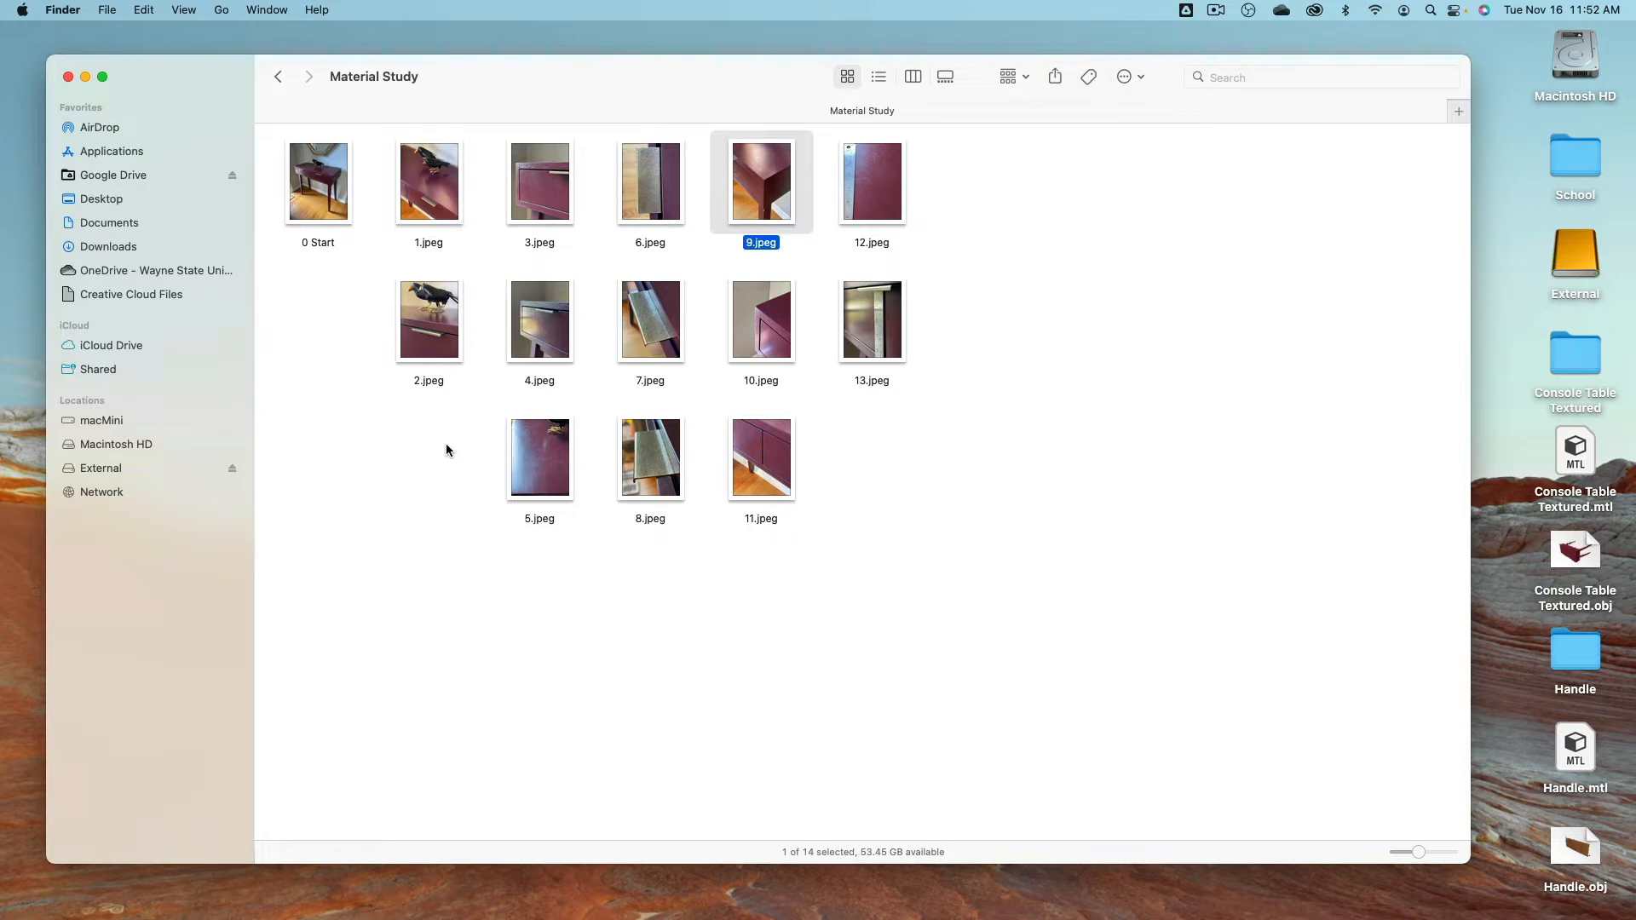
key("Right")
key("space")
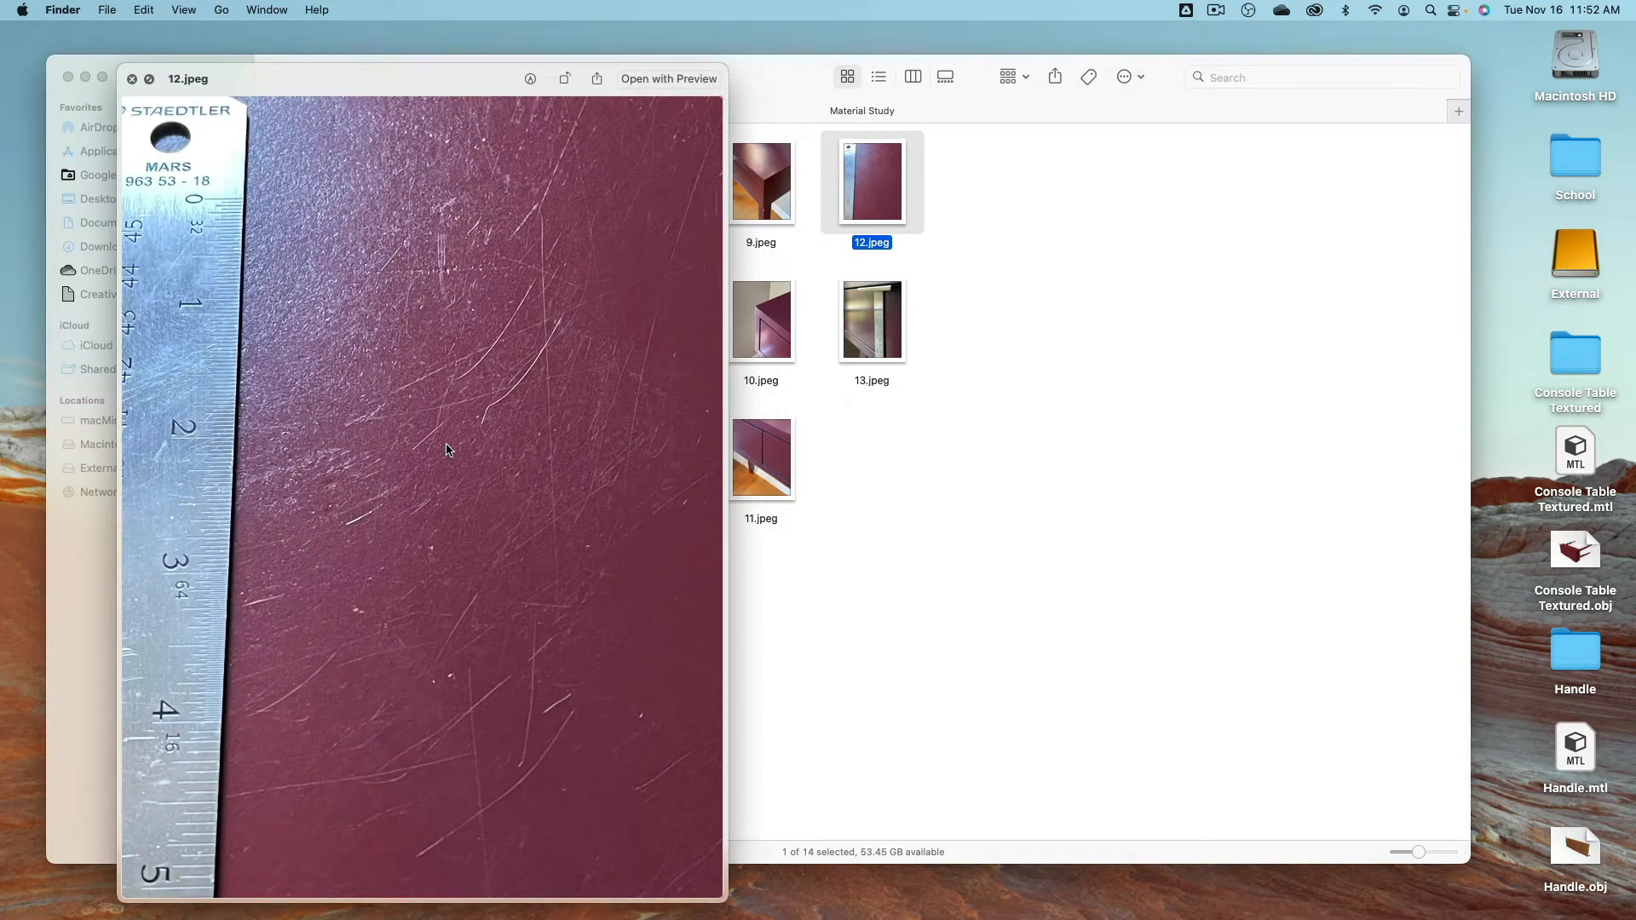
key("Down")
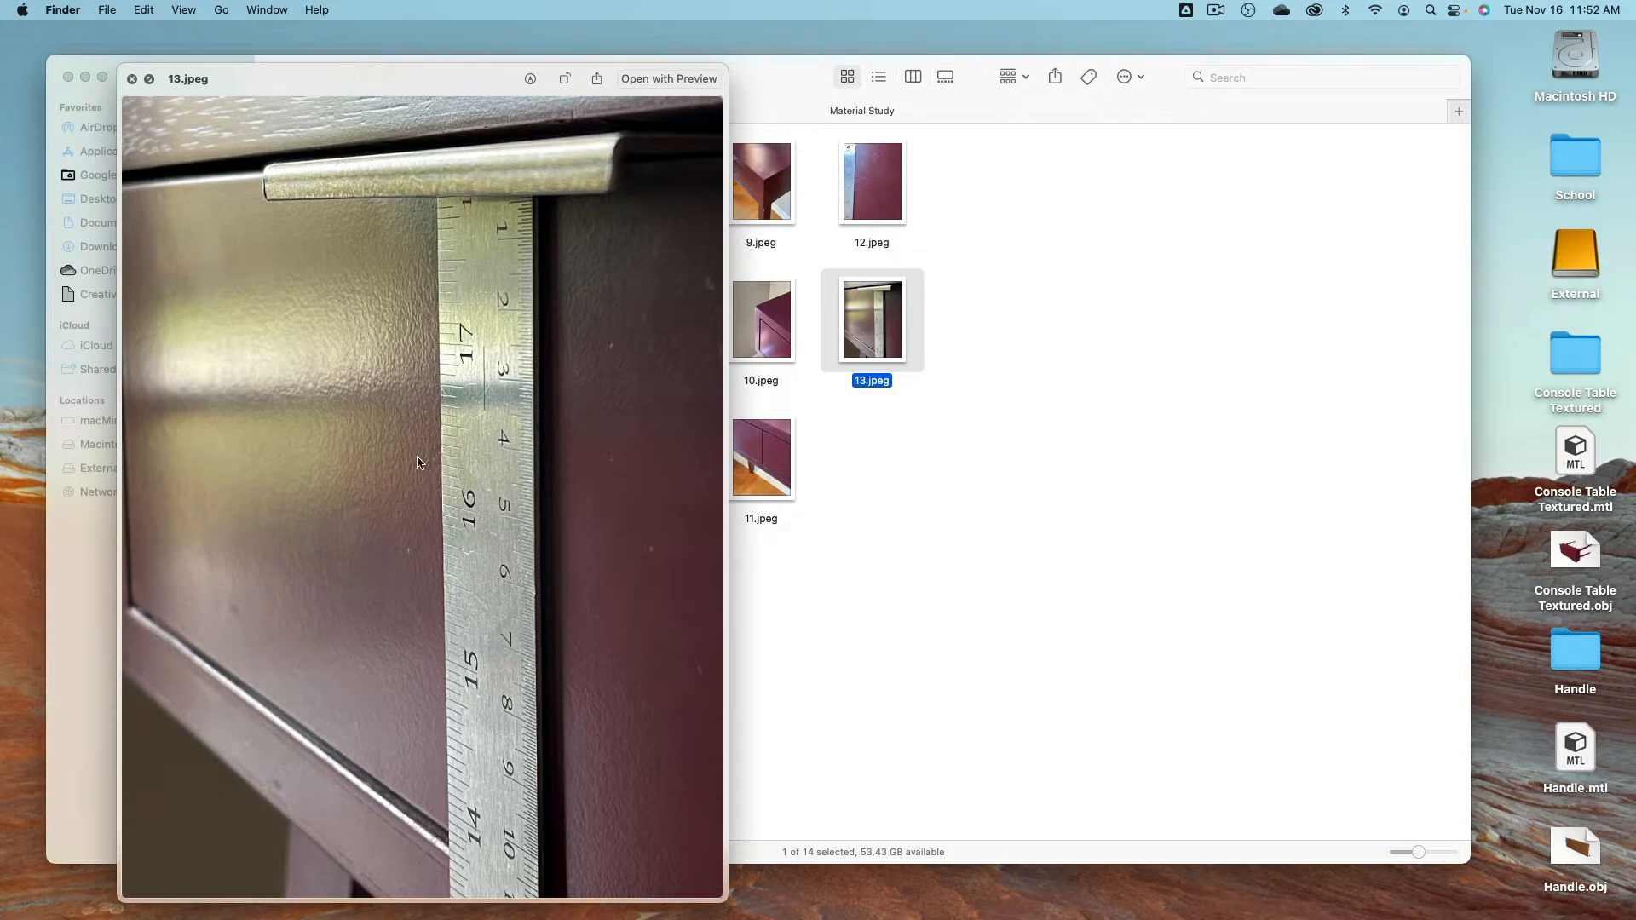
key("Up")
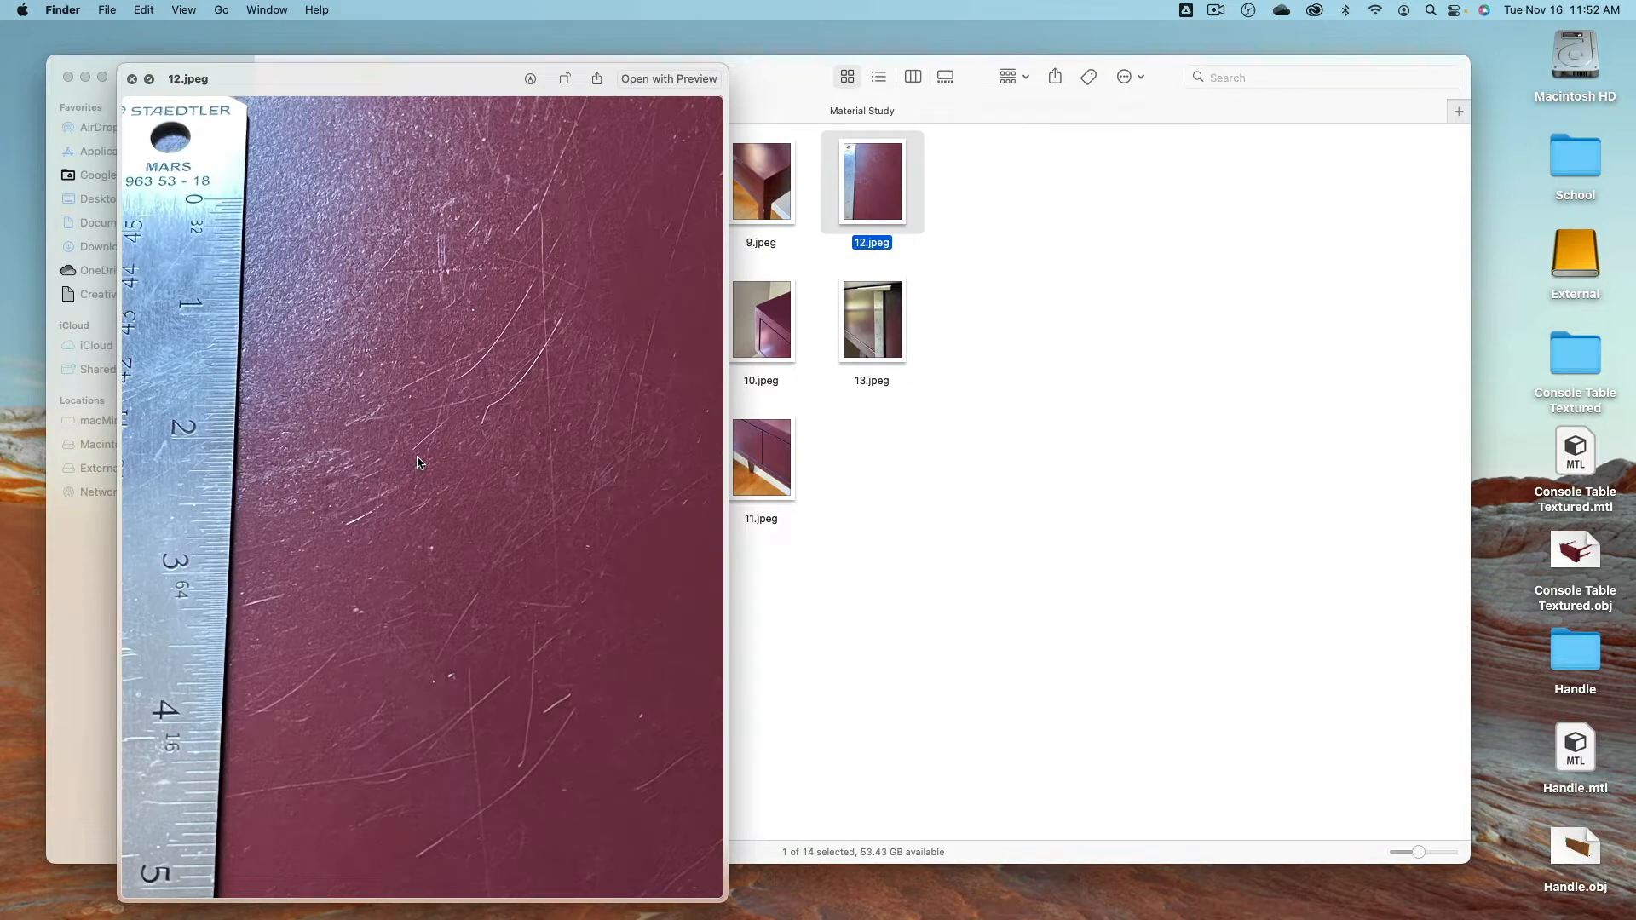
key("space")
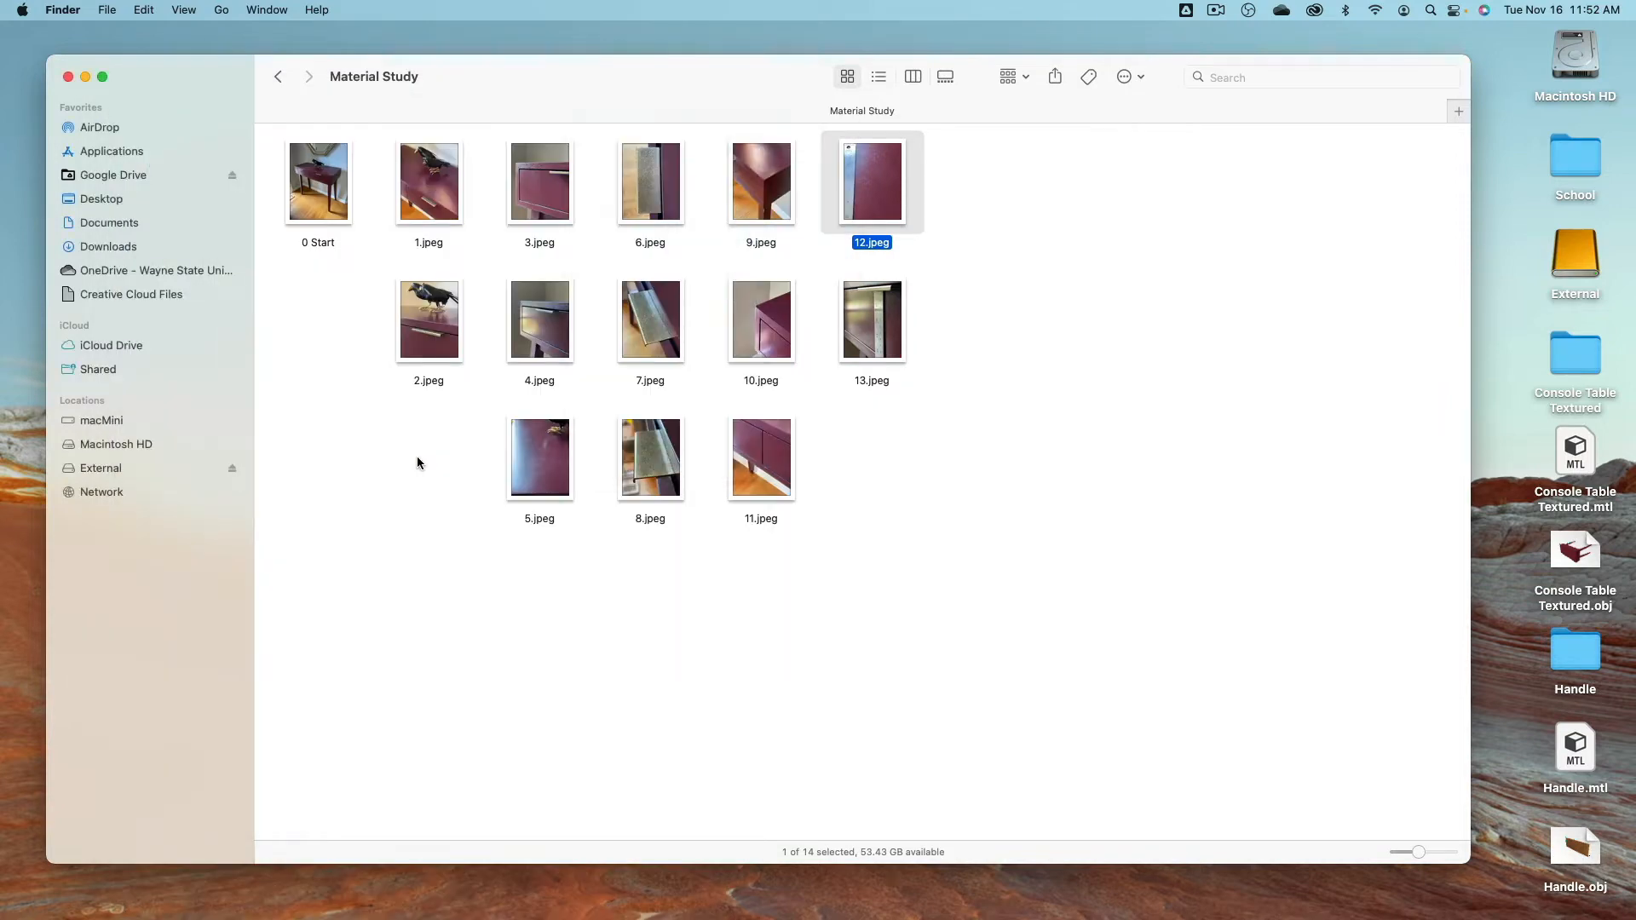
left_click(443, 636)
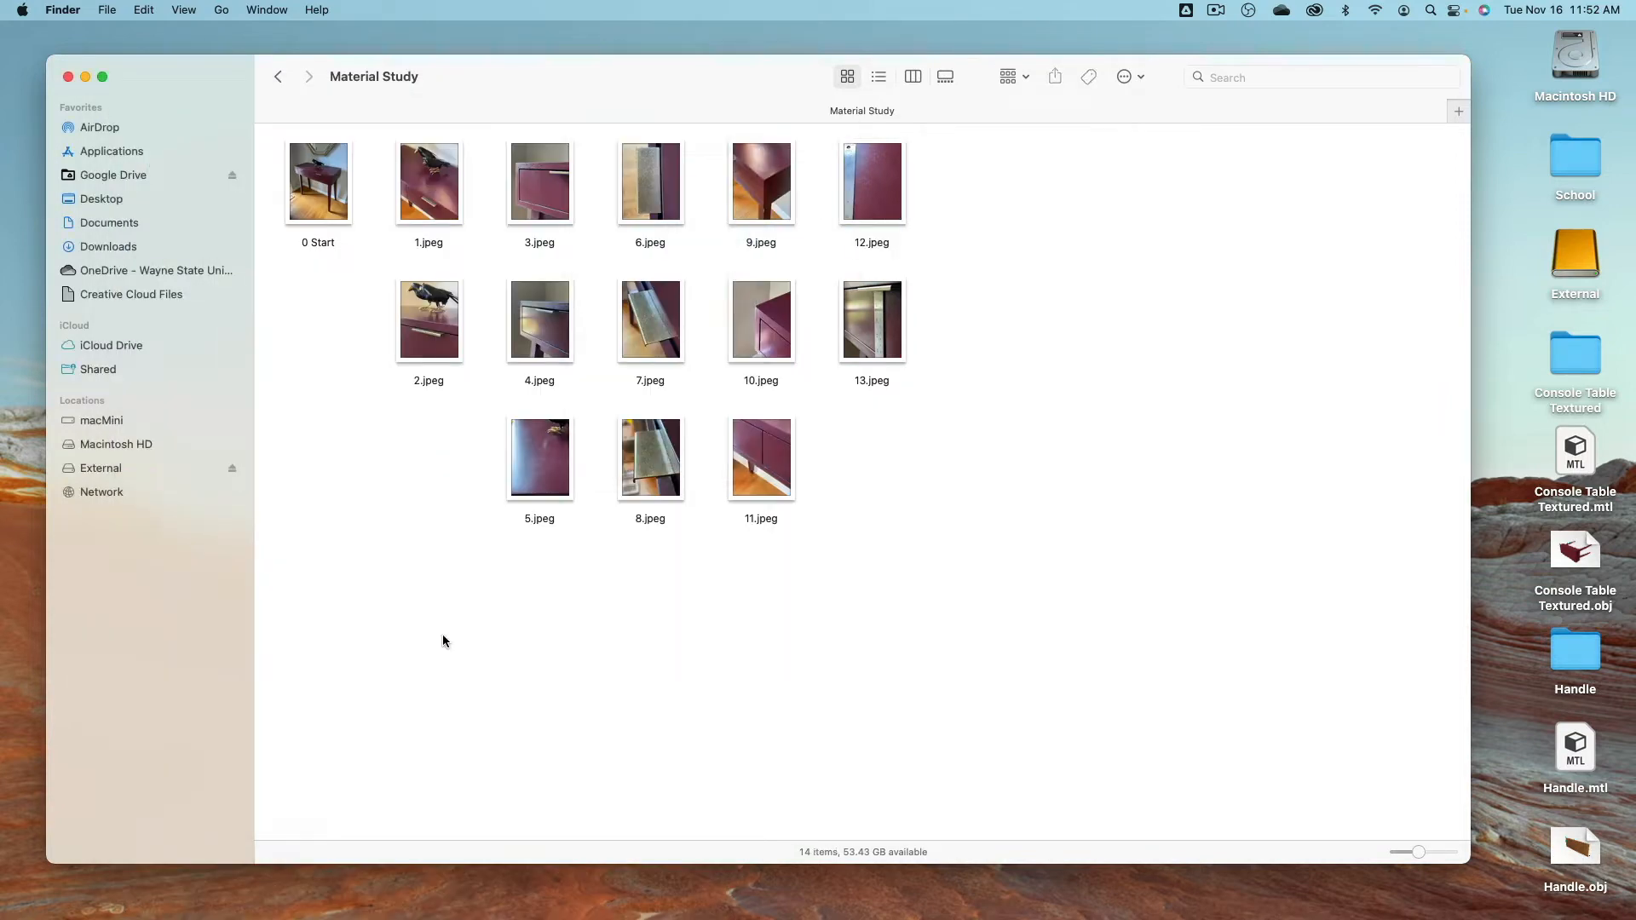
Step: Switch to Blender, select the Console Table object and inspect its edges around the drawers and legs
key("super+Tab")
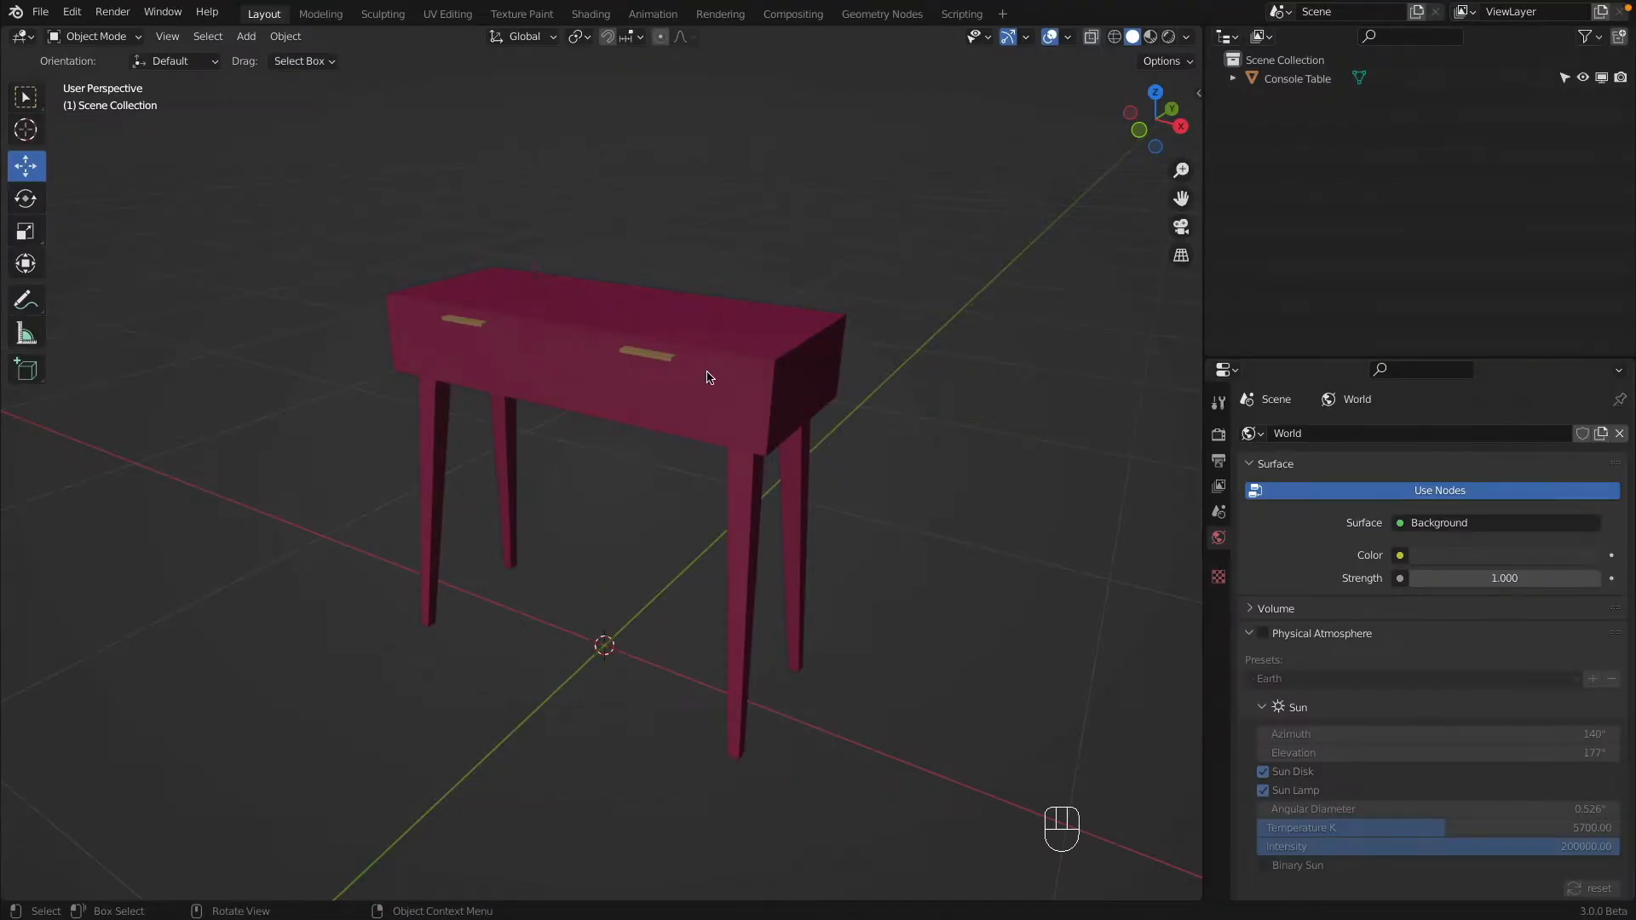
middle_click_drag(710, 377, 668, 390)
left_click(667, 388)
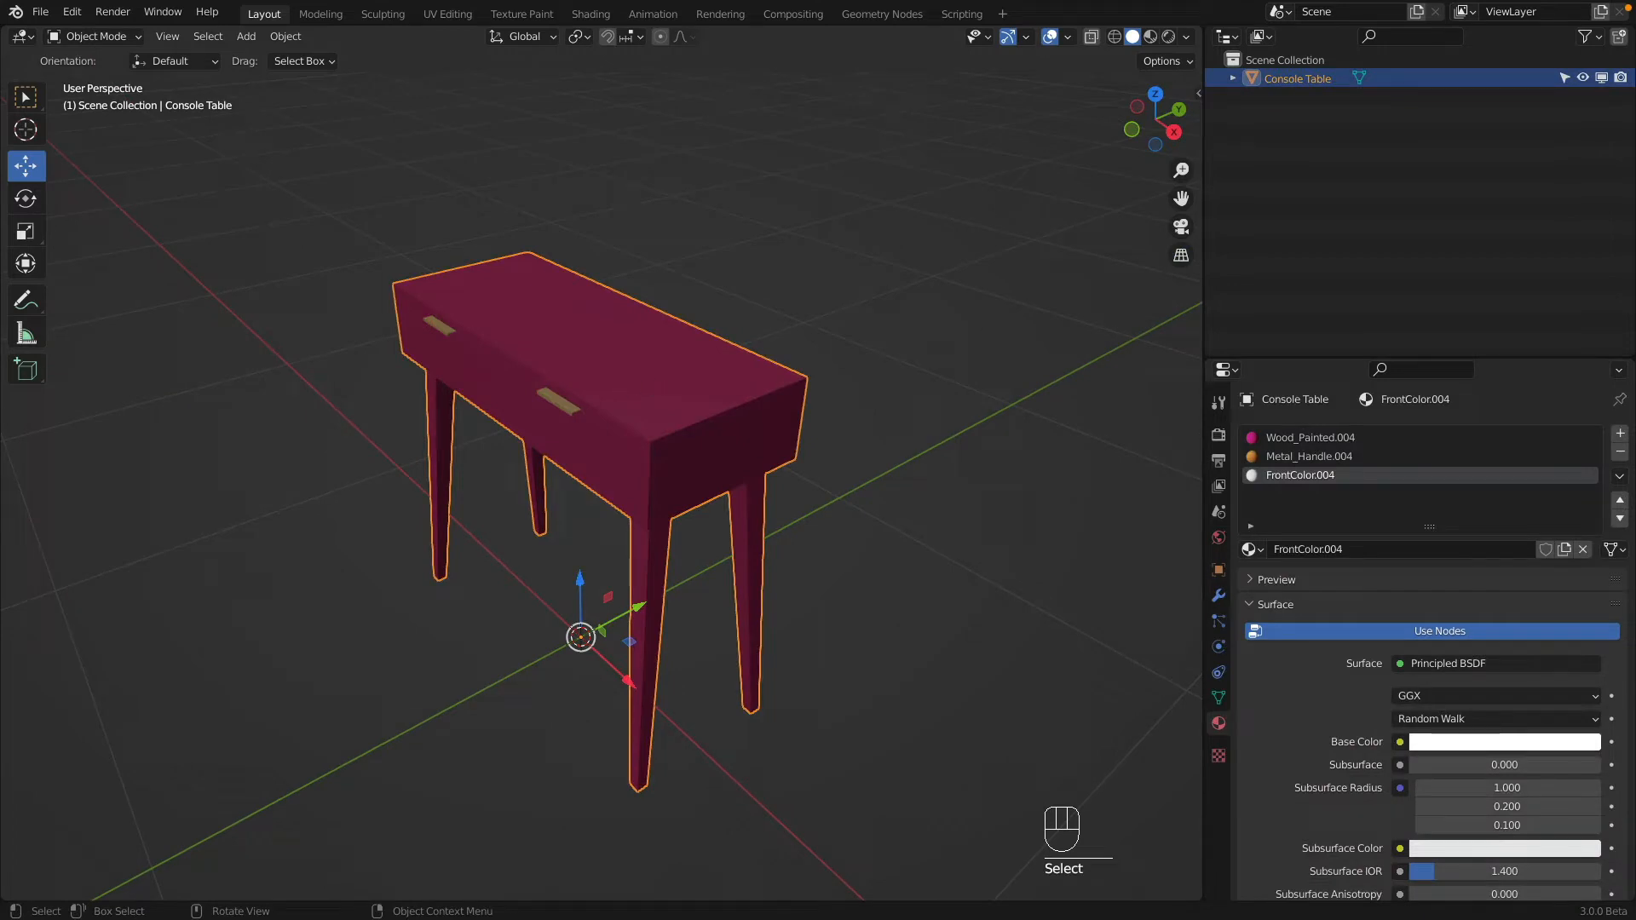
scroll(585, 383, "up", 4)
scroll(585, 383, "down", 3)
middle_click_drag(584, 380, 623, 336)
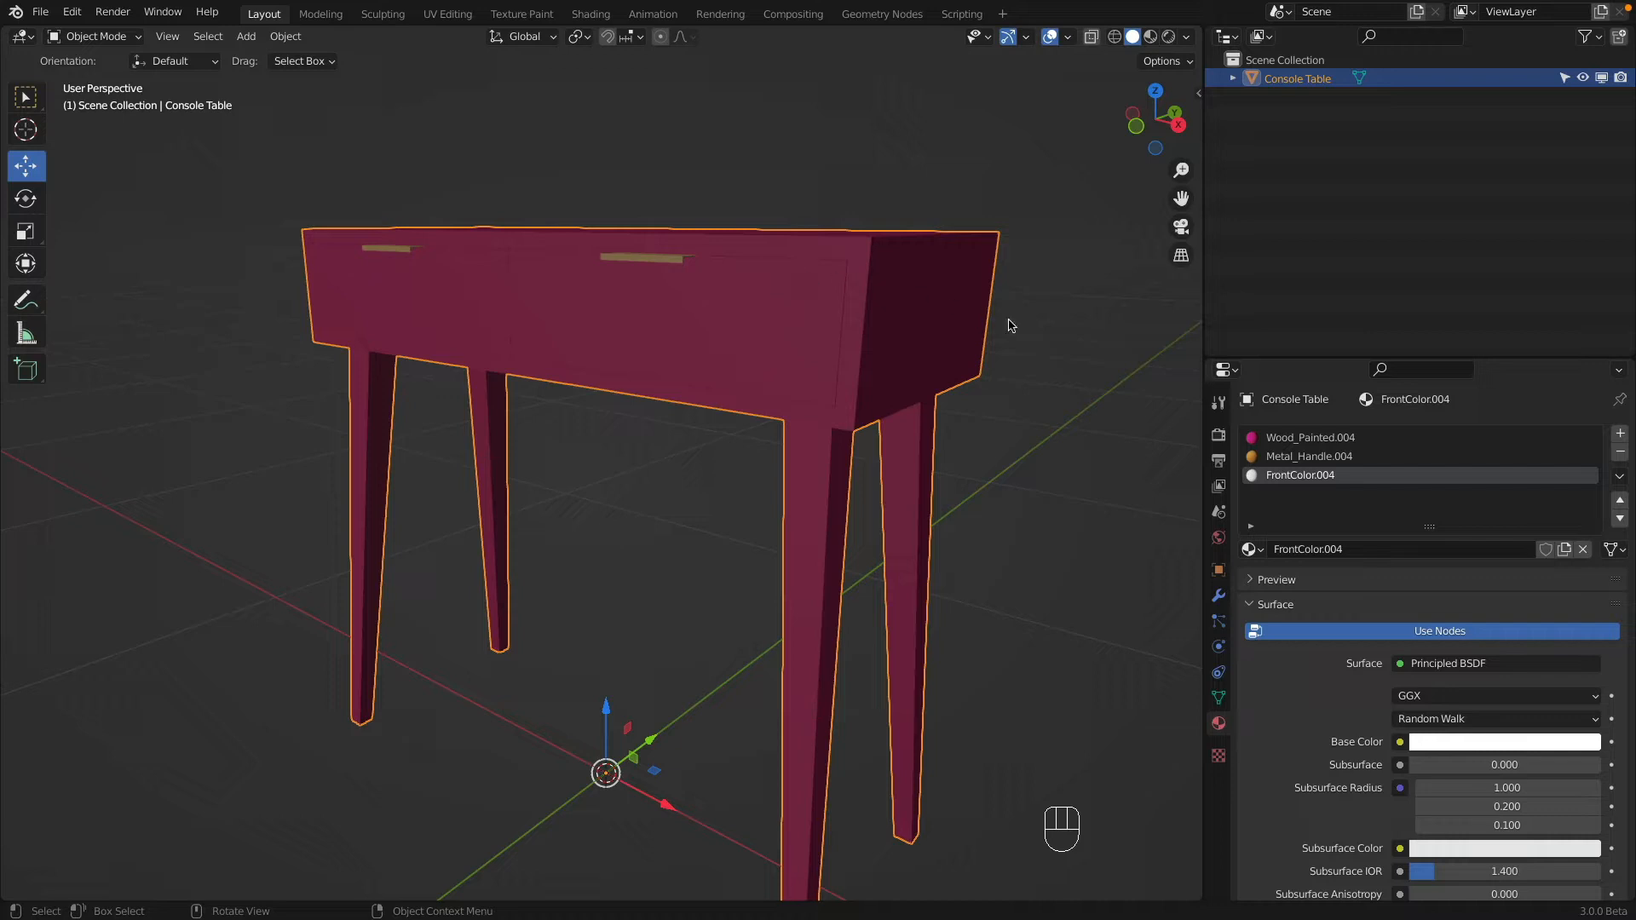
Step: Add a Bevel modifier to the Console Table with an amount of 1 mm, and check the tabletop corner up close
left_click(1218, 598)
left_click(1287, 437)
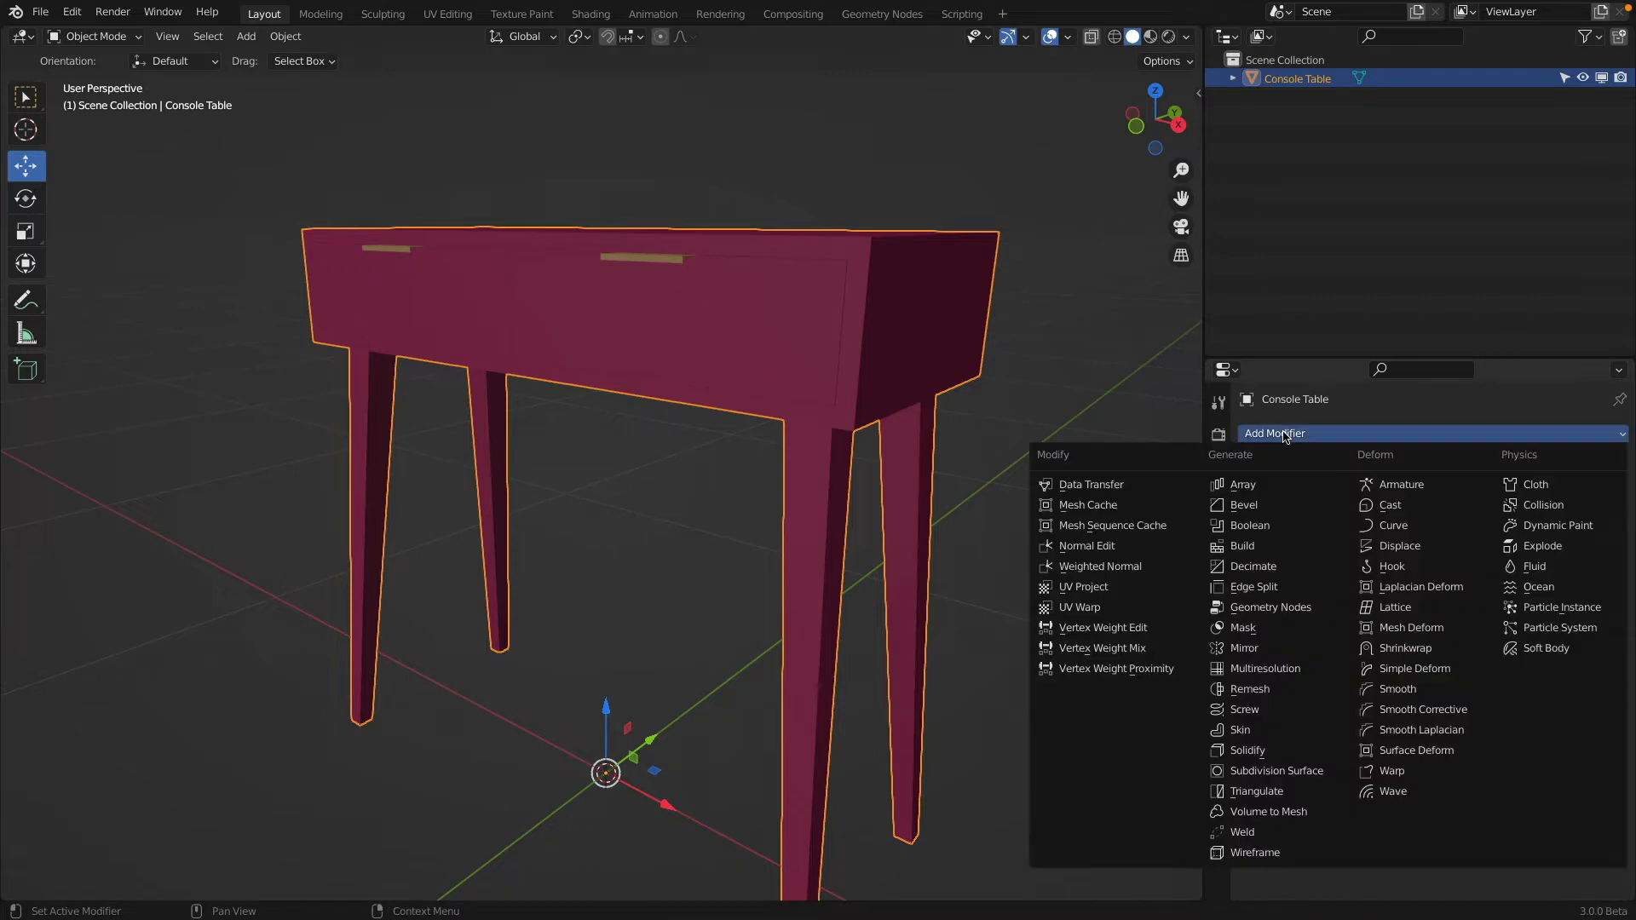
left_click(1274, 507)
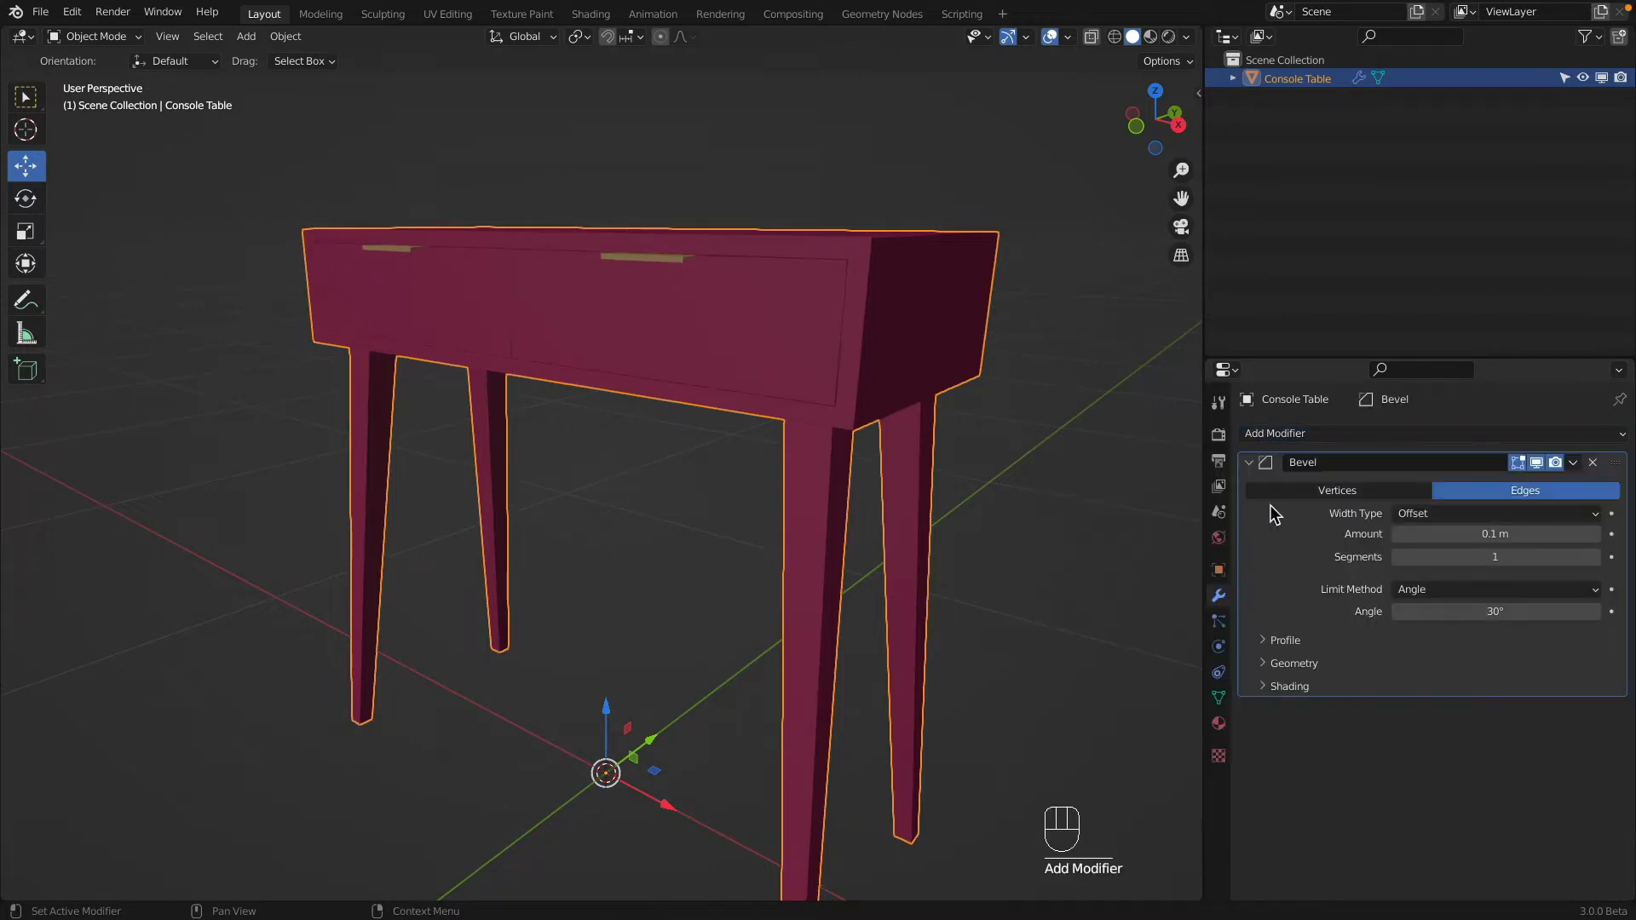
left_click(1501, 533)
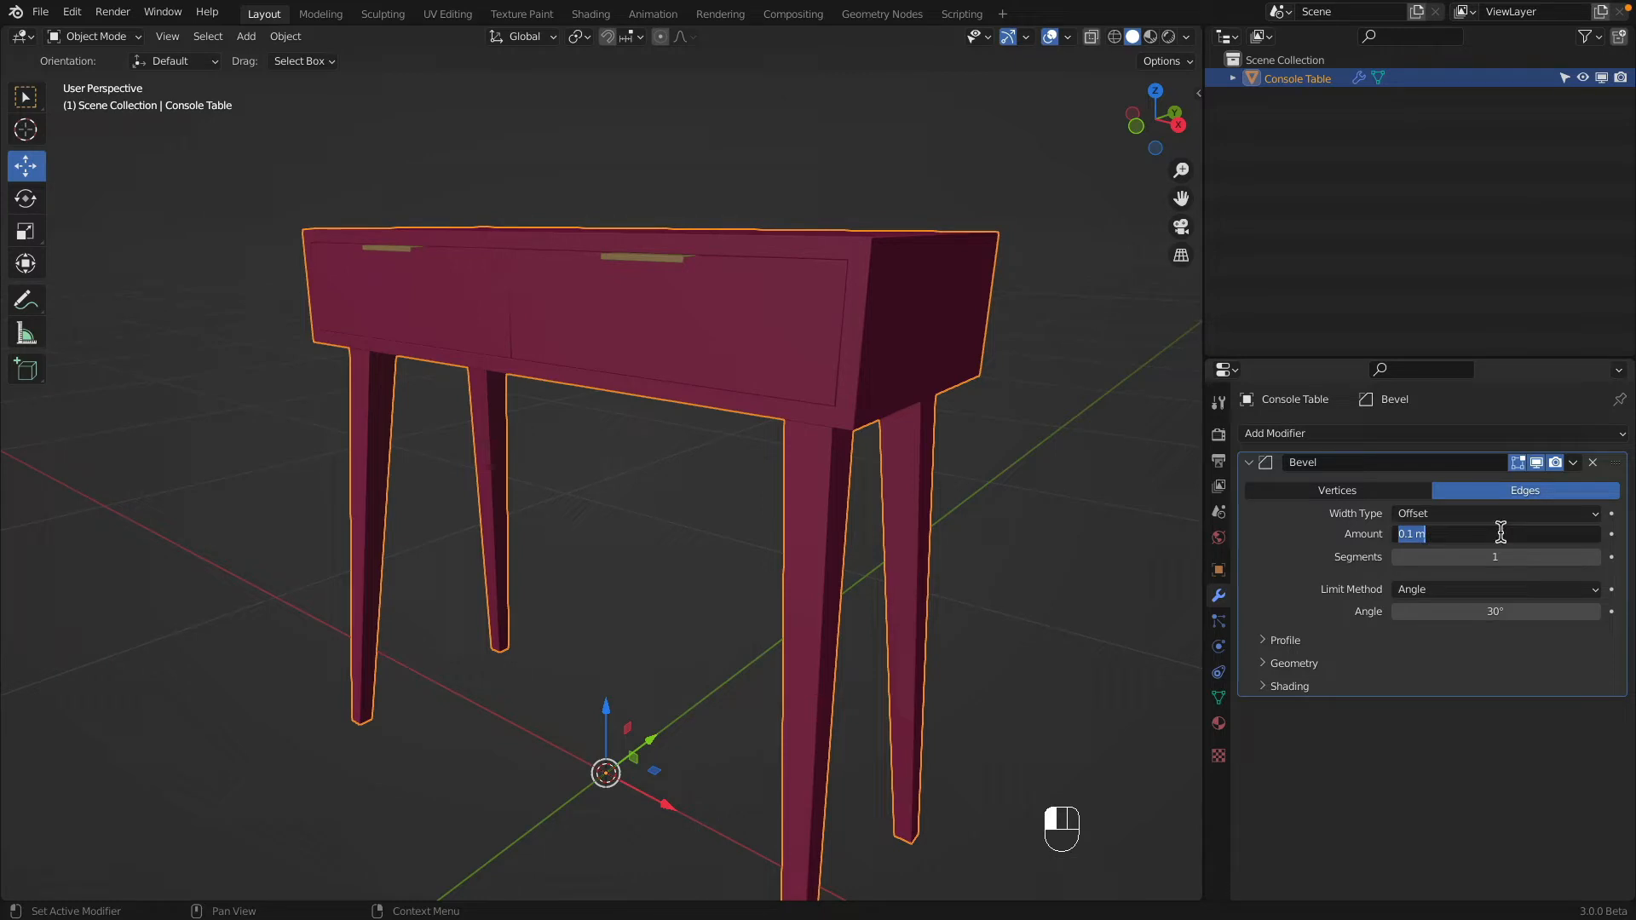
type("1mm")
key("Return")
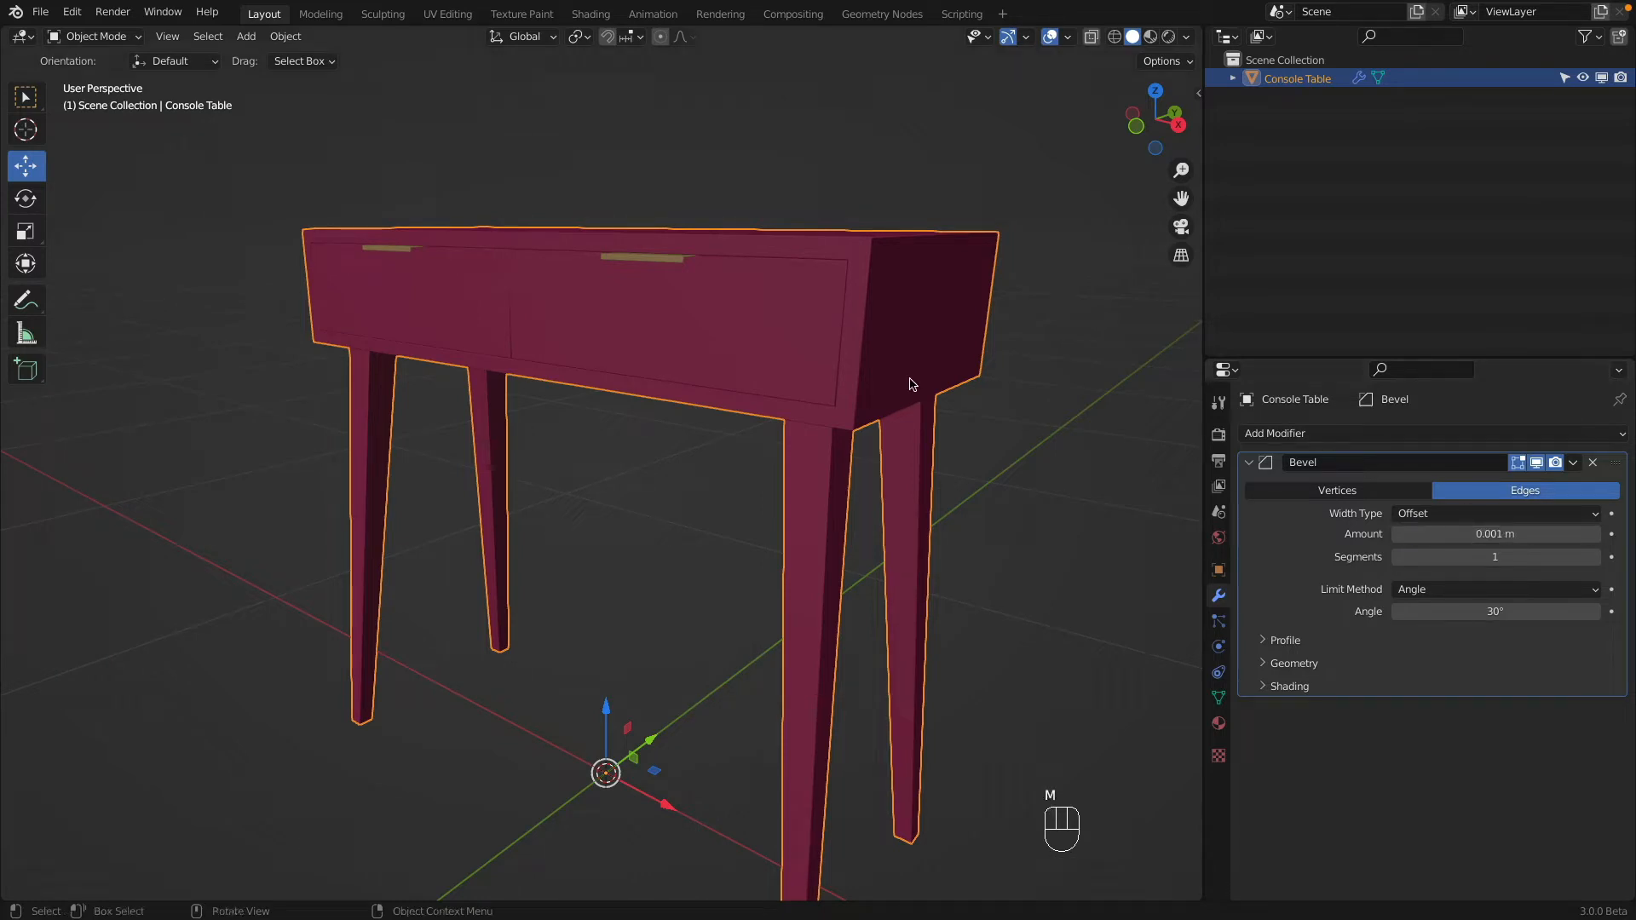
middle_click_drag(912, 380, 778, 606)
scroll(778, 612, "up", 5)
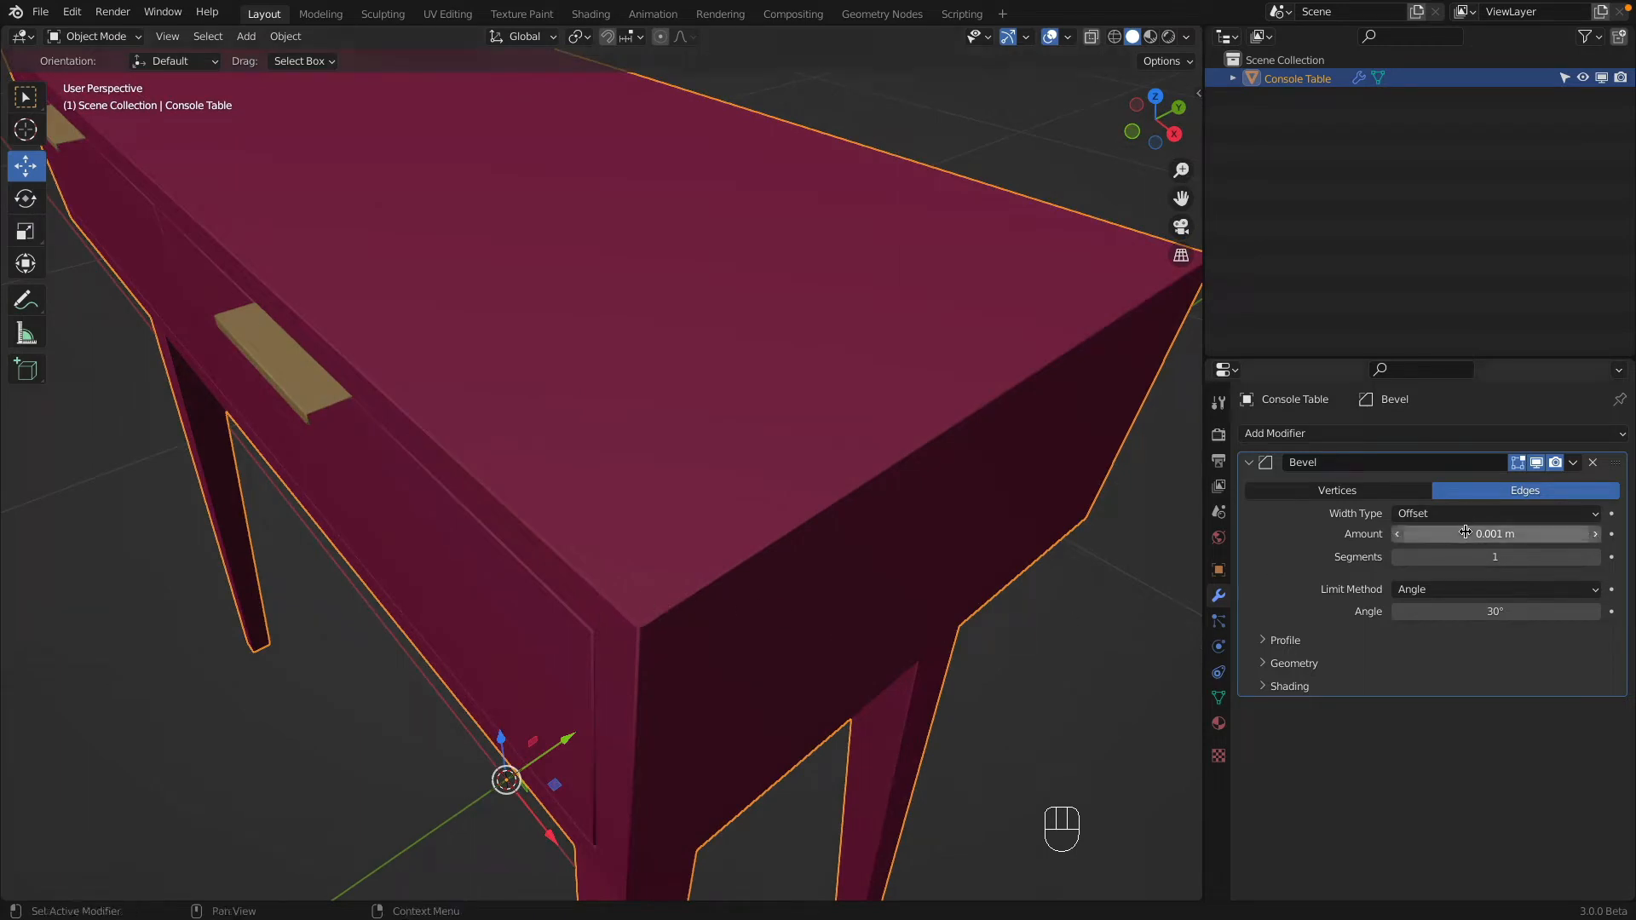
Step: Compare the tabletop corner and drawer edges in solid shading with the Bevel modifier's viewport display off and on
left_click(1536, 462)
left_click(1536, 463)
left_click(1536, 462)
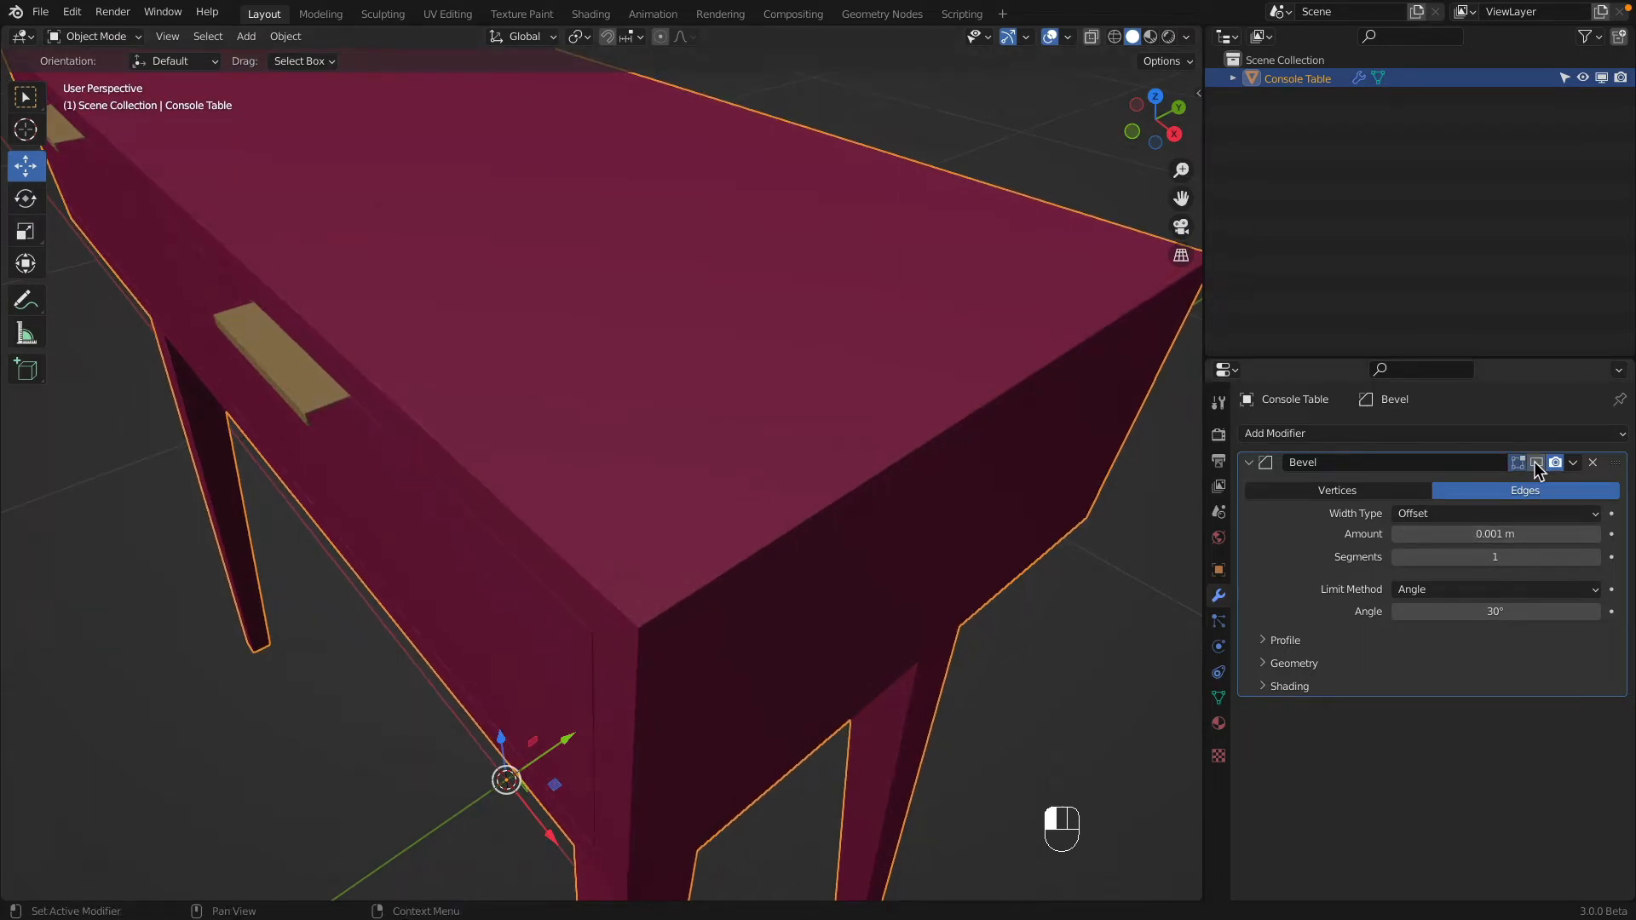
left_click(1536, 463)
left_click(1536, 463)
left_click(1536, 463)
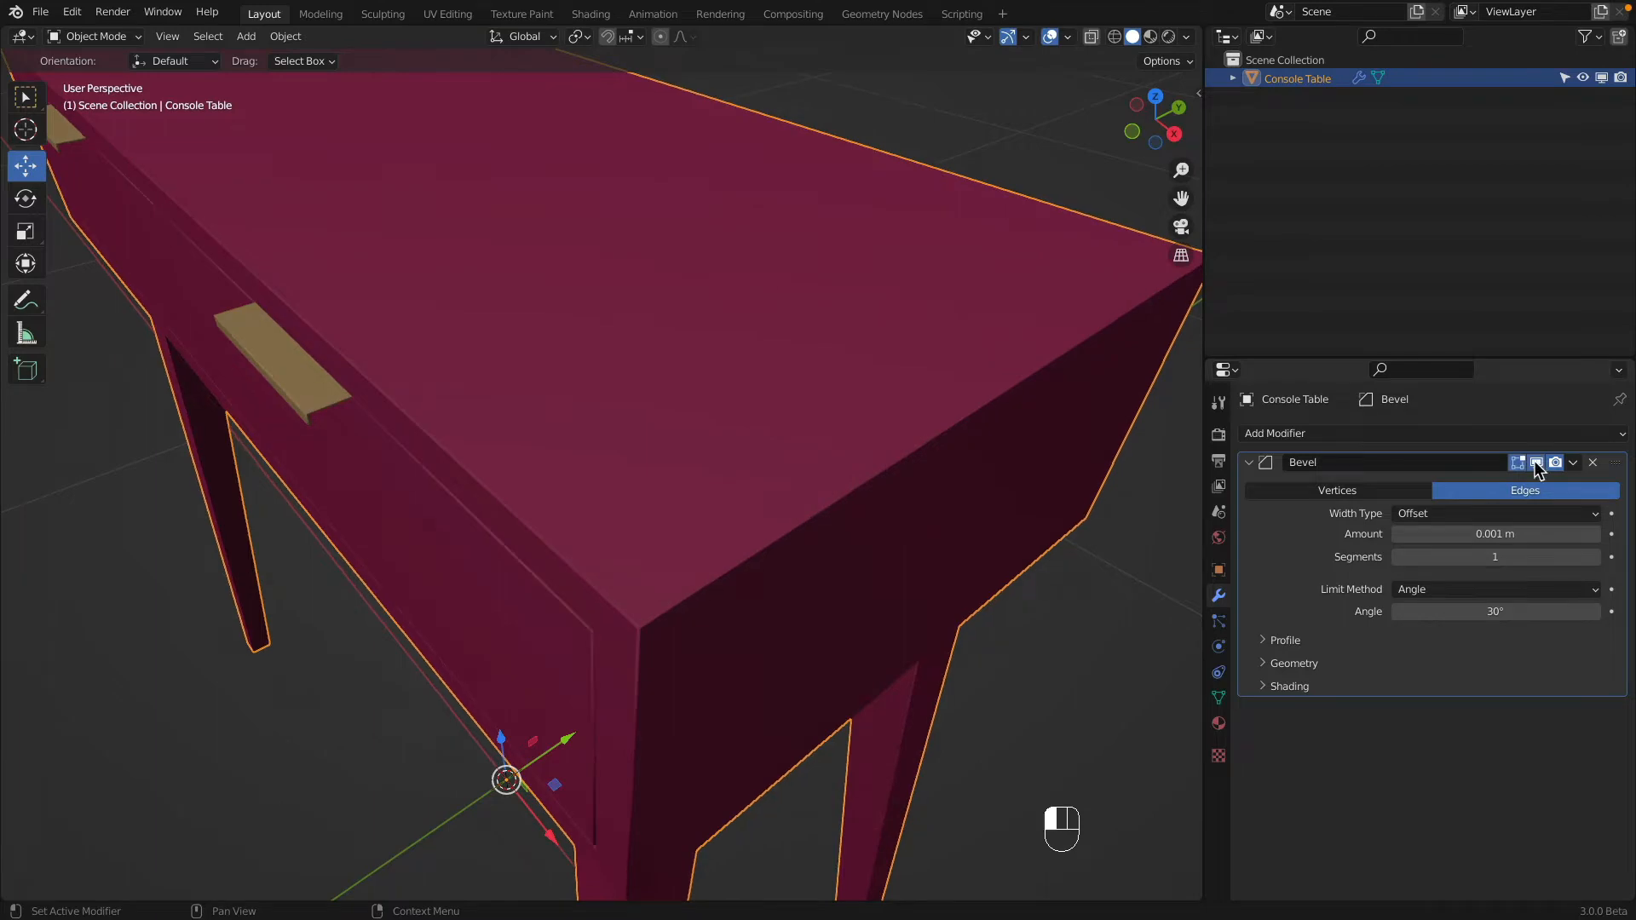
Step: View the Console Table in wireframe and compare its corner geometry with the Bevel modifier's viewport display off and on
left_click(1115, 37)
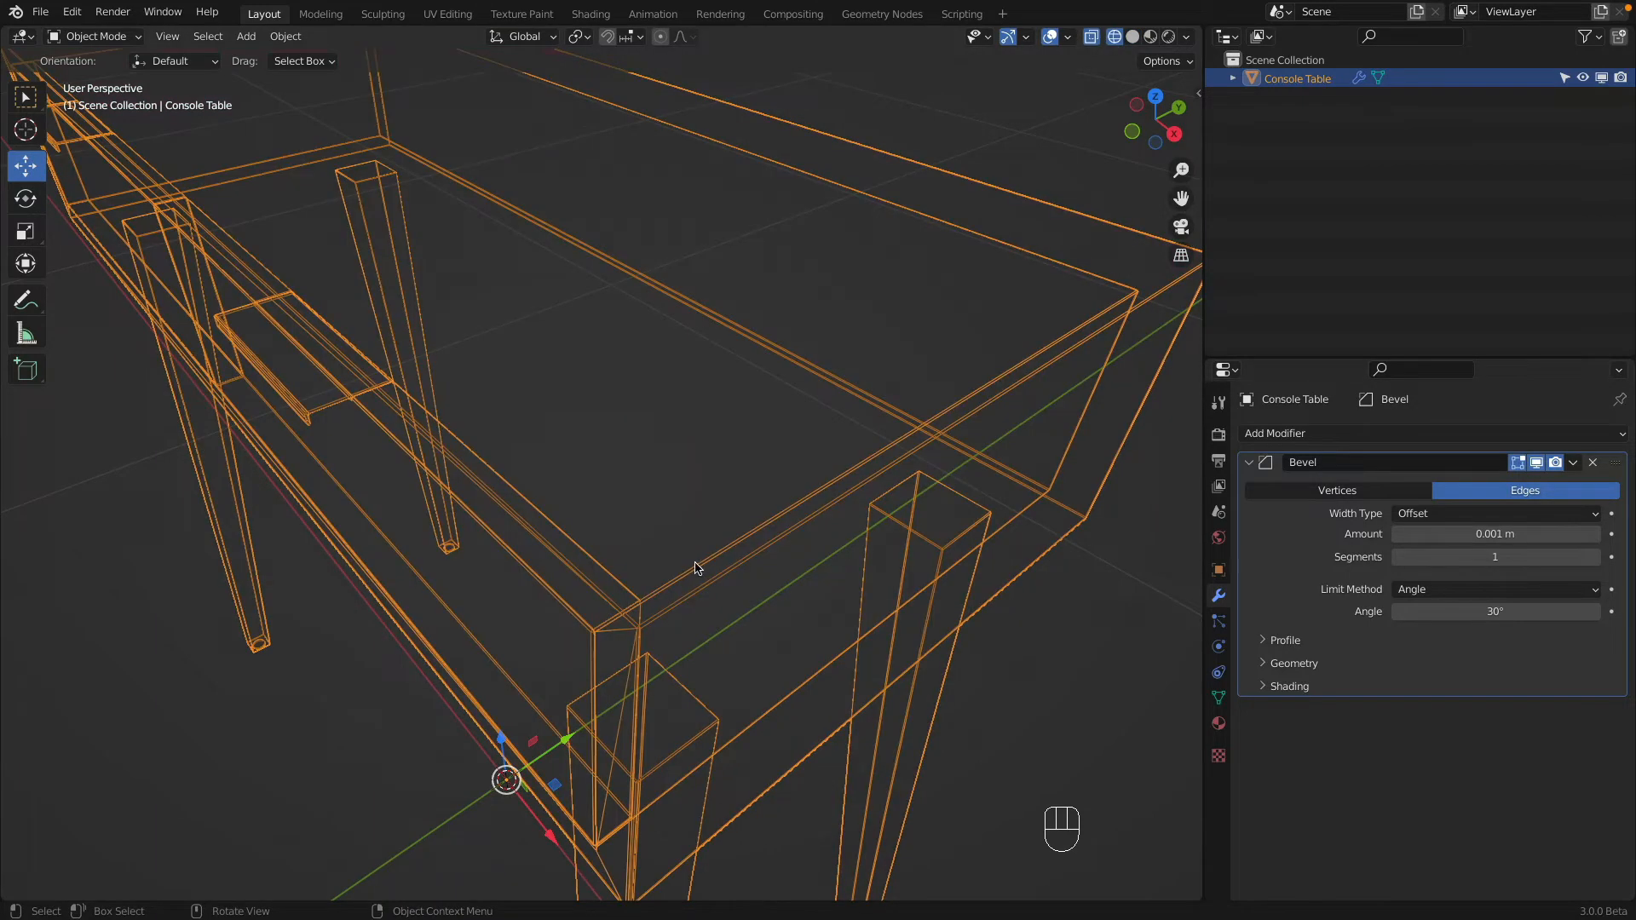
middle_click_drag(699, 564, 733, 528)
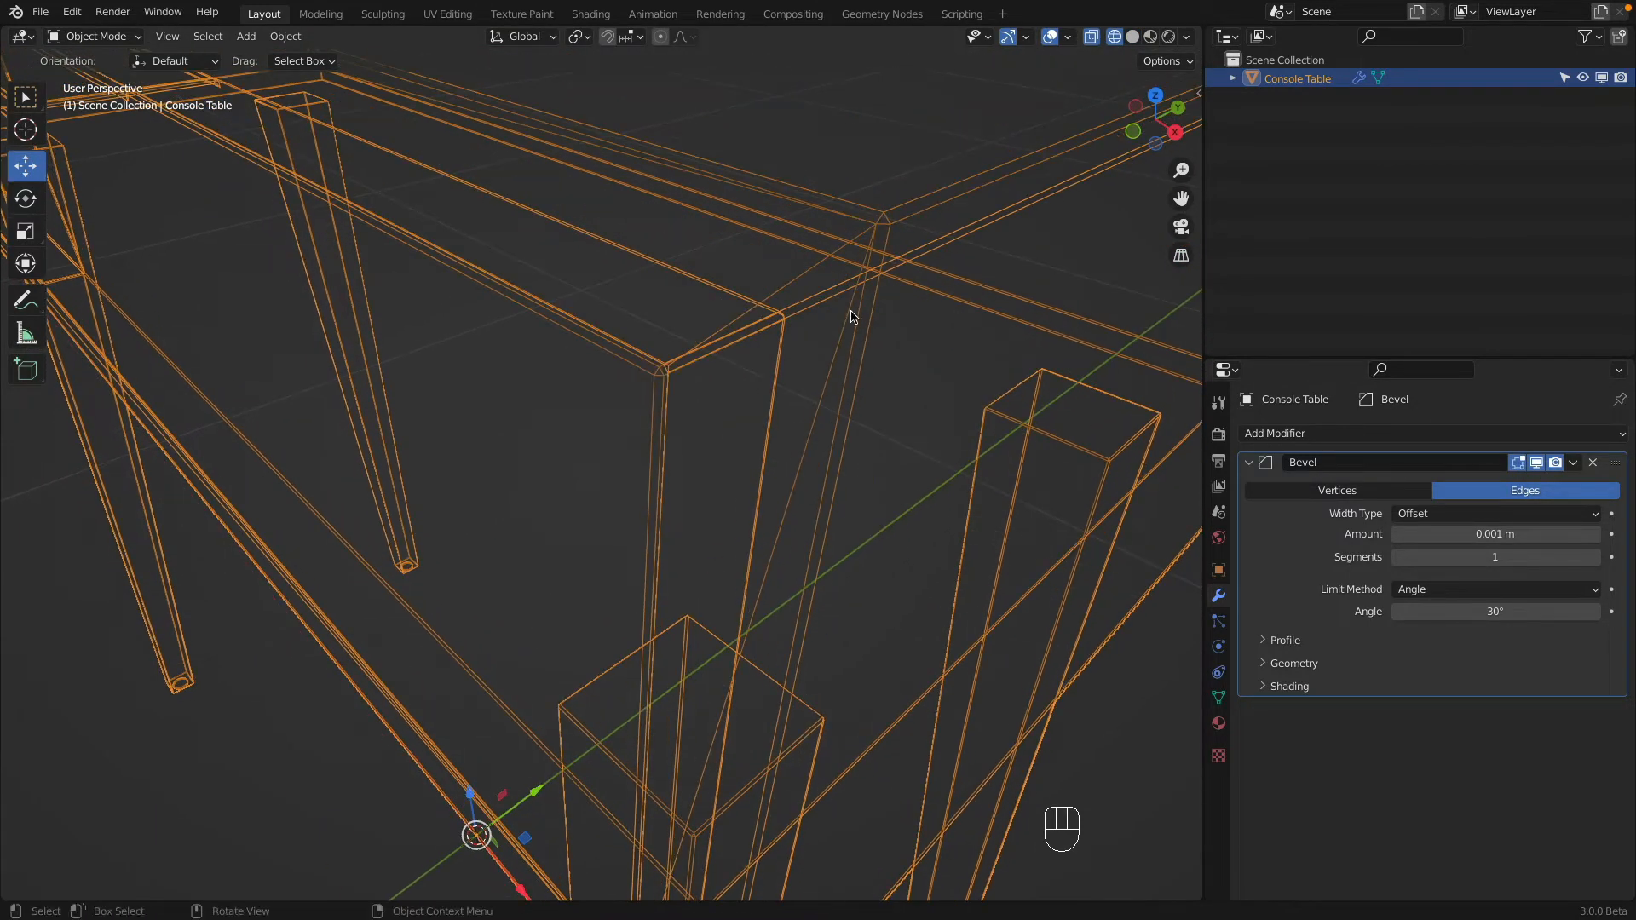
left_click(1537, 463)
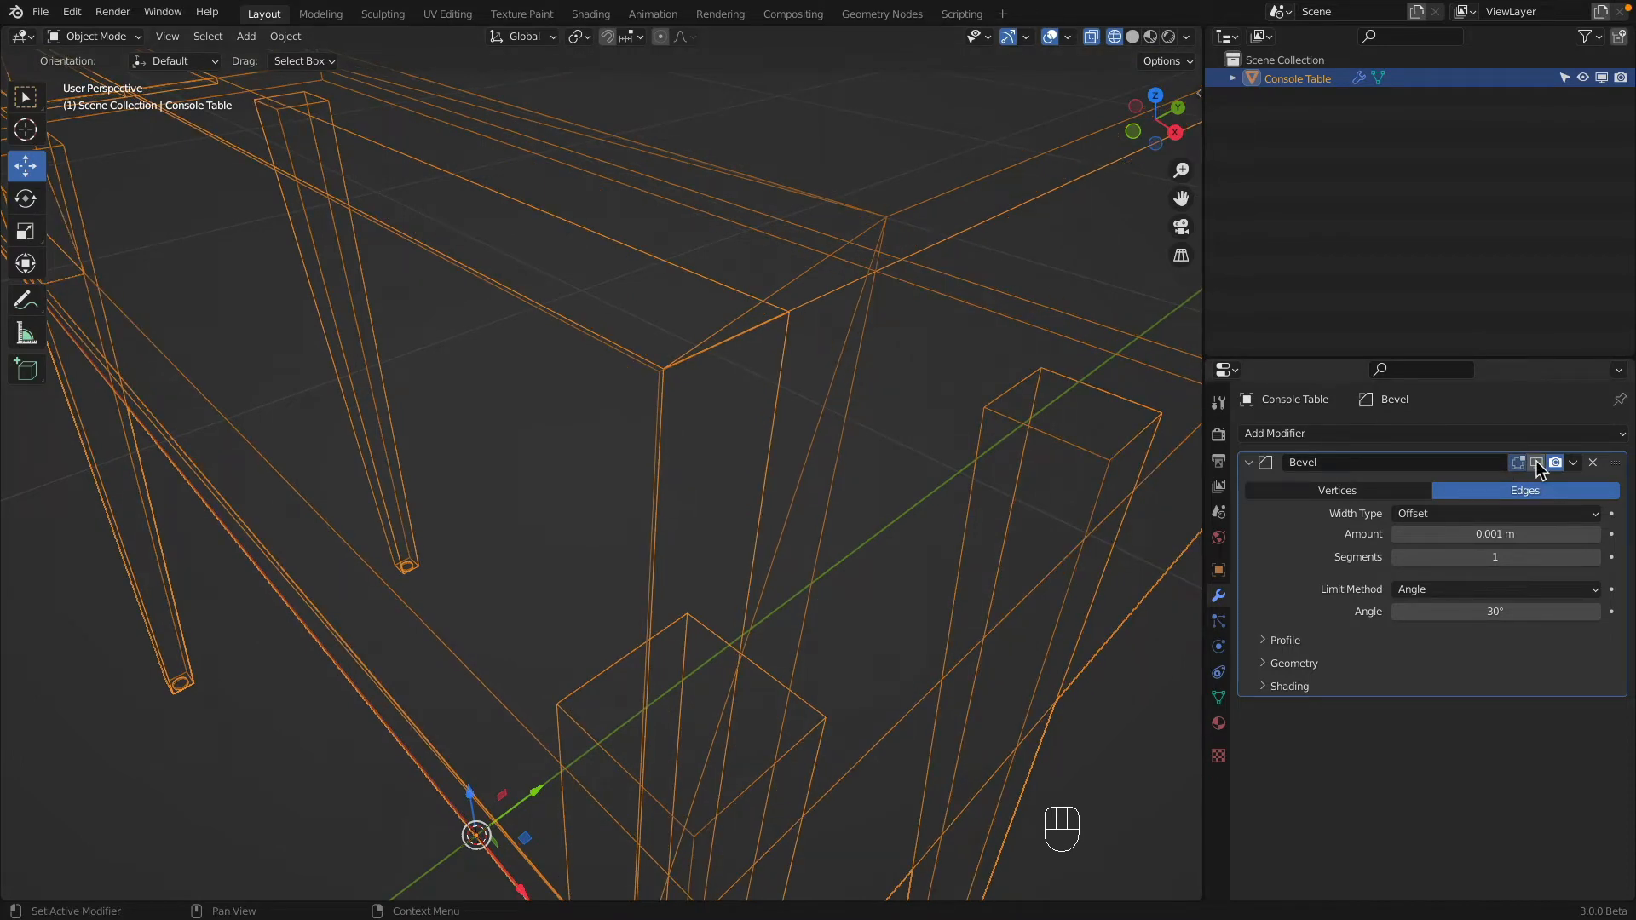
left_click(1536, 462)
left_click(1536, 463)
left_click(1536, 462)
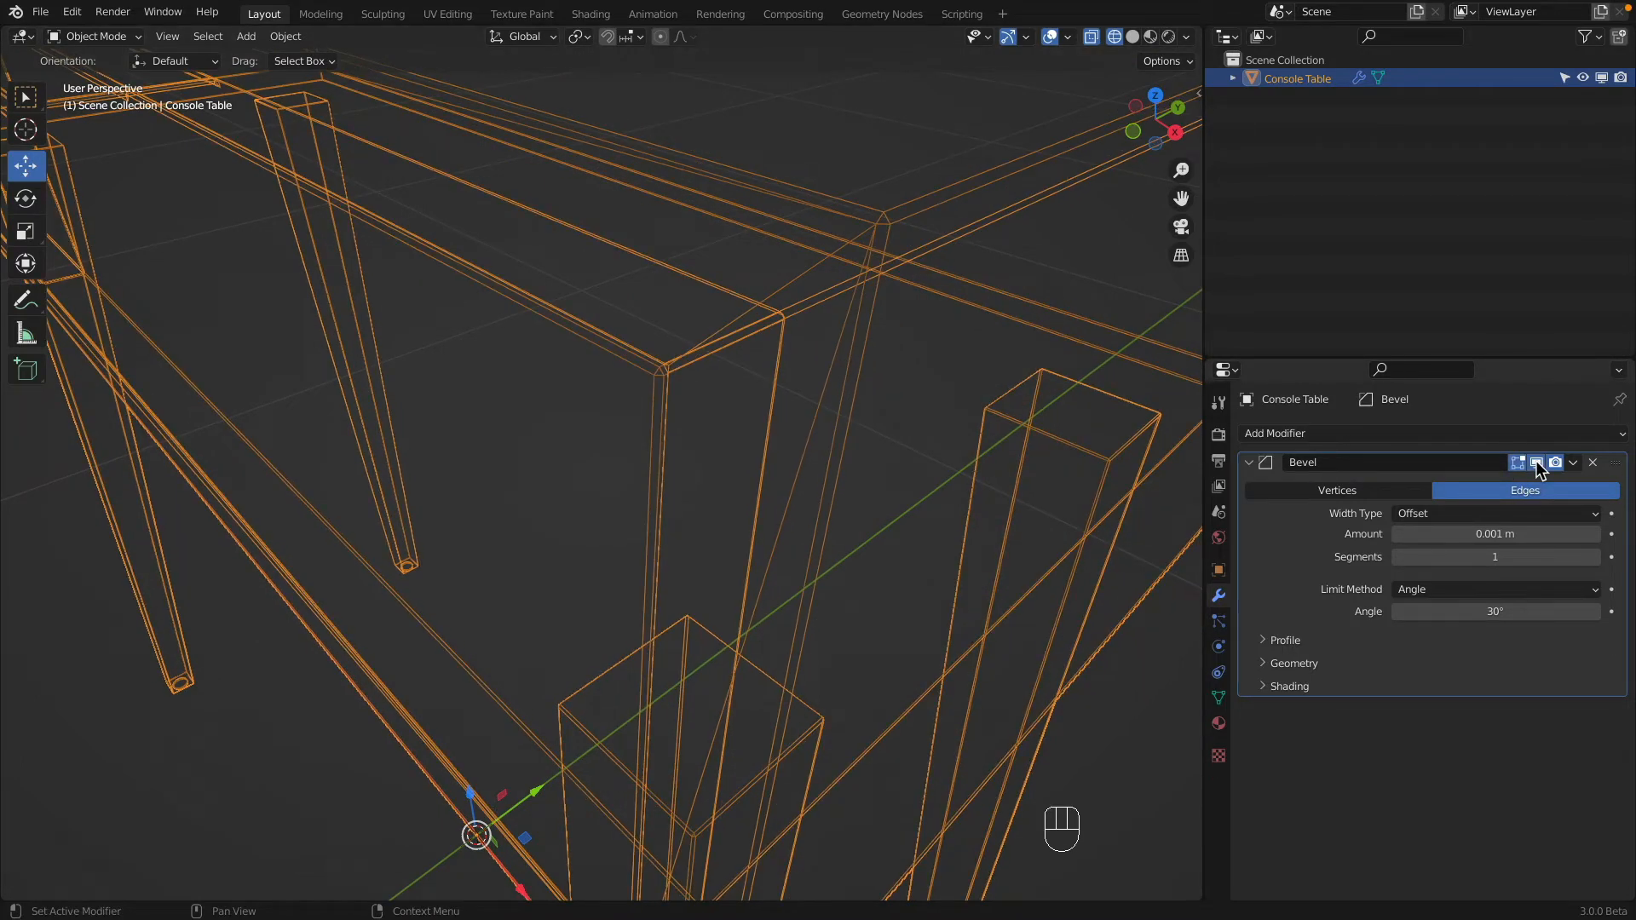
Step: Raise the Bevel modifier to 5 segments, return the viewport to solid shading and check the tabletop corner
left_click(1595, 557)
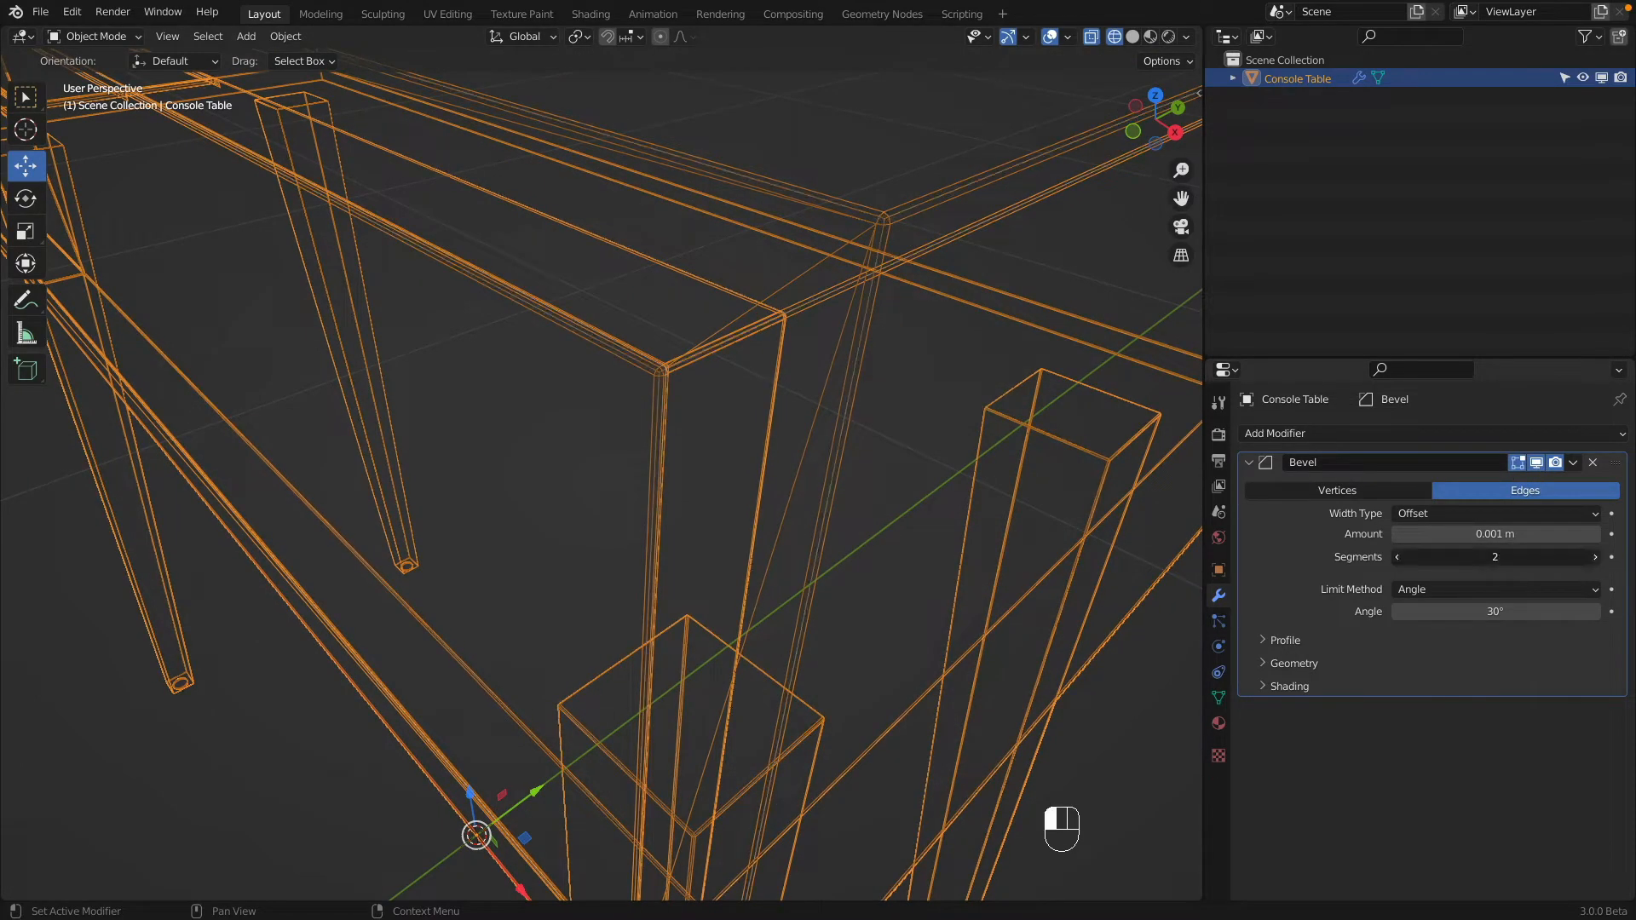
left_click(1595, 558)
left_click(1595, 557)
left_click(1595, 557)
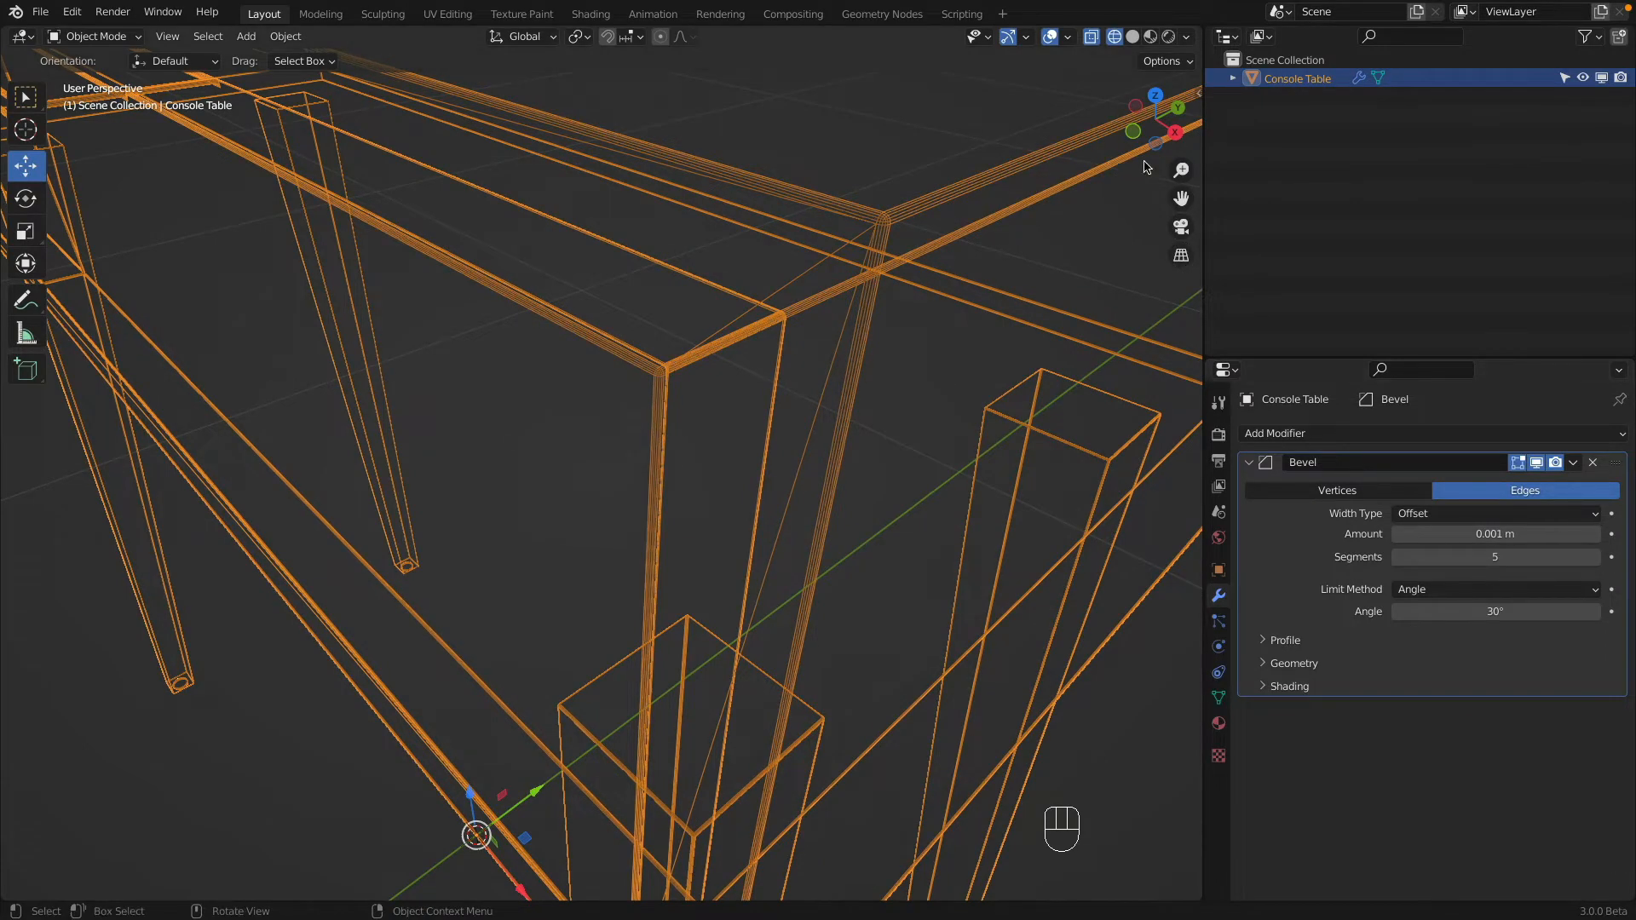
left_click(1133, 37)
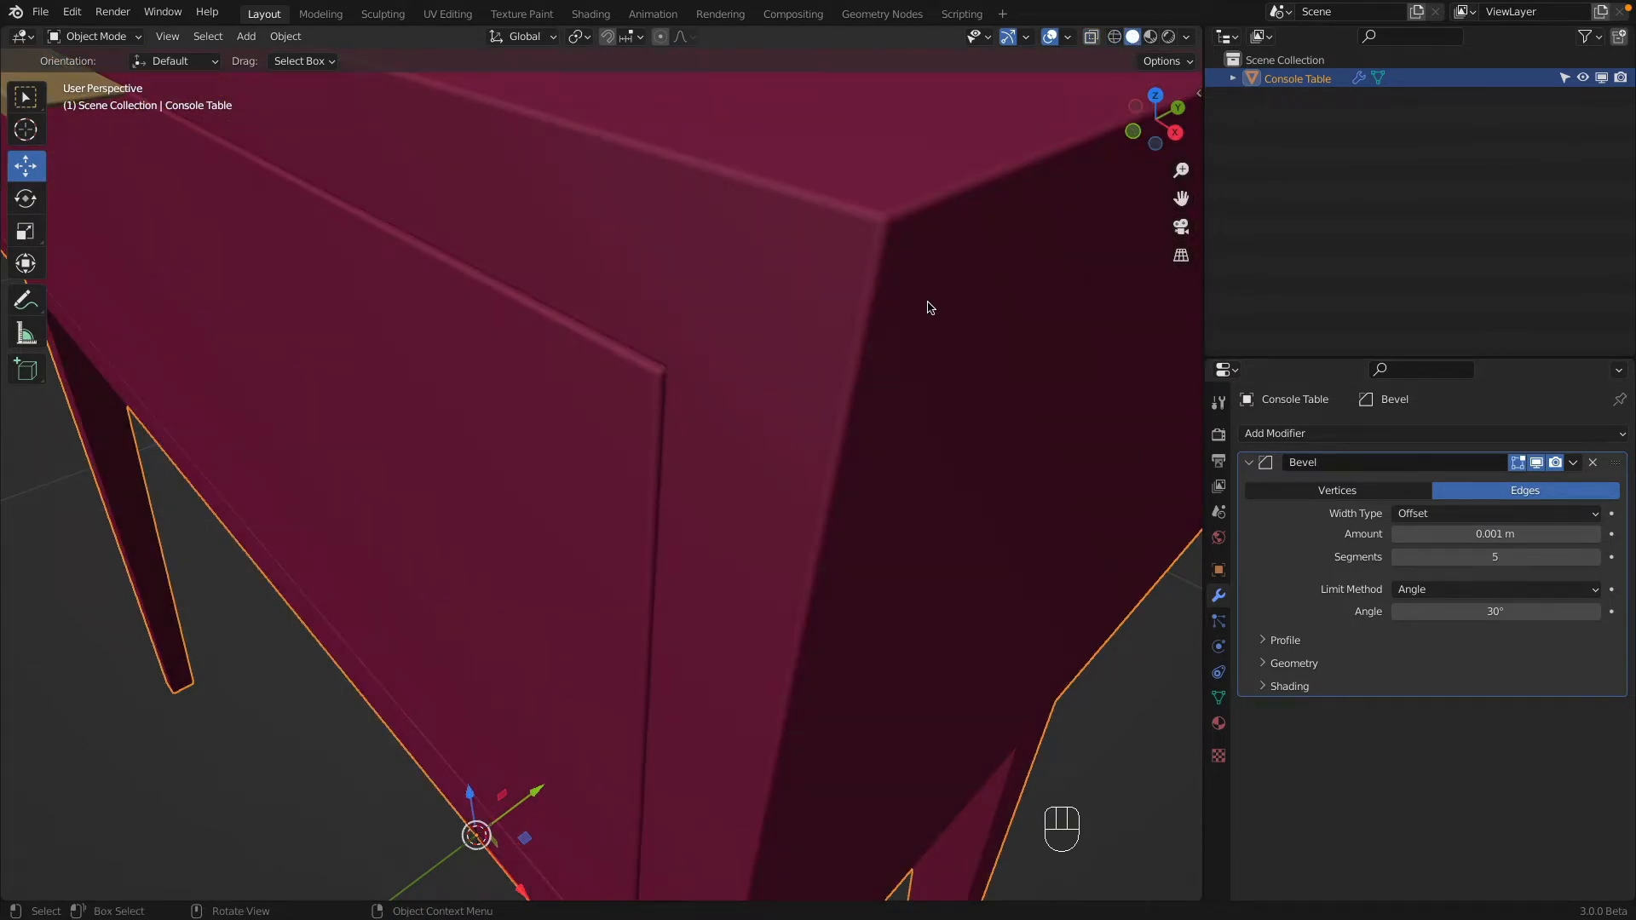
middle_click_drag(923, 306, 922, 317)
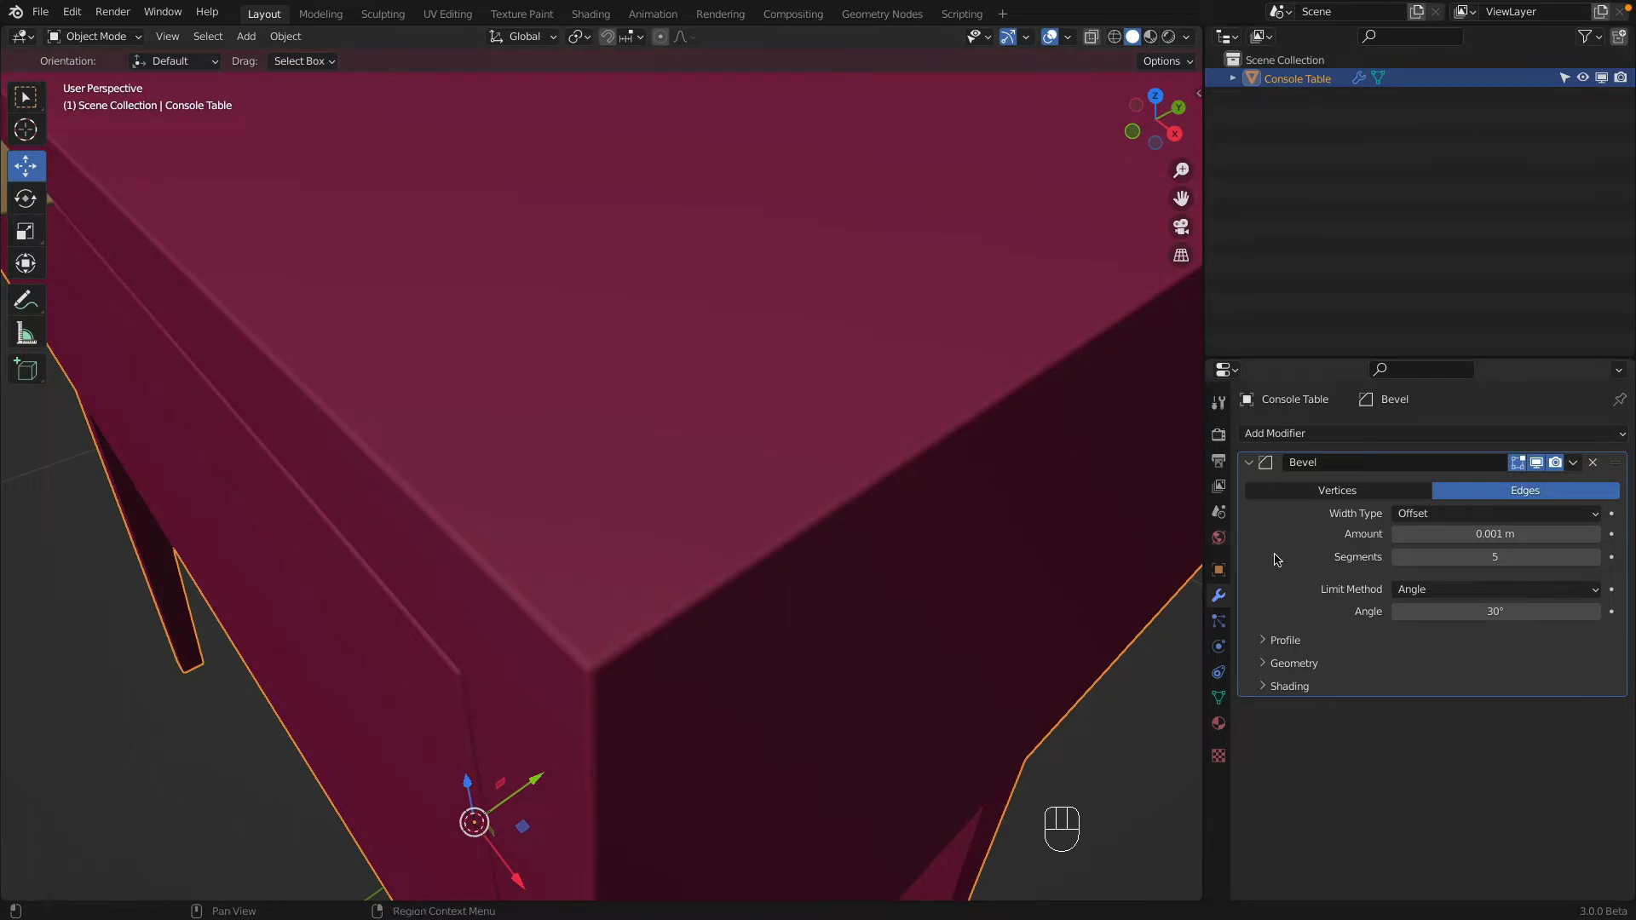
Step: Compare the corner's smoothness by lowering the Bevel modifier to 1 segment and raising it back to 5
left_click(1398, 557)
left_click(1398, 558)
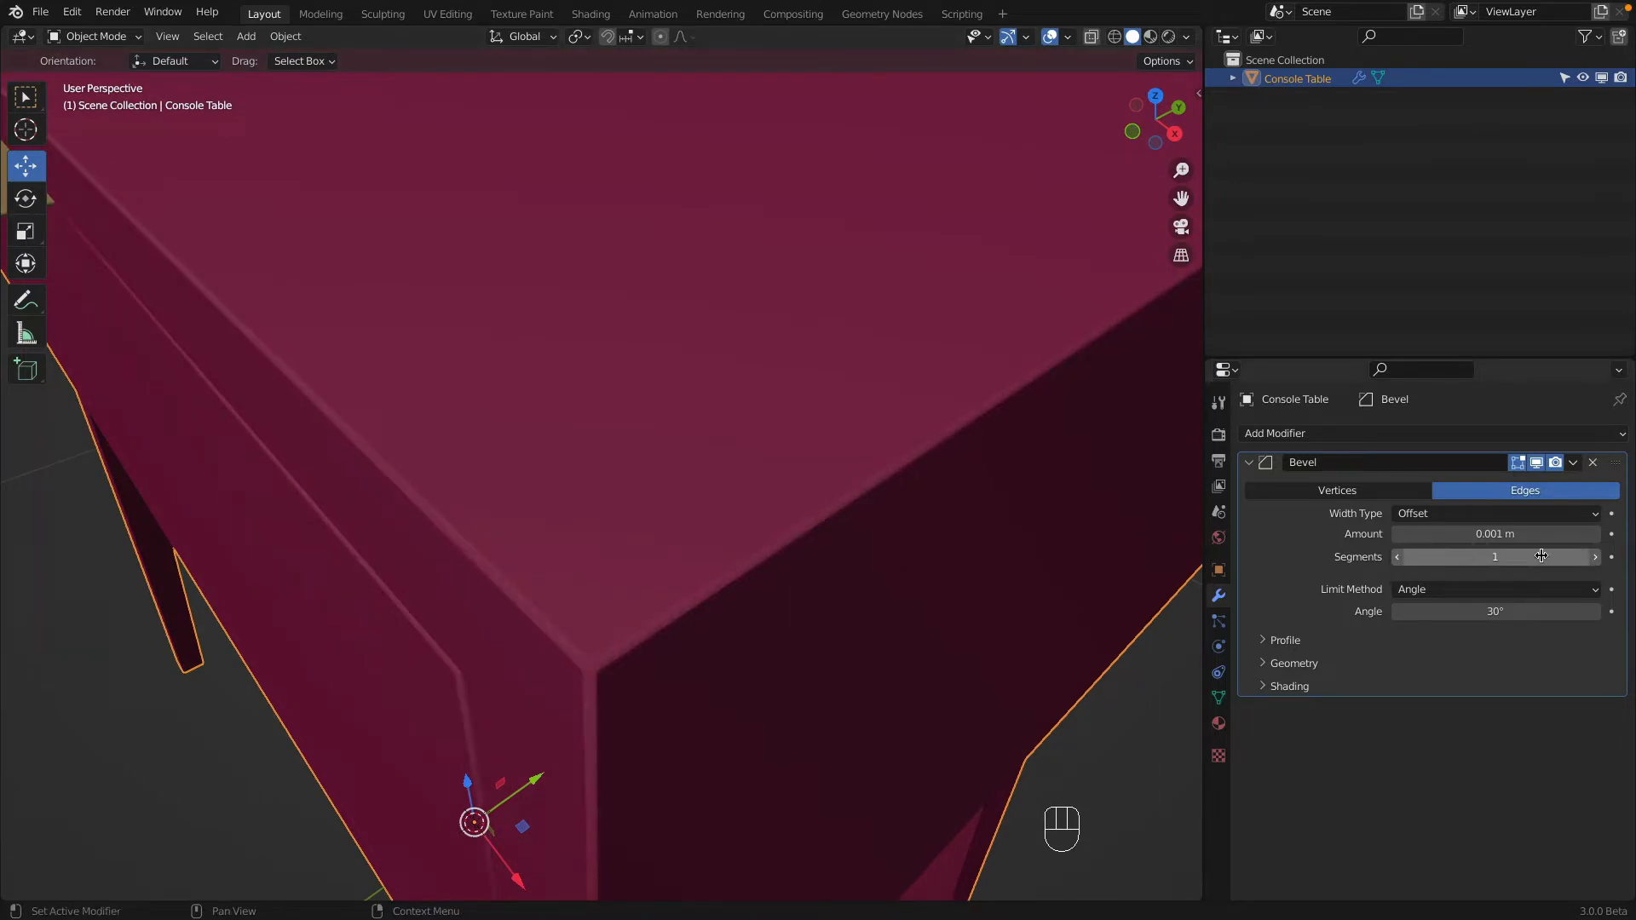
left_click(1595, 558)
left_click(1595, 558)
left_click(1596, 558)
left_click(1595, 558)
left_click(1596, 558)
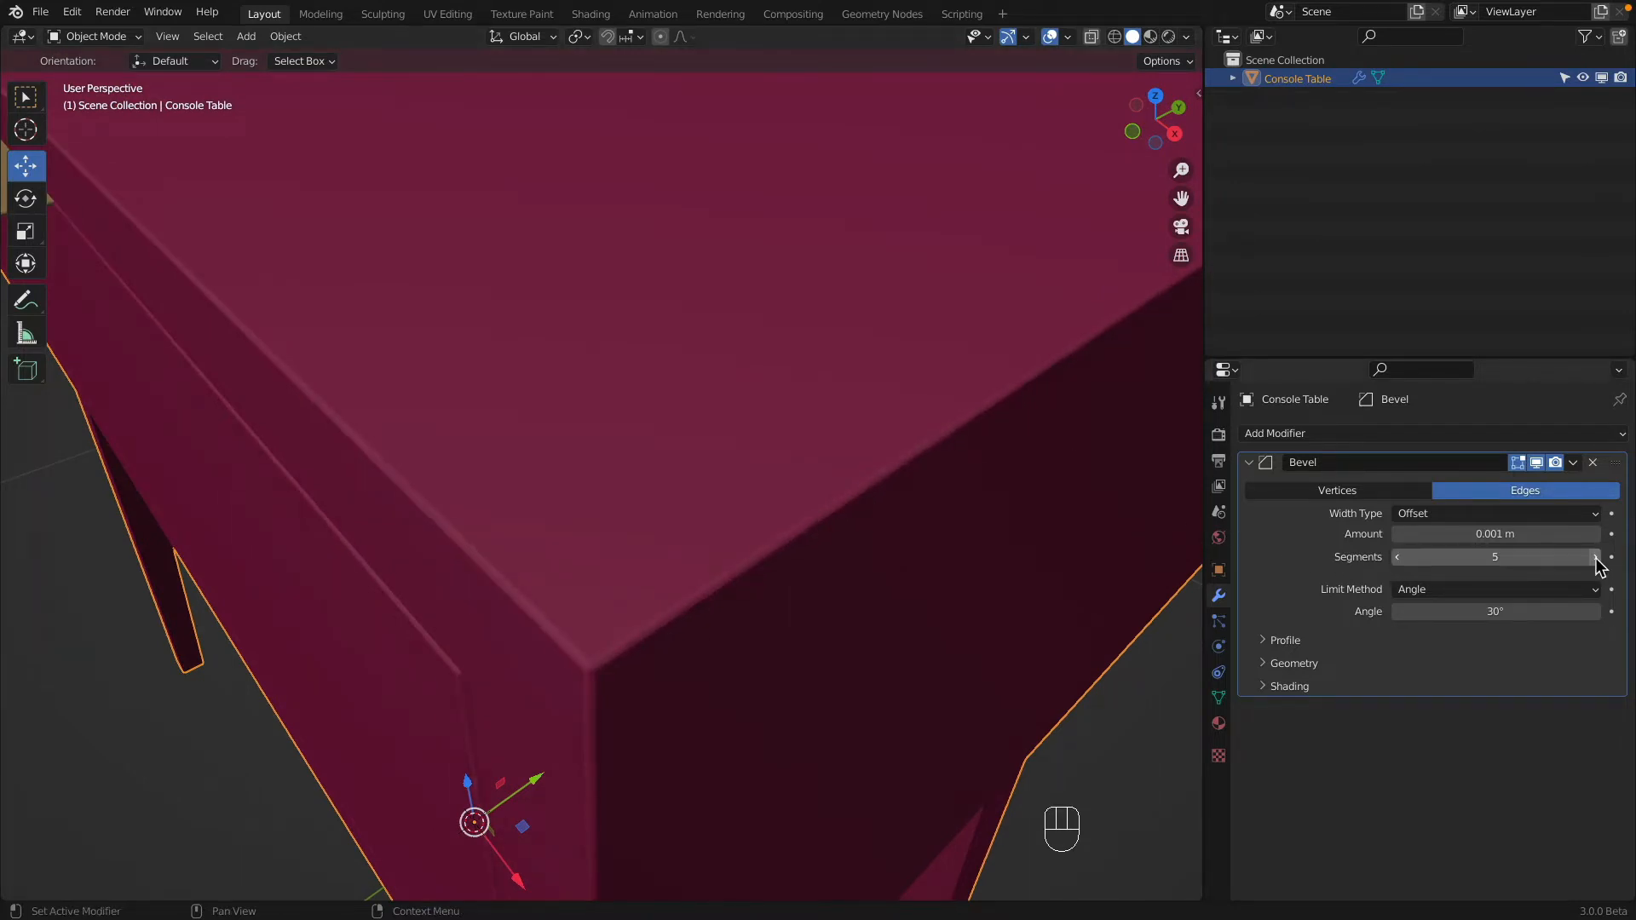
Step: Set the Bevel modifier's segments to 10 and check the whole table
left_click(1543, 558)
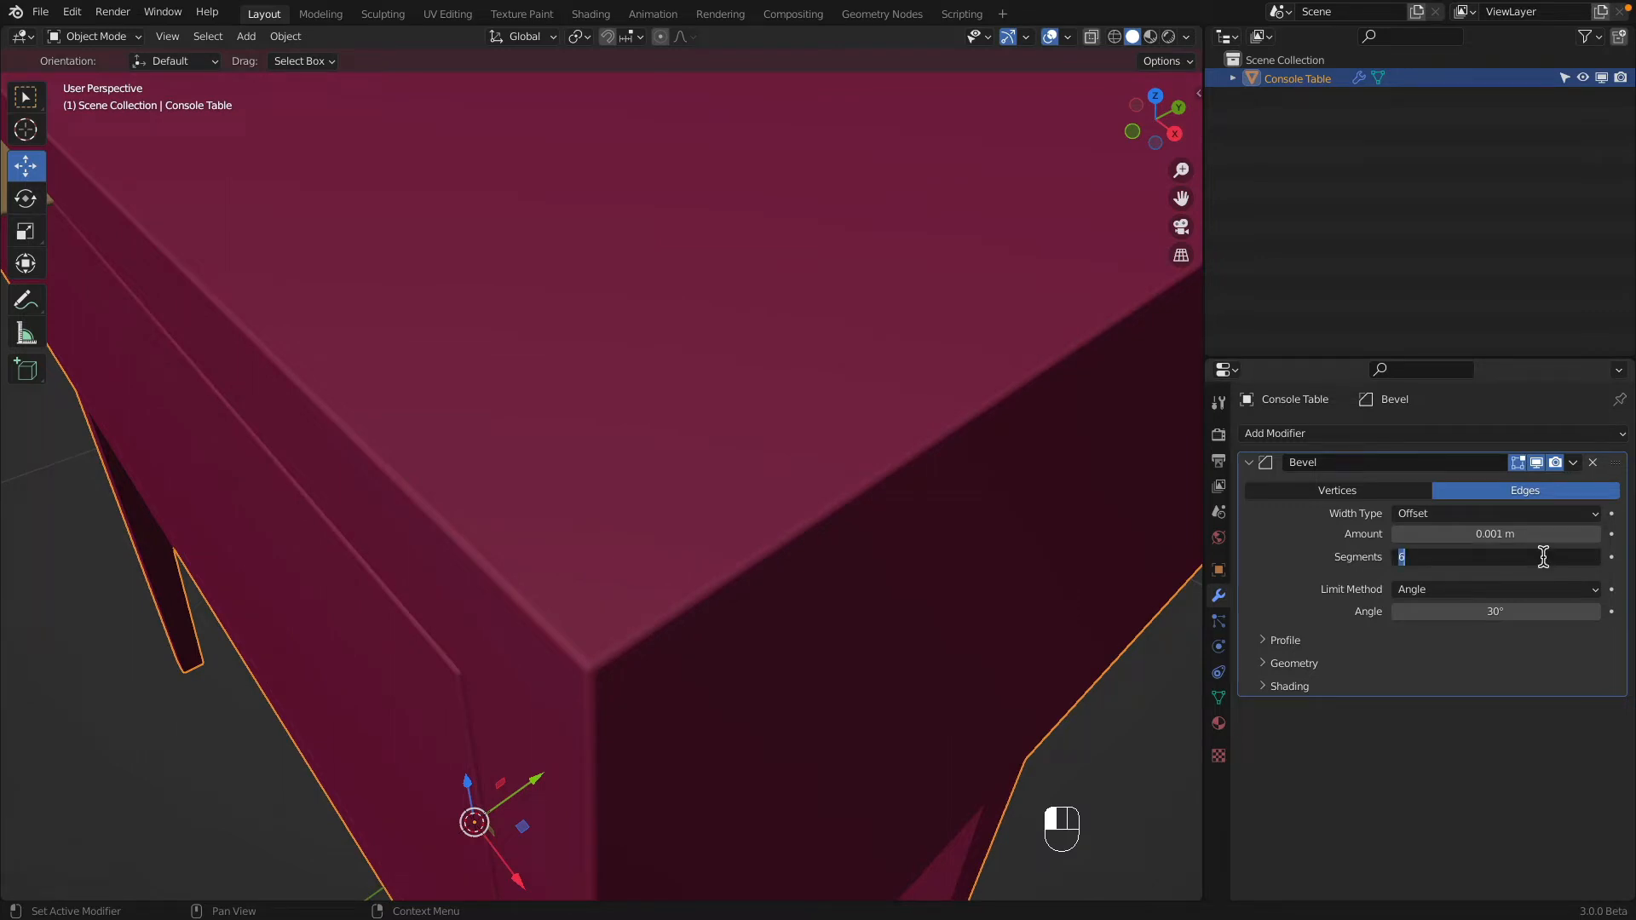
key("Return")
scroll(417, 500, "down", 7)
middle_click_drag(494, 497, 533, 504)
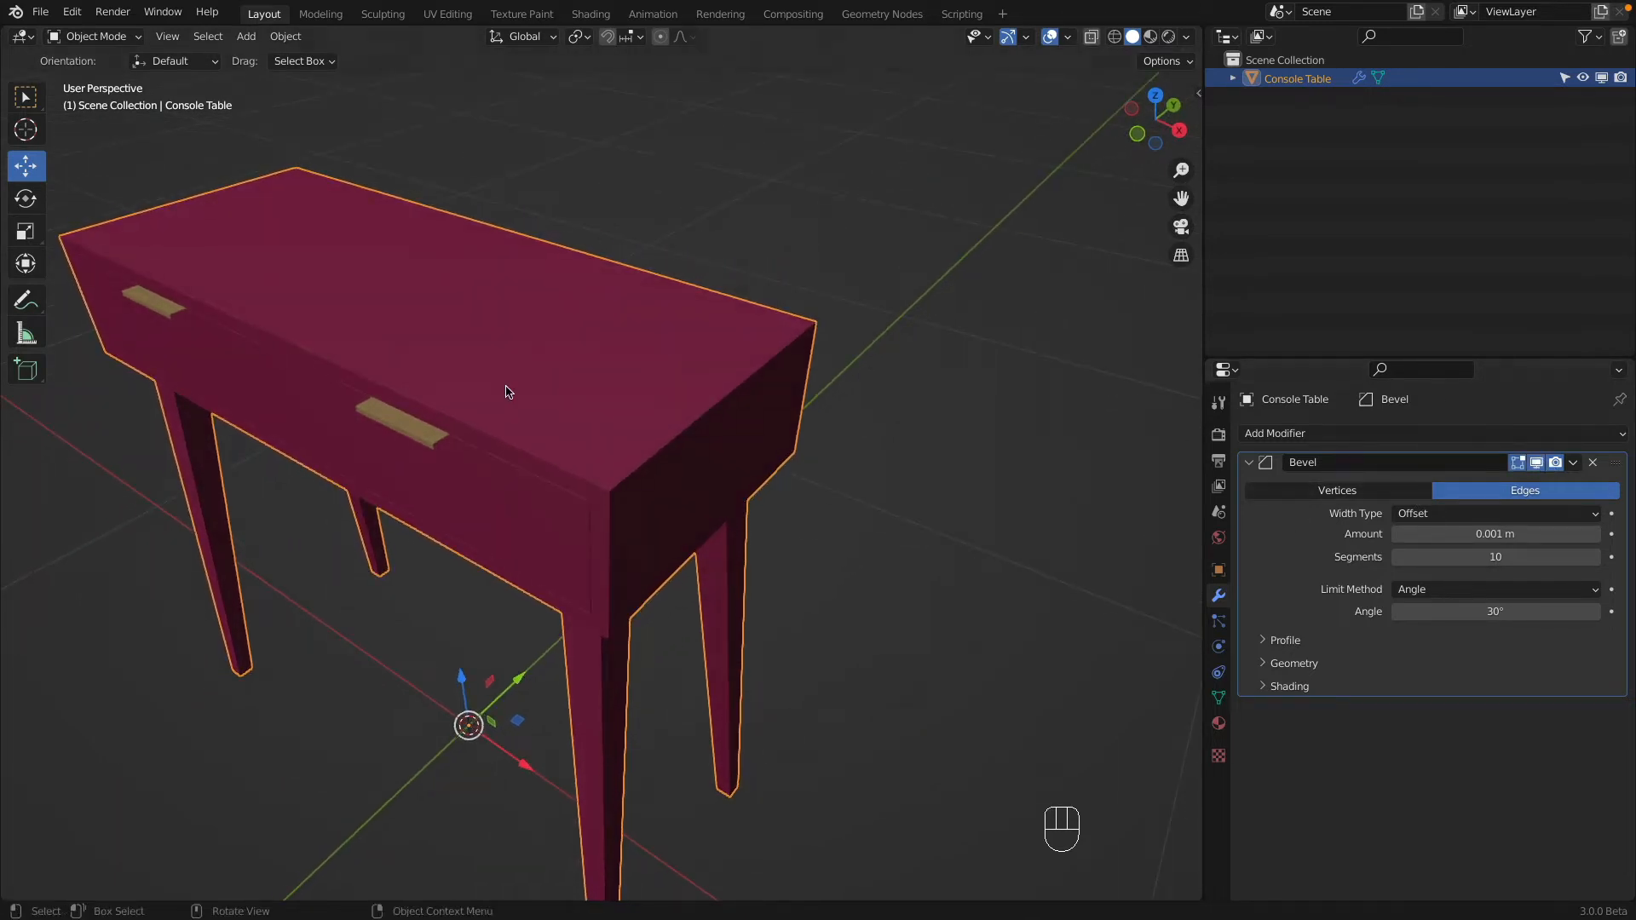
Step: Inspect the table's underlying mesh at the tabletop corner in Edit Mode, and return to Object Mode
left_click(95, 37)
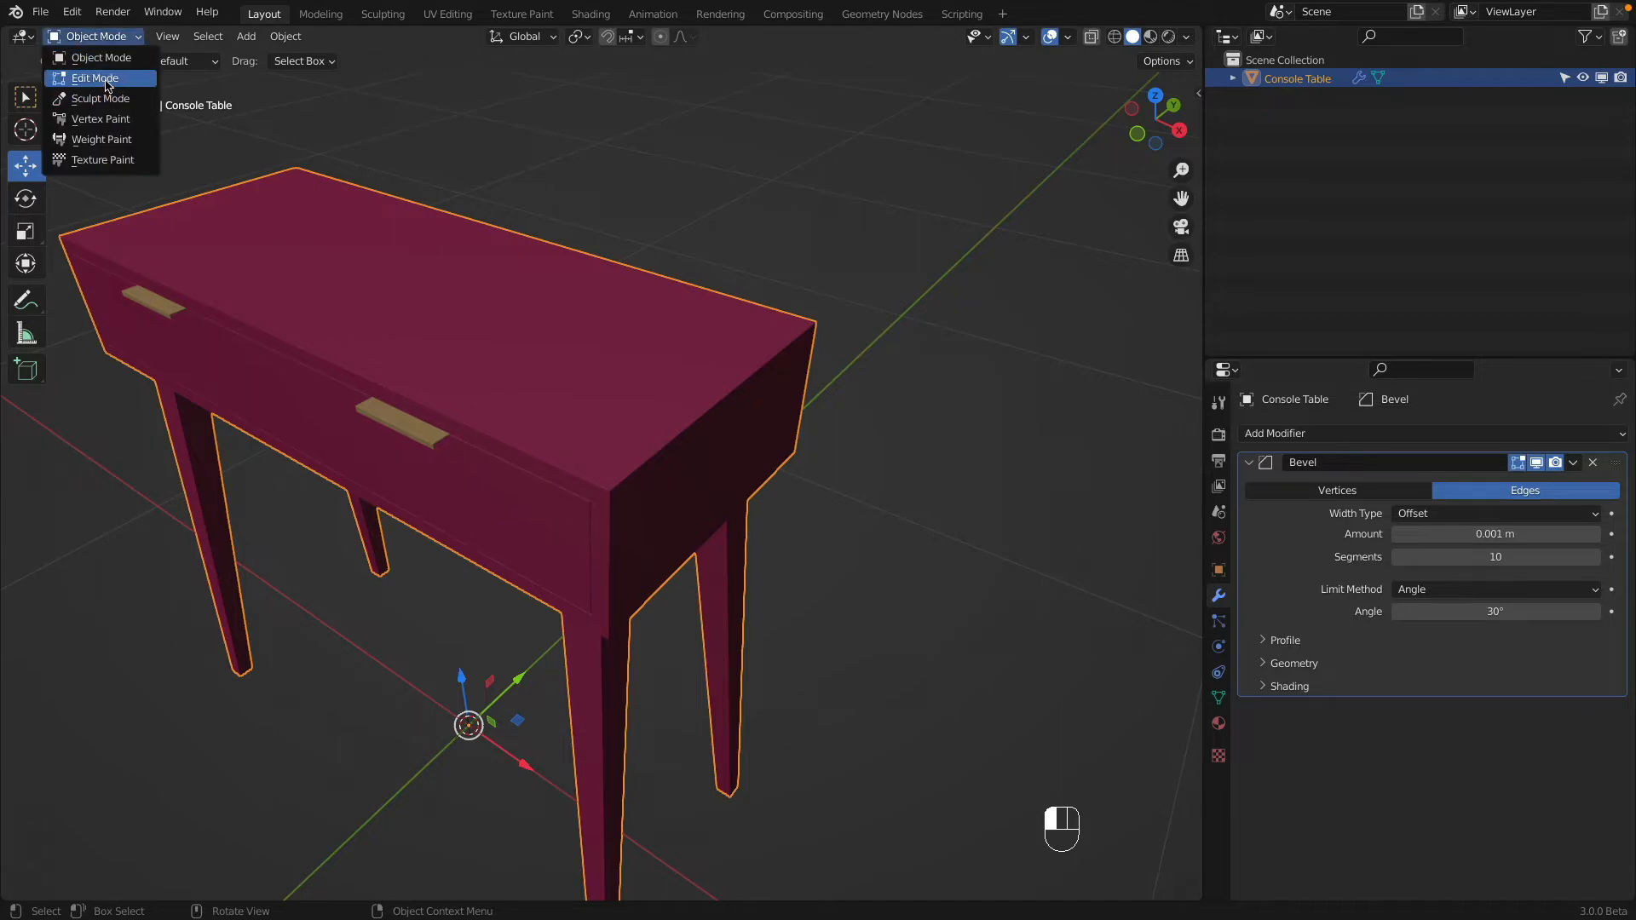
left_click(107, 81)
scroll(639, 477, "up", 5)
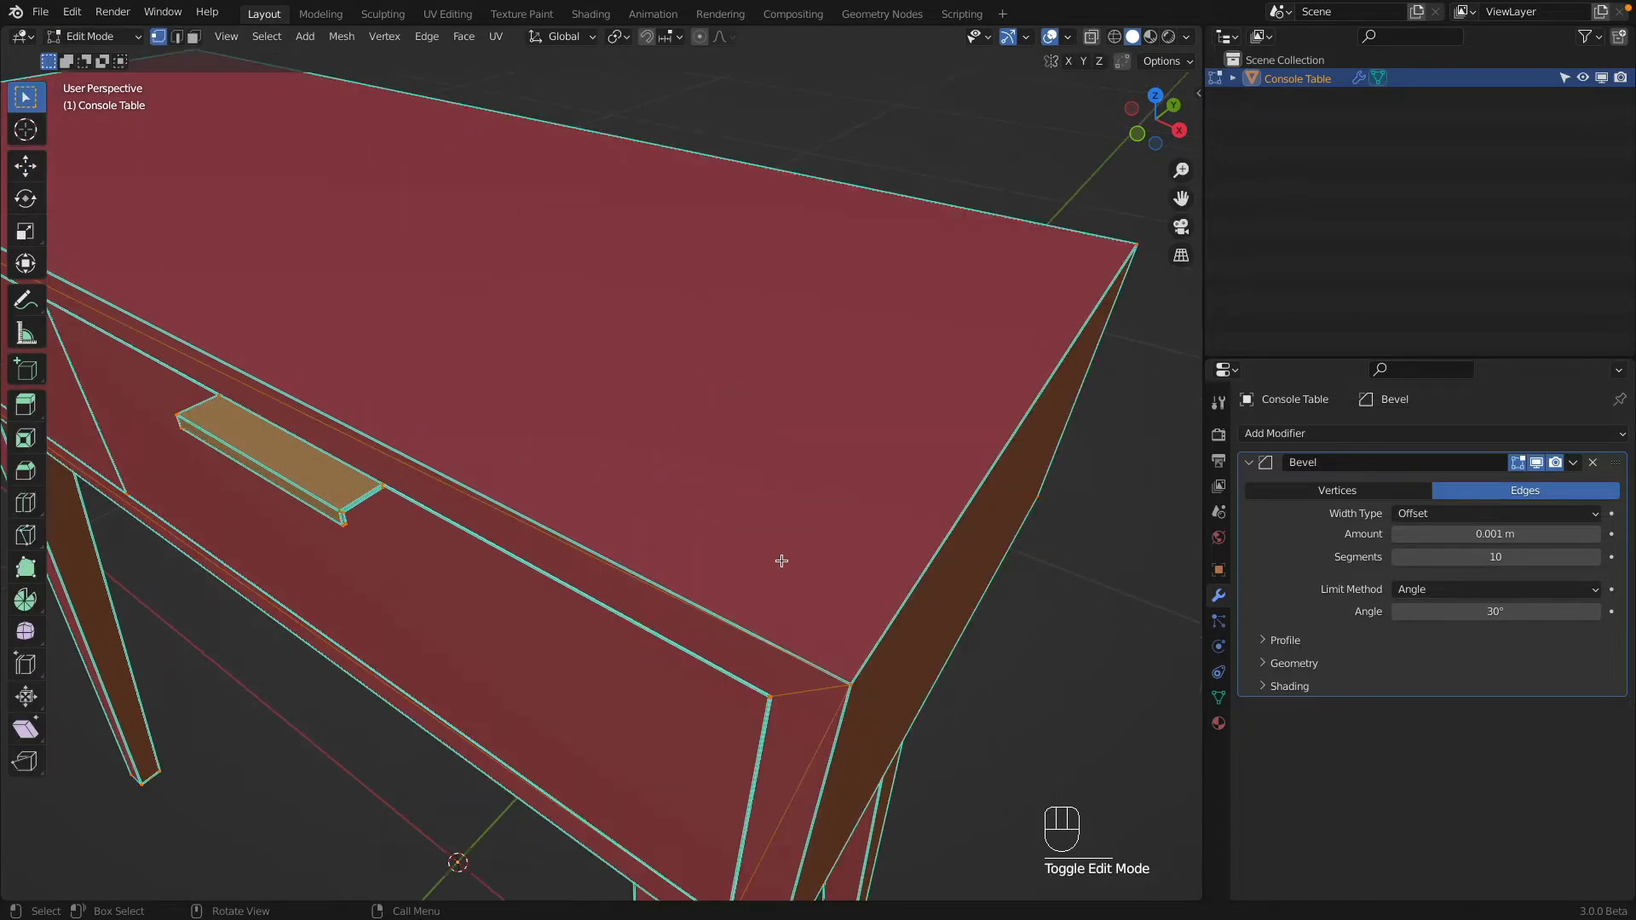
left_click(854, 692)
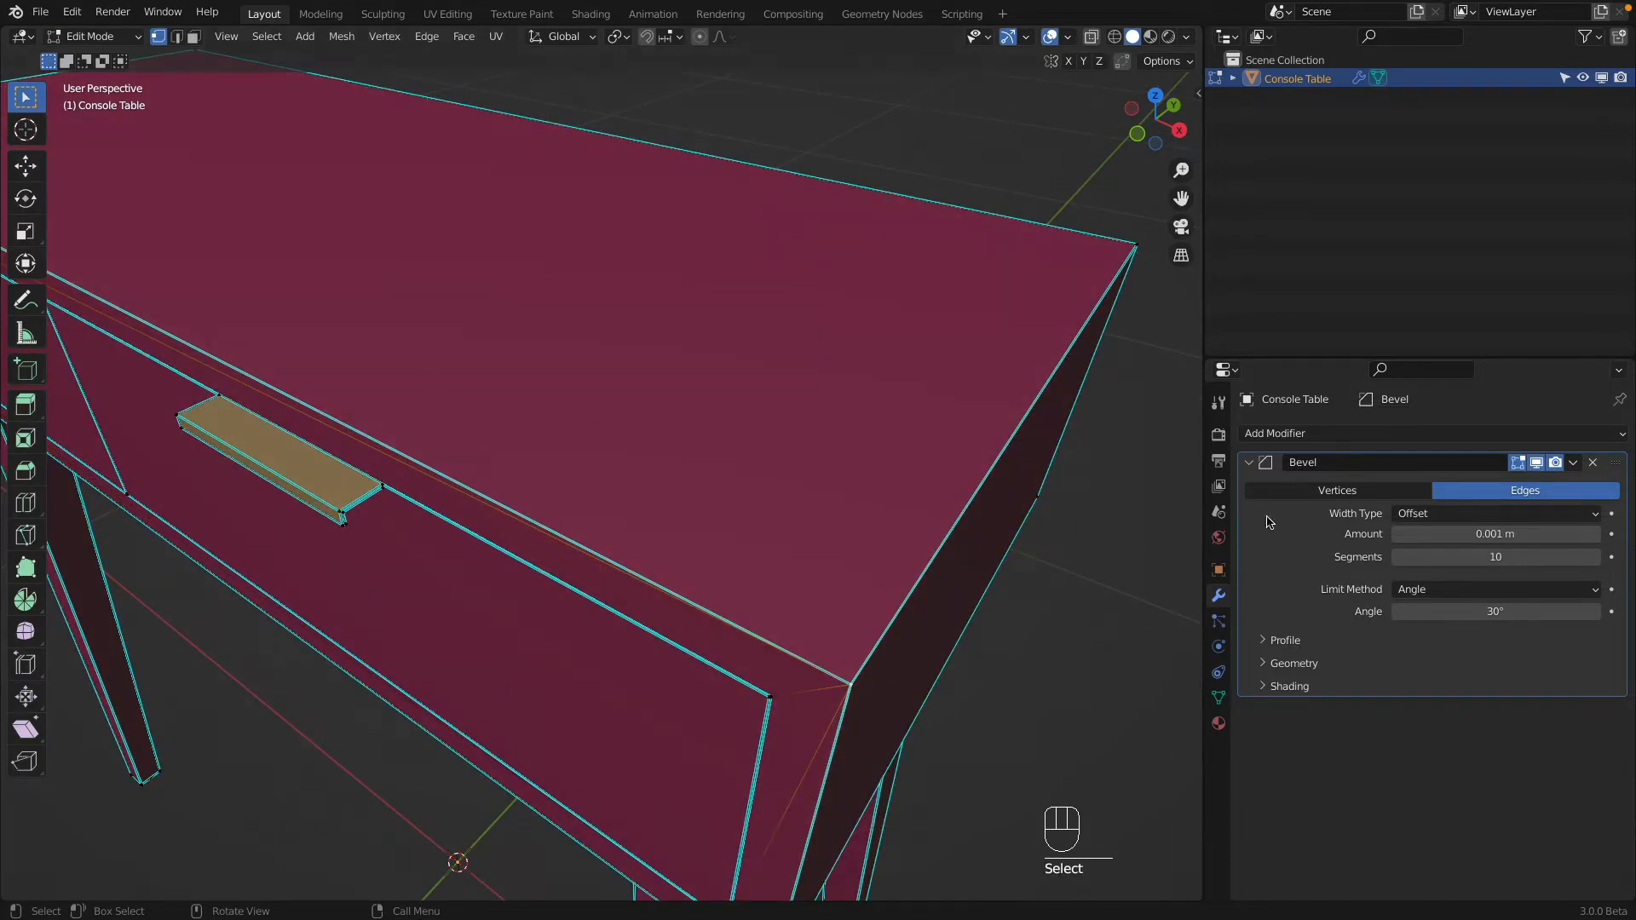
left_click(113, 38)
left_click(113, 57)
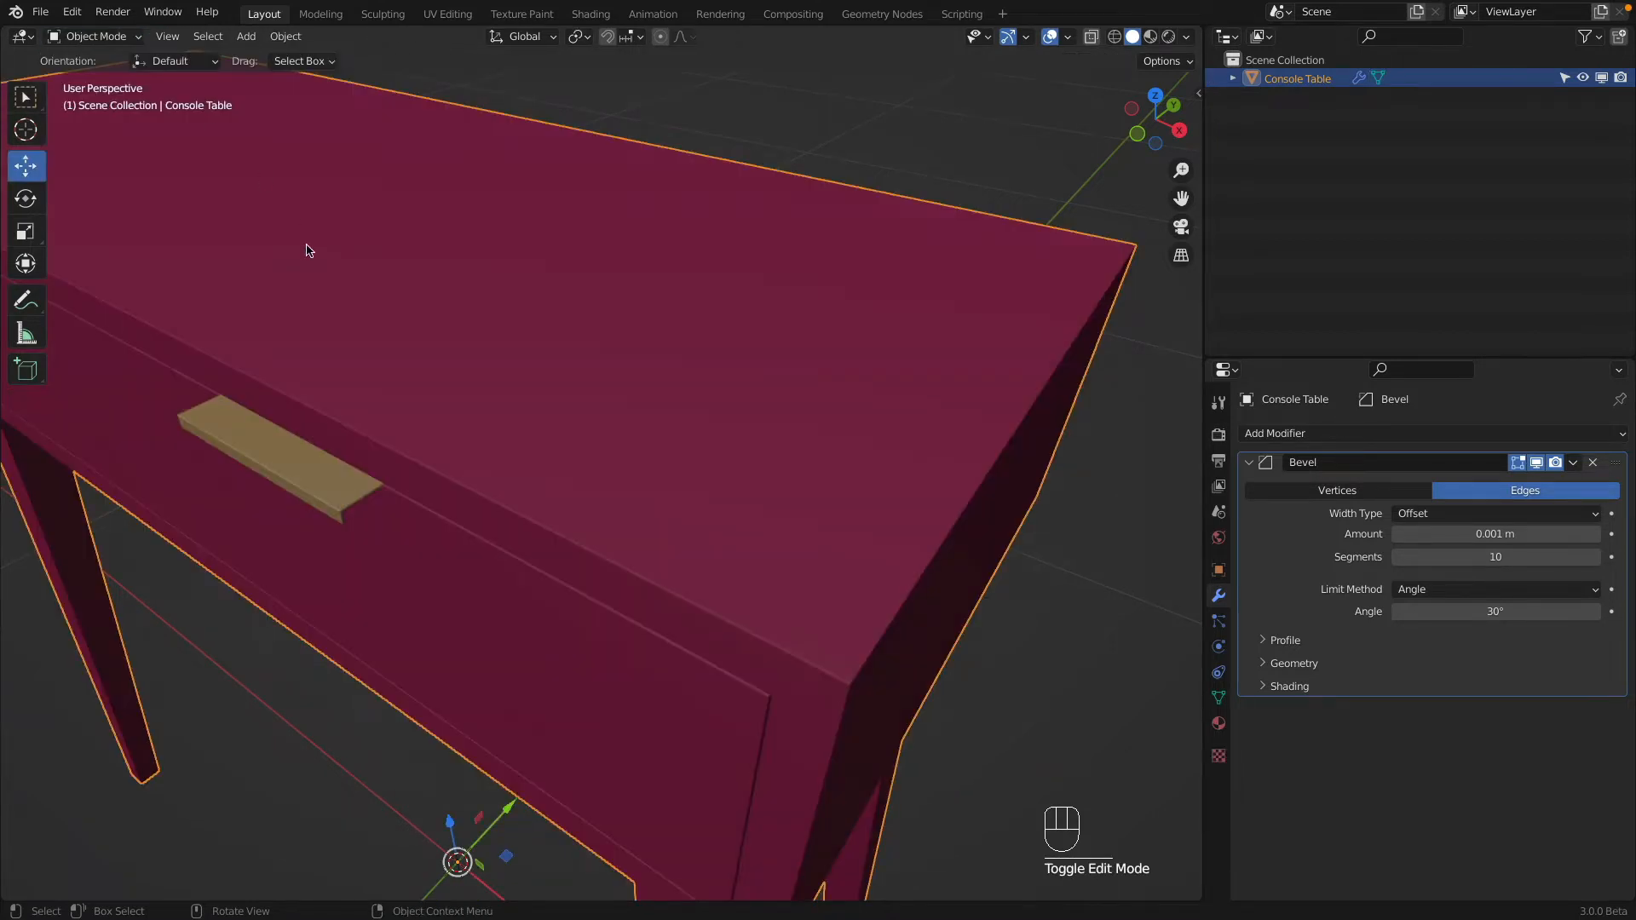
scroll(309, 250, "down", 8)
middle_click_drag(322, 321, 457, 396)
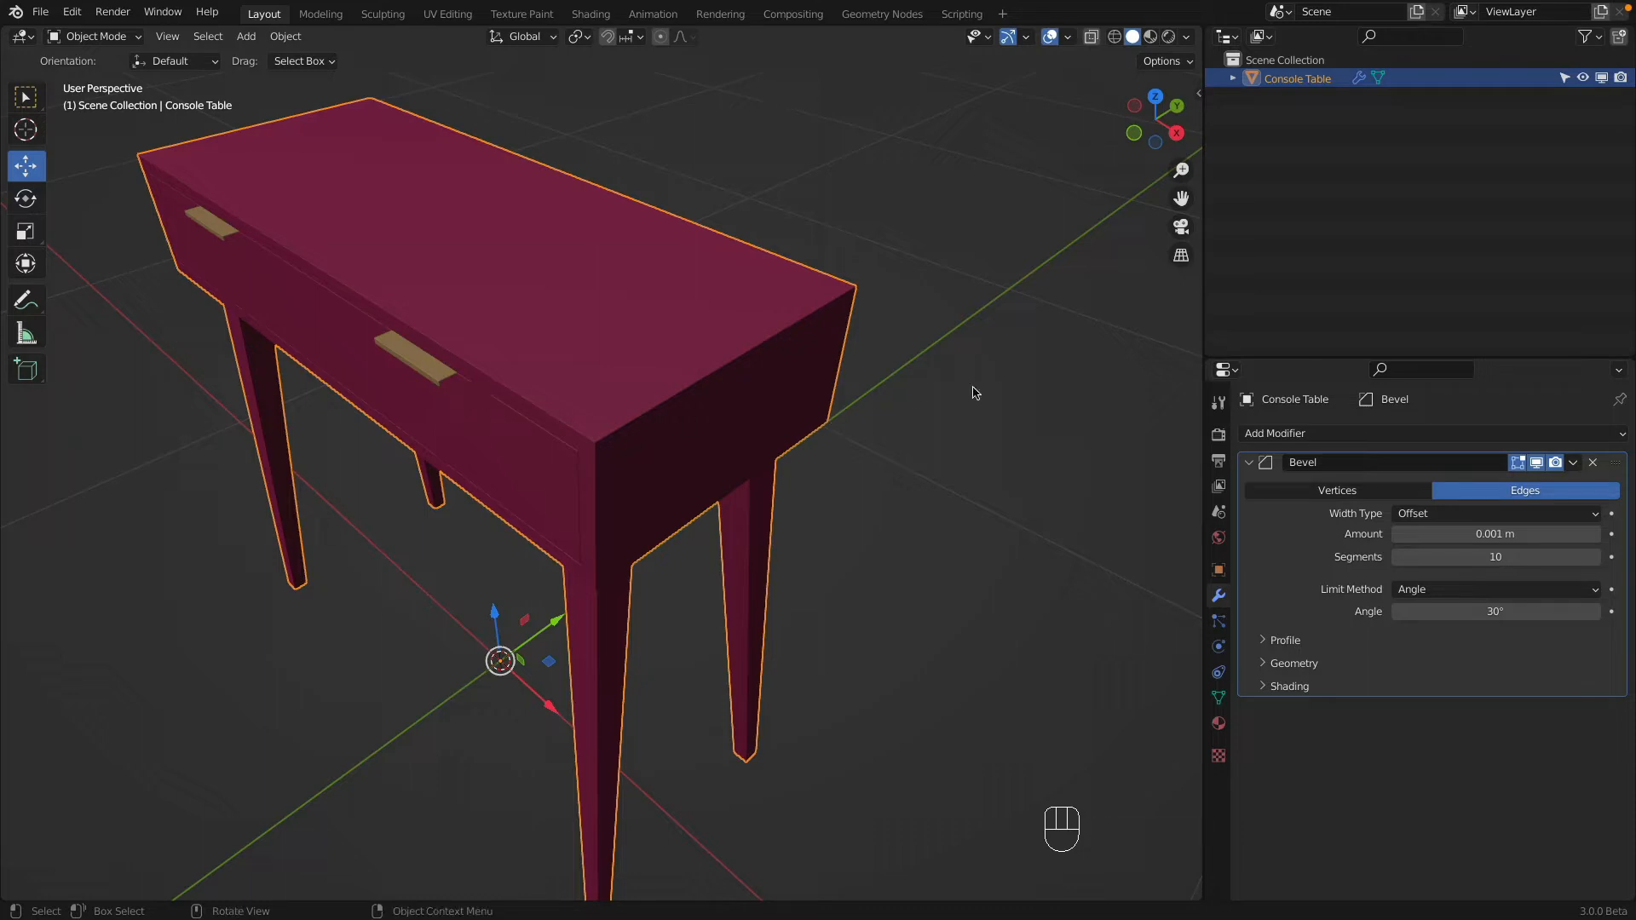
Step: Set the scene's unit system to Imperial and its length unit to Inches
left_click(1219, 512)
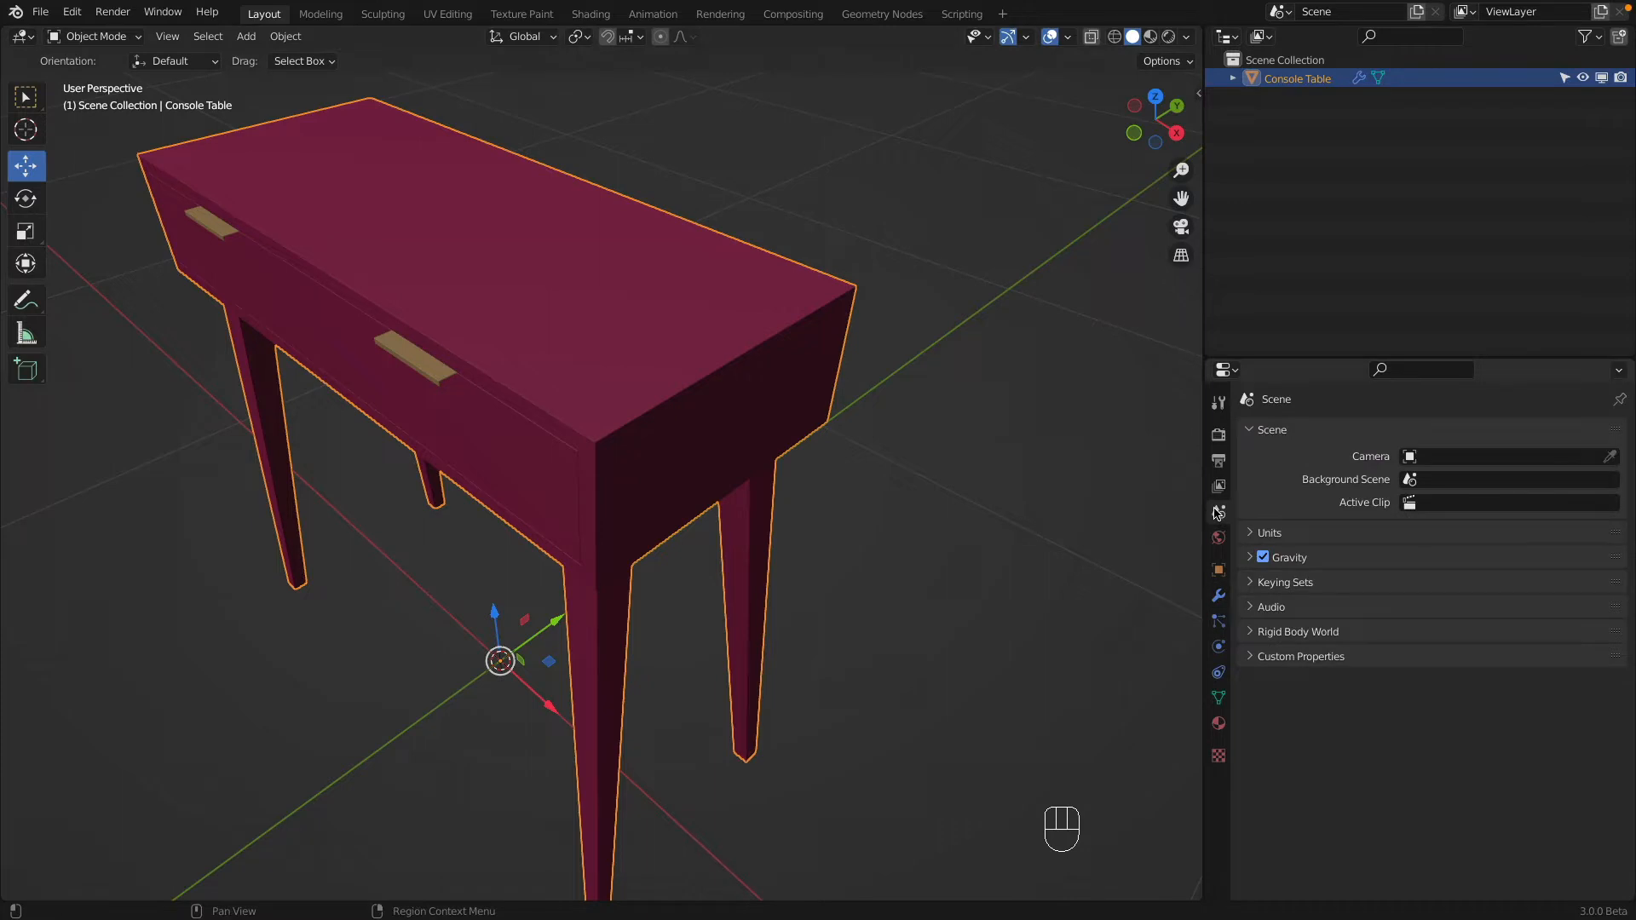
left_click(1249, 534)
left_click(1466, 560)
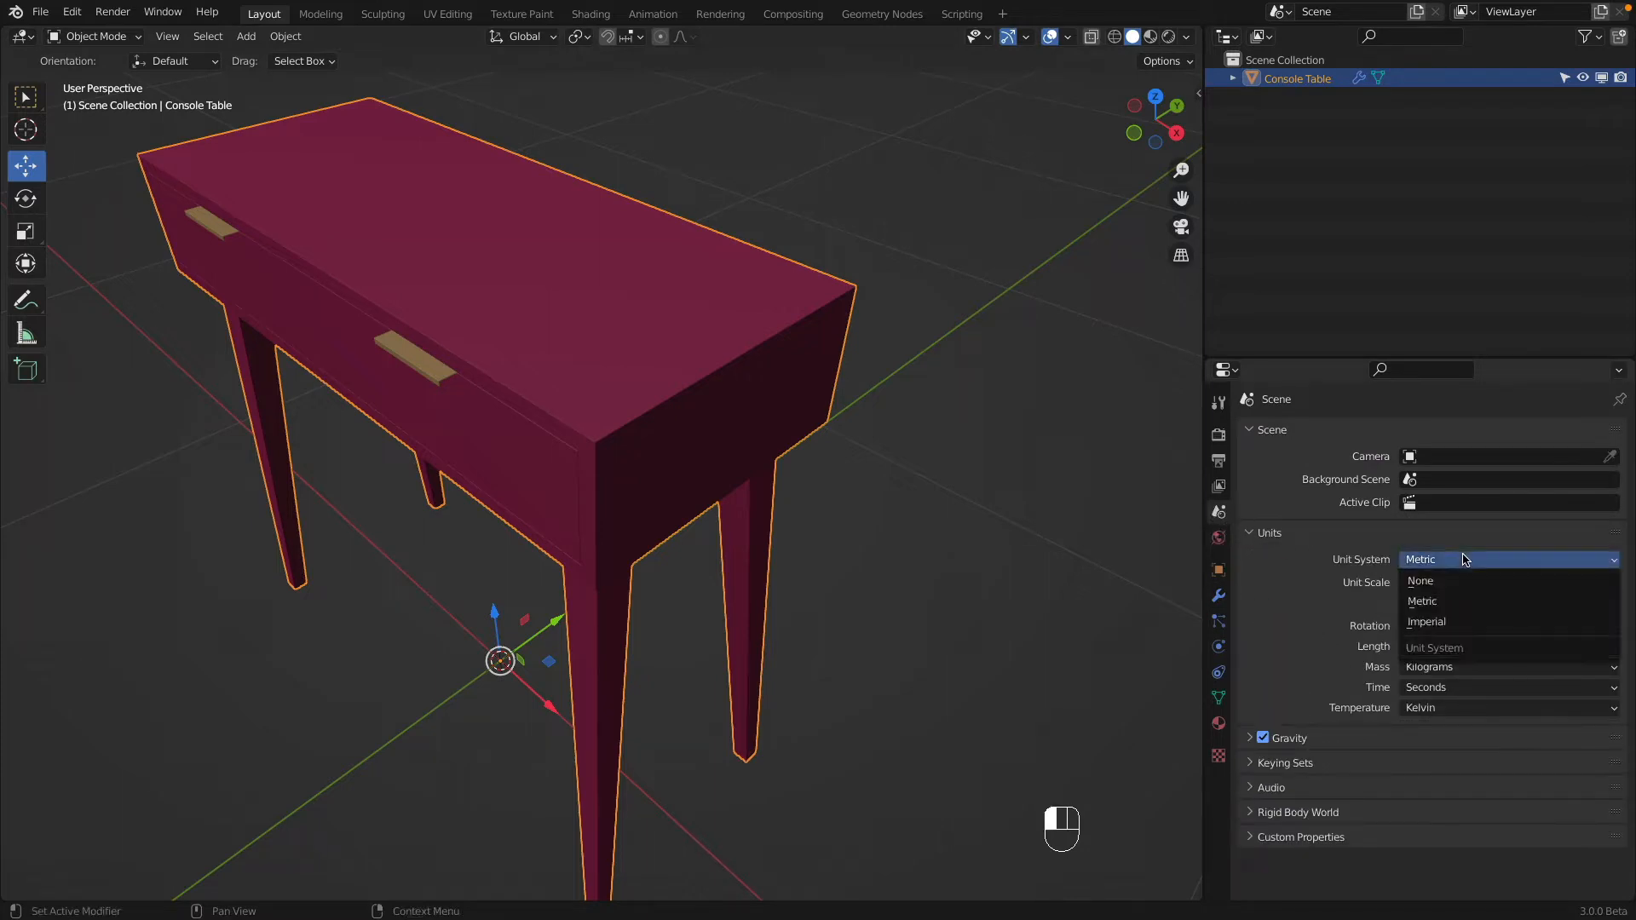
left_click(1469, 621)
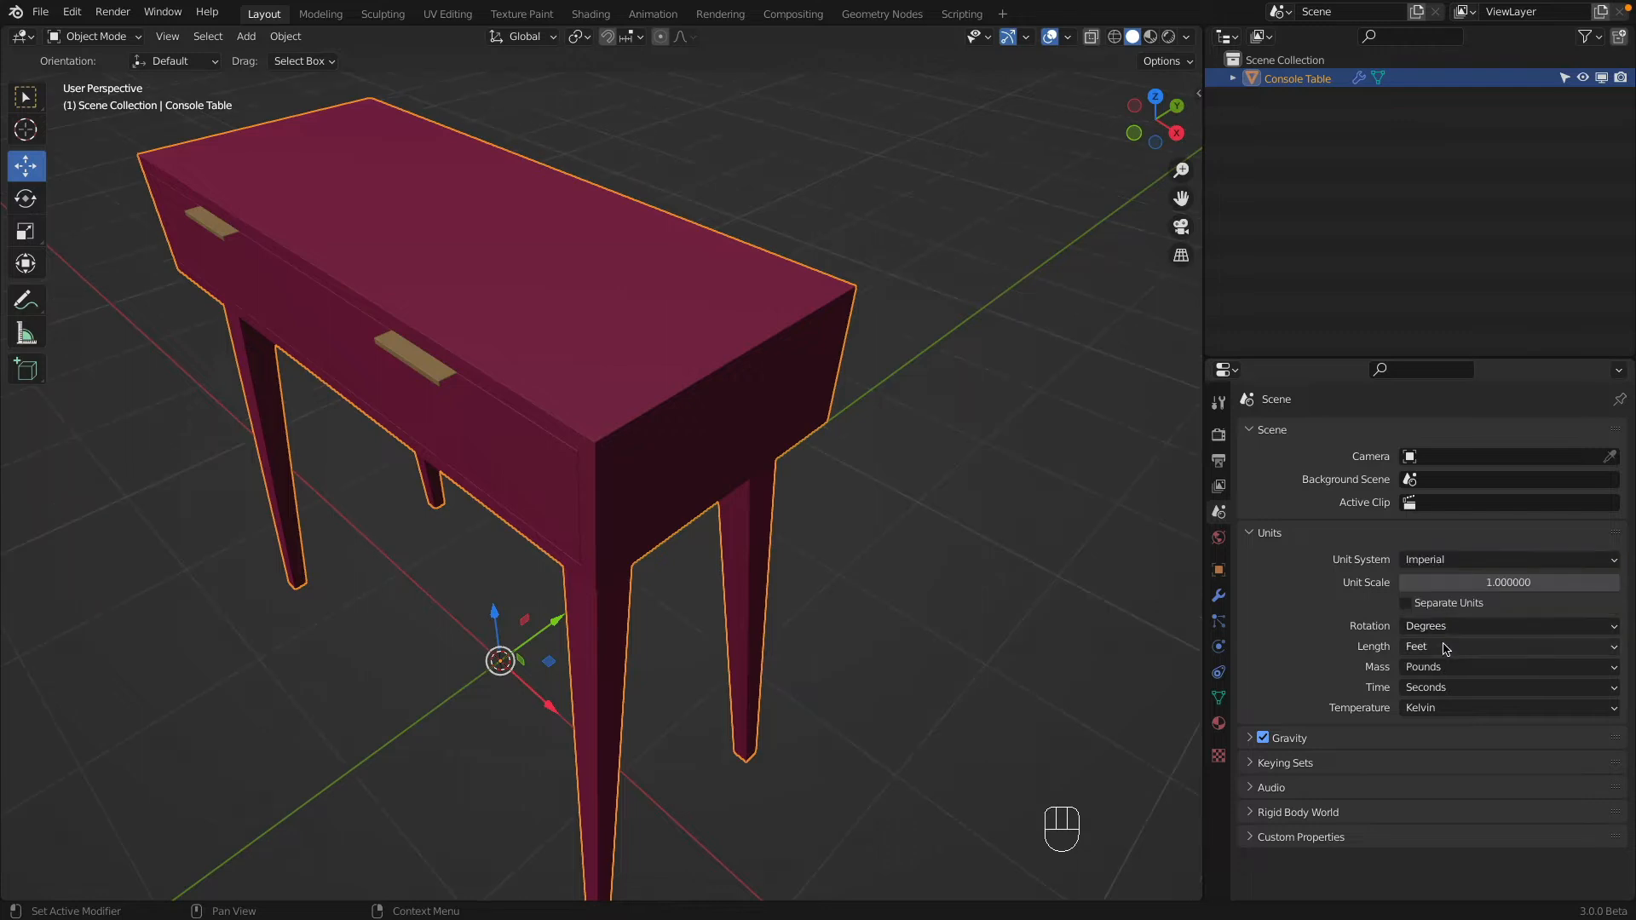
left_click(1448, 648)
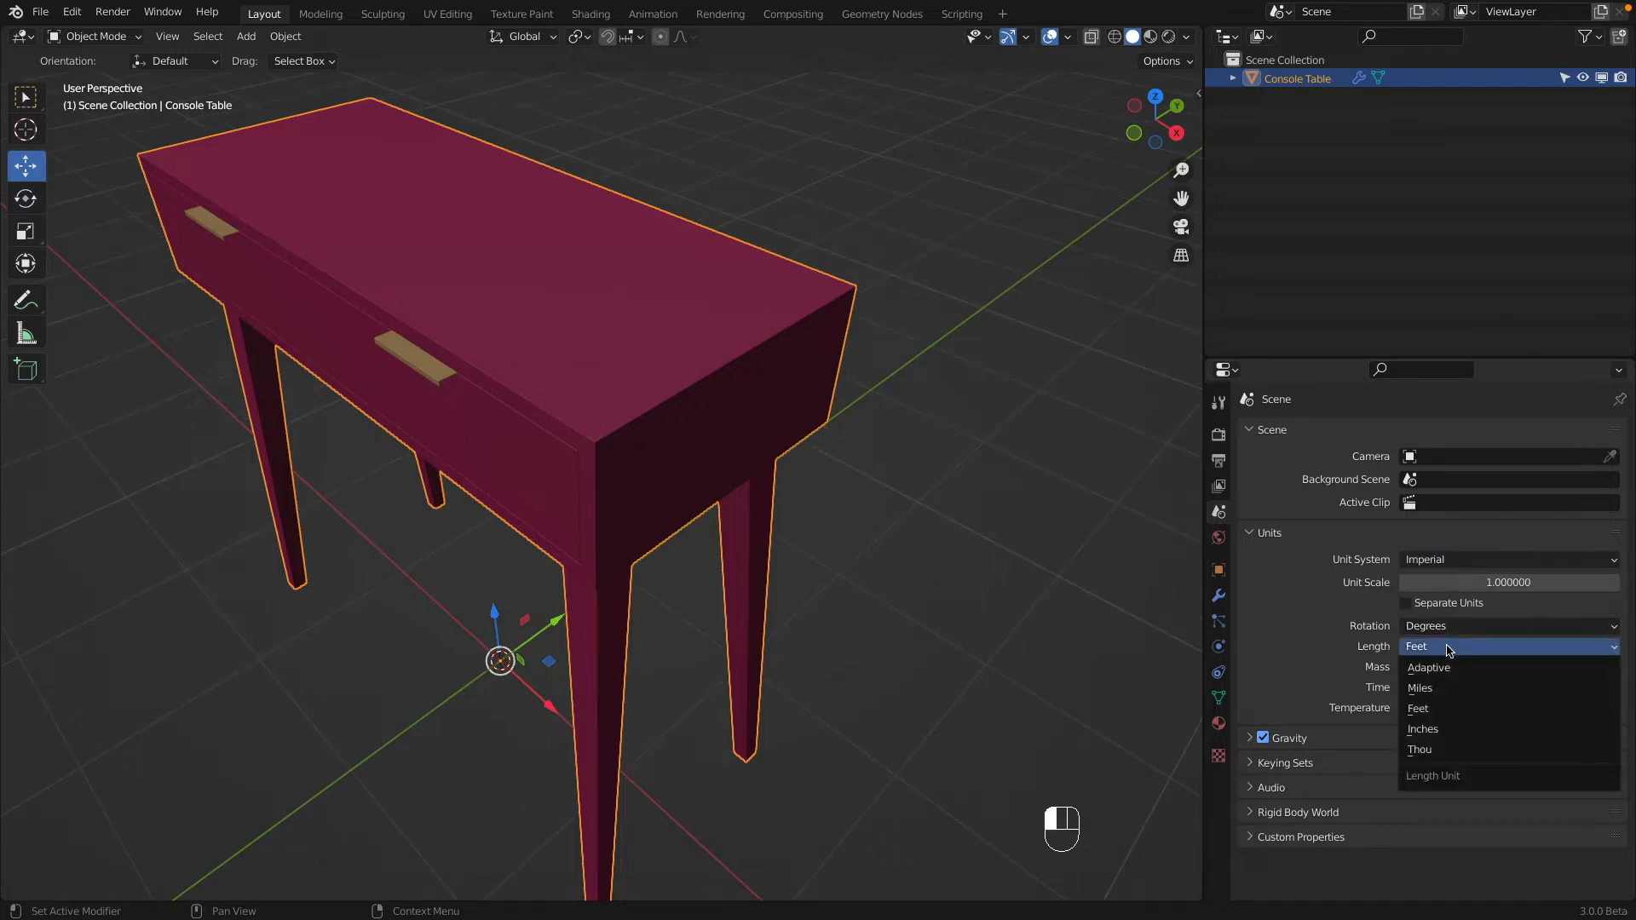
left_click(1465, 729)
Step: Snap the 3D cursor to the world origin beneath the Console Table
scroll(873, 291, "down", 5)
middle_click_drag(873, 291, 898, 267)
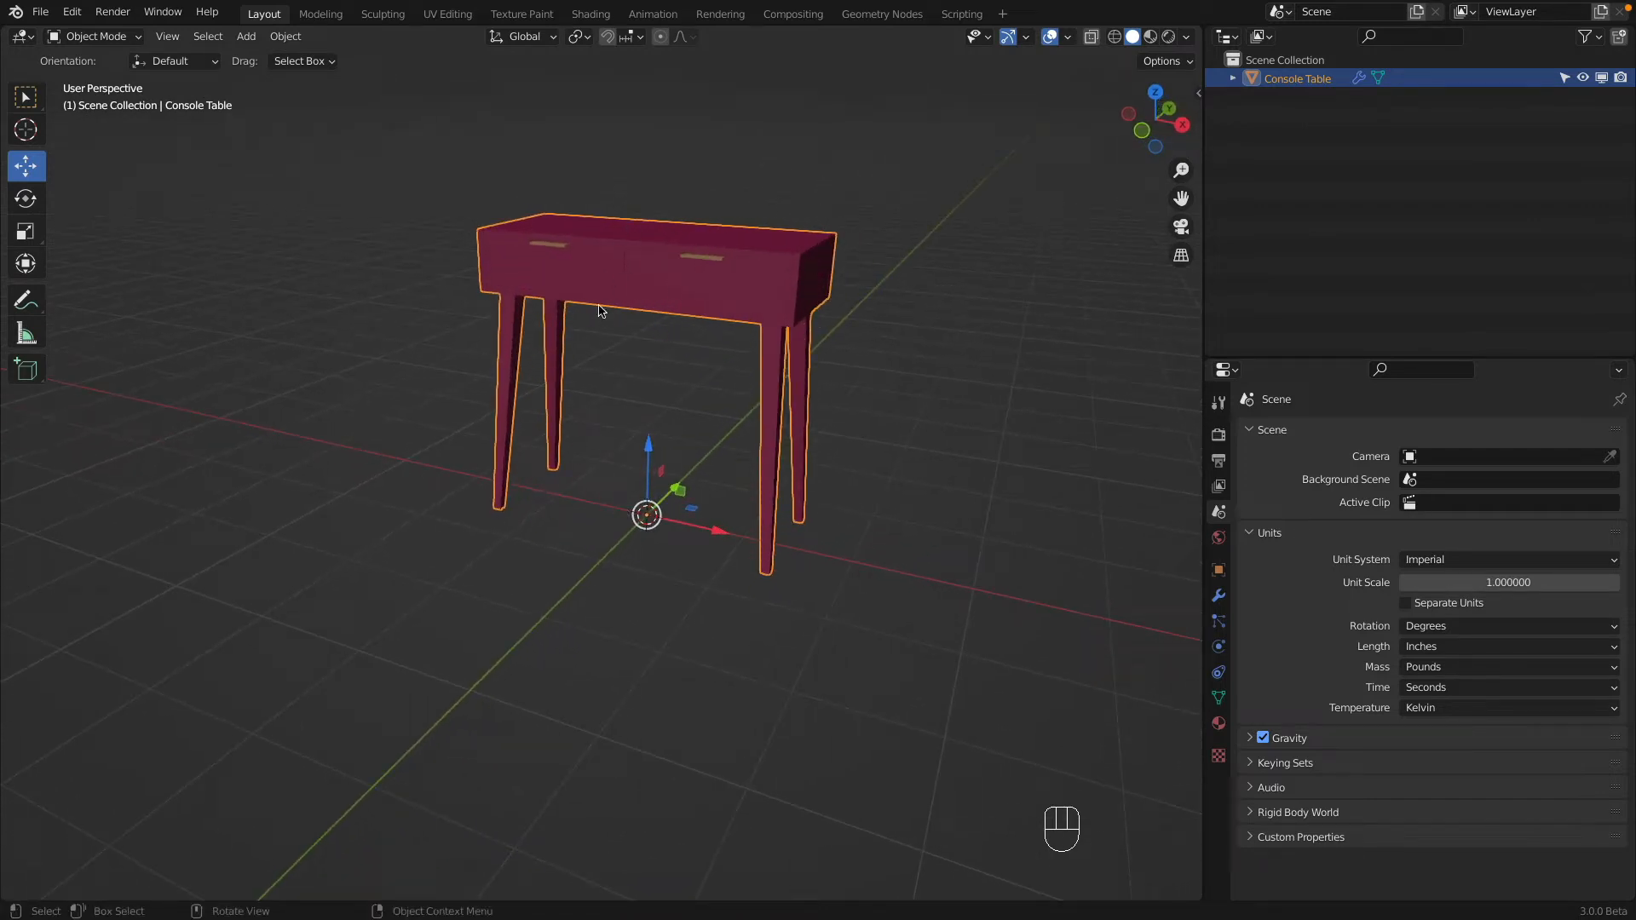
middle_click_drag(730, 266, 694, 300)
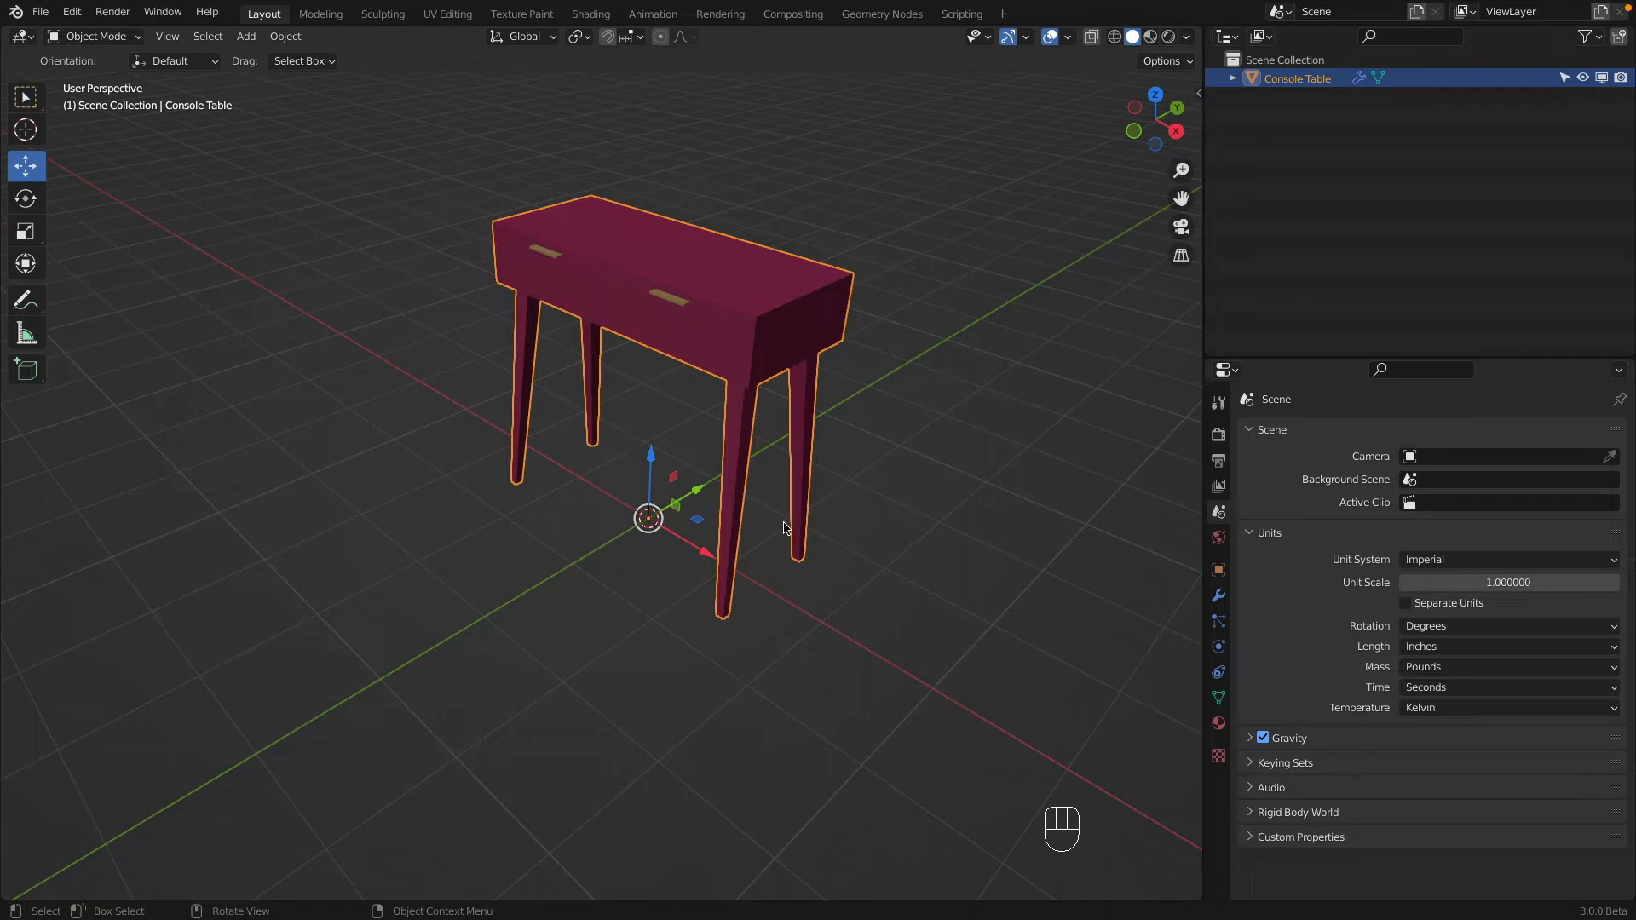
middle_click_drag(727, 450, 650, 431)
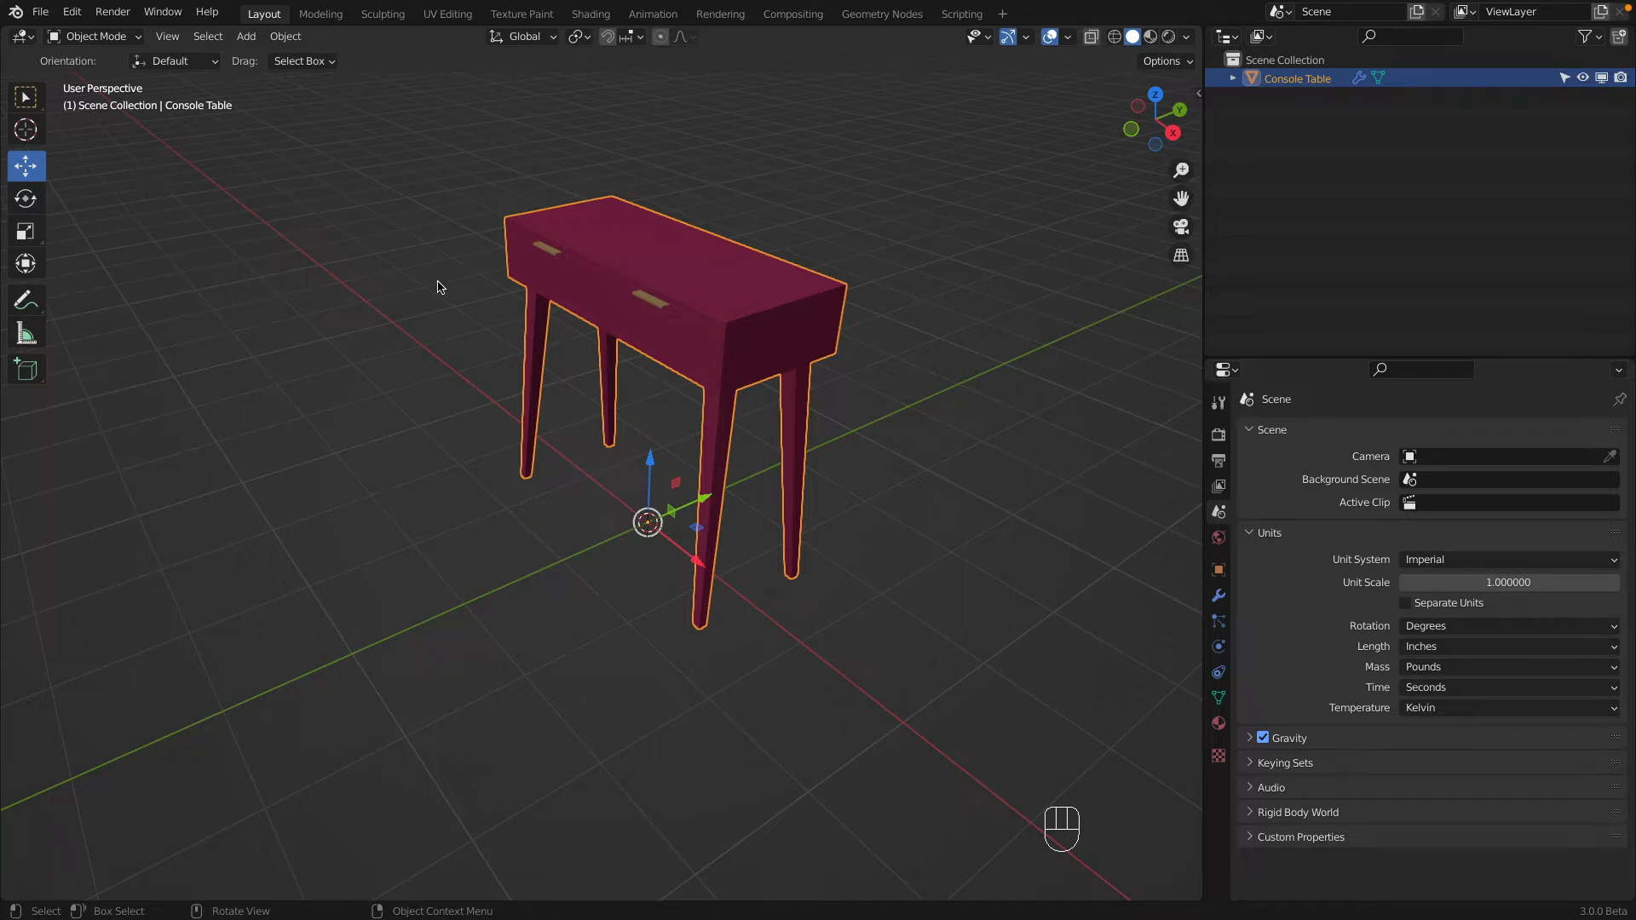
key("shift")
key("shift+s")
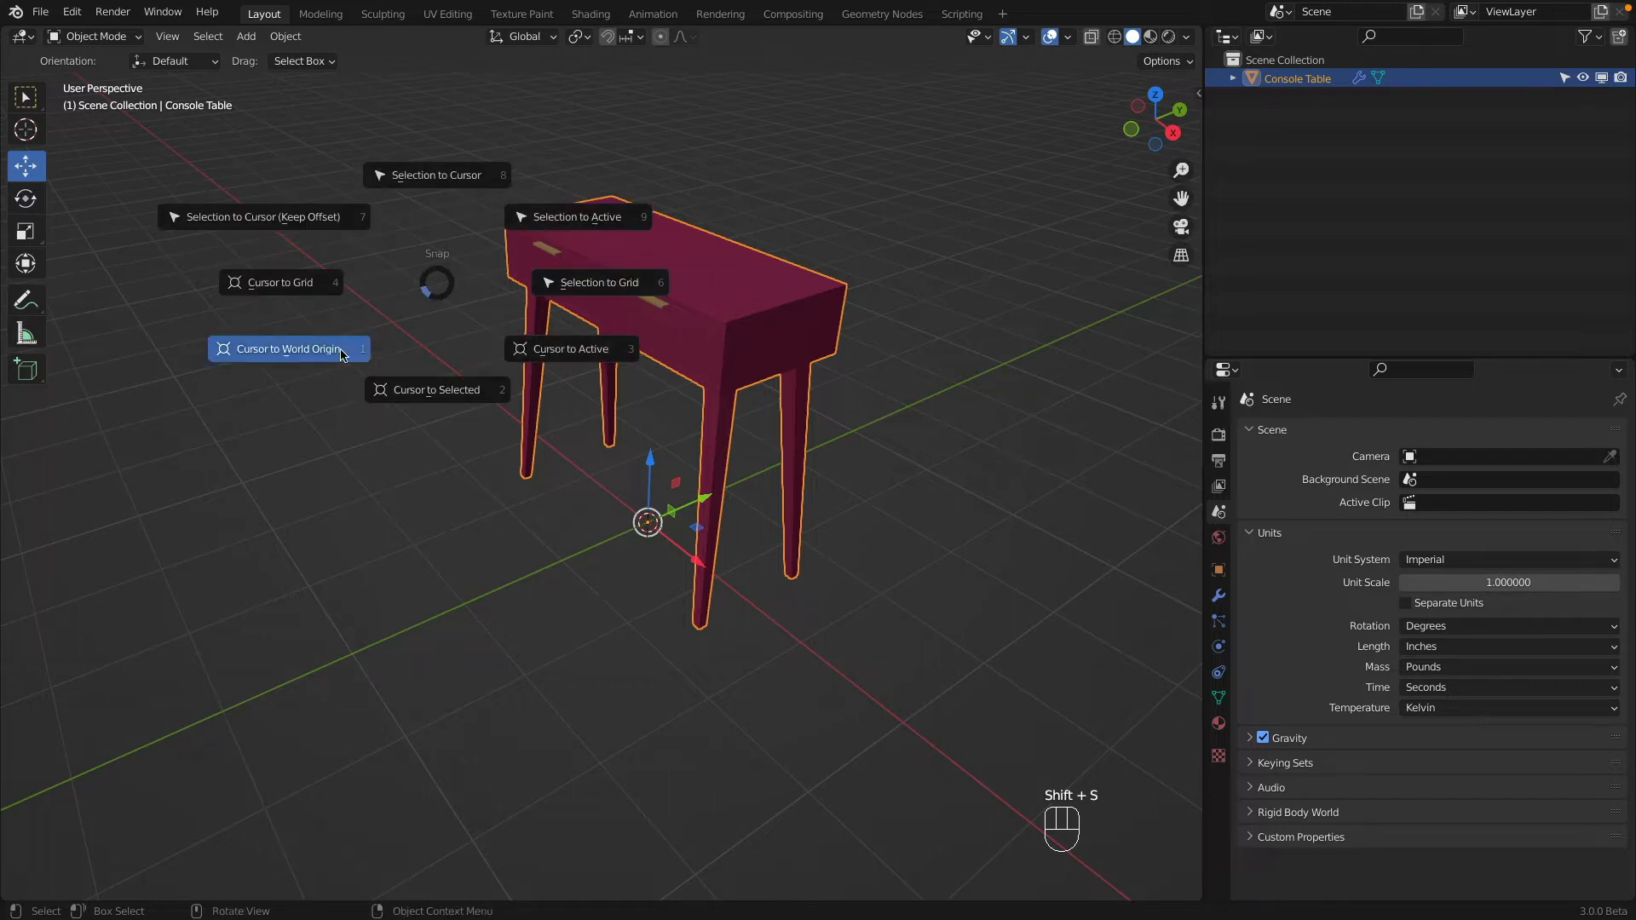
left_click(324, 356)
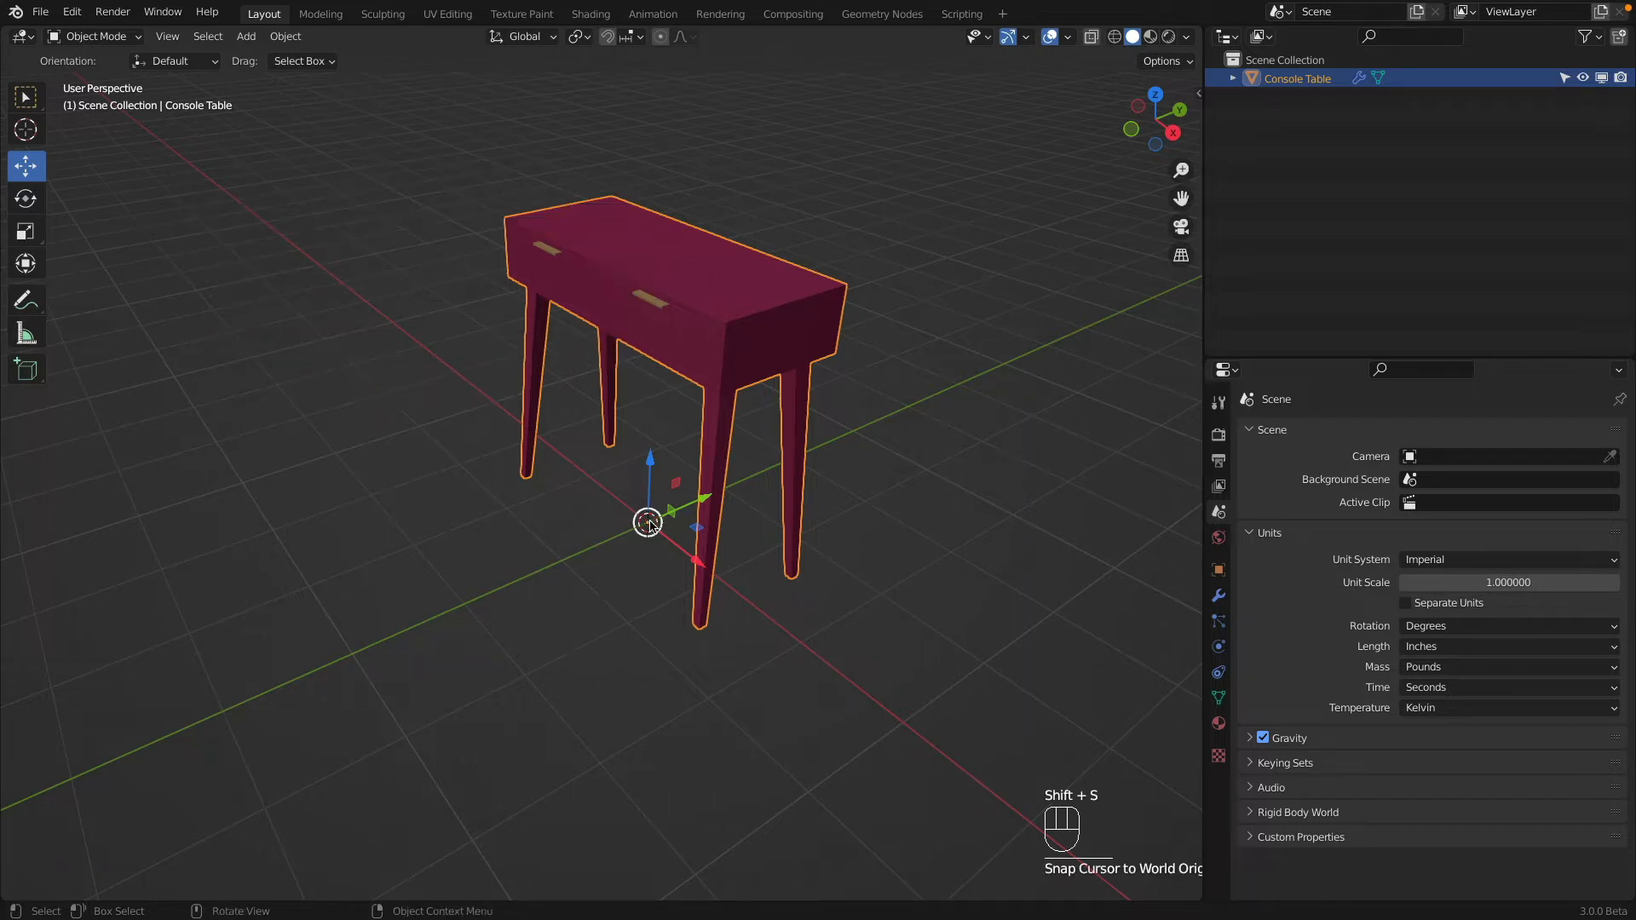
Step: Add a mesh plane at the 3D cursor as a floor under the Console Table
left_click(246, 36)
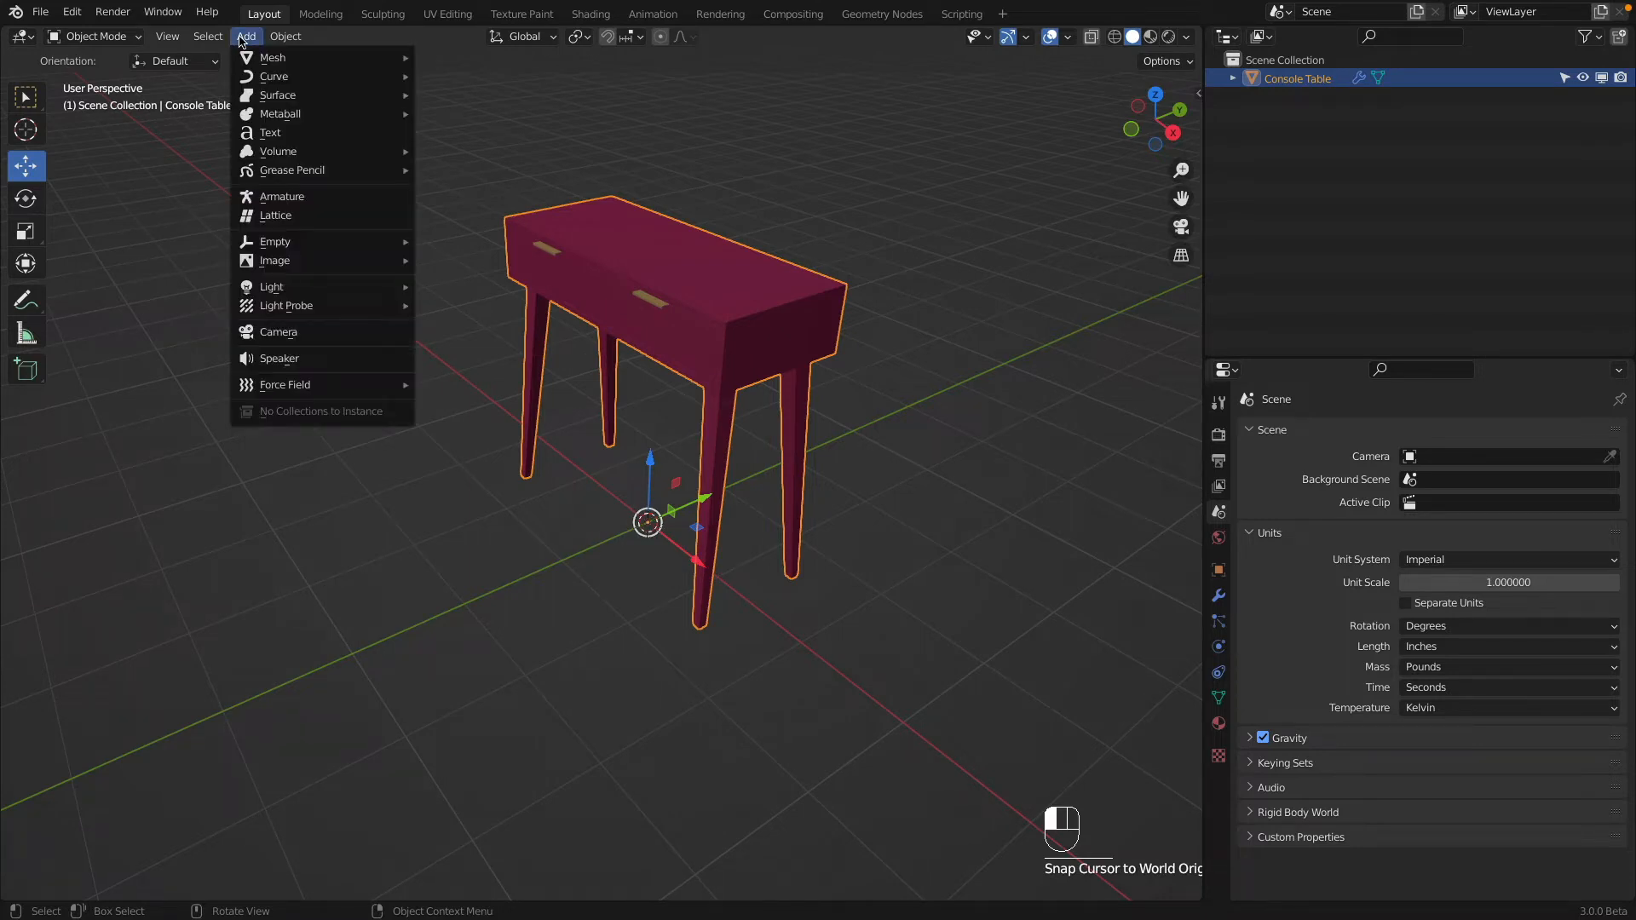
mouse_move(256, 57)
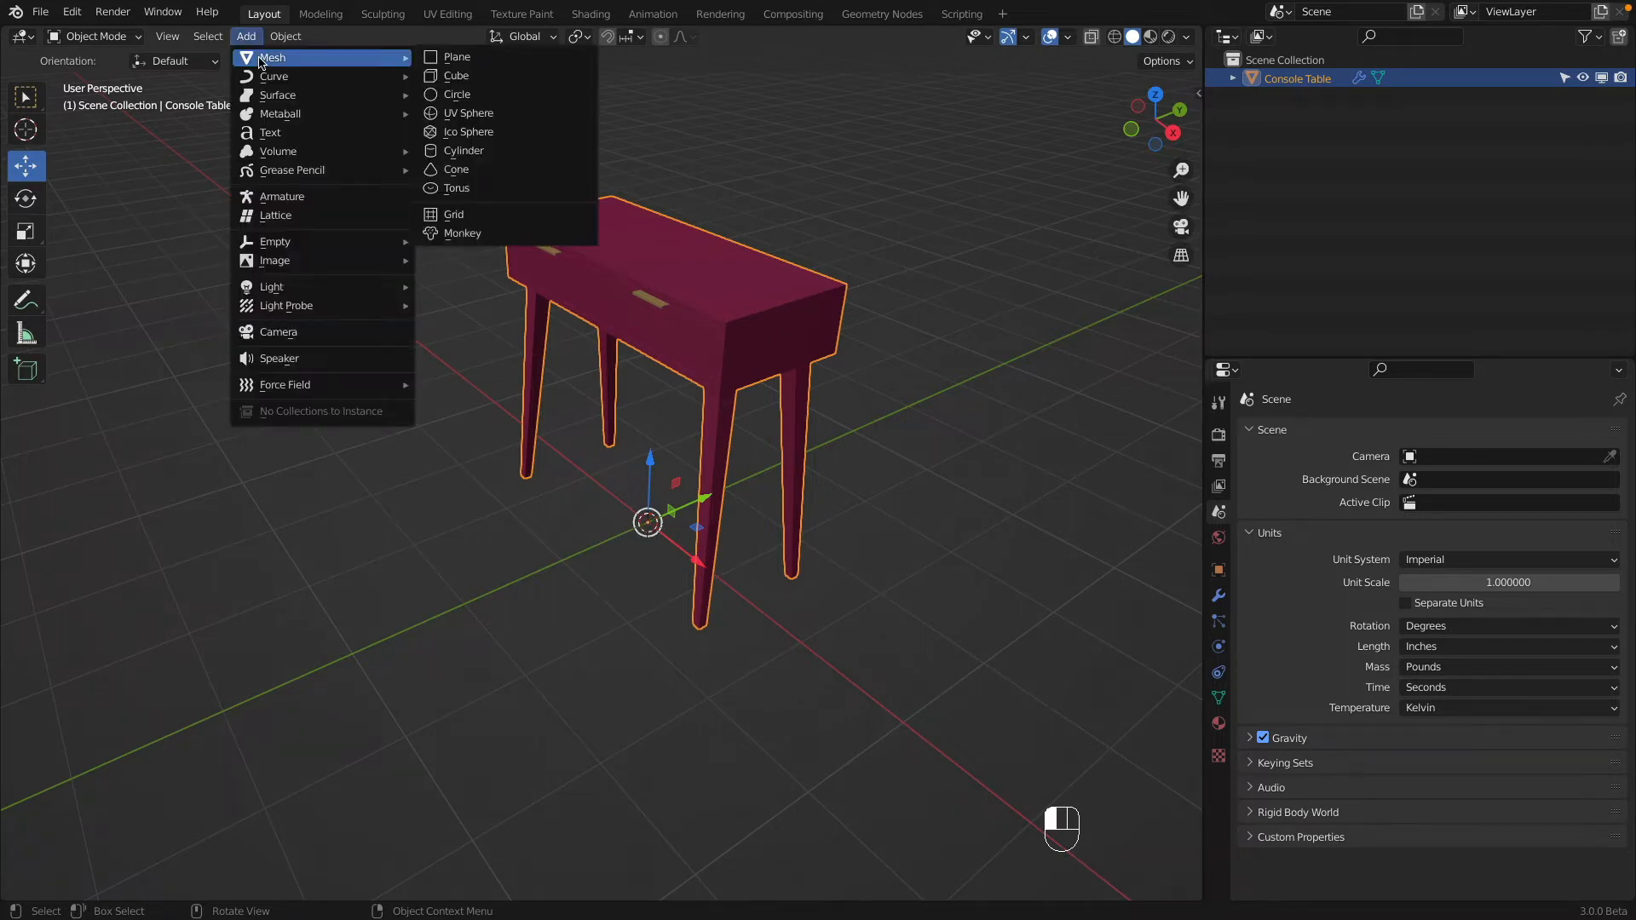
left_click(472, 60)
middle_click_drag(614, 477, 678, 461)
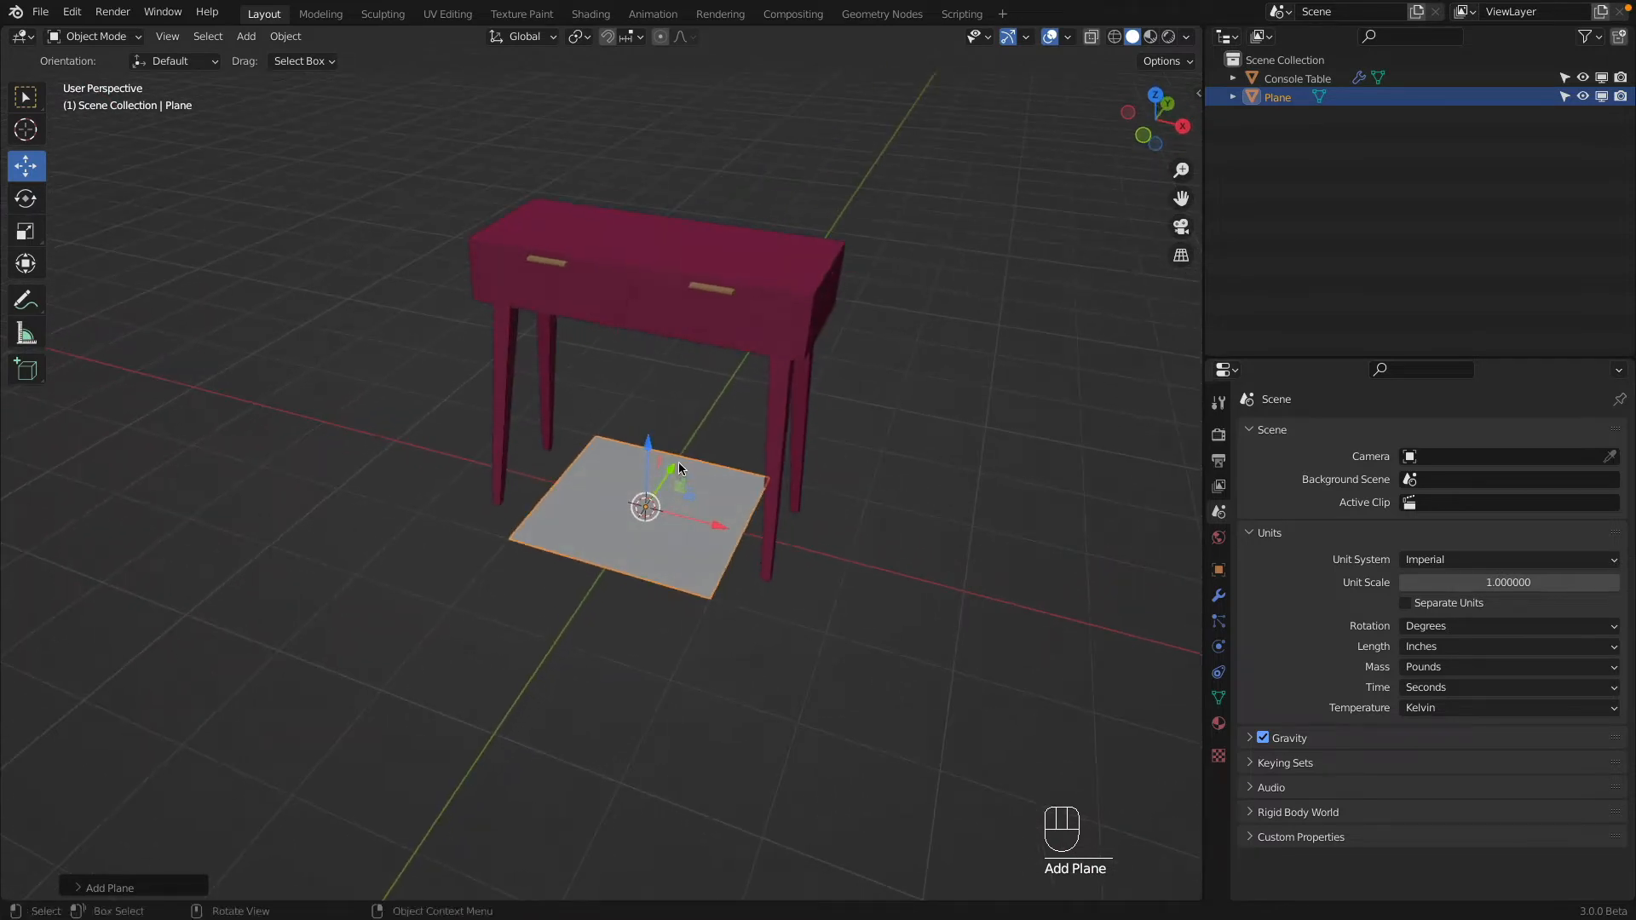
Step: Set the new plane's size to 100 inches
left_click(79, 889)
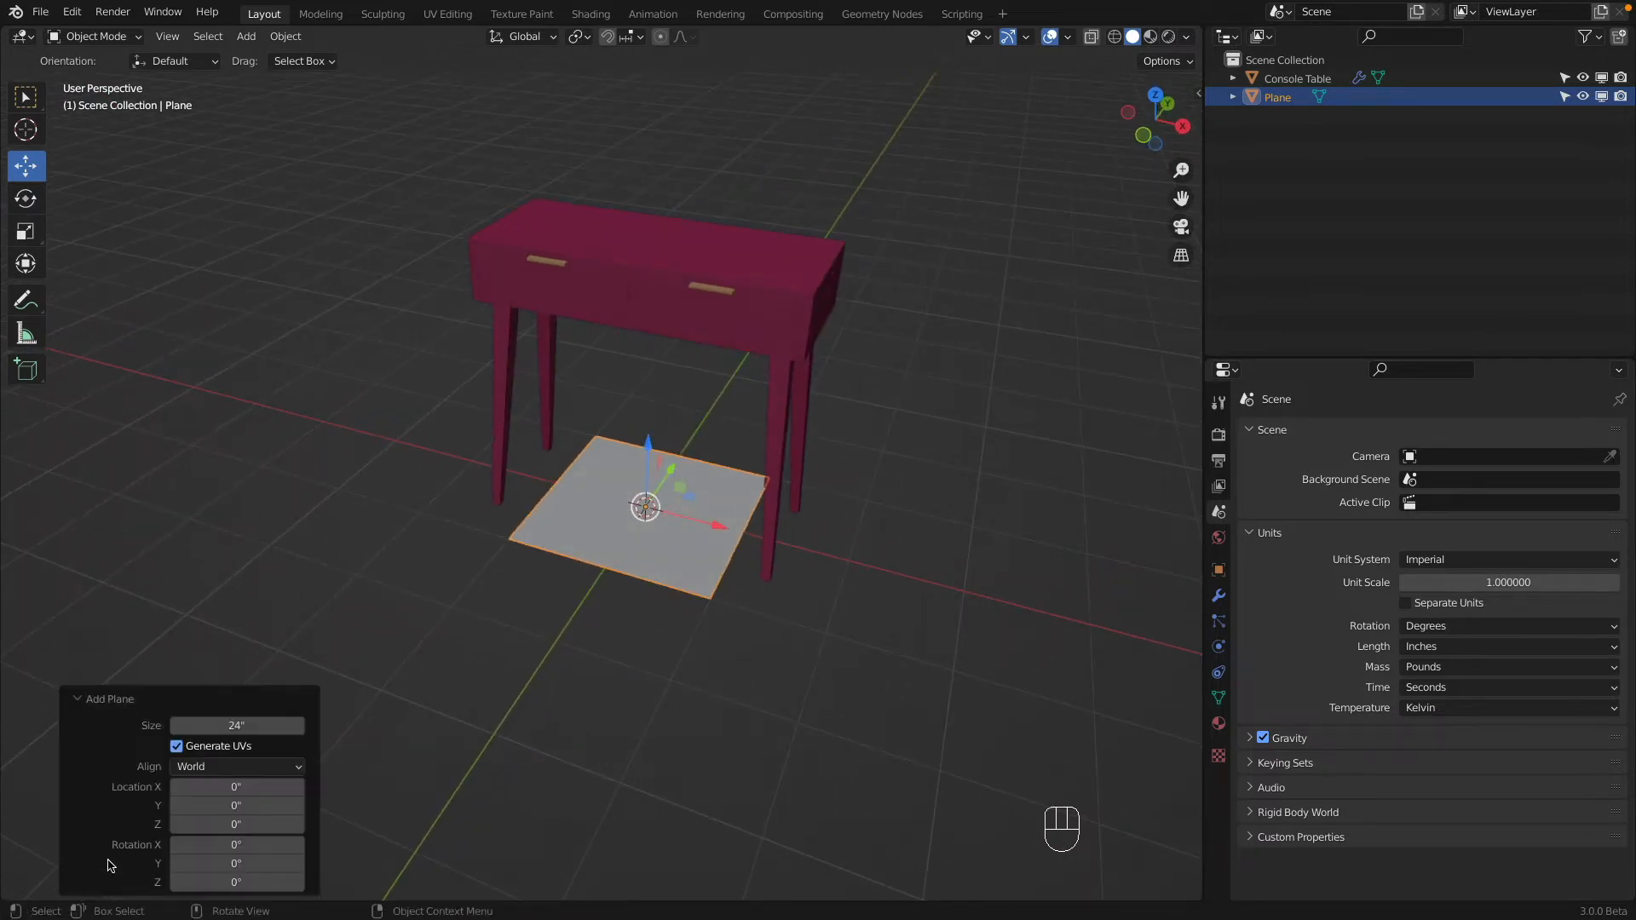
left_click_drag(233, 726, 299, 734)
left_click(215, 726)
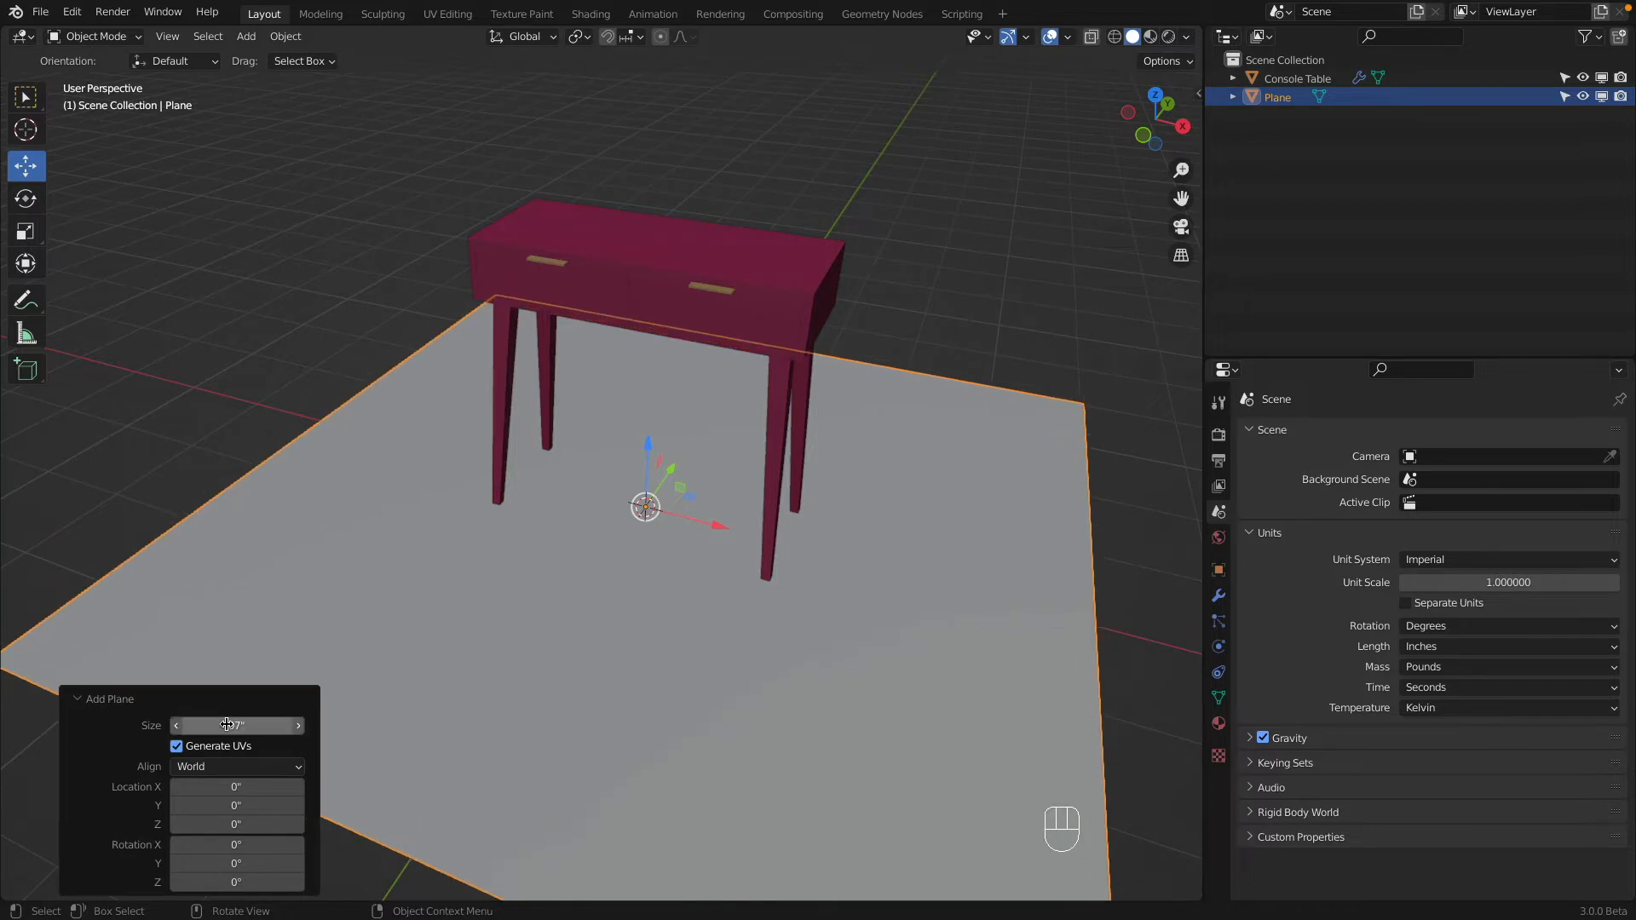
type("100")
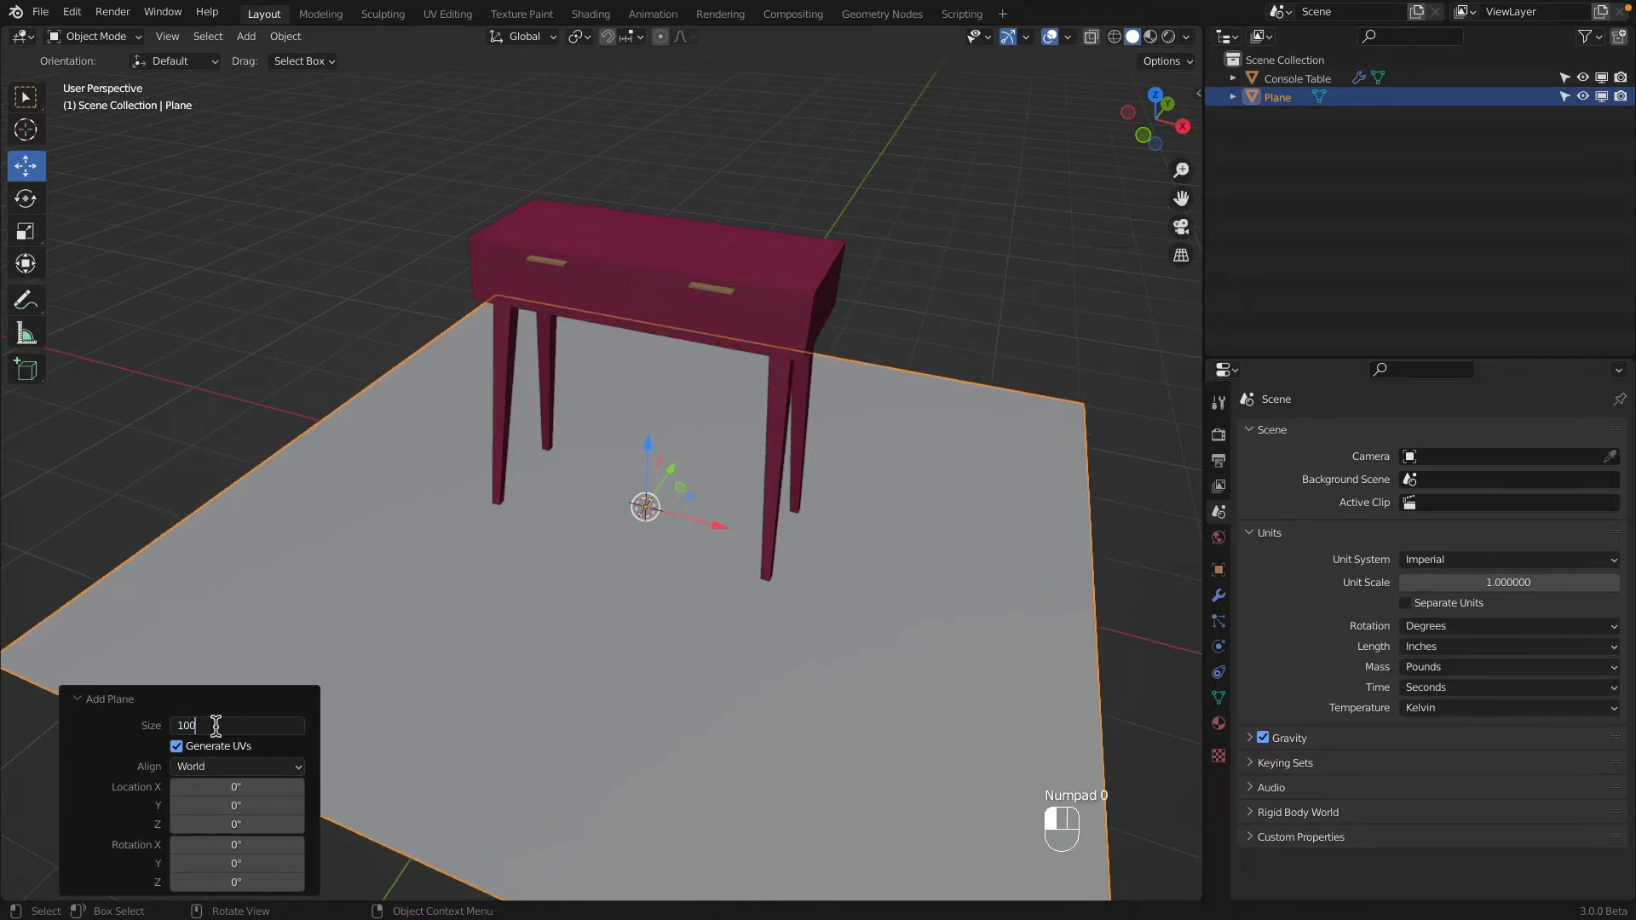
key("Return")
scroll(838, 361, "down", 3)
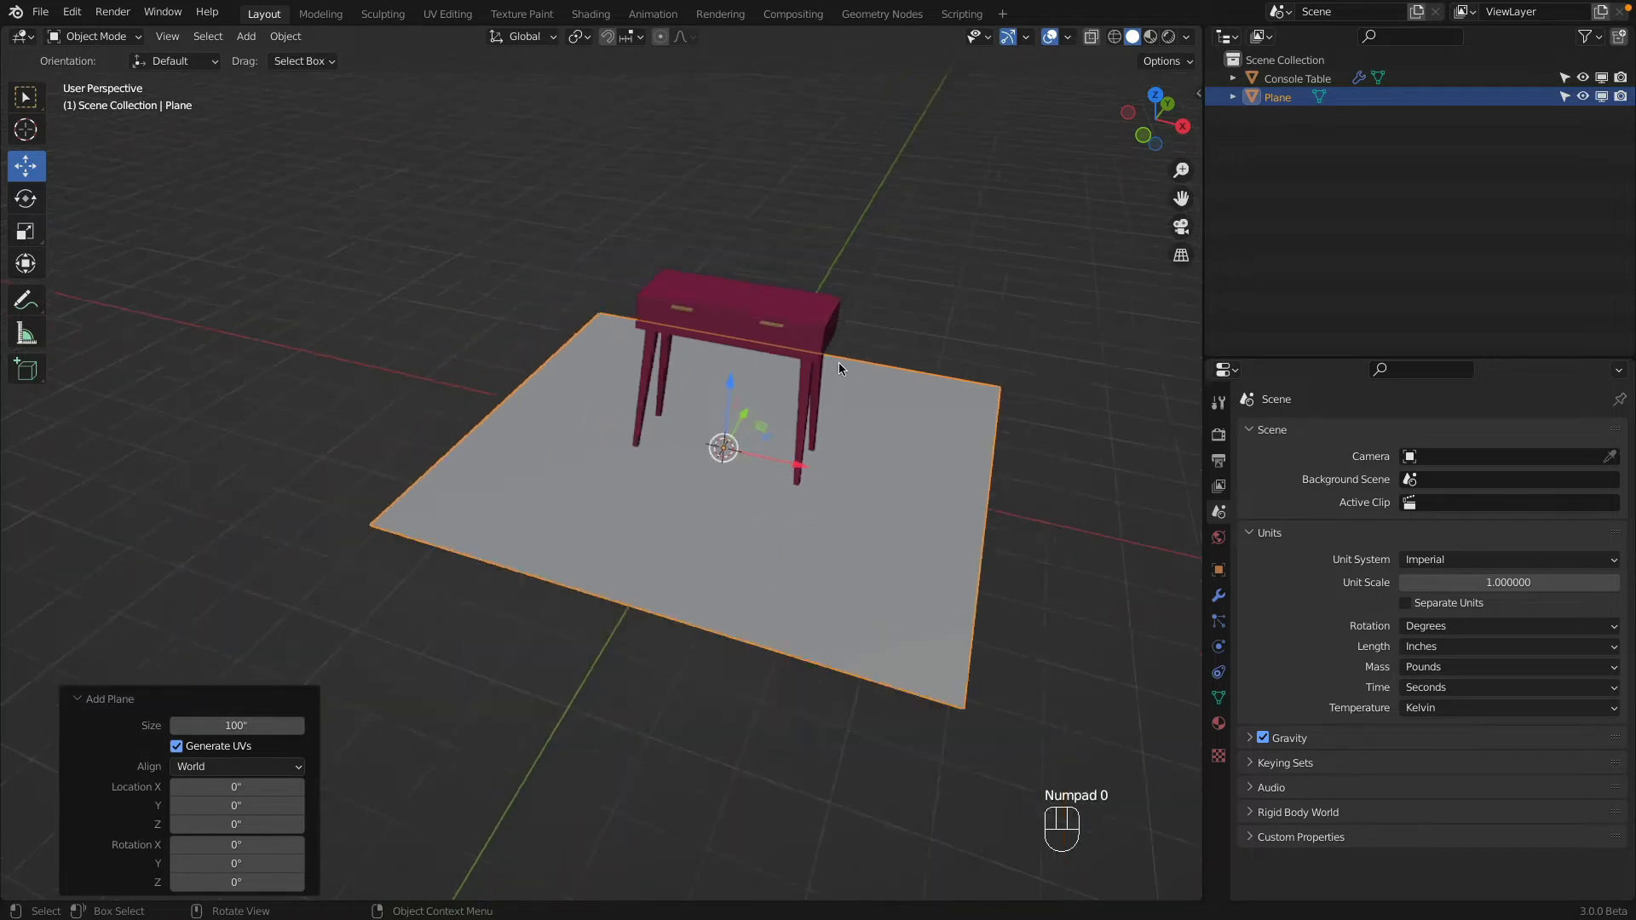
Step: In Edit Mode, move the floor plane's edge behind the Console Table about 40 inches along negative Y towards the back legs
middle_click_drag(838, 362, 663, 349)
left_click(127, 36)
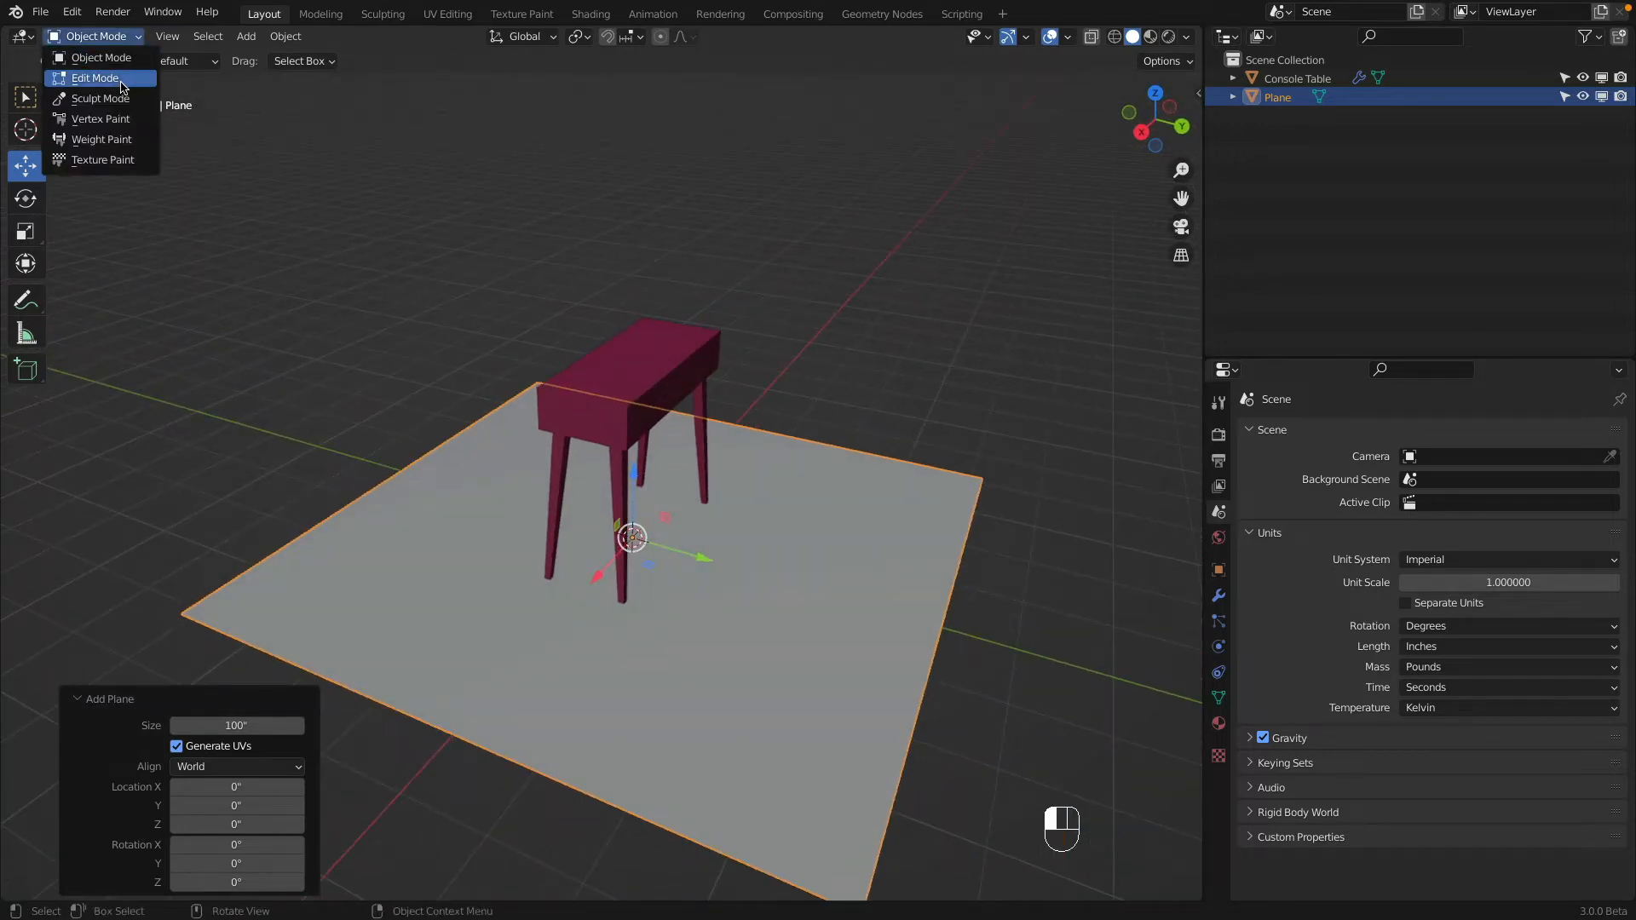
left_click(124, 78)
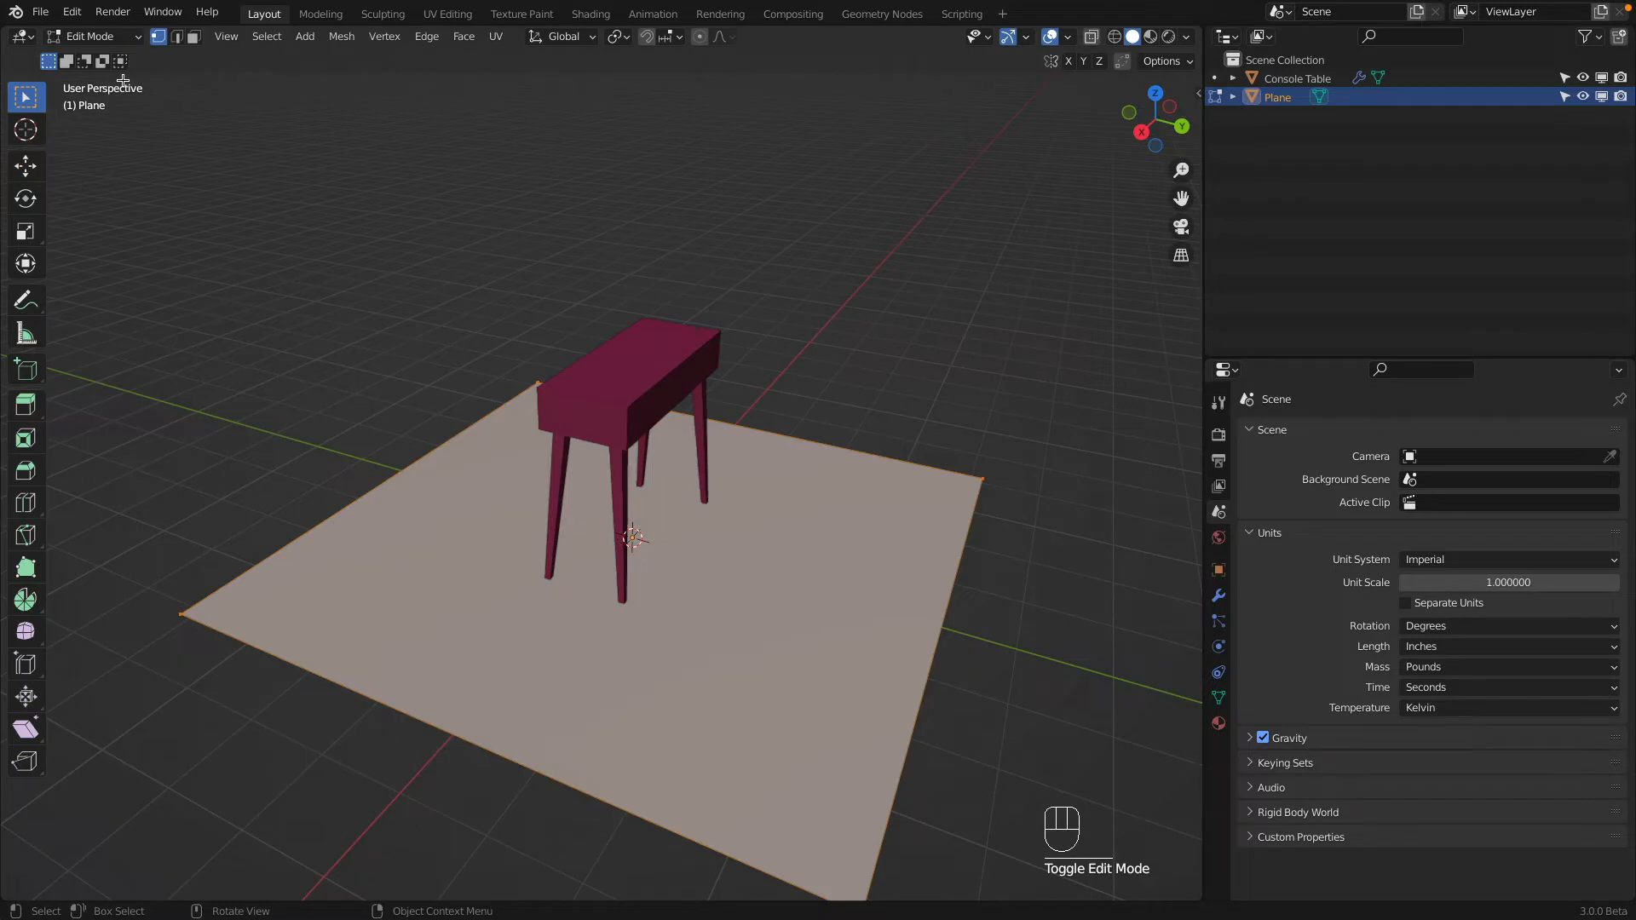
left_click(177, 41)
left_click(947, 601)
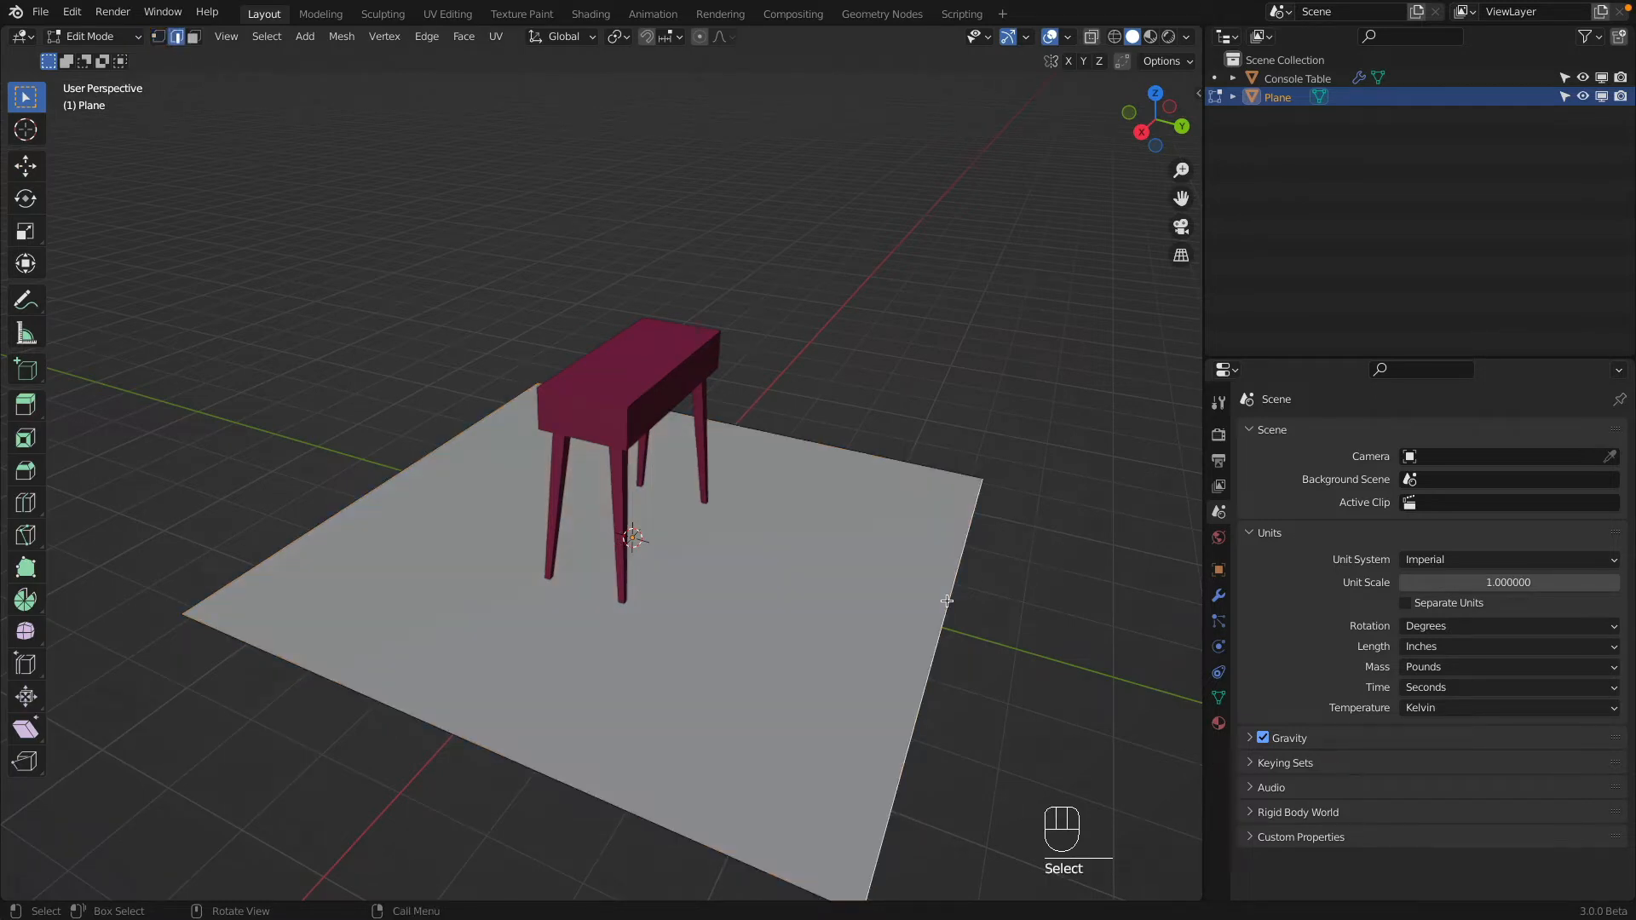
left_click(26, 166)
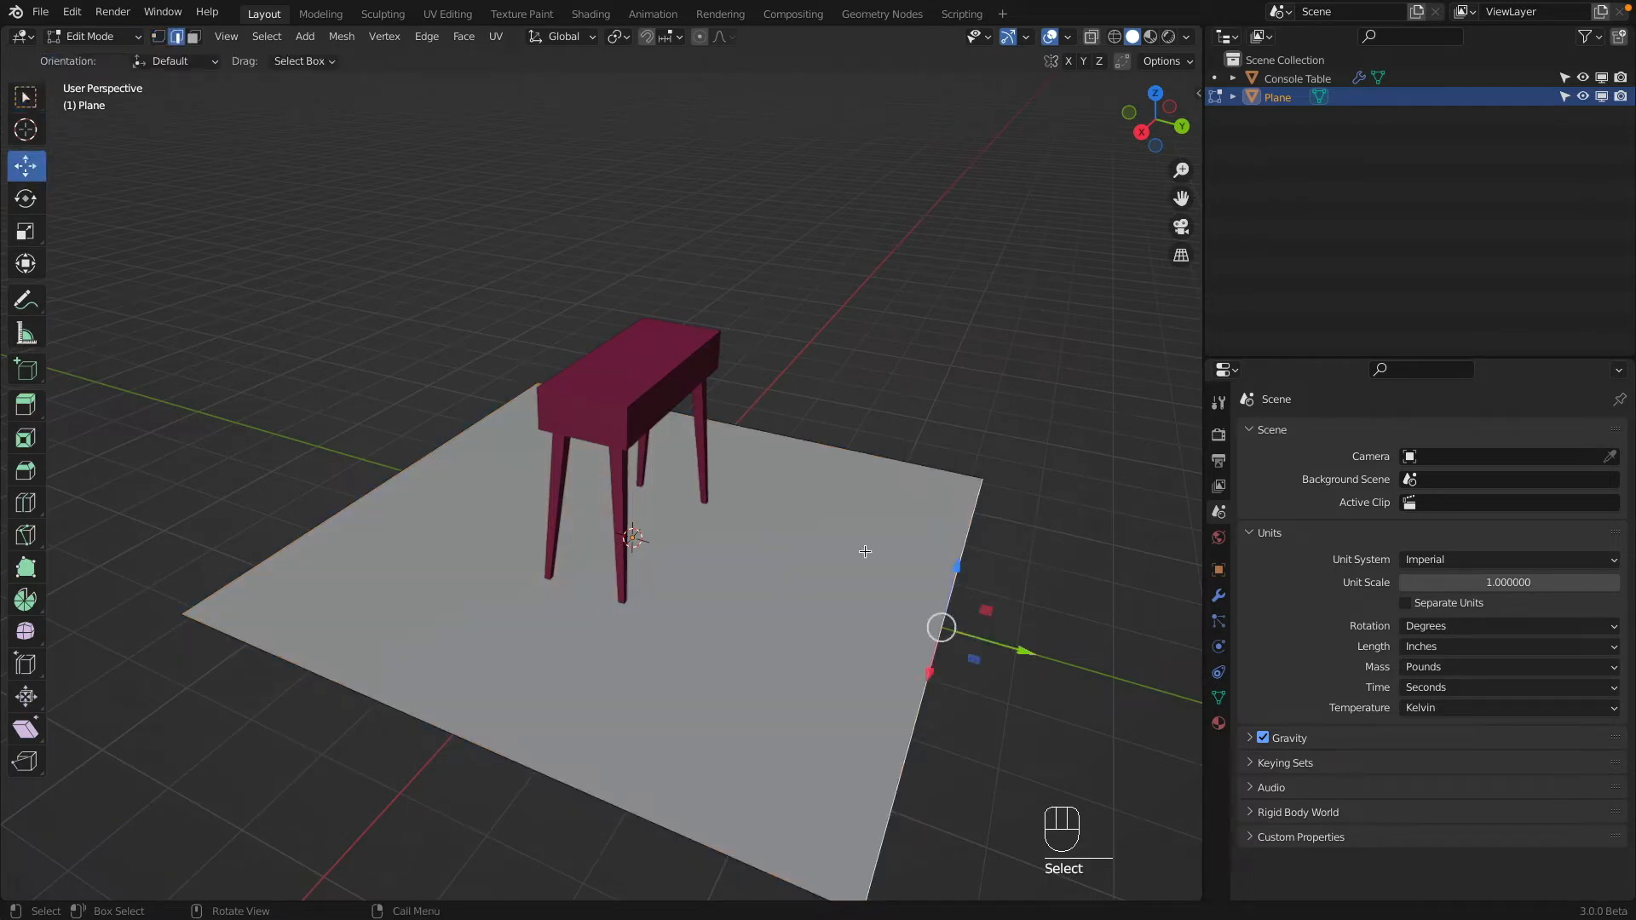
left_click_drag(1025, 647, 773, 595)
Step: Extrude the floor plane's back edge straight up along Z and set the extrusion height to 80 inches
middle_click_drag(739, 553, 891, 519)
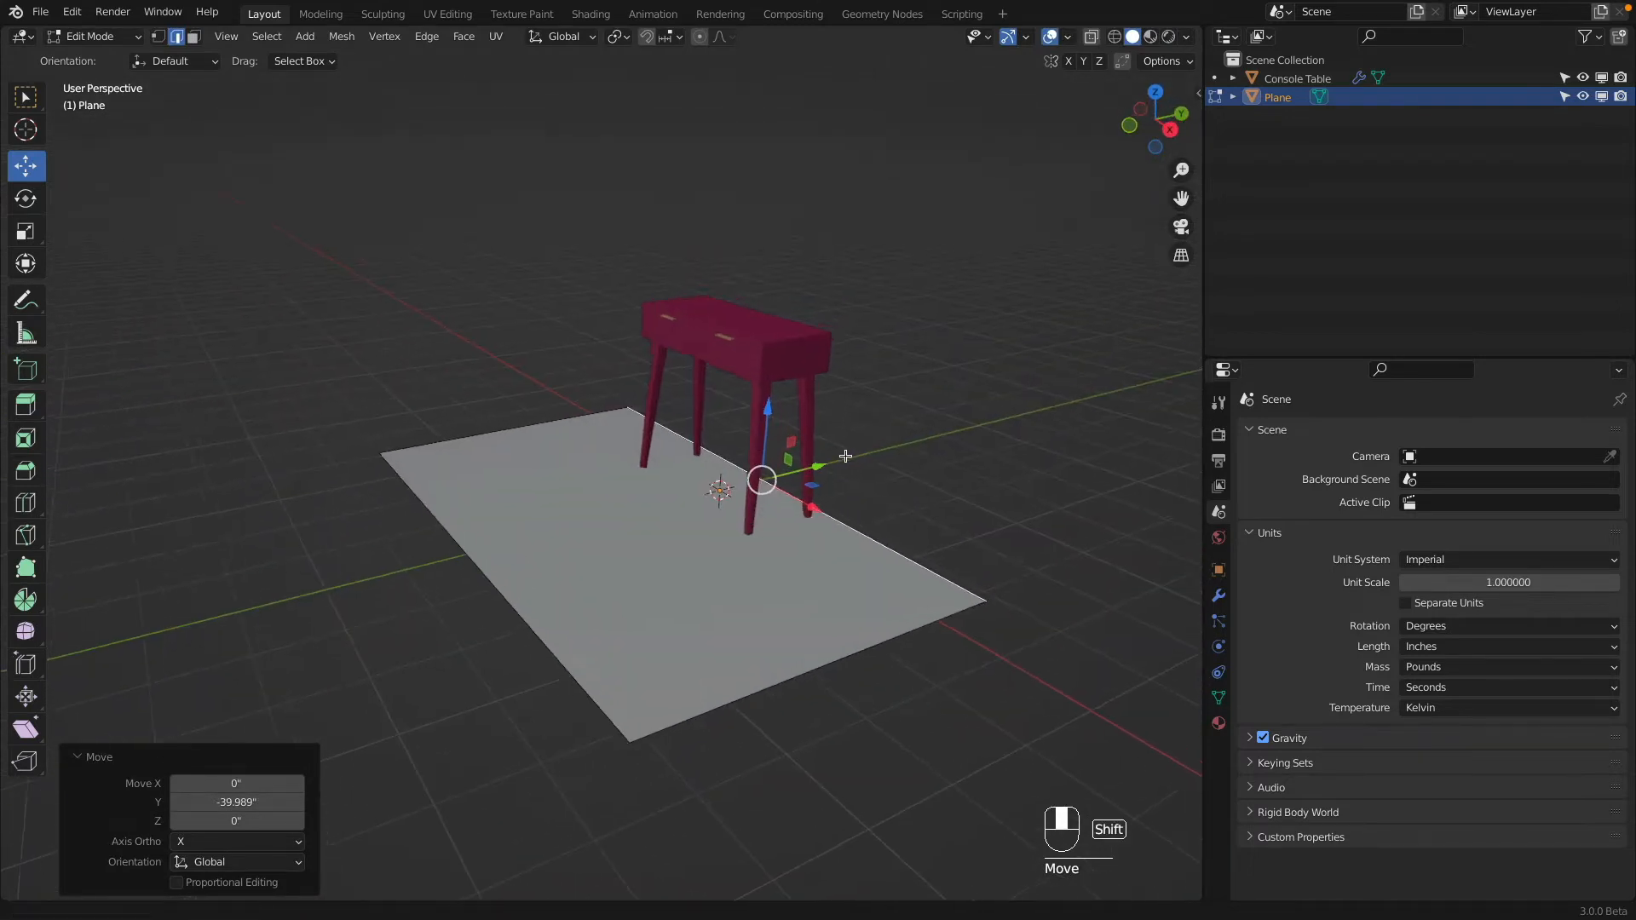
scroll(726, 463, "up", 2)
middle_click_drag(863, 456, 757, 441, "shift")
scroll(756, 441, "down", 2)
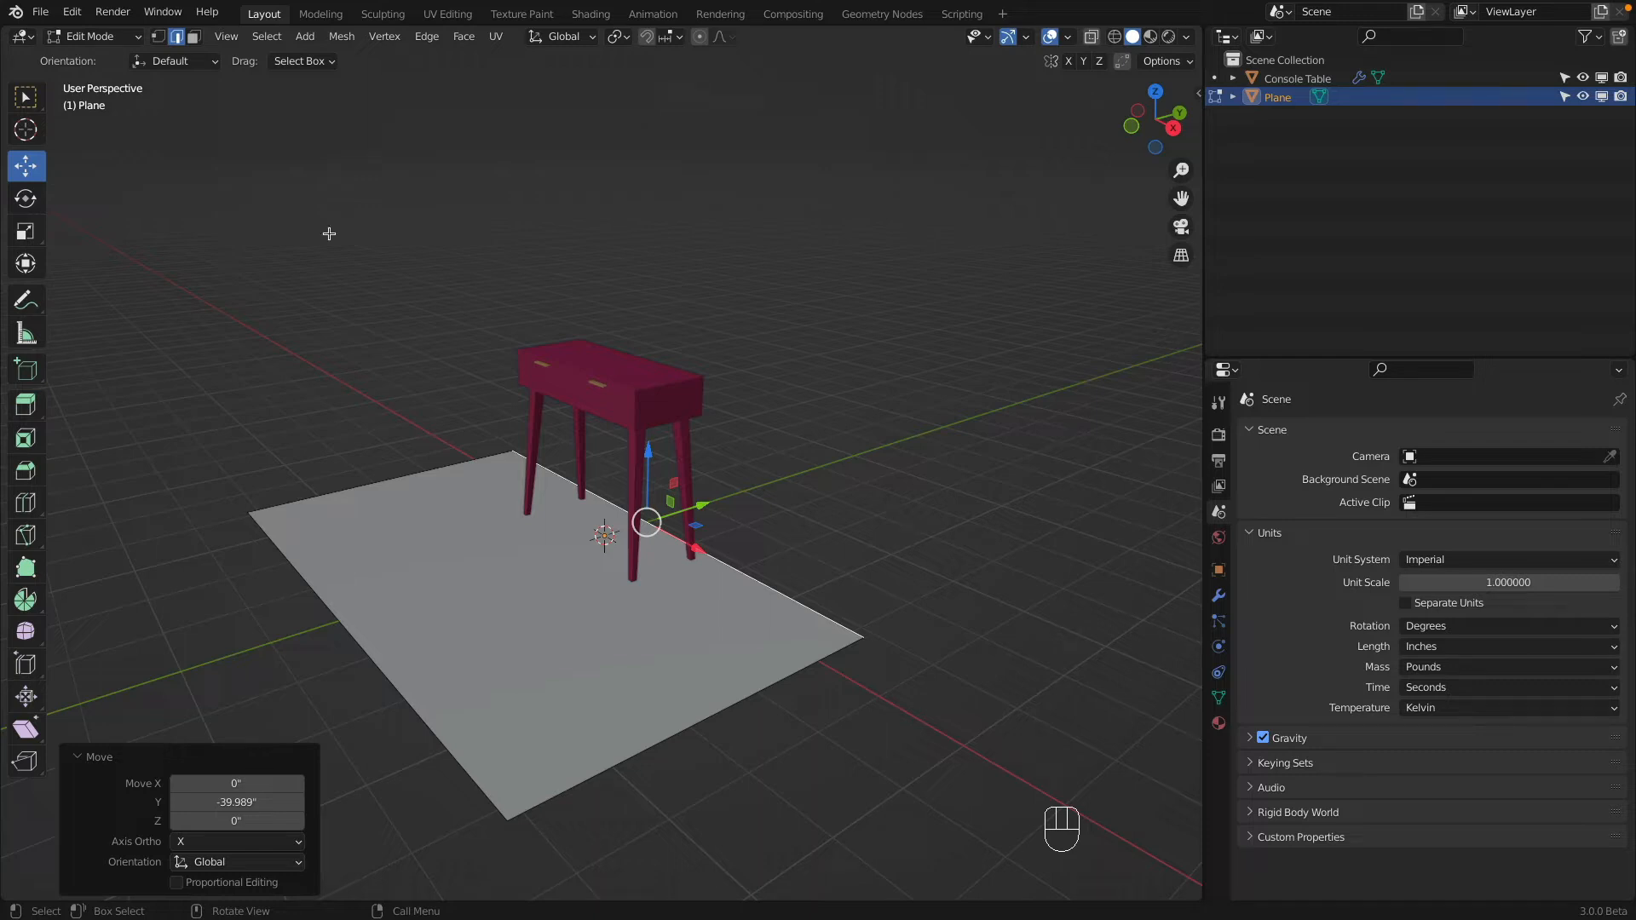
left_click(27, 407)
key("e")
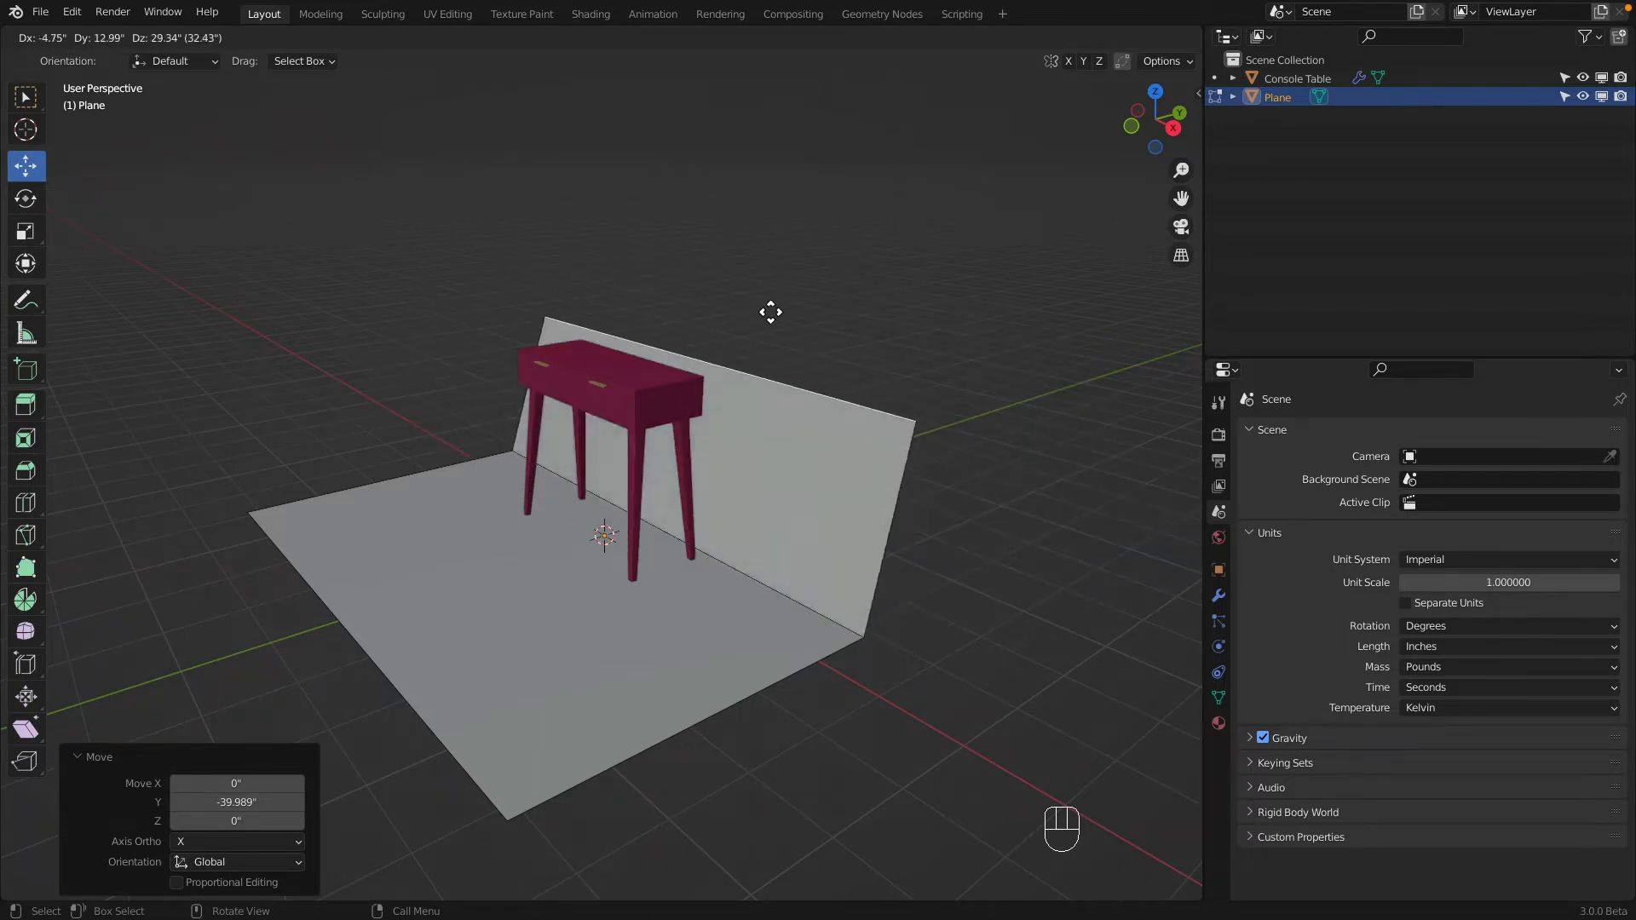
key("z")
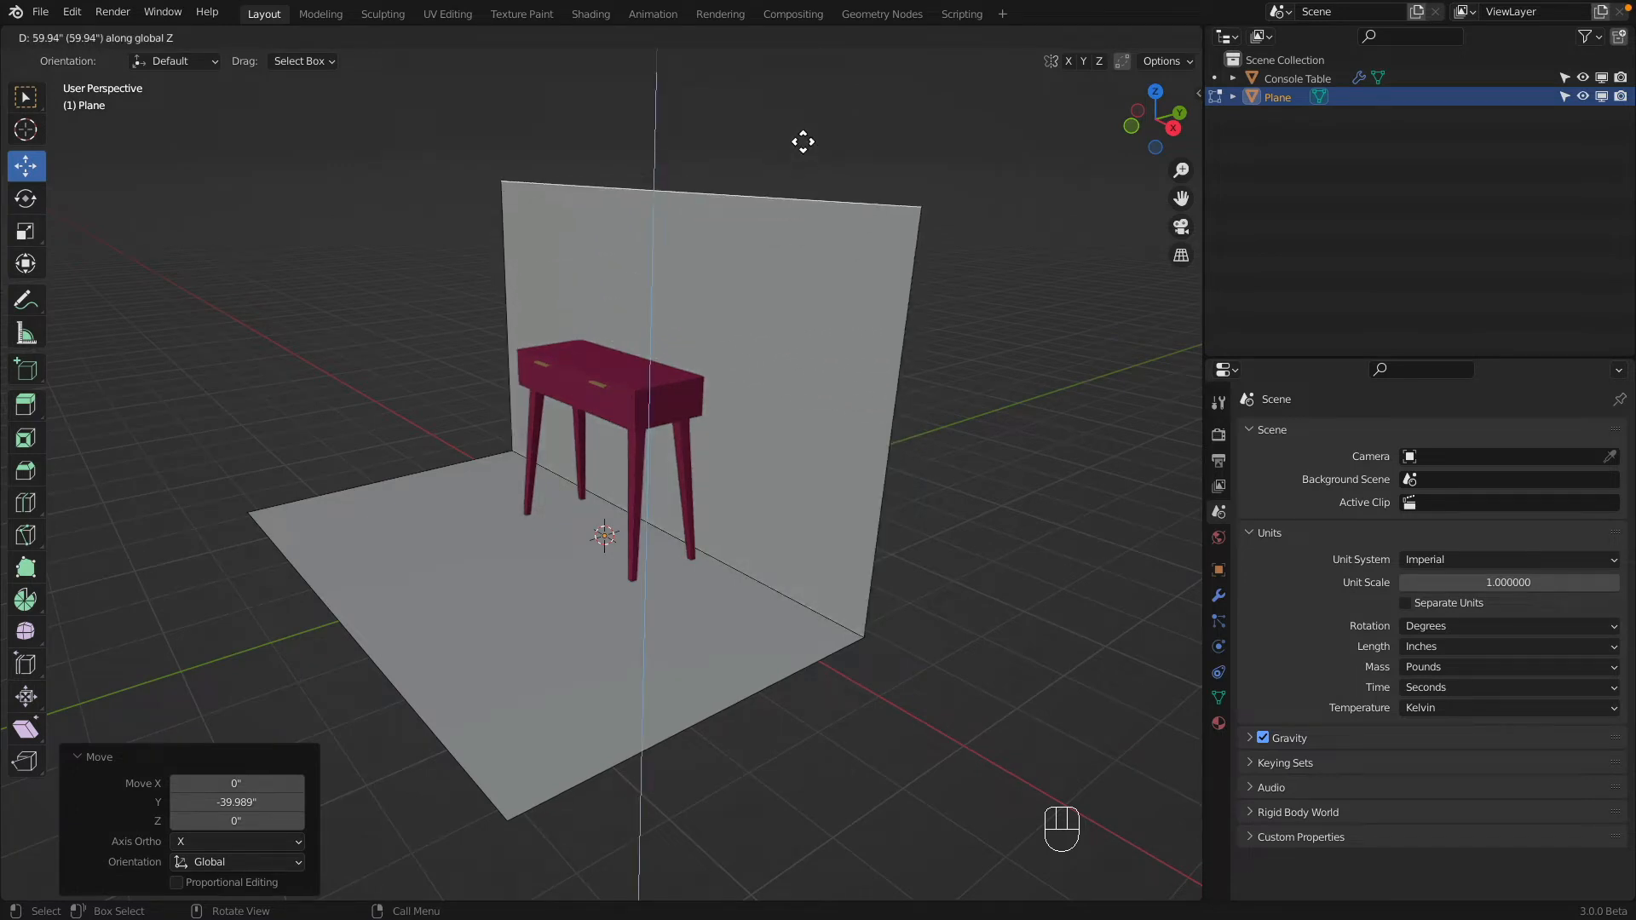
left_click(806, 74)
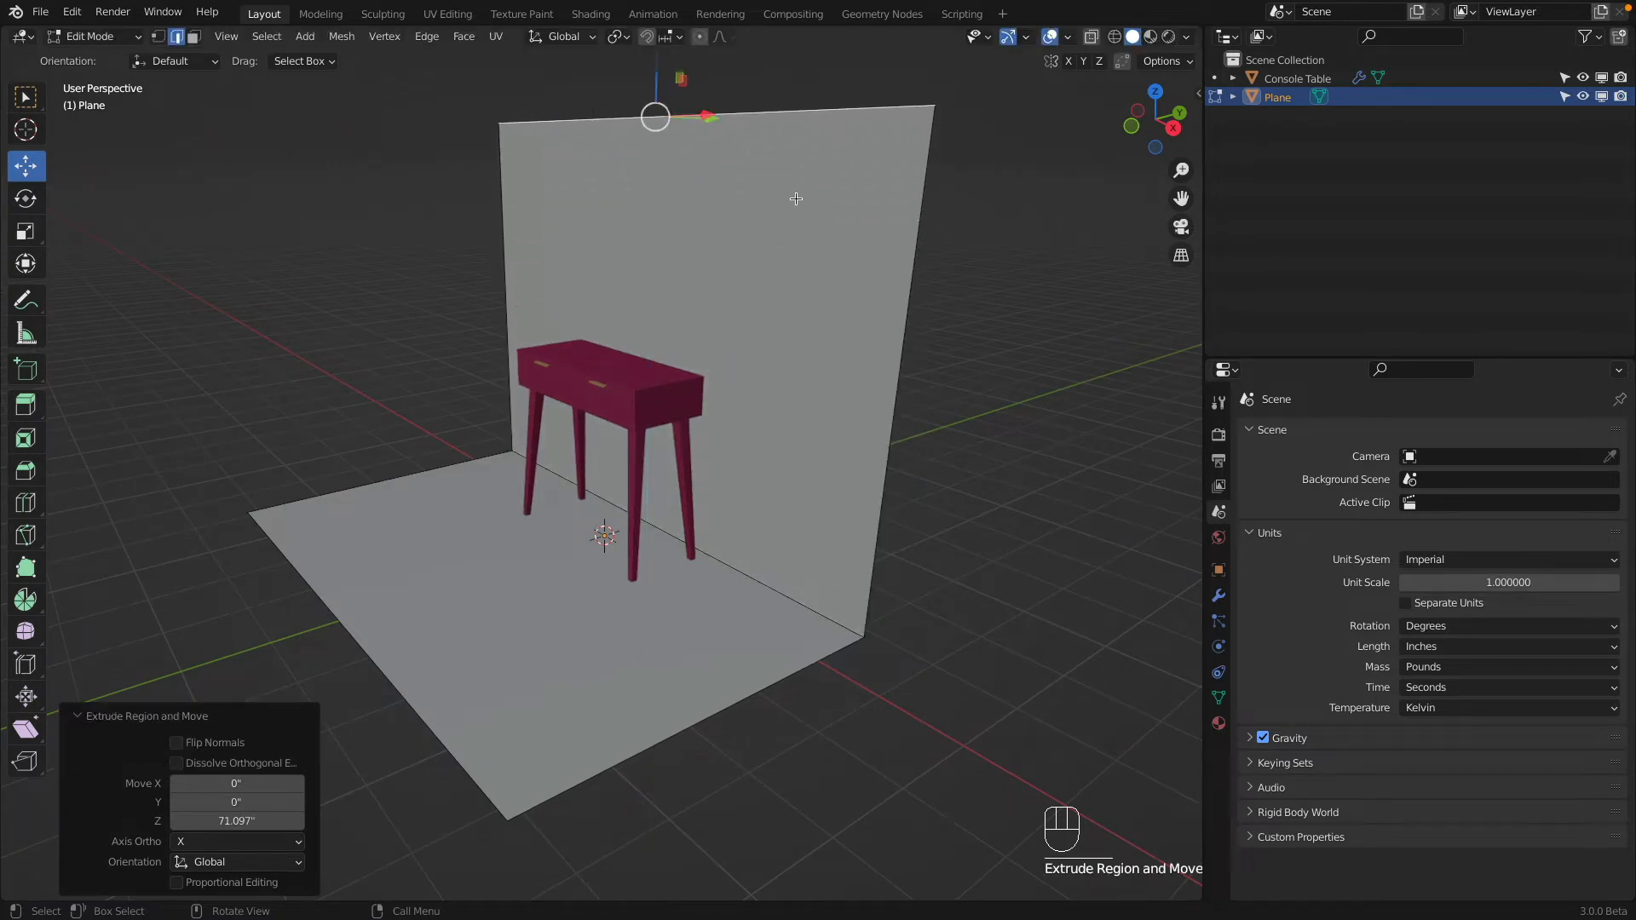
left_click_drag(236, 820, 175, 820)
left_click(236, 820)
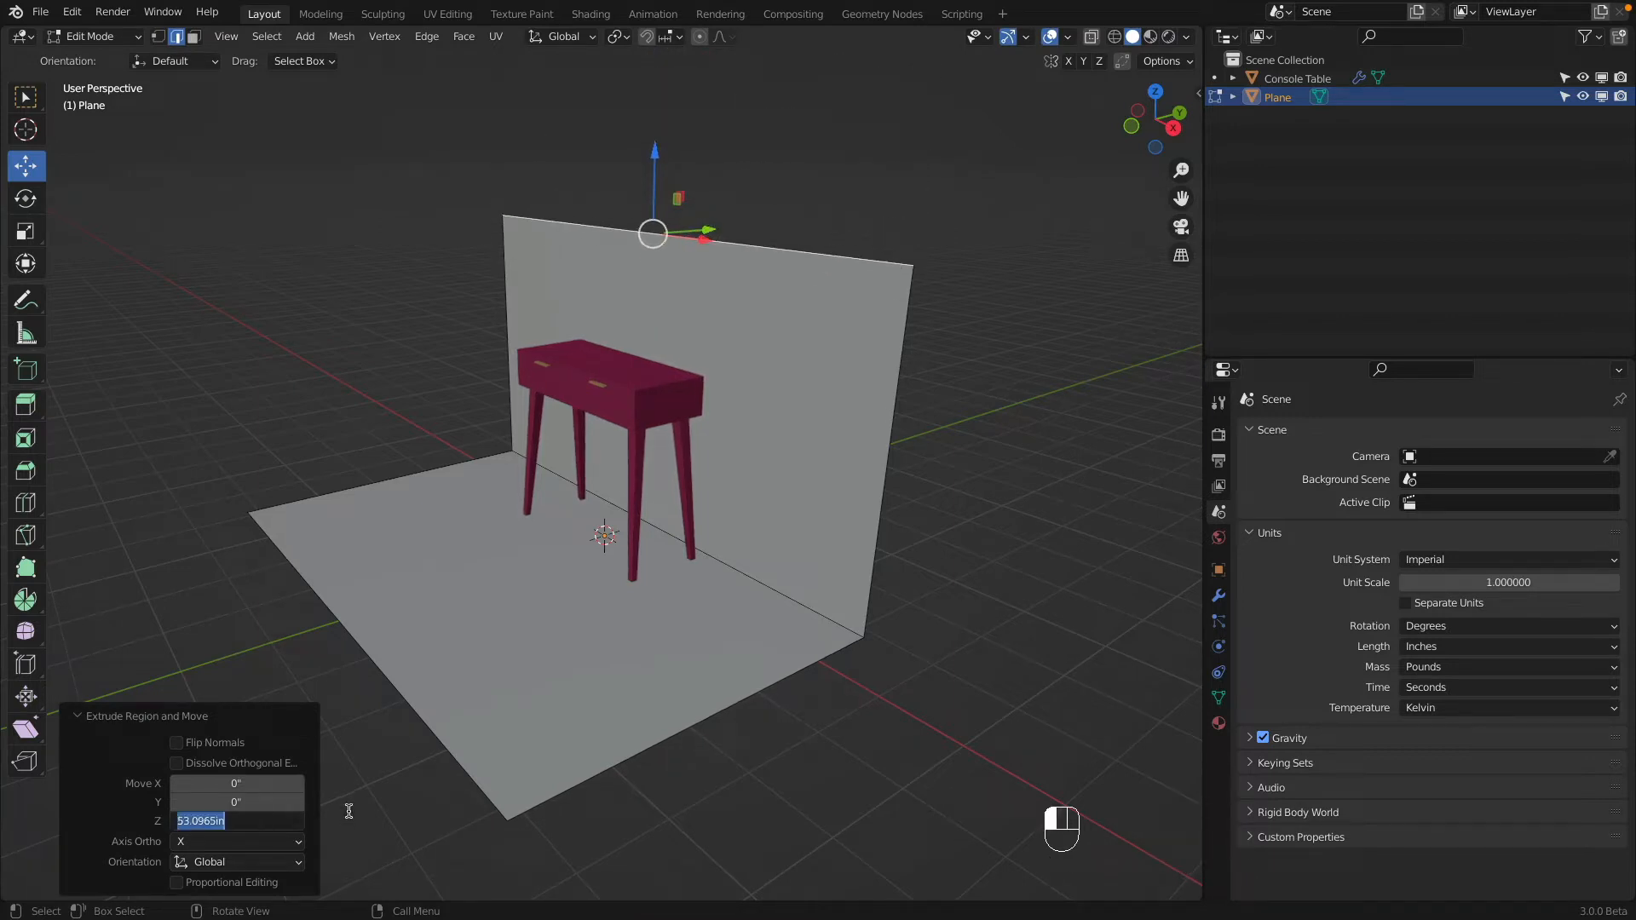
type("80")
key("Return")
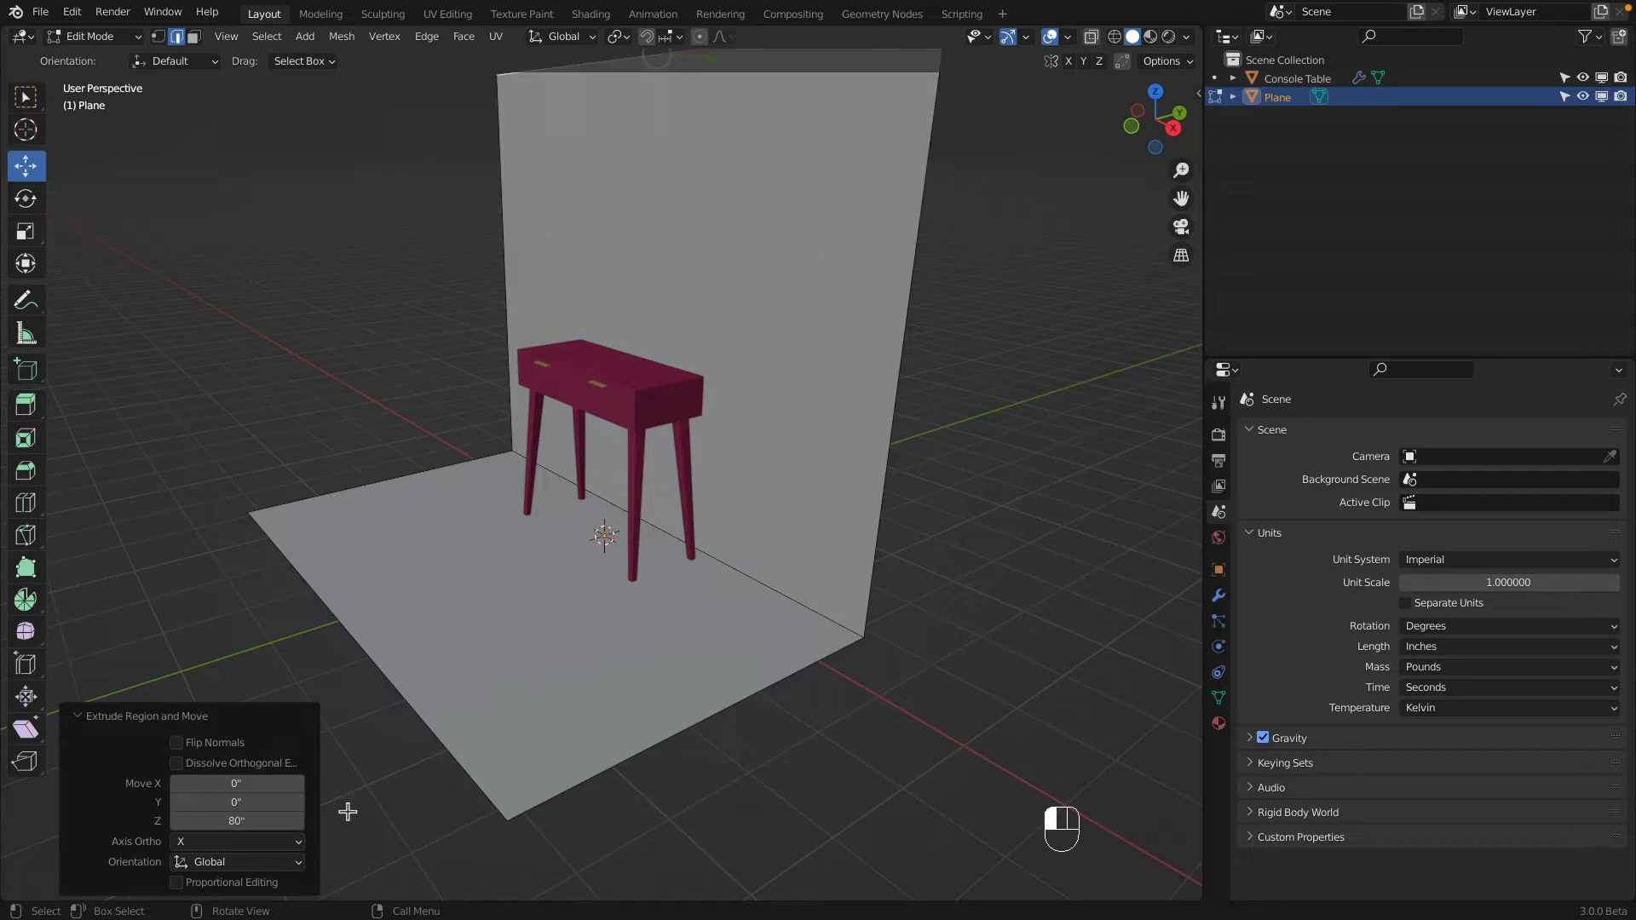
Step: Delete the vertices of the extruded wall's upper edge
scroll(767, 621, "down", 2)
key("x")
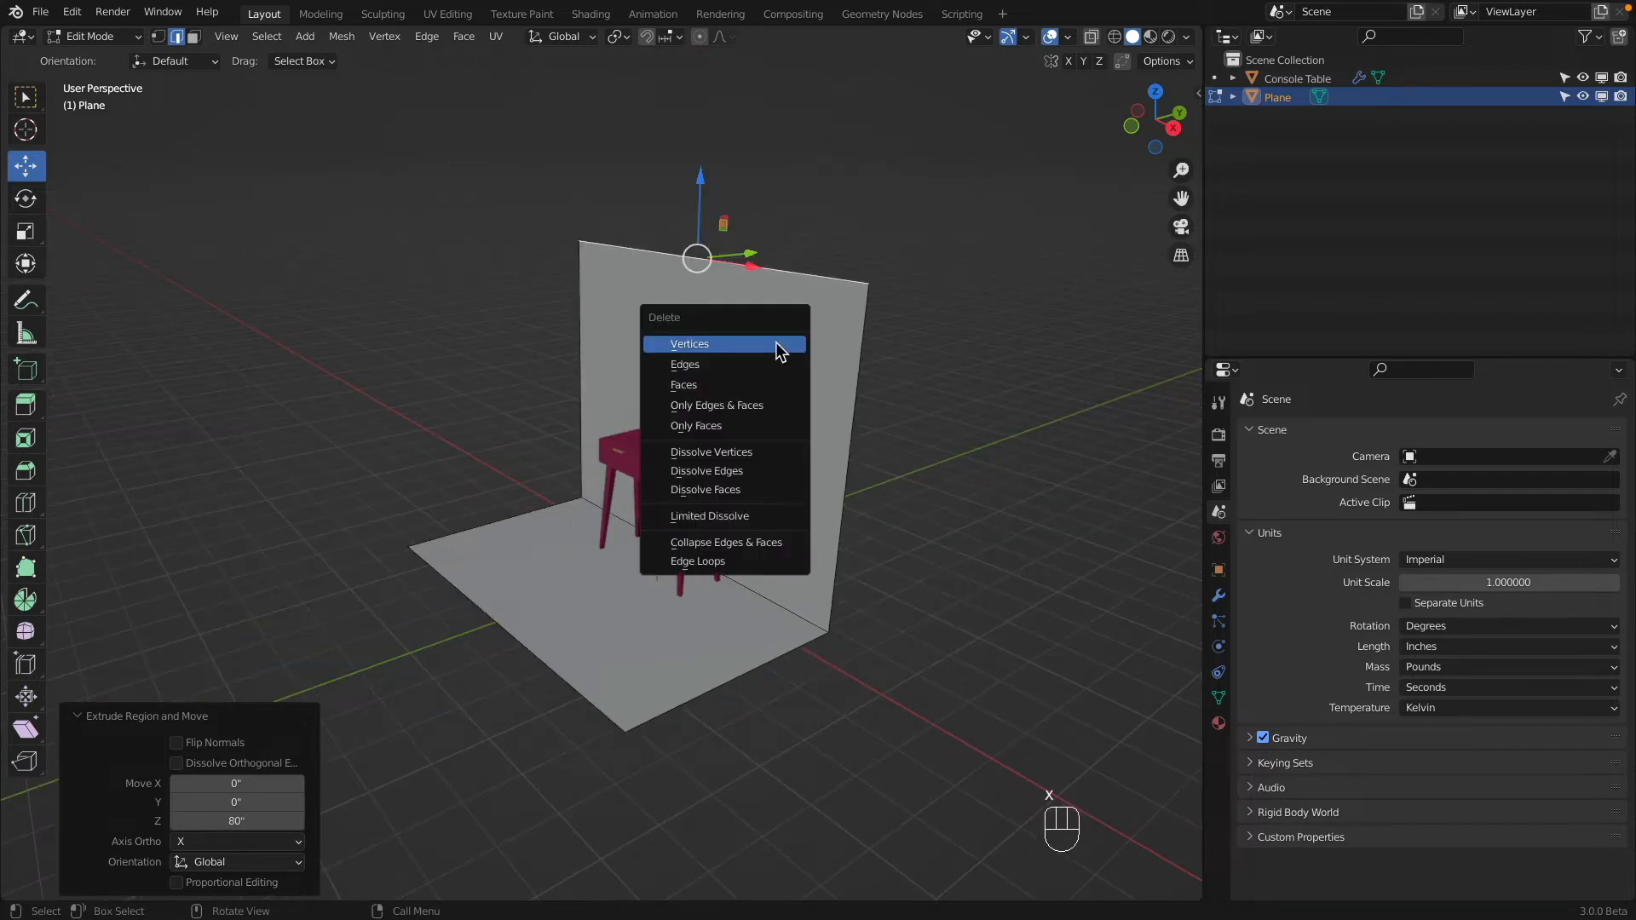
left_click(775, 341)
scroll(774, 607, "up", 2)
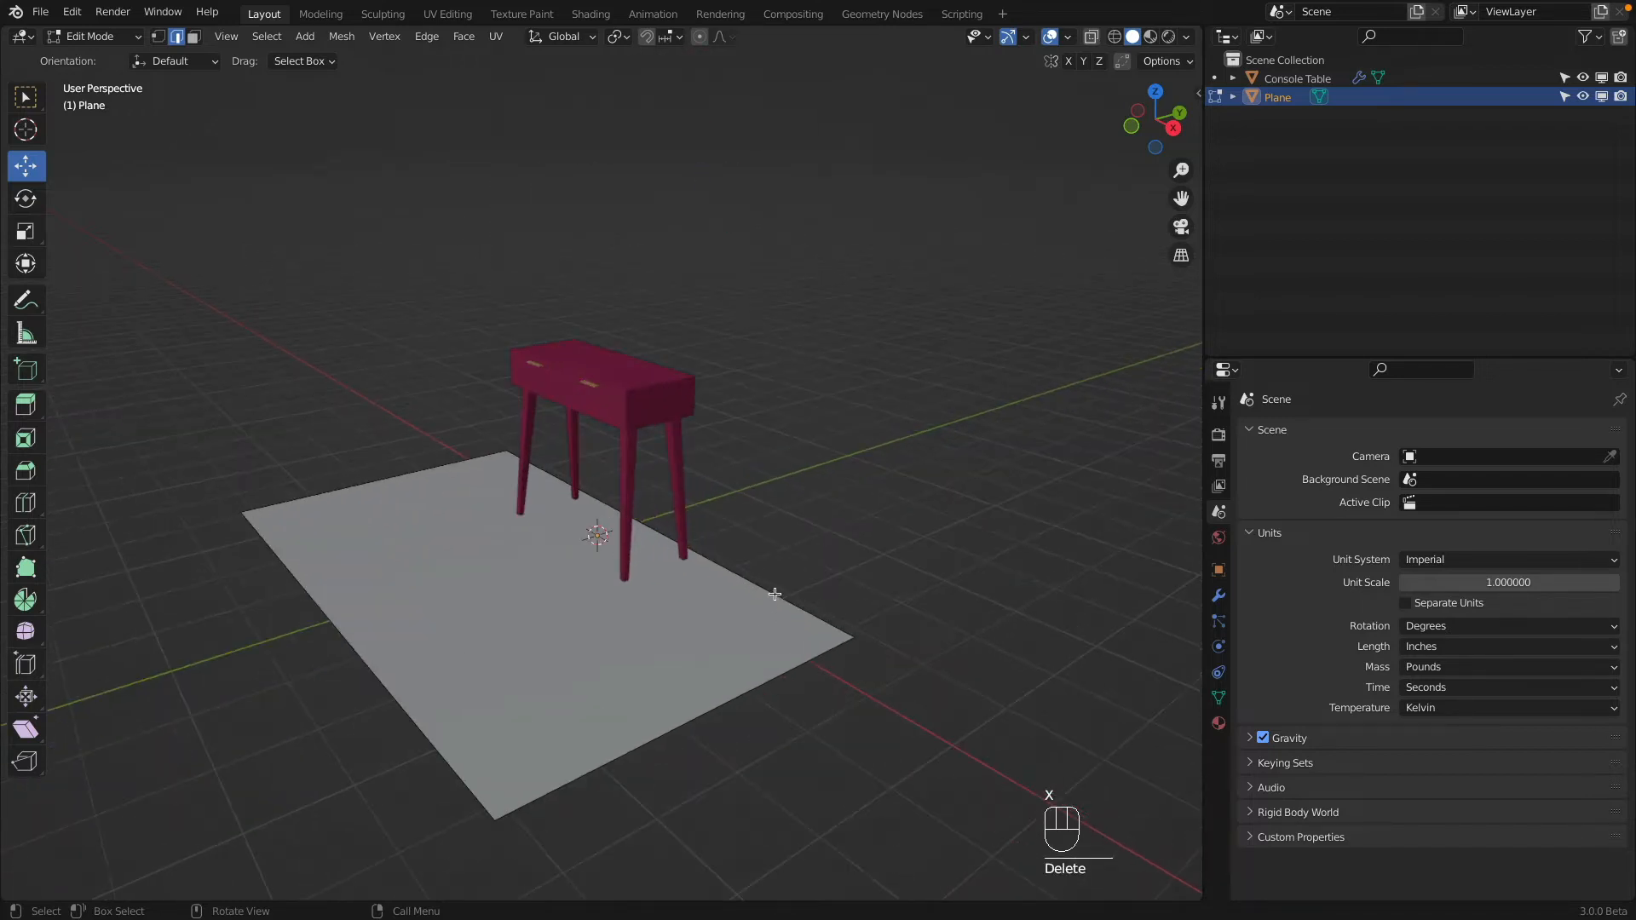
Step: Extrude the floor's edge behind the table 80 inches along Z to form the back wall, and return to Object Mode
left_click(775, 594)
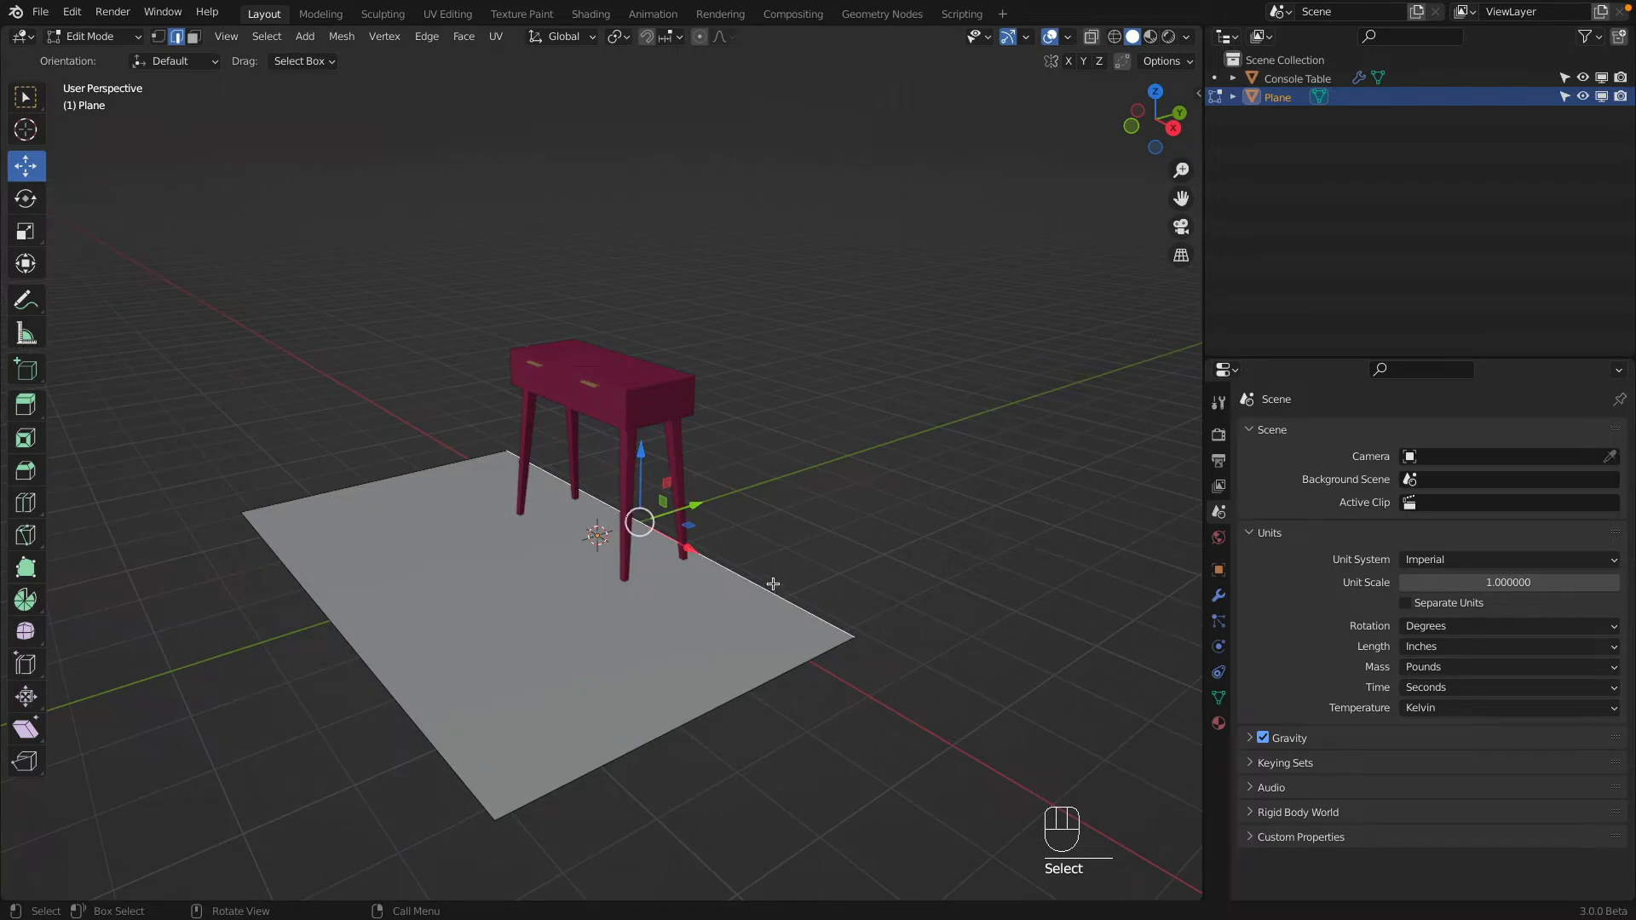
key("e")
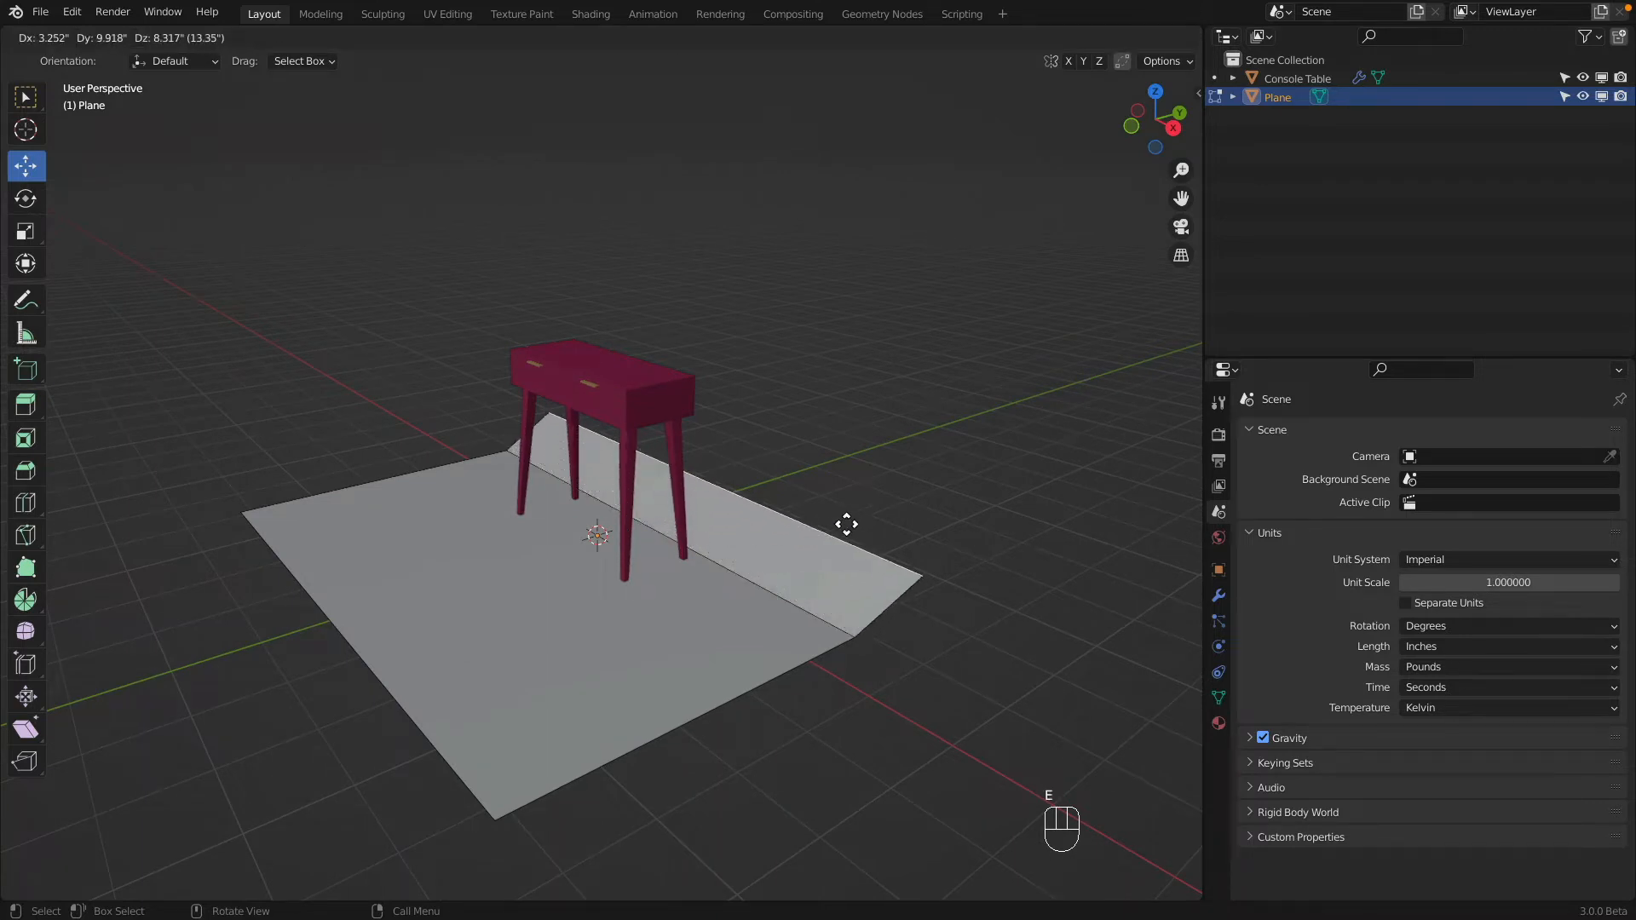
key("z")
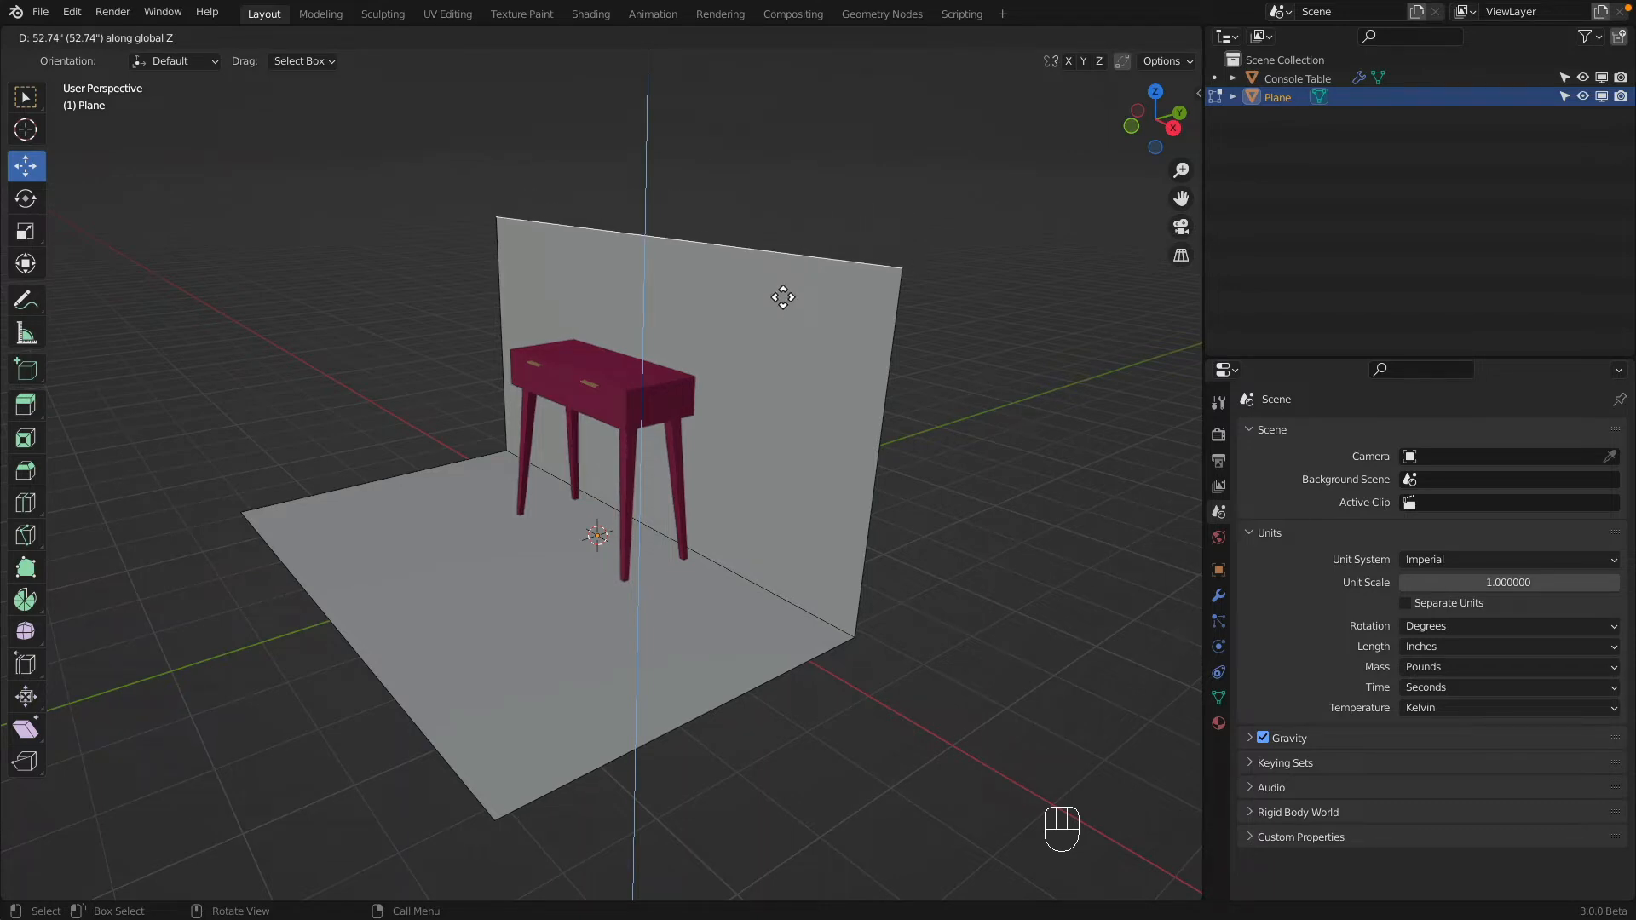
type("80")
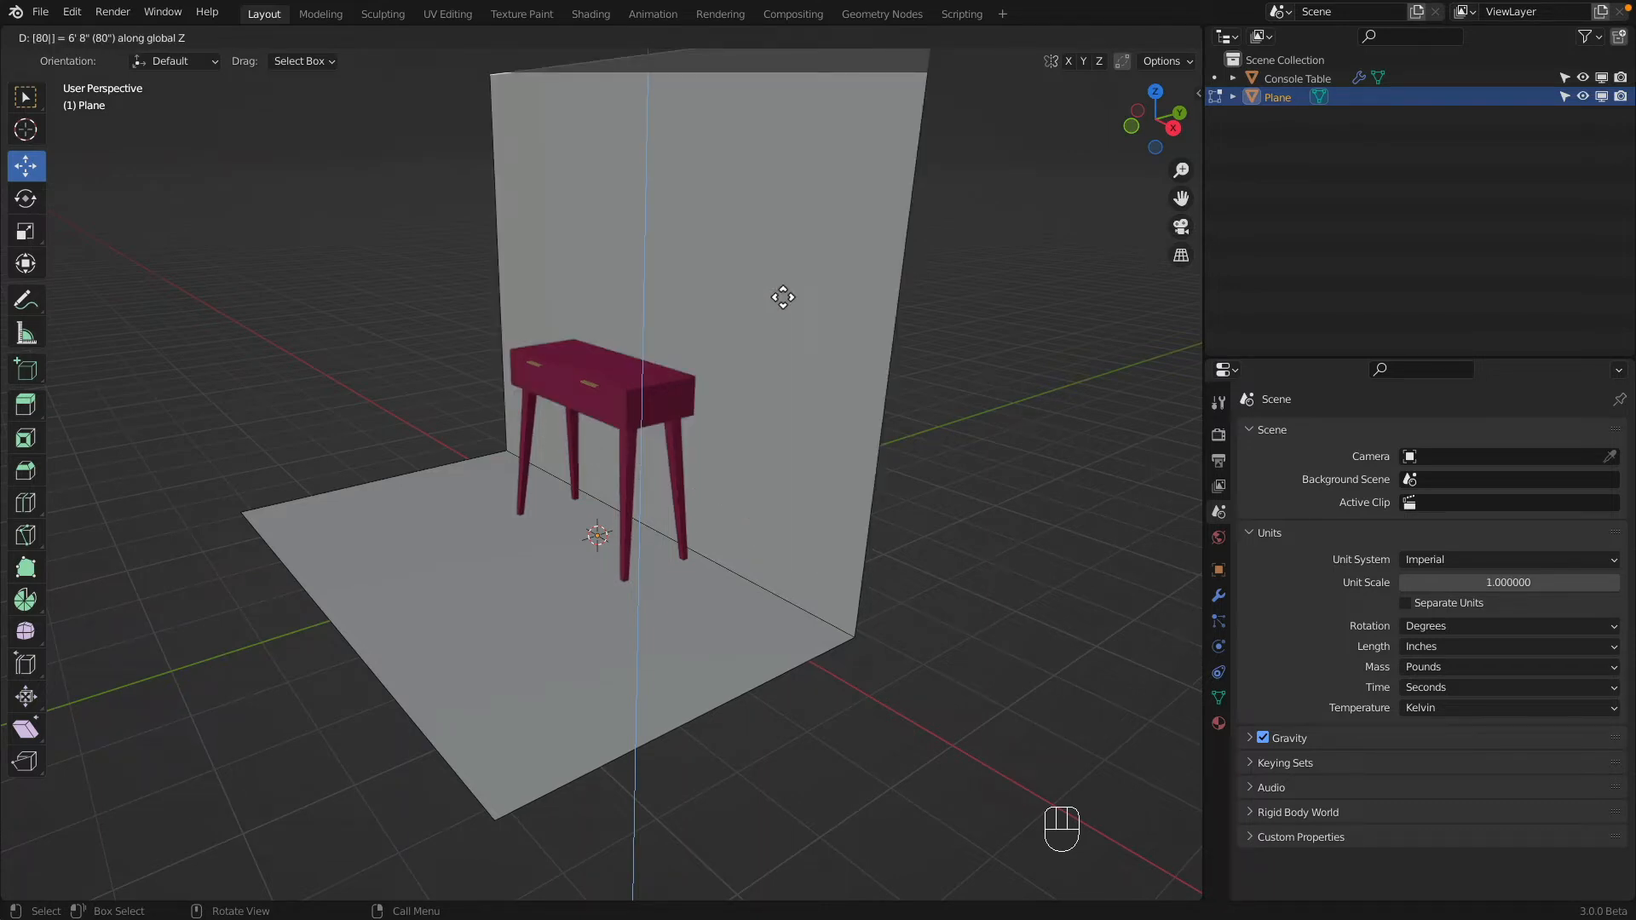
key("Return")
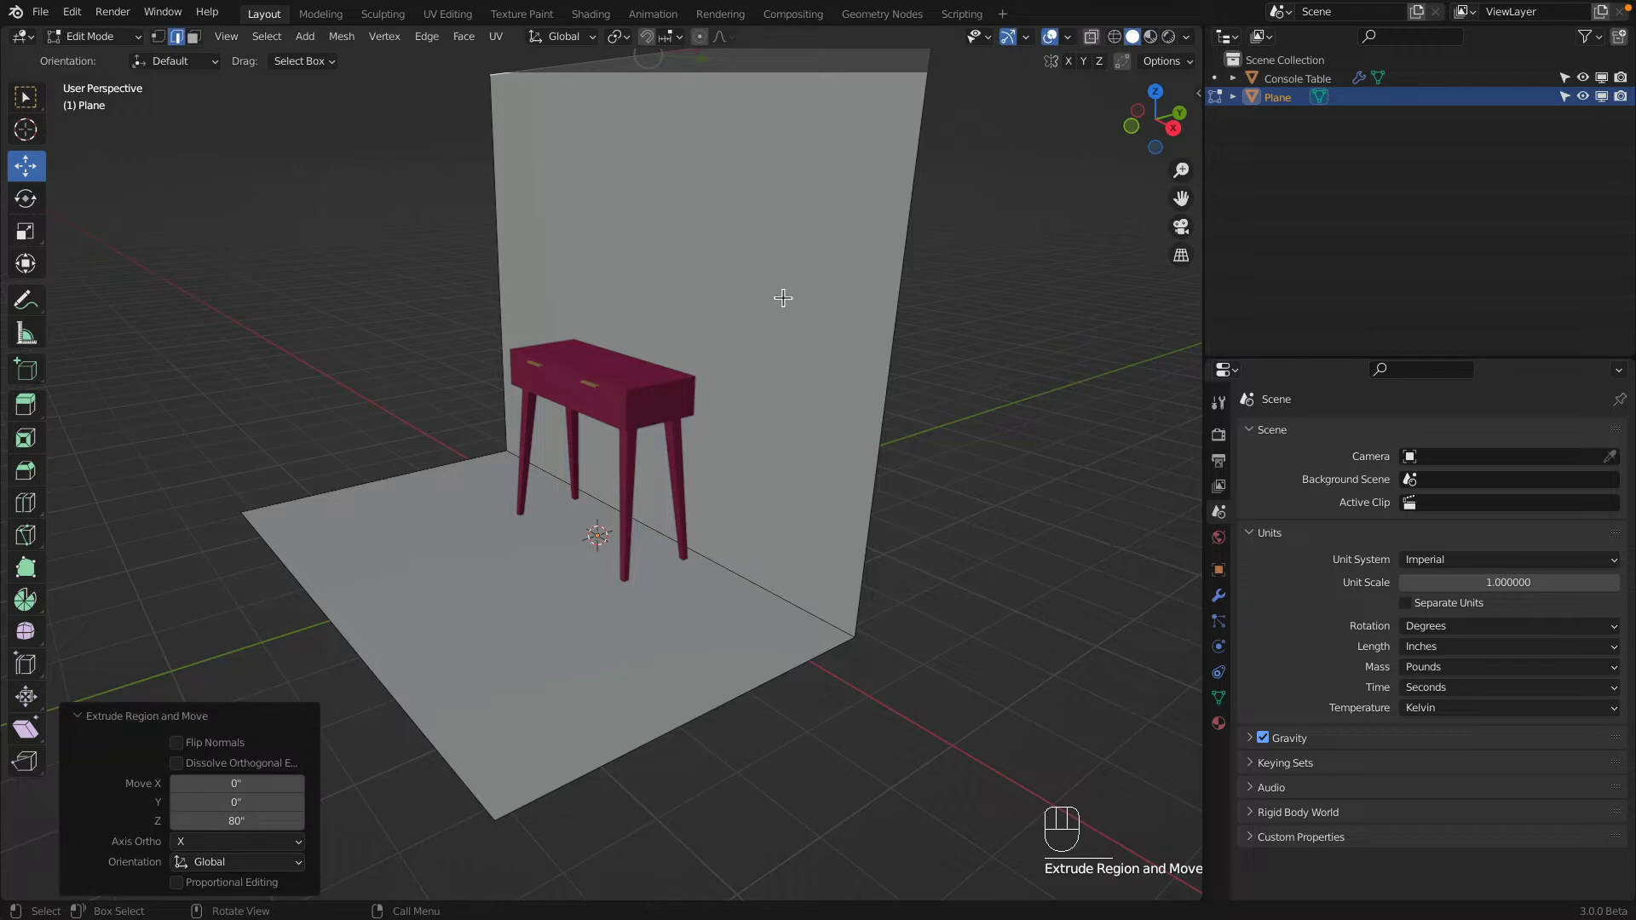
scroll(783, 298, "down", 4)
middle_click_drag(764, 361, 497, 357)
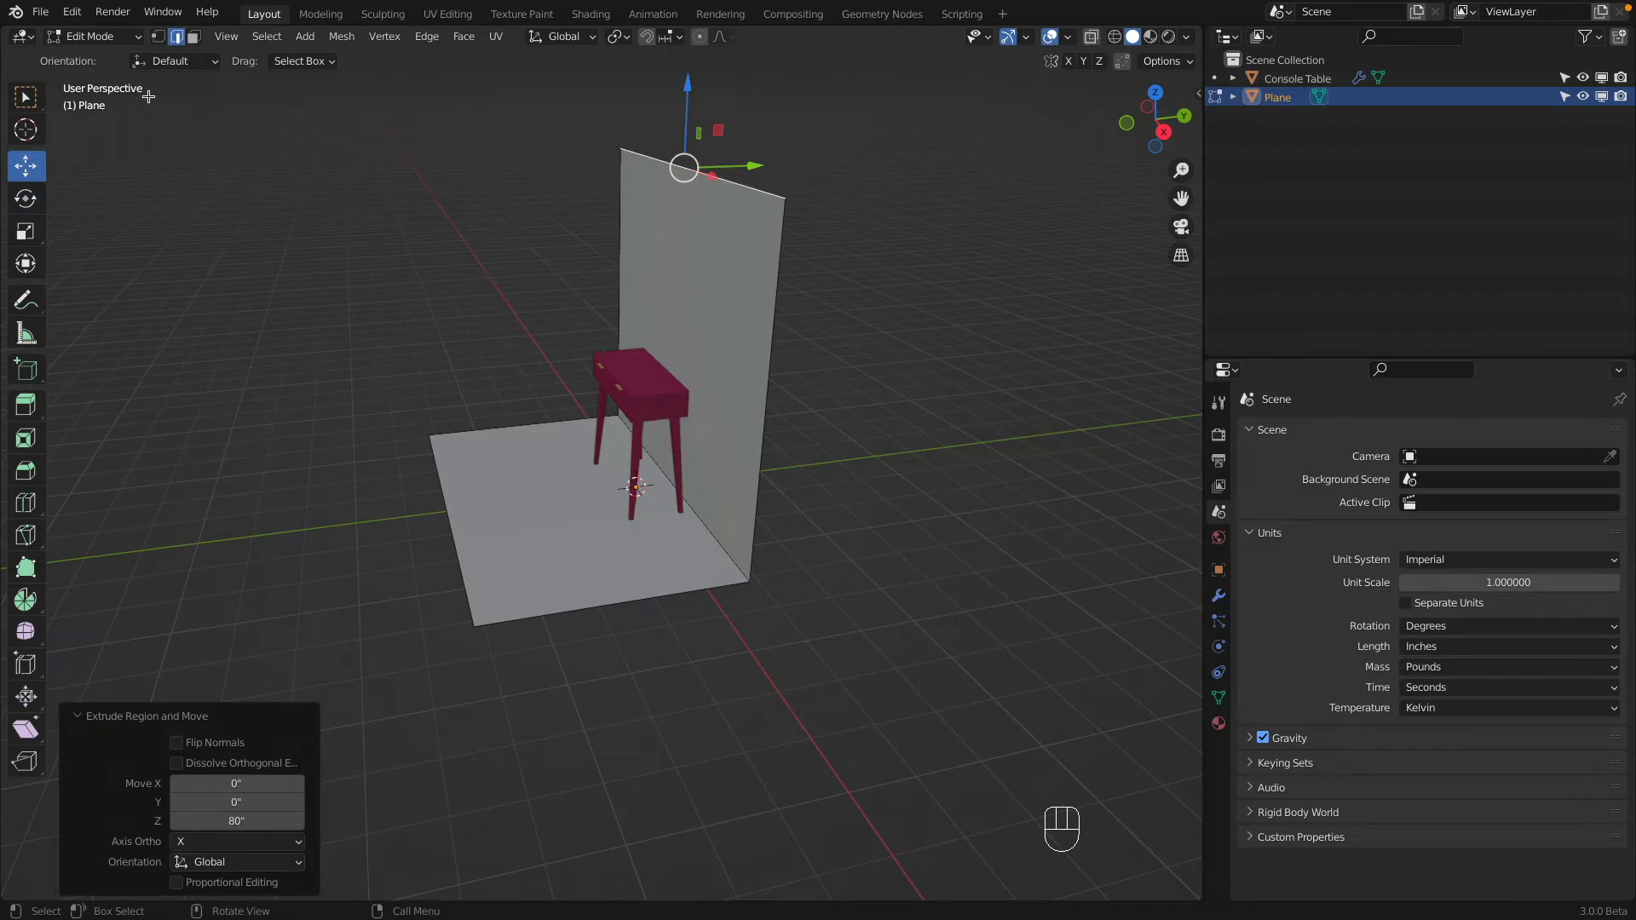
left_click(100, 38)
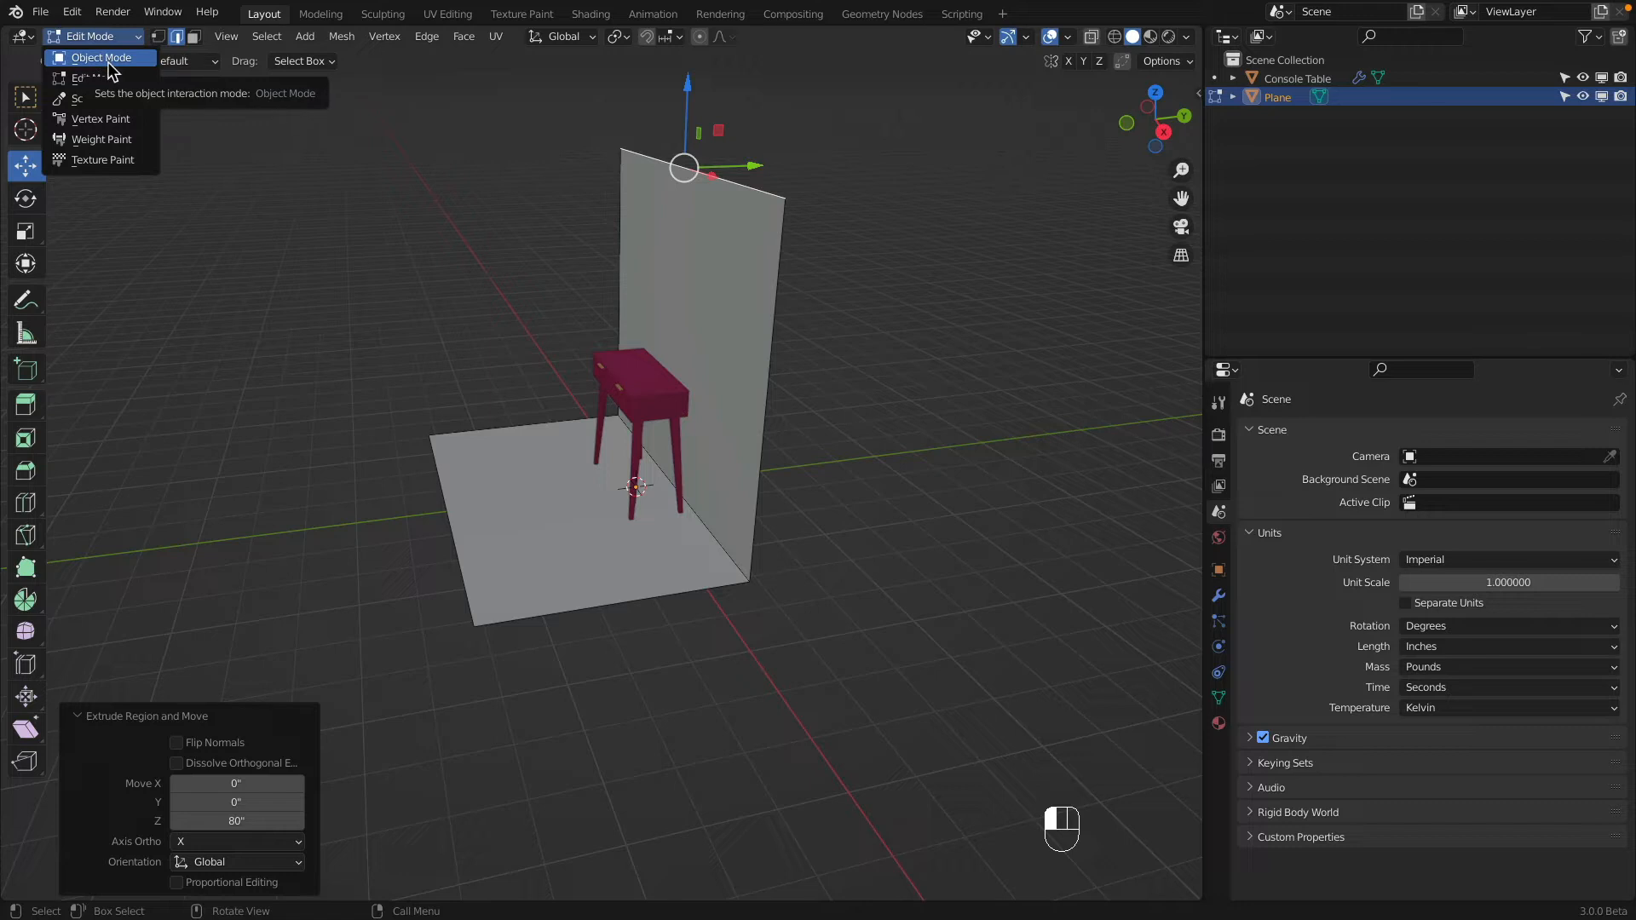
left_click(107, 58)
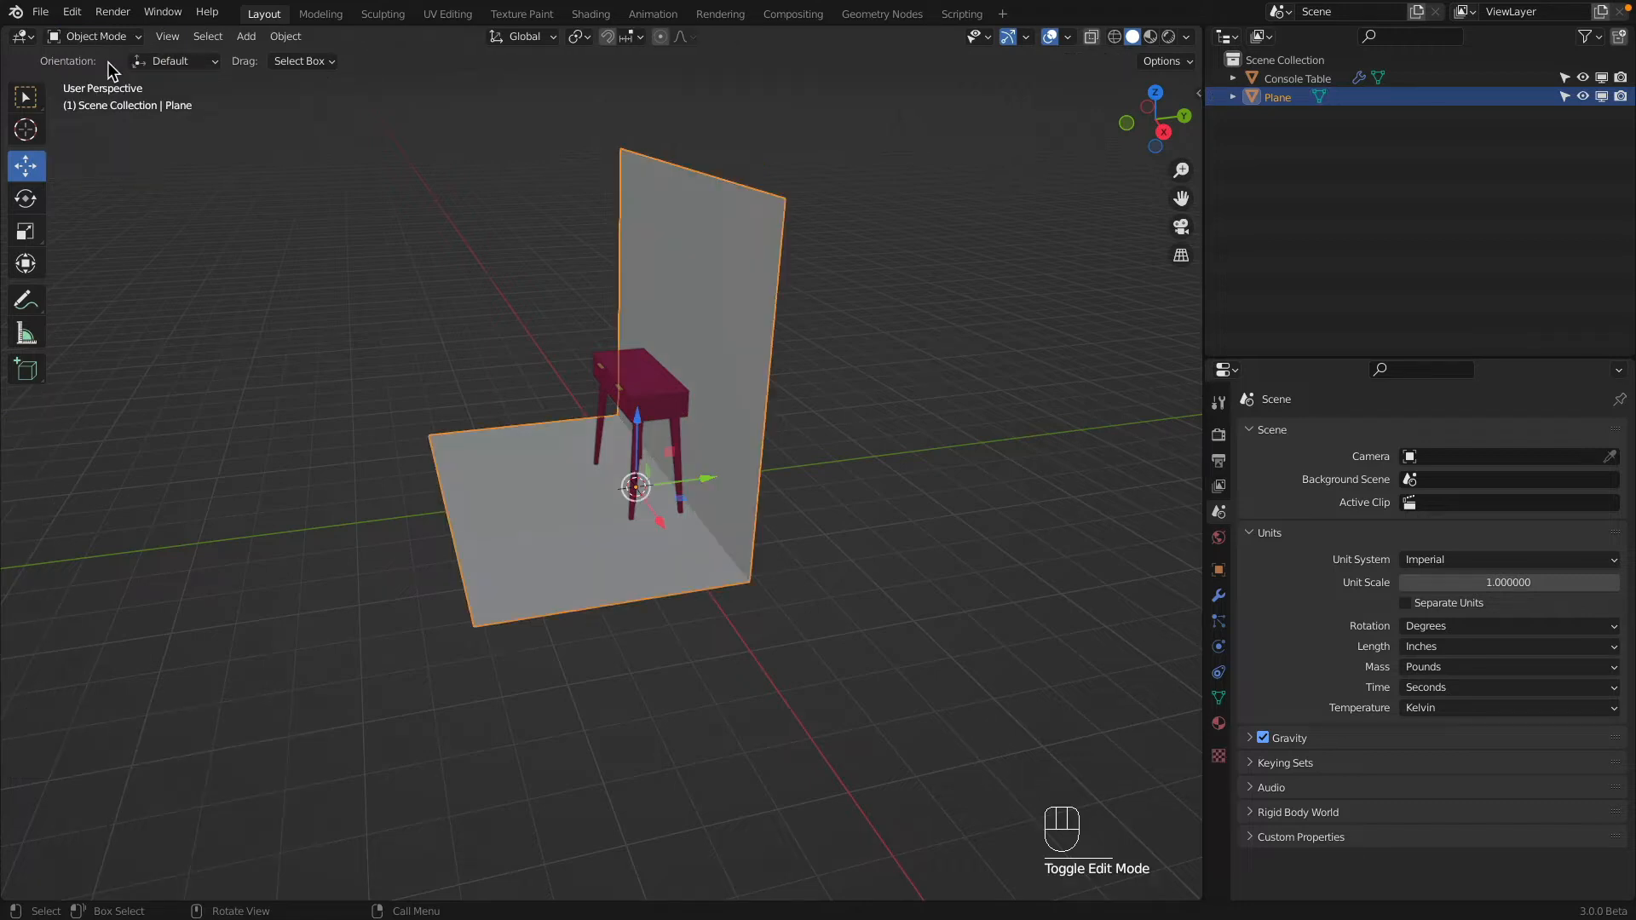
Step: Add a mesh cube at the 3D cursor with a size of 0.5 inches
left_click(247, 36)
mouse_move(258, 63)
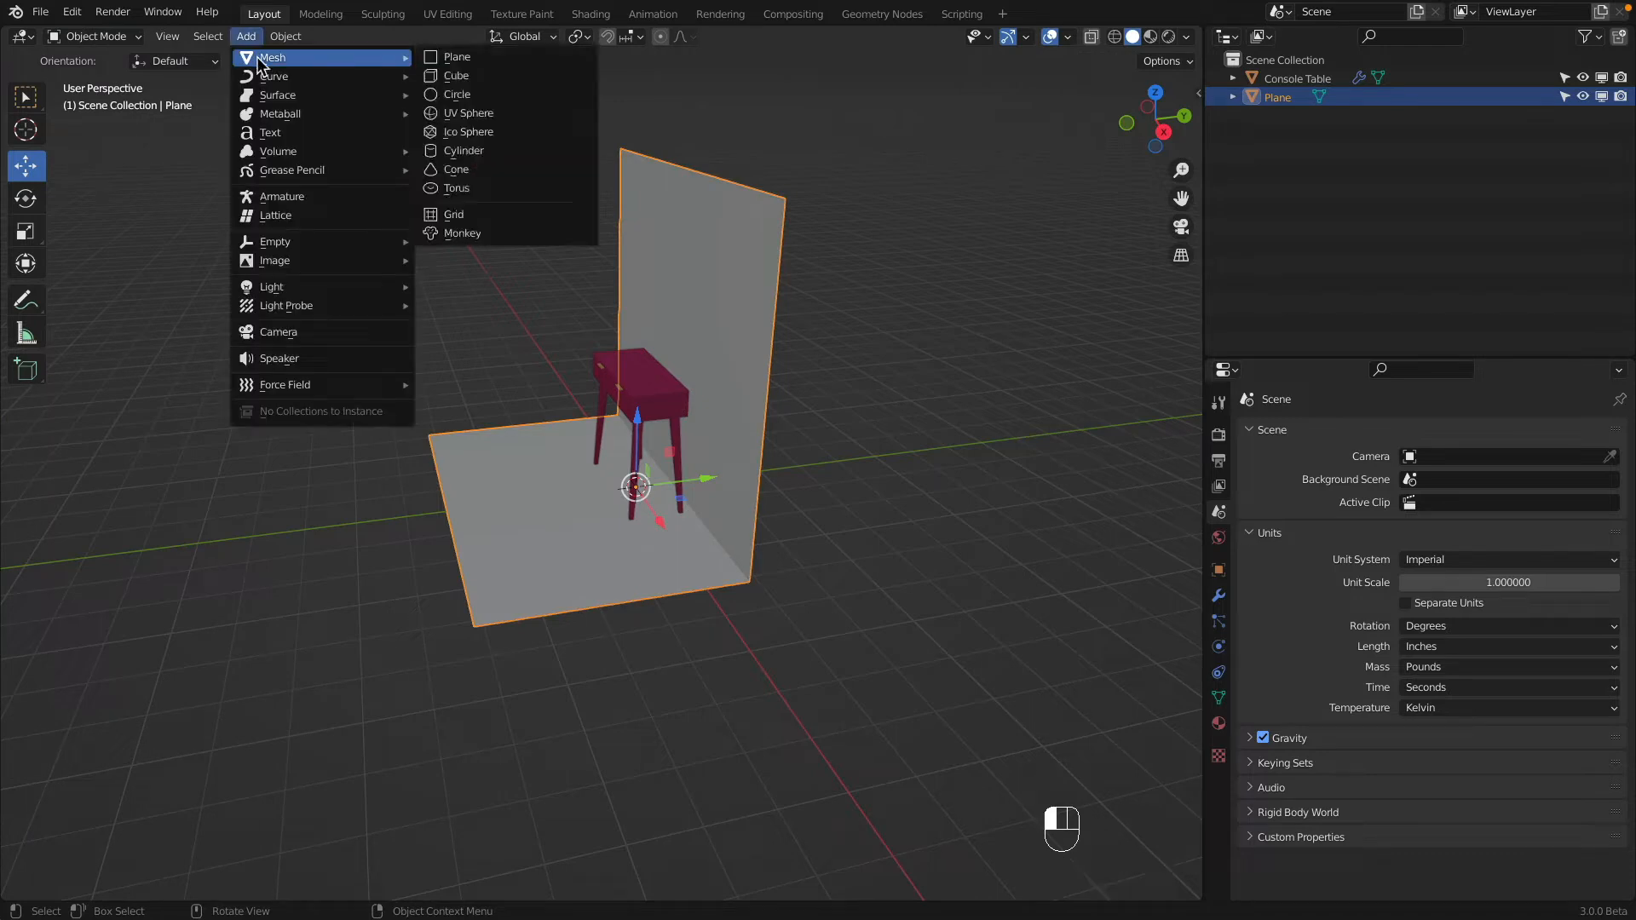
left_click(460, 77)
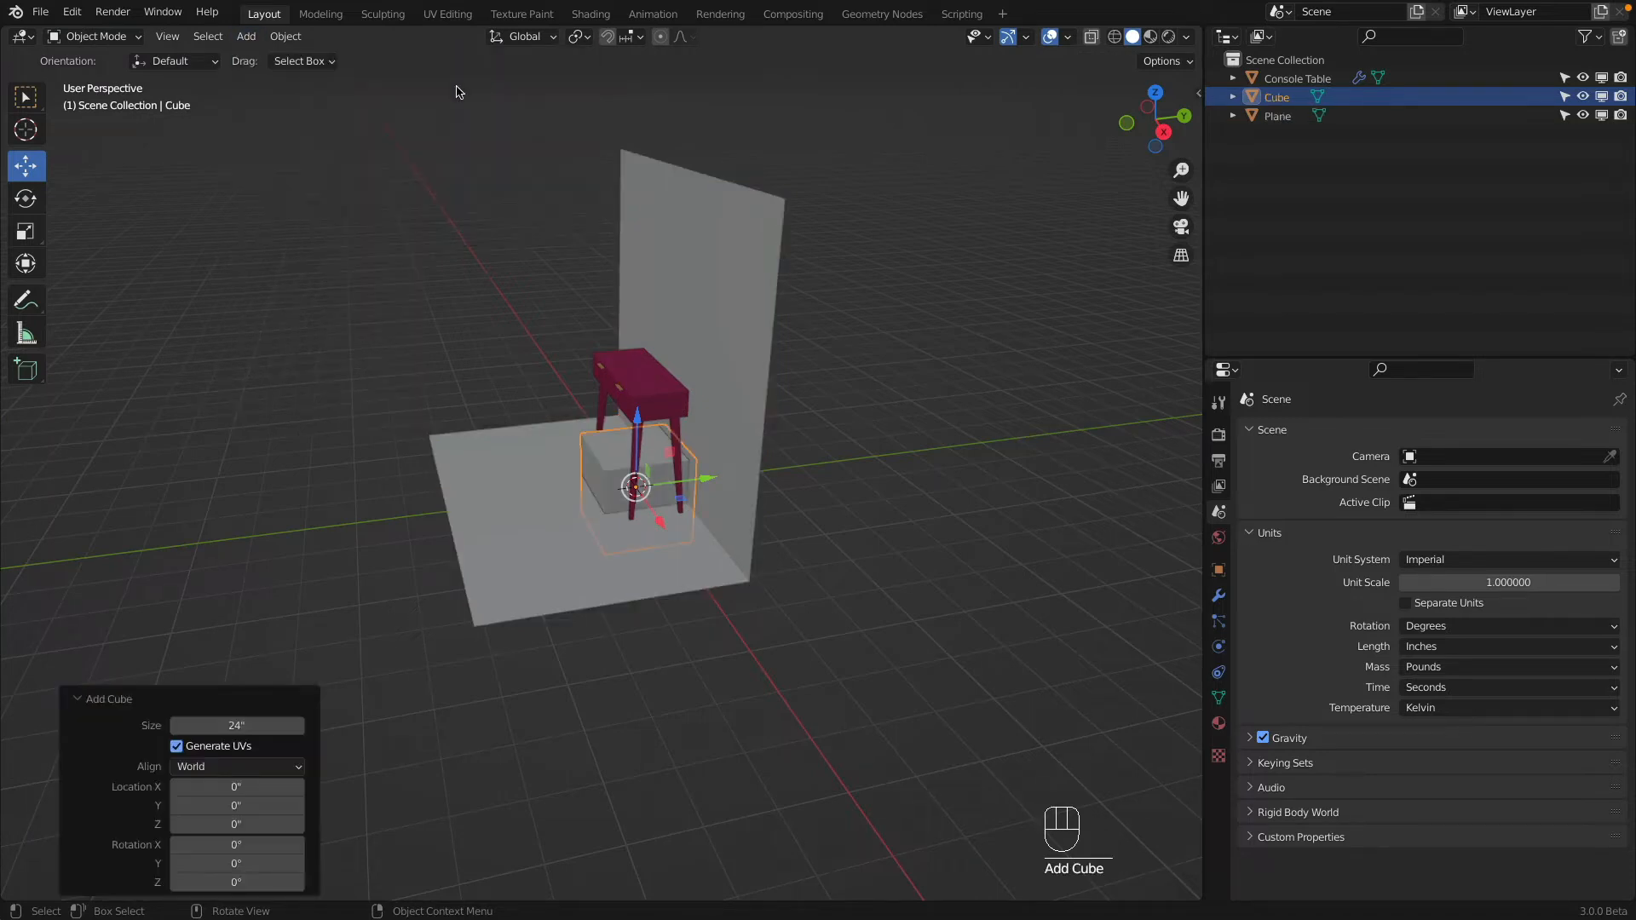
left_click(238, 726)
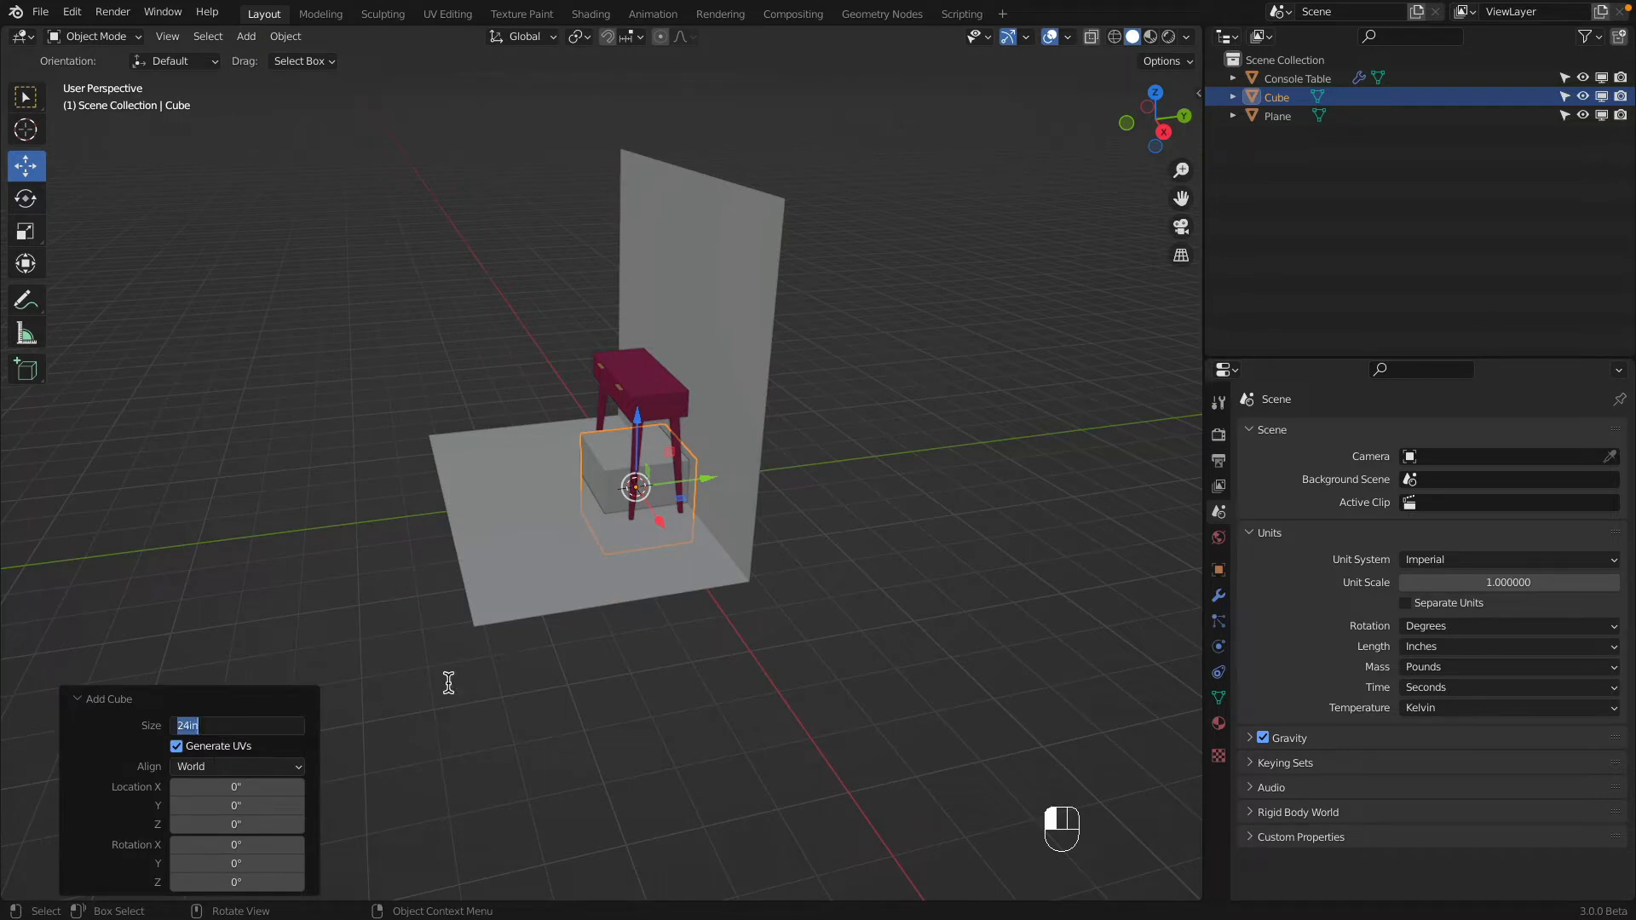
key("BackSpace")
key("Return")
Step: Move the small cube about 57 inches along negative X, just beyond the floor's side edge
middle_click_drag(594, 518, 856, 550)
scroll(669, 457, "up", 7)
scroll(599, 432, "up", 2)
middle_click_drag(599, 433, 703, 441)
scroll(649, 424, "down", 6)
left_click_drag(722, 412, 207, 590)
middle_click_drag(210, 590, 334, 573)
scroll(302, 663, "up", 2)
scroll(302, 659, "up", 2)
middle_click_drag(307, 653, 315, 675, "shift")
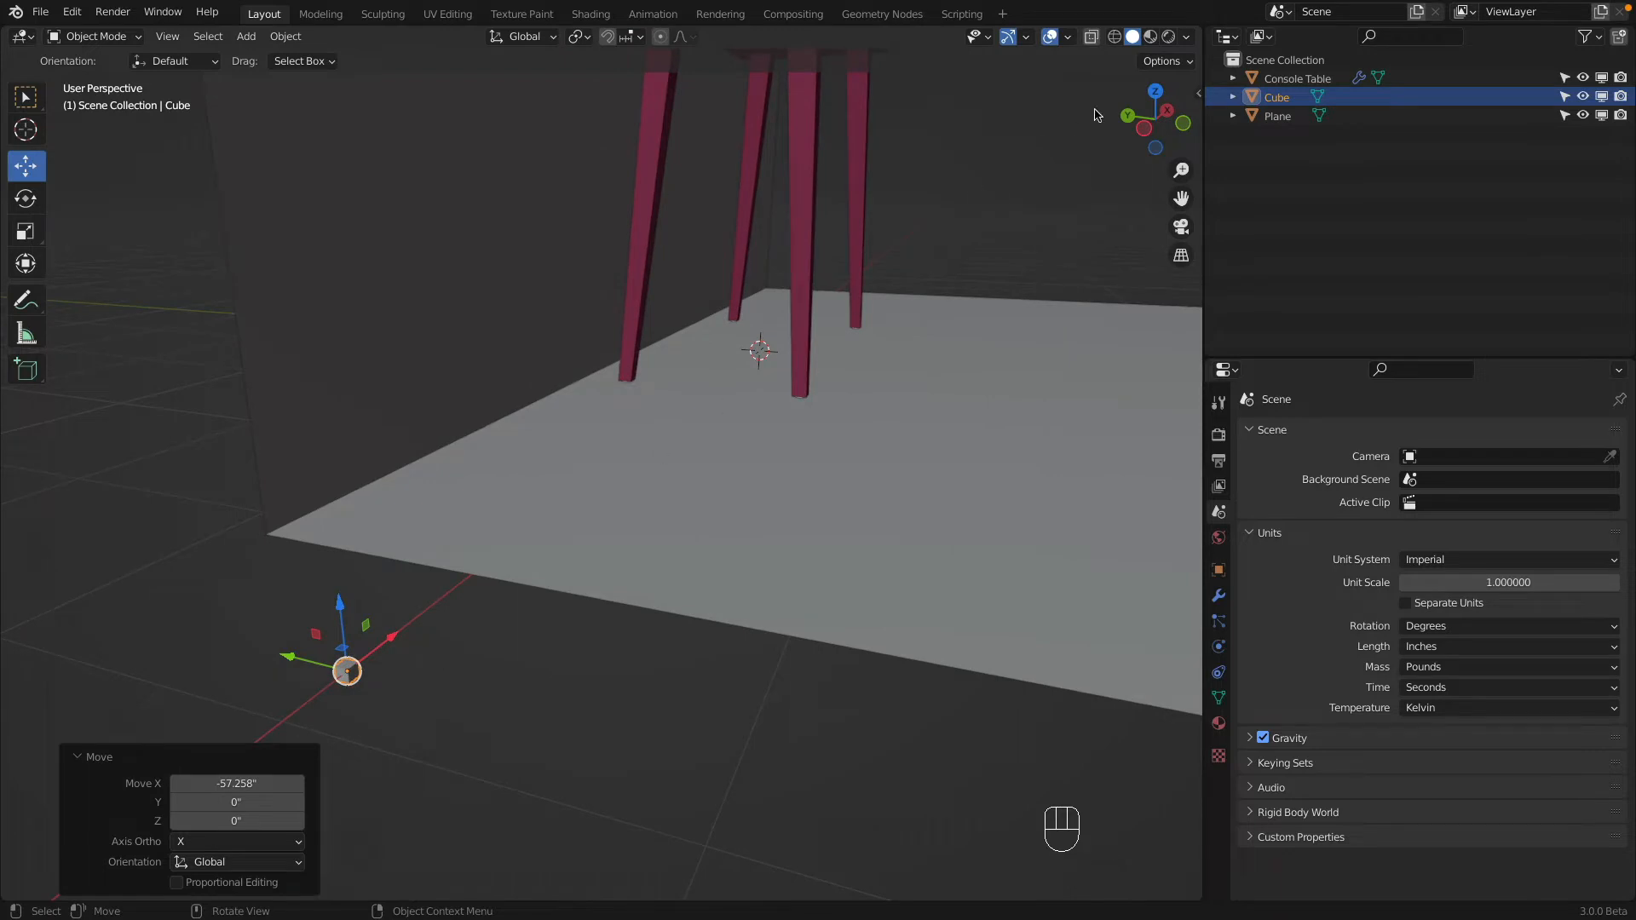
Step: Show the cube's transform values, try a Z dimension of 5 inches and settle on 4 inches
left_click(1198, 95)
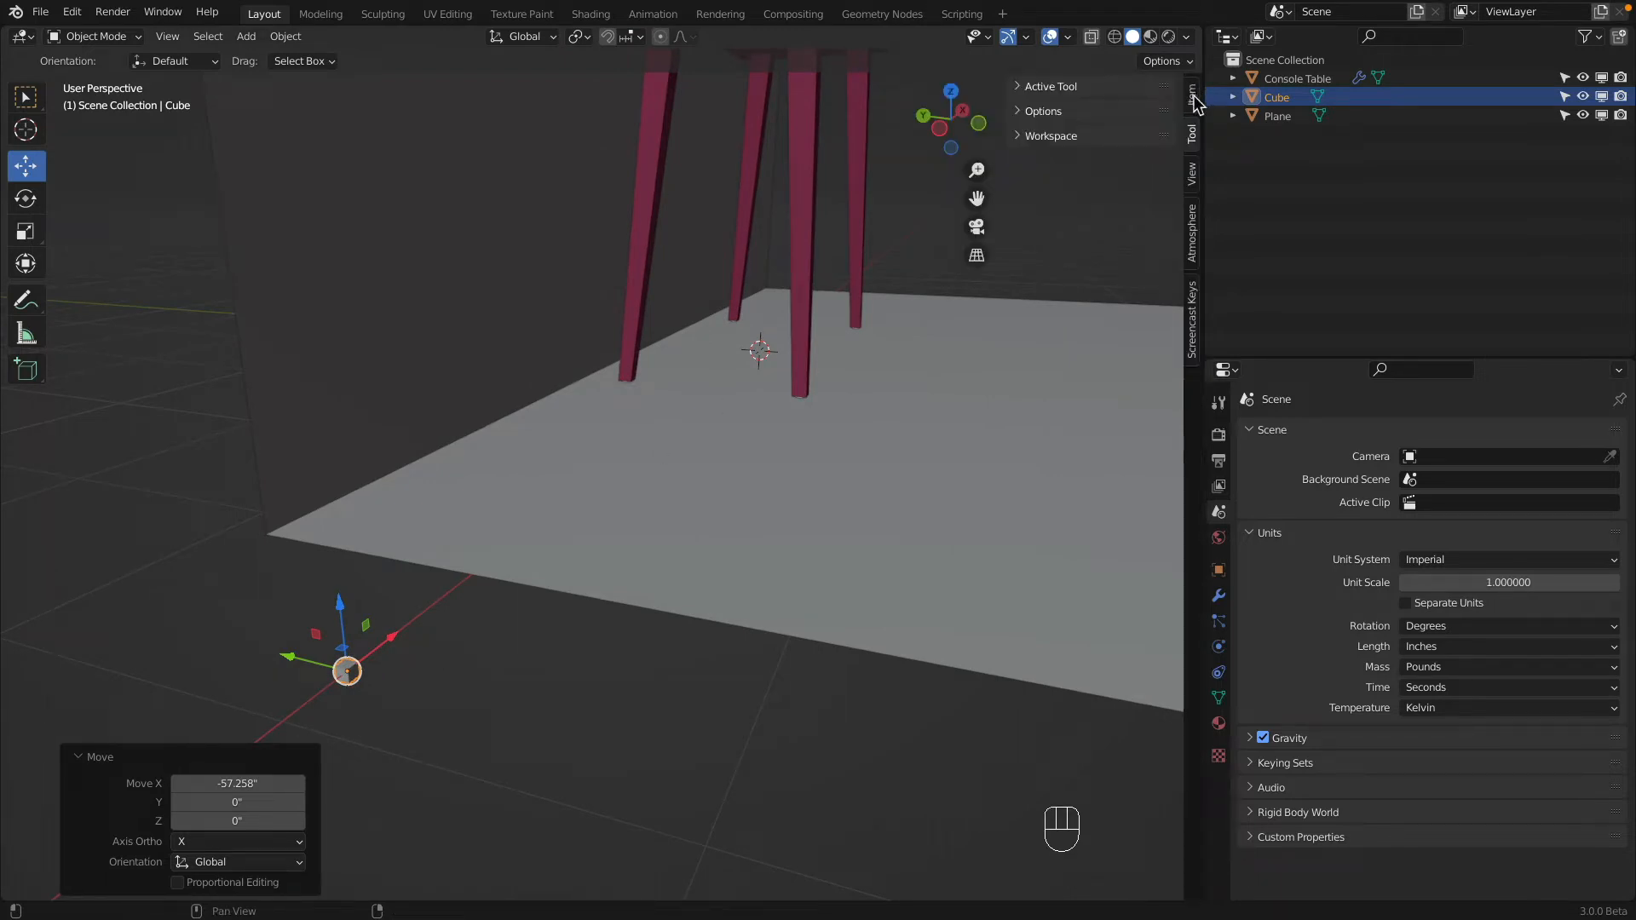
left_click(1193, 98)
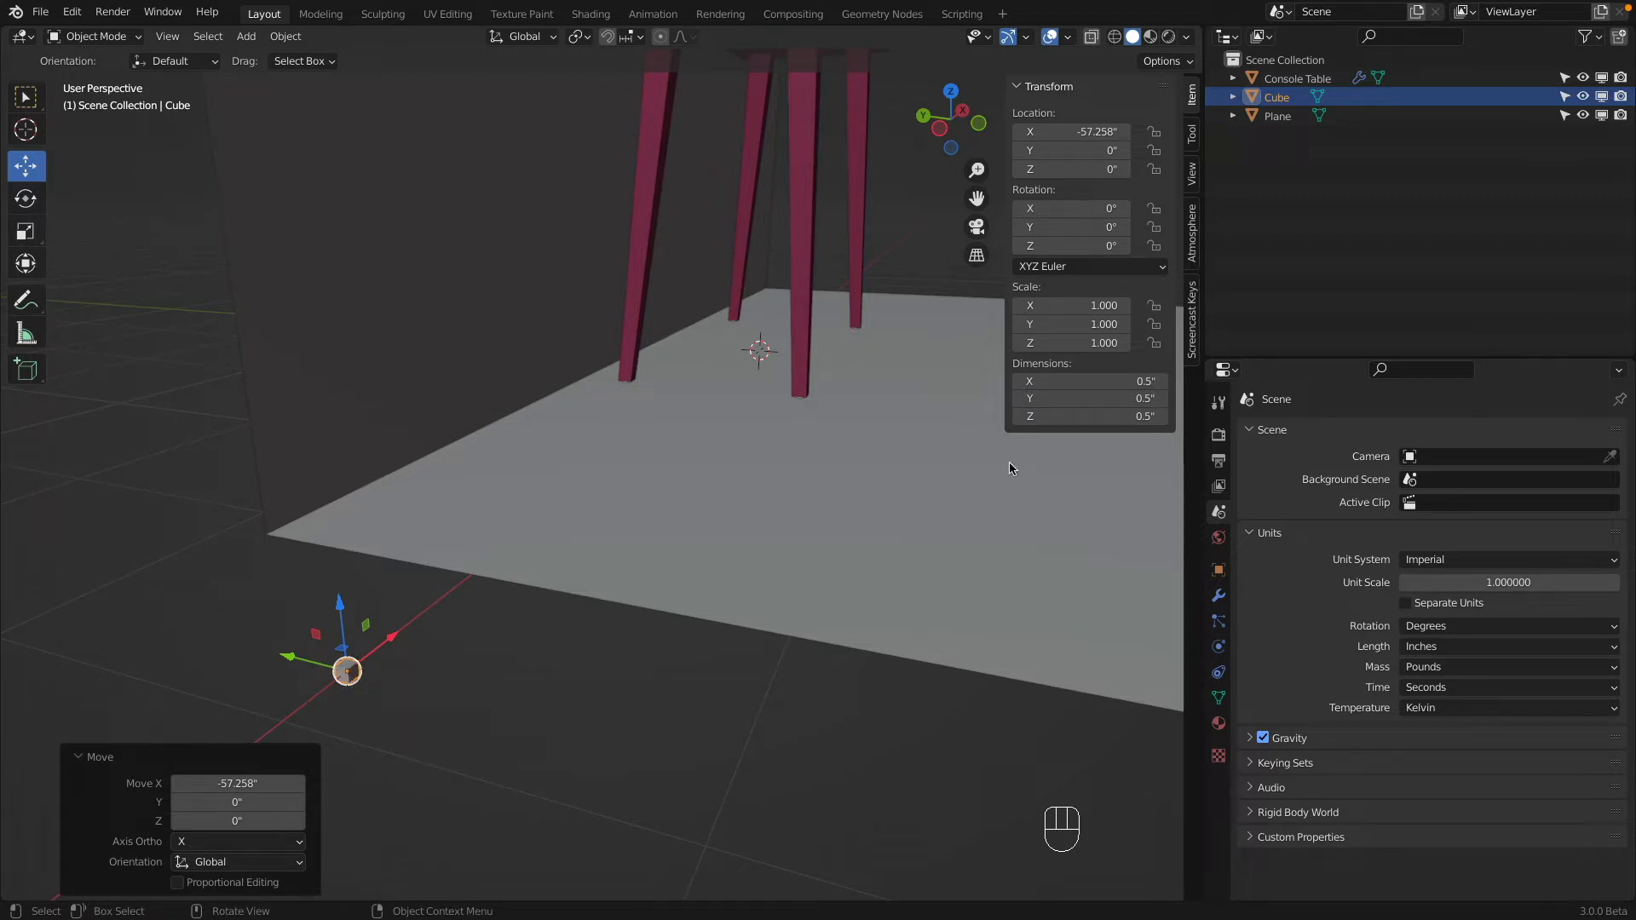
left_click(1082, 417)
type("5")
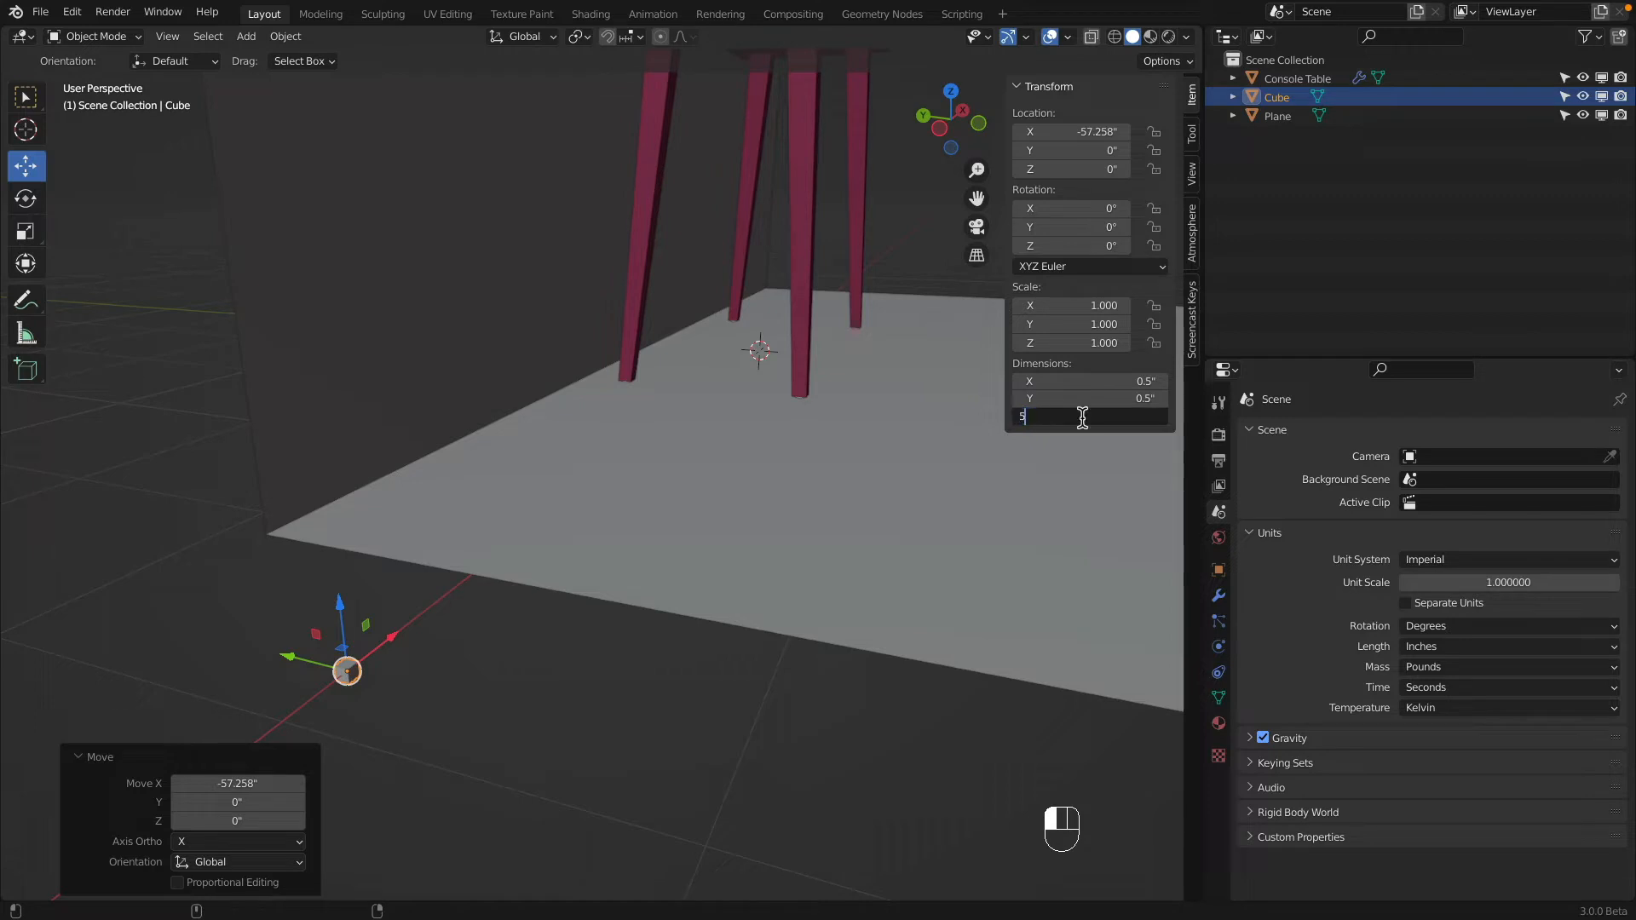
type("\"")
key("Return")
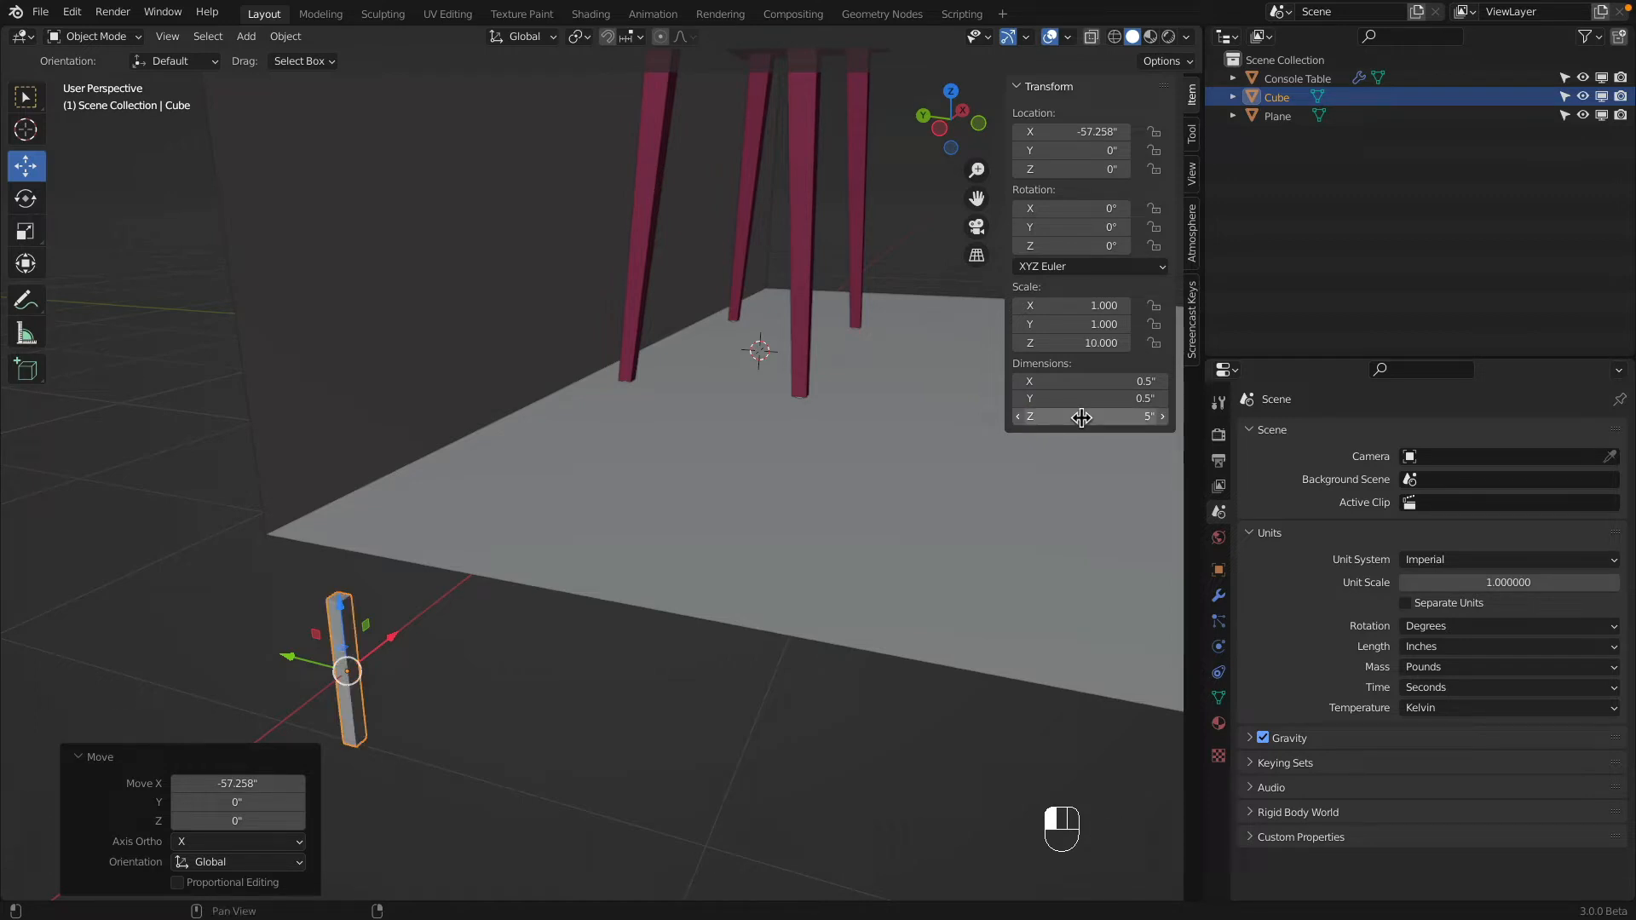
left_click(1082, 417)
type("4\"")
key("Return")
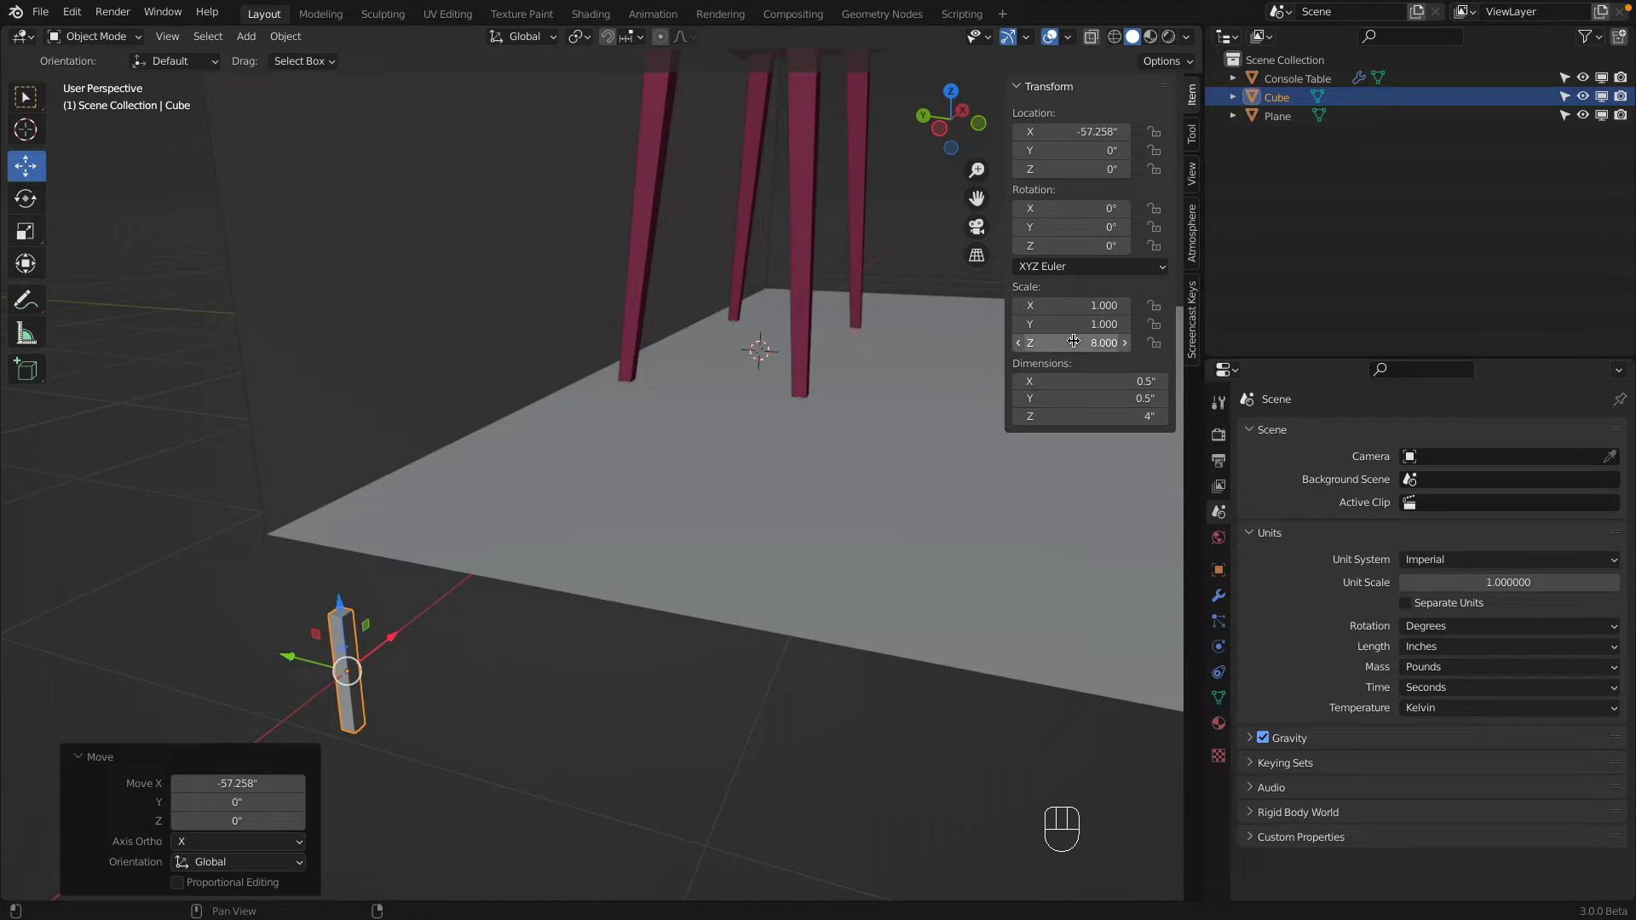
Step: Apply the resized cube's scale and set the snapping target to Vertex
left_click(285, 36)
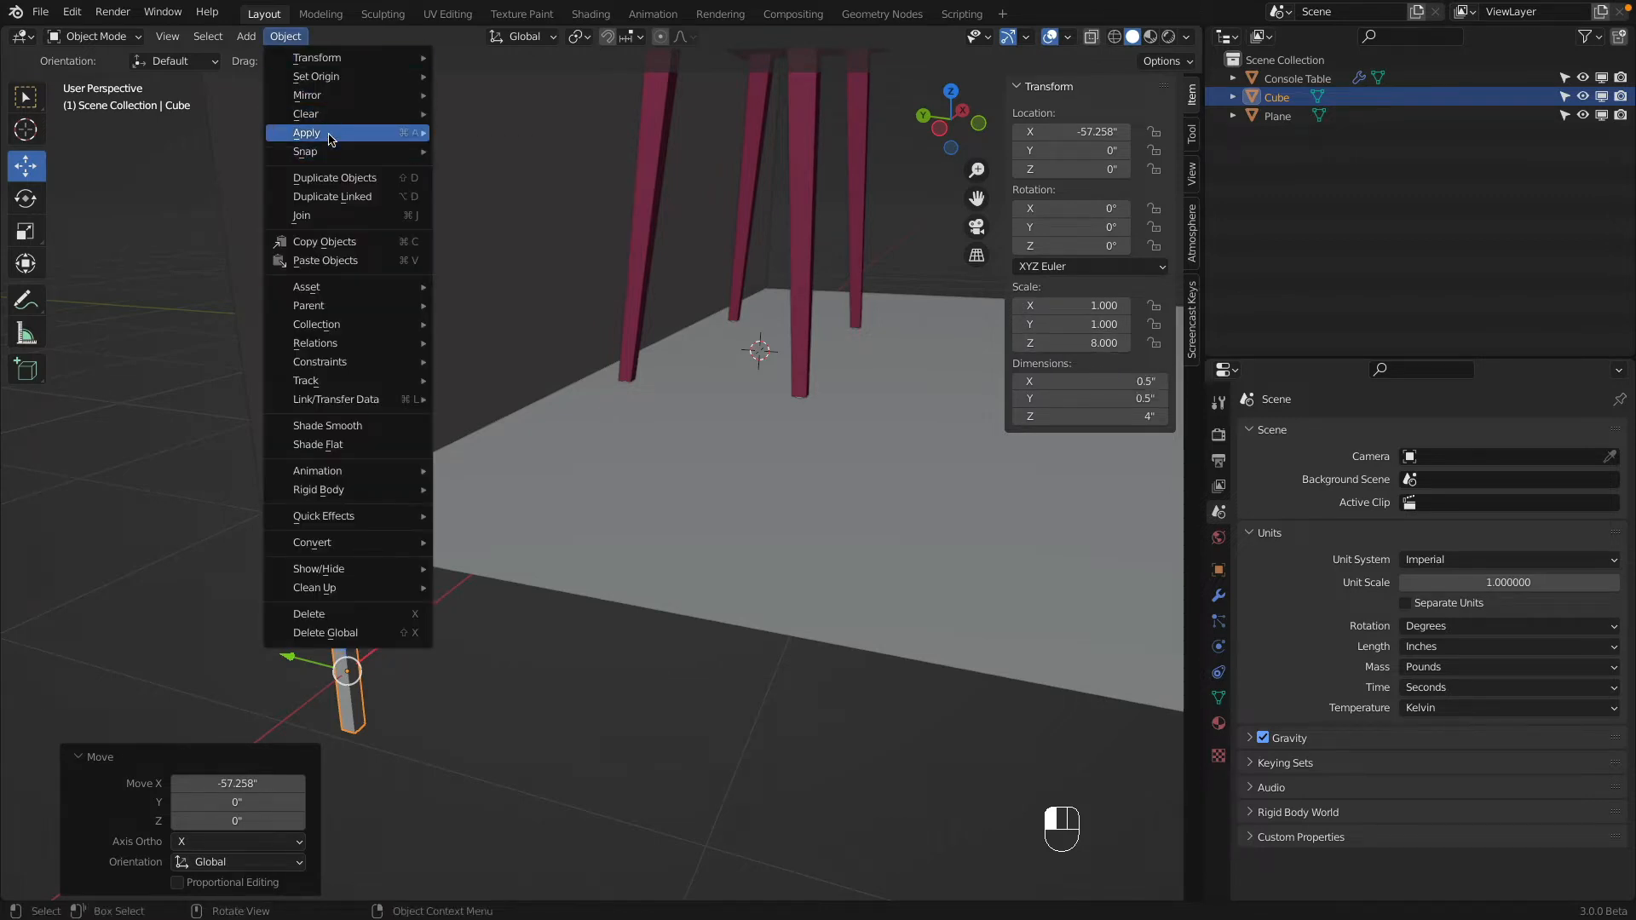
mouse_move(332, 142)
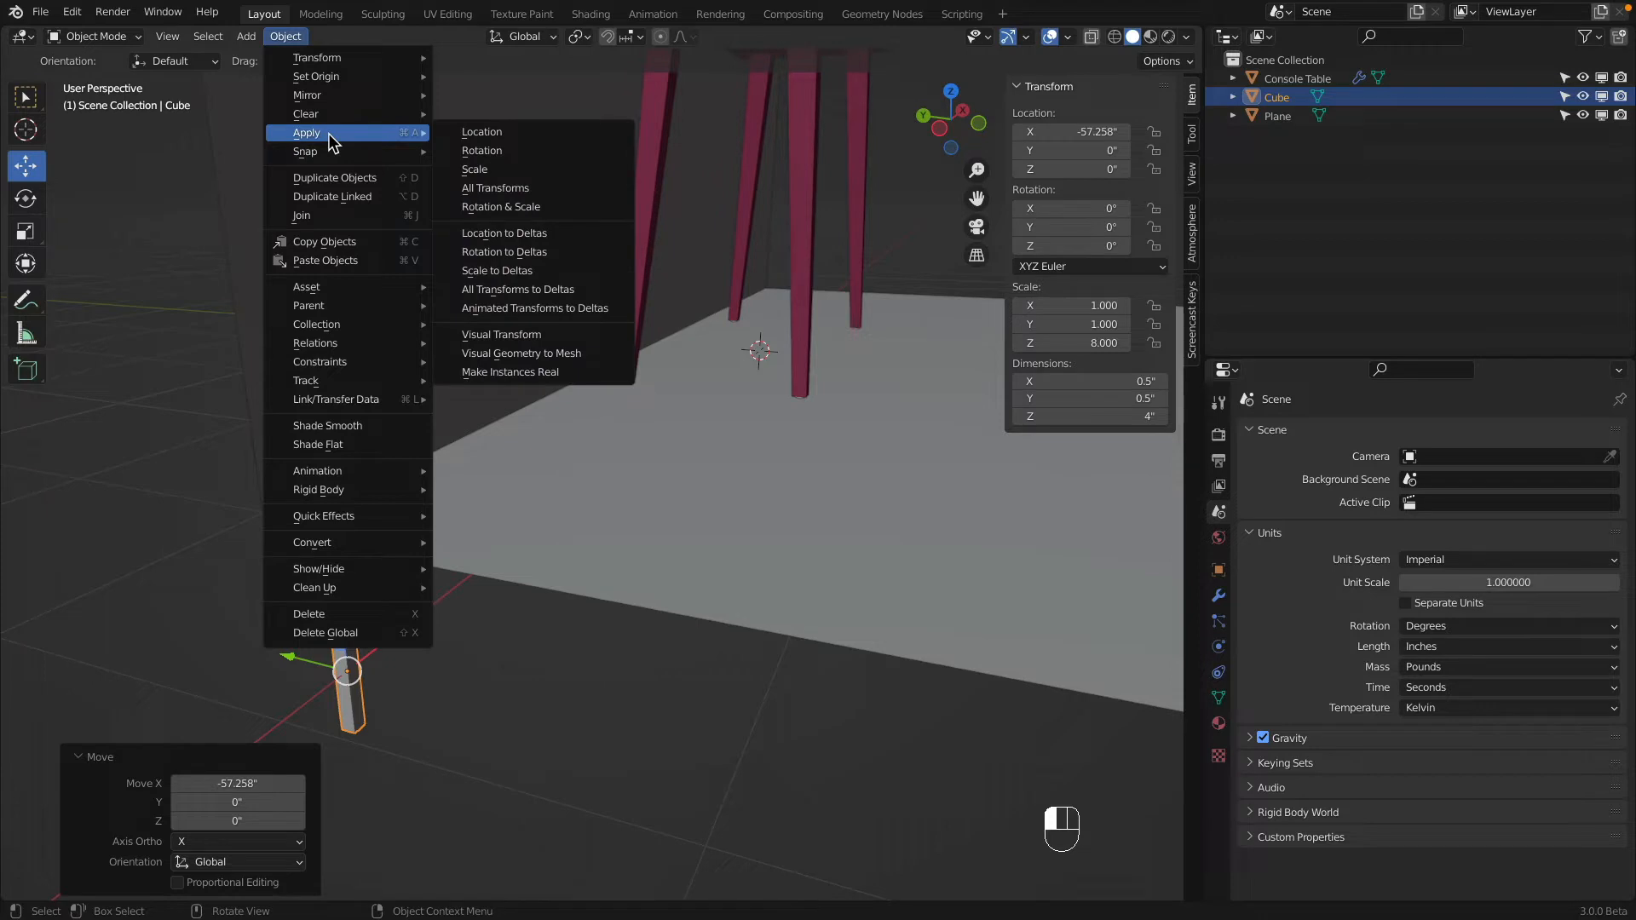
left_click(538, 172)
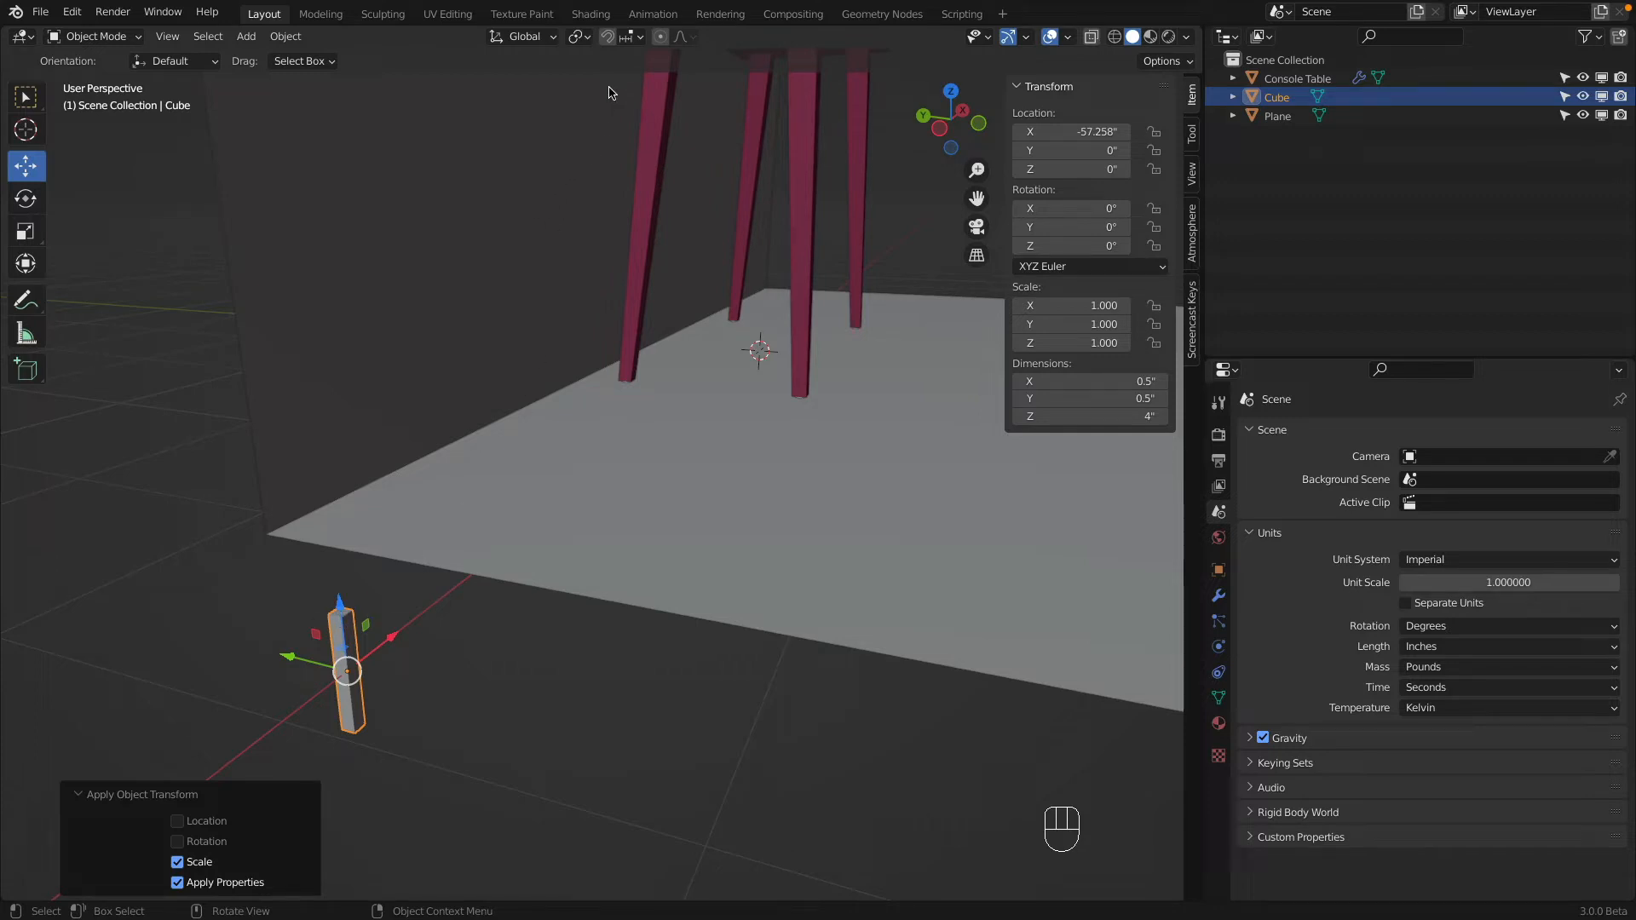
left_click(635, 40)
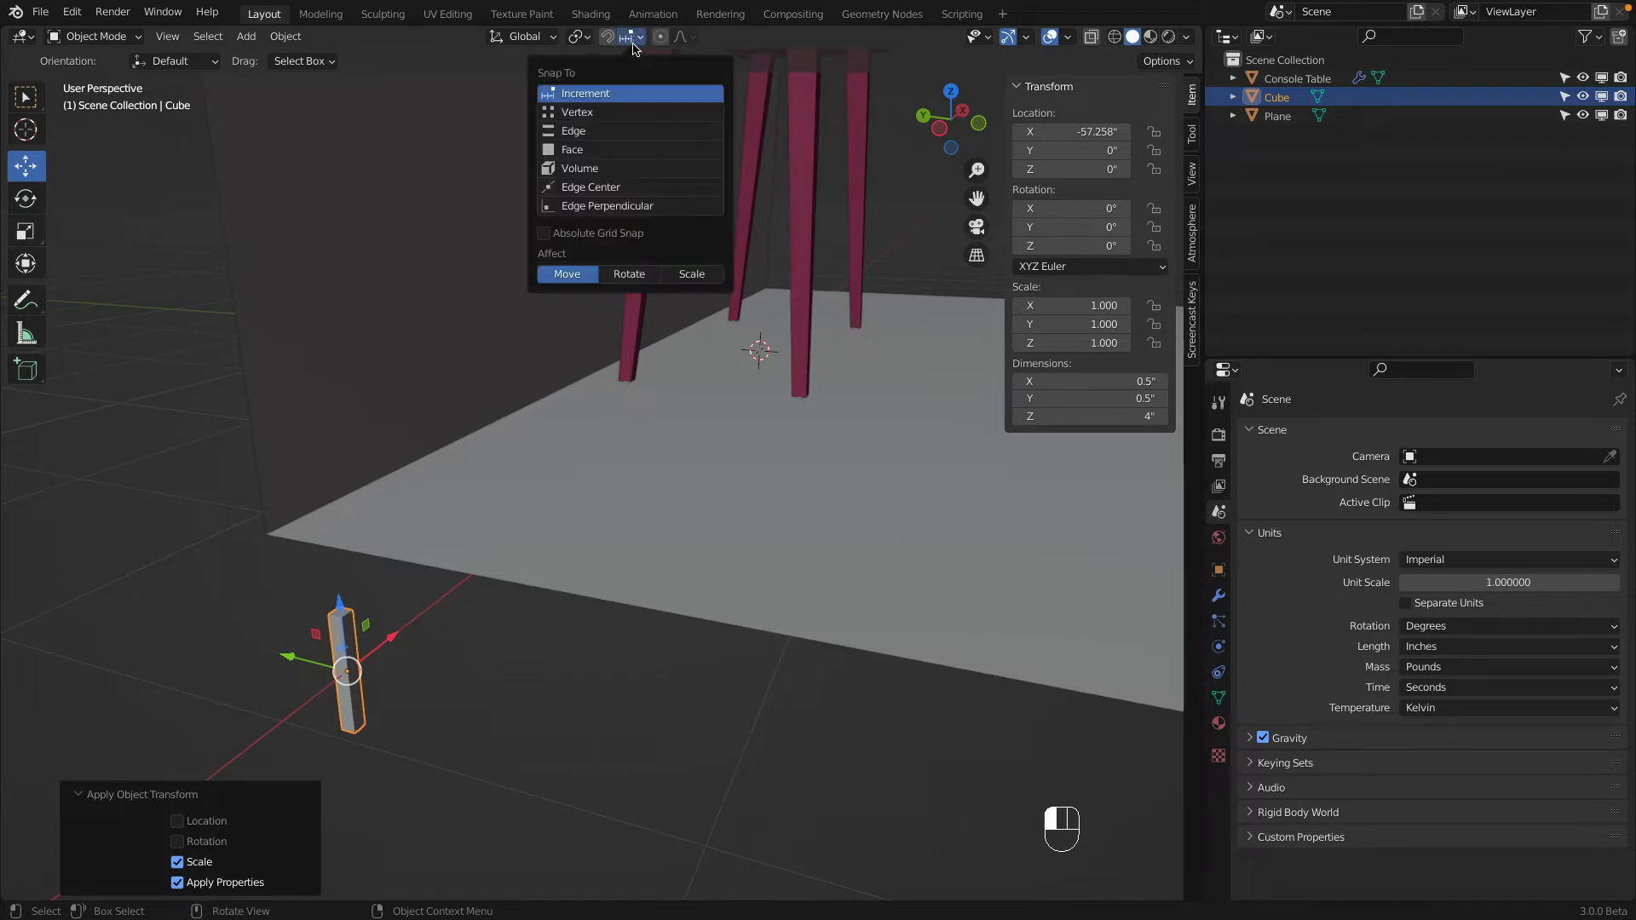
left_click(600, 116)
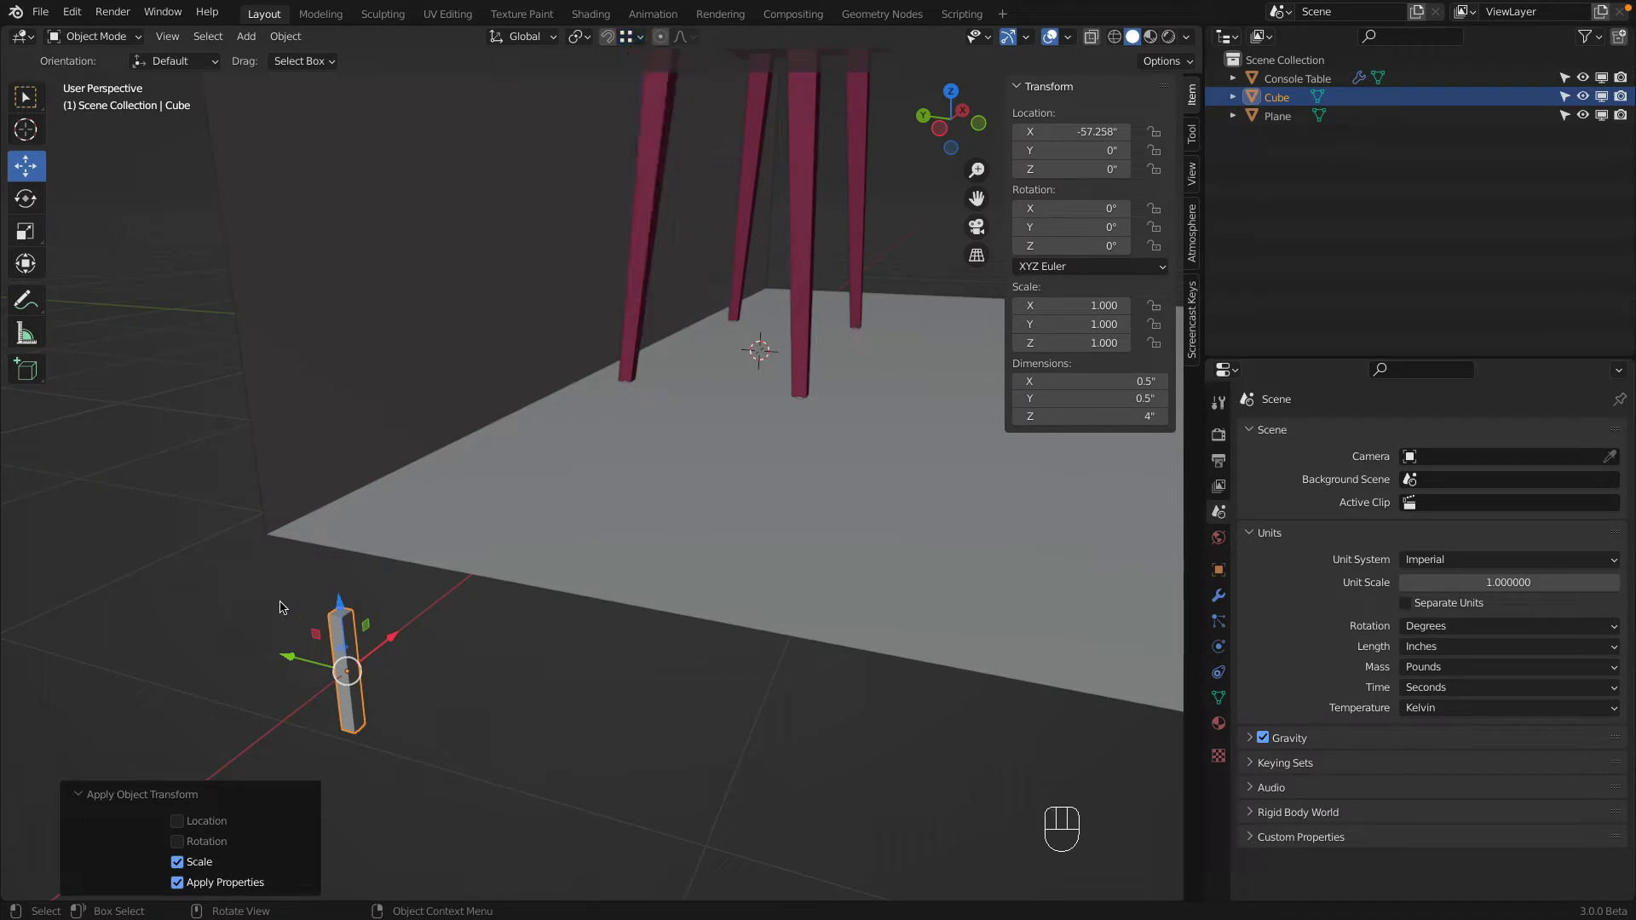
Step: Move the small block about 10 inches along positive X and raise it about 4.8 inches, bringing it over the floor
middle_click_drag(281, 610, 293, 604)
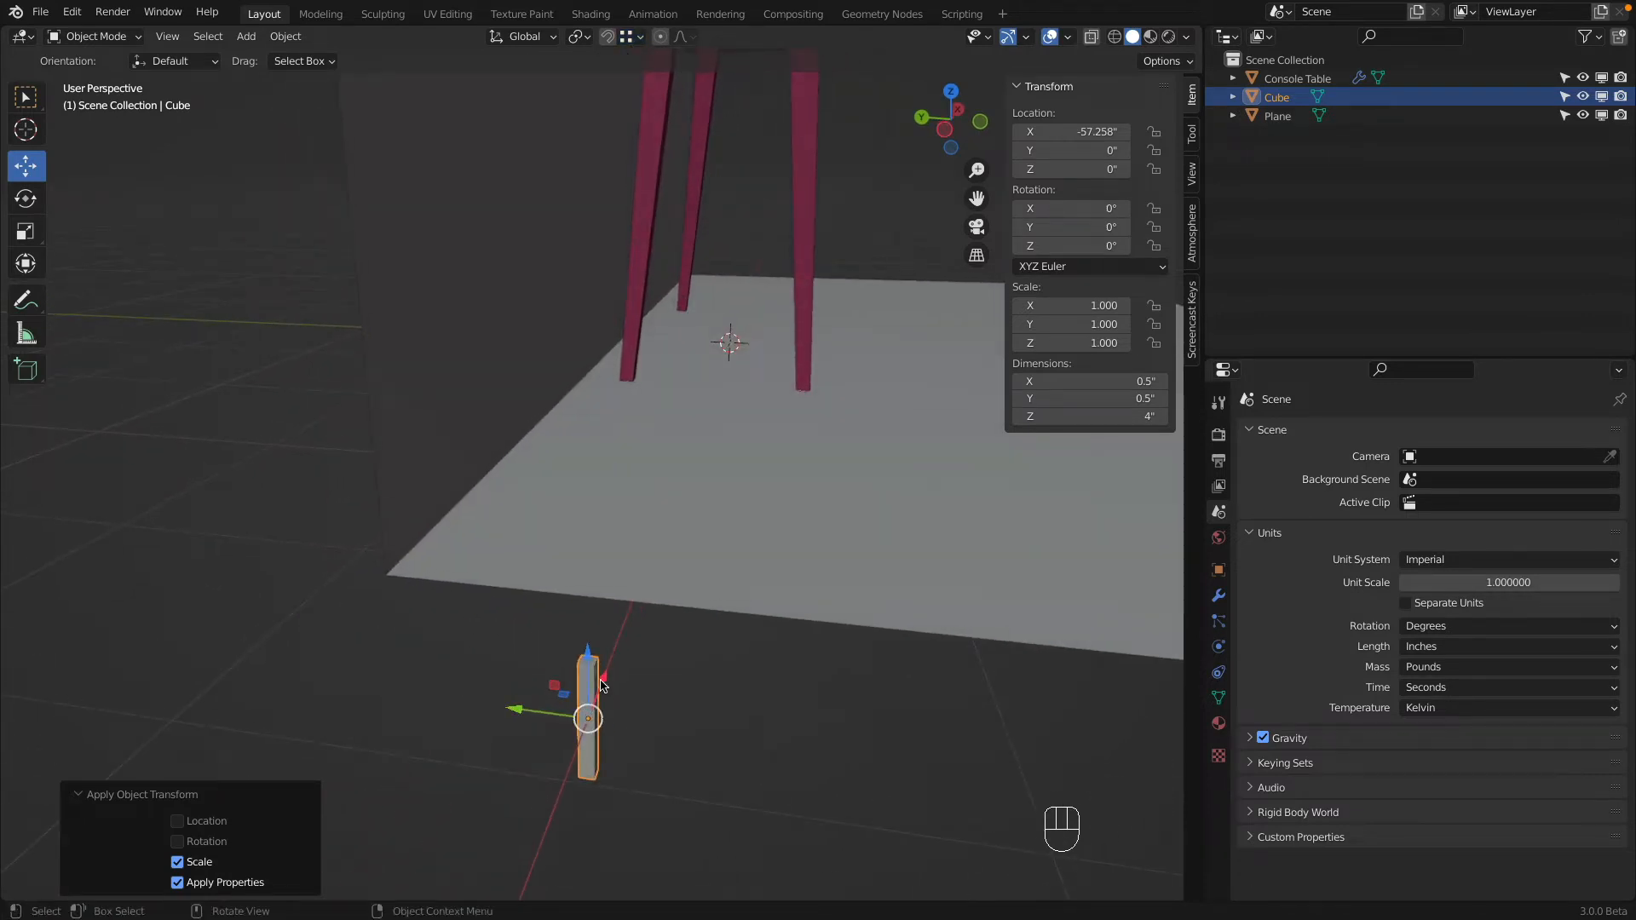
left_click_drag(604, 680, 650, 398)
middle_click_drag(650, 398, 586, 465)
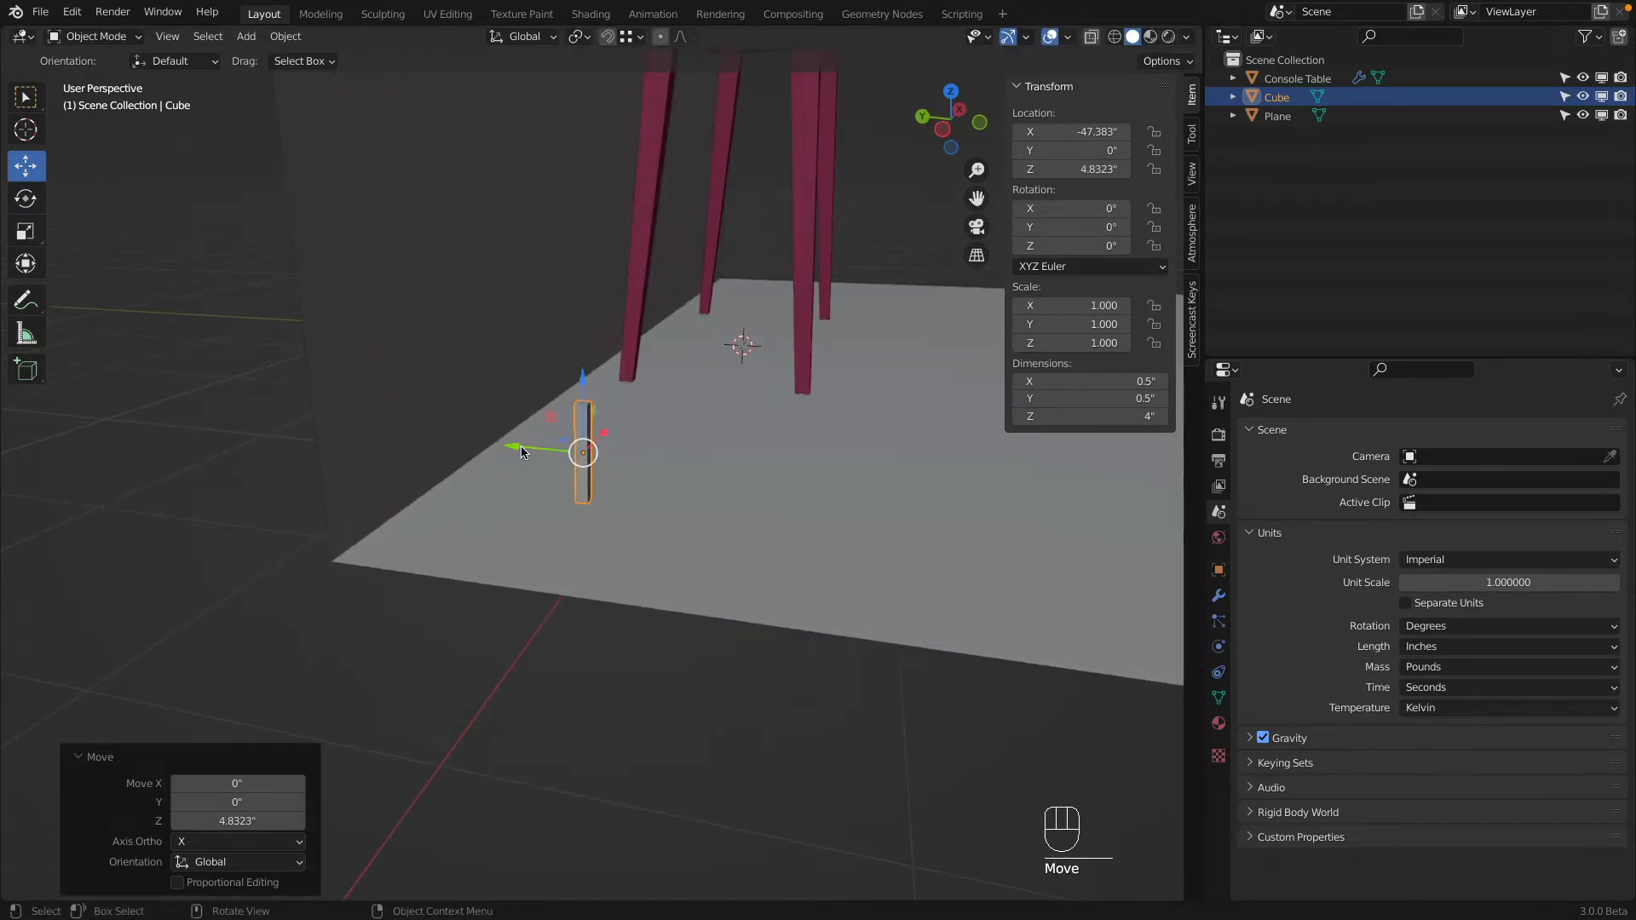
Step: Try snapping the block into the negative X end corner of wall and floor along Y, X and Z
left_click_drag(518, 451, 343, 555)
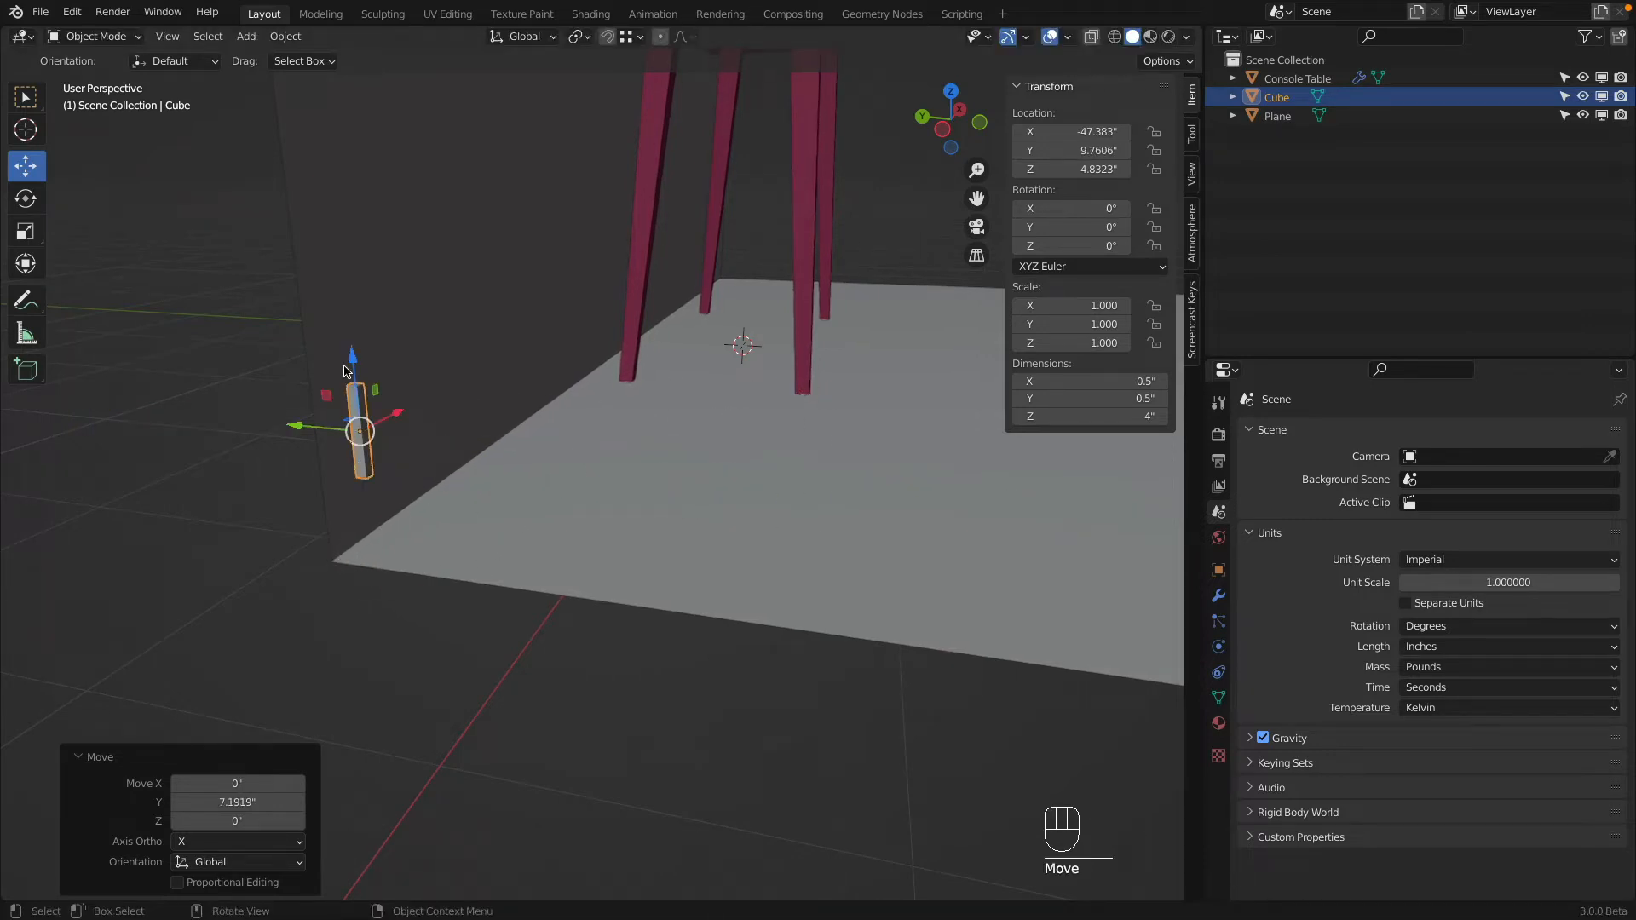
left_click_drag(395, 415, 345, 563)
left_click_drag(318, 383, 334, 565)
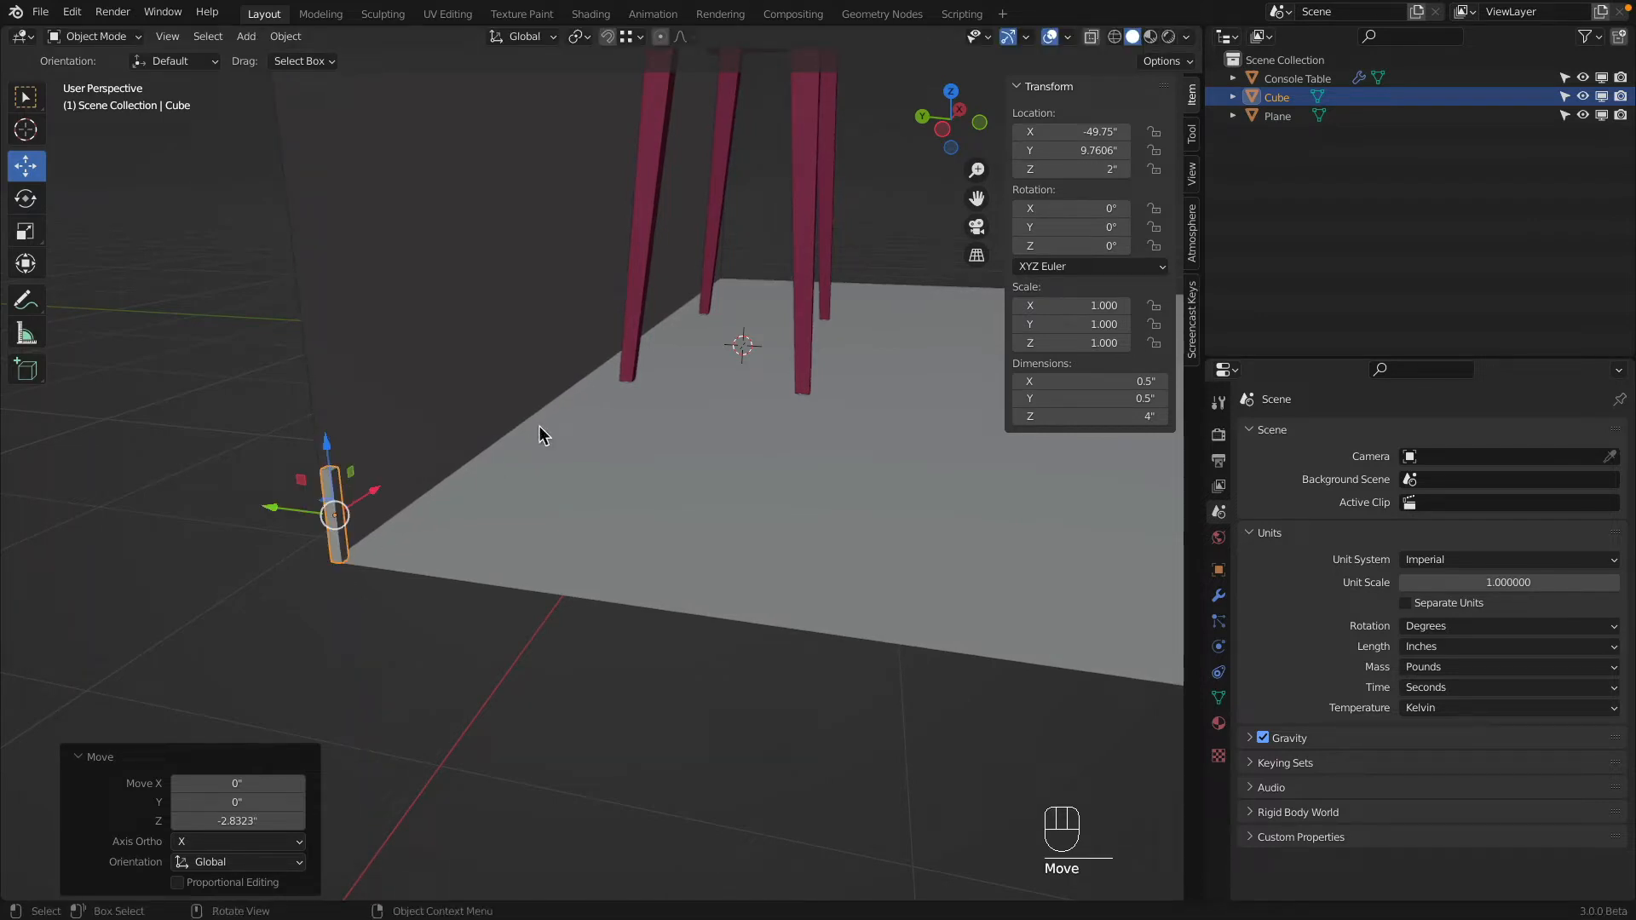
Step: Undo the last three moves of the block
key("super+z")
key("super+z")
key("super+z")
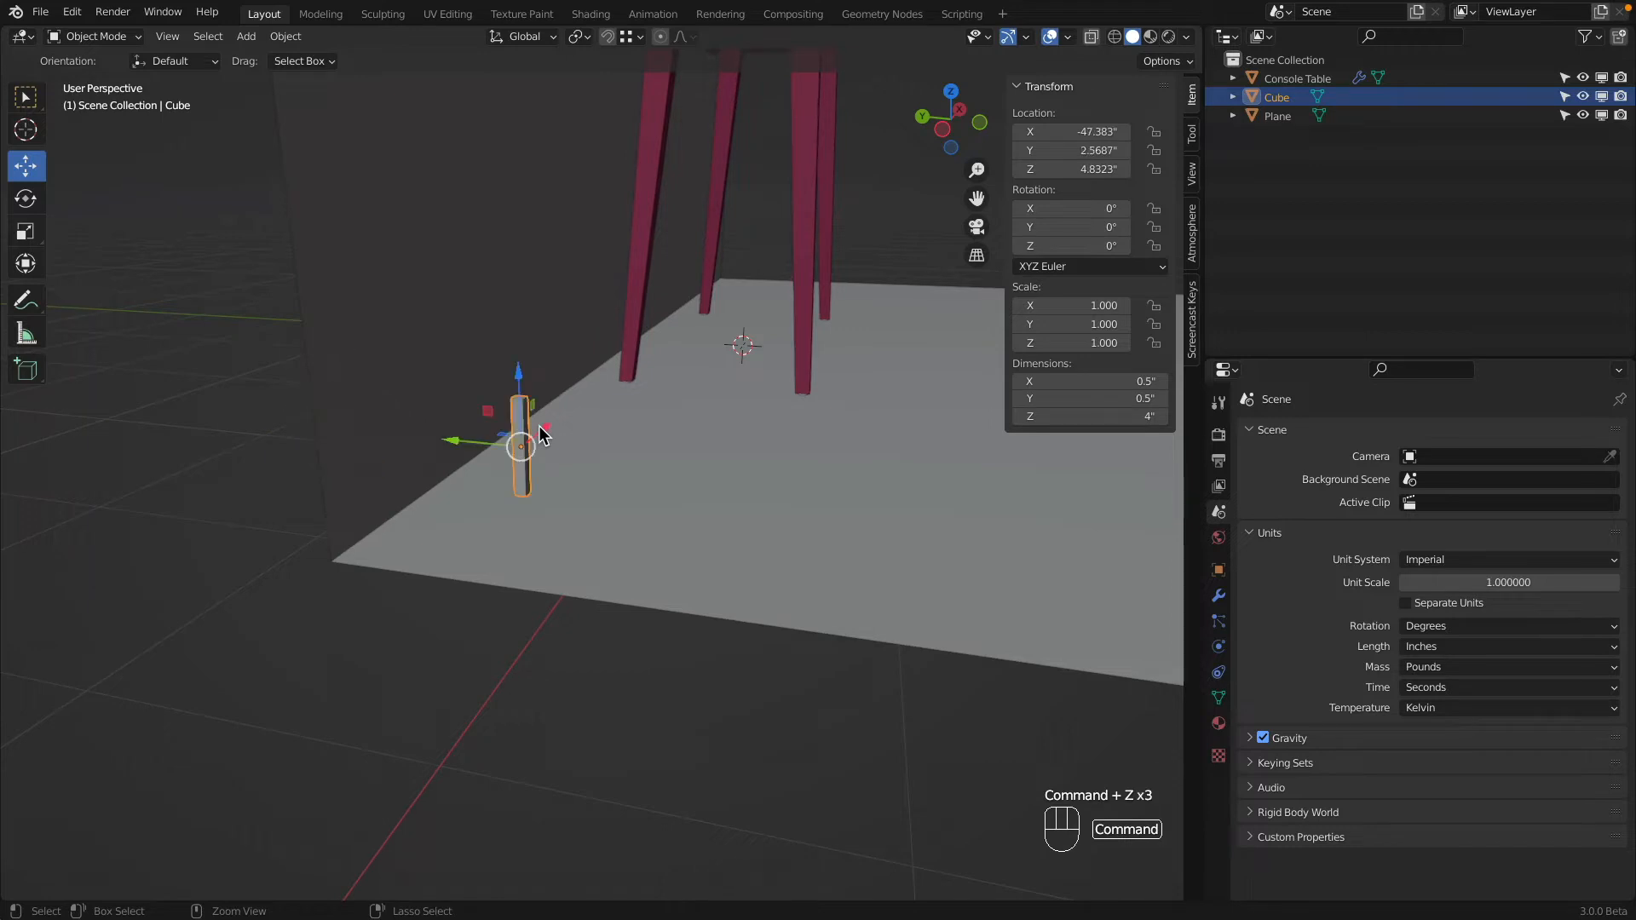
Step: Snap the block's Y, Z and X positions to the corner vertex where wall and floor meet at the negative X end
left_click_drag(455, 440, 335, 571)
left_click_drag(352, 360, 340, 574)
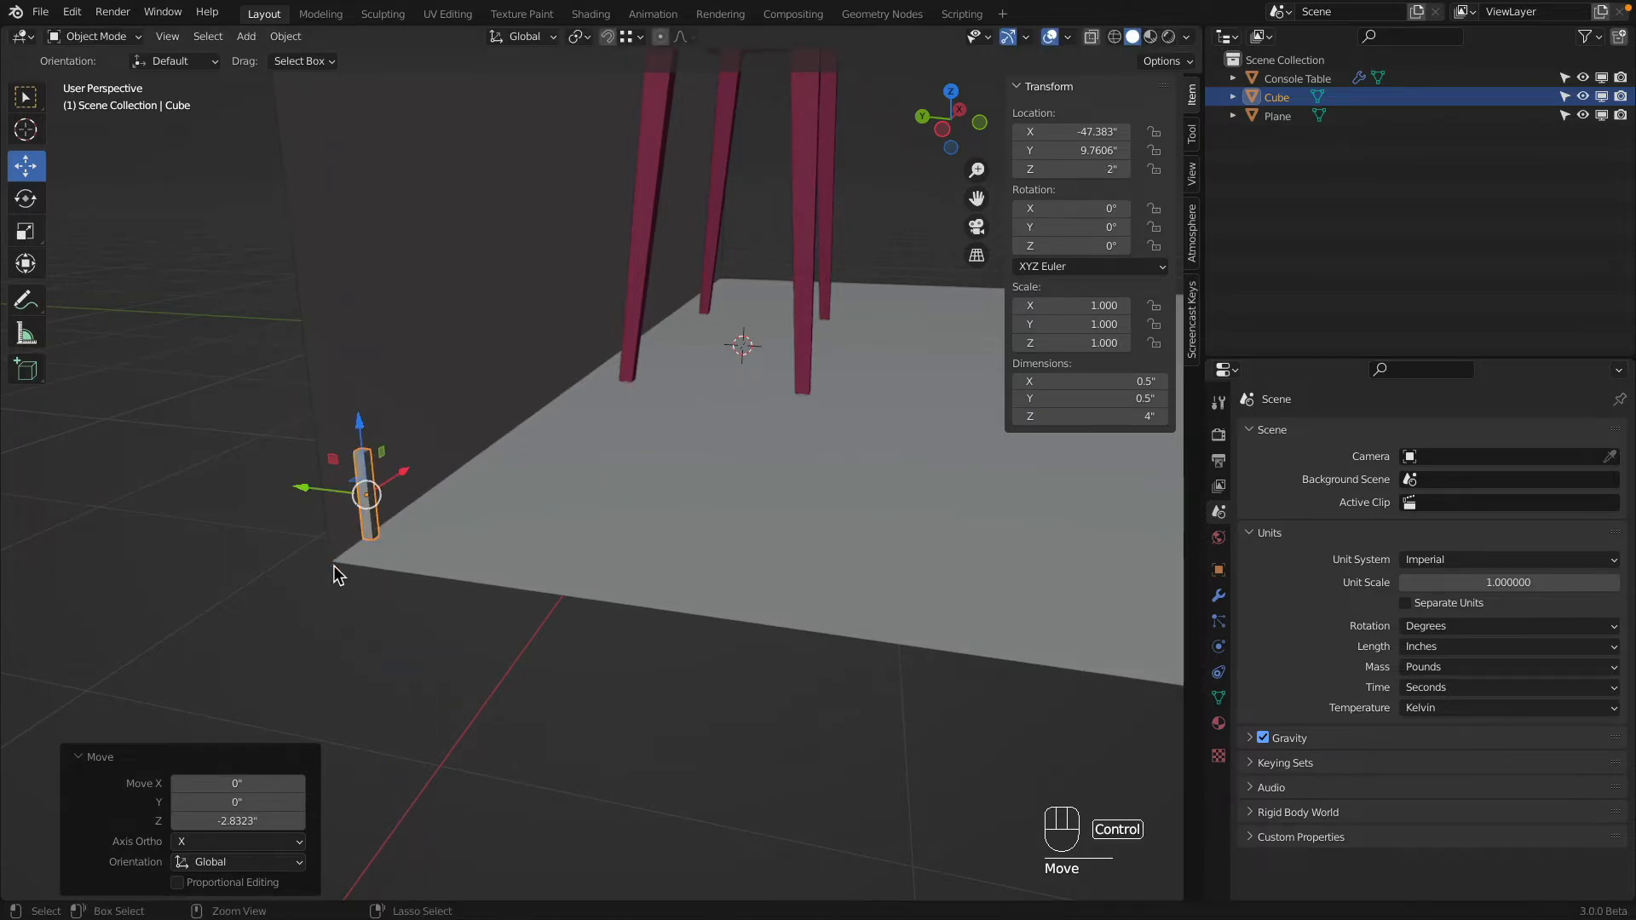
left_click_drag(404, 474, 332, 565)
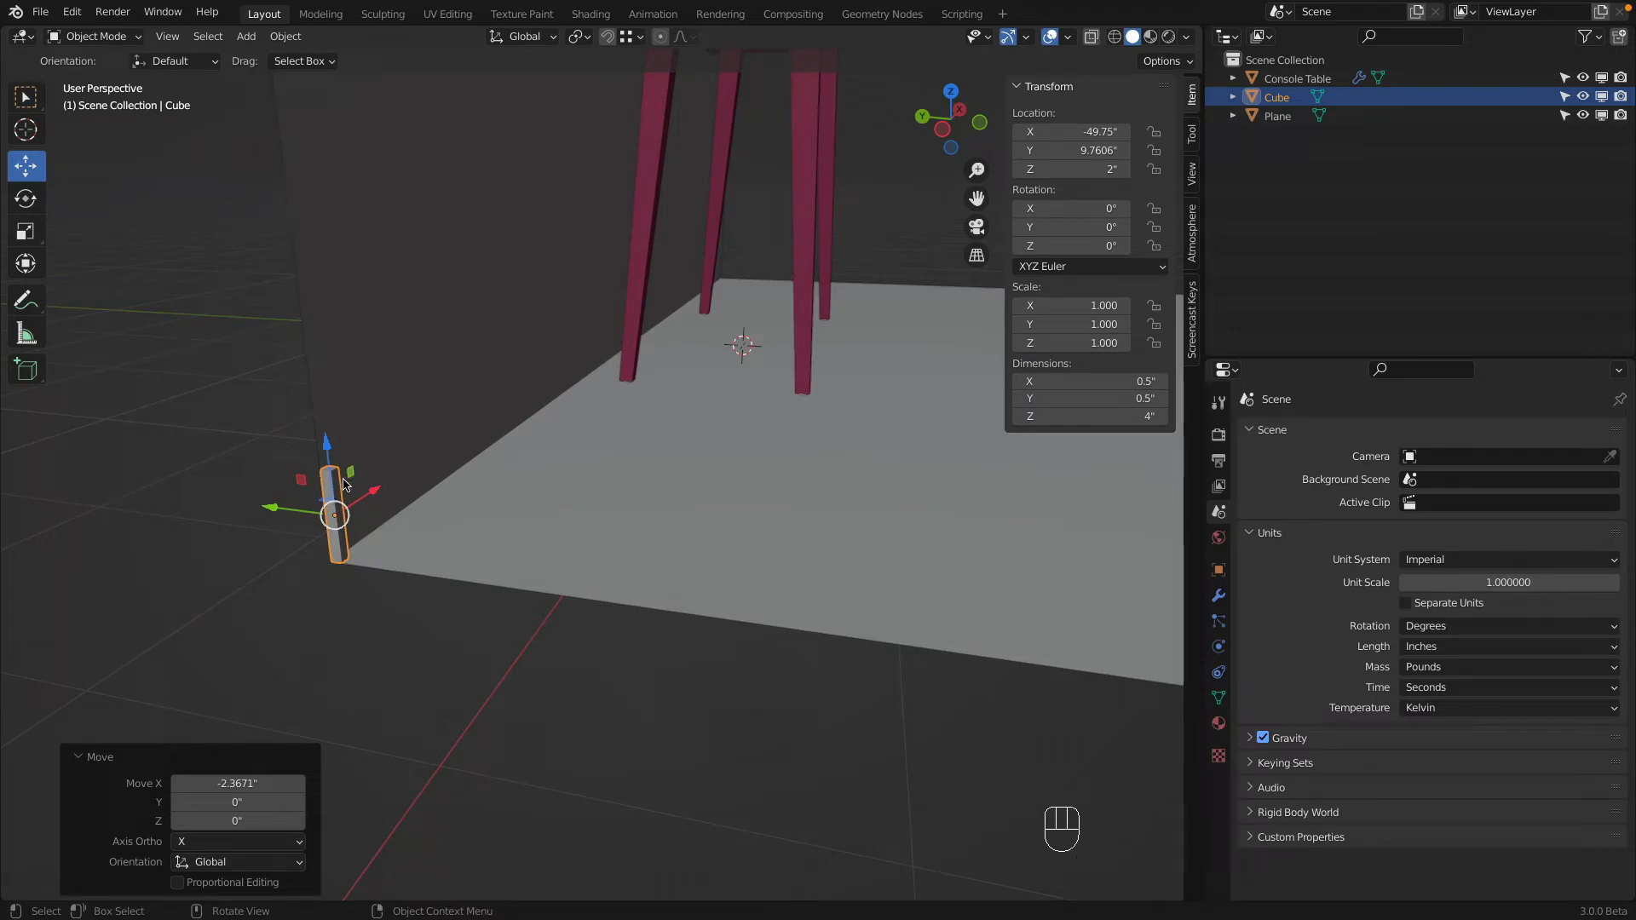
Step: In Edit Mode, move the block's positive X face 99.5 inches along X to the wall's far corner, and return to Object Mode
middle_click_drag(656, 313, 758, 253)
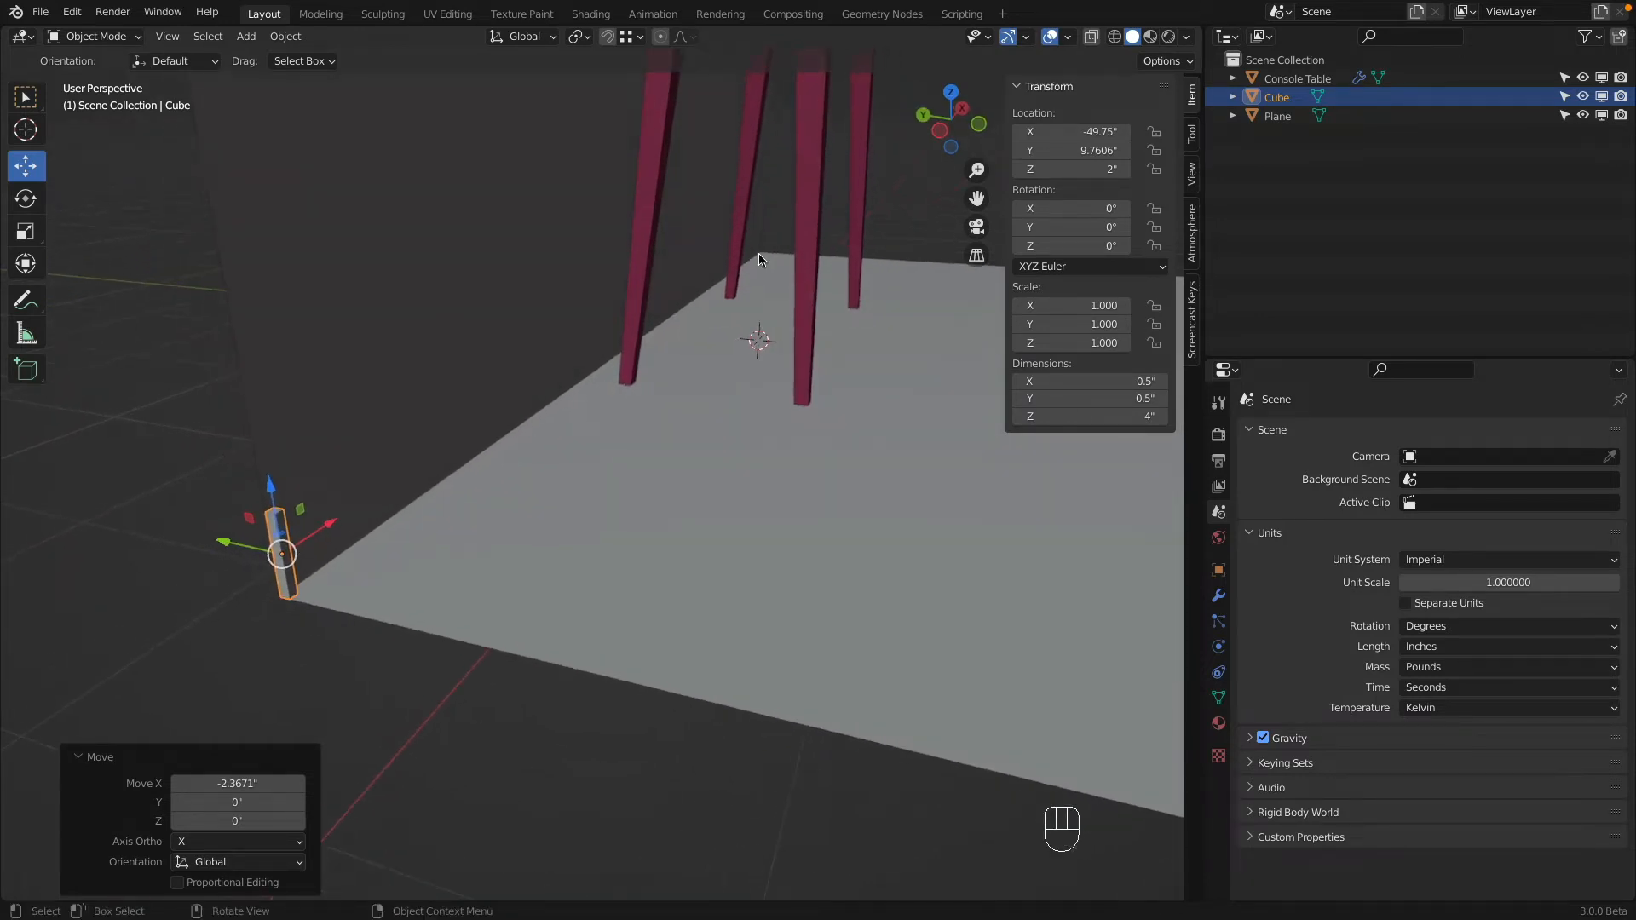
left_click(115, 39)
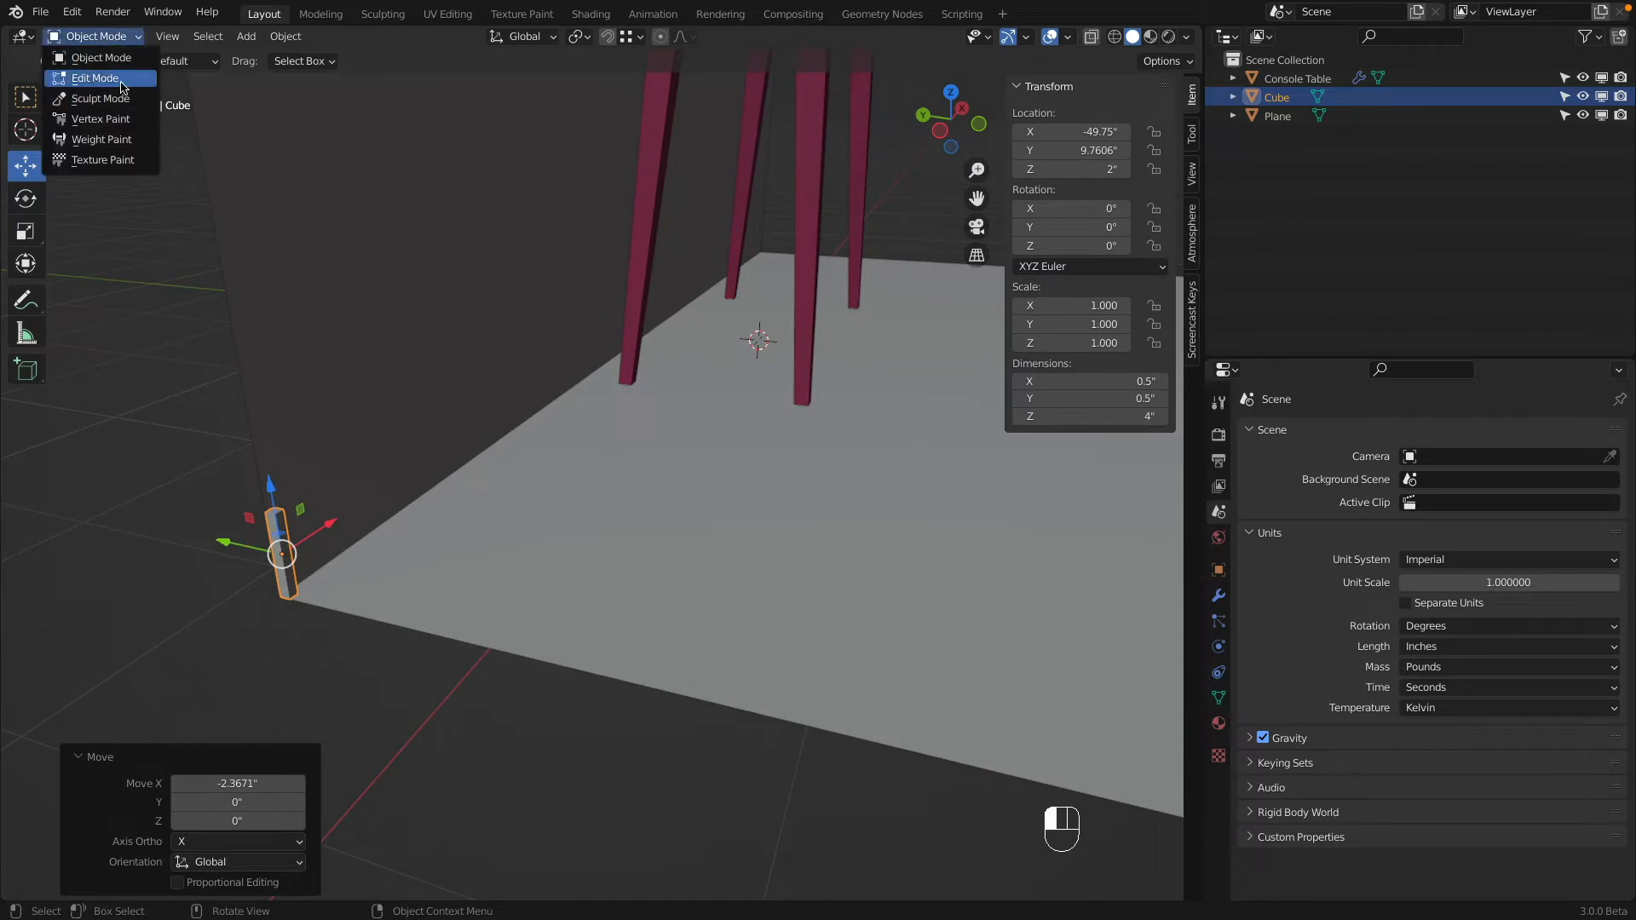
left_click(96, 78)
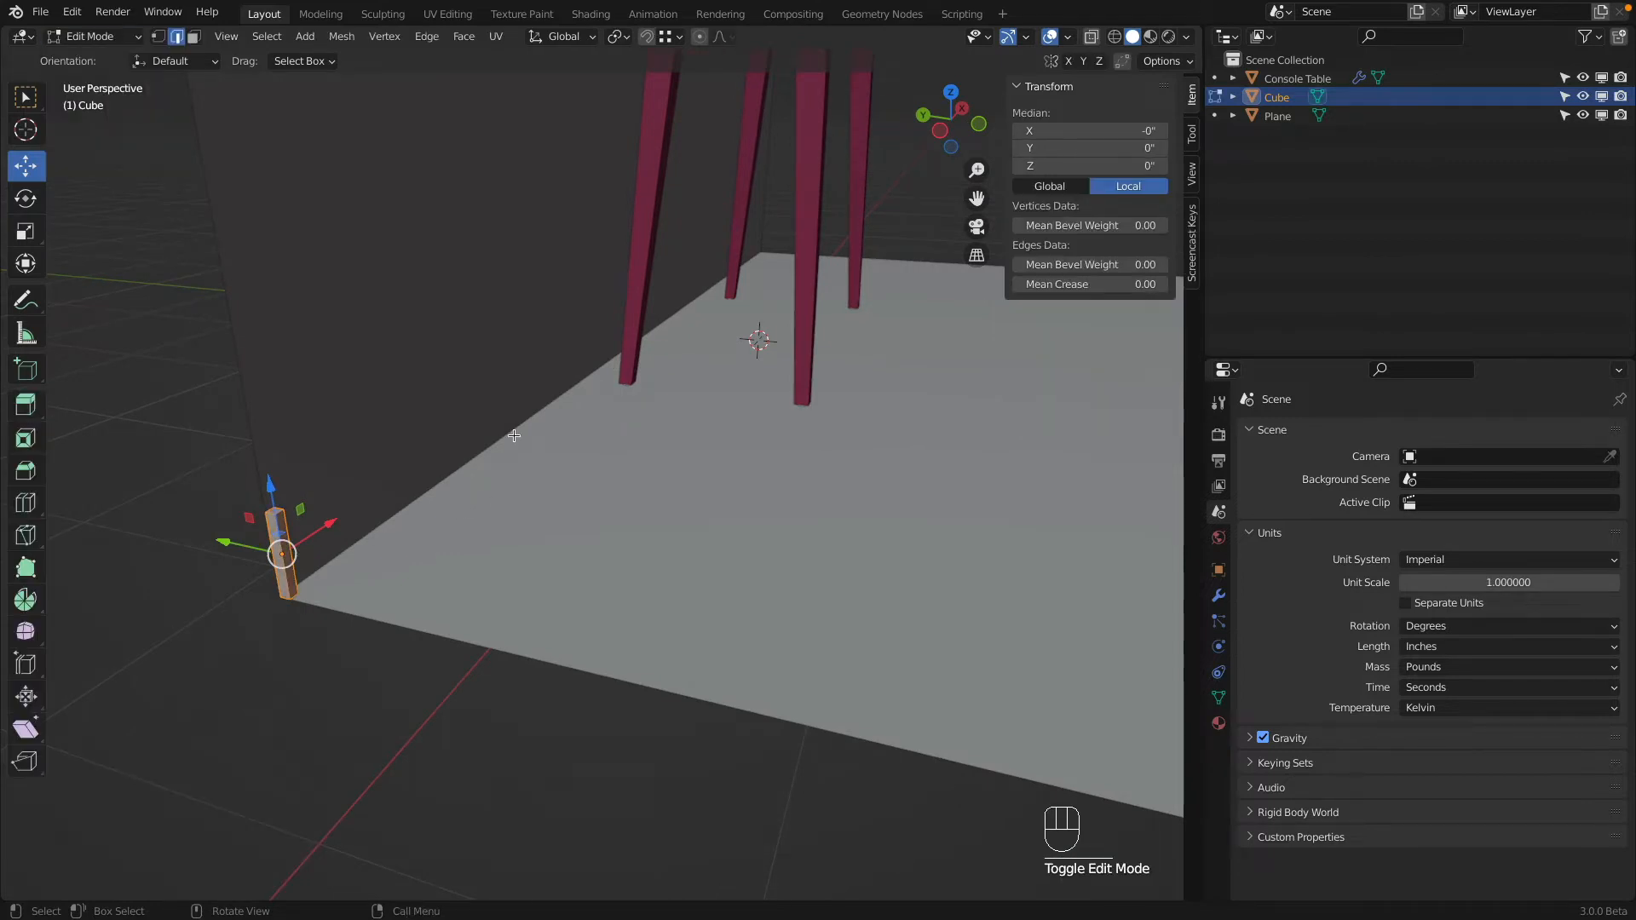
left_click(194, 38)
middle_click_drag(558, 299, 530, 411)
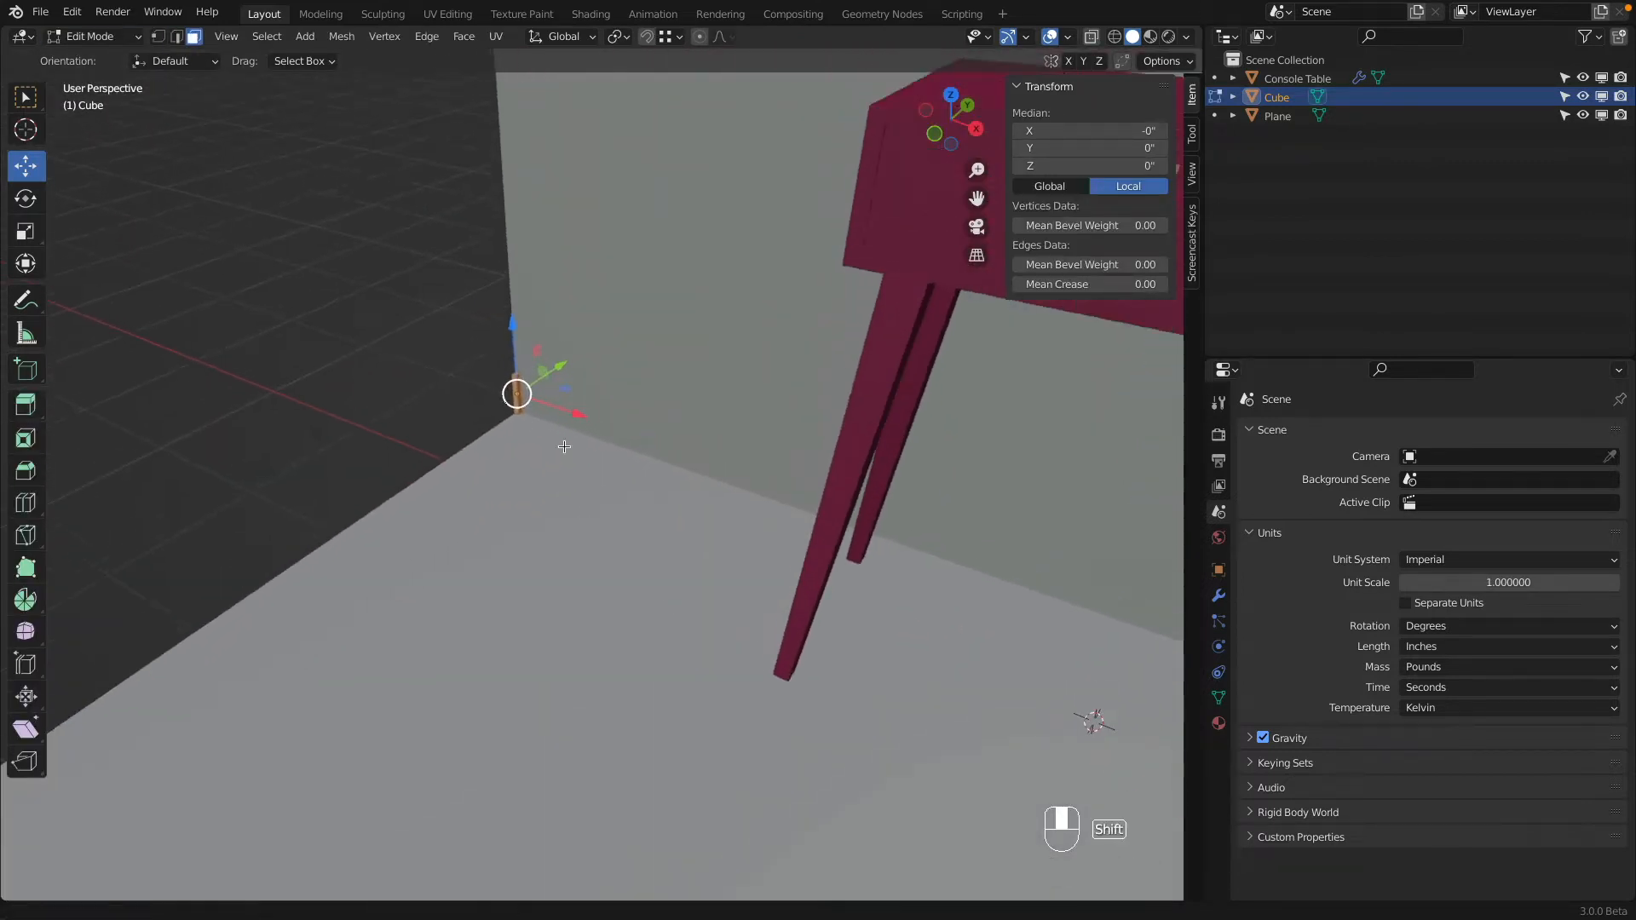
scroll(510, 417, "up", 7)
left_click(475, 377)
scroll(498, 443, "down", 8)
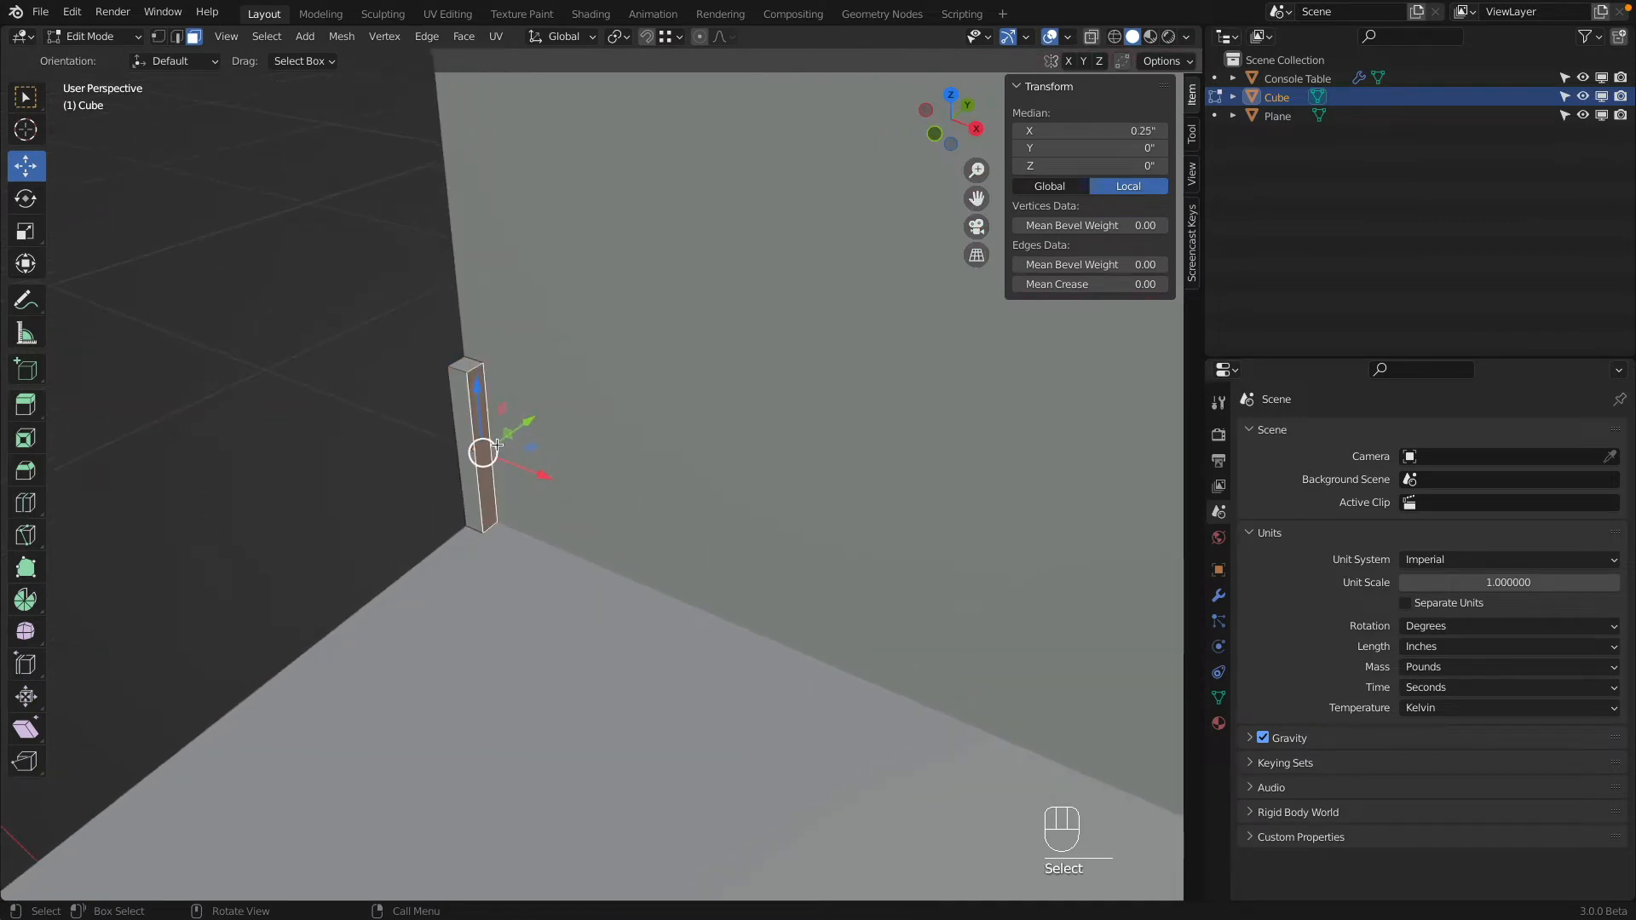
middle_click_drag(611, 525, 470, 422, "shift")
scroll(478, 421, "down", 5)
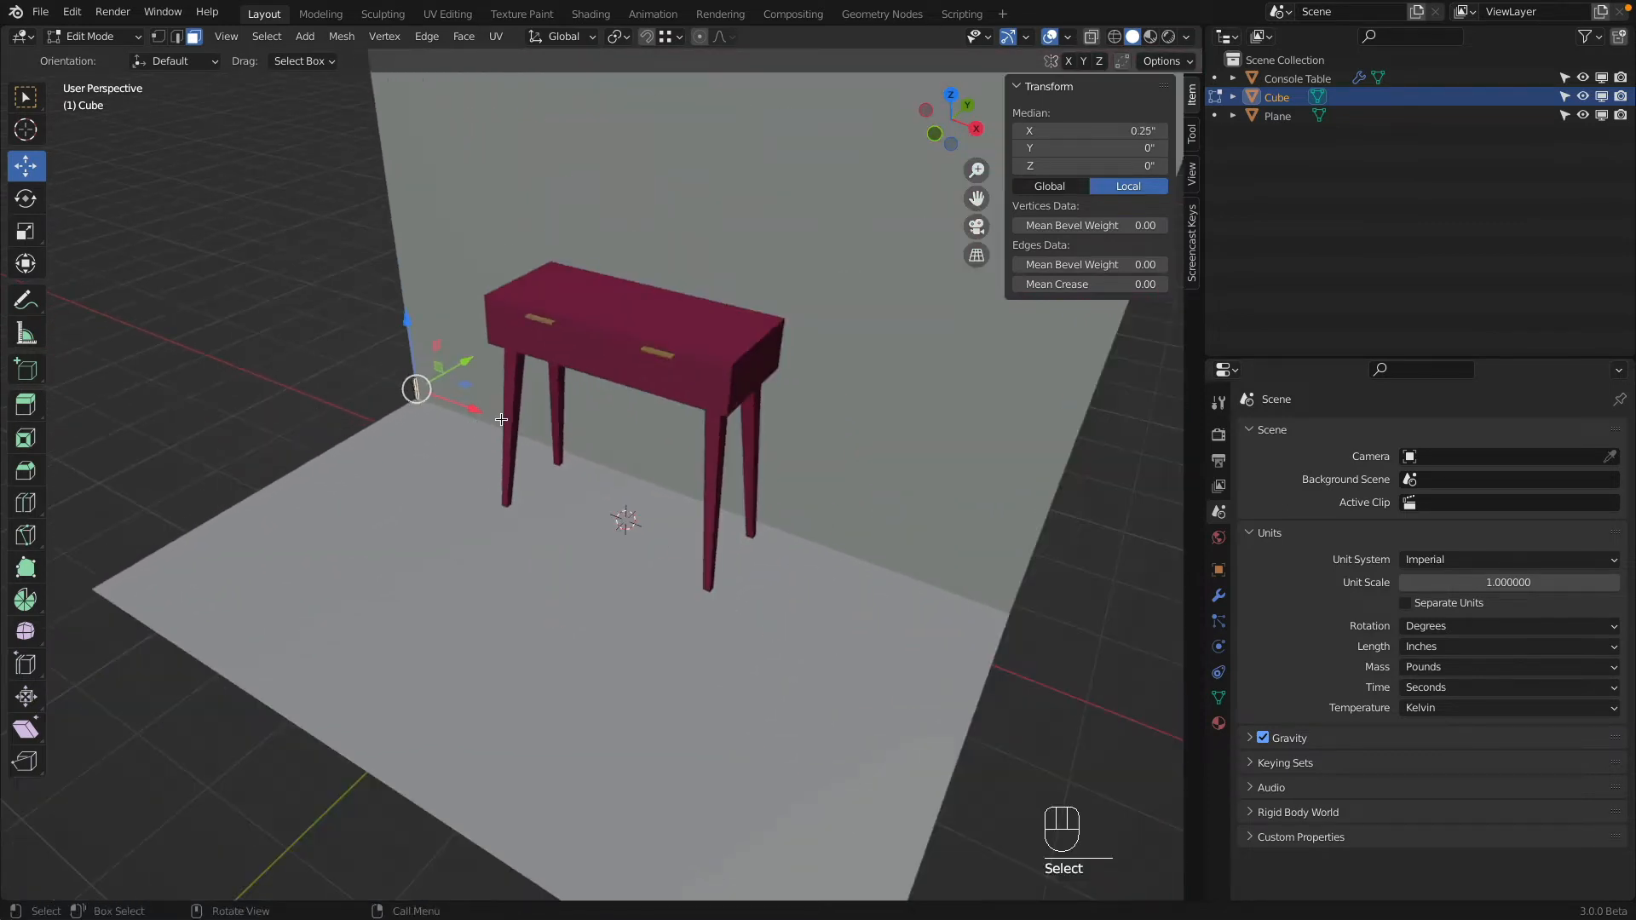
left_click_drag(475, 411, 1014, 623)
middle_click_drag(1014, 623, 832, 573)
scroll(855, 548, "up", 6)
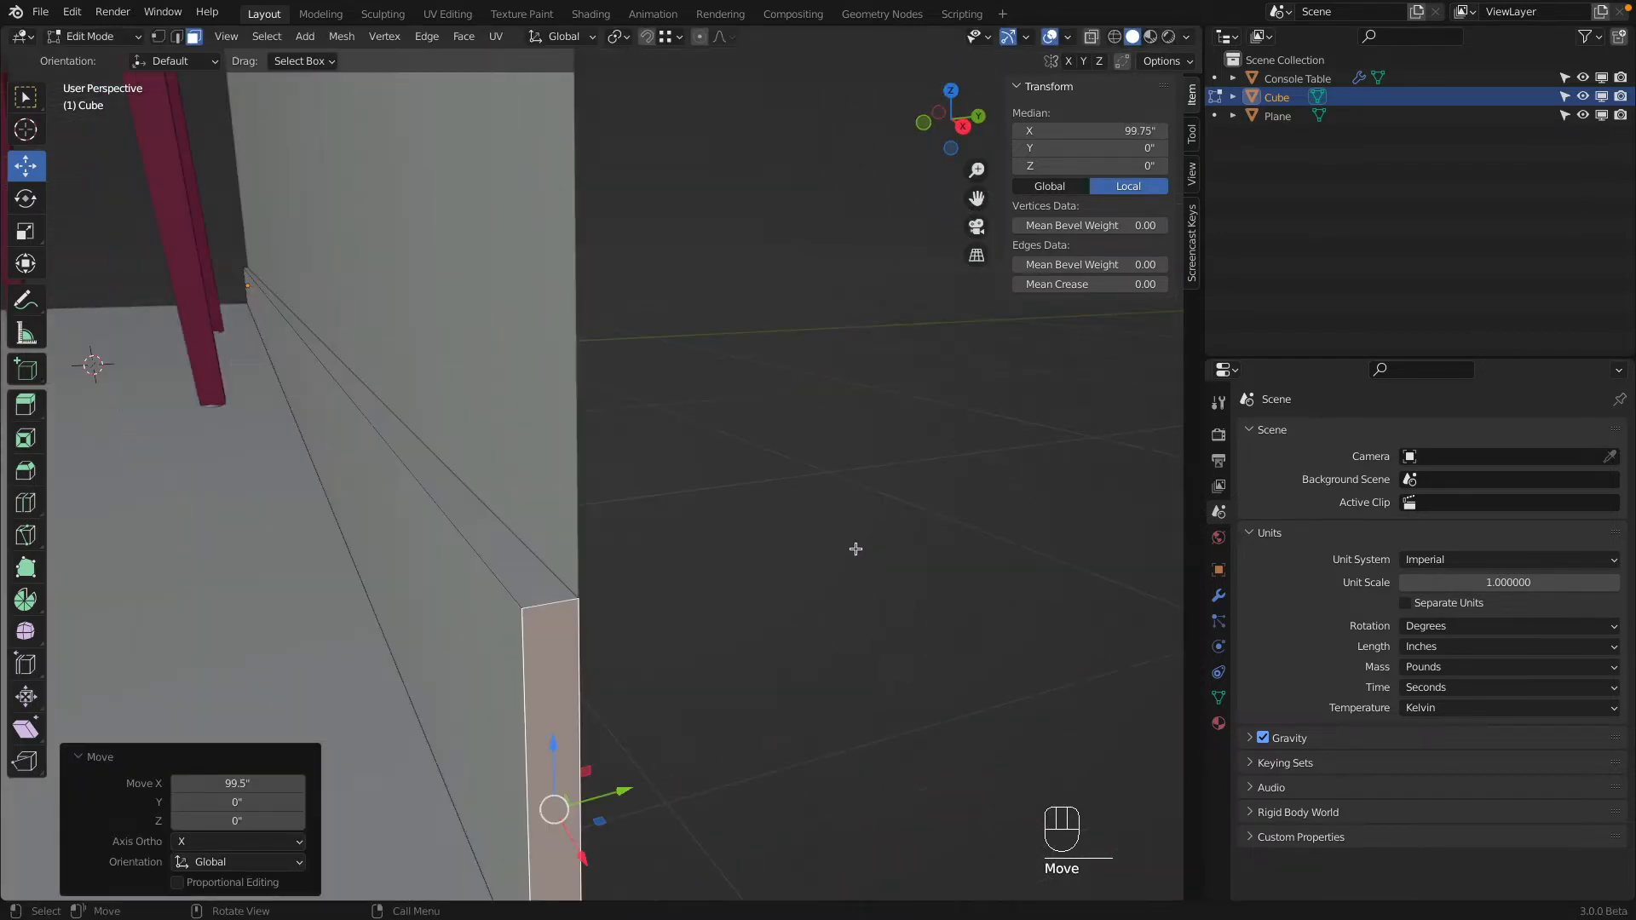
middle_click_drag(464, 452, 750, 449)
left_click(101, 36)
left_click(85, 34)
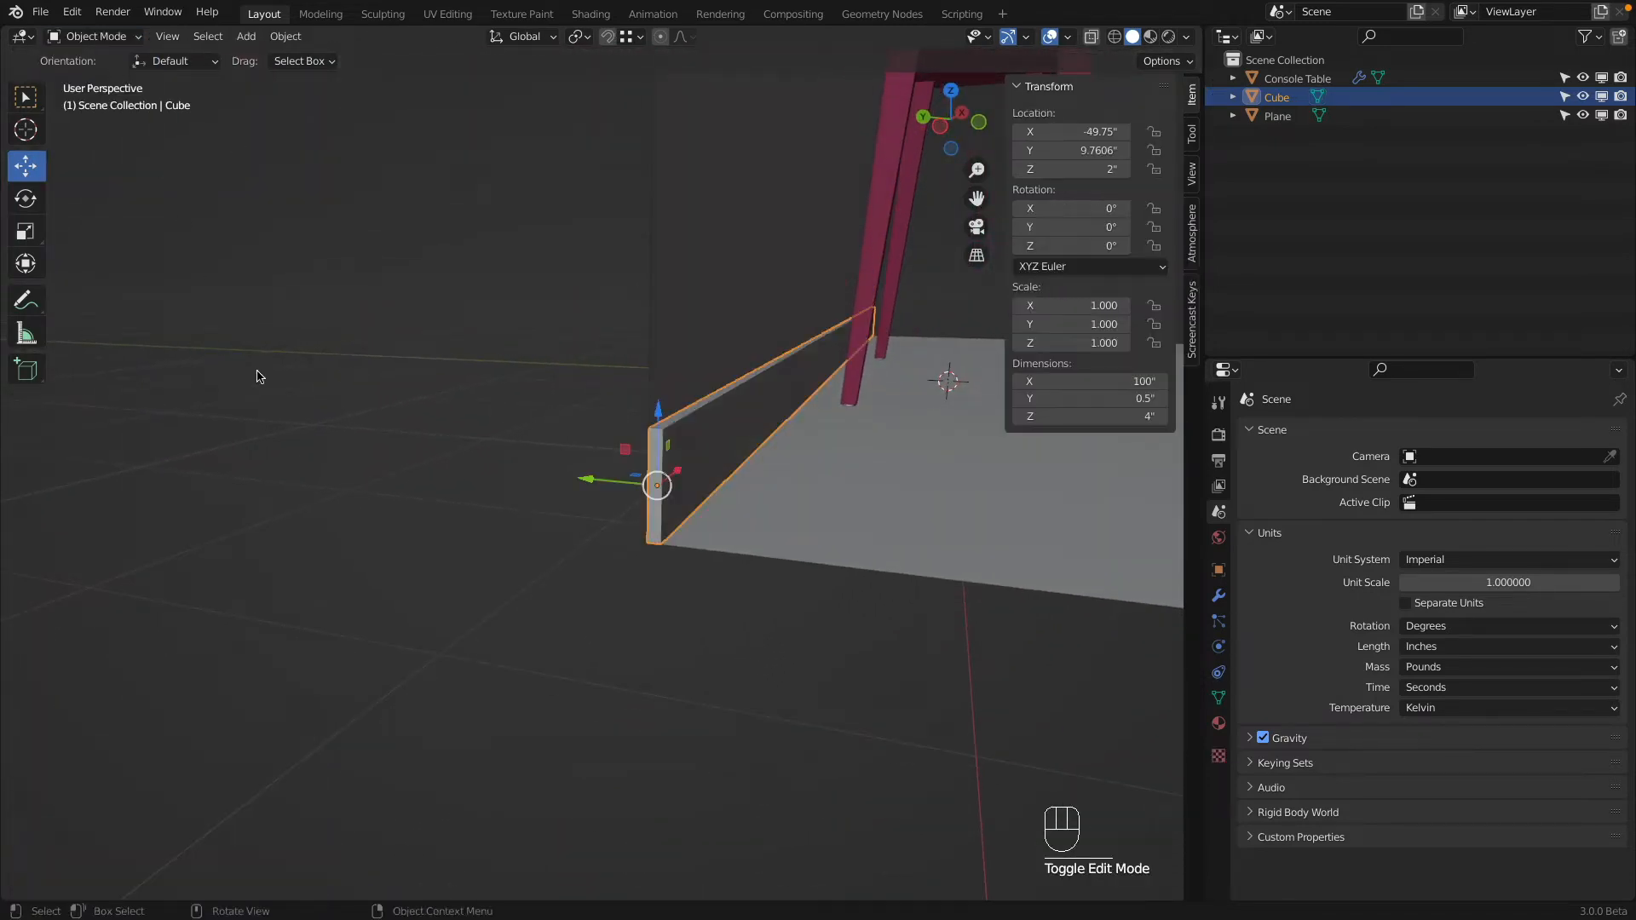
Step: Rename the stretched cube object as Baseboard
left_click(1288, 100)
double_click(1284, 100)
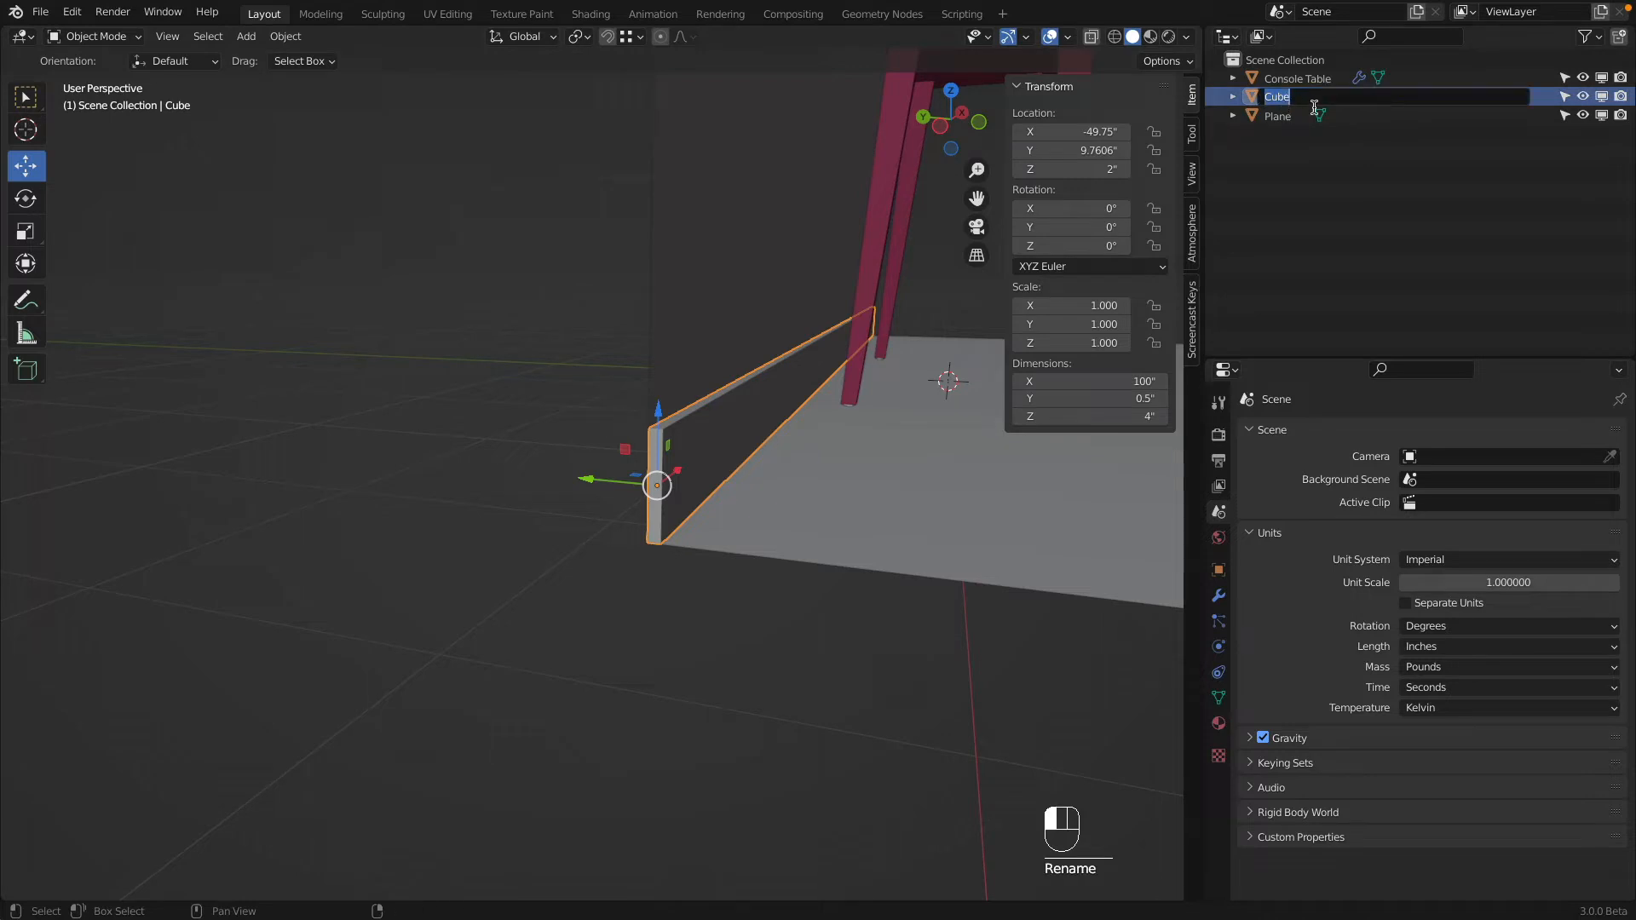
type("Baseboard")
key("Return")
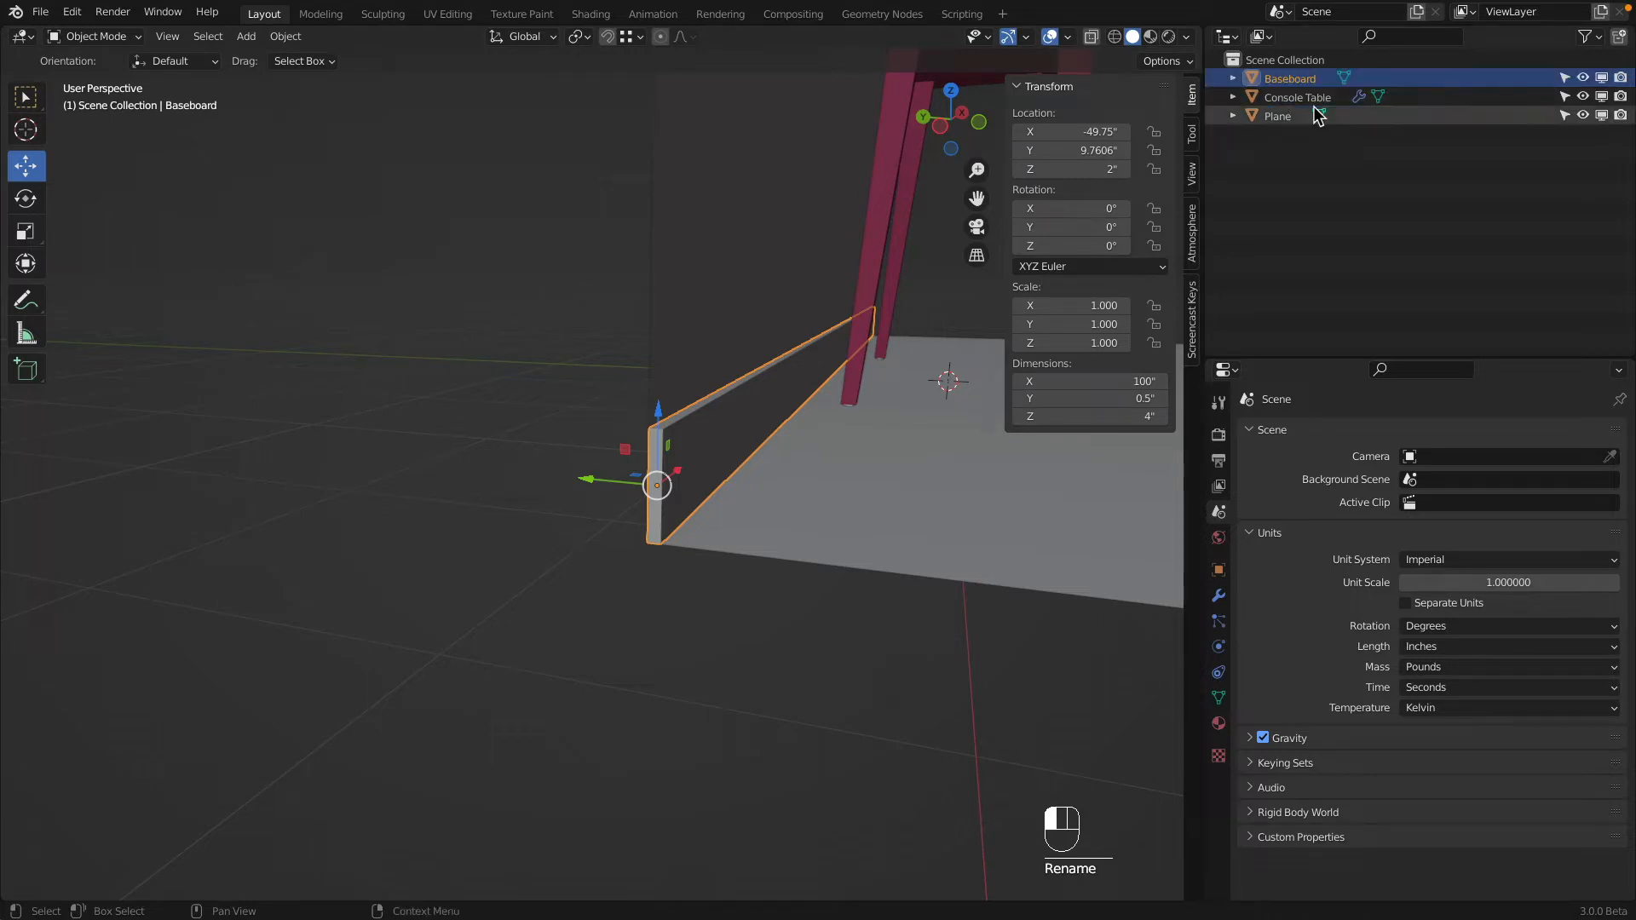
Step: Rename the plane object as Wall Floor
left_click(1286, 120)
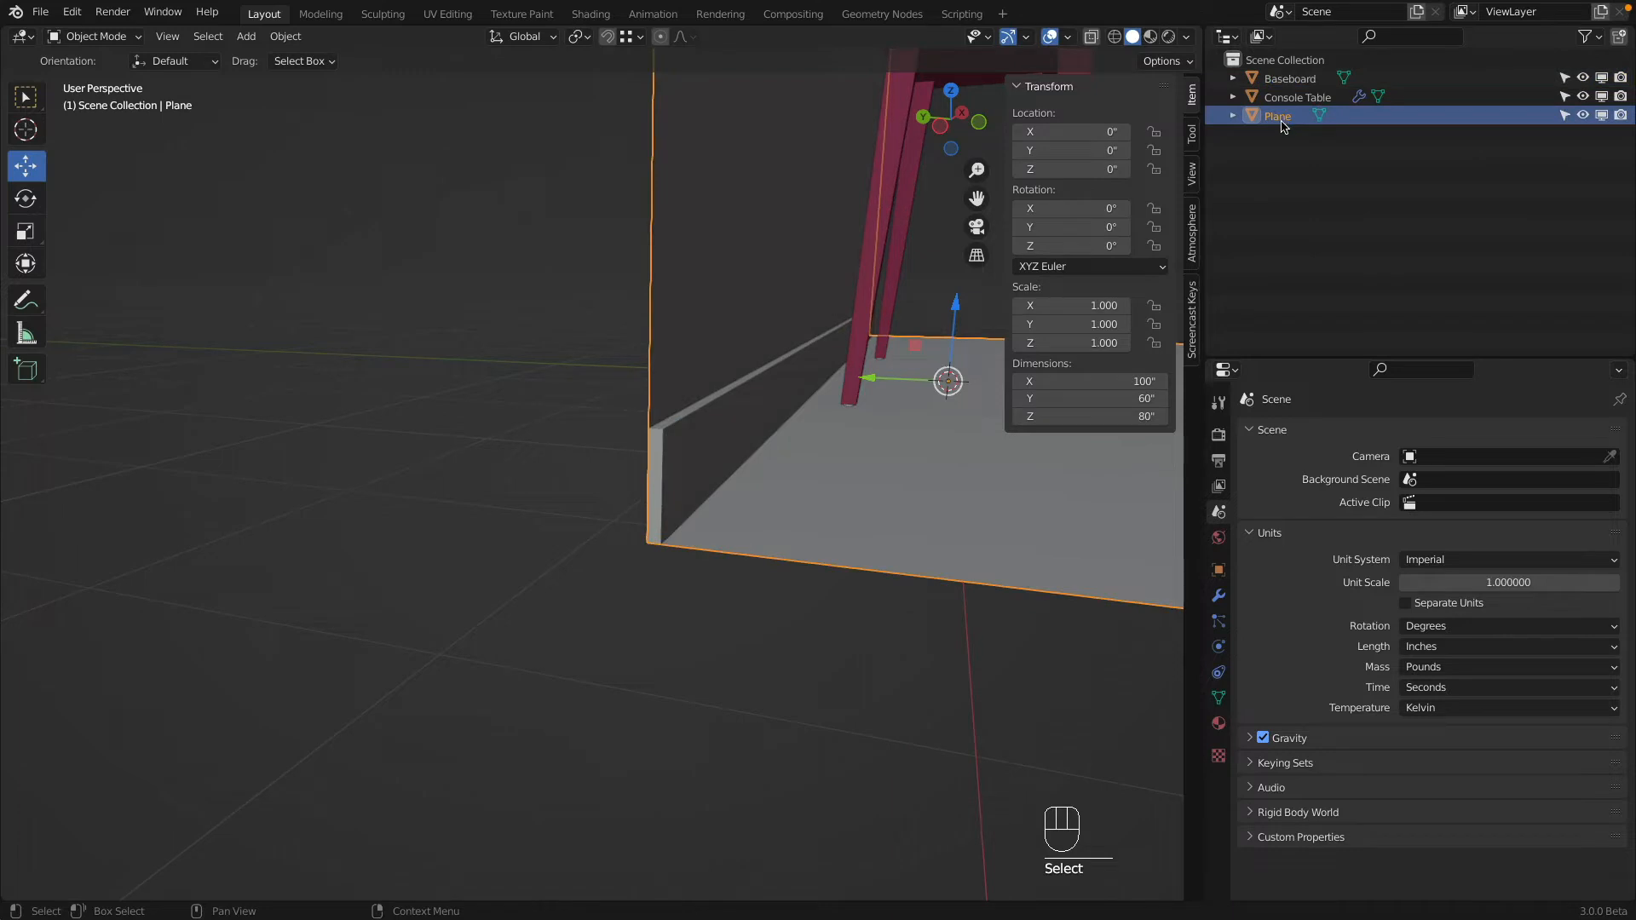
double_click(1282, 119)
type("Wall Floor")
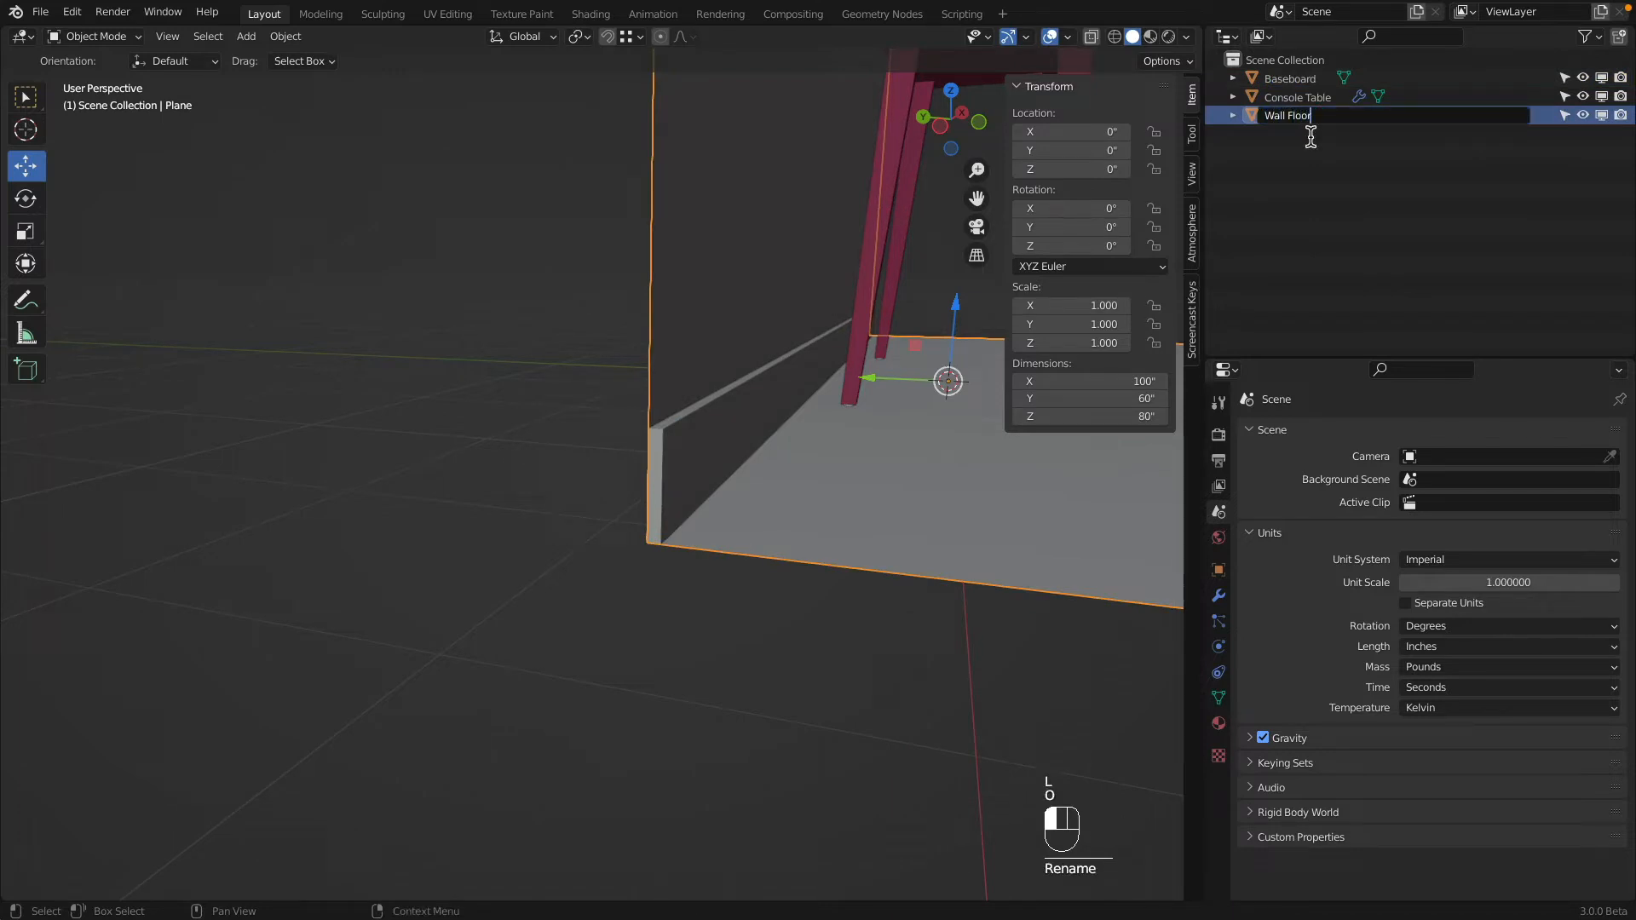
key("Return")
Step: Add a 0.5-inch mesh cube and move it about 8.3 inches up and 52 inches along negative X, near the baseboard's end
middle_click_drag(749, 426, 696, 433)
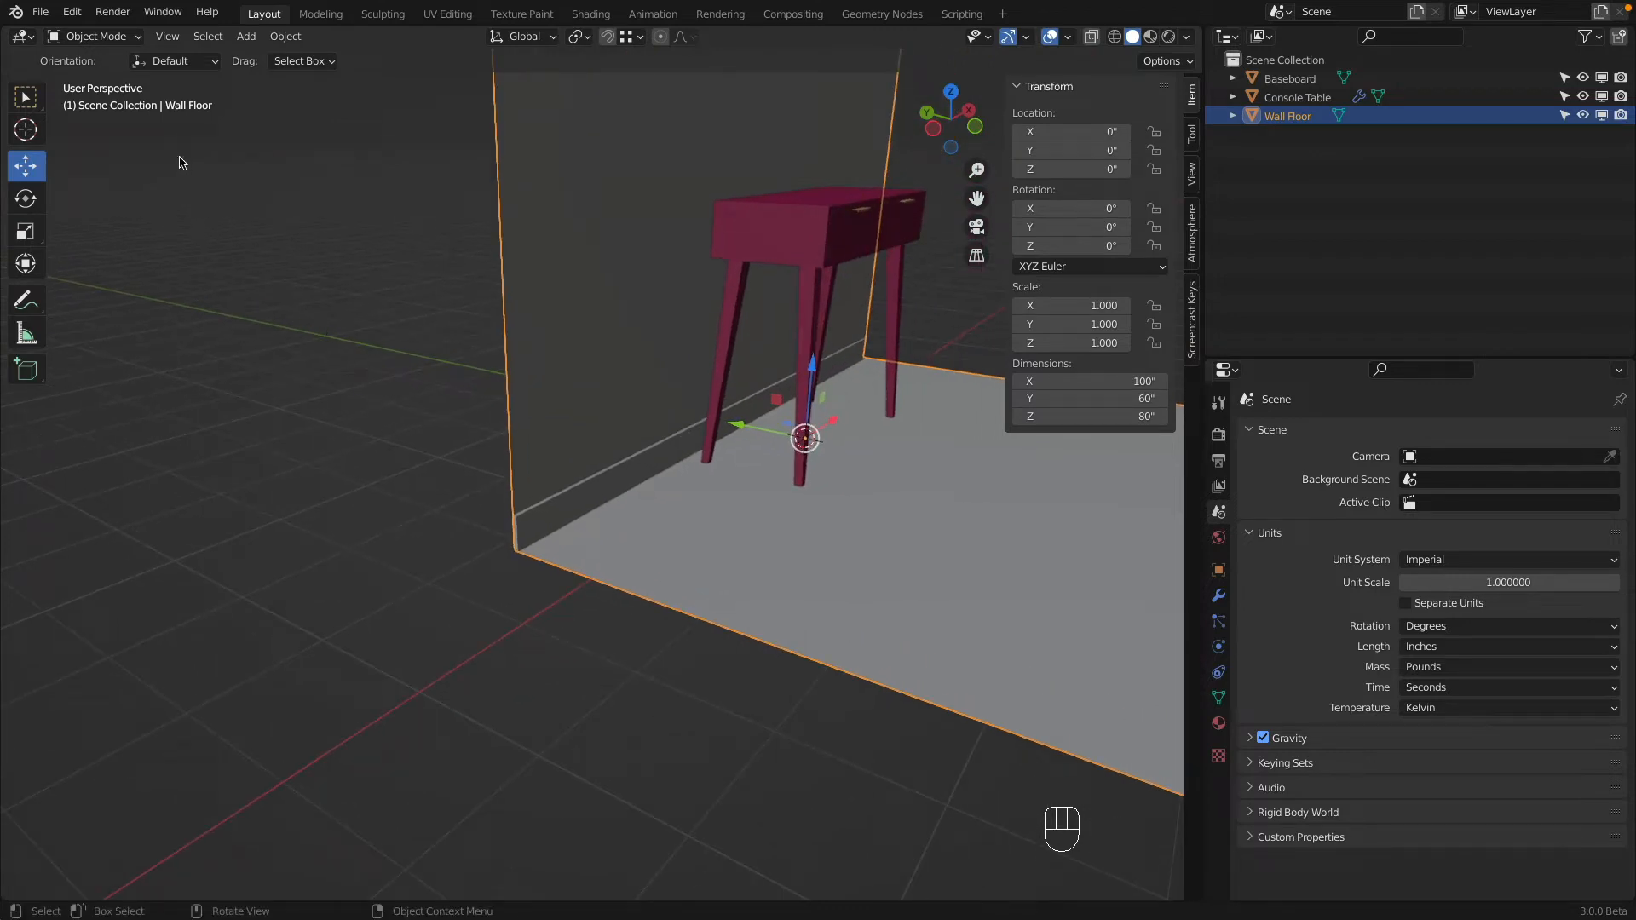
left_click(246, 35)
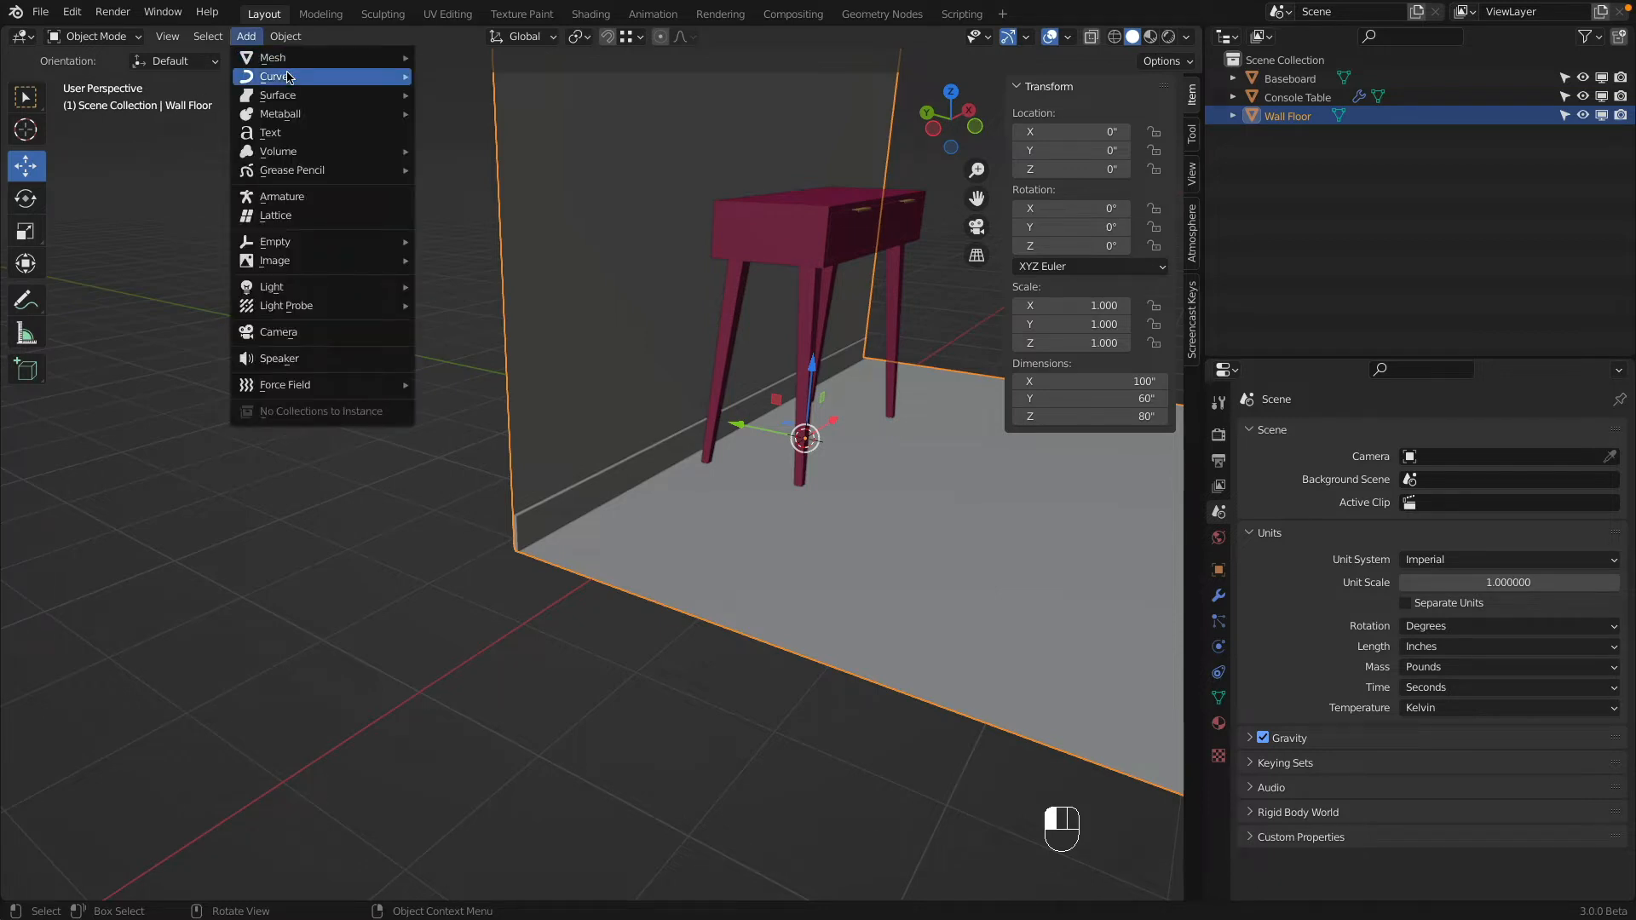
mouse_move(290, 59)
left_click(438, 76)
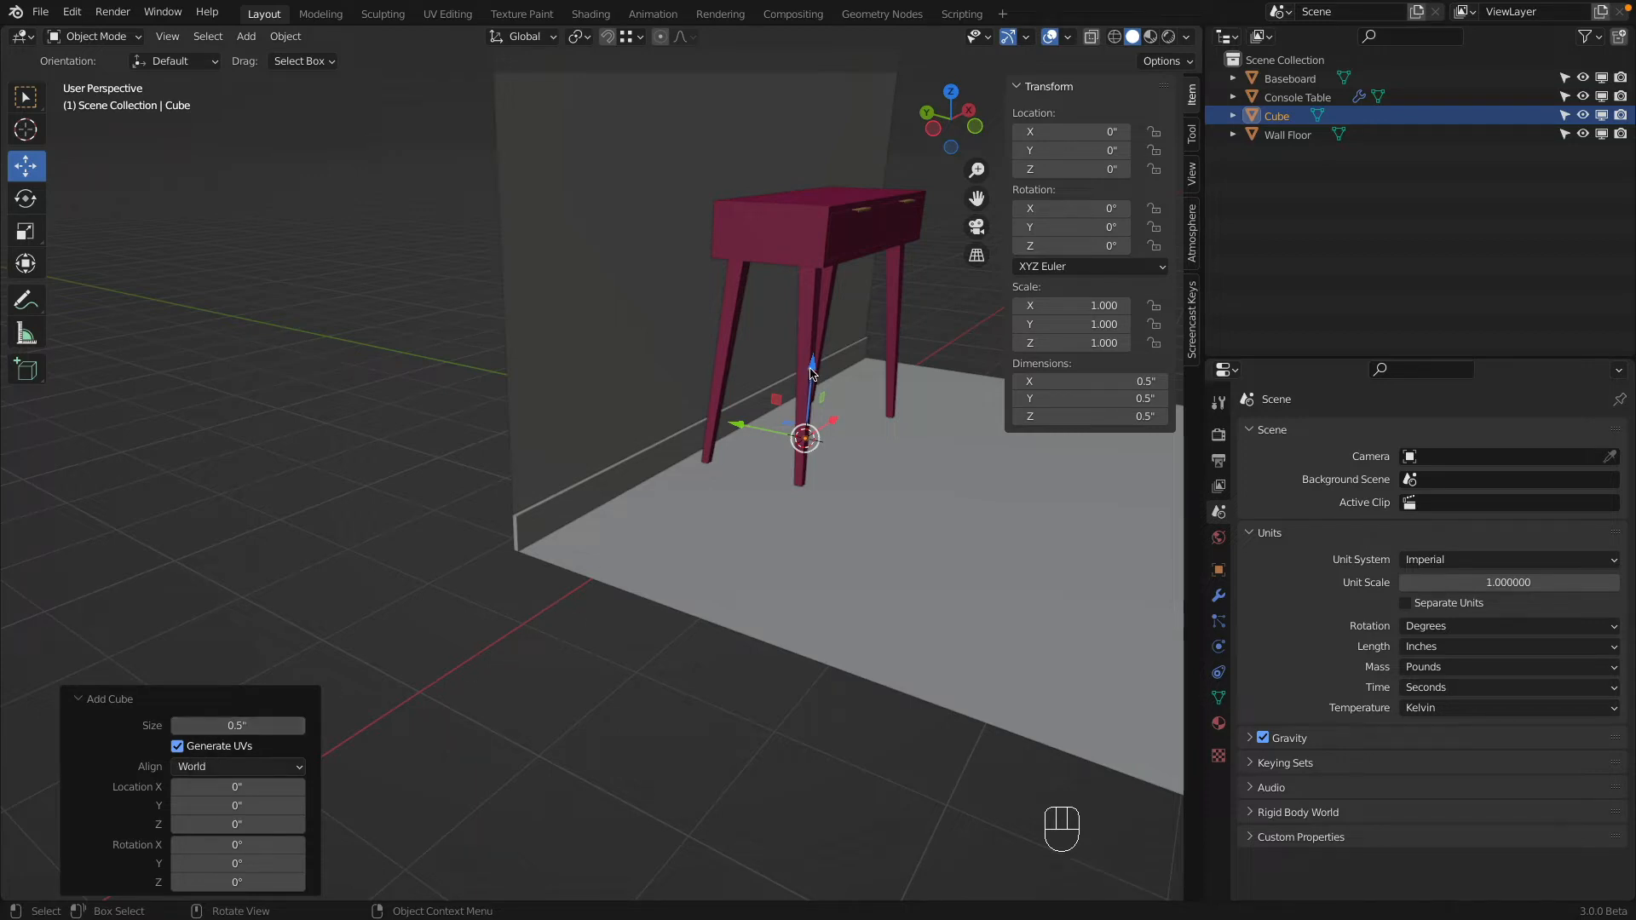
left_click_drag(811, 374, 601, 546)
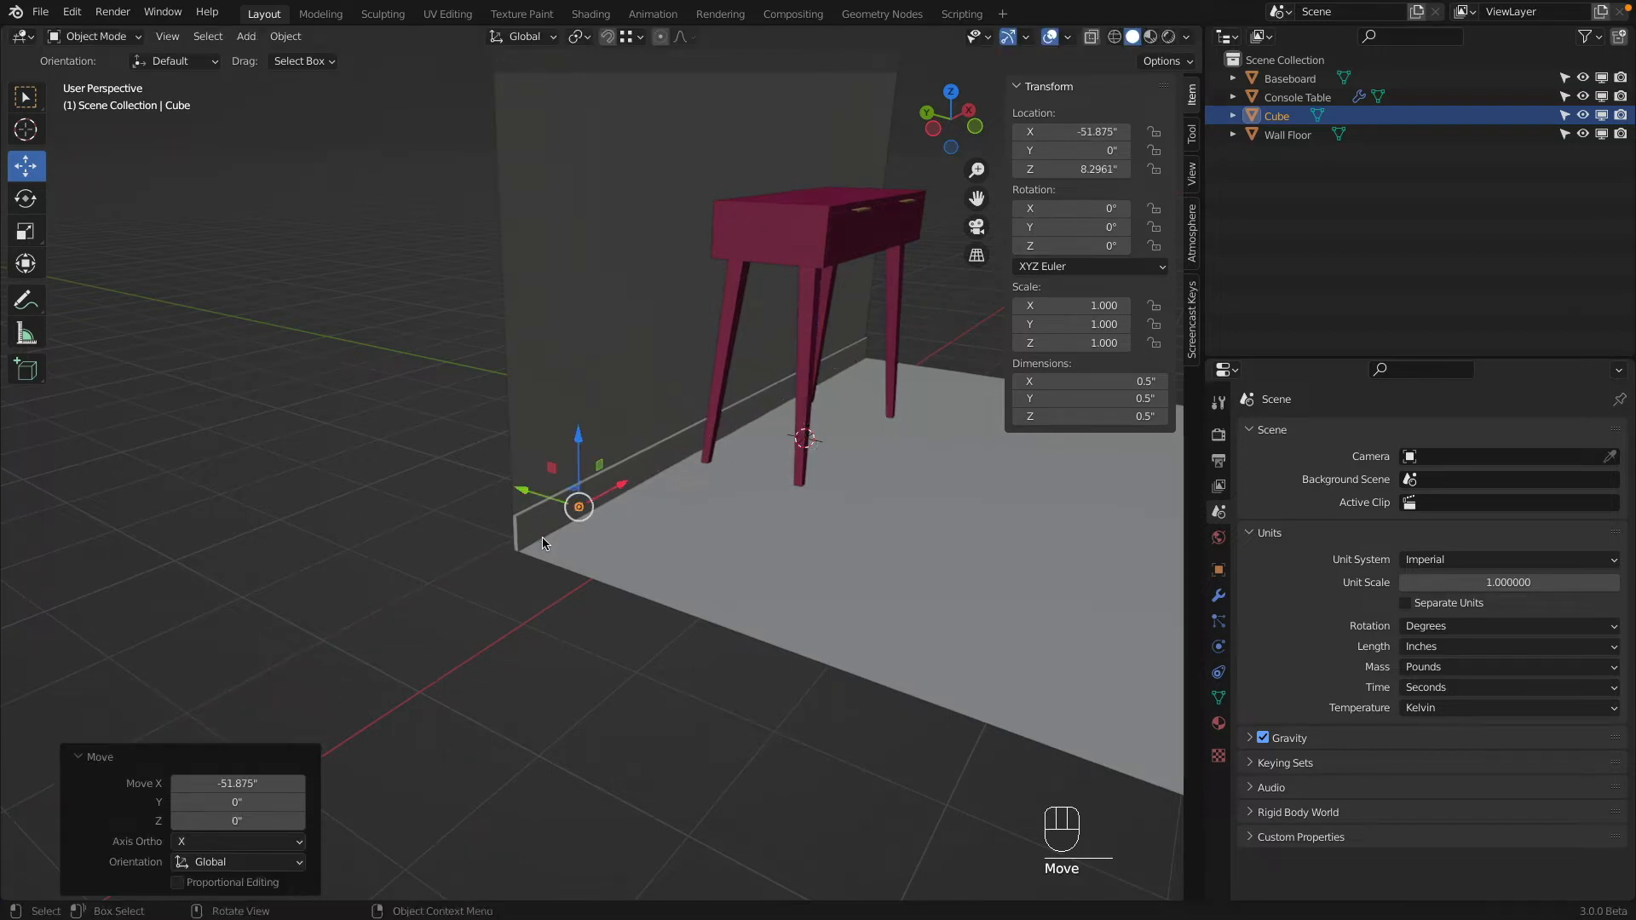
scroll(540, 536, "up", 5)
scroll(701, 410, "down", 3)
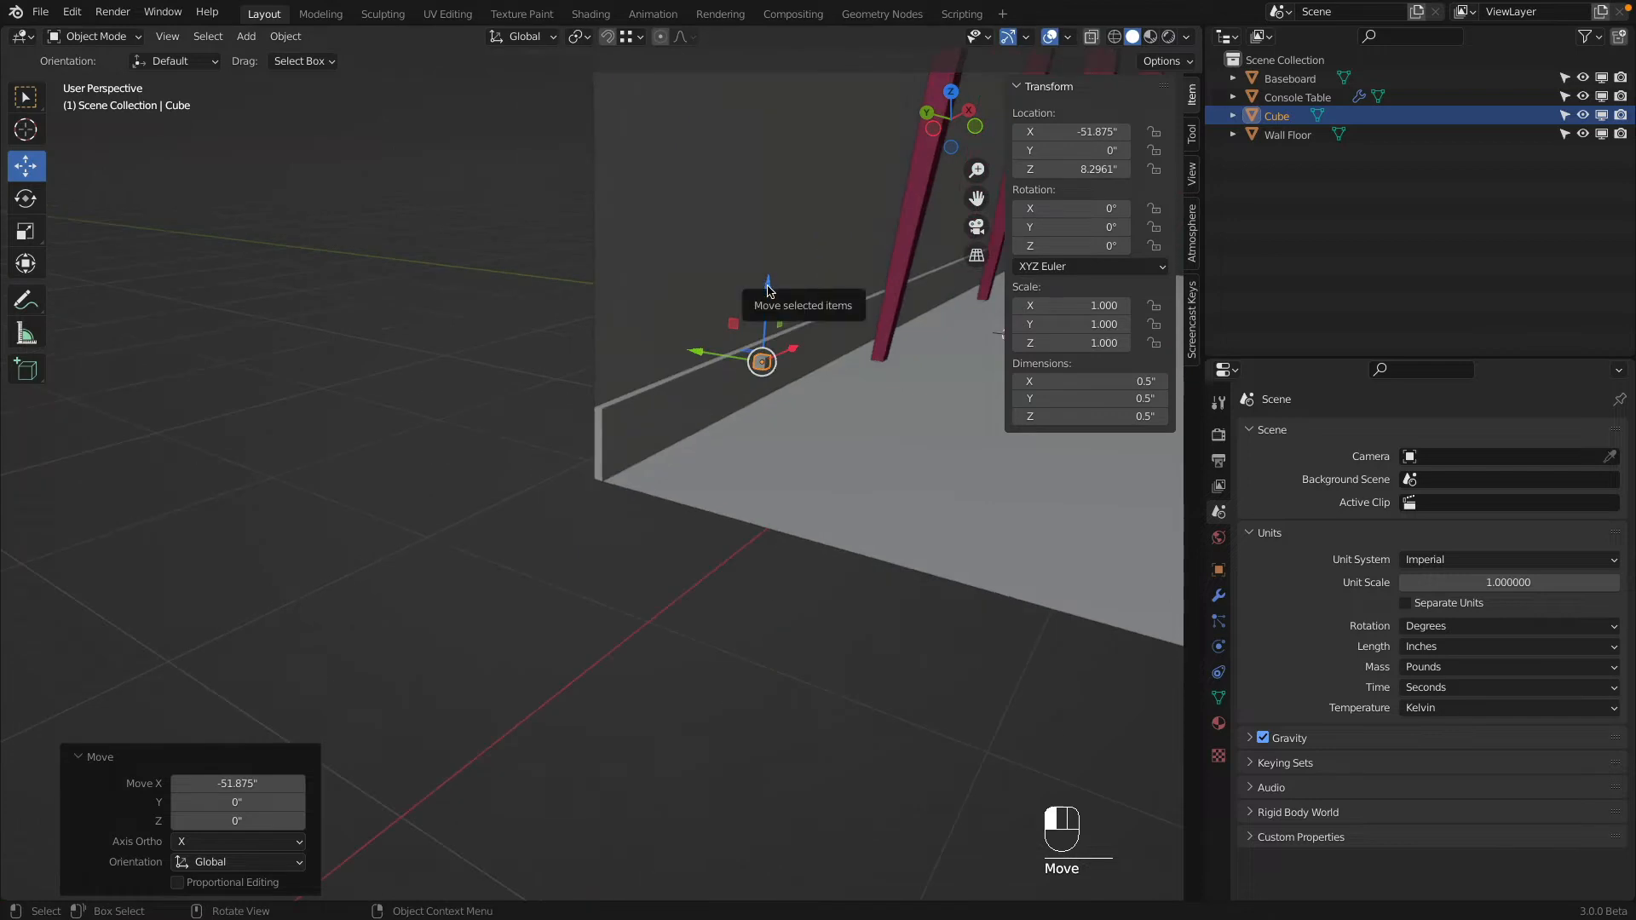
Step: Snap the cube down onto the floor, against the baseboard's front face and flush with its negative X end
left_click_drag(767, 287, 616, 493)
scroll(611, 486, "up", 10)
scroll(417, 472, "down", 8)
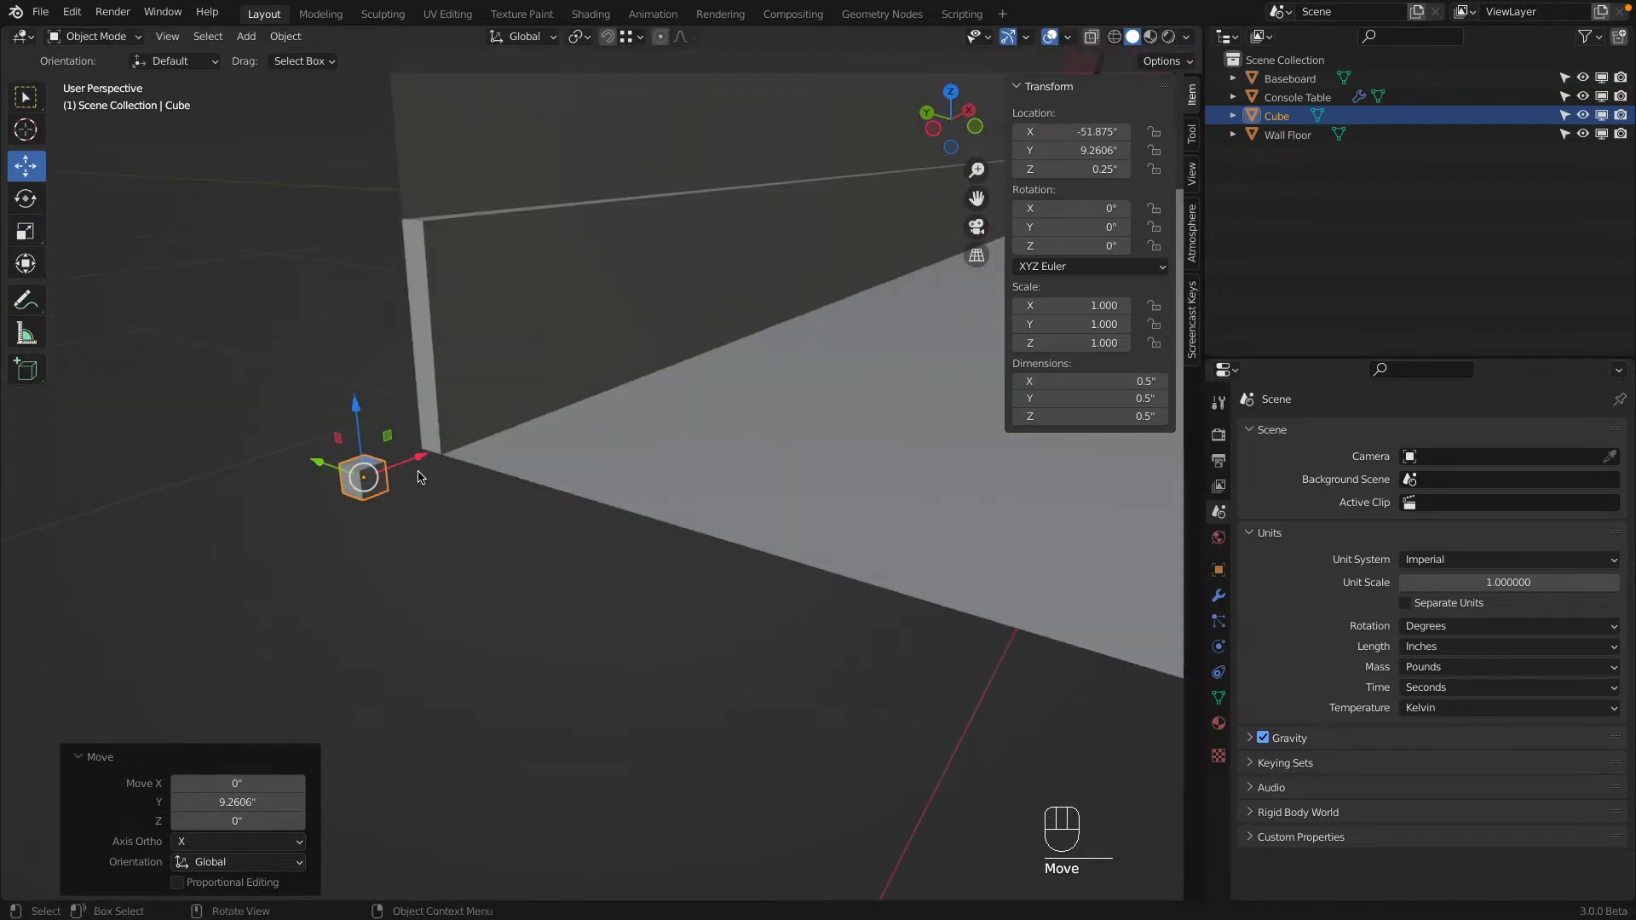
mouse_move(460, 453)
left_mouse_down()
mouse_move(656, 385)
mouse_move(452, 458)
left_mouse_up()
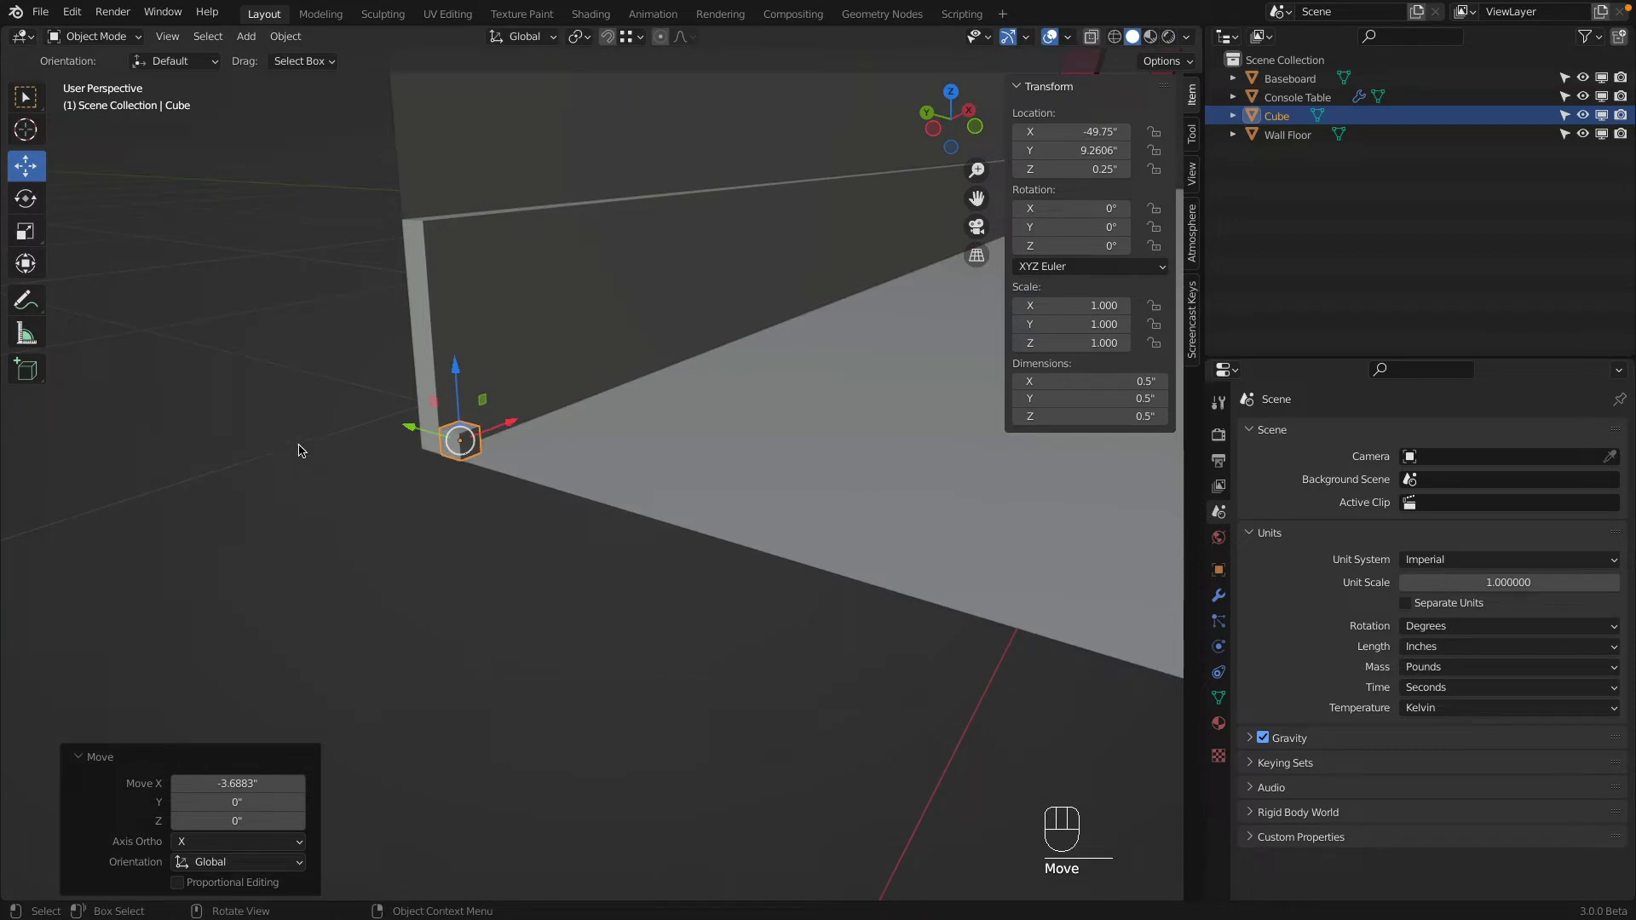
scroll(448, 458, "up", 5)
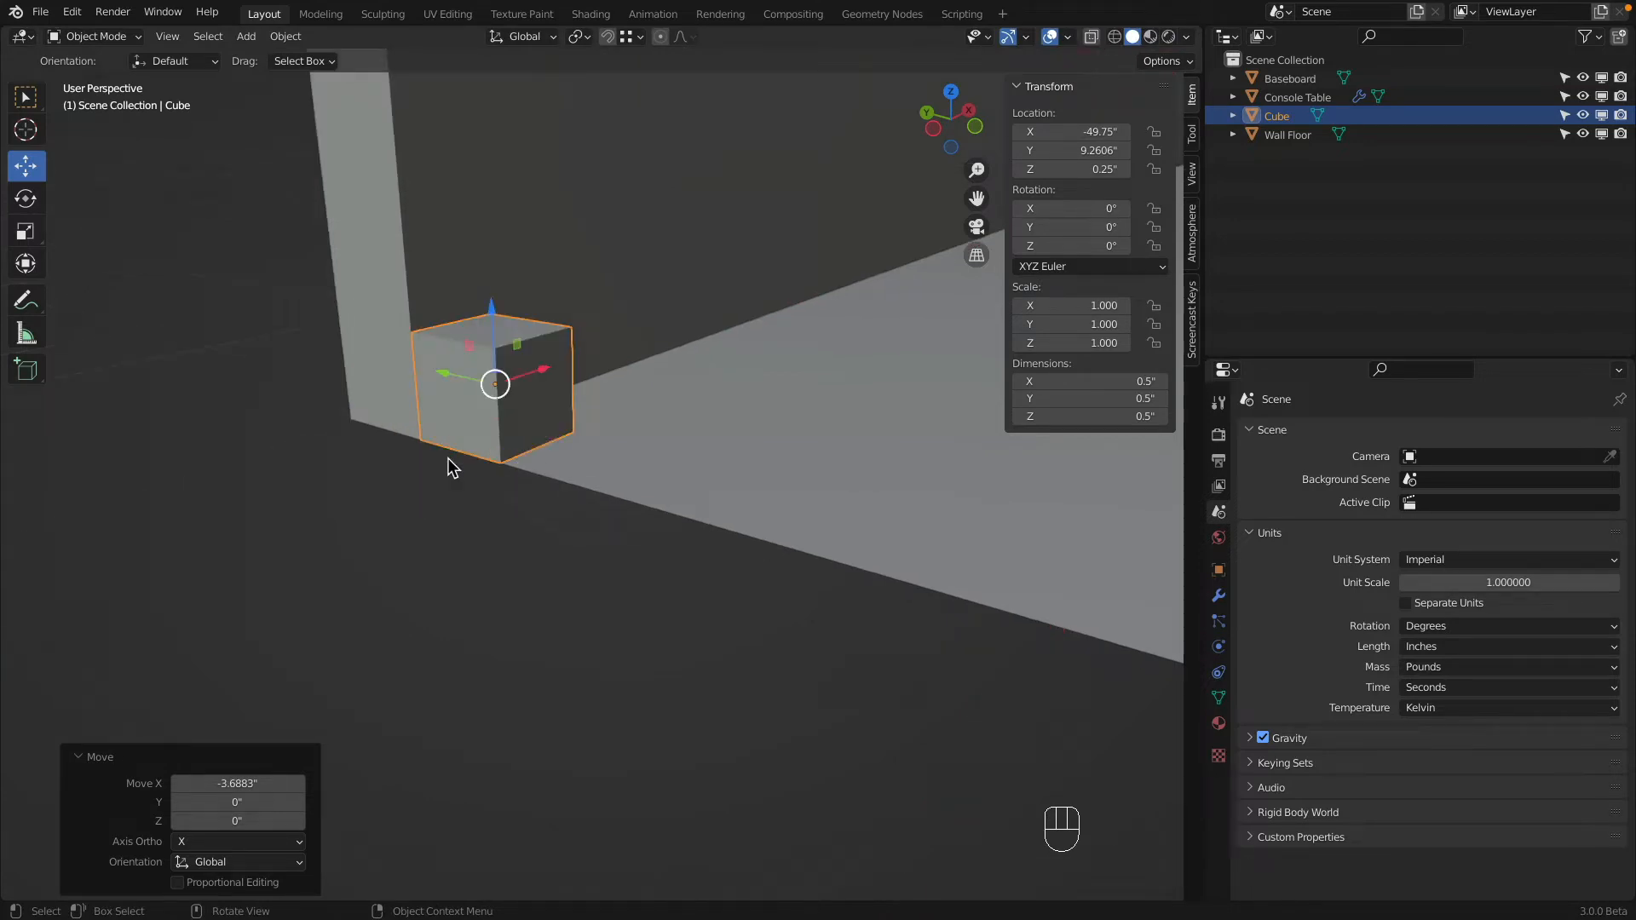
scroll(448, 458, "down", 5)
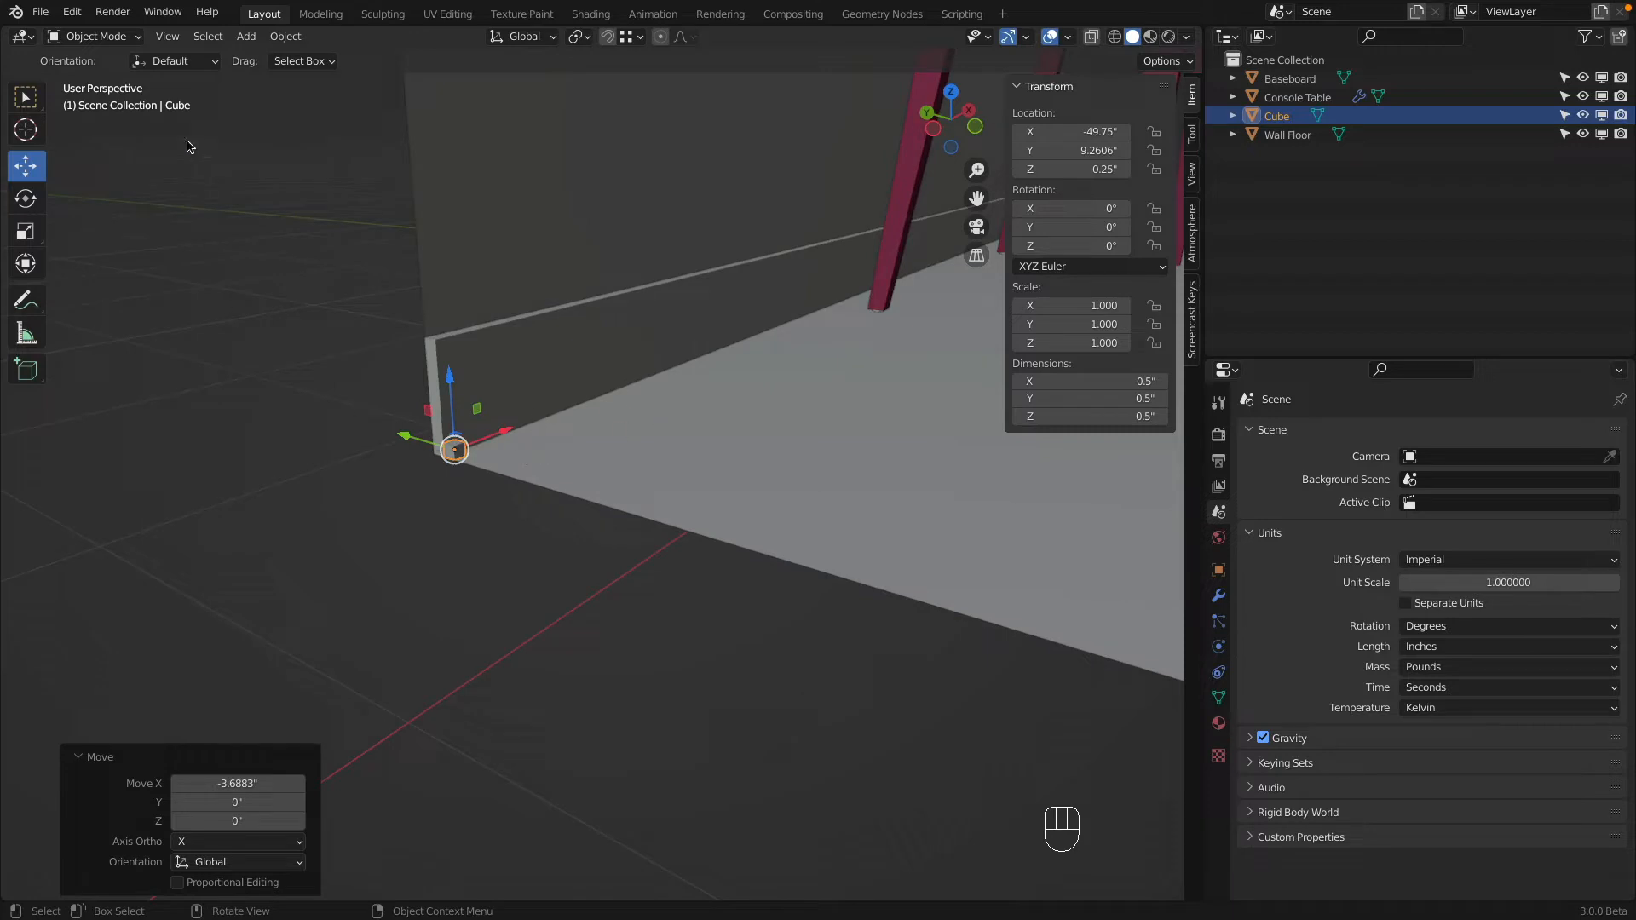
Step: In Edit Mode, move the cube's positive X face 99.5 inches along X to form a strip along the whole baseboard
left_click(94, 36)
left_click(94, 75)
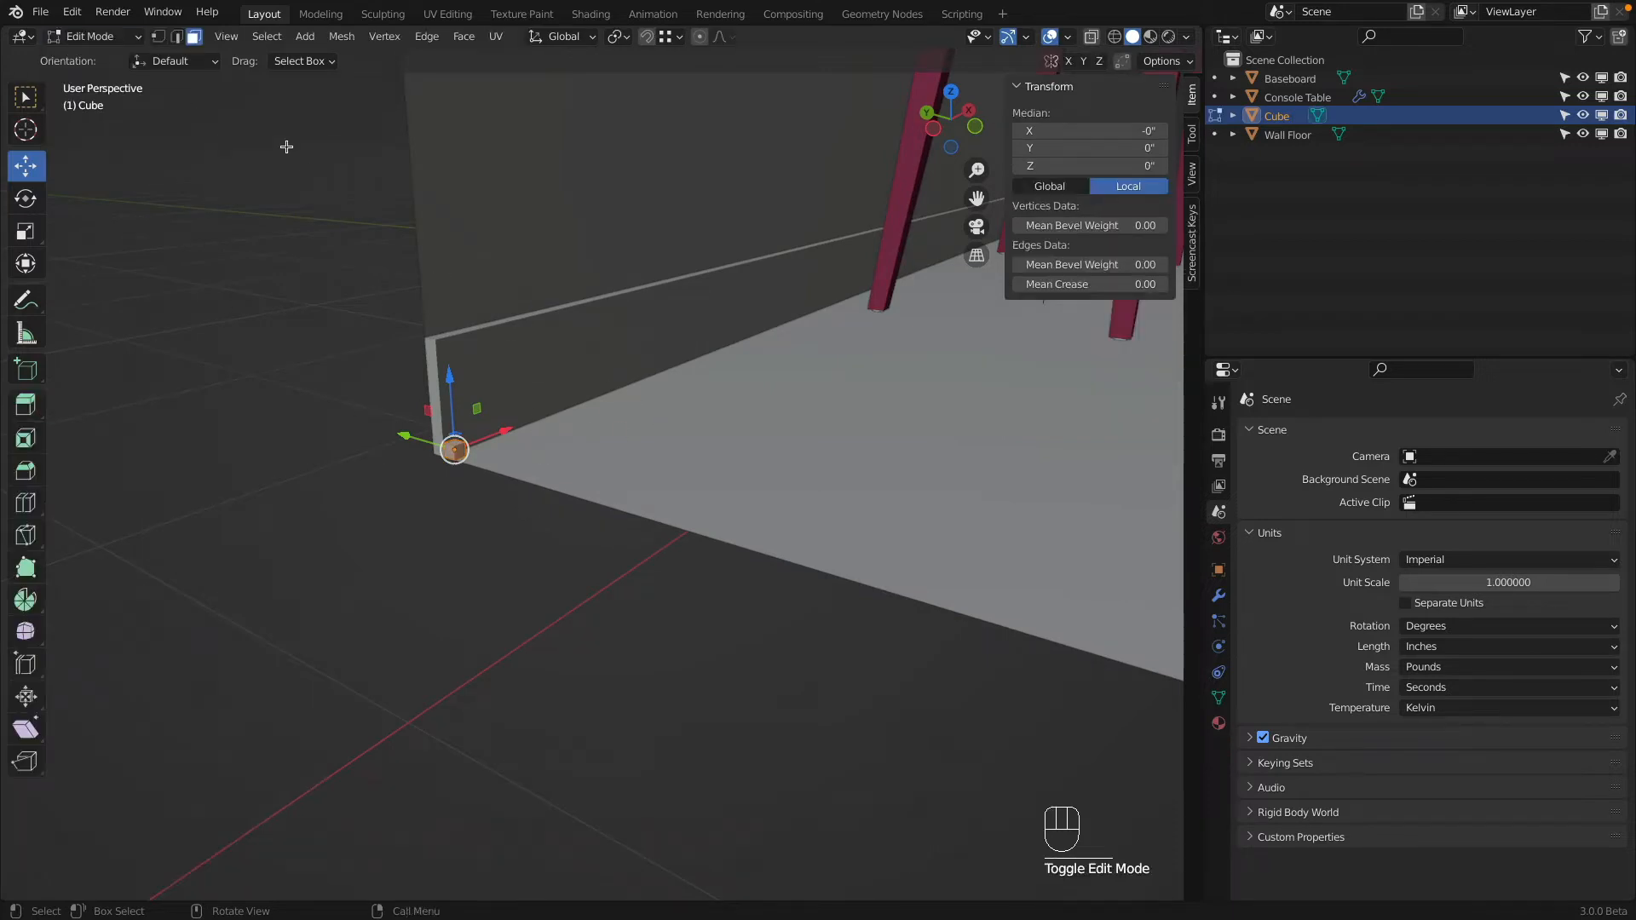
middle_click_drag(580, 261, 592, 396)
left_click(548, 417)
scroll(548, 420, "down", 8)
scroll(767, 439, "down", 4)
left_click_drag(541, 400, 968, 493)
middle_click_drag(477, 421, 559, 412)
scroll(651, 437, "up", 3)
scroll(652, 437, "up", 4)
scroll(552, 409, "up", 2)
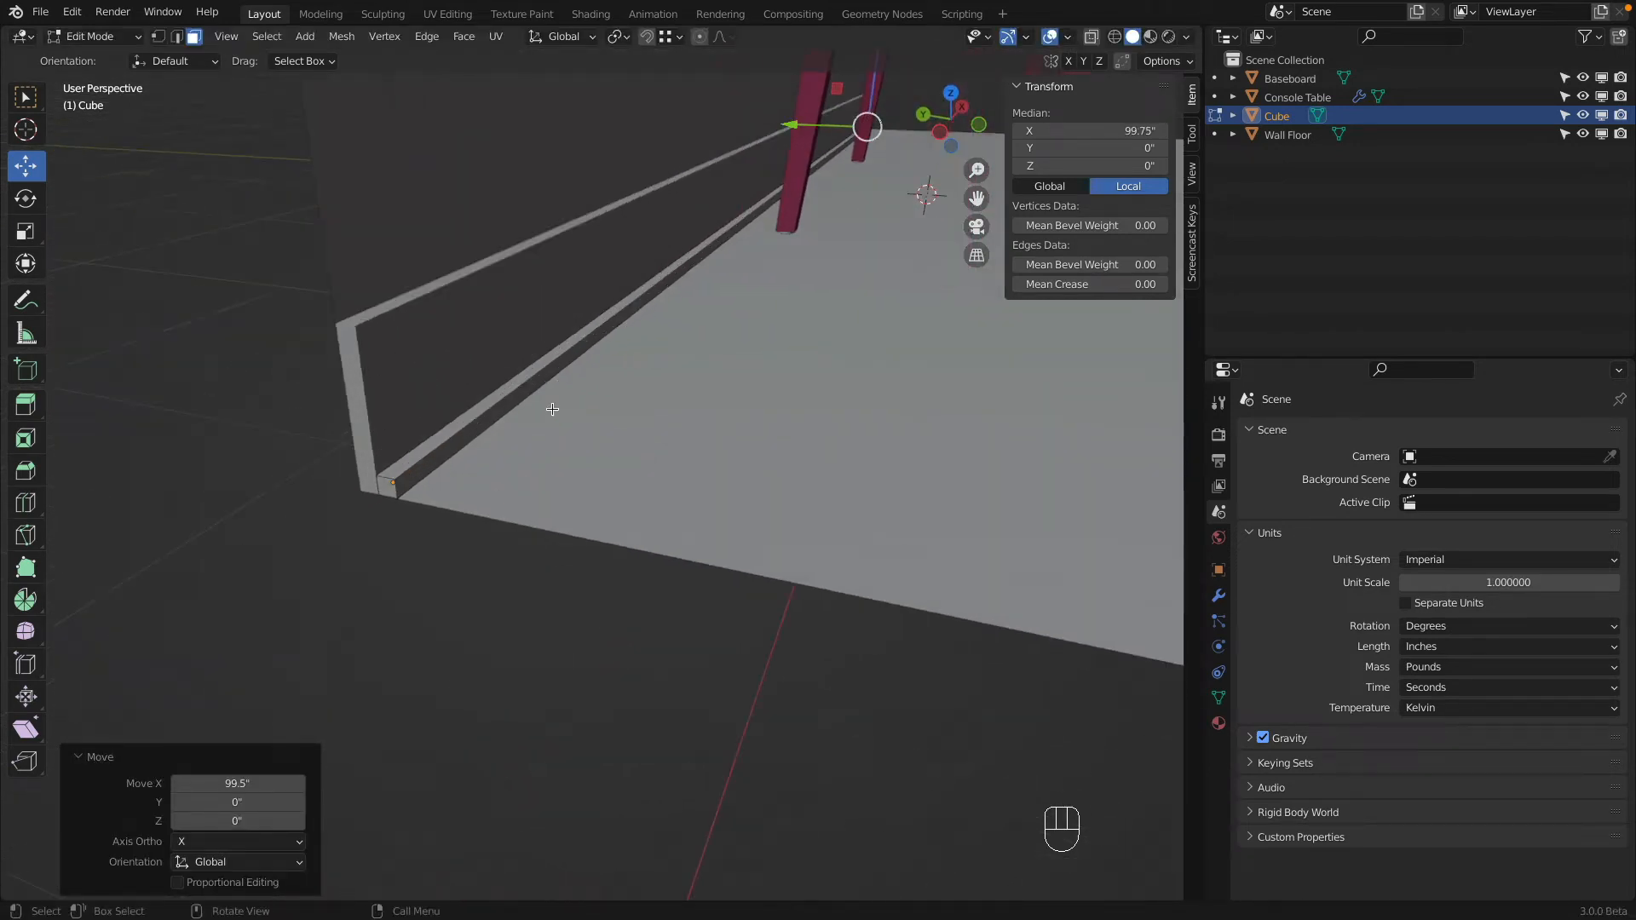
scroll(551, 409, "down", 2)
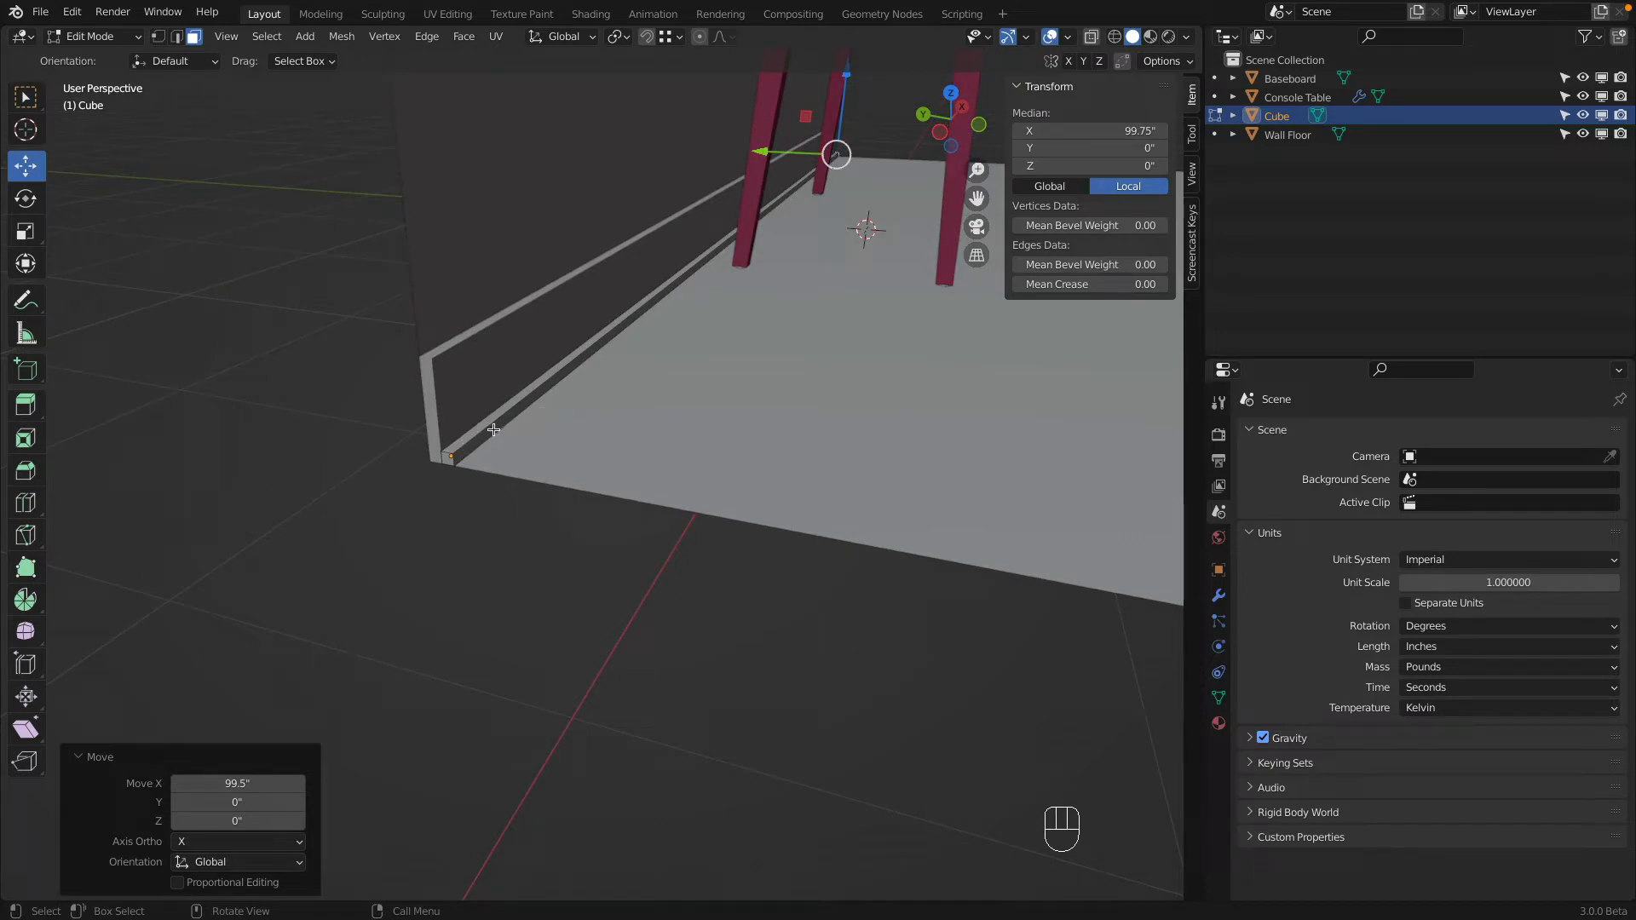
Step: Select the strip's top front edge in edge selection mode and set its bevel weight to 1.00
left_click(177, 37)
left_click(473, 439)
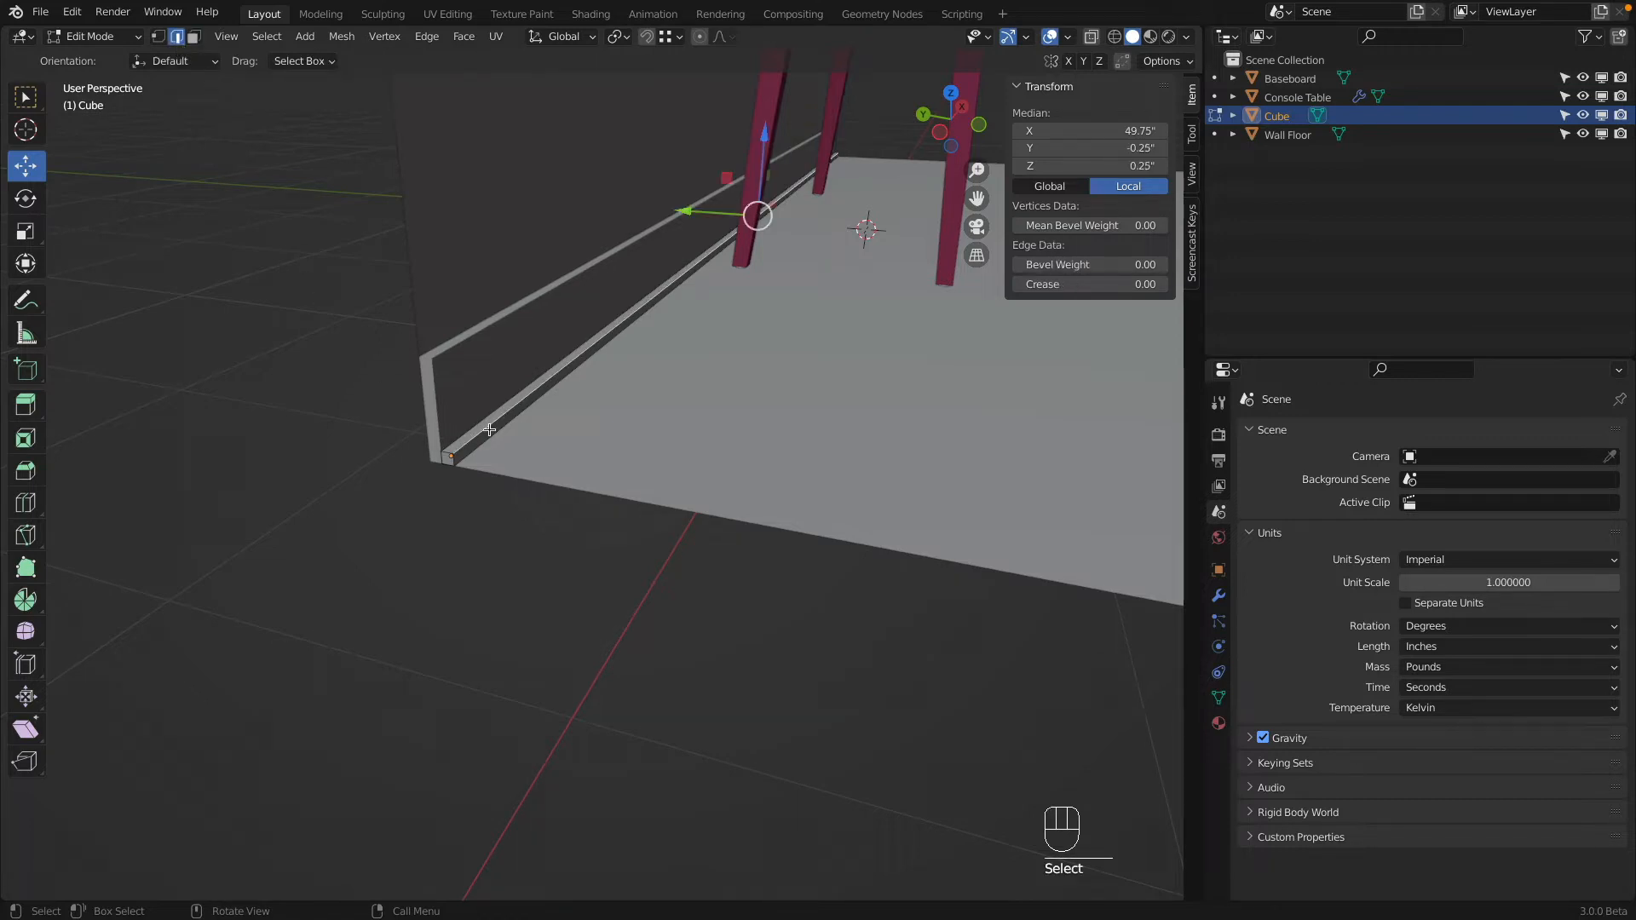
scroll(436, 450, "up", 2)
scroll(464, 443, "up", 2)
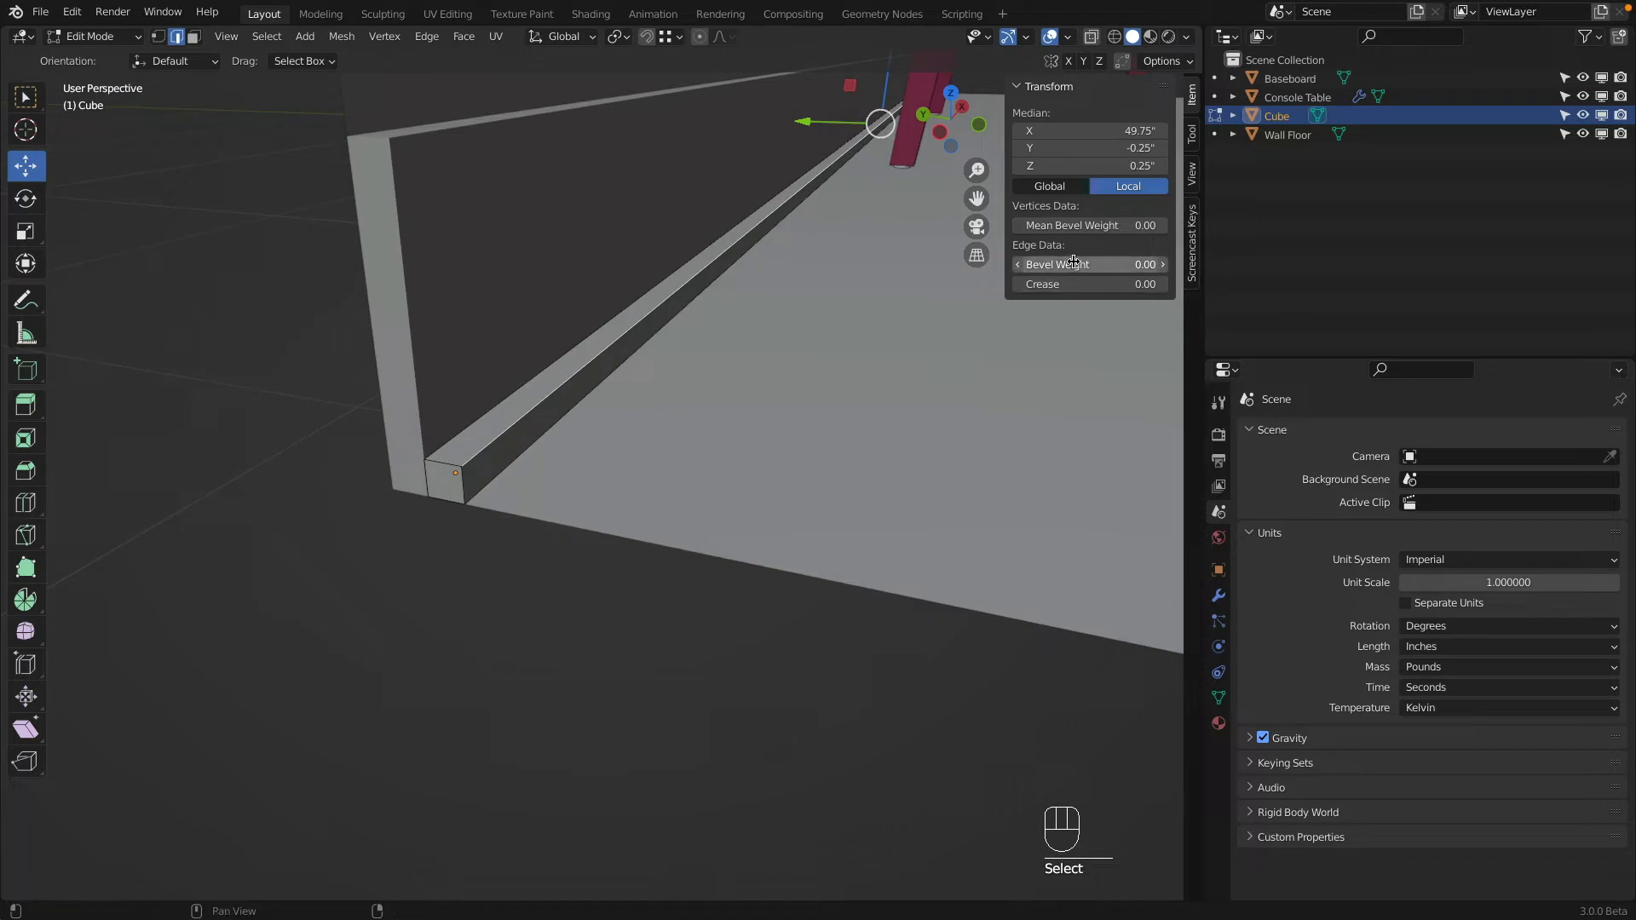
left_click_drag(1072, 266, 1142, 266)
Step: Add a Bevel modifier to the strip along the baseboard
left_click(1220, 600)
left_click(1275, 433)
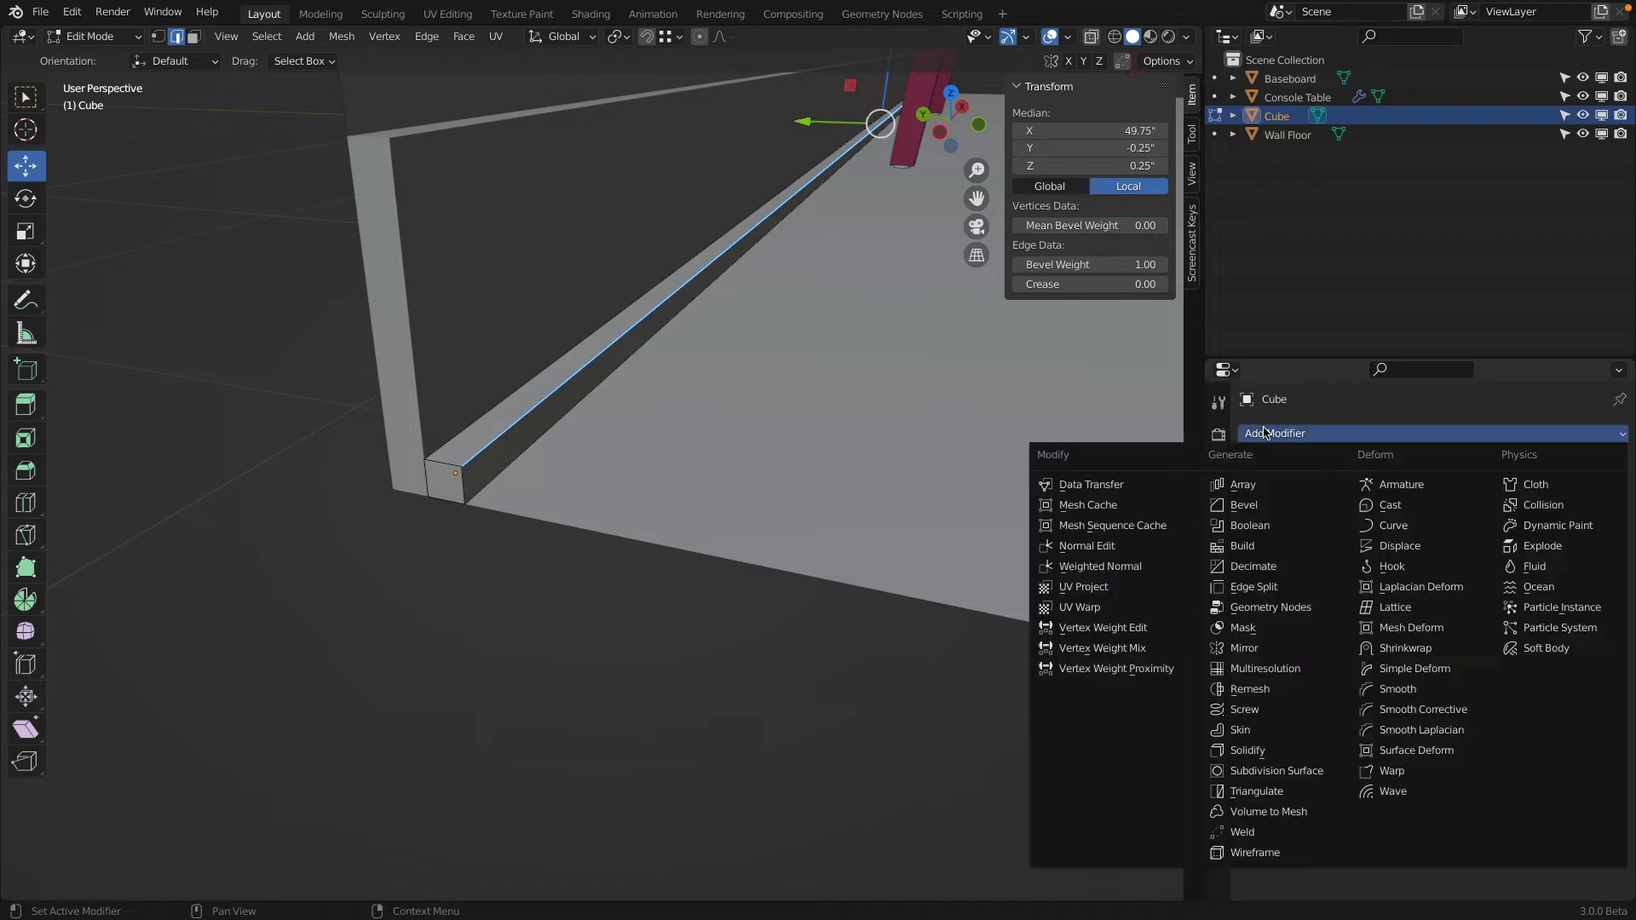
left_click(1282, 507)
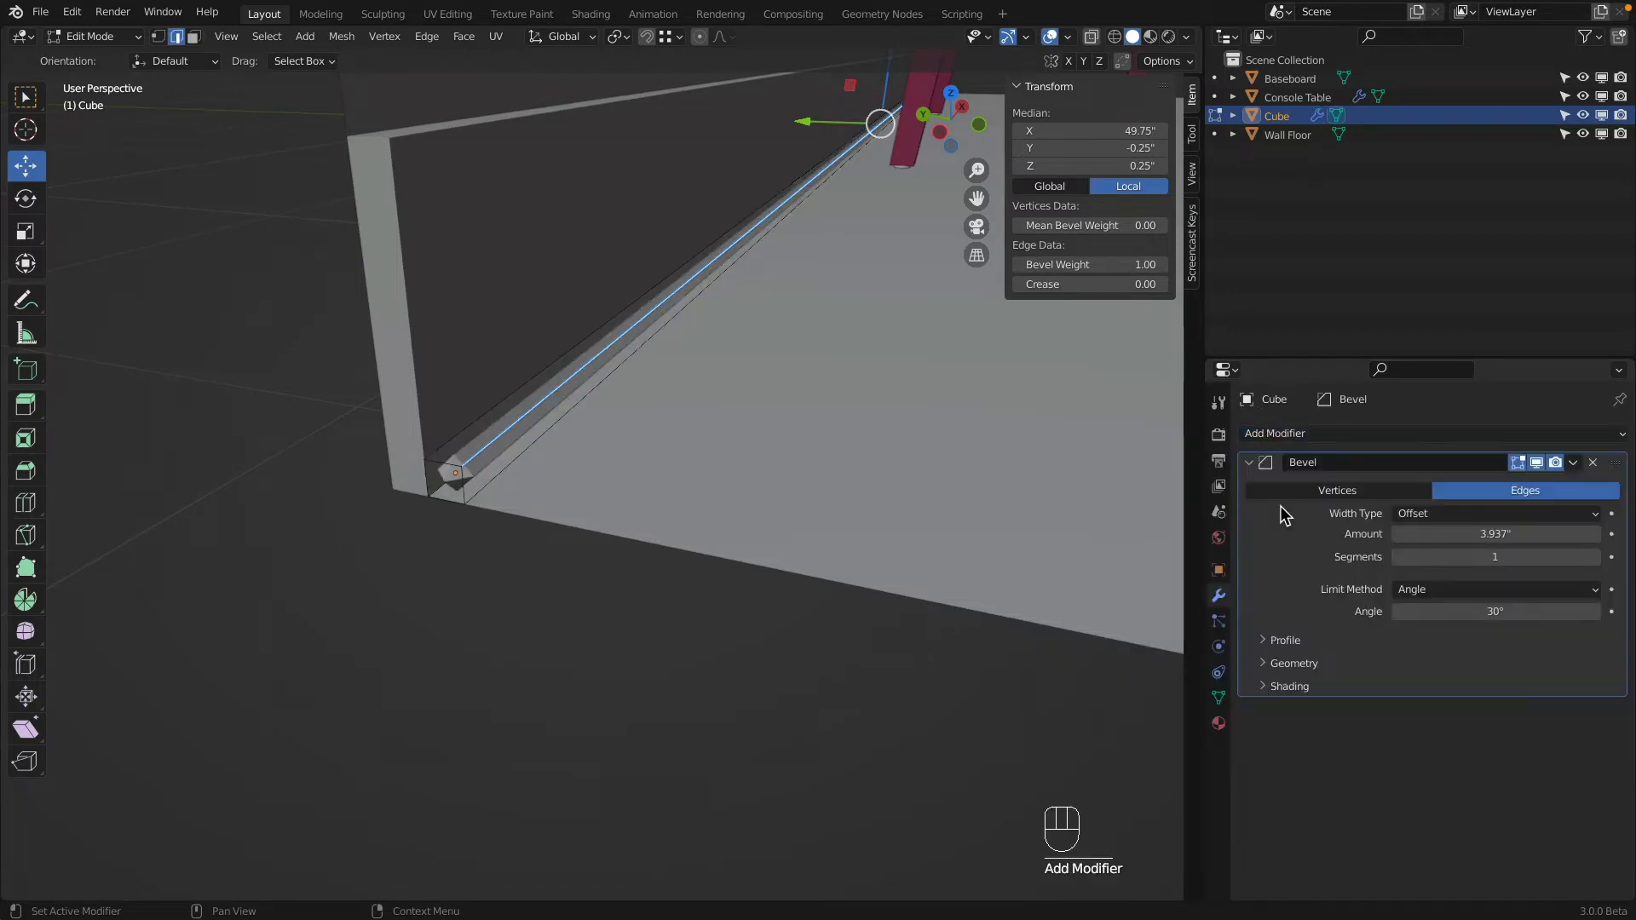
Step: Set the Bevel modifier's amount to 0.25" and its limit method to Weight
left_click(1485, 536)
type("0.25")
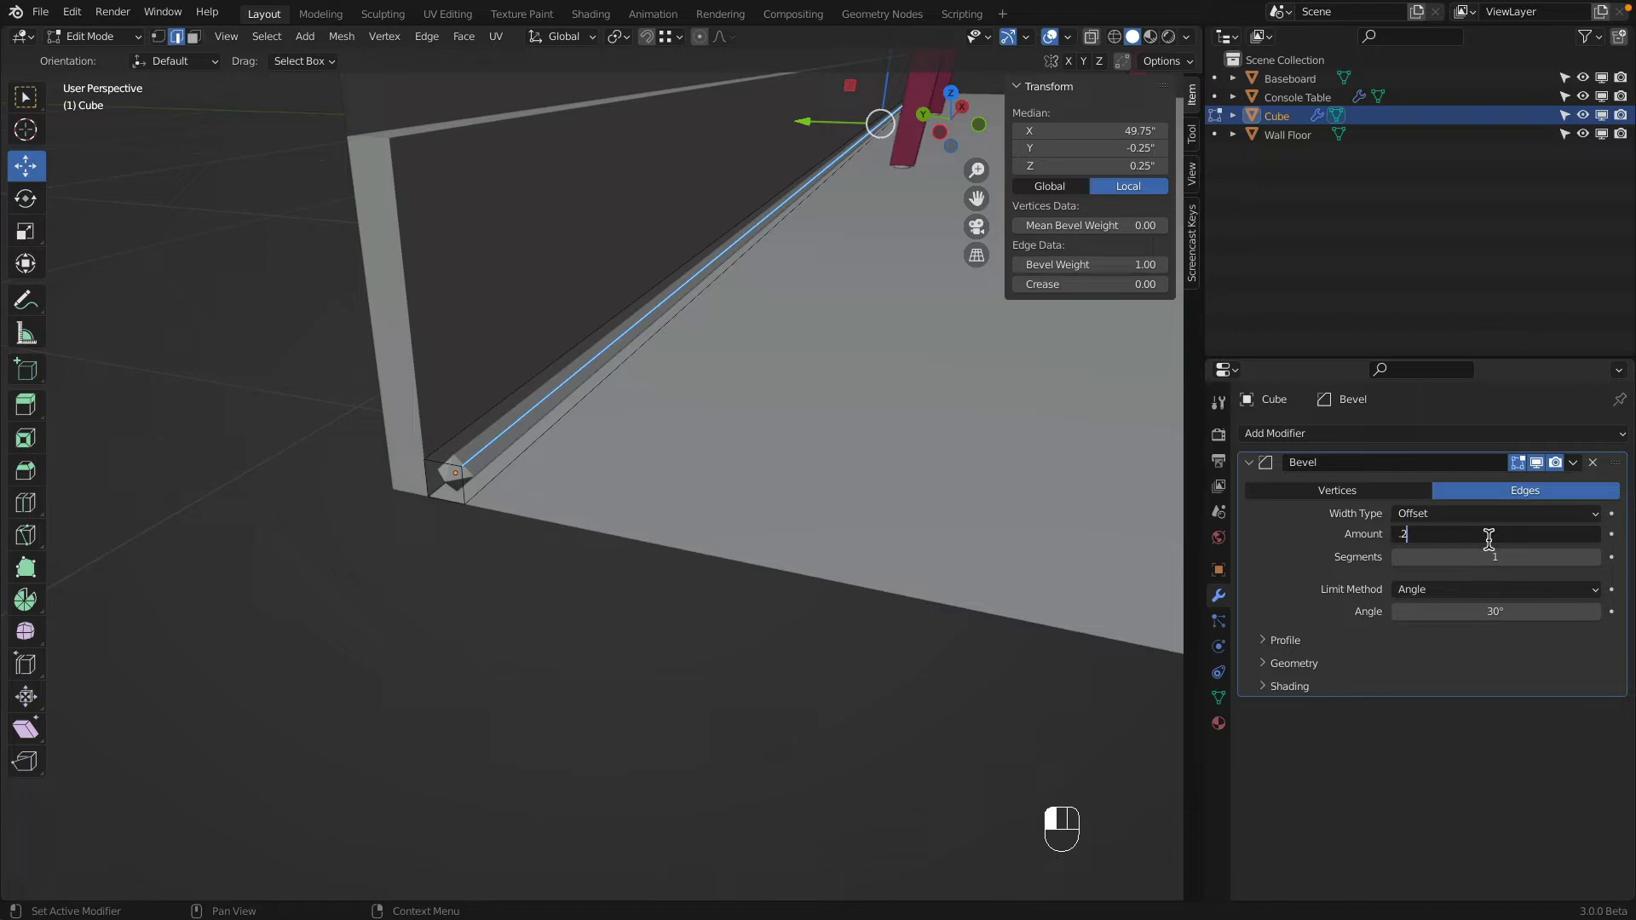
key("Return")
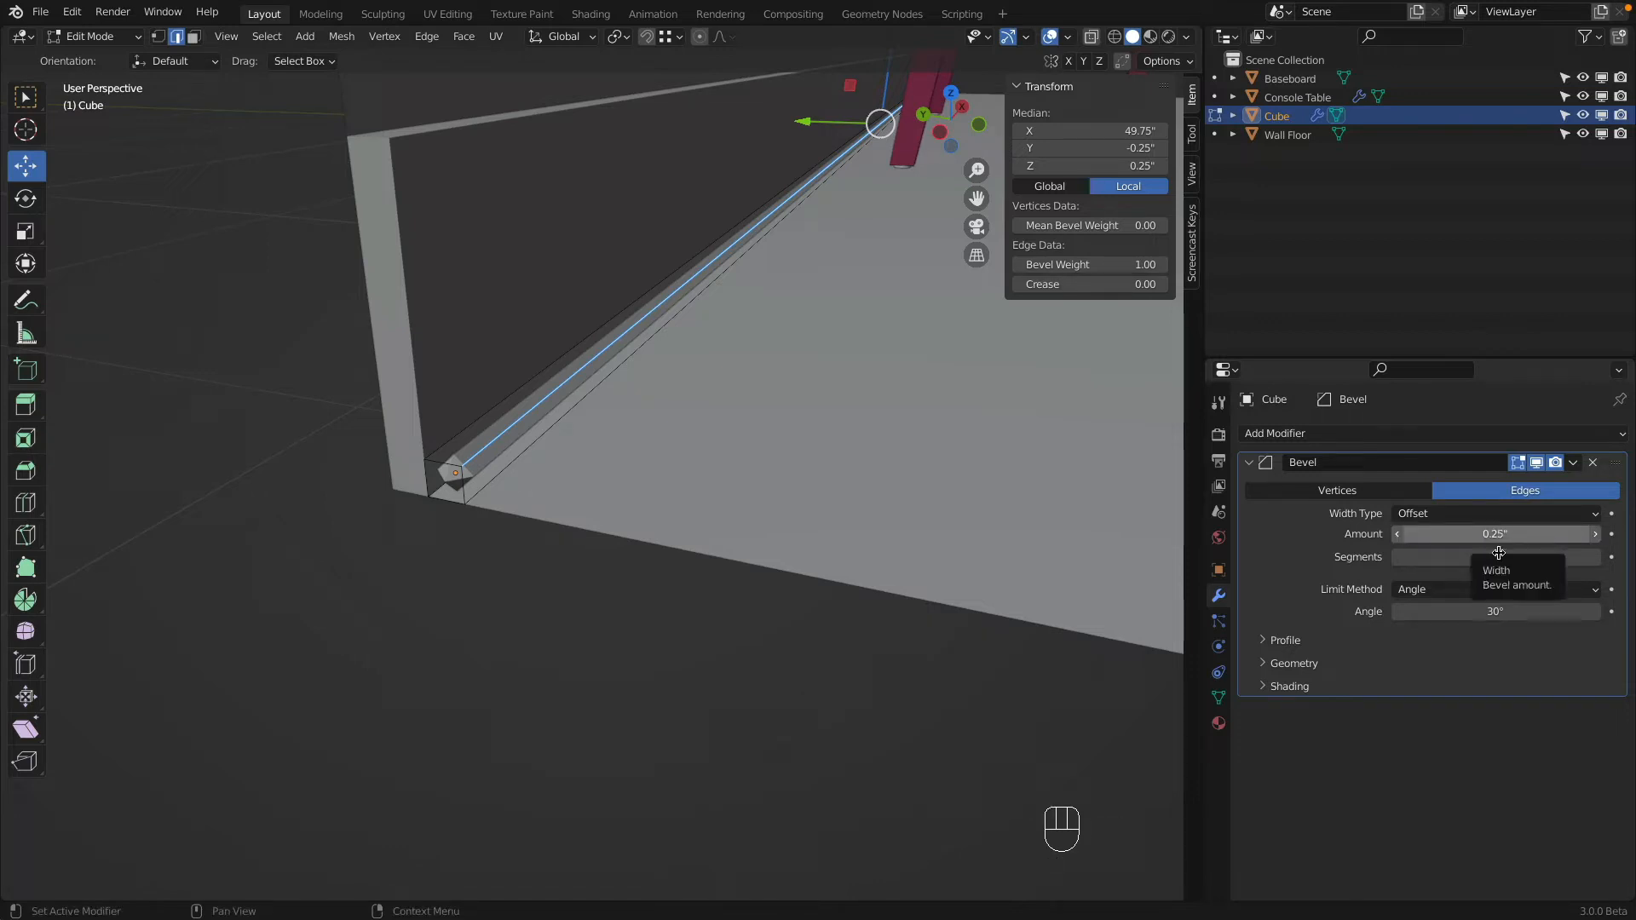
left_click(1450, 595)
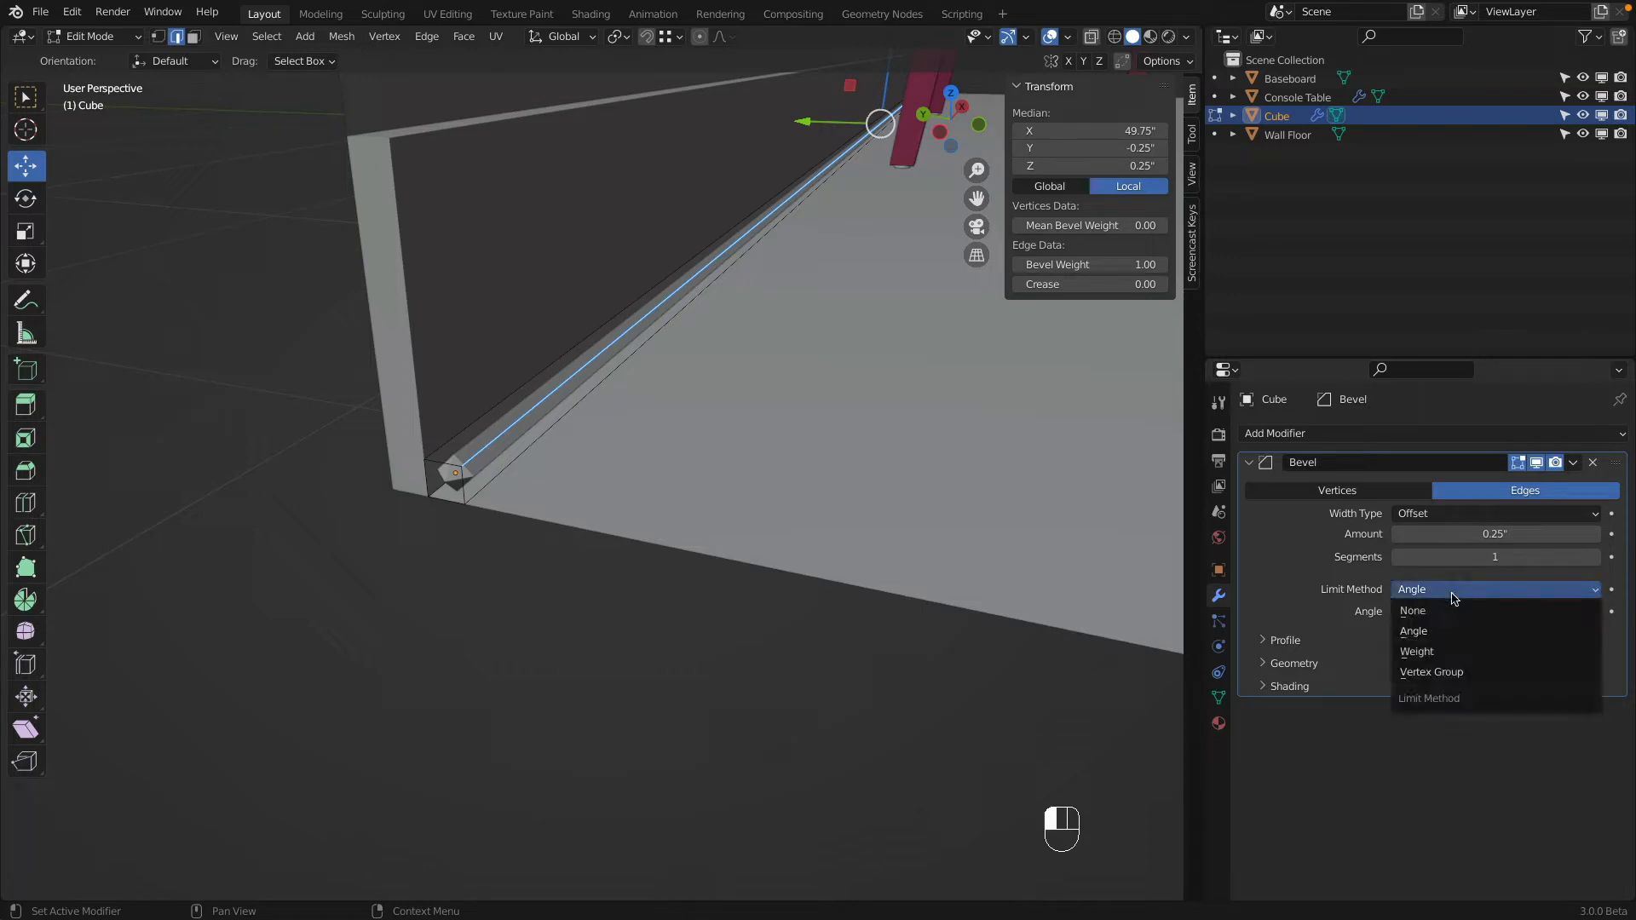
left_click(1467, 652)
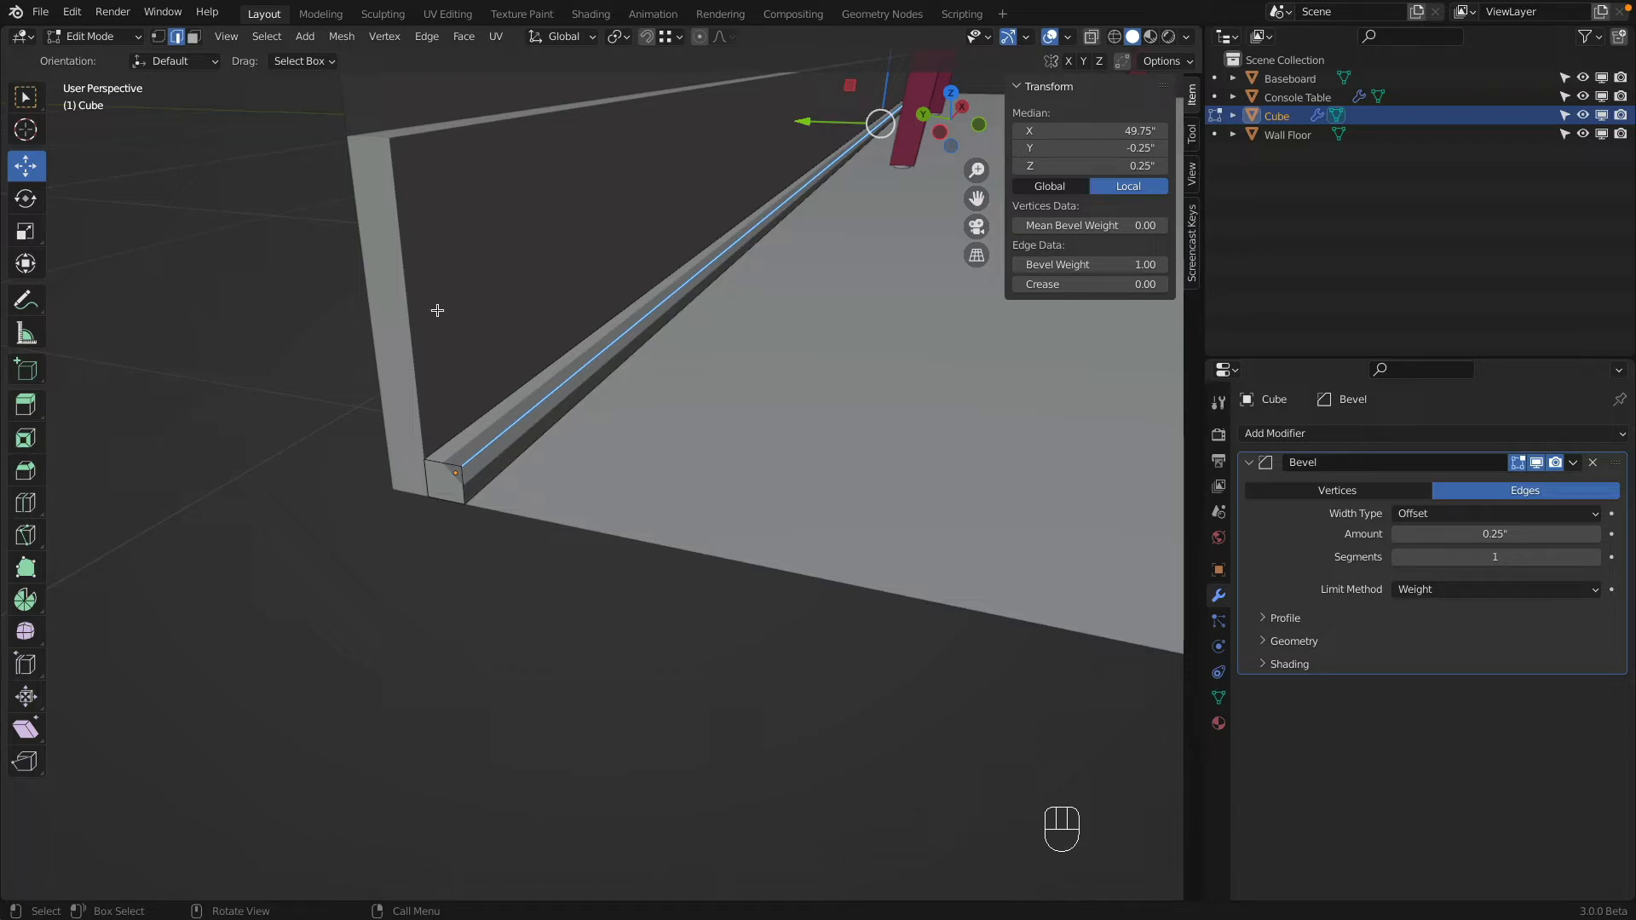
Step: Try beveling the strip's bottom front edge directly with the Bevel tool, about 0.27" wide with 11 segments
left_click(26, 471)
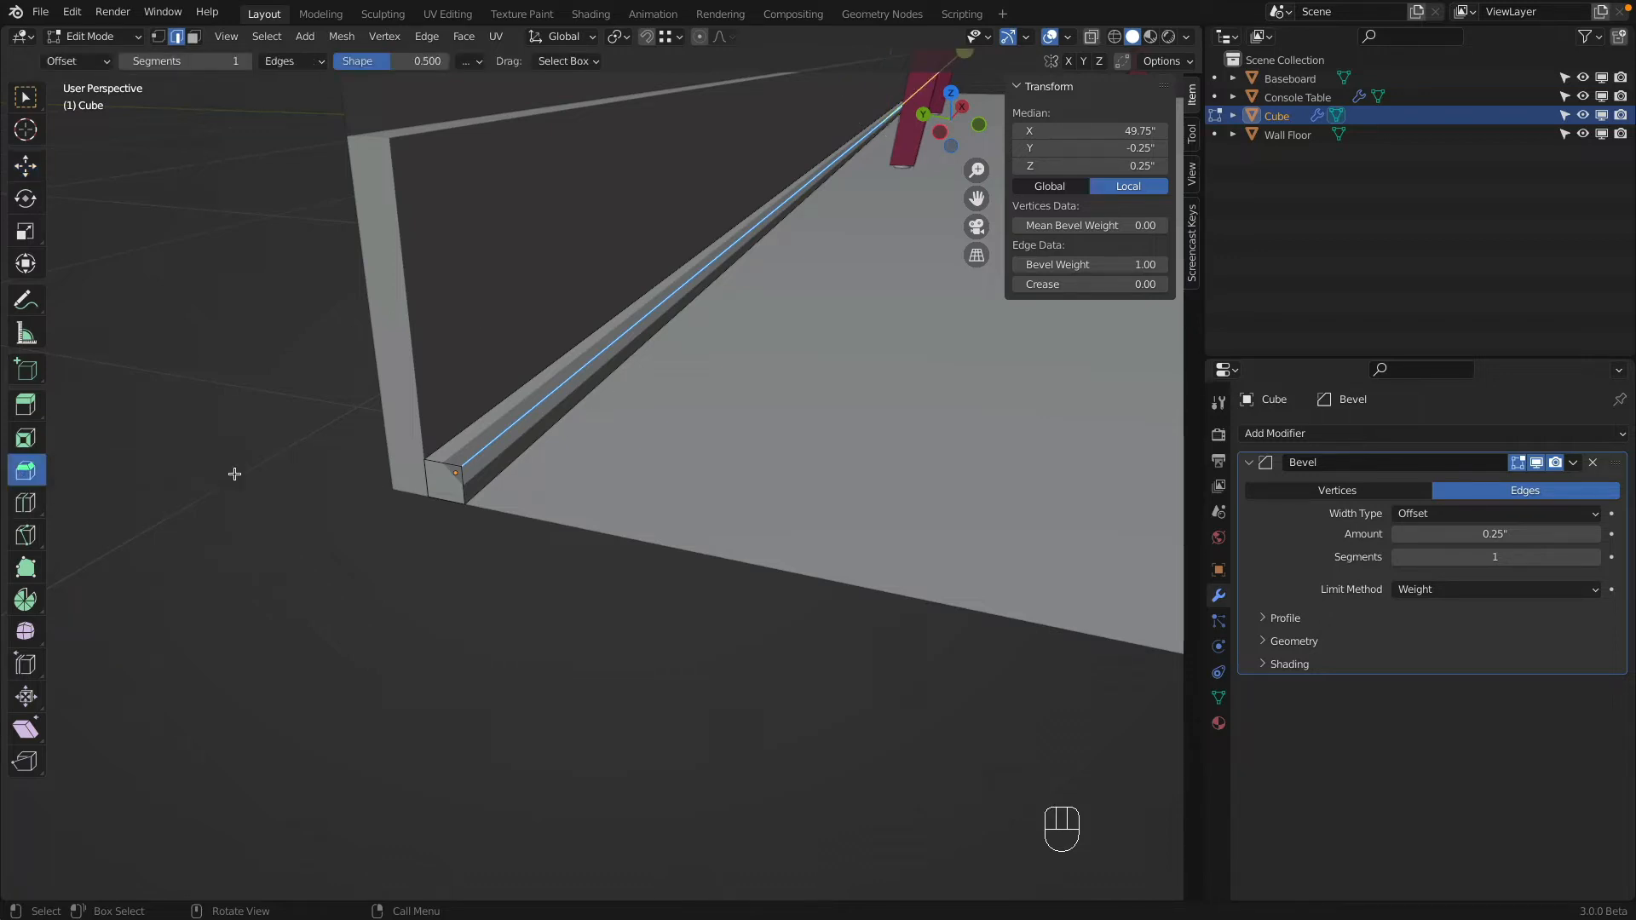
left_click(483, 454)
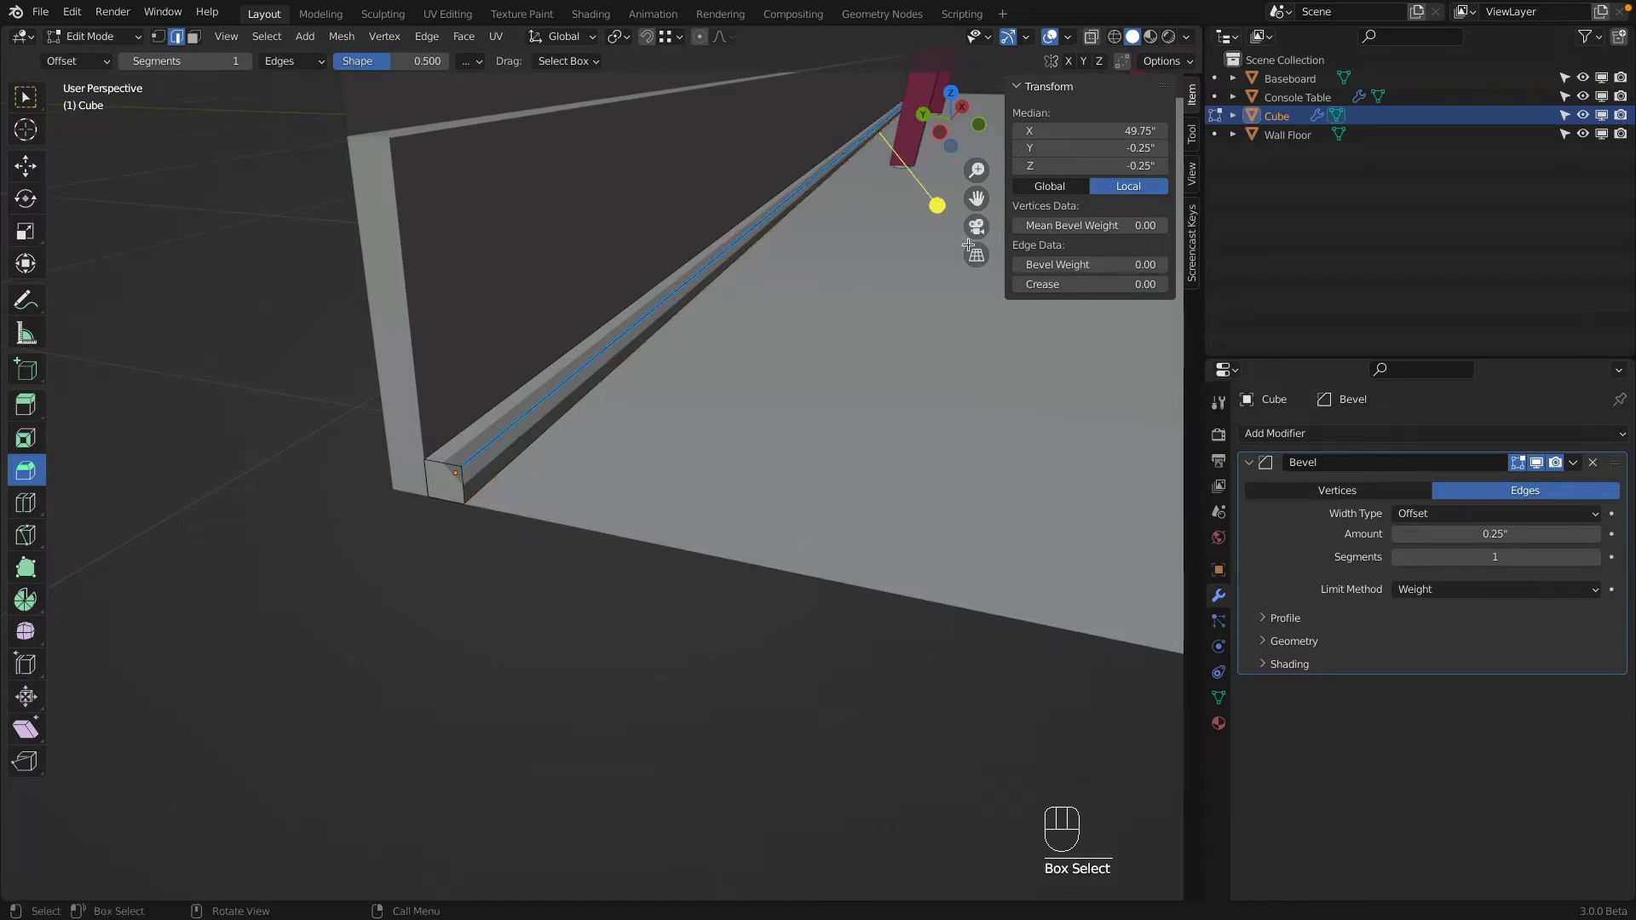
mouse_move(937, 204)
left_mouse_down()
mouse_move(958, 232)
mouse_move(919, 210)
mouse_move(937, 225)
left_mouse_up()
scroll(937, 225, "up", 10)
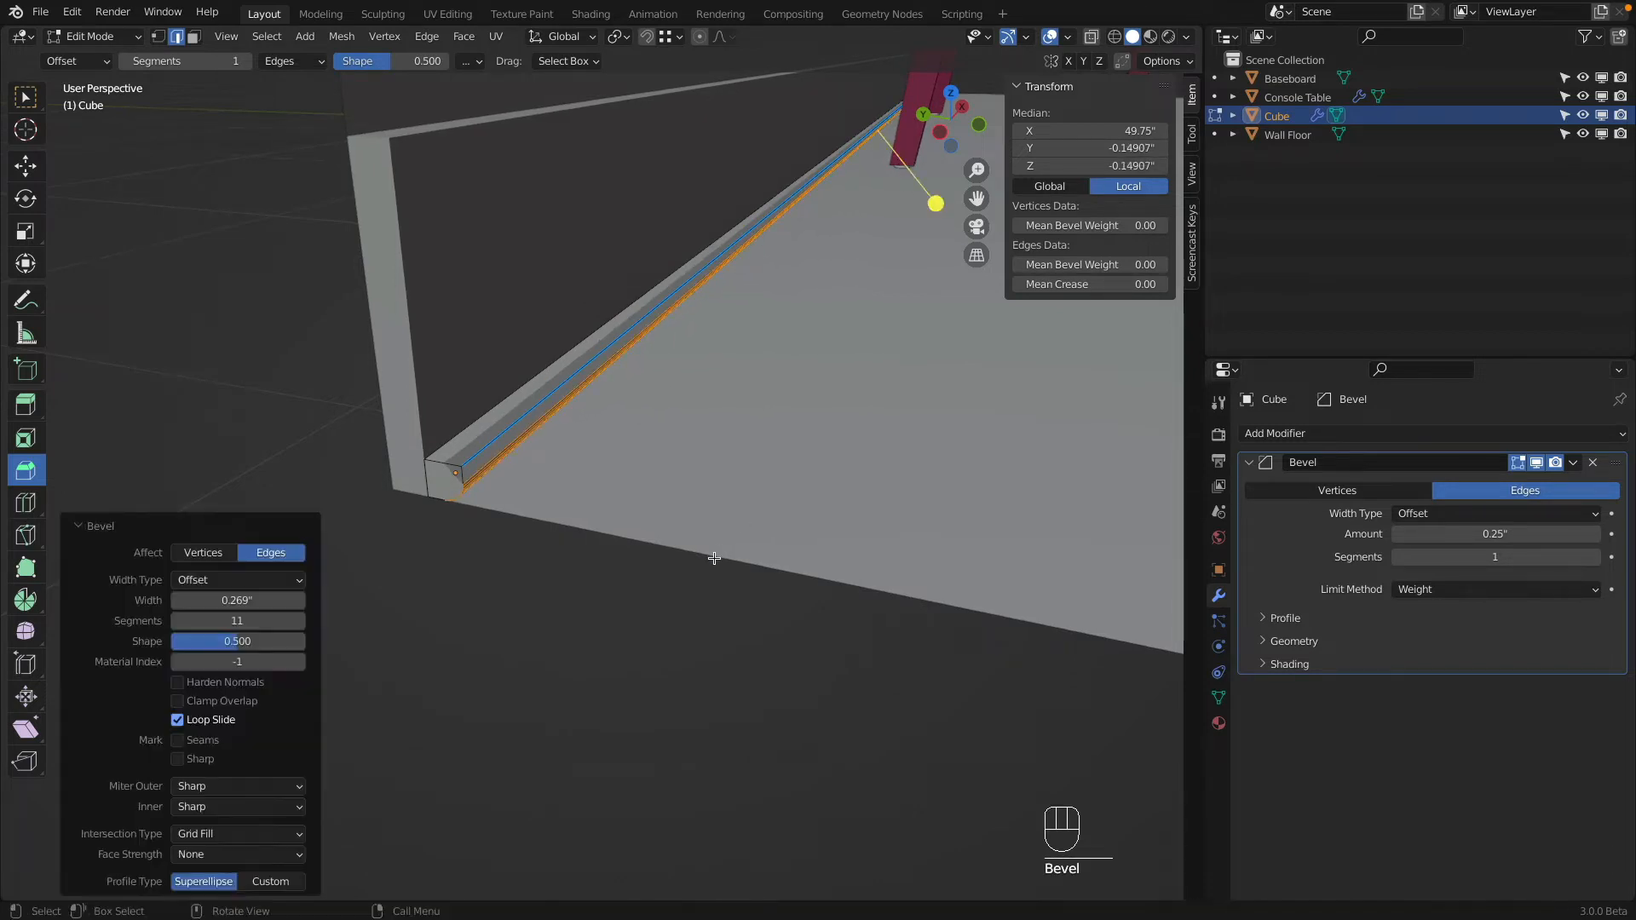
middle_click_drag(714, 558, 616, 459)
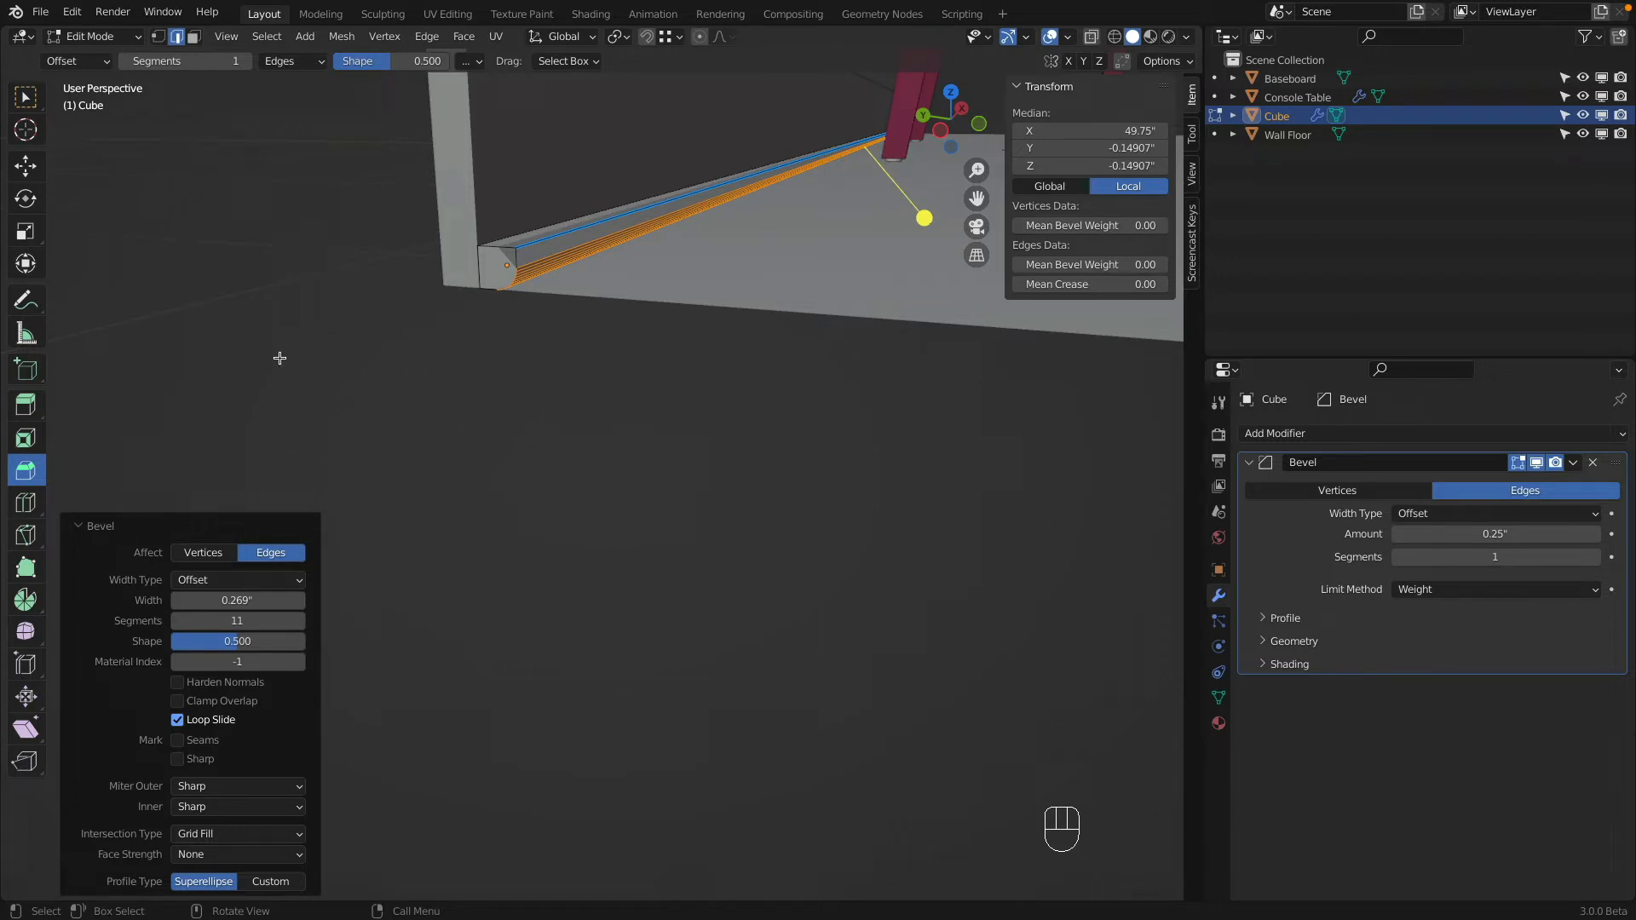
Step: Toggle the Bevel modifier's viewport display repeatedly to compare the modifier bevel with the direct edge bevel, leaving the display off
left_click(1540, 461)
left_click(1540, 461)
left_click(1540, 461)
left_click(1540, 461)
left_click(1540, 461)
left_click(1540, 461)
Step: Undo the direct bevel on the bottom front edge, return to the Move tool and re-enable the Bevel modifier's viewport display
key("super+z")
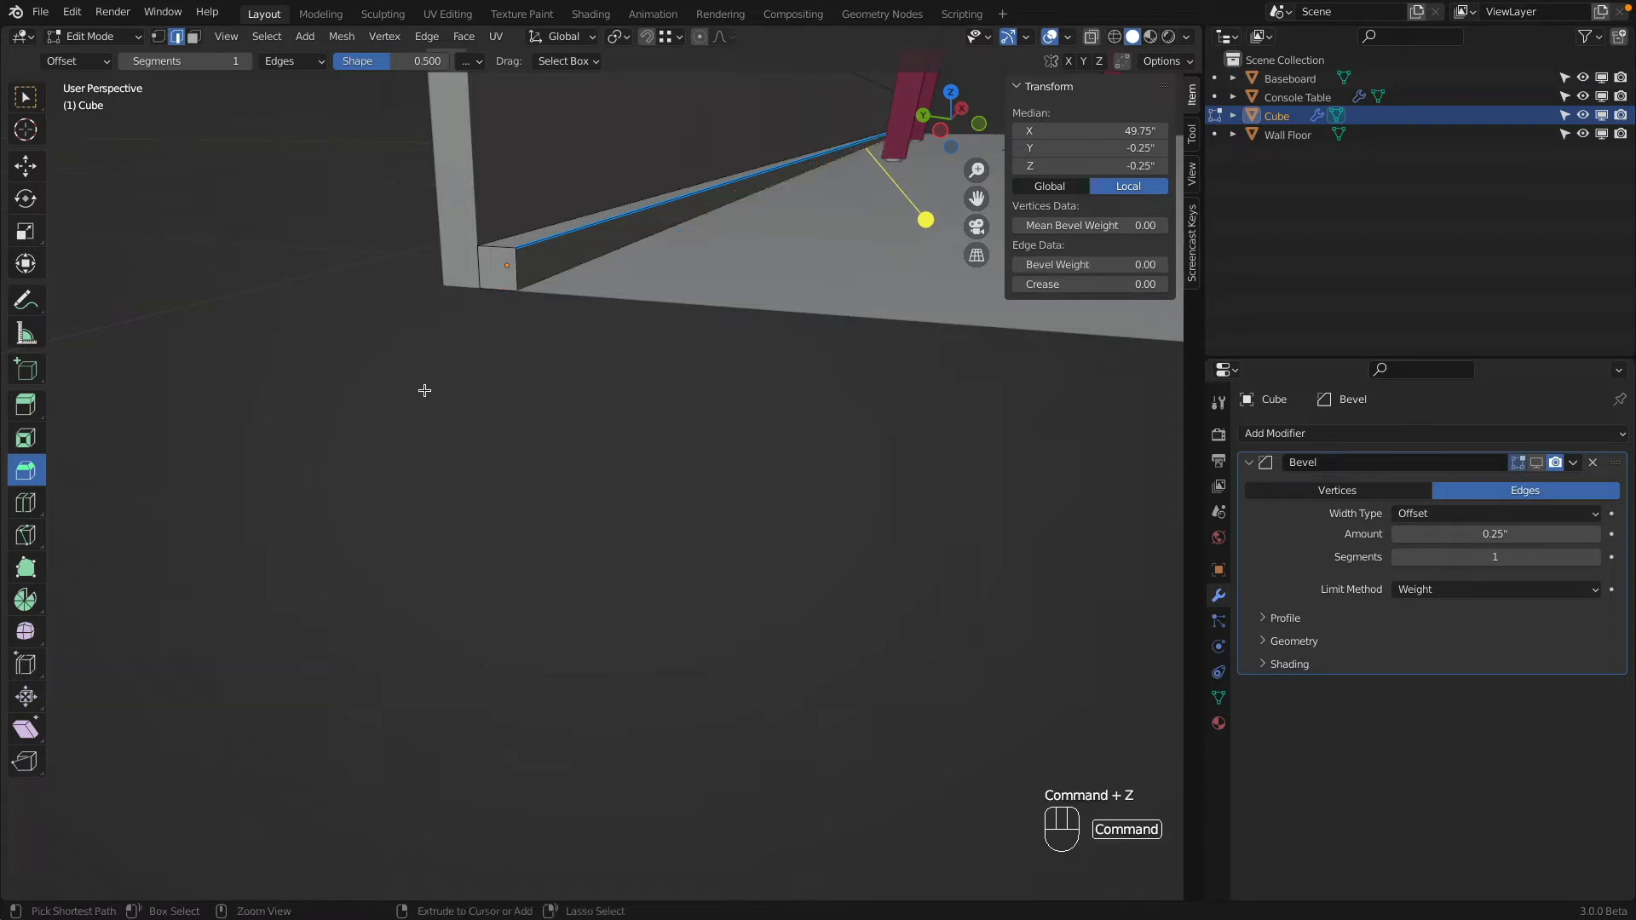
key("super+z")
key("super+z")
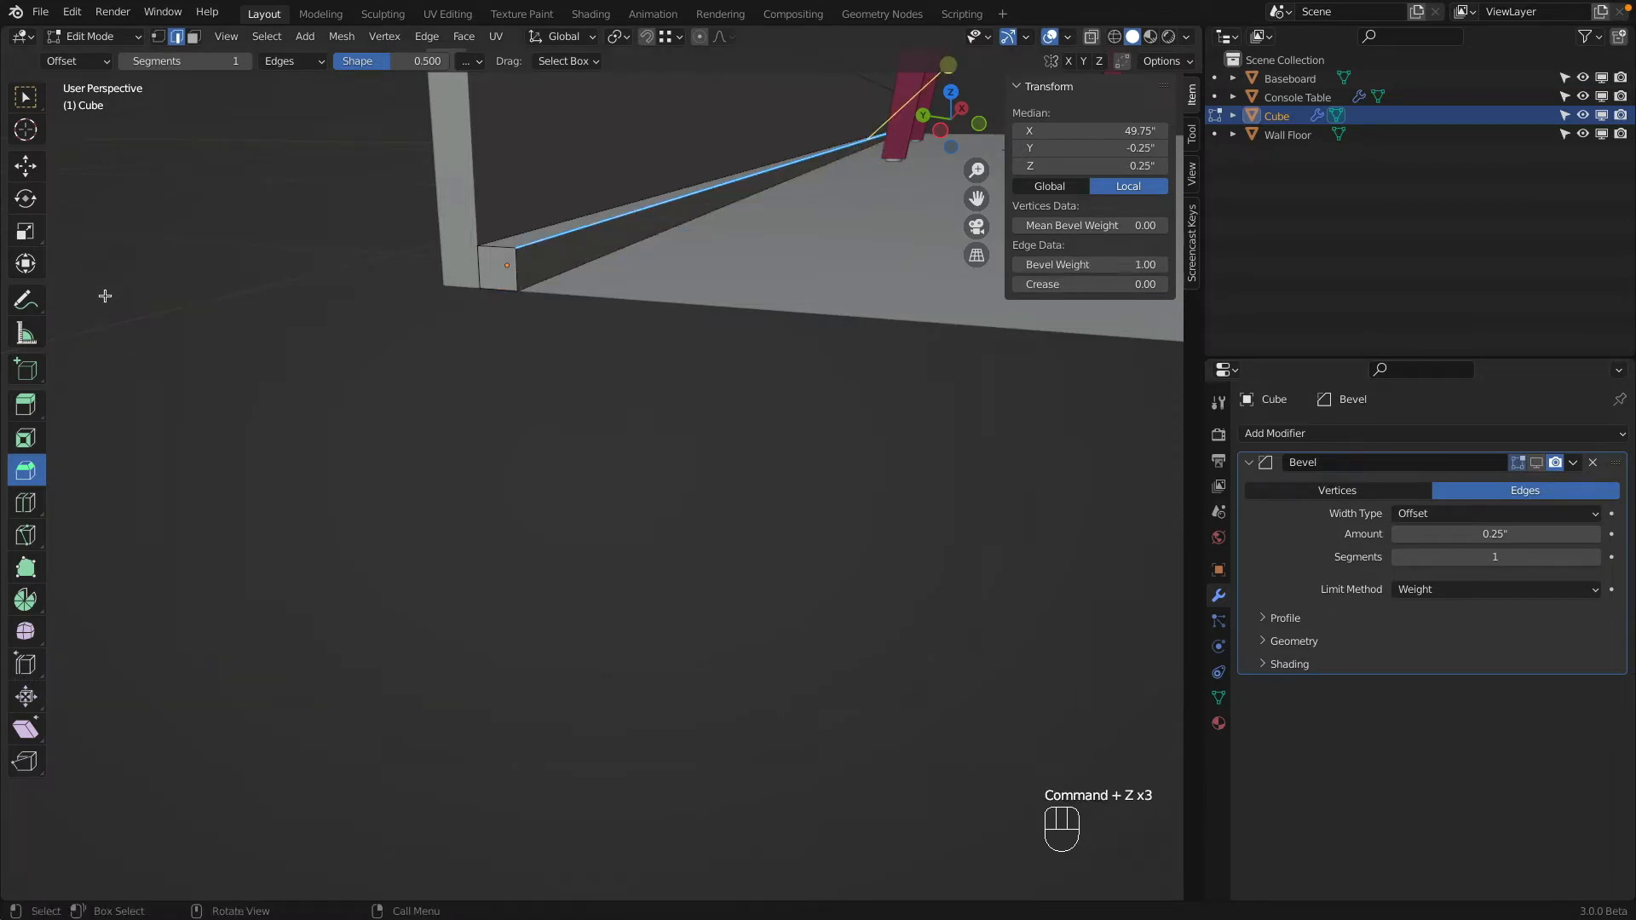
left_click(26, 165)
middle_click_drag(721, 246, 652, 350, "shift")
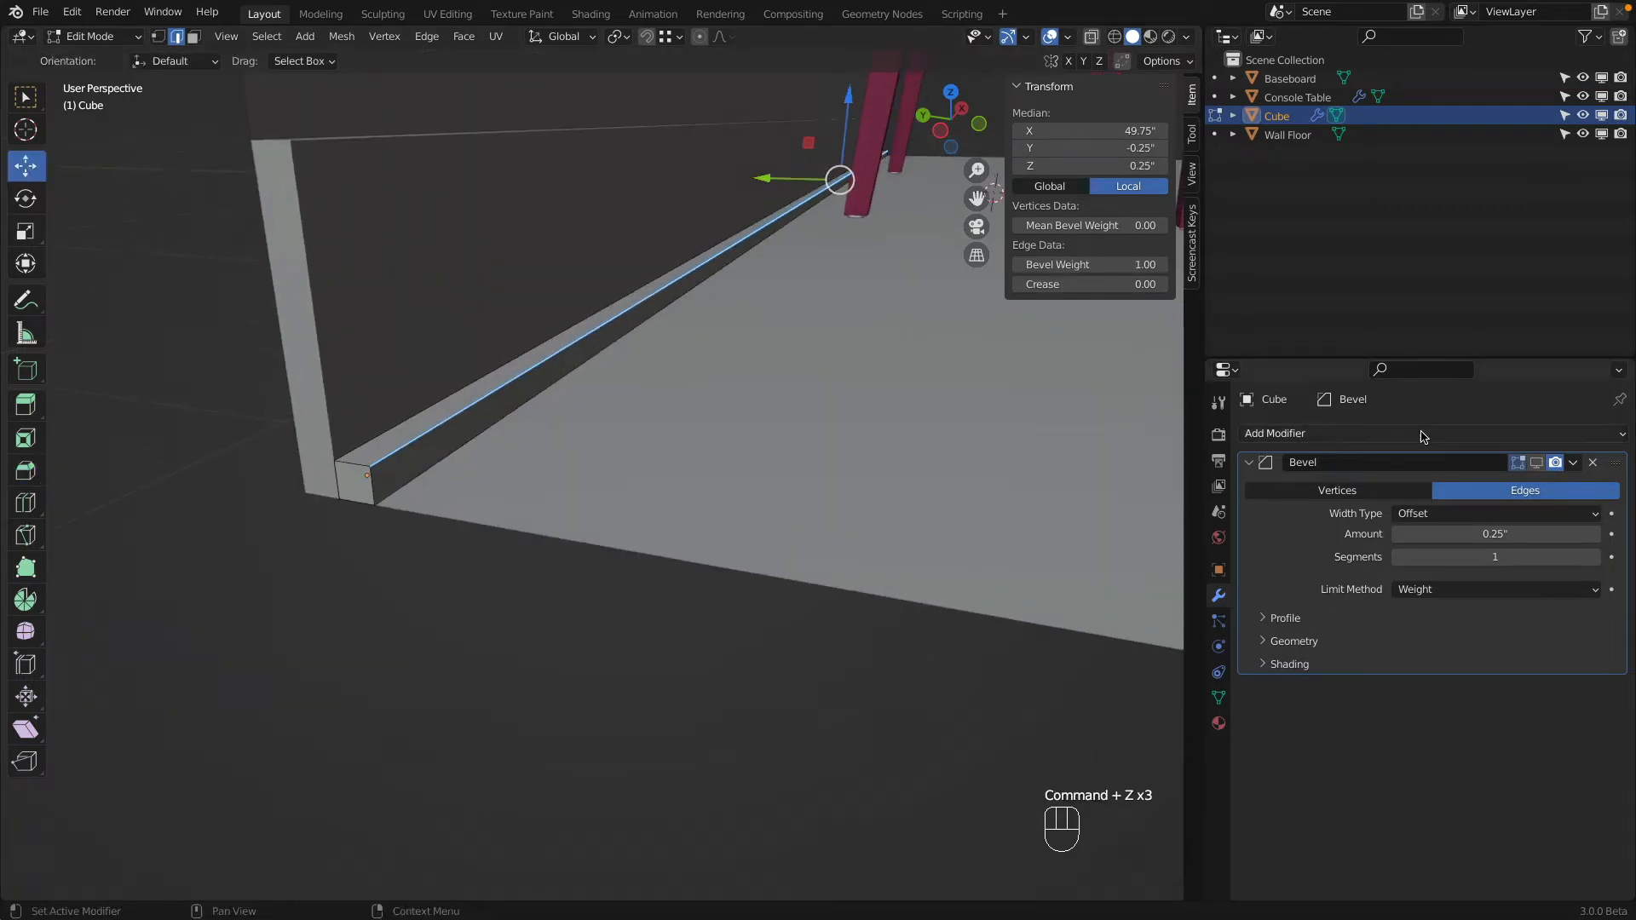
left_click(1536, 464)
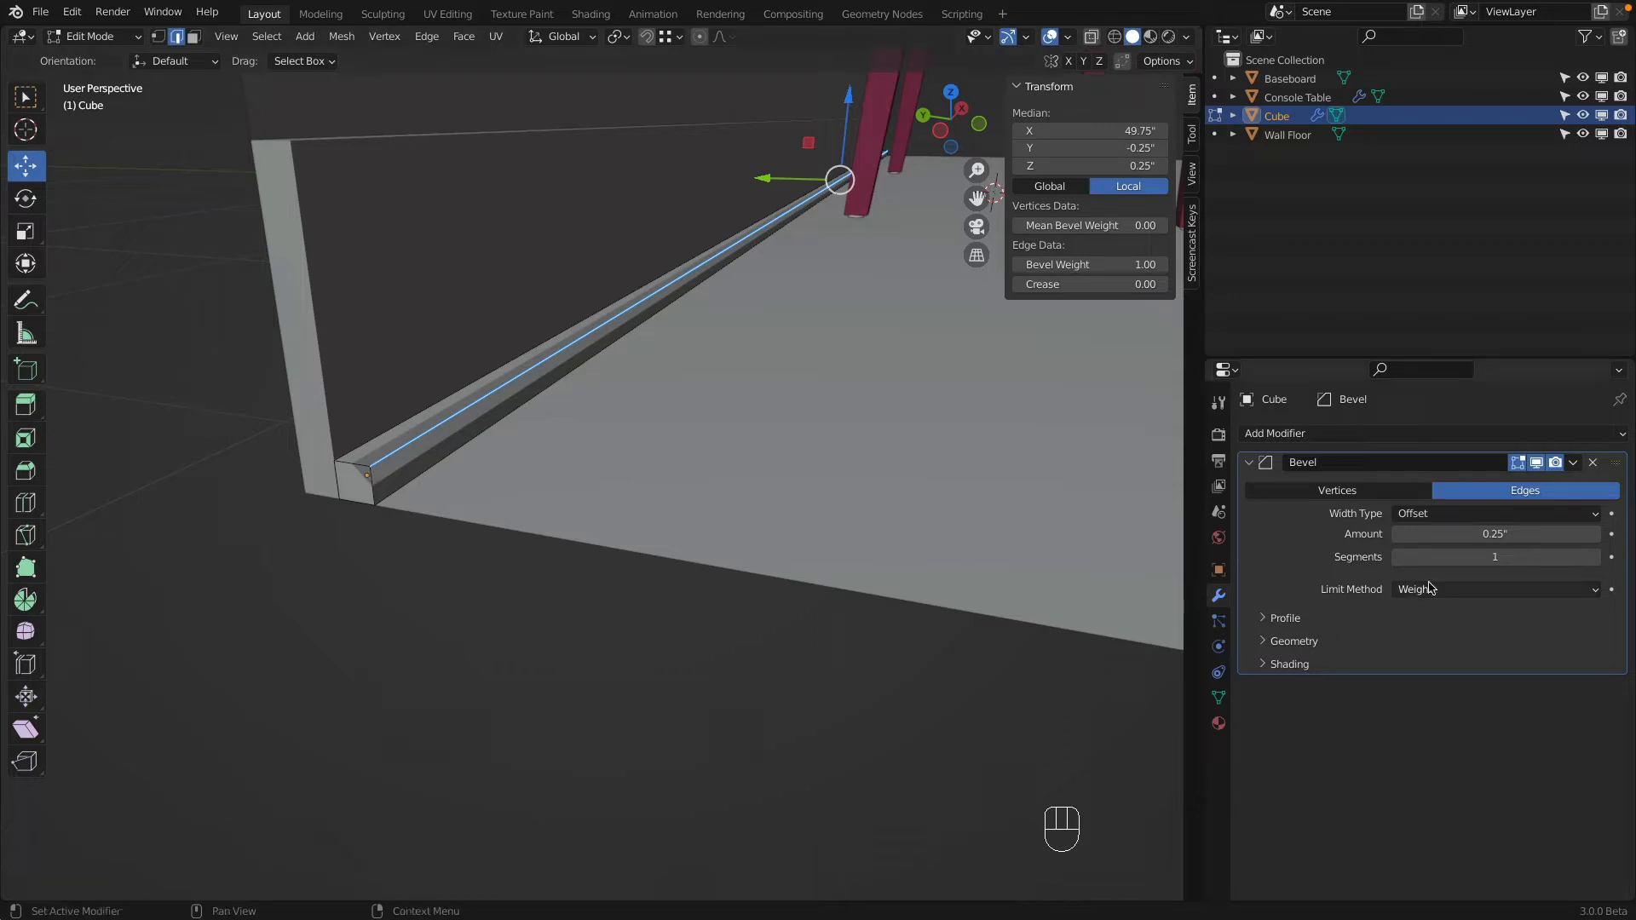
Step: Set the Bevel modifier's segments to 10
left_click(1596, 561)
left_click(1596, 561)
left_click(1595, 563)
left_click(1596, 562)
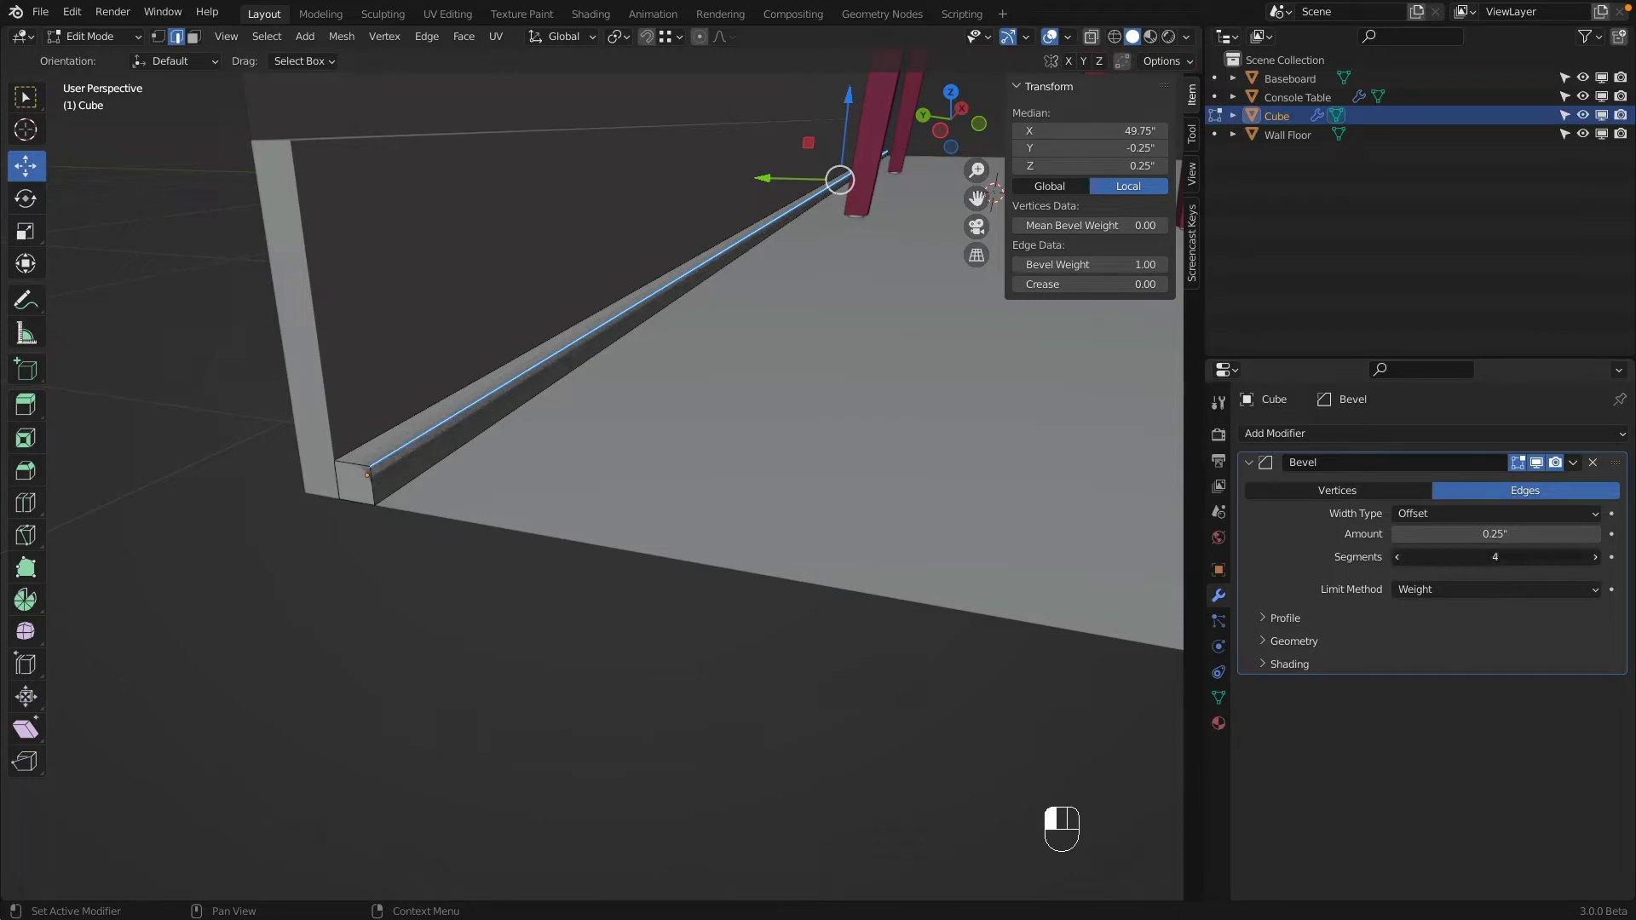
left_click(1597, 563)
left_click(1597, 563)
left_click(1597, 565)
left_click(1595, 565)
left_click(1595, 565)
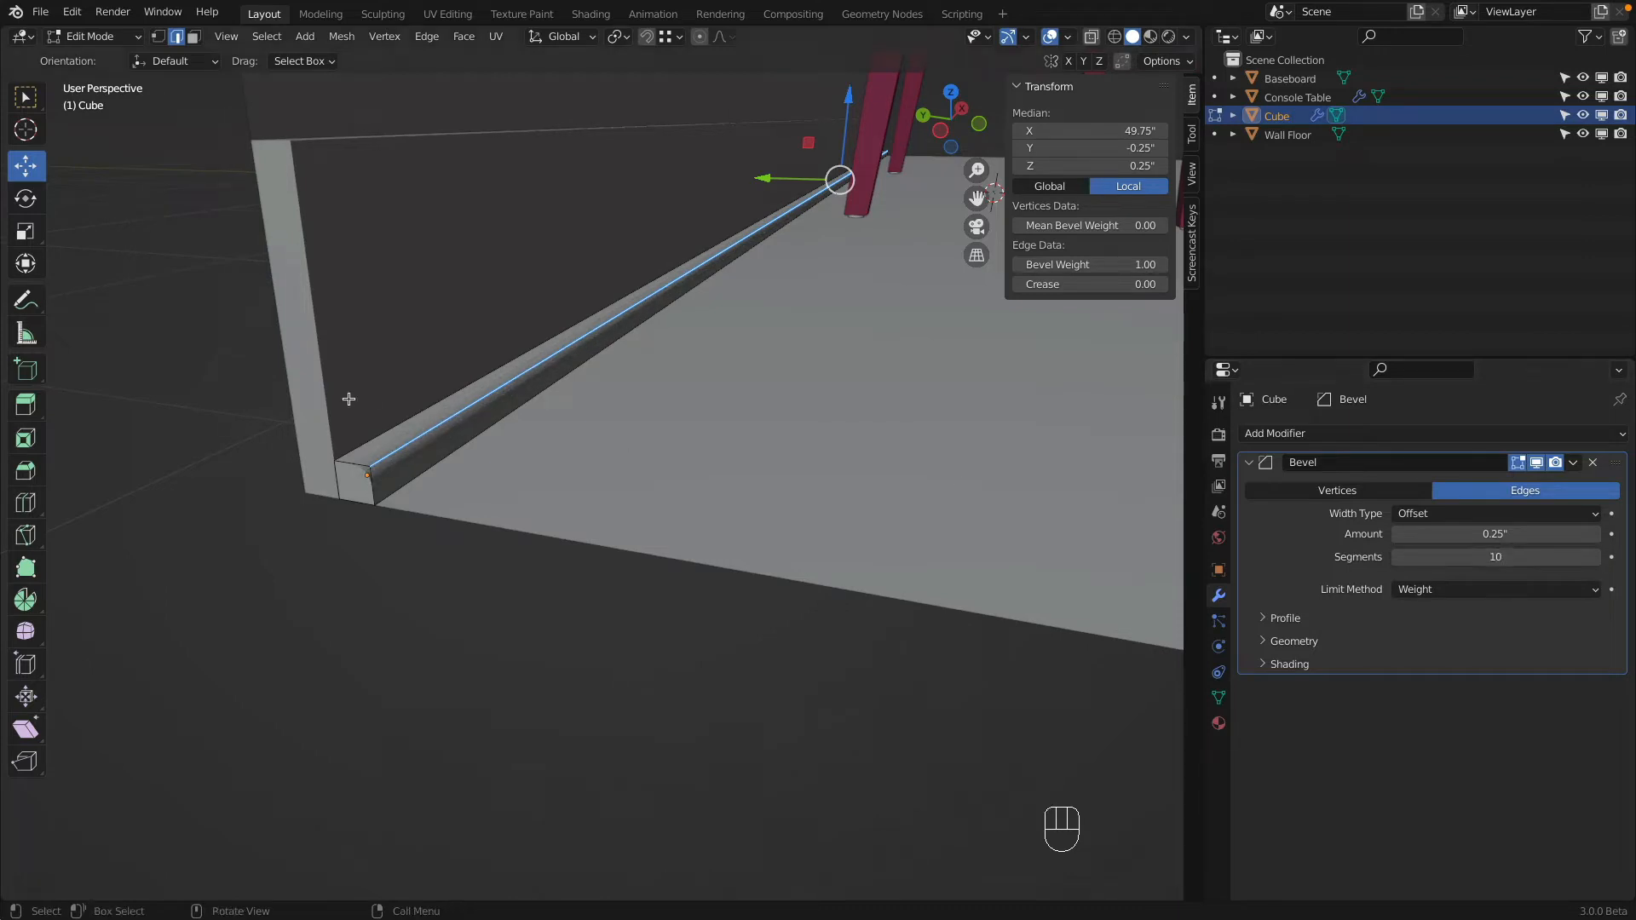
Step: Leave Edit Mode for Object Mode and clear the object selection
key("KP_Decimal")
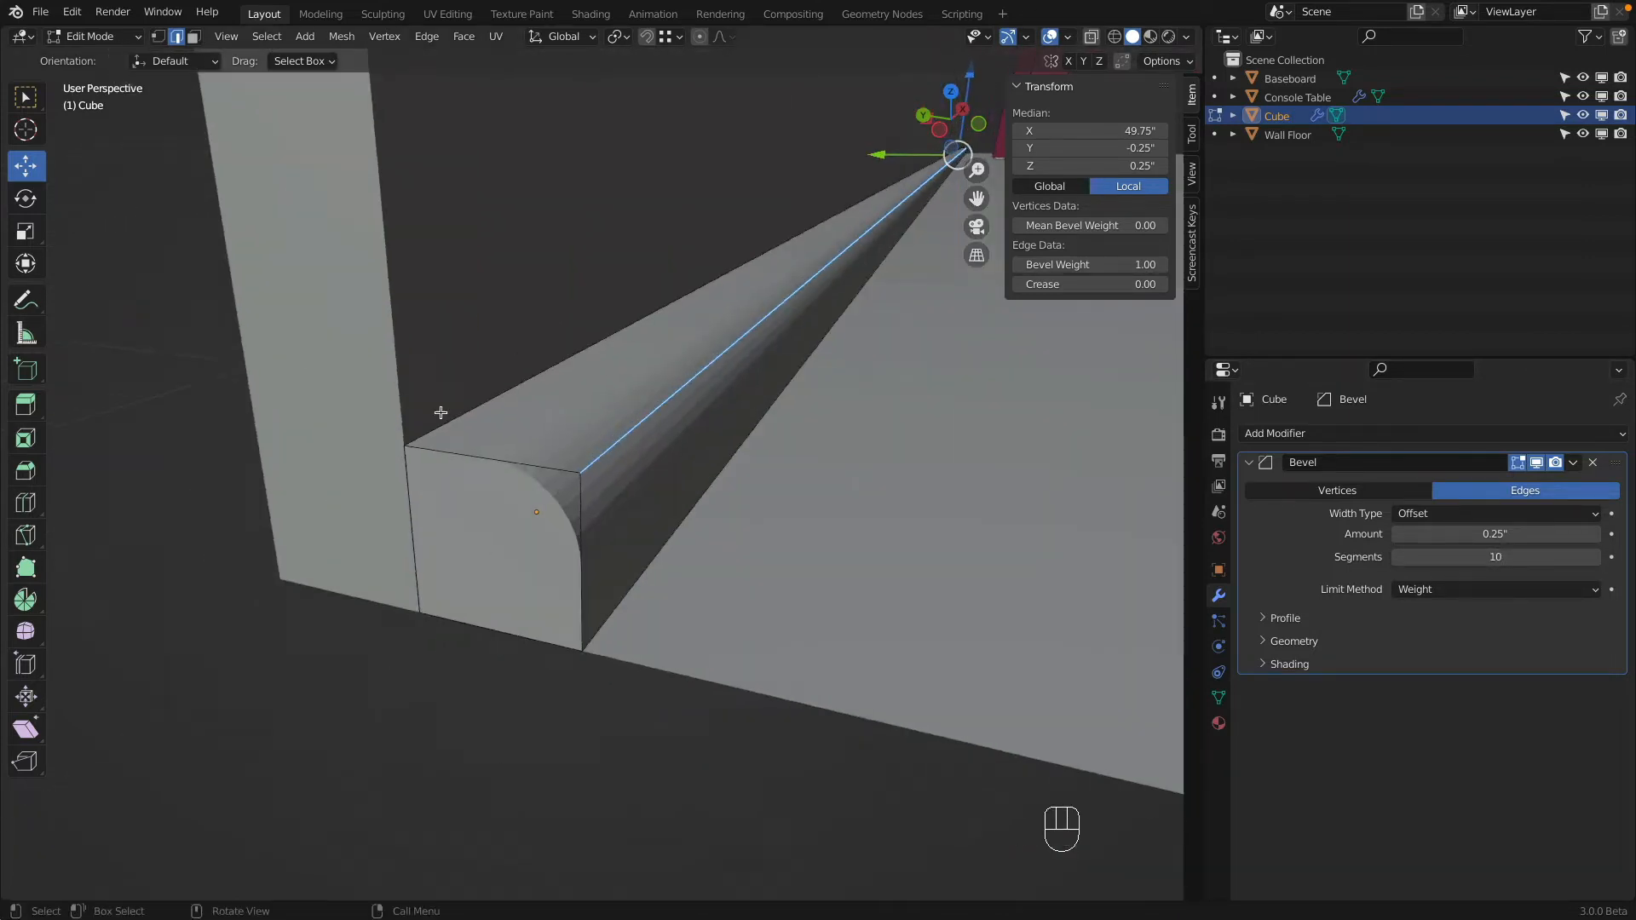
left_click(99, 51)
left_click(94, 39)
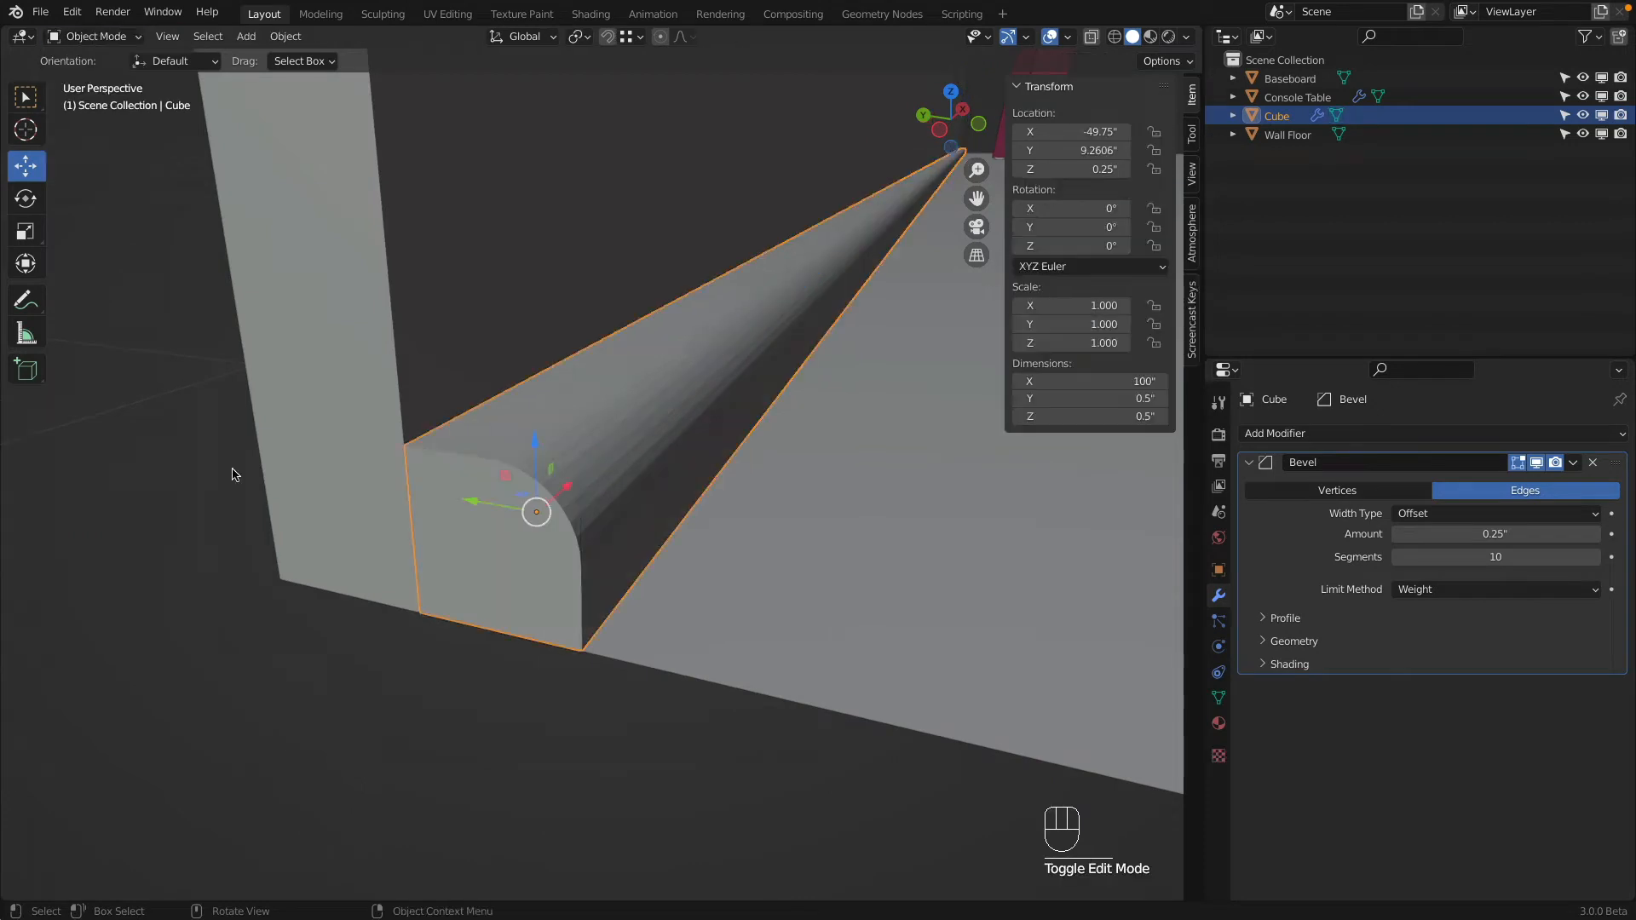
left_click(268, 521)
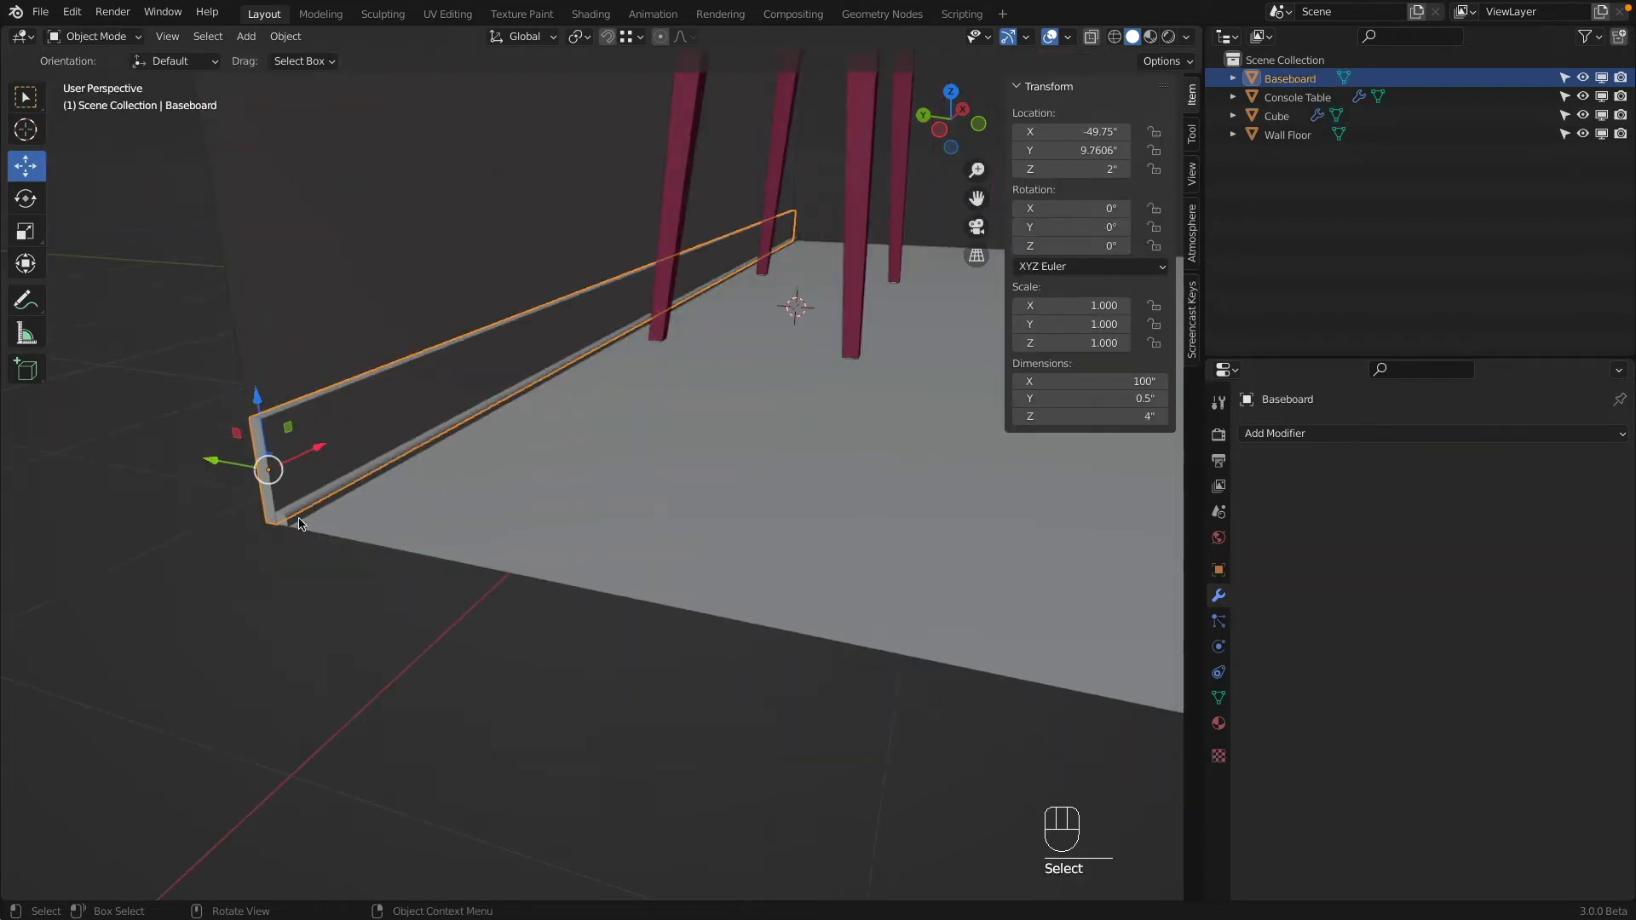
left_click(322, 573)
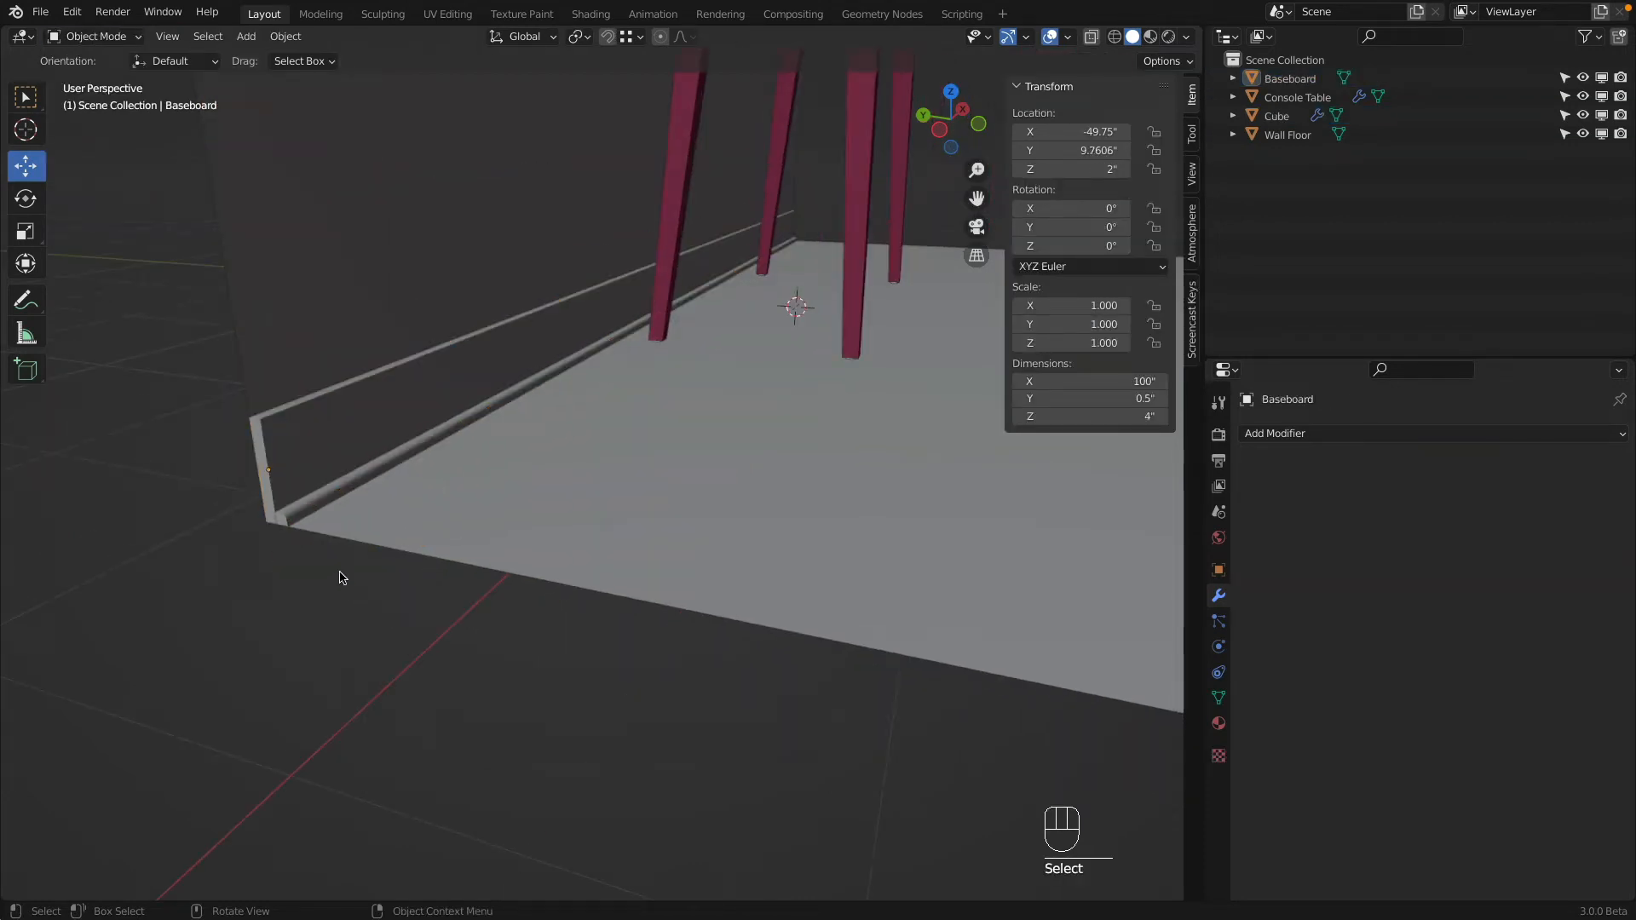
Step: Move the console table about 1.99" along Y toward the back wall, bringing its rear legs close to the trim strip
scroll(421, 469, "up", 6)
scroll(669, 483, "down", 6)
middle_click_drag(723, 495, 458, 476)
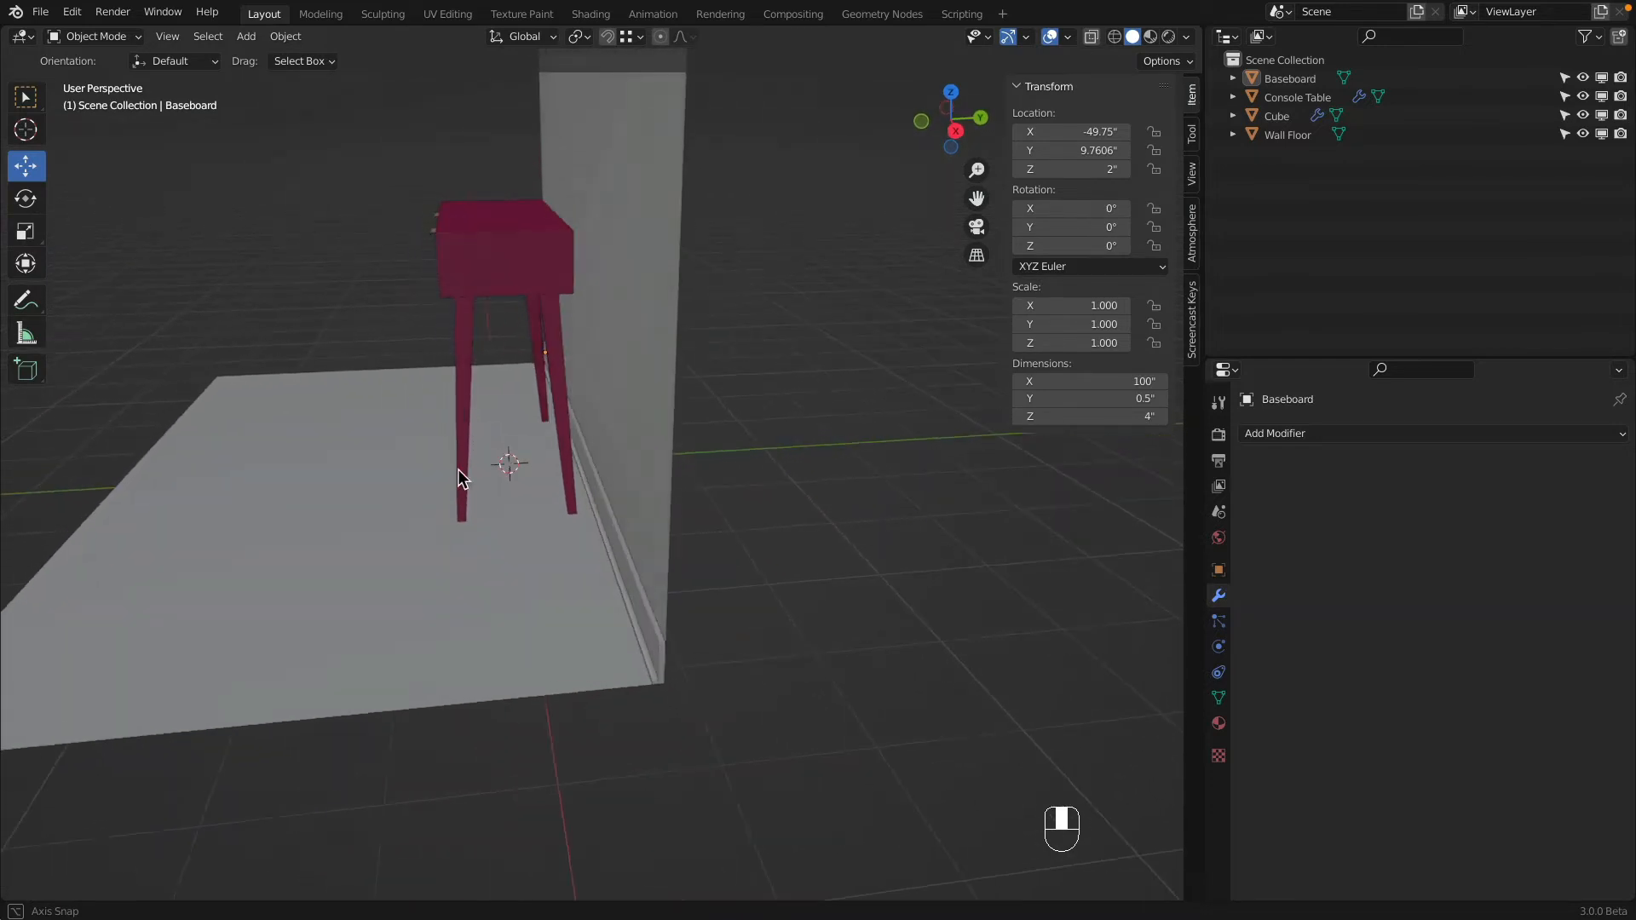
left_click(465, 281)
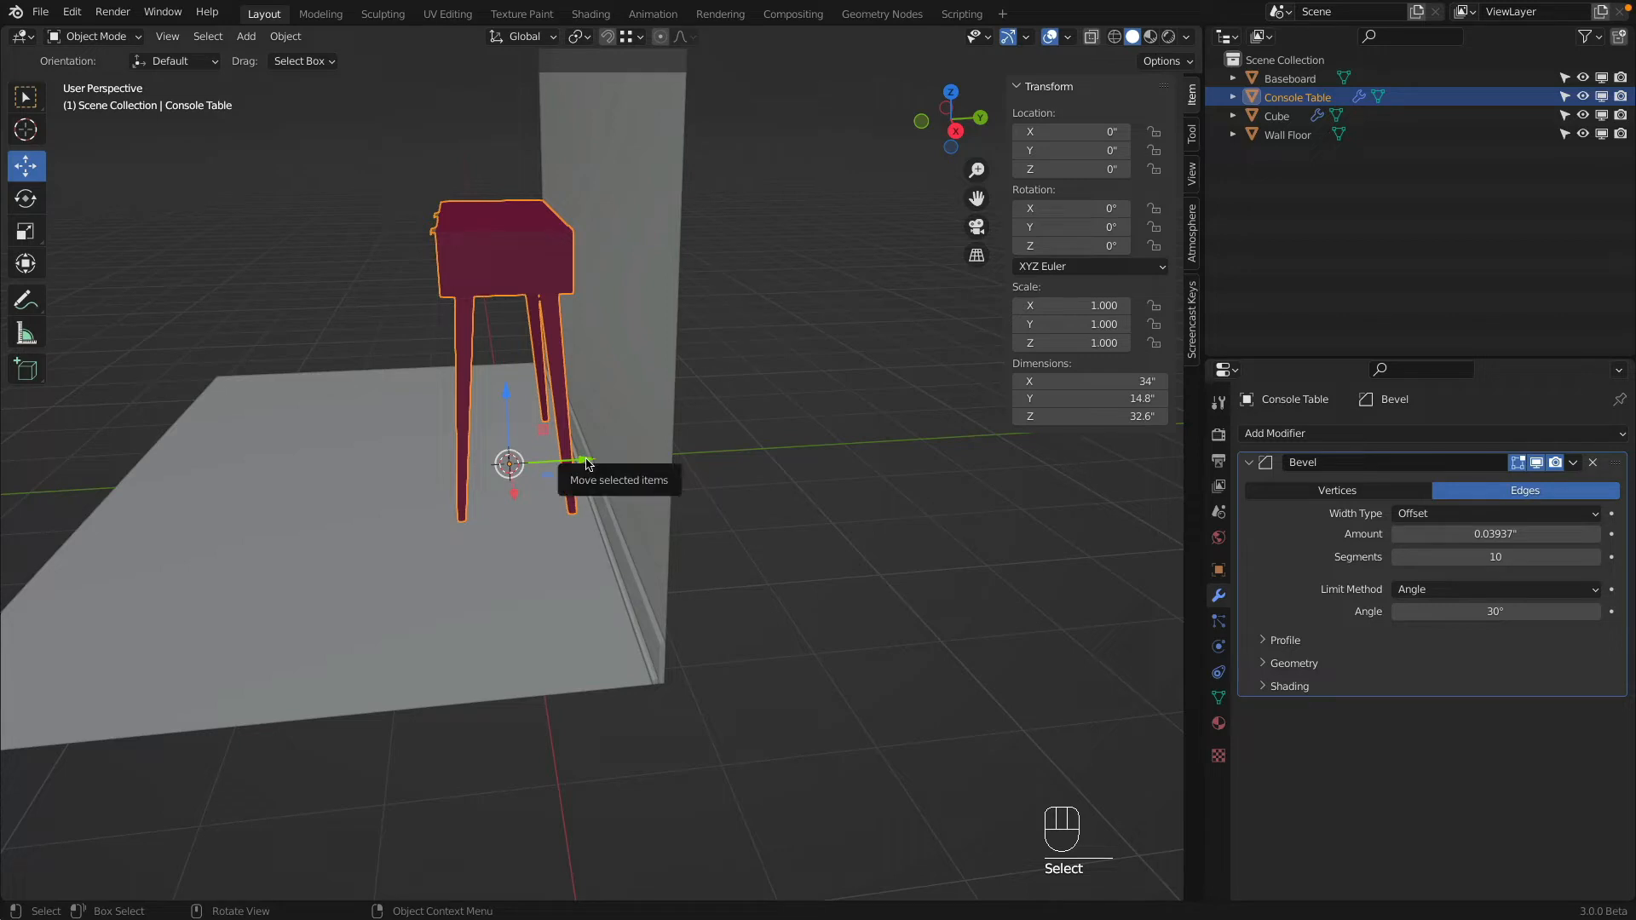
left_click_drag(587, 463, 605, 464)
left_click(955, 130)
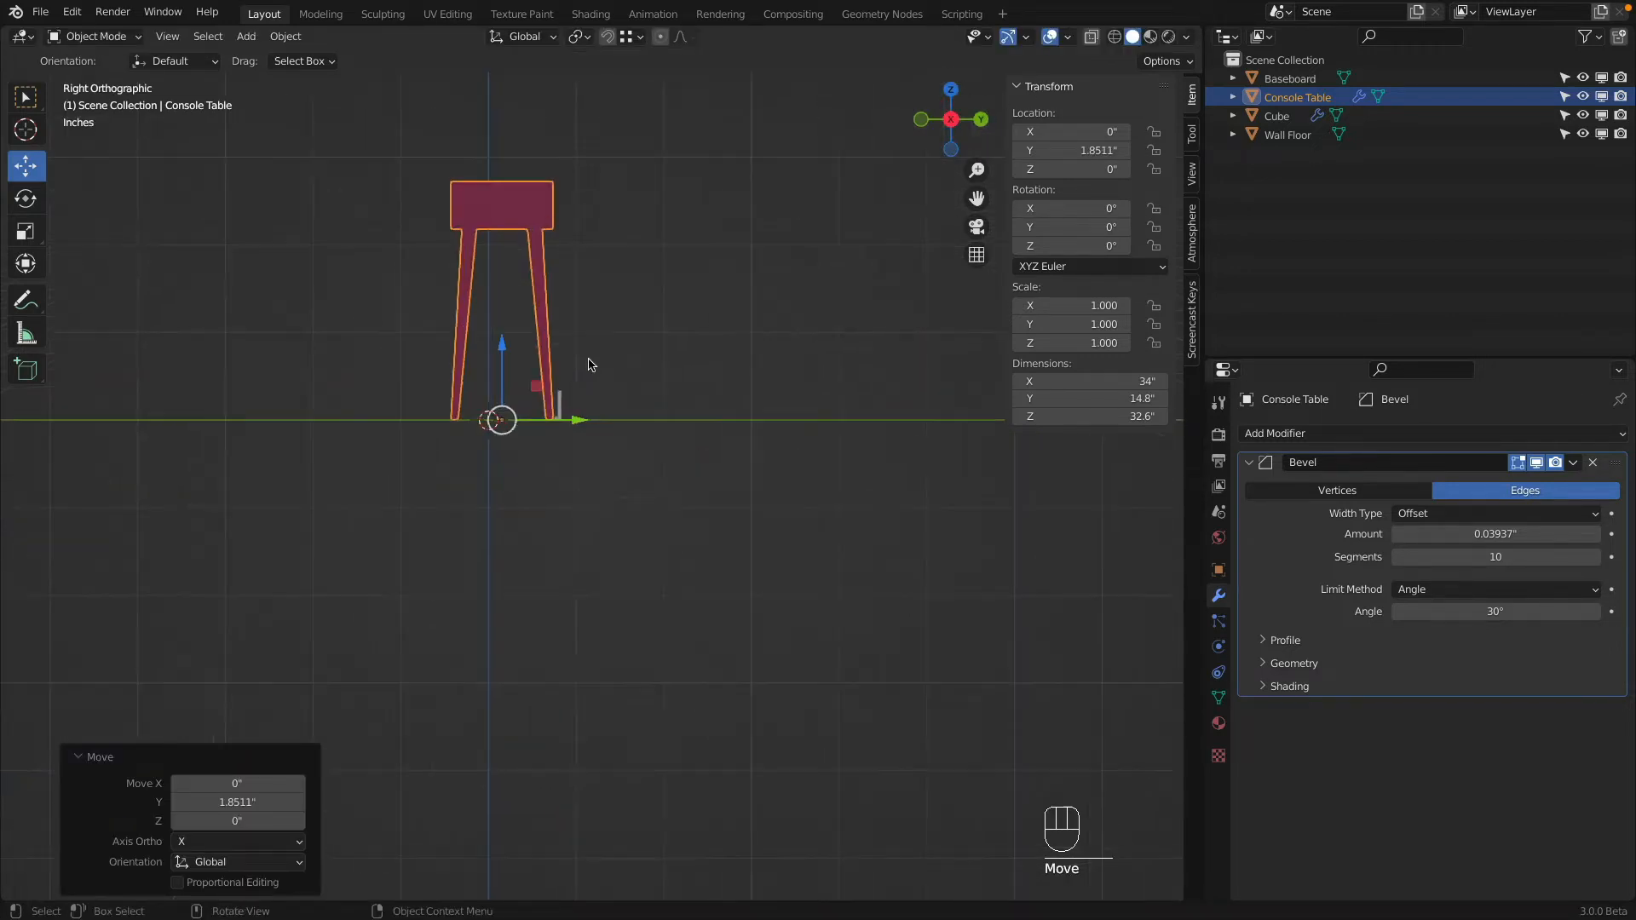
scroll(588, 365, "up", 8)
left_click_drag(357, 529, 364, 536)
scroll(431, 477, "down", 6)
middle_click_drag(430, 473, 528, 457)
scroll(467, 472, "down", 8)
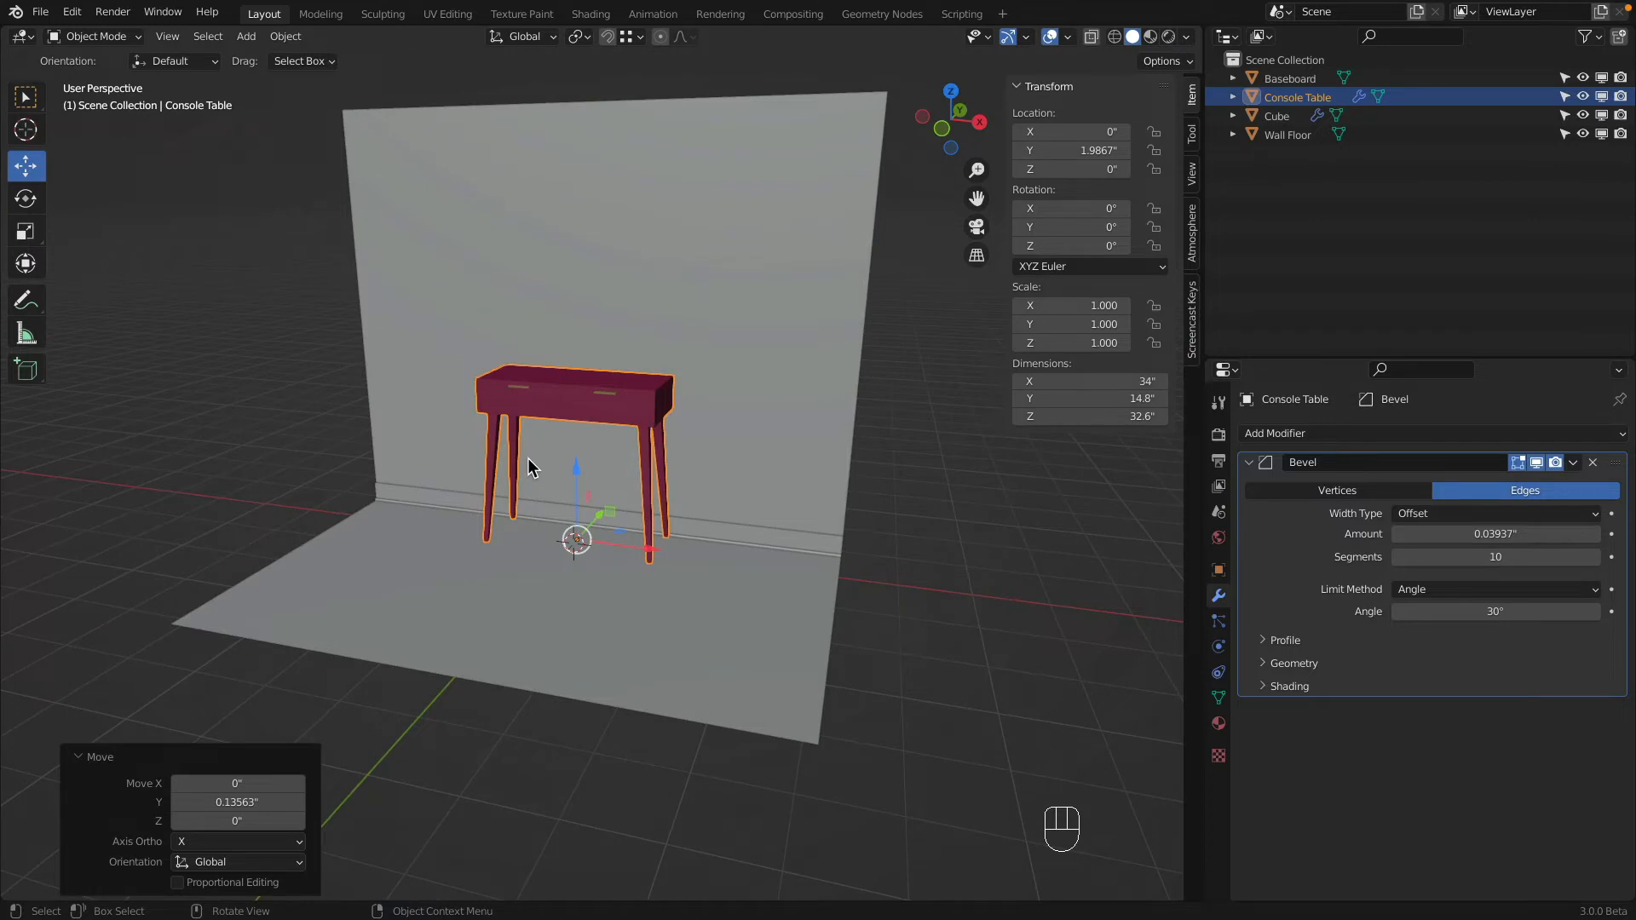
left_click(944, 130)
middle_click_drag(862, 156, 642, 293)
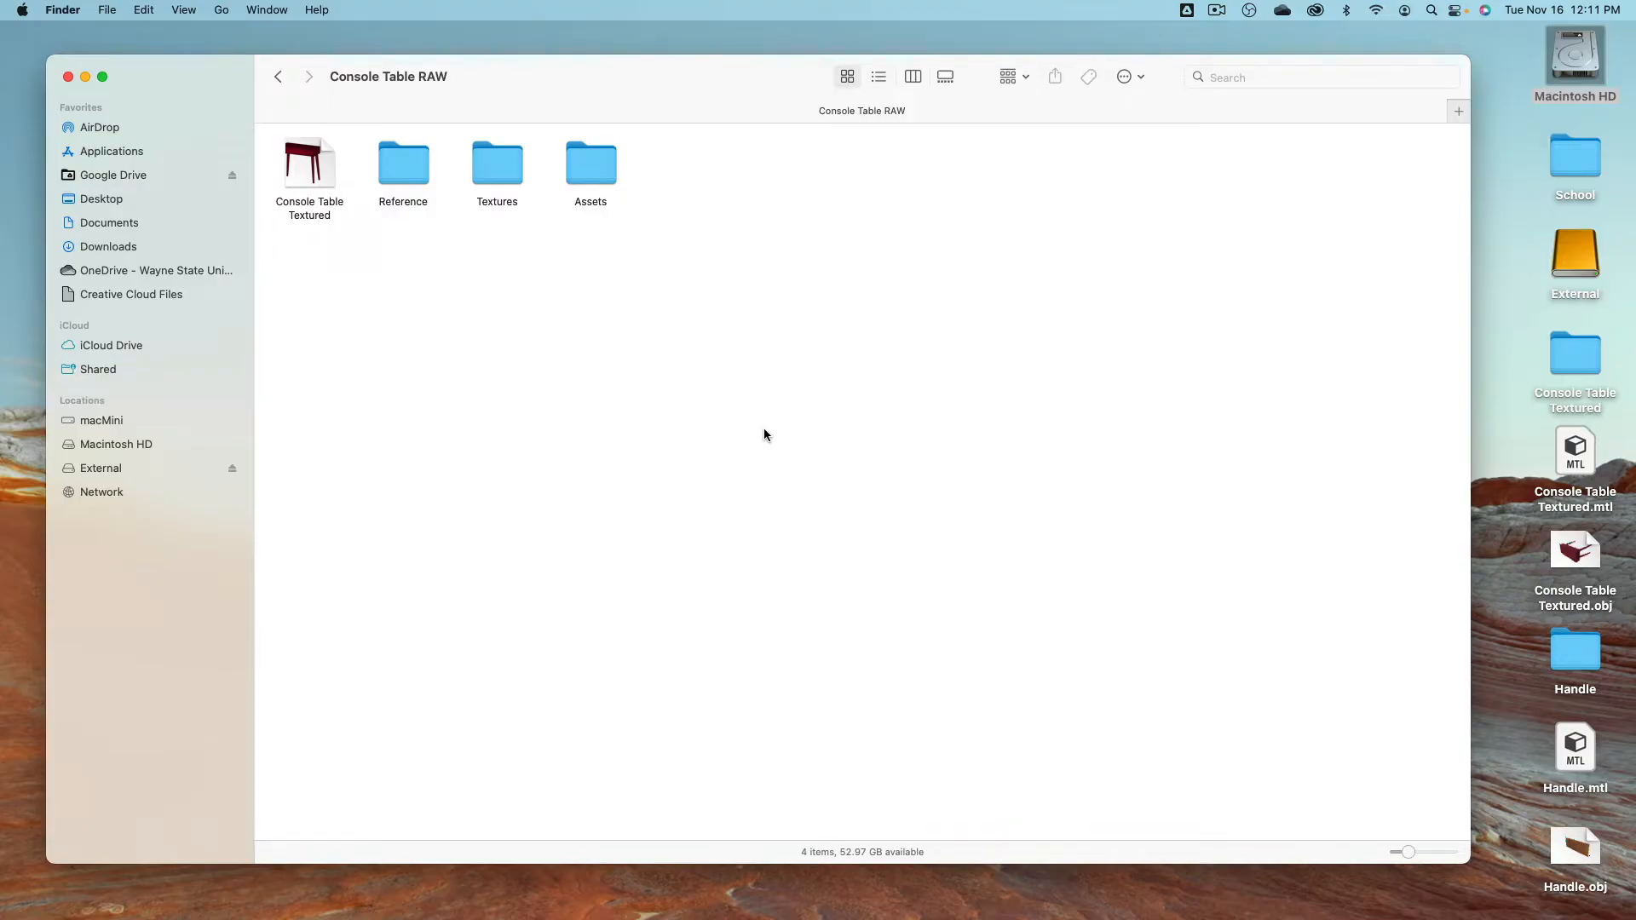
Step: Switch to Finder, open the Assets folder inside Console Table RAW and select Eames House Bird by Vitra.blend
key("Right")
key("Right")
key("Right")
key("Right")
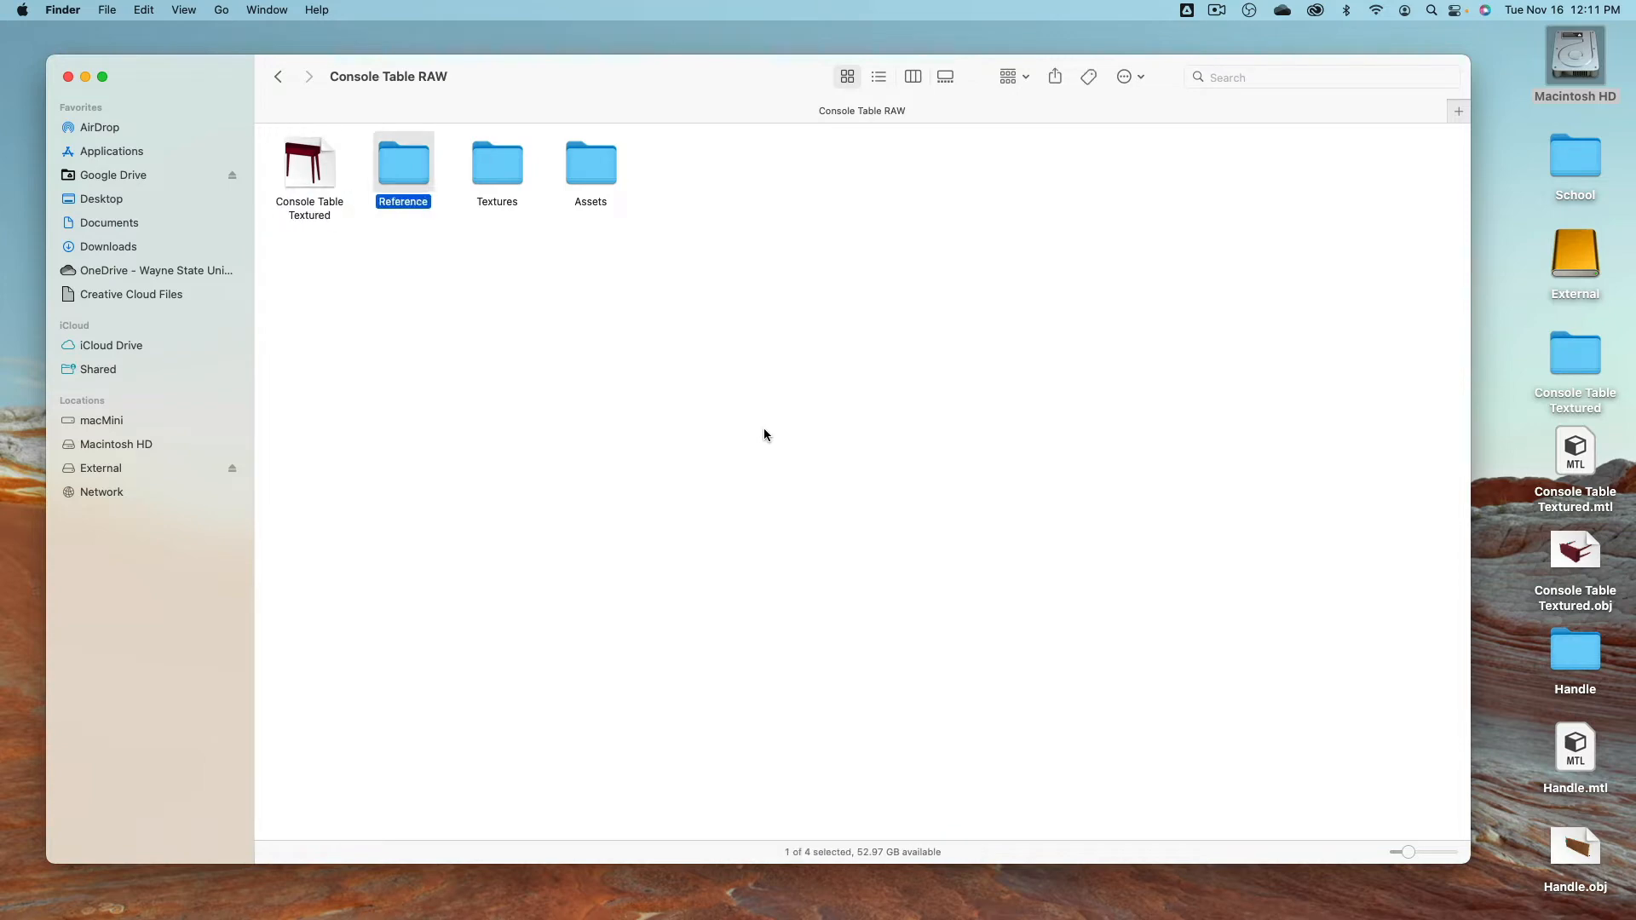
key("super+Down")
key("Right")
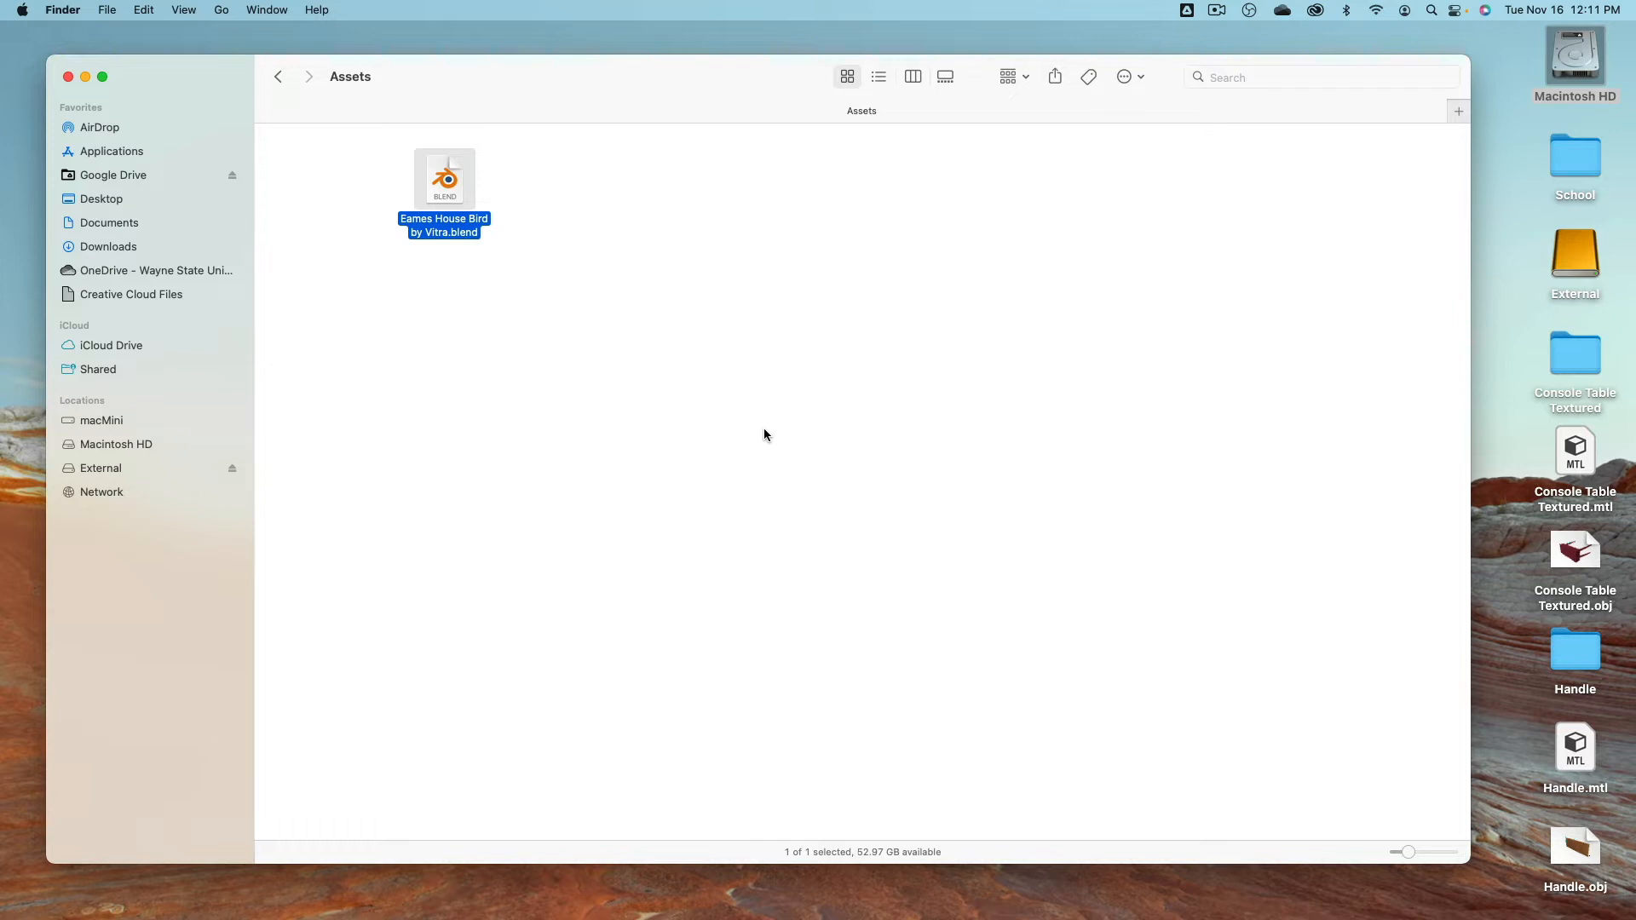
Step: Switch to Chrome and view the Volume 02 and Volume 01 previews on 3D Shaker's free models page, then hide the browser
key("super+Tab")
key("super+Tab")
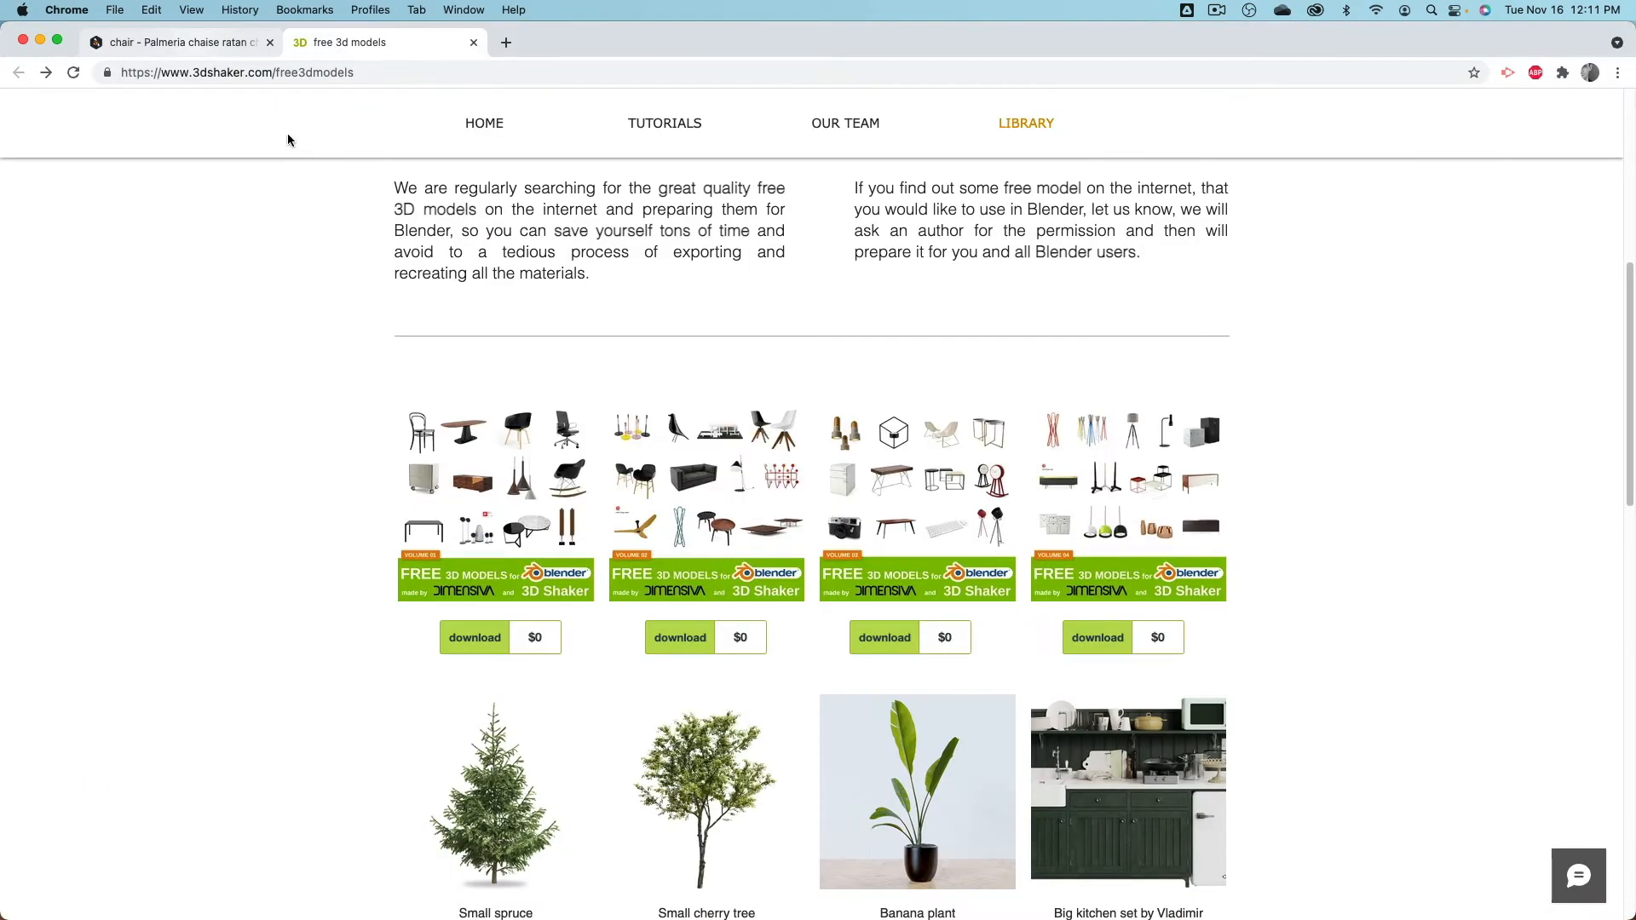
left_click(715, 478)
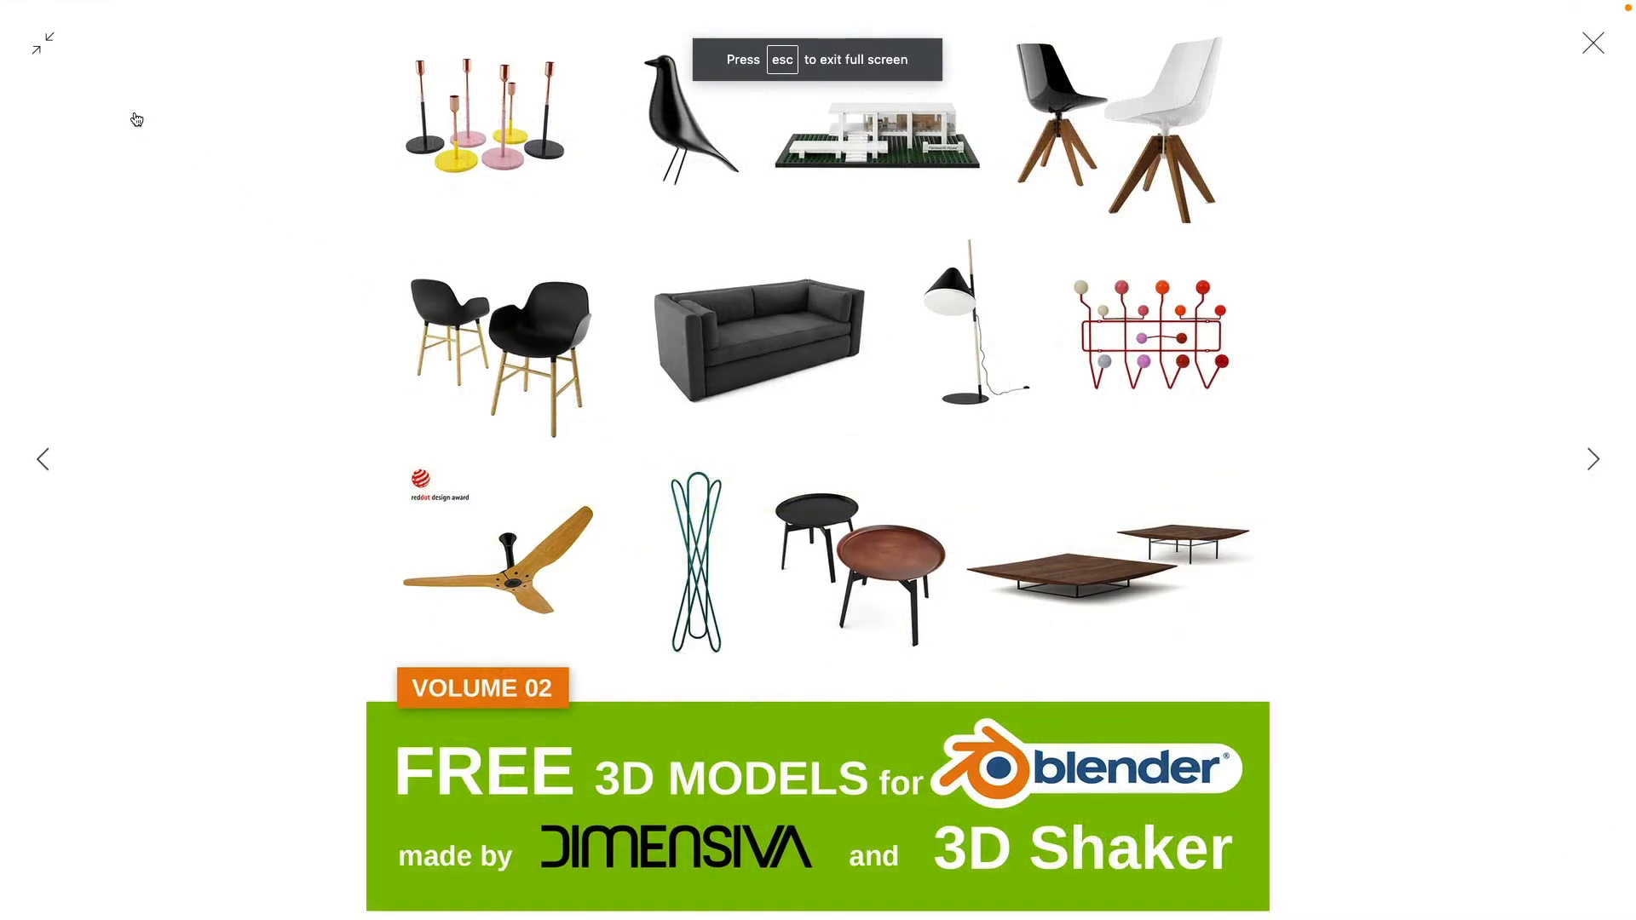
key("Escape")
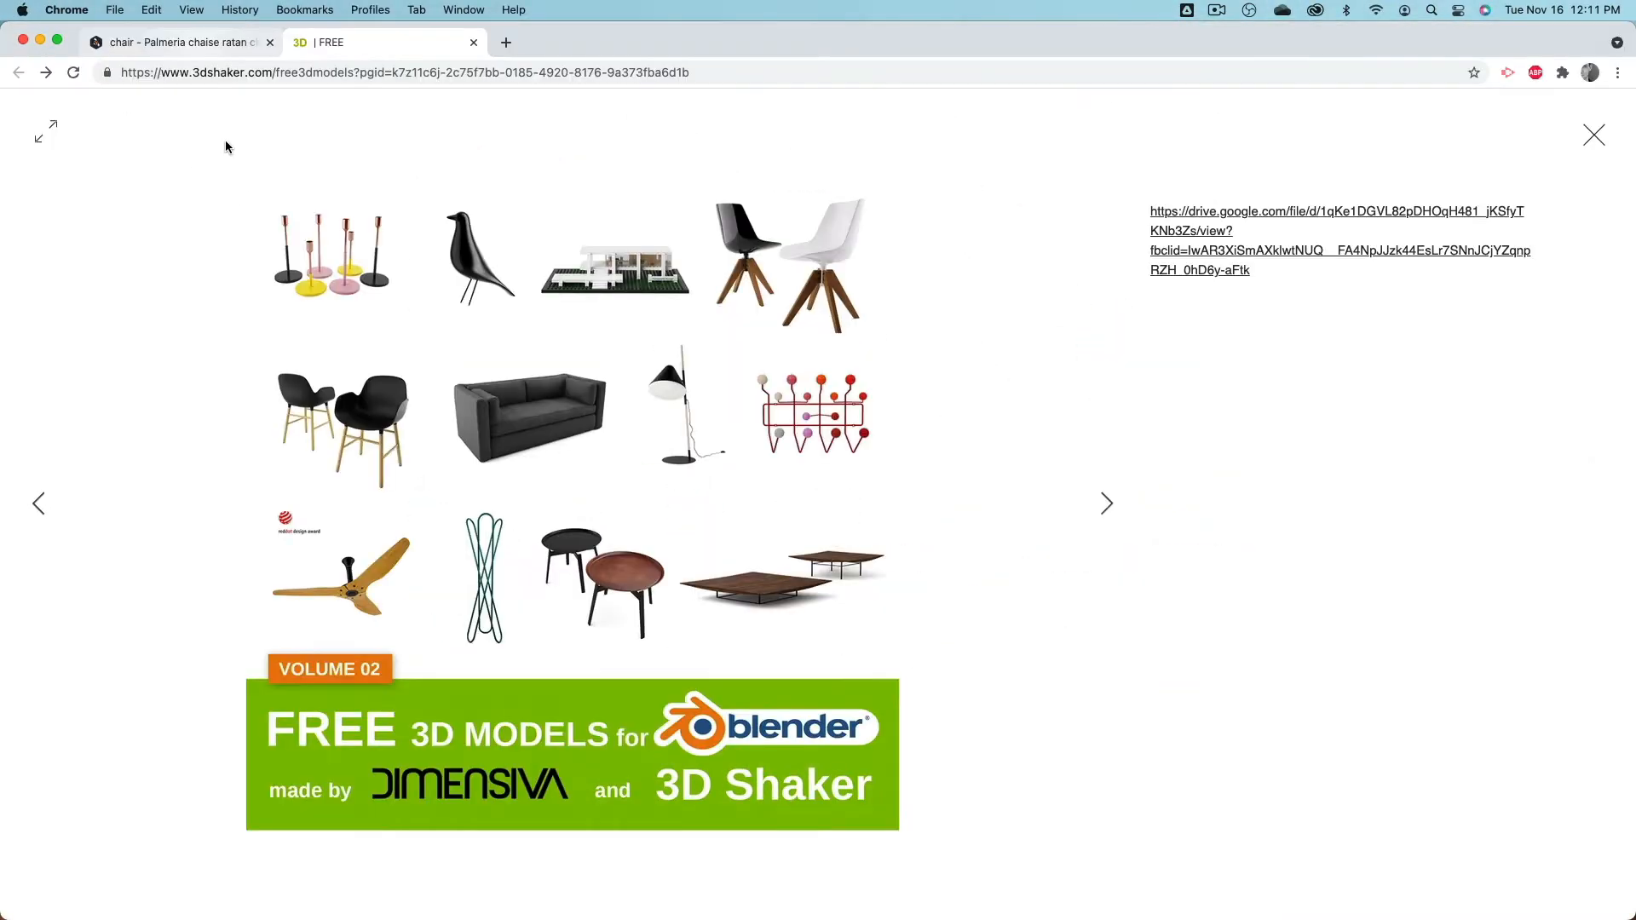
left_click(1594, 135)
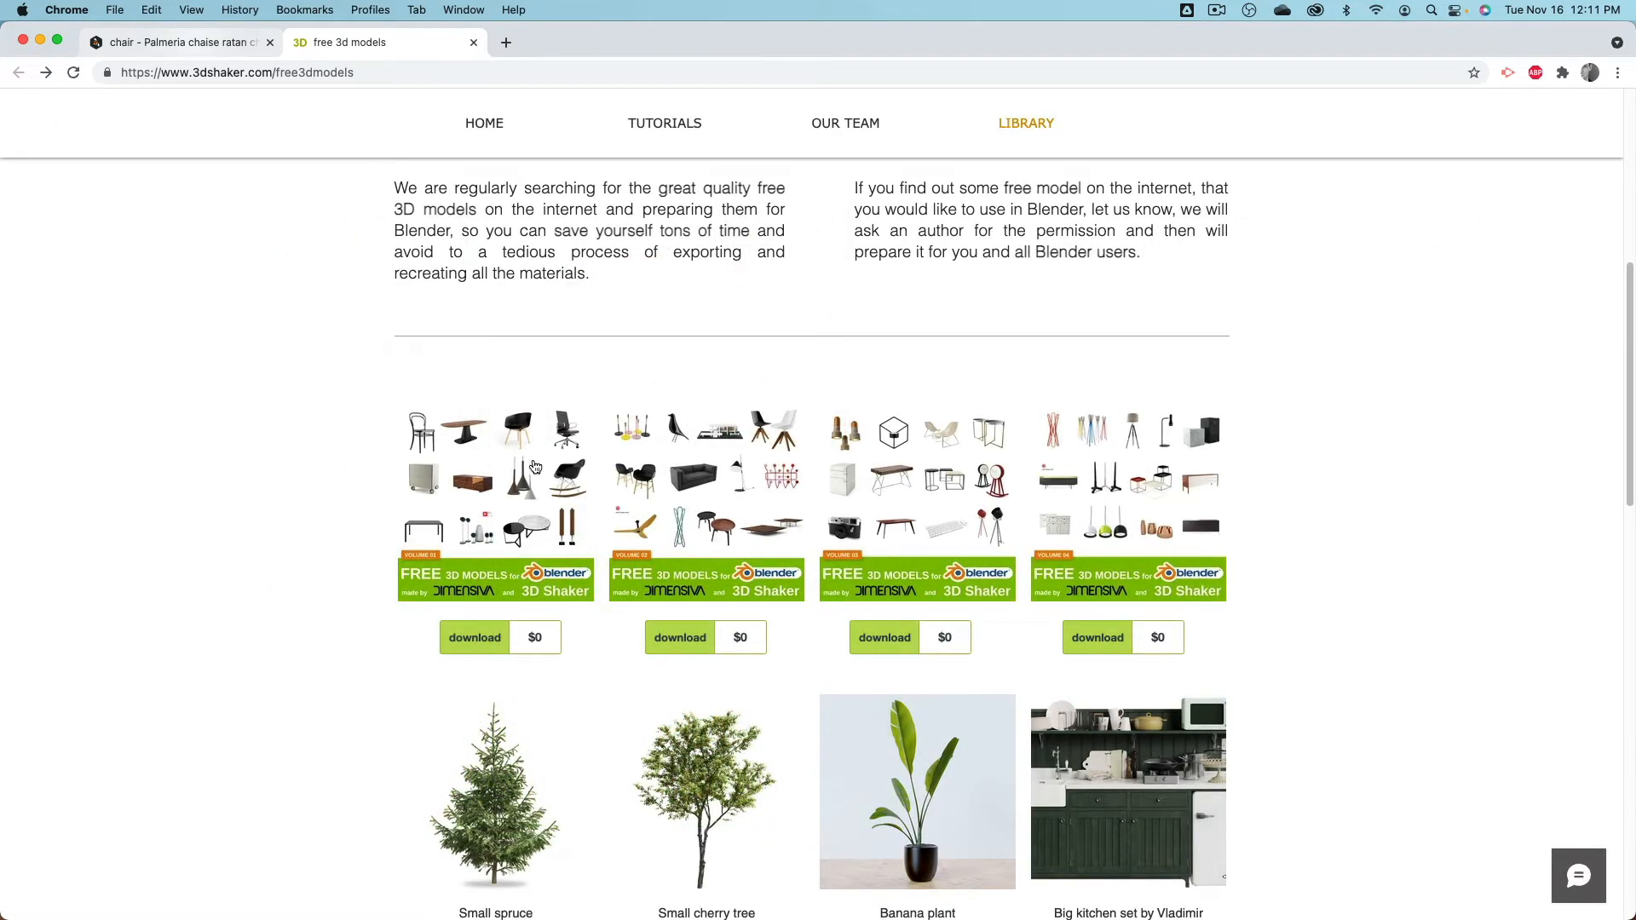
left_click(535, 466)
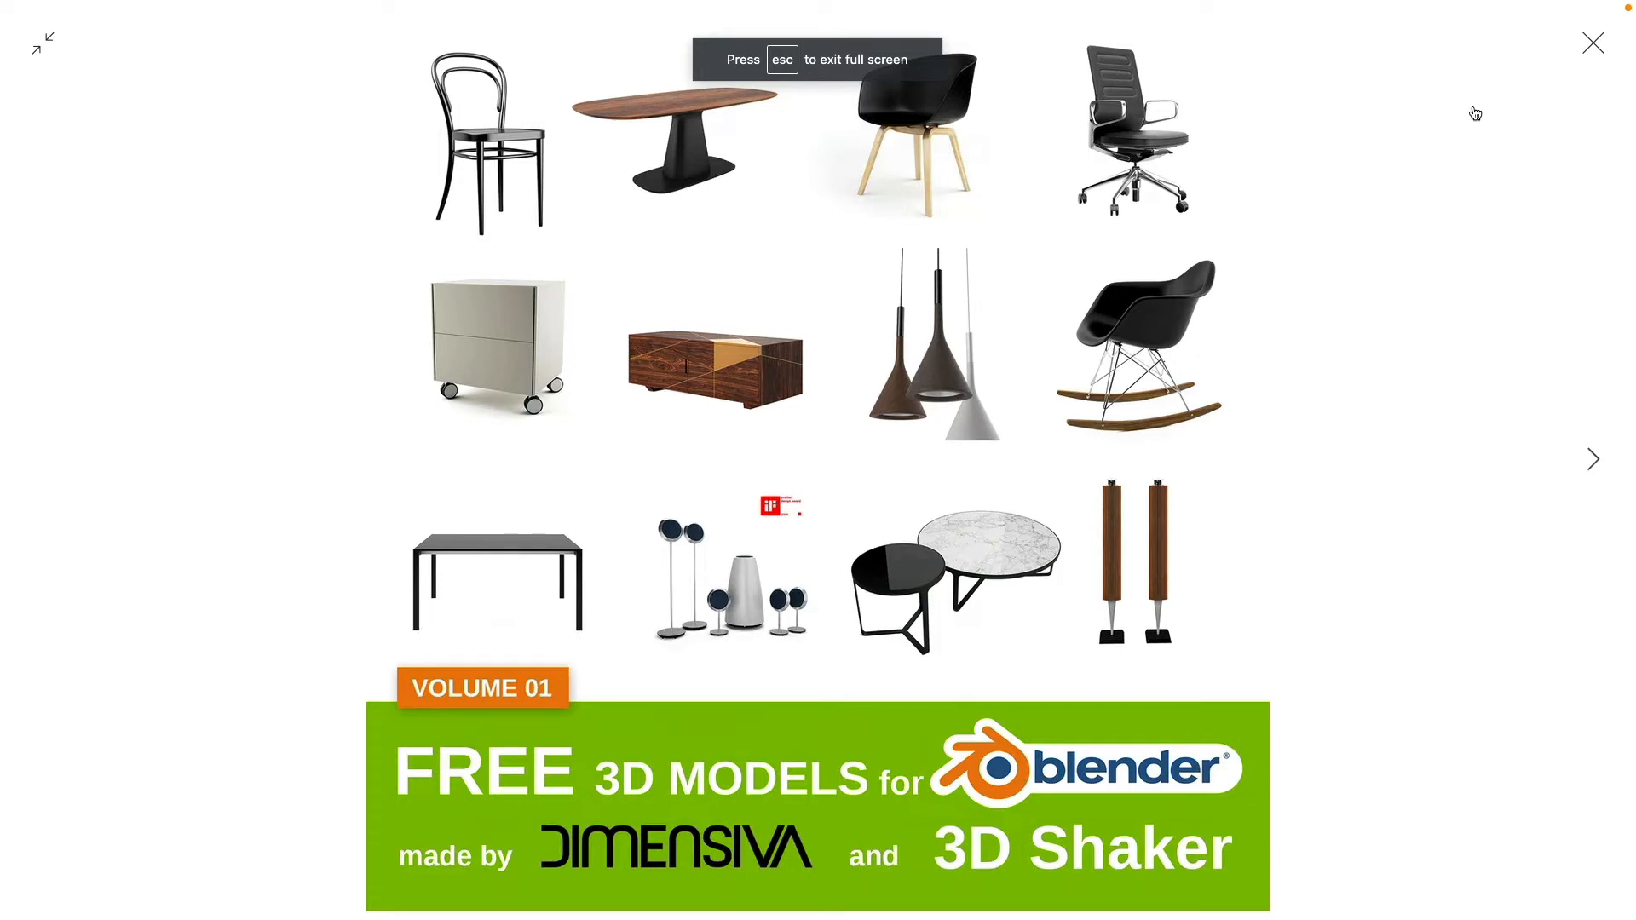
left_click(1591, 49)
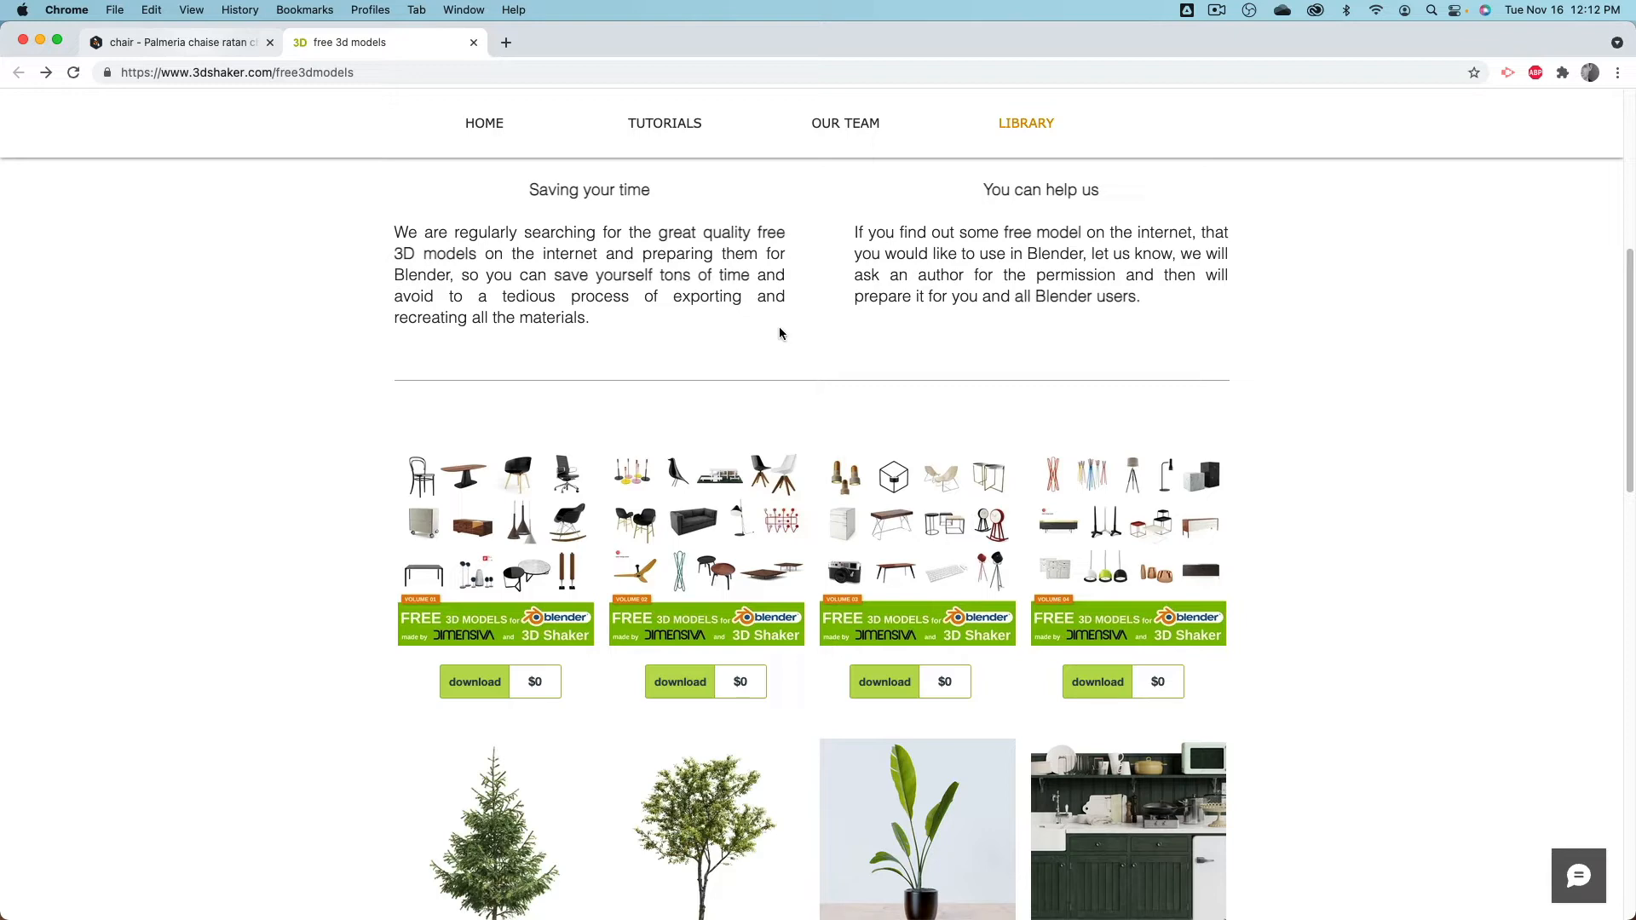
key("super+h")
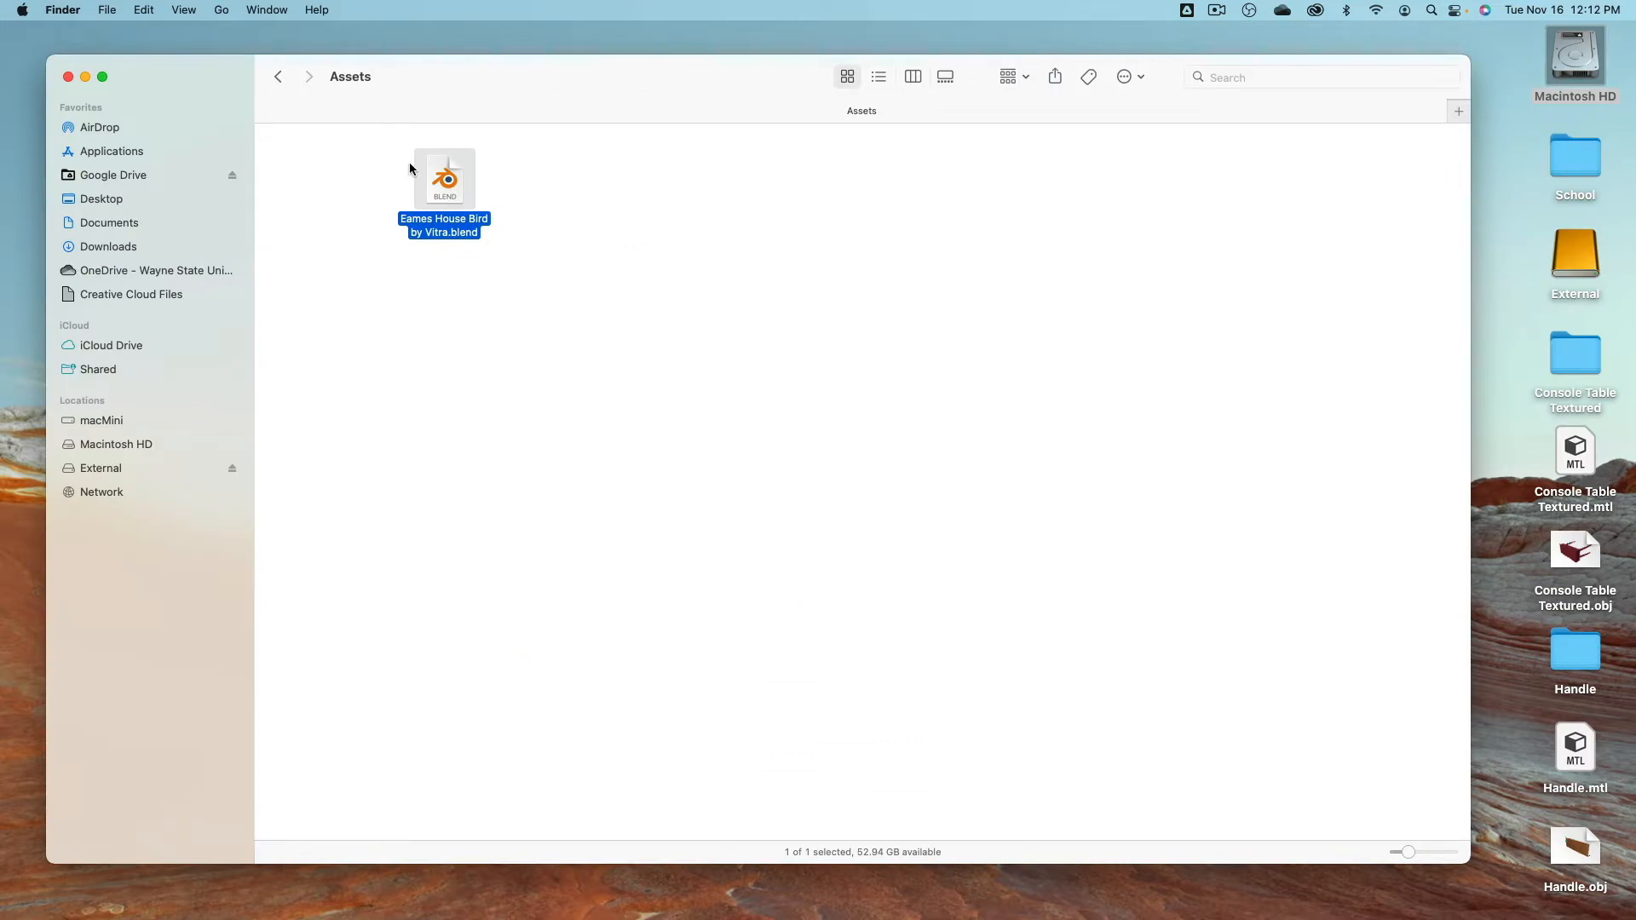
Step: Switch to Blender and start appending from Eames House Bird by Vitra.blend in the Desktop's Console Table RAW/Assets folder
key("super+Tab")
key("super+Tab")
key("super+Tab")
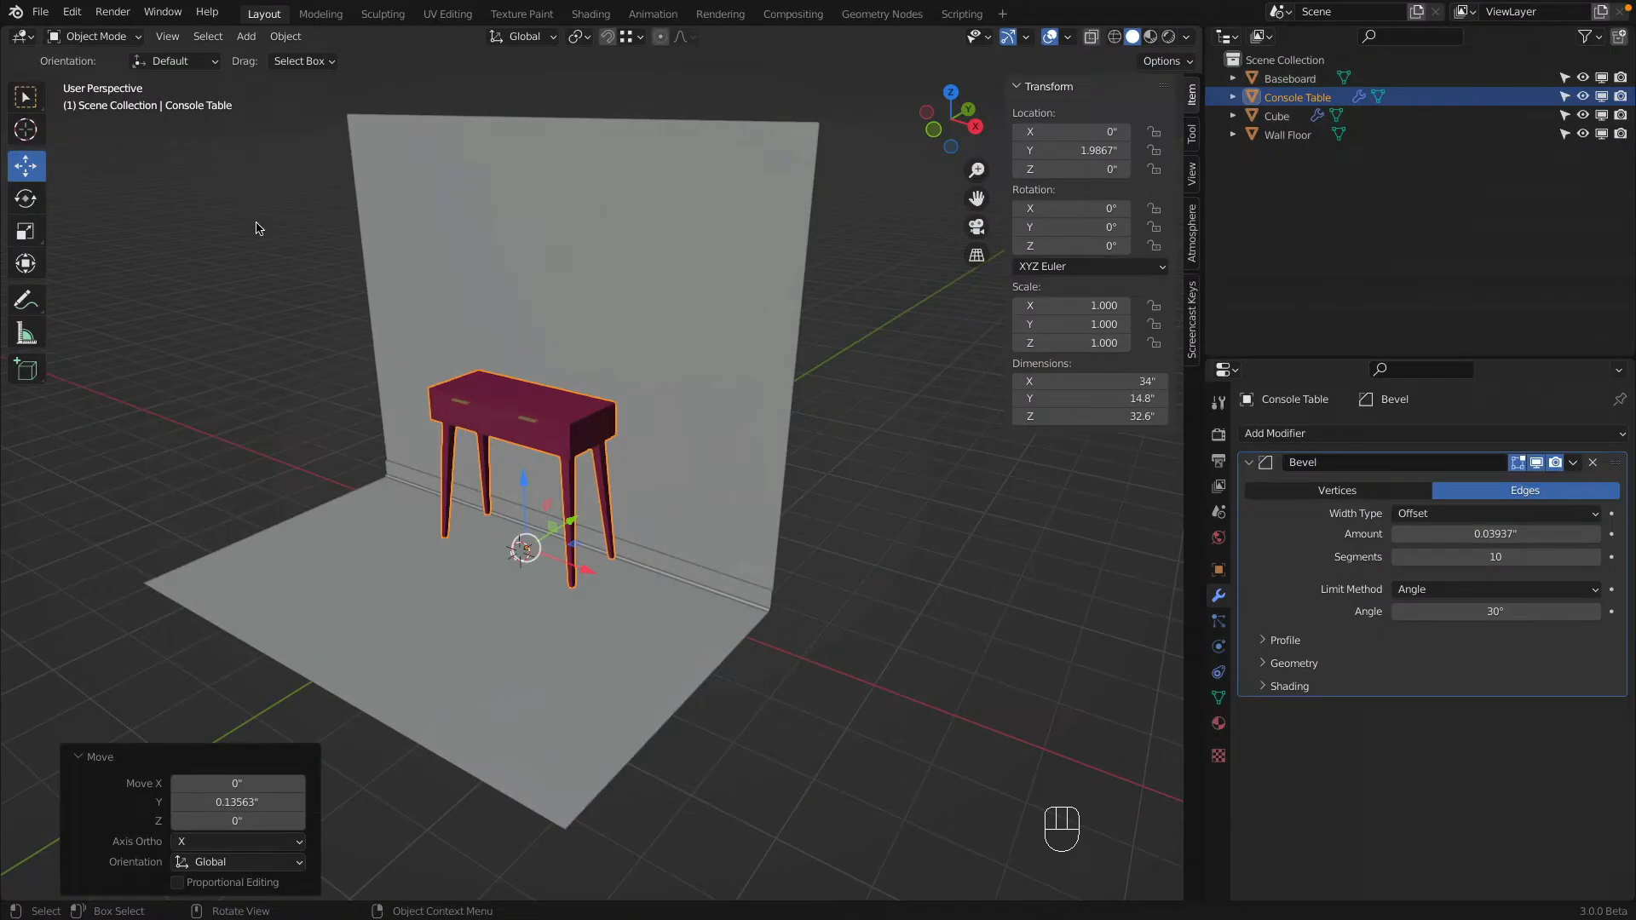
left_click(44, 14)
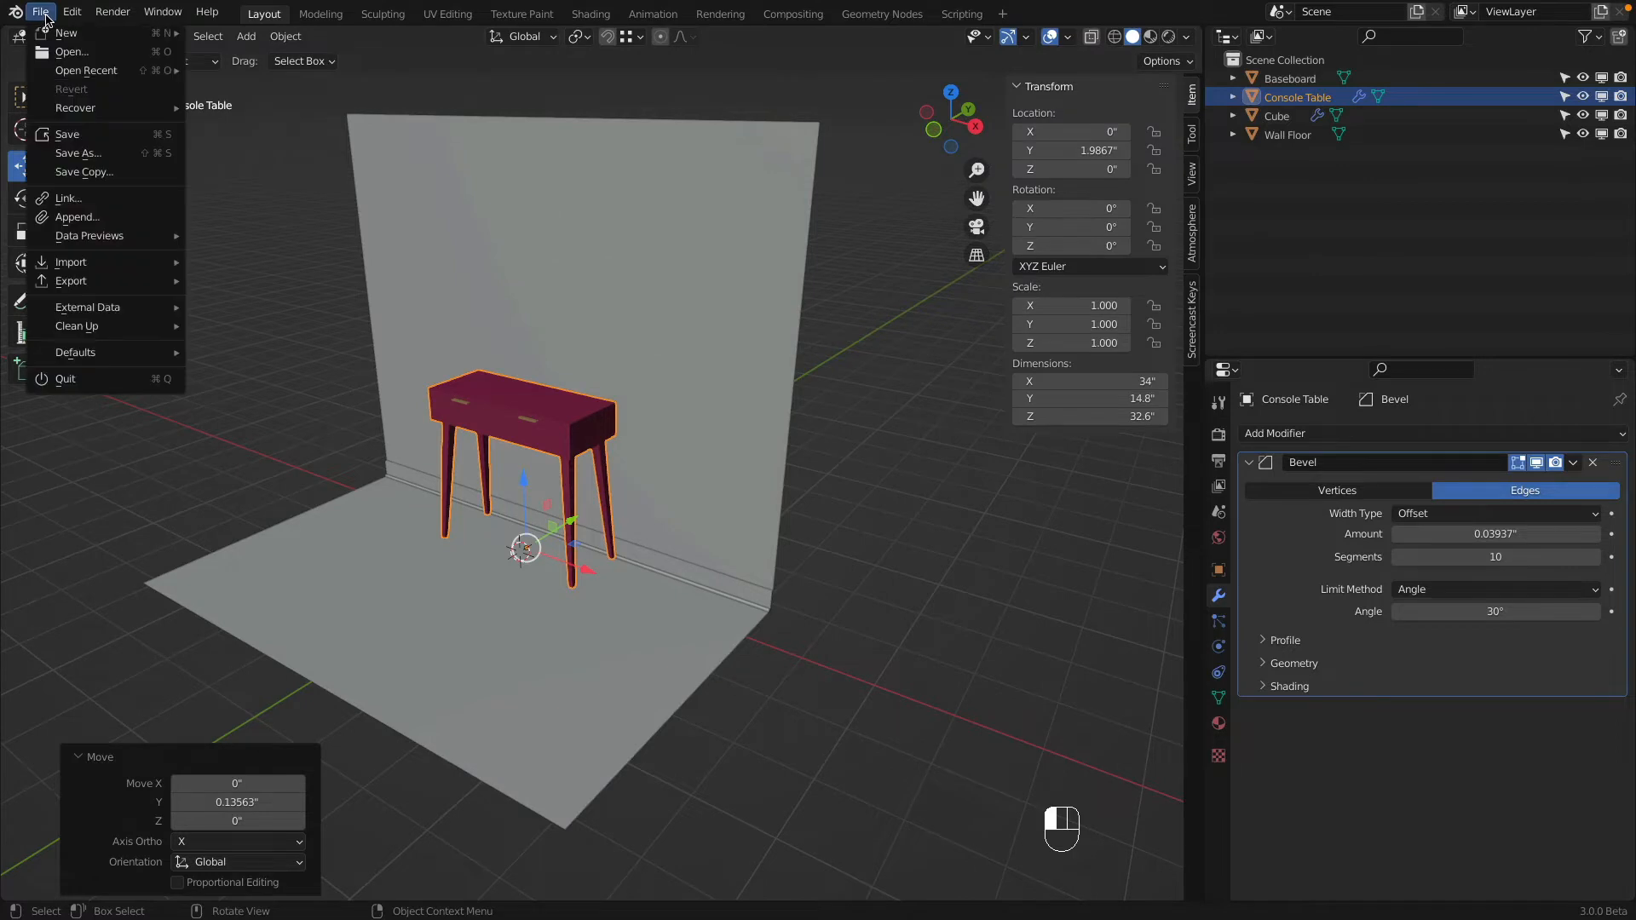
mouse_move(106, 263)
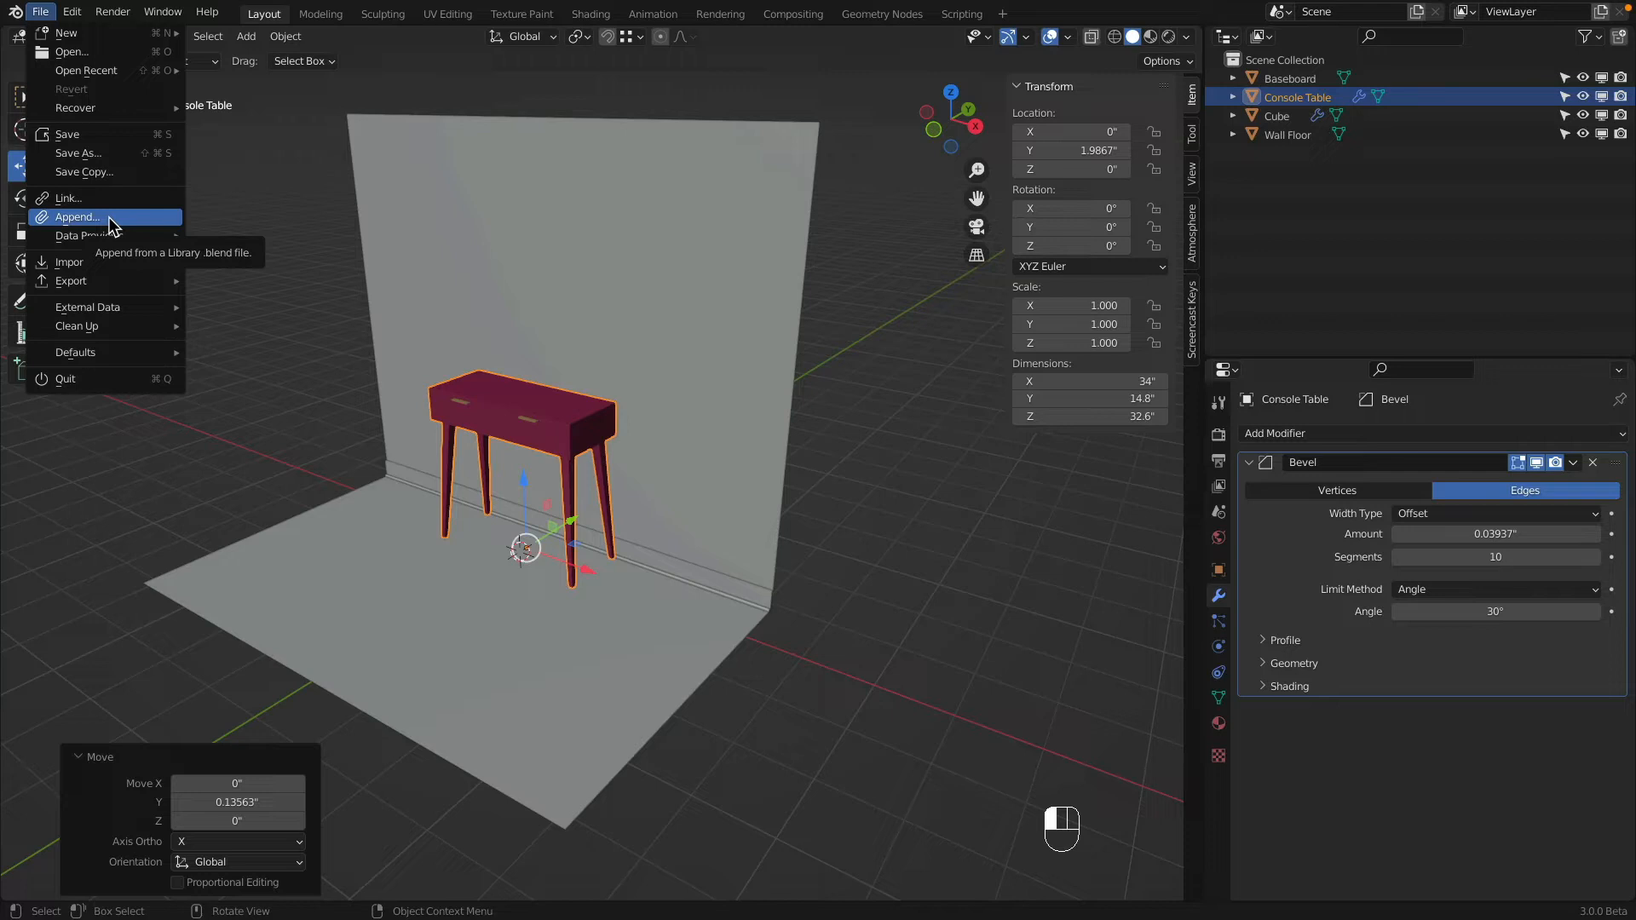
left_click(109, 216)
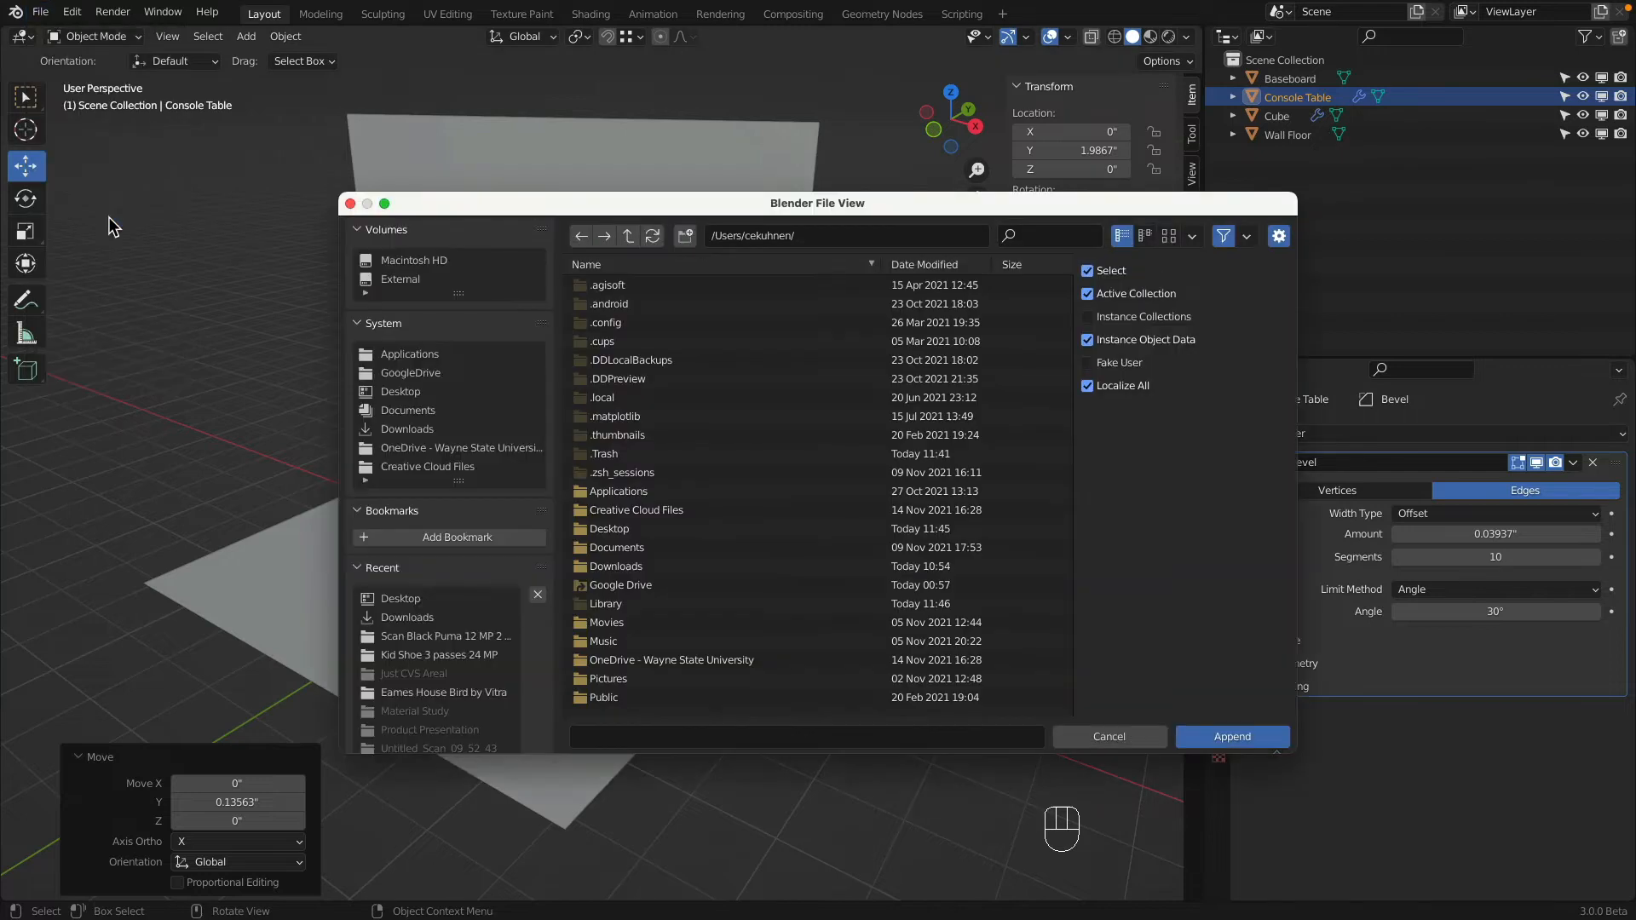
left_click(421, 390)
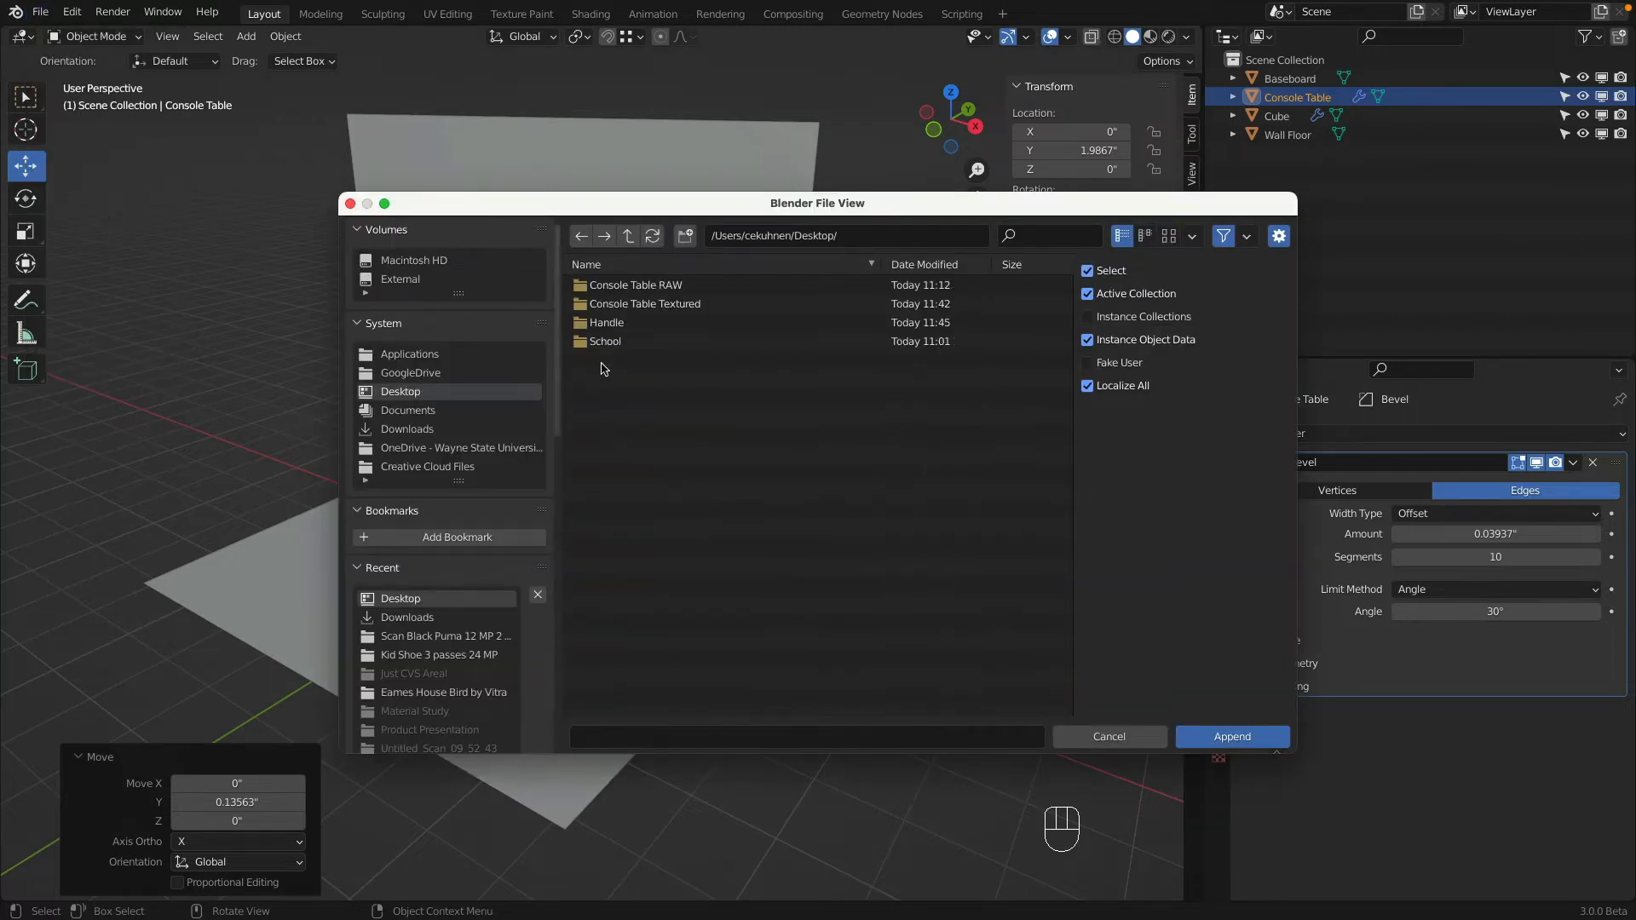
double_click(647, 286)
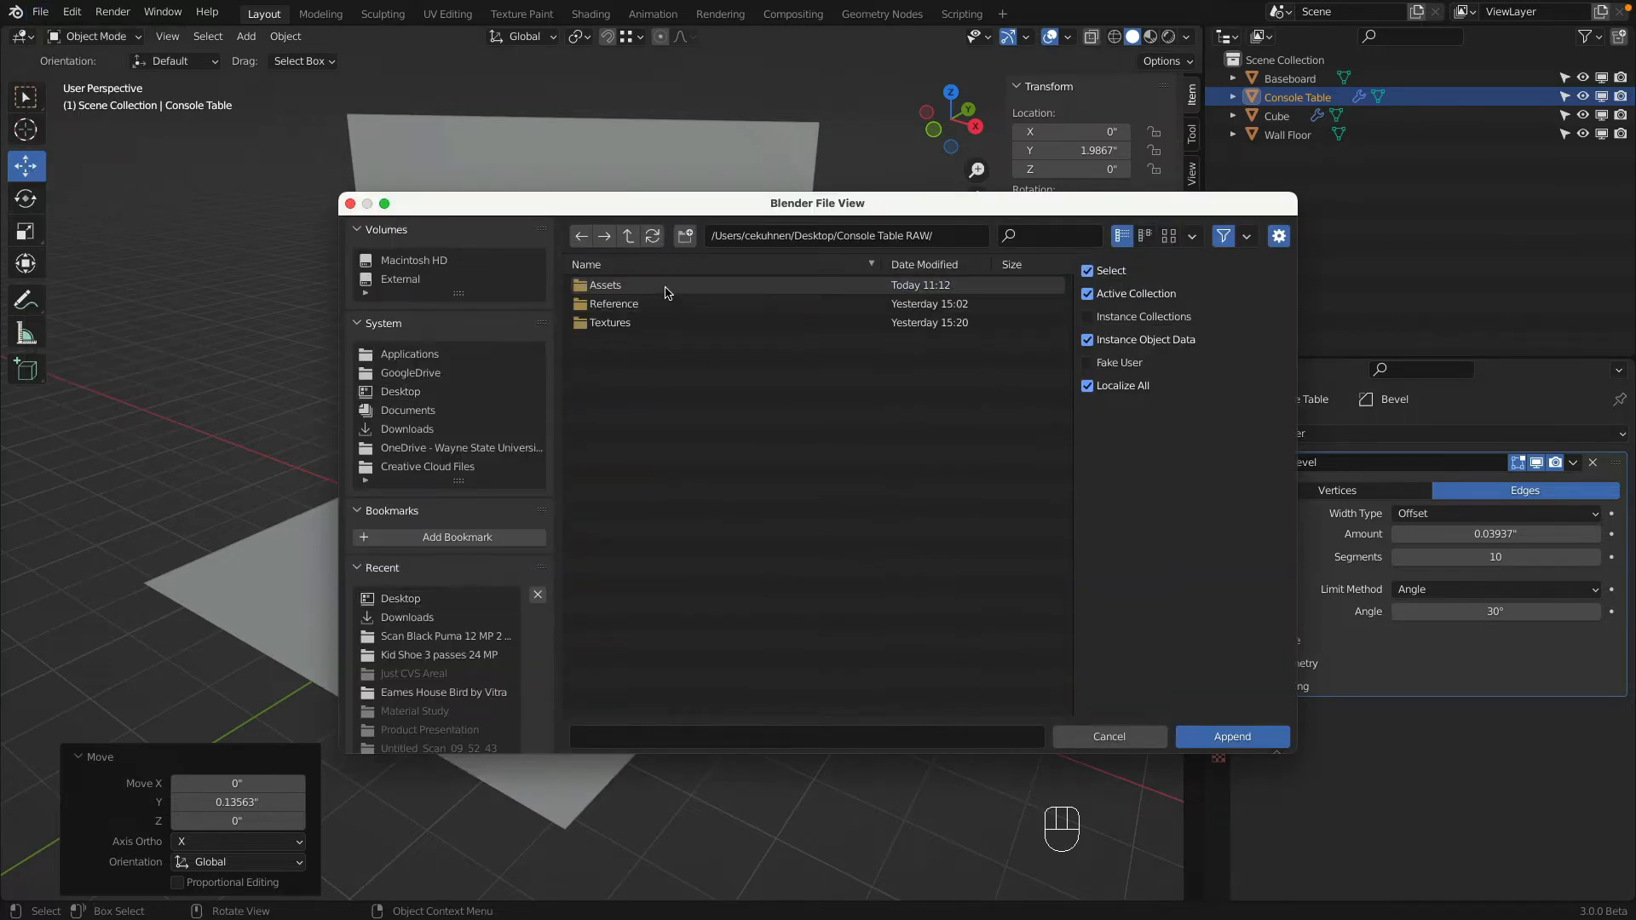
left_click(646, 285)
double_click(646, 284)
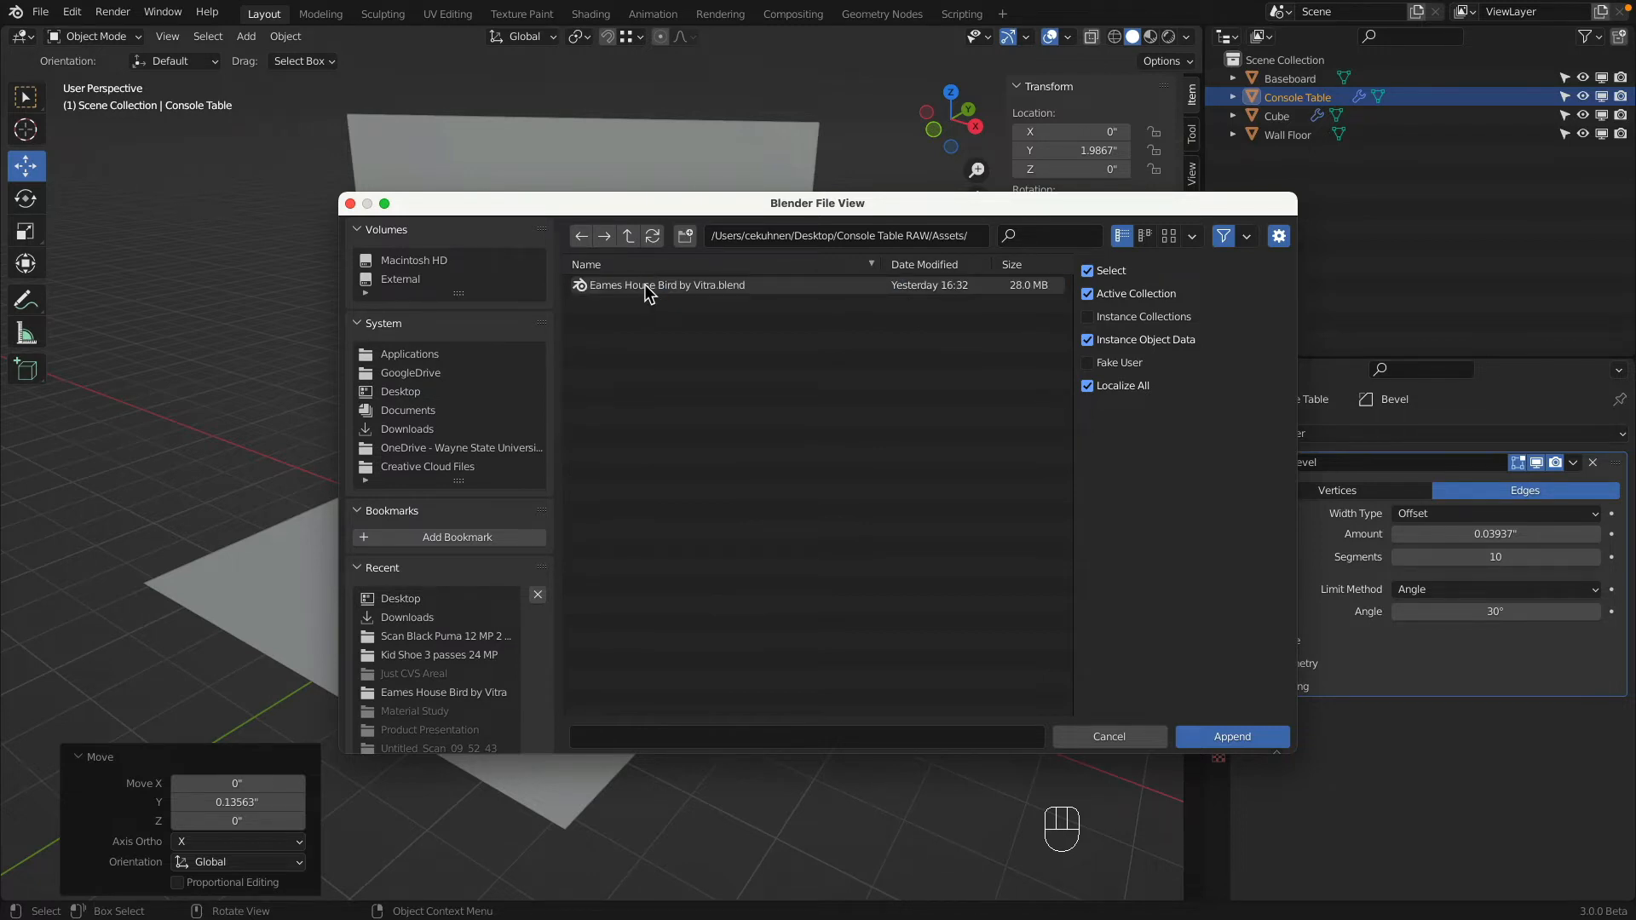
double_click(644, 284)
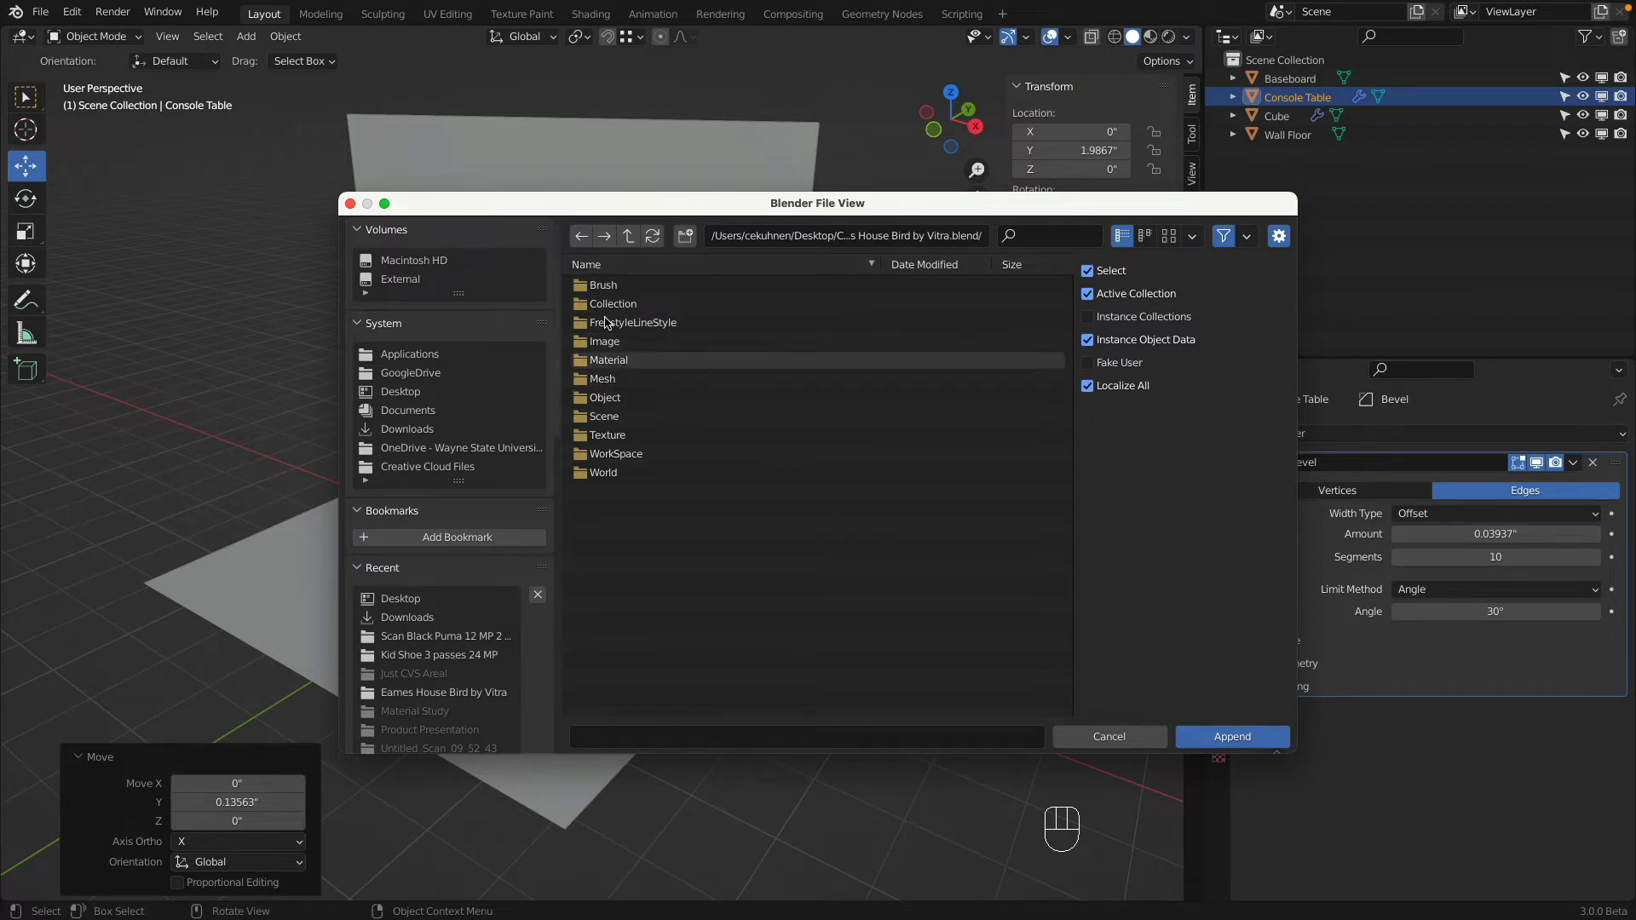
Step: Append the Bird object from the file's Object data and frame it in the viewport
double_click(639, 397)
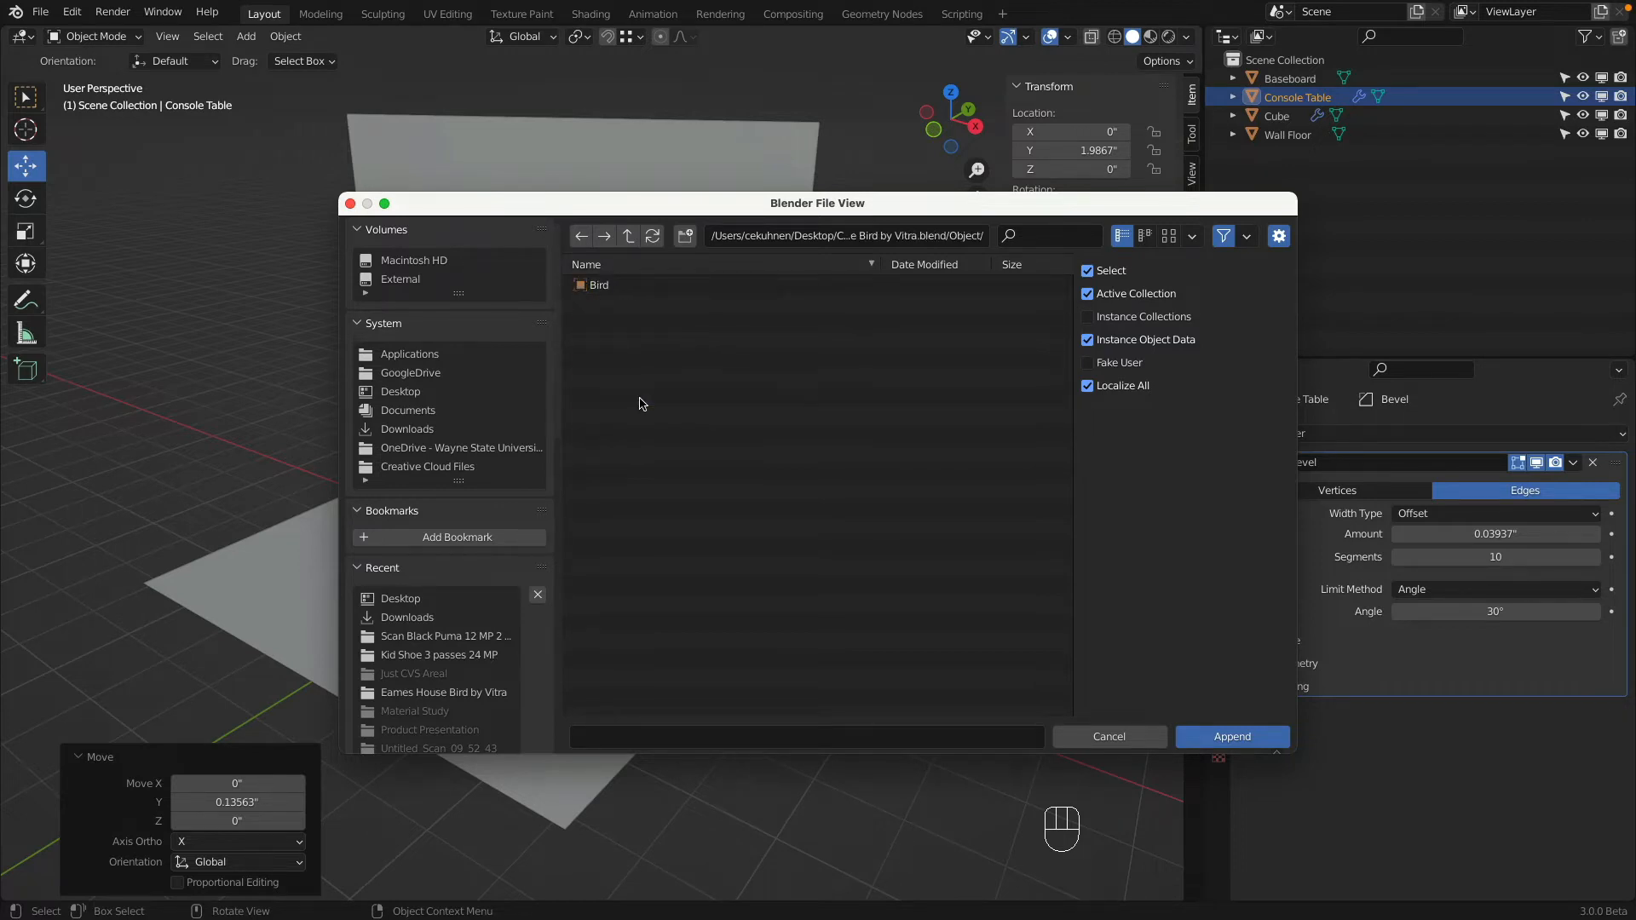
left_click(634, 288)
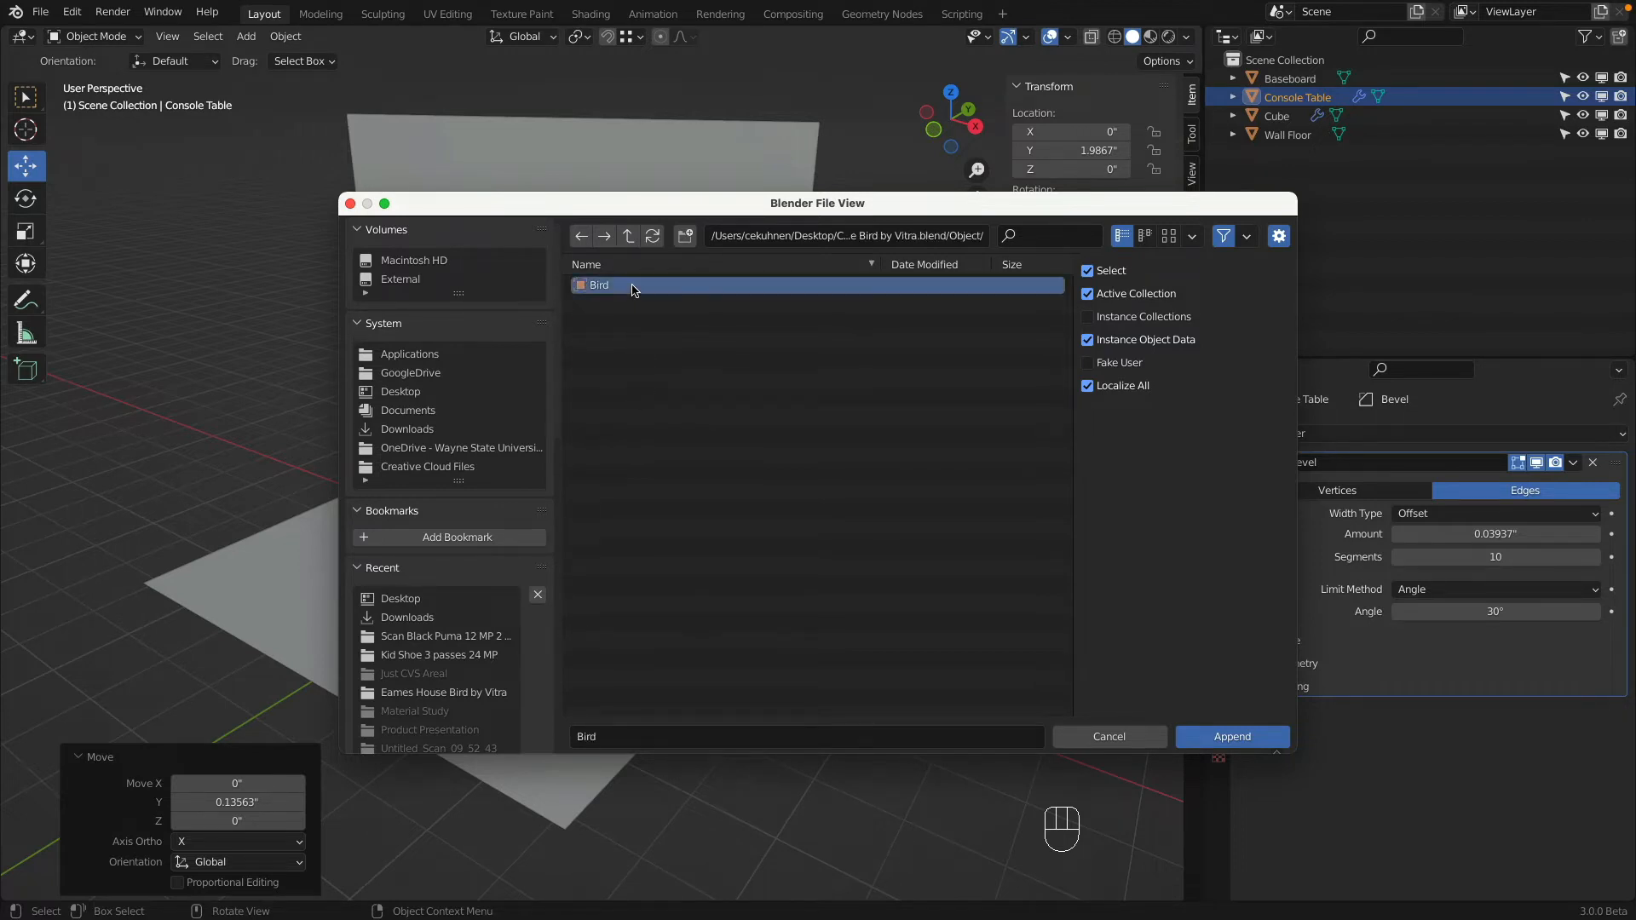
left_click(1244, 736)
key("KP_Decimal")
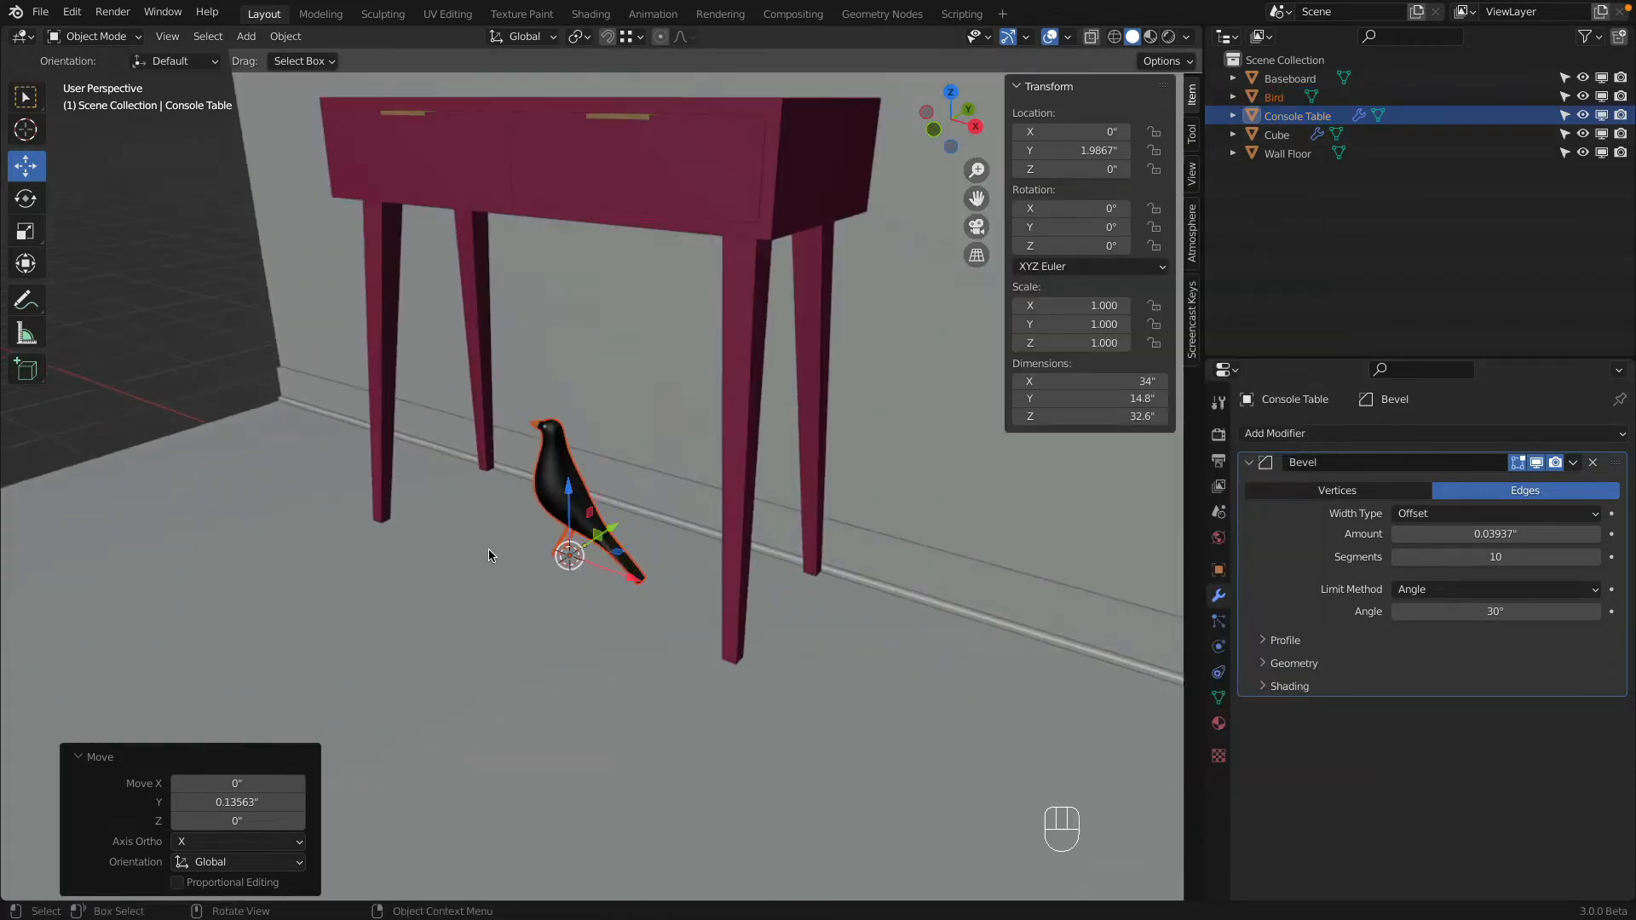
middle_click_drag(488, 549, 562, 570)
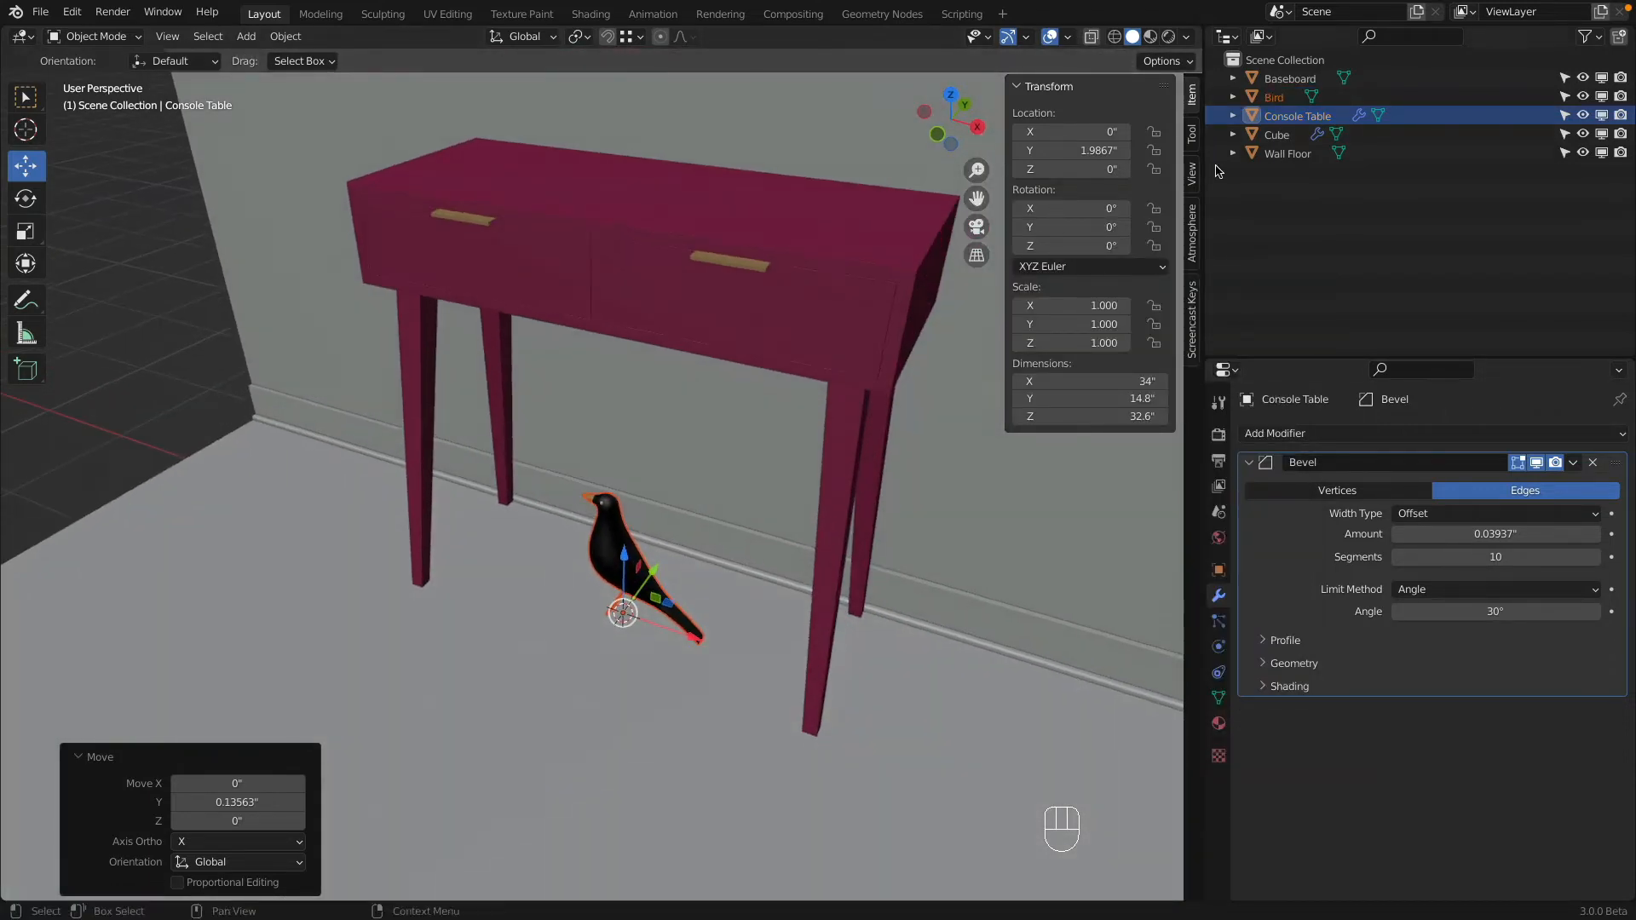
Step: Select the Bird and raise it along Z to about 32.63" so it stands on the console table's top
left_click(1274, 97)
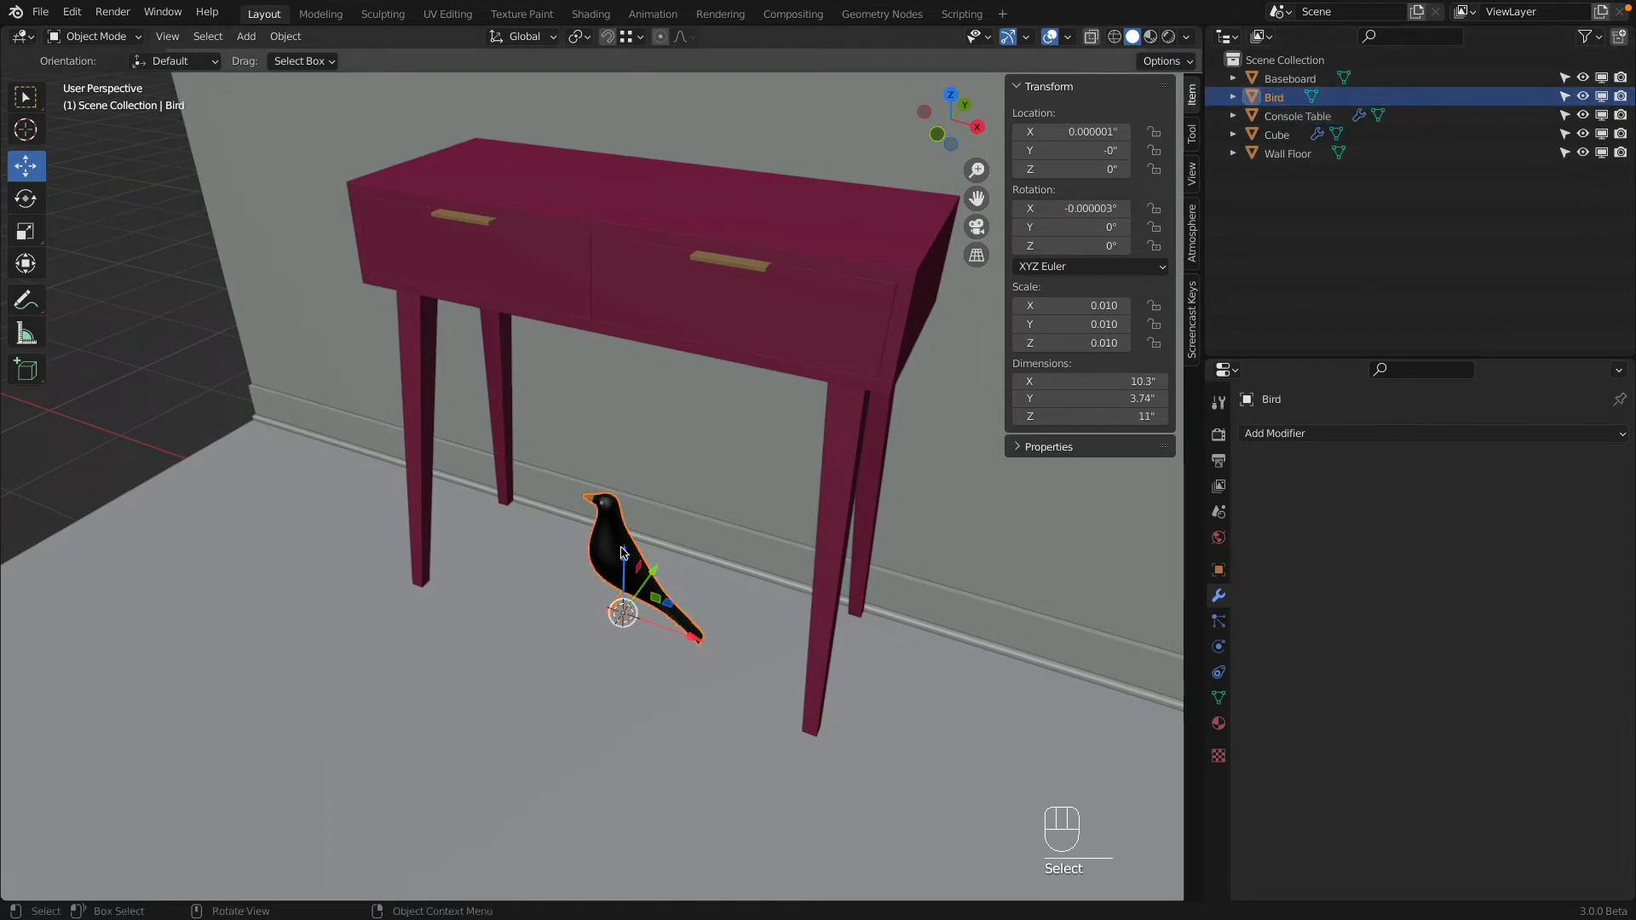
left_click_drag(623, 552, 731, 167)
scroll(734, 220, "down", 5)
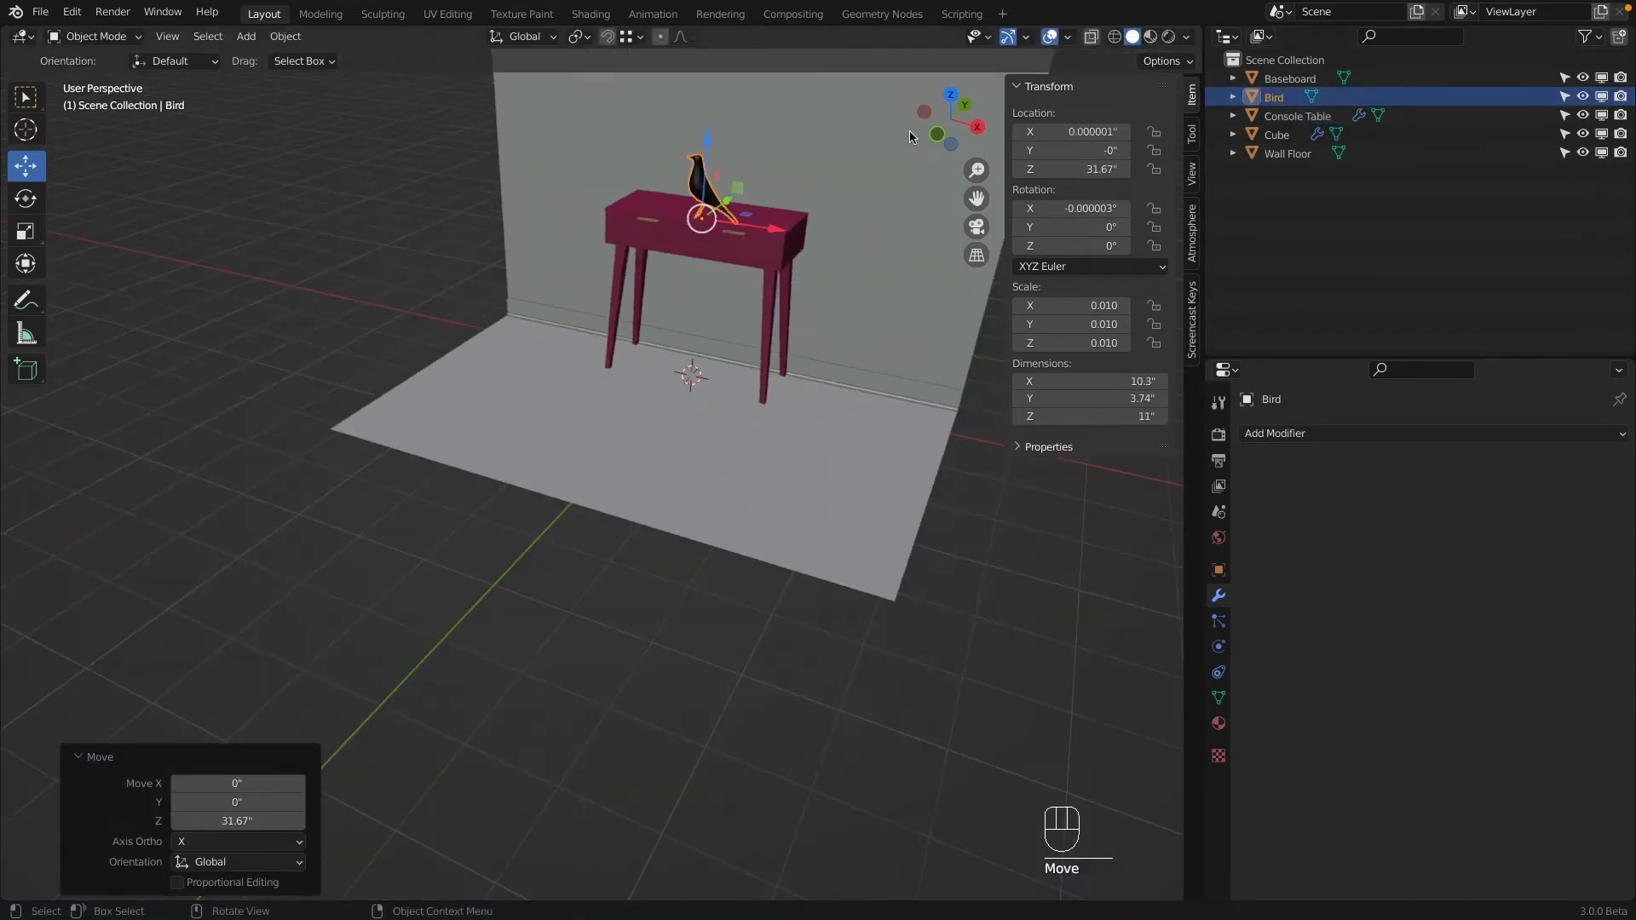
left_click(940, 132)
middle_click_drag(696, 230, 606, 450, "shift")
scroll(606, 450, "up", 1)
scroll(606, 451, "up", 5)
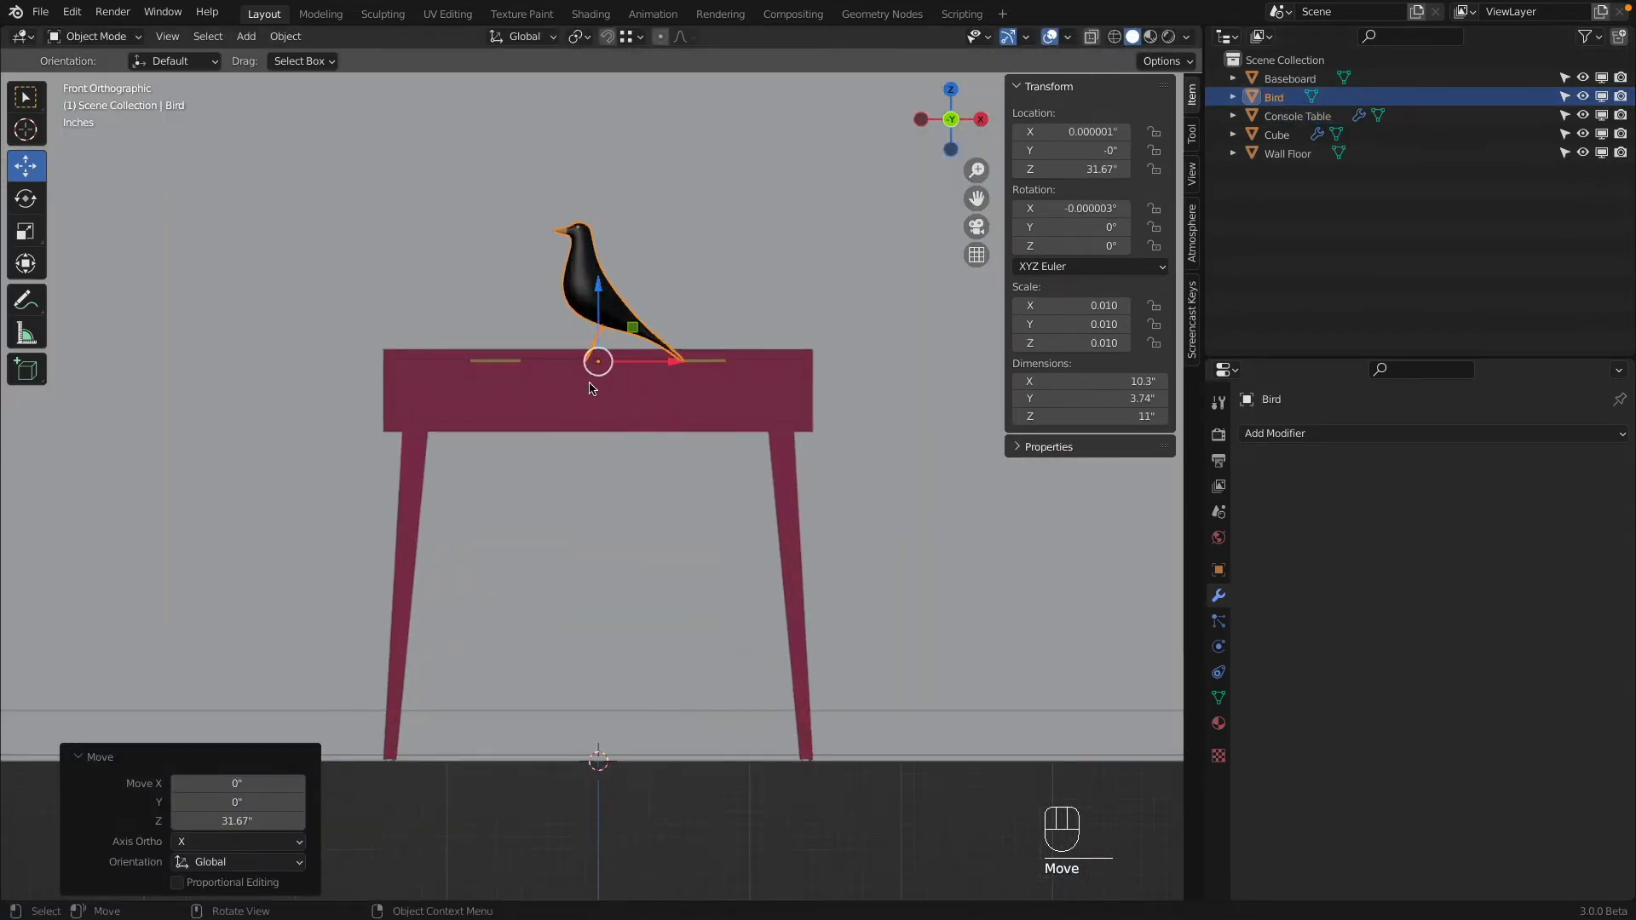
left_click_drag(601, 286, 606, 223)
middle_click_drag(606, 224, 663, 283)
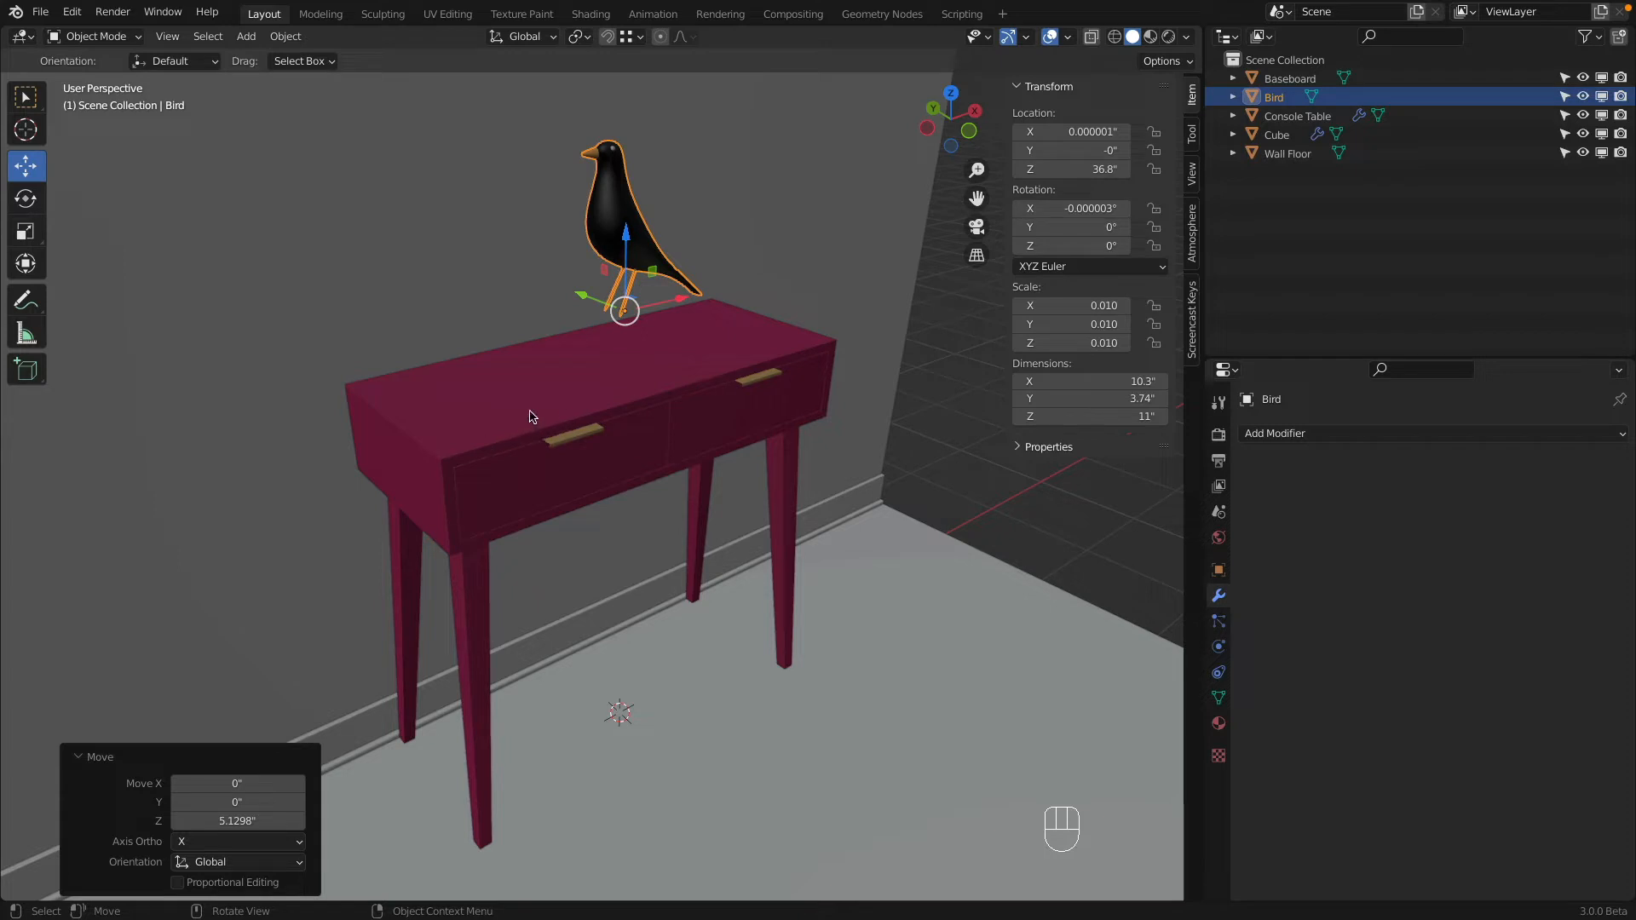
left_click_drag(628, 249, 449, 453)
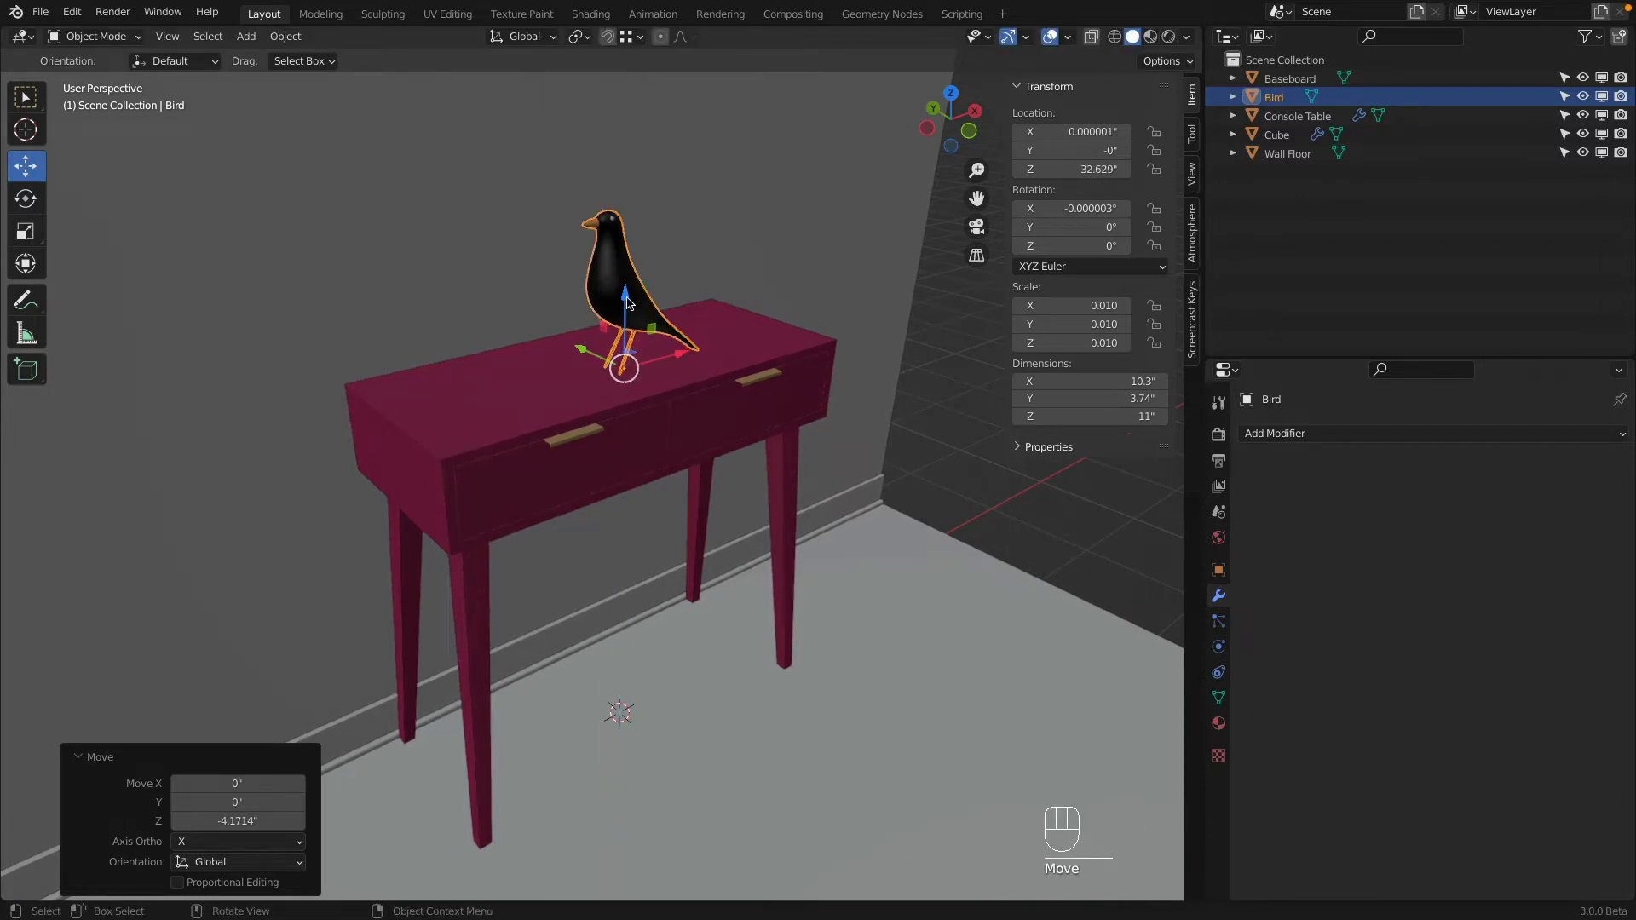
Step: Shift the Bird on the table top by about 2.56" along X and 2.77" along Y
left_click(969, 130)
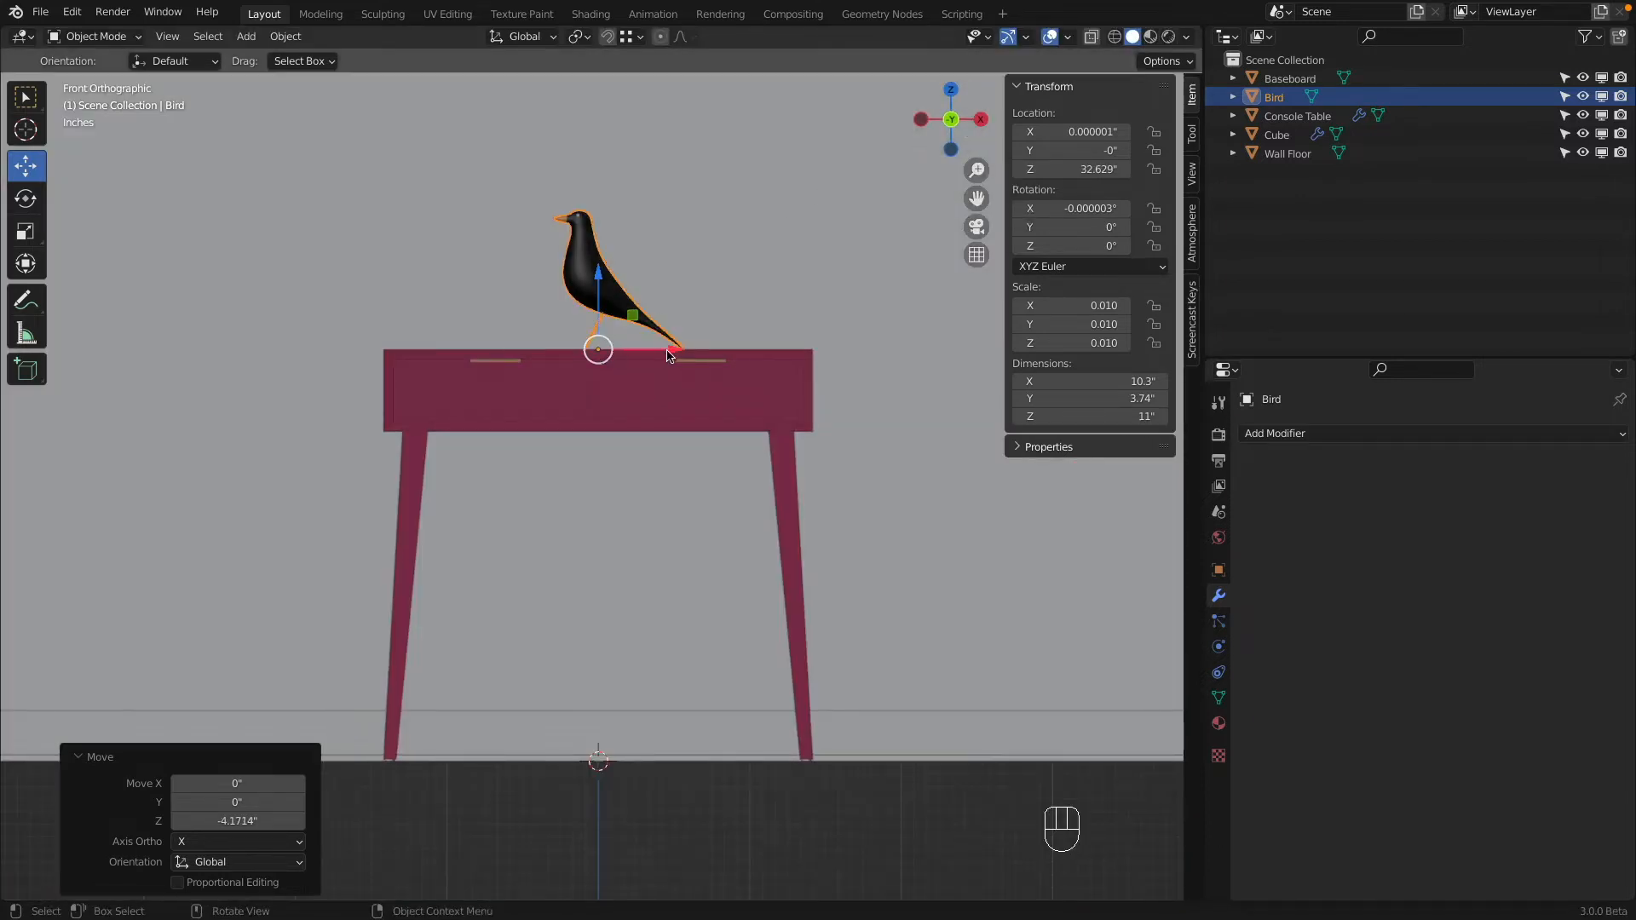
left_click_drag(690, 355, 723, 354)
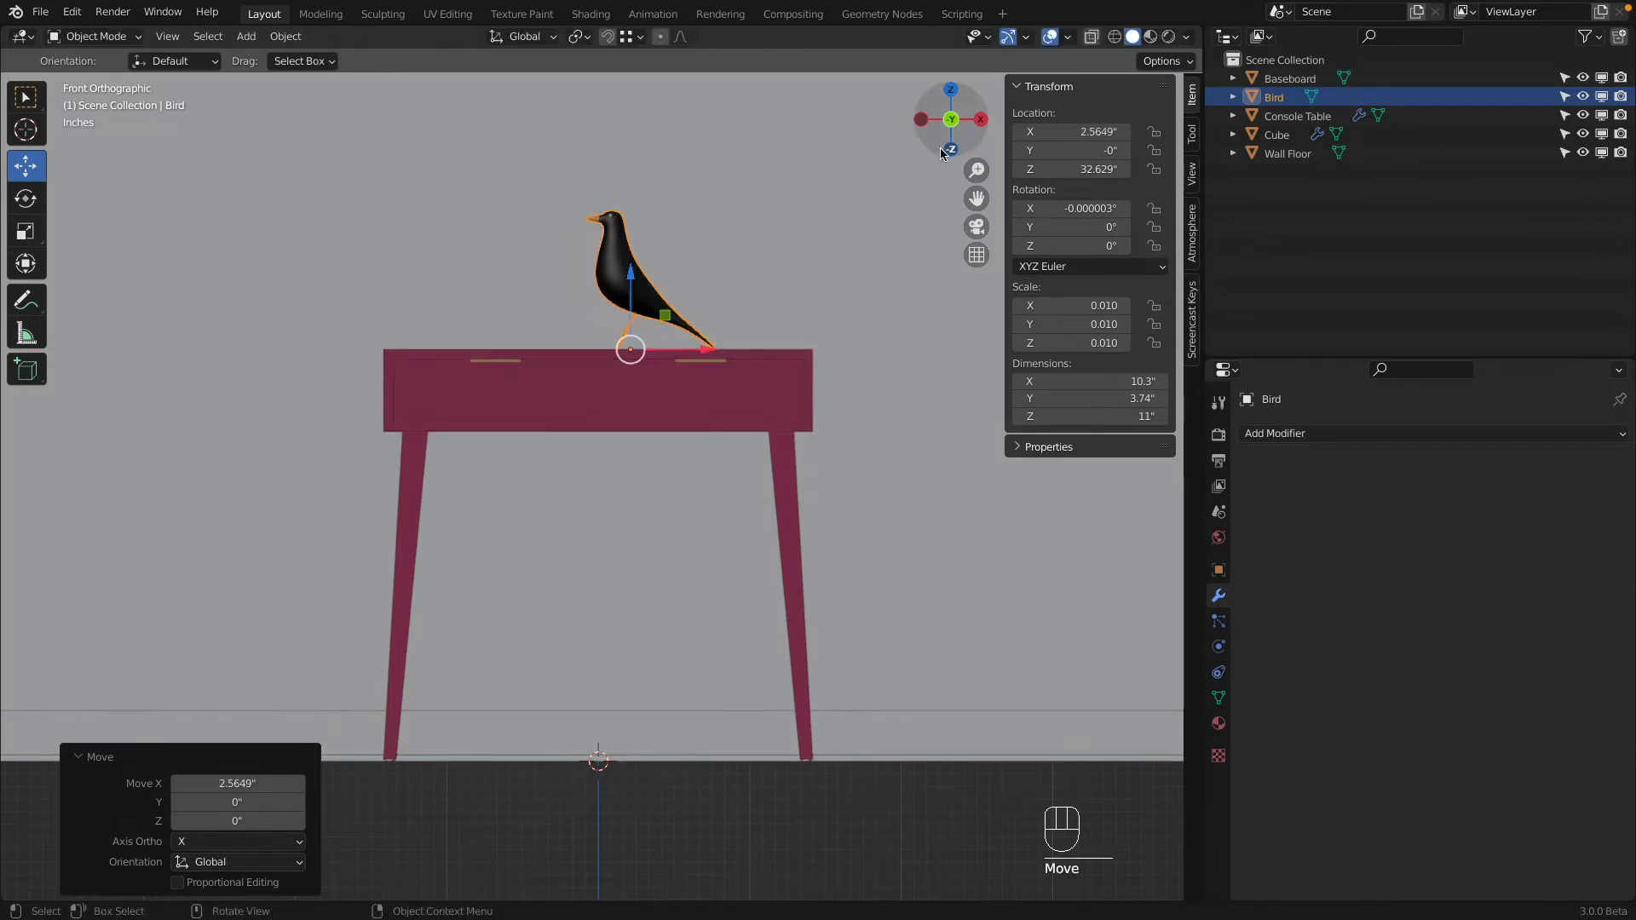
left_click(953, 94)
left_click_drag(635, 443, 646, 393)
left_click(951, 149)
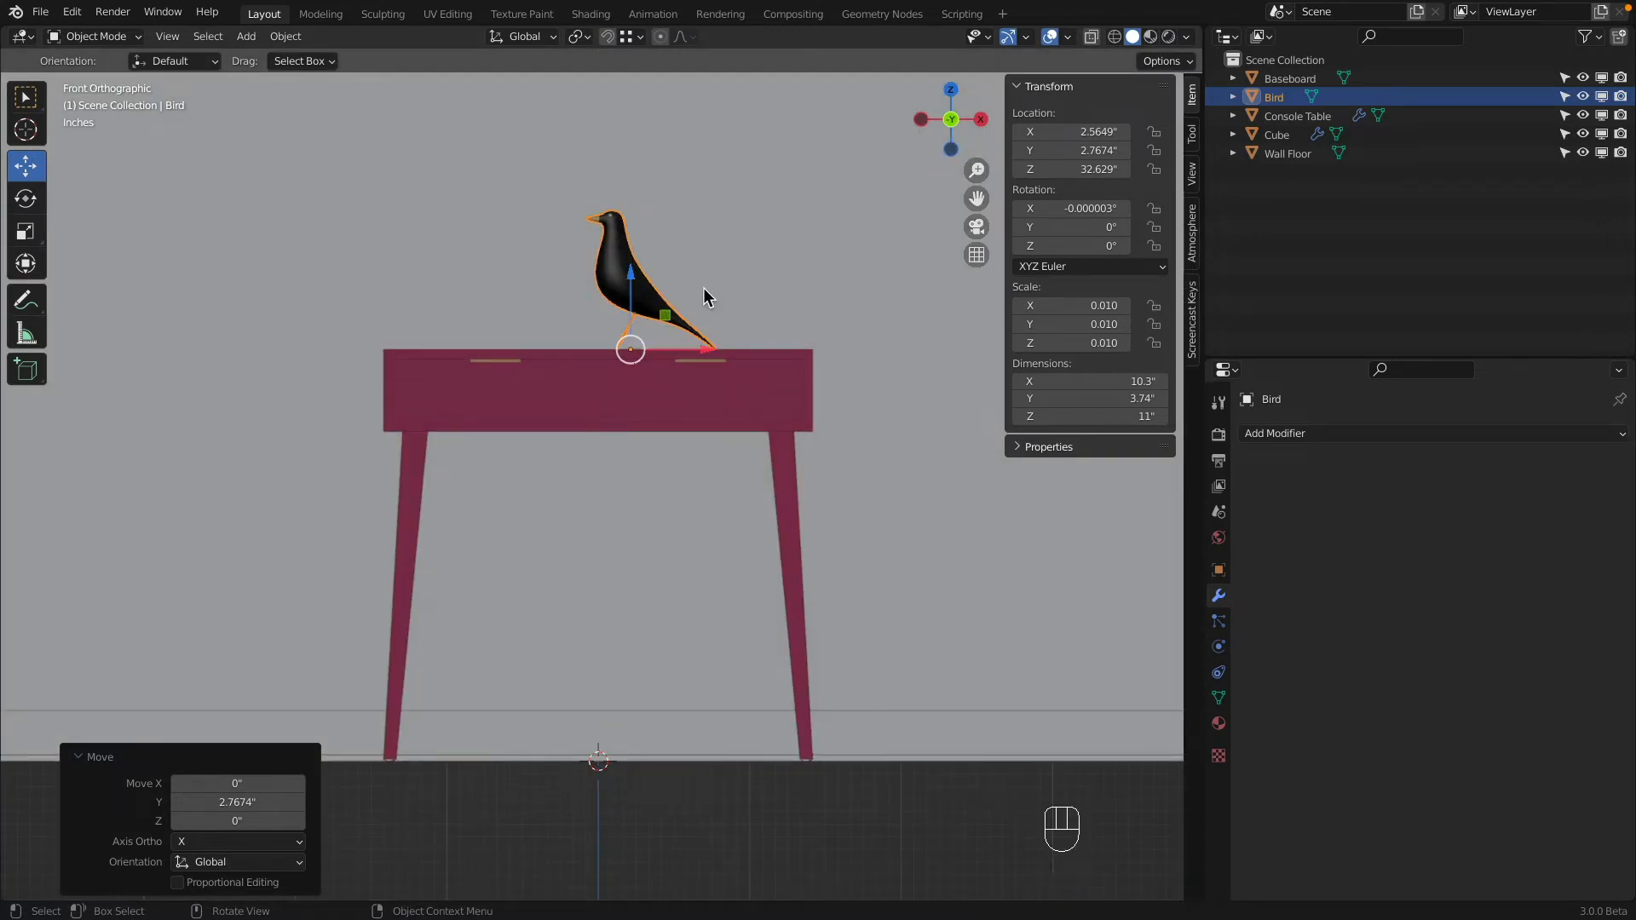
Step: Switch to Finder, open the Material Study folder inside Reference and preview the 0 Start photo to compare the bird's size
key("super+Tab")
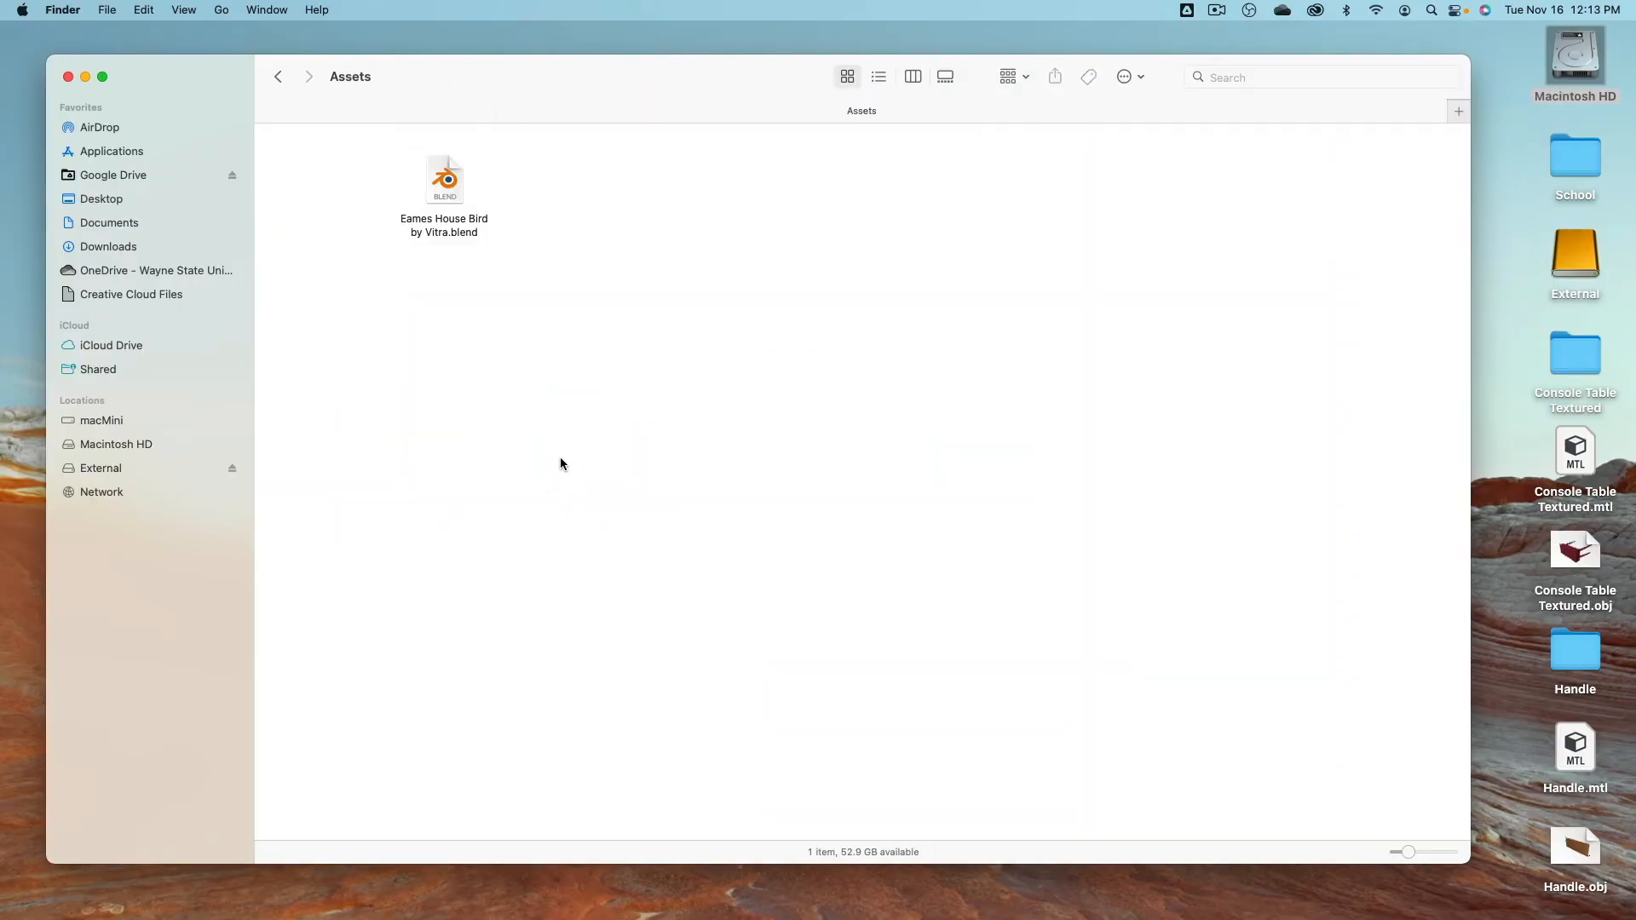
key("super+Up")
key("Left")
key("Left")
key("Left")
key("Right")
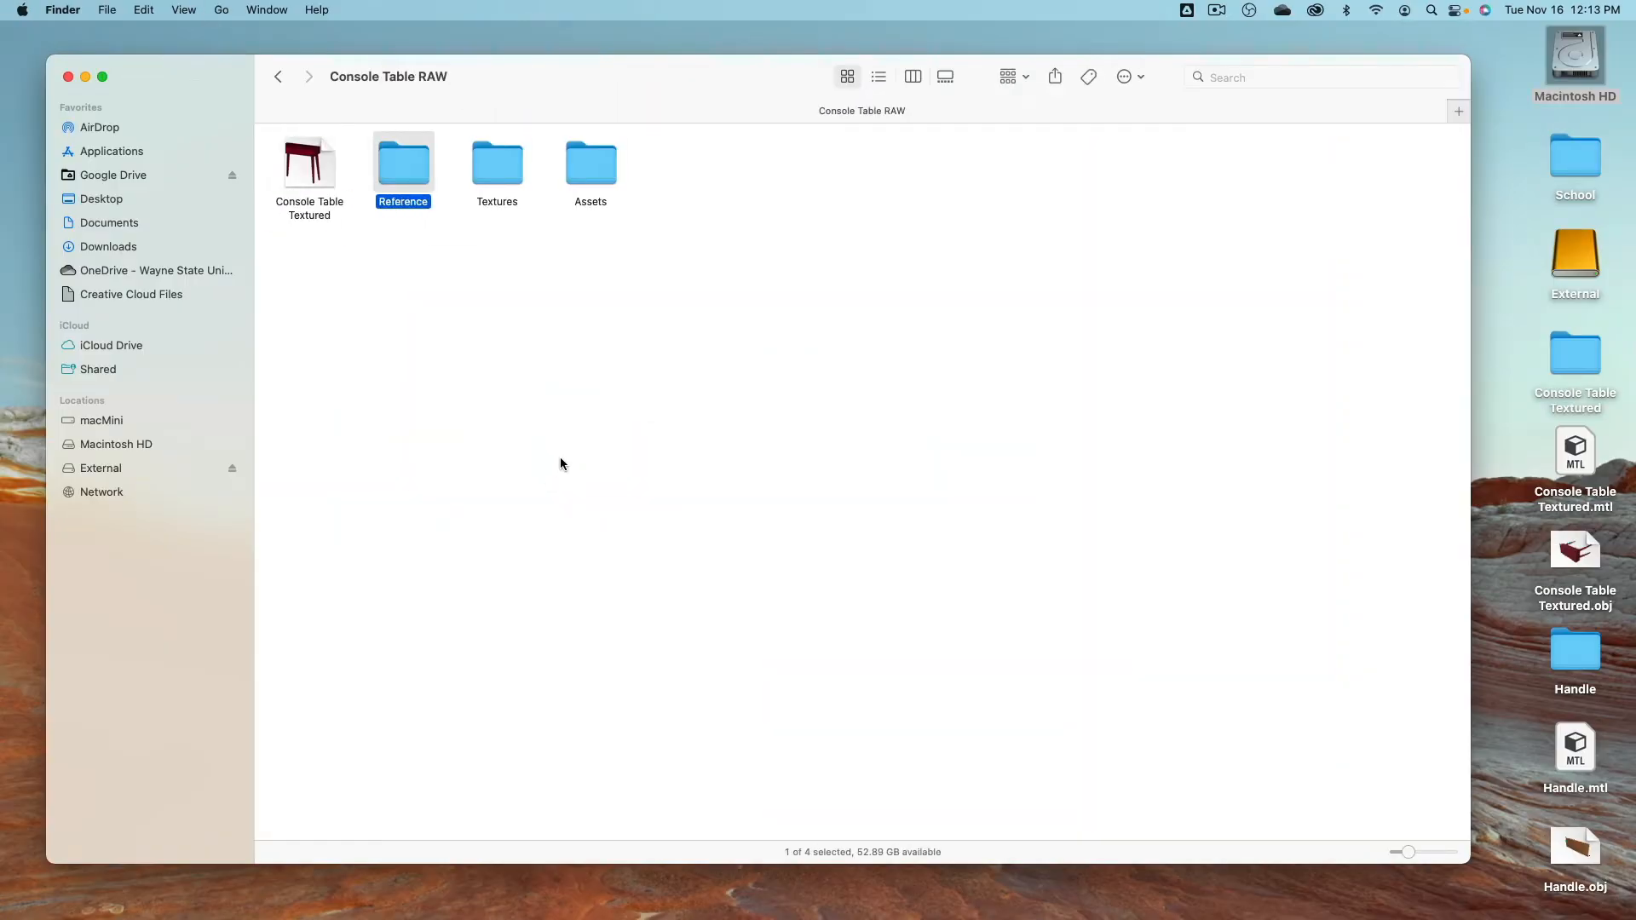
key("super+Down")
key("Right")
key("super+Down")
key("Right")
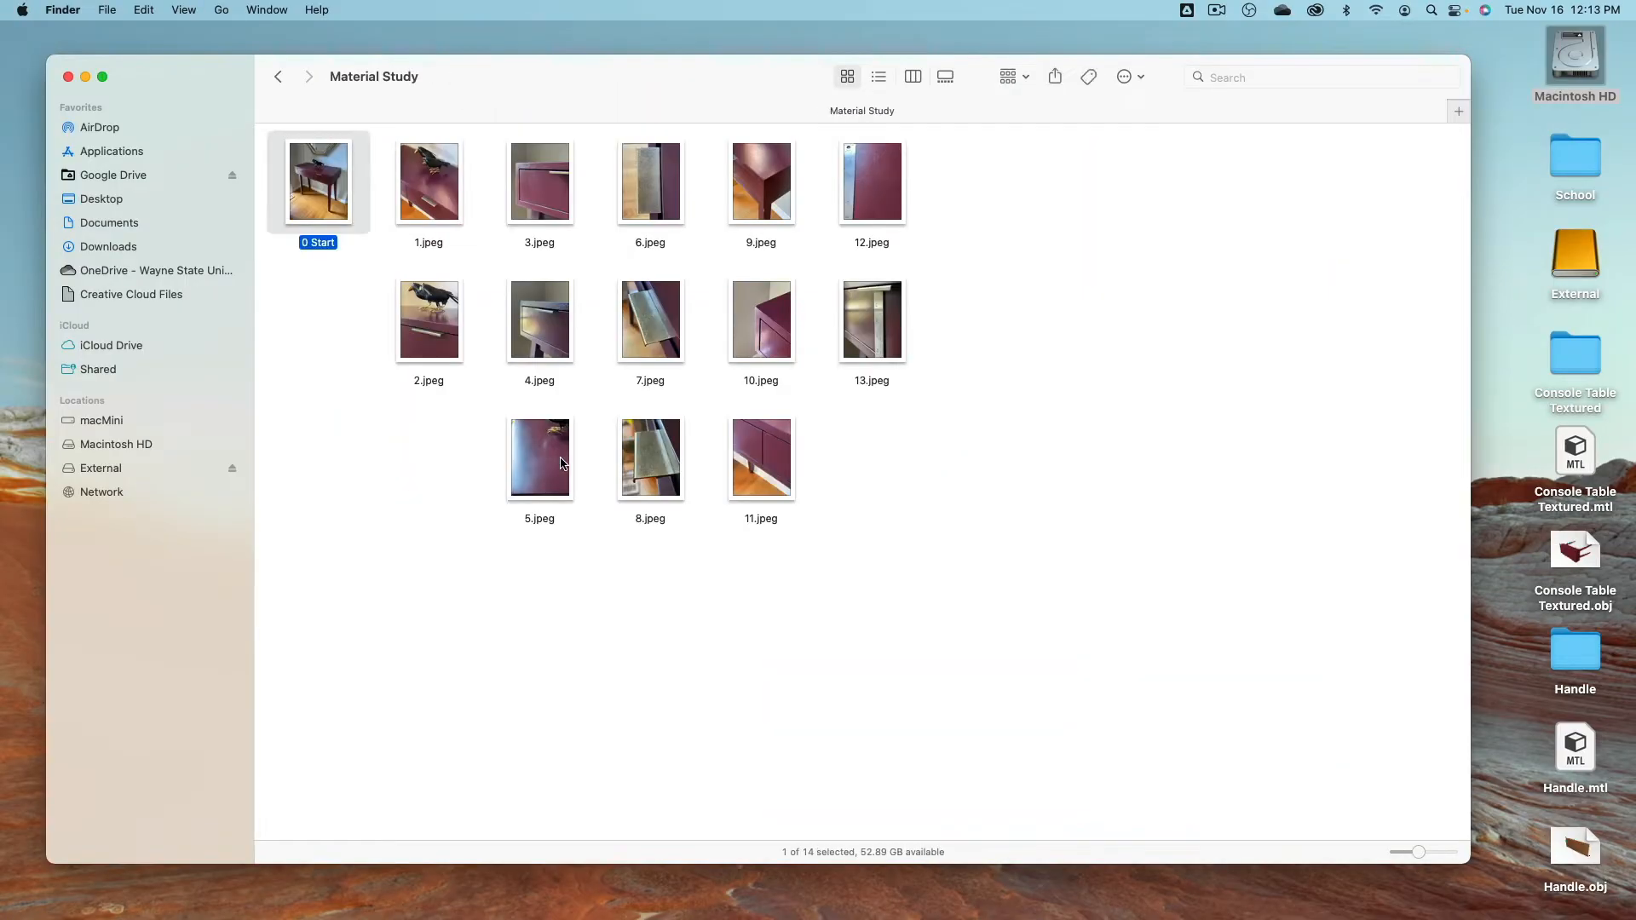
key("space")
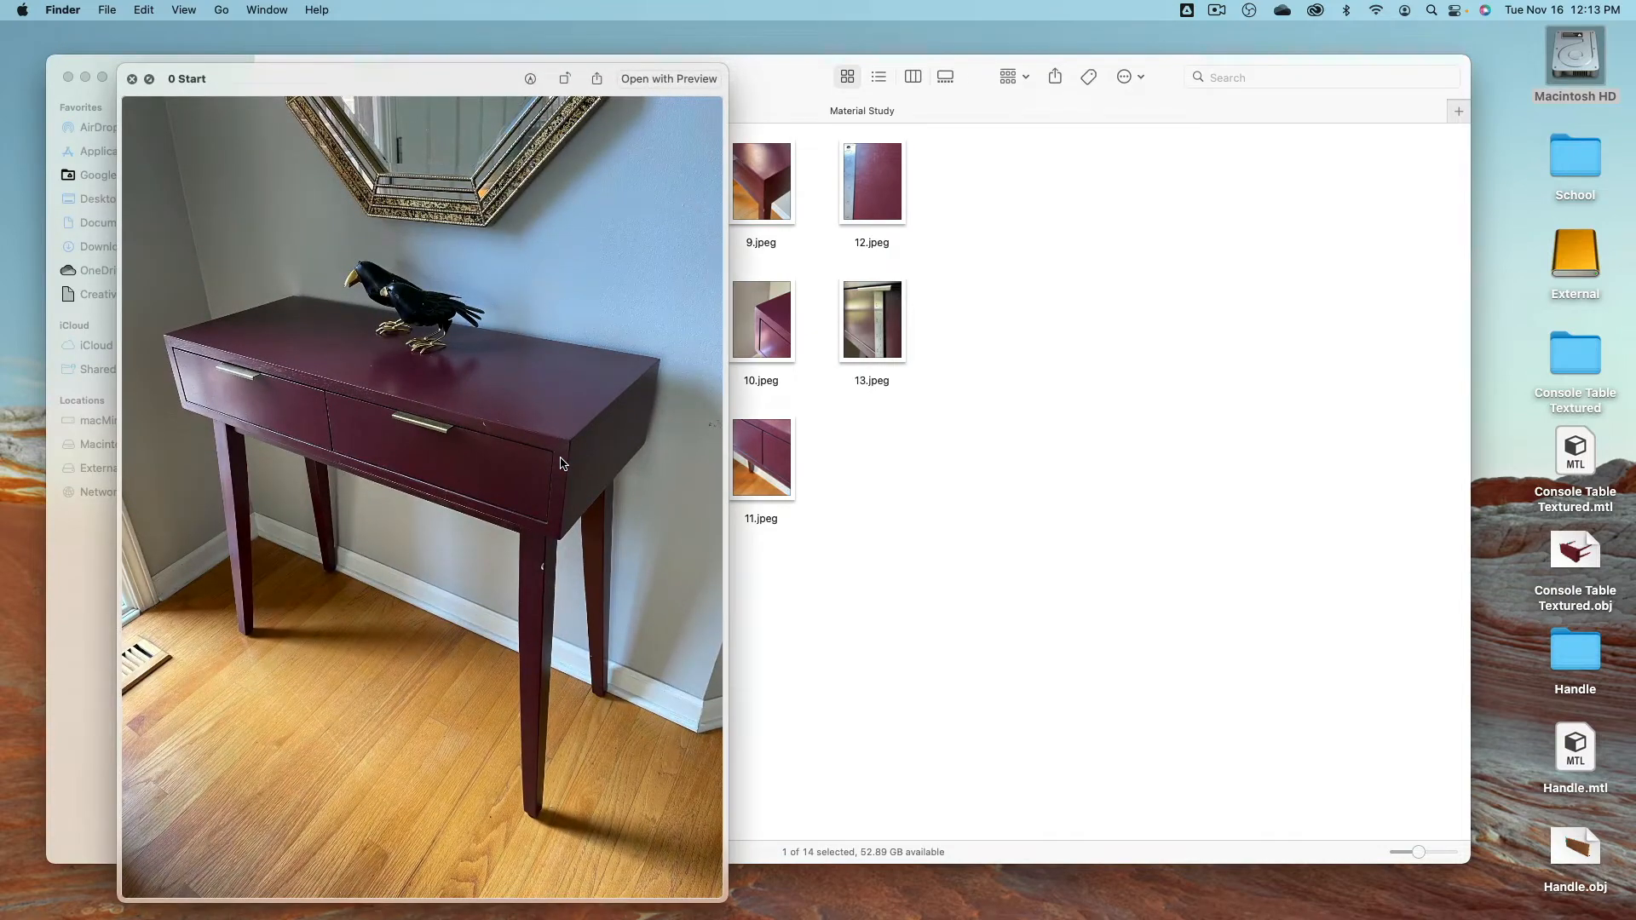
key("space")
Step: Switch to Blender and scale the Bird down uniformly by a factor of about 0.604
key("super+Tab")
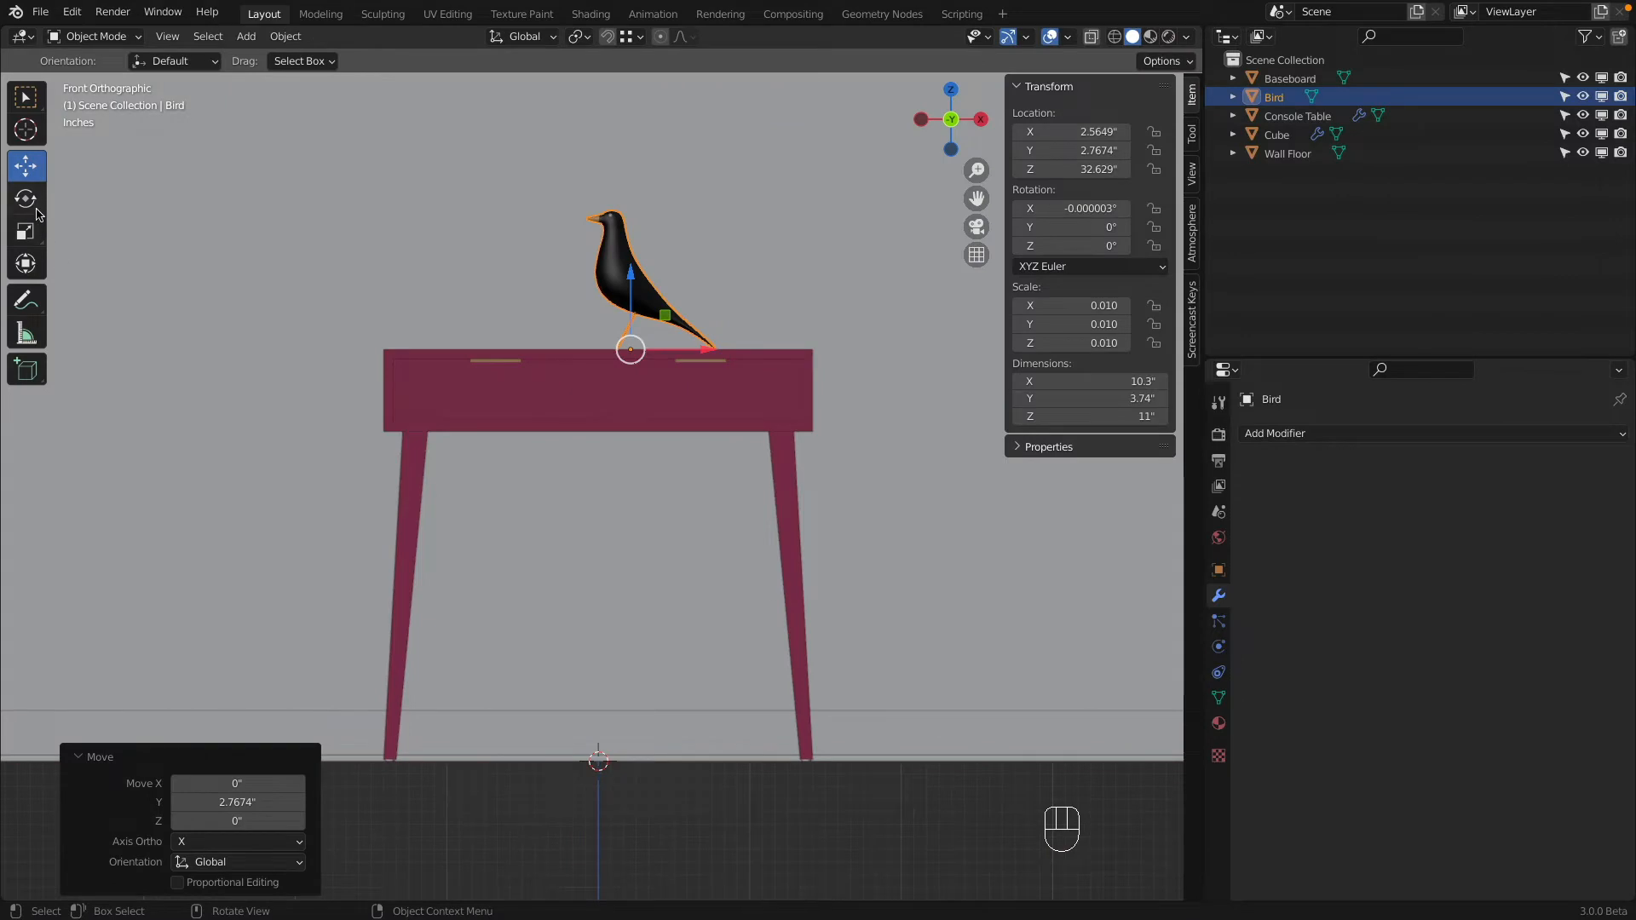
left_click(34, 237)
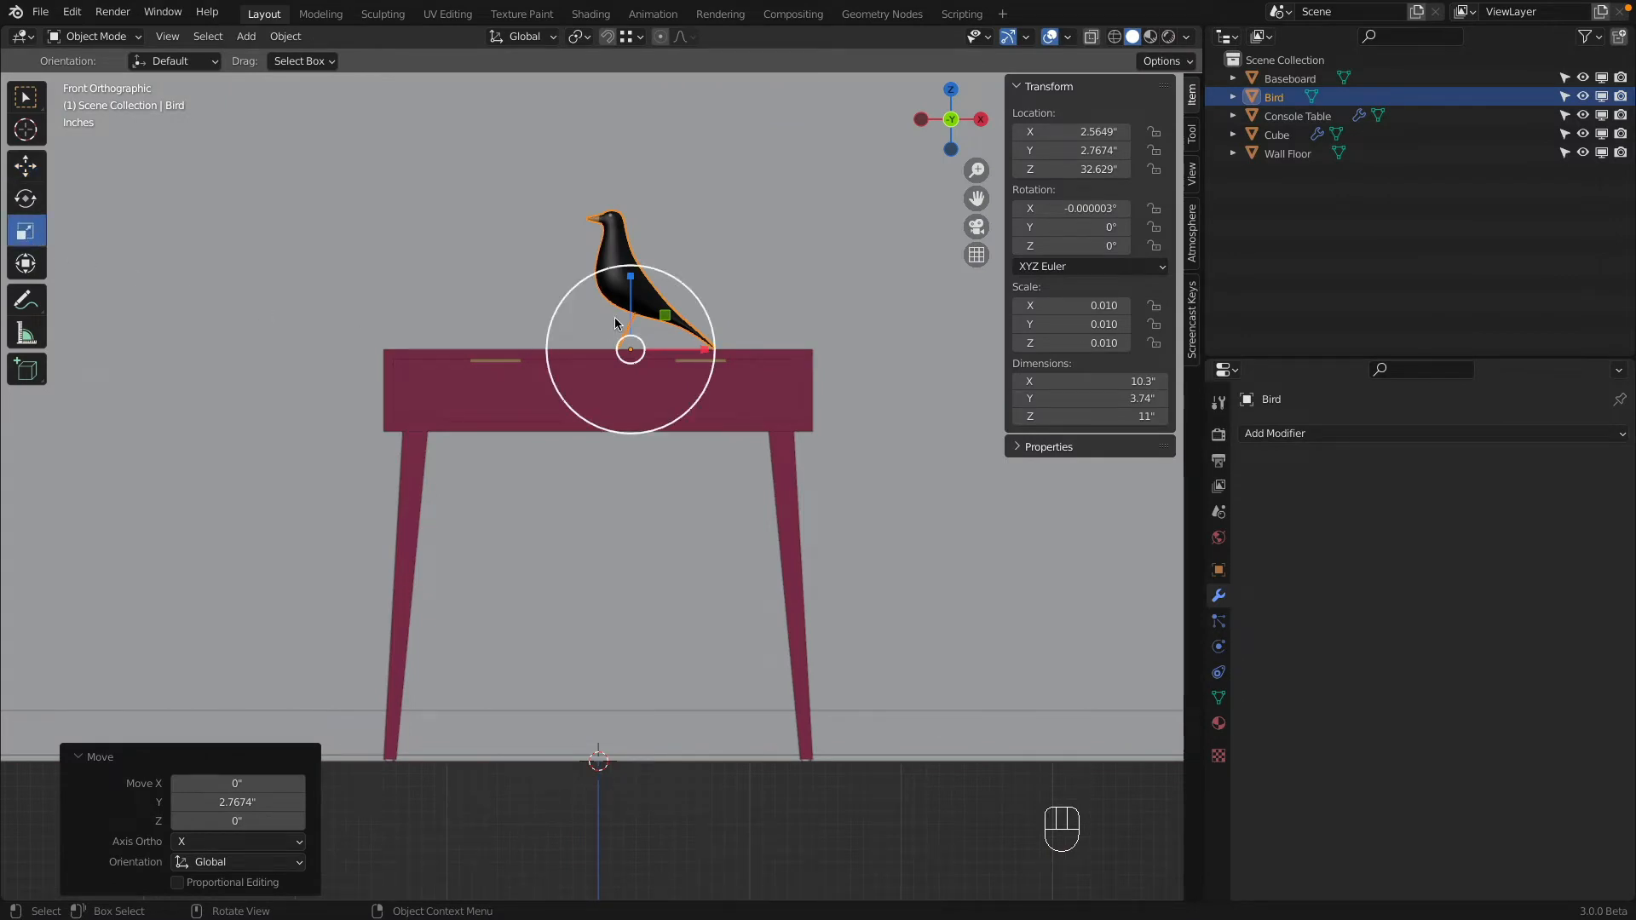
middle_click_drag(521, 344, 542, 397)
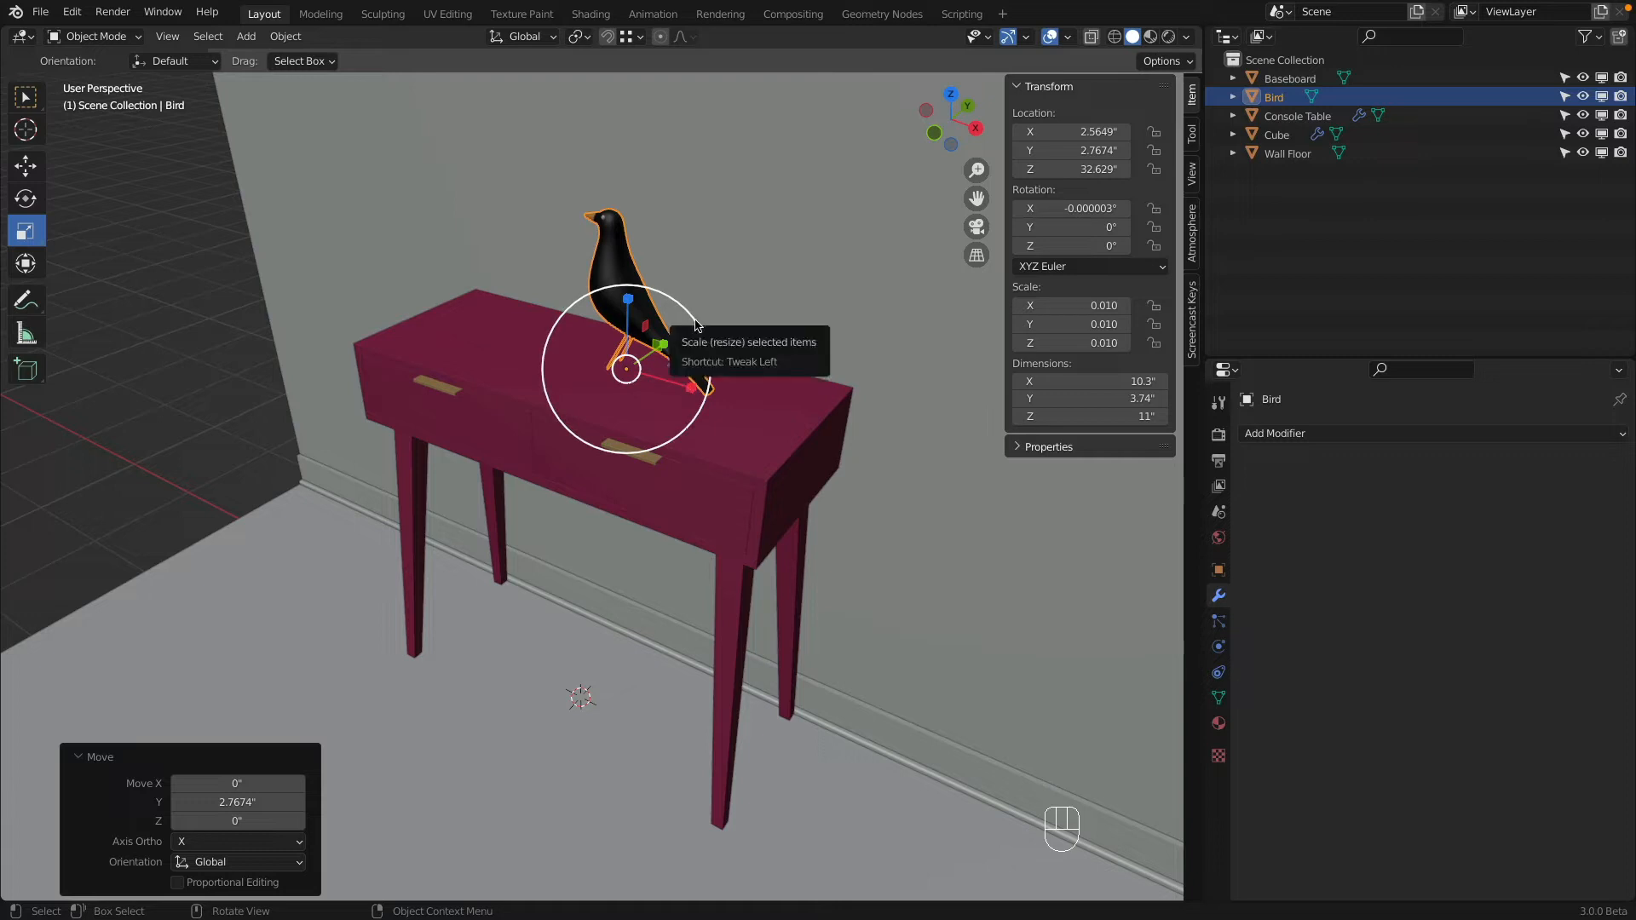
mouse_move(696, 329)
left_mouse_down()
mouse_move(658, 336)
mouse_move(674, 312)
mouse_move(648, 326)
mouse_move(688, 308)
left_mouse_up()
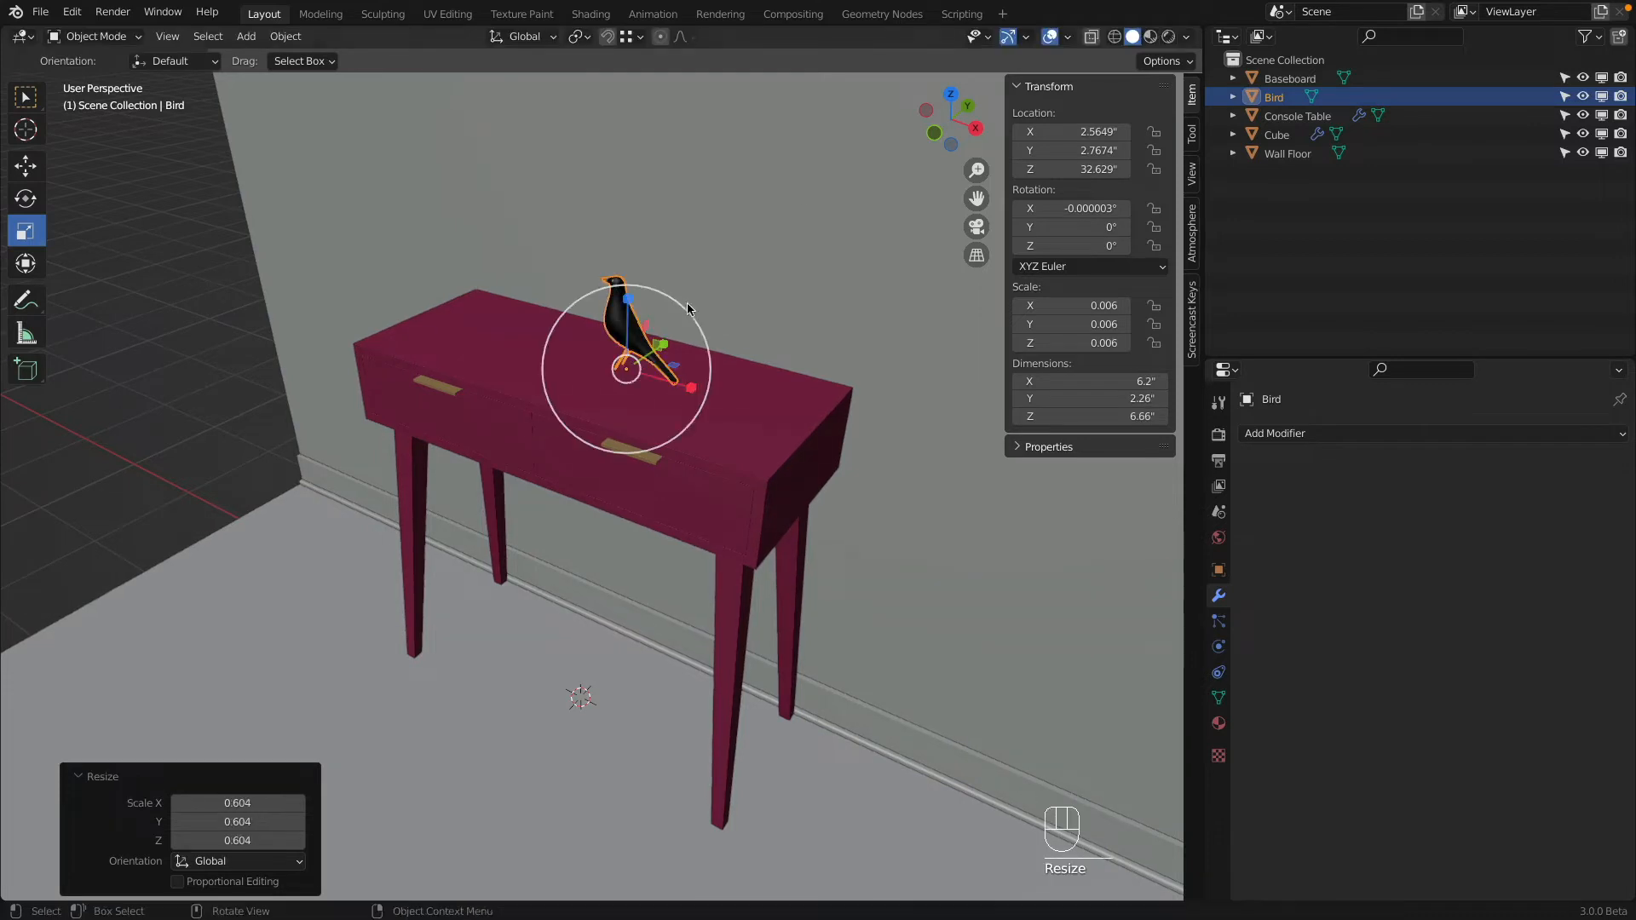
left_click(934, 133)
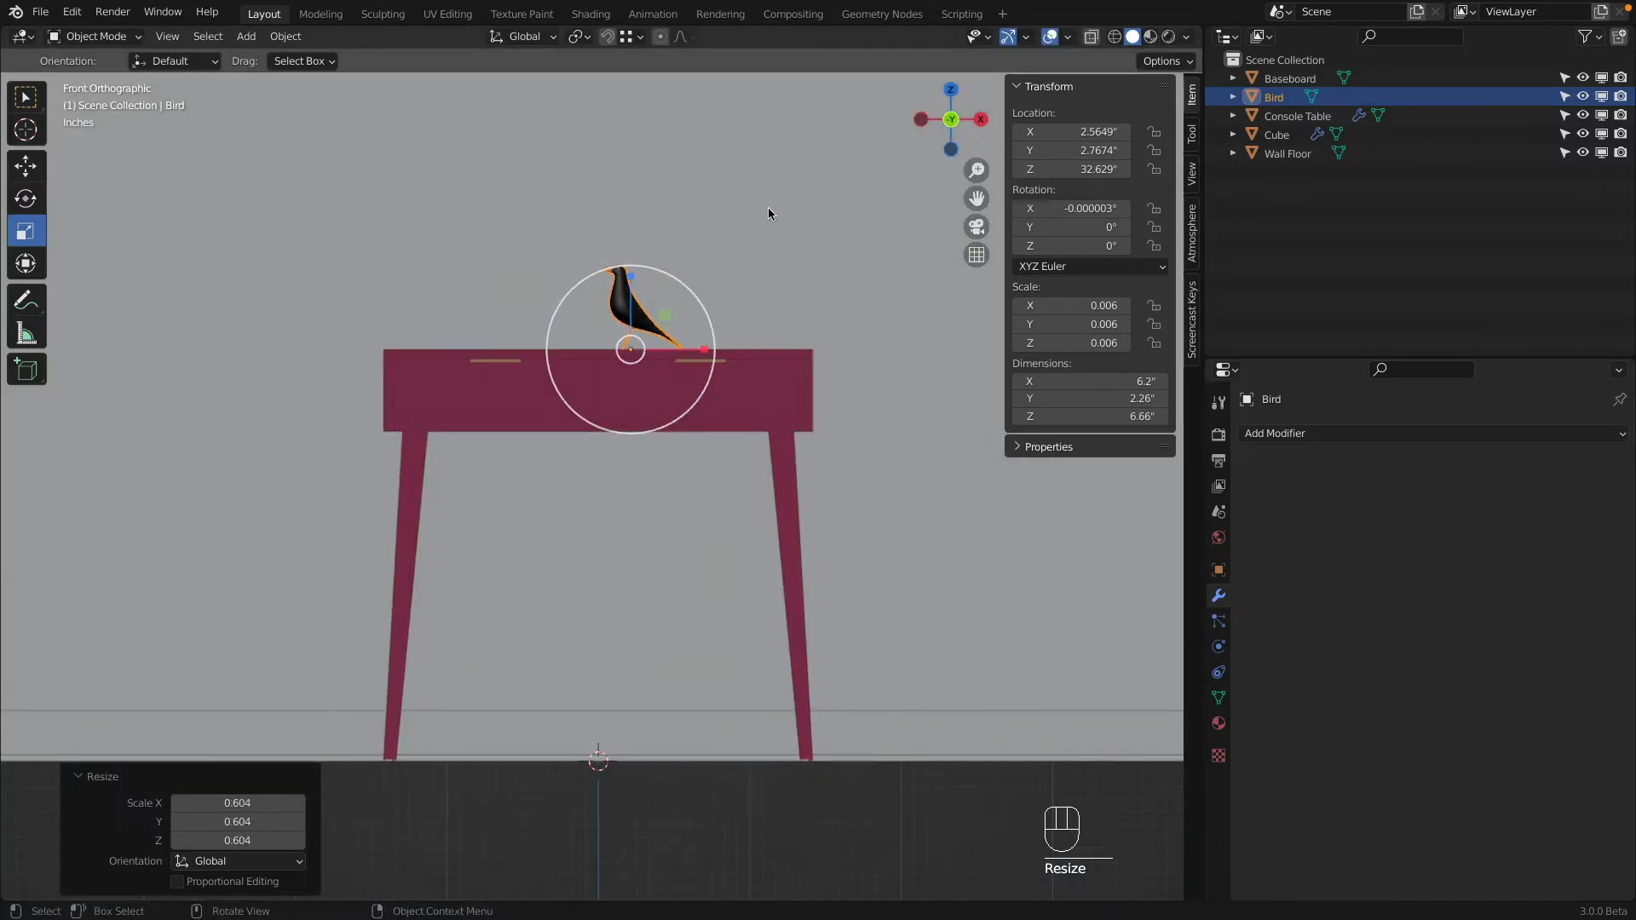
left_click_drag(945, 126, 933, 137)
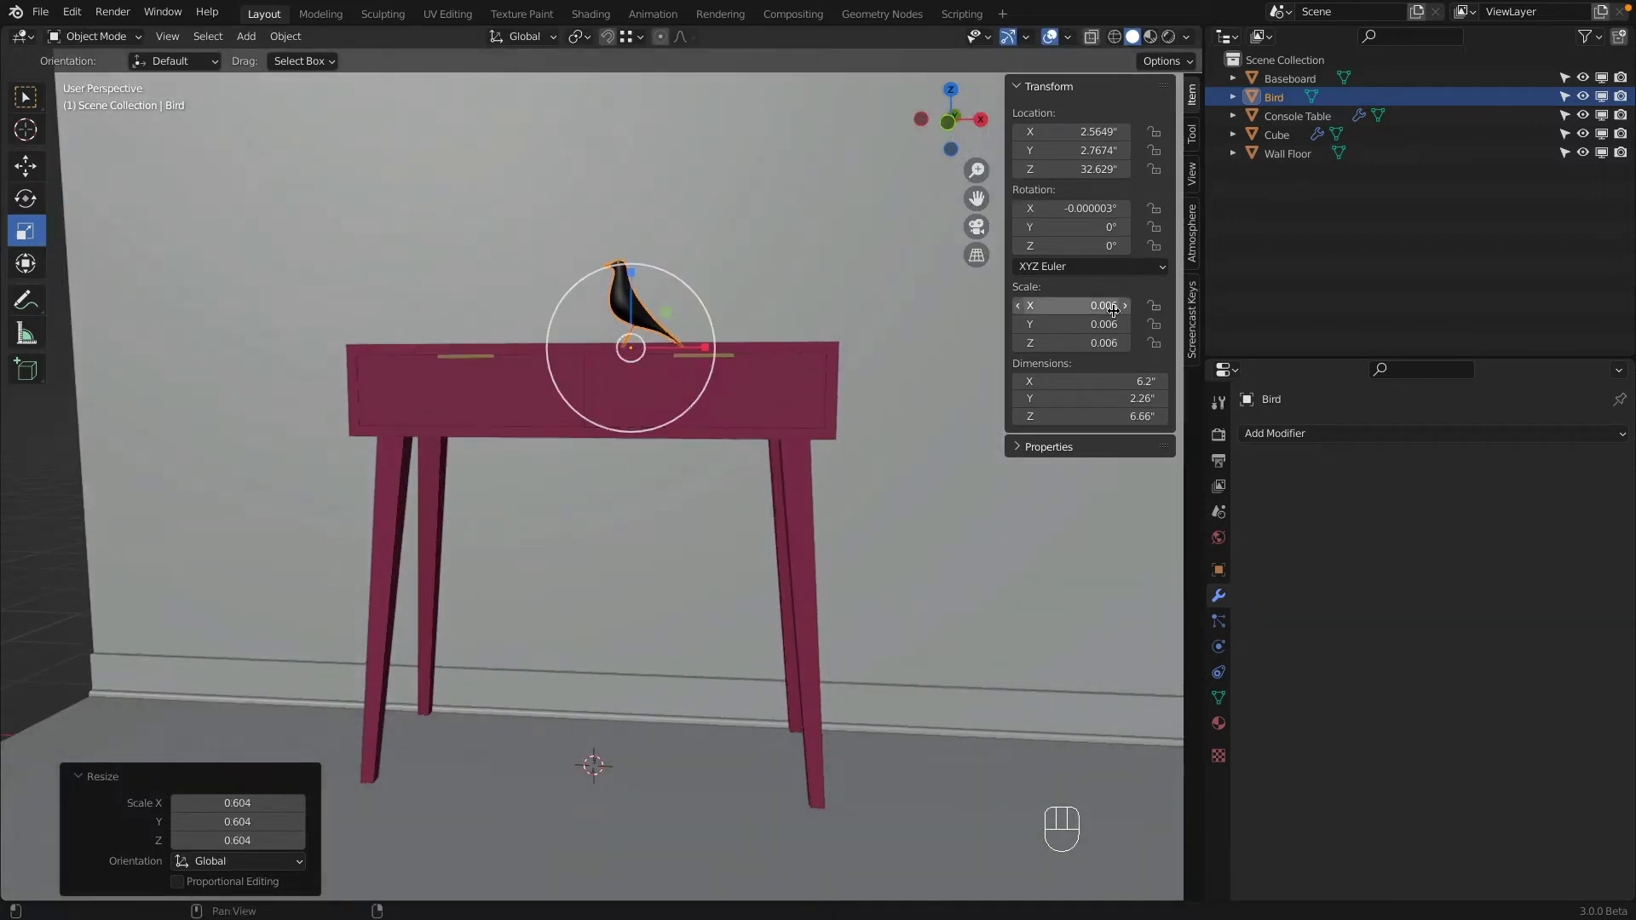
Step: Apply the Bird's scale and activate the Move tool
left_click(285, 35)
mouse_move(334, 140)
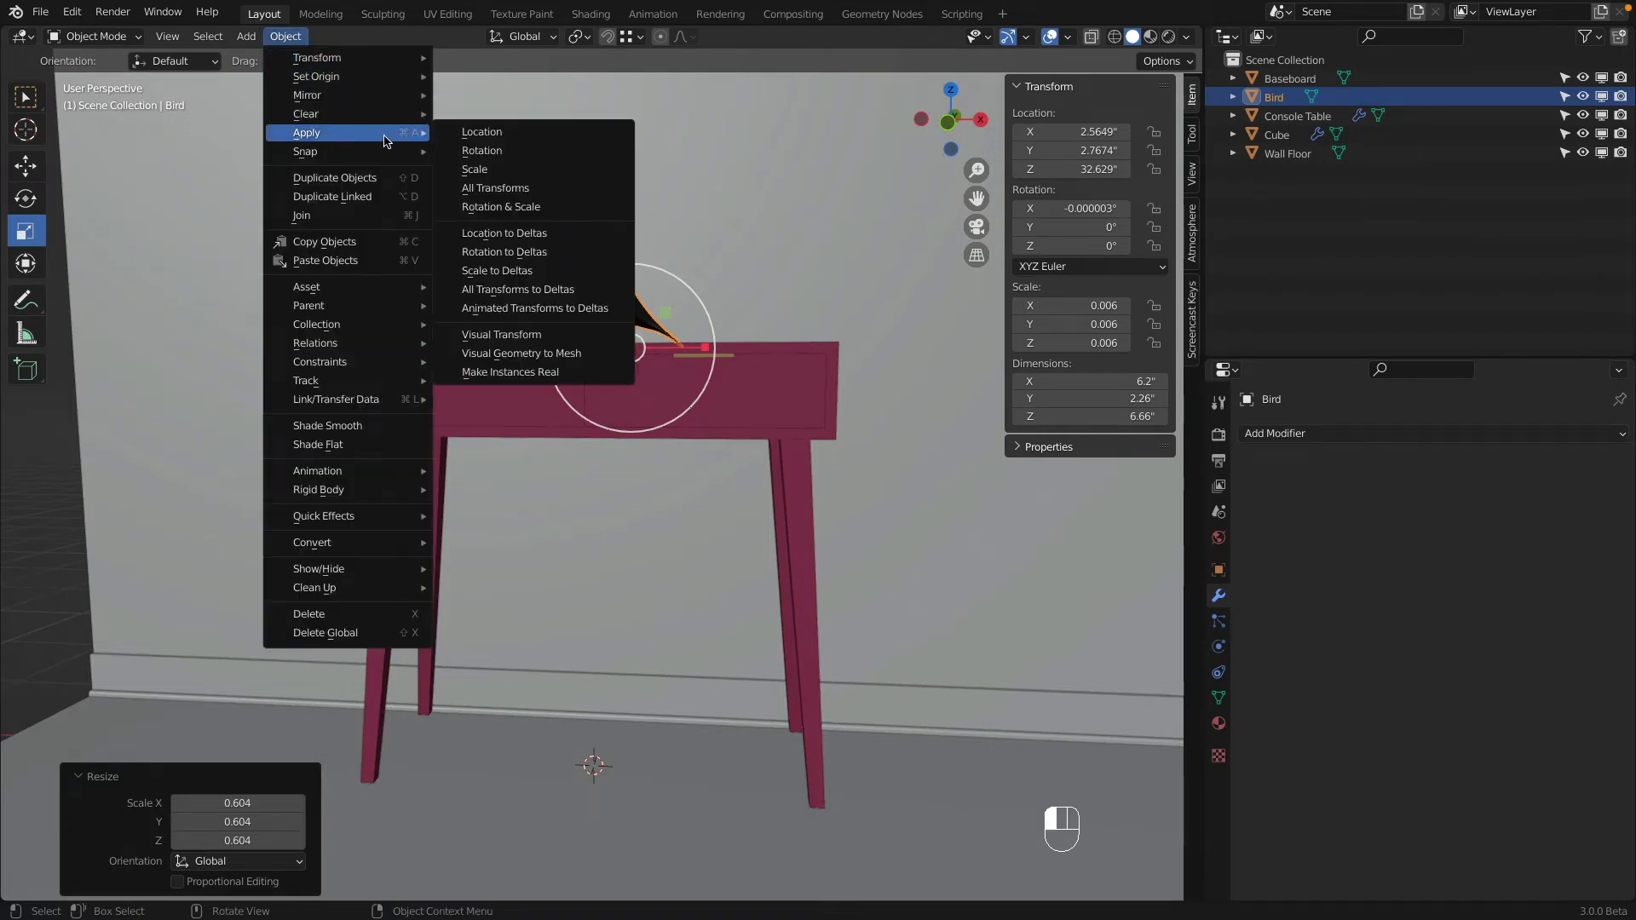
left_click(501, 185)
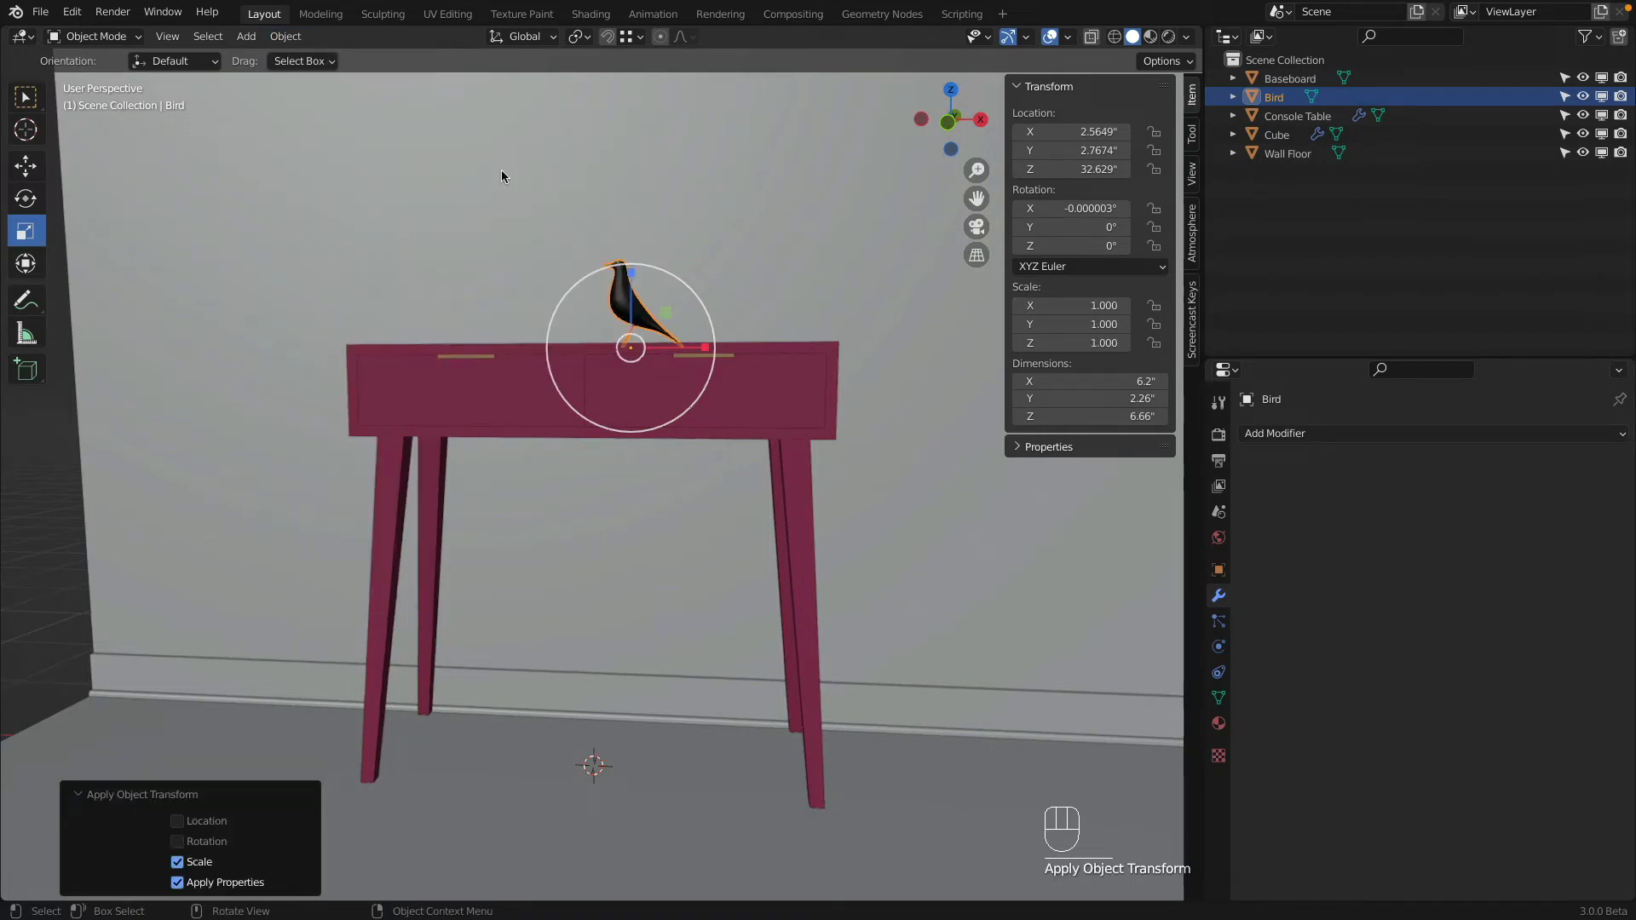
left_click(26, 166)
middle_click_drag(400, 213, 619, 373)
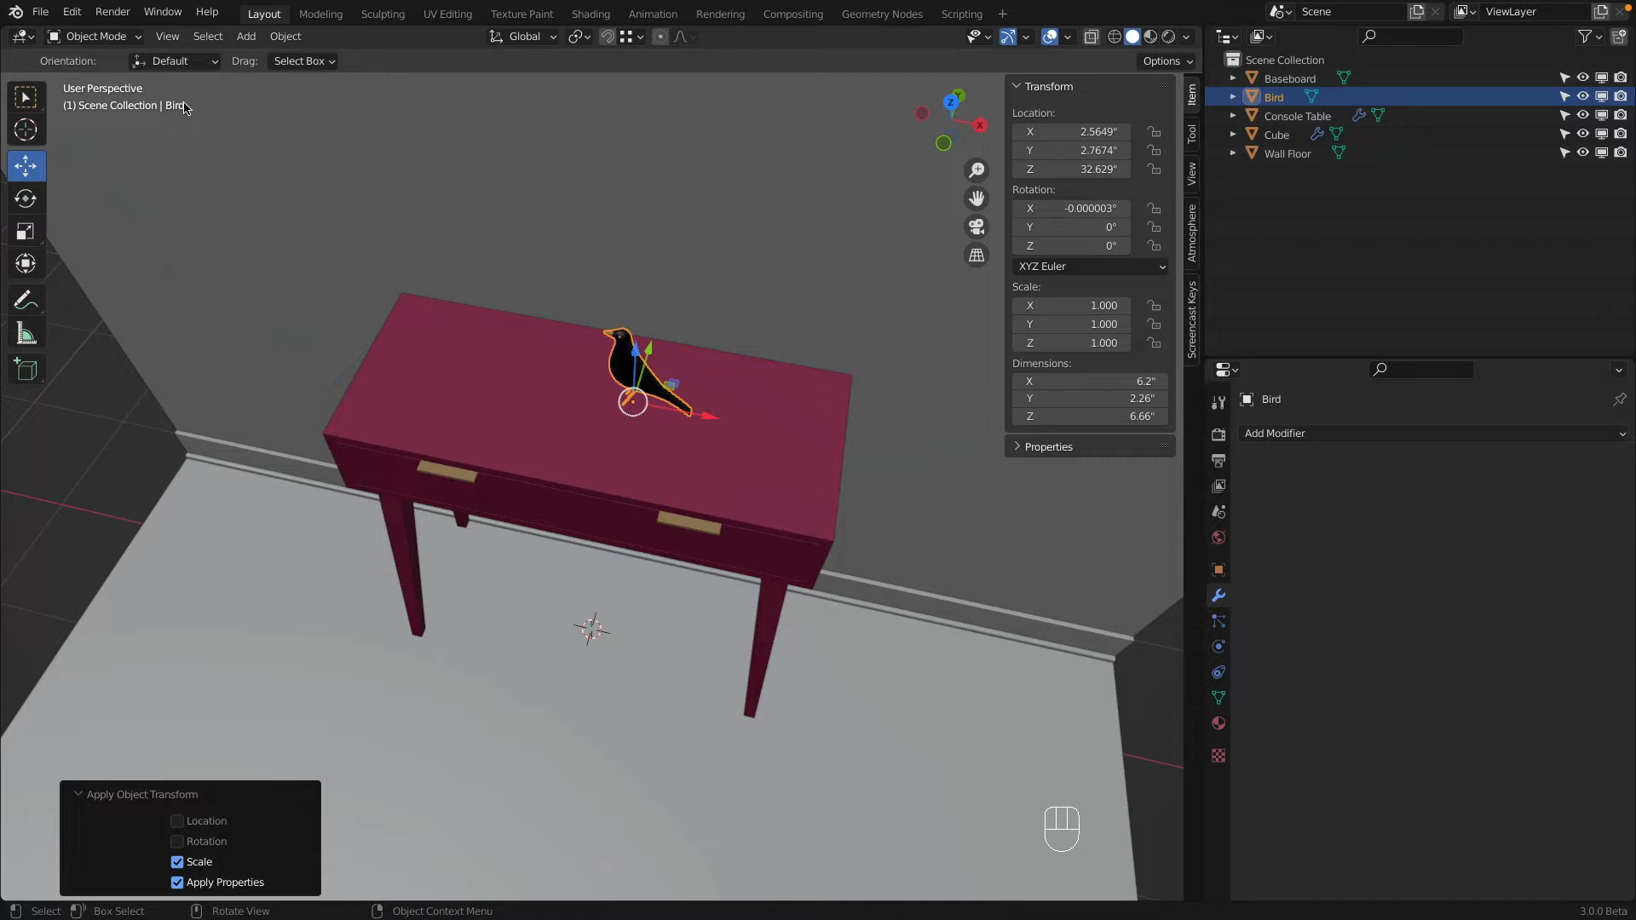
left_click(278, 39)
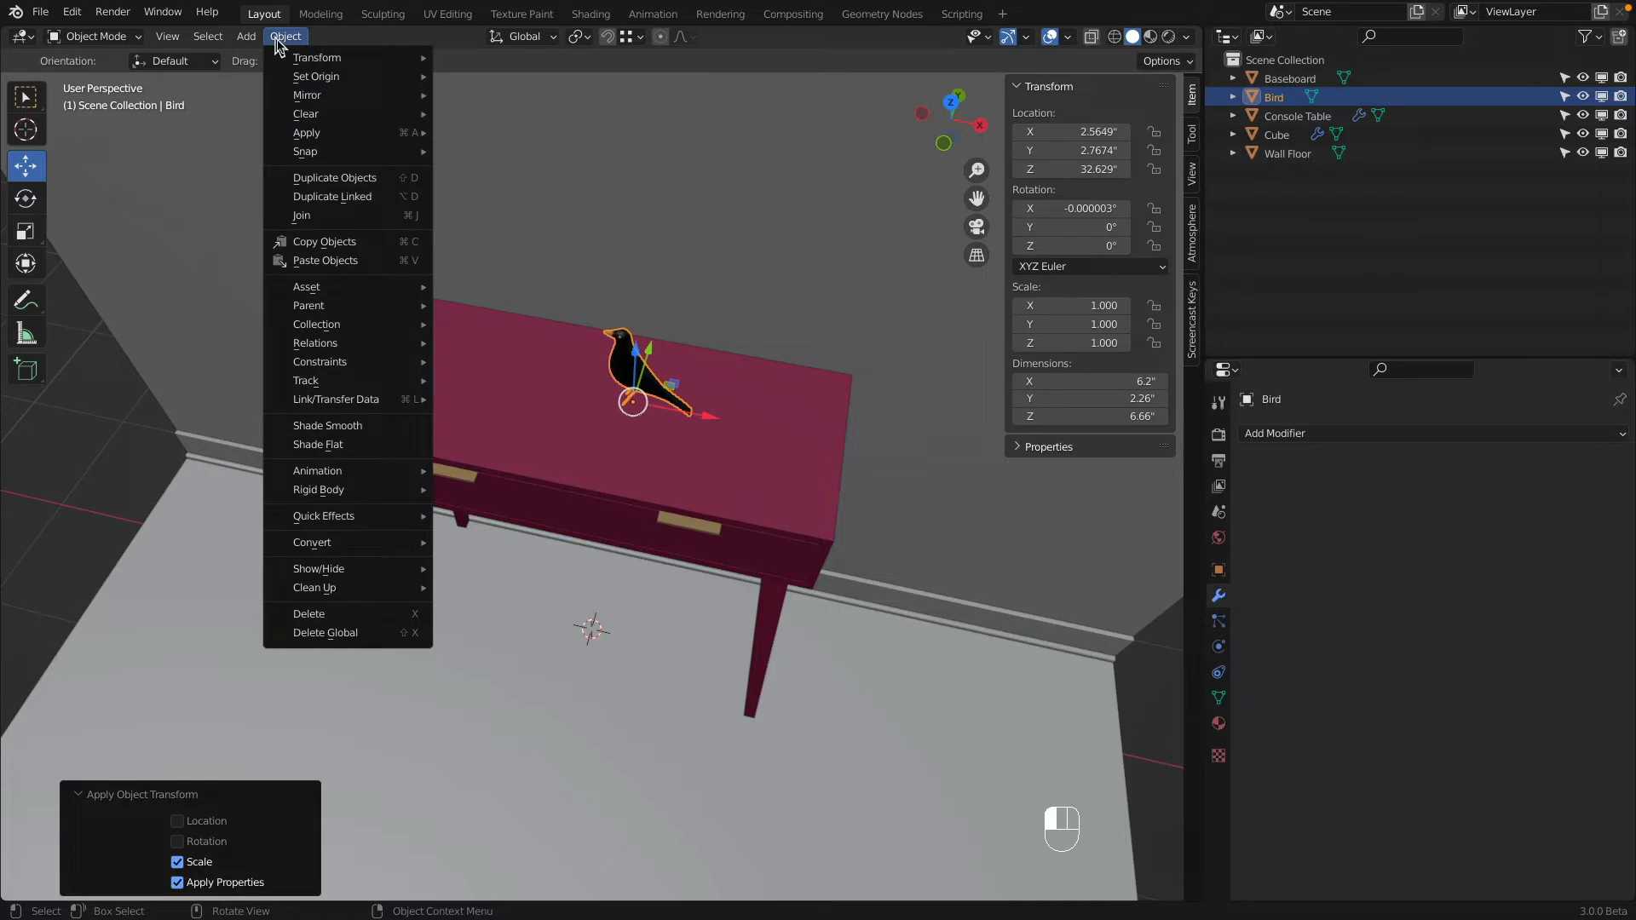
mouse_move(358, 153)
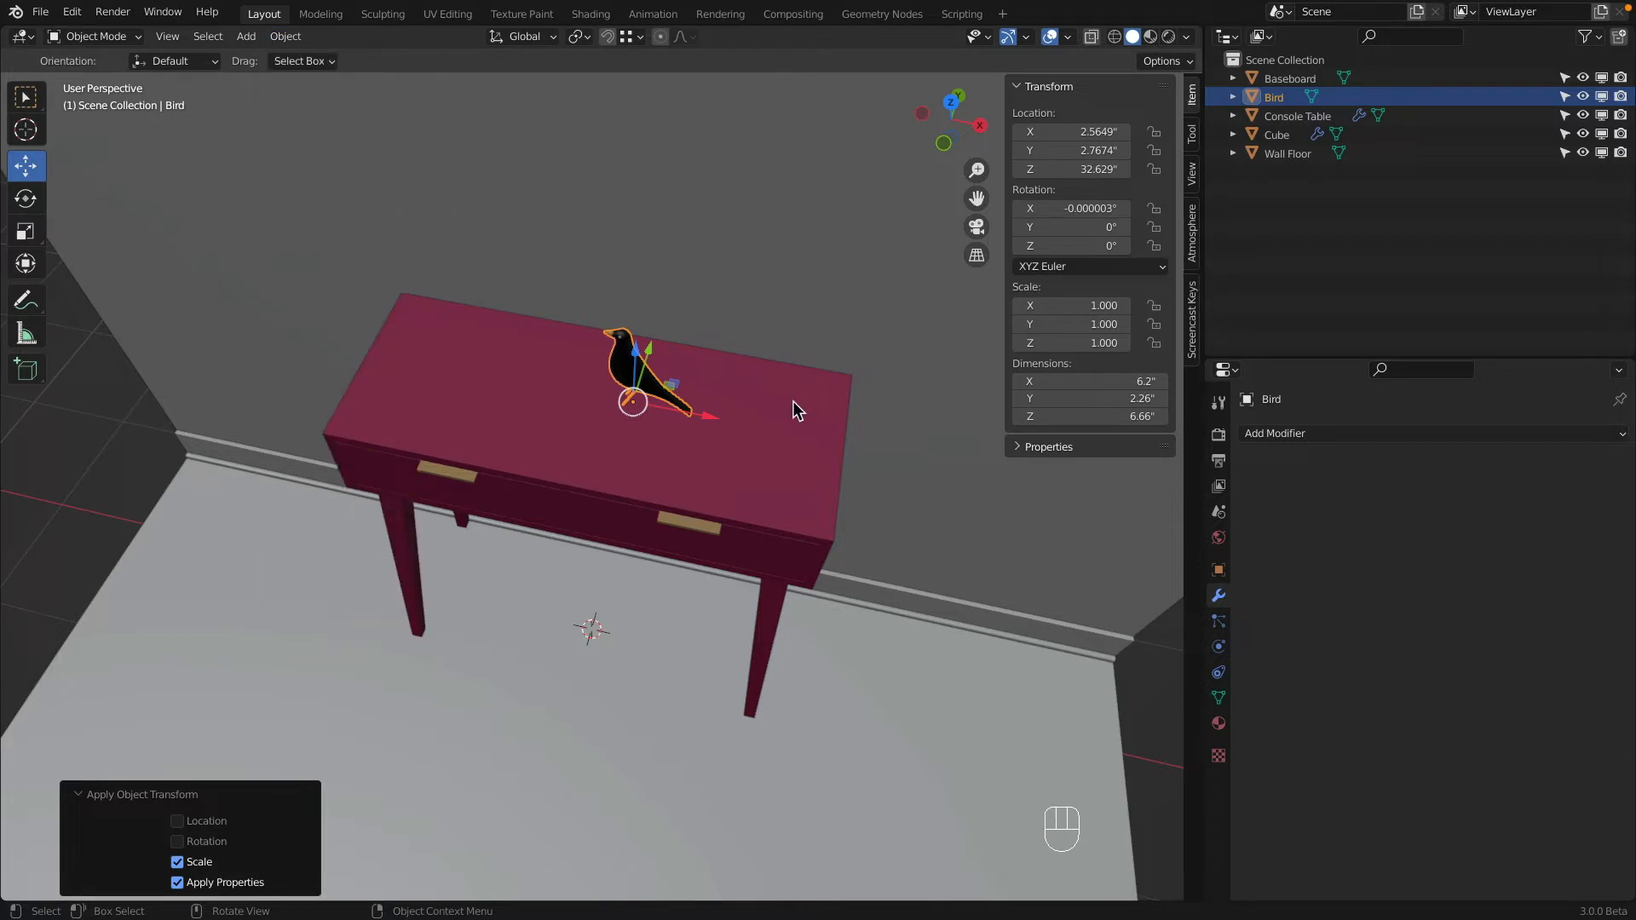
Step: Make a linked duplicate of the Bird and move it about -8.7" along X on the table top
key("alt+d")
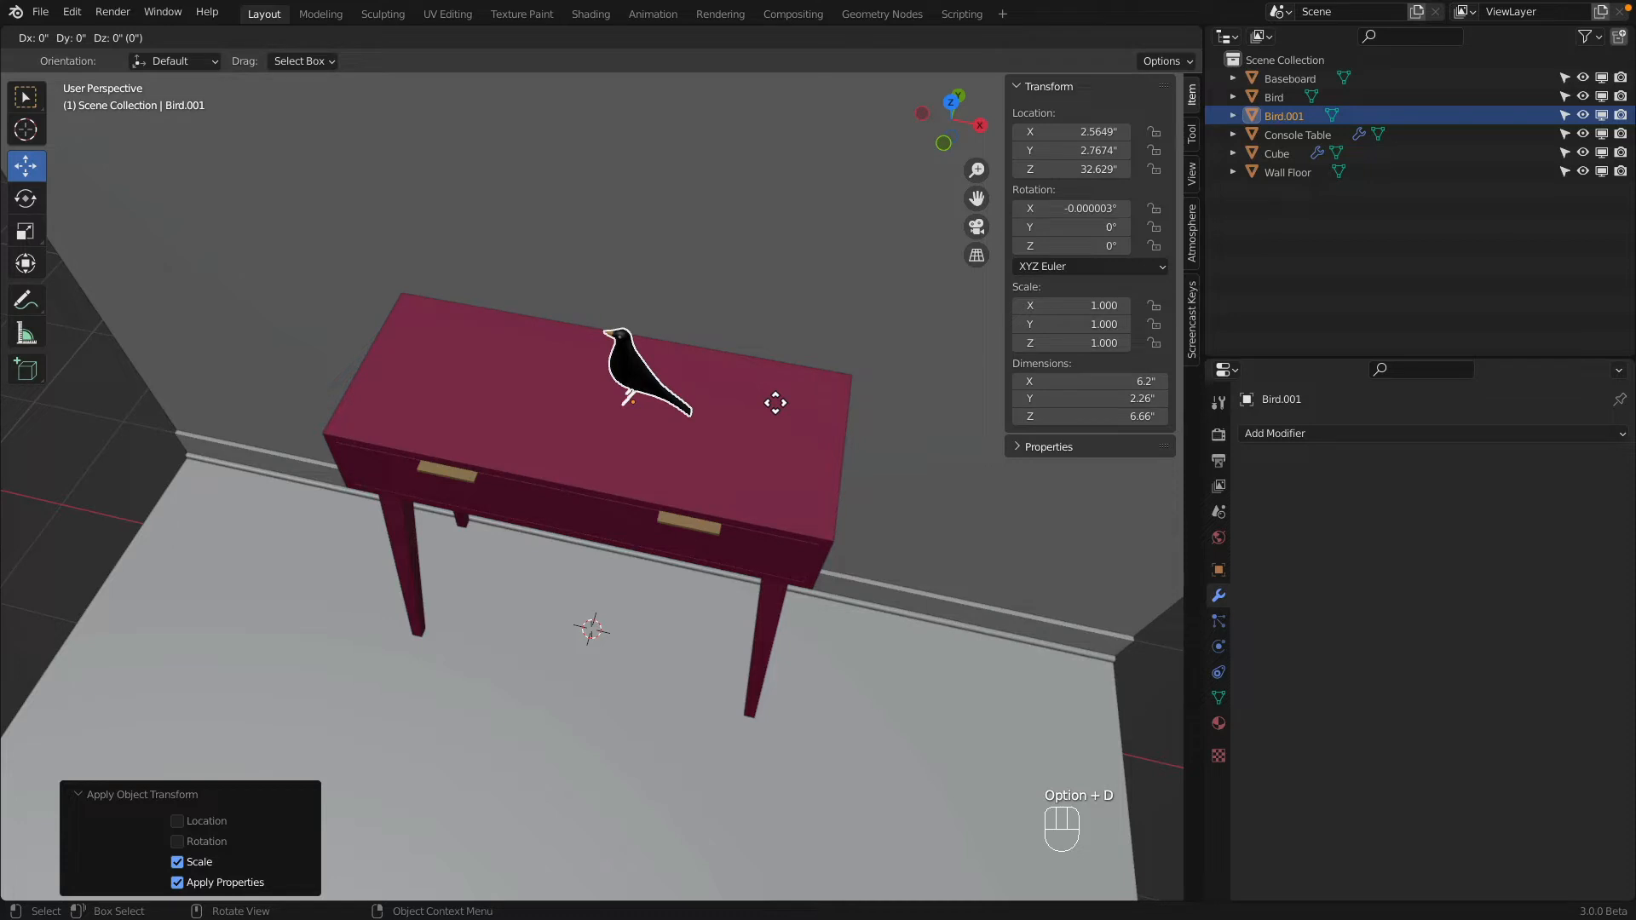
left_click(775, 403)
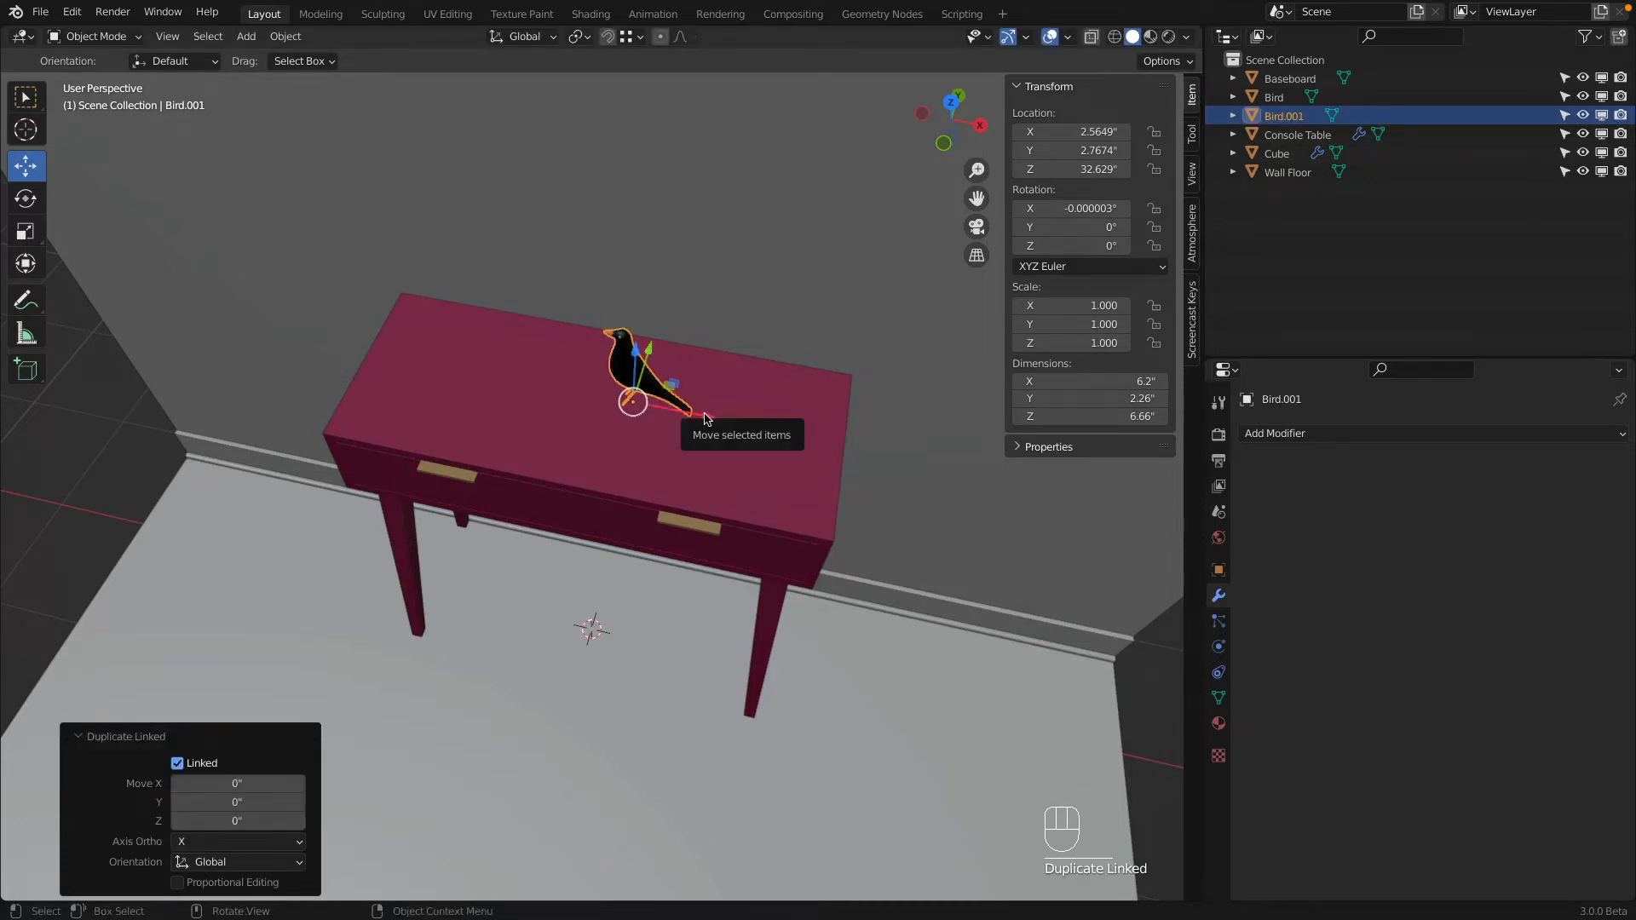
left_click_drag(703, 416, 582, 399)
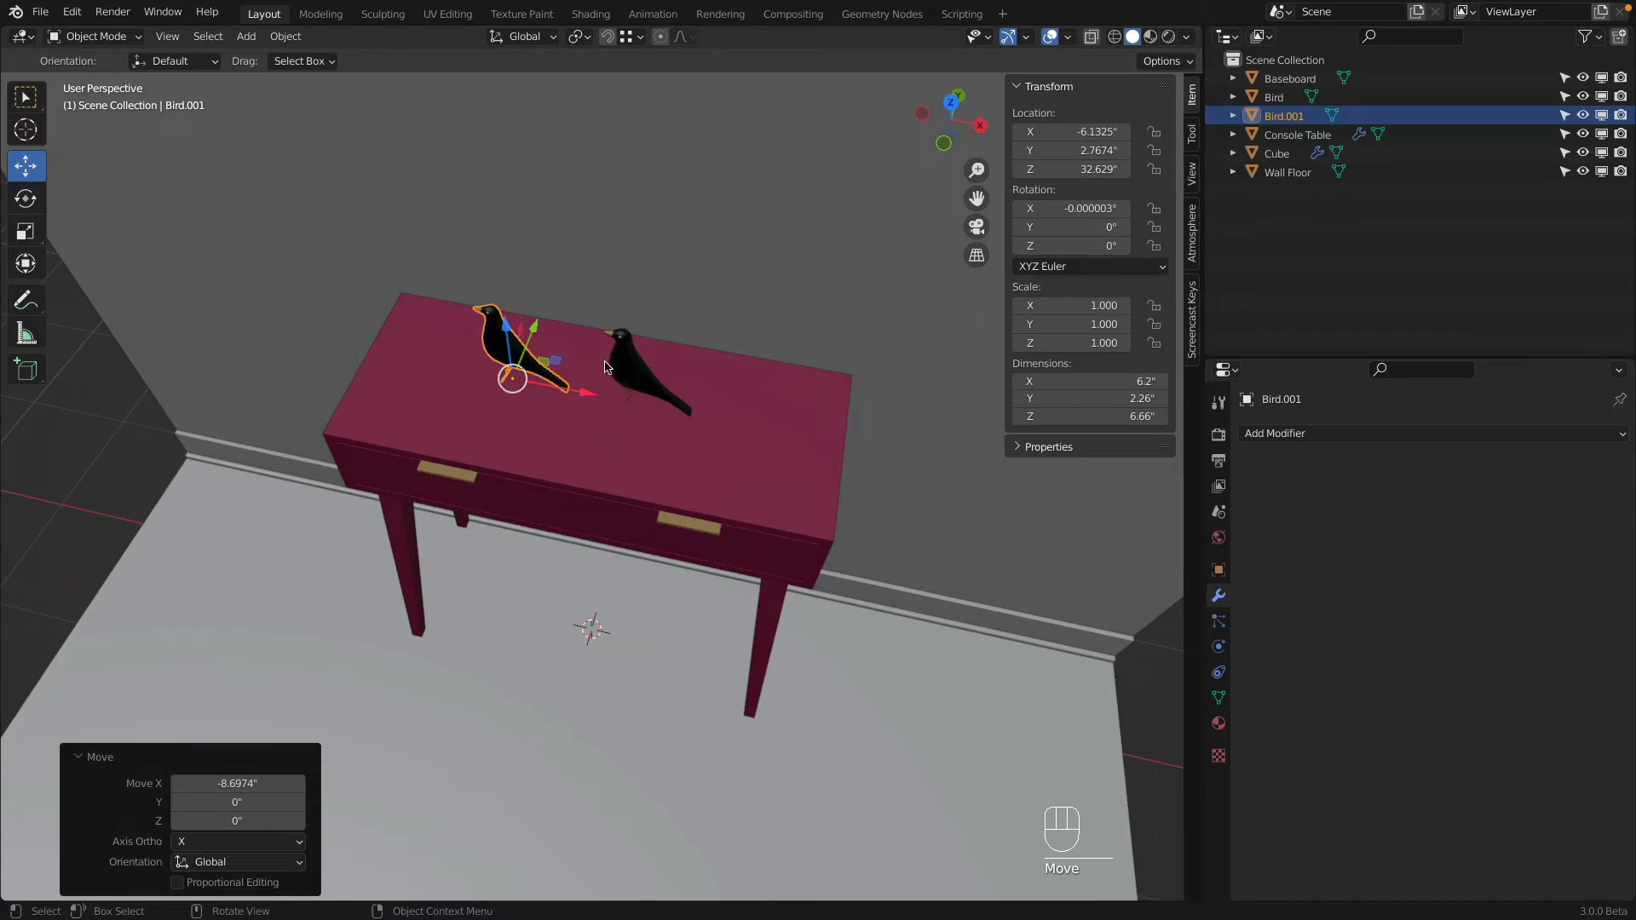
Step: Rotate the duplicated bird about 132° around Z and the original Bird about 29.4° around Z
left_click(25, 197)
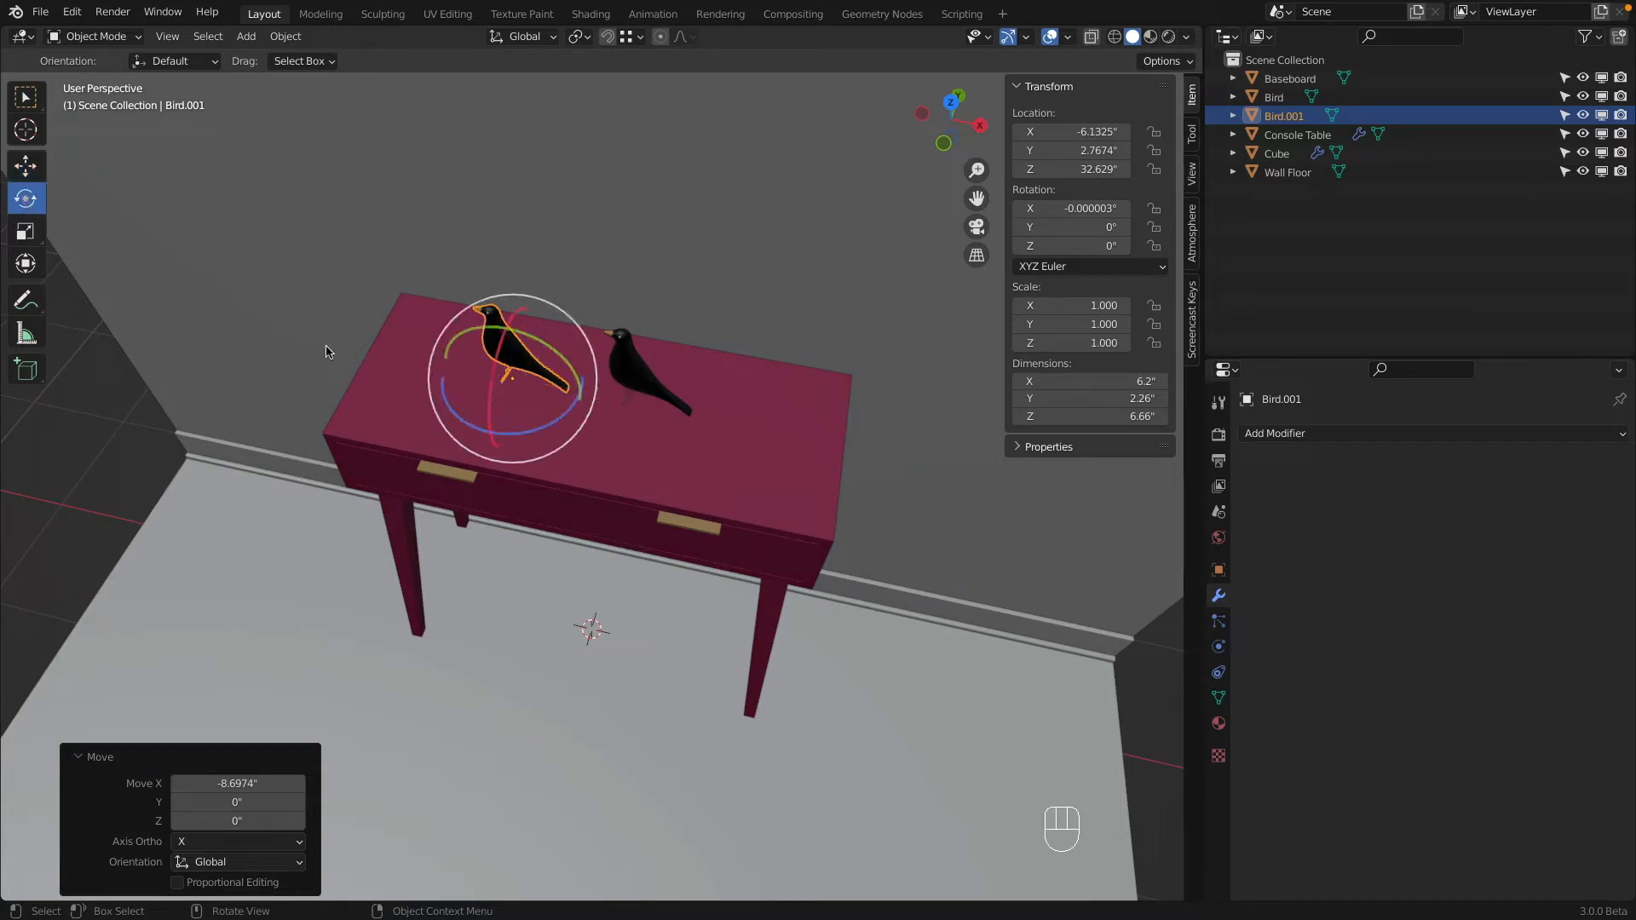
left_click_drag(507, 430, 551, 347)
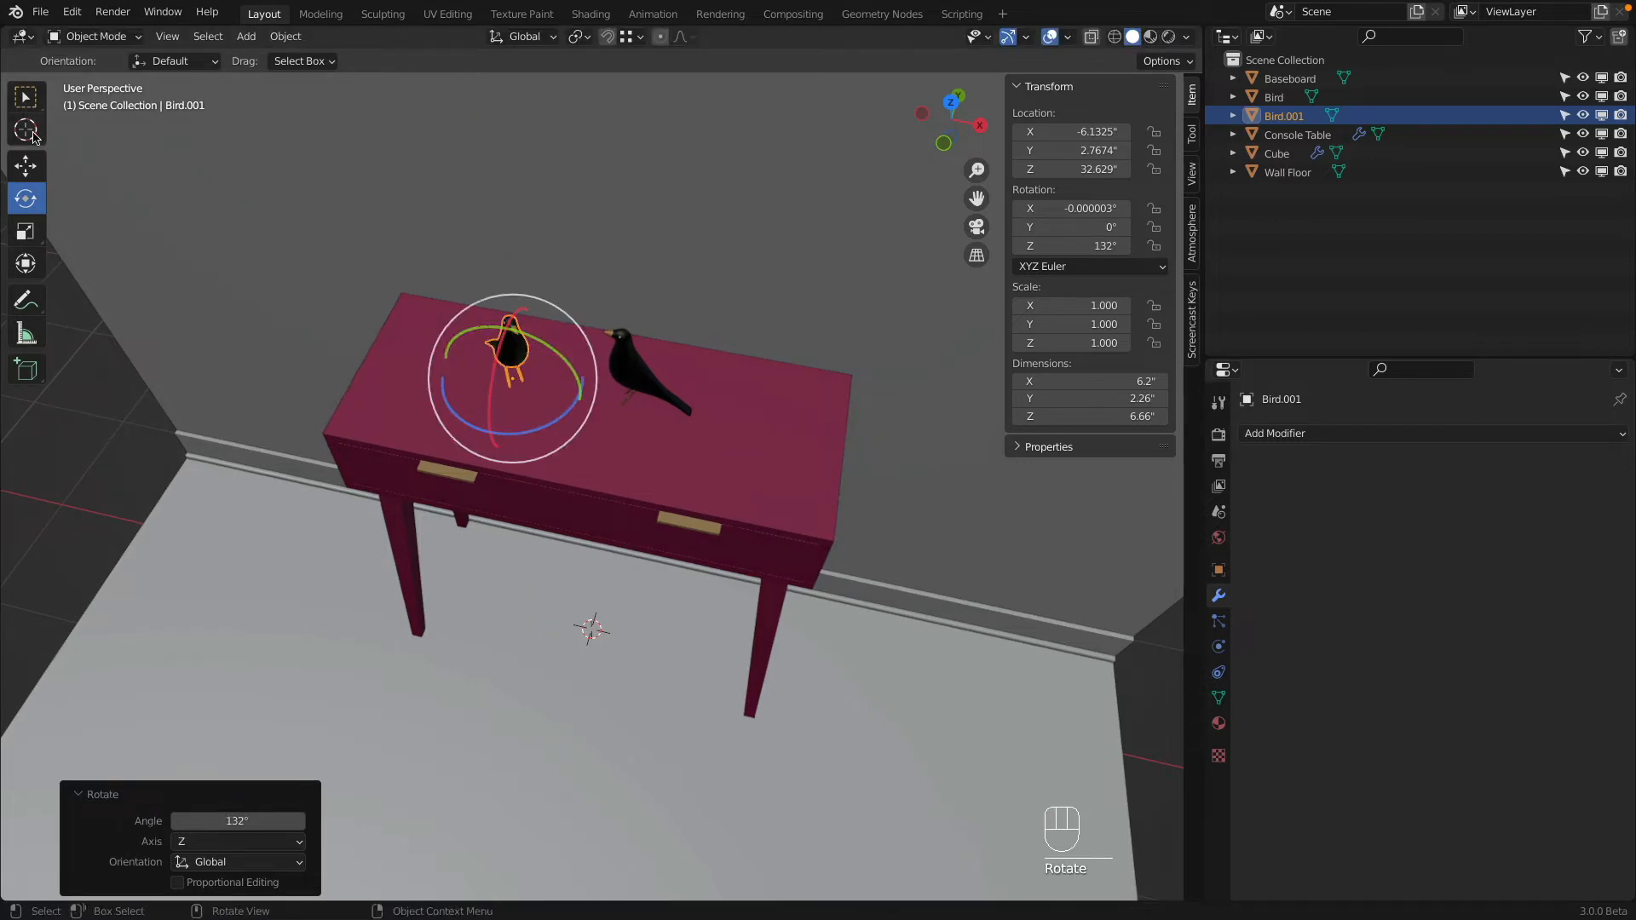
left_click(26, 166)
left_click(607, 366)
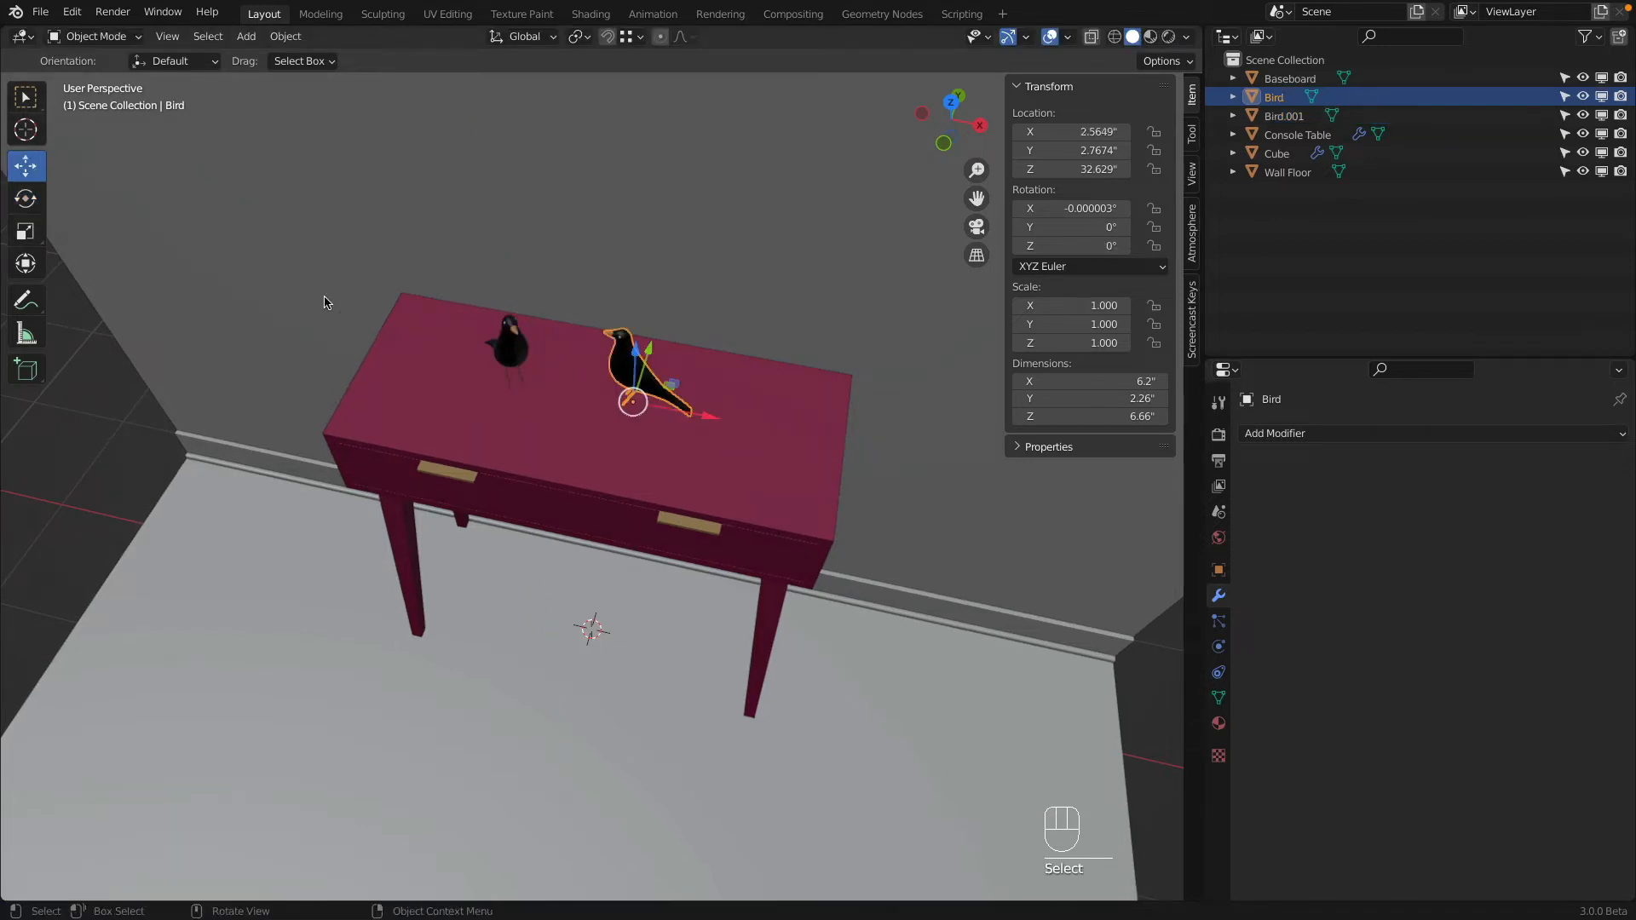
left_click(25, 198)
left_click_drag(640, 462, 682, 447)
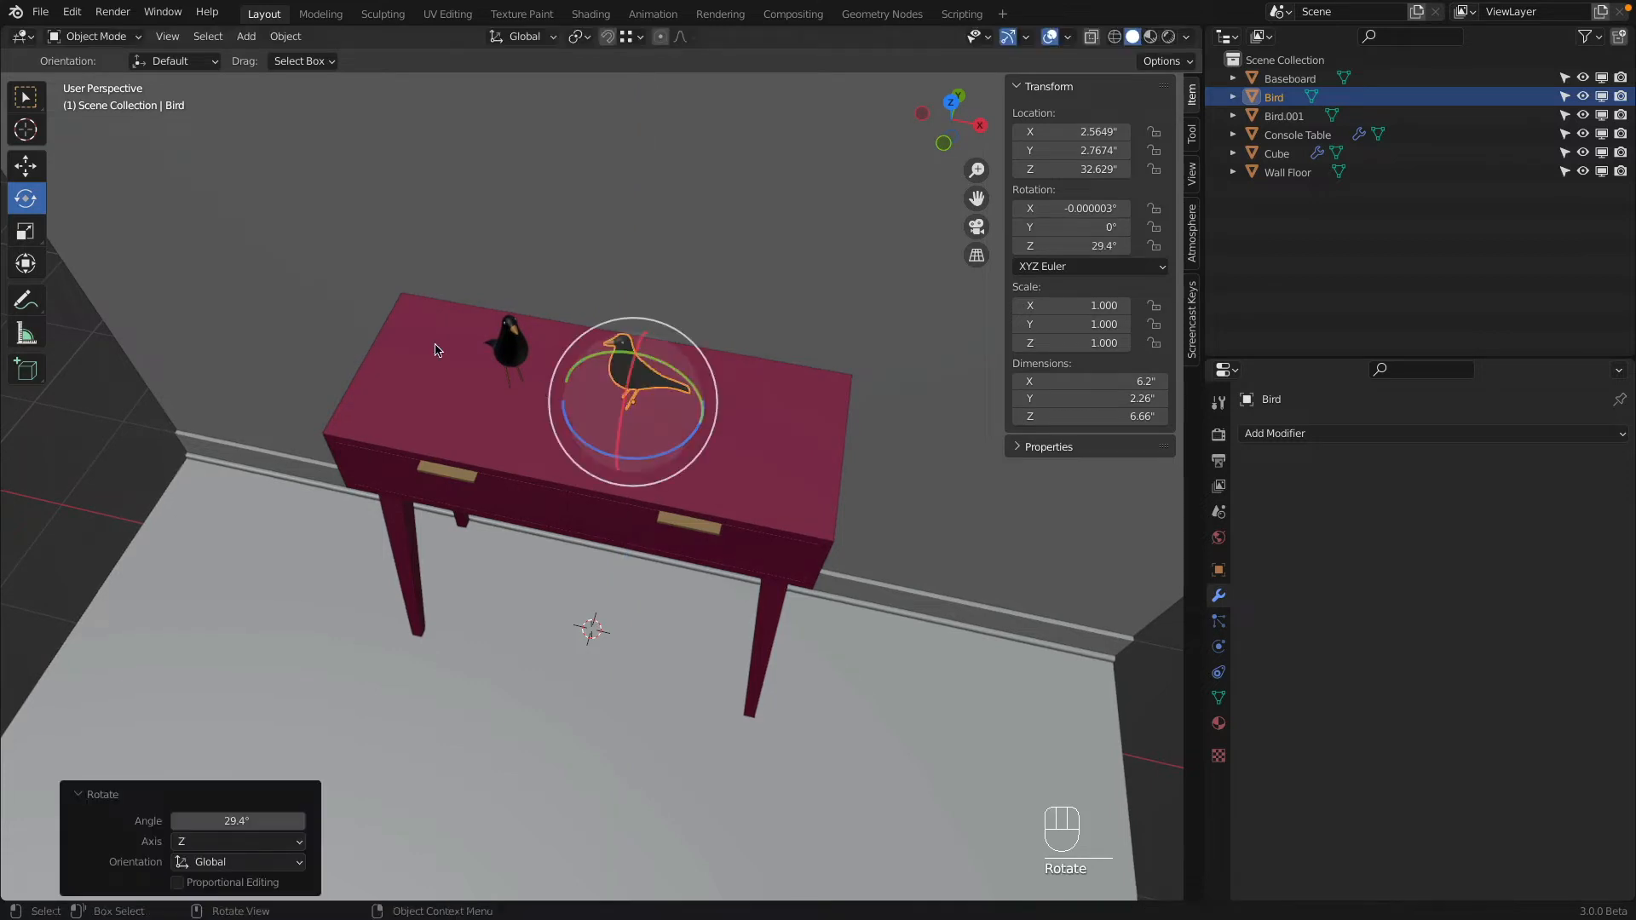
Step: Move the duplicated bird closer to the original, about 4.2" along X and 1" along Y in total
left_click(26, 165)
left_click(493, 351)
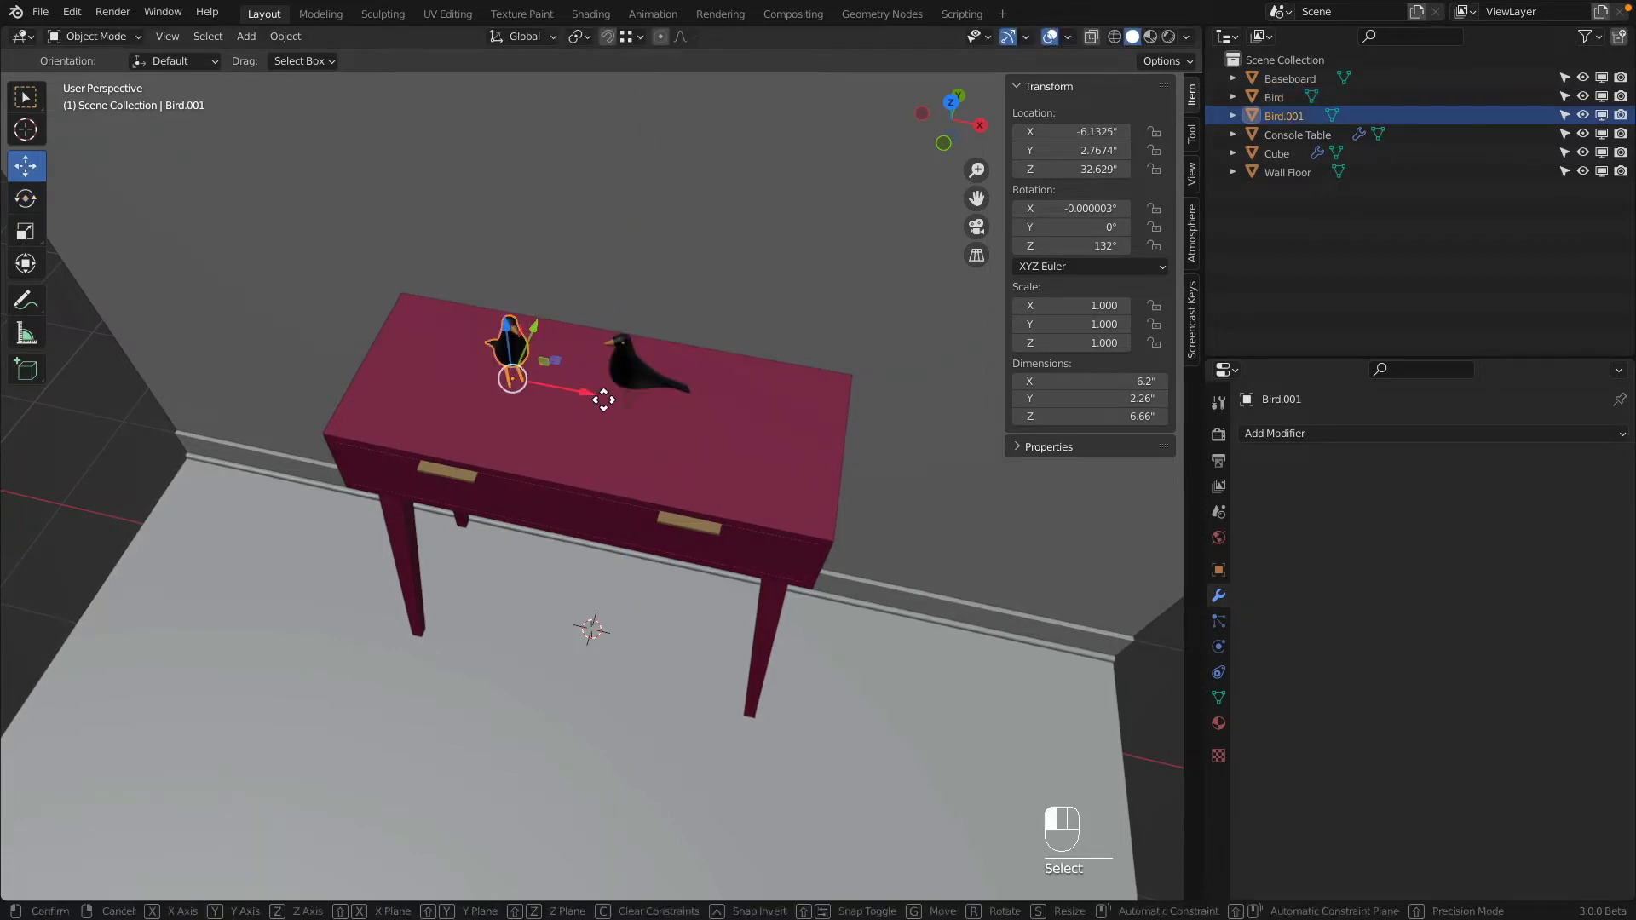
left_click_drag(584, 401, 615, 400)
middle_click_drag(616, 401, 616, 442)
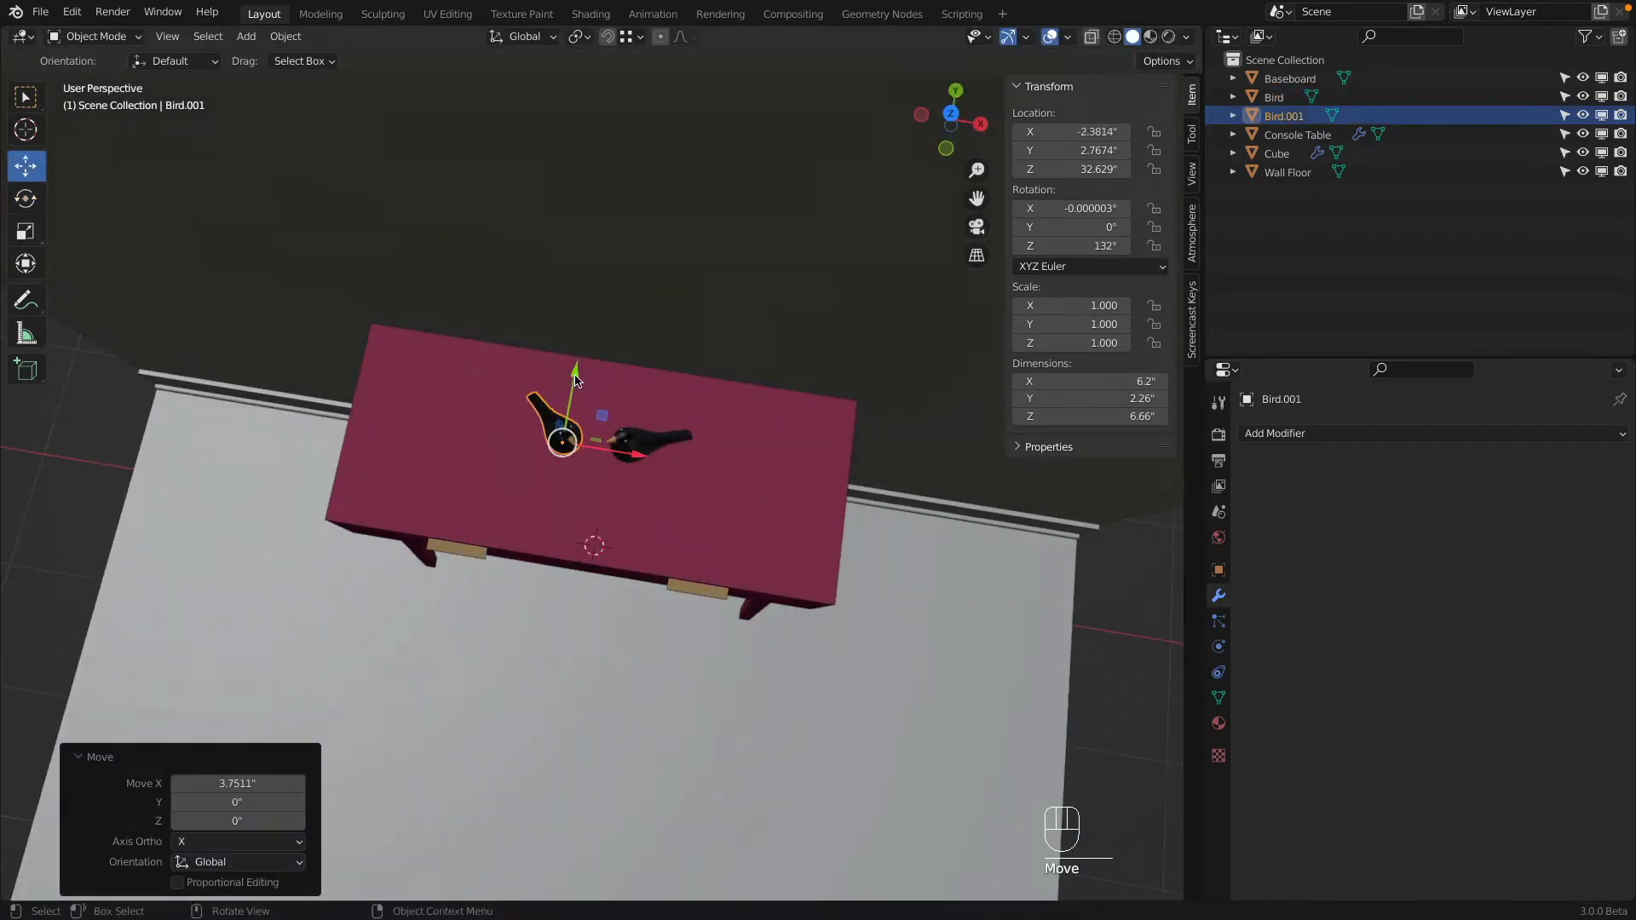
left_click_drag(577, 379, 580, 363)
left_click_drag(644, 442, 650, 444)
middle_click_drag(645, 460, 673, 409)
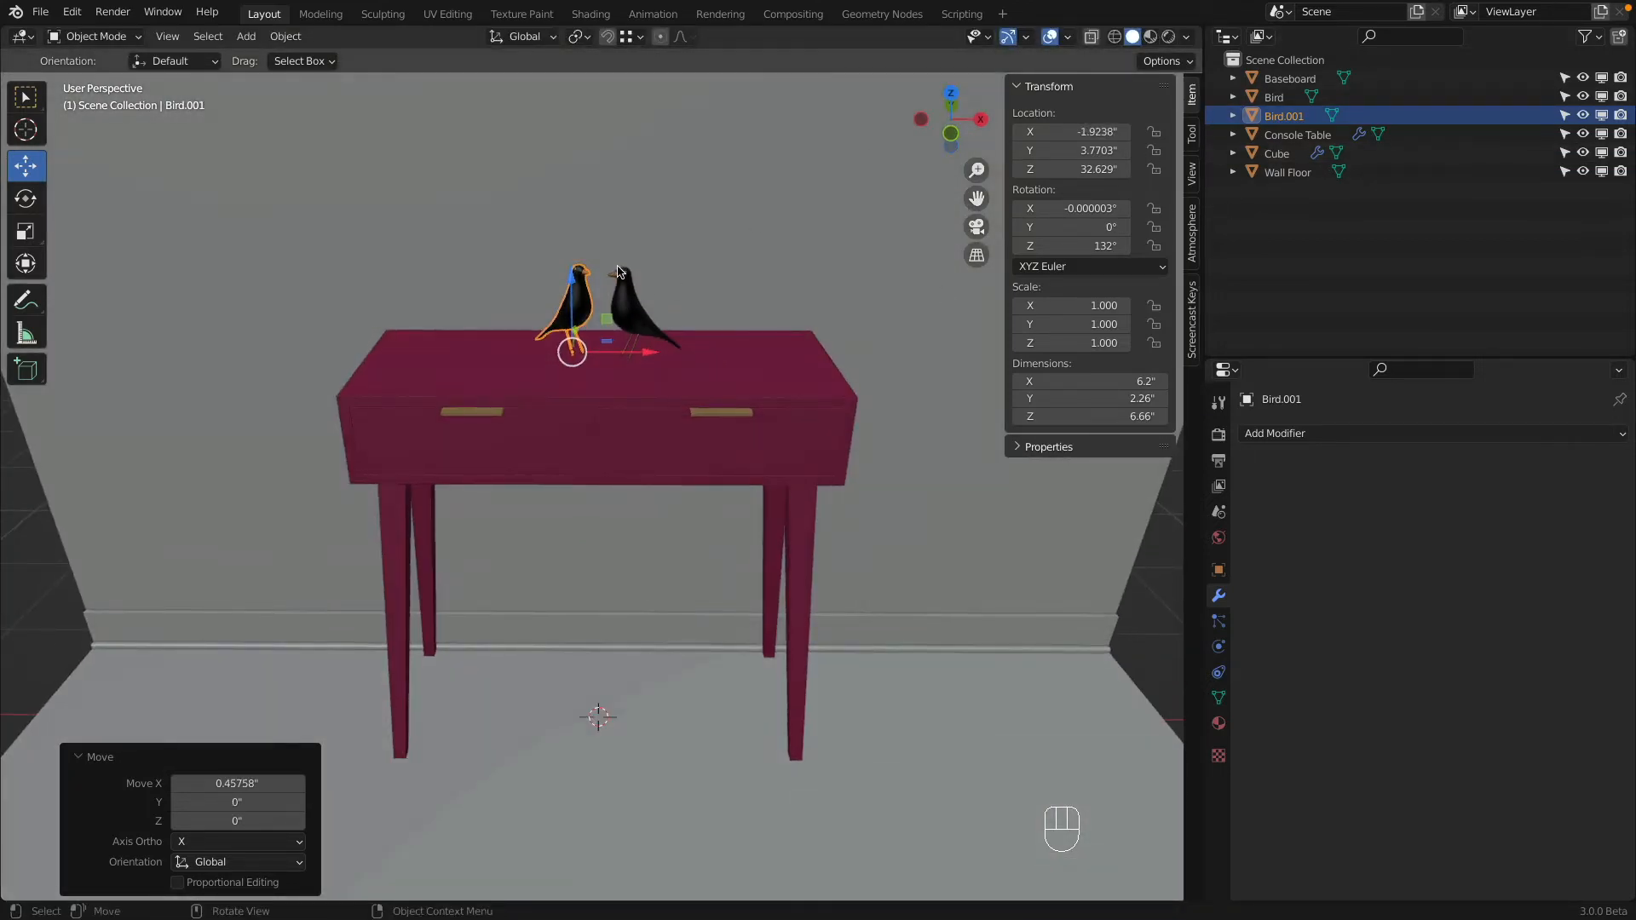
Step: Rename the original Bird object as Bird 1
double_click(1282, 98)
left_click(1294, 98)
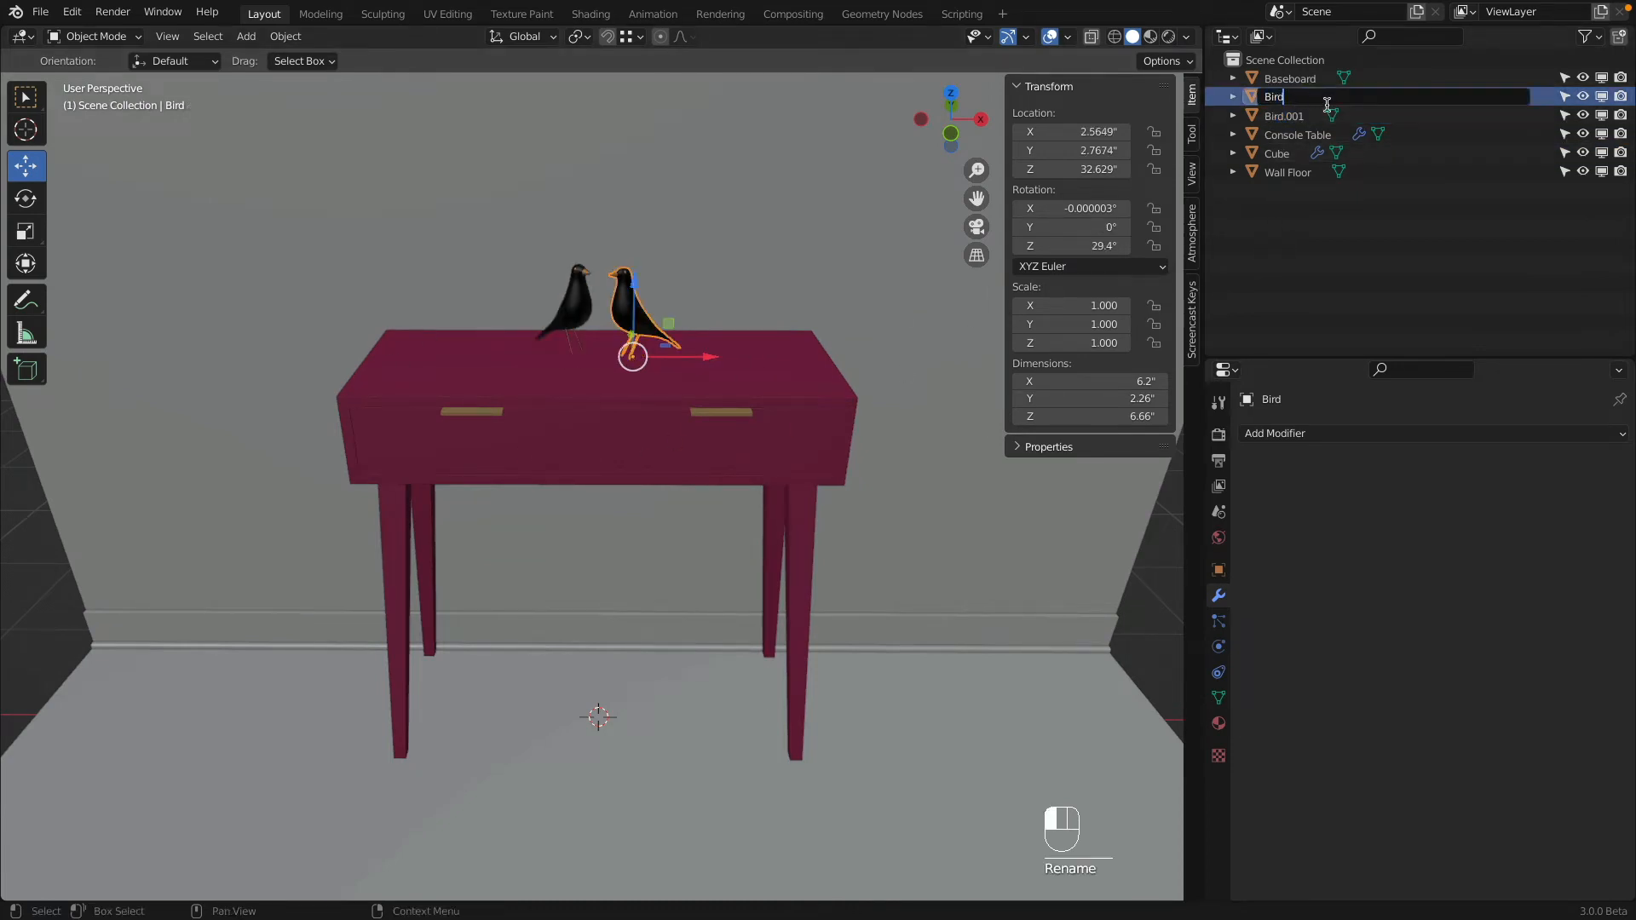
type("1")
key("Return")
Step: Rename the duplicated bird object as Bird 2 and clear the selection
double_click(1283, 98)
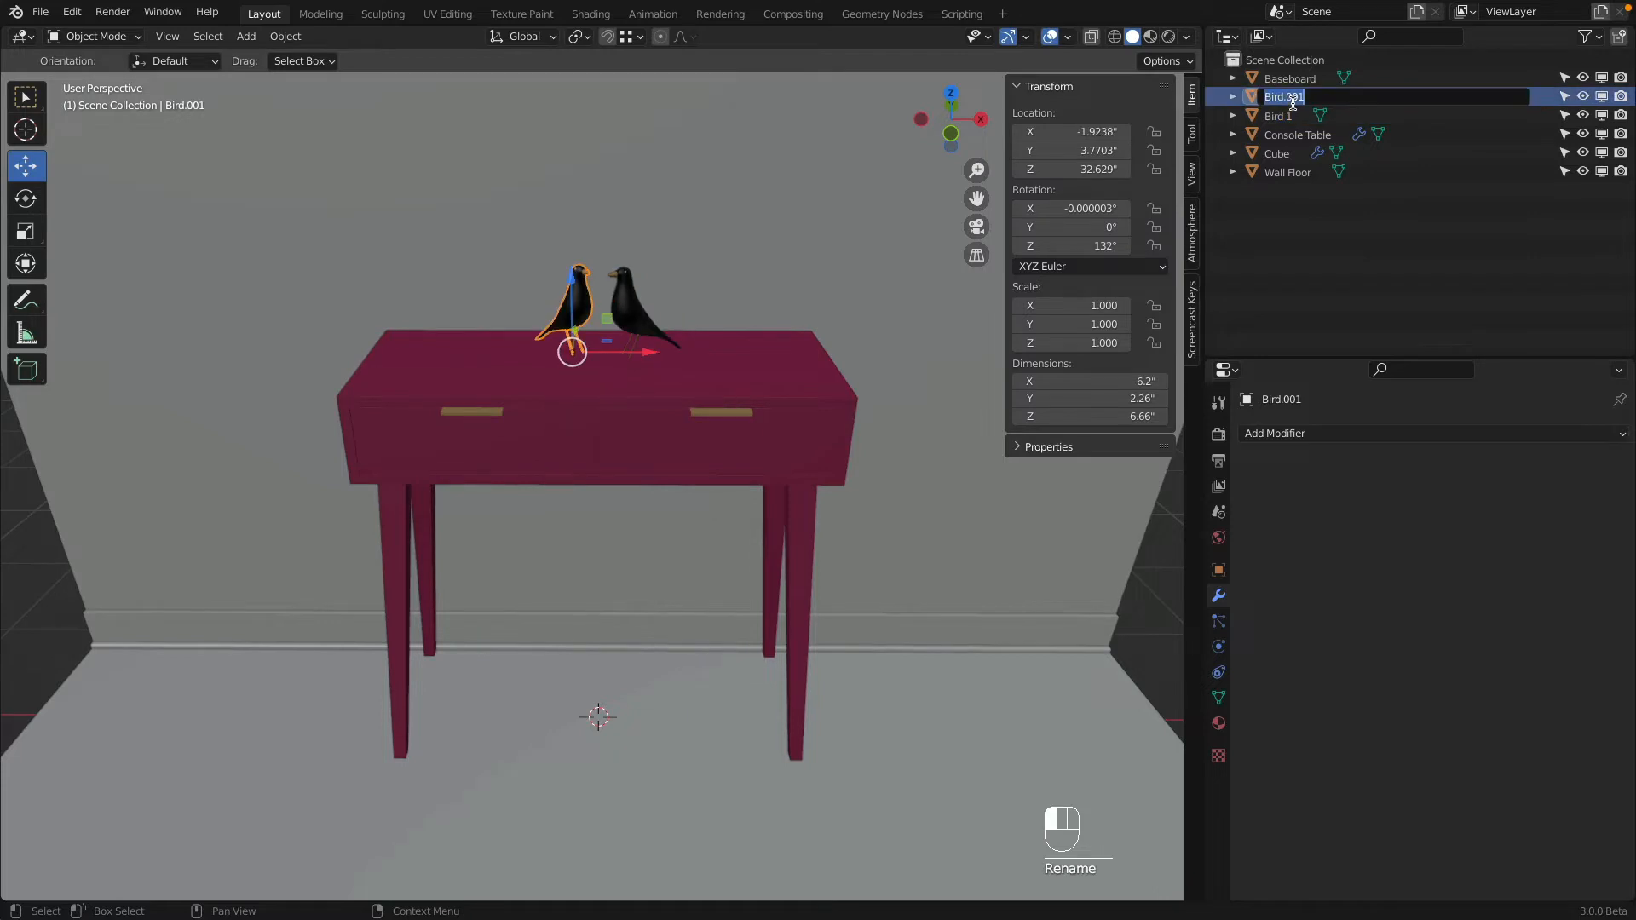
left_click(1294, 98)
key("BackSpace")
key("BackSpace")
key("BackSpace")
key("BackSpace")
type("2")
key("Return")
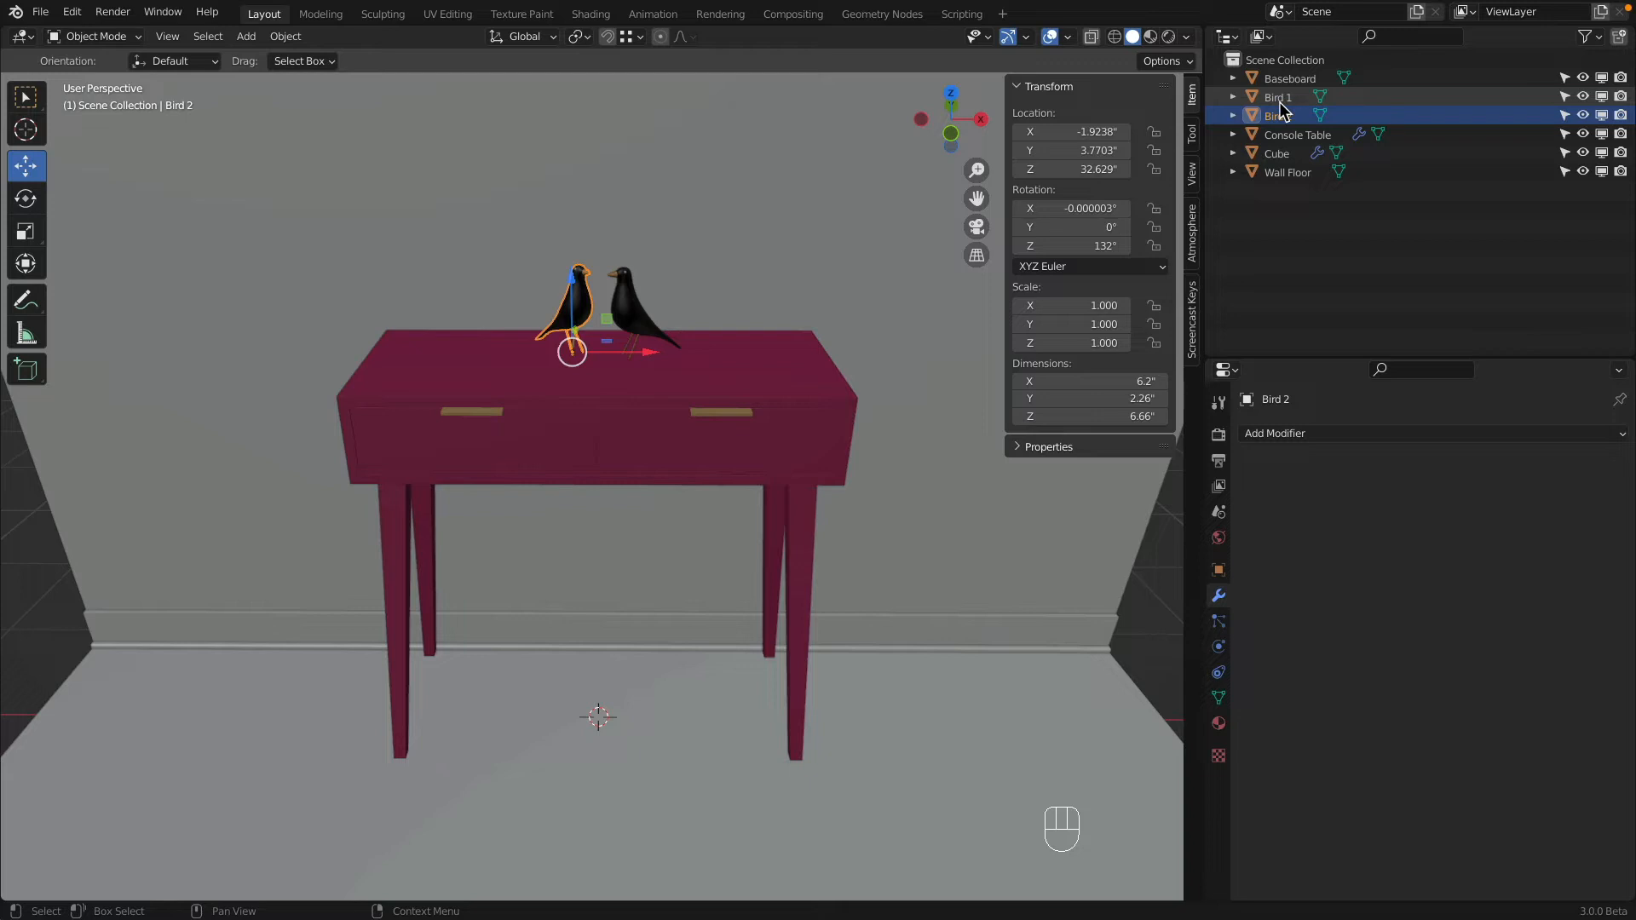
left_click(1315, 224)
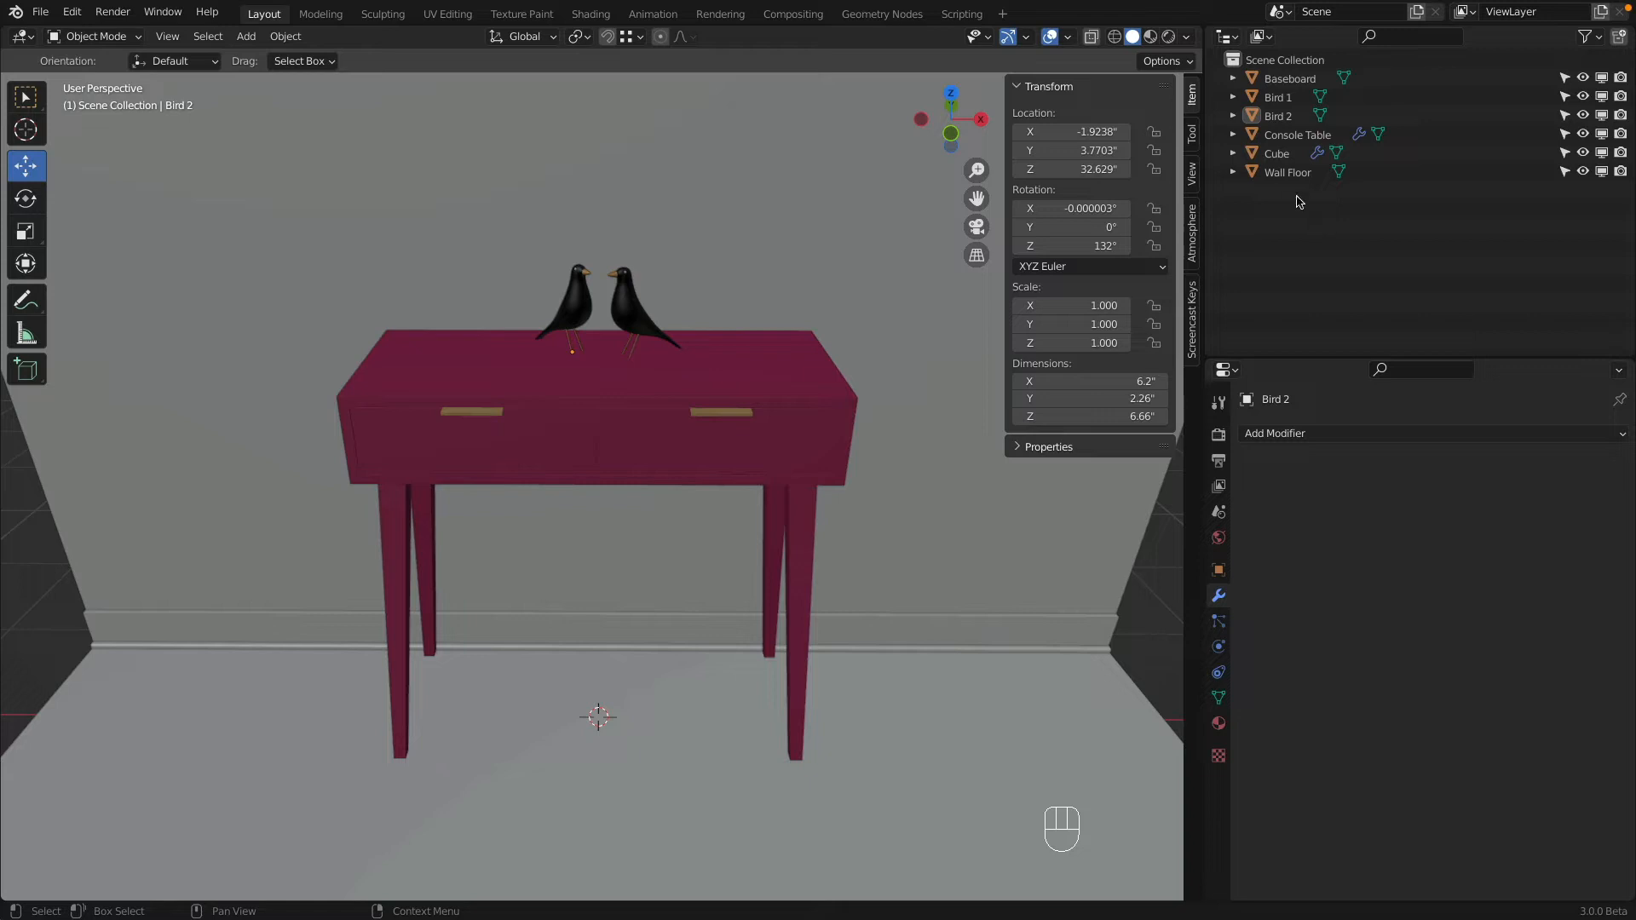
Step: Add an Area light and move it beside the table to about X -66.8" and Z 15.7"
middle_click_drag(756, 281, 762, 226)
left_click(948, 127)
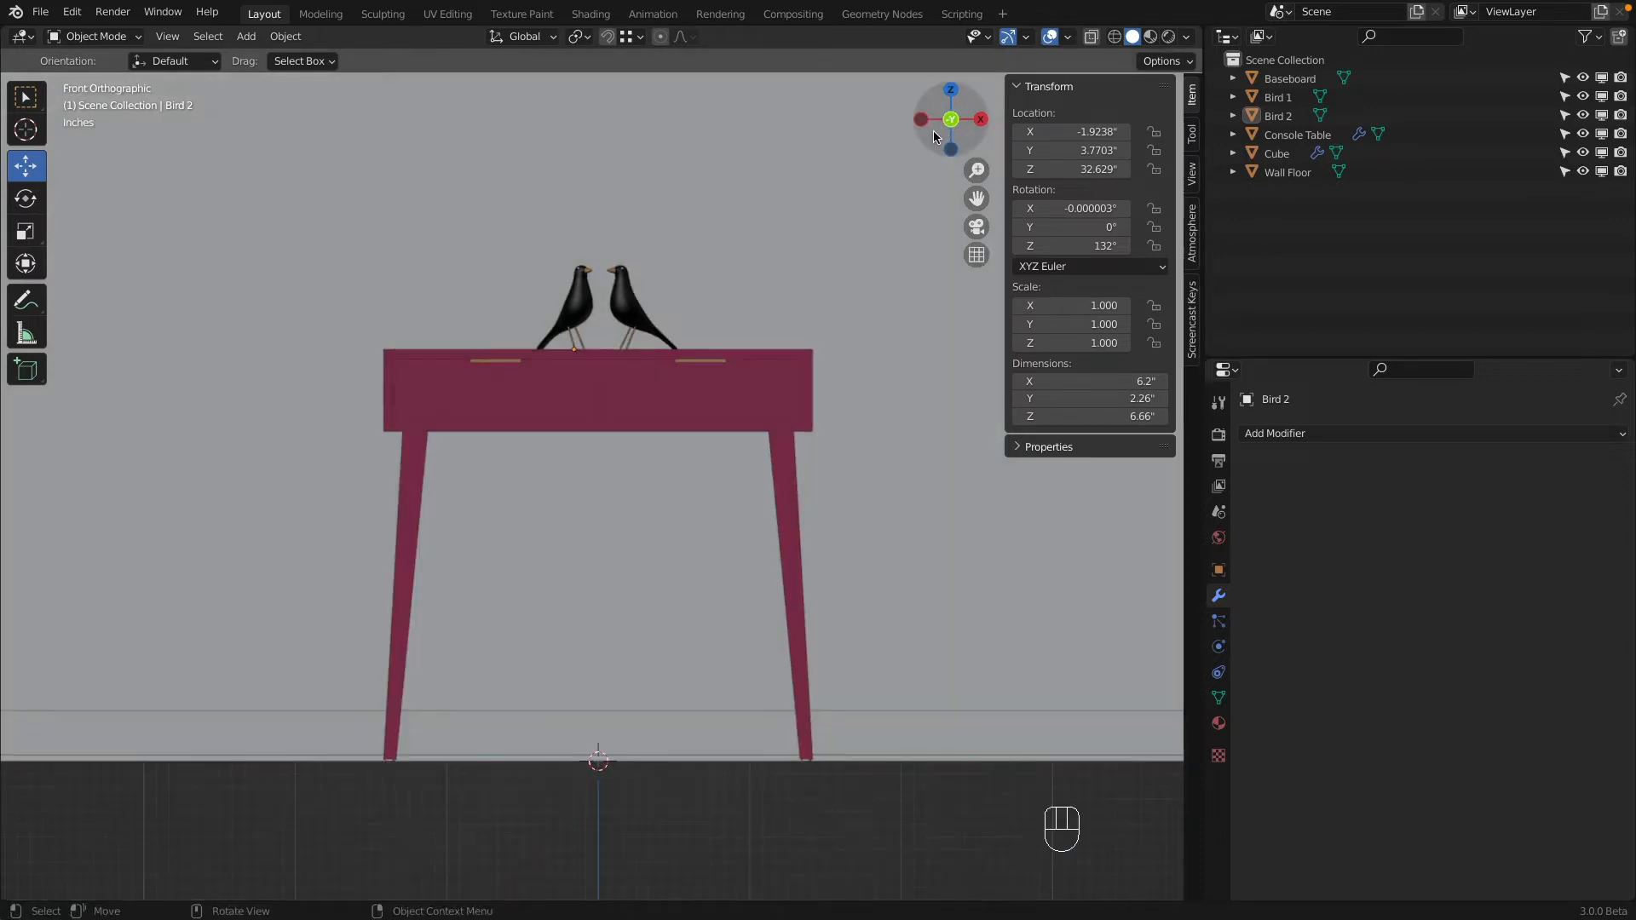
middle_click_drag(896, 155, 720, 247)
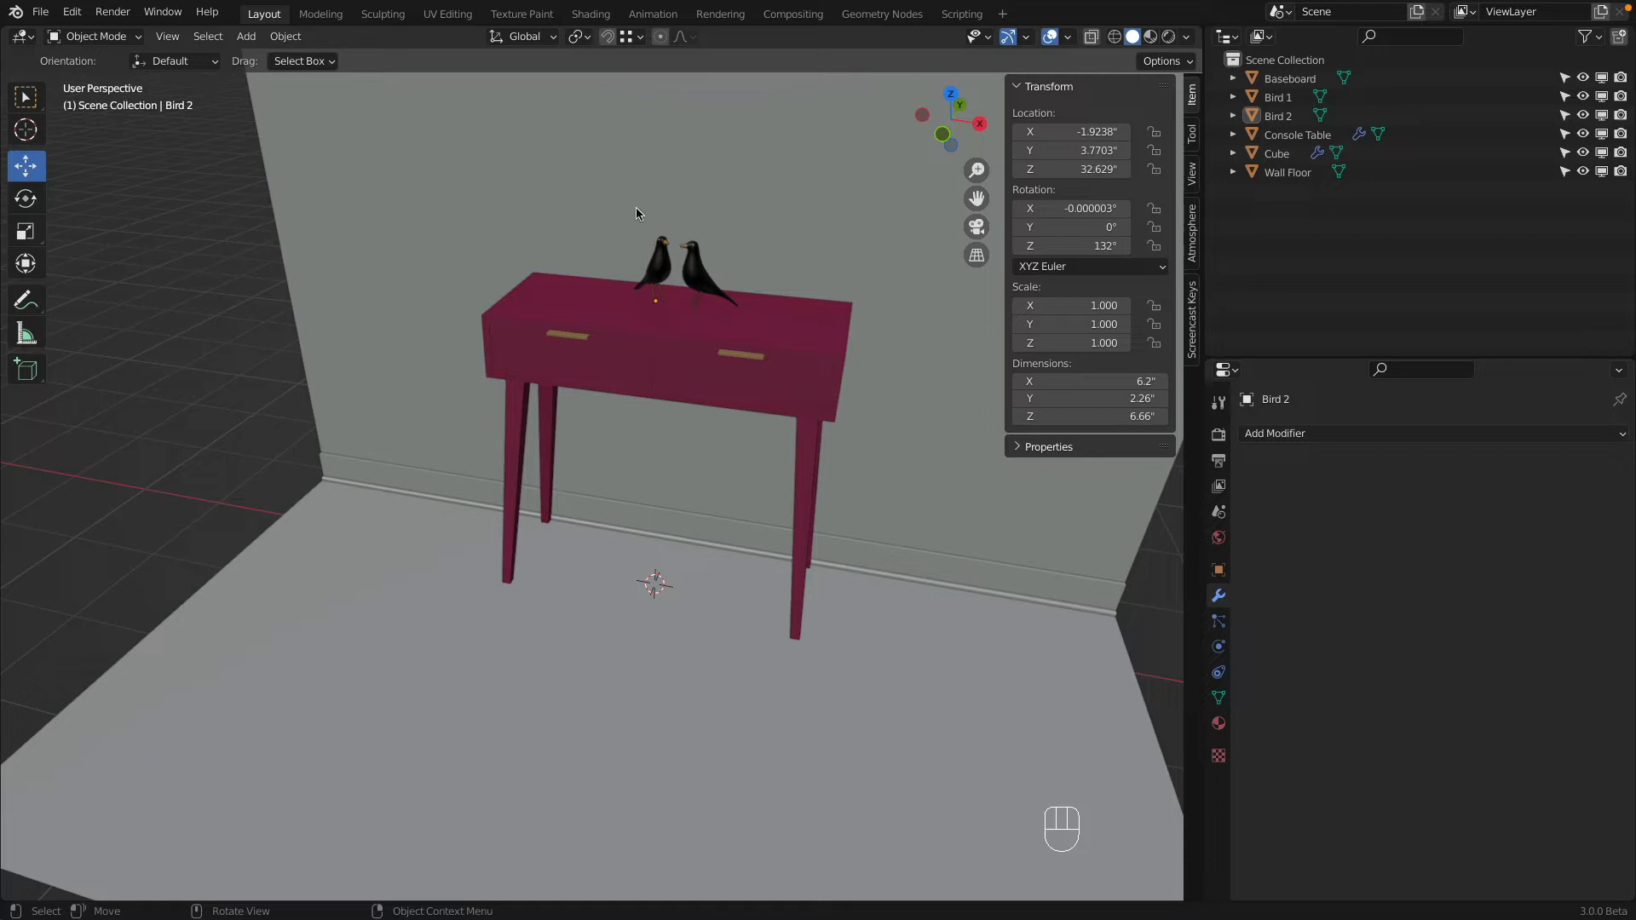
scroll(474, 315, "down", 2)
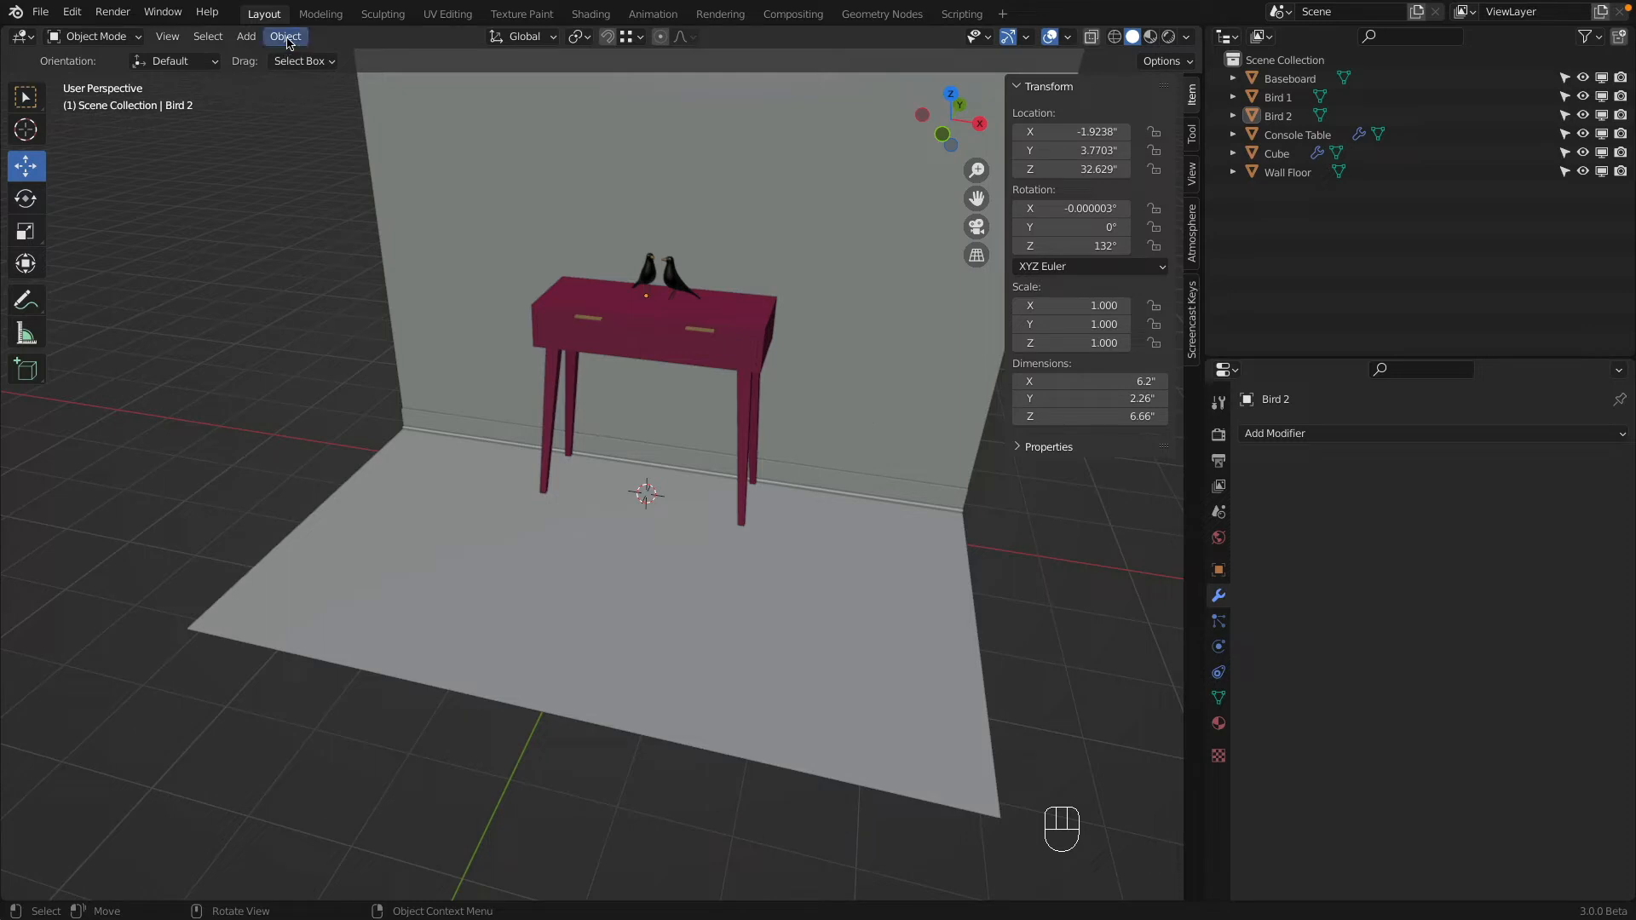
left_click(246, 36)
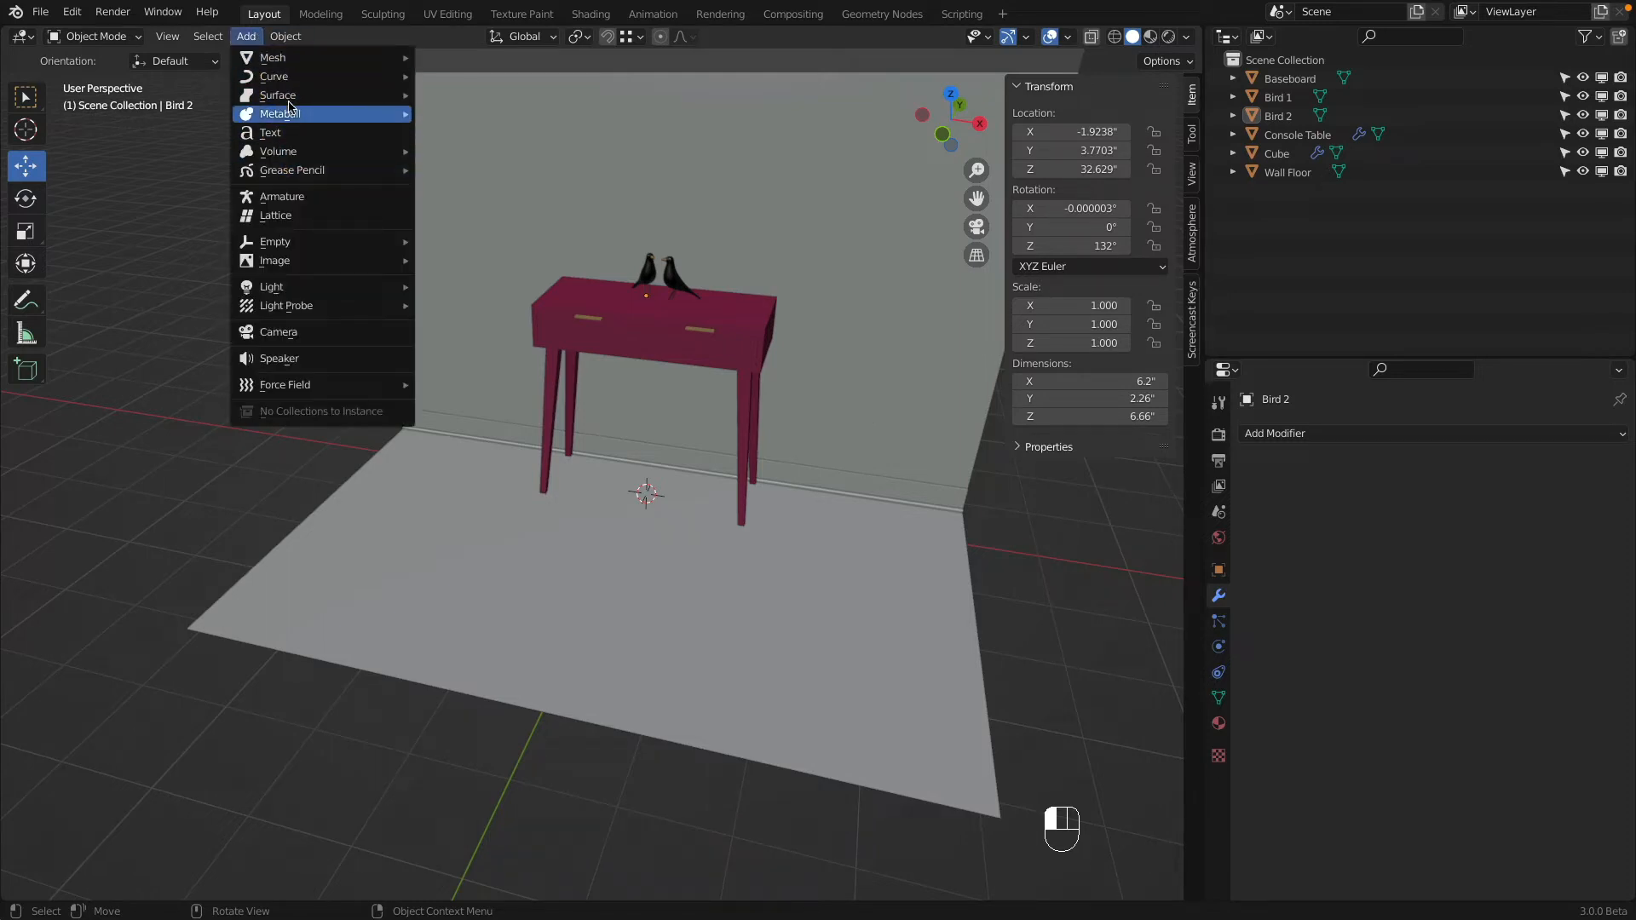
mouse_move(311, 292)
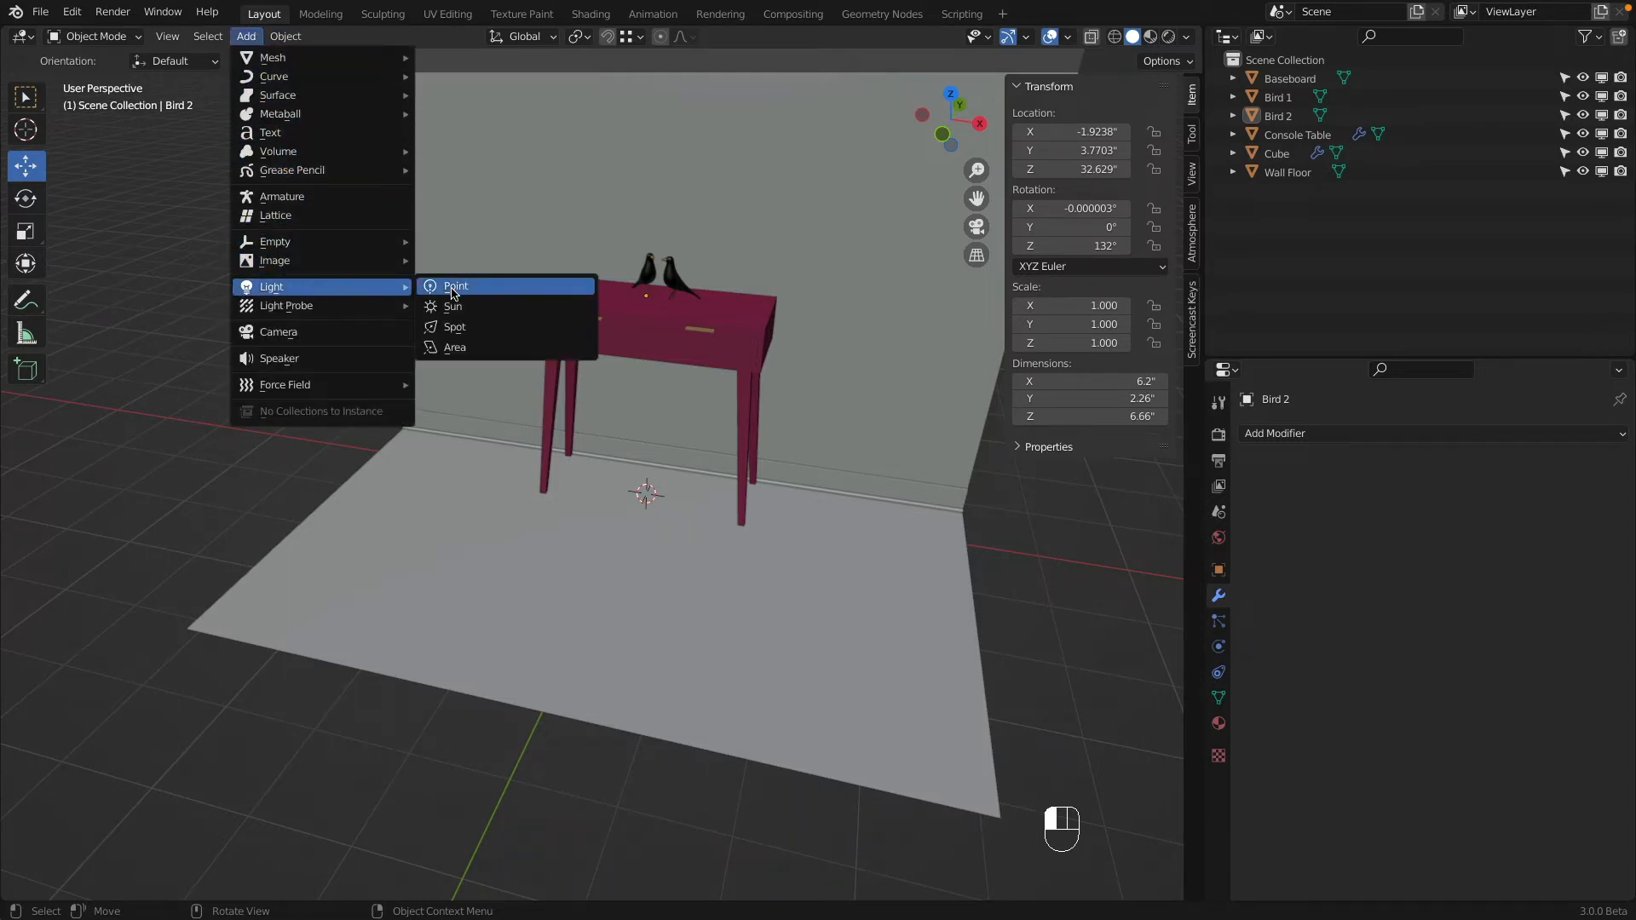
left_click(492, 347)
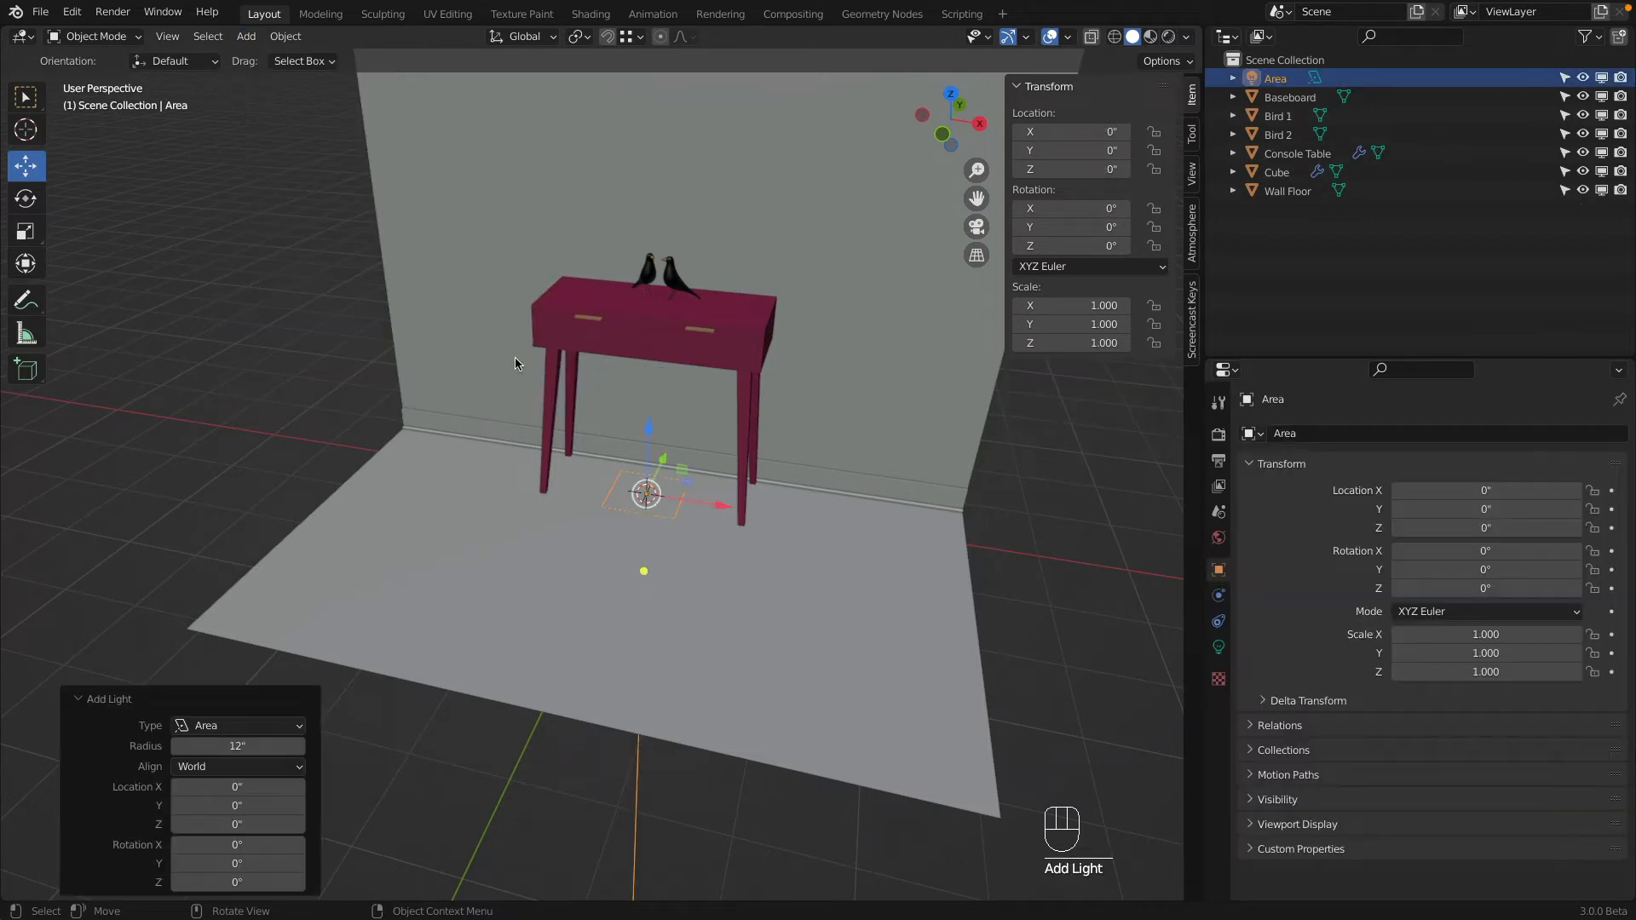
left_click_drag(720, 505, 288, 295)
Step: Set the Area light's power to 2 W
left_click(1219, 649)
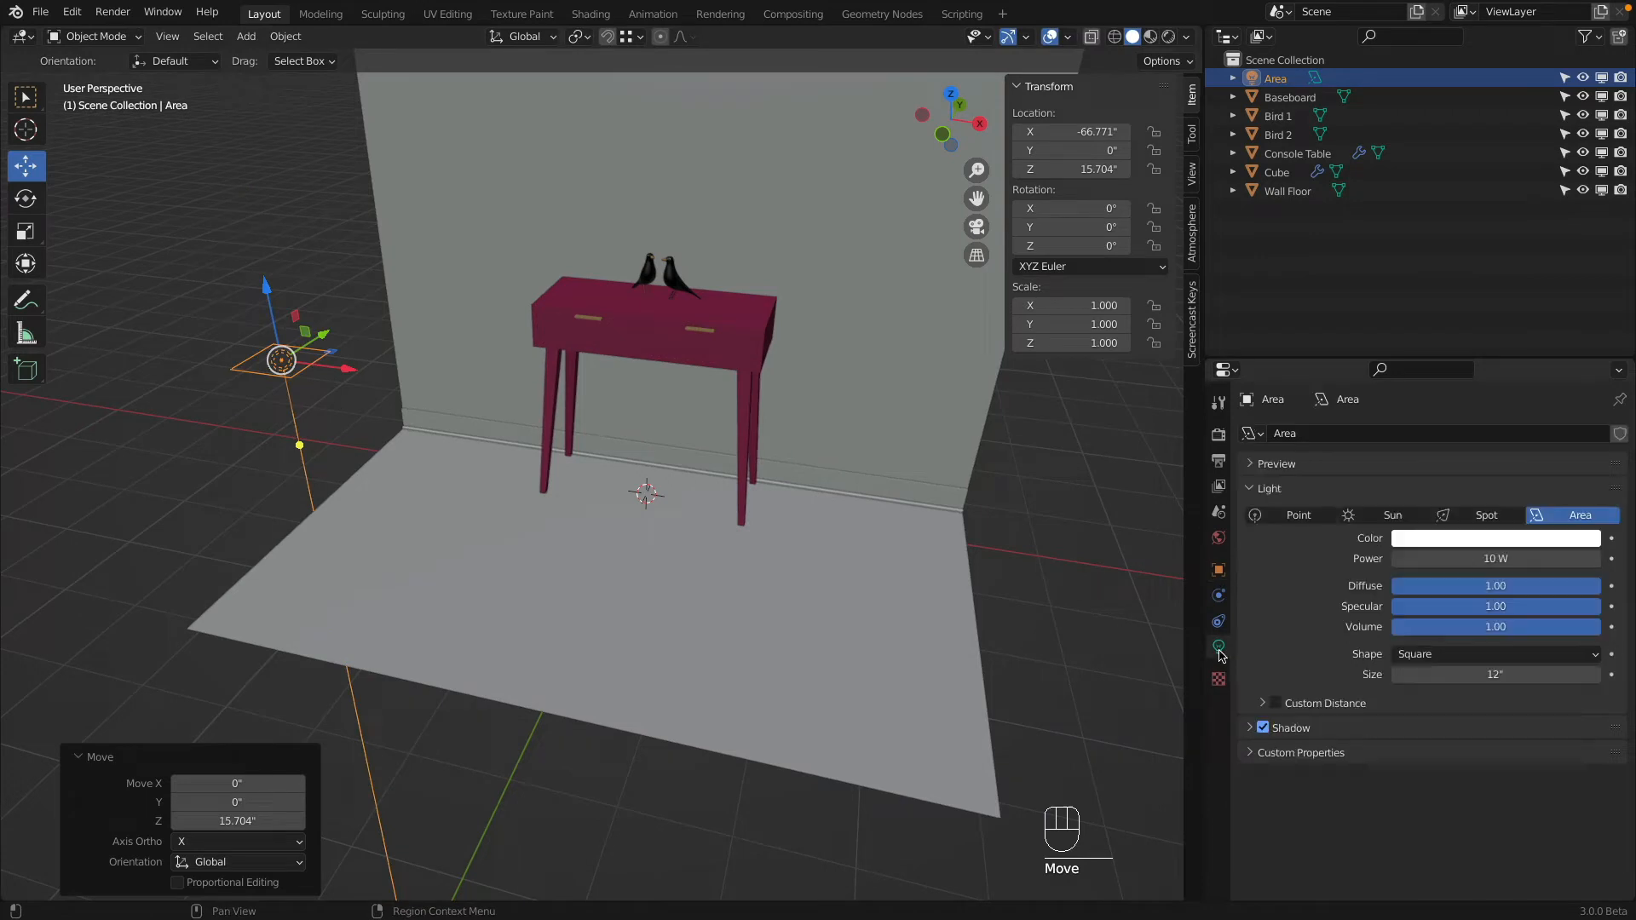
left_click(1489, 557)
type("5")
key("Return")
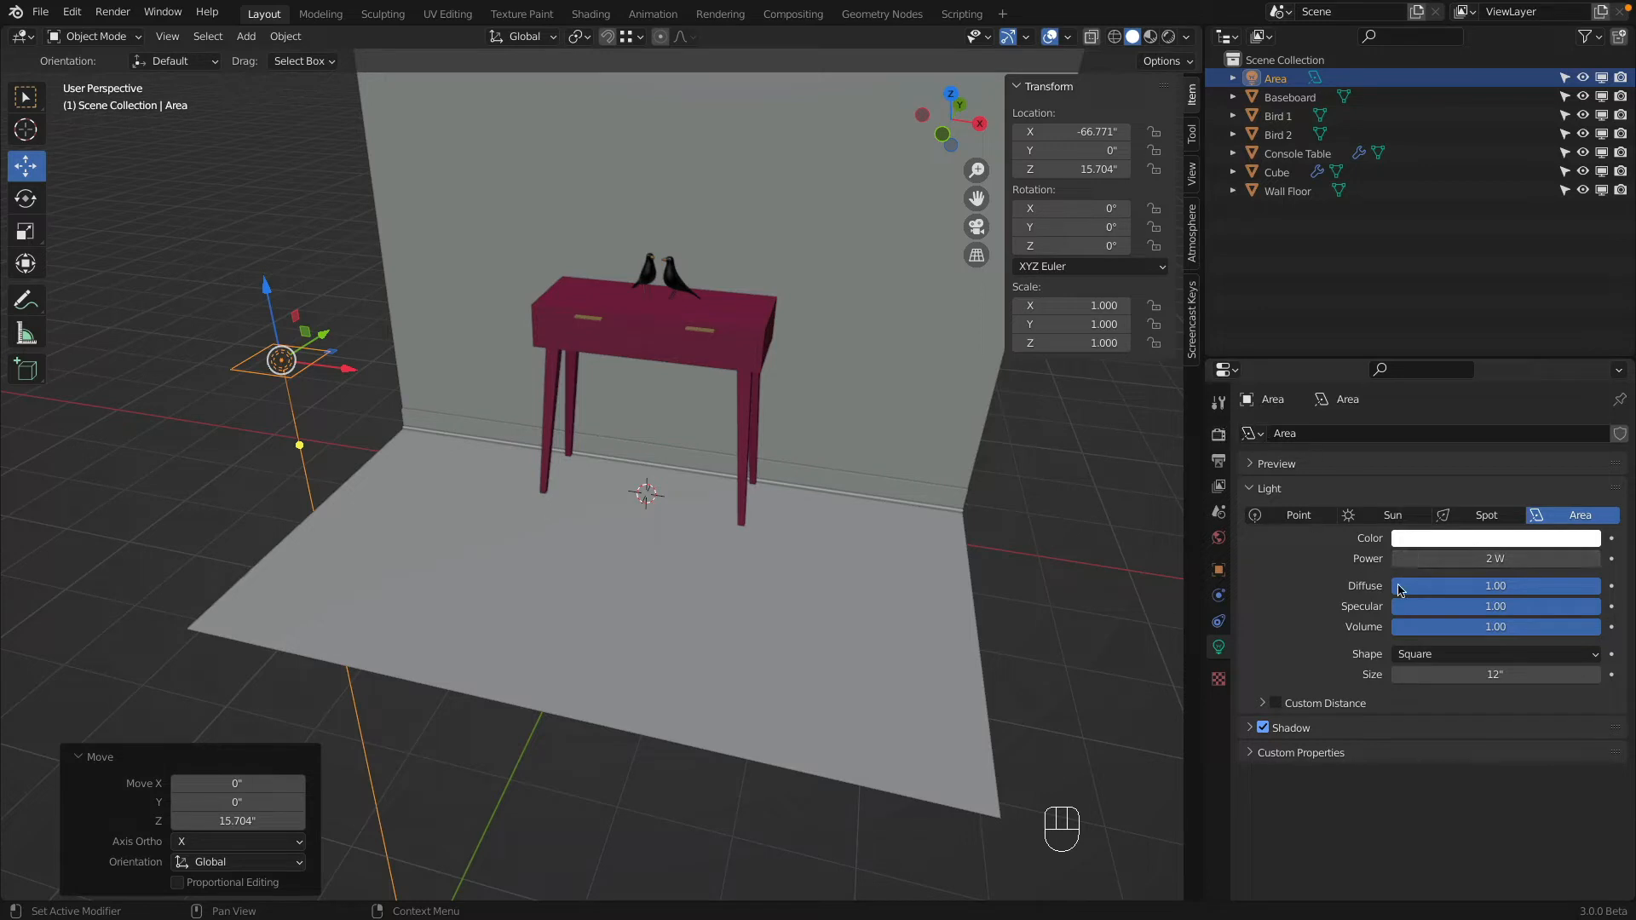
Step: Change the scene's render engine to Cycles
left_click(1219, 436)
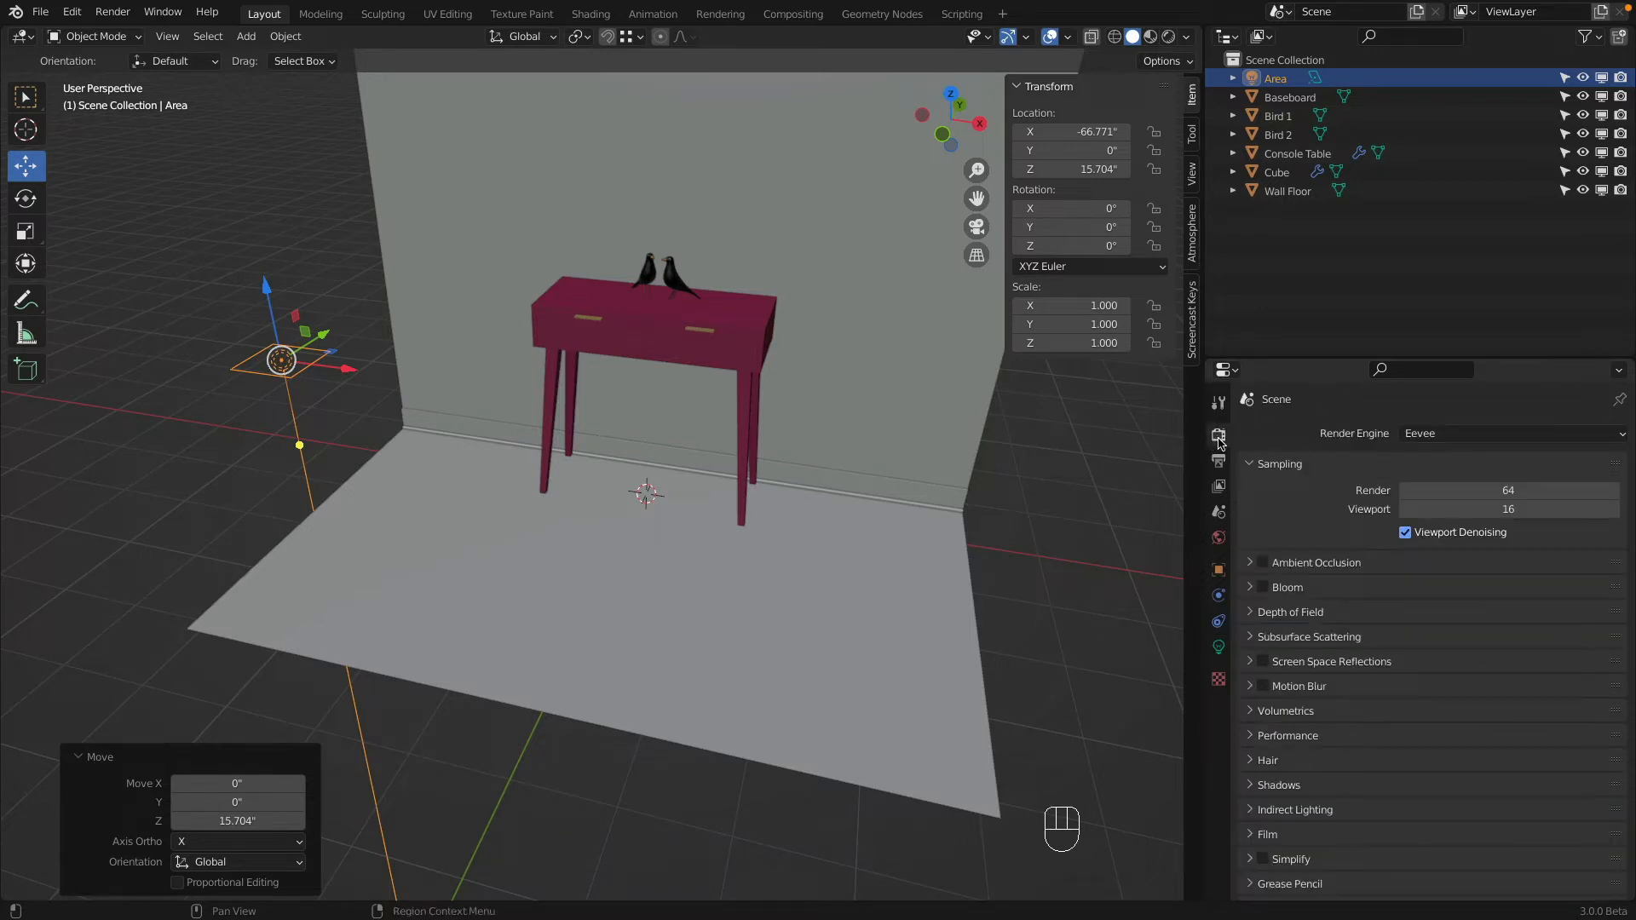
left_click(1457, 434)
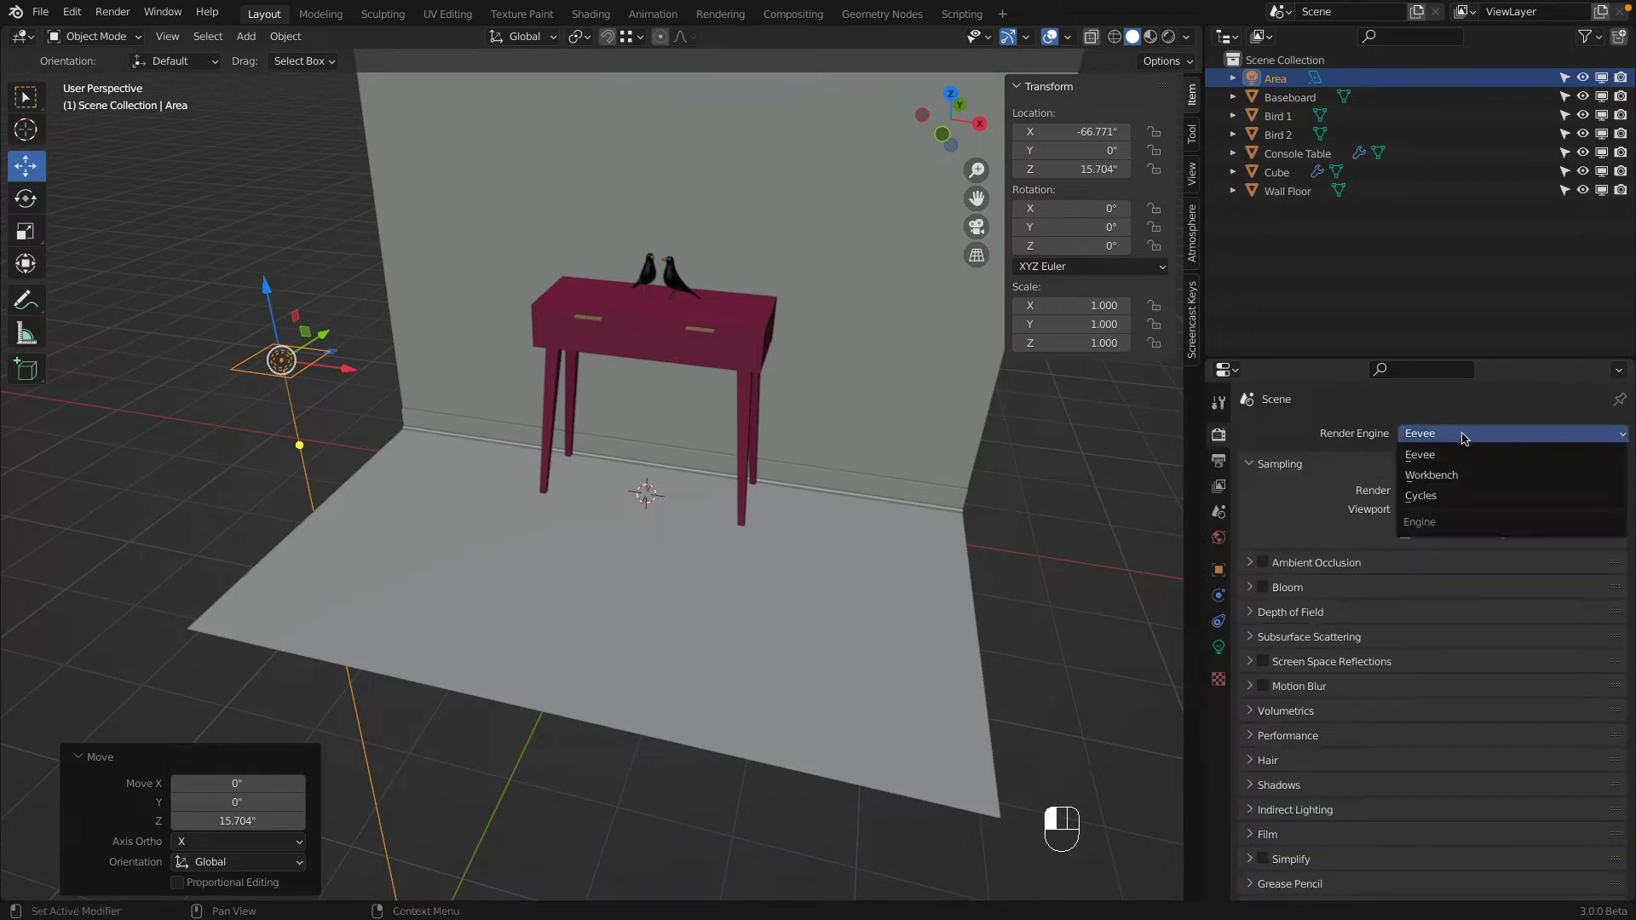
left_click(1469, 503)
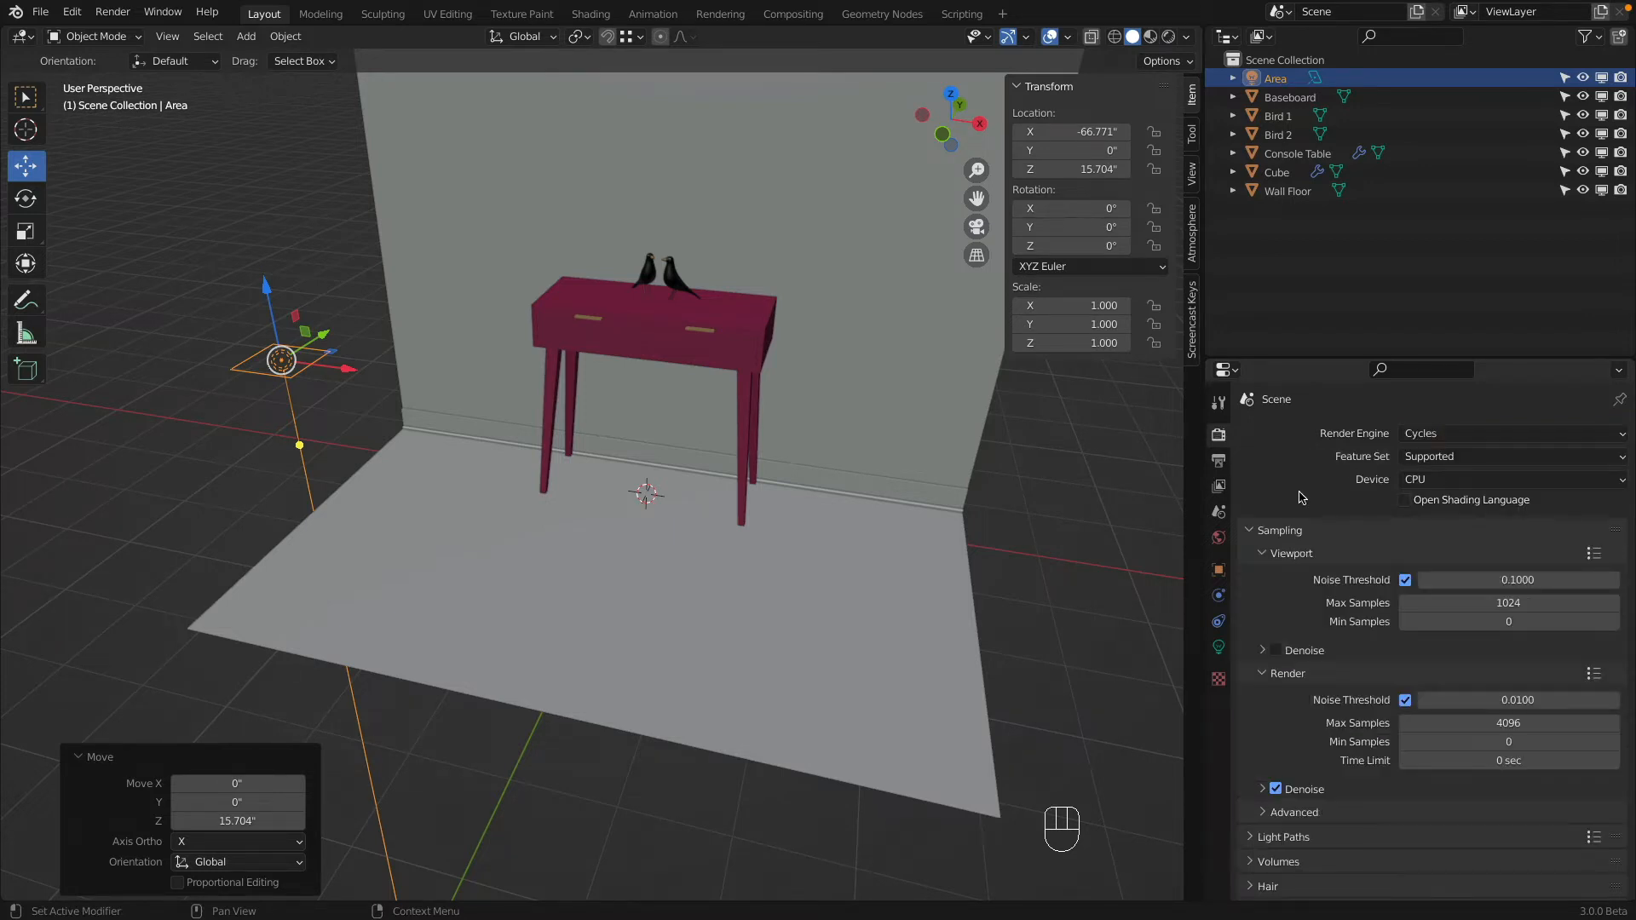
Step: Change the Area light's shape to Rectangle and set its Size X to 60"
left_click(1221, 649)
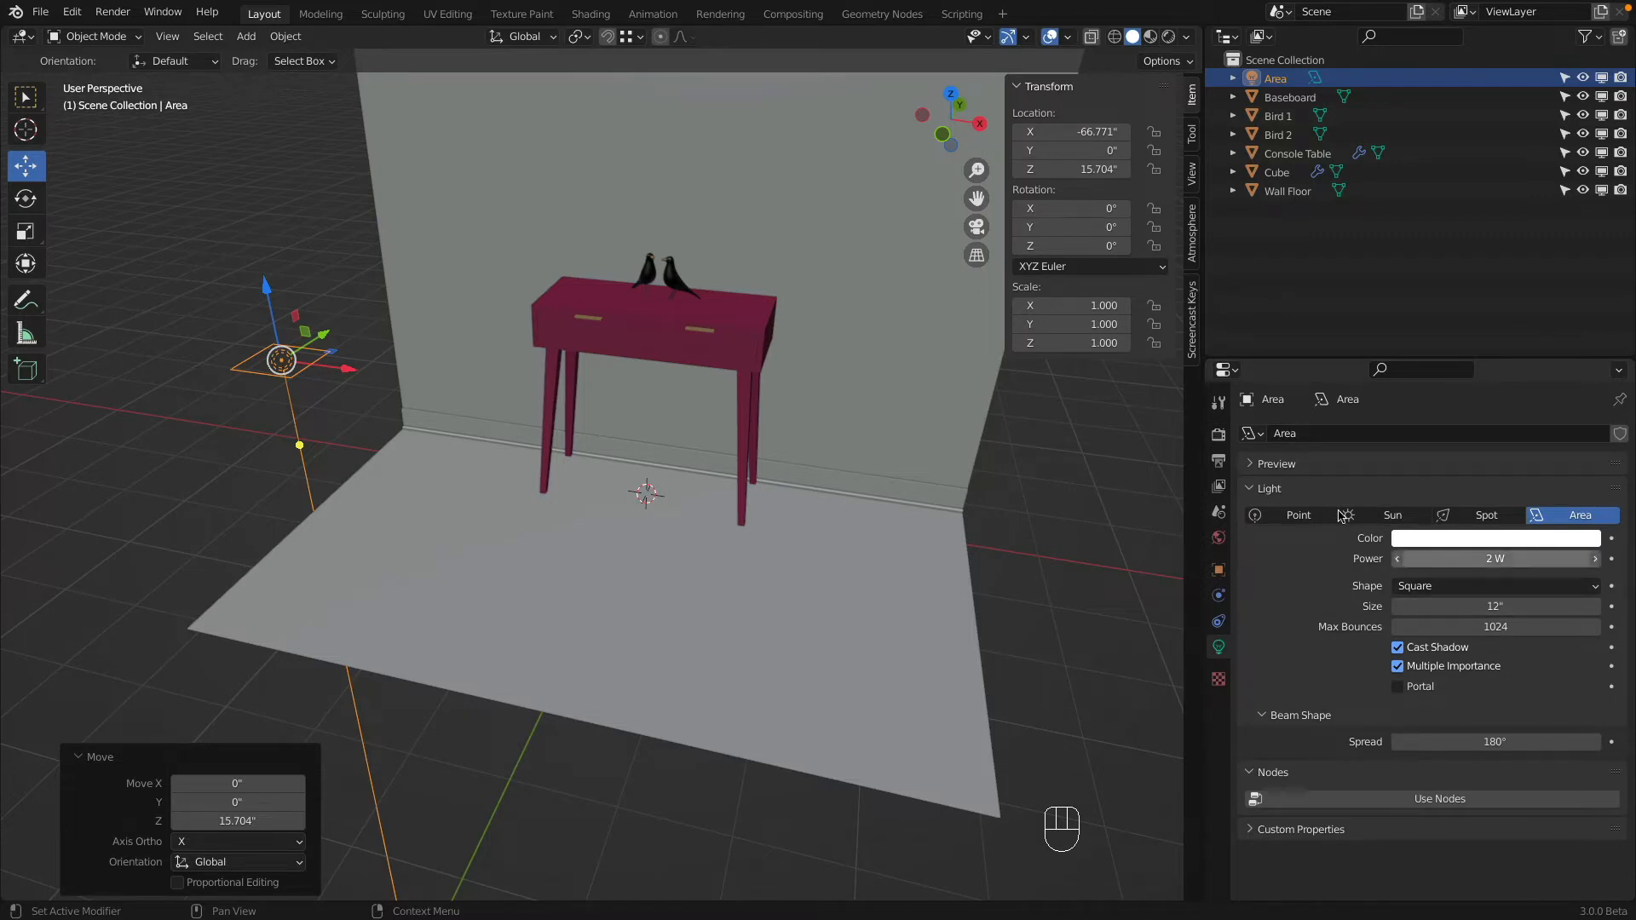
left_click(1429, 588)
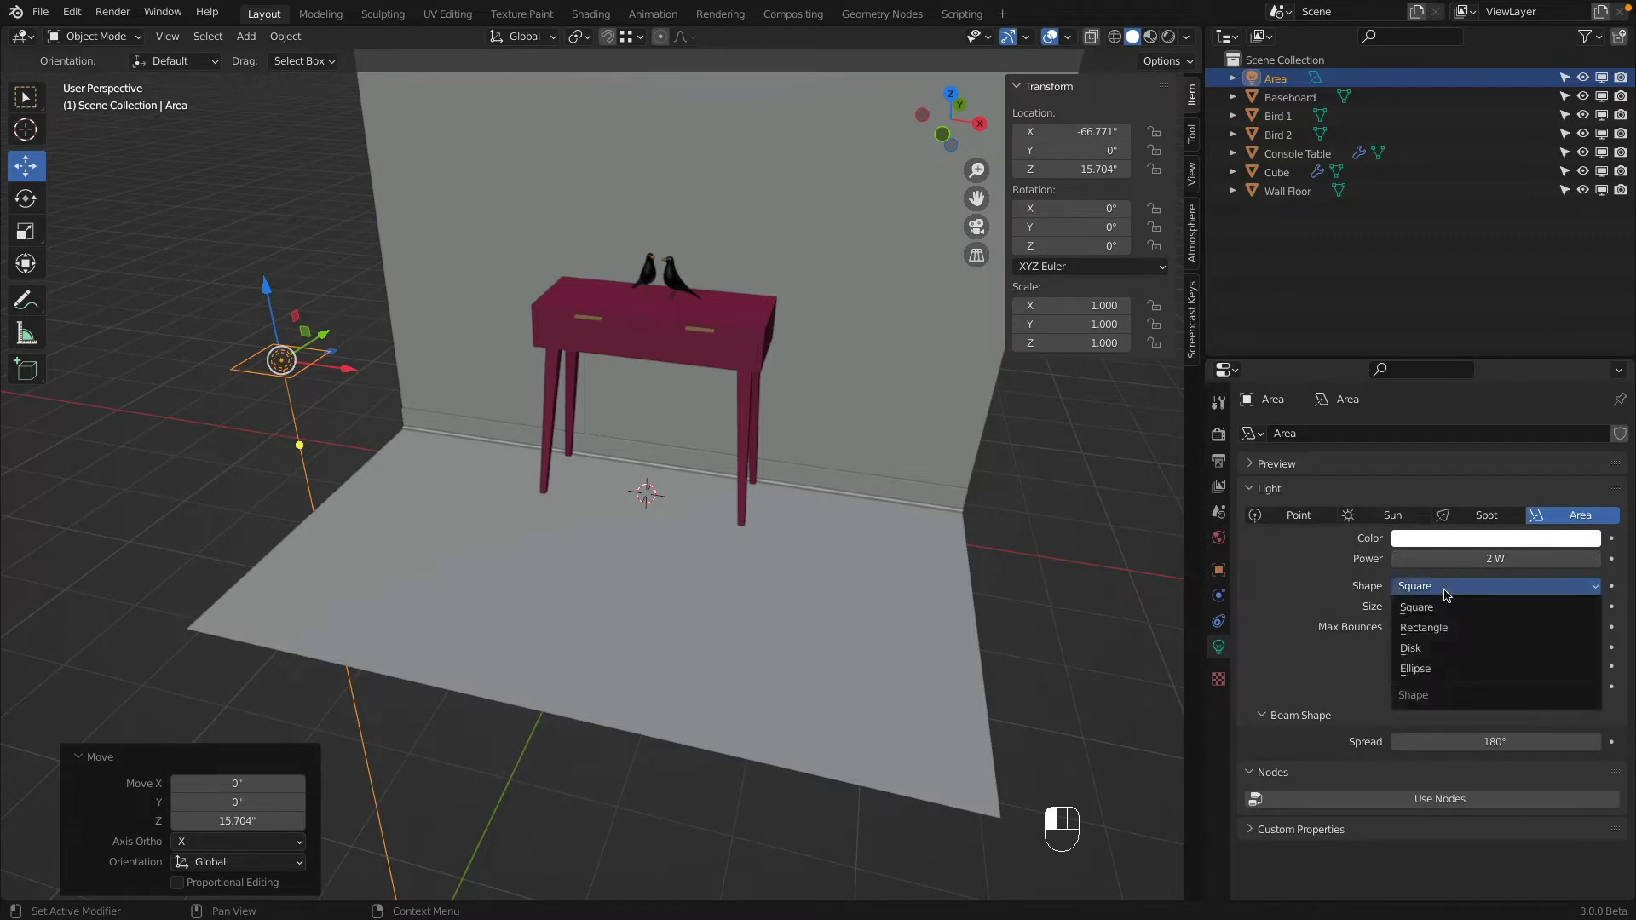
left_click(1459, 630)
left_click(1457, 634)
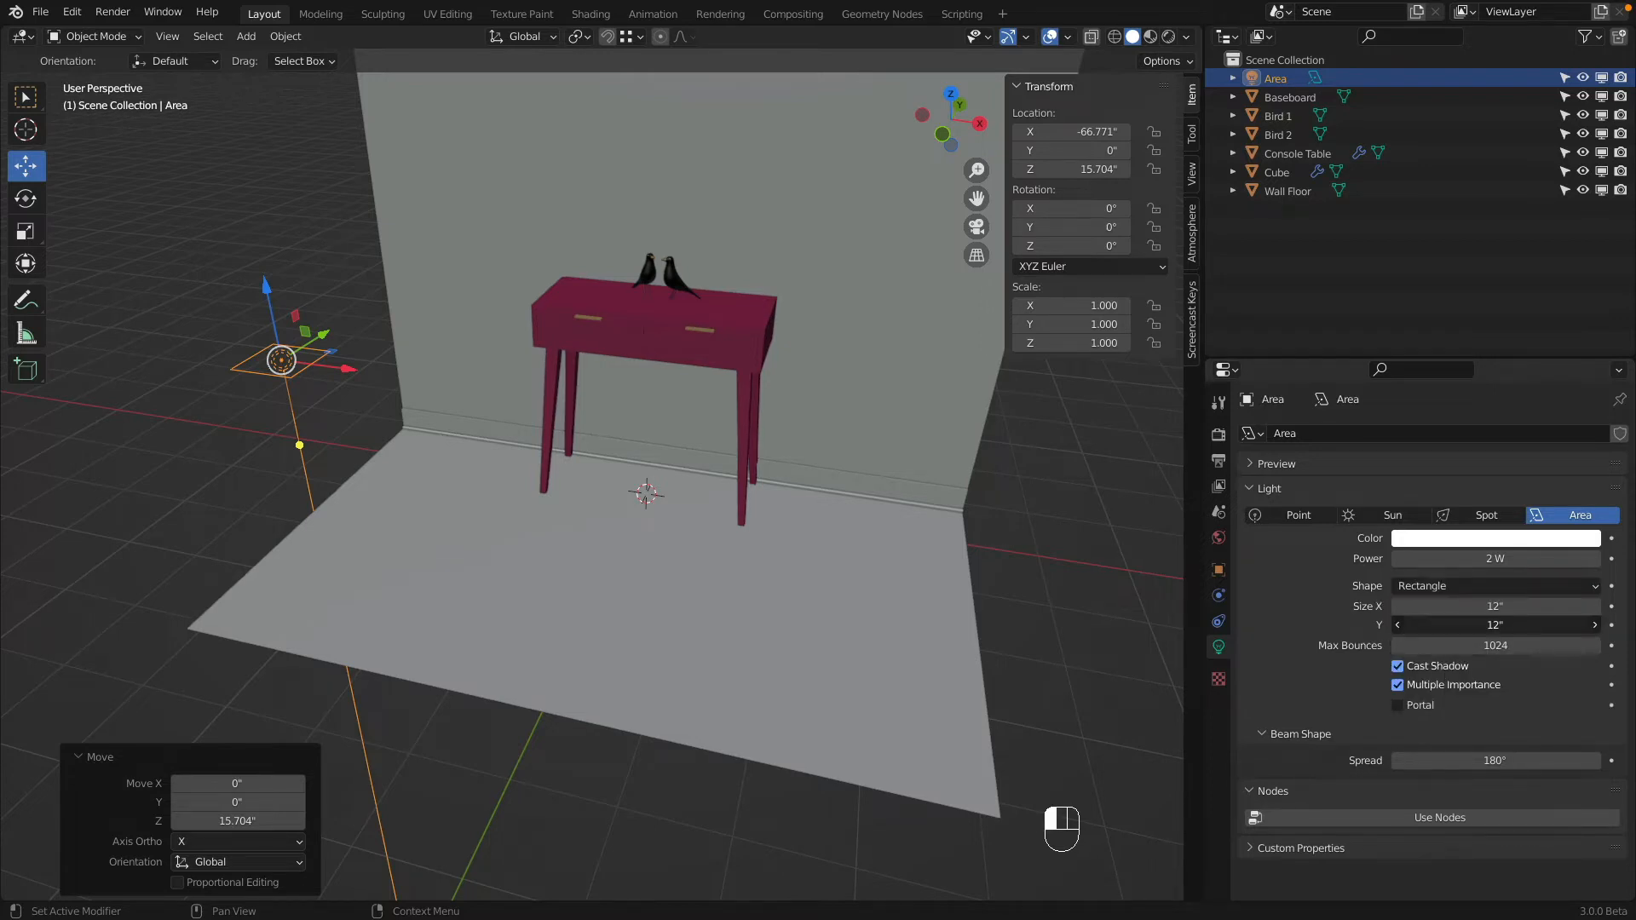
left_click_drag(1461, 625, 1498, 626)
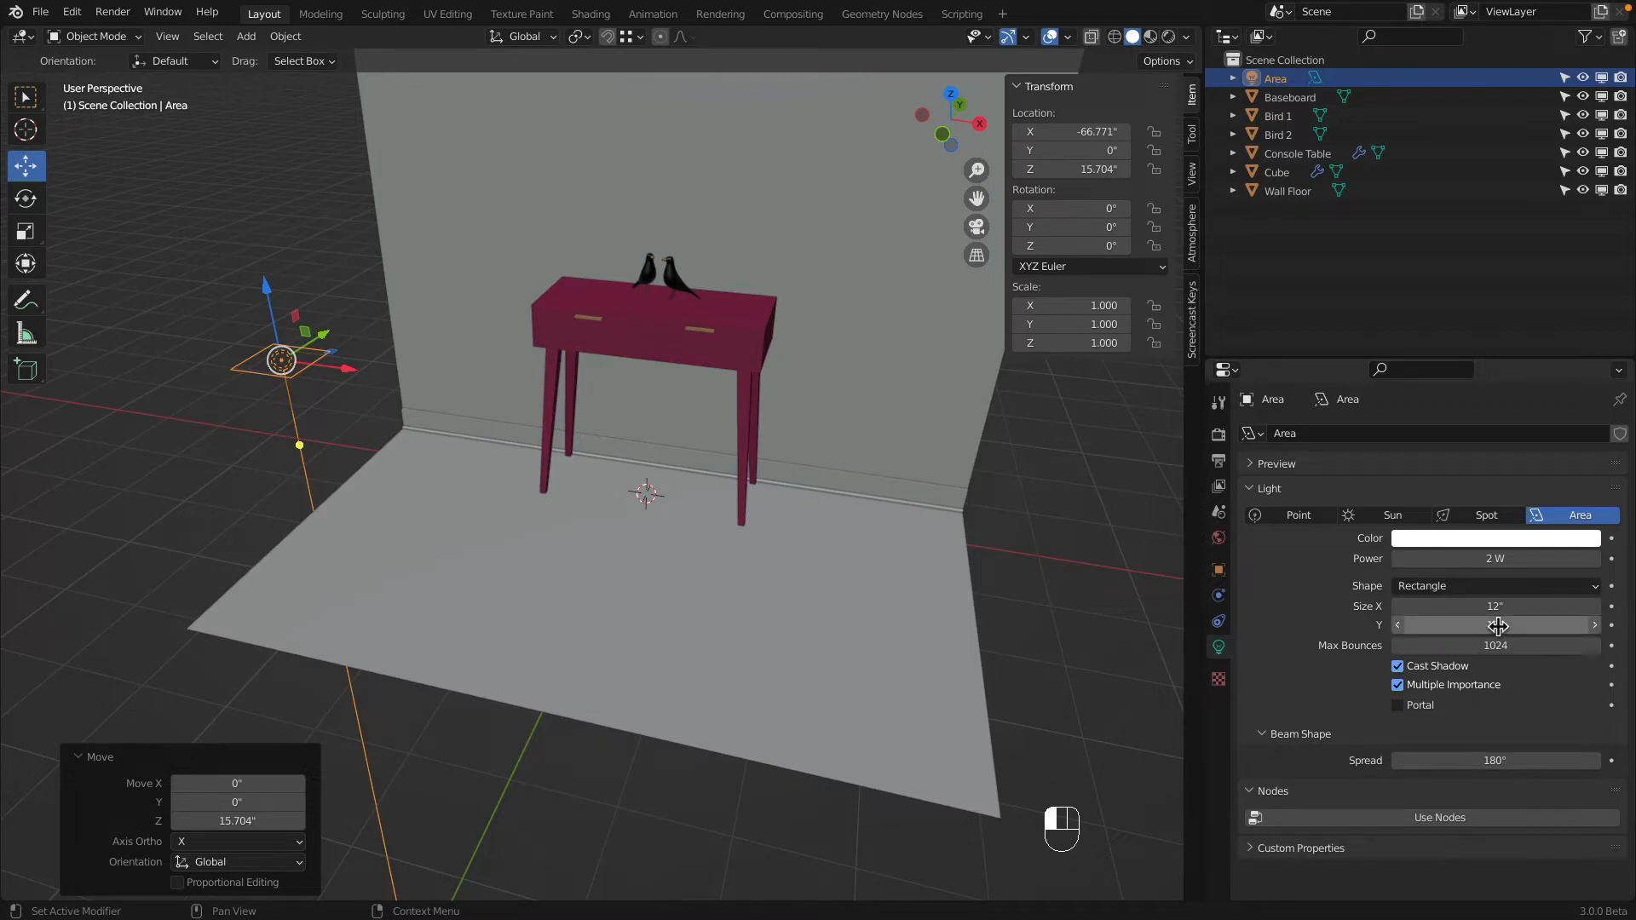
left_click(1487, 607)
type("40")
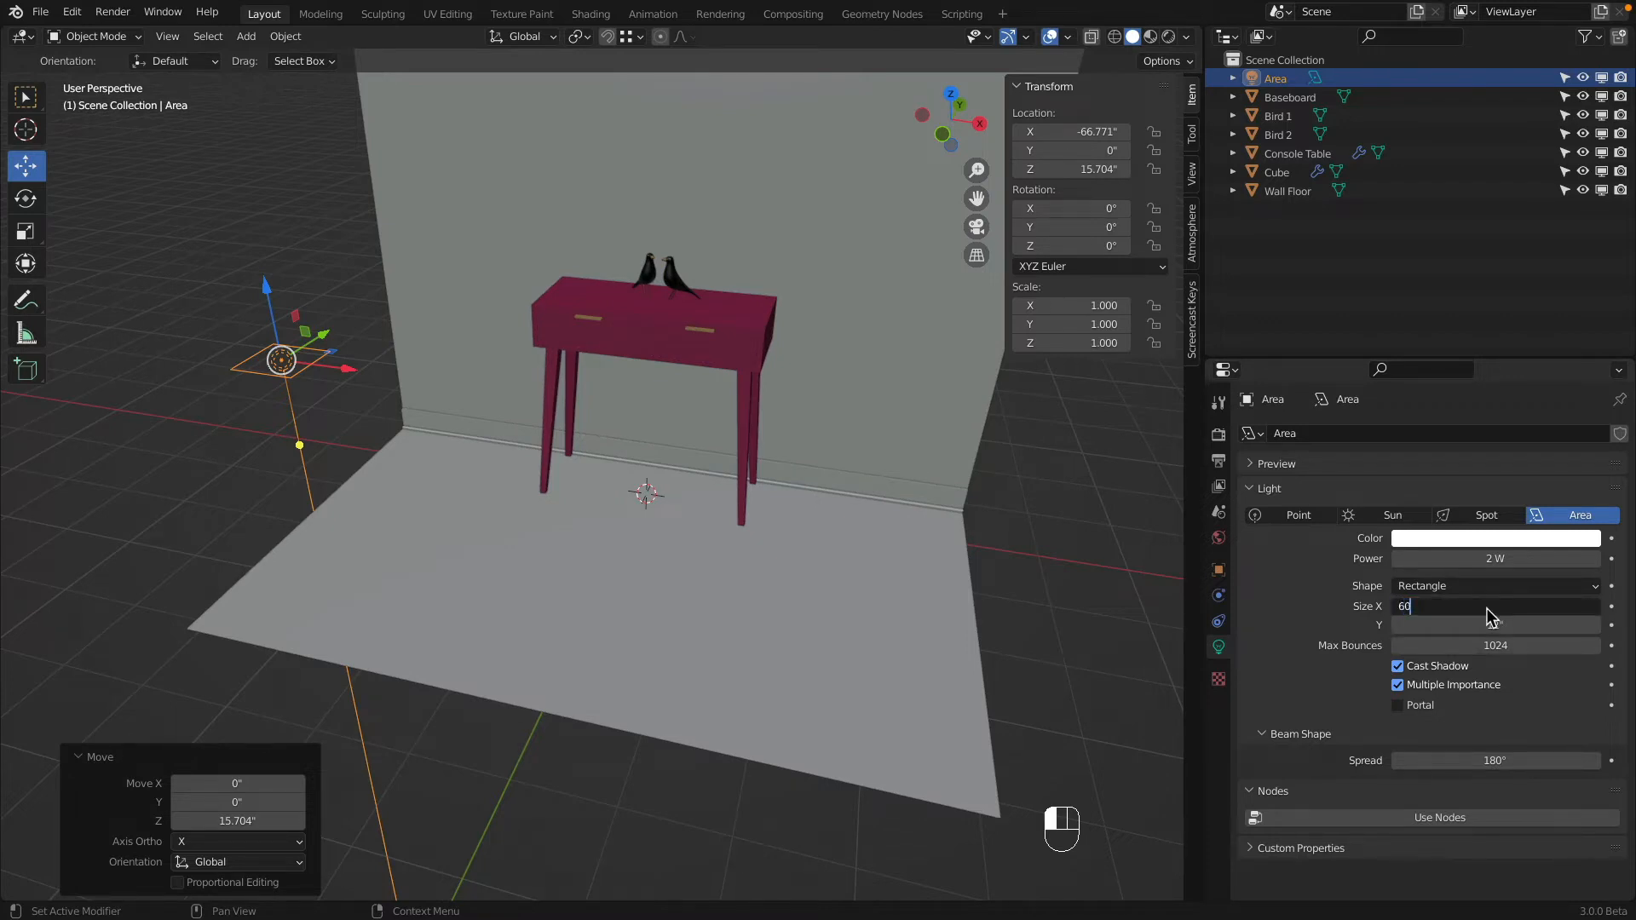
key("Return")
Step: Set the transform orientation to Local
middle_click_drag(592, 365, 607, 406)
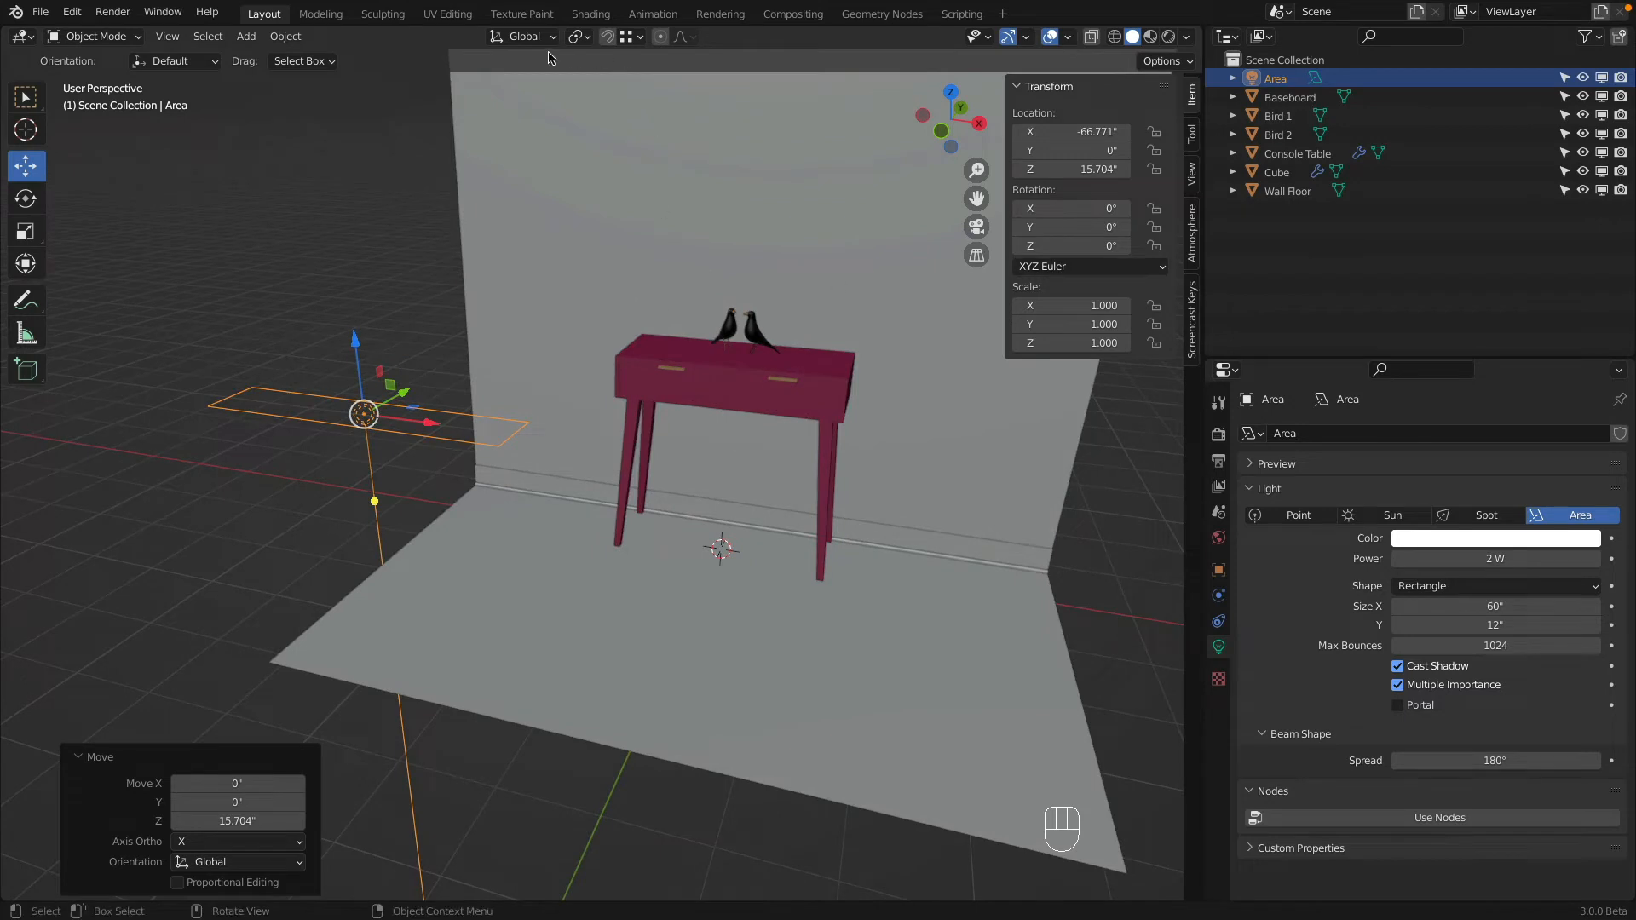
left_click(524, 37)
left_click(499, 116)
middle_click_drag(413, 416, 411, 431)
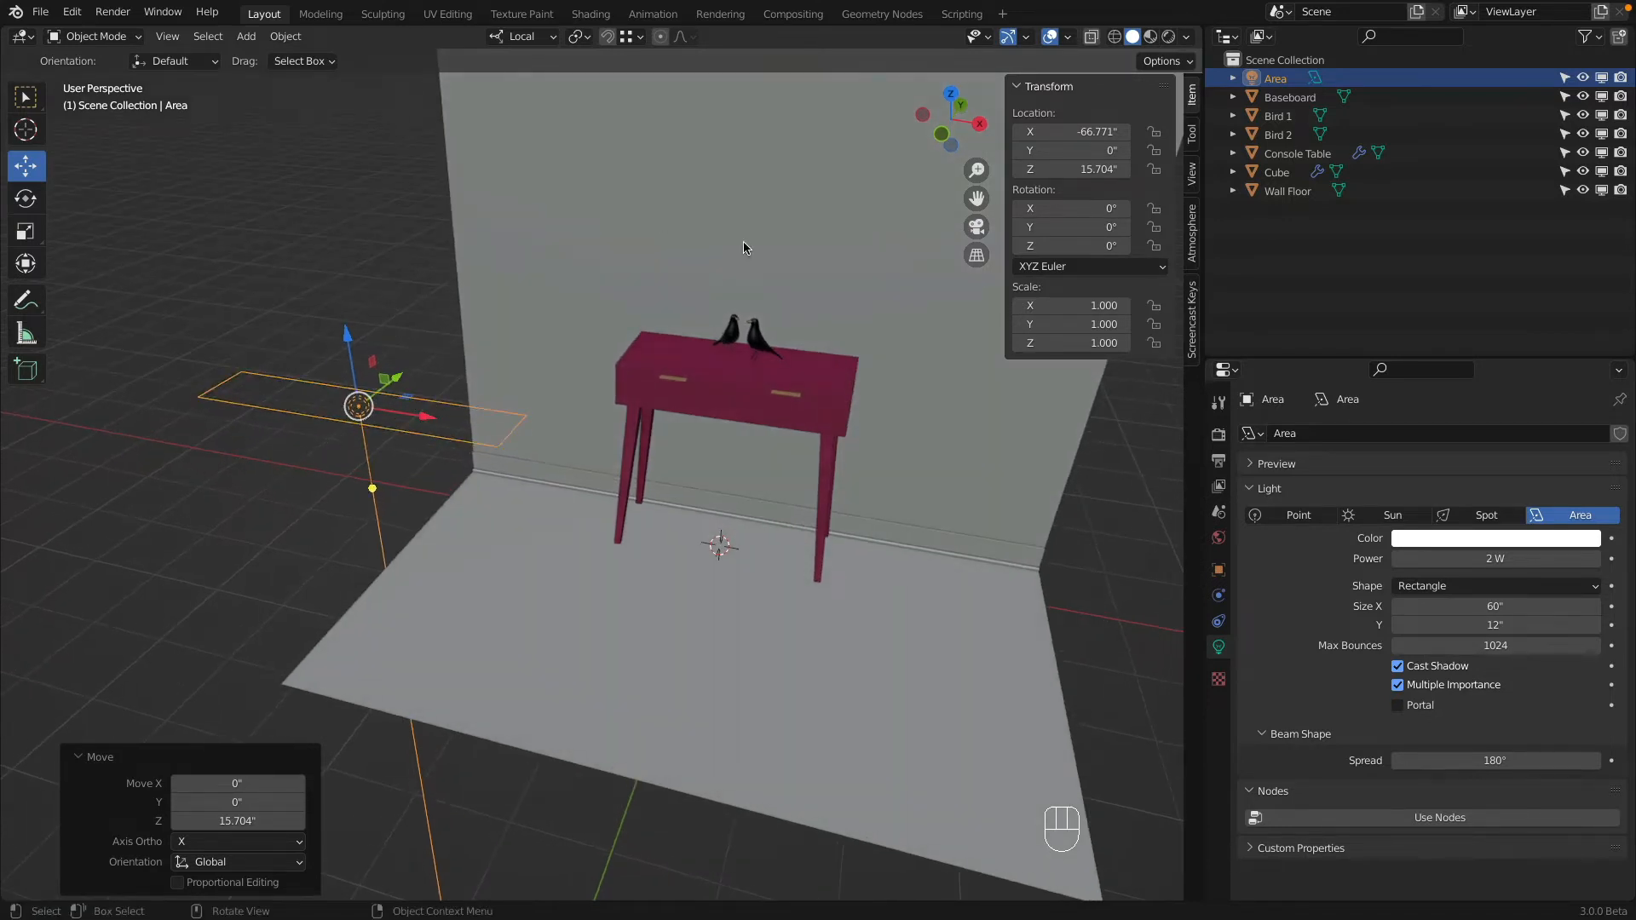
Step: Select Bird 1 and Bird 2 in turn to compare their local axes, and reselect the Area light
left_click(722, 342)
left_click(764, 344)
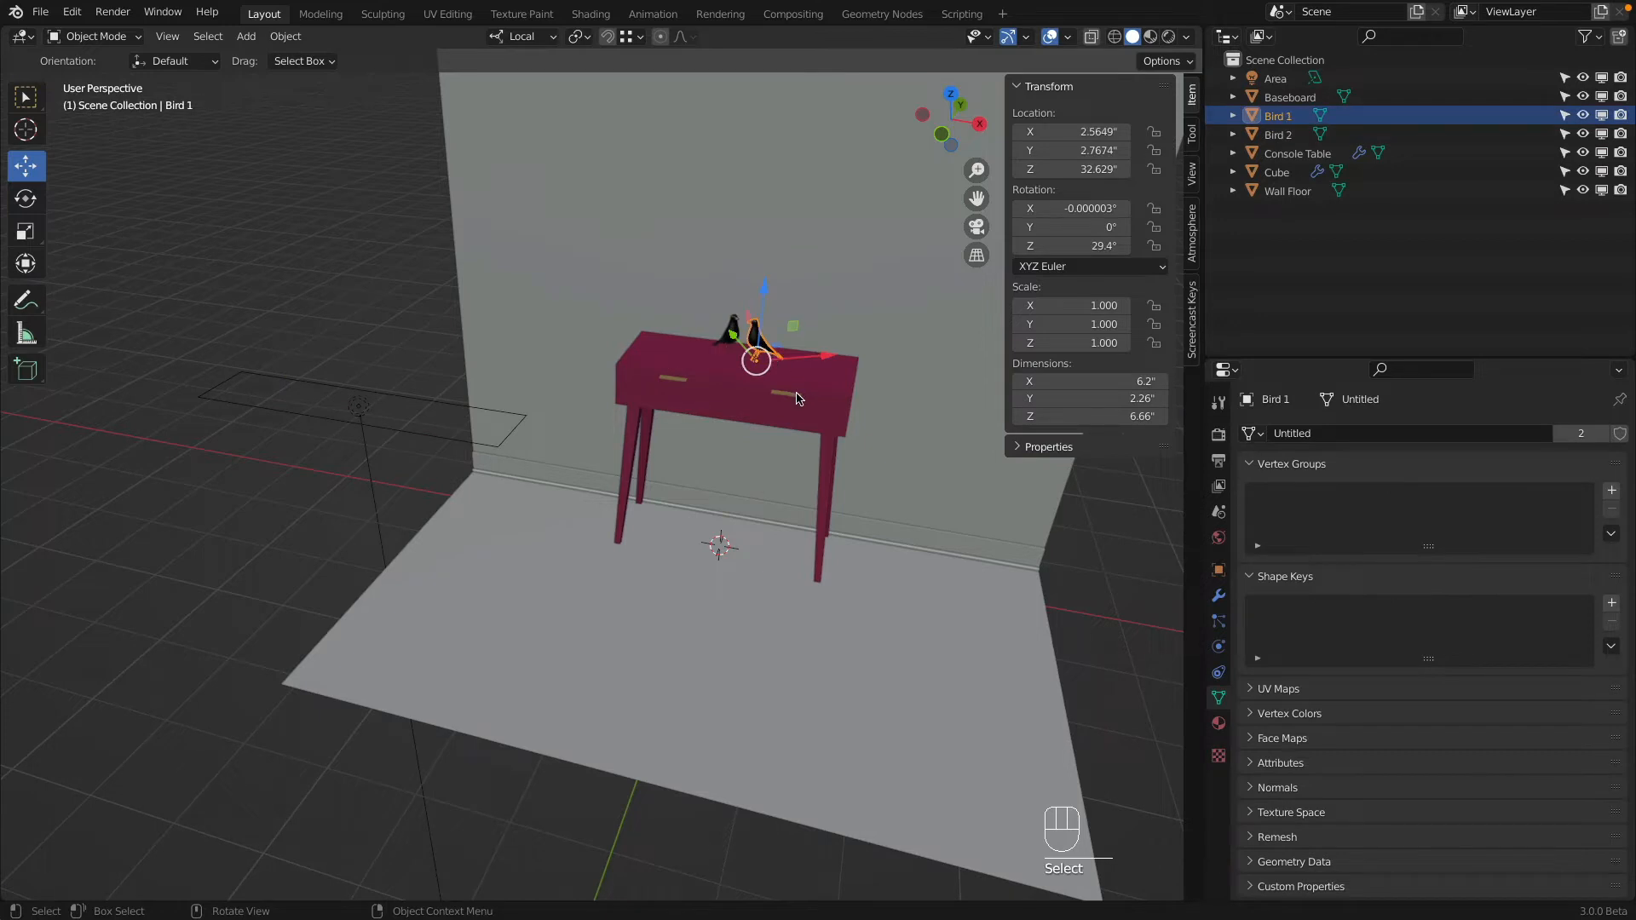
left_click(680, 368)
left_click(726, 342)
left_click(755, 339)
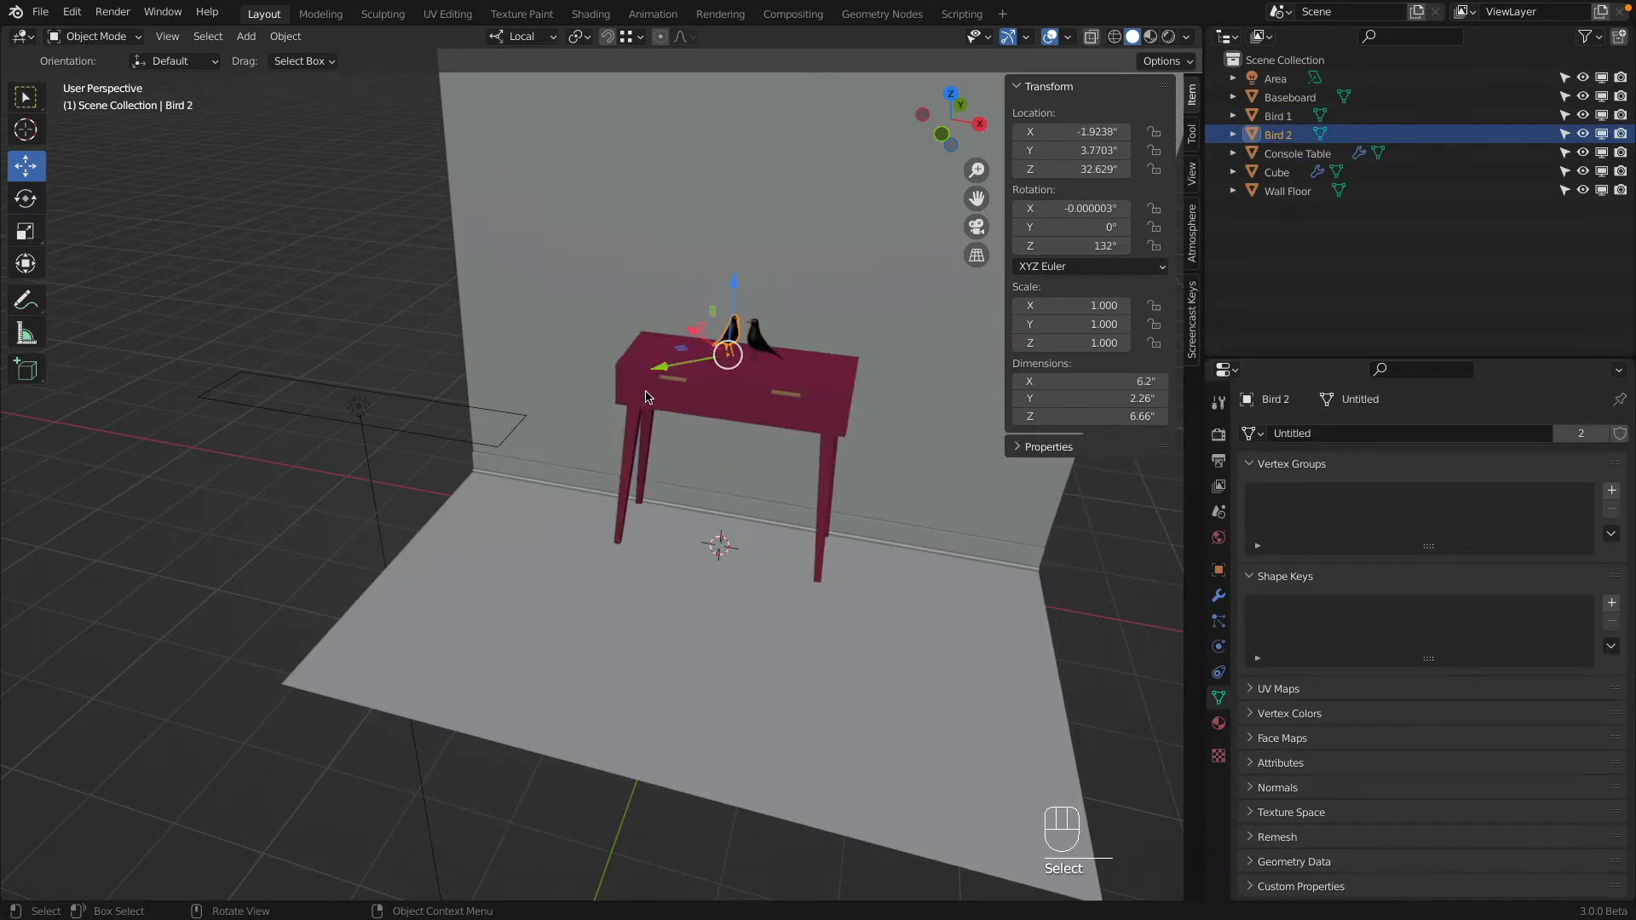
left_click(412, 429)
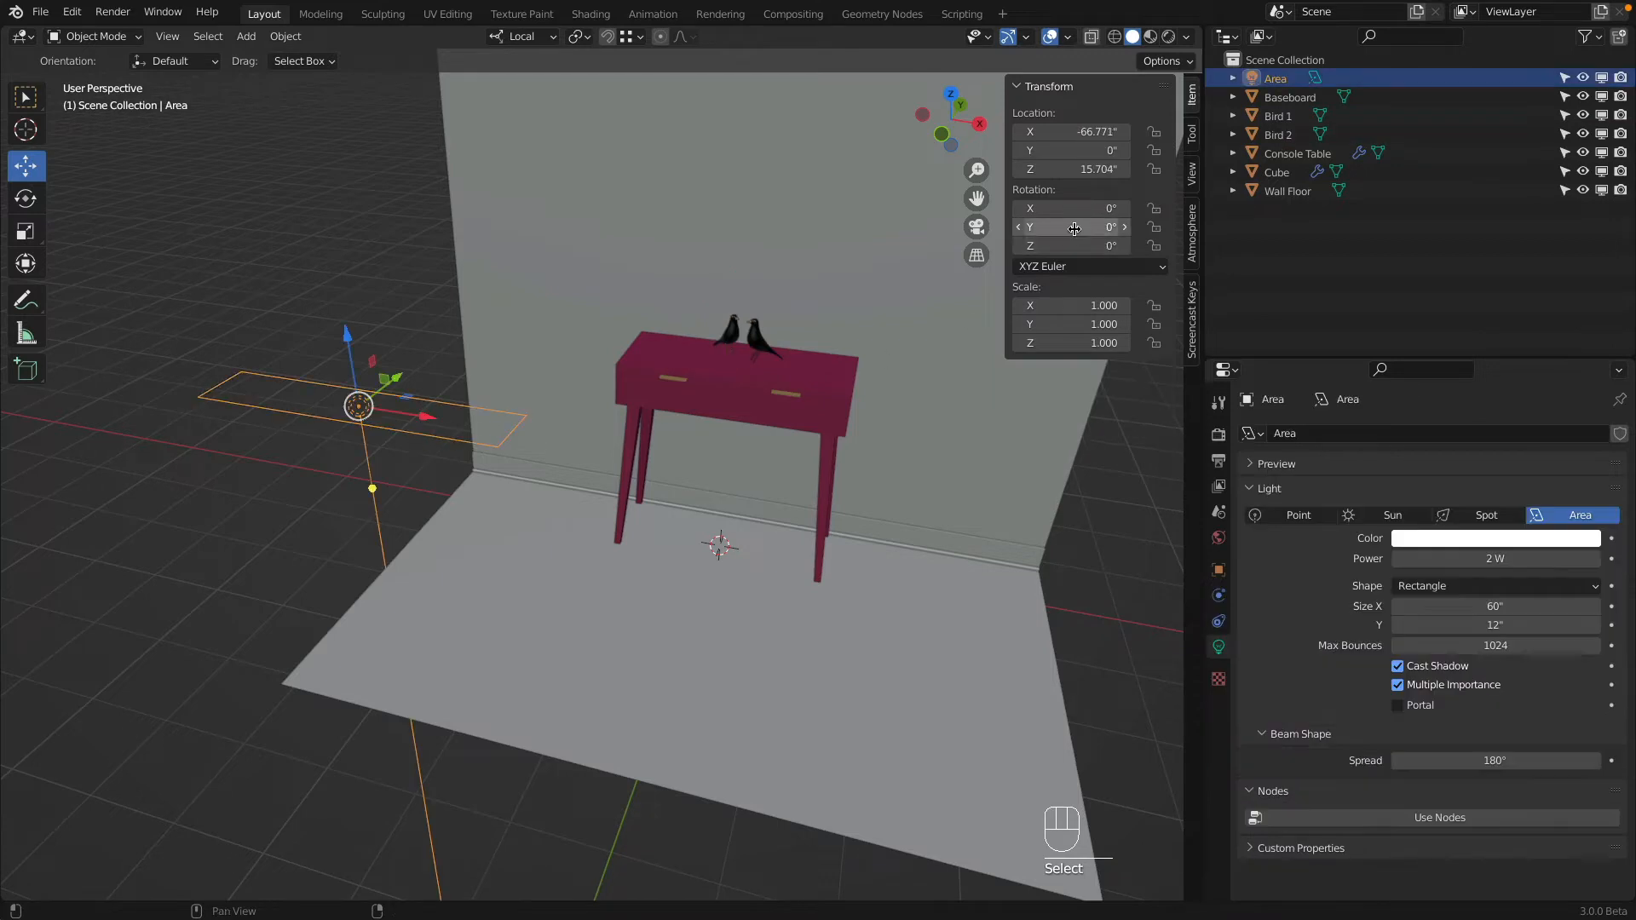
Step: Set the Area light's Y rotation to -90° and move it toward the table to about -56.7" in X
left_click_drag(1065, 227, 1090, 226)
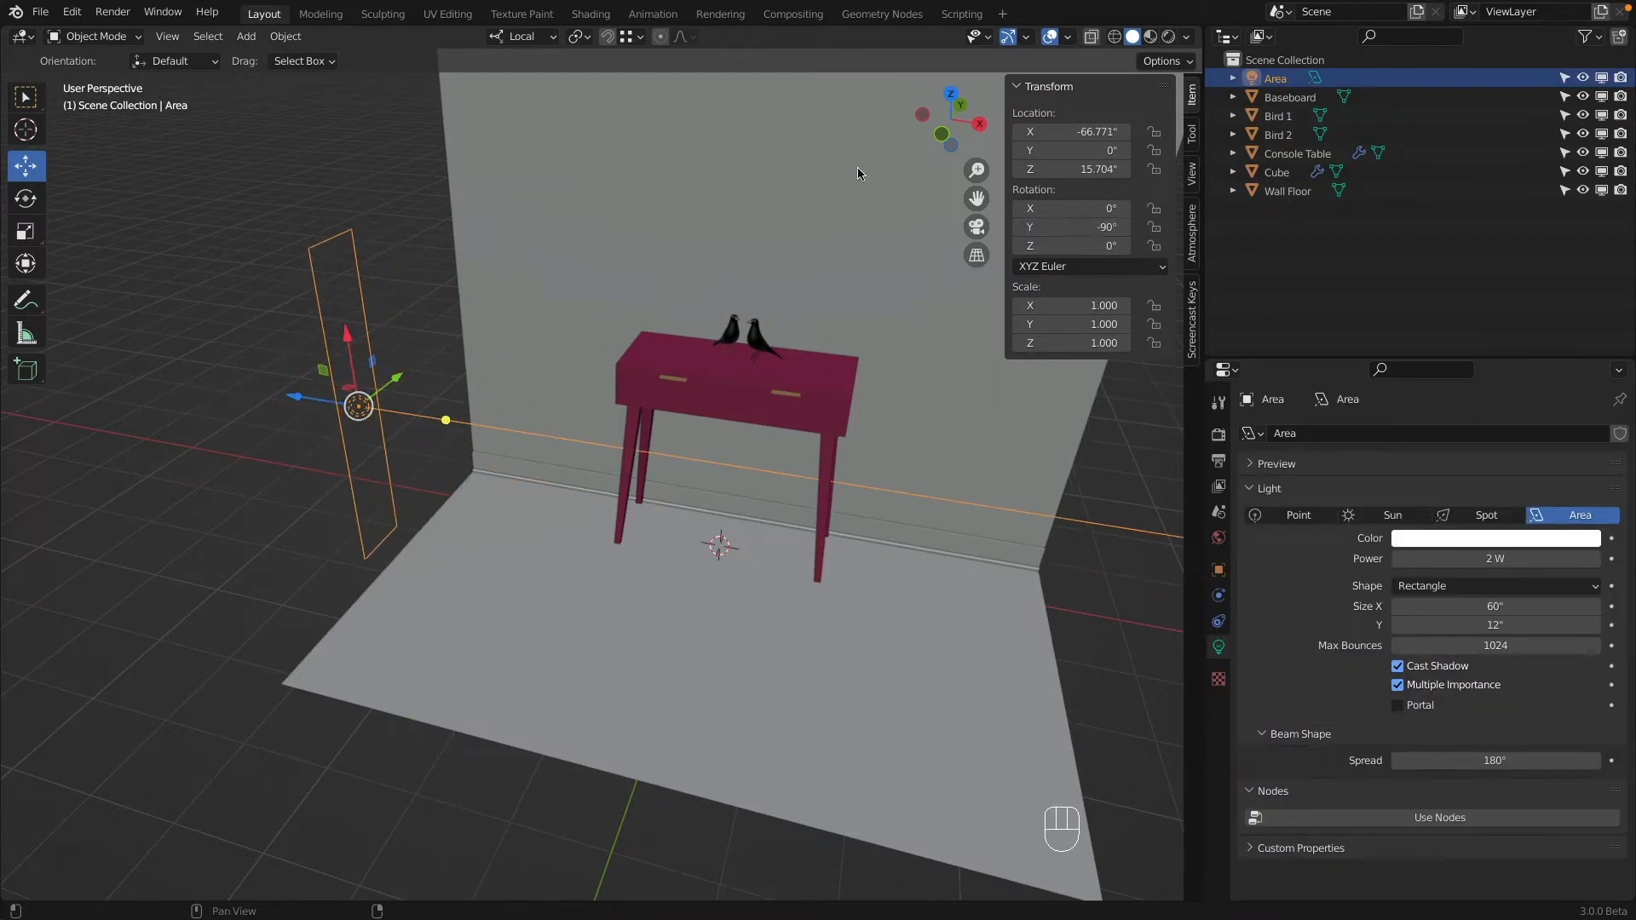
left_click_drag(305, 404, 359, 412)
Step: In the left orthographic view, move the Area light up and in front of the table, to about Y -14.1", Z 30.8"
middle_click_drag(374, 413, 614, 357)
left_click(954, 126)
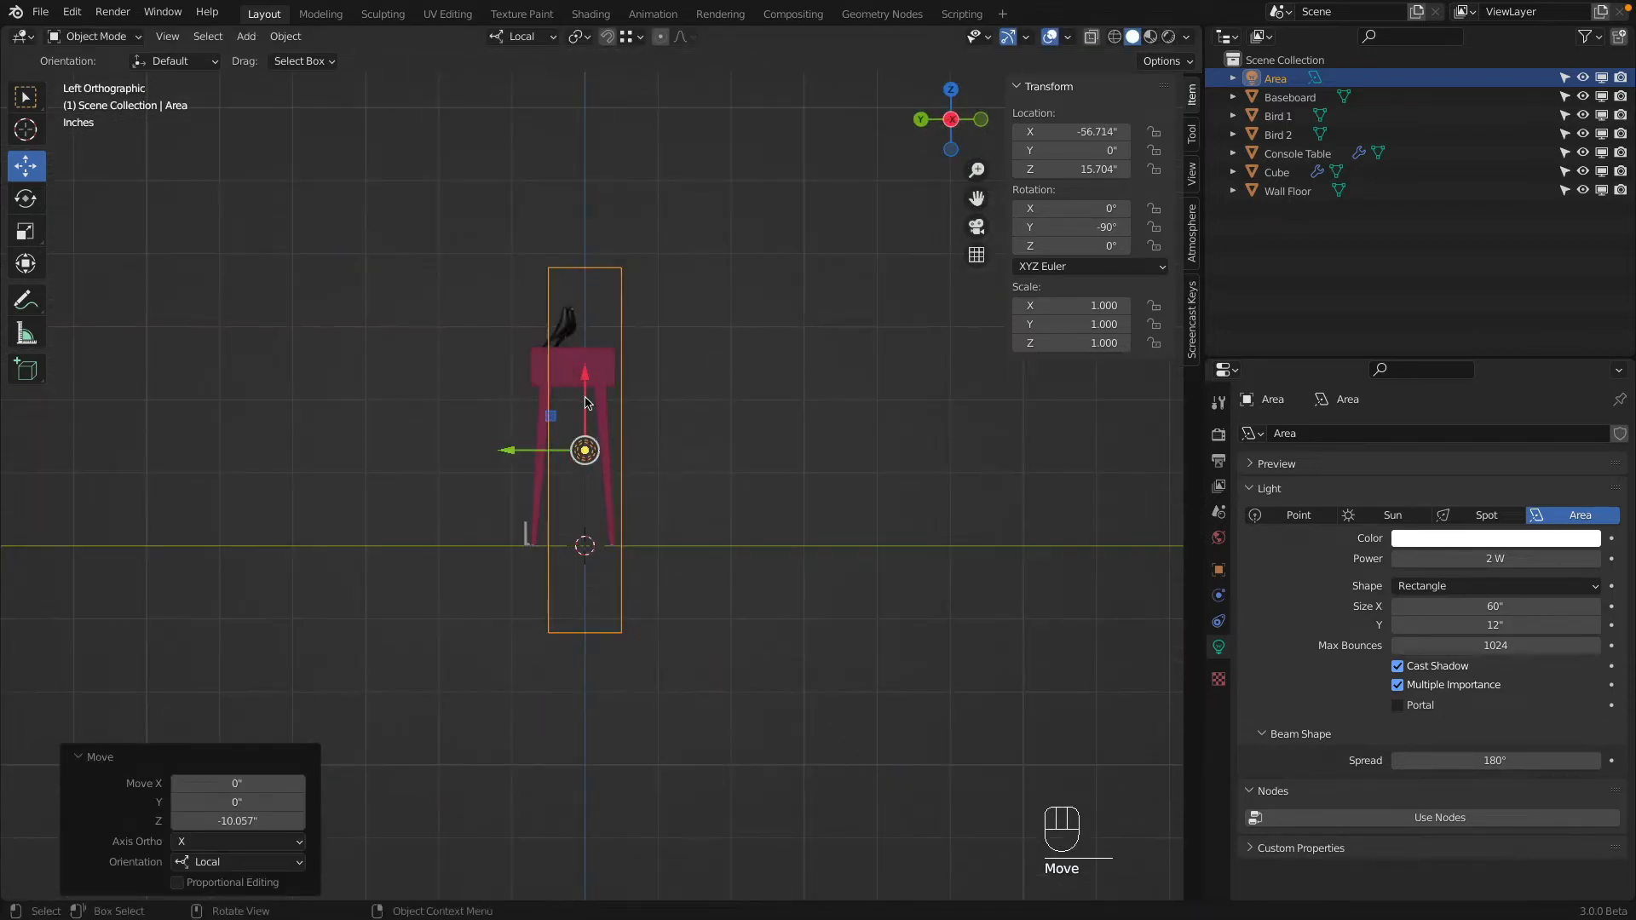
left_click_drag(562, 418, 595, 413)
key("Escape")
scroll(571, 420, "down", 5)
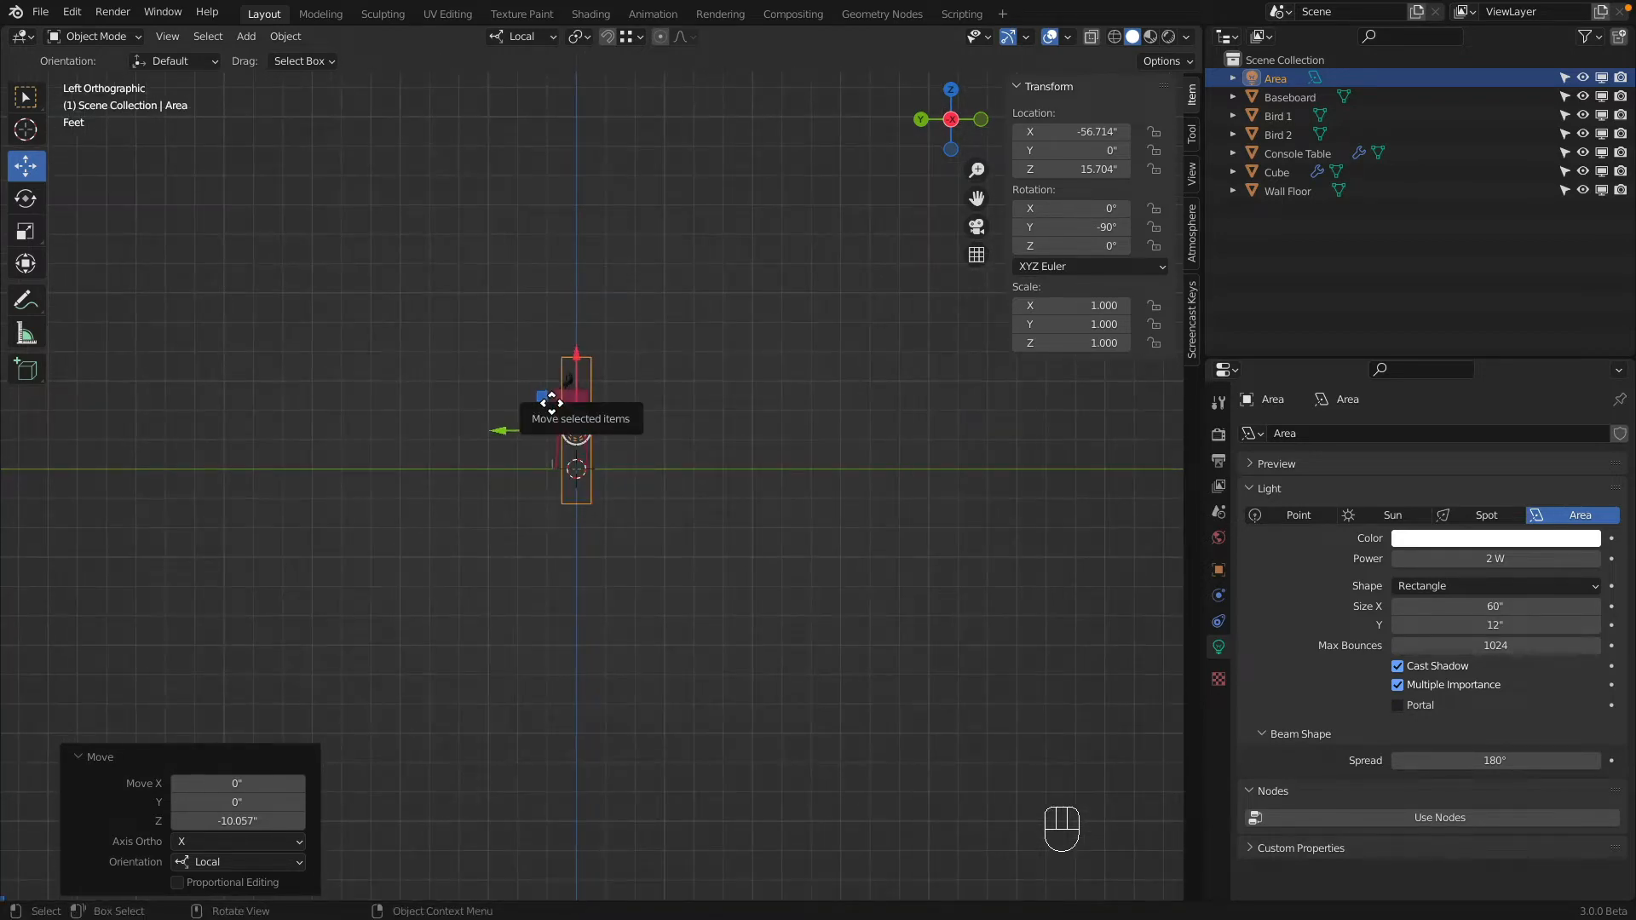
left_click_drag(541, 397, 587, 382)
scroll(601, 368, "down", 3)
scroll(610, 379, "up", 4)
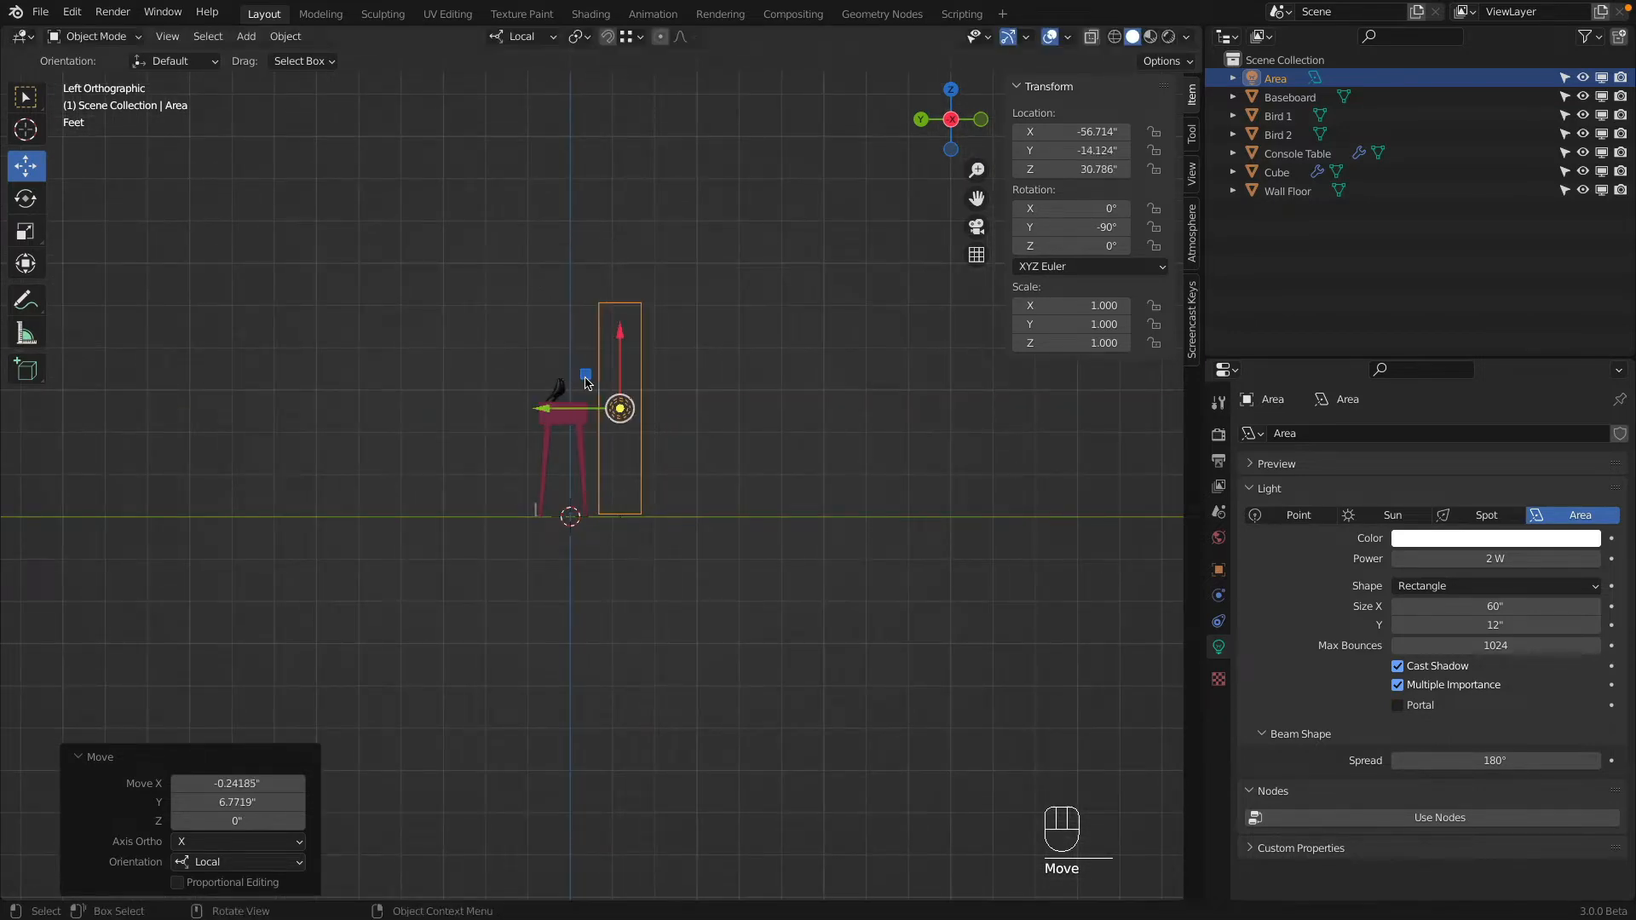
Step: Move the Area light up and closer to the table, to about X -50.5", Y -13.1", Z 36.7"
middle_click_drag(613, 378, 446, 446)
left_click_drag(457, 468, 469, 413)
middle_click_drag(438, 412, 574, 463)
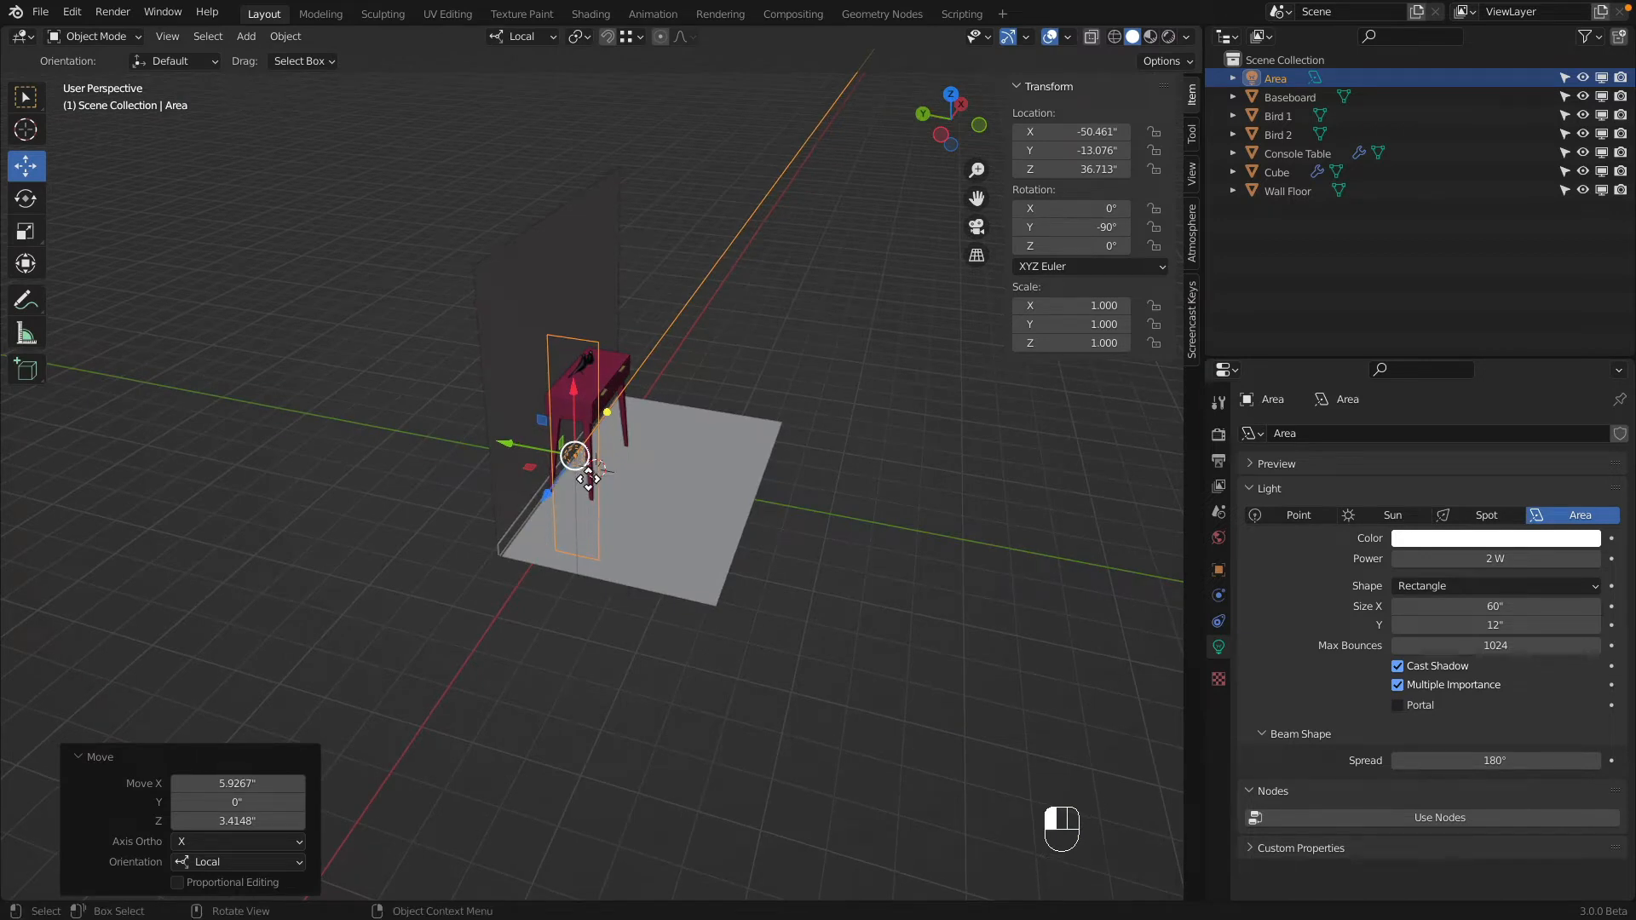
mouse_move(577, 461)
left_mouse_down()
mouse_move(687, 451)
mouse_move(566, 450)
mouse_move(587, 450)
left_mouse_up()
right_click(587, 450)
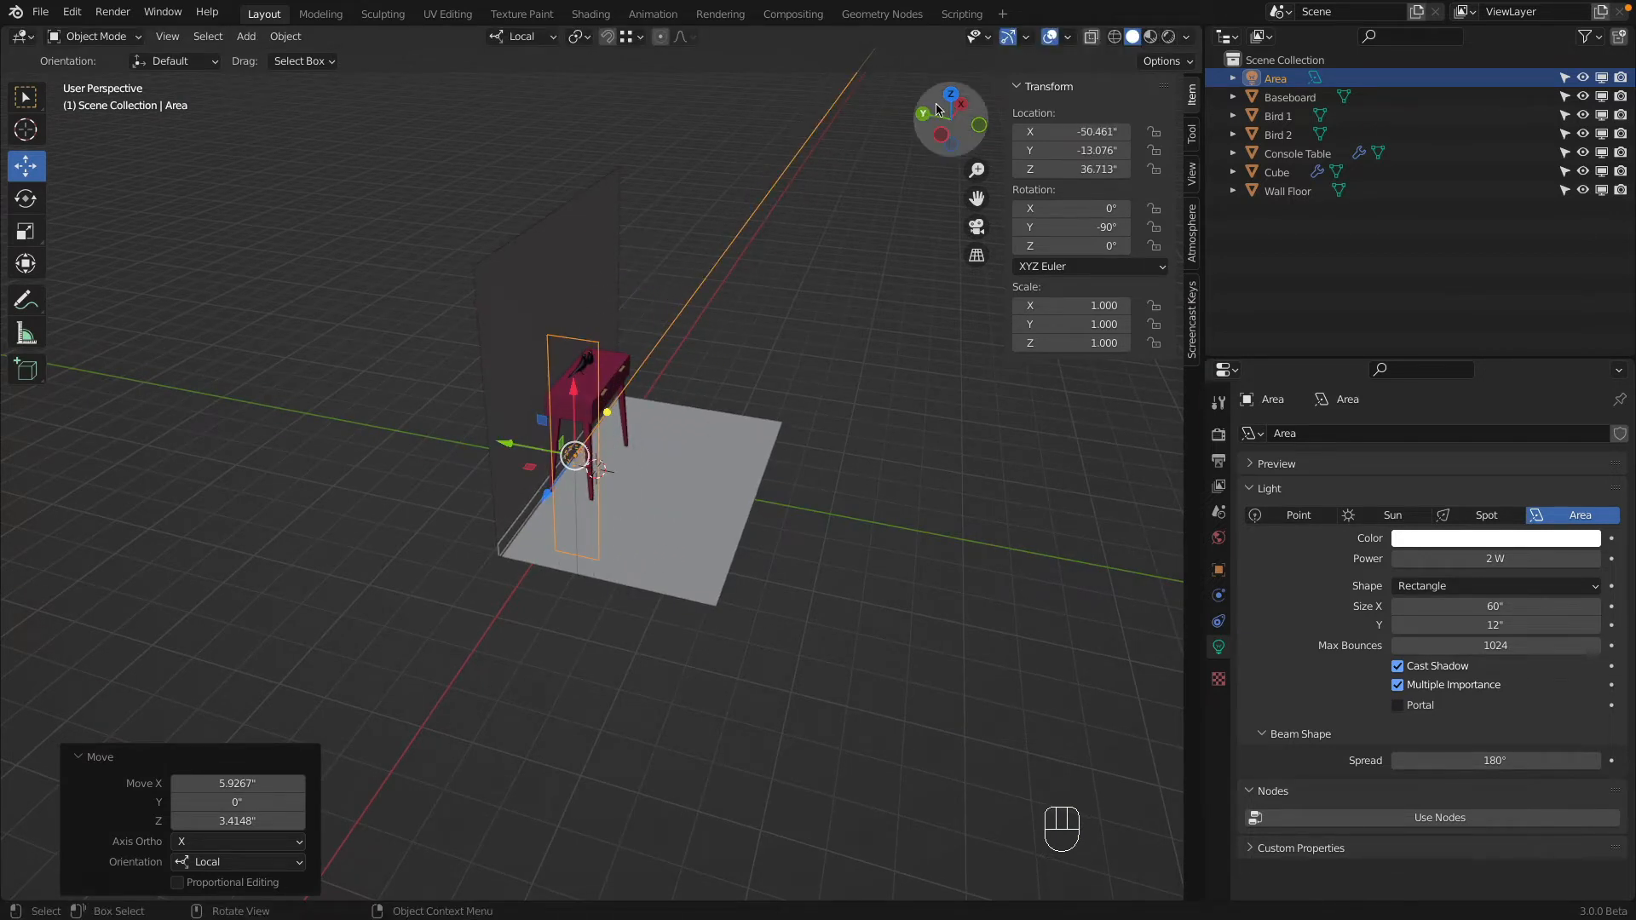
Step: In the left orthographic view, lower the Area light and shift it toward the wall, to about Y -9.8", Z 30.7"
left_click(940, 137)
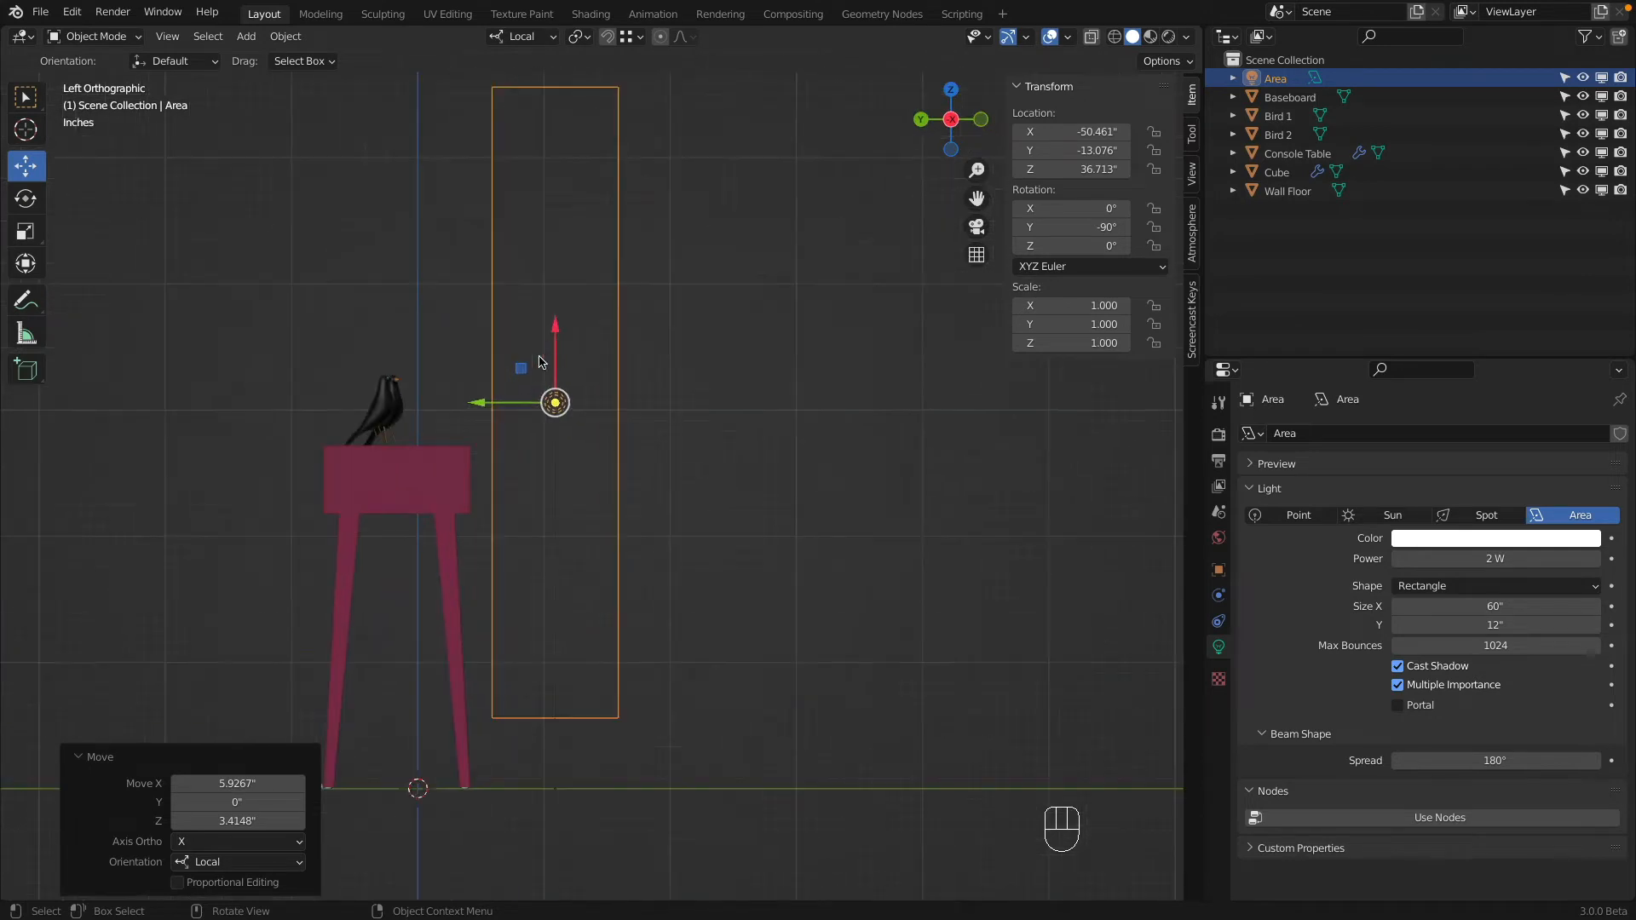
left_click_drag(522, 370, 492, 441)
scroll(698, 259, "up", 2)
scroll(698, 259, "down", 4)
Step: In the front orthographic view, move the Area light along its local Z axis toward the table, to about X -41.6"
middle_click_drag(698, 259, 558, 317)
left_click(939, 134)
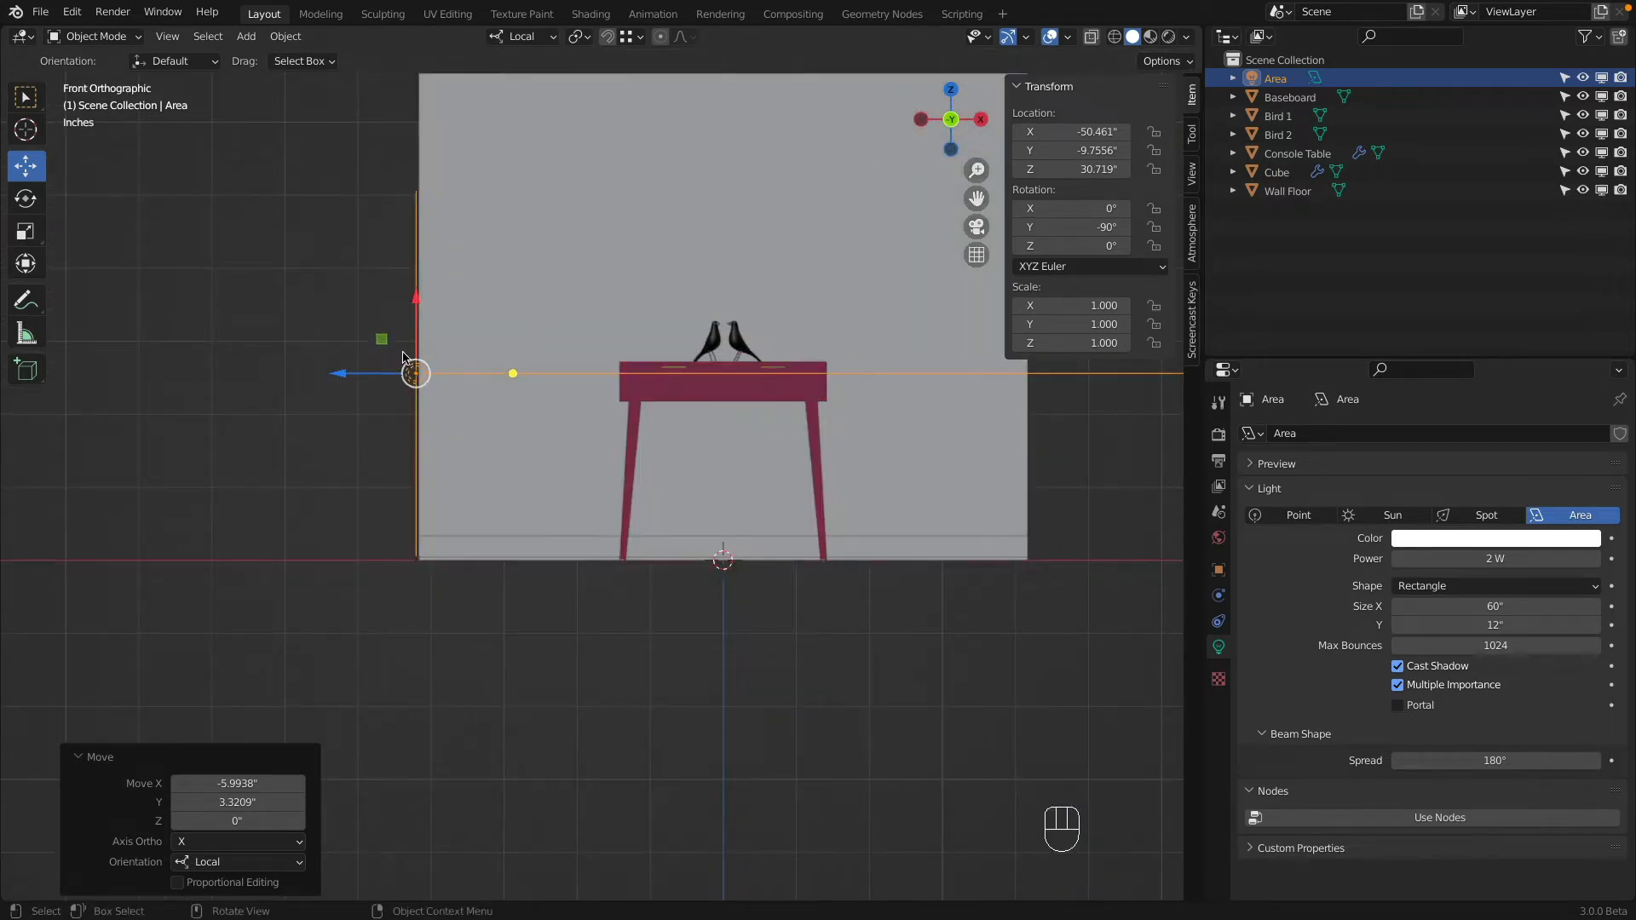
left_click_drag(351, 376, 403, 373)
scroll(713, 271, "up", 1)
scroll(713, 271, "down", 3)
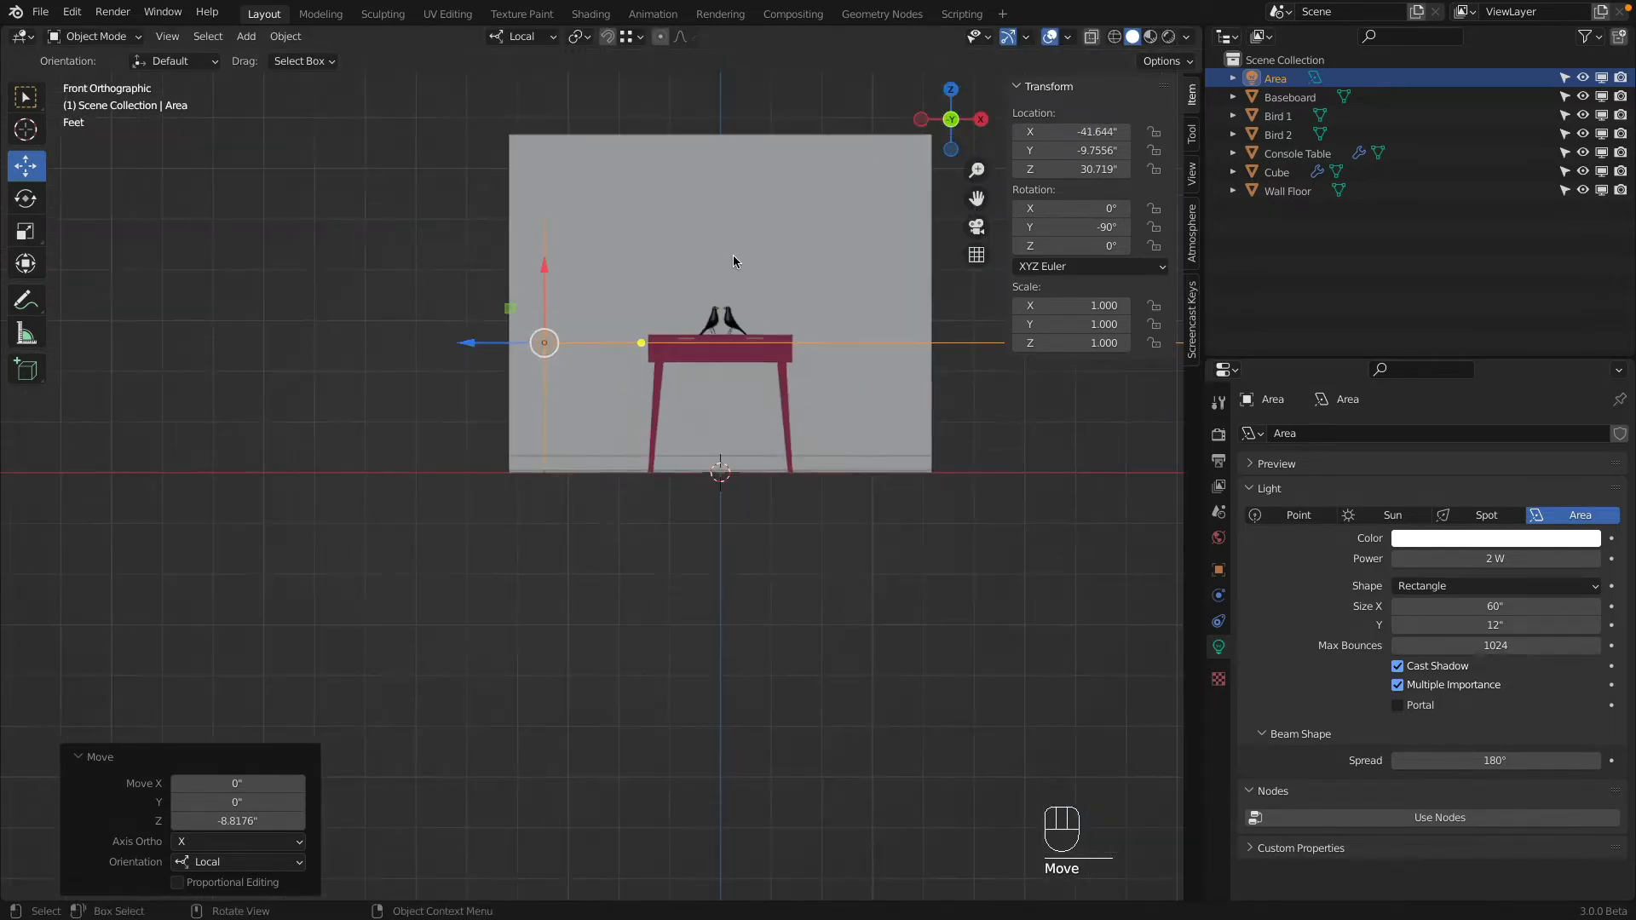
Step: Move the Area light away from the wall to about Y -18.2" and set its X rotation to about 18.2°
middle_click_drag(733, 253, 629, 373)
middle_click_drag(721, 308, 588, 326)
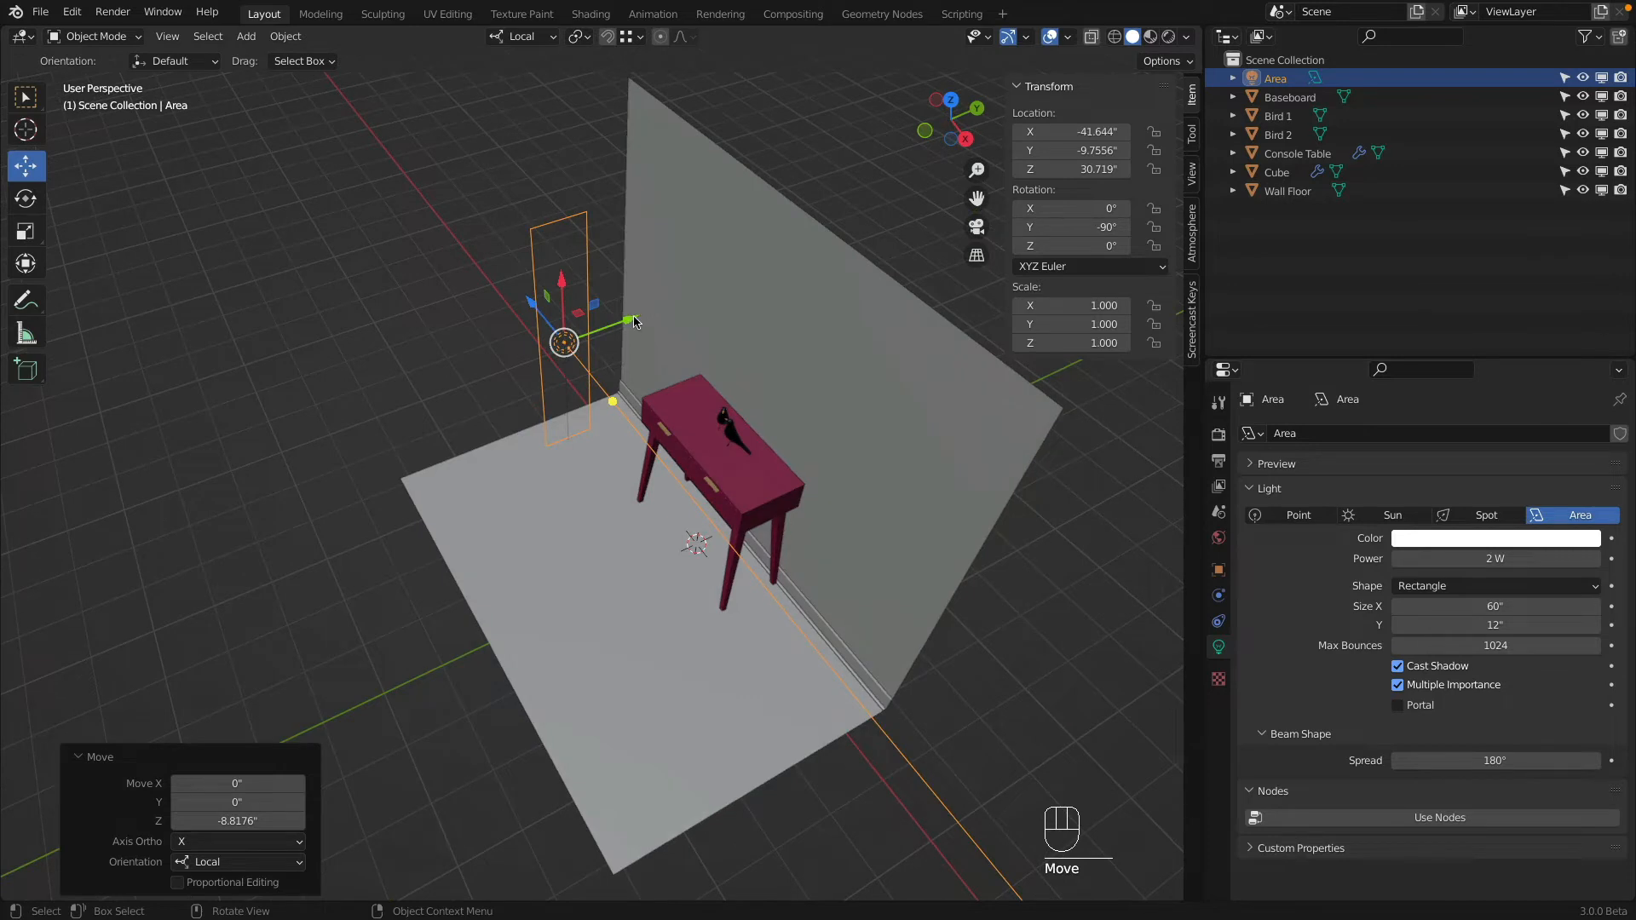
left_click_drag(639, 318, 601, 338)
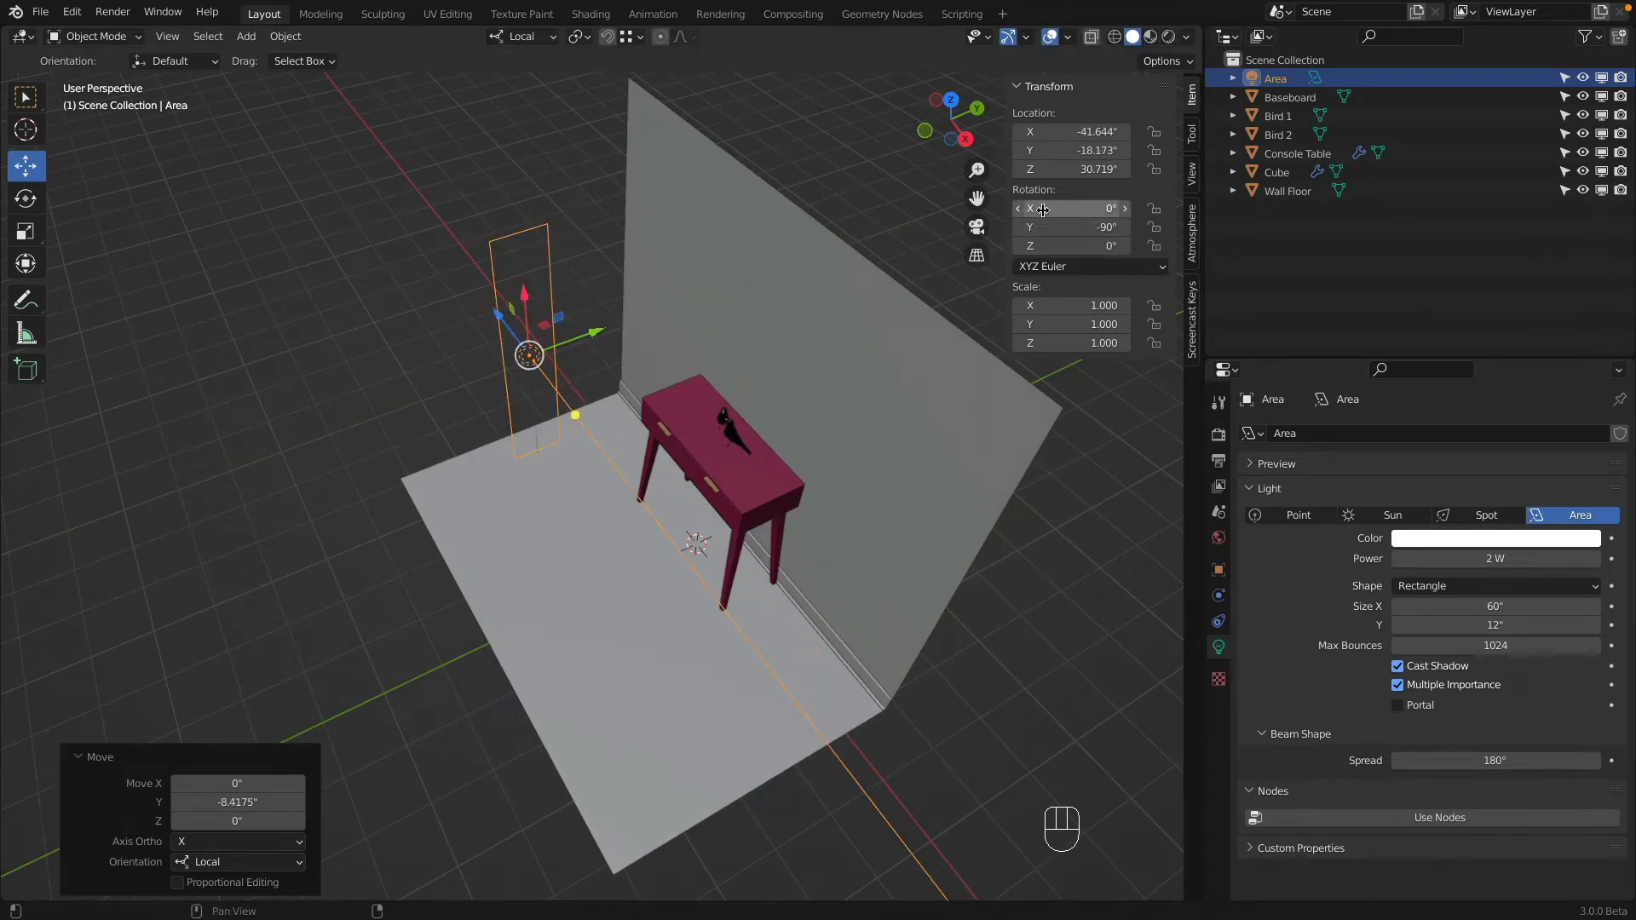
left_click_drag(1075, 208, 1107, 208)
middle_click_drag(651, 328, 718, 247)
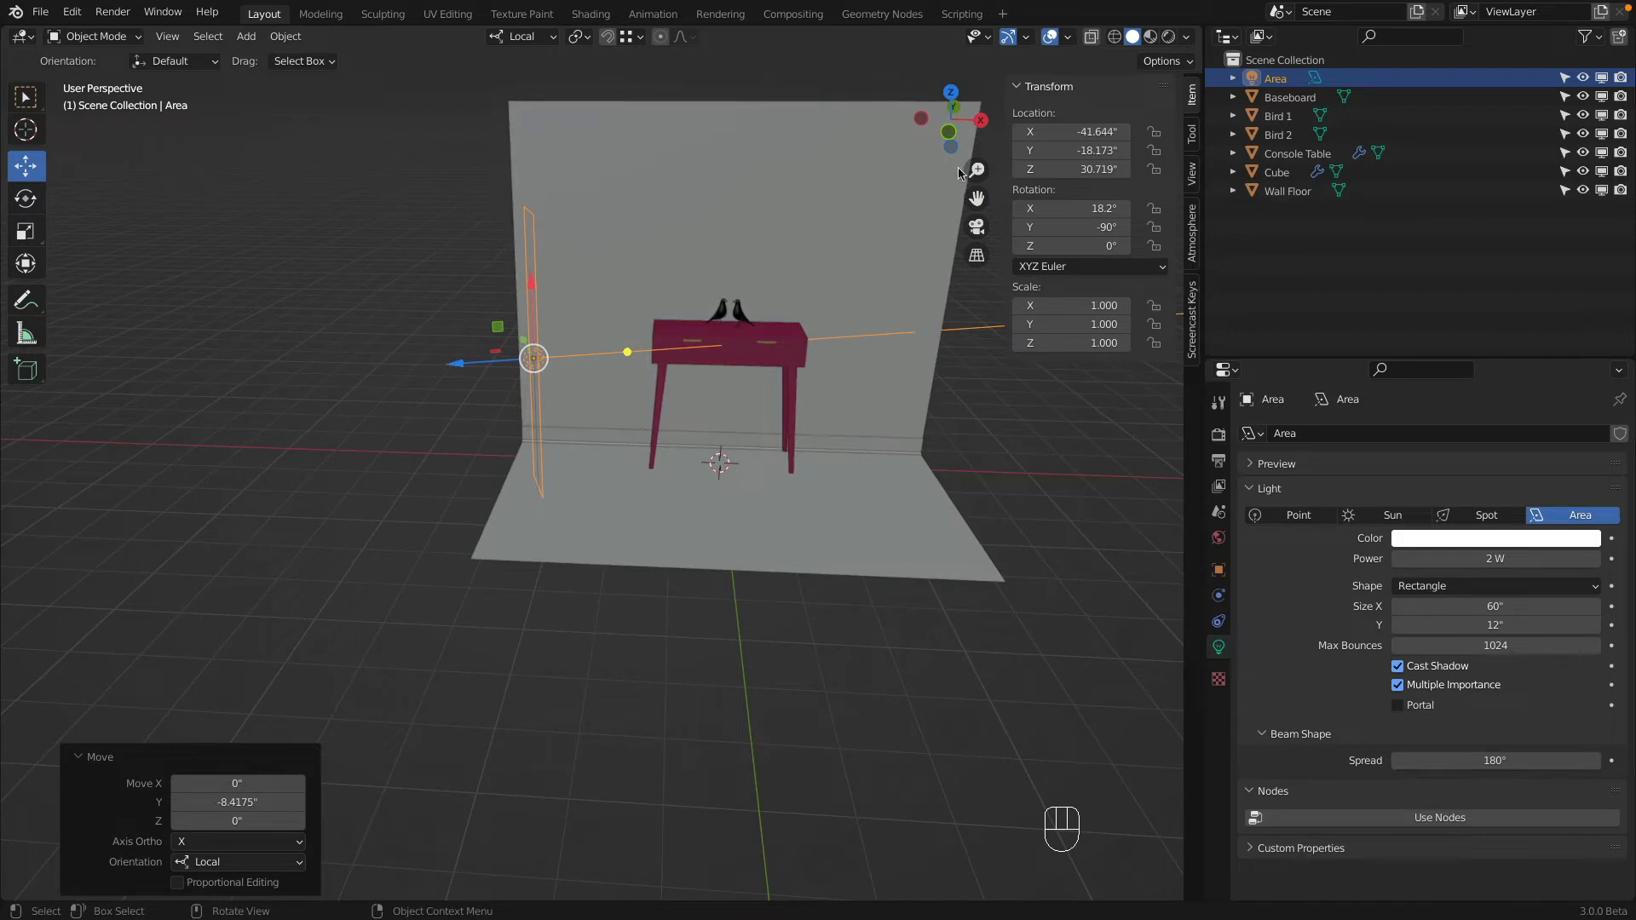
Step: Add a camera to the scene at the origin
left_click(293, 42)
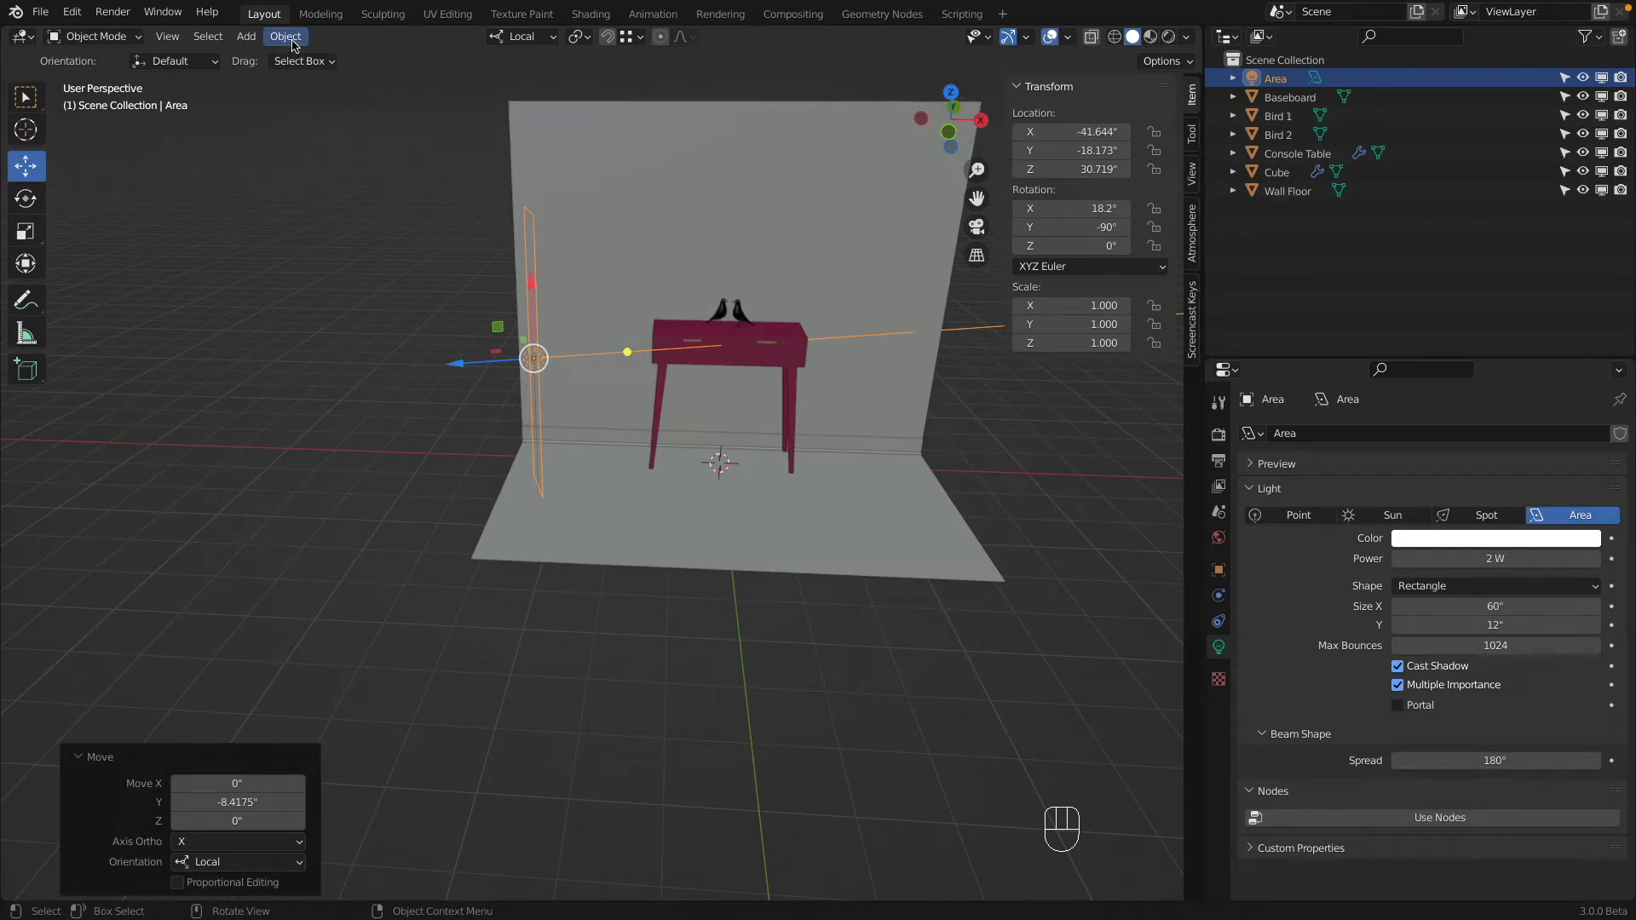
left_click(246, 35)
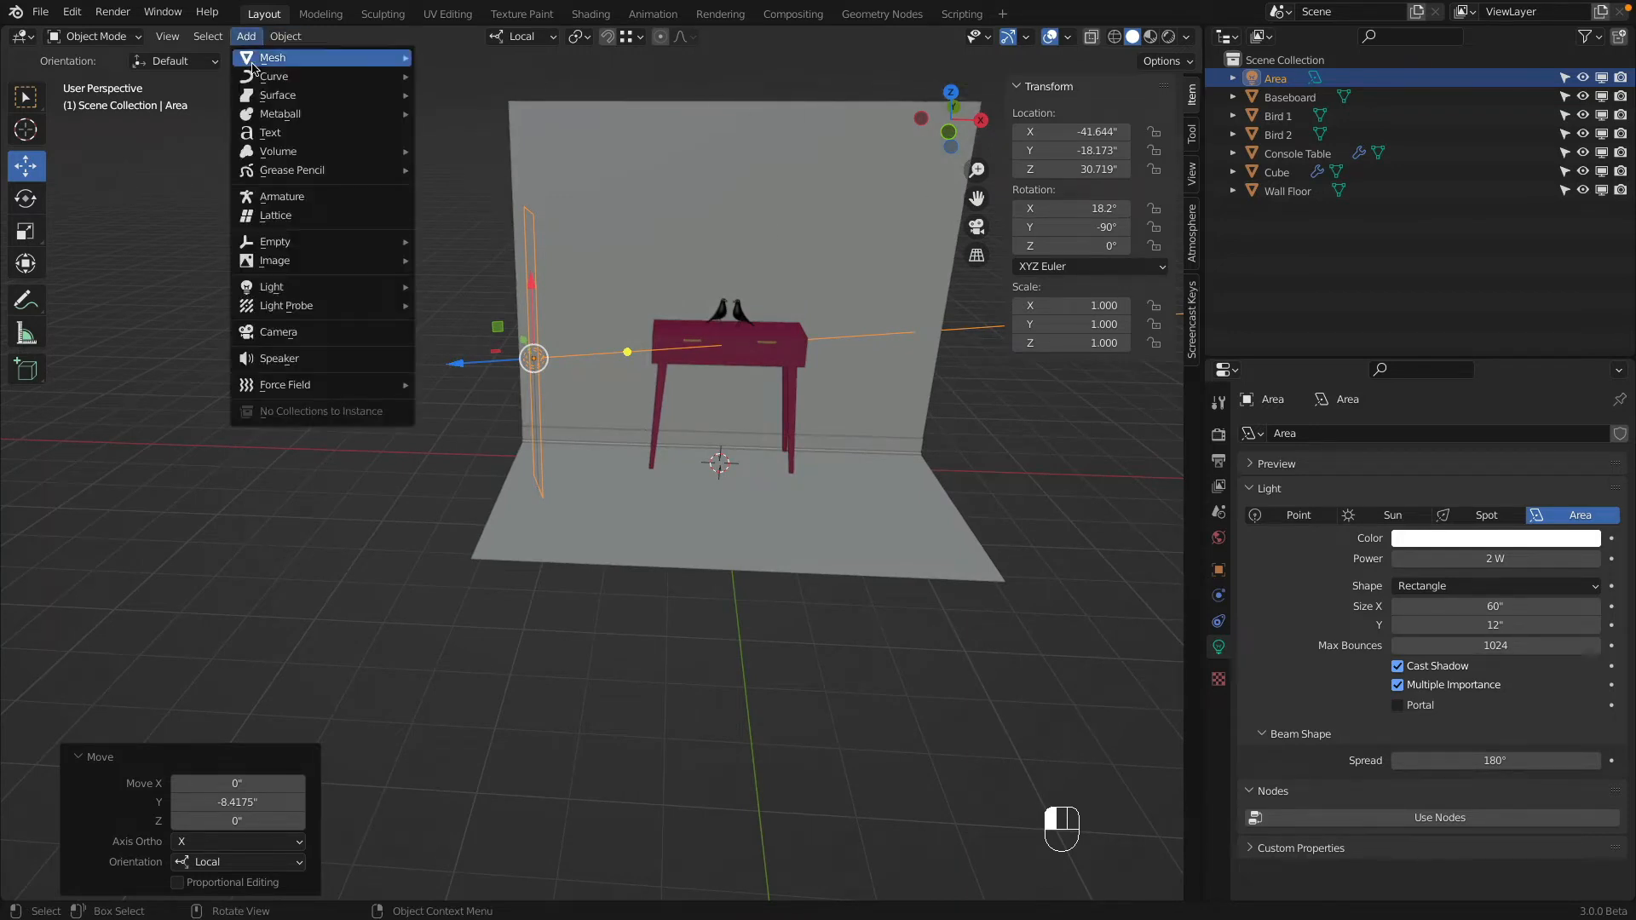
left_click(345, 331)
Step: In the right orthographic view, reset the camera's X, Y and Z rotation to 0°
middle_click_drag(792, 315, 560, 242)
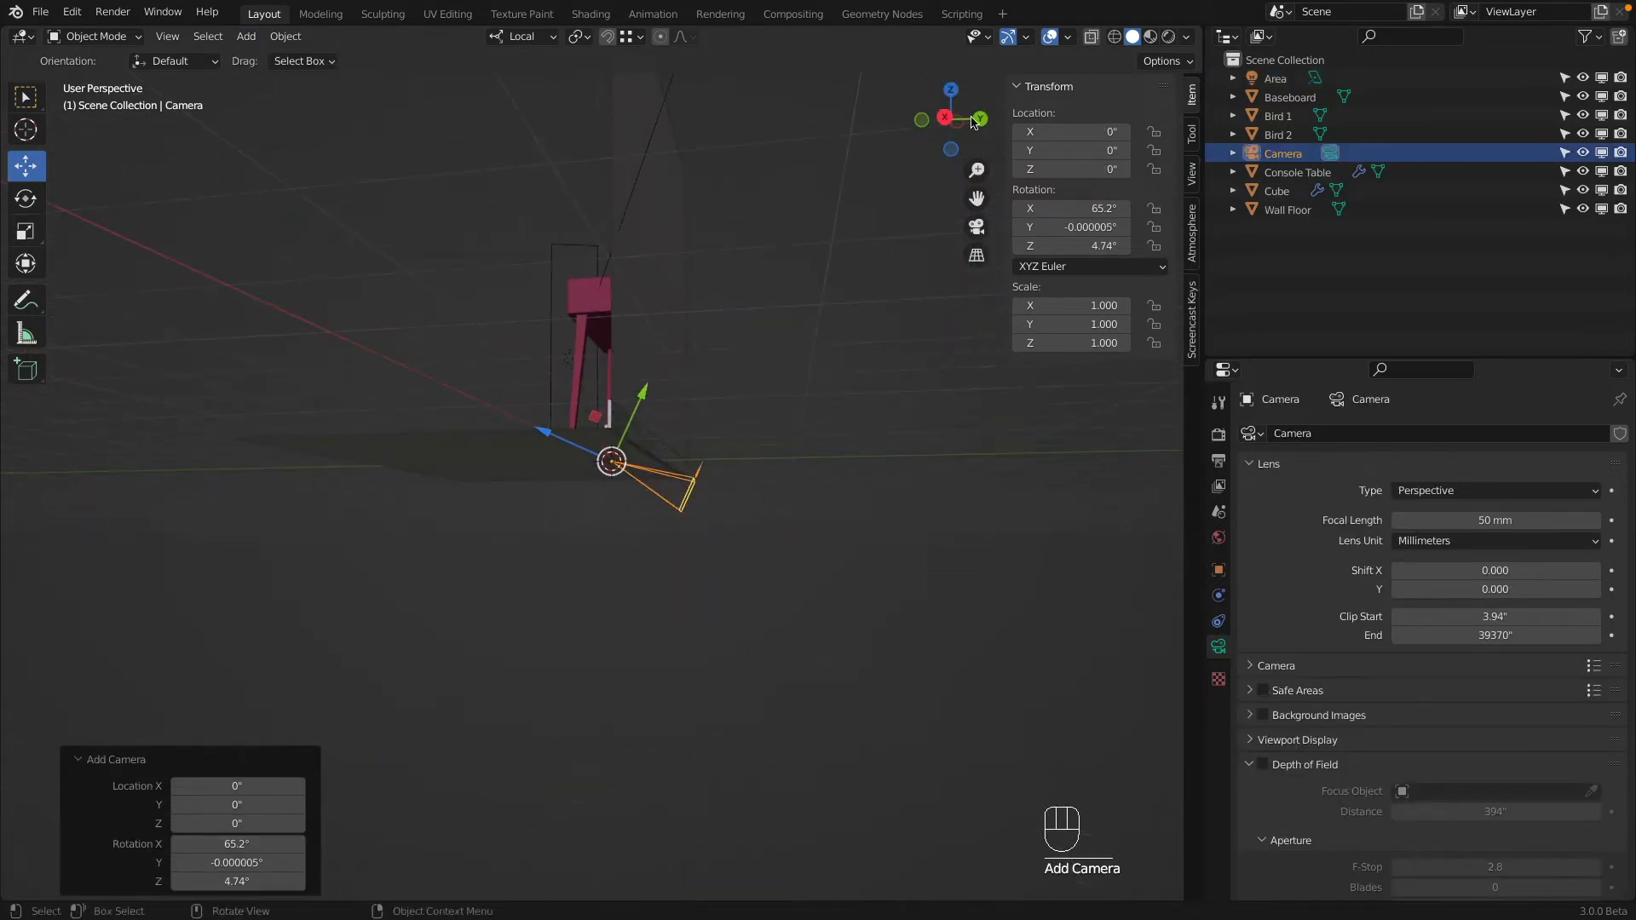
left_click(944, 121)
left_click(1064, 207)
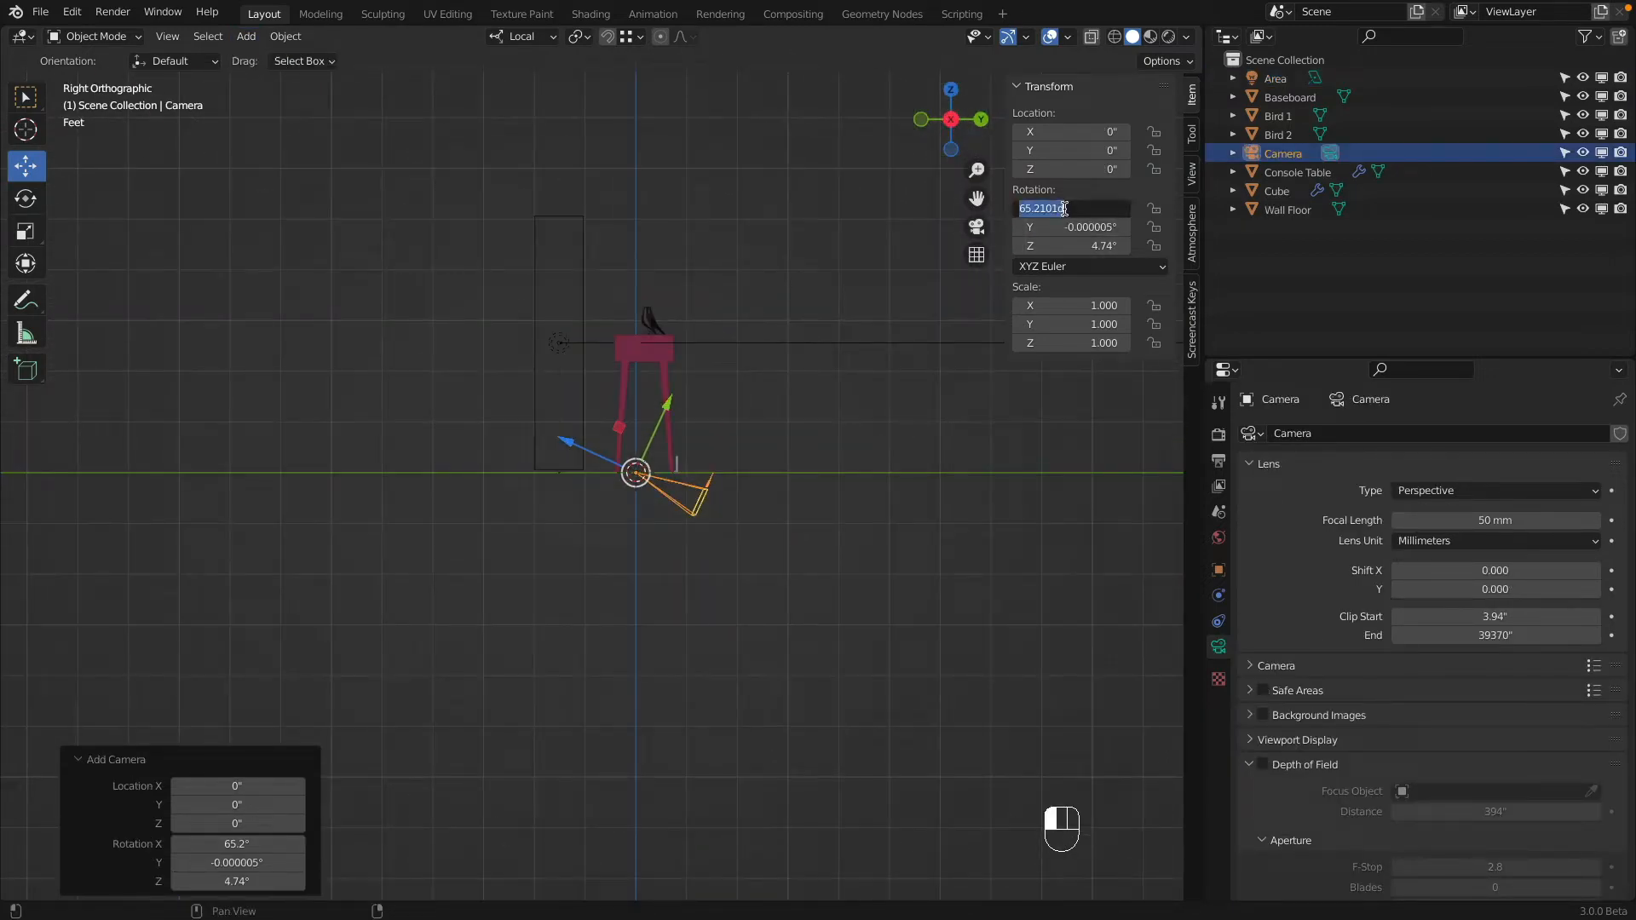
type("0")
key("Tab")
type("0")
key("Tab")
type("0")
key("Return")
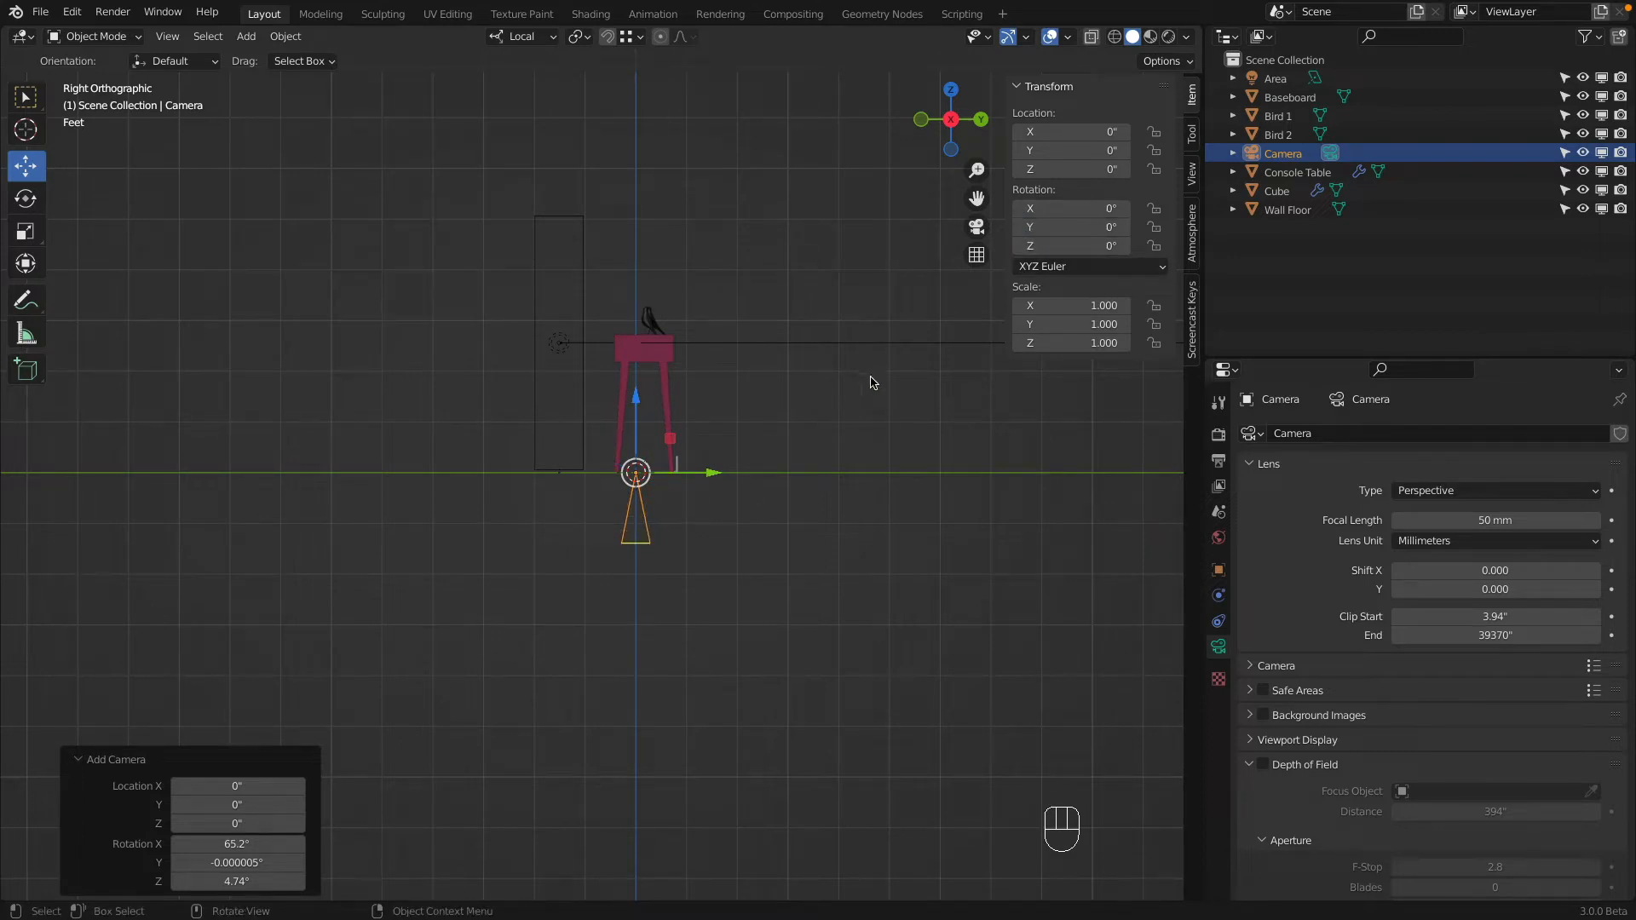
Step: Set the camera's X rotation to 90° and move it back from the table to about Y -105.2"
mouse_move(1053, 208)
left_mouse_down()
mouse_move(1090, 208)
mouse_move(1053, 208)
left_mouse_up()
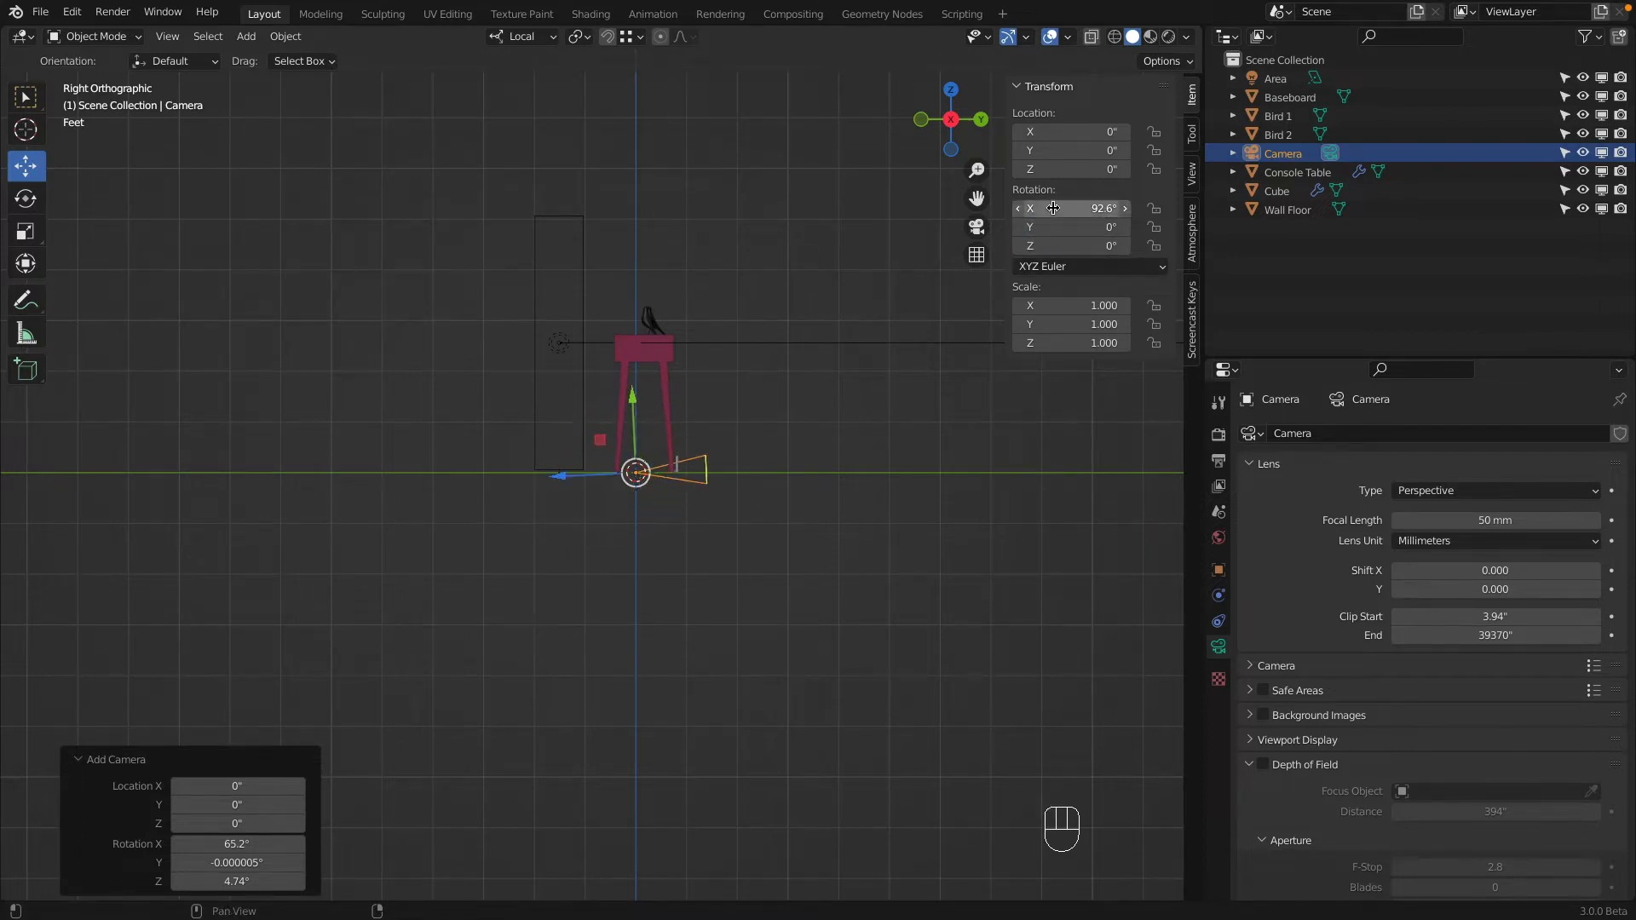
left_click(1076, 208)
type("90")
key("Return")
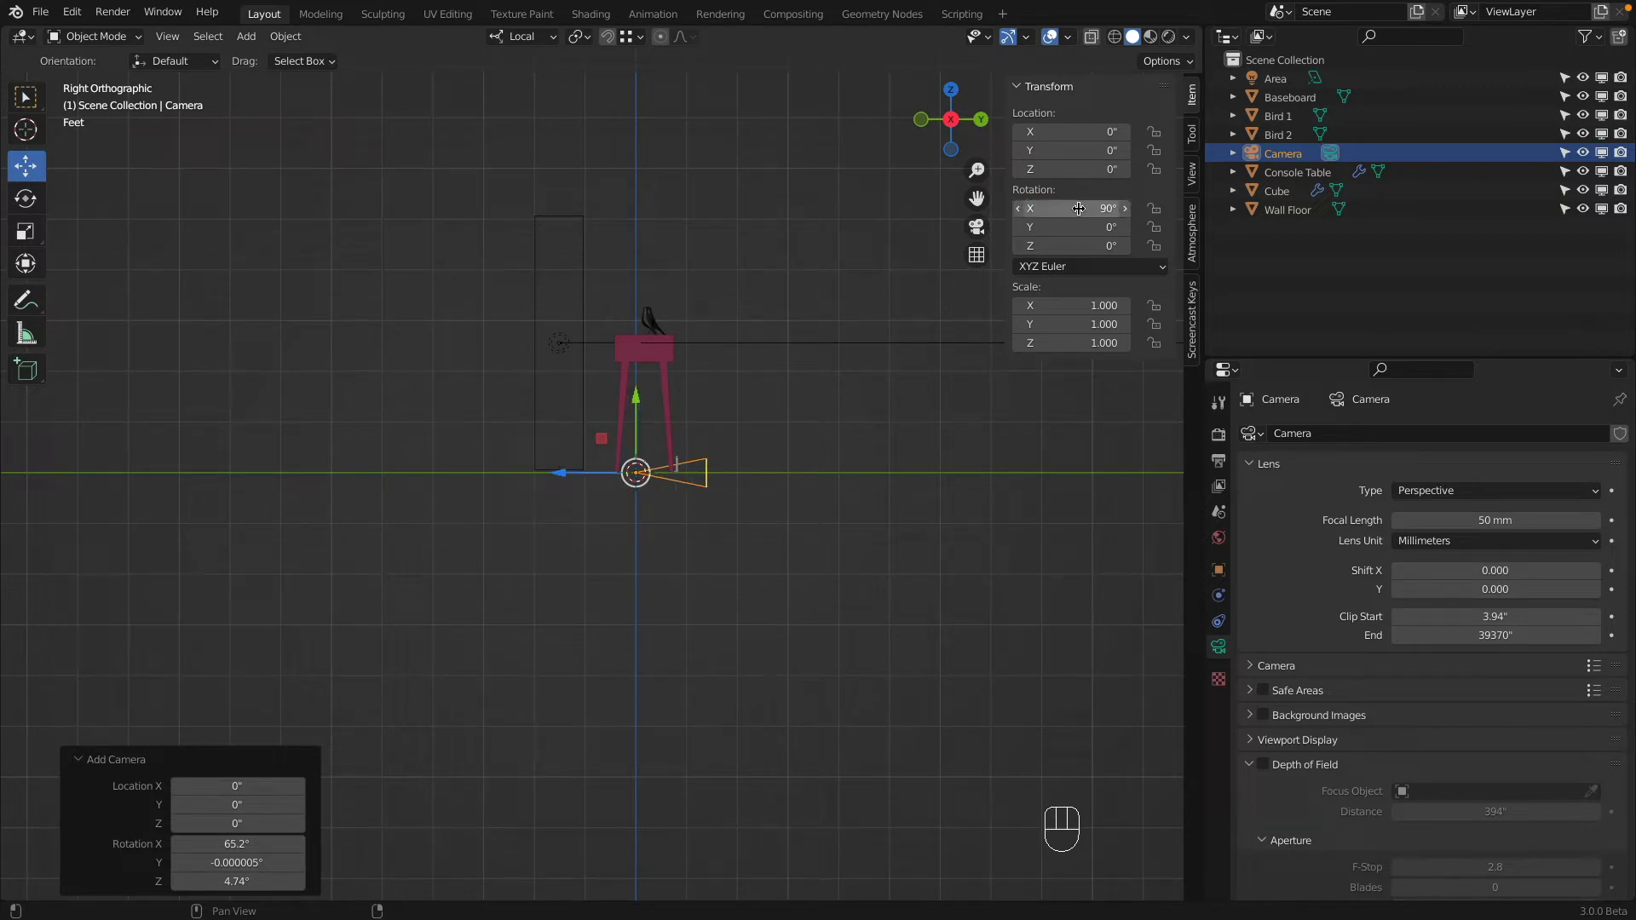
left_click_drag(566, 475, 120, 475)
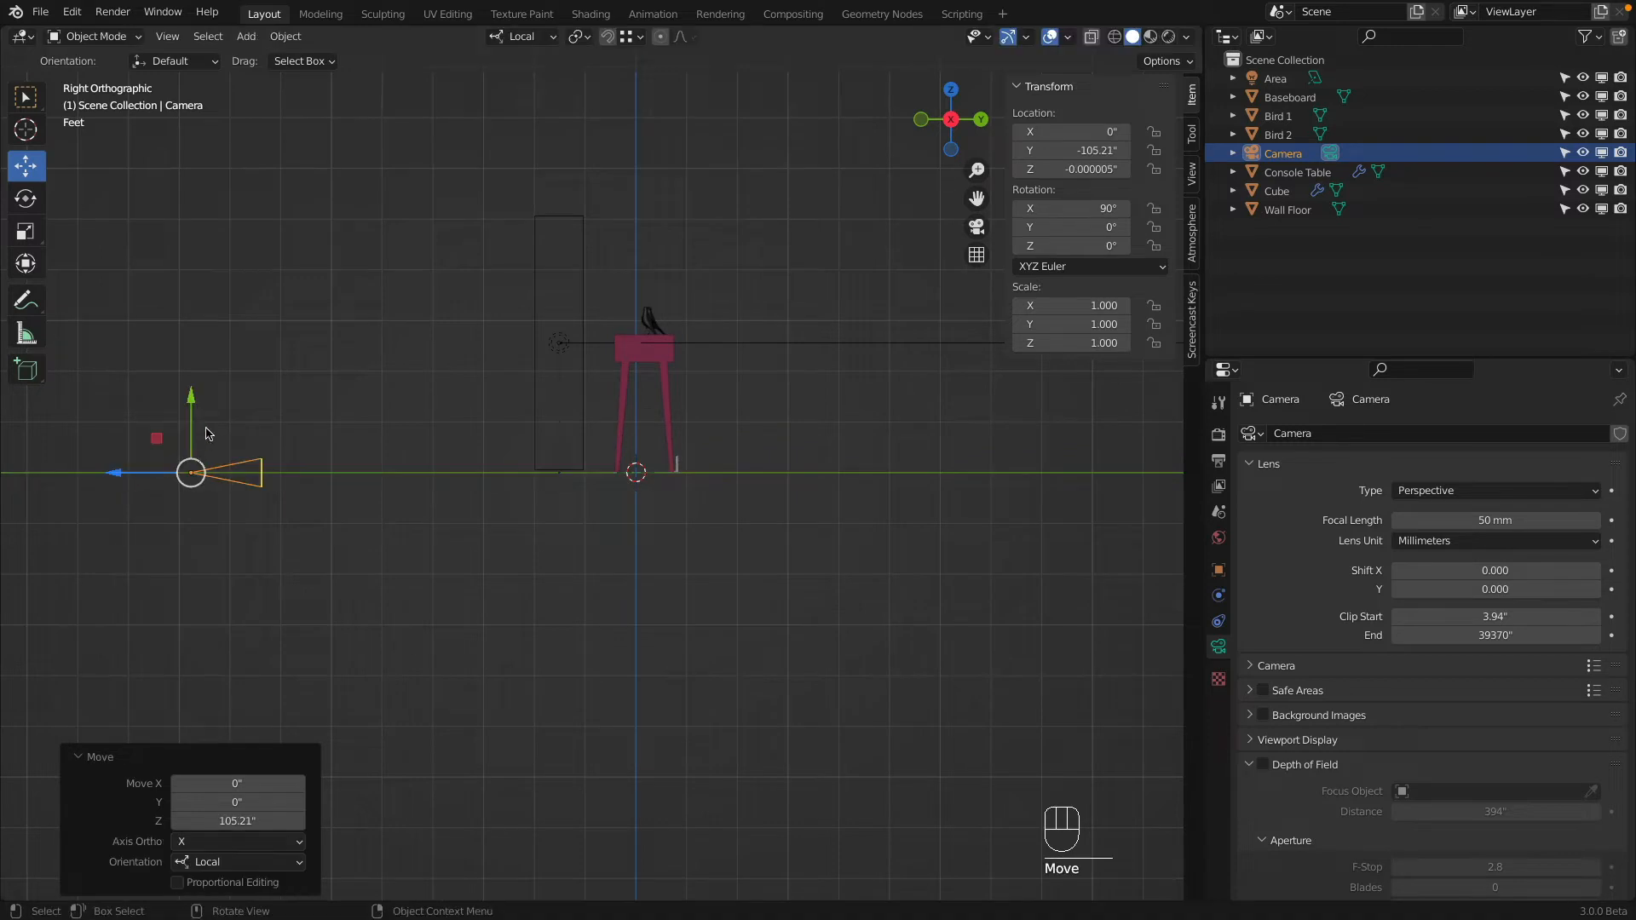
Step: Raise the camera to a Z location of about 37.9 inches
left_click_drag(198, 409, 235, 239)
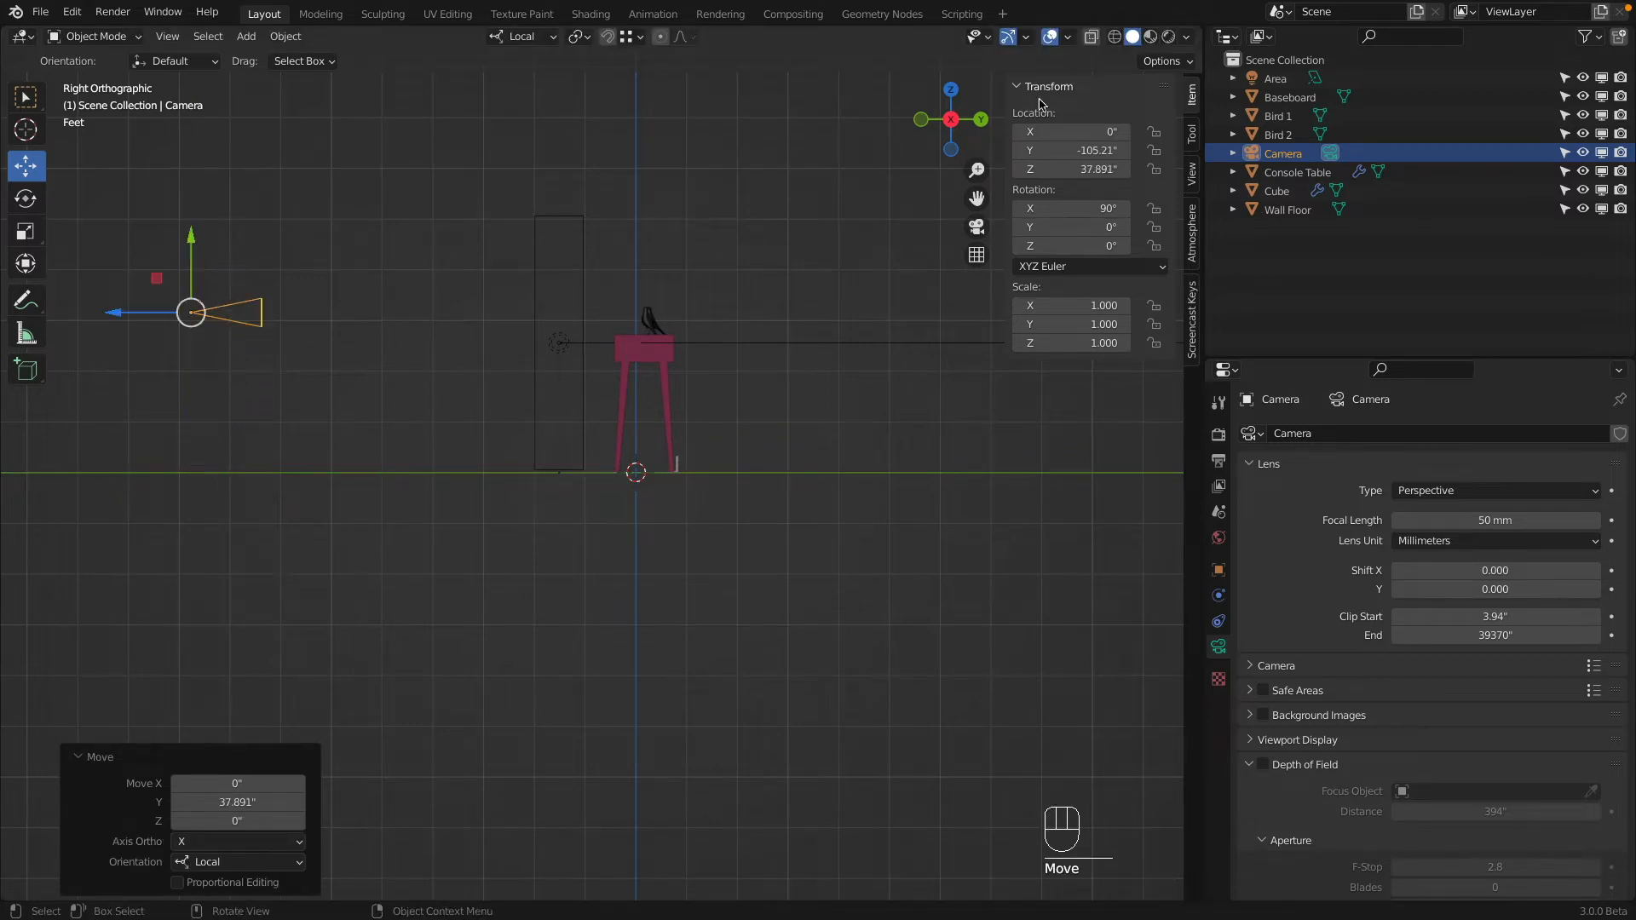
Step: Split the 3D viewport horizontally, enlarge the upper area, and split that area vertically into two side-by-side viewports
right_click(1108, 25)
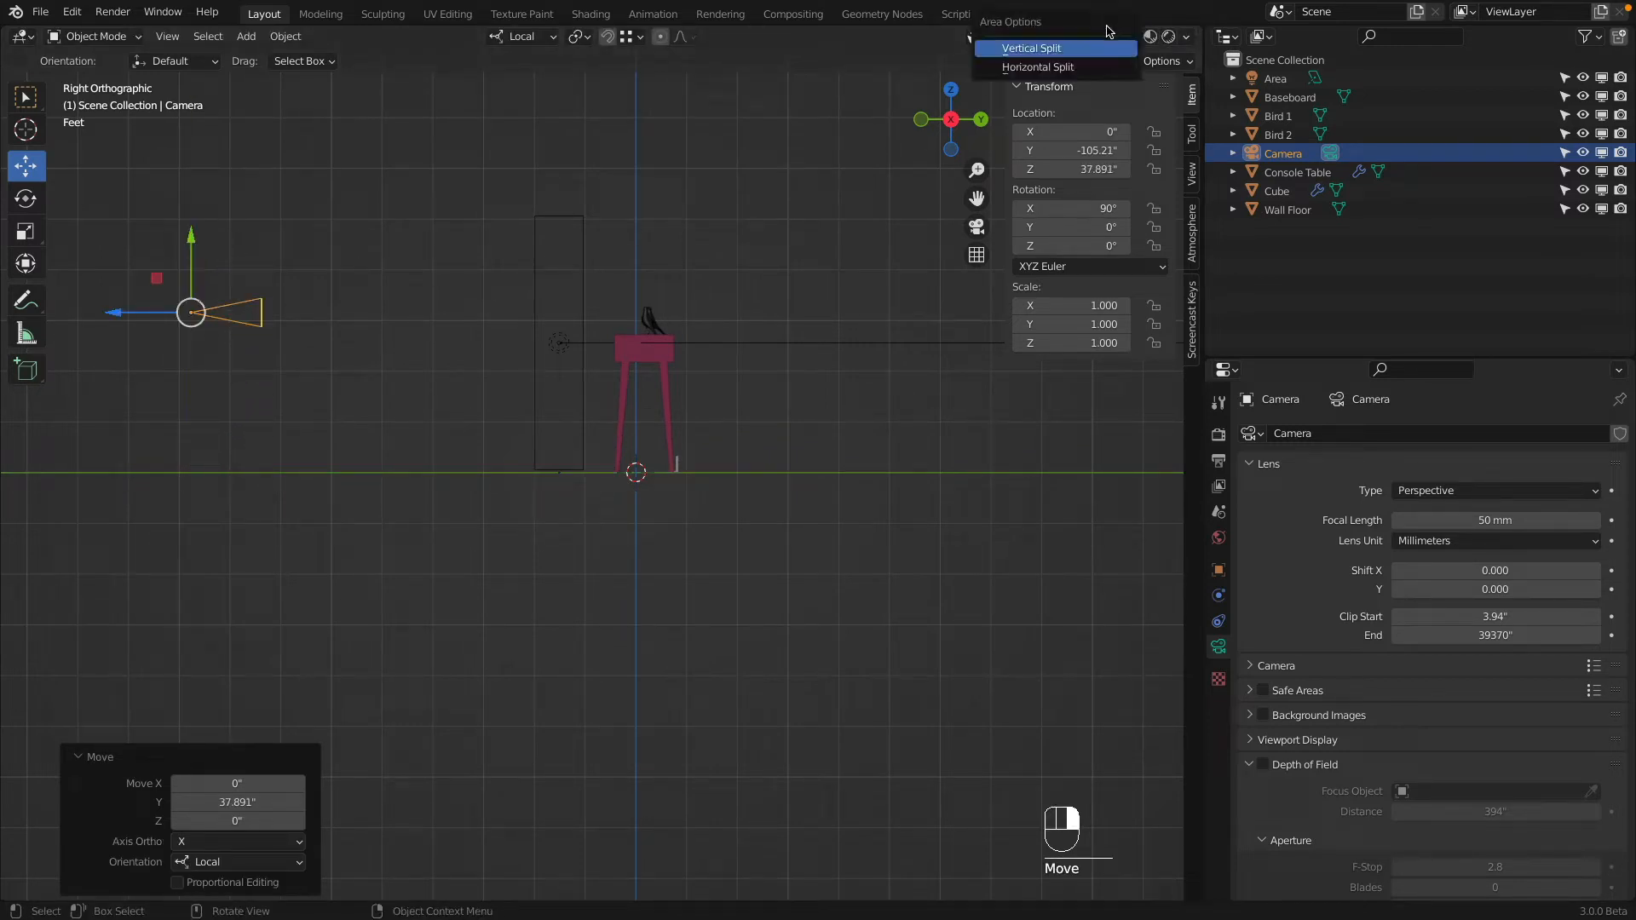
left_click(1094, 68)
left_click(755, 474)
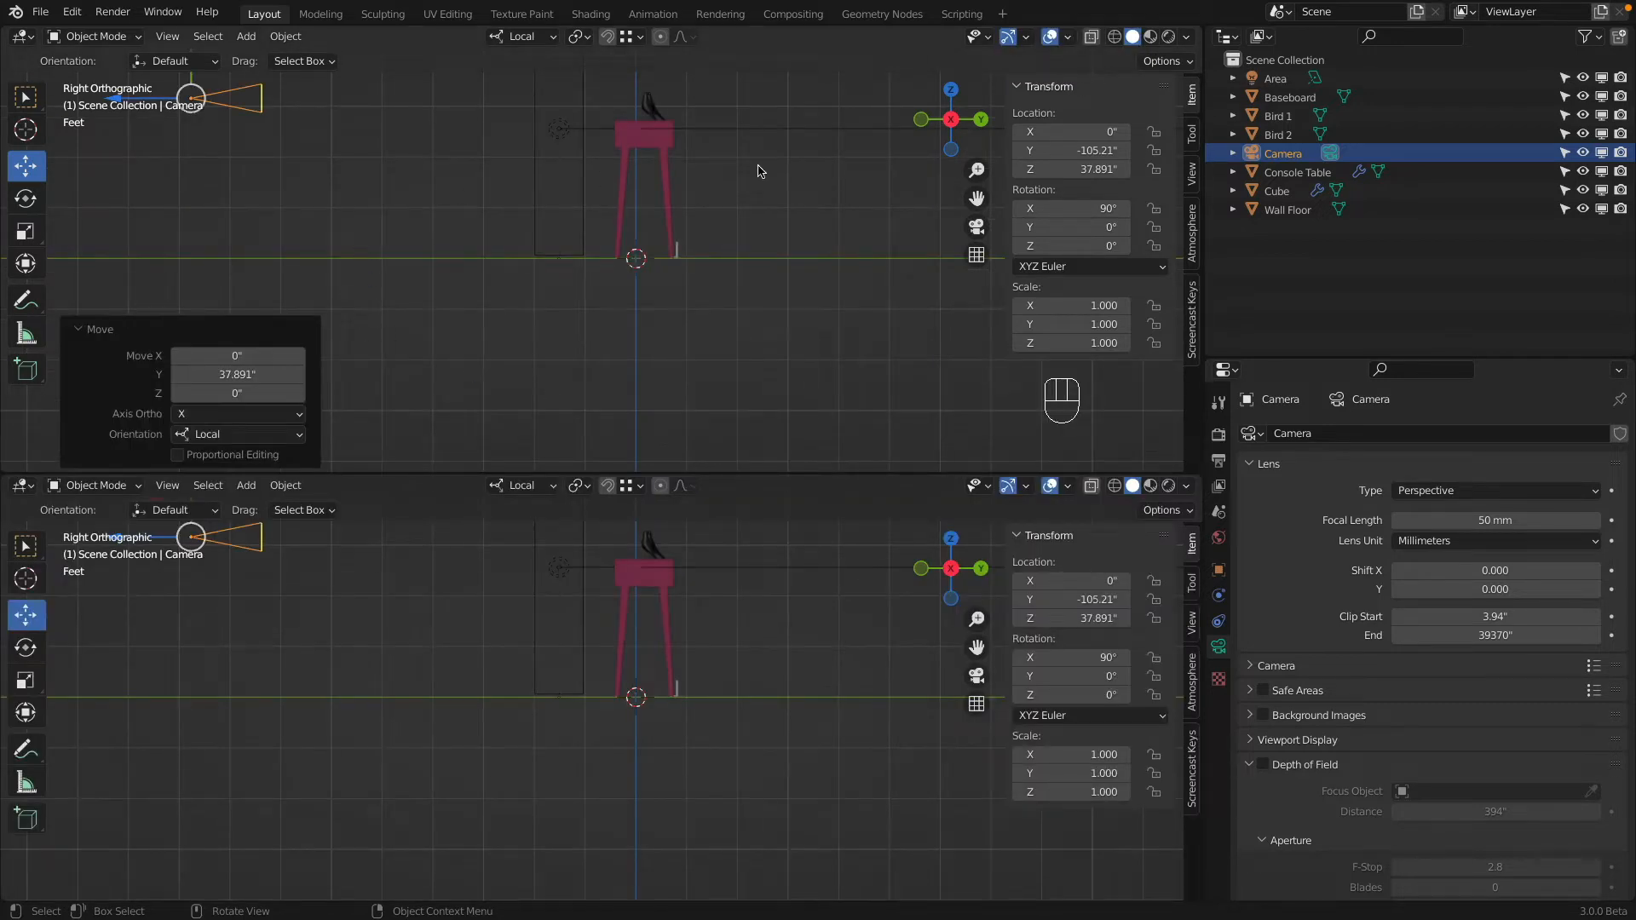
left_click_drag(662, 471, 661, 641)
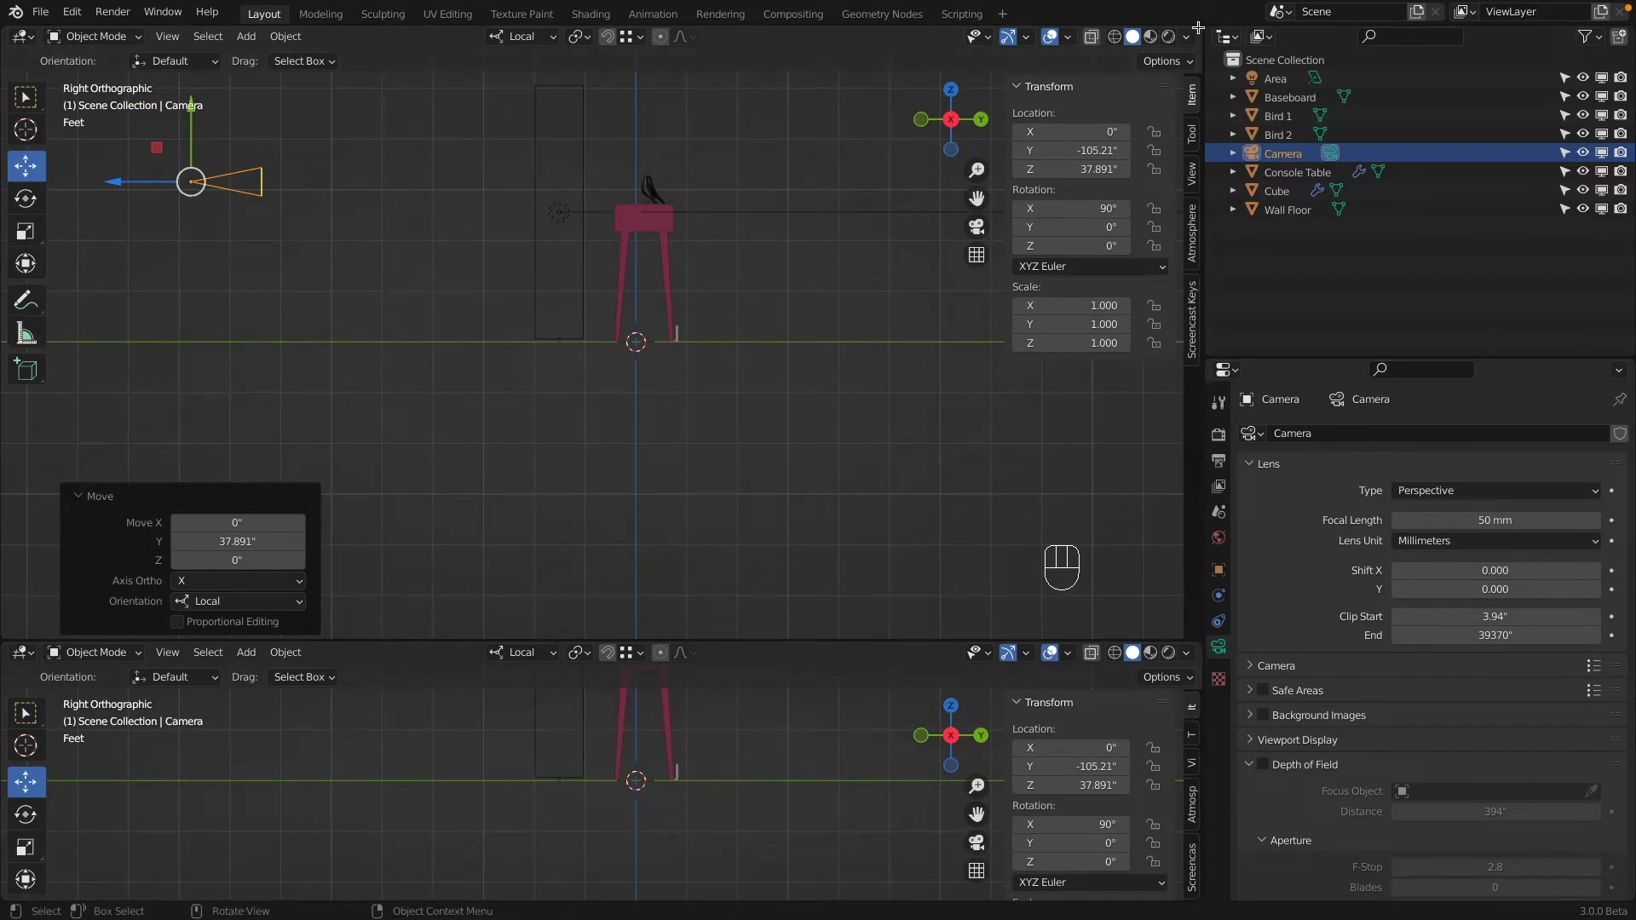
right_click(1167, 35)
left_click(1168, 49)
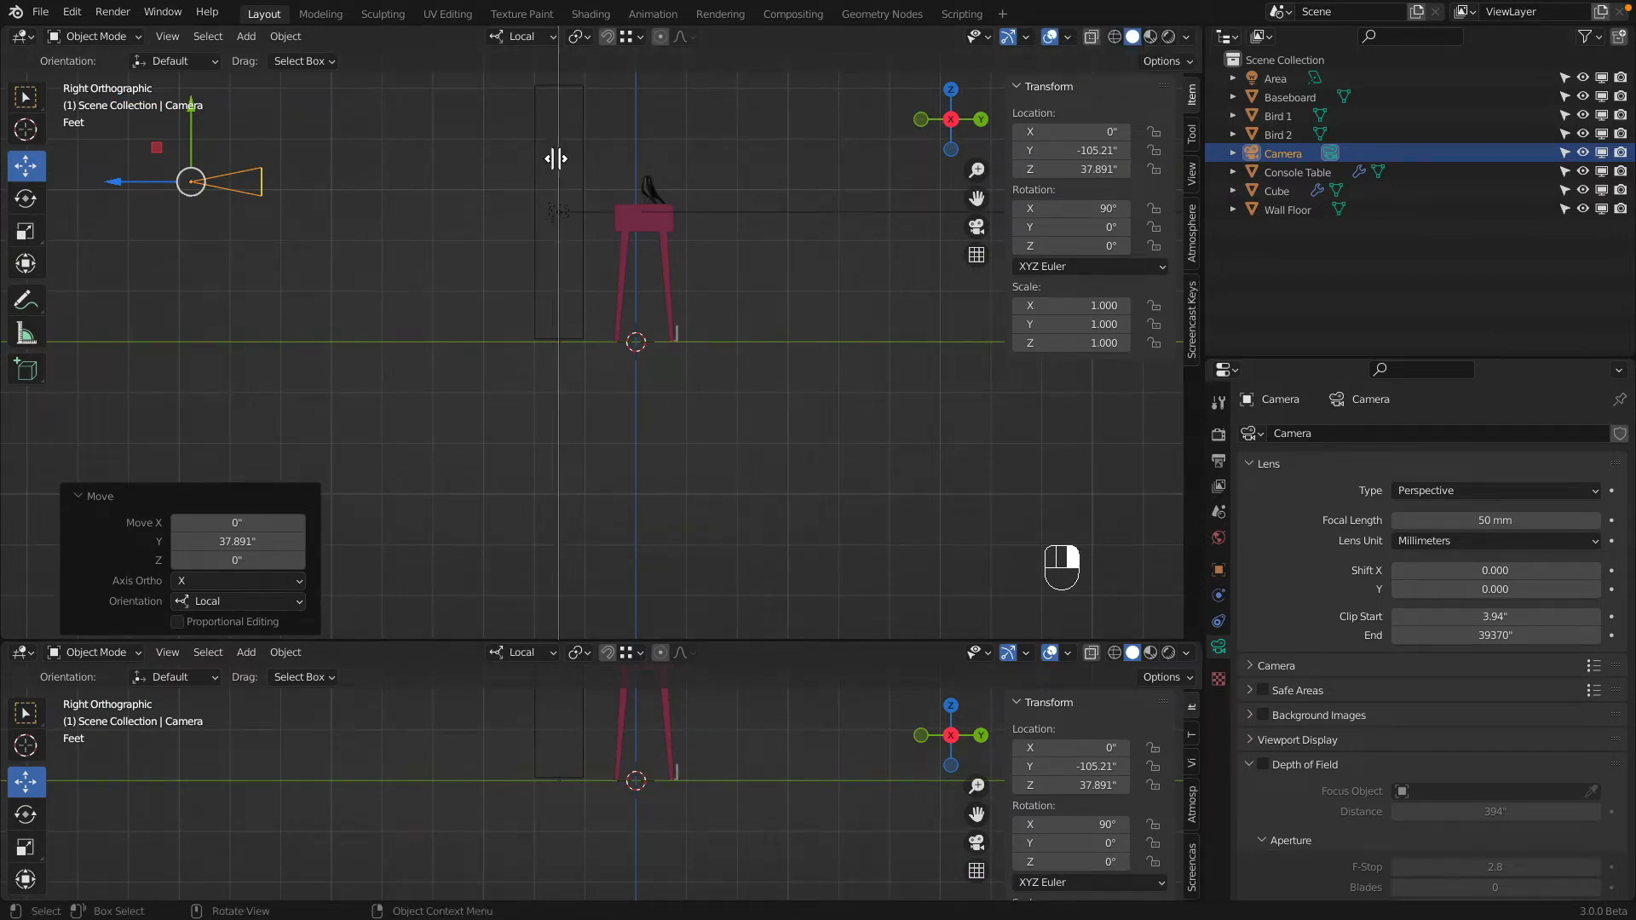
left_click(555, 158)
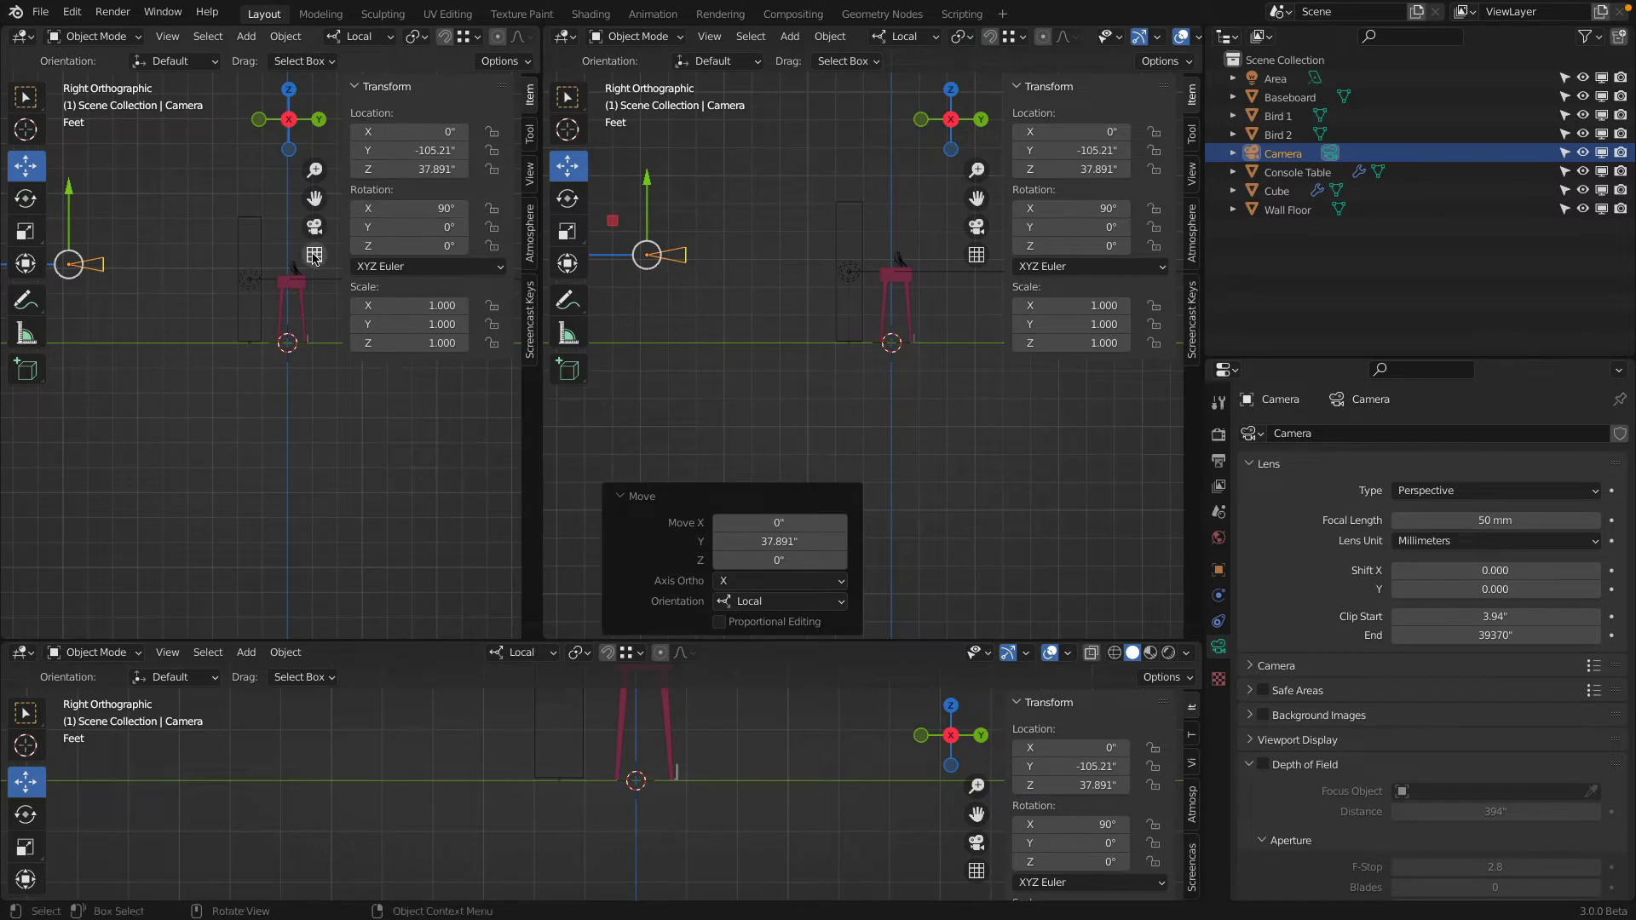
Step: Hide the transform sidebar in the upper-left viewport and show the scene through the camera there
key("n")
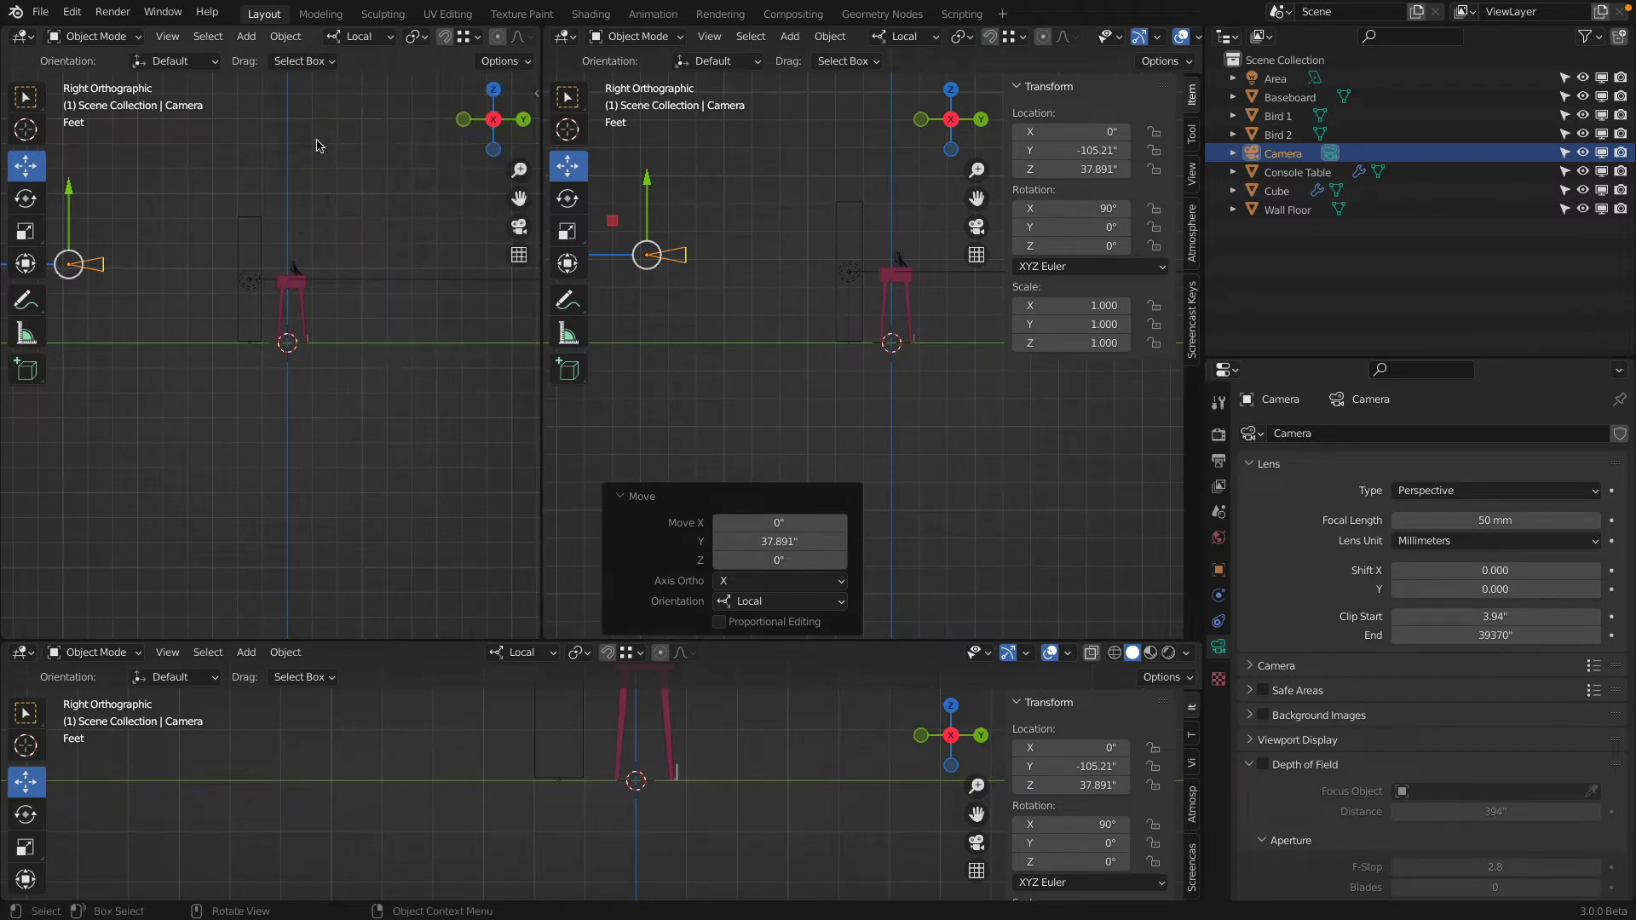
key("t")
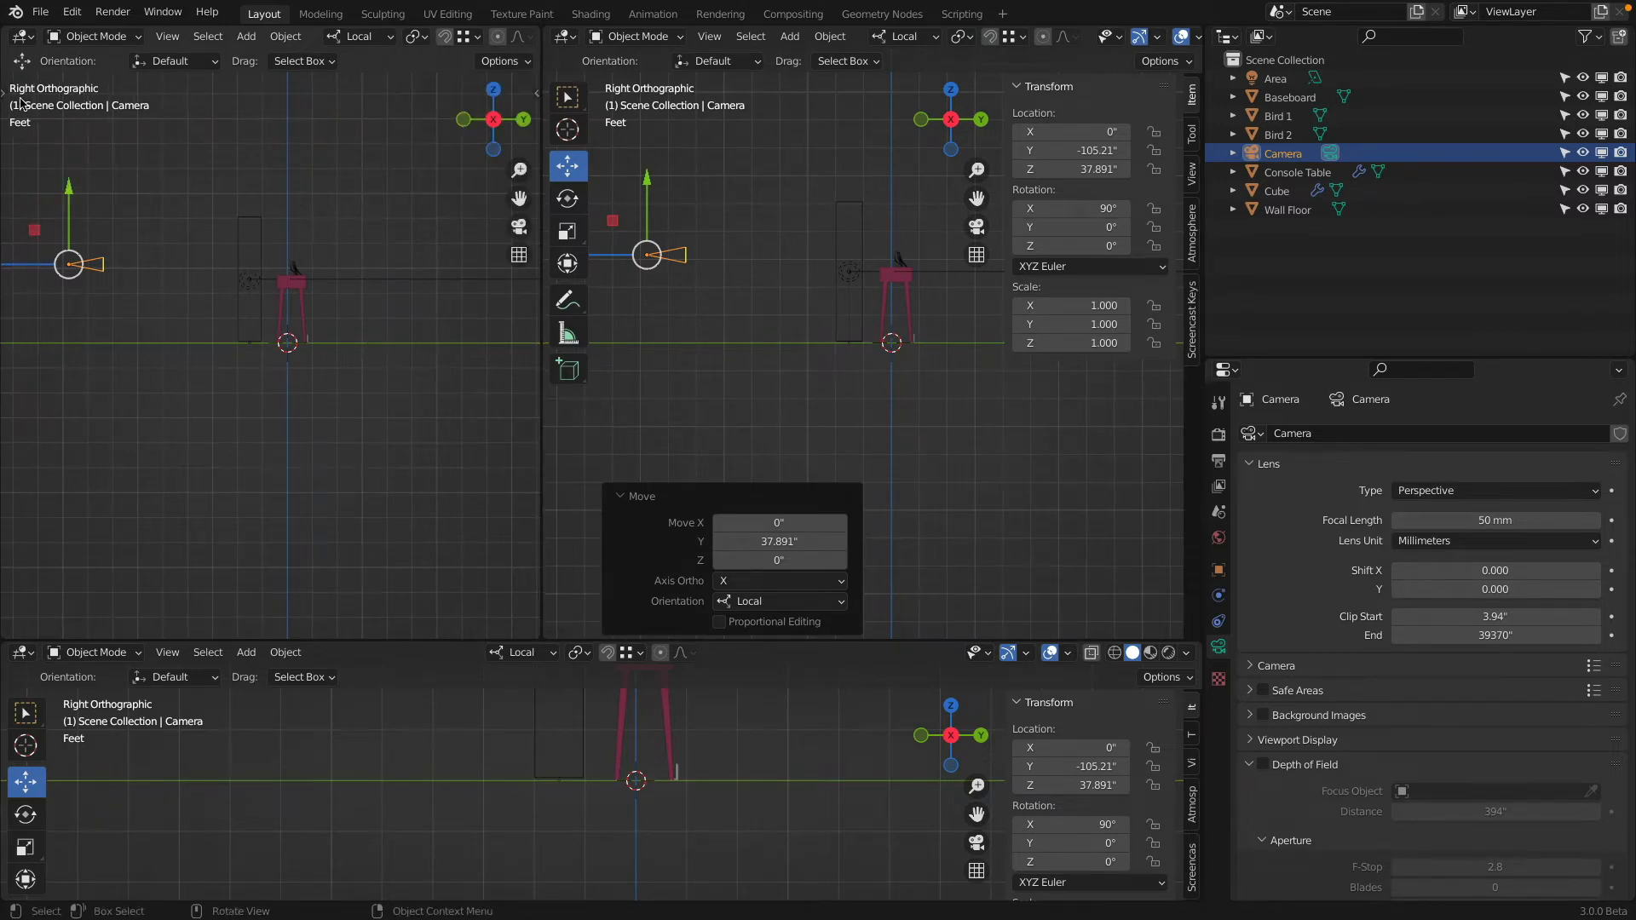
key("t")
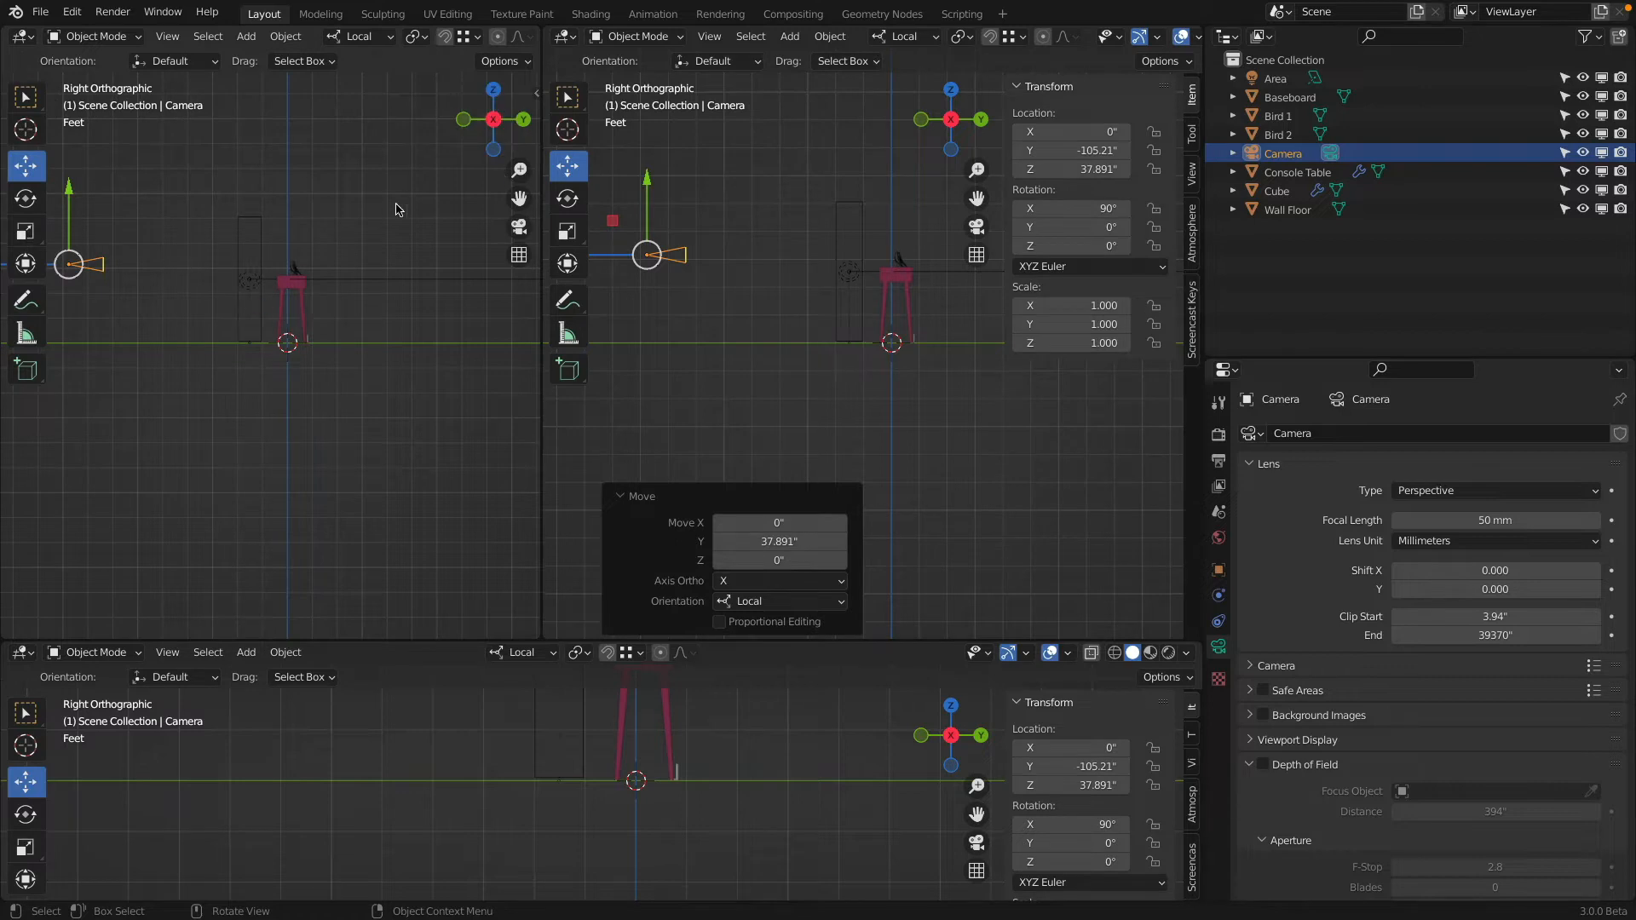
left_click(519, 227)
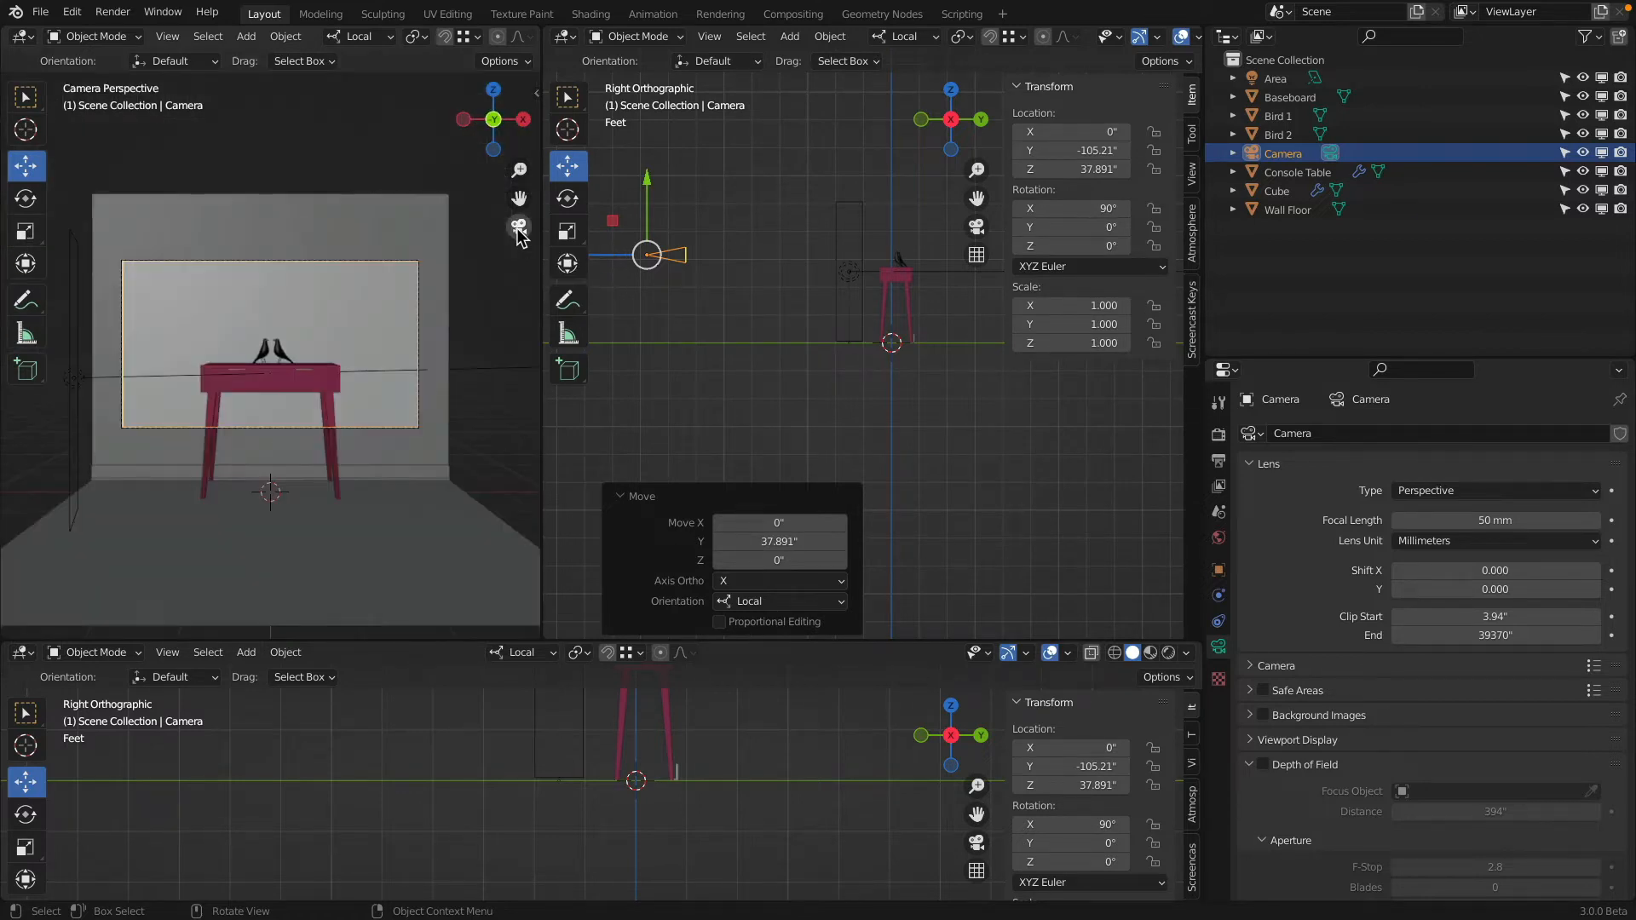
Step: Set the output resolution to 1000 px in X and 800 px in Y
left_click(1221, 461)
left_click(1466, 454)
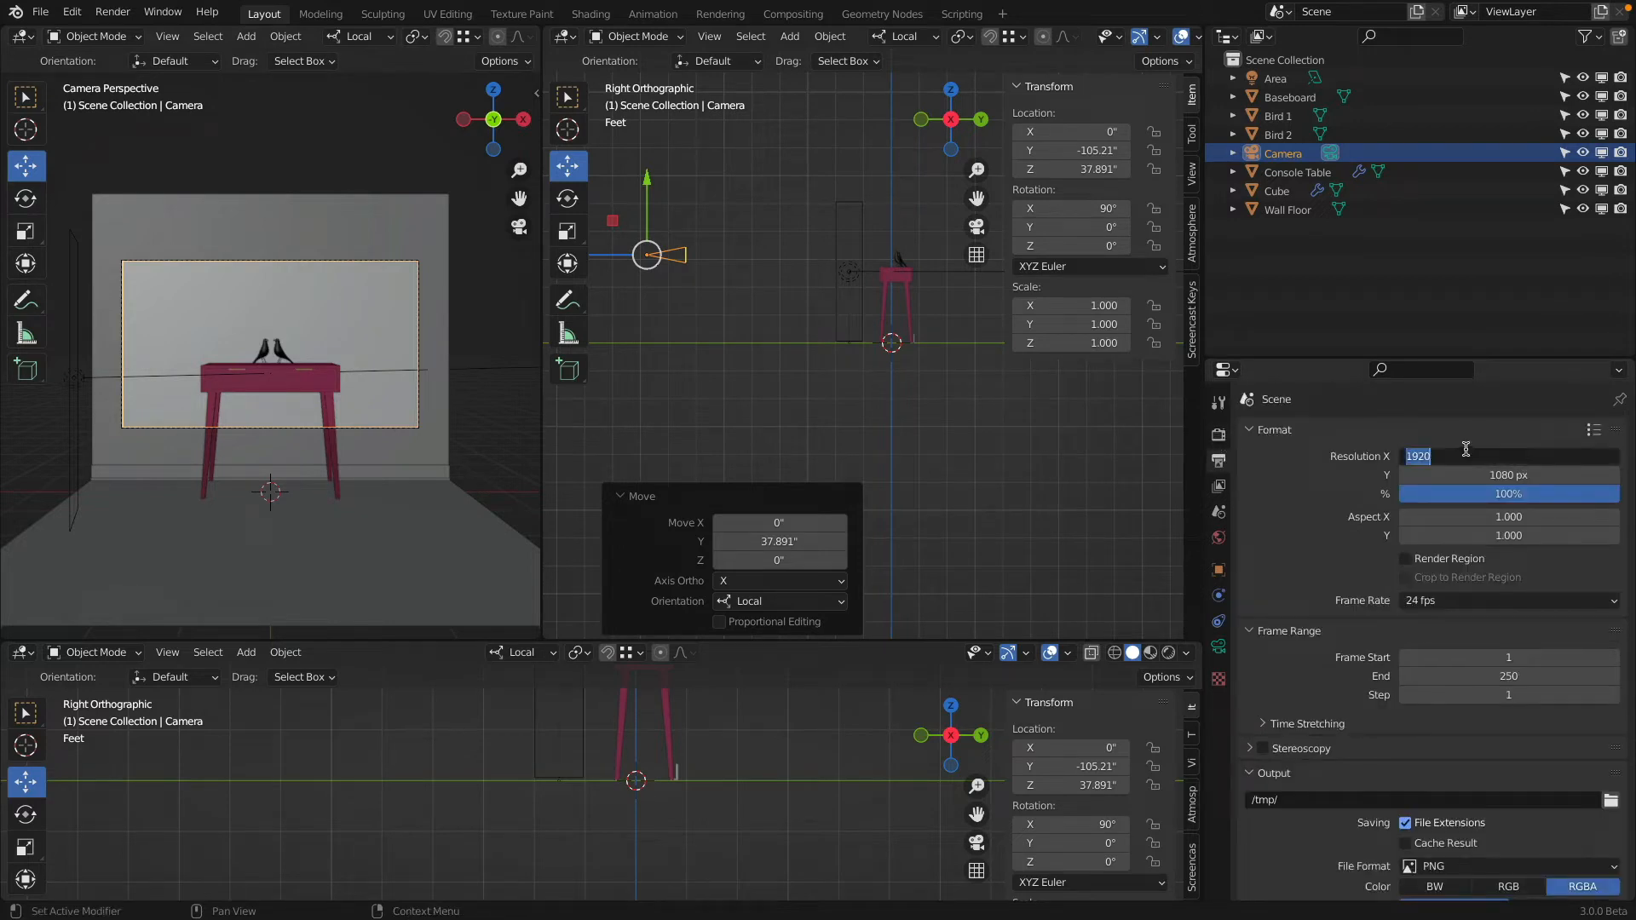
type("10")
key("Tab")
type("800")
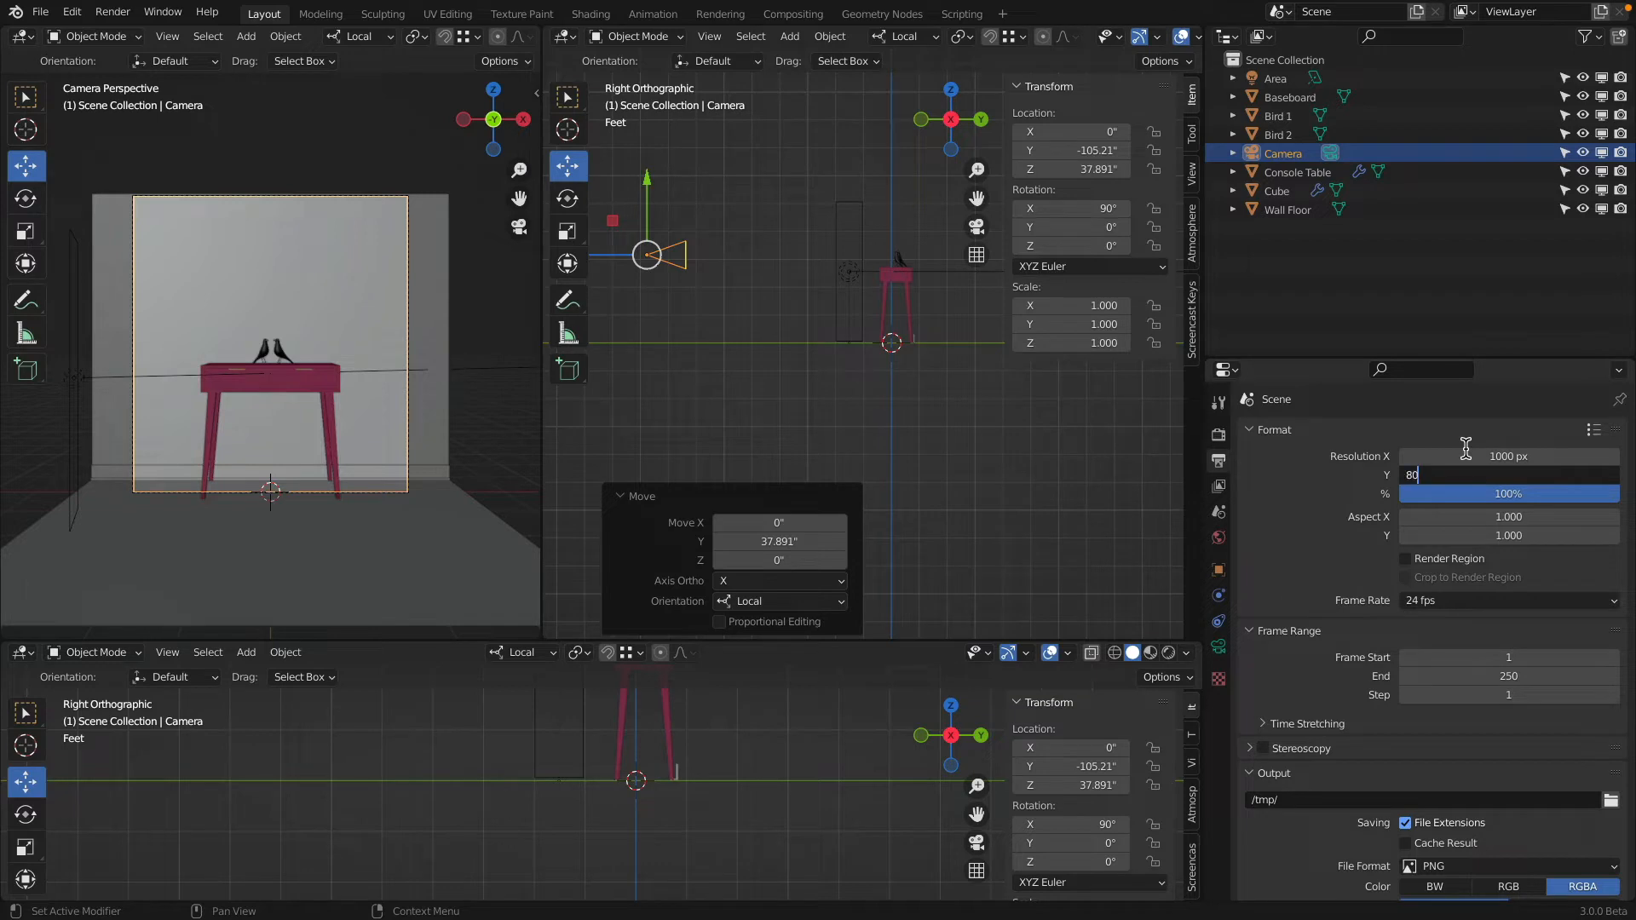
key("Tab")
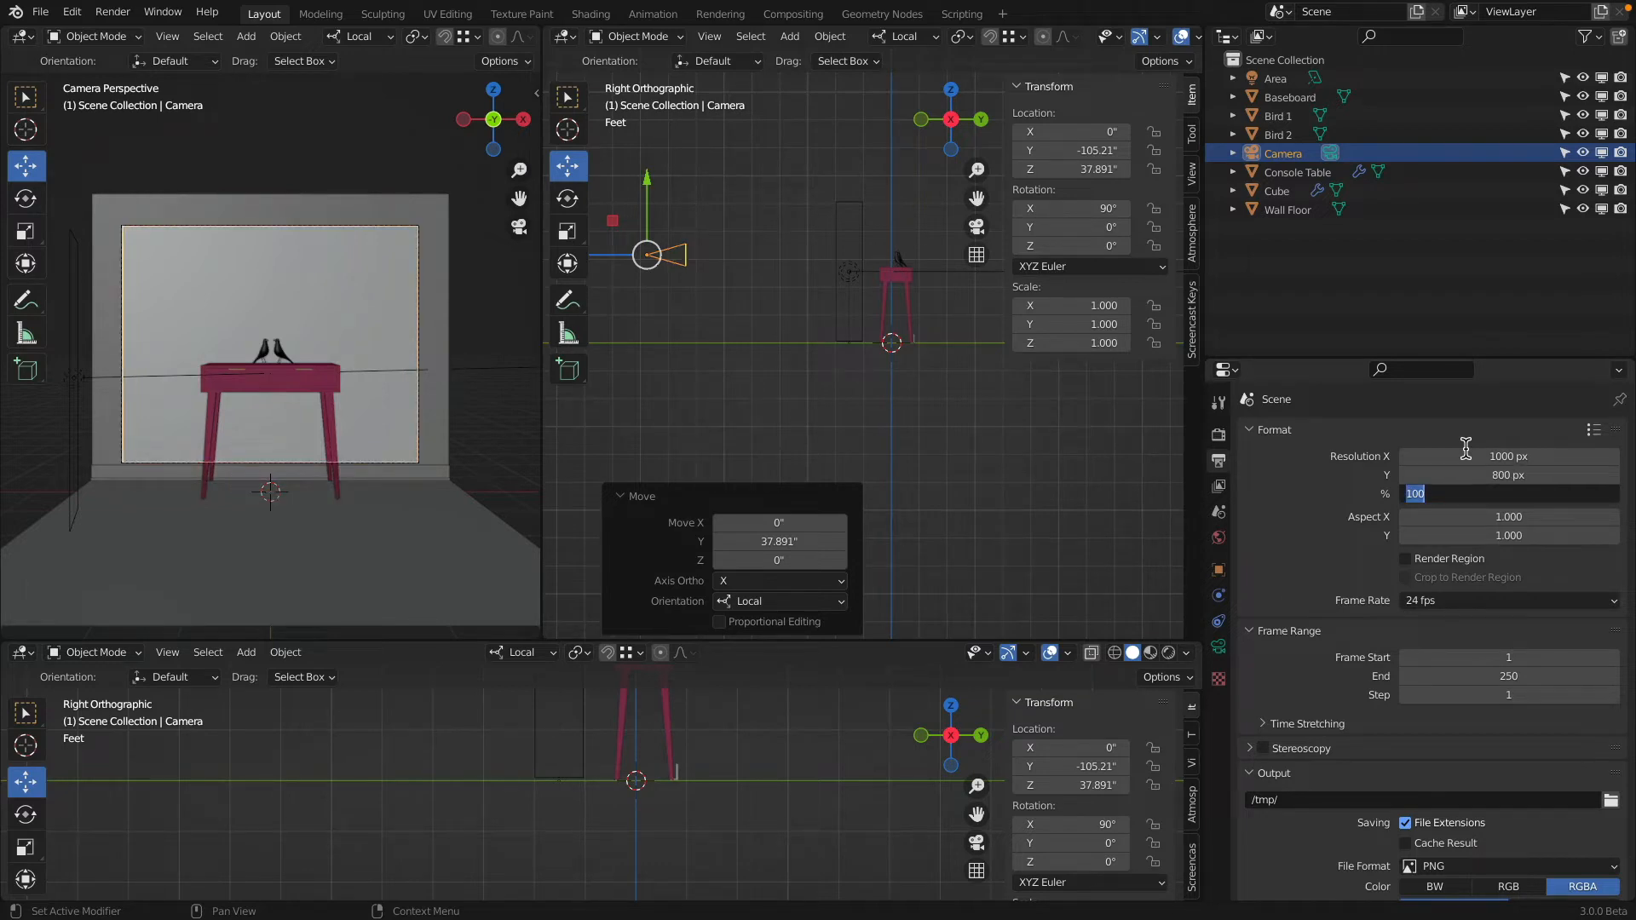
key("Return")
Step: Change the output to portrait format with a resolution of 800 px in X and 1000 px in Y
left_click(1467, 451)
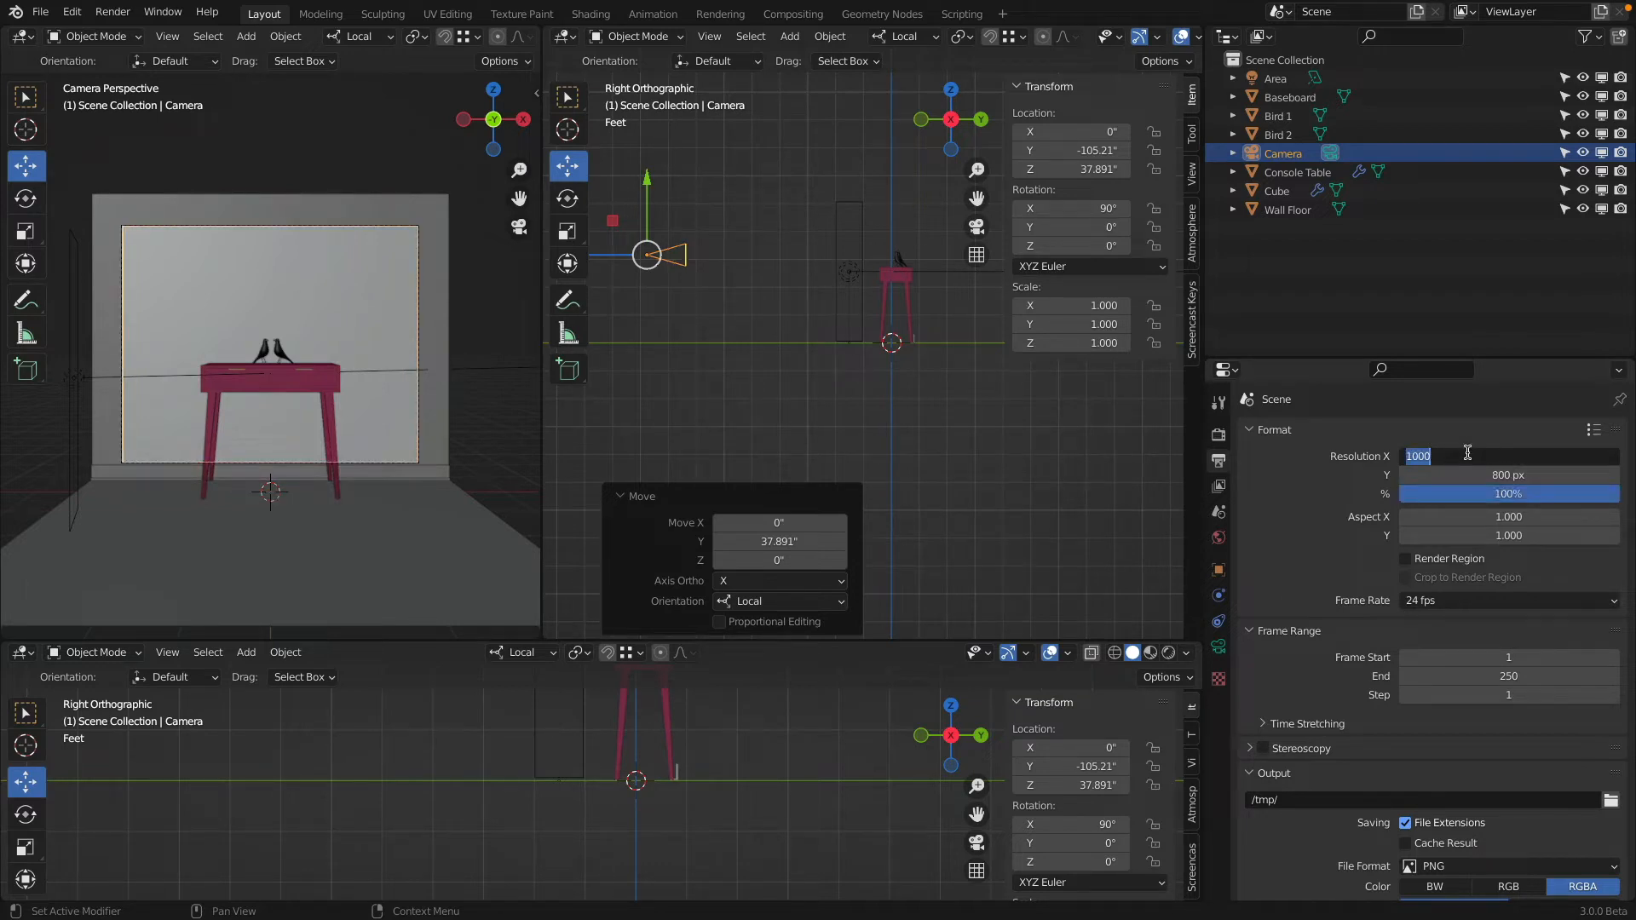
type("8")
key("Tab")
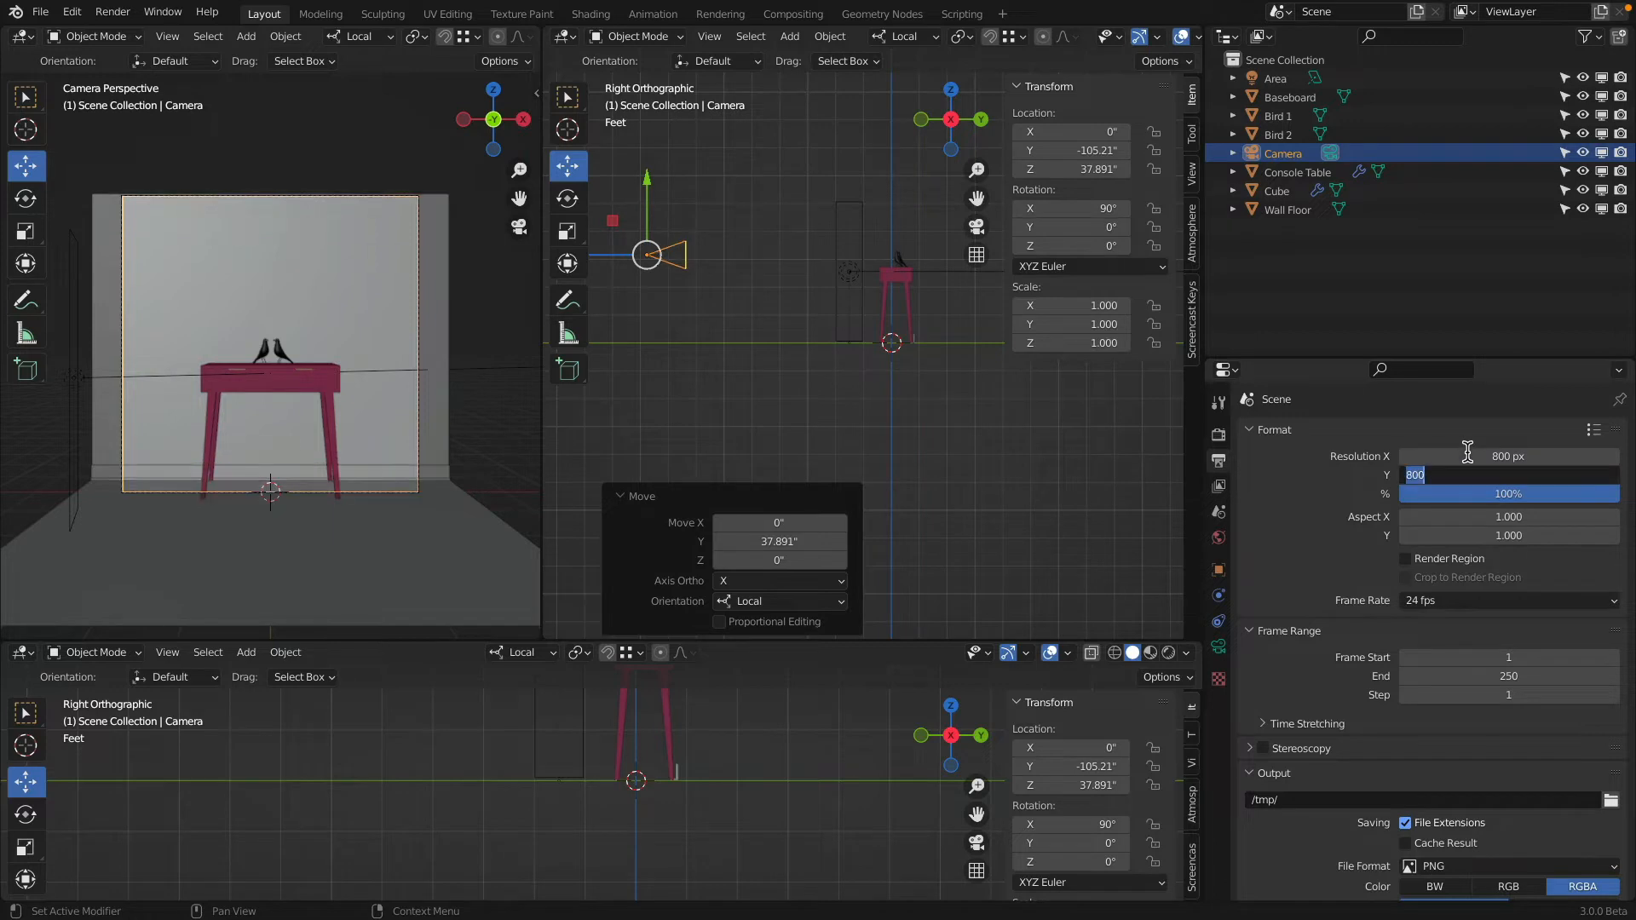
key("Return")
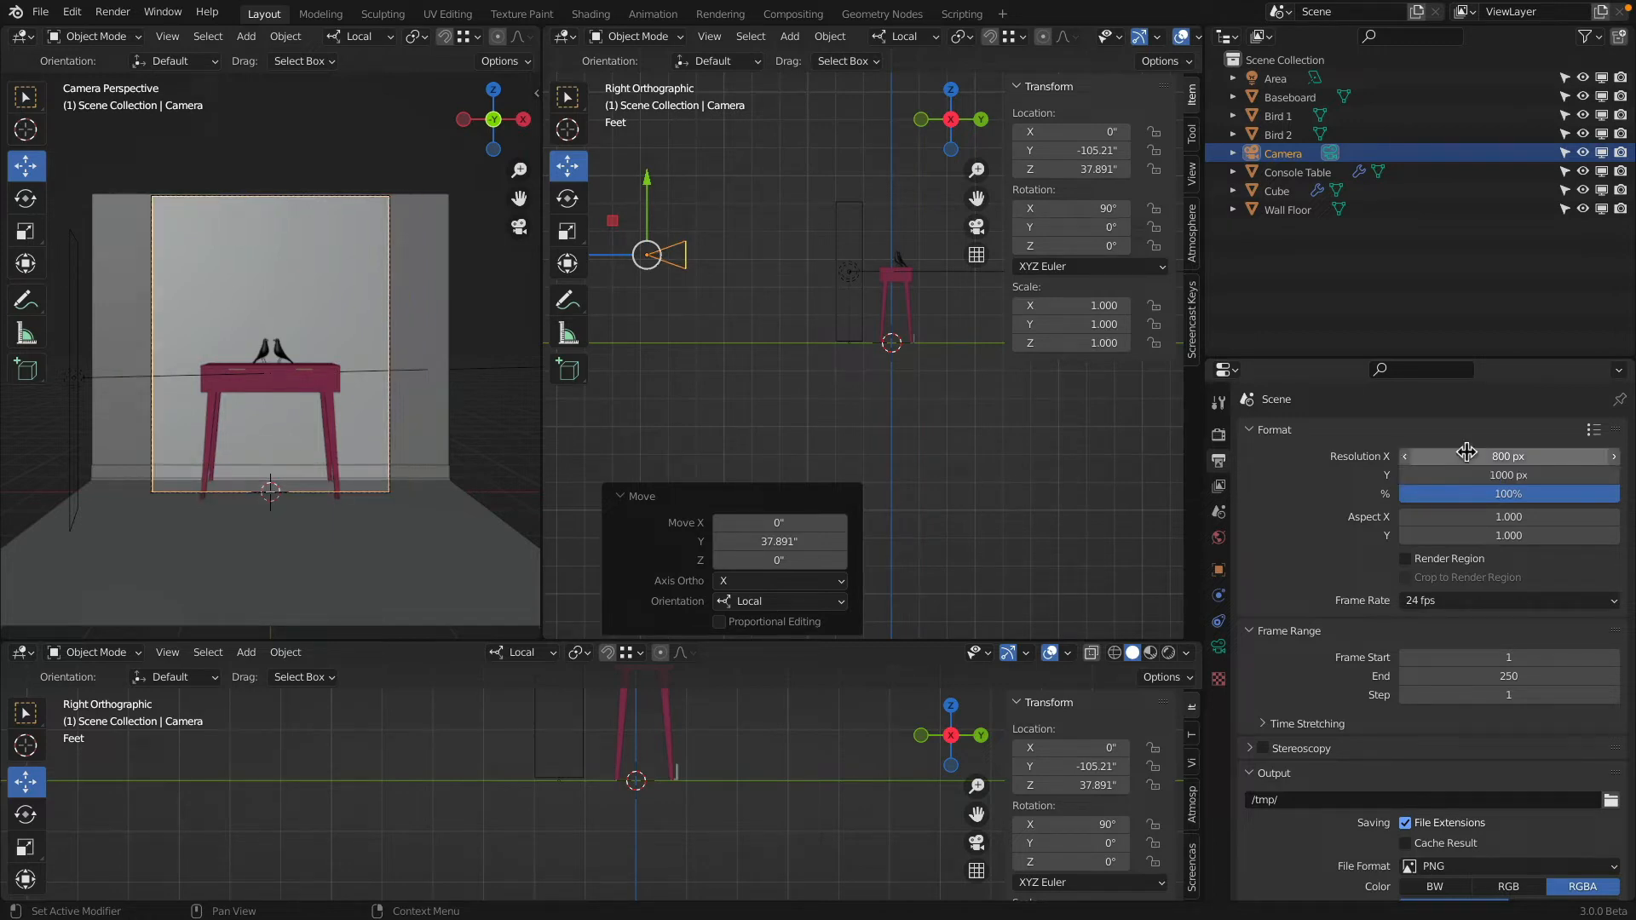
Step: Move the camera closer to the table, to about -93.2 inches in Y, and raise it to about 42.3 inches in Z
scroll(761, 304, "down", 1)
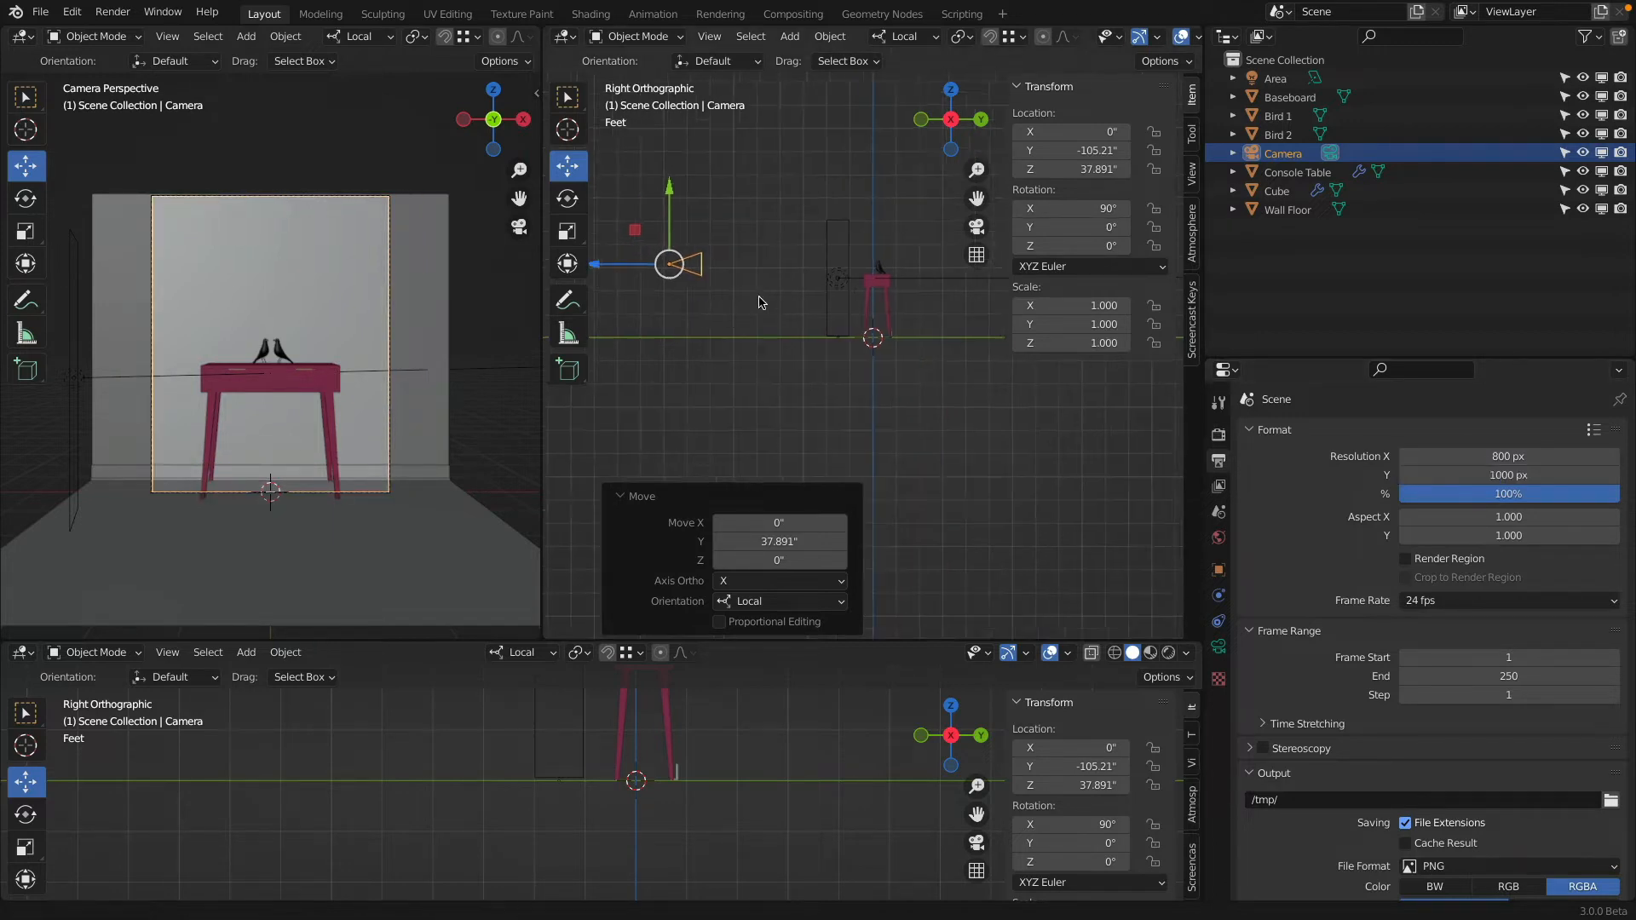
middle_click_drag(761, 304, 924, 294, "shift")
scroll(802, 283, "down", 2)
middle_click_drag(800, 281, 724, 296, "shift")
mouse_move(691, 278)
left_mouse_down()
mouse_move(647, 281)
mouse_move(703, 279)
left_mouse_up()
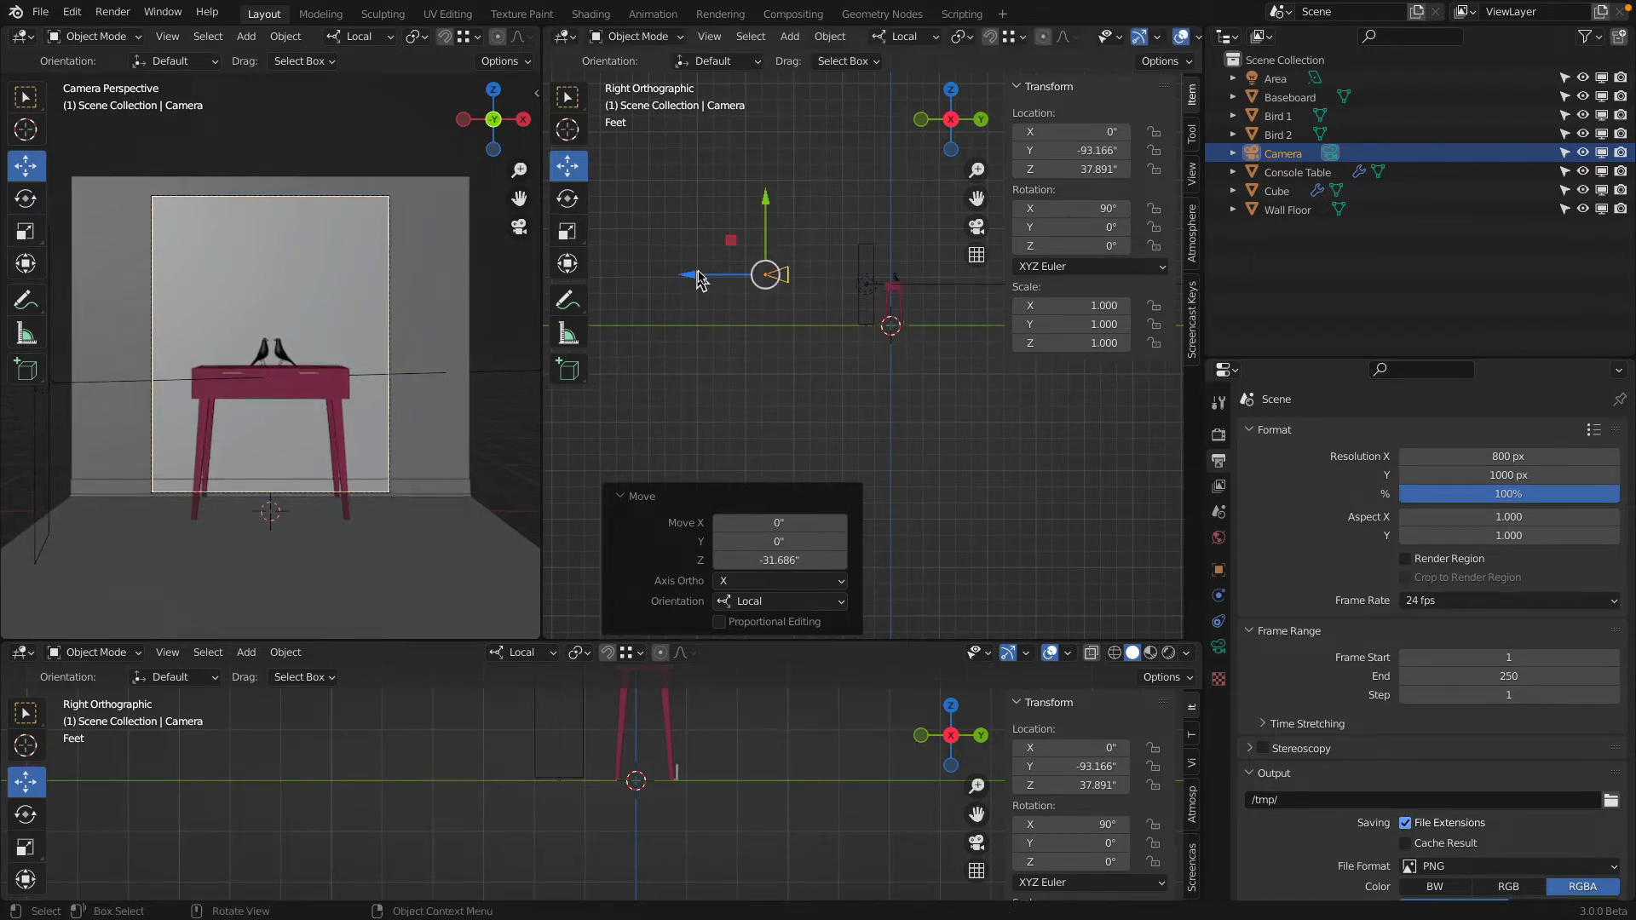
left_click_drag(767, 204, 767, 198)
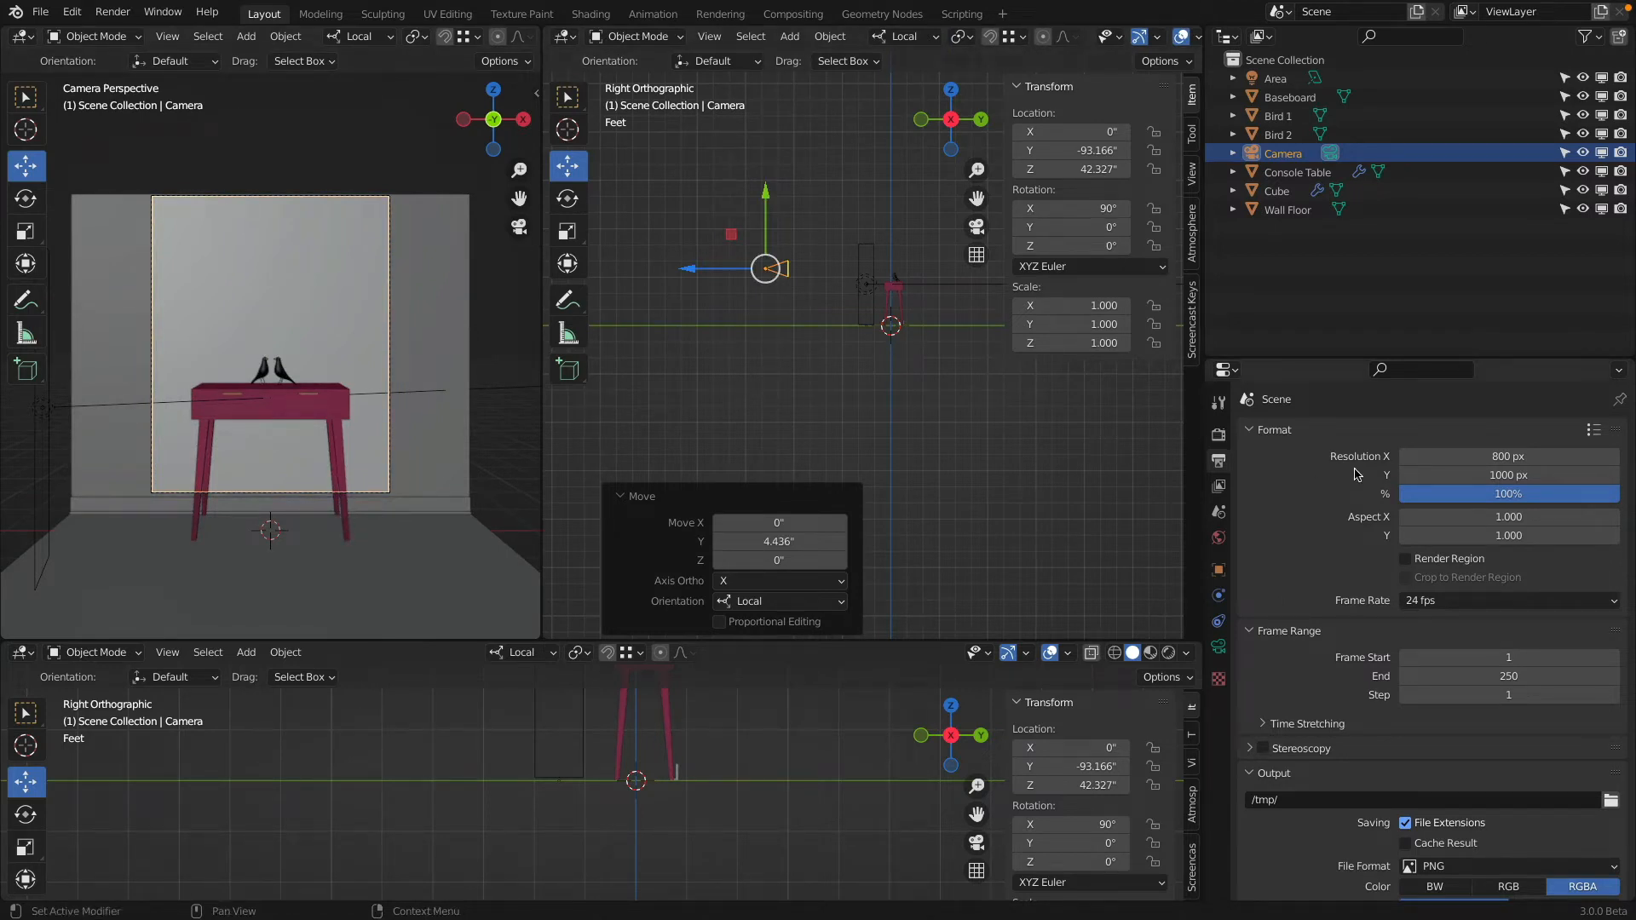
Step: Set the camera's vertical lens shift to -0.220
left_click(1219, 647)
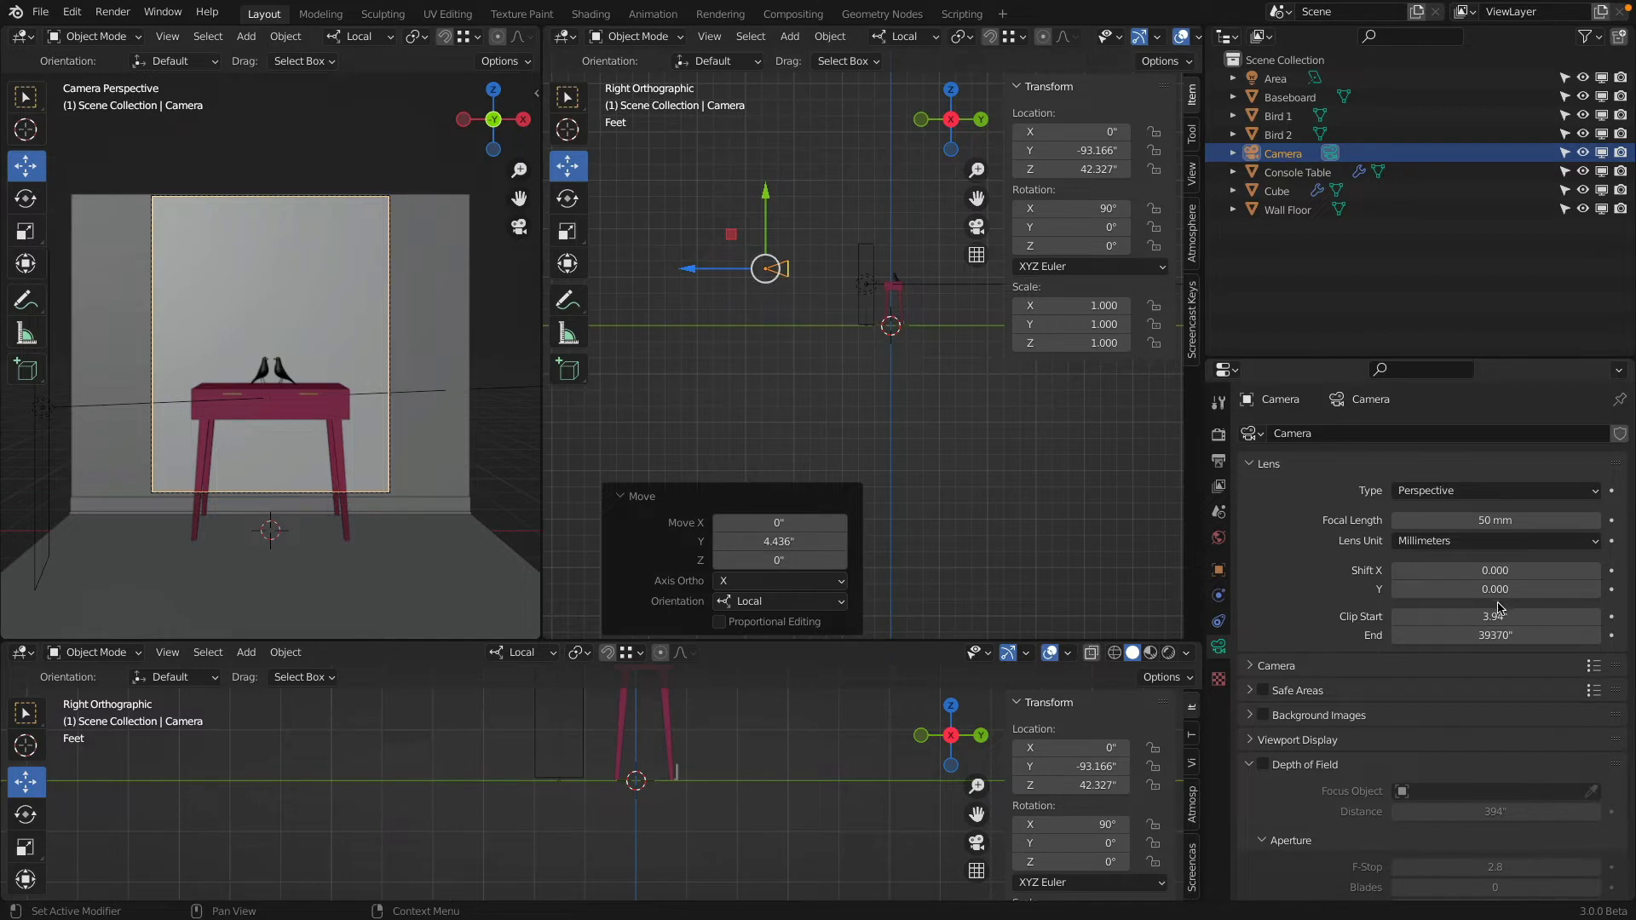
left_click_drag(1496, 589, 1395, 589)
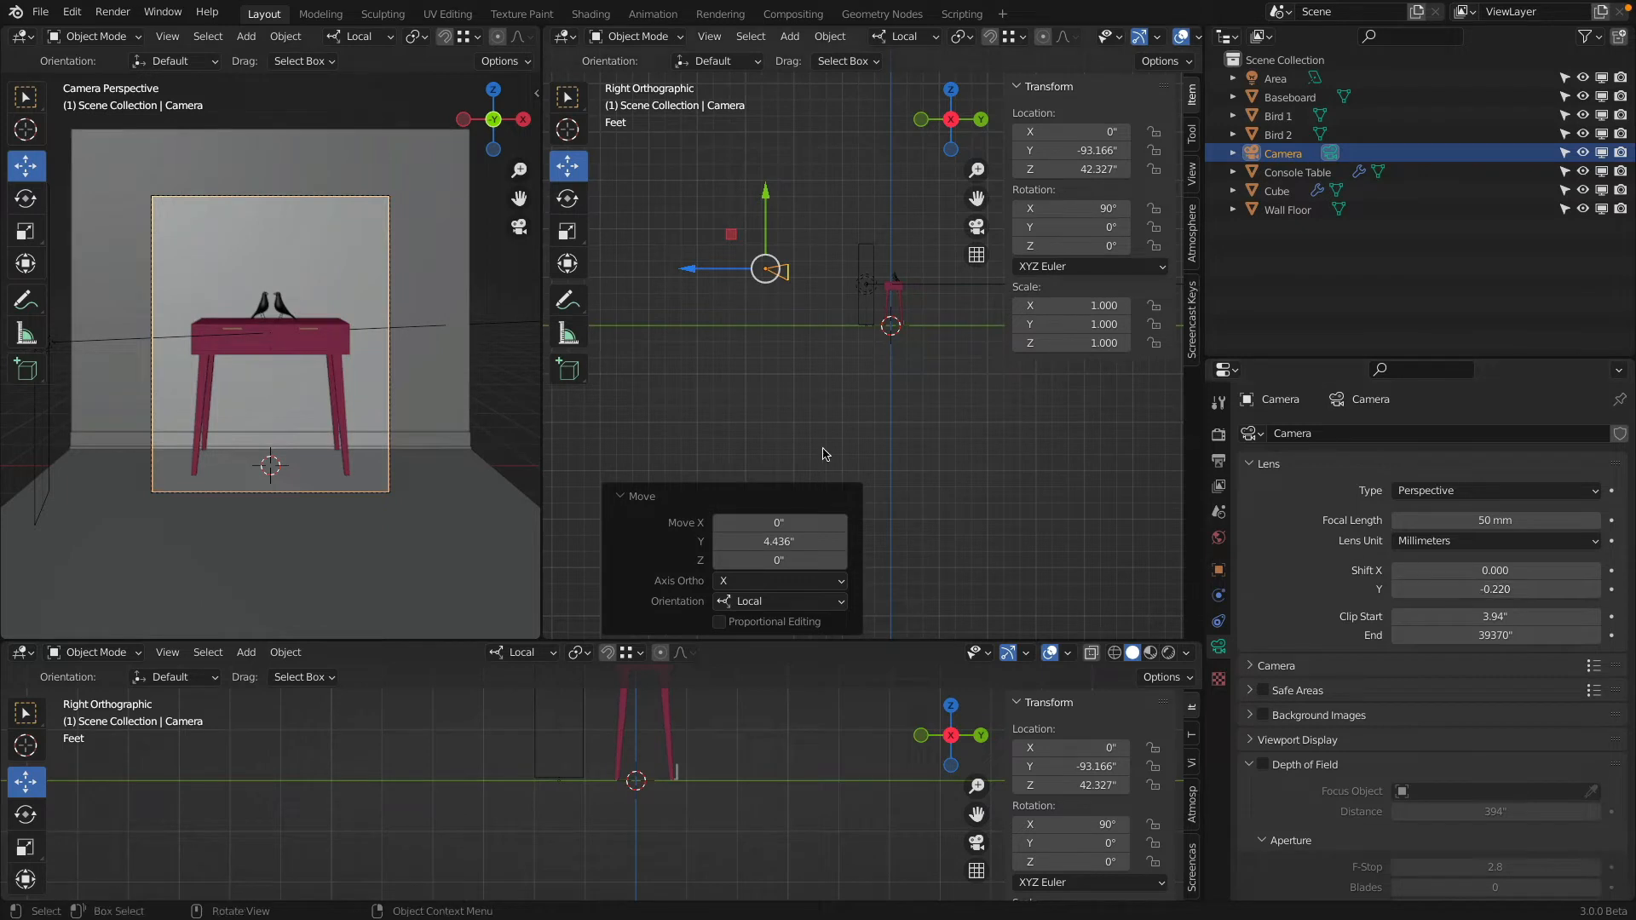
Step: Switch the camera-view viewport to Rendered shading with the camera frame enlarged
scroll(342, 320, "up", 2)
scroll(344, 324, "up", 1)
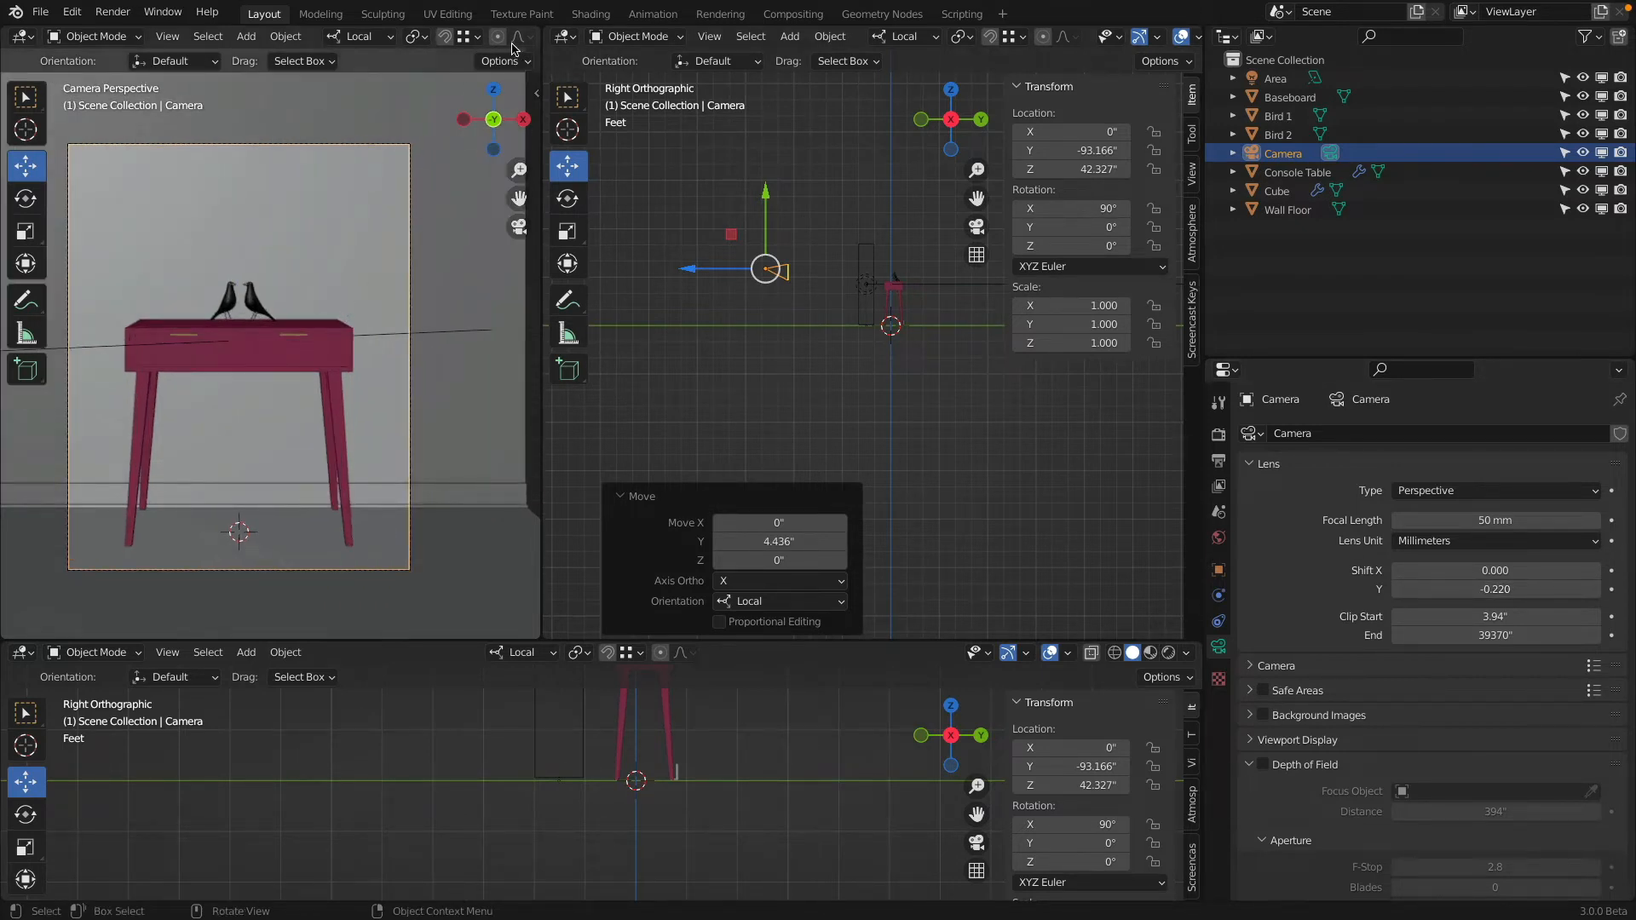
scroll(512, 41, "down", 5)
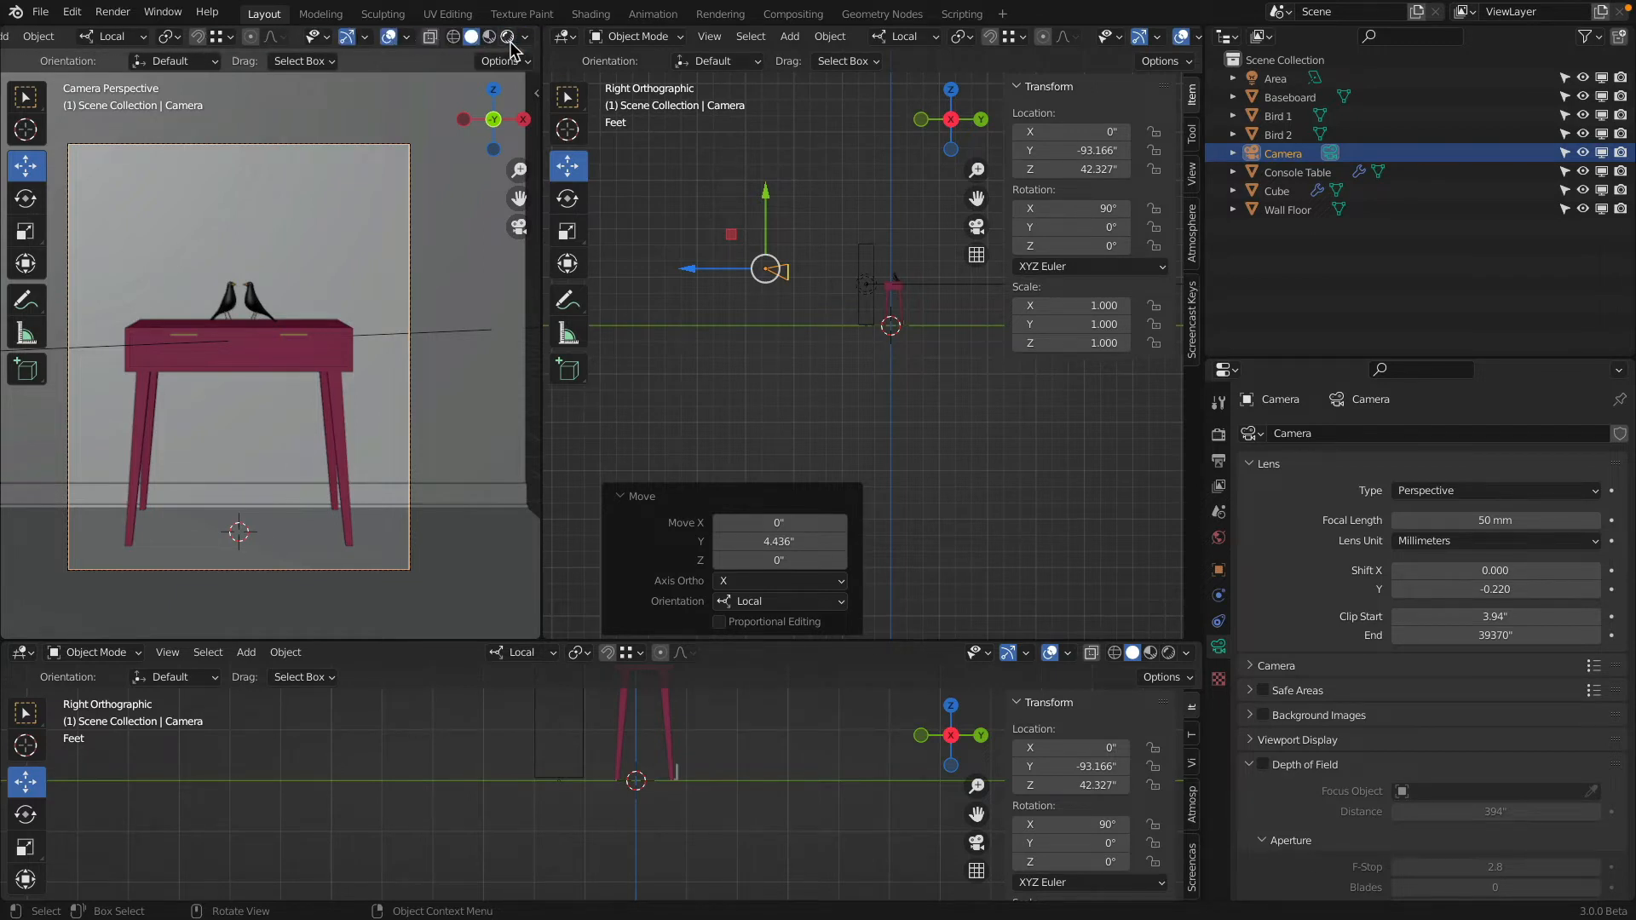
key("z")
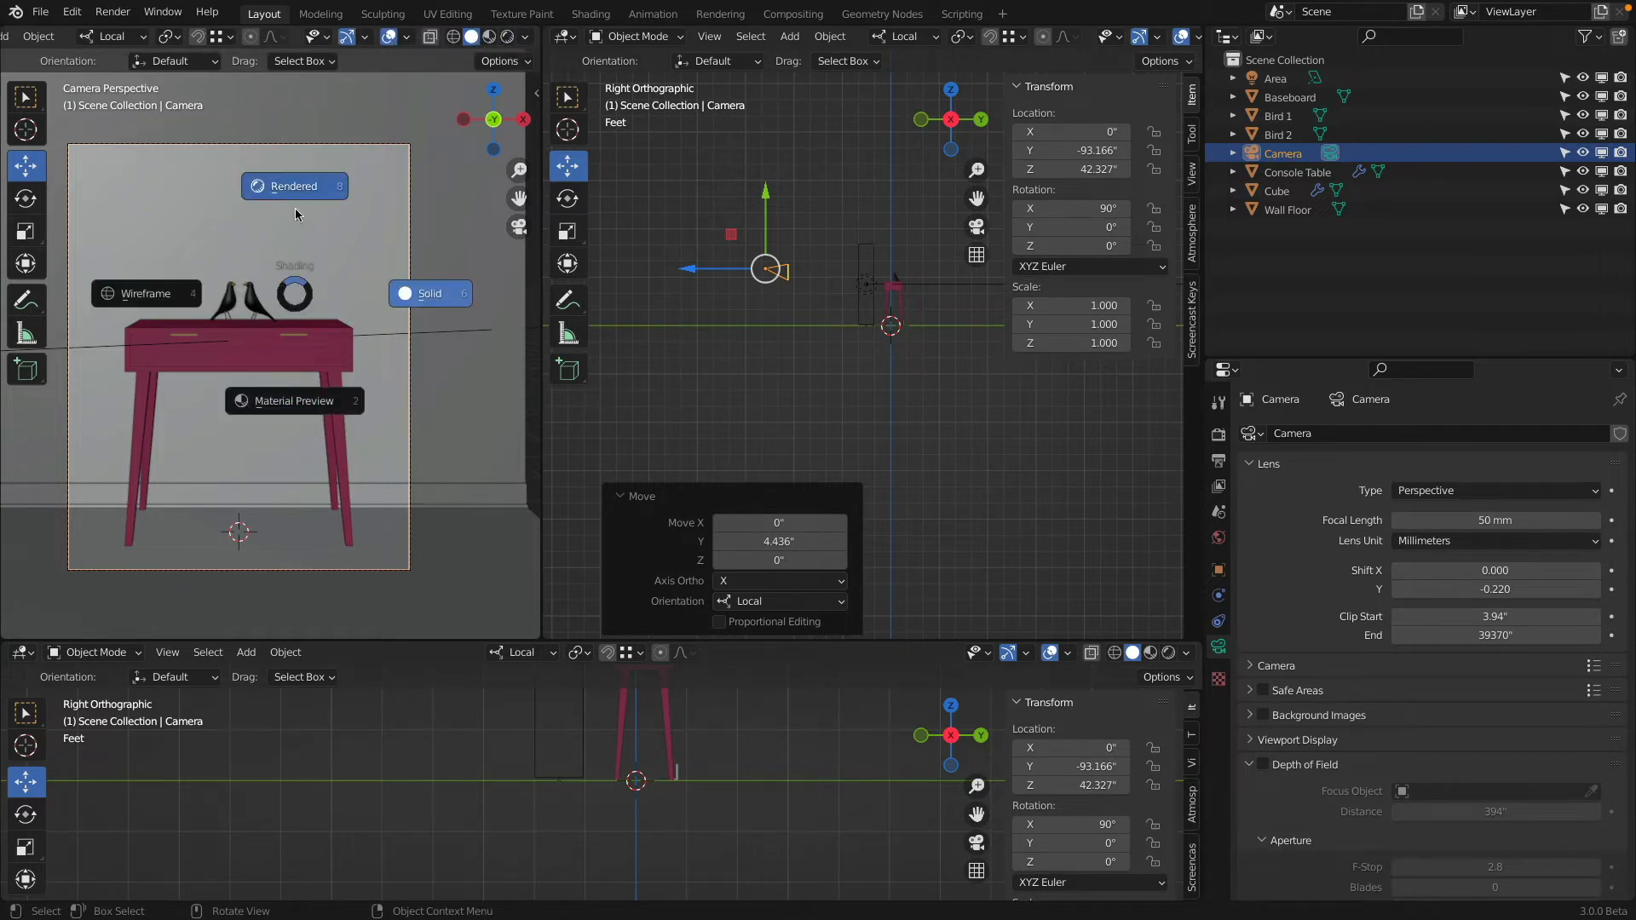
left_click(298, 189)
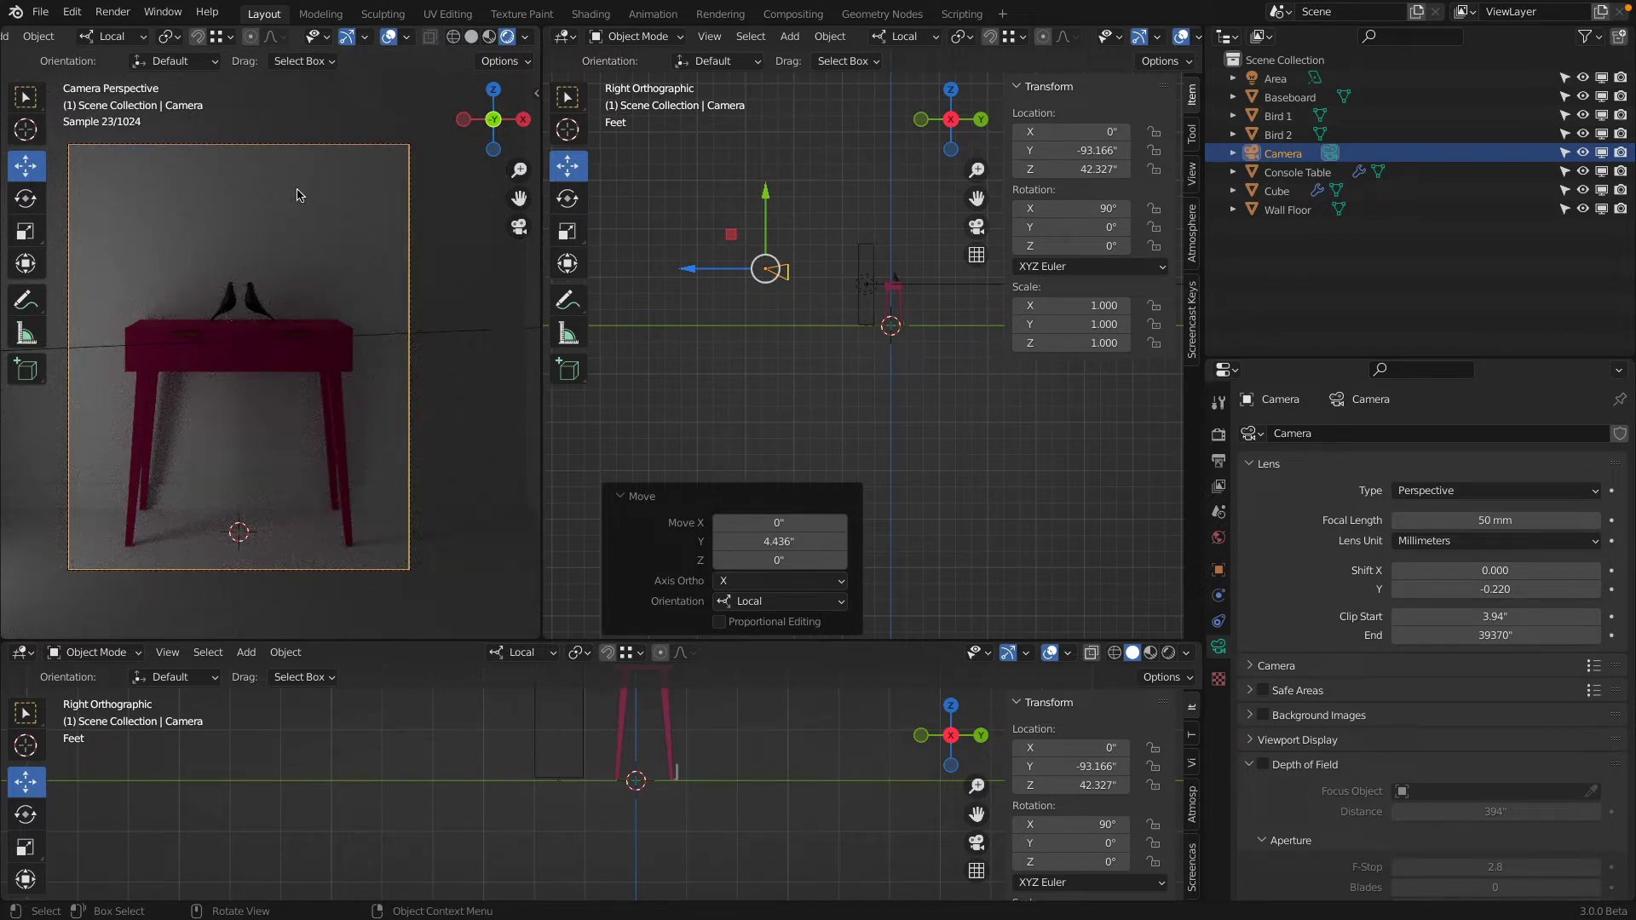
Step: Set the world background color to white and its strength to 0.1
middle_click_drag(793, 257, 886, 353)
left_click(1219, 538)
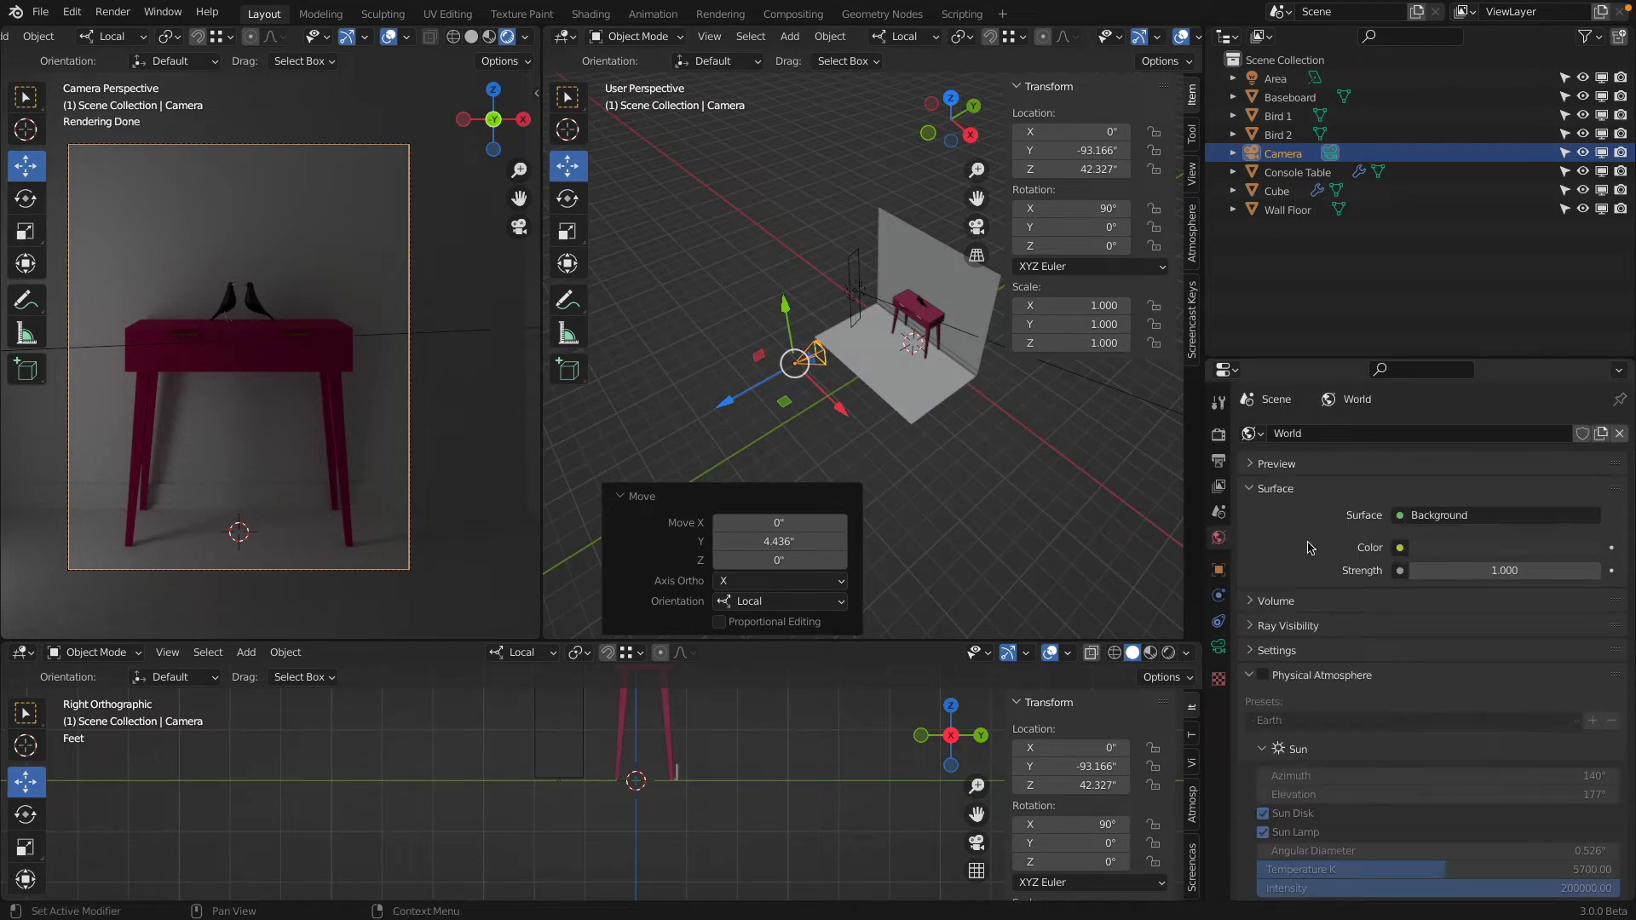
left_click(1495, 547)
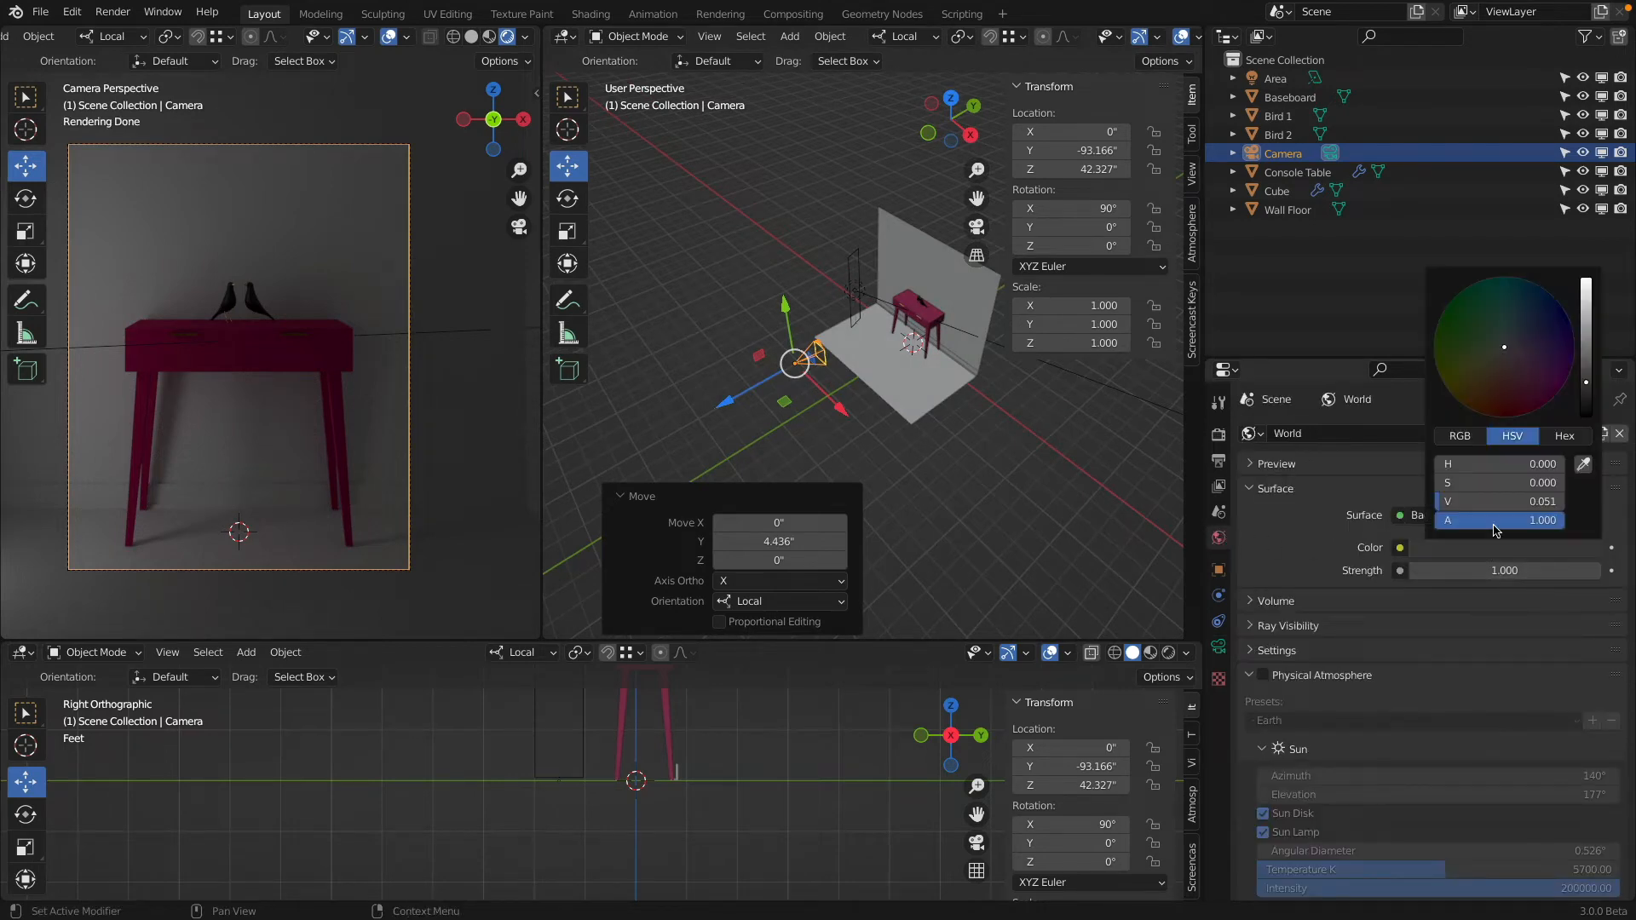
left_click(1587, 290)
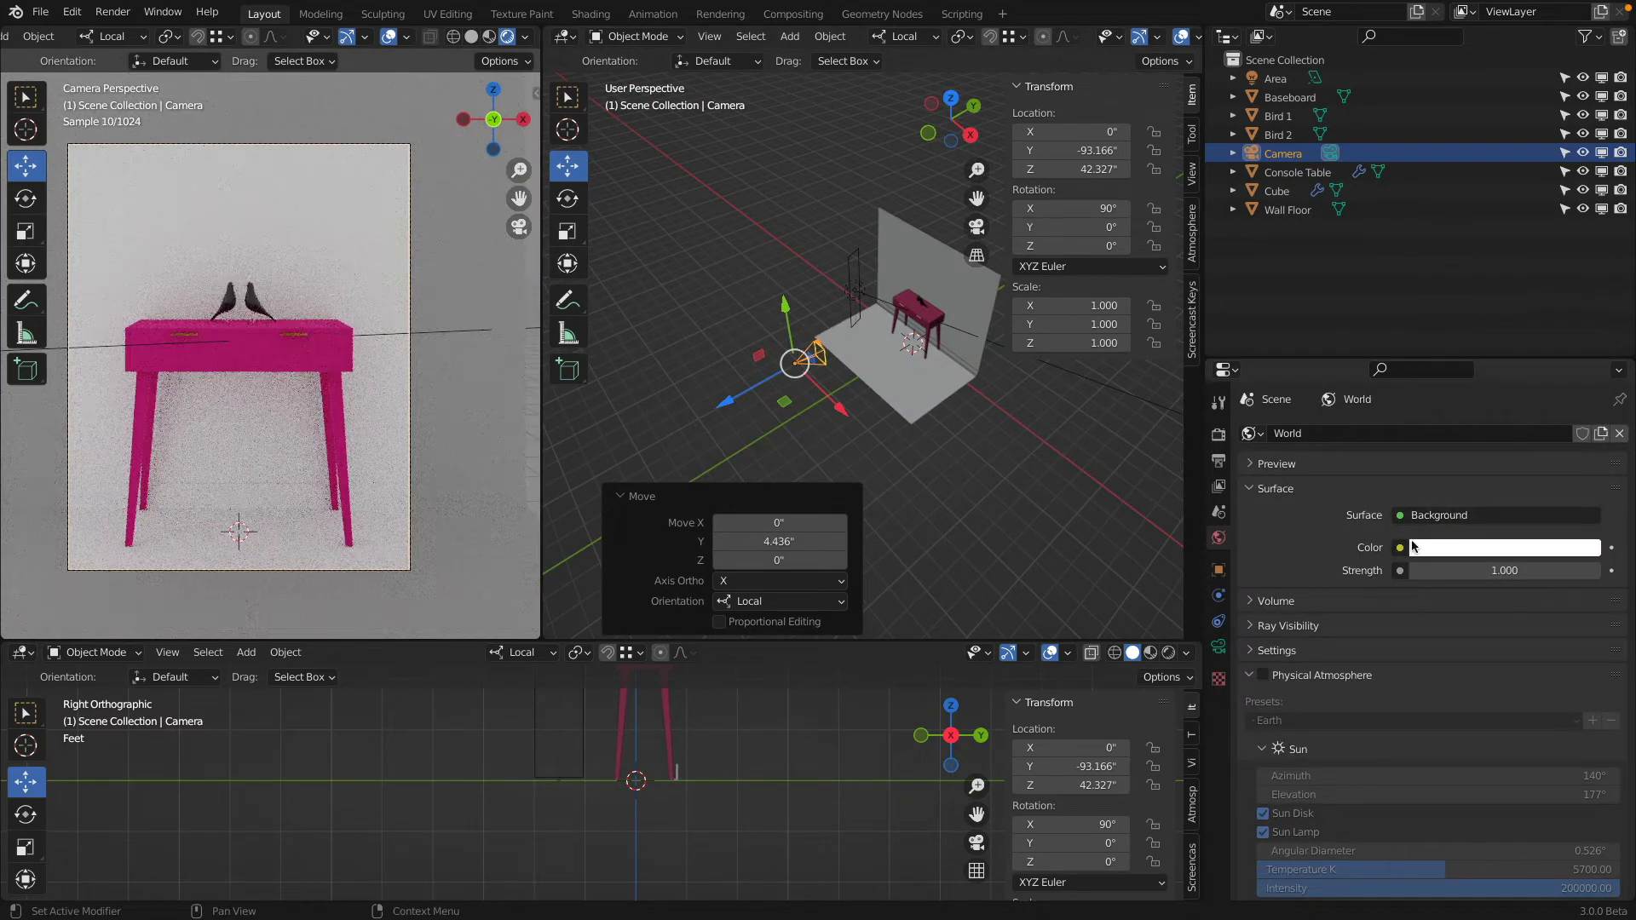
left_click(1500, 570)
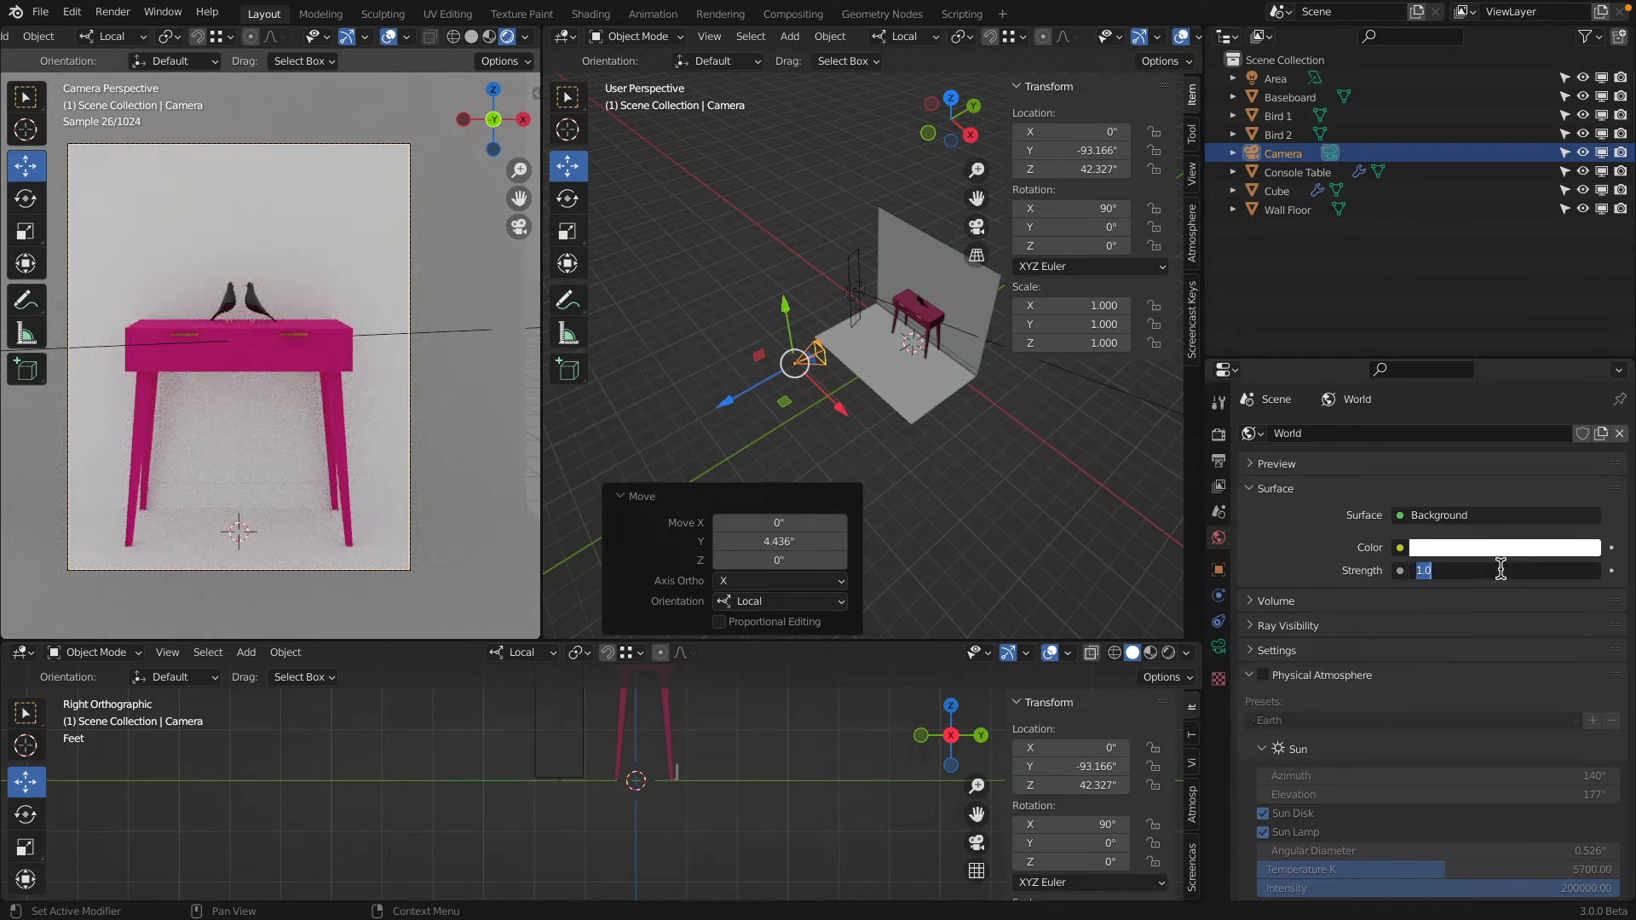
type(".1")
key("Return")
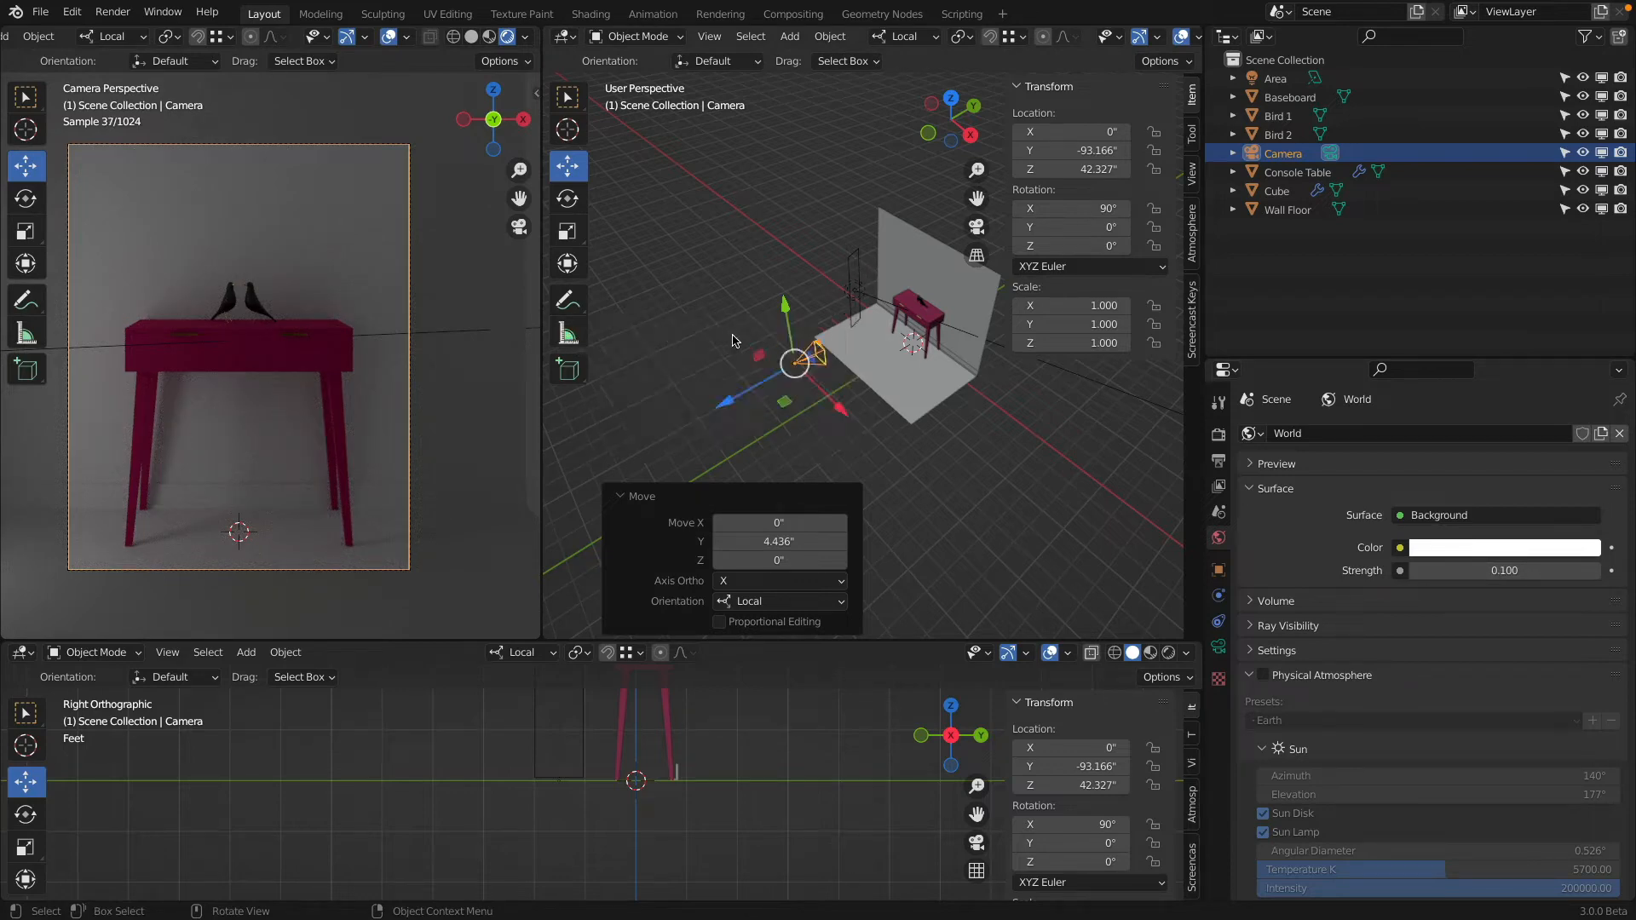
Step: In top view, duplicate the area light and place the copy across the table, about 82 inches in X and -5.3 inches in Y from the original
left_click(951, 99)
scroll(852, 358, "up", 4)
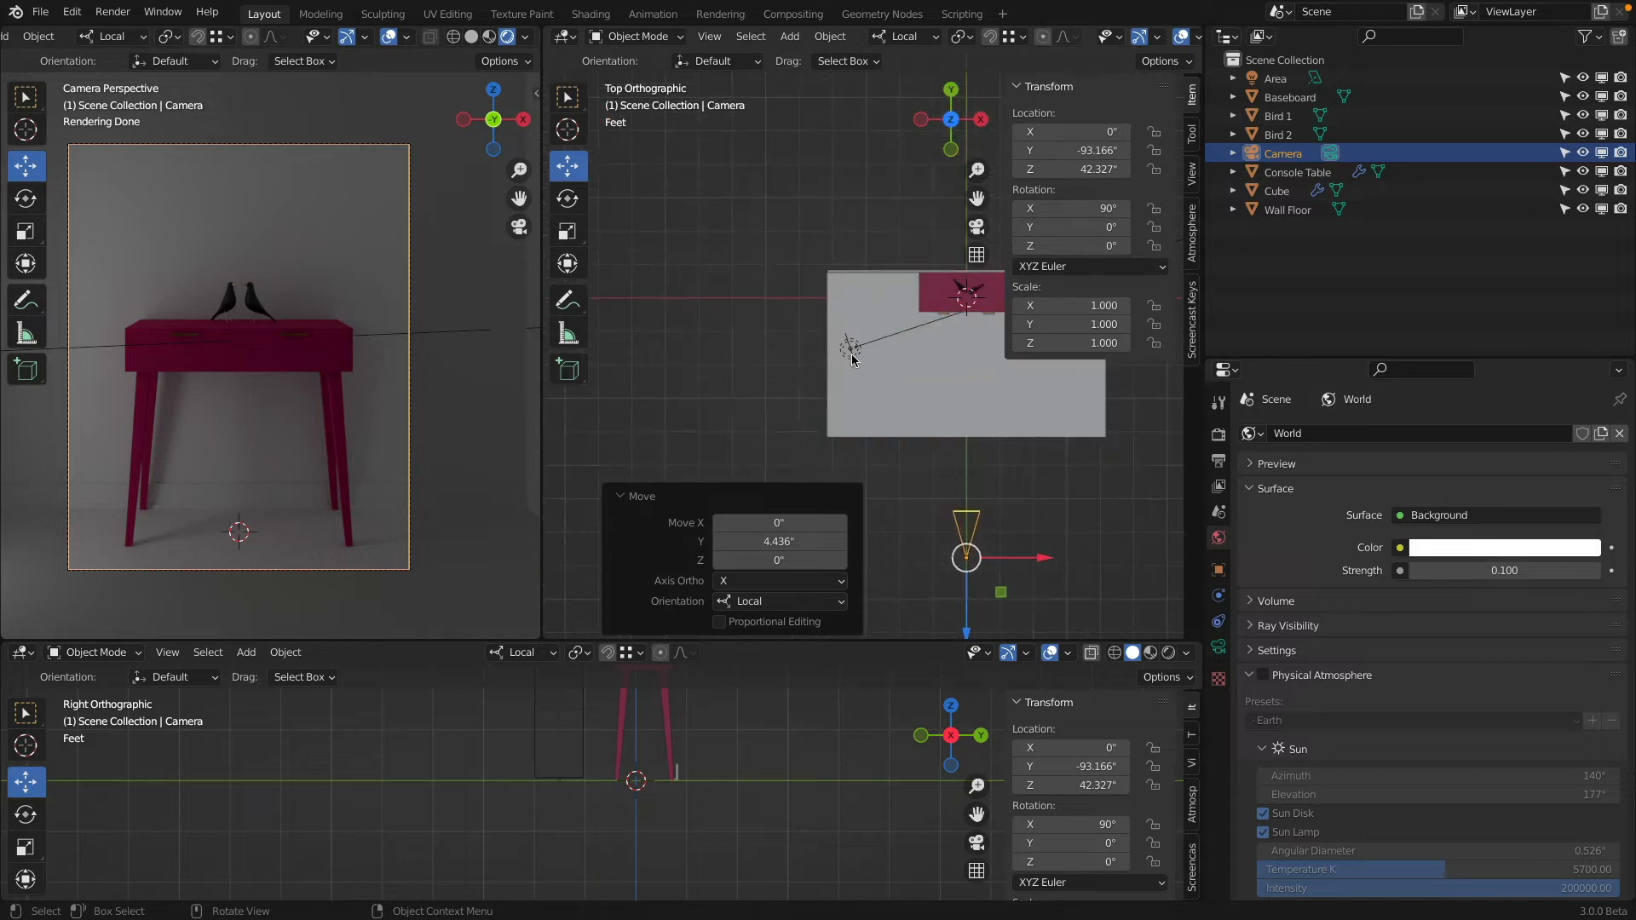
left_click(851, 352)
scroll(920, 380, "down", 3)
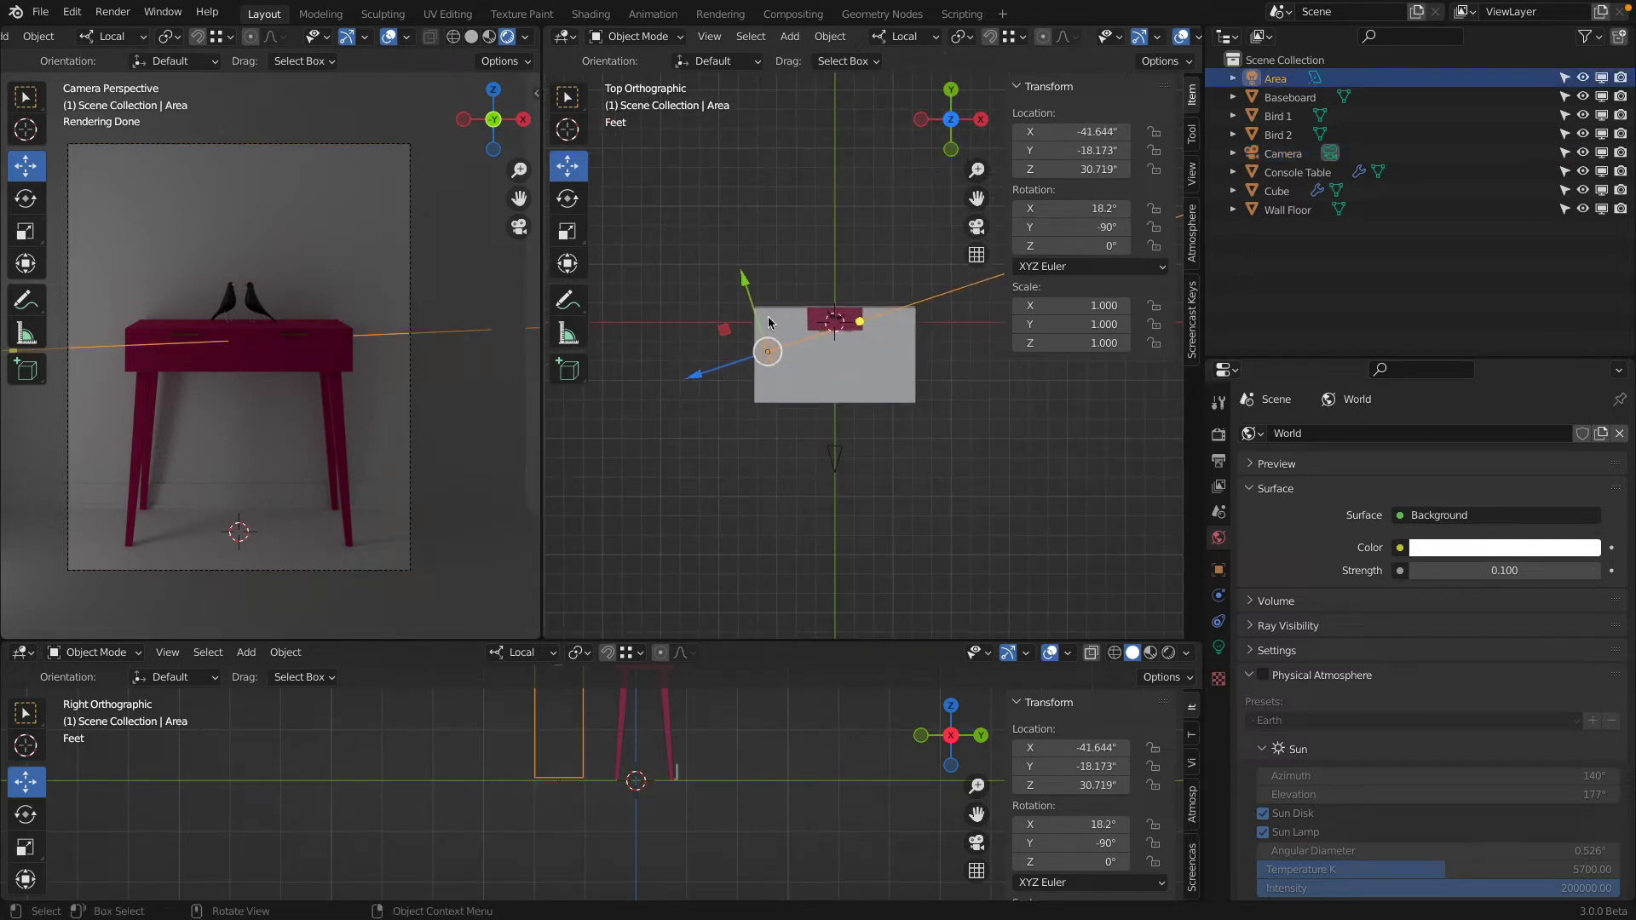
left_click(830, 36)
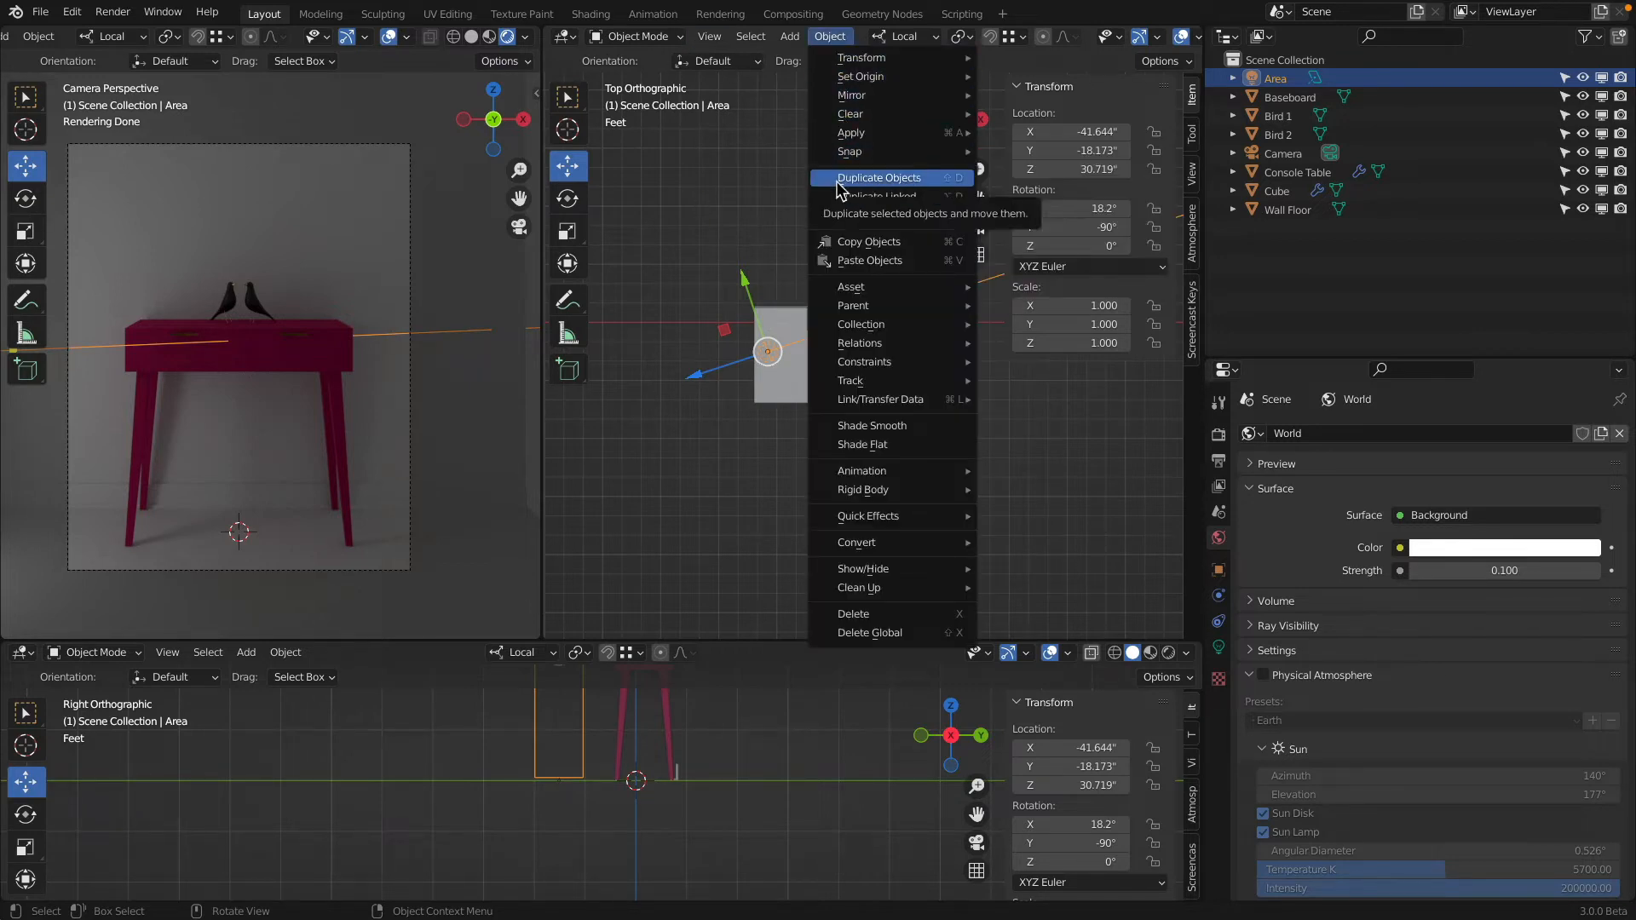
left_click(878, 177)
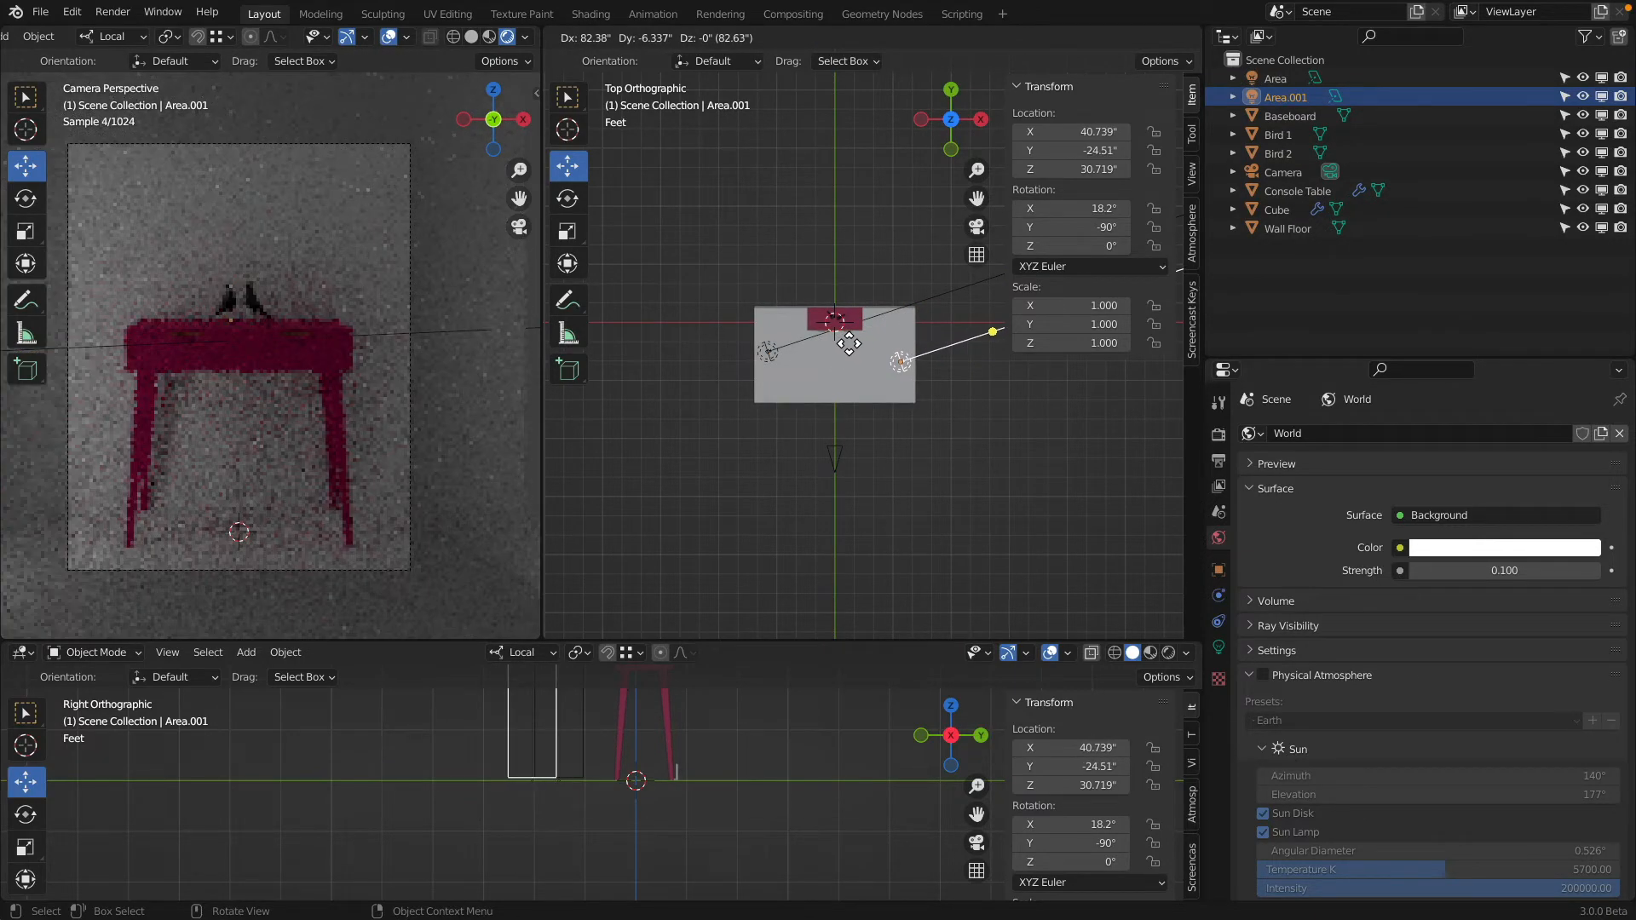
left_click(843, 341)
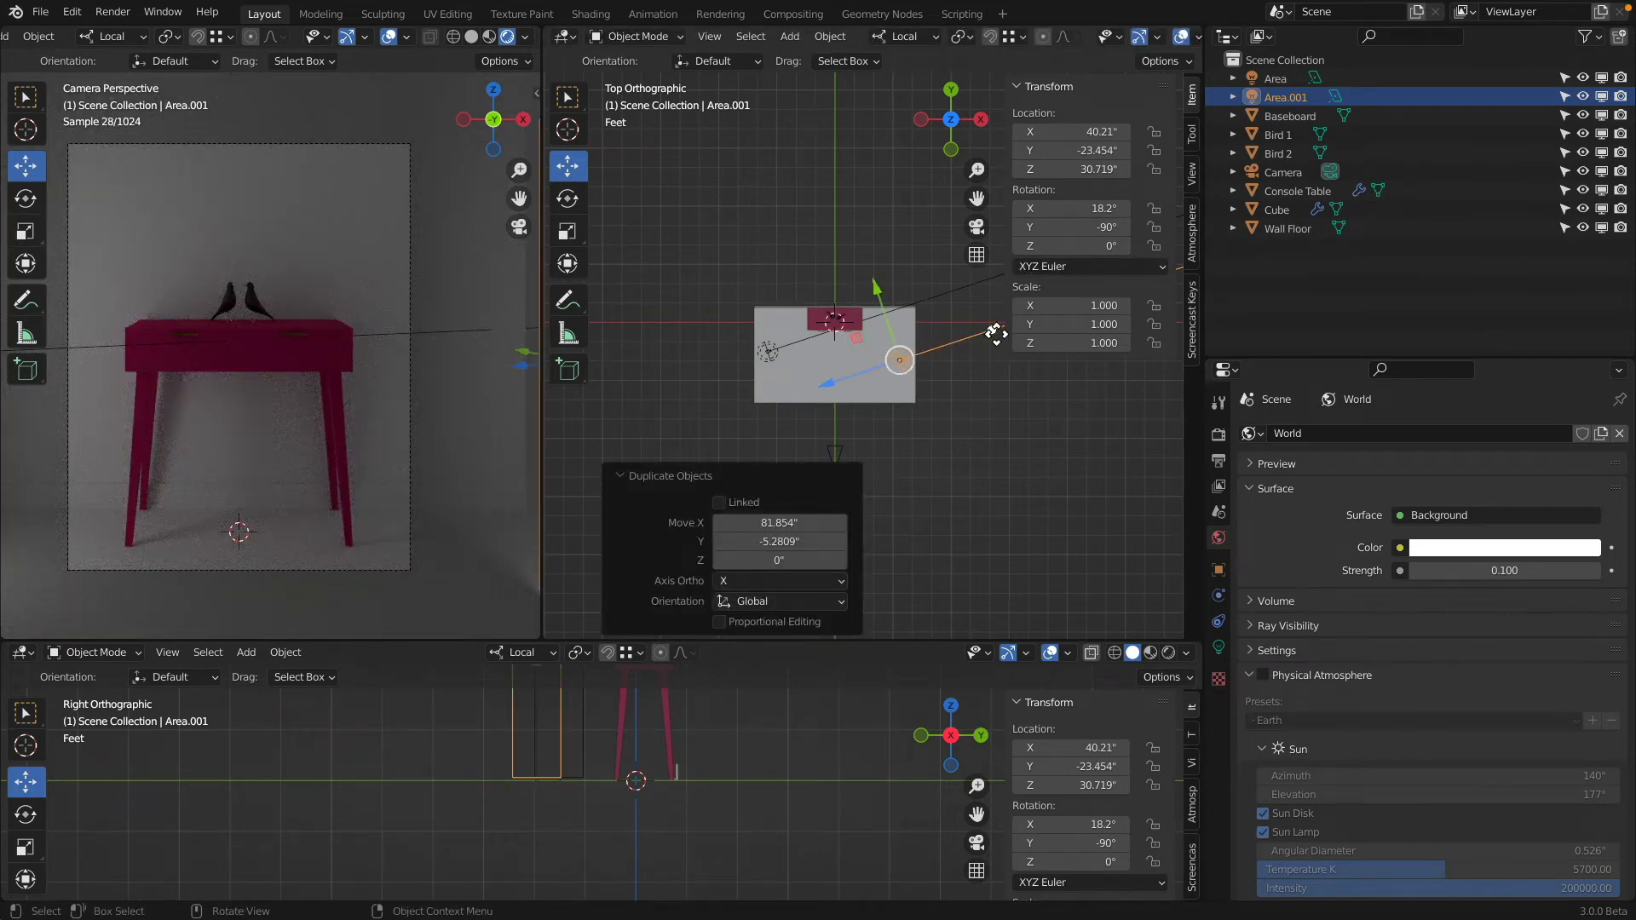
Step: Set the duplicated area light's X rotation to 180° and move it about -23.8 inches along local Y, in line with the table
key("r")
left_click(878, 284)
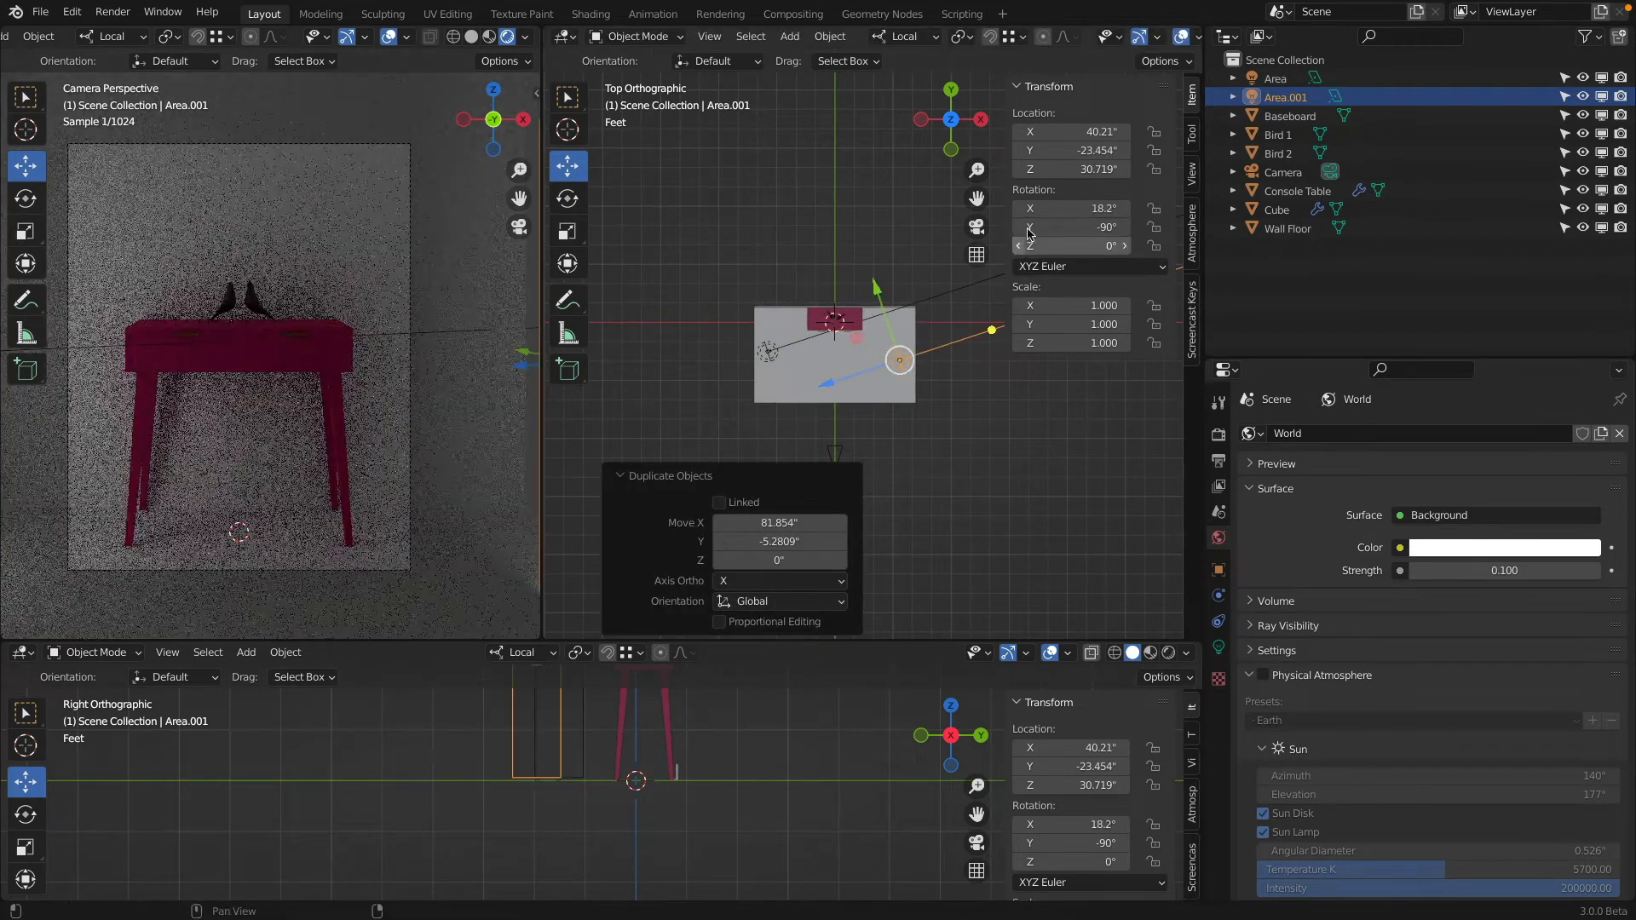
left_click_drag(1071, 209, 1176, 209)
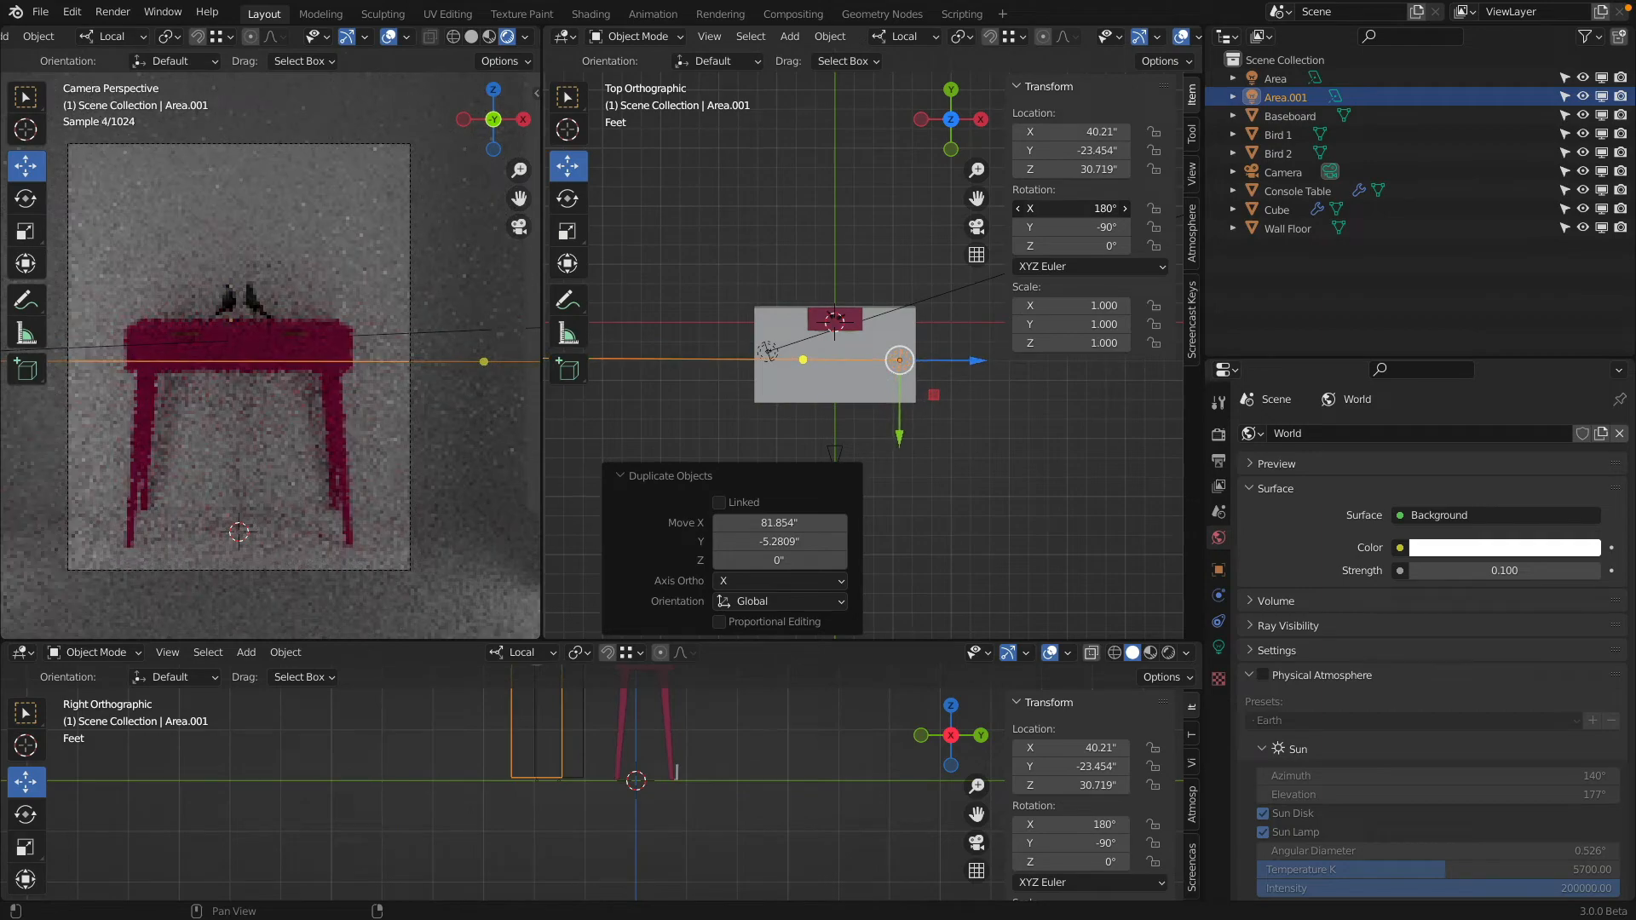
left_click_drag(905, 434, 911, 389)
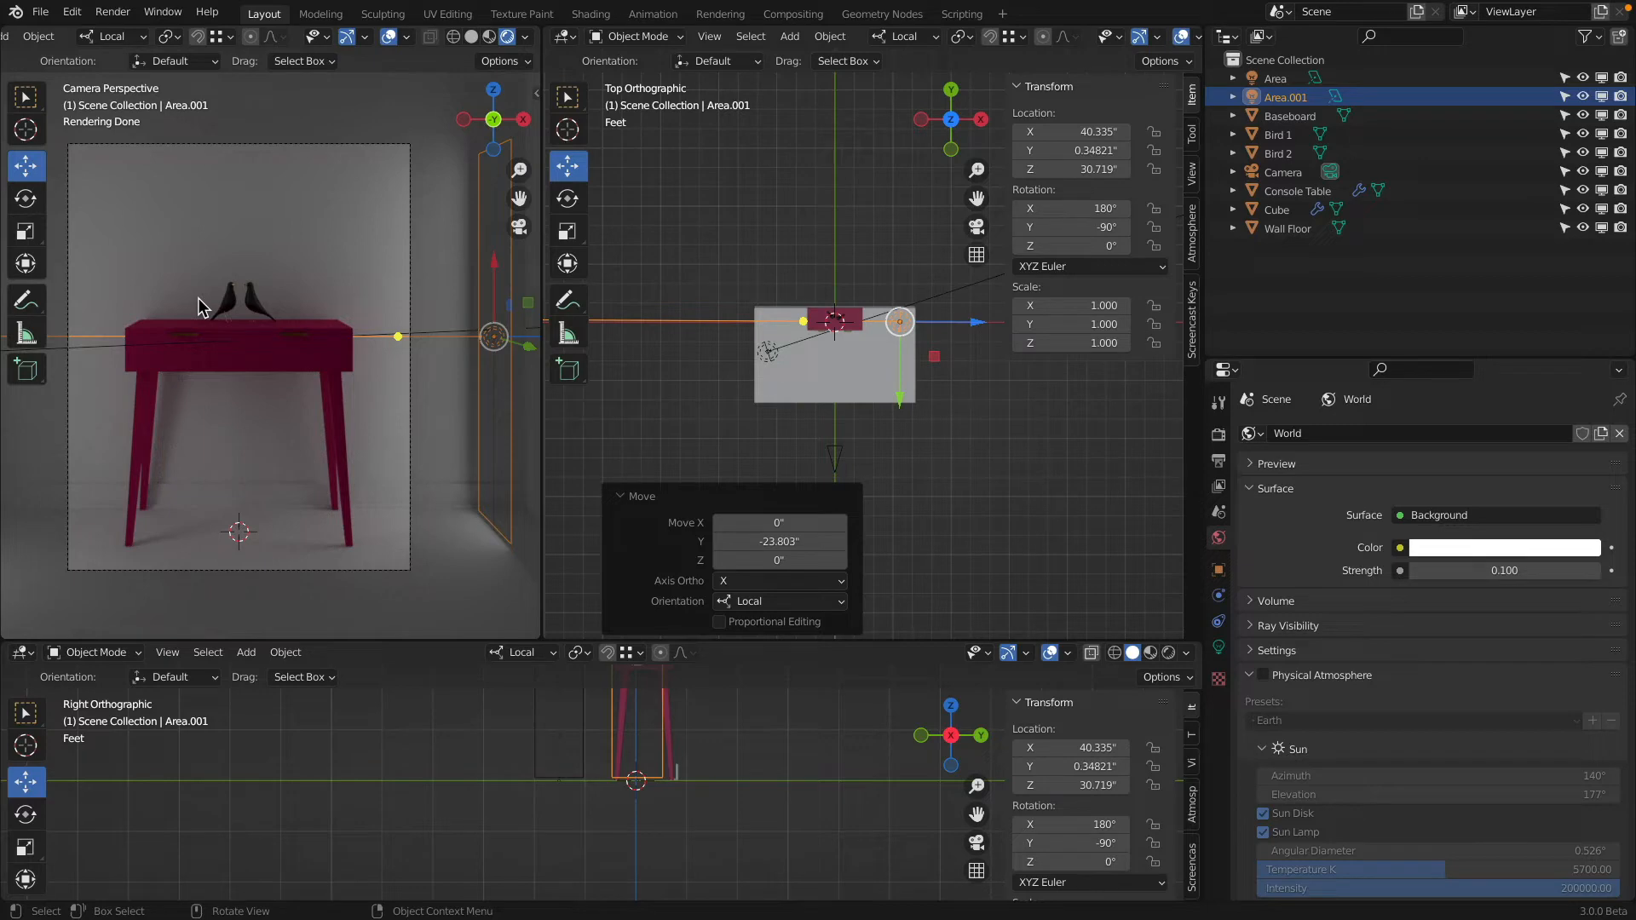
Step: Leave the camera view for an angled perspective of the table and switch that viewport to Solid shading
middle_click_drag(357, 354, 347, 402)
scroll(281, 396, "up", 3)
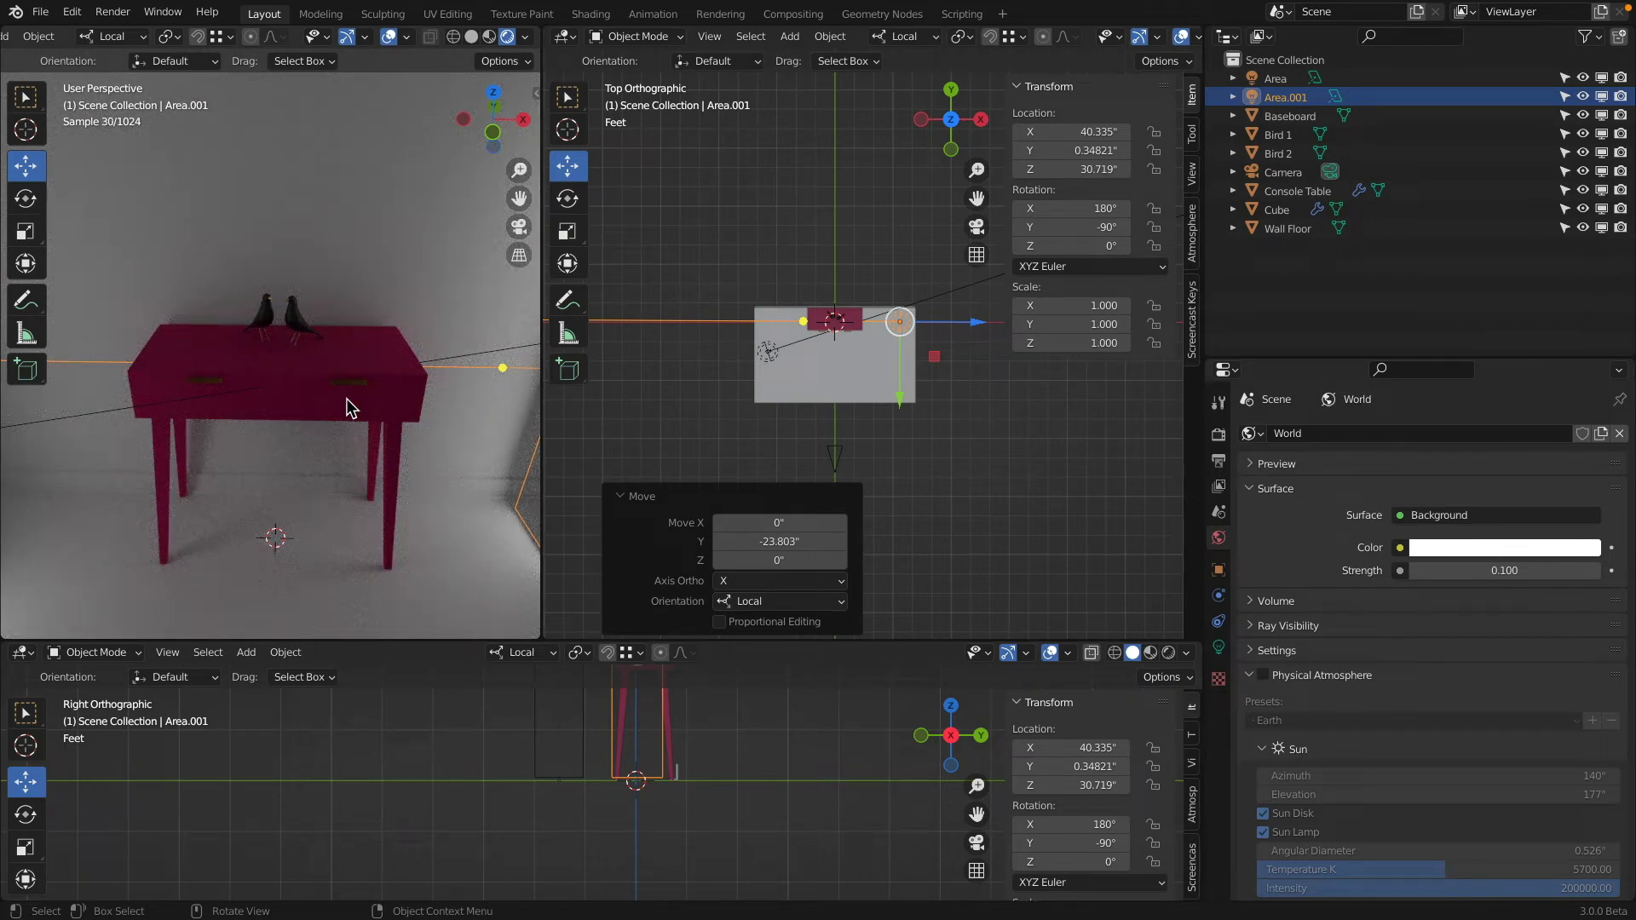
key("z")
left_click(478, 202)
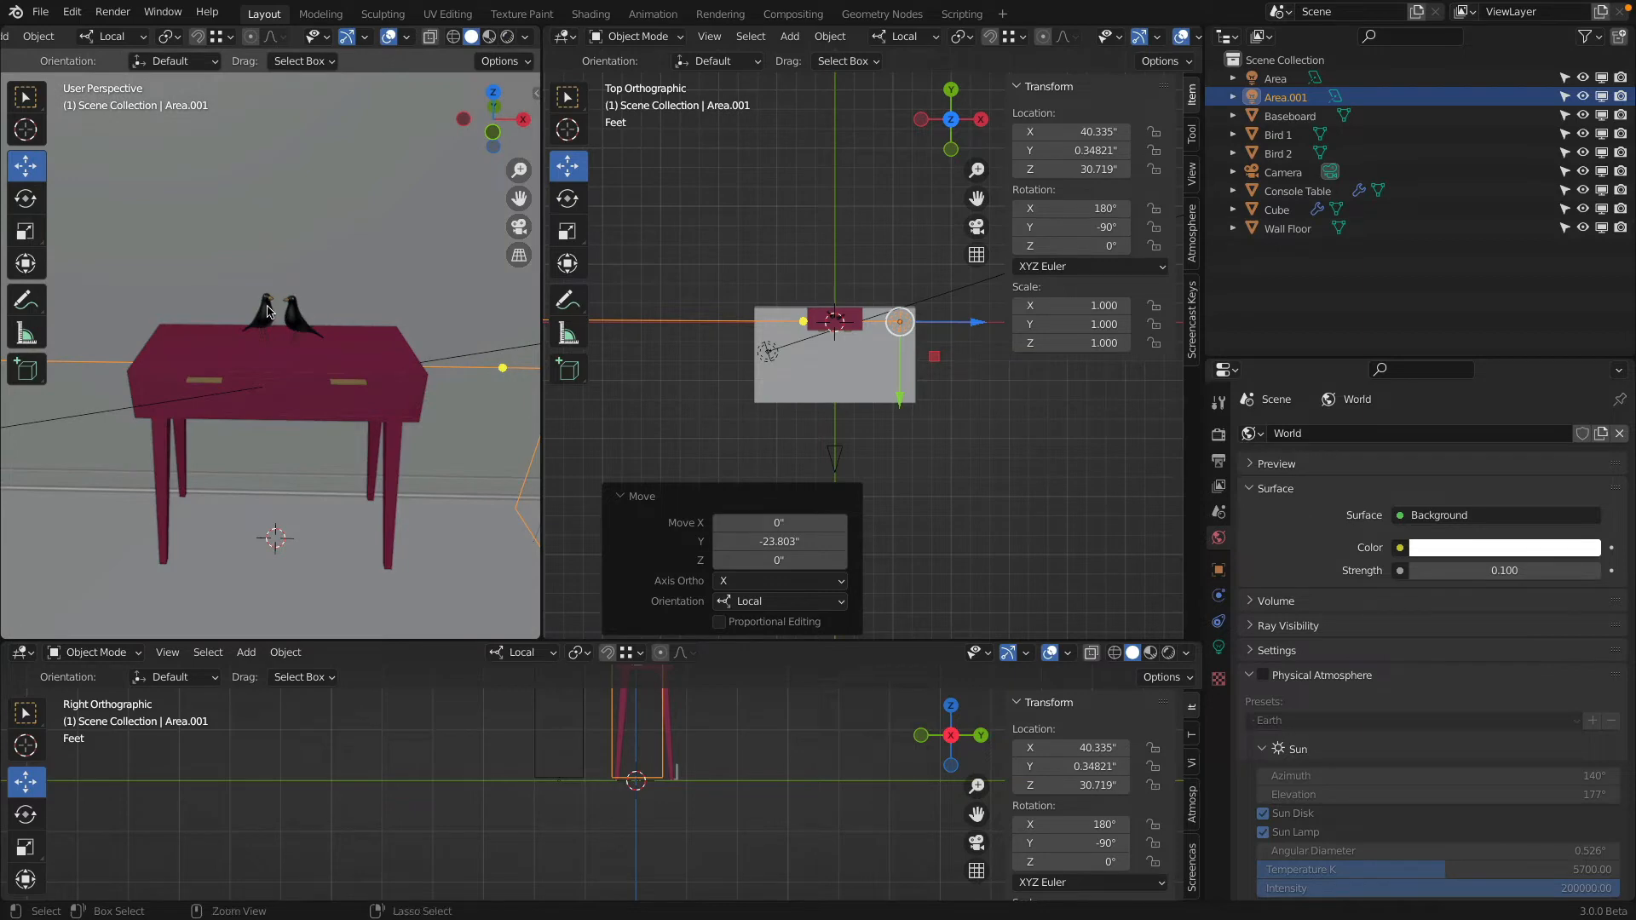
Step: Switch to Finder and preview 2.jpeg in the Material Study folder to examine the real birds, painted wood and handle
key("super+Tab")
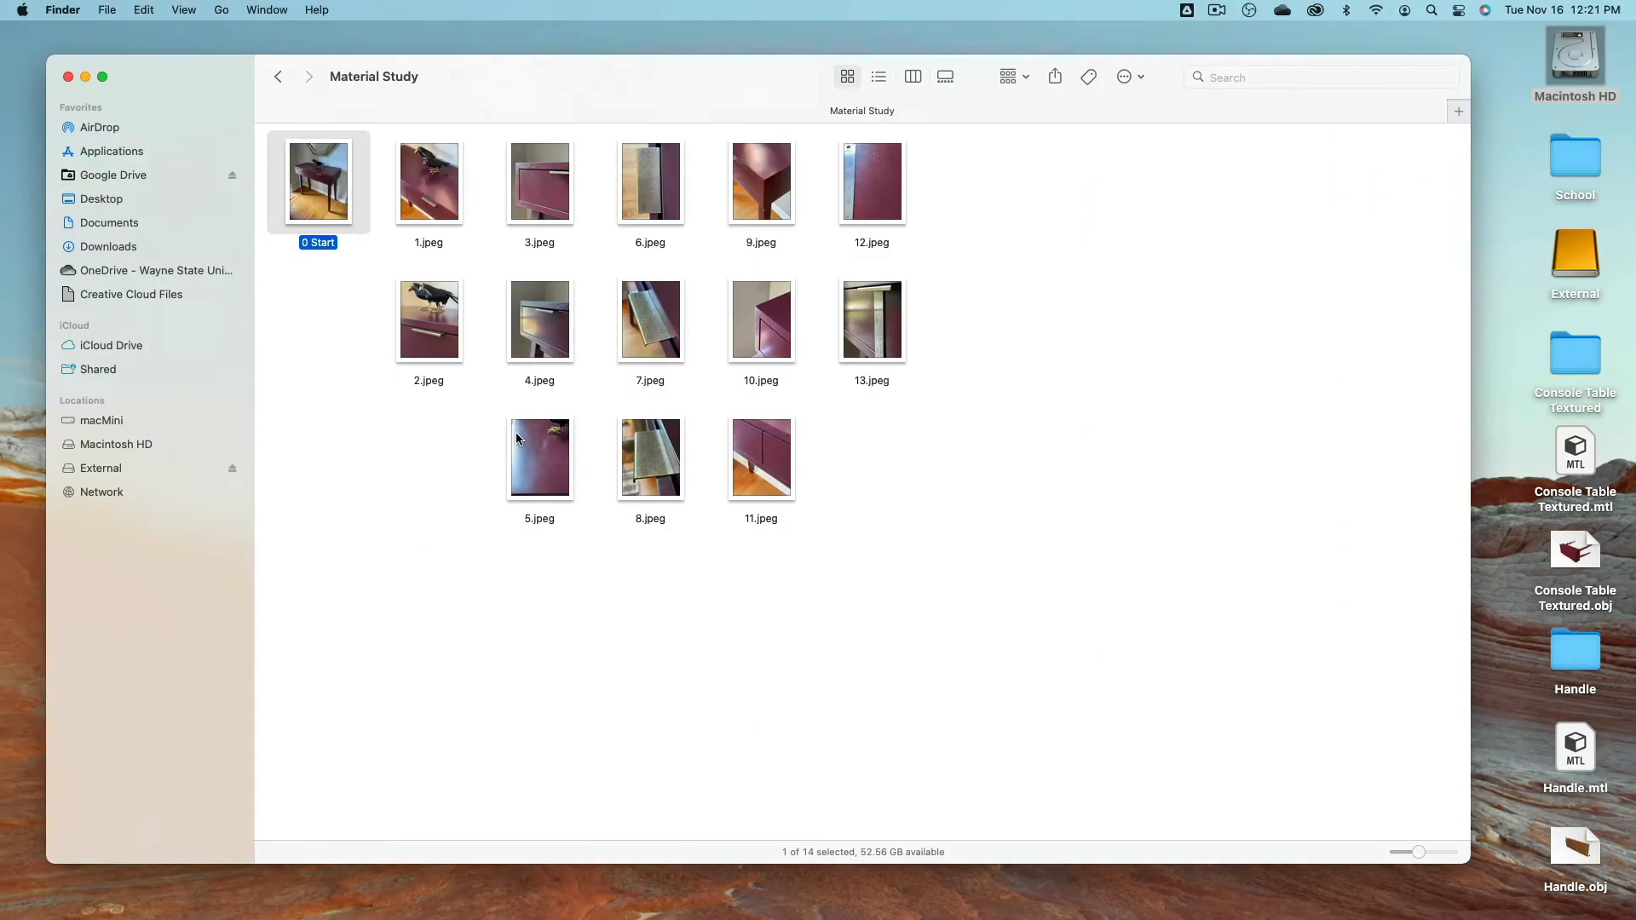
left_click(428, 330)
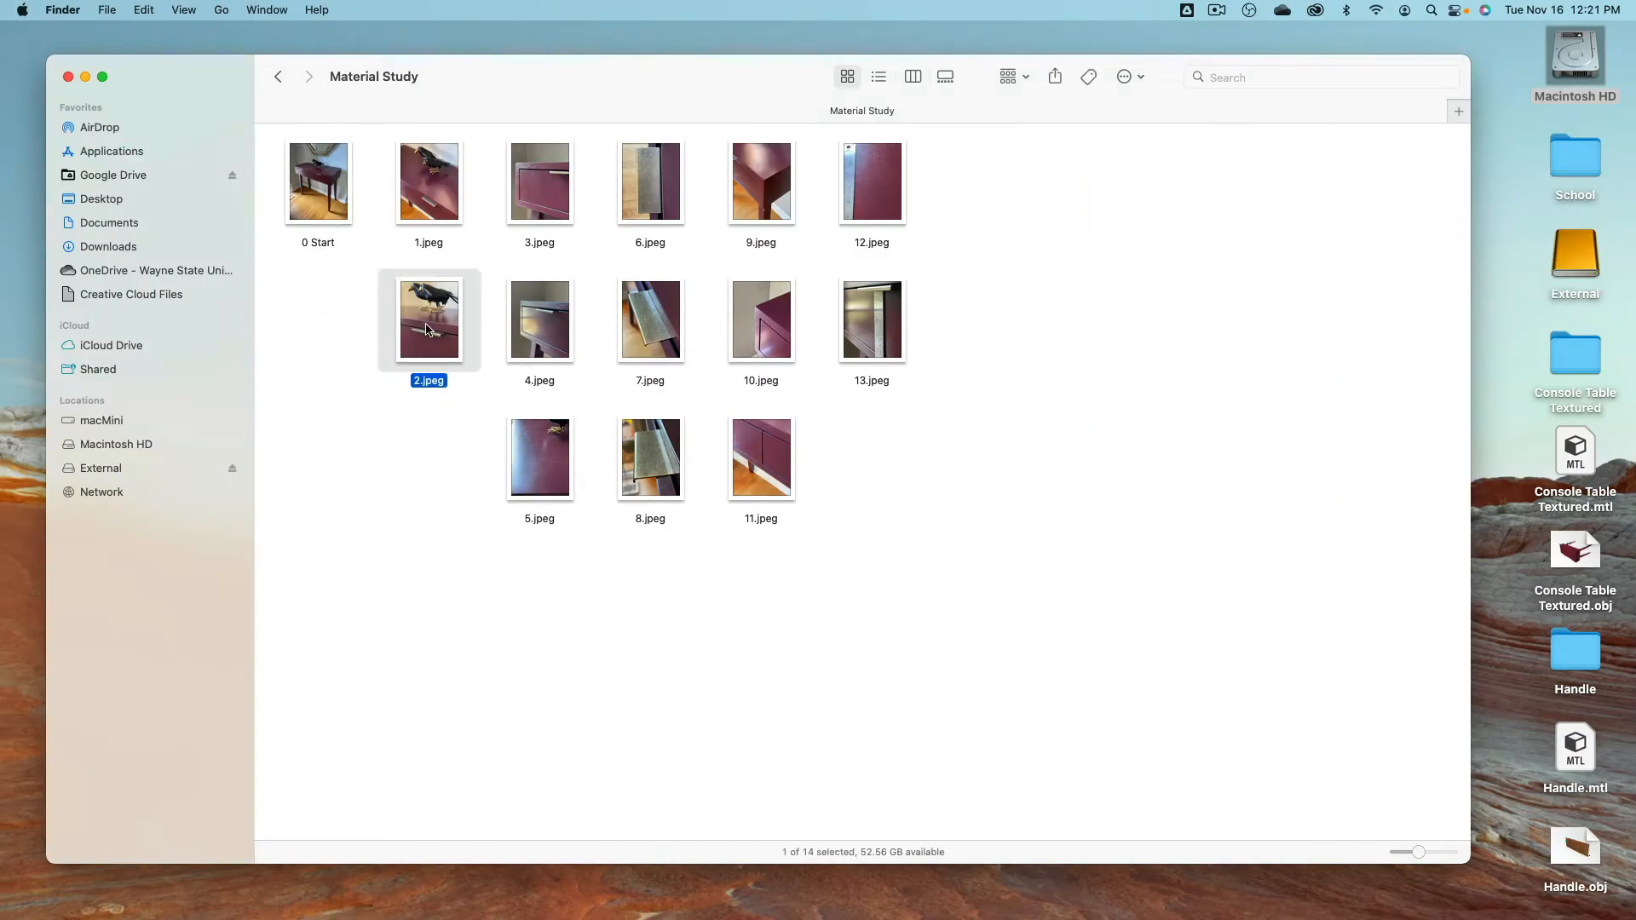
key("space")
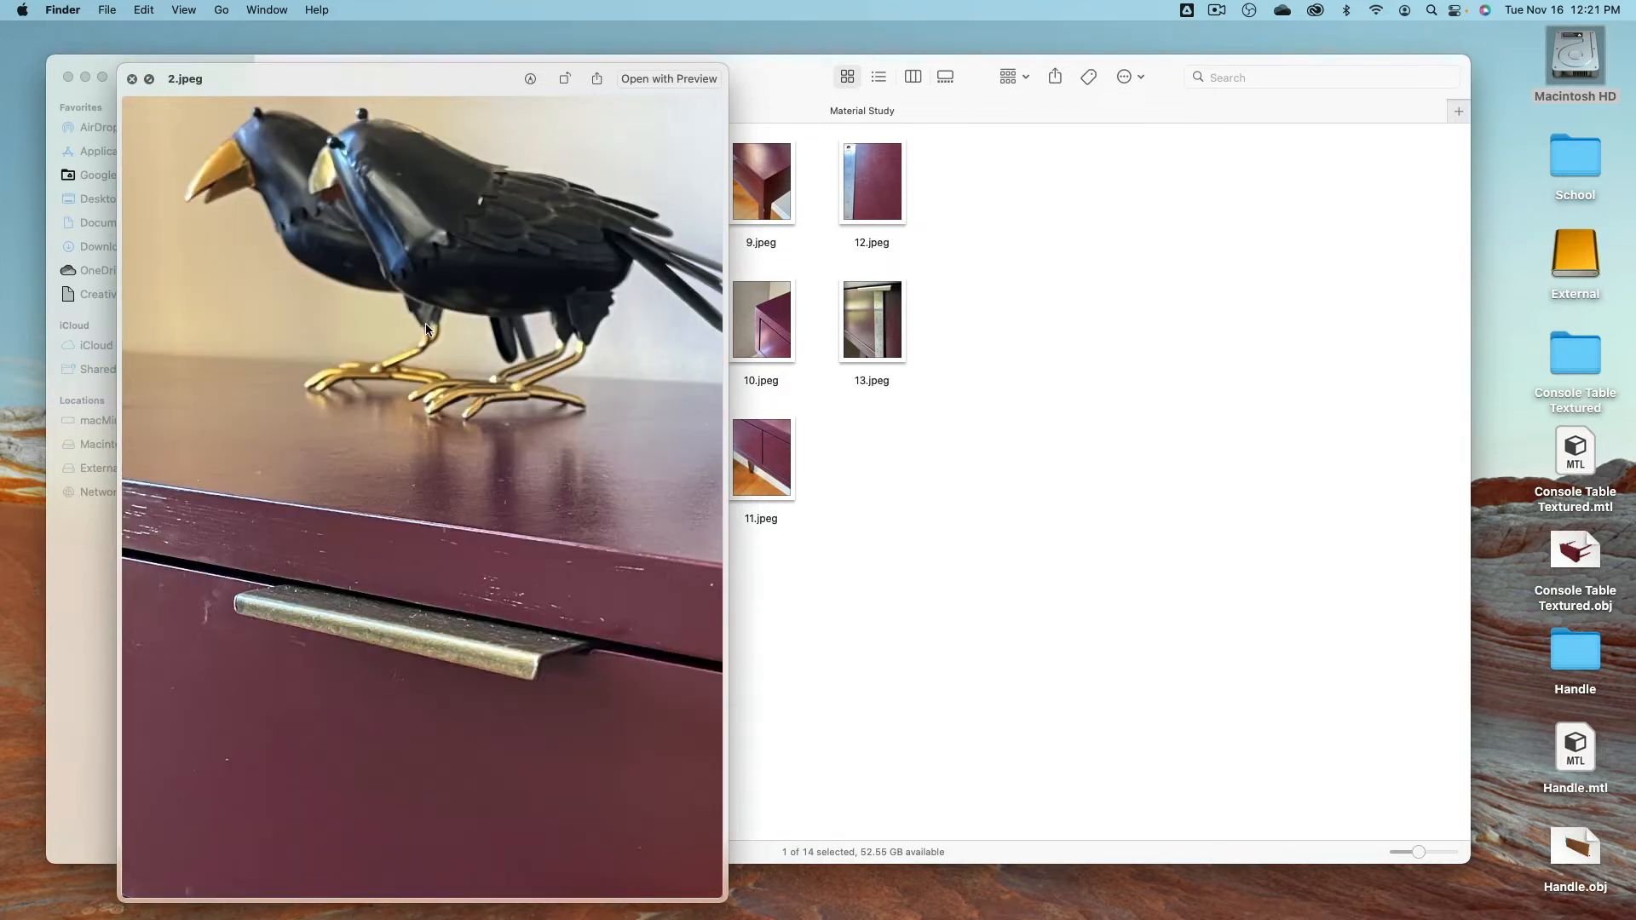
key("space")
key("Up")
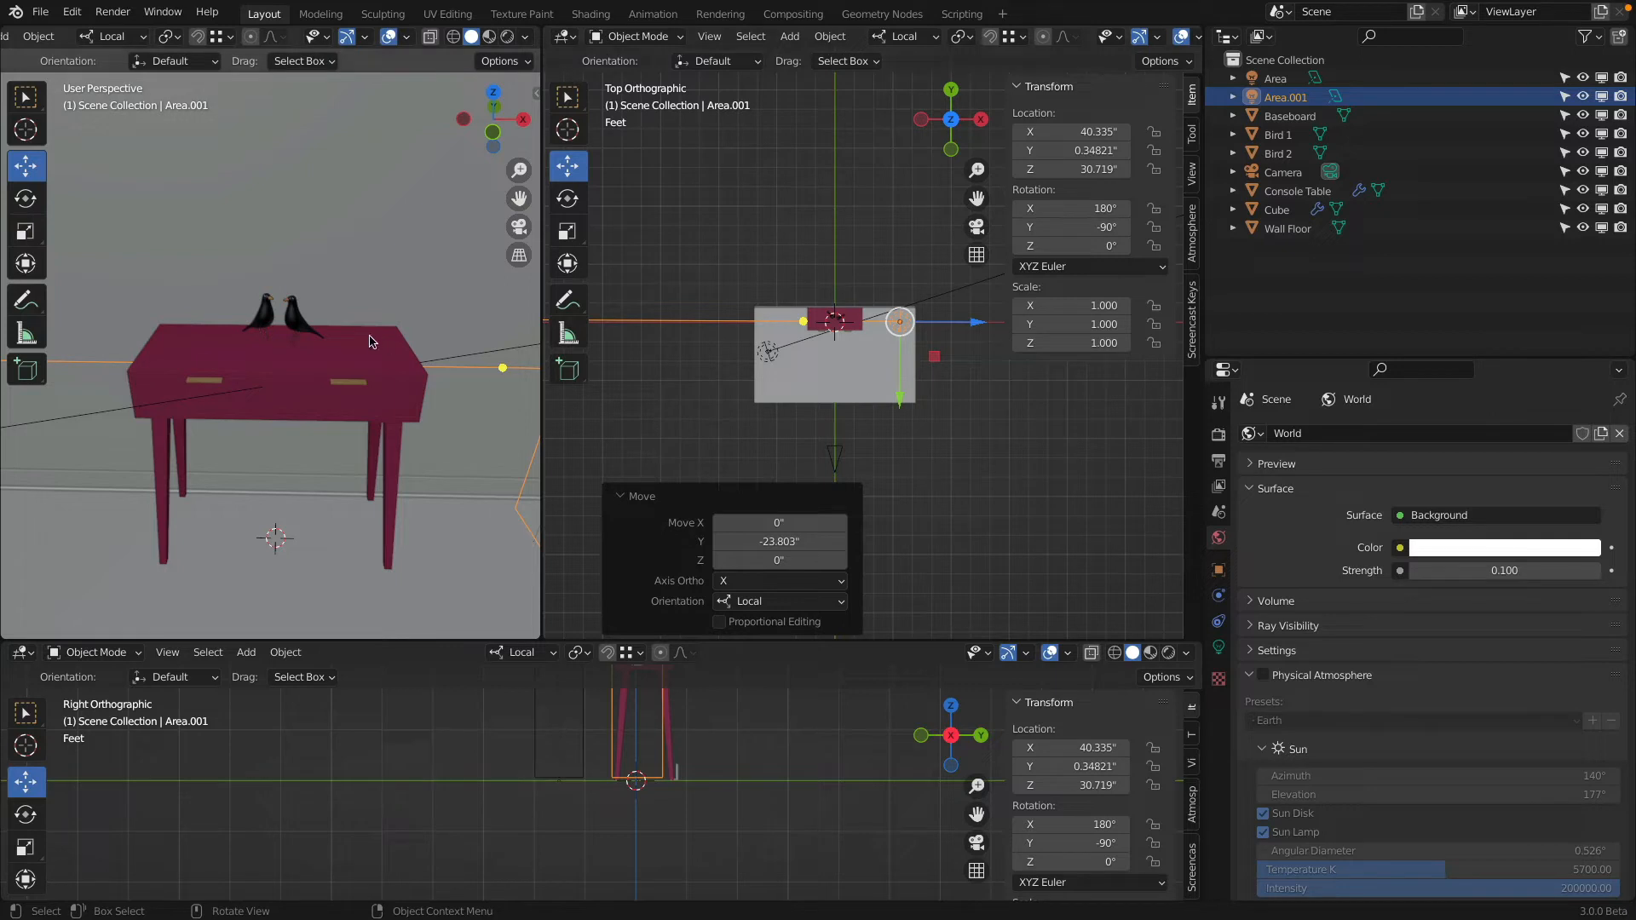
Step: Save the scene to the Desktop as "Console Table Rendering.blend" with the Compress option on
left_click(41, 12)
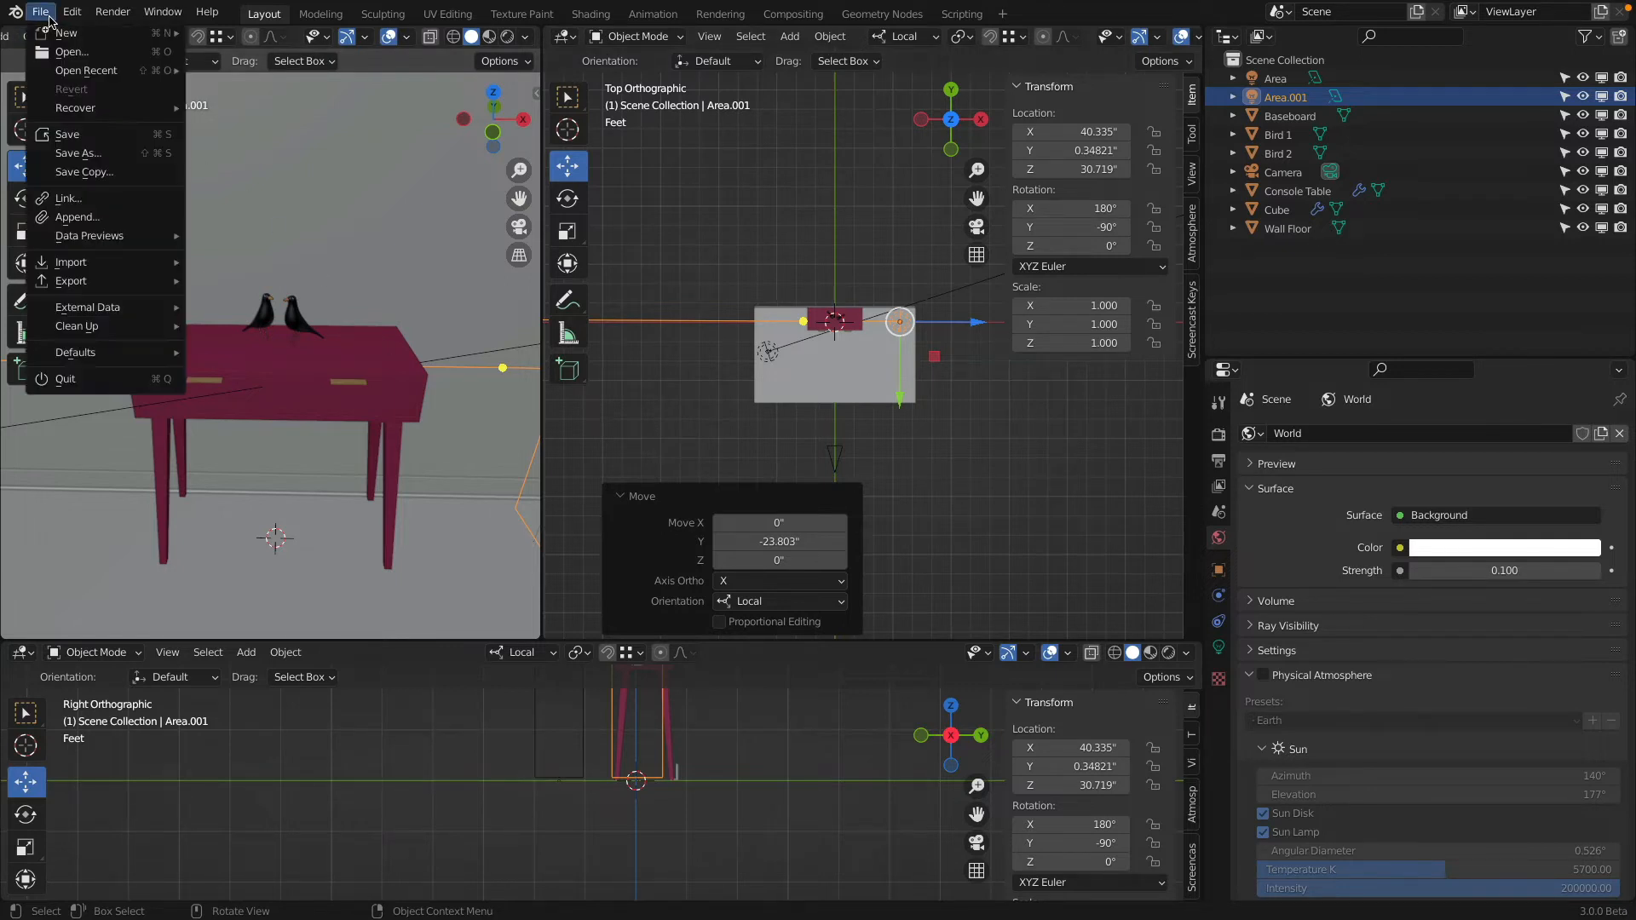
left_click(94, 134)
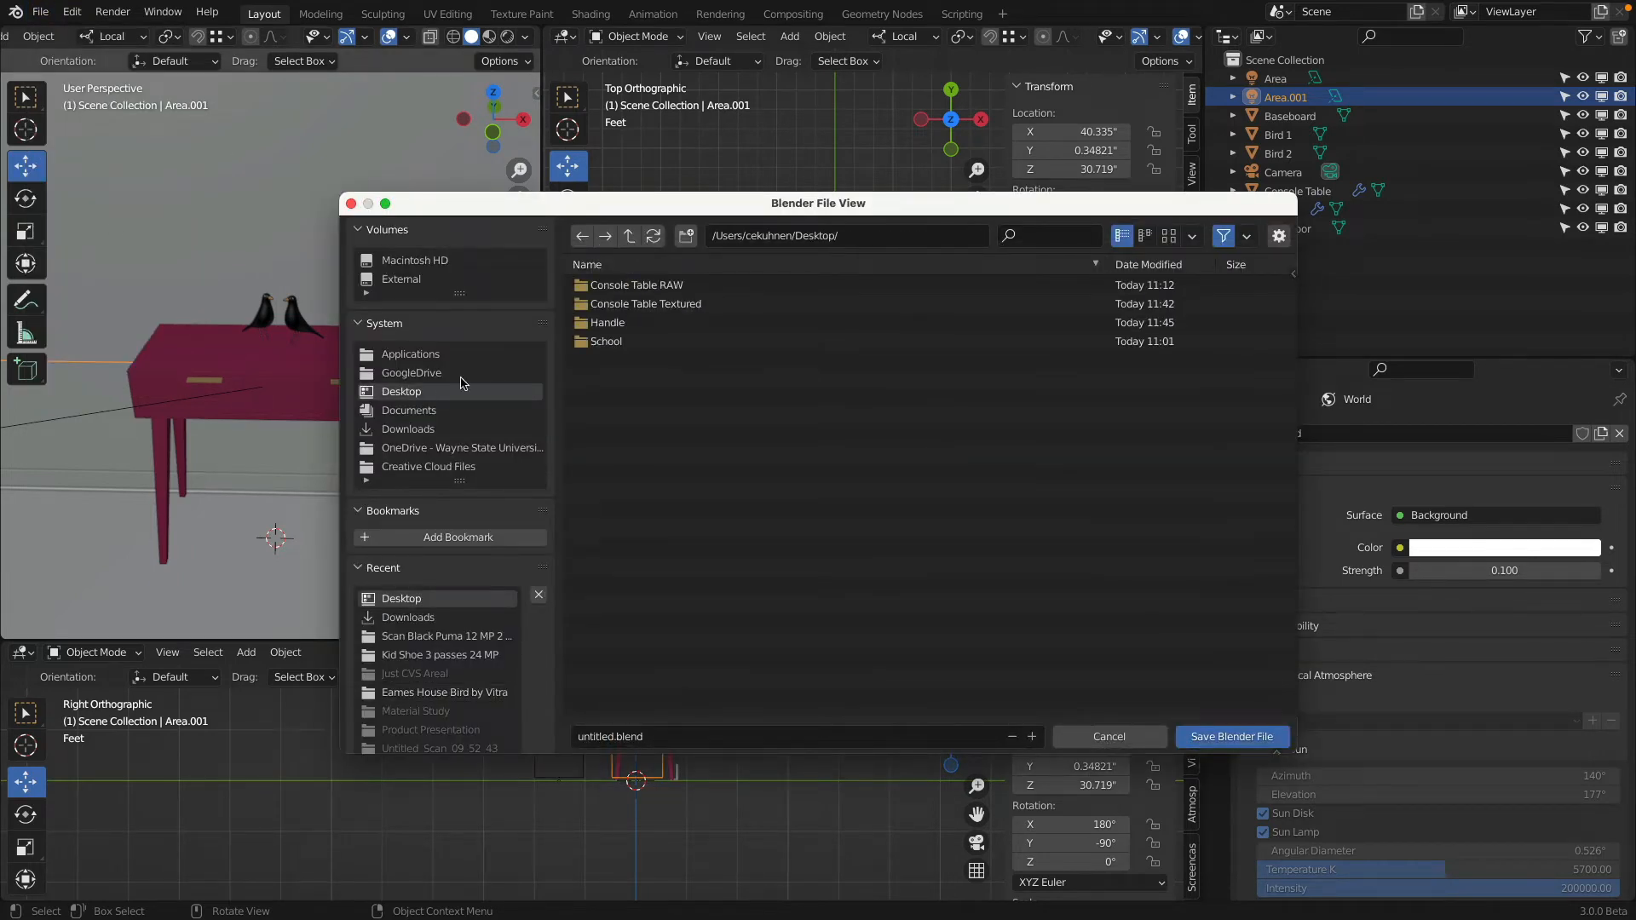
left_click(660, 736)
type("Console Table Rendering.blend")
left_click(1278, 235)
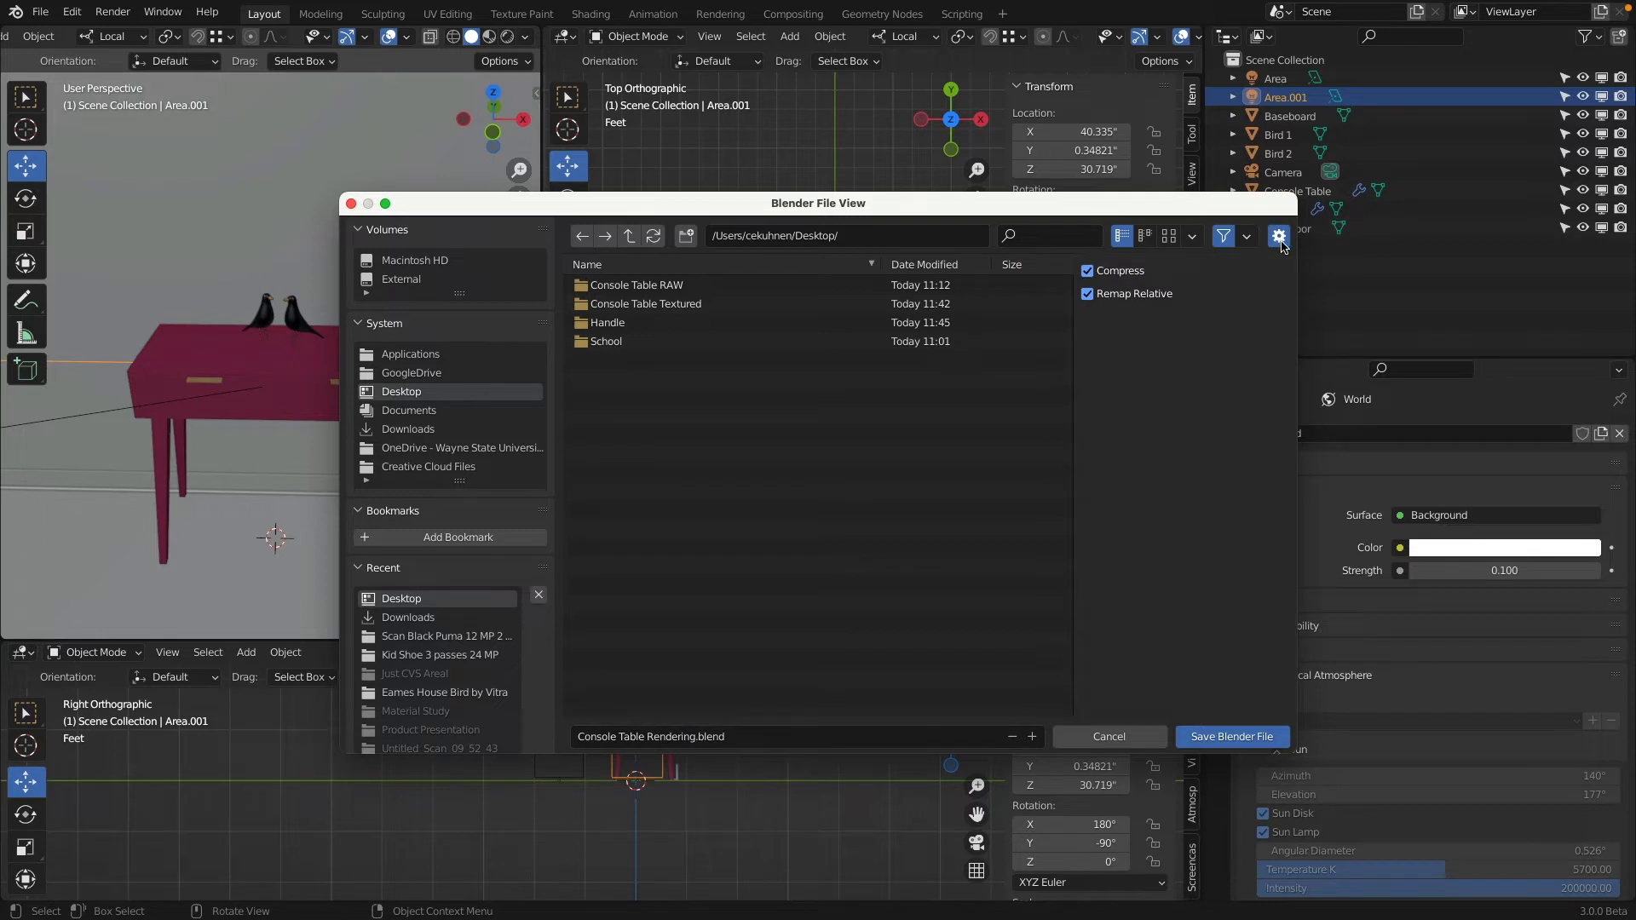
left_click(1239, 737)
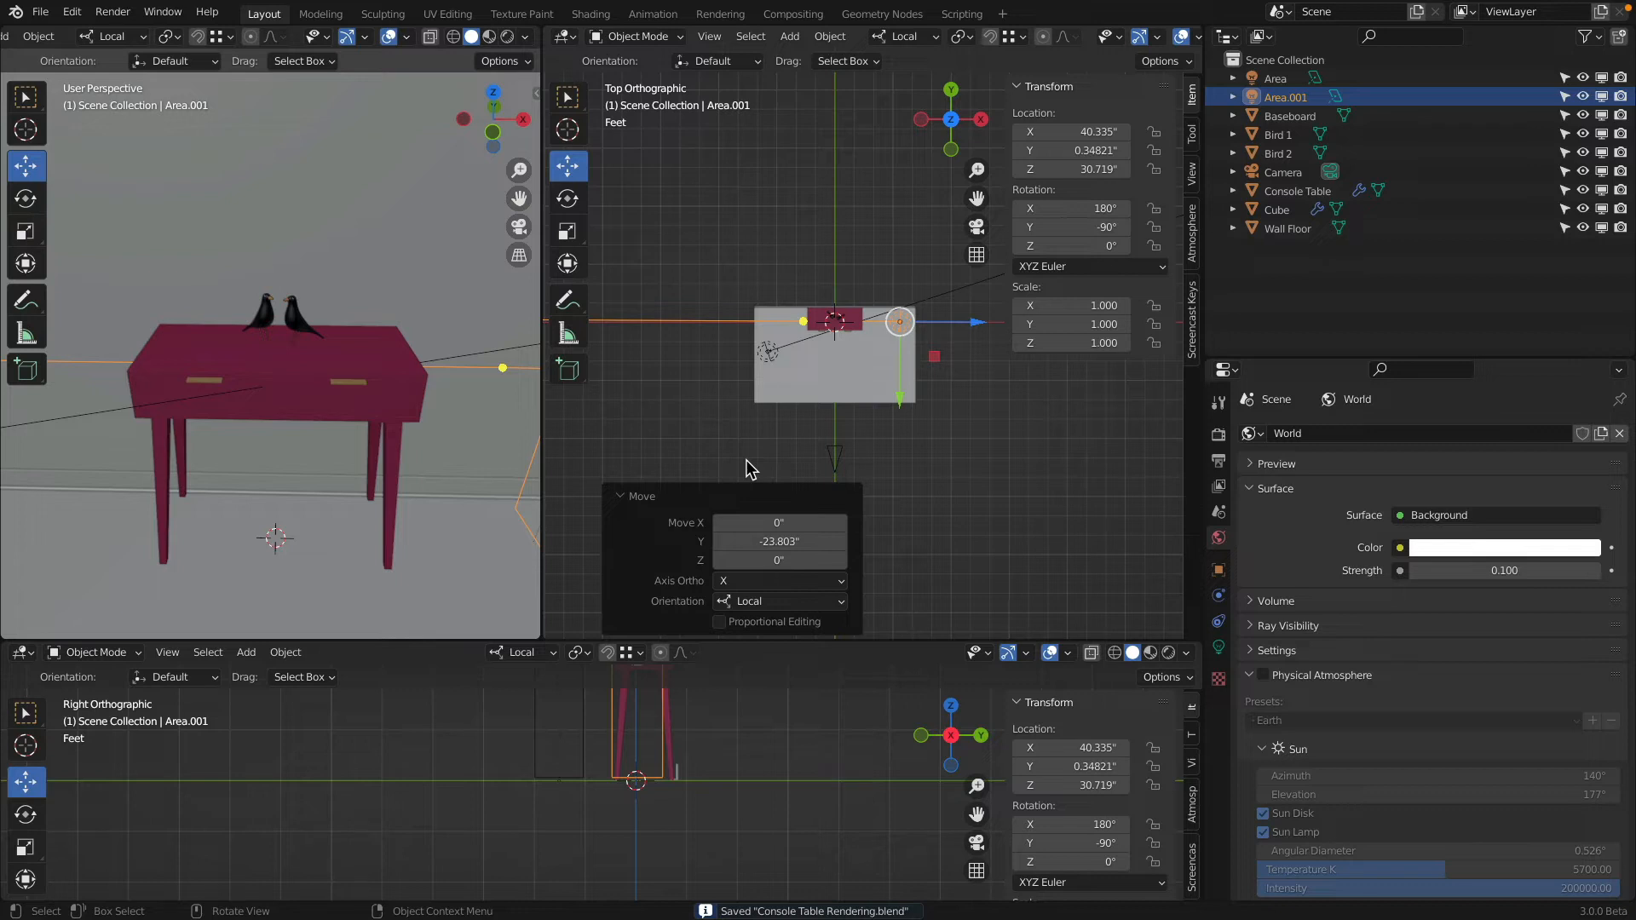
Step: Select the console table and display the settings of its Metal_Handle.004 material
left_click(352, 389)
left_click(351, 388)
left_click(351, 388)
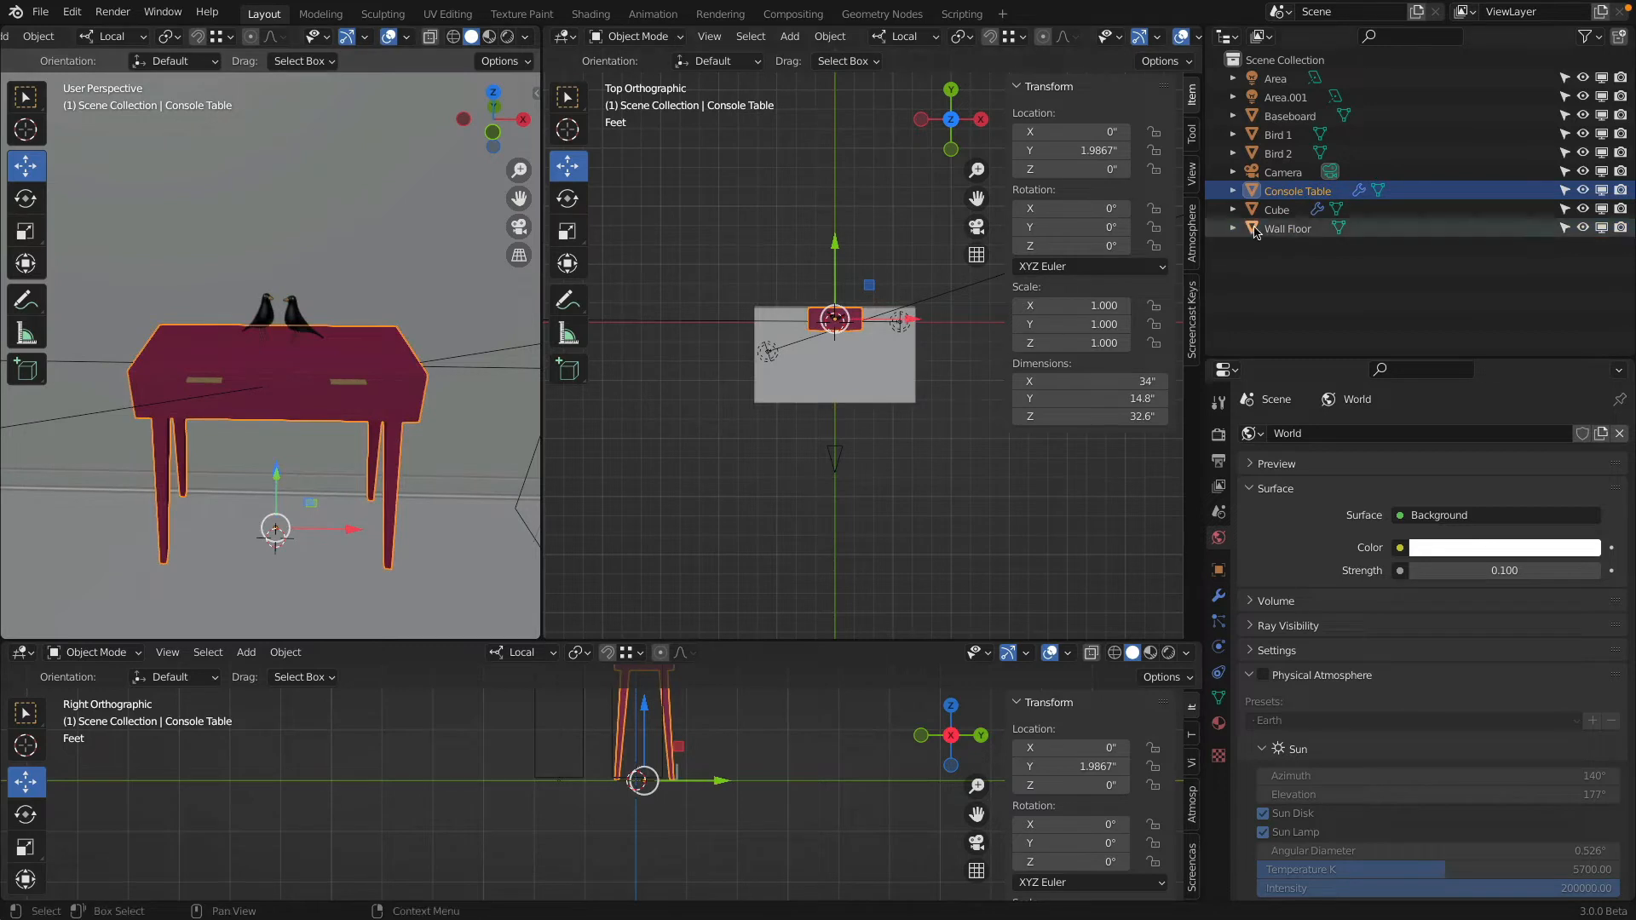
left_click(1218, 724)
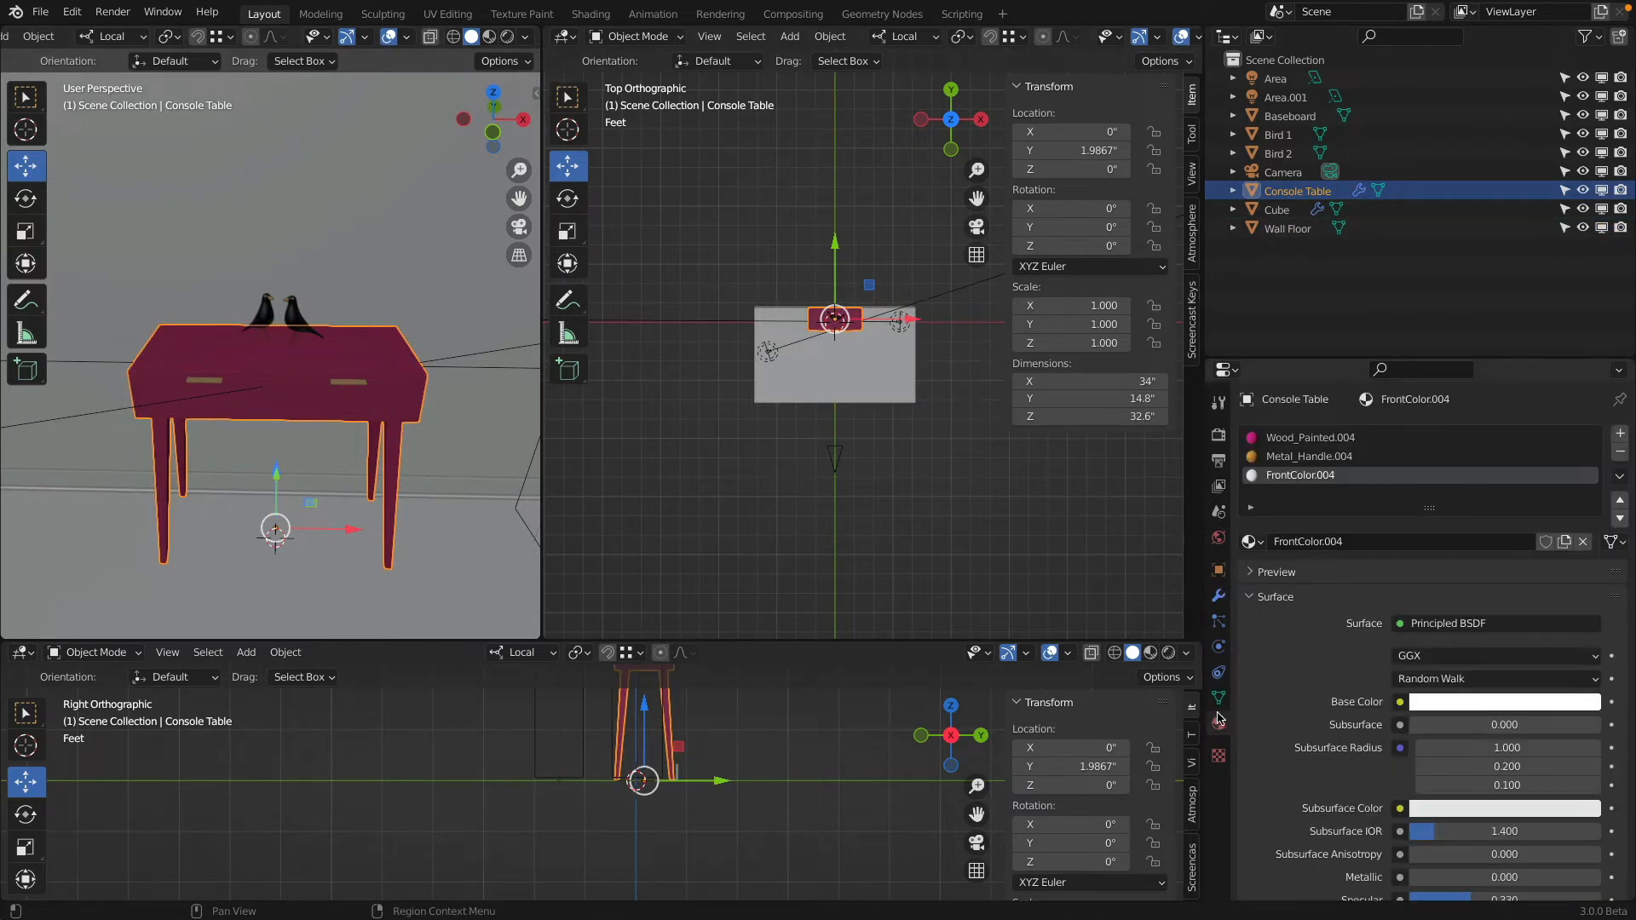
left_click(1295, 463)
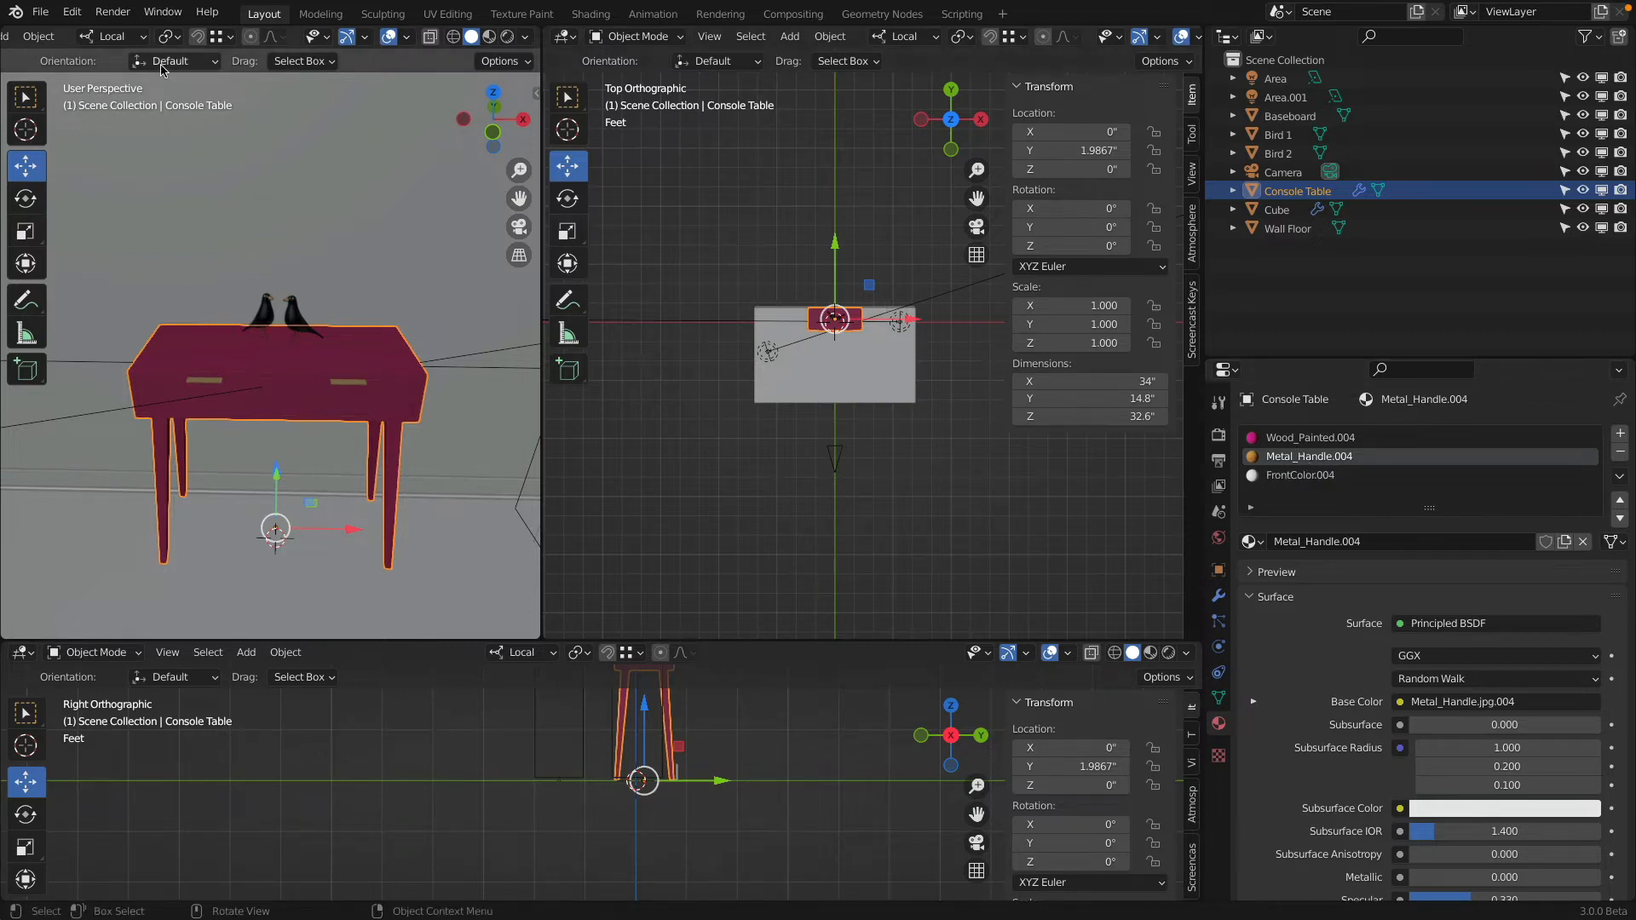
Step: Pack the external resources into the blend file and save it again
left_click(44, 16)
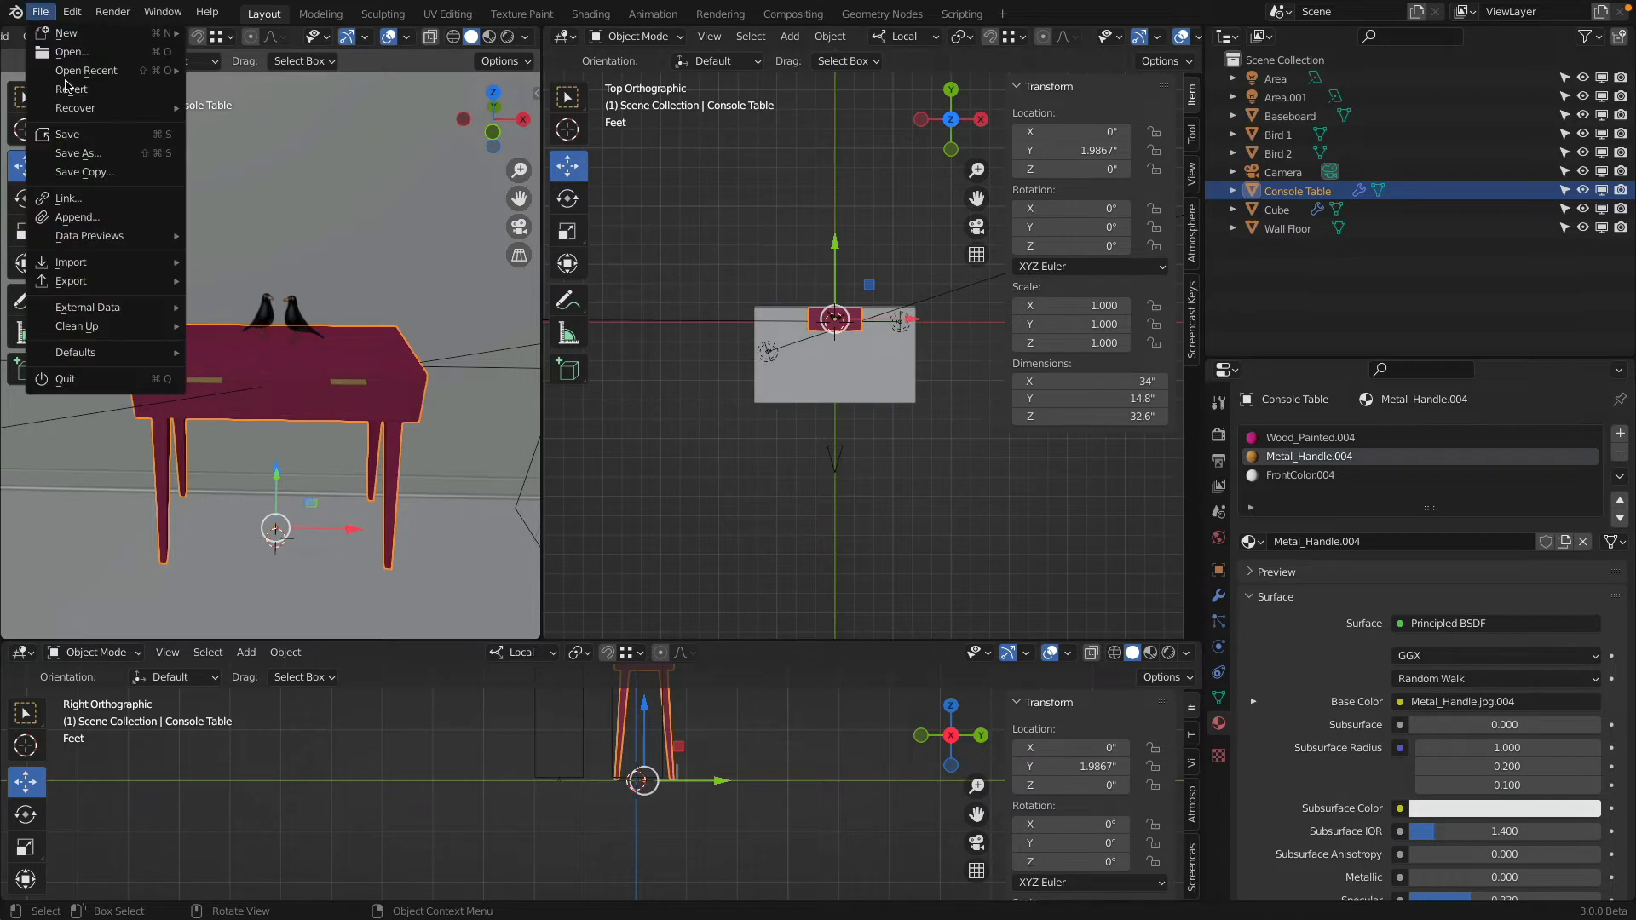
mouse_move(89, 311)
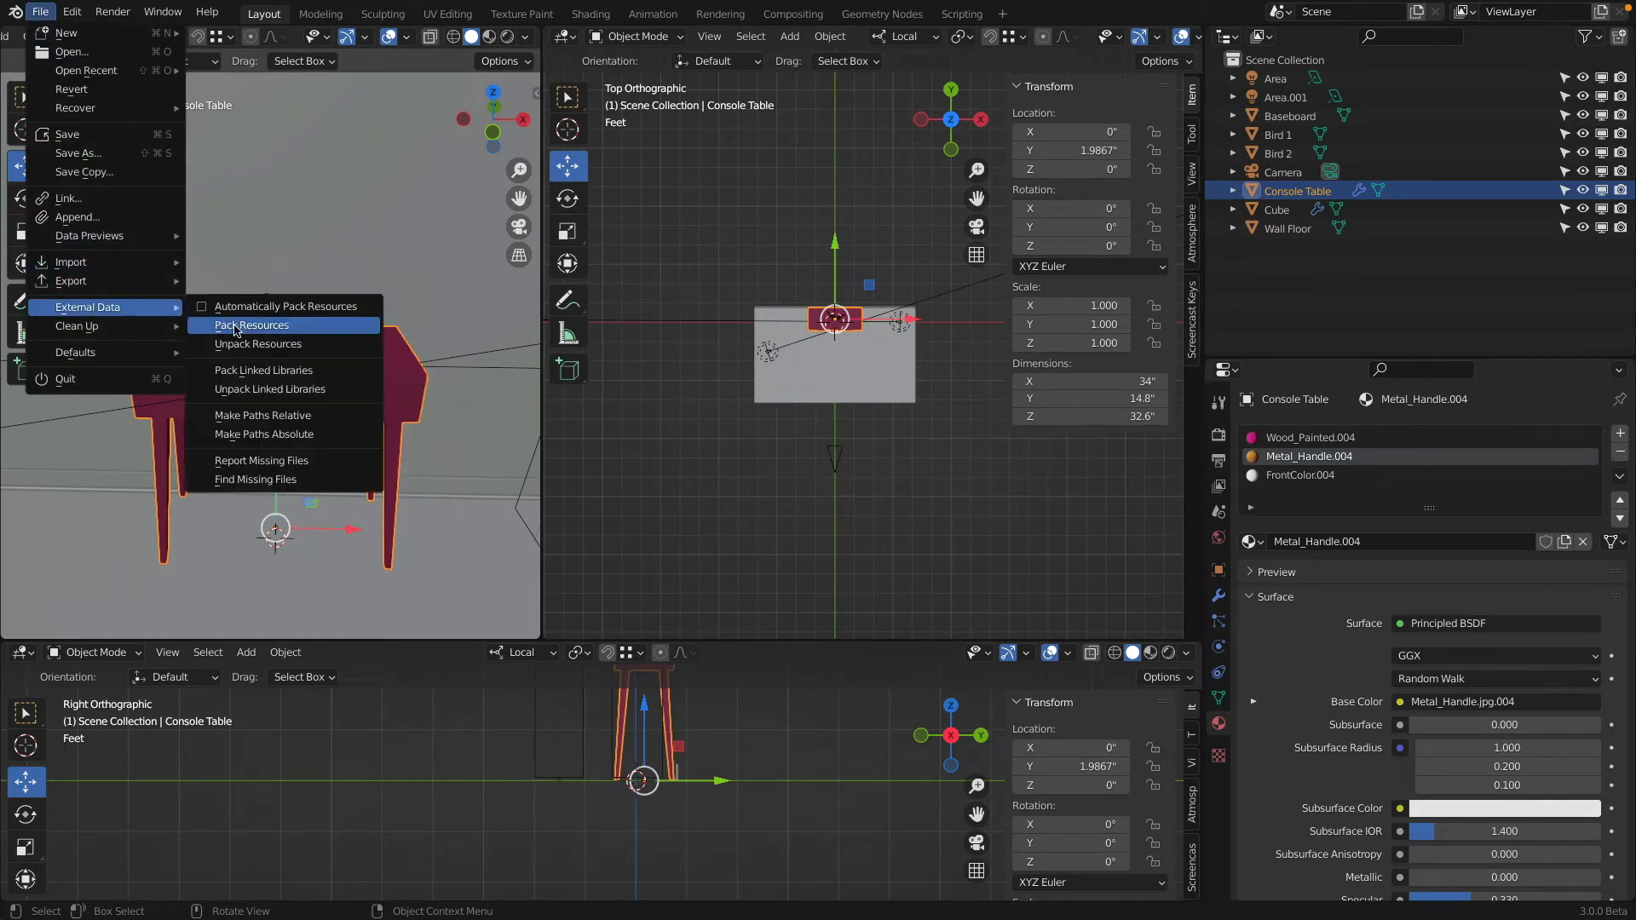
left_click(289, 326)
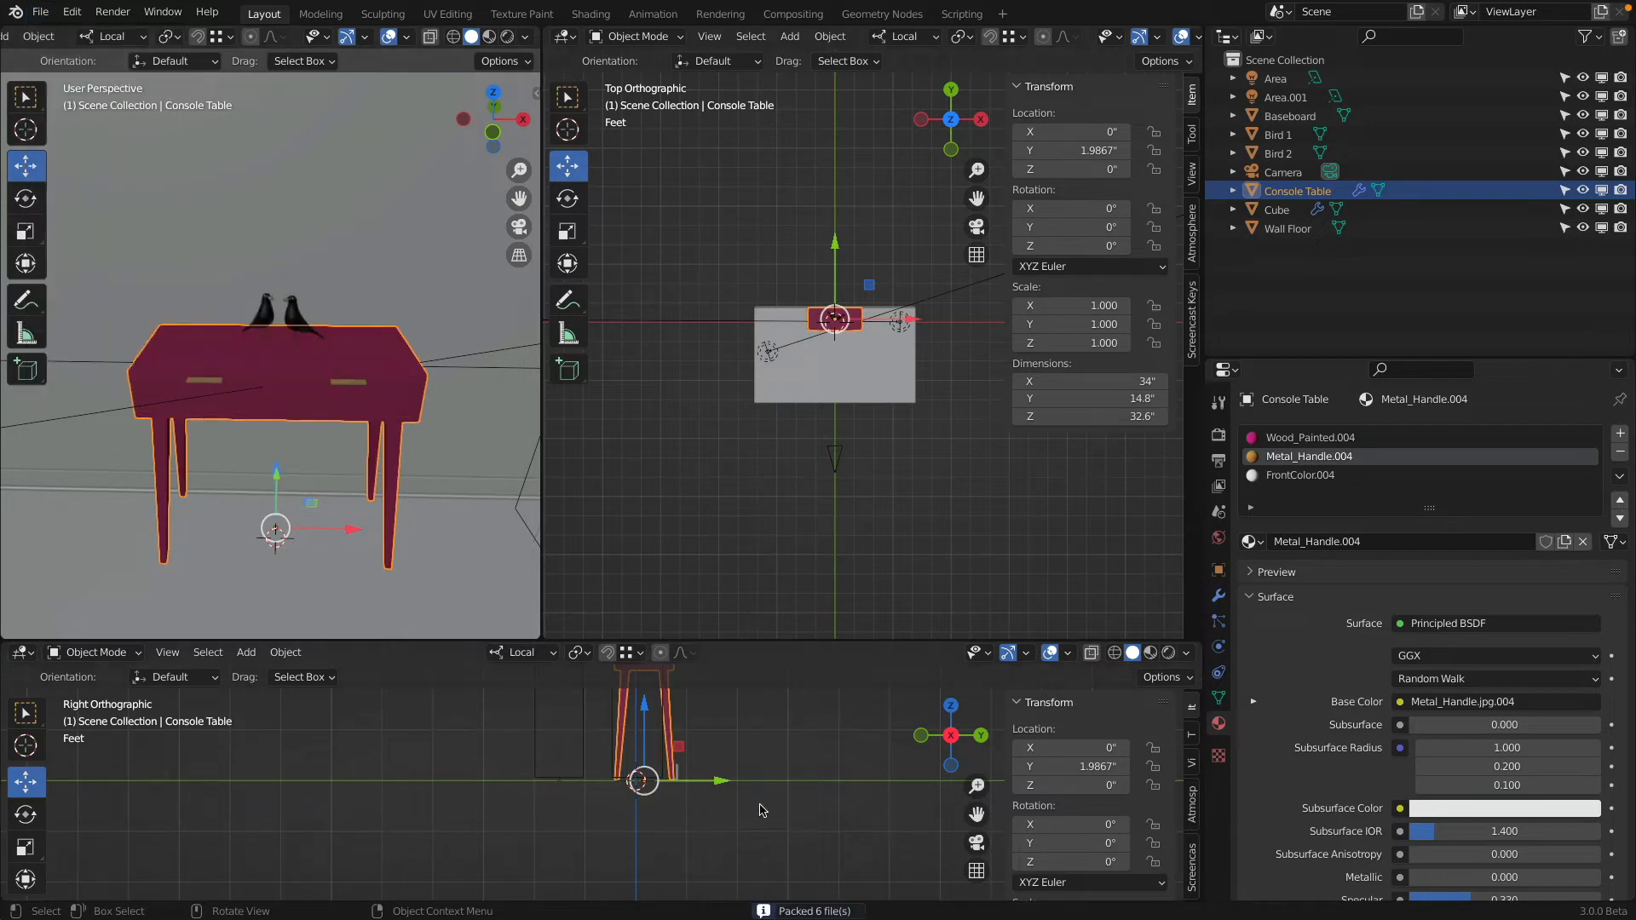
left_click(38, 13)
left_click(69, 129)
left_click(566, 37)
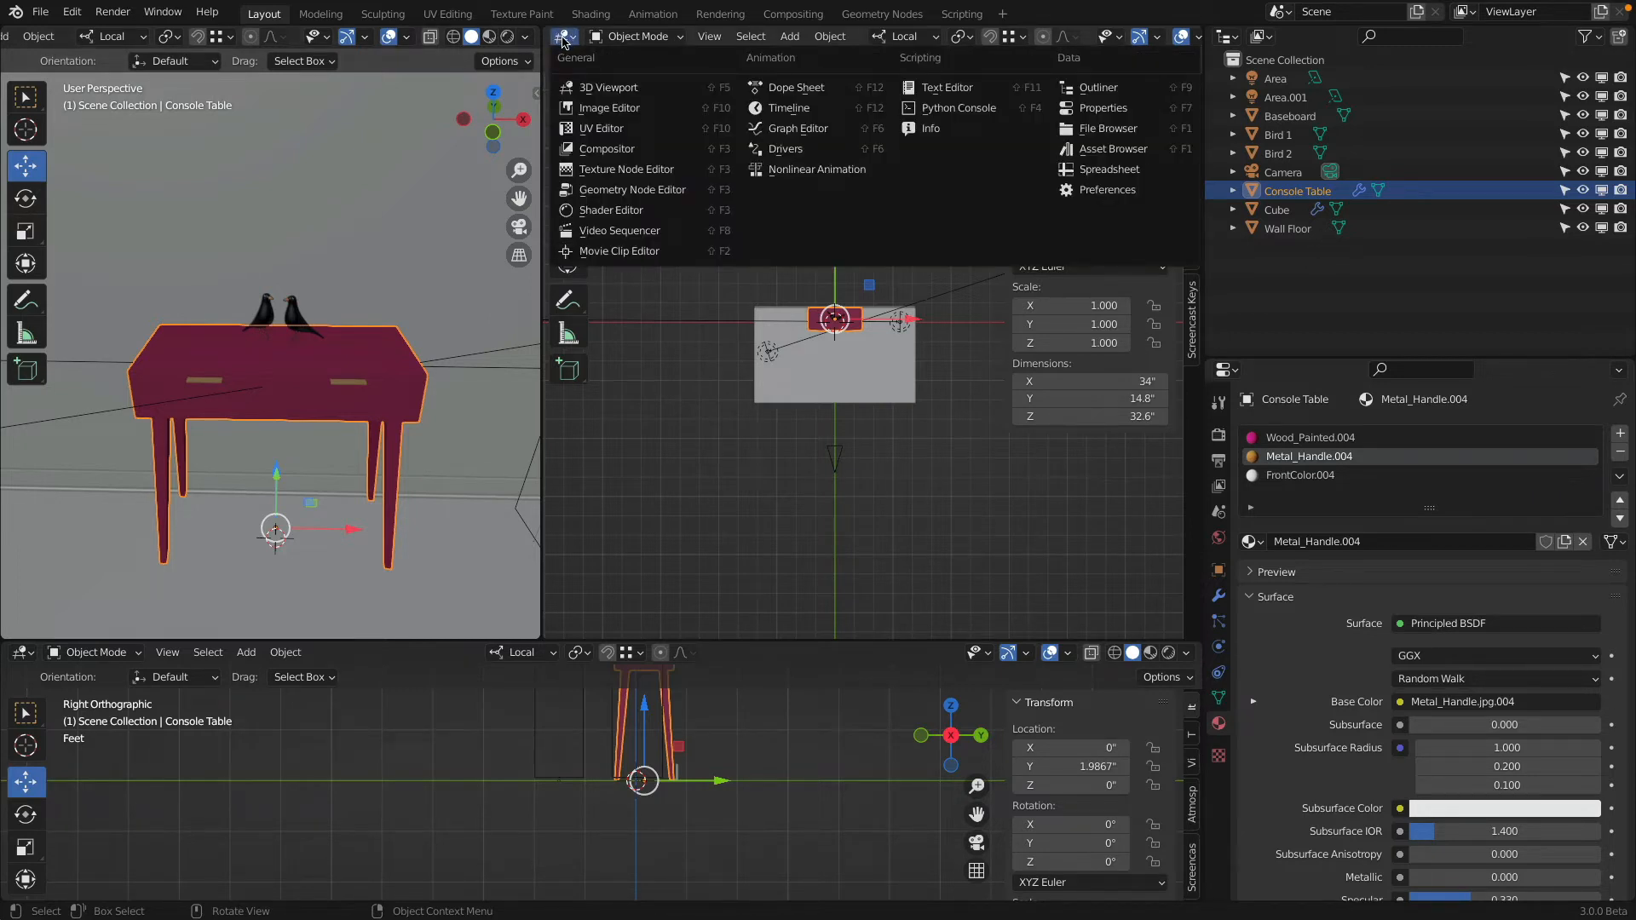
left_click(565, 40)
left_click(565, 40)
left_click(565, 40)
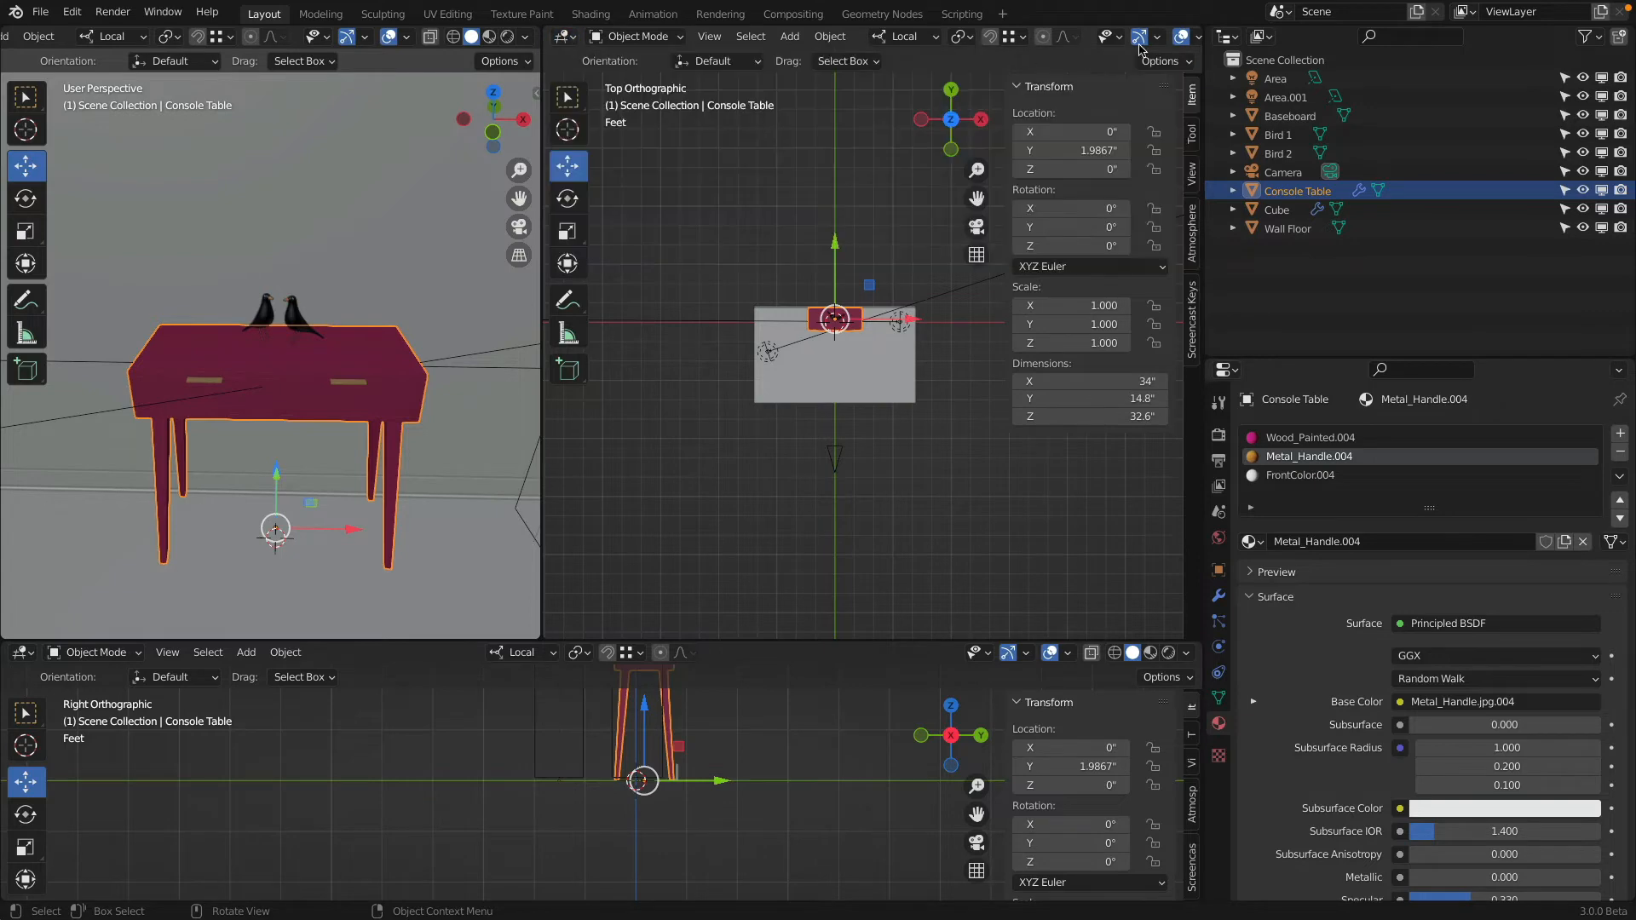
left_click(1230, 42)
left_click(1230, 42)
left_click(23, 655)
left_click(22, 654)
Step: Turn the top-view area into an Image Editor and browse for an image in Console Table RAW/Reference/Material Study, displayed as thumbnails
left_click(565, 37)
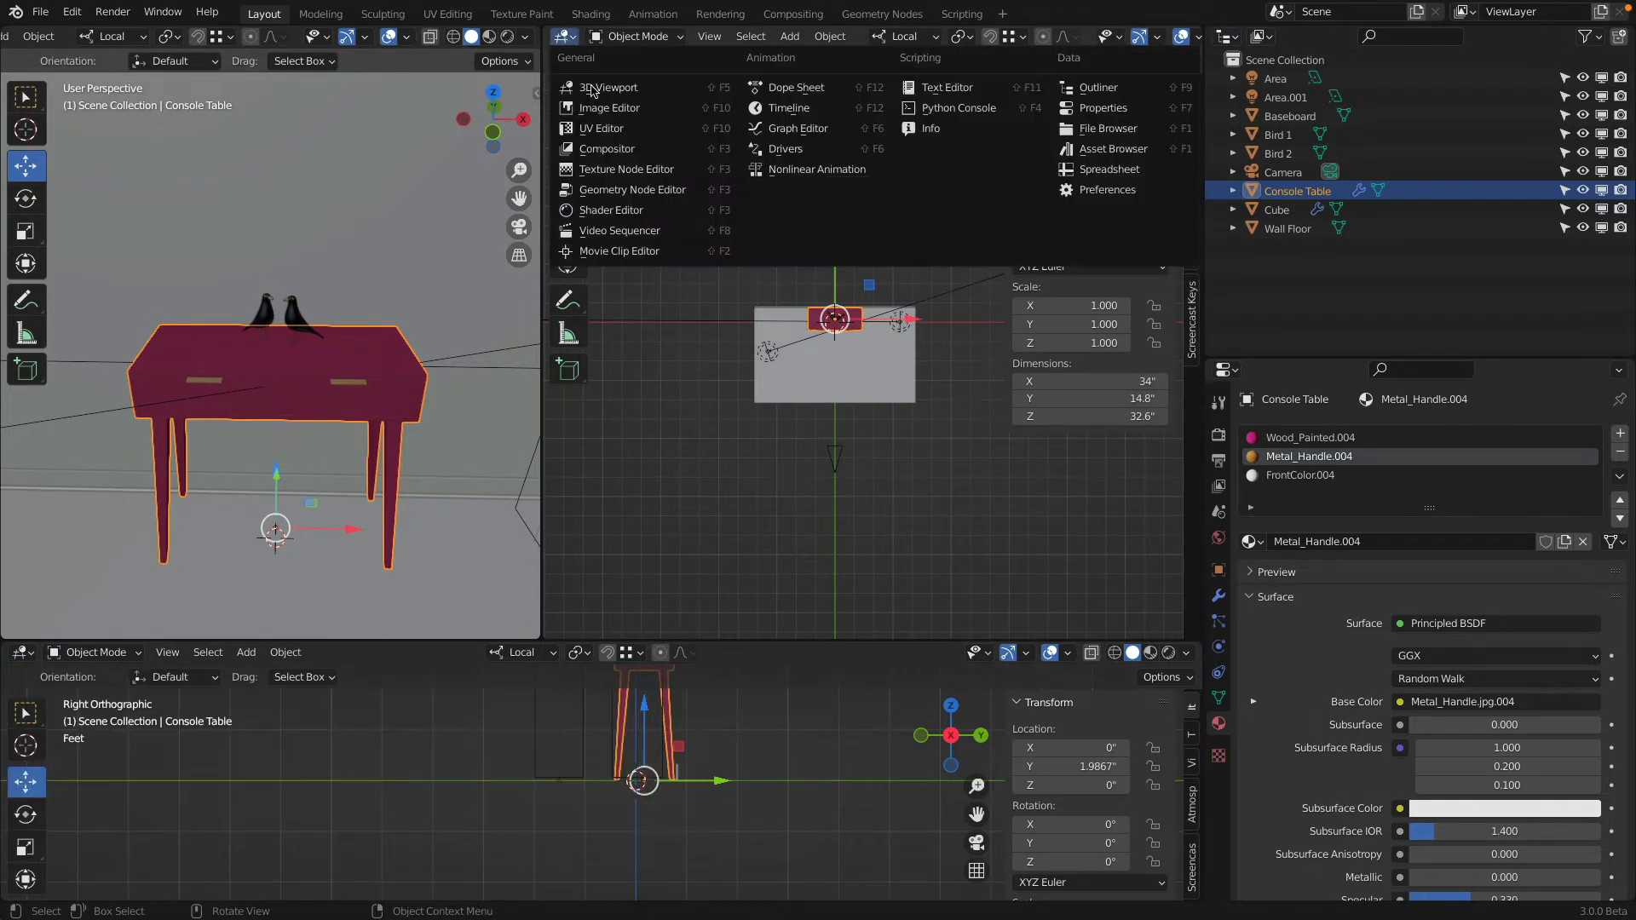
left_click(634, 108)
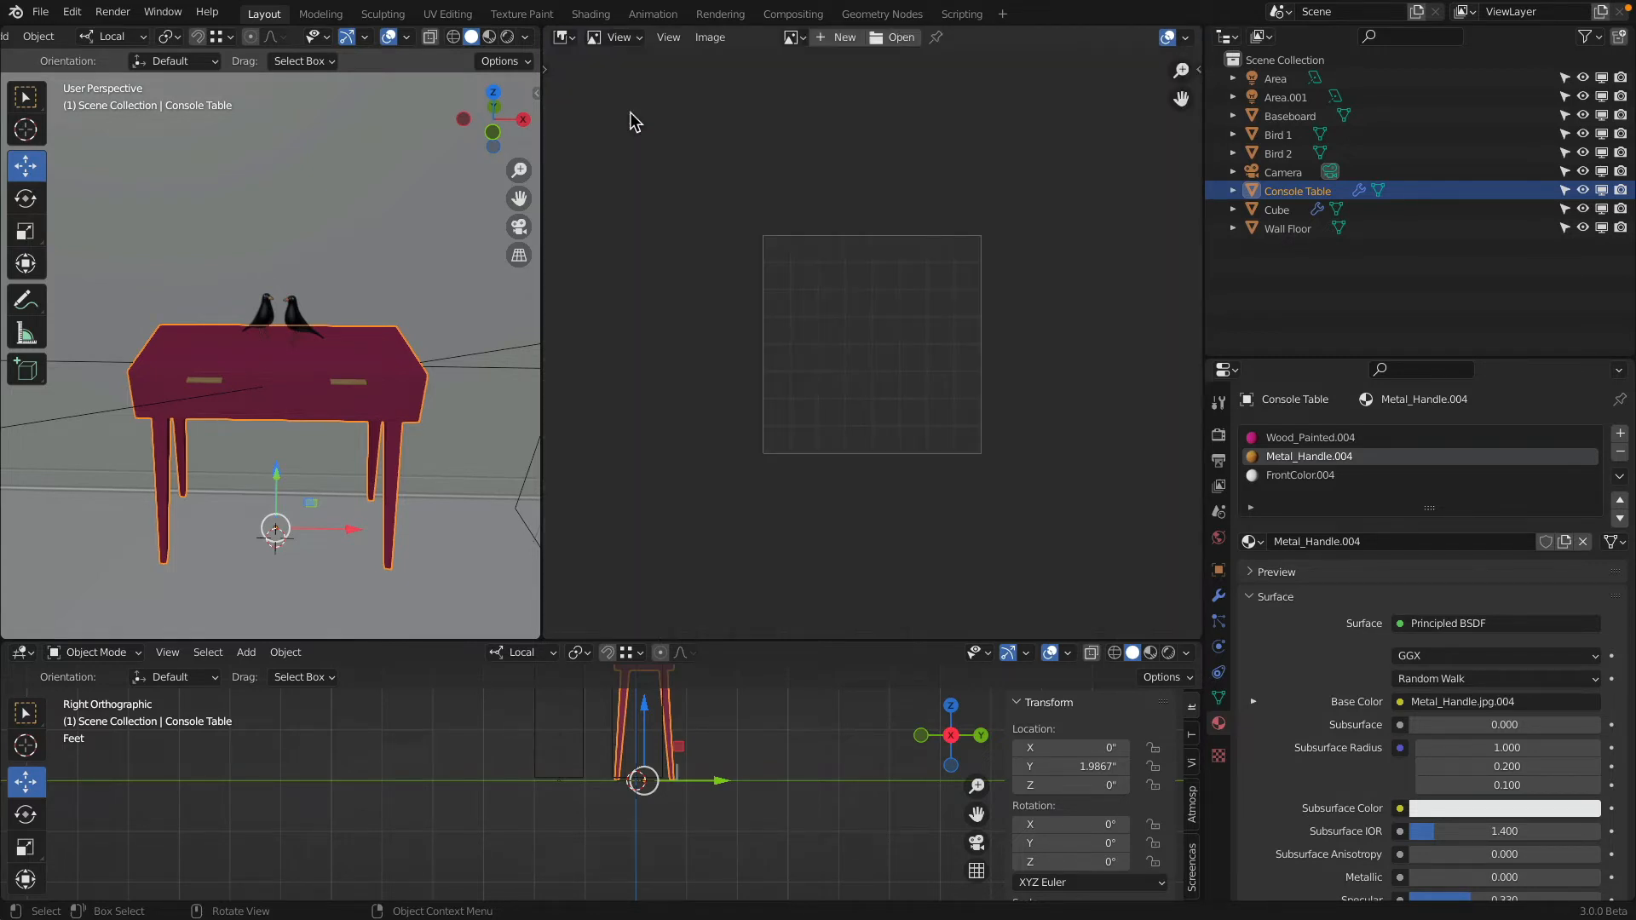
left_click(899, 38)
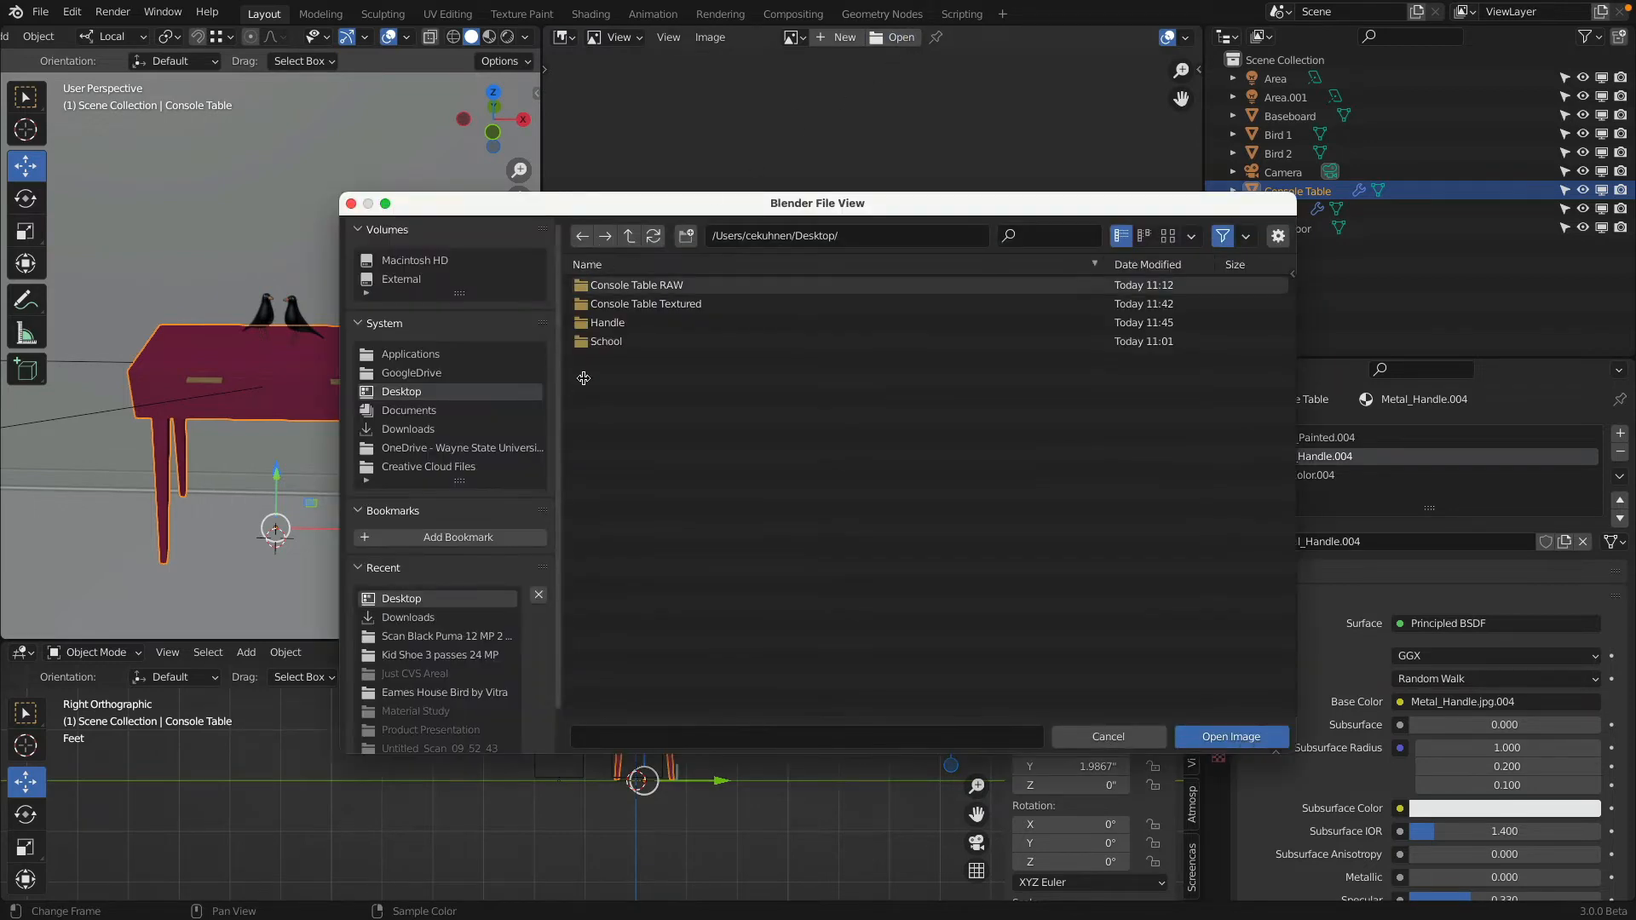
left_click(650, 289)
double_click(650, 288)
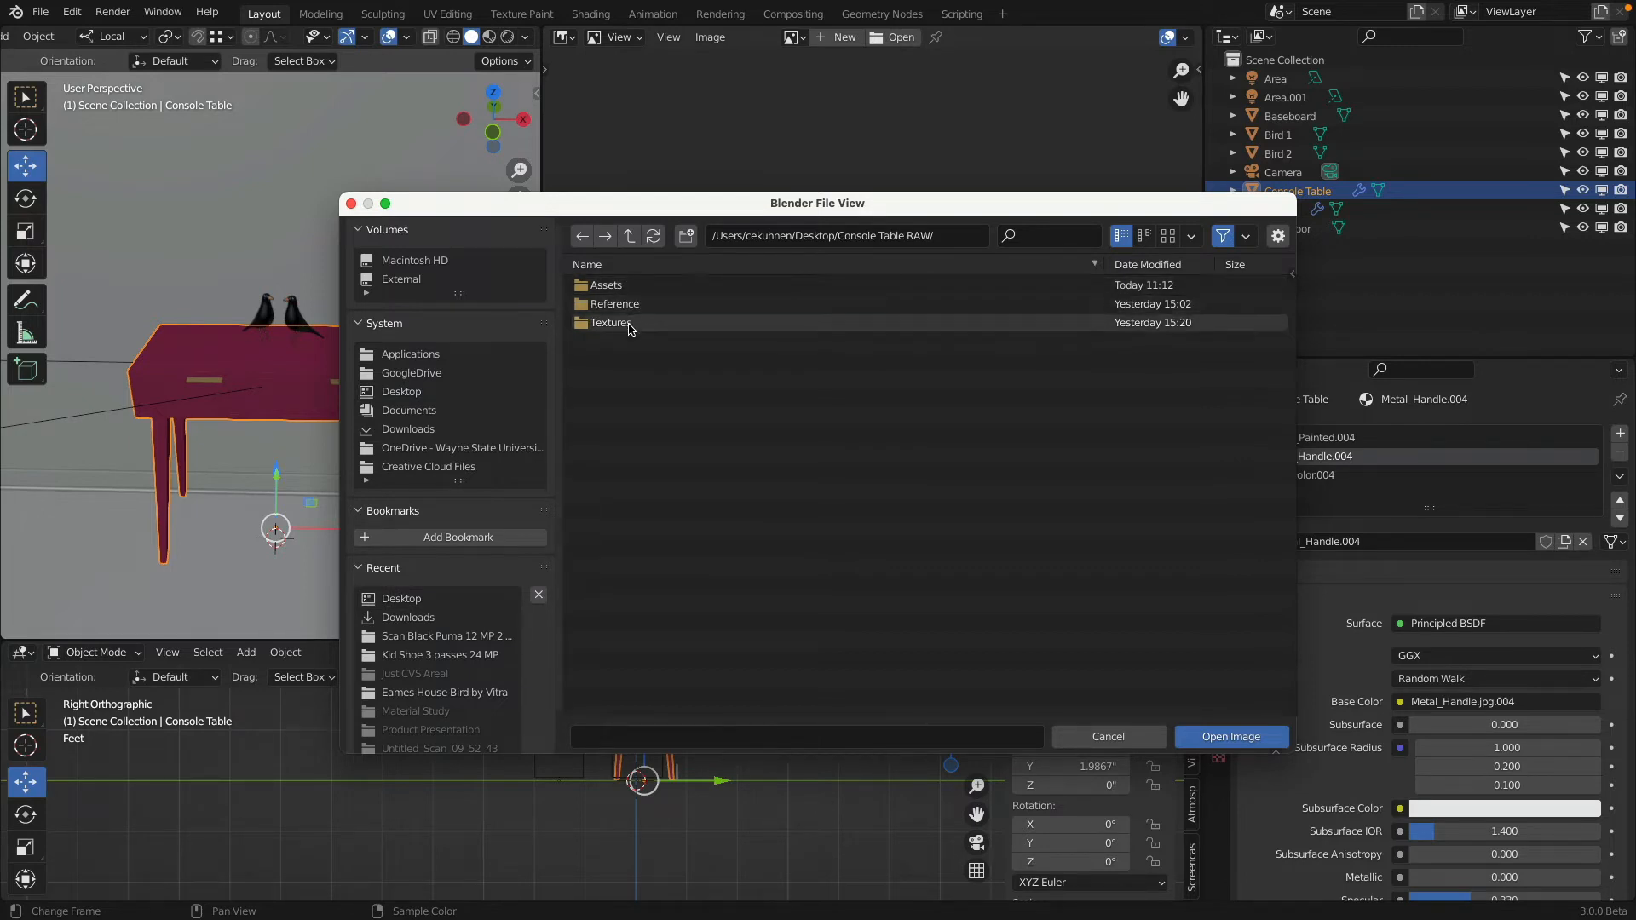
double_click(628, 324)
left_click(629, 236)
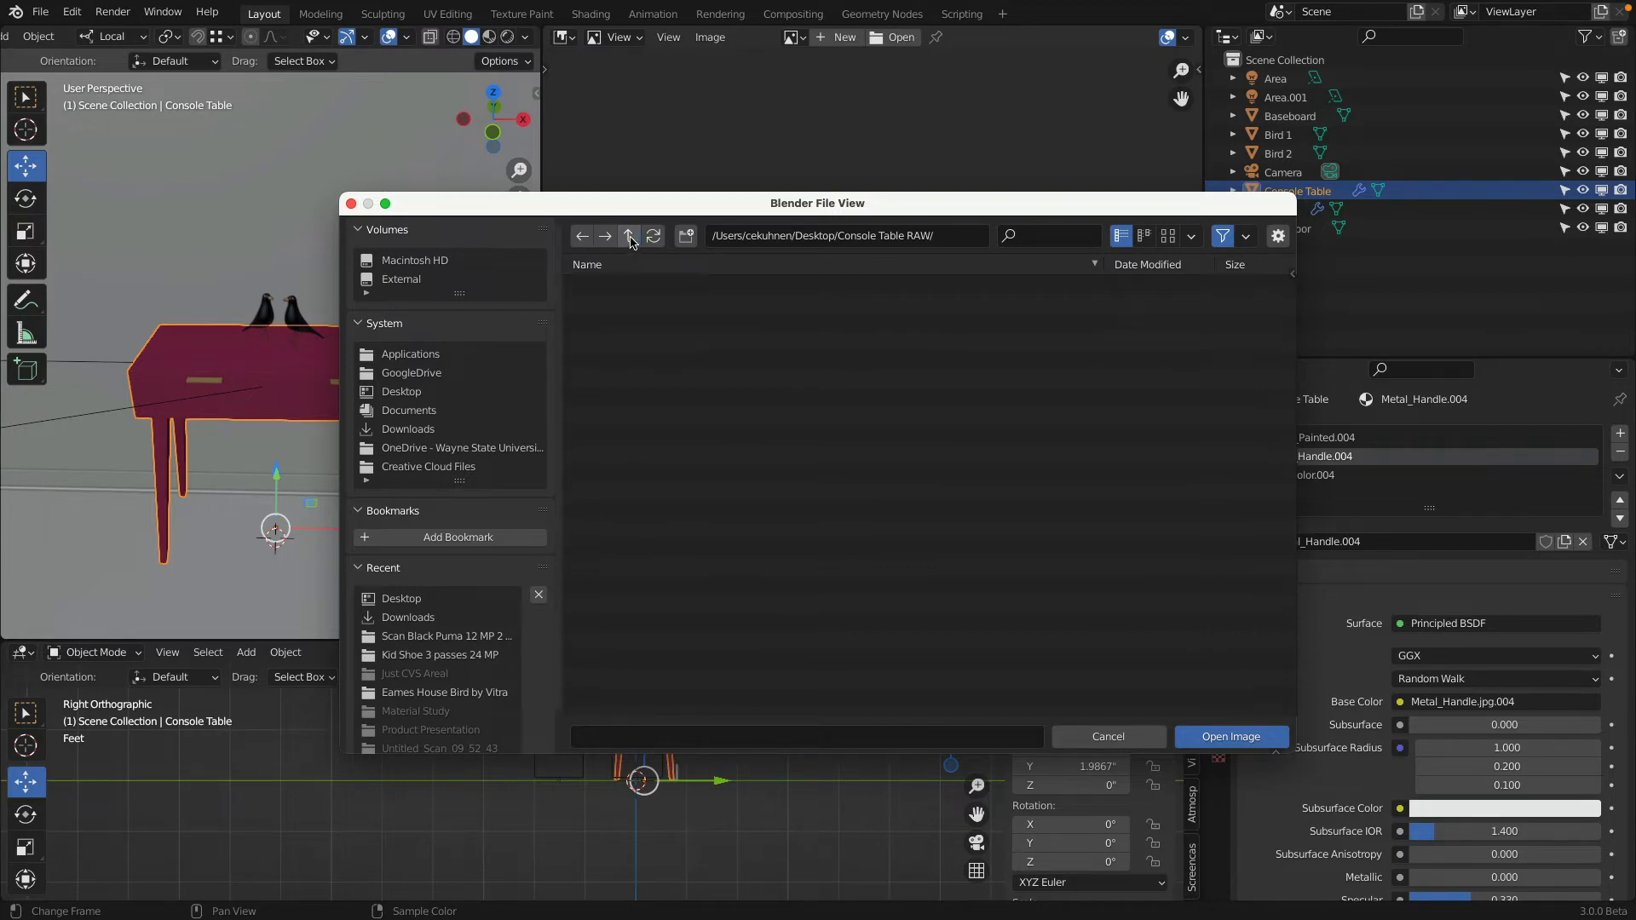
double_click(613, 304)
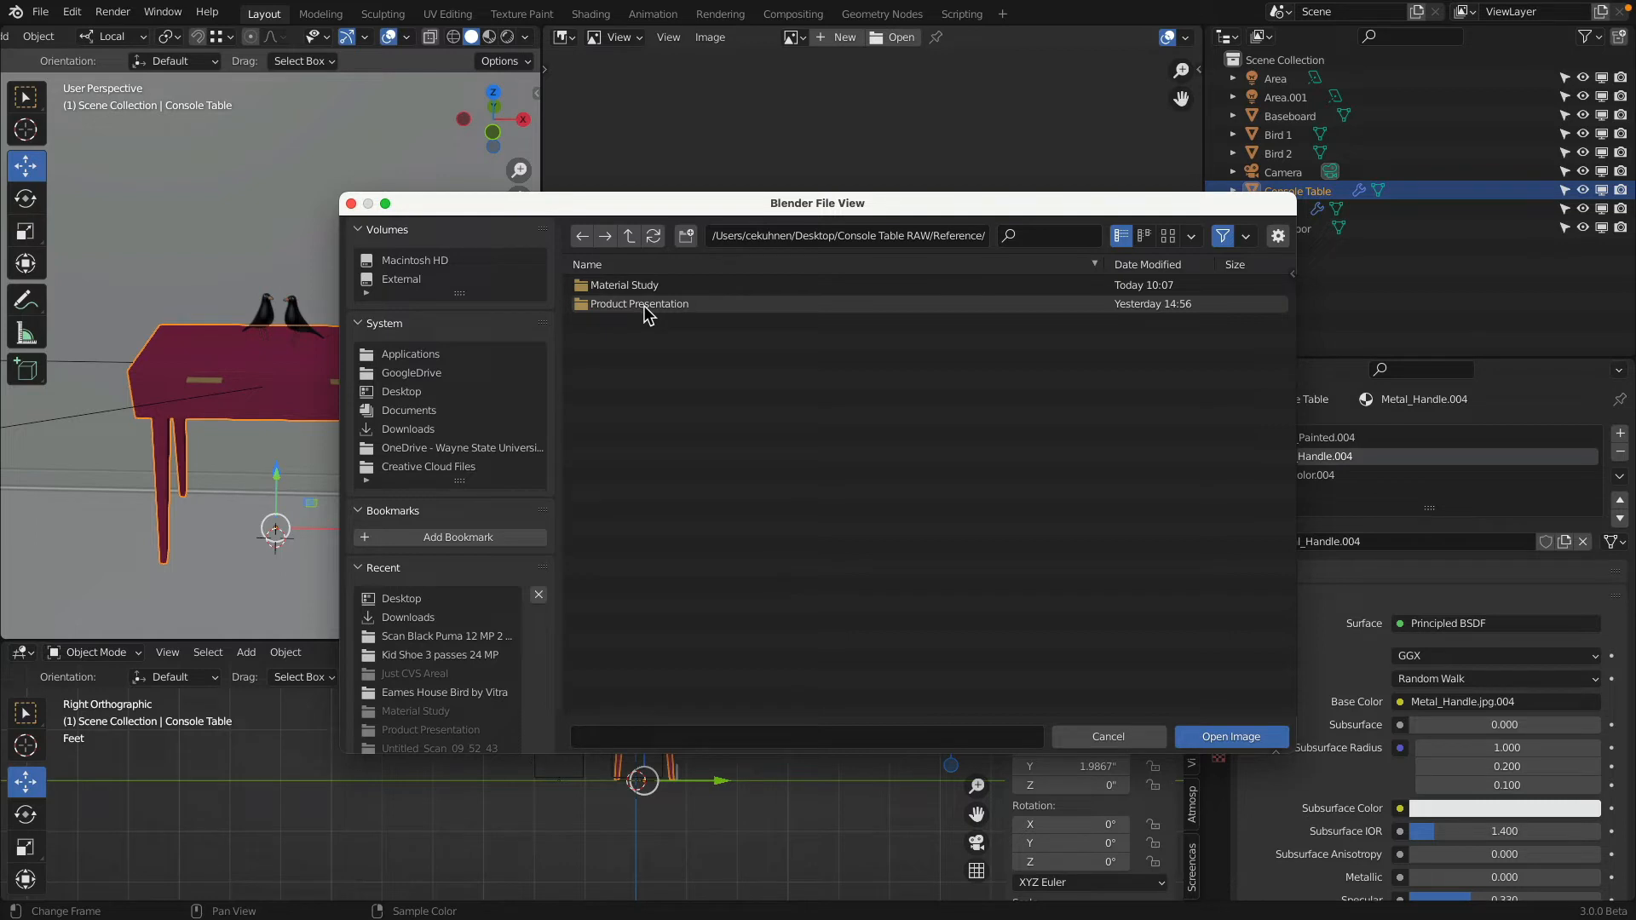
double_click(635, 286)
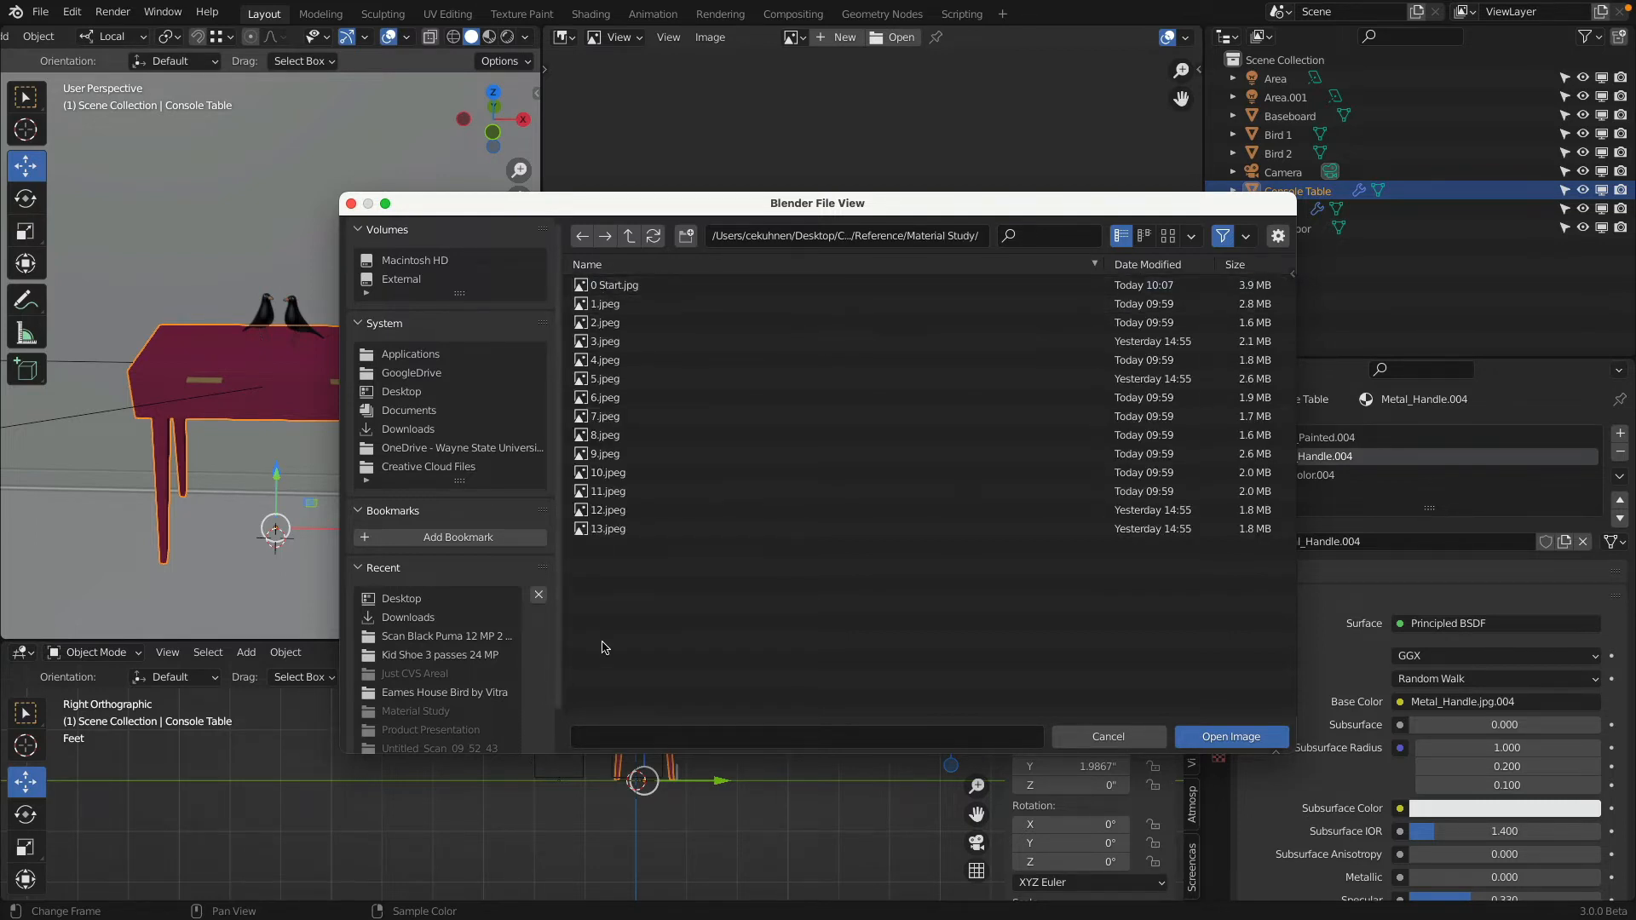
left_click(1167, 239)
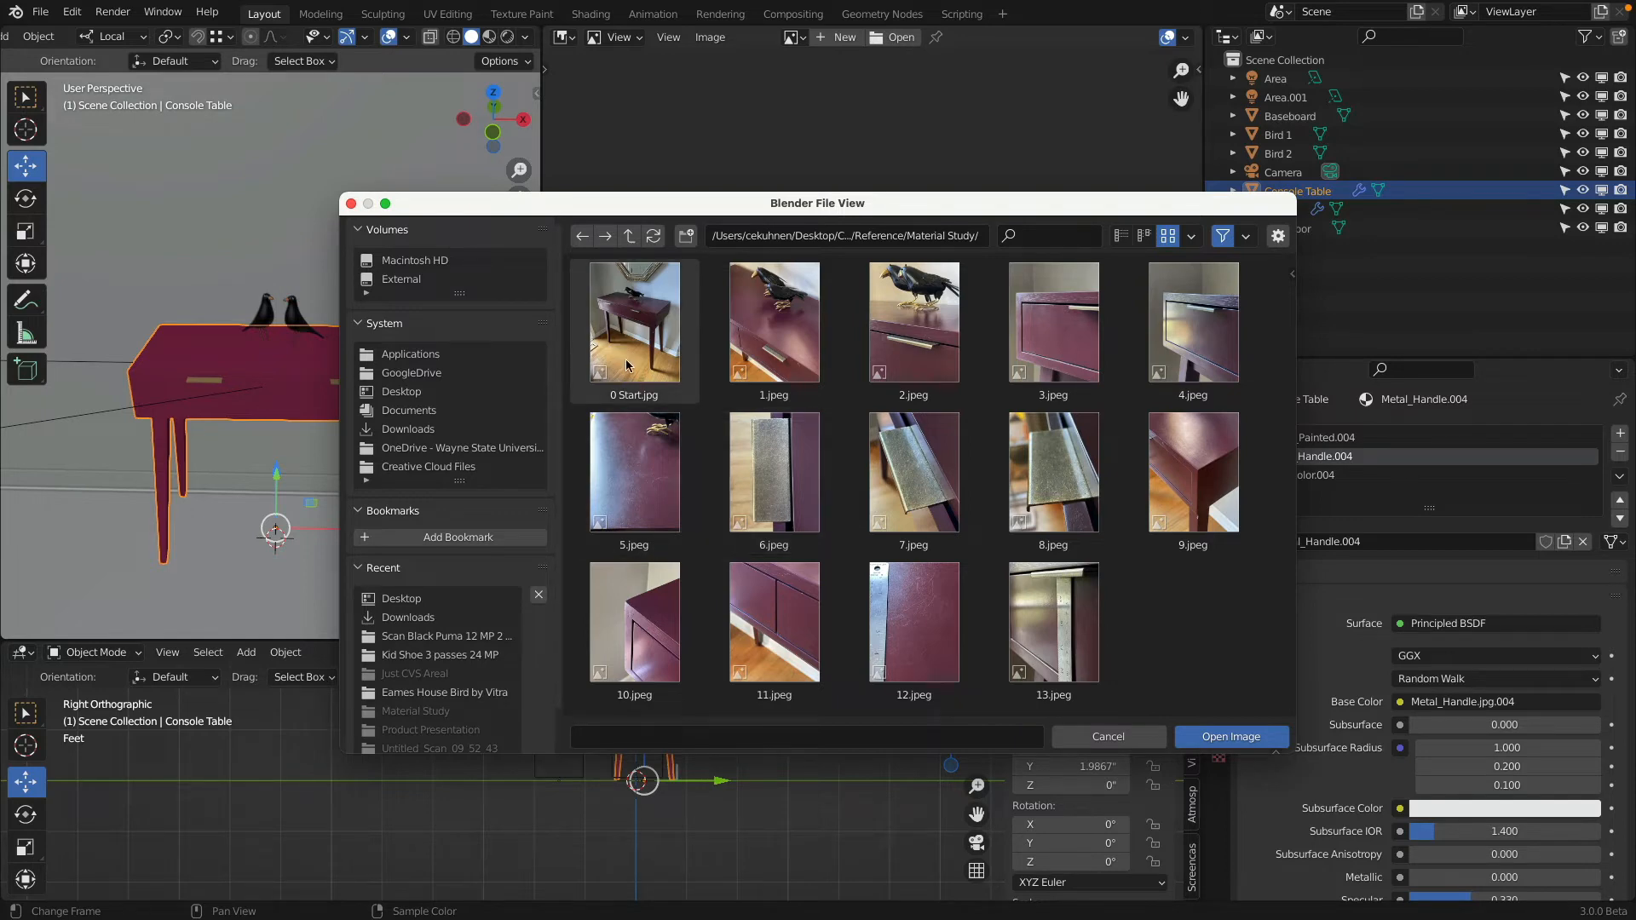
Step: Open the reference photo 1.jpeg and examine the surface of the painted tabletop and the metal handle up close
left_click(641, 322)
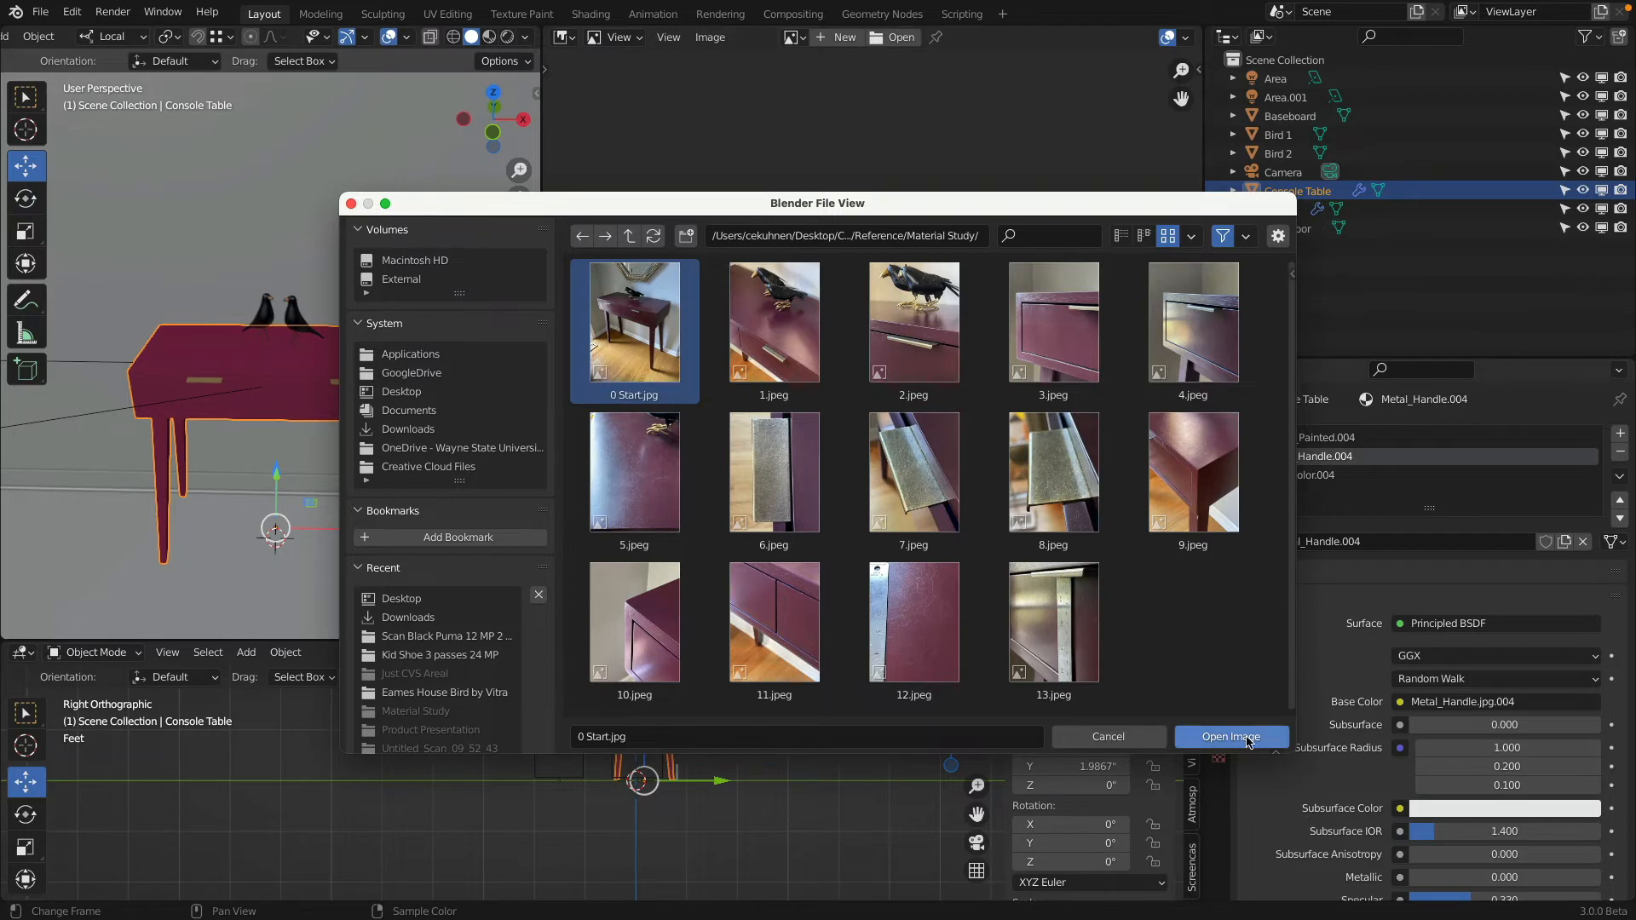
left_click(774, 324)
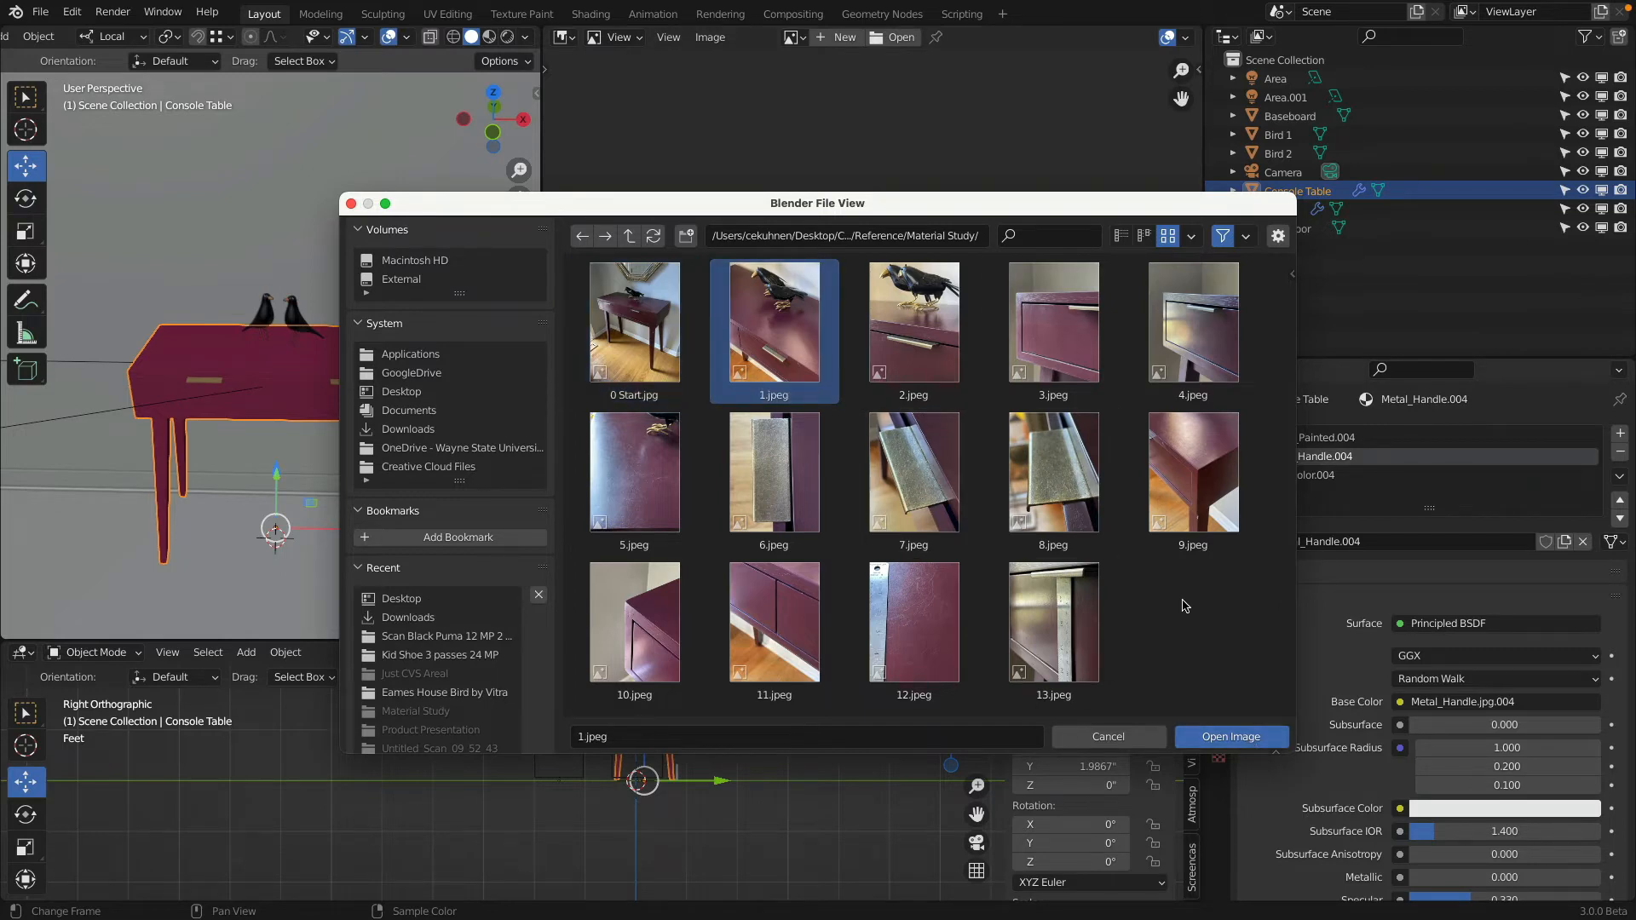
left_click(1232, 736)
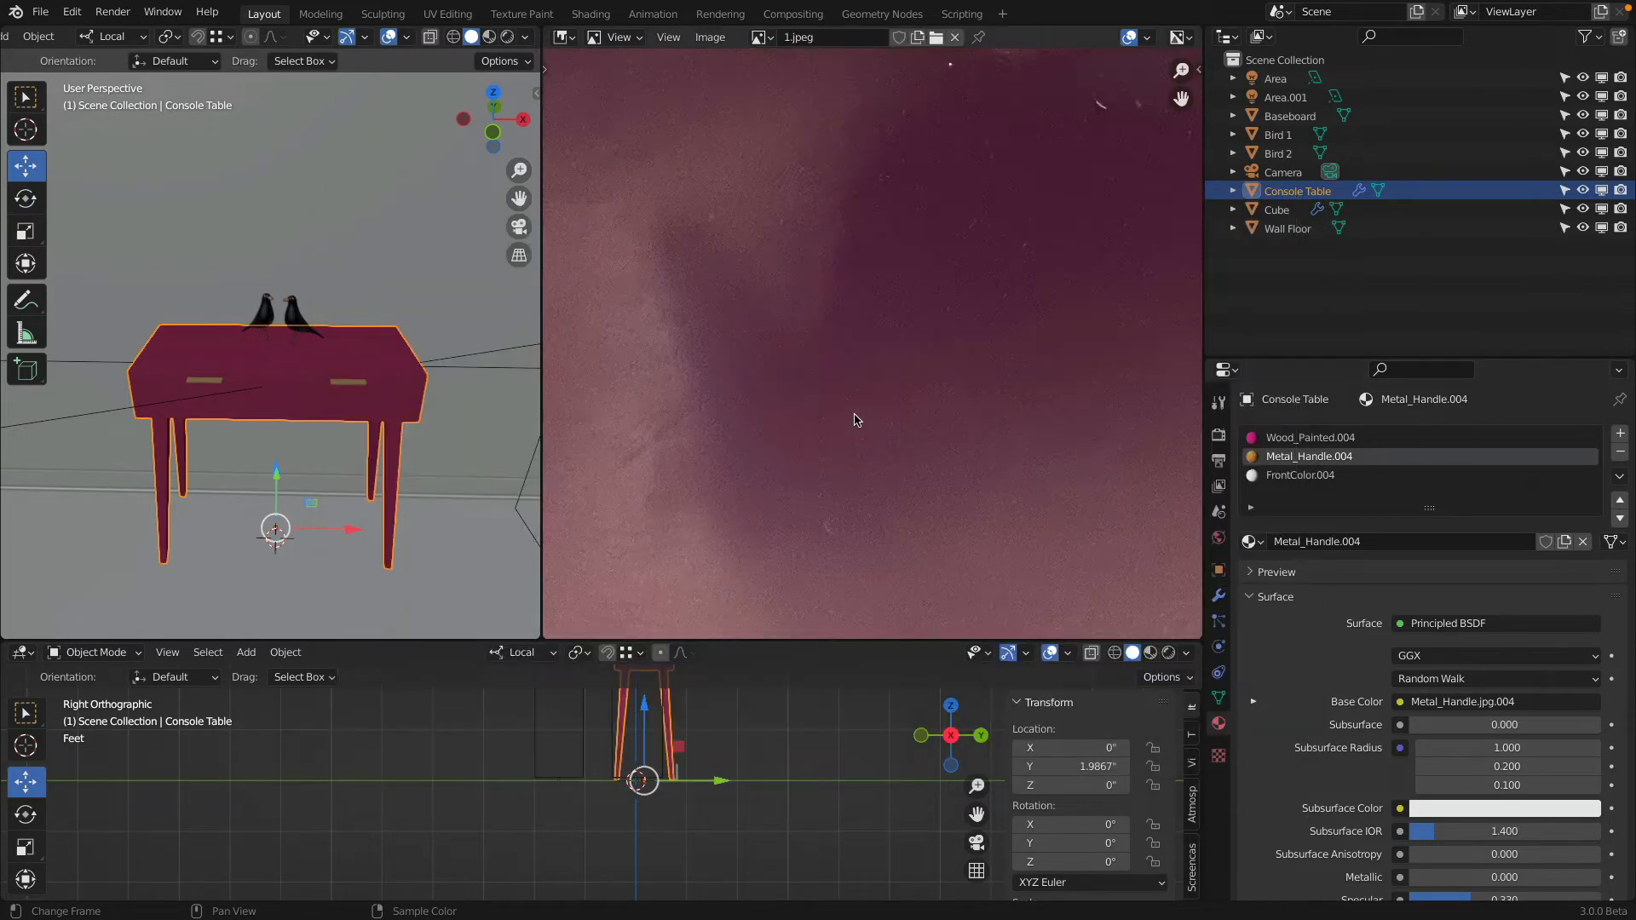
scroll(856, 422, "down", 8)
scroll(859, 420, "up", 2)
scroll(886, 350, "up", 1)
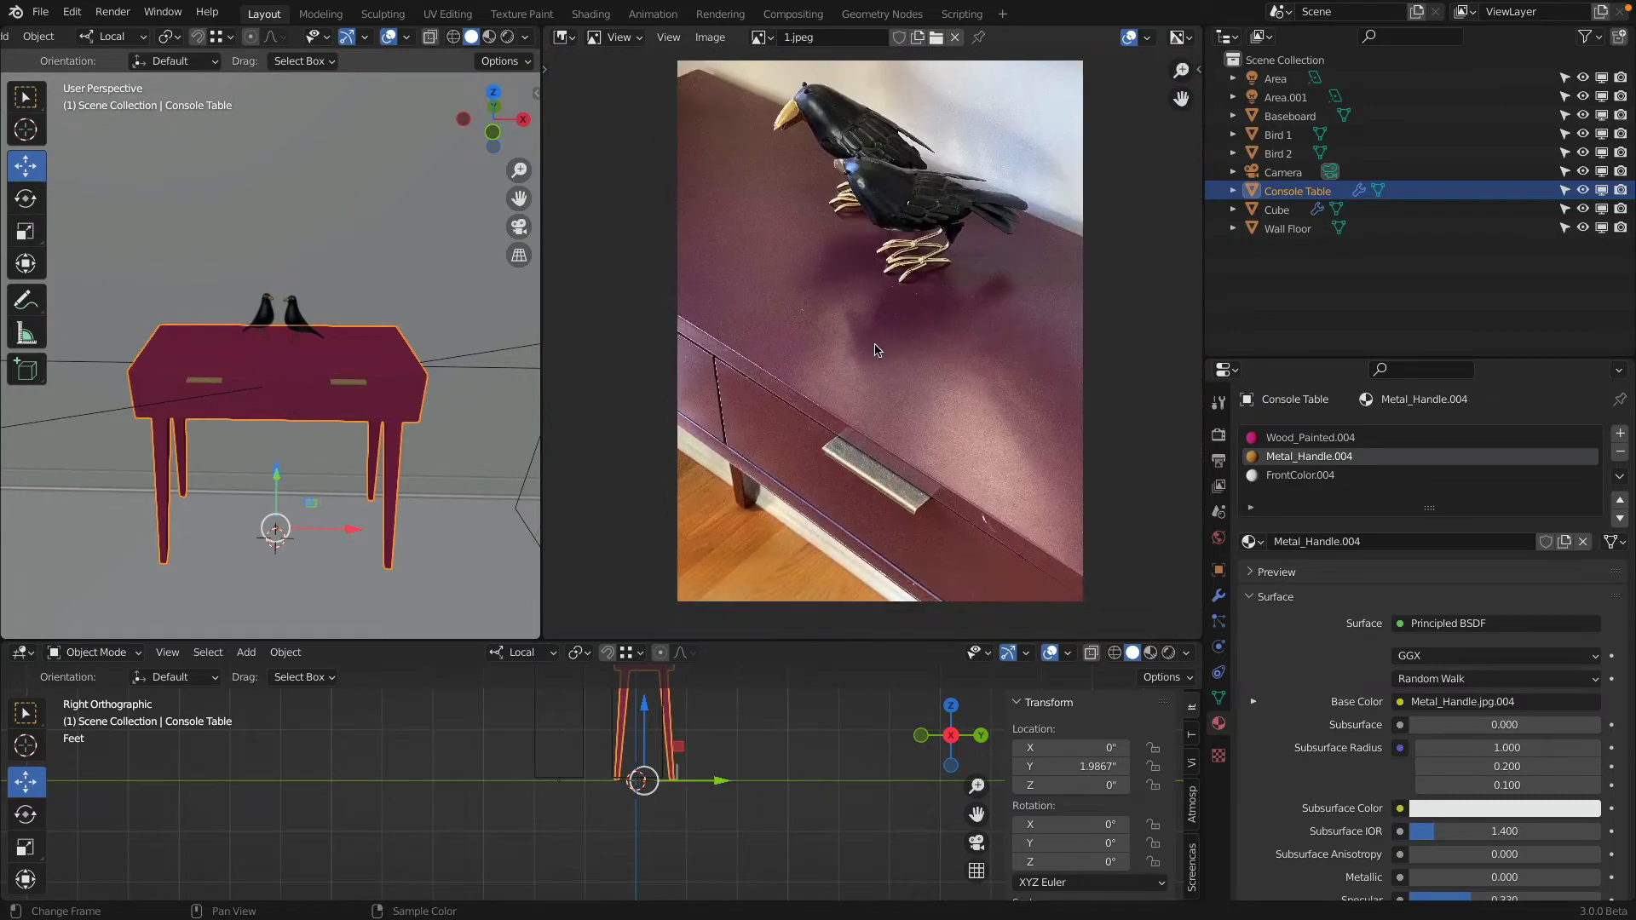
scroll(968, 443, "up", 1)
scroll(968, 395, "up", 4)
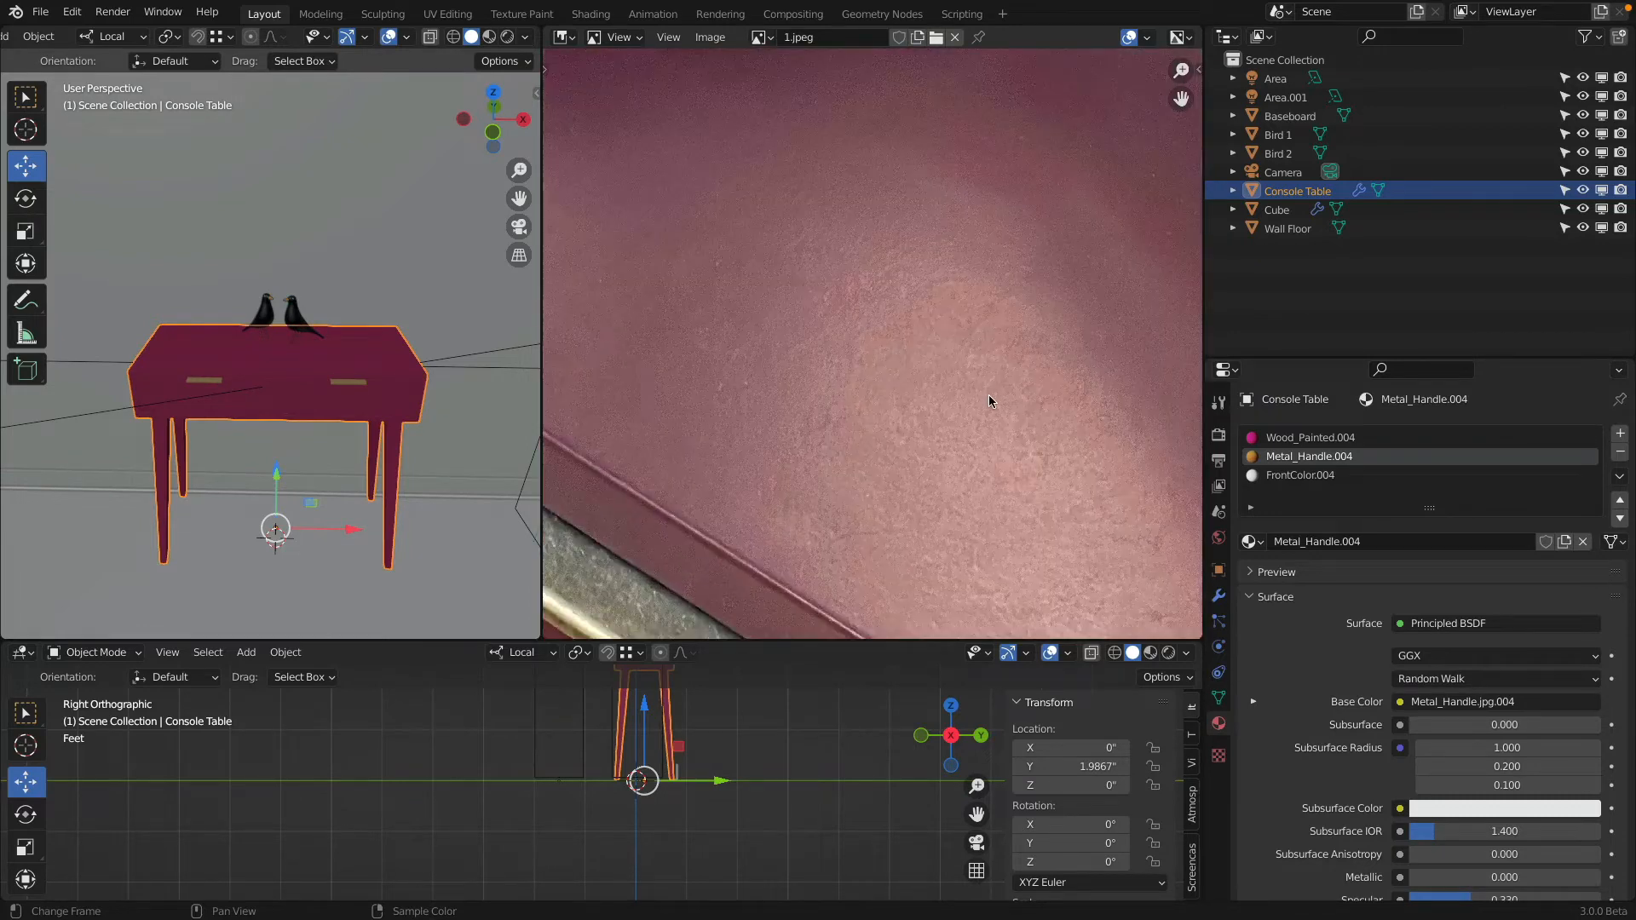
scroll(988, 395, "down", 5)
scroll(988, 396, "up", 4)
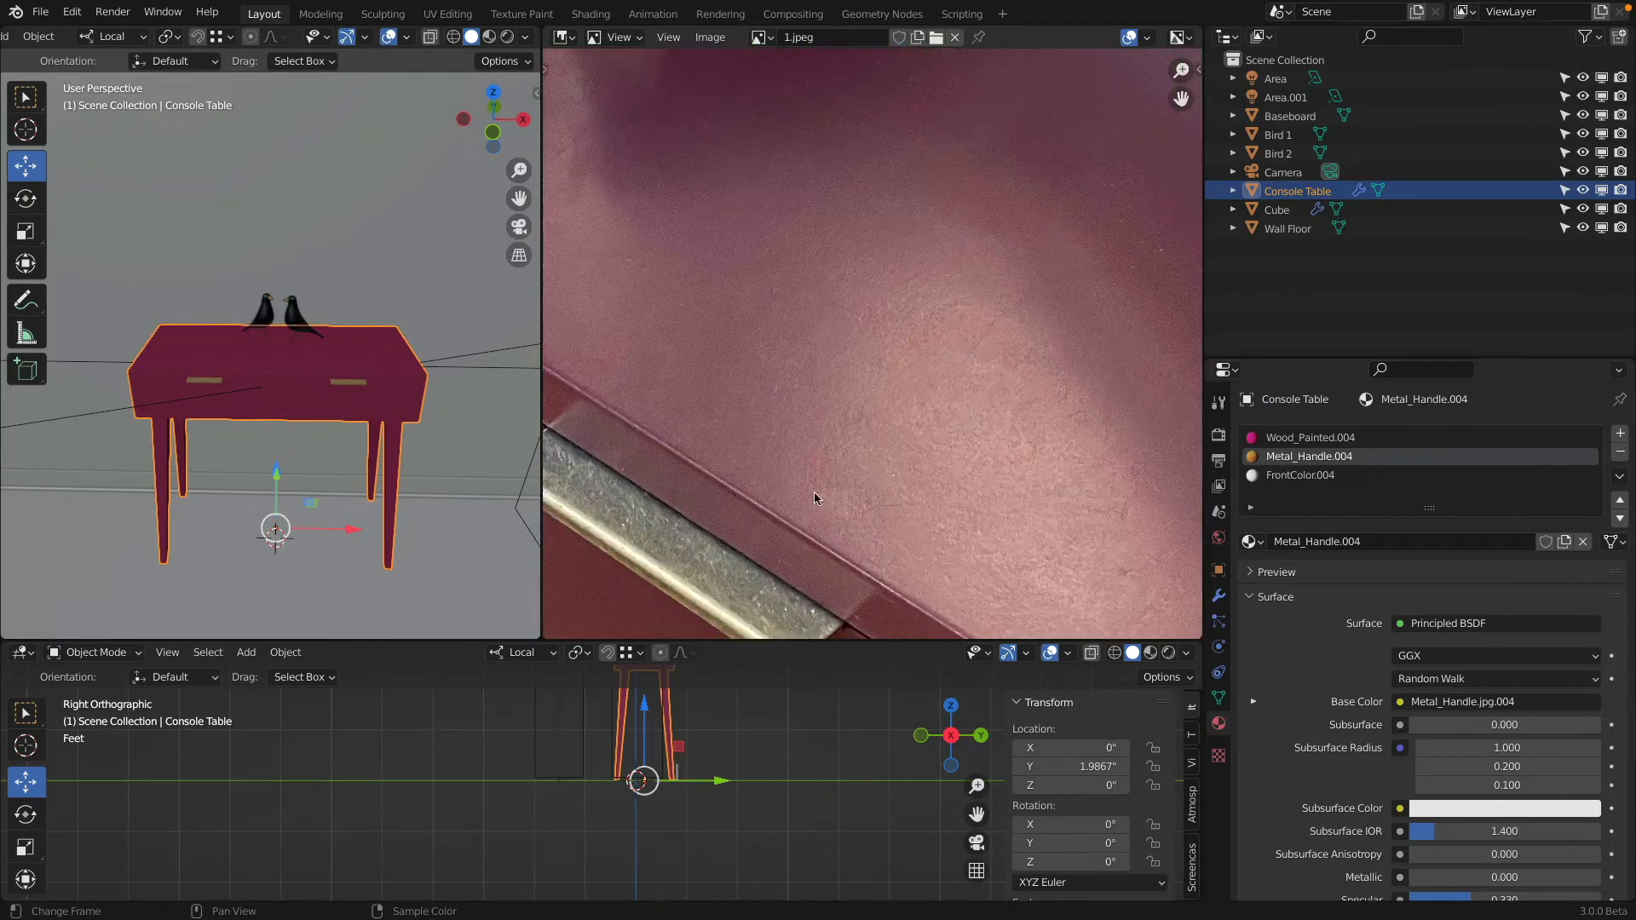
Step: Show the whole reference photo, select the Wood_Painted.004 material slot and enlarge the Properties editor to reveal its surface settings
scroll(815, 493, "down", 2)
middle_click_drag(815, 492, 957, 386)
scroll(796, 248, "down", 3)
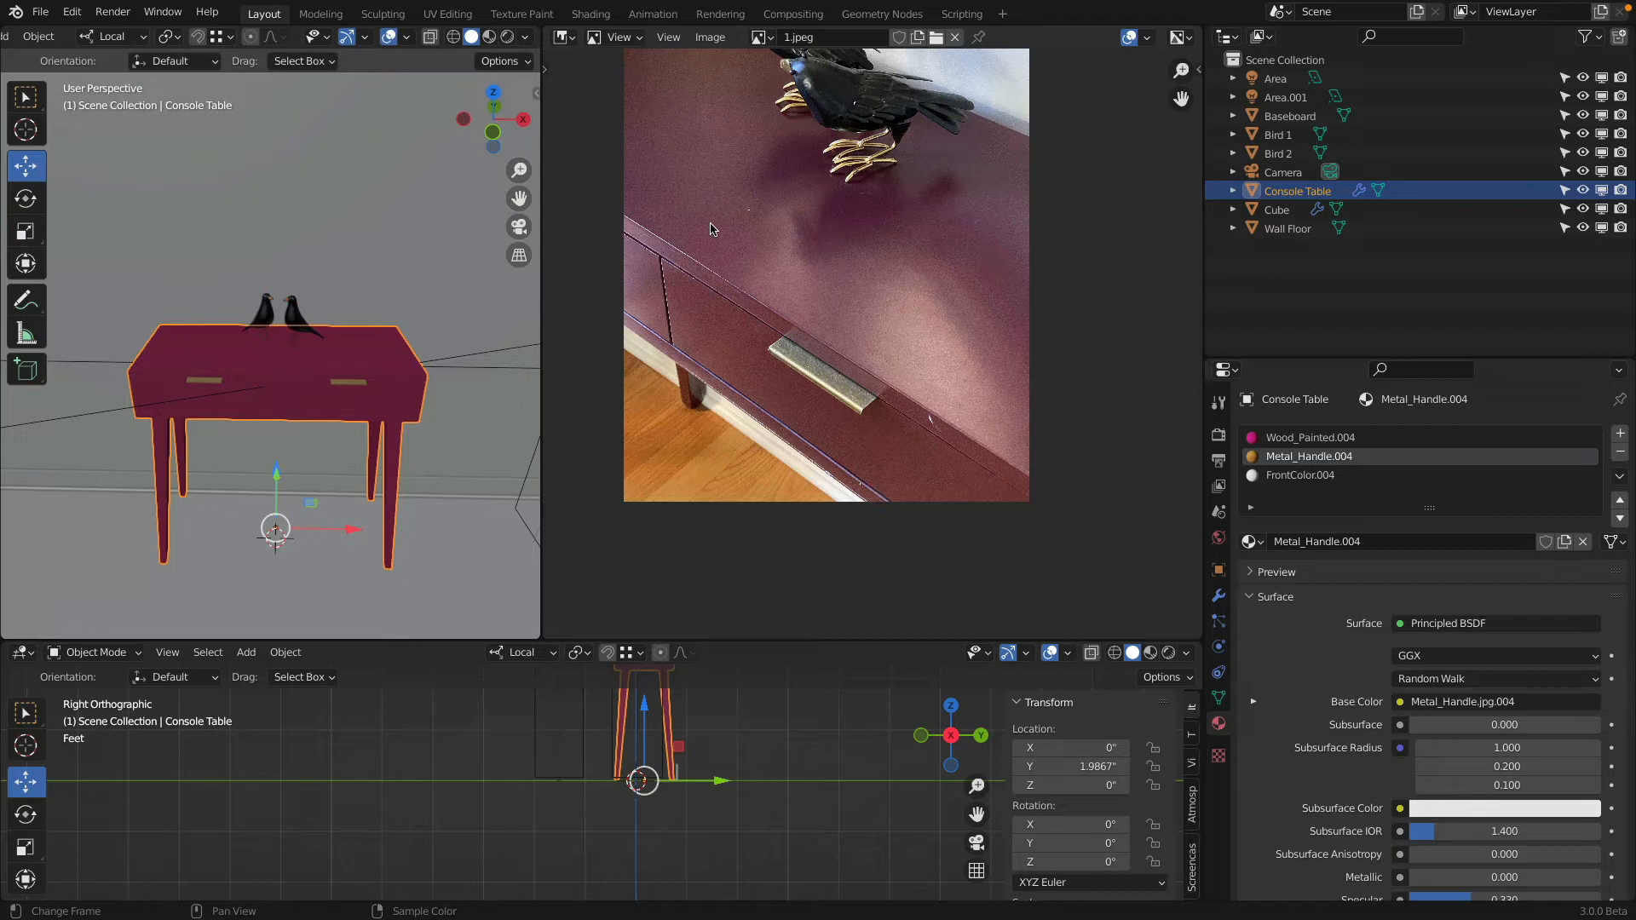
left_click(1330, 438)
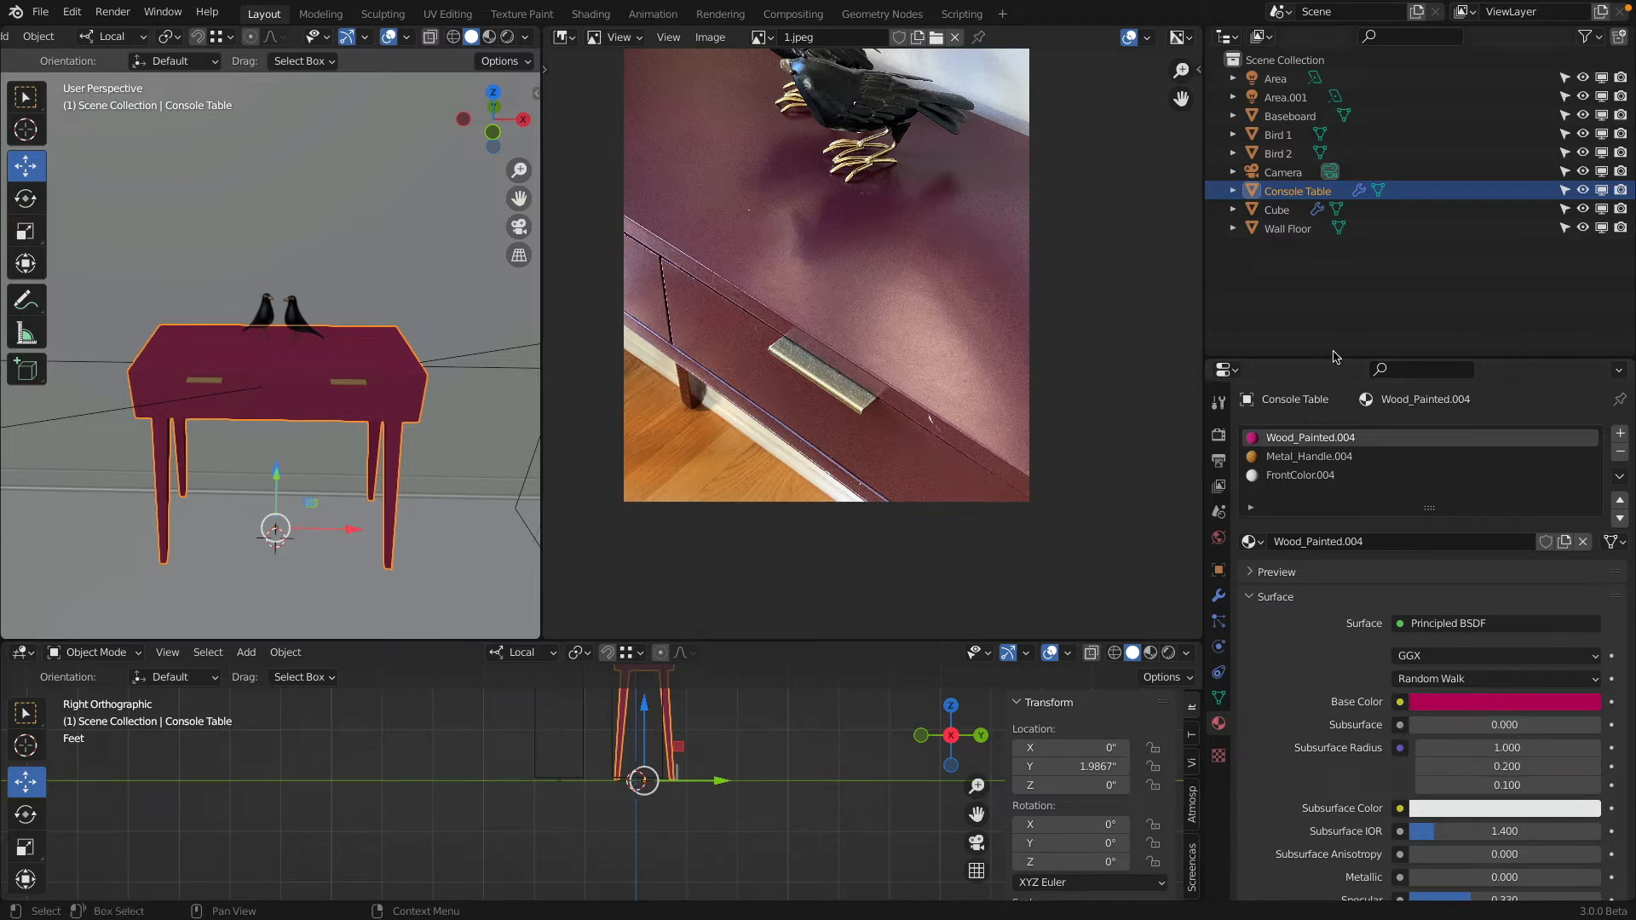
left_click_drag(1333, 355, 1333, 119)
scroll(1410, 549, "down", 8)
scroll(1397, 613, "up", 4)
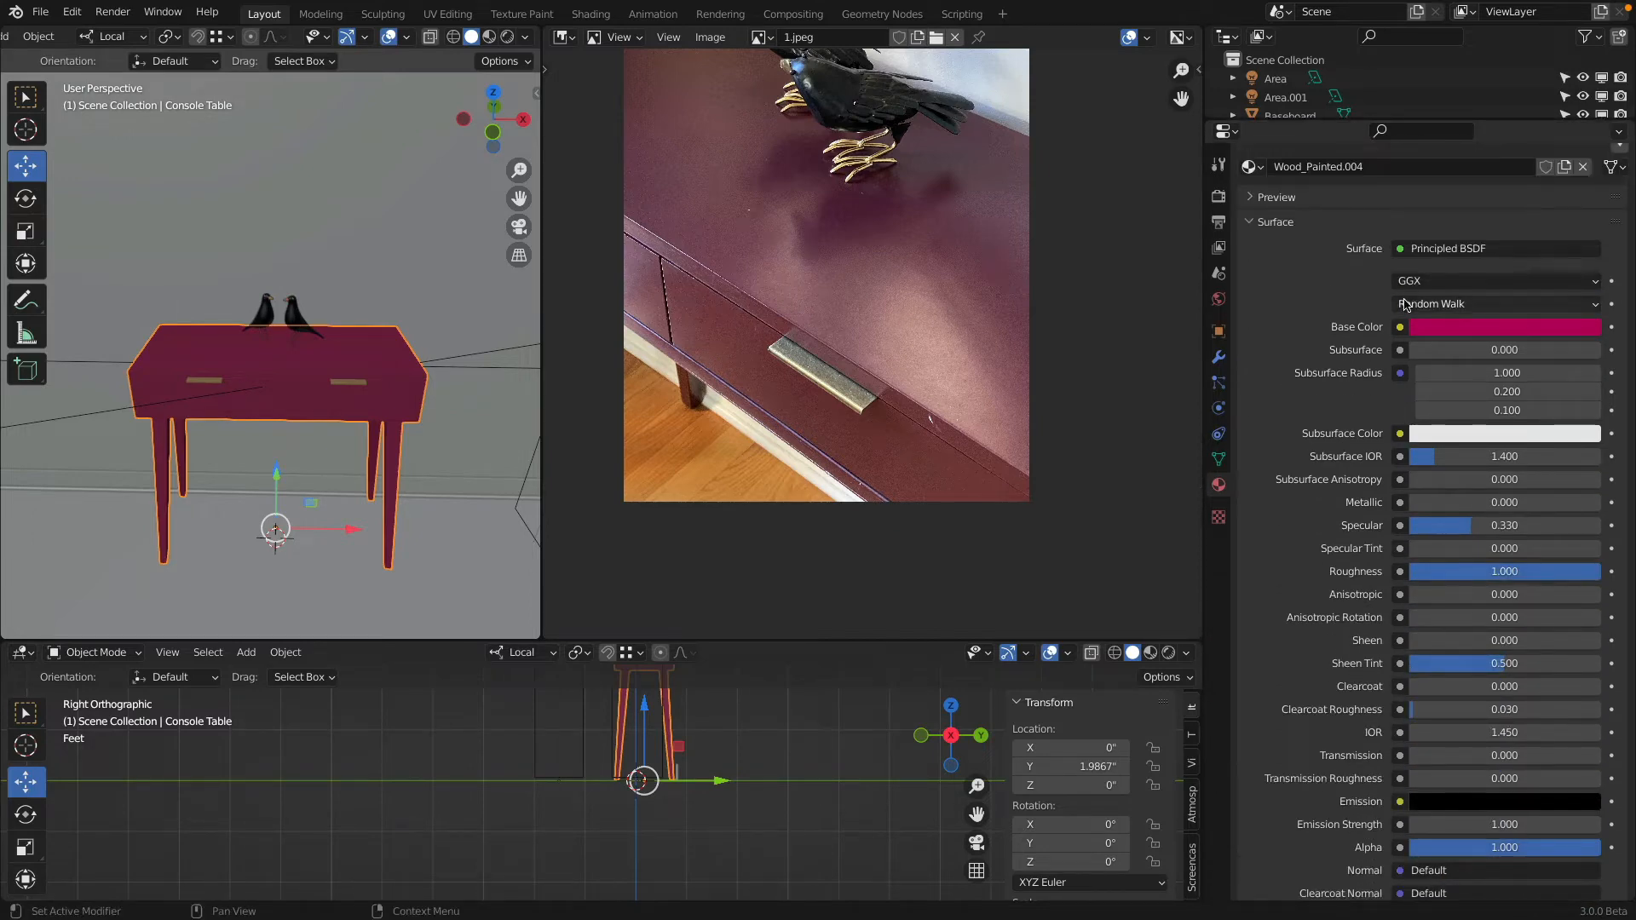
scroll(1346, 530, "up", 4)
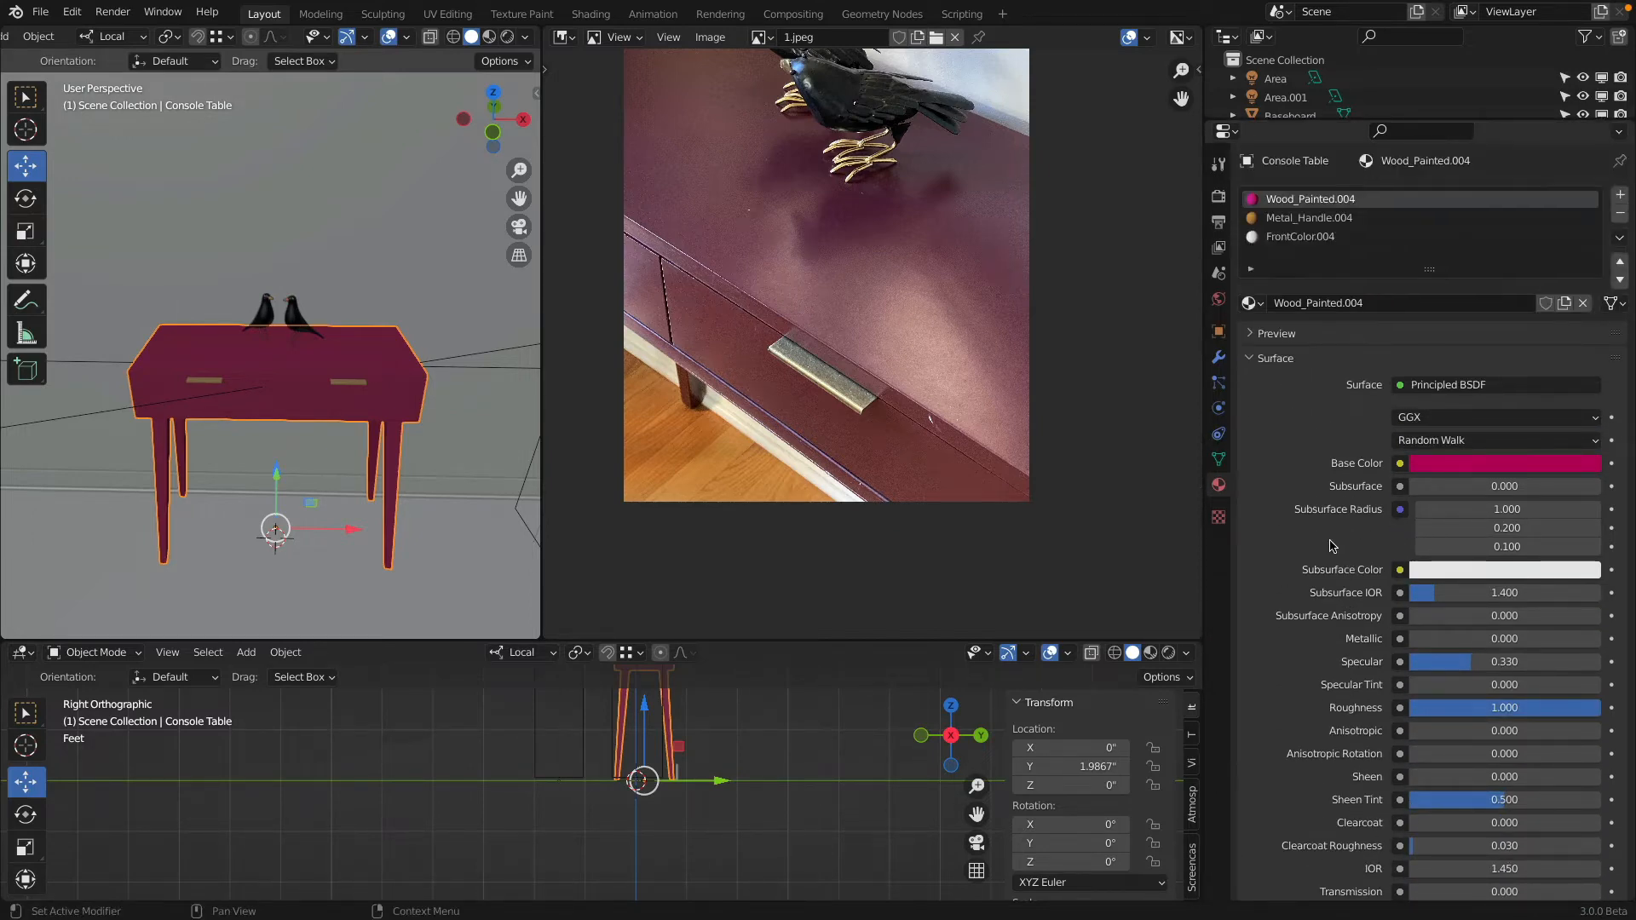
Step: Turn the lower side-view area into a Shader Editor and frame the Wood_Painted.004 nodes
left_click(21, 653)
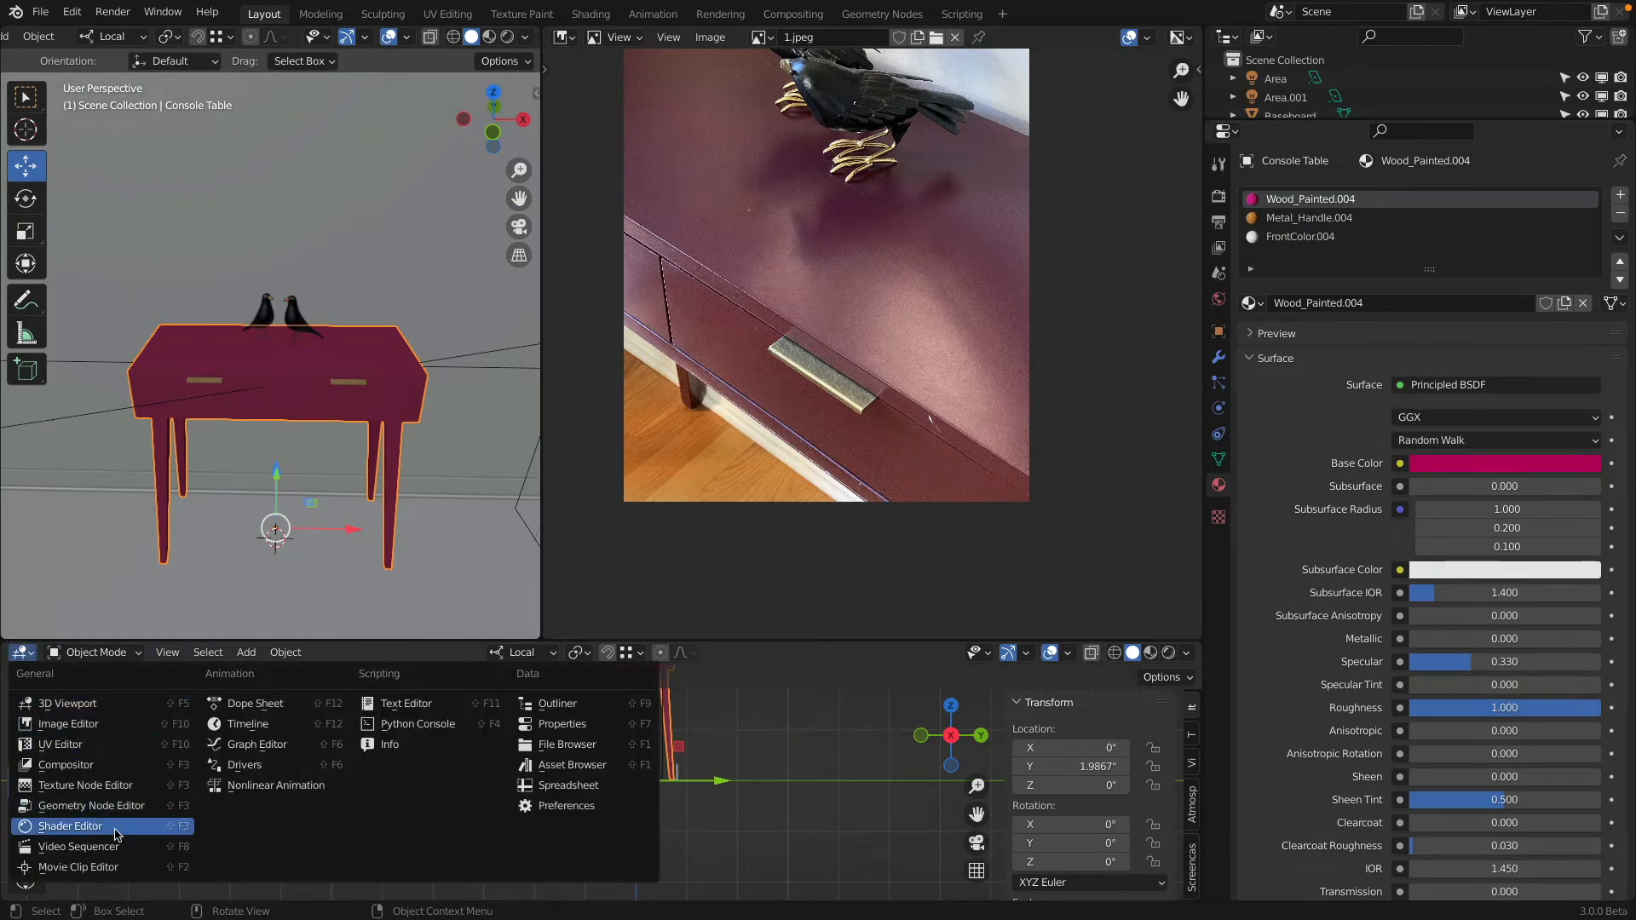
left_click(85, 827)
middle_click_drag(354, 746, 556, 744)
scroll(539, 736, "up", 5)
scroll(542, 736, "down", 7)
scroll(541, 737, "up", 4)
scroll(547, 733, "down", 2)
scroll(587, 734, "up", 3)
scroll(587, 733, "down", 2)
scroll(587, 731, "up", 1)
scroll(587, 731, "down", 1)
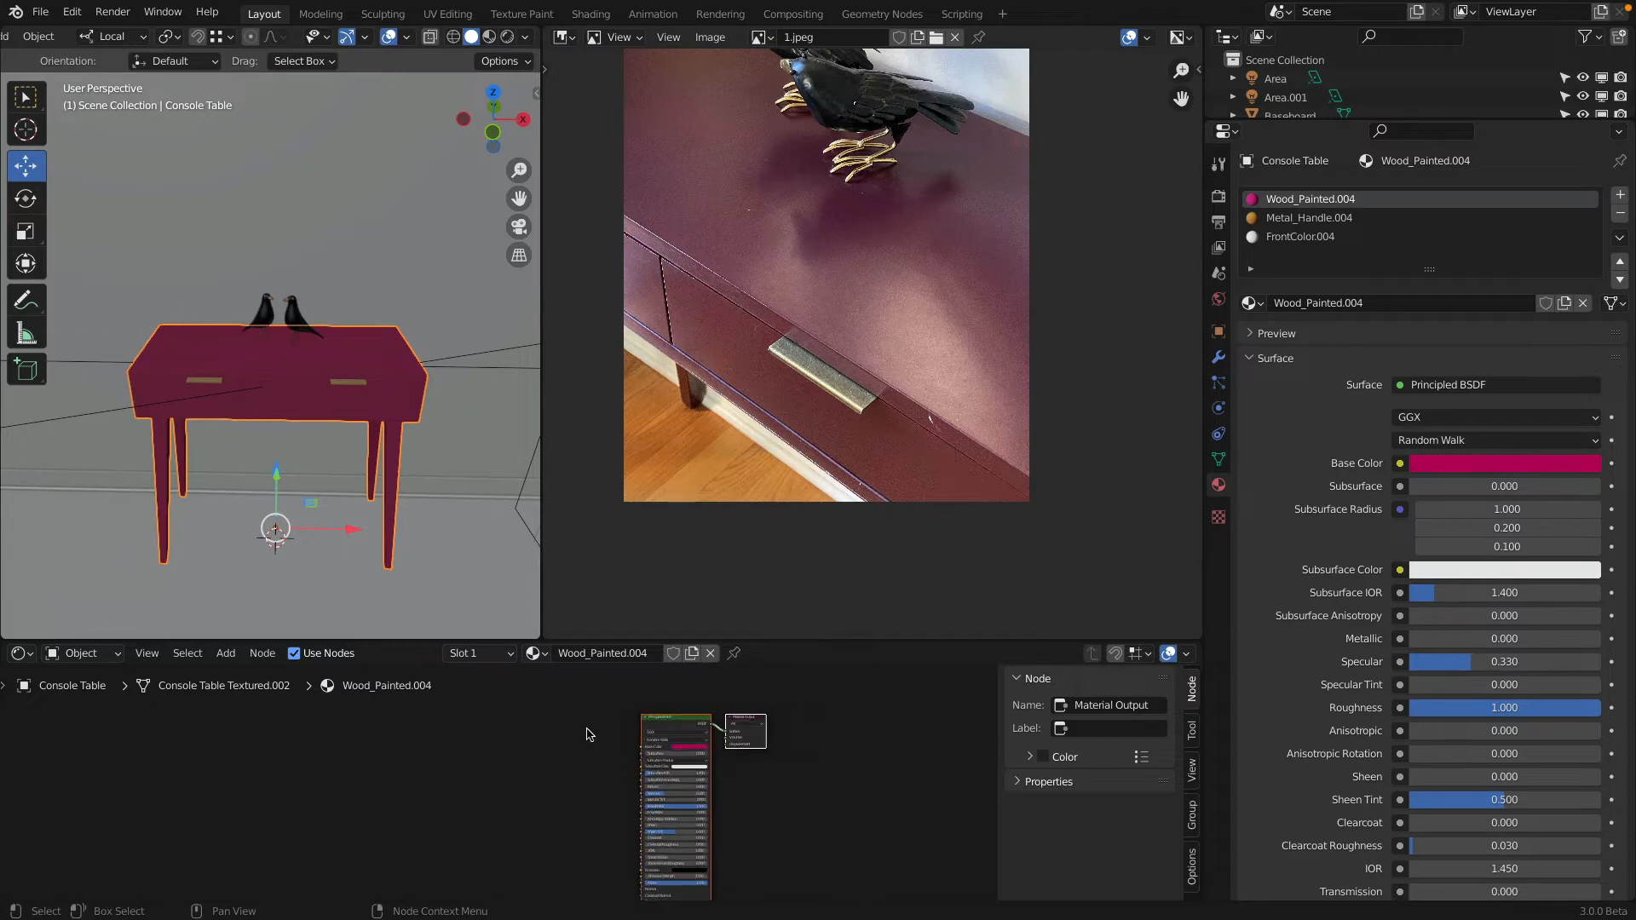
scroll(587, 731, "up", 1)
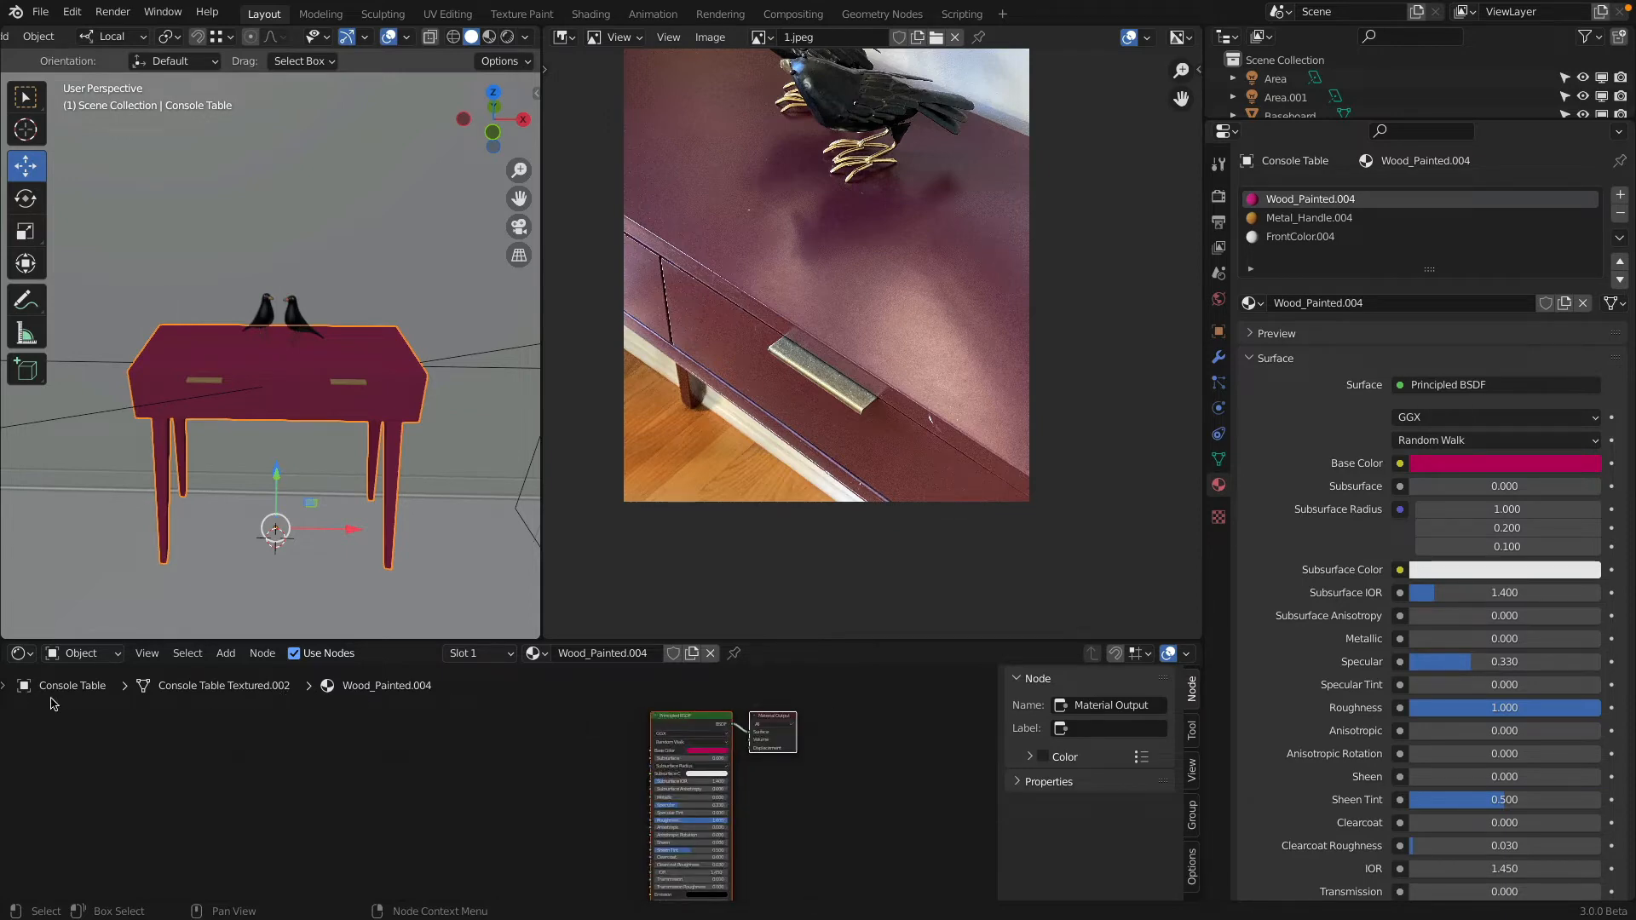
middle_click_drag(524, 748, 552, 743)
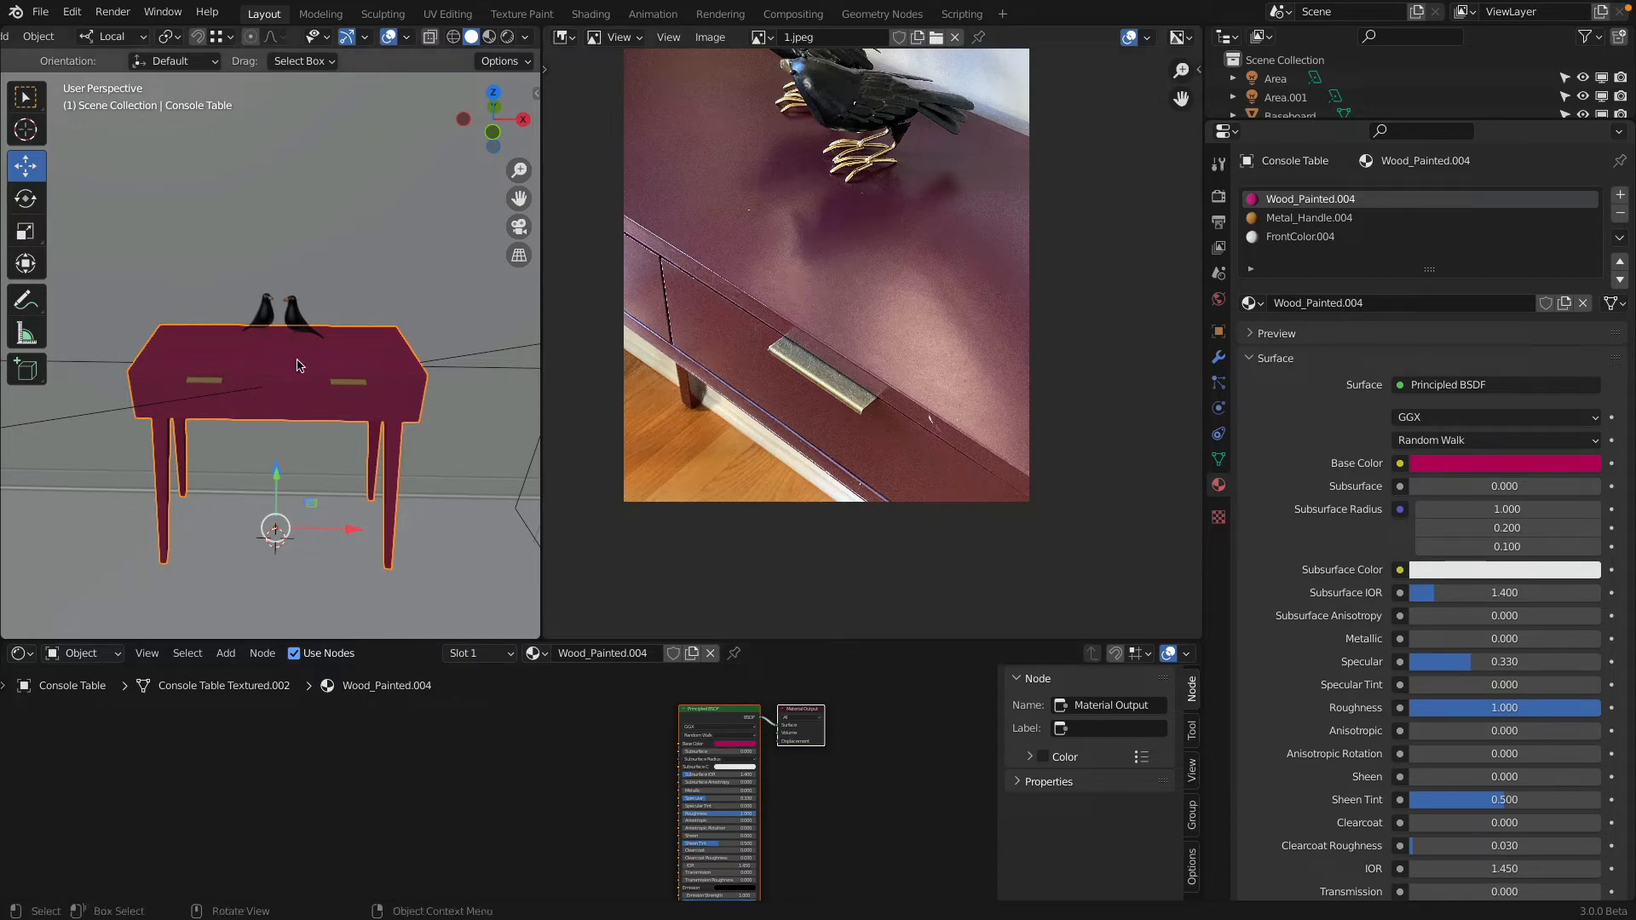
Step: Switch the perspective viewport to rendered shading and enable viewport denoising with a start sample of 5
left_click(506, 37)
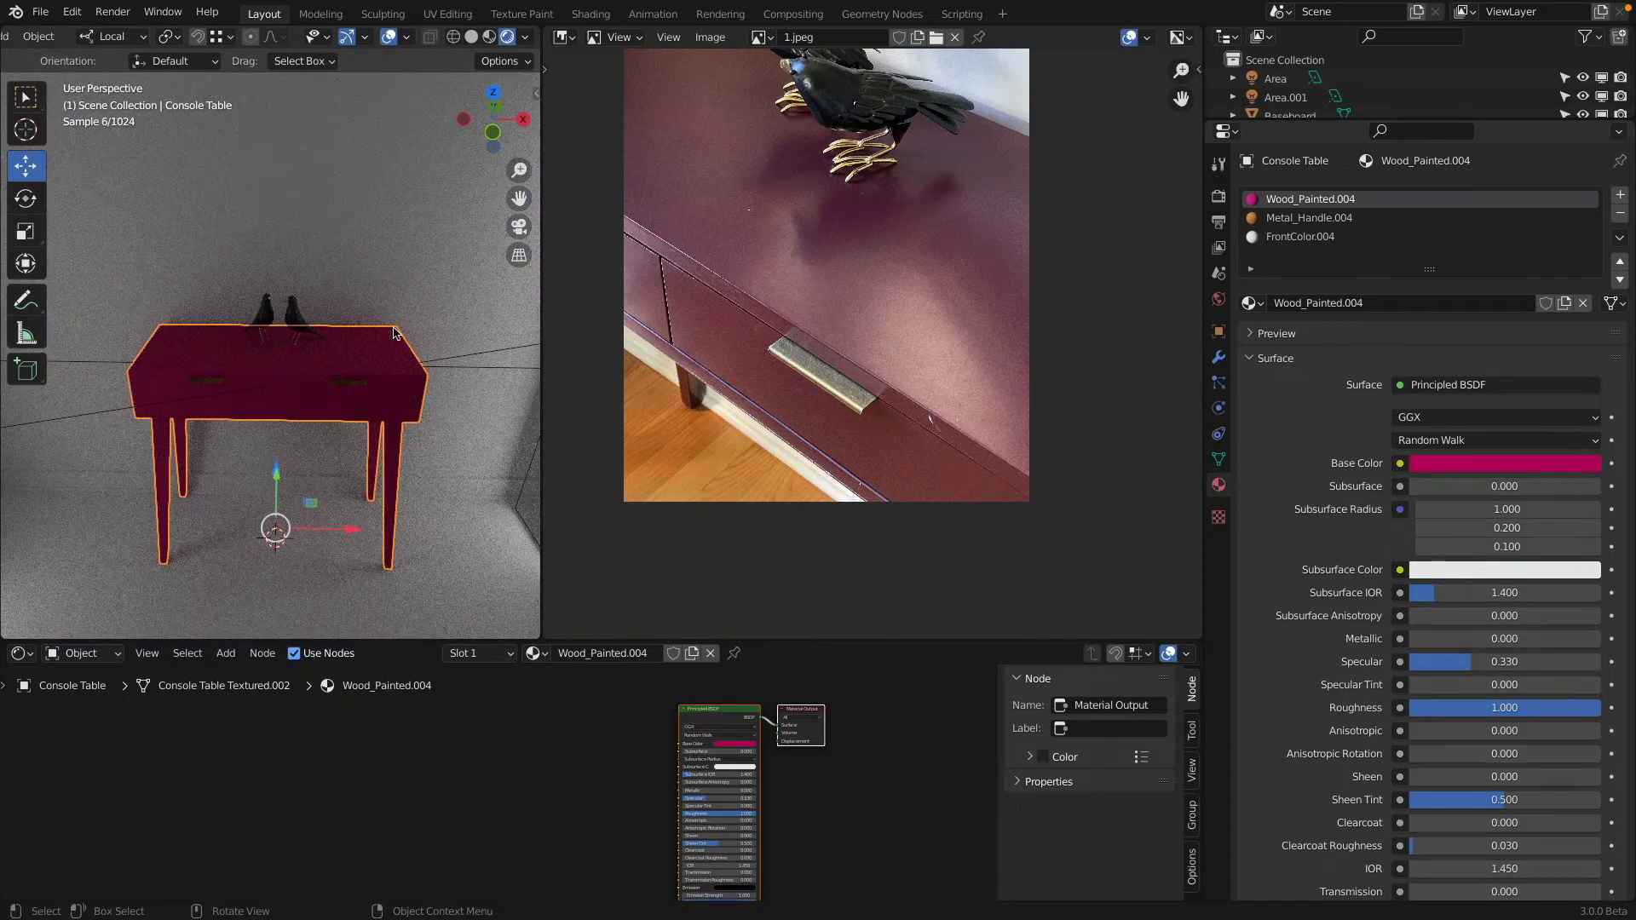
left_click(1219, 198)
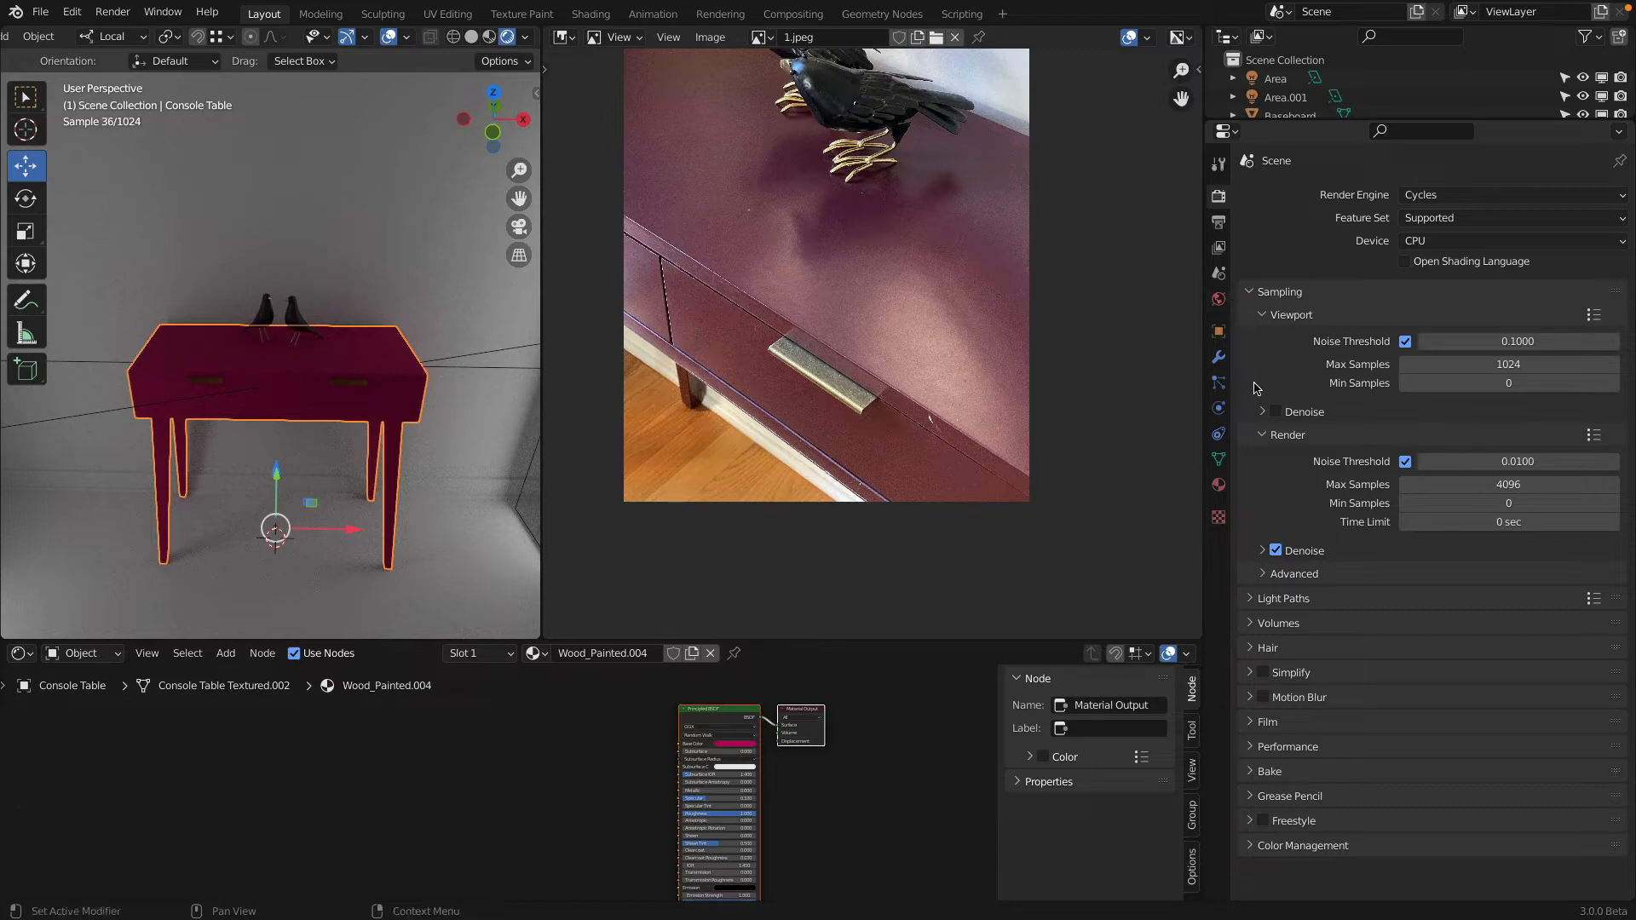
left_click(1262, 411)
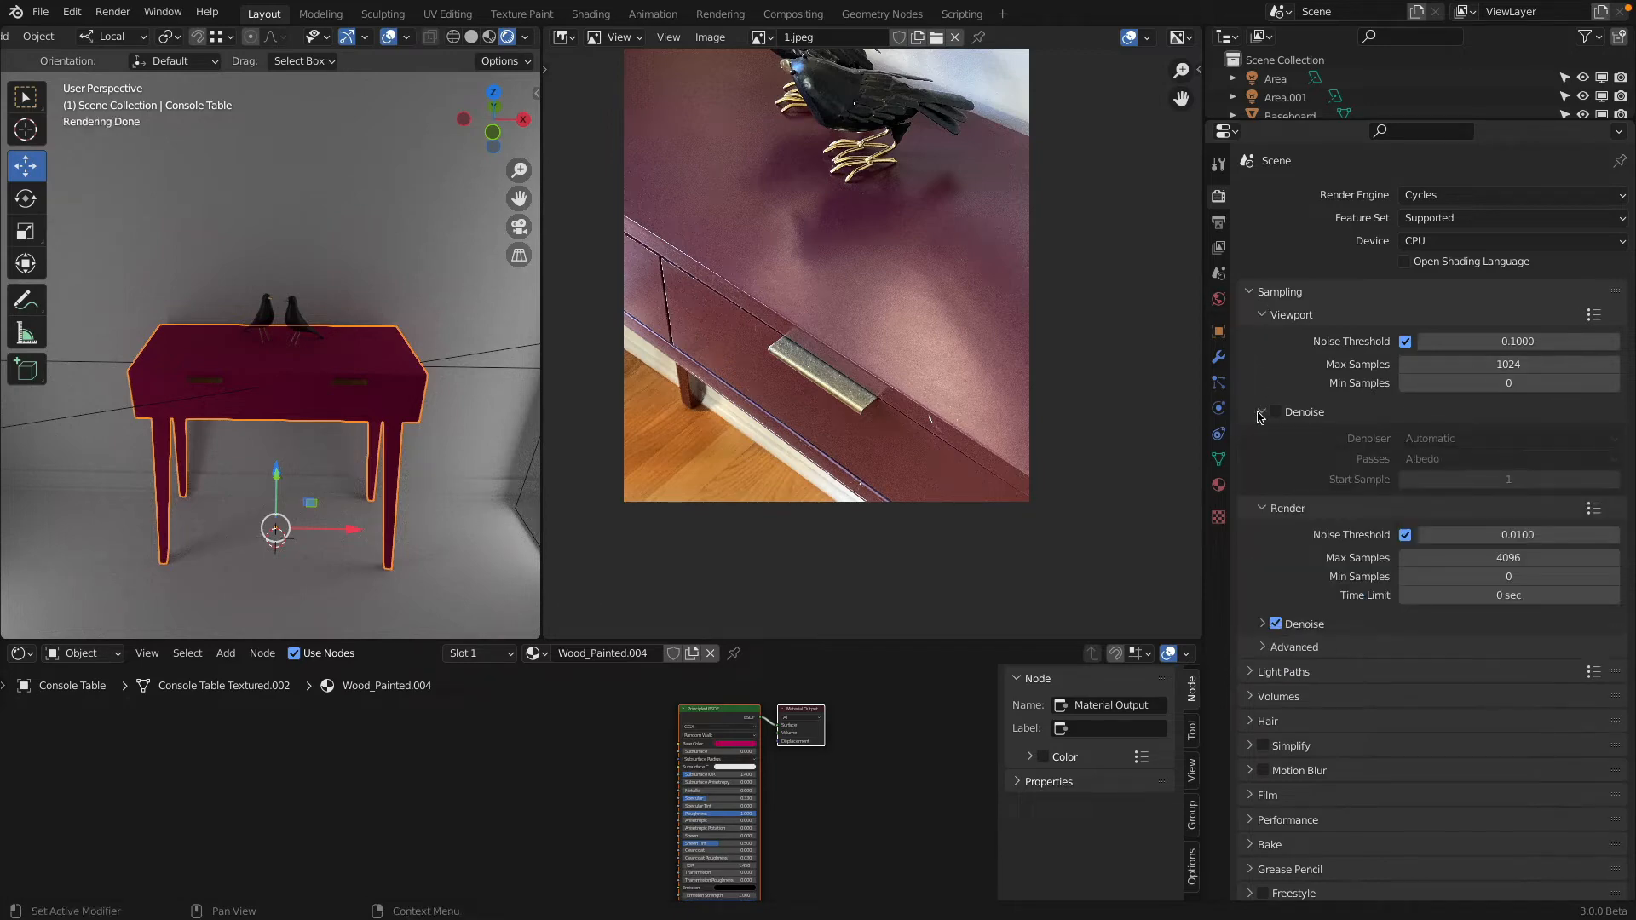
left_click(1515, 479)
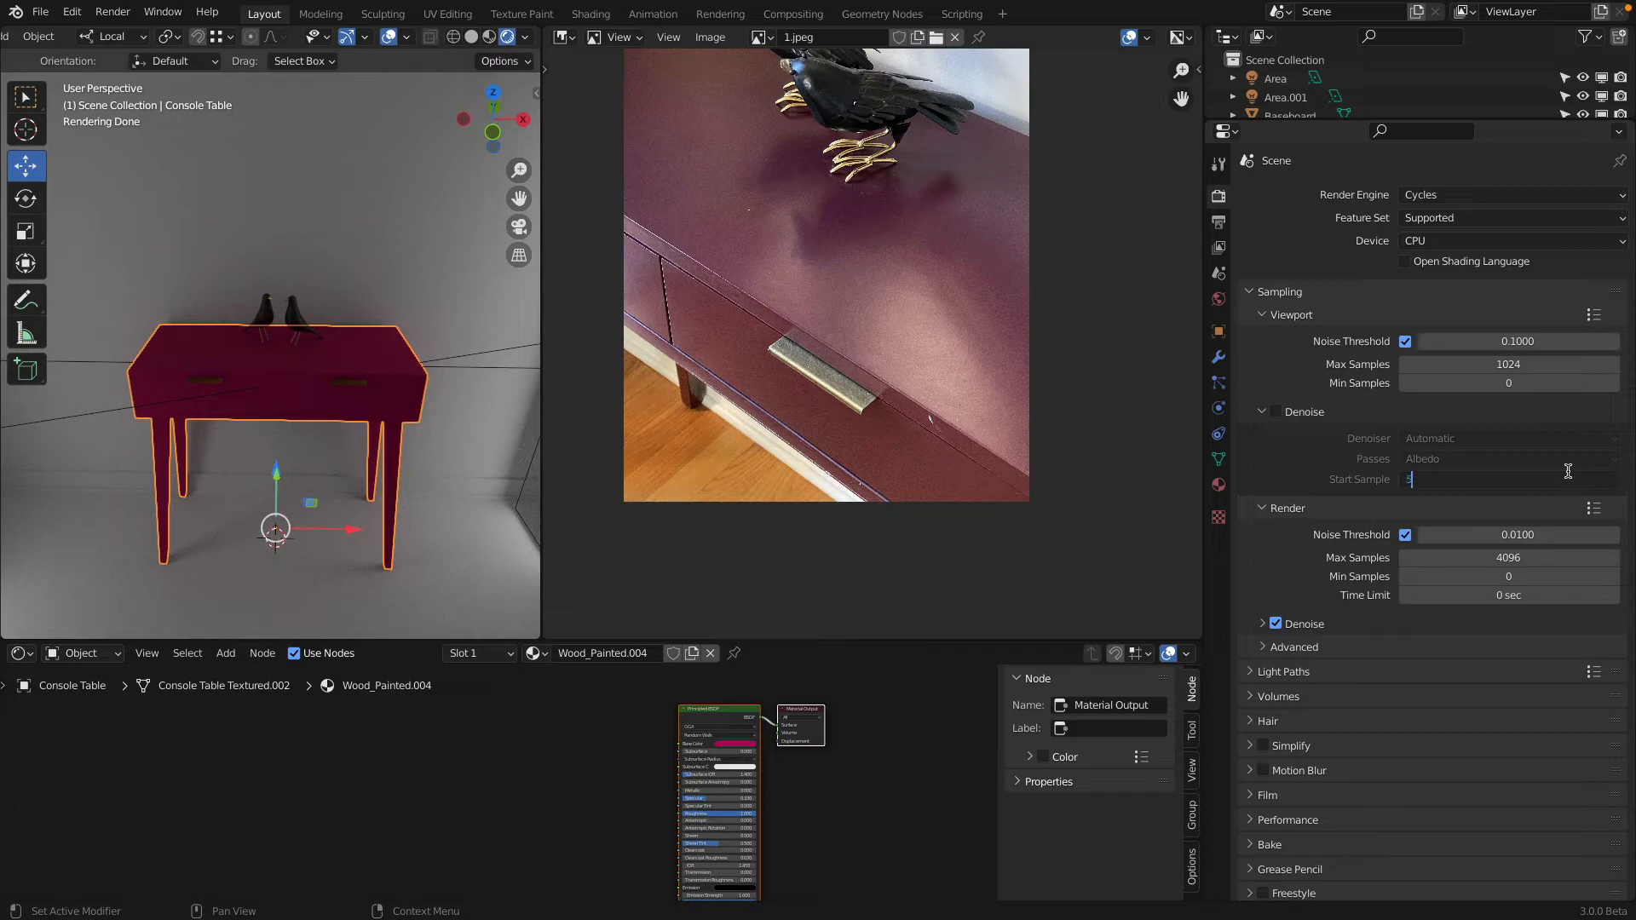
key("Return")
left_click(1275, 411)
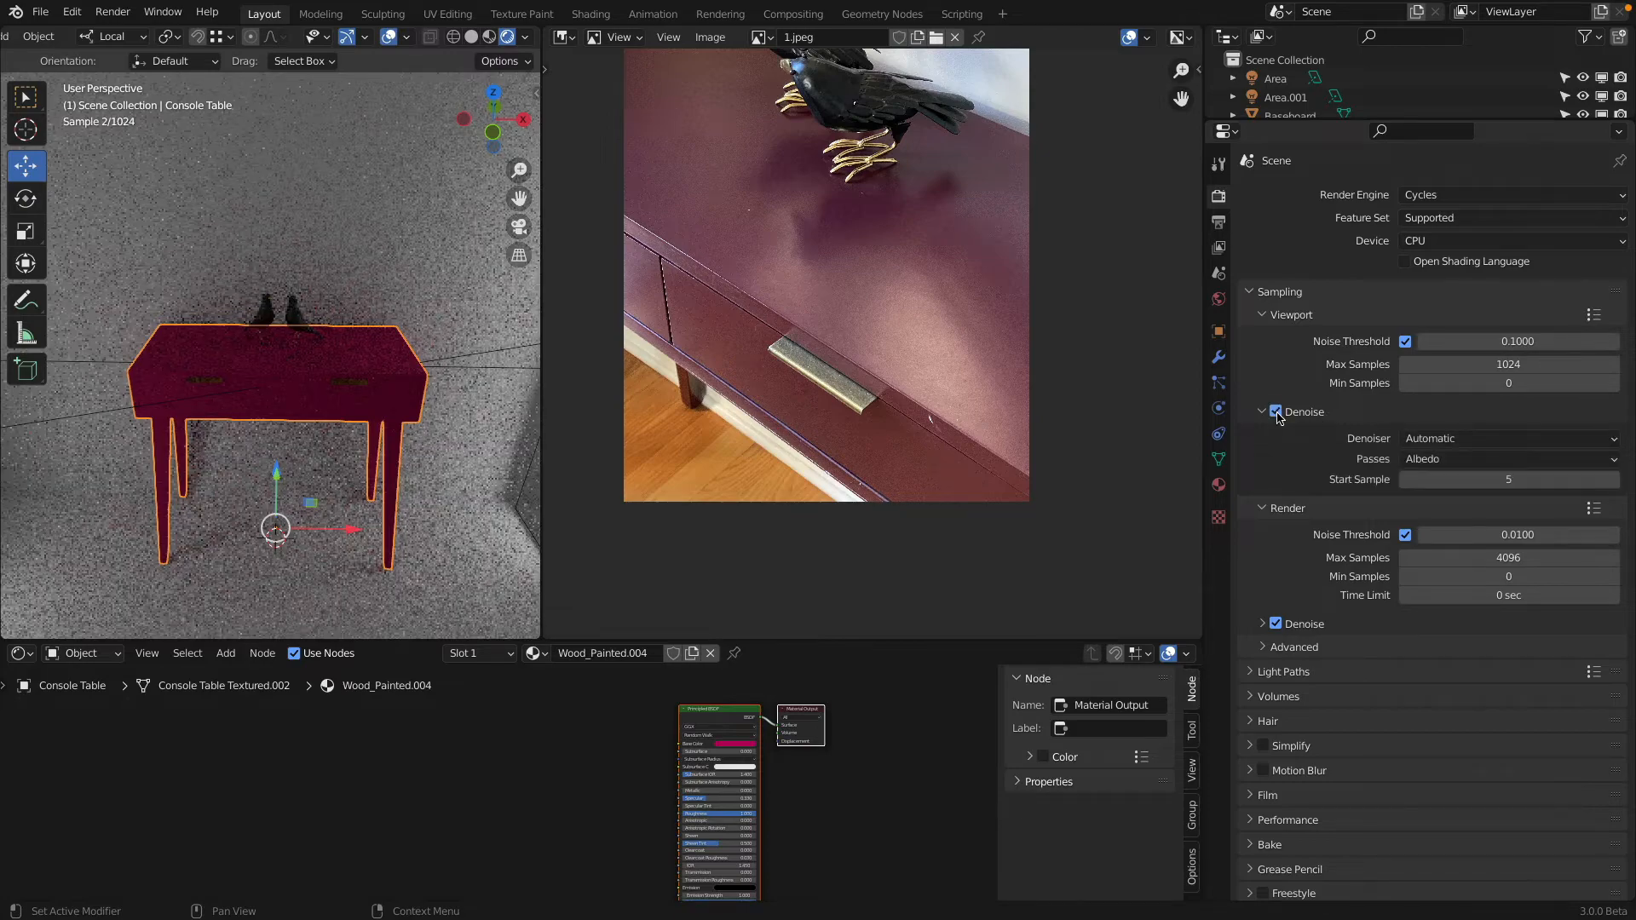
Step: Set both Specular and Roughness of the Wood_Painted.004 material to 0 while viewing the table close up at an angle
middle_click_drag(292, 356, 102, 328)
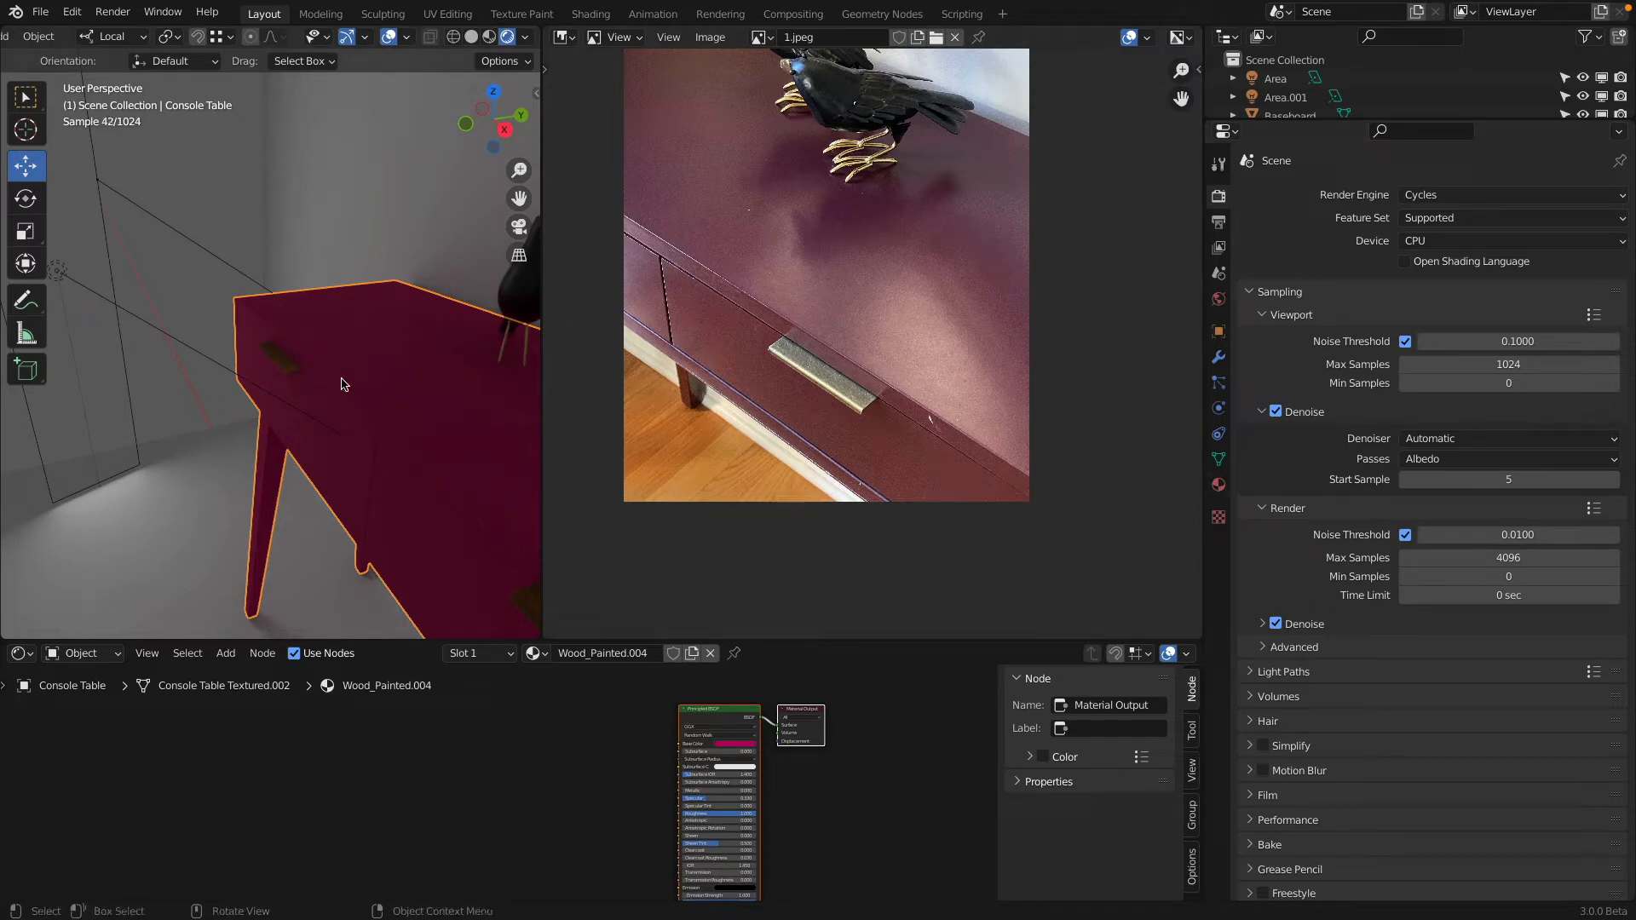
middle_click_drag(335, 332, 376, 372)
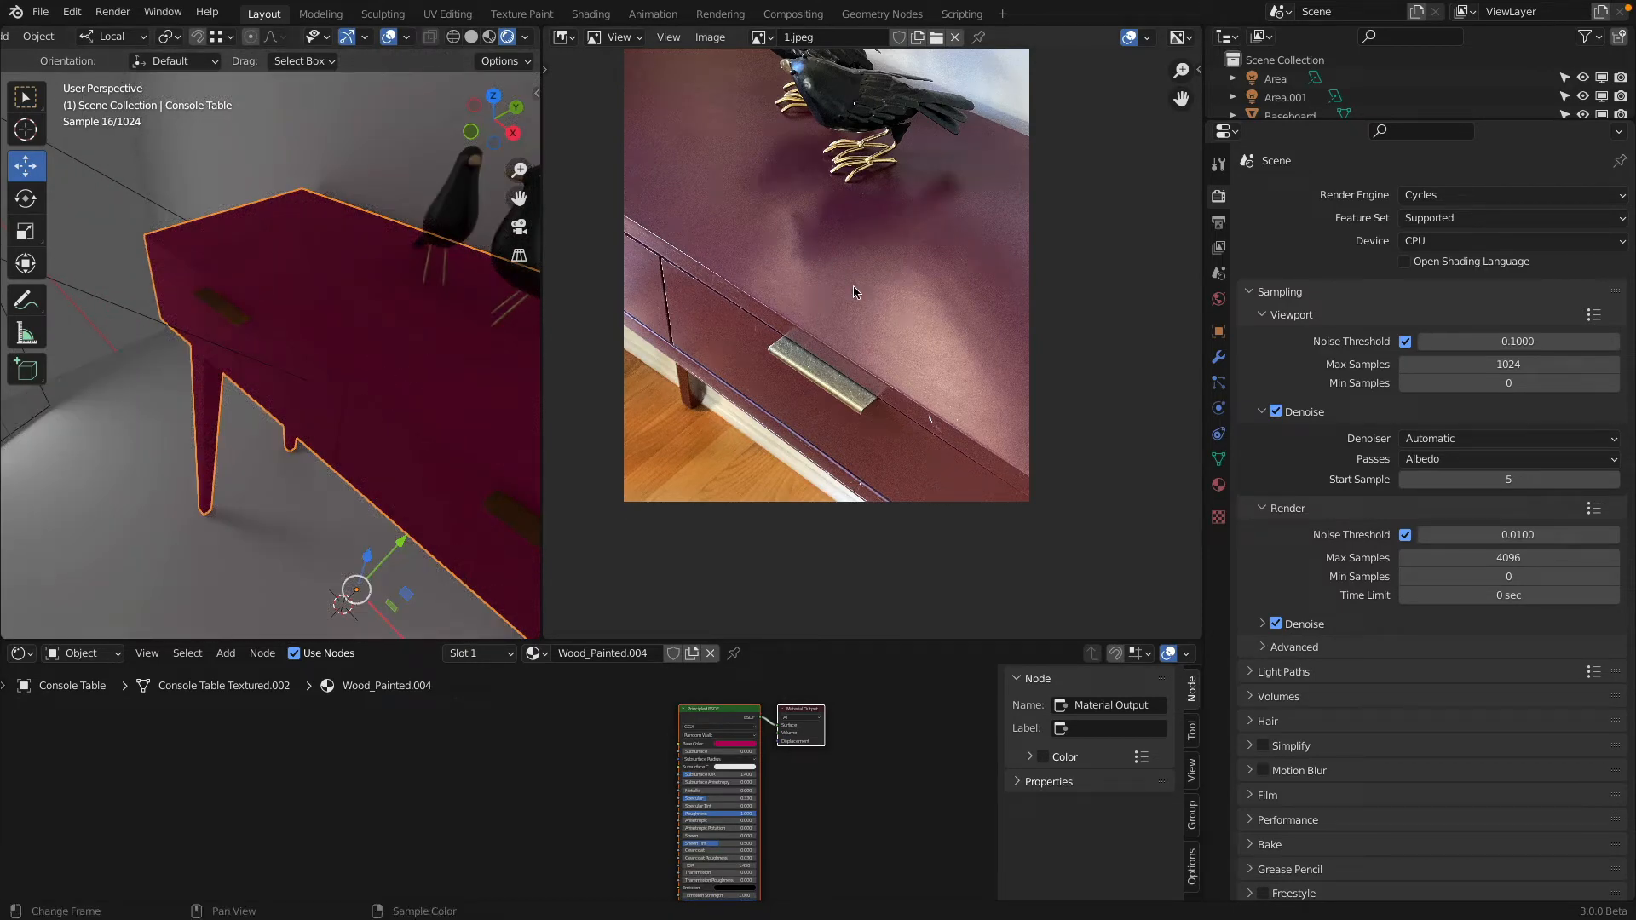
left_click(1218, 485)
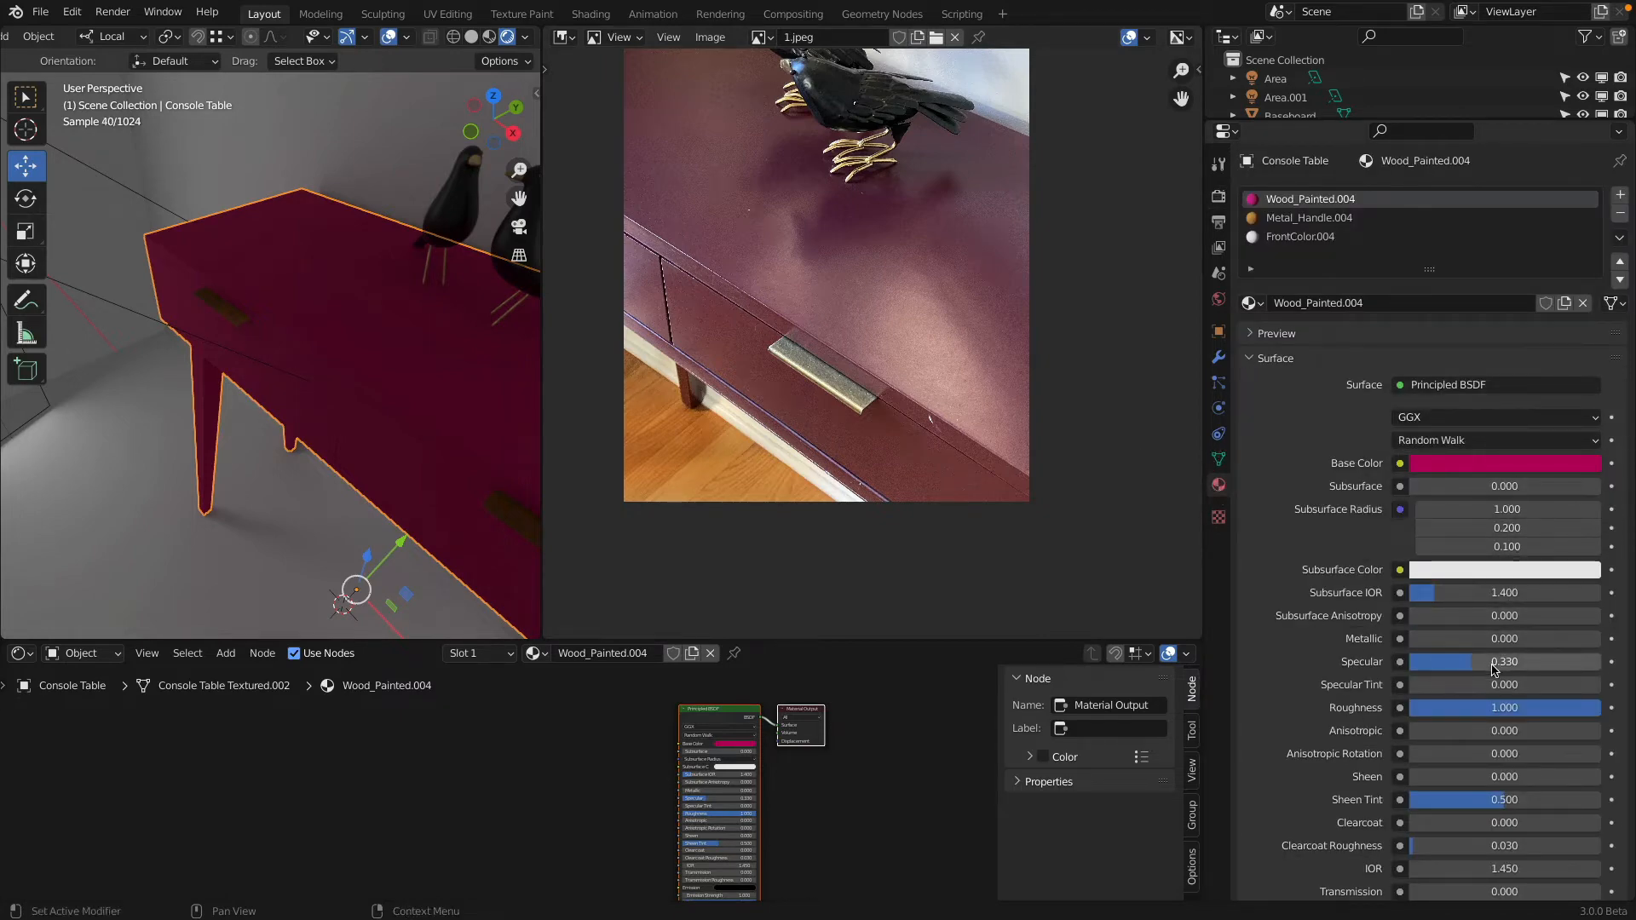
left_click_drag(1503, 661, 1440, 661)
left_click_drag(1521, 709, 1411, 709)
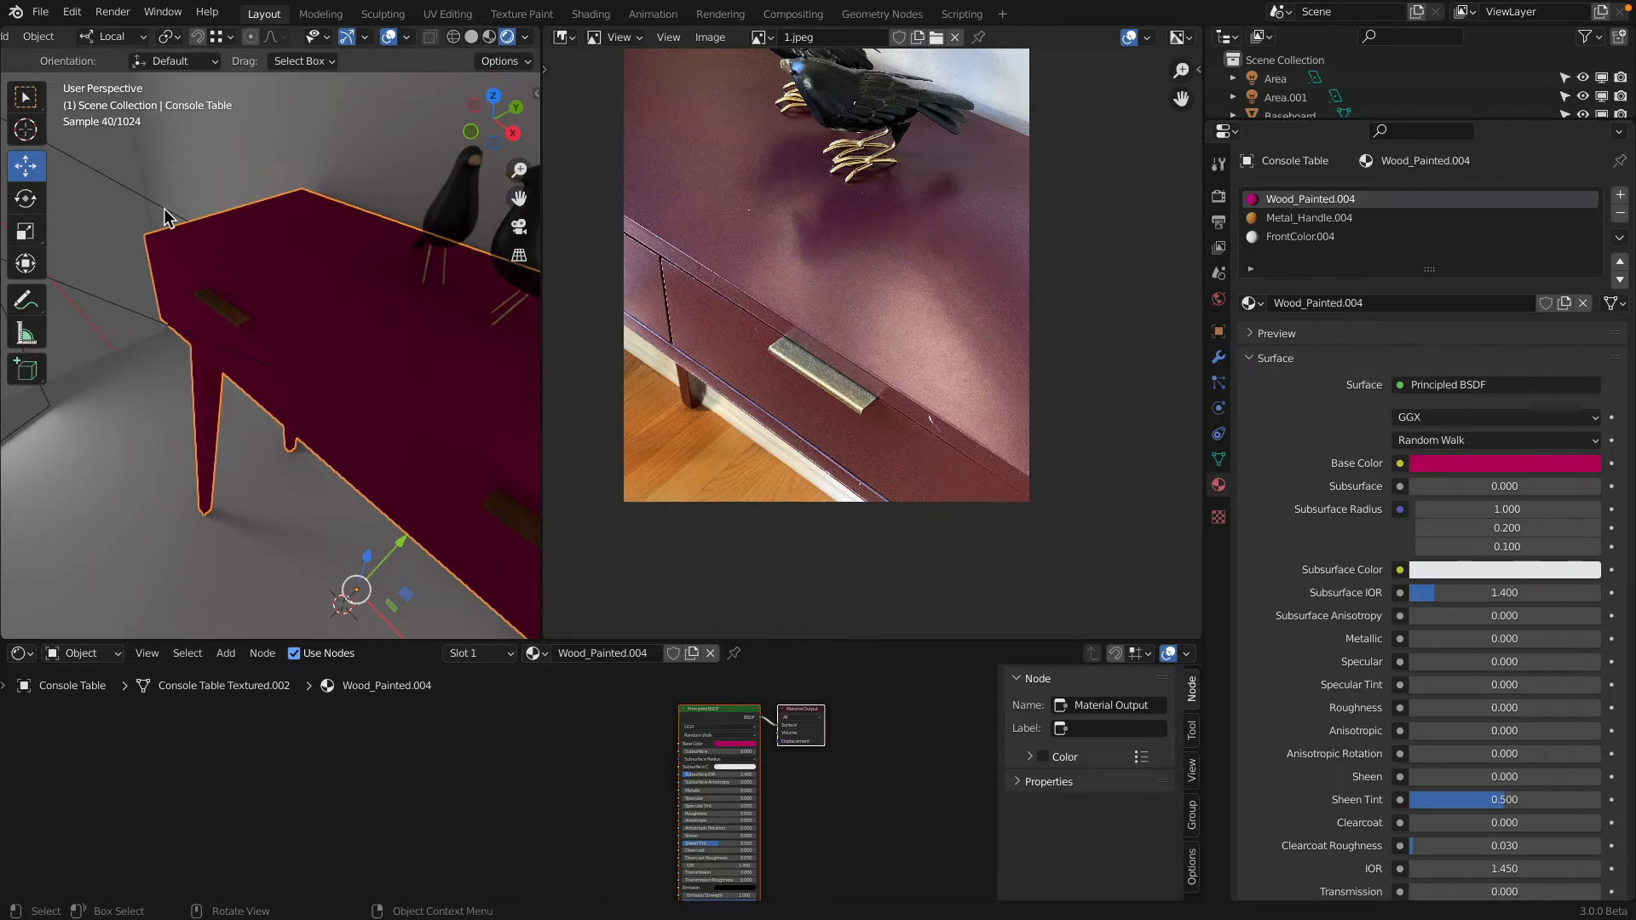
Step: Select the area light beside the table and set its power to 10 W
scroll(166, 218, "down", 3)
middle_click_drag(168, 220, 413, 286, "shift")
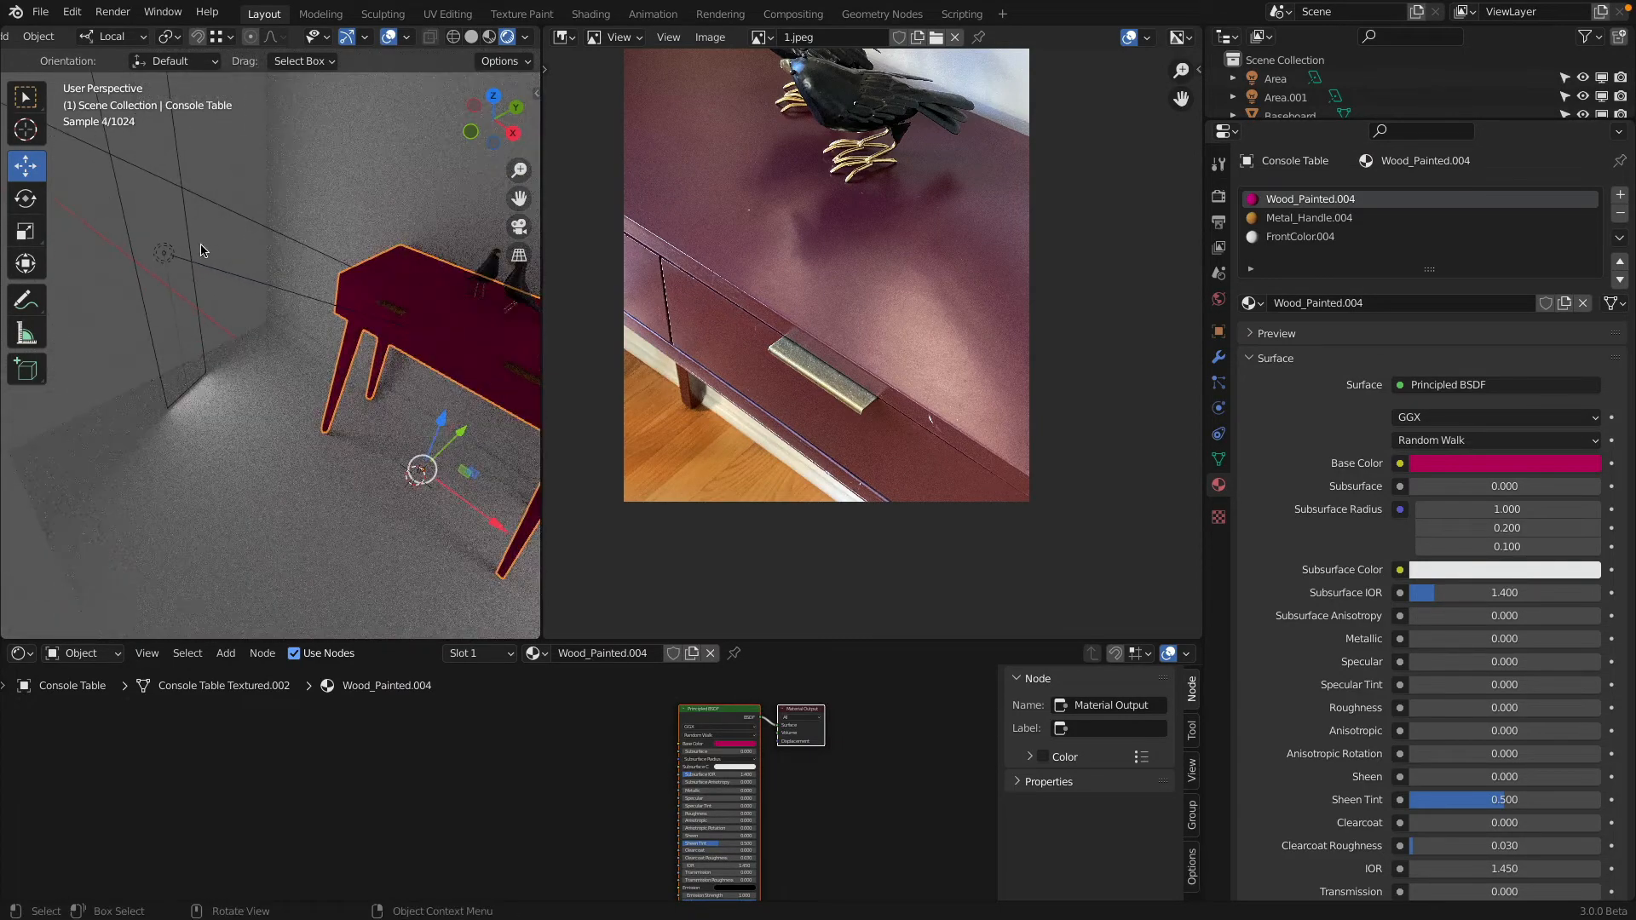
left_click(192, 268)
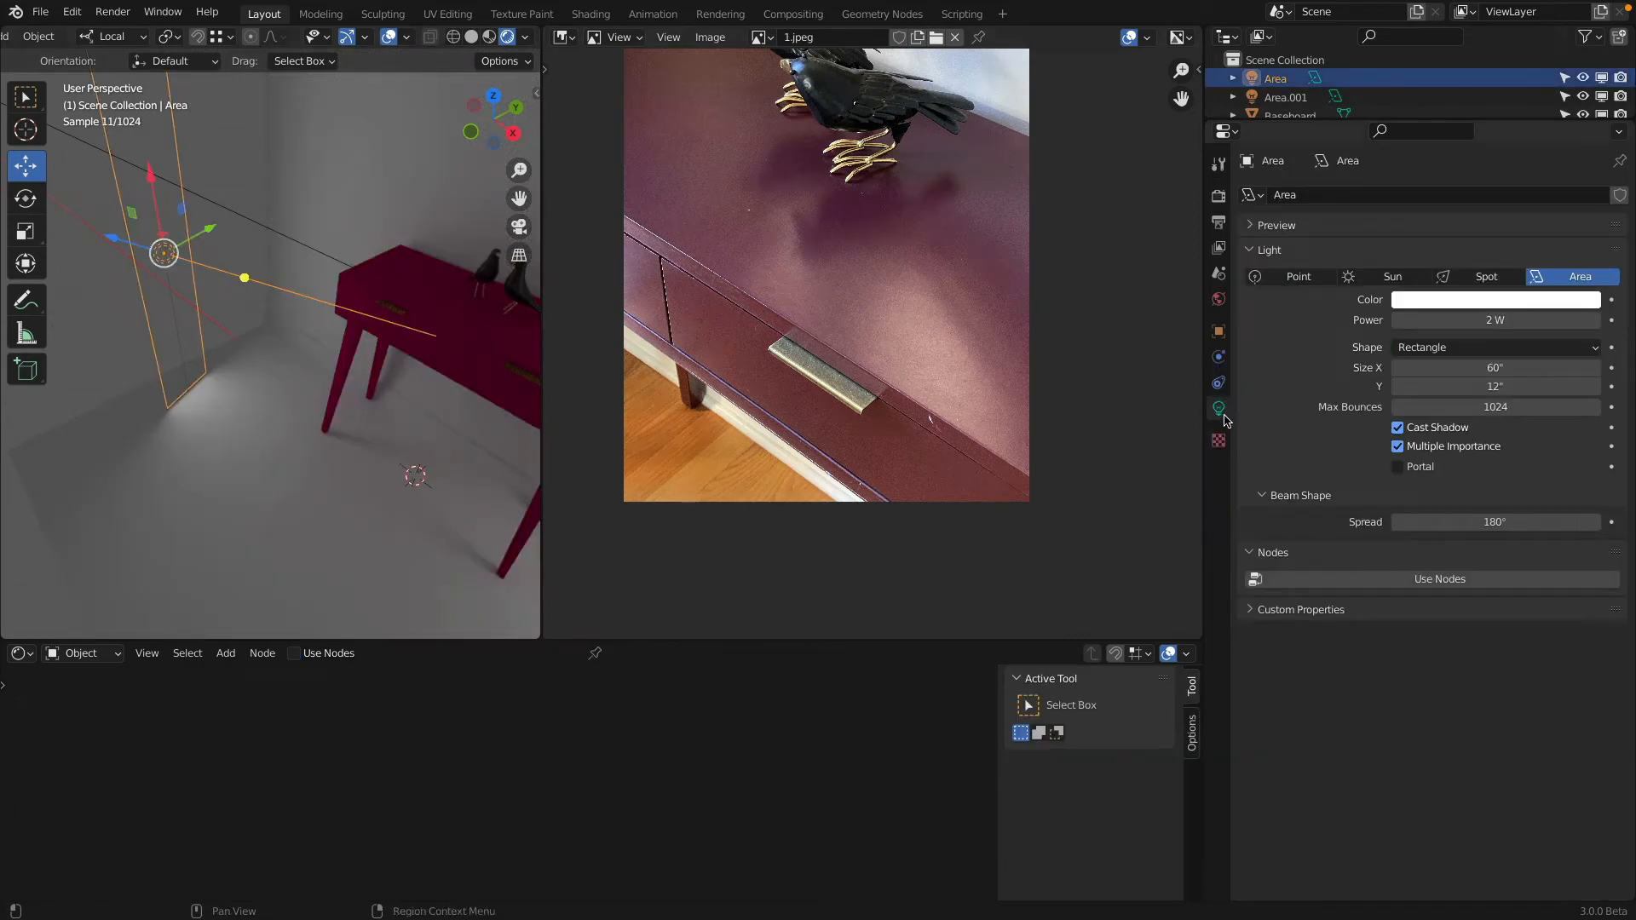
left_click(1506, 319)
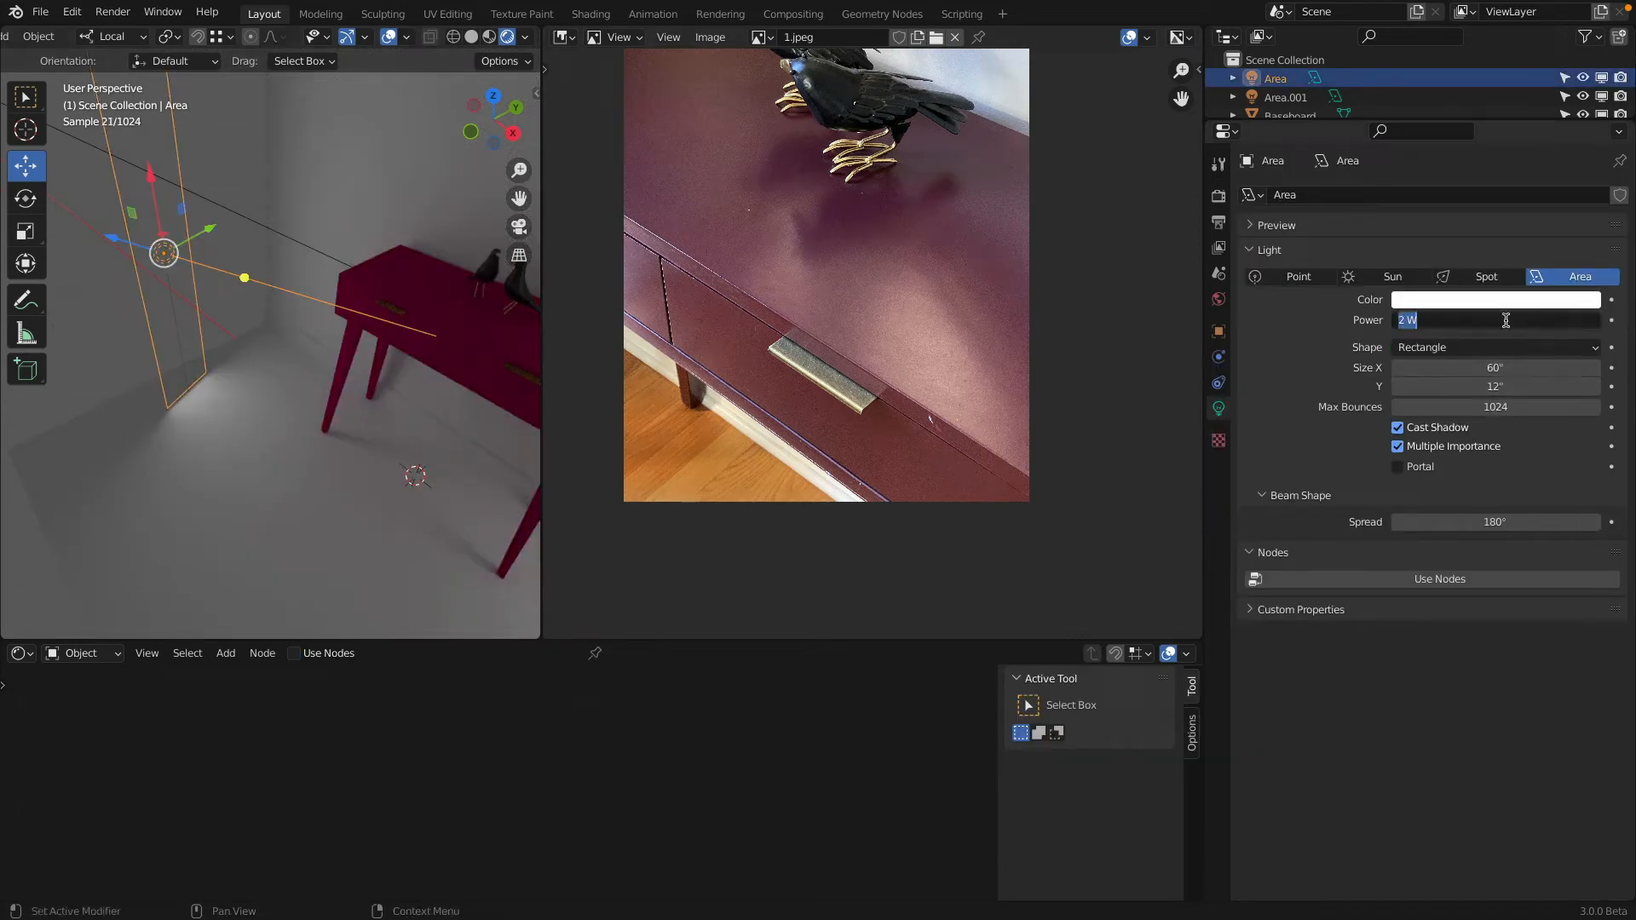
type("10")
key("Return")
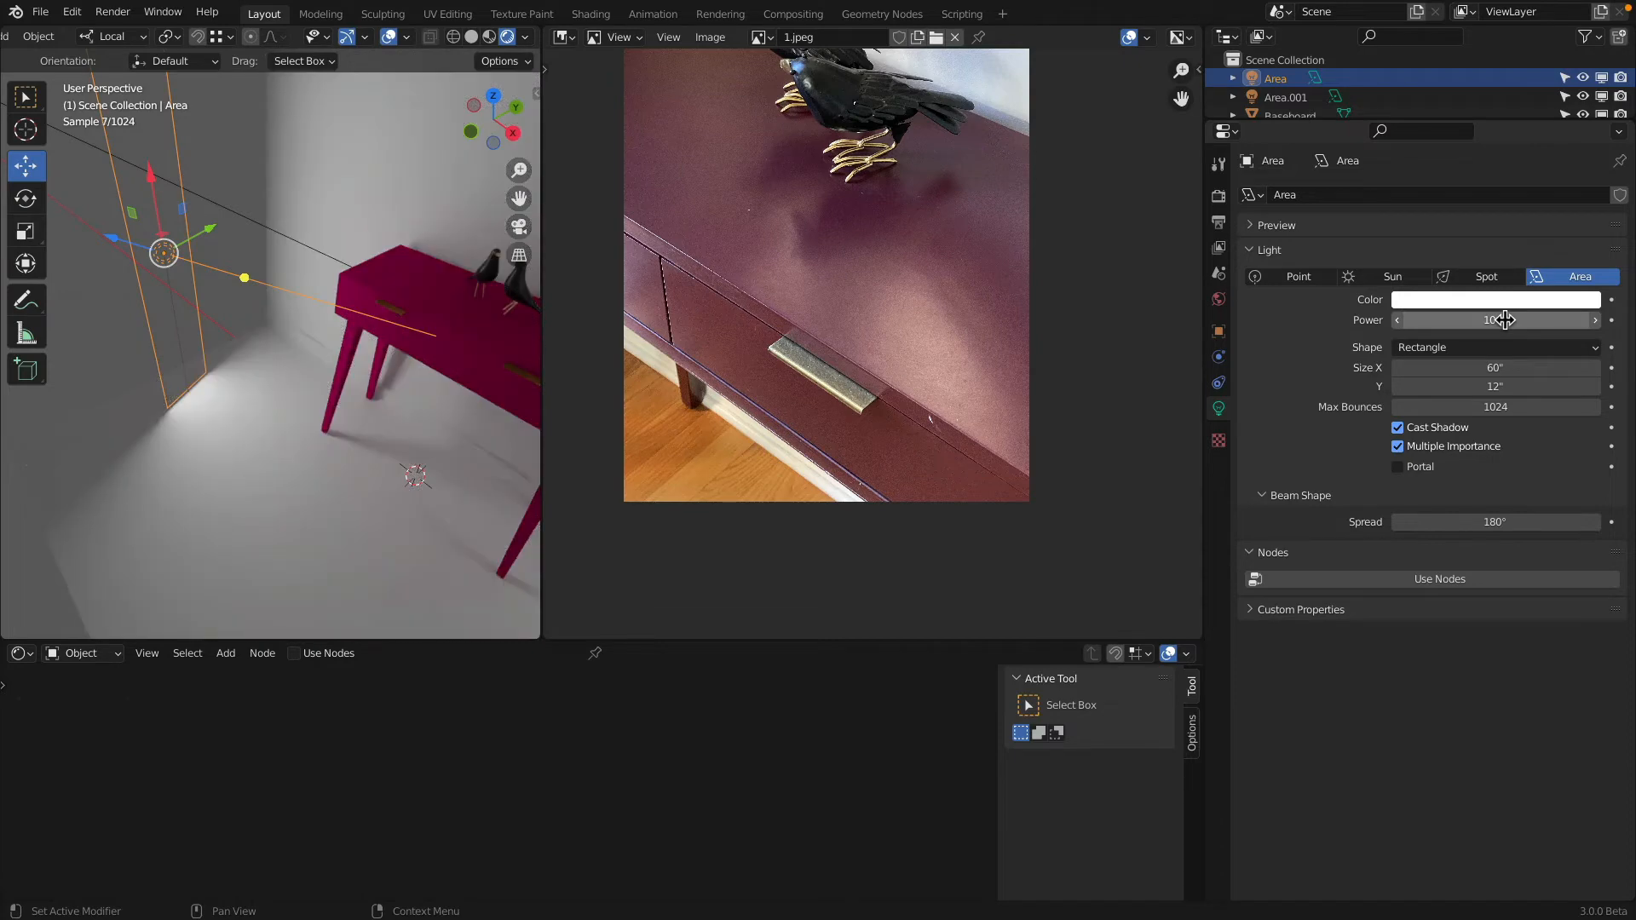
Step: Try a power of 20 W on the area light and return it to 10 W
left_click(1506, 320)
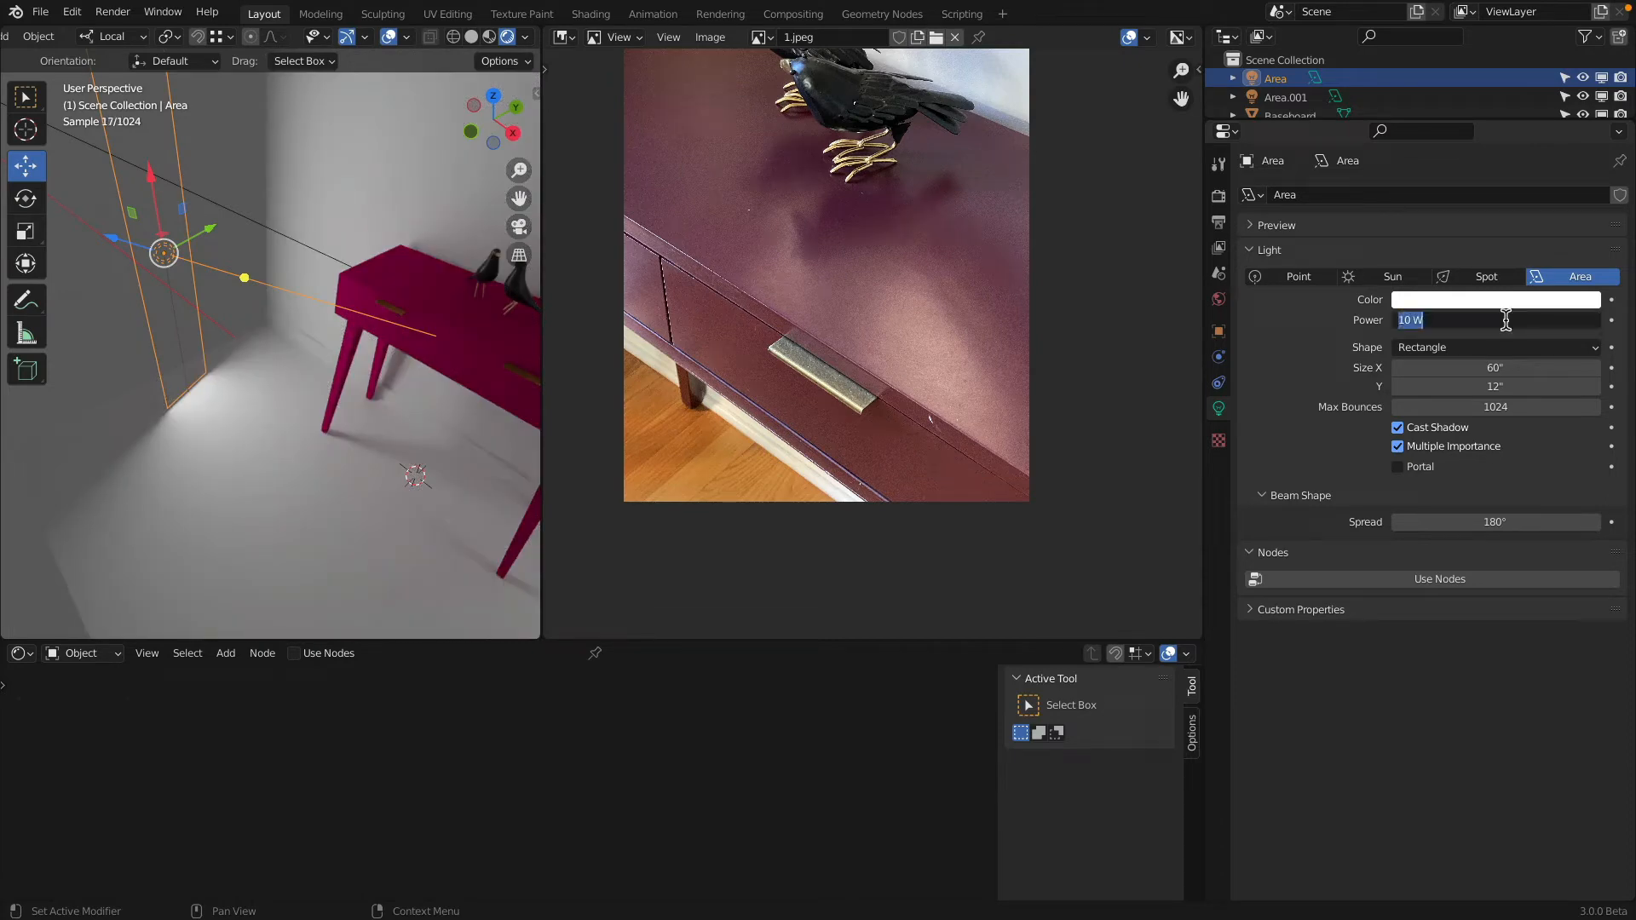
type("20")
key("Return")
left_click(1505, 320)
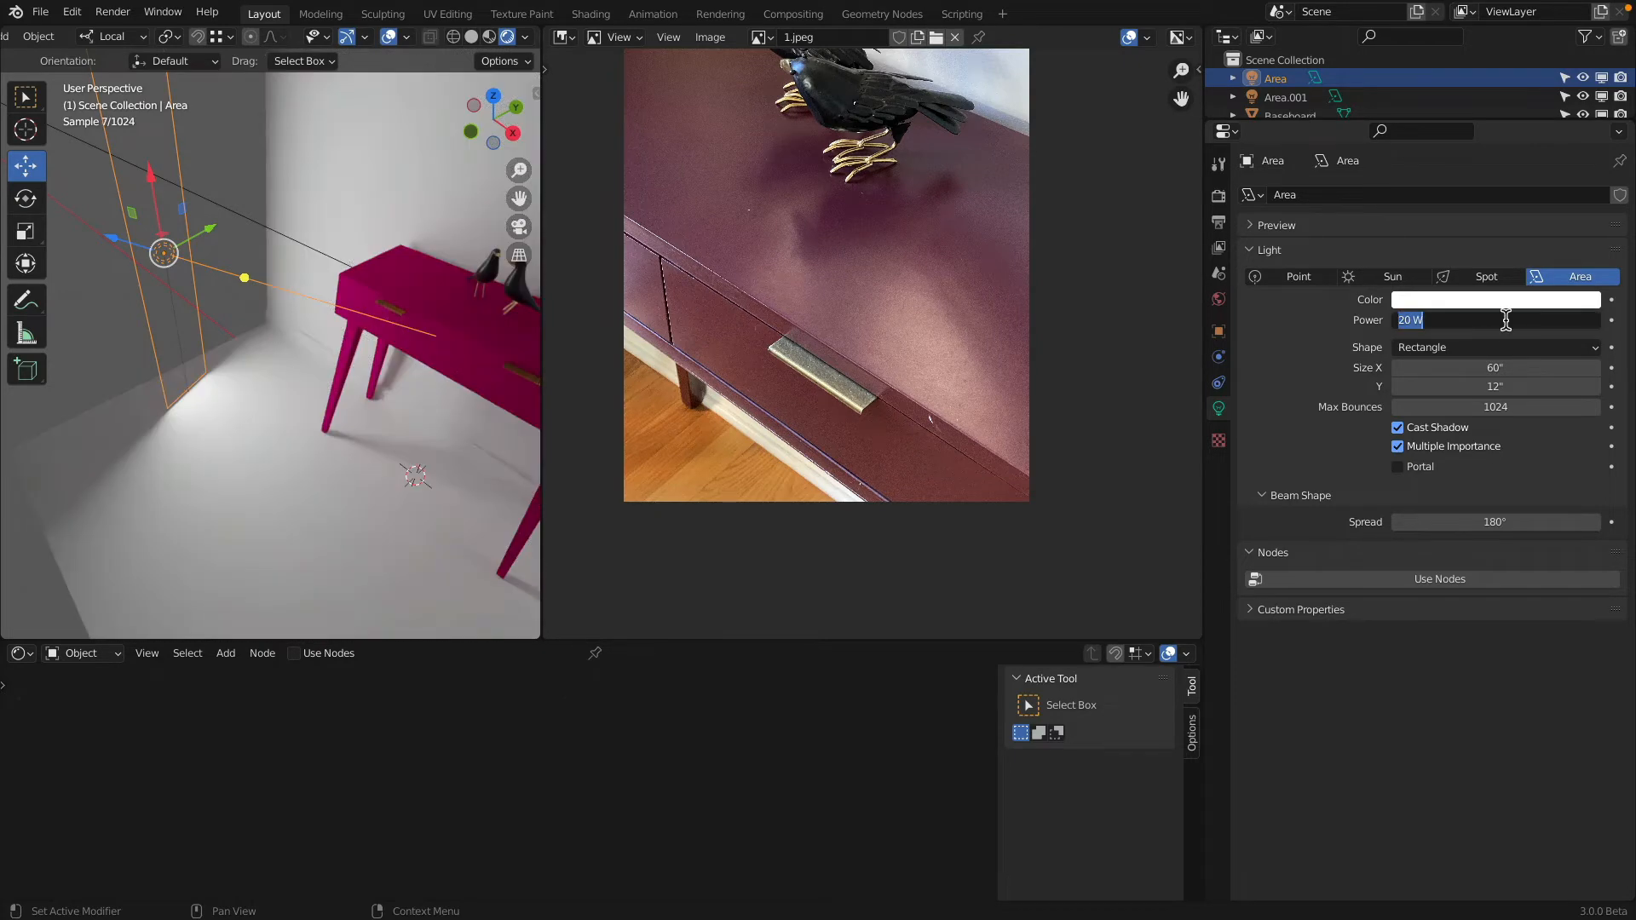
type("10")
key("Return")
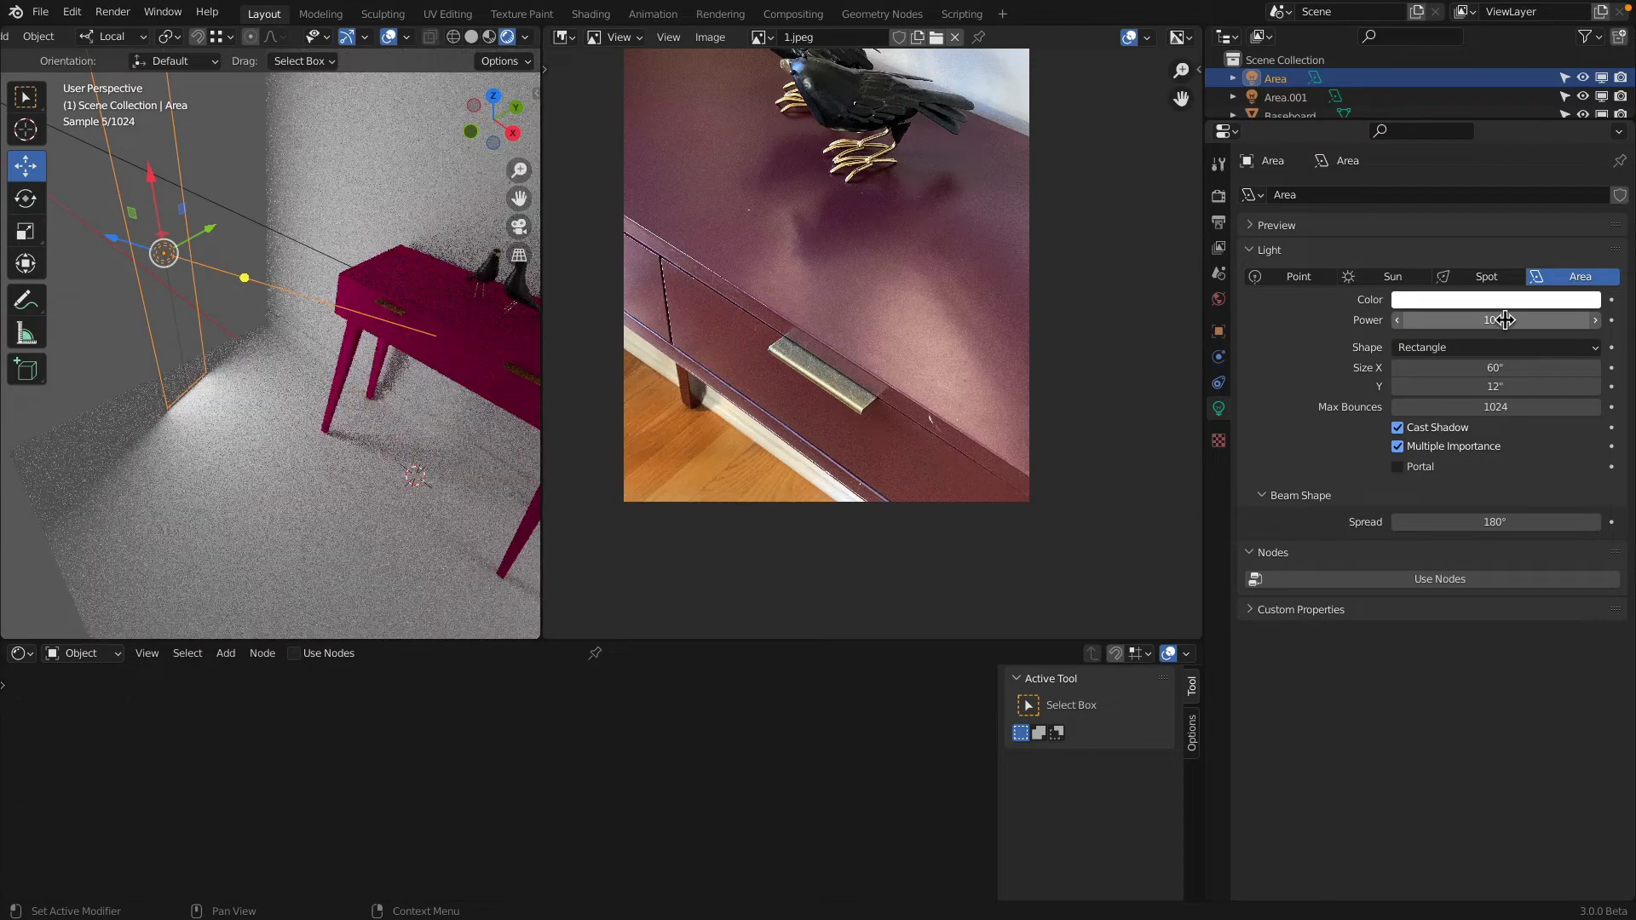
Step: Reselect the console table and display the settings of its Wood_Painted.004 material
middle_click_drag(427, 334, 324, 327, "shift")
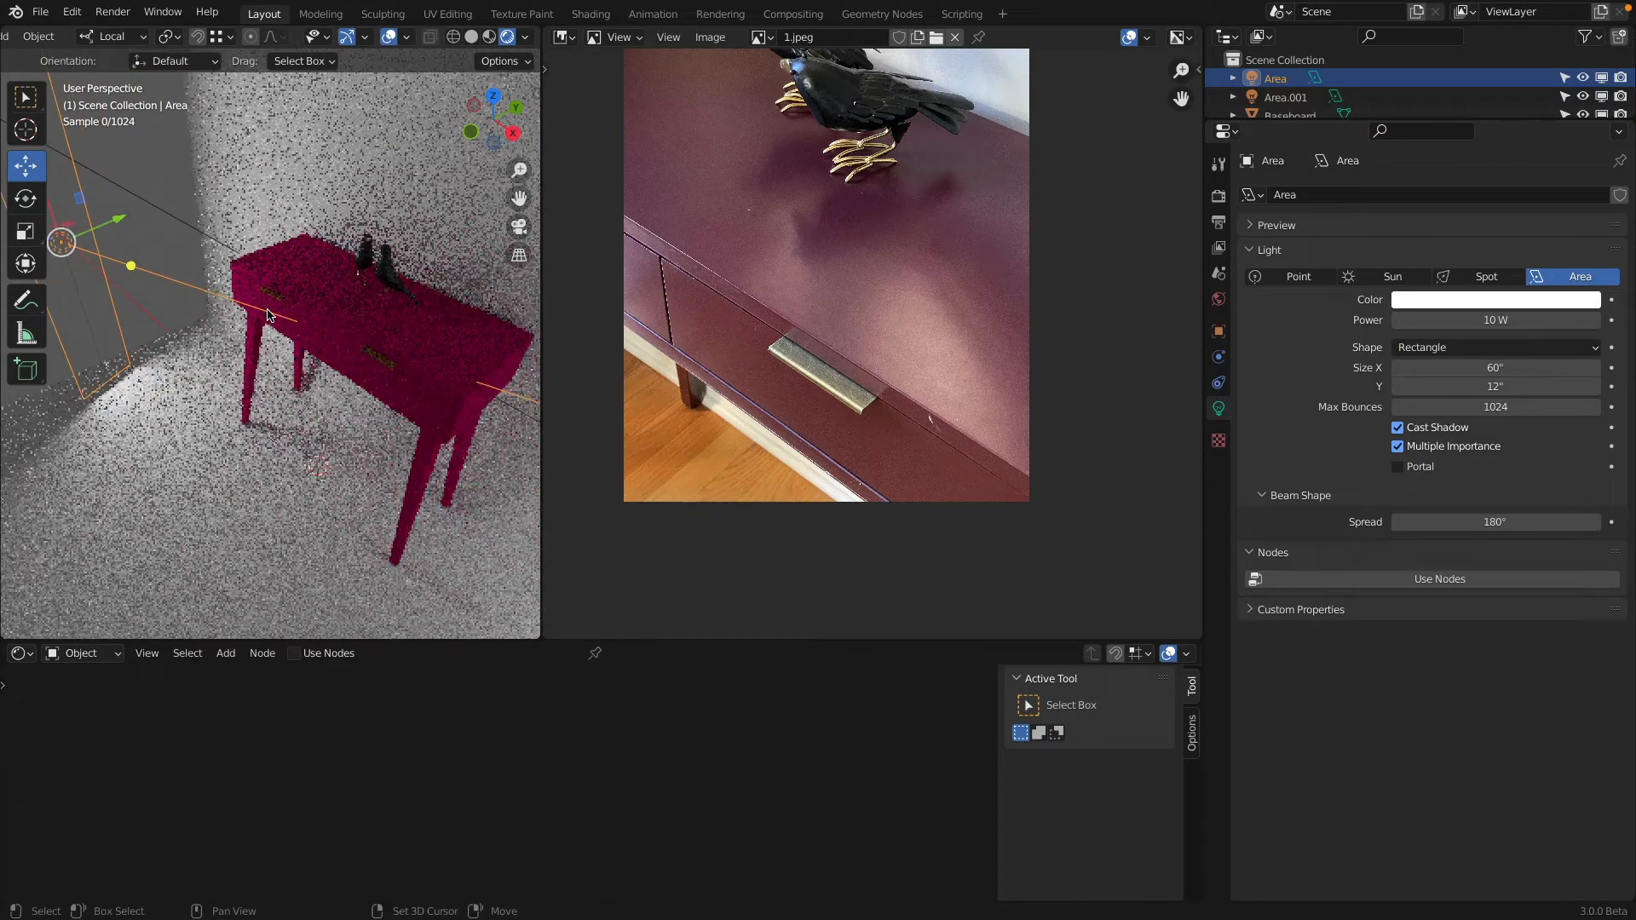
scroll(287, 300, "up", 2)
scroll(286, 300, "up", 4)
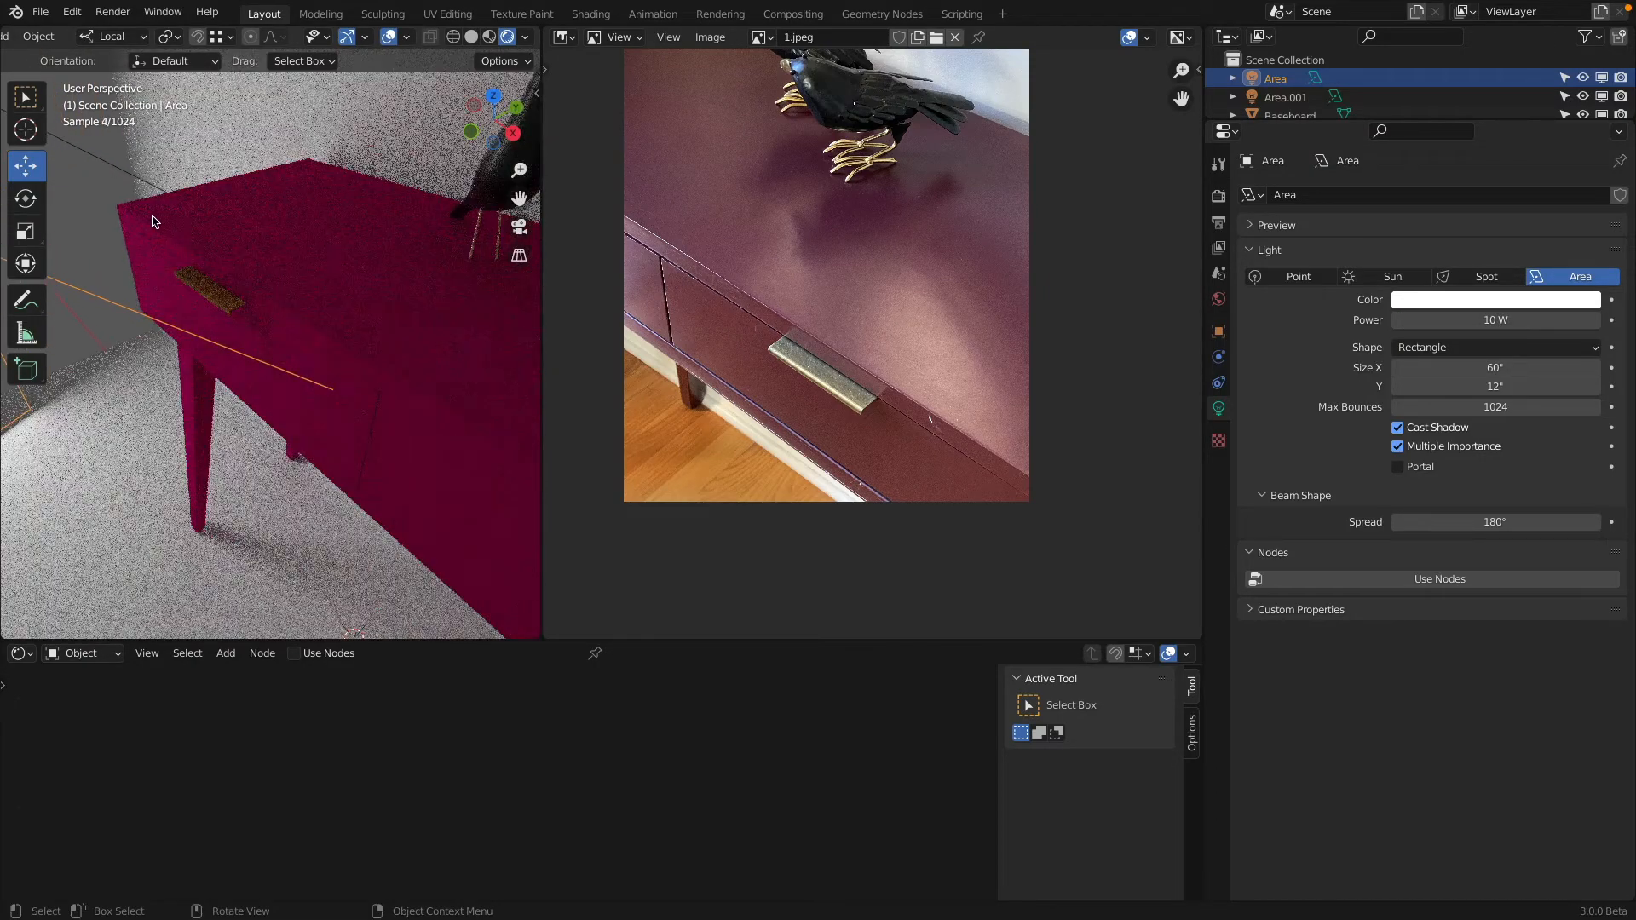
left_click(153, 222)
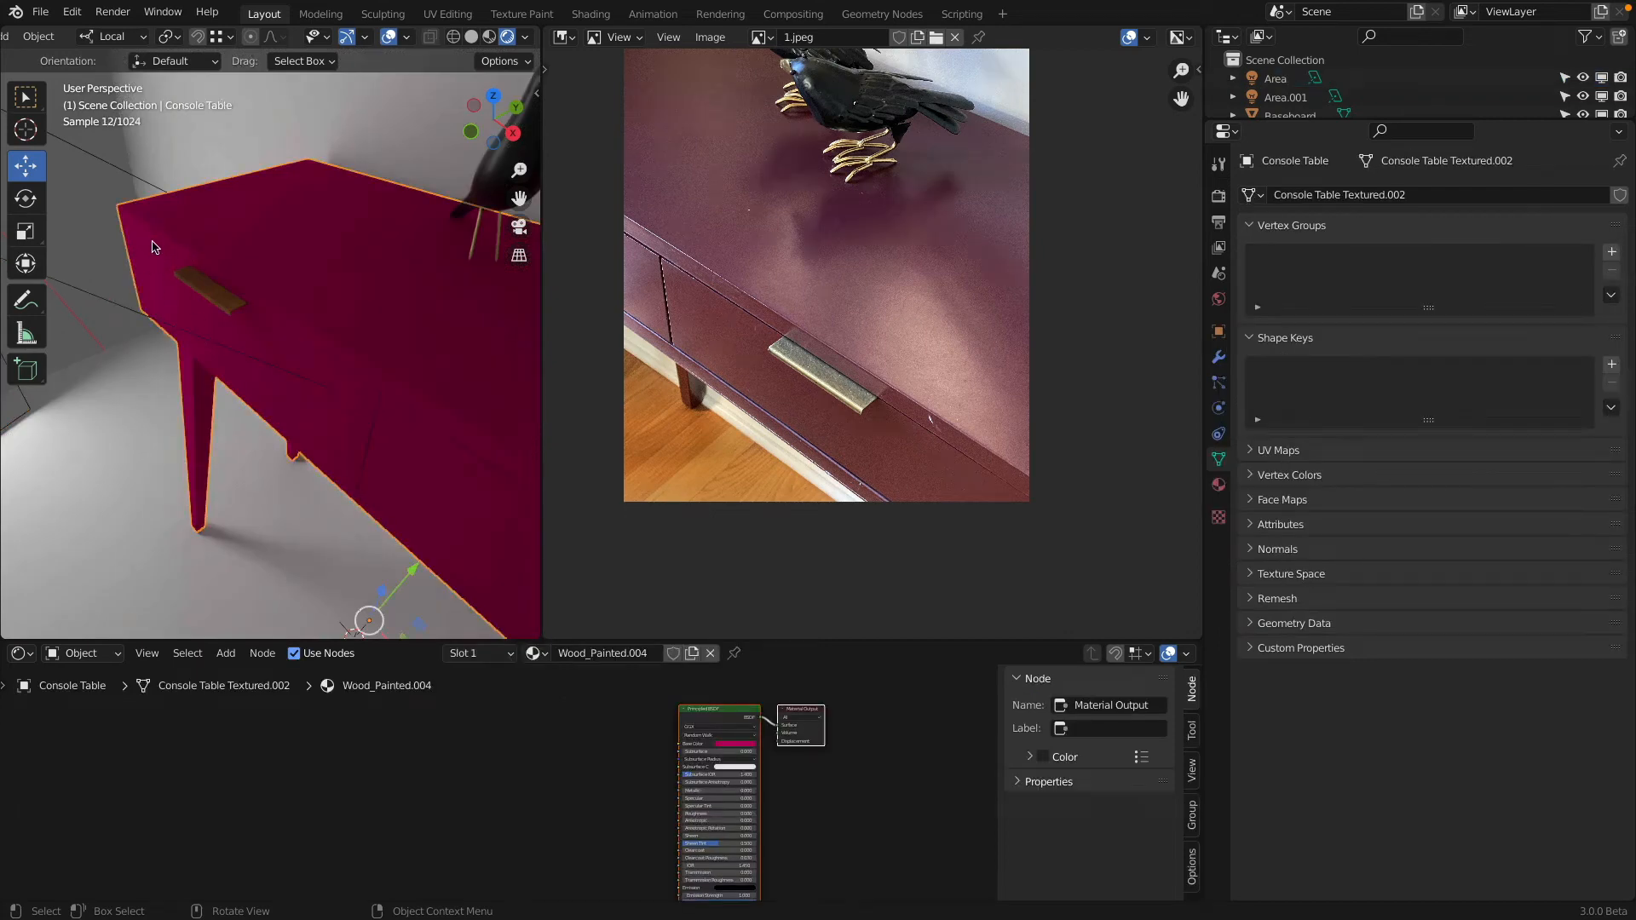
left_click(1218, 484)
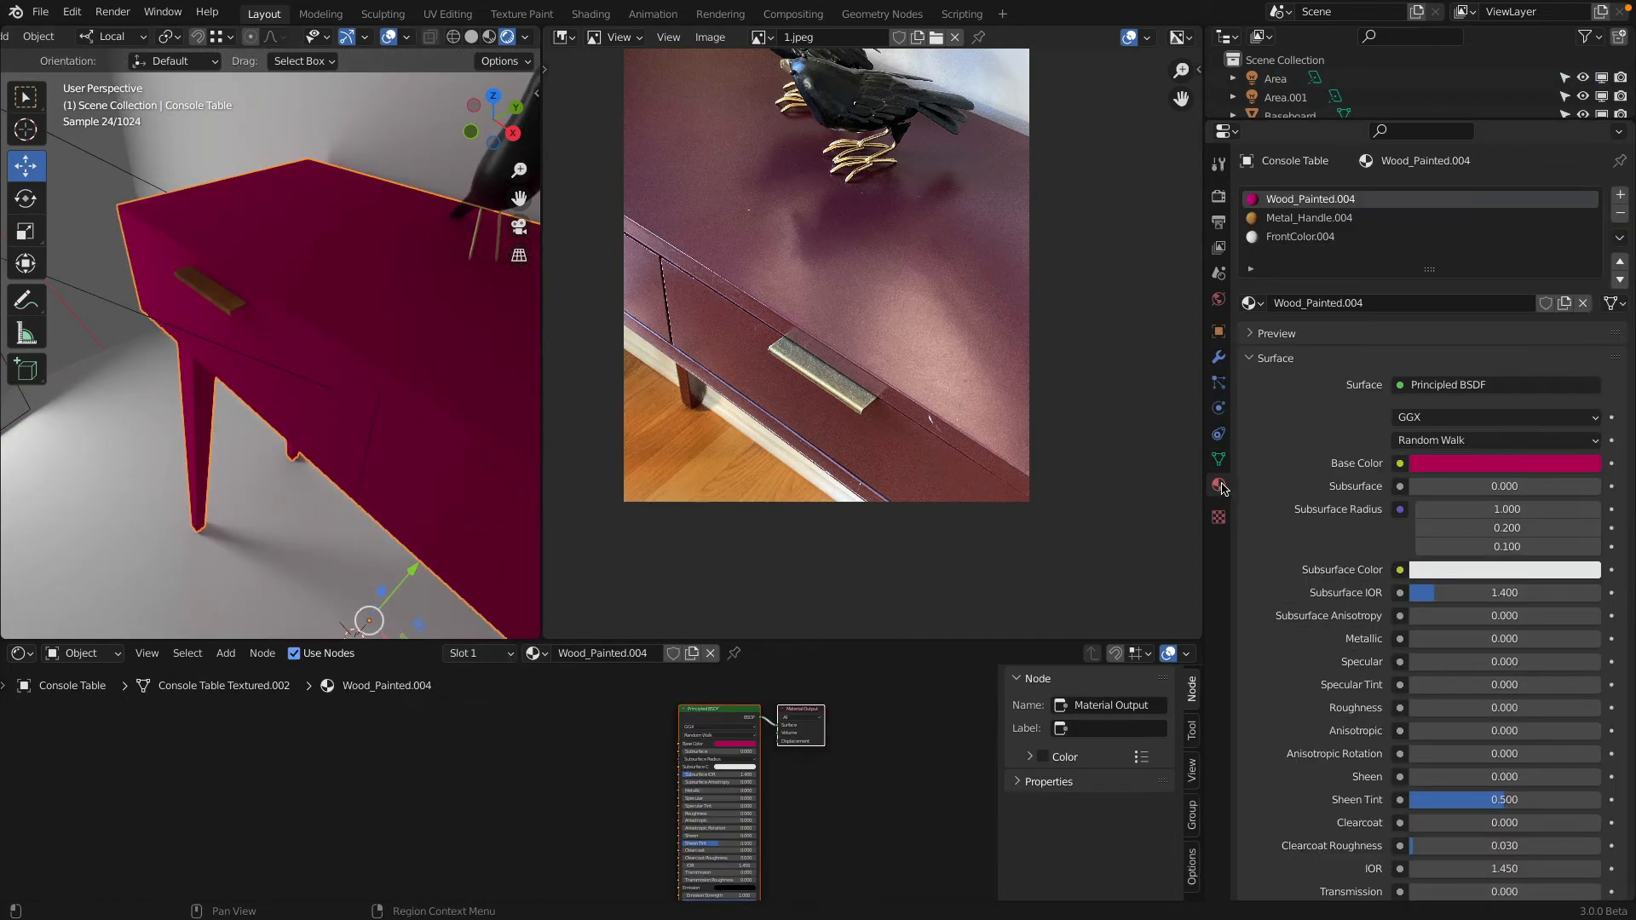
Step: Try two base colours for Wood_Painted.004: a magenta with hue 0.934 and saturation 0.994, and a sample from the photo's drawer front
left_click(1475, 465)
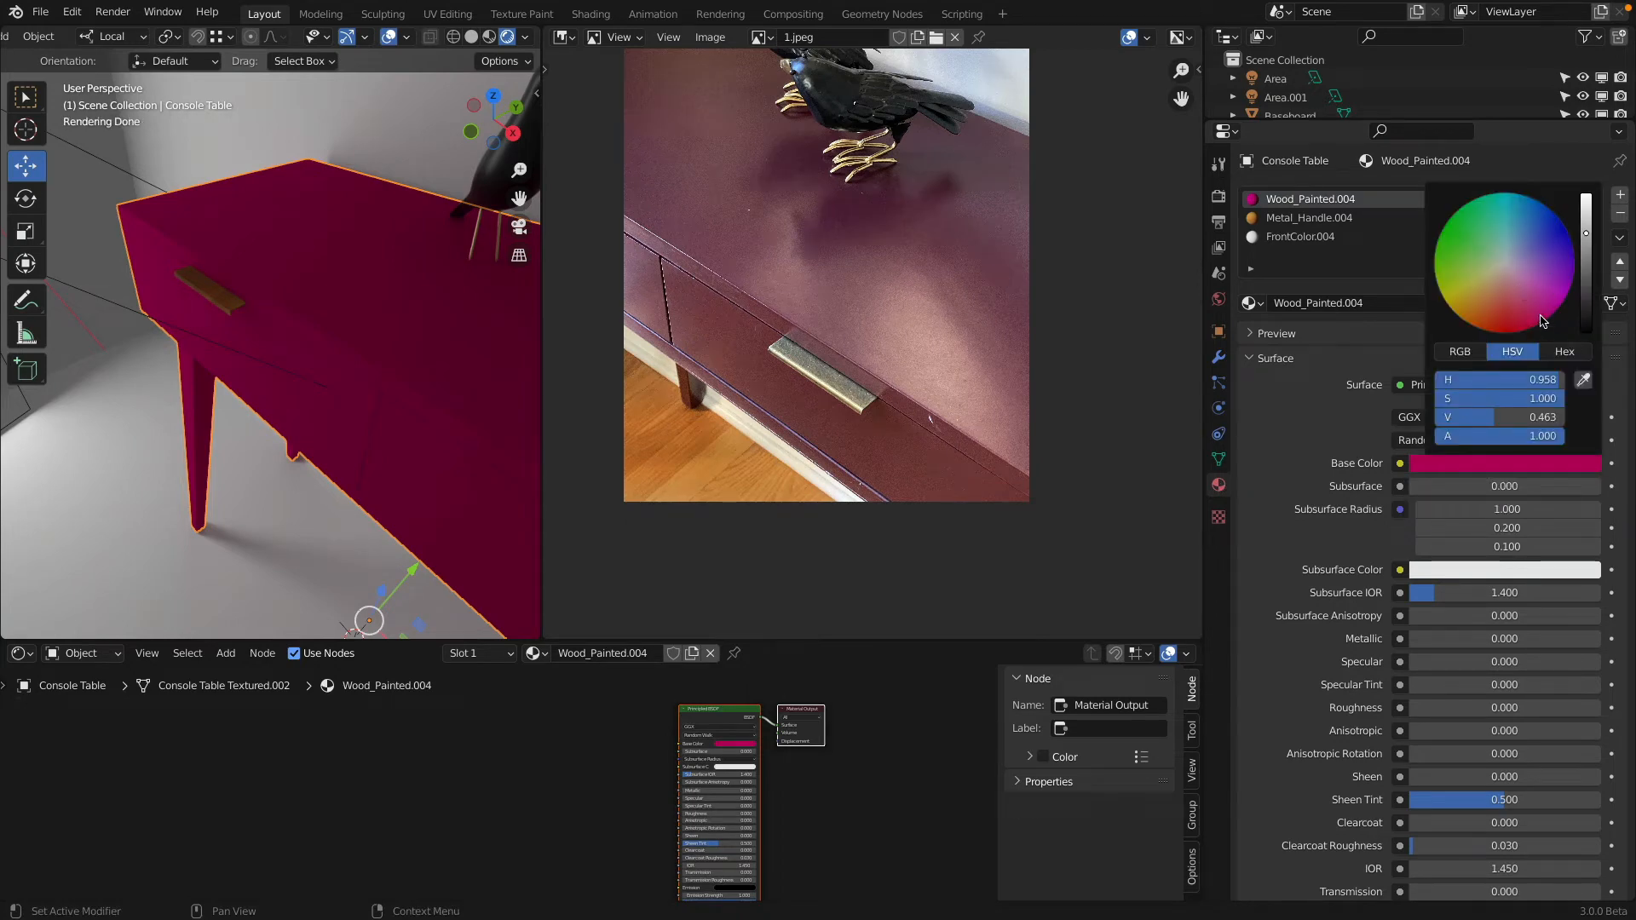
mouse_move(1542, 322)
left_mouse_down()
mouse_move(1521, 330)
mouse_move(1532, 307)
mouse_move(1543, 316)
left_mouse_up()
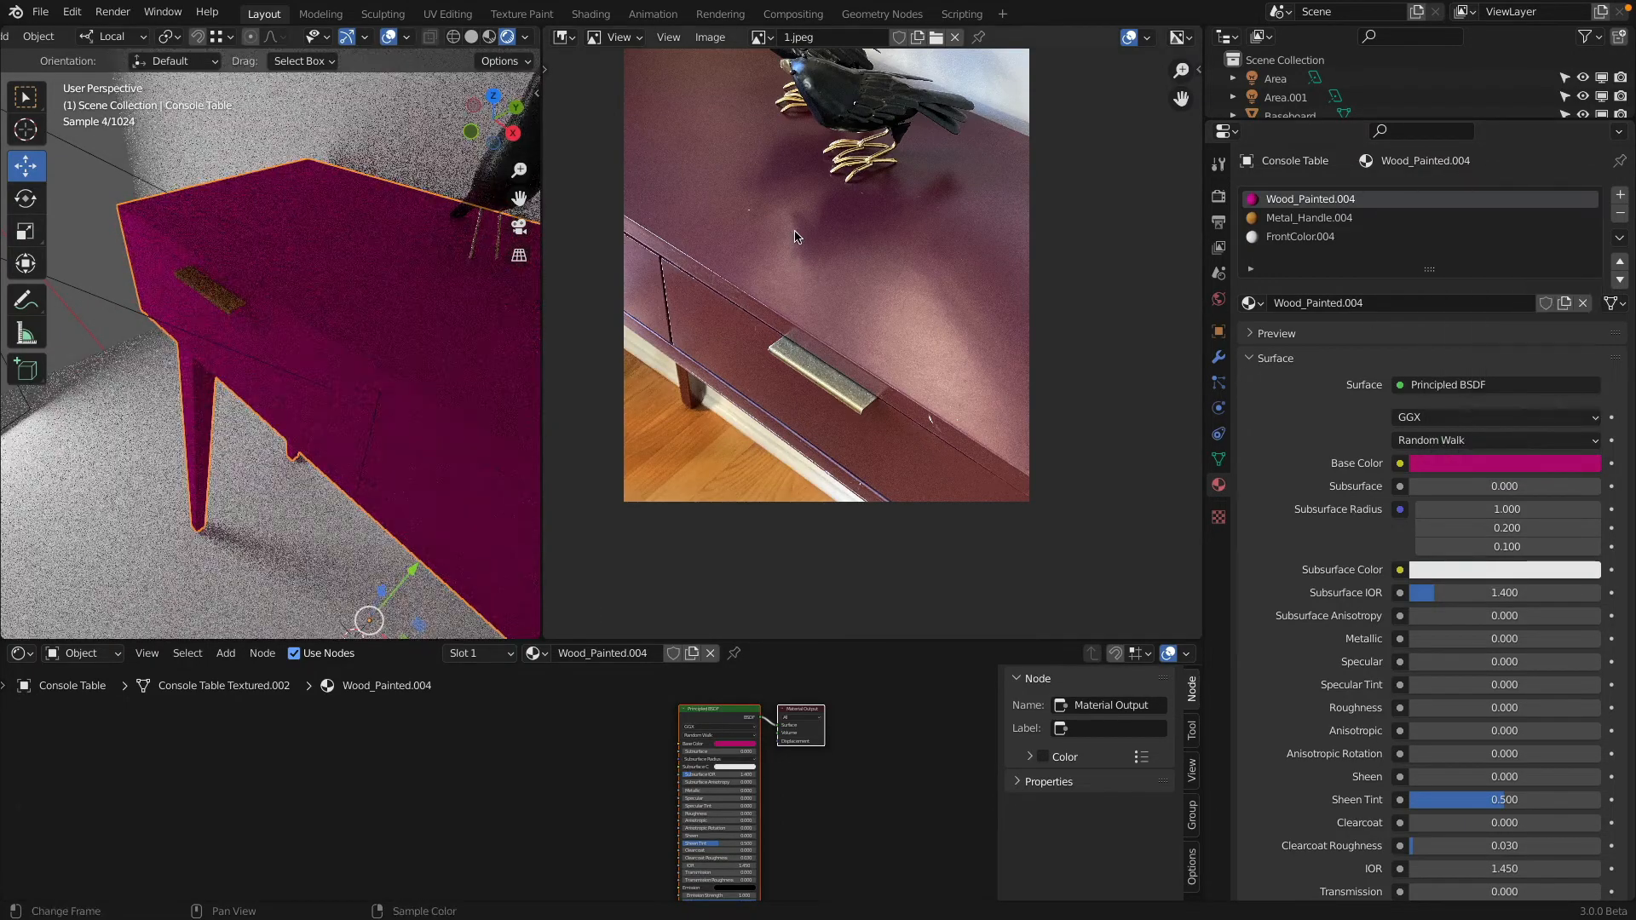
left_click(1441, 461)
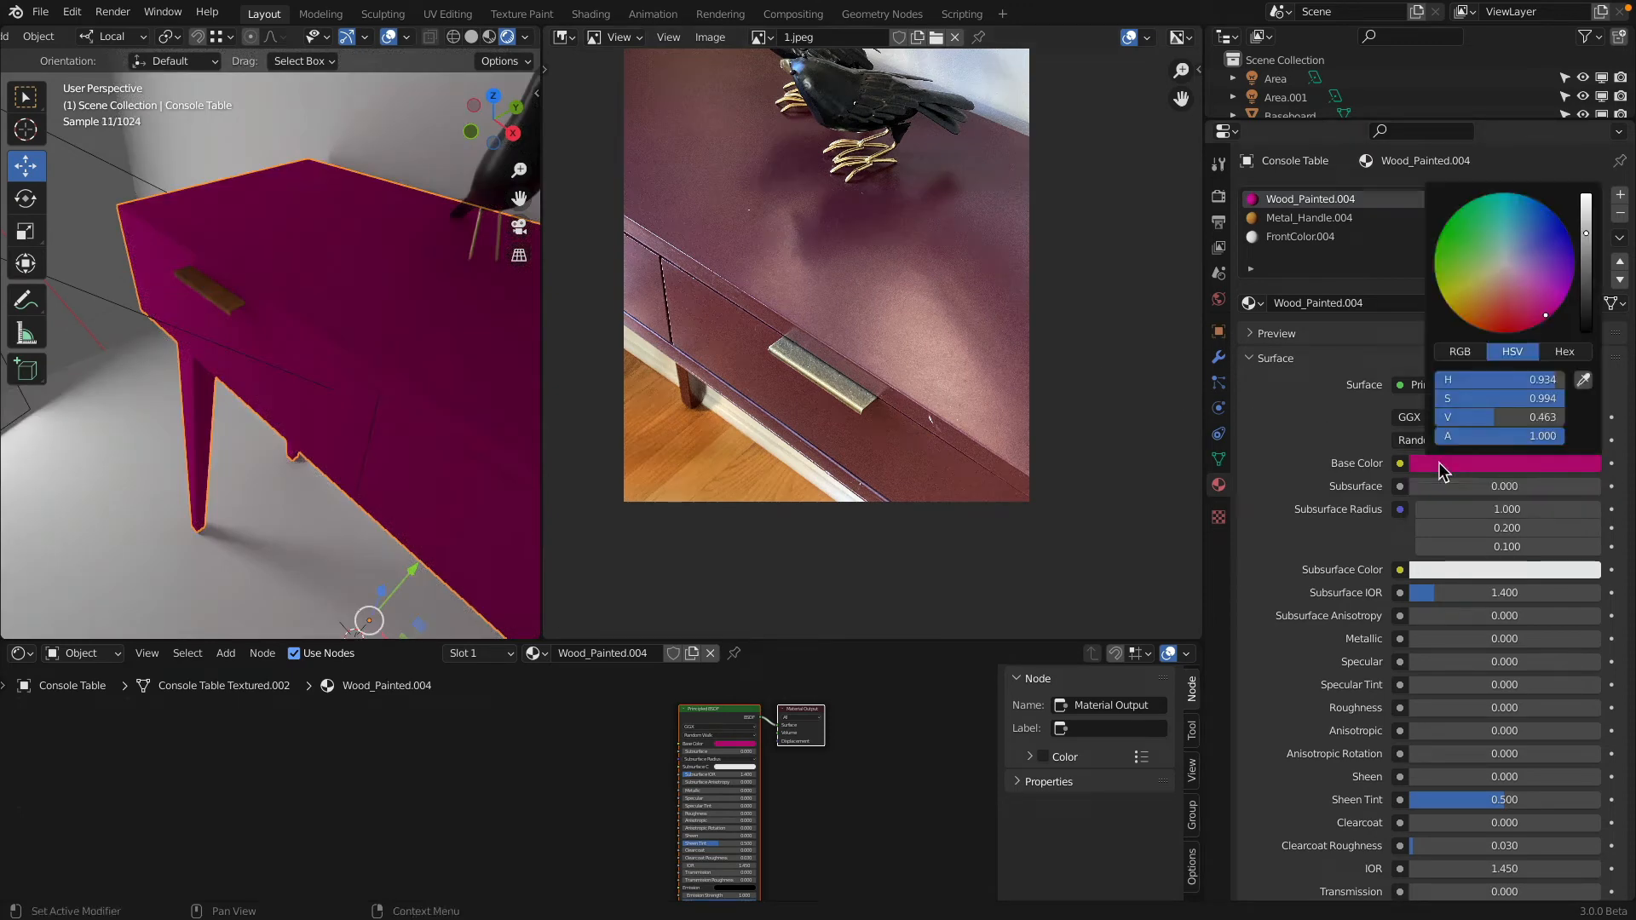
left_click(1583, 381)
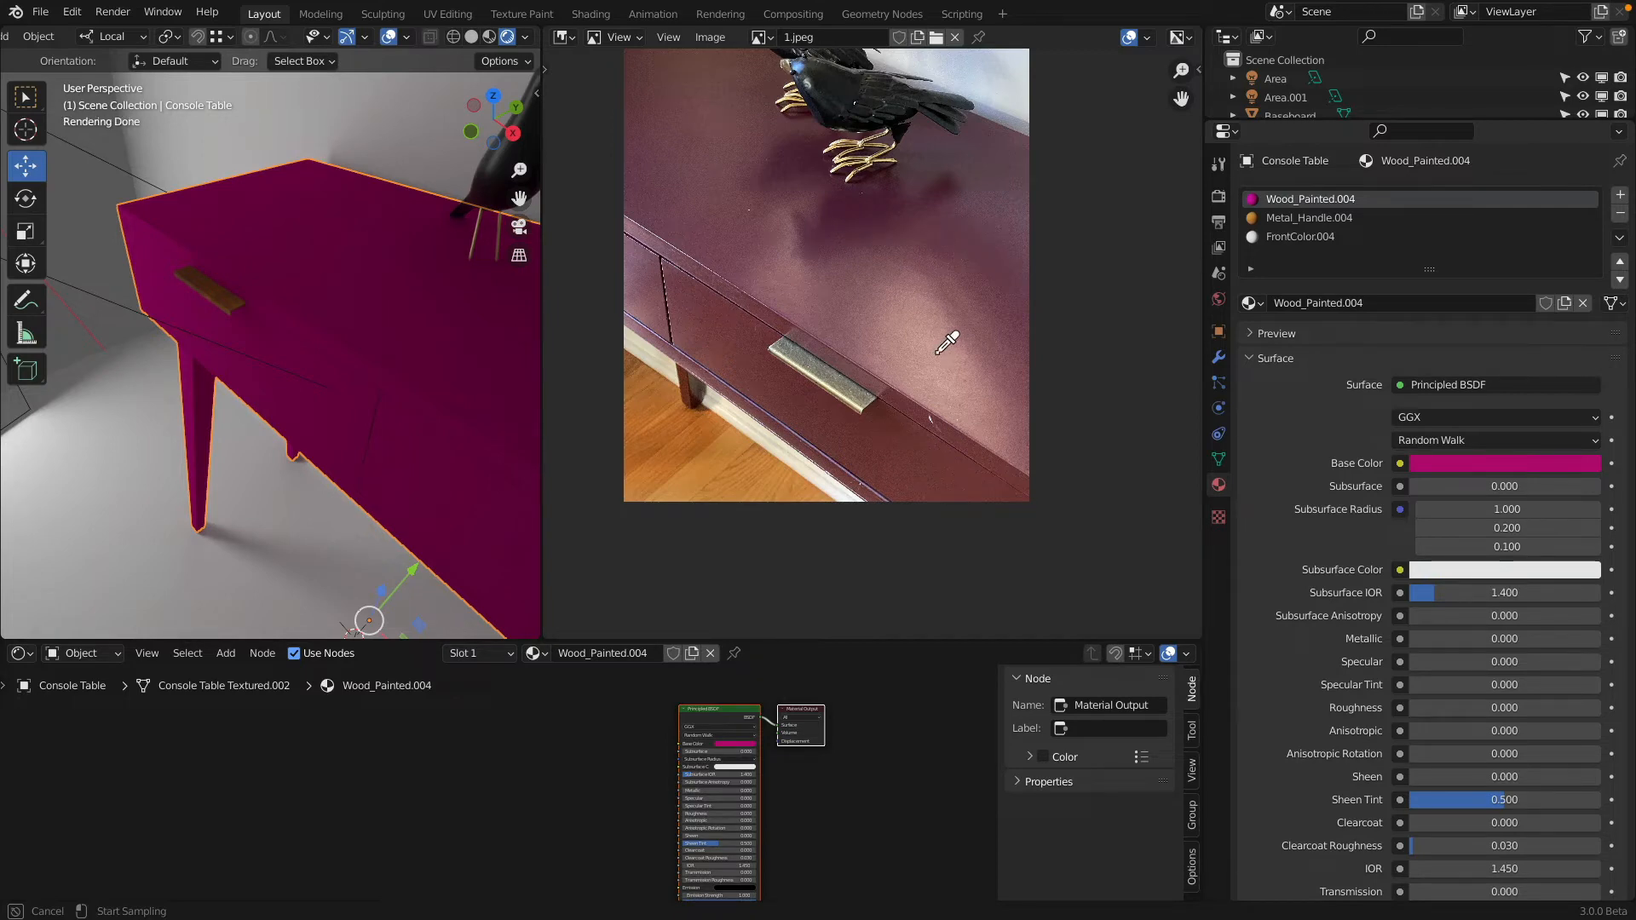
left_click(744, 363)
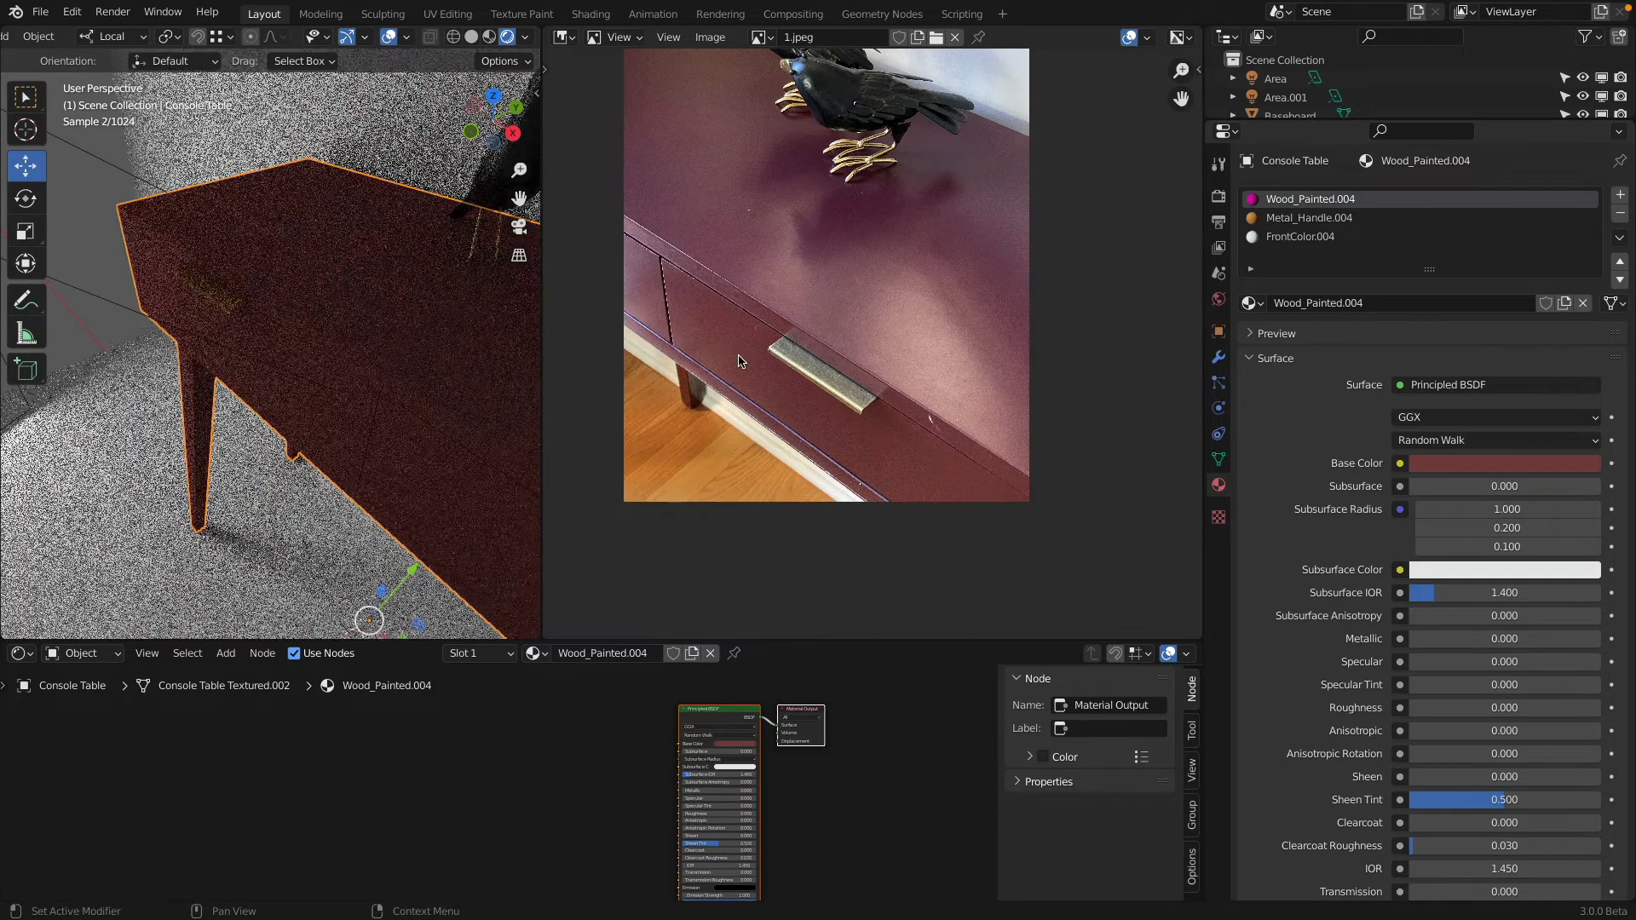
Step: Sample the Wood_Painted.004 base colour from the purple tabletop near the photo's edge
left_click(1531, 470)
left_click(1585, 381)
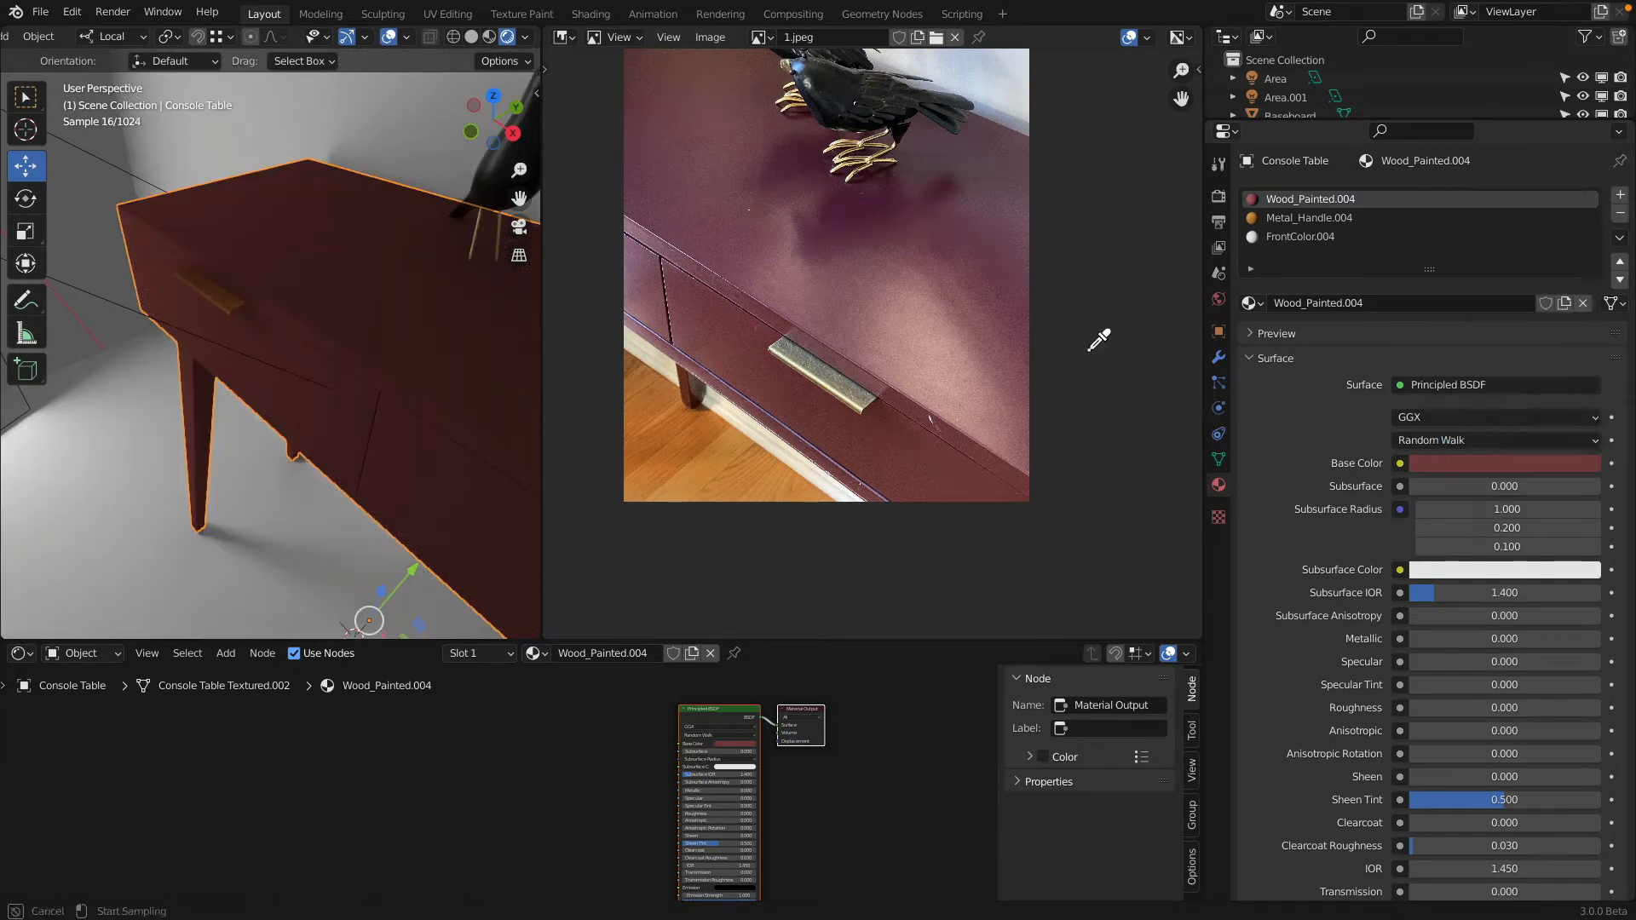
left_click(1011, 288)
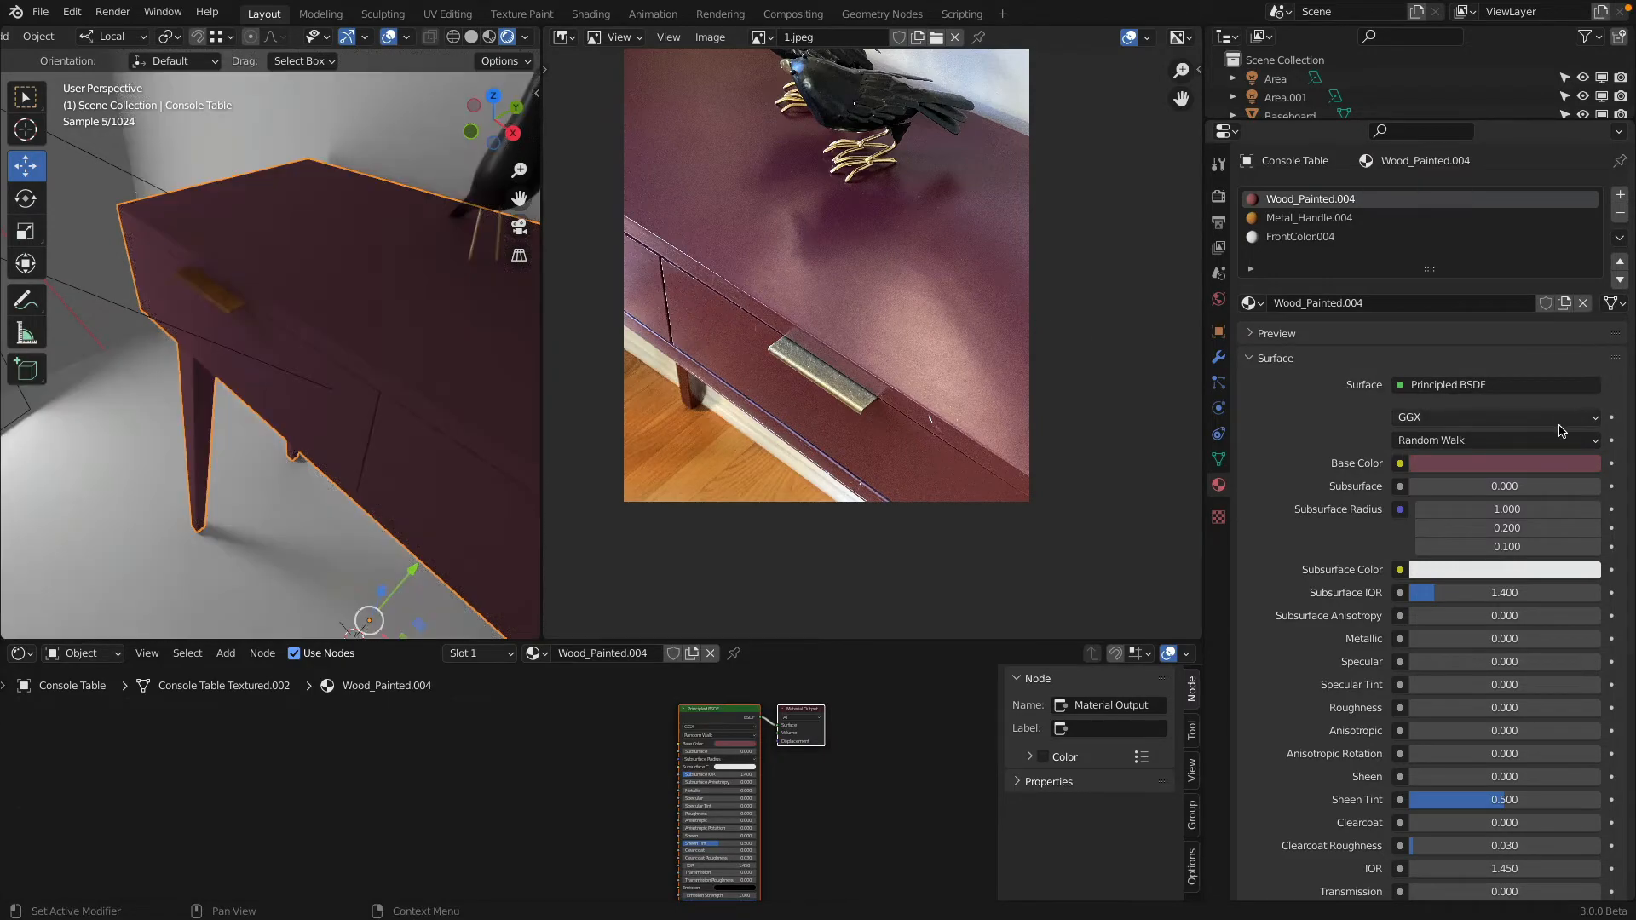
Step: Resample the Wood_Painted.004 base colour from the tabletop just above the drawer seam in the reference photo
left_click(1561, 468)
left_click(1586, 384)
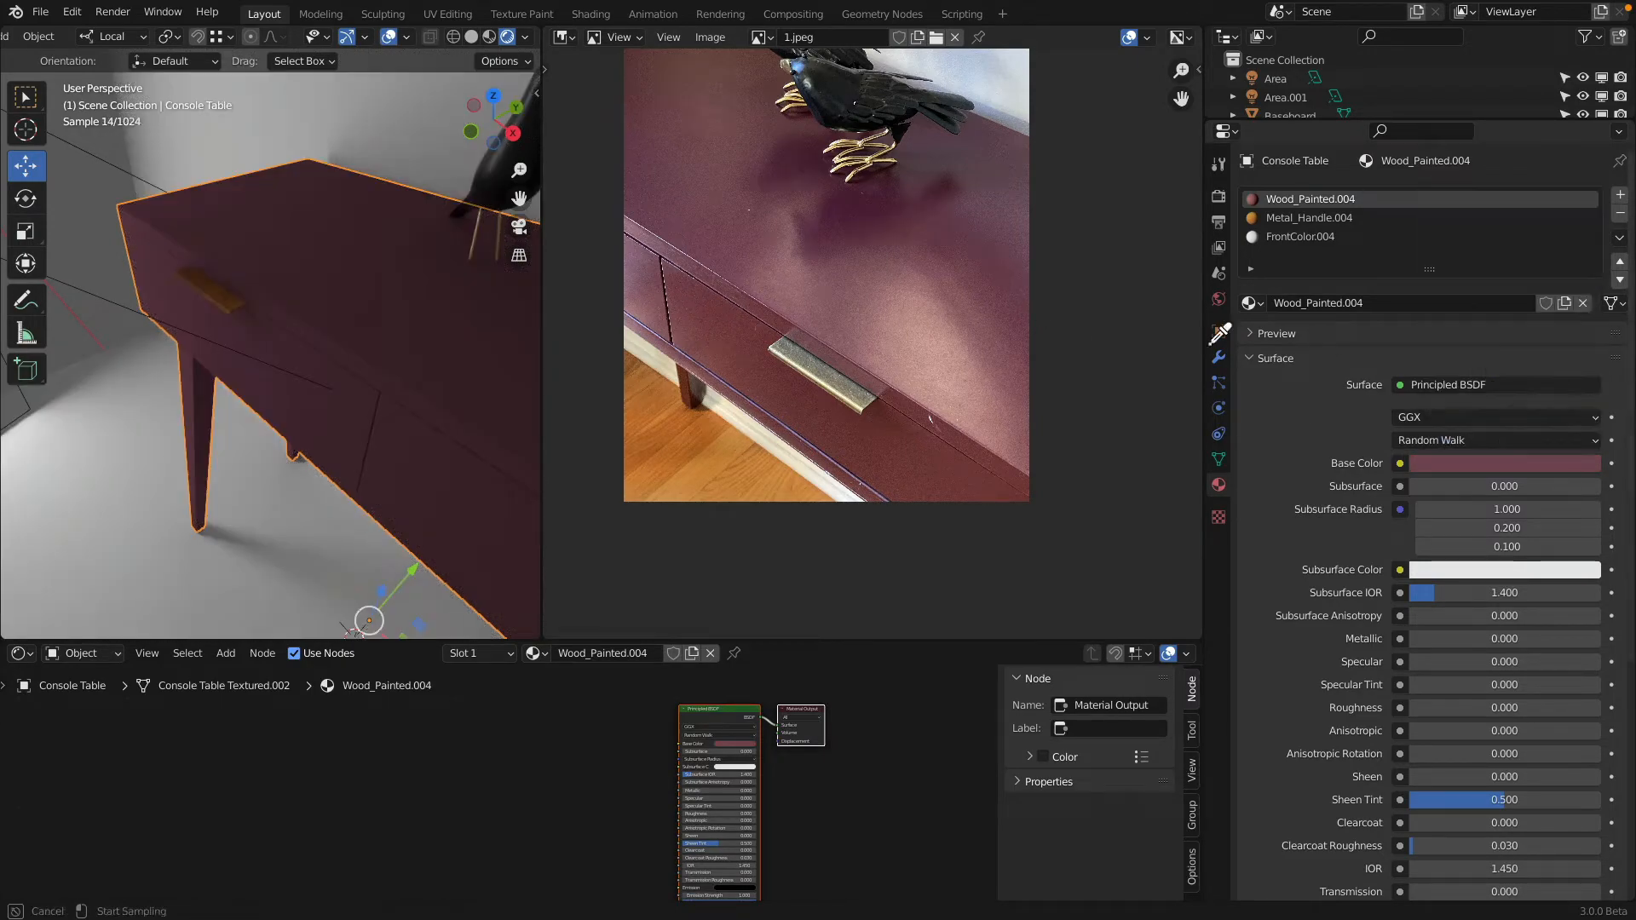
left_click(718, 235)
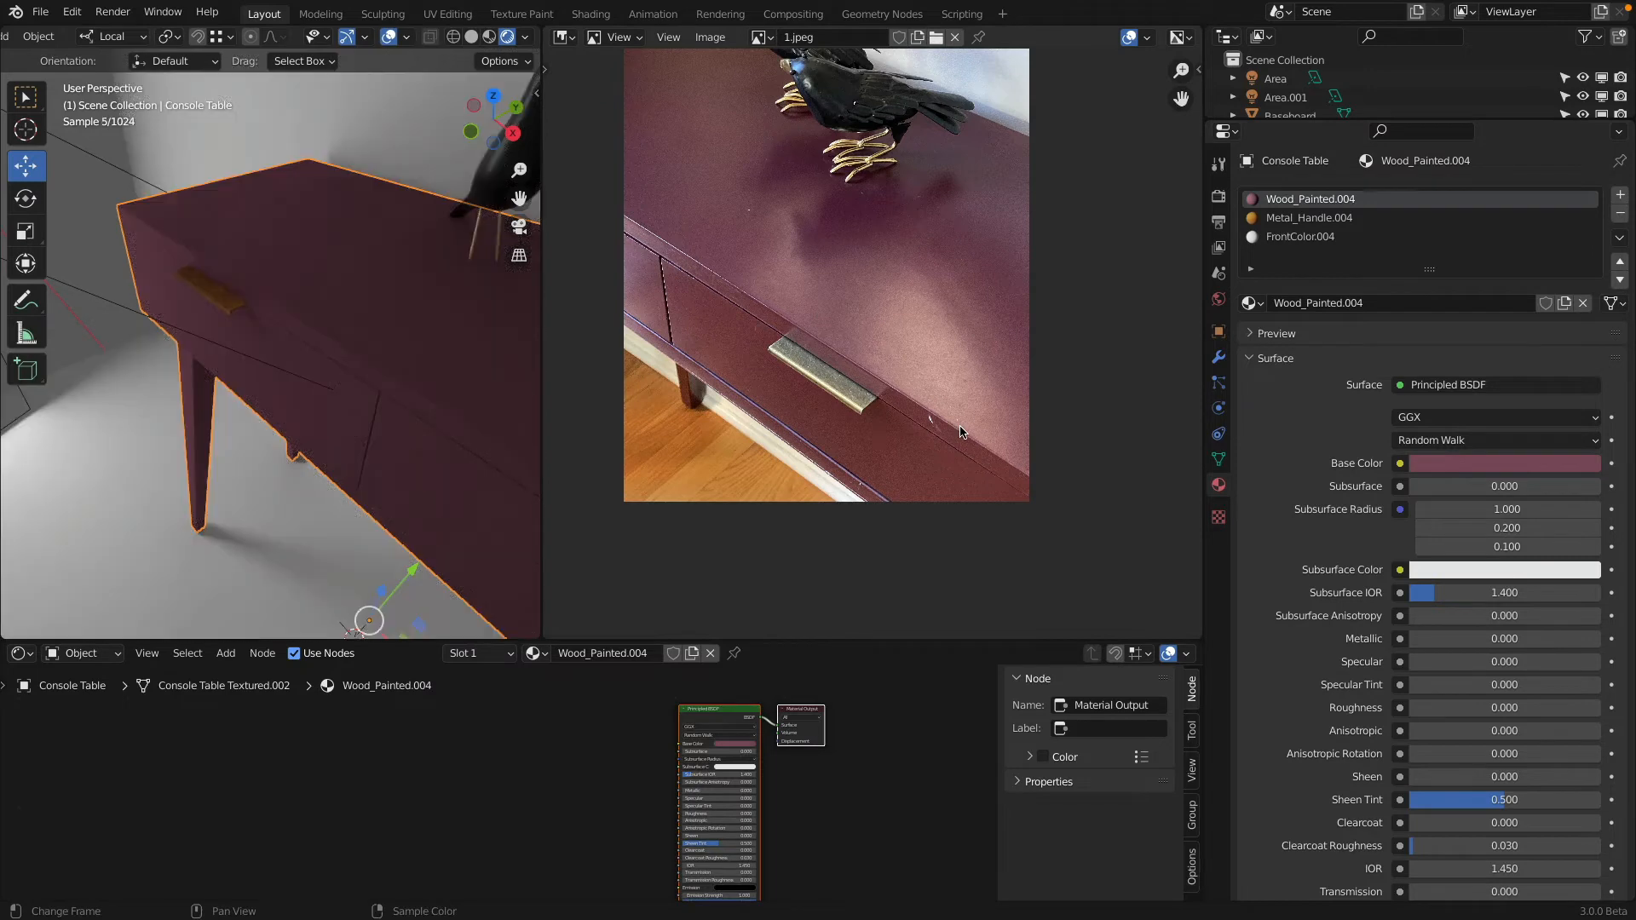
Step: Raise the brightness value of the Wood_Painted.004 base colour to 0.265
left_click(1425, 463)
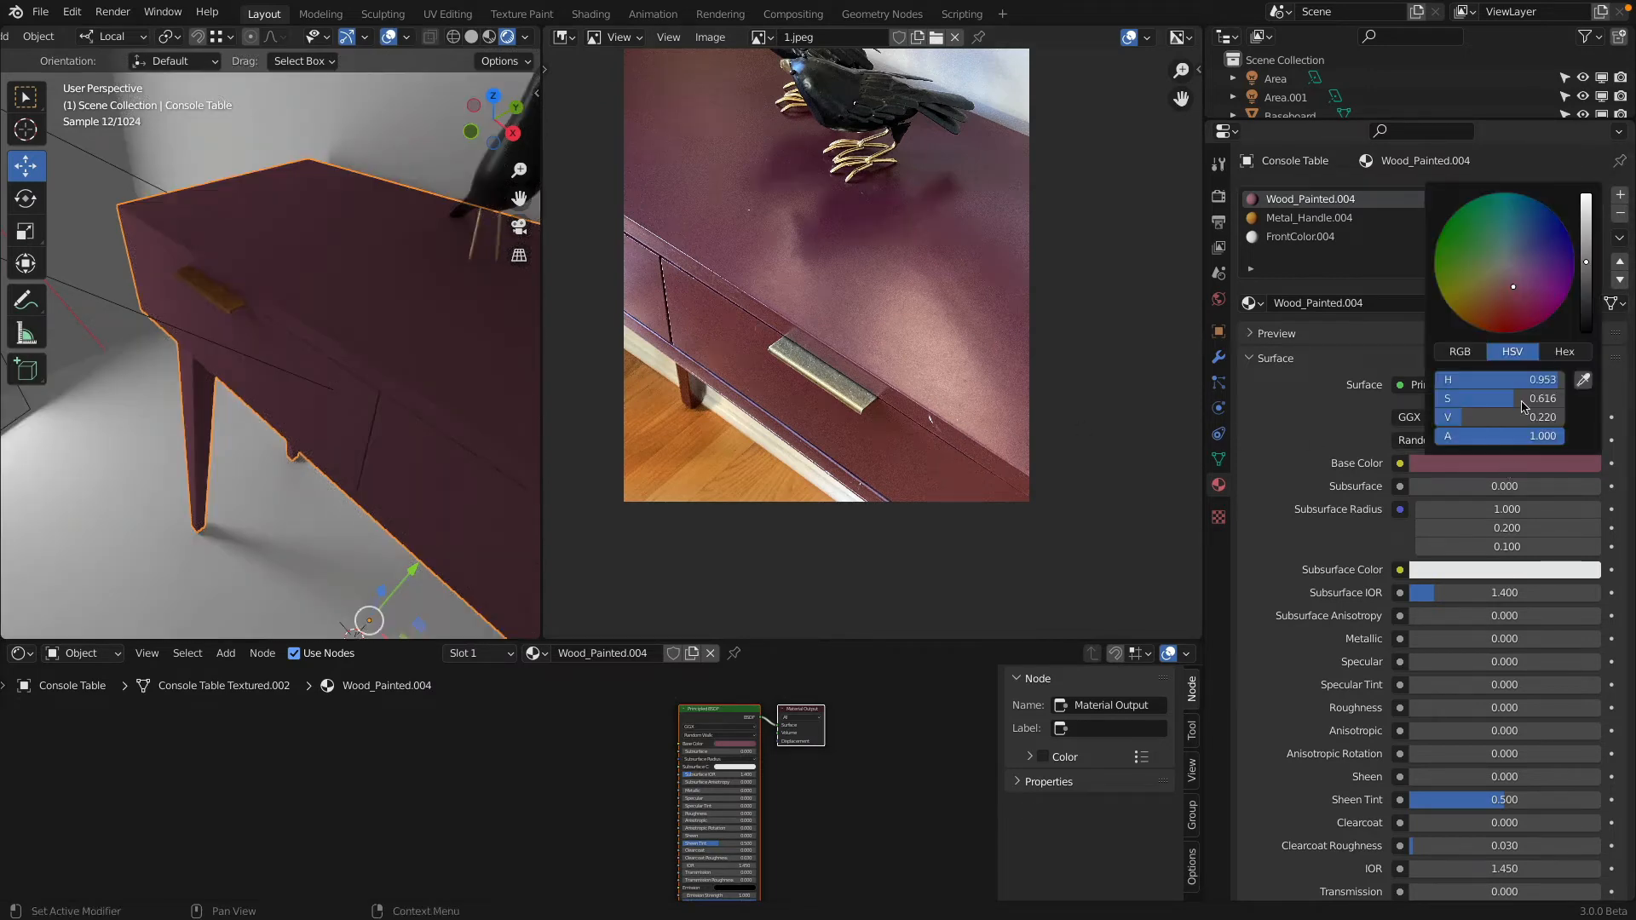
left_click_drag(1469, 418, 1498, 398)
left_click(1498, 398)
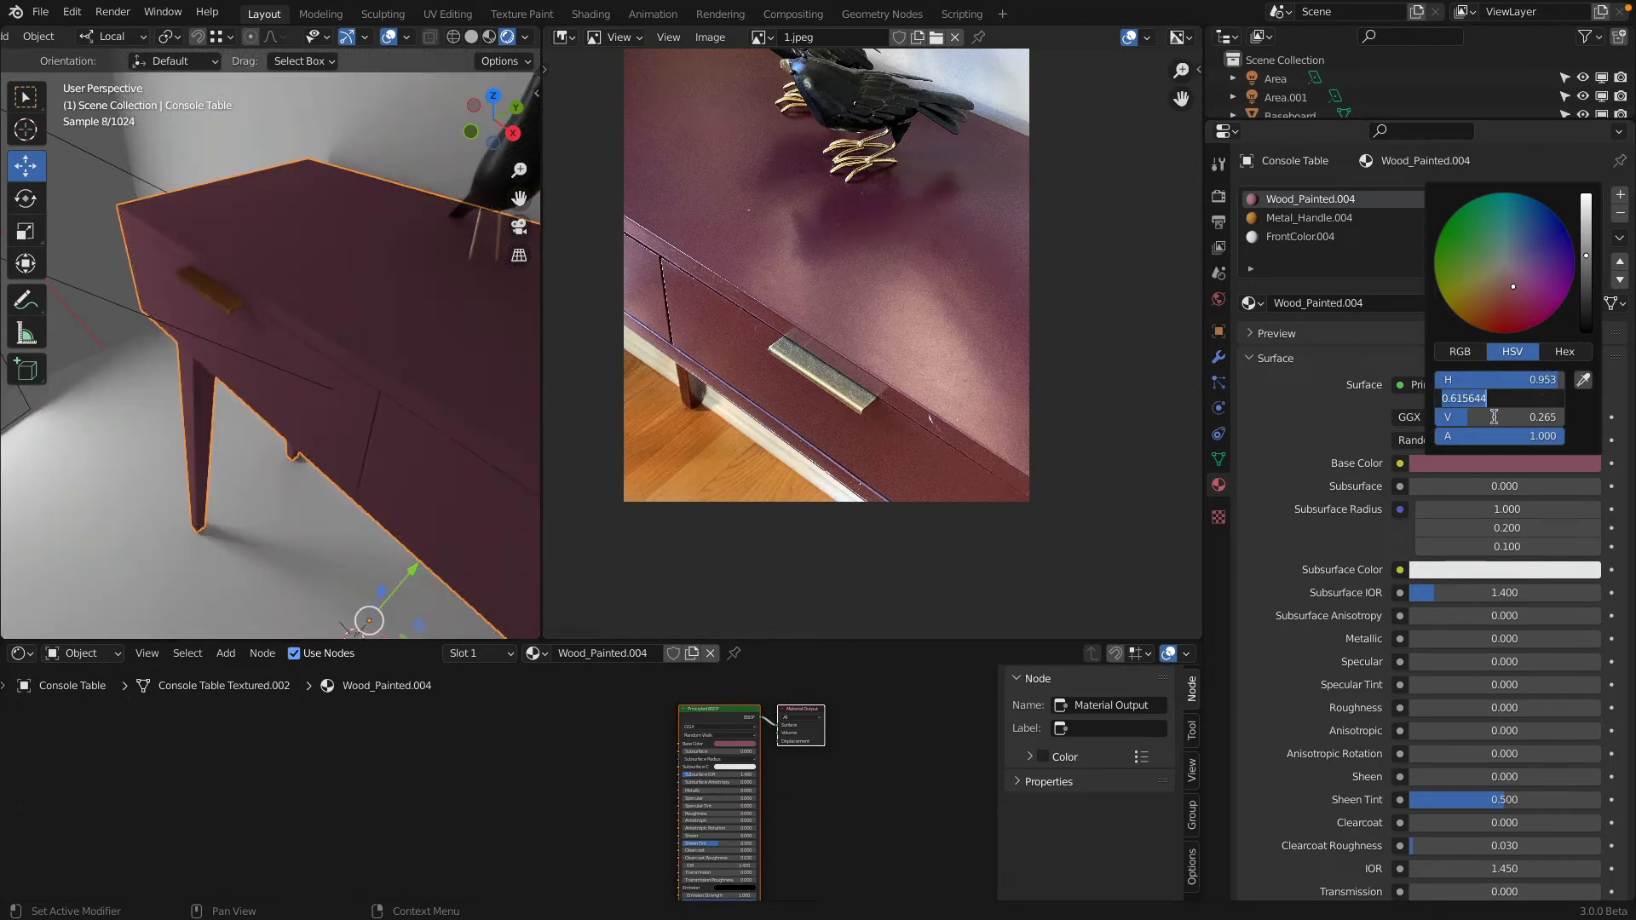
key("Return")
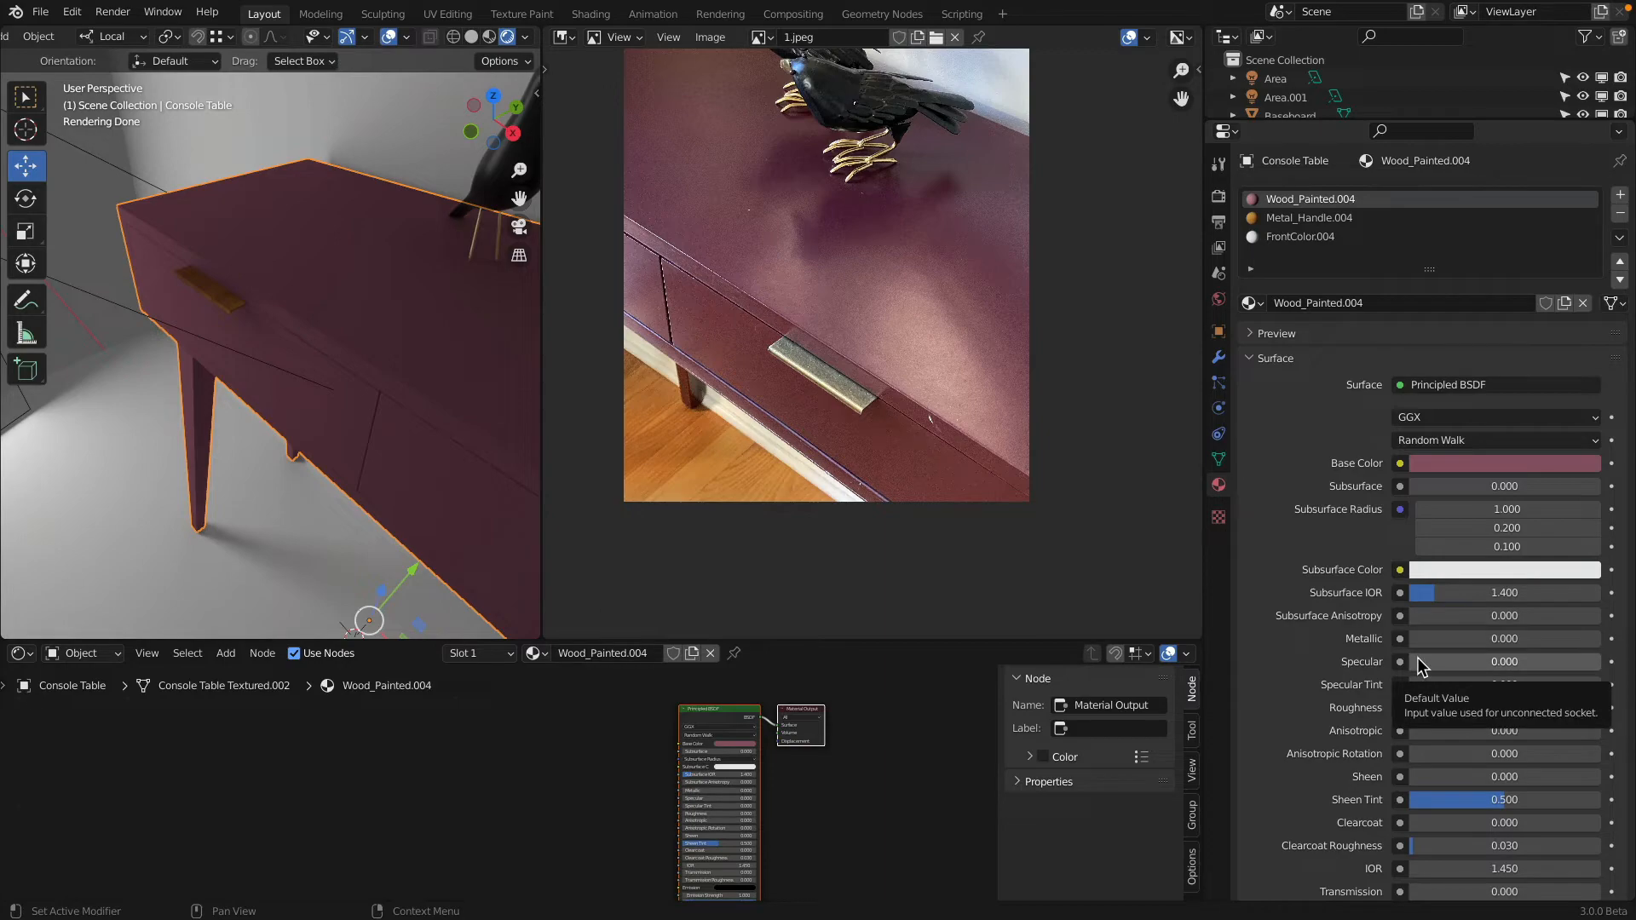
Step: Try a Specular value of 1.000 on Wood_Painted.004, then settle on 0.239
left_click_drag(1418, 661, 1568, 661)
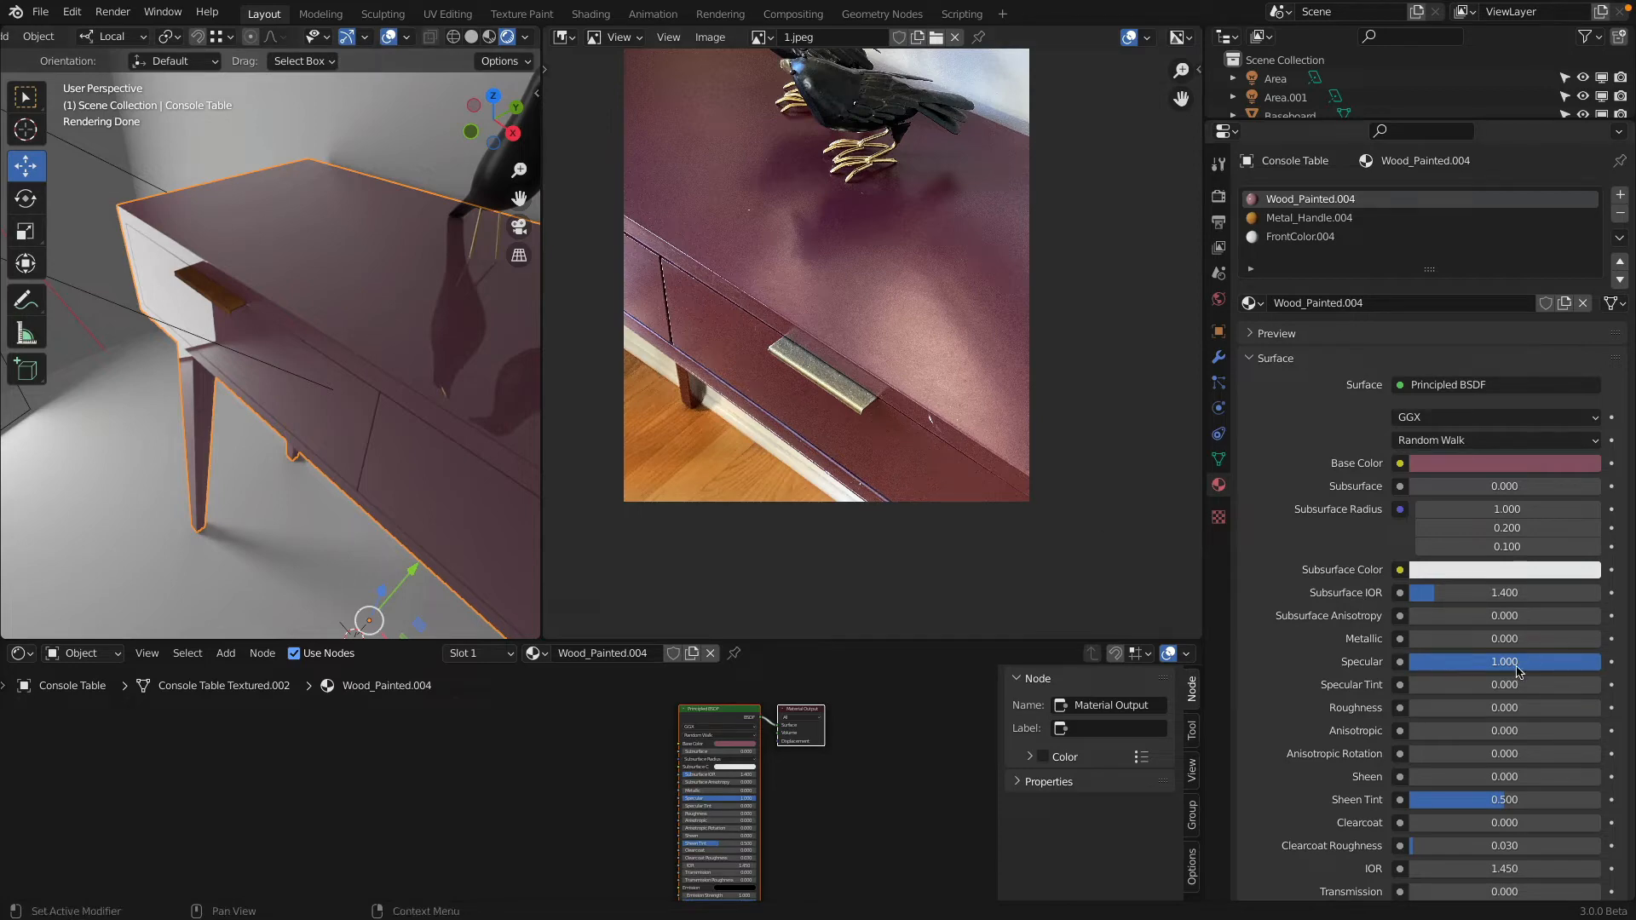
left_click_drag(1516, 669, 1454, 662)
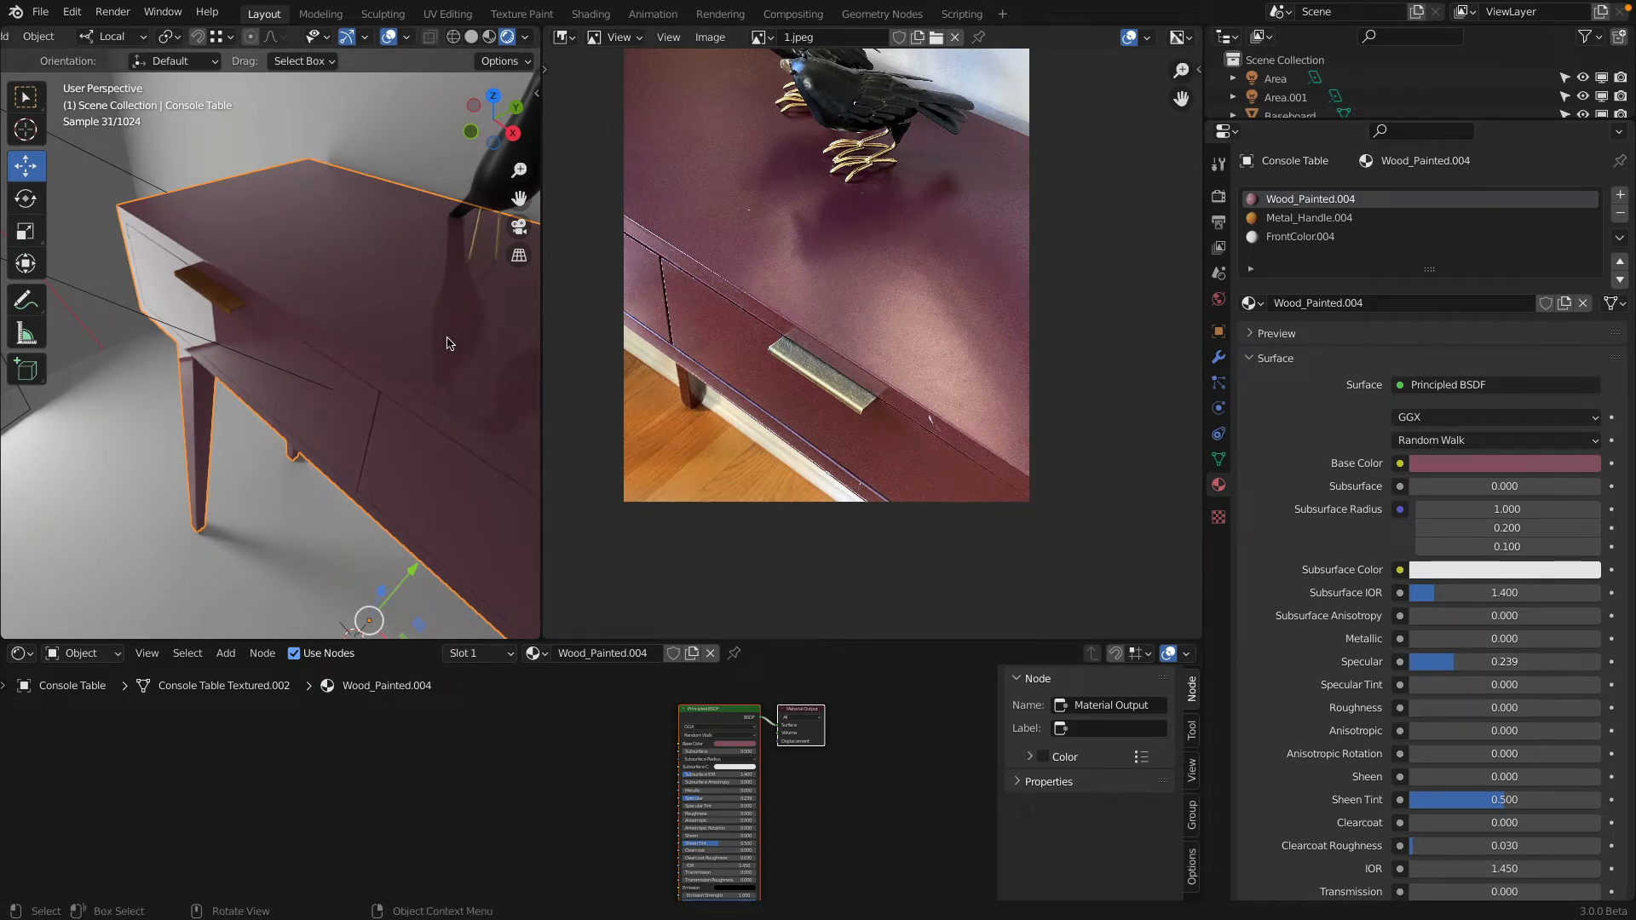
mouse_move(383, 416)
middle_mouse_down()
mouse_move(423, 319)
mouse_move(394, 429)
middle_mouse_up()
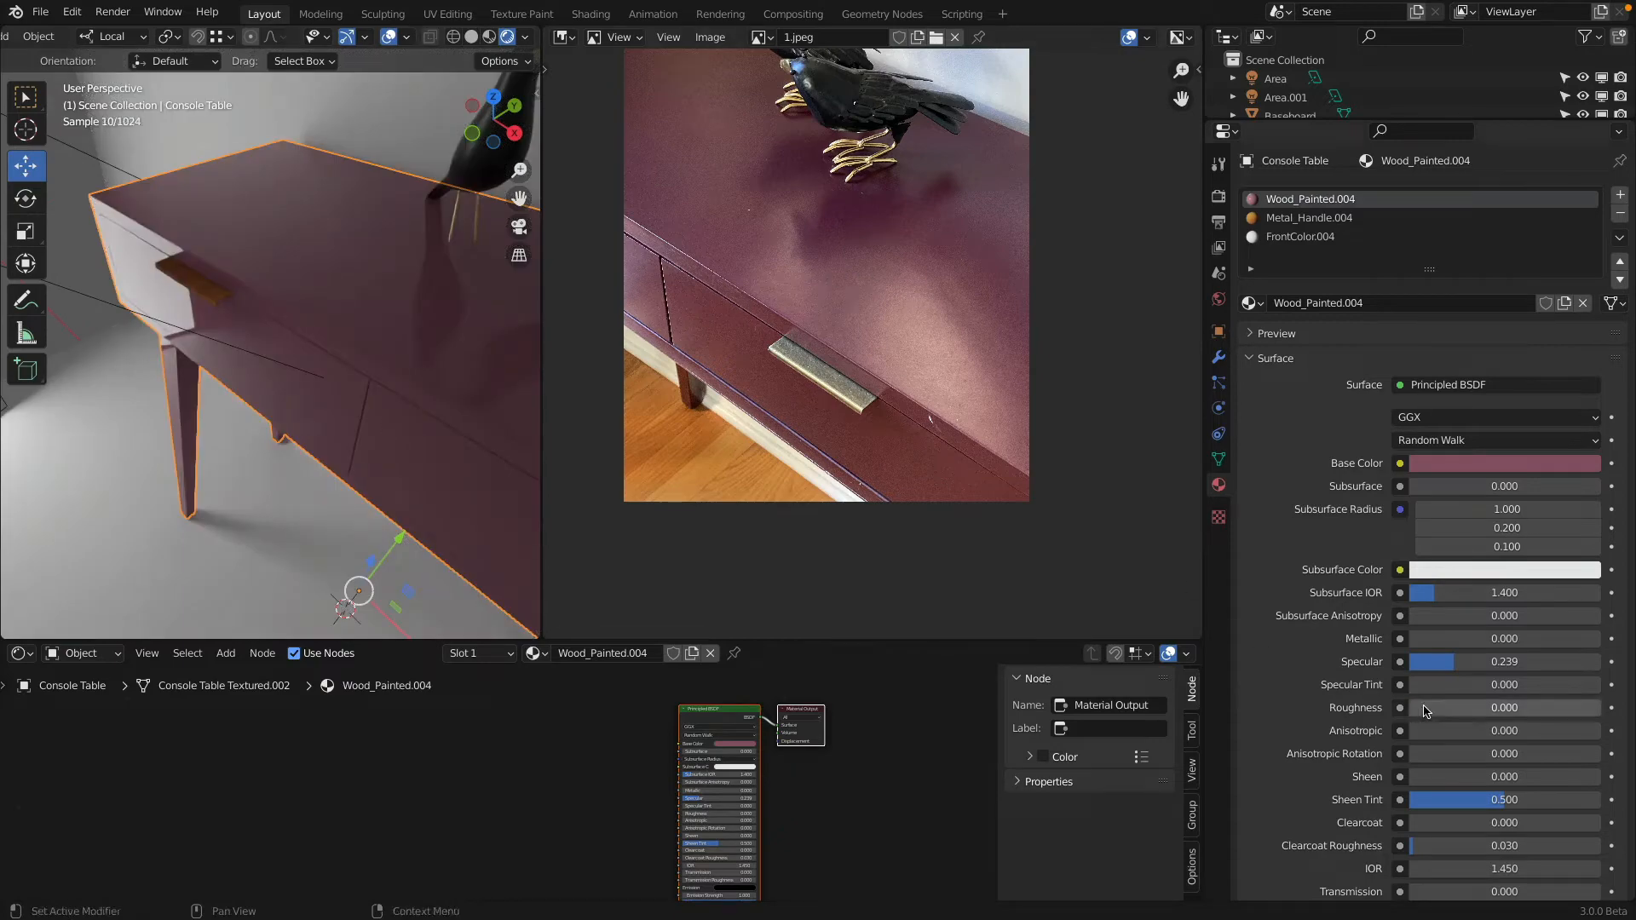
Step: Adjust the Roughness of Wood_Painted.004 through 0.473 and 0.106 to 0.124, judging the birds' reflections on the tabletop
left_click_drag(1436, 708, 1503, 714)
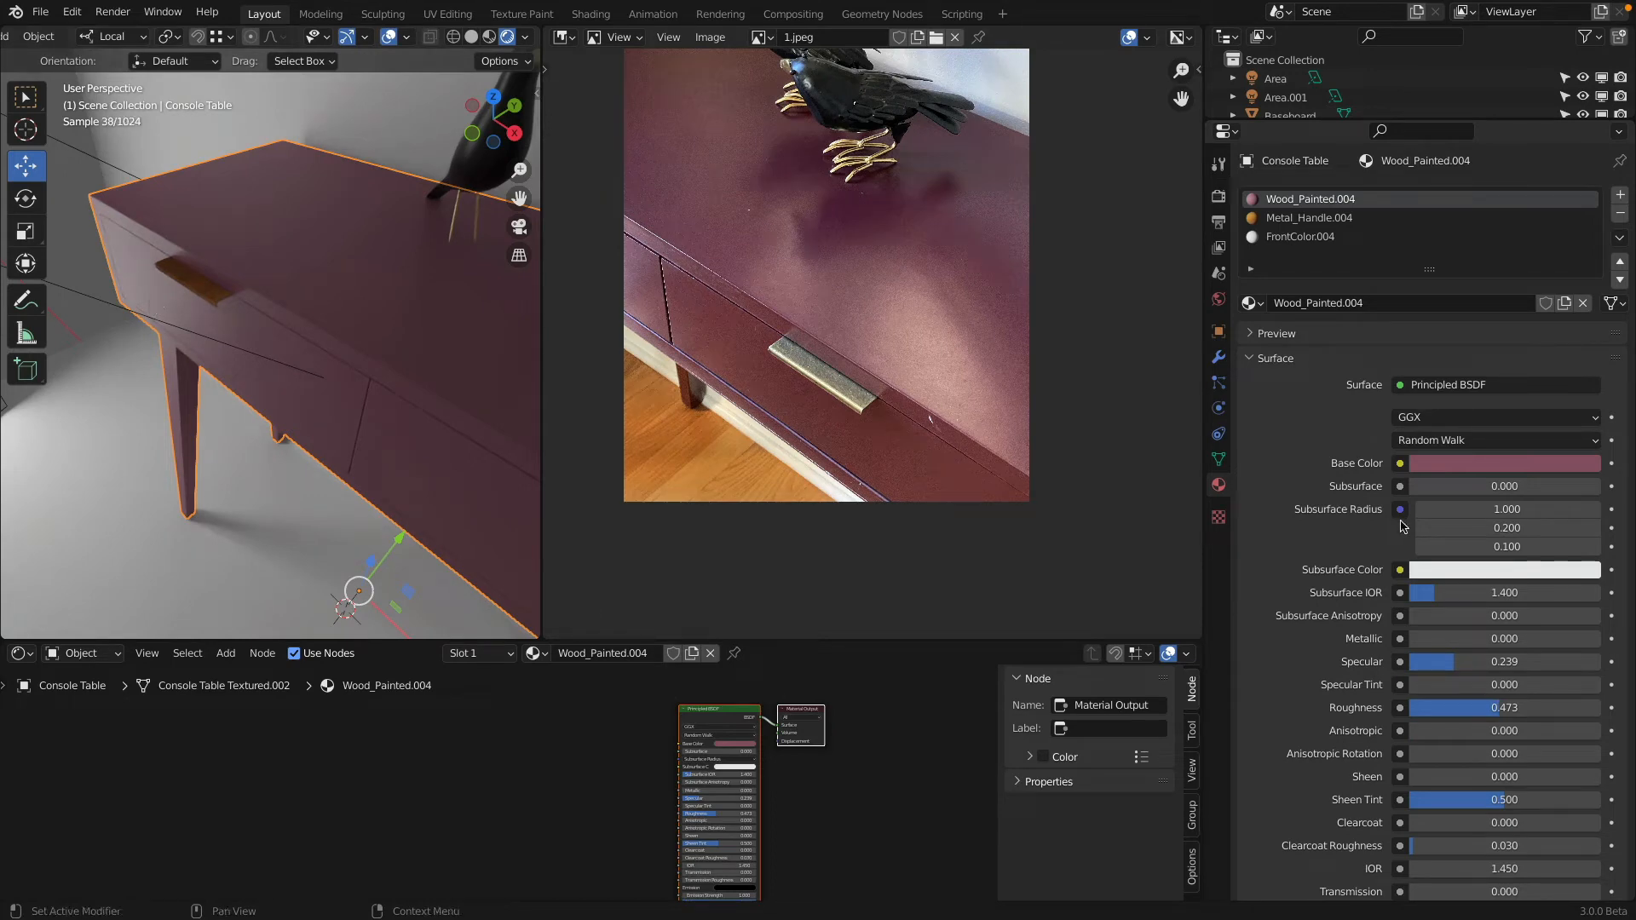
left_click_drag(1462, 708, 1339, 708)
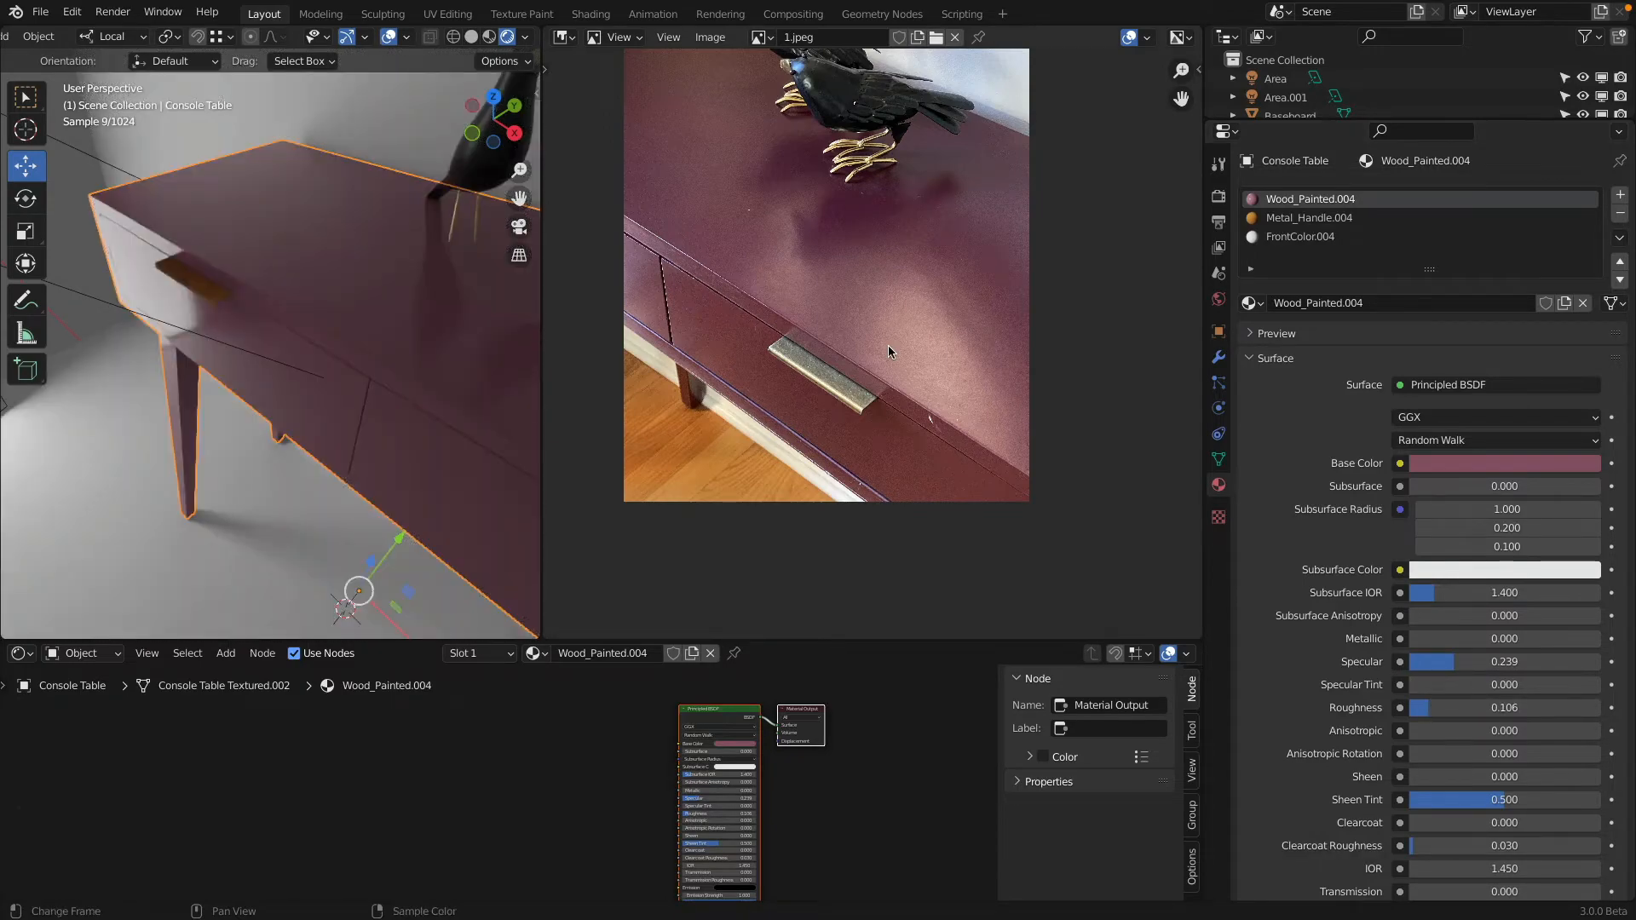
middle_click_drag(391, 285, 436, 276)
scroll(340, 337, "up", 4)
middle_click_drag(332, 332, 308, 407)
scroll(326, 358, "up", 2)
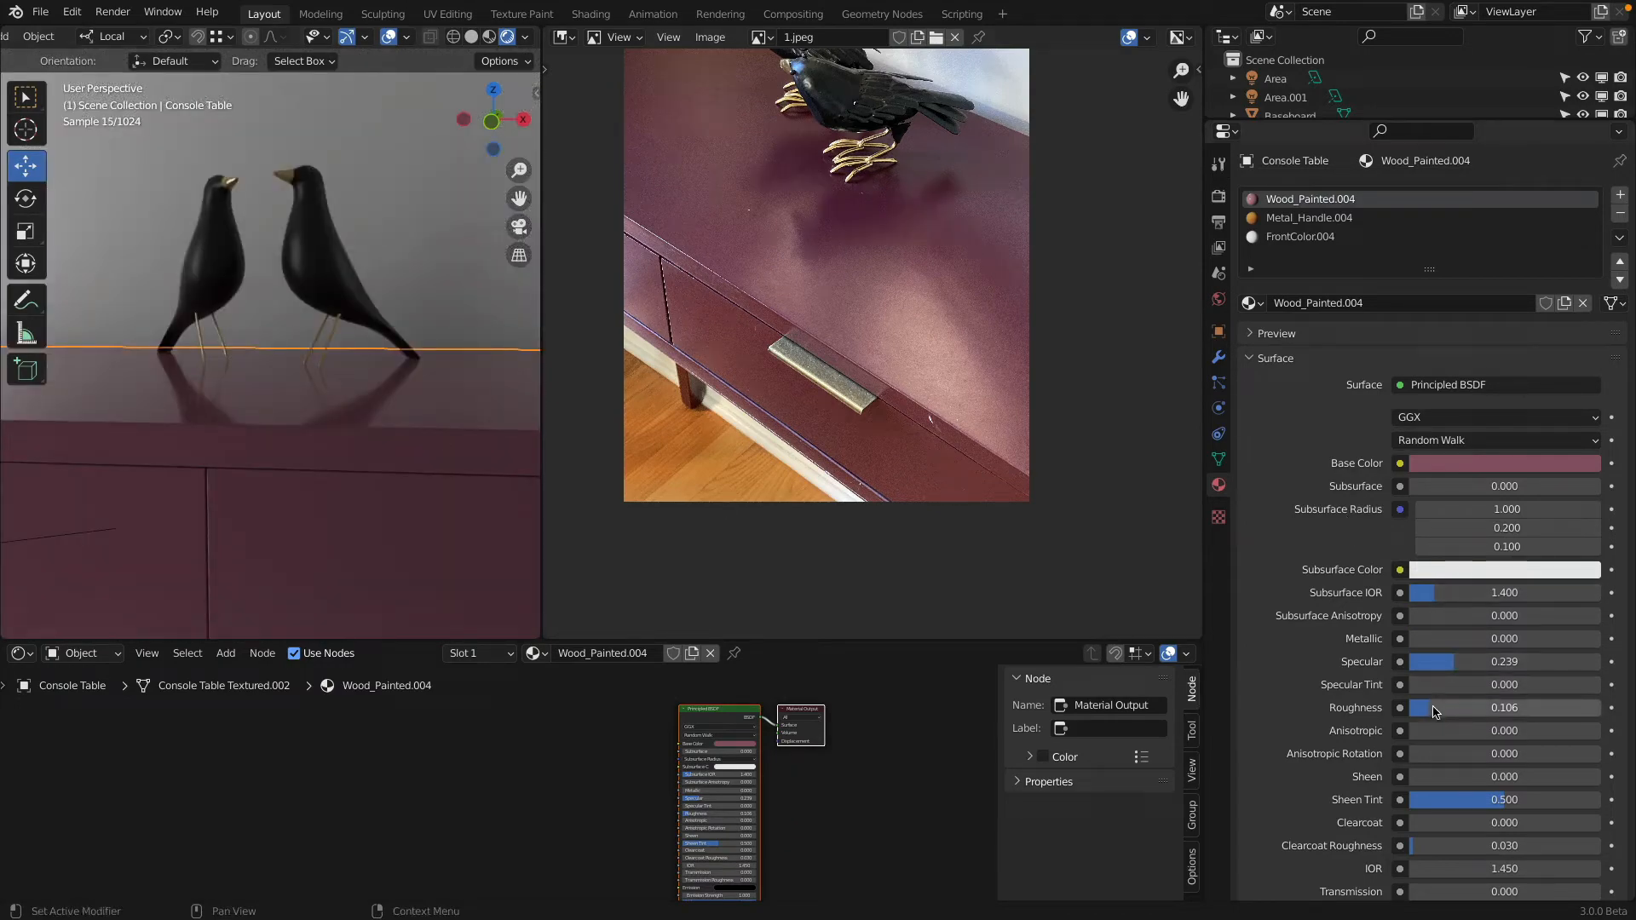
left_click_drag(1434, 712, 1448, 712)
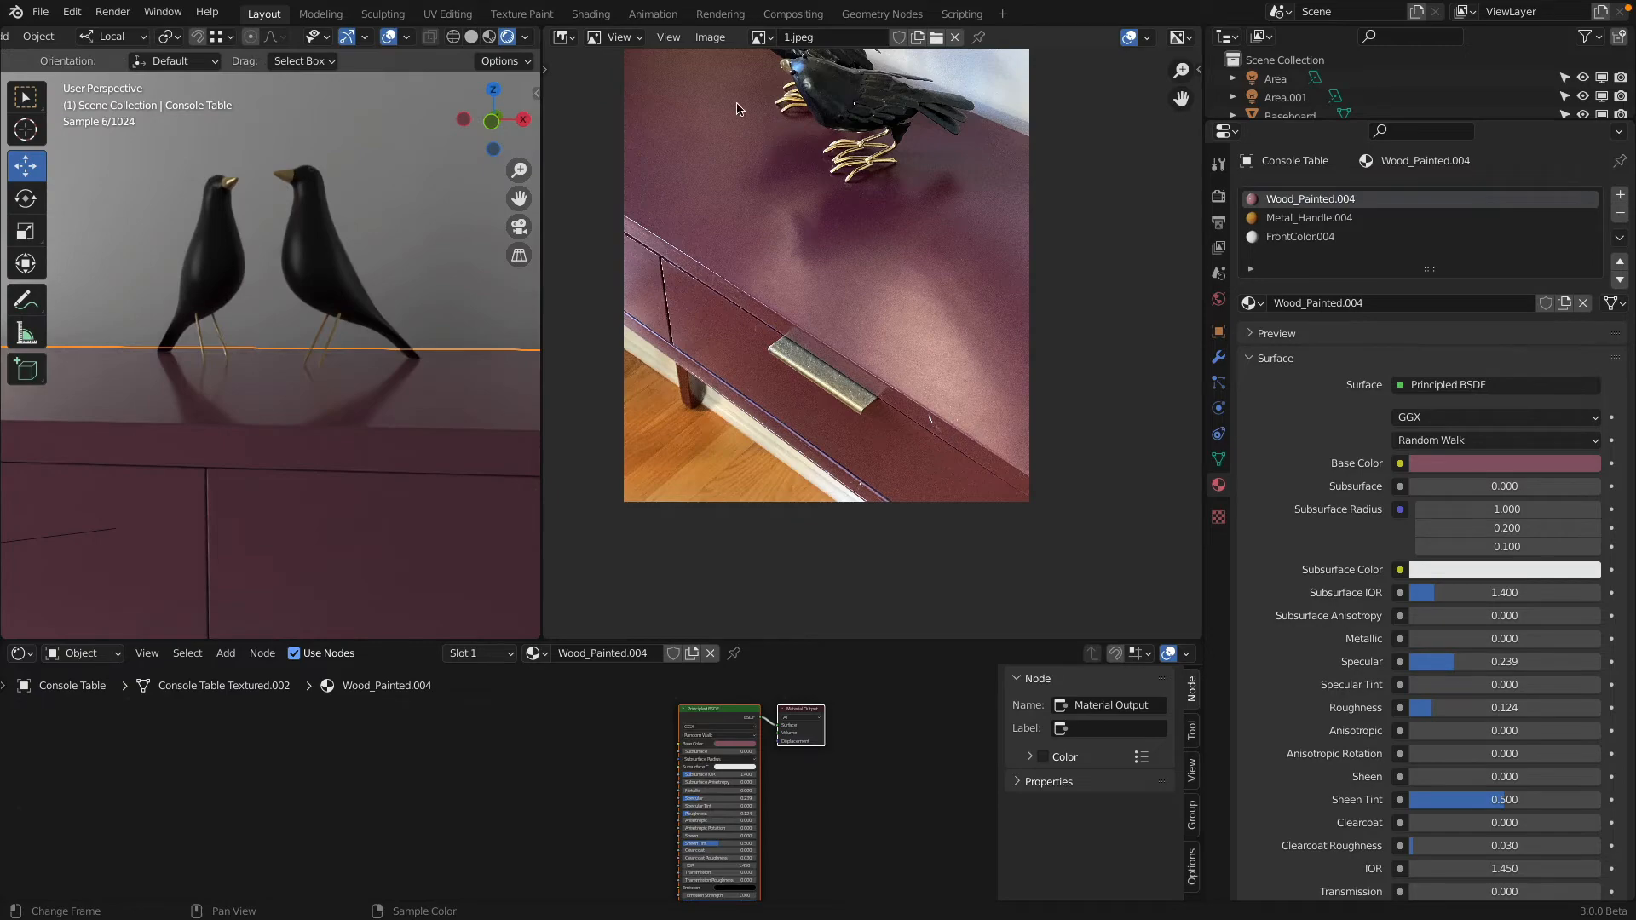
Step: Load 2.jpeg from the Material Study folder as the reference photo
left_click(937, 39)
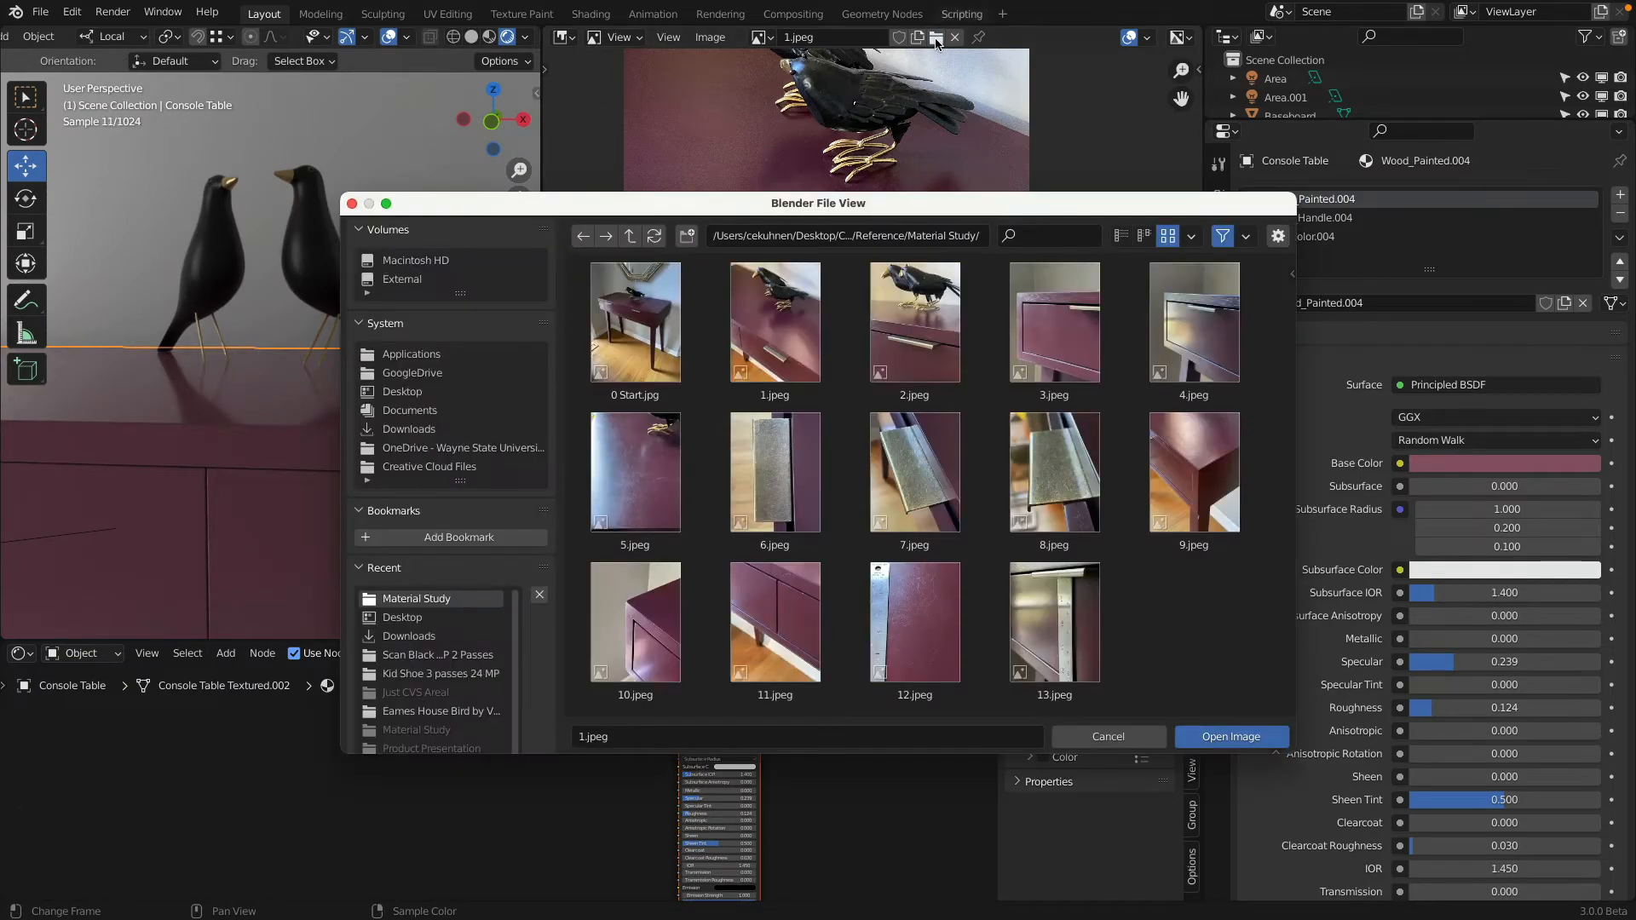
left_click(938, 307)
left_click(1225, 736)
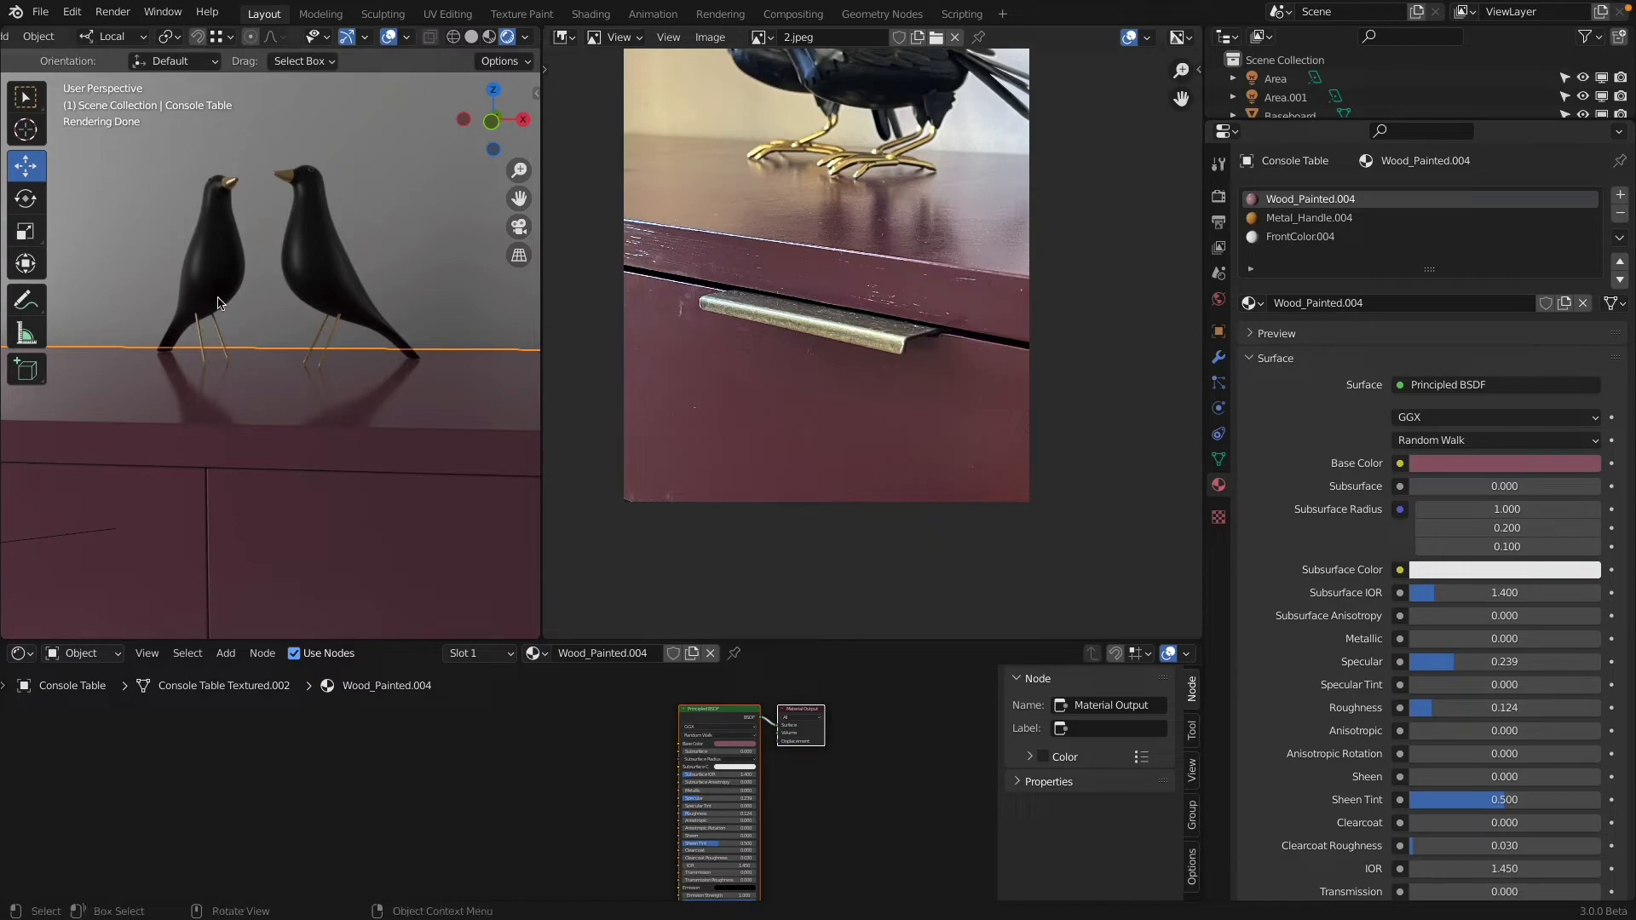
Step: Compare the tabletop reflections under the birds in the photo and the render, and look through the material's remaining settings
middle_click_drag(218, 302, 325, 315)
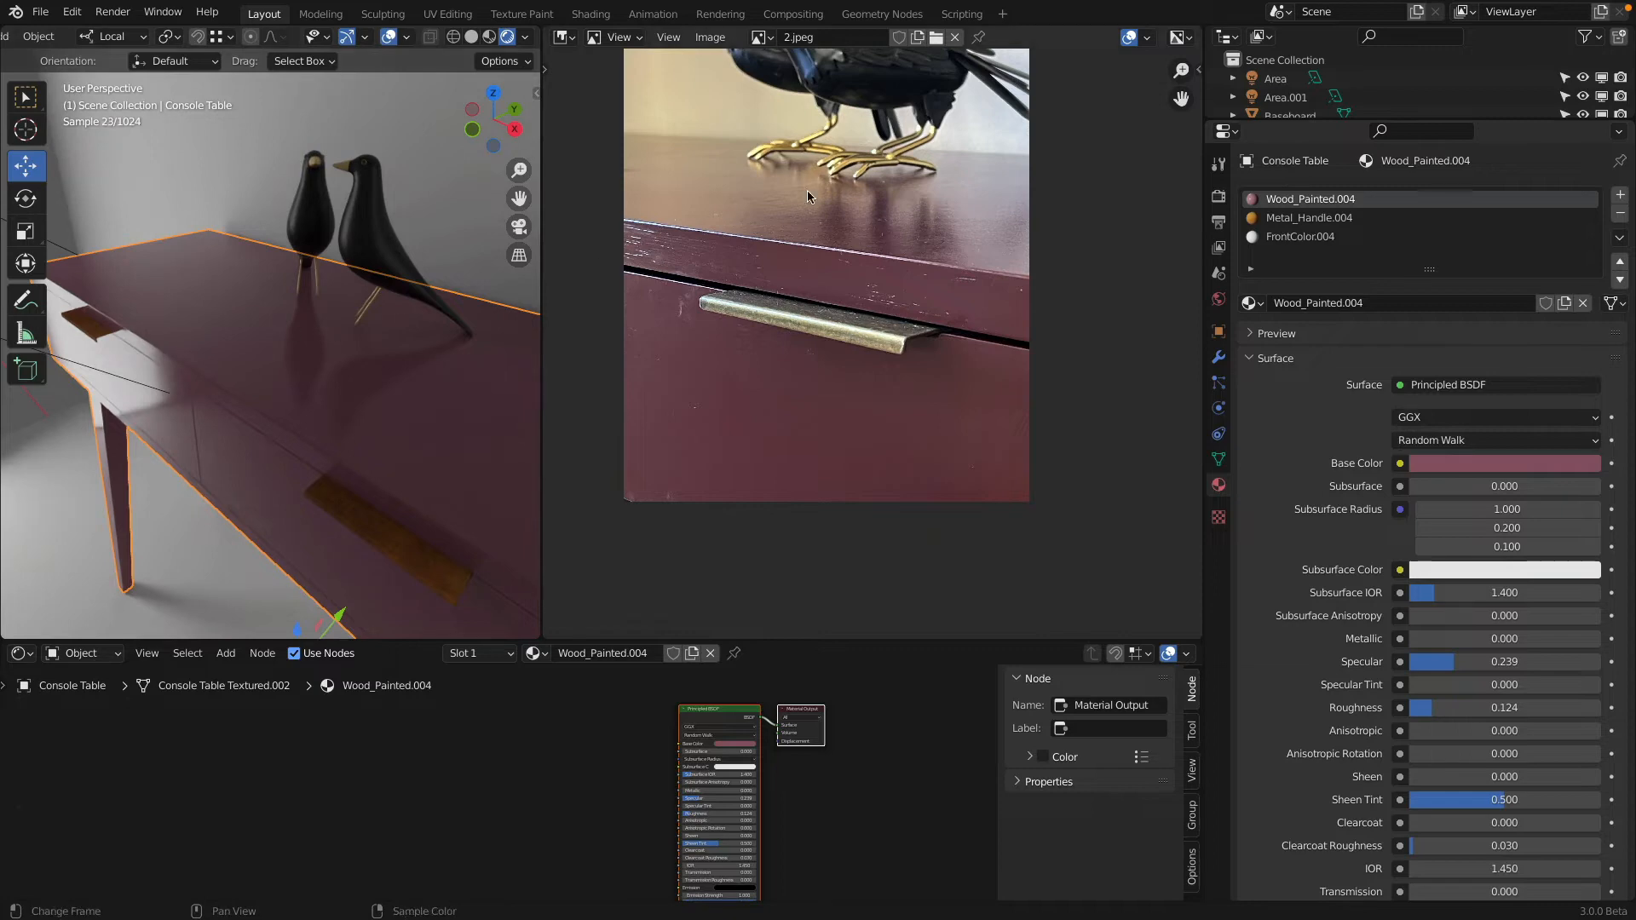
scroll(889, 203, "up", 6)
scroll(888, 203, "down", 5)
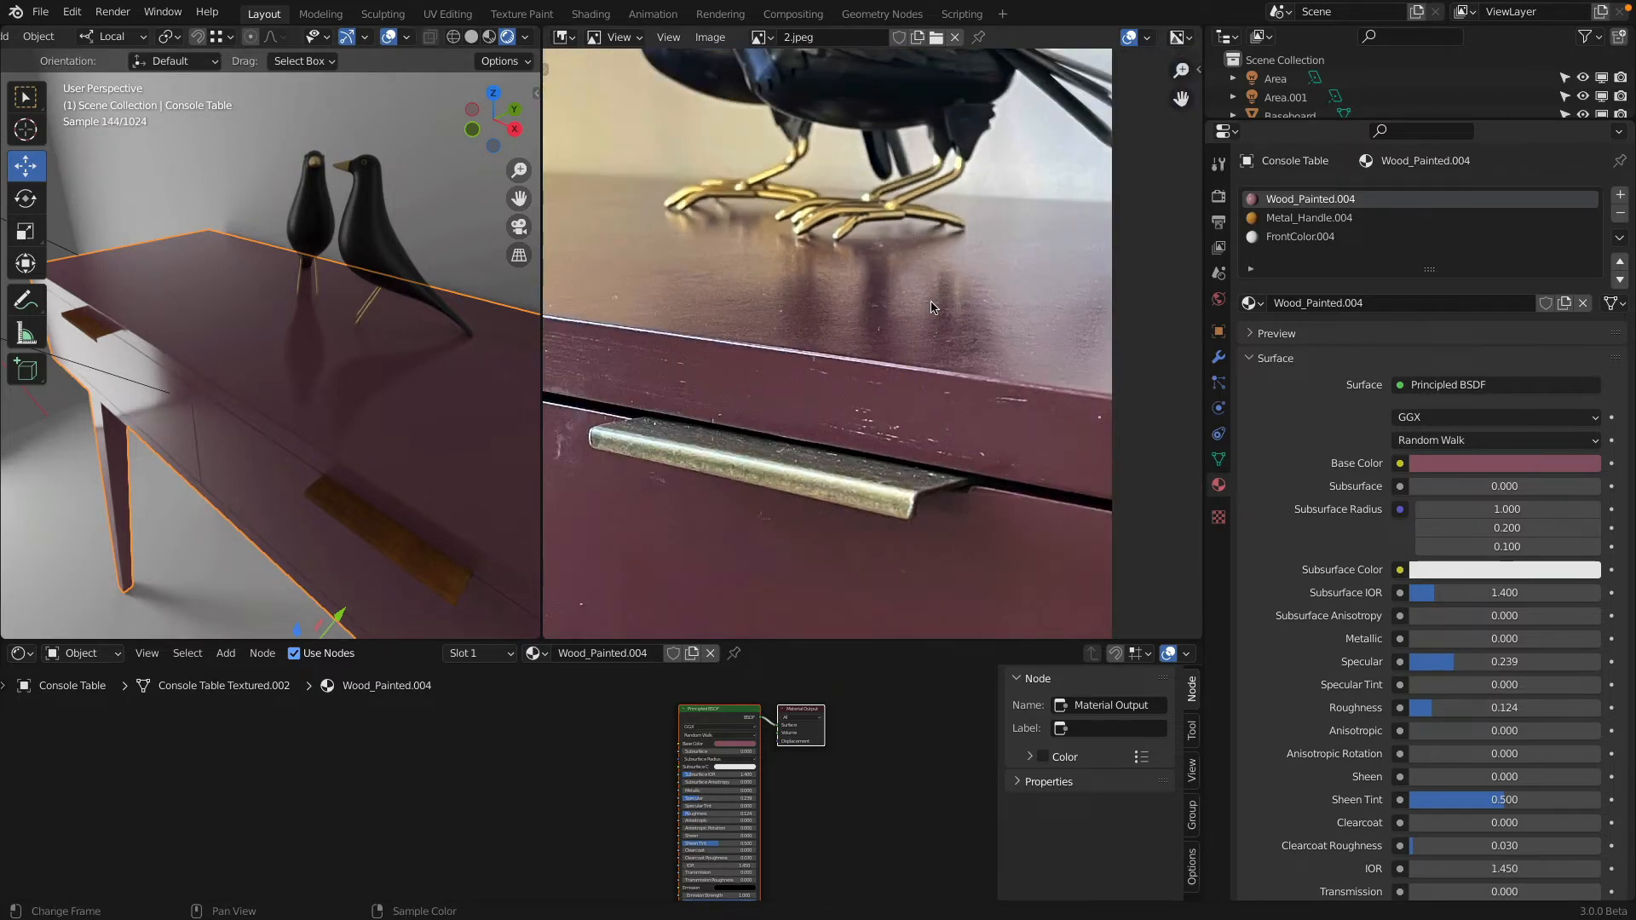
scroll(776, 286, "up", 1)
scroll(776, 287, "up", 3)
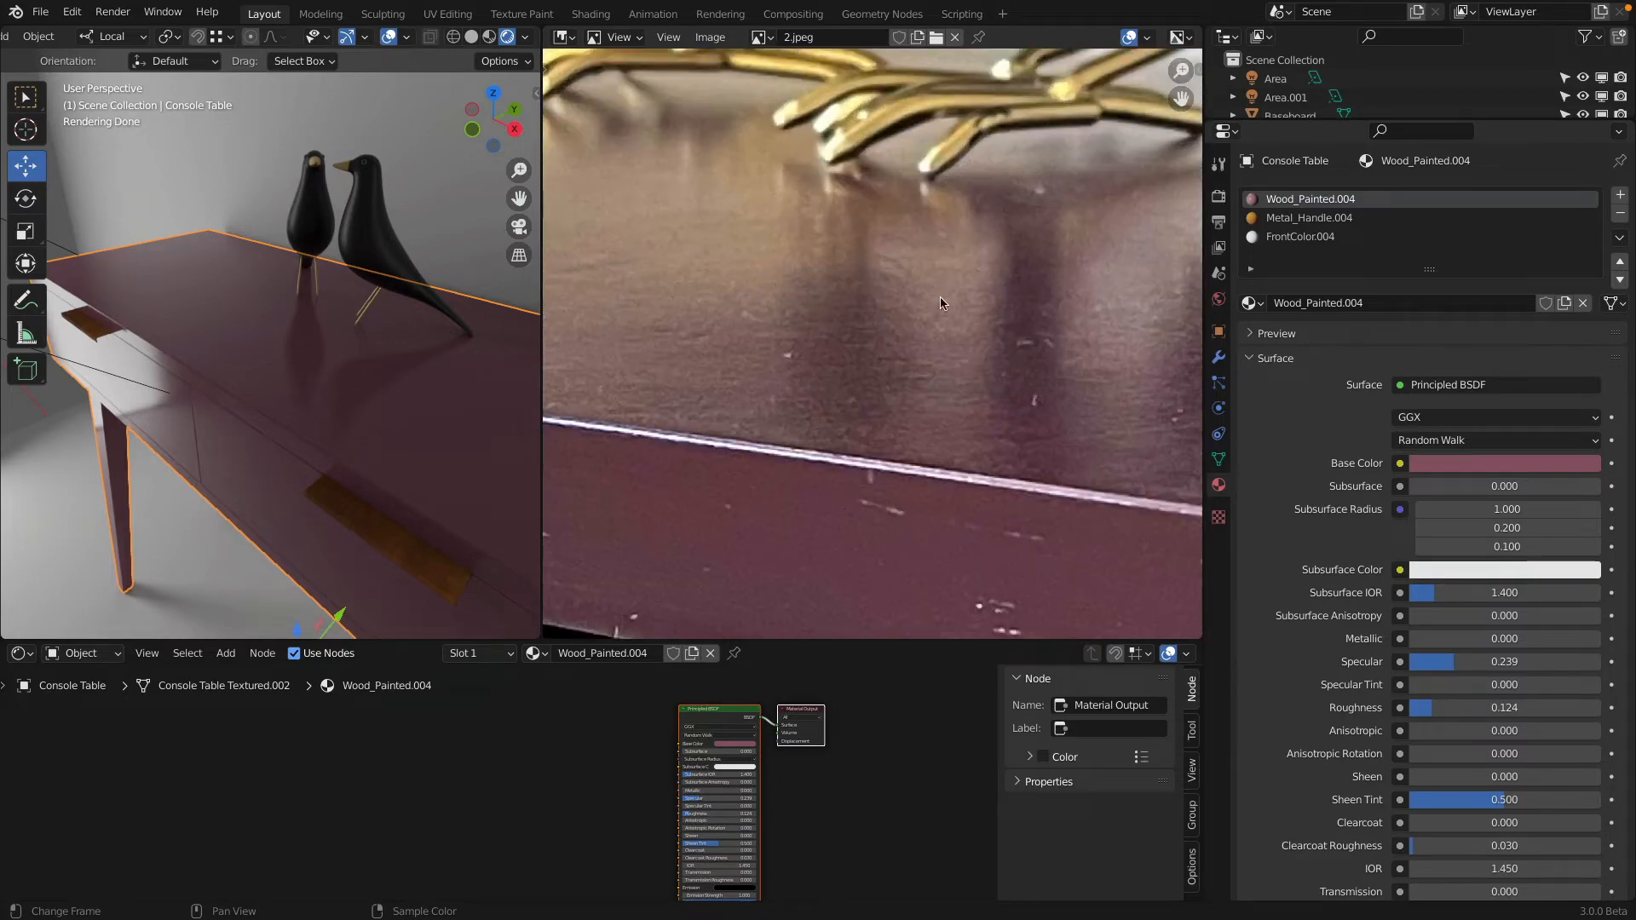
middle_click_drag(289, 373, 299, 377)
scroll(299, 377, "up", 4)
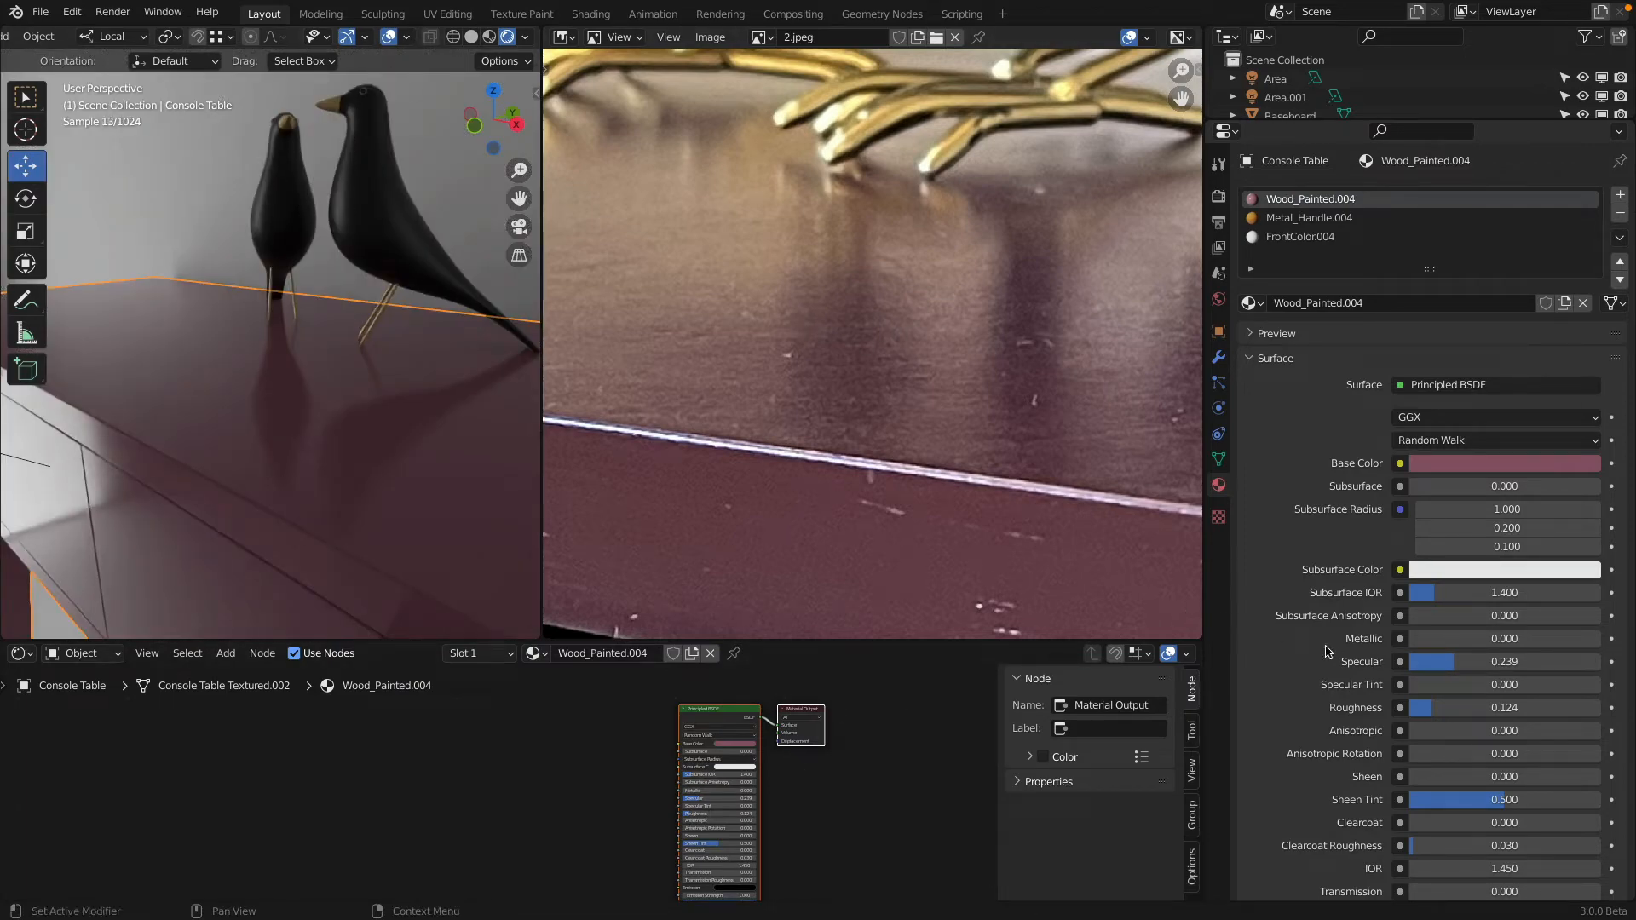
scroll(1363, 545, "down", 5)
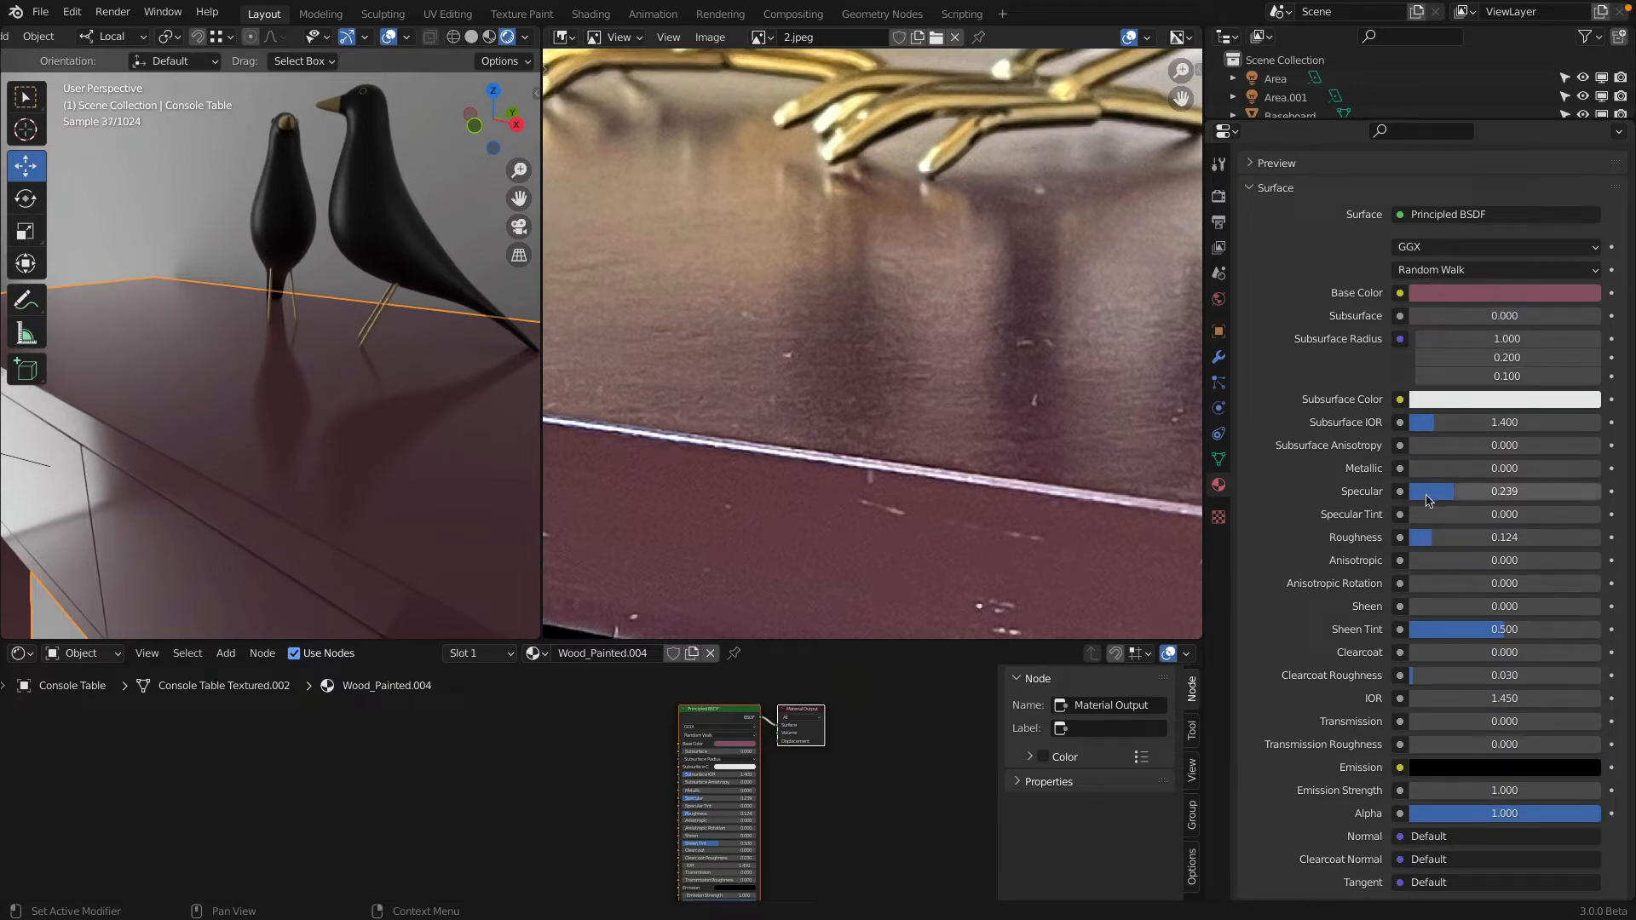
scroll(1295, 711, "down", 5)
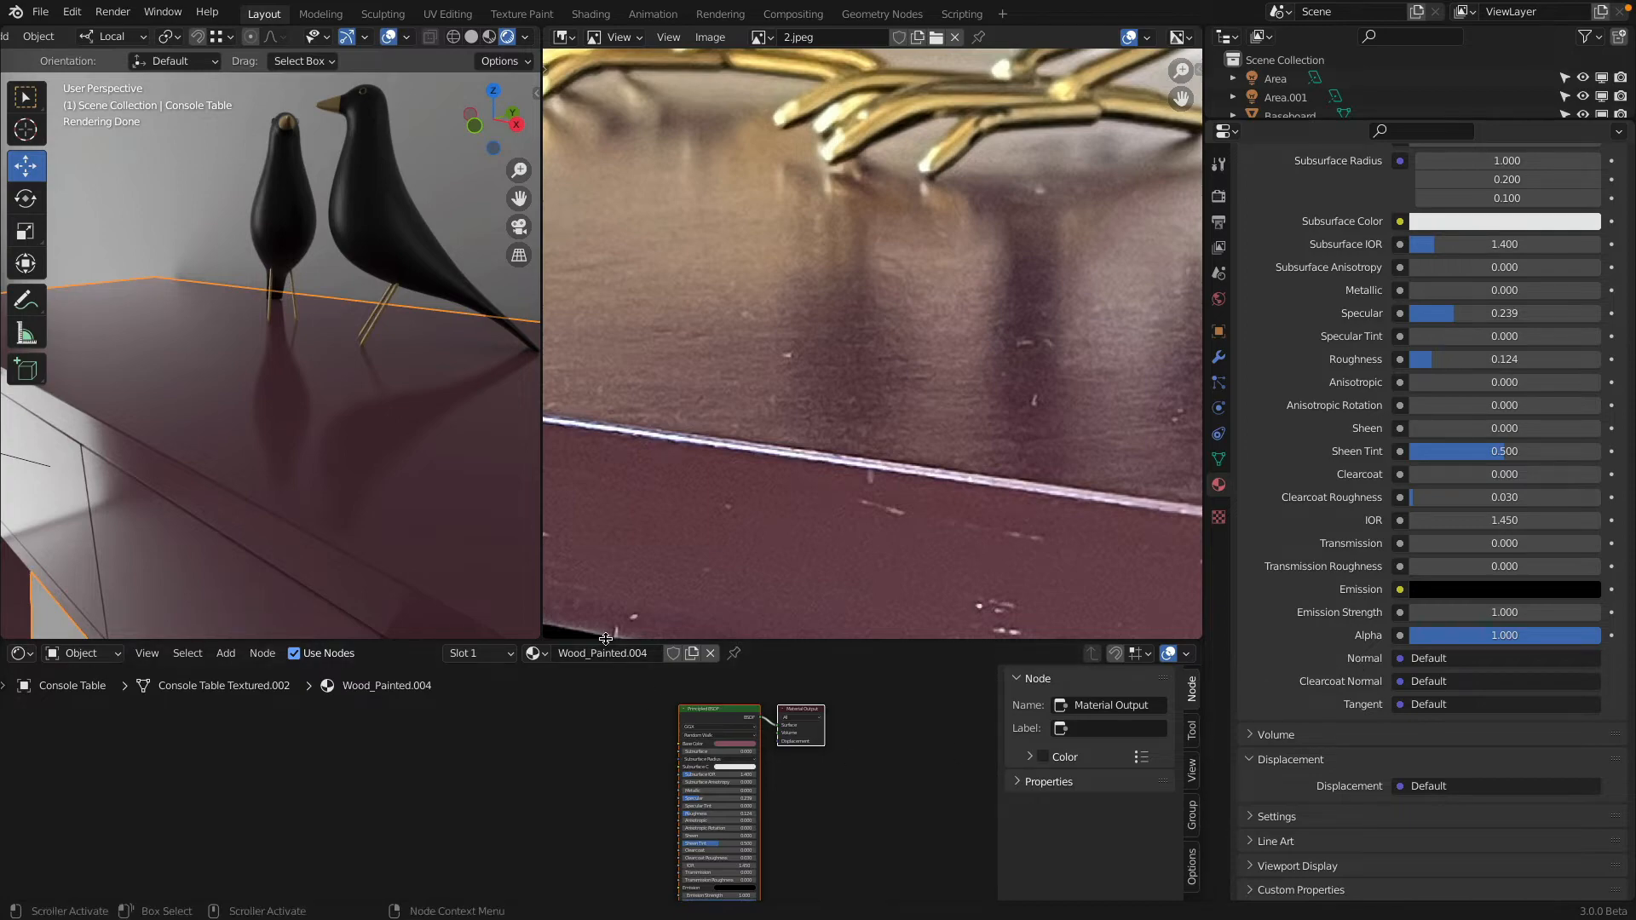
Step: Enlarge the shader node editor and bring the Principled BSDF node into close view
left_click_drag(605, 639, 605, 436)
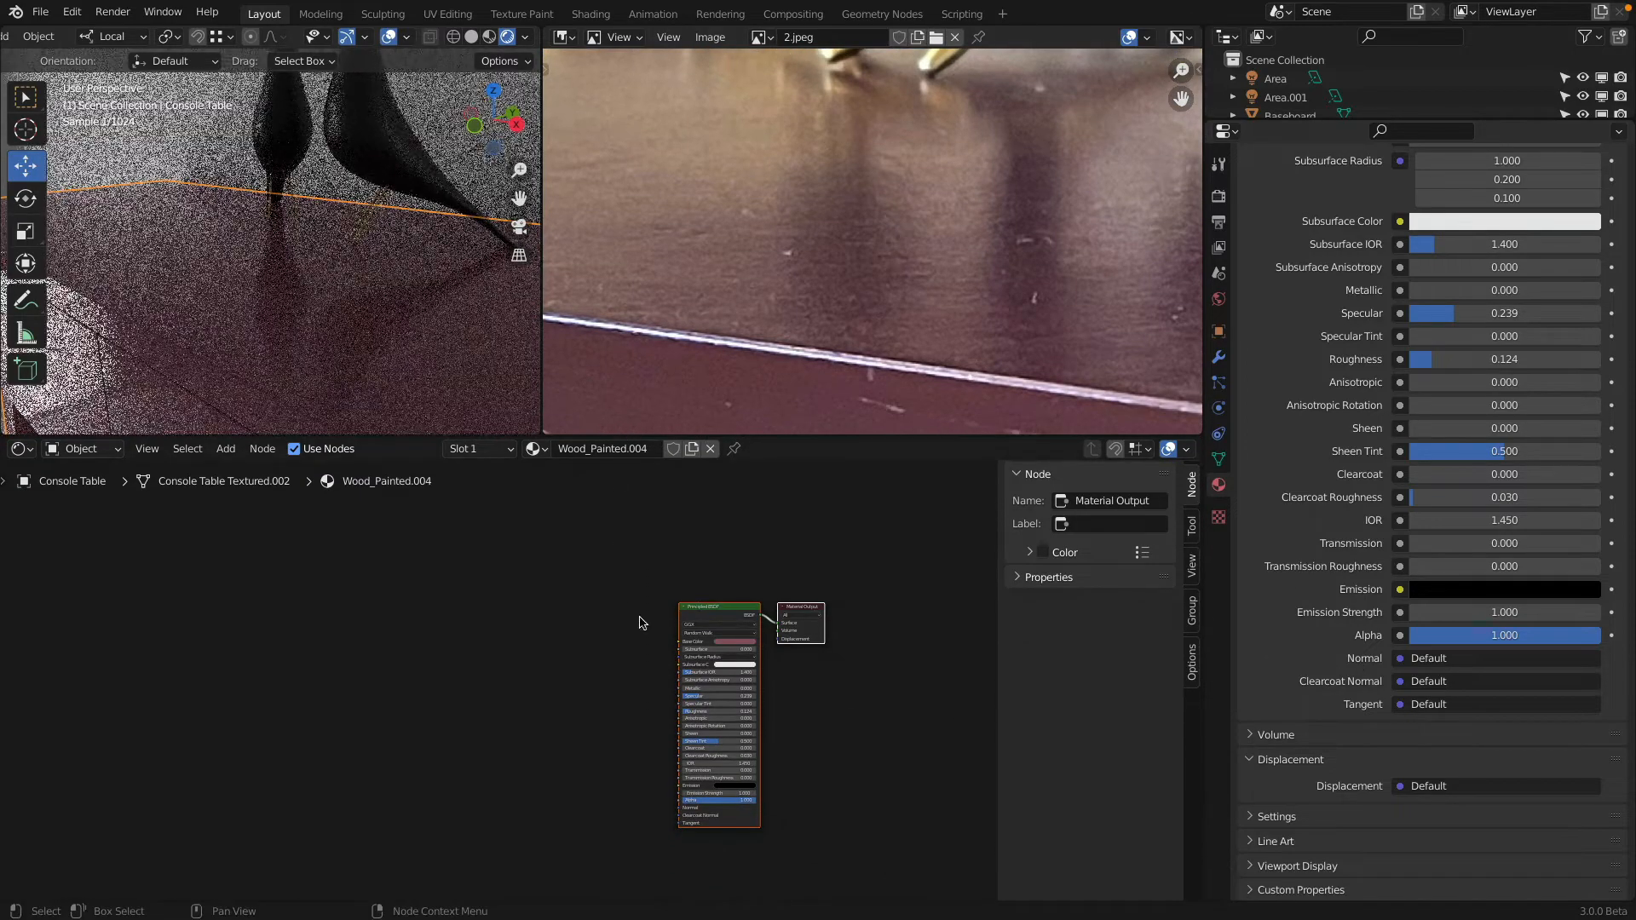
scroll(747, 629, "up", 2)
scroll(746, 628, "up", 3)
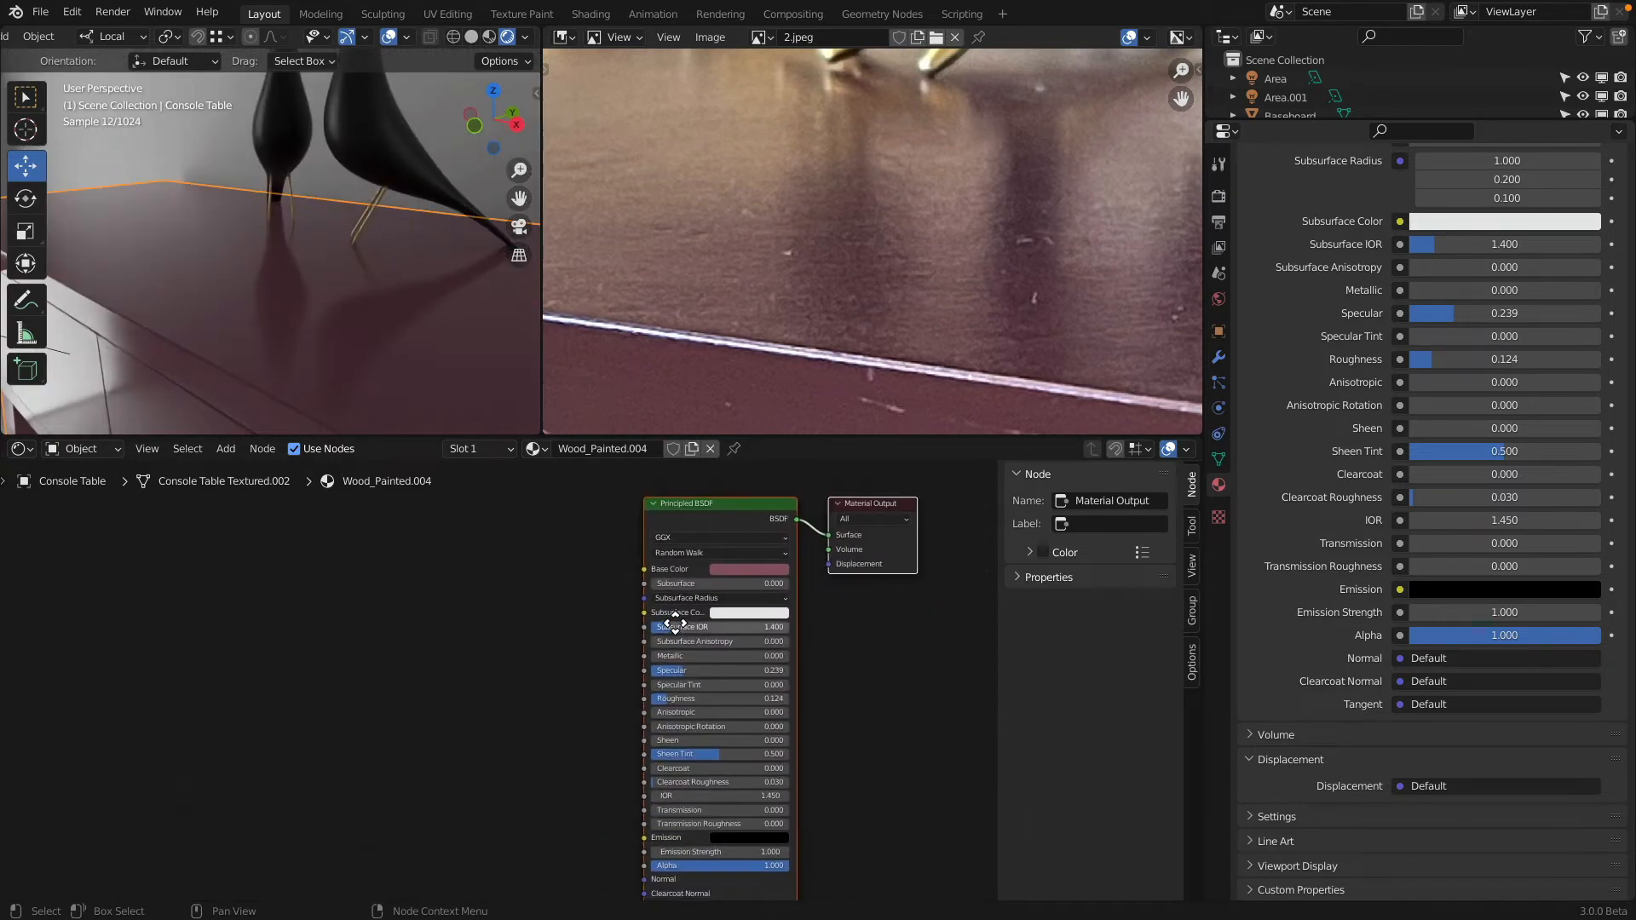
Step: Switch the reference photo back to 1.jpeg and examine the paint texture on the tabletop and drawer edge
scroll(809, 175, "down", 6)
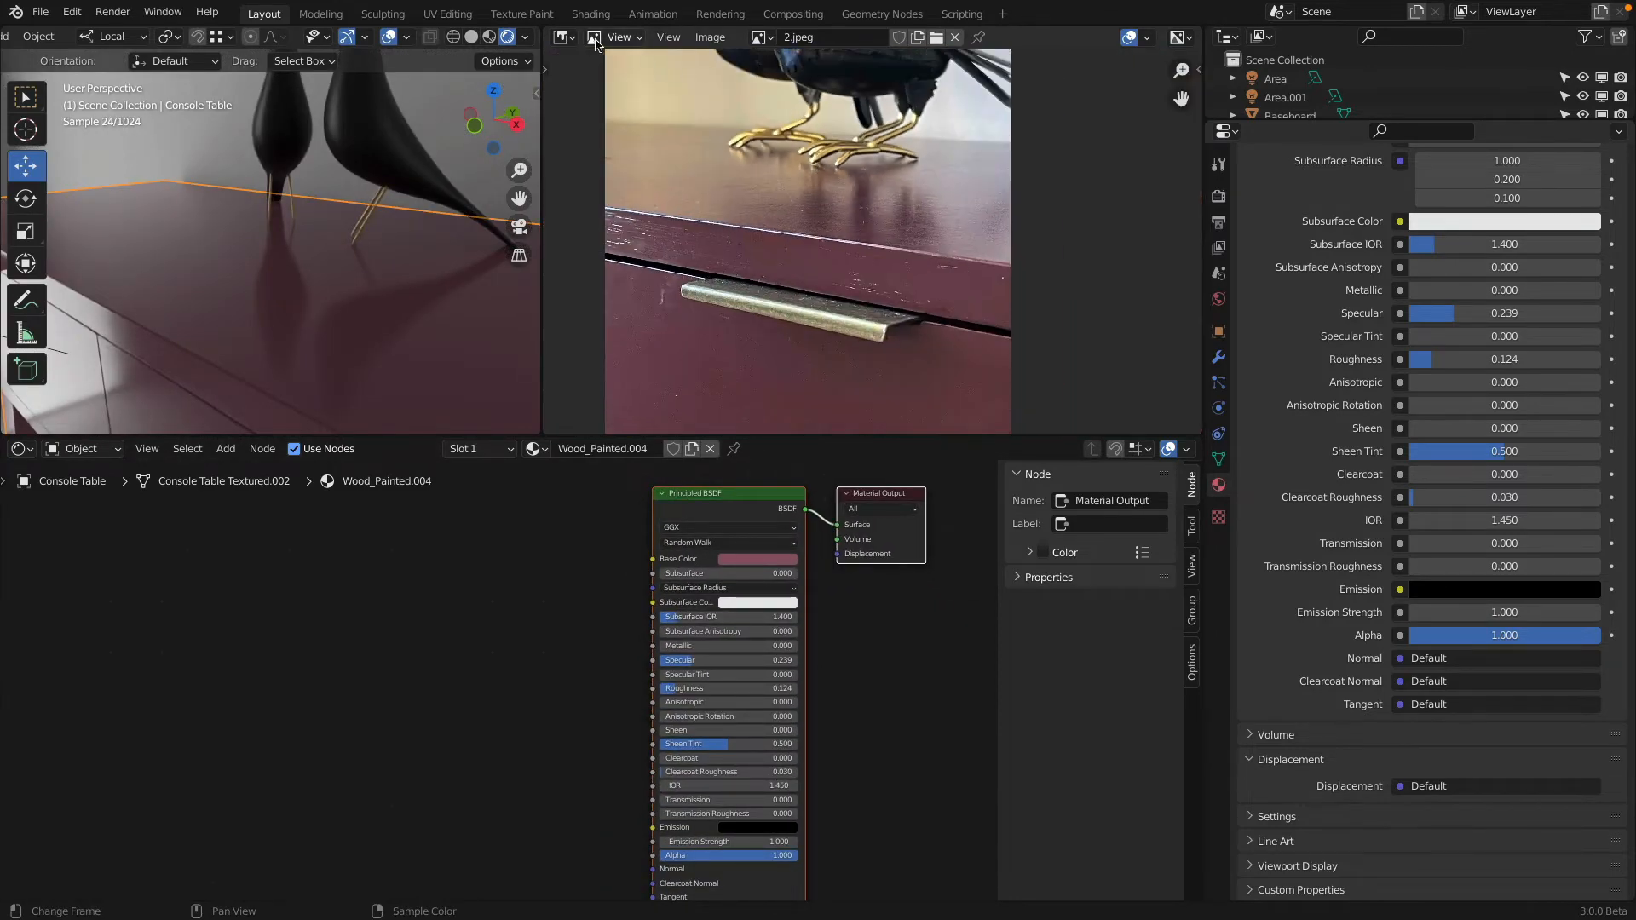
left_click(760, 37)
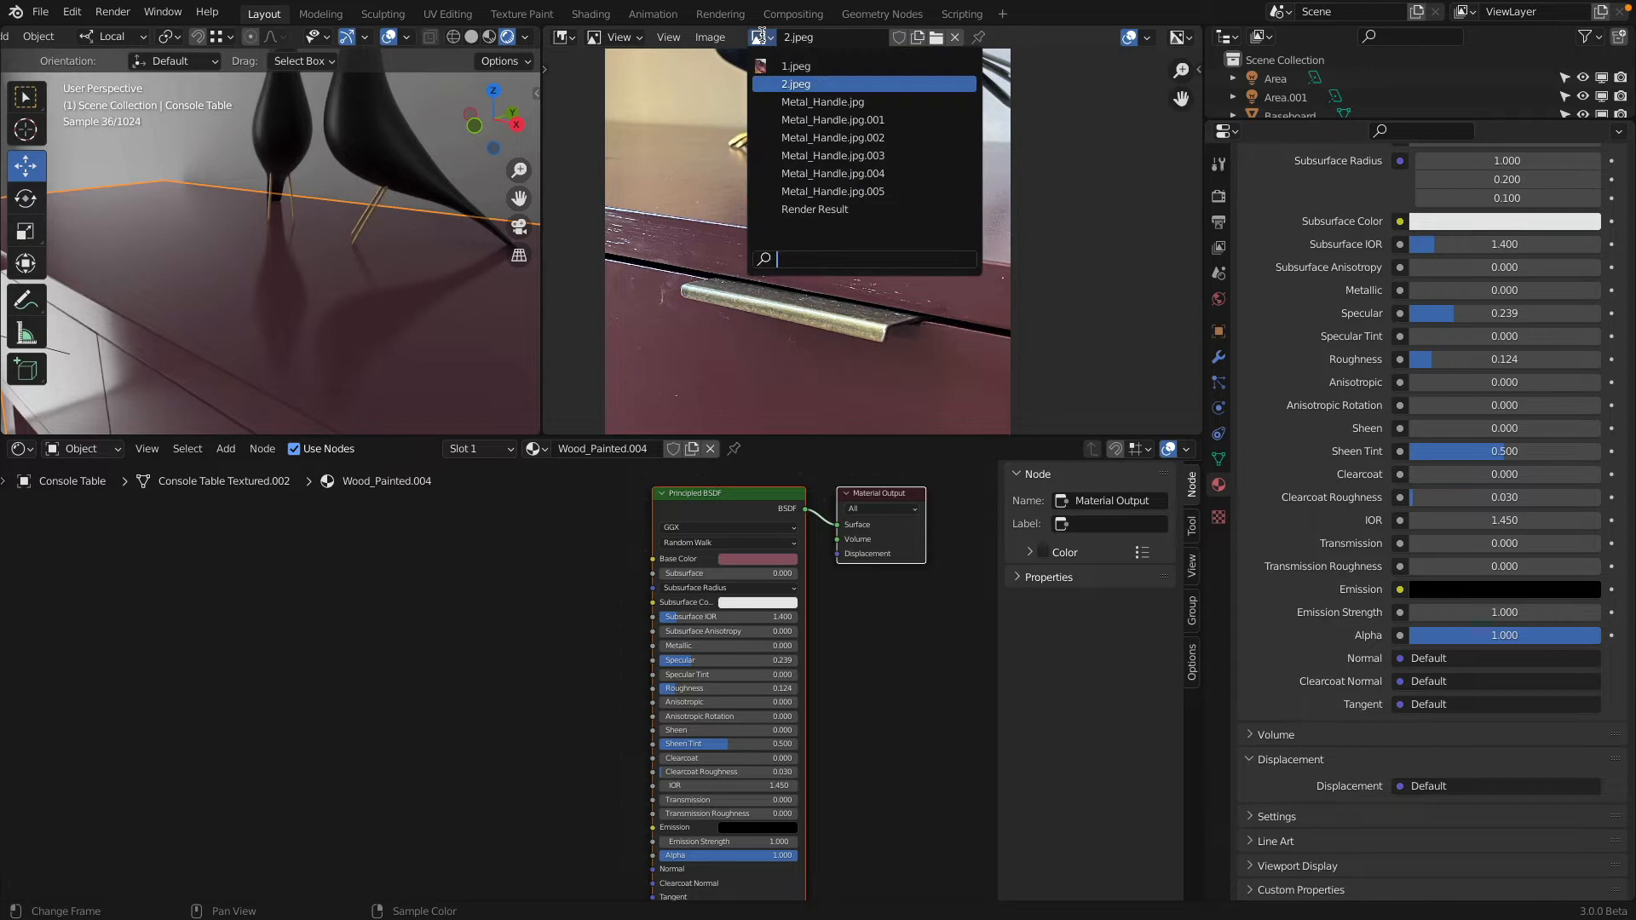
left_click(805, 67)
scroll(841, 297, "up", 8)
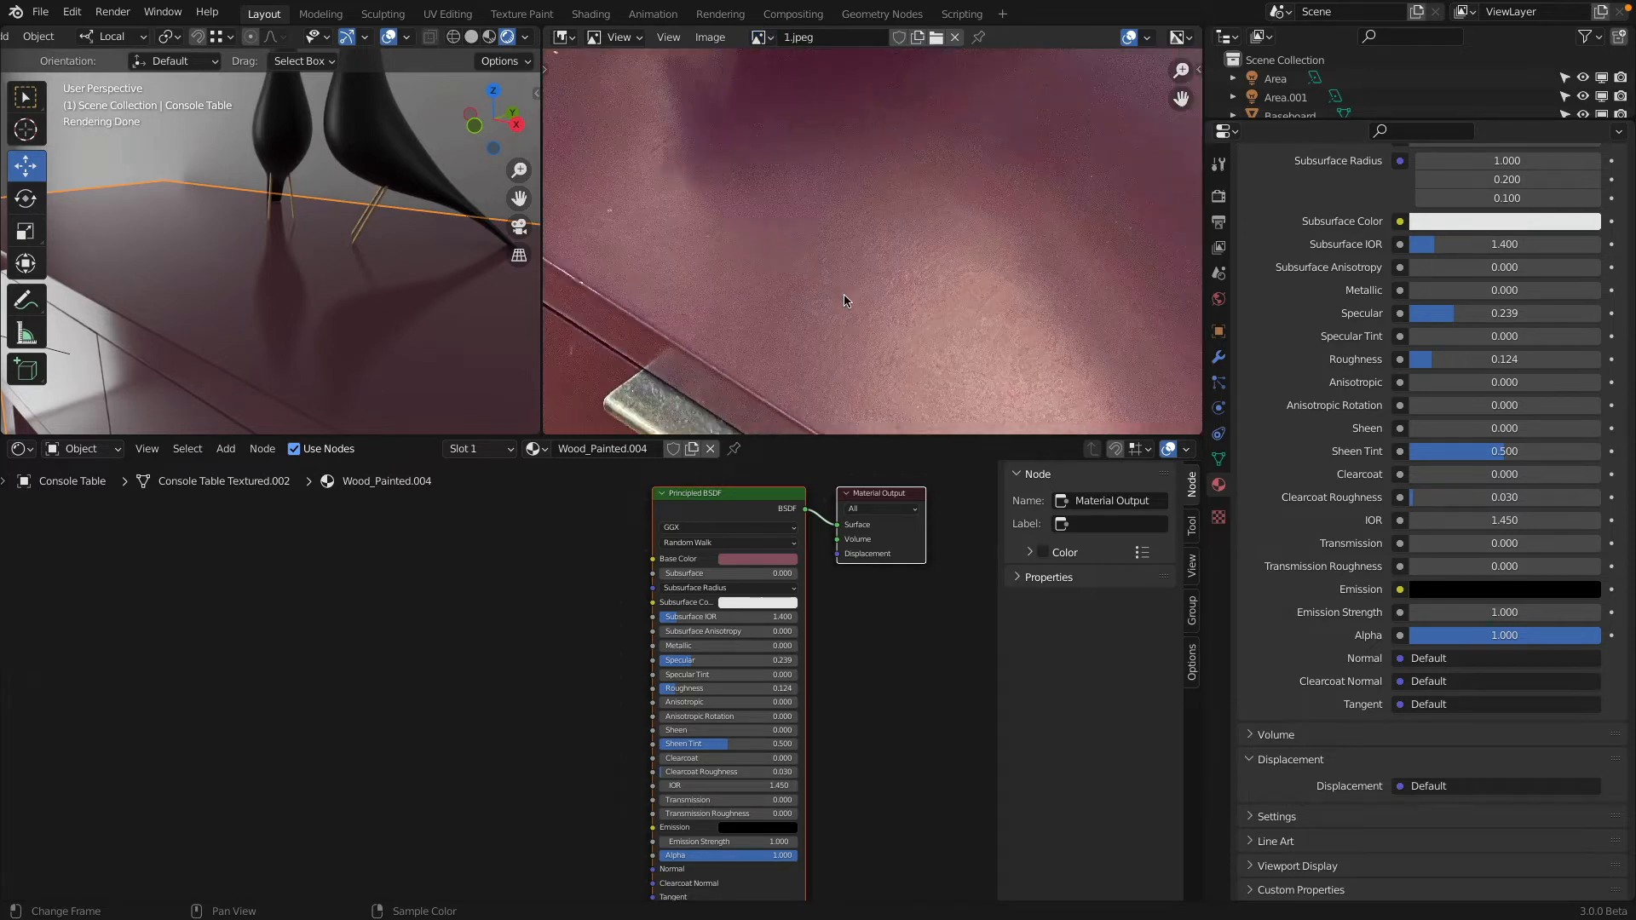
scroll(841, 292, "down", 3)
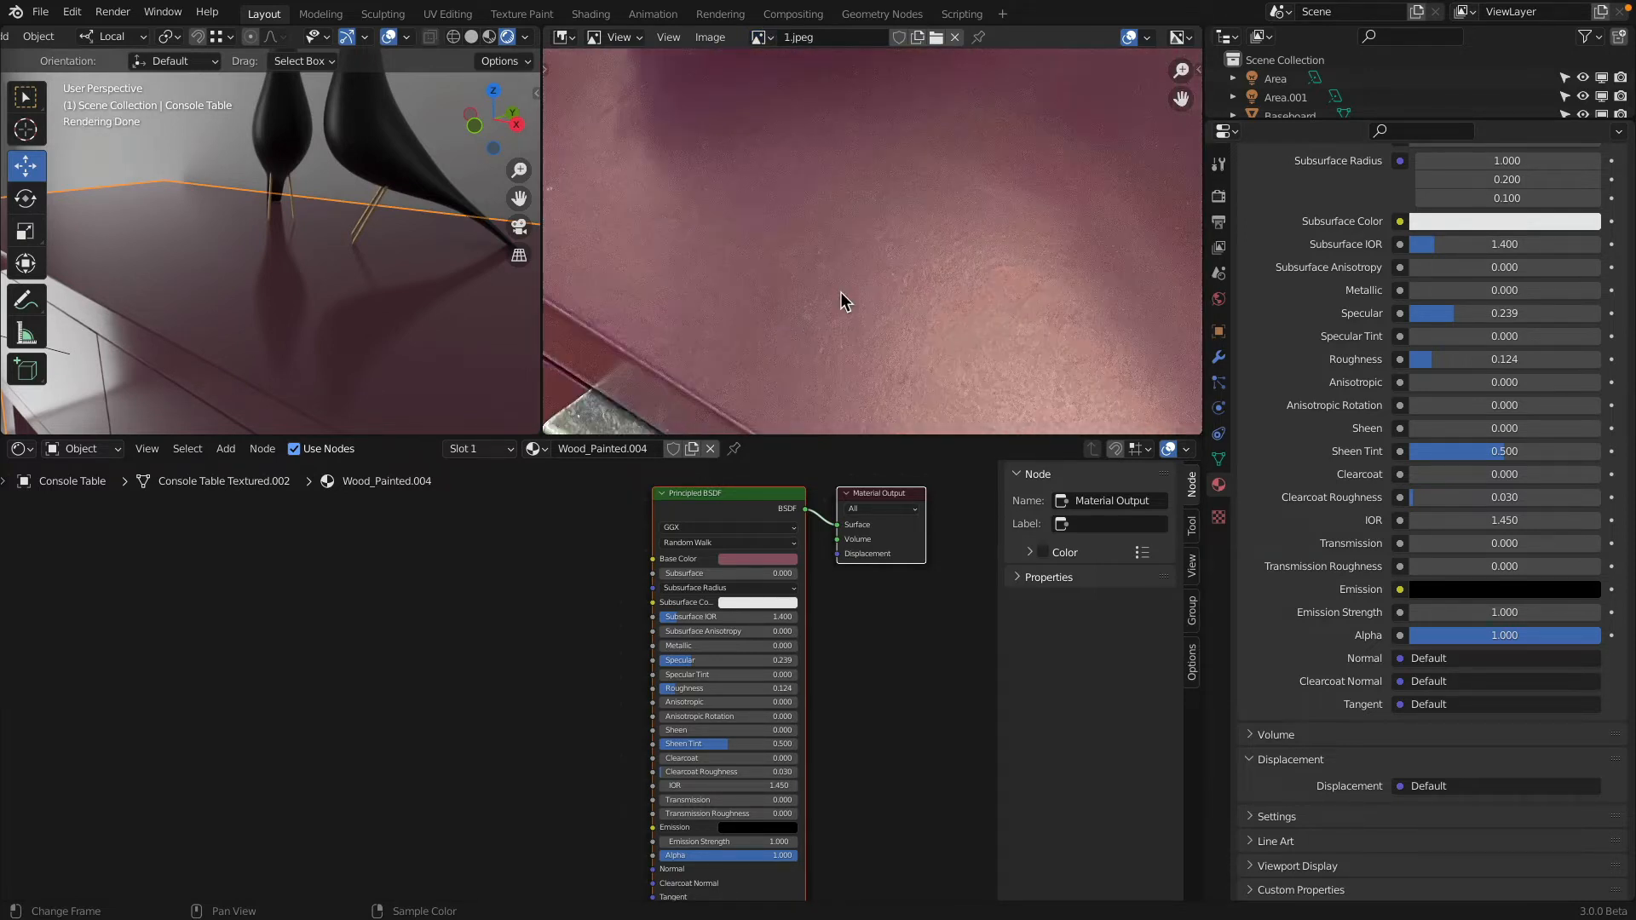
middle_click_drag(752, 296, 1150, 315)
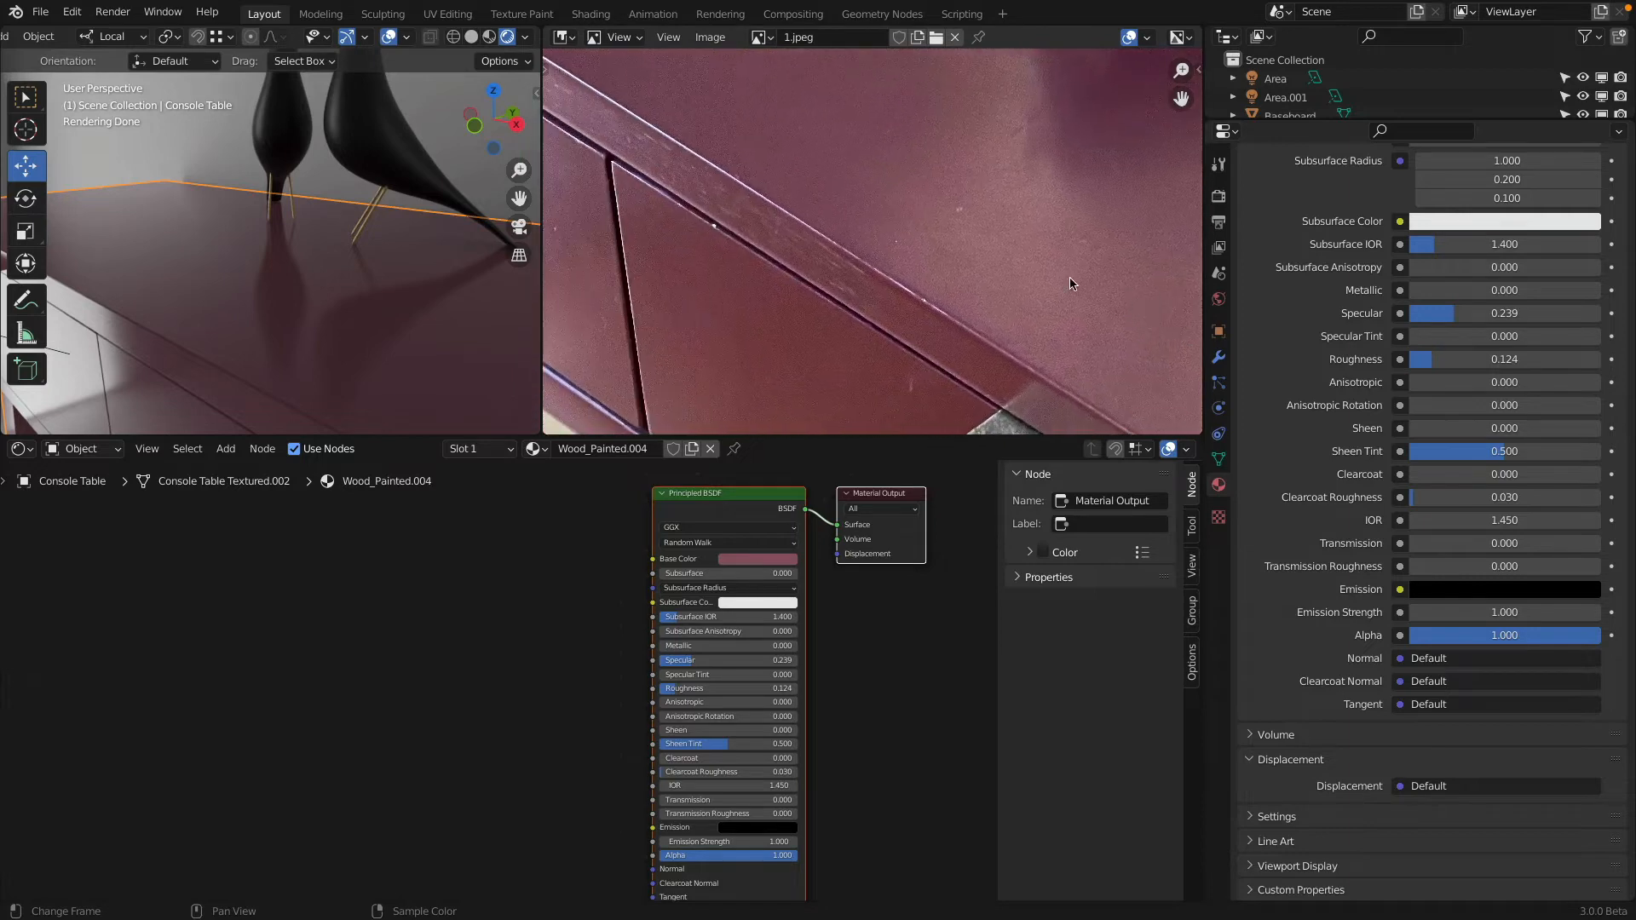
middle_click_drag(947, 213, 836, 160)
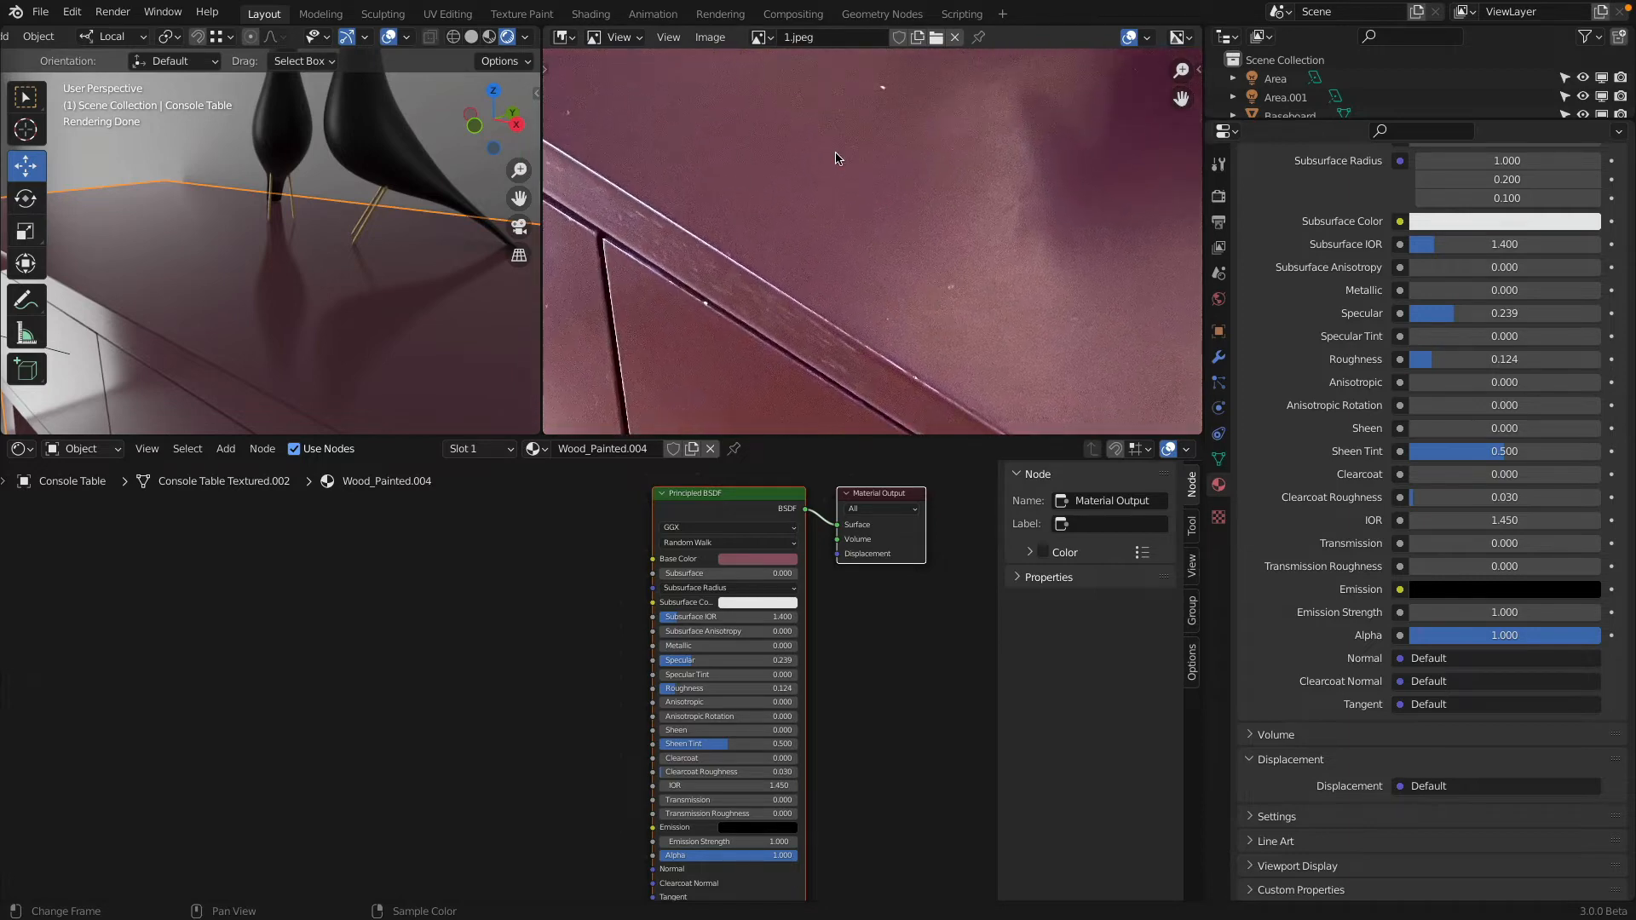
Step: Load 4.jpeg as the reference photo and examine the bumpy paint surface on the drawer front
left_click(935, 36)
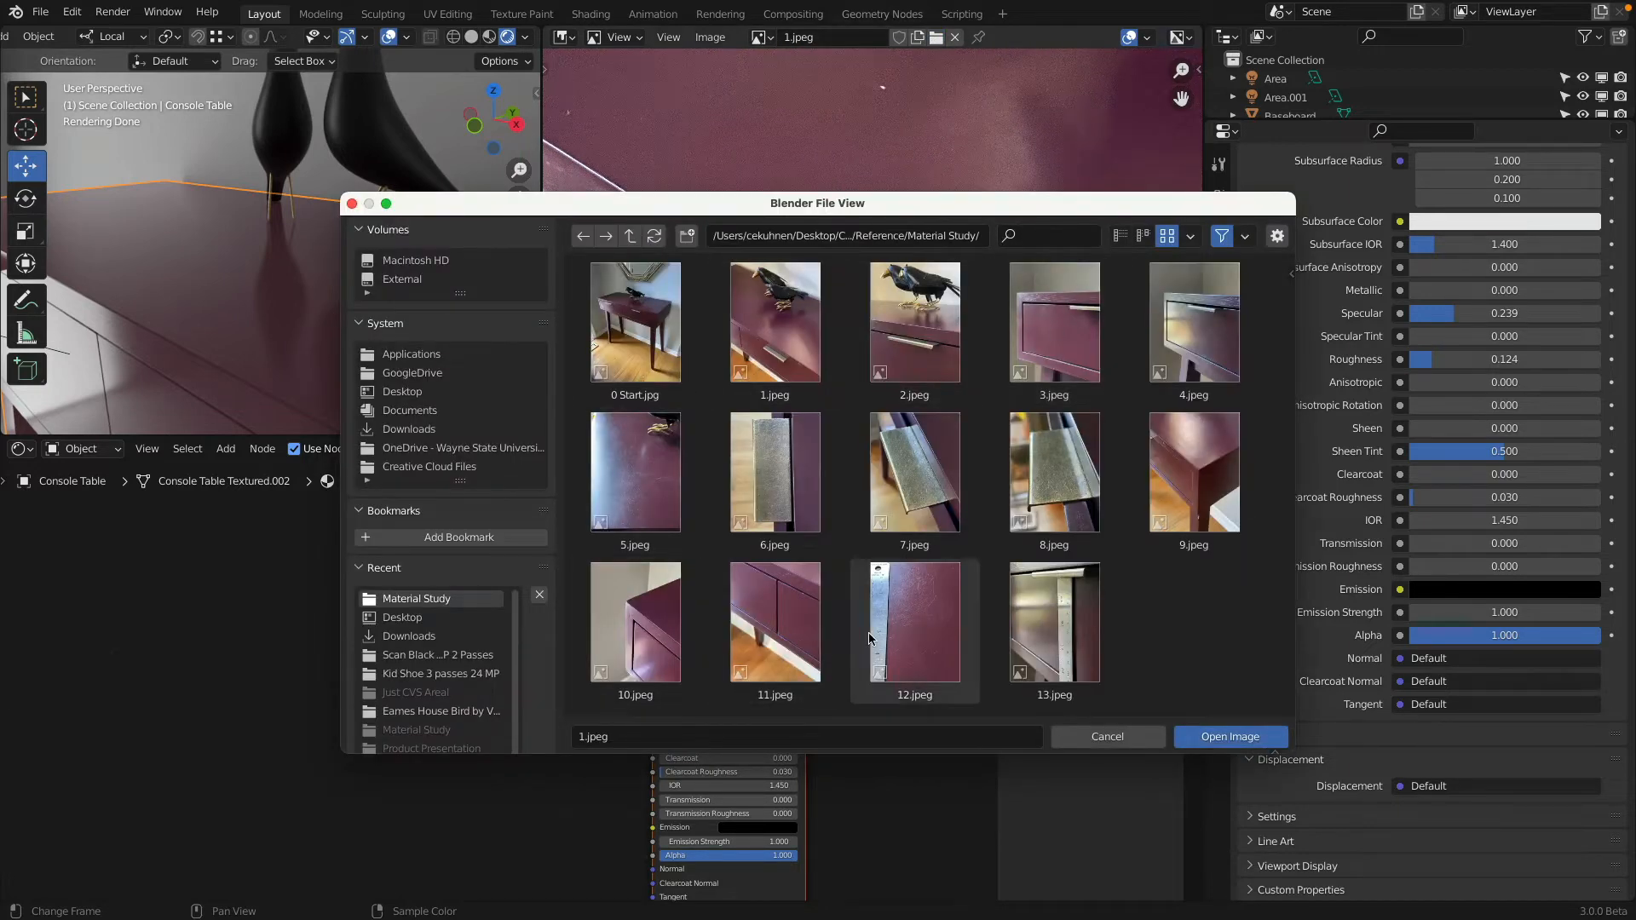
left_click(1193, 322)
left_click(1230, 736)
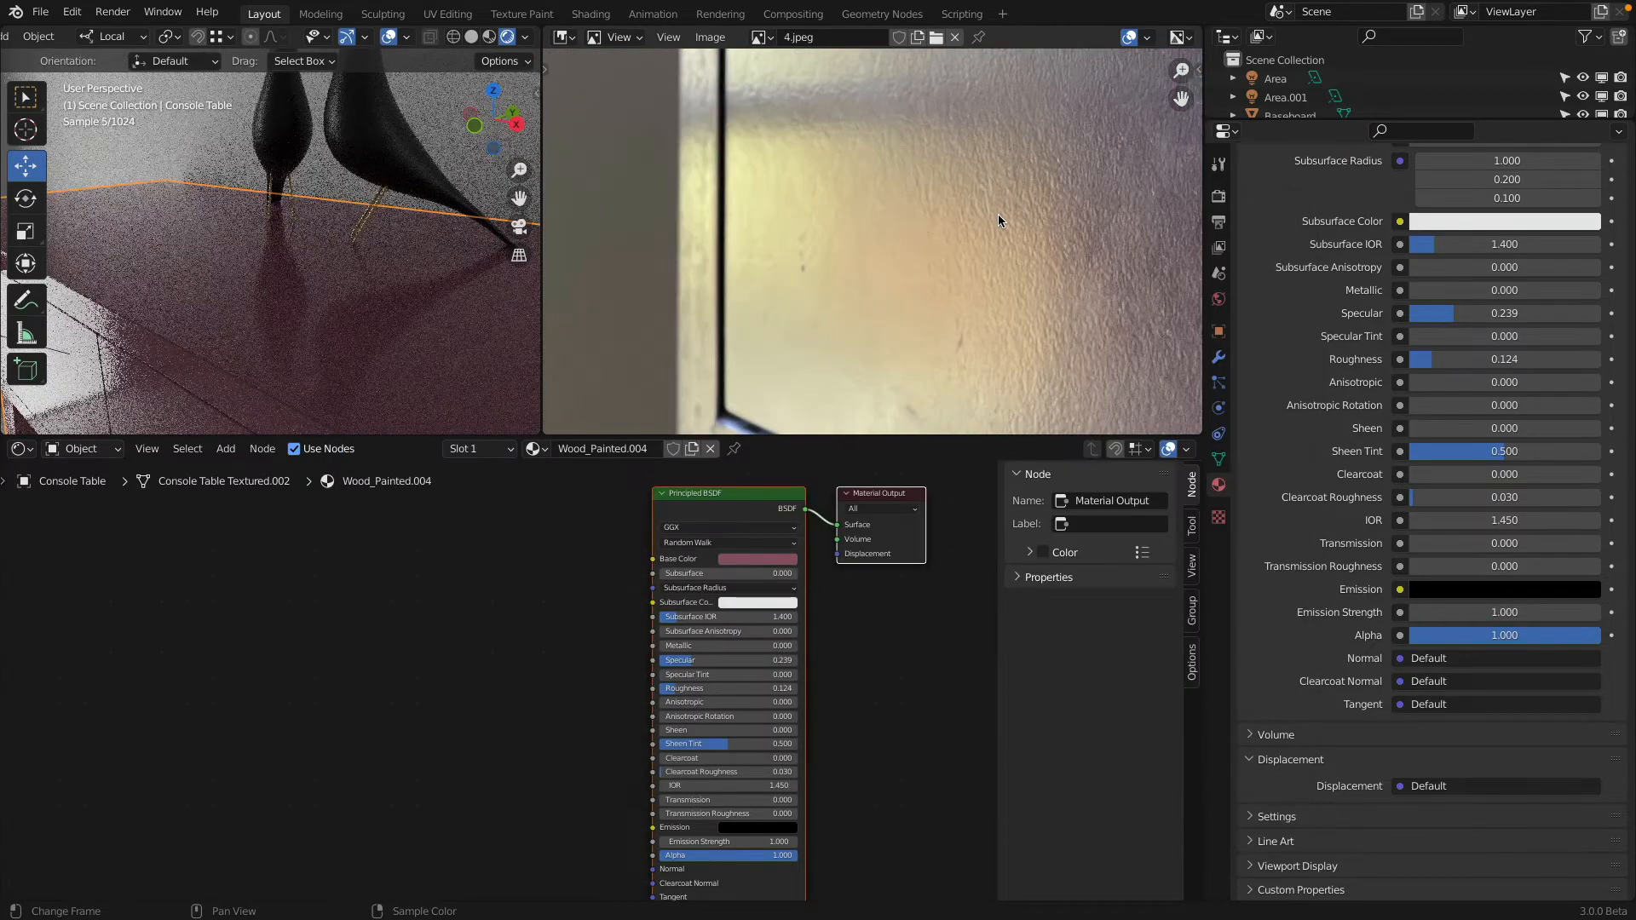
middle_click_drag(881, 221, 694, 219)
scroll(827, 201, "up", 3)
scroll(826, 201, "down", 2)
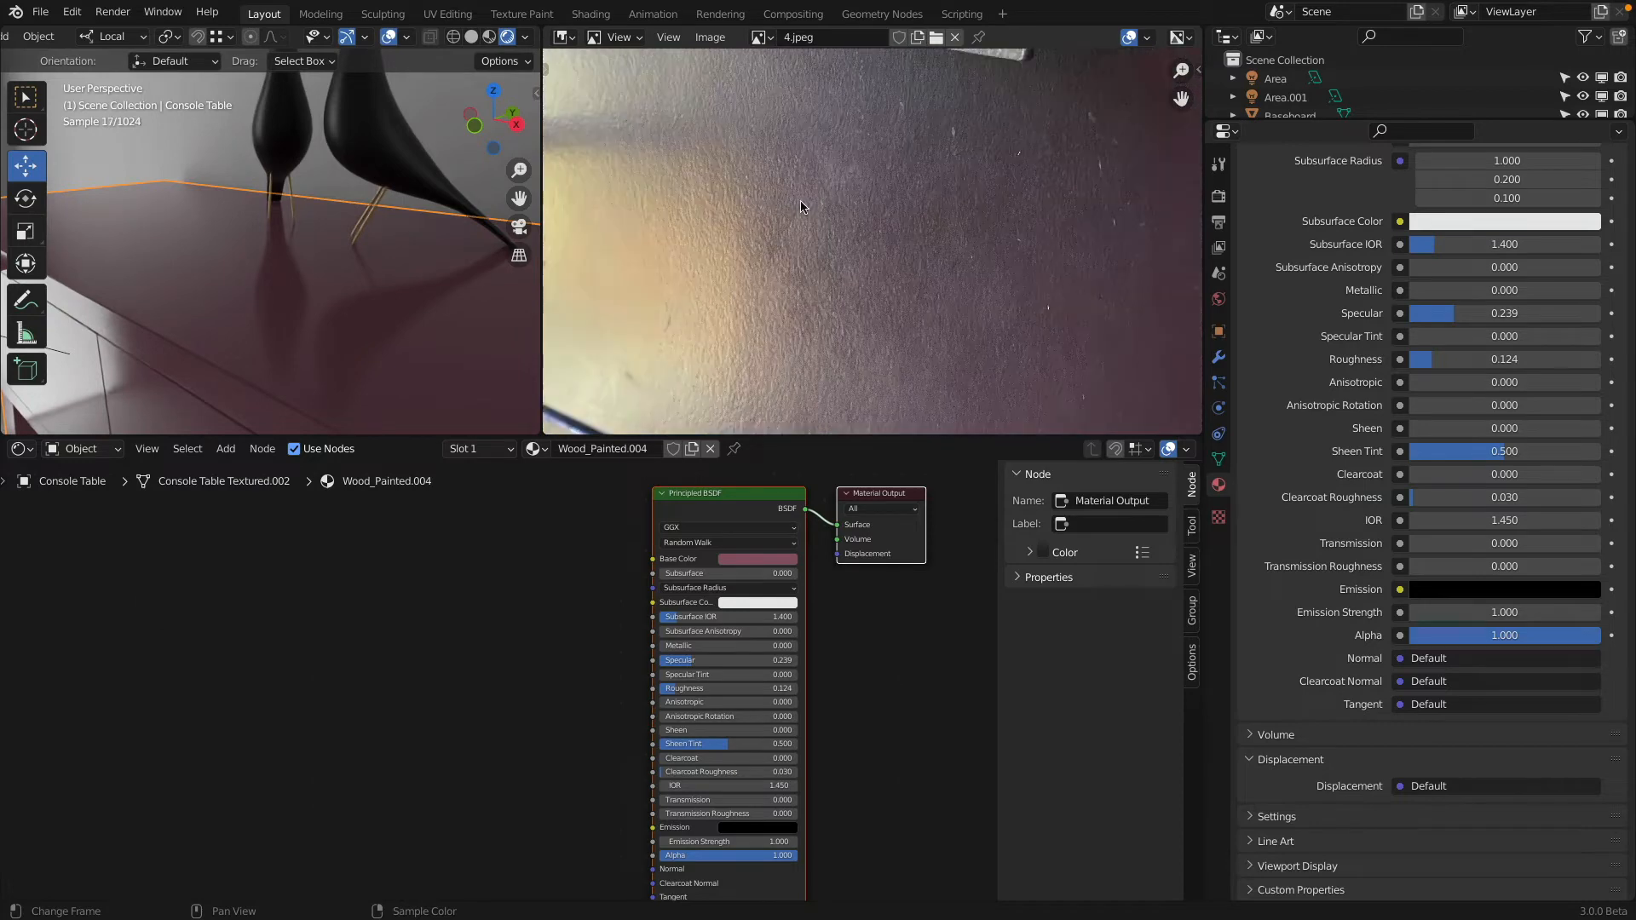
middle_click_drag(800, 205, 904, 225)
scroll(903, 230, "down", 1)
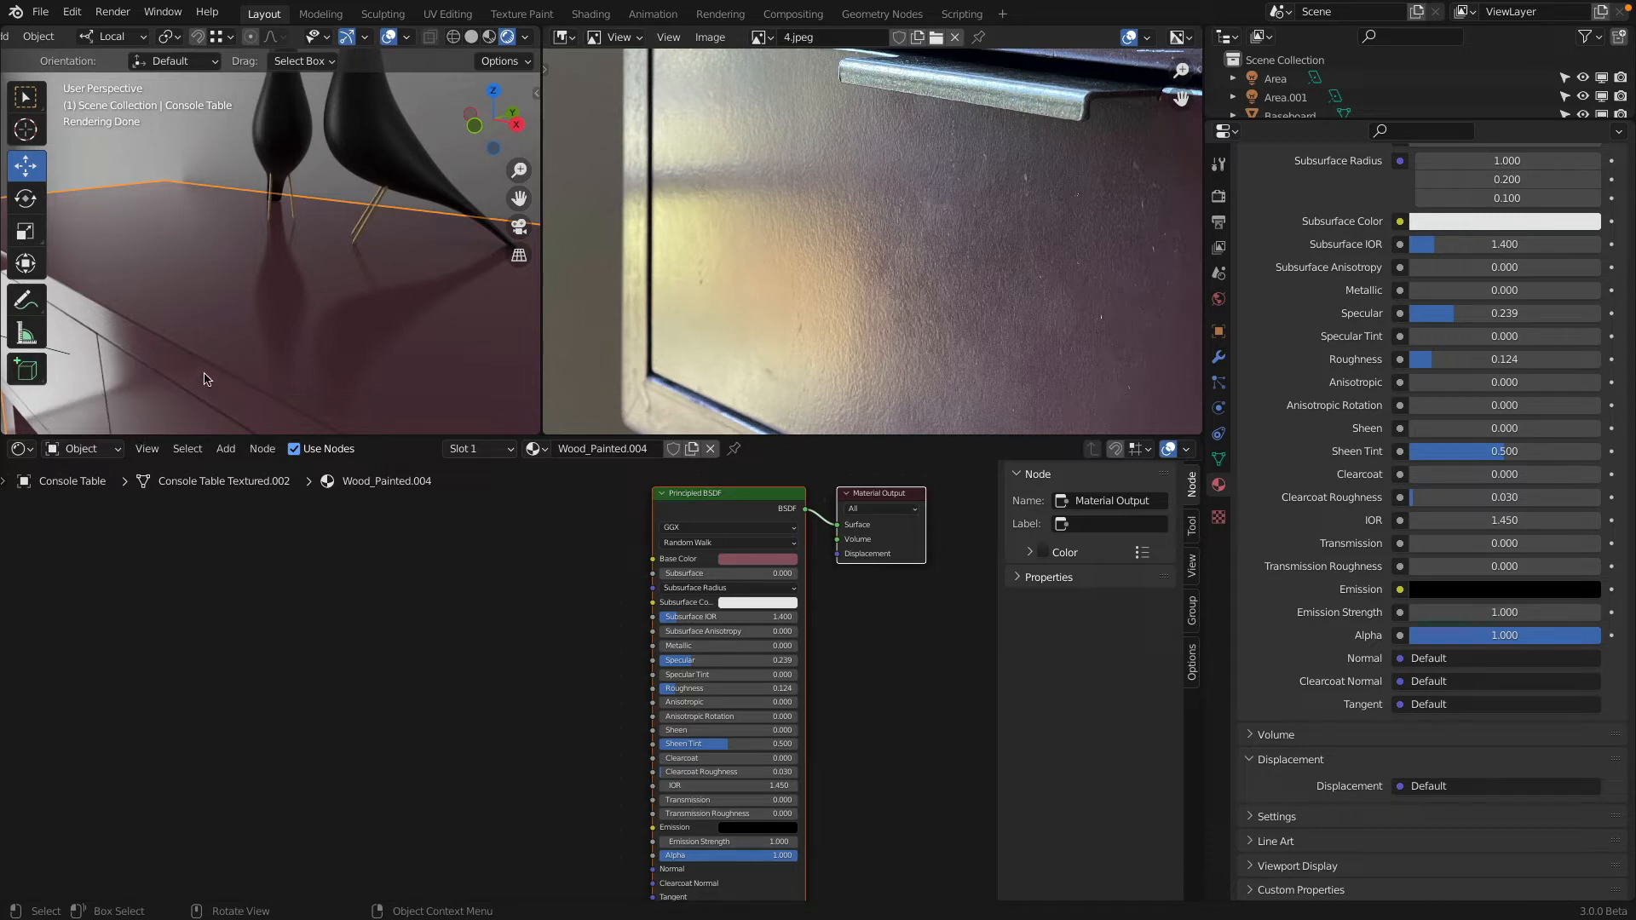
Step: Examine the console table's drawer front in the render from an angle like that of the reference photo 4.jpeg
middle_click_drag(201, 368, 202, 239, "shift")
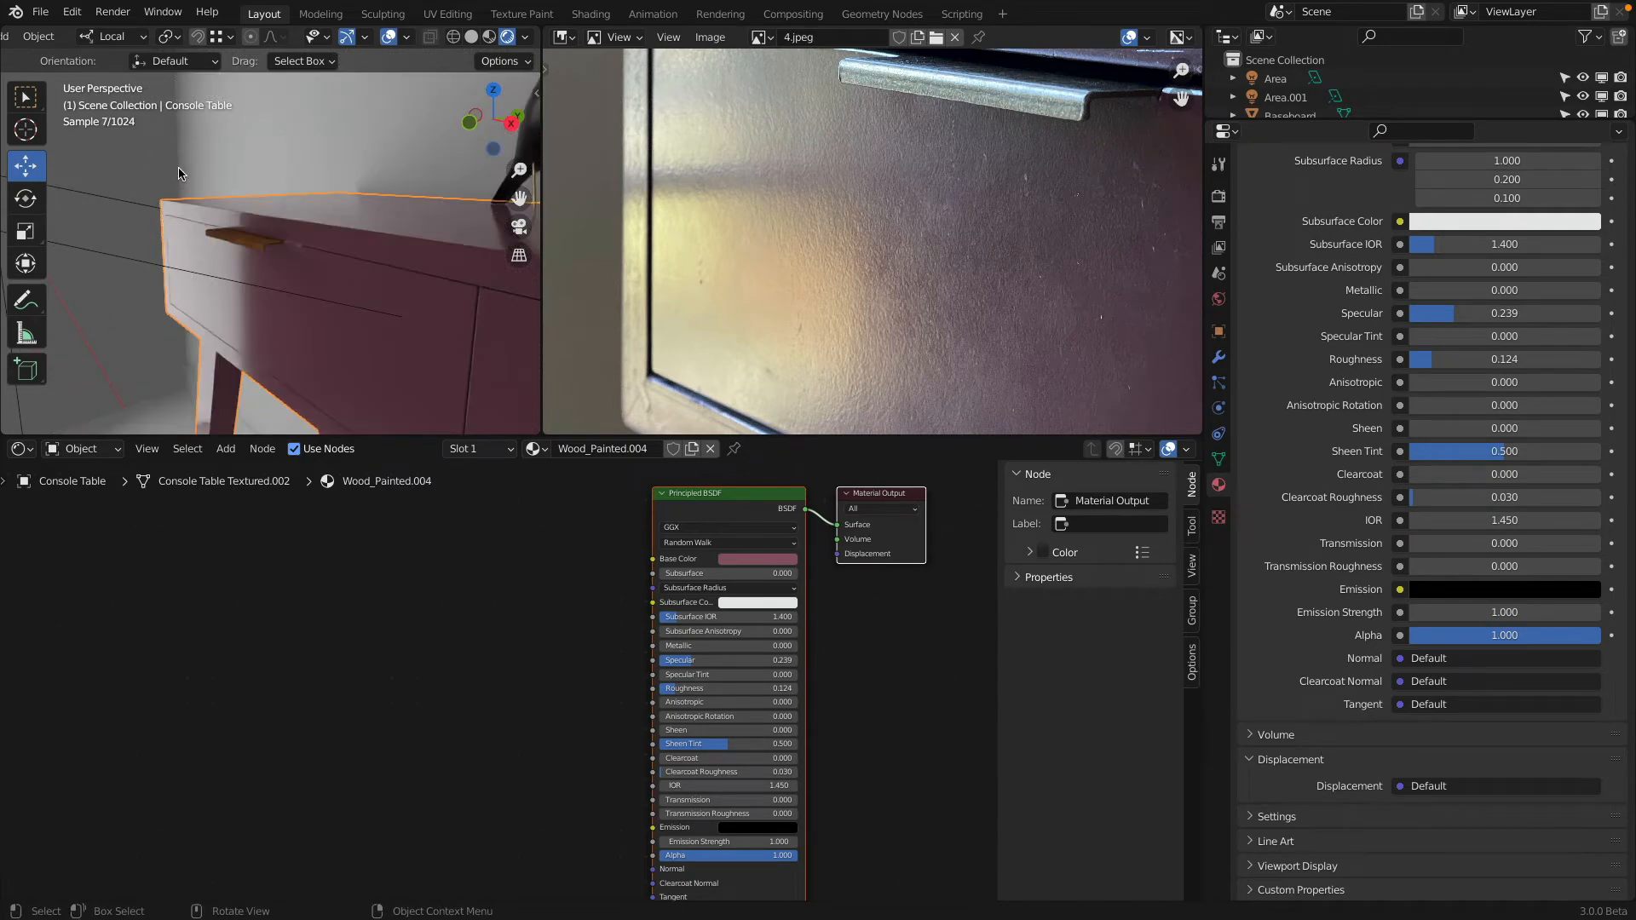
middle_click_drag(179, 173, 383, 396)
scroll(37, 38, "down", 1)
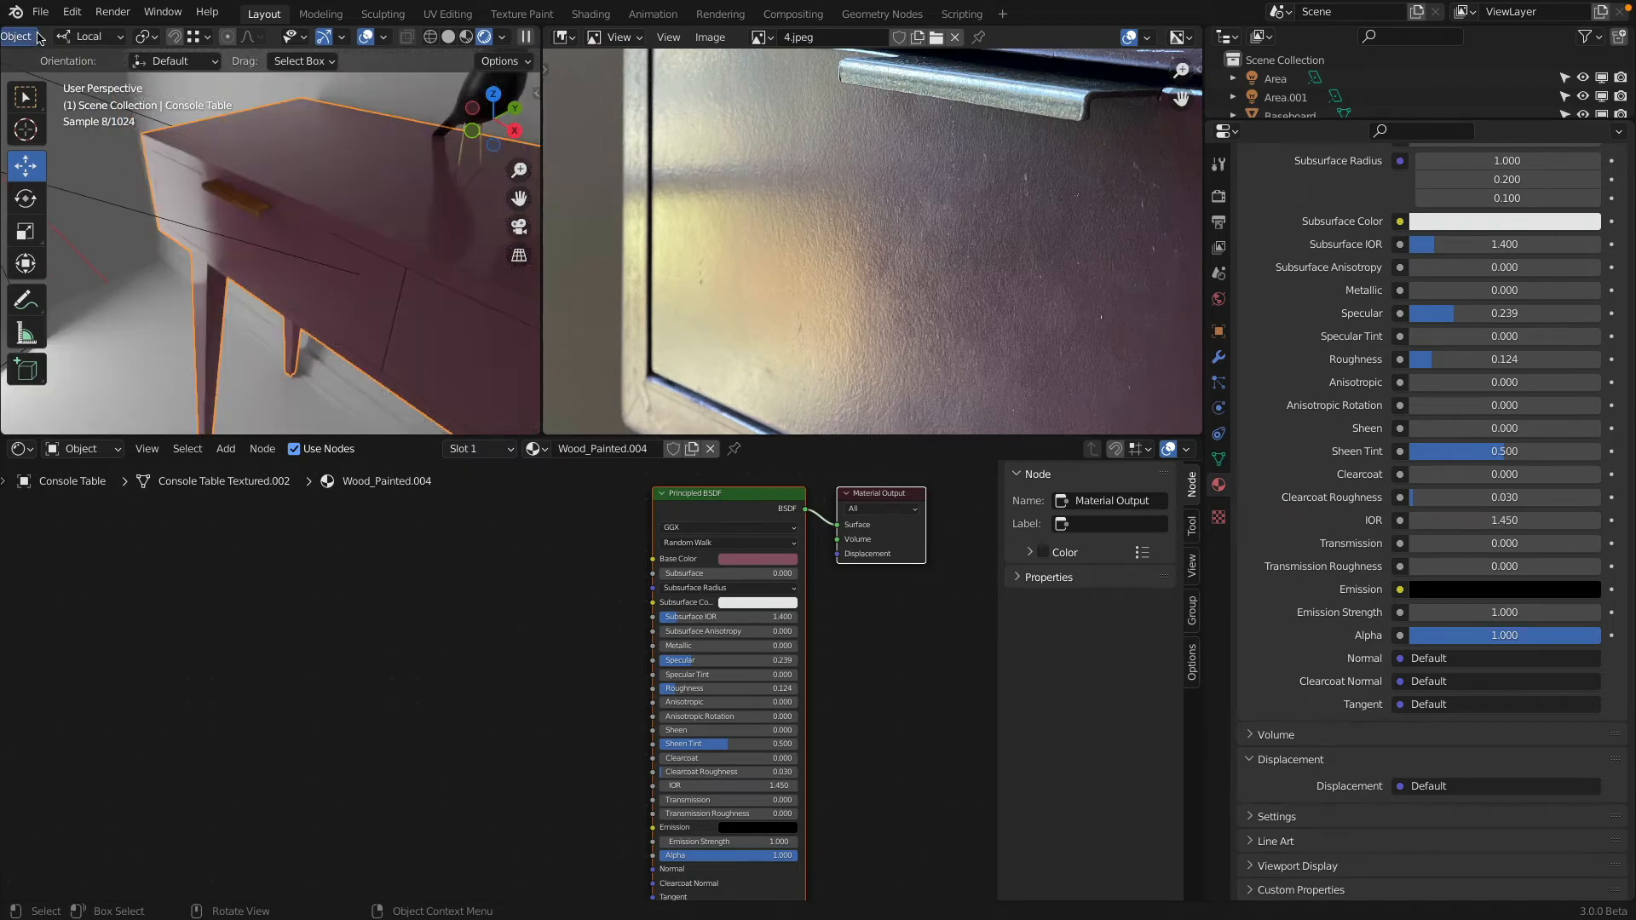
scroll(37, 38, "up", 3)
left_click(178, 38)
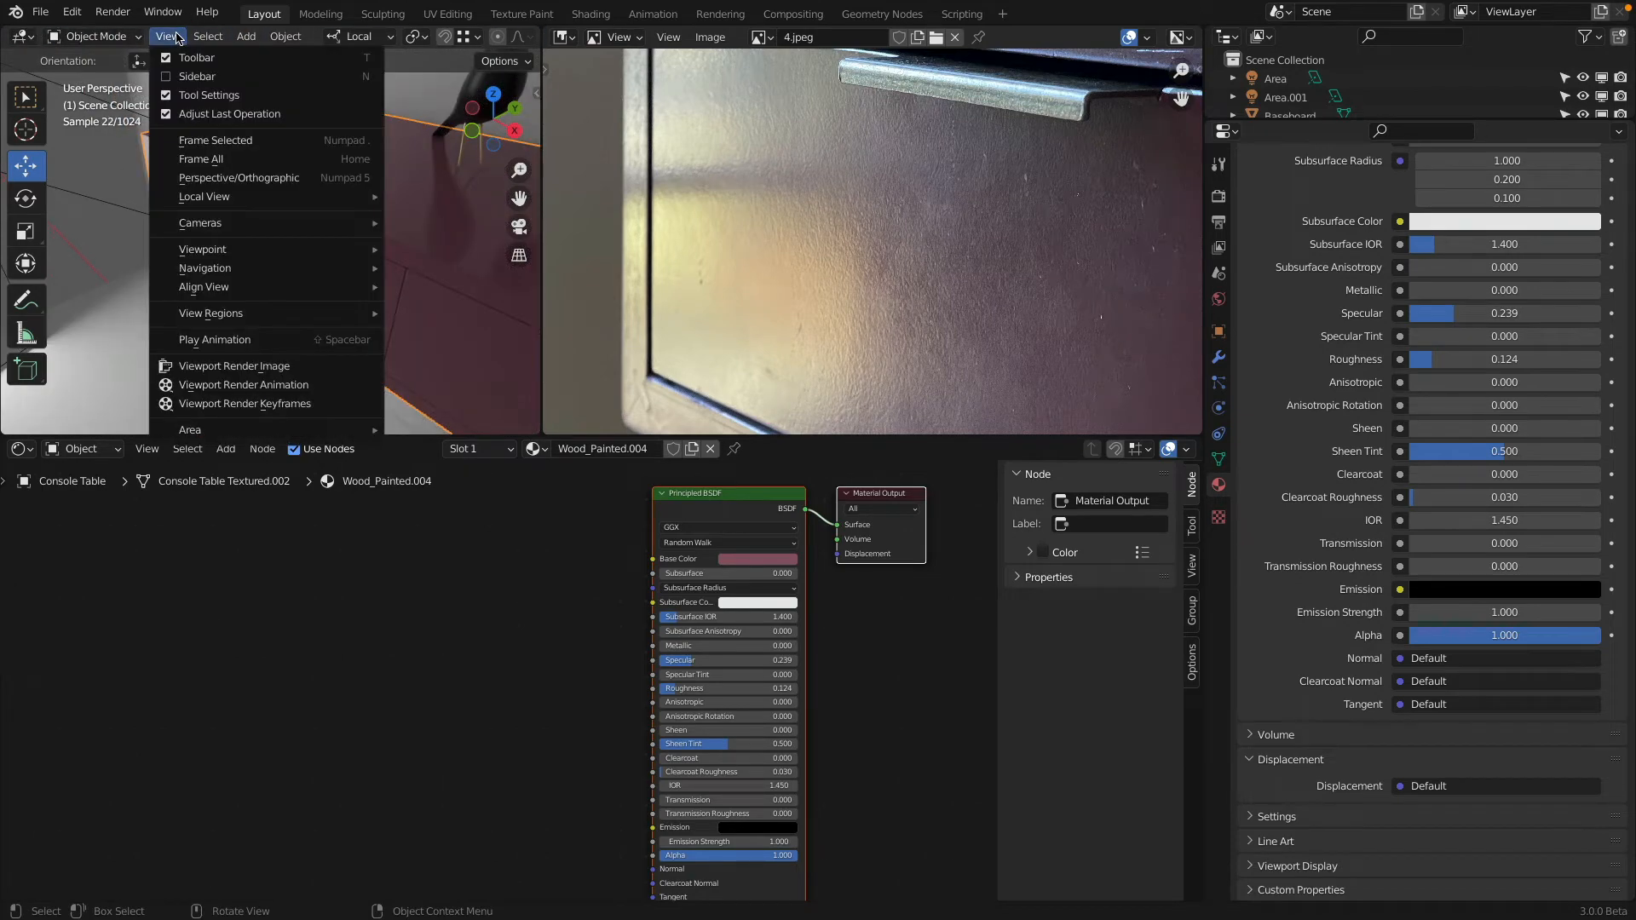
left_click(244, 149)
middle_click_drag(242, 230, 342, 158)
scroll(211, 190, "up", 5)
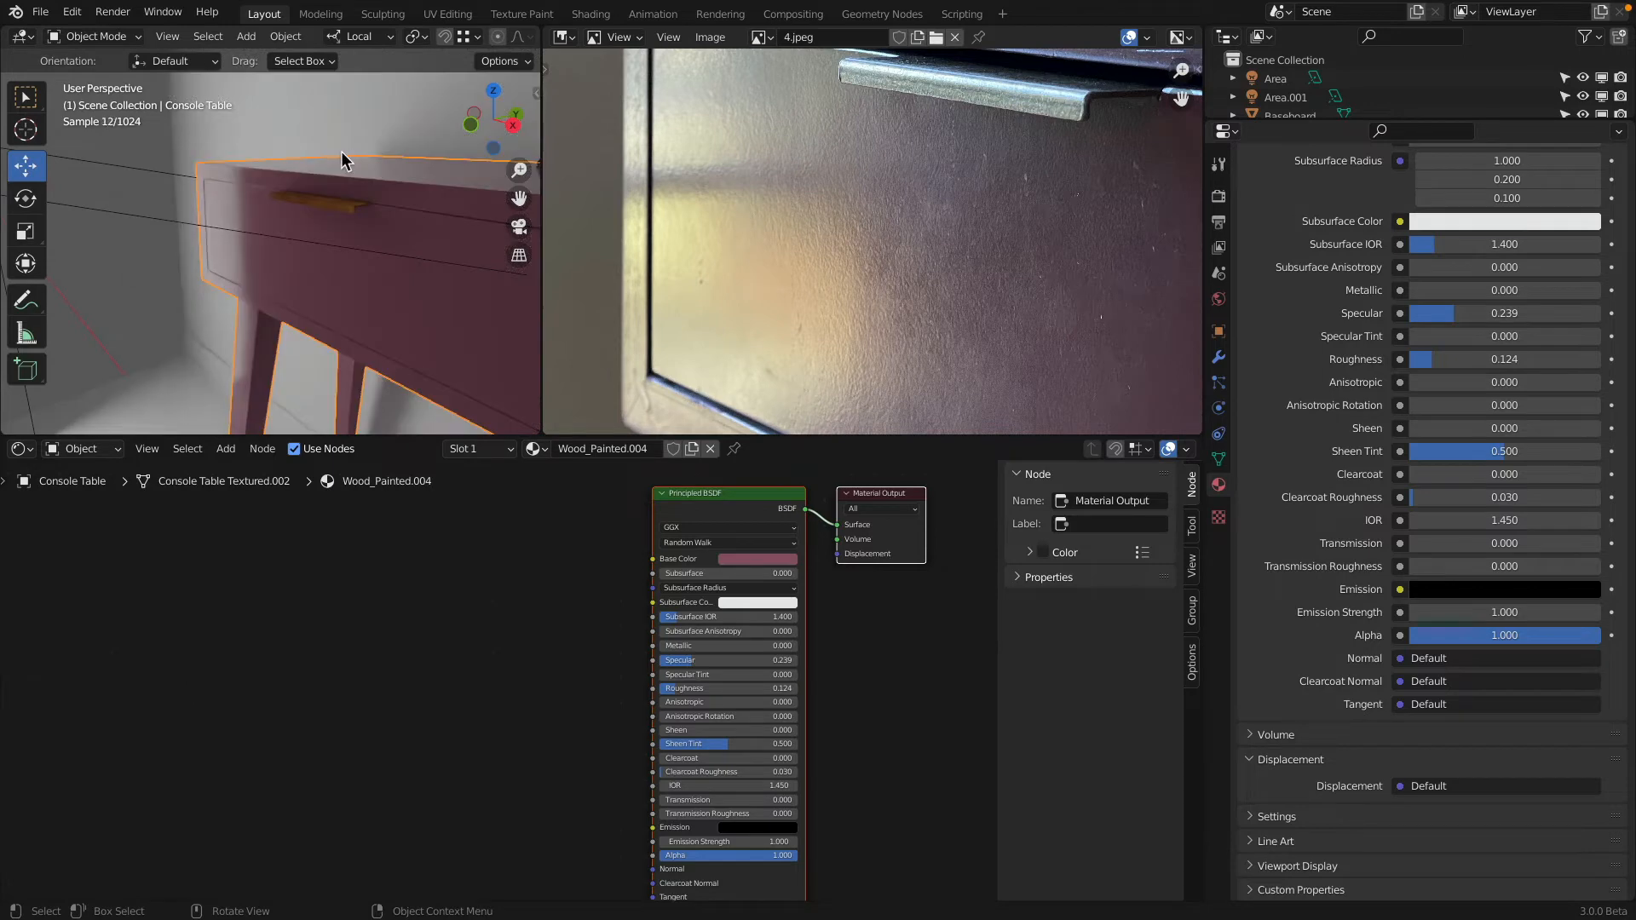
Step: Set the 3D viewport's focal length to 60 mm
key("n")
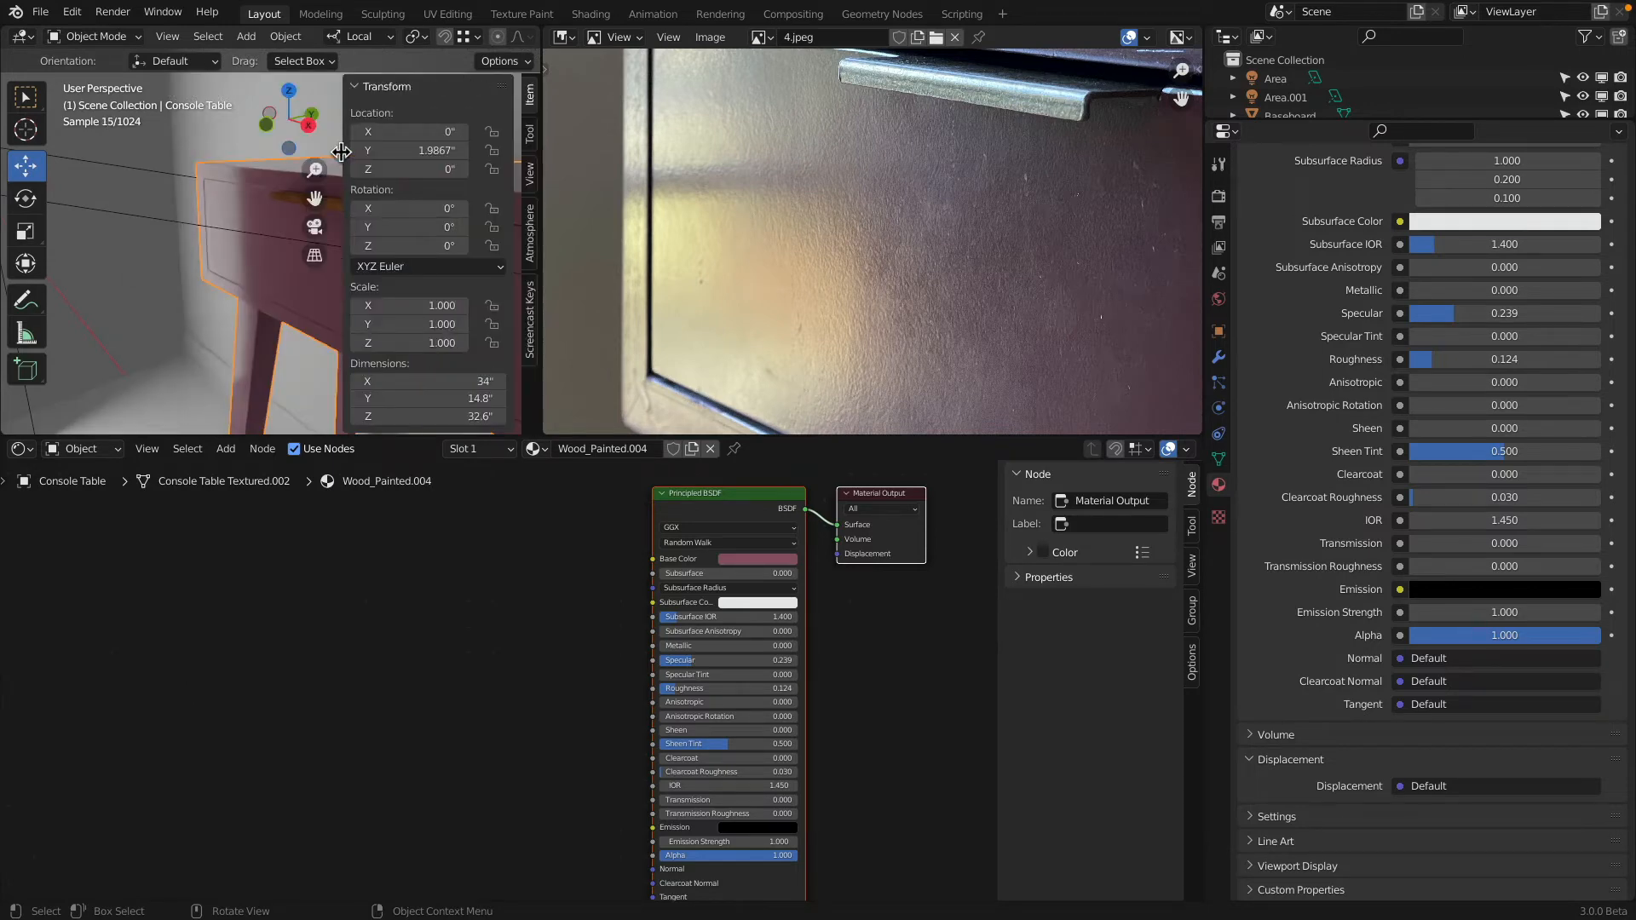
left_click(530, 175)
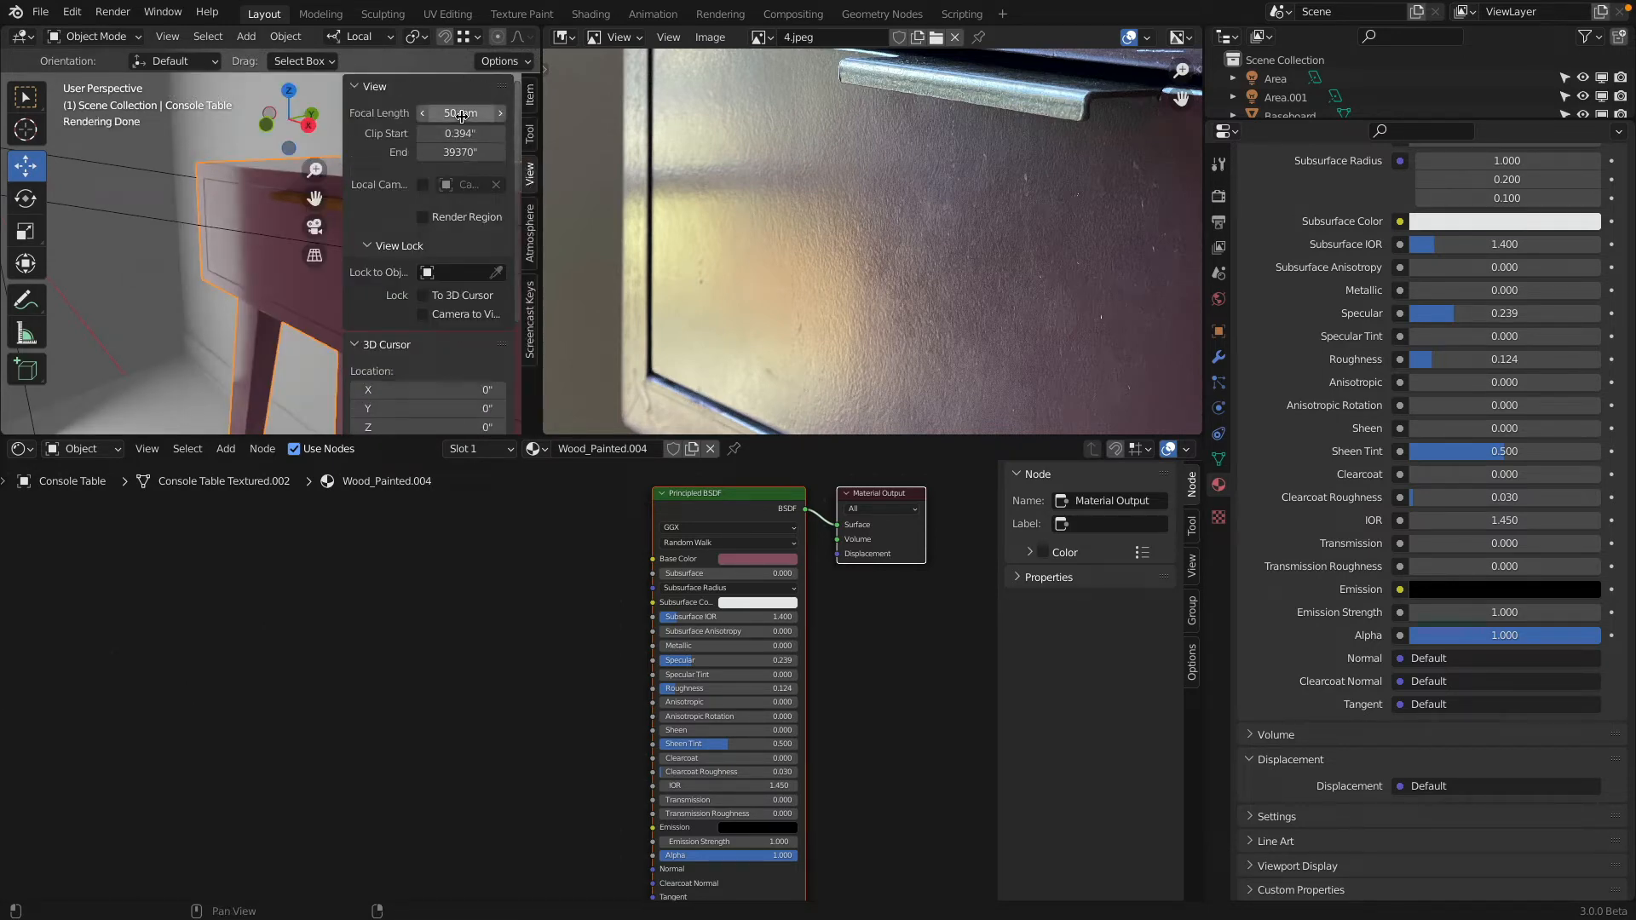
mouse_move(461, 116)
left_mouse_down()
mouse_move(520, 116)
mouse_move(455, 114)
left_mouse_up()
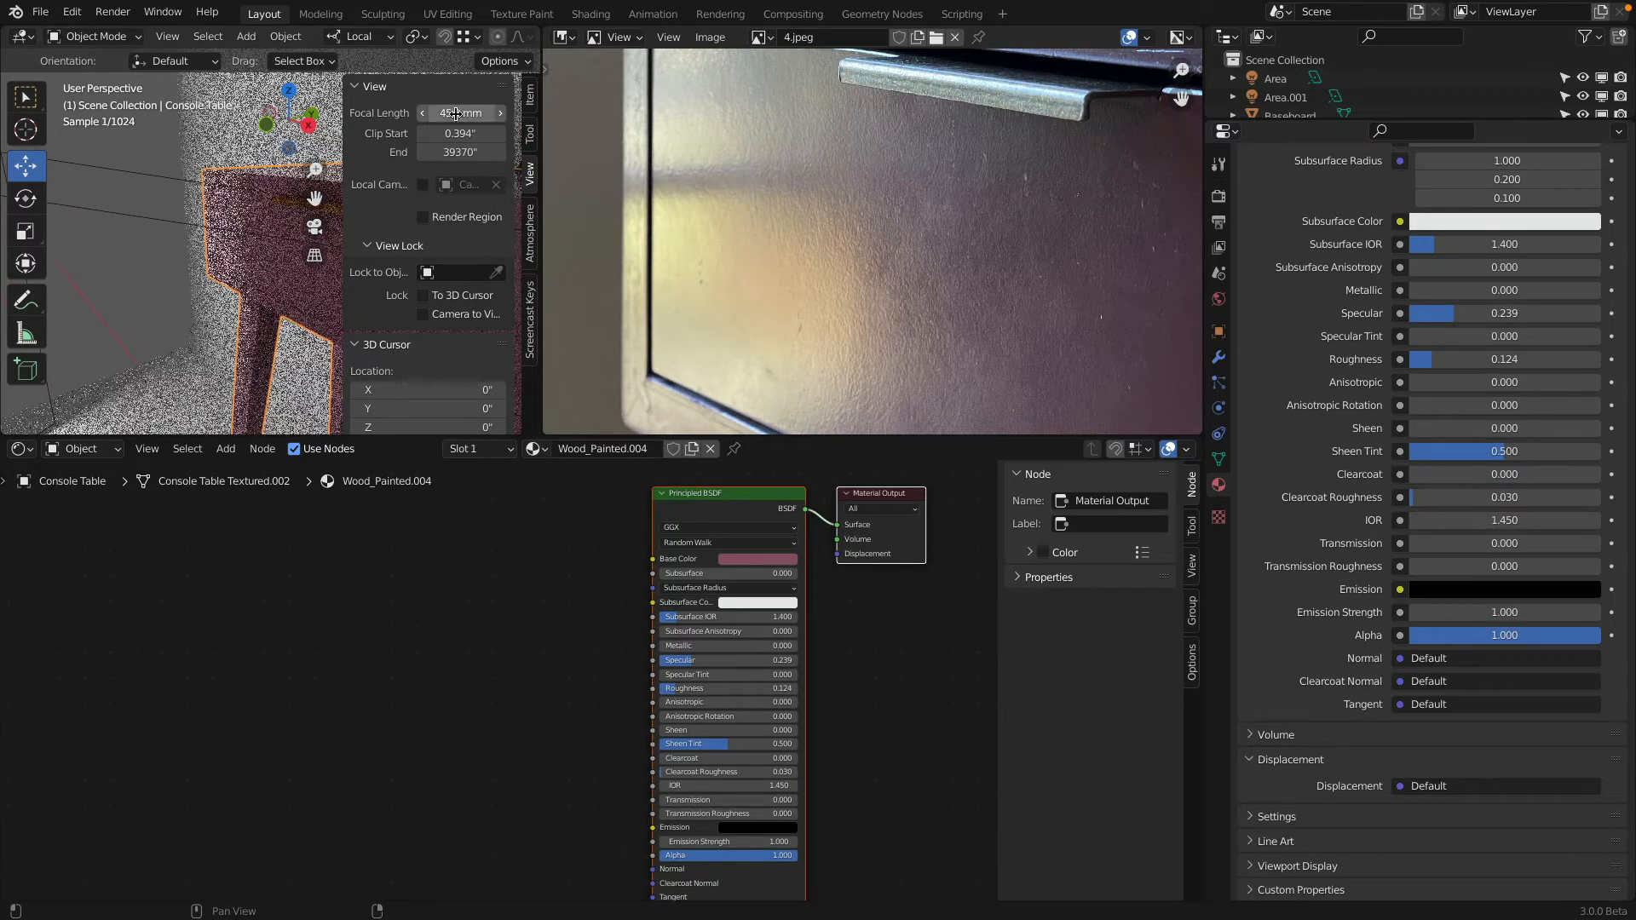
left_click(456, 113)
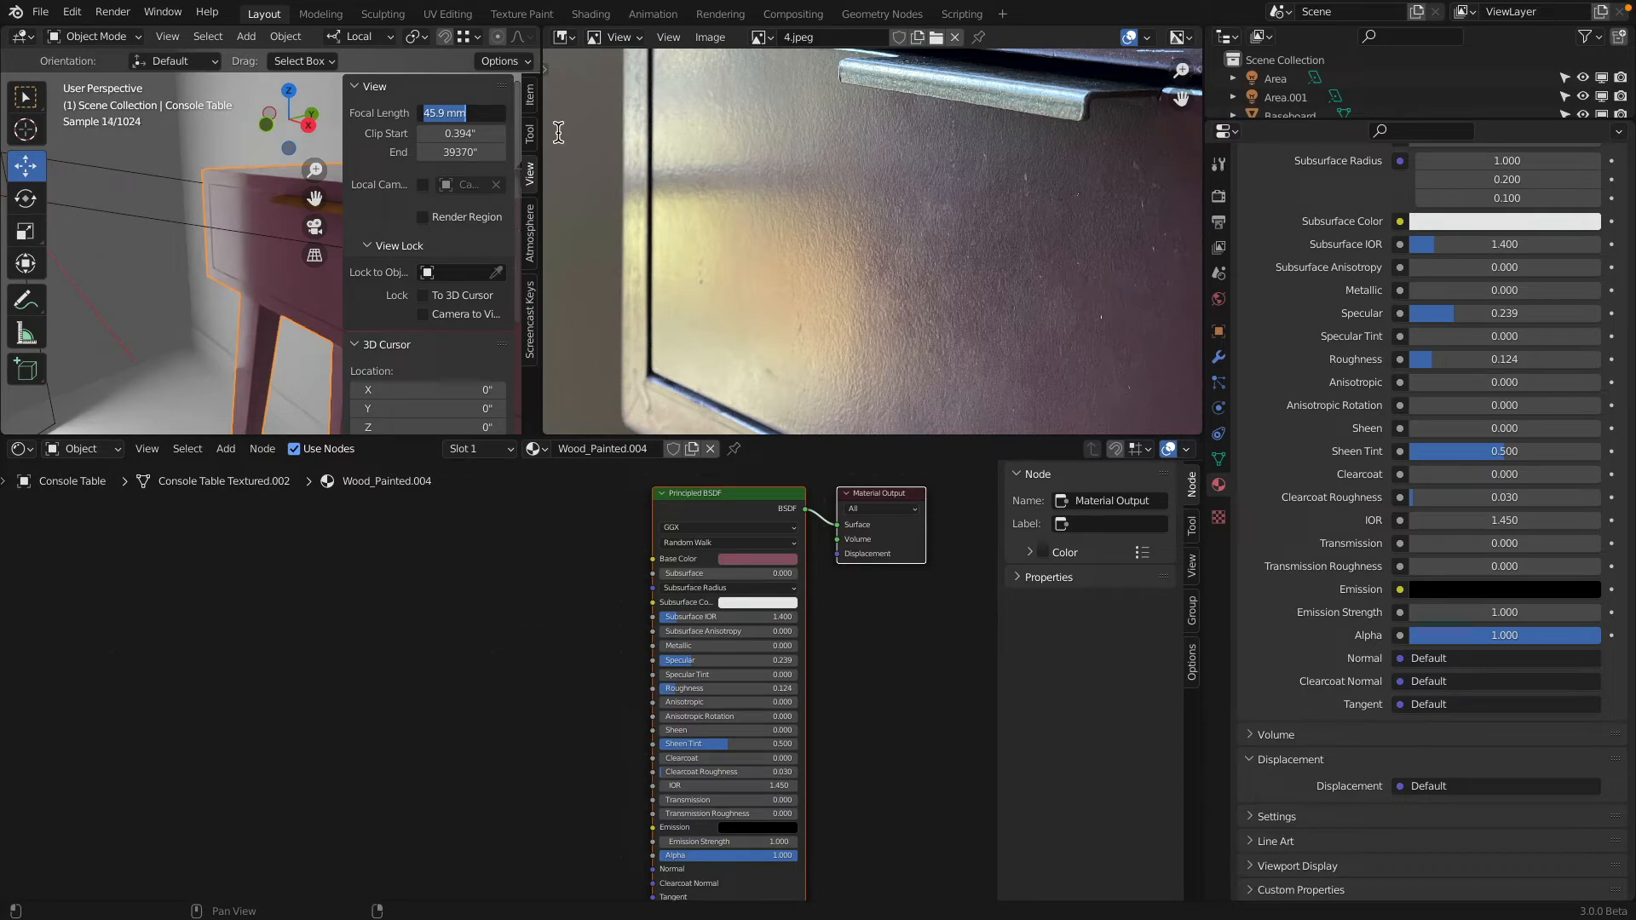
type("60")
key("Return")
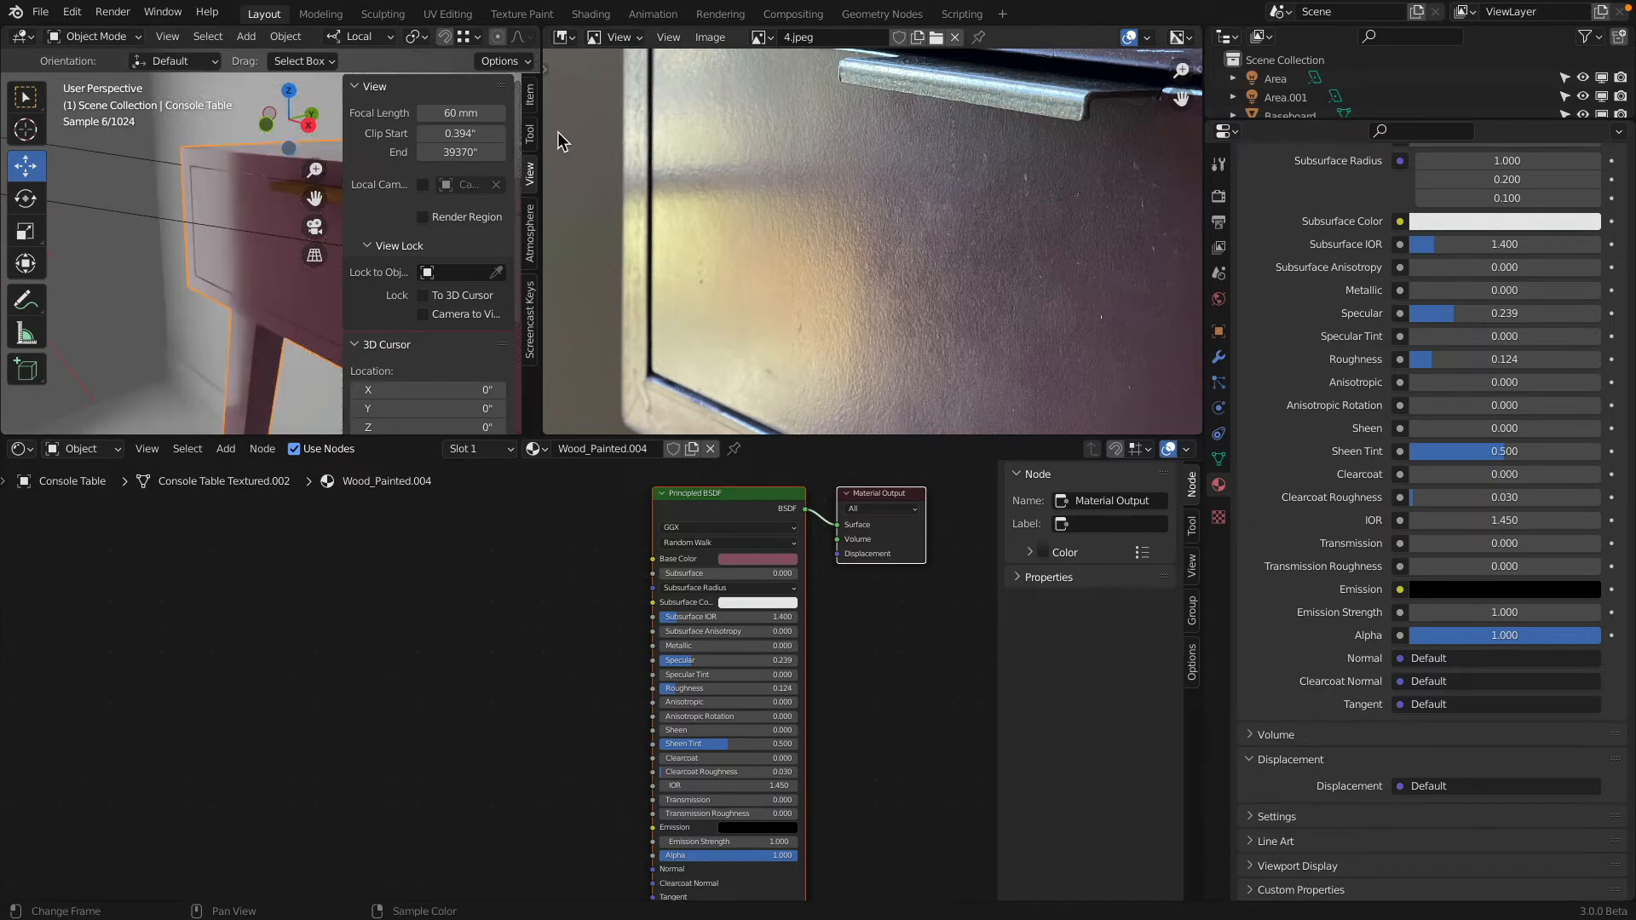
key("n")
Step: Frame the drawer corner and handle like the reference photo and compare the rendered paint surface with it
middle_click_drag(331, 177, 298, 198)
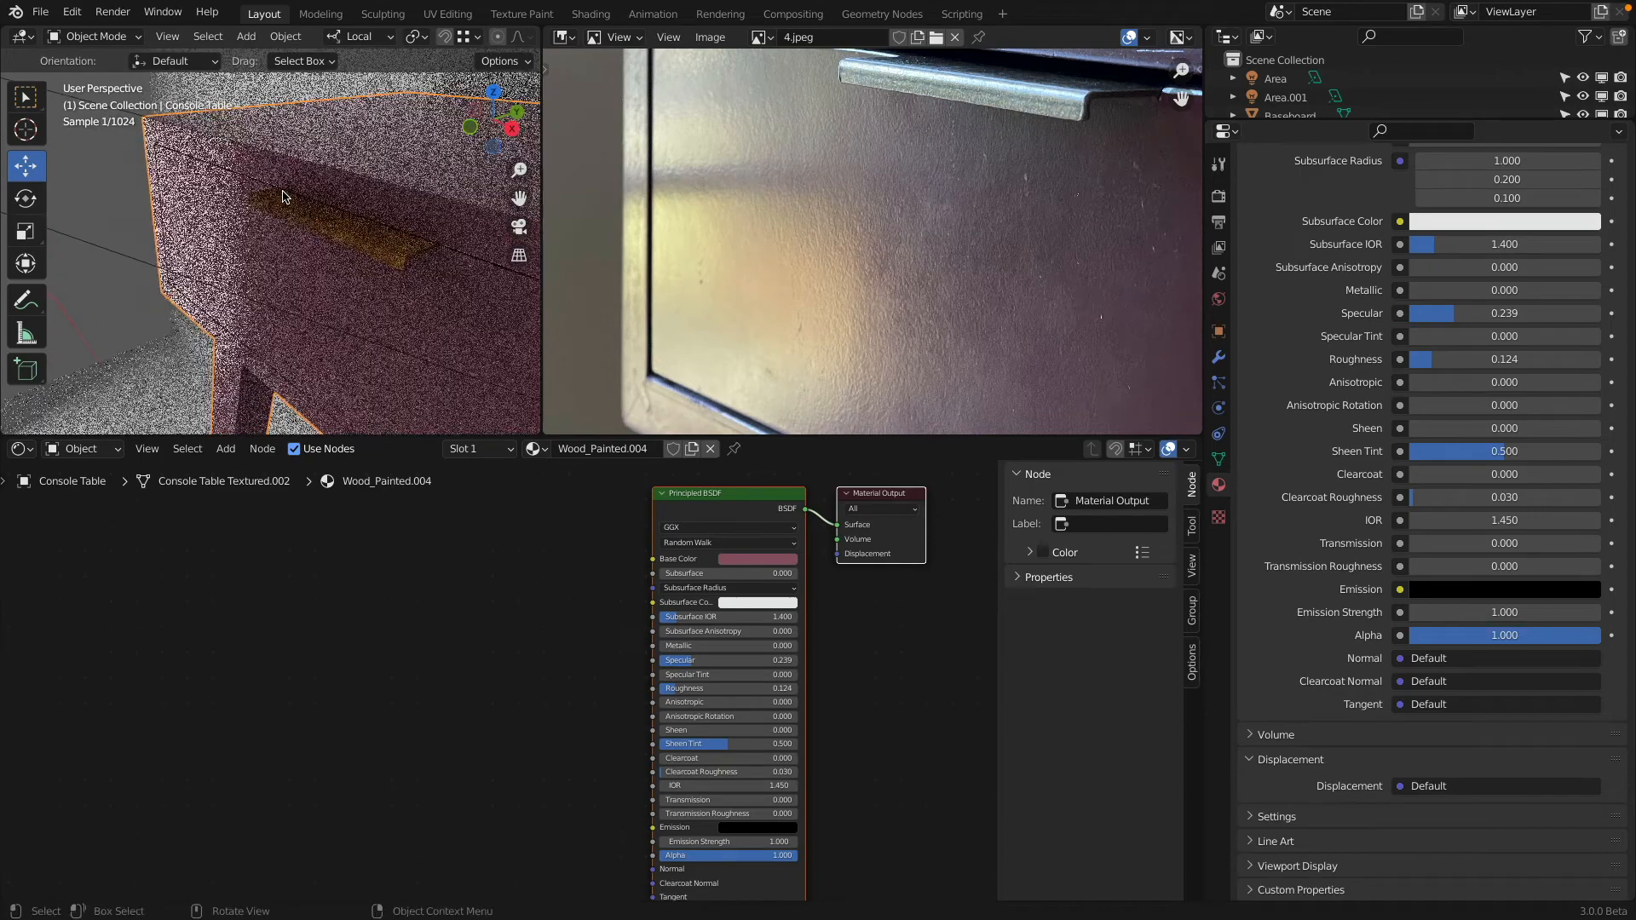
scroll(279, 196, "up", 3)
scroll(281, 198, "down", 1)
scroll(822, 249, "down", 3)
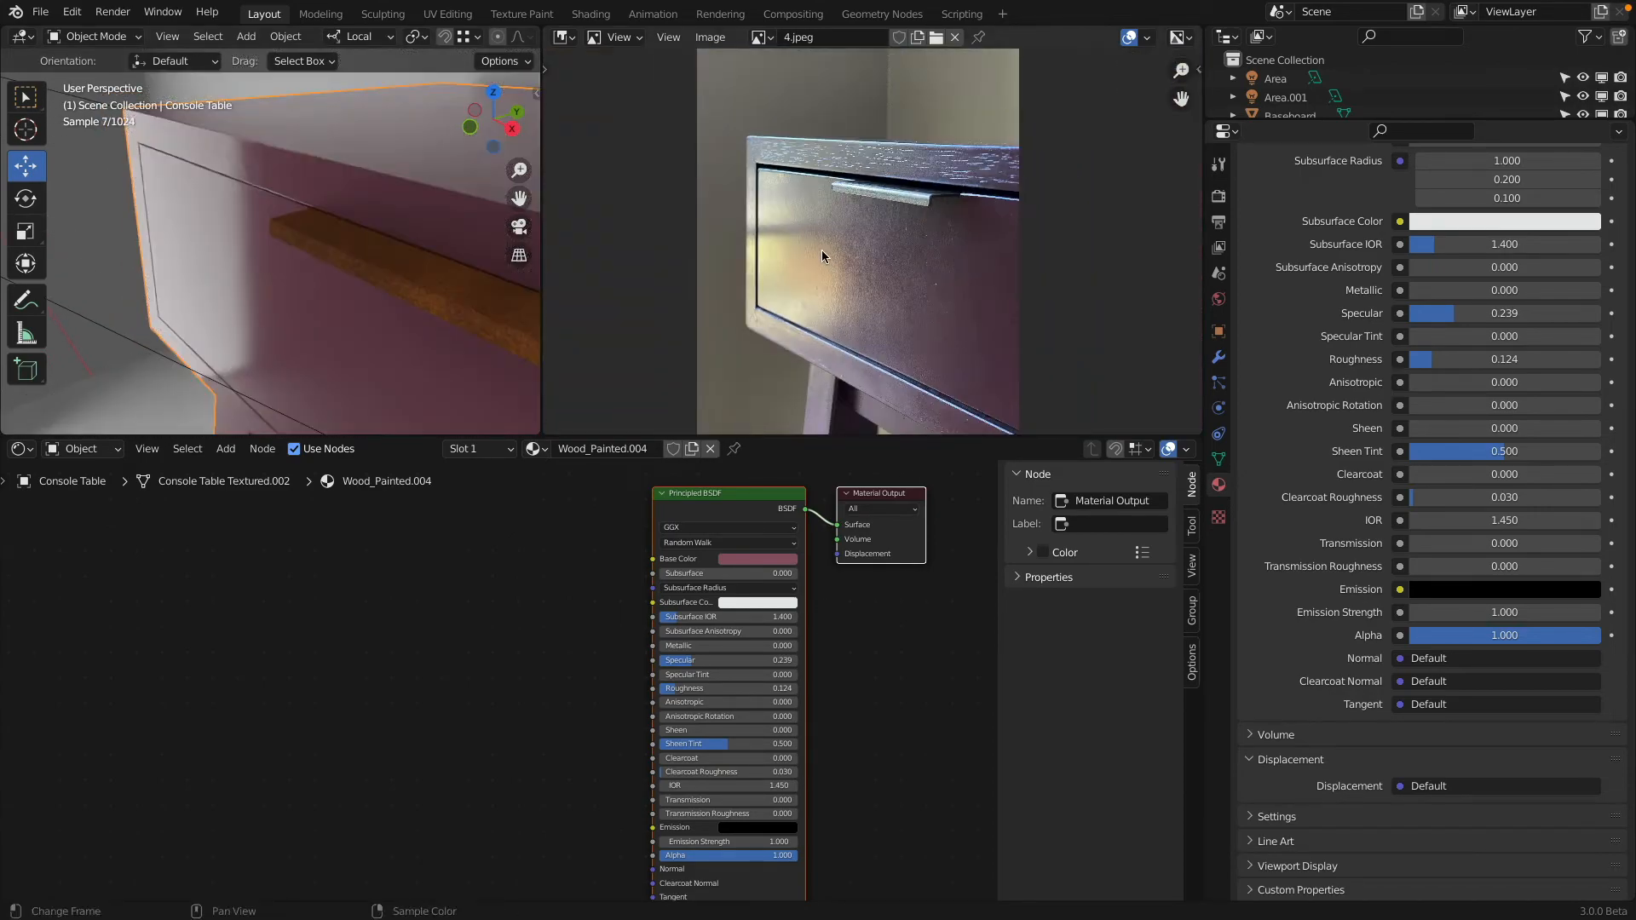
middle_click_drag(429, 279, 304, 225)
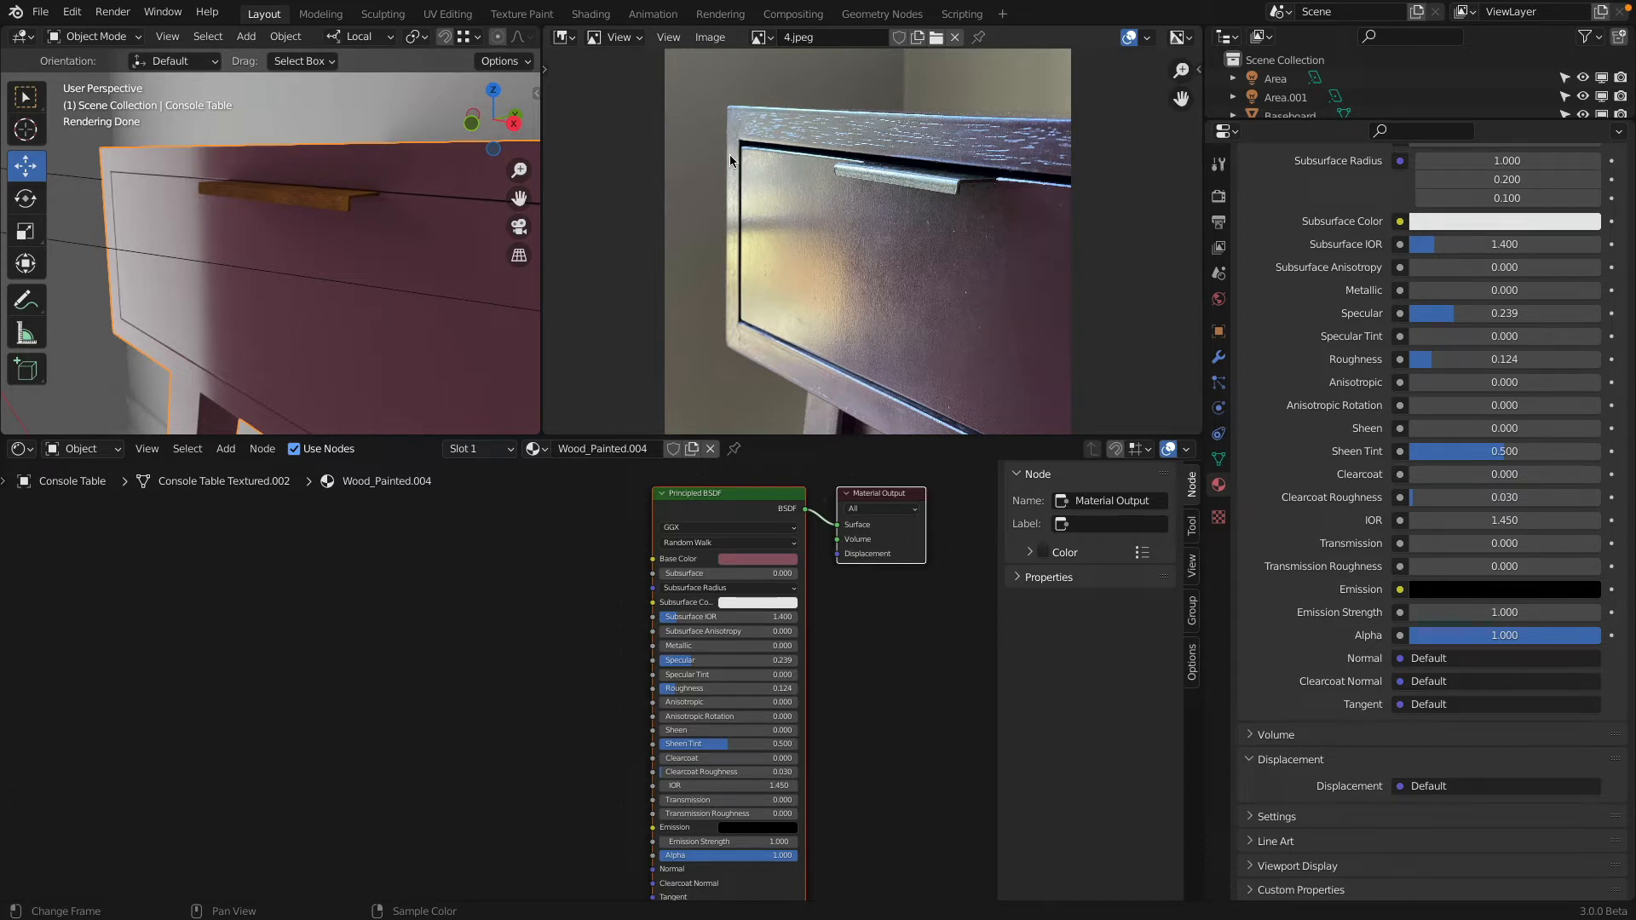
middle_click_drag(591, 647, 602, 638)
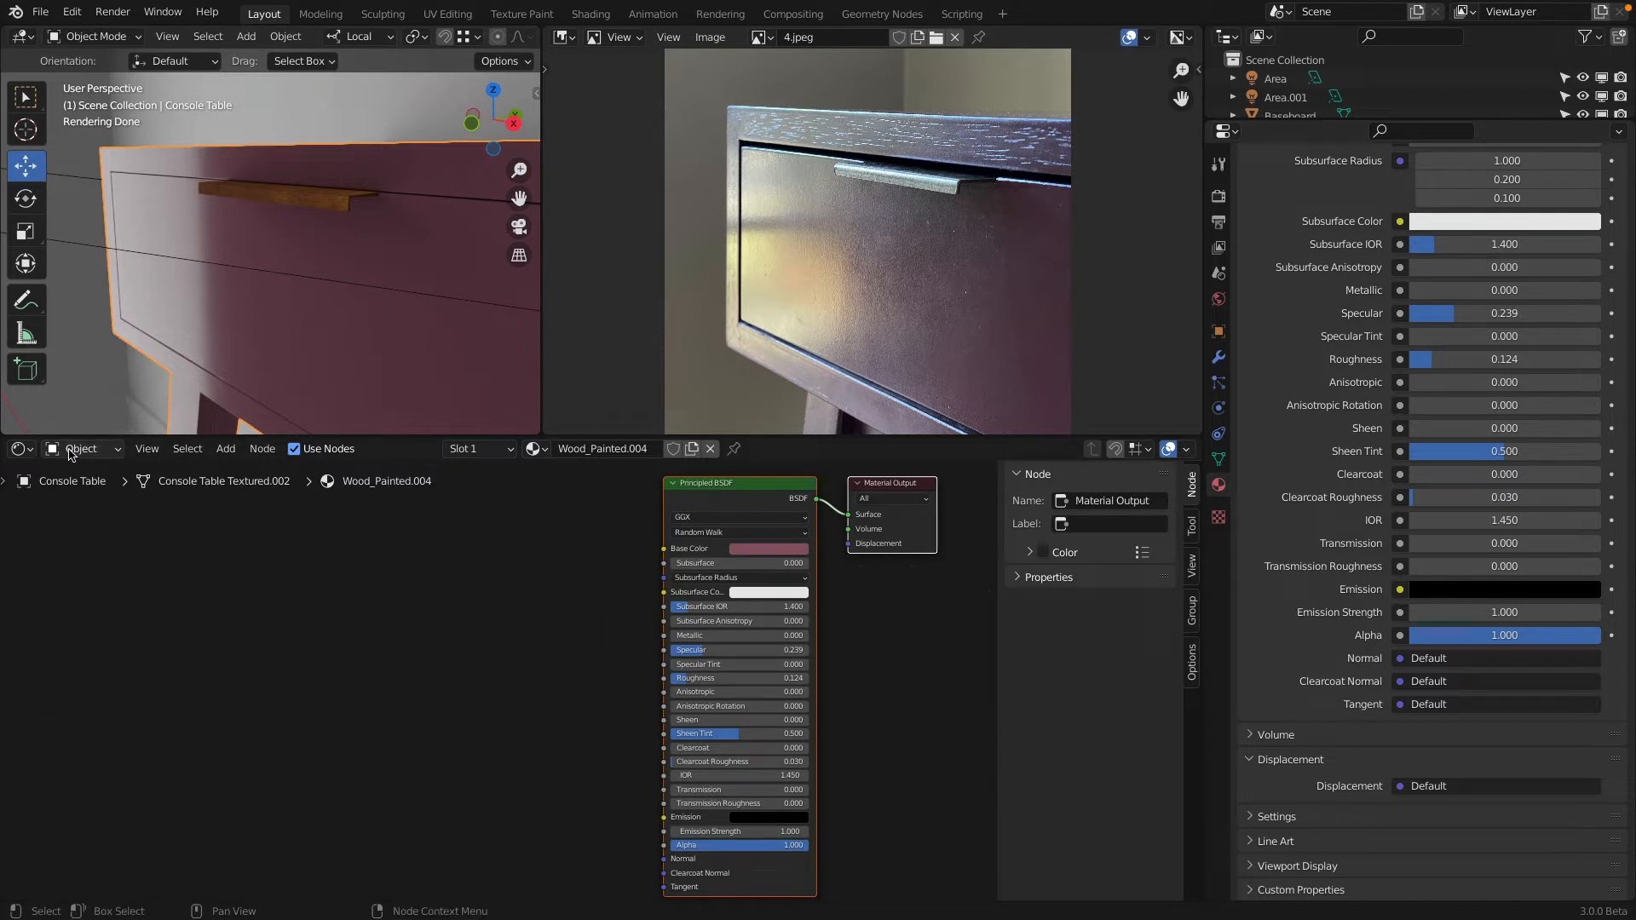
Step: Add a Noise Texture node to the Wood_Painted.004 material and connect its Color output to the Principled BSDF's Base Color
left_click(20, 448)
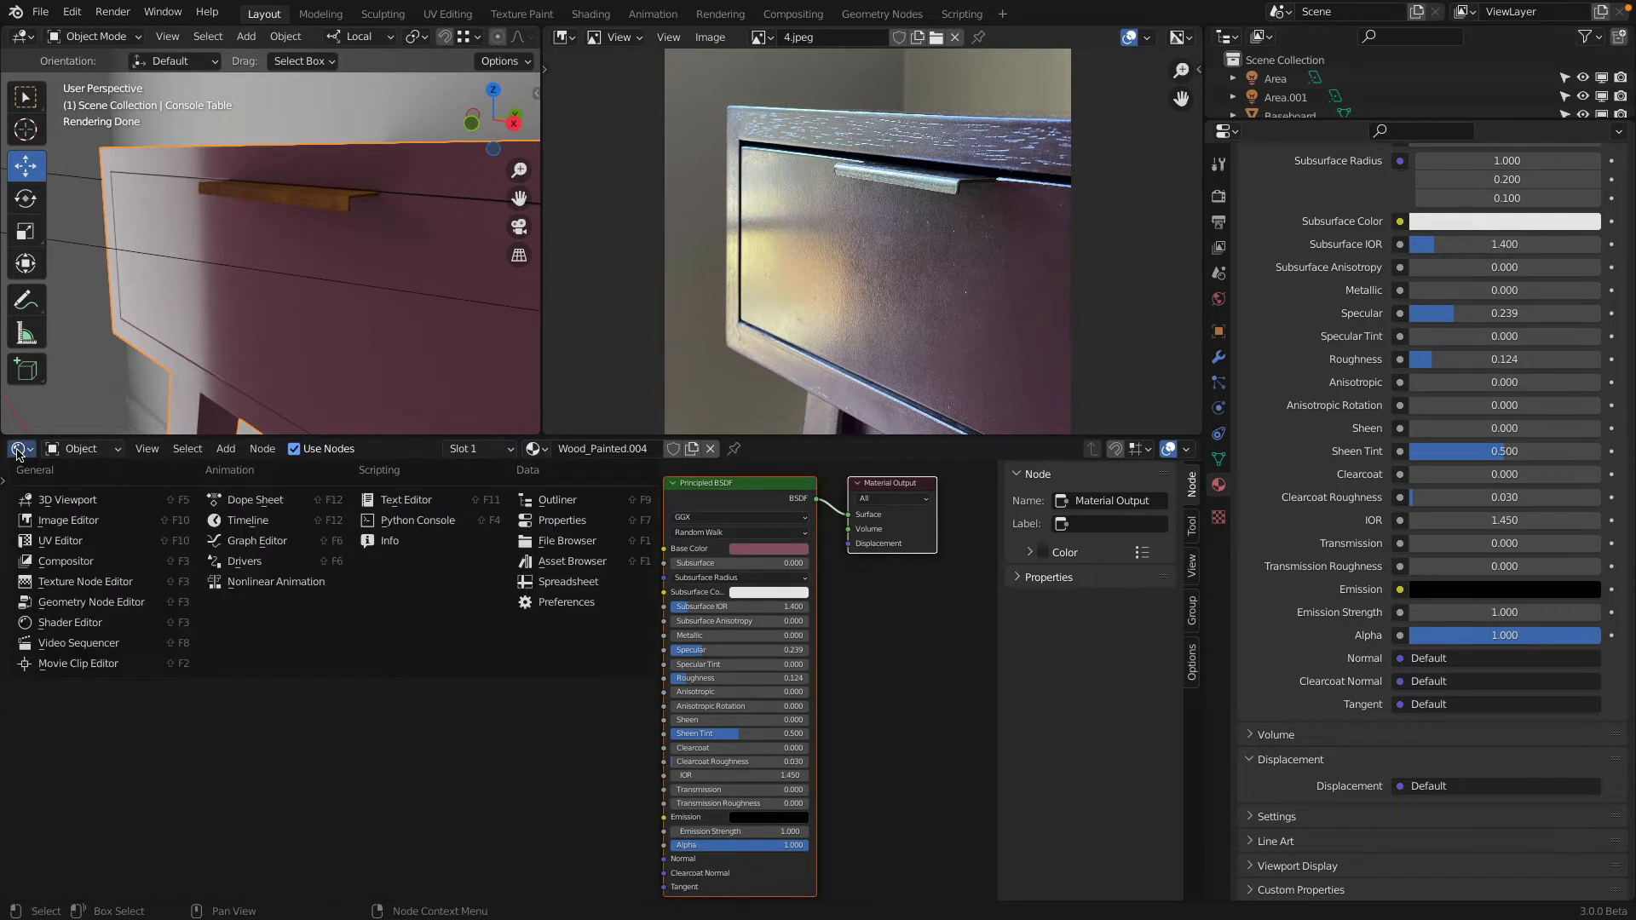
left_click(87, 629)
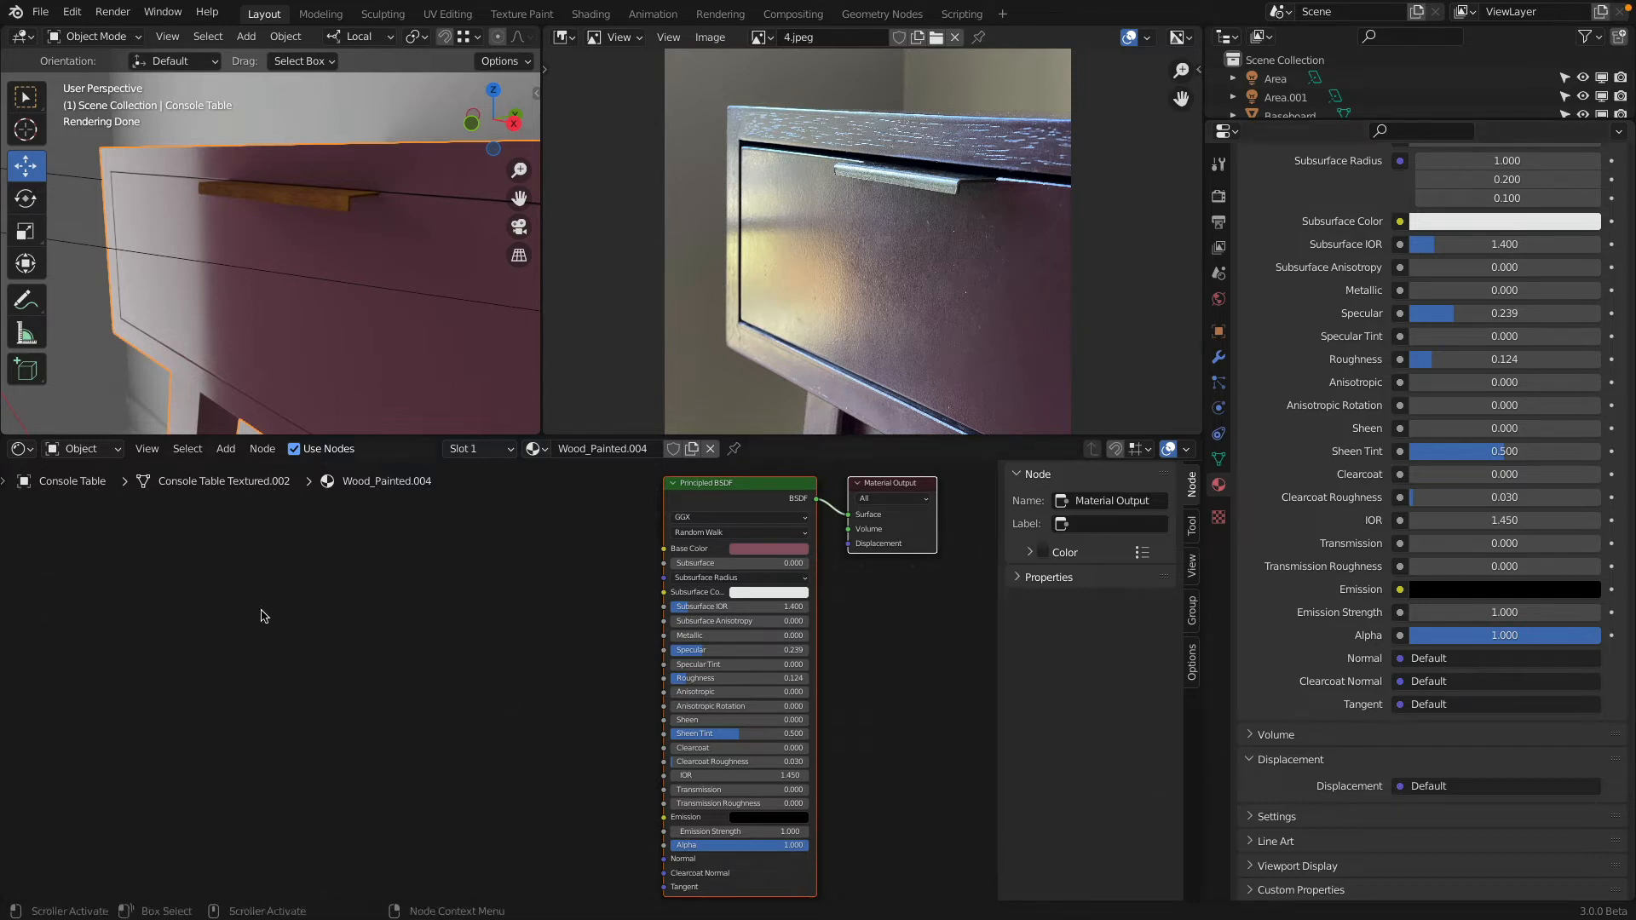
left_click(225, 449)
mouse_move(255, 554)
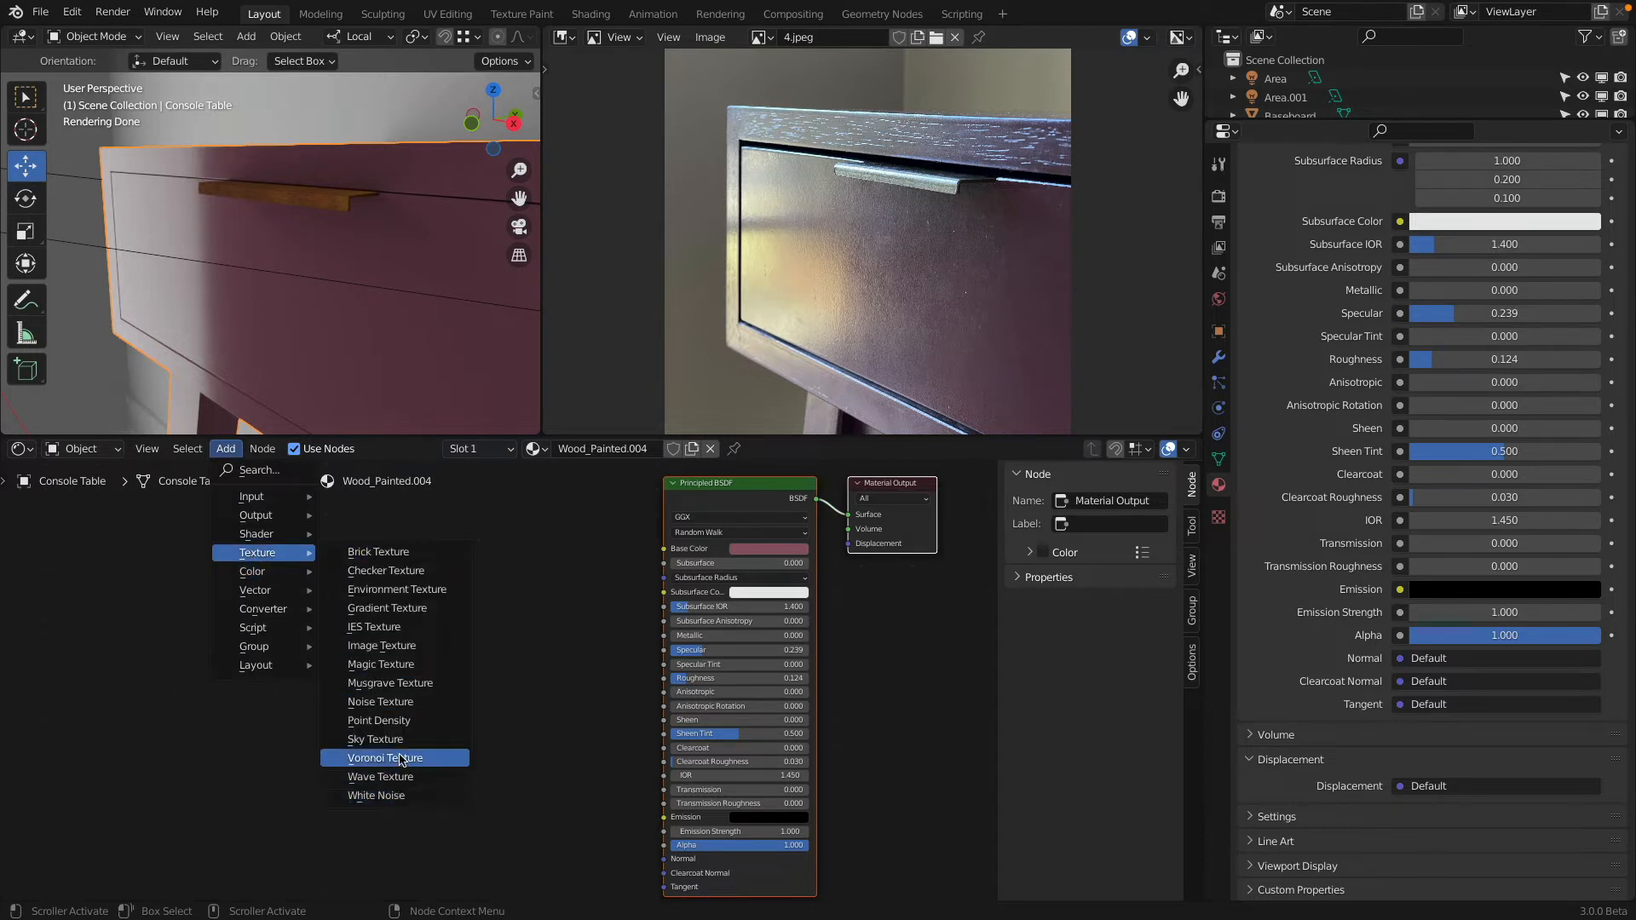
left_click(387, 702)
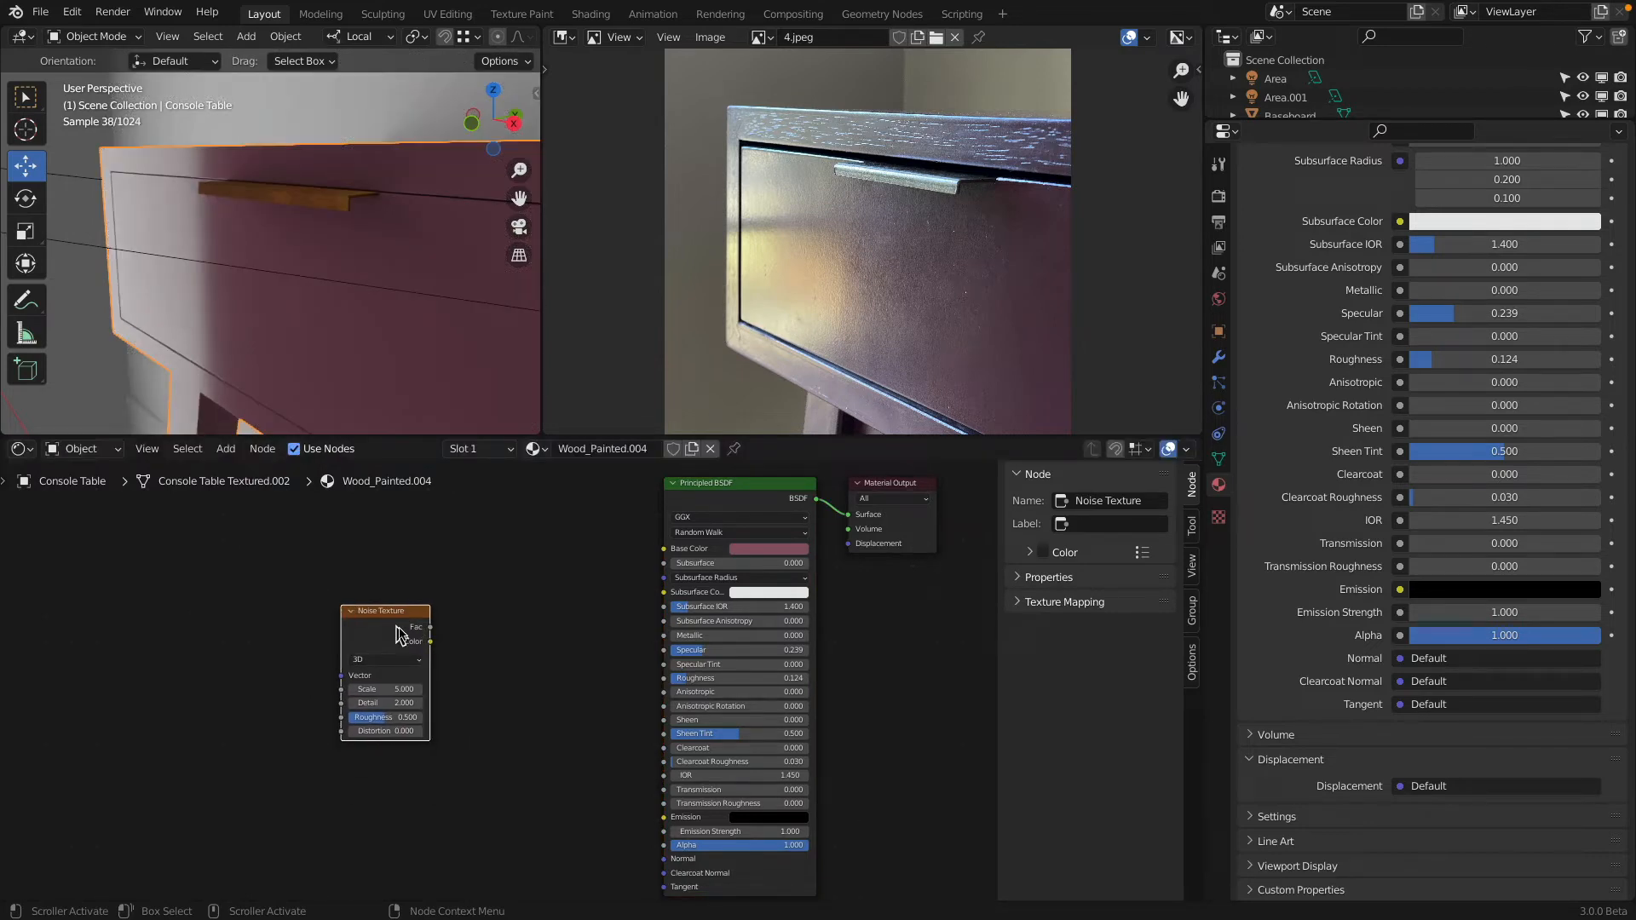
left_click_drag(430, 641, 664, 549)
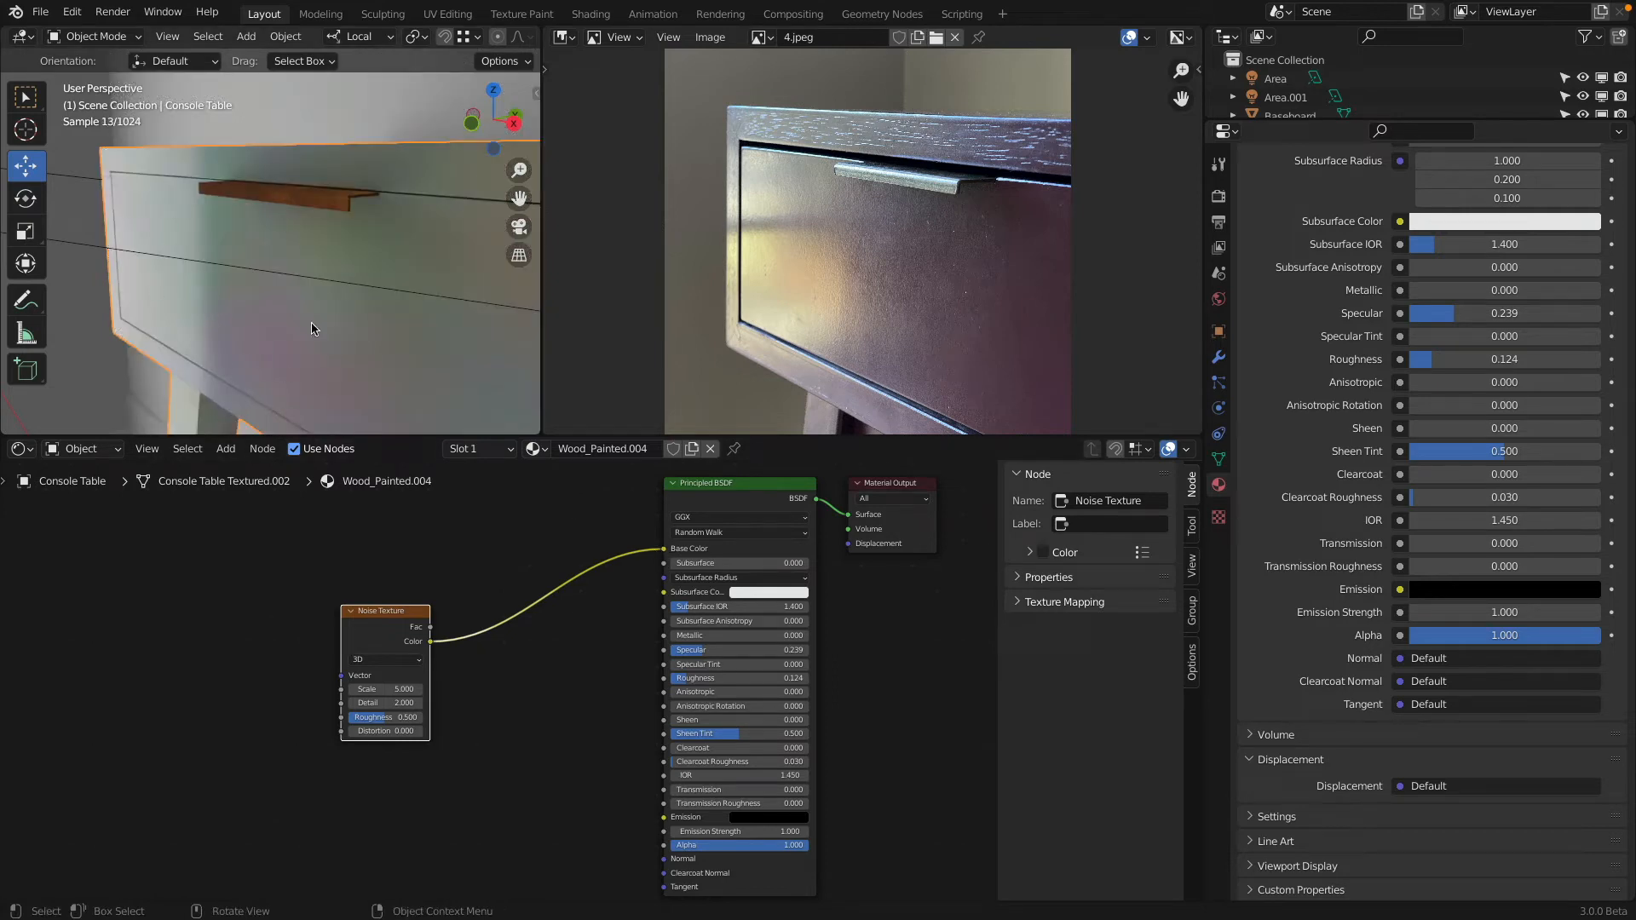
Step: Try Noise Texture scales of 200 and 500 on the table's surface
double_click(384, 689)
type("200")
key("Return")
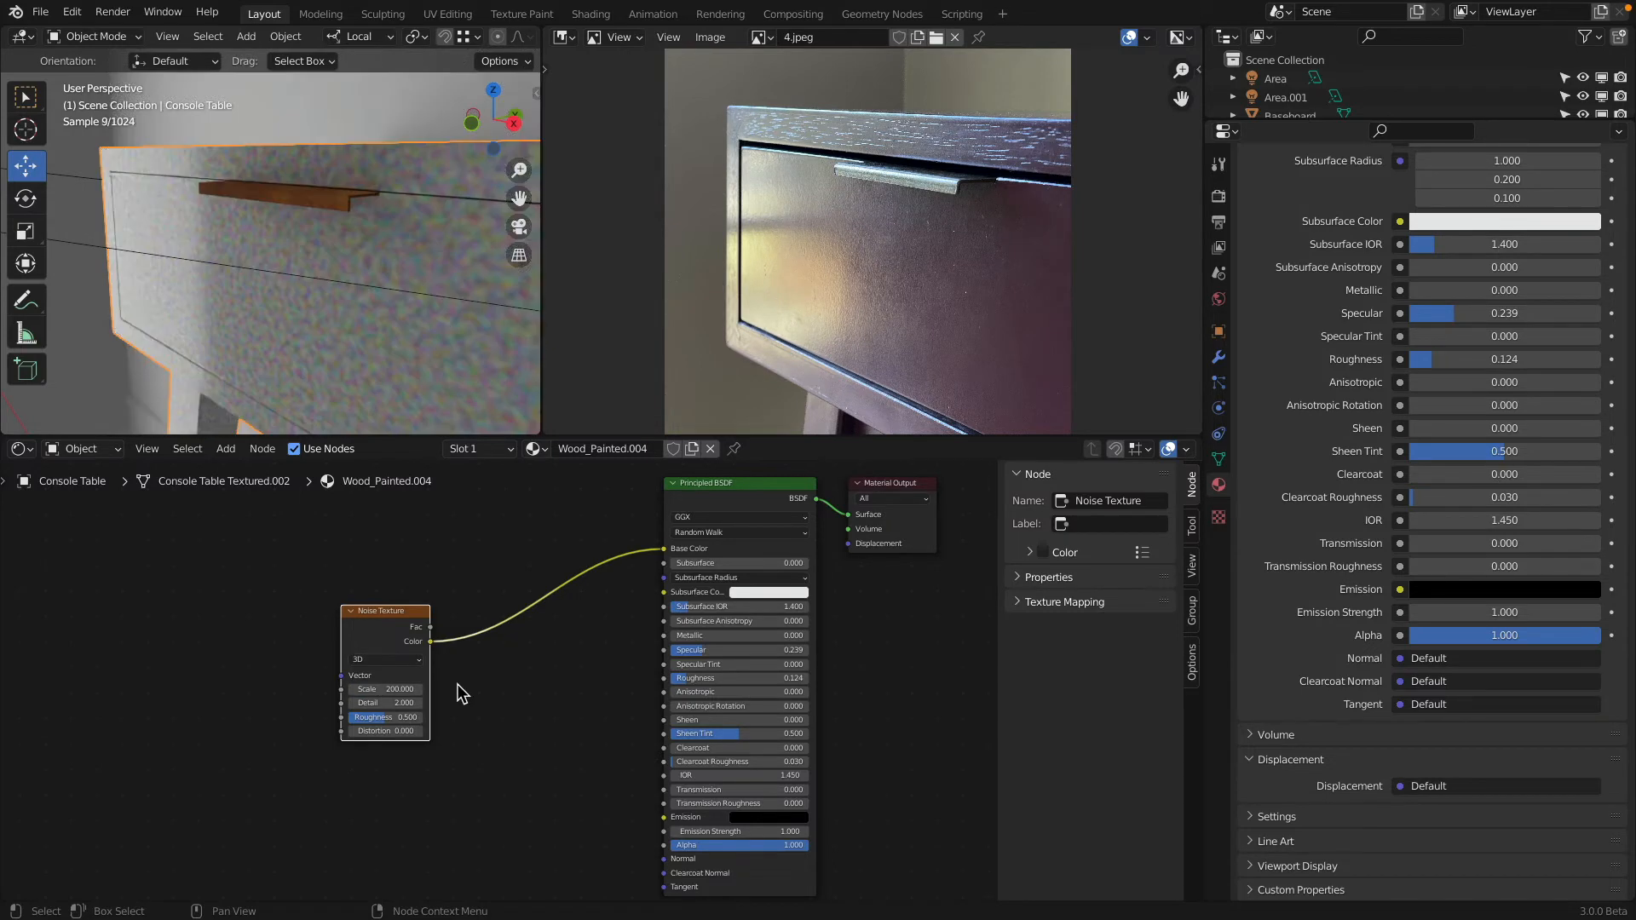
double_click(409, 689)
type("500")
key("Return")
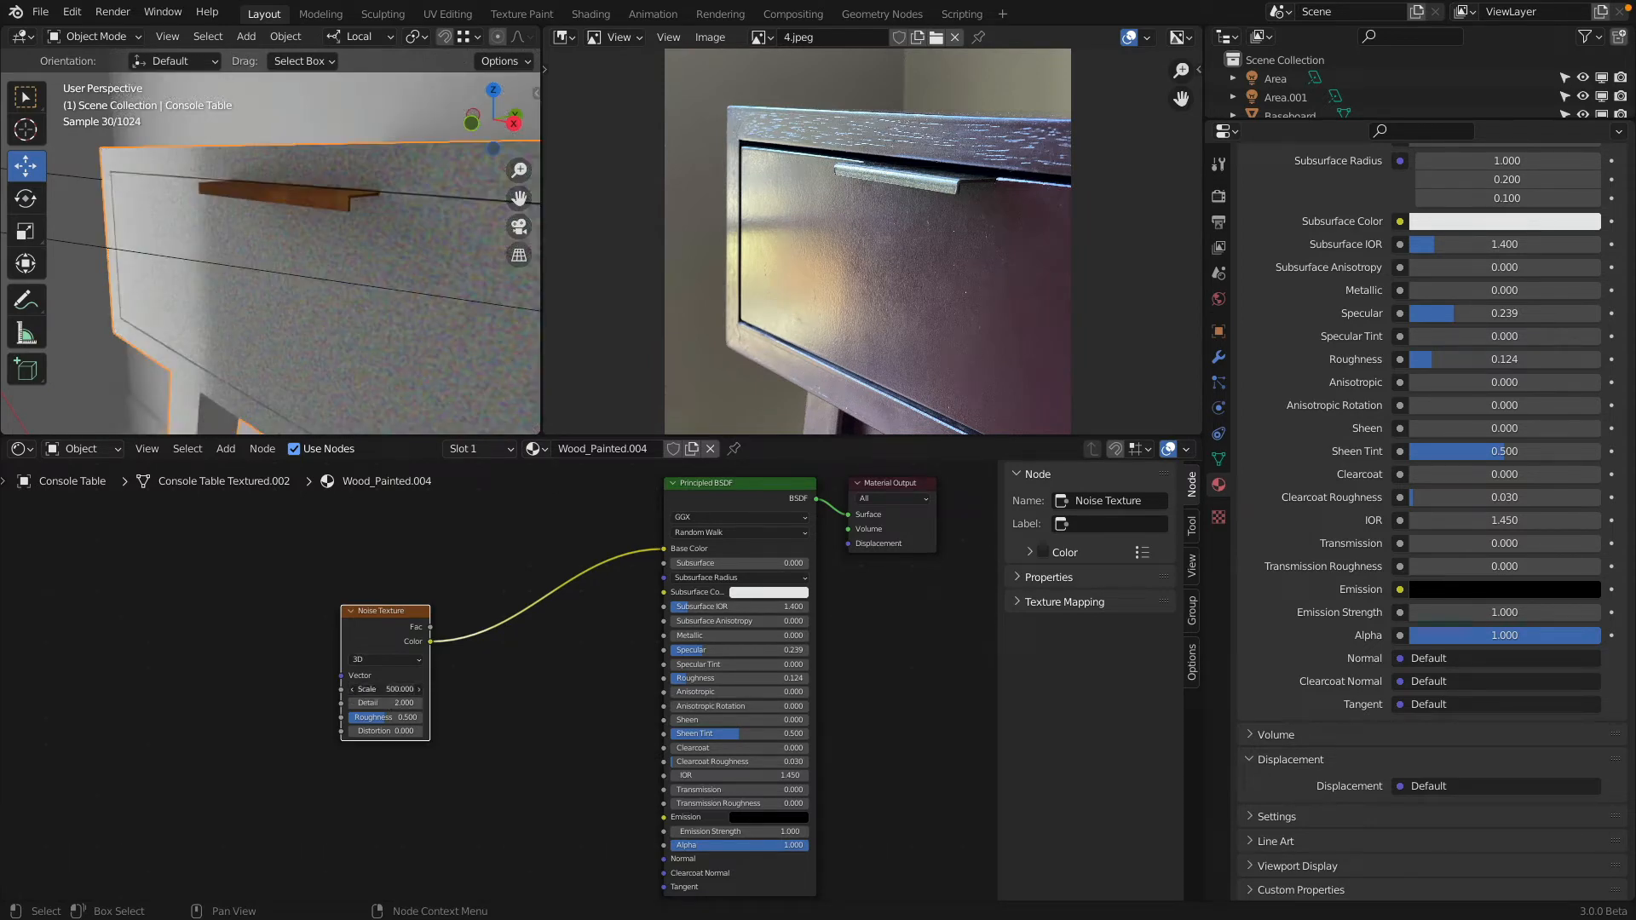
Step: Set the Noise Texture's scale to 1000
left_click(386, 690)
type("10")
key("Return")
left_click(387, 690)
type("1000.0")
key("Return")
Step: Disconnect the Noise Texture from the Base Color, and space the Material Output and Noise Texture nodes farther from the Principled BSDF
middle_click_drag(585, 624, 573, 612)
left_click_drag(651, 535, 448, 601)
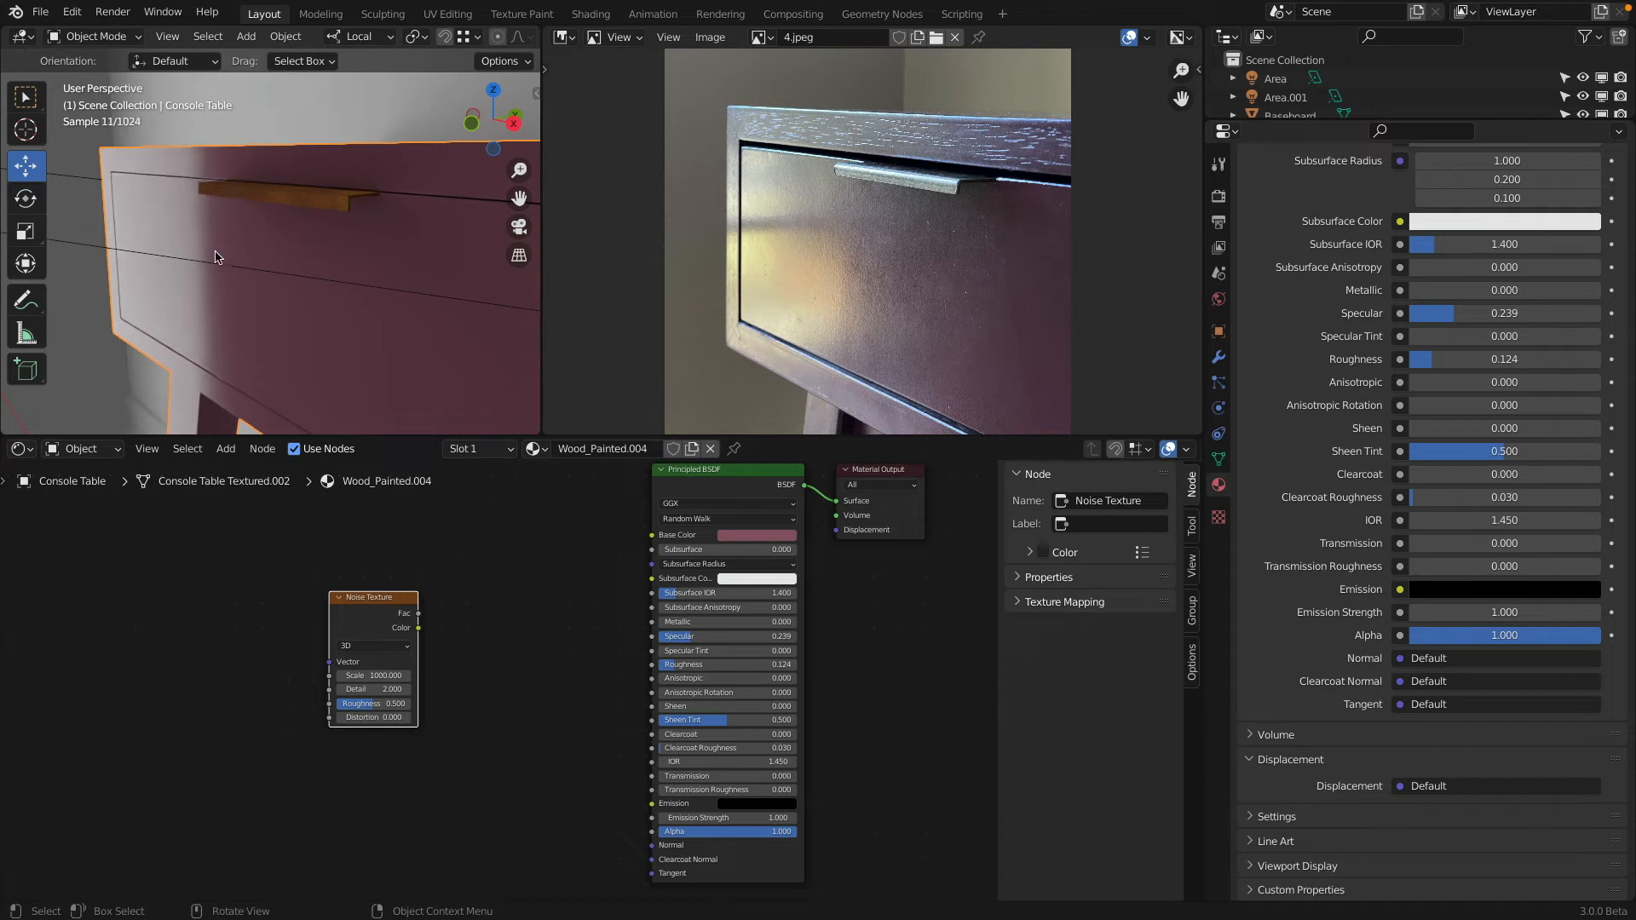
middle_click_drag(519, 709, 525, 679)
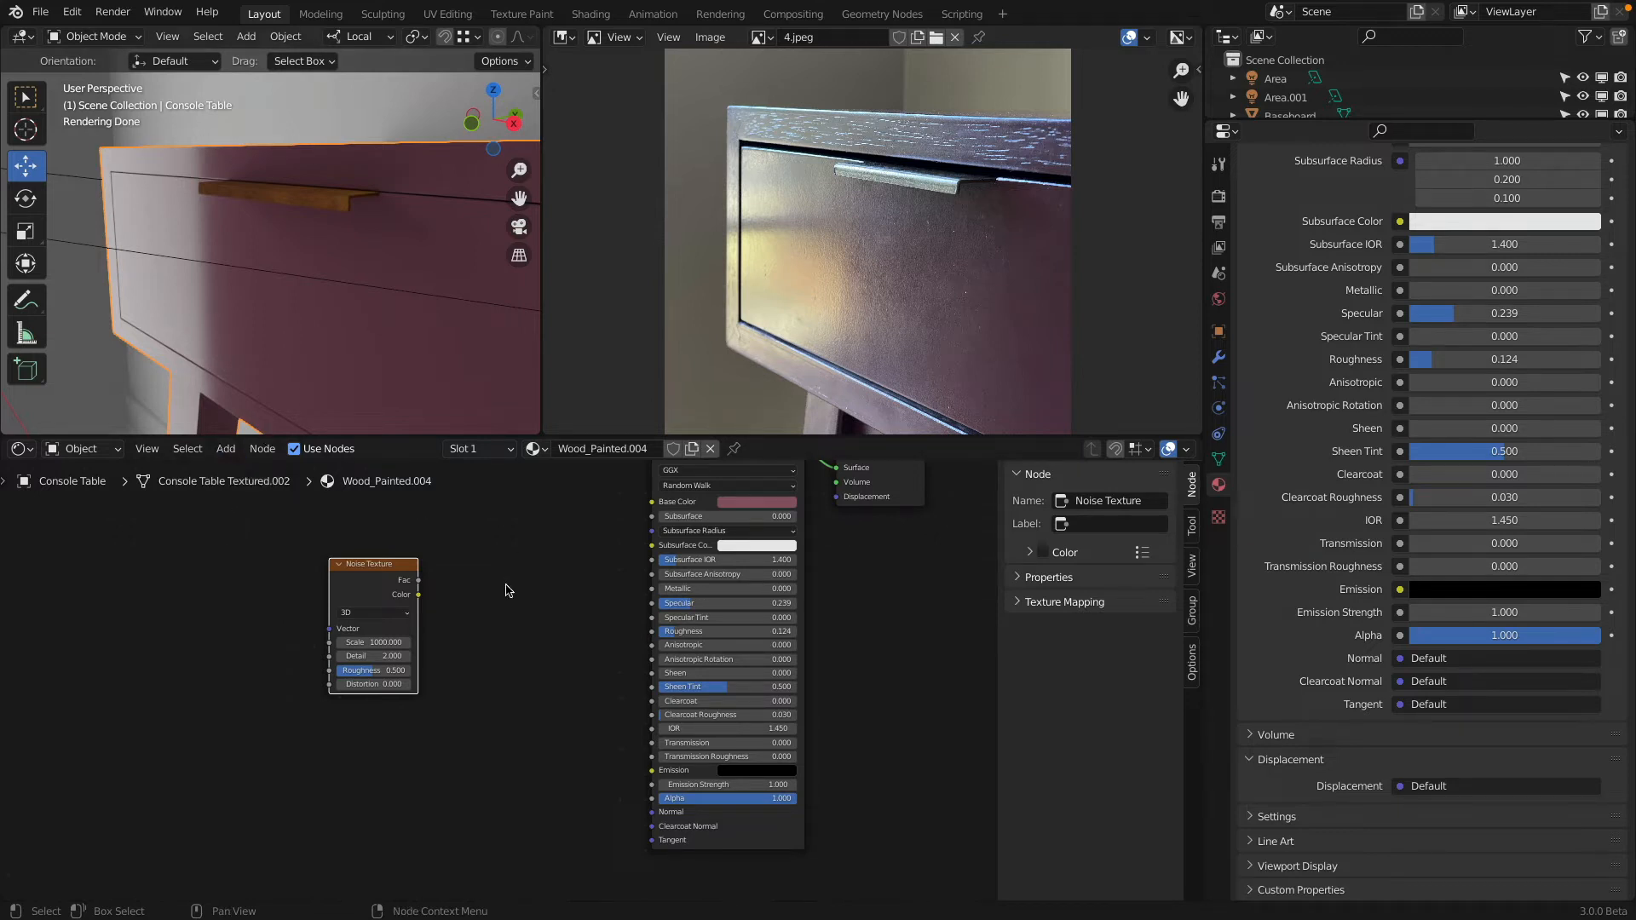
scroll(508, 588, "down", 3)
middle_click_drag(539, 606, 512, 658)
left_click(634, 523)
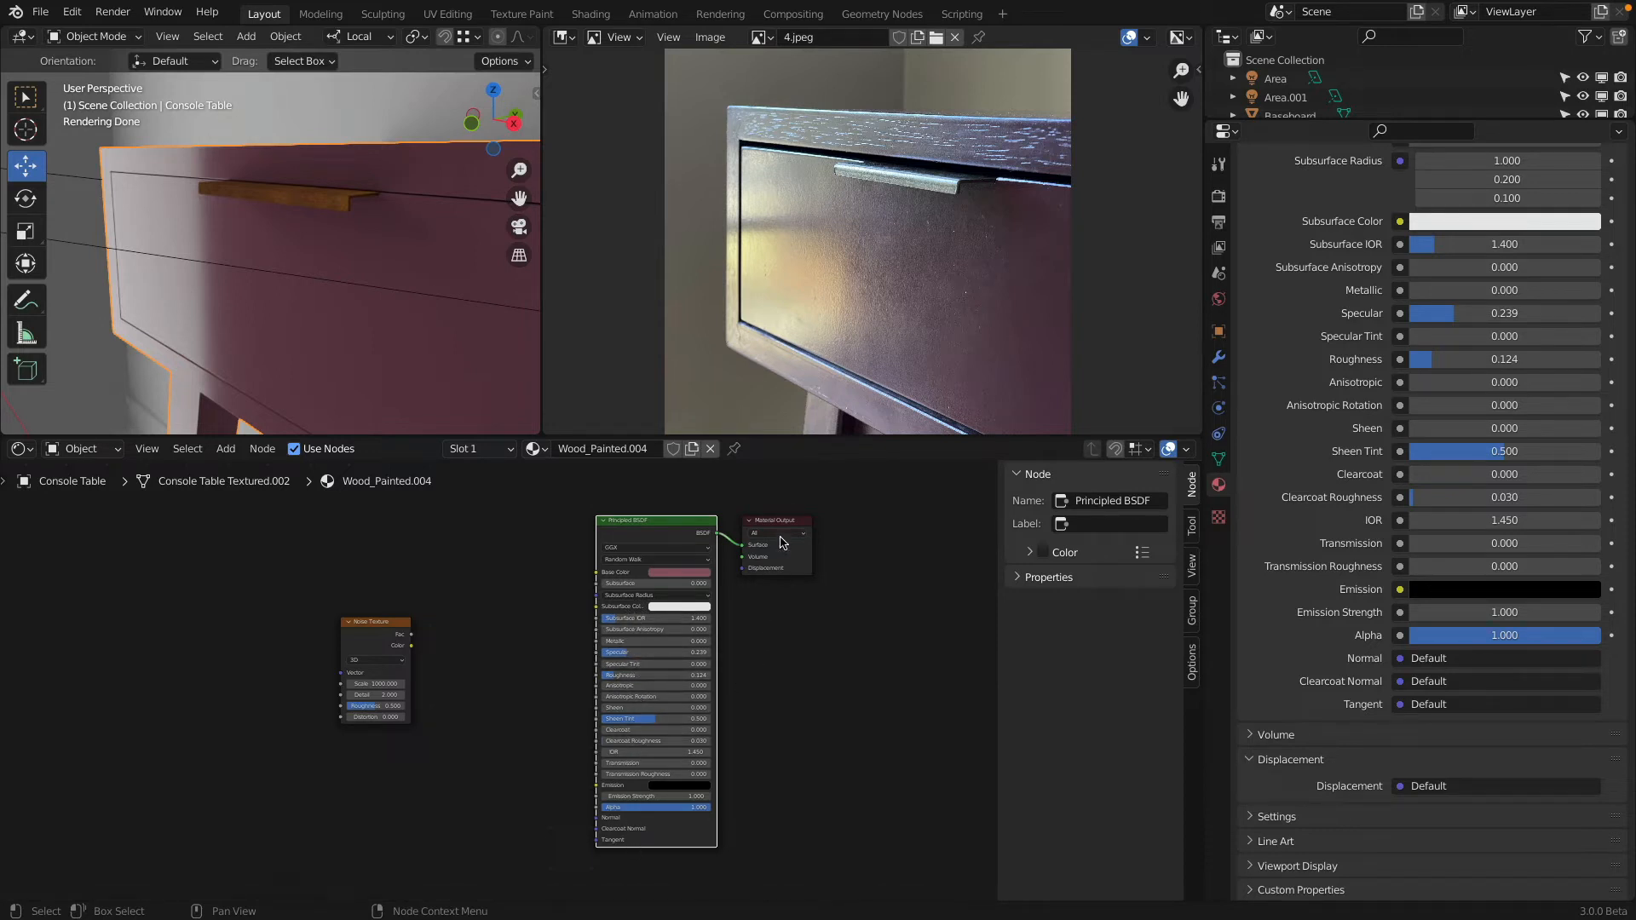
left_click(785, 562)
left_click_drag(784, 529, 820, 524)
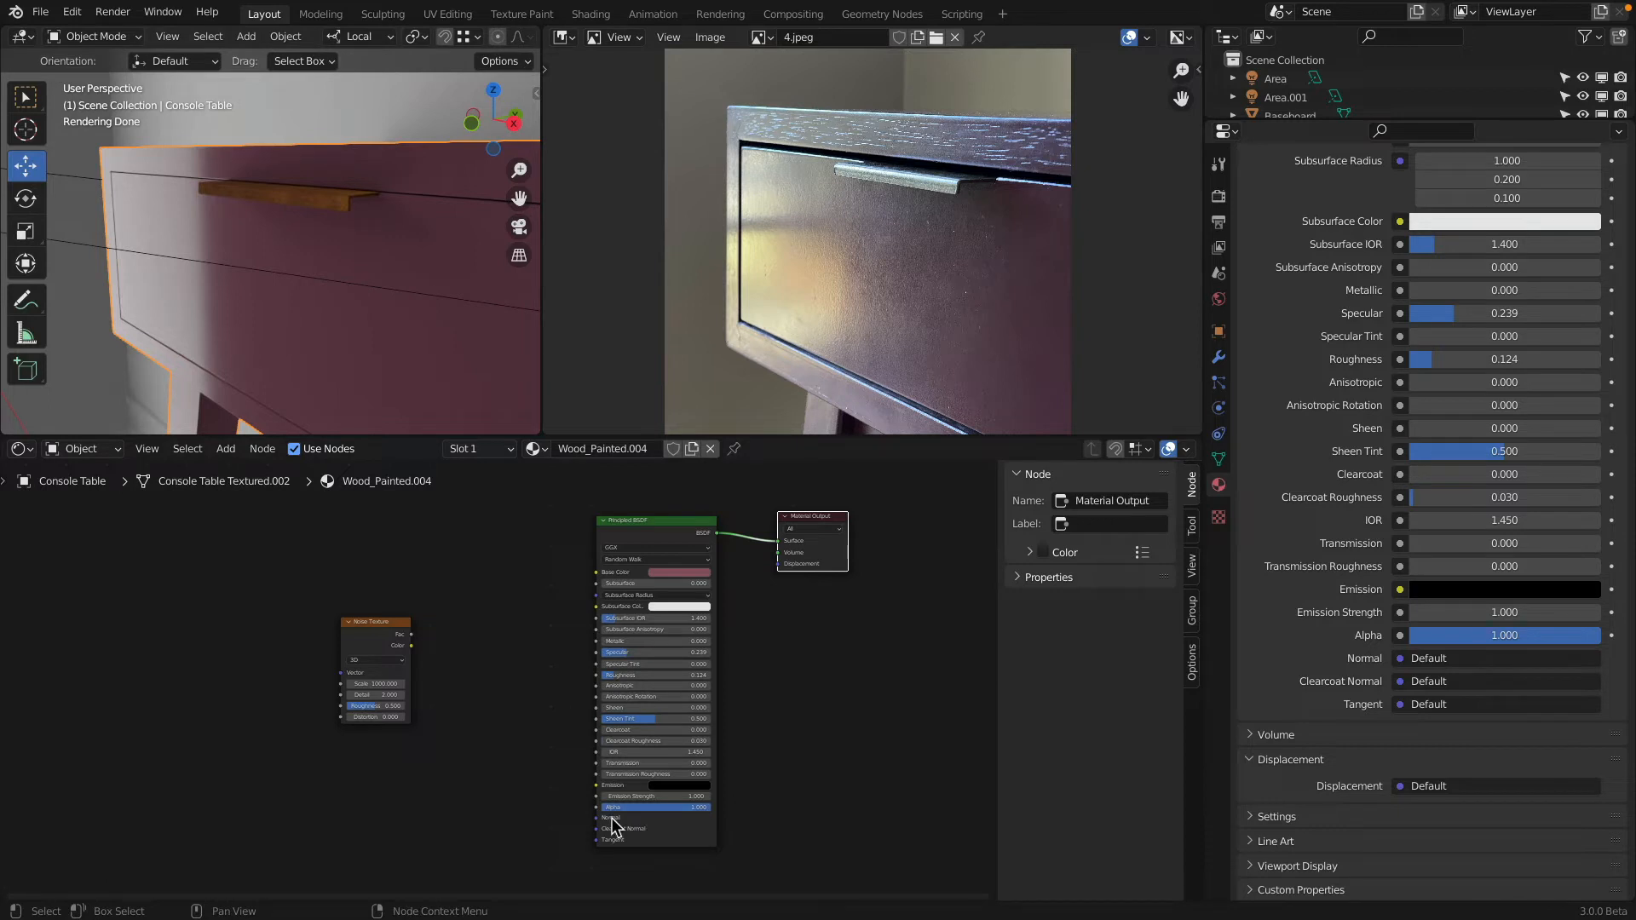
left_click(368, 636)
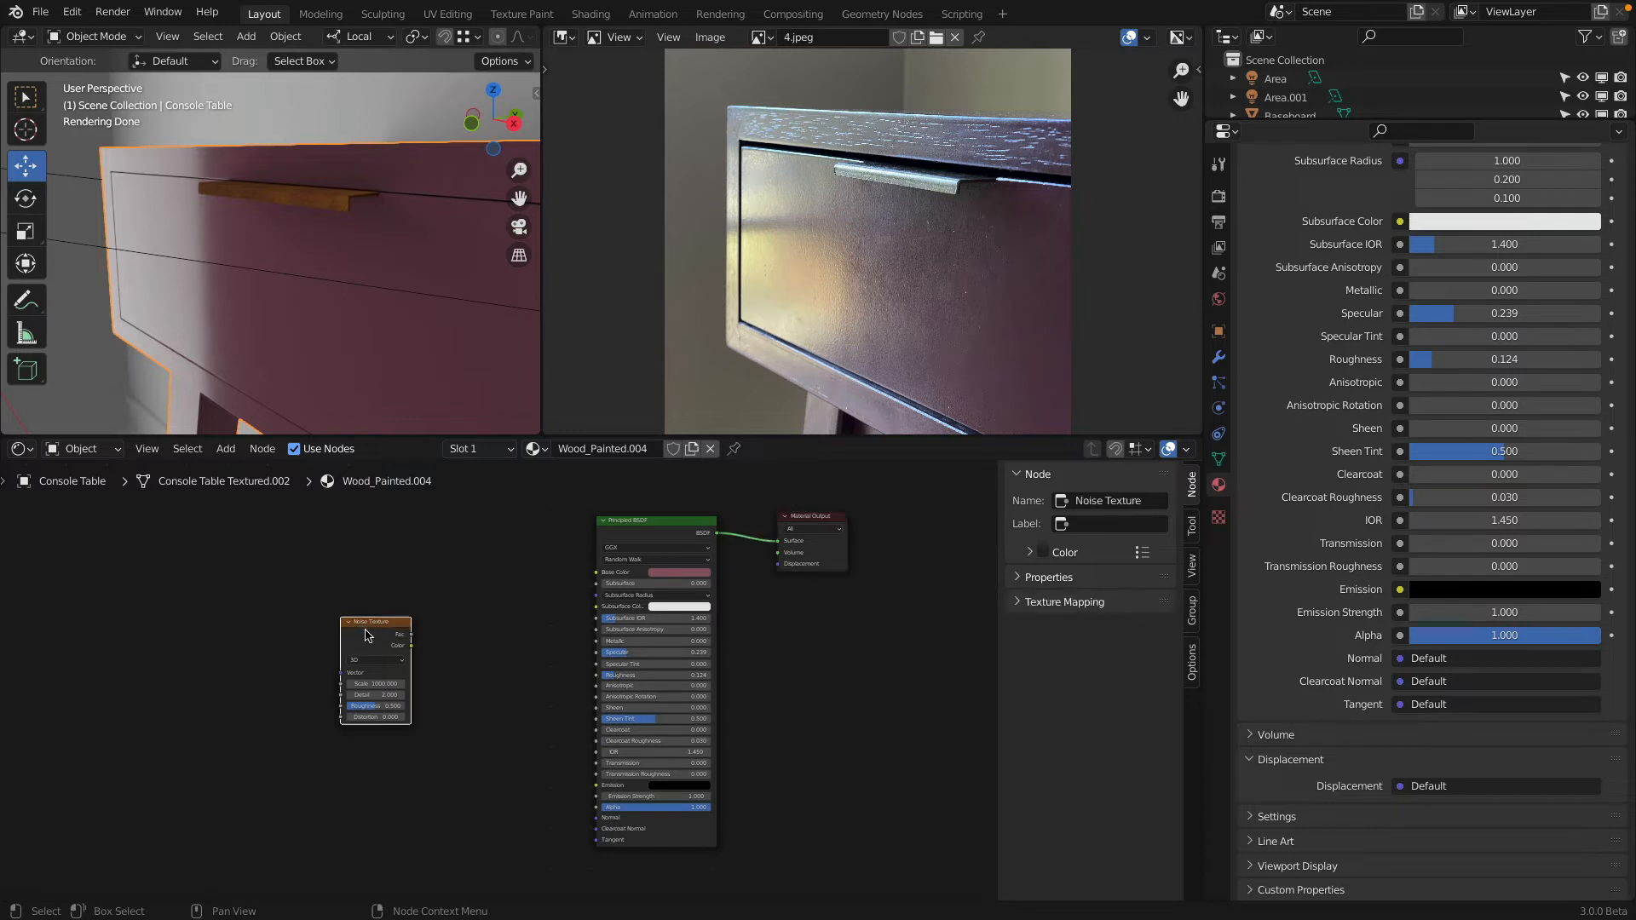
left_click_drag(364, 630, 357, 633)
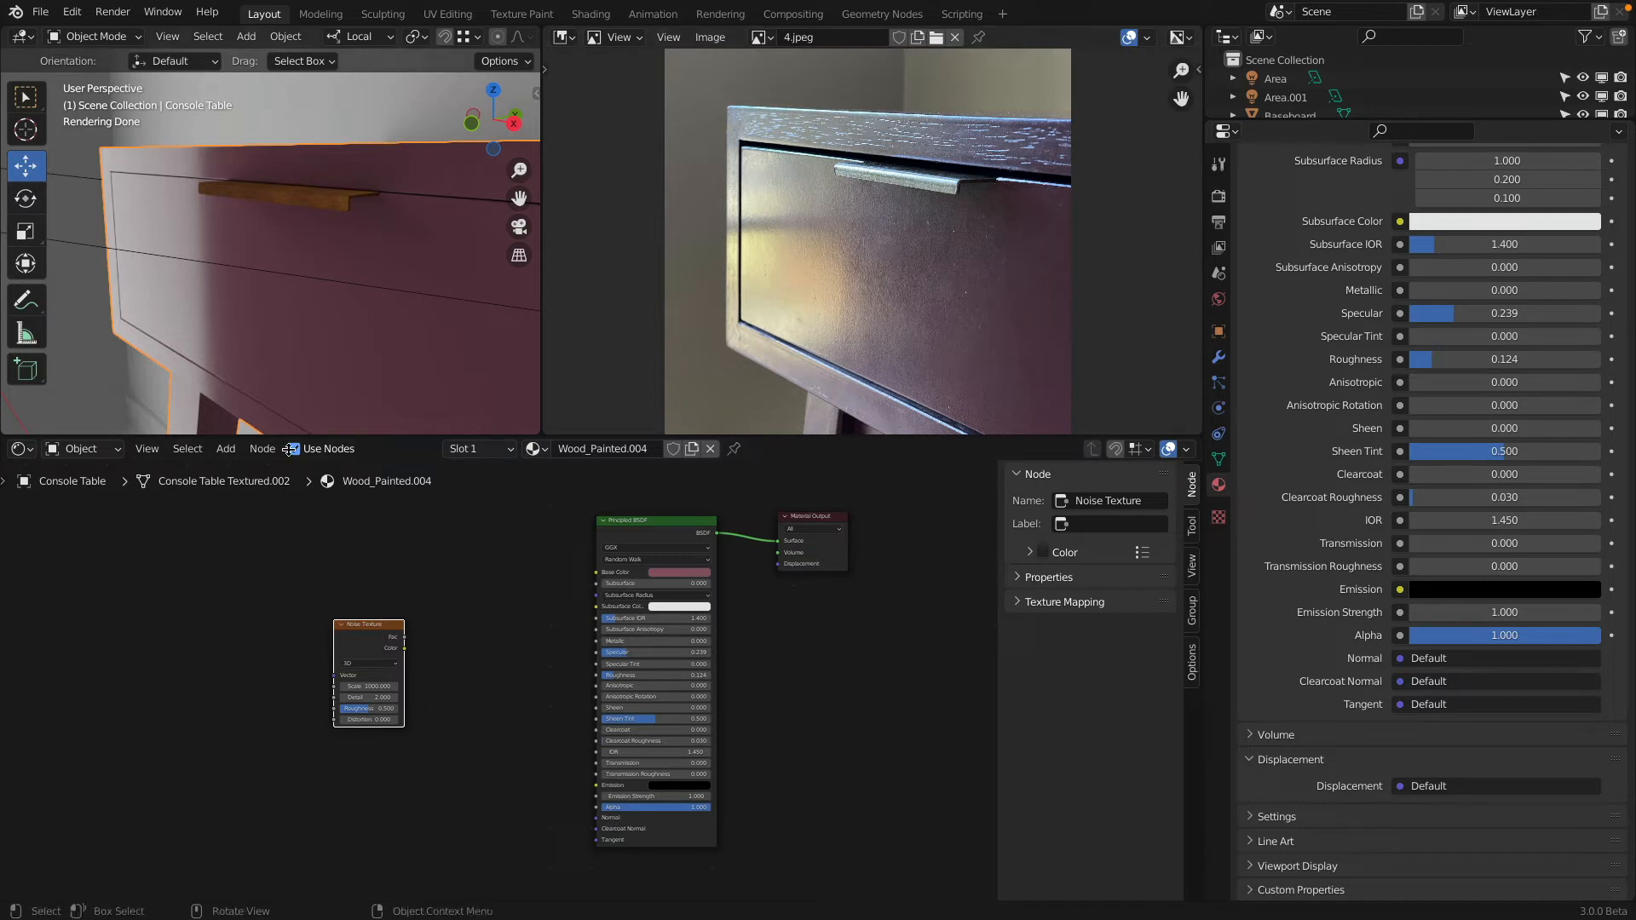
Step: Add a Bump node between the Noise Texture and the Principled BSDF, and line the Noise Texture up beside it
left_click(258, 451)
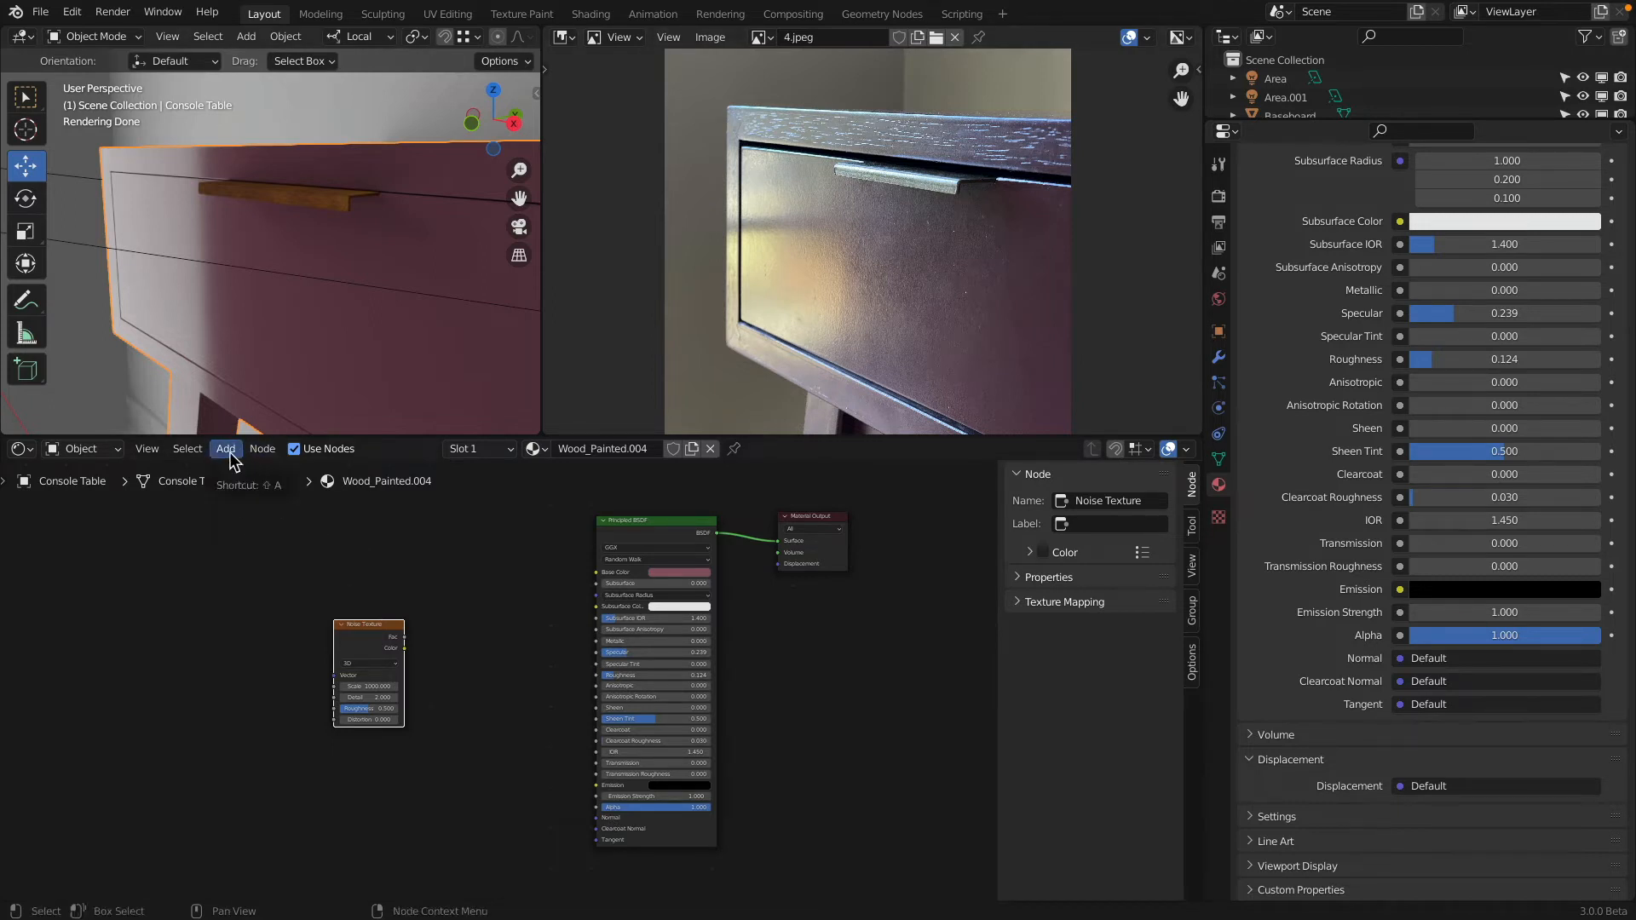
left_click(226, 449)
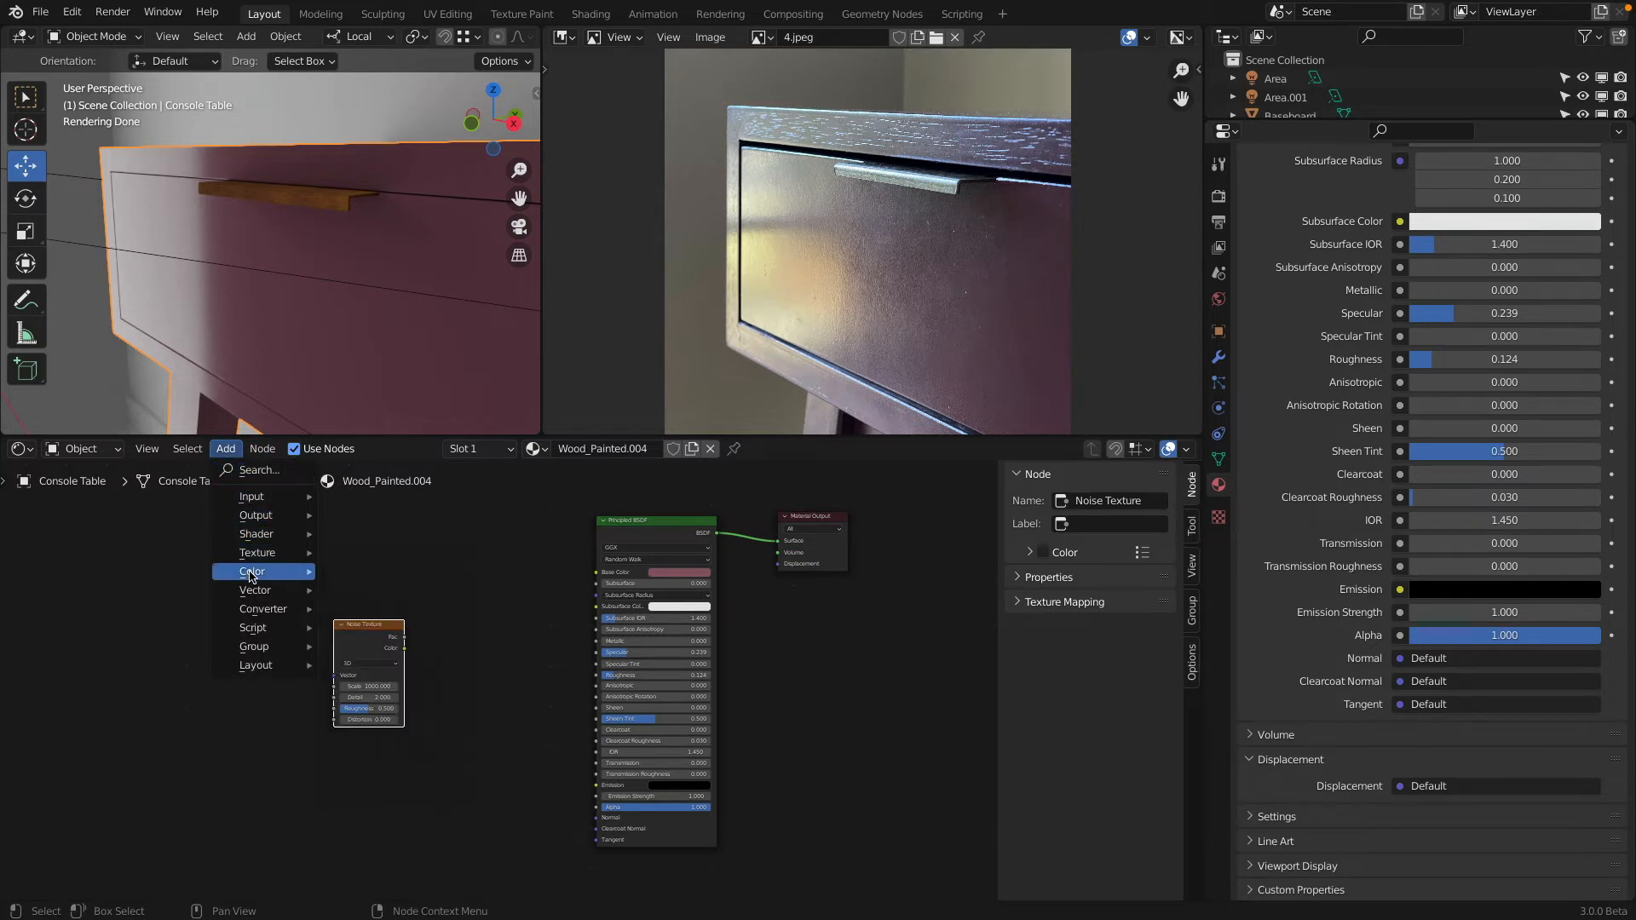
mouse_move(253, 599)
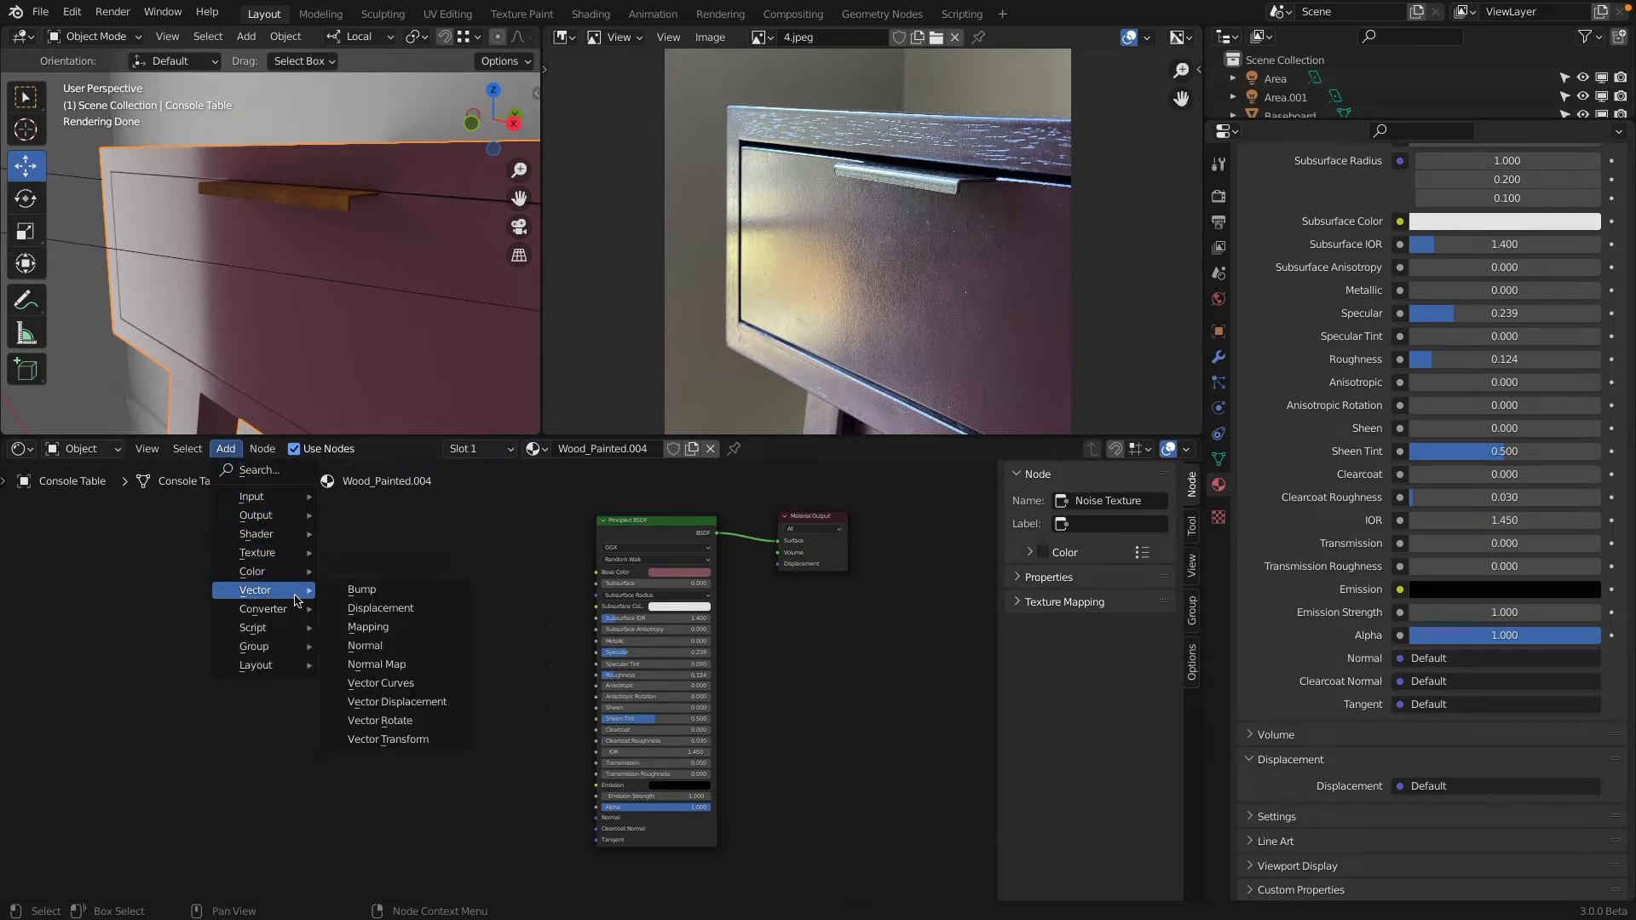
left_click(362, 590)
left_click(465, 694)
scroll(494, 682, "up", 3)
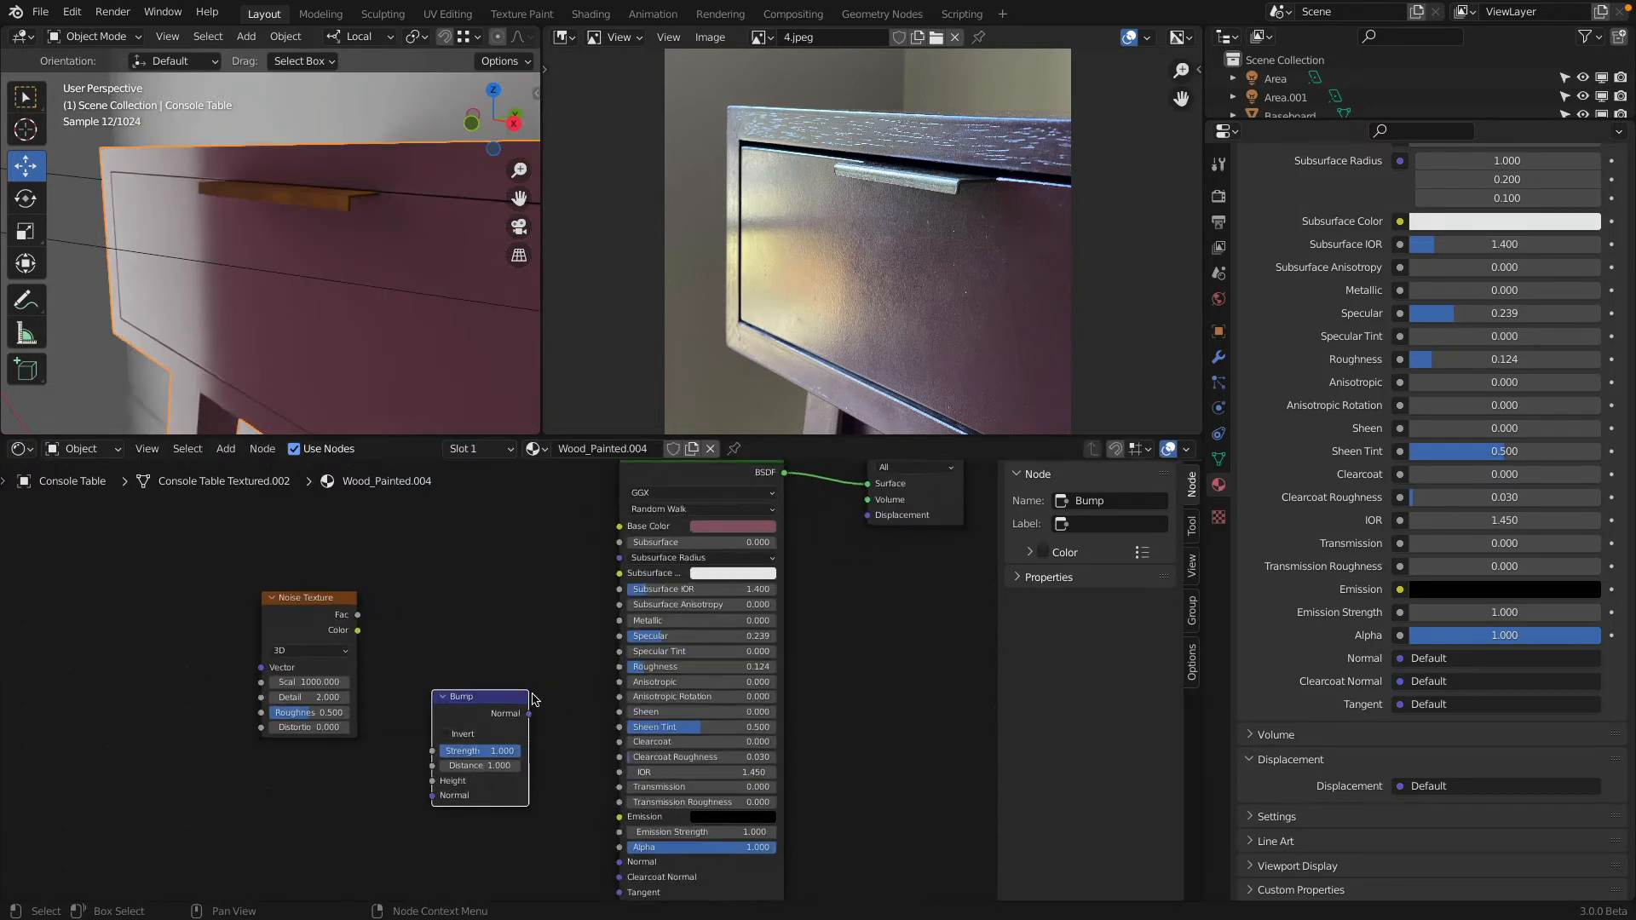
left_click_drag(541, 635, 567, 696)
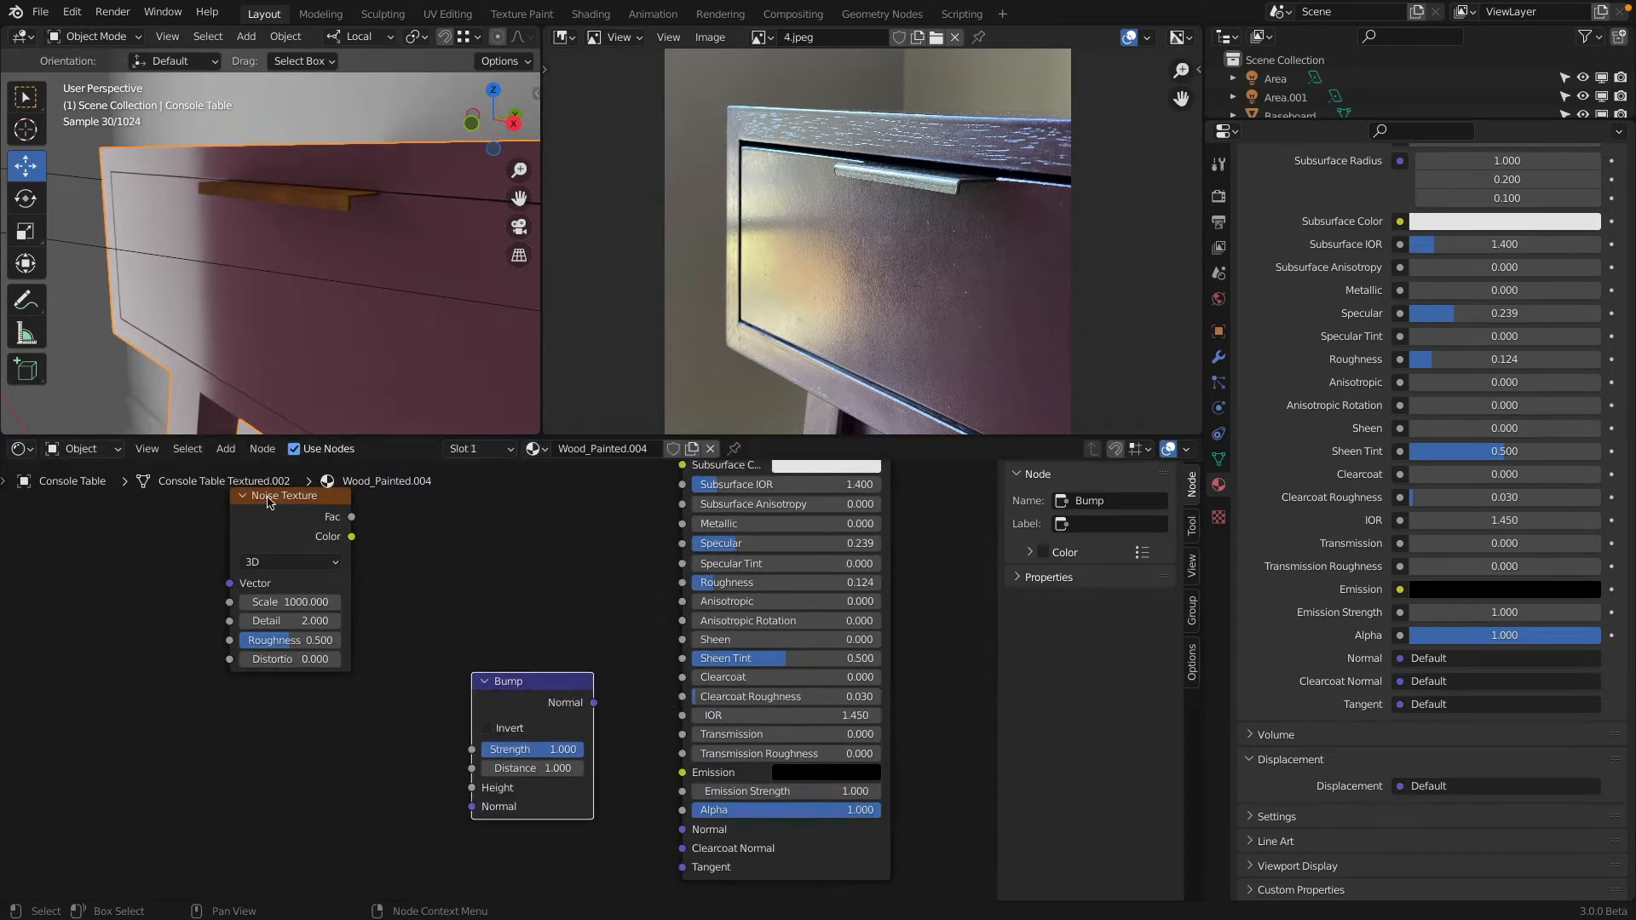
left_click_drag(271, 503, 310, 672)
middle_click_drag(445, 695, 375, 624)
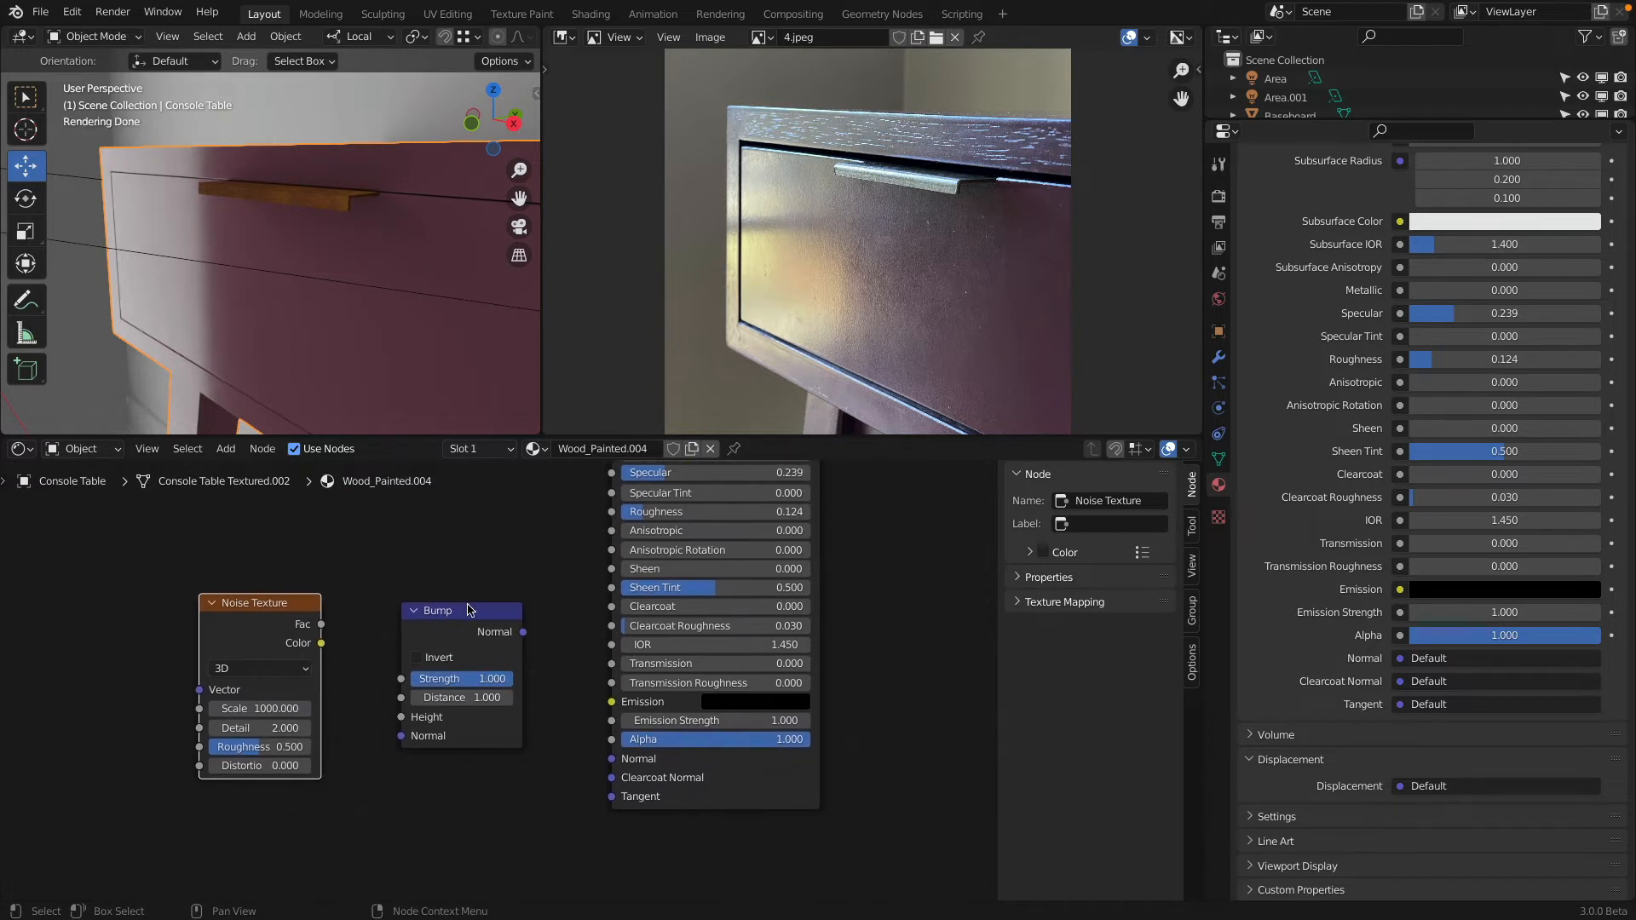
left_click_drag(471, 609, 465, 609)
Step: Connect the Noise Texture's Fac output to the Bump's Height, and the Bump's Normal output to the Principled BSDF's Normal input
left_click_drag(322, 624, 396, 717)
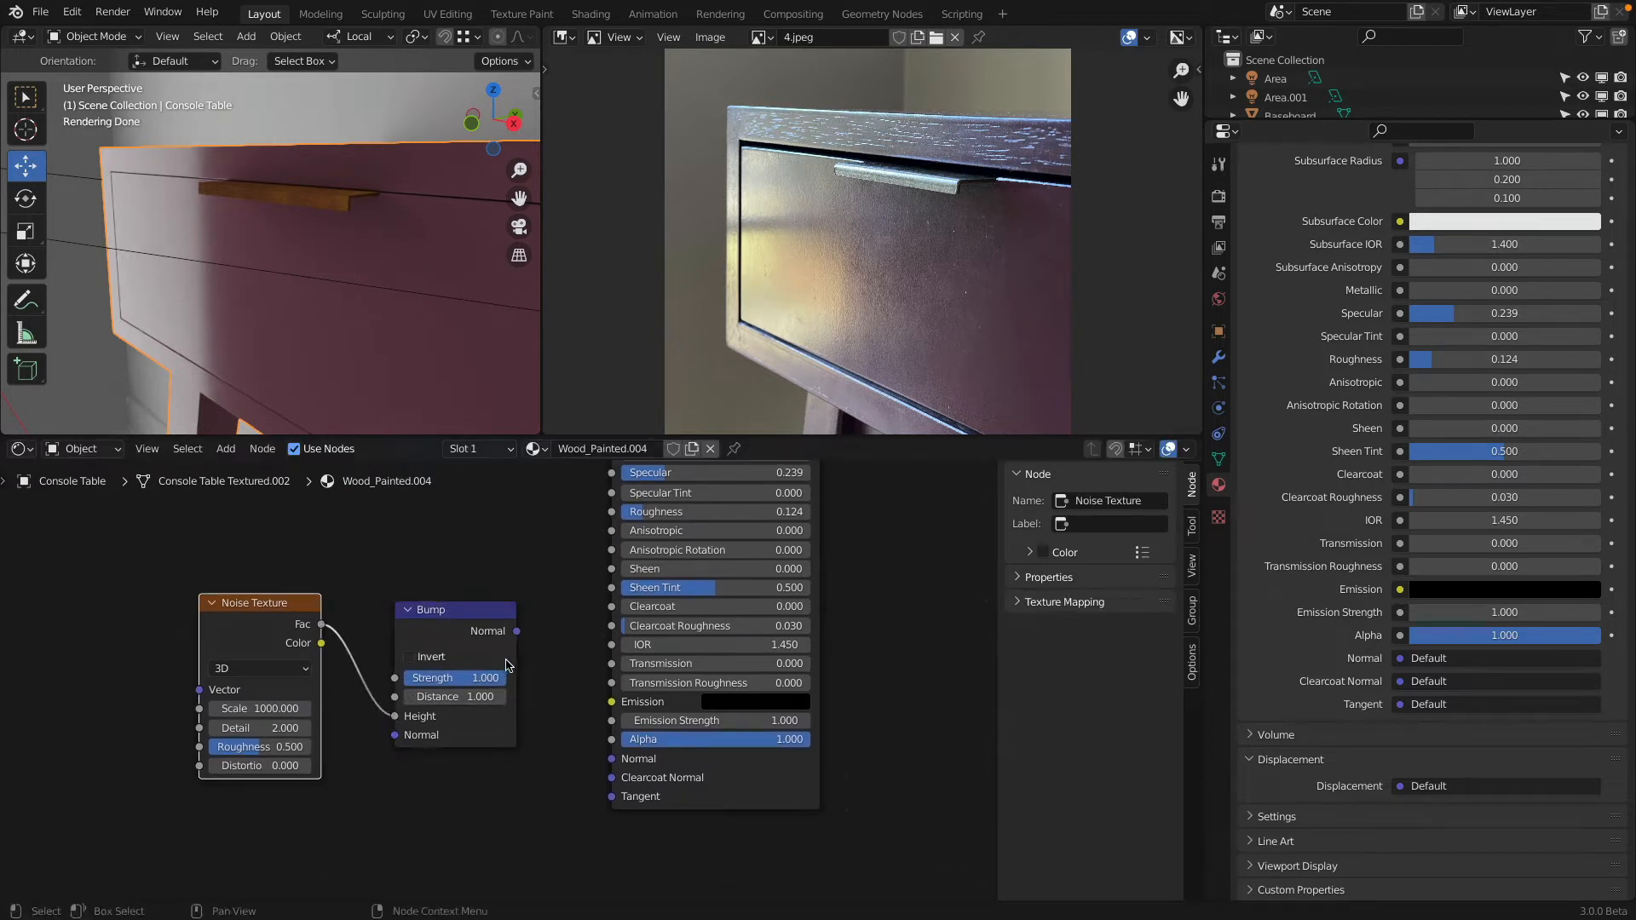
left_click_drag(516, 631, 622, 762)
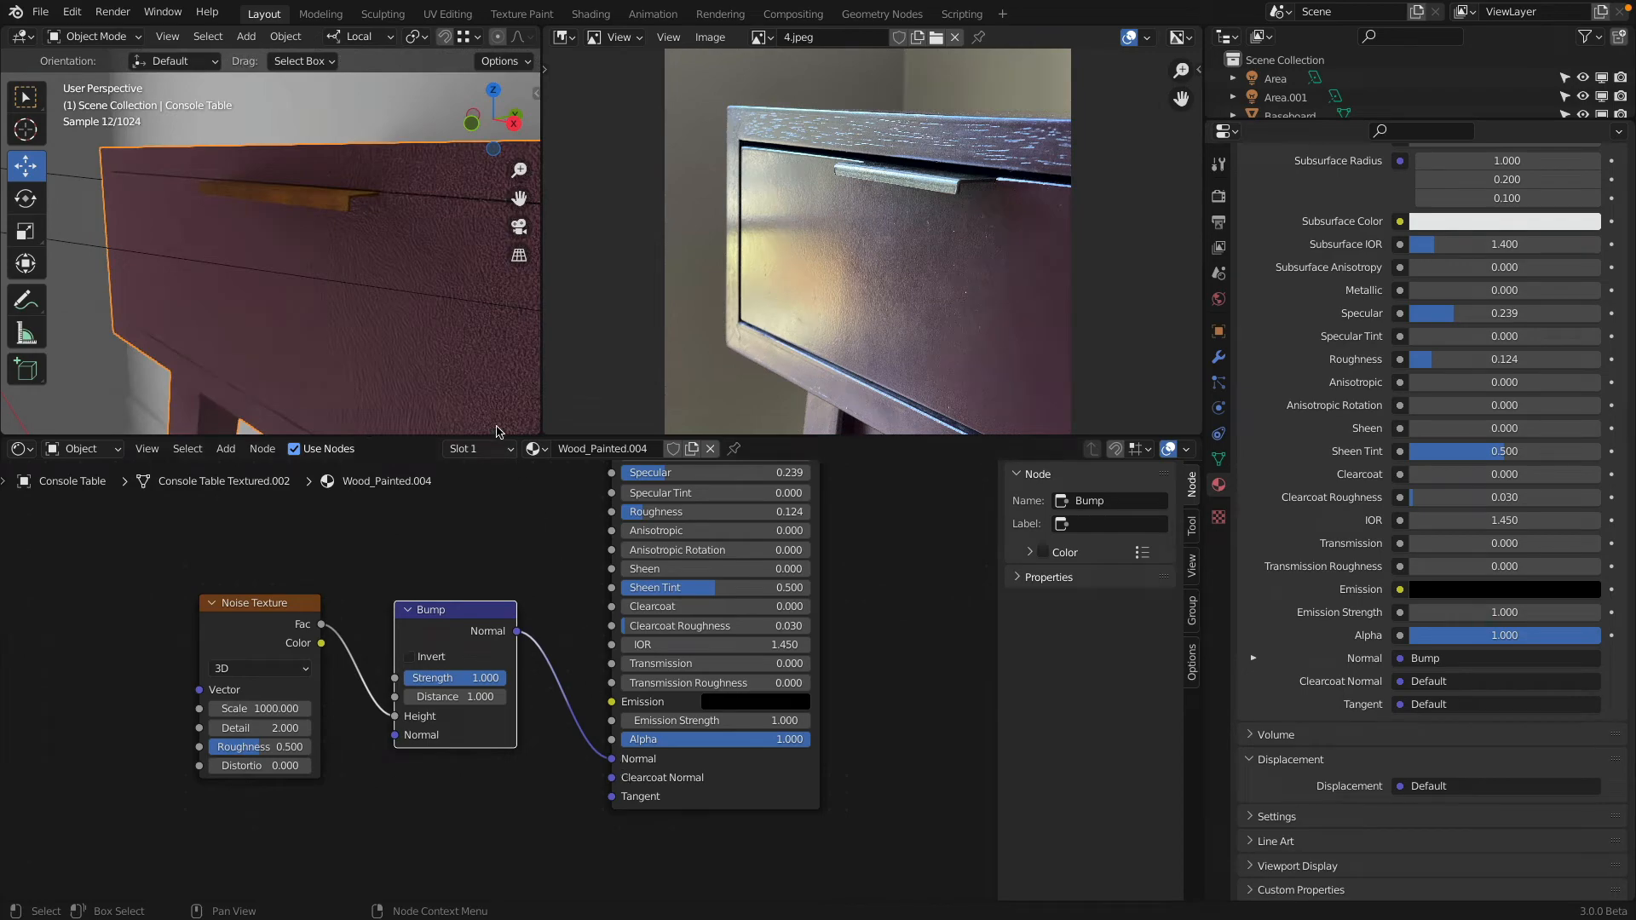
scroll(305, 276, "up", 3)
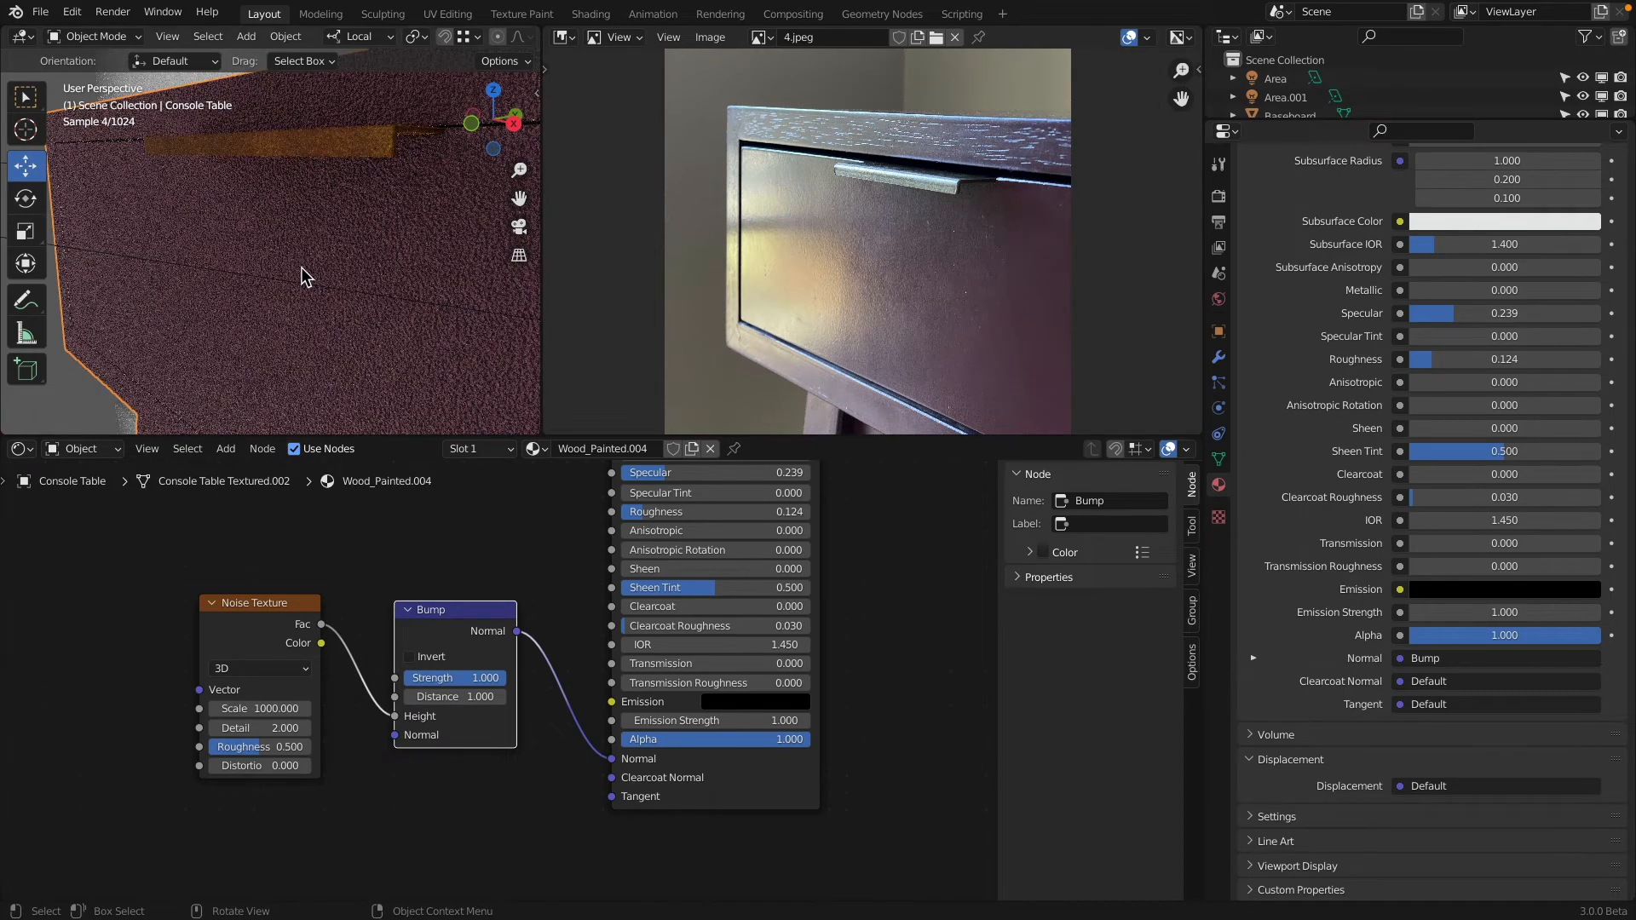
Step: Set the Bump node's Distance to 0.0001
scroll(305, 276, "down", 2)
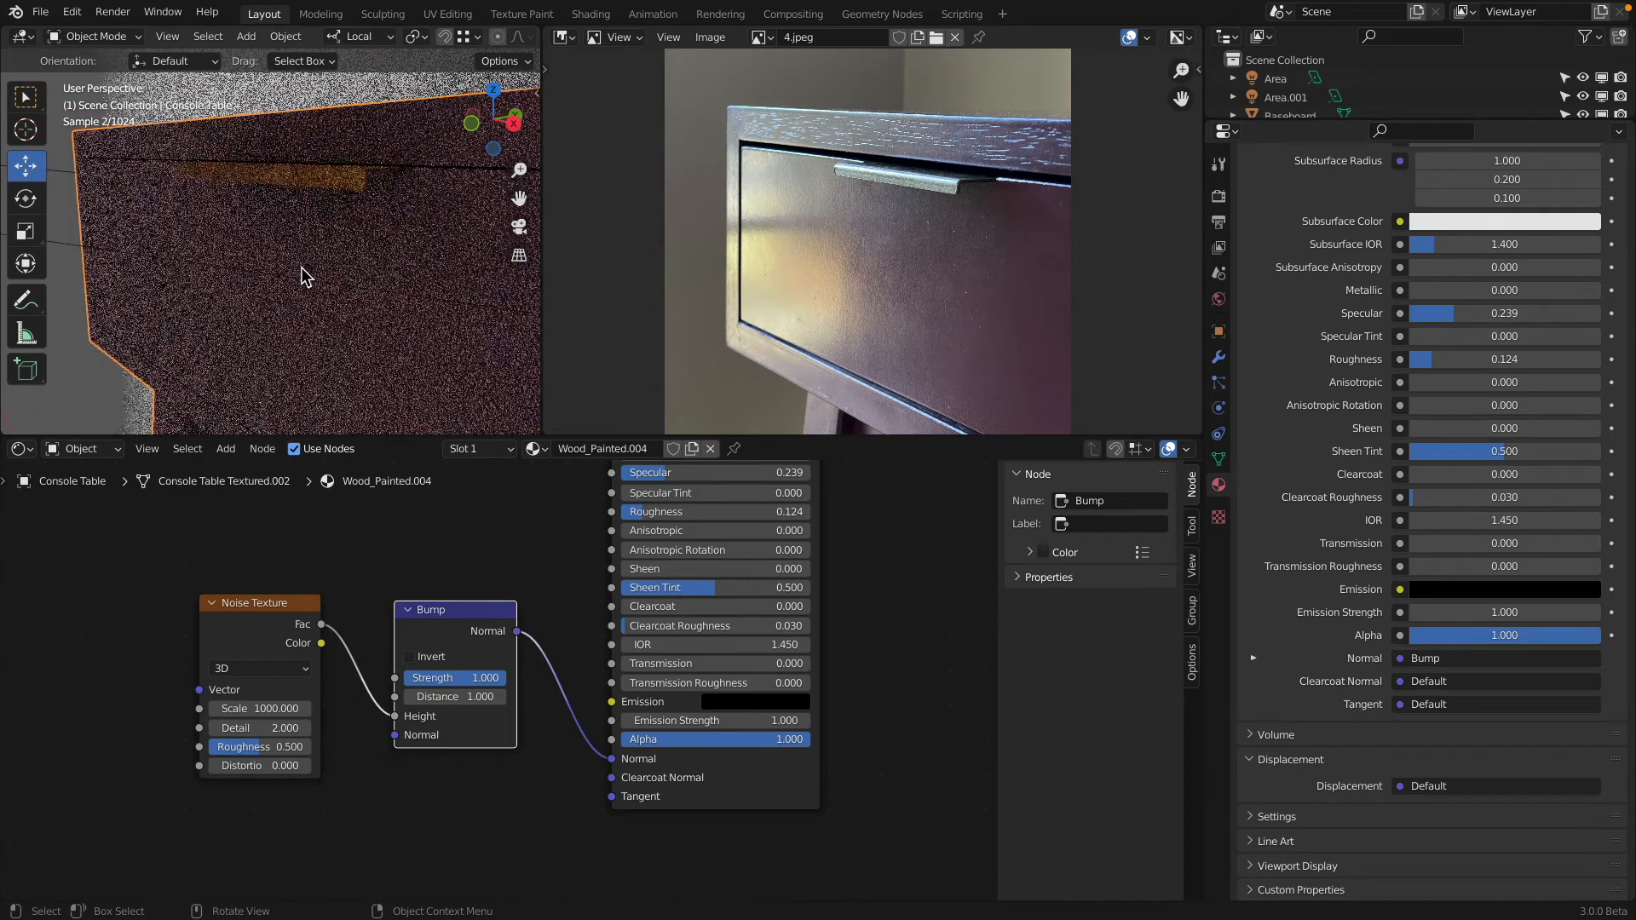
left_click(450, 699)
type(".0")
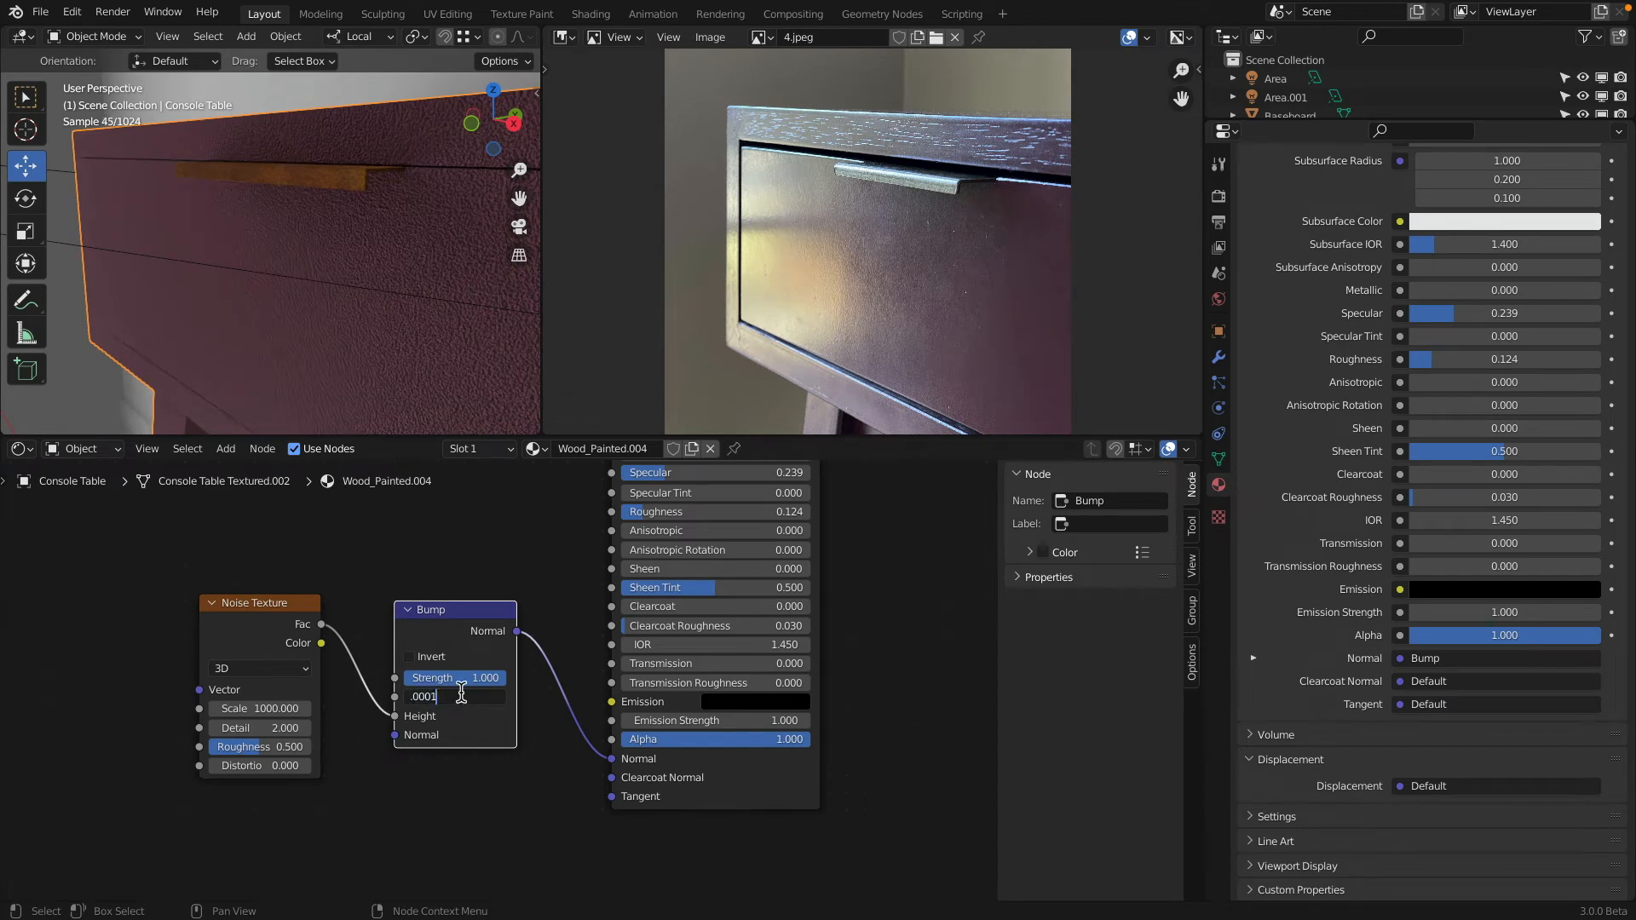
type("001")
key("Return")
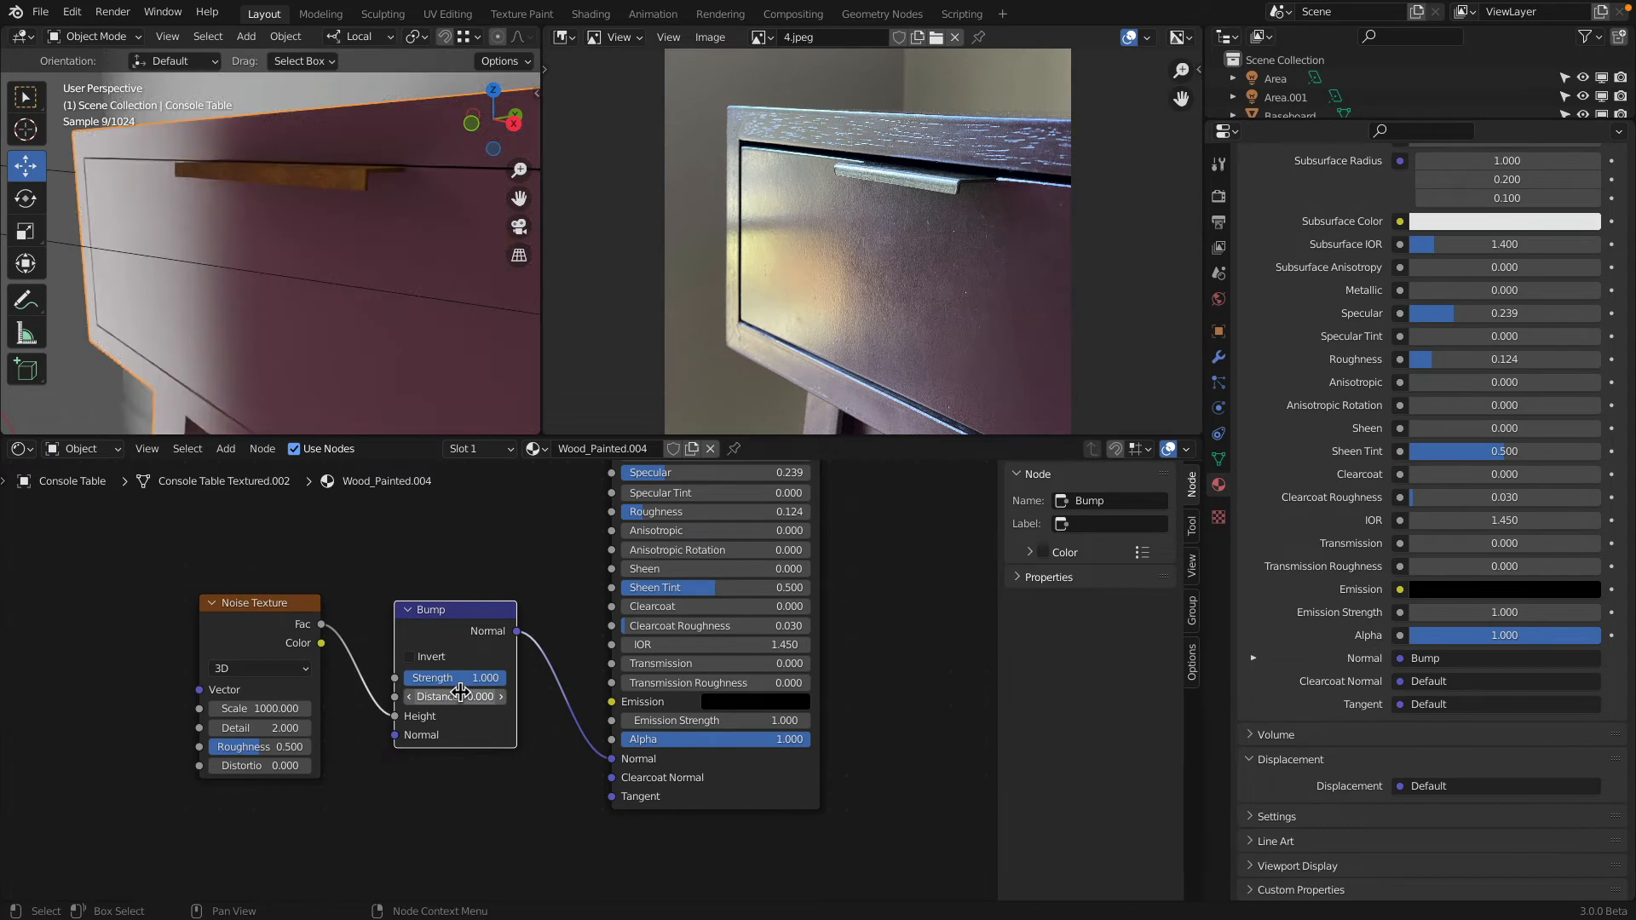
Step: Raise the Bump node's Distance to 0.001
left_click(462, 696)
key("Home")
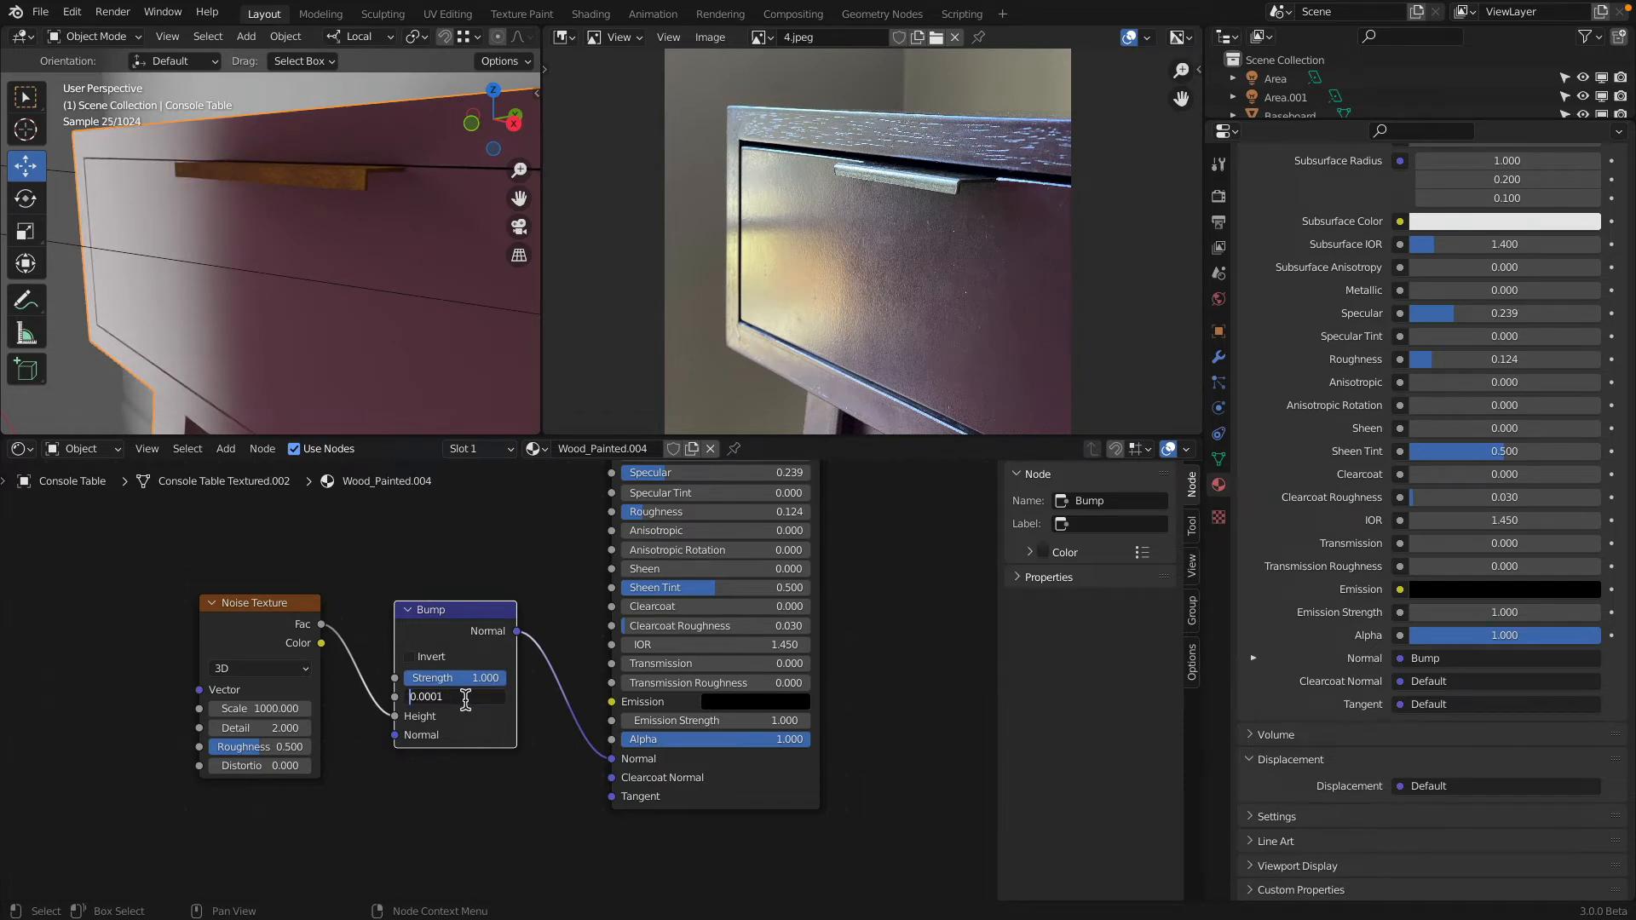
key("Return")
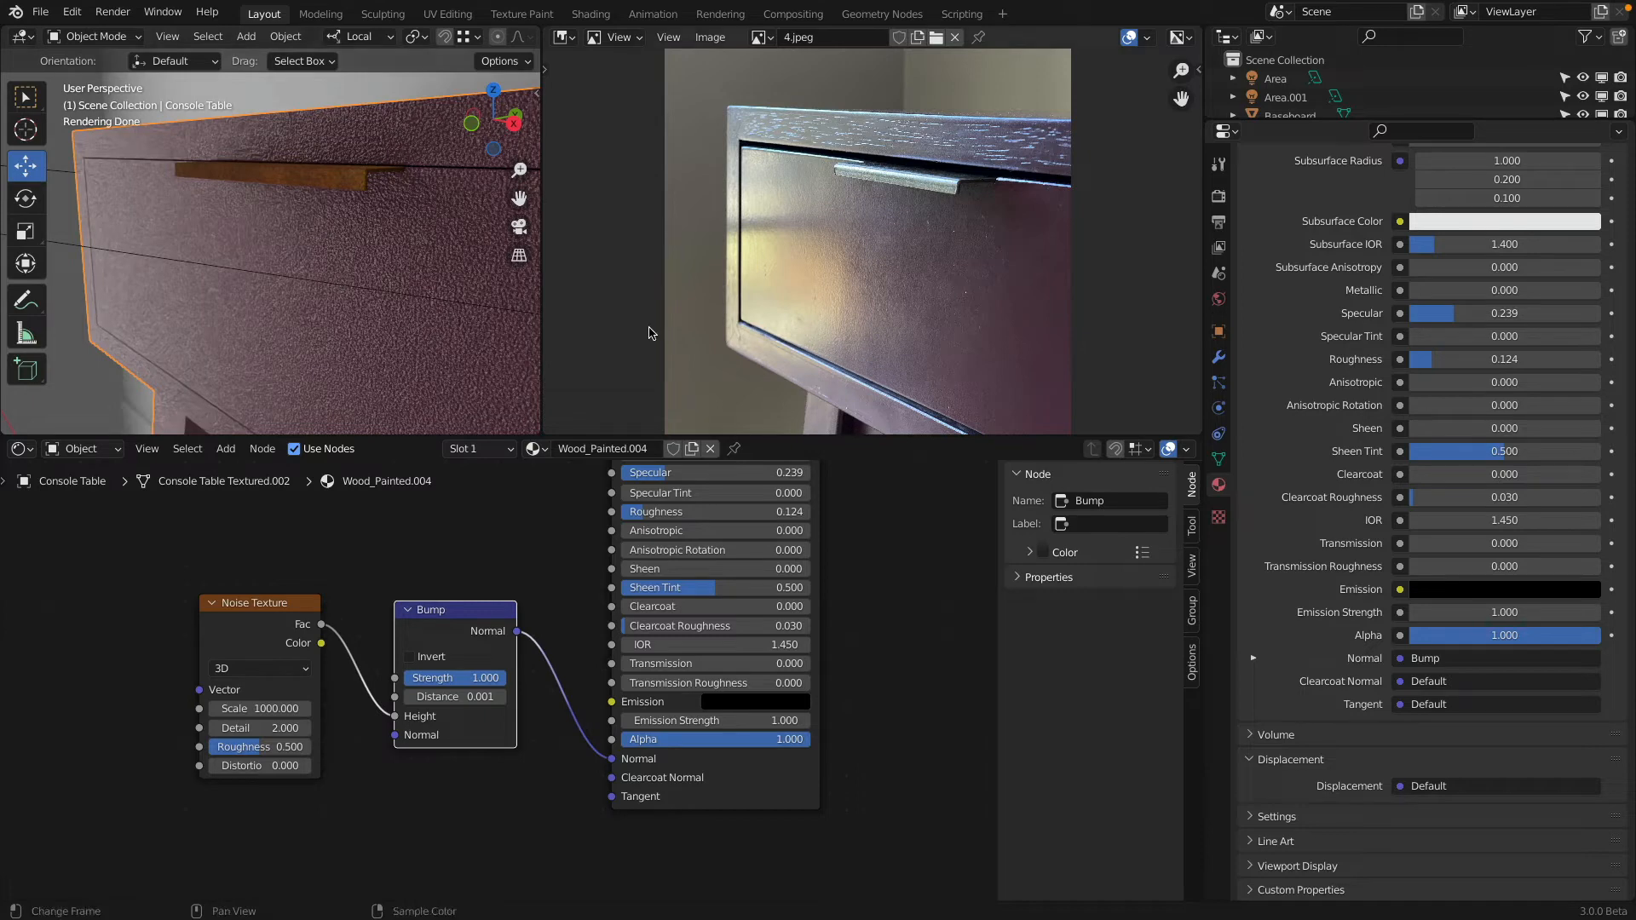
Step: Turn off viewport denoising in the Cycles sampling settings, and lower the Bump node's Distance to 0.00001
left_click(1218, 196)
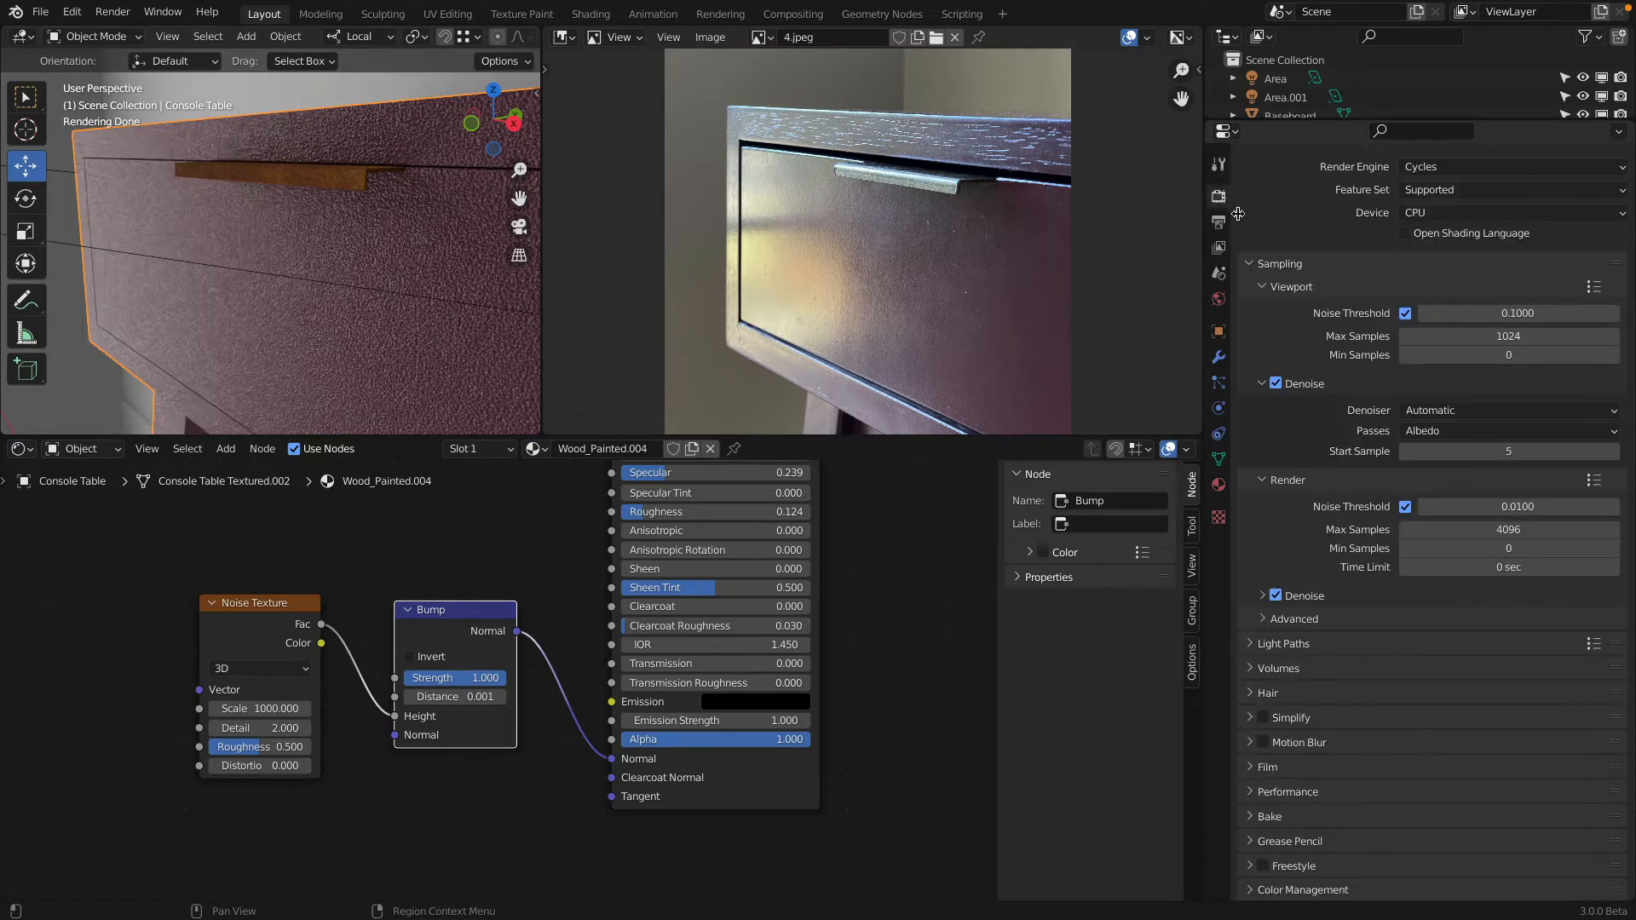
left_click(1276, 383)
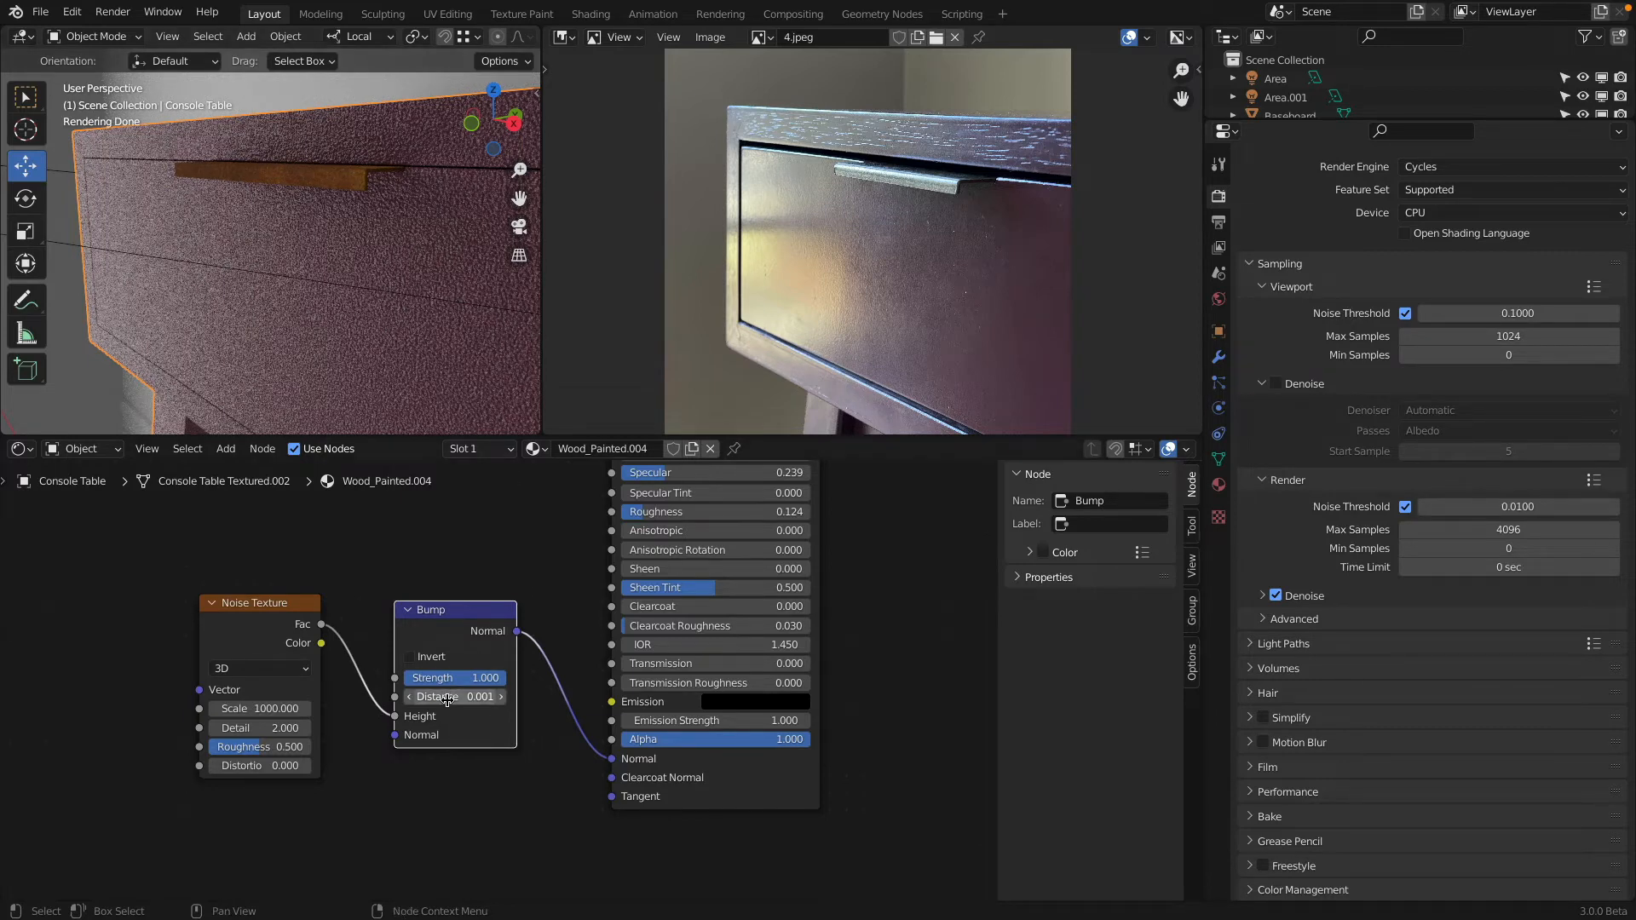
left_click(477, 696)
key("Right")
key("Left")
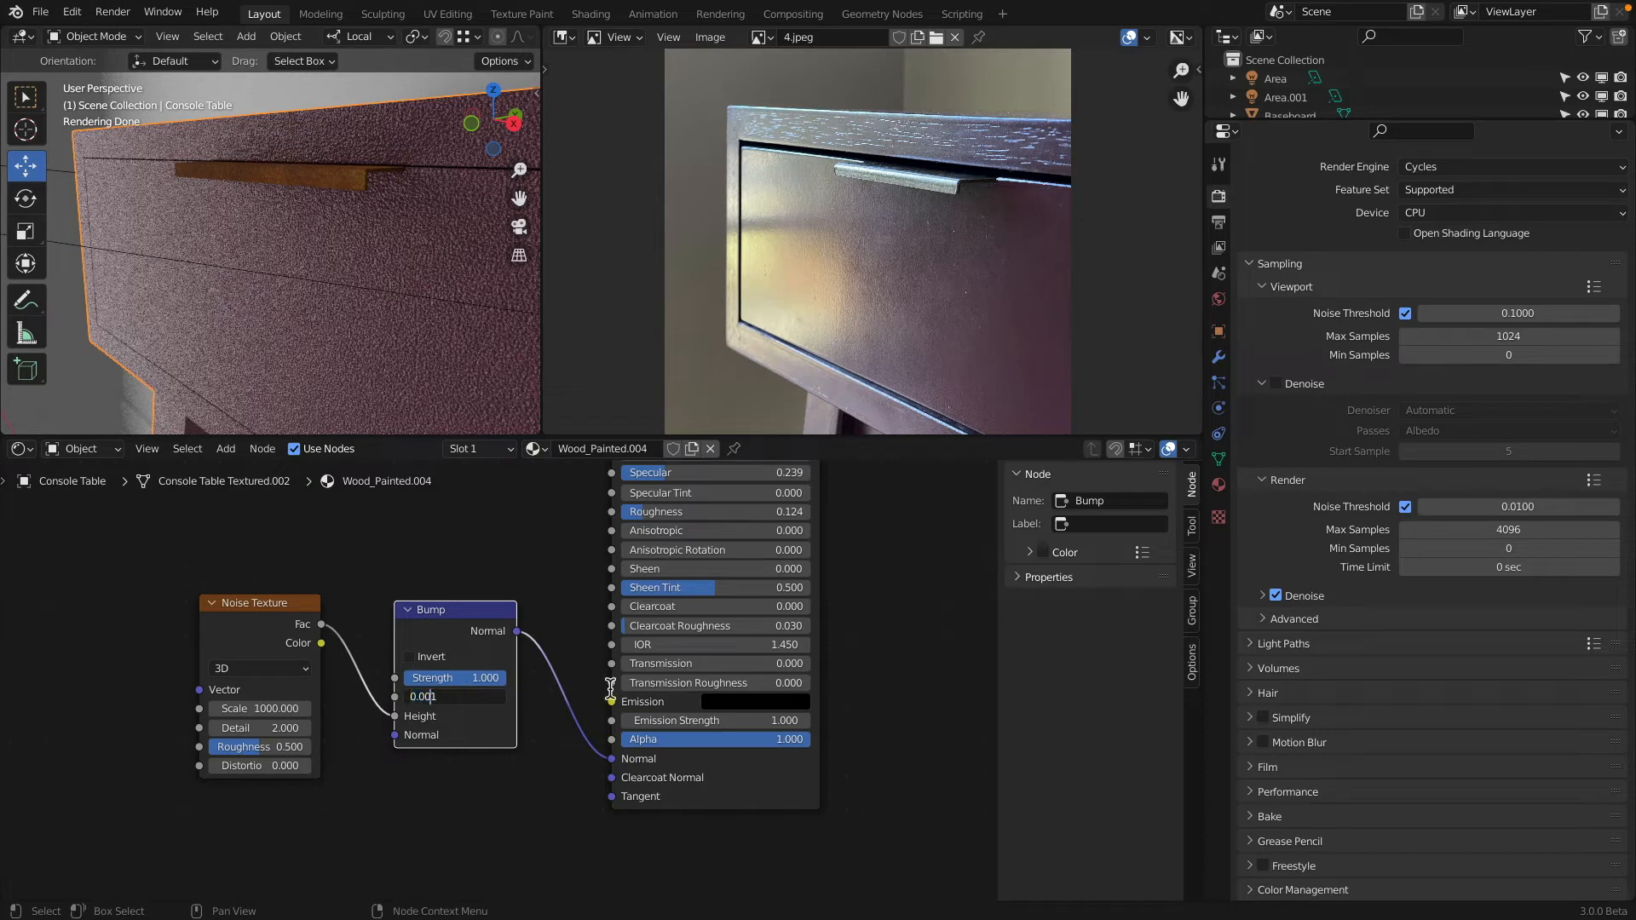
type("00")
key("Return")
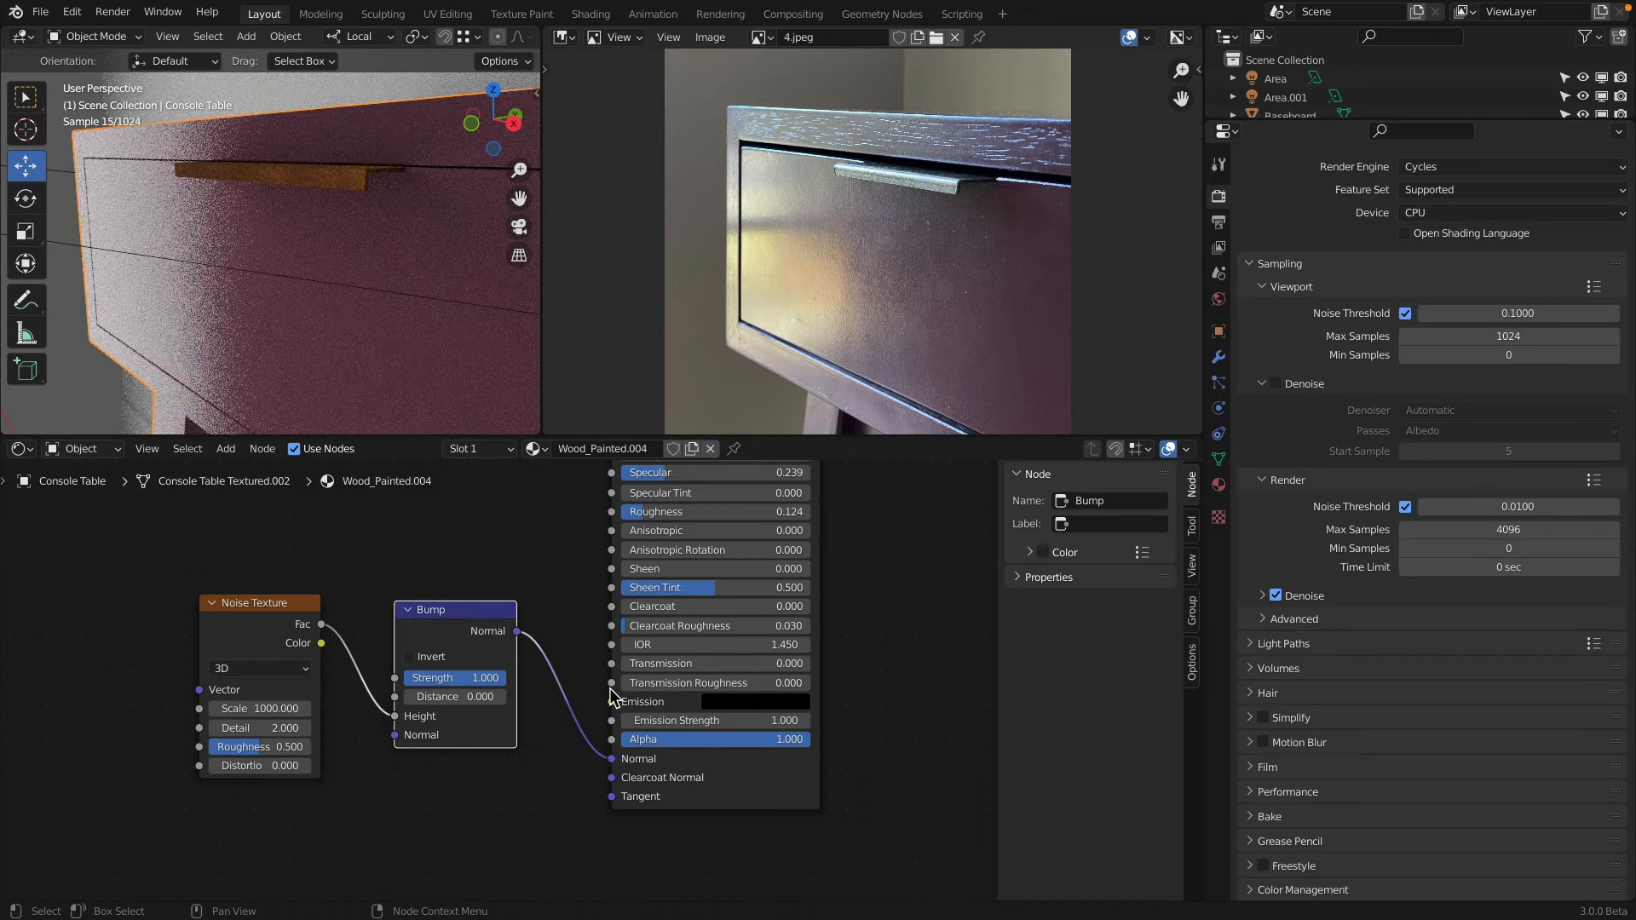
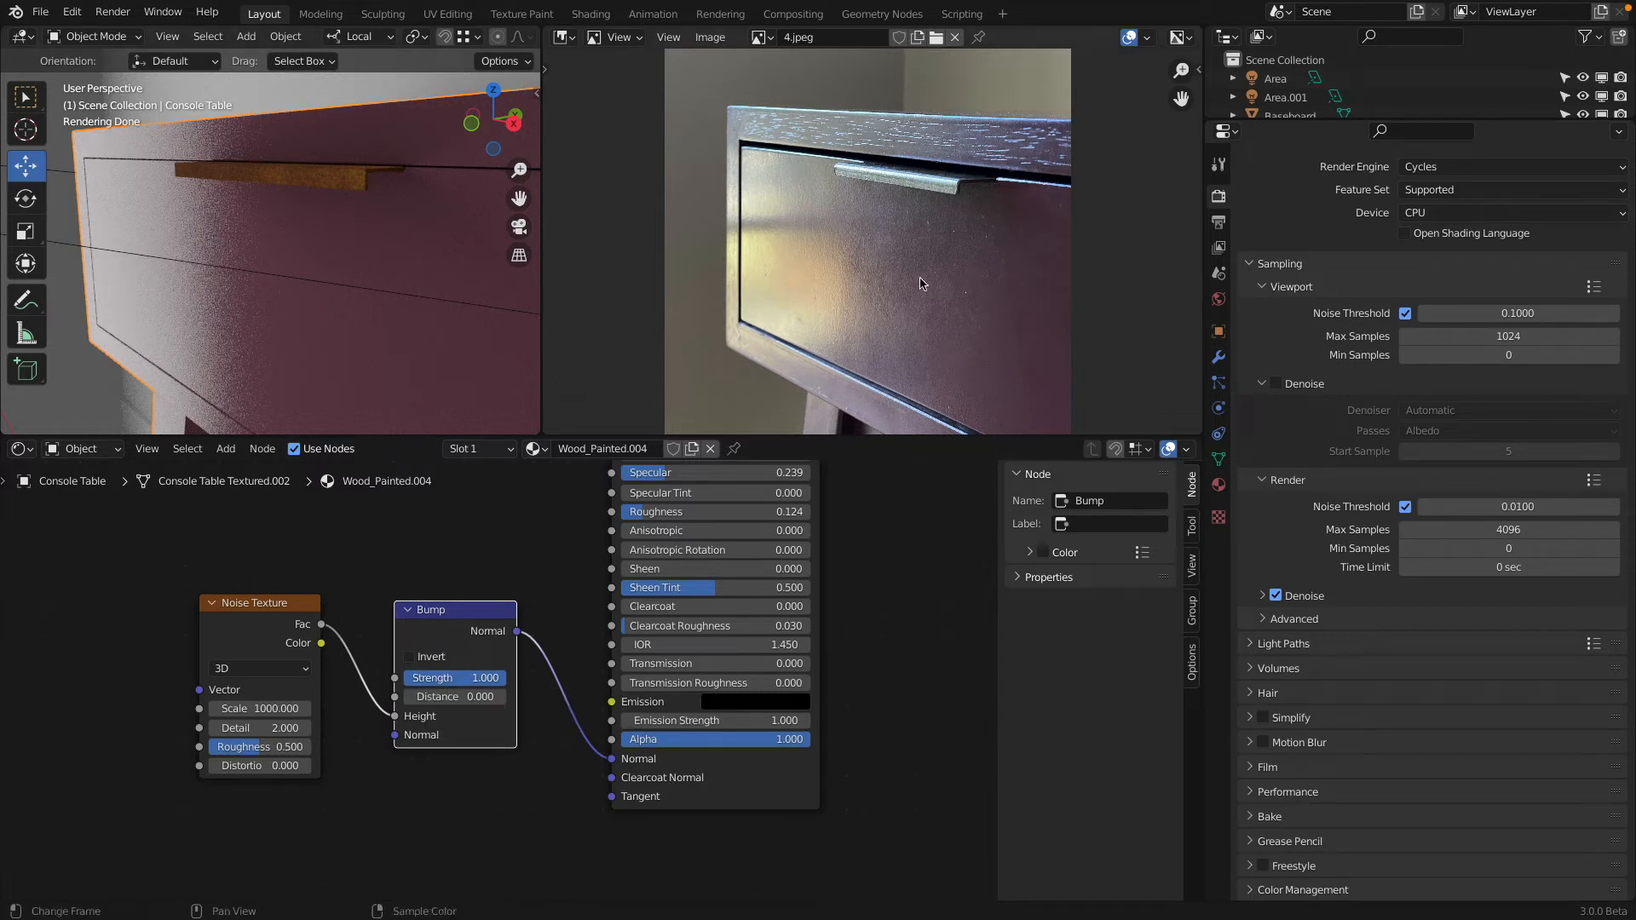
Step: Examine the gloss and bird reflections on the table top up close and the whole console table from different angles
middle_click_drag(315, 275, 360, 339)
scroll(355, 281, "down", 5)
middle_click_drag(355, 280, 291, 277)
scroll(320, 301, "up", 5)
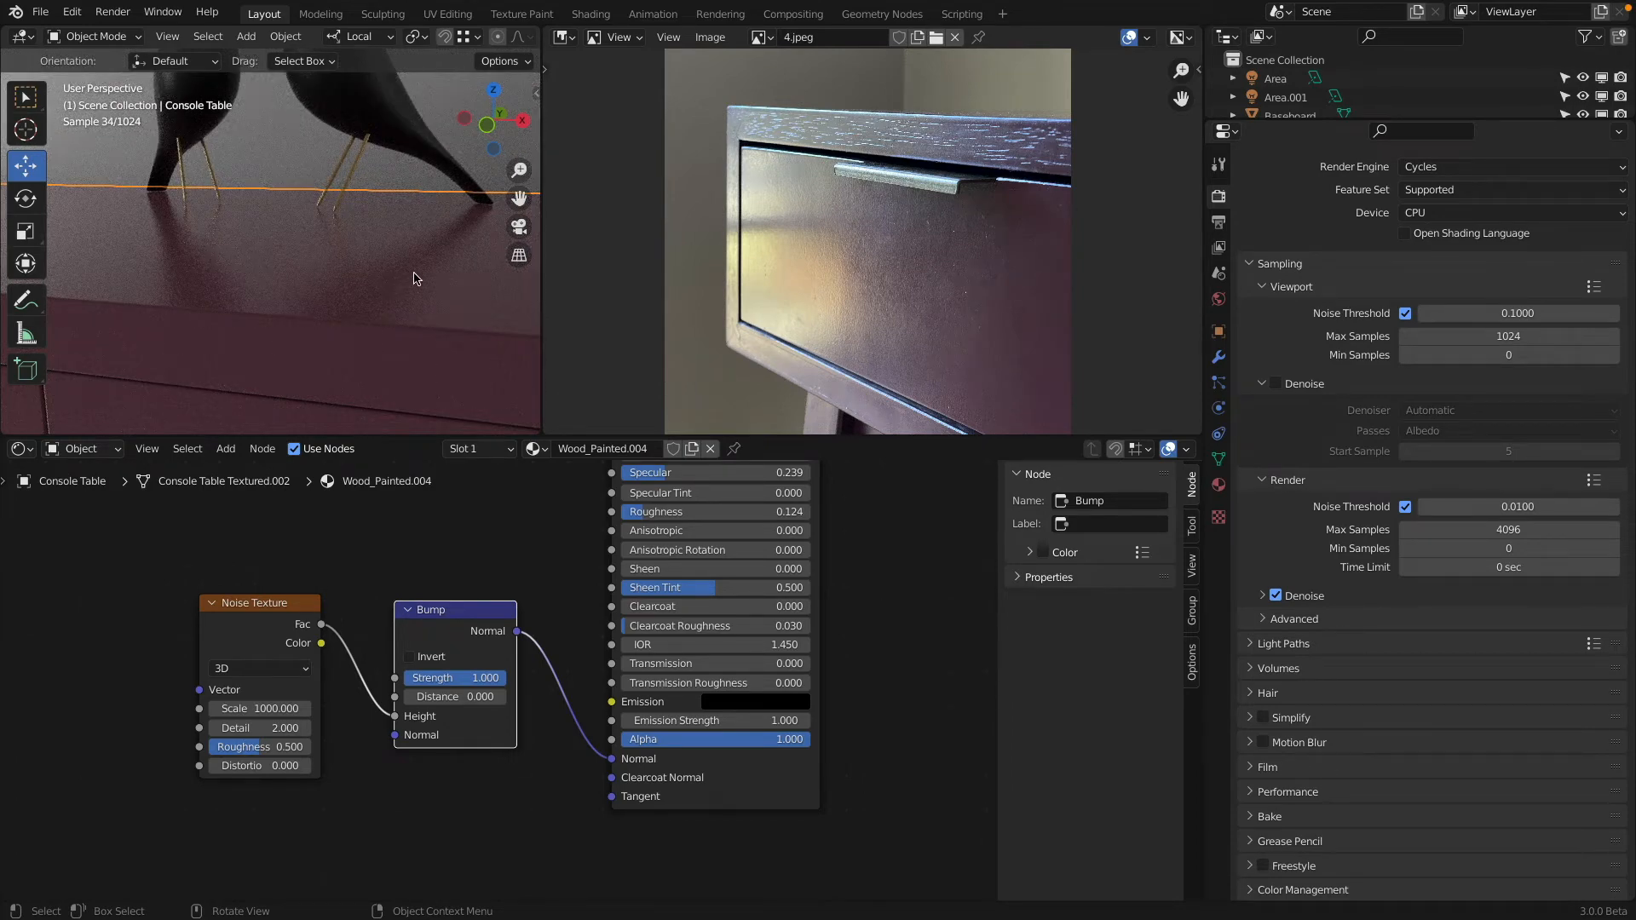
middle_click_drag(413, 278, 352, 282)
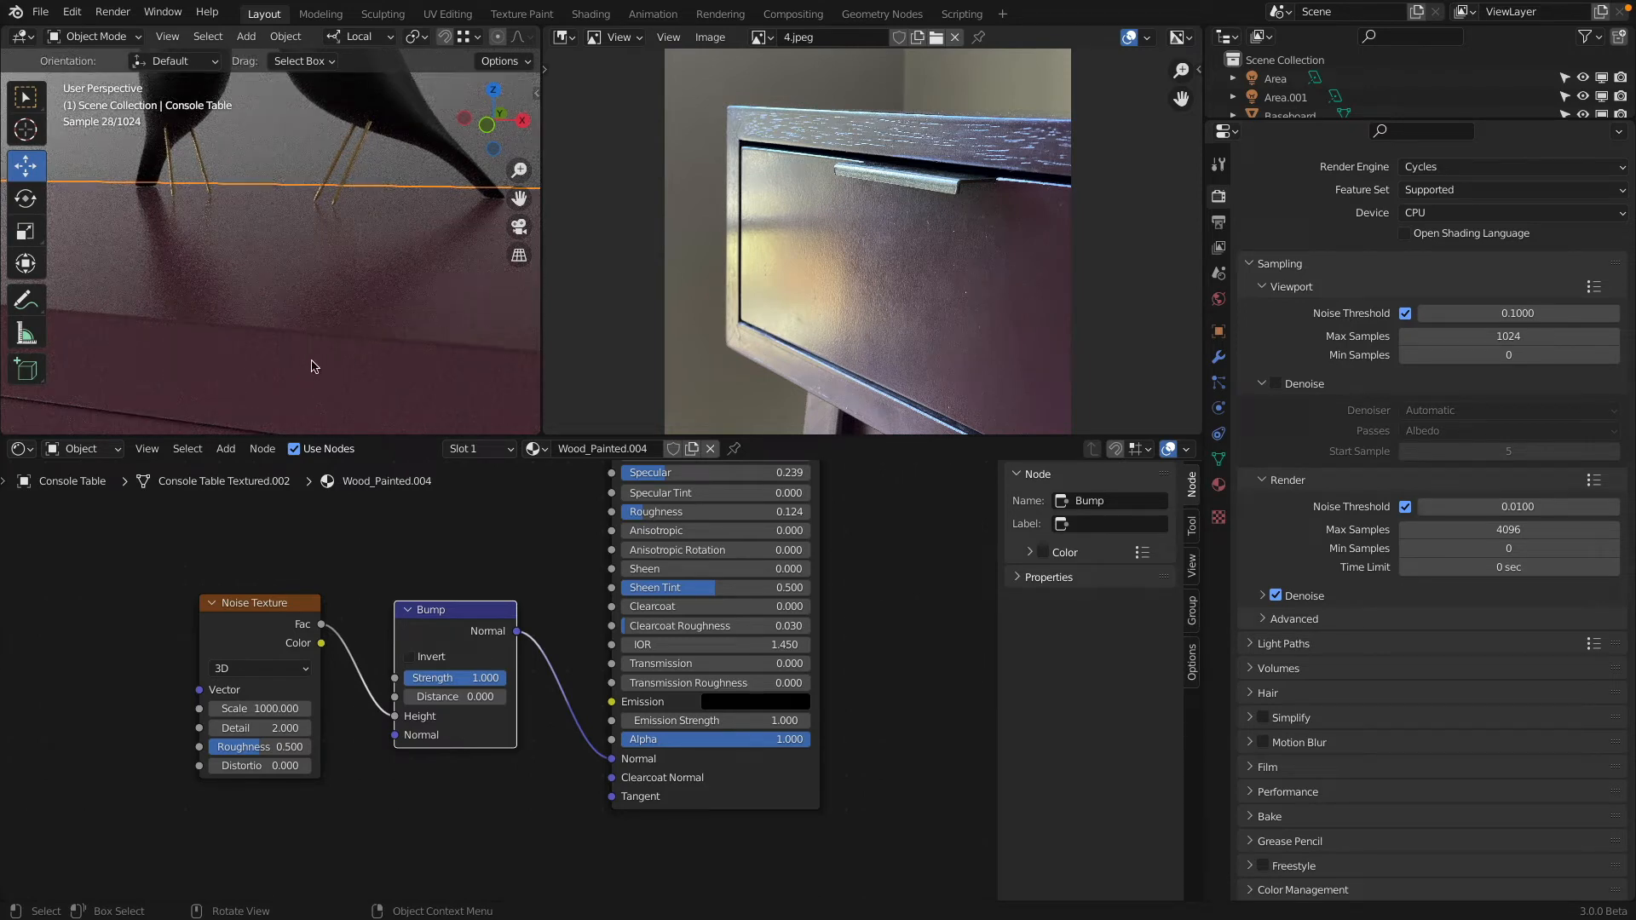
scroll(347, 330, "down", 8)
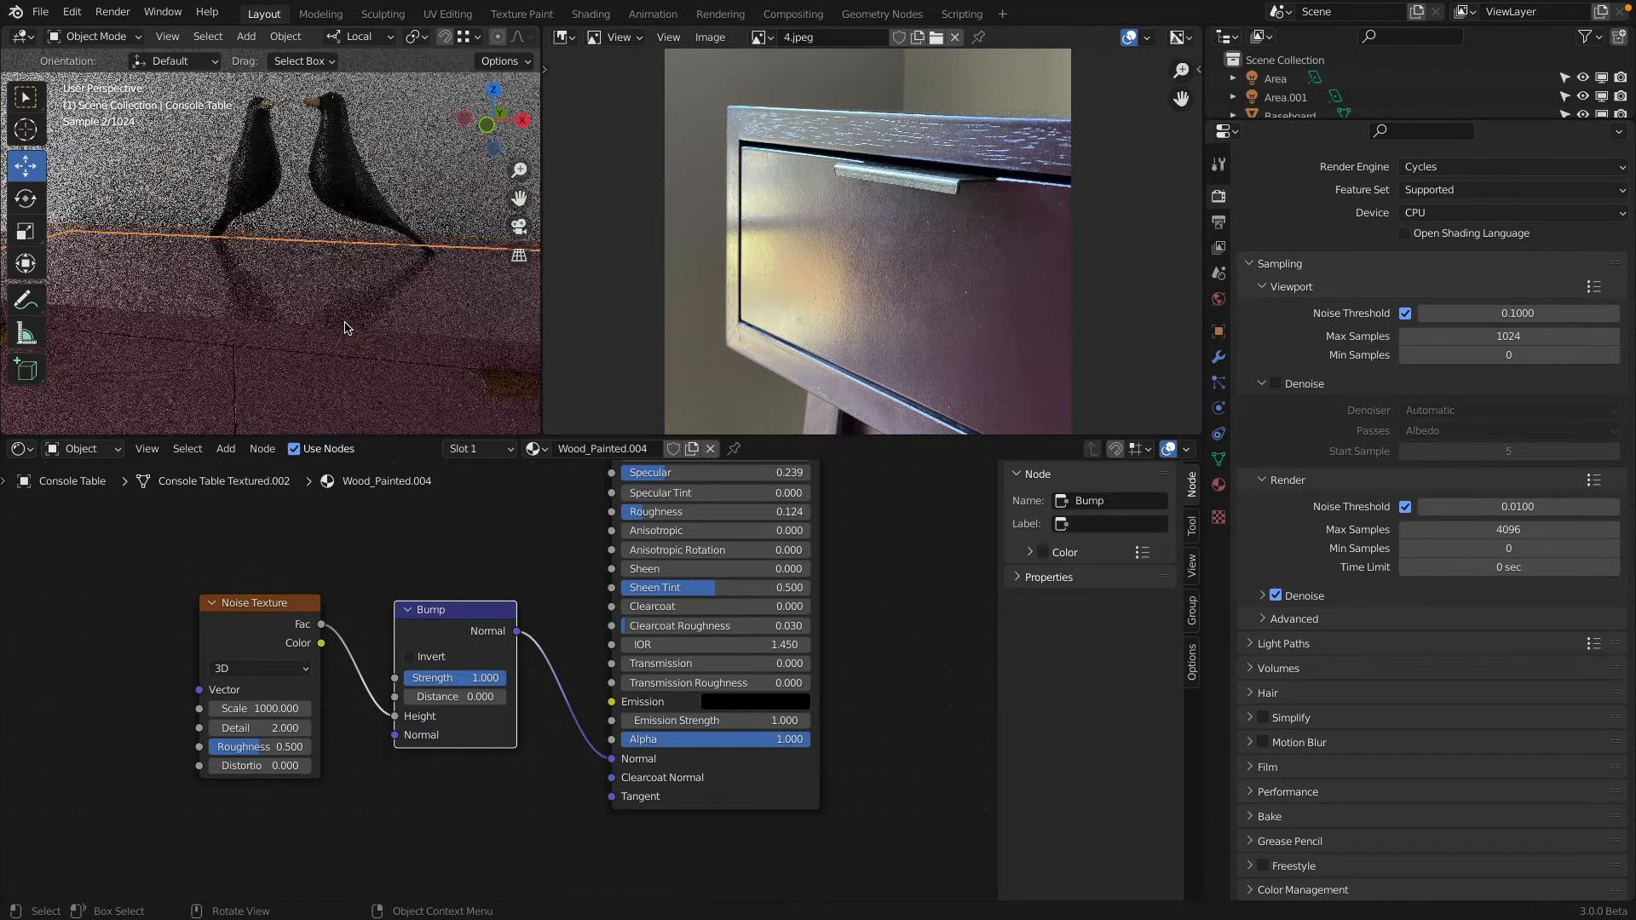
mouse_move(346, 331)
middle_mouse_down()
mouse_move(274, 321)
mouse_move(361, 376)
mouse_move(327, 325)
middle_mouse_up()
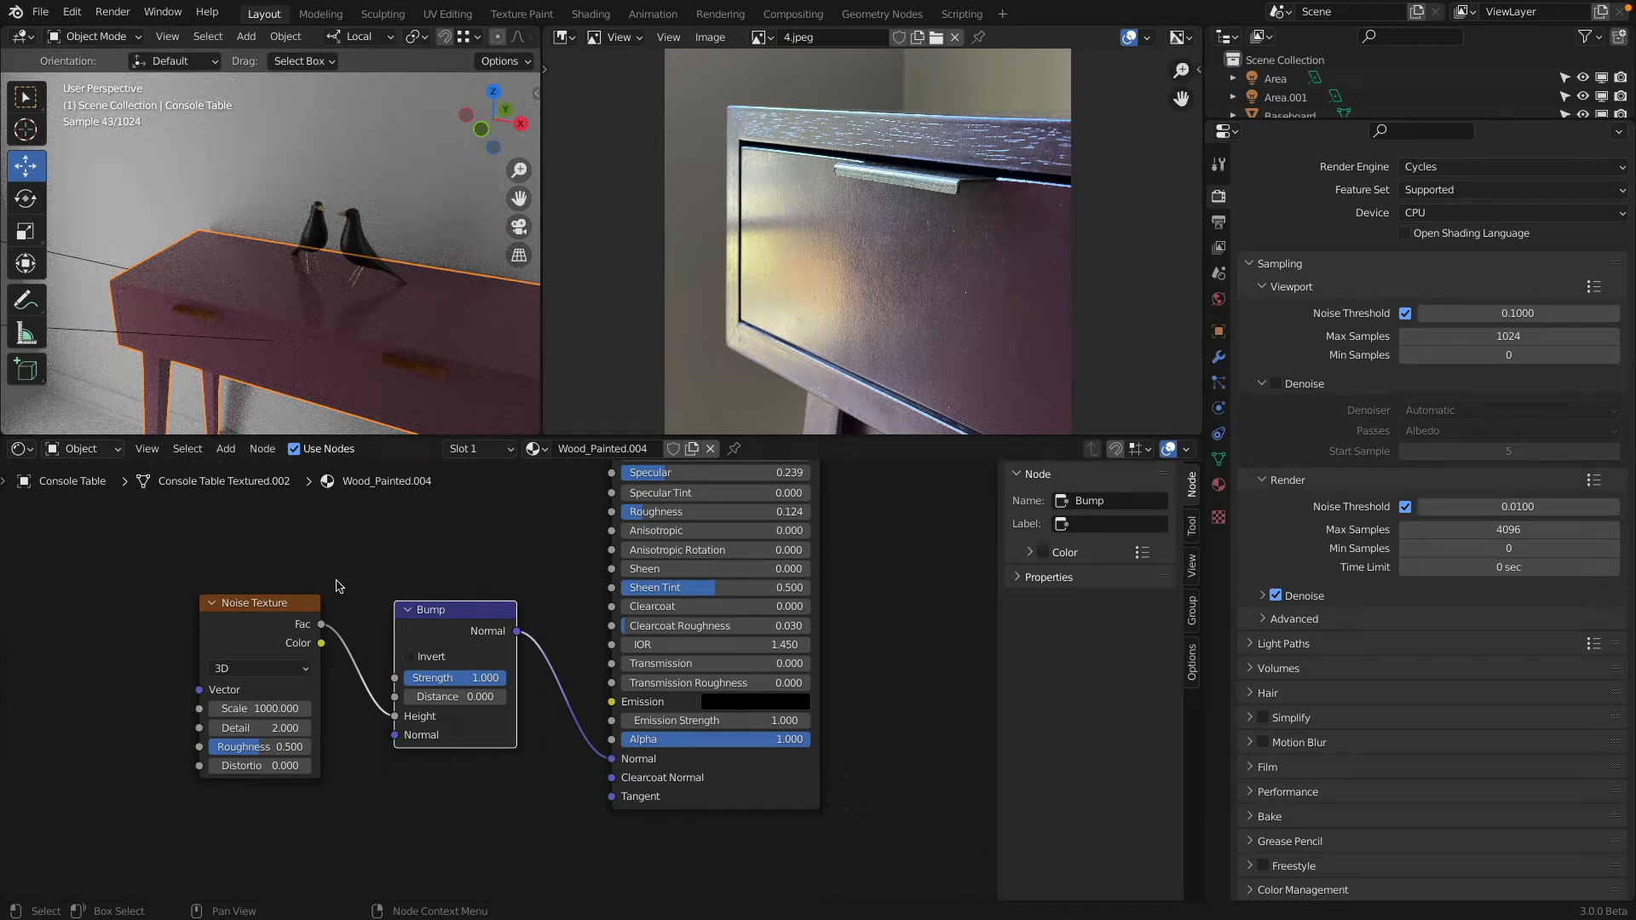
Step: Move the Noise Texture and Bump nodes slightly farther from the Principled BSDF
scroll(336, 581, "down", 3)
middle_click_drag(351, 553, 284, 671)
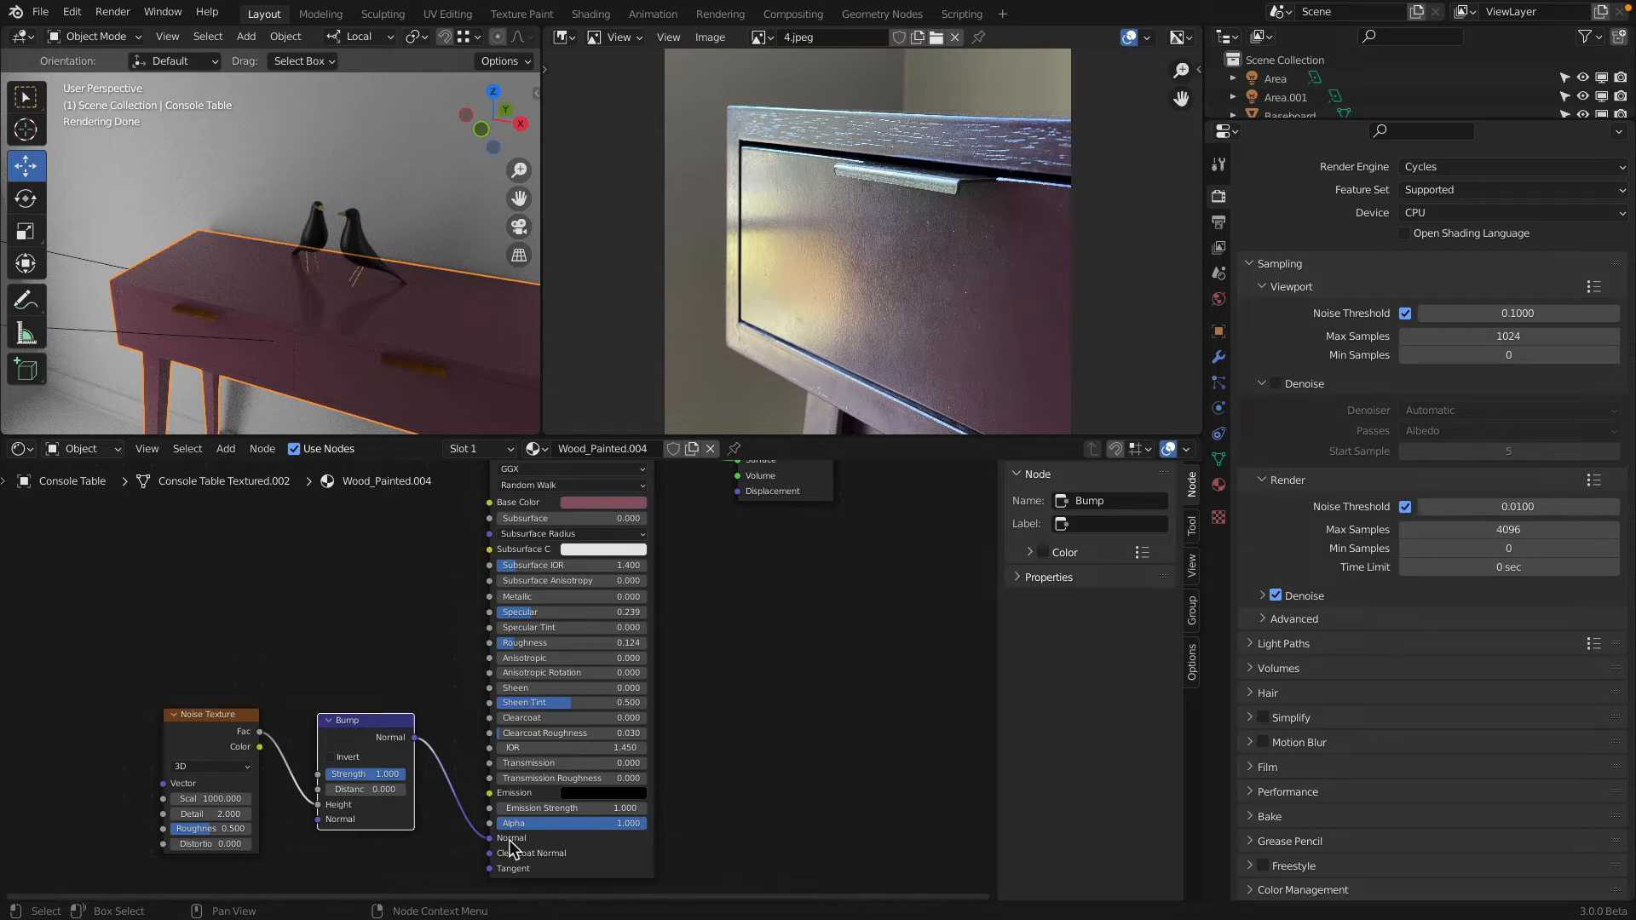
left_click_drag(168, 743, 151, 747)
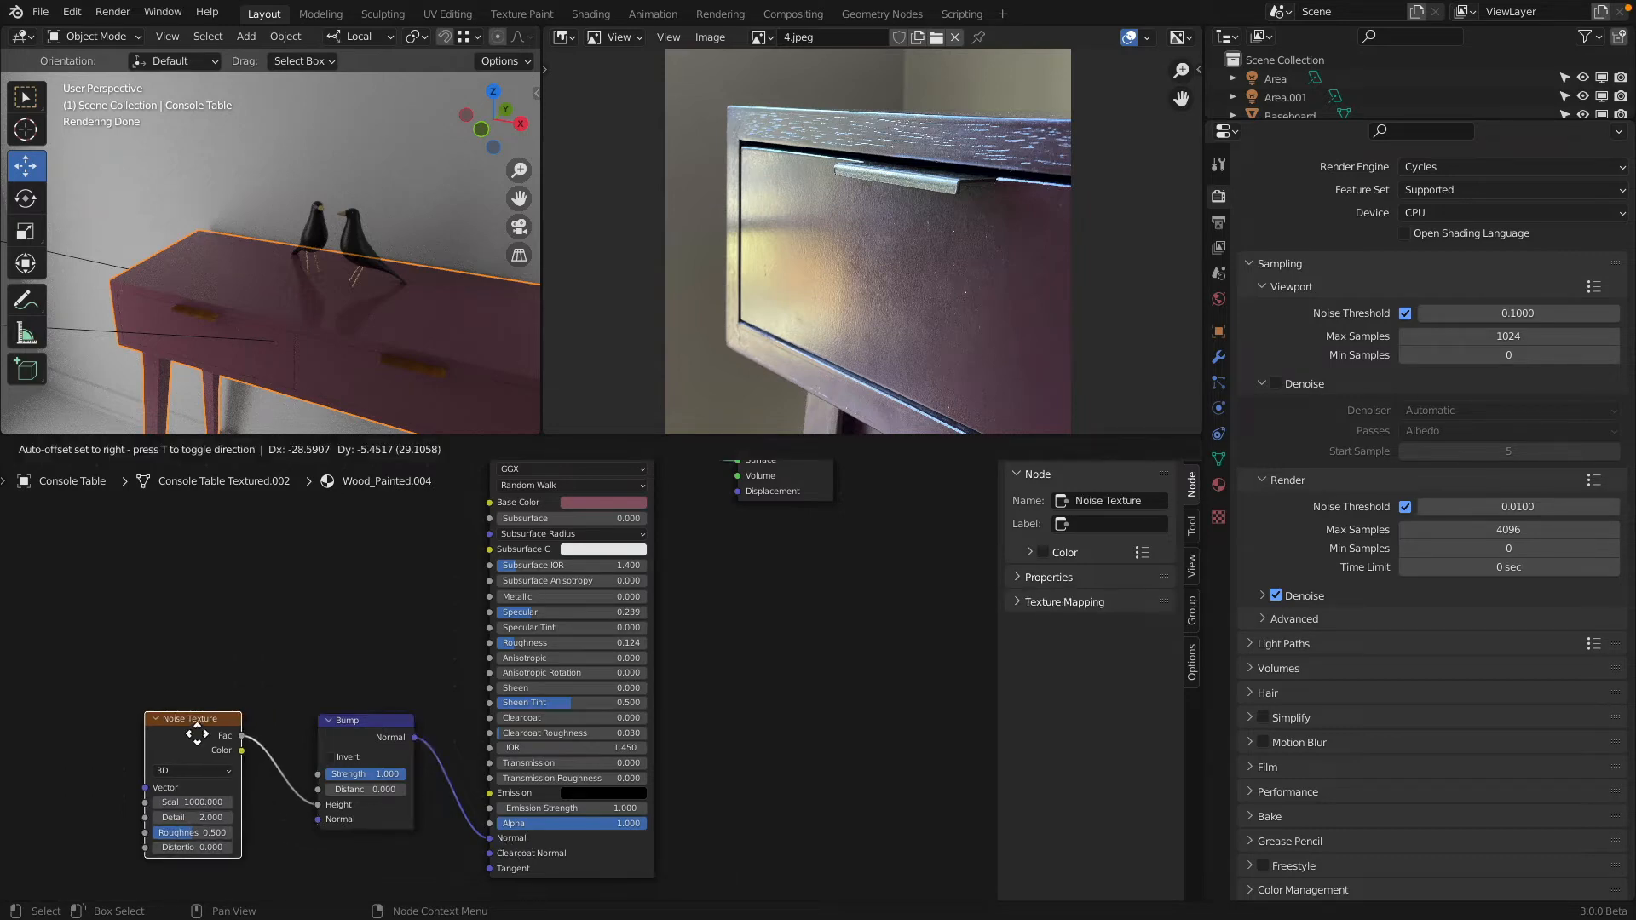
left_click_drag(373, 726, 350, 735)
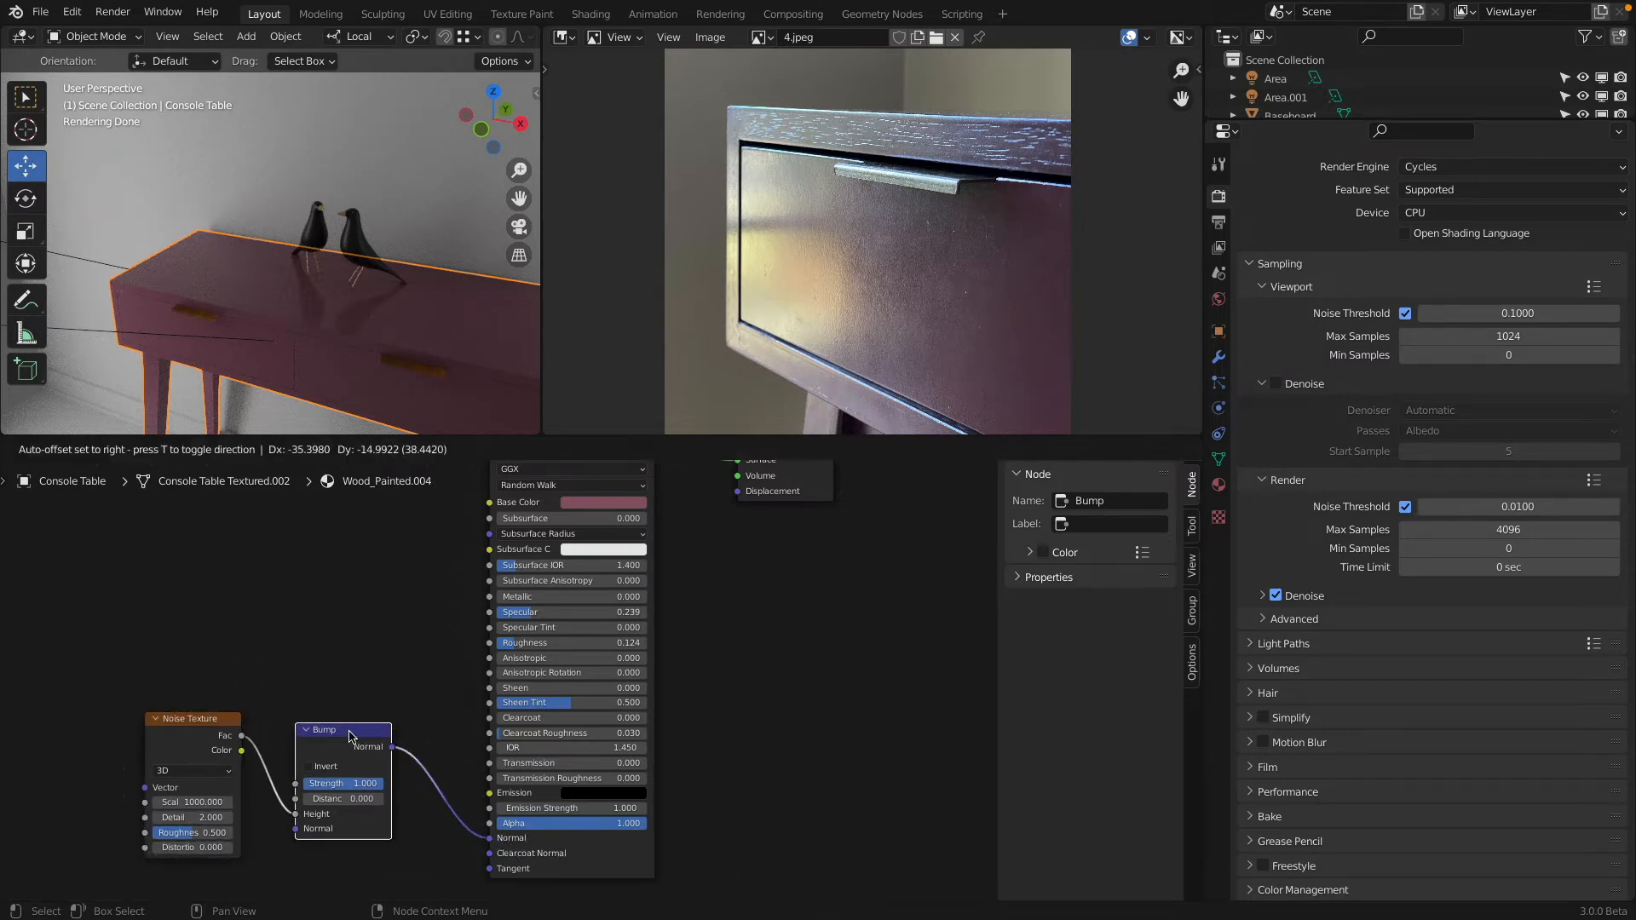
Step: Switch to the console table's Metal_Handle.004 material to work on the drawer handles
left_click(196, 319)
left_click(196, 320)
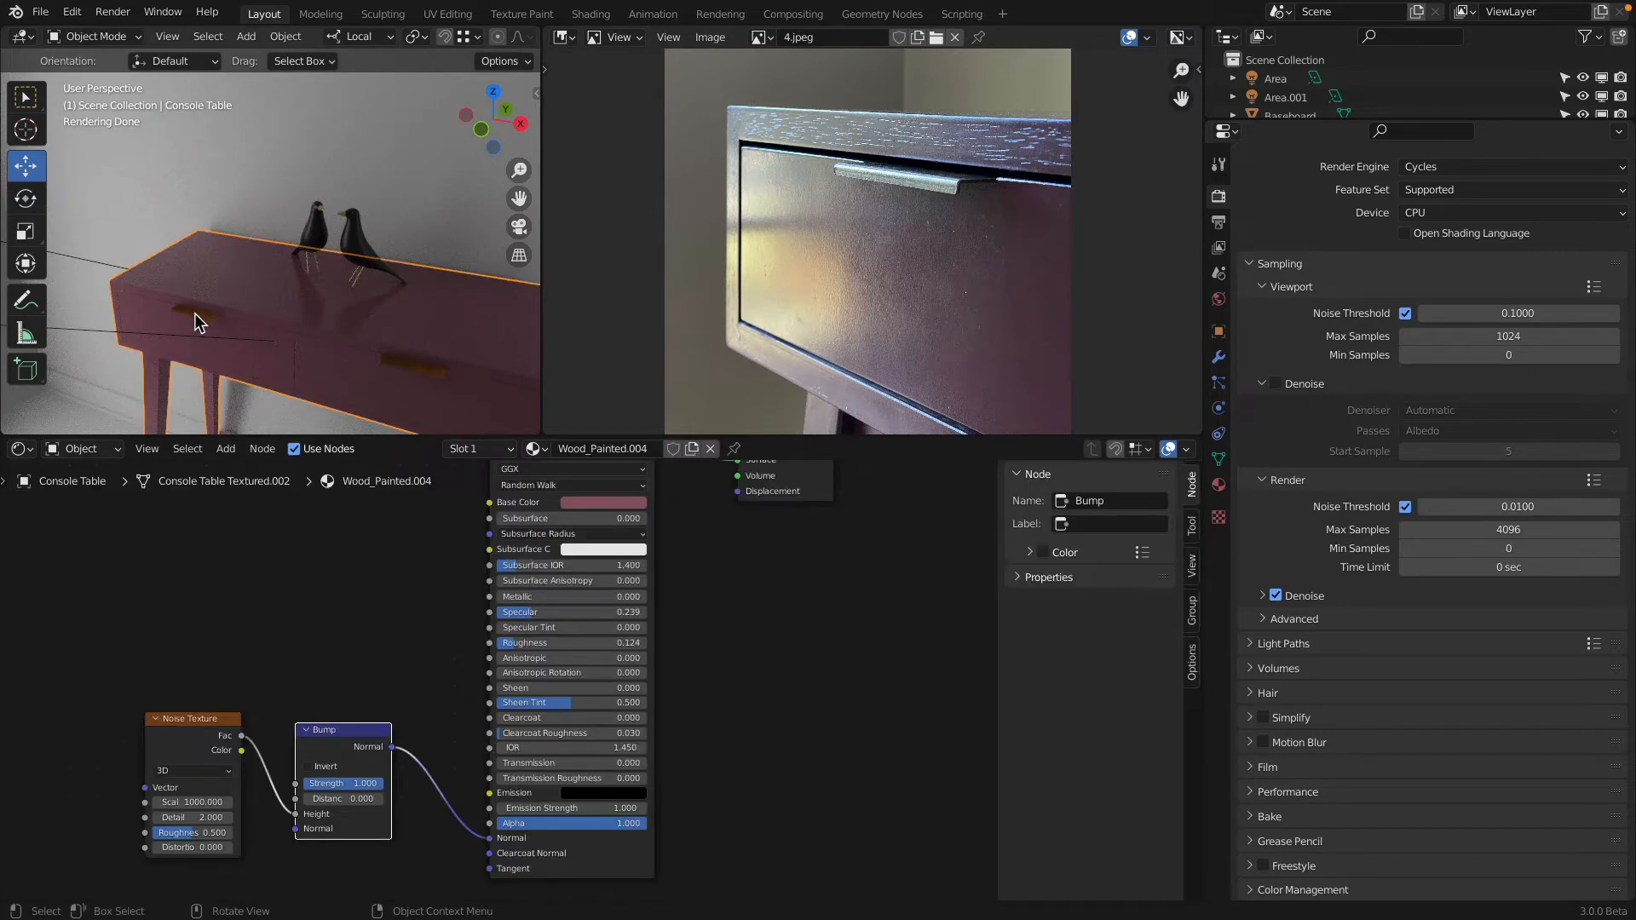
left_click(1218, 490)
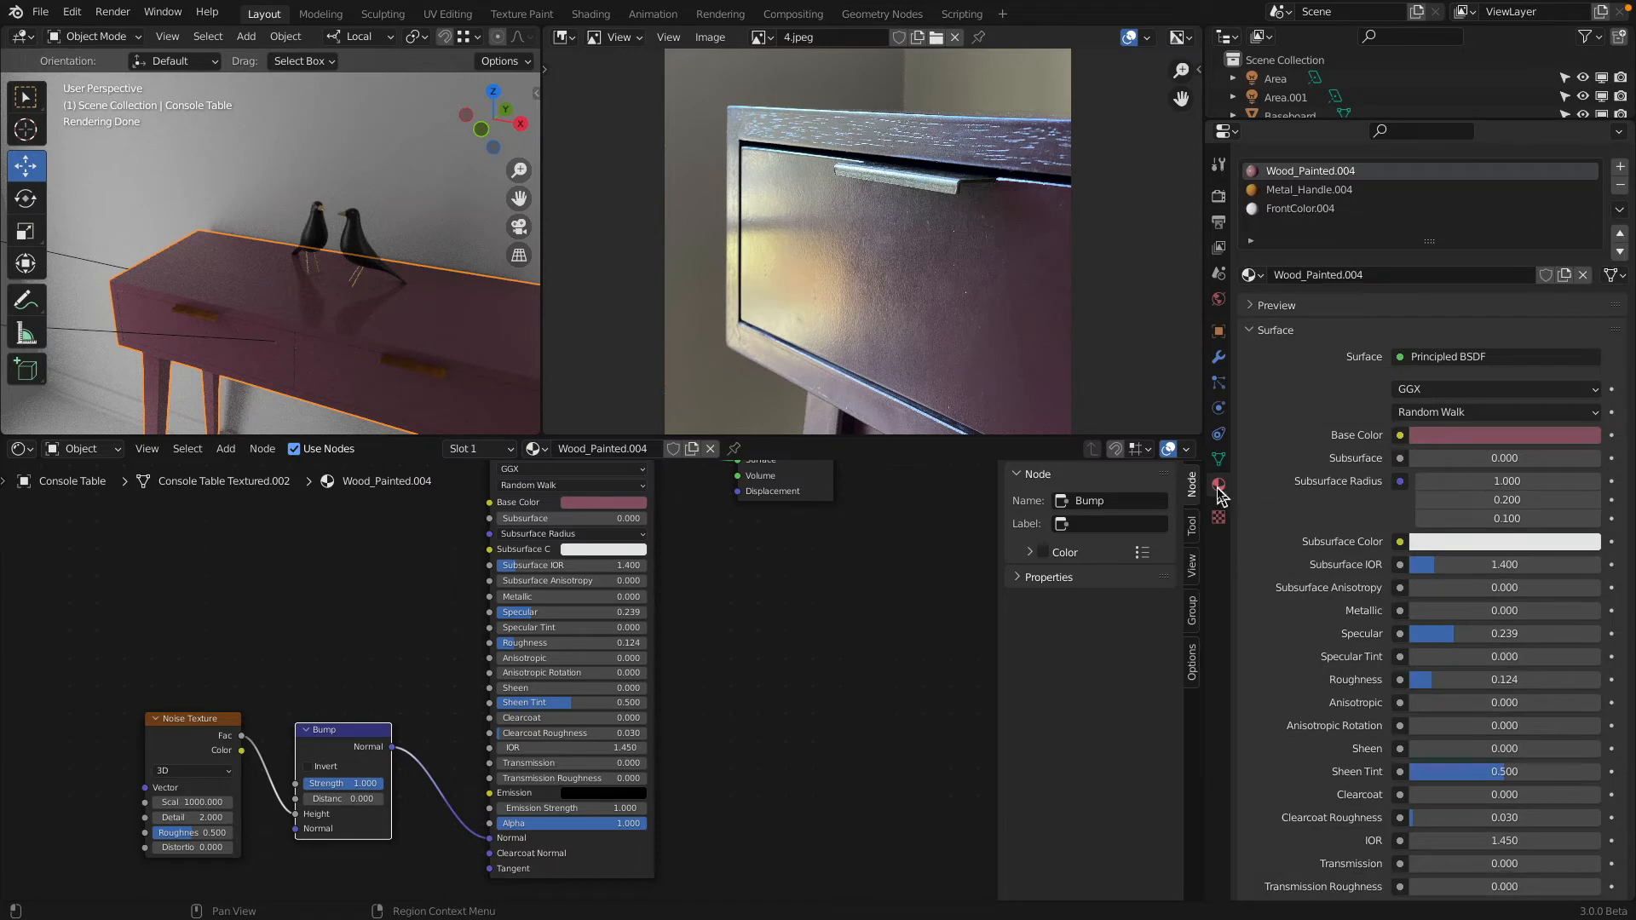
left_click(1335, 197)
Step: Move the Metal_Handle image texture node down and away from the Principled BSDF so the two sit side by side
middle_click_drag(840, 600, 862, 810)
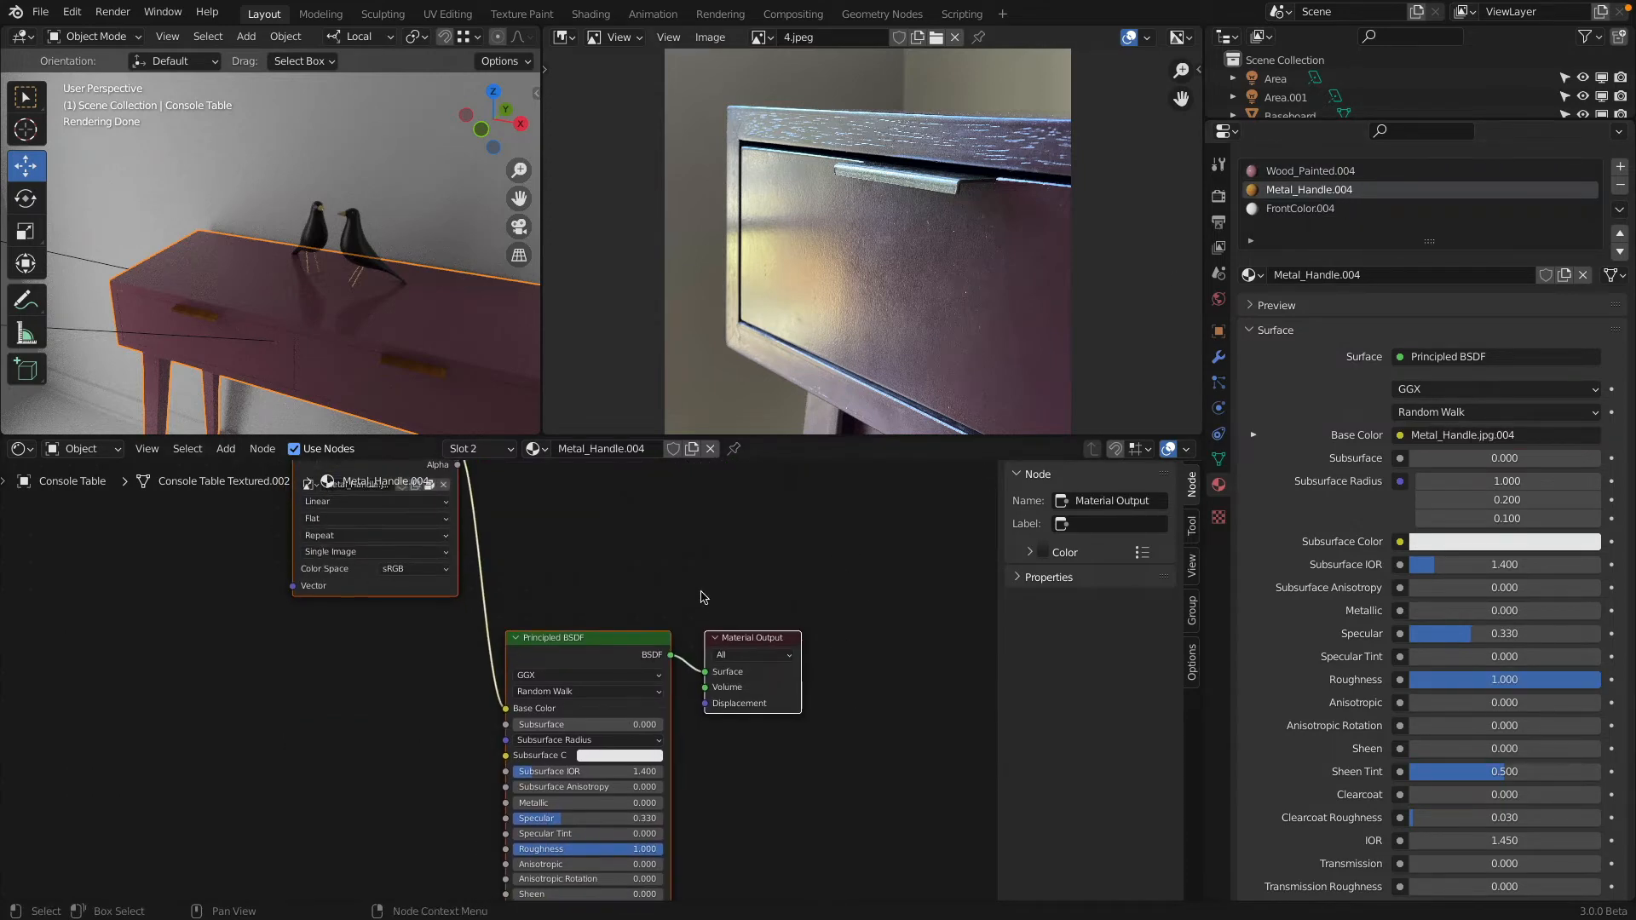
scroll(700, 597, "down", 2)
left_click_drag(457, 489, 322, 704)
scroll(767, 259, "down", 7)
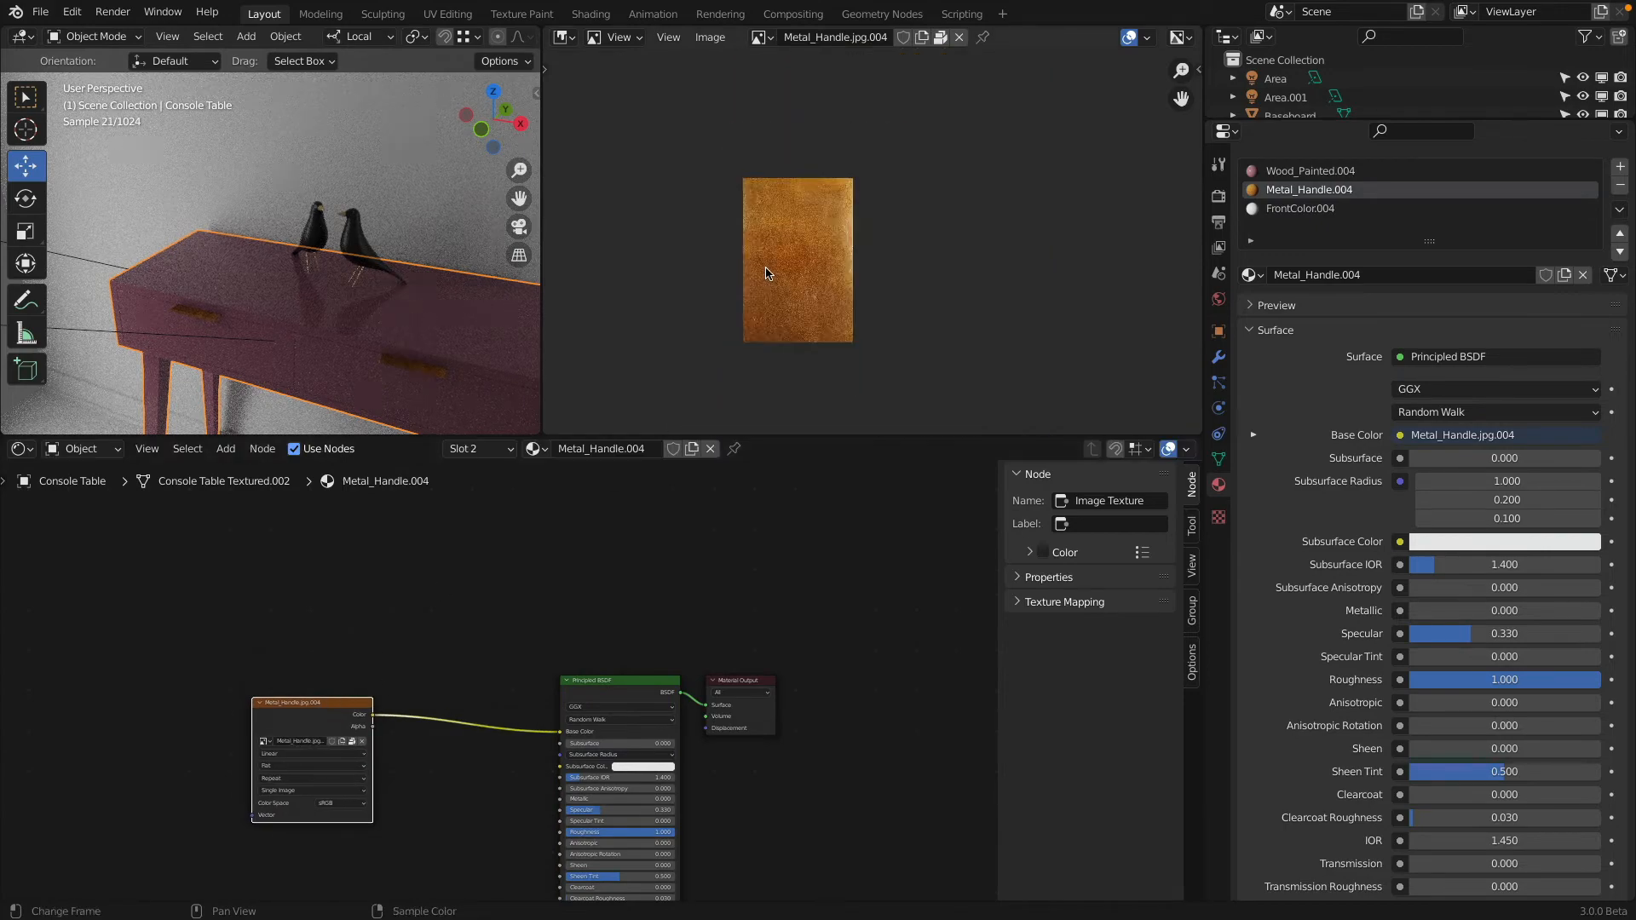
scroll(779, 251, "up", 6)
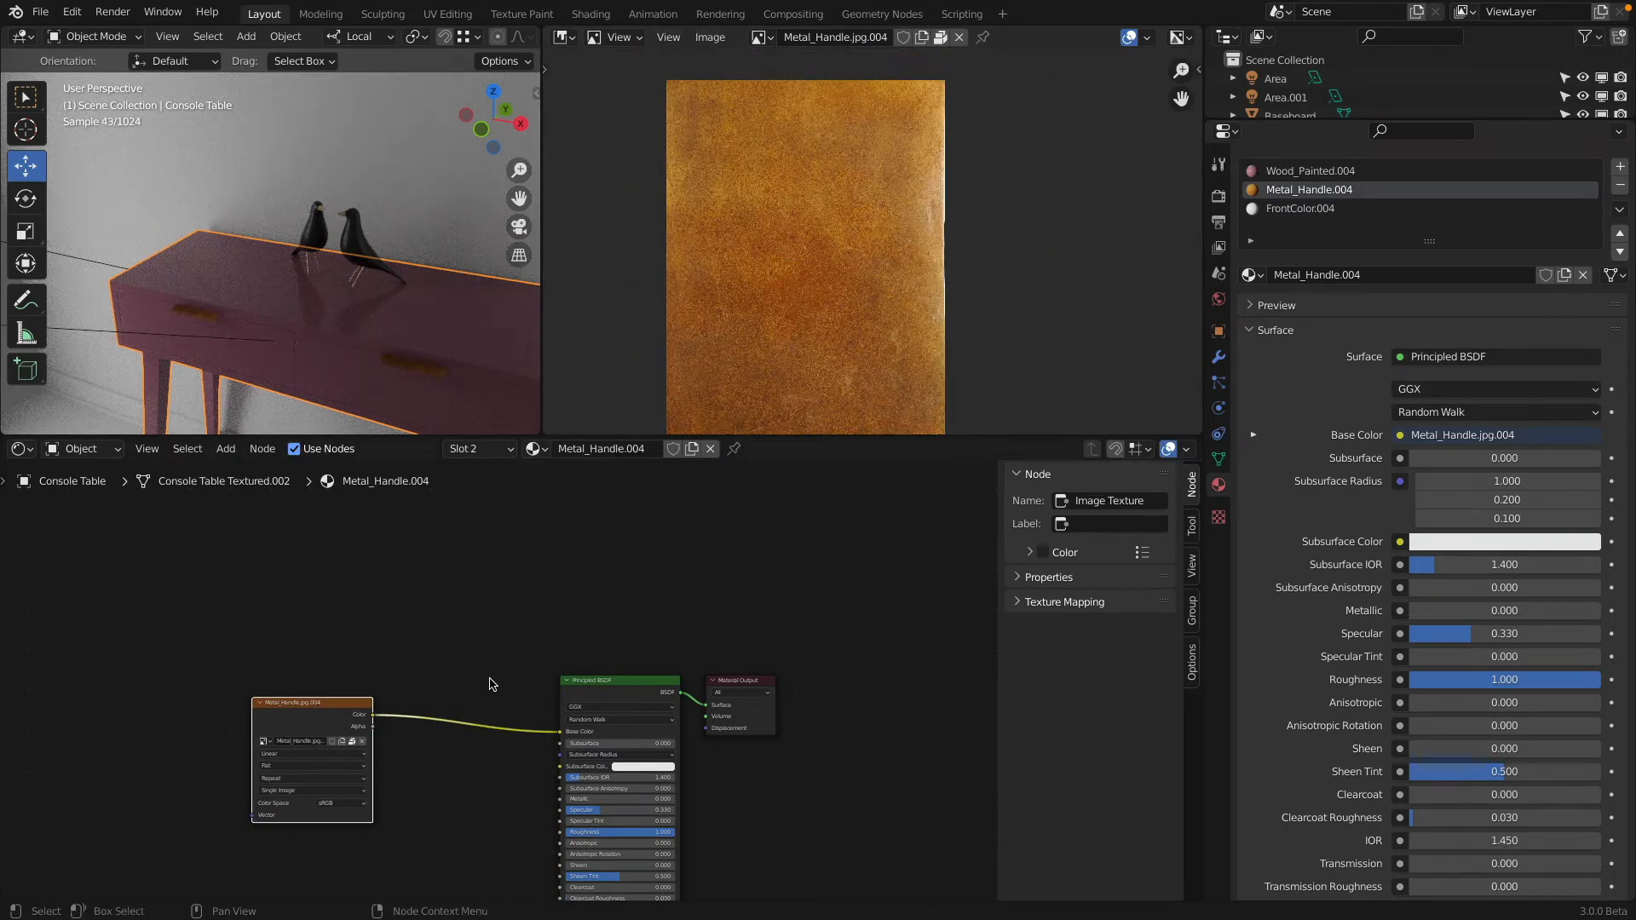
middle_click_drag(408, 631, 471, 541)
Step: Try full Metallic on the handle material, return it to 0, and set Specular to 0.373 and Roughness to 0.095
middle_click_drag(270, 349, 307, 289)
scroll(188, 362, "up", 3)
scroll(265, 290, "up", 2)
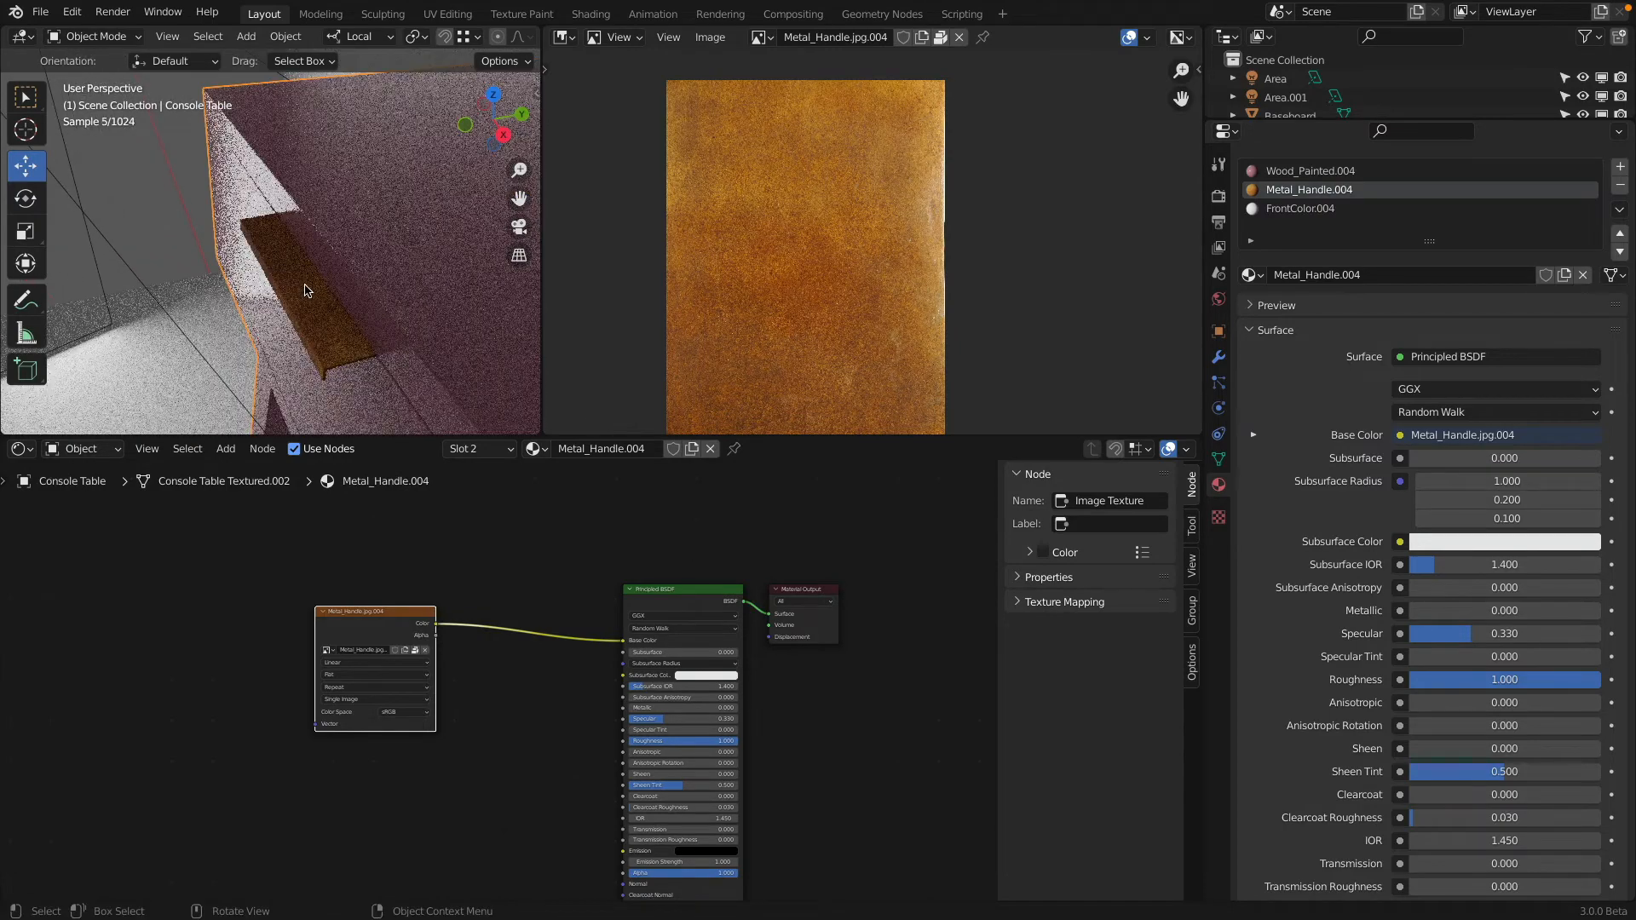
middle_click_drag(387, 329, 299, 231)
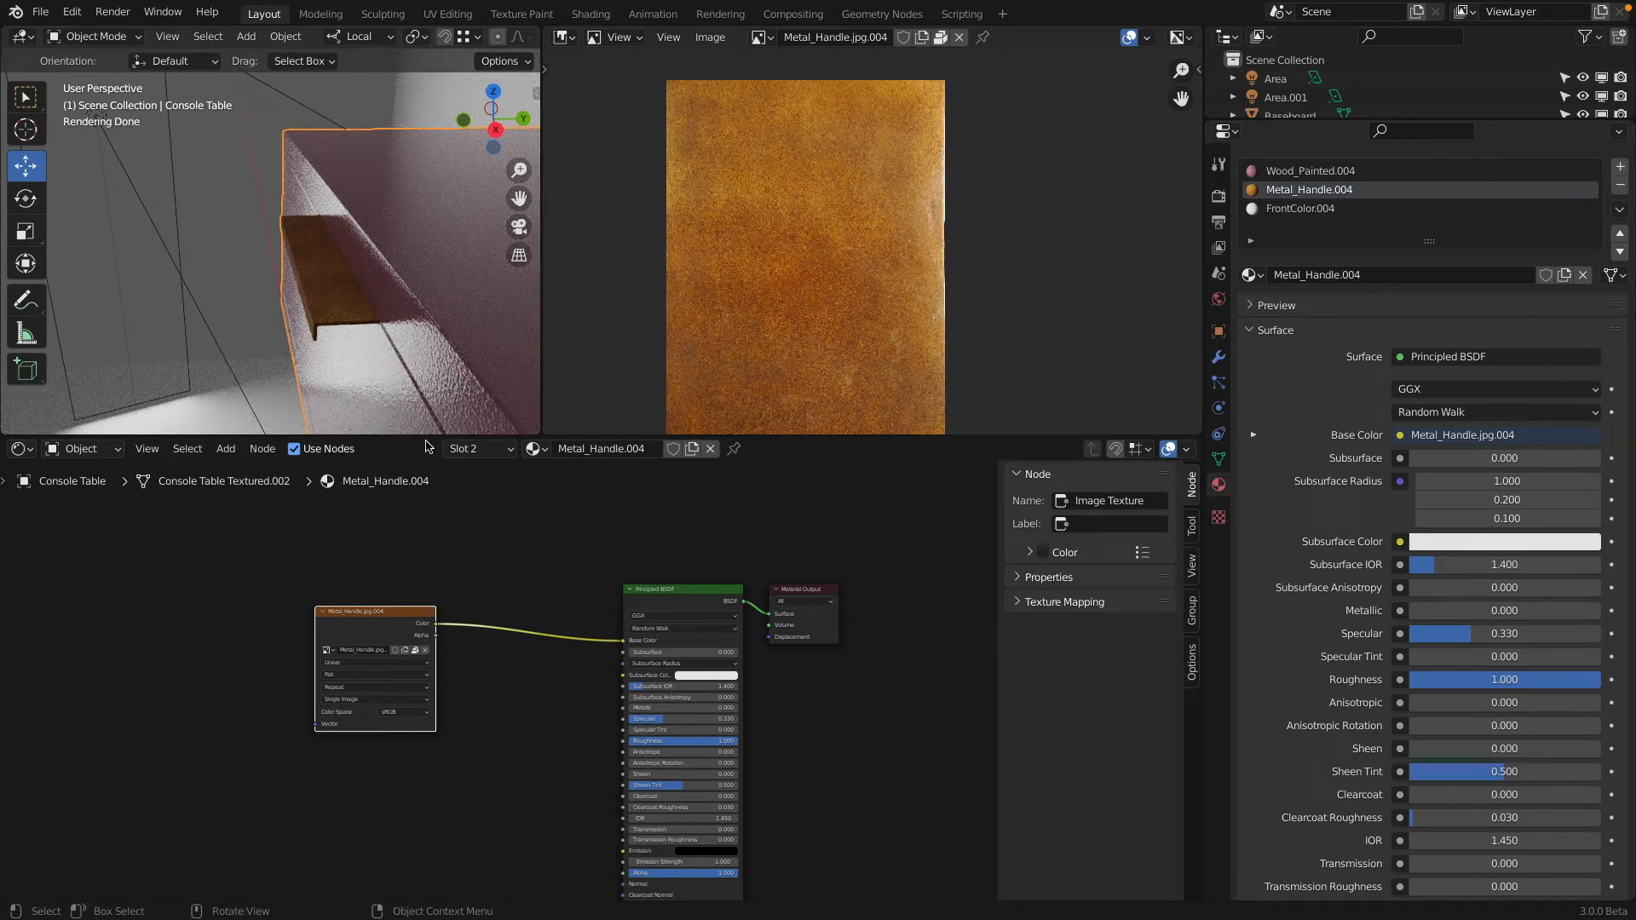
scroll(664, 725, "up", 4)
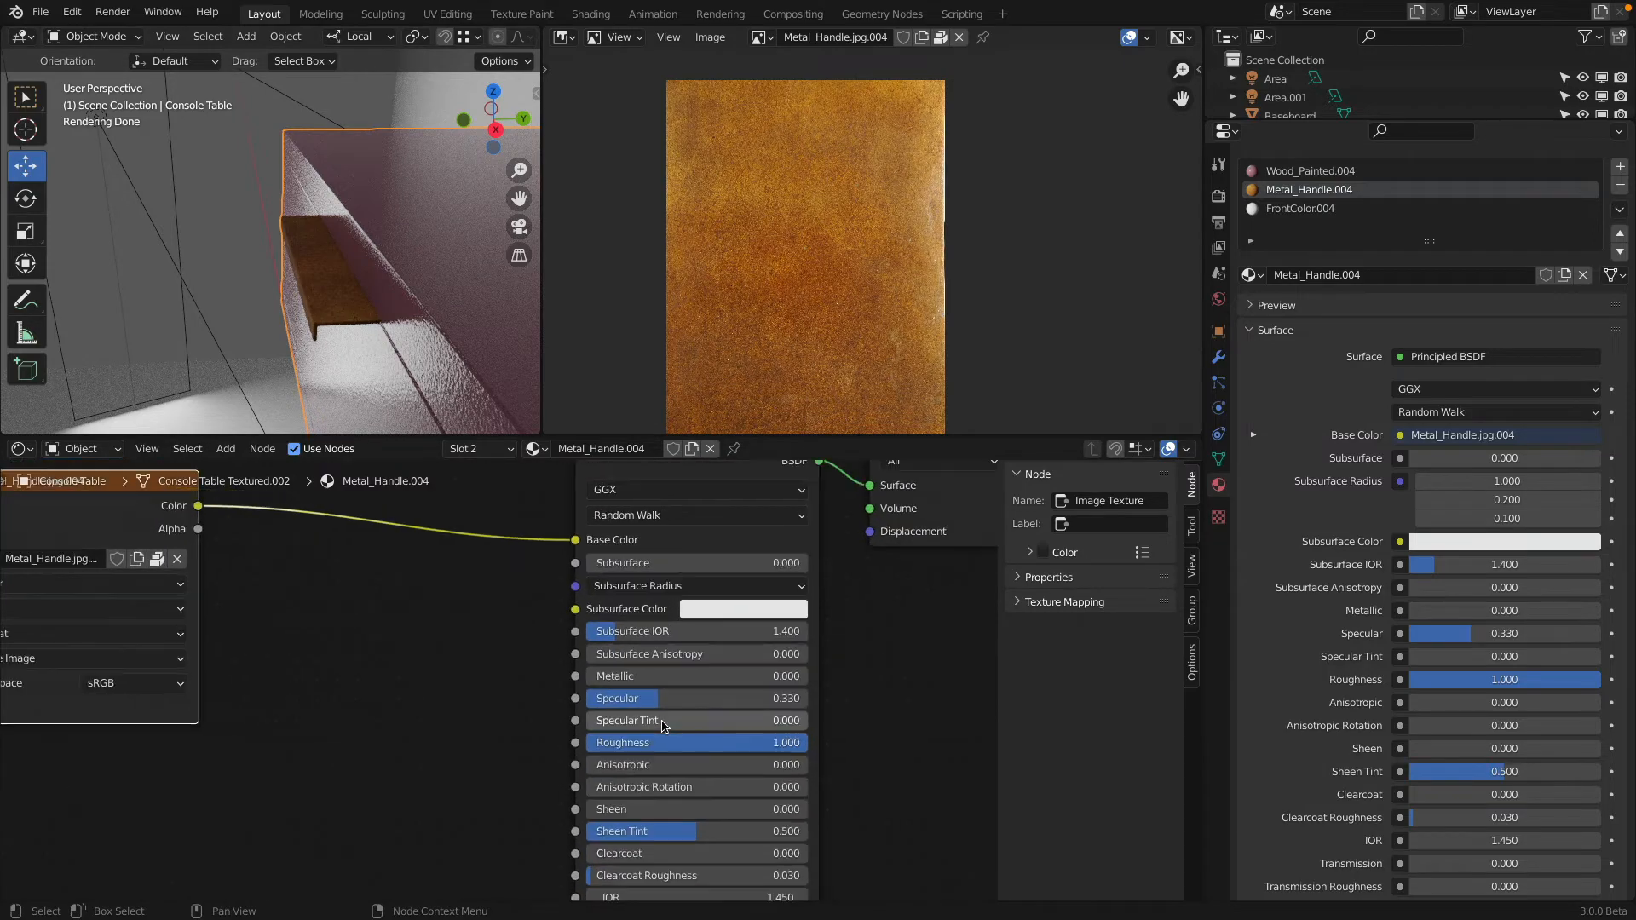
left_click_drag(724, 742, 586, 742)
left_click_drag(687, 698, 807, 676)
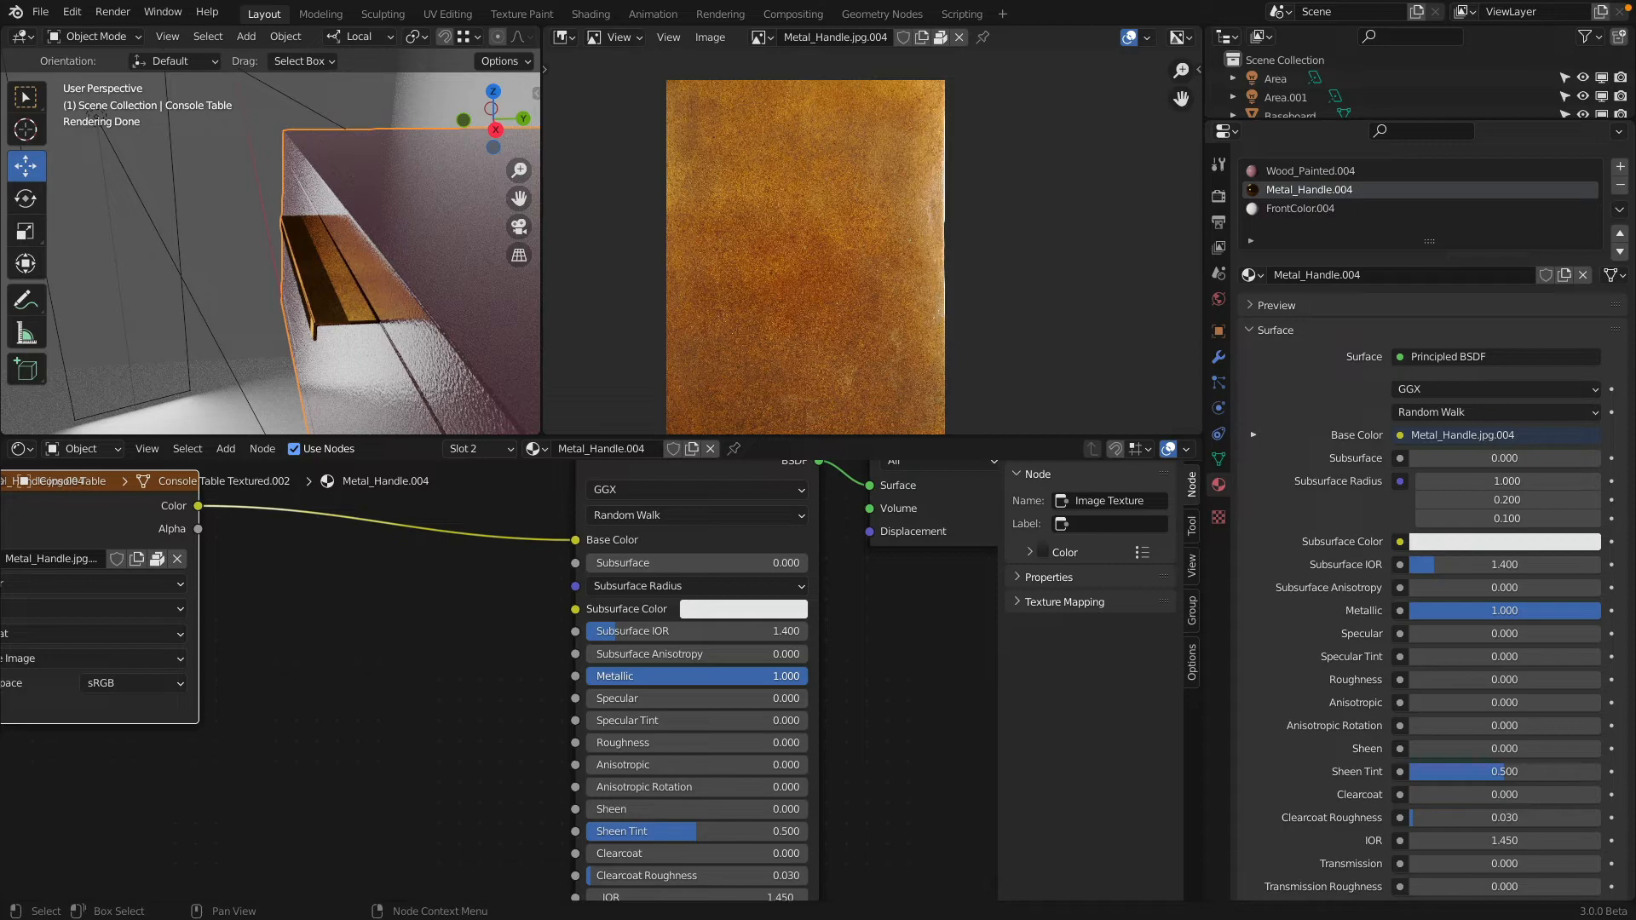
left_click_drag(801, 675, 674, 740)
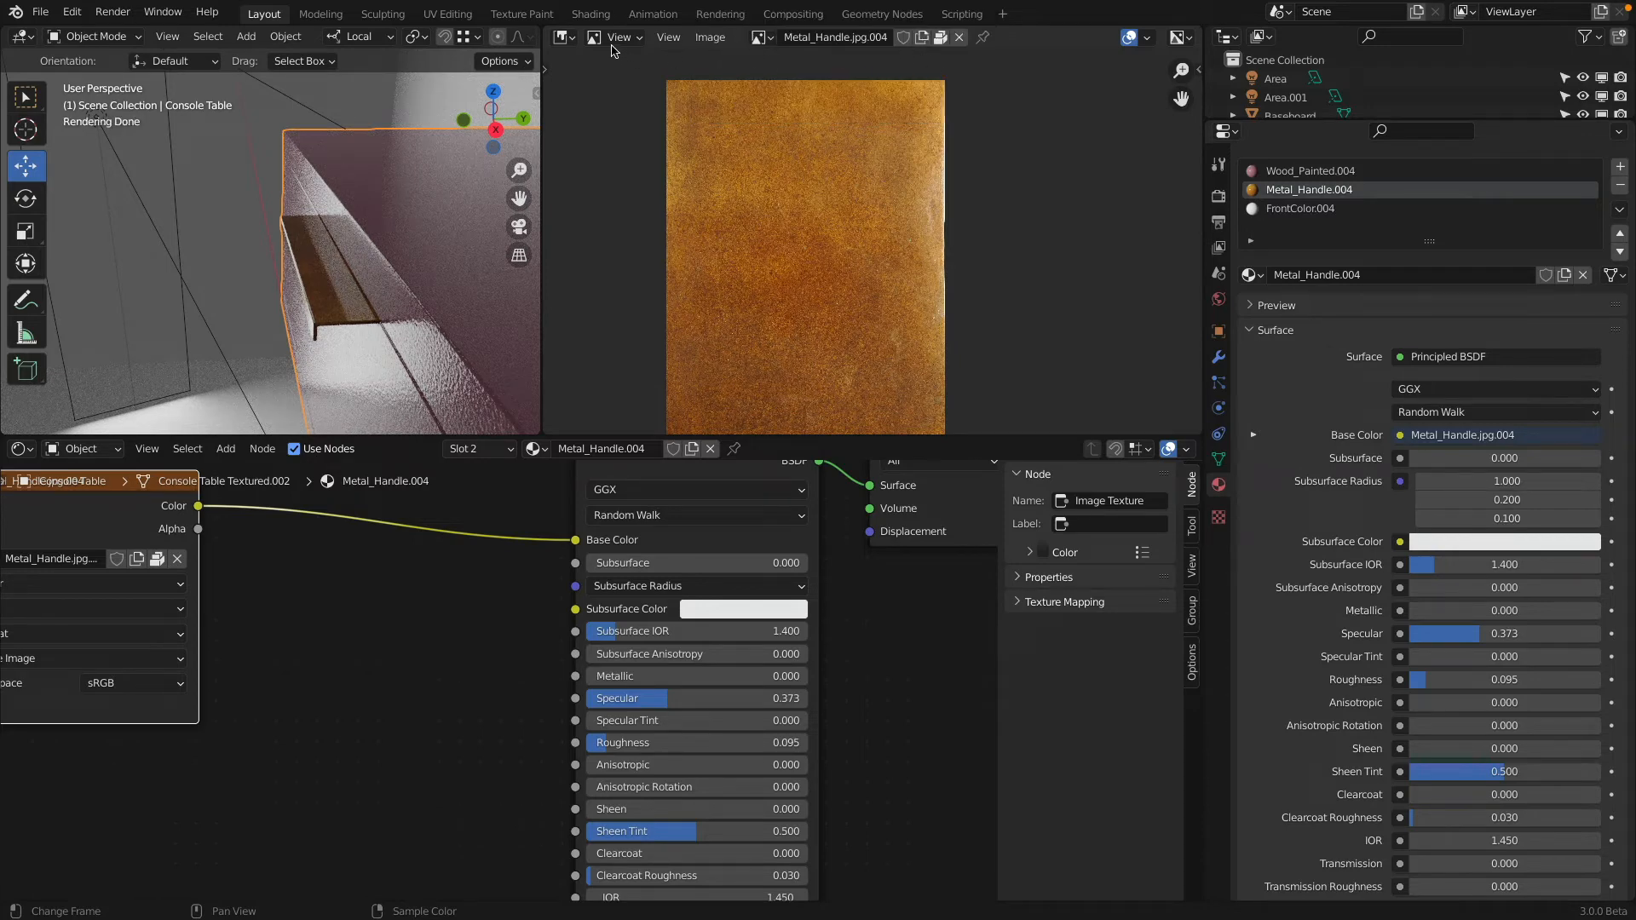
Step: Open the reference photo 6.jpeg from Console Table RAW/Reference/Material Study in the image editor
left_click(707, 38)
left_click(722, 78)
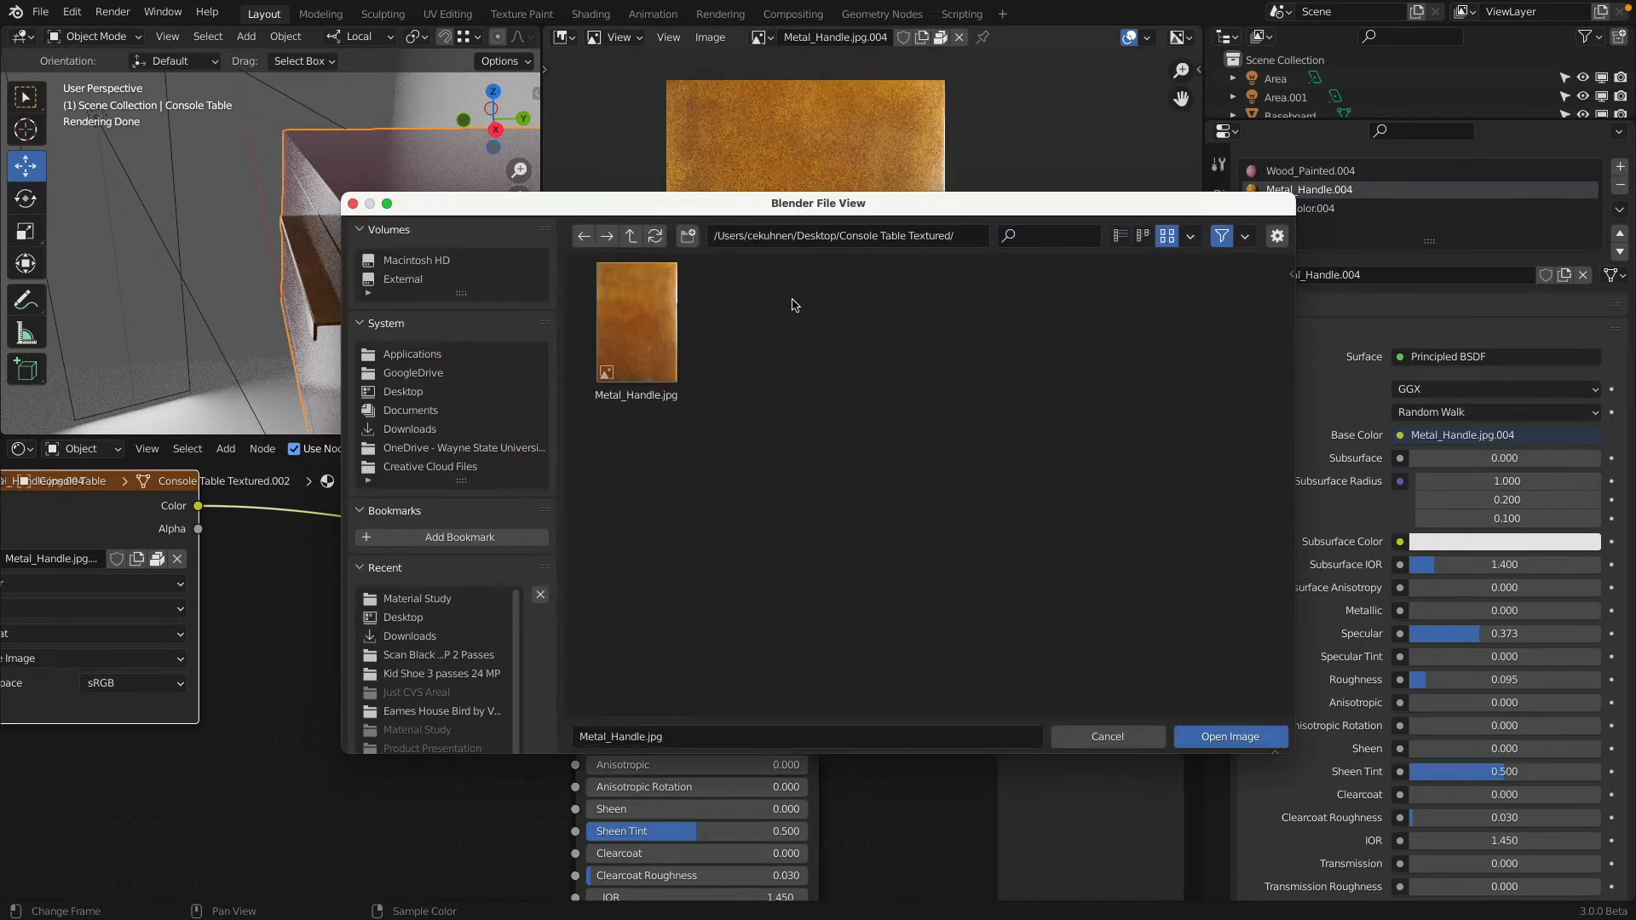
left_click(630, 237)
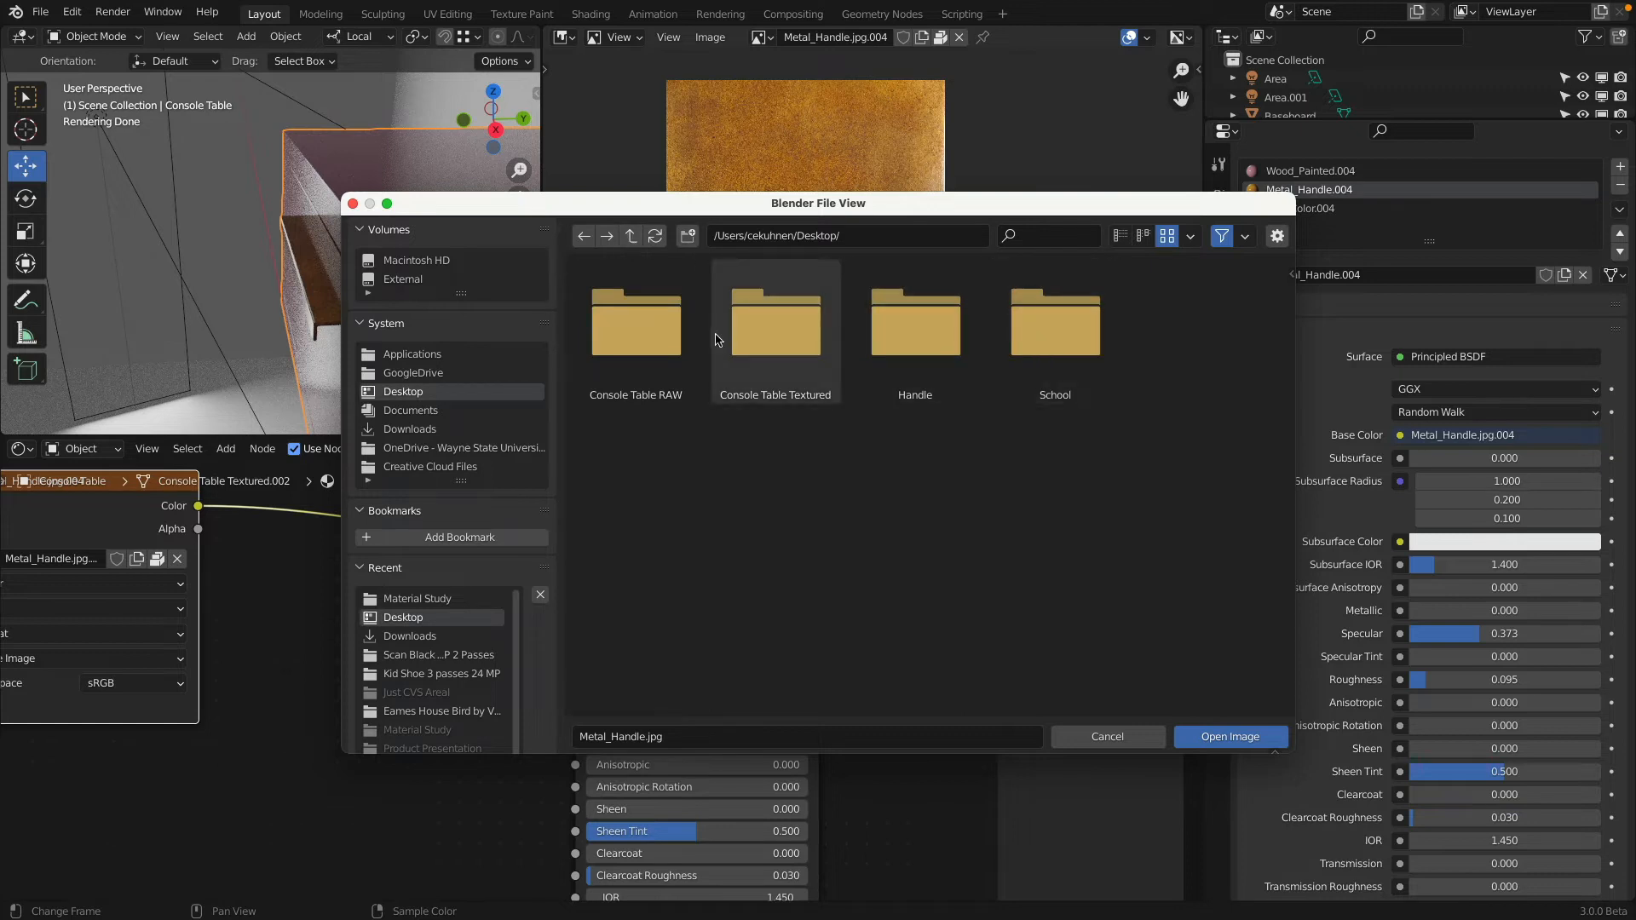
double_click(635, 335)
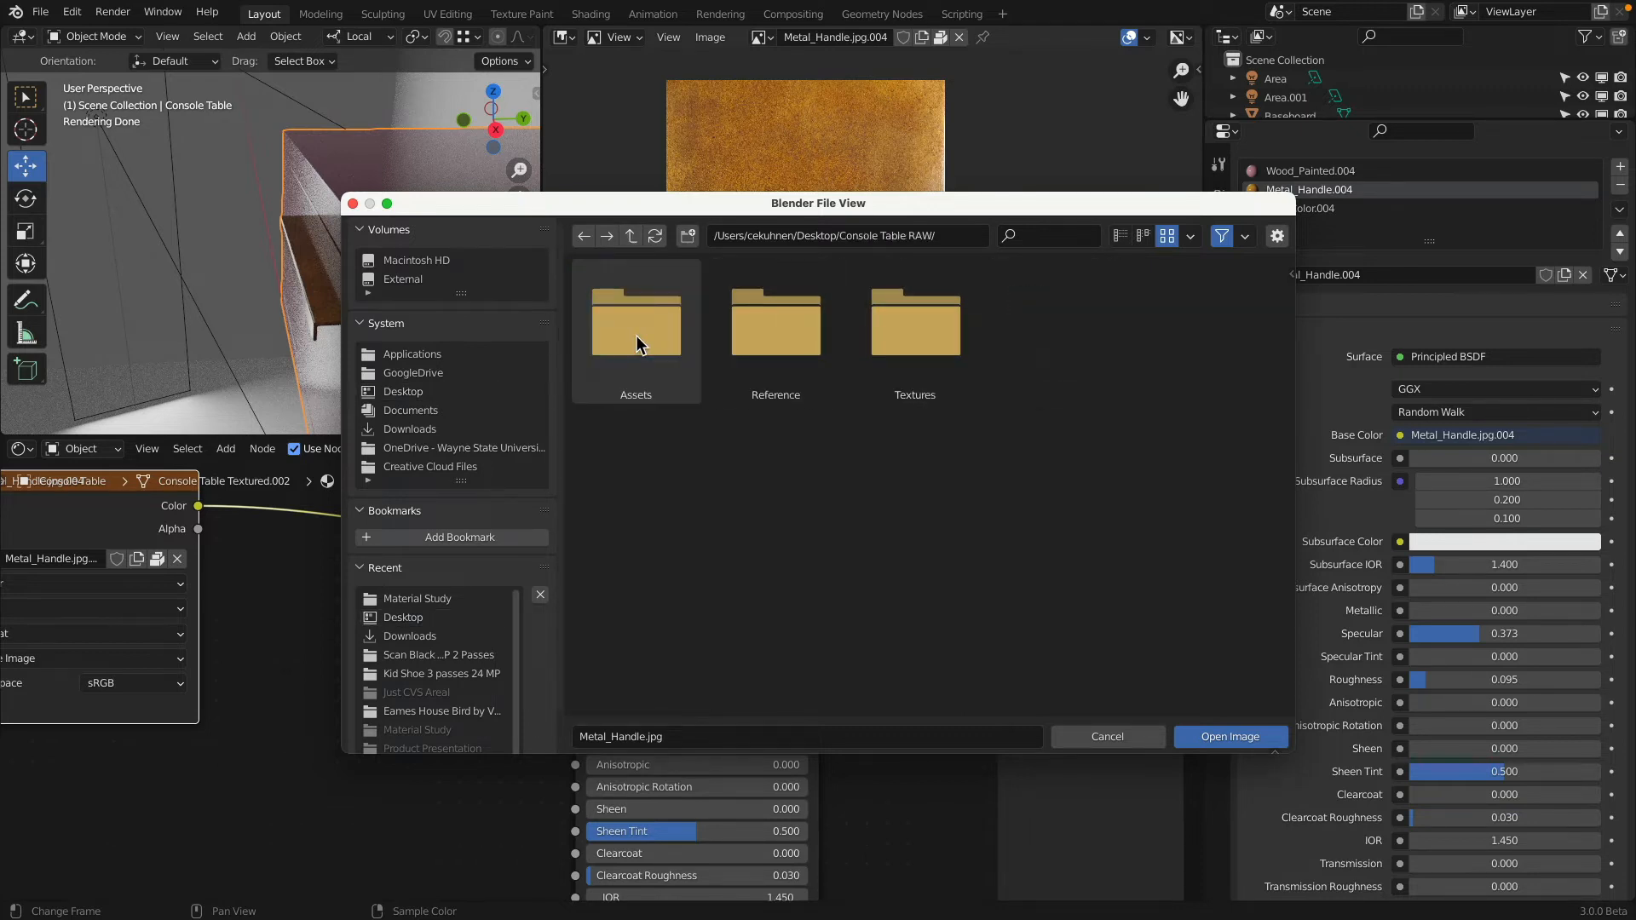
double_click(775, 328)
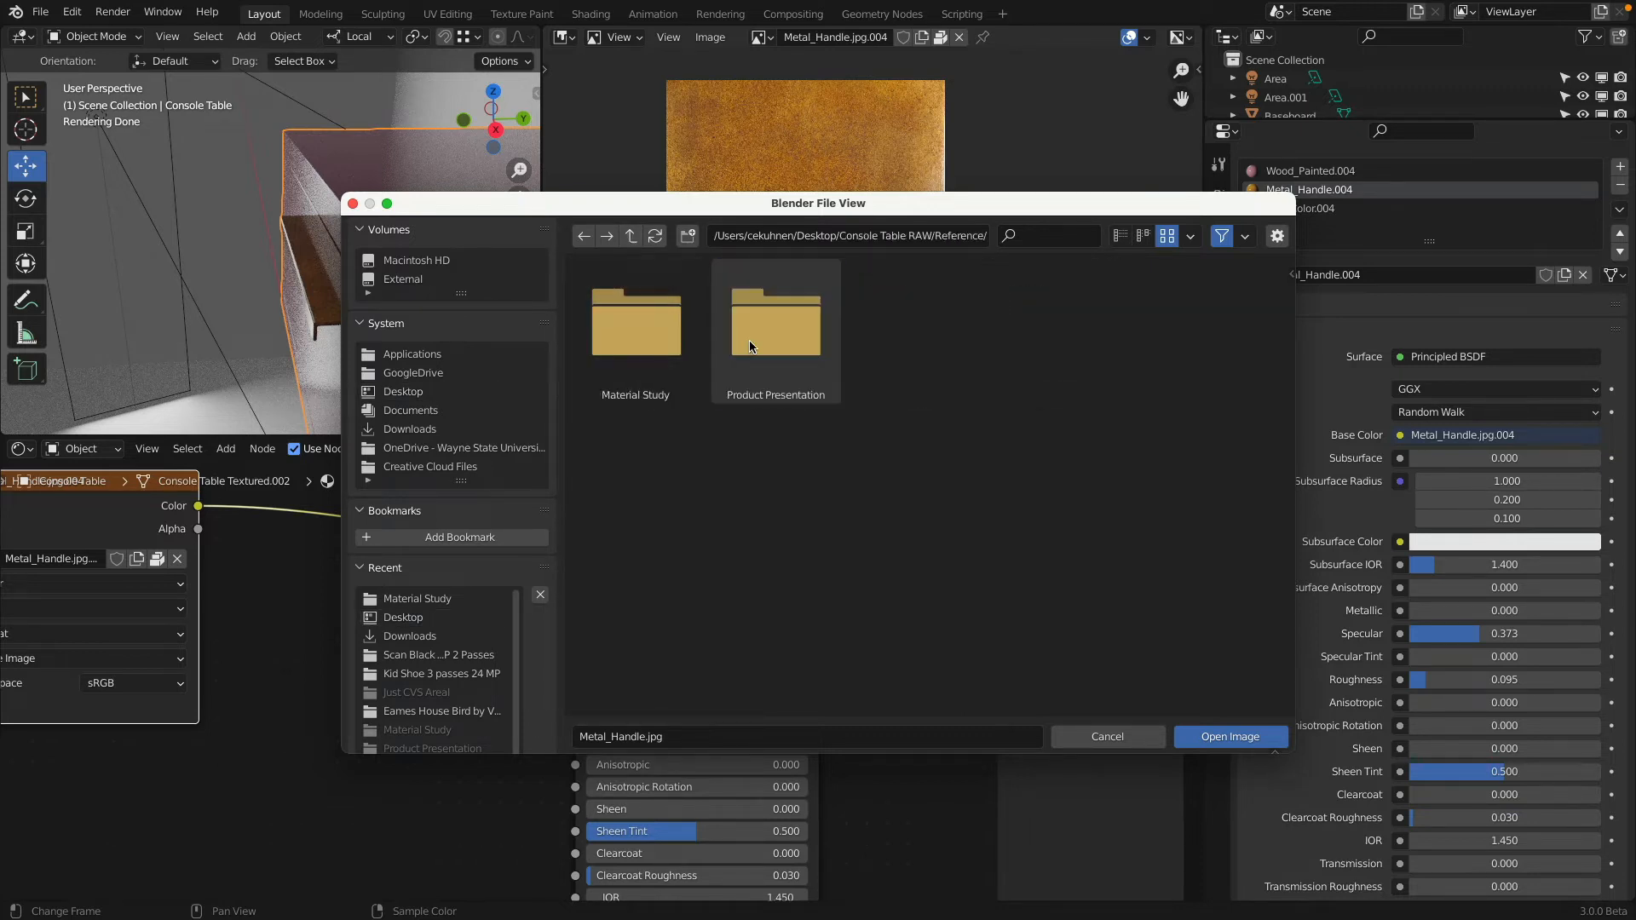
double_click(620, 321)
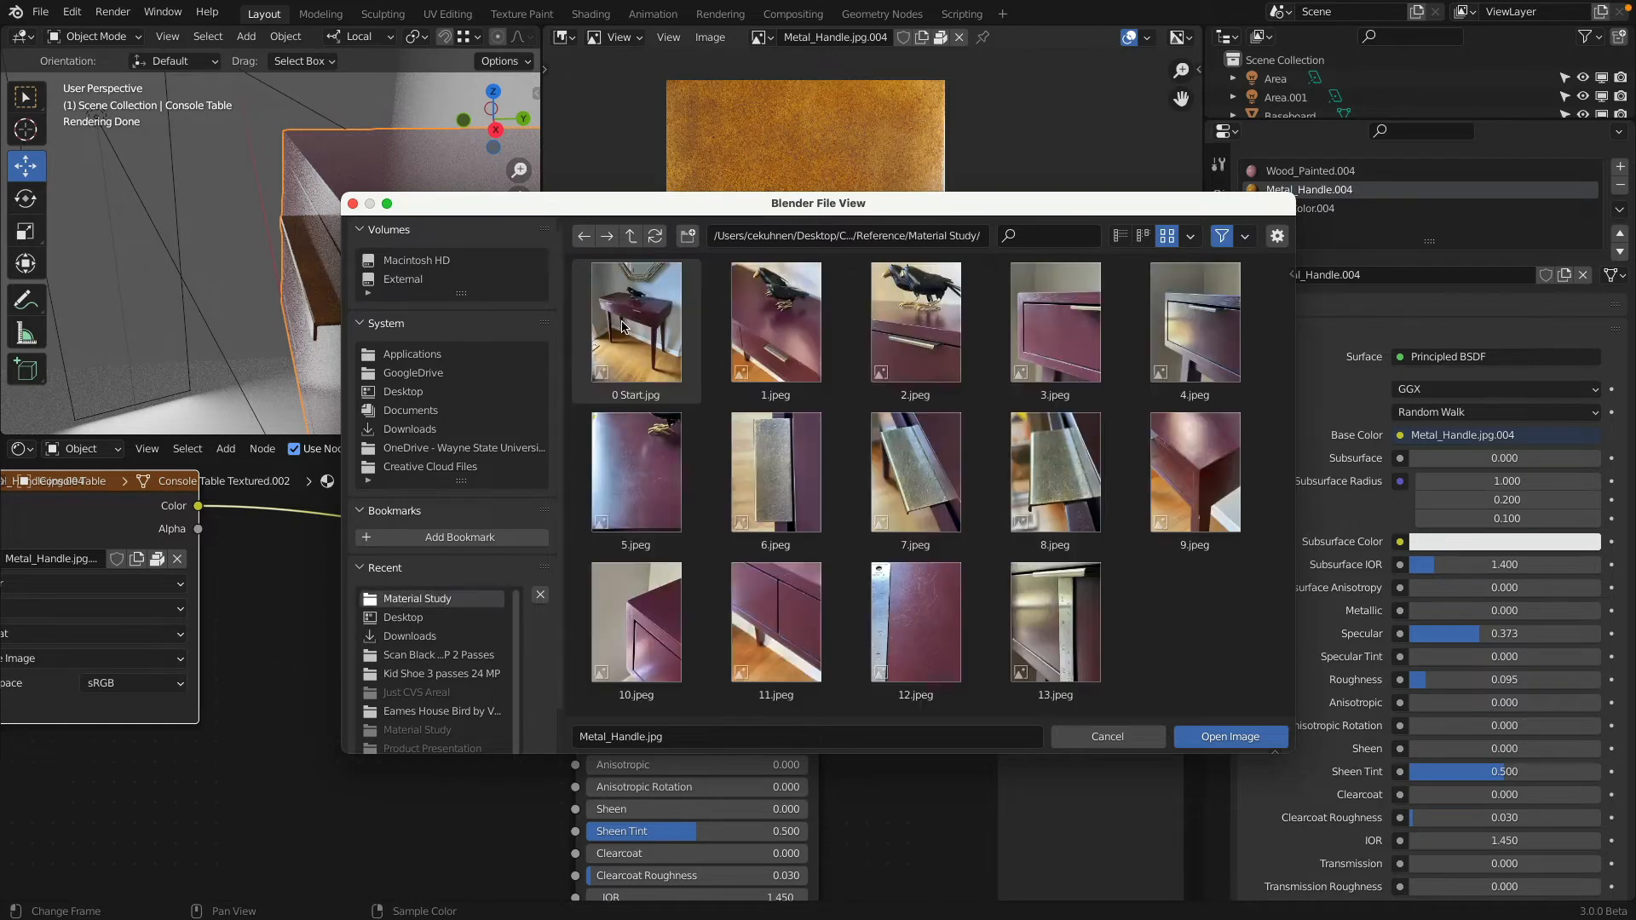
left_click(775, 467)
left_click(1219, 738)
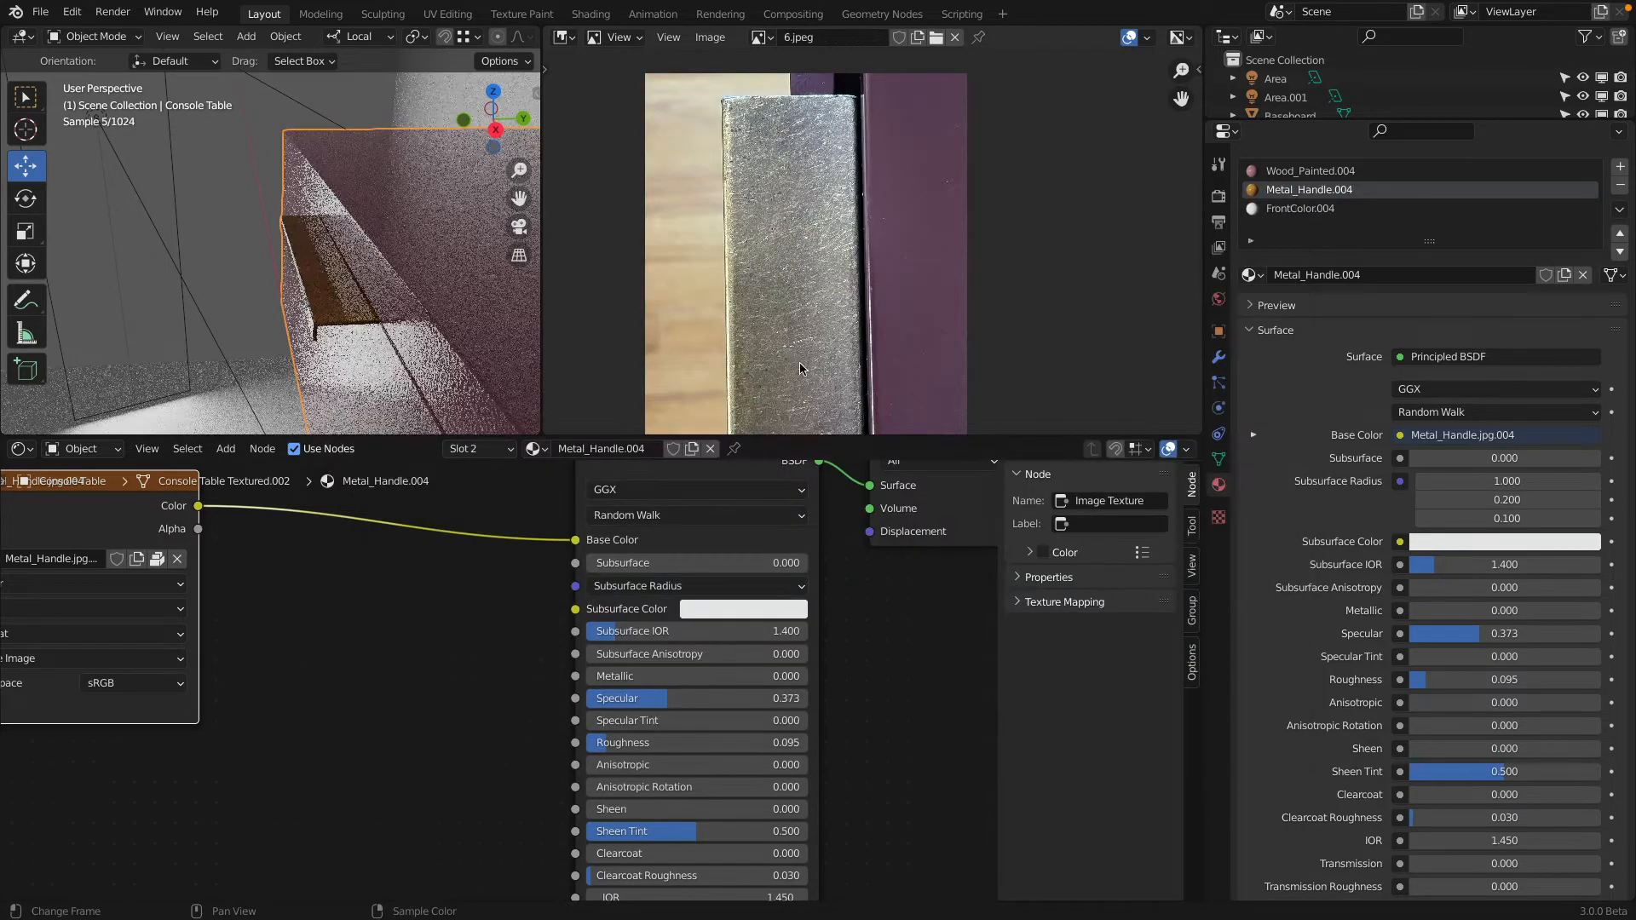
Step: Examine the drawer handle close up from directly above for comparison with the reference photo
middle_click_drag(353, 239, 345, 340)
left_click(494, 112)
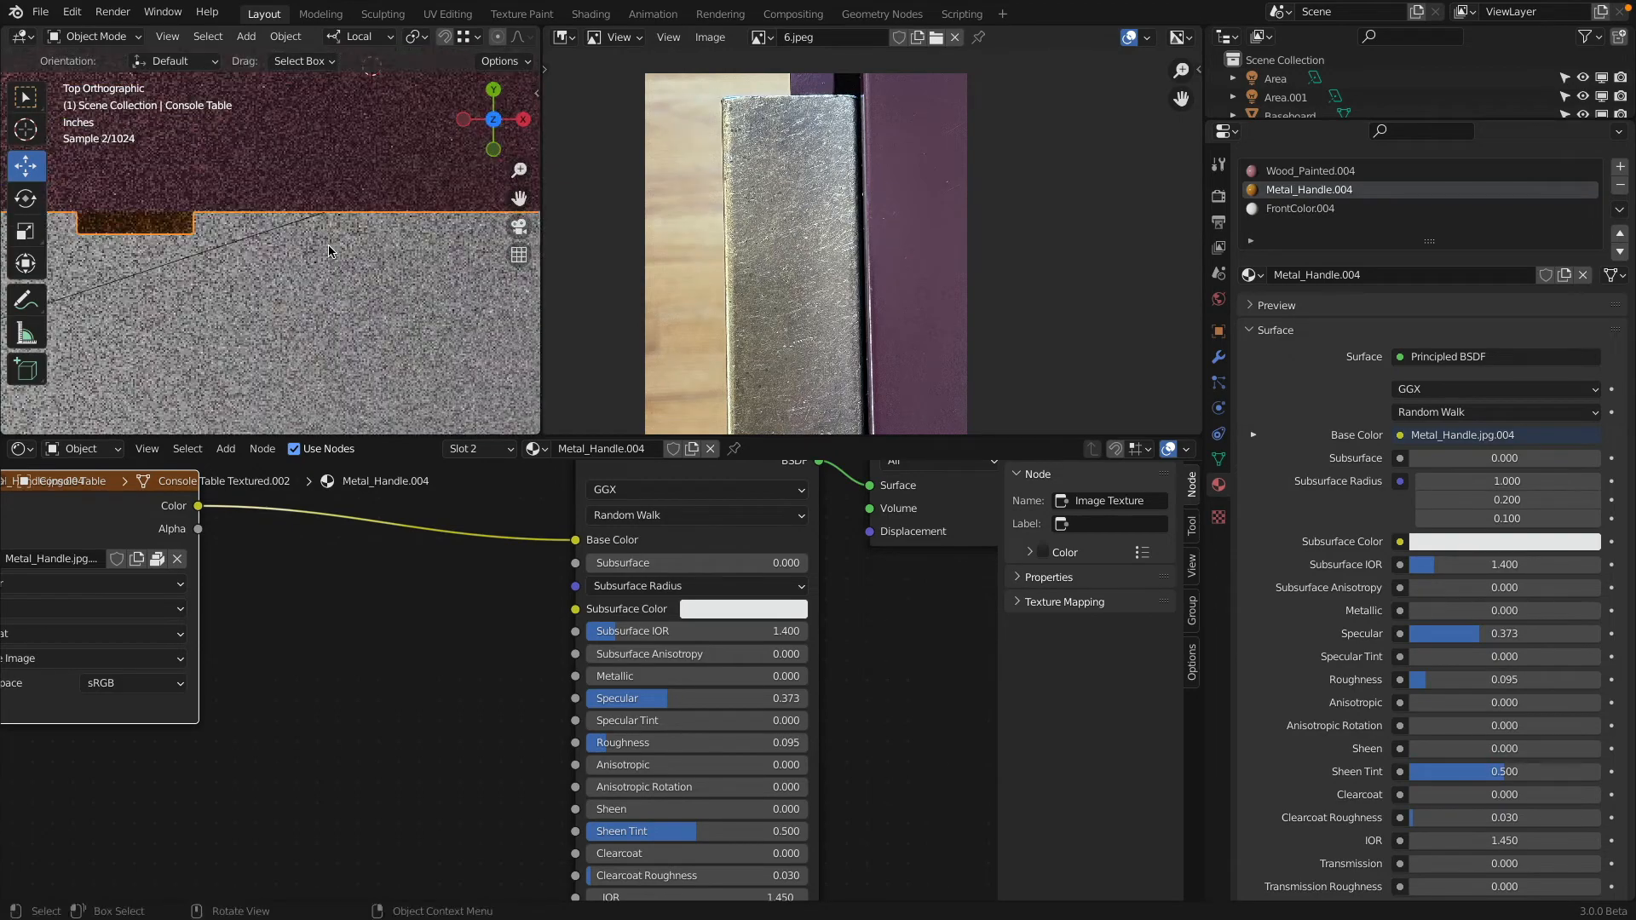
scroll(345, 255, "down", 3)
scroll(345, 247, "up", 5)
middle_click_drag(450, 133, 333, 247, "shift")
scroll(332, 248, "up", 5)
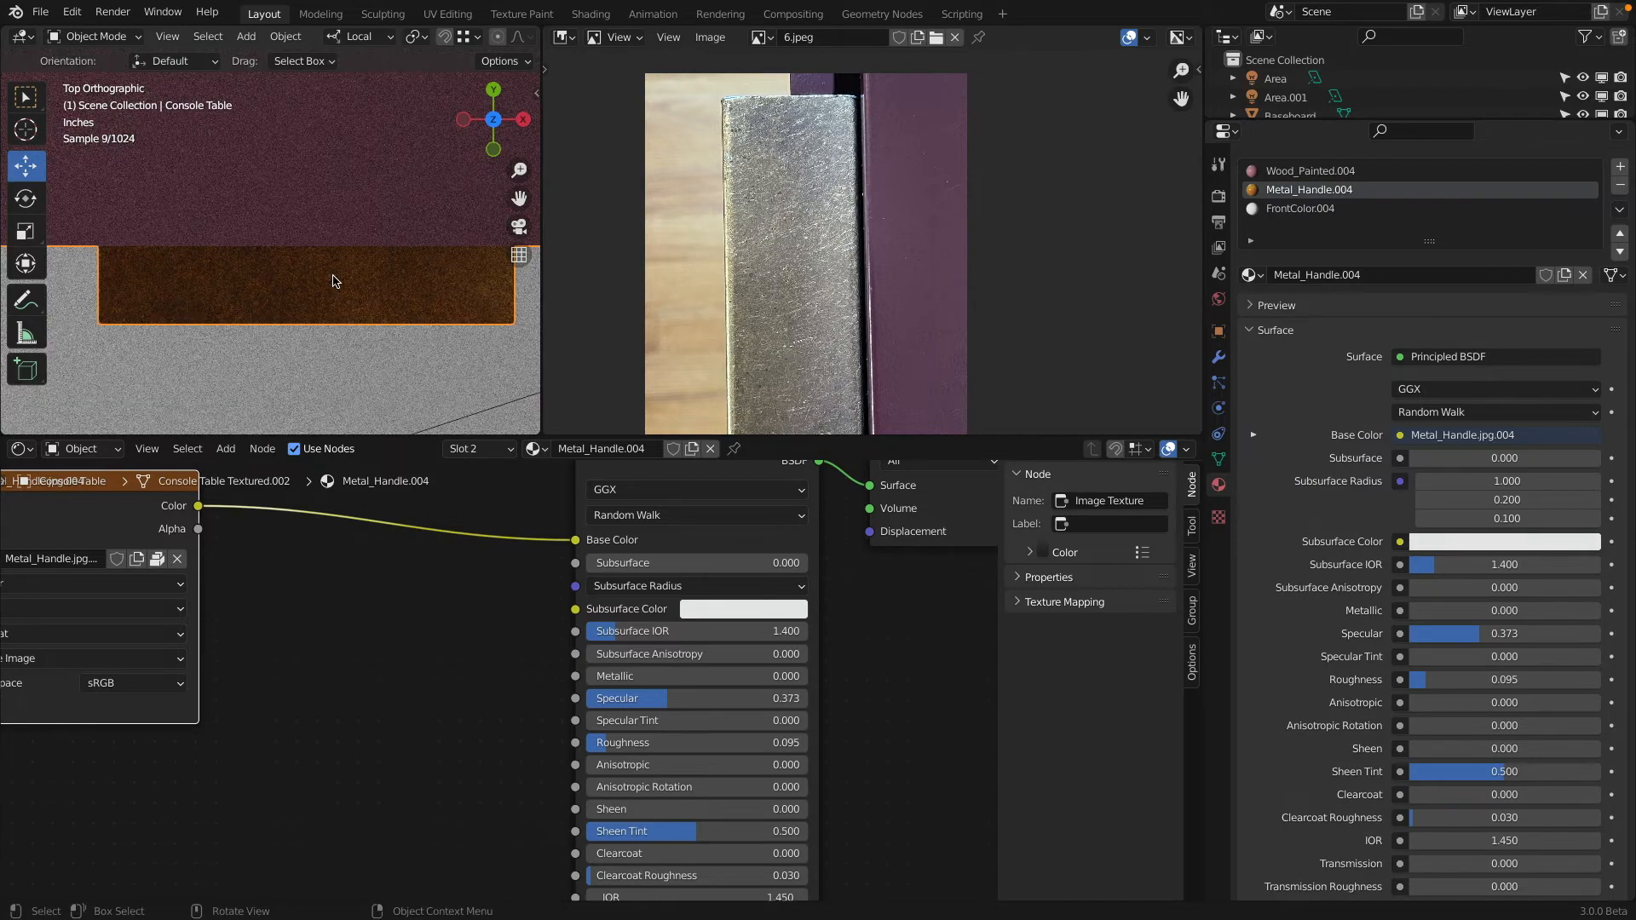
Step: Set the world background strength to 0.5 to brighten the lighting on the handle
scroll(268, 281, "up", 6)
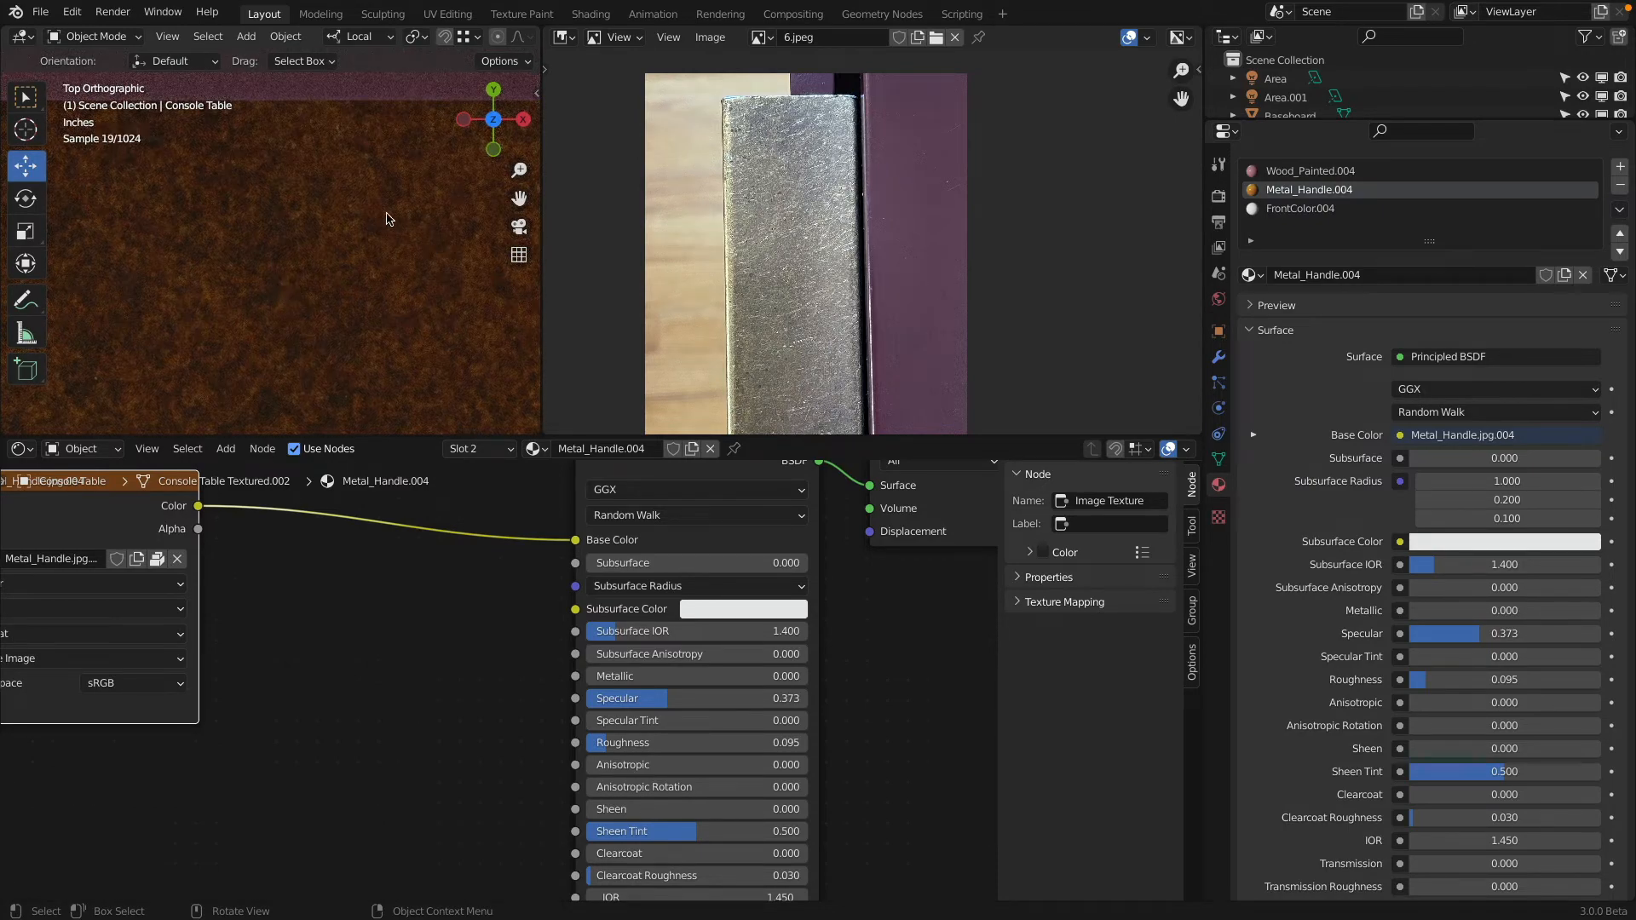
left_click(1218, 300)
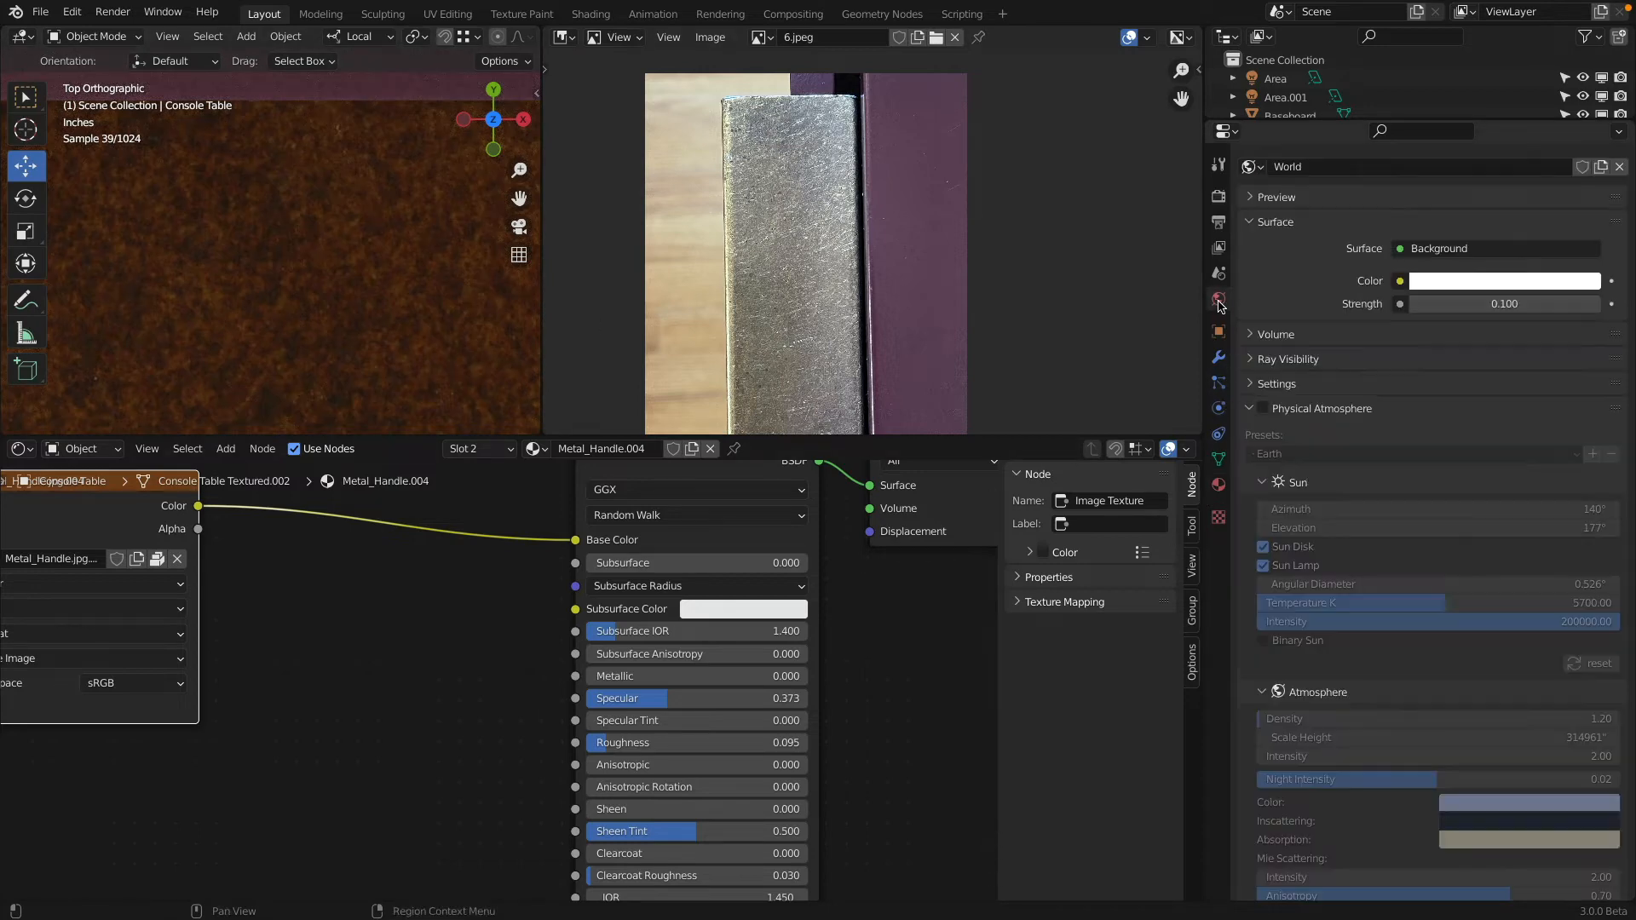
double_click(1486, 304)
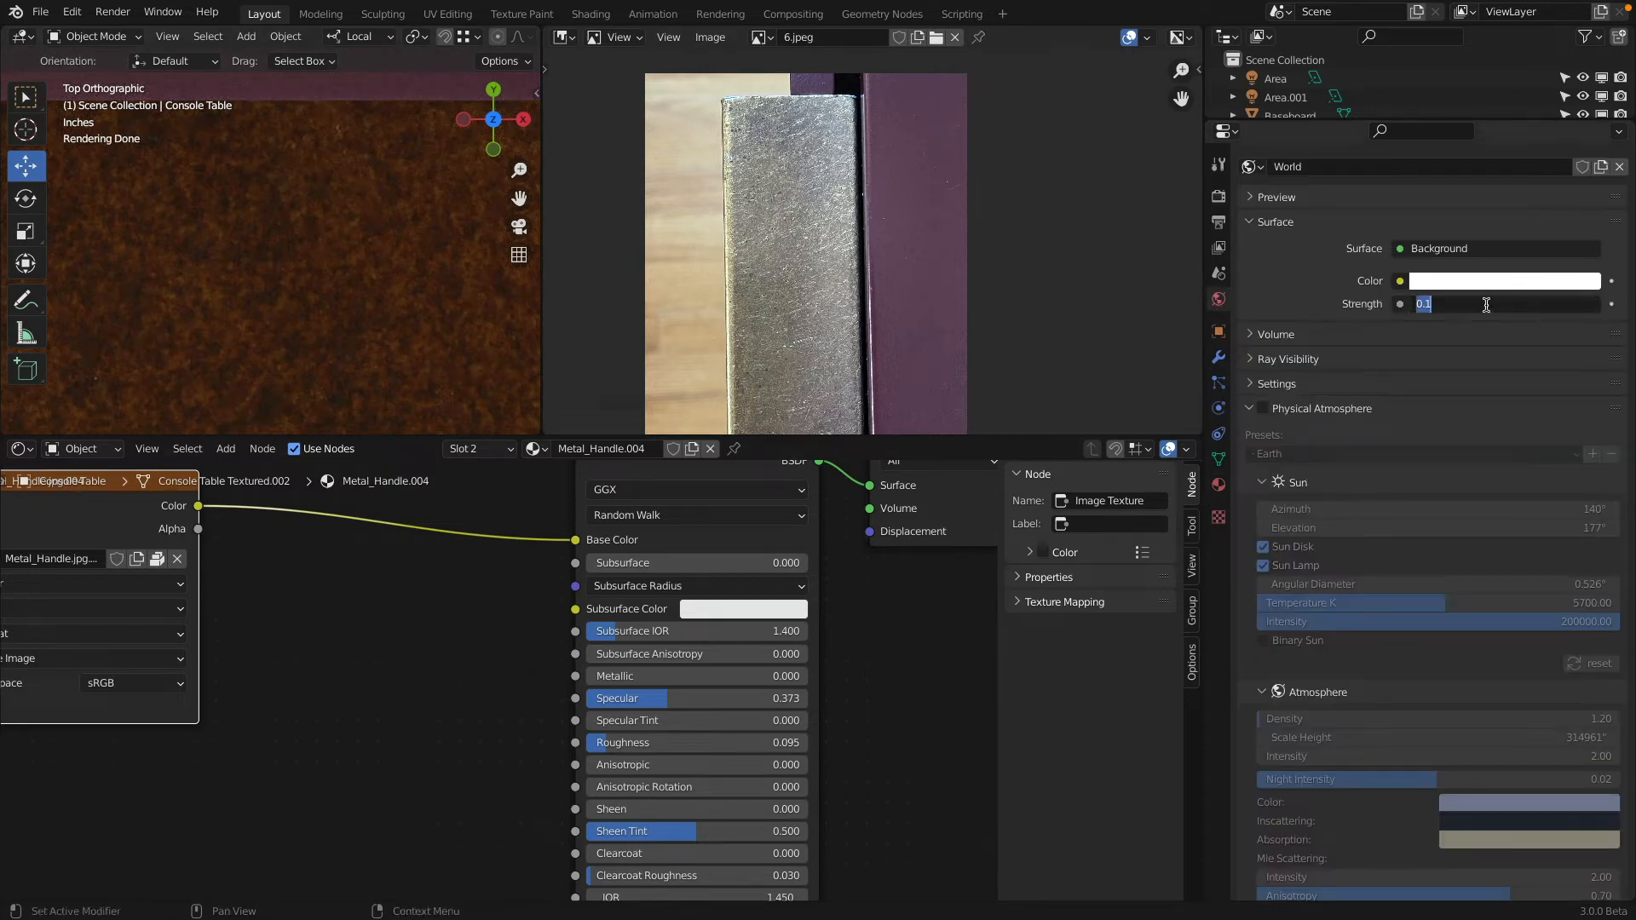
type("1.5")
key("Return")
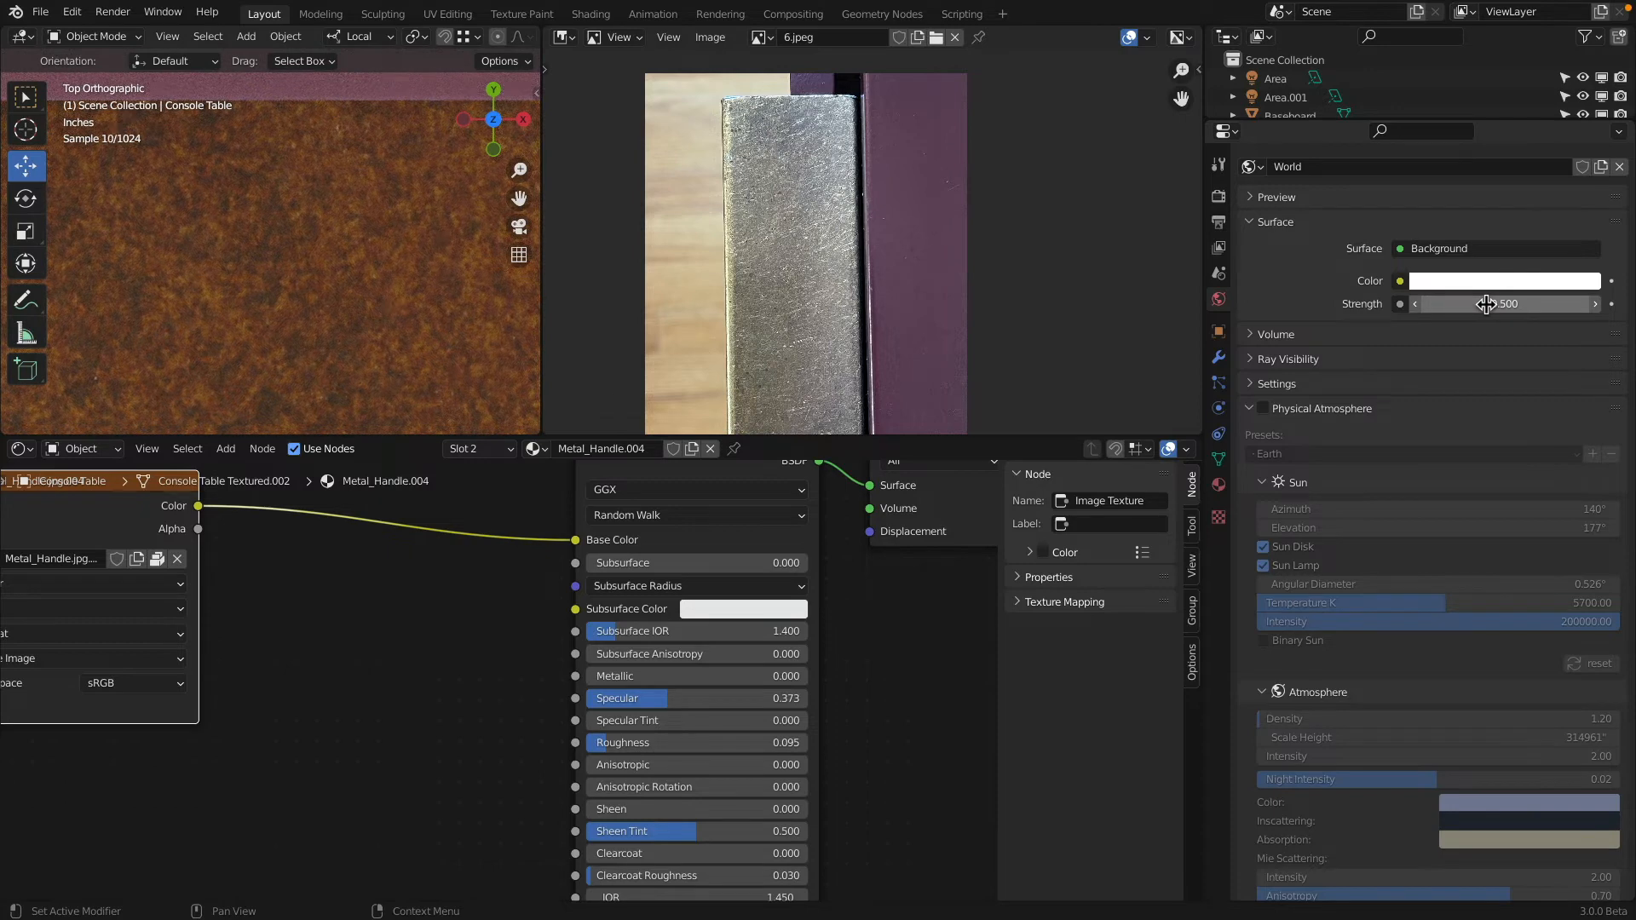
Step: Compare the rendered drawer handle's colour and surface detail with the reference photo 6.jpeg, both close up and from farther away
scroll(767, 239, "up", 5)
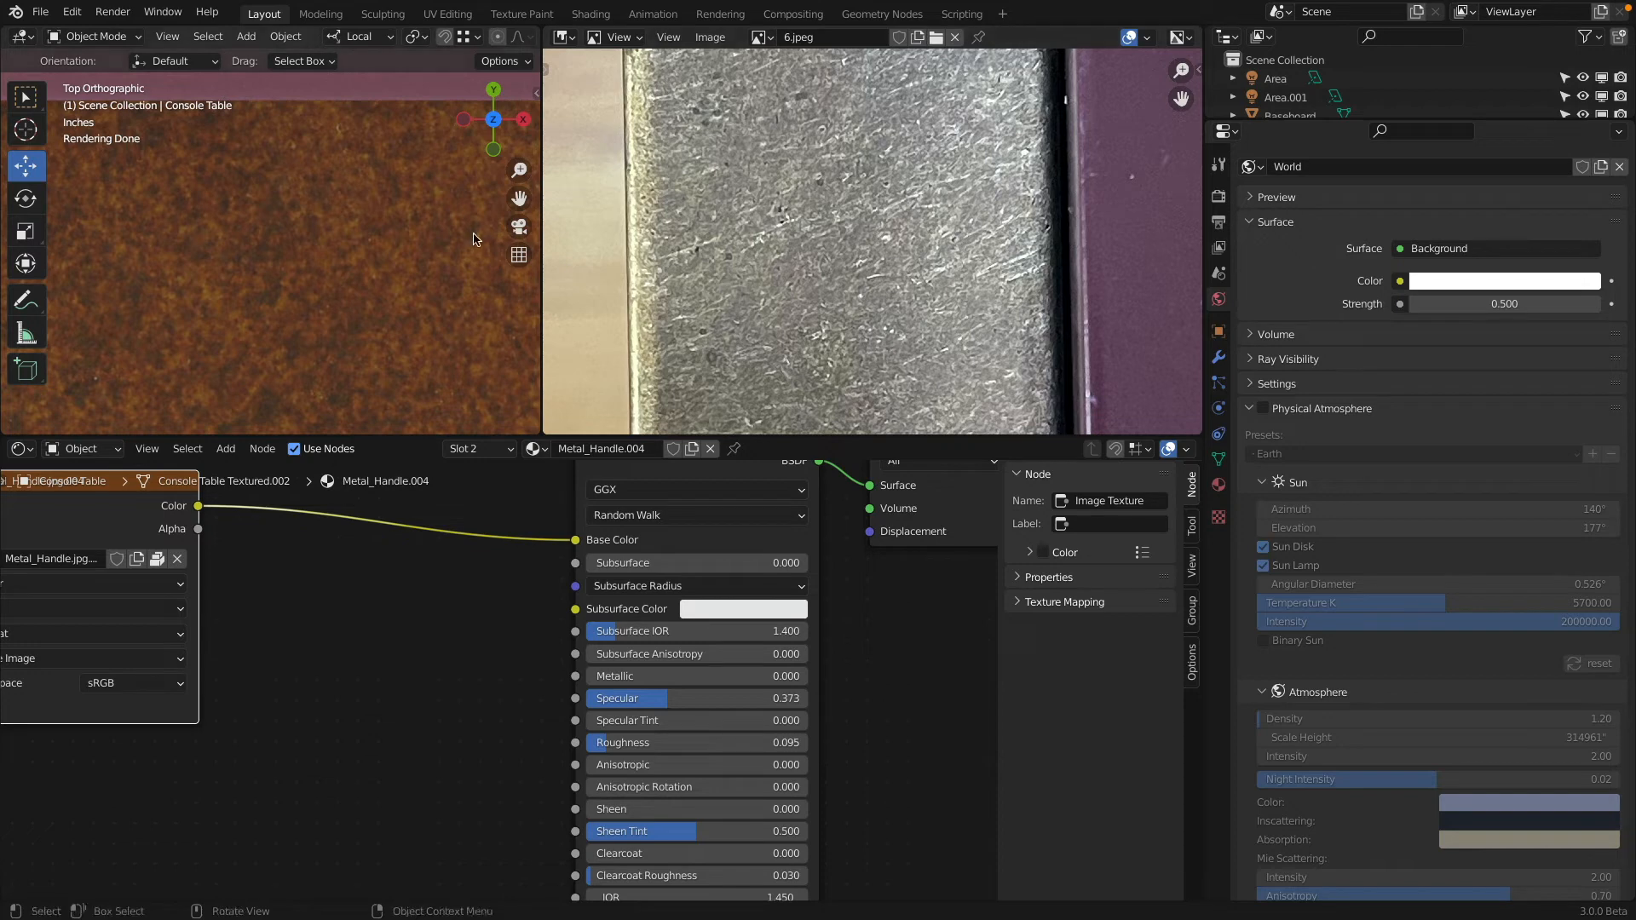
scroll(816, 271, "down", 7)
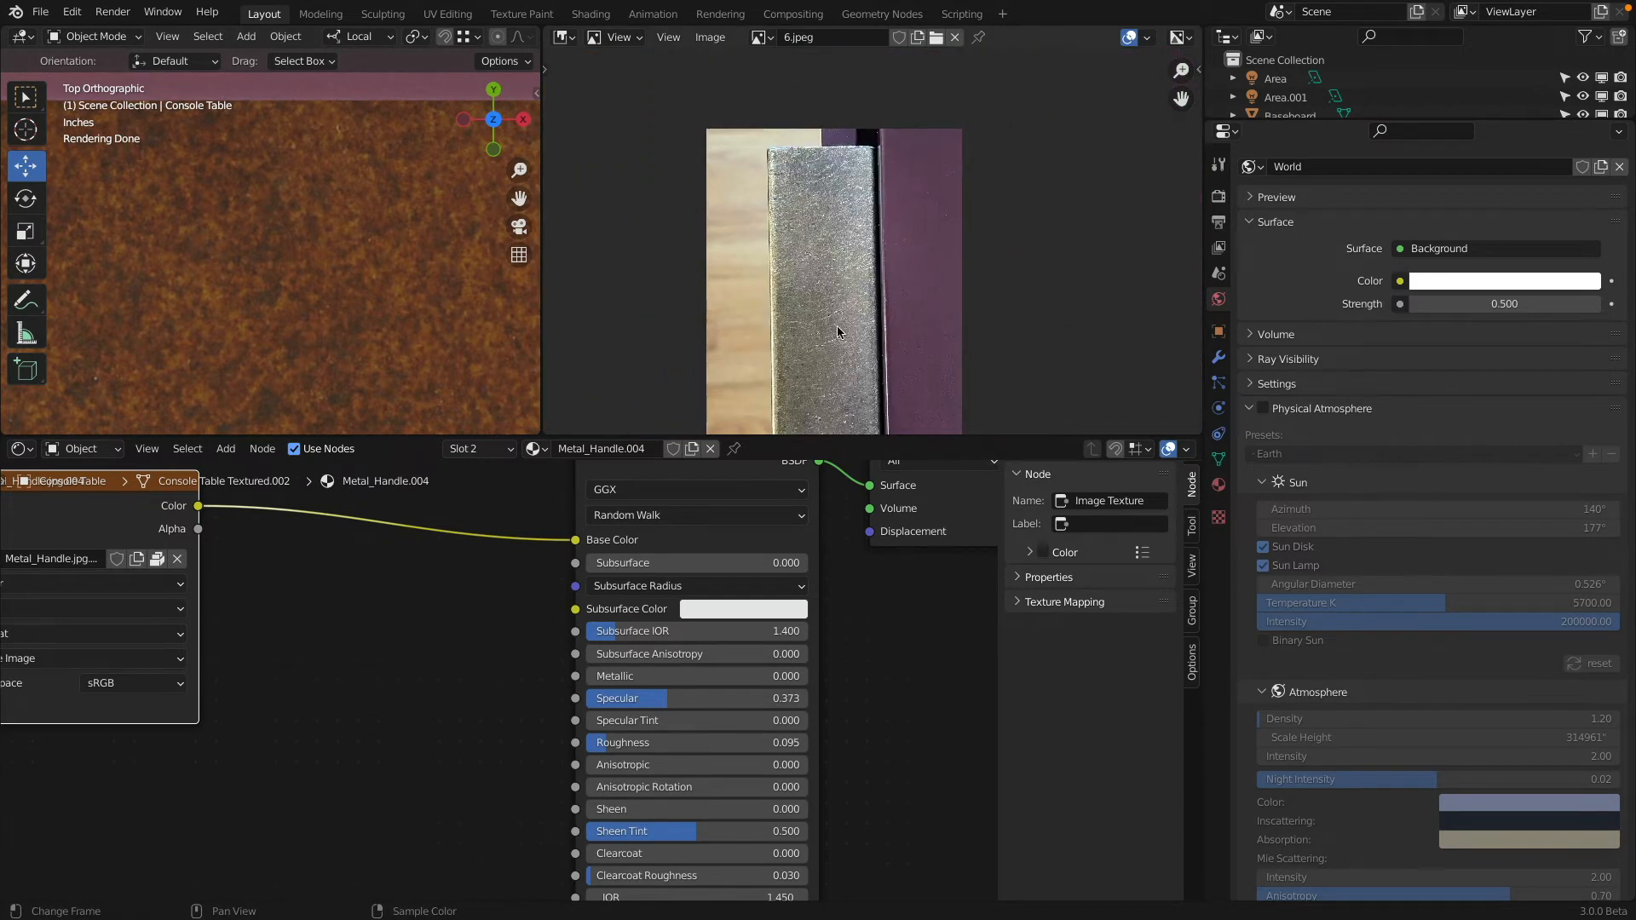
middle_click_drag(839, 324, 814, 271)
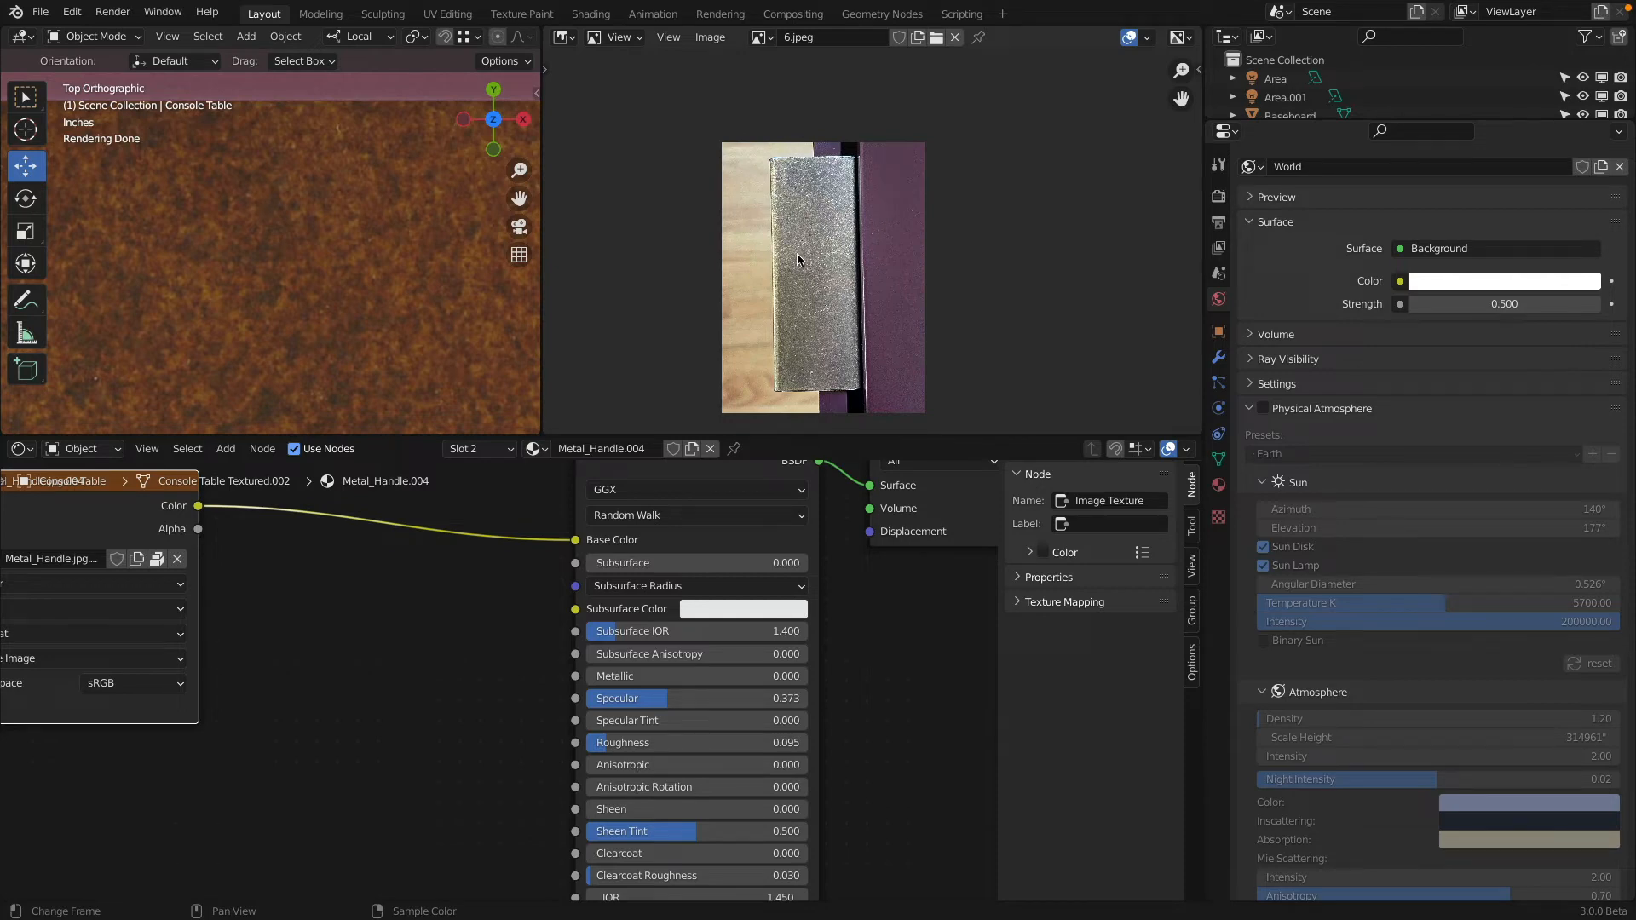
scroll(279, 288, "down", 4)
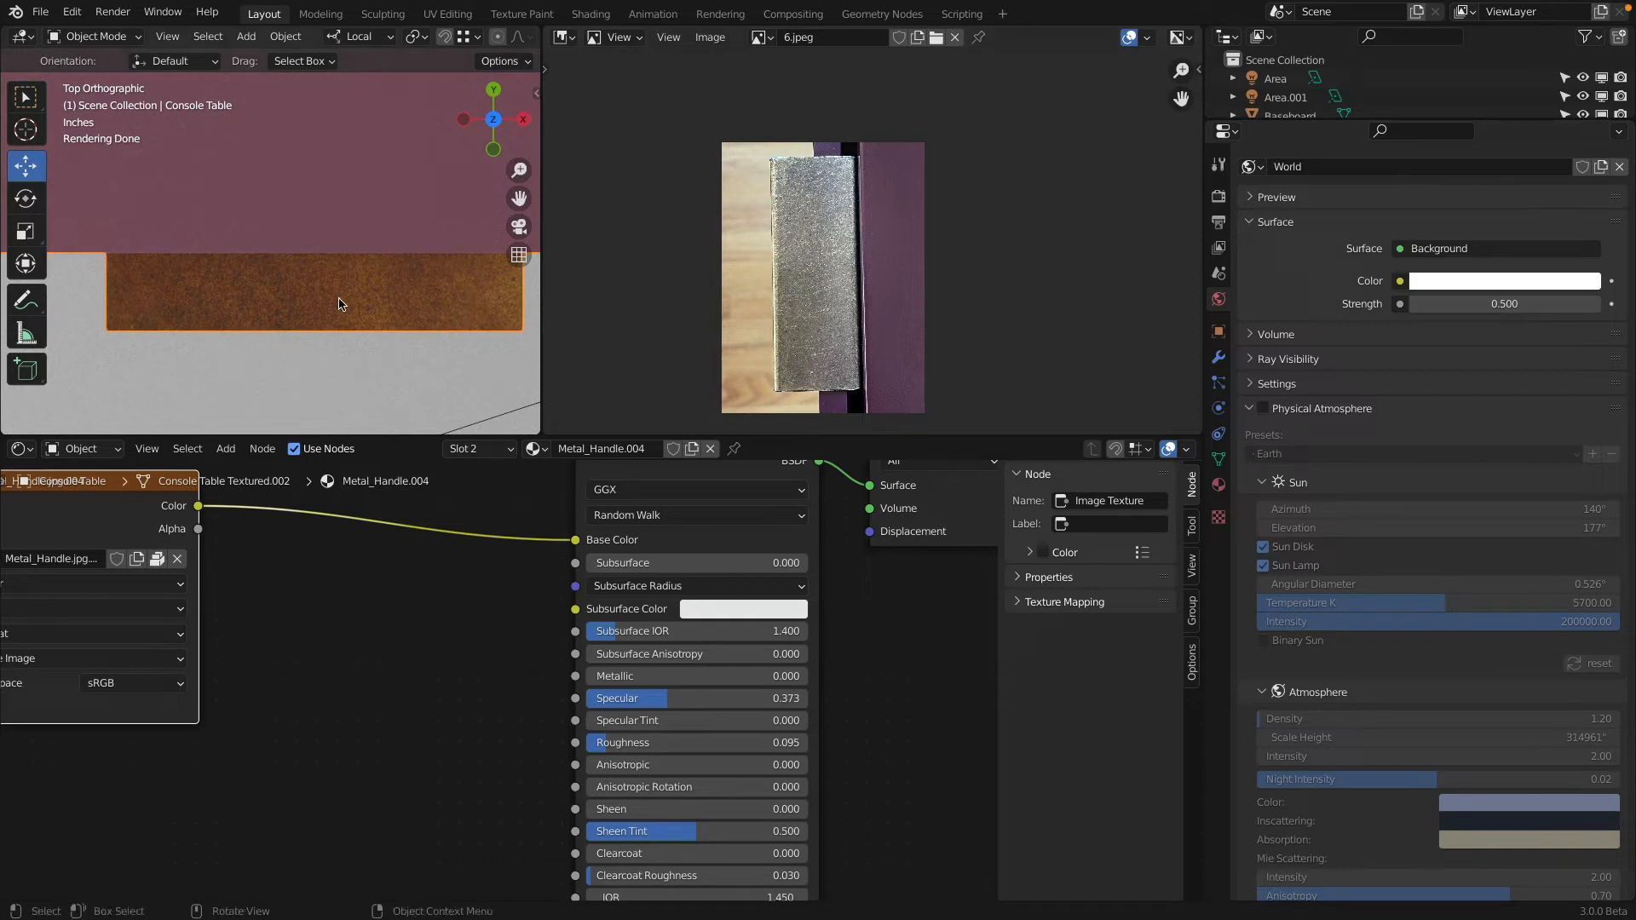
scroll(281, 538, "down", 2)
middle_click_drag(286, 539, 401, 572)
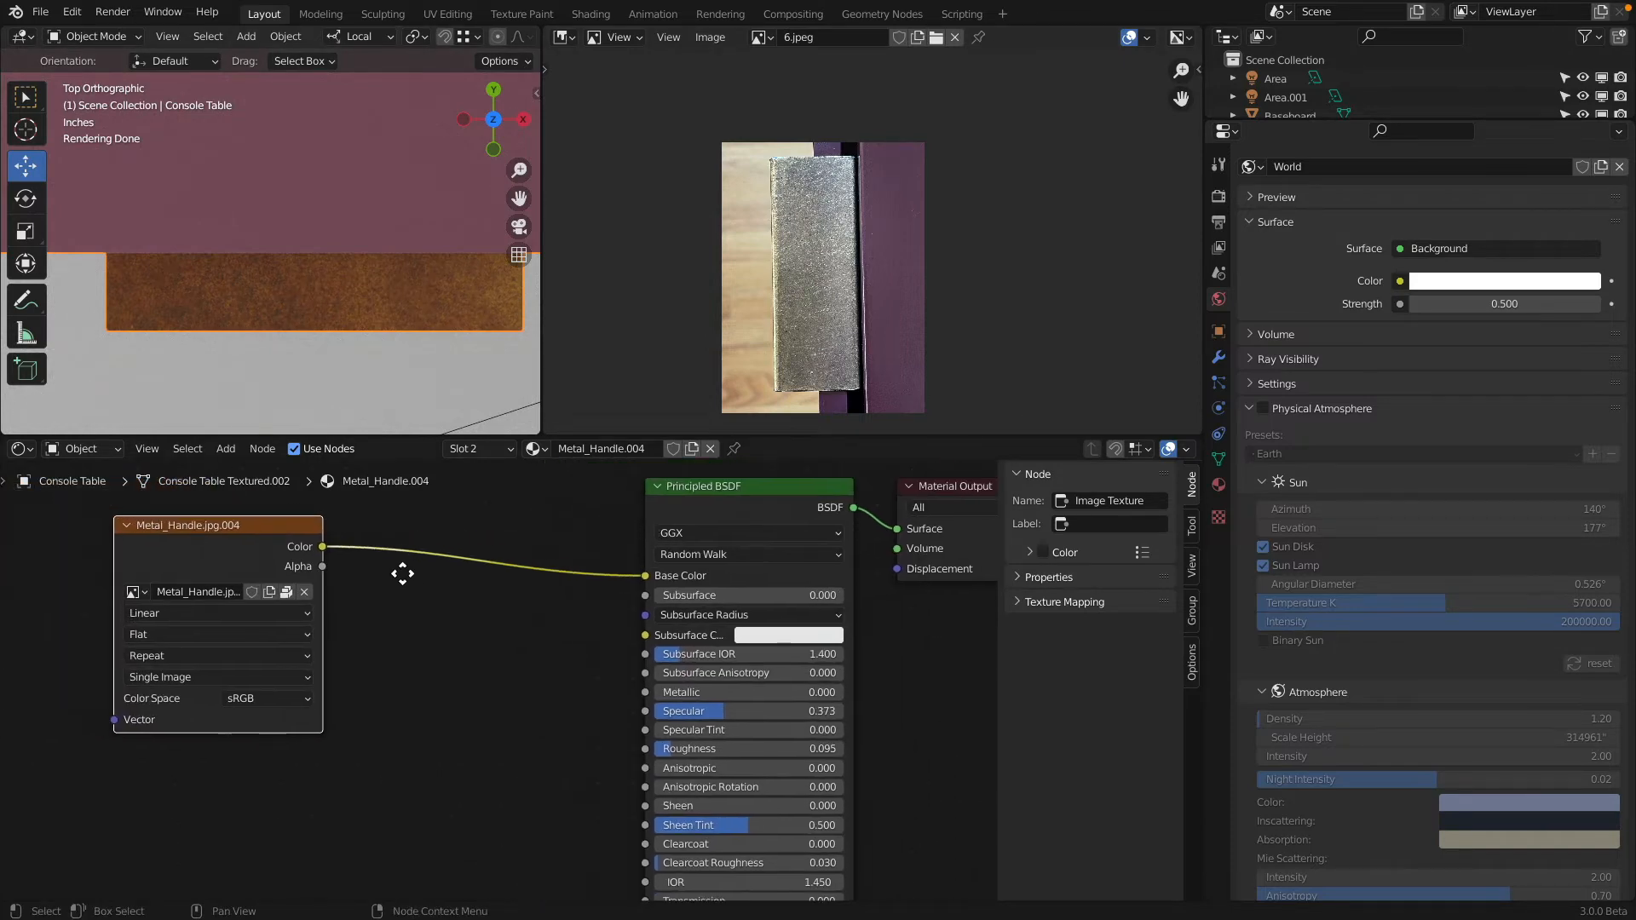
scroll(411, 285, "down", 5)
middle_click_drag(423, 295, 456, 302, "shift")
scroll(456, 301, "down", 4)
scroll(856, 311, "down", 8)
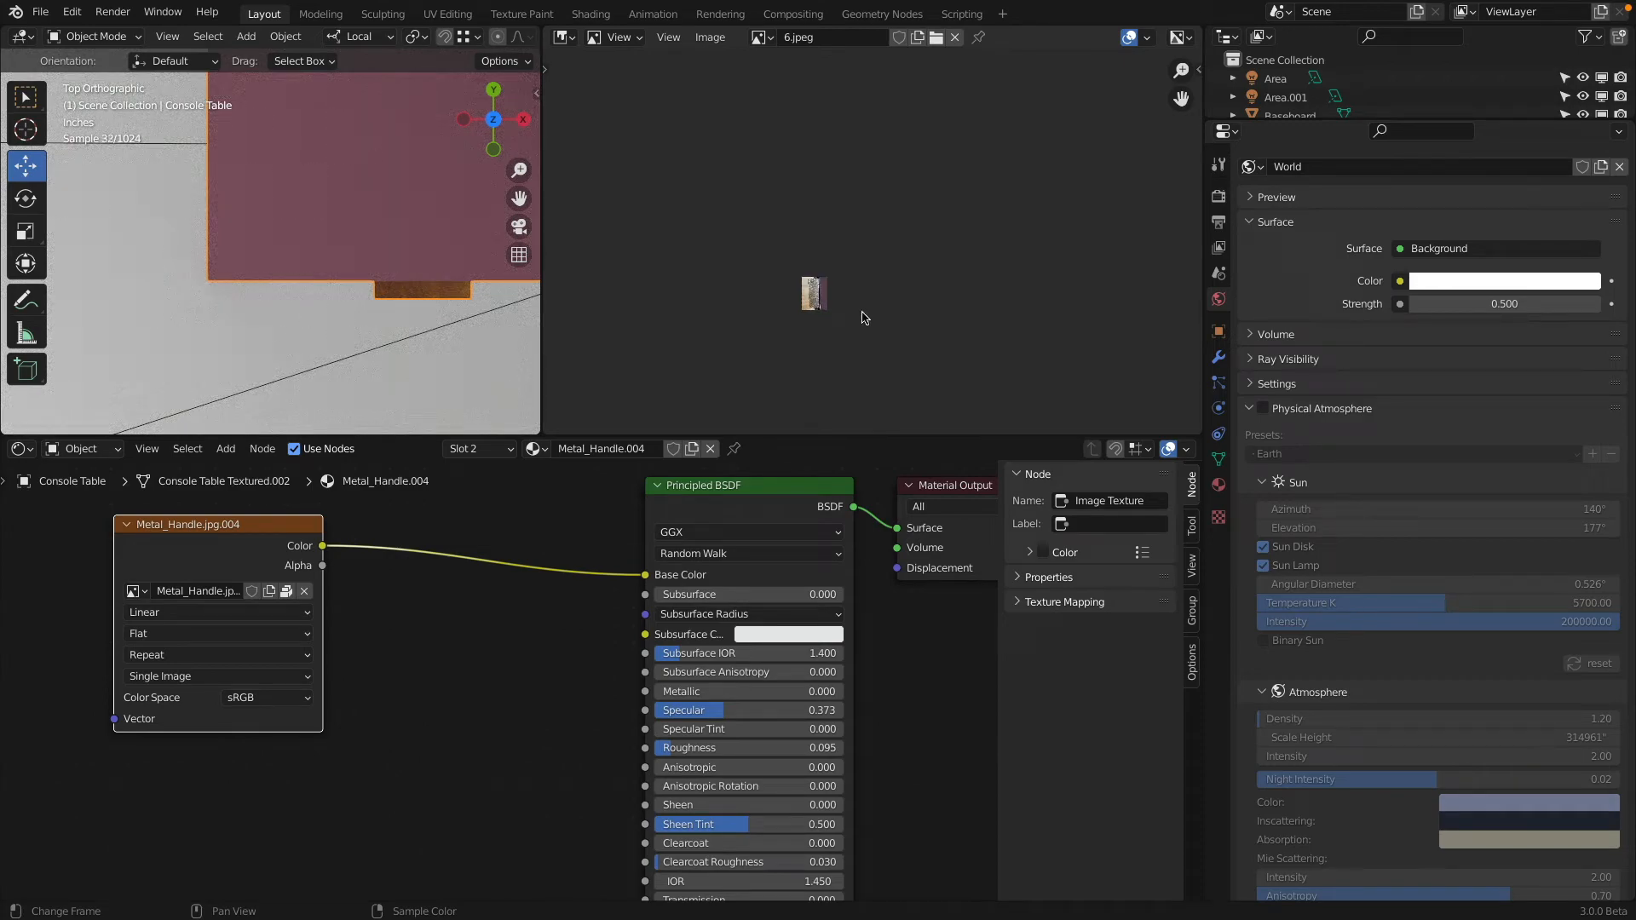
scroll(852, 311, "up", 10)
scroll(746, 258, "up", 1)
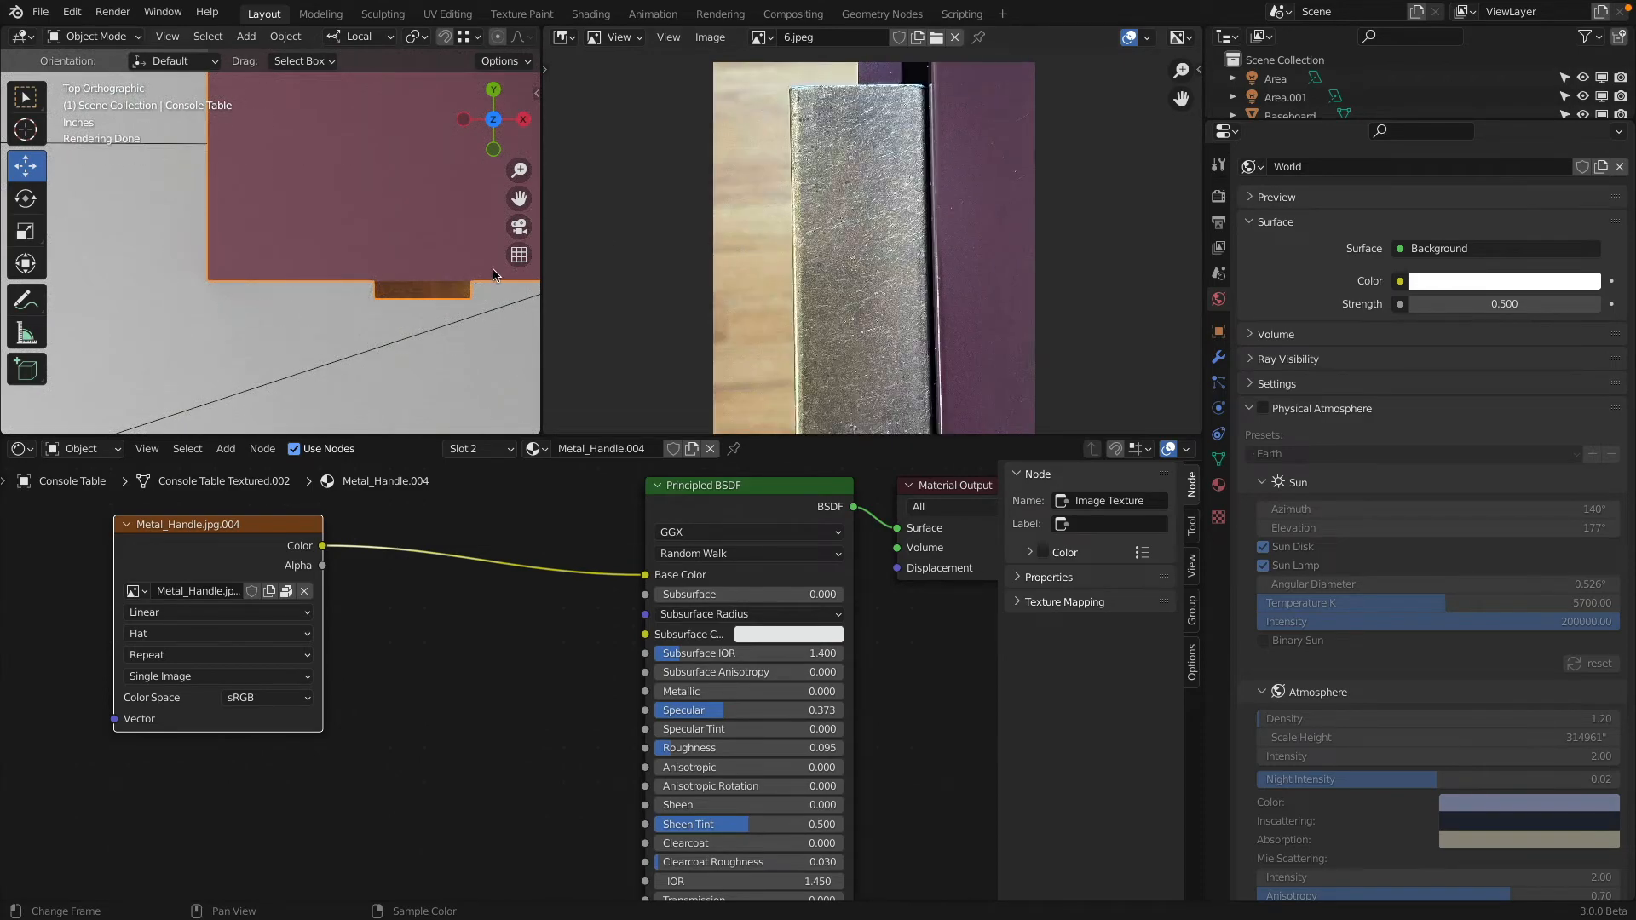
scroll(404, 275, "up", 6)
scroll(404, 275, "up", 3)
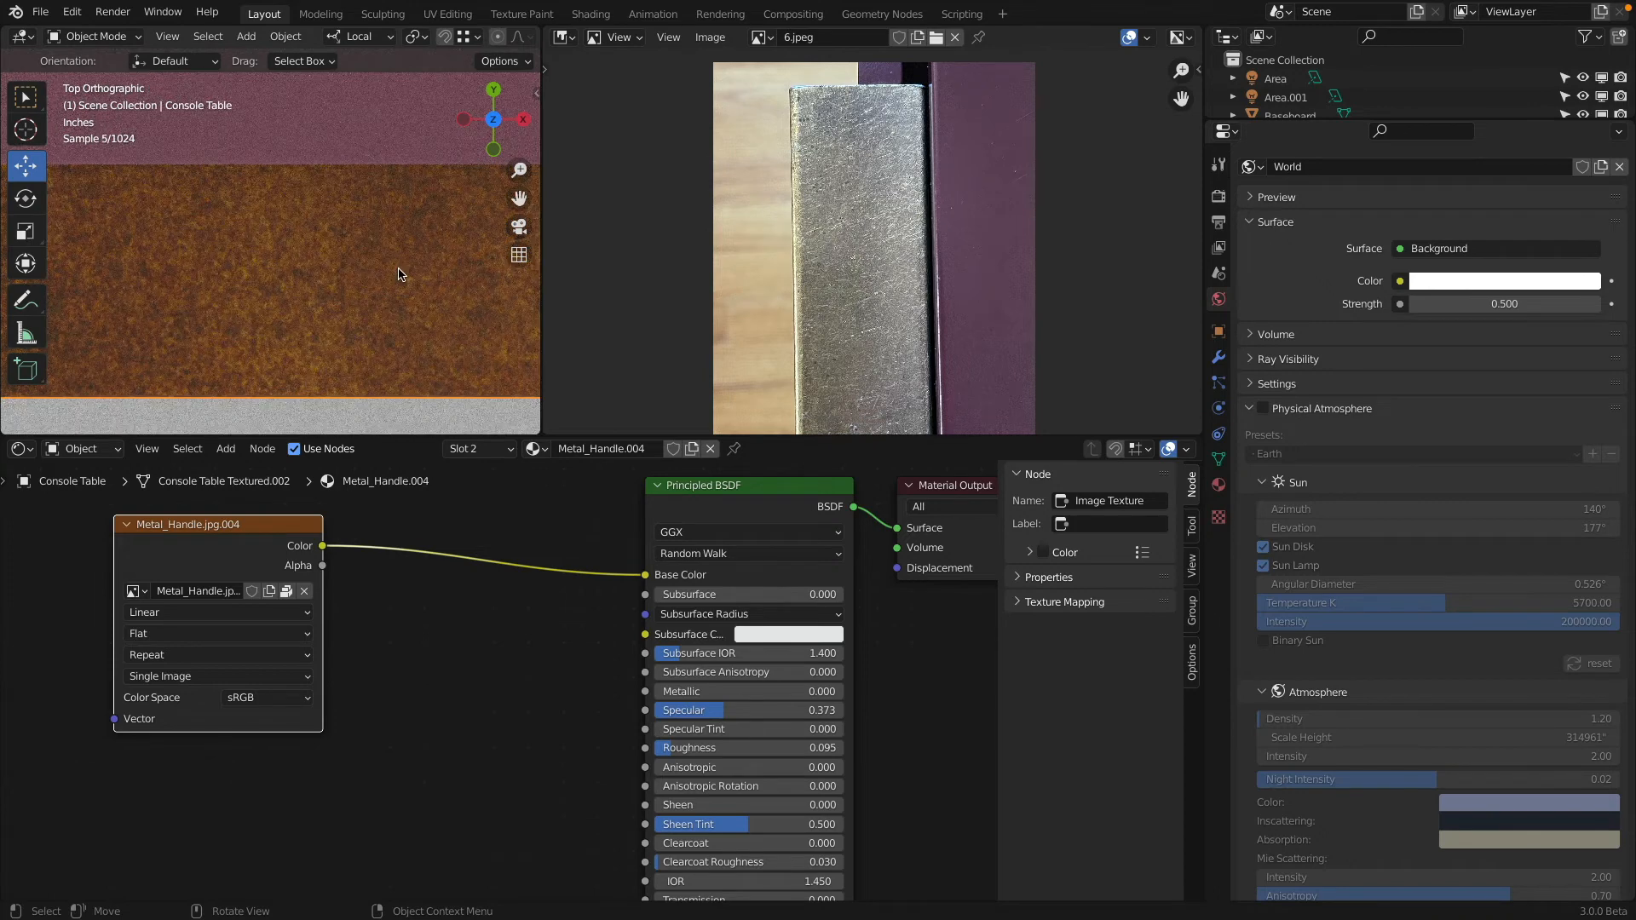
Step: Move the Metal_Handle image texture node lower, leaving room between it and the Principled BSDF
left_click_drag(250, 534, 214, 620)
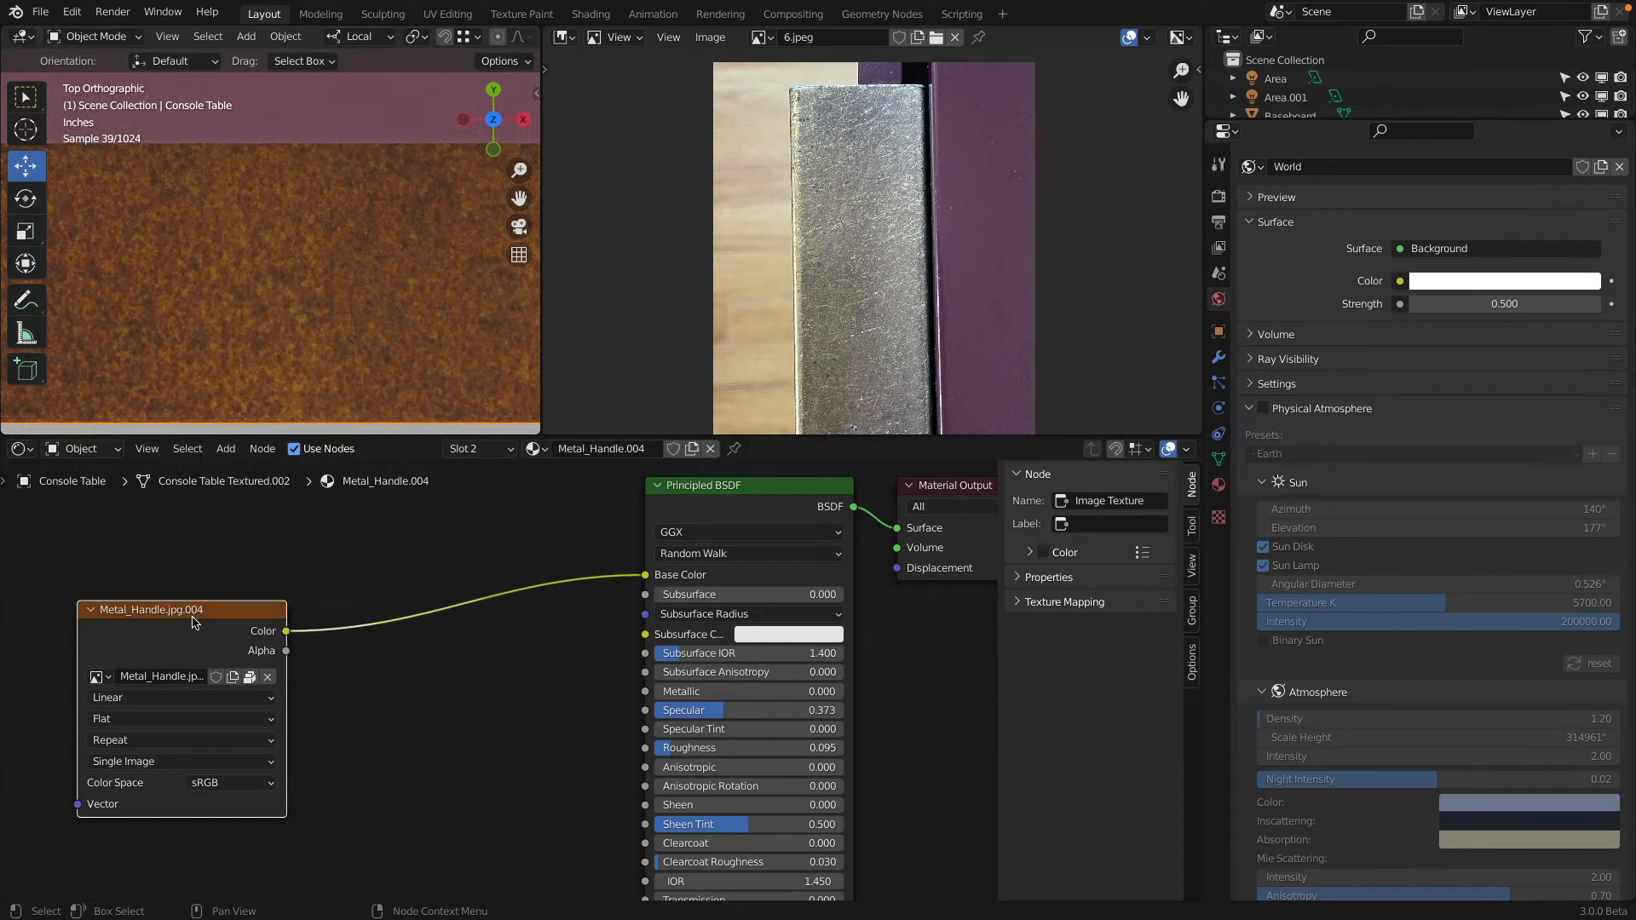
scroll(337, 591, "down", 2)
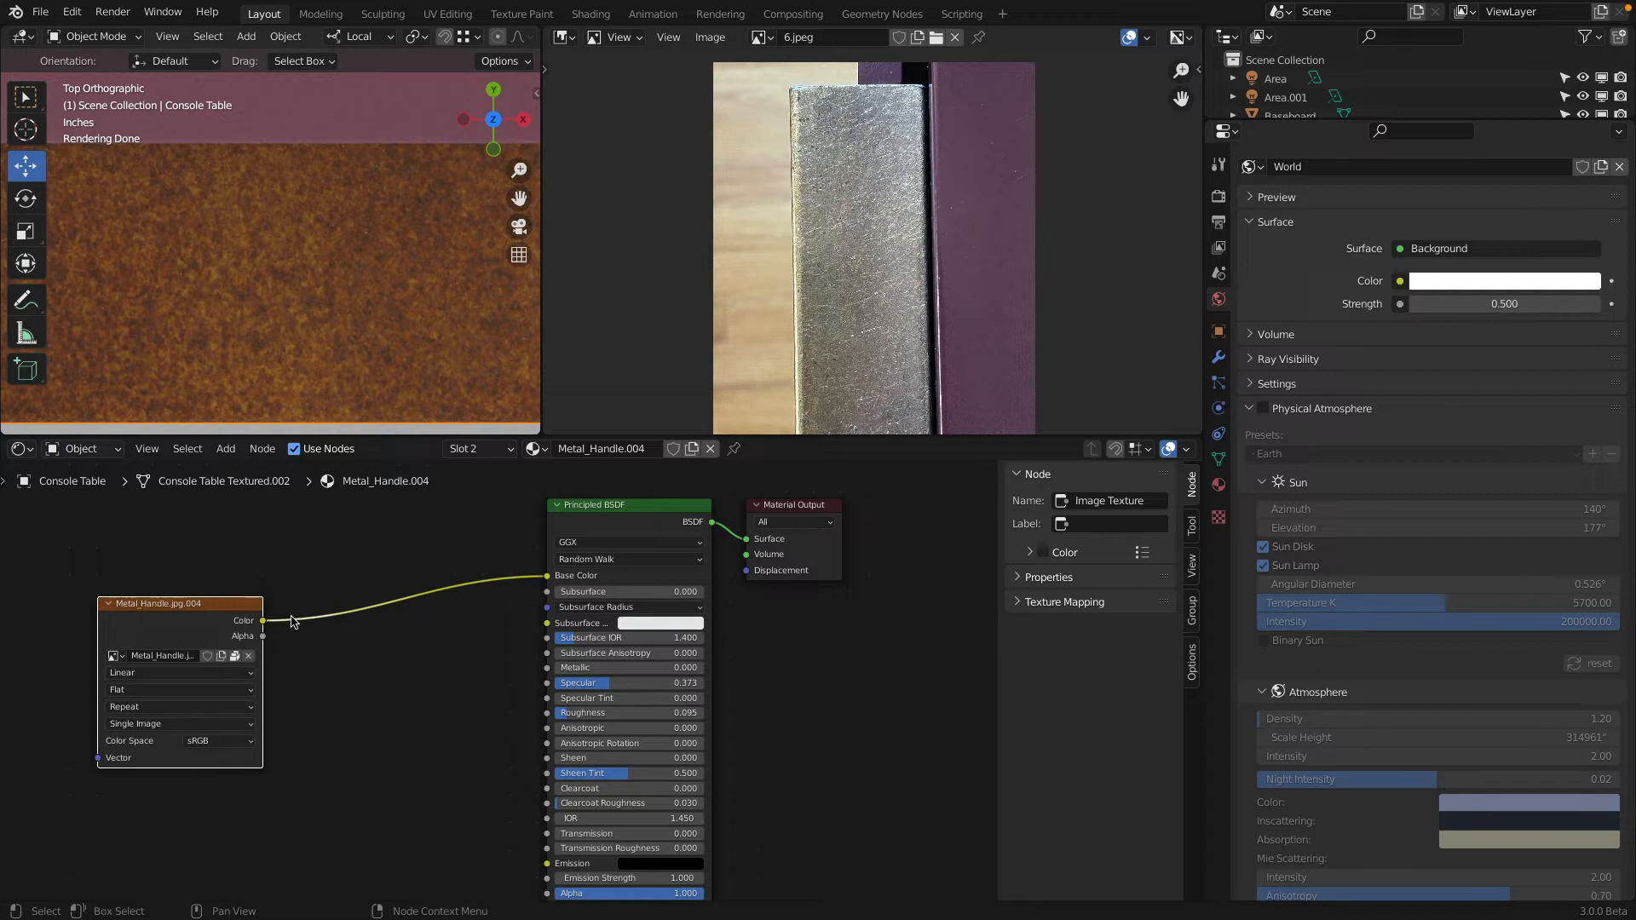
left_click_drag(205, 614, 219, 614)
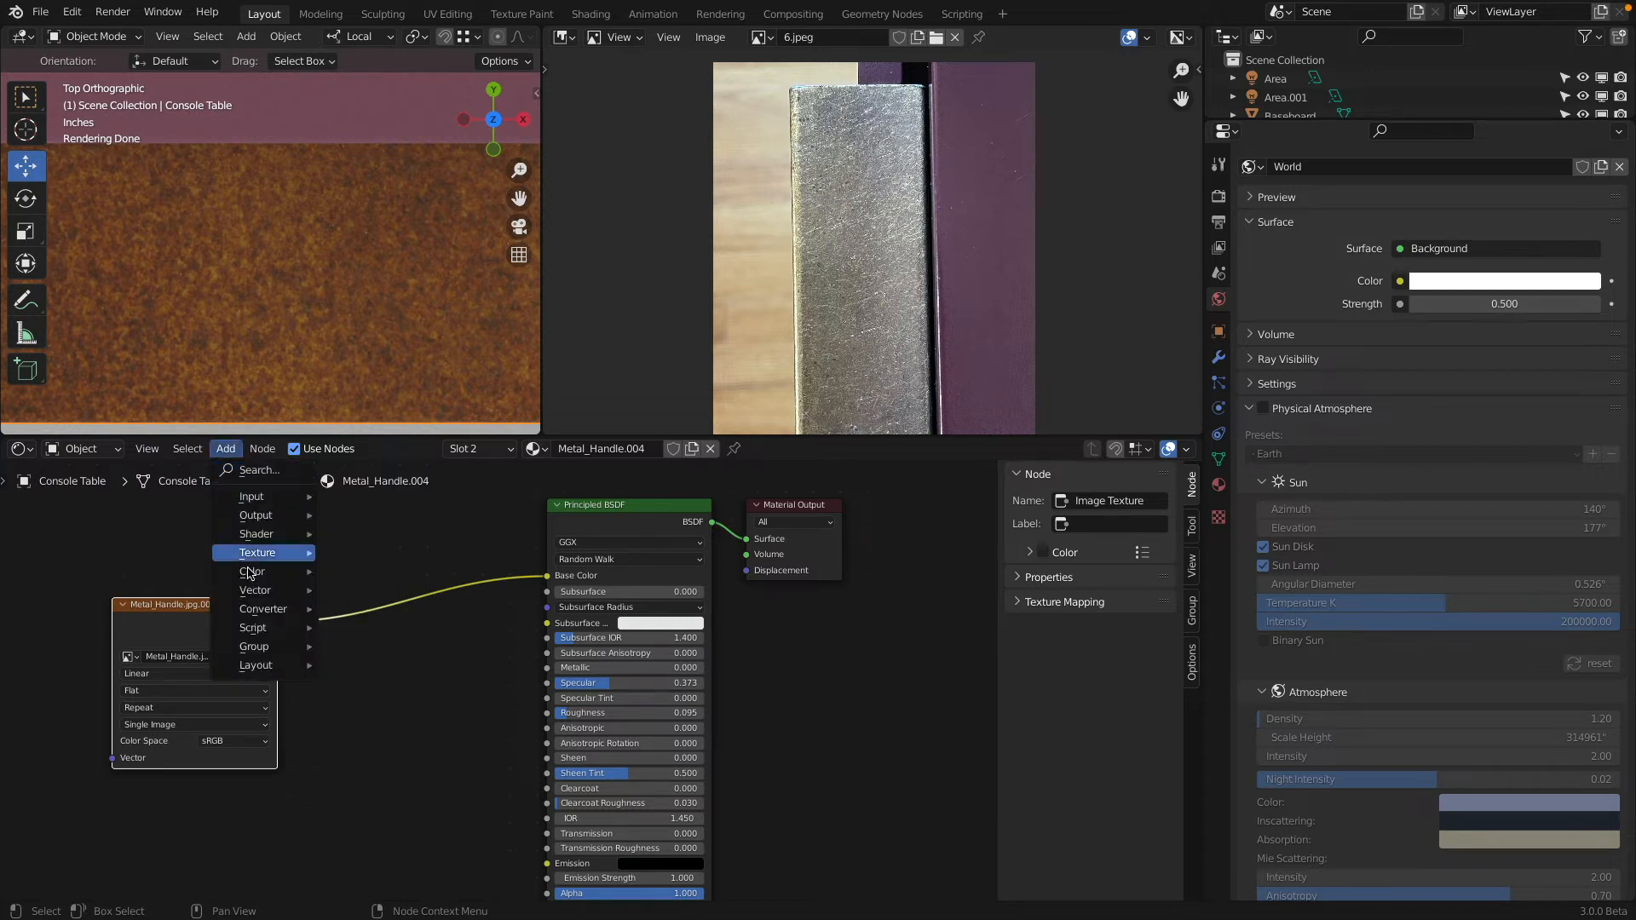
Step: Add a Hue/Saturation node and place it unconnected between the Metal_Handle image texture and the Principled BSDF
mouse_move(249, 572)
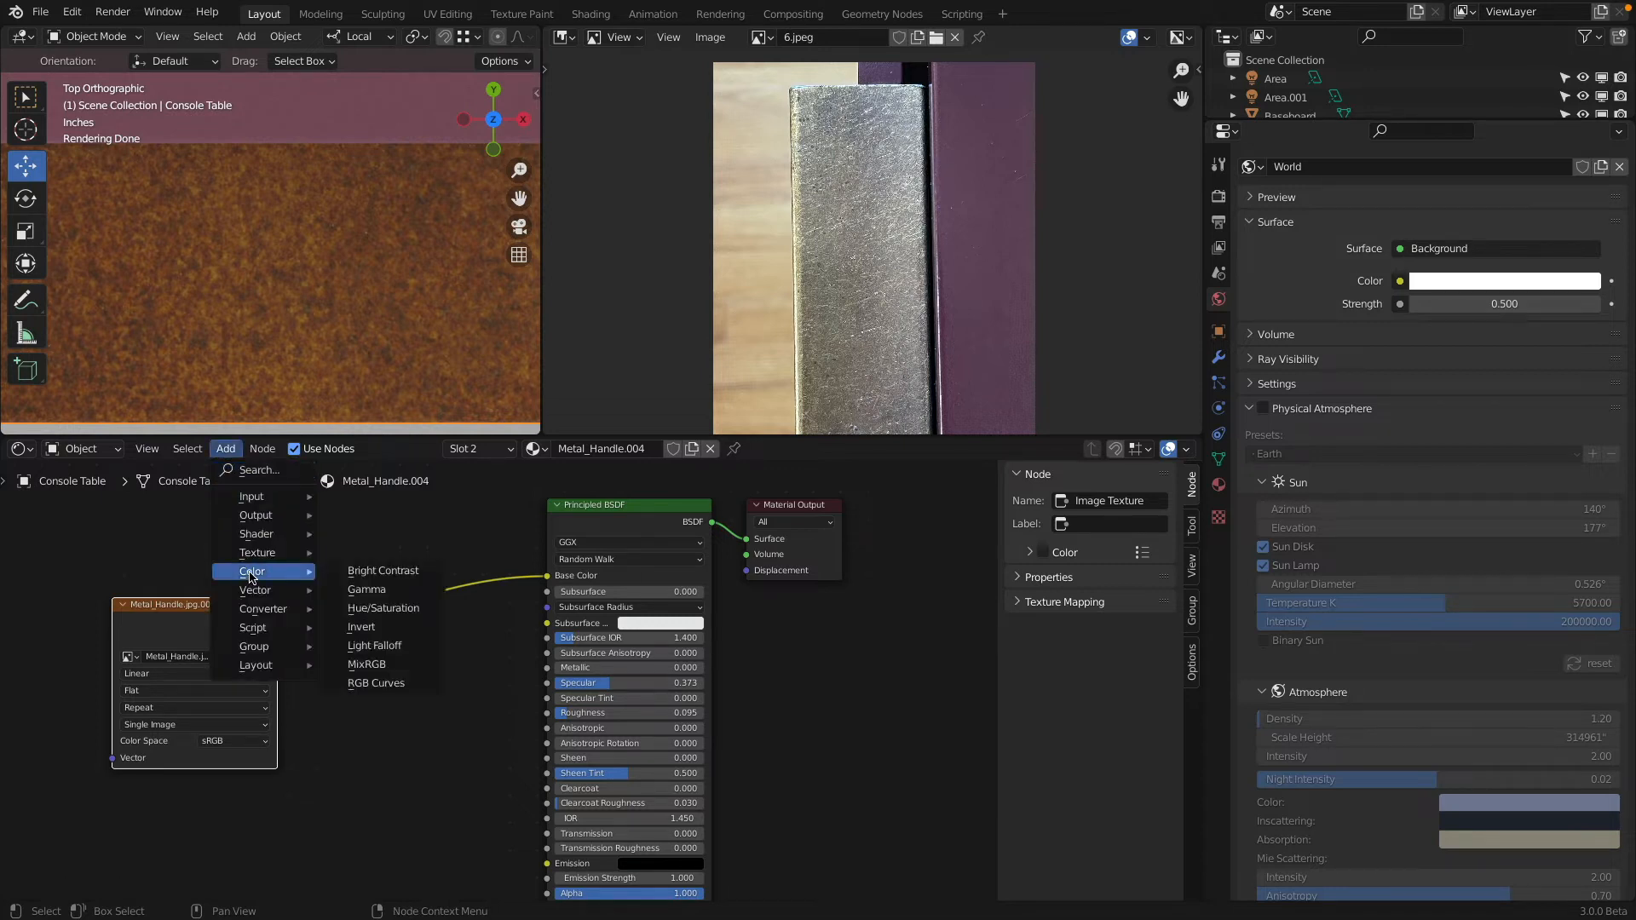
left_click(383, 608)
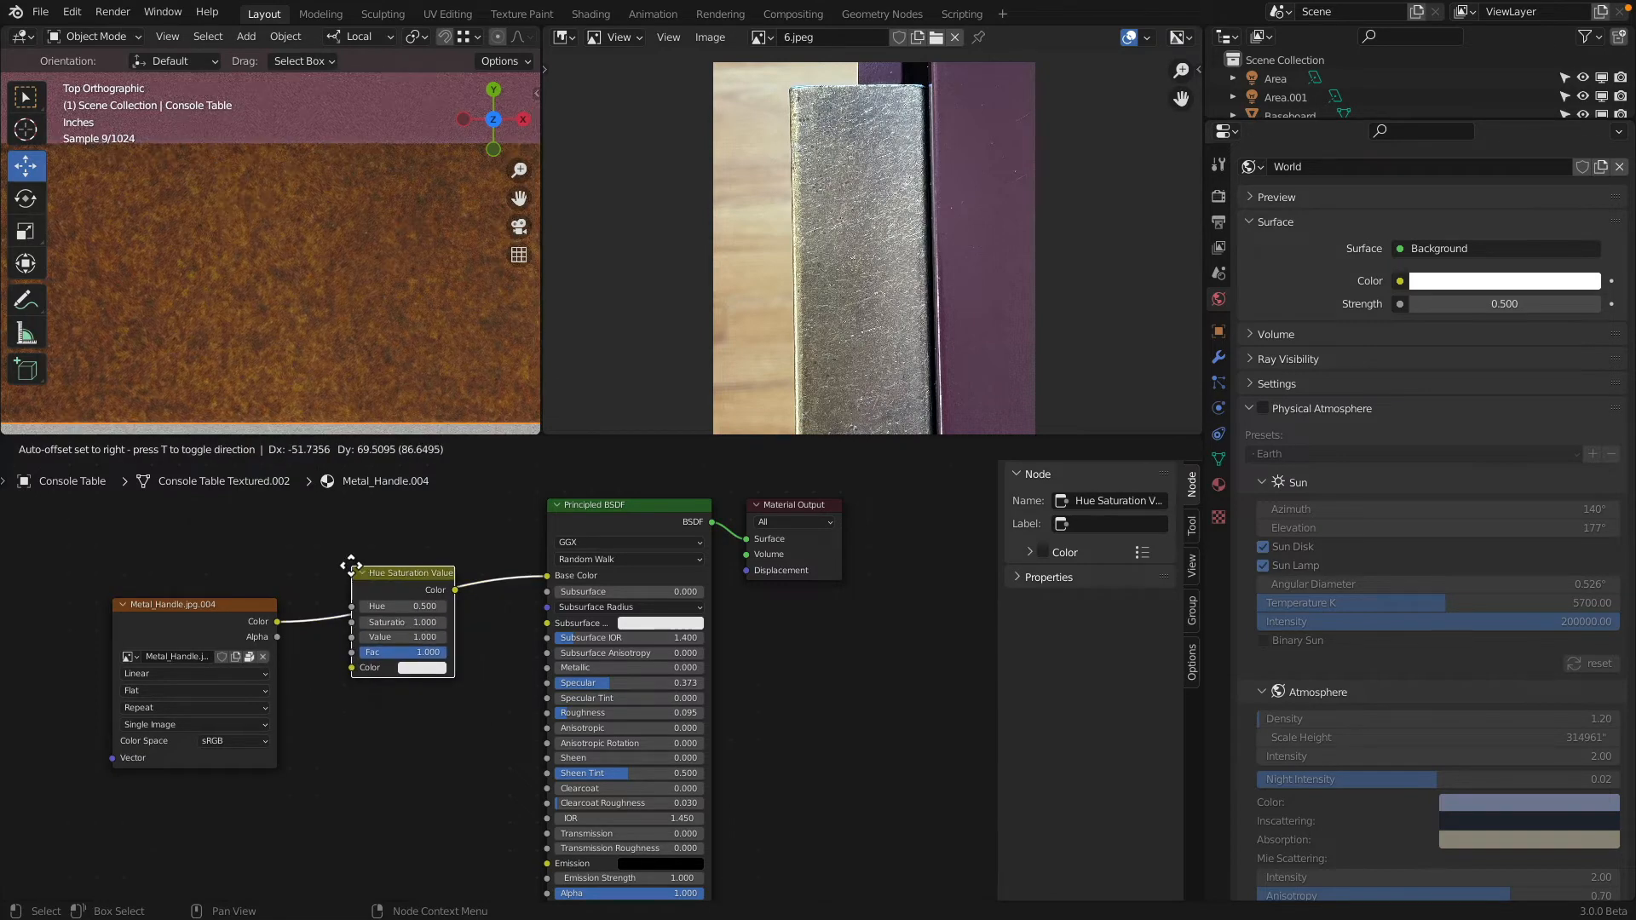
left_click(352, 556)
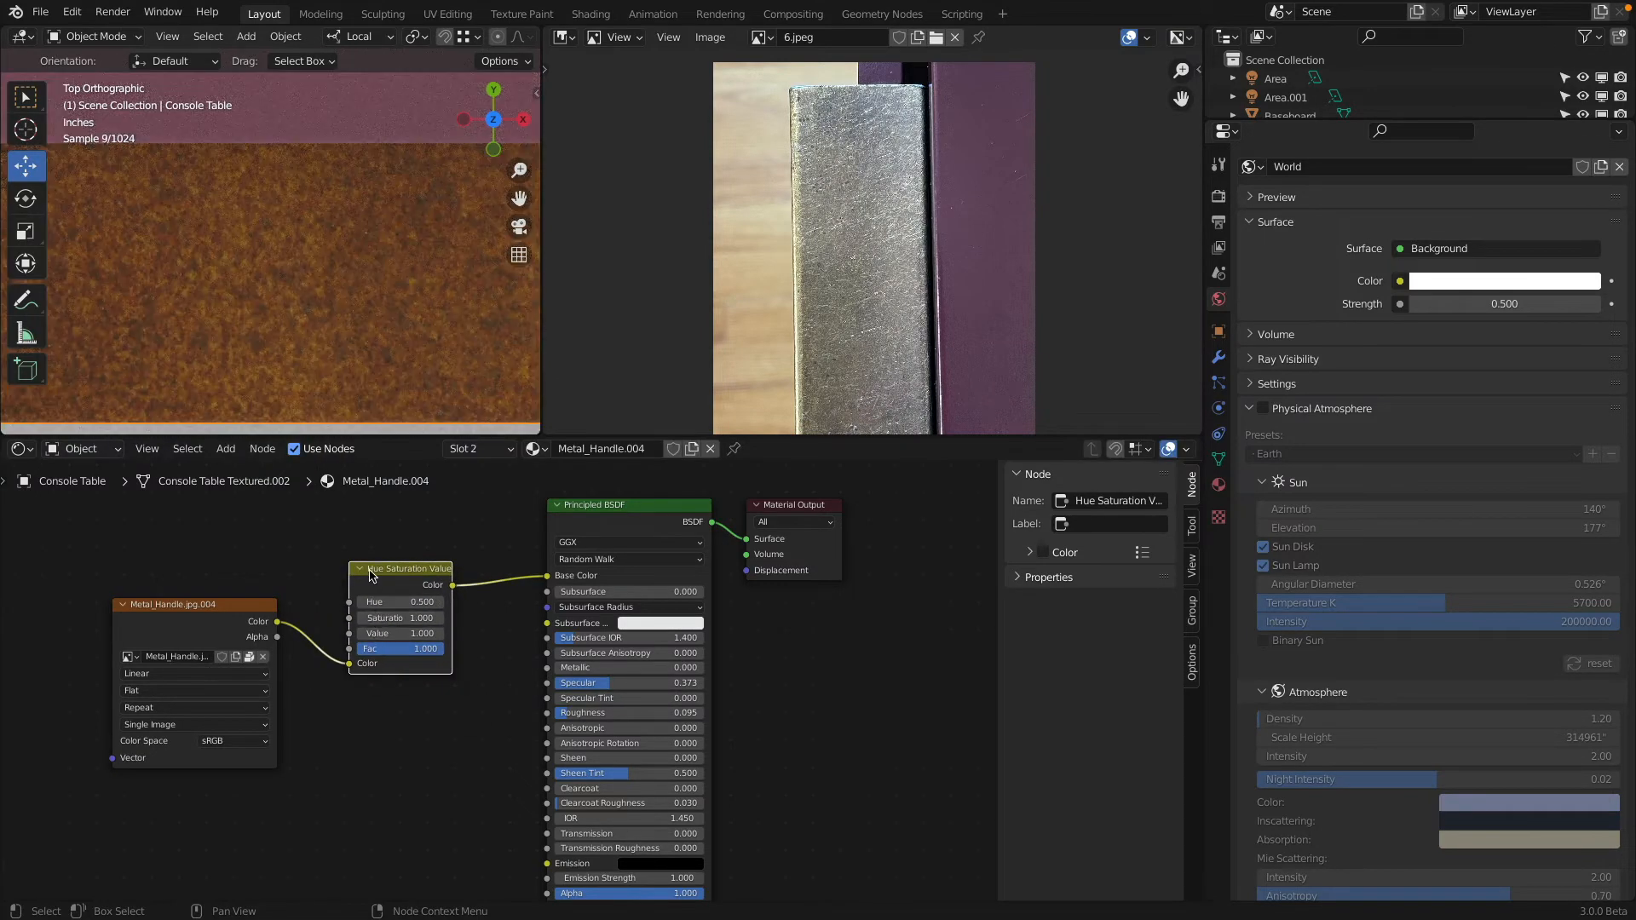
key("ctrl+z")
left_click_drag(405, 618, 397, 655)
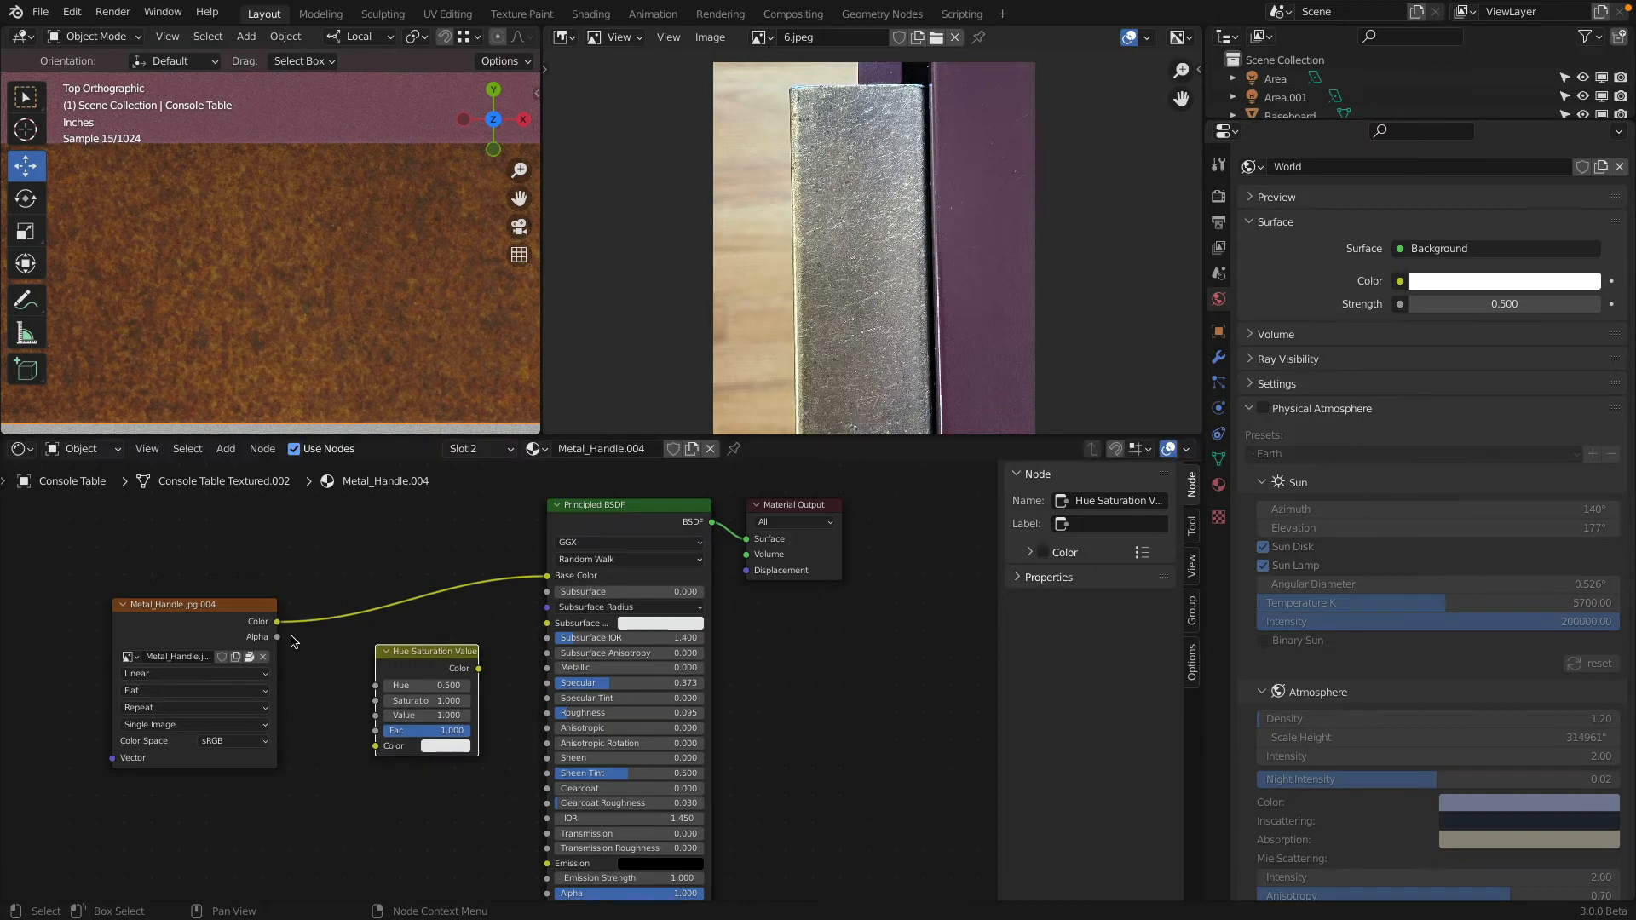
Step: Route the Metal_Handle texture's Color output through the Hue Saturation Value node into the Principled BSDF's Base Color
left_click_drag(277, 623, 376, 746)
left_click_drag(479, 668, 547, 576)
left_click_drag(433, 652, 197, 612)
scroll(416, 611, "up", 2)
Step: Try zero Saturation and a Value of 1.9 on the Hue Saturation Value node, returning each to 1
left_click(453, 617)
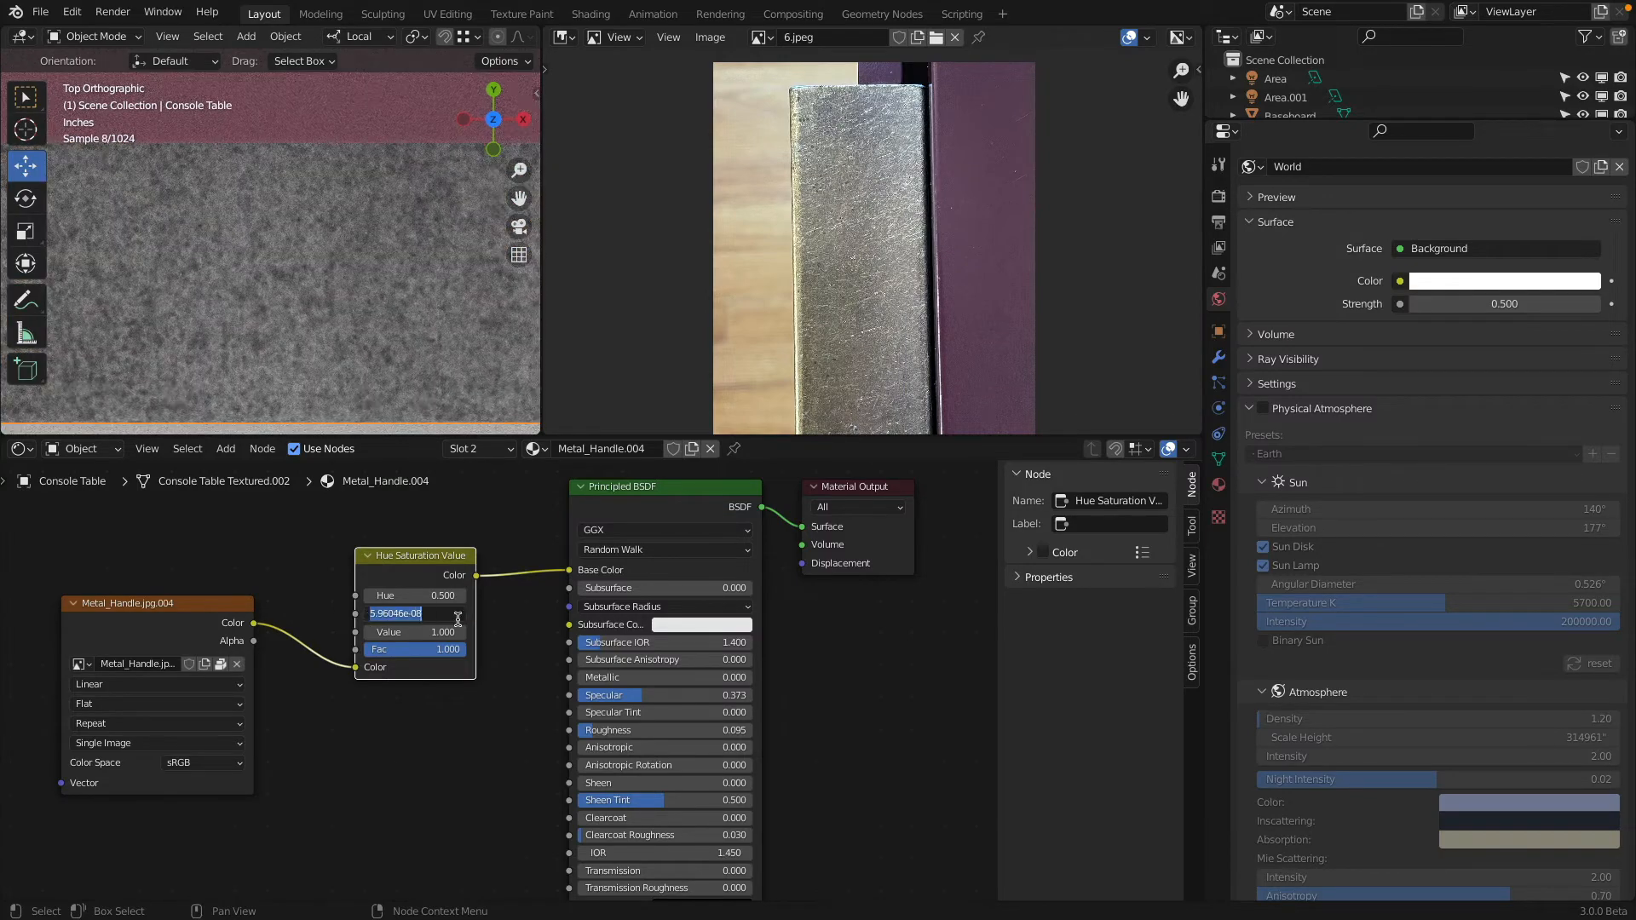
type("1")
key("Return")
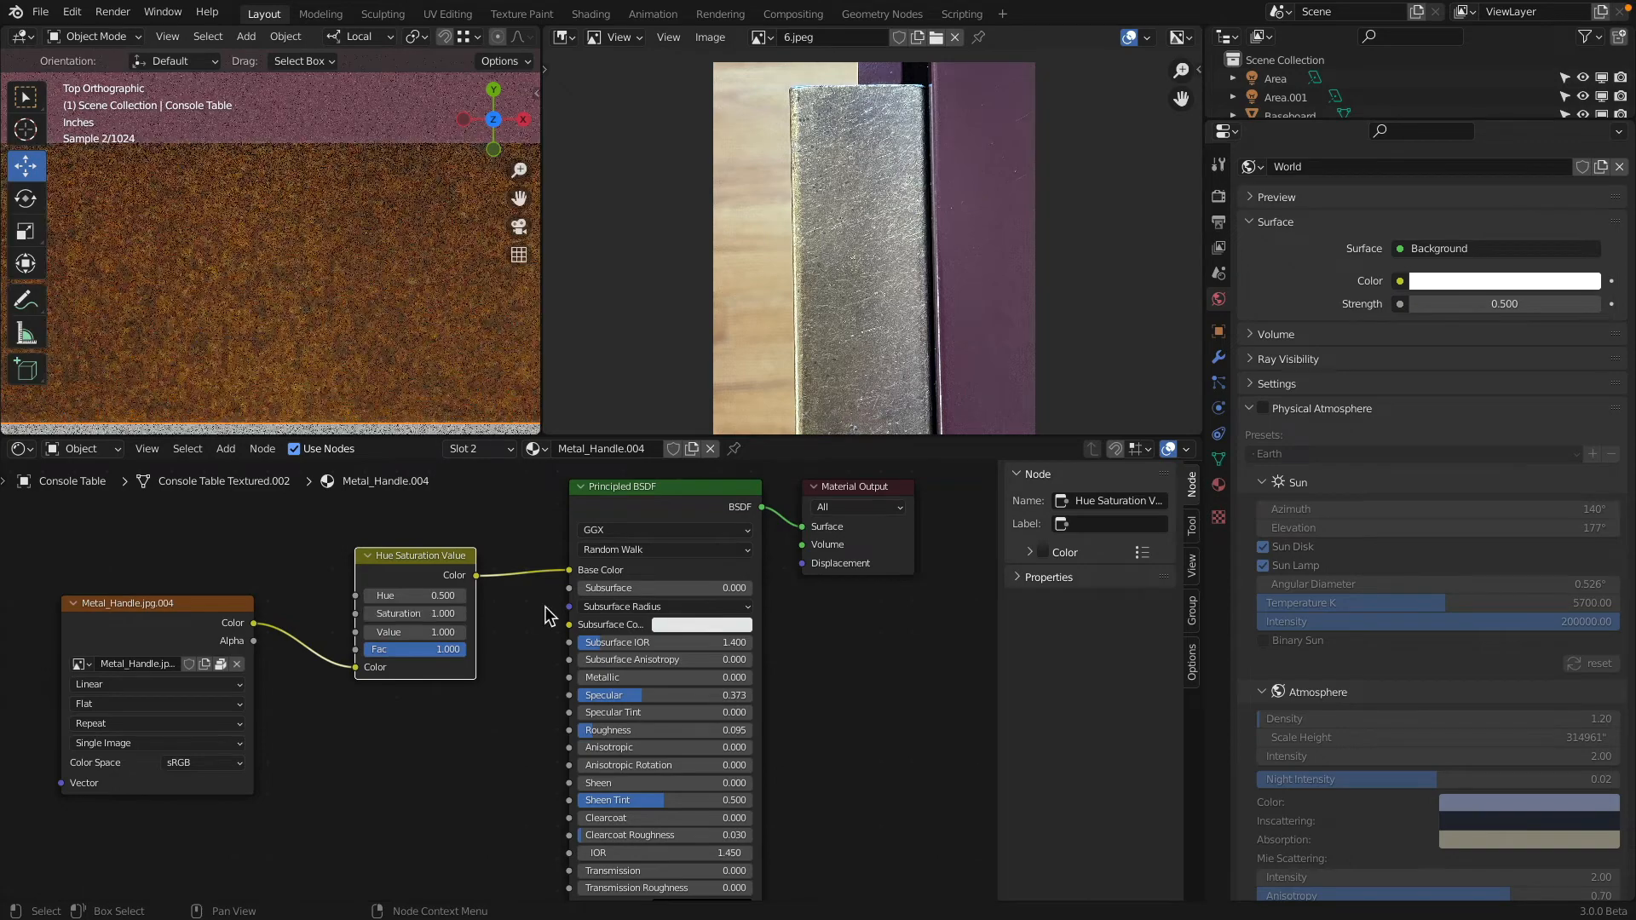
left_click_drag(420, 635, 507, 635)
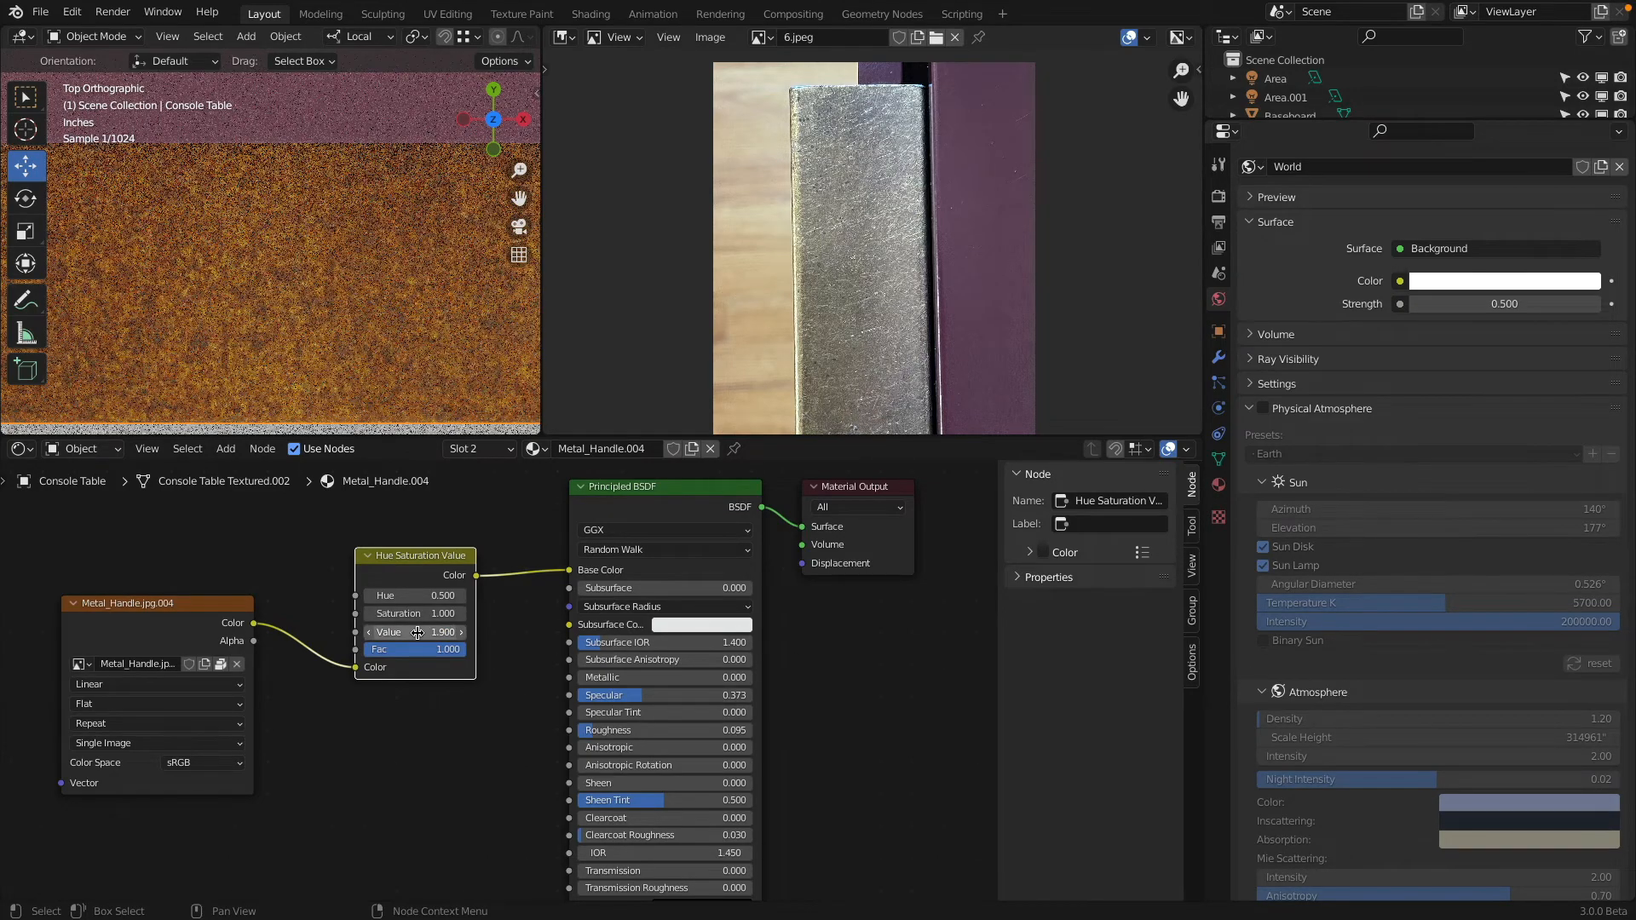
left_click(418, 633)
type("1")
key("Return")
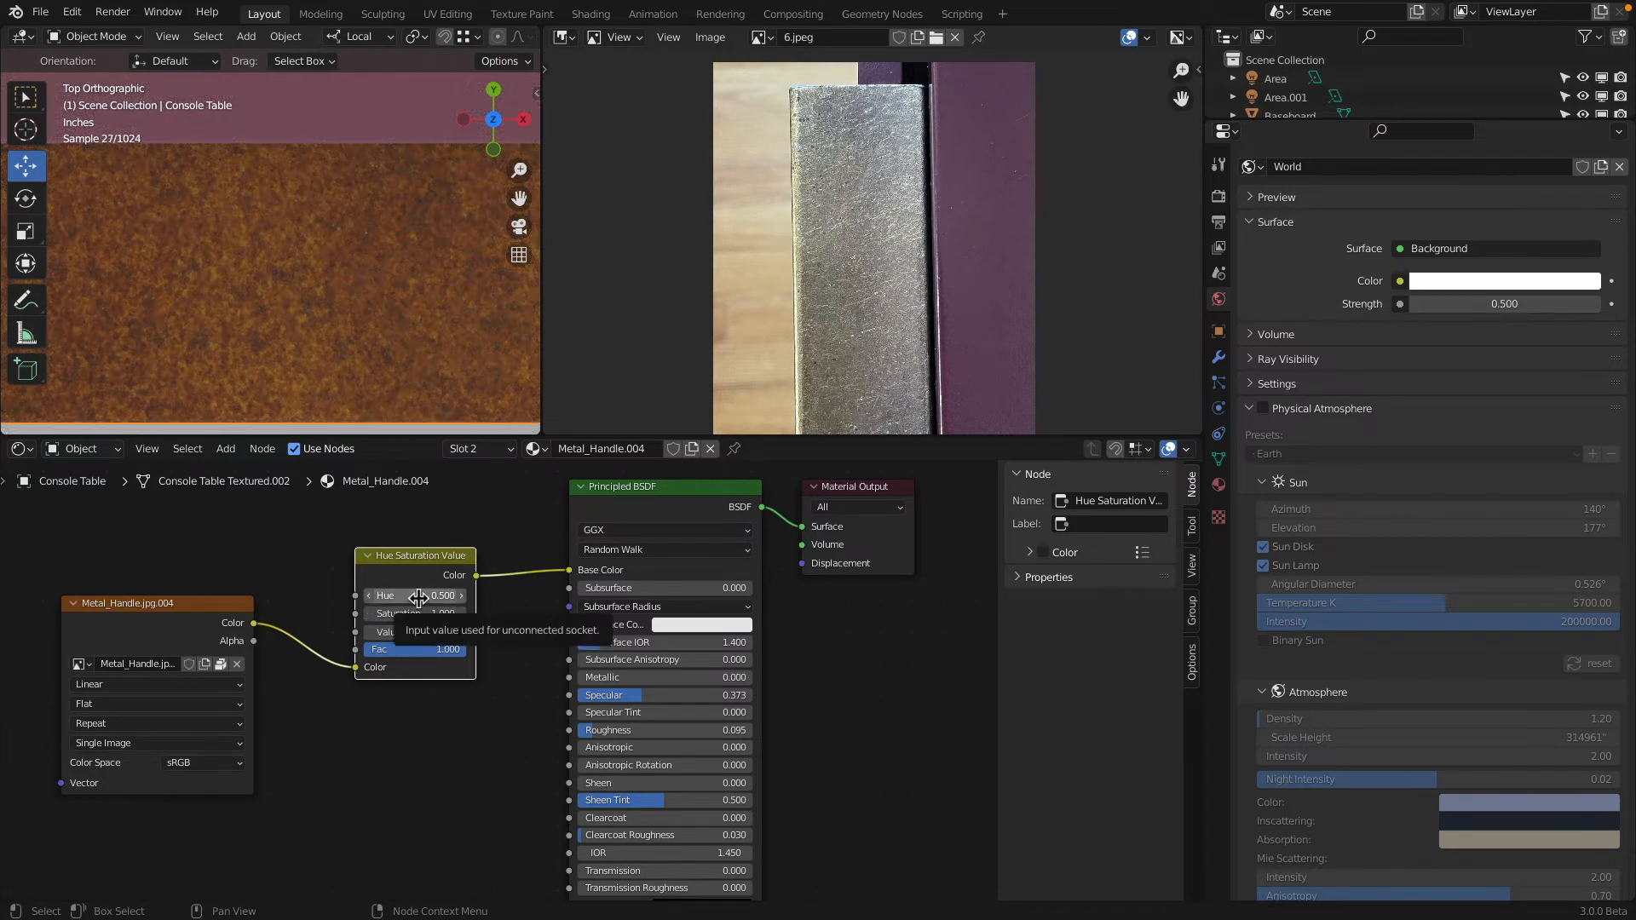
Step: Try a Hue of 1 on the Hue Saturation Value node and return it to 0.5
left_click_drag(413, 595, 478, 594)
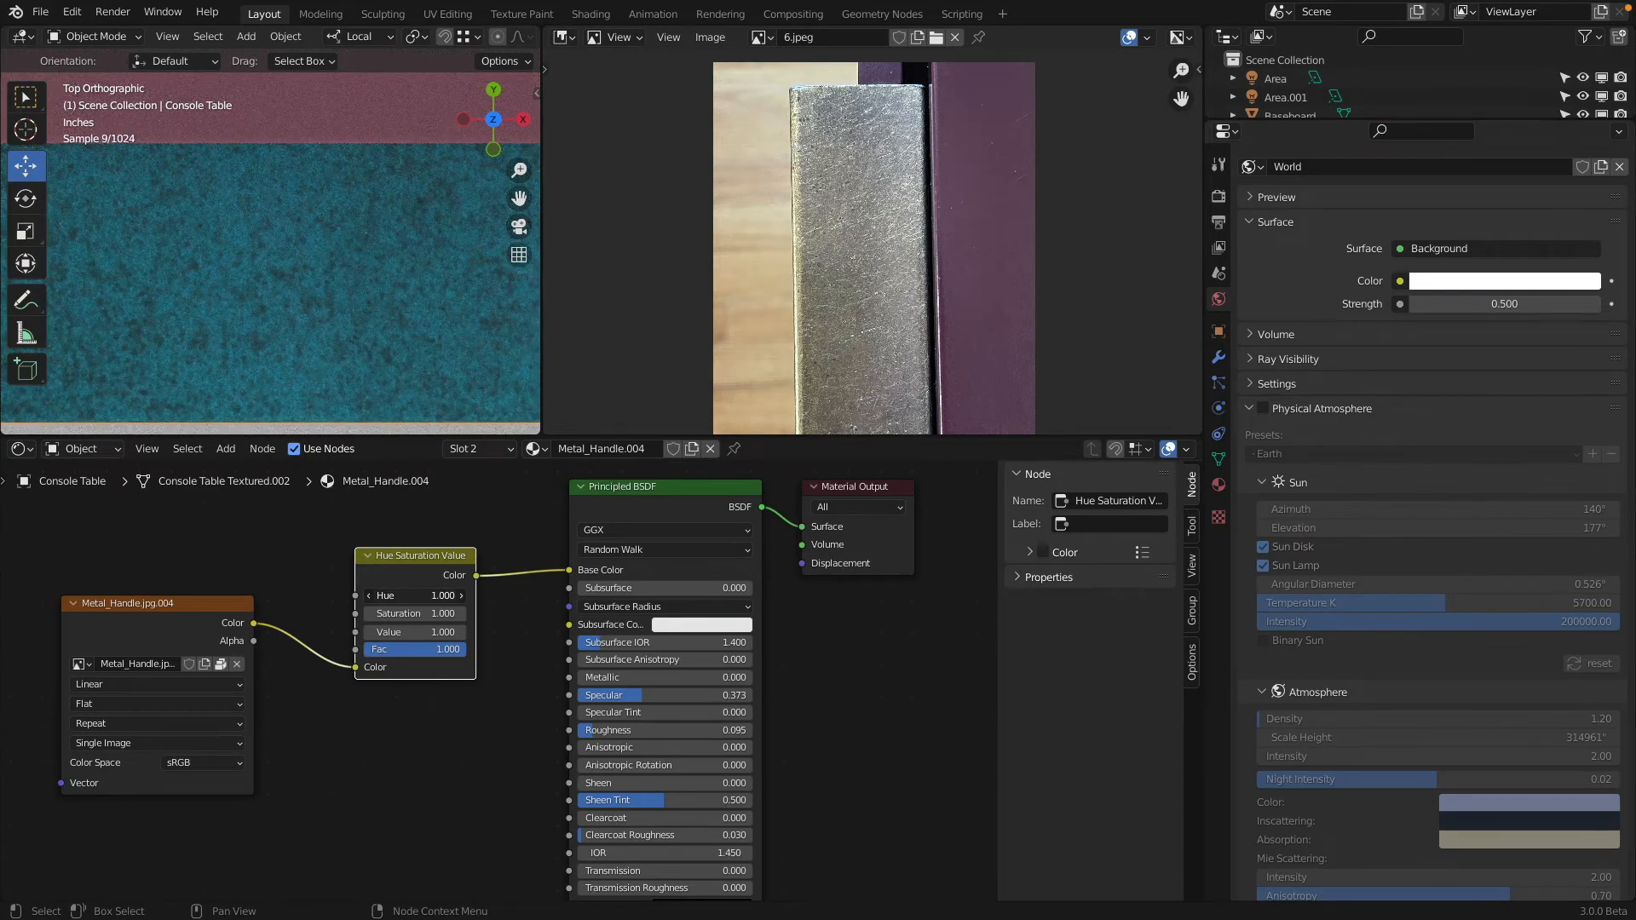
left_click(418, 596)
type("0.5")
key("Return")
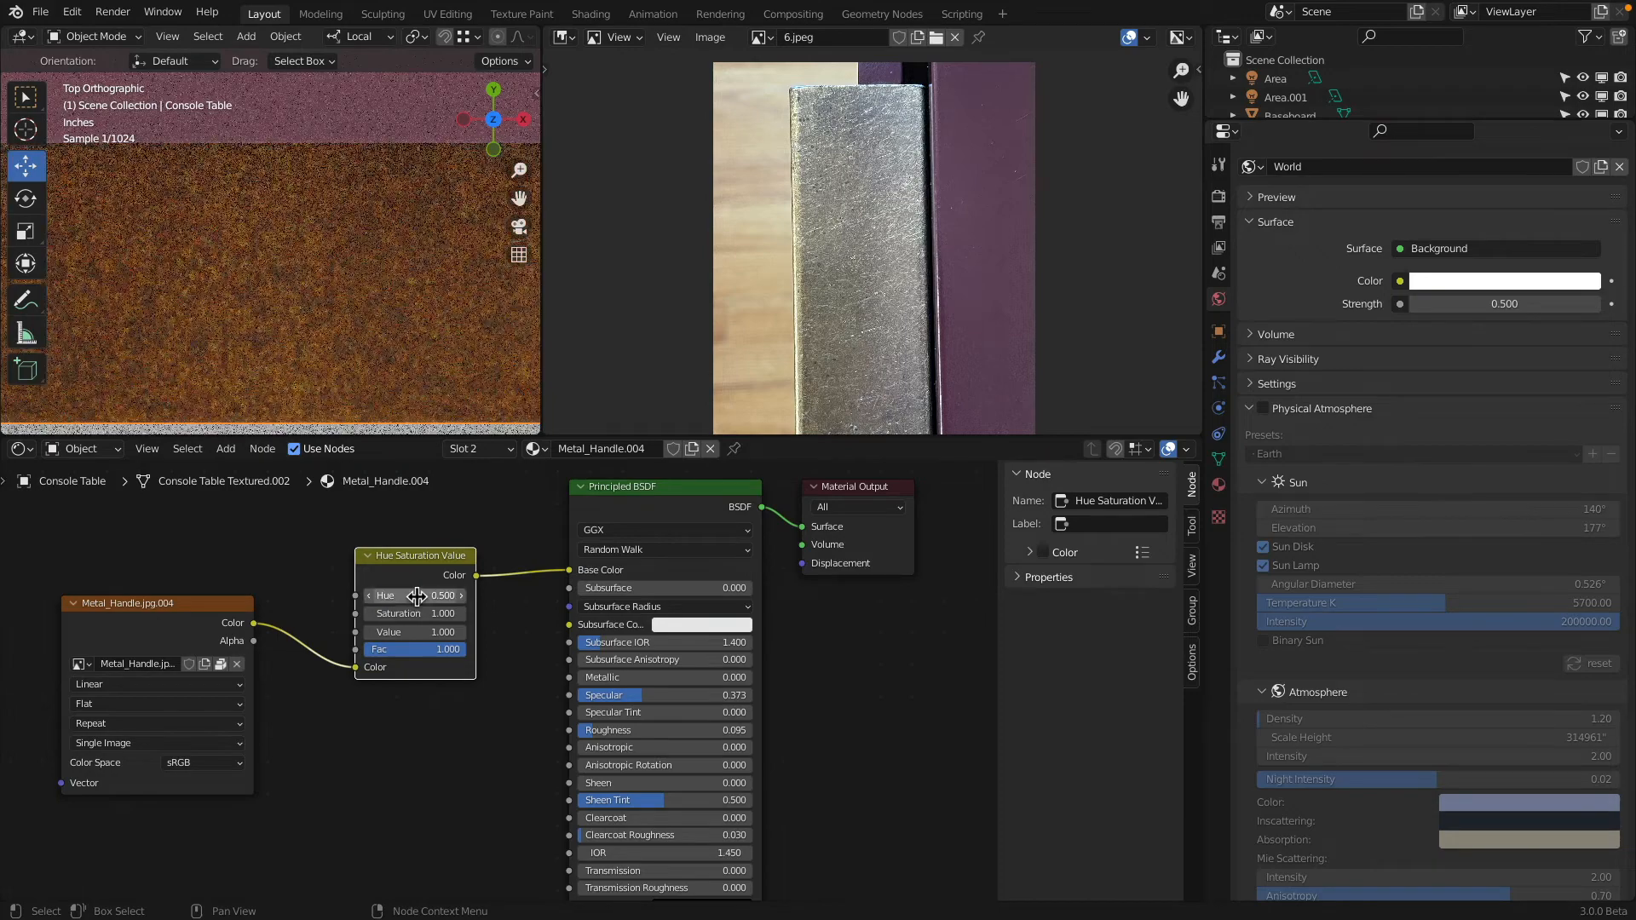
Step: Try Hue values of 0.55 and 0.6 for the handle texture, and set the Hue to 0.52
left_click(418, 597)
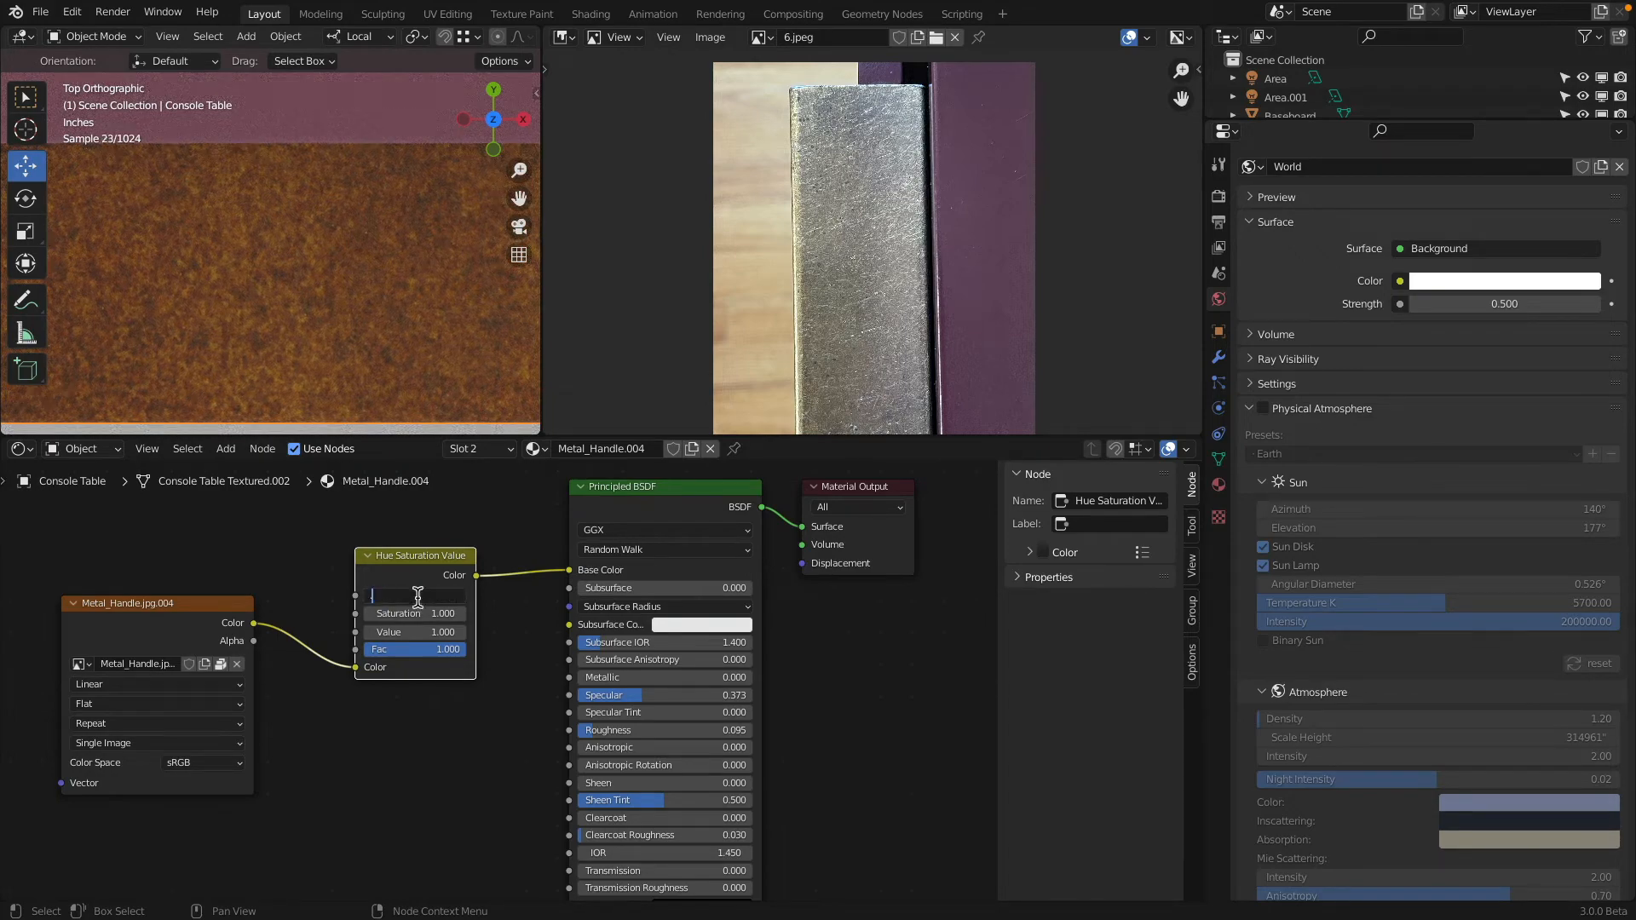
key("Return")
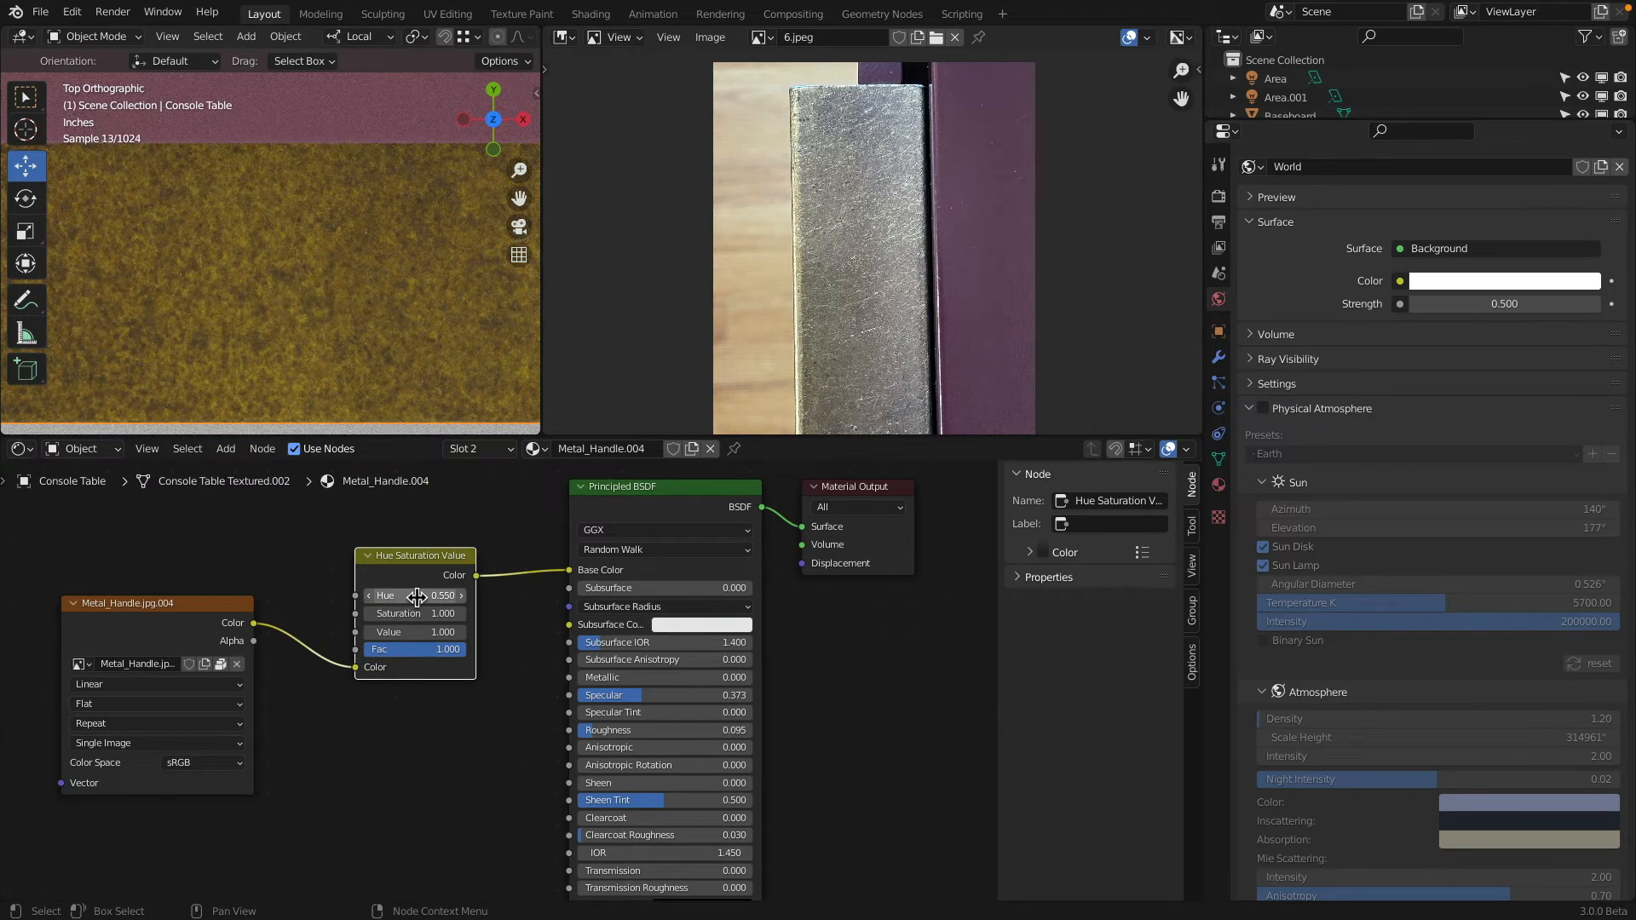
left_click(417, 597)
type(".6")
key("Return")
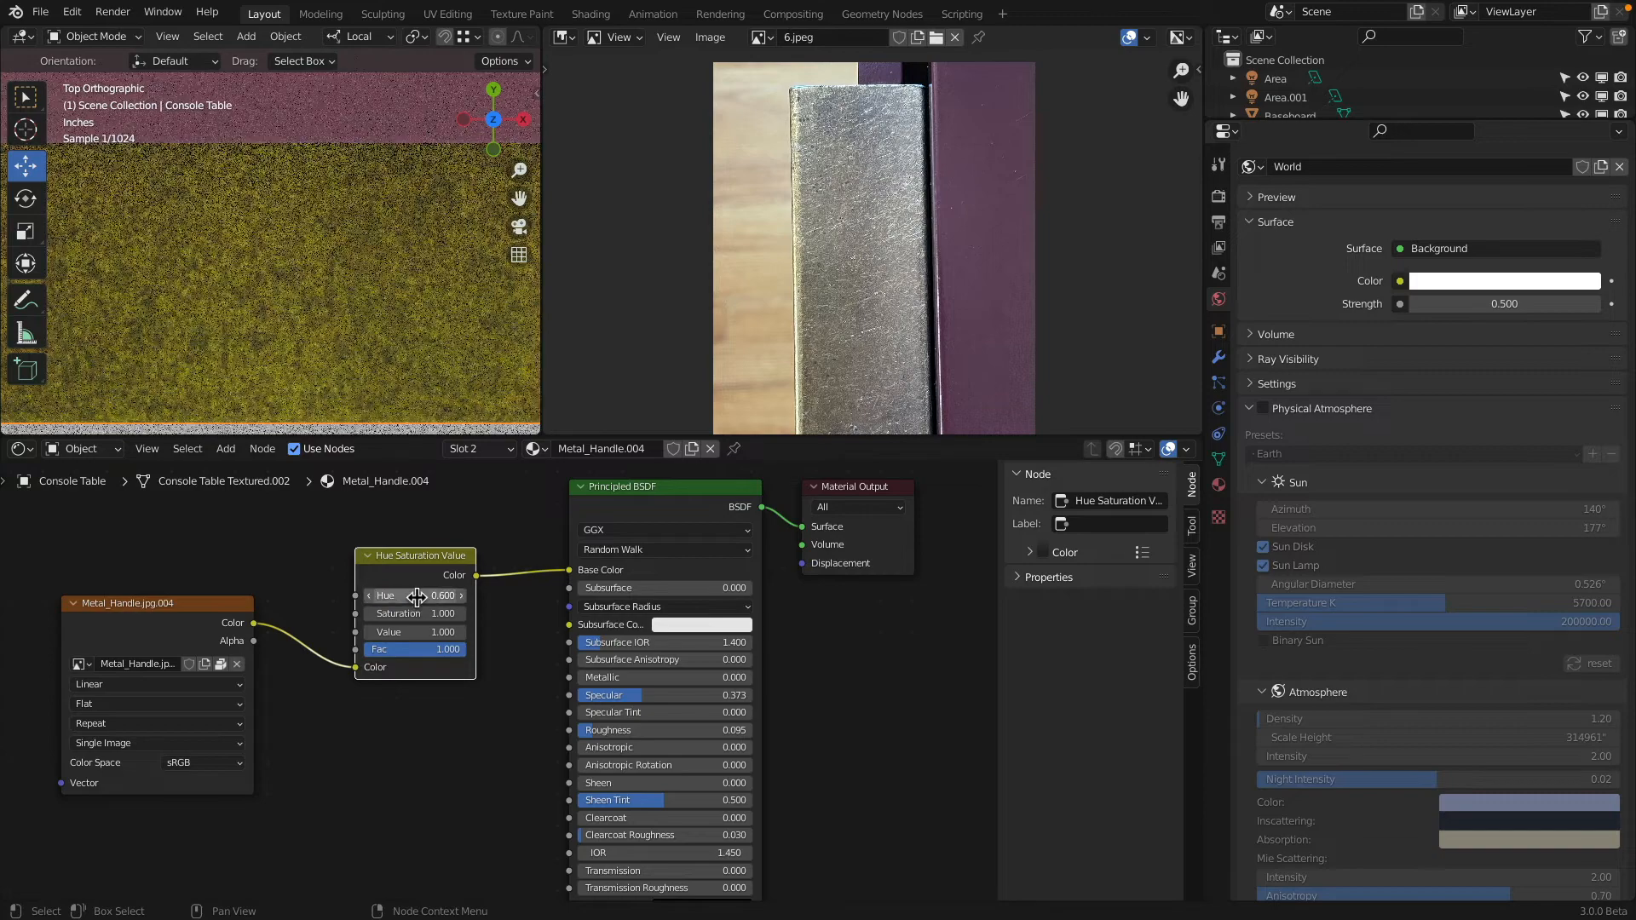
left_click(416, 597)
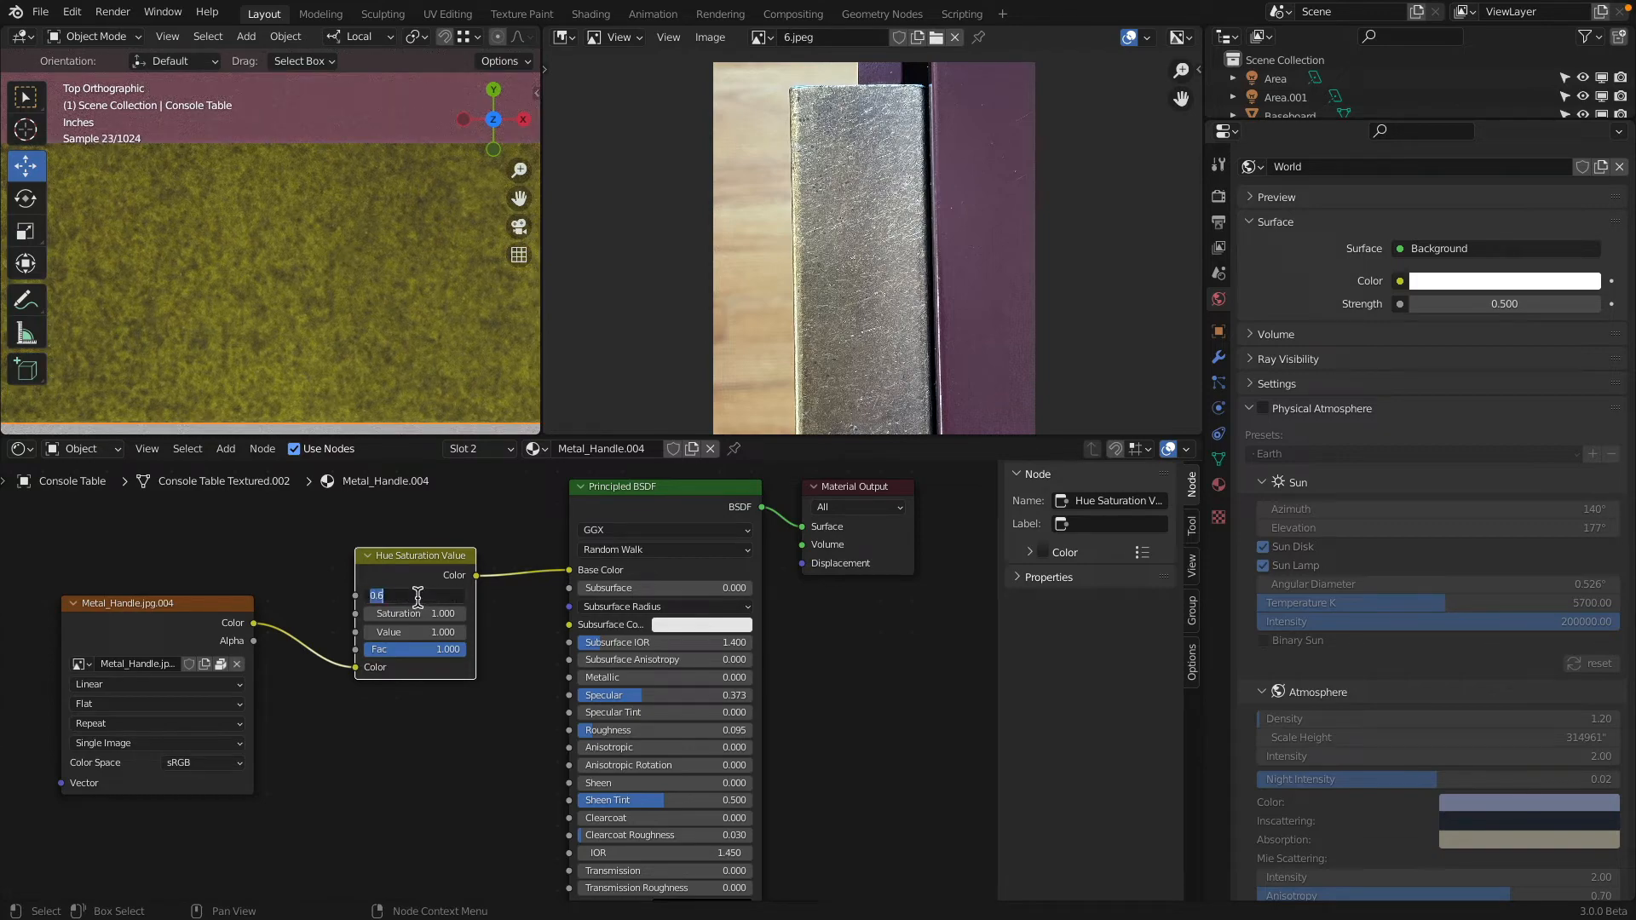
type(".52")
key("Return")
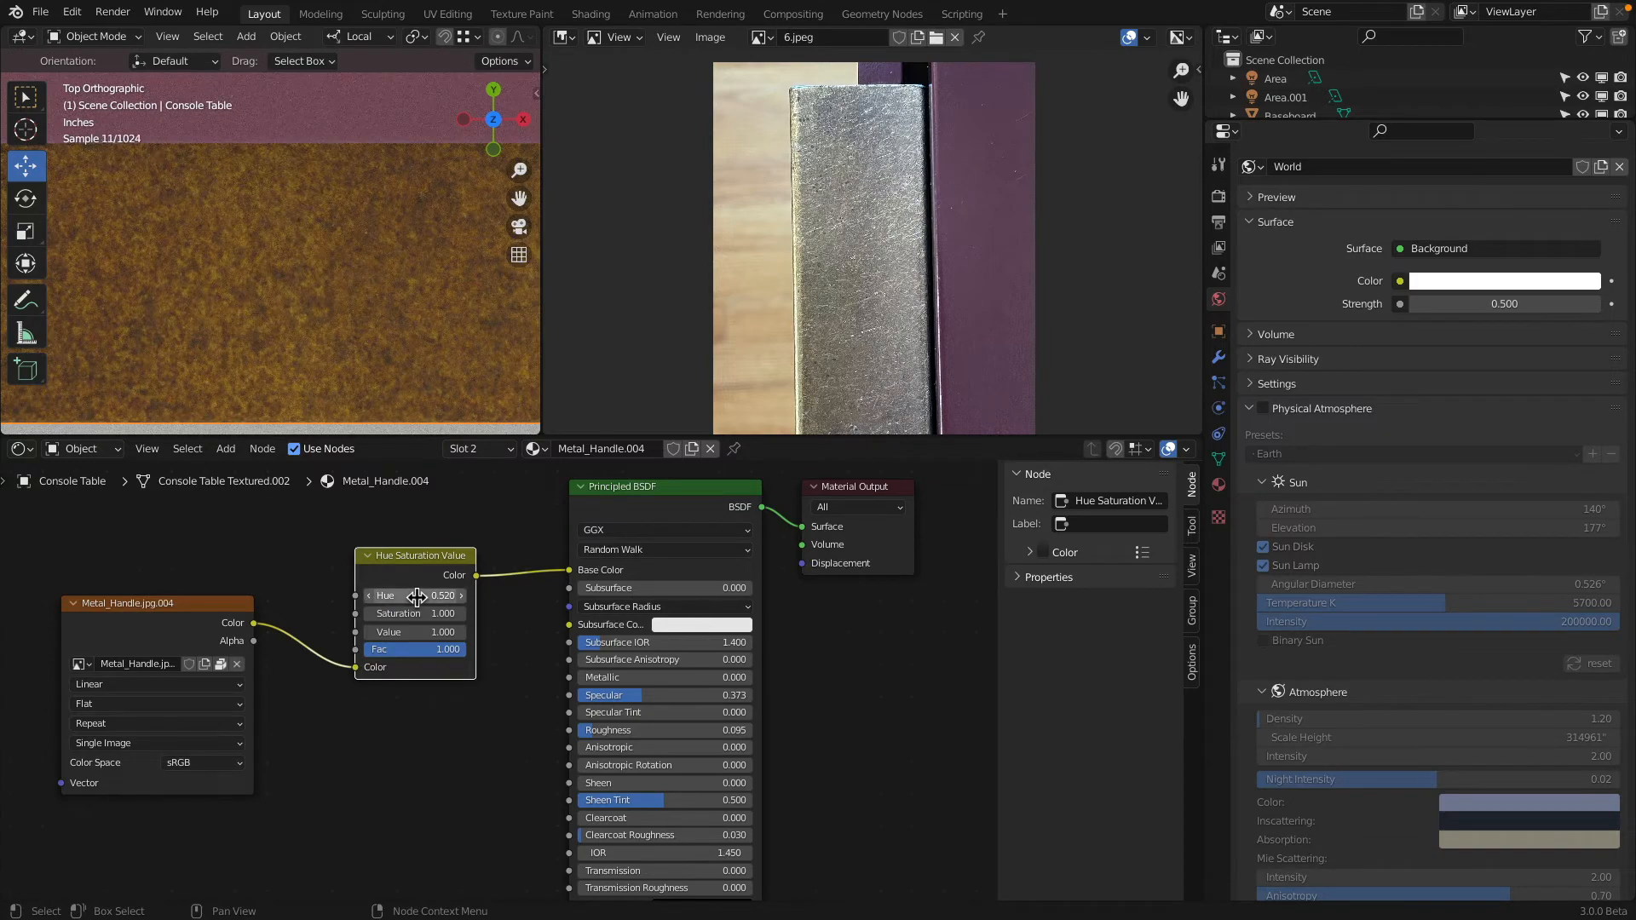
Step: Try Saturation values of 0.2 and 0.7 for the handle texture, set Saturation to 0.5, and set Hue to 0.55
left_click(416, 614)
type(".2")
key("Return")
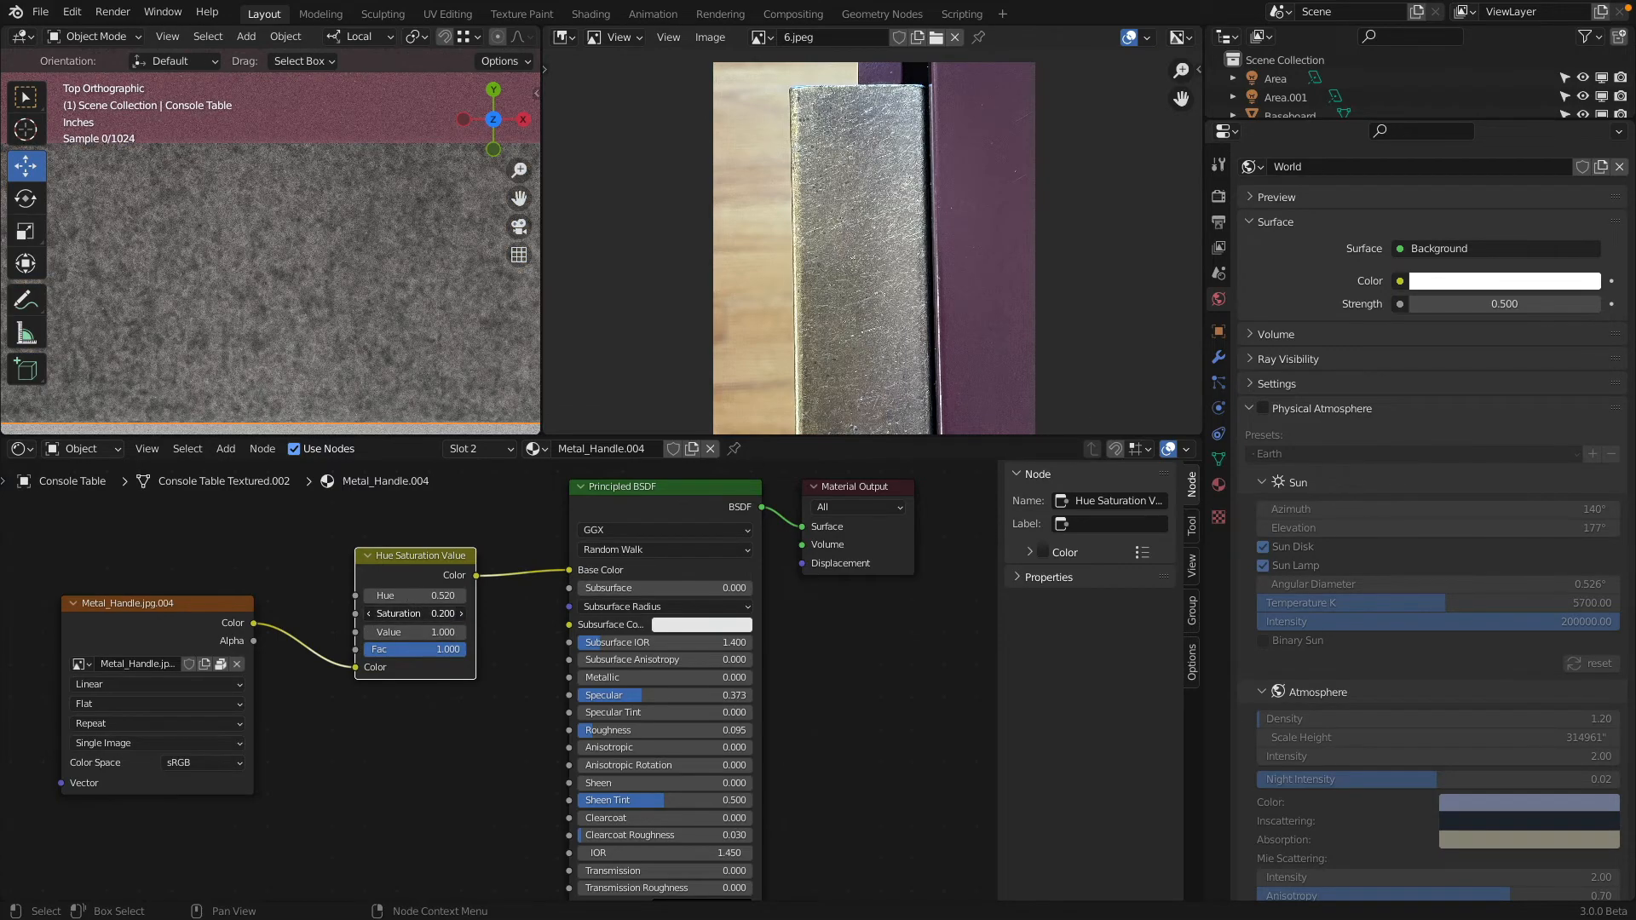
left_click(417, 614)
type(".7")
key("Return")
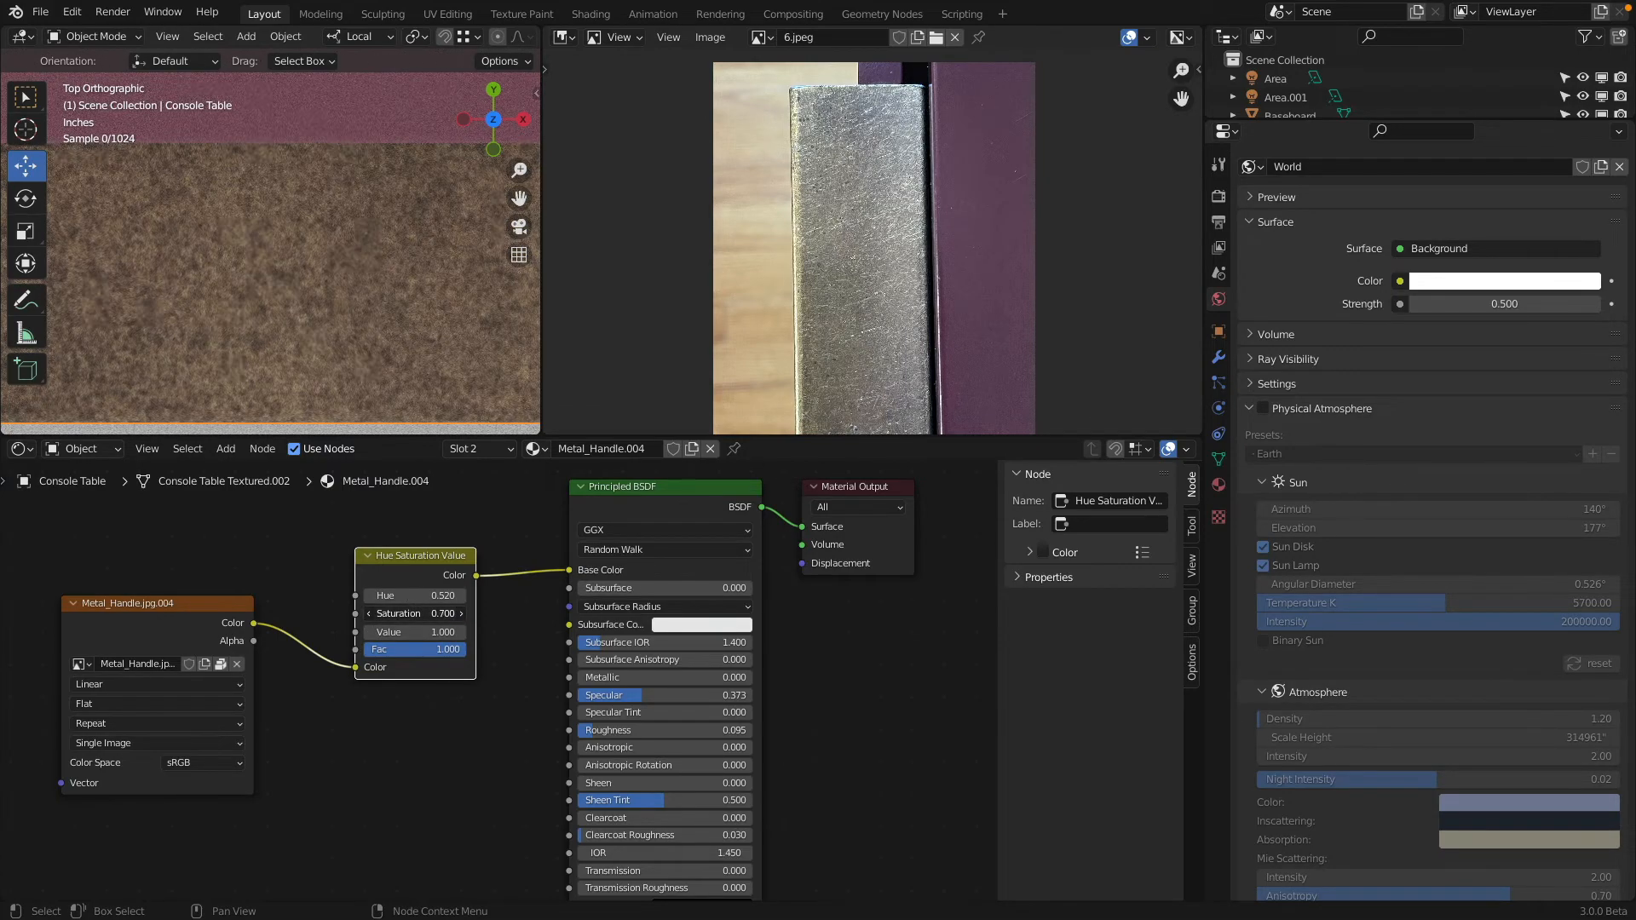
left_click(417, 613)
type(".5")
key("Return")
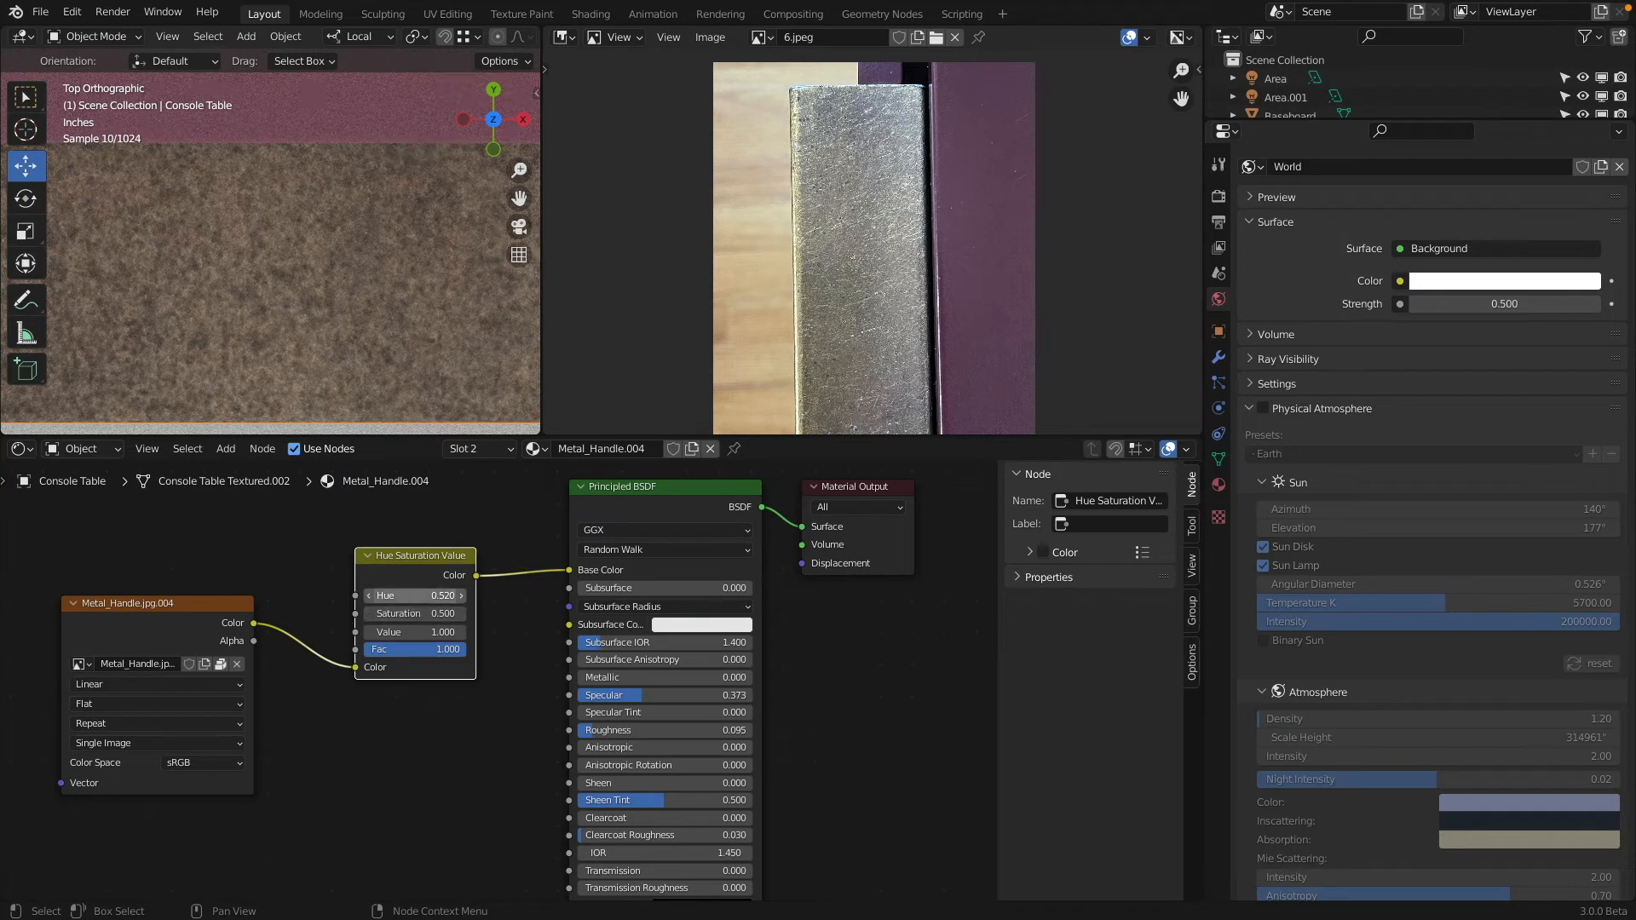
left_click(422, 596)
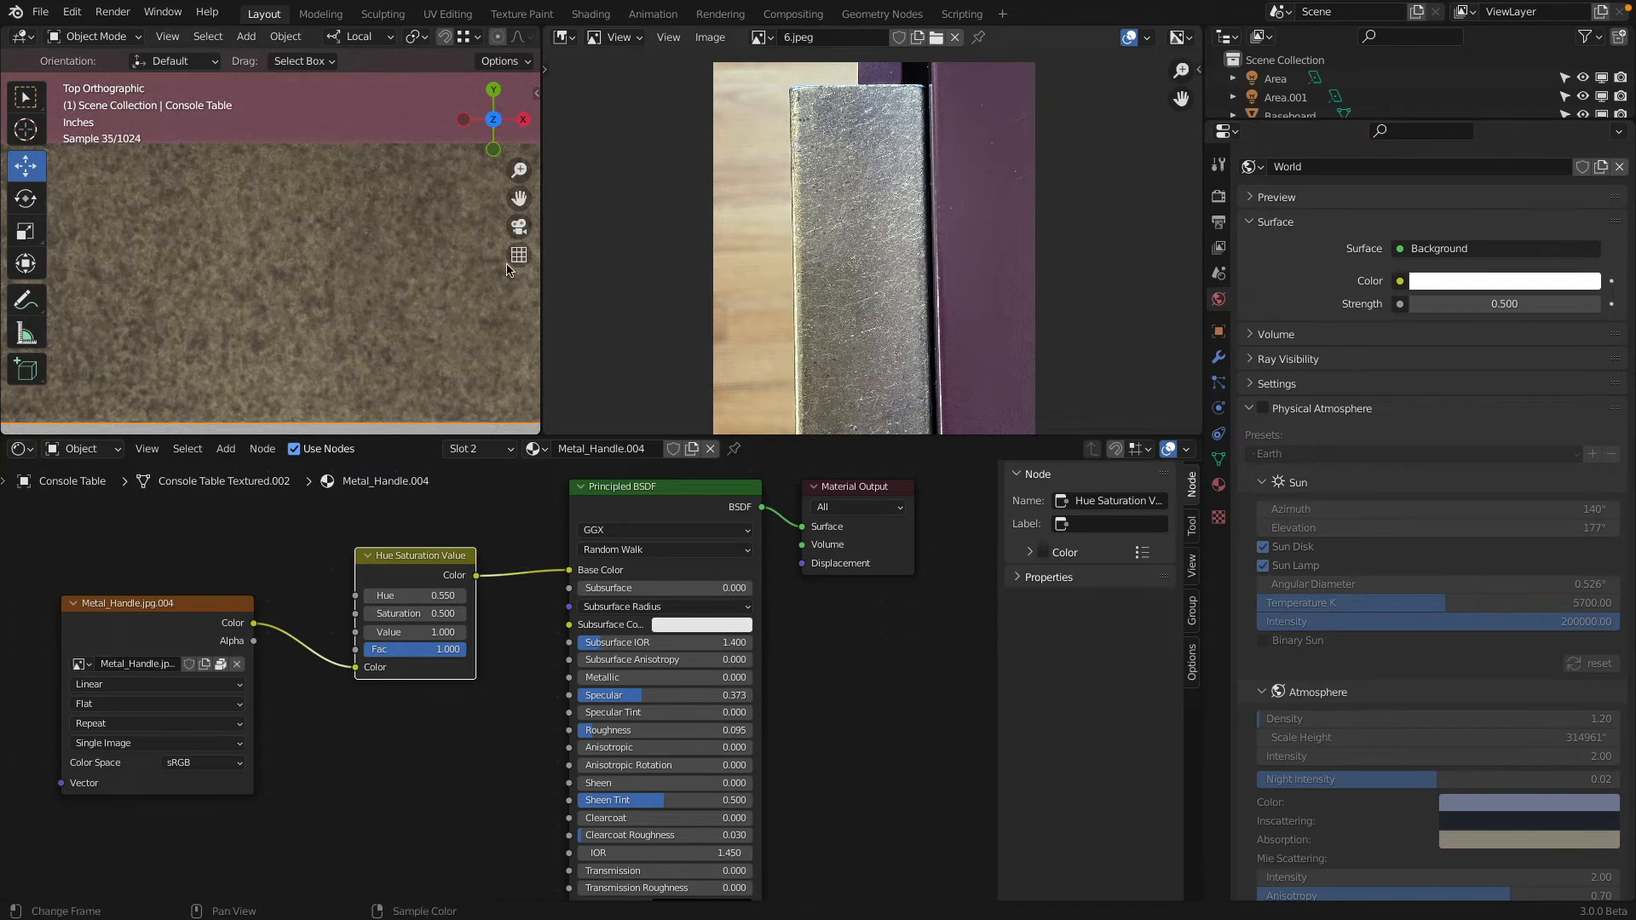
scroll(507, 269, "down", 5)
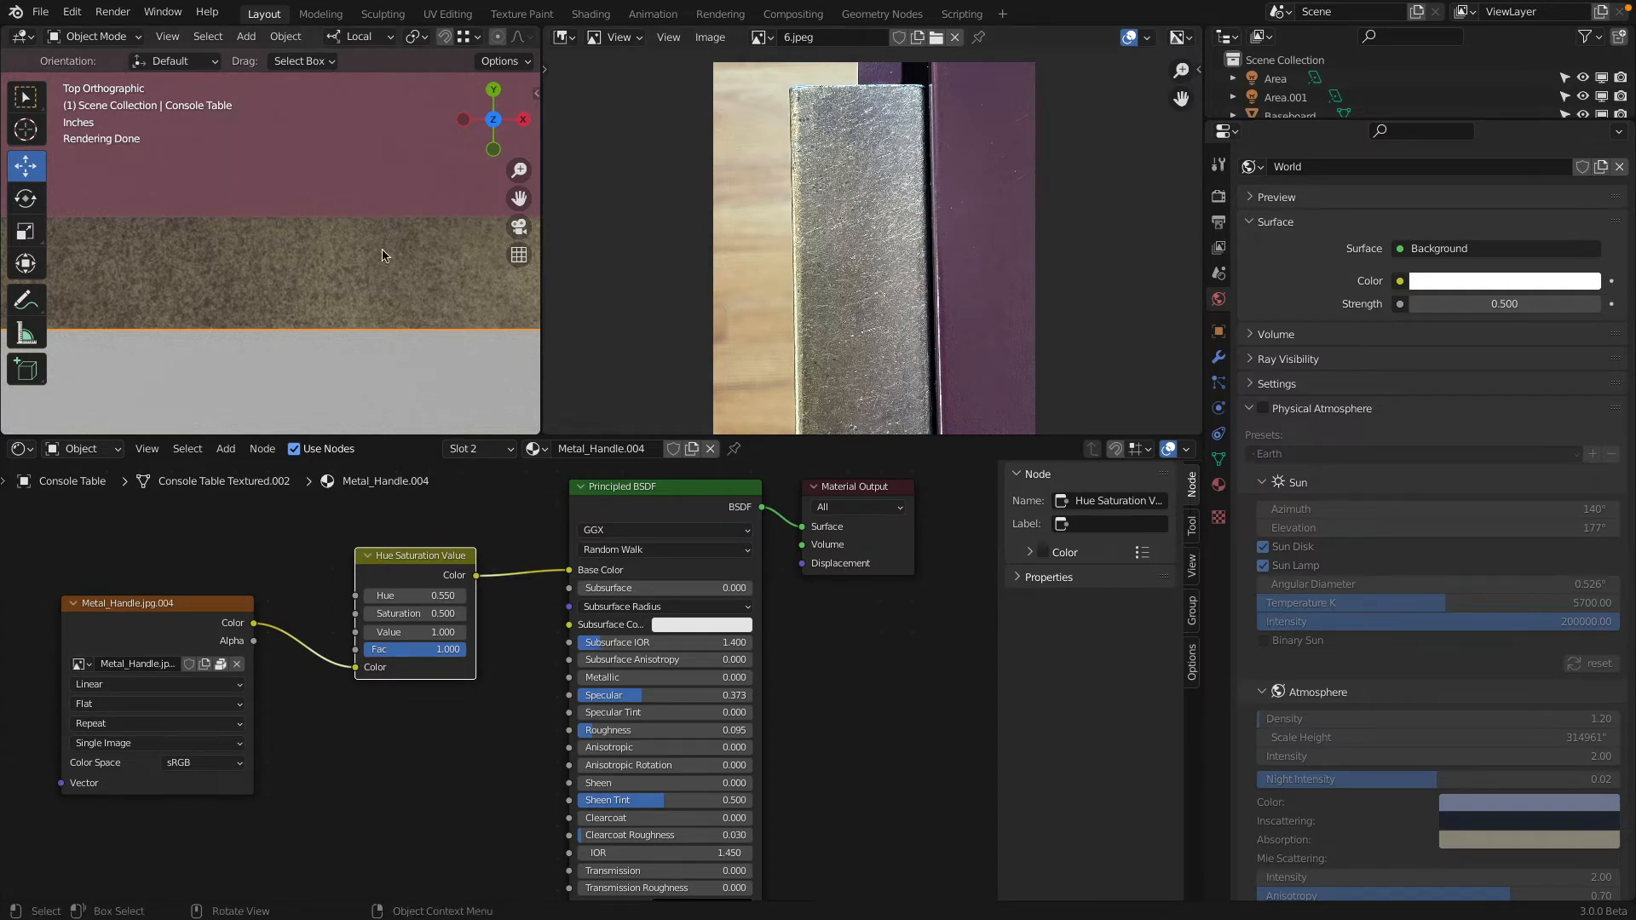
Step: Examine the metal handle's edges and rounded corner up close in Rendered and in Solid shading
middle_click_drag(383, 255, 275, 259)
scroll(292, 240, "up", 5)
scroll(278, 237, "up", 4)
scroll(278, 237, "down", 4)
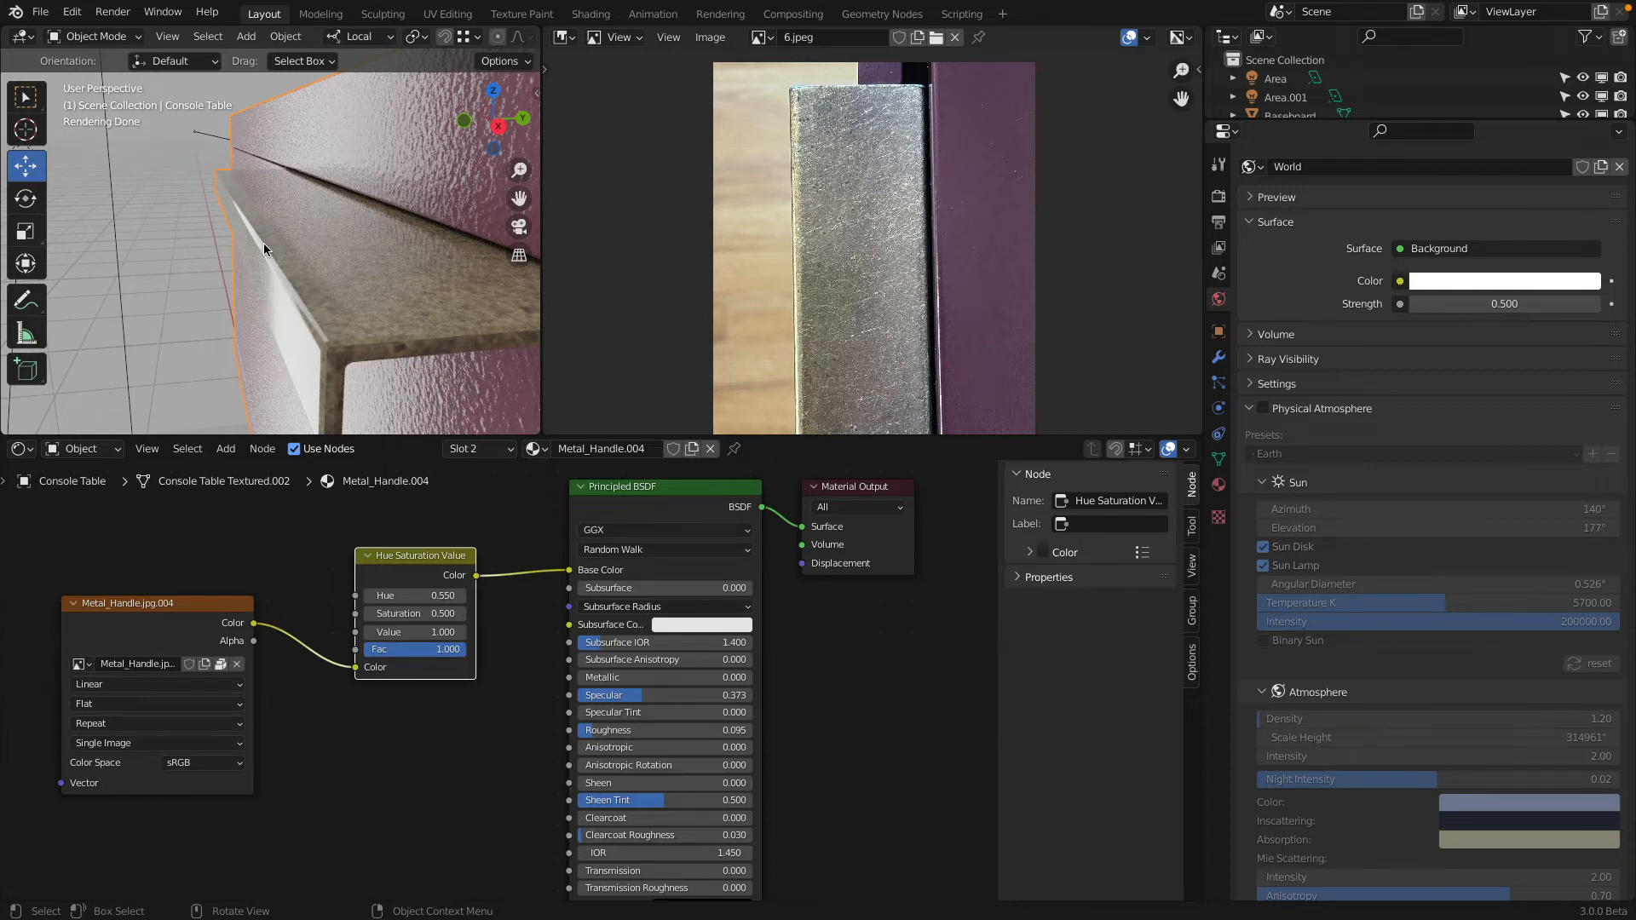
scroll(467, 40, "down", 4)
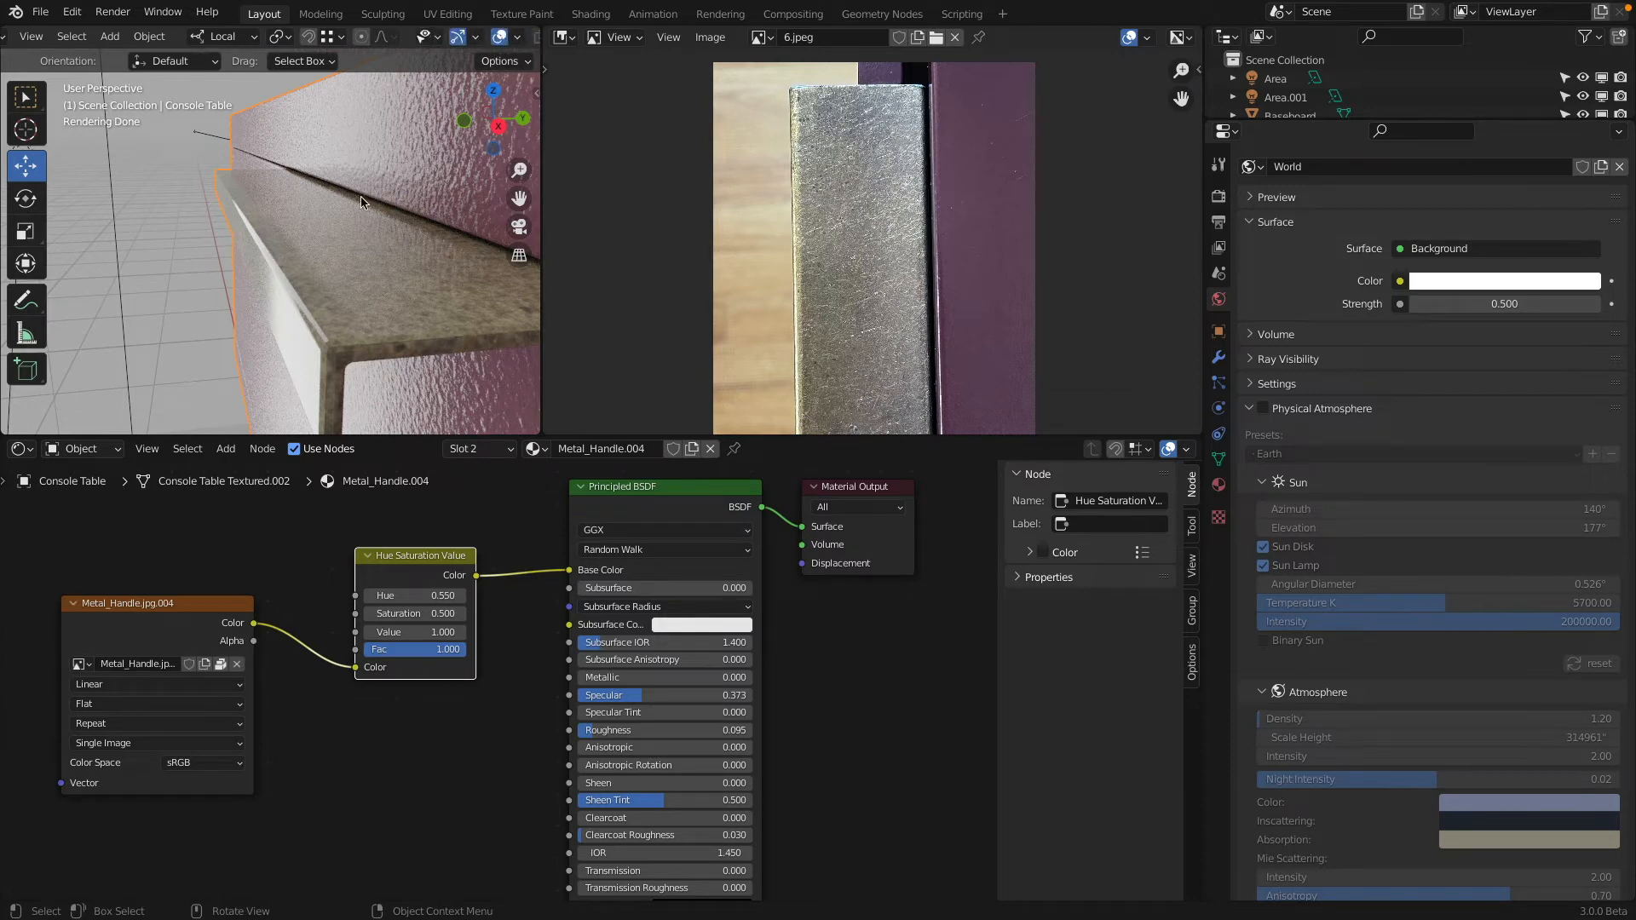
key("z")
left_click(431, 266)
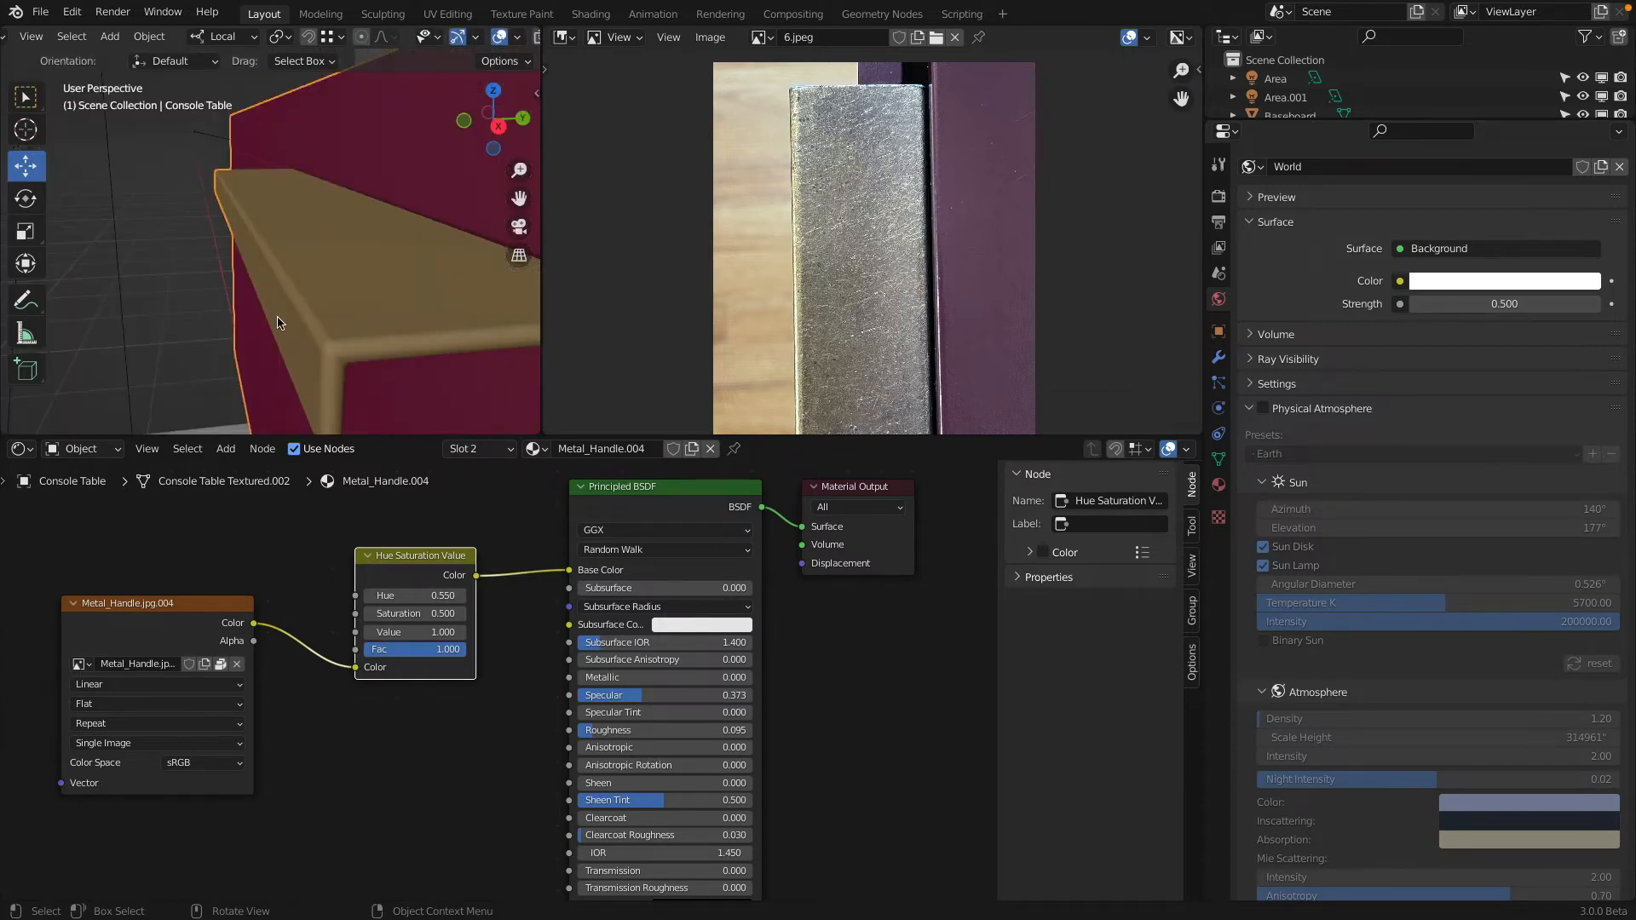
scroll(278, 293, "down", 3)
scroll(409, 368, "up", 5)
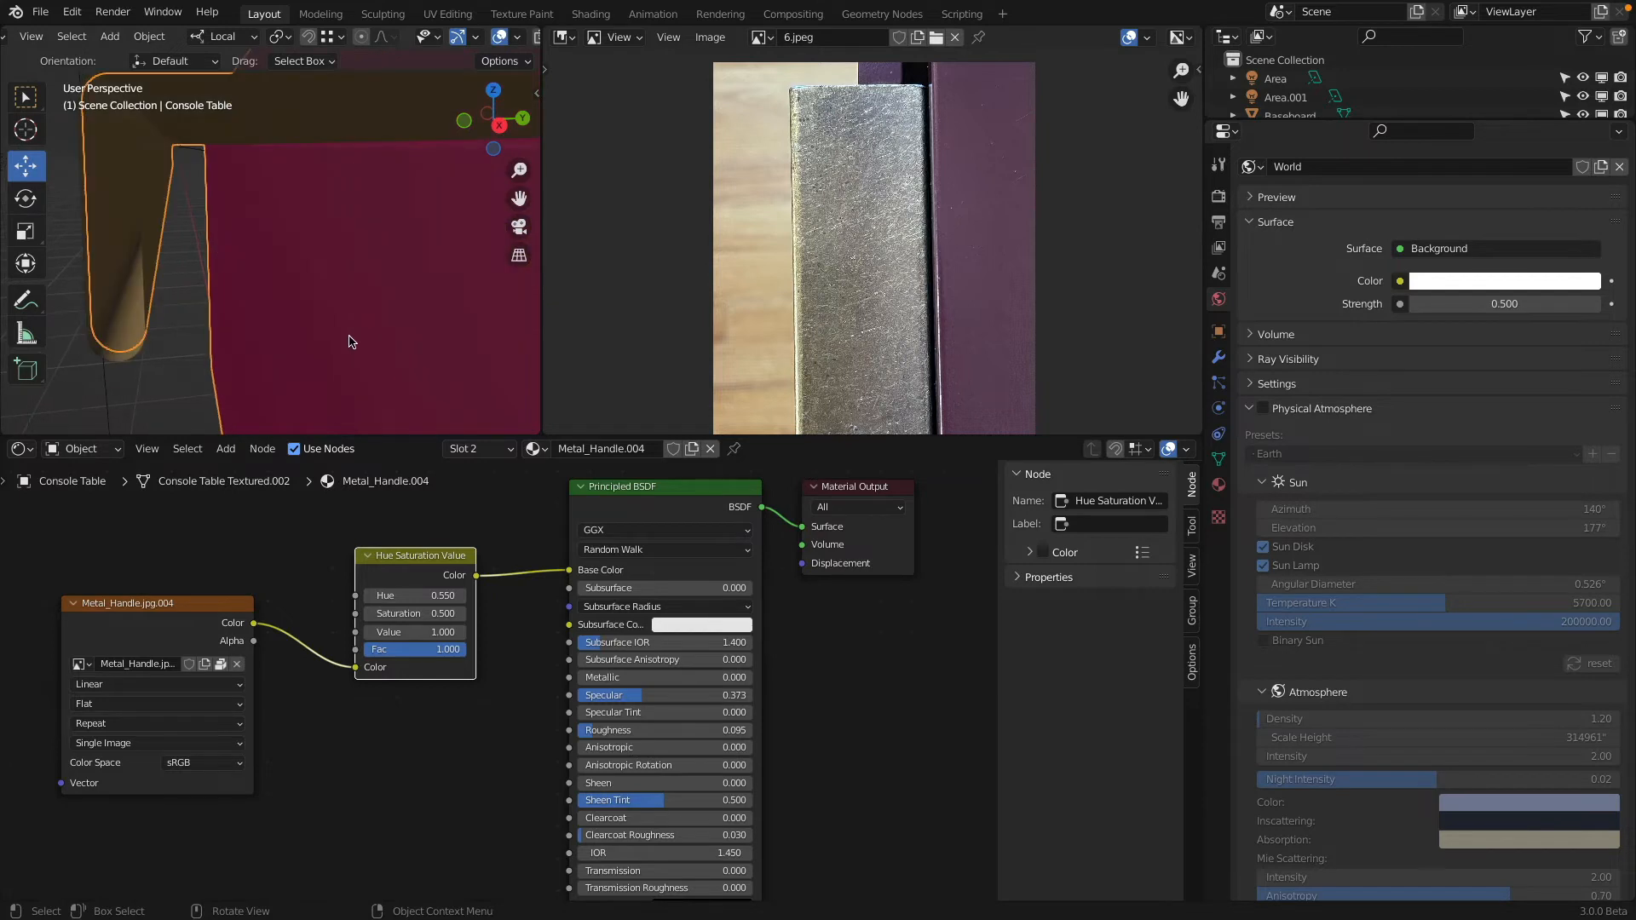
scroll(347, 339, "down", 2)
scroll(315, 323, "up", 2)
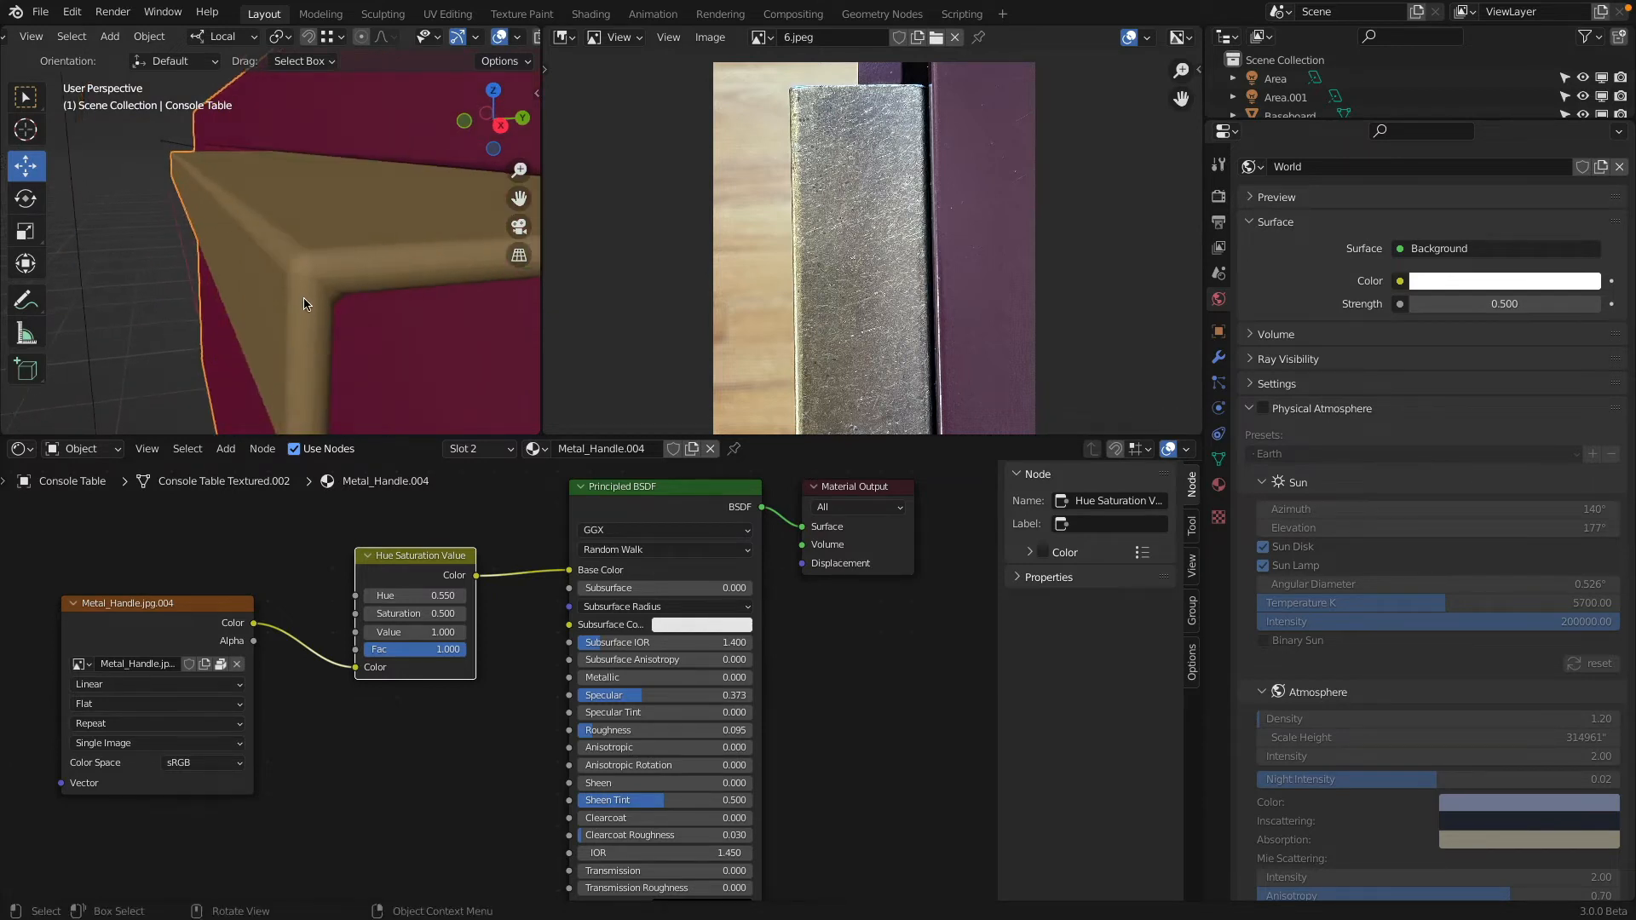
mouse_move(268, 265)
middle_mouse_down()
mouse_move(307, 307)
mouse_move(265, 270)
mouse_move(260, 296)
middle_mouse_up()
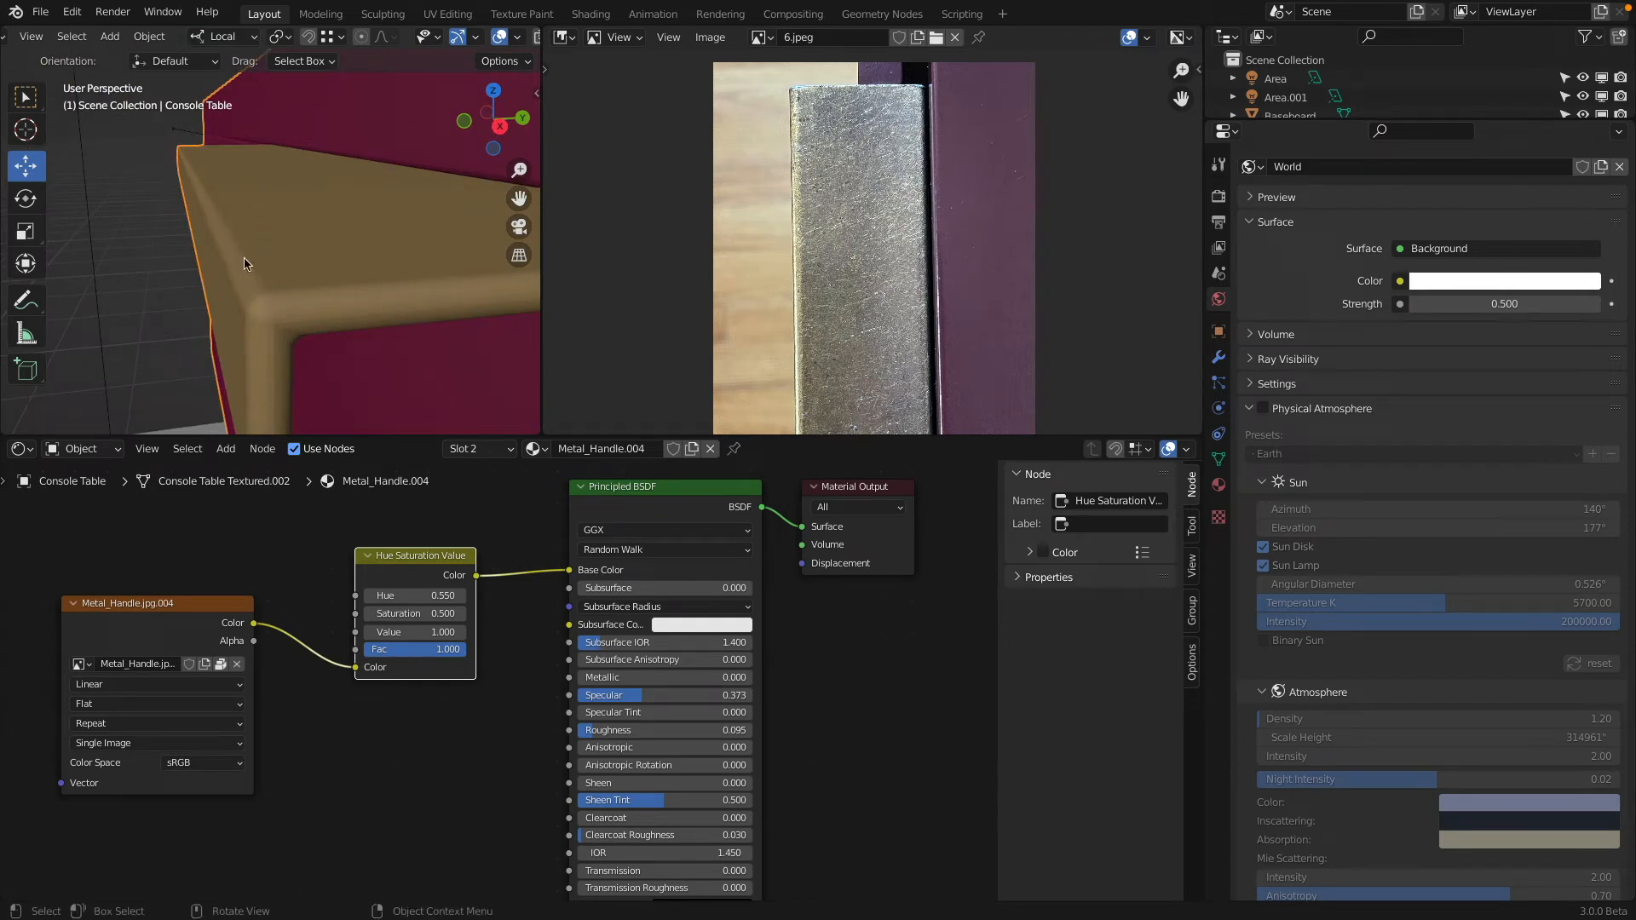
Step: Apply Shade Smooth to the console table, trying Shade Flat for comparison
left_click(149, 36)
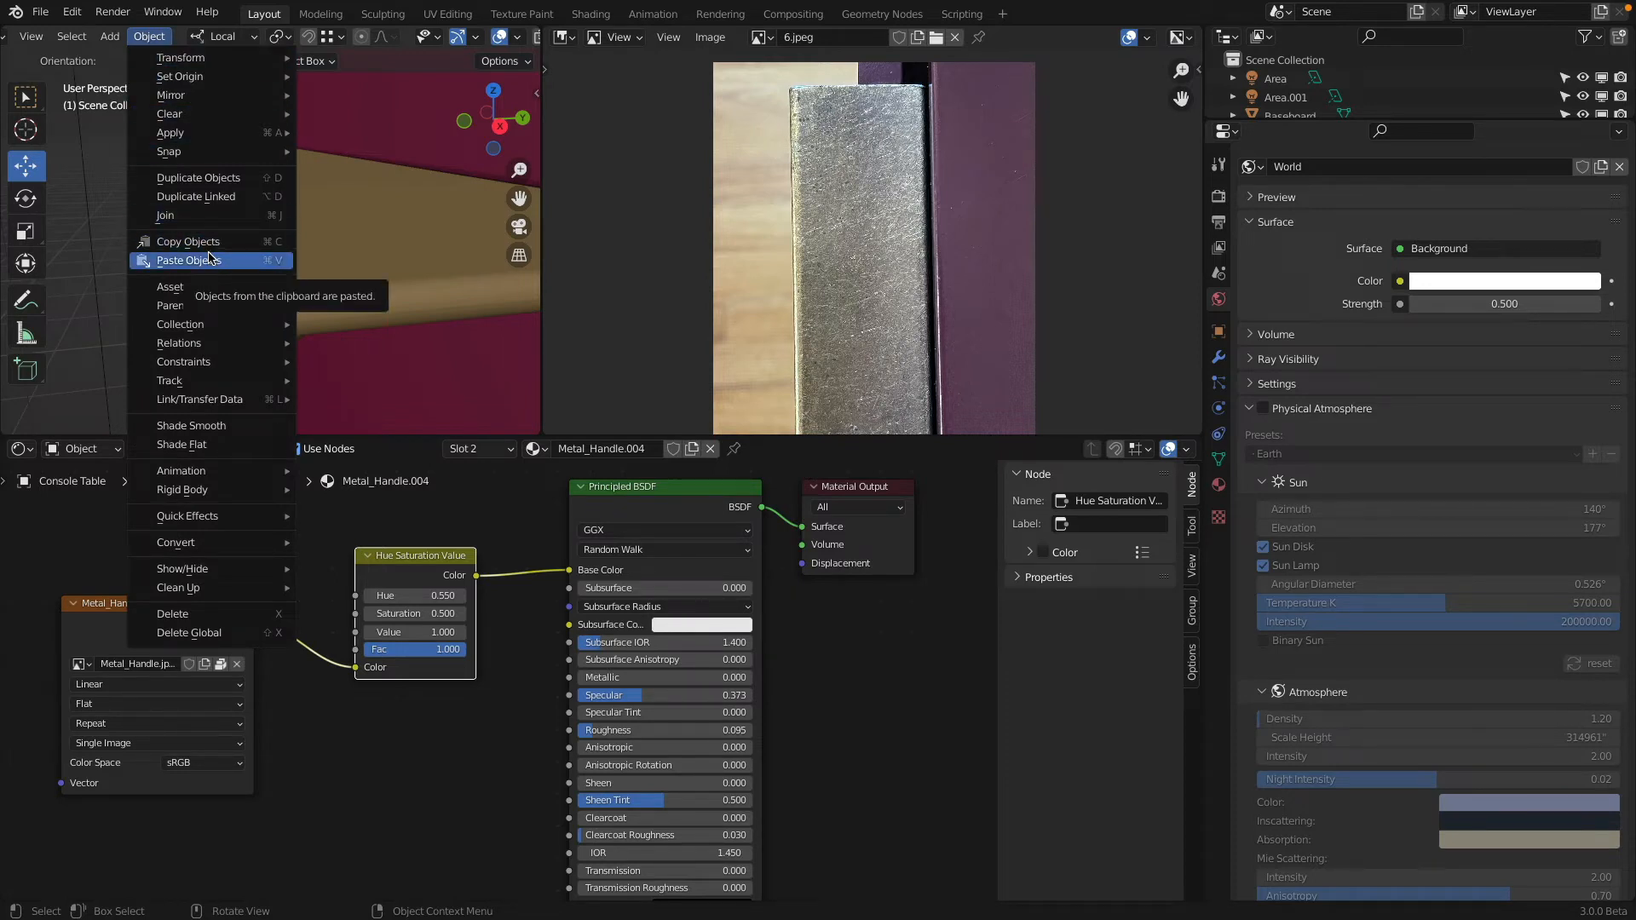
left_click(236, 429)
left_click(149, 36)
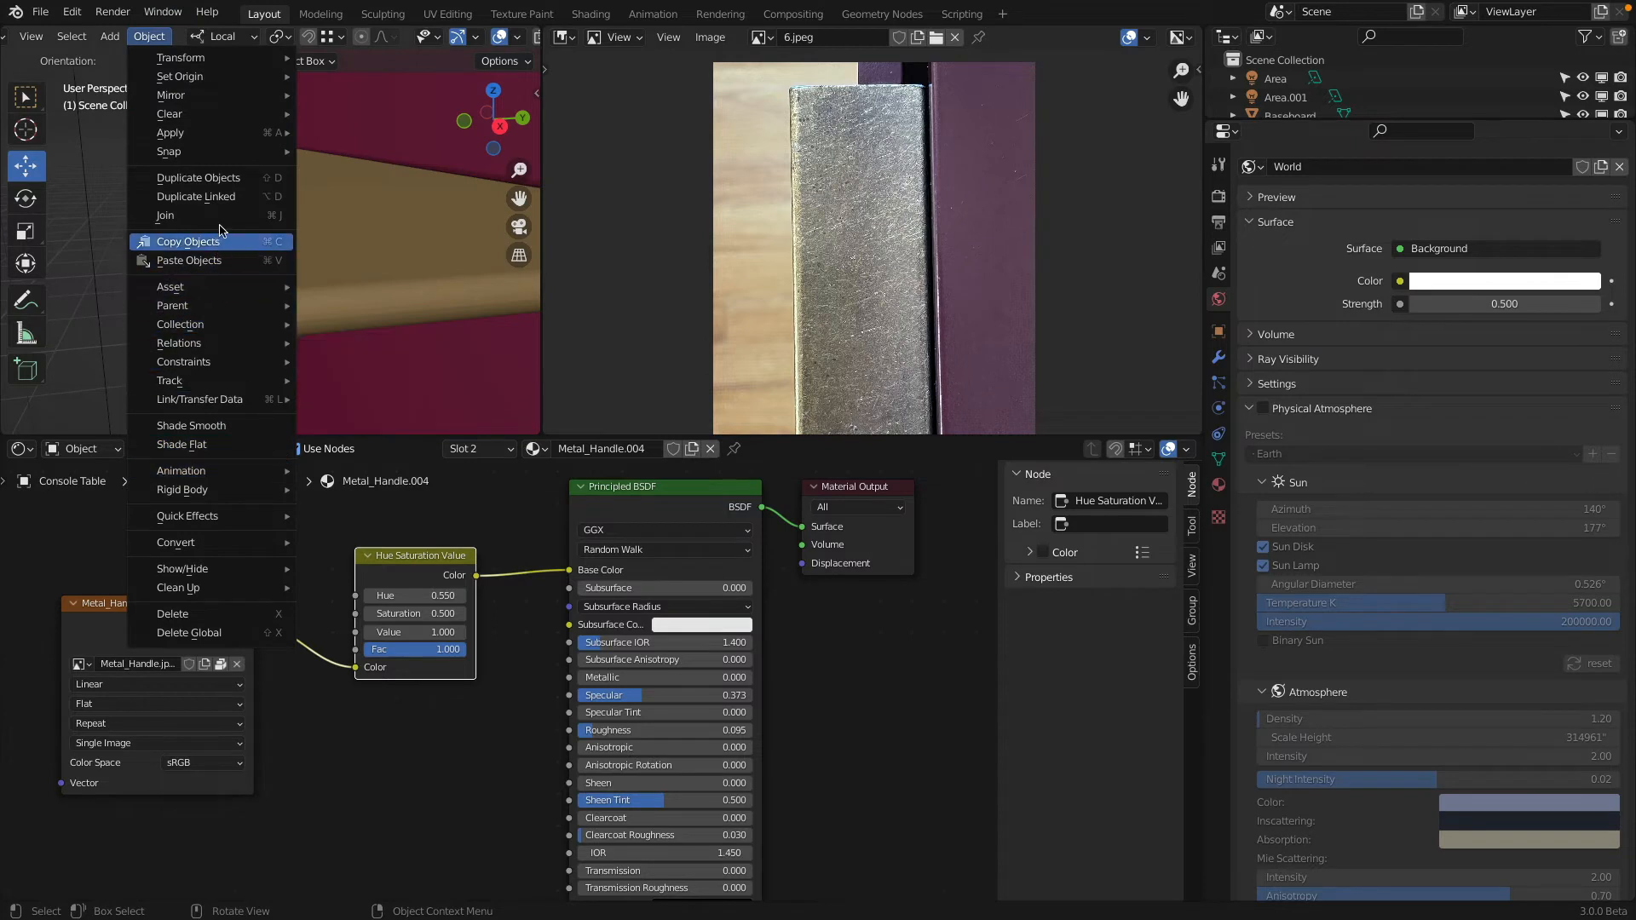
mouse_move(231, 520)
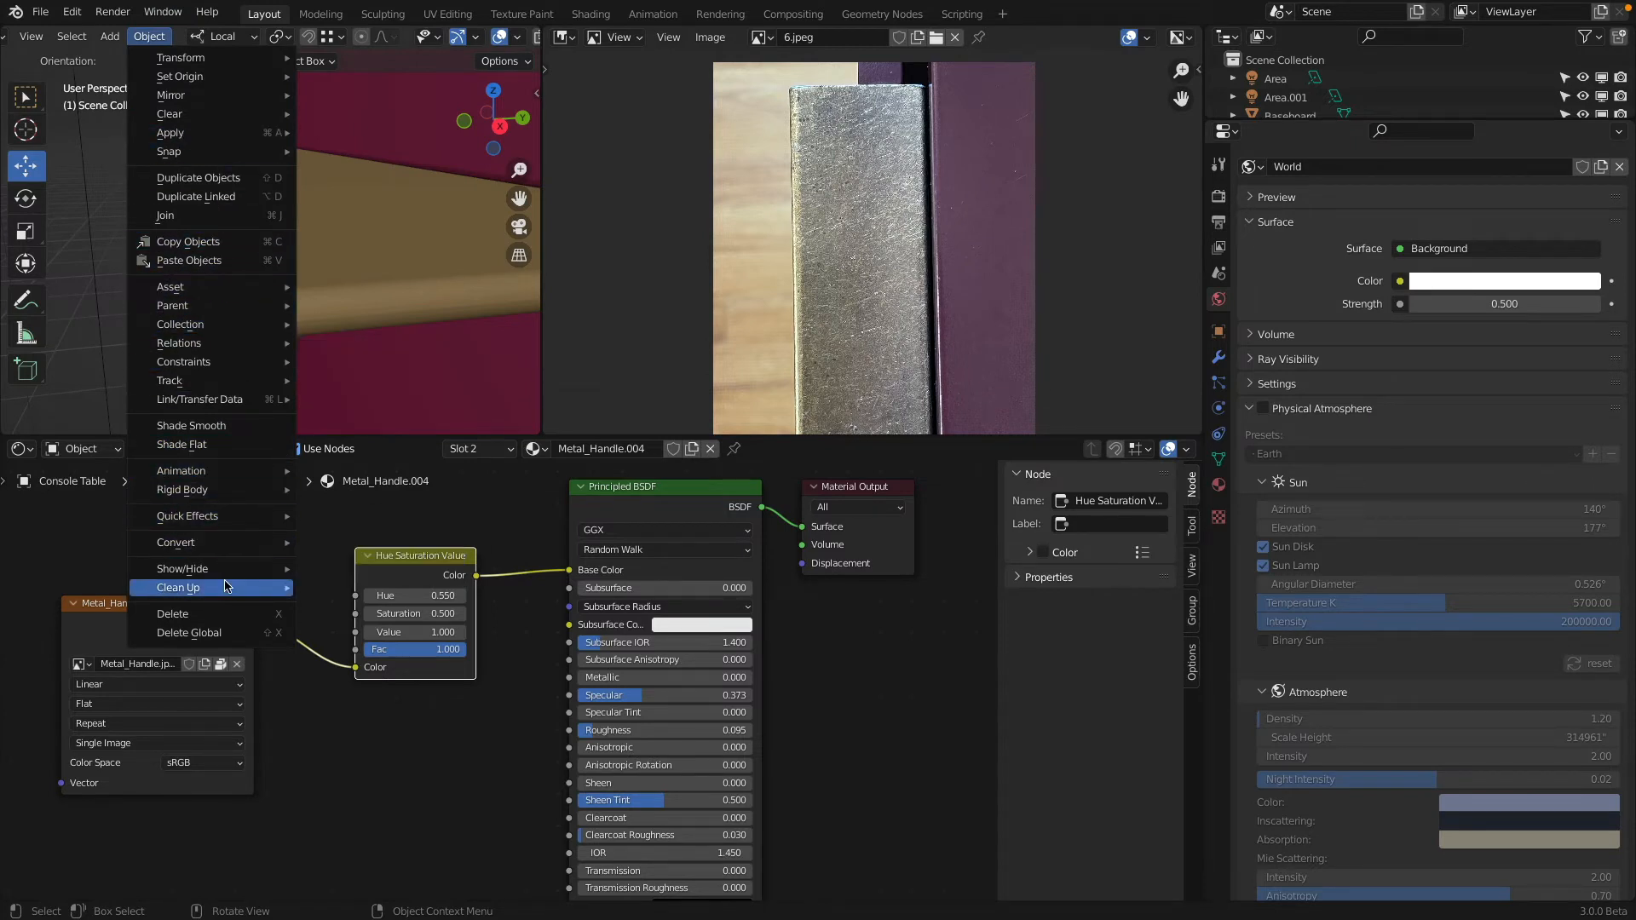
mouse_move(226, 585)
left_click(219, 447)
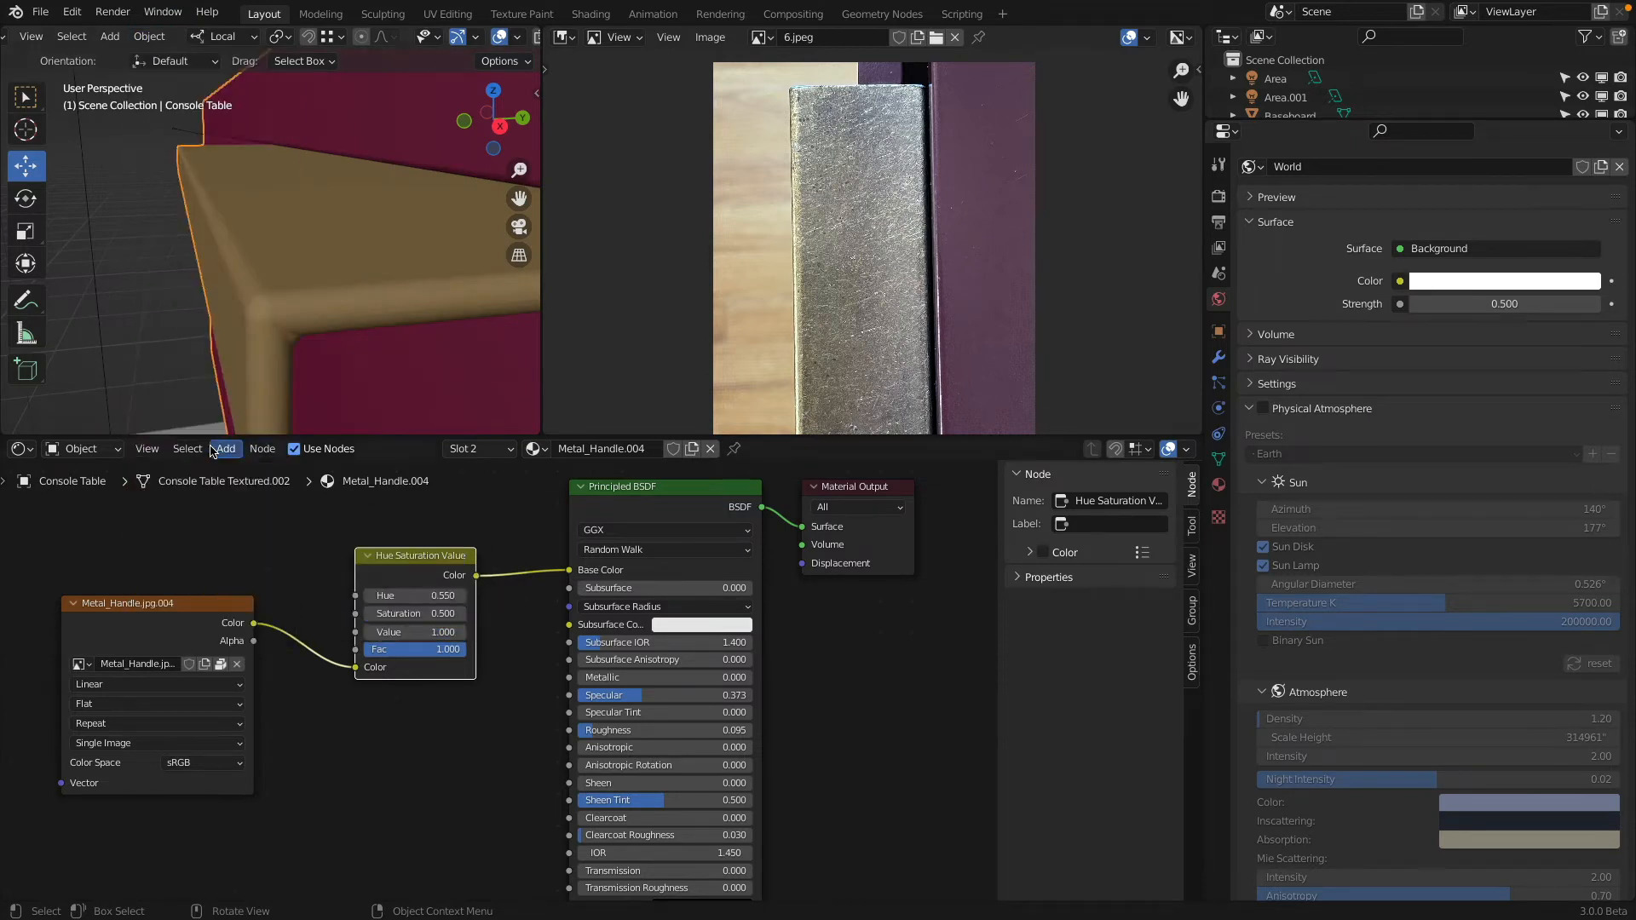
scroll(257, 331, "down", 4)
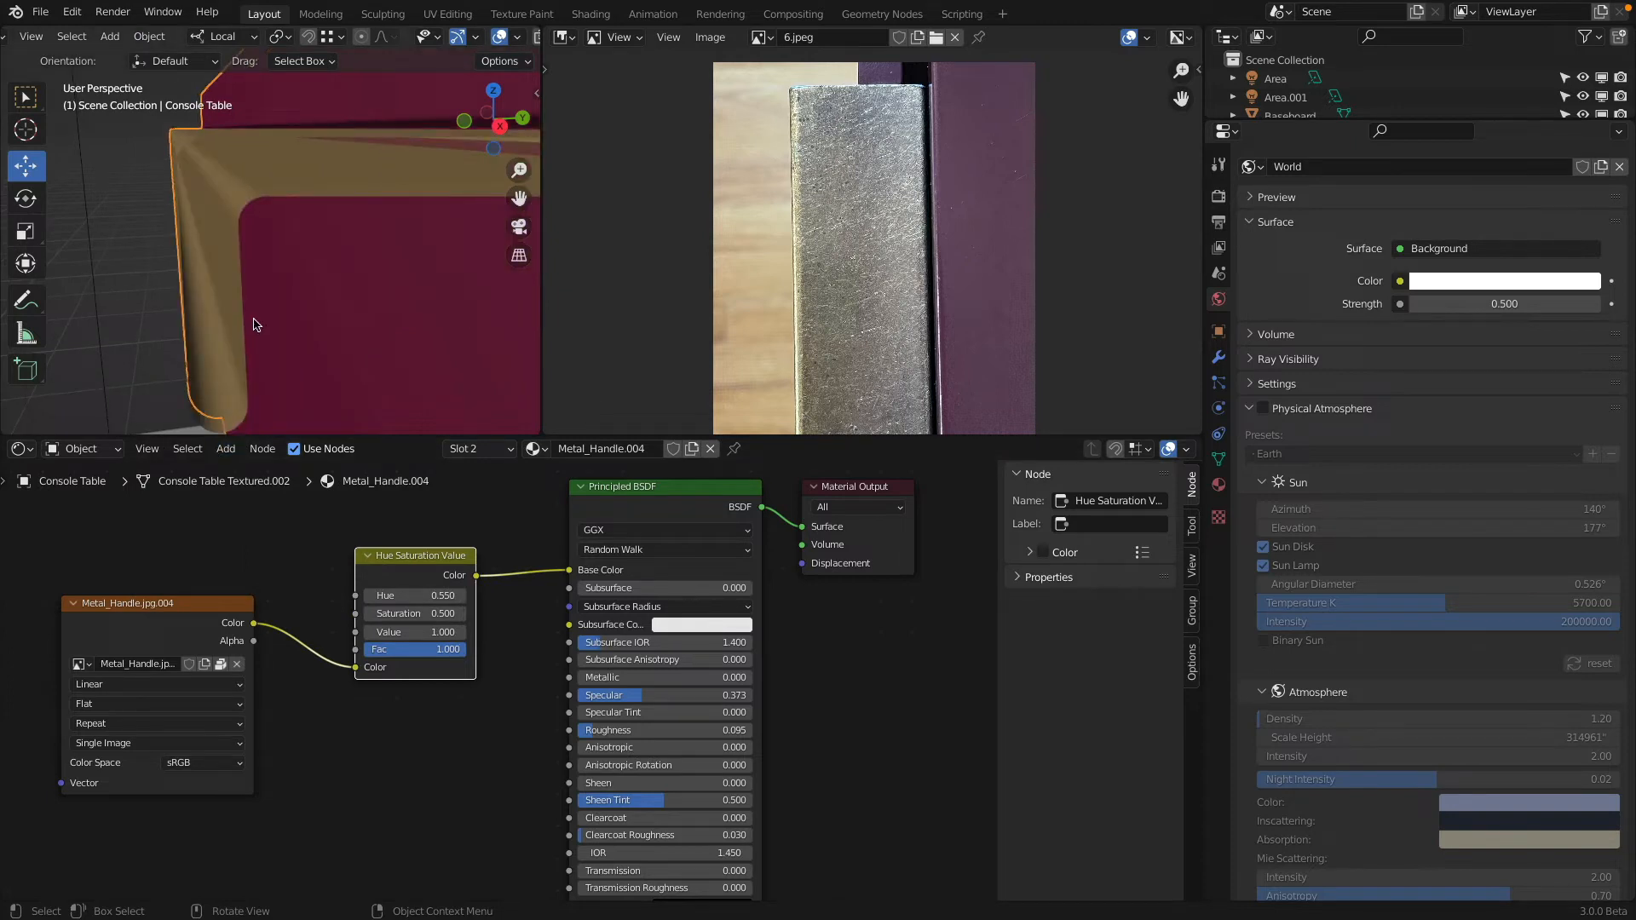
scroll(257, 317, "down", 1)
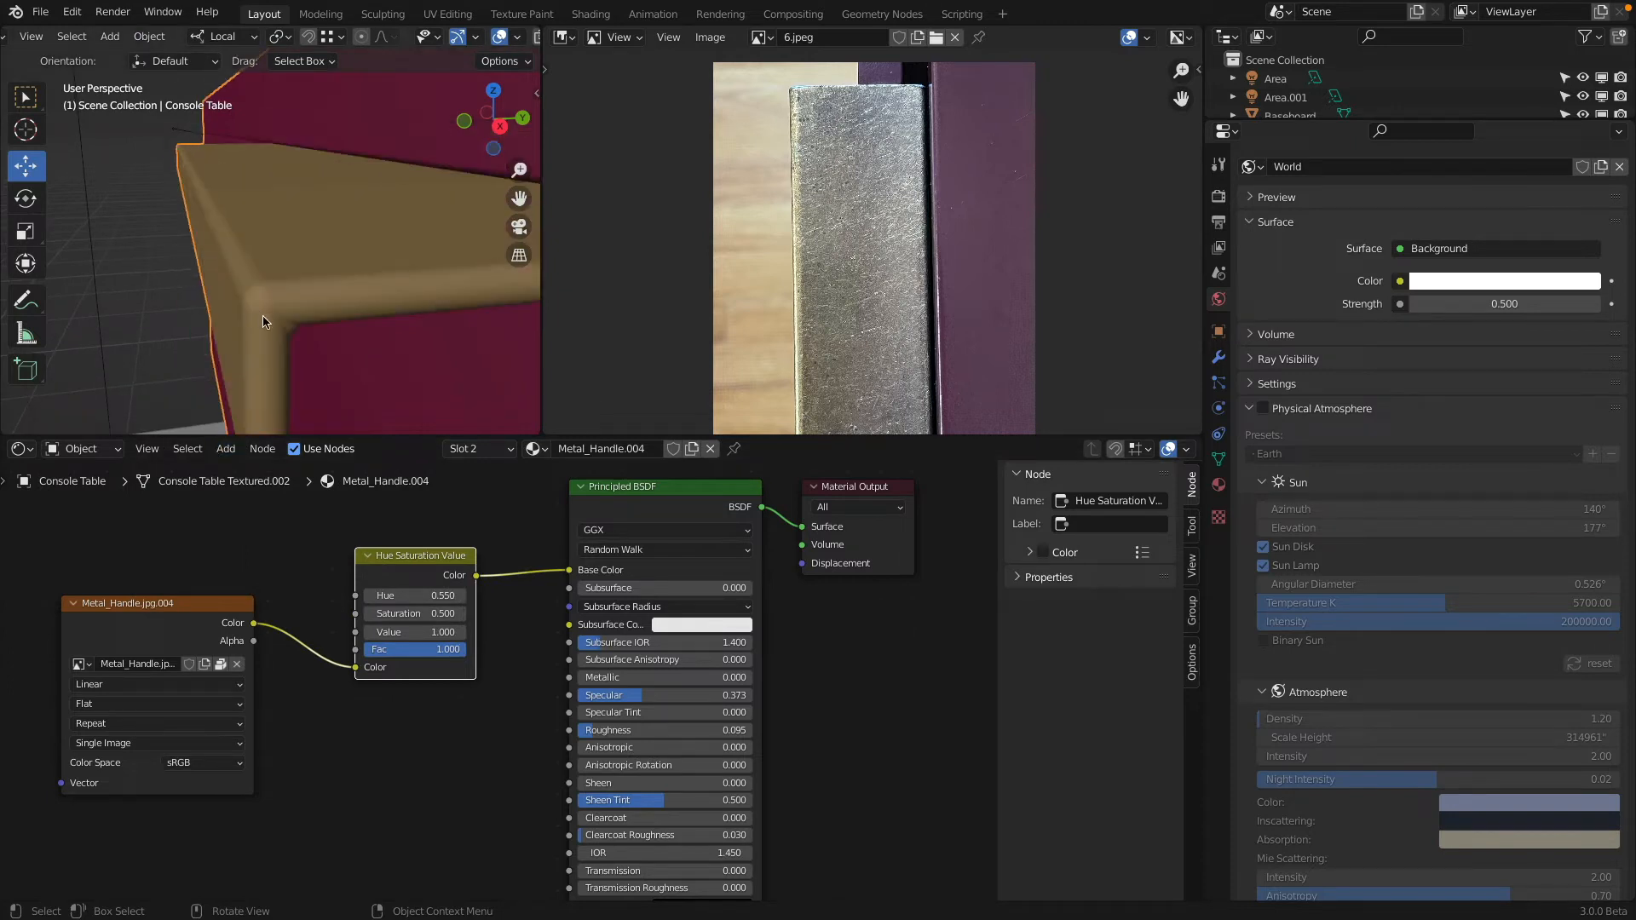
left_click(149, 36)
mouse_move(241, 564)
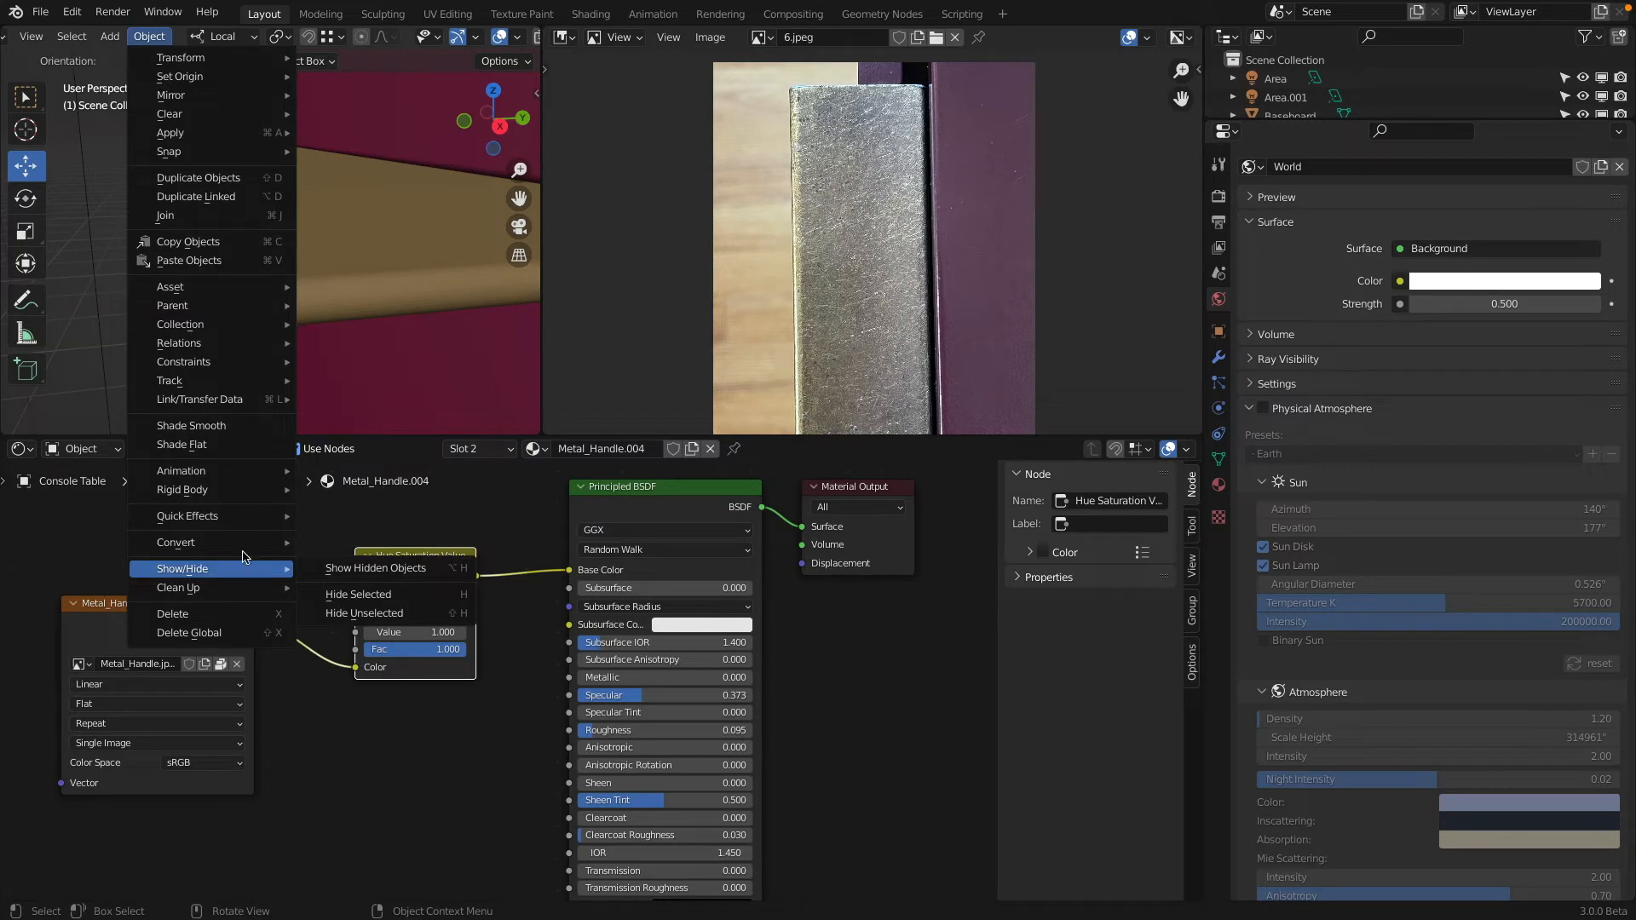
left_click(231, 428)
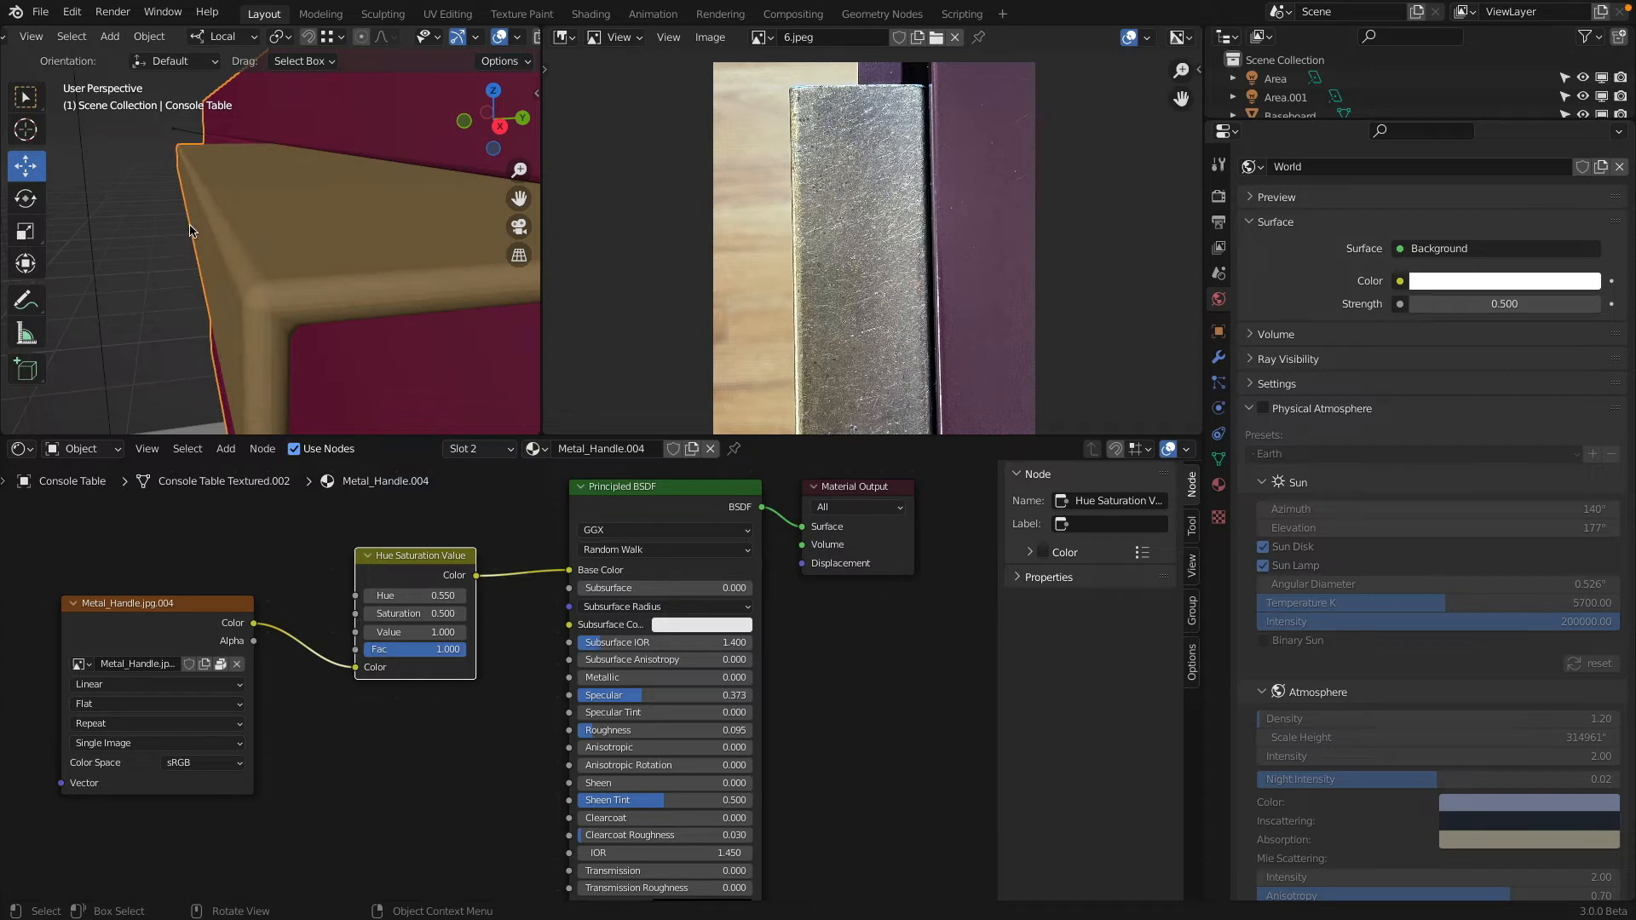
Step: View the whole scene through the camera in Rendered shading
scroll(189, 231, "down", 3)
middle_click_drag(189, 231, 281, 212)
scroll(296, 255, "down", 7)
scroll(281, 213, "down", 3)
scroll(217, 232, "down", 3)
middle_click_drag(299, 313, 330, 208, "shift")
scroll(341, 209, "down", 4)
left_click(521, 229)
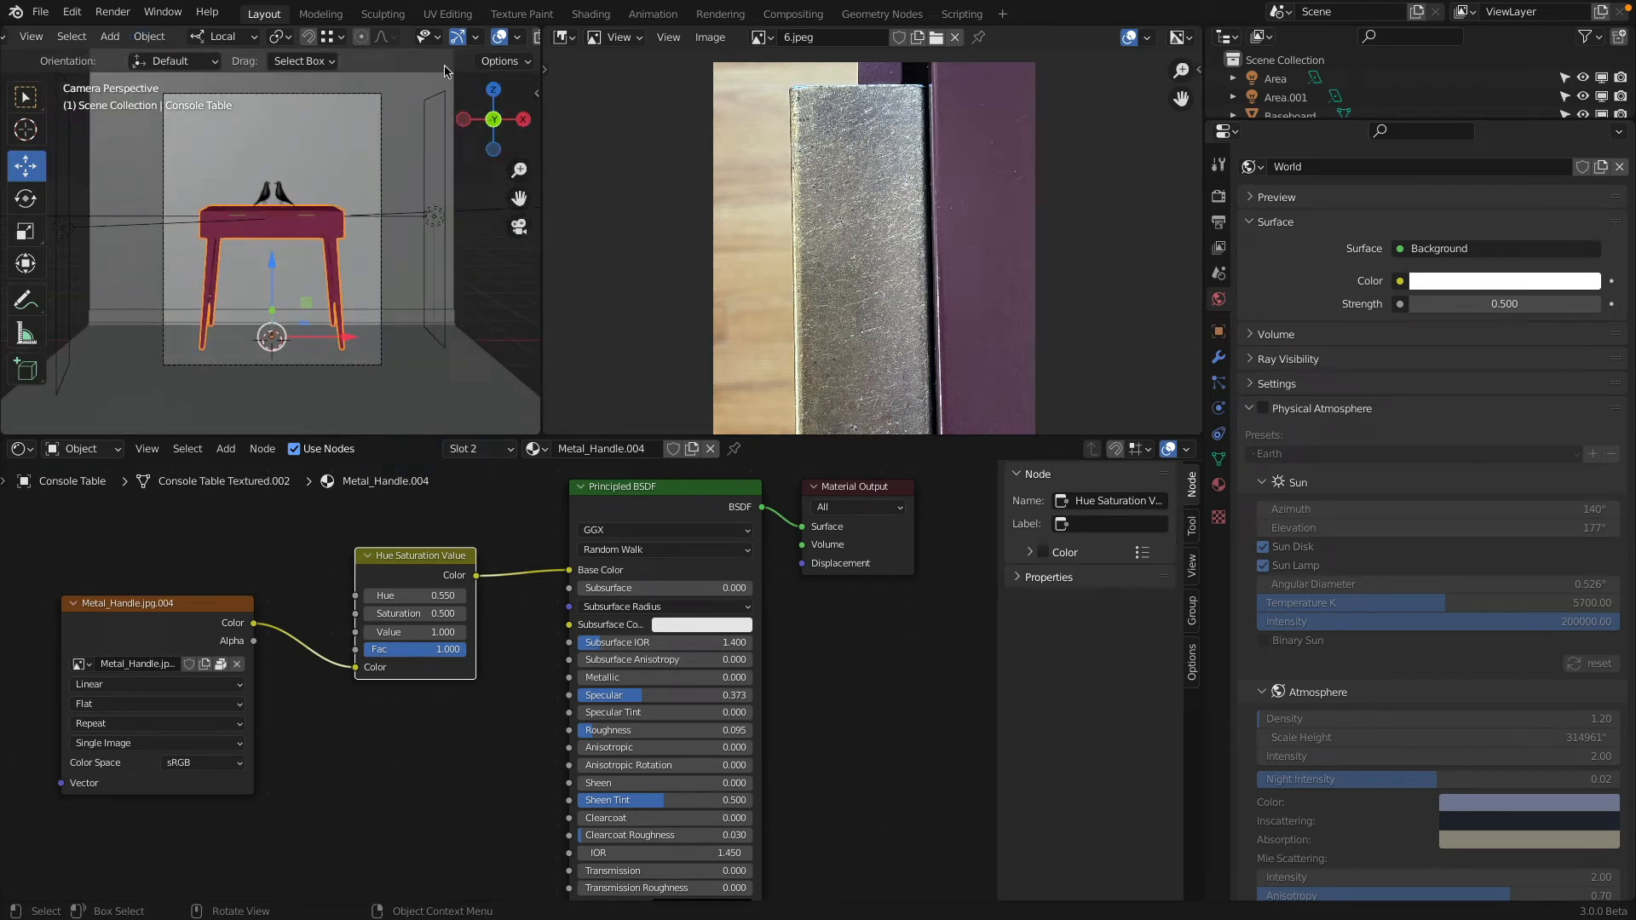
key("z")
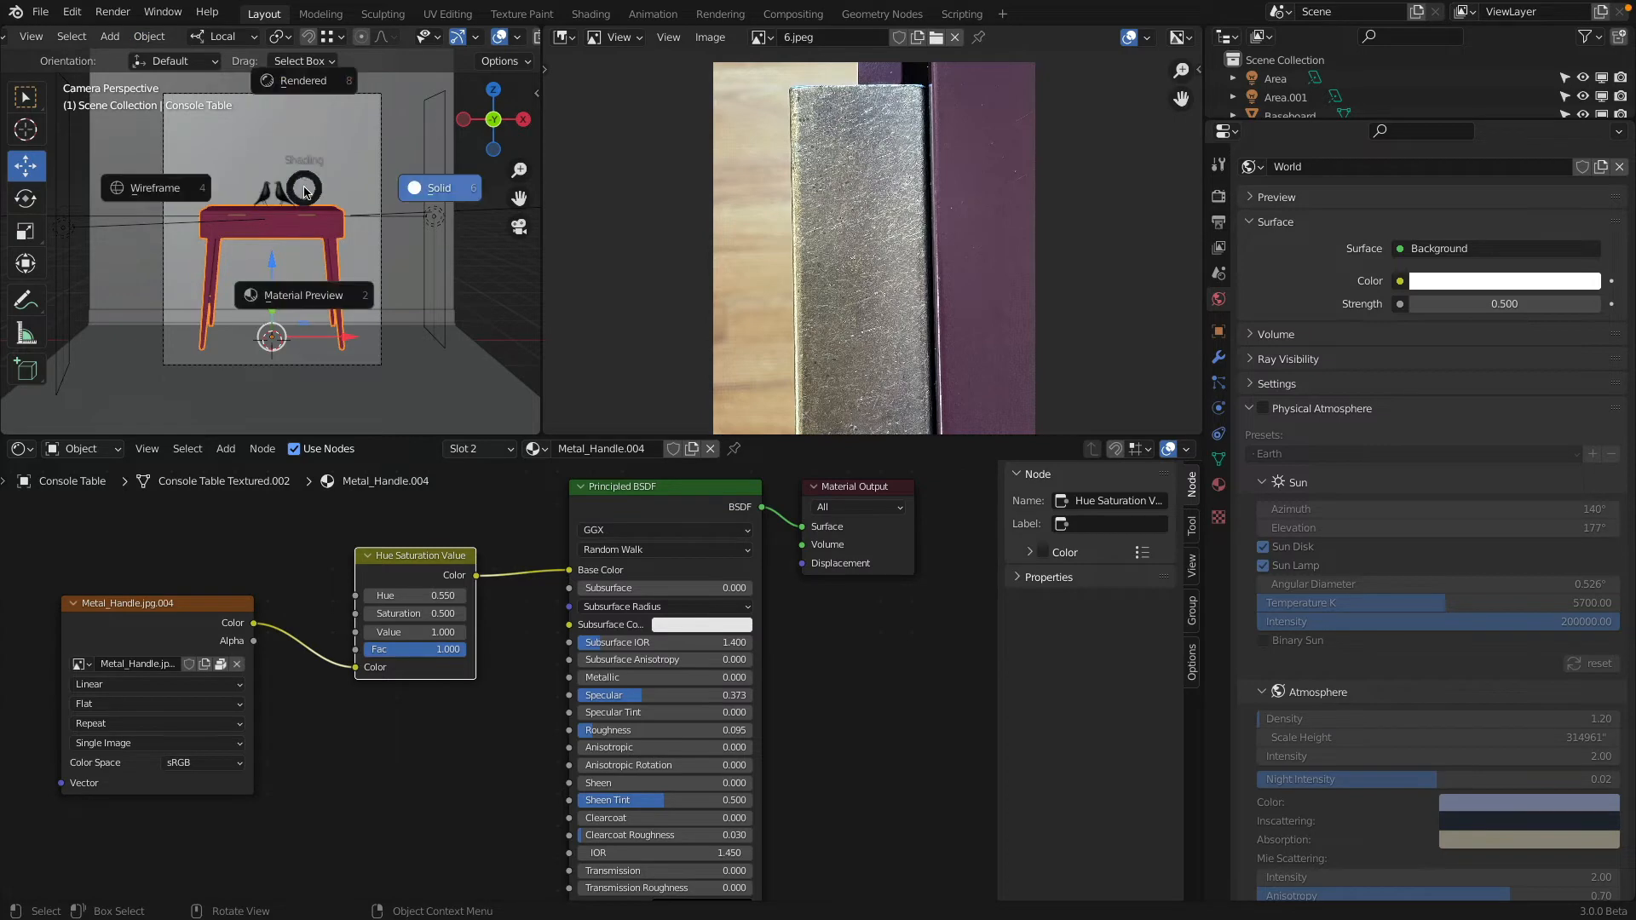
left_click(316, 89)
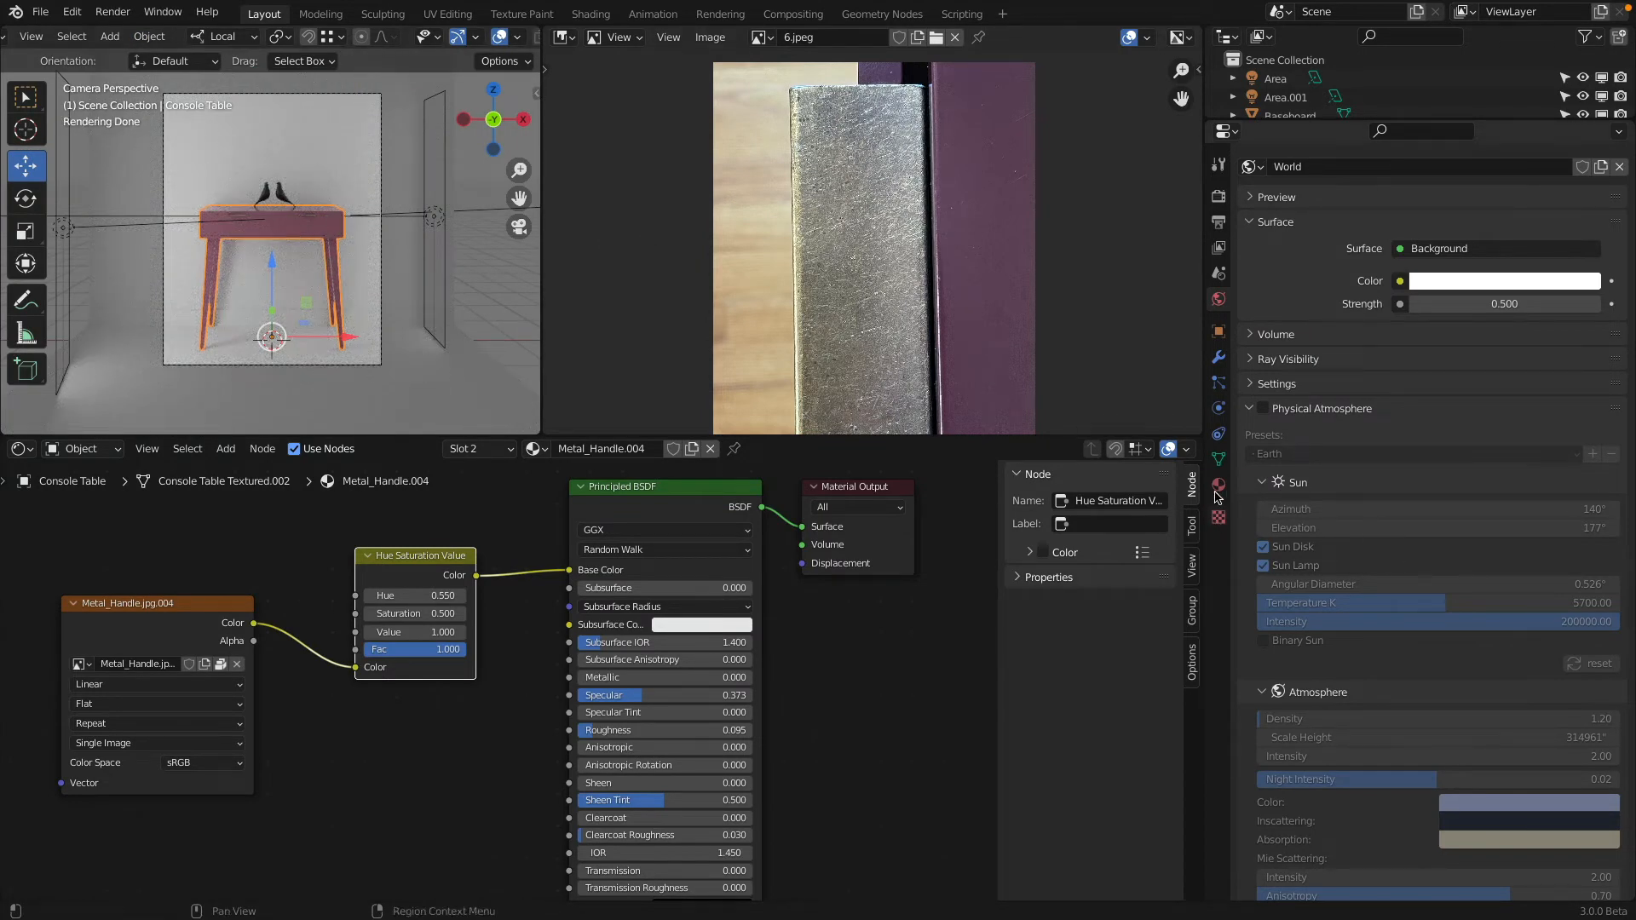
Step: Try a World background Strength of 0 and set it to 0.1
middle_click_drag(256, 255, 520, 171)
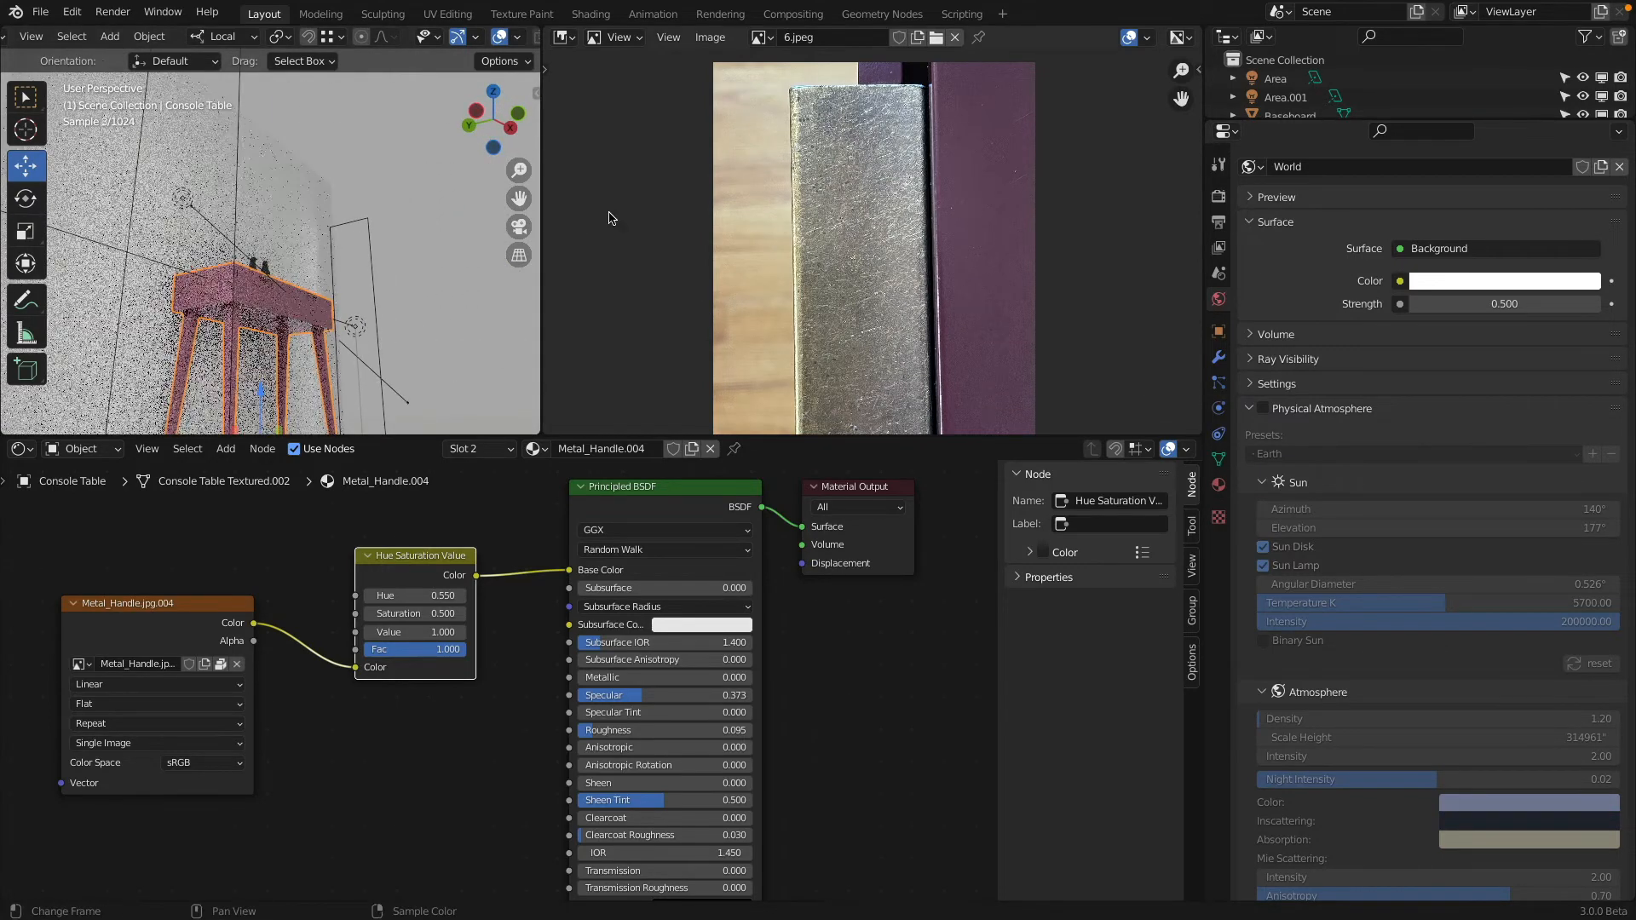
left_click(1490, 303)
type("0")
key("Return")
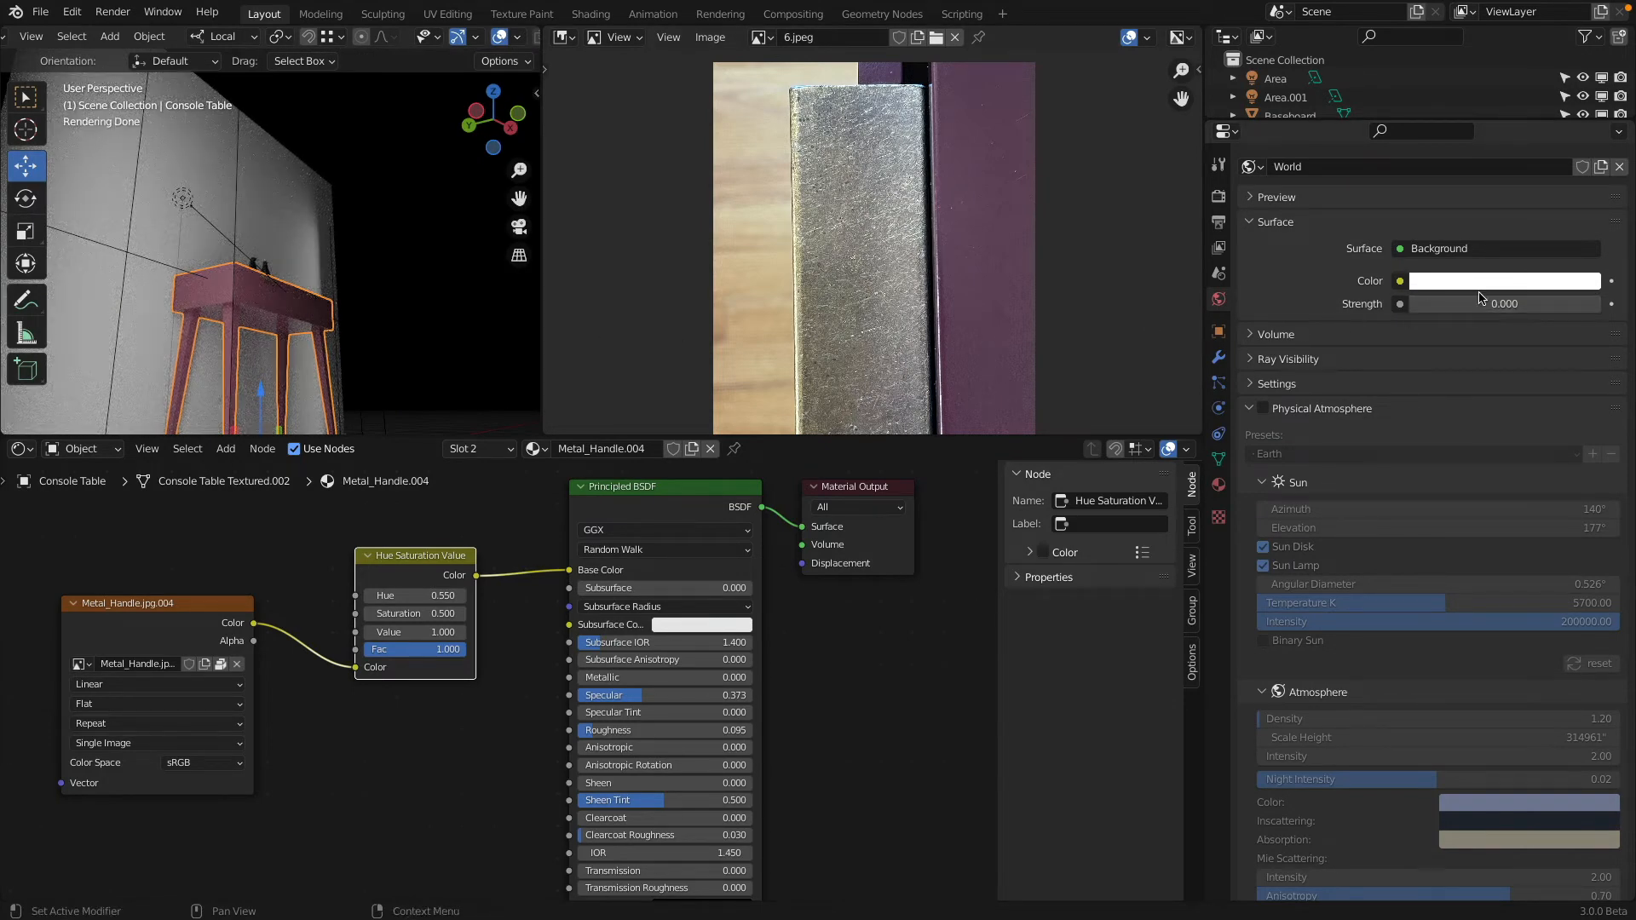
left_click(1479, 298)
type("0.1")
key("Return")
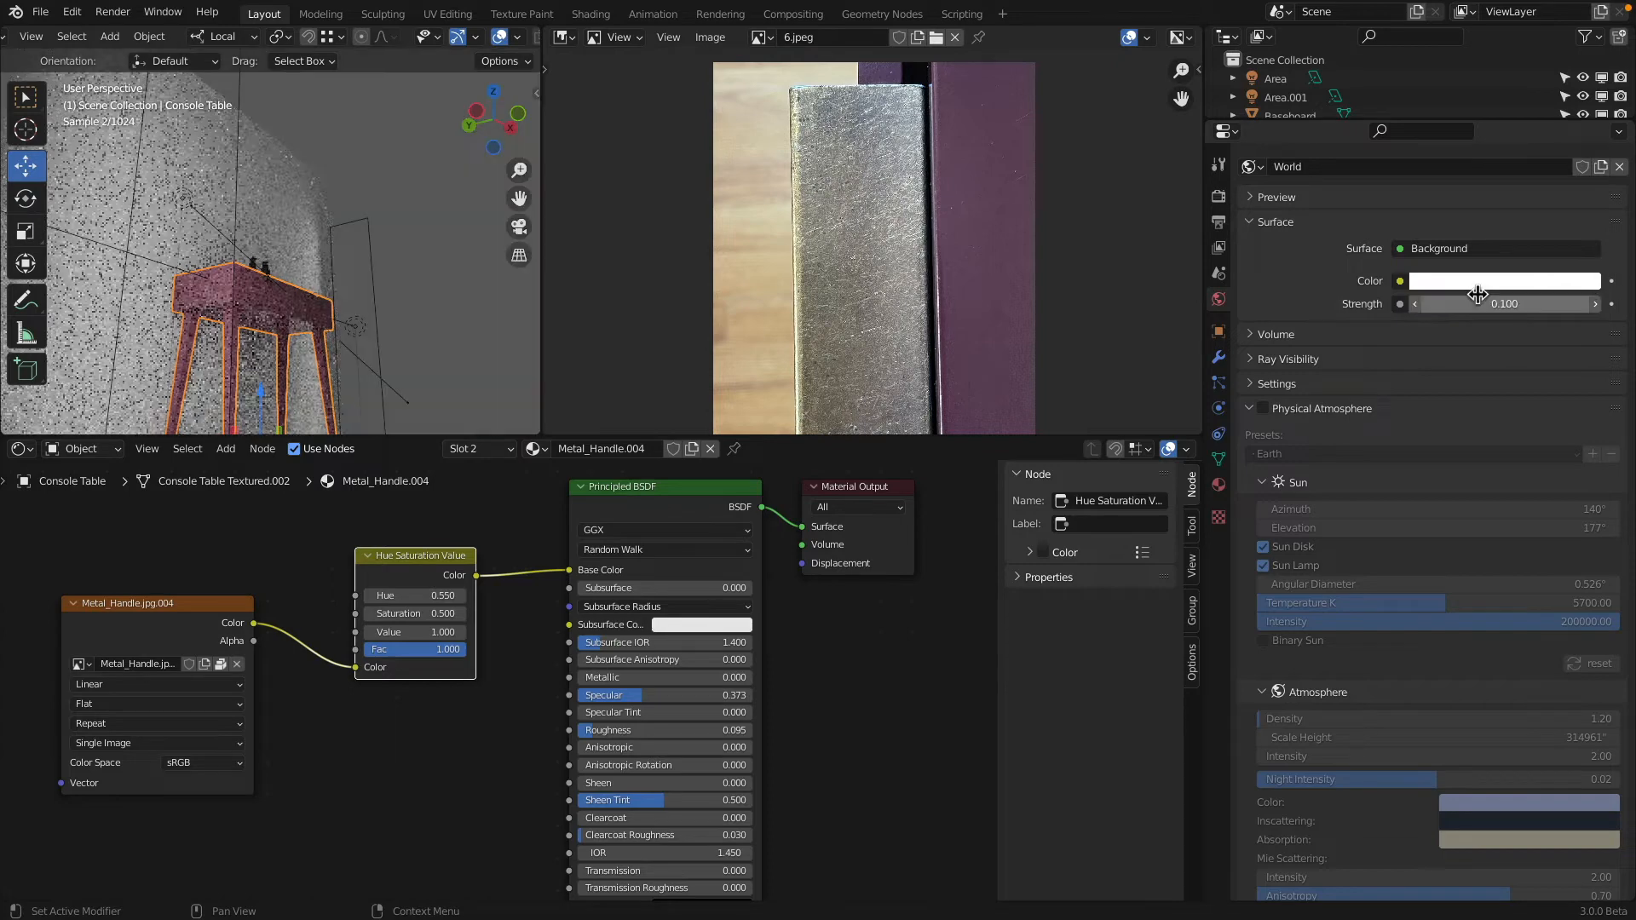
Step: Return to the camera view and enable Denoise for viewport rendering in Cycles
middle_click_drag(281, 255, 197, 305)
key("KP_0")
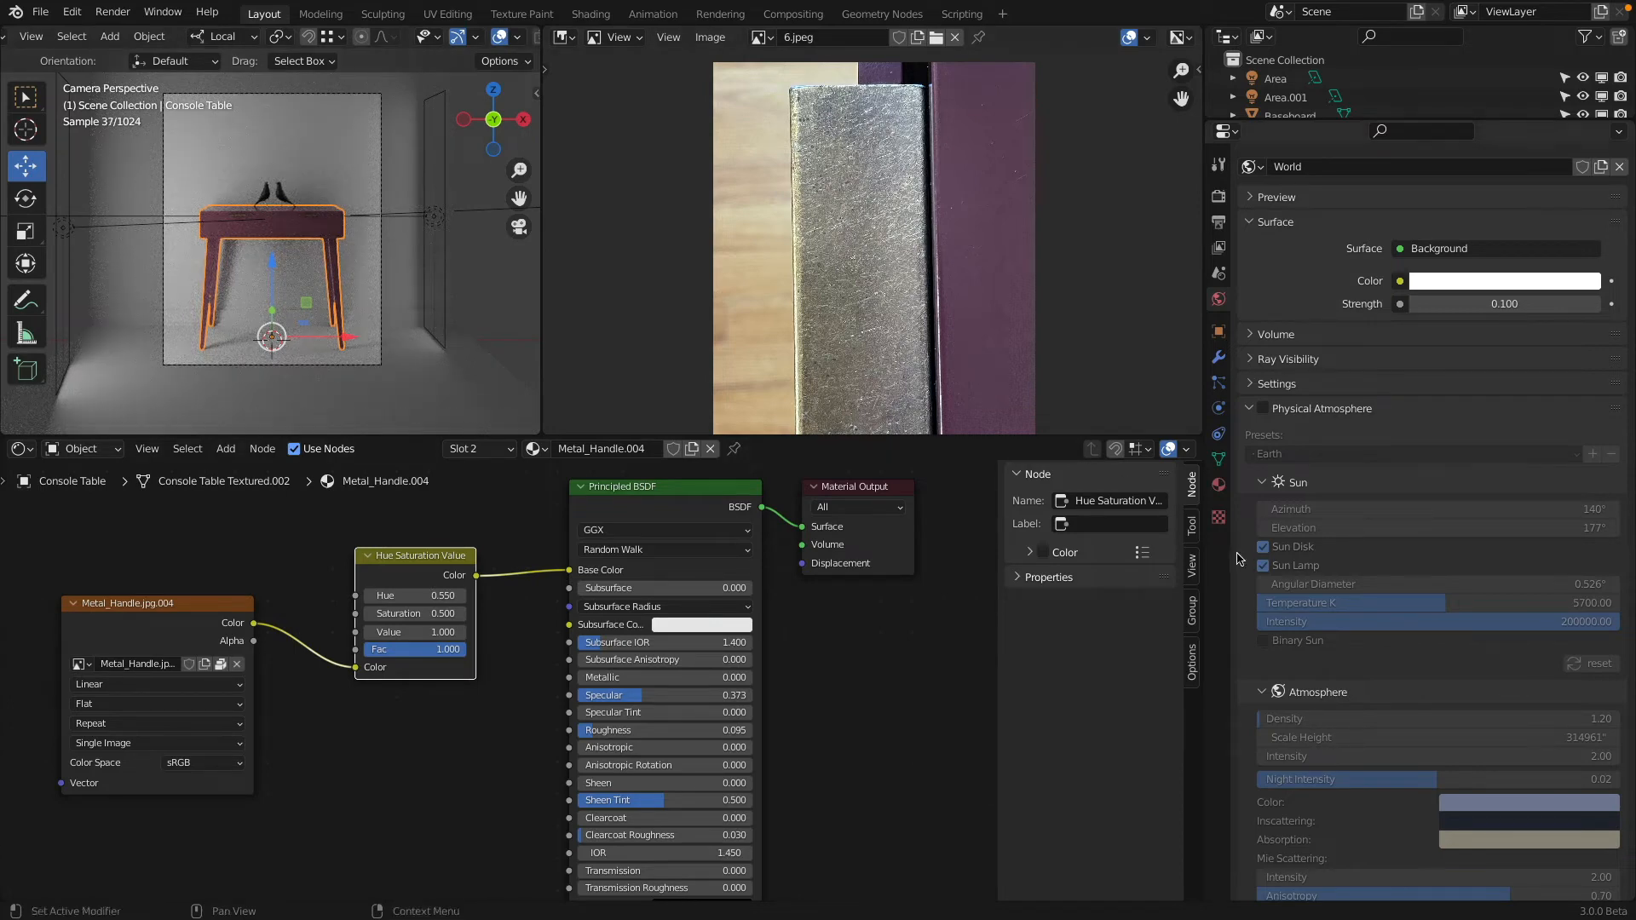
left_click(1221, 196)
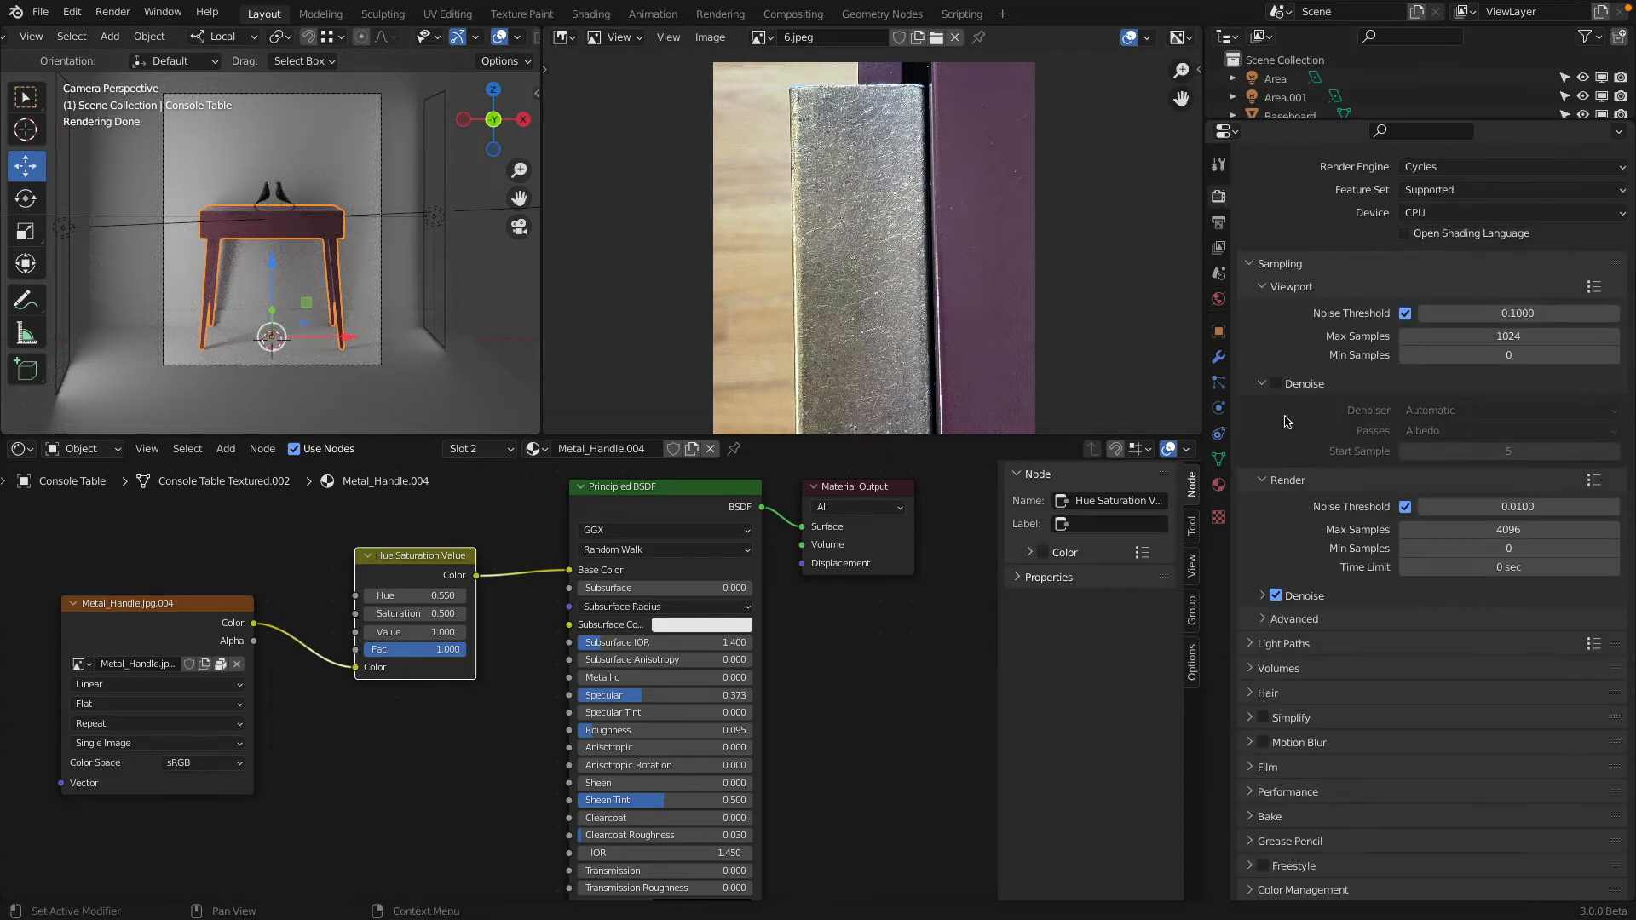
left_click(1277, 385)
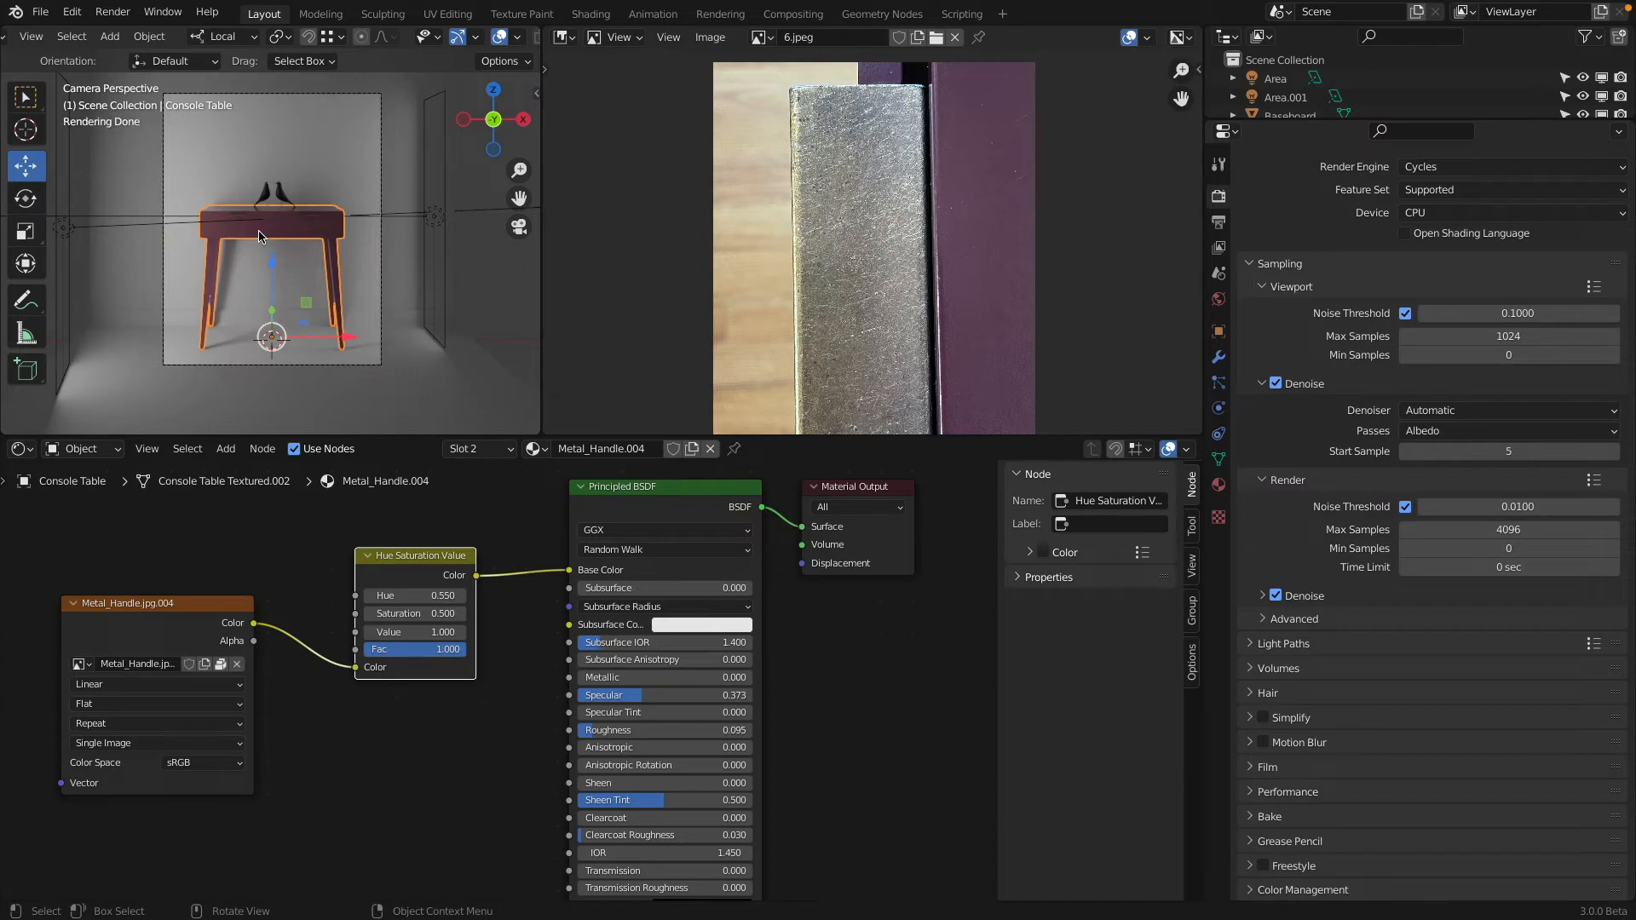
Step: Replace the reference image editor with a taller 3D viewport showing the scene at an angle, and save the file
scroll(387, 260, "down", 2)
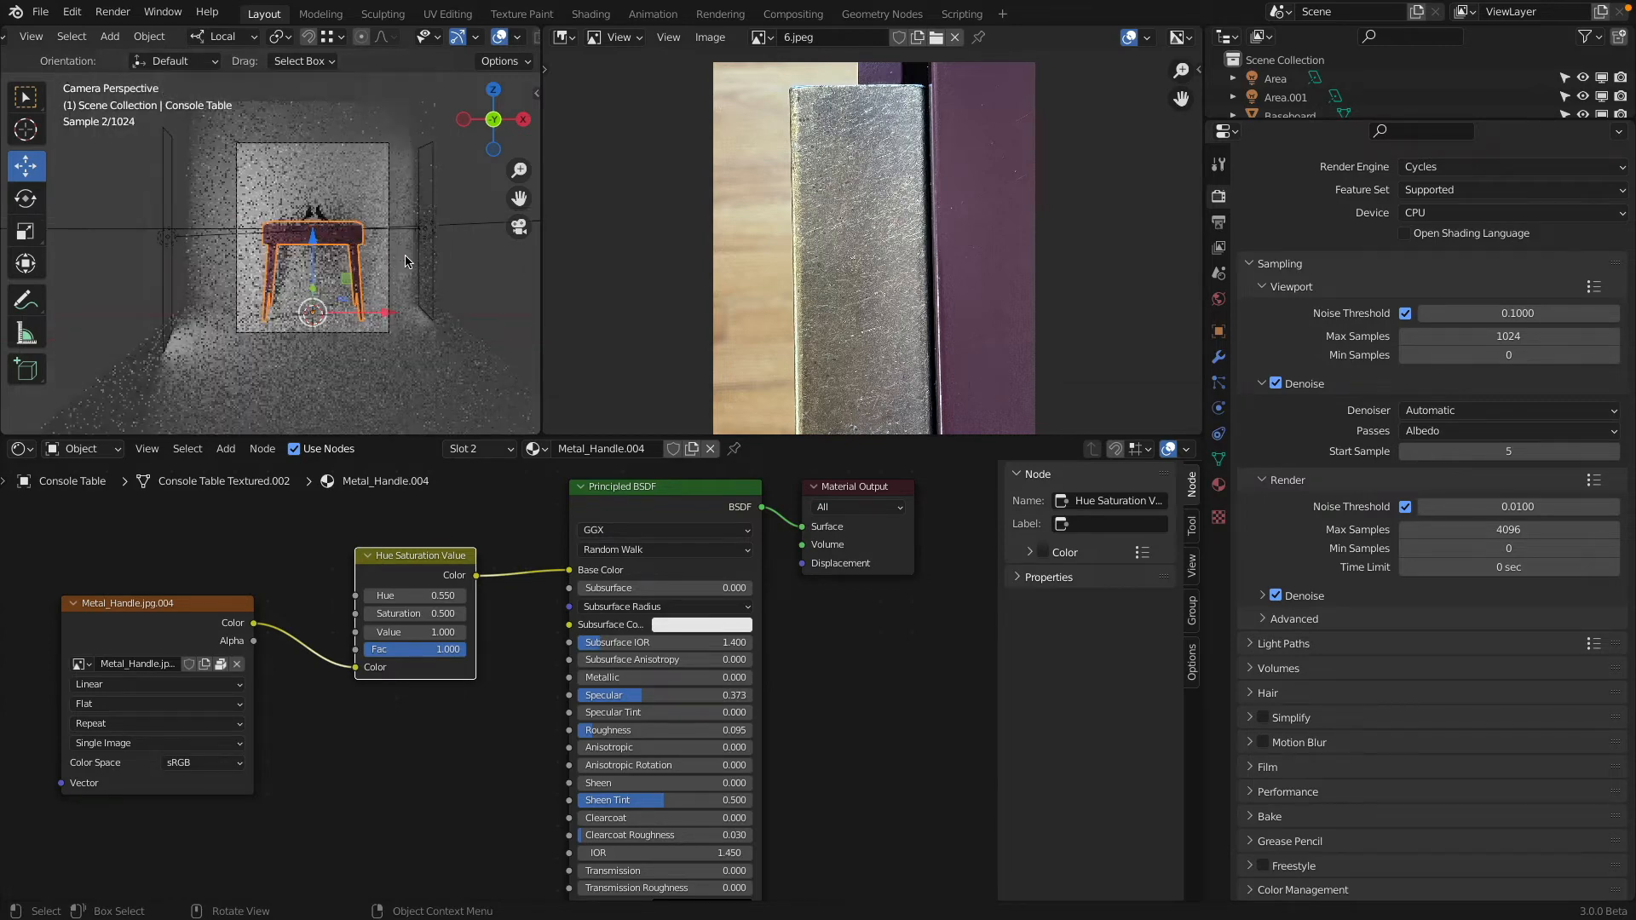
scroll(751, 239, "down", 5)
left_click(575, 40)
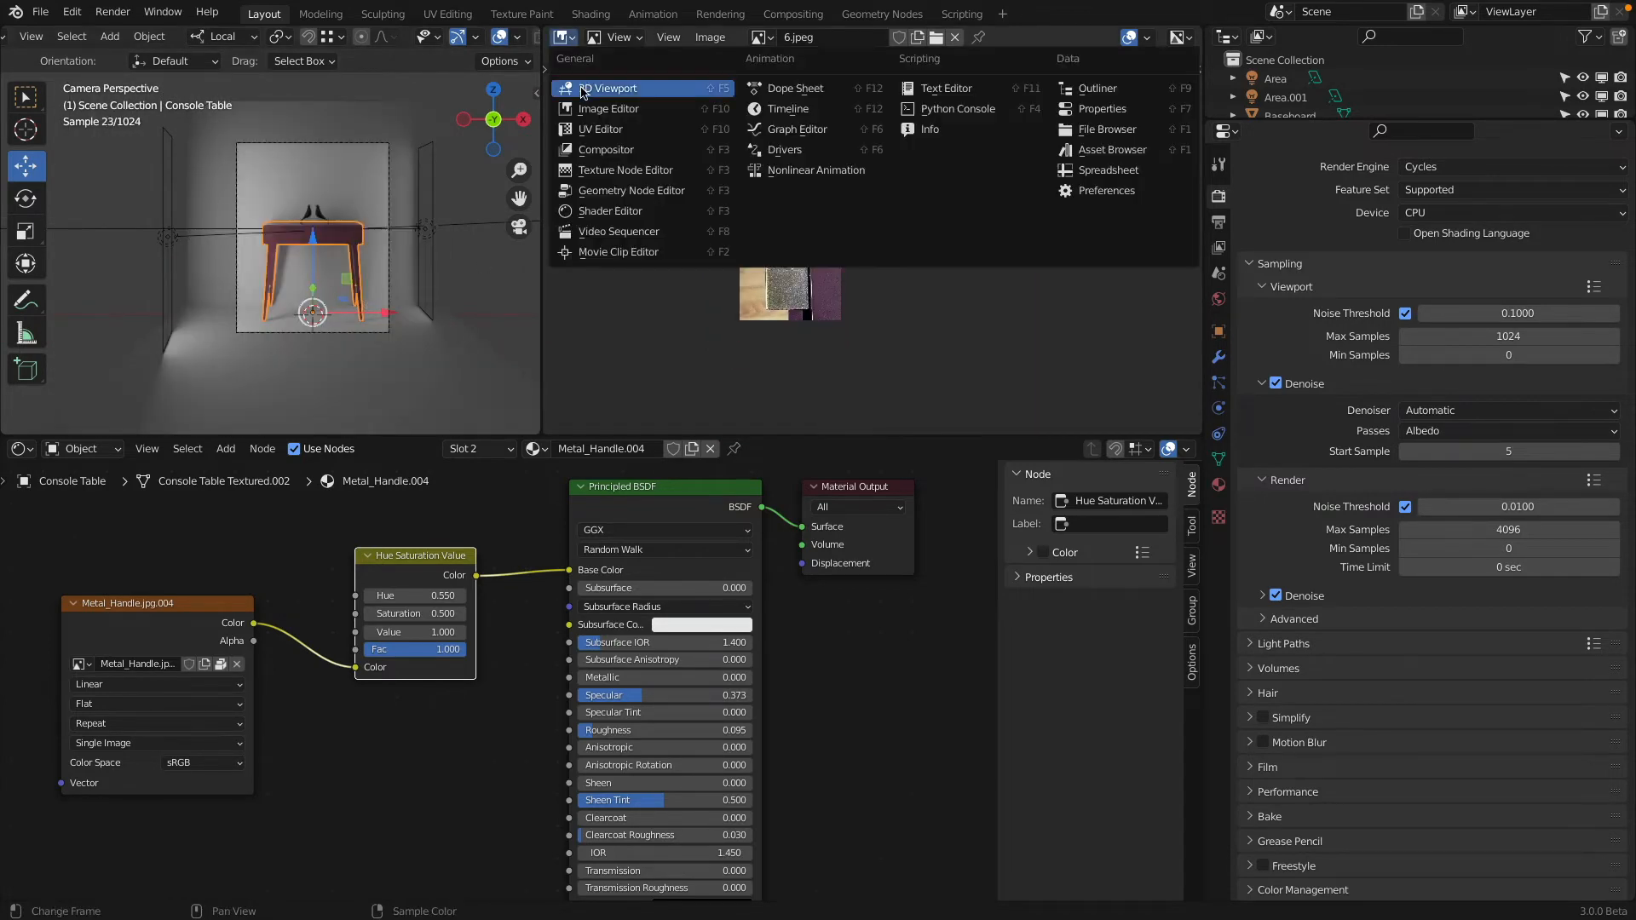
left_click(583, 89)
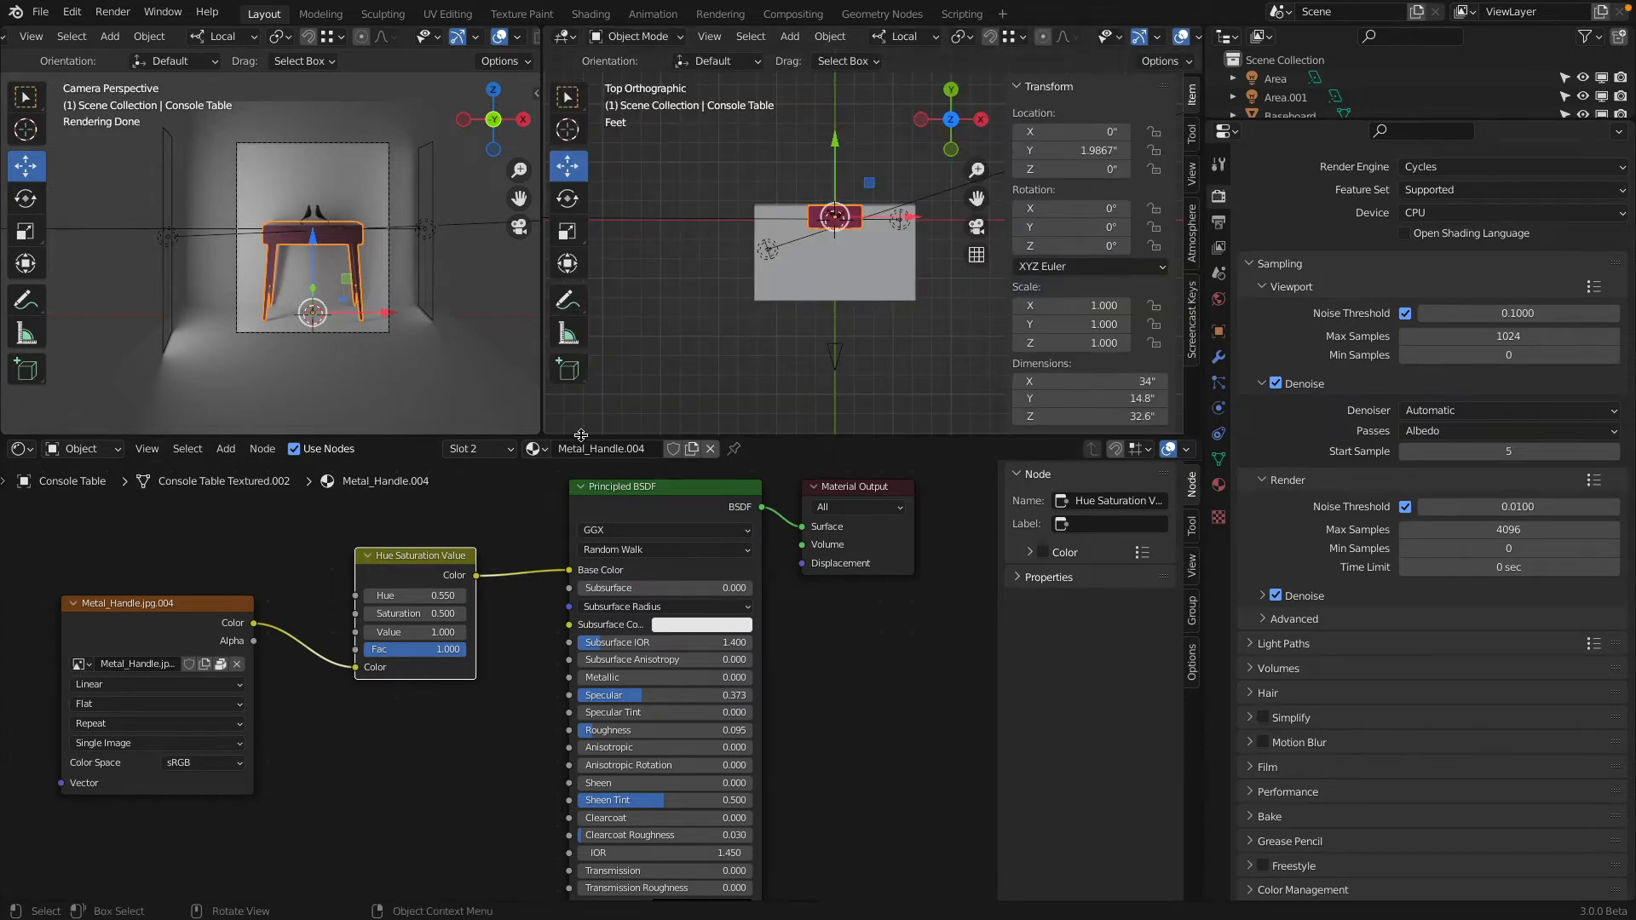
left_click_drag(582, 437, 600, 646)
middle_click_drag(852, 384, 670, 266)
scroll(741, 319, "up", 5)
scroll(698, 310, "down", 2)
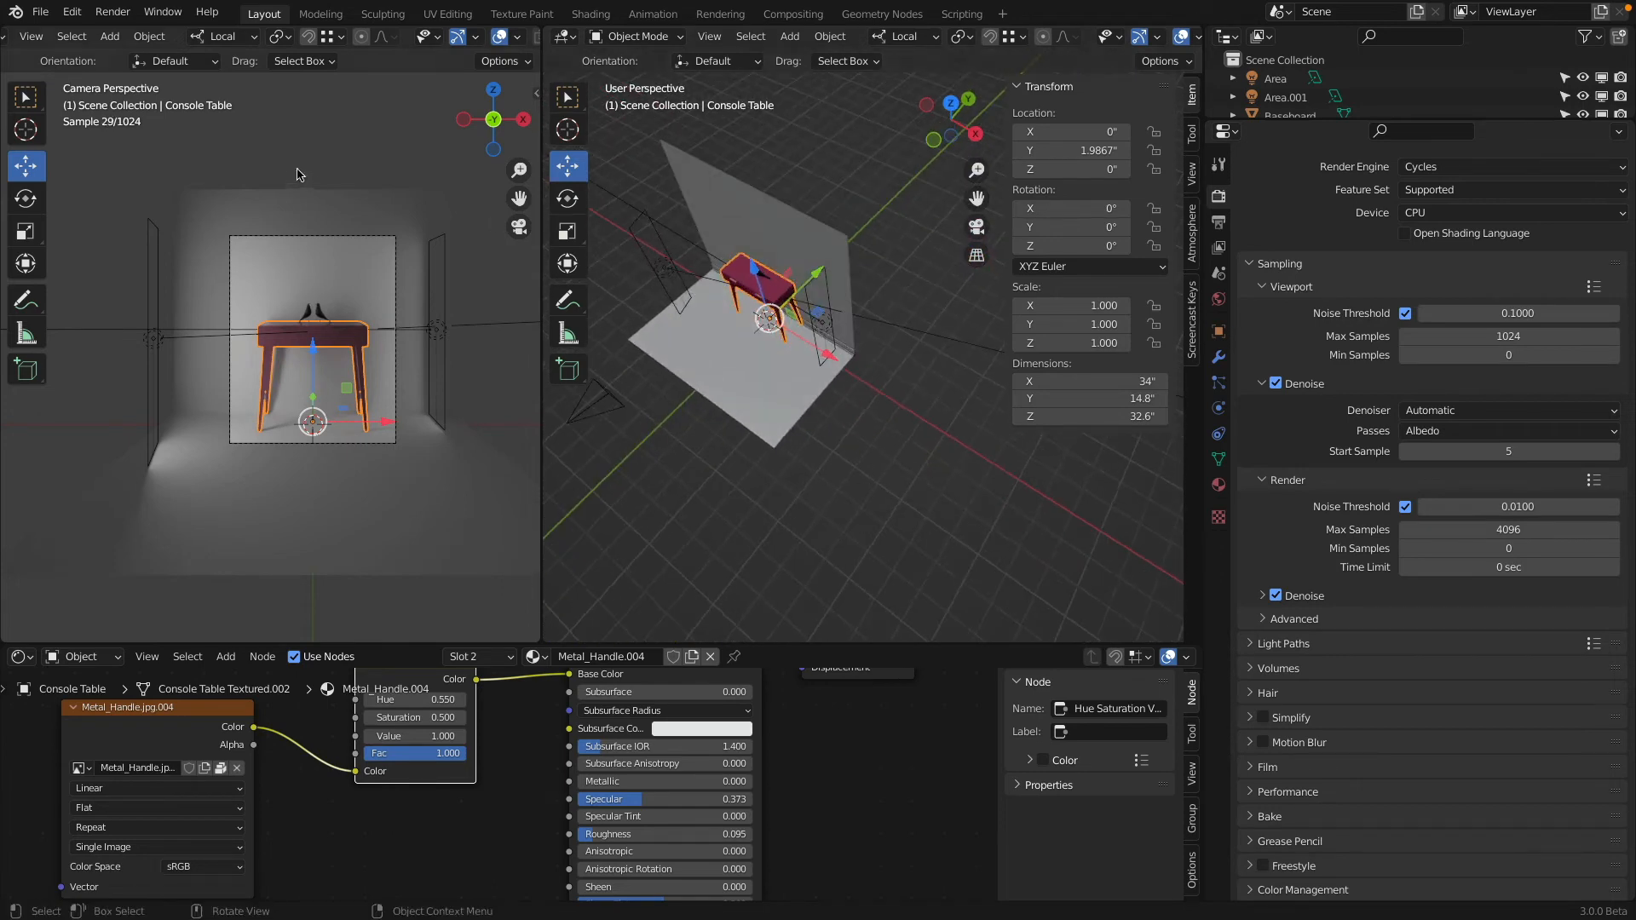
left_click(40, 12)
left_click(90, 139)
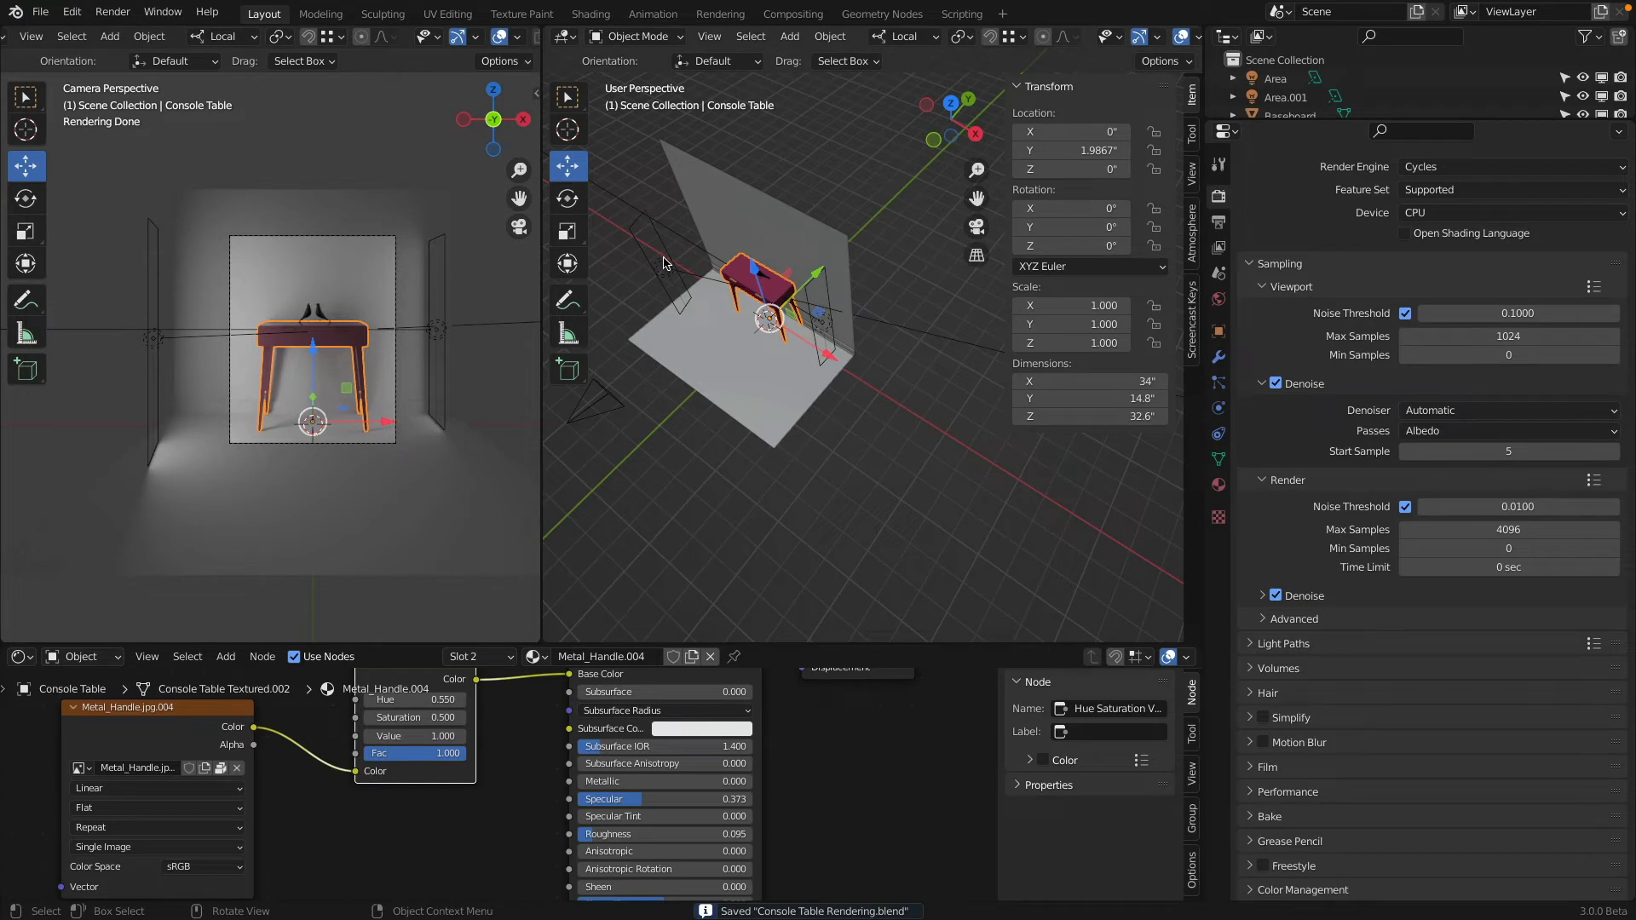
Step: Enlarge the outliner and turn the viewport display of the Area and Area.001 lights off and on individually to compare their effect
left_click(664, 263)
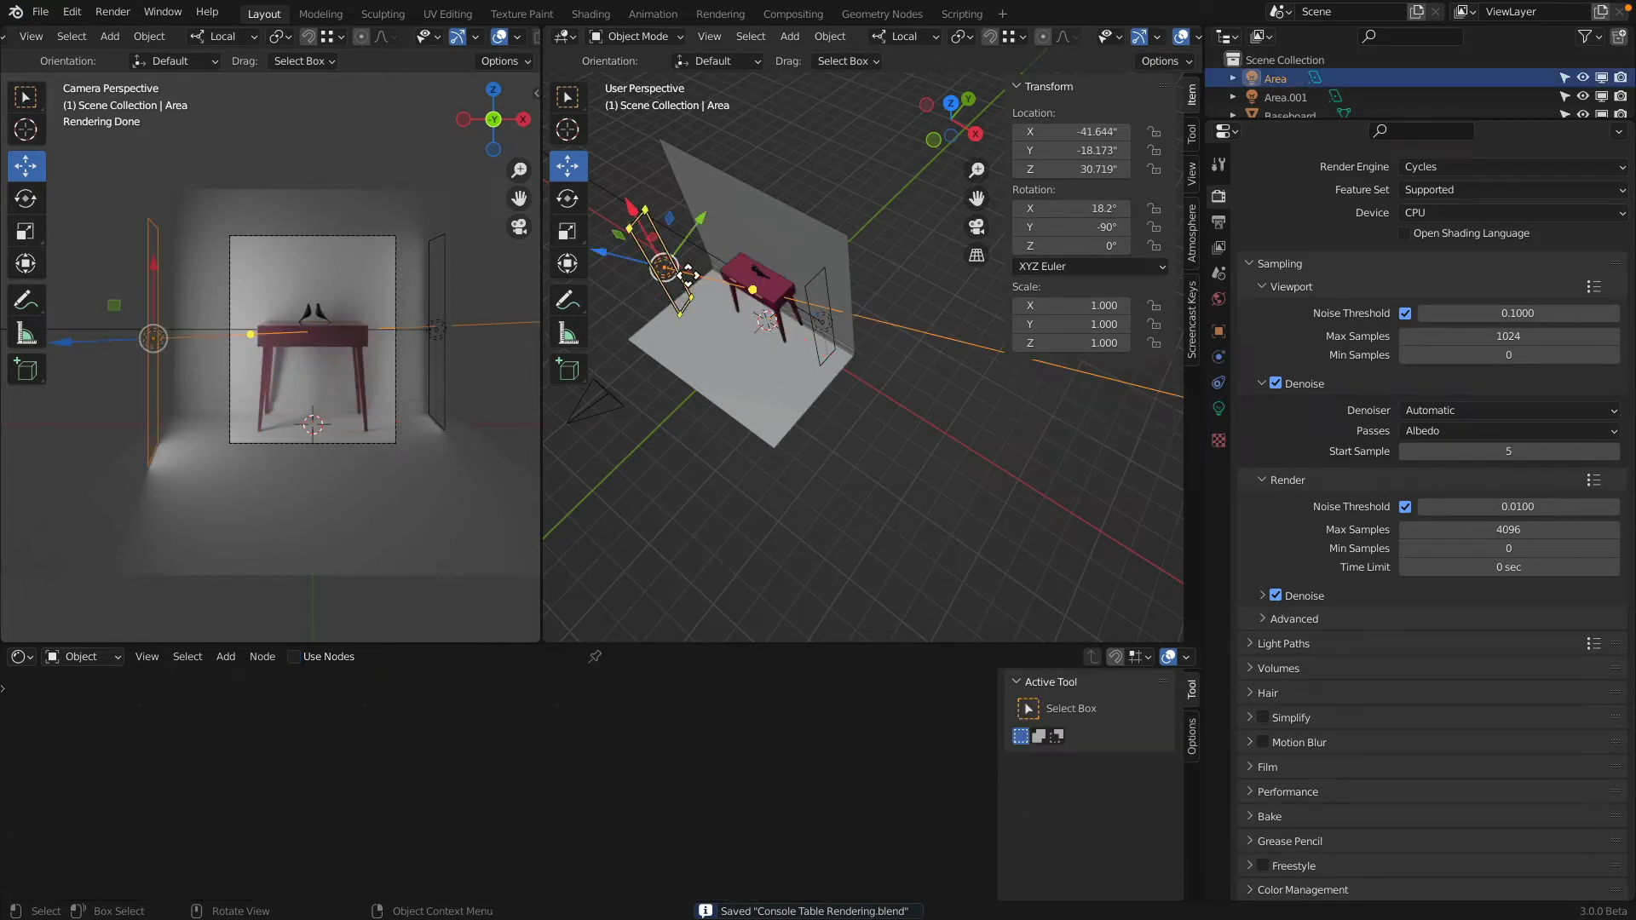
left_click_drag(1407, 121, 1407, 309)
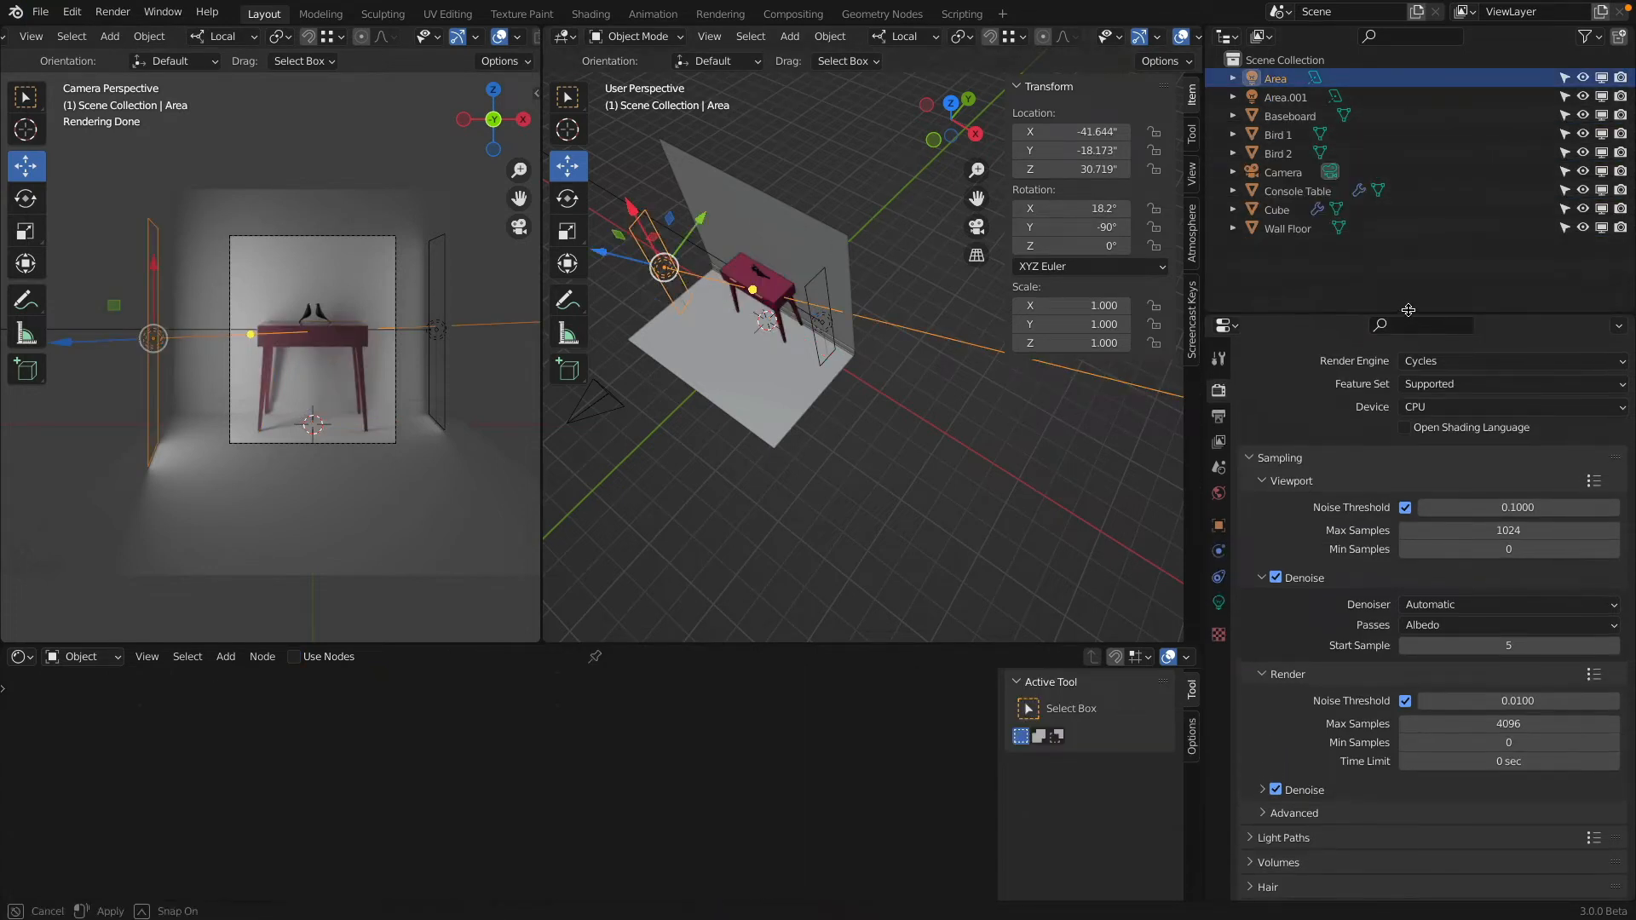
left_click(1602, 78)
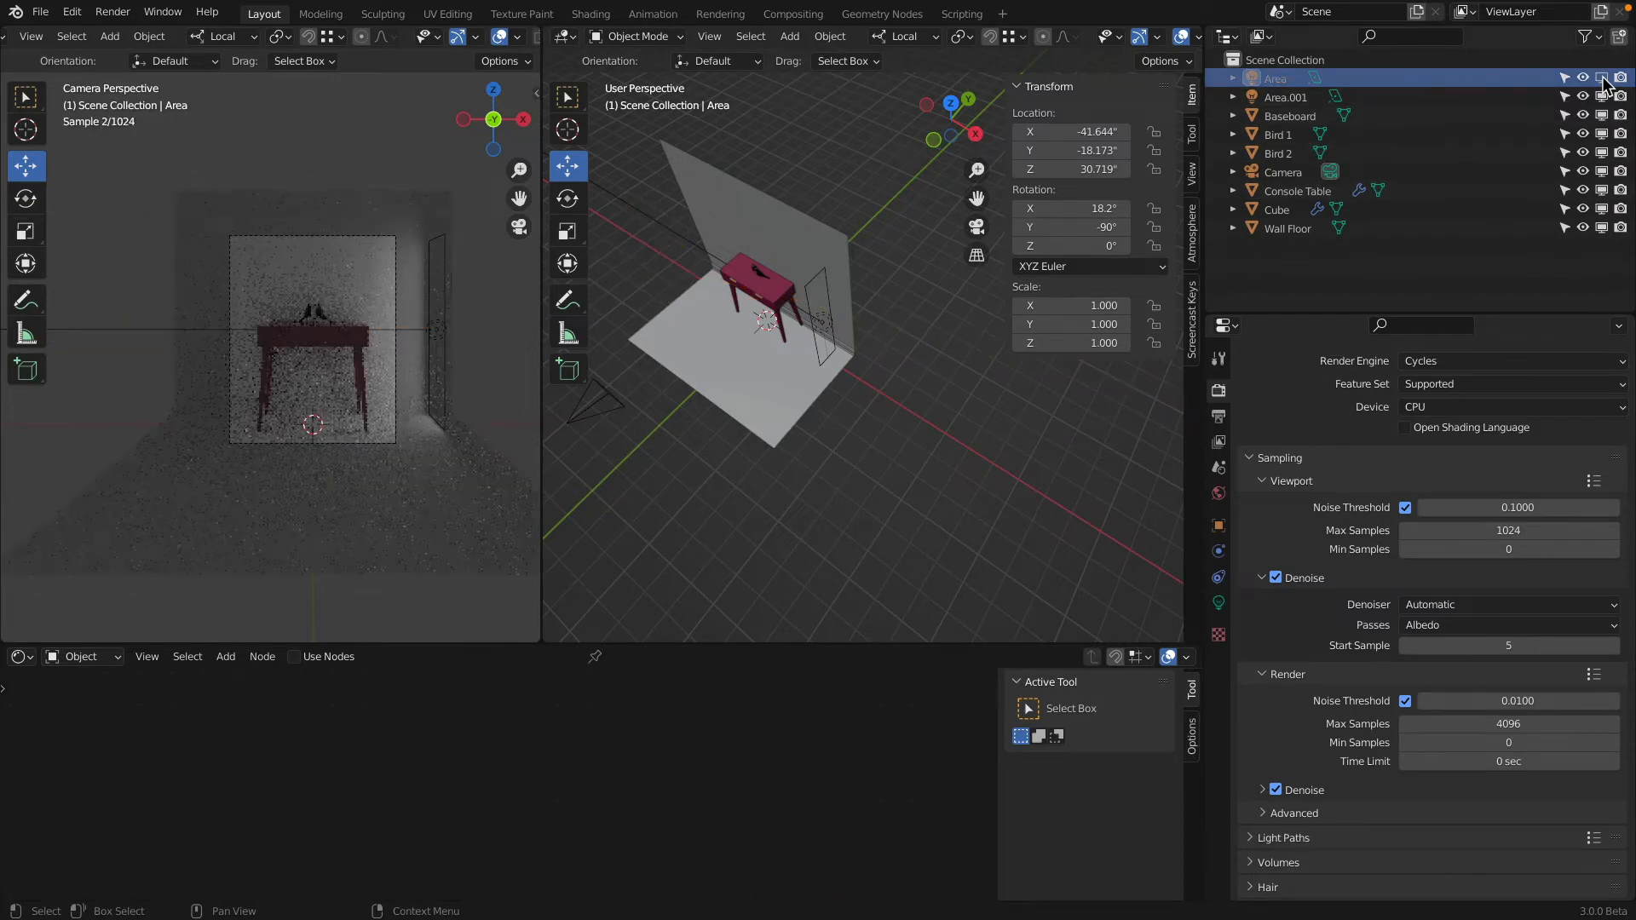
left_click(1601, 78)
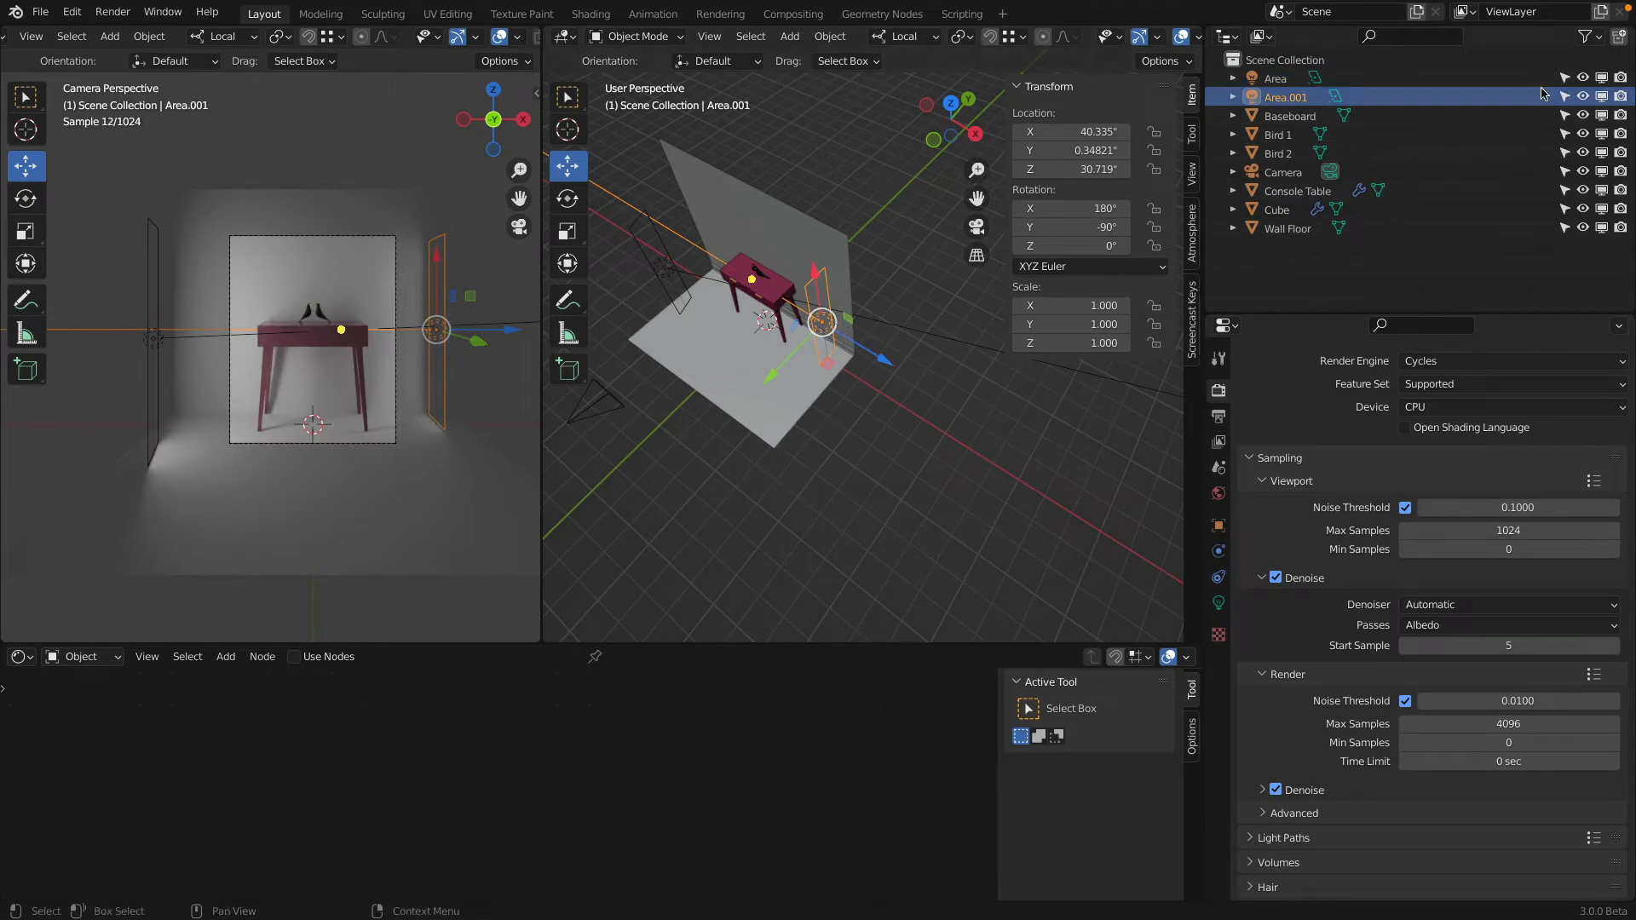
left_click(1602, 96)
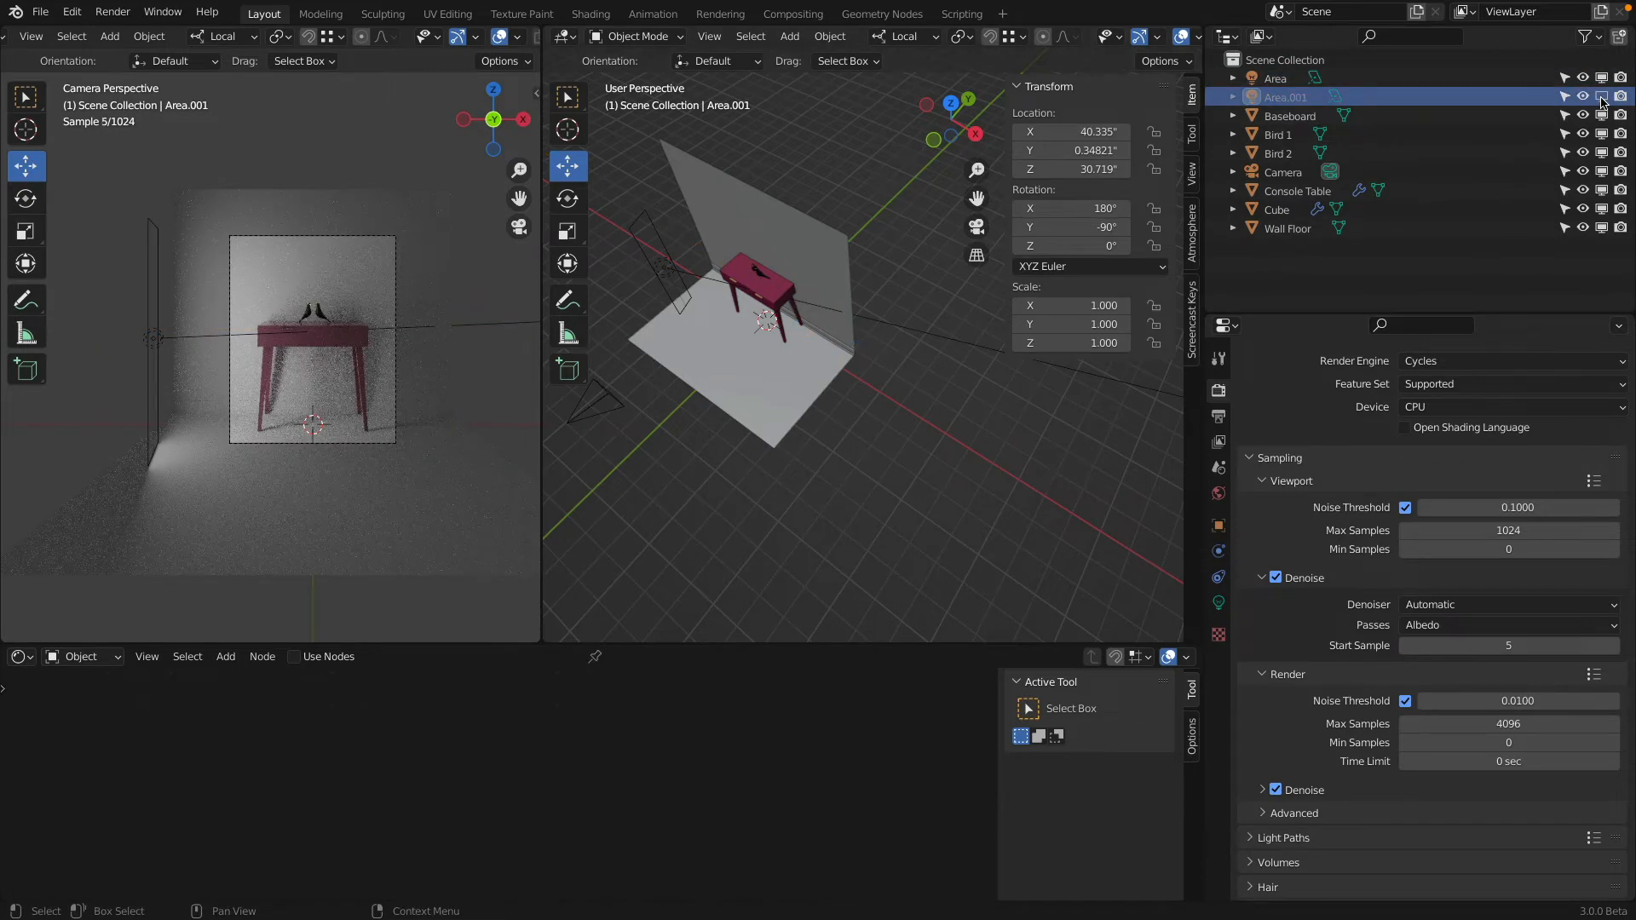
left_click(1602, 96)
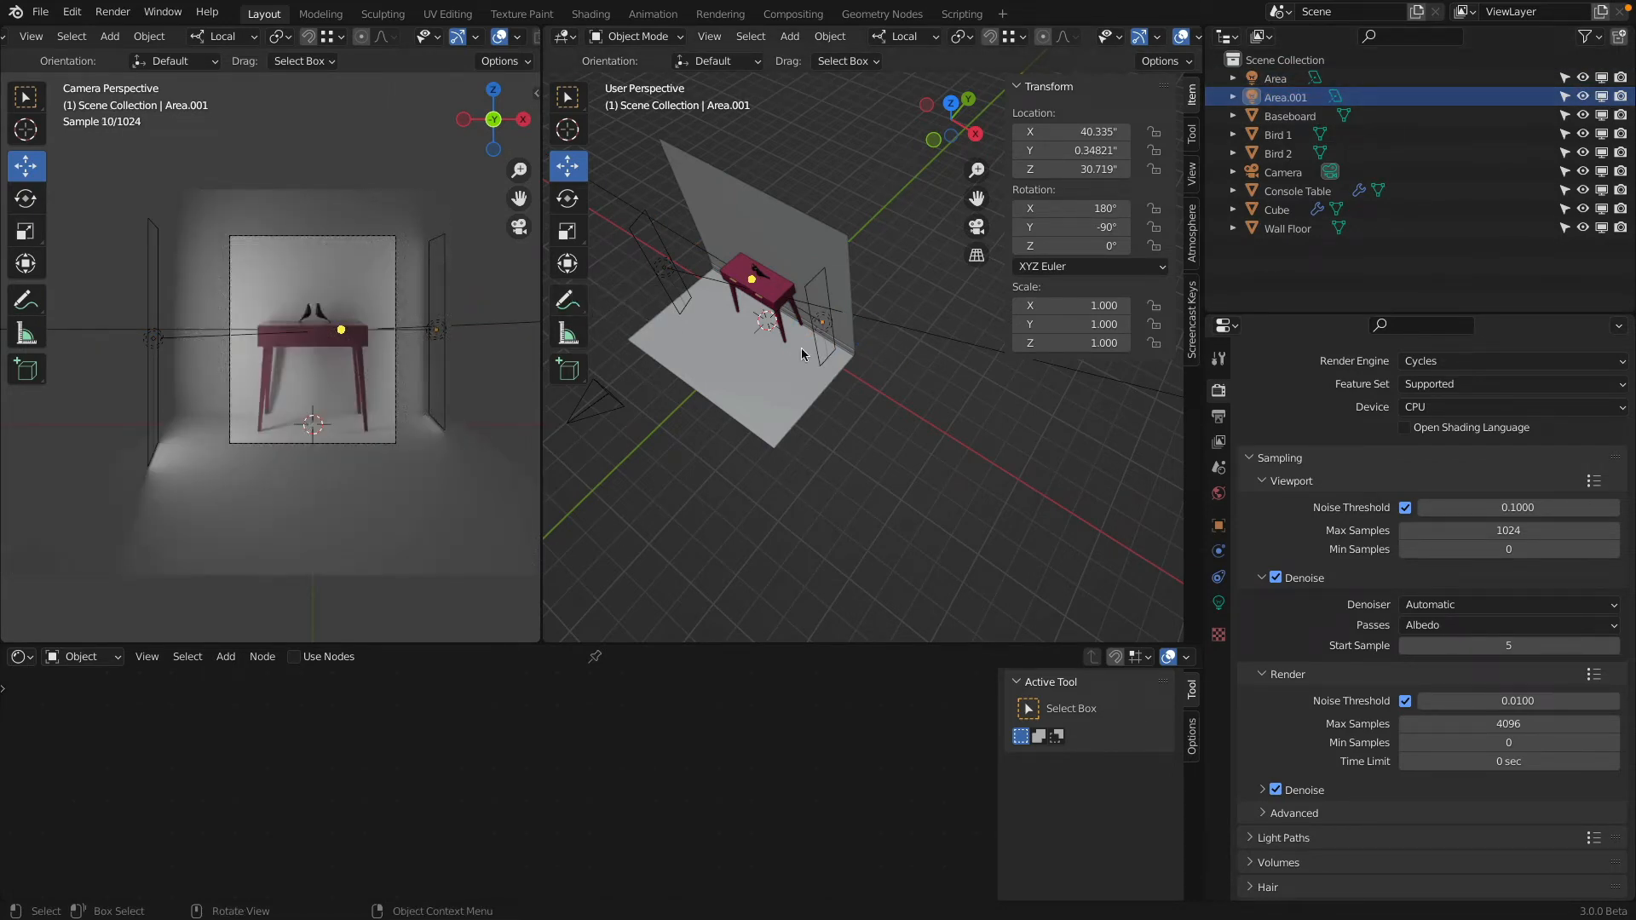
scroll(859, 396, "up", 6)
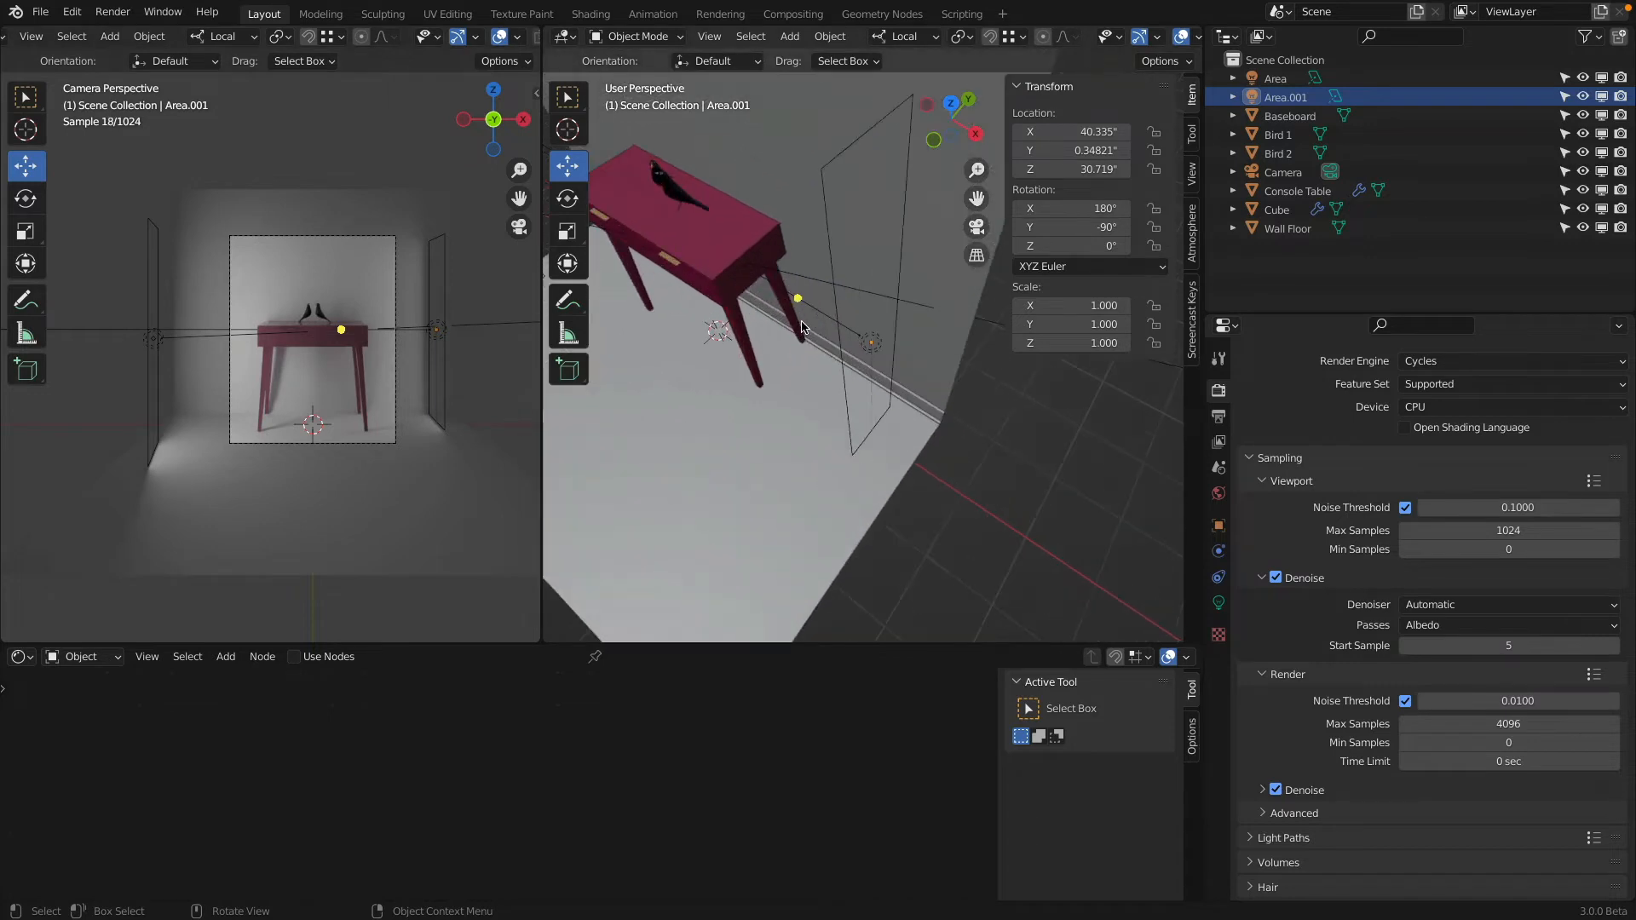
Step: Set the power of the Area light beside the console table to 15 W
scroll(858, 392, "down", 4)
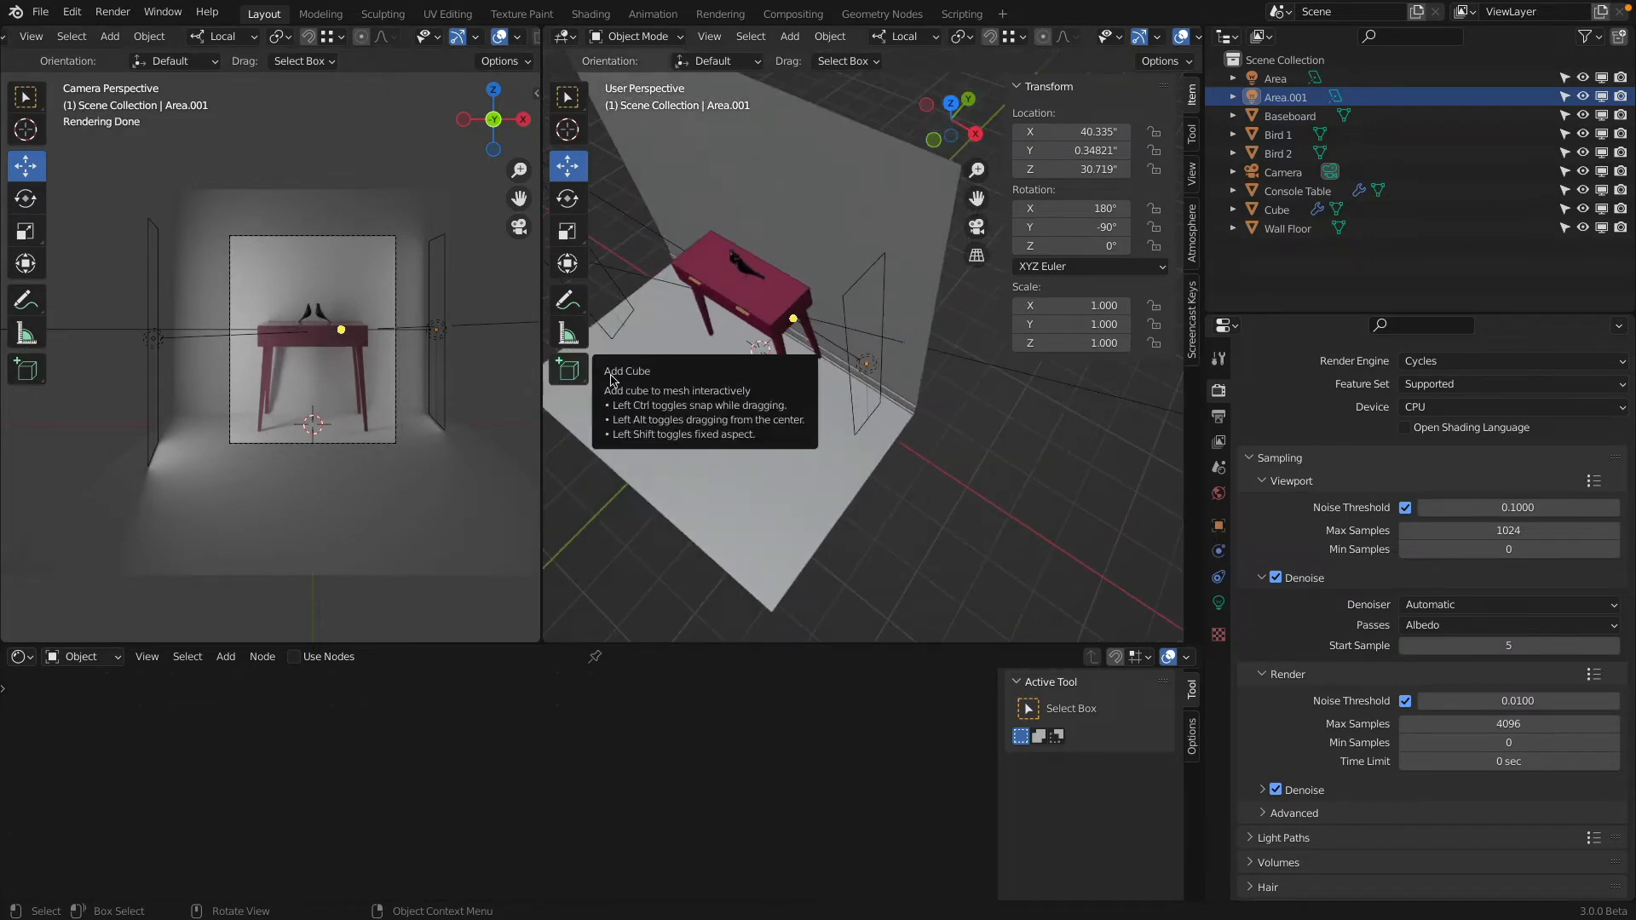
scroll(610, 375, "down", 2)
middle_click_drag(743, 376, 931, 373, "shift")
left_click(756, 279)
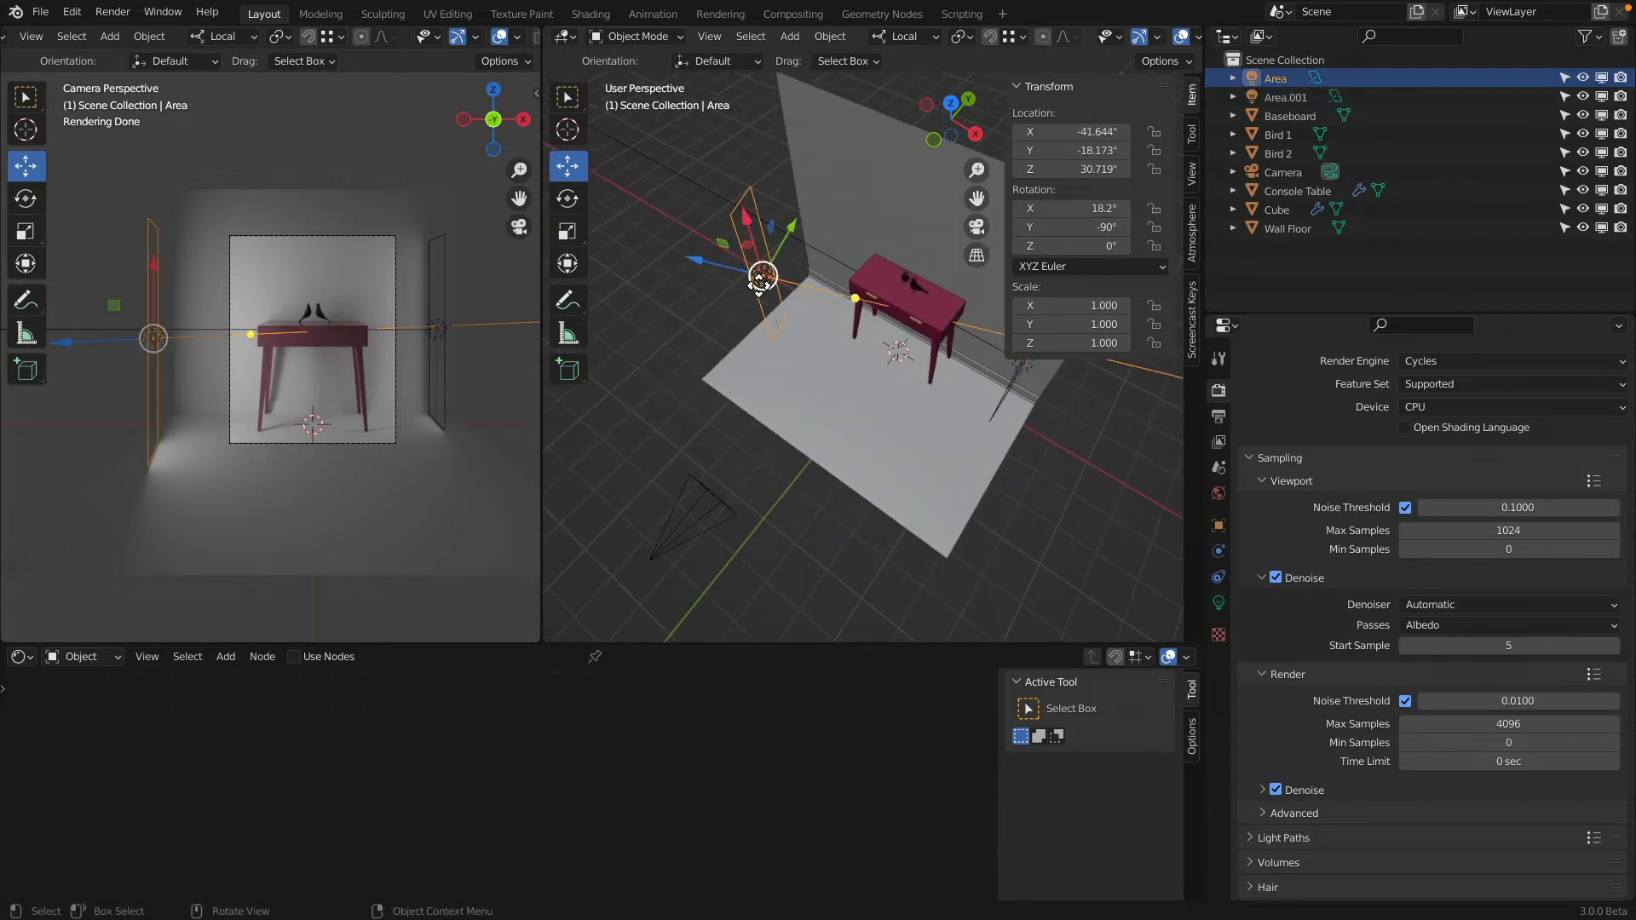
left_click(1219, 602)
left_click(1482, 516)
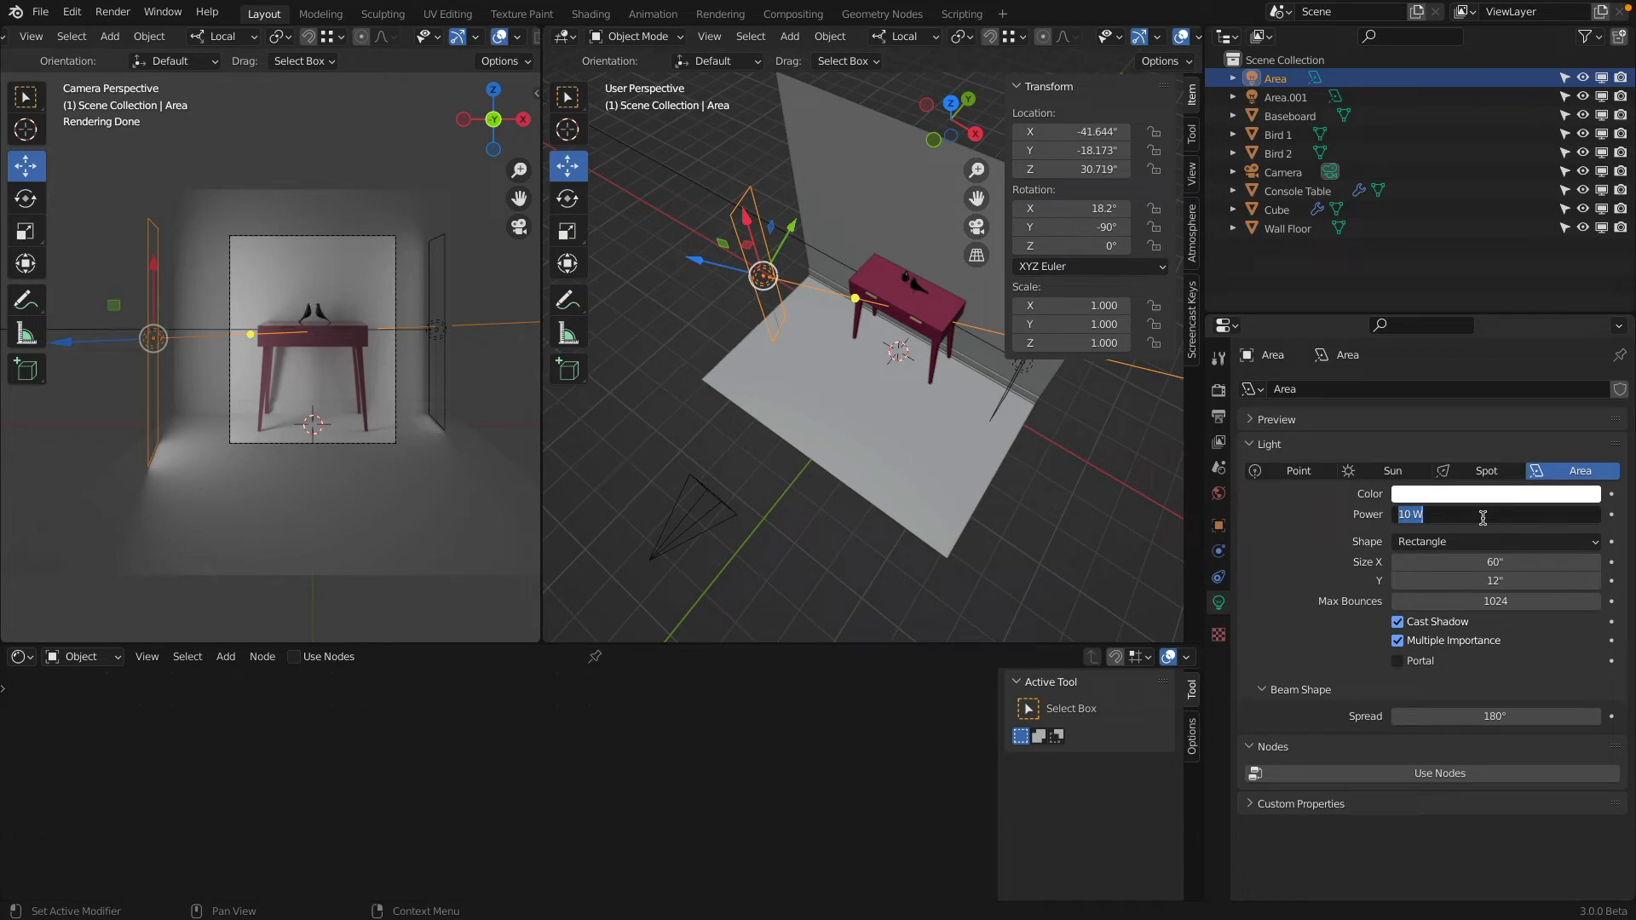
type("15")
key("Return")
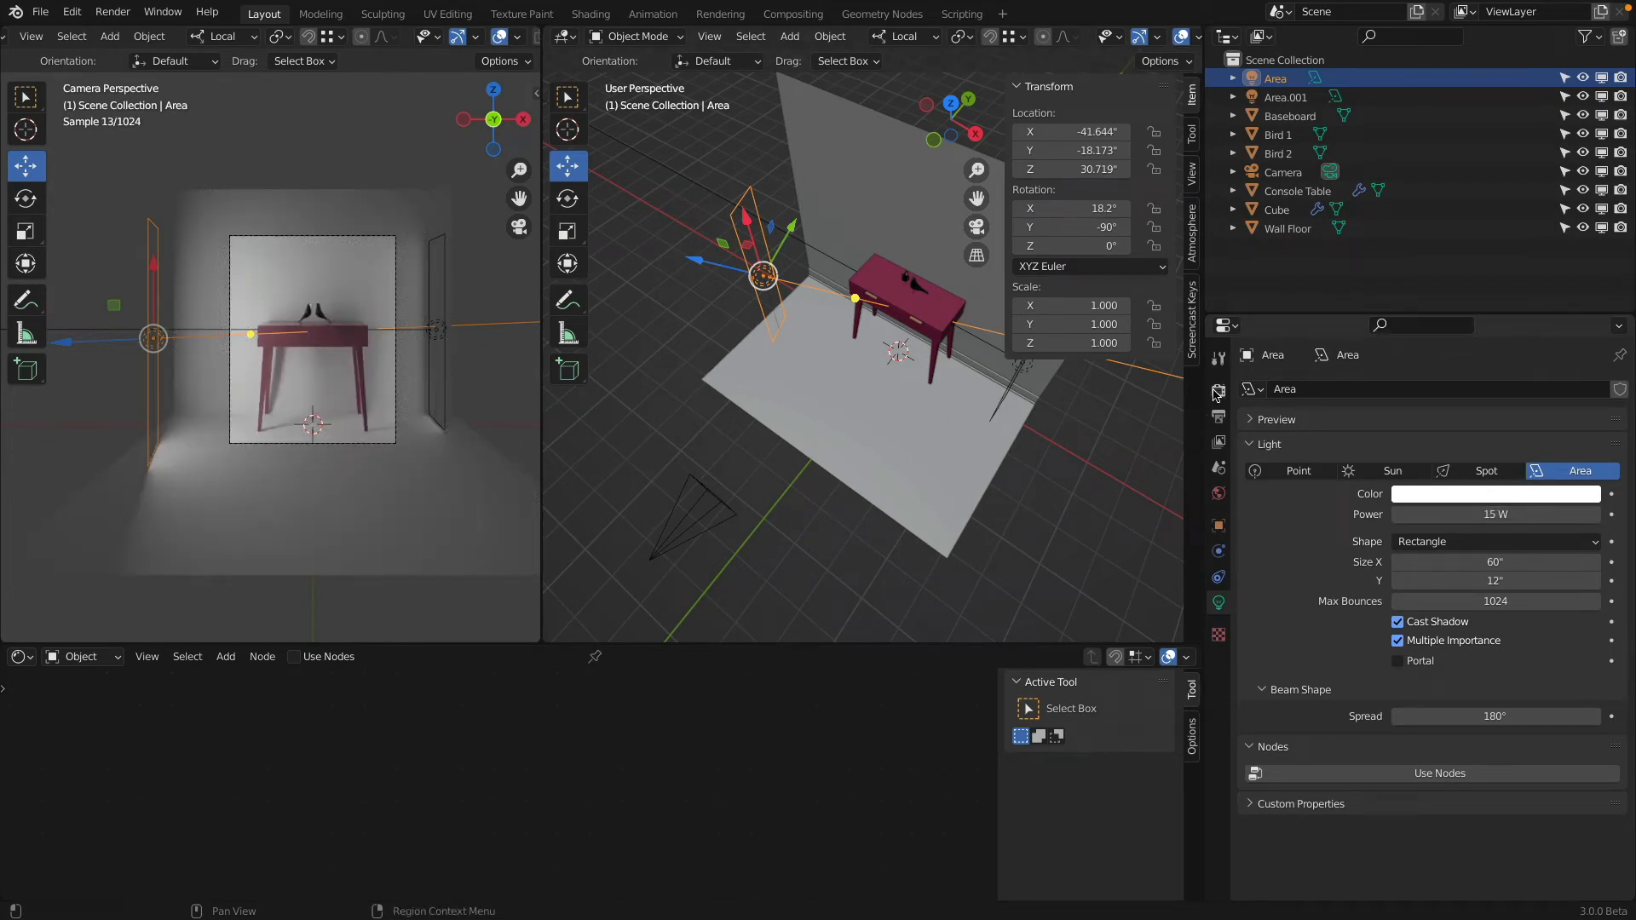
Step: Set the power of the Area.001 light on the table's opposite side to 10 W
left_click(436, 333)
left_click(1494, 514)
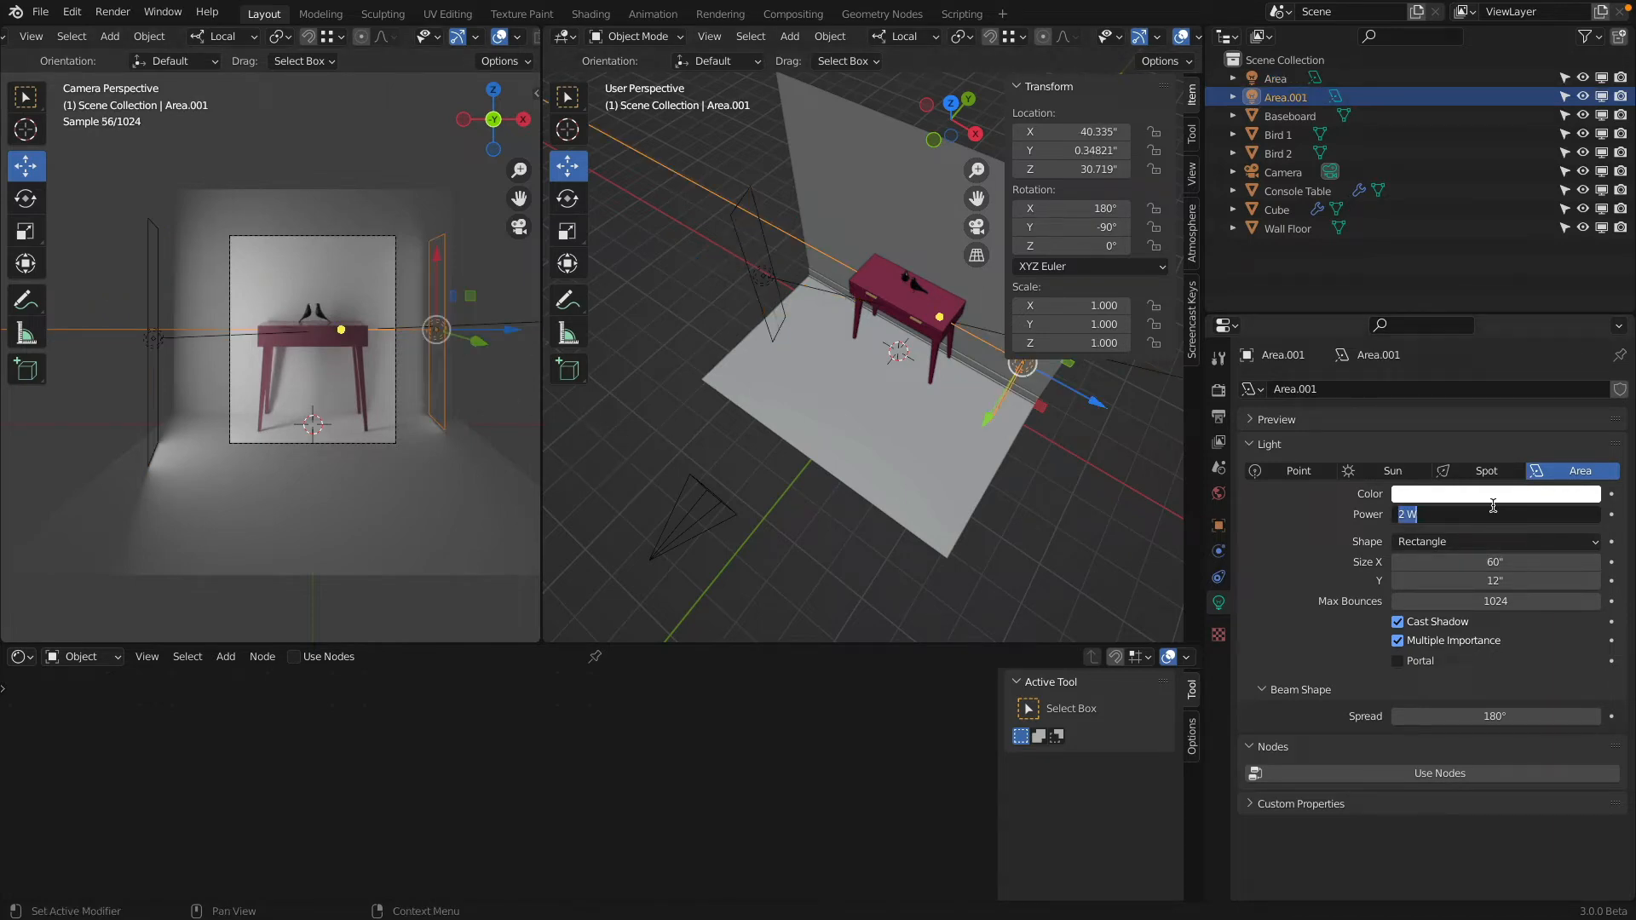
type("10")
key("Return")
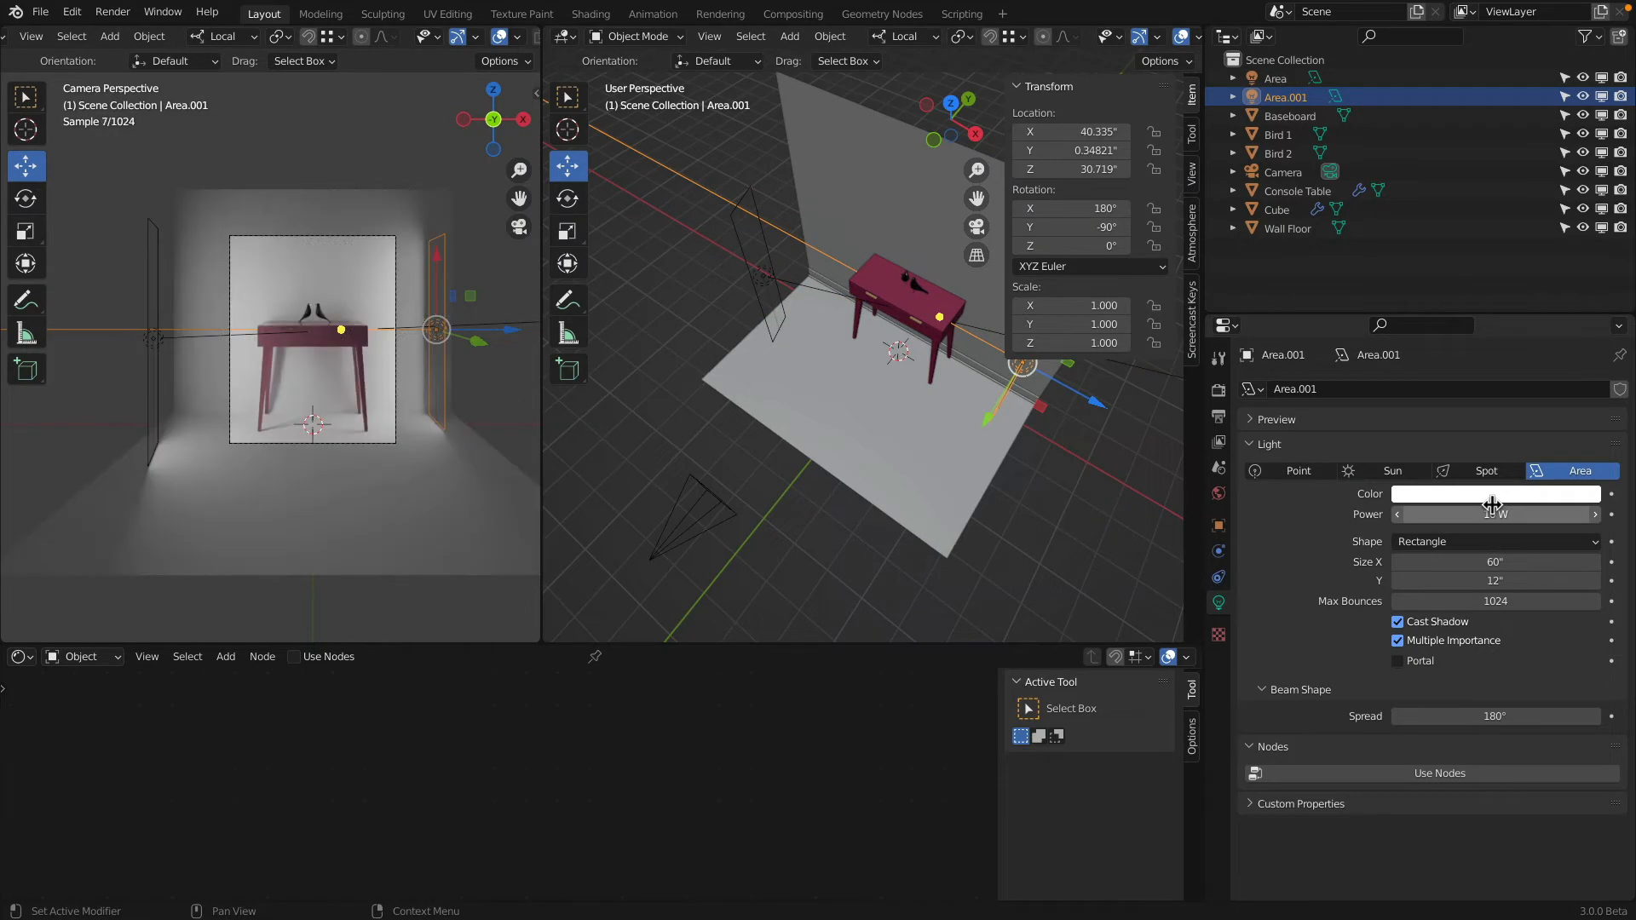
Step: Try the Area.001 light at 0 W and 2 W, and set its power to 15 W
scroll(365, 310, "up", 5)
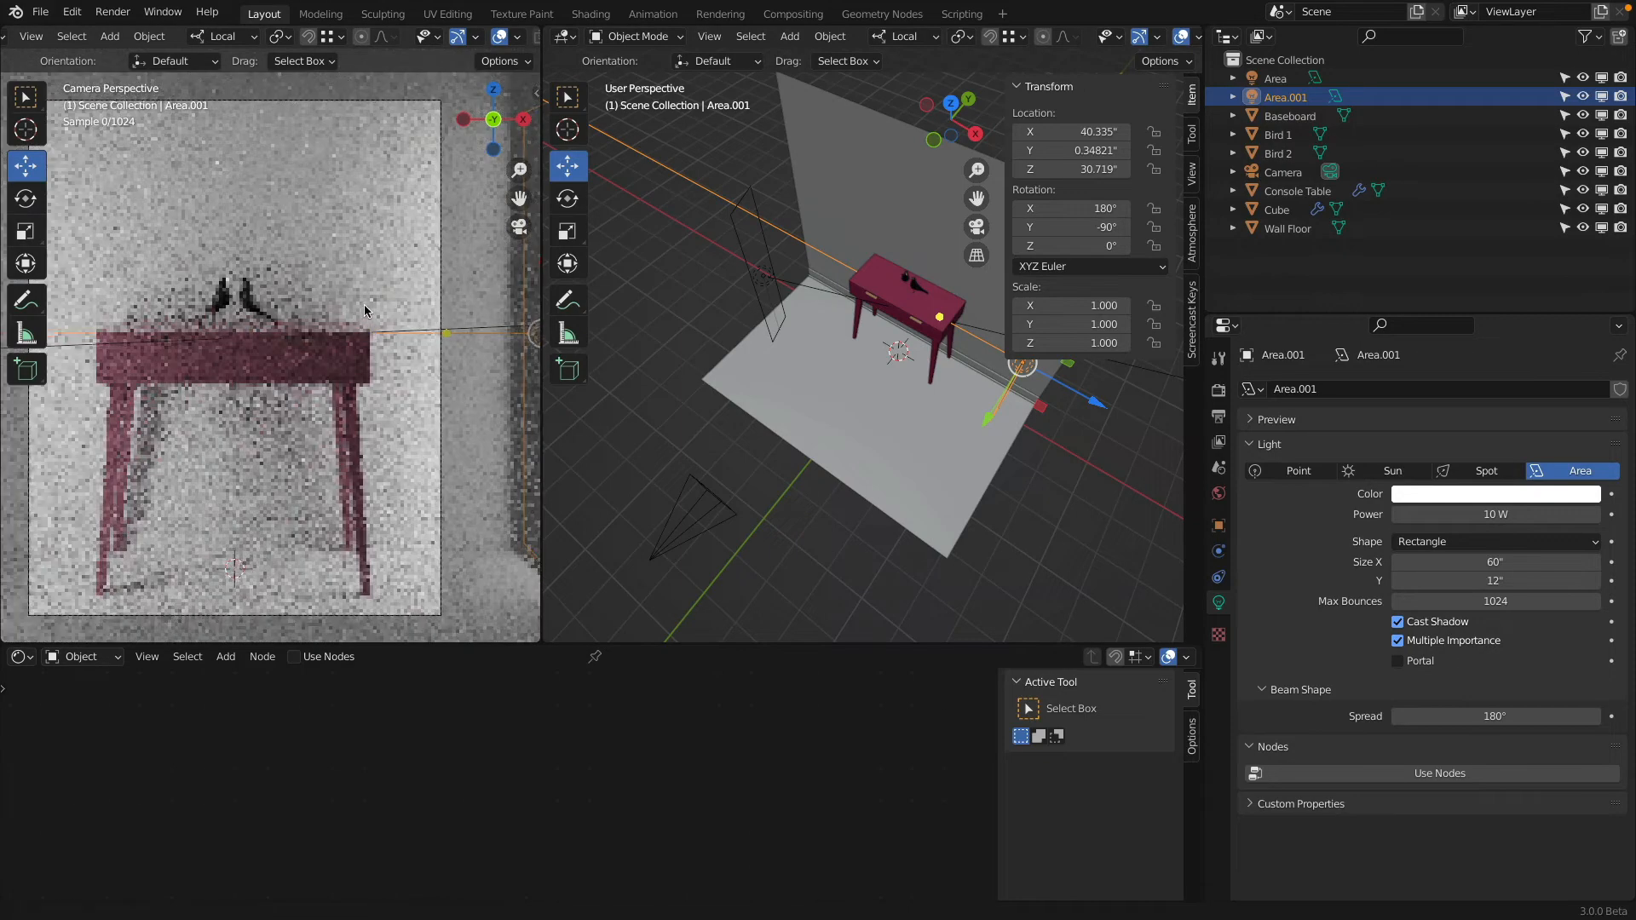
middle_click_drag(365, 307, 374, 291, "shift")
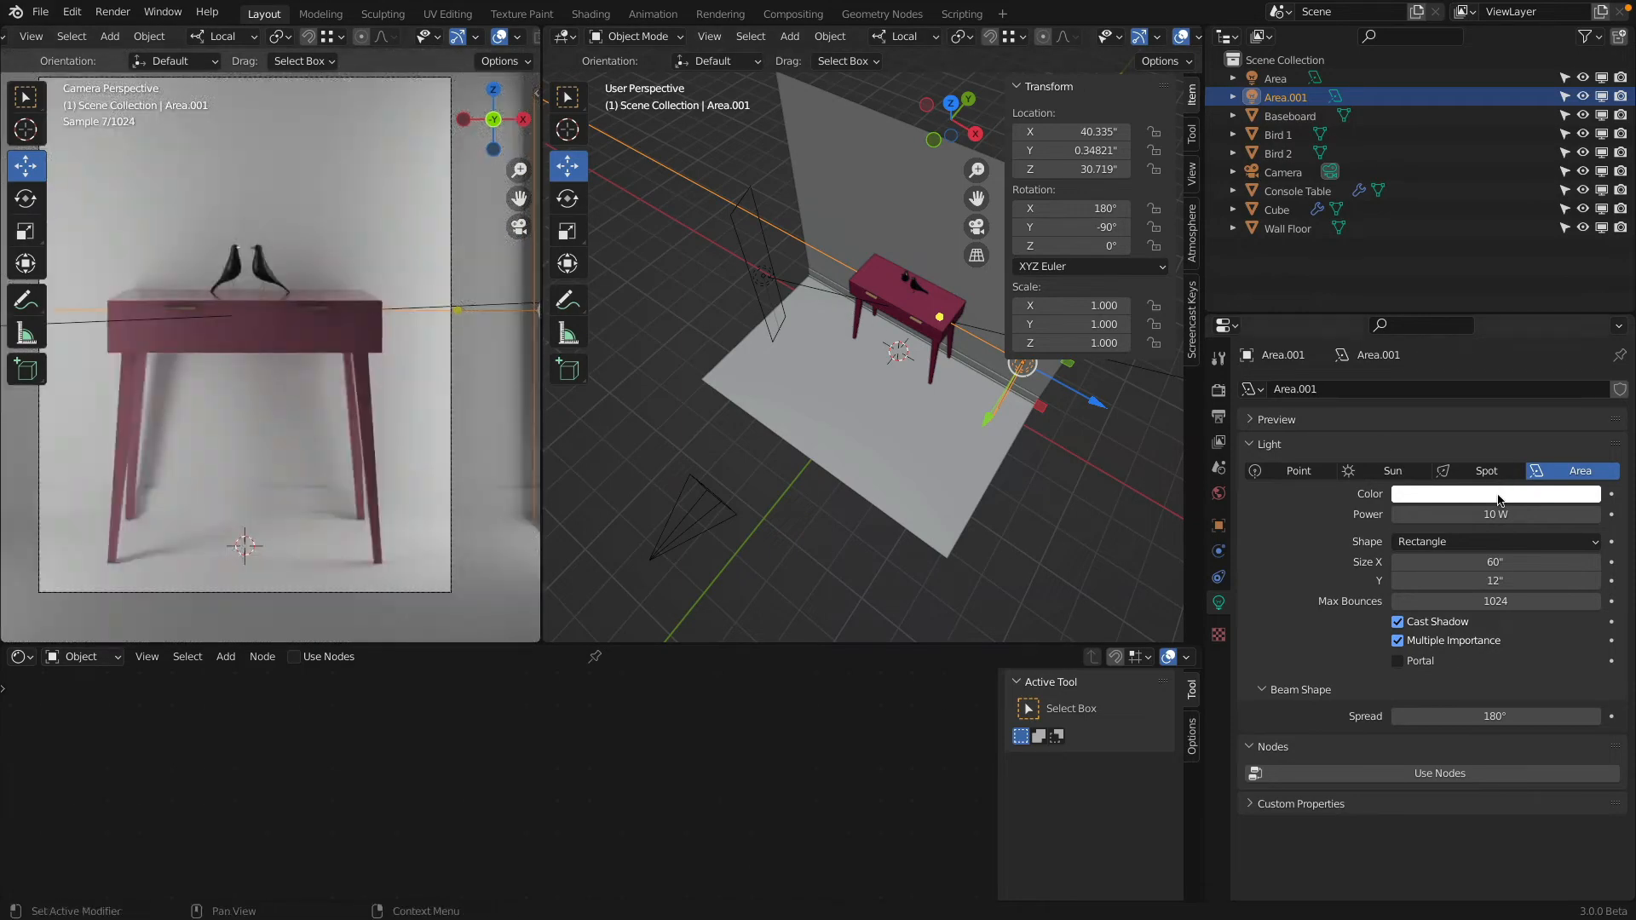
left_click_drag(1486, 514, 1487, 514)
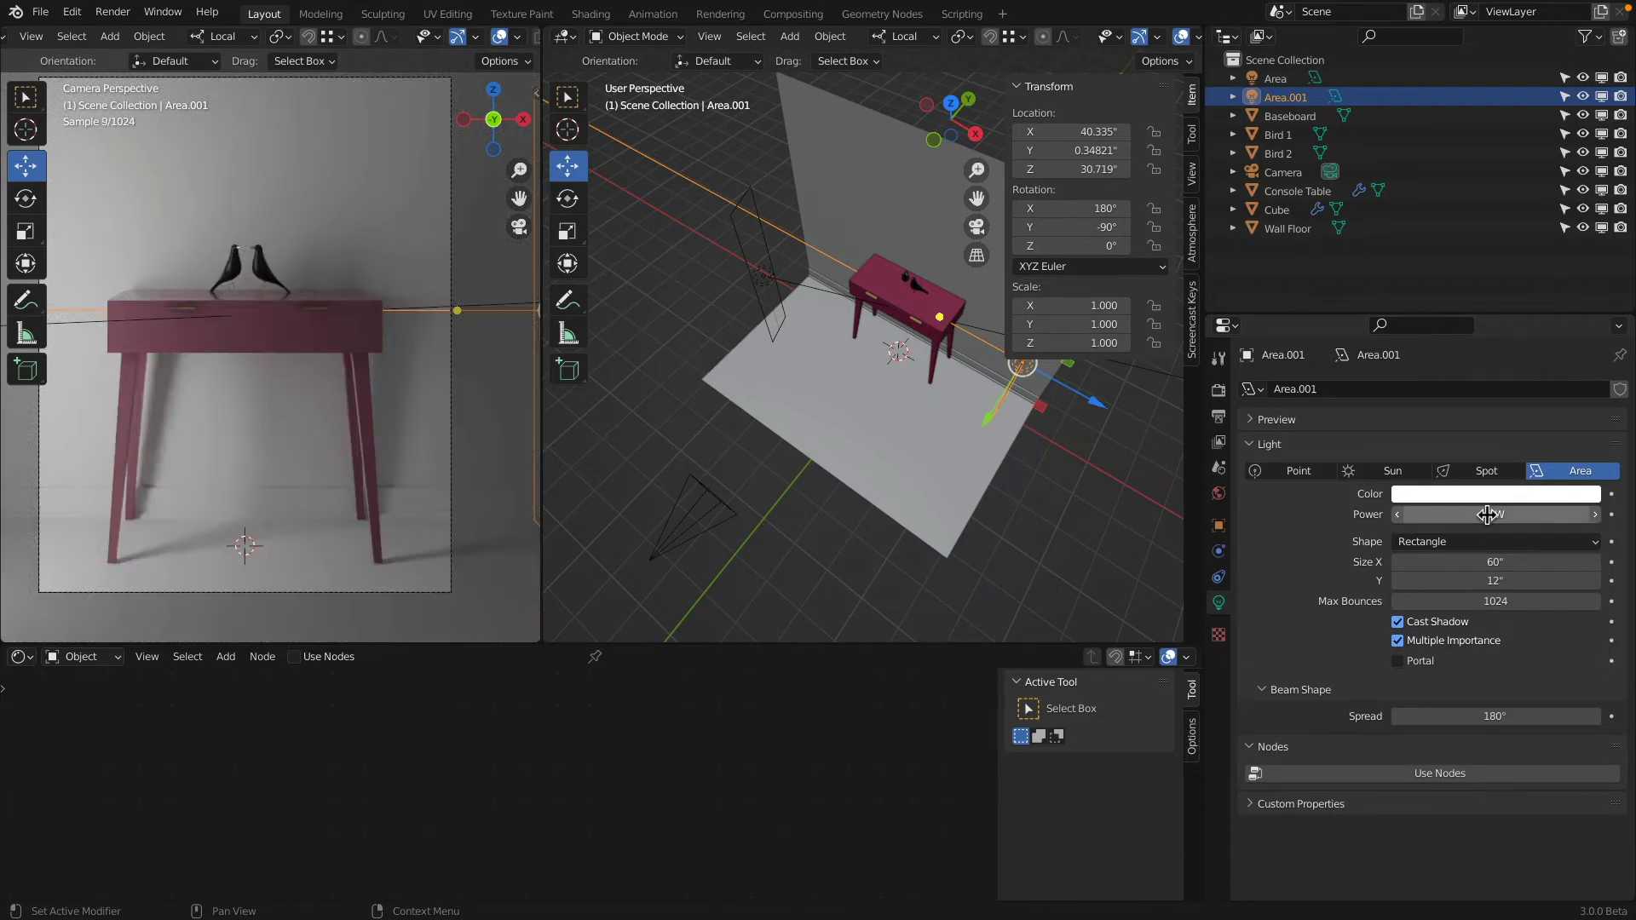
left_click(1487, 514)
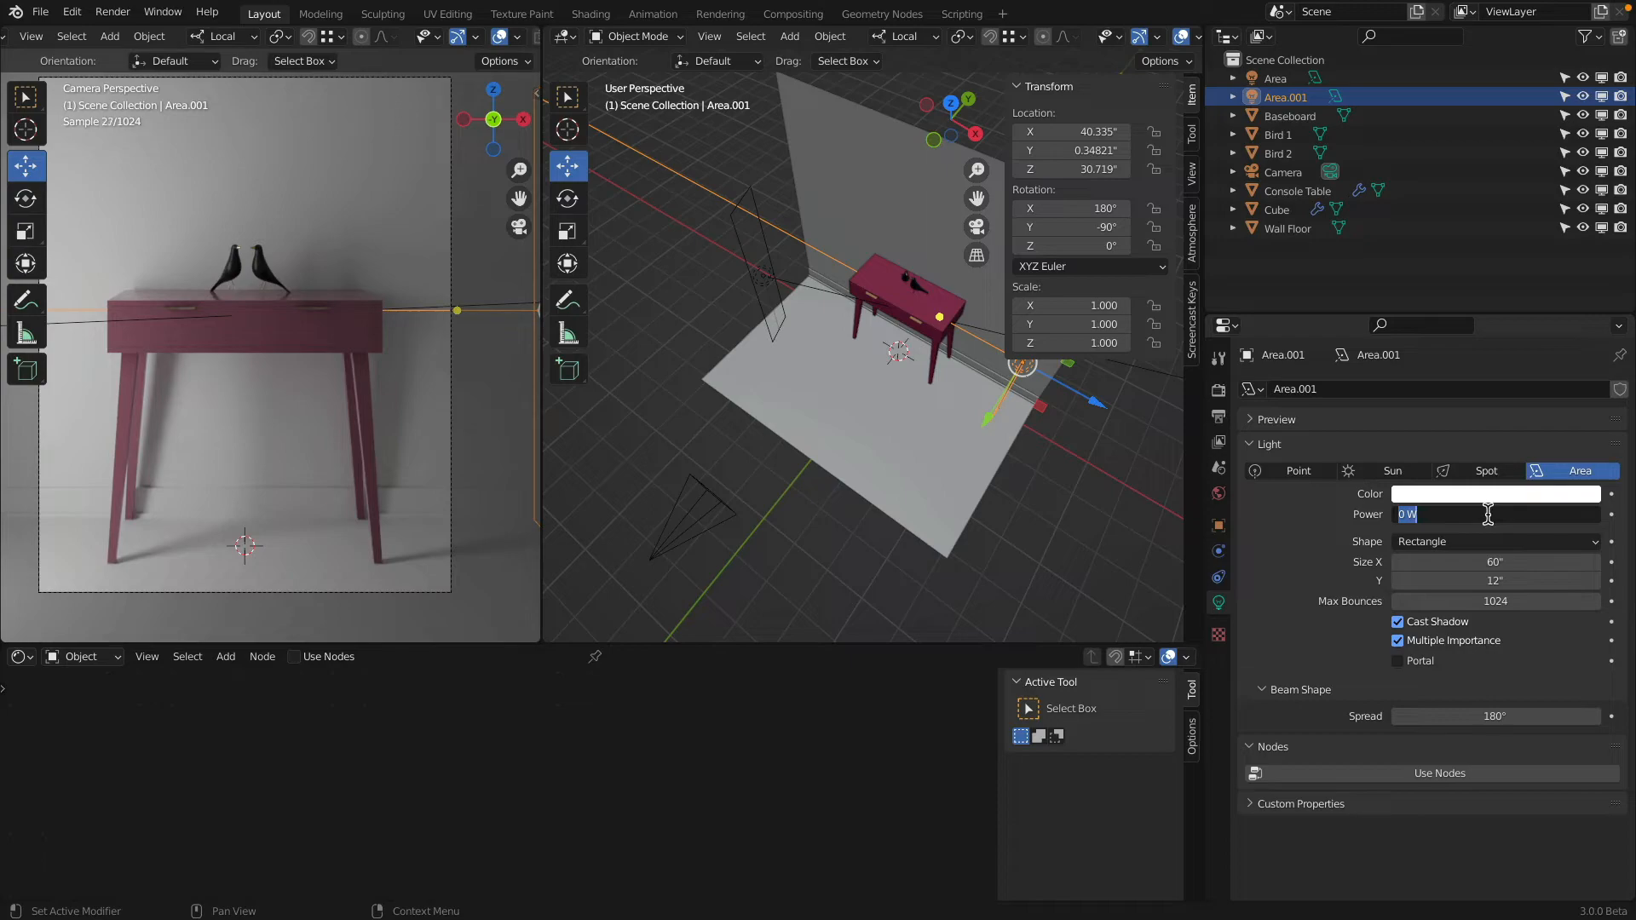
type("2")
key("Return")
left_click(1483, 513)
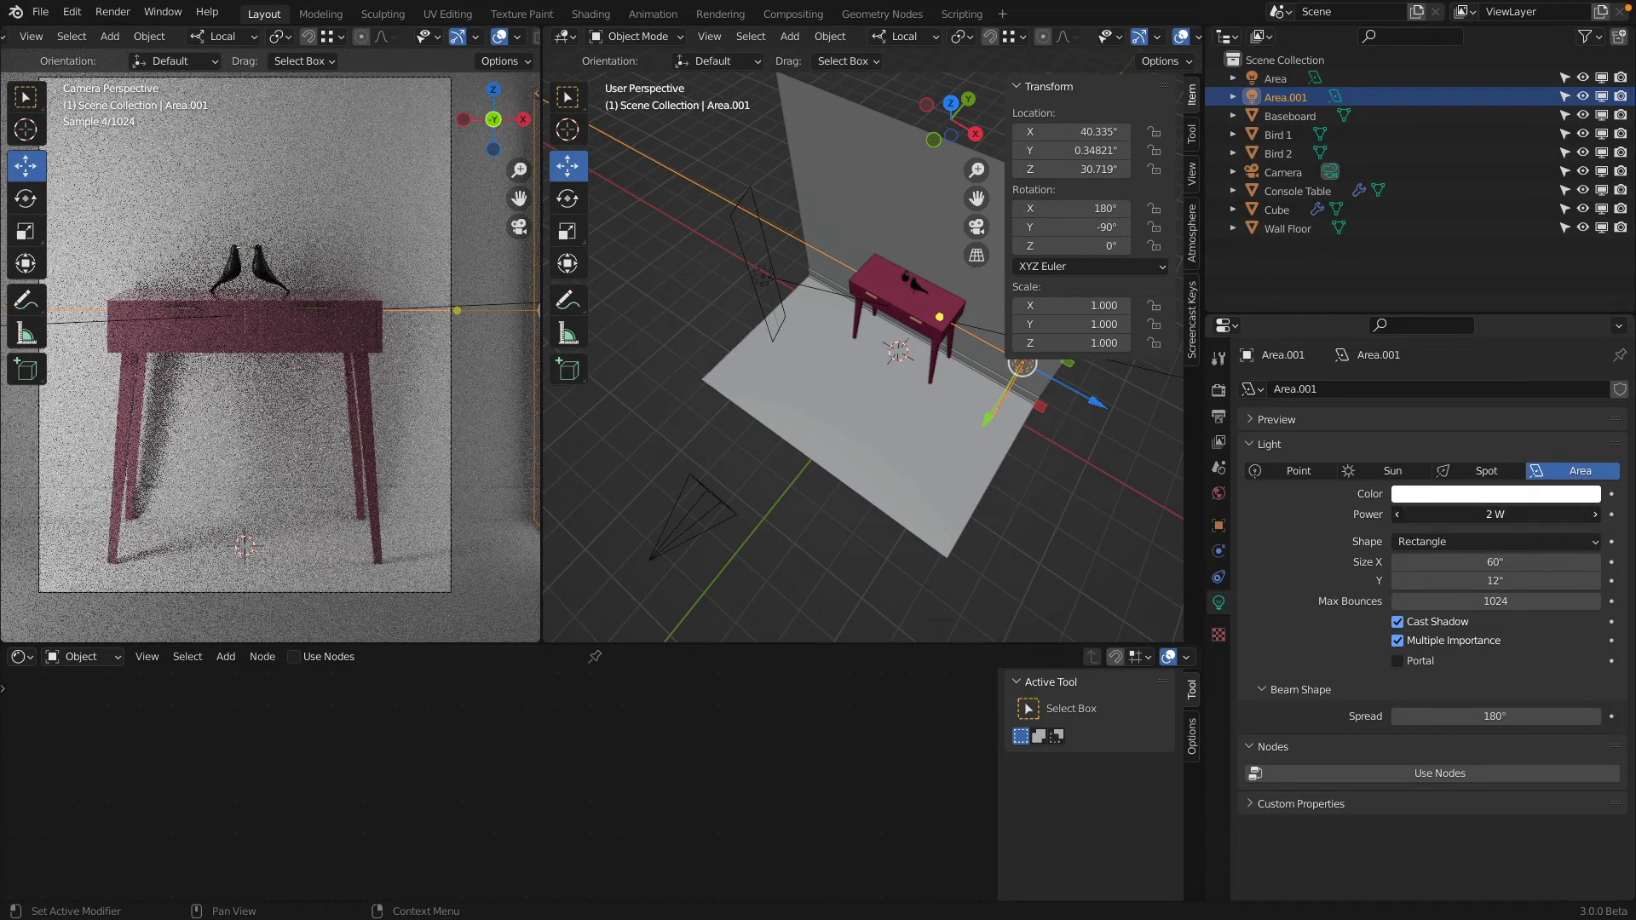
type("15")
key("Return")
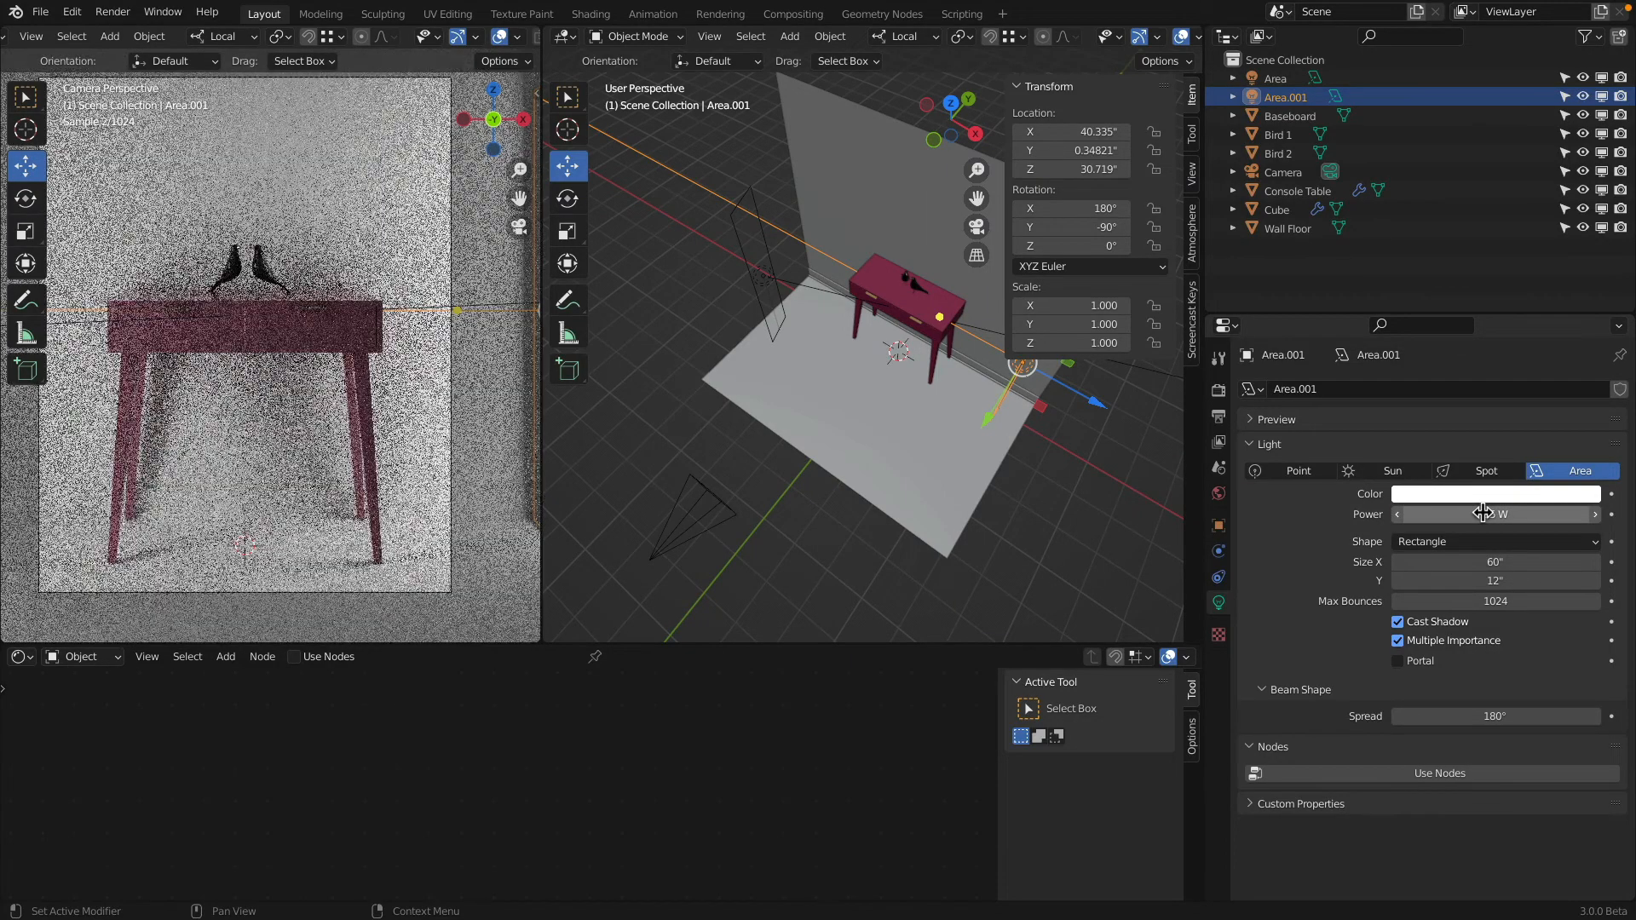
Step: Try the Area light at 2 W and set its power back to 15 W
left_click(750, 267)
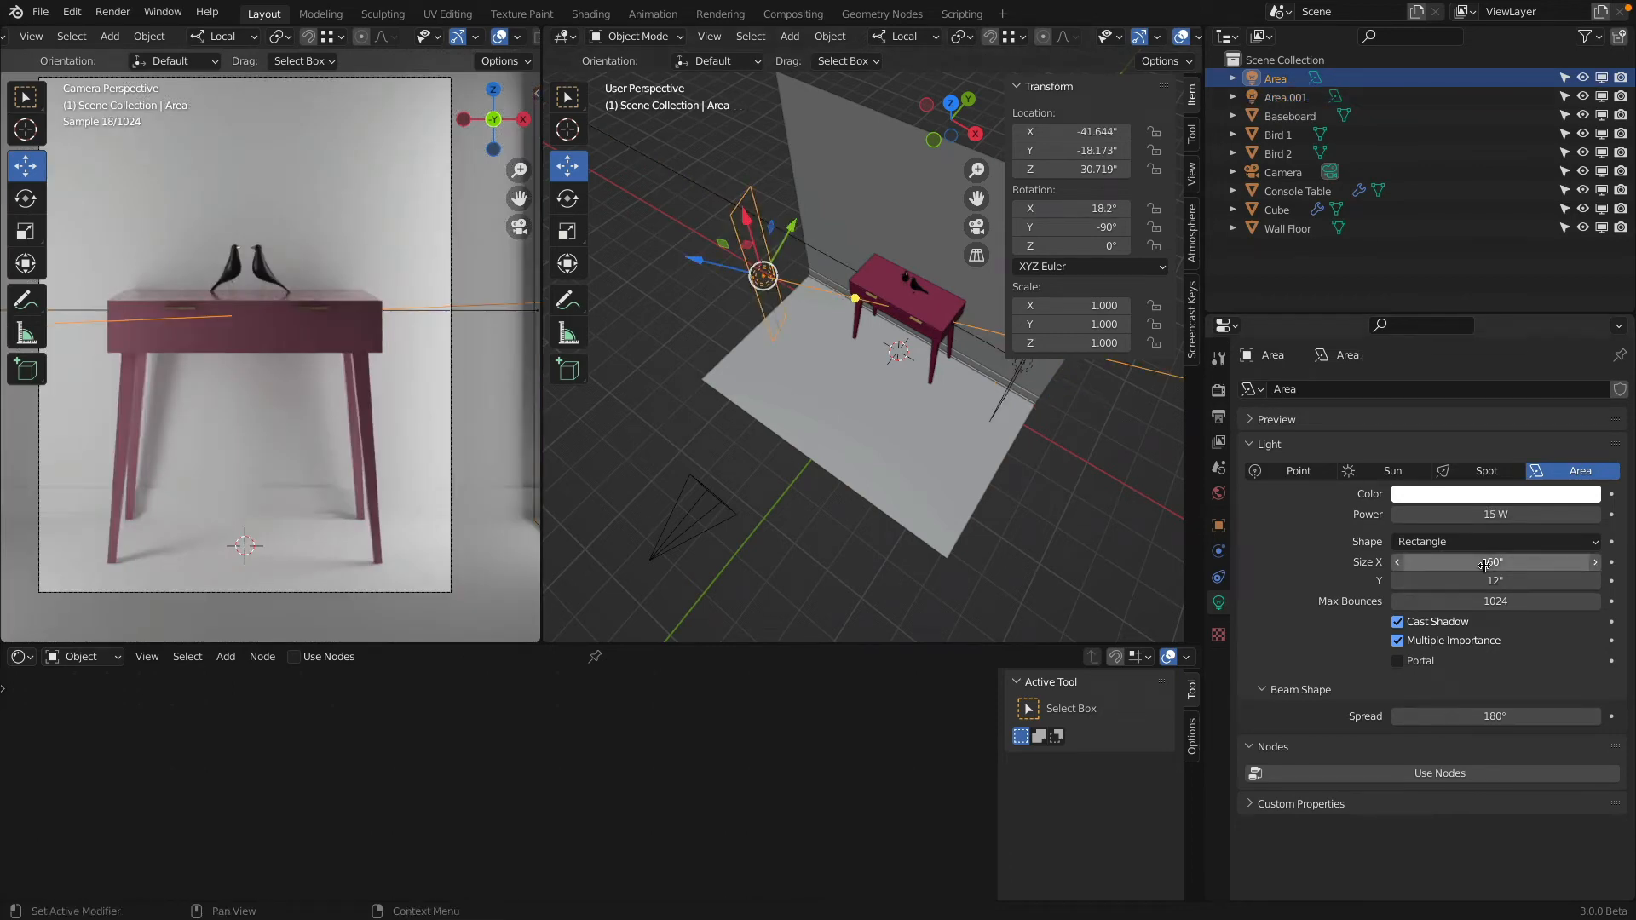
left_click(1491, 515)
type("2")
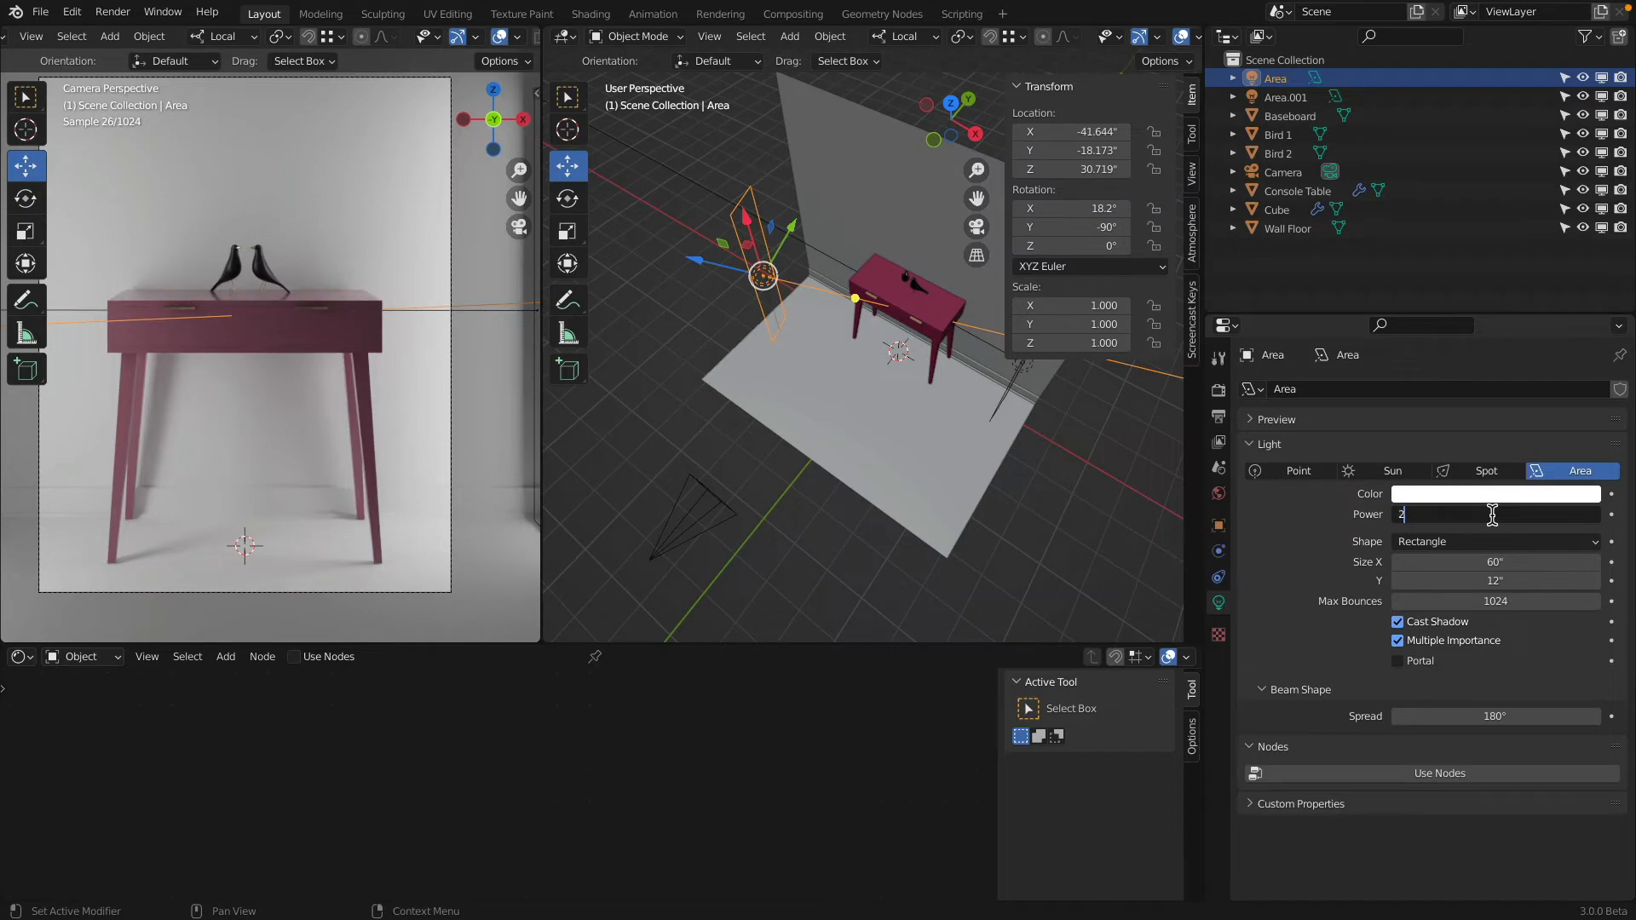
key("Return")
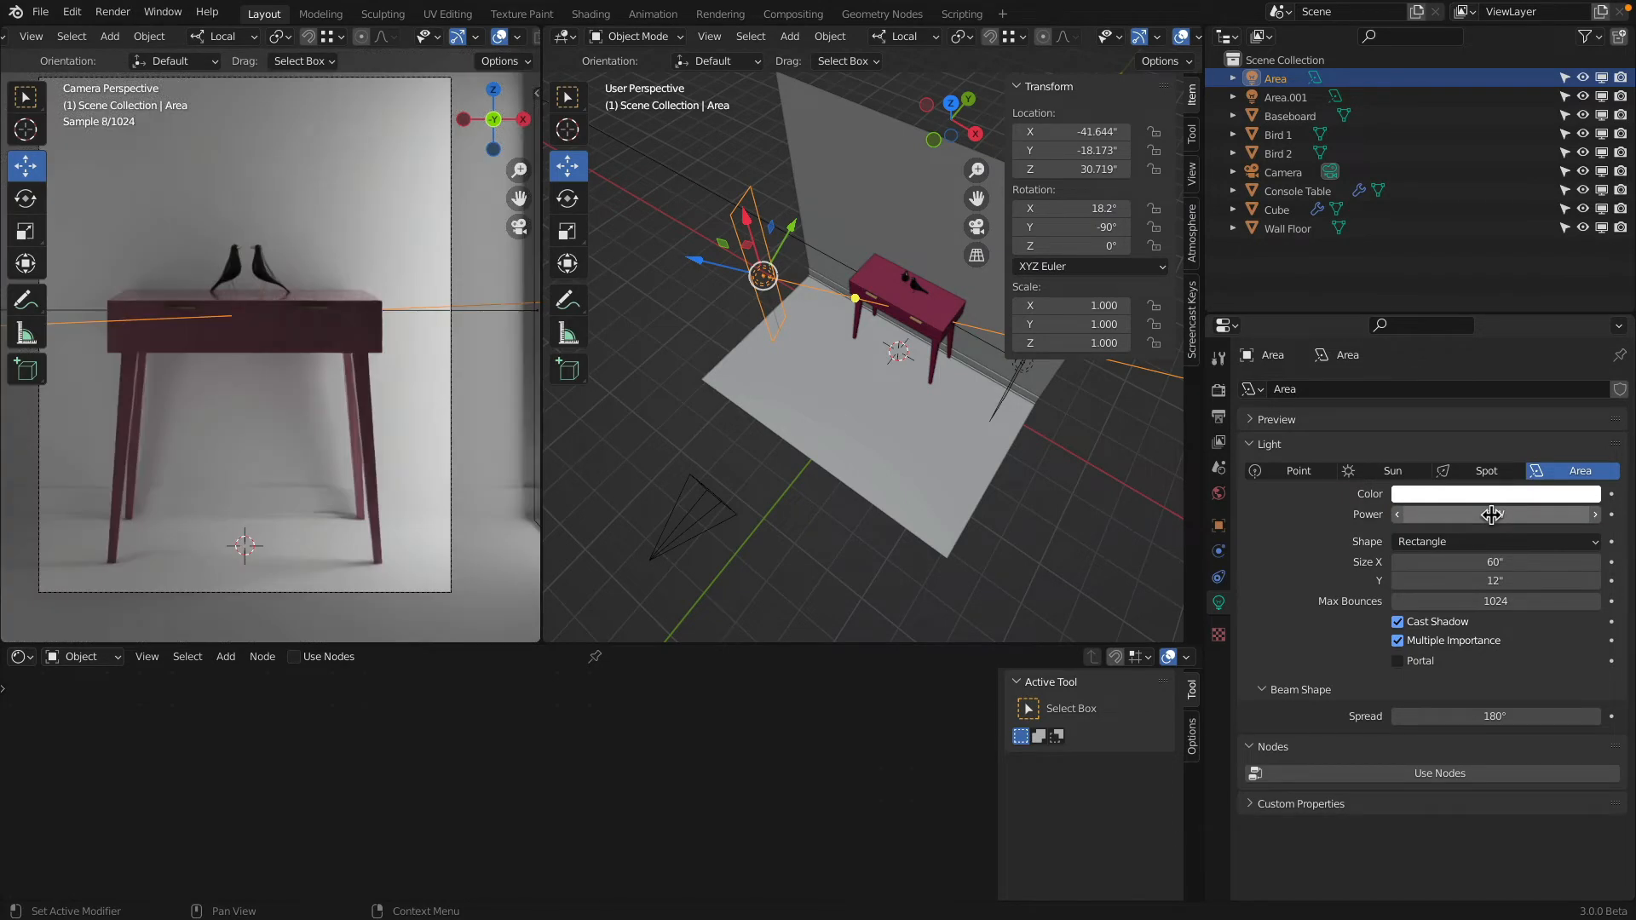
left_click(1492, 515)
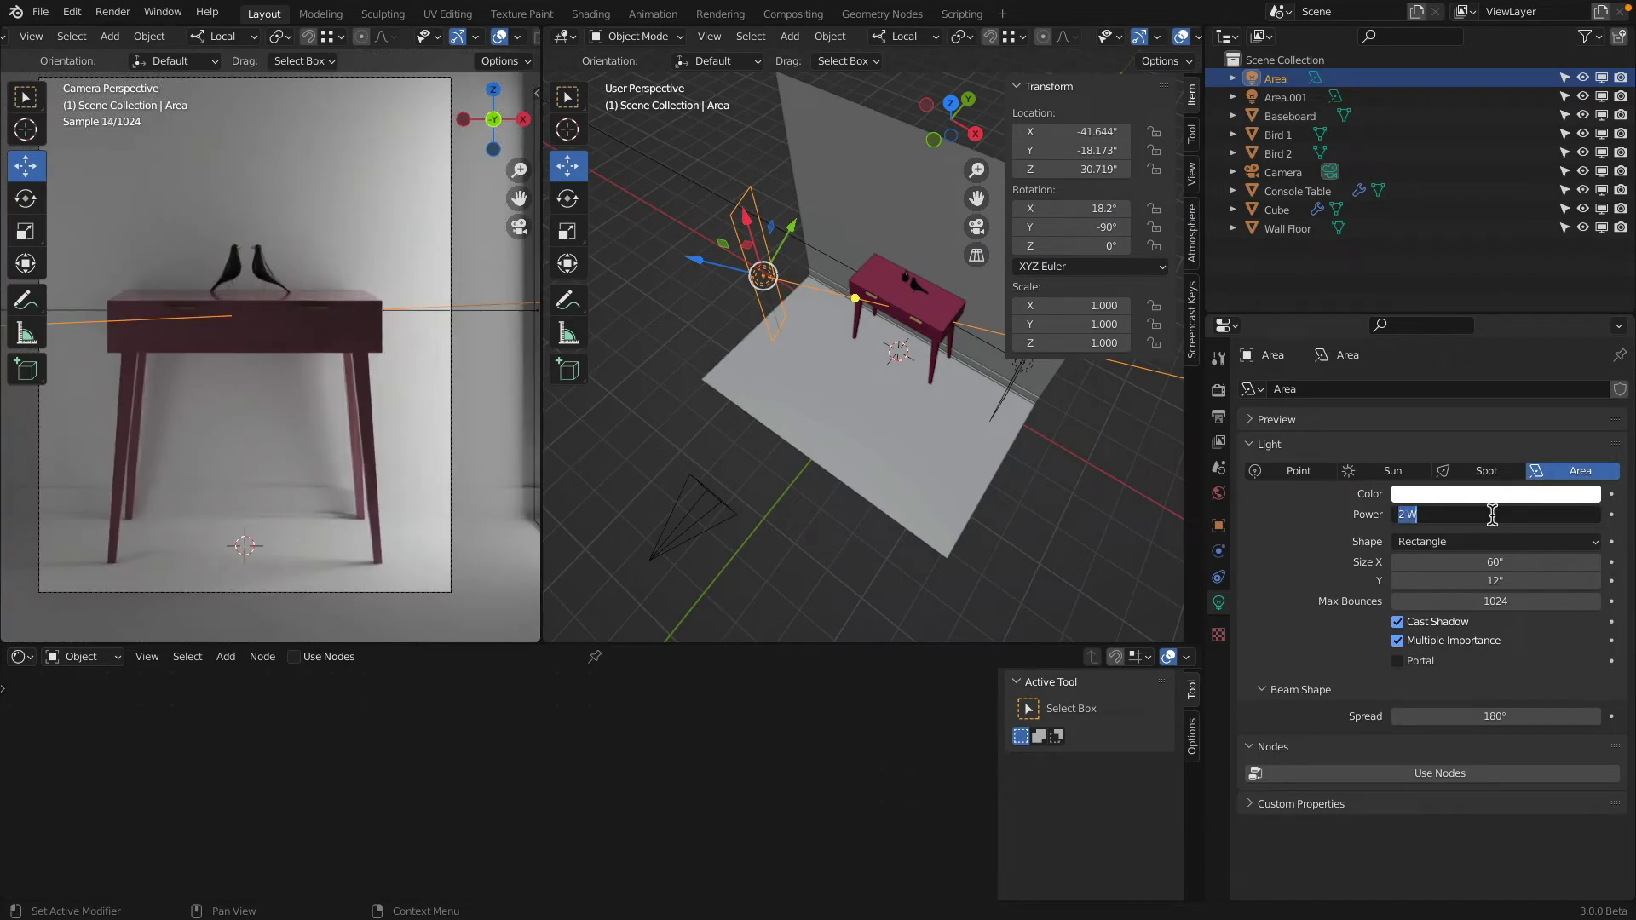
type("5")
key("Return")
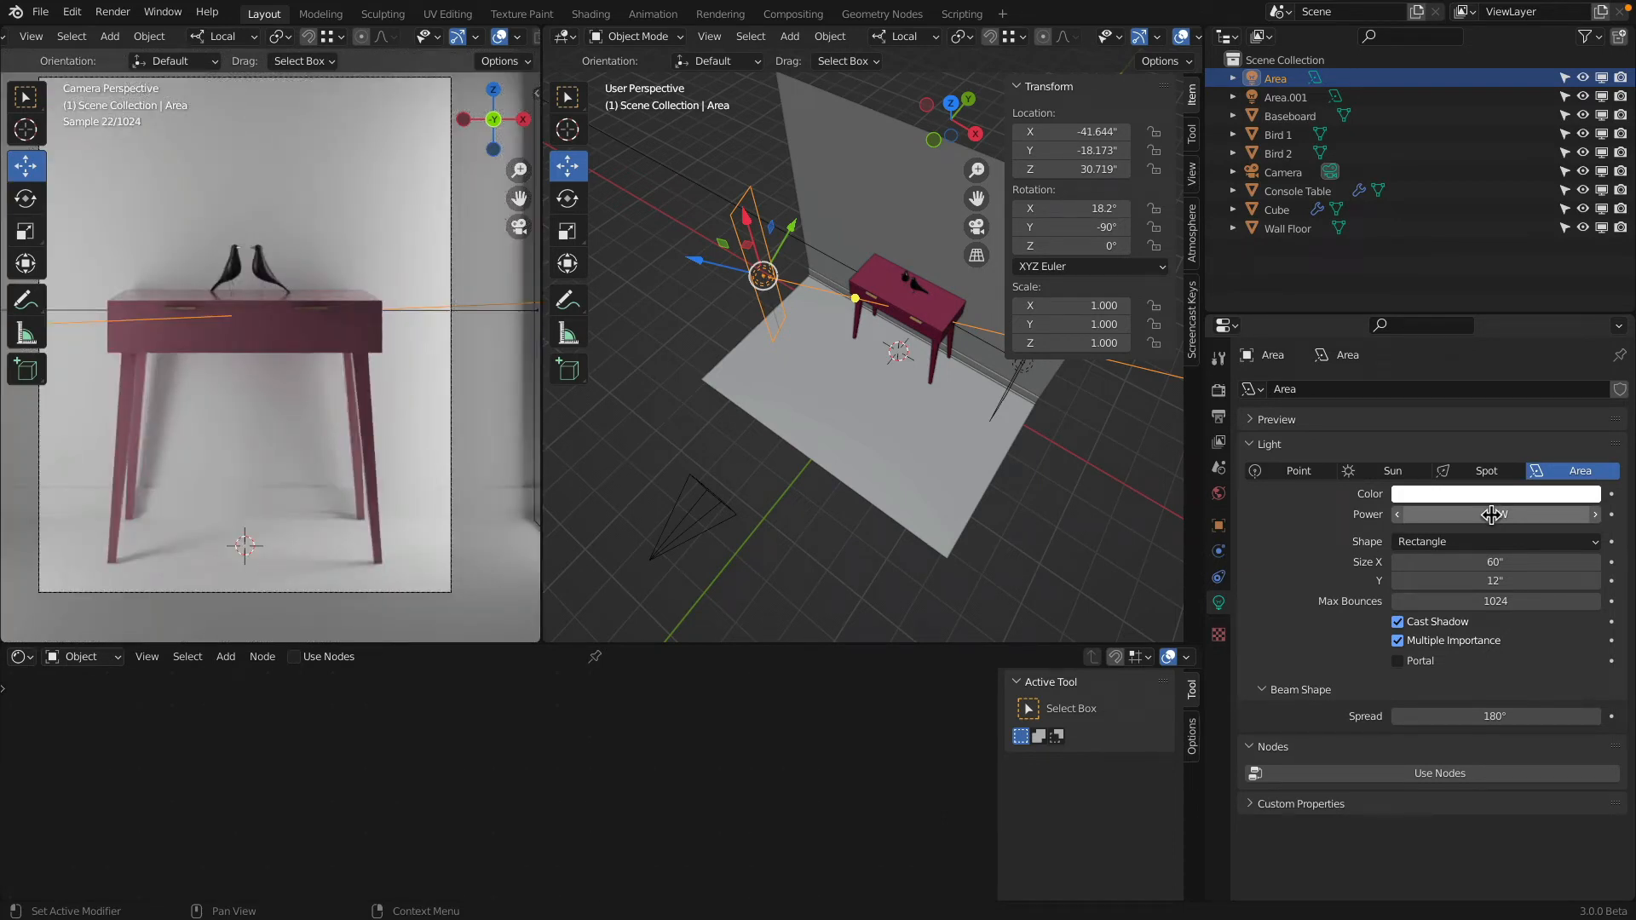
Step: Try the Area.001 light about 13" farther from the wall along its local Y axis, and move it back near its original position
middle_click_drag(754, 285, 736, 323)
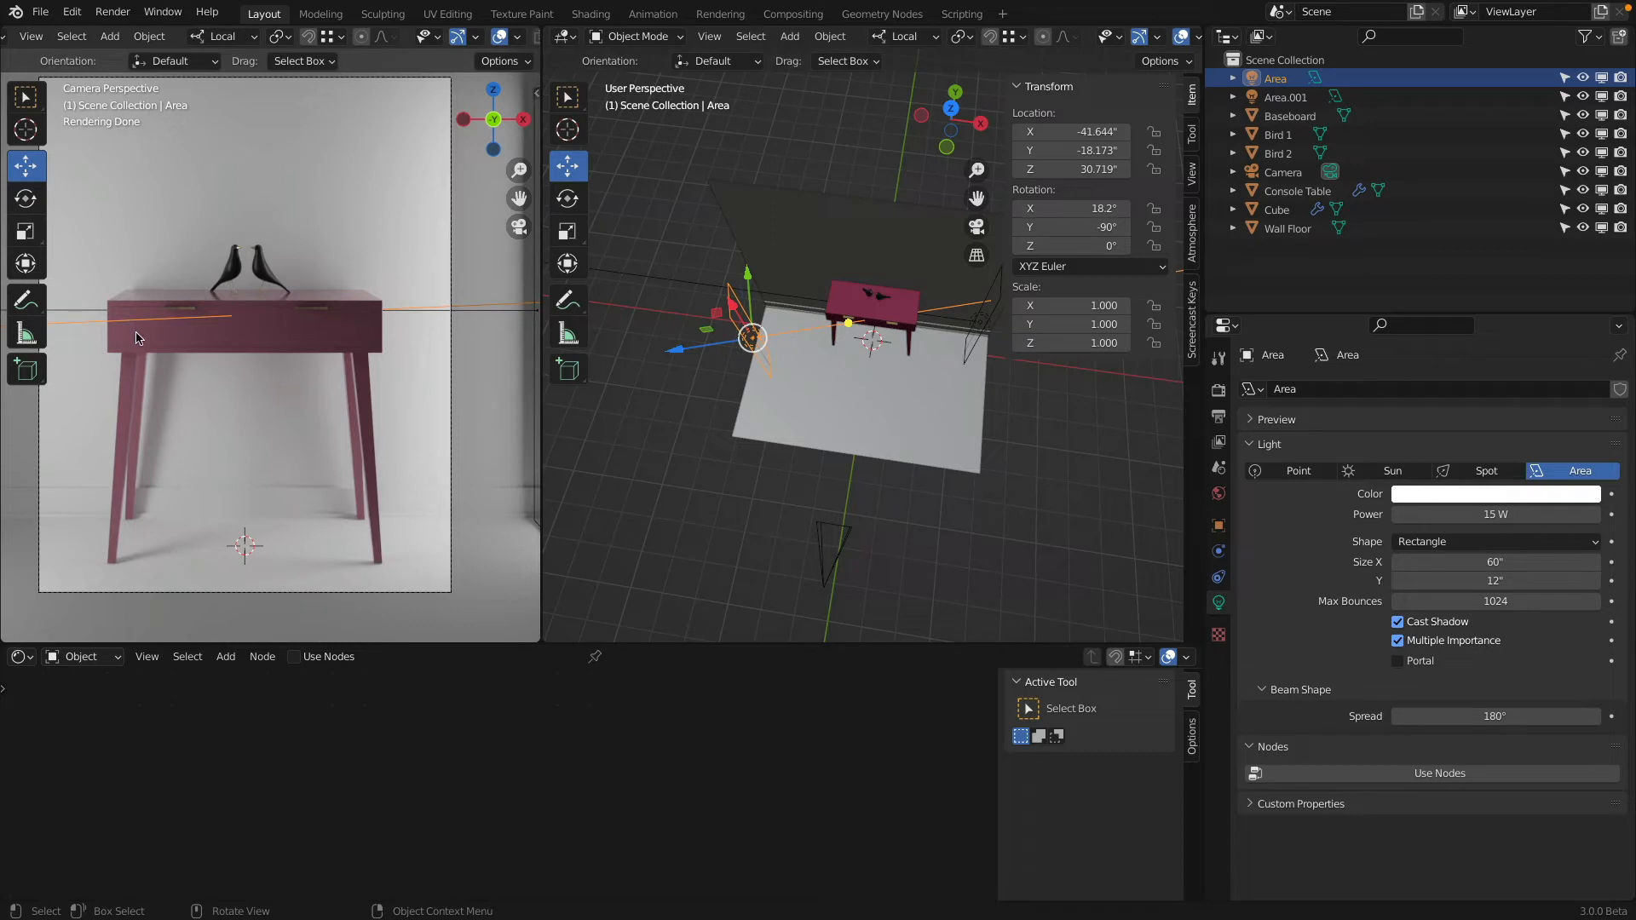
left_click(977, 338)
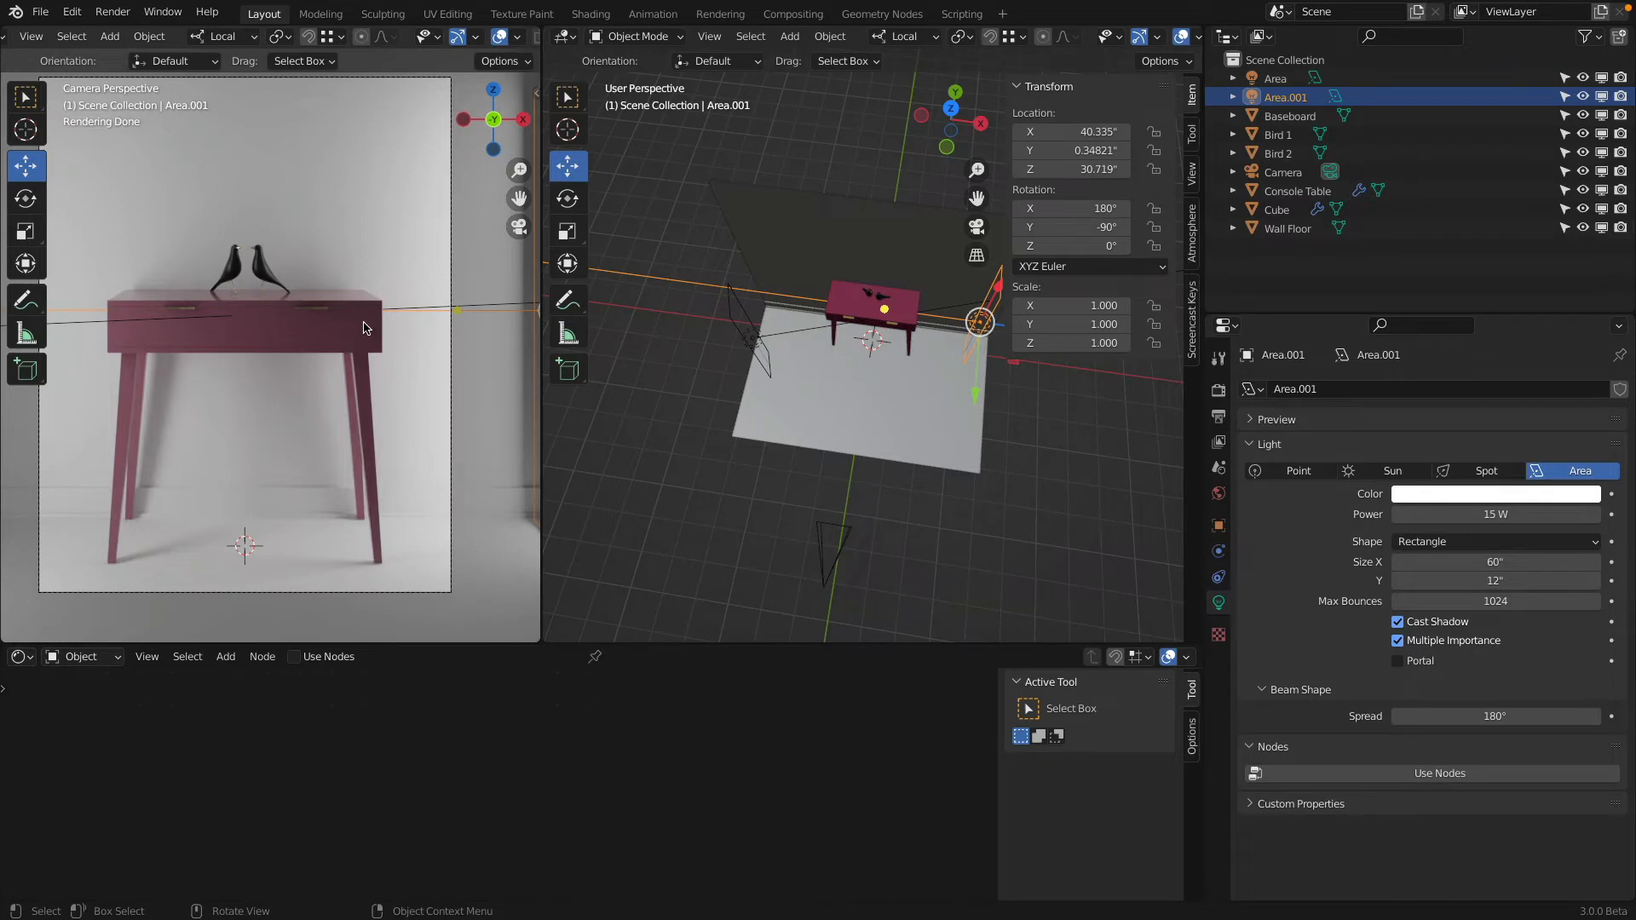
middle_click_drag(618, 402, 775, 405)
key("g")
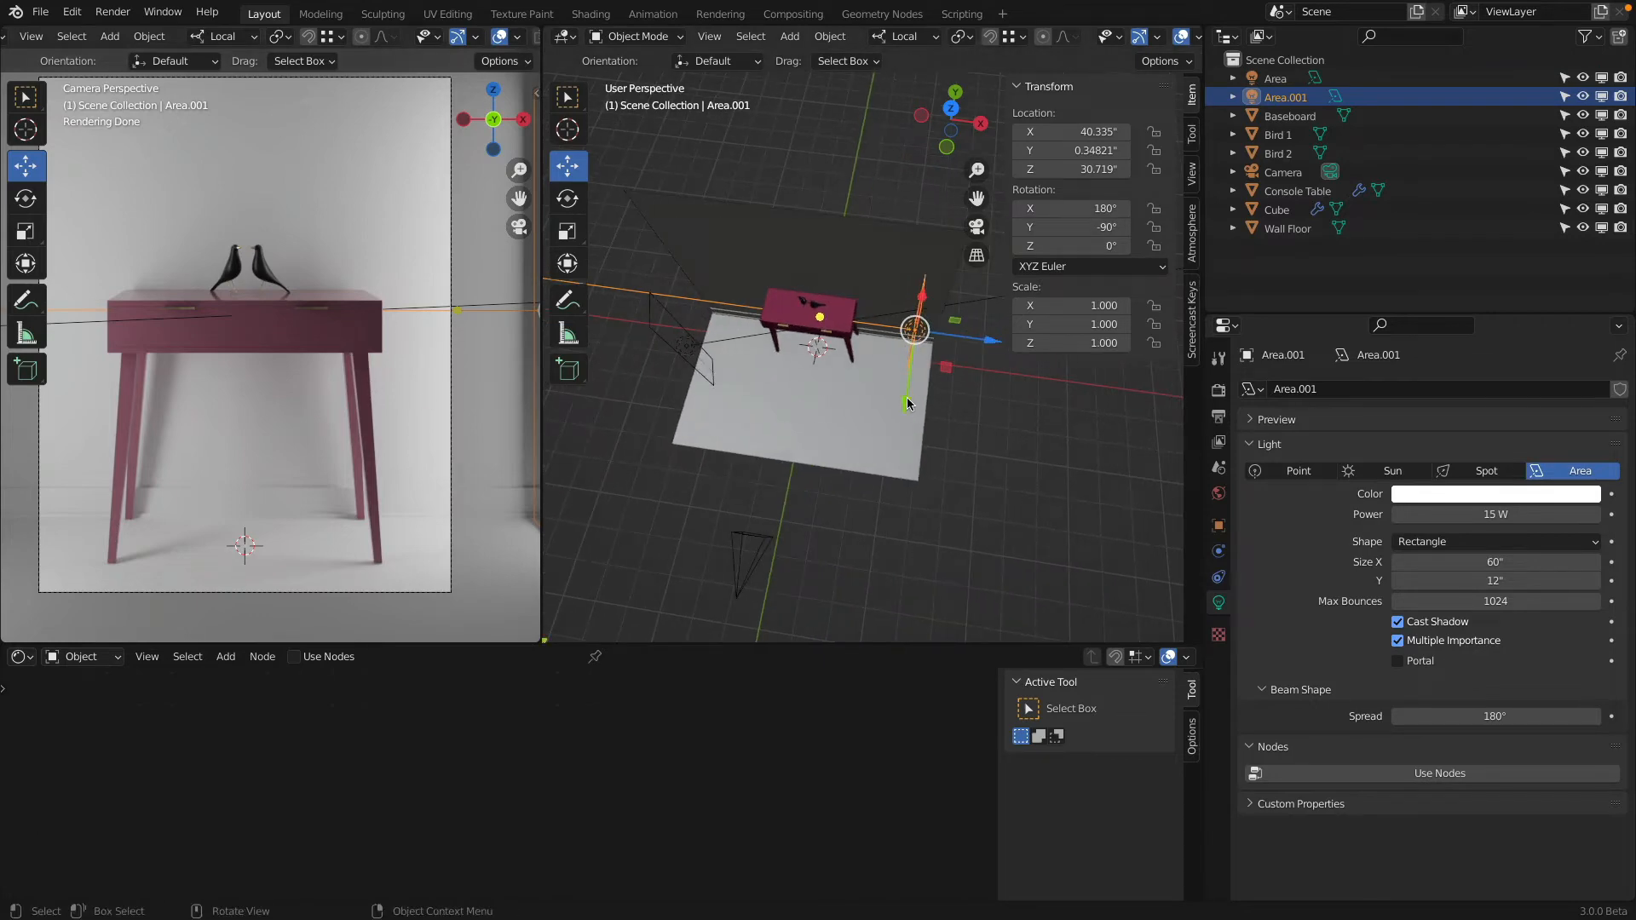
left_click(908, 442)
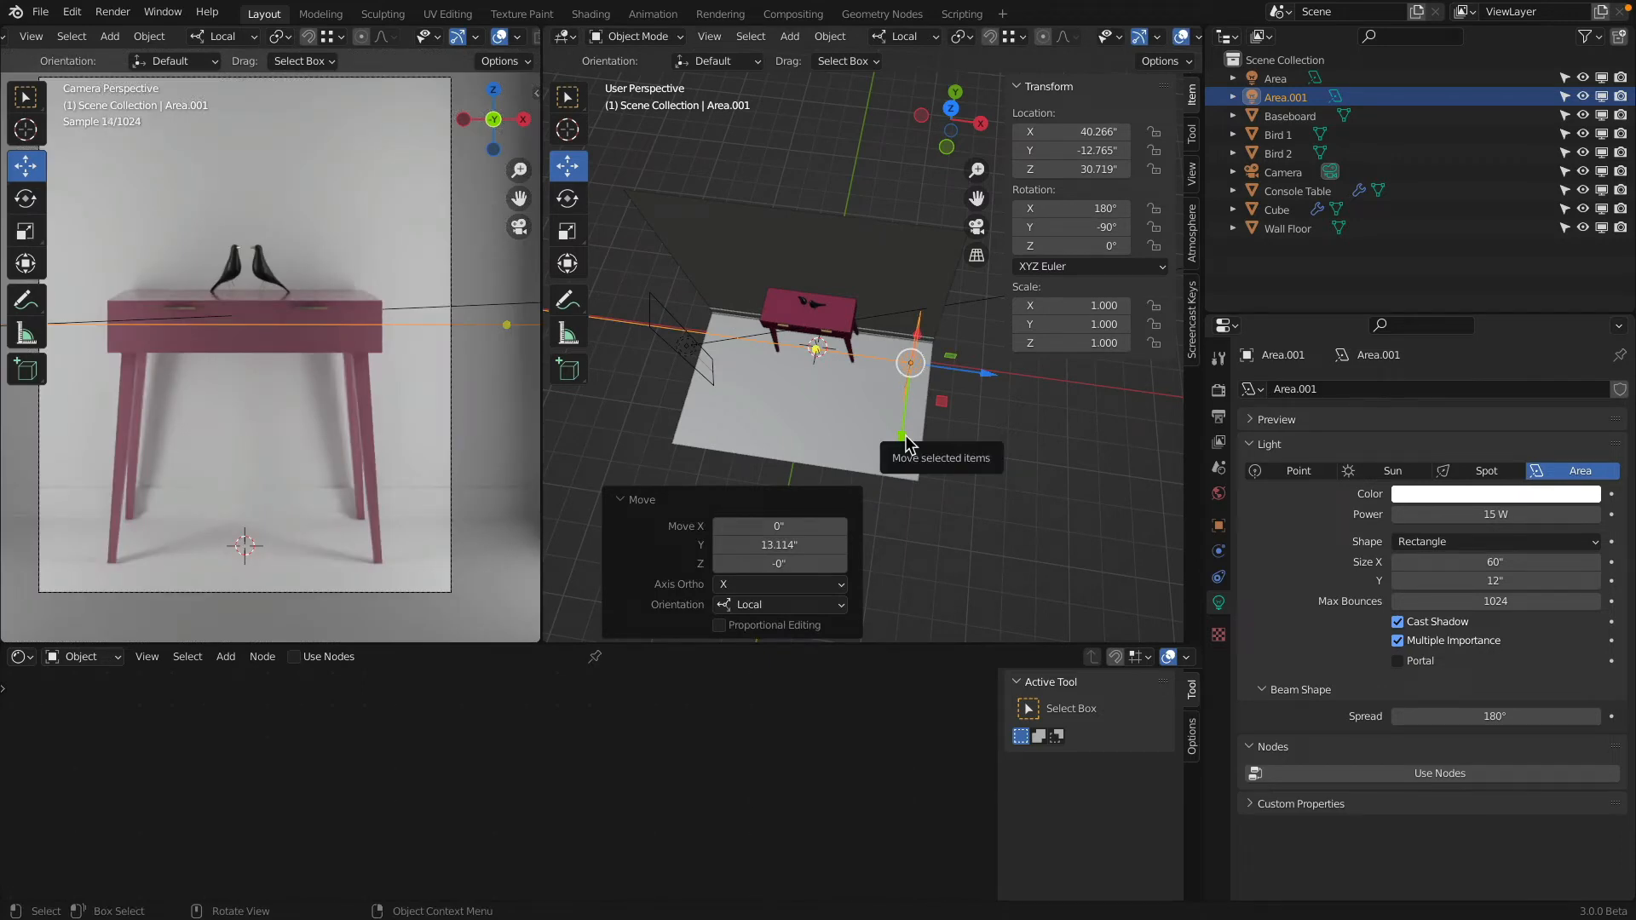
left_click_drag(904, 434, 909, 404)
middle_click_drag(910, 404, 764, 358)
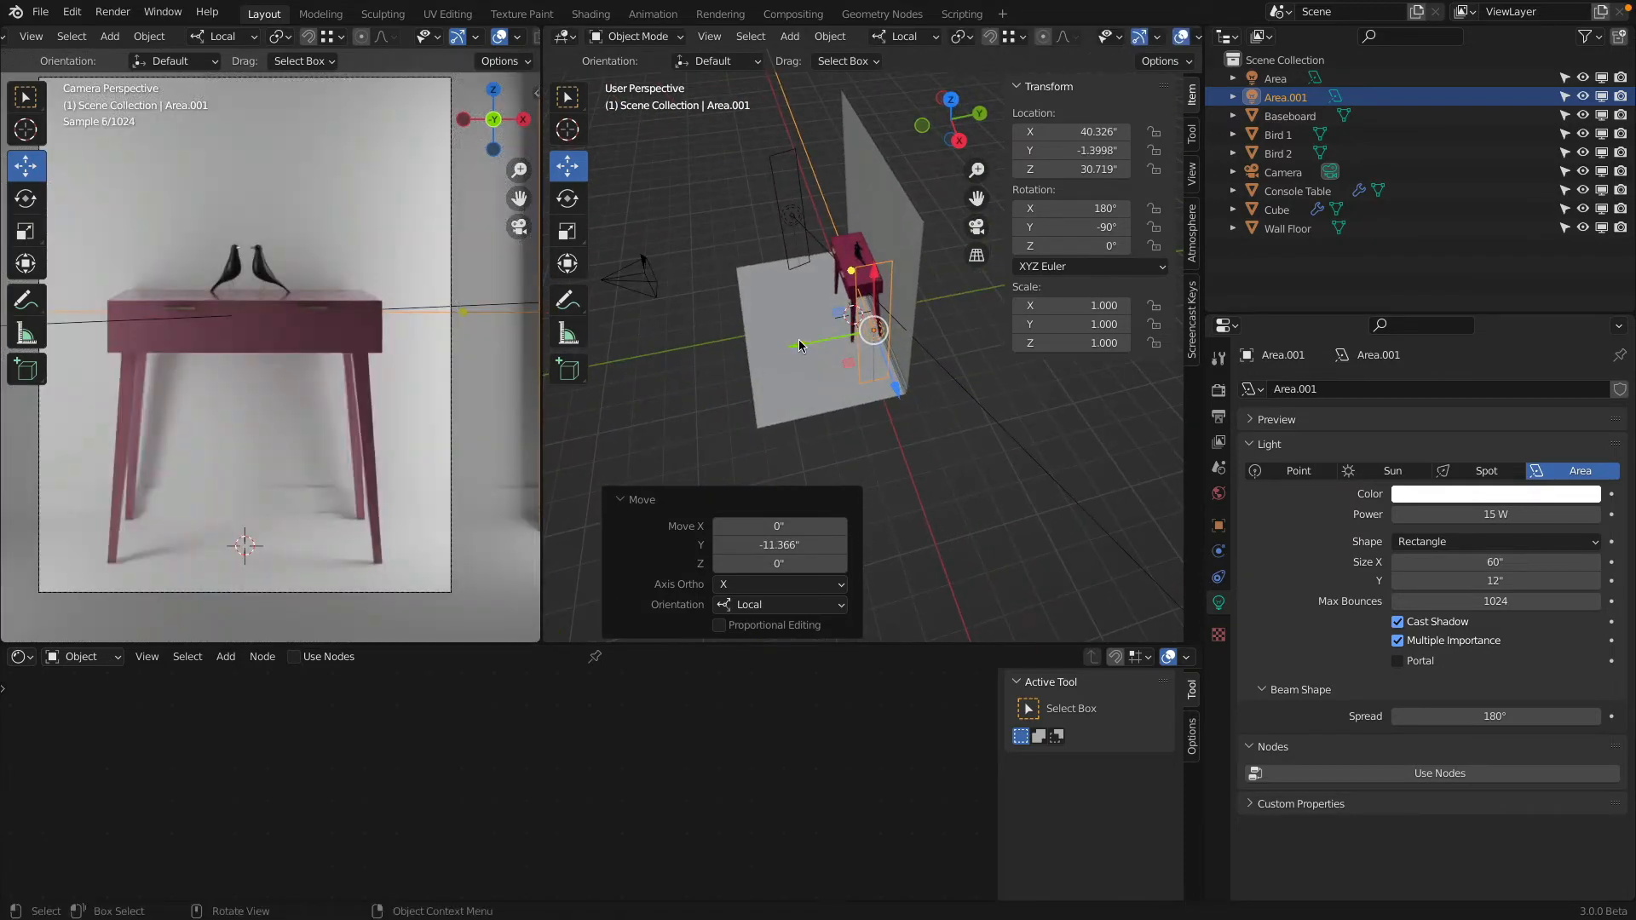
left_click_drag(807, 351, 814, 352)
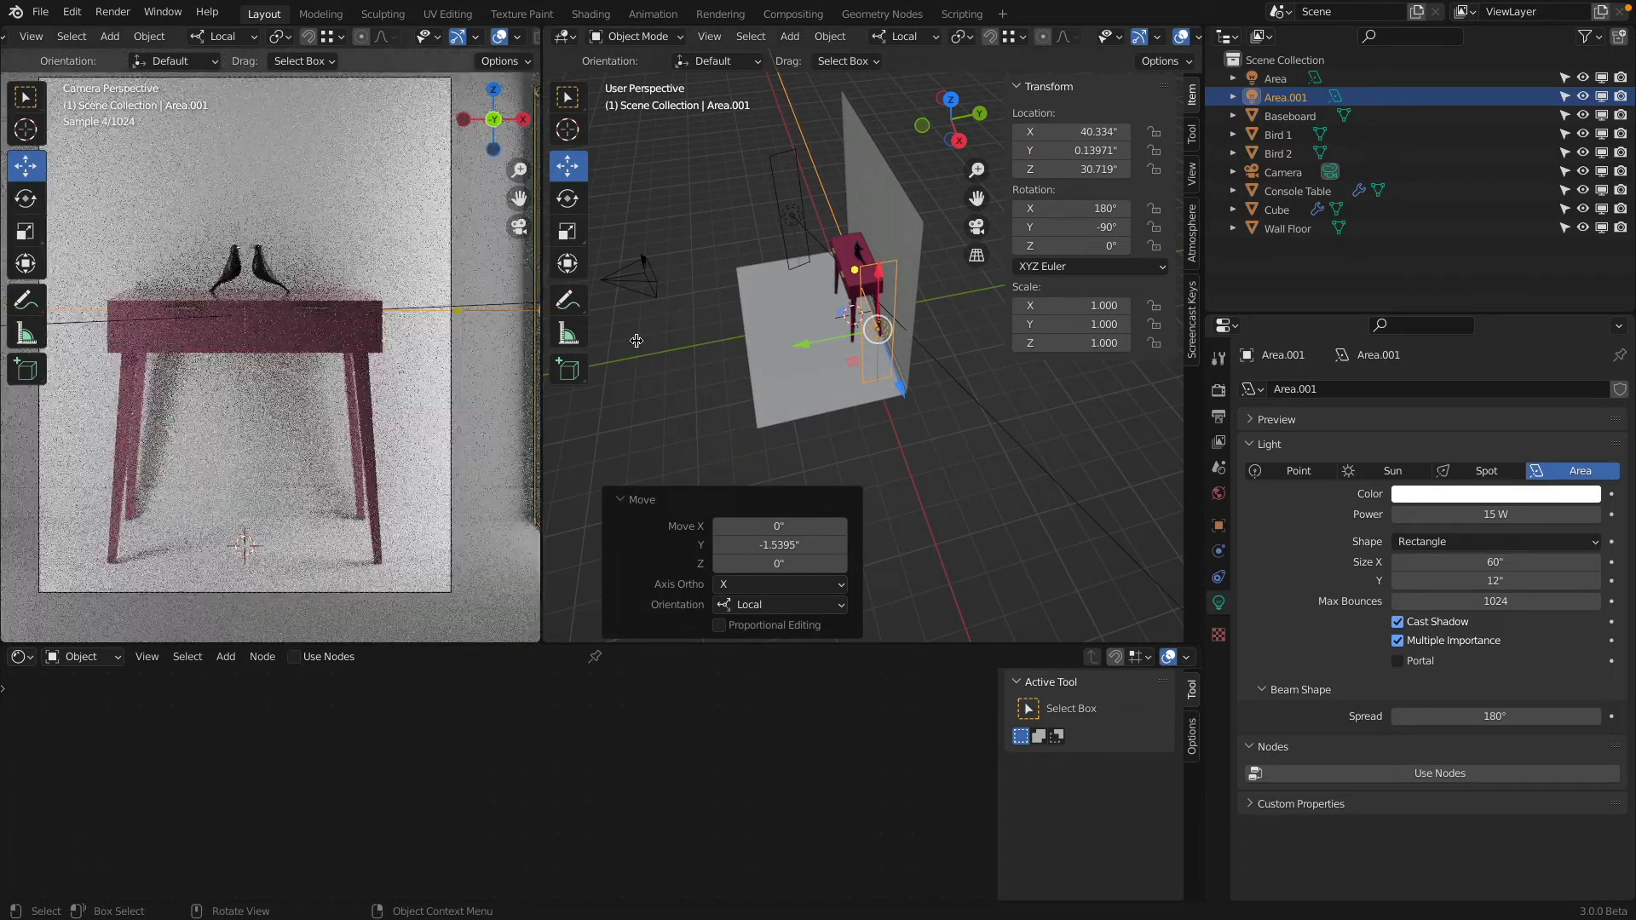
Step: Move the Area light outward from the table along its local Z axis, to about X -44.4", Y -19.1"
mouse_move(813, 352)
middle_mouse_down()
mouse_move(748, 304)
mouse_move(818, 328)
middle_mouse_up()
left_click(686, 345)
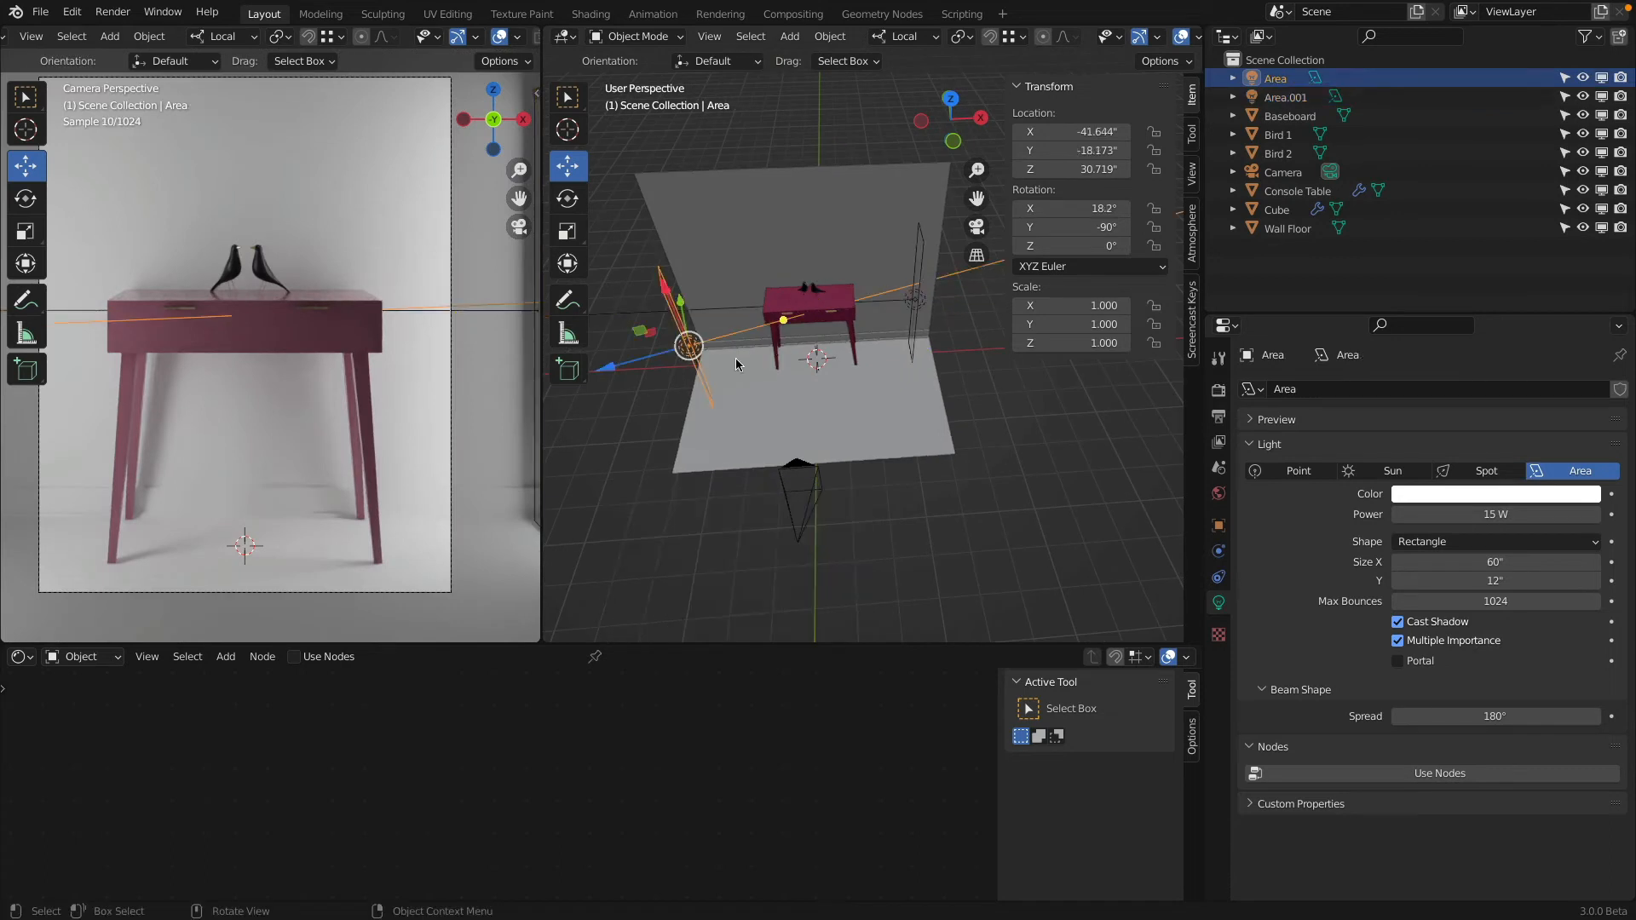
middle_click_drag(735, 358, 749, 401)
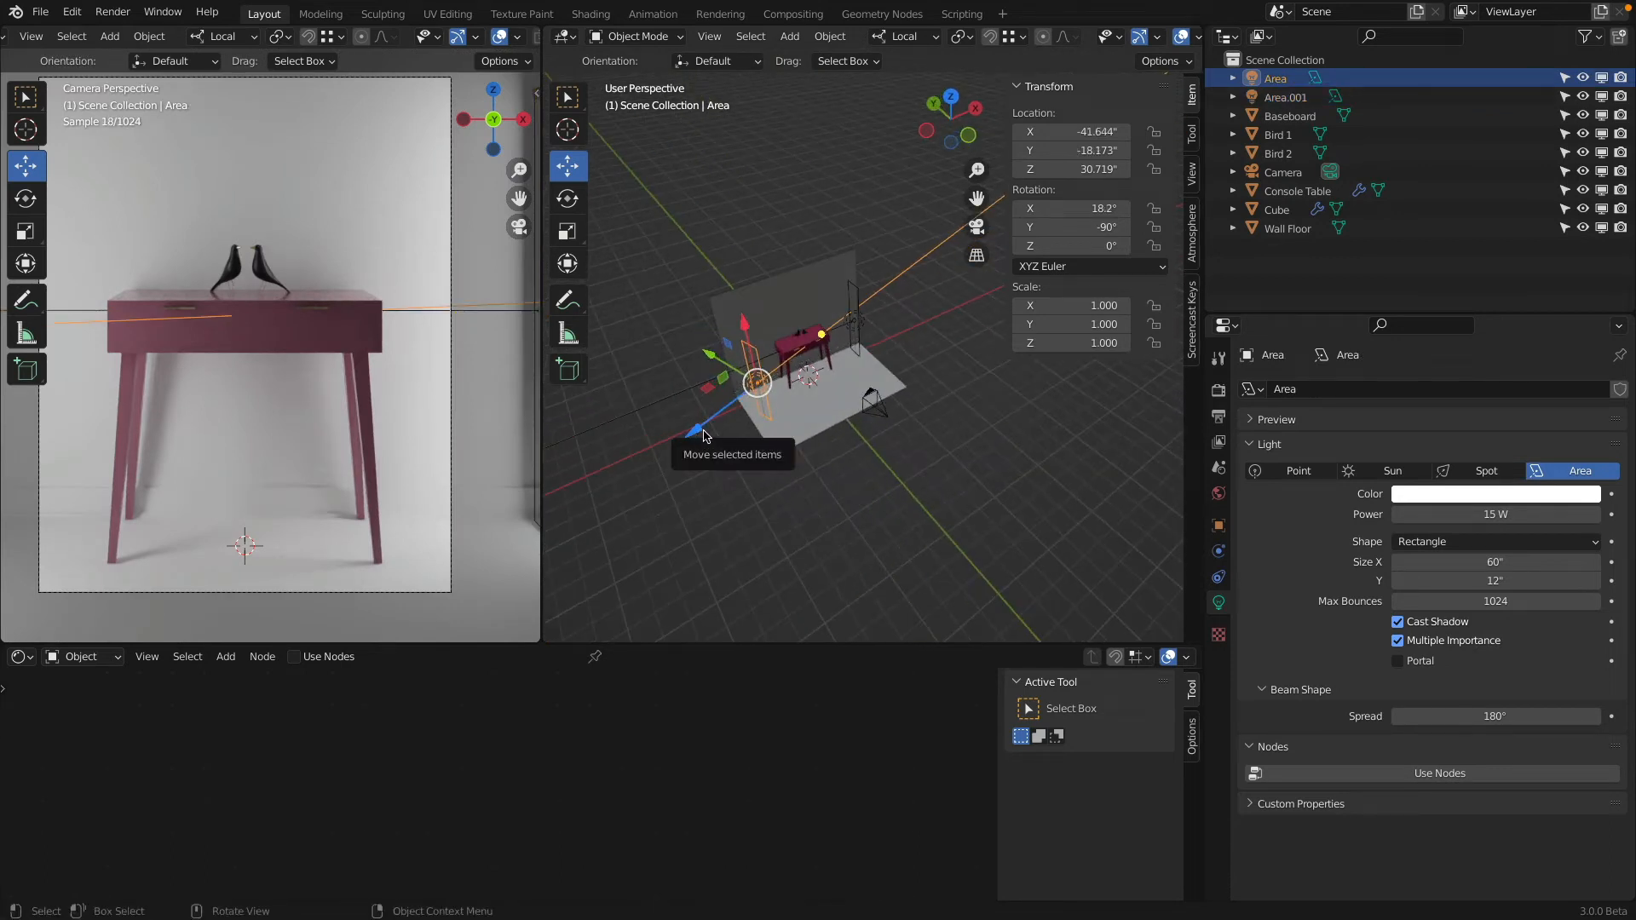
left_click(905, 36)
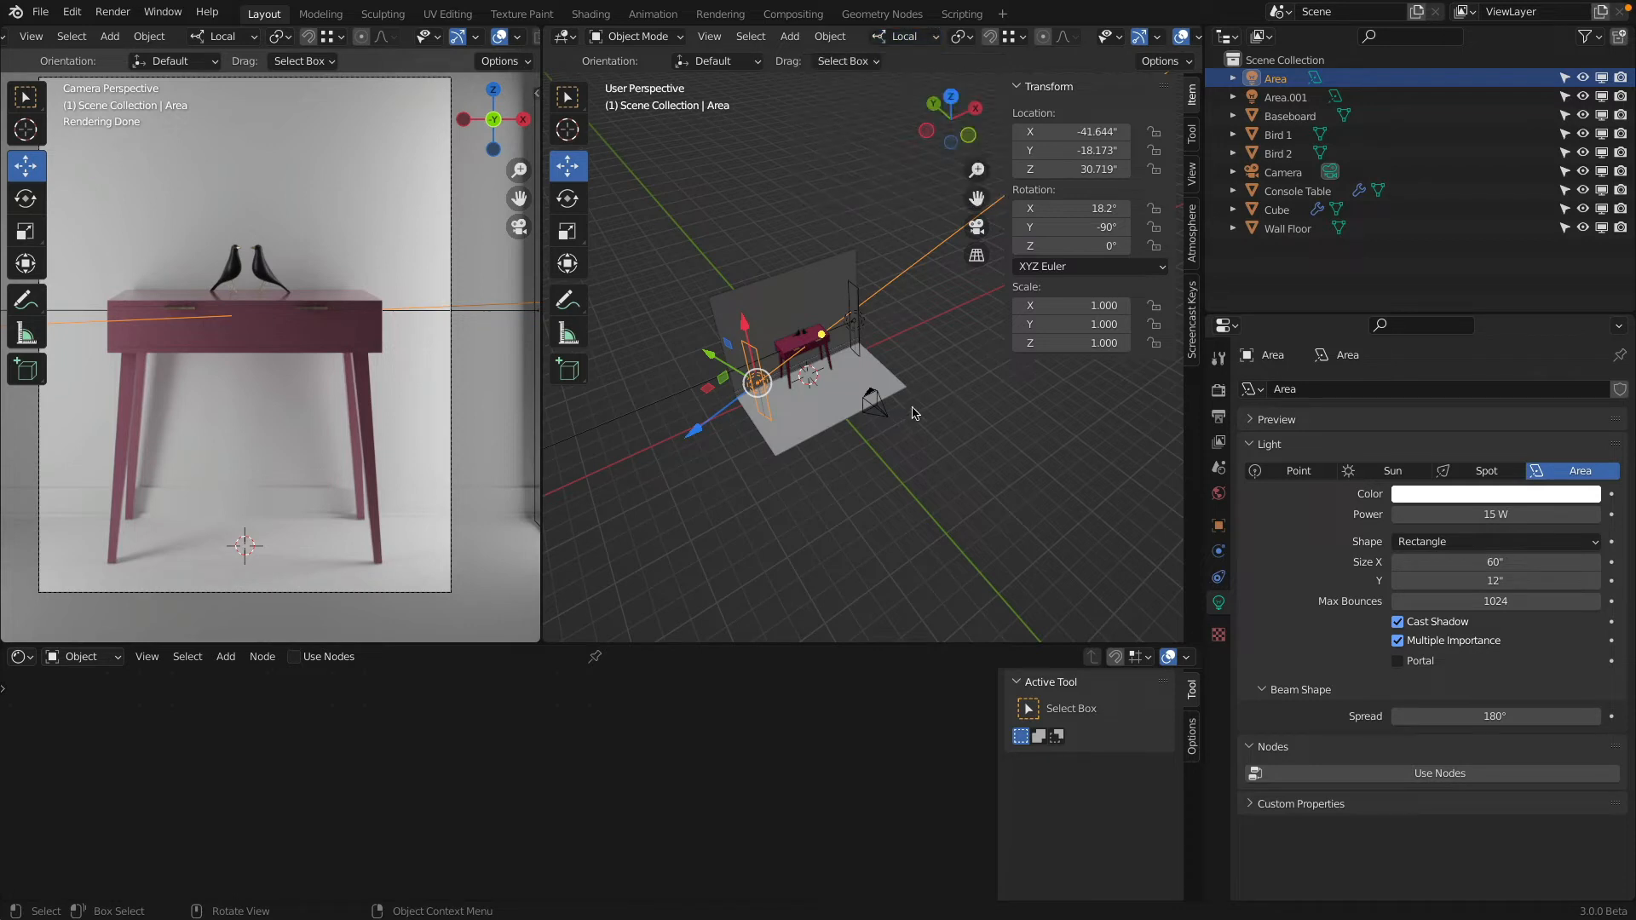
left_click(831, 426)
left_click(756, 388)
mouse_move(701, 435)
left_mouse_down()
mouse_move(676, 472)
mouse_move(574, 526)
mouse_move(759, 433)
mouse_move(723, 449)
mouse_move(694, 434)
left_mouse_up()
middle_click_drag(694, 435, 773, 139)
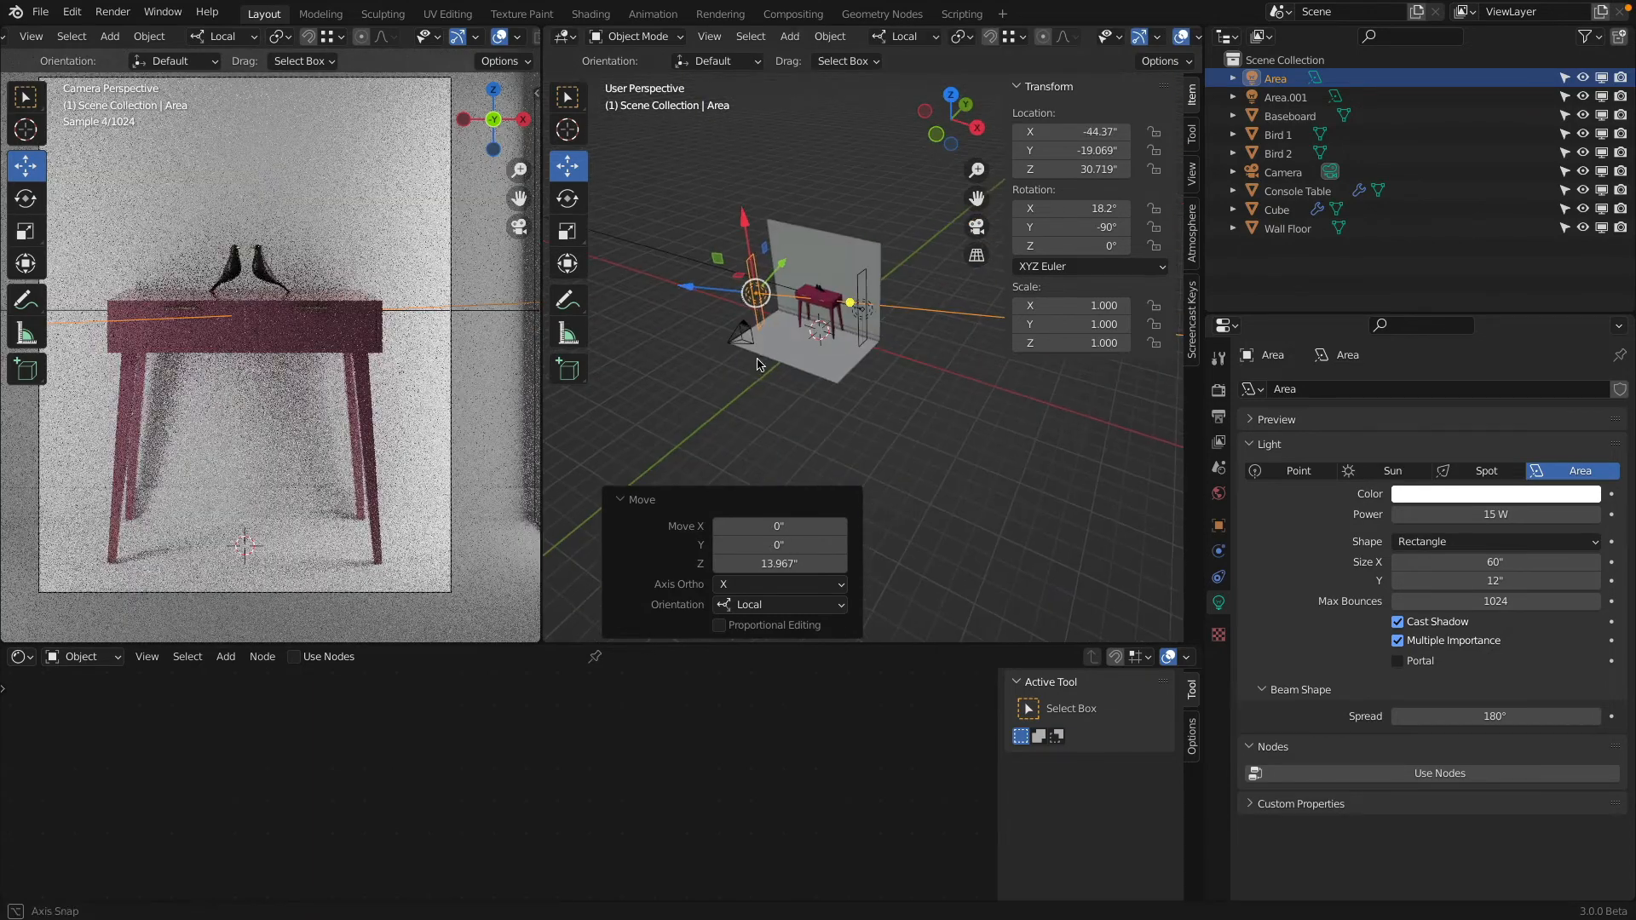
Step: Add a third area light and raise it straight above the console table to a Z location of about 63.6"
left_click(789, 36)
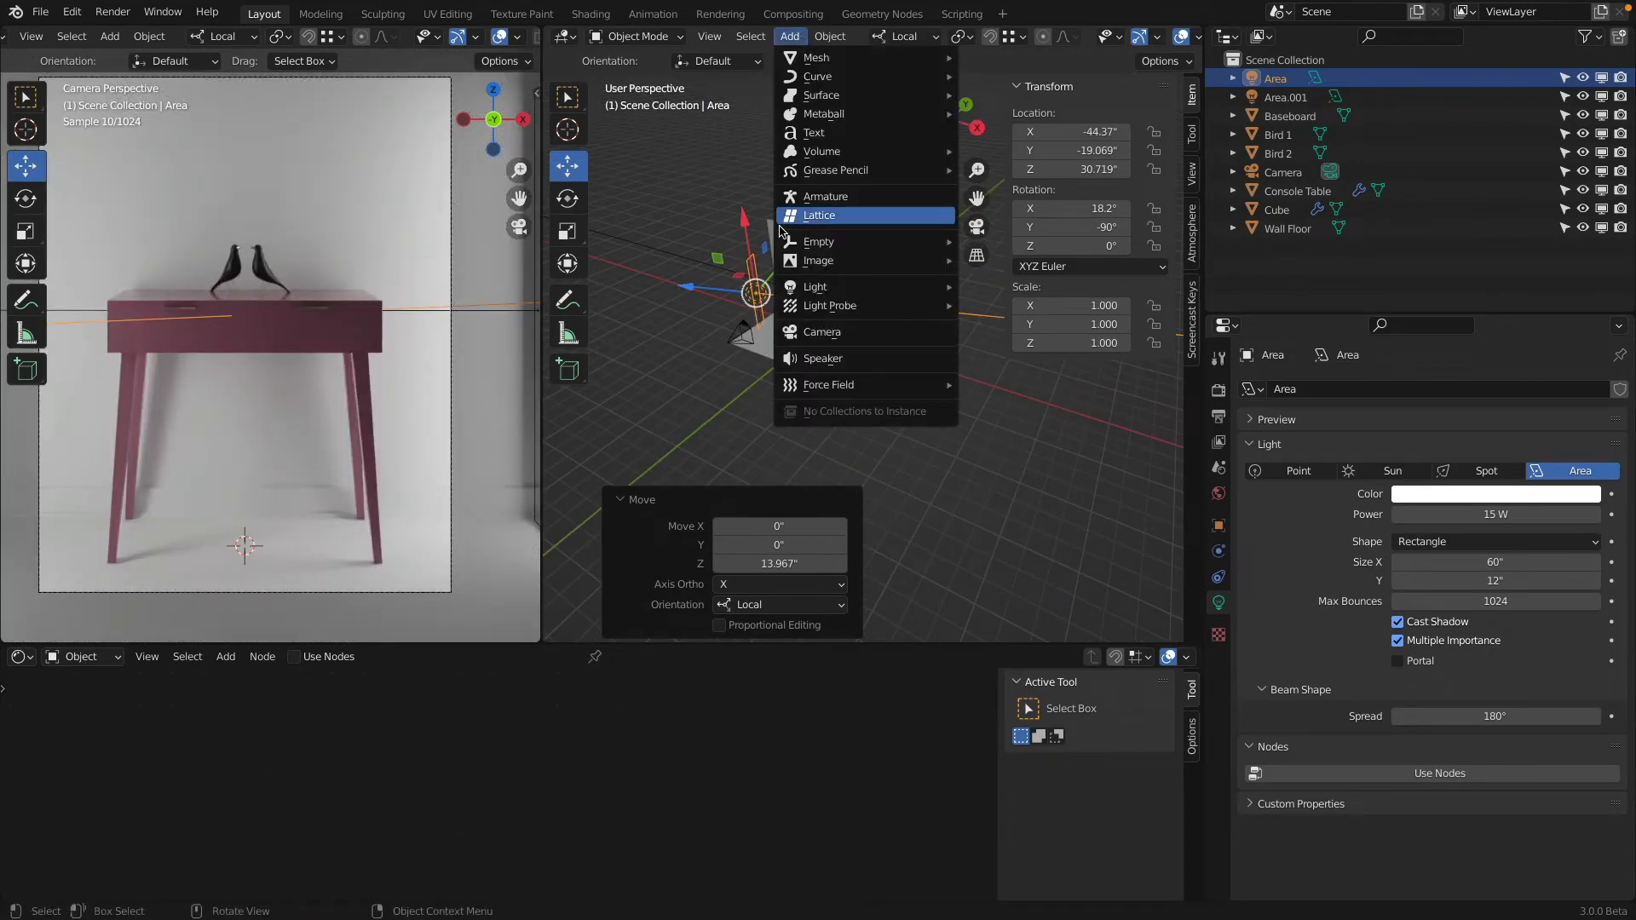
mouse_move(844, 287)
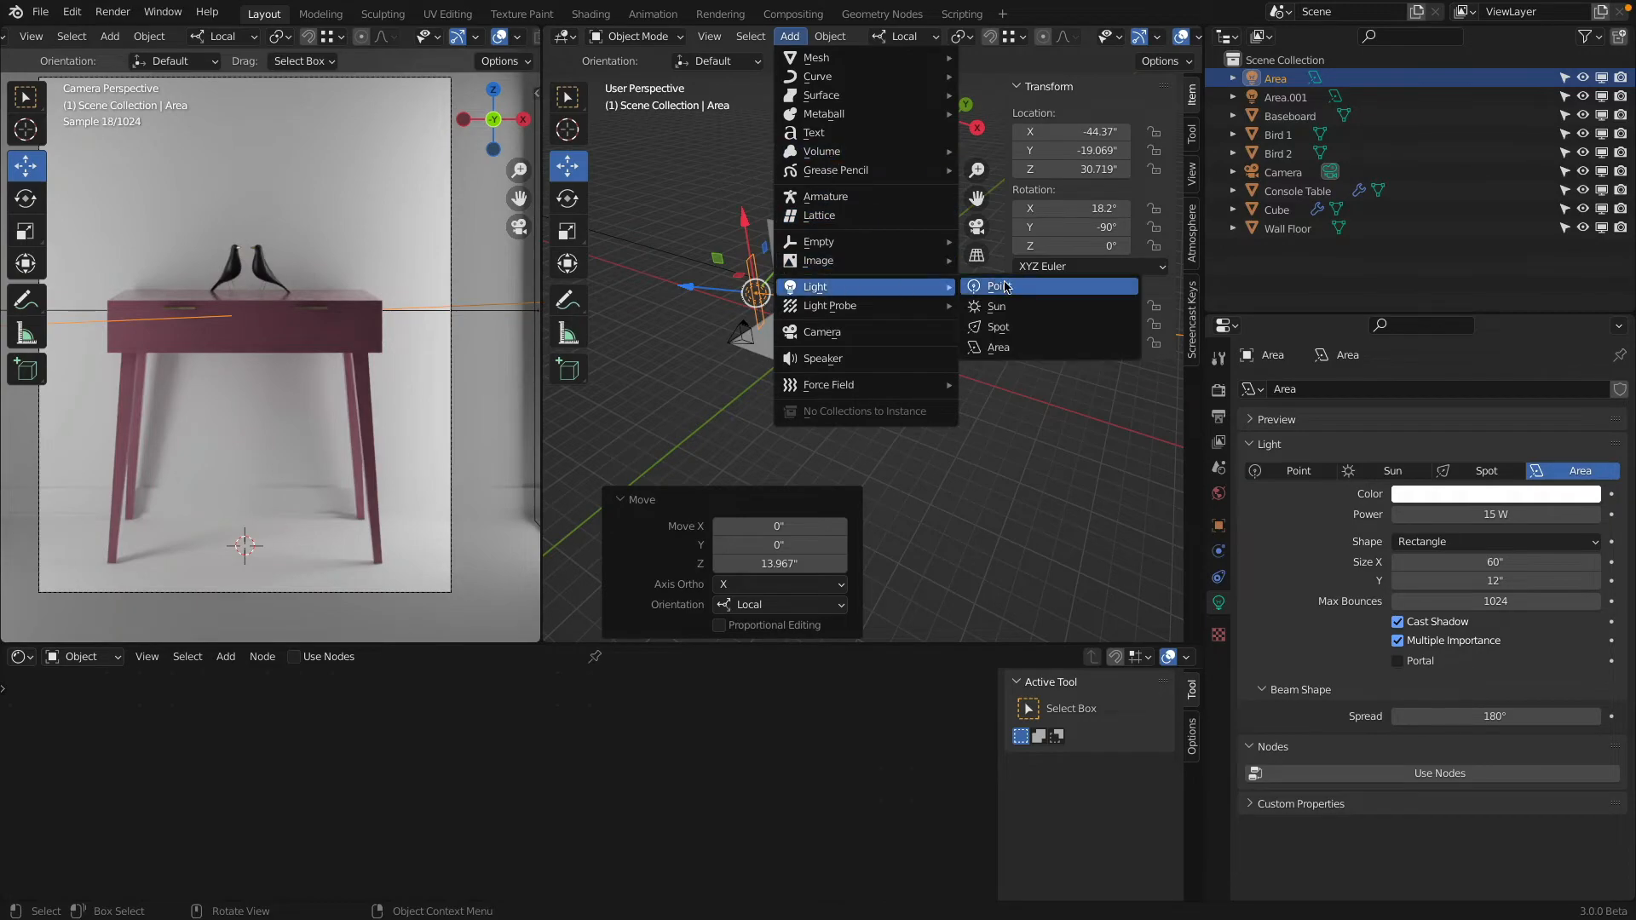
left_click(1031, 349)
left_click_drag(816, 266, 840, 207)
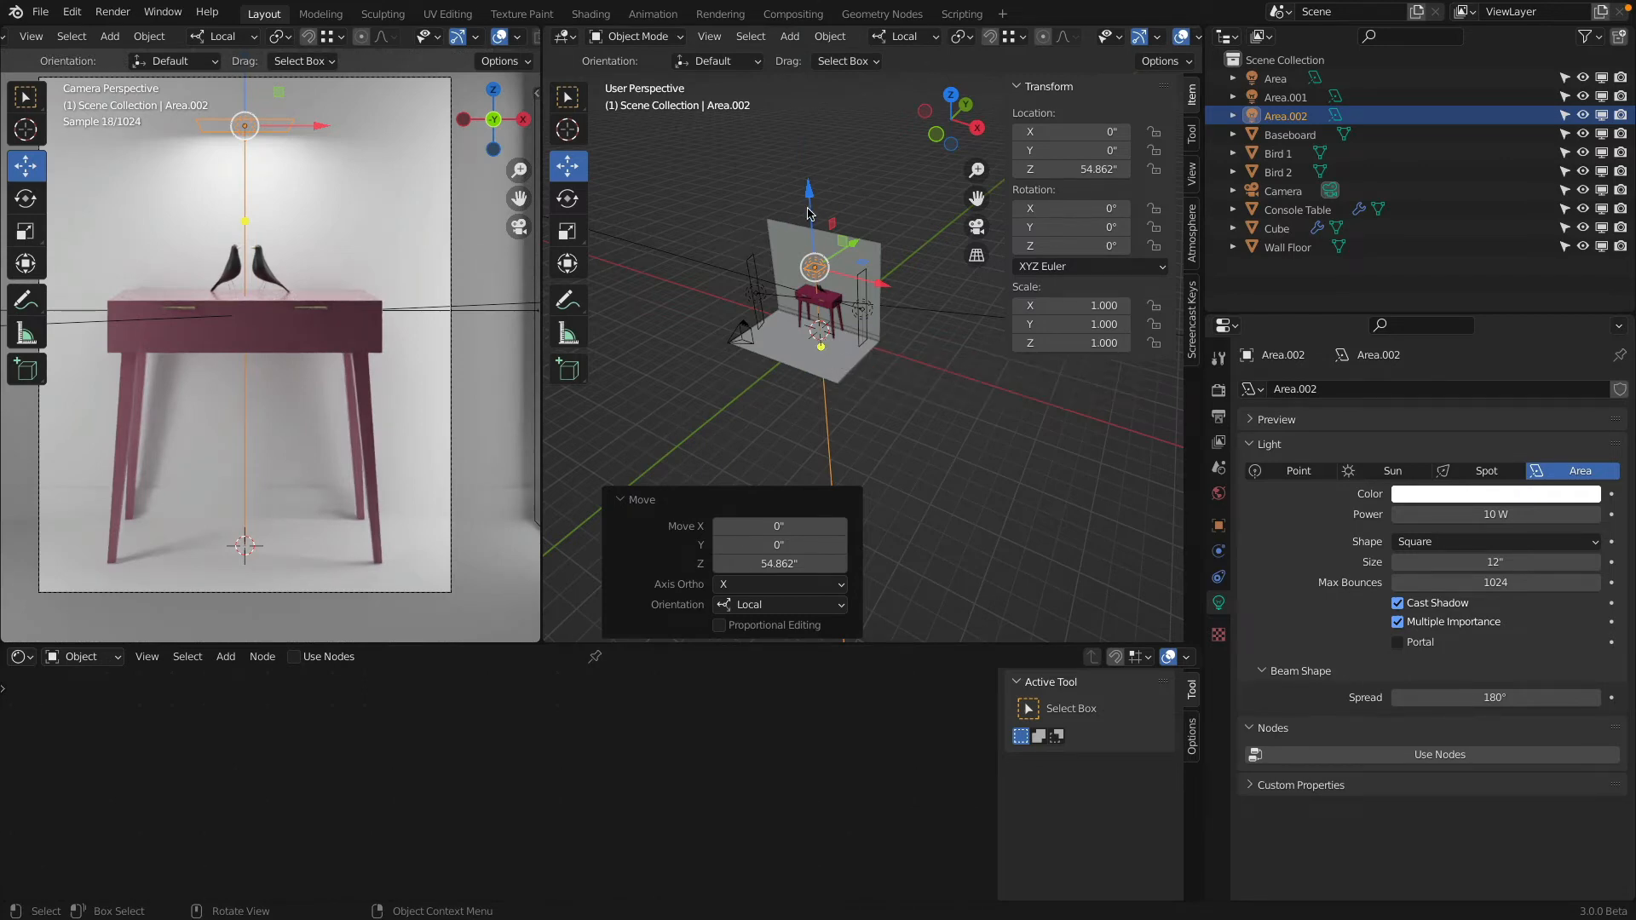
left_click_drag(809, 191, 811, 180)
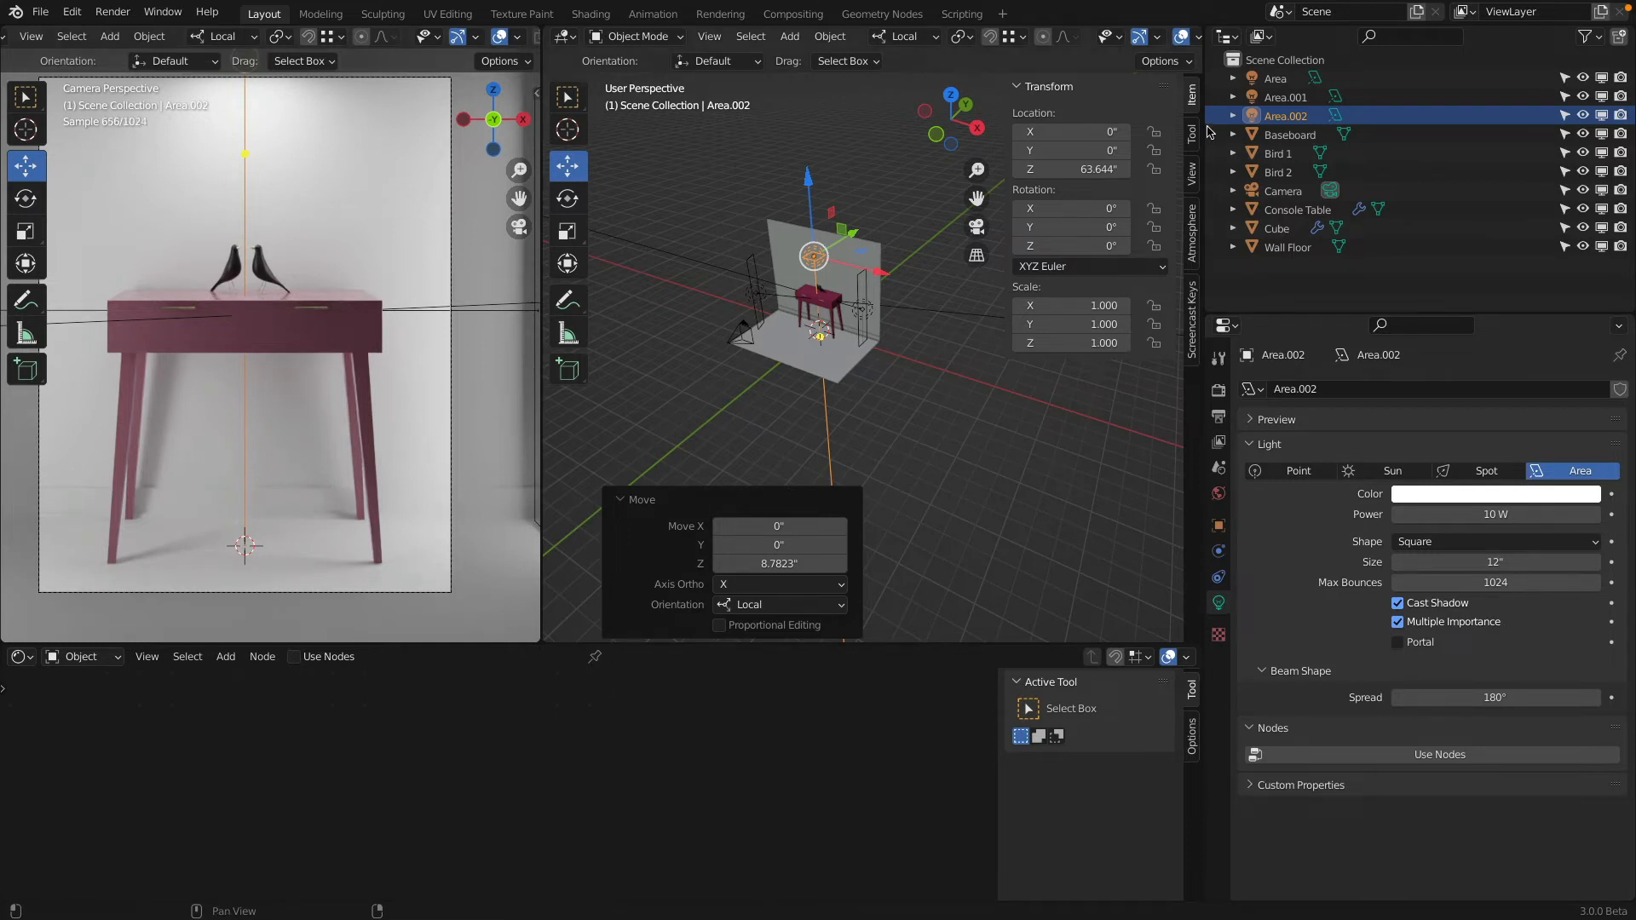
Step: Rename the Area light beside the table's left side as Area Left
left_click(1282, 79)
left_click(1282, 98)
left_click(1282, 116)
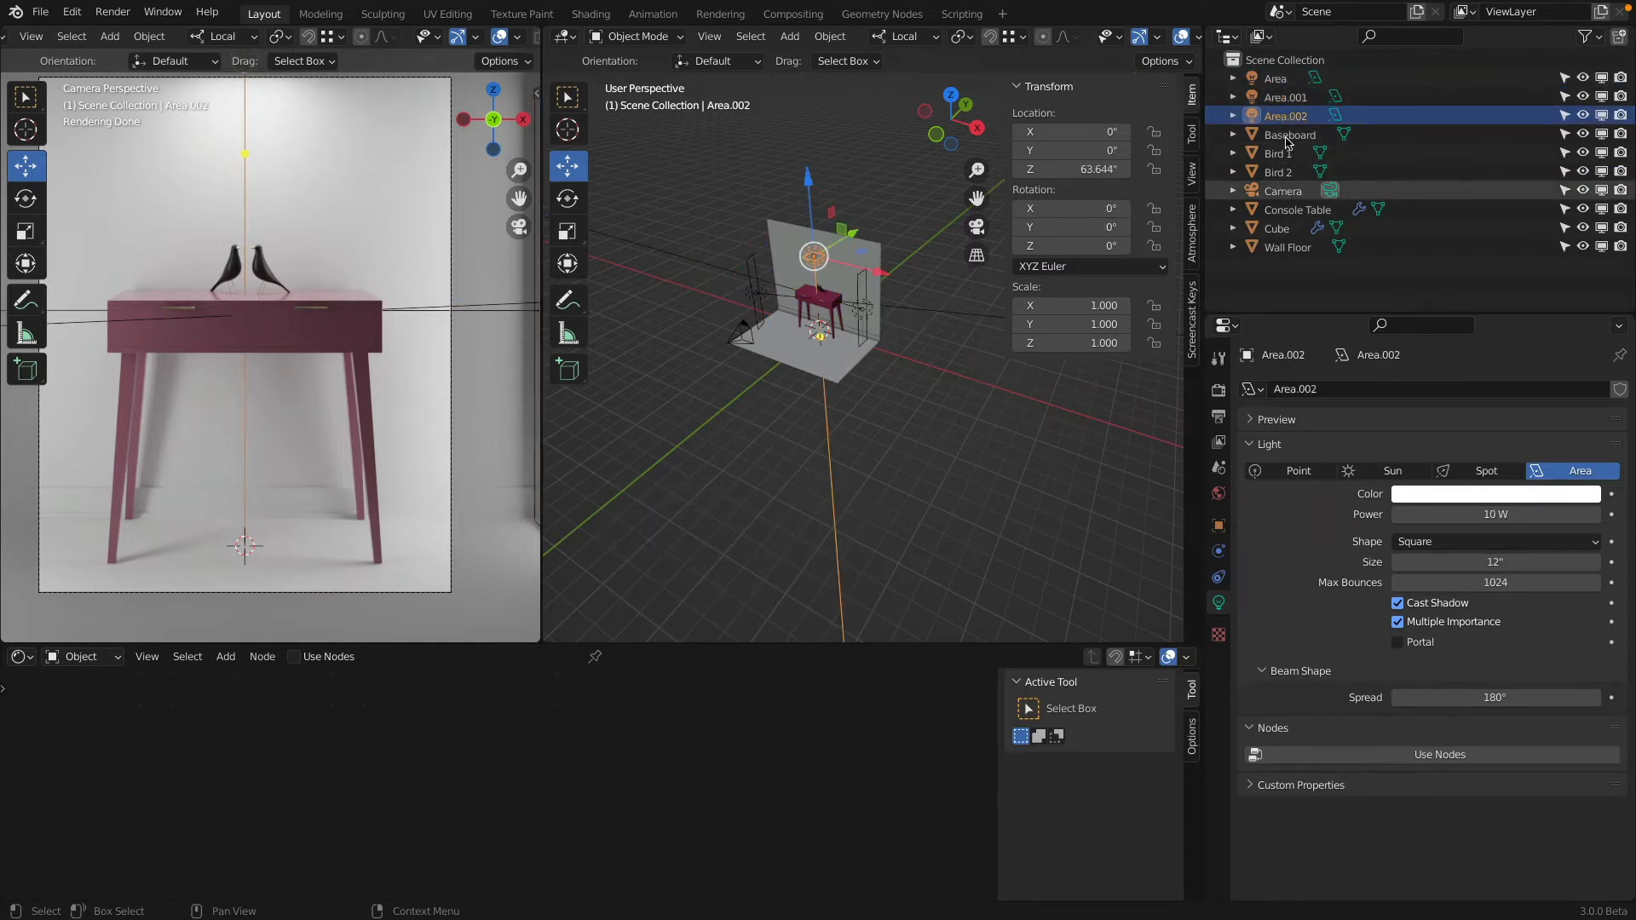
left_click(1283, 93)
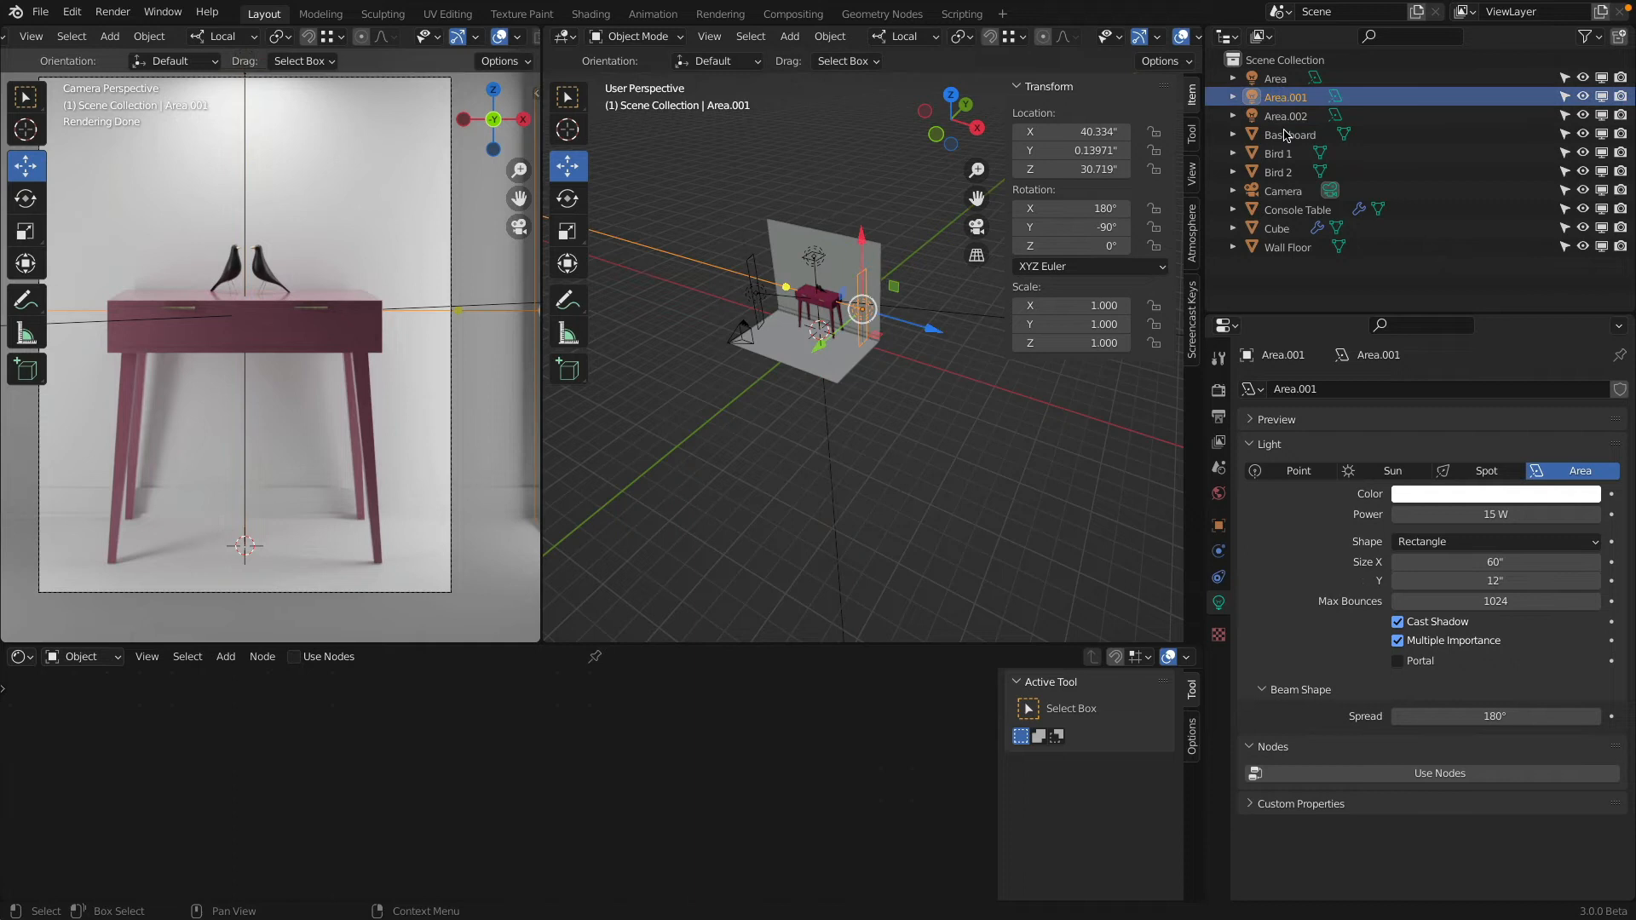
left_click(1274, 81)
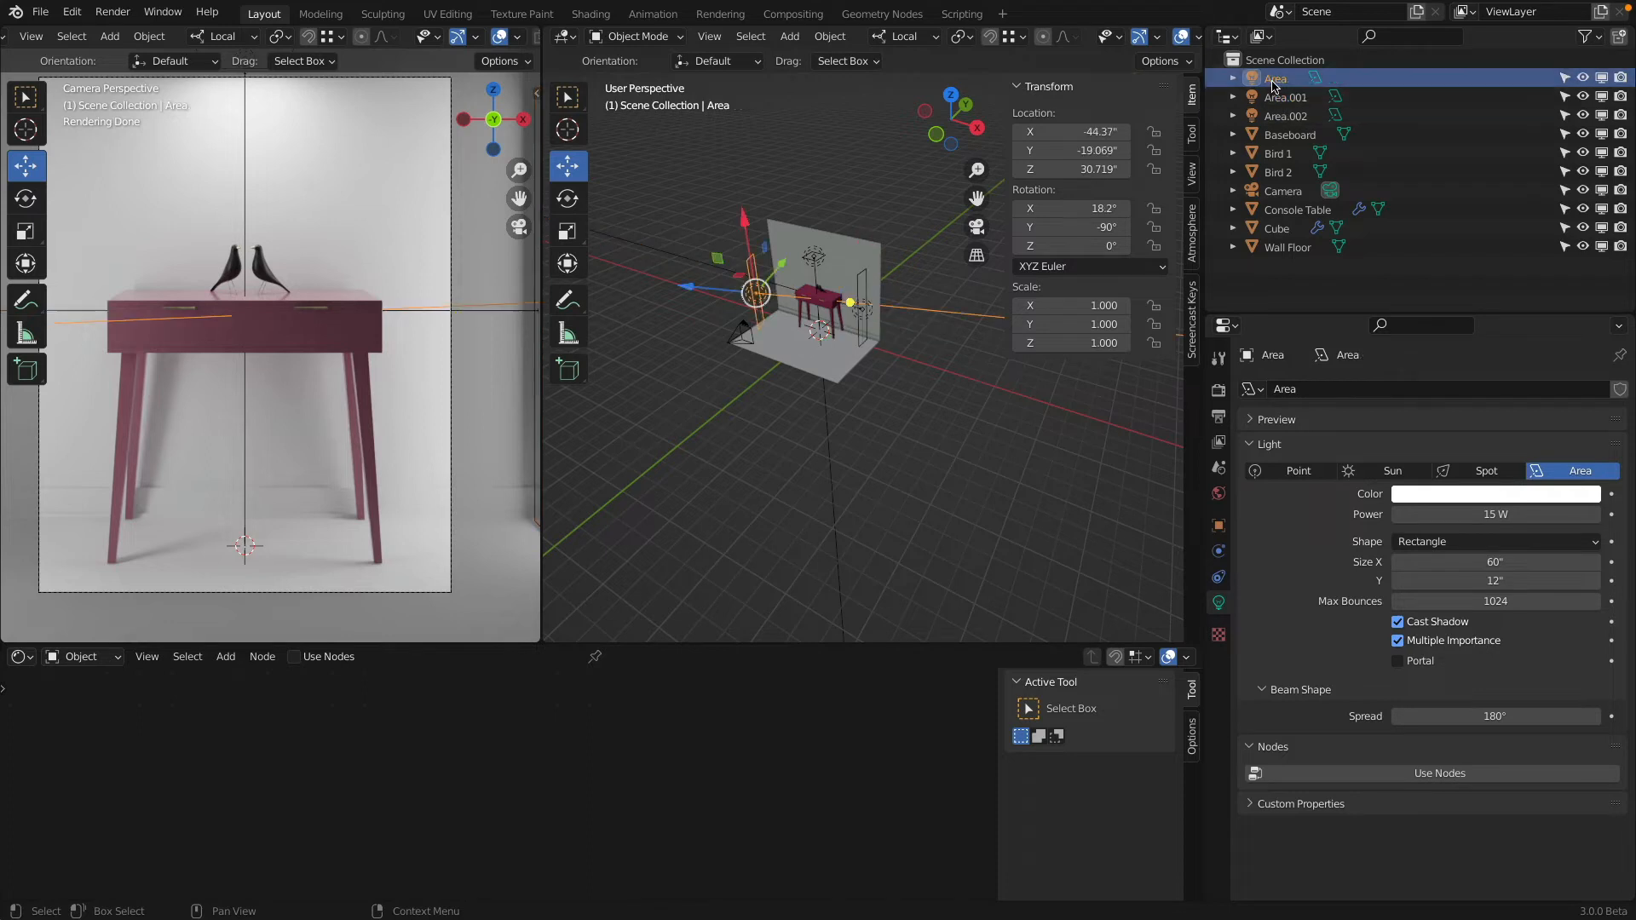
double_click(1274, 81)
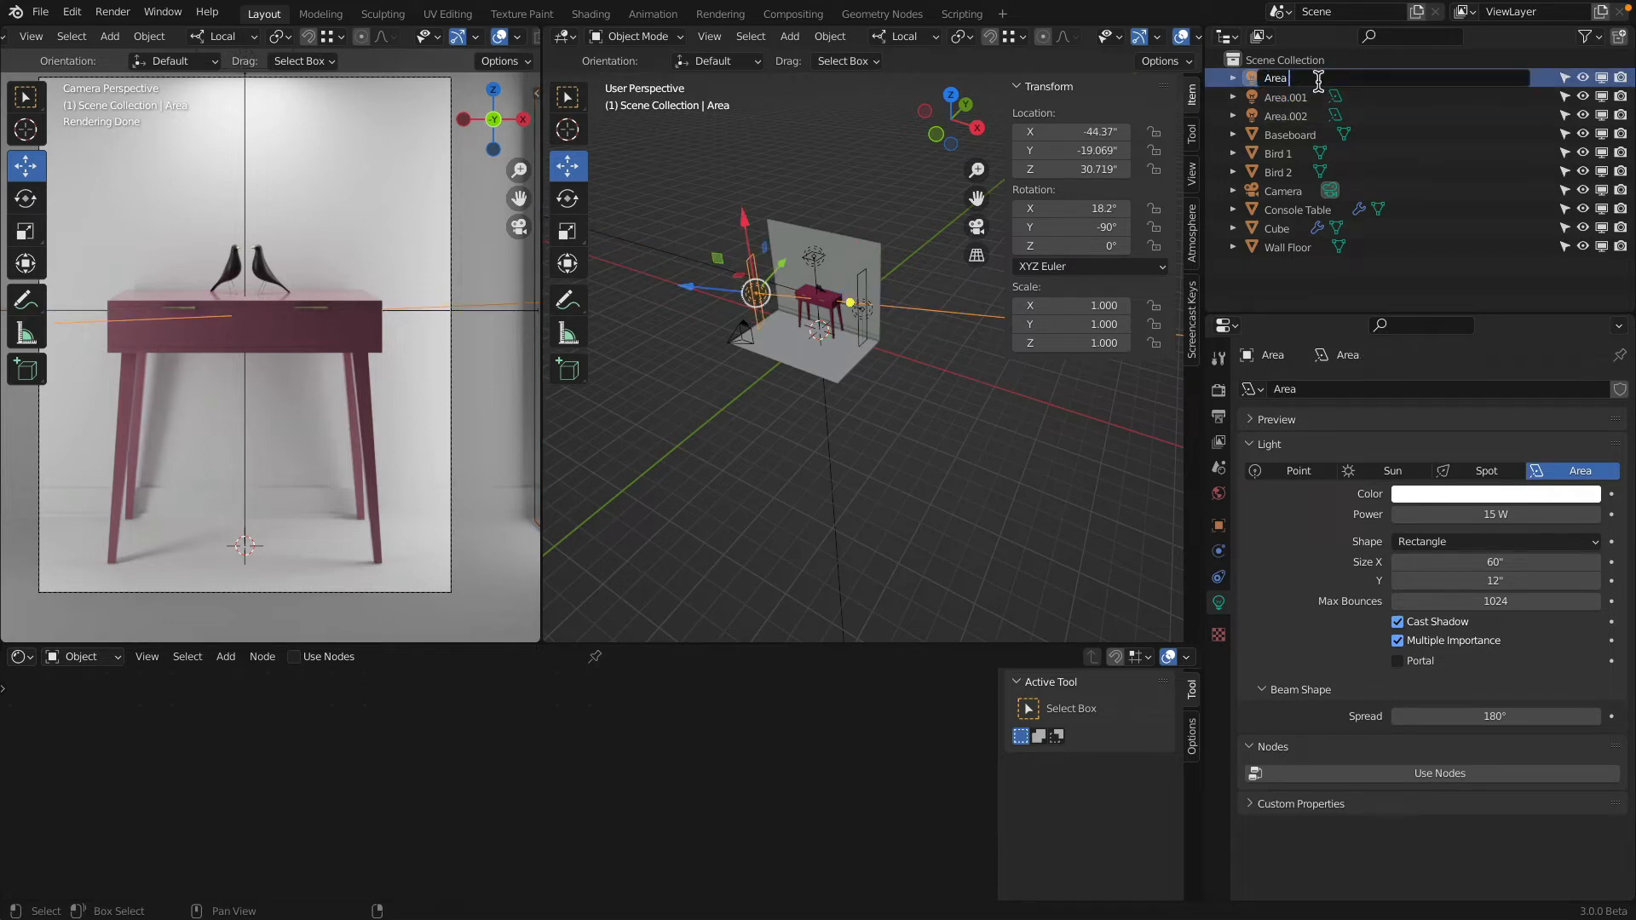
type("Left")
key("Return")
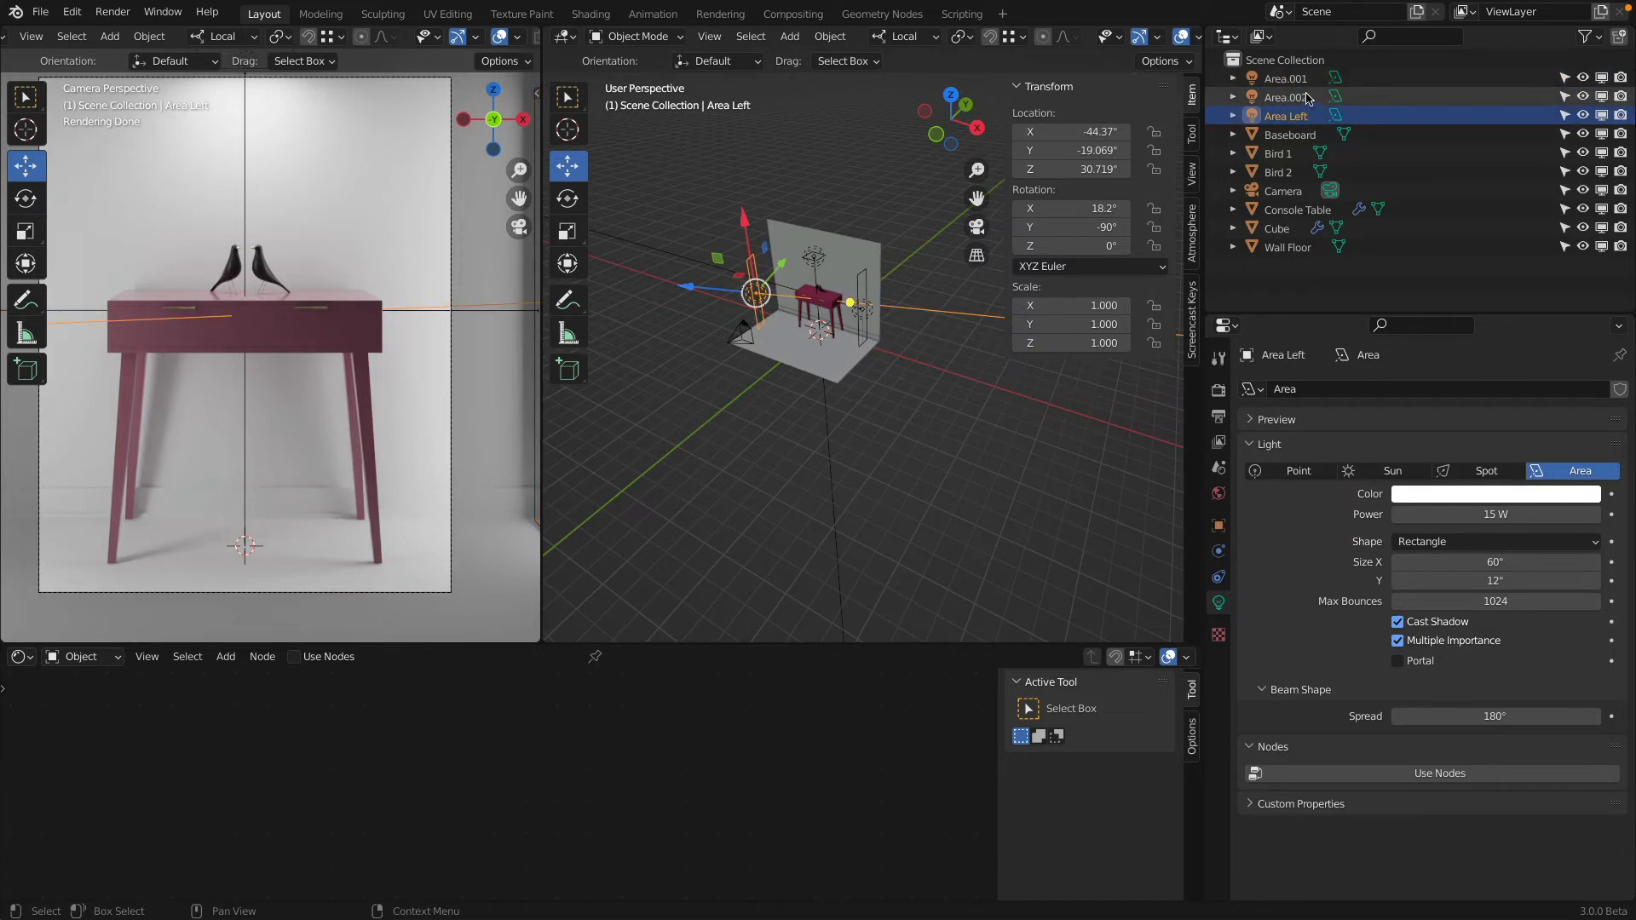
Step: Rename the overhead light Area.002 as Area Top
left_click(1303, 98)
double_click(1299, 97)
key("End")
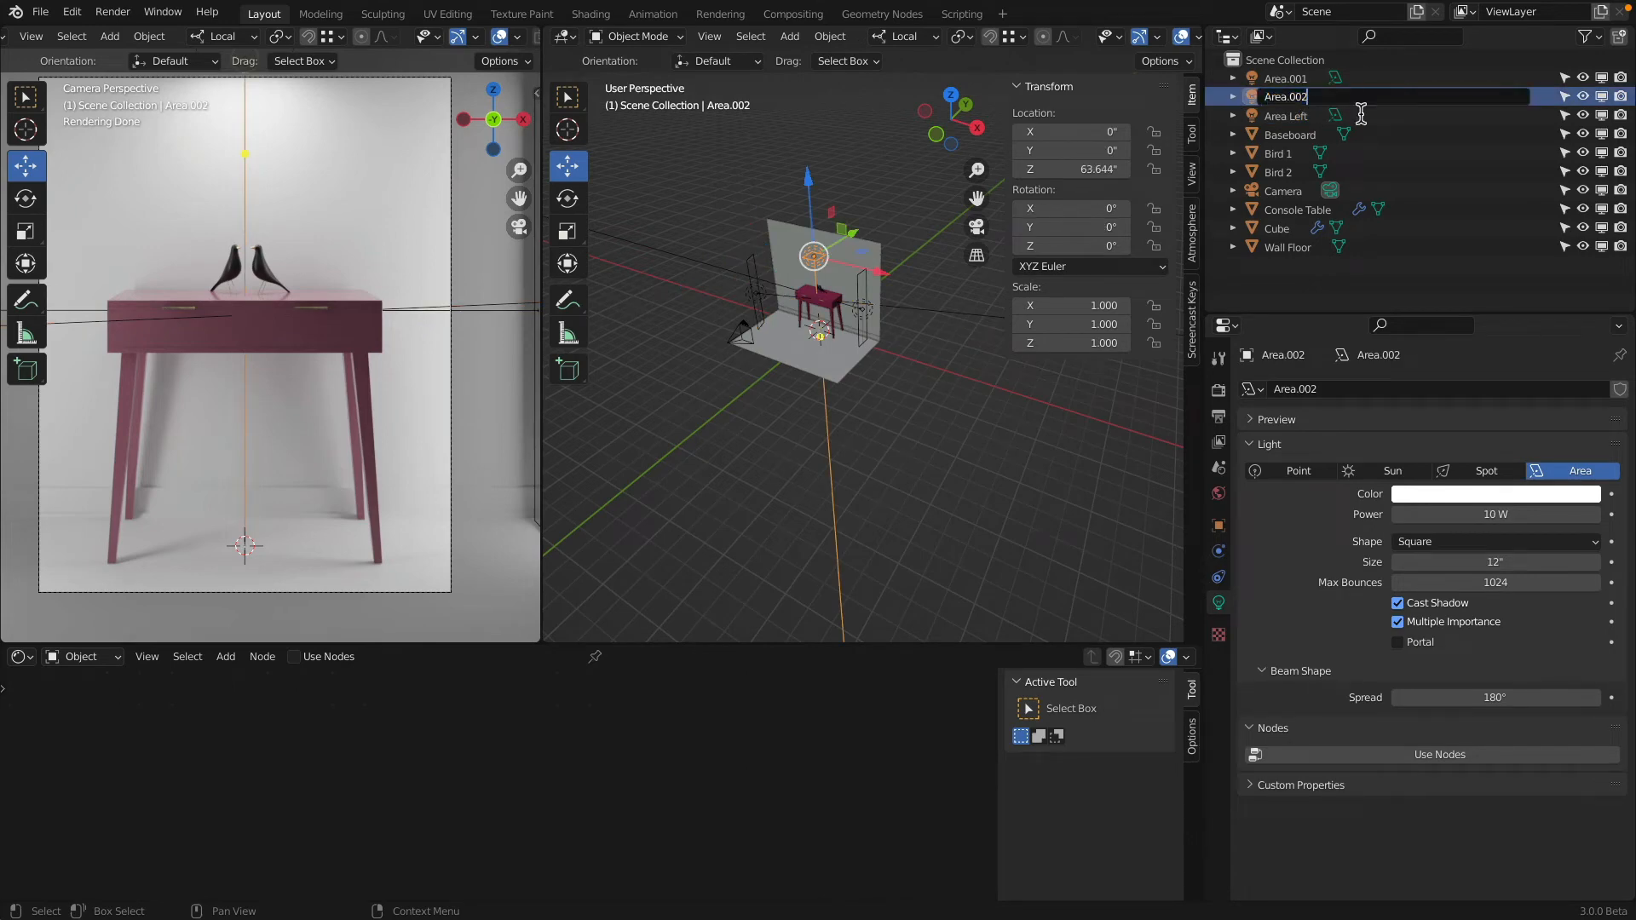
type("Top")
key("Return")
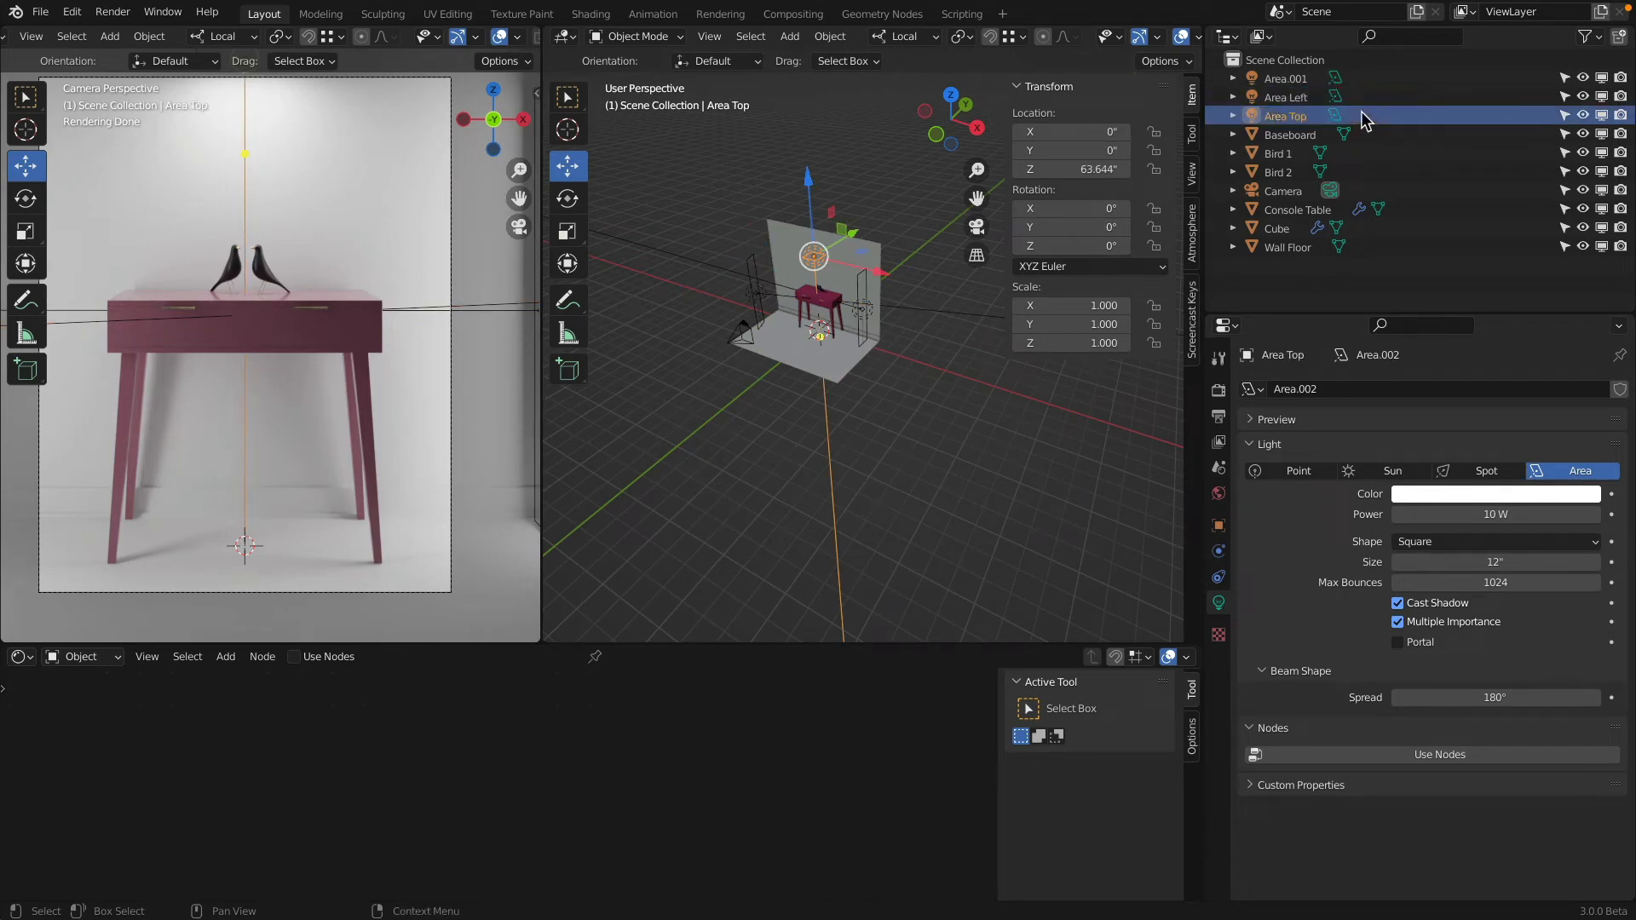
Step: Rename the Area.001 light as Area Right
left_click(877, 313)
double_click(1416, 80)
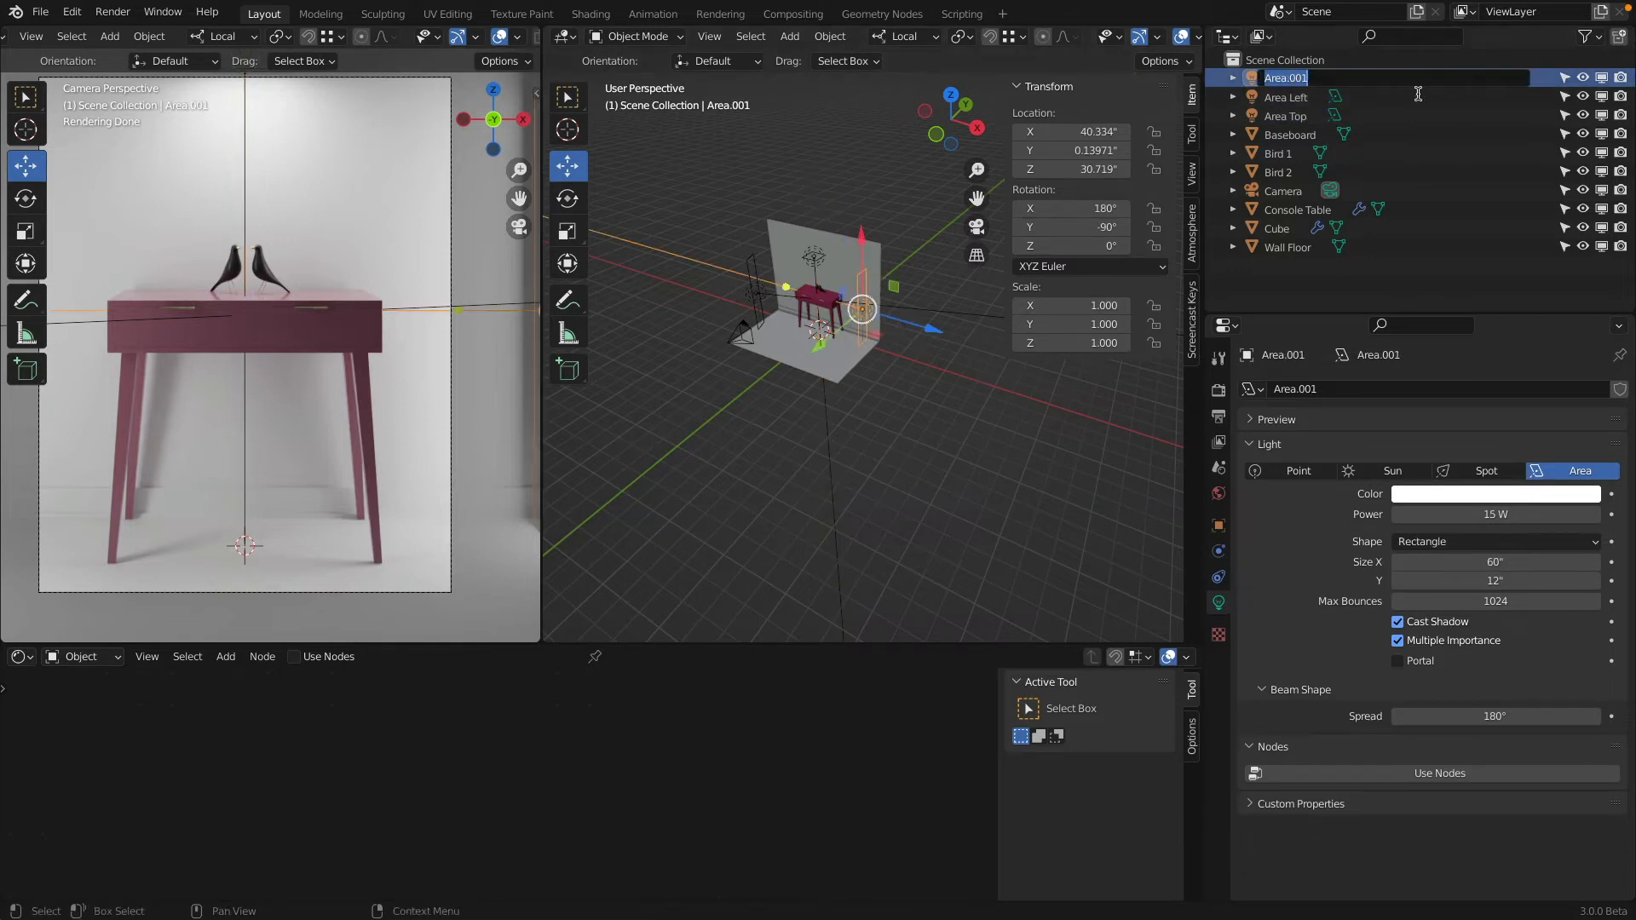
key("End")
type("Right")
key("Return")
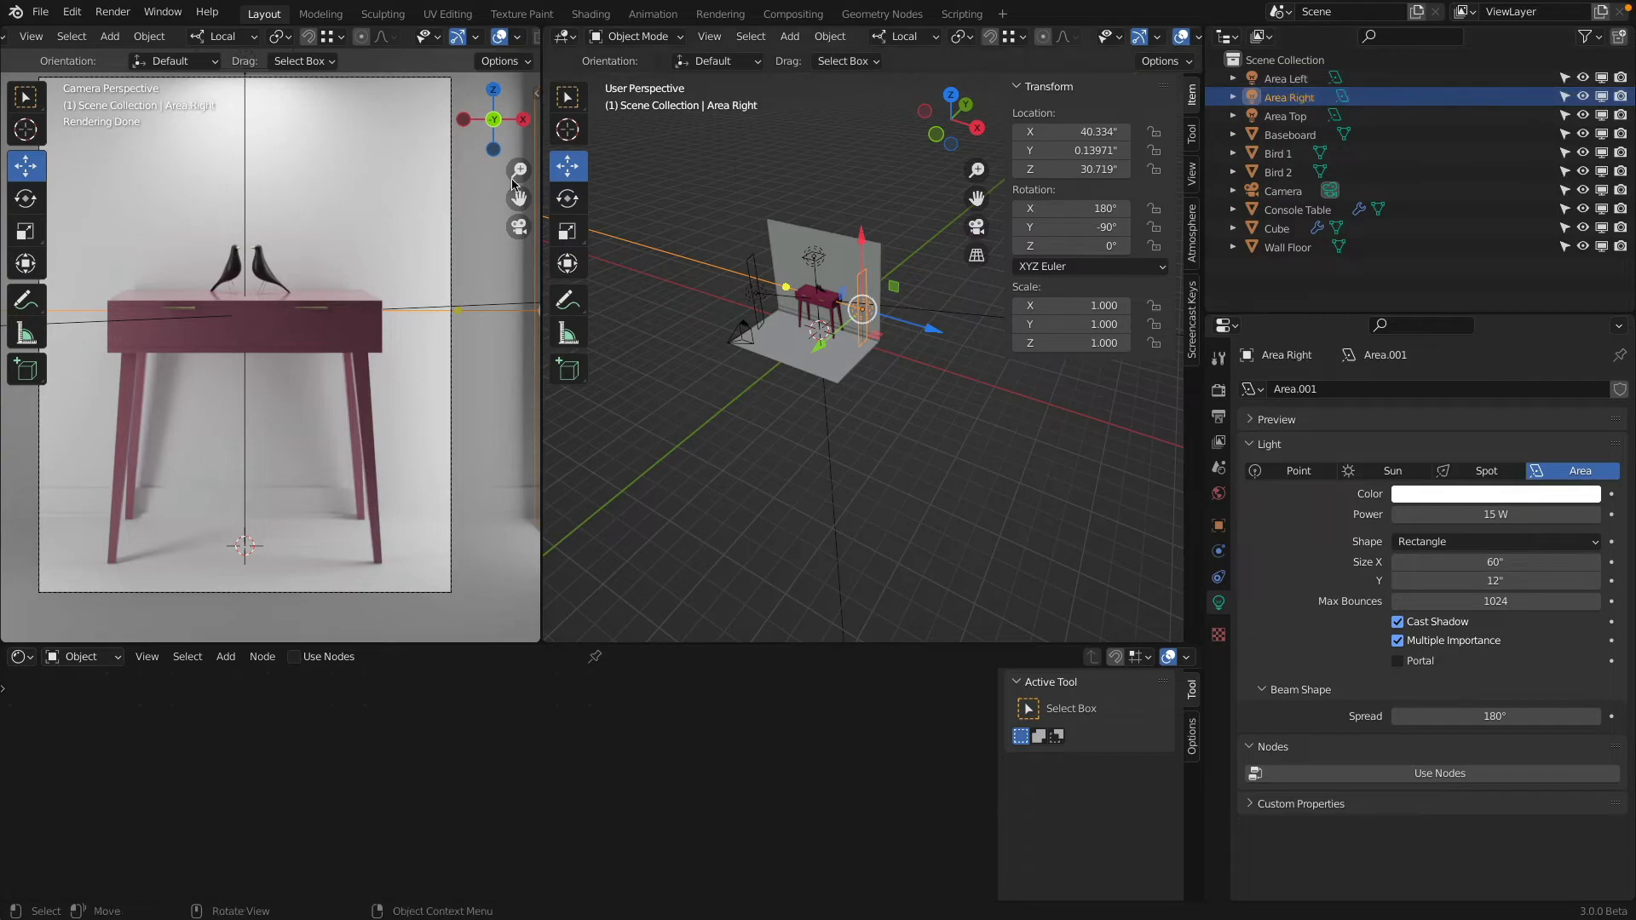
Step: Lower the Specular and Roughness of the console table's Metal_Handle.004 material to 0
scroll(282, 221, "up", 5)
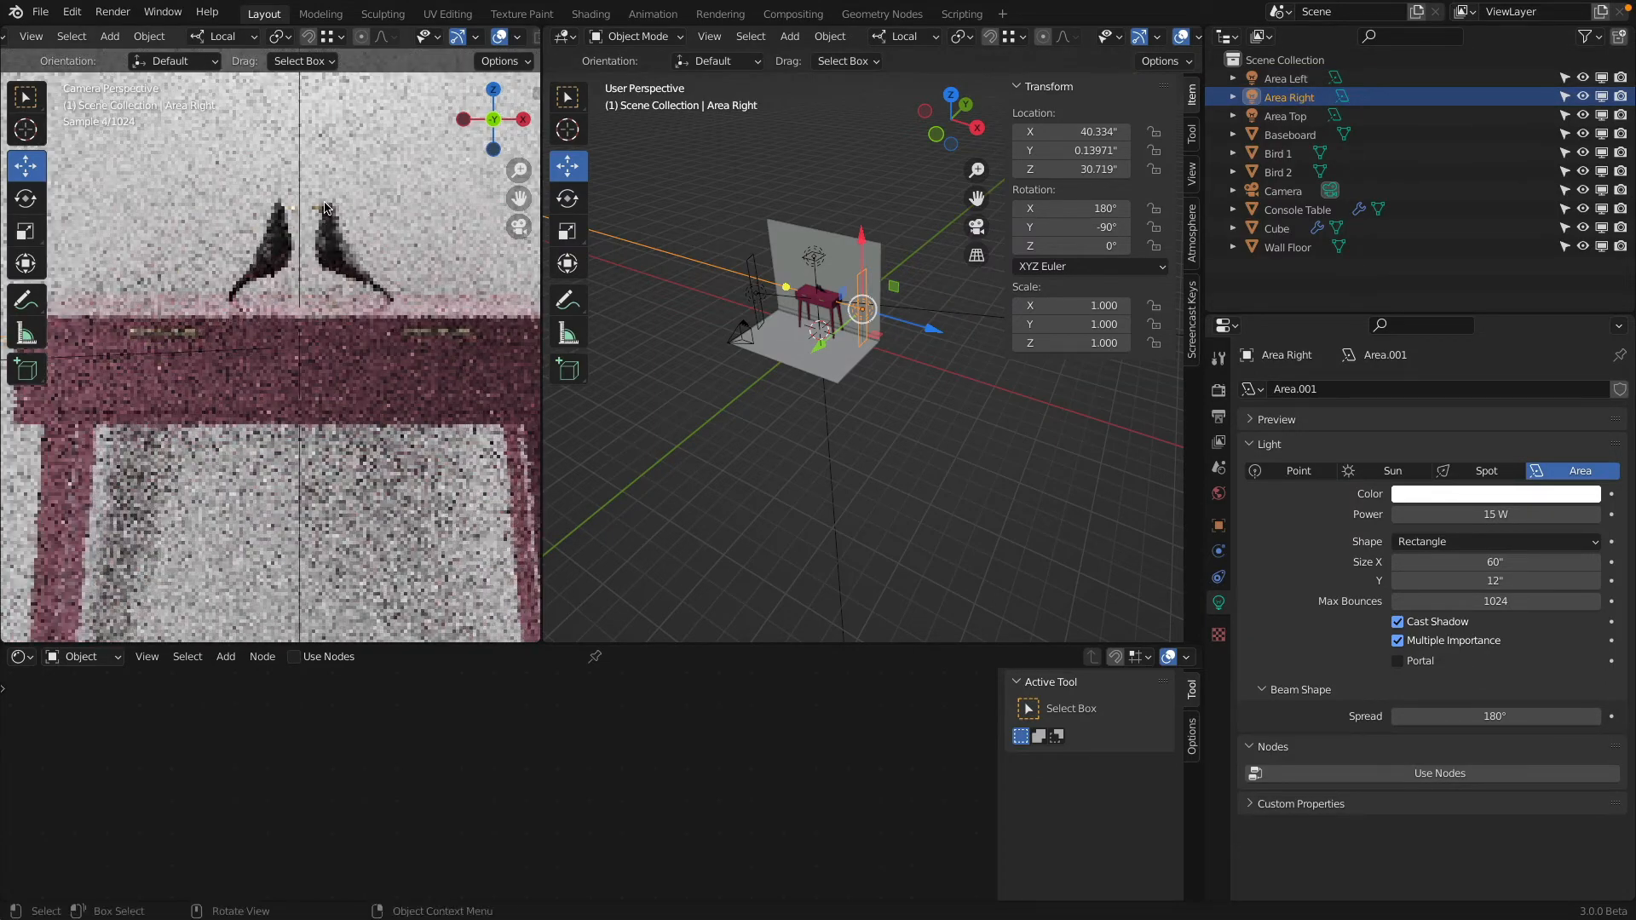
scroll(323, 223, "up", 4)
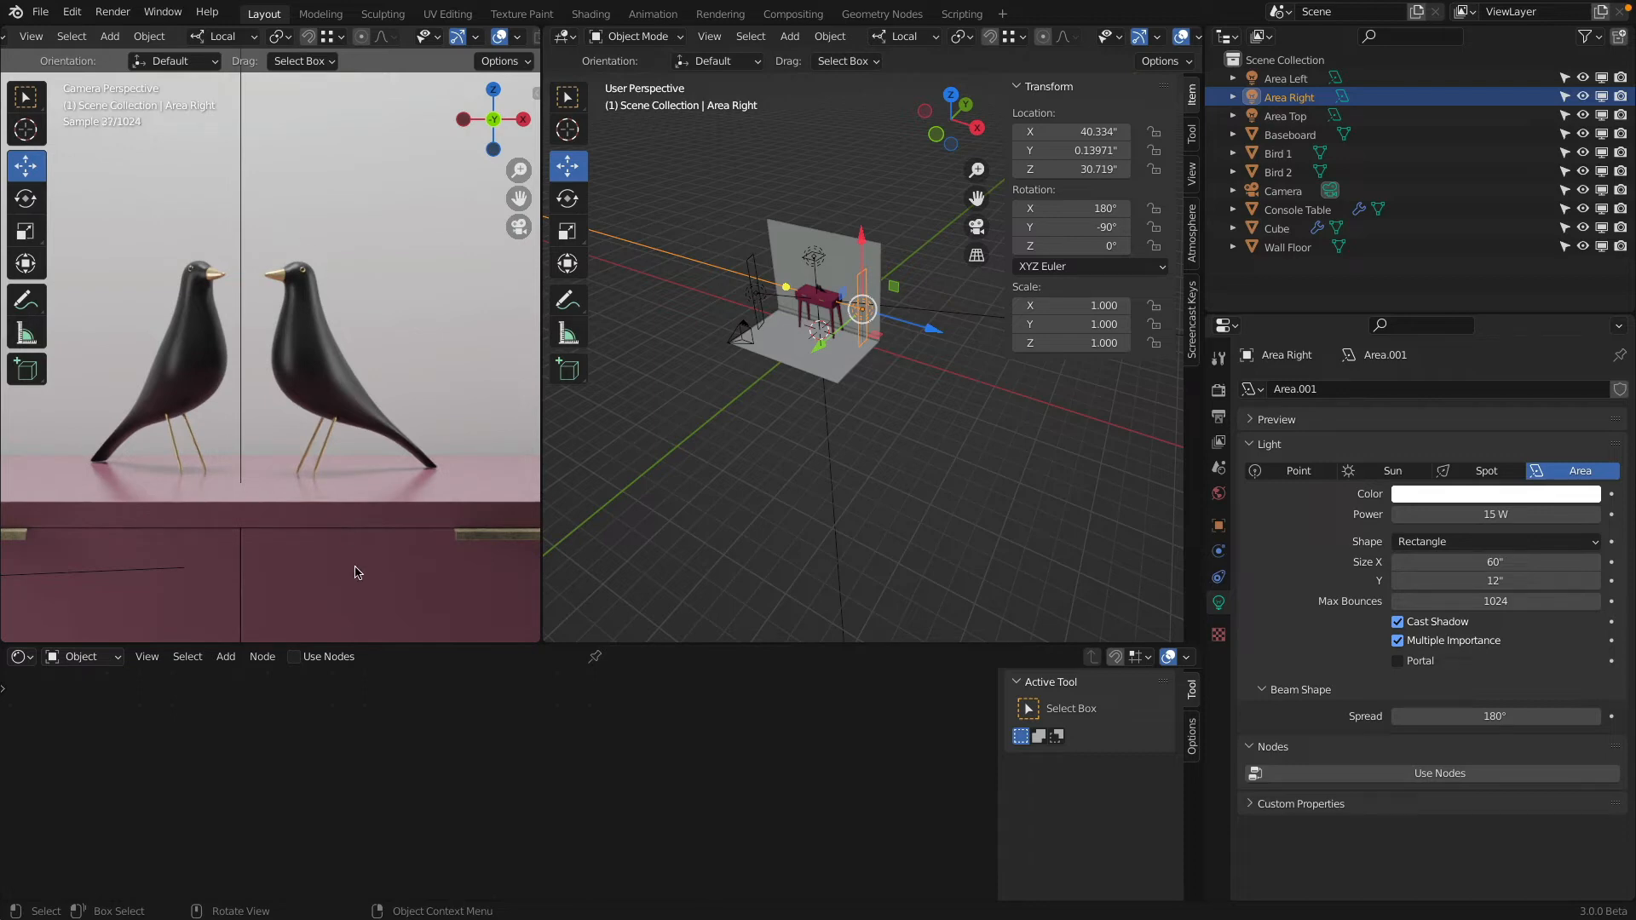
left_click(338, 527)
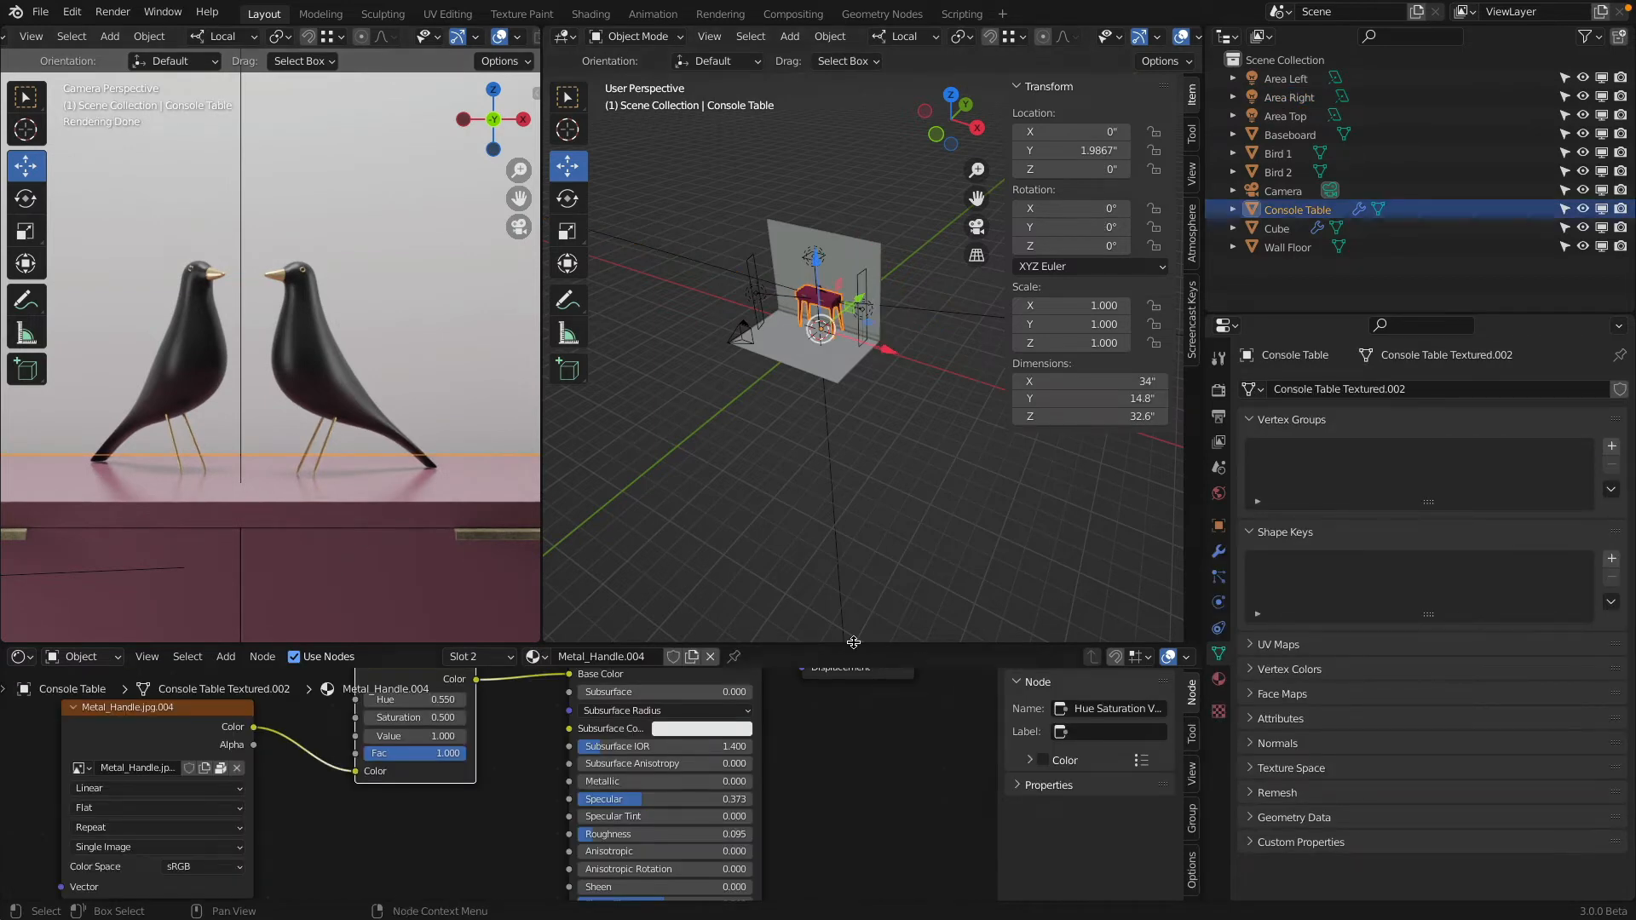
scroll(667, 725, "down", 2)
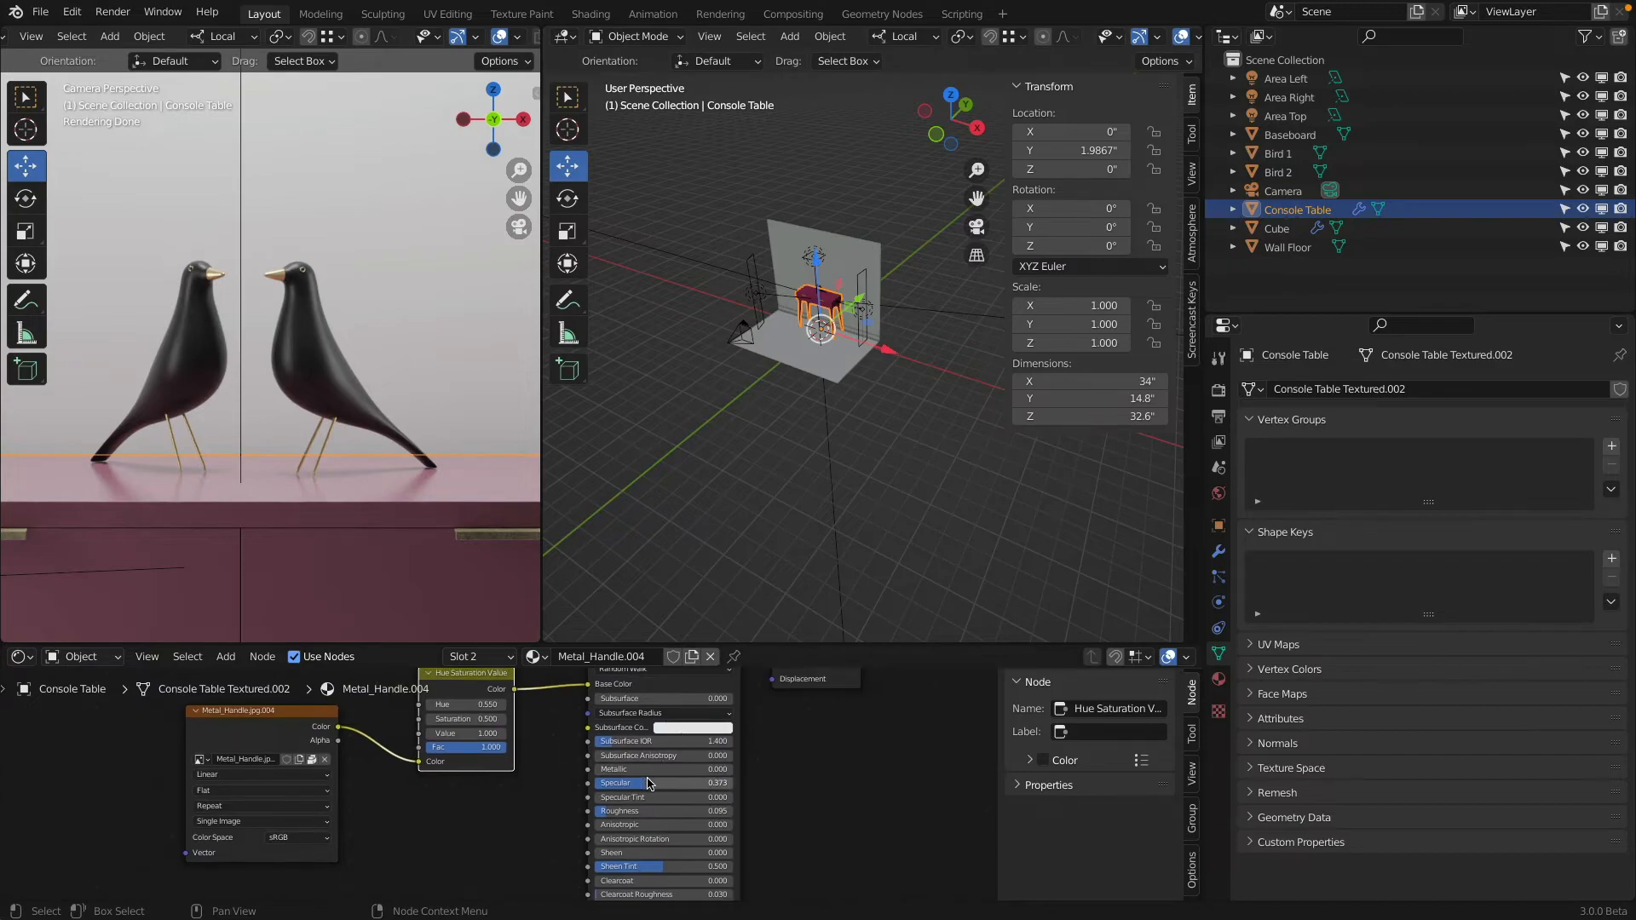
left_click_drag(649, 782, 614, 782)
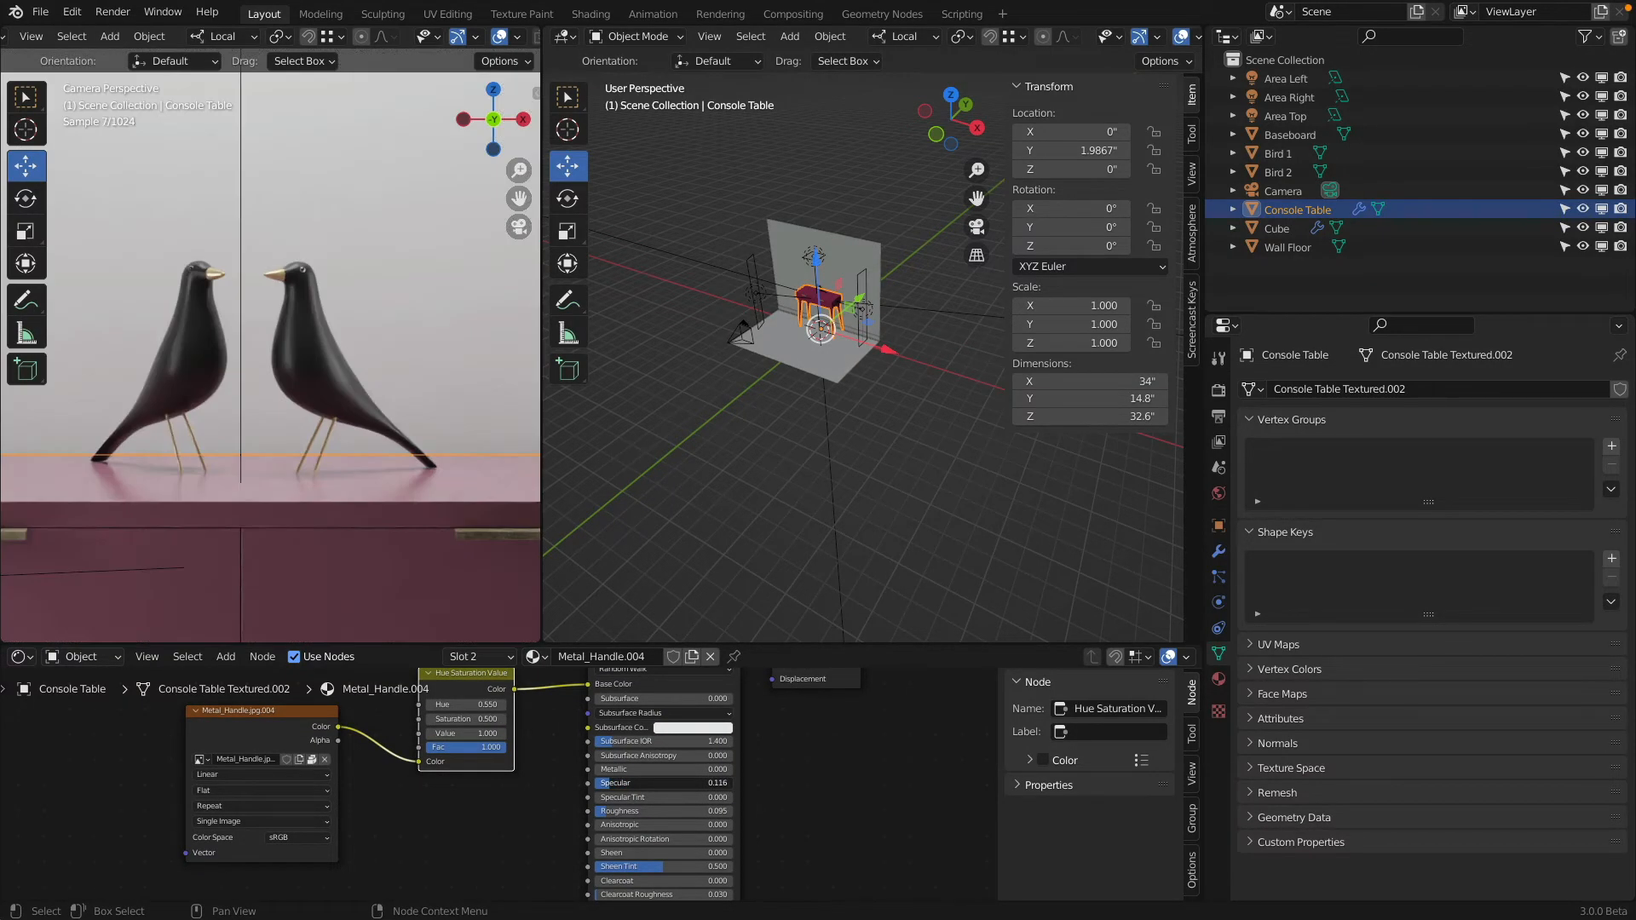
mouse_move(622, 811)
left_mouse_down()
mouse_move(606, 811)
mouse_move(607, 789)
left_mouse_up()
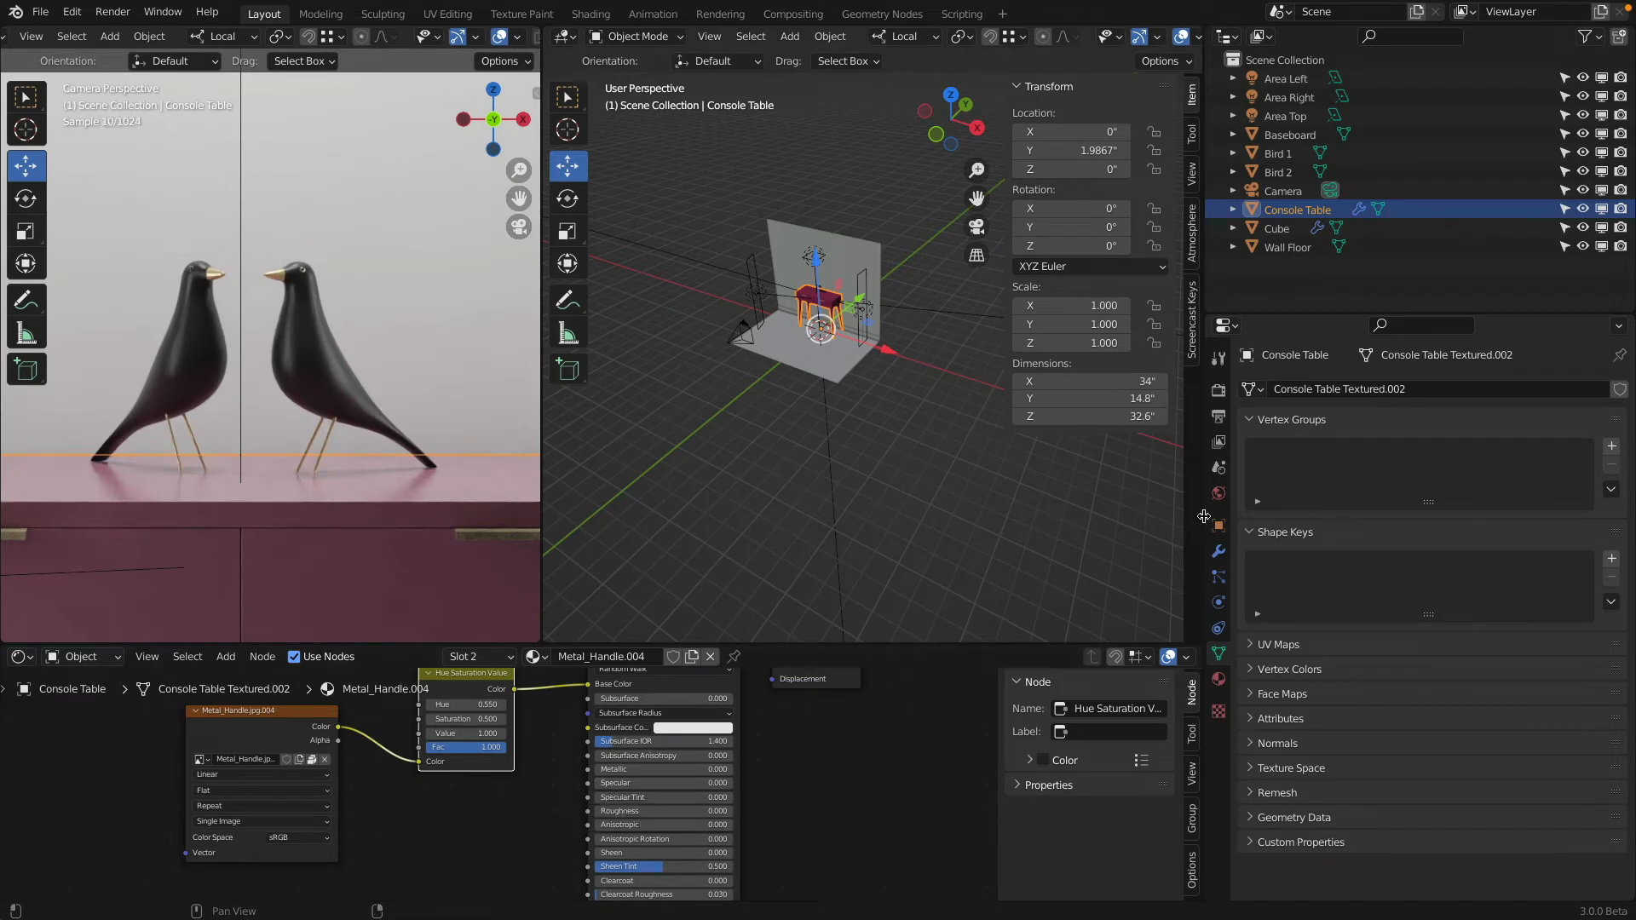
Step: Set the Metal_Handle.004 material's Metallic to about 0.299 and its Roughness to about 0.124
left_click(1218, 682)
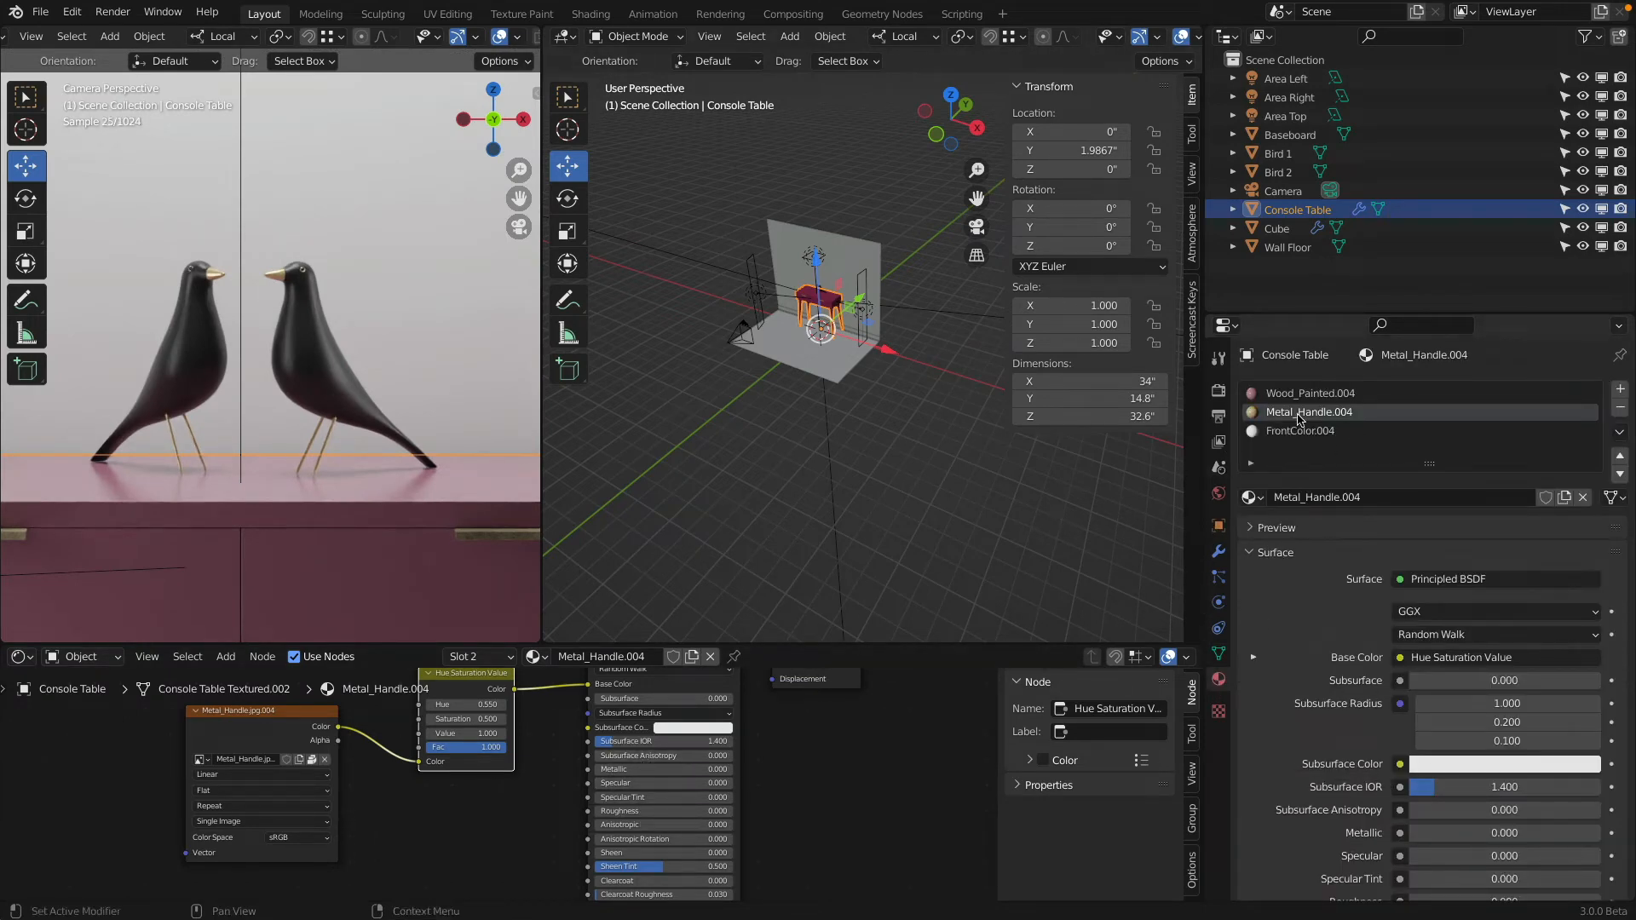
left_click_drag(631, 770, 673, 770)
left_click_drag(645, 770, 612, 811)
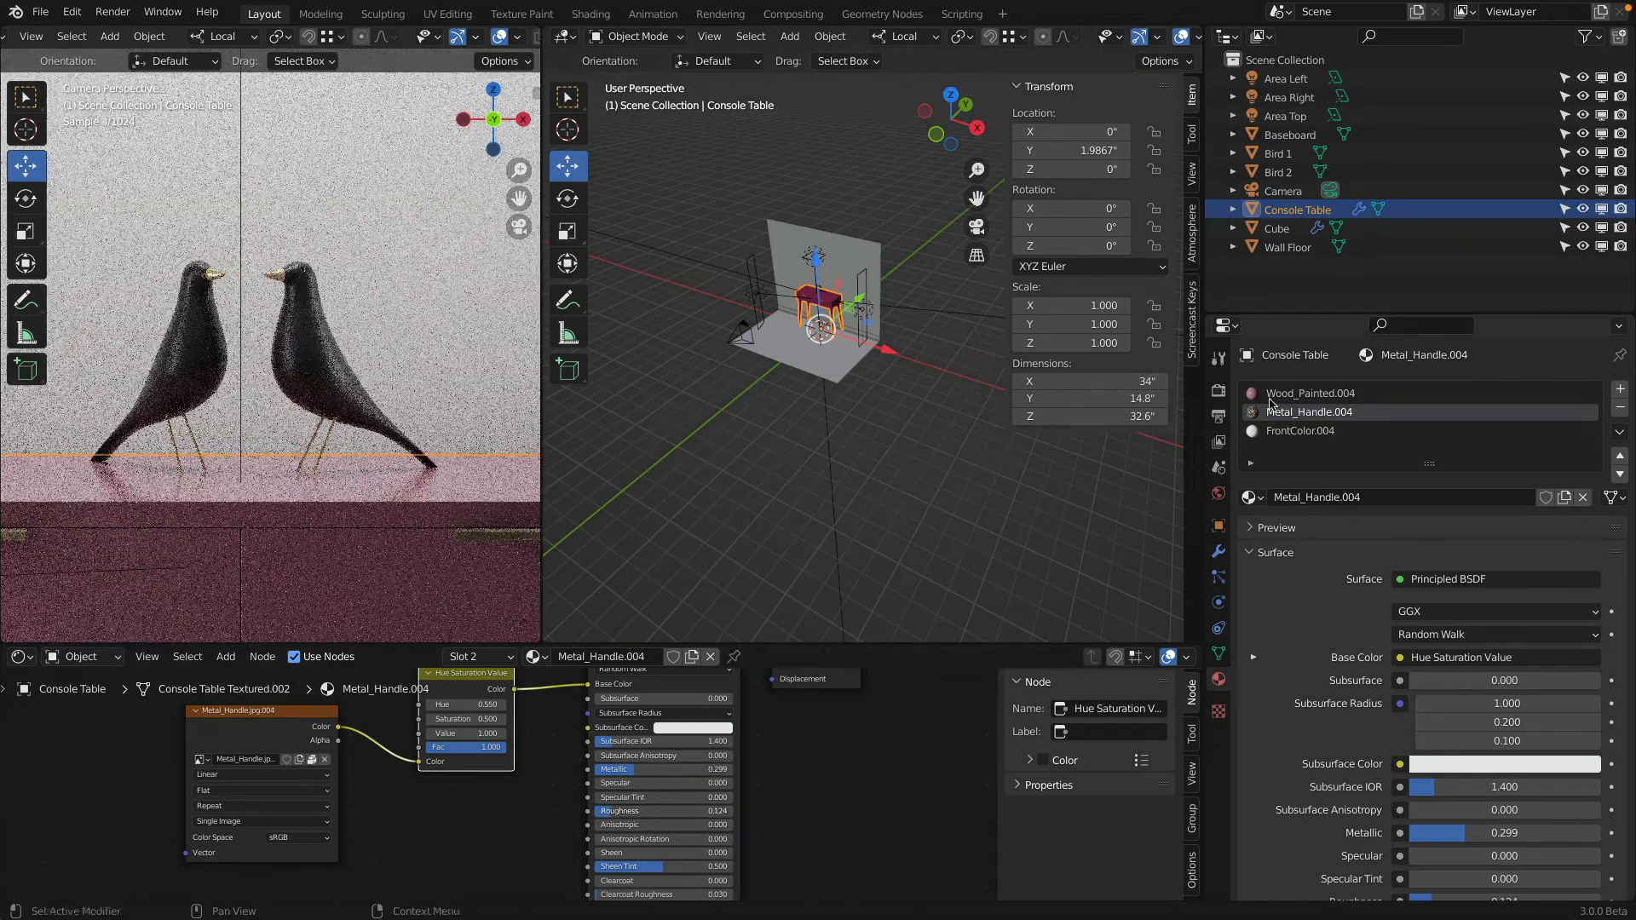
Step: Set the Wood_Painted.004 material's Specular to about 0.073 and its Roughness to about 0.087
left_click(1286, 394)
middle_click_drag(809, 748, 811, 898)
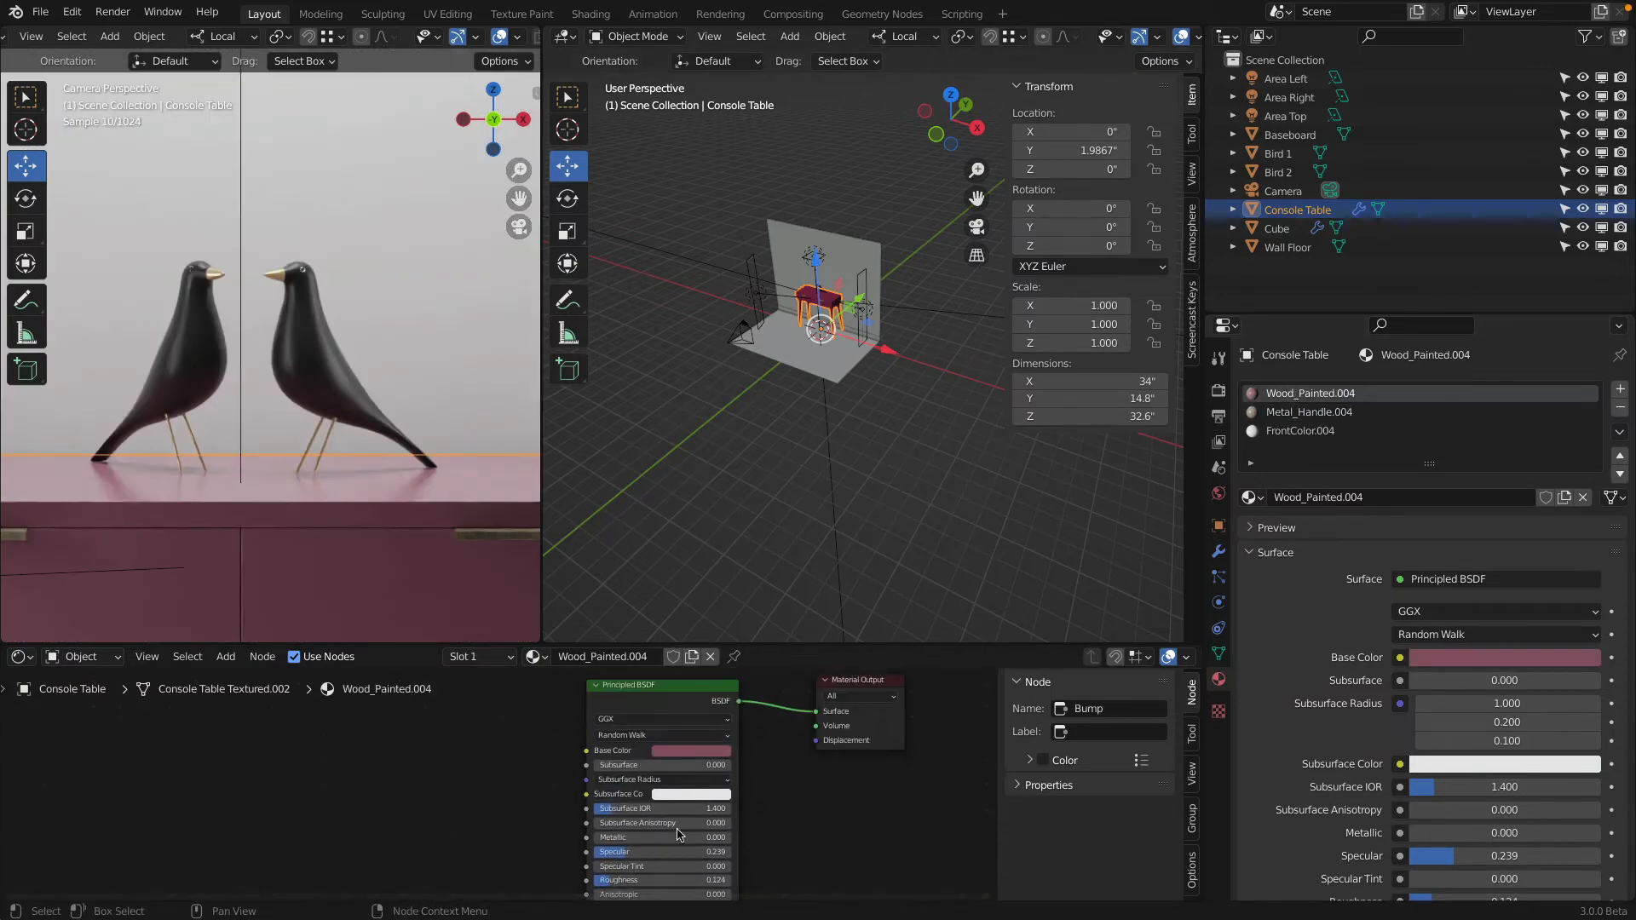
left_click_drag(654, 853, 602, 882)
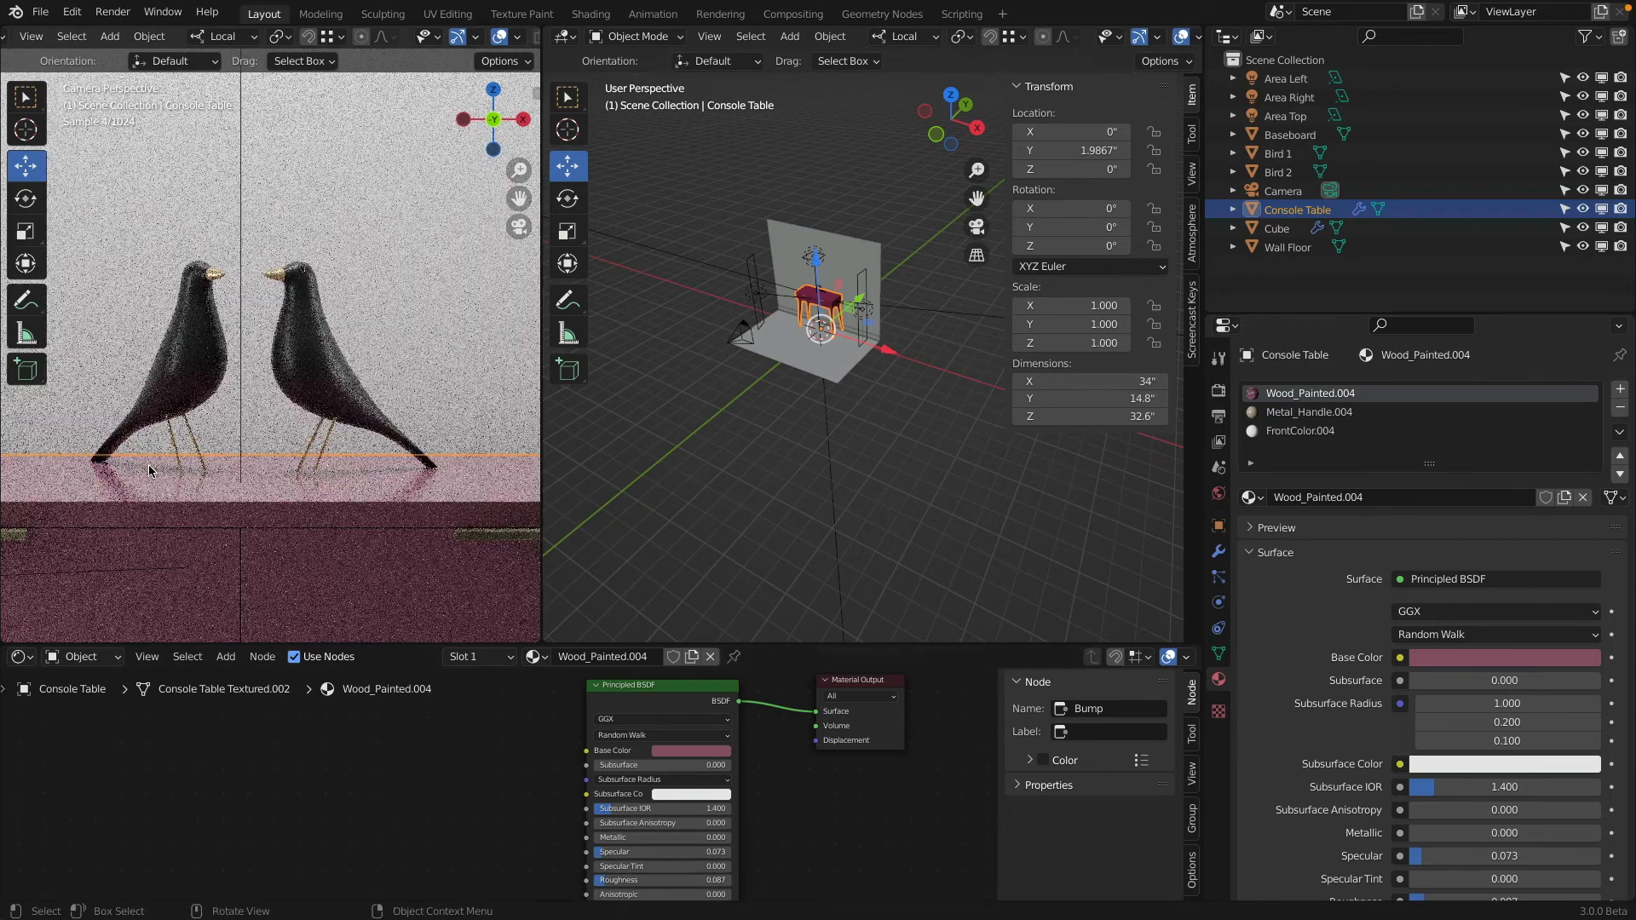
Step: Check the reflections on the table's drawer front and set the Wood_Painted.004 Specular to about 0.077
scroll(148, 464, "down", 5)
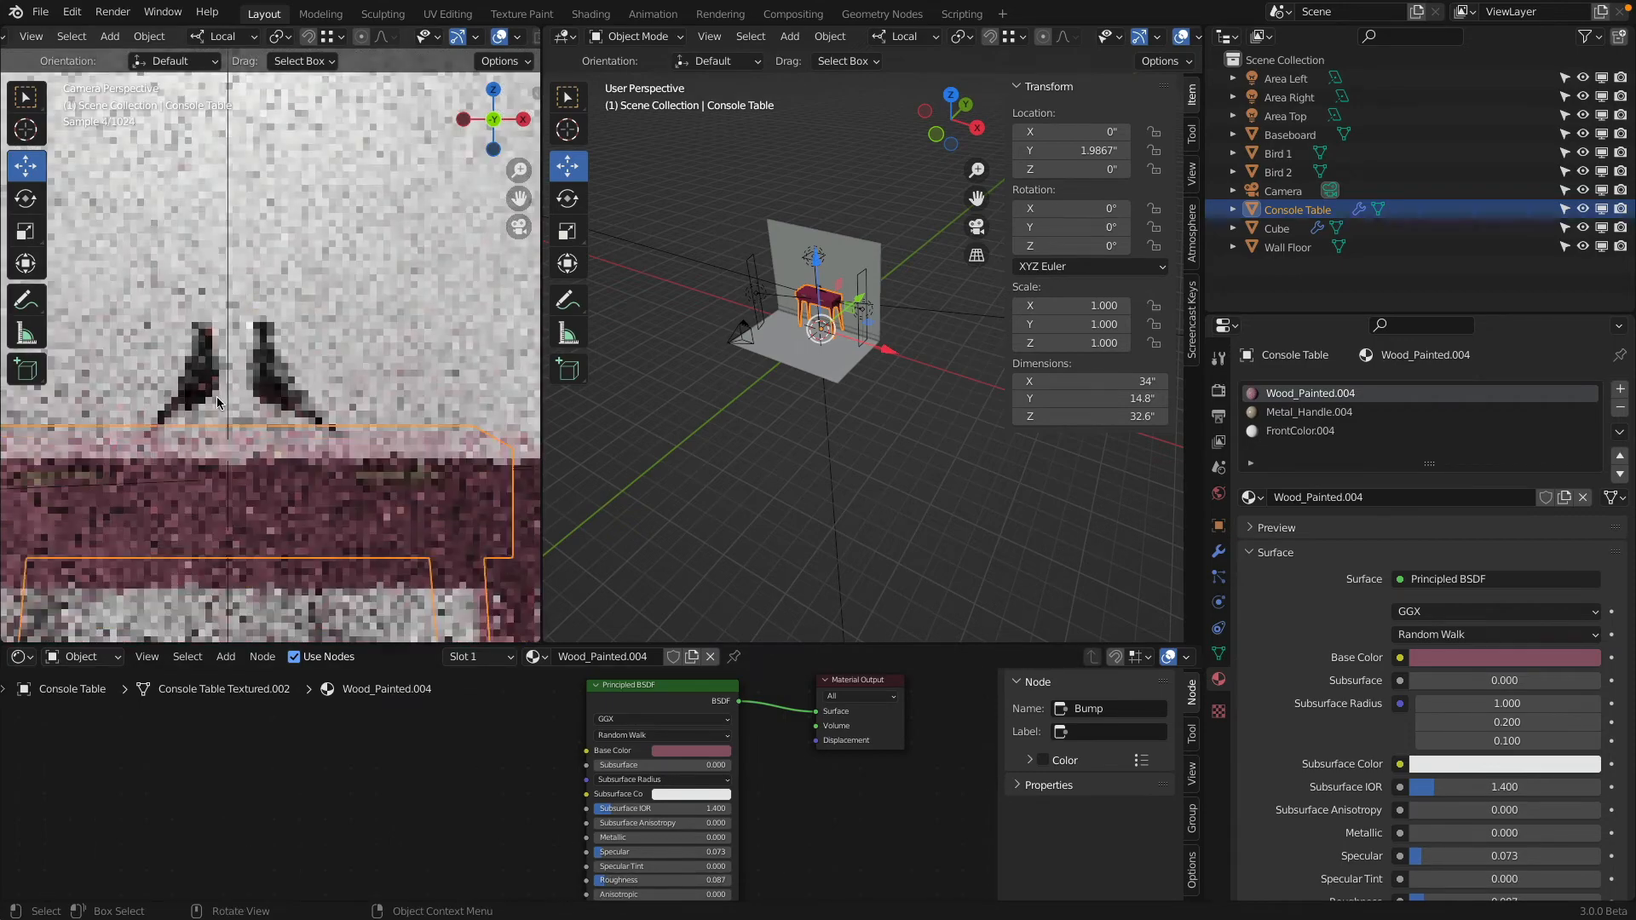
middle_click_drag(290, 396, 180, 425)
scroll(180, 425, "up", 6)
middle_click_drag(317, 424, 304, 403)
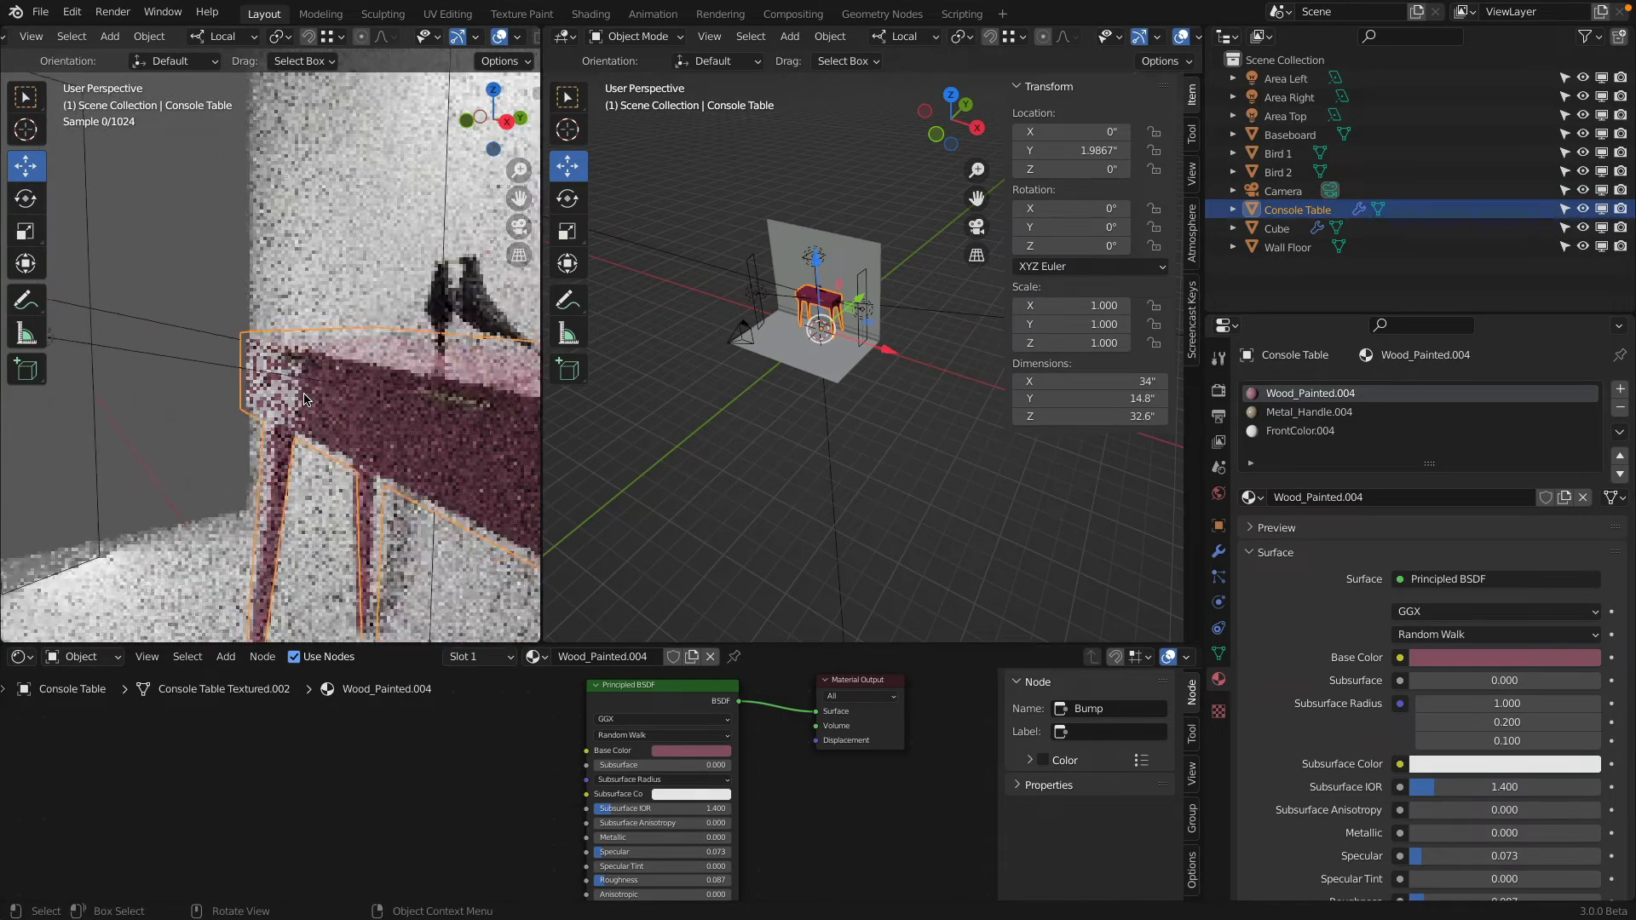
scroll(304, 403, "up", 3)
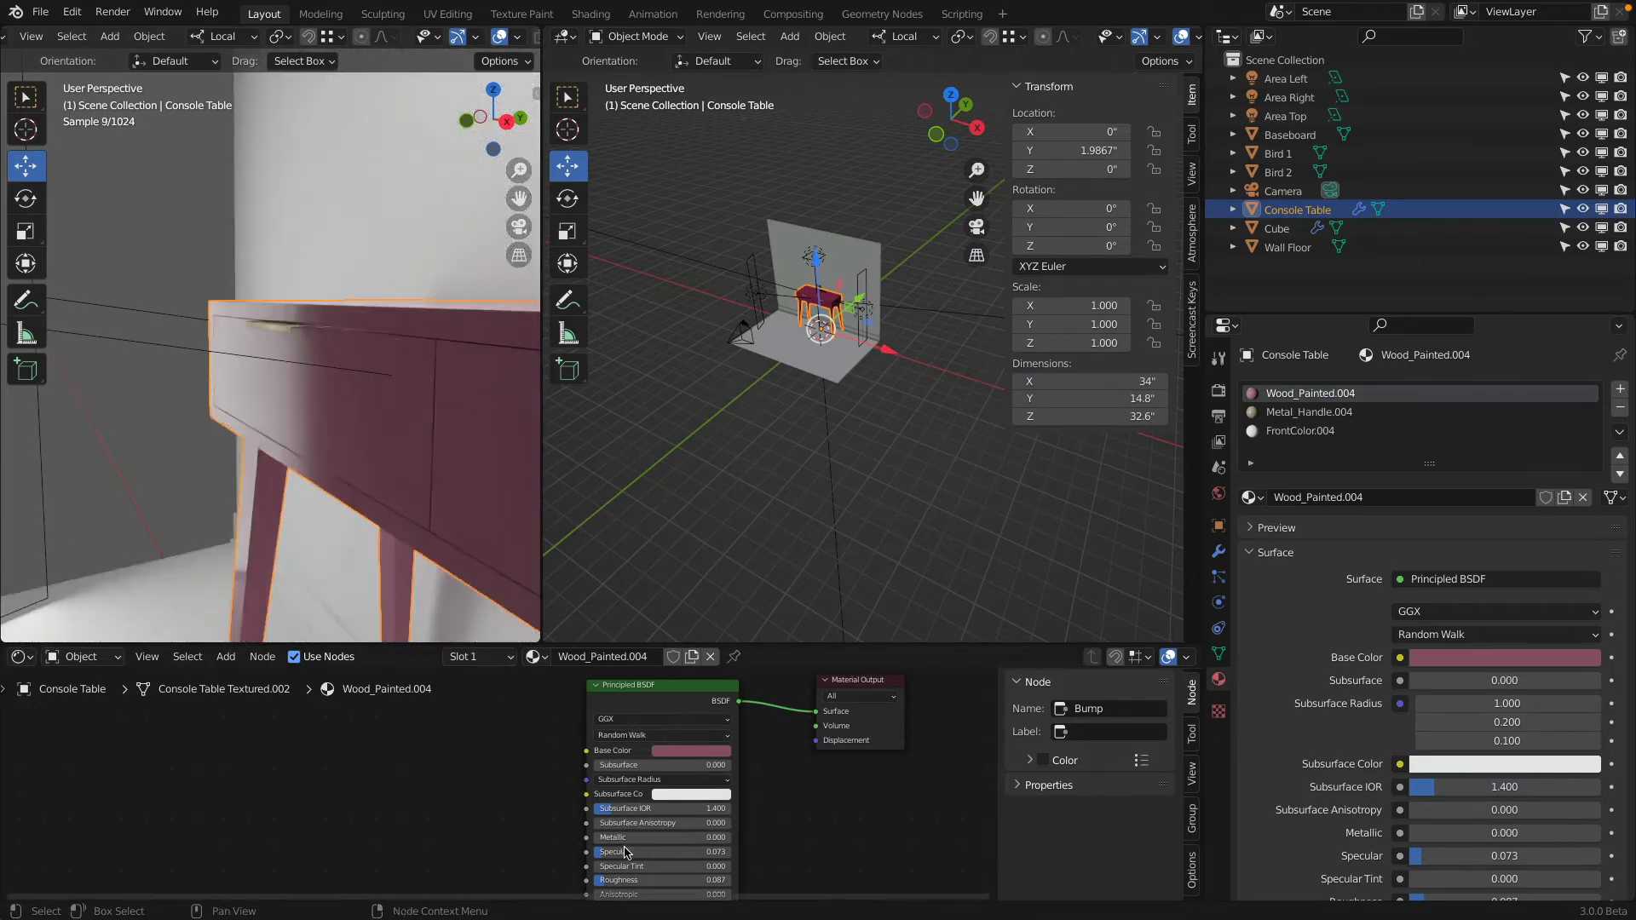
mouse_move(624, 851)
left_mouse_down()
mouse_move(757, 851)
mouse_move(624, 851)
left_mouse_up()
Step: Return the rendered viewport to the camera view and examine how the table and birds are rendered
scroll(255, 349, "down", 5)
middle_click_drag(256, 349, 372, 351)
scroll(367, 344, "down", 3)
key("KP_0")
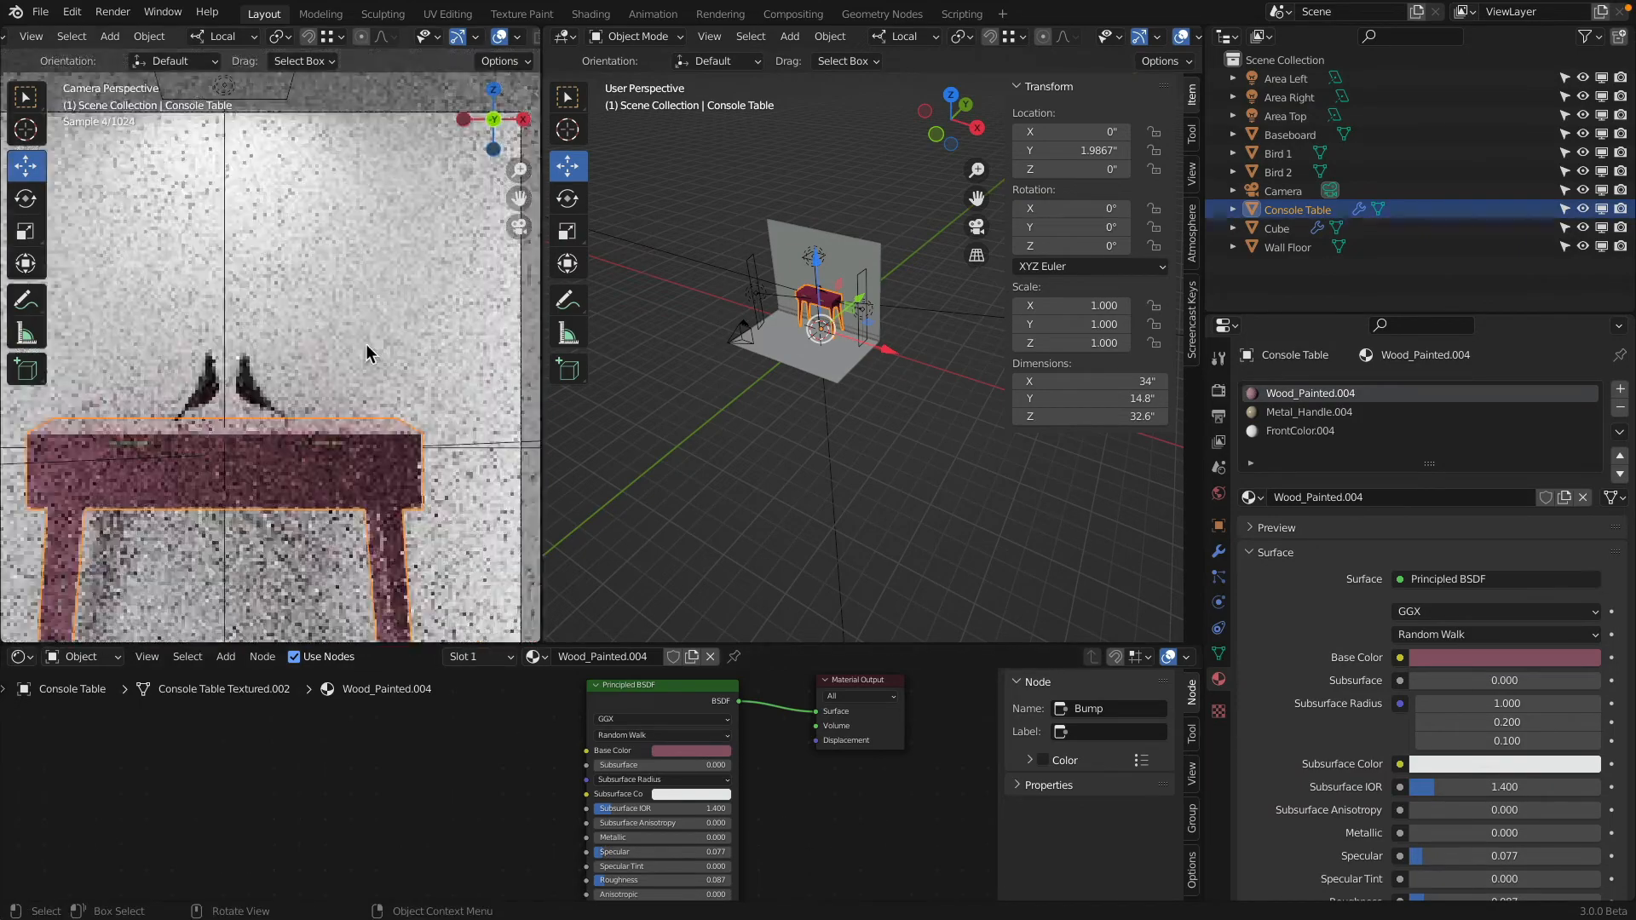
scroll(389, 365, "up", 6)
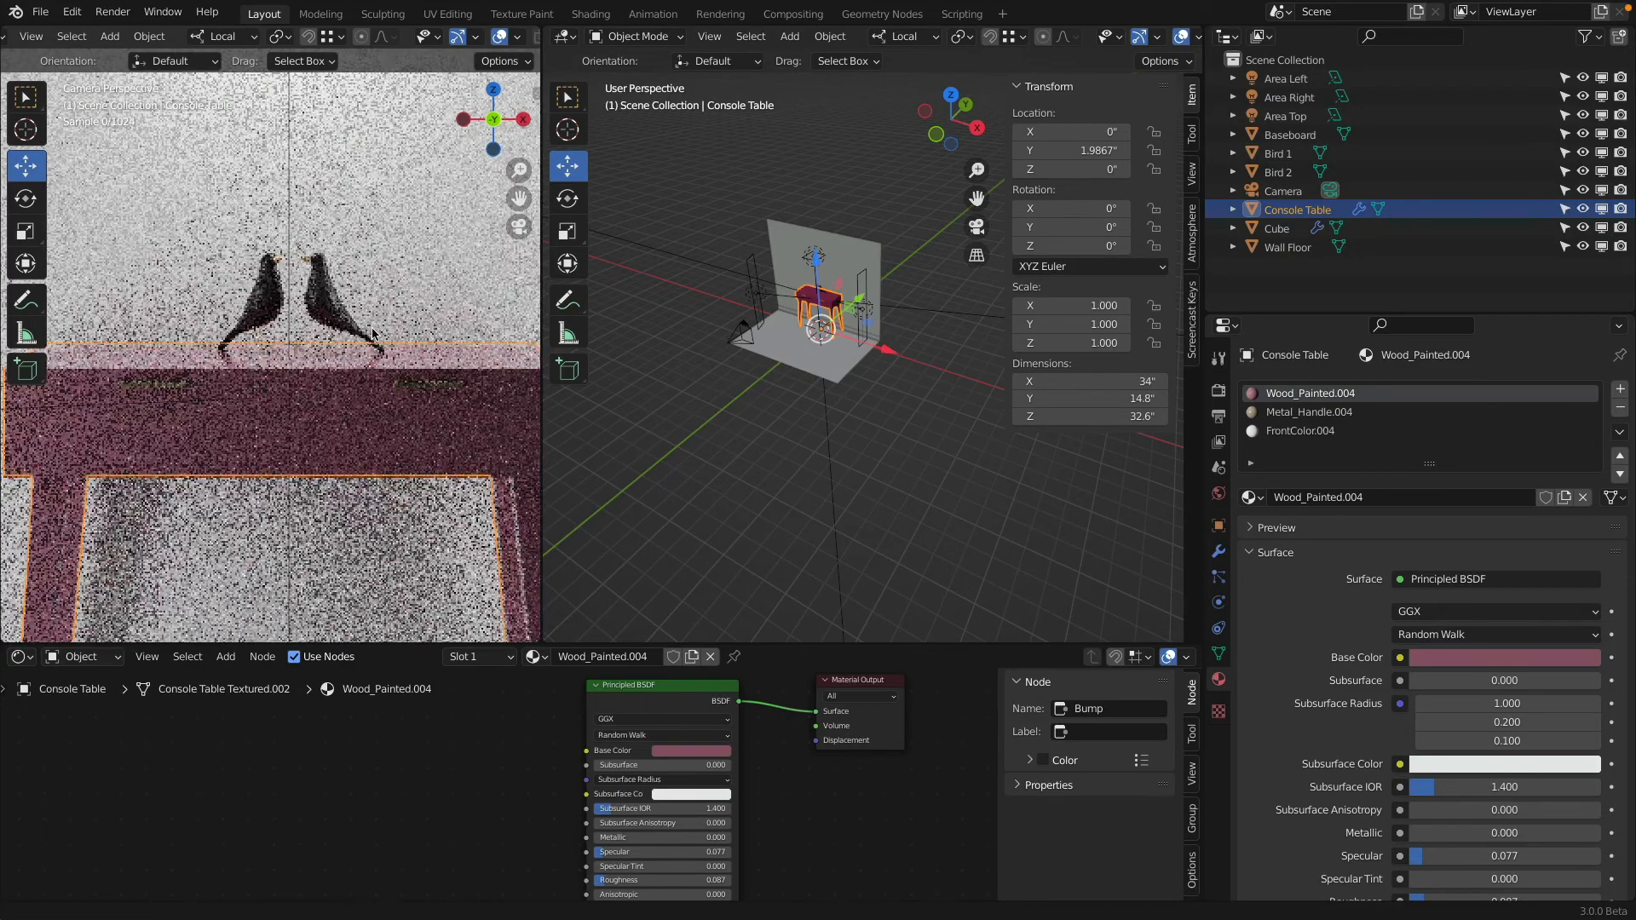
scroll(375, 315, "down", 4)
scroll(375, 317, "up", 2)
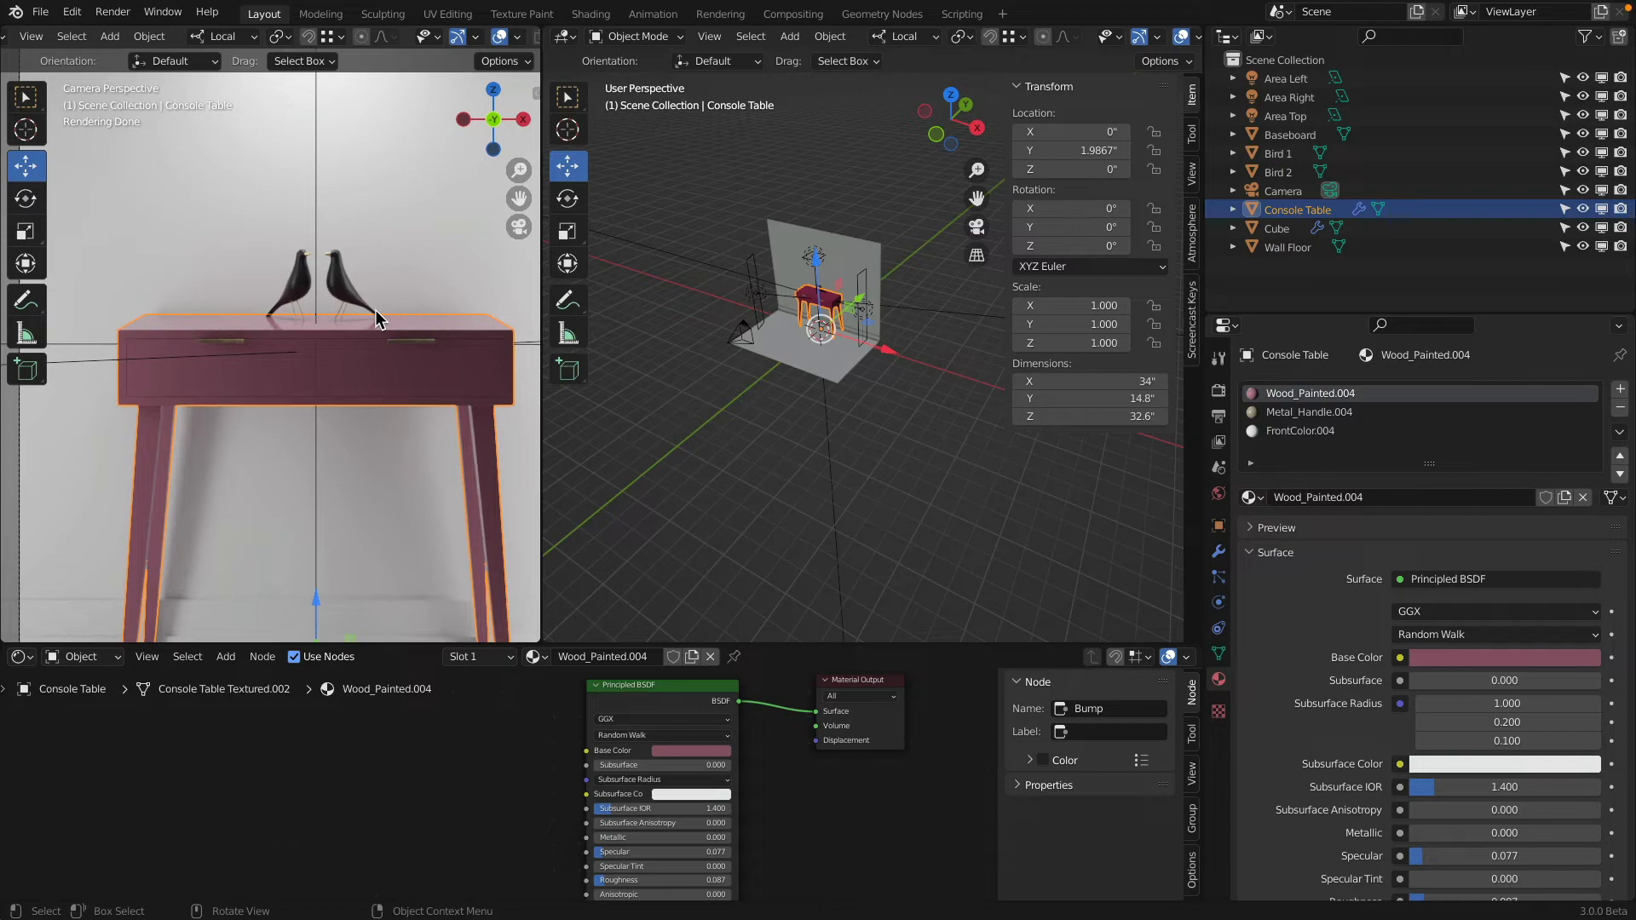
scroll(375, 310, "down", 3)
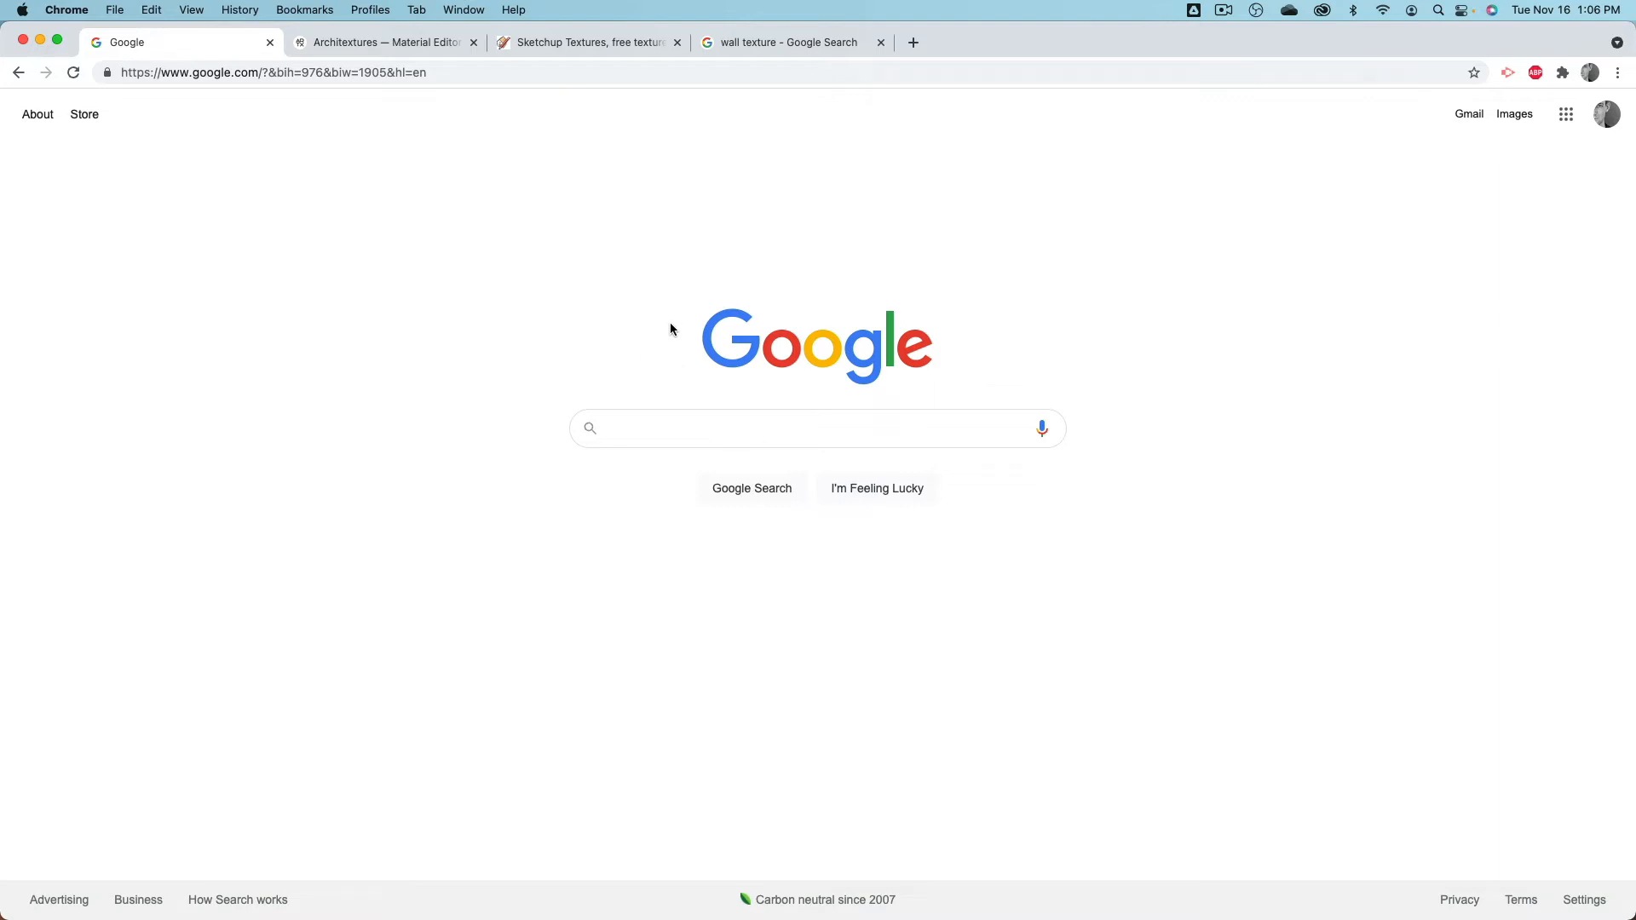
Step: Switch to SketchUp and browse its Stone, Water and Wood texture libraries
key("super+Tab")
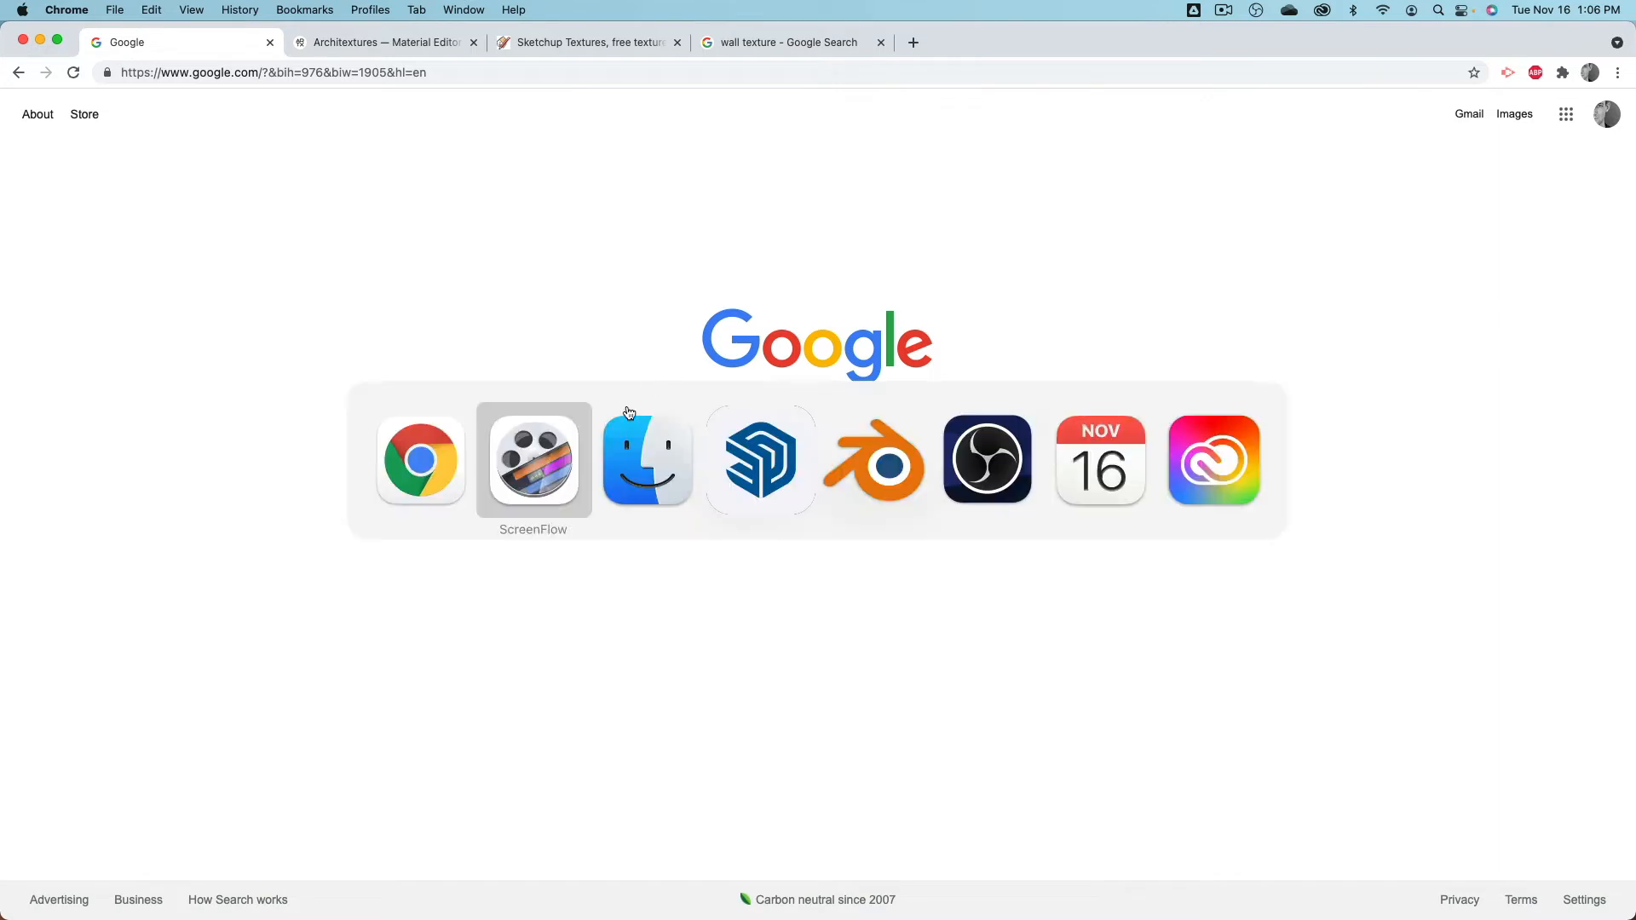
left_click(731, 461)
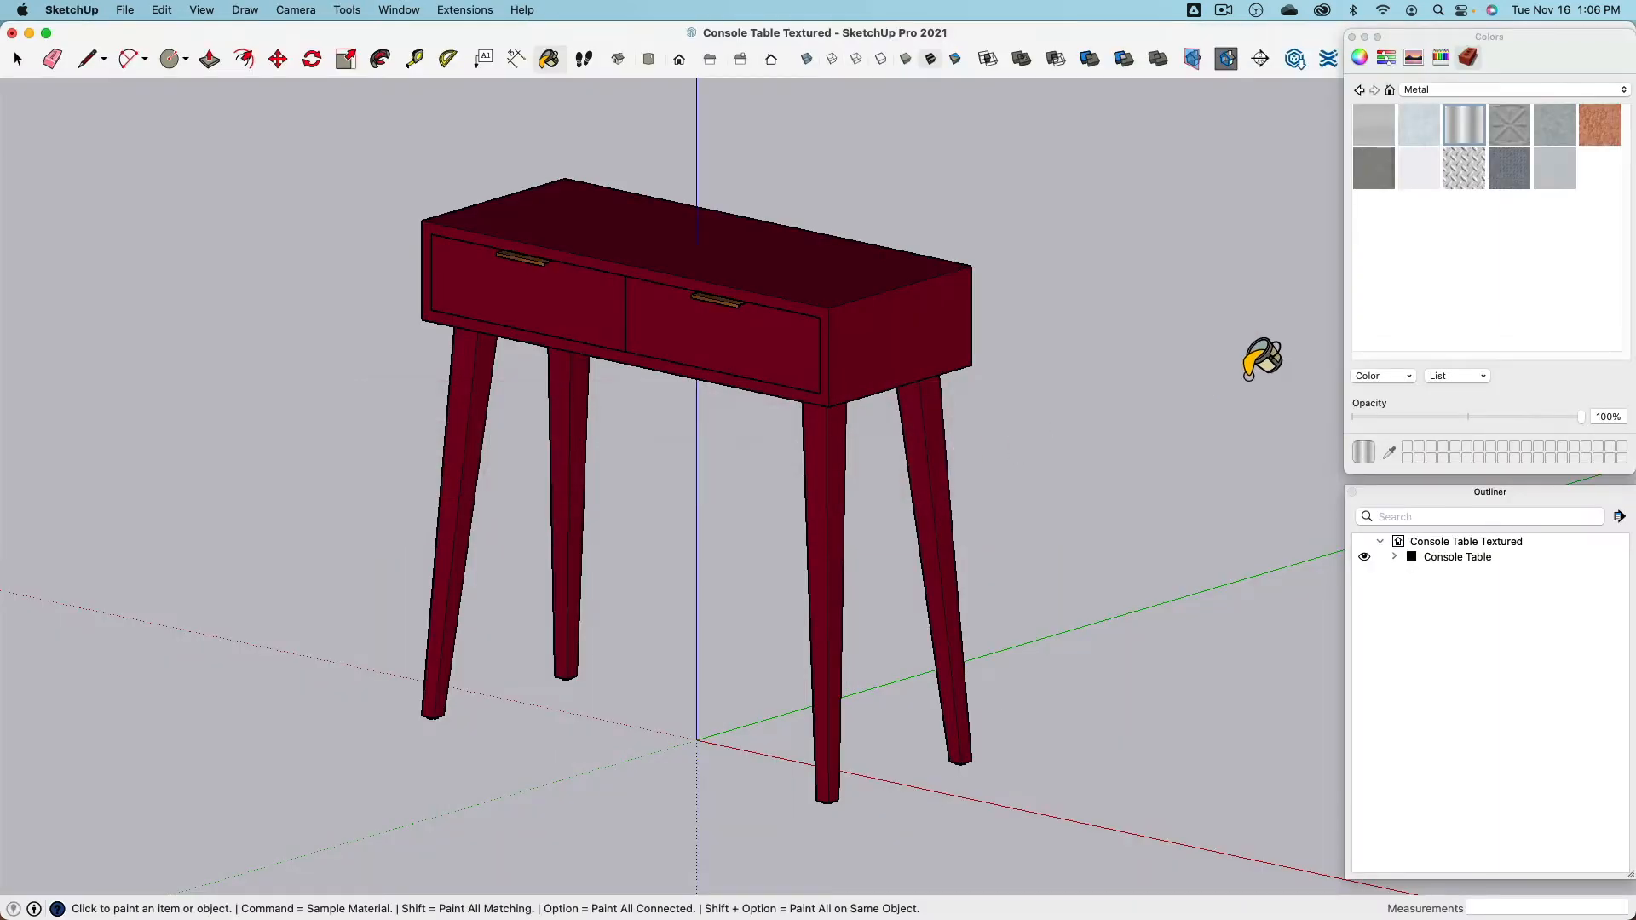
left_click(1440, 89)
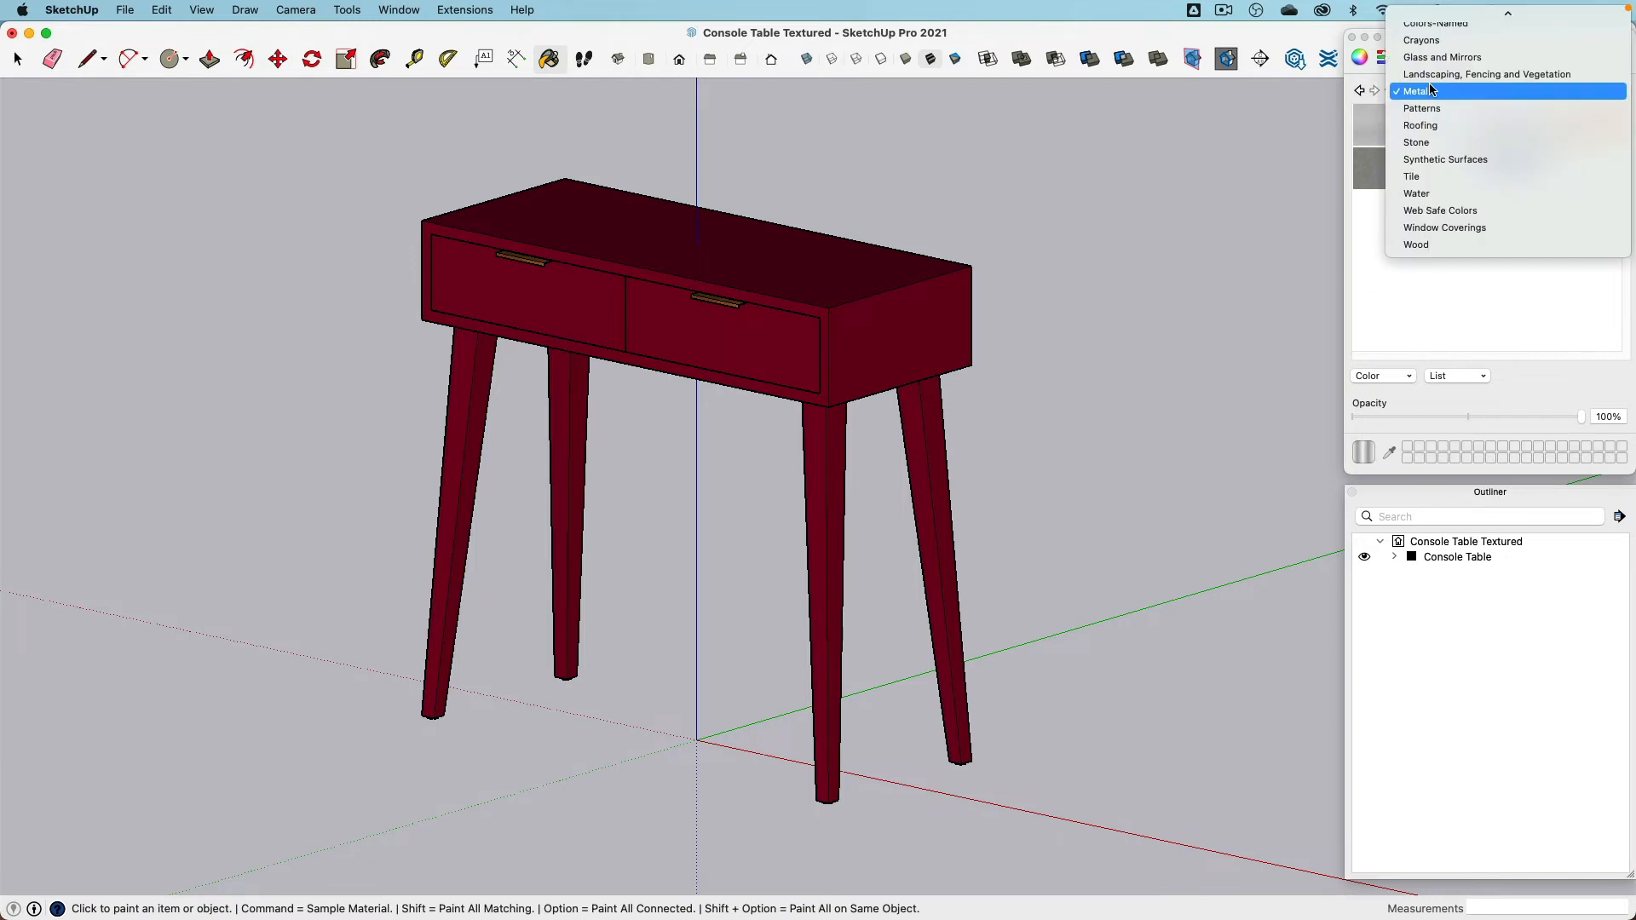
left_click(1439, 145)
left_click(1439, 90)
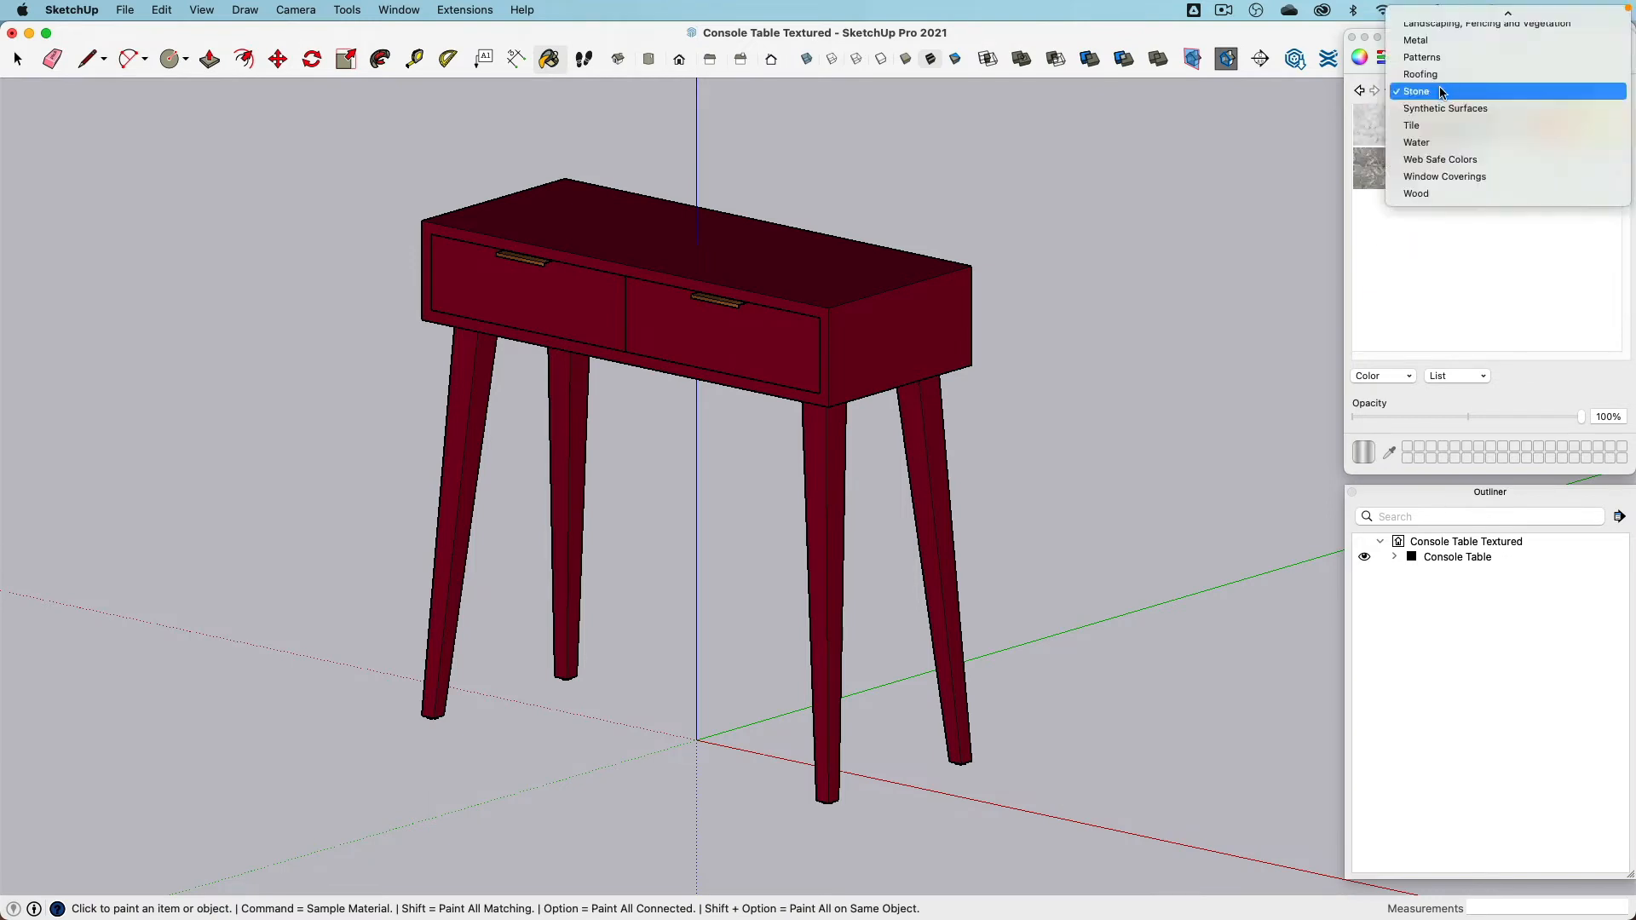
left_click(1454, 139)
left_click(1449, 90)
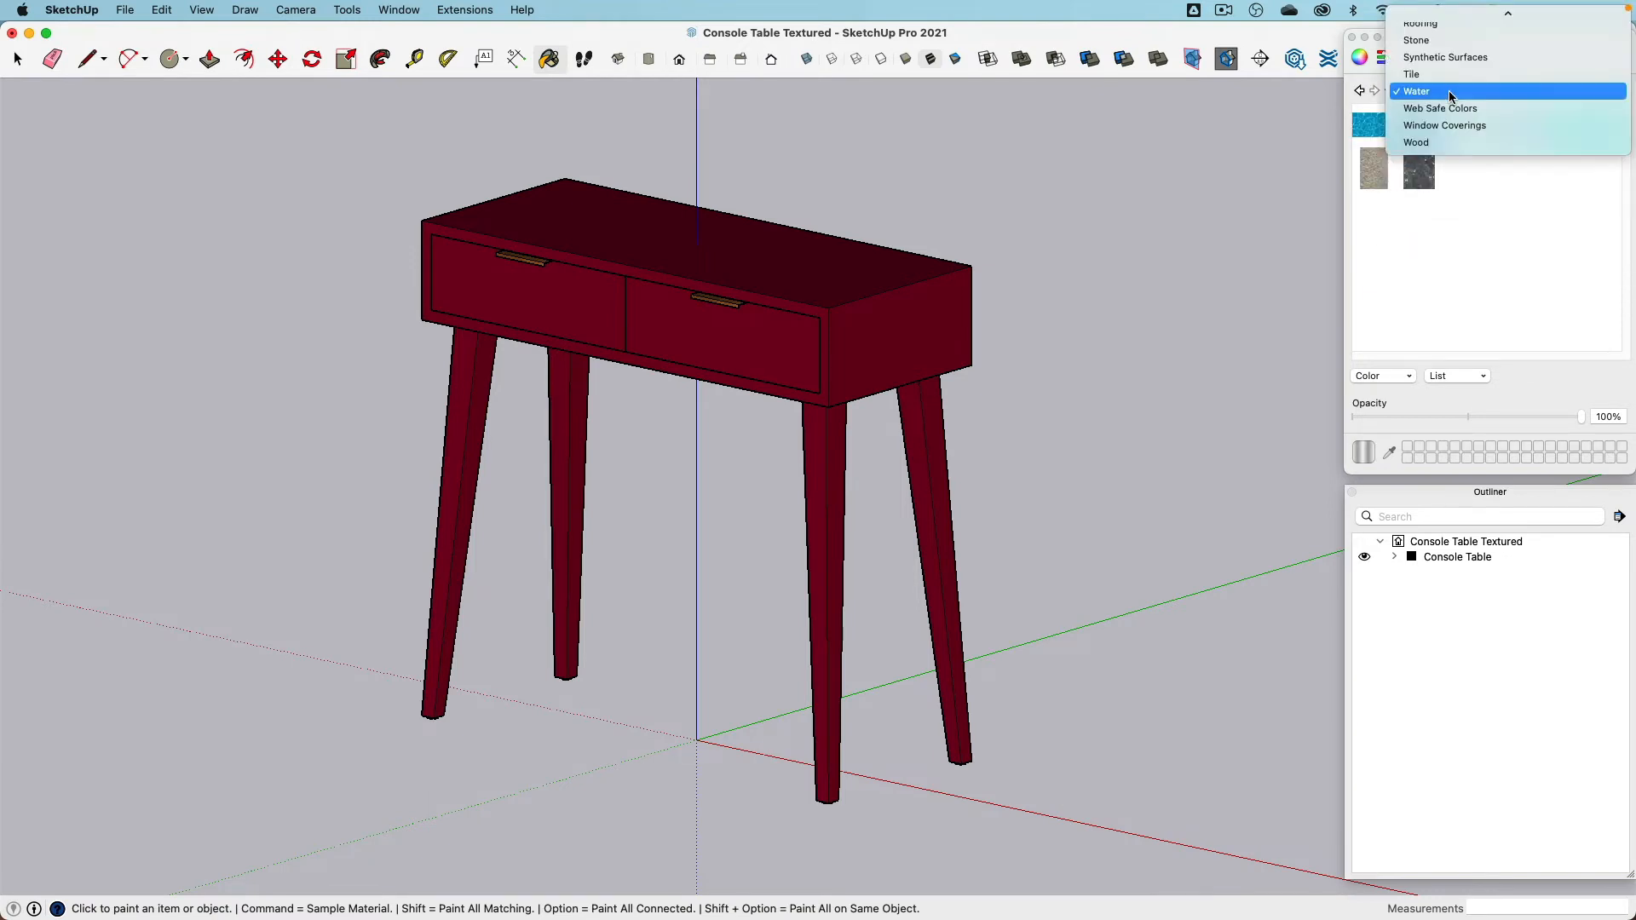
left_click(1459, 142)
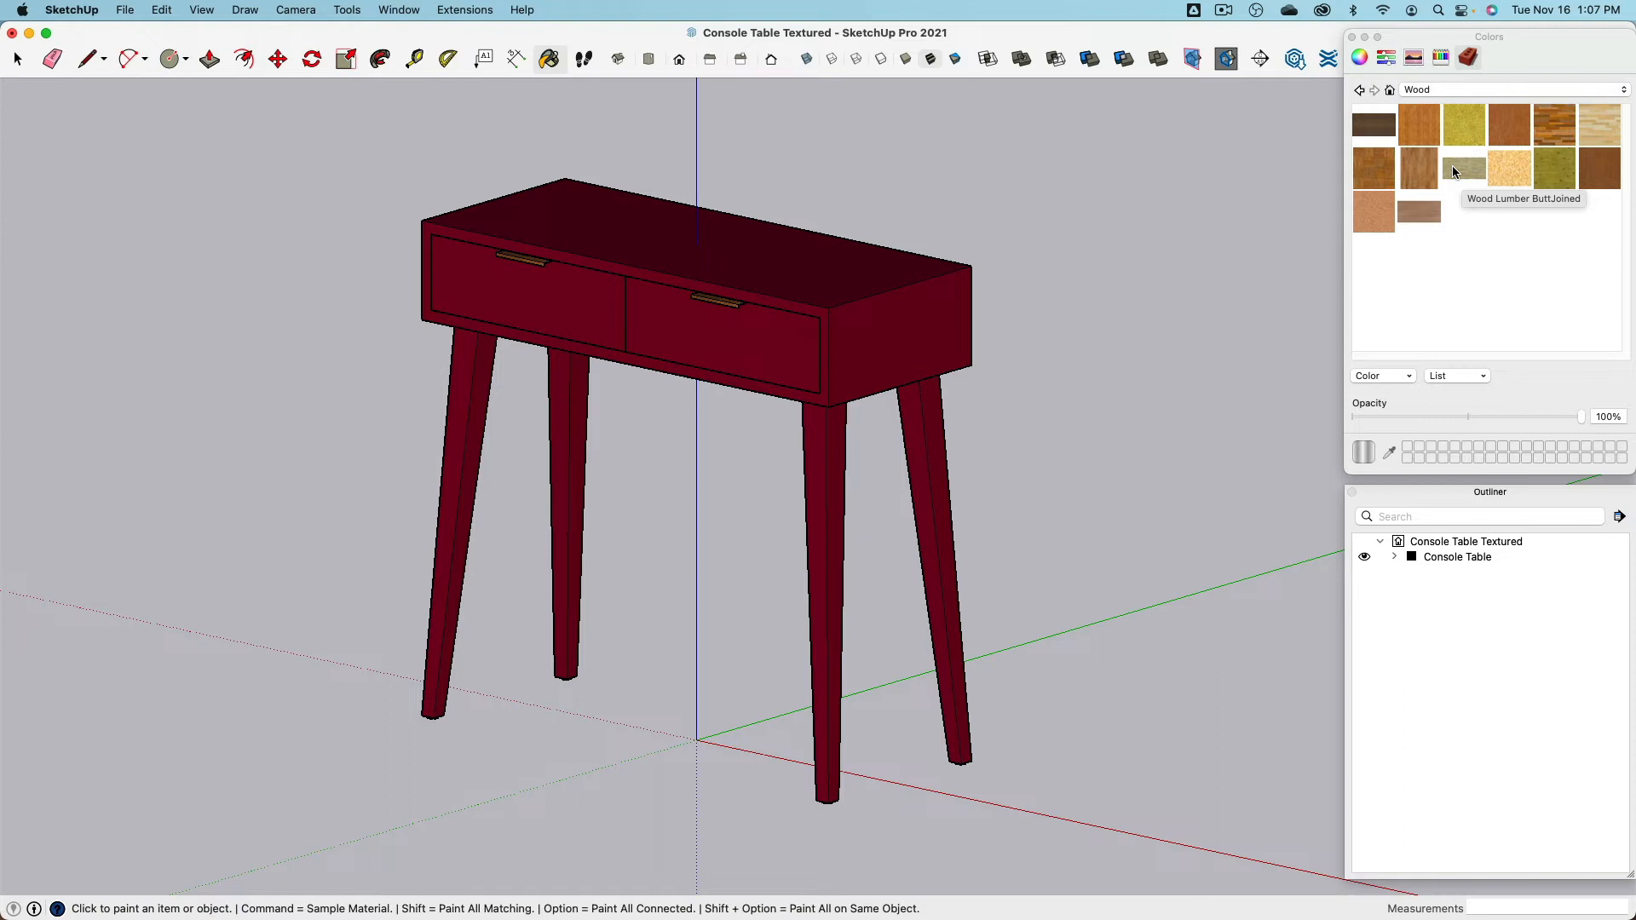
Step: View the Stone texture library again and switch back to Chrome
left_click(1445, 88)
scroll(1467, 93, "up", 5)
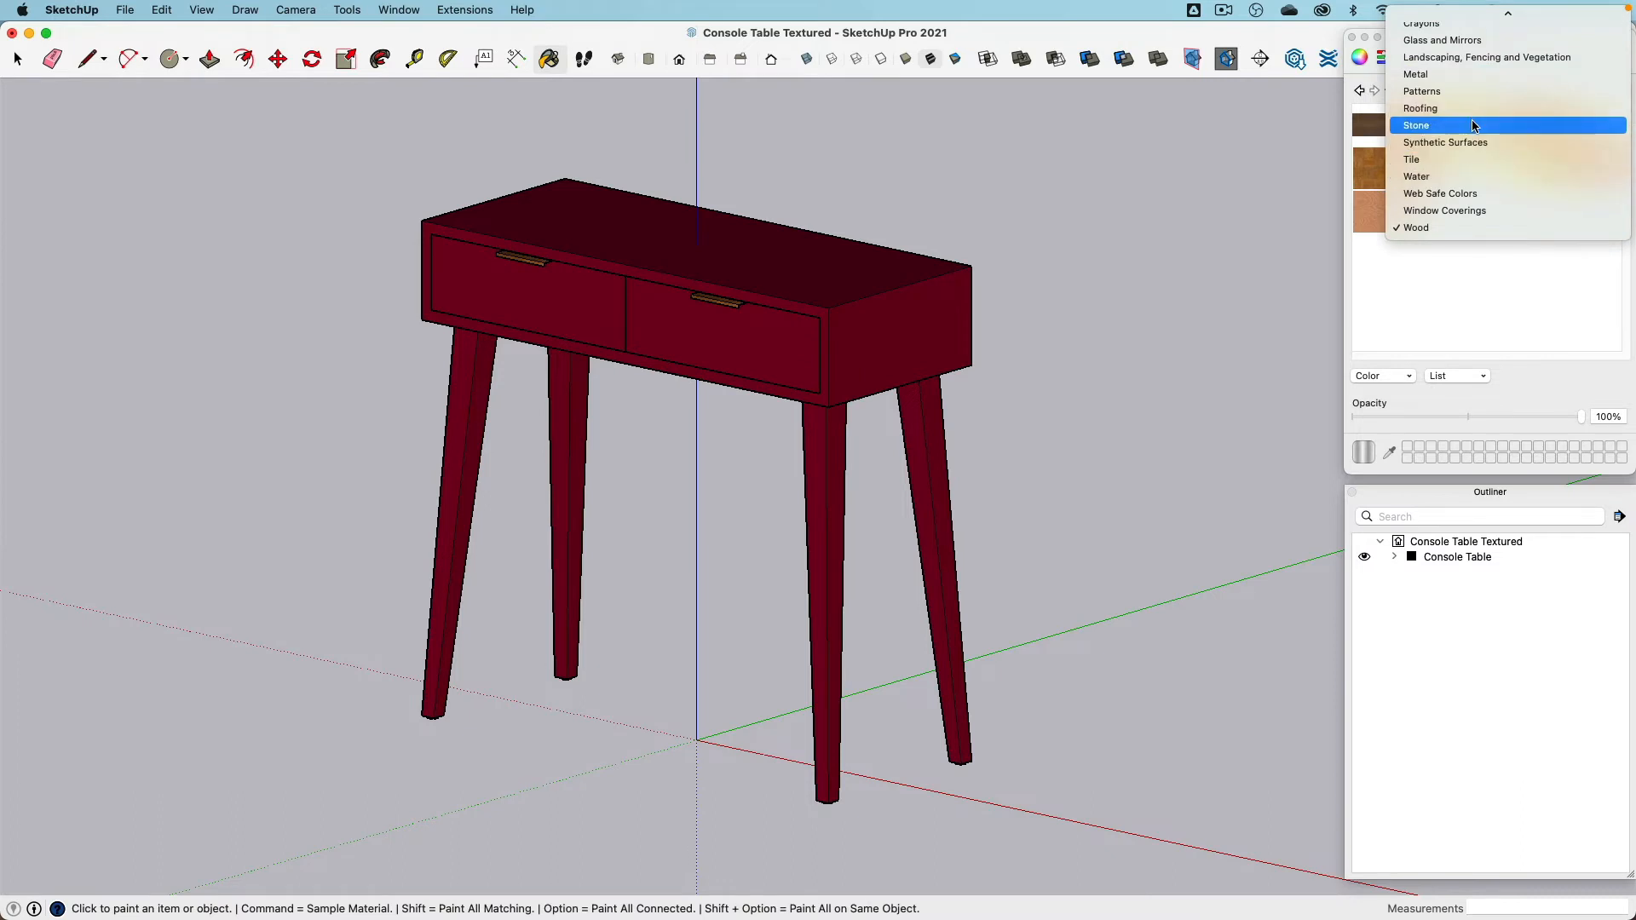
left_click(1472, 126)
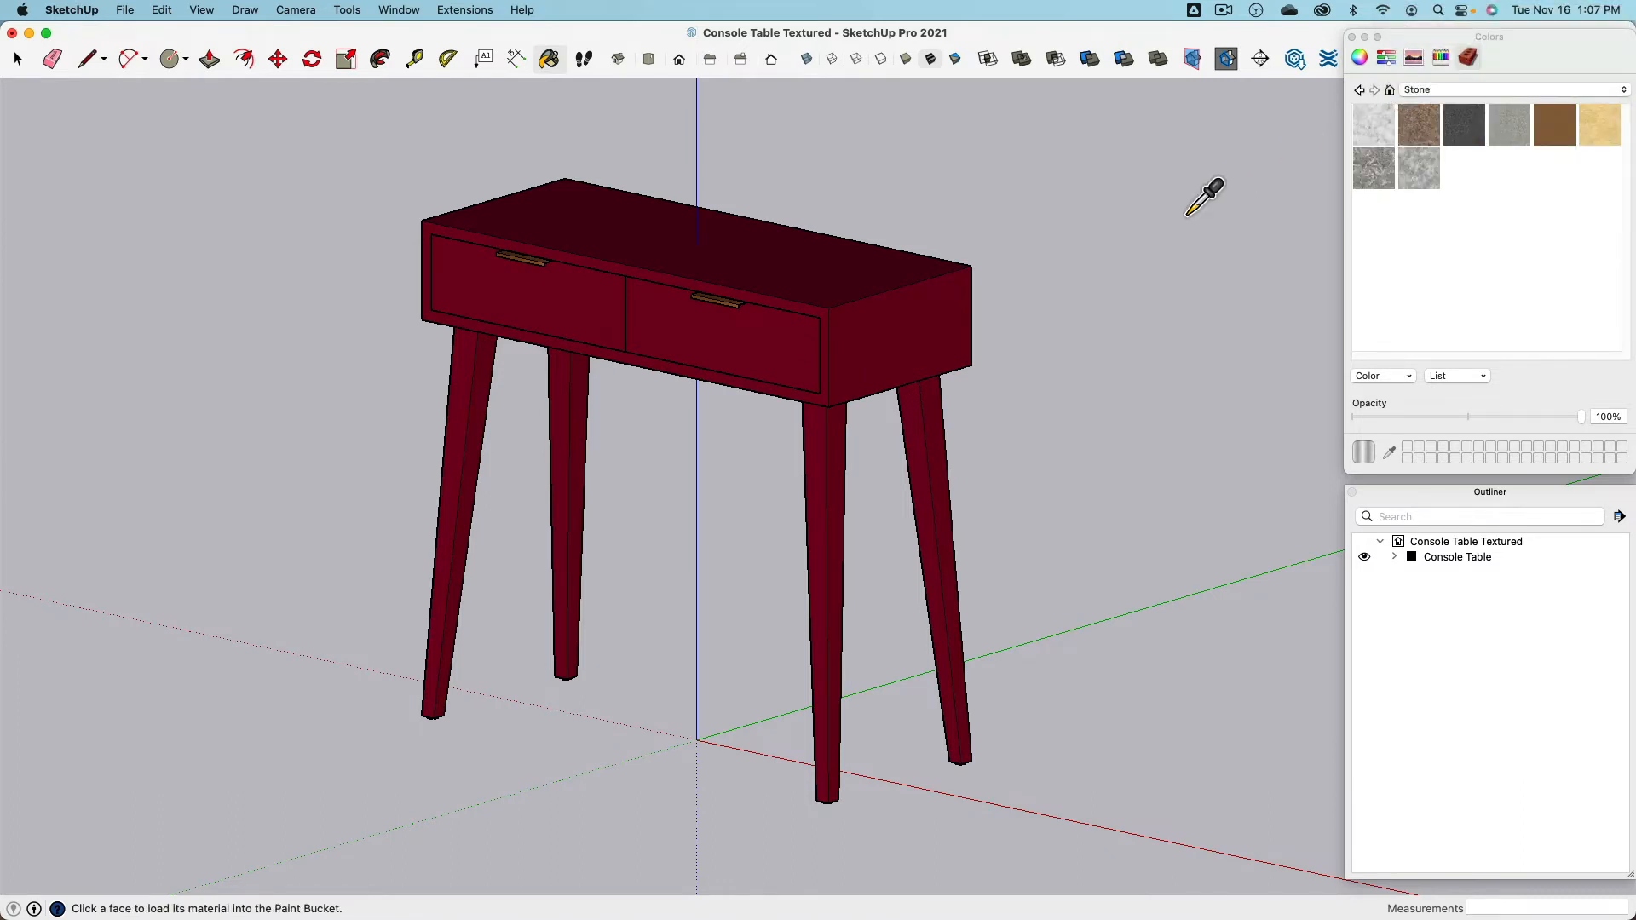
key("super+Tab")
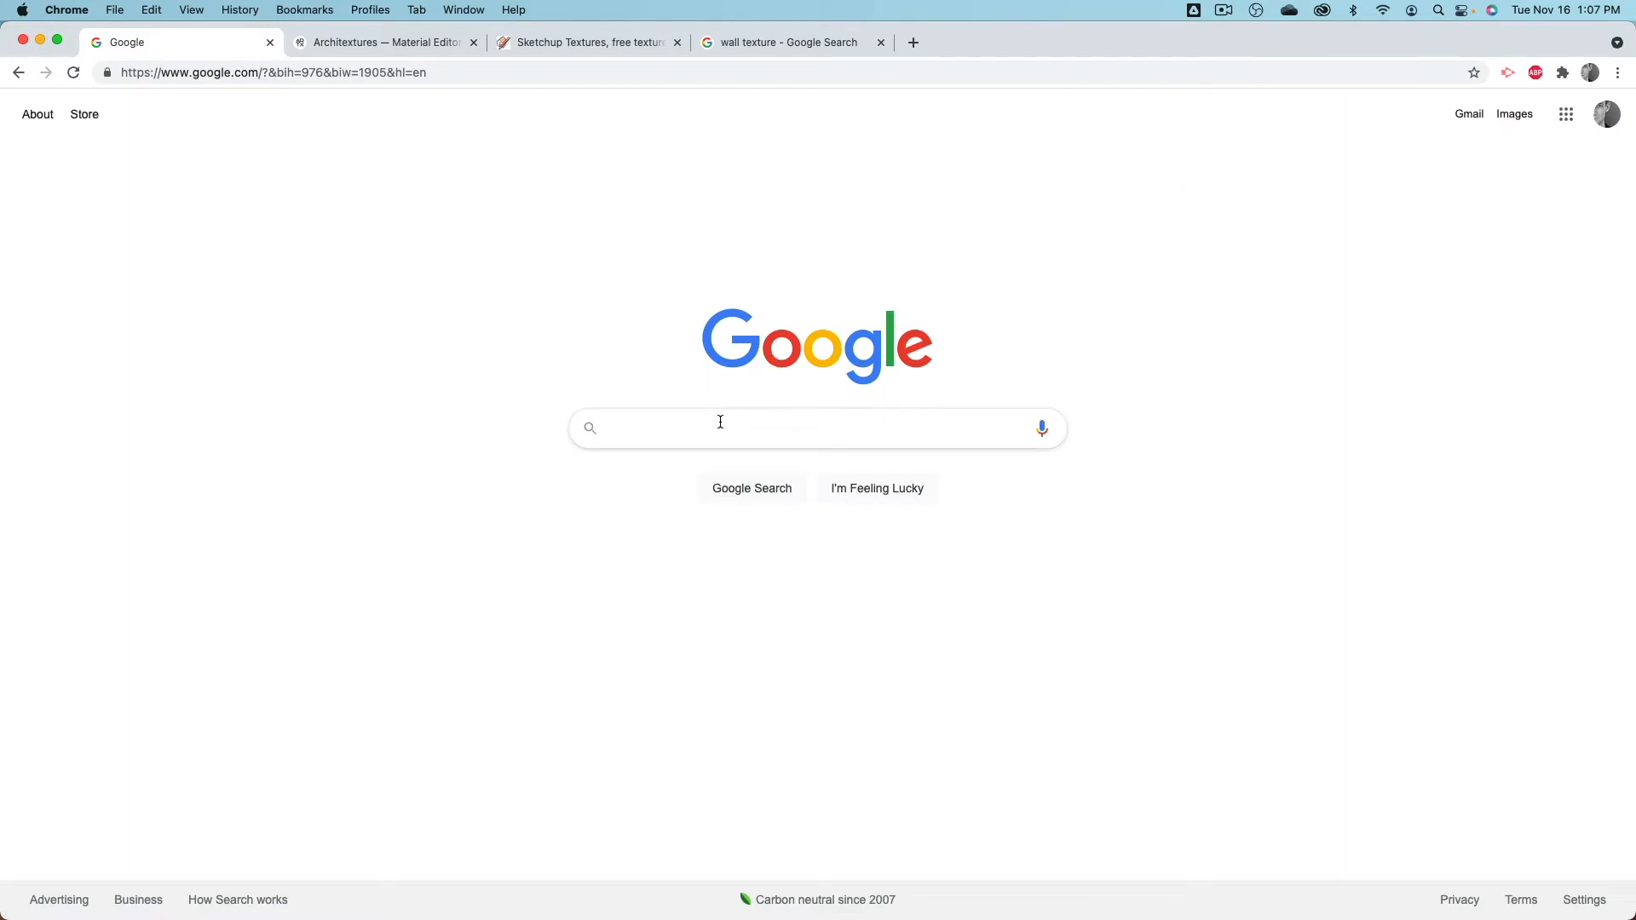
Step: Switch to Blender to view the rendered console table scene and return to Chrome
key("super+Tab")
key("super+Tab")
key("super+Tab")
key("super+Tab")
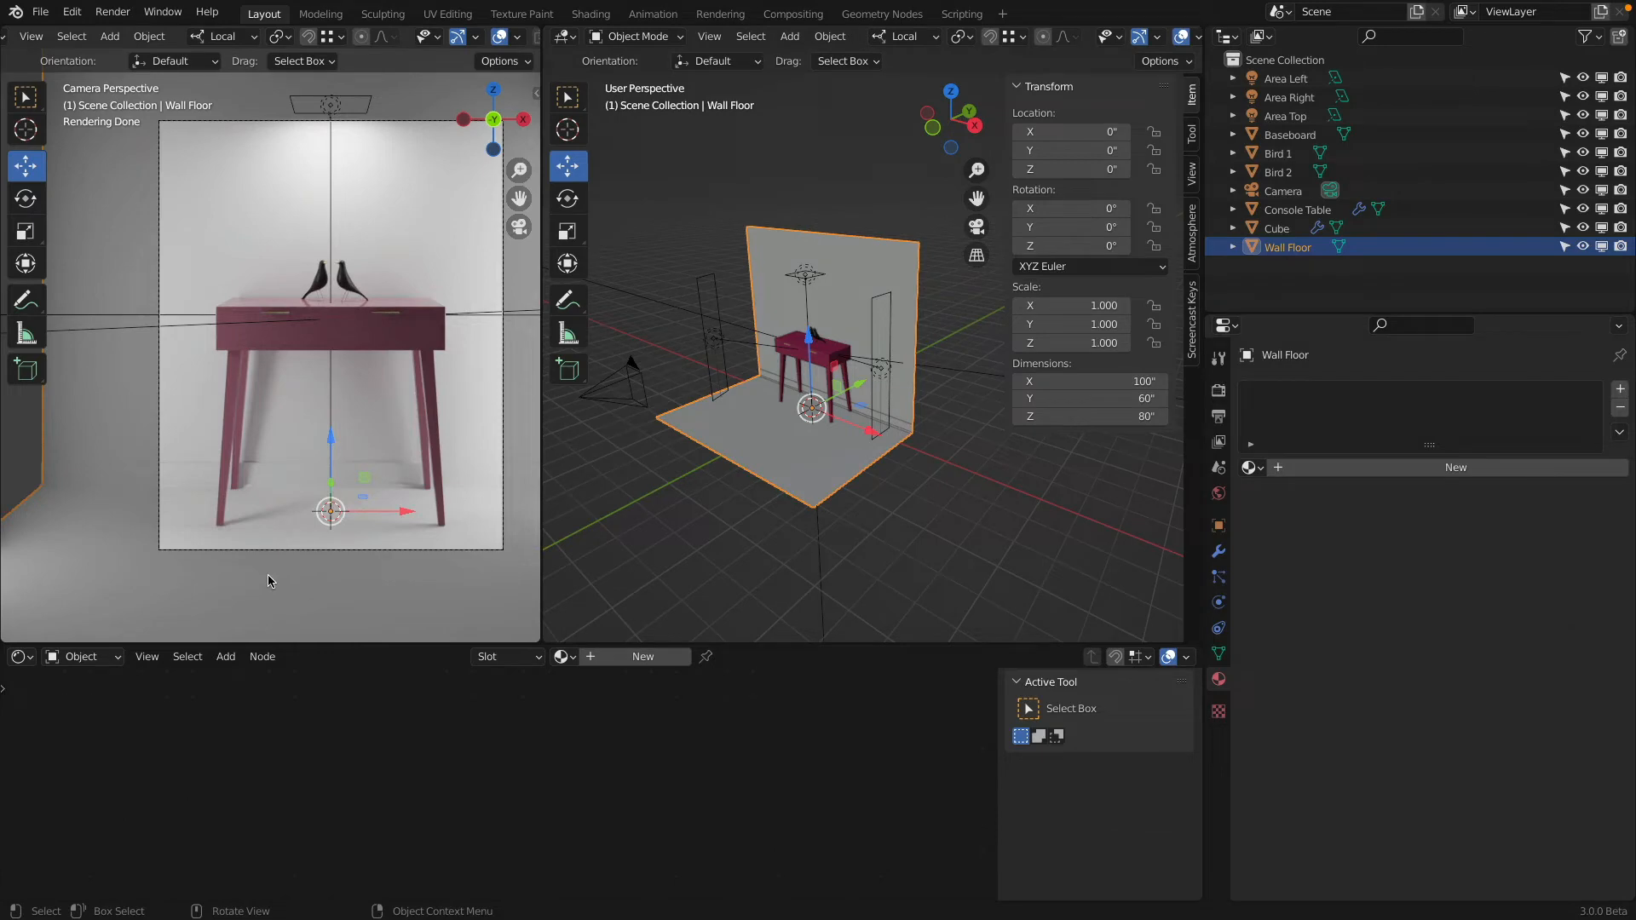
key("super+Tab")
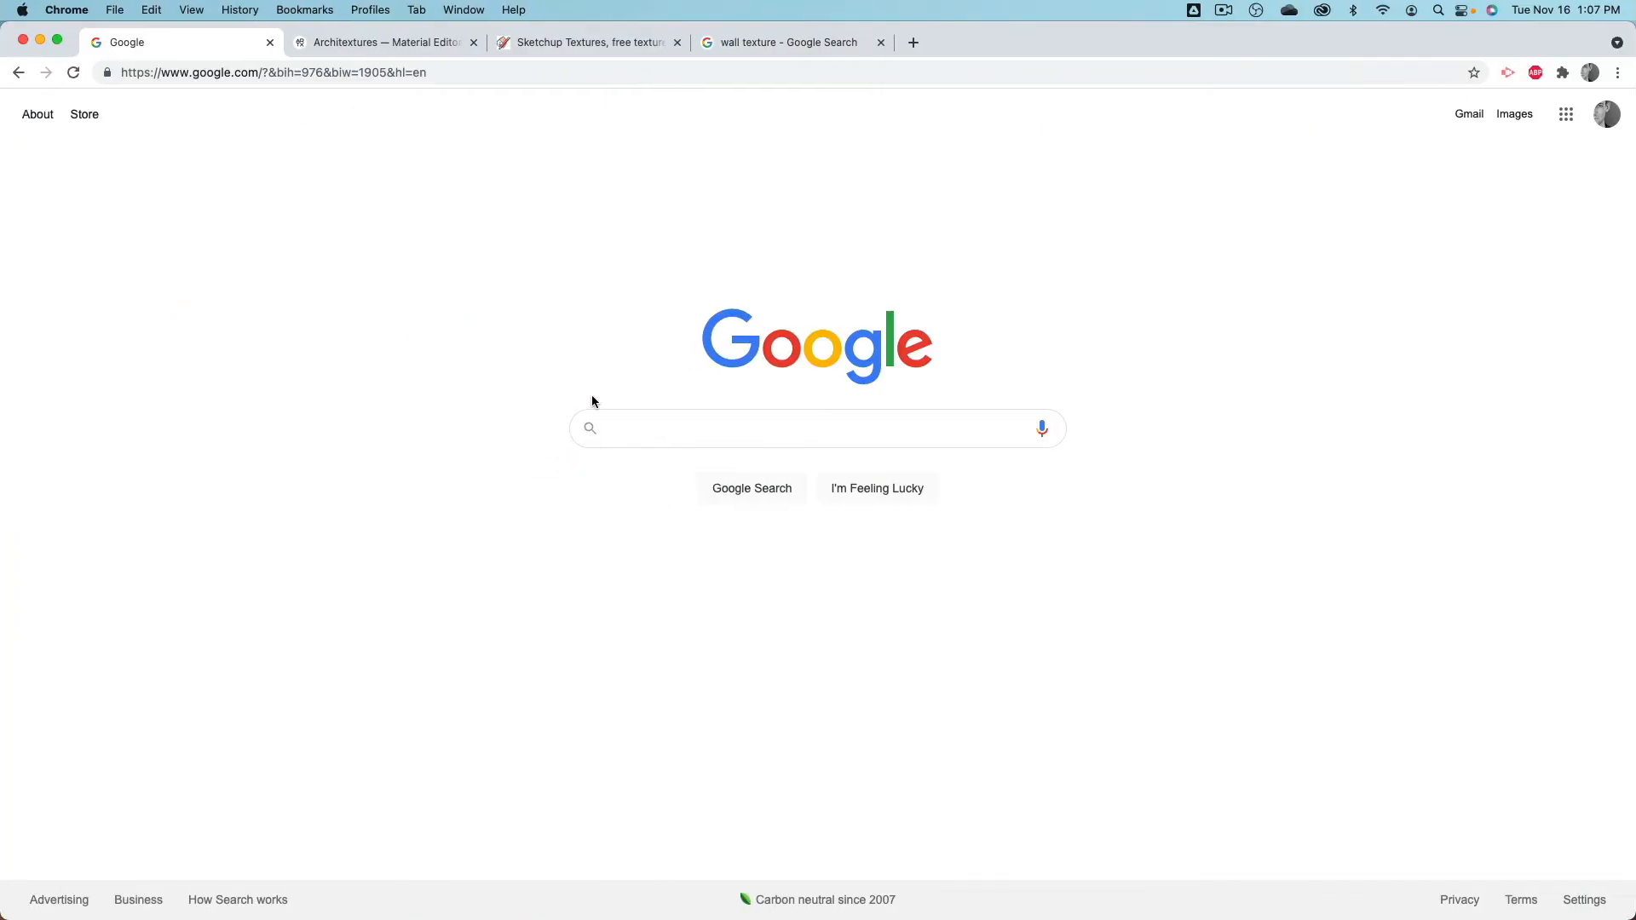
Step: Search Google for "wood floor" and show the image results
left_click(628, 430)
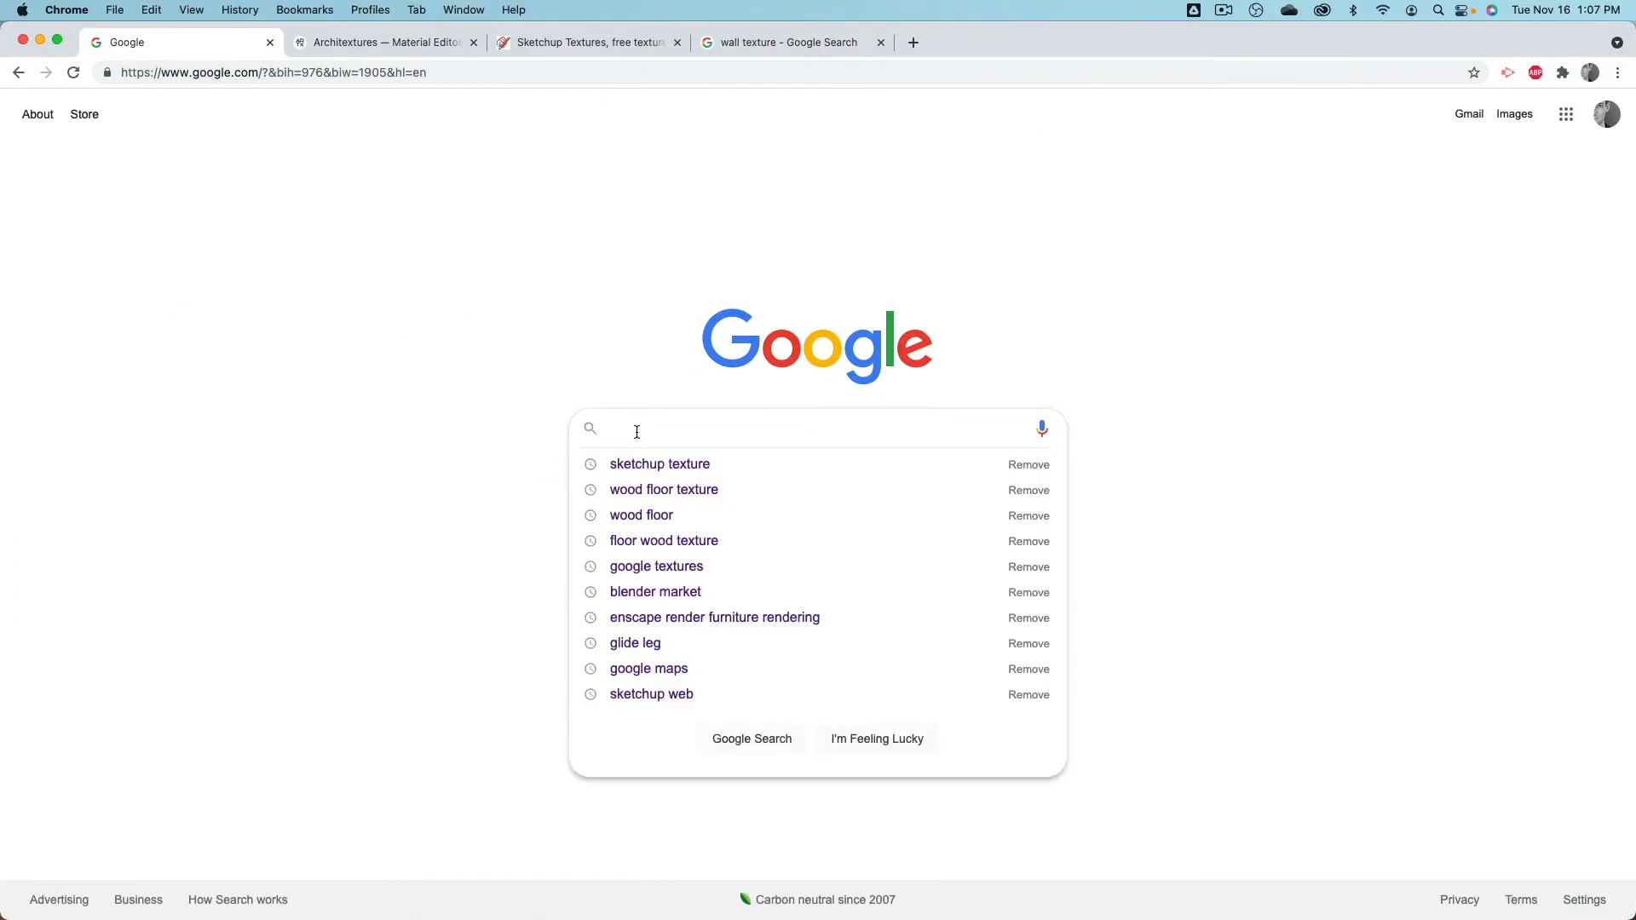
type("f")
key("BackSpace")
type("wood ")
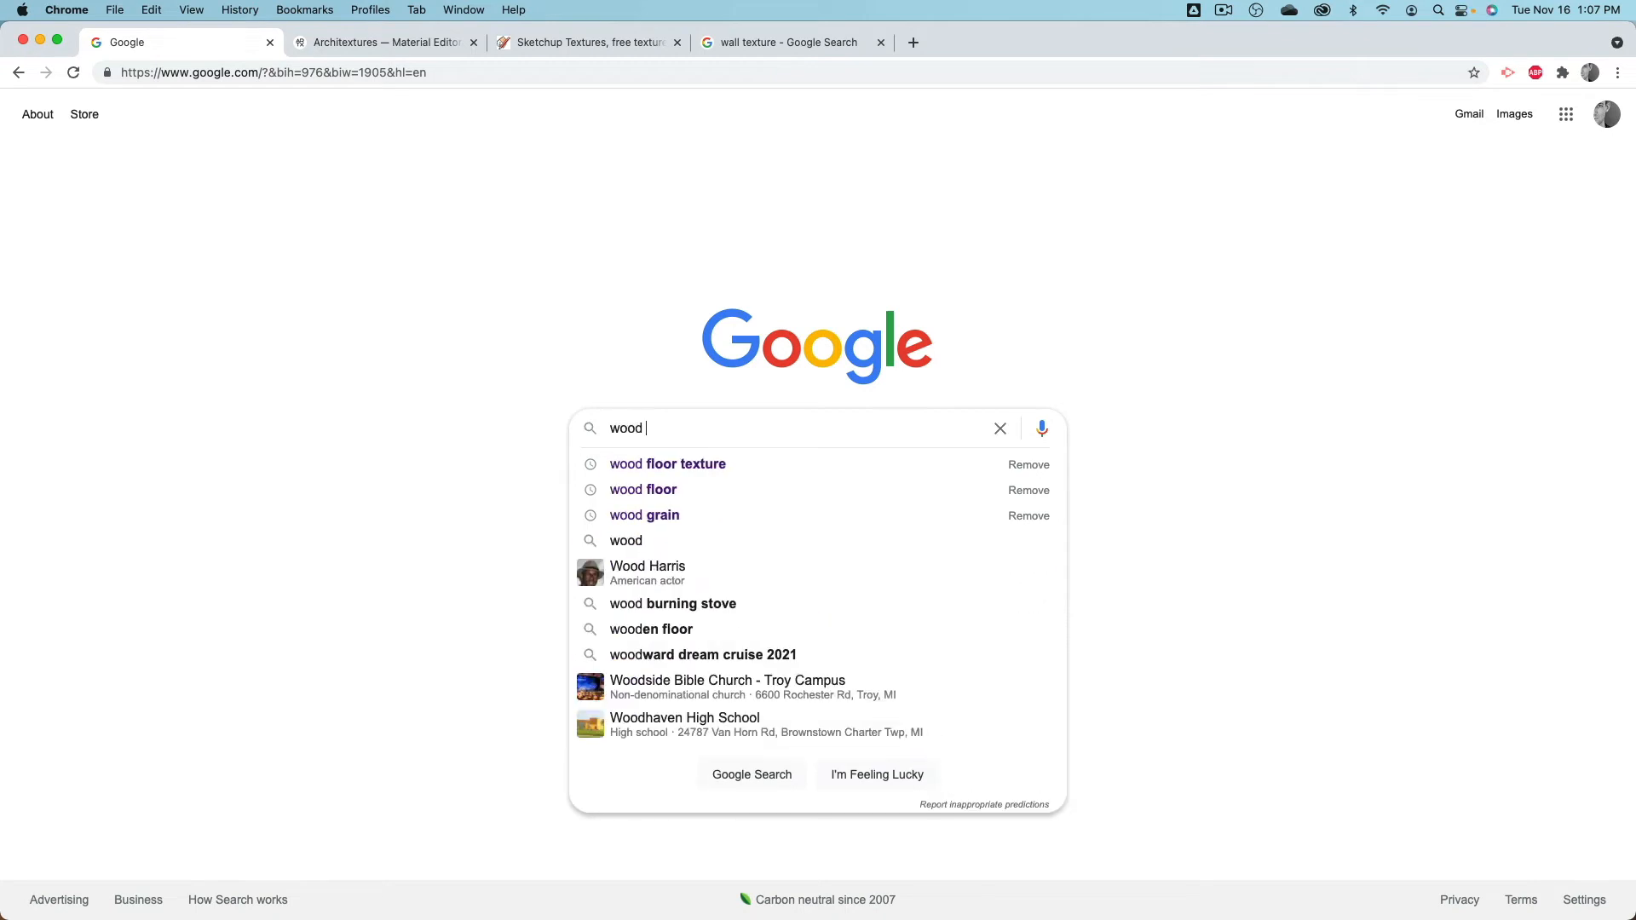
type("floor")
key("Return")
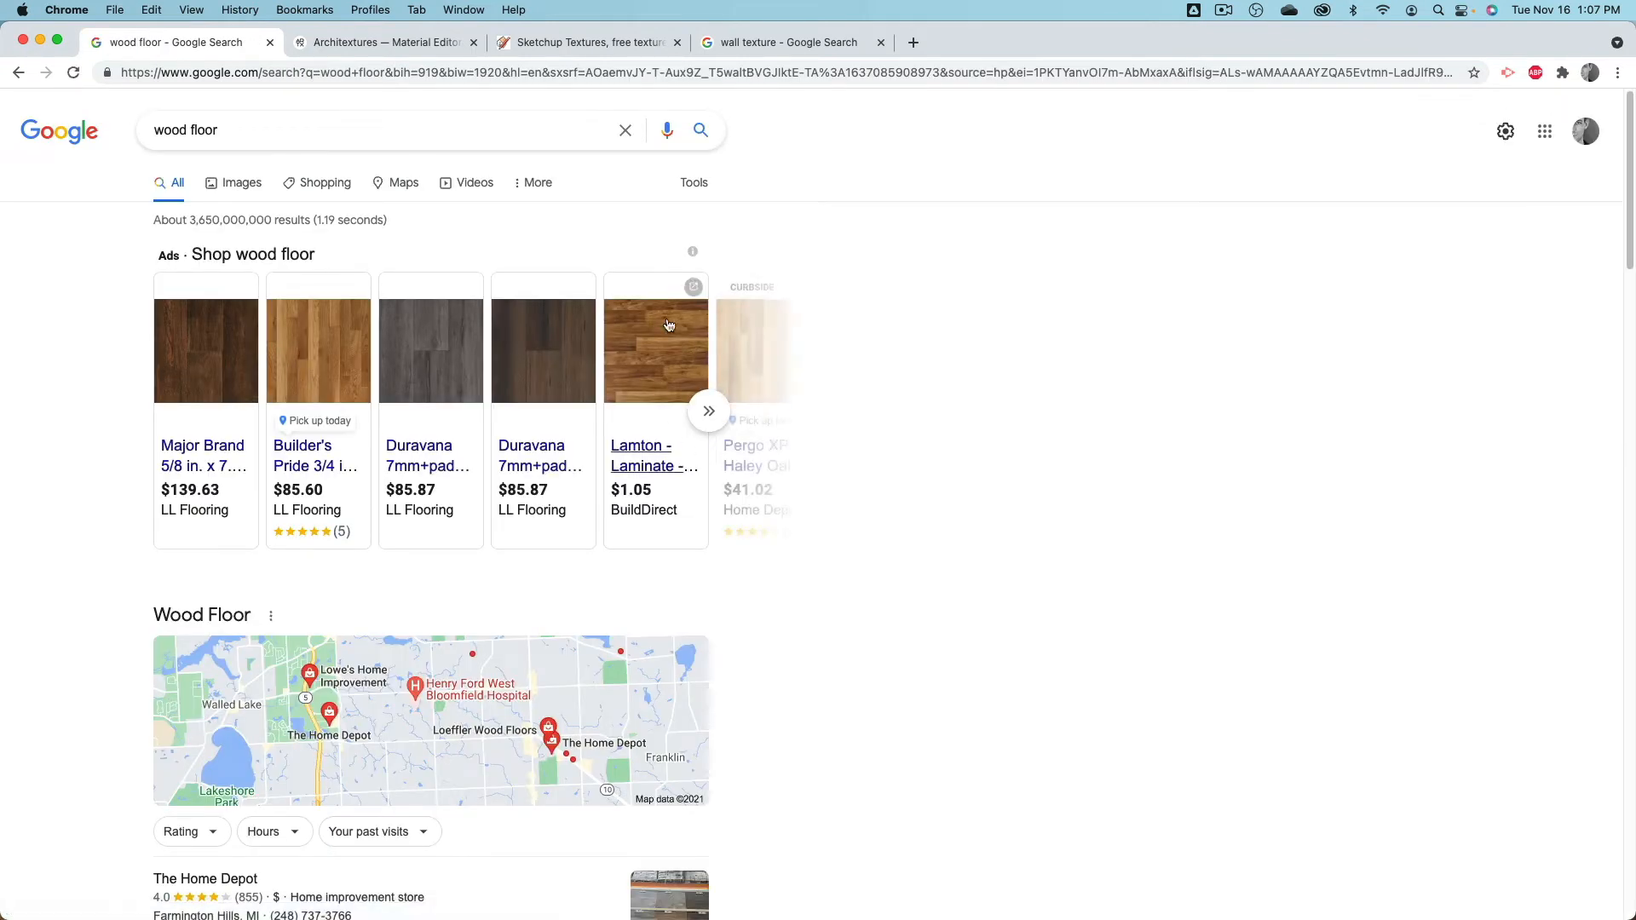
left_click(244, 187)
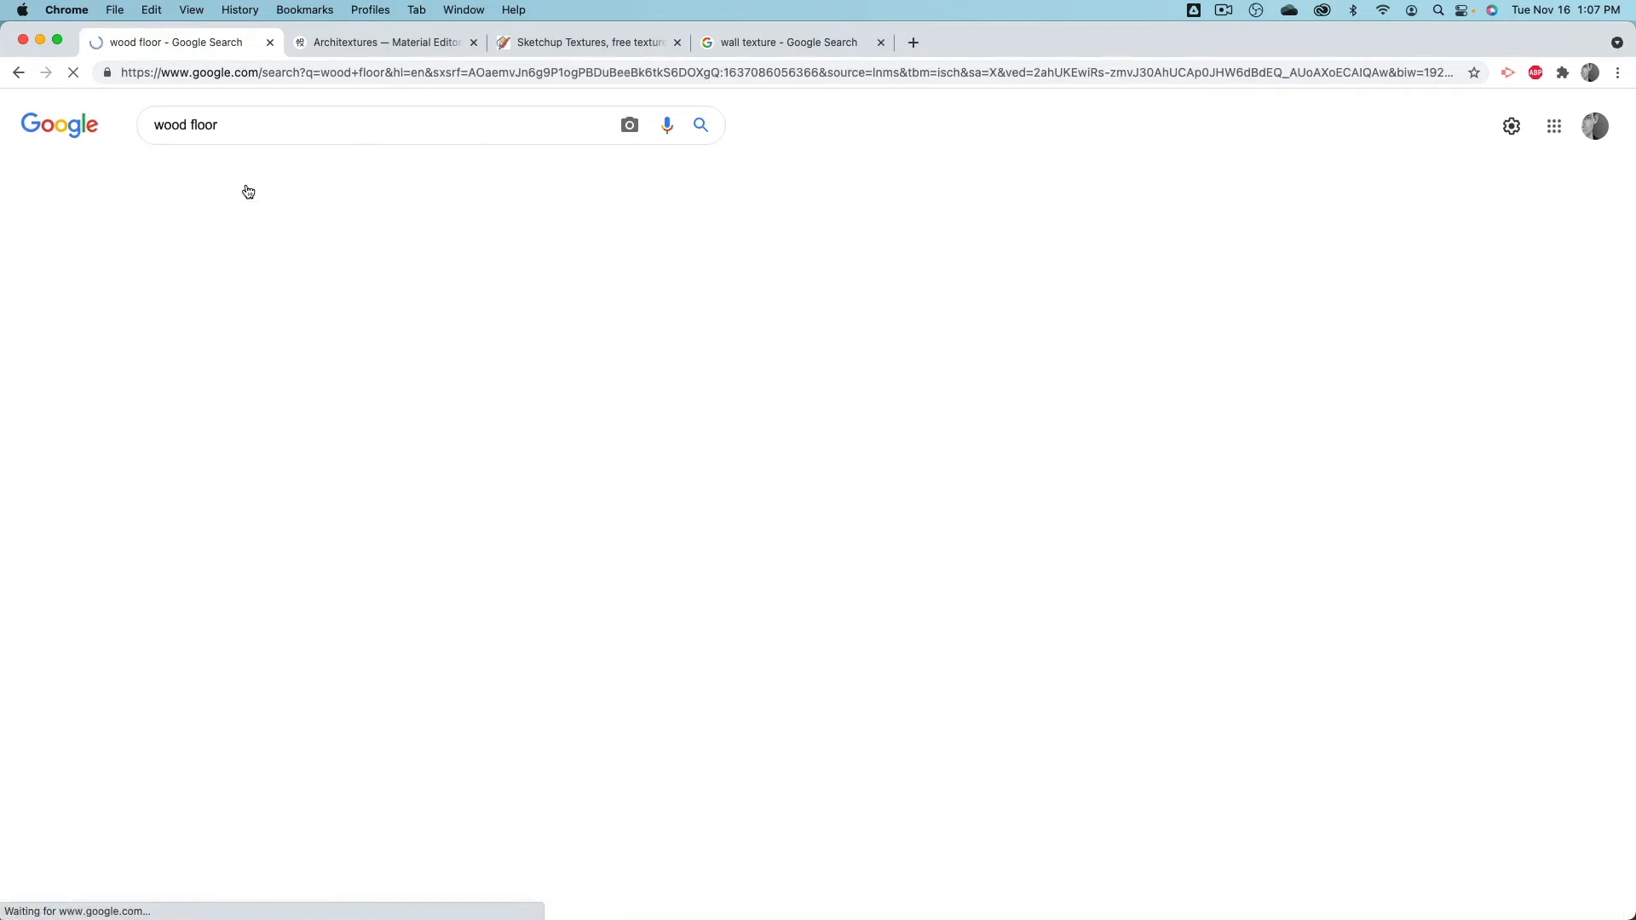
Step: Look through the wood floor images and open the preview of the chevron-pattern floor from FlooringStores
scroll(383, 383, "down", 5)
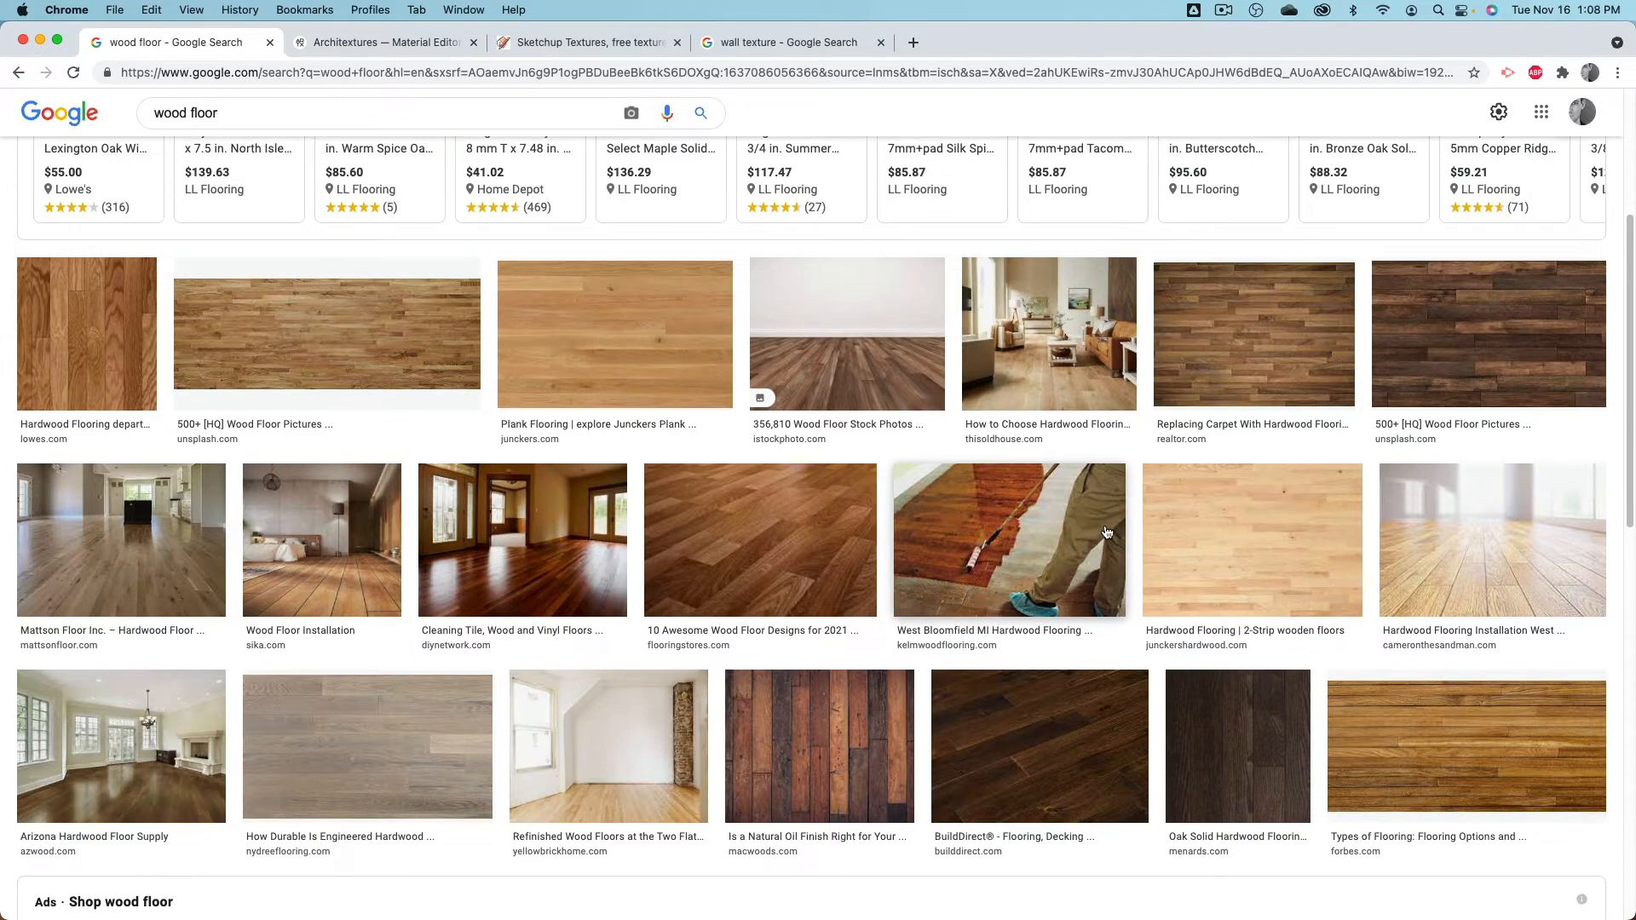
scroll(1244, 395, "down", 4)
scroll(1244, 394, "down", 7)
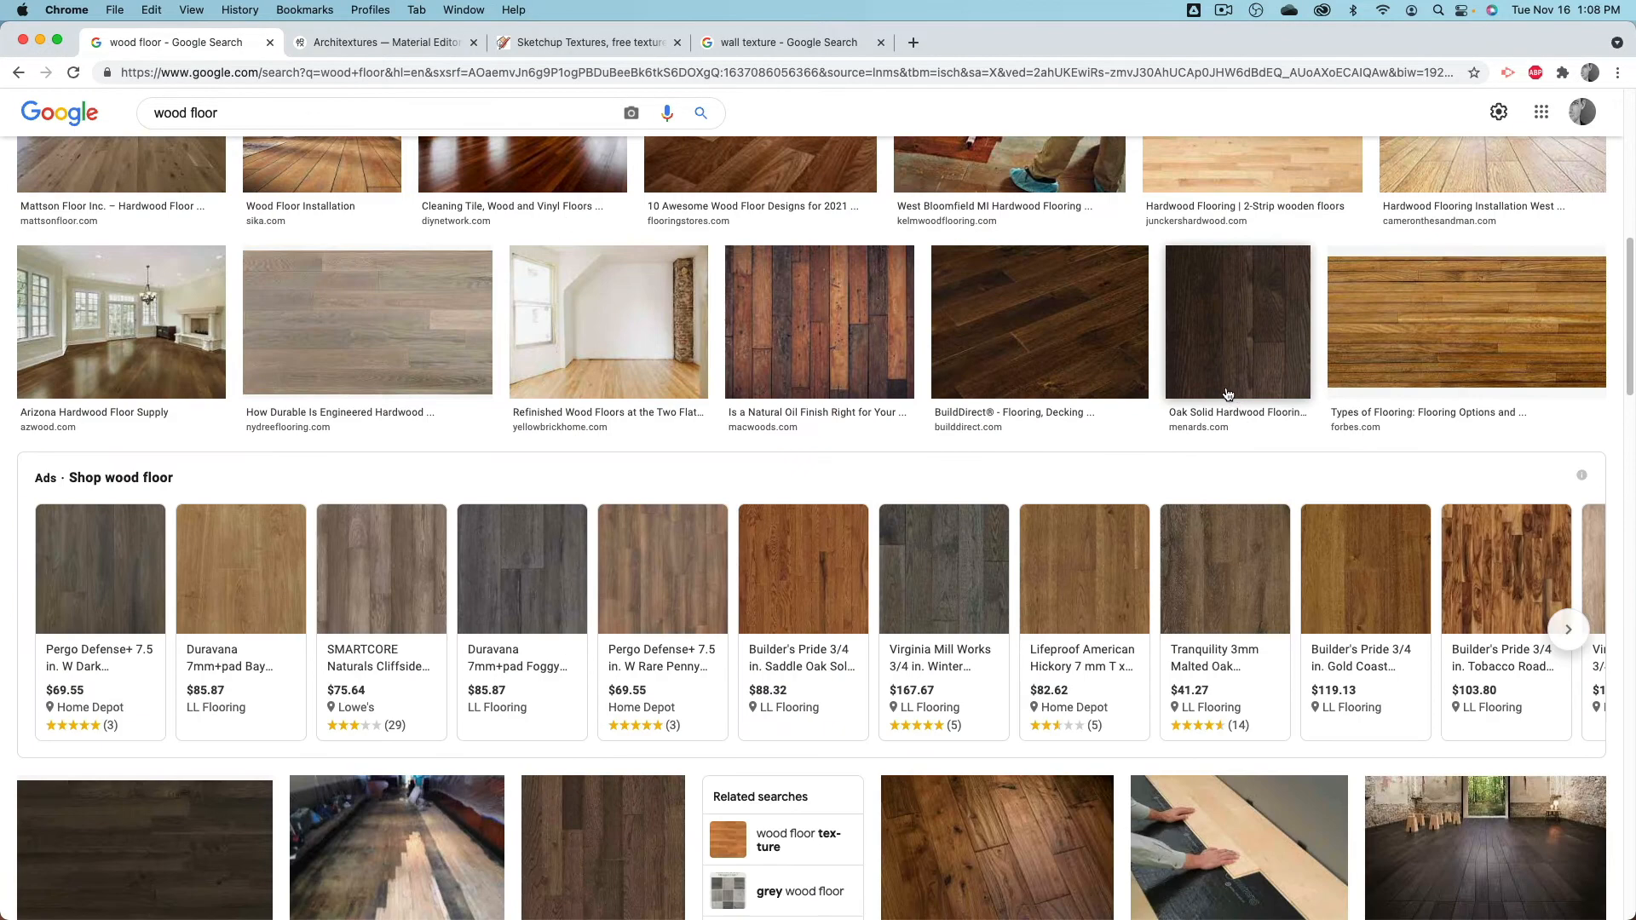
scroll(1212, 390, "down", 3)
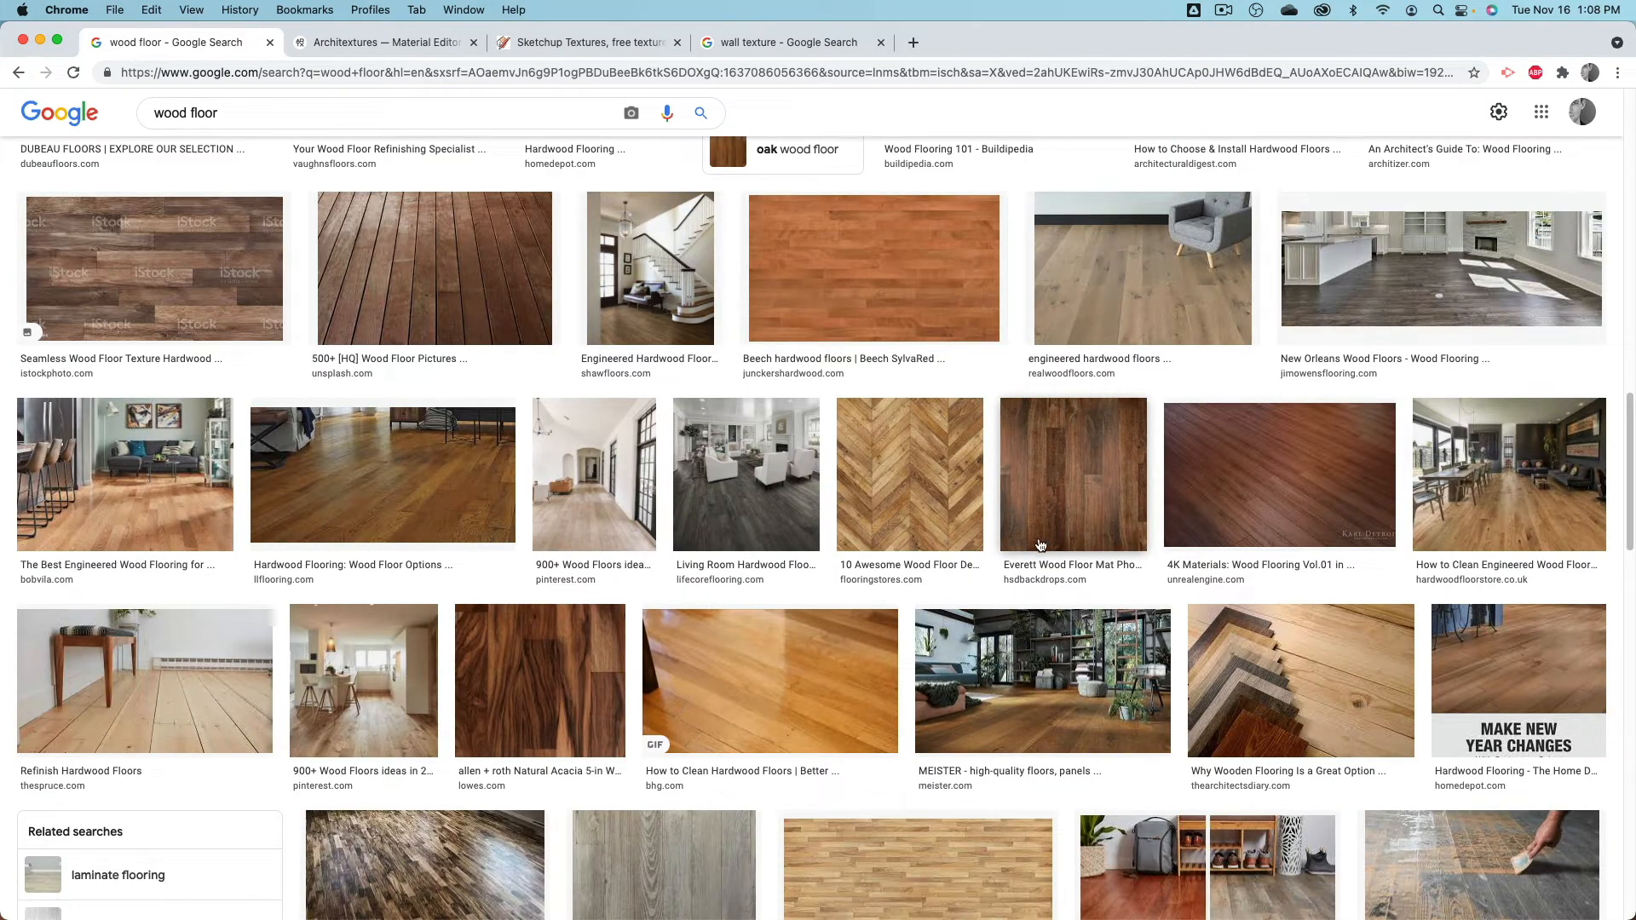
left_click(901, 489)
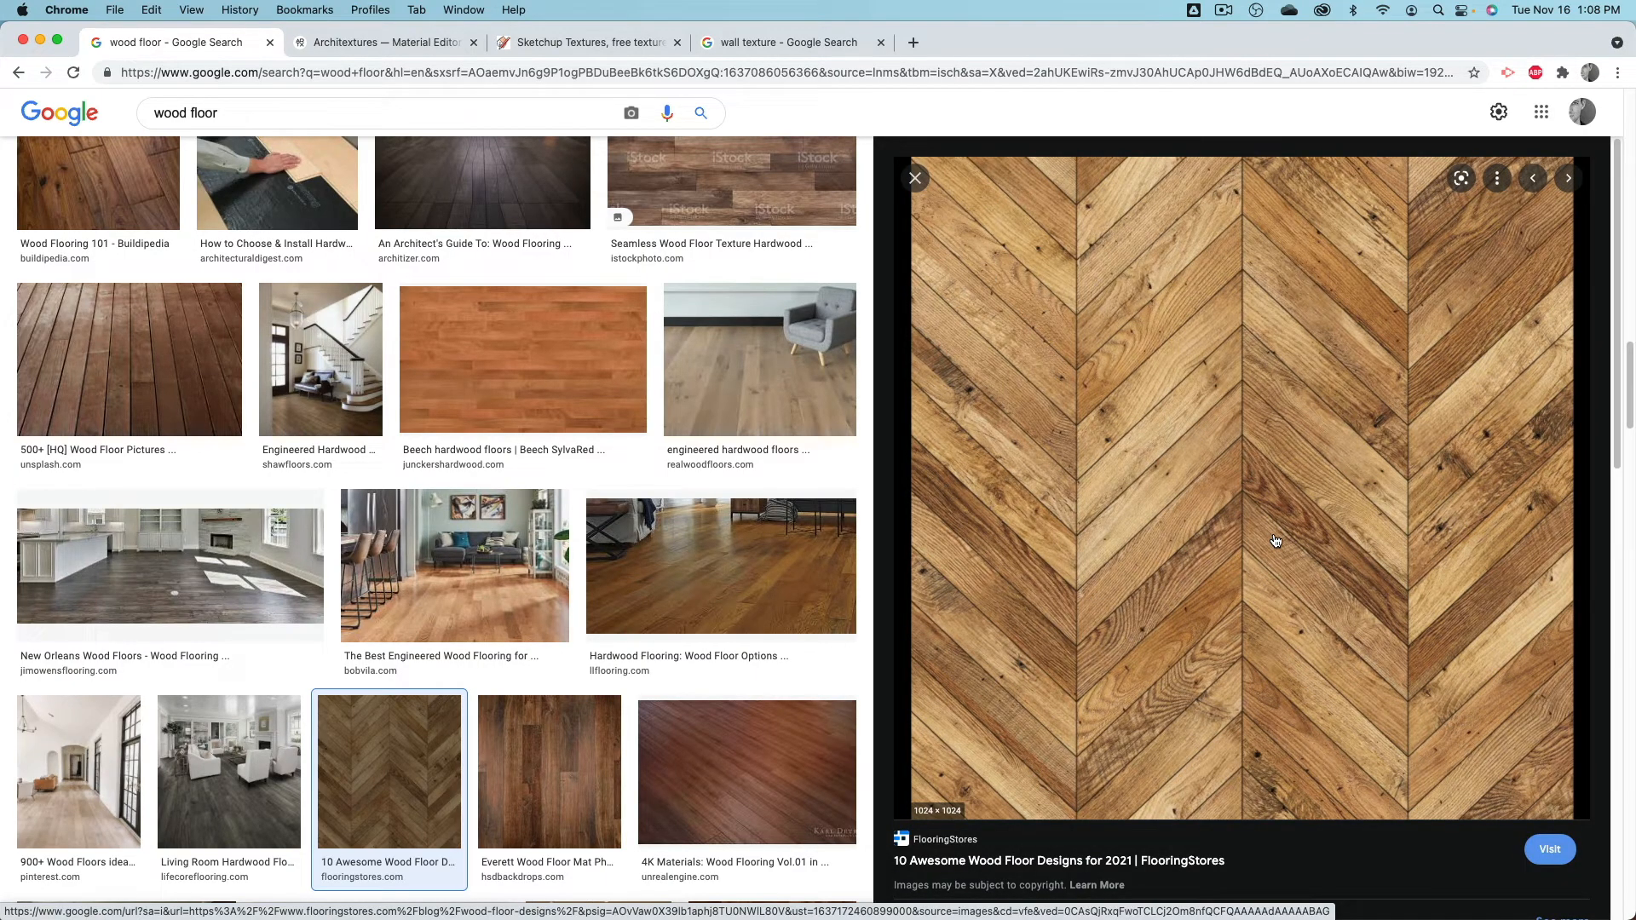
Step: Preview the Everett Wood Floor Mat image from HSD Backdrops and look through more wood floor results
scroll(669, 438, "down", 5)
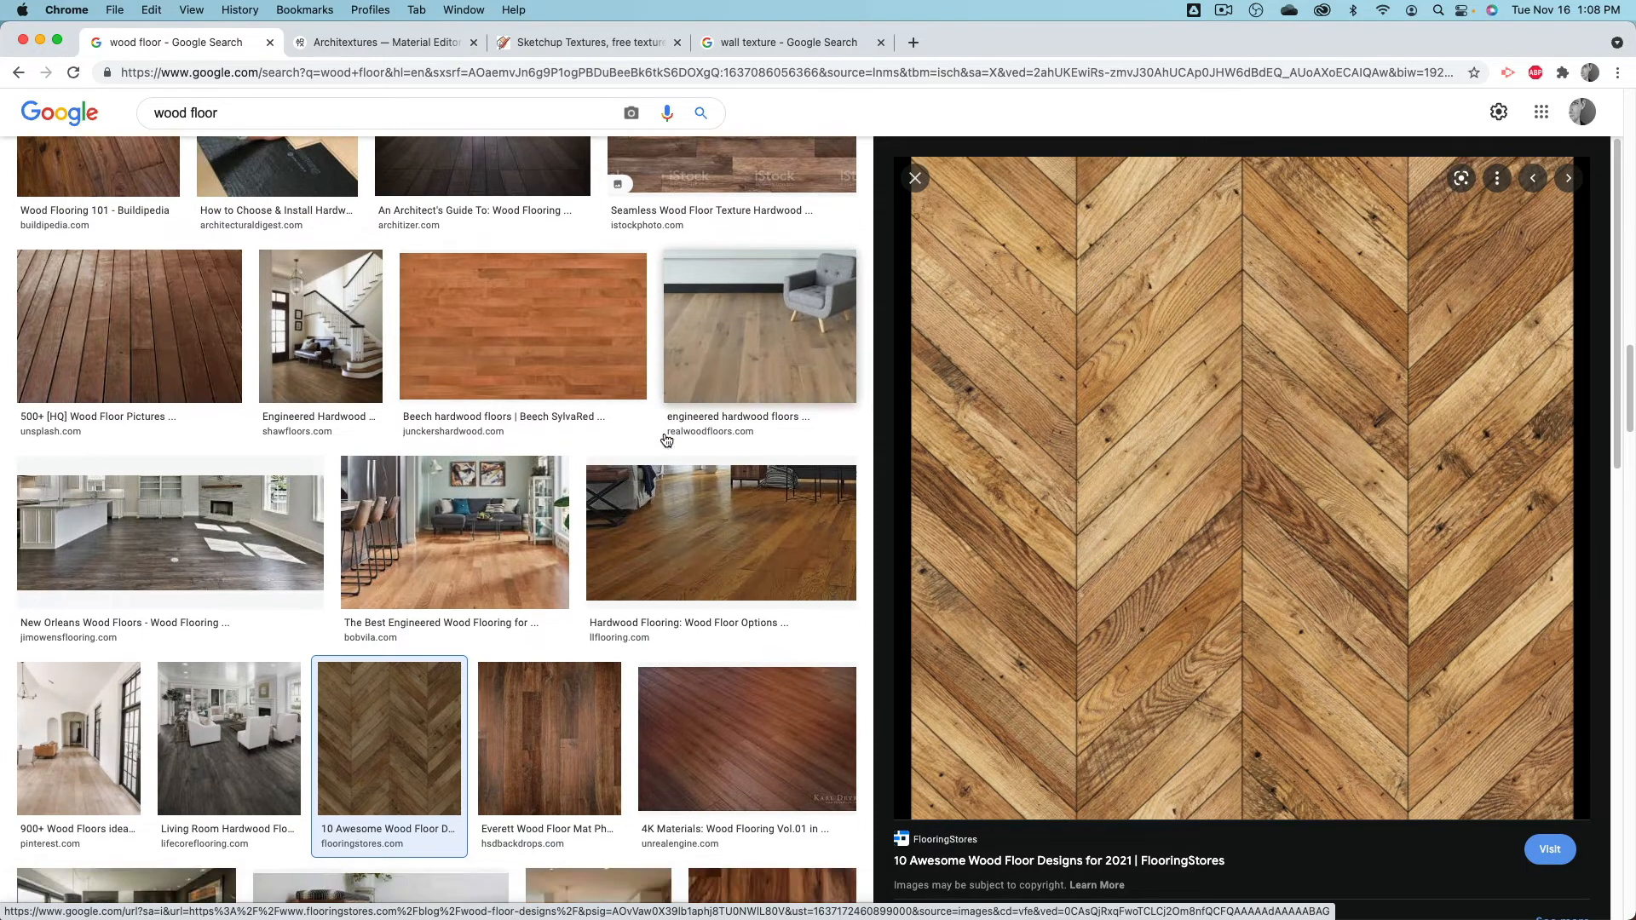
left_click(564, 315)
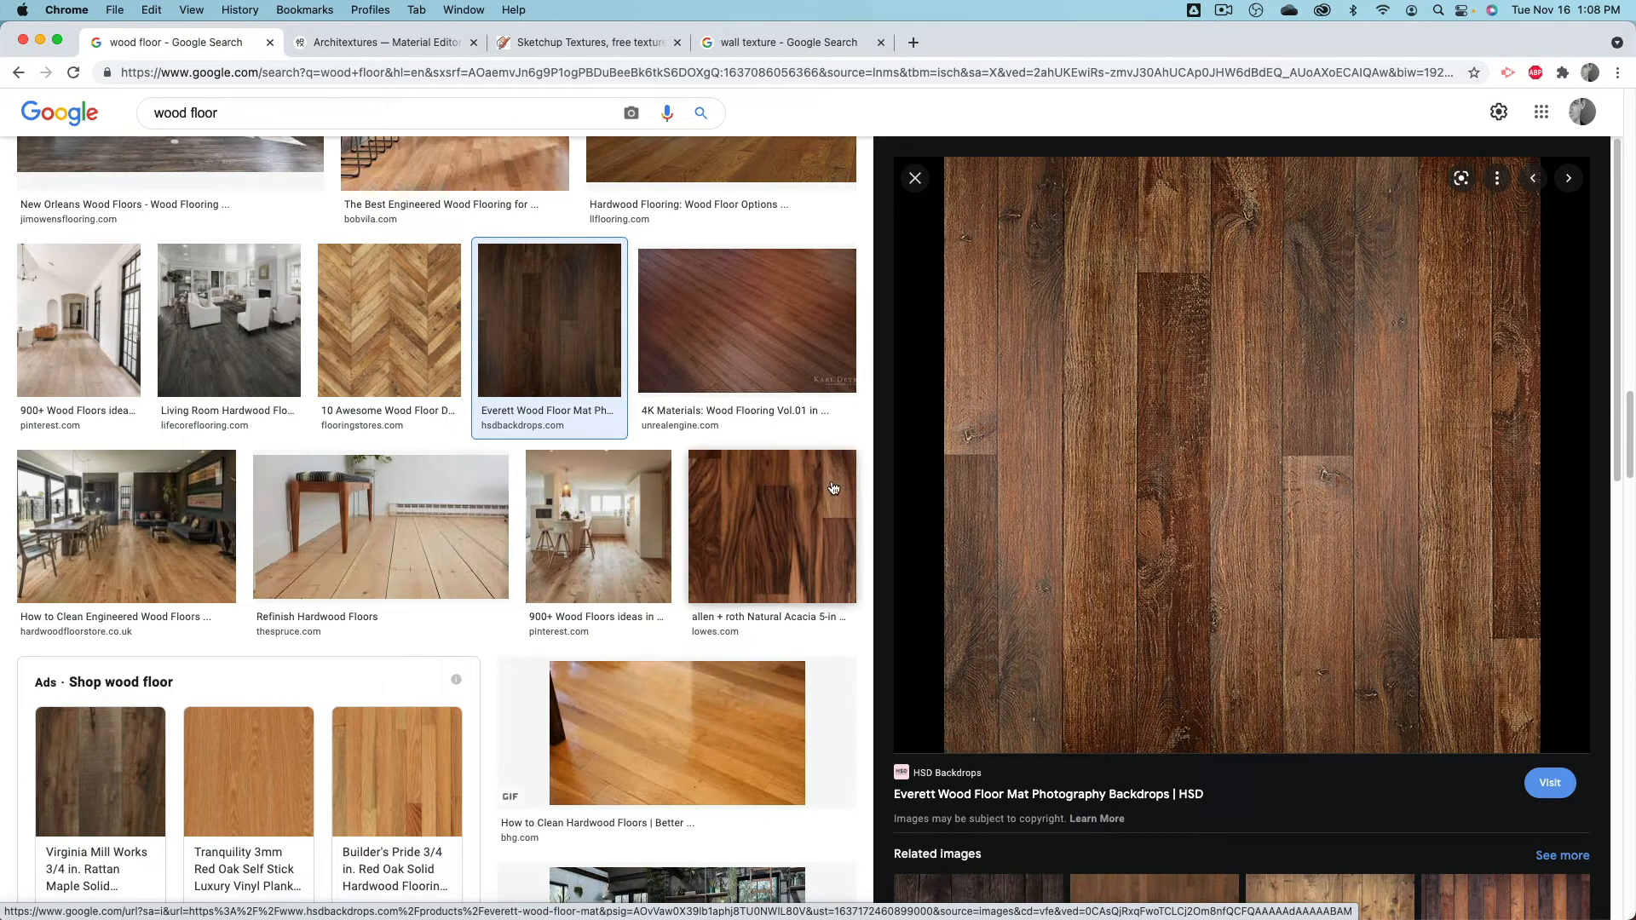
scroll(770, 482, "down", 7)
scroll(771, 483, "down", 3)
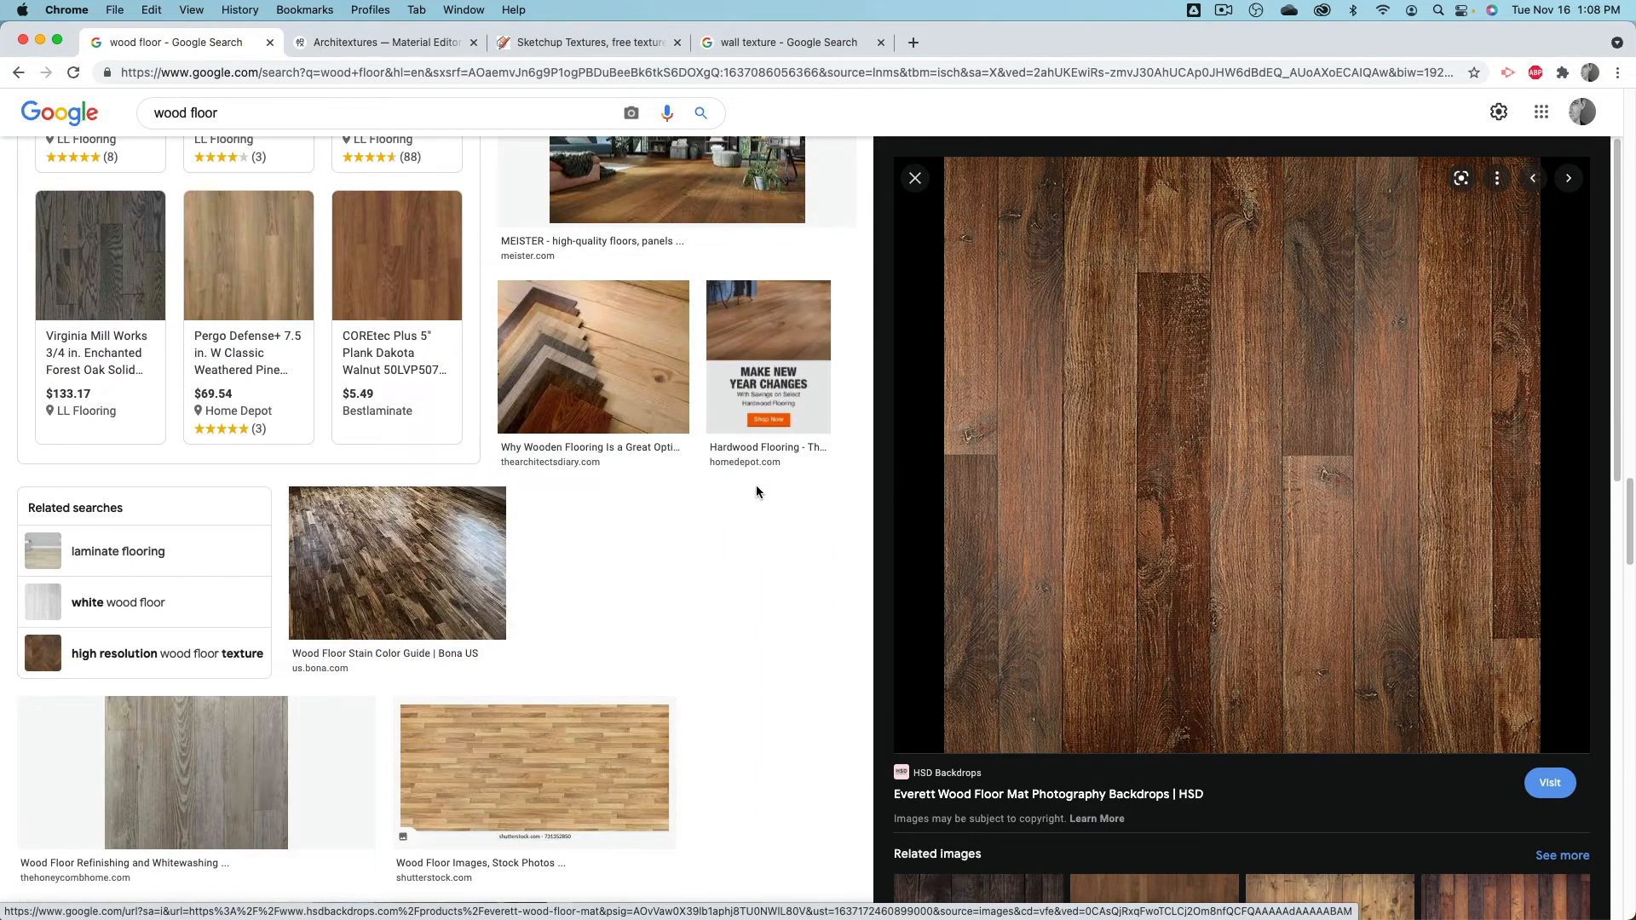
scroll(754, 484, "up", 15)
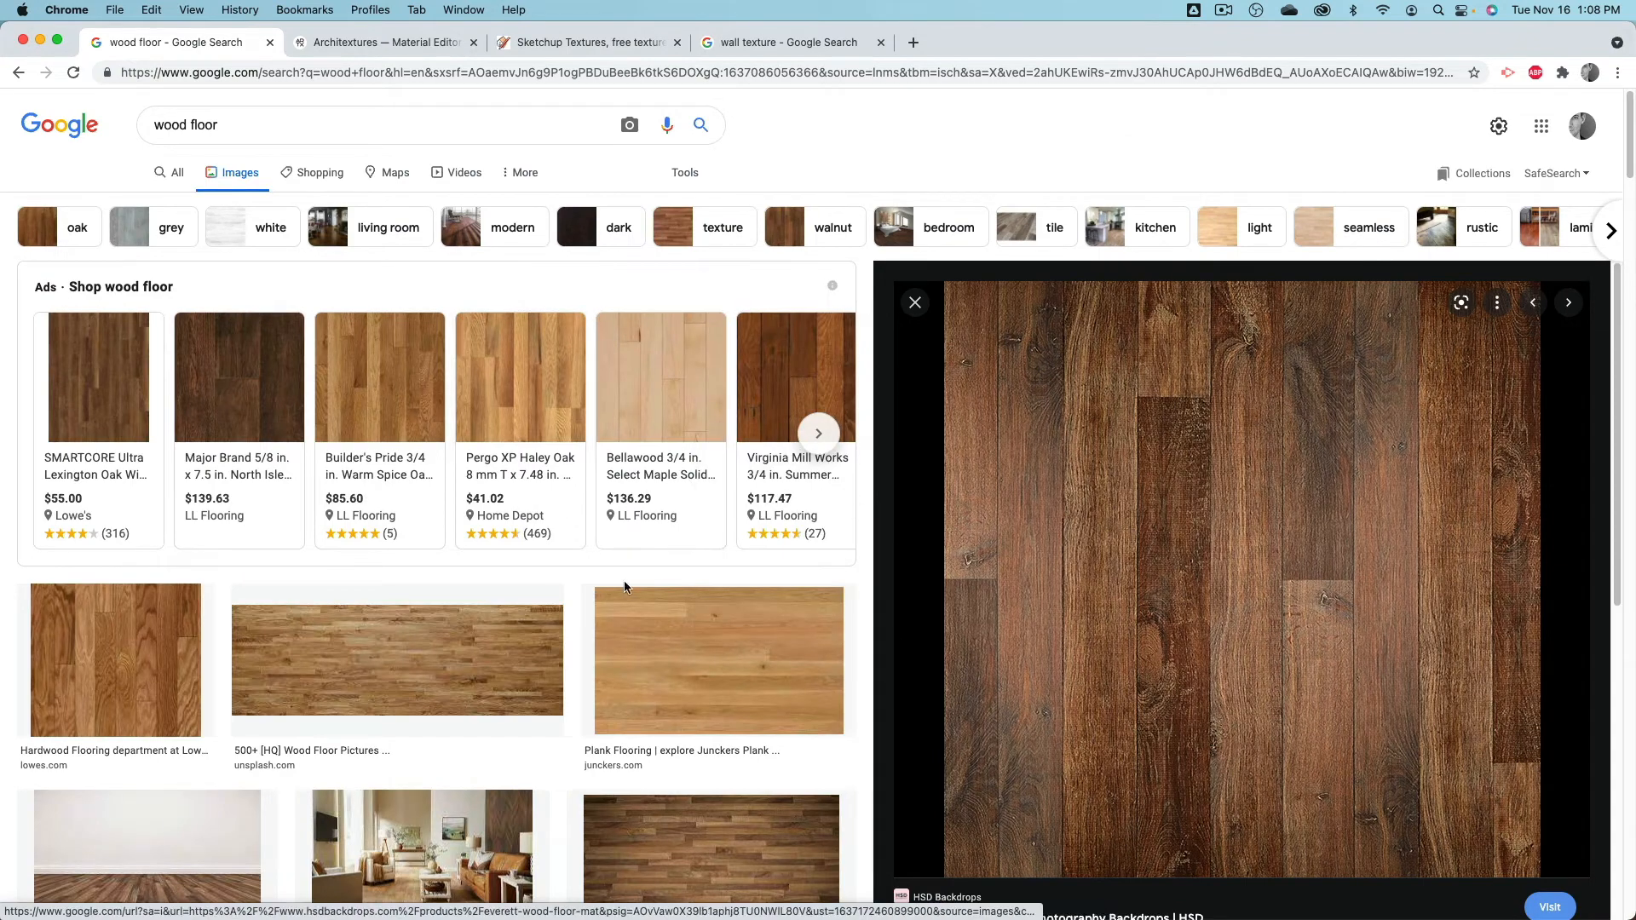
Step: Return to the chevron-pattern floor preview and save its image to the Desktop as "wood floor 1"
left_click(23, 75)
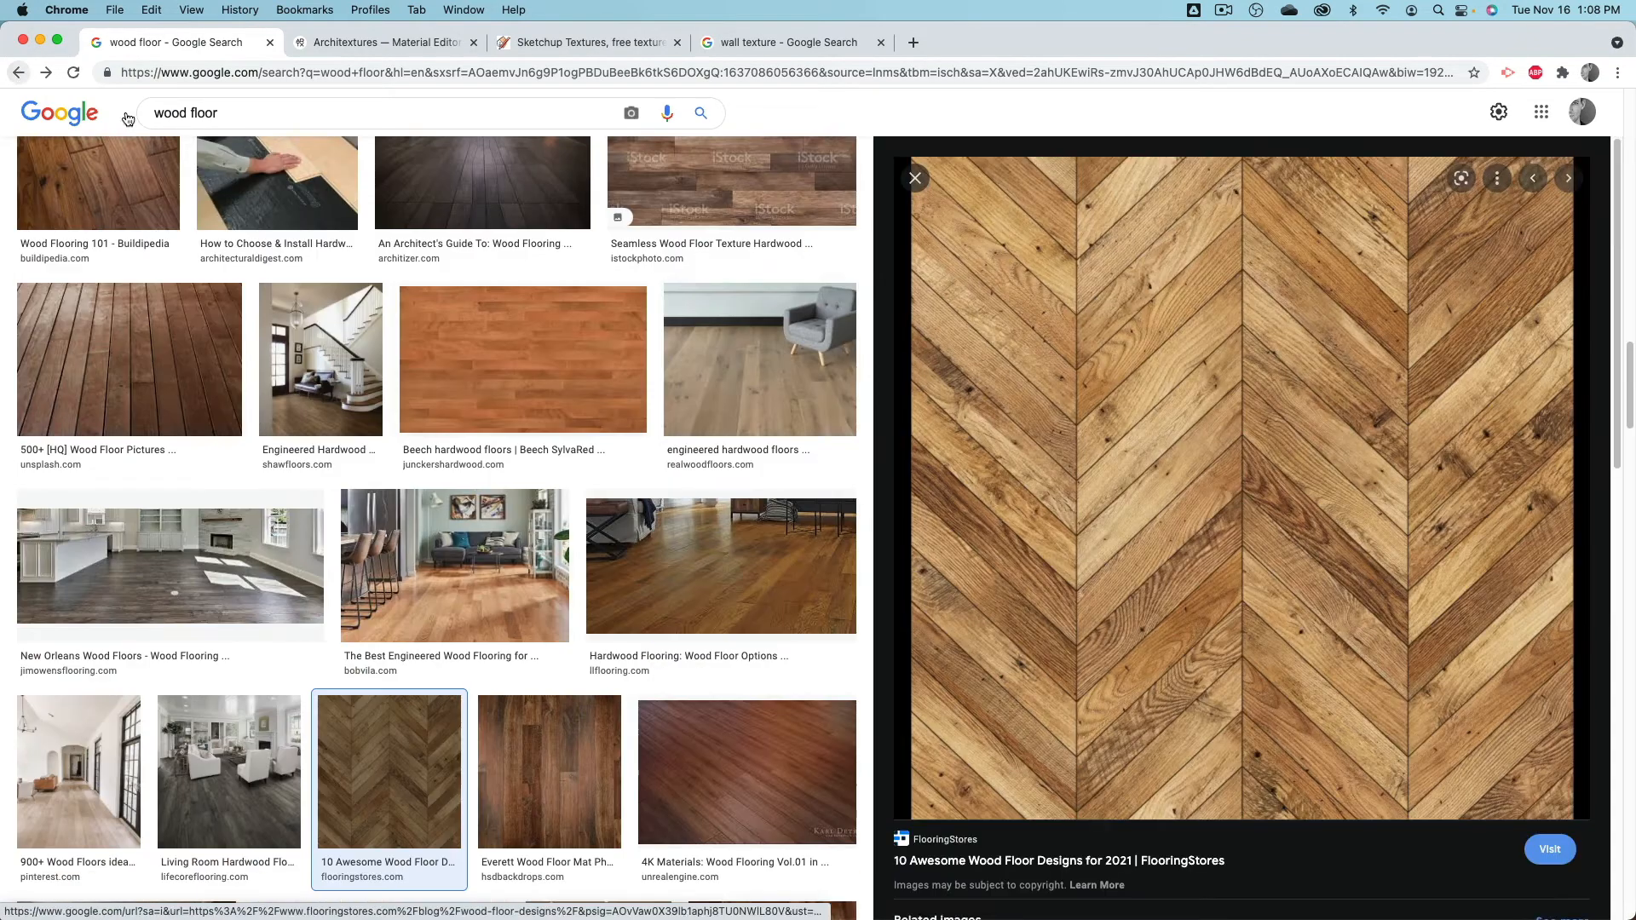
right_click(1099, 368)
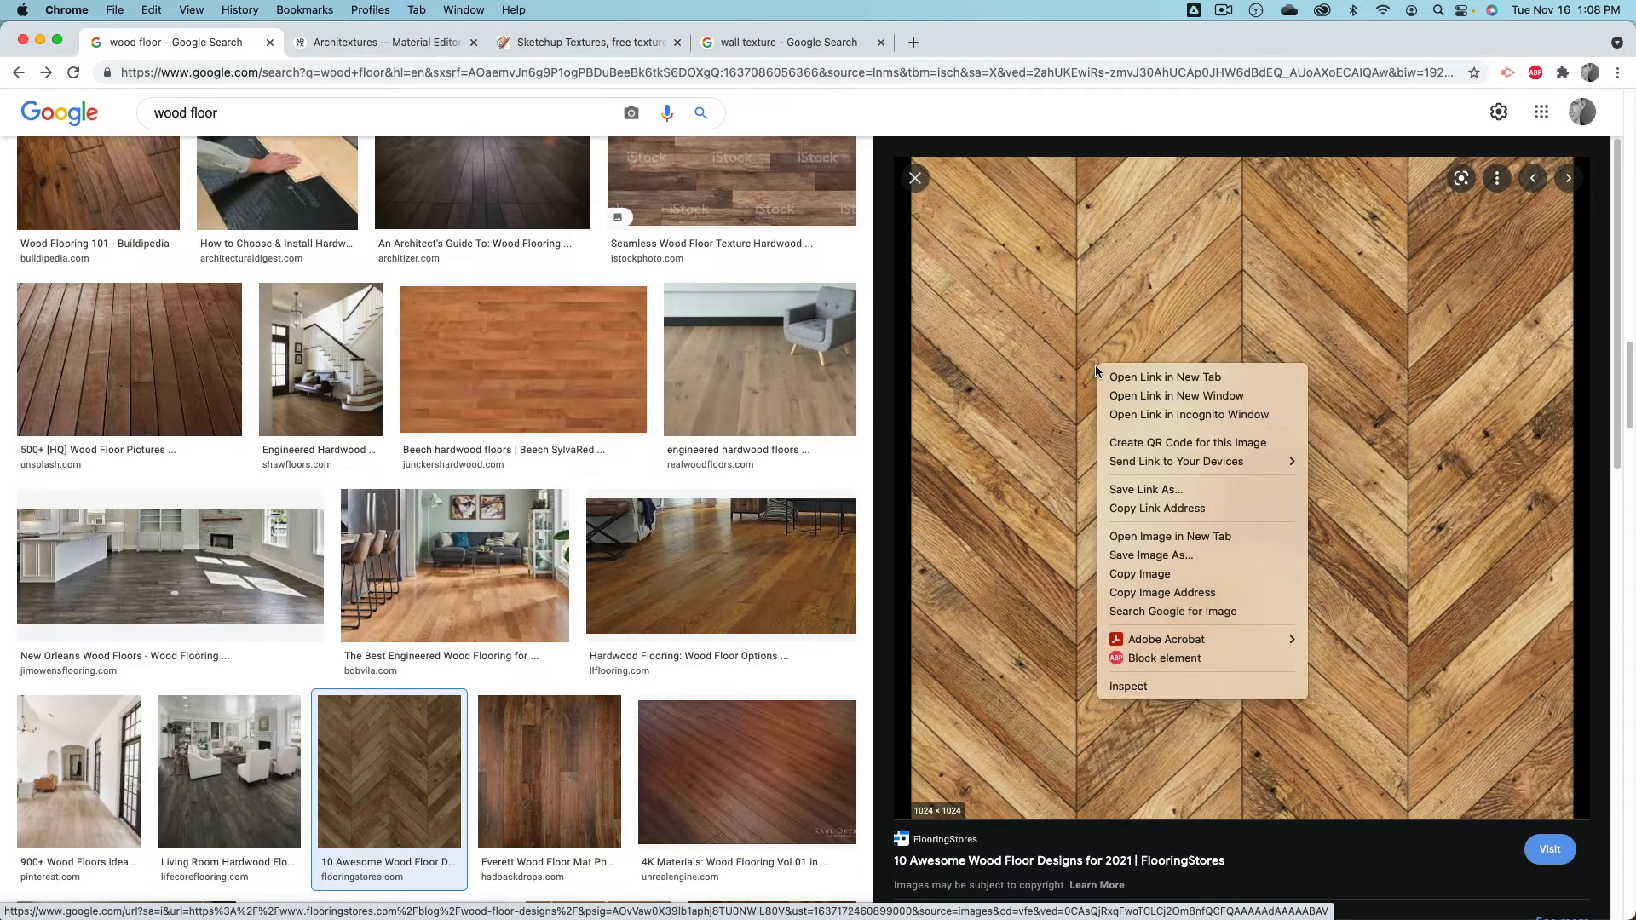
left_click(1218, 557)
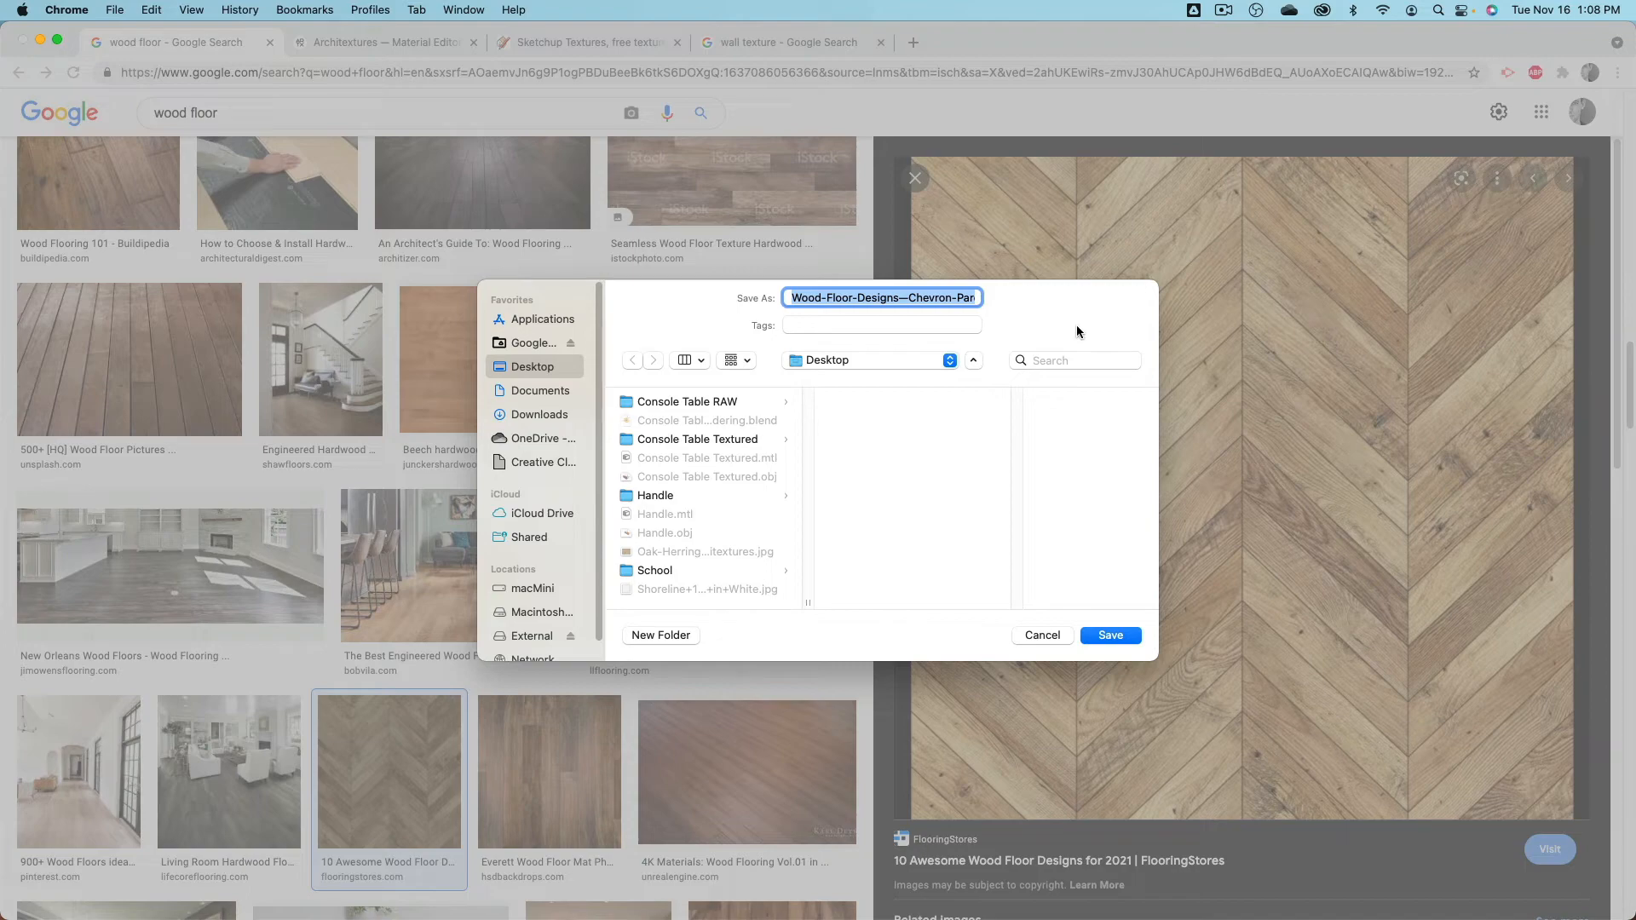
type("wood ")
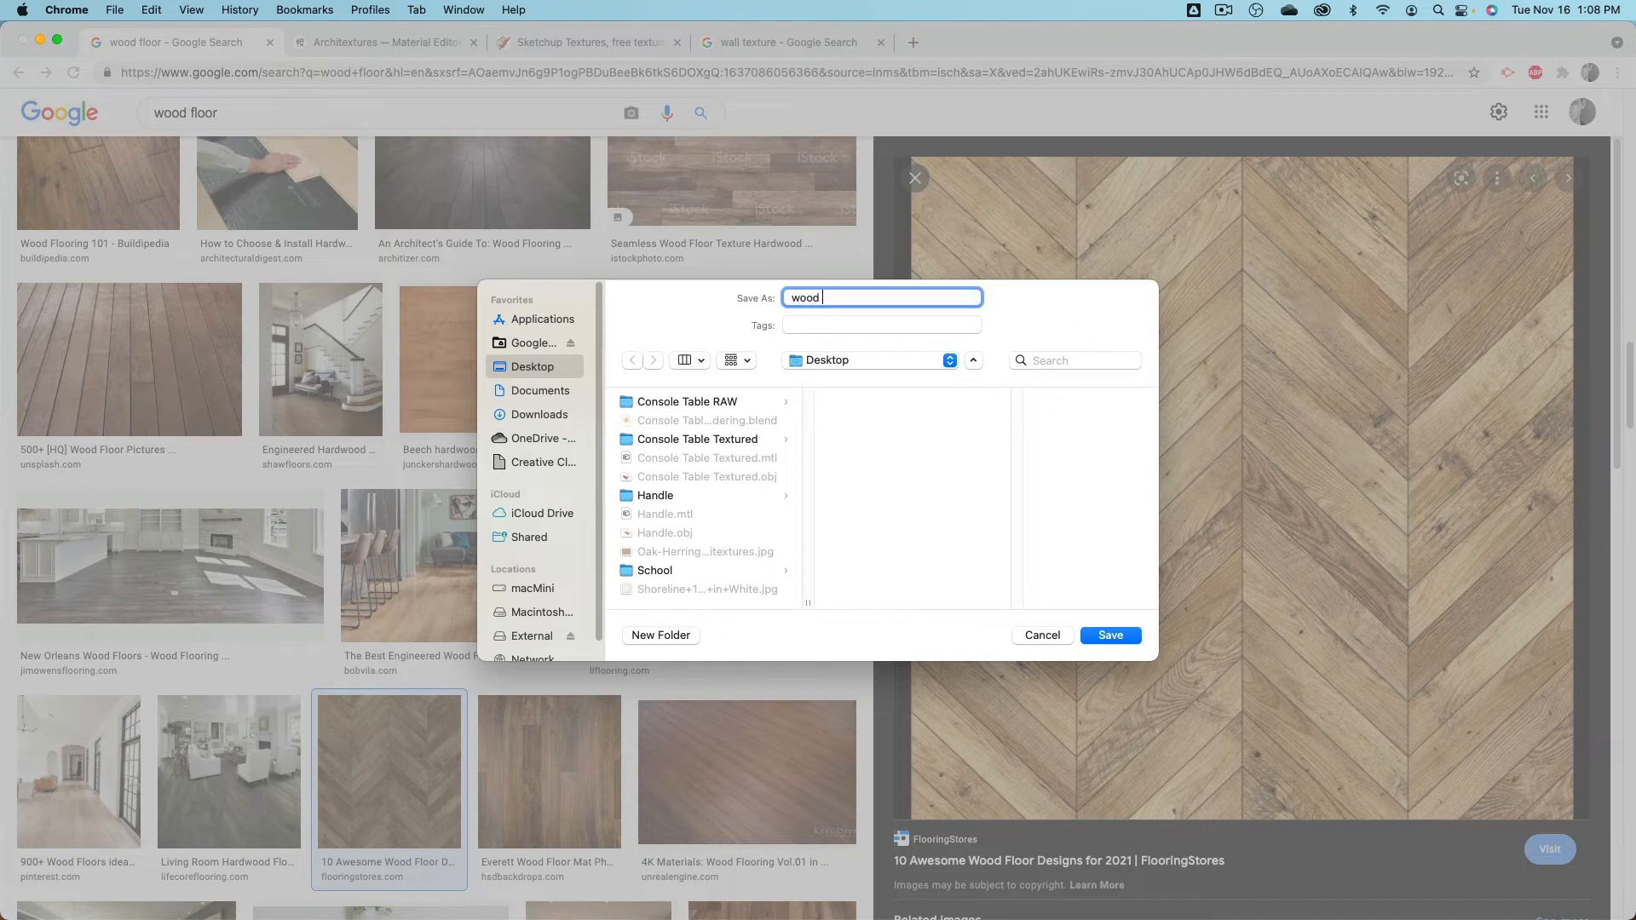
type("floor 1")
key("Return")
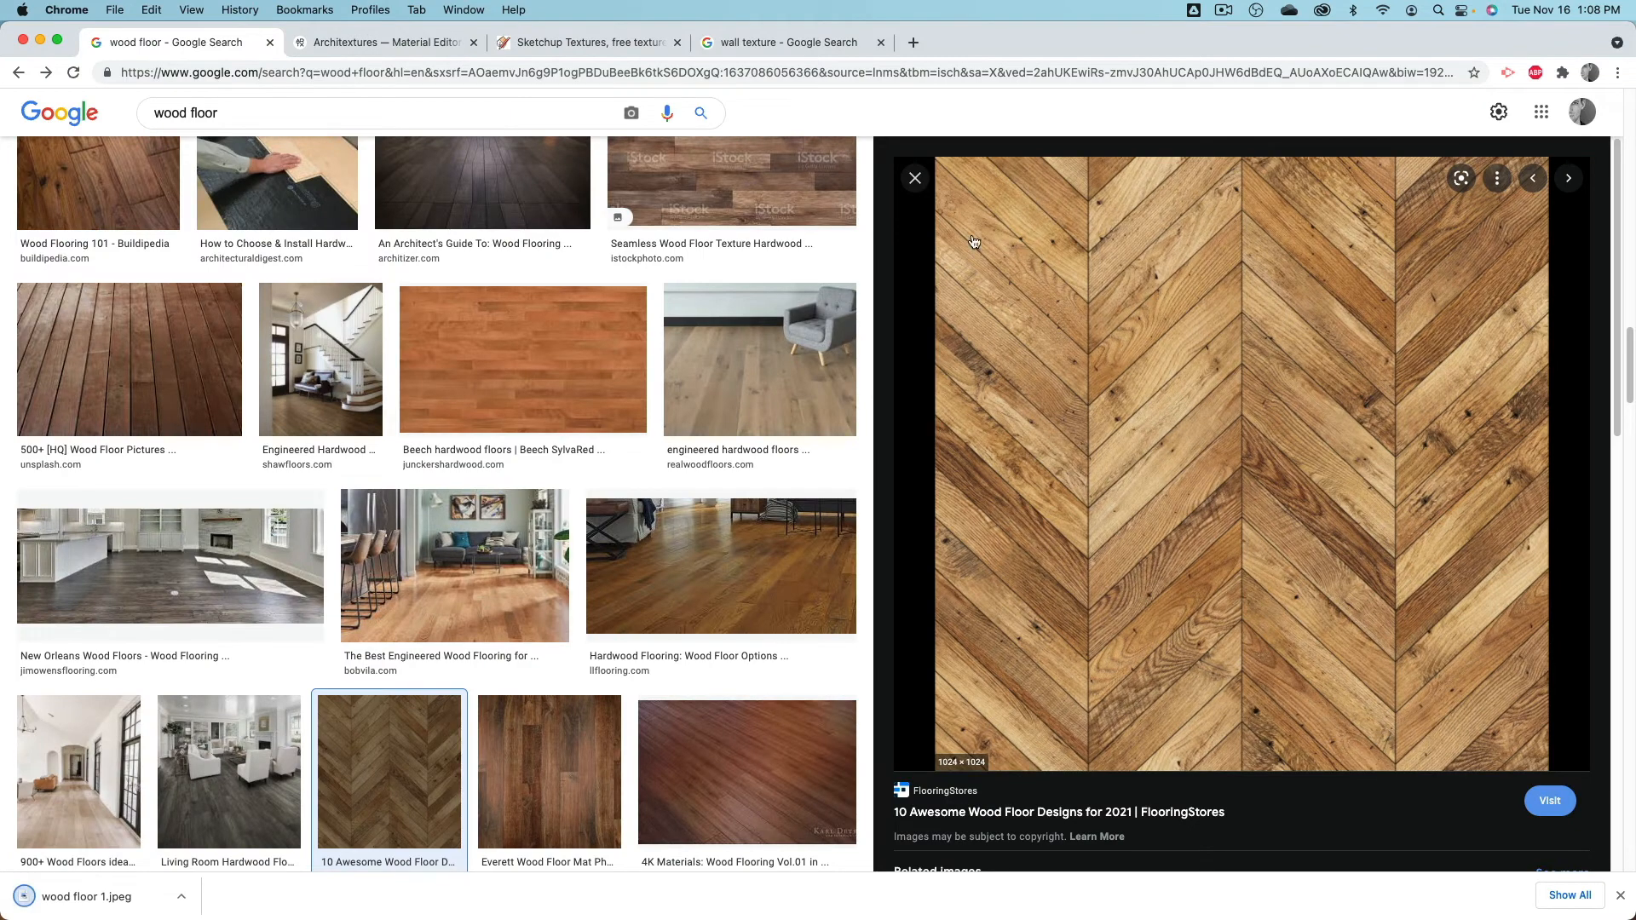
Step: Filter the wood floor image results to seamless textures and browse them
scroll(538, 363, "up", 10)
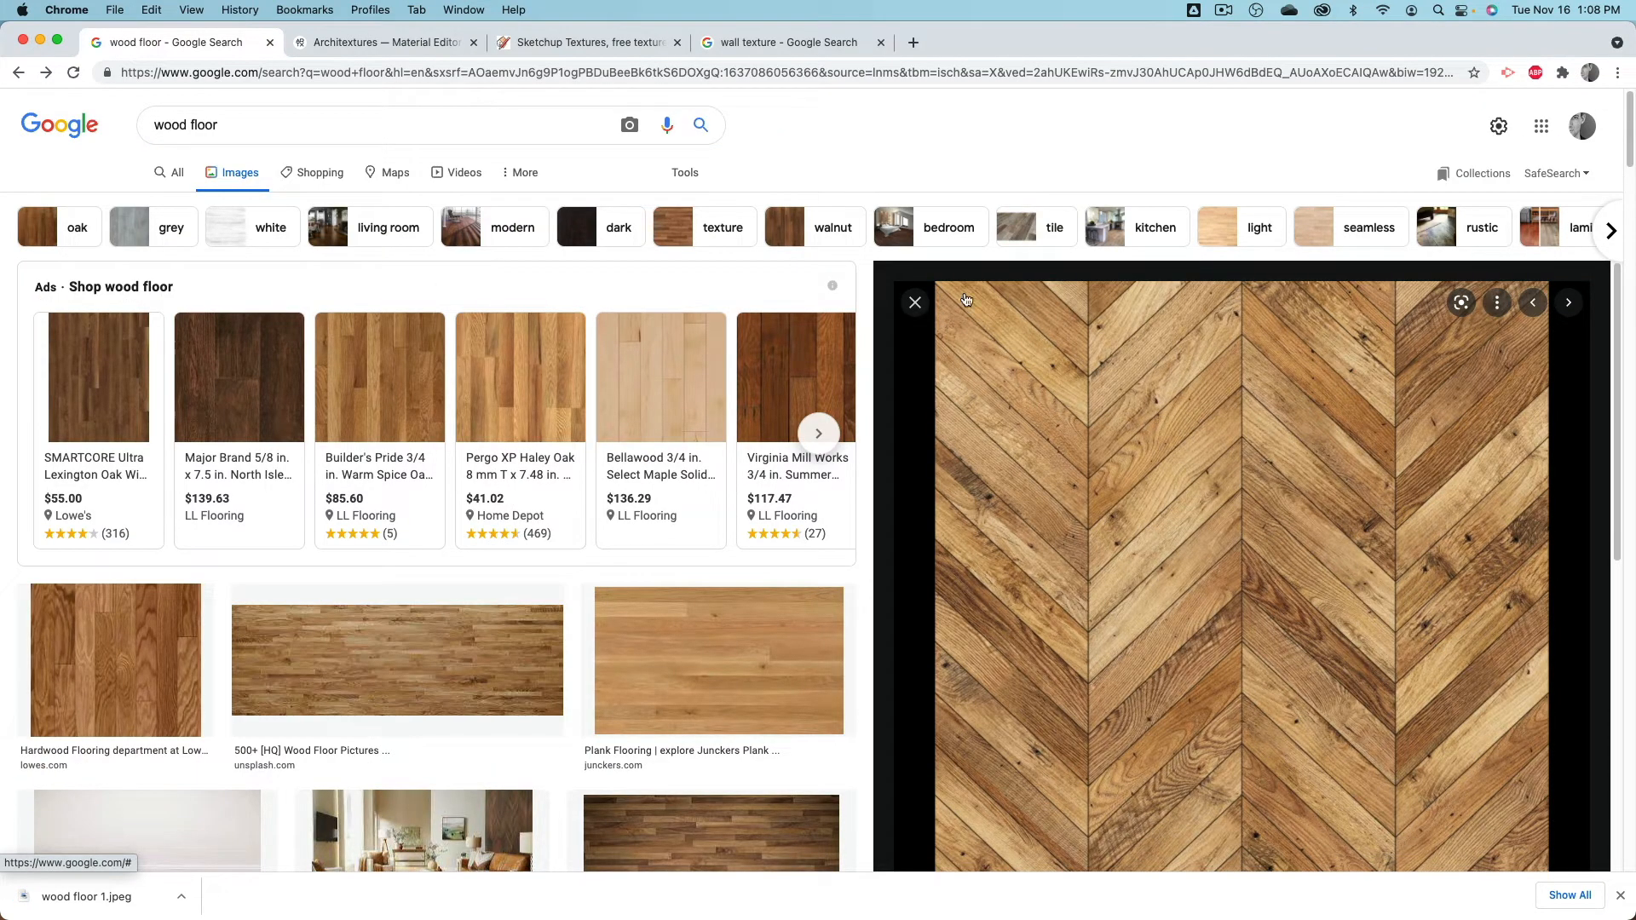
left_click(1359, 241)
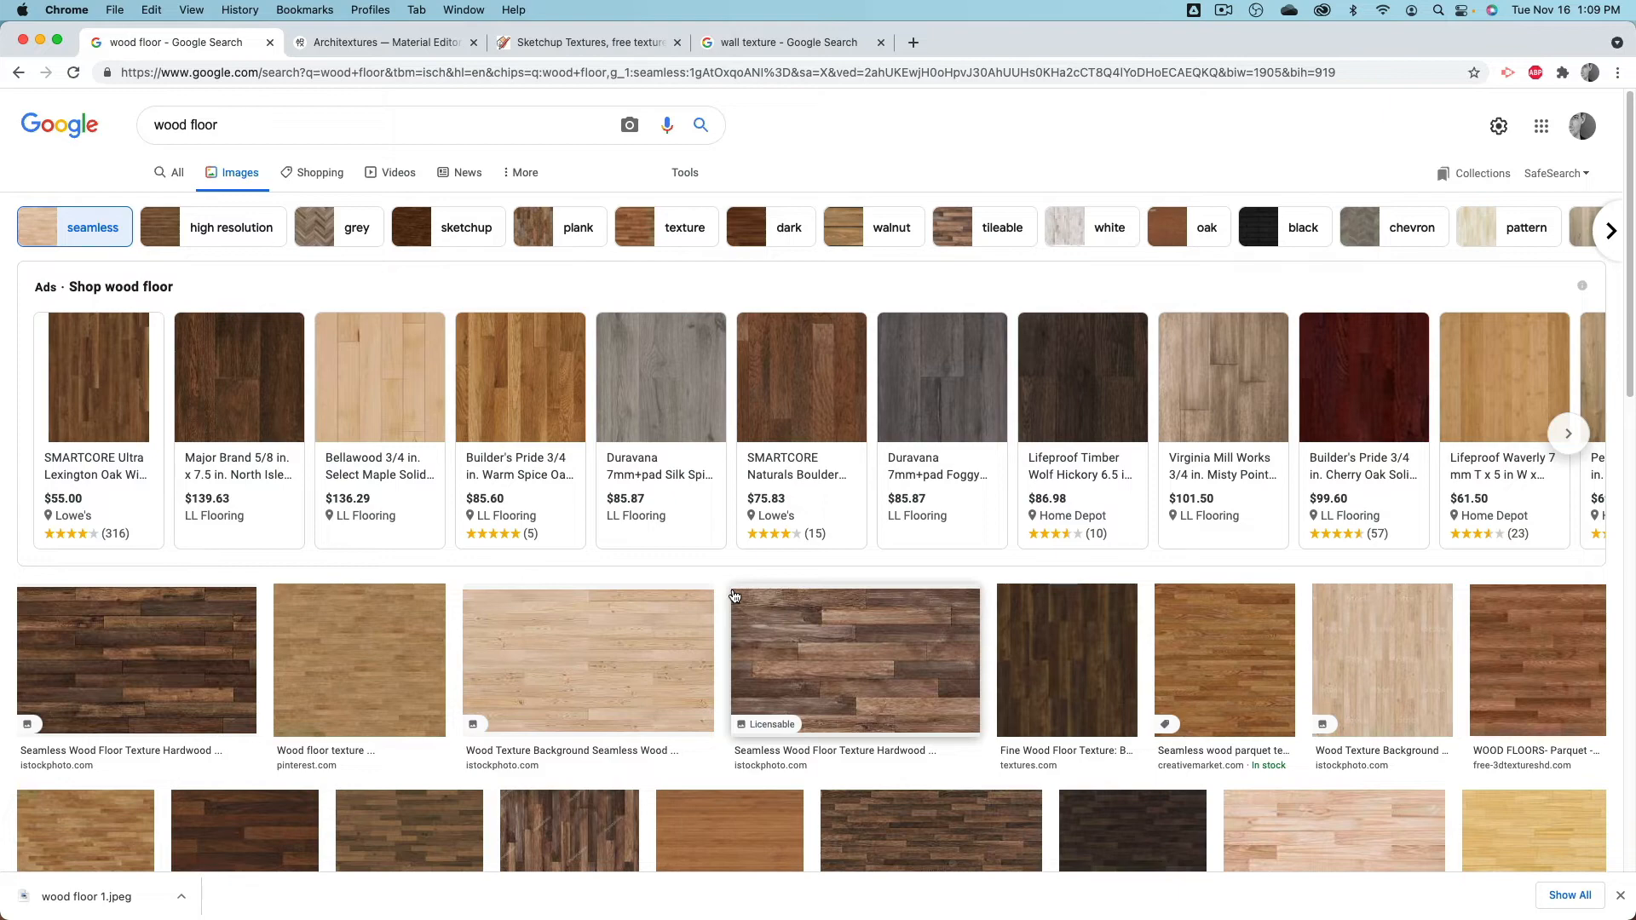
scroll(734, 596, "down", 5)
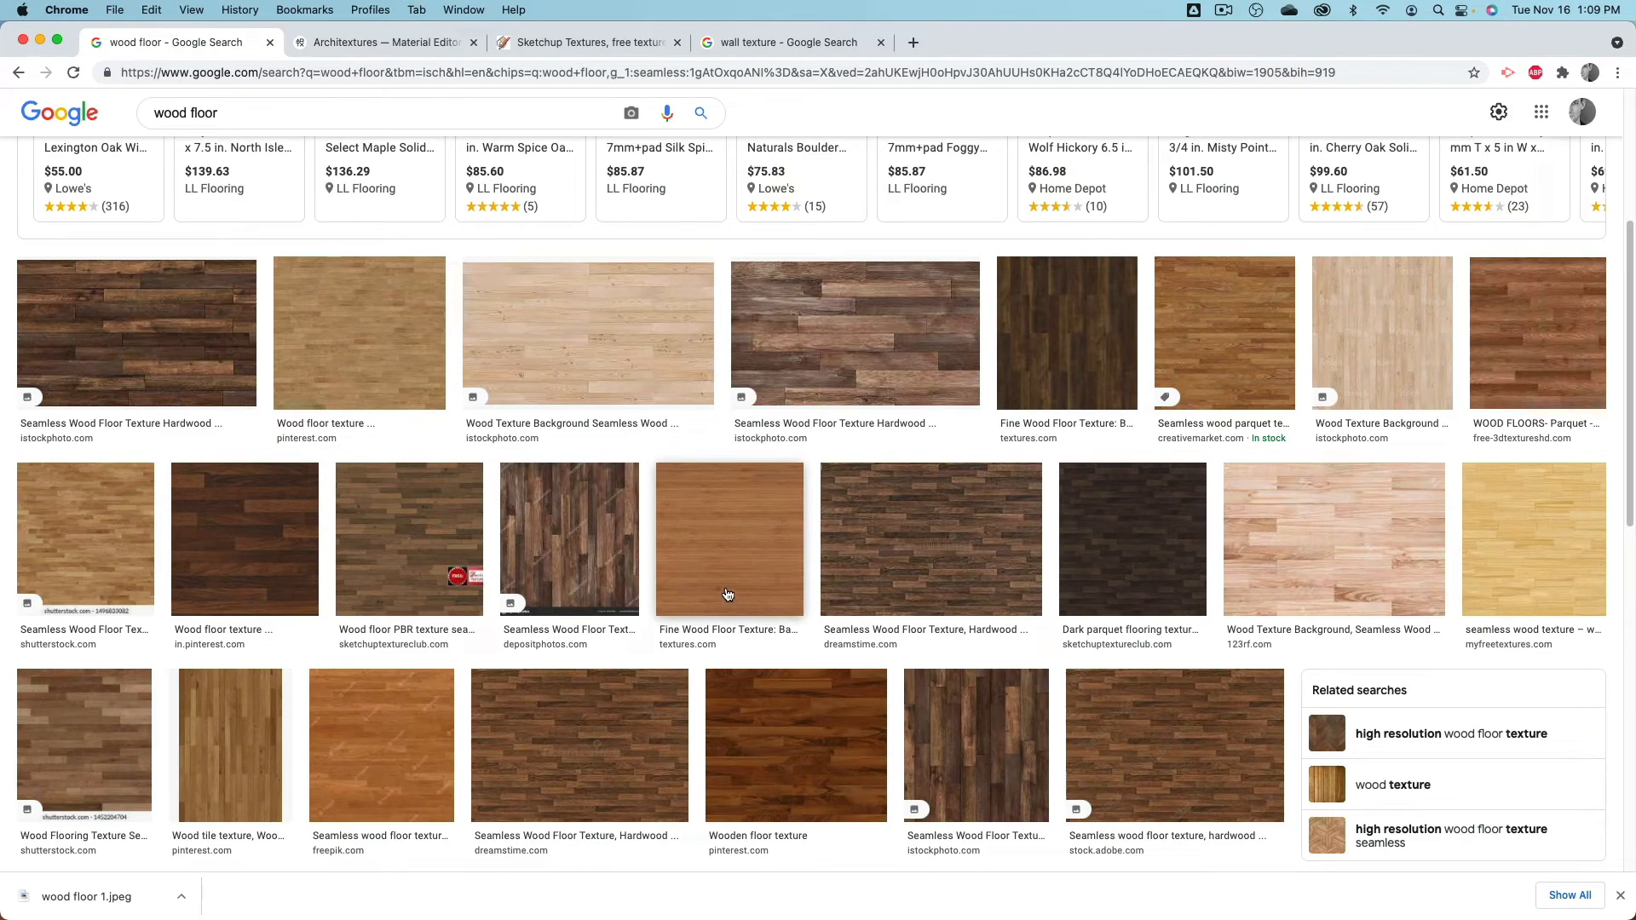
Step: Browse the seamless wood floor image results and open the preview of Texturise's Seamless Wood Floor Parquet texture
scroll(726, 594, "down", 12)
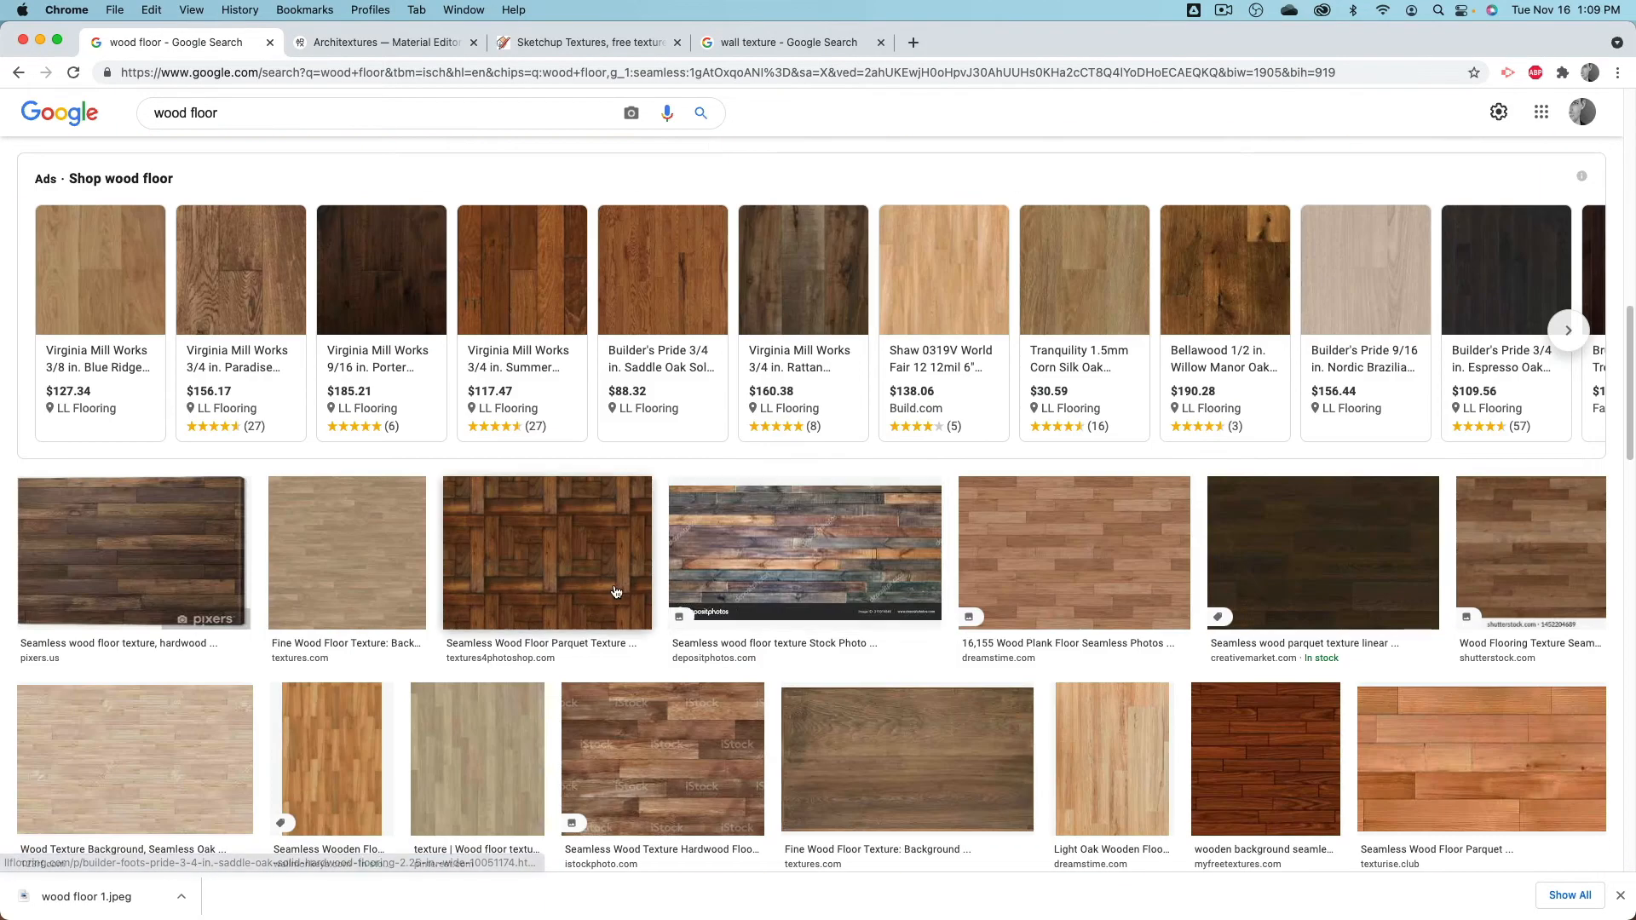
scroll(612, 592, "down", 2)
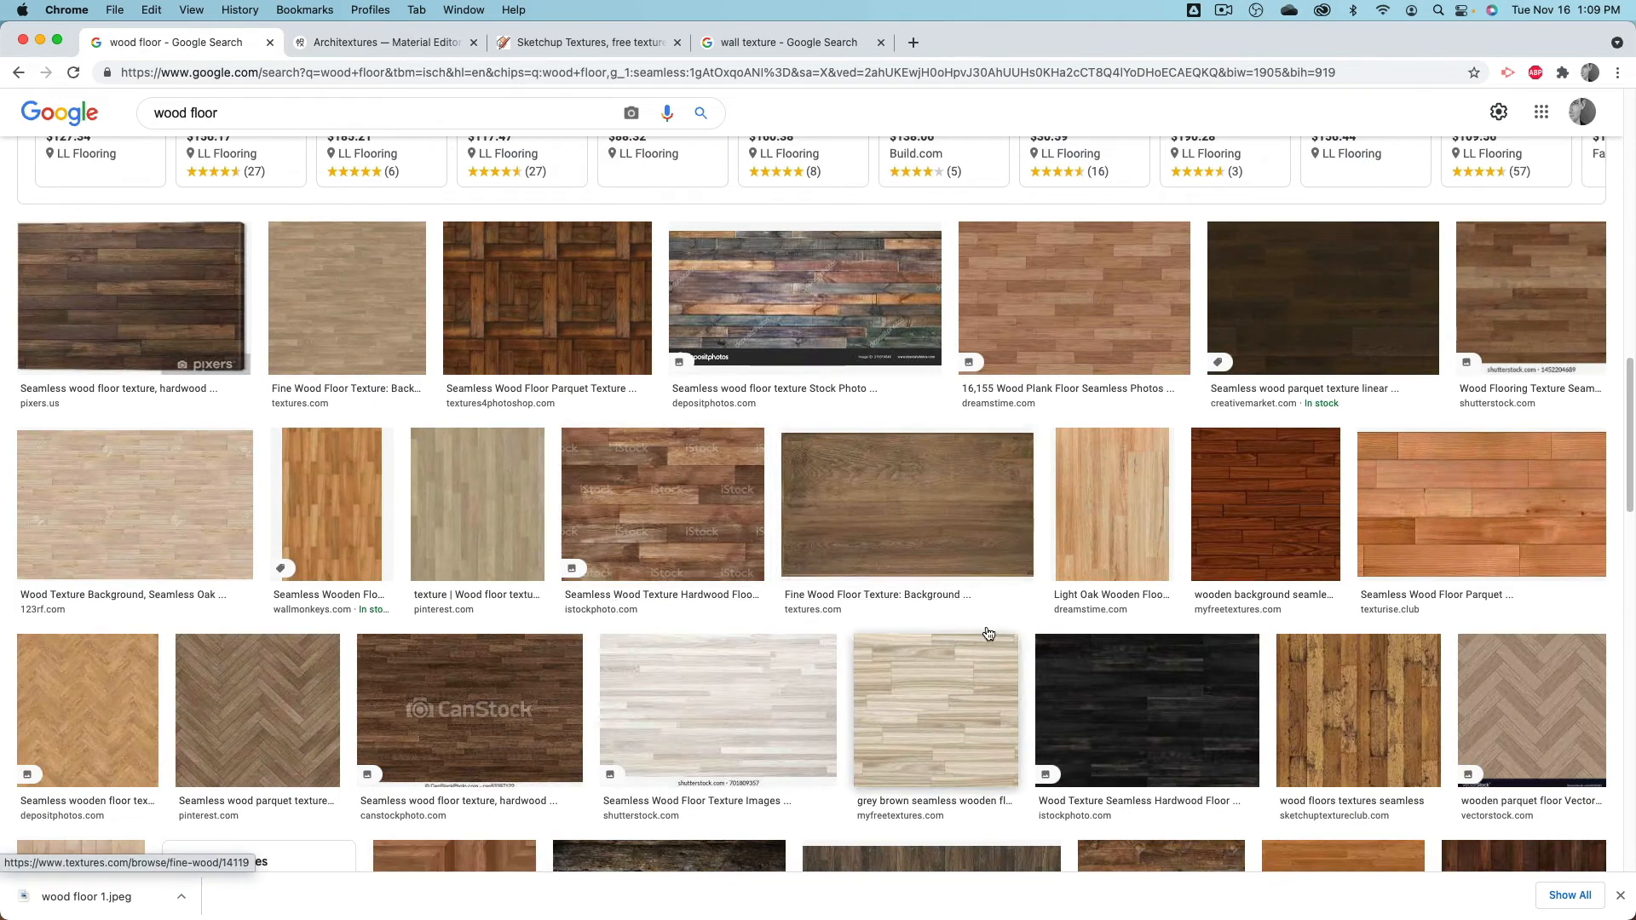
scroll(1038, 432, "up", 1)
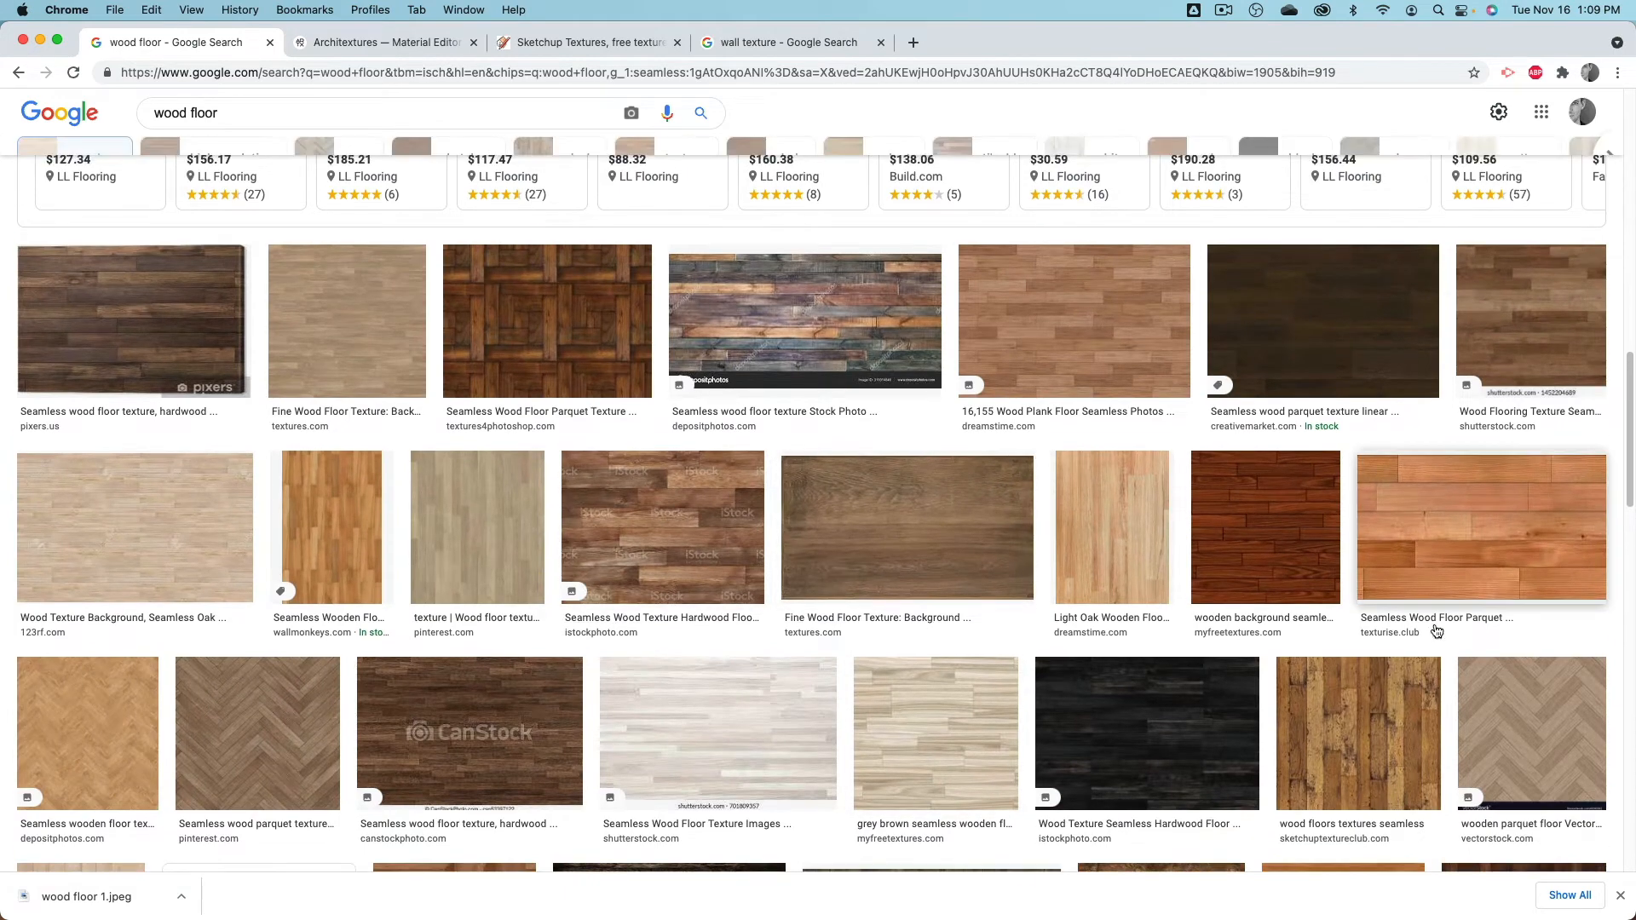
left_click(1448, 552)
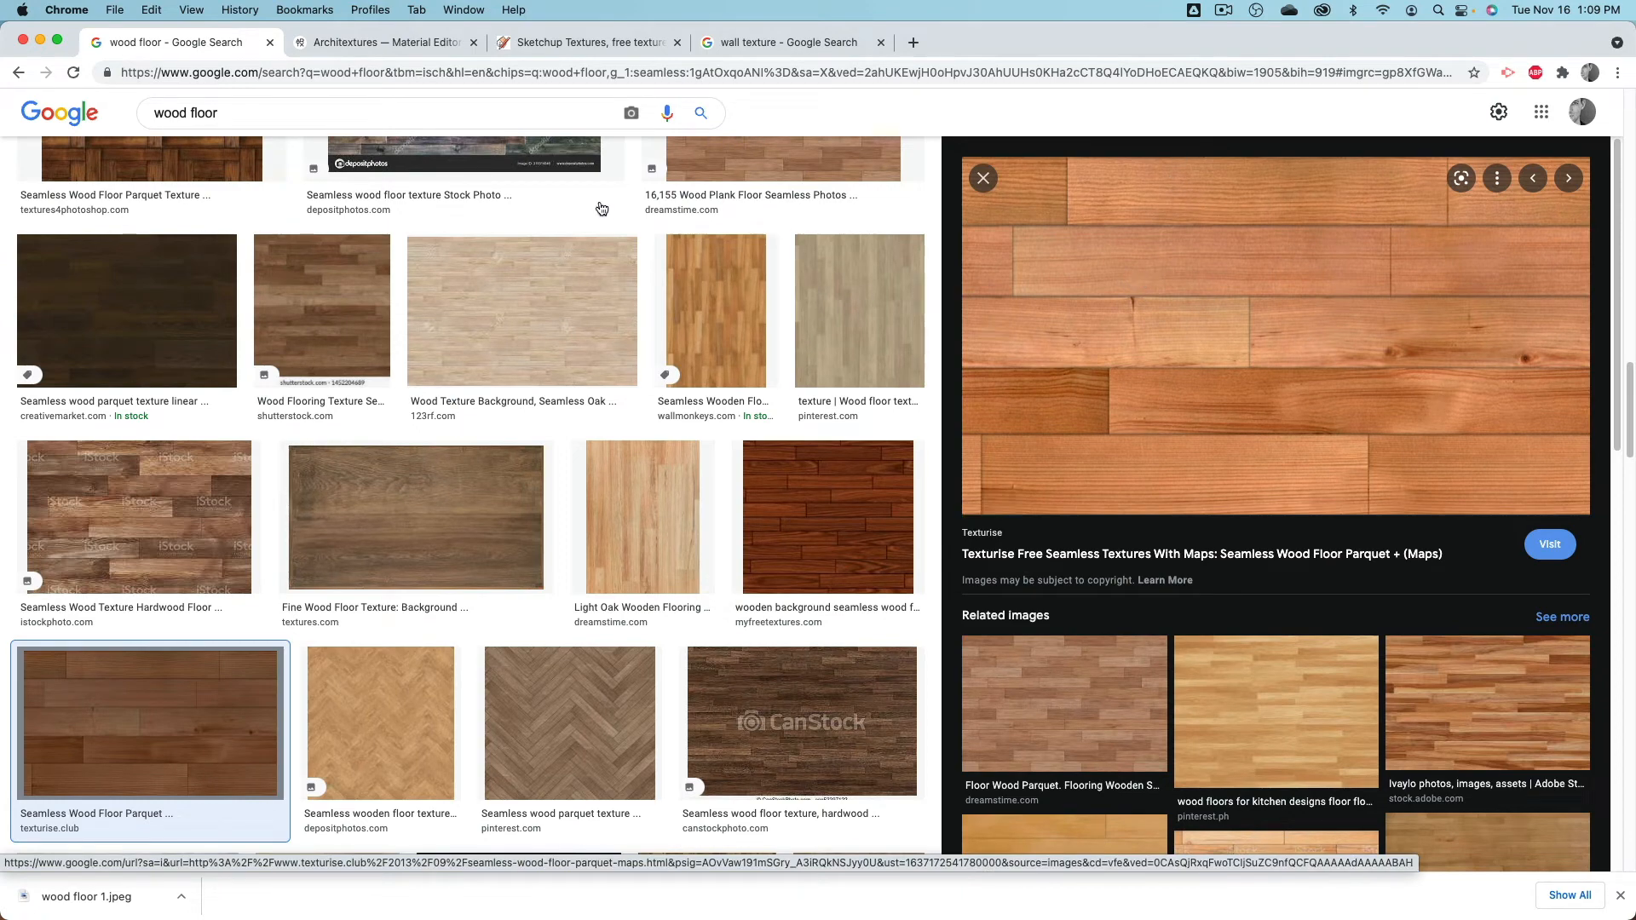
scroll(617, 218, "up", 10)
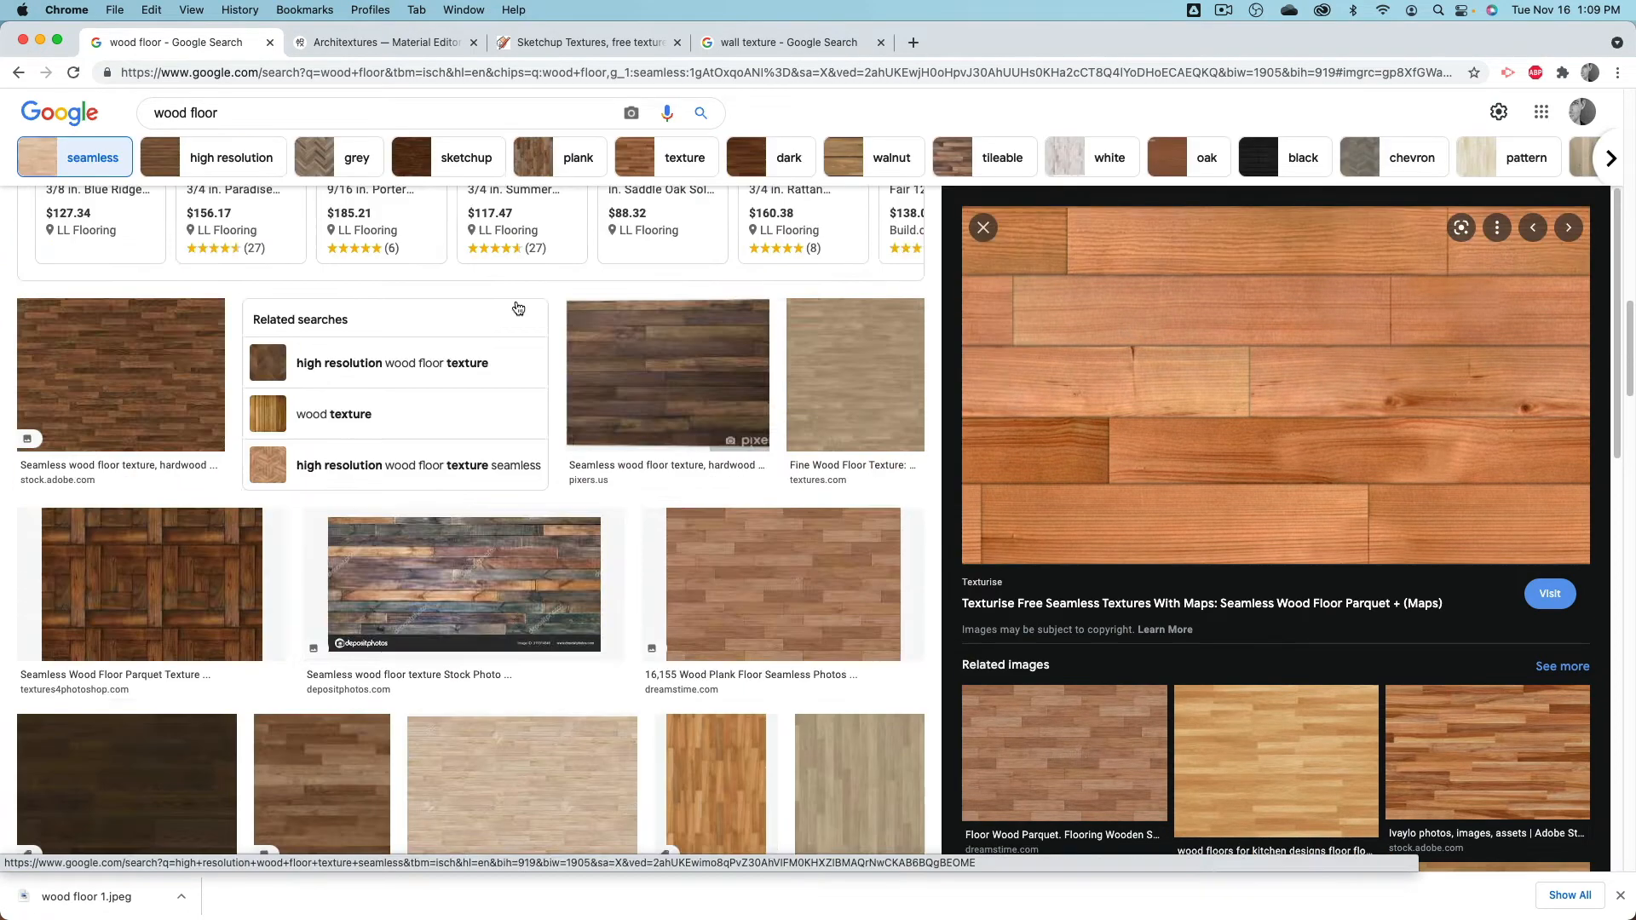
mouse_move(146, 410)
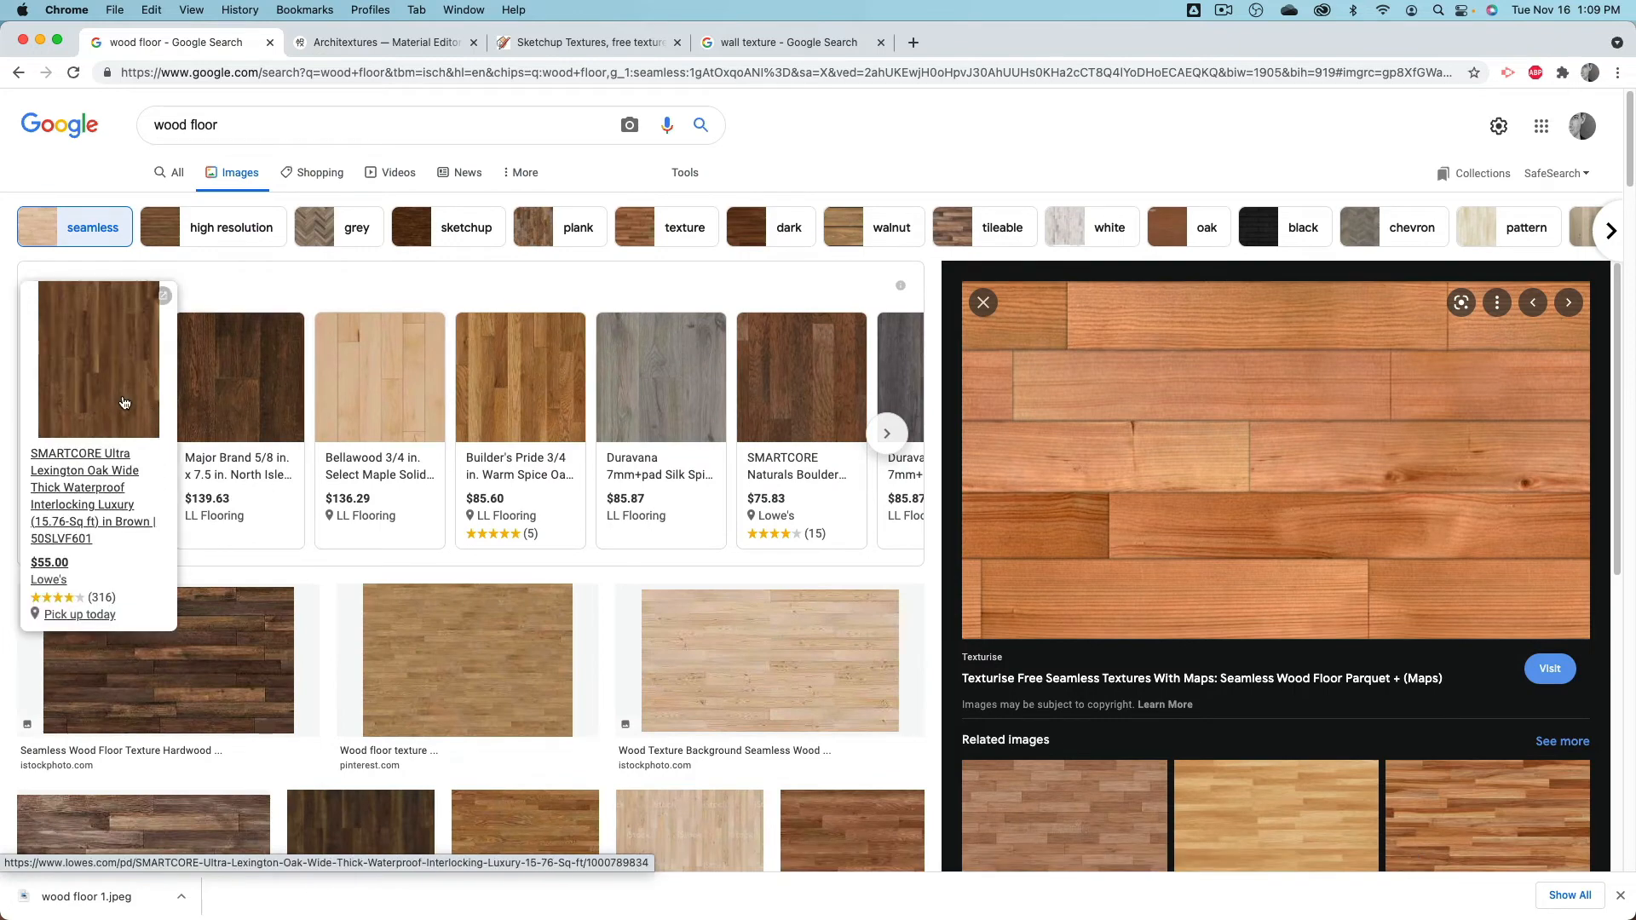
mouse_move(690, 384)
mouse_move(770, 380)
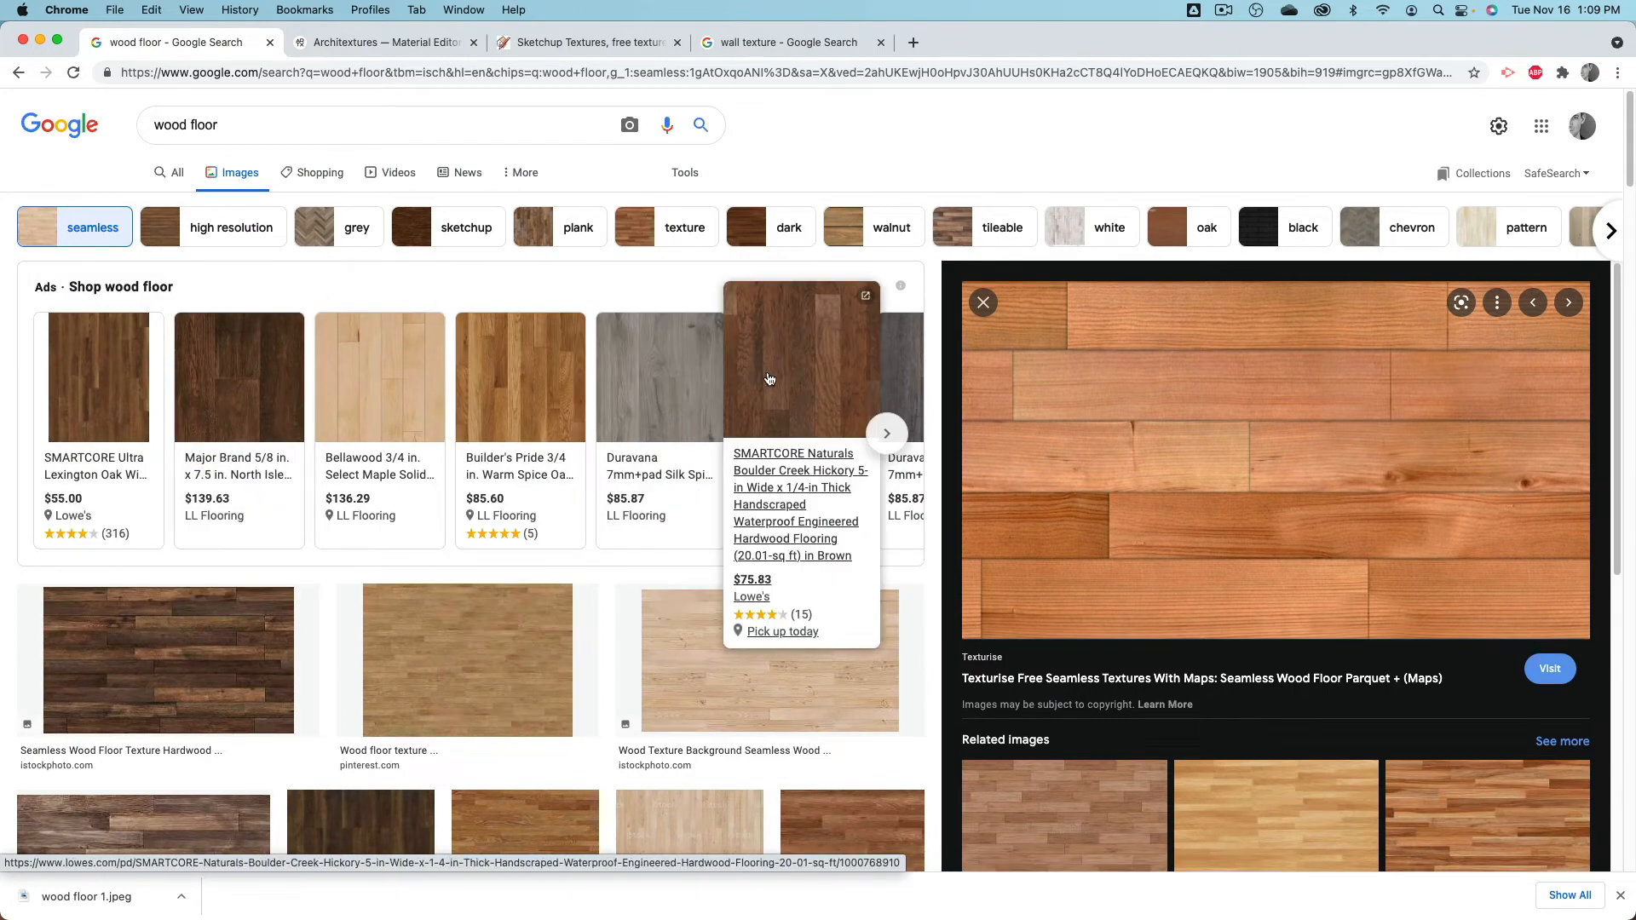
left_click(766, 378)
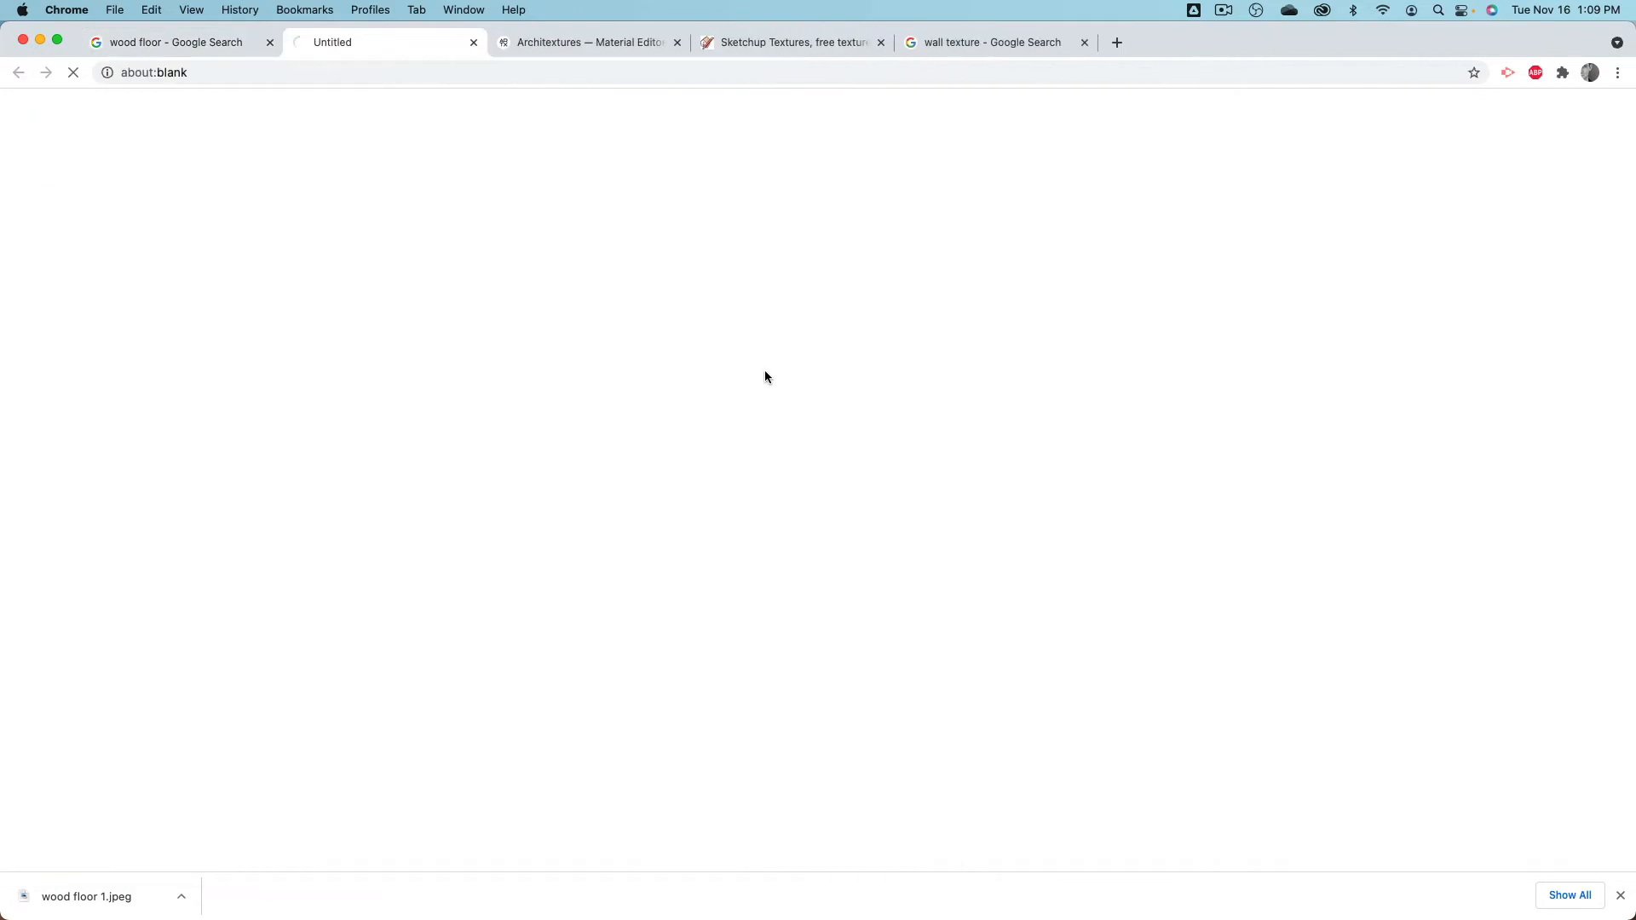
left_click(473, 43)
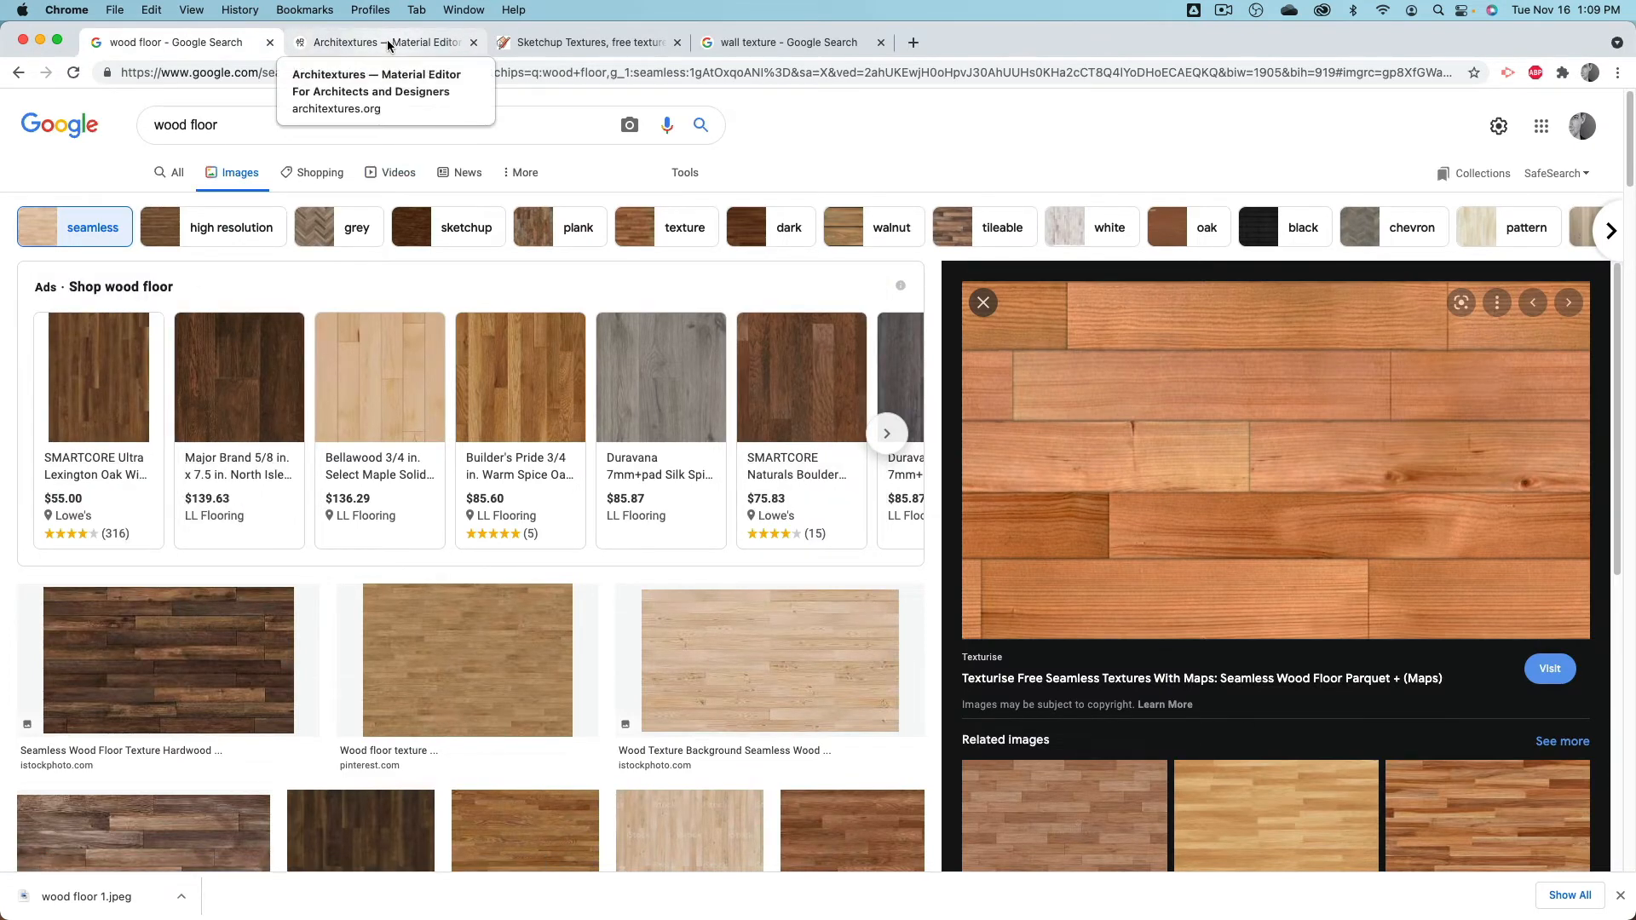
Step: Preview the white Shoreline wall texture image saved on the desktop, and return to Chrome
key("super+h")
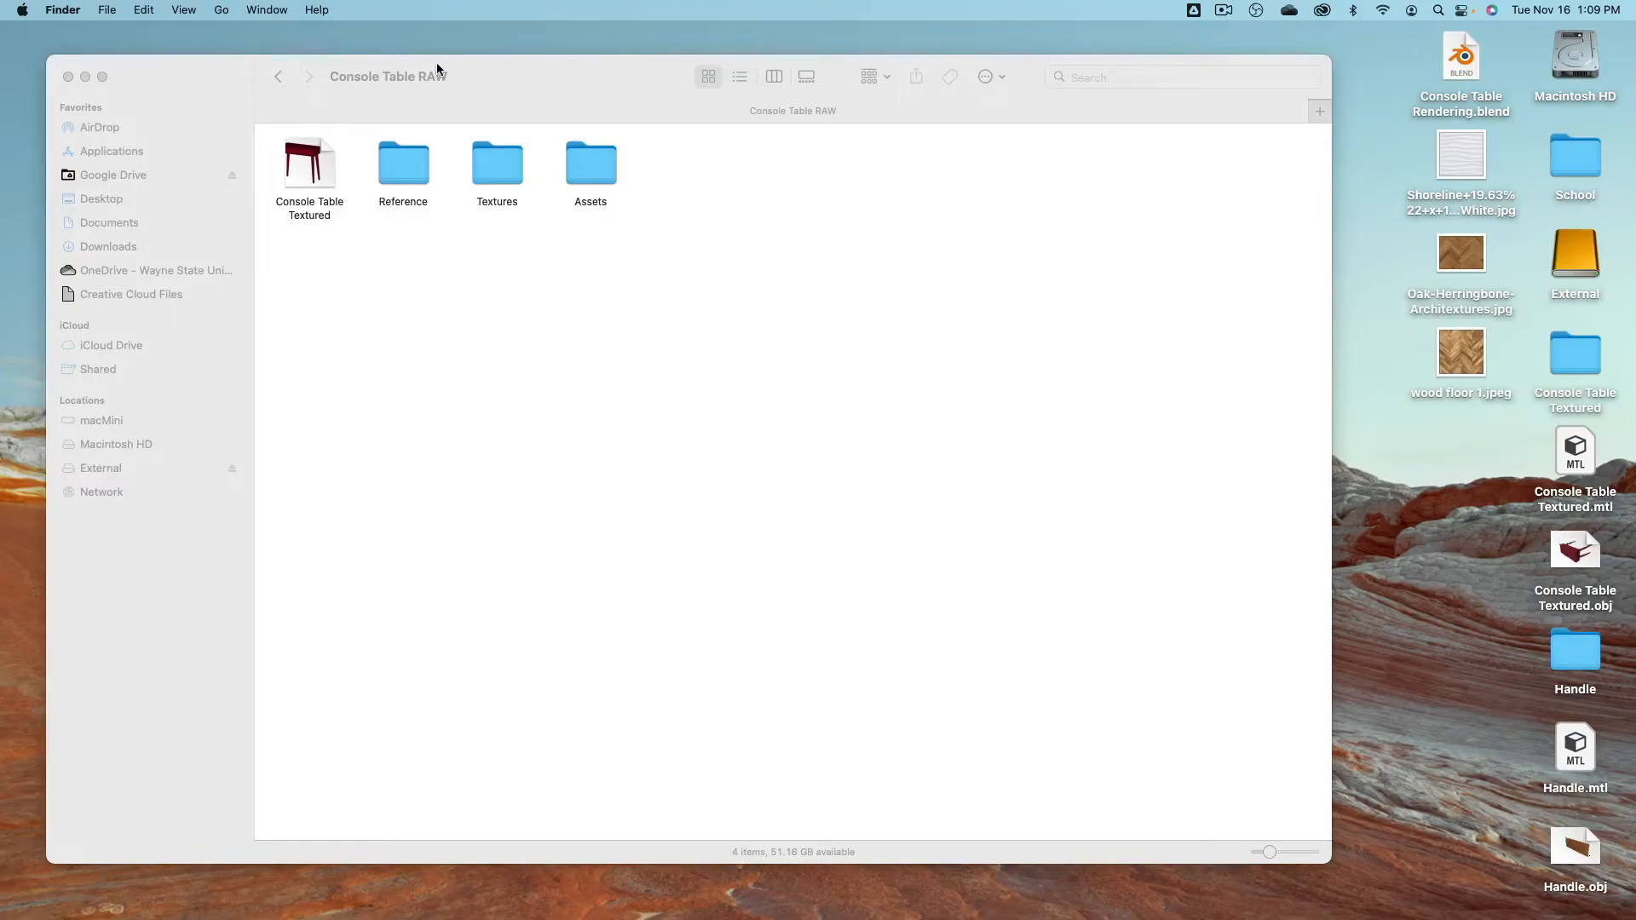
left_click(1454, 167)
key("space")
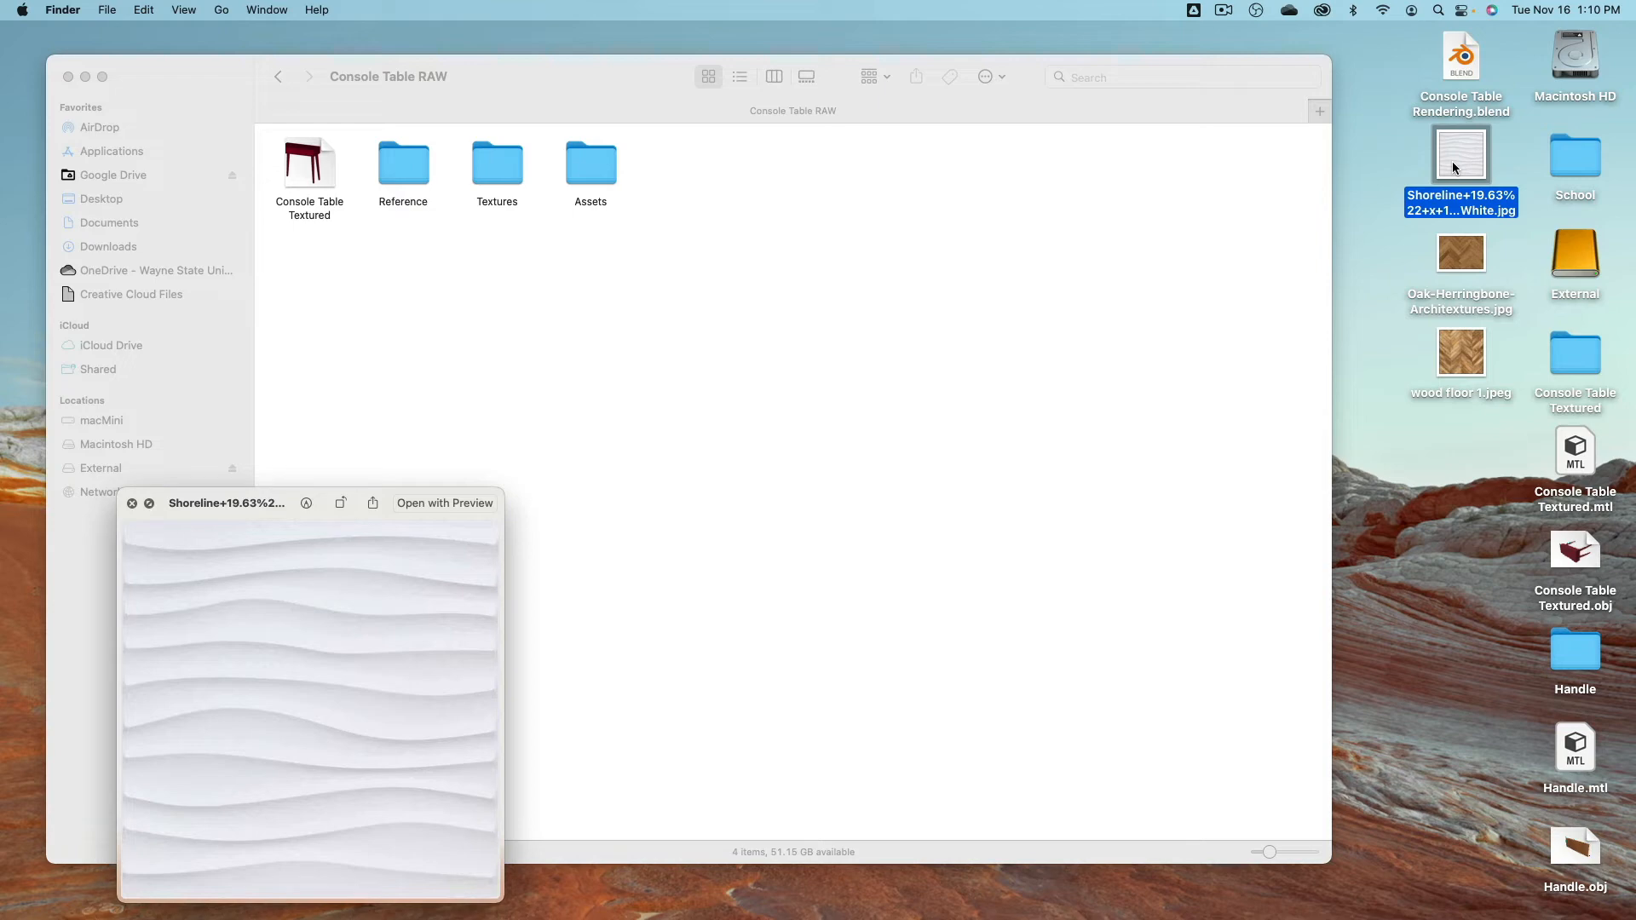
key("space")
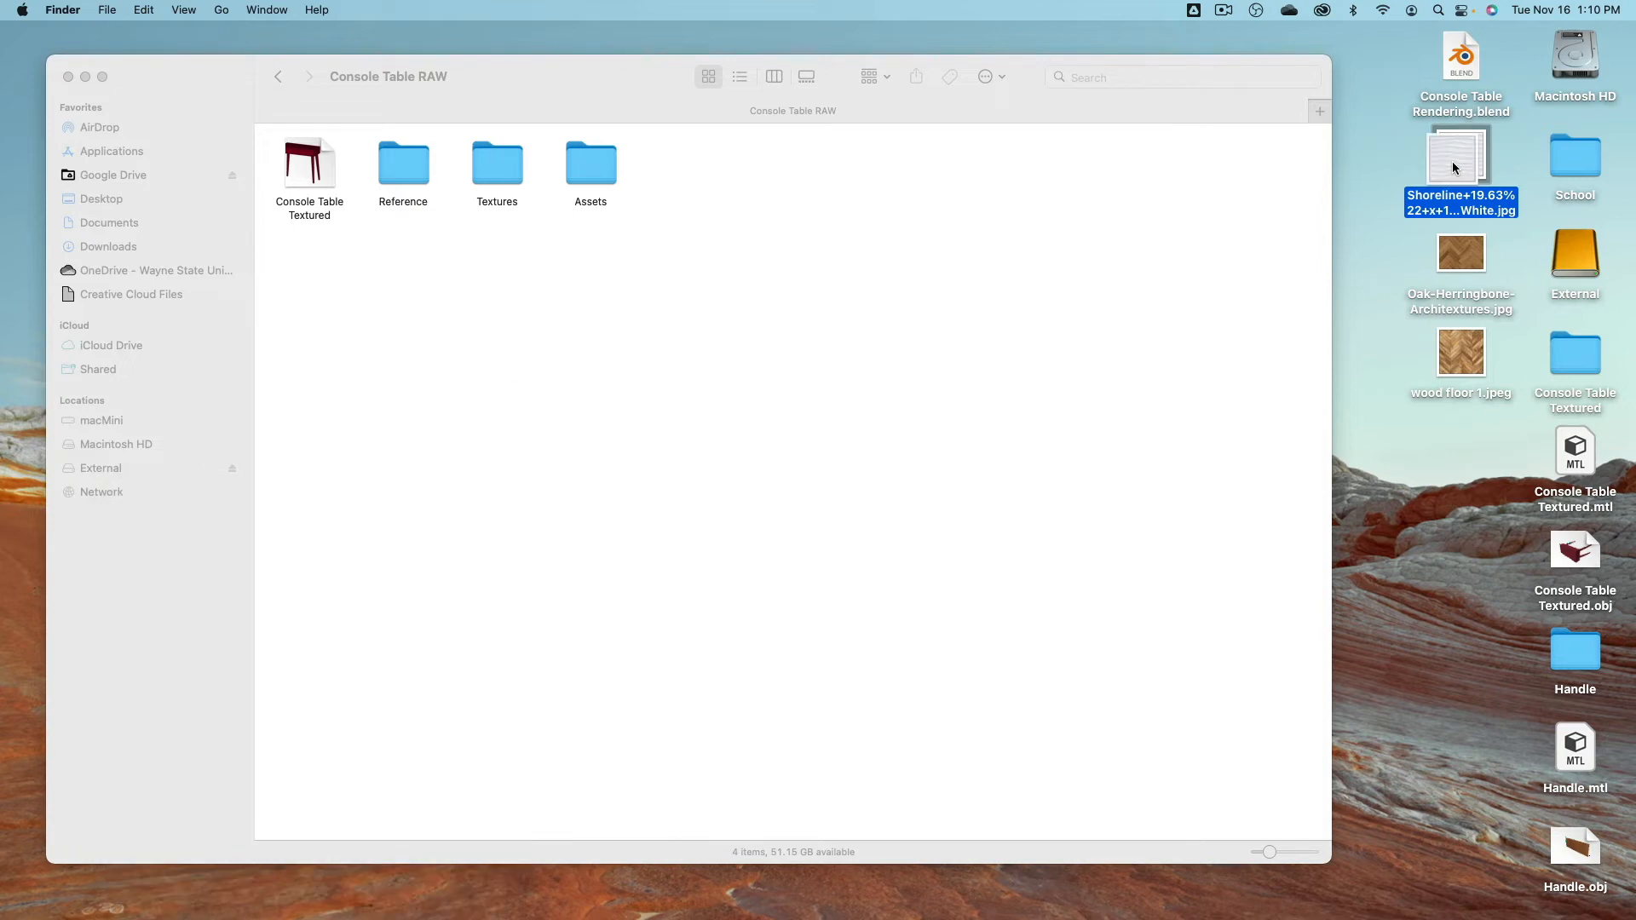
key("super+Tab")
key("super+Tab")
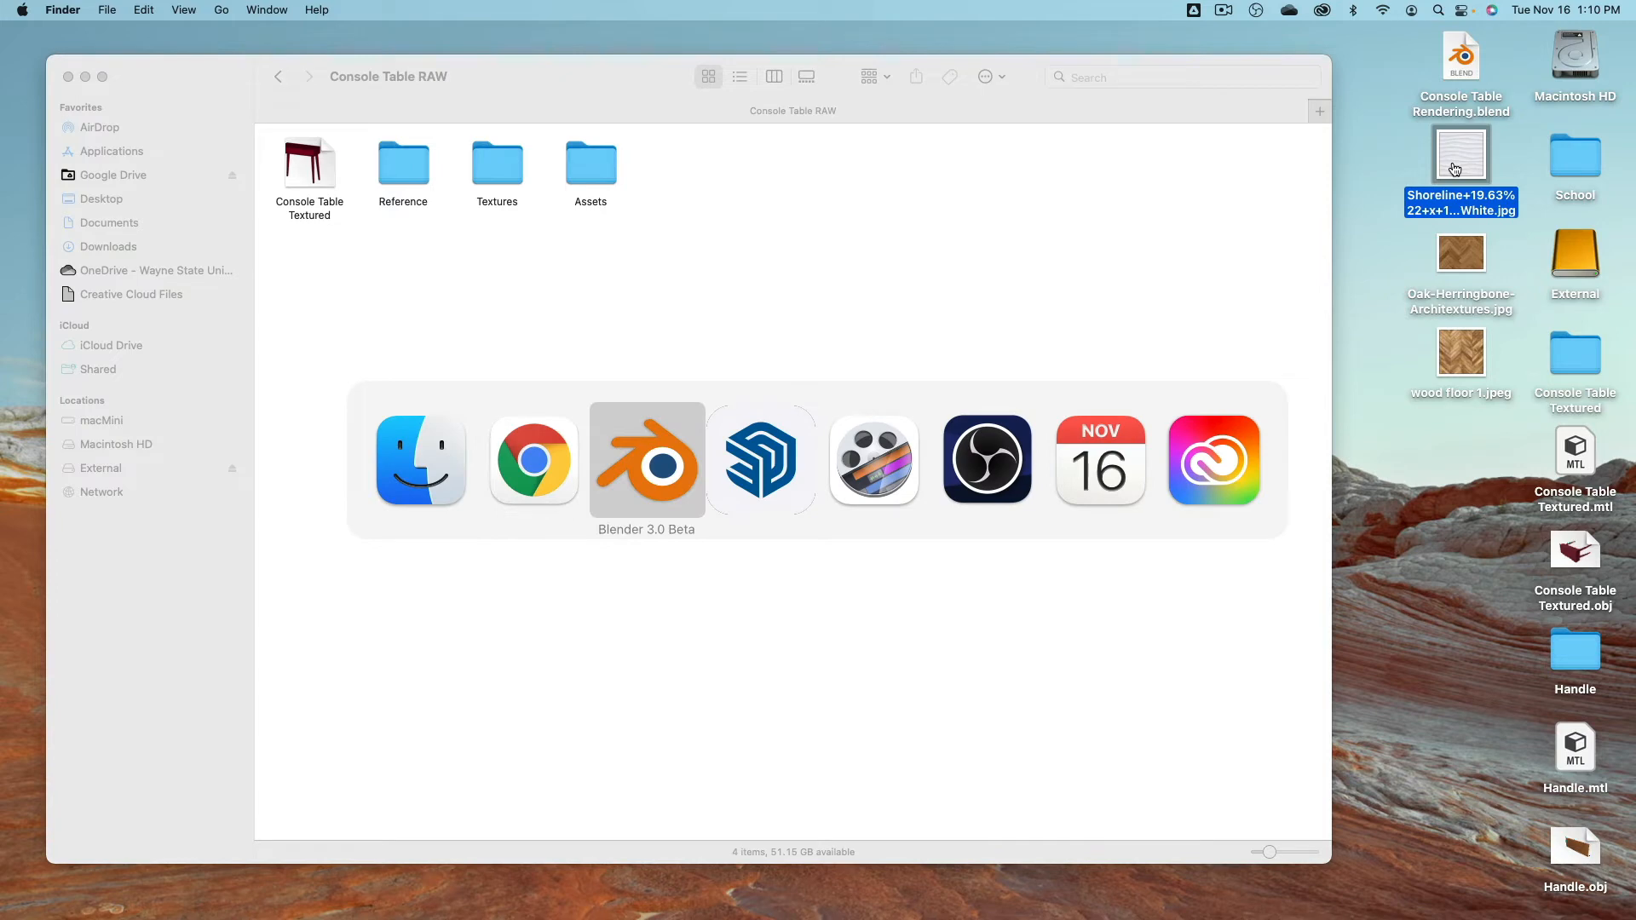
left_click(563, 460)
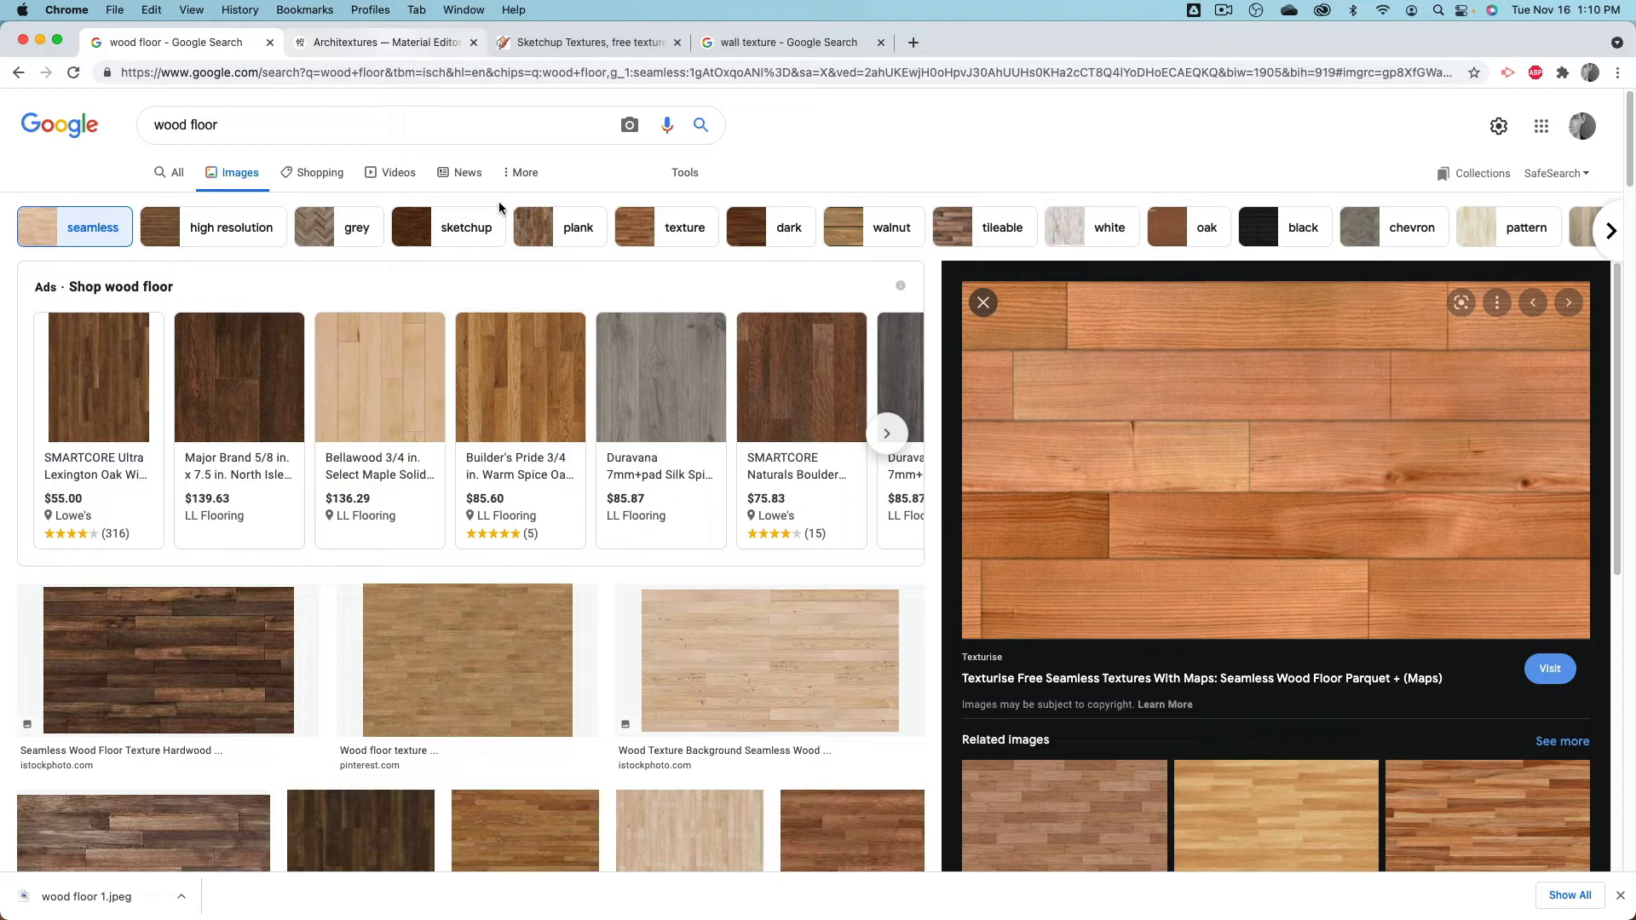
Step: Switch to the SketchUp Texture Club site and look over its home page sections
left_click(550, 41)
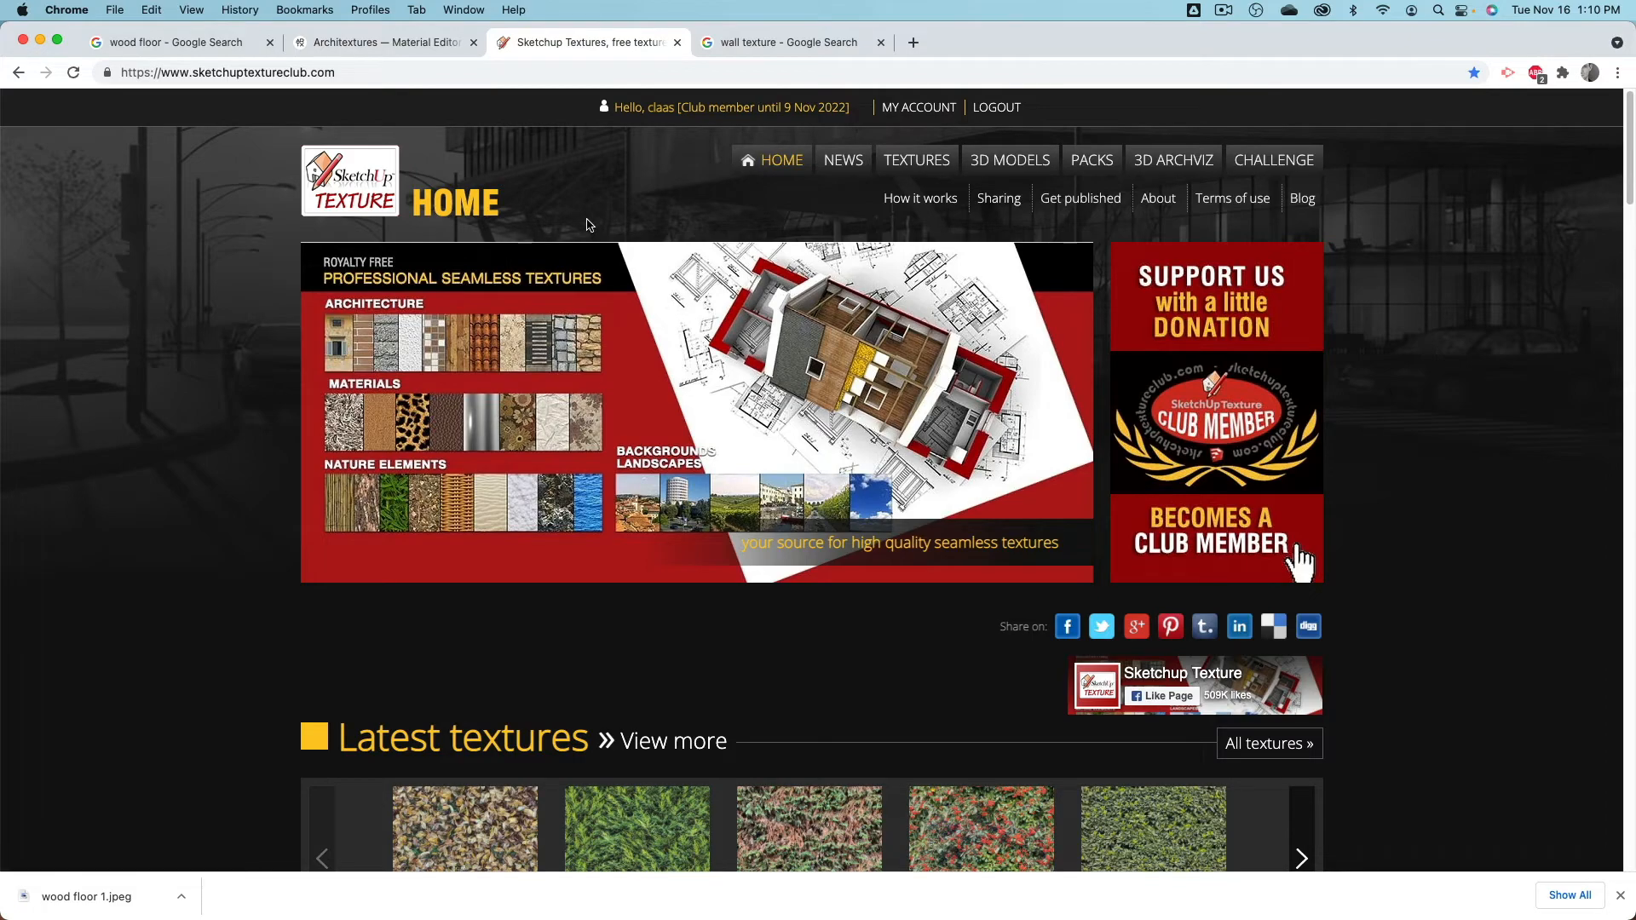
scroll(591, 224, "down", 5)
scroll(591, 225, "down", 11)
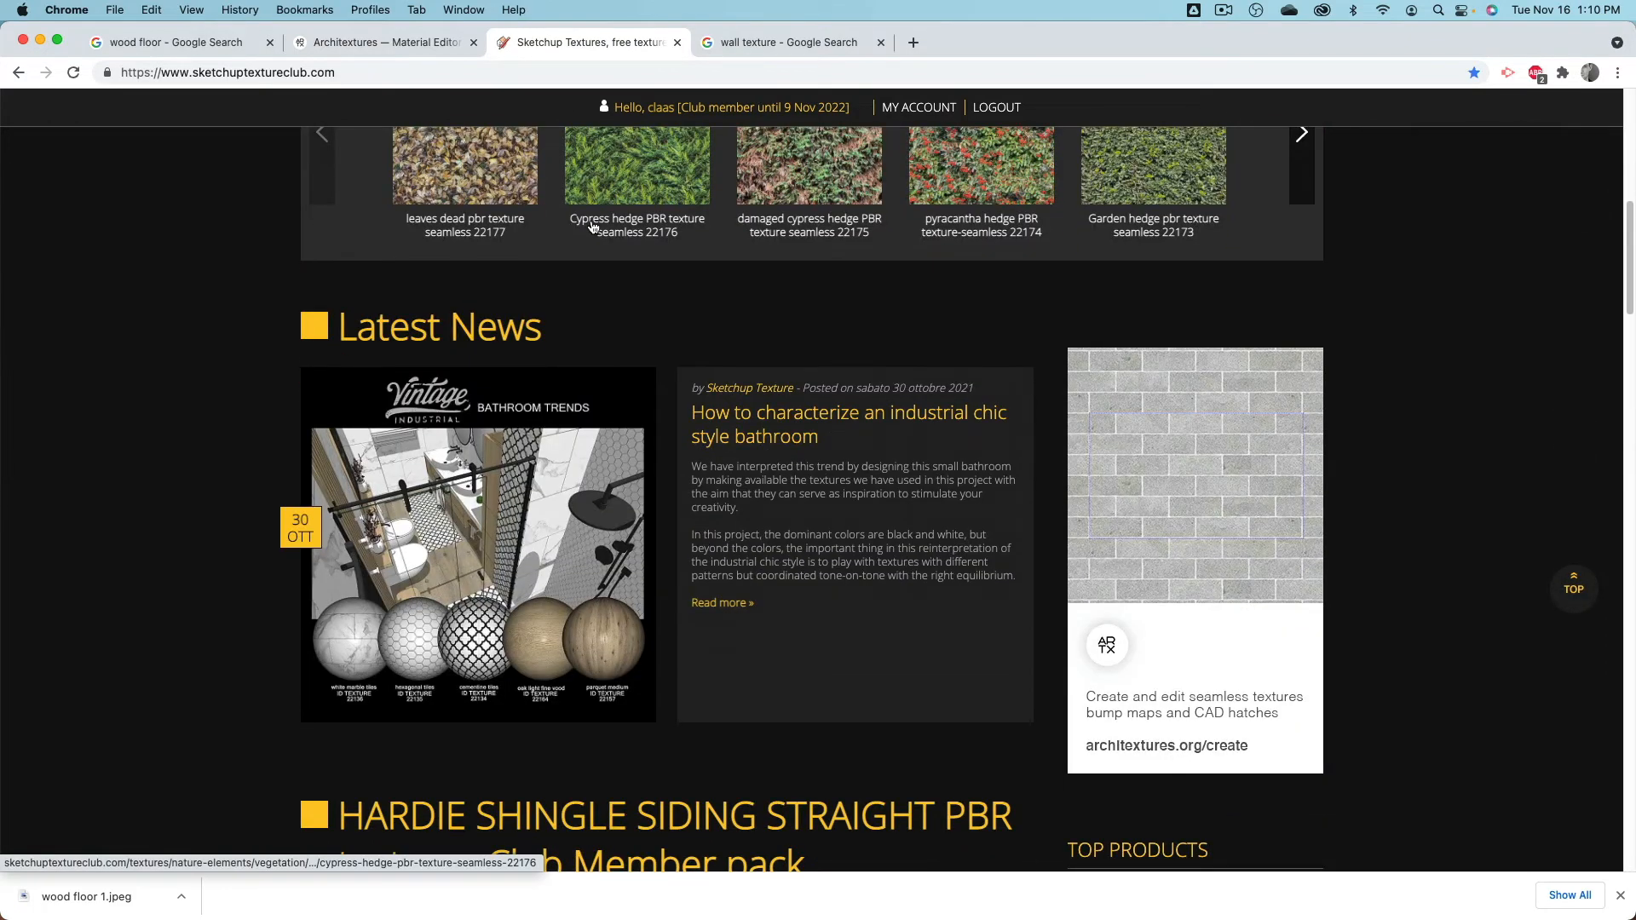
scroll(593, 227, "down", 10)
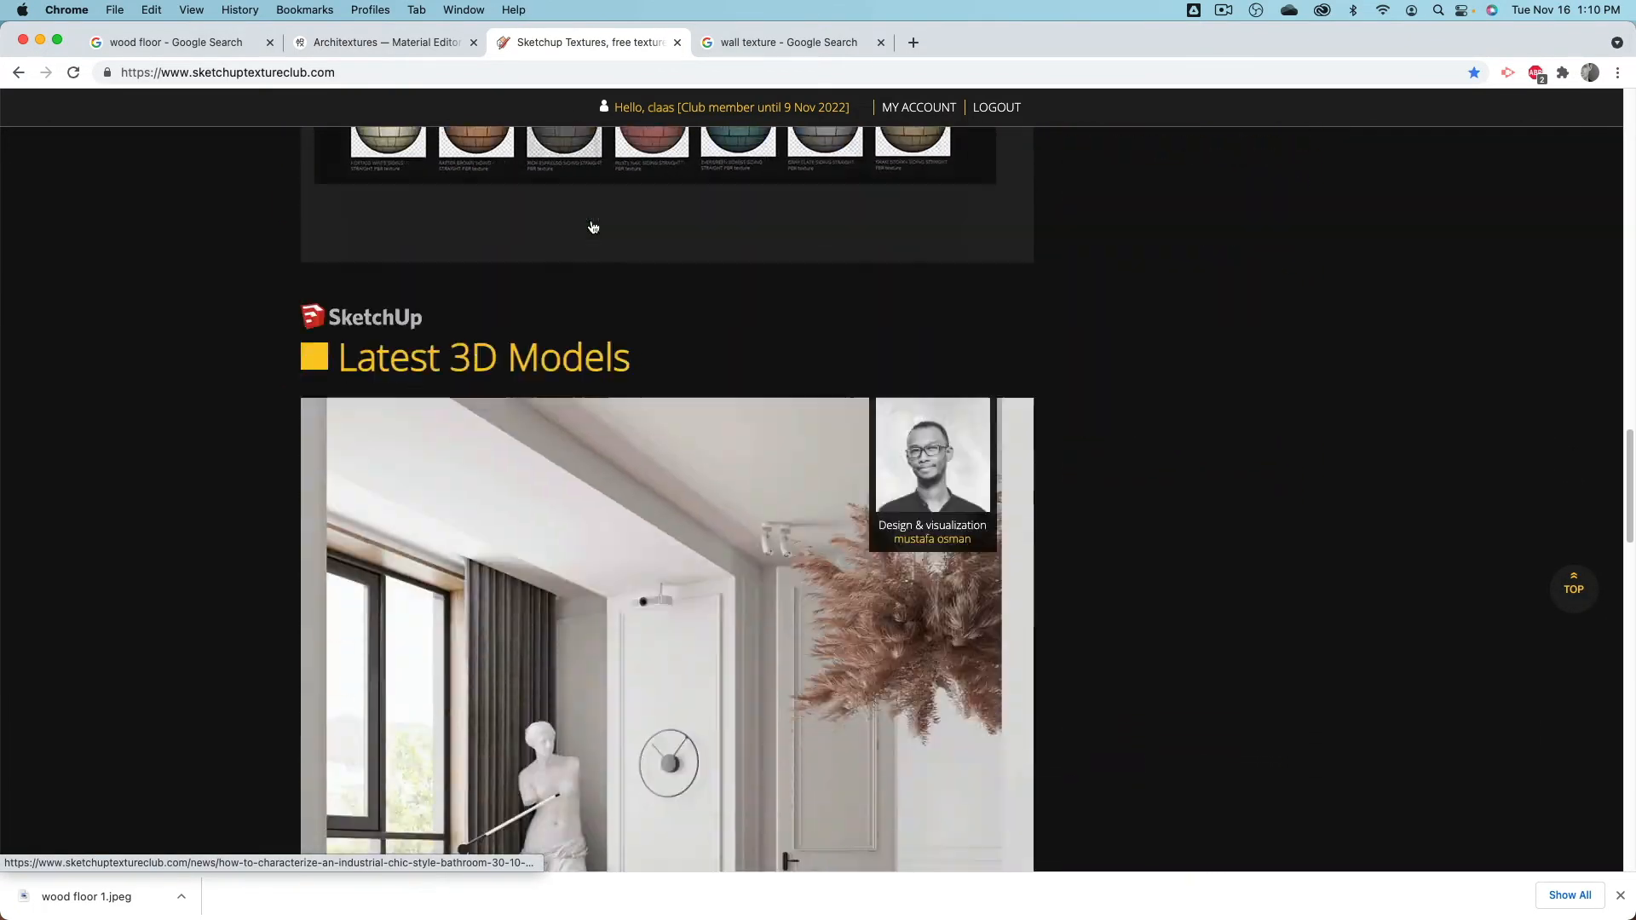
scroll(592, 227, "up", 10)
scroll(596, 230, "up", 15)
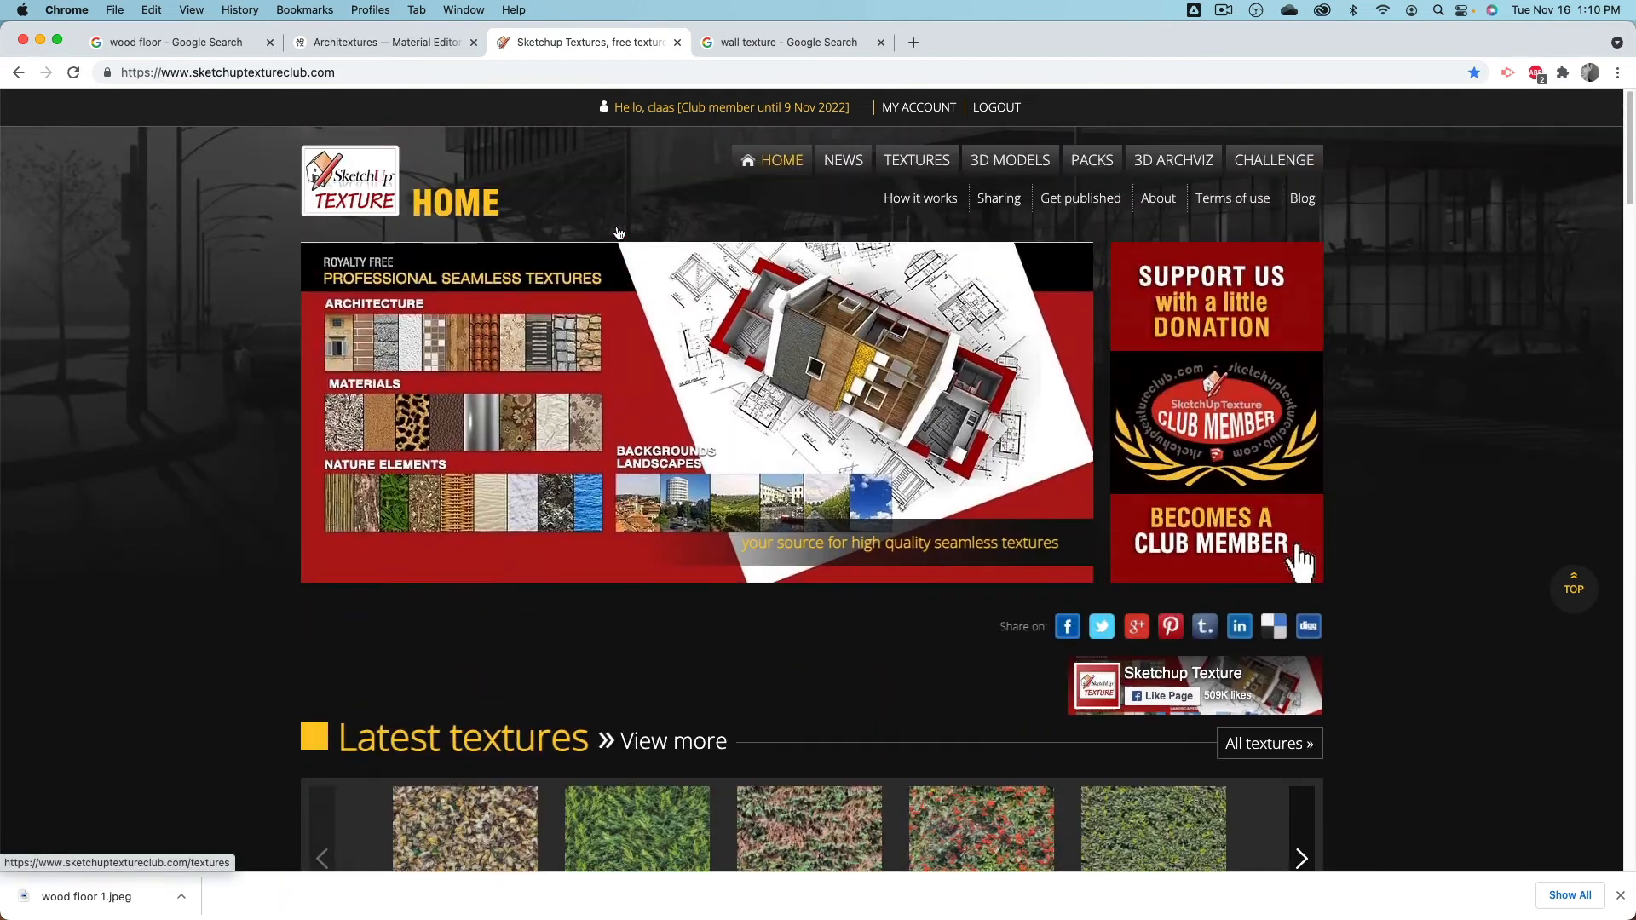
Step: Open the Parquet medium category of the site's texture library, under Architecture and Wood Floors
left_click(933, 165)
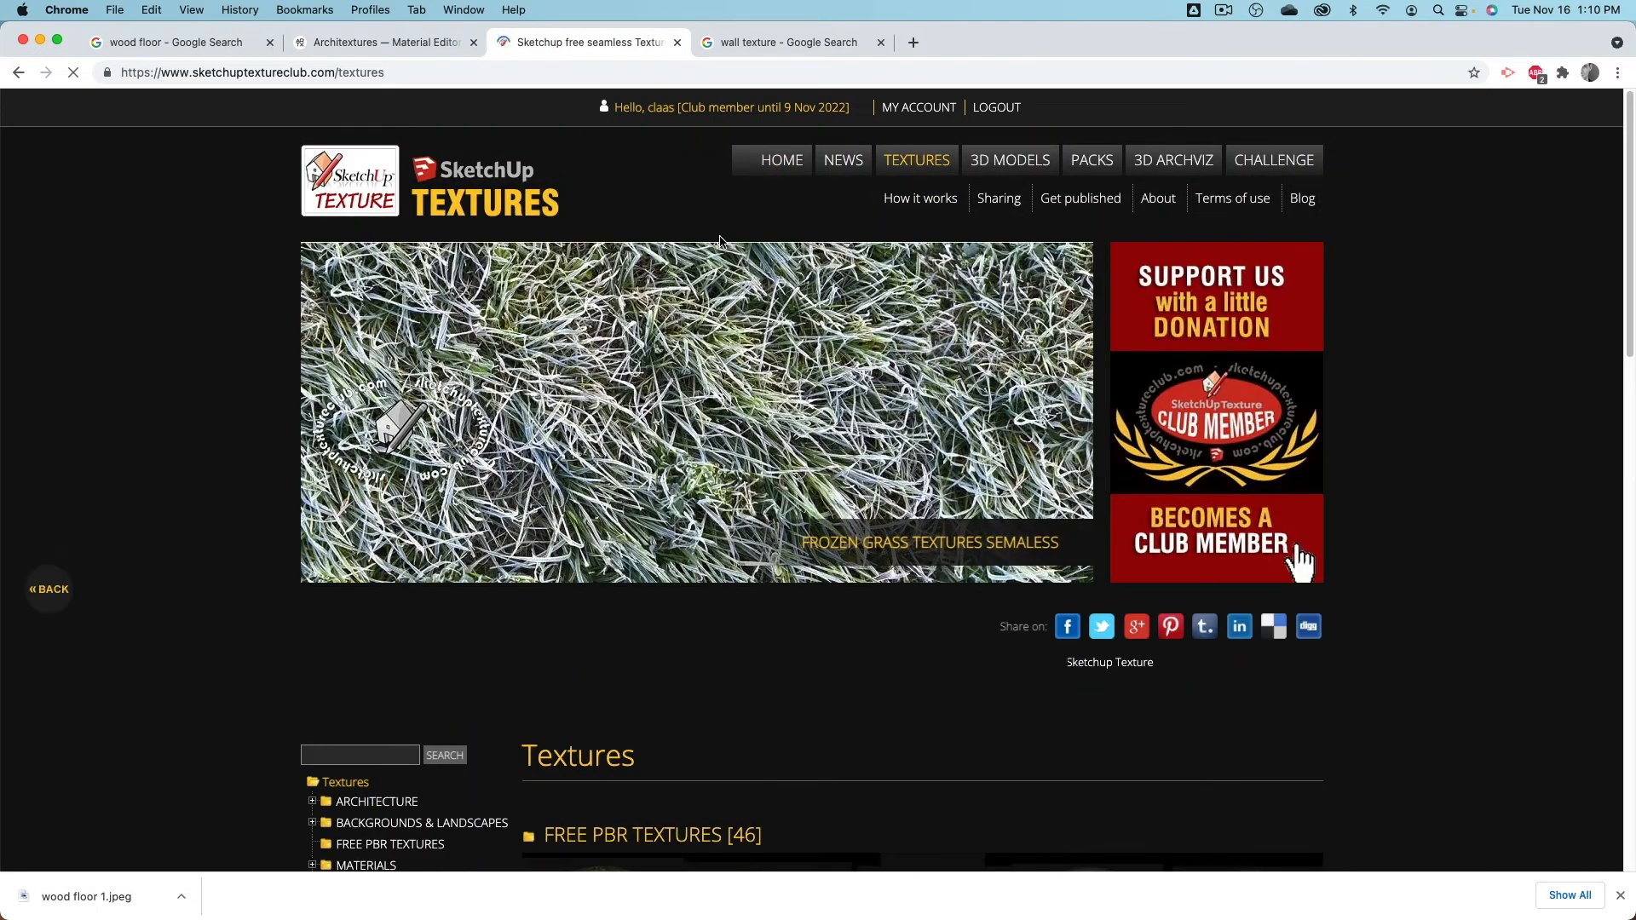
scroll(682, 243, "down", 5)
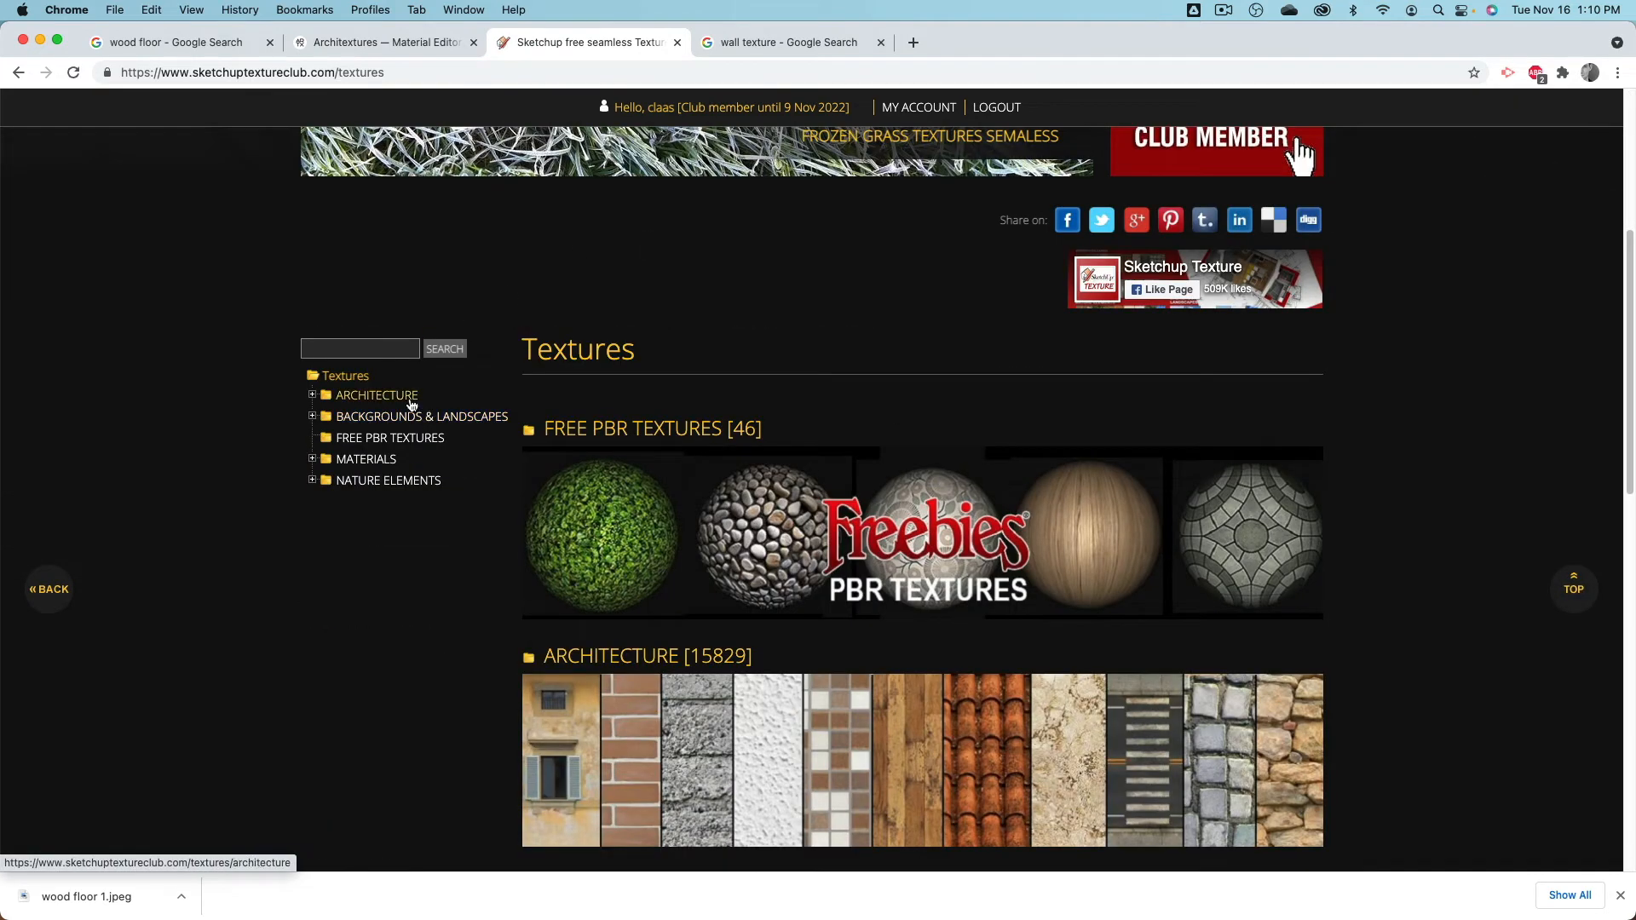
left_click(368, 397)
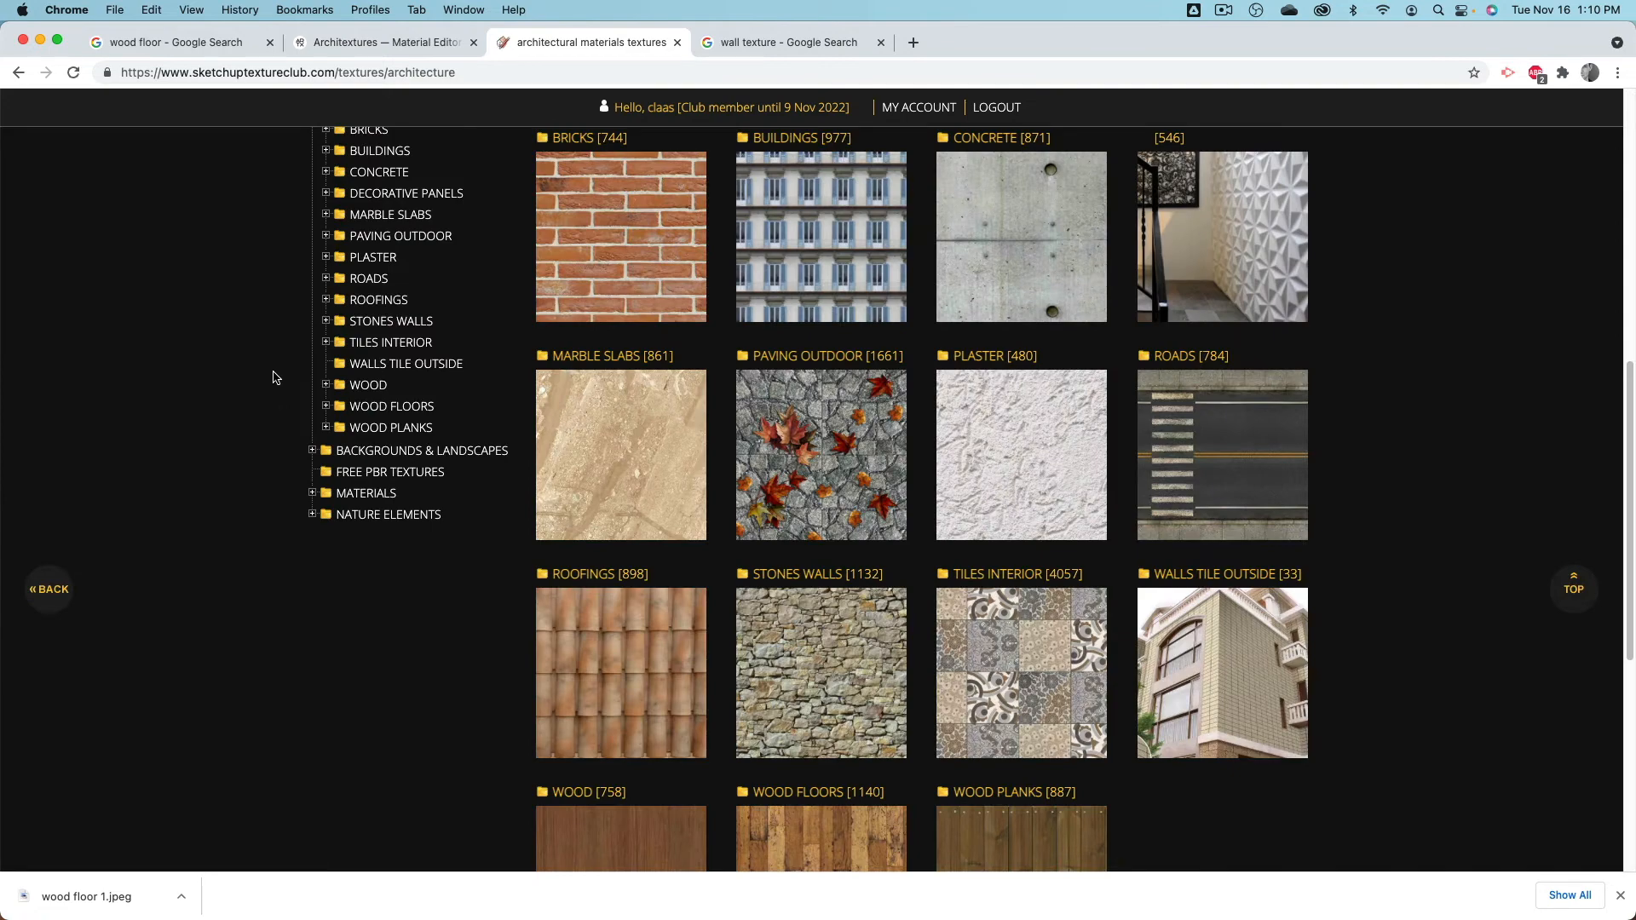
left_click(327, 408)
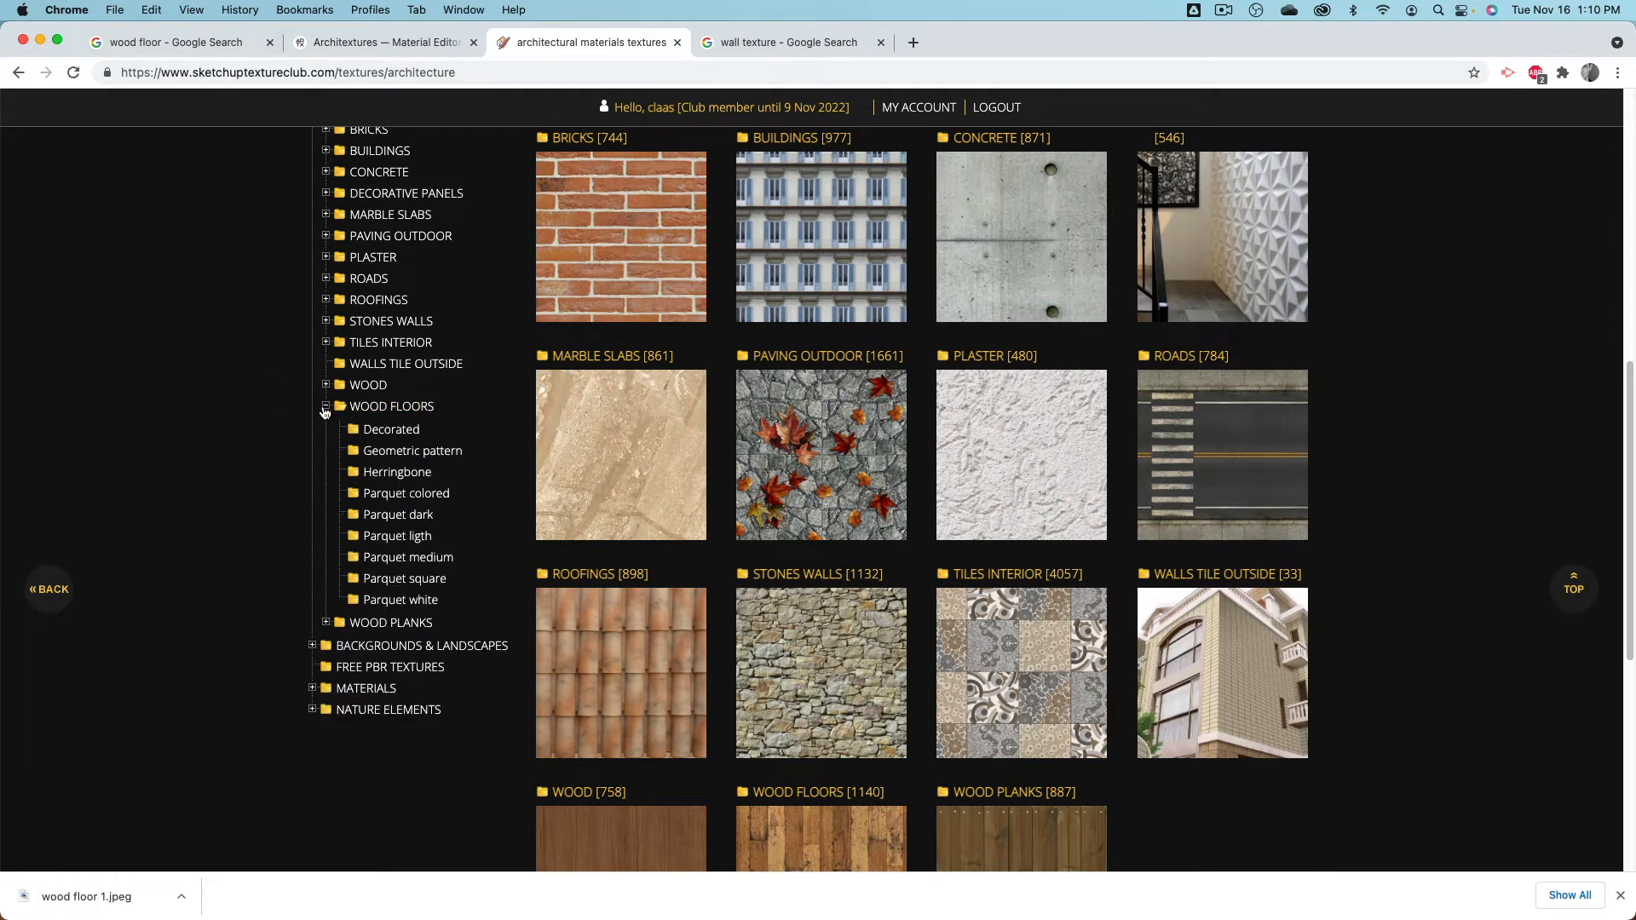
left_click(372, 409)
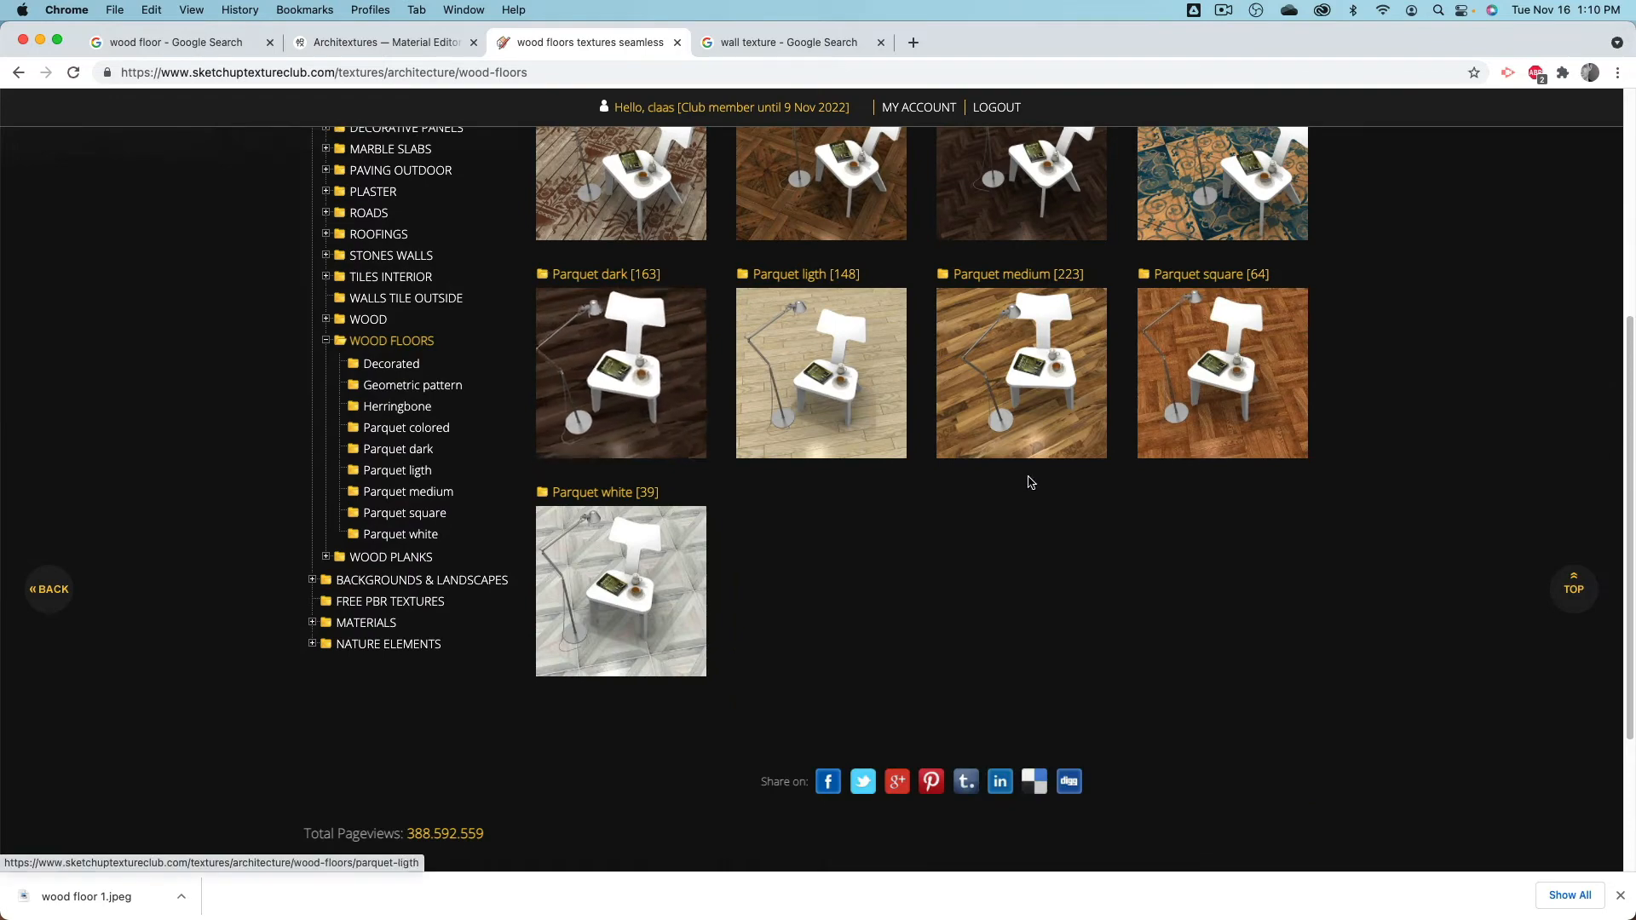
left_click(1049, 439)
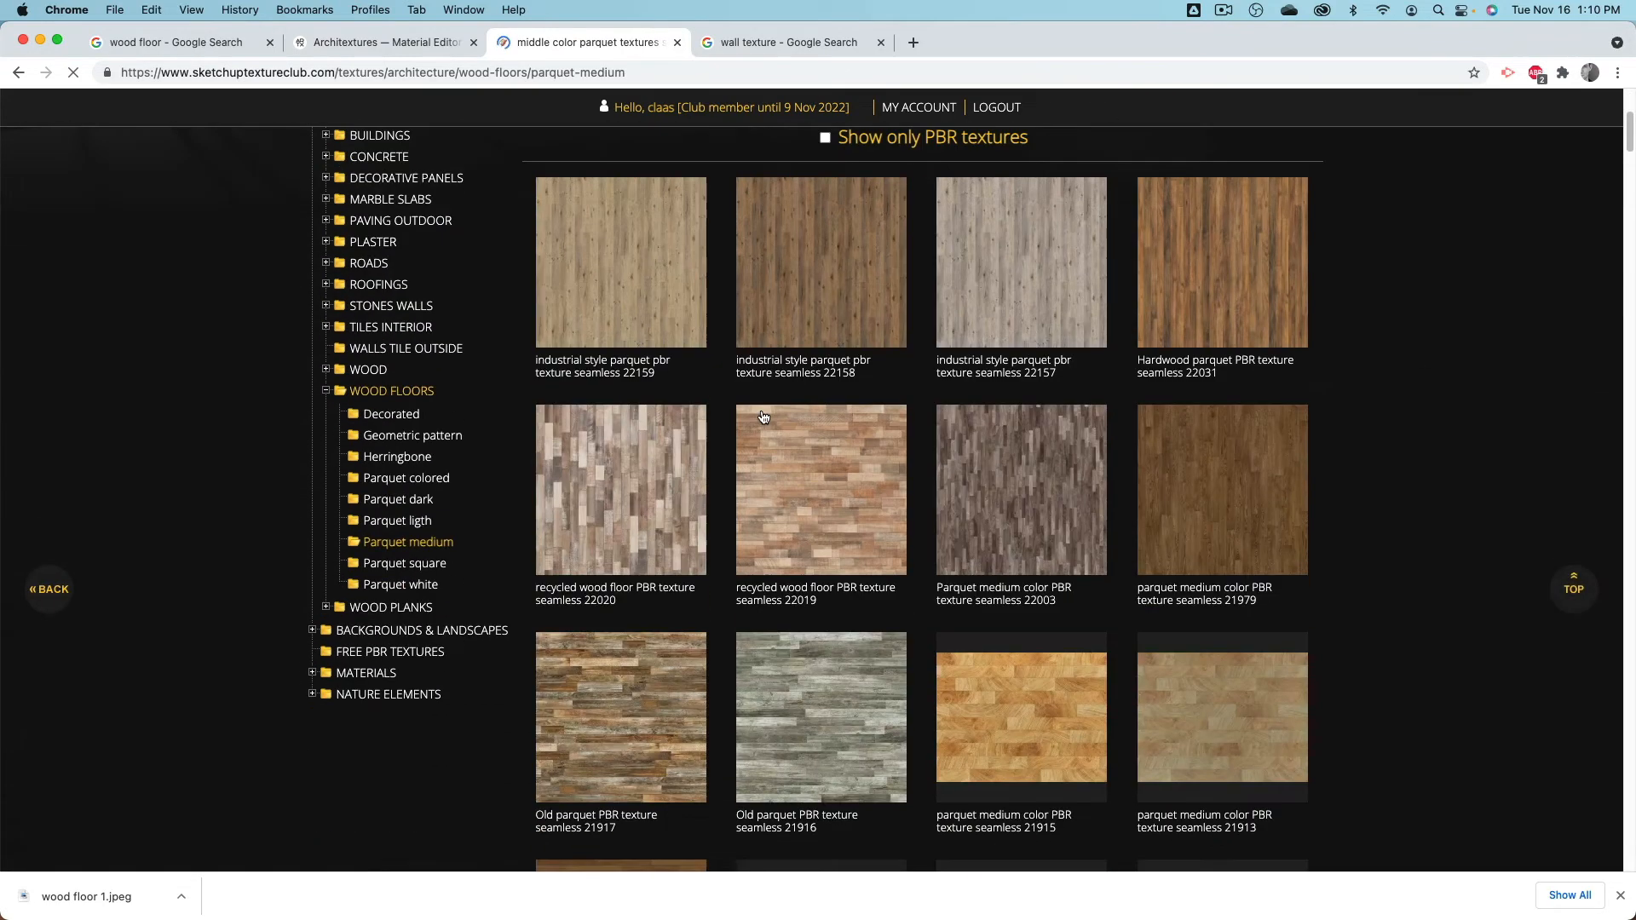
Step: Browse the Parquet medium textures and open the page of industrial style parquet pbr texture seamless 22159
scroll(763, 416, "down", 10)
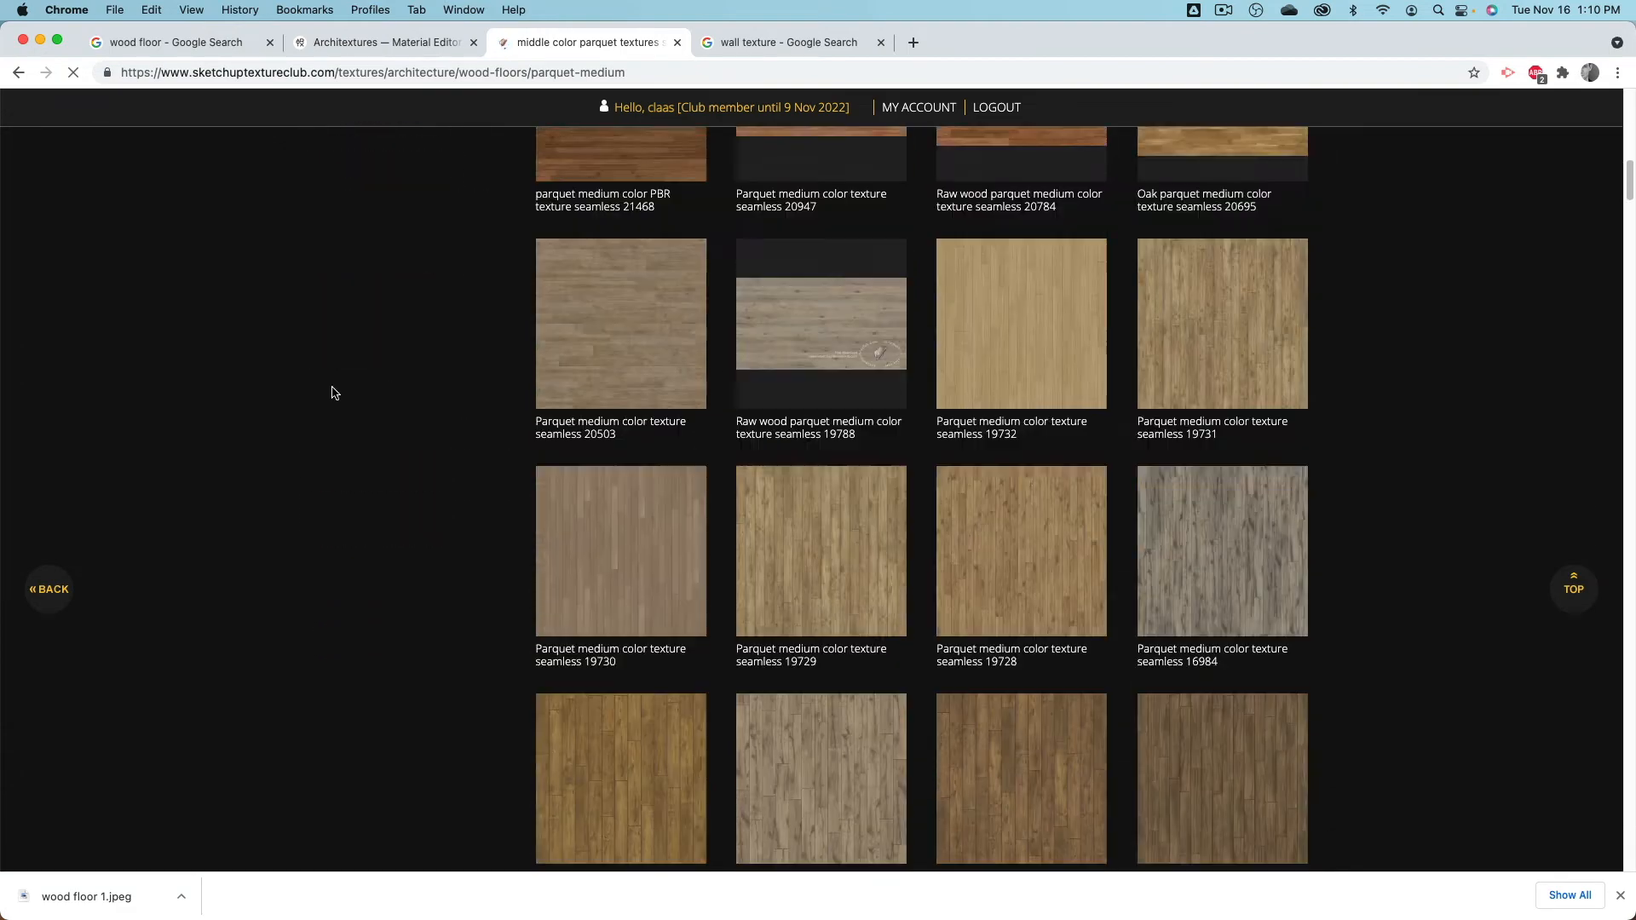
scroll(333, 393, "down", 17)
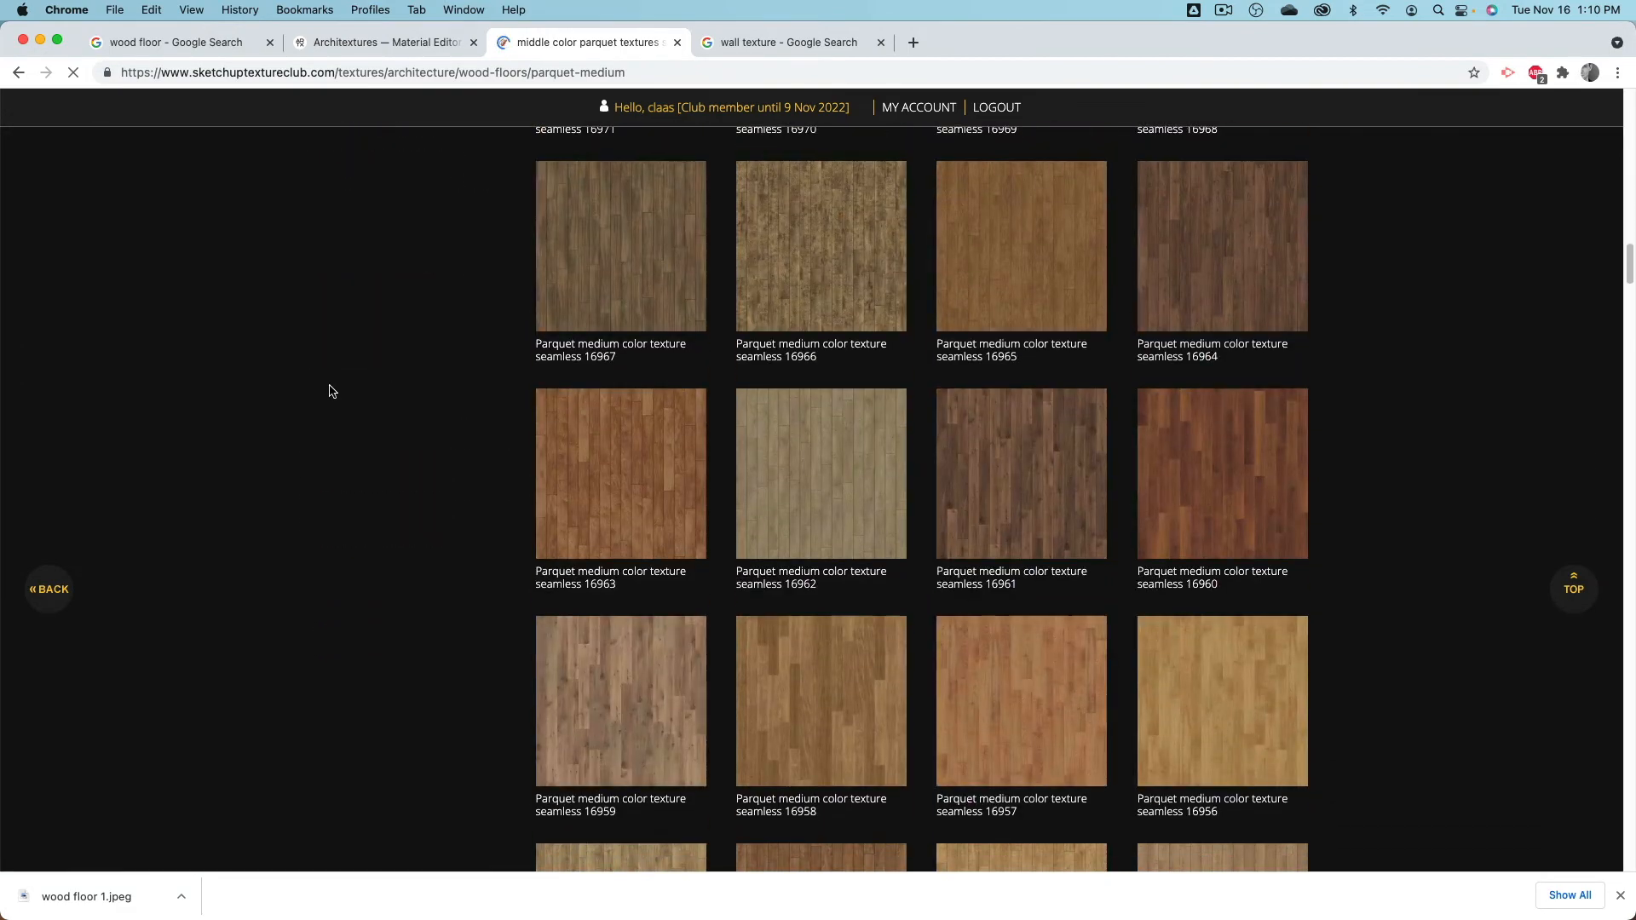
scroll(332, 392, "down", 20)
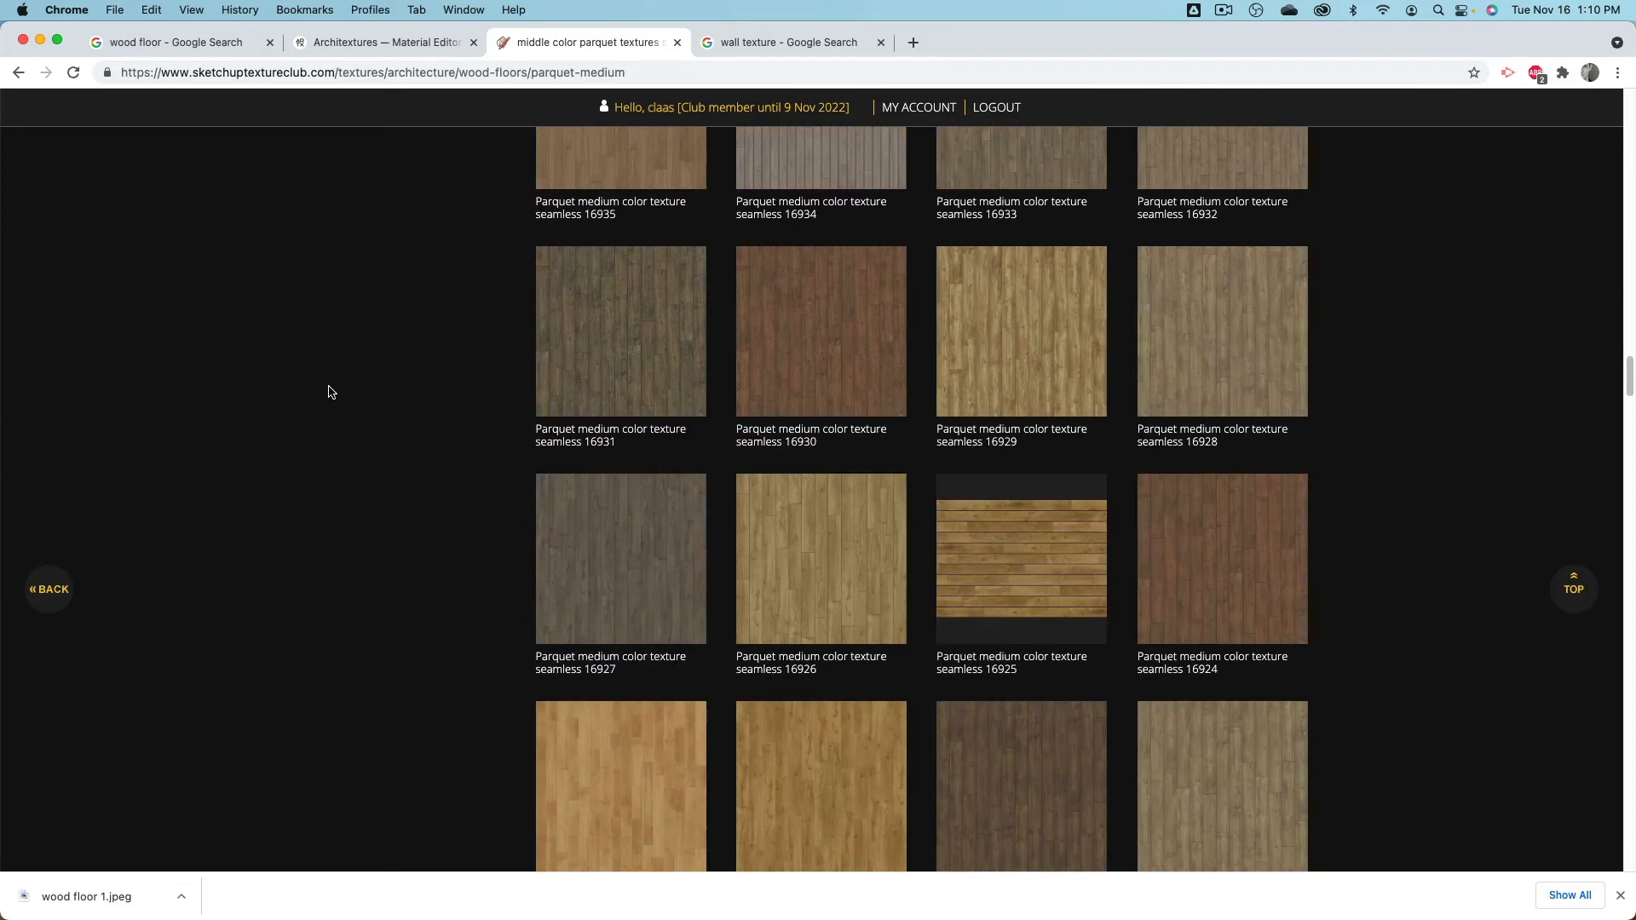
scroll(333, 392, "down", 18)
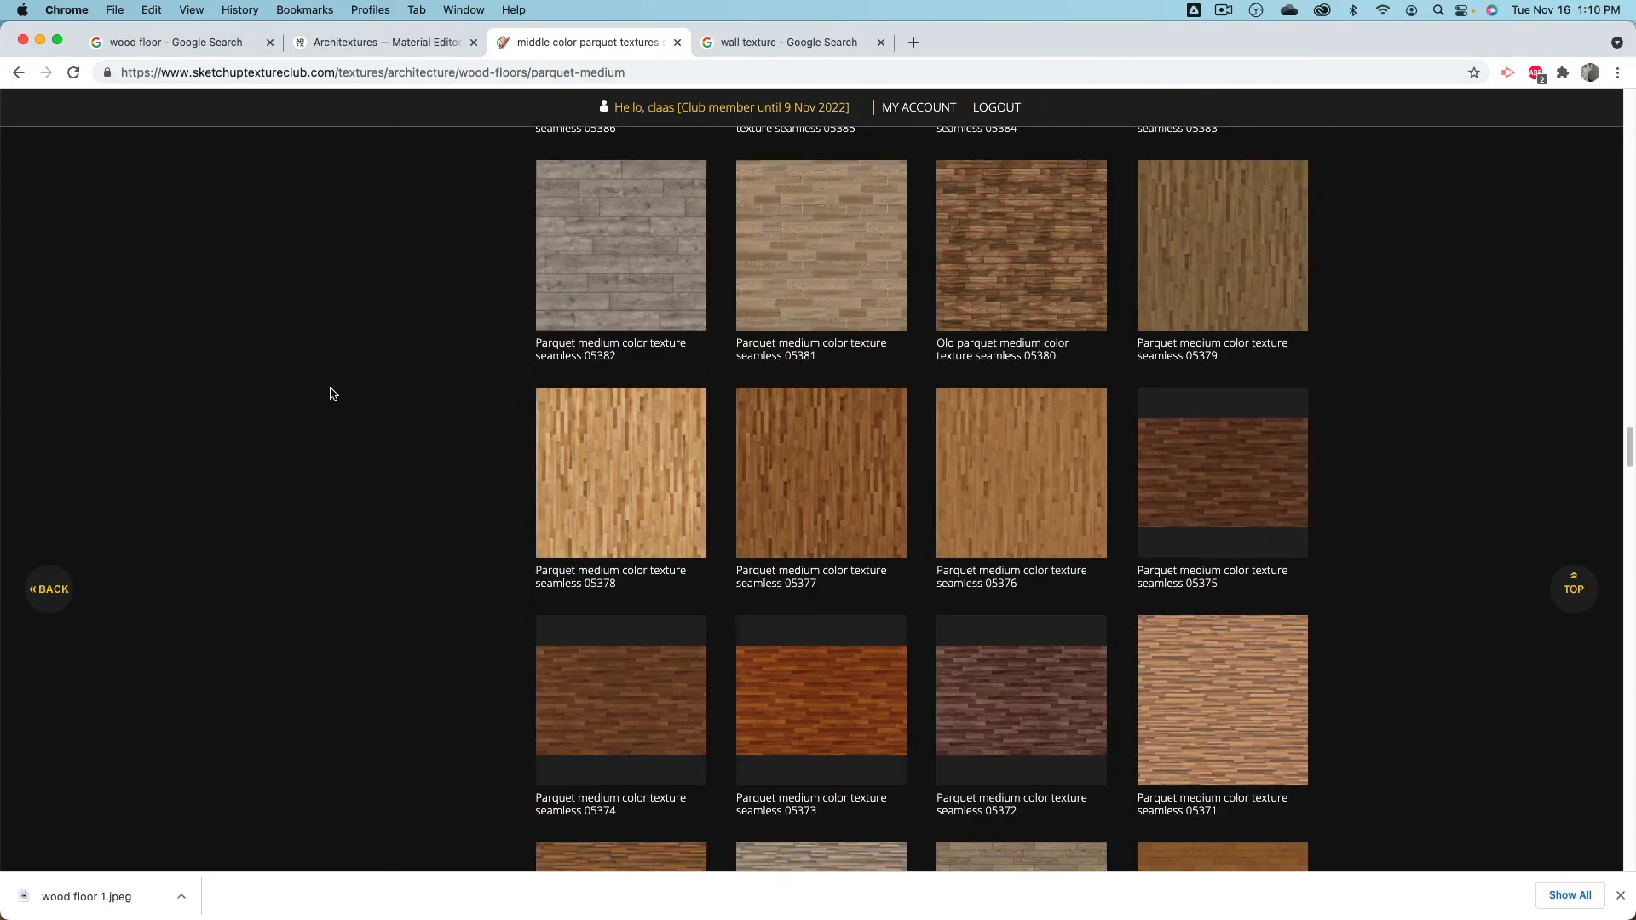
scroll(333, 392, "down", 8)
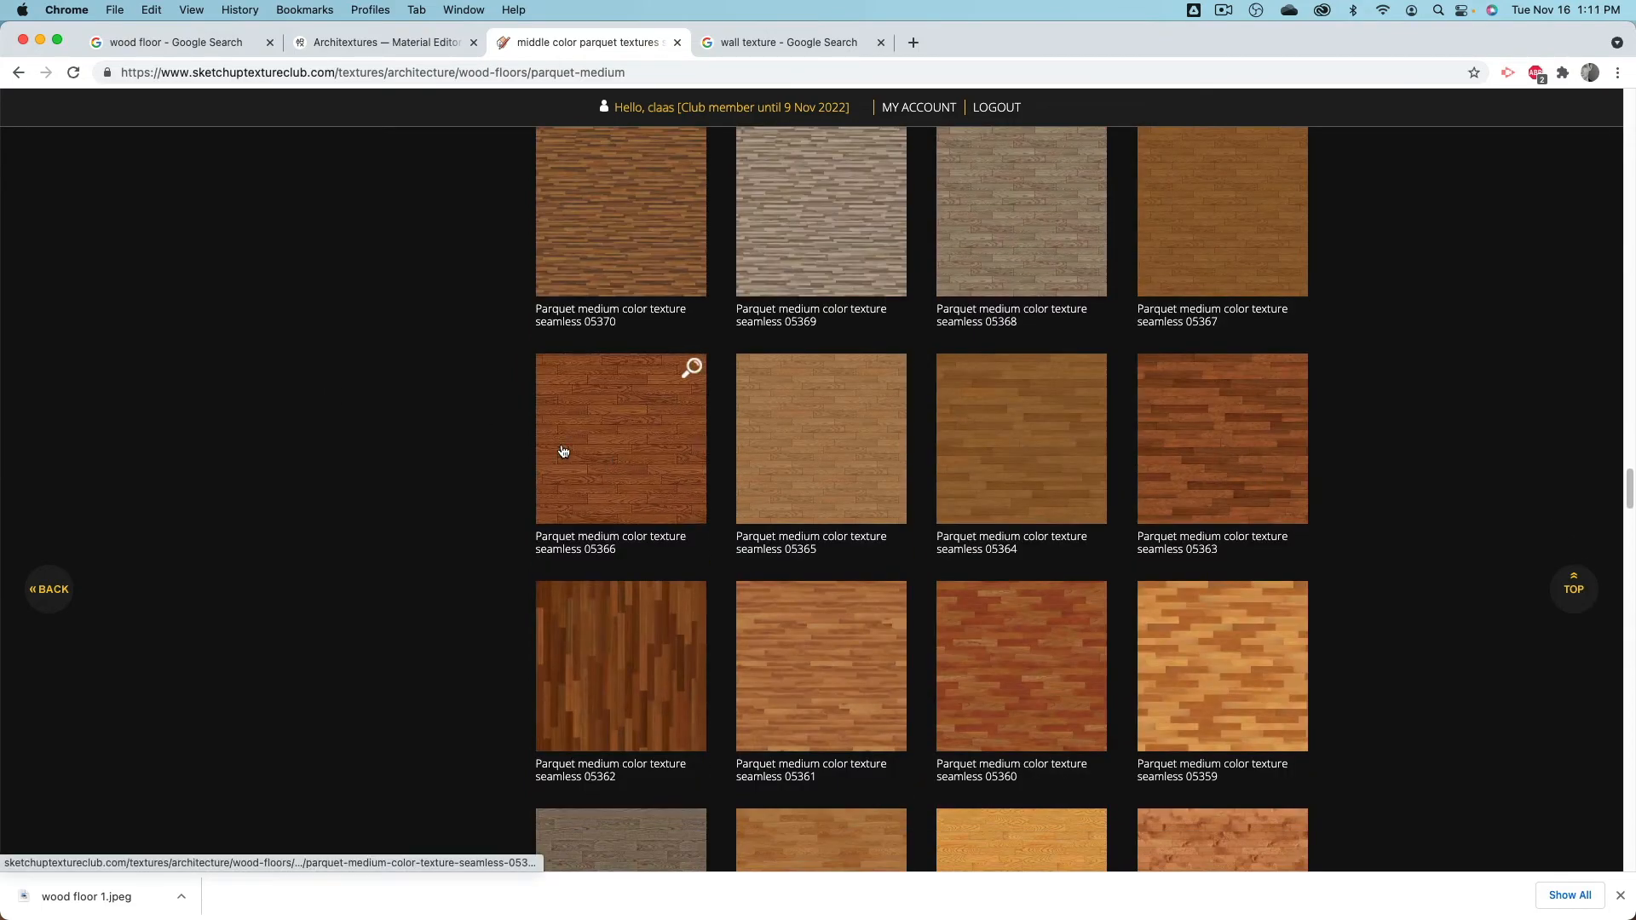
scroll(369, 409, "down", 10)
scroll(369, 410, "up", 20)
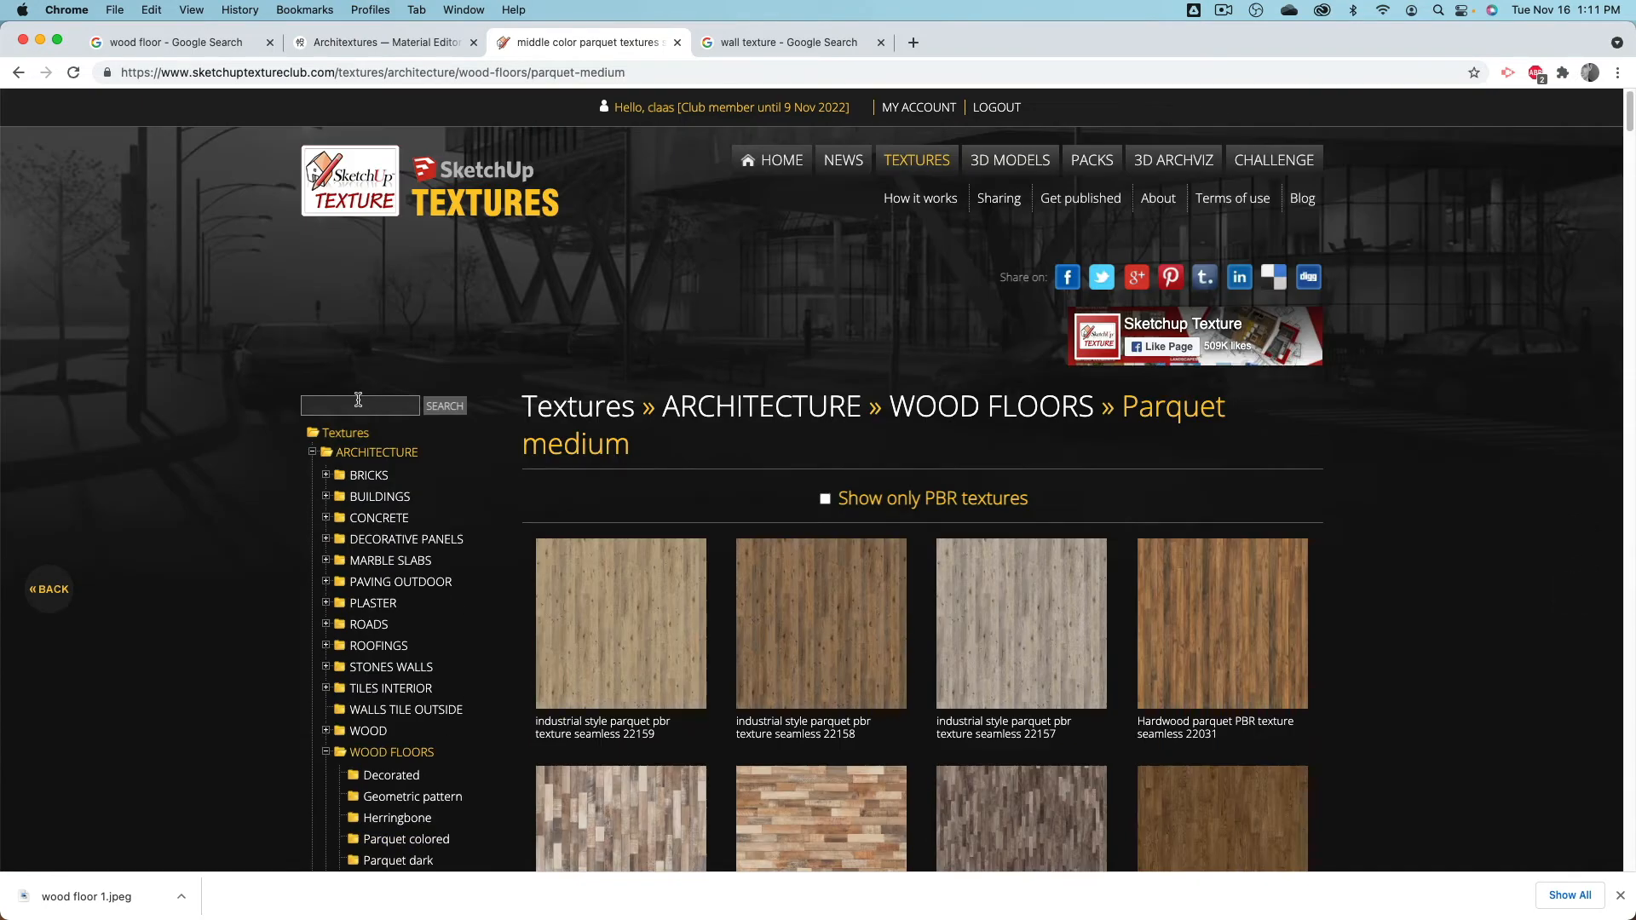
left_click(645, 593)
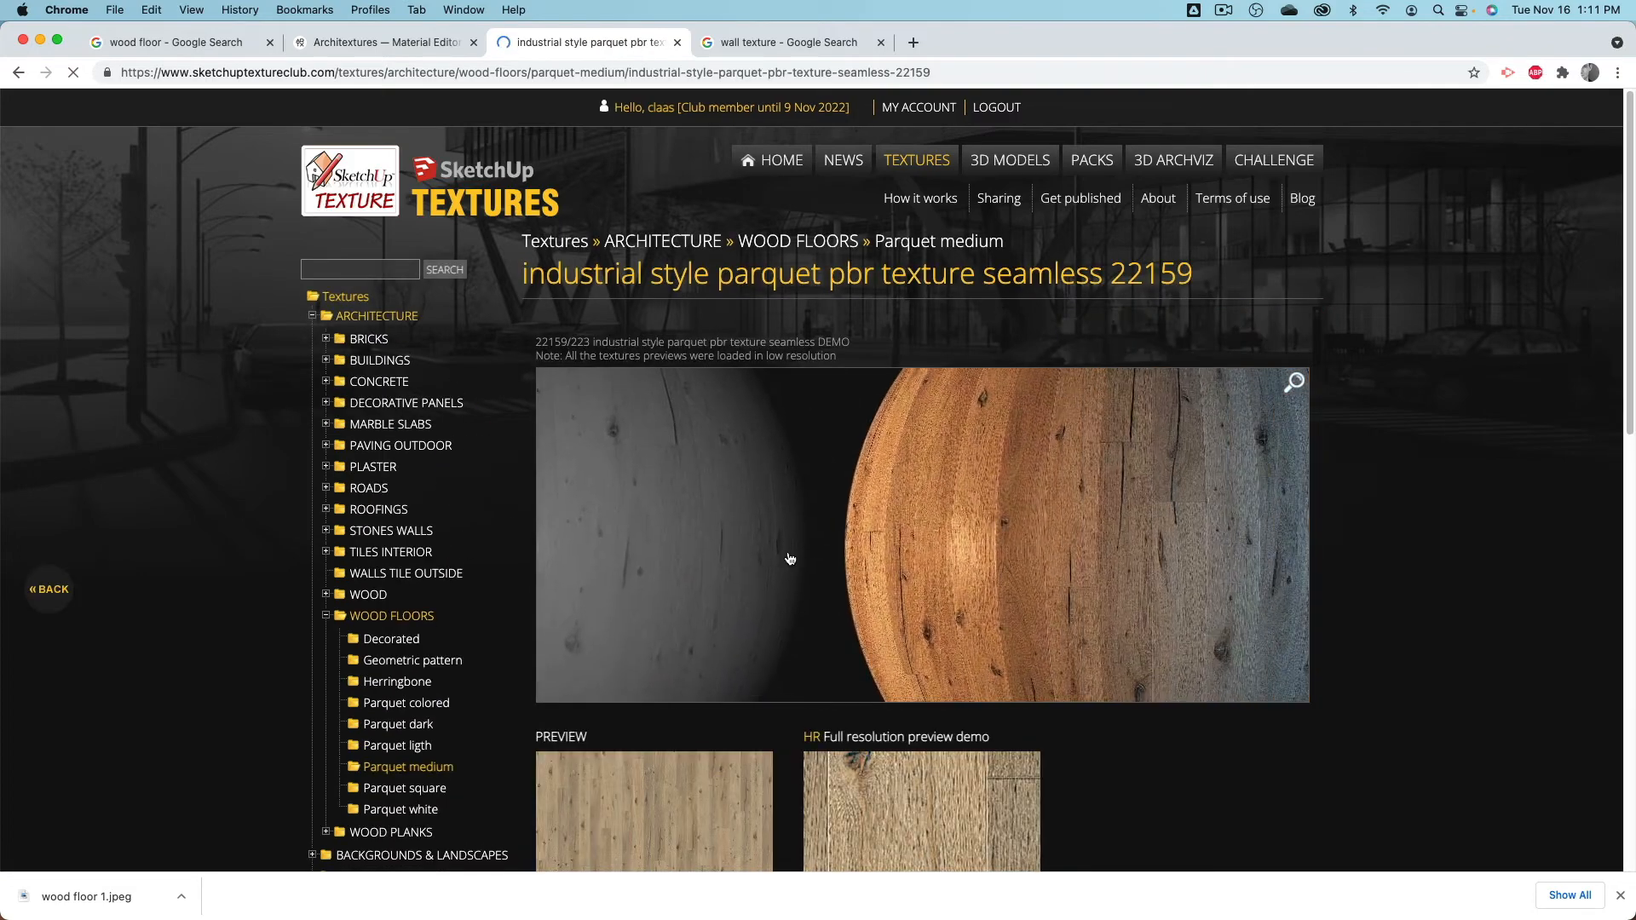
Step: Examine the free and club member previews, download options and included maps of the industrial style parquet texture
scroll(987, 553, "down", 6)
mouse_move(682, 327)
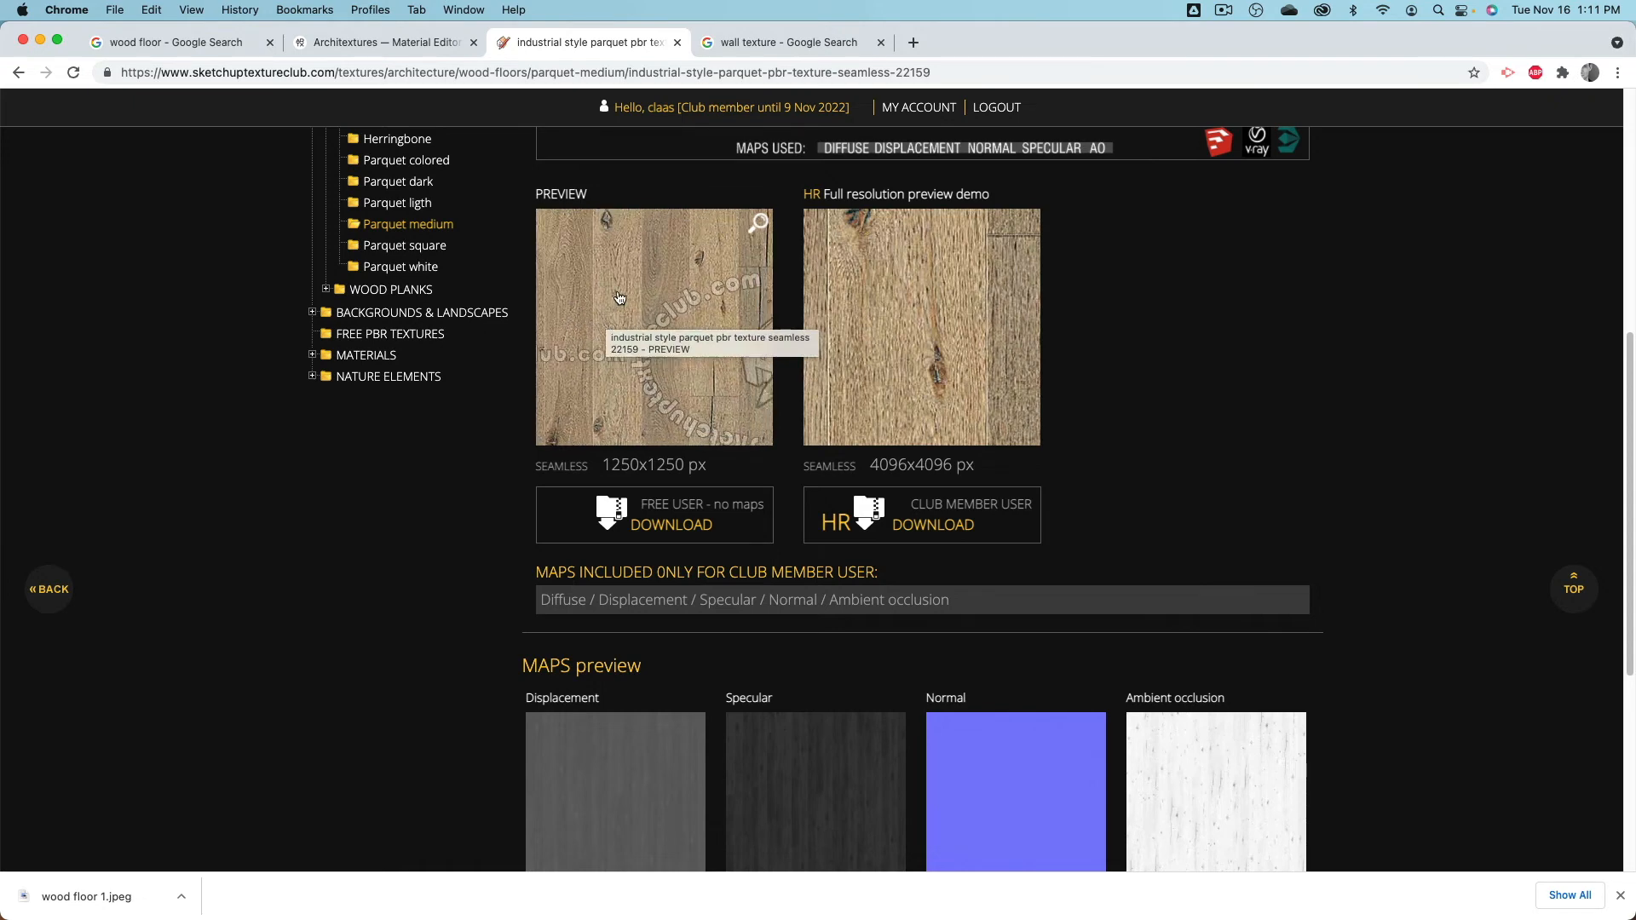
mouse_move(917, 336)
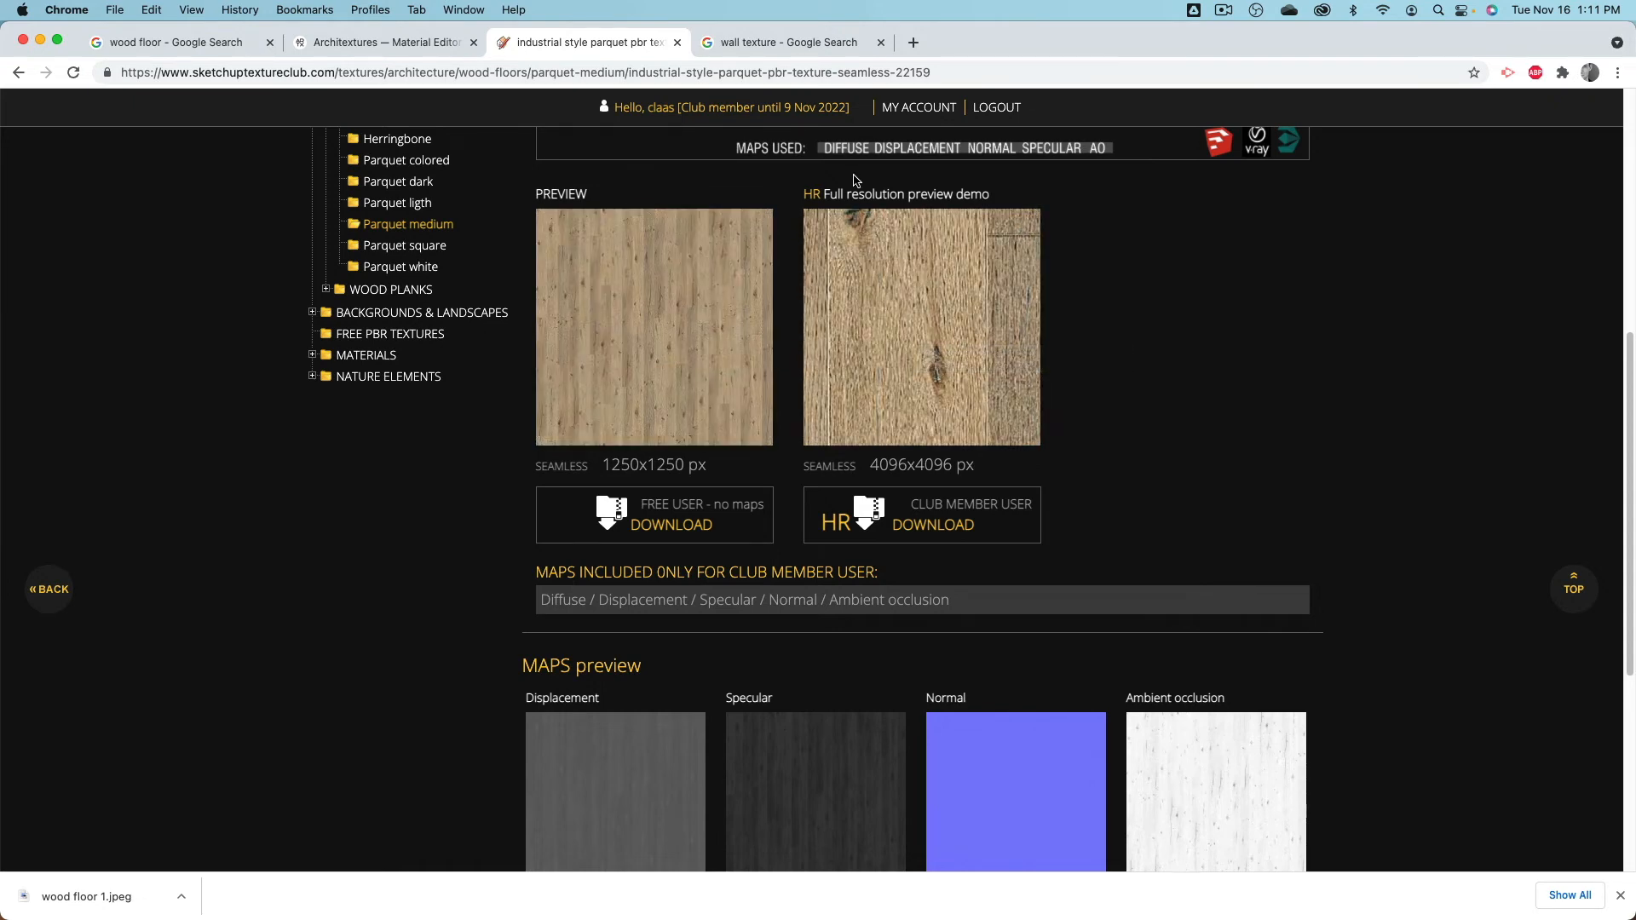
scroll(1132, 361, "down", 3)
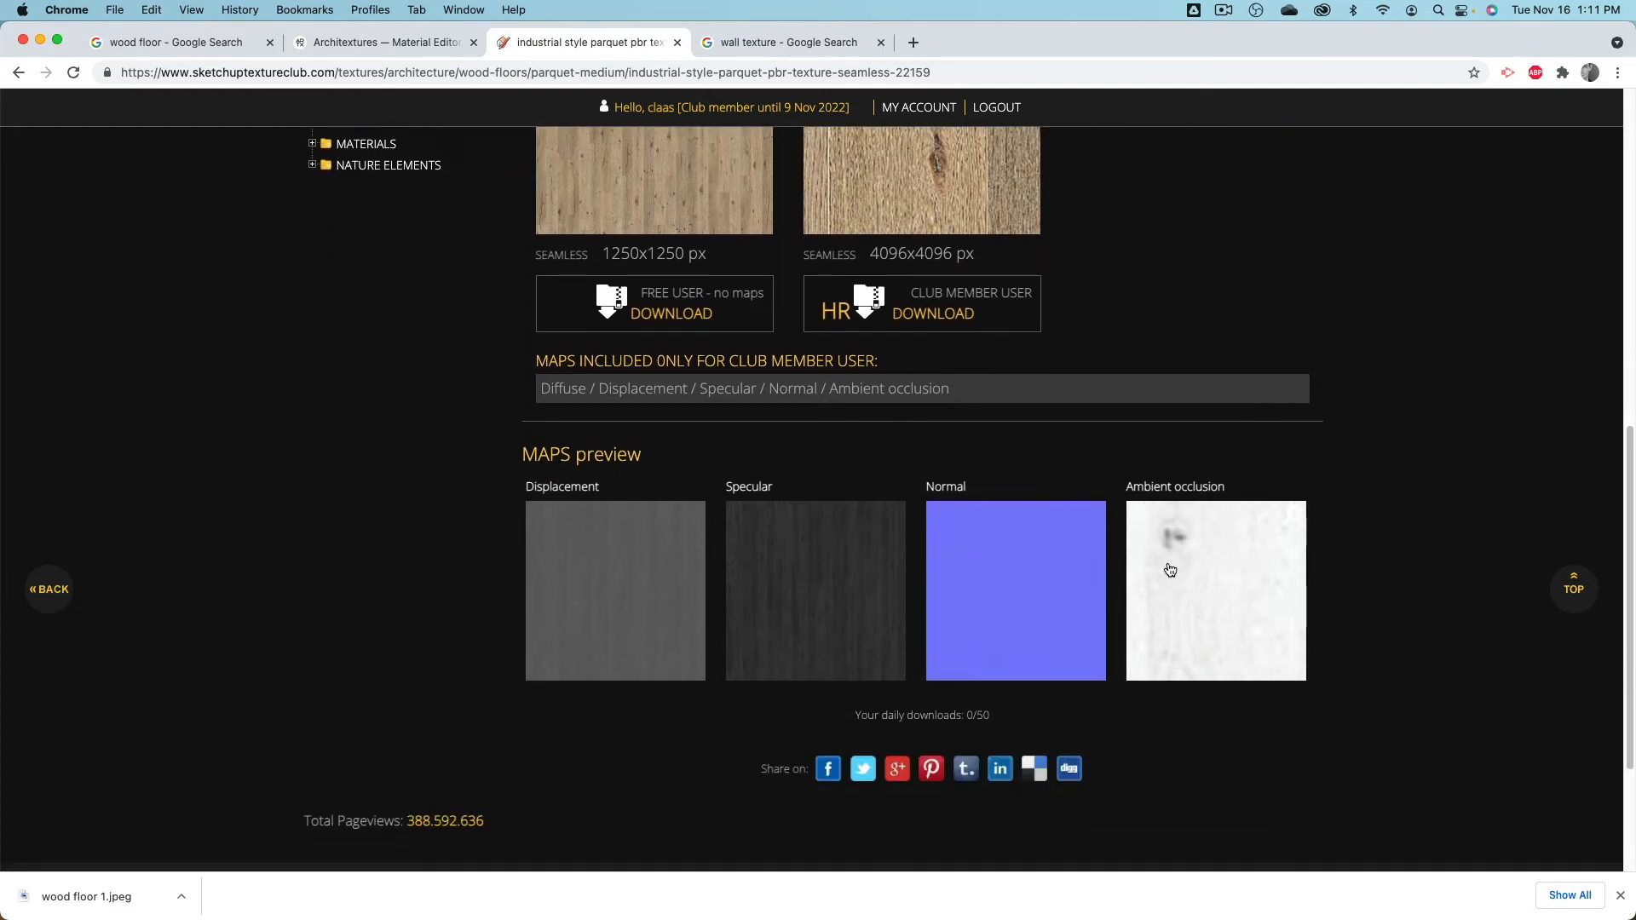
scroll(971, 509, "up", 6)
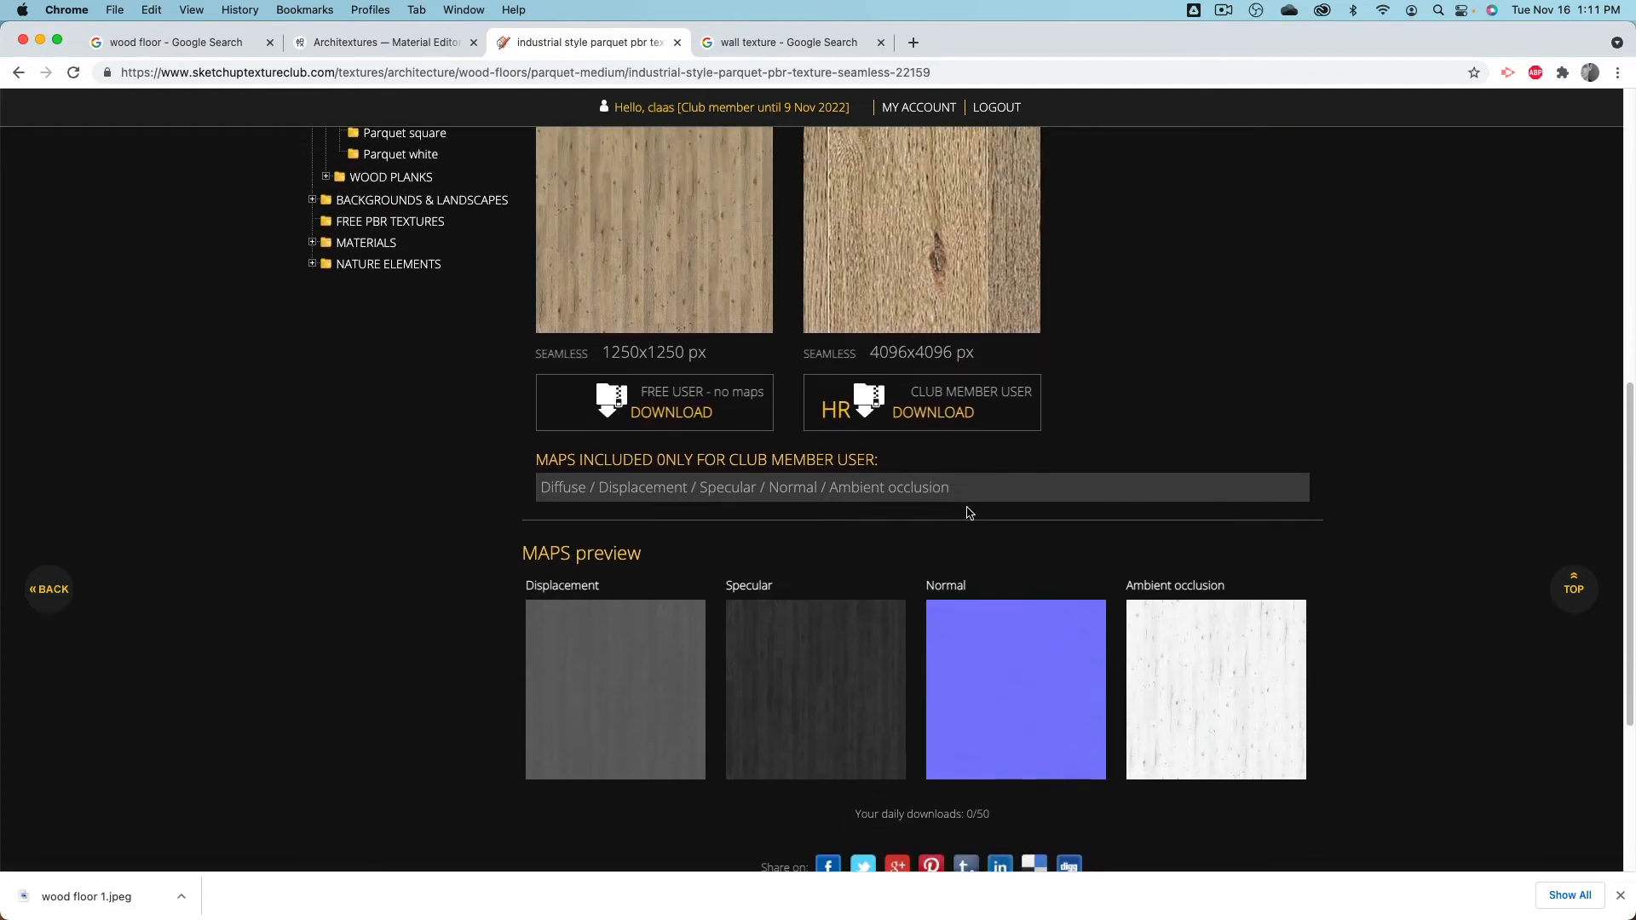
Step: Switch to the Architextures site, browse its seamless wood textures and open the Oak Herringbone texture for editing
scroll(1059, 493, "up", 1)
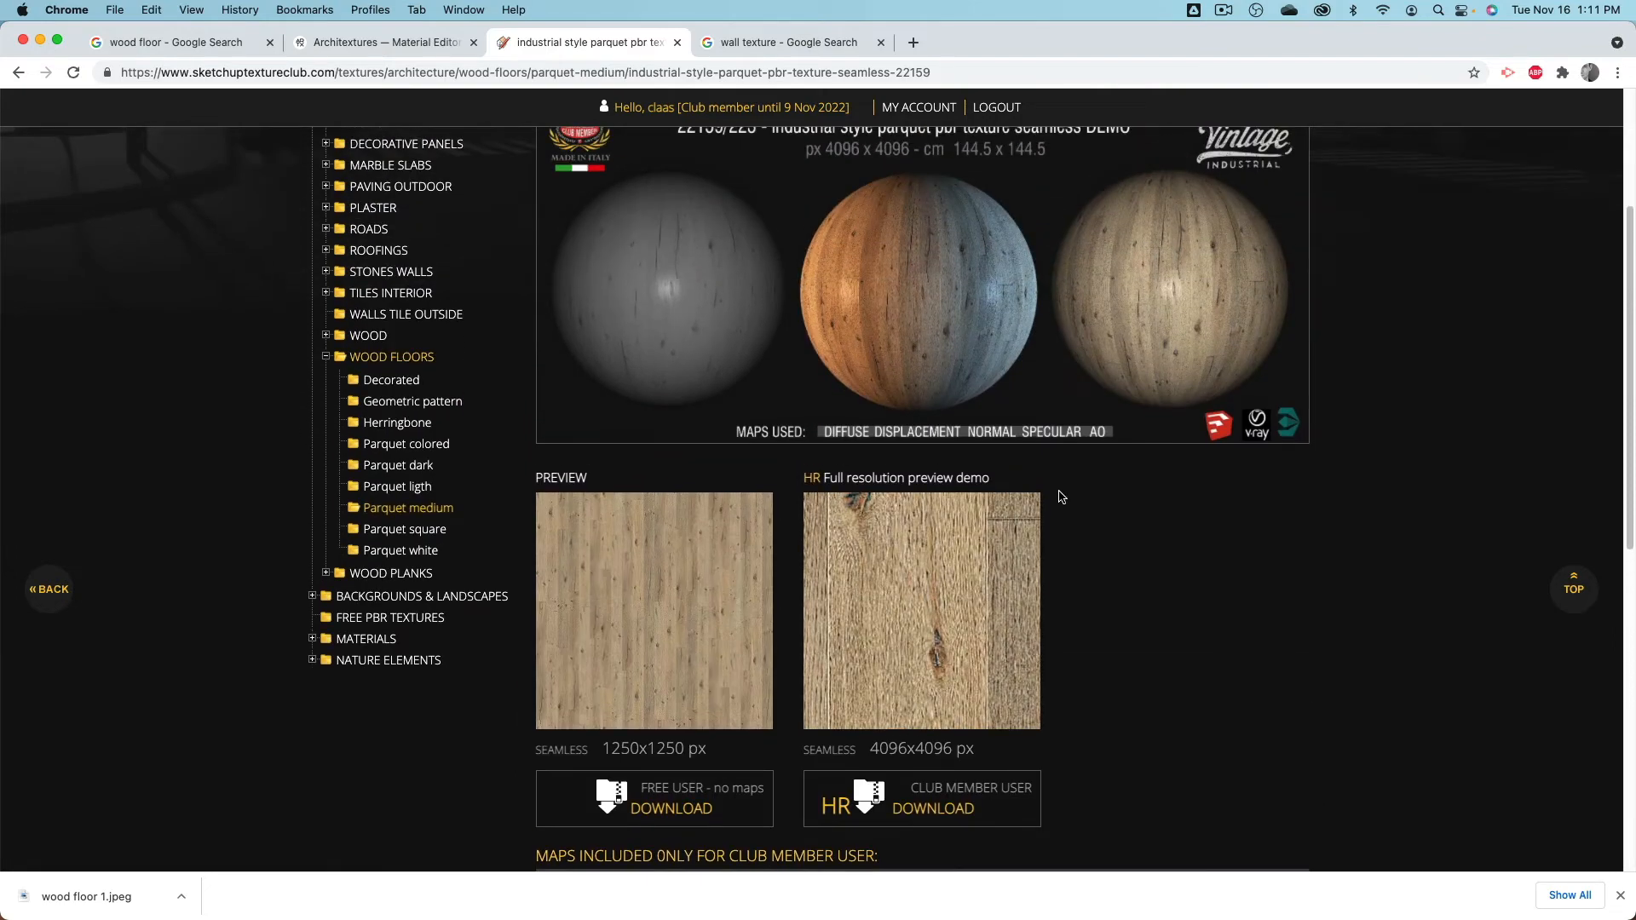
left_click(412, 41)
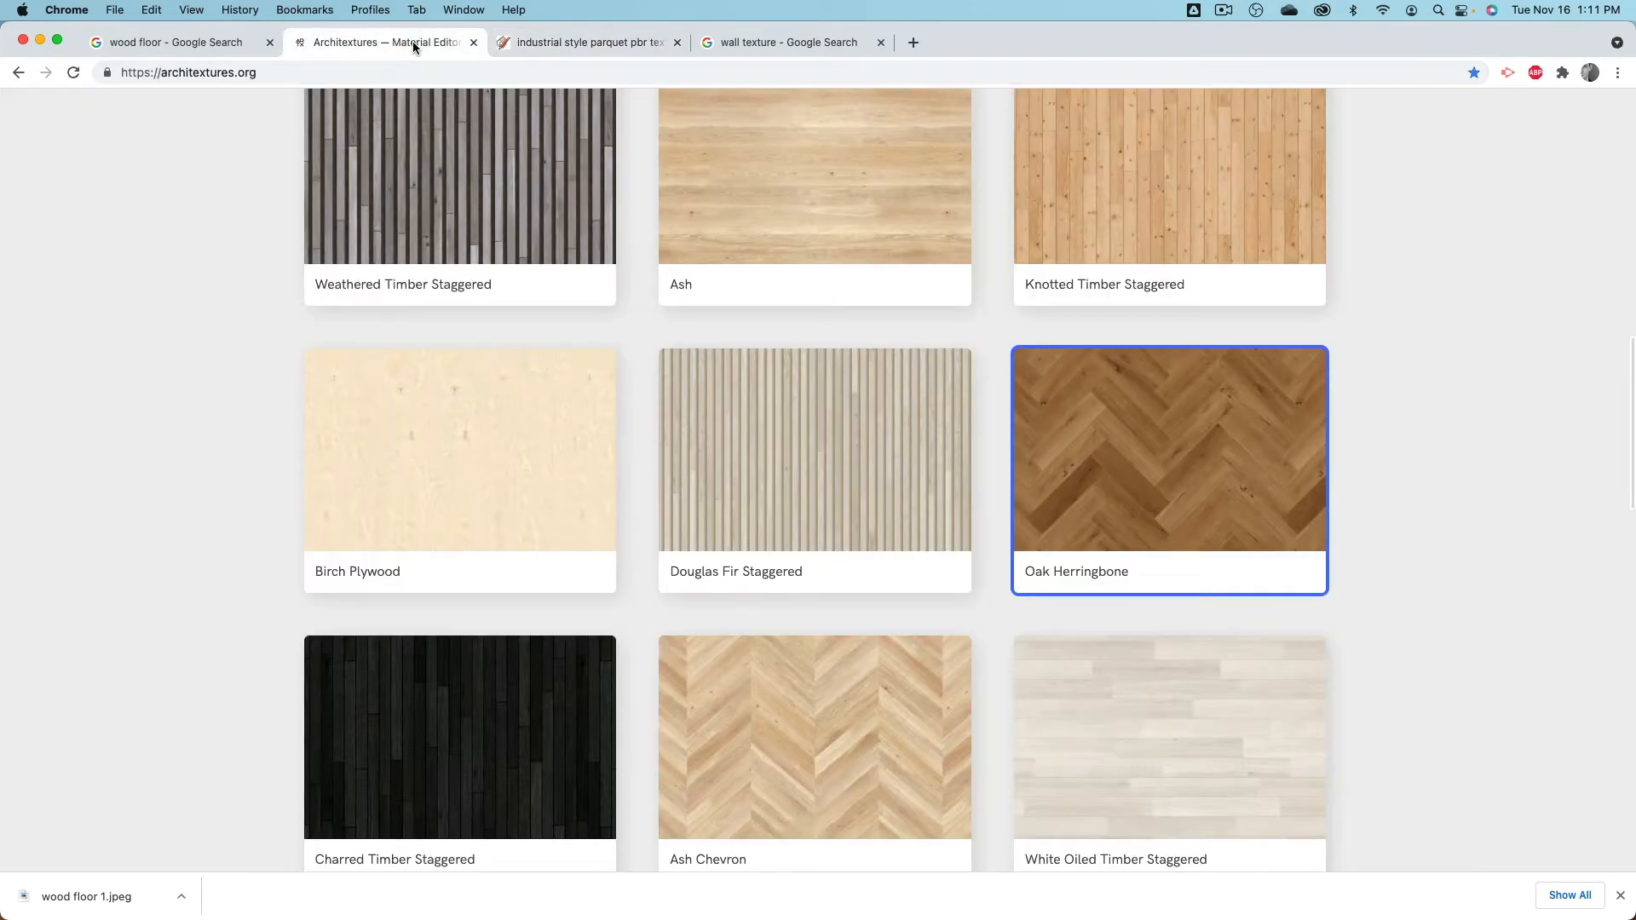
scroll(195, 377, "up", 10)
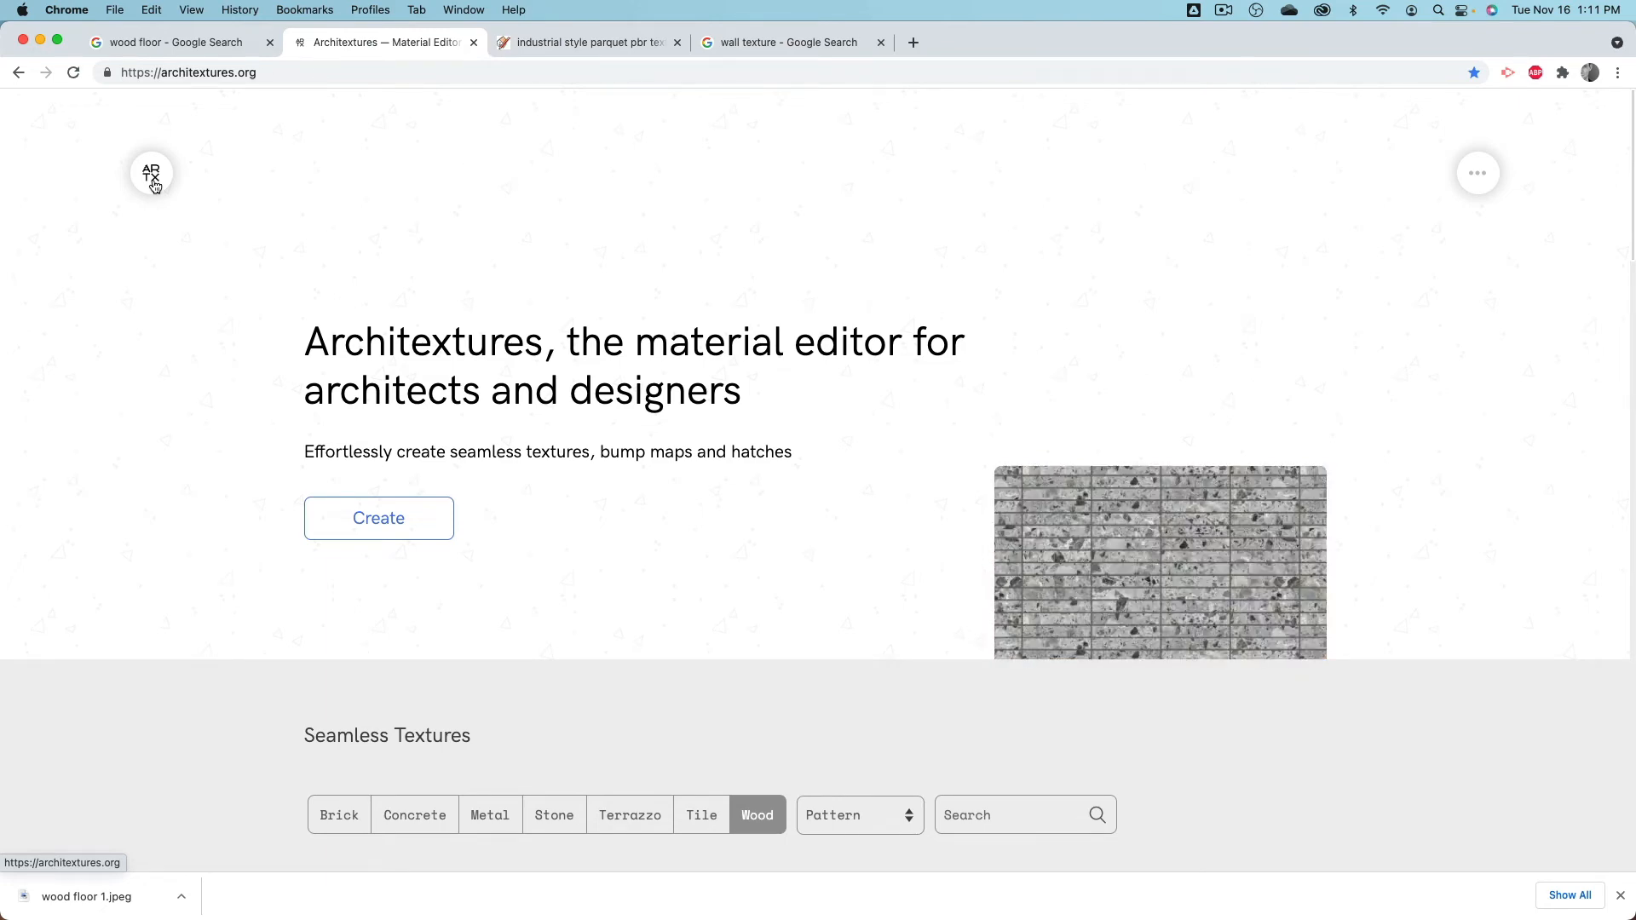
scroll(287, 301, "down", 7)
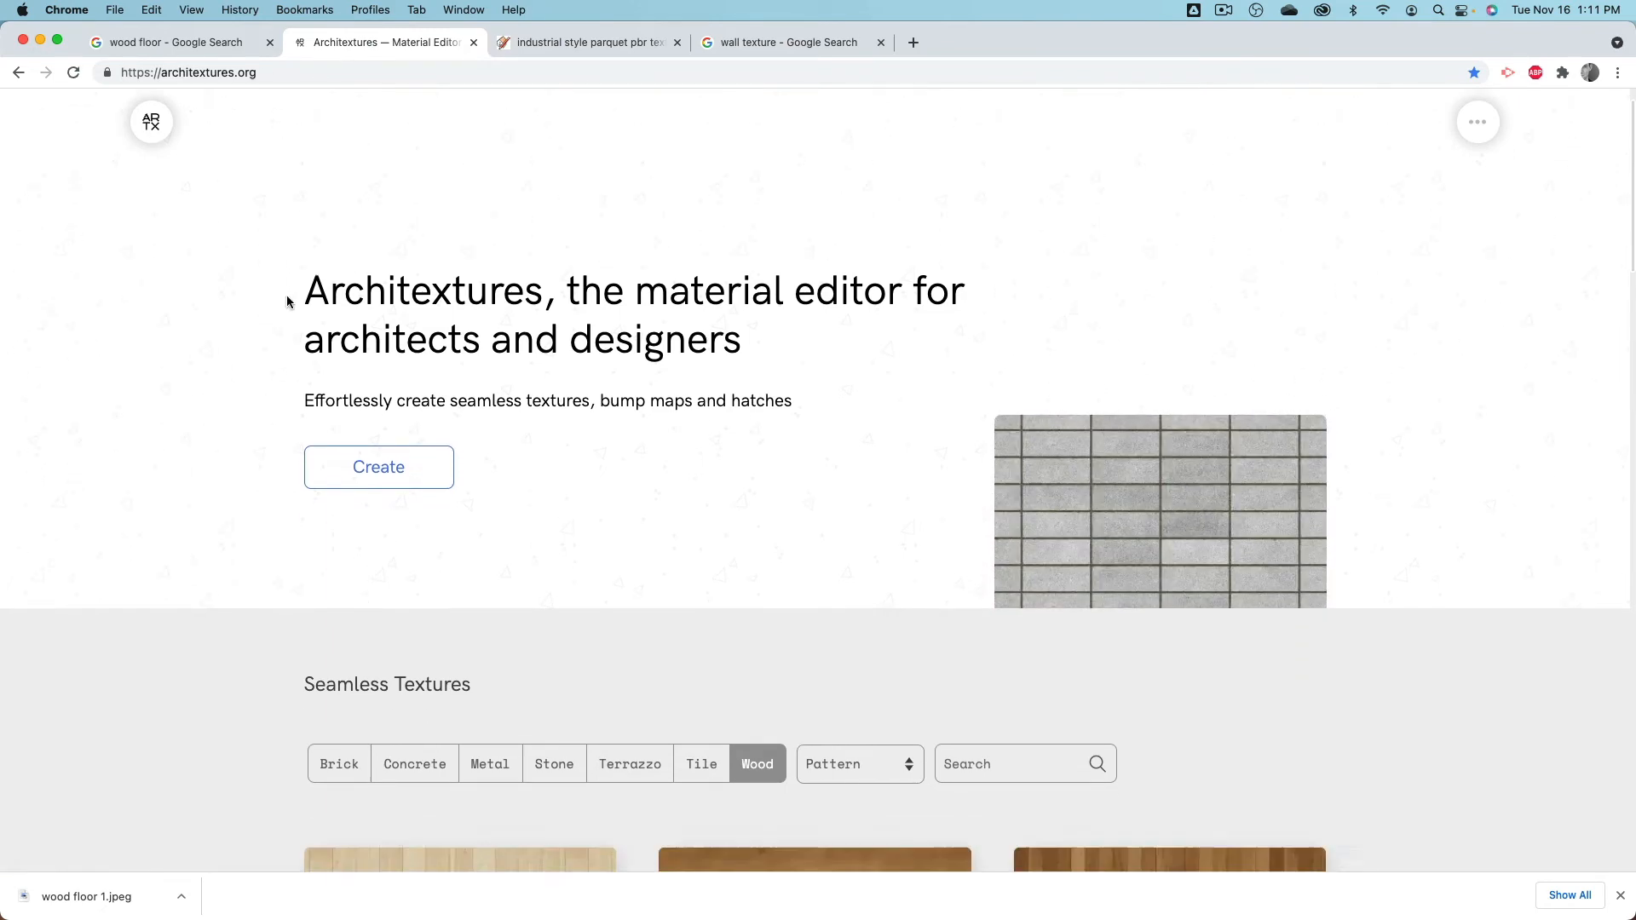
scroll(287, 301, "down", 3)
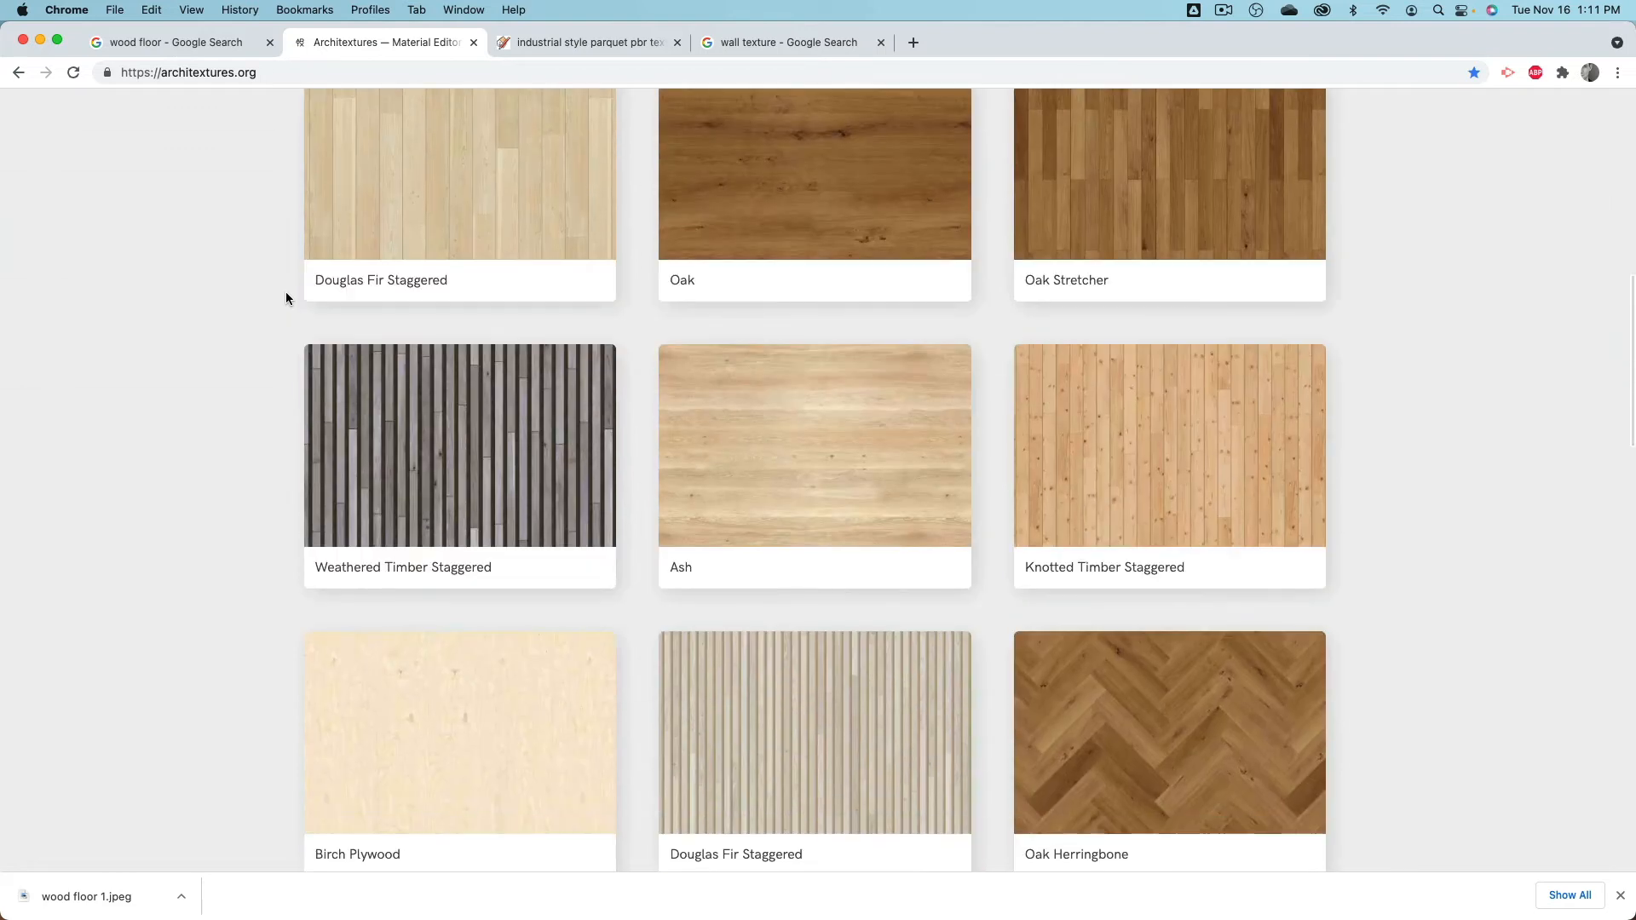
left_click(1143, 784)
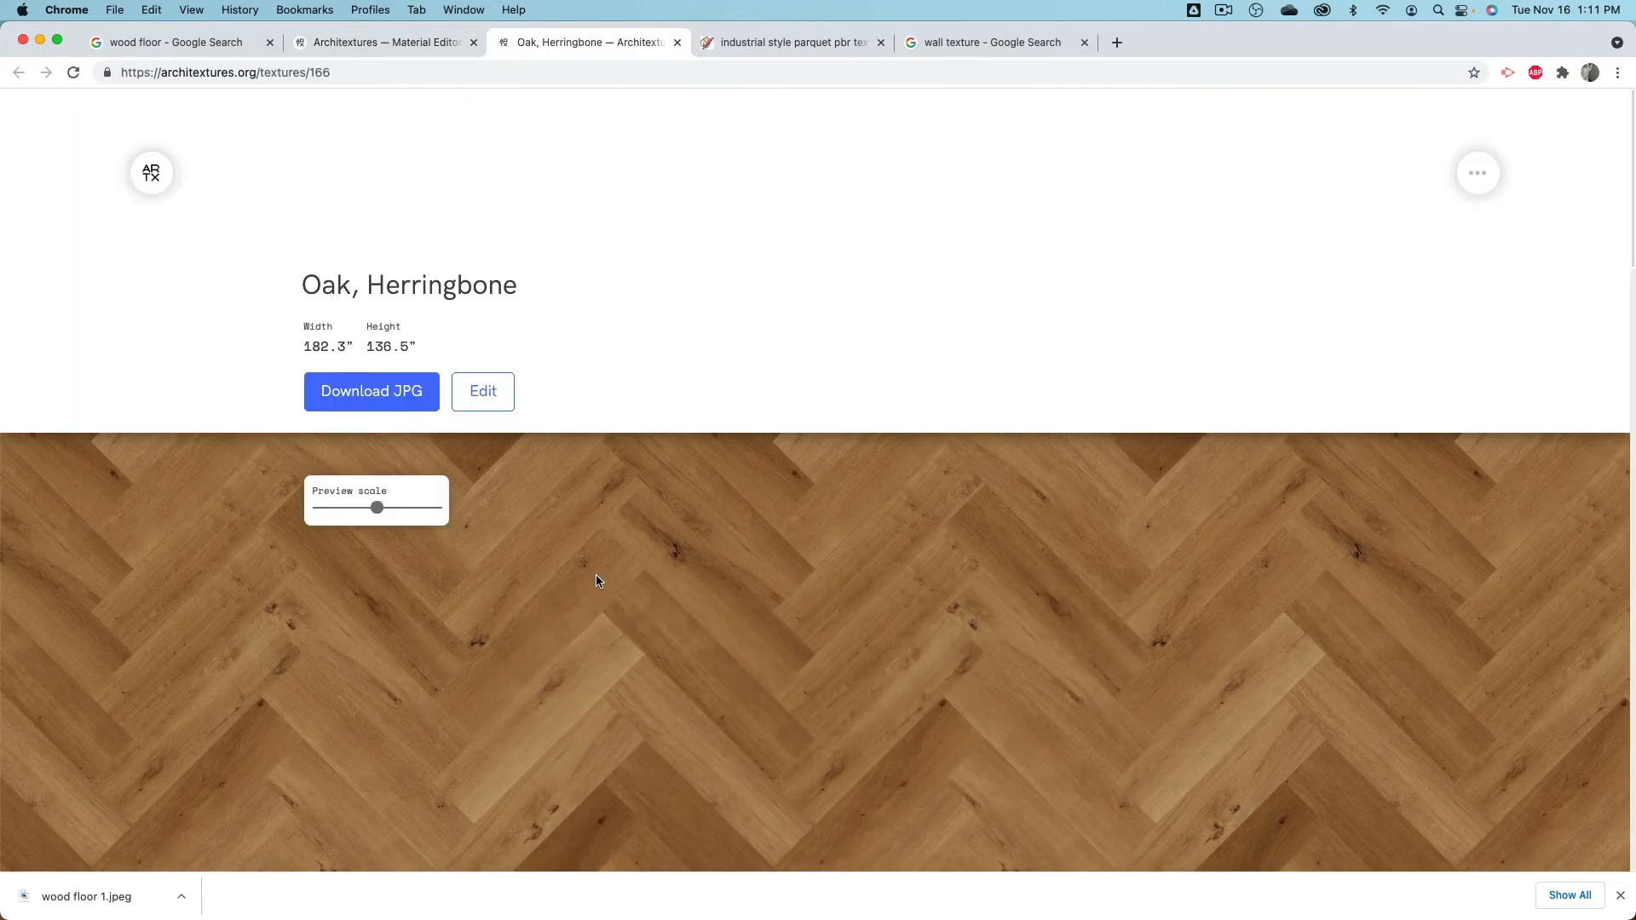
left_click(486, 404)
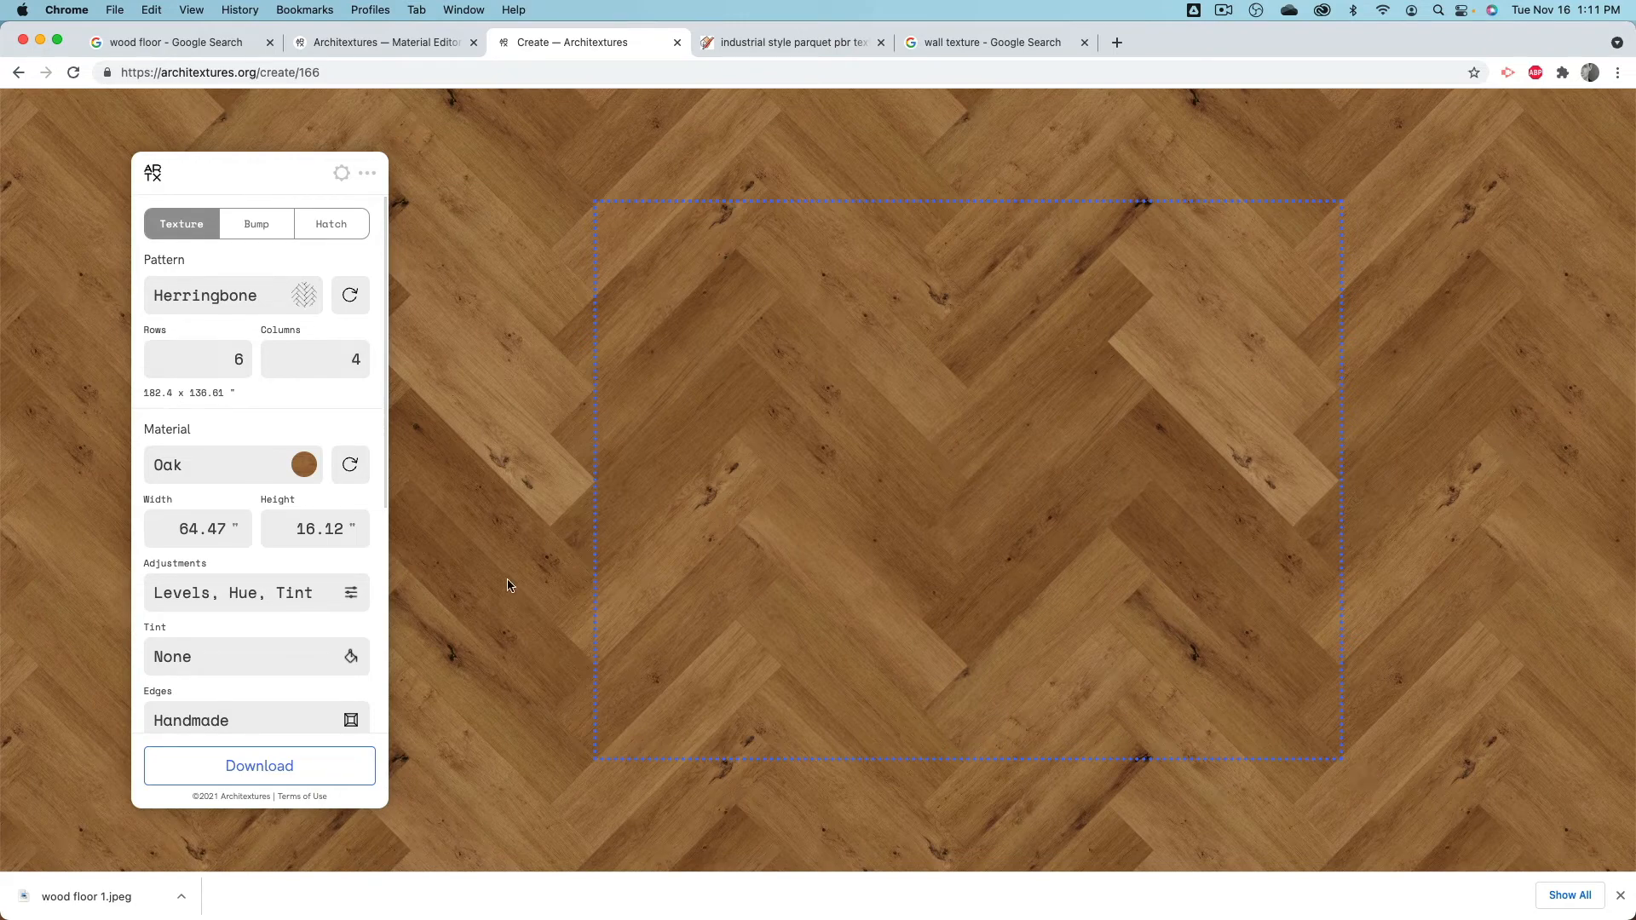
Step: Change the oak texture's pattern to Chevron with 12 rows and 6 columns
left_click(258, 296)
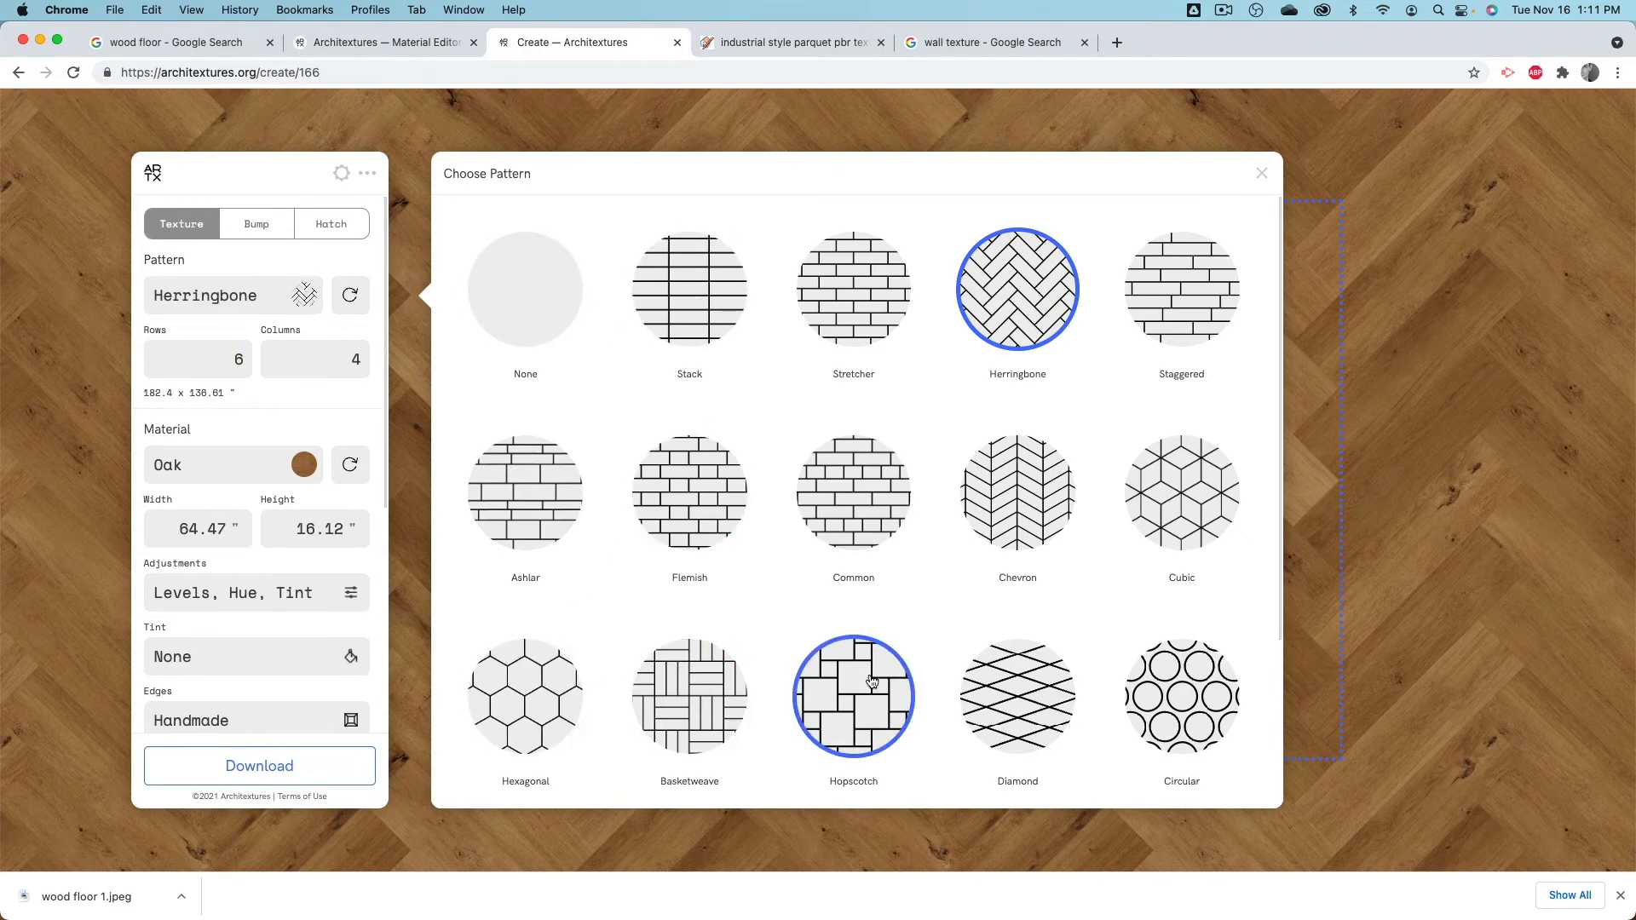
left_click(1025, 511)
left_click(211, 356)
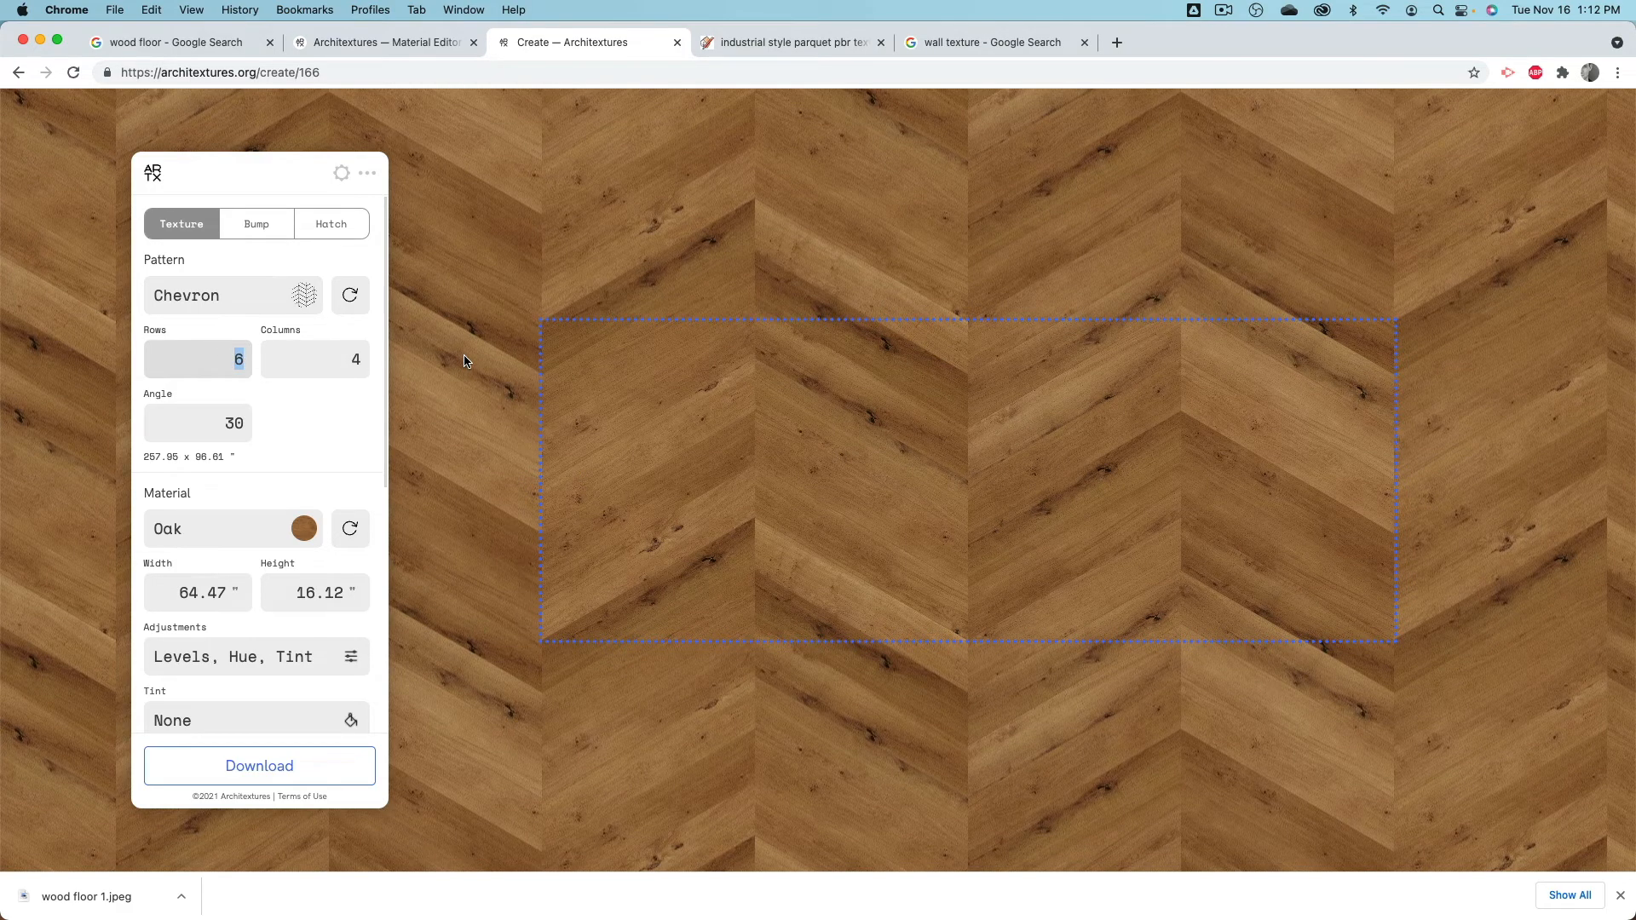
type("12")
key("Tab")
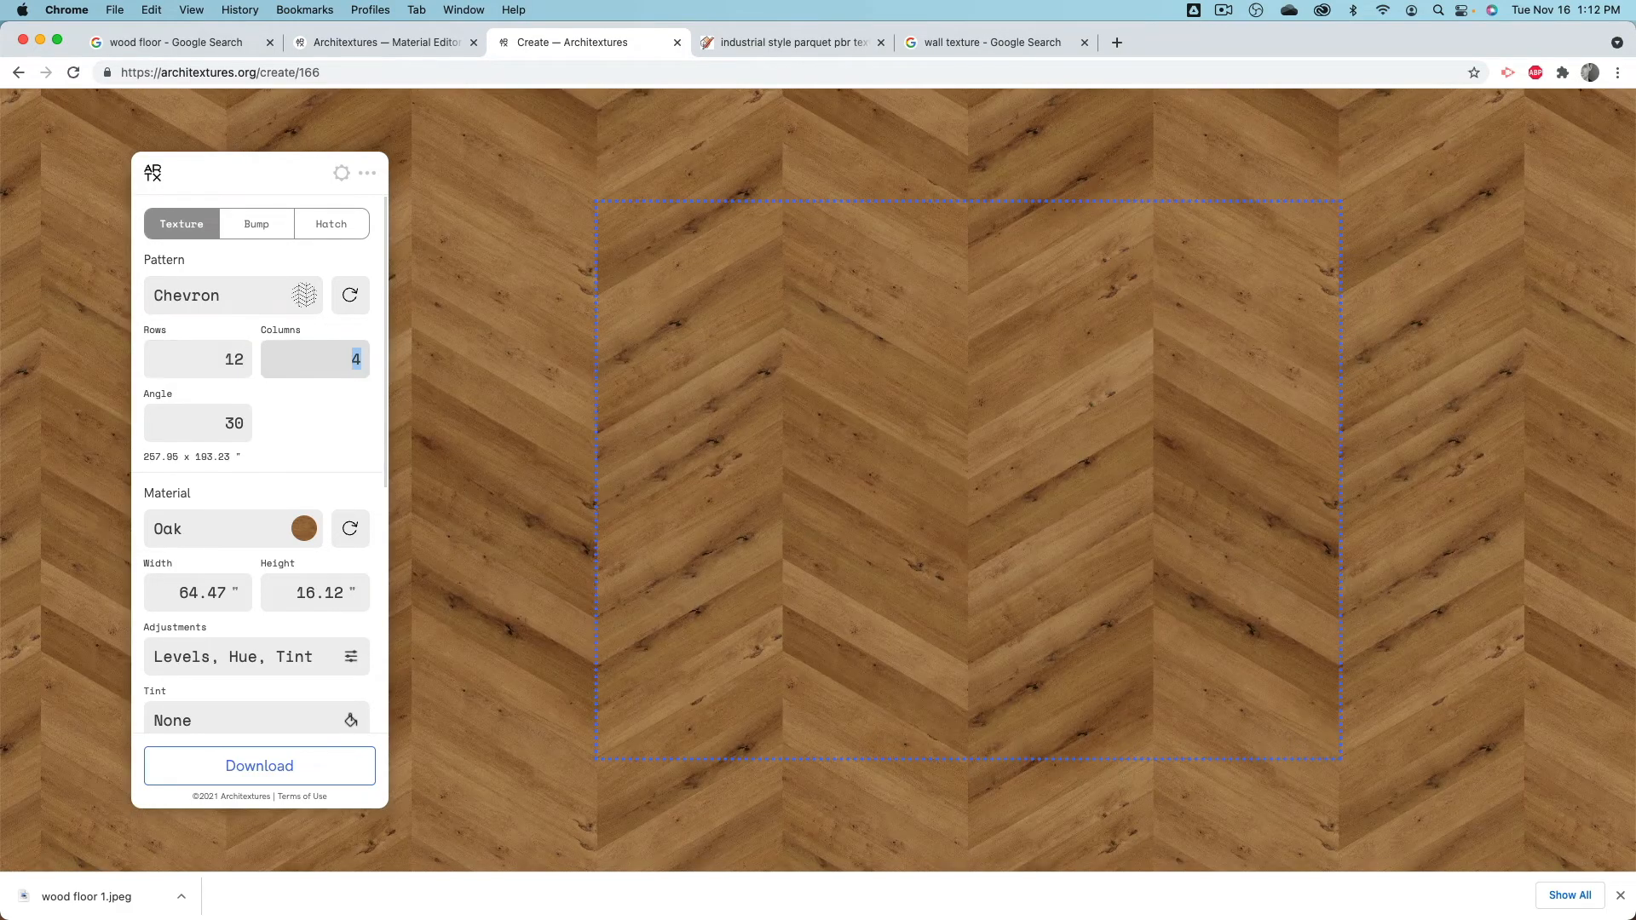
key("Tab")
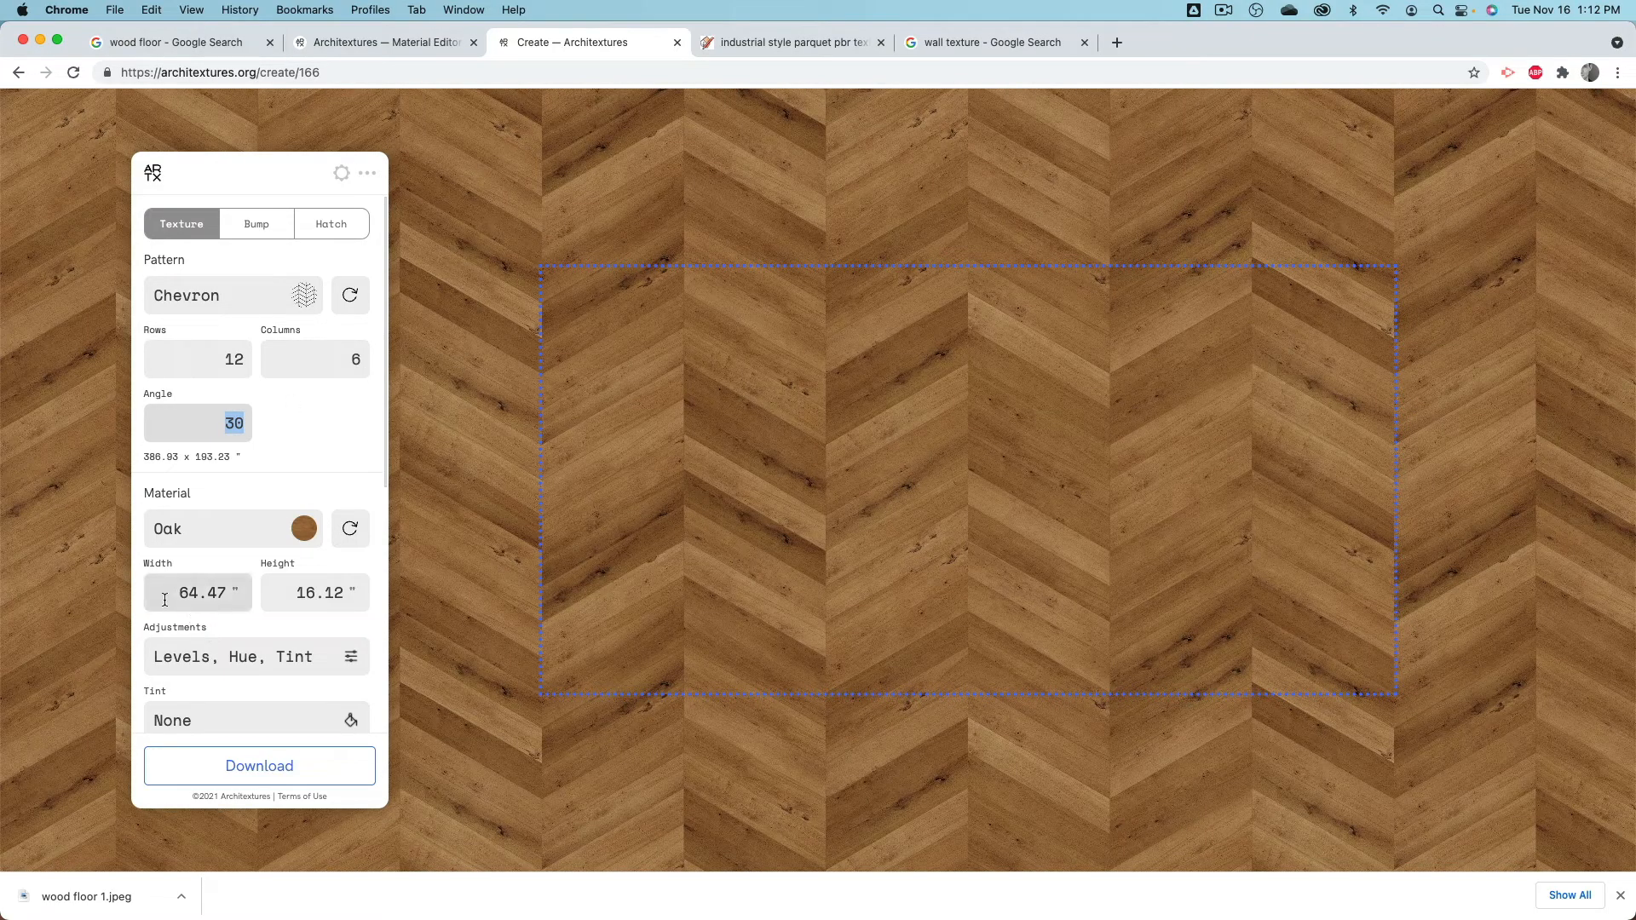
Step: Check the oak material's width and height, and open the texture's download options
left_click(204, 594)
left_click(345, 595)
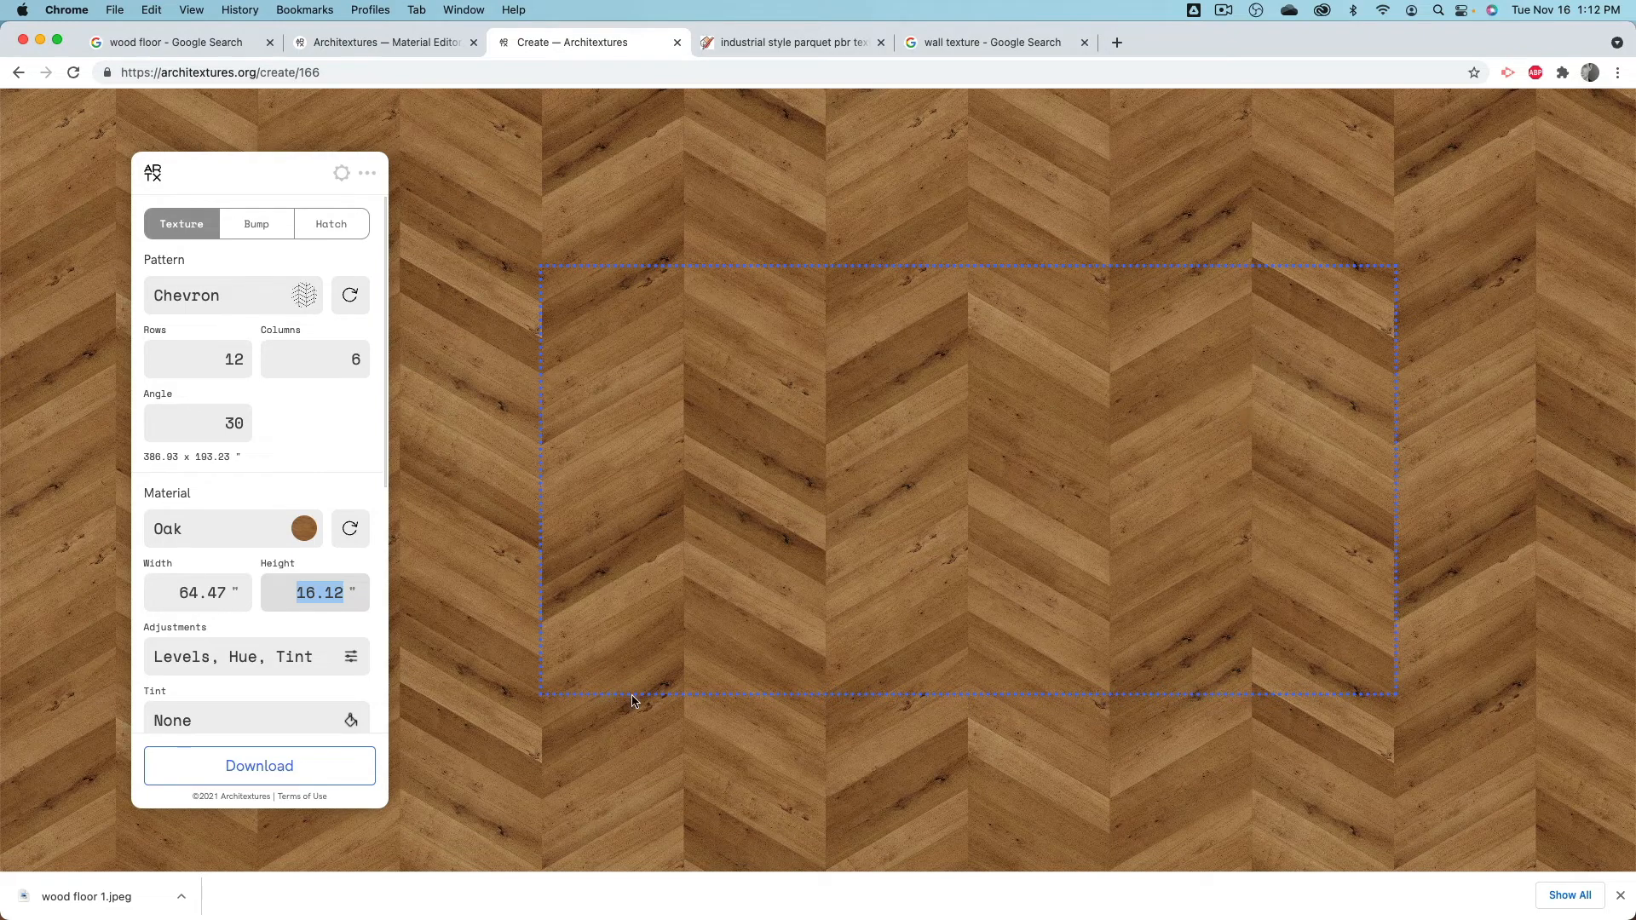
left_click(290, 769)
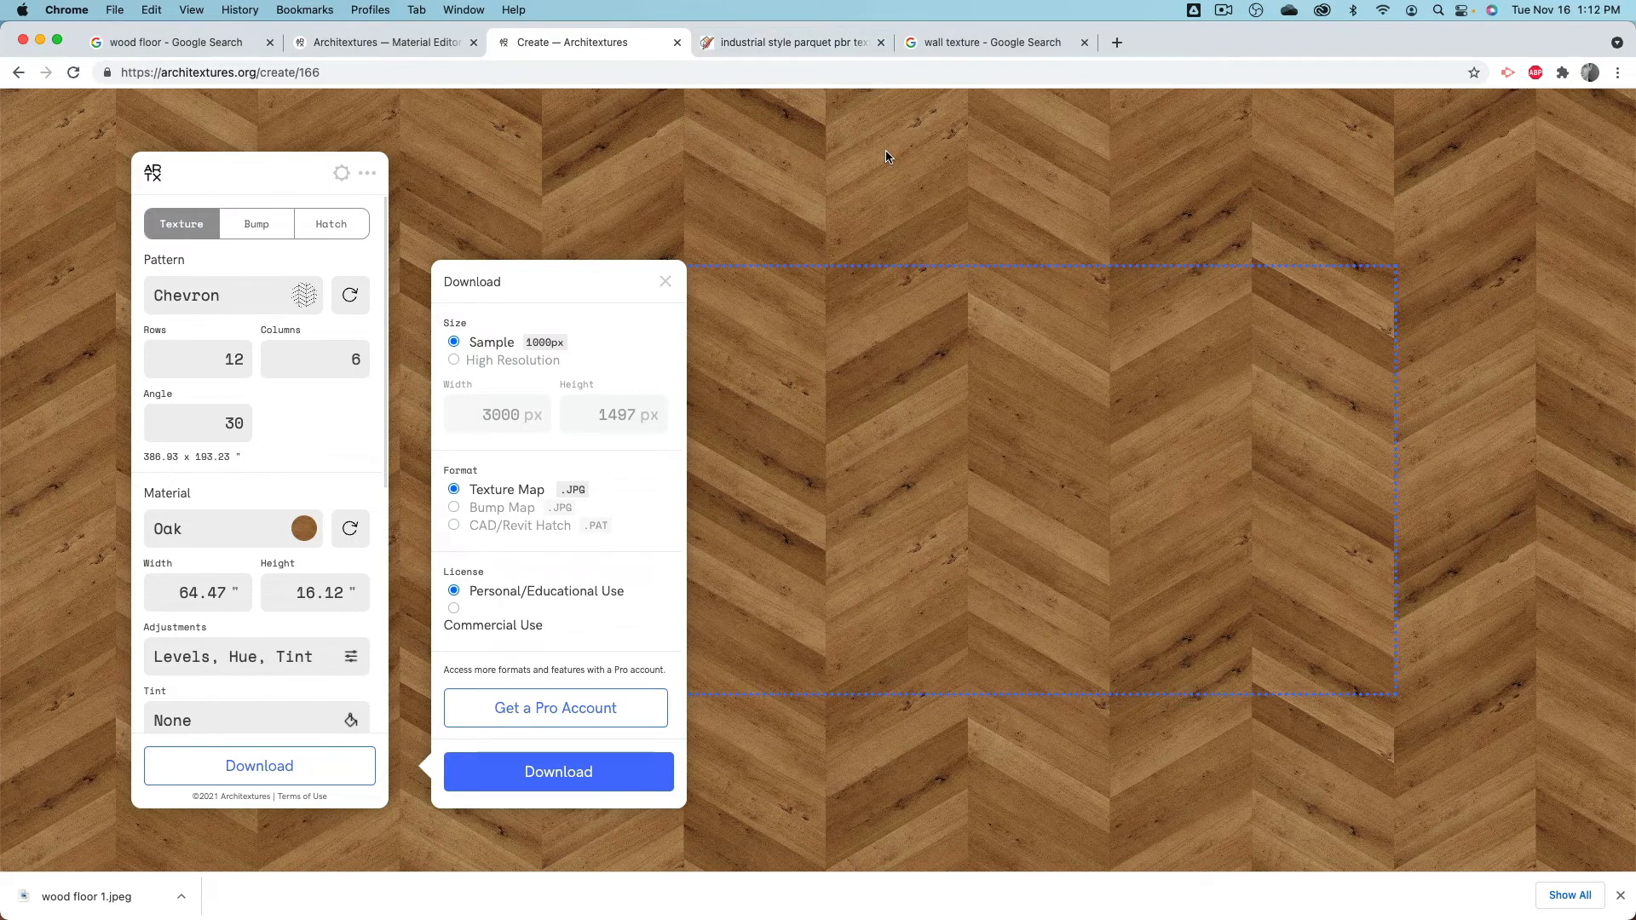
Step: Hide the browser and compare previews of the Oak Herringbone image and wood floor 1.jpeg on the desktop
key("super+h")
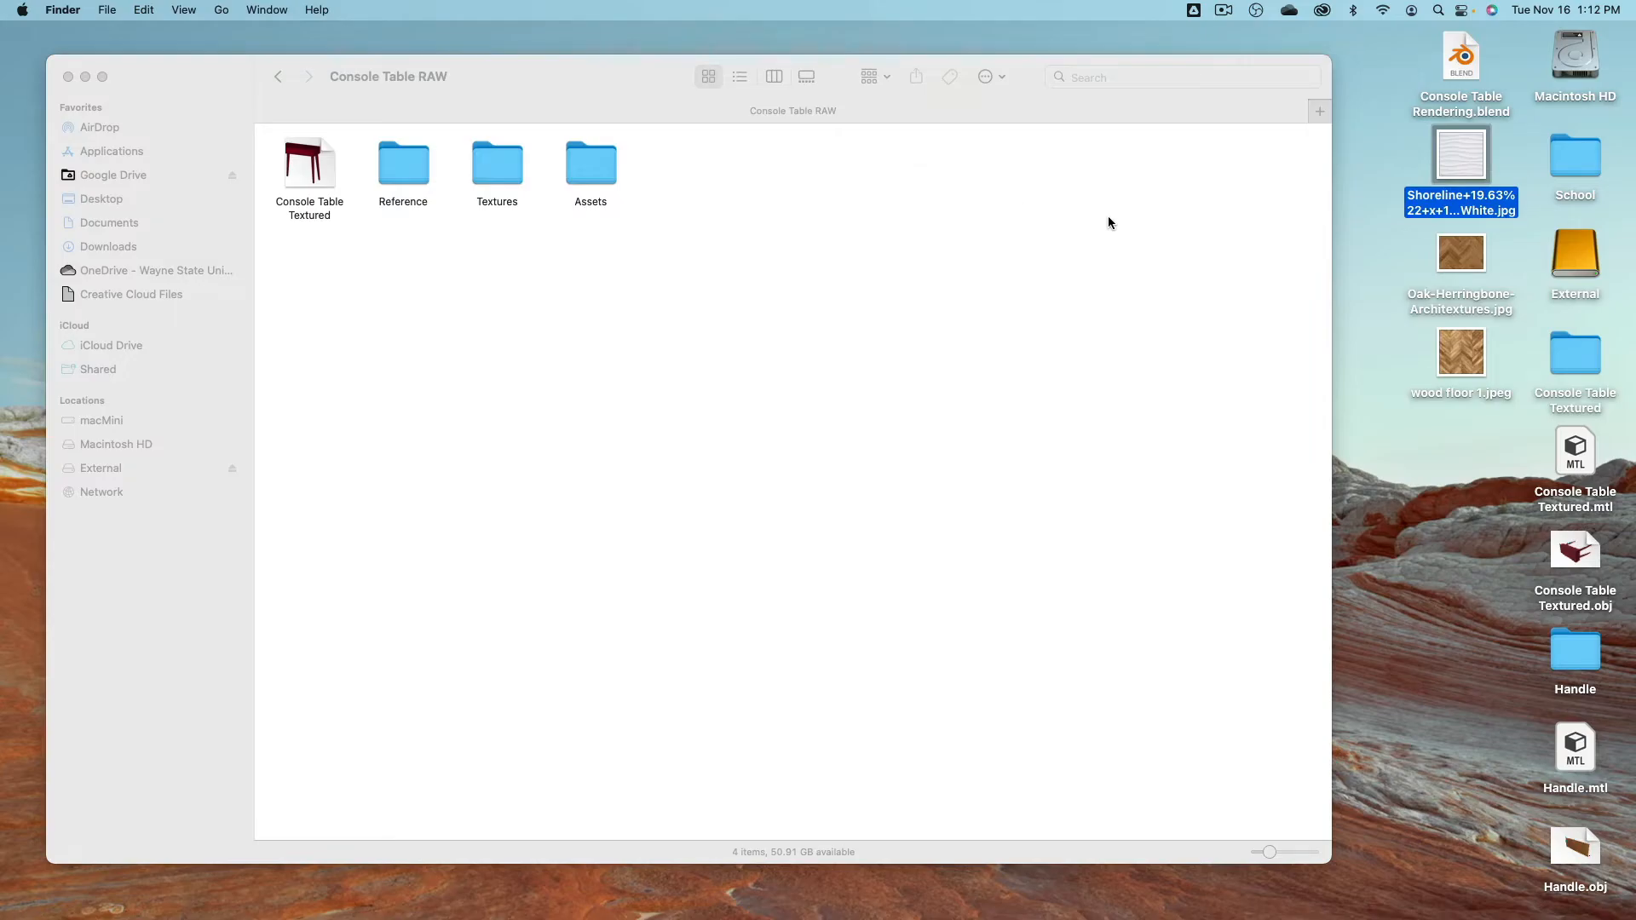
left_click(1470, 259)
key("space")
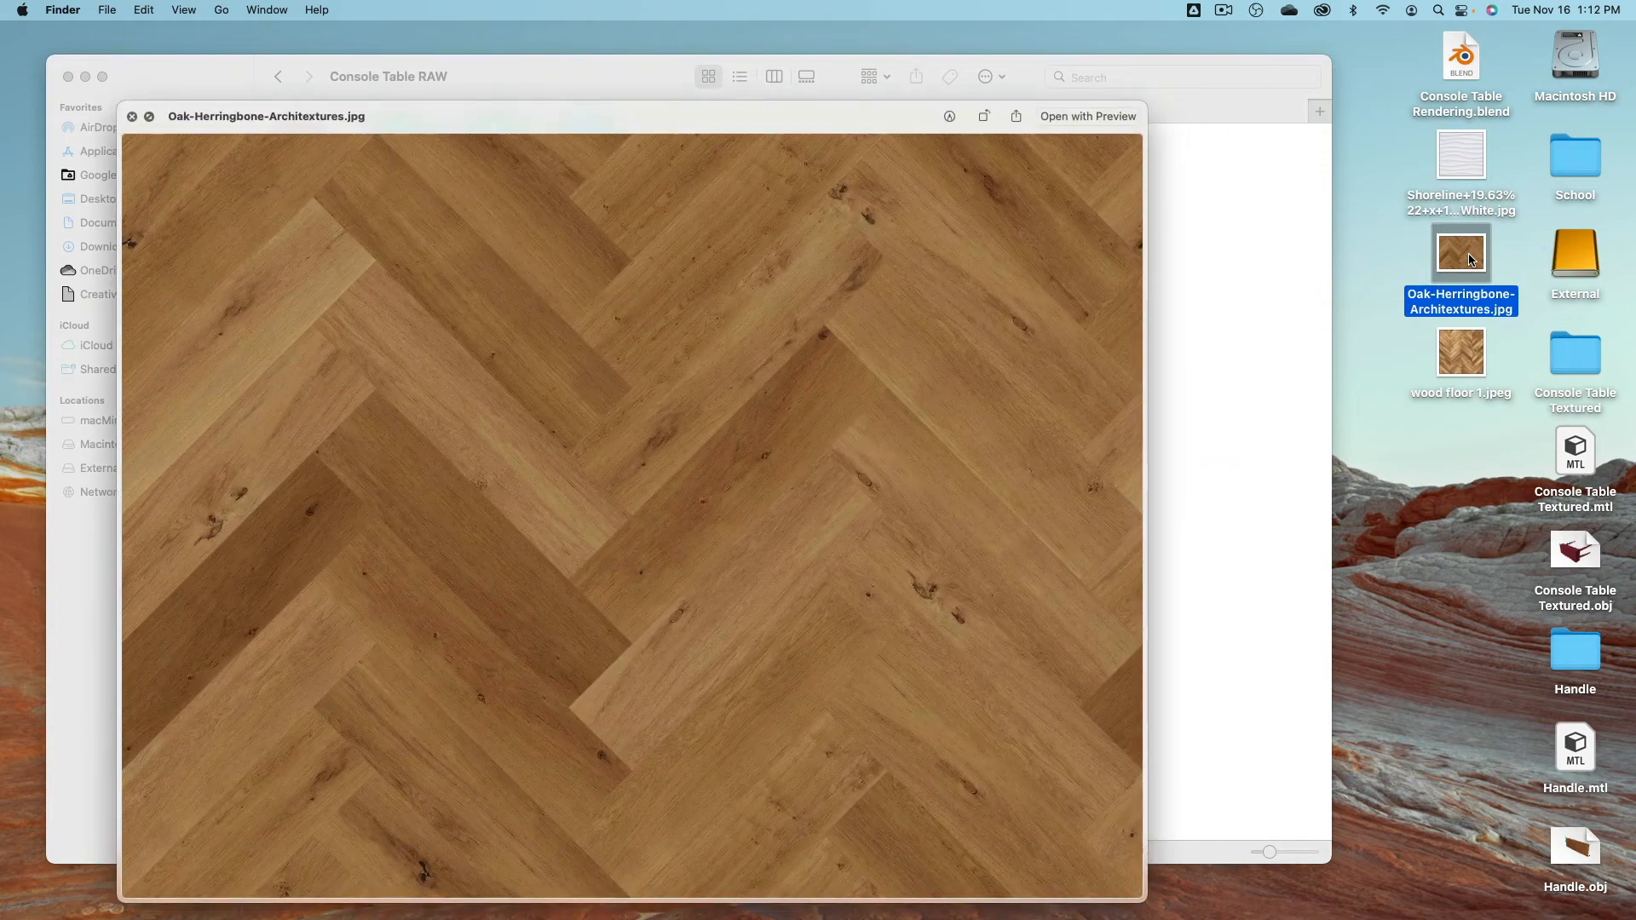
key("Down")
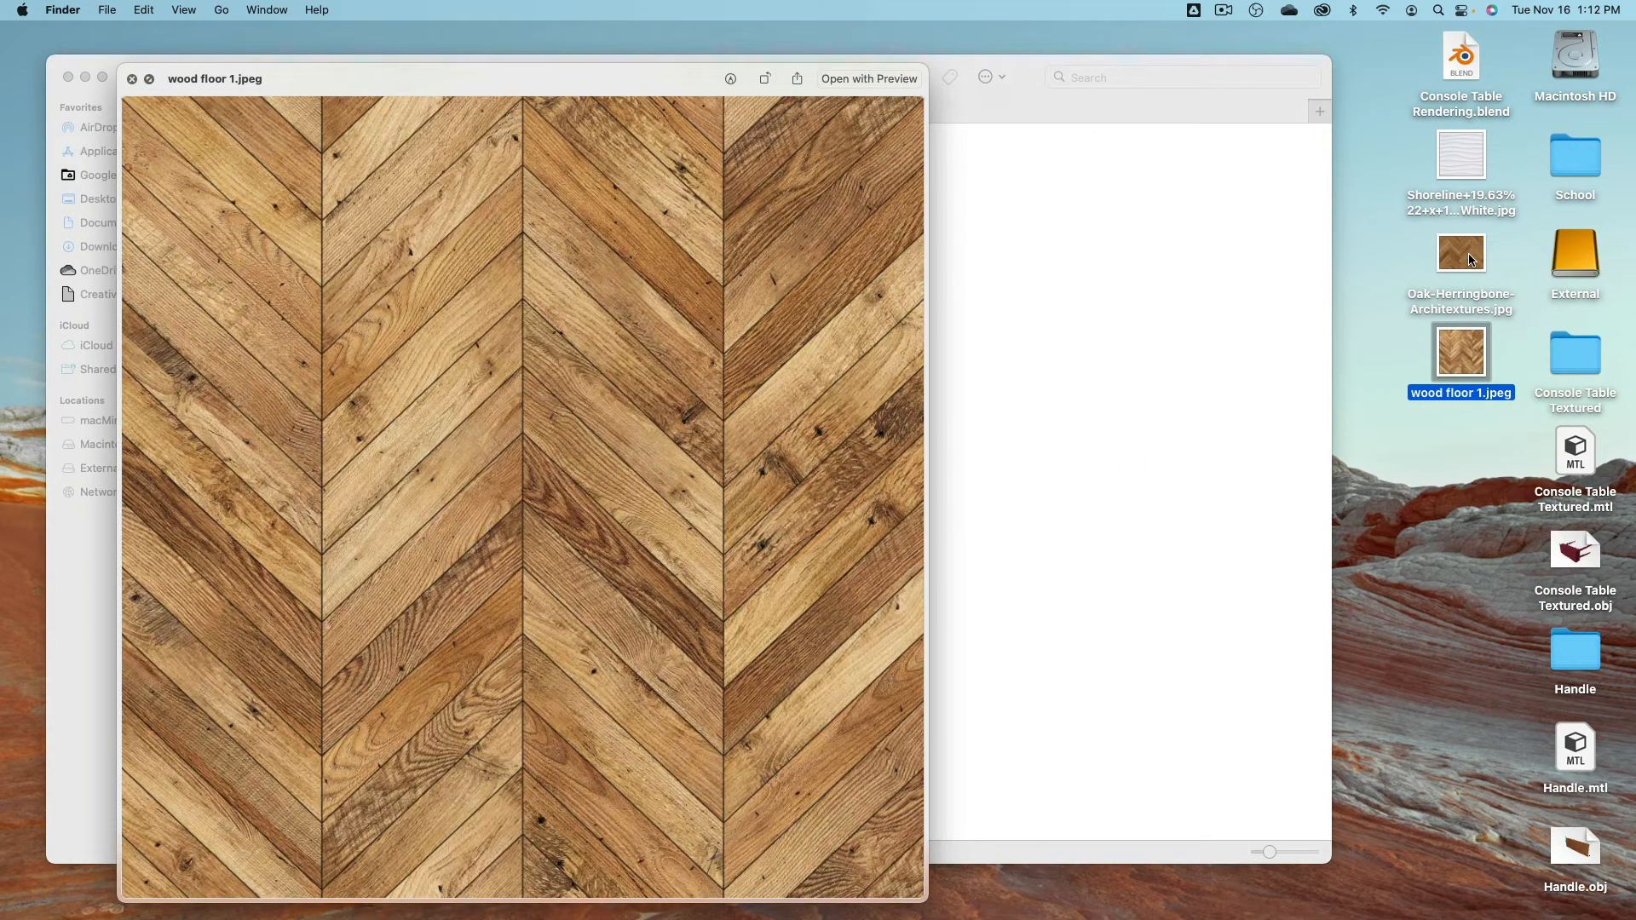
key("Up")
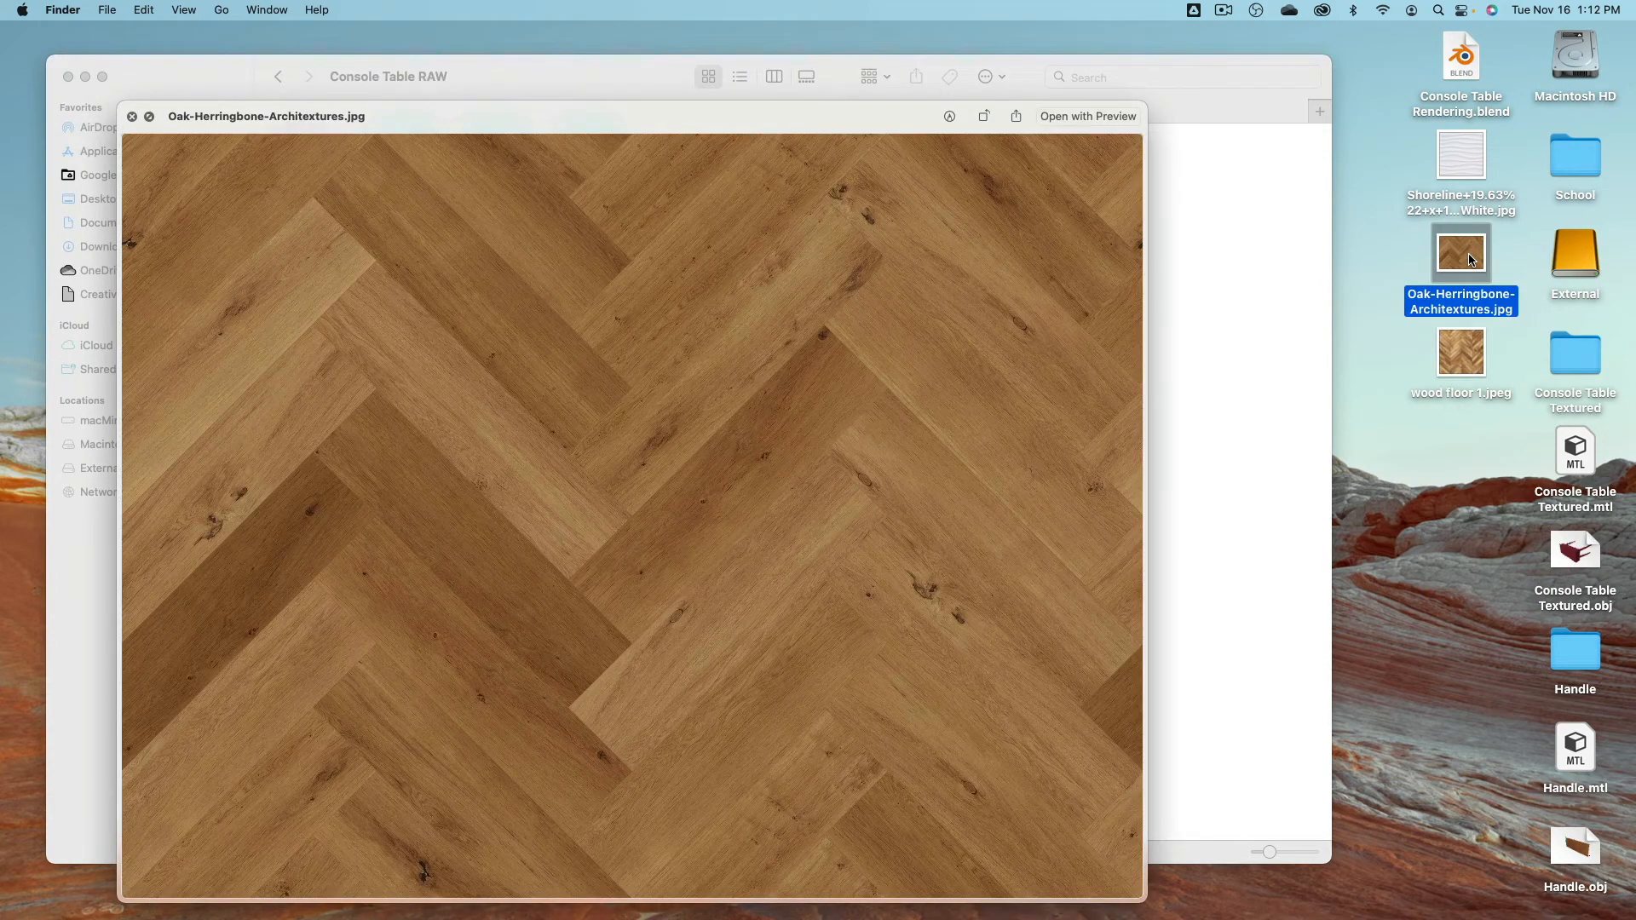
key("Down")
key("Up")
Step: Rename the Oak Herringbone image on the desktop as wood floor 2
key("Return")
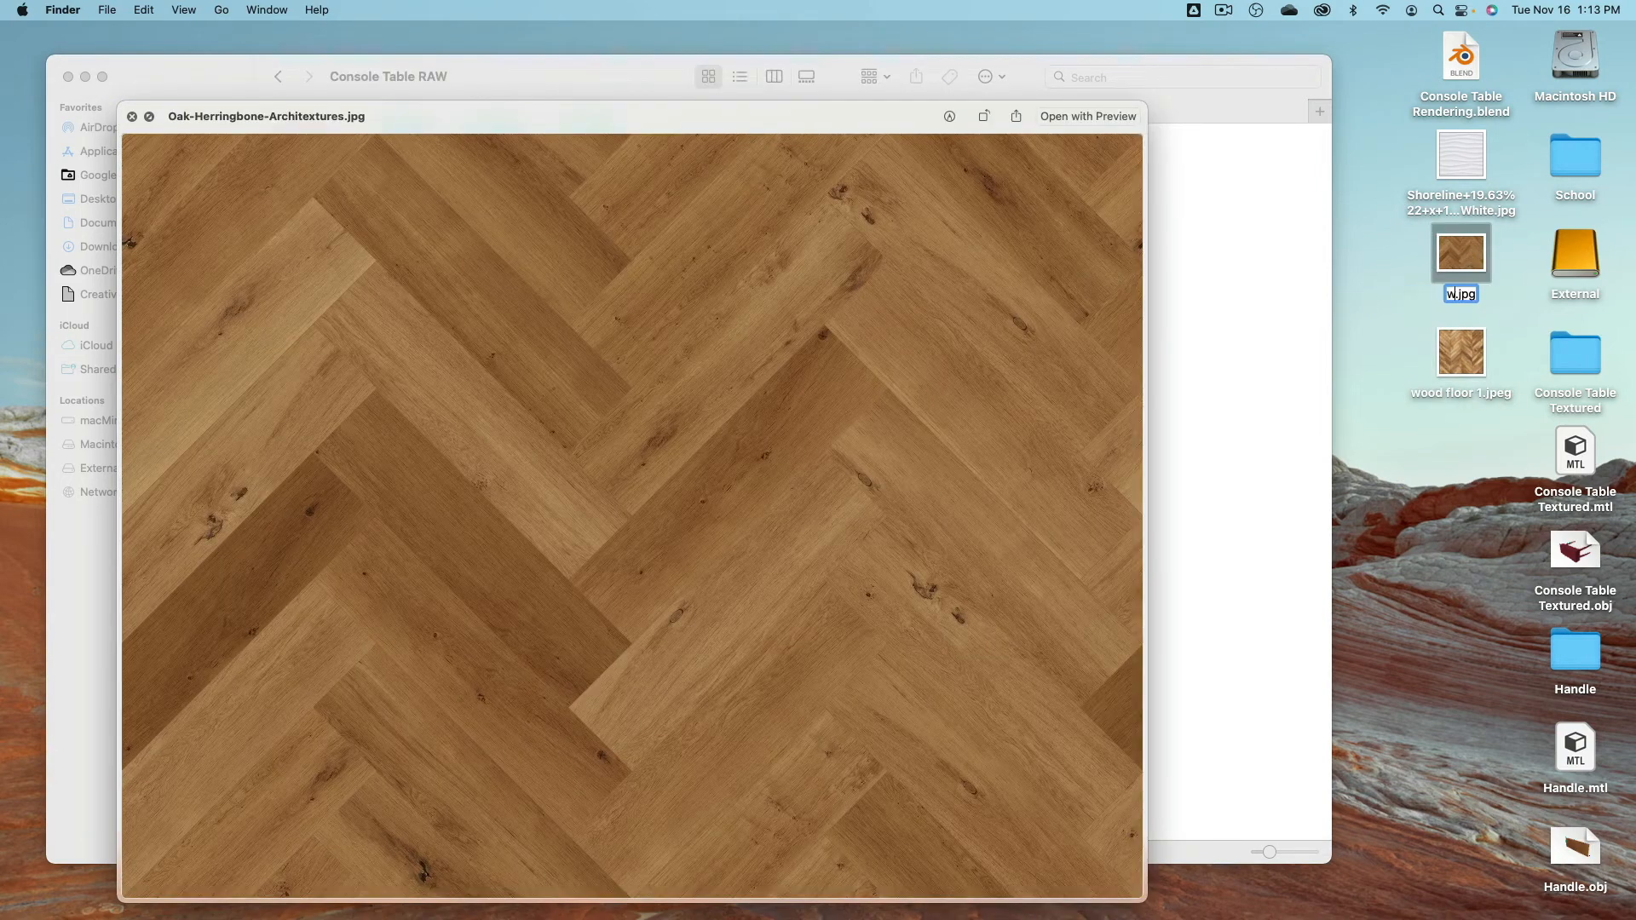
type("wood fl")
type("oor 2")
key("Return")
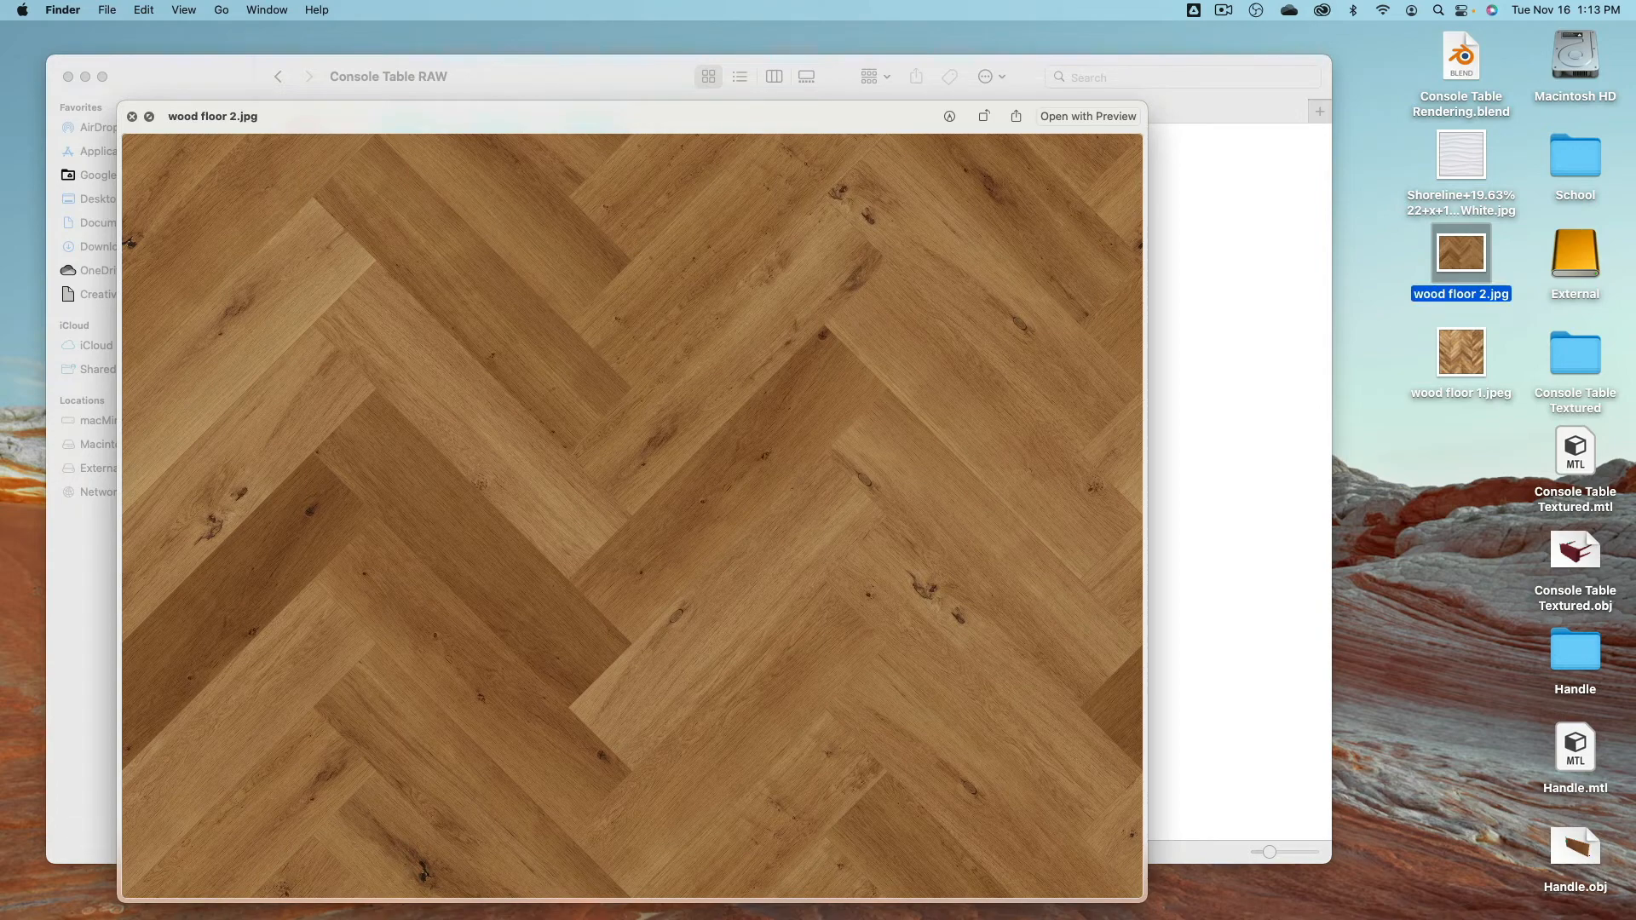
Step: Rename the Shoreline wall panel image on the desktop as Wall Tile.jpg
key("Up")
key("Return")
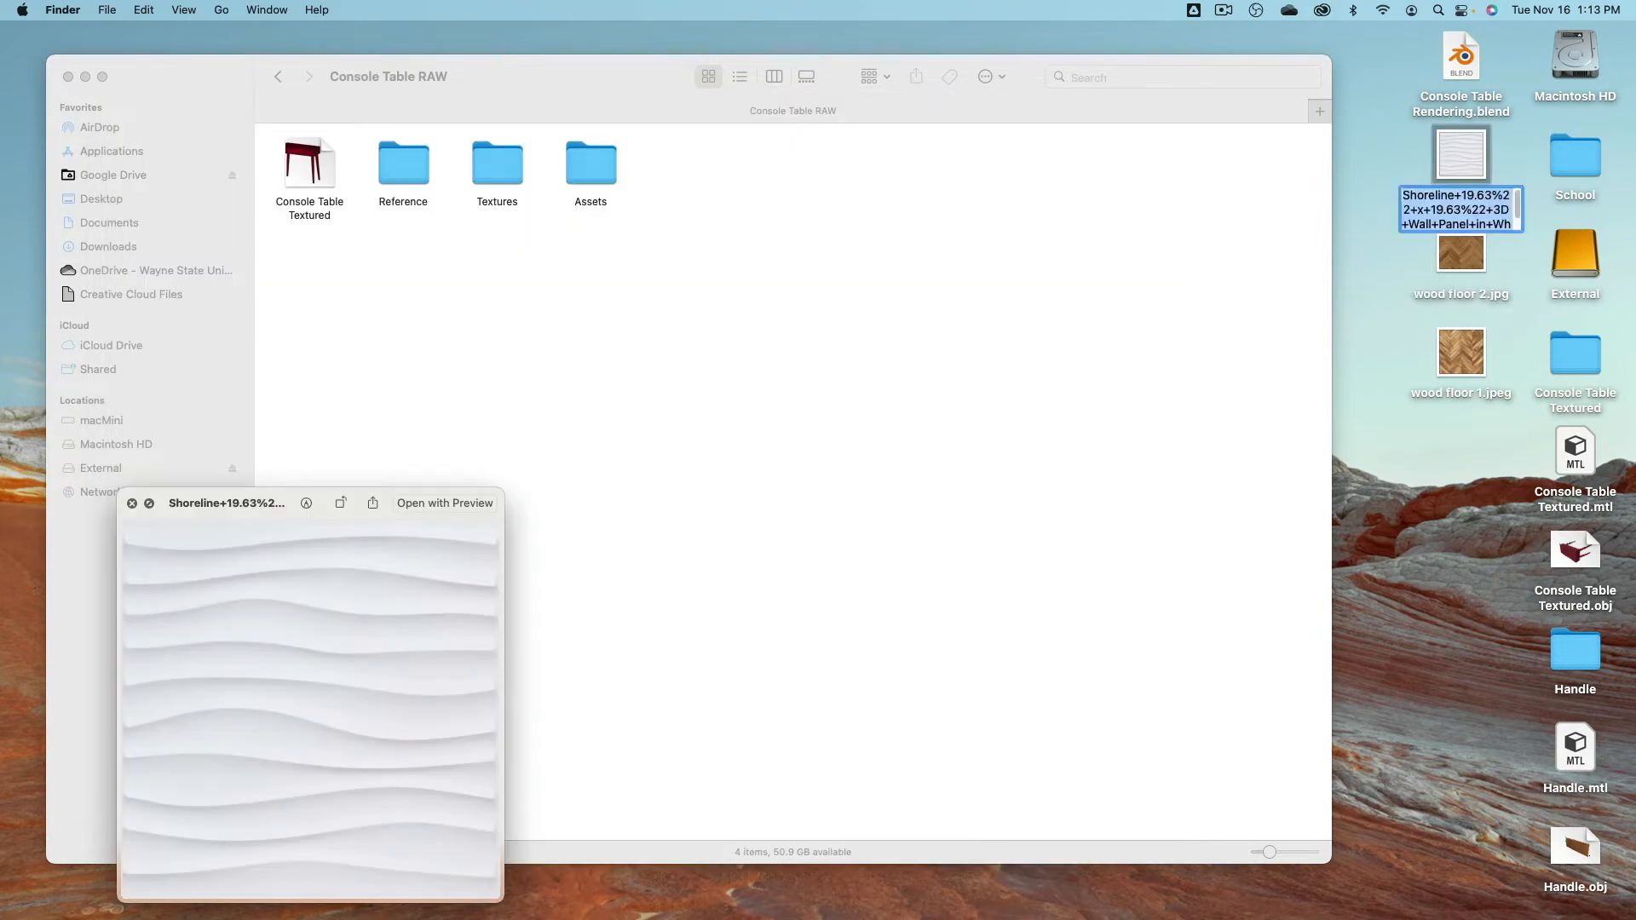
type("Wall Tile.jpg")
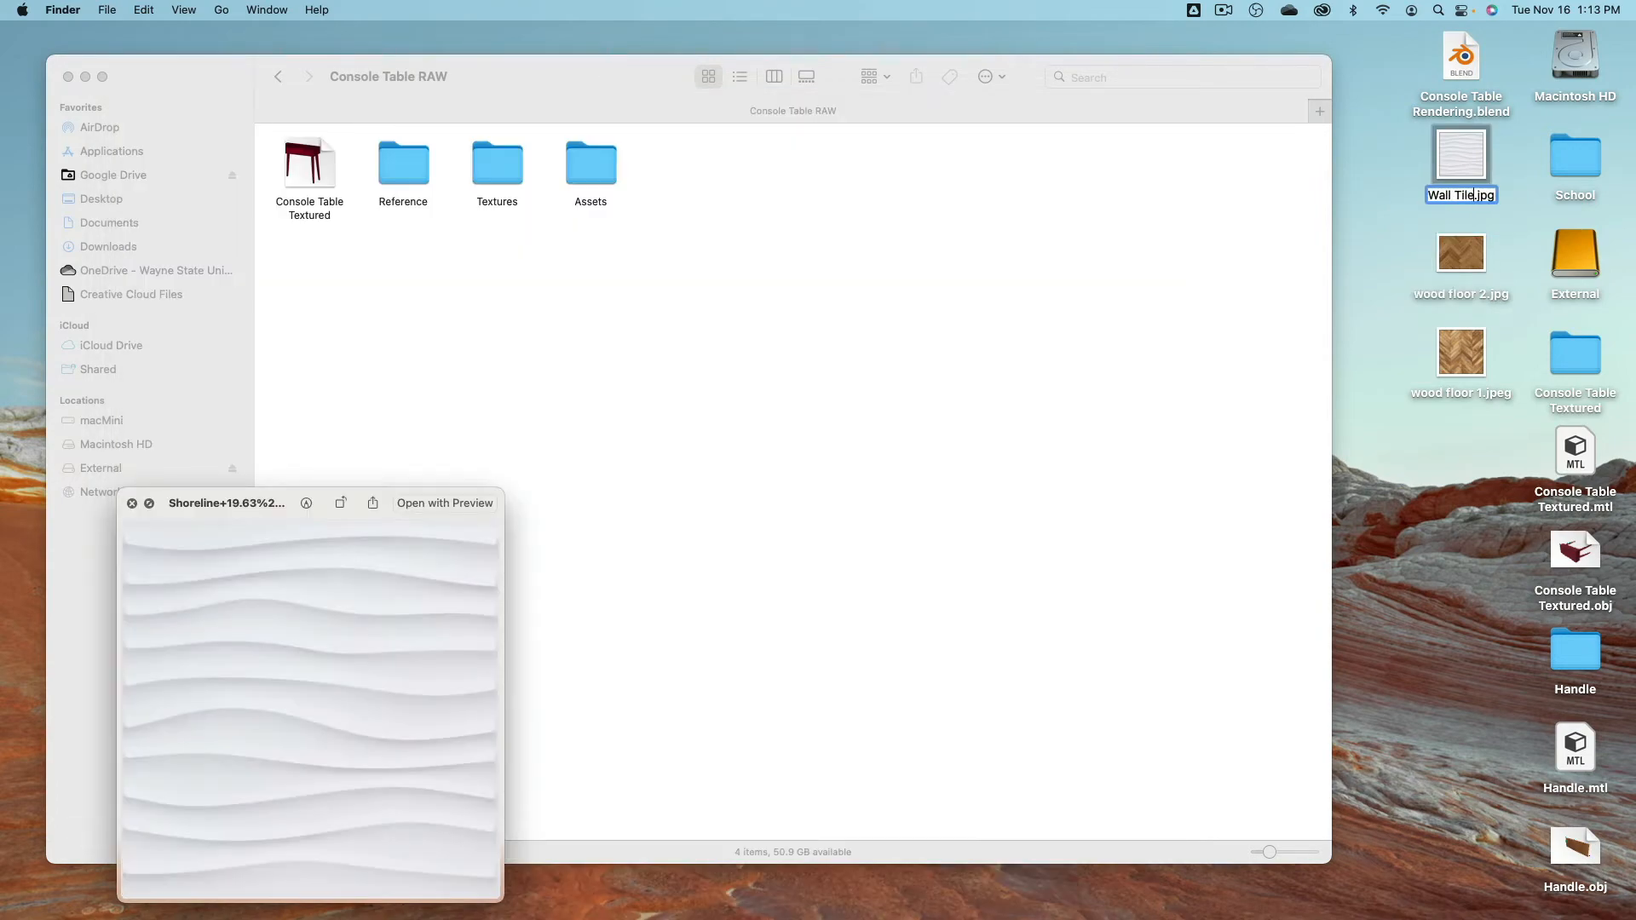
key("Return")
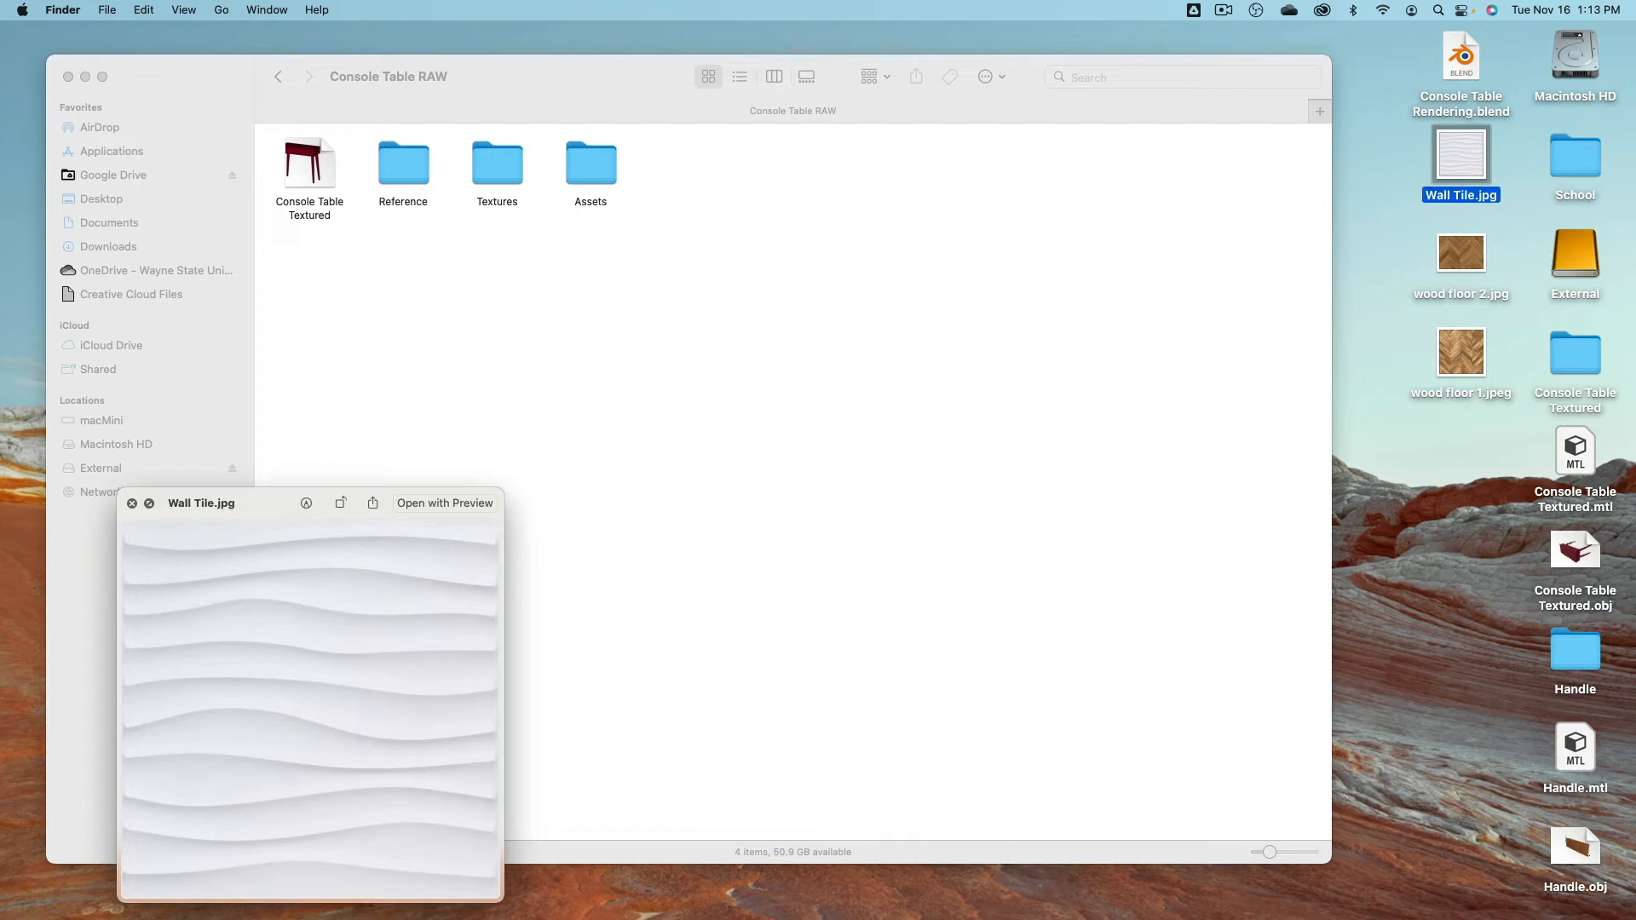
Step: Close the preview and move Wall Tile.jpg, wood floor 2.jpg and wood floor 1.jpeg into the Textures folder of Console Table RAW
key("space")
left_click(677, 330)
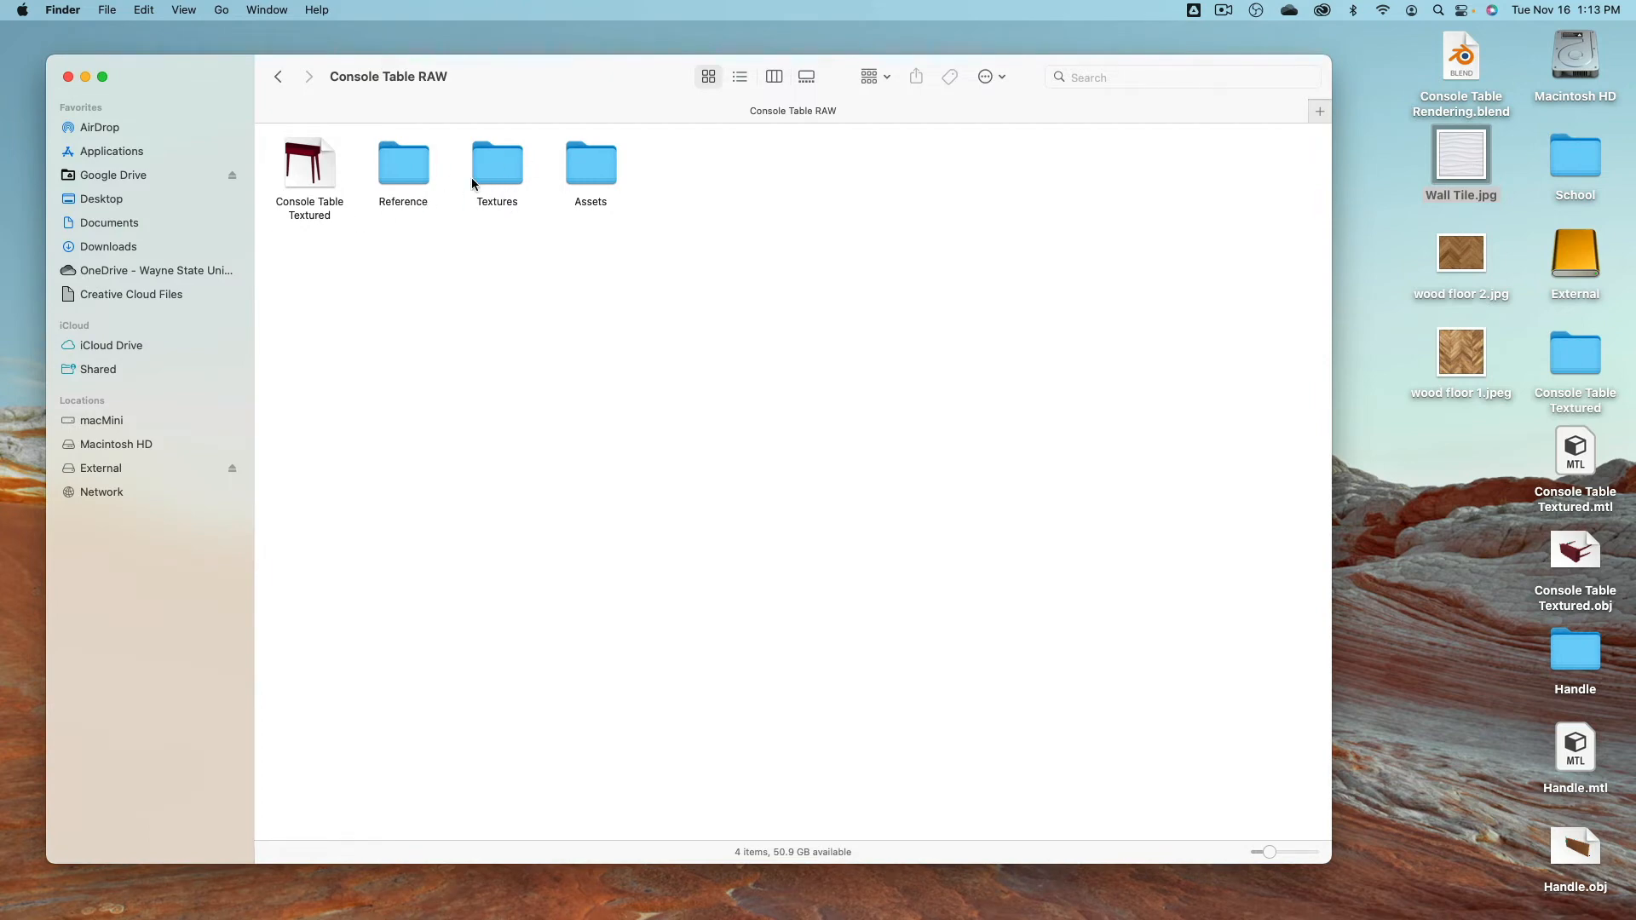
double_click(506, 173)
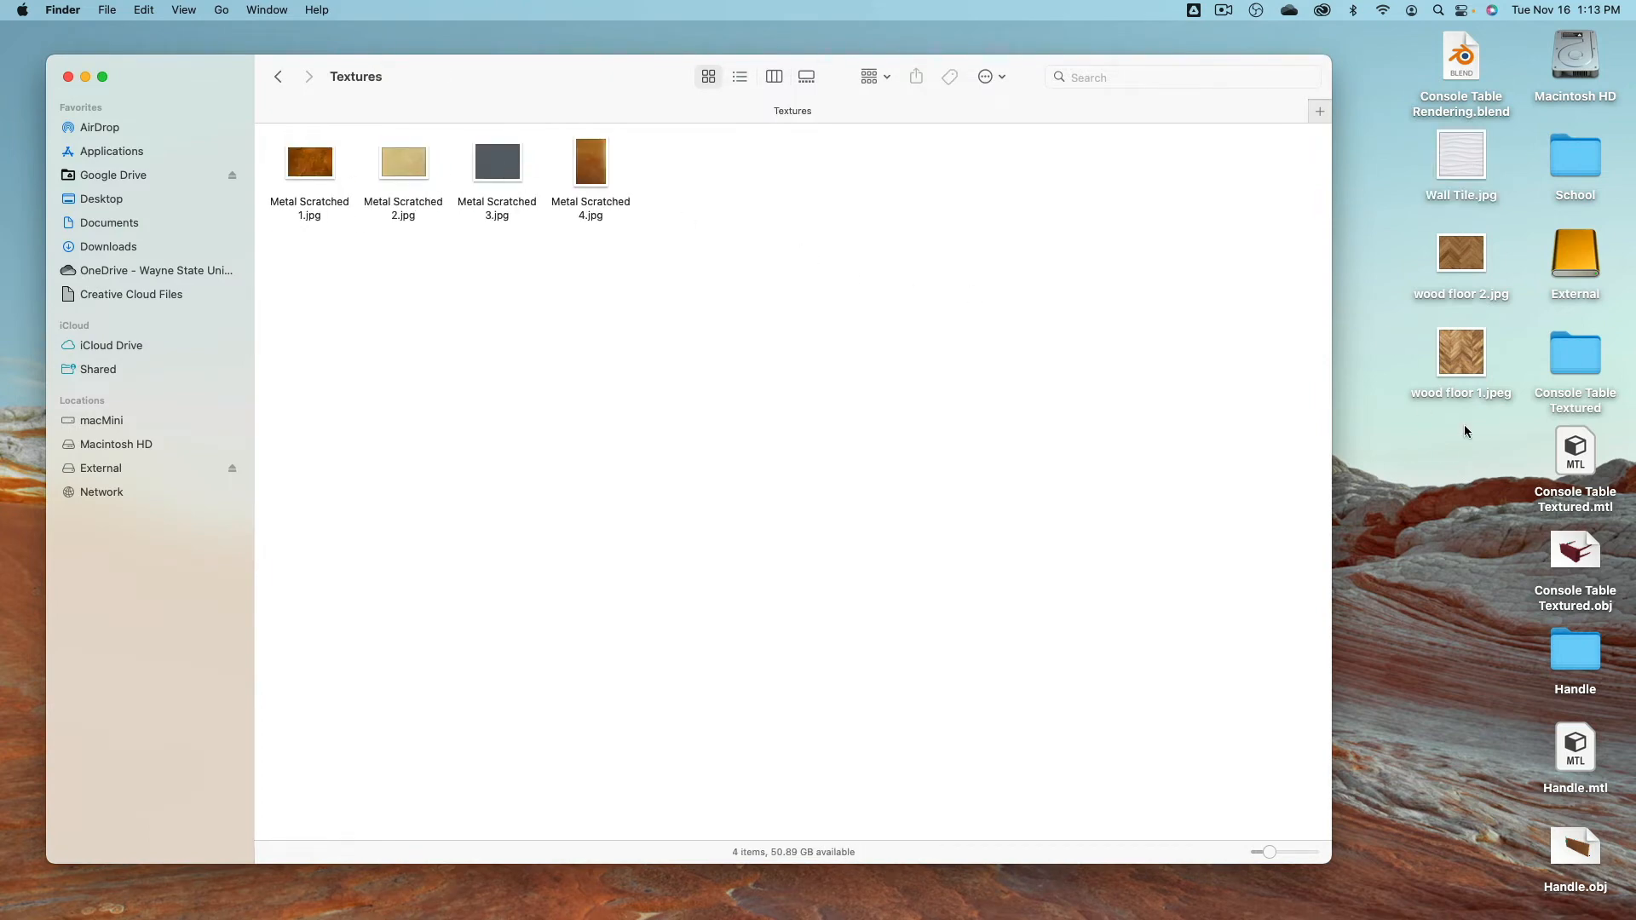
left_click_drag(1465, 426, 328, 335)
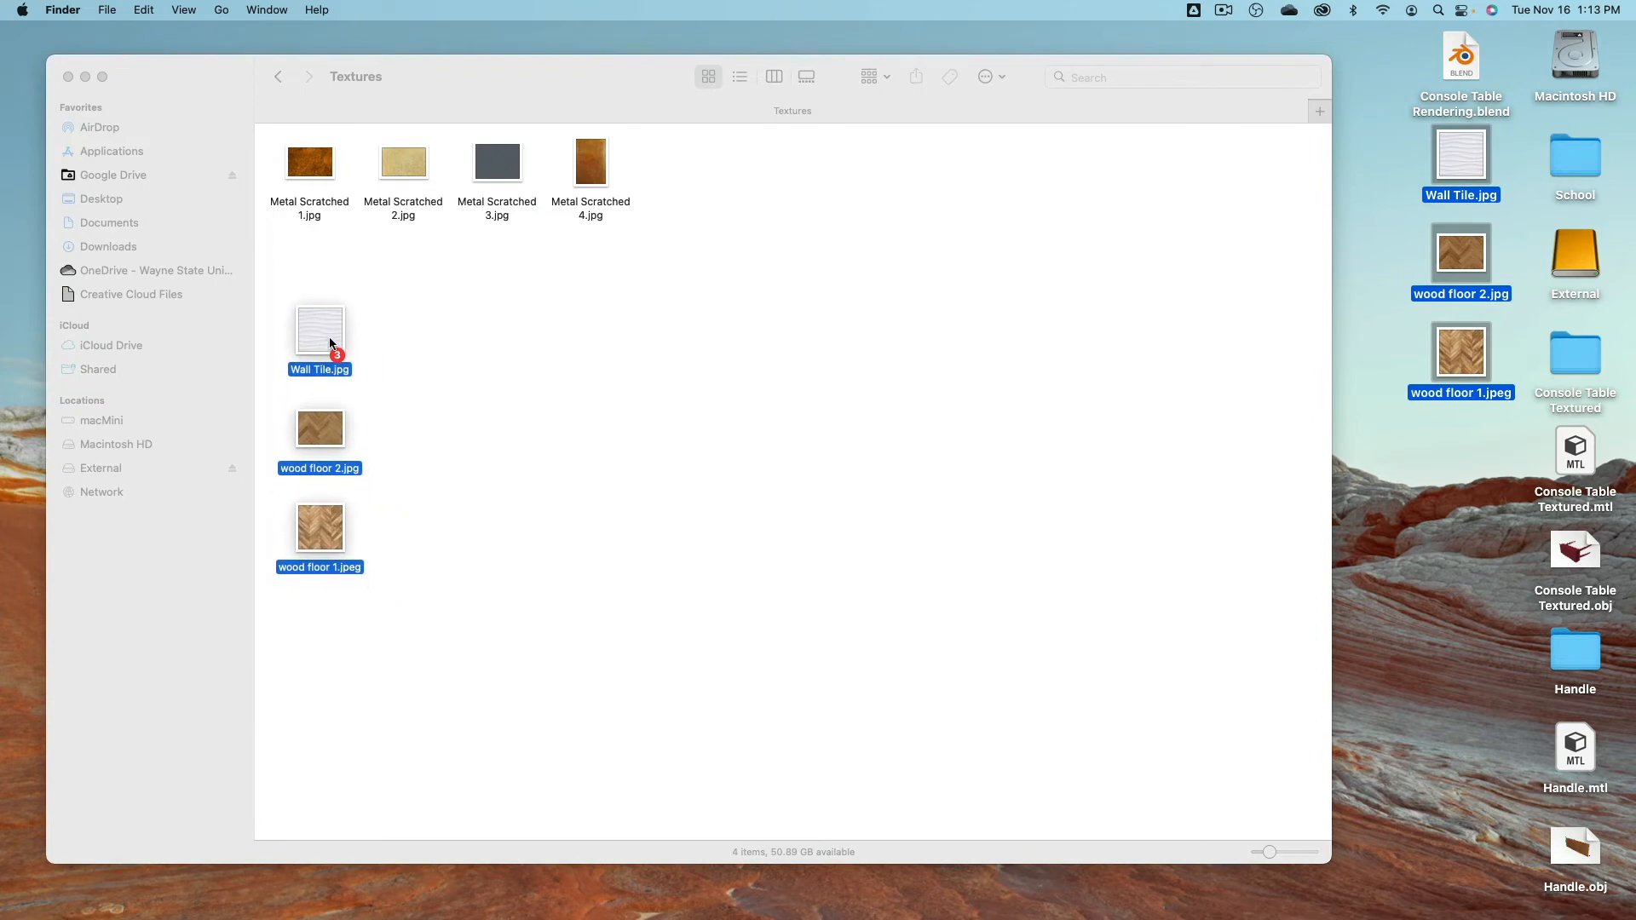
left_click(449, 309)
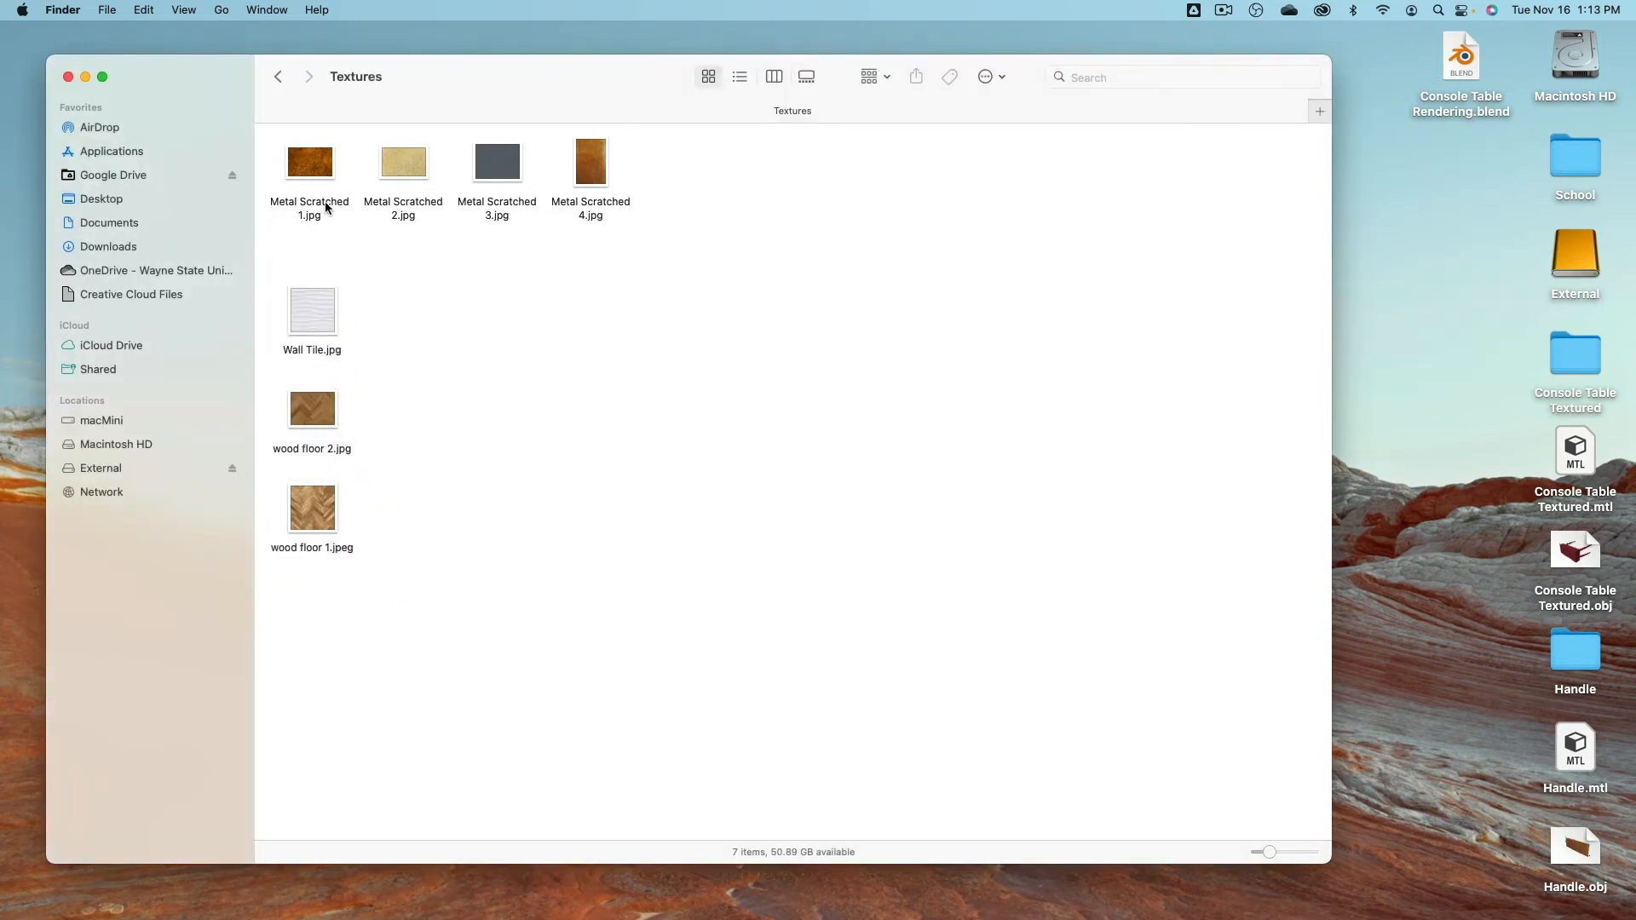
Step: Return to the Desktop folder, reopen Console Table RAW and view the contents of its Textures folder
left_click(277, 79)
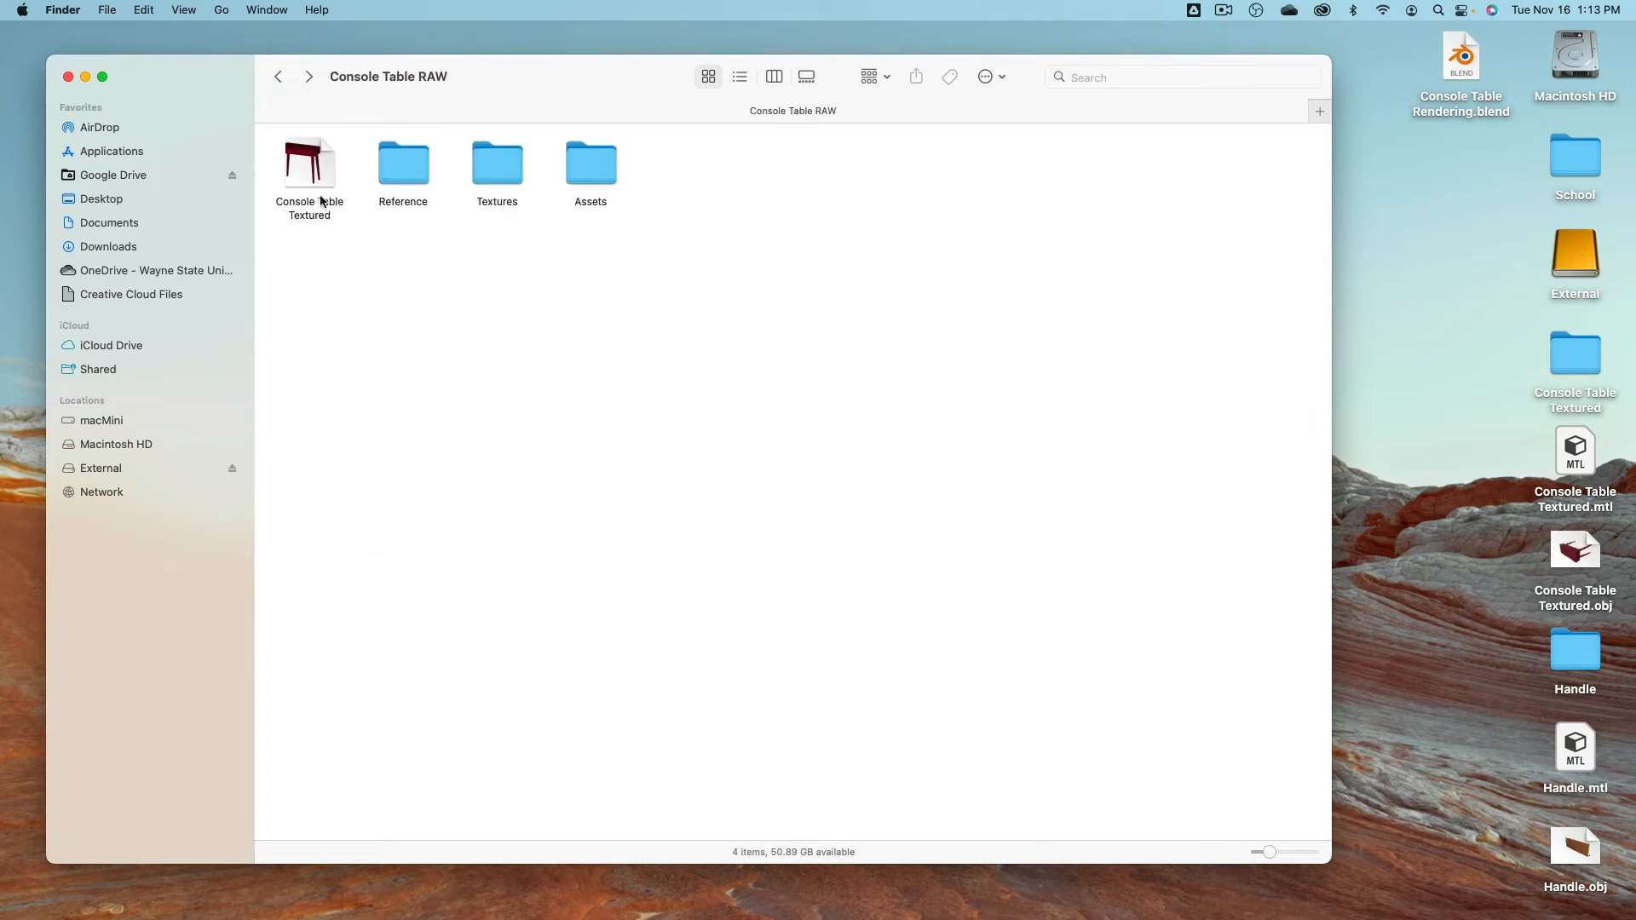
left_click(281, 79)
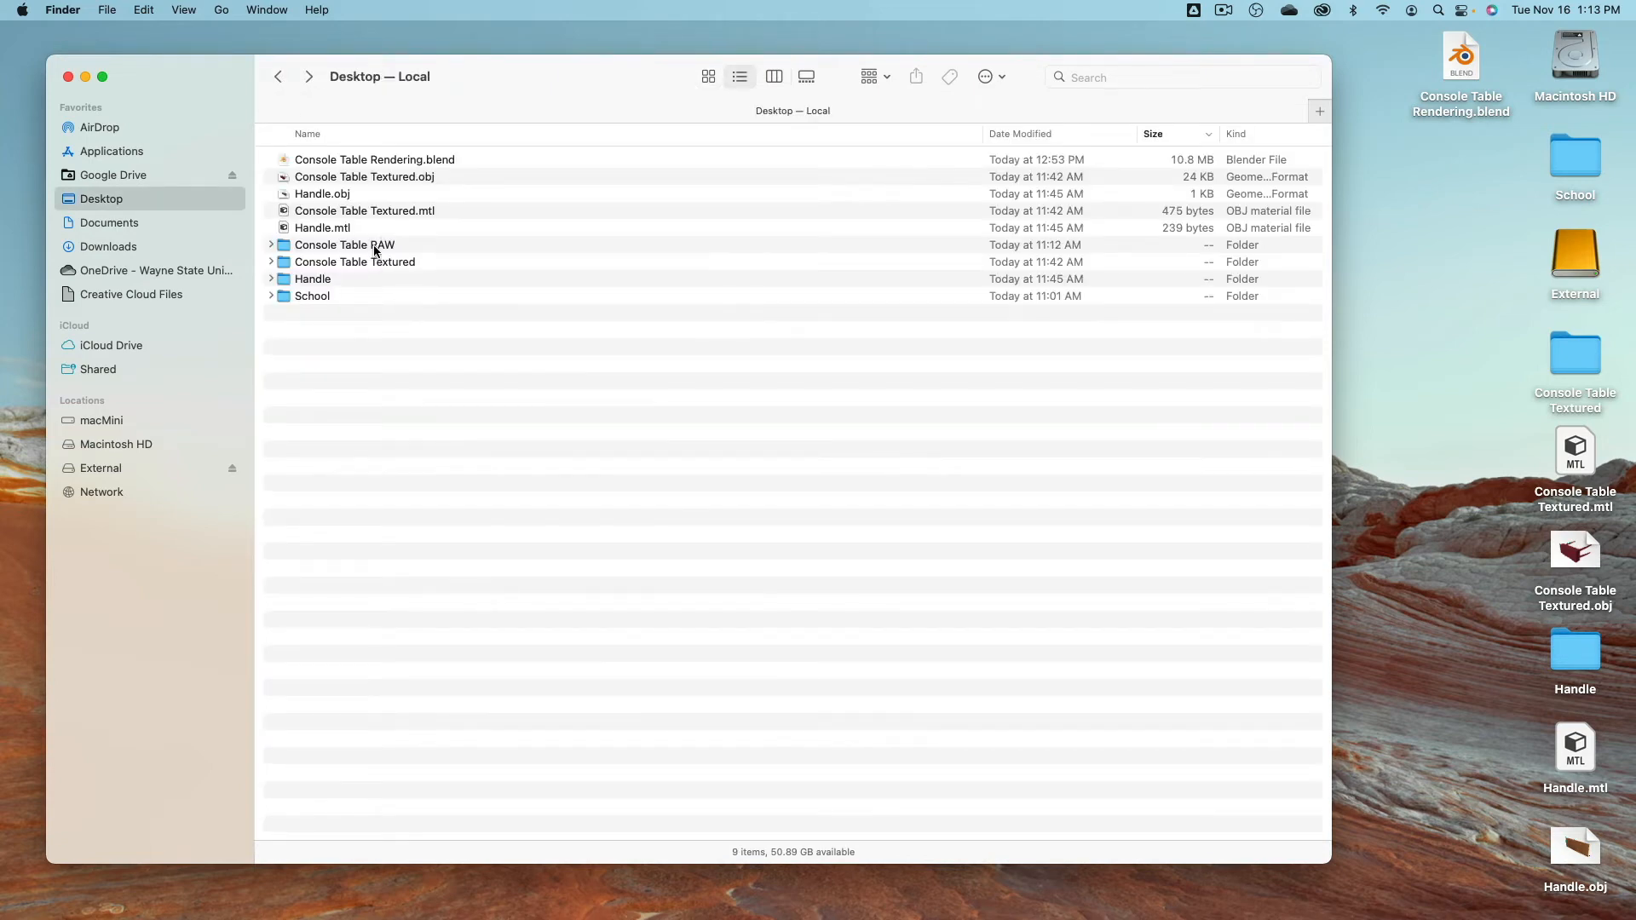
left_click(371, 247)
double_click(357, 249)
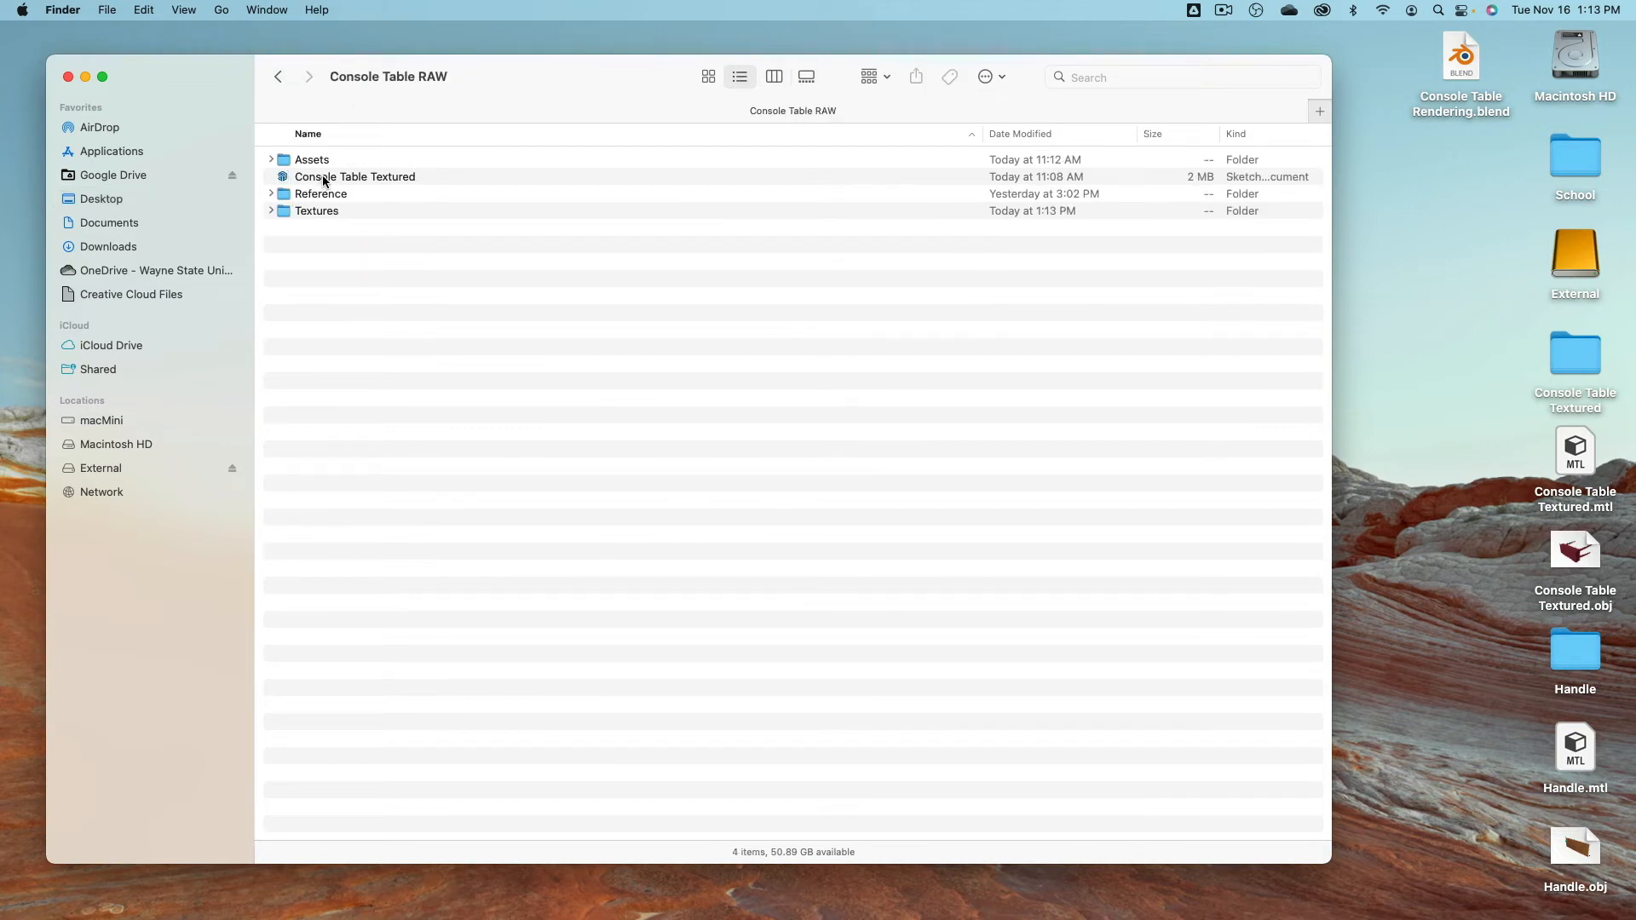
left_click(324, 179)
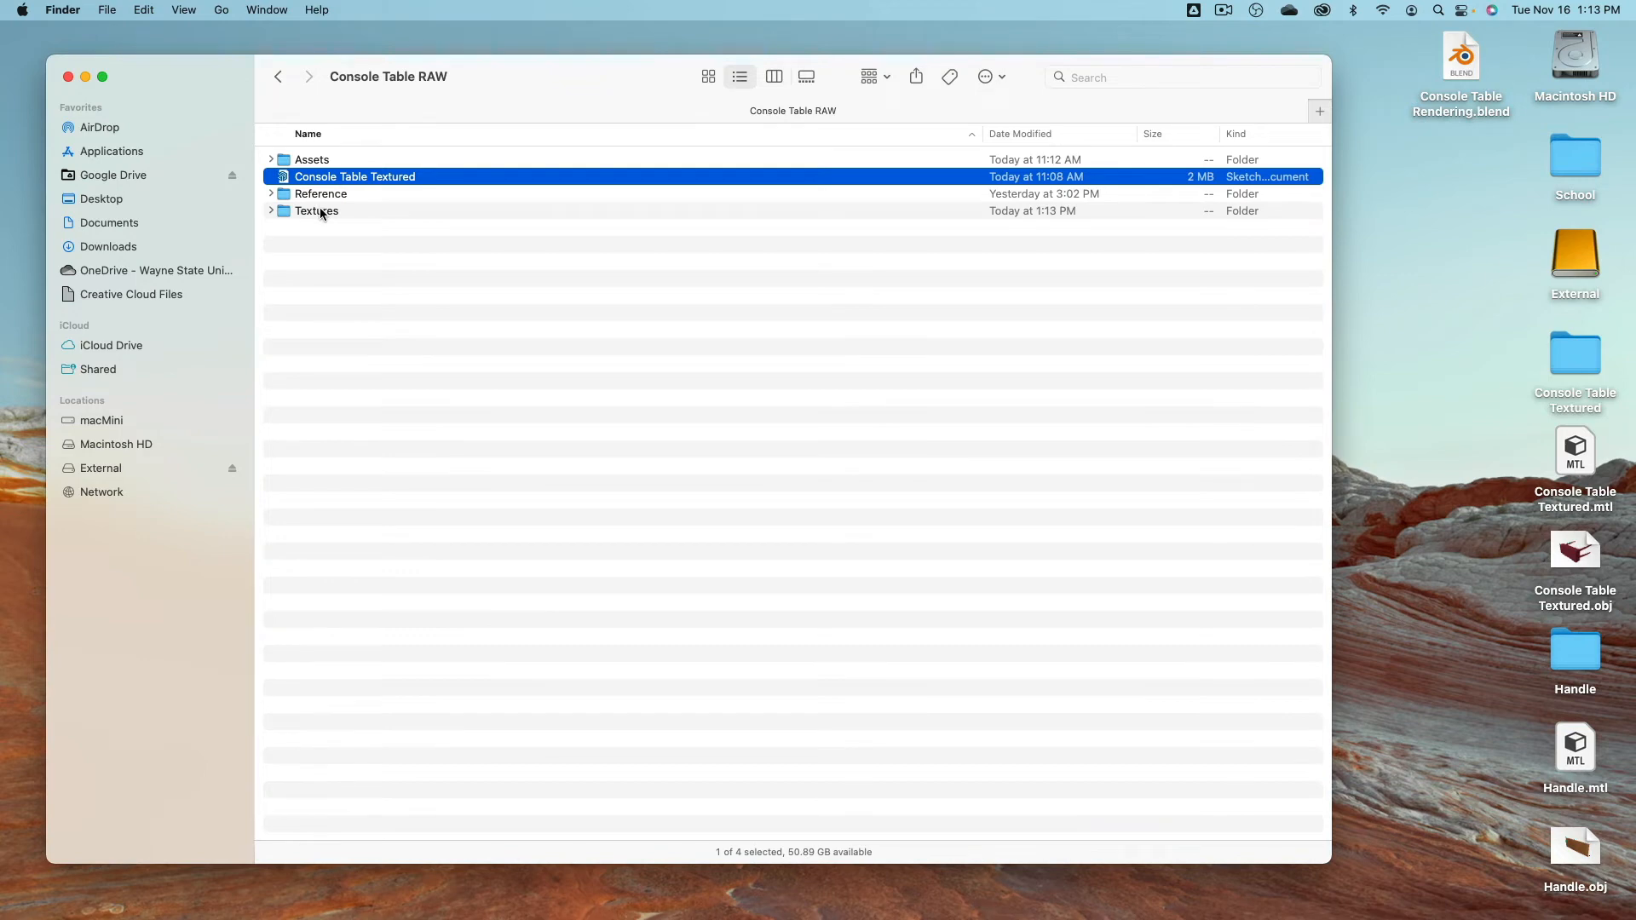
double_click(322, 212)
mouse_move(467, 83)
left_mouse_down()
mouse_move(465, 509)
mouse_move(467, 76)
left_mouse_up()
Step: Point out the Console Table Rendering.blend file, return to the Desktop folder and review the subfolders of Console Table RAW
left_click(1456, 62)
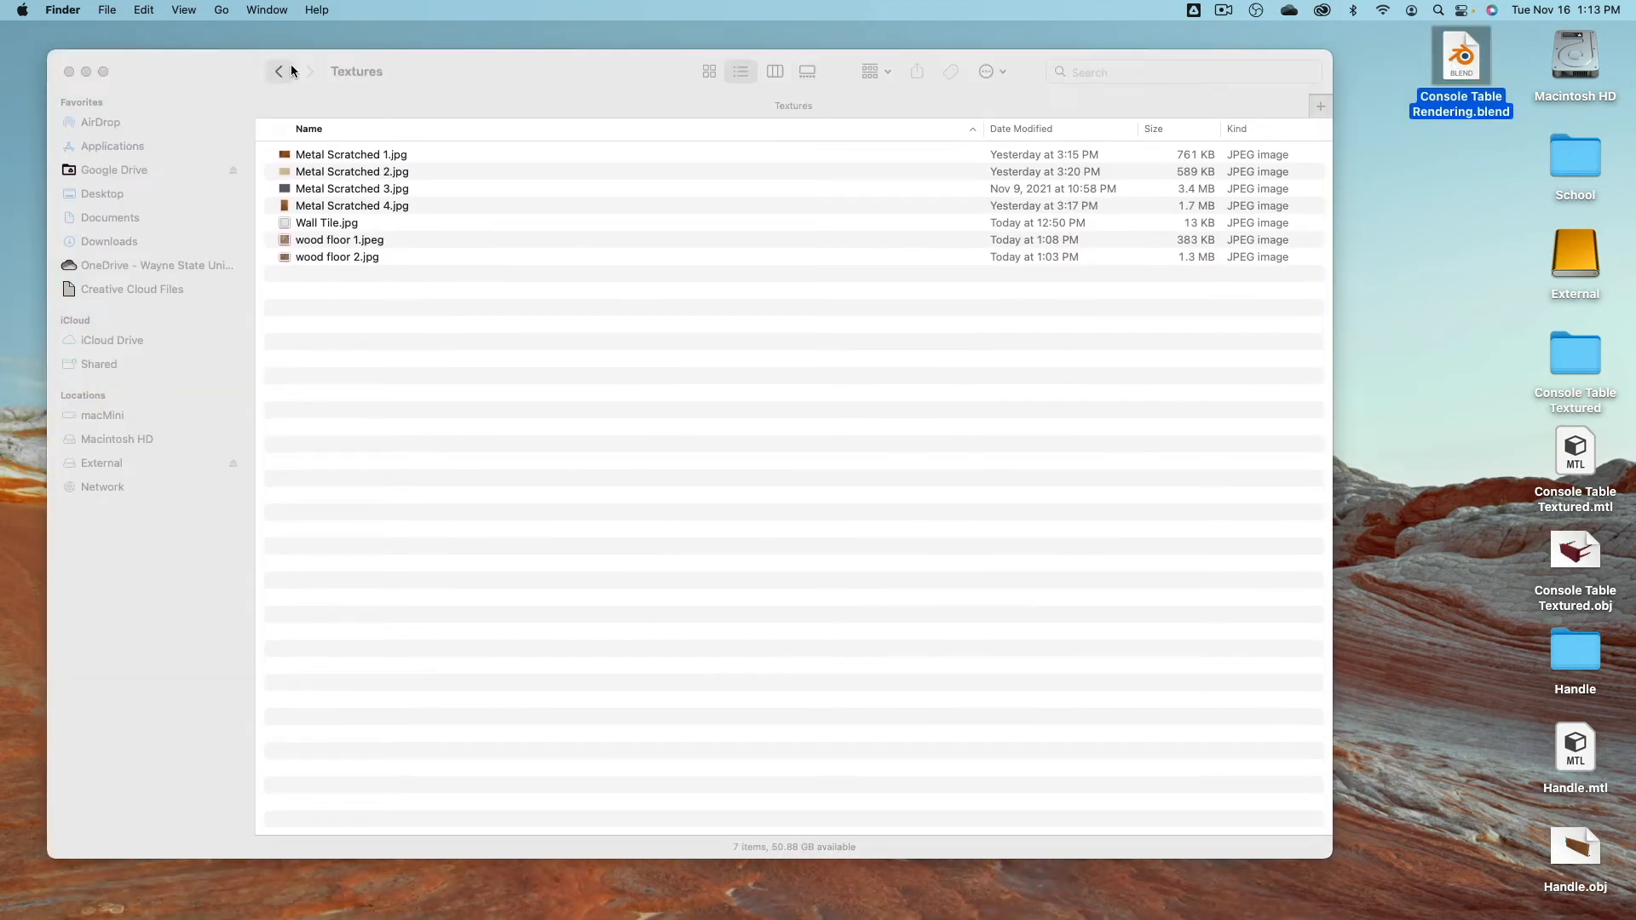
left_click(279, 71)
left_click(279, 70)
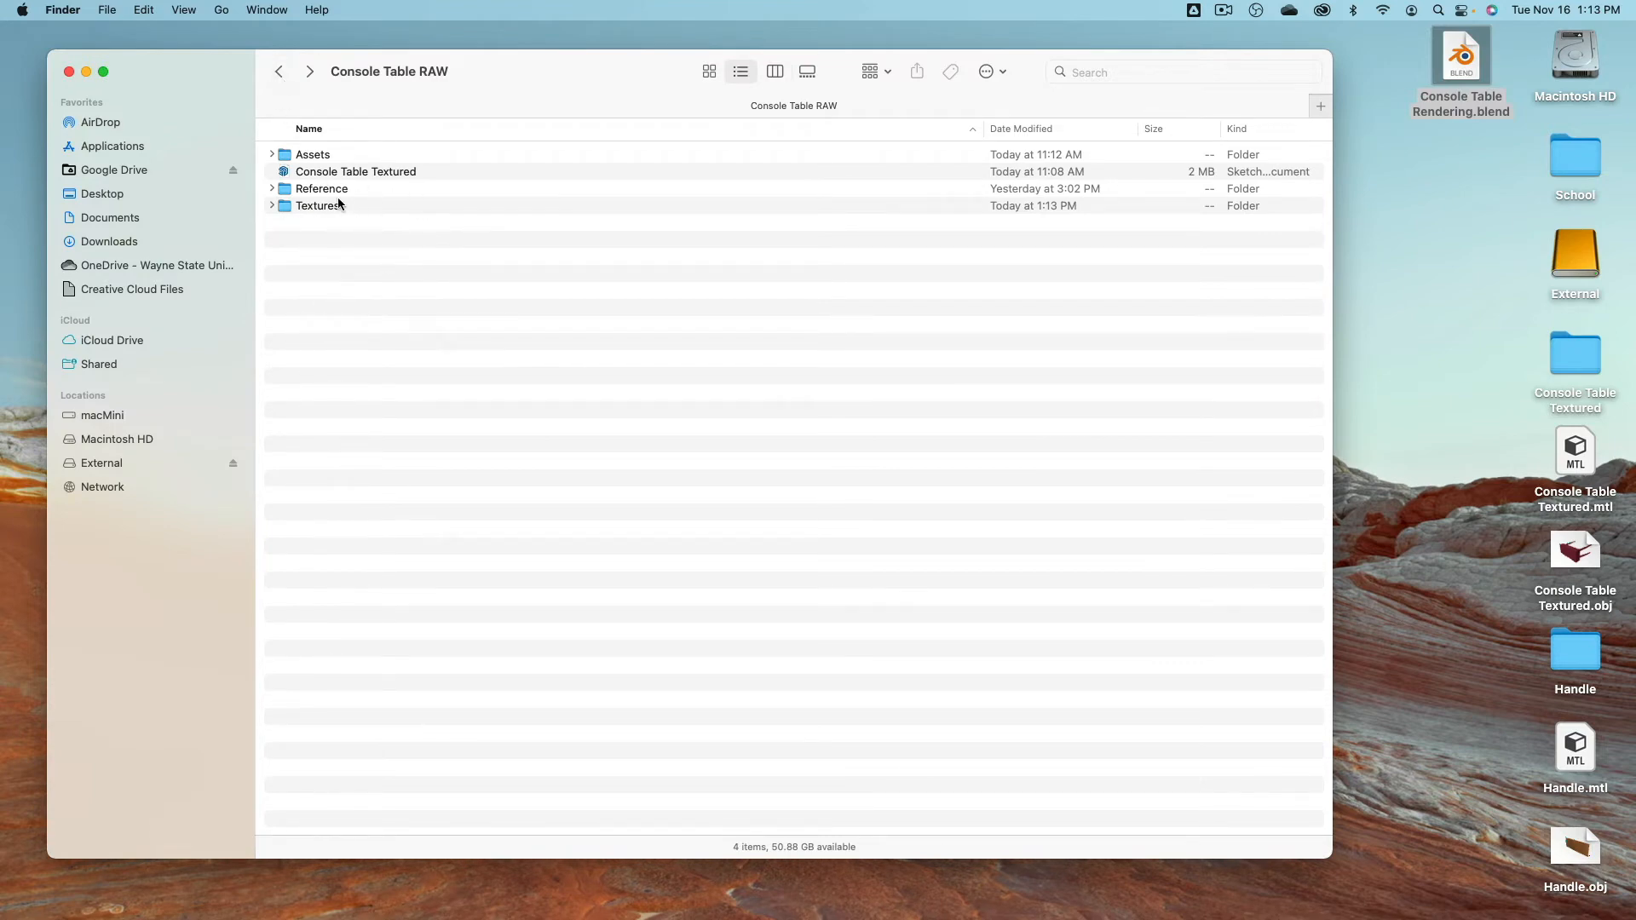
left_click(279, 72)
left_click(348, 241)
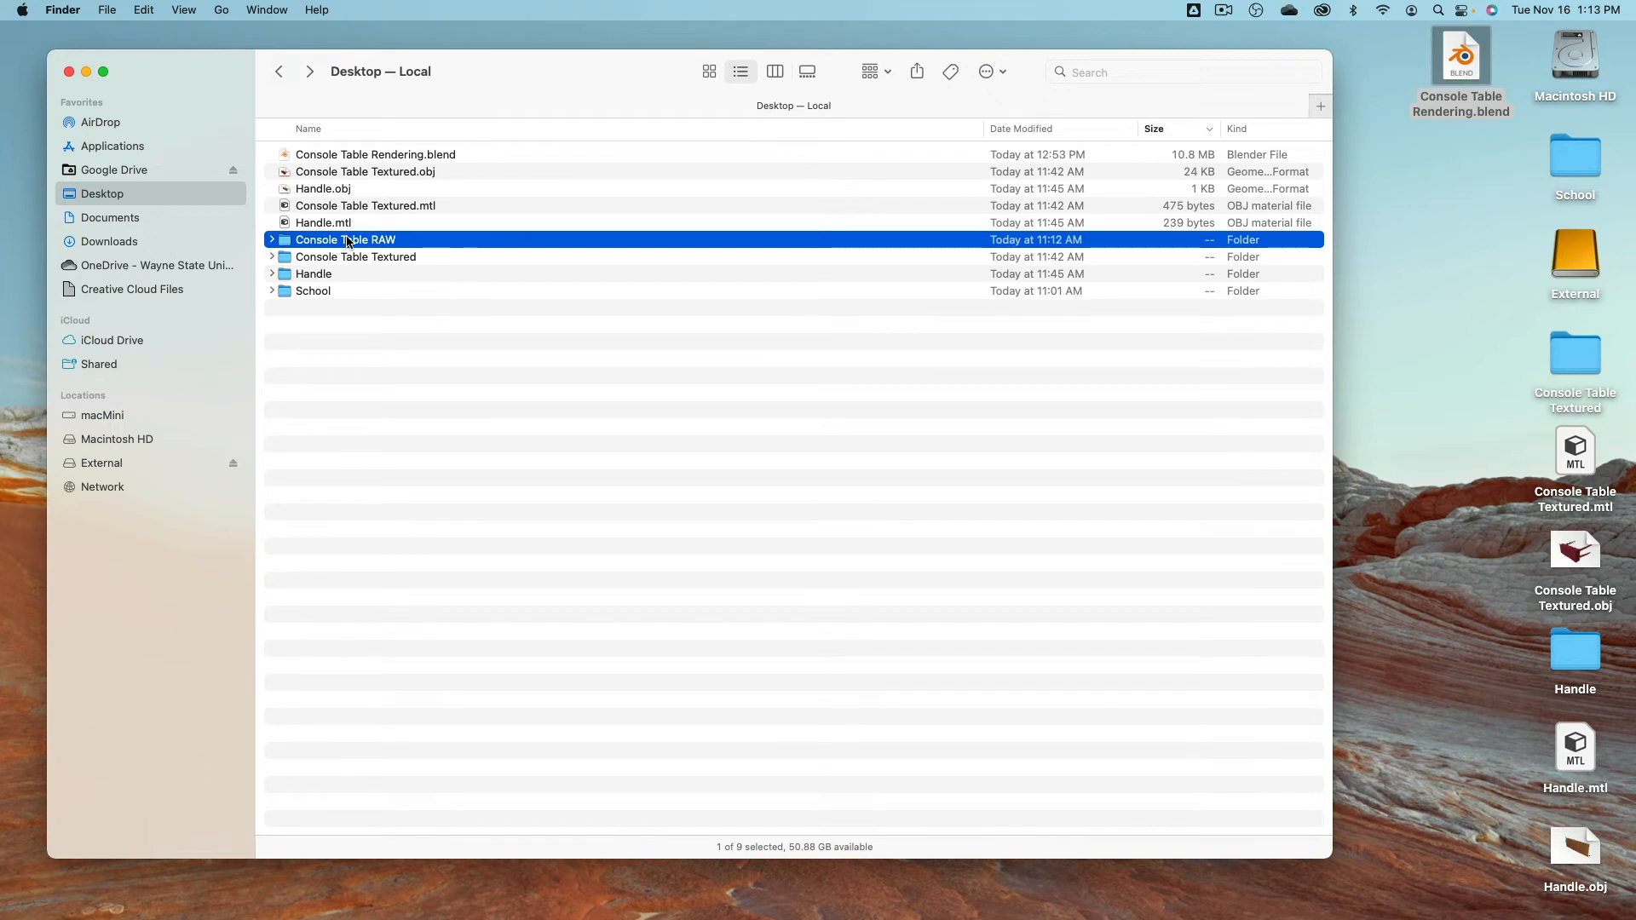
left_click(271, 240)
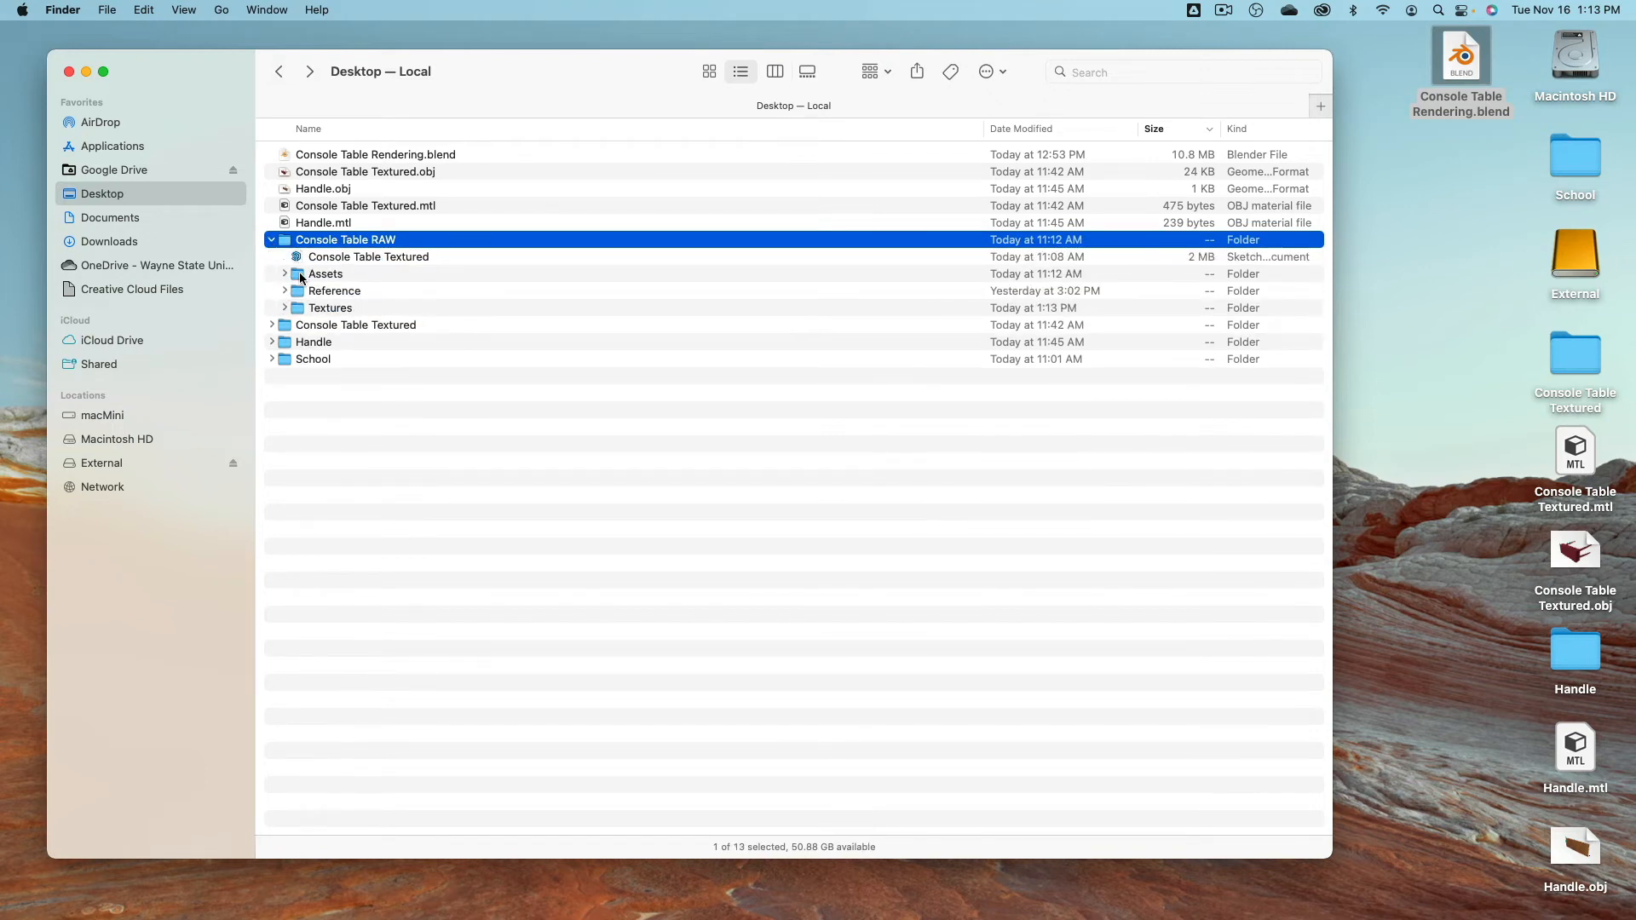
left_click(271, 241)
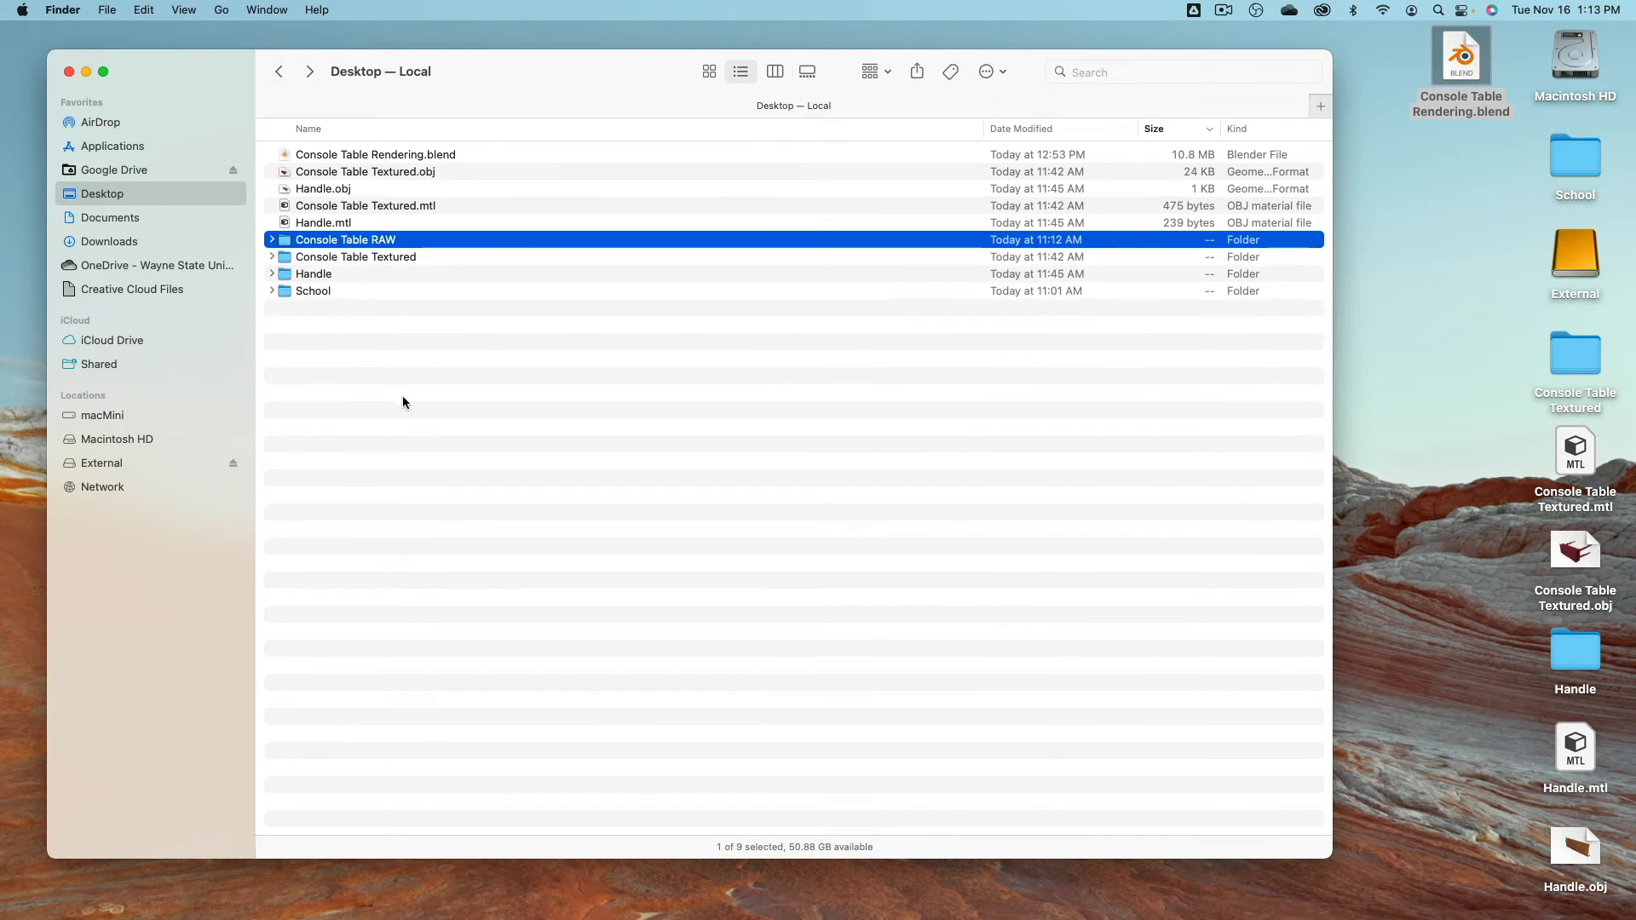
Step: Switch to Blender and shade the quarter-round trim in front of the baseboard smooth
key("super+Tab")
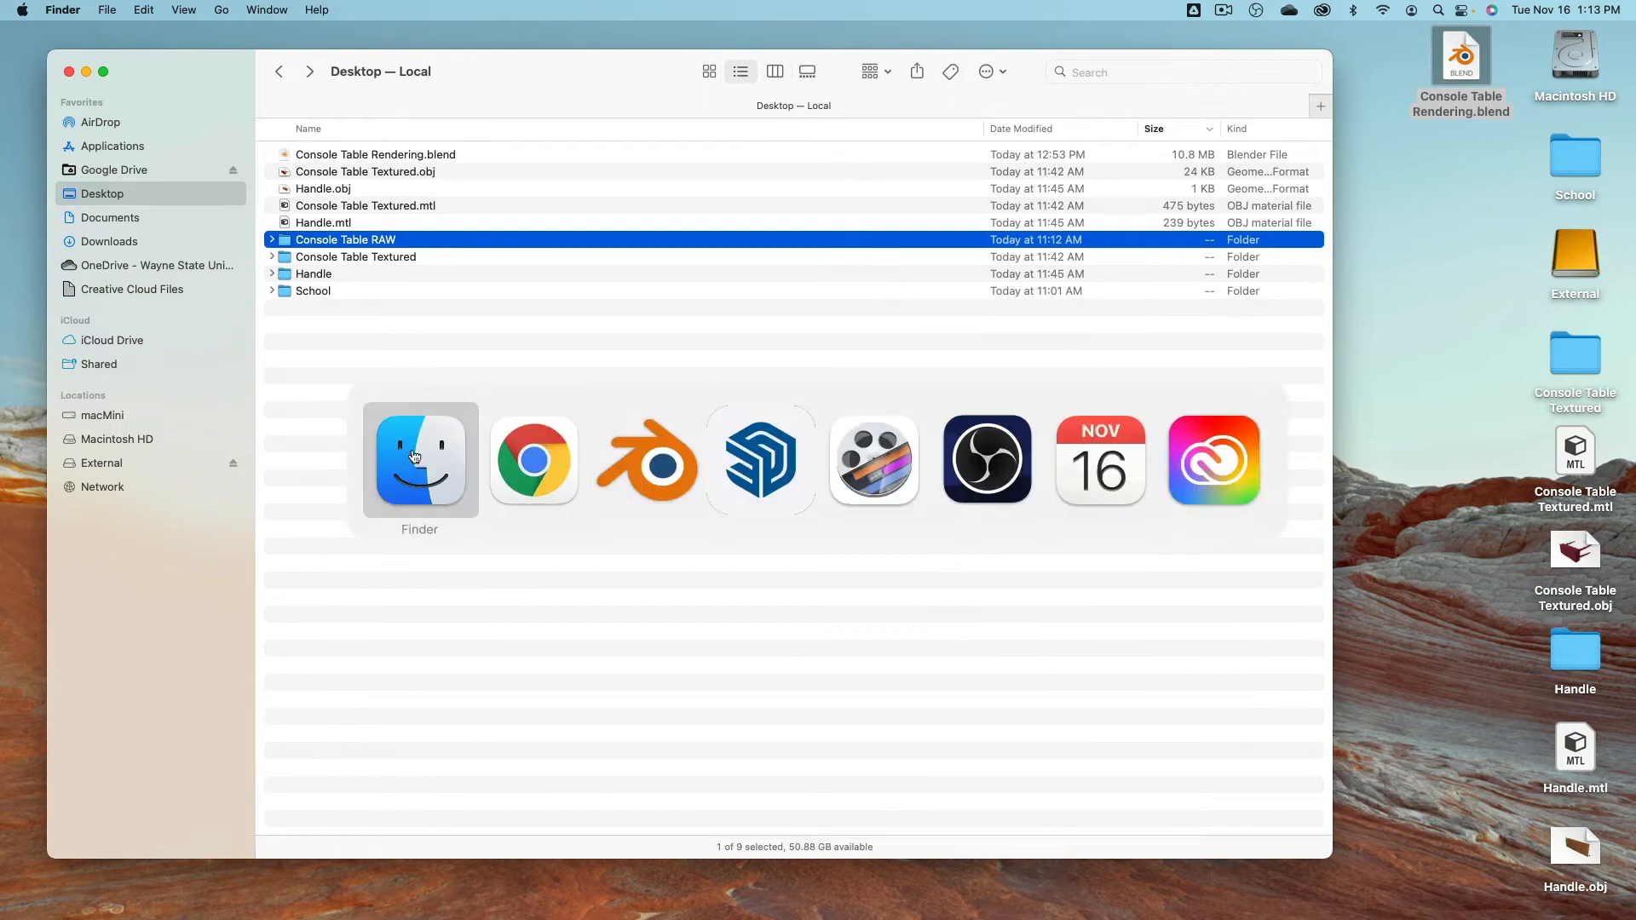
left_click(618, 468)
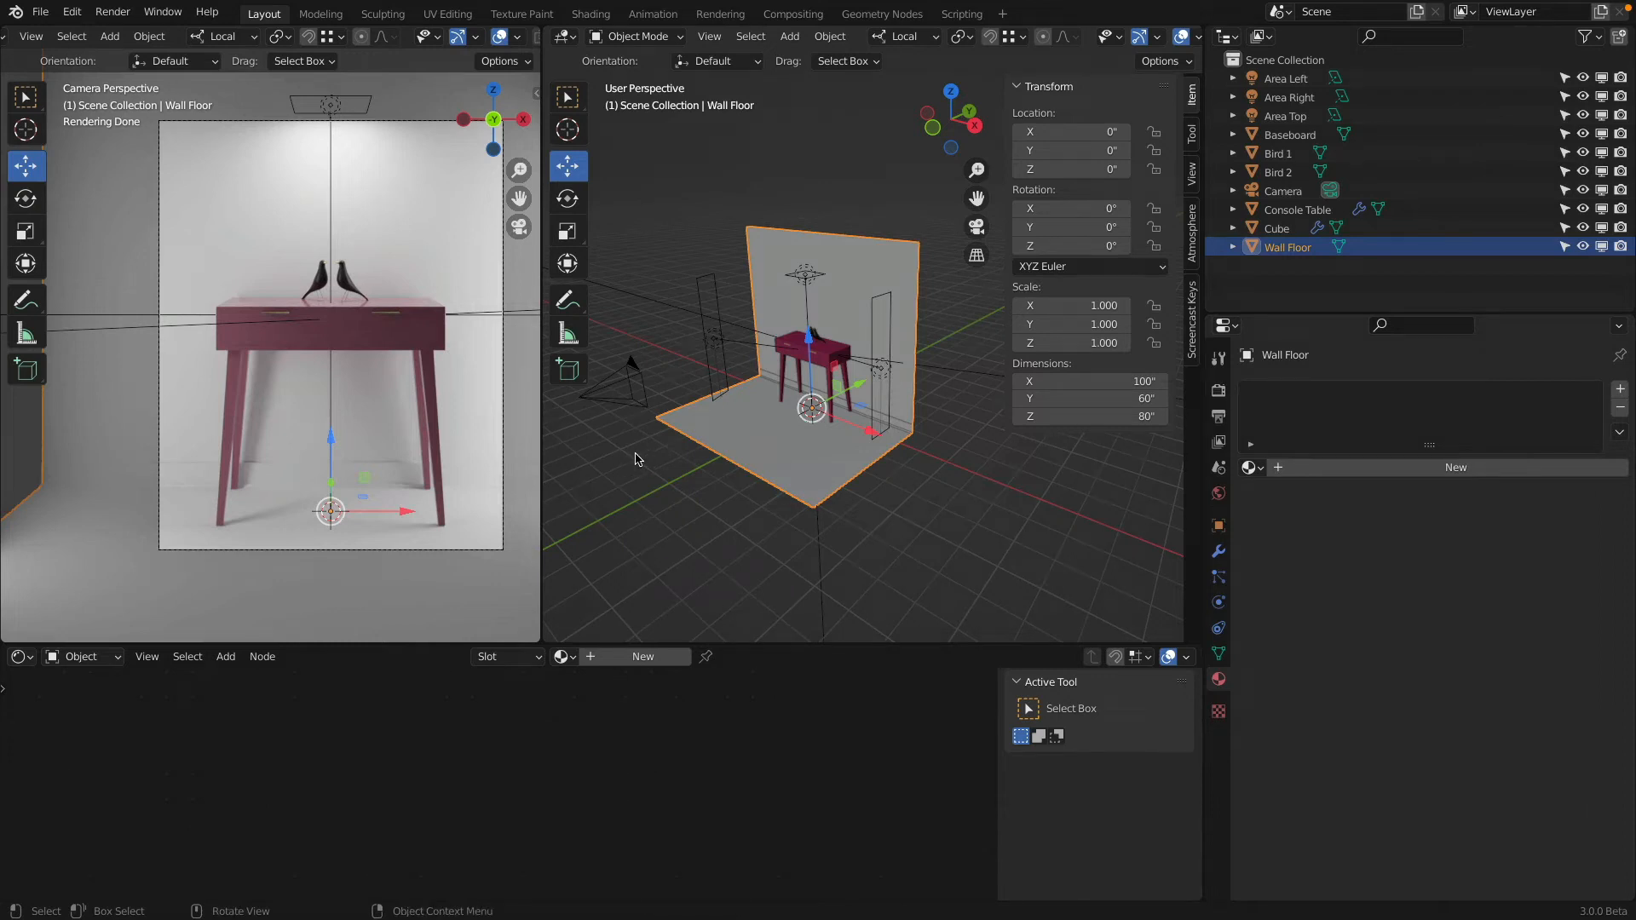
scroll(906, 430, "up", 8)
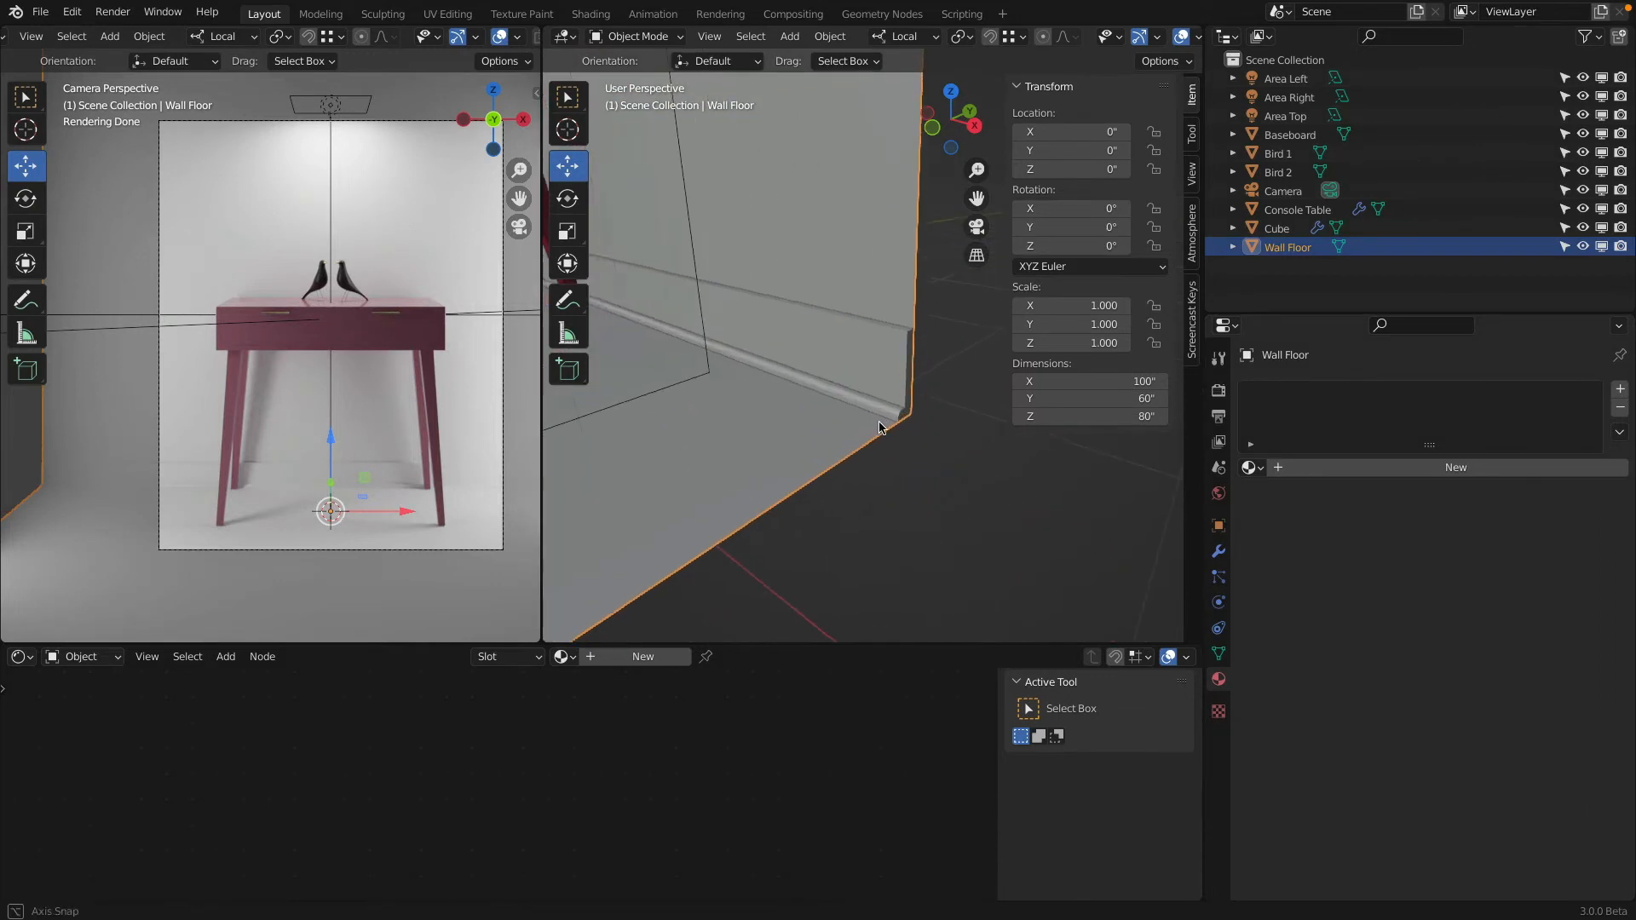
middle_click_drag(880, 426, 775, 337)
scroll(851, 414, "up", 6)
left_click(928, 407)
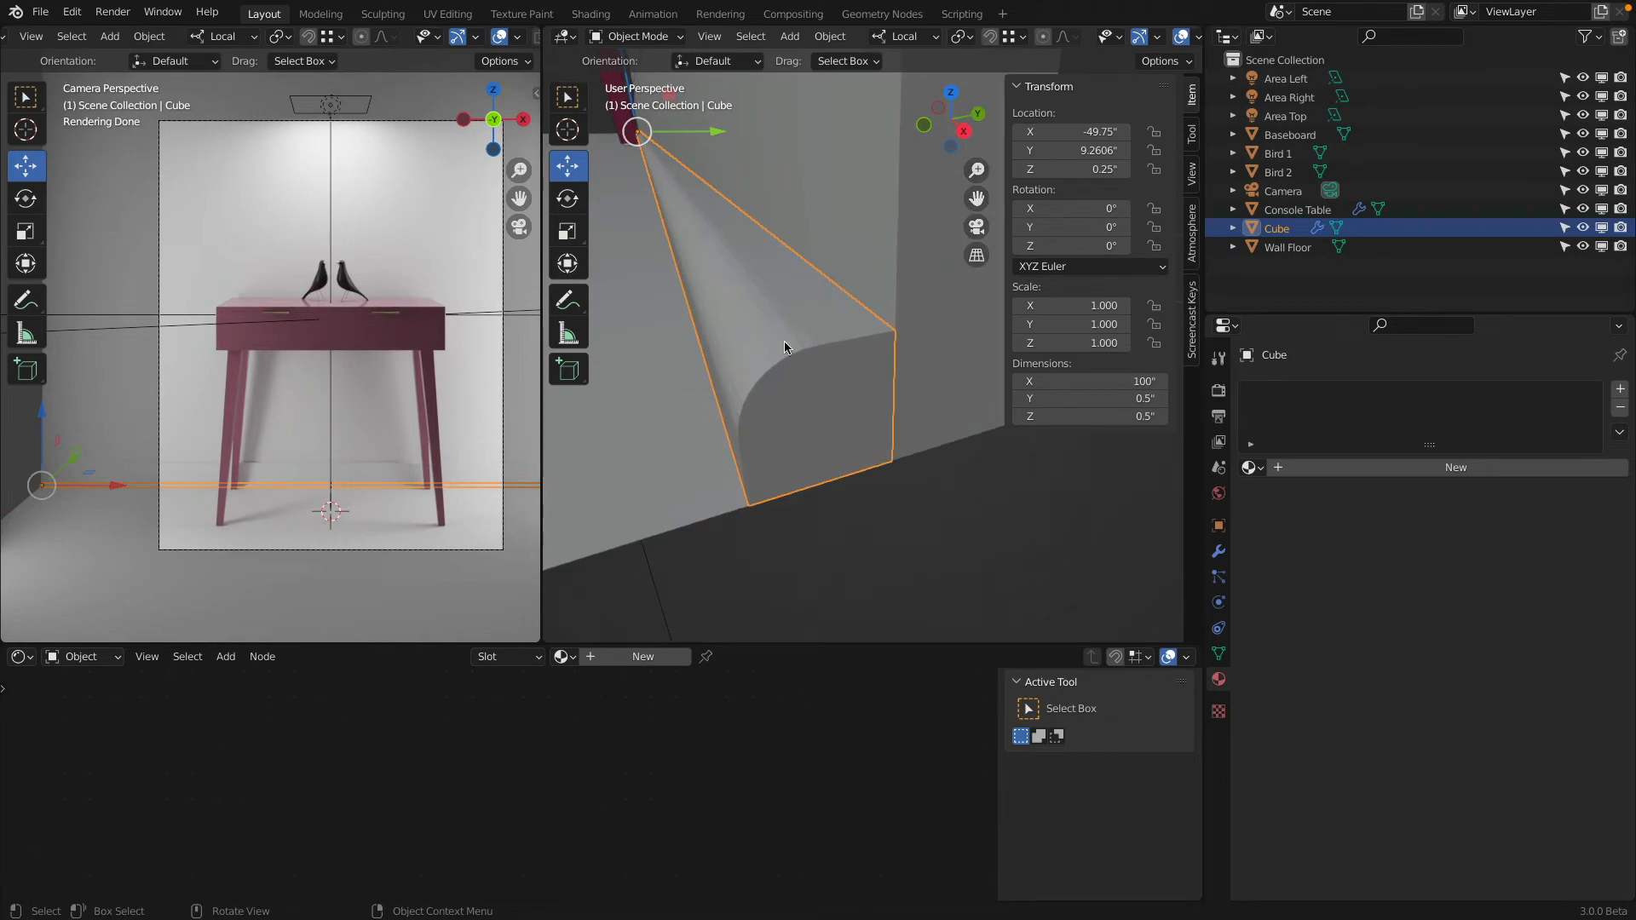
right_click(788, 323)
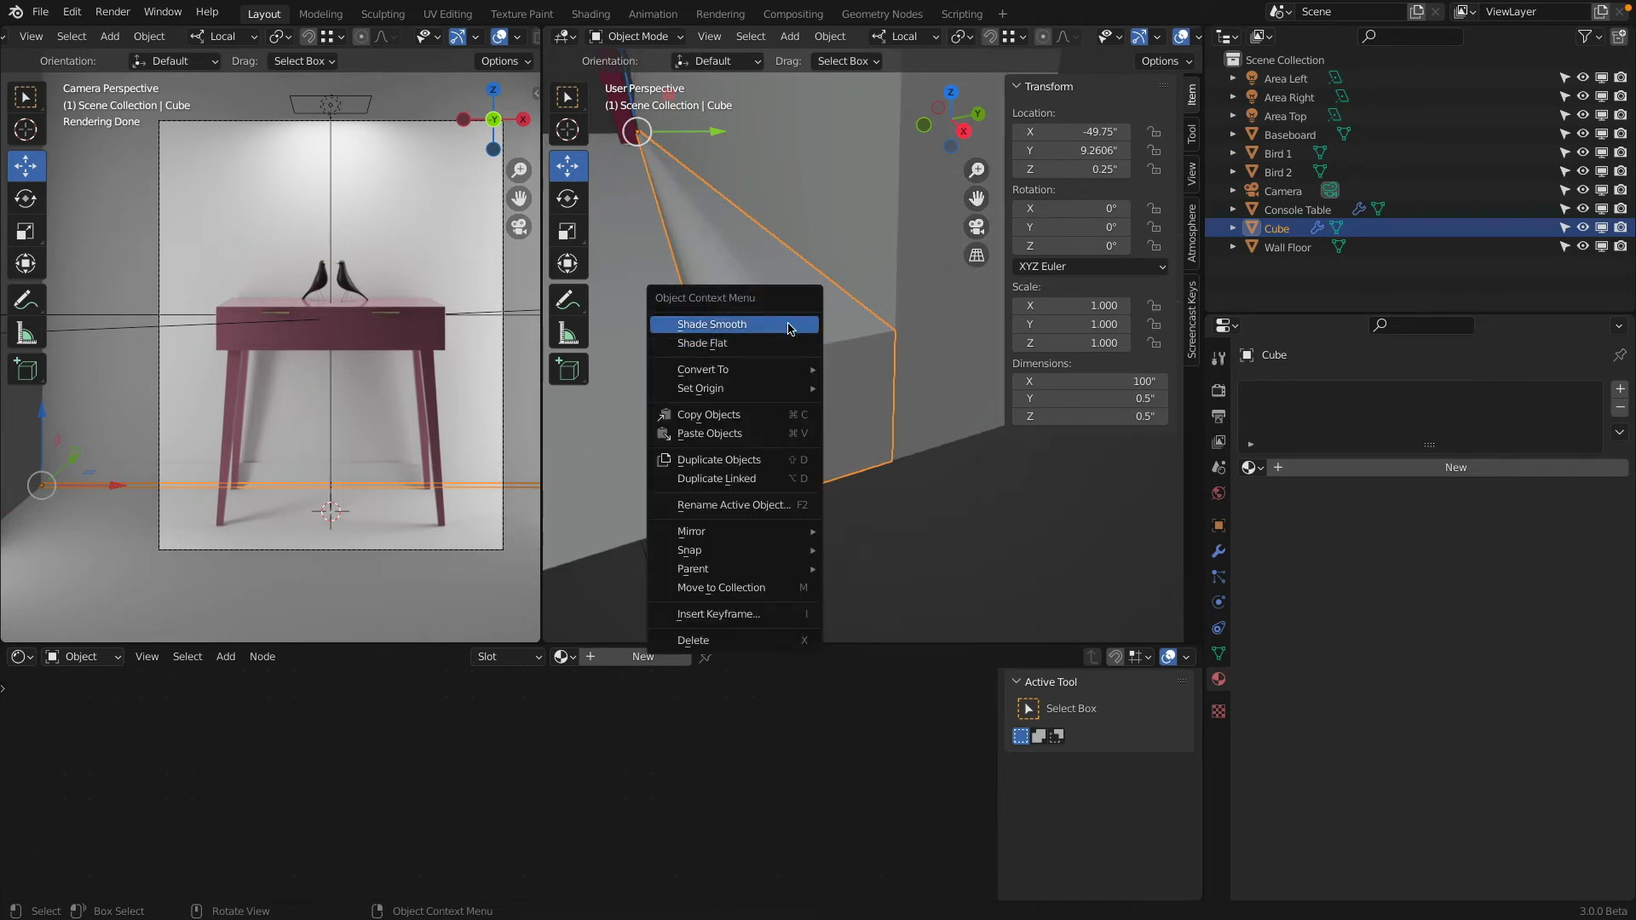
left_click(786, 326)
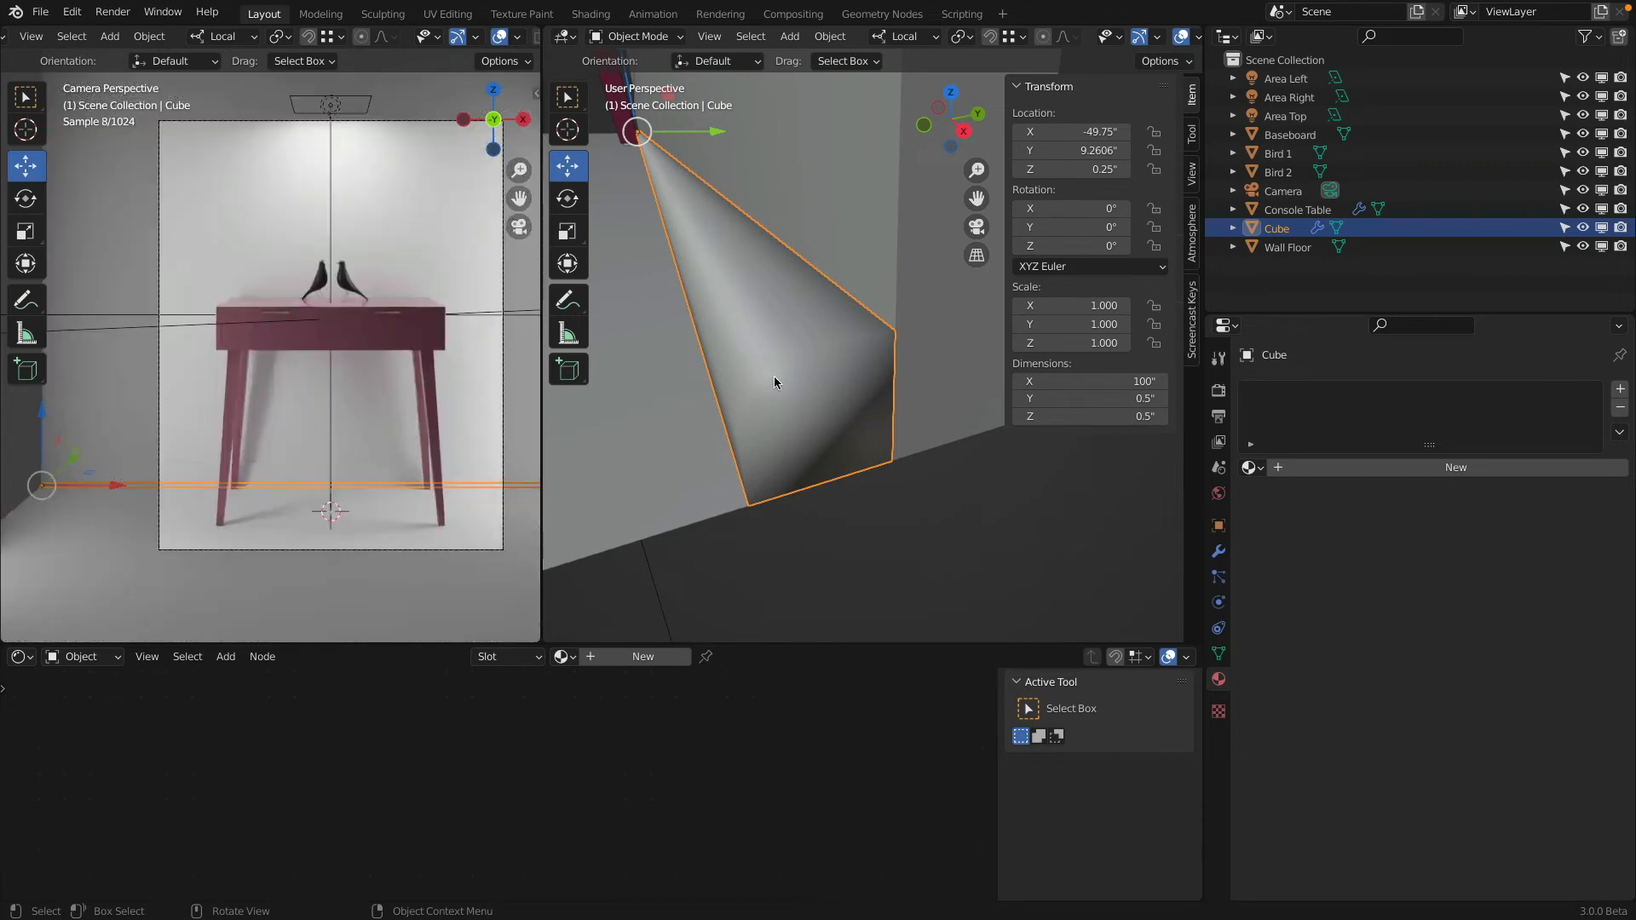
Step: Enable Auto Smooth in the normals settings of the quarter-round trim's mesh
left_click(1218, 653)
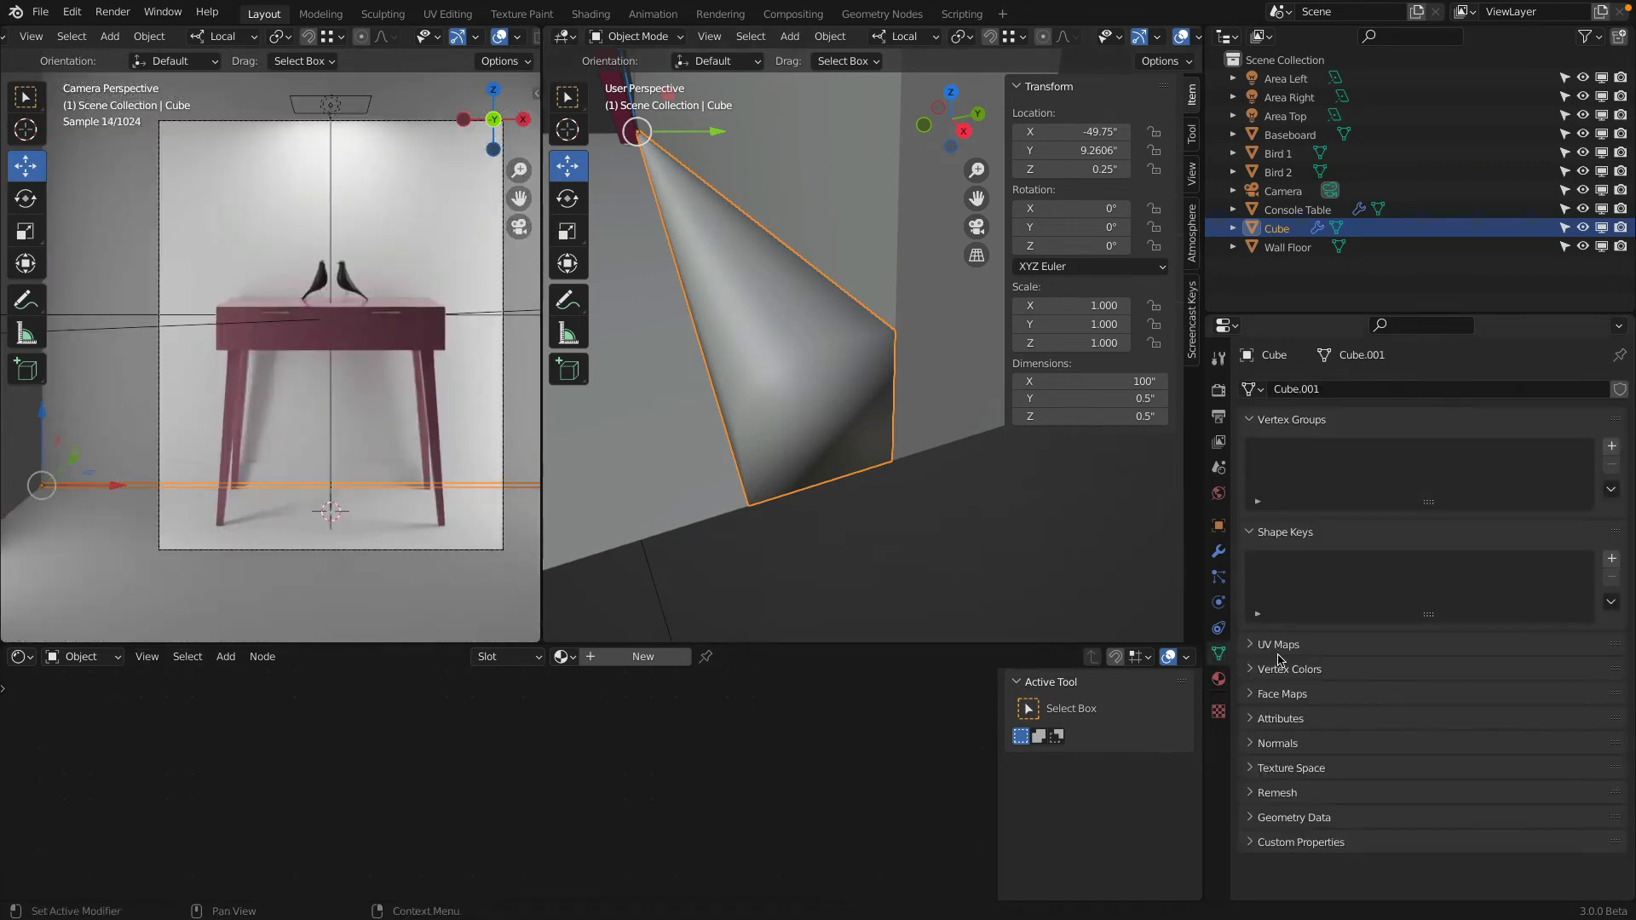
left_click(1254, 741)
left_click(1398, 769)
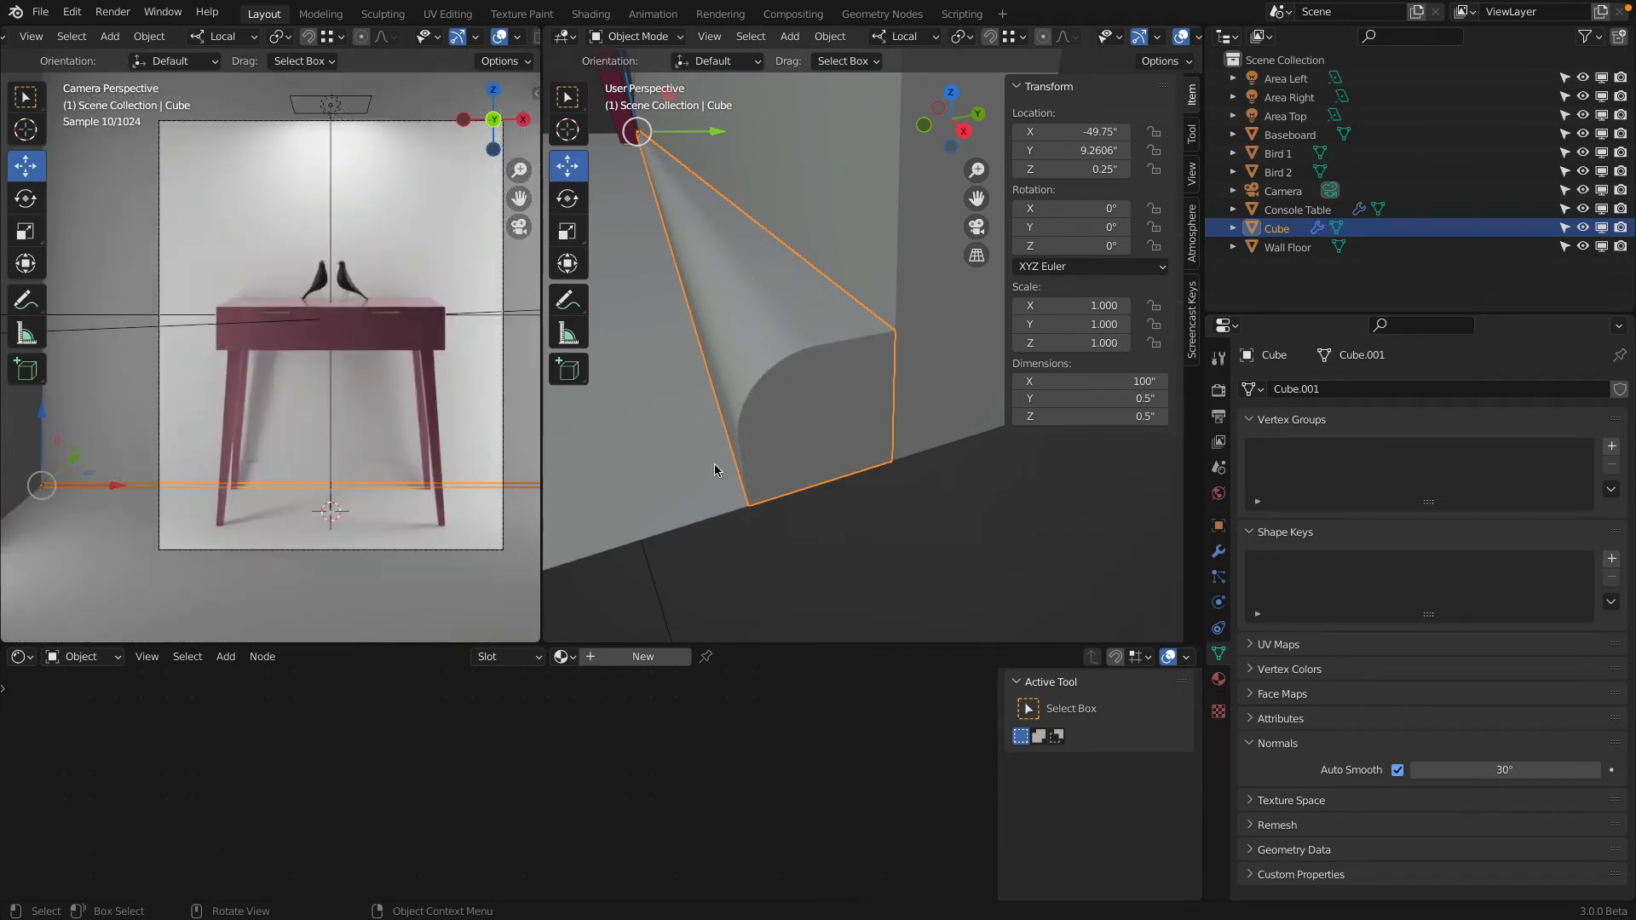
Step: Give the baseboard a new material named Baseboard and set its Specular and Roughness both to 0.226
scroll(803, 299, "down", 8)
middle_click_drag(788, 270, 789, 256)
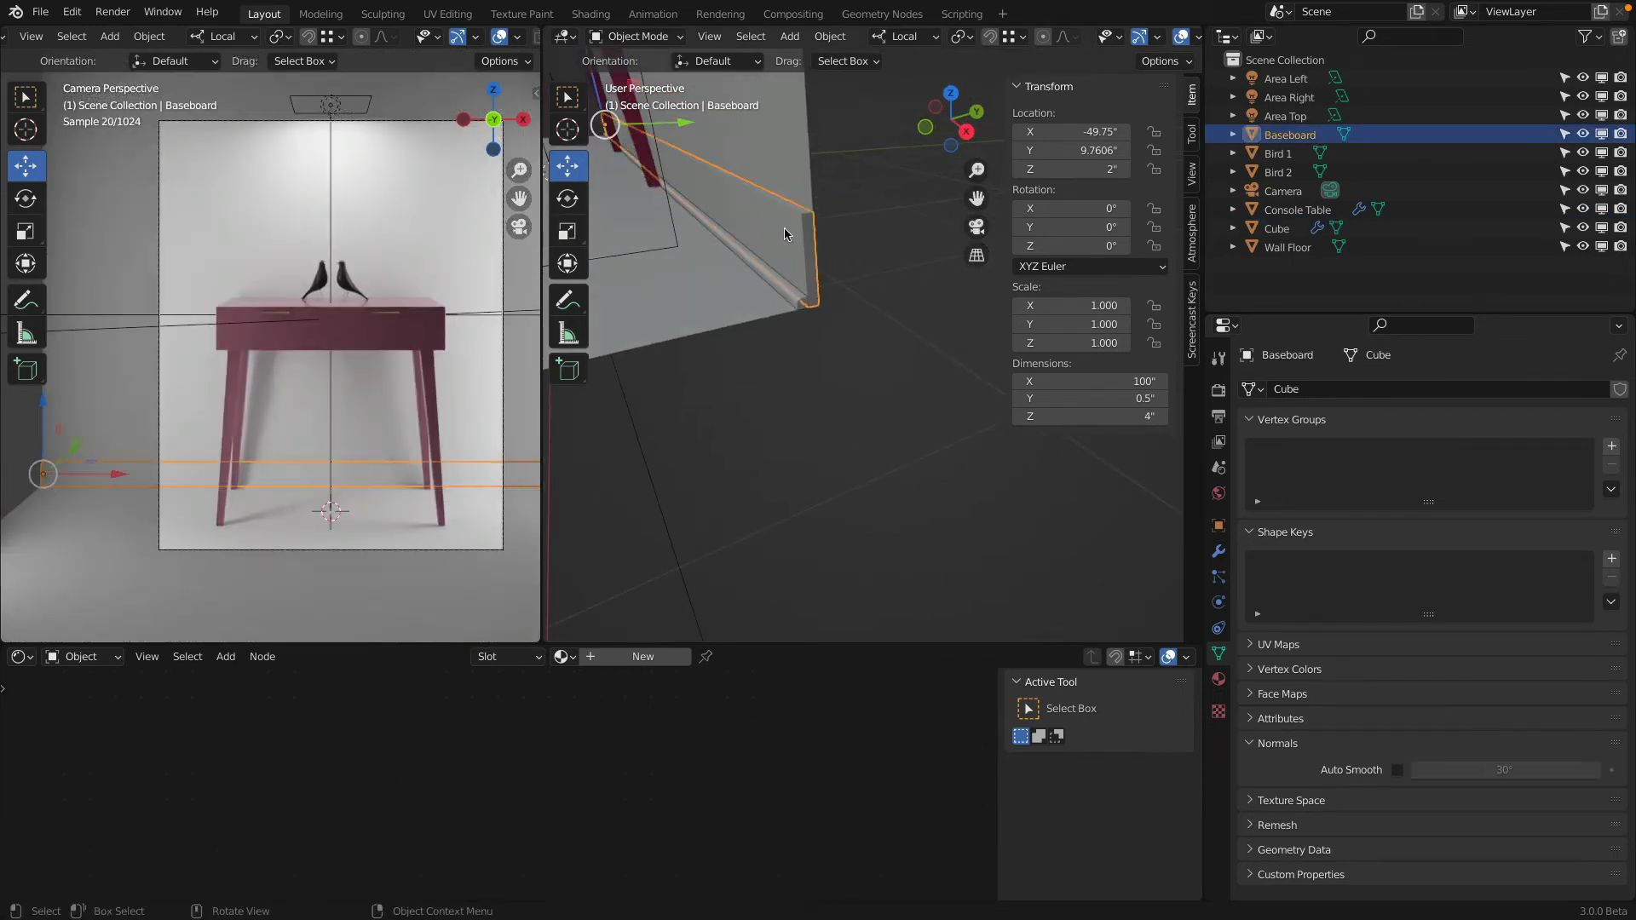
left_click(789, 248)
left_click(1220, 679)
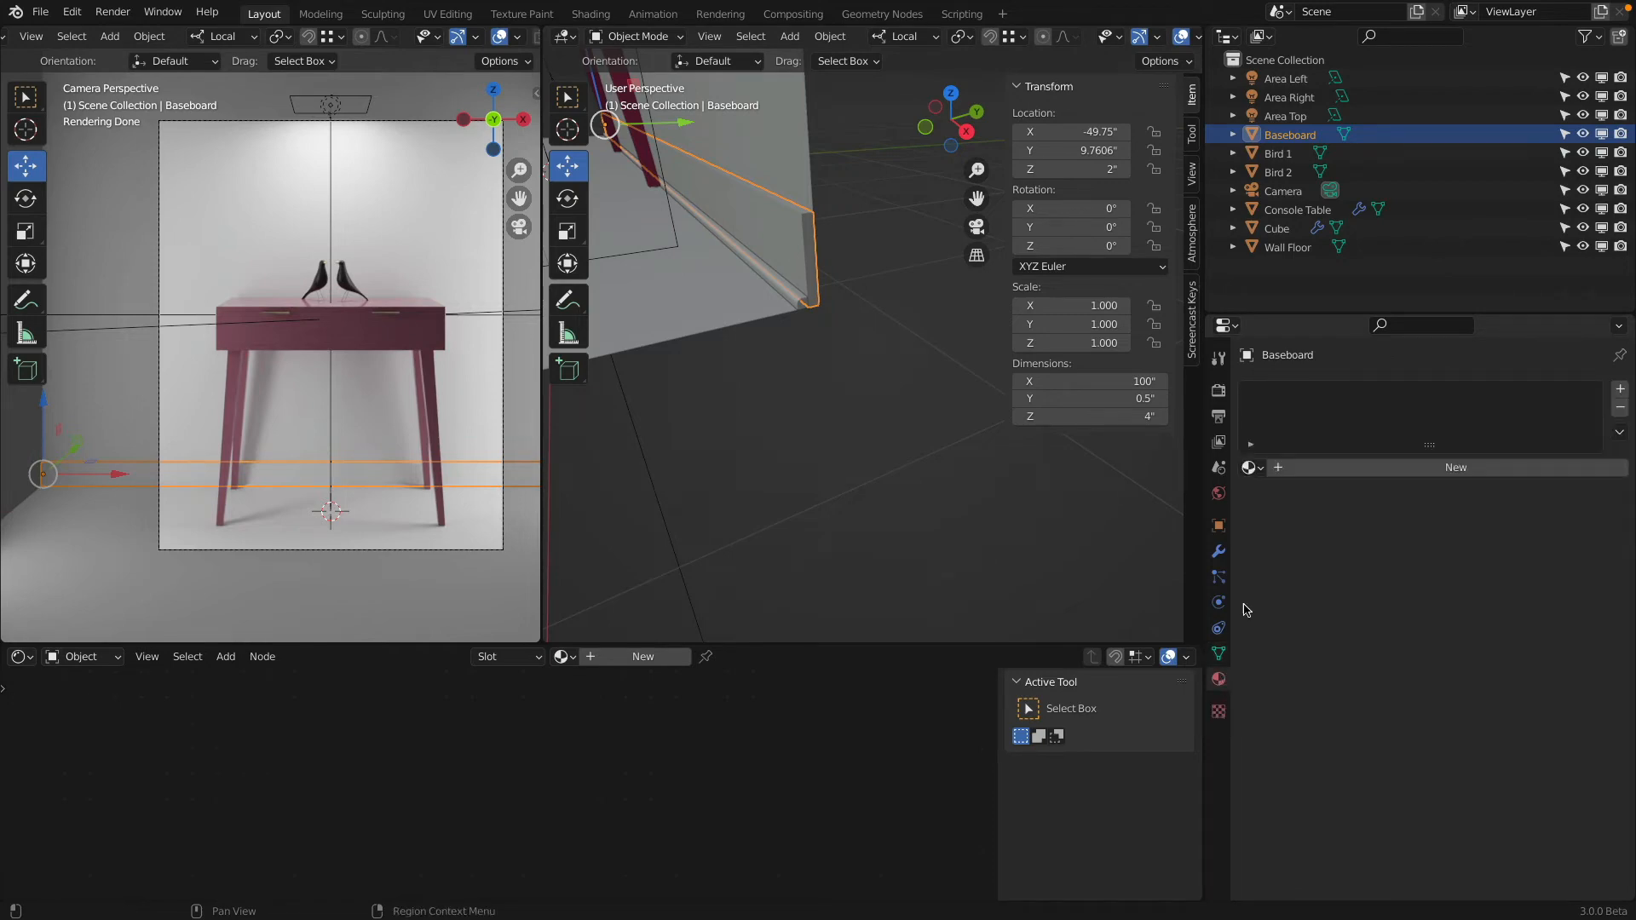
left_click(1296, 467)
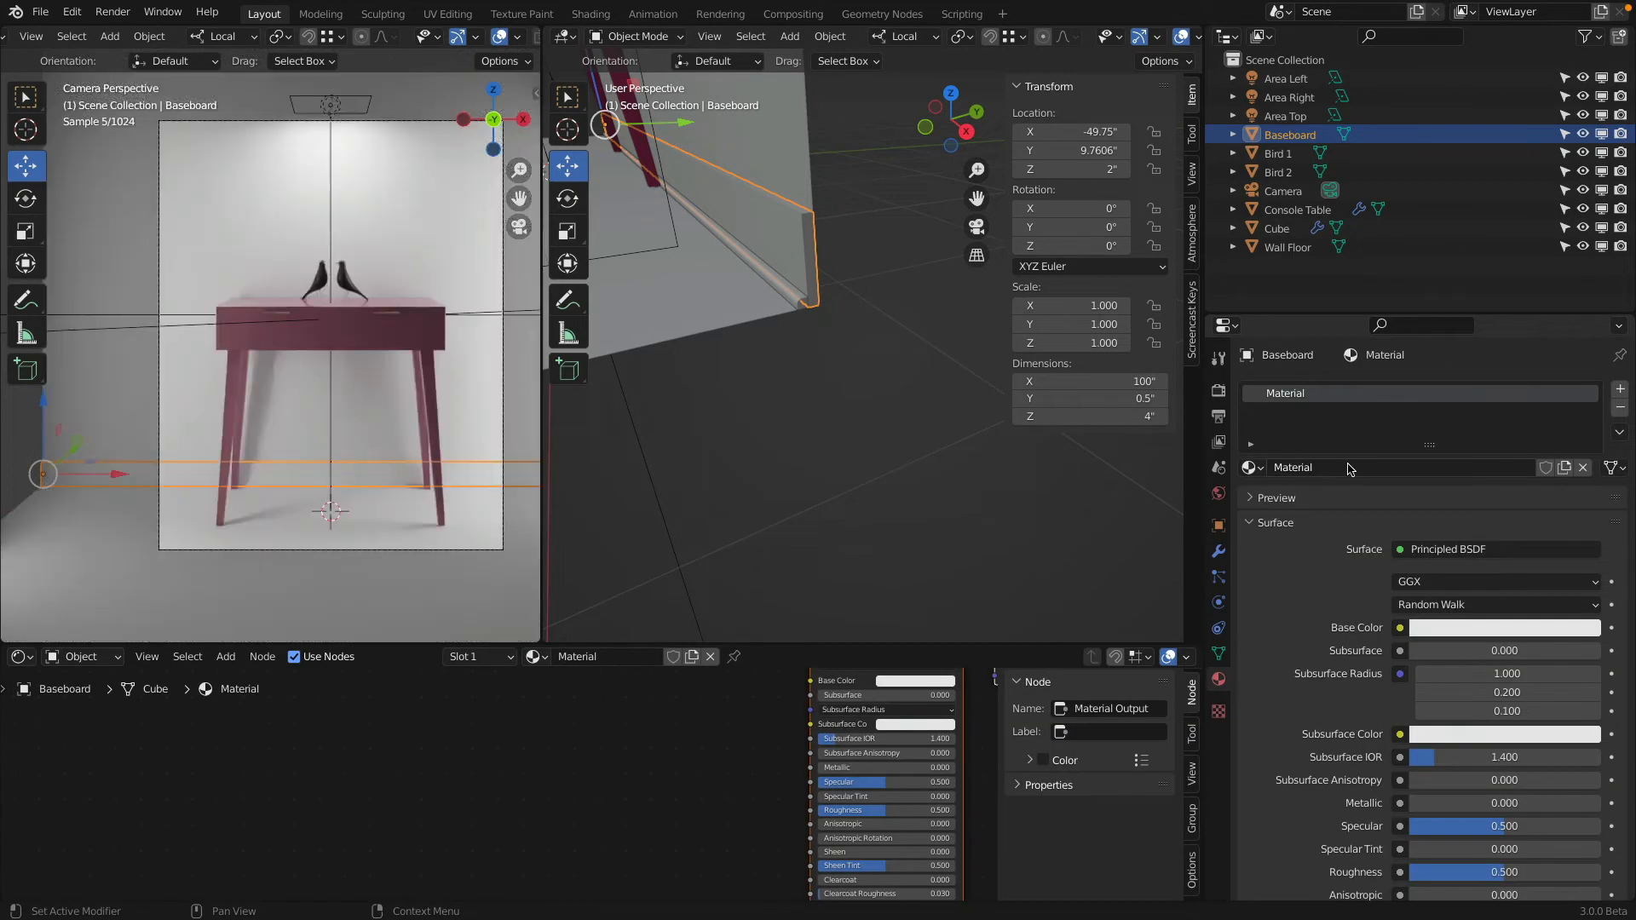
double_click(1347, 464)
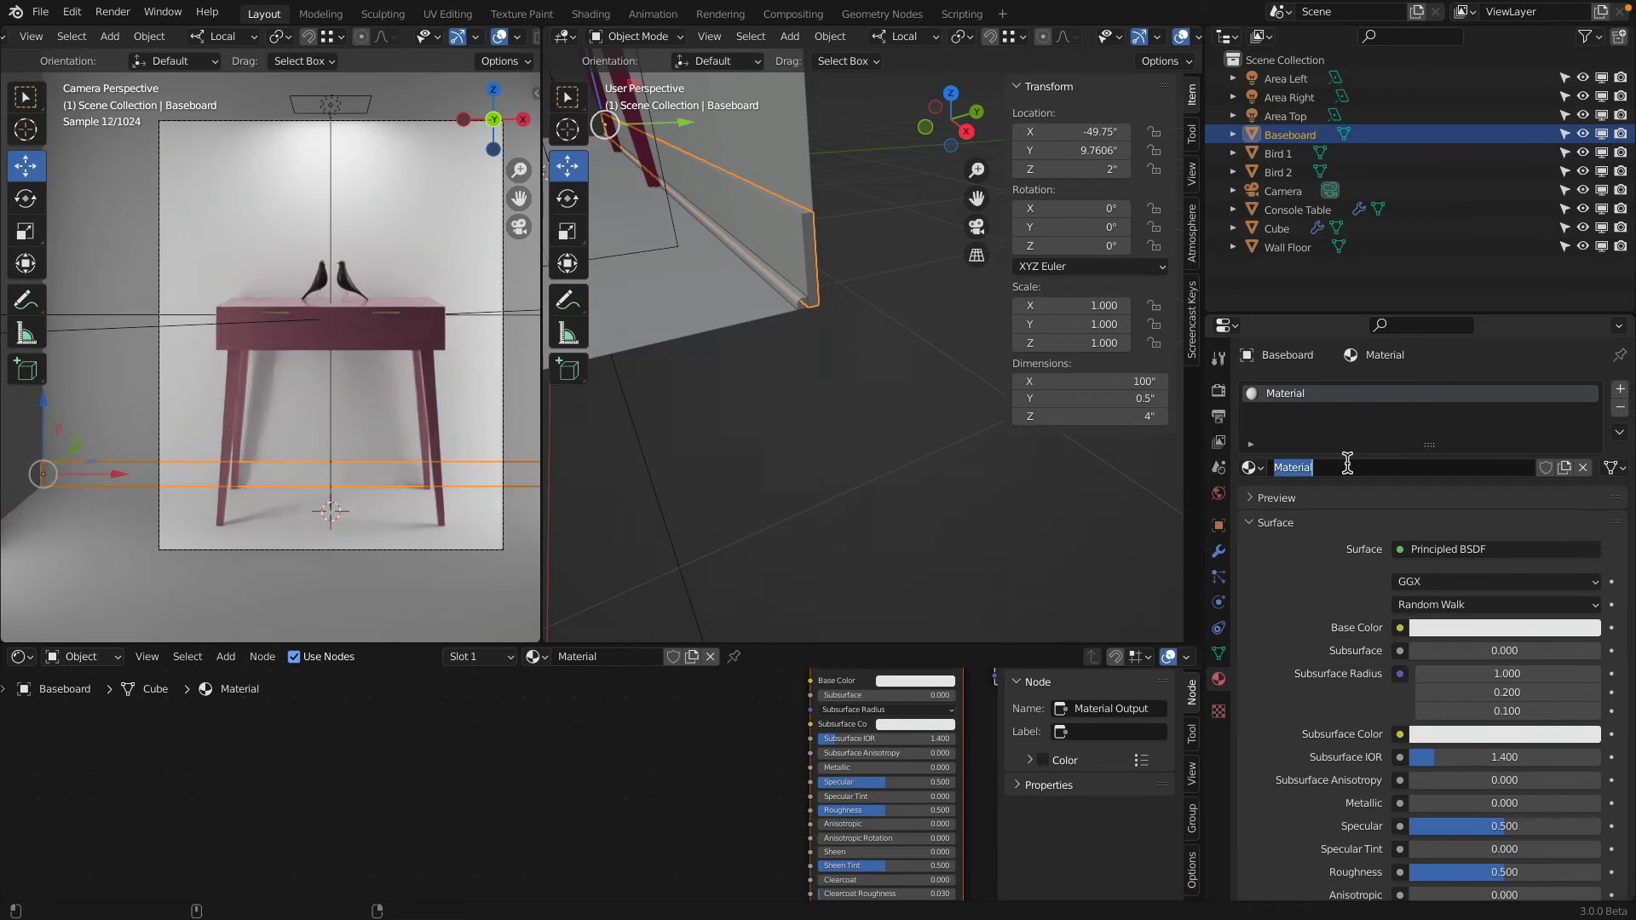
type("Baseboard")
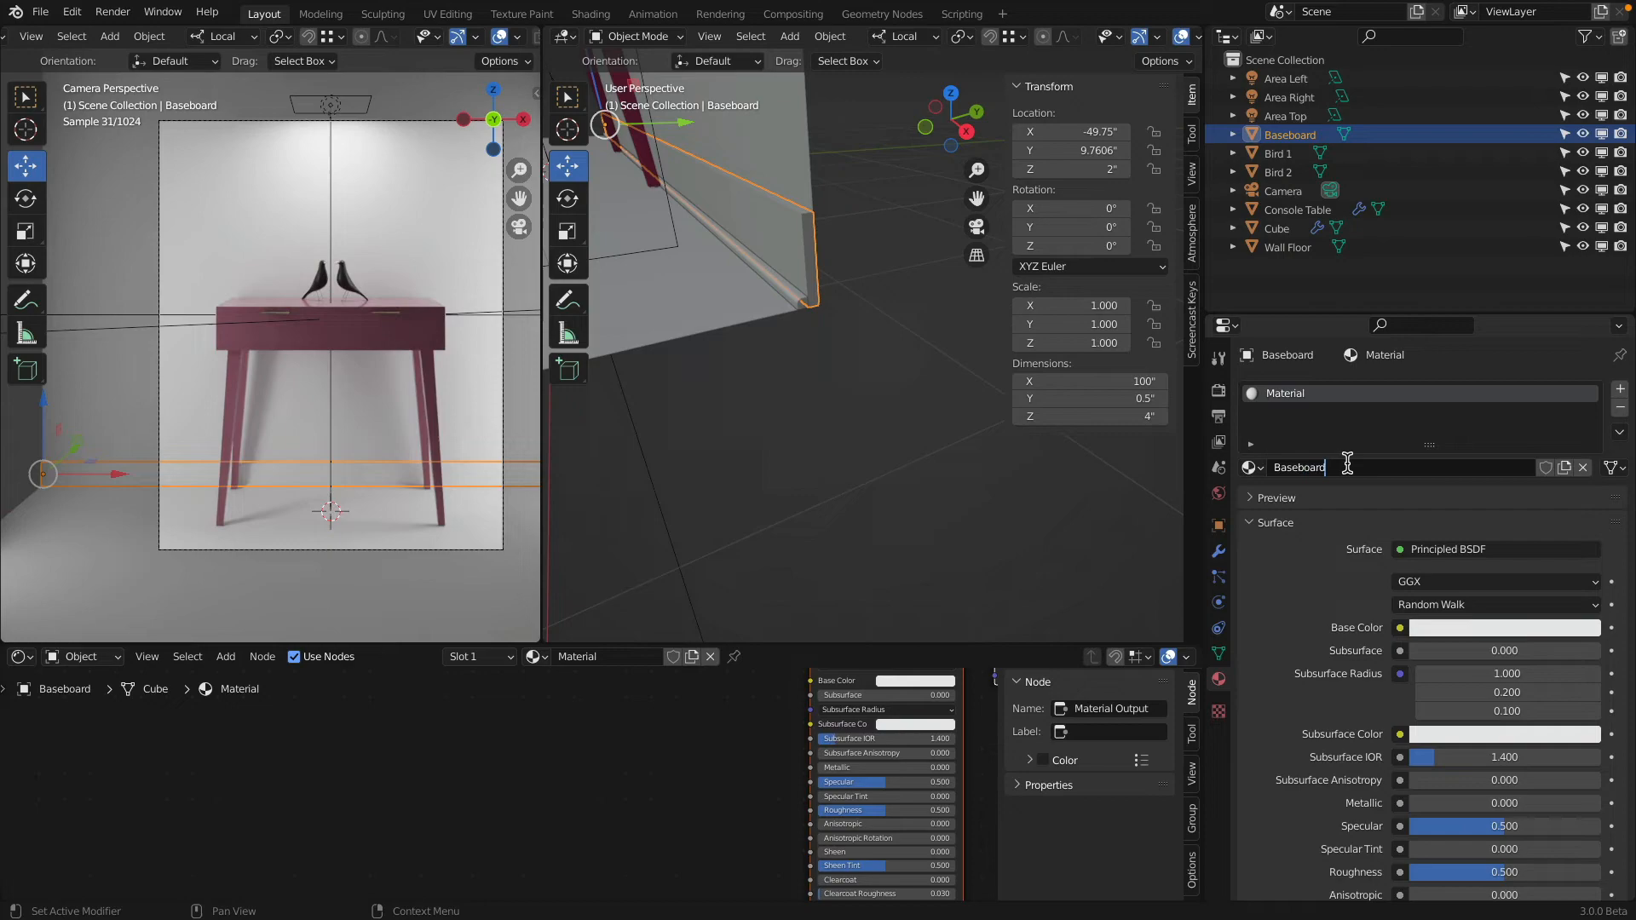
key("Return")
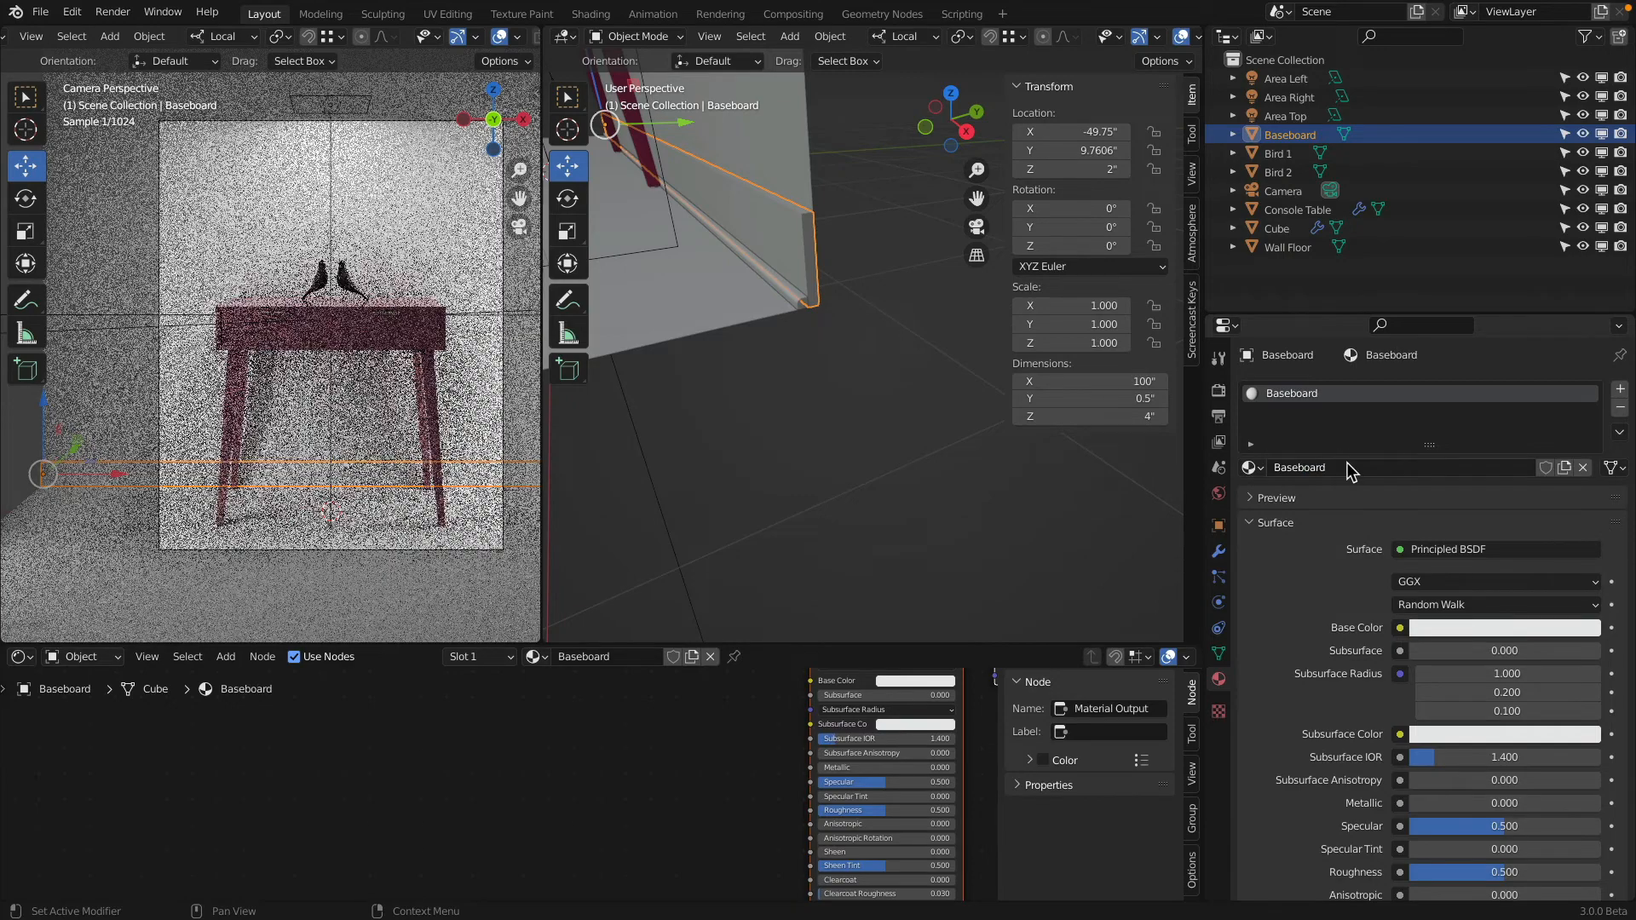
scroll(1446, 797, "down", 3)
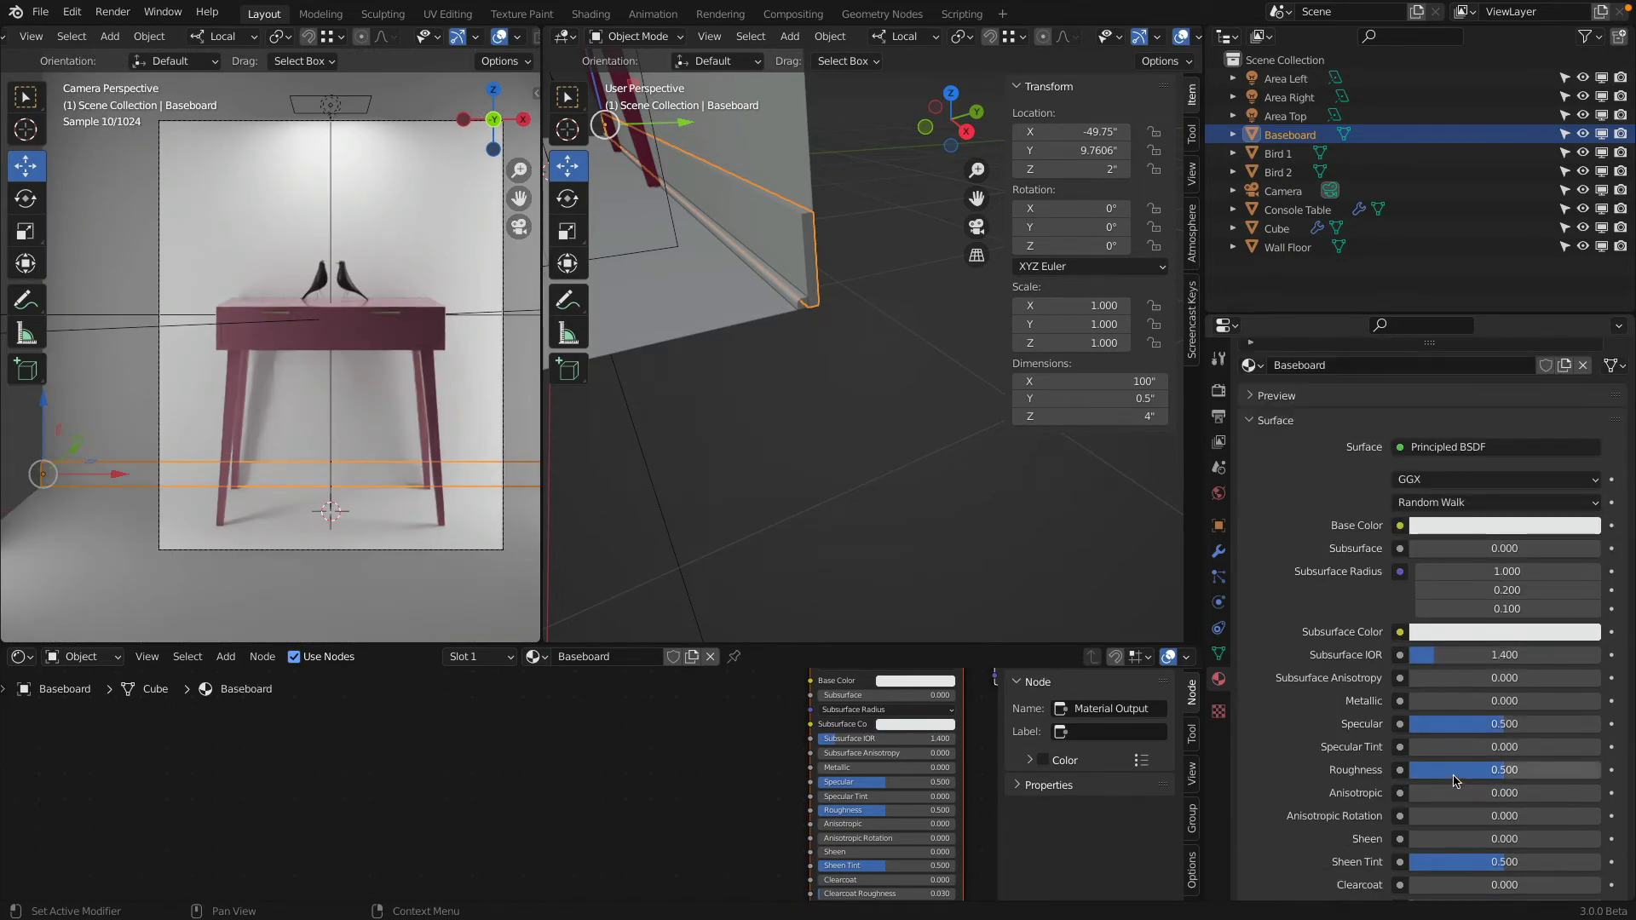
left_click_drag(1448, 769, 1427, 725)
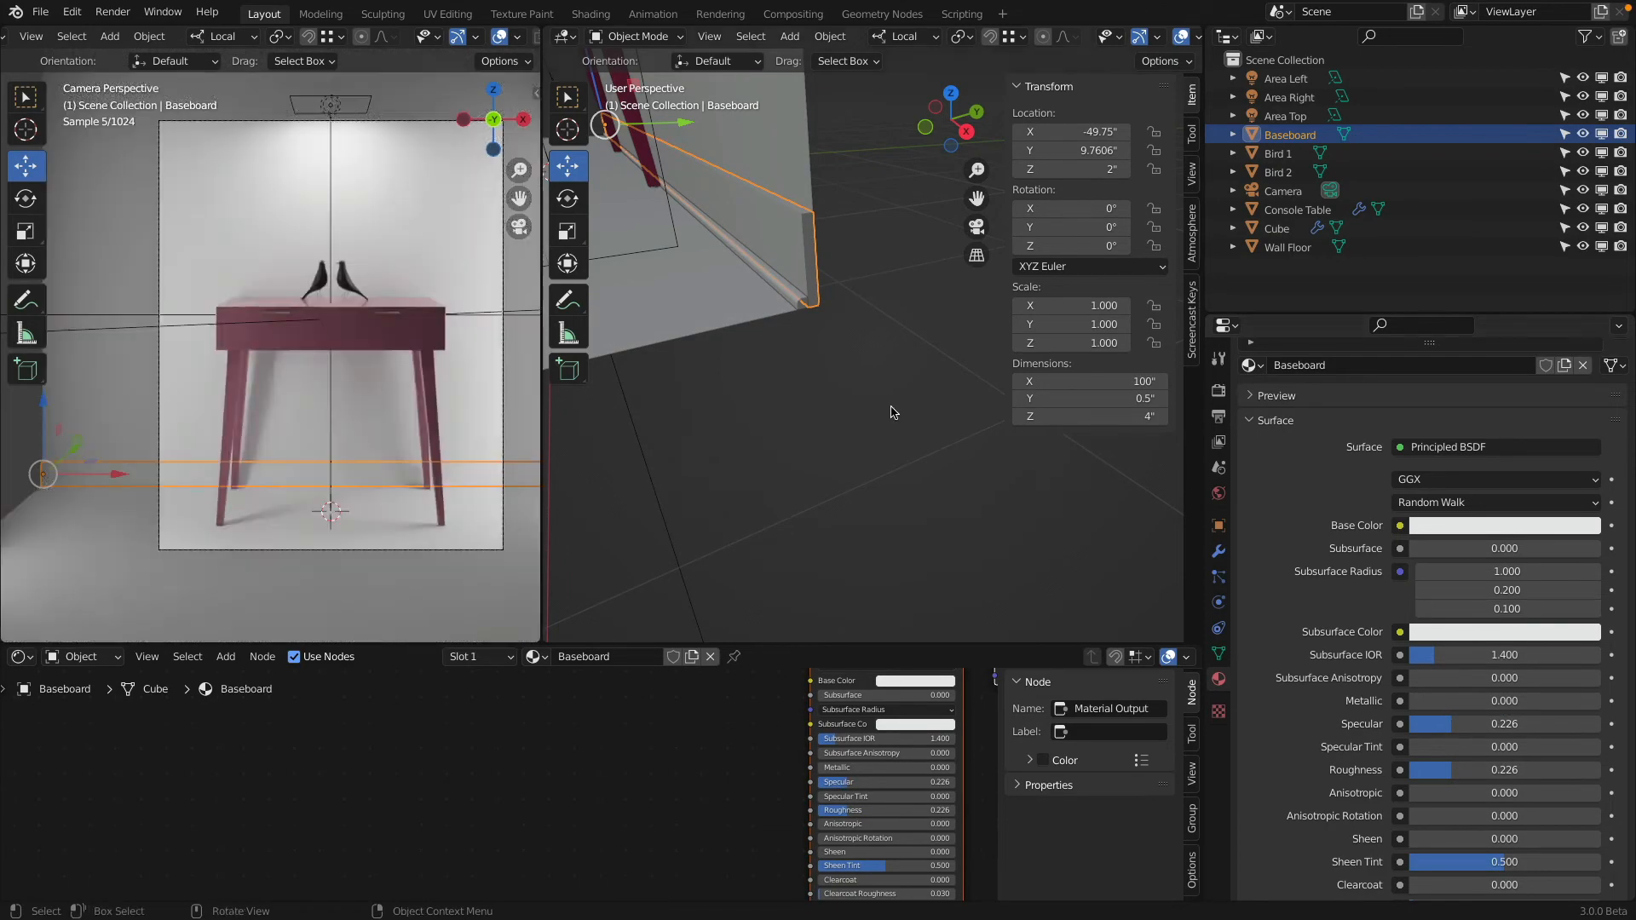
Step: Assign the existing Baseboard material to the quarter-round trim and check it on both trim pieces
left_click(784, 294)
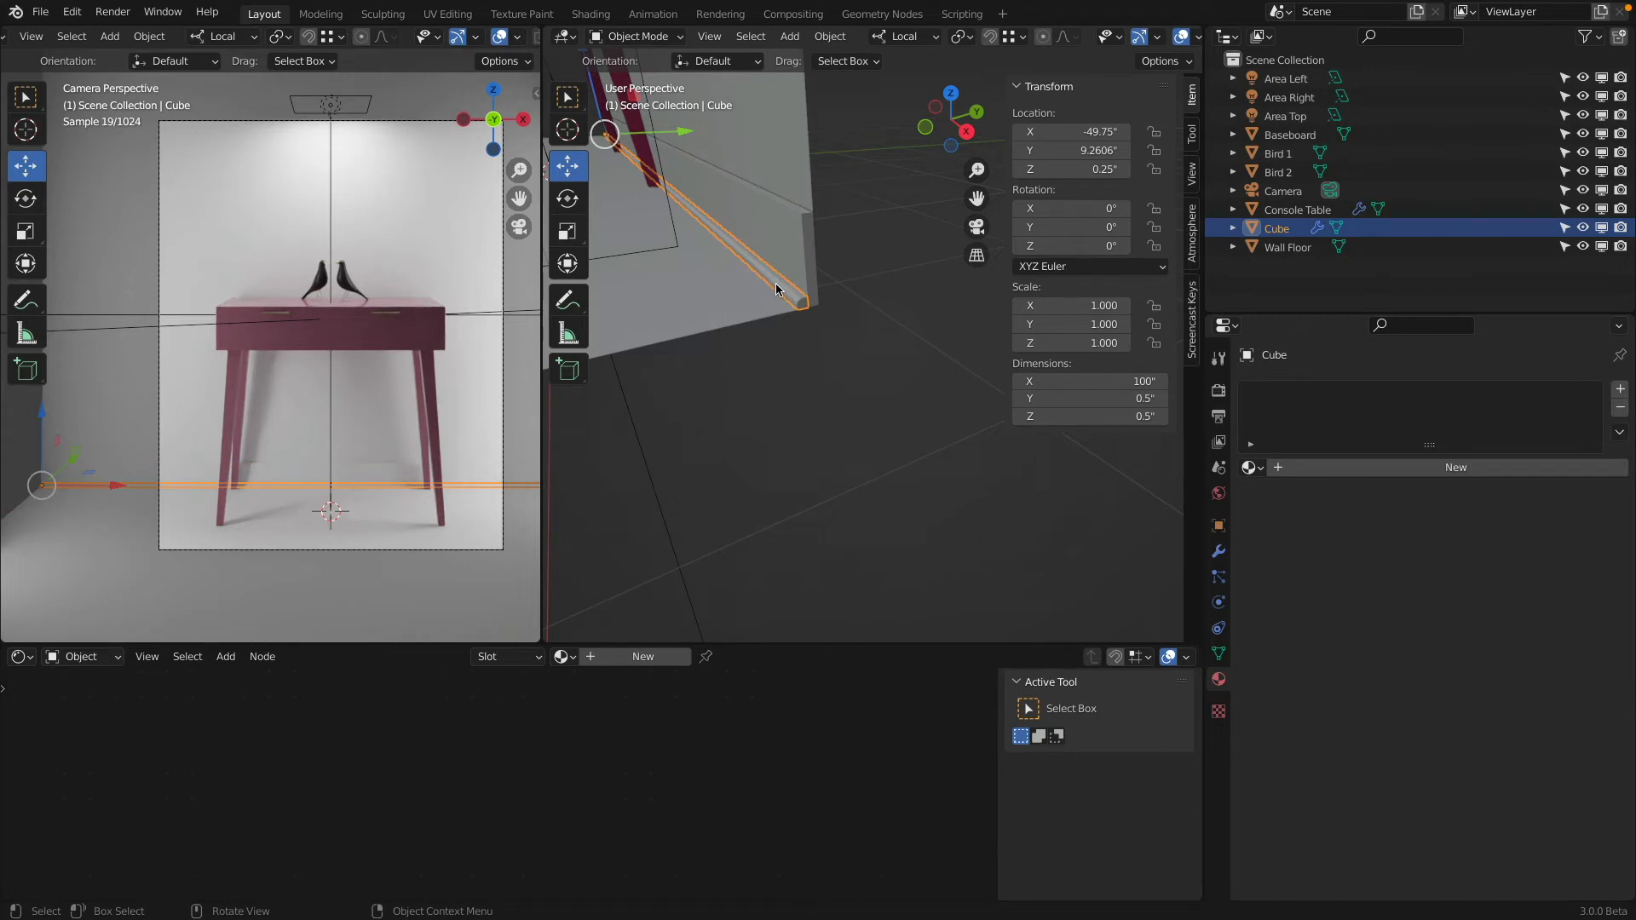
left_click(1252, 467)
left_click(1258, 466)
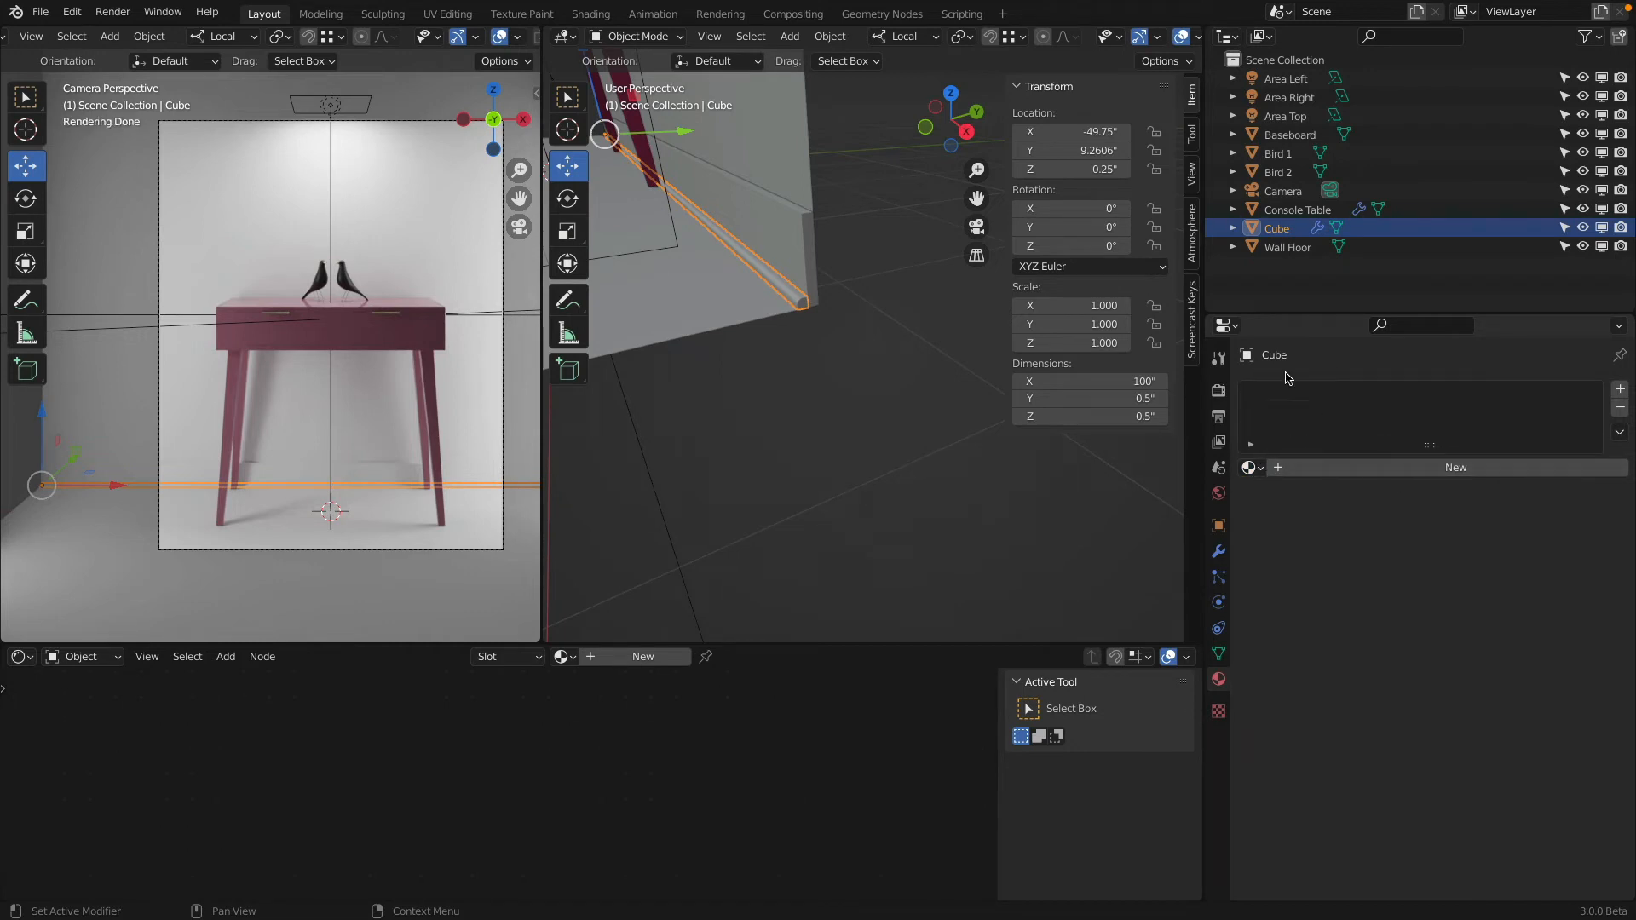
left_click(1257, 468)
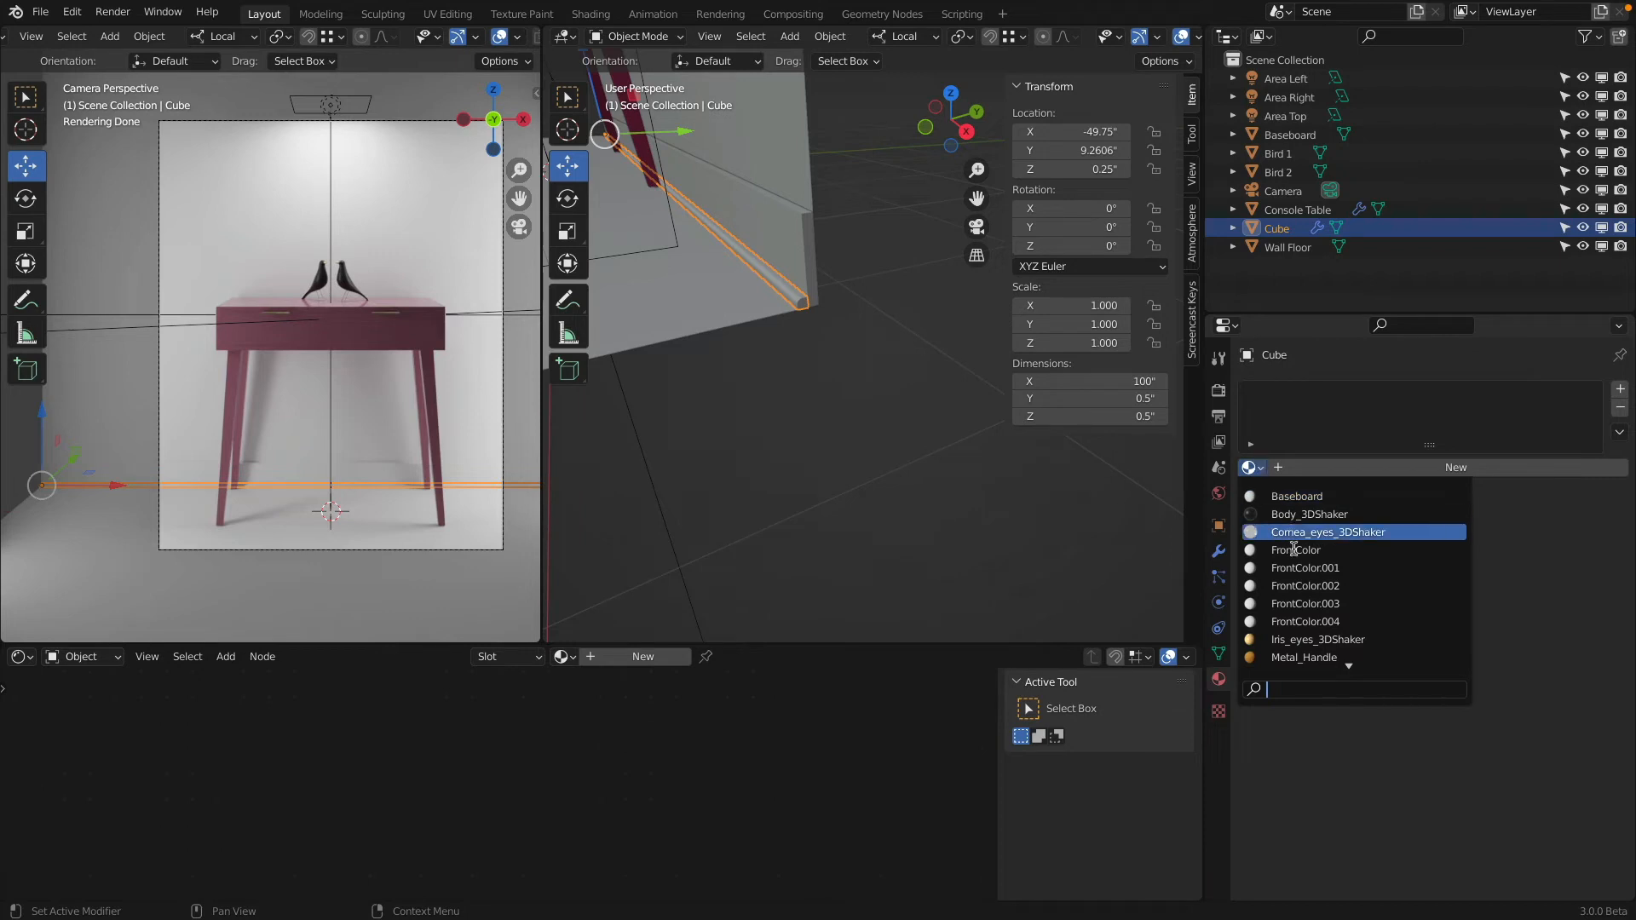
scroll(1300, 669, "down", 9)
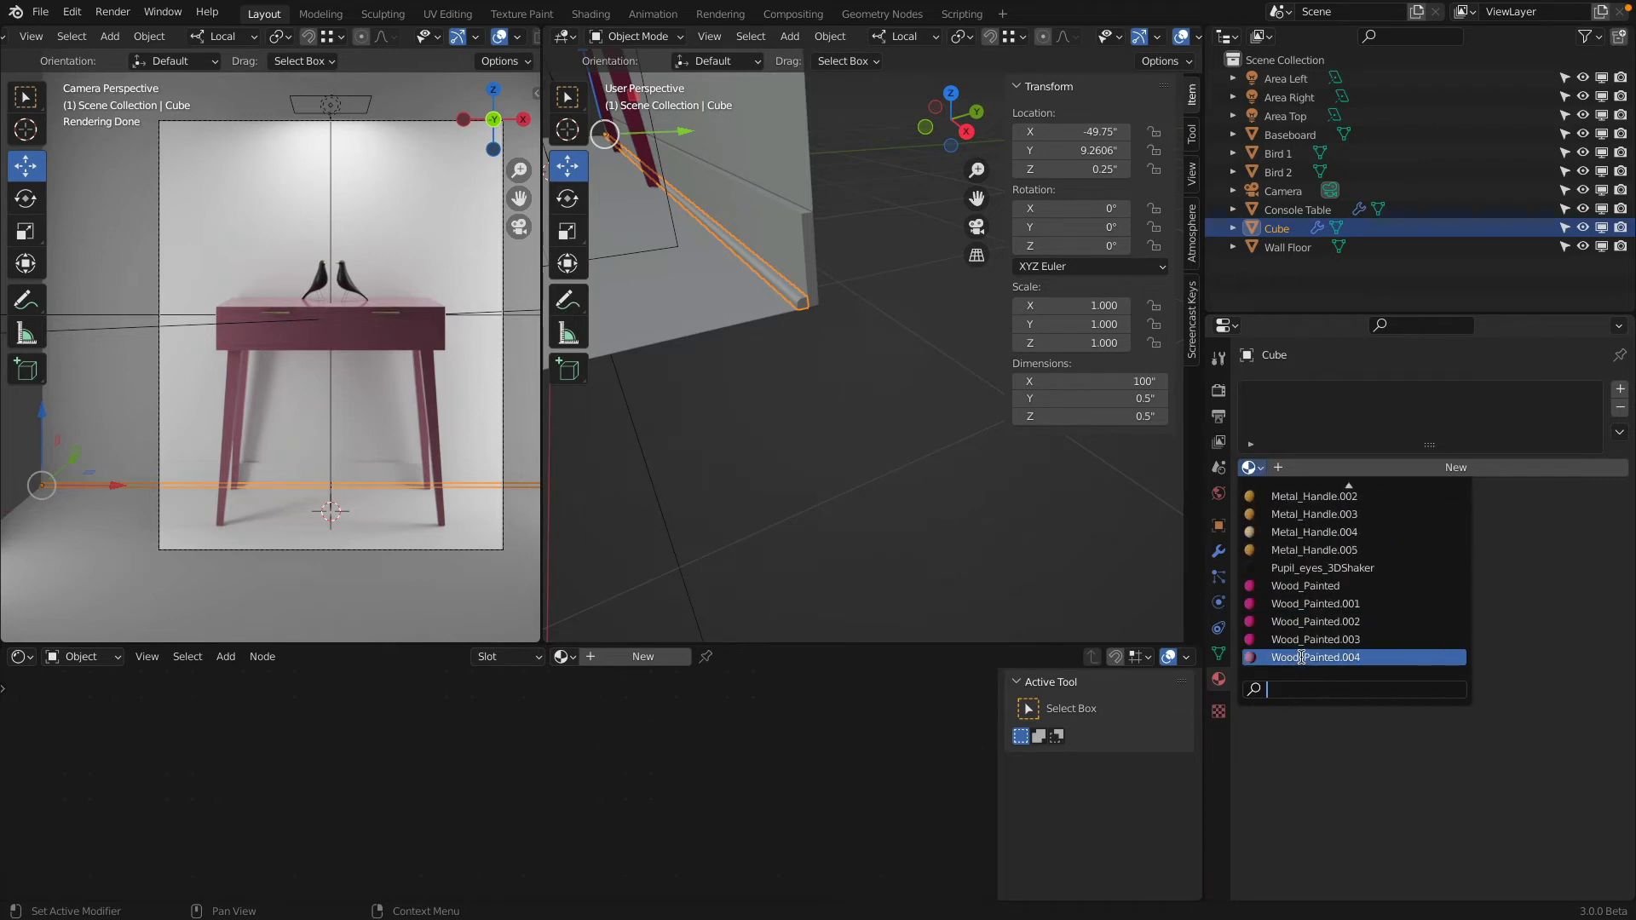
scroll(1329, 634, "up", 9)
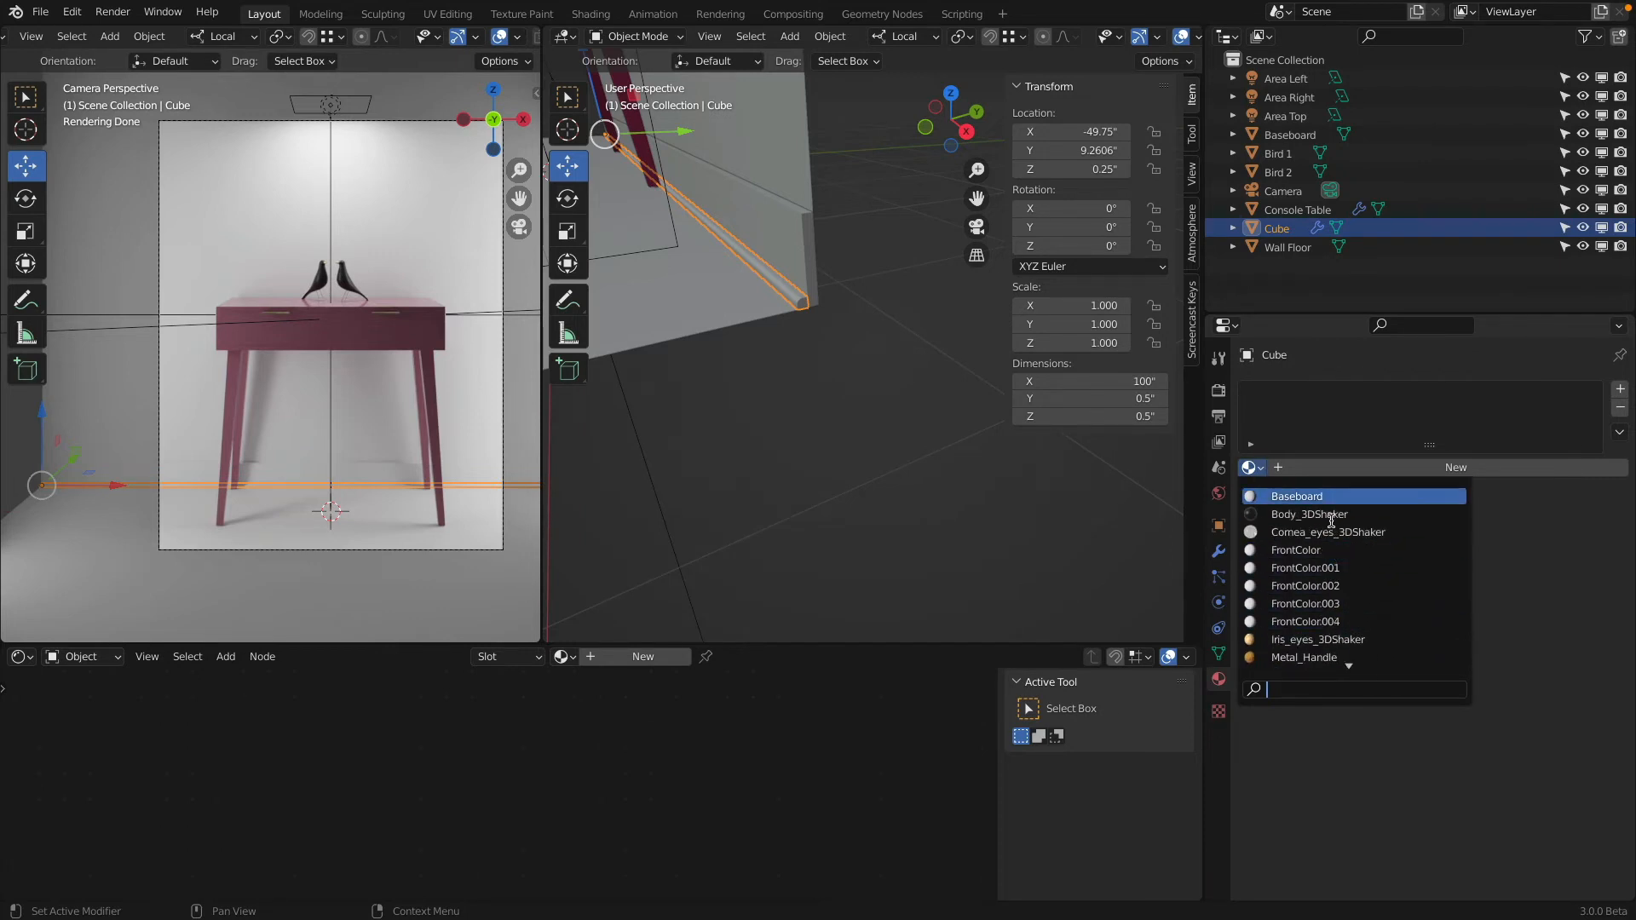
left_click(1276, 496)
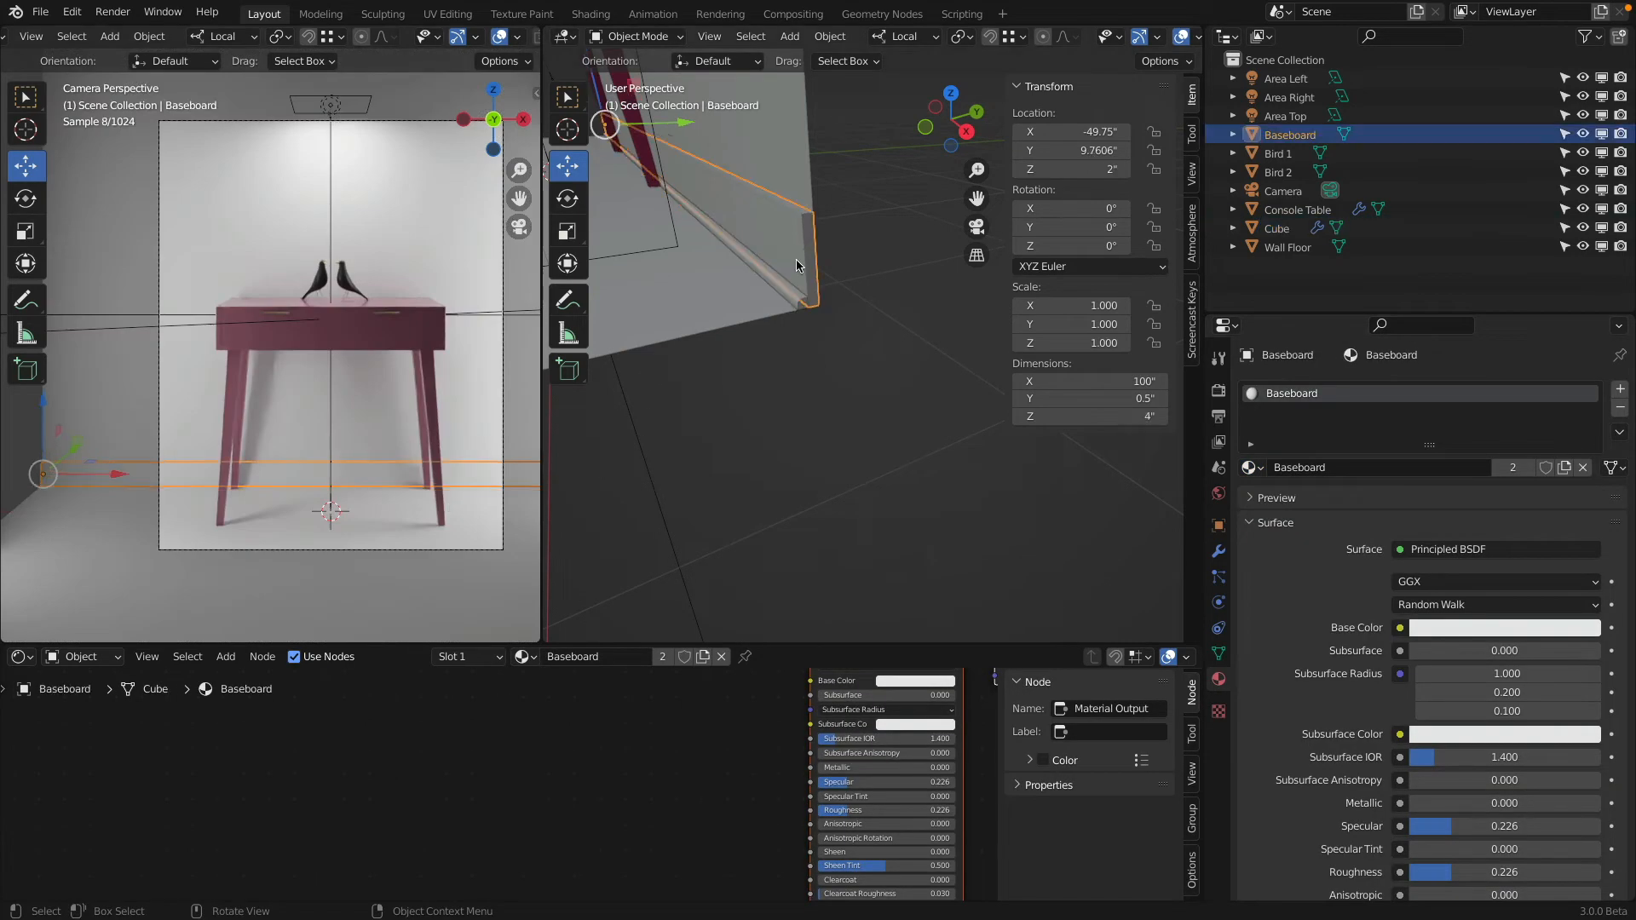
left_click(790, 296)
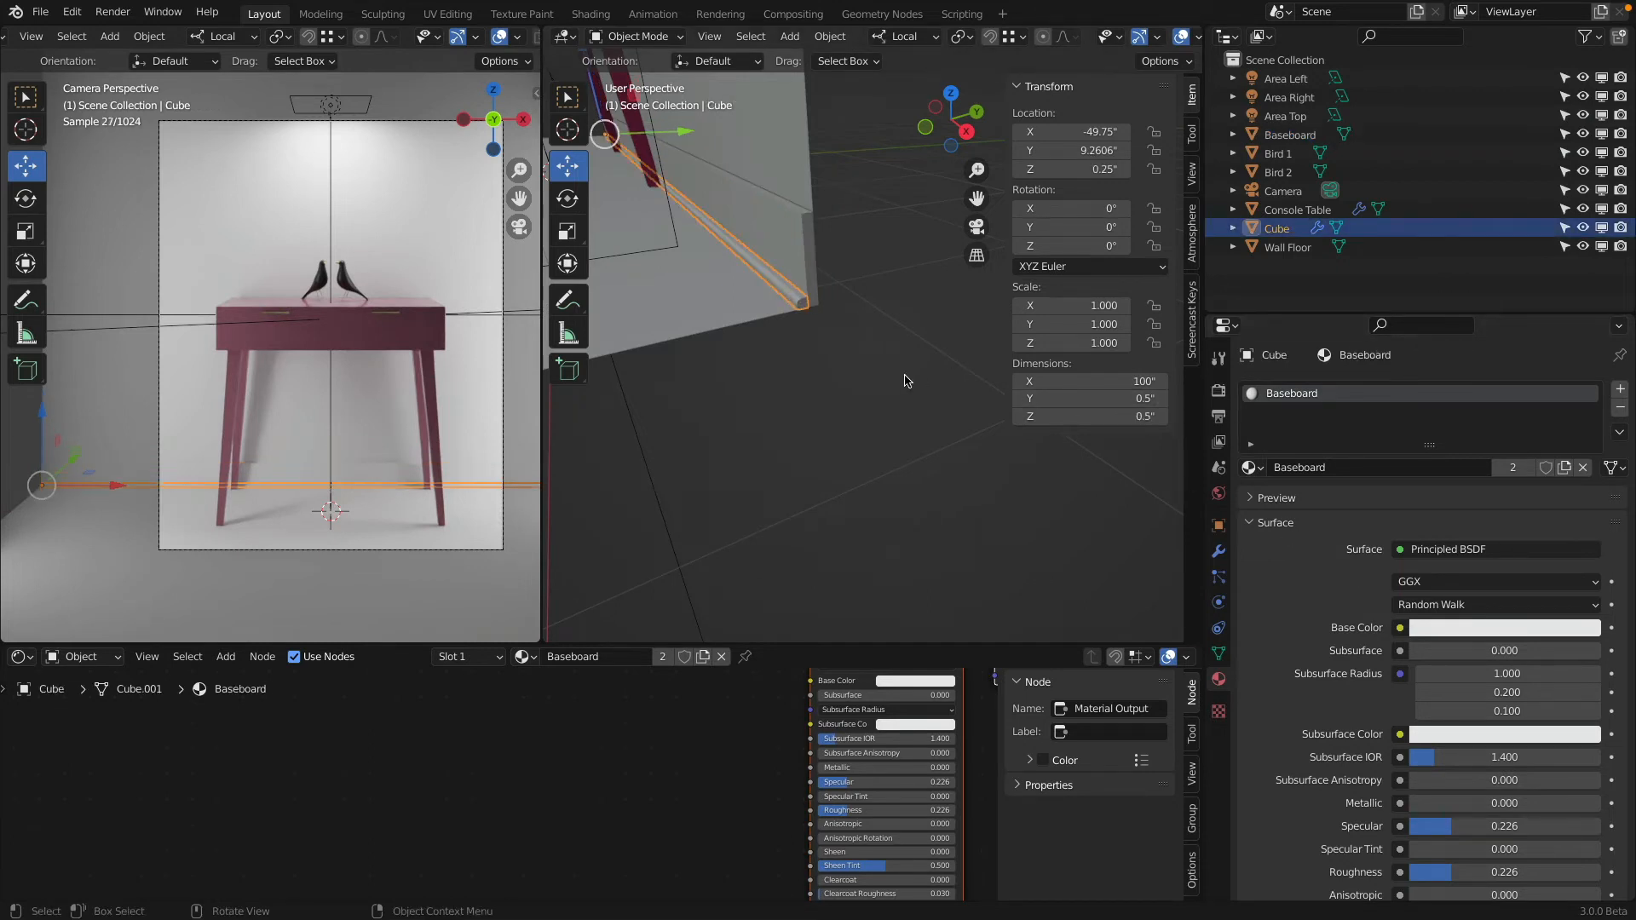
Step: Create a new material on the Wall Floor object and name it Floor
left_click(738, 303)
scroll(743, 311, "down", 5)
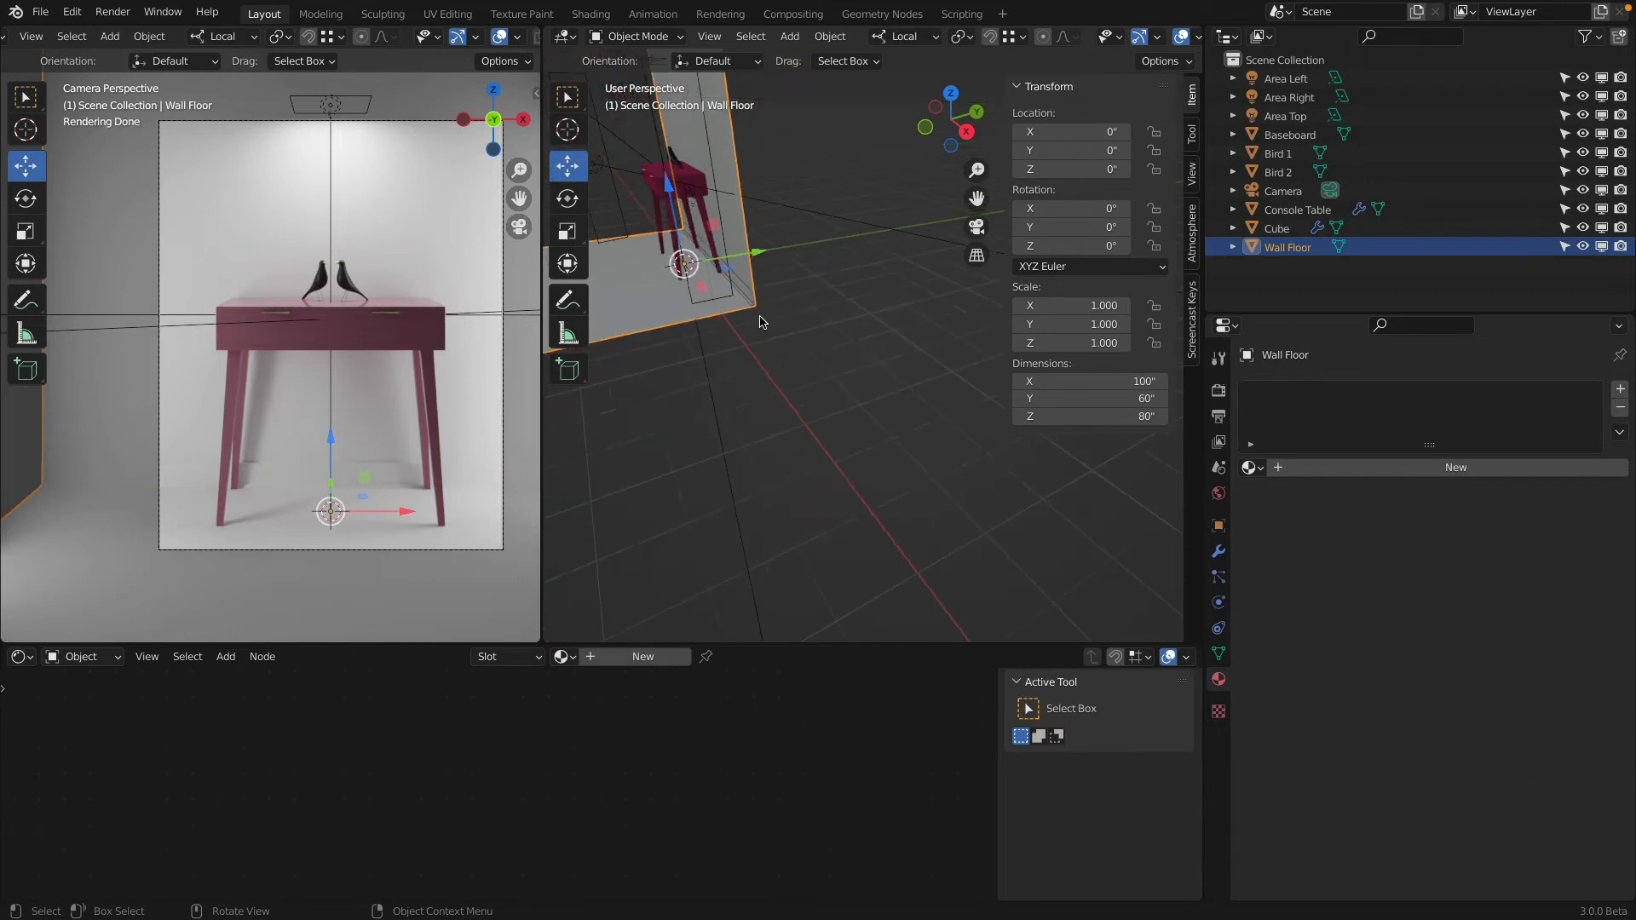
middle_click_drag(761, 321, 878, 370)
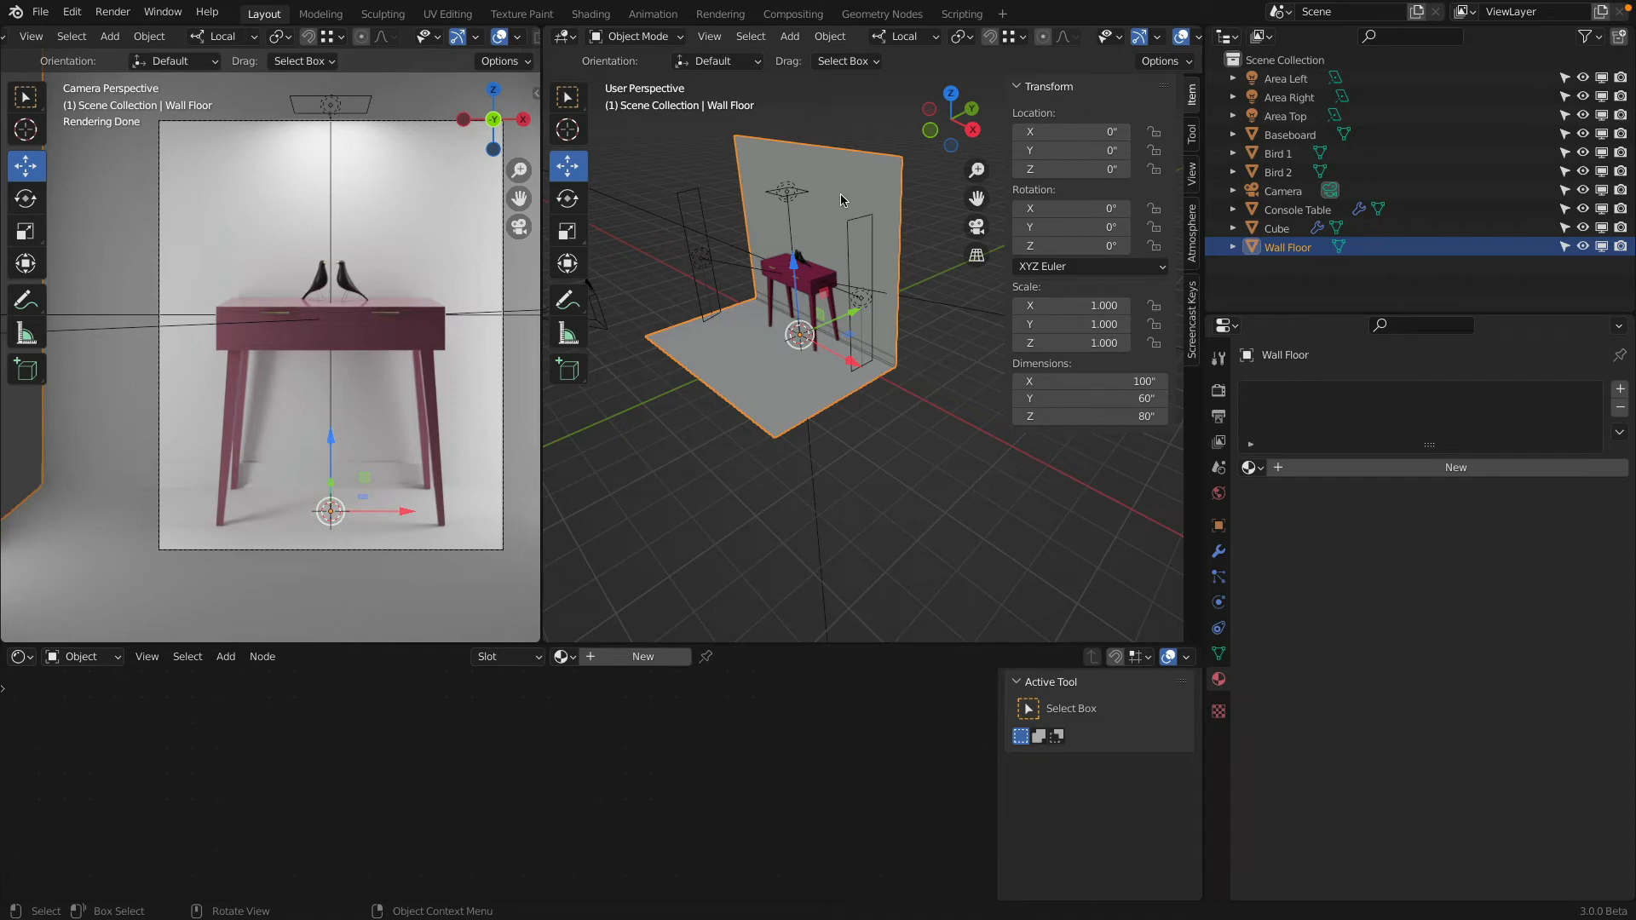
left_click(1338, 469)
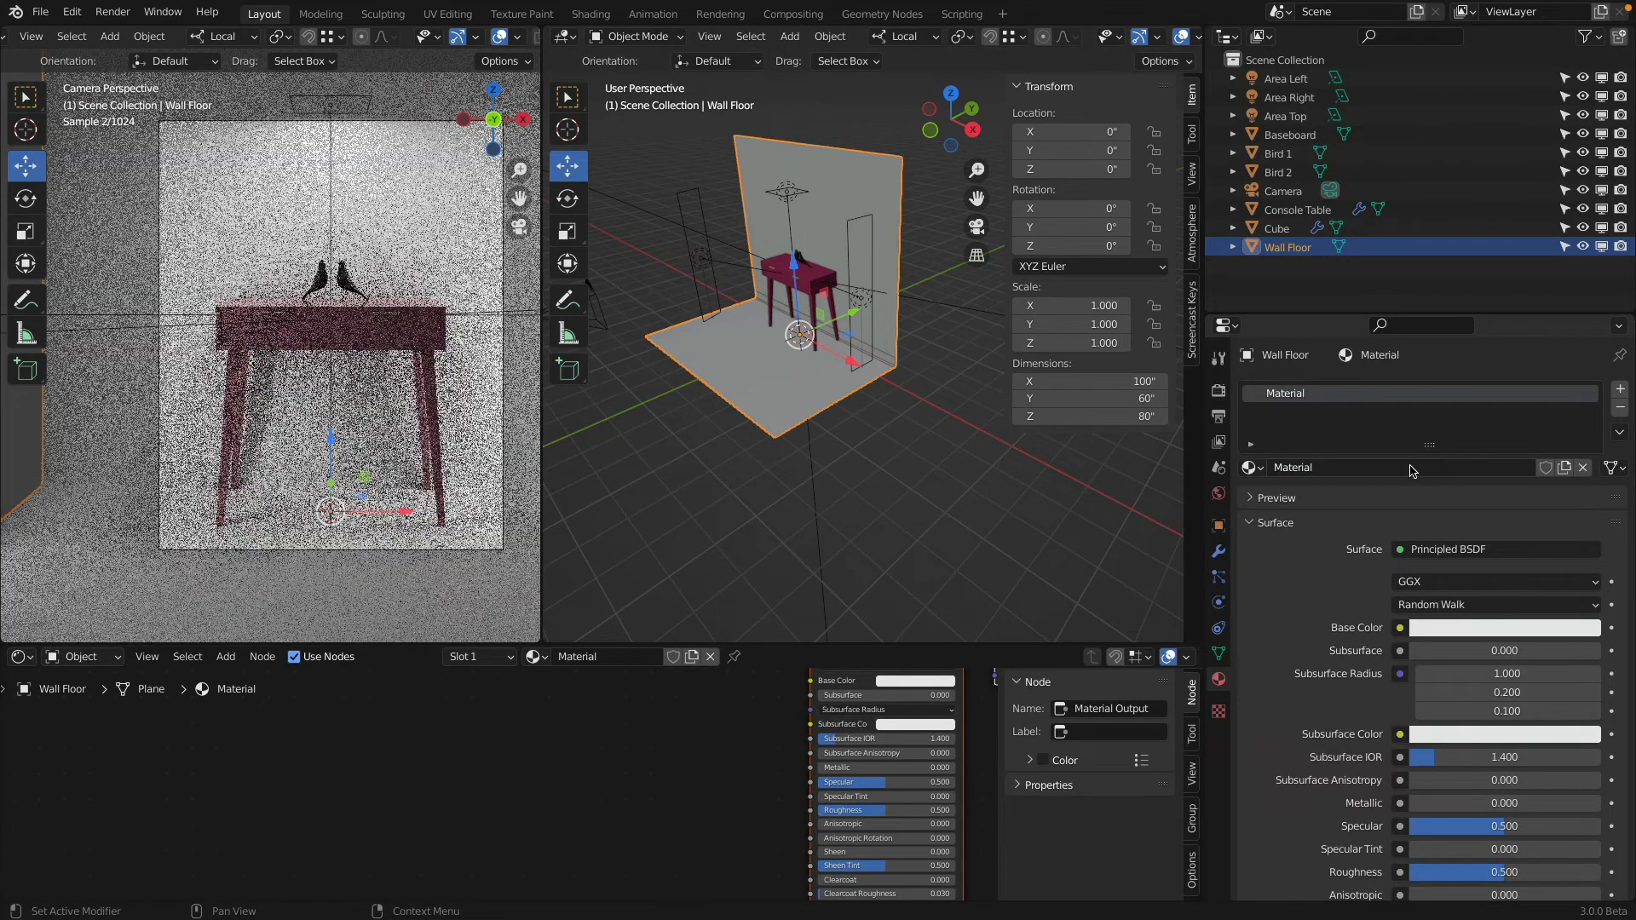
left_click(1367, 470)
type("Fl")
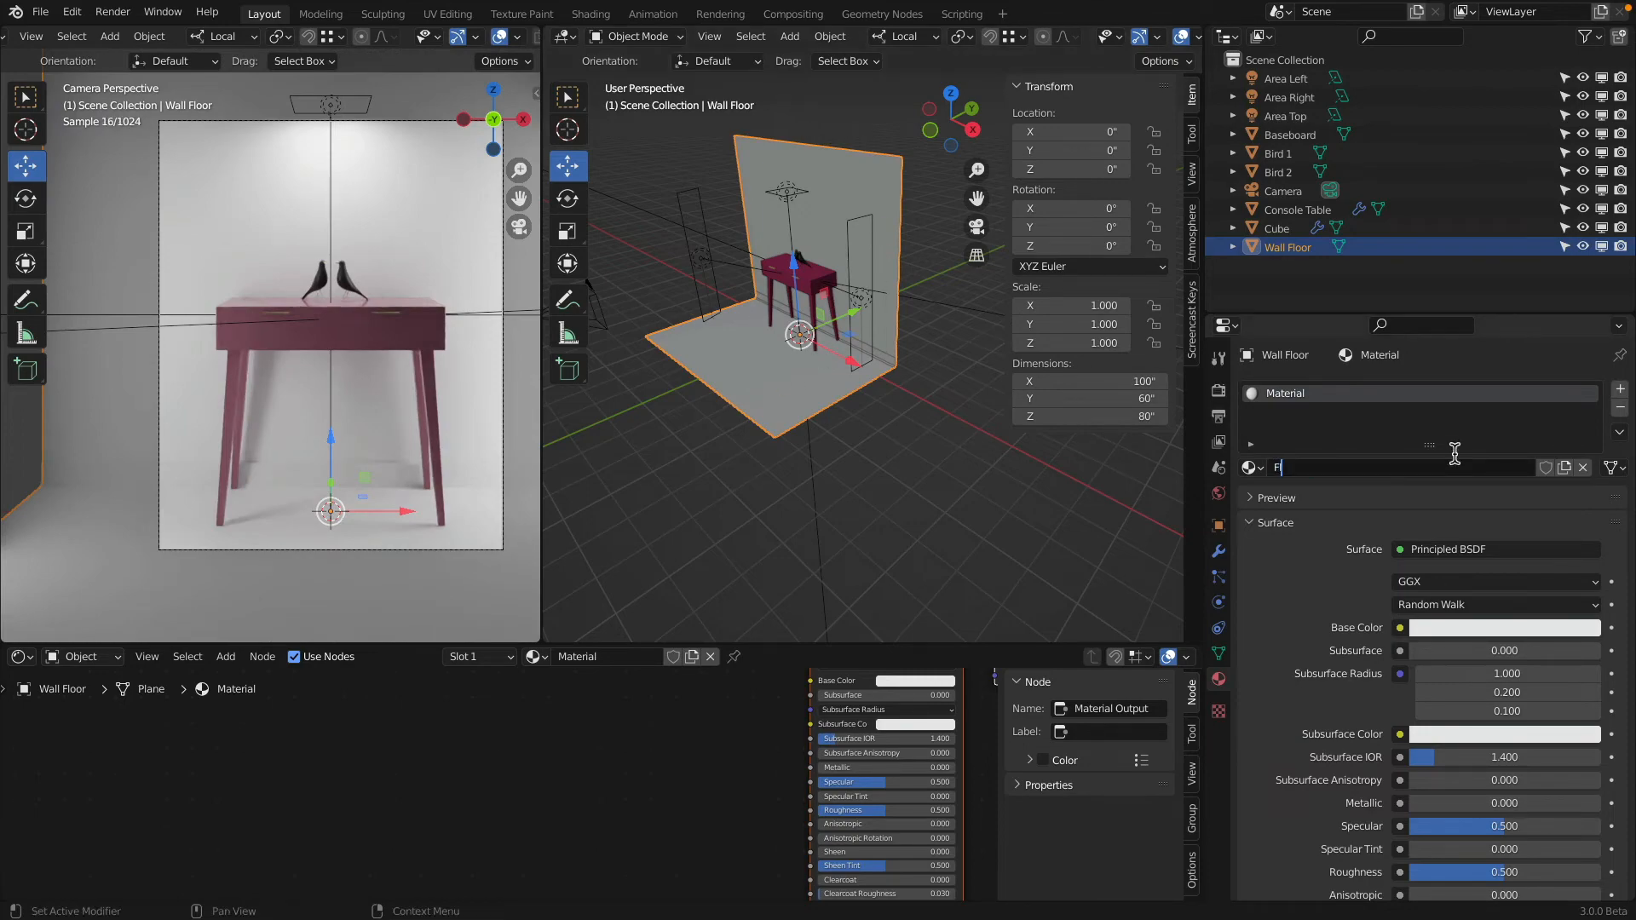
type("oor")
key("Return")
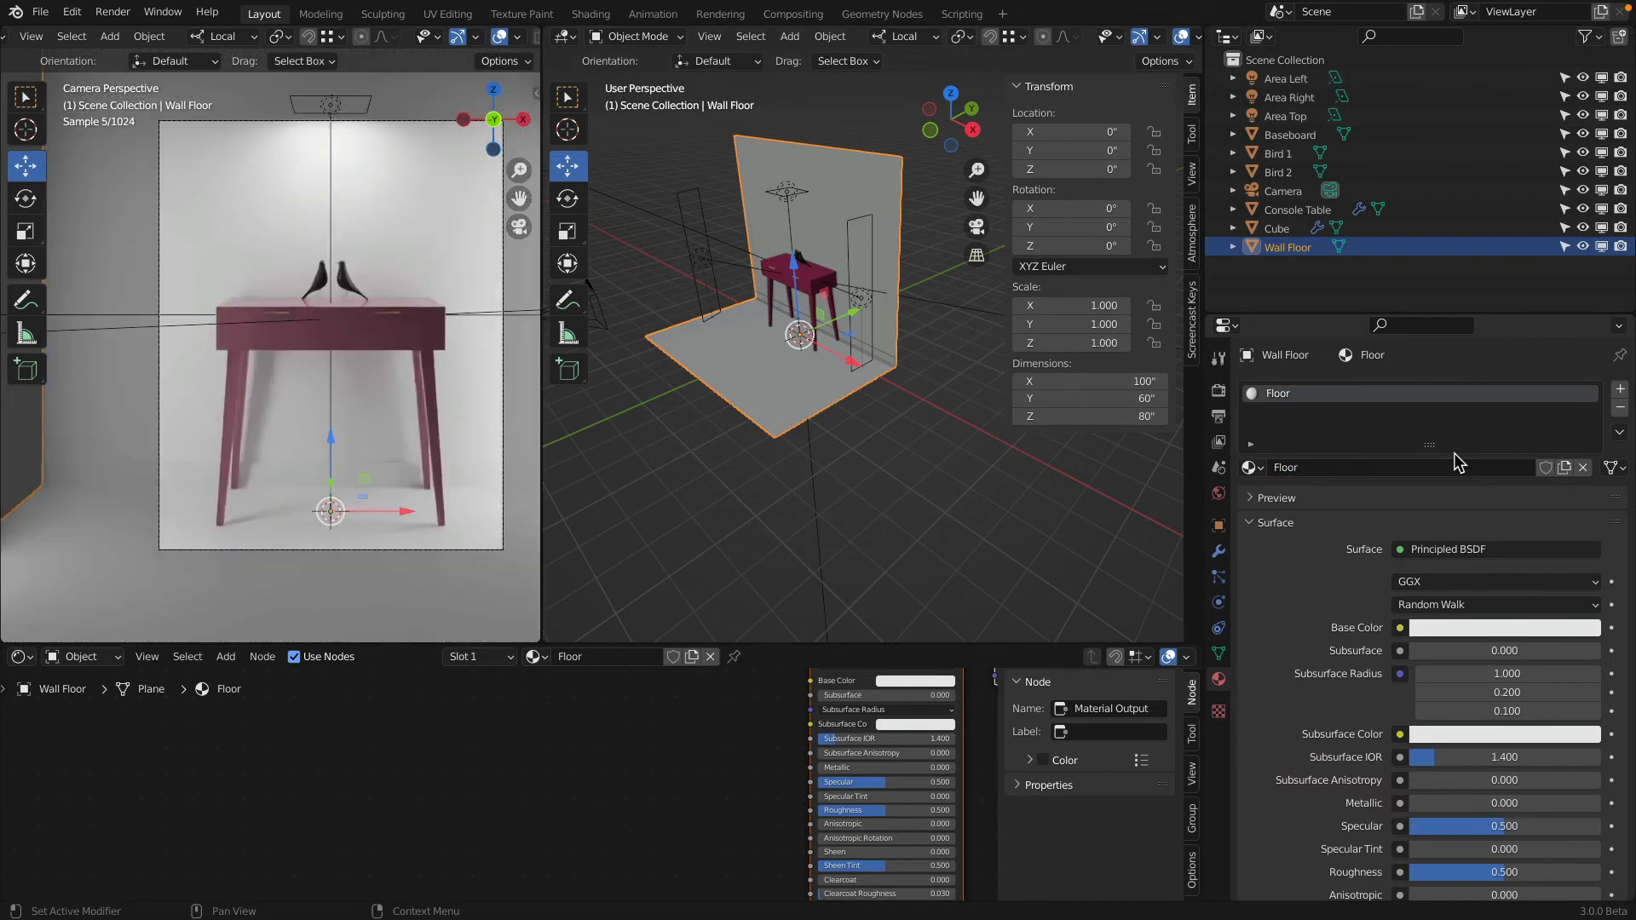
Step: Enlarge the shader editor to show the Floor material's nodes and compare them with its surface settings
left_click_drag(771, 645, 750, 482)
middle_click_drag(746, 588, 548, 596)
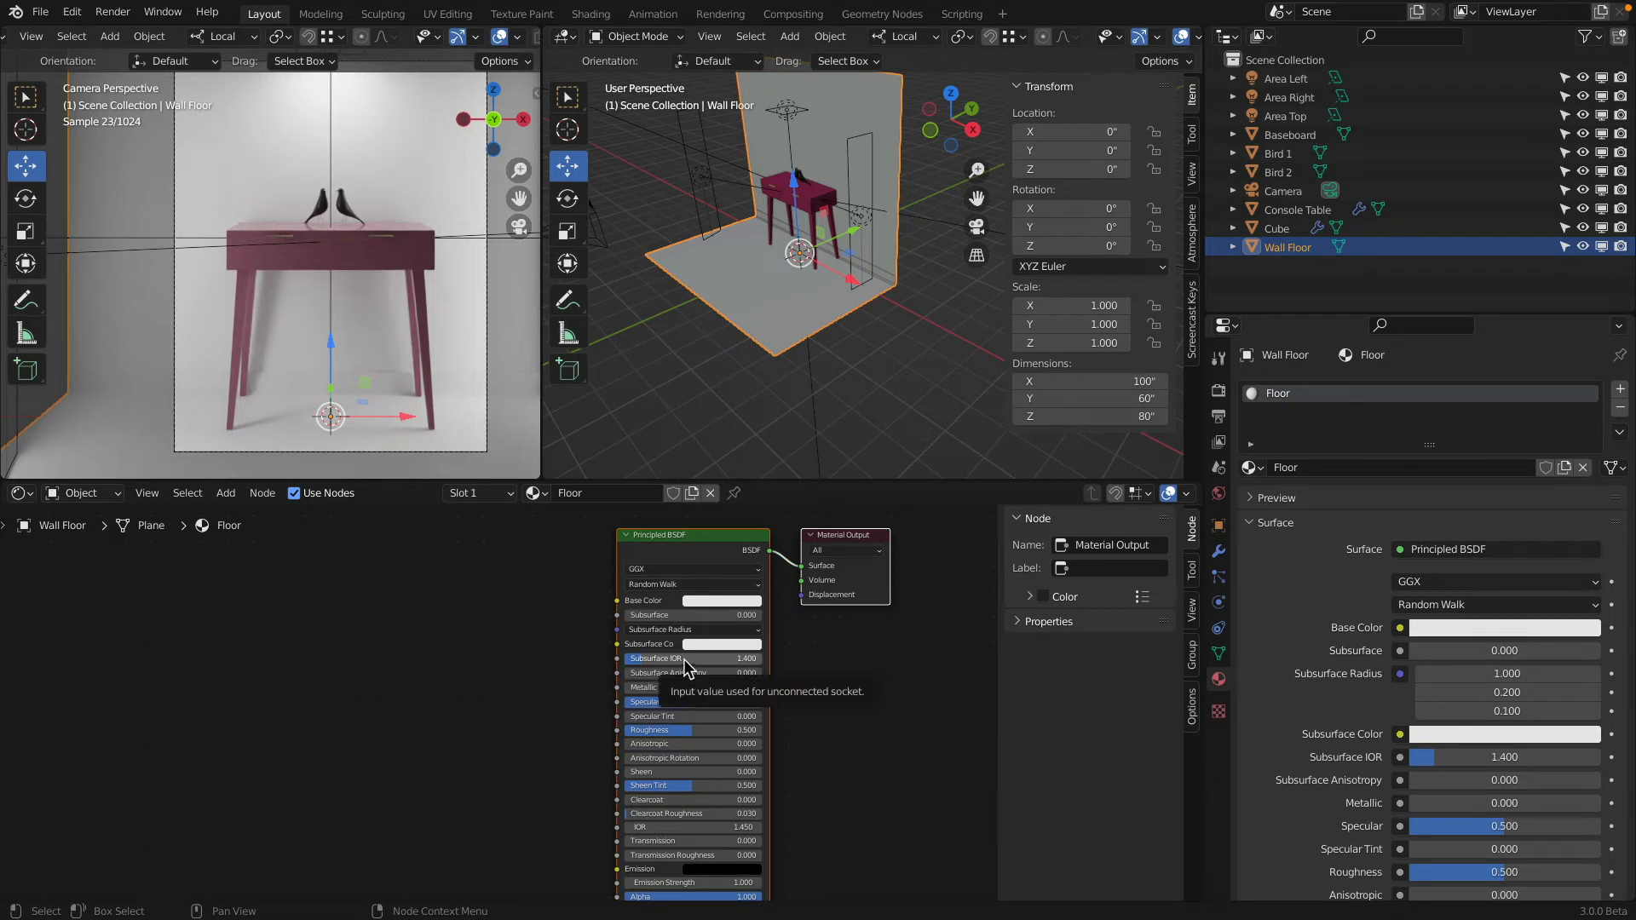
scroll(1442, 621, "down", 8)
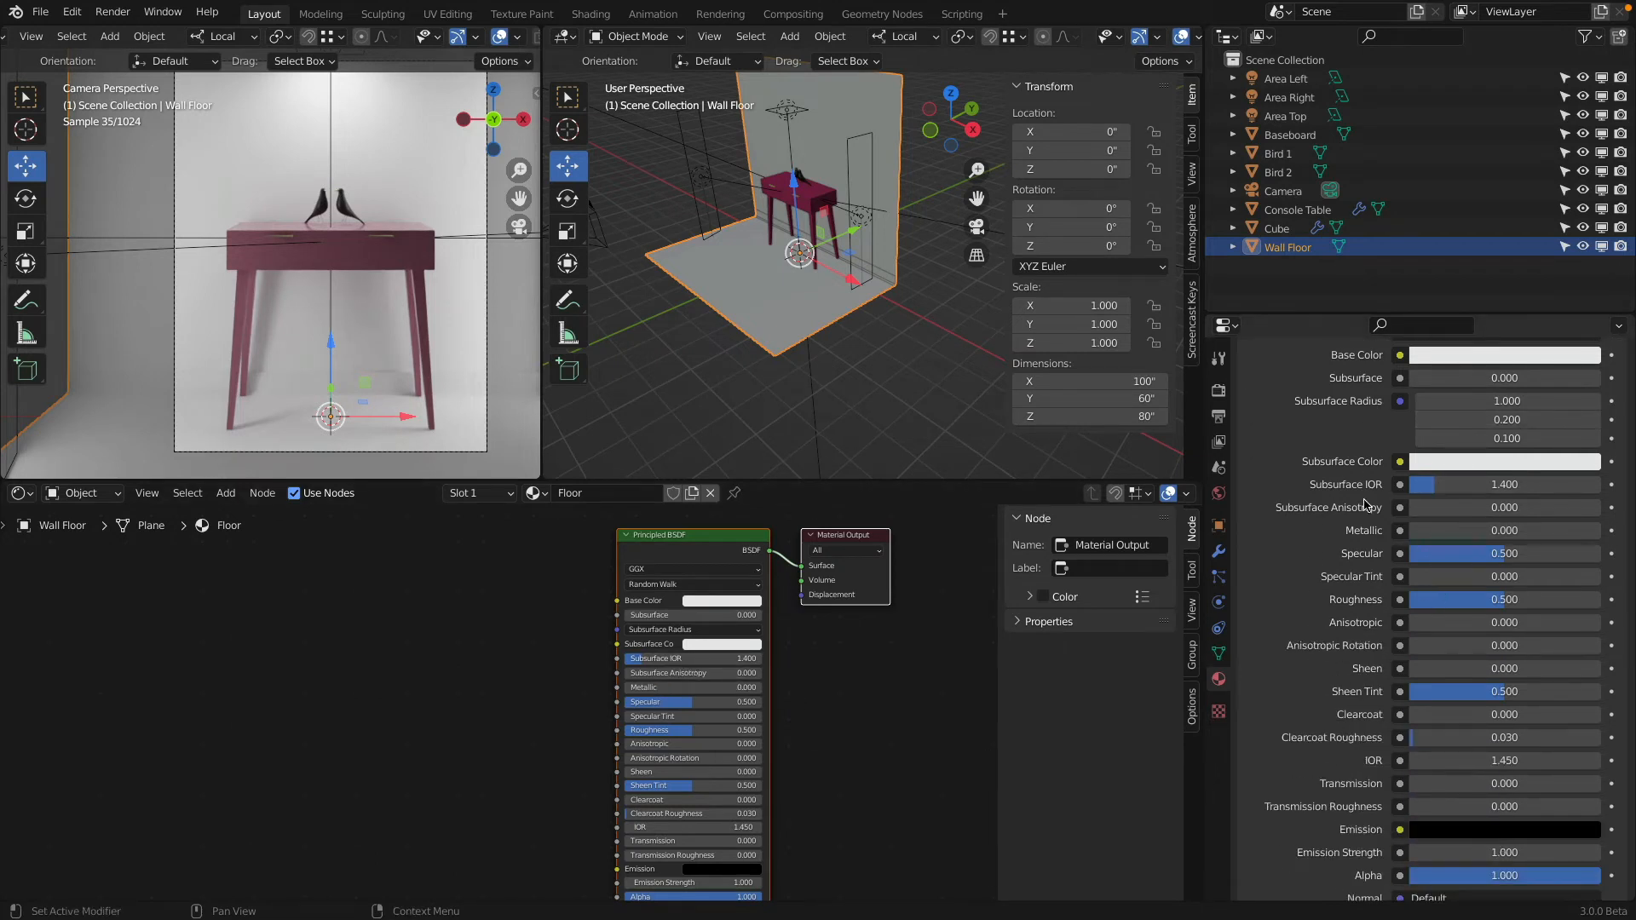
scroll(1380, 710, "up", 8)
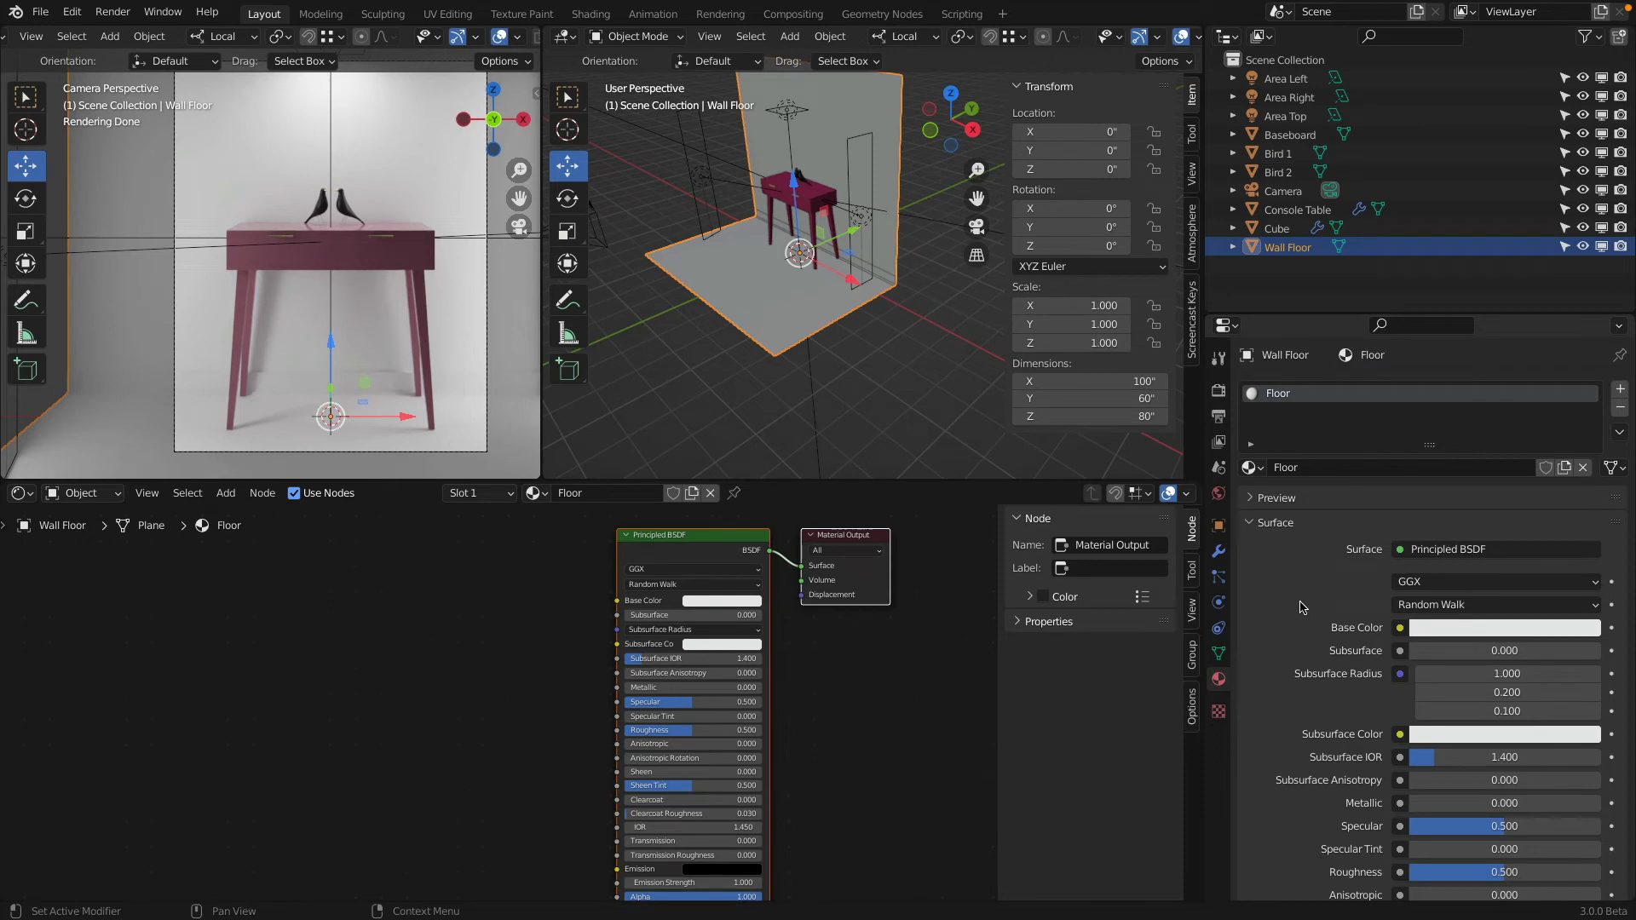
middle_click_drag(502, 623, 548, 616)
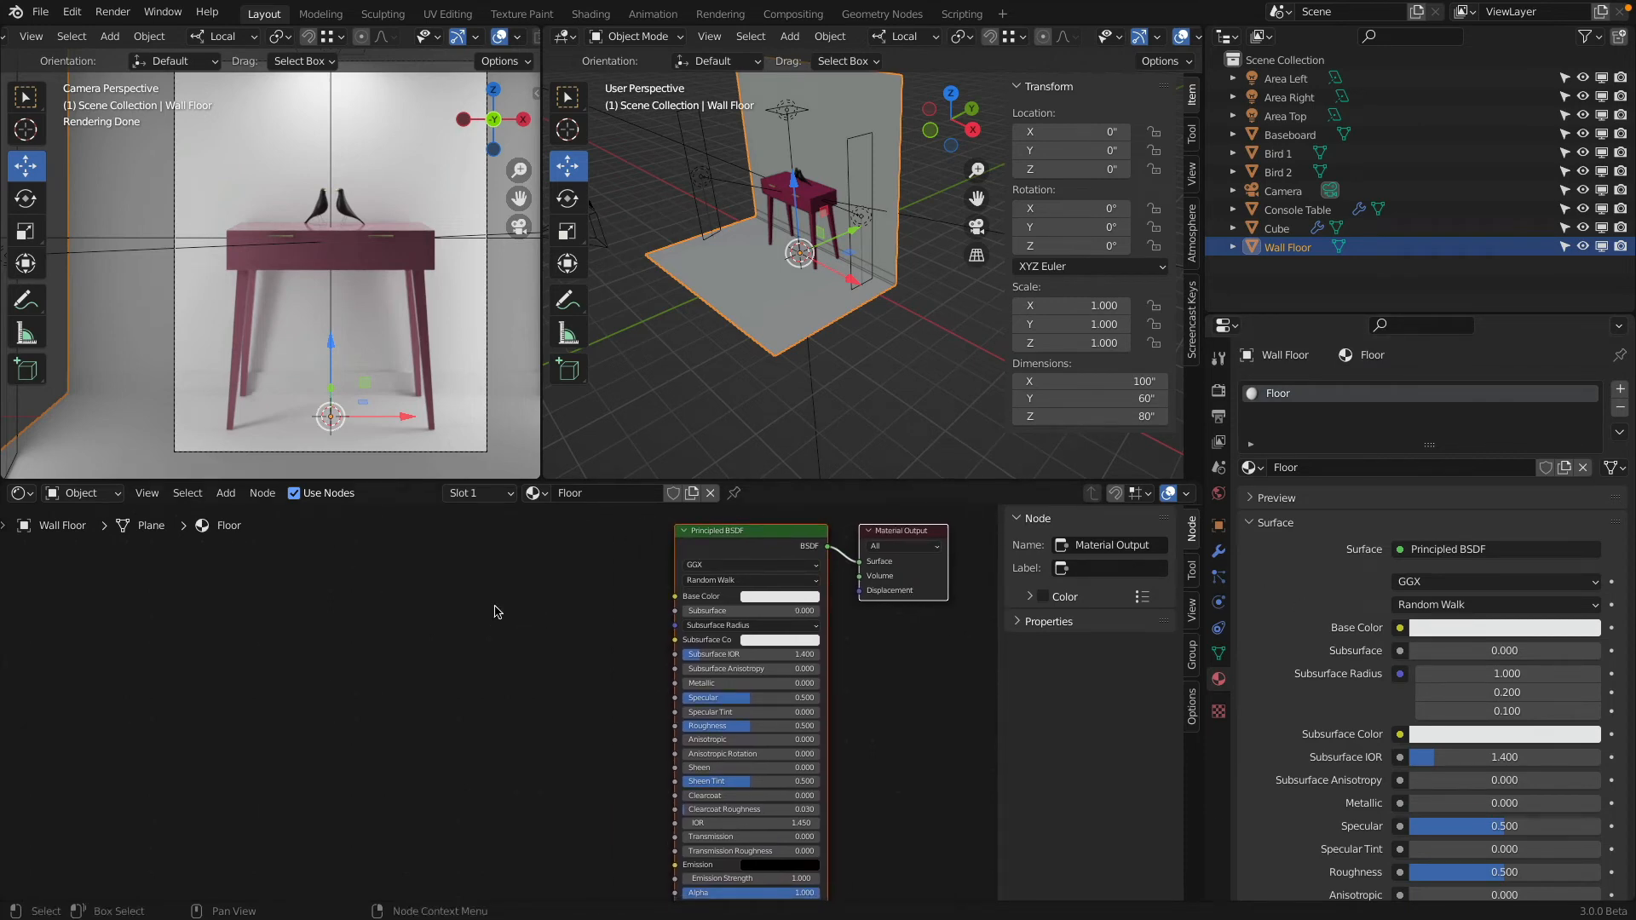
Step: Add an Image Texture node to the Floor material beside the Principled BSDF node
left_click(226, 495)
left_click(224, 496)
mouse_move(260, 596)
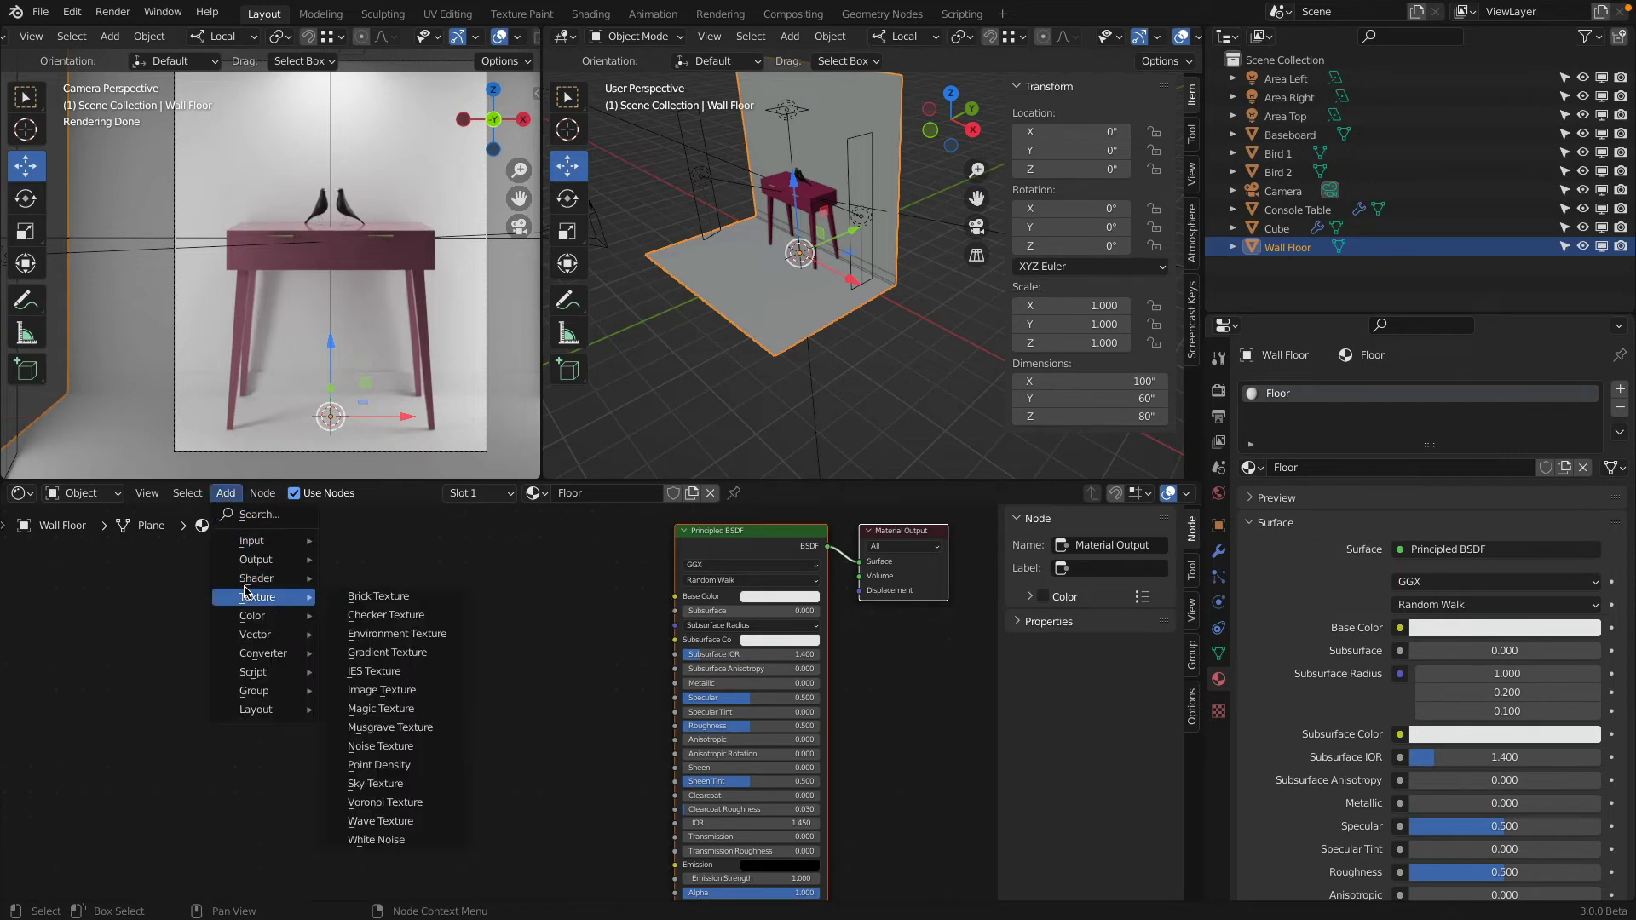
left_click(402, 701)
left_click(399, 596)
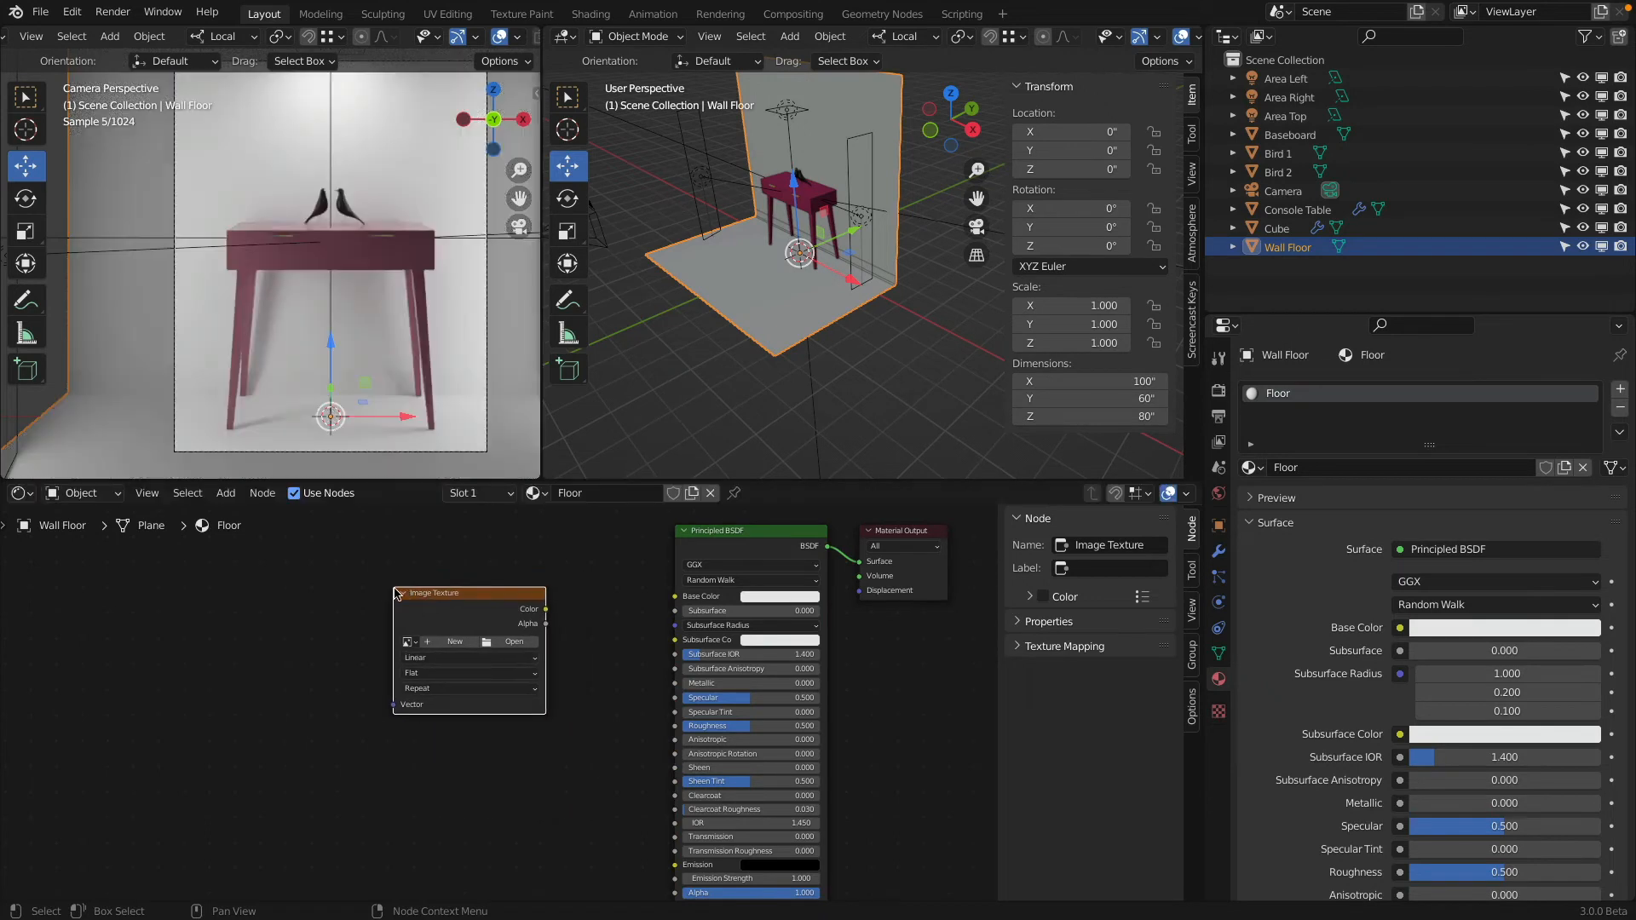
Step: Load wood floor 2.jpg from the Console Table RAW/Textures folder into the Image Texture node
left_click(502, 648)
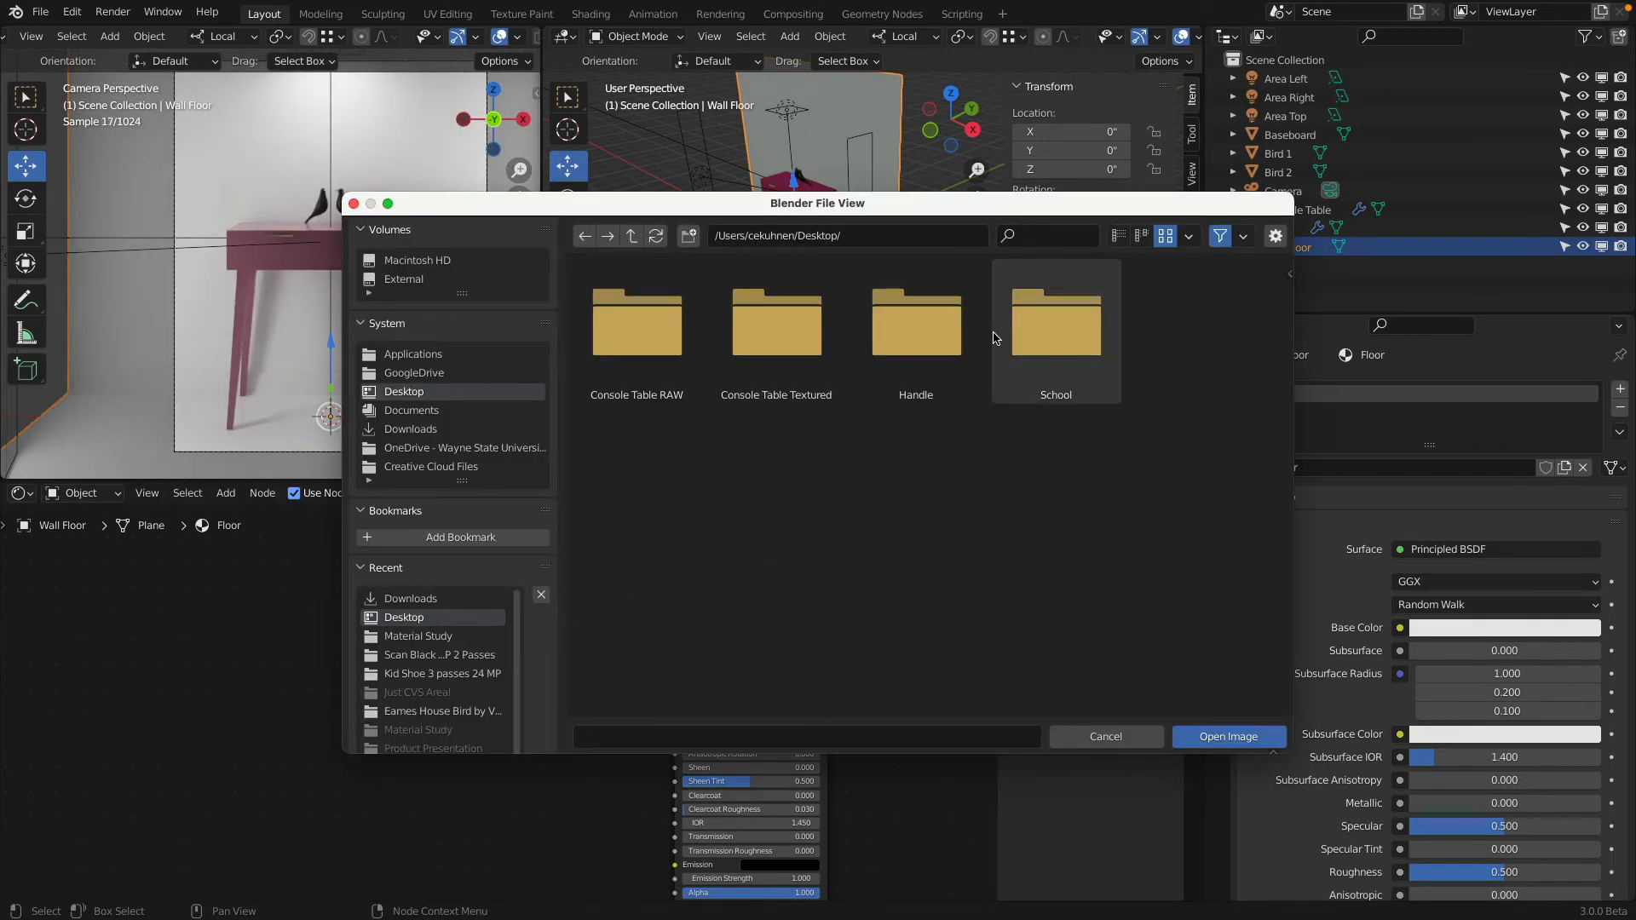
double_click(663, 334)
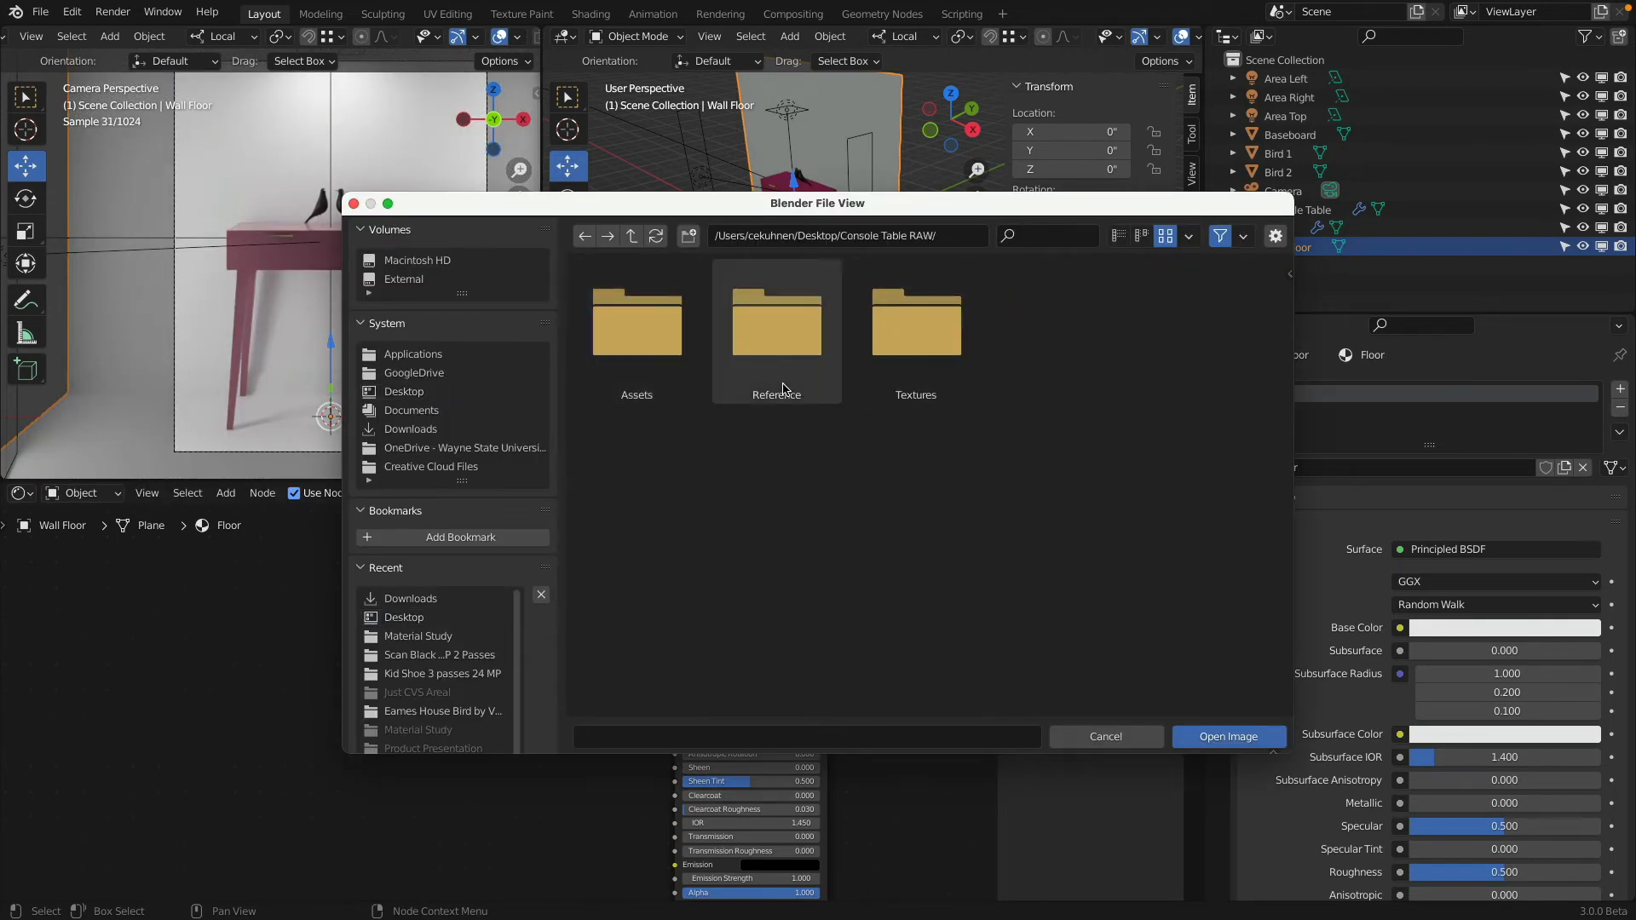
double_click(943, 356)
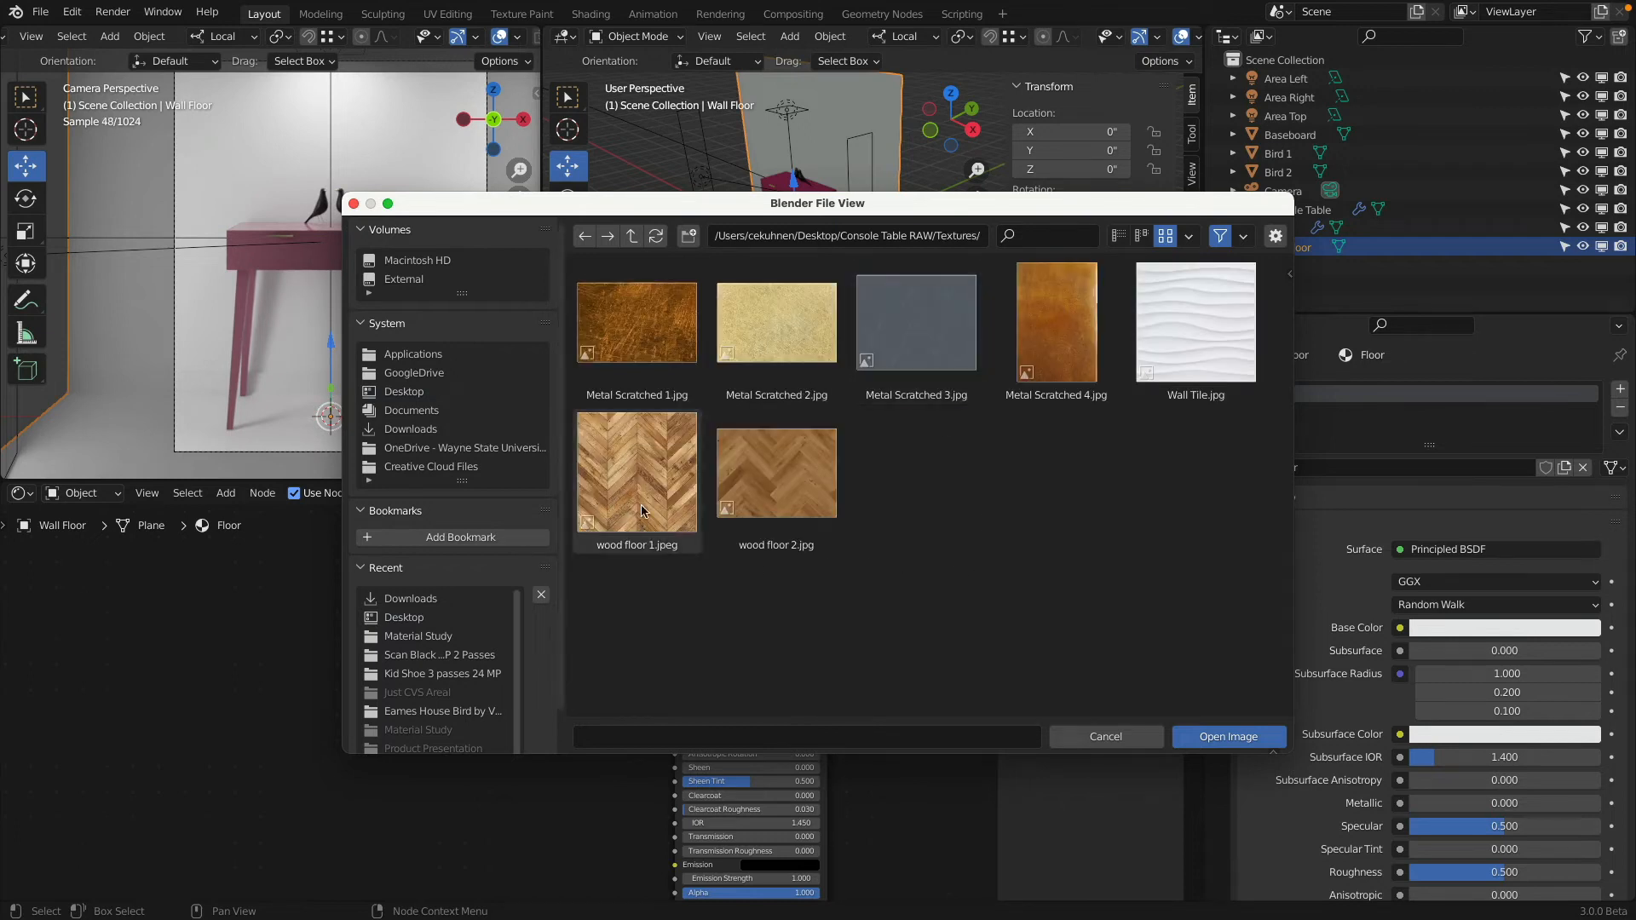
left_click(770, 495)
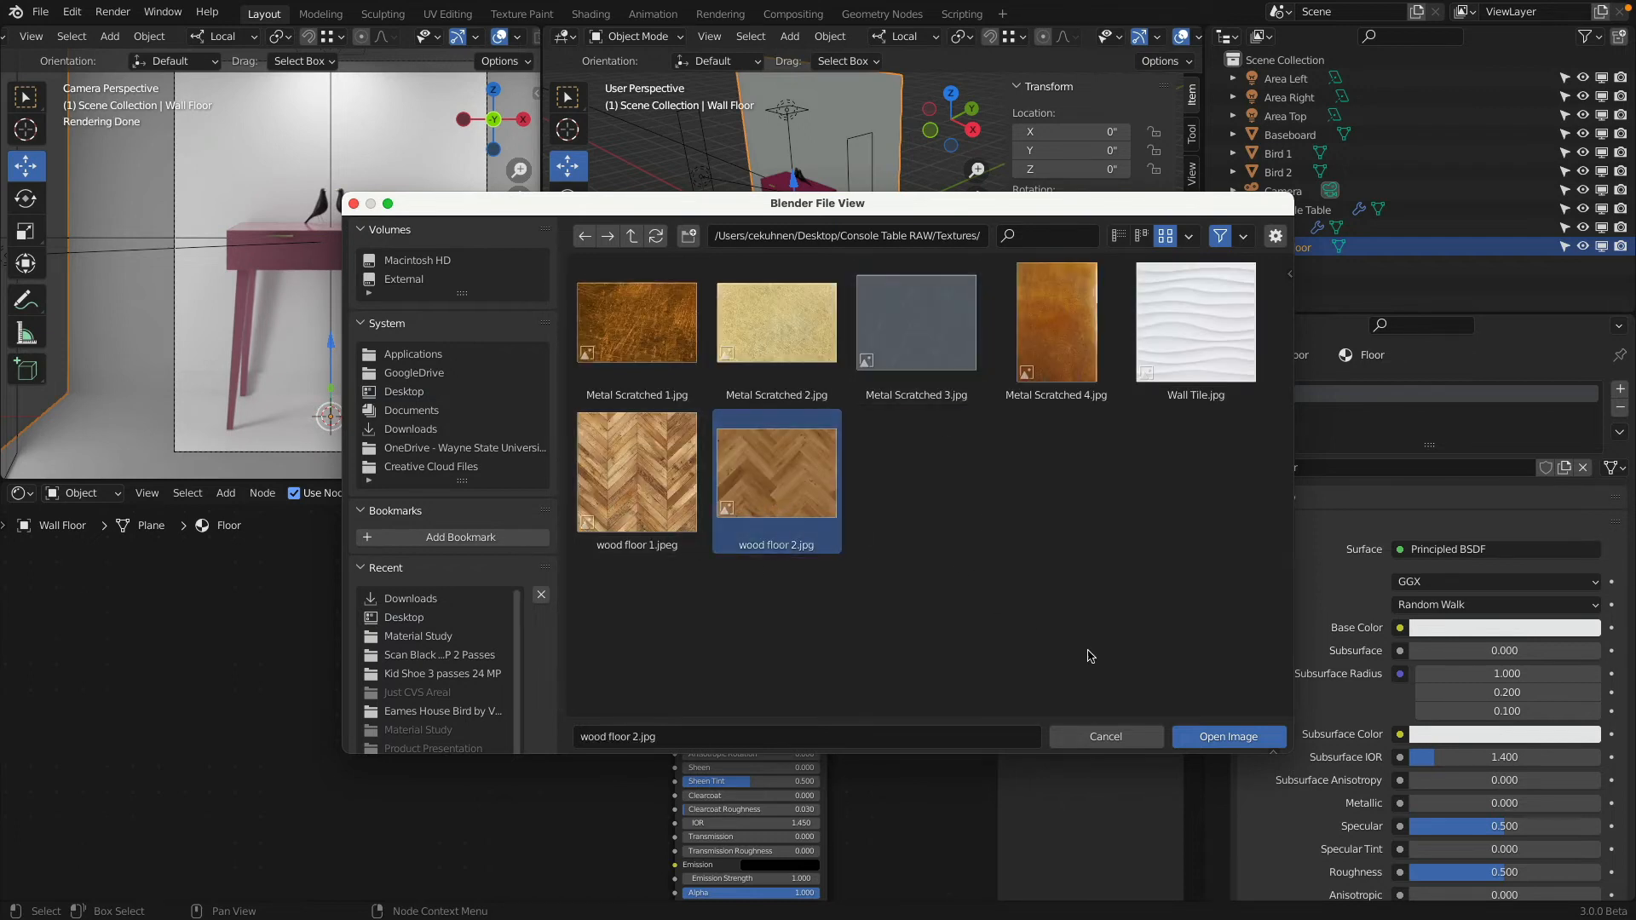
left_click(1229, 737)
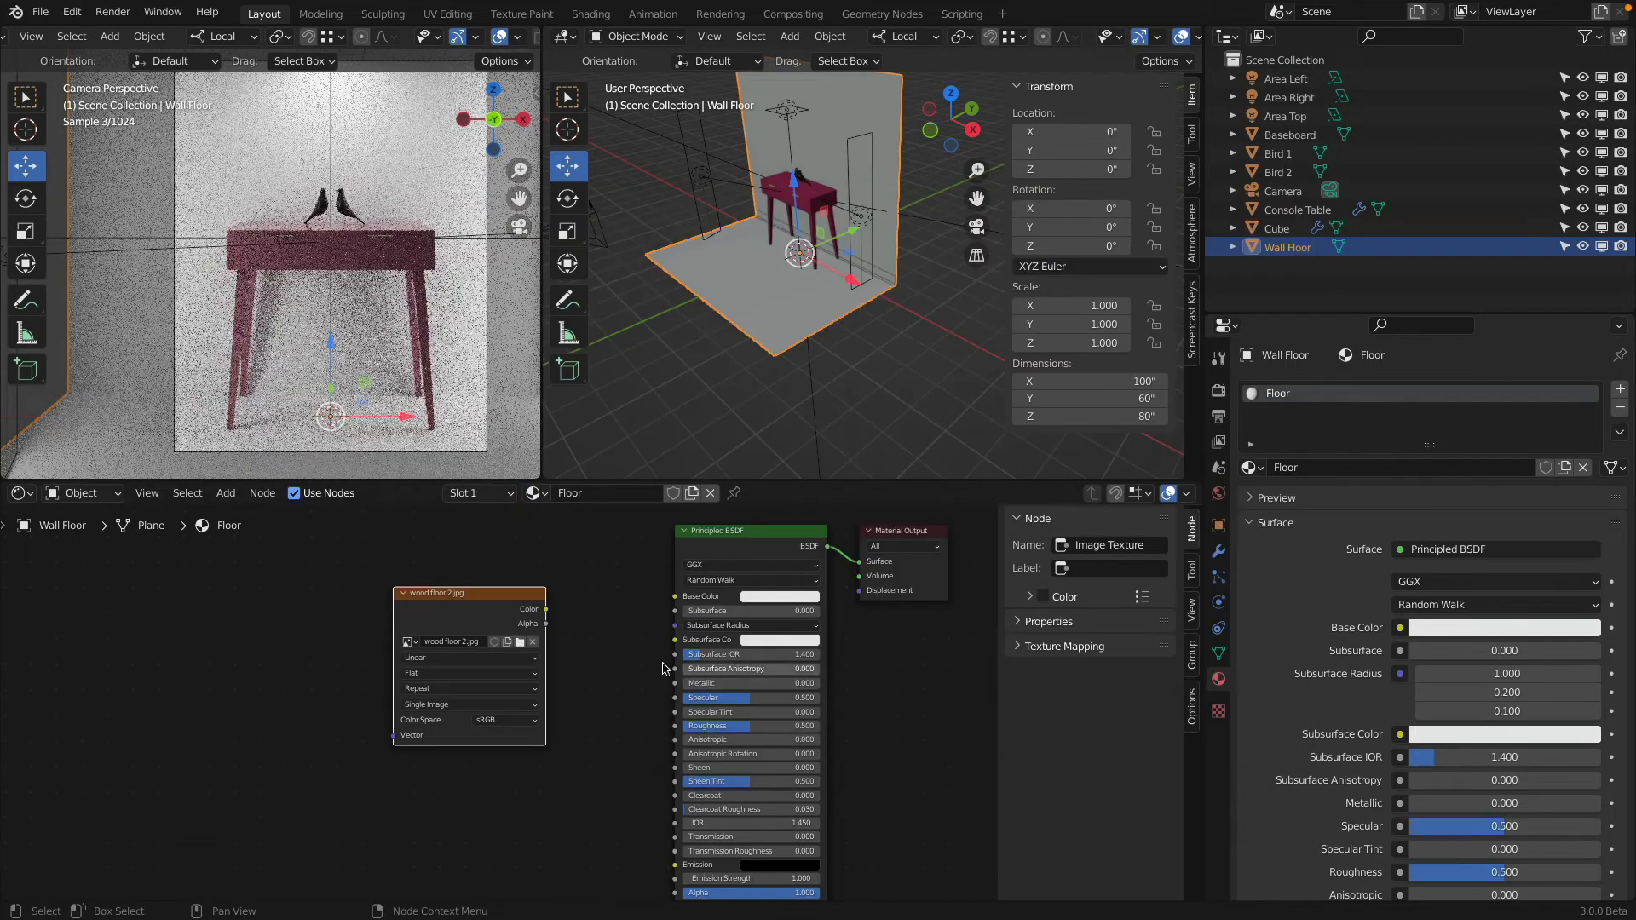
Step: Connect the wood texture's Color output to the Principled BSDF's Base Color and inspect the rendered floor up close
left_click_drag(546, 608, 676, 597)
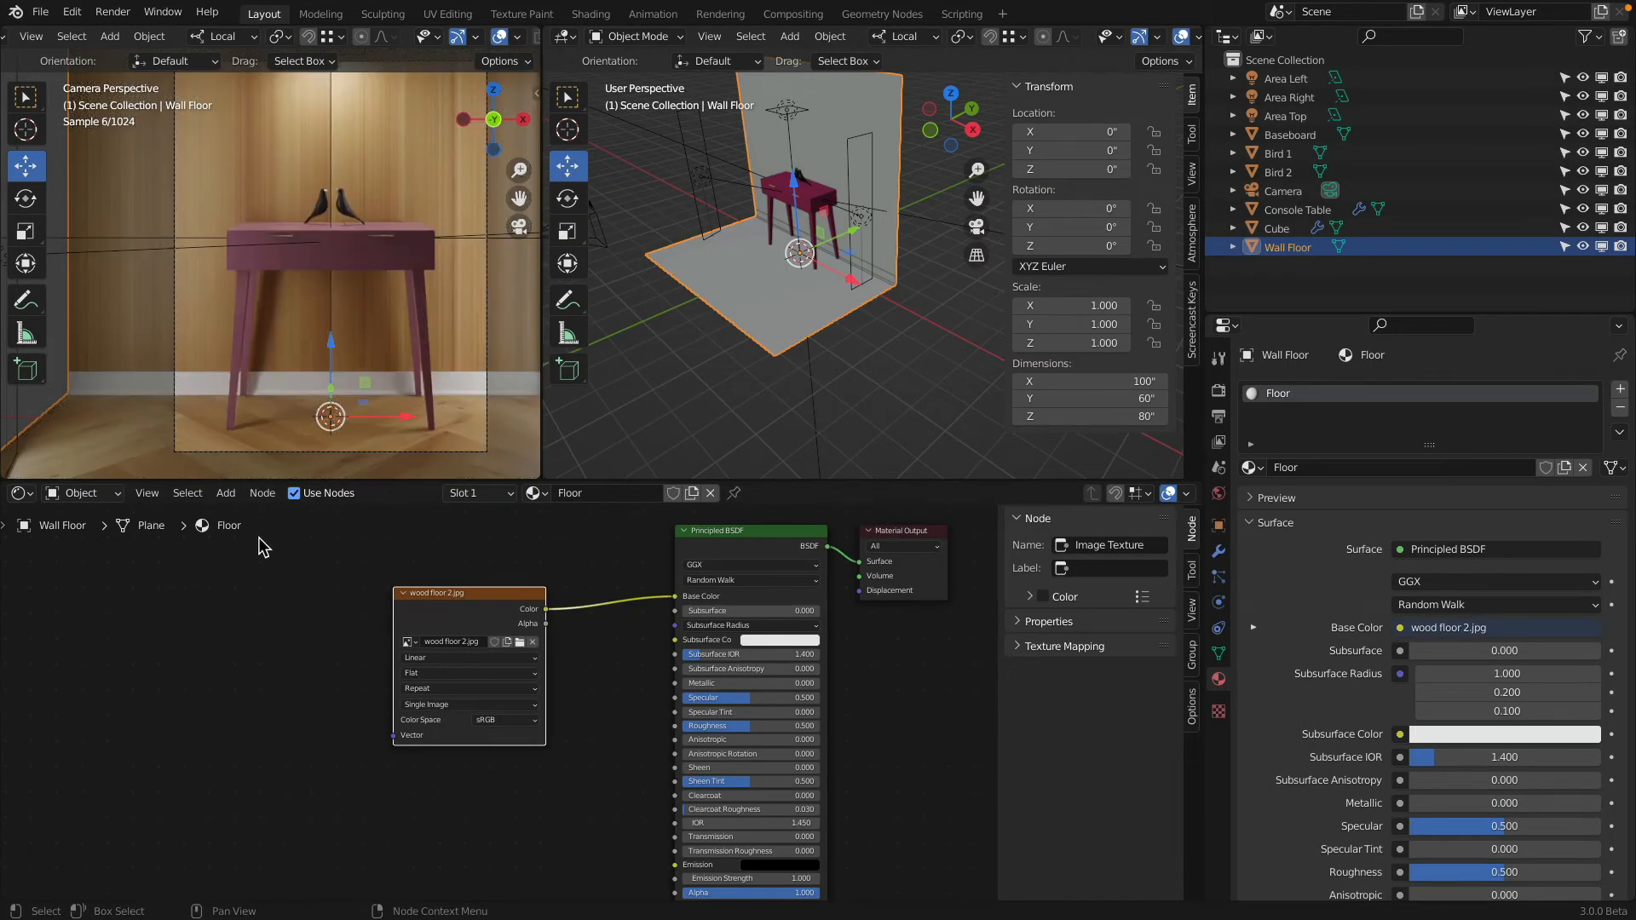
middle_click_drag(437, 303, 409, 361)
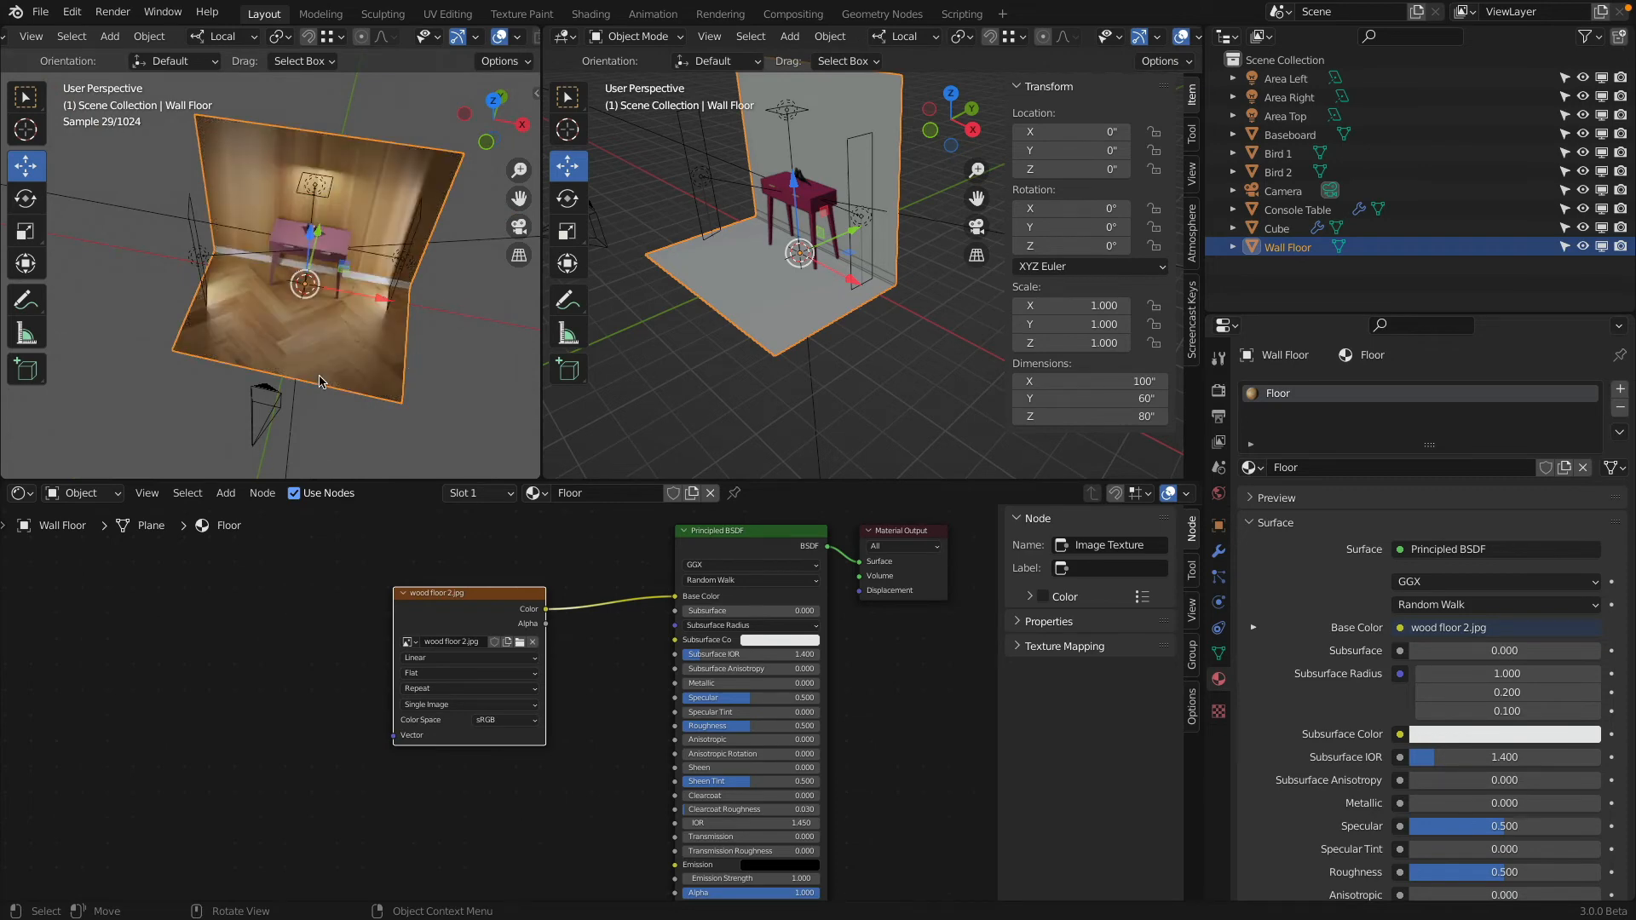
scroll(321, 361, "up", 4)
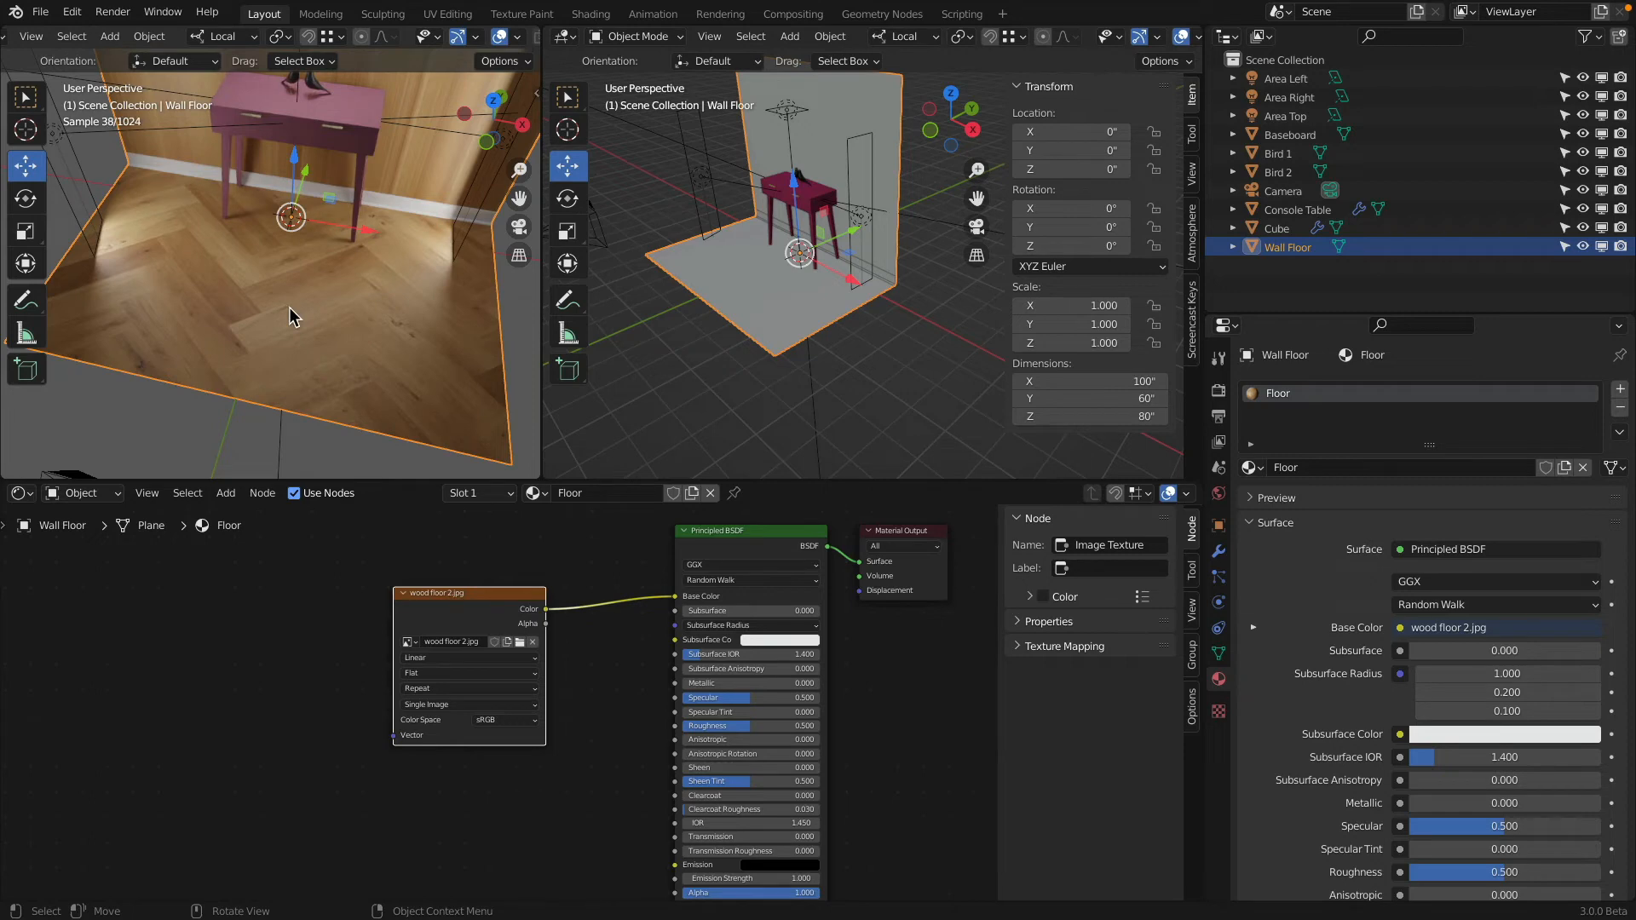
Step: Add a Mapping node before the wood texture and connect its Vector output to the texture's Vector input
middle_click_drag(436, 598, 449, 642)
left_click_drag(447, 636, 434, 630)
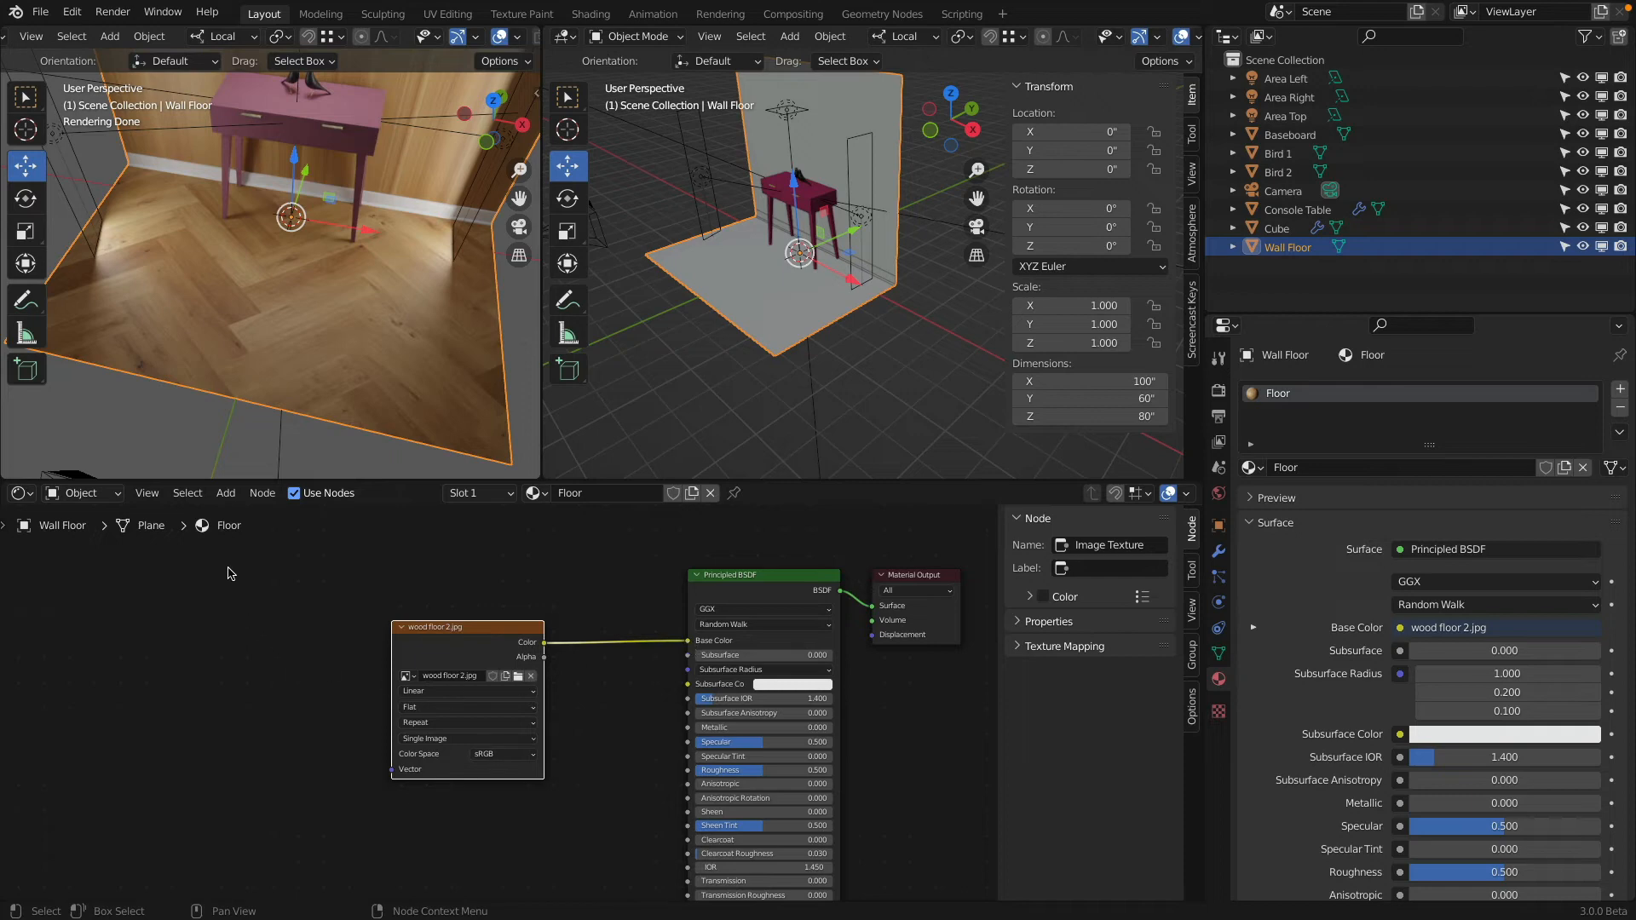
left_click(226, 497)
mouse_move(242, 541)
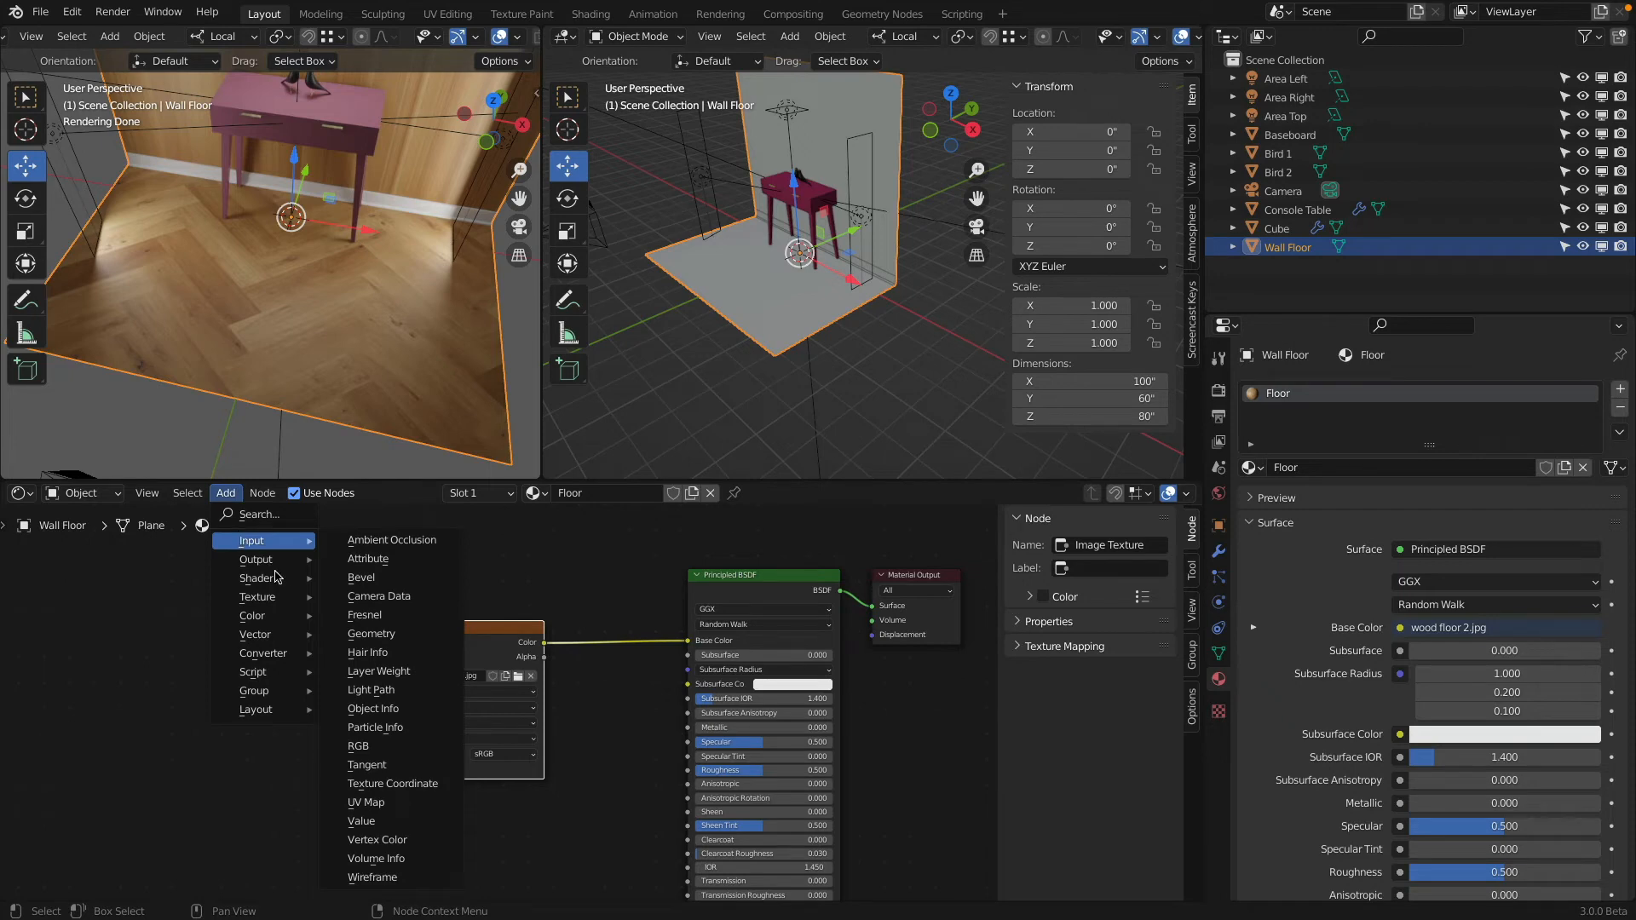
mouse_move(253, 656)
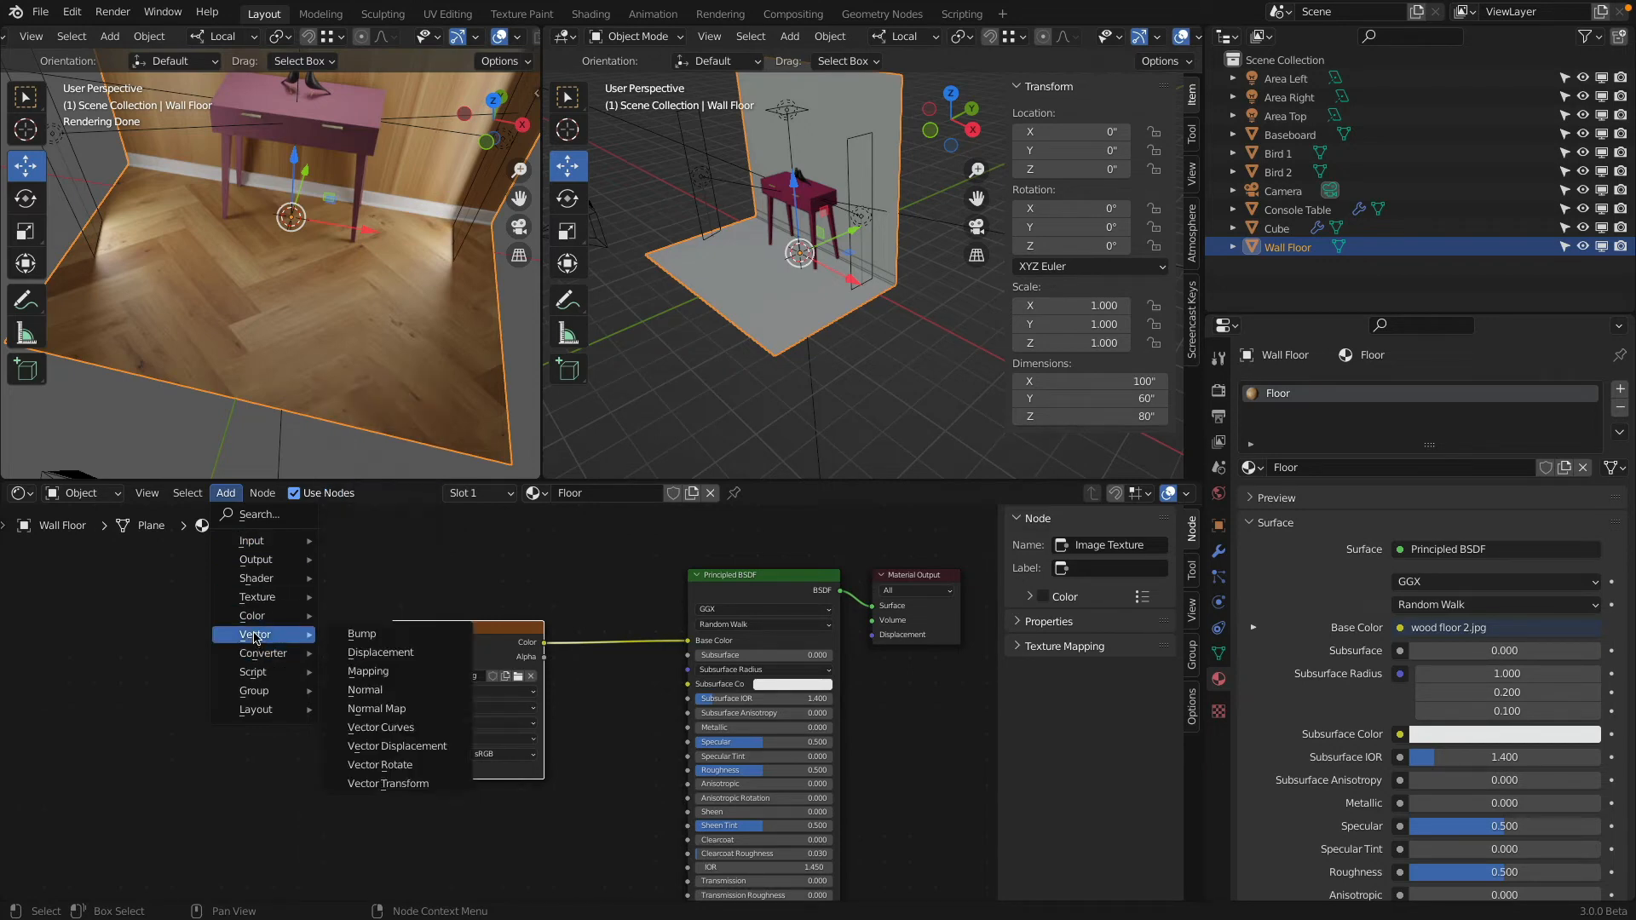
left_click(360, 671)
left_click(224, 581)
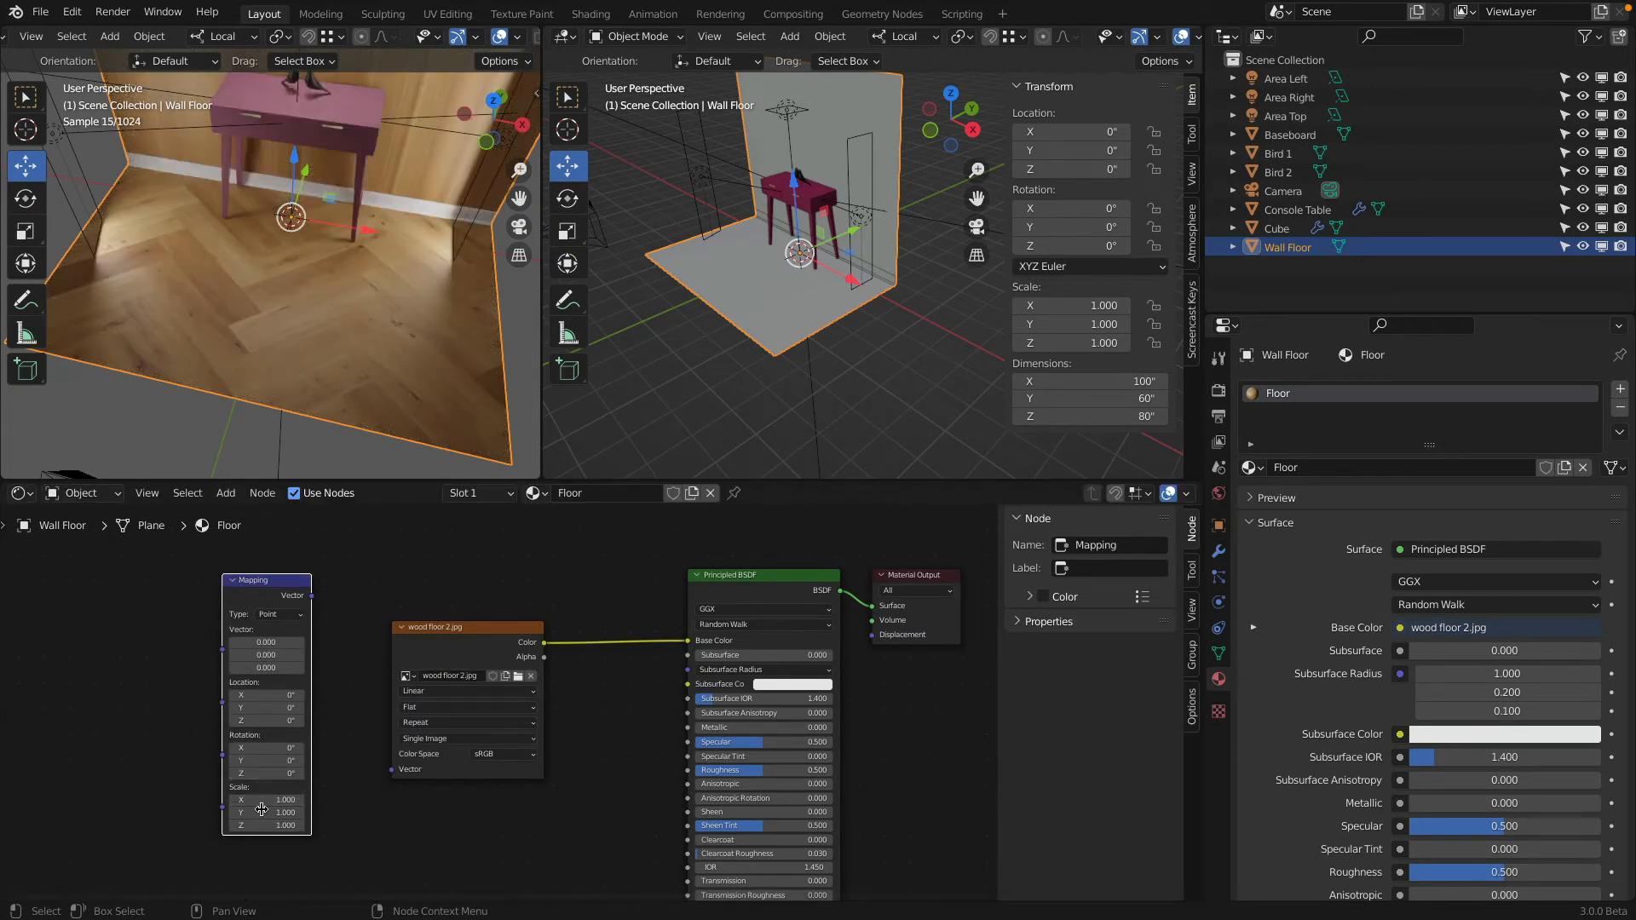
left_click_drag(312, 595, 392, 769)
Step: Add a Texture Coordinate node before the Mapping node and connect its UV output to the Mapping's Vector input
middle_click_drag(107, 714, 247, 745)
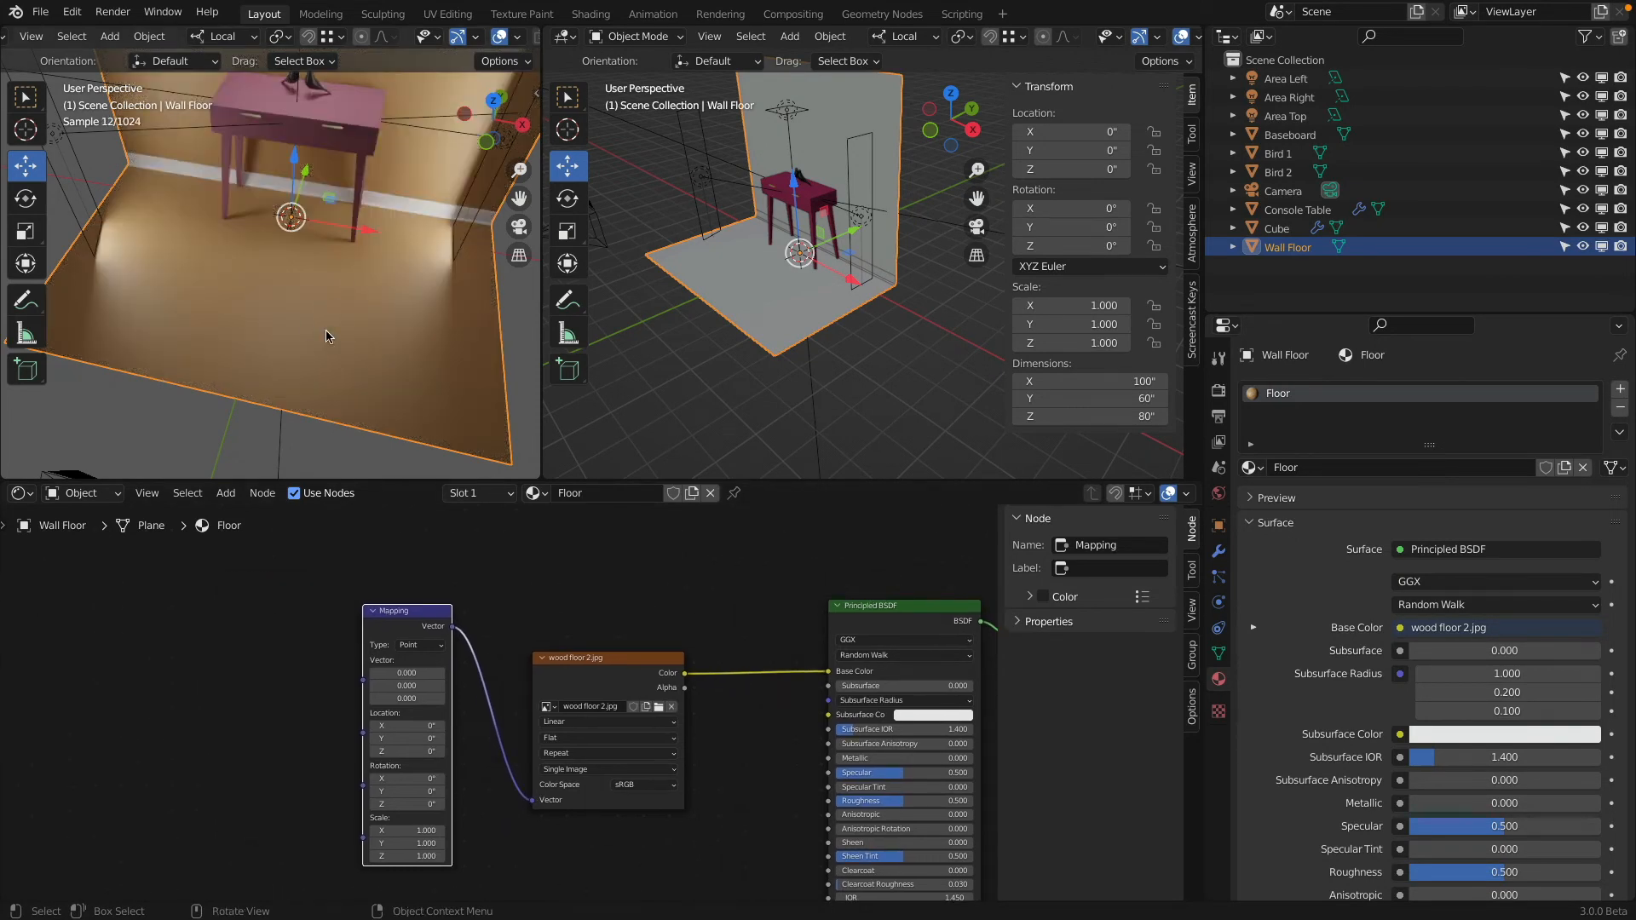
left_click(225, 494)
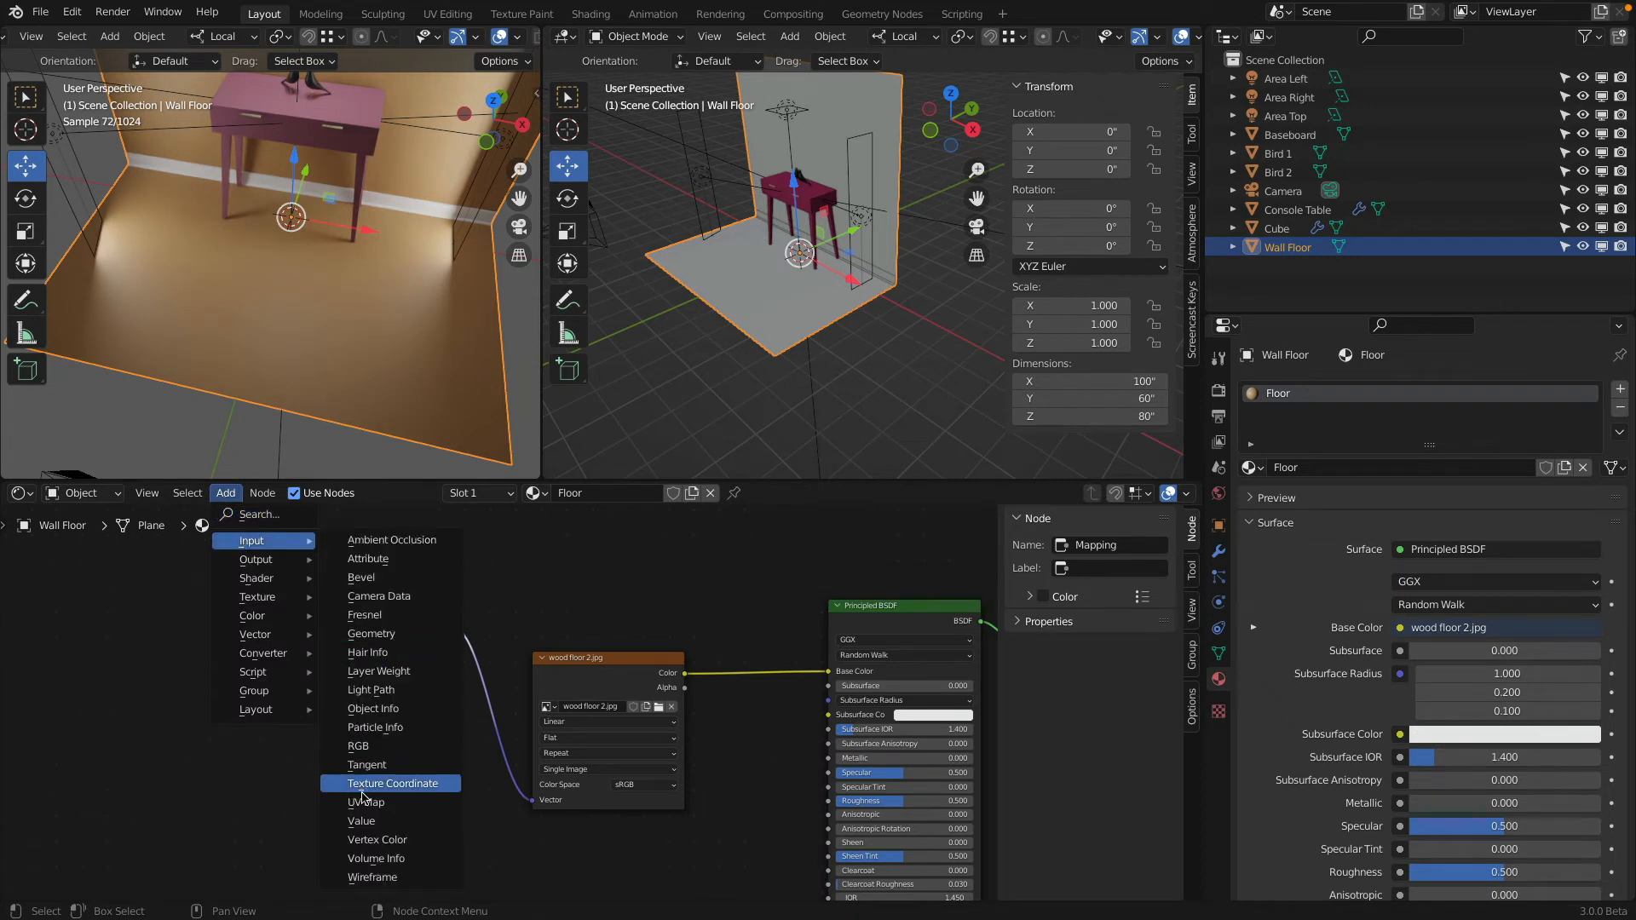
left_click(417, 783)
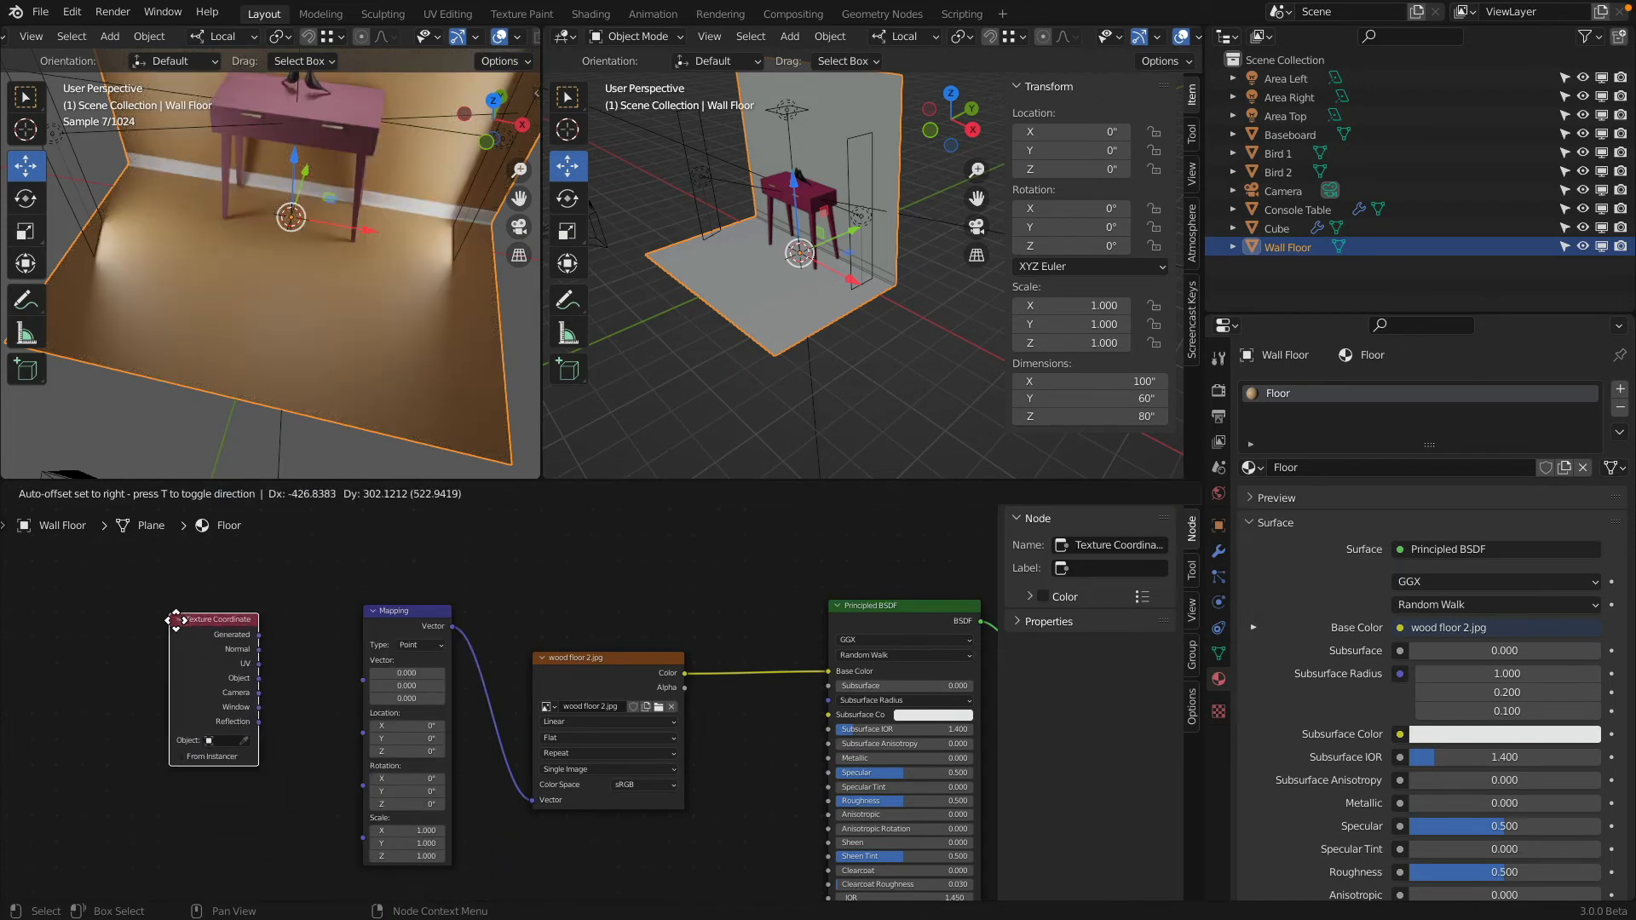
left_click(171, 628)
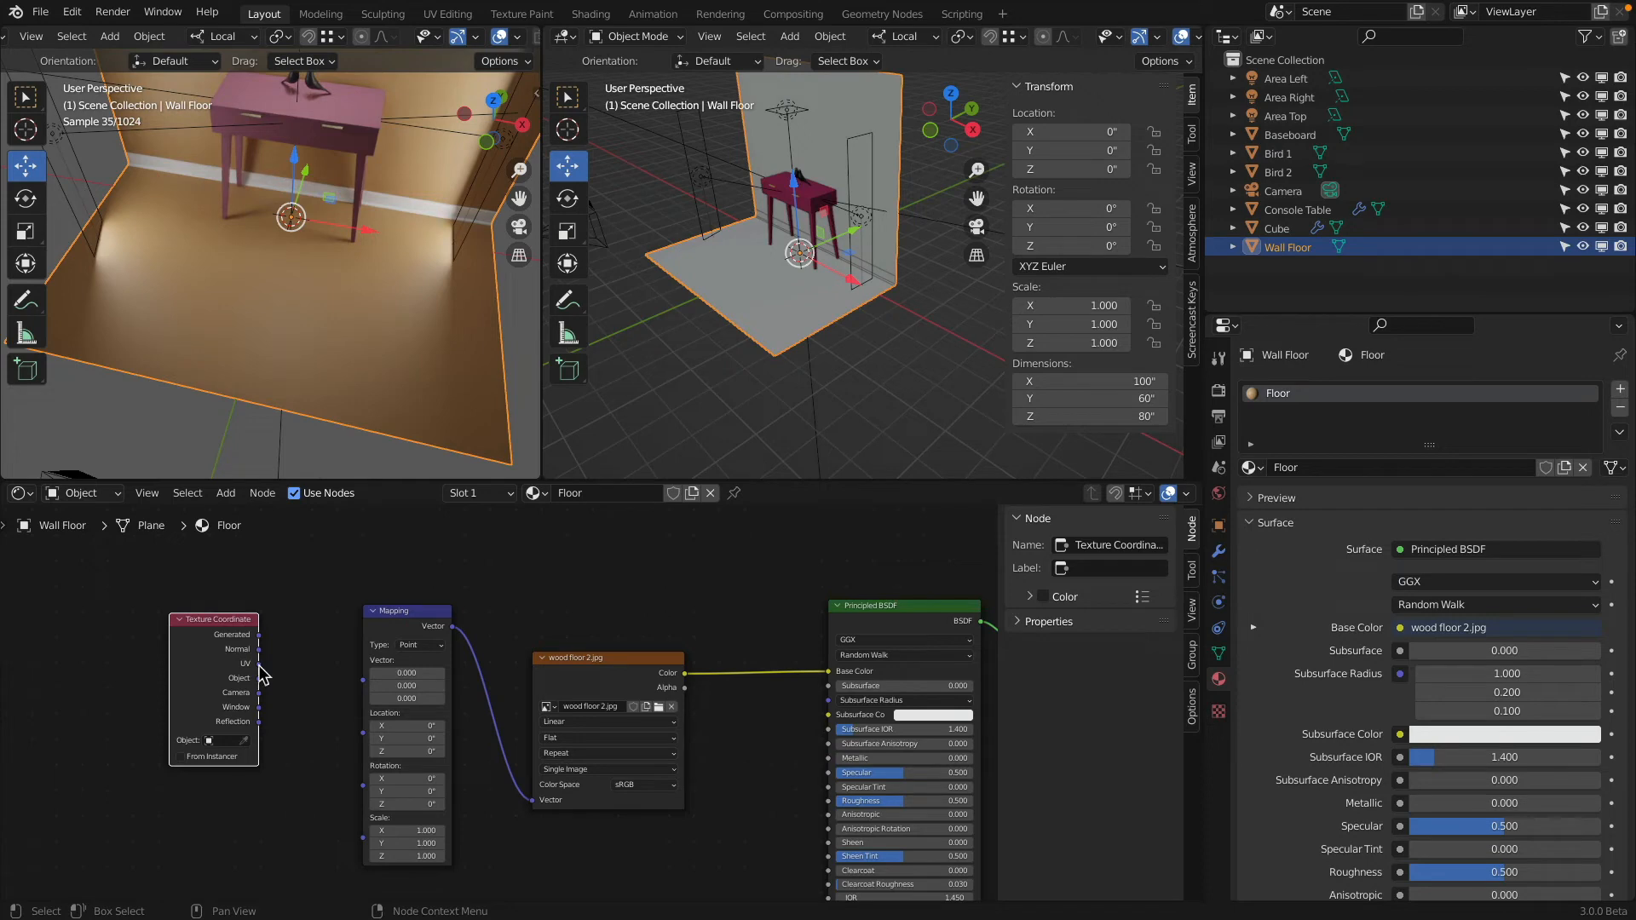
left_click_drag(260, 673, 365, 681)
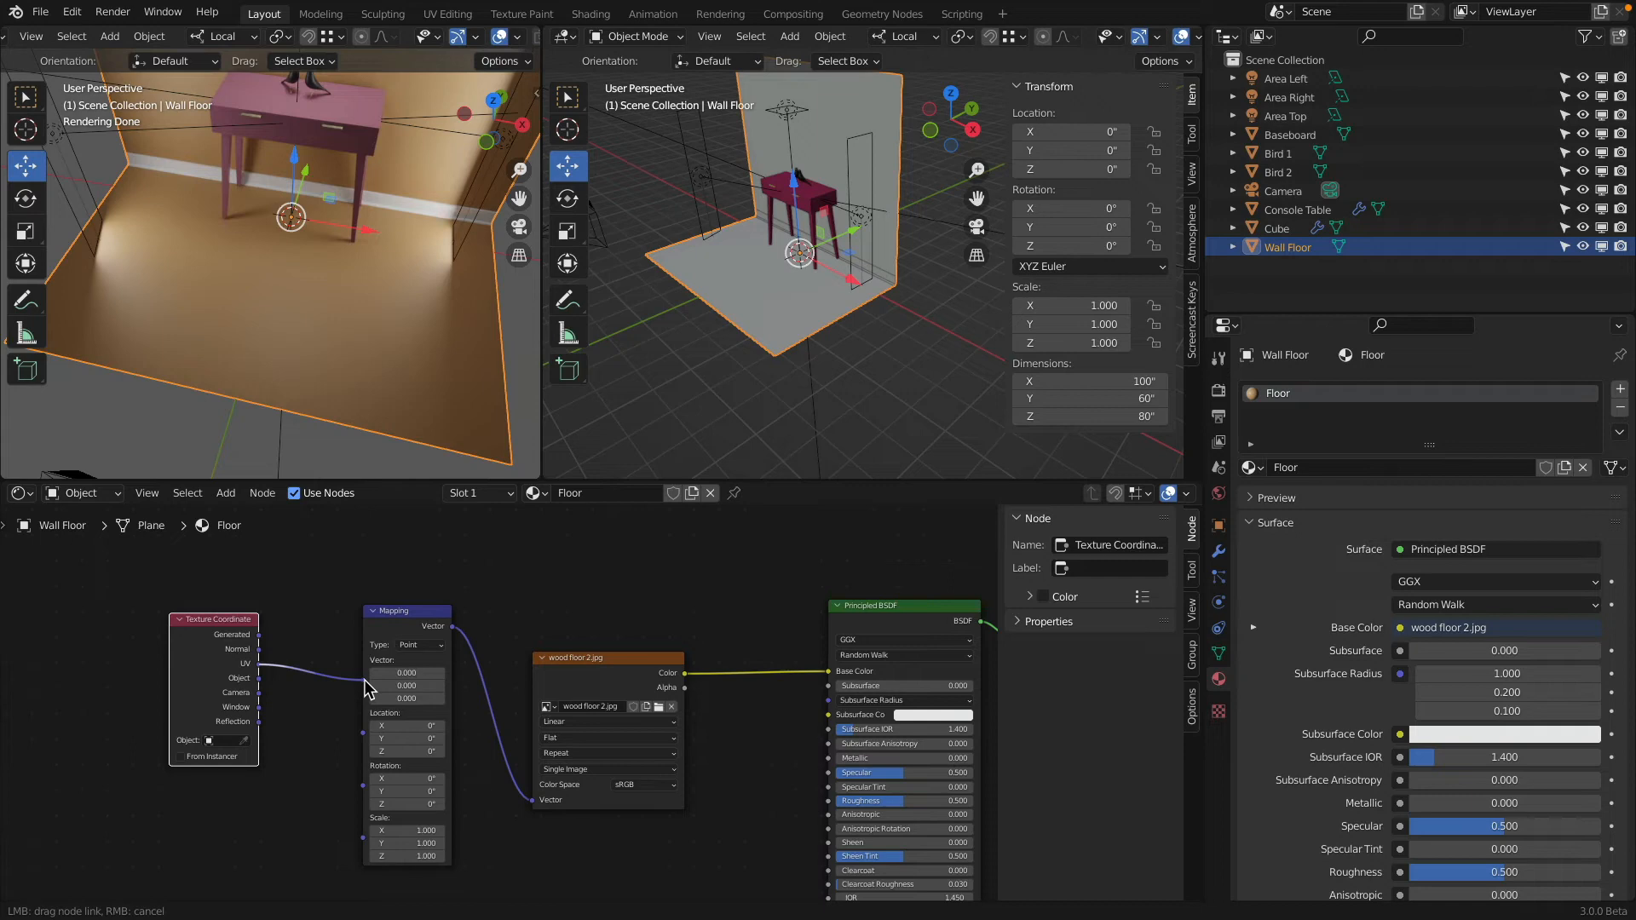
left_click_drag(365, 684, 364, 681)
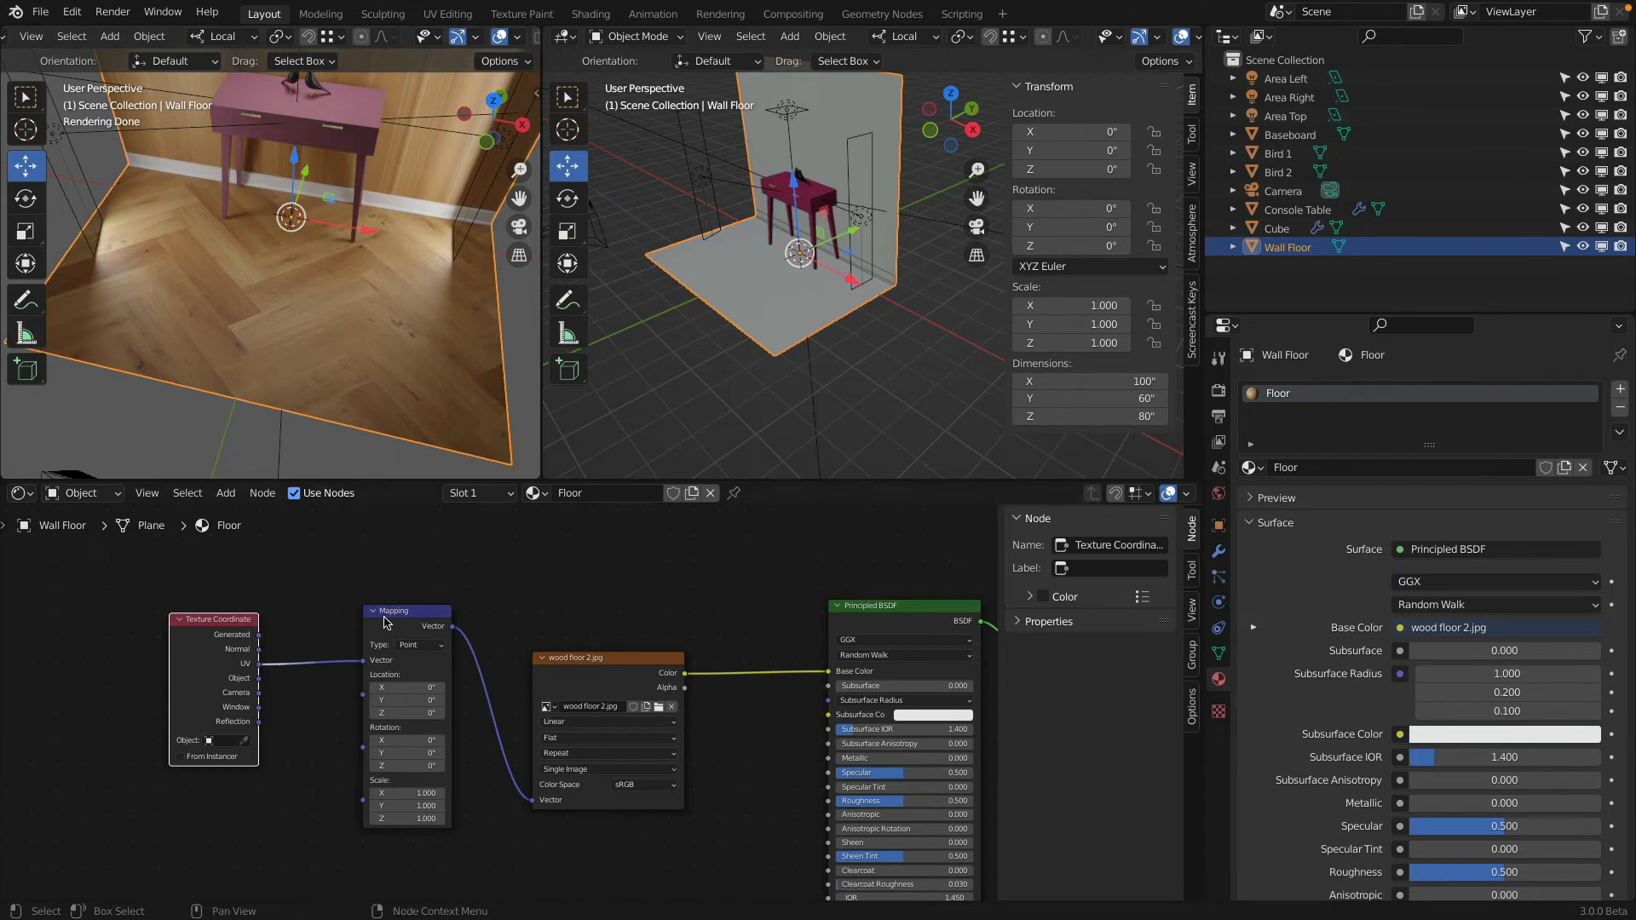
Step: Set the Mapping node's X, Y and Z scale to 4 and check the floor pattern through the camera
left_click(583, 673)
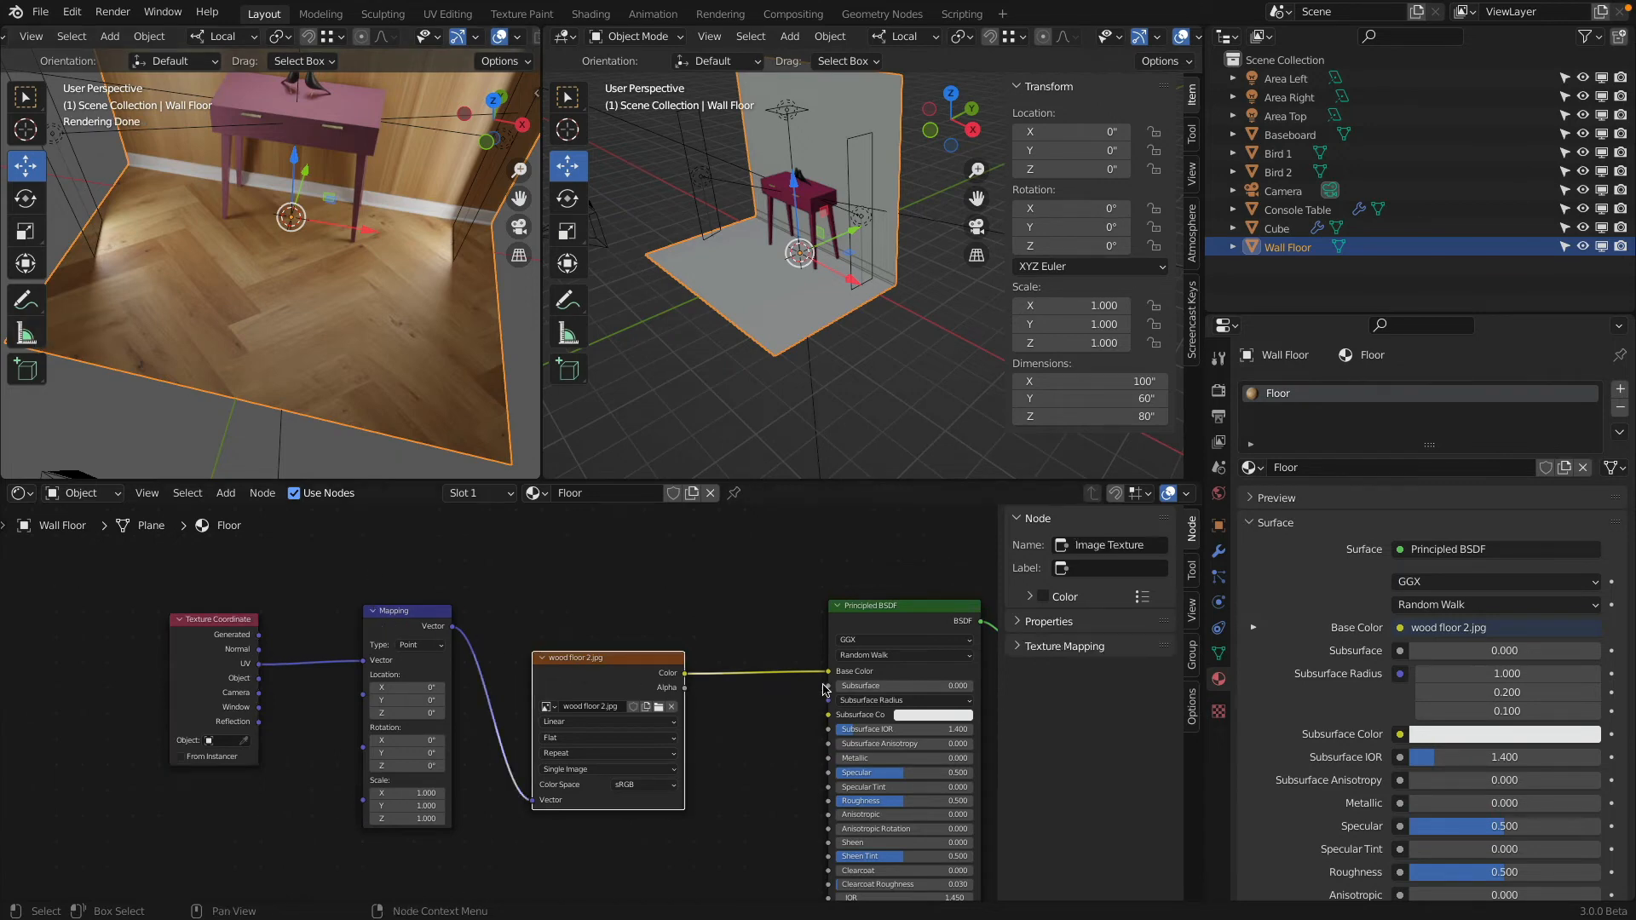
left_click_drag(406, 791, 406, 818)
type("4")
key("Return")
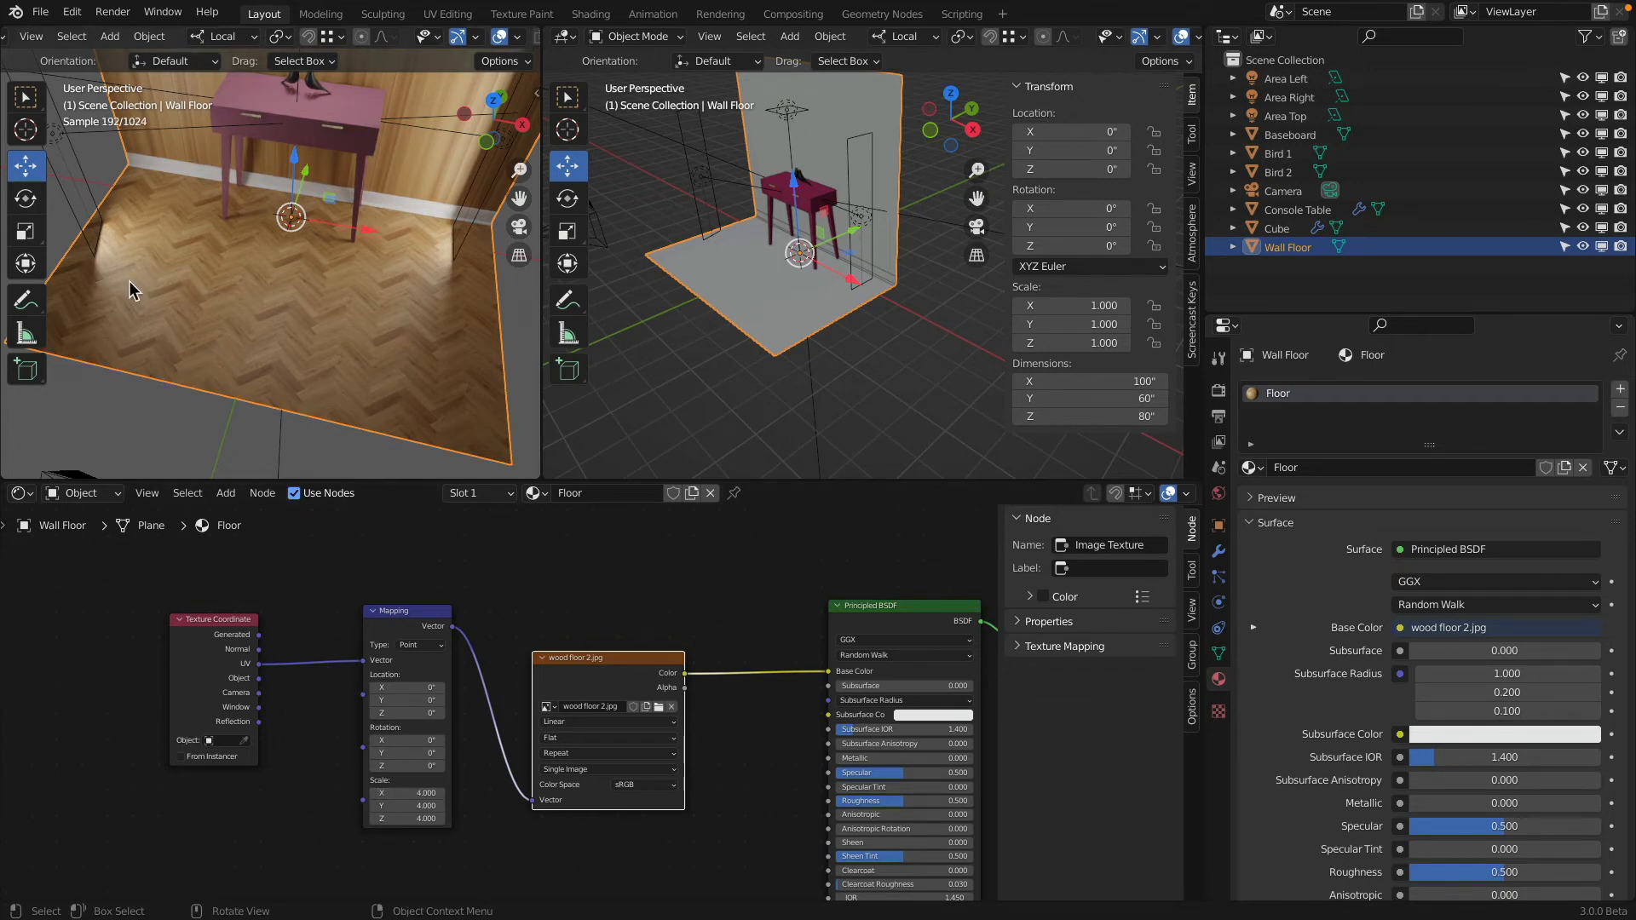
key("KP_0")
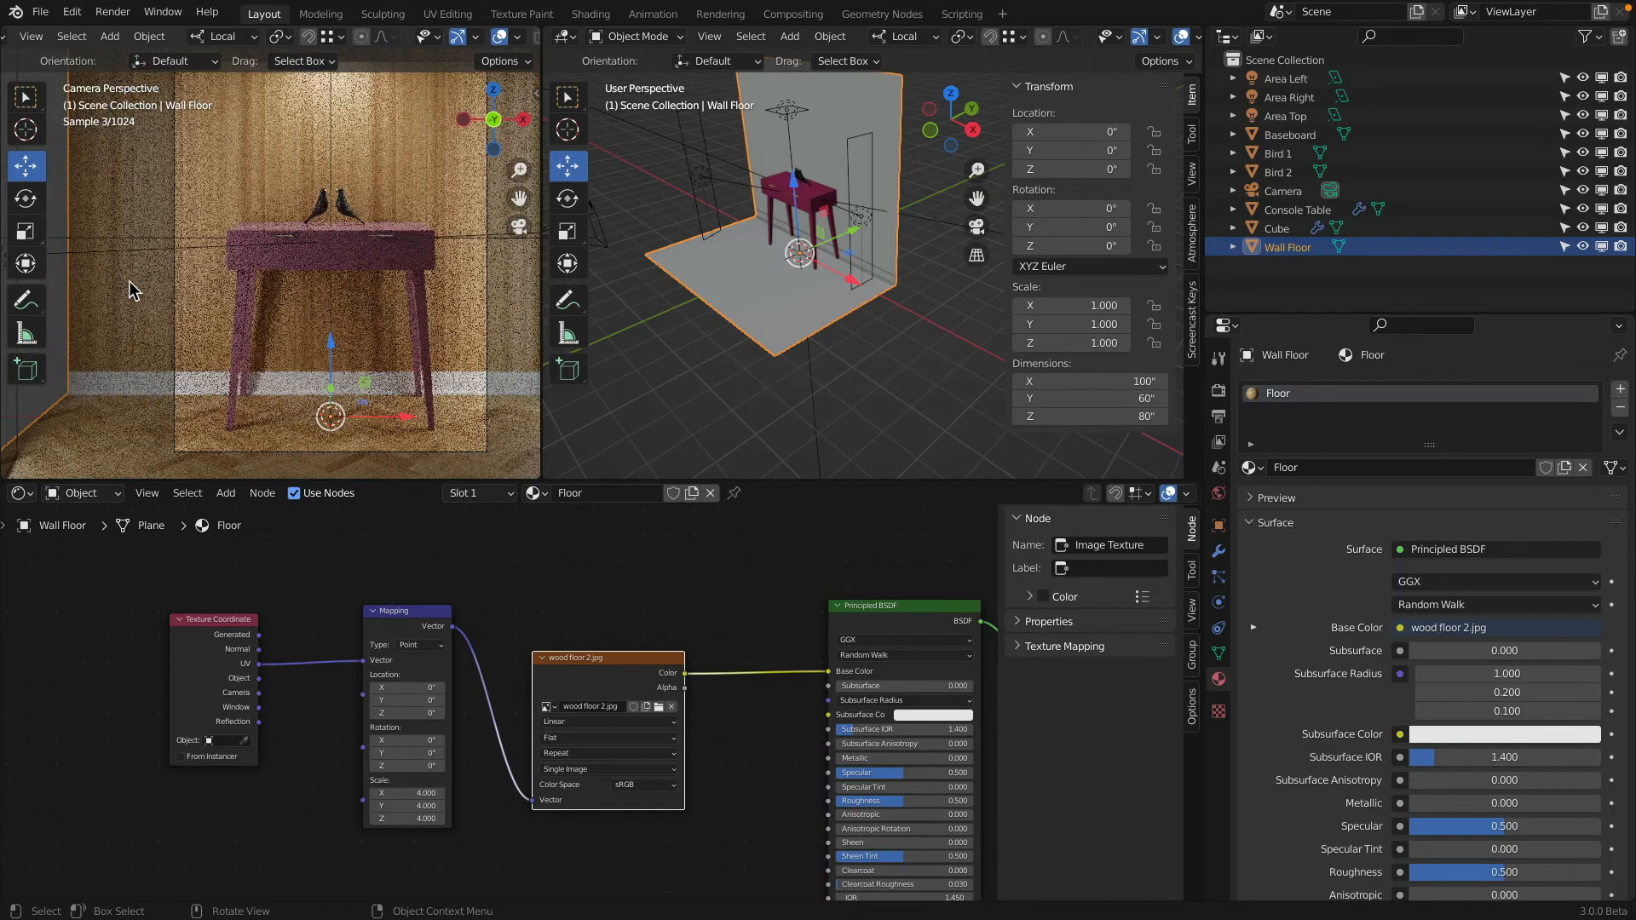
Step: Lower the Floor material's Roughness to 0.170 while viewing the floor reflections near the table legs
middle_click_drag(260, 293, 142, 345)
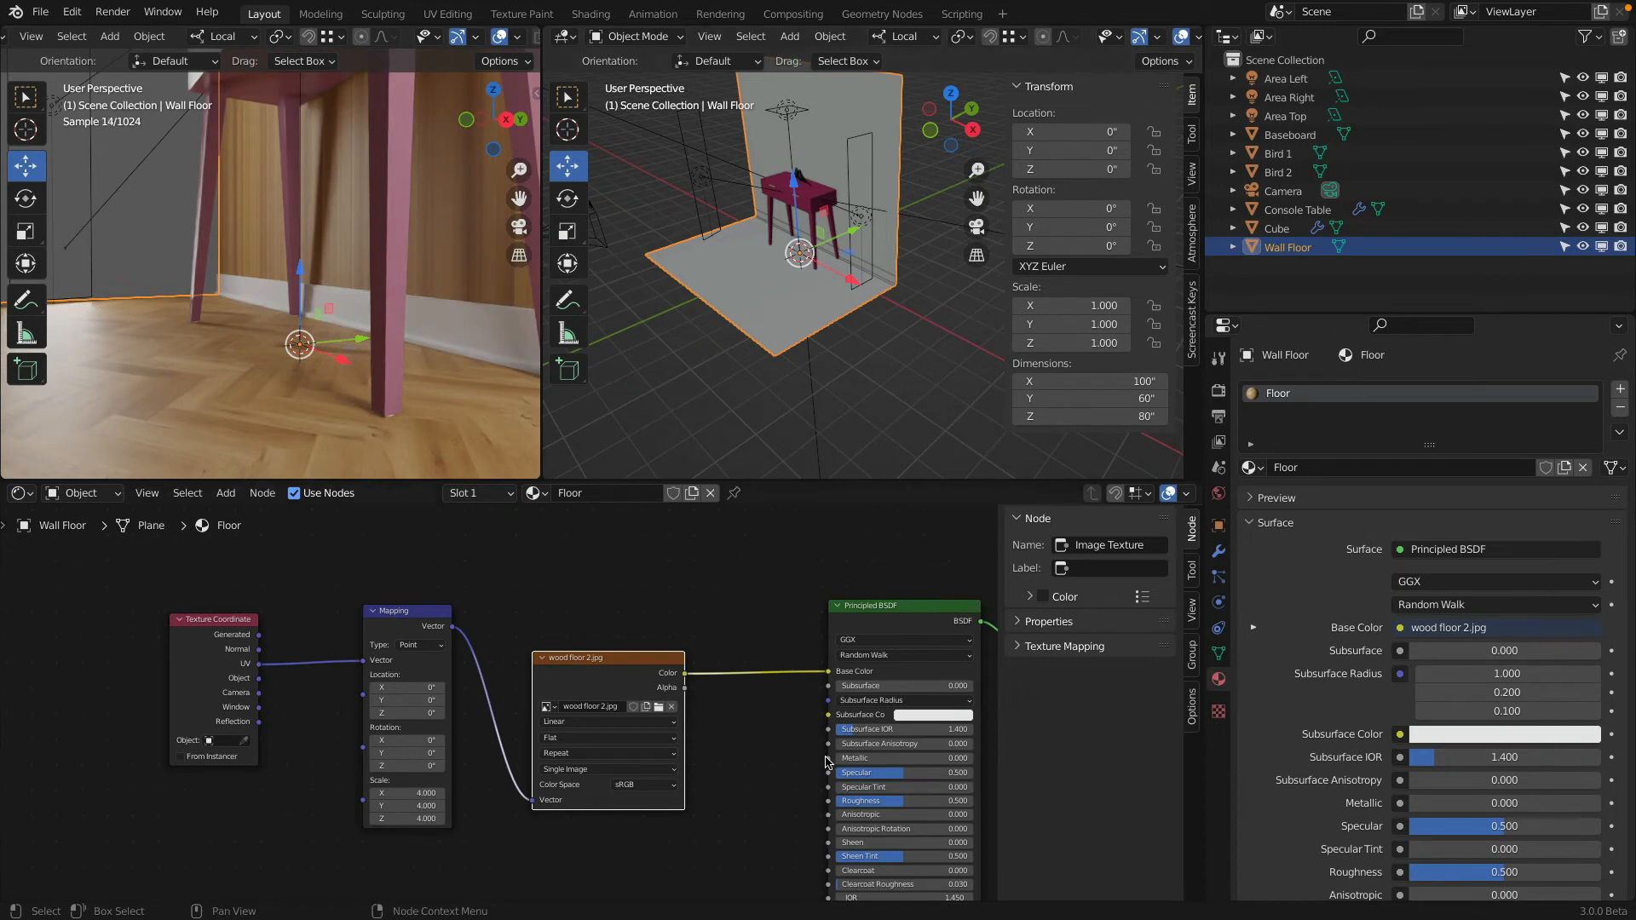
scroll(818, 754, "up", 2)
left_click_drag(915, 825, 844, 824)
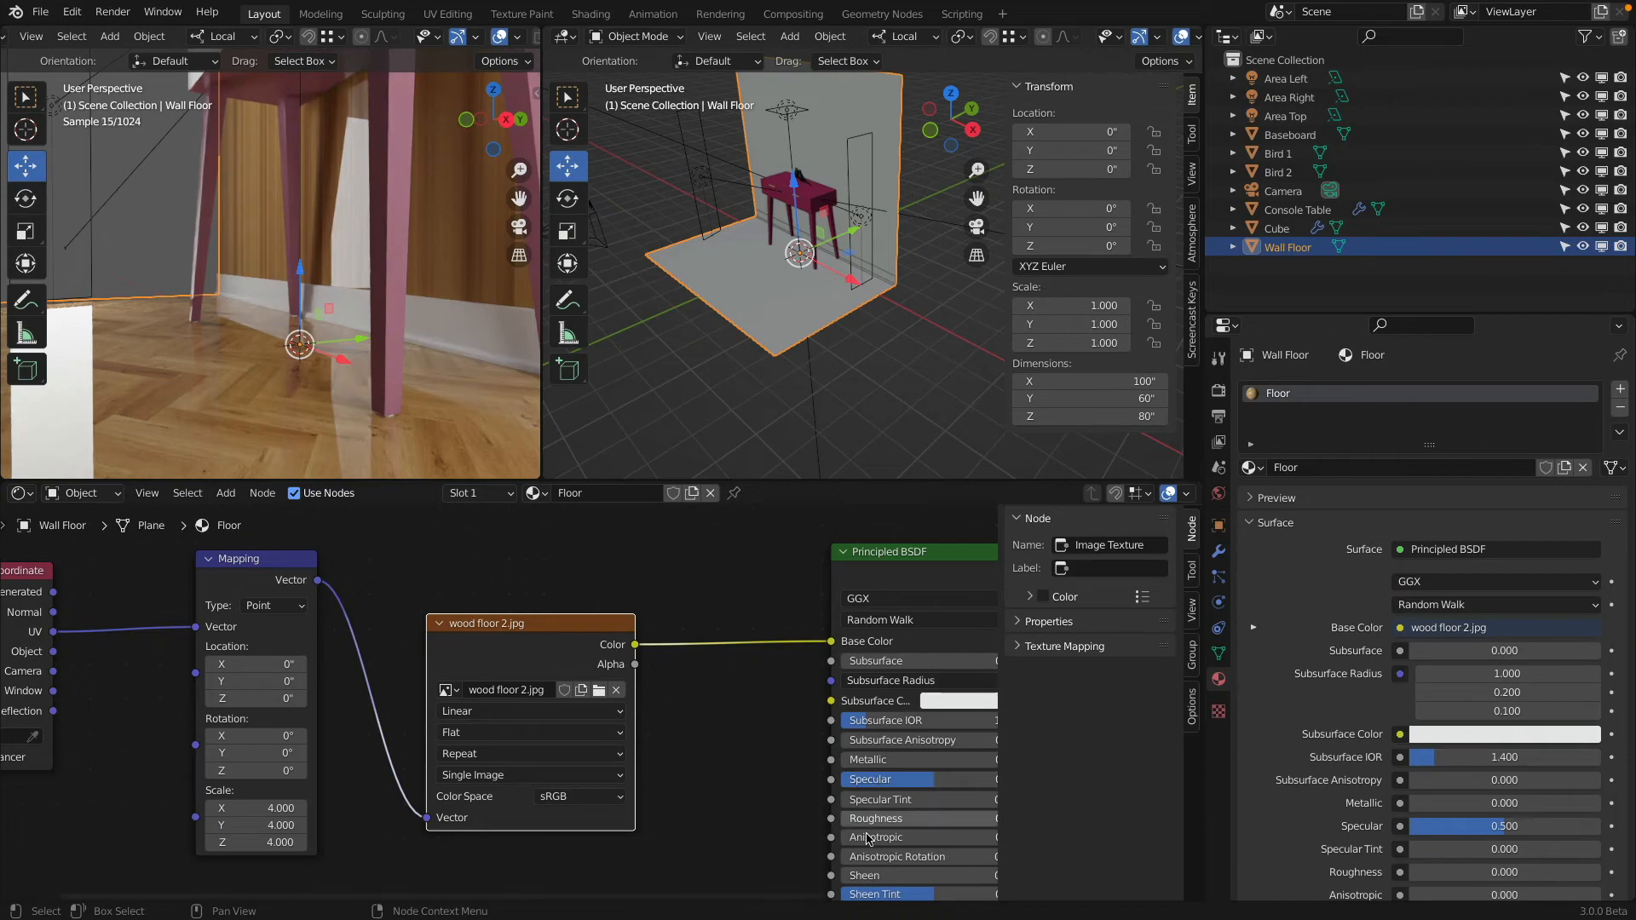
left_click_drag(914, 818, 941, 817)
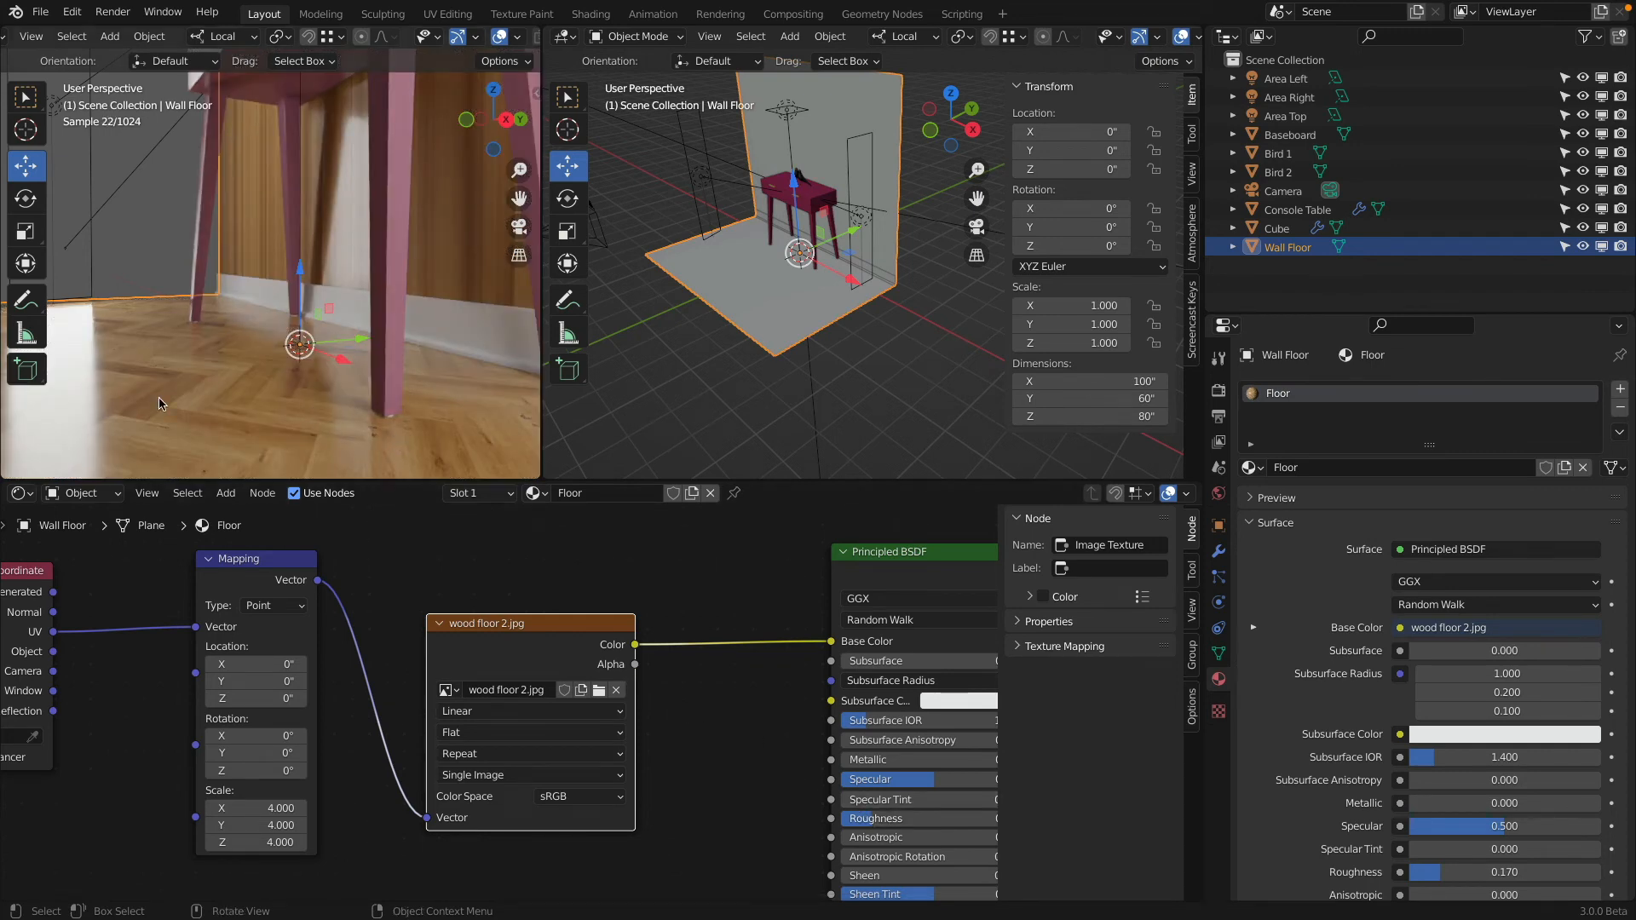
Step: Move the Principled BSDF and Material Output nodes away from the wood texture to make room between them
scroll(529, 622, "down", 5)
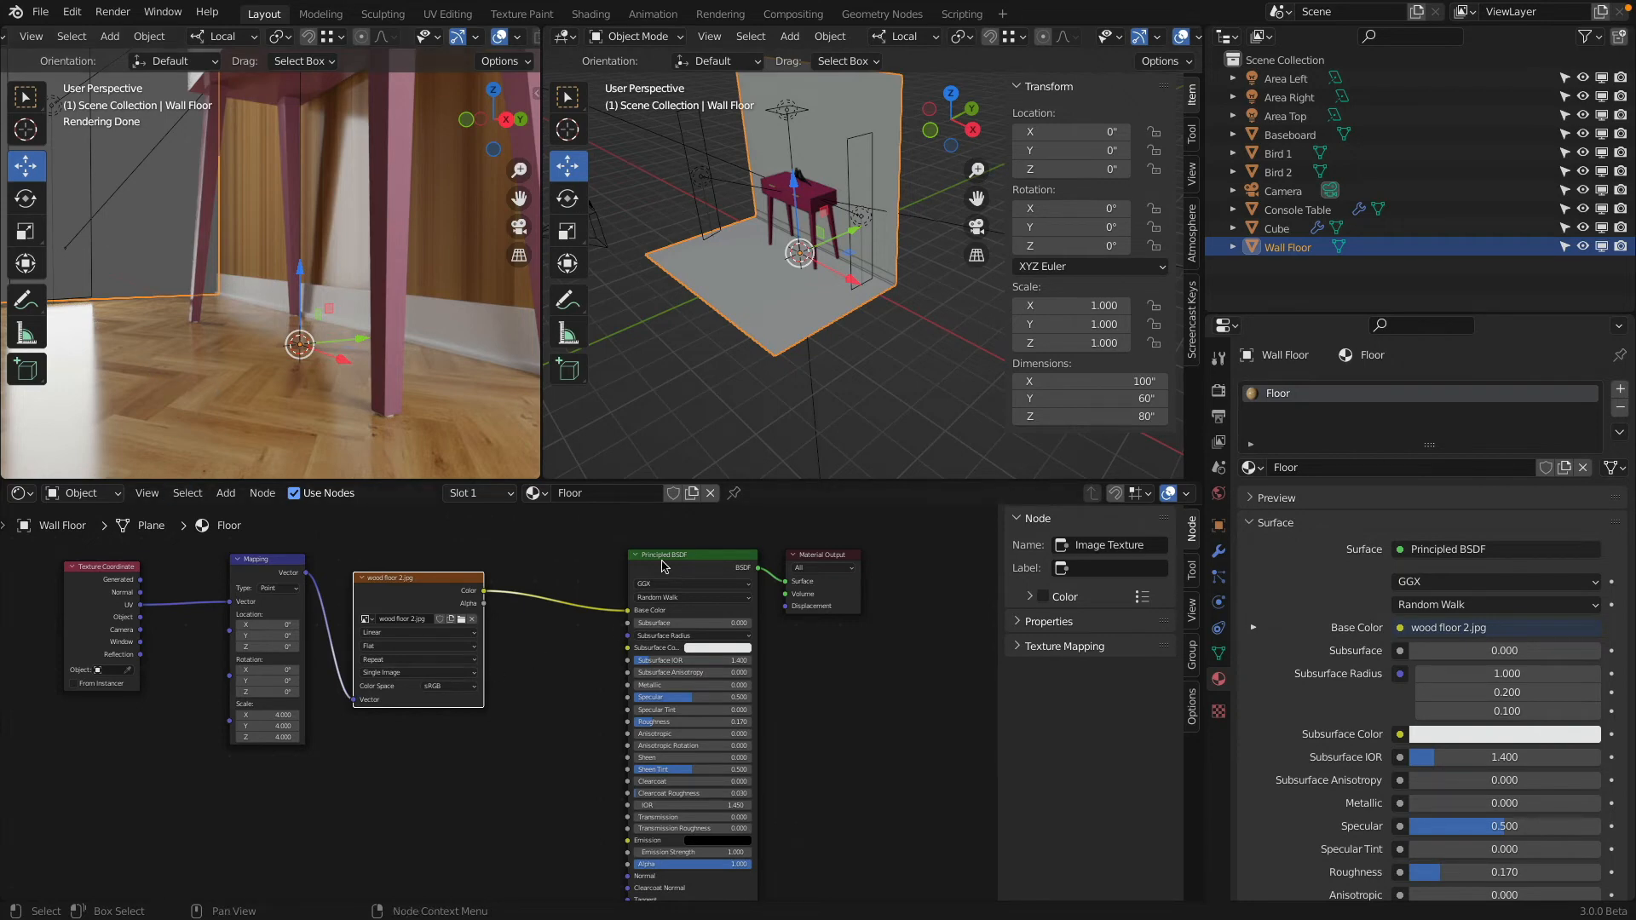
left_click_drag(673, 561, 692, 561)
left_click_drag(844, 560, 916, 552)
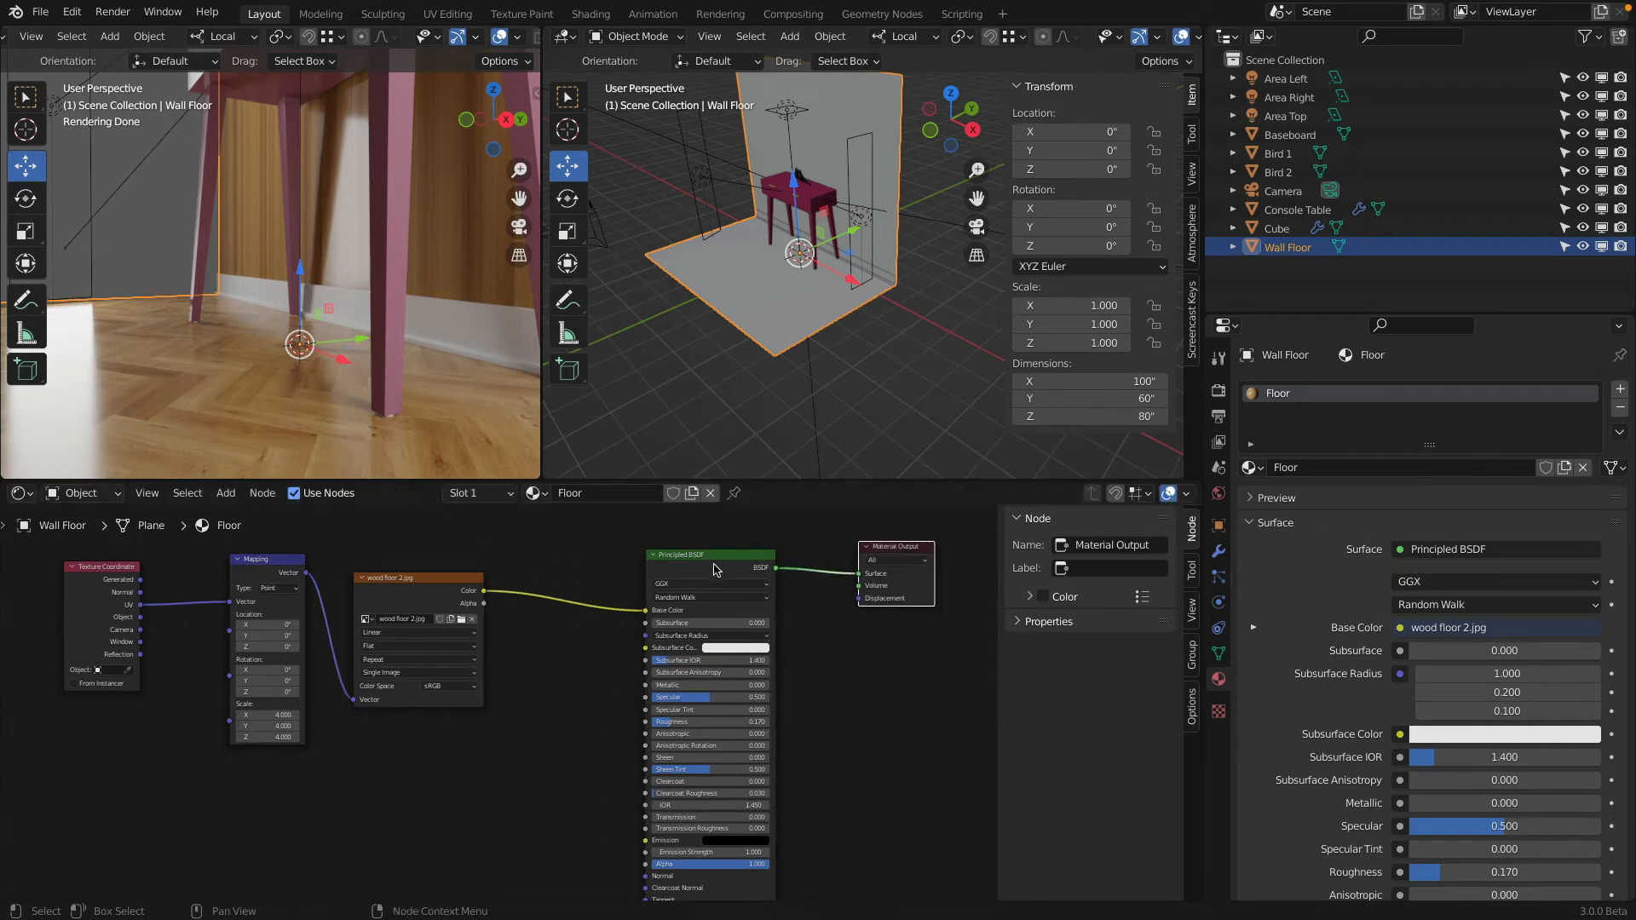
left_click_drag(714, 563, 742, 555)
scroll(559, 576, "up", 3)
scroll(553, 573, "down", 1)
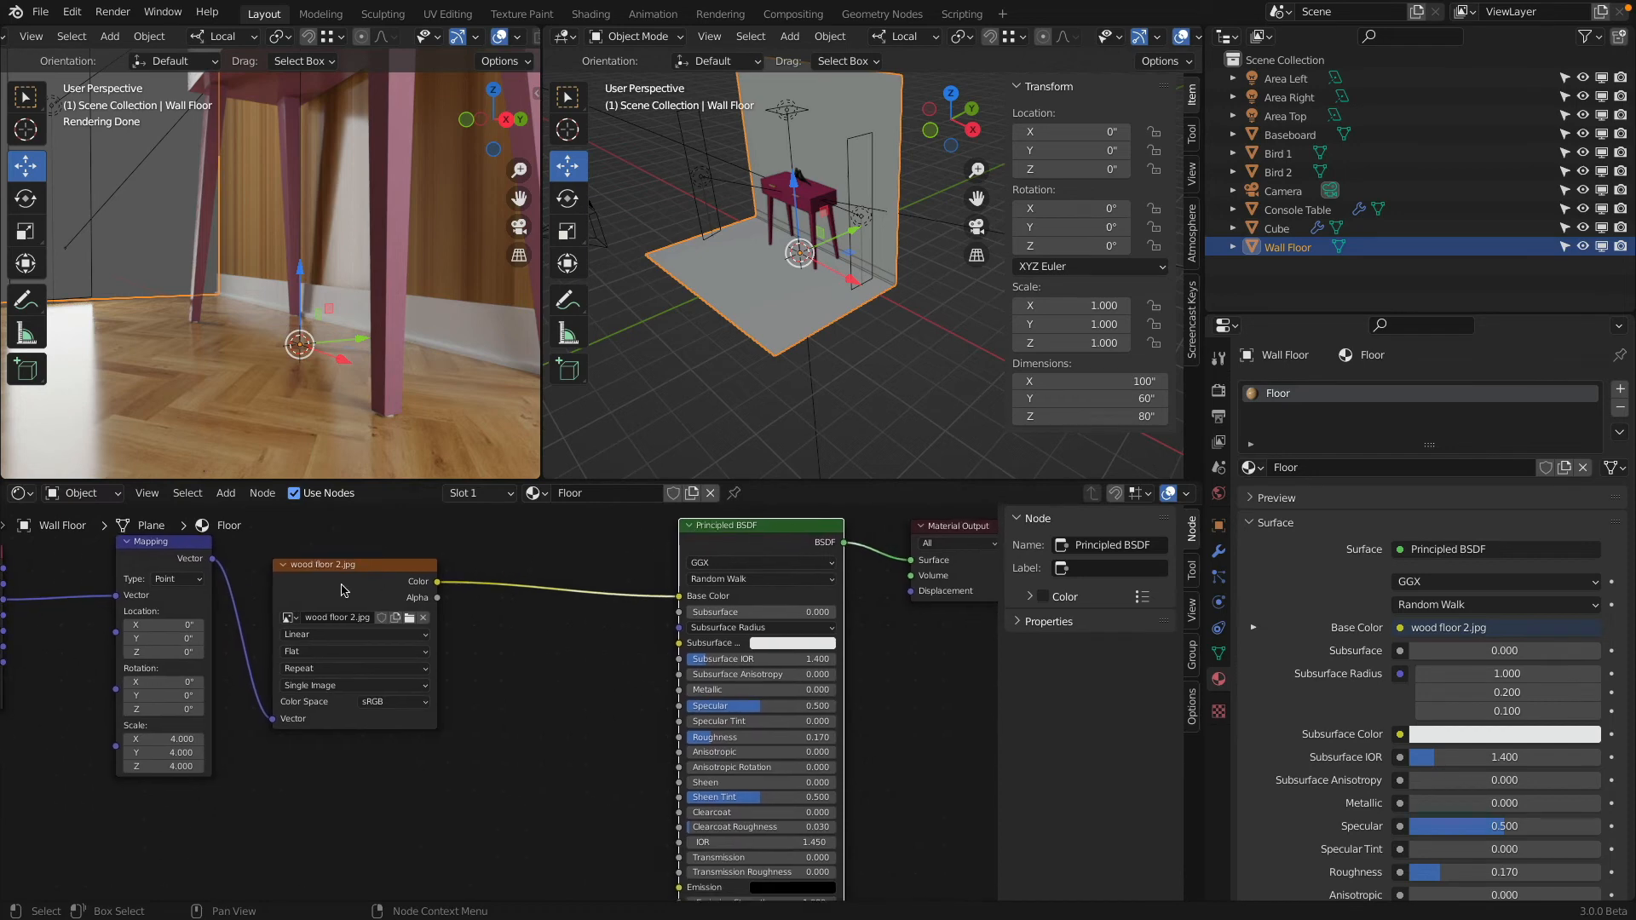
scroll(467, 665, "down", 1)
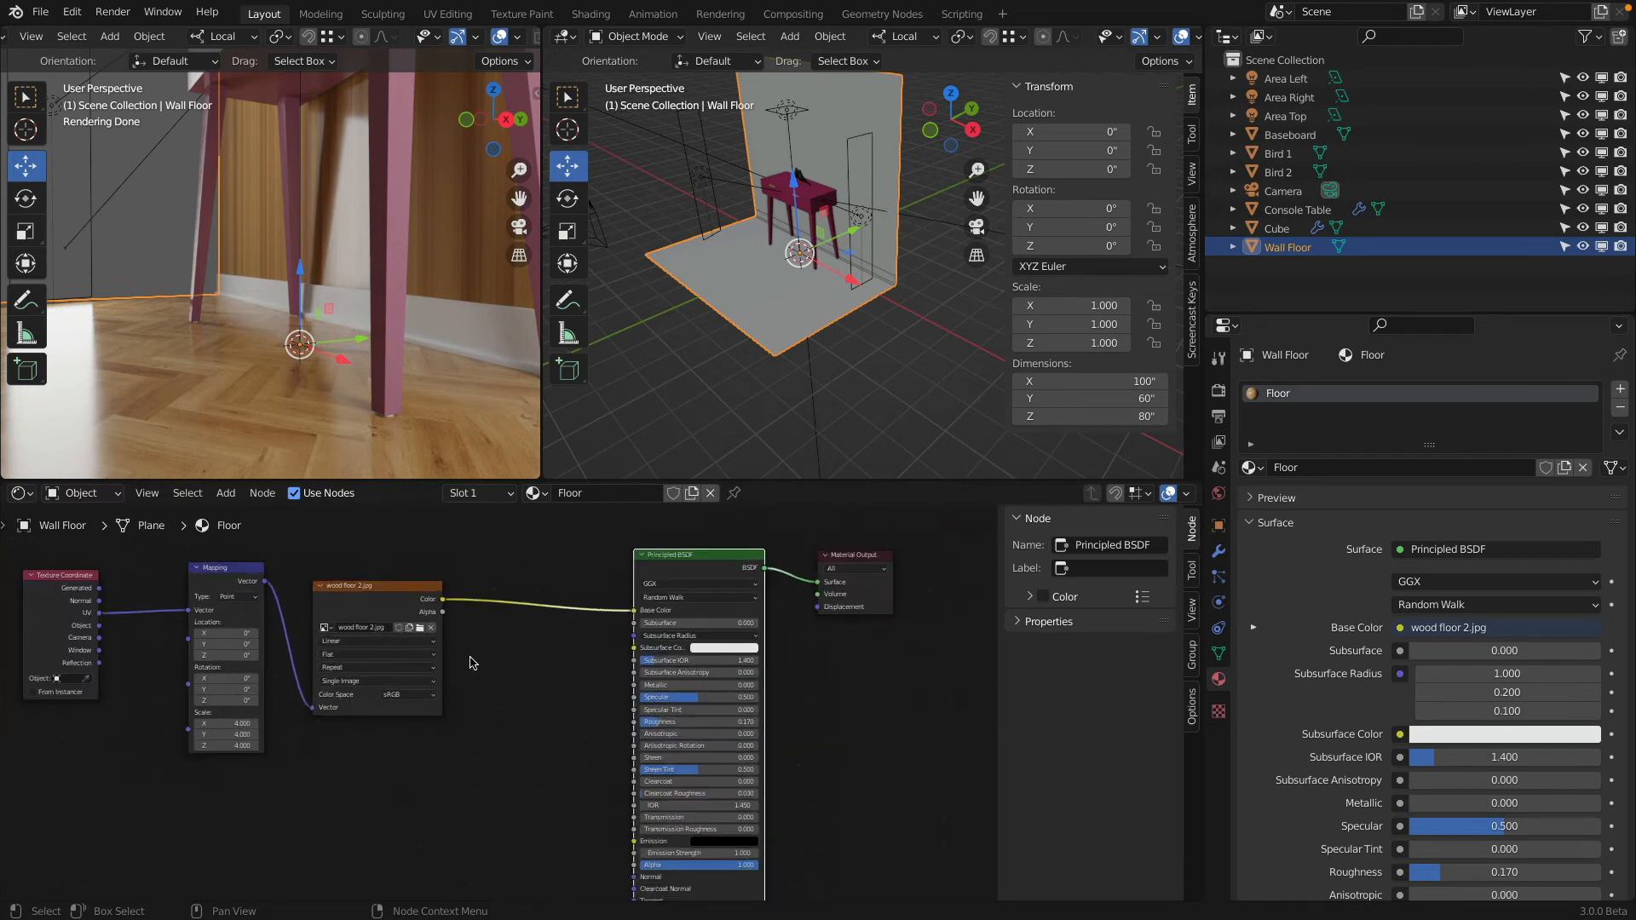
Step: Add a Bump node and place it between the wood texture and the Principled BSDF
left_click(226, 493)
mouse_move(253, 632)
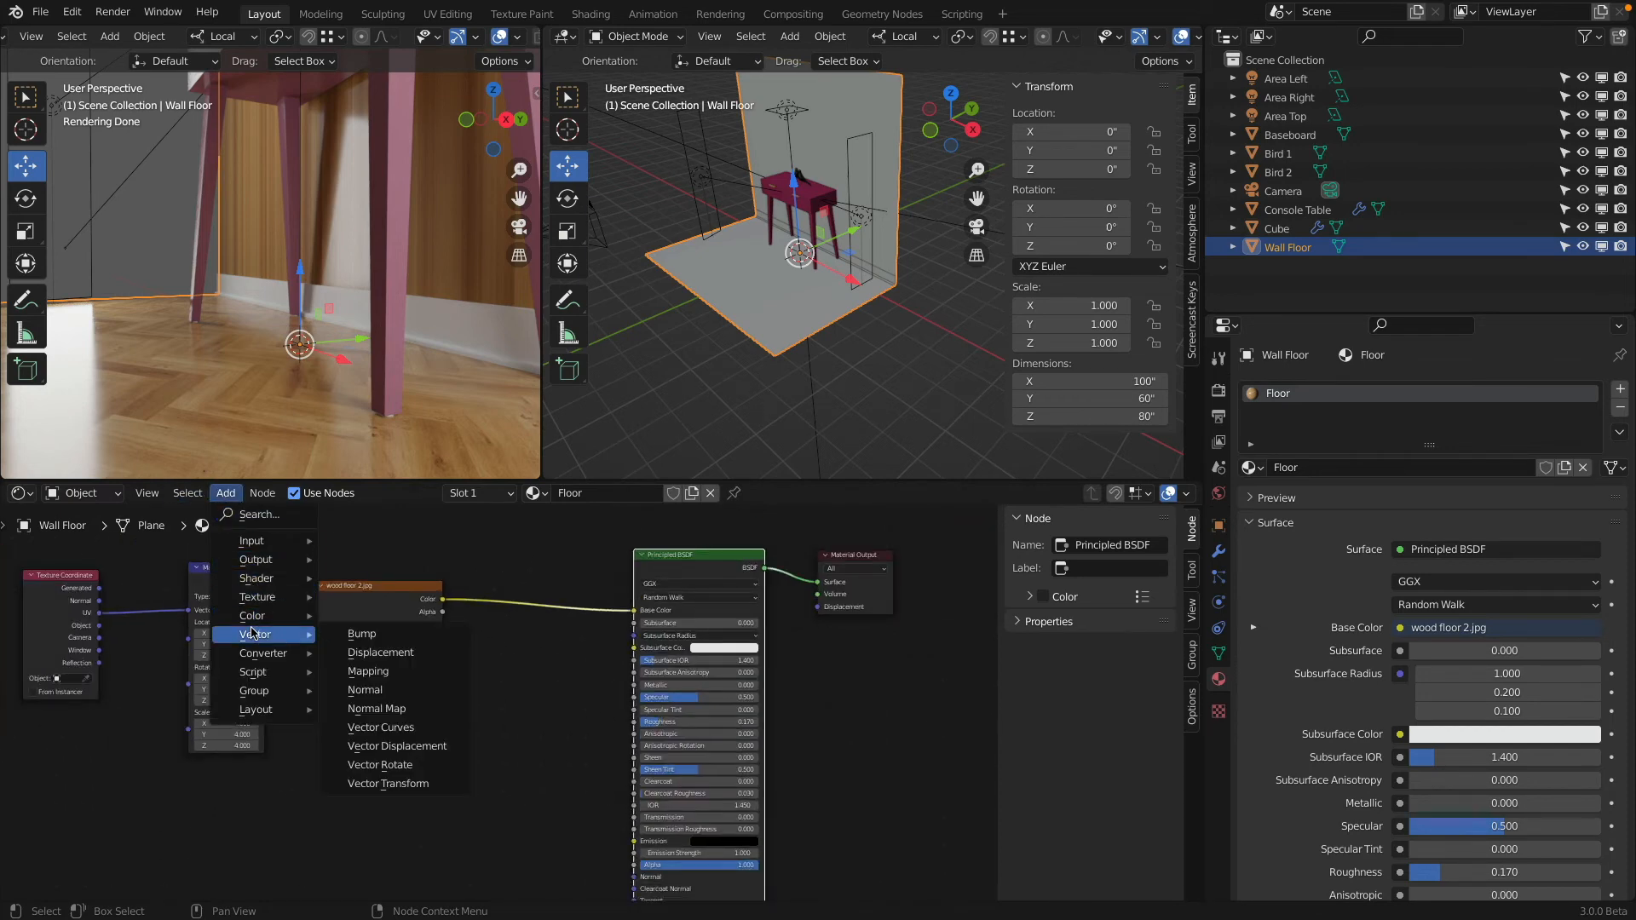
left_click(366, 636)
middle_click_drag(542, 674, 504, 567)
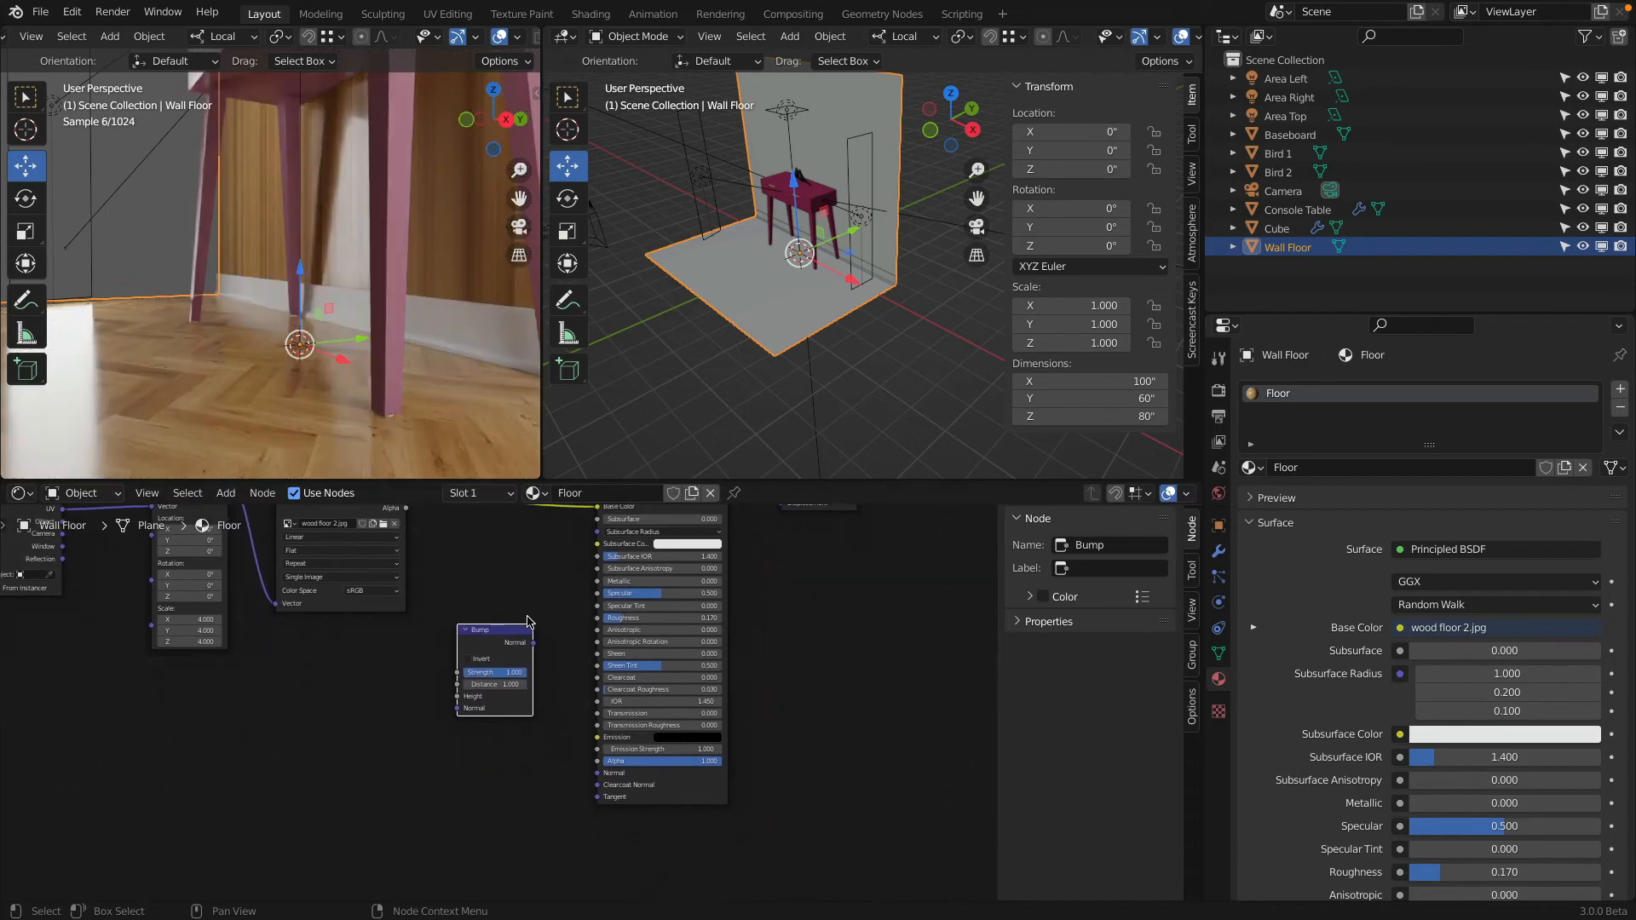
scroll(526, 617, "up", 5)
left_click_drag(493, 632, 487, 670)
middle_click_drag(551, 676, 528, 637)
Step: Connect the Bump's Normal output to the Principled BSDF's Normal input, and the wood texture's Color to the Bump's Height
left_click_drag(503, 649, 604, 801)
middle_click_drag(469, 612, 633, 674)
left_click_drag(642, 750, 684, 713)
middle_click_drag(631, 596, 577, 638)
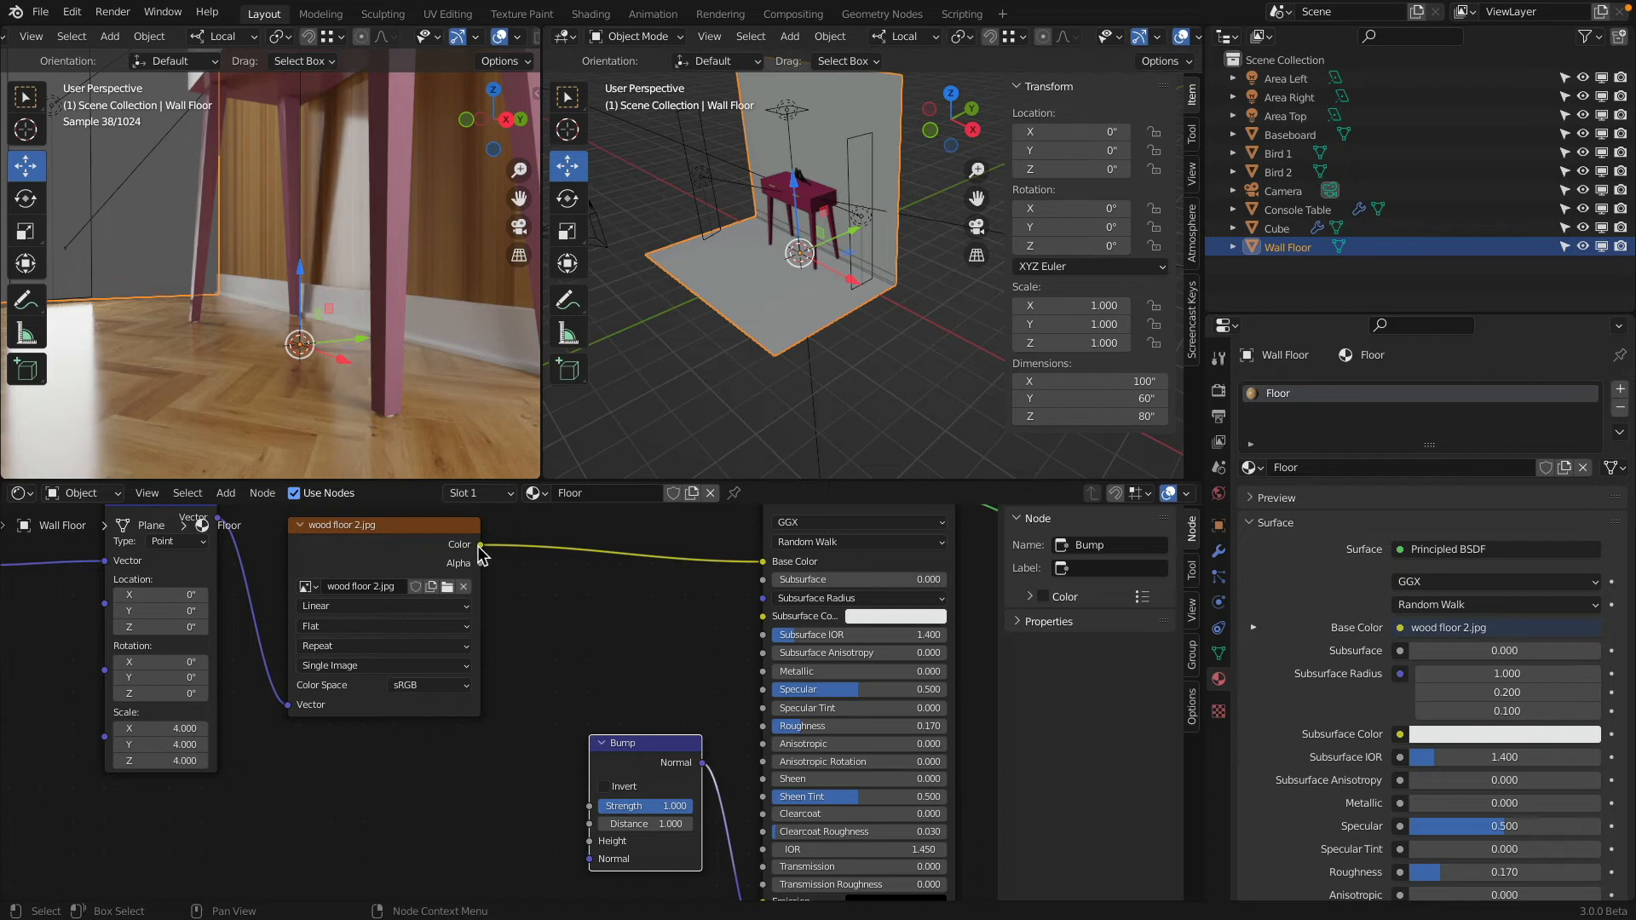
left_click_drag(480, 546, 583, 842)
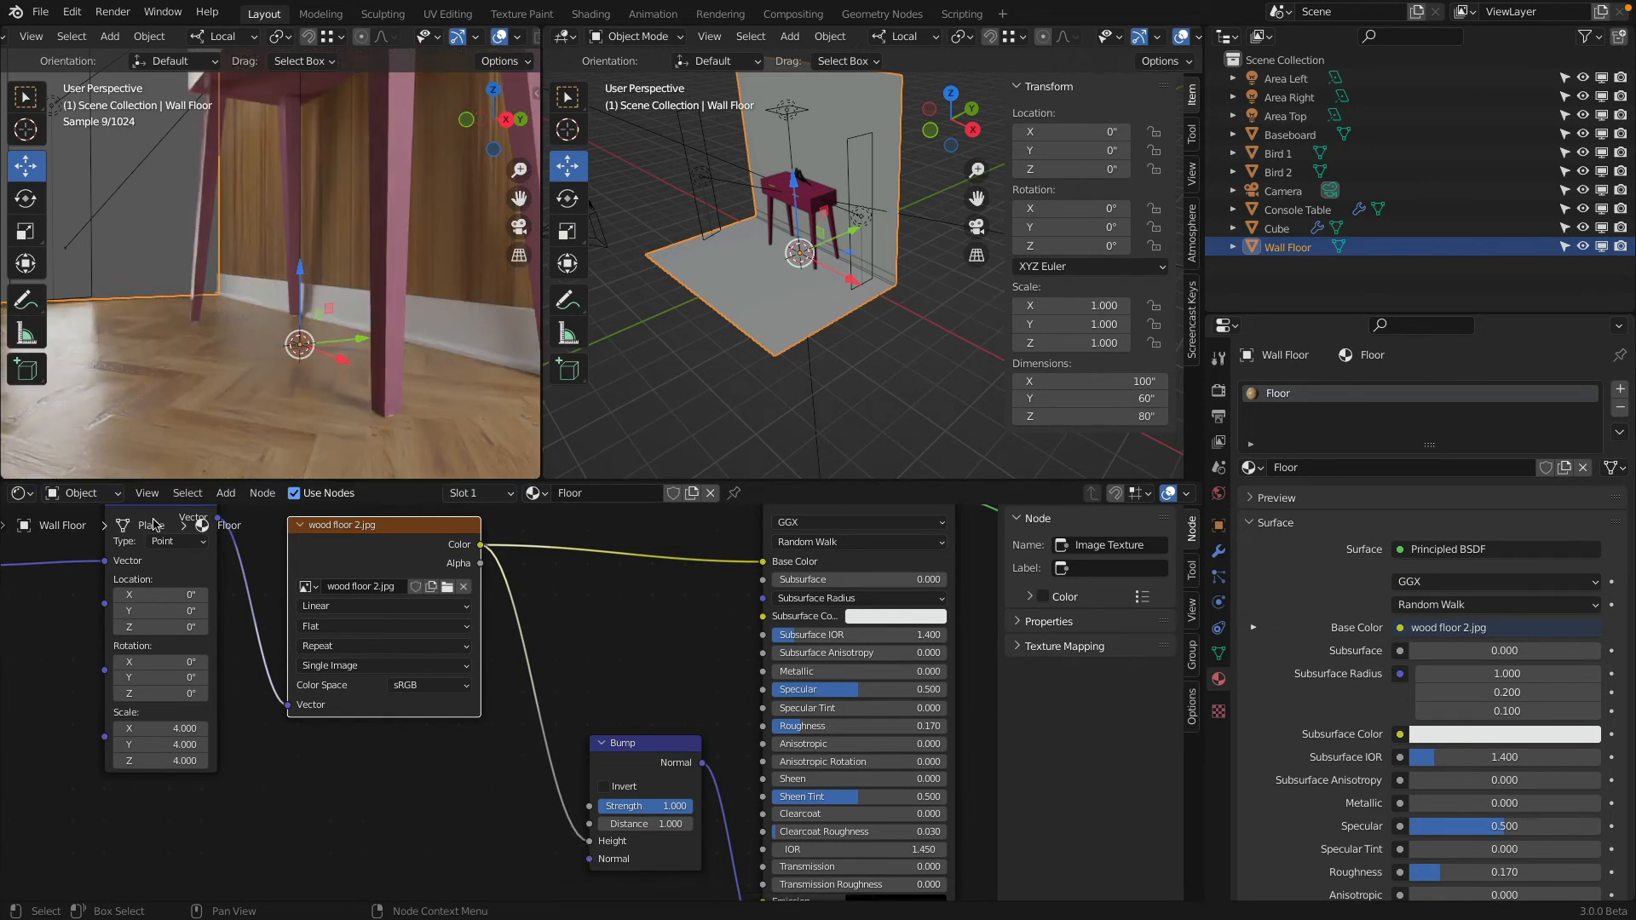
Step: Set the Bump node's Distance to 0.001
left_click(659, 827)
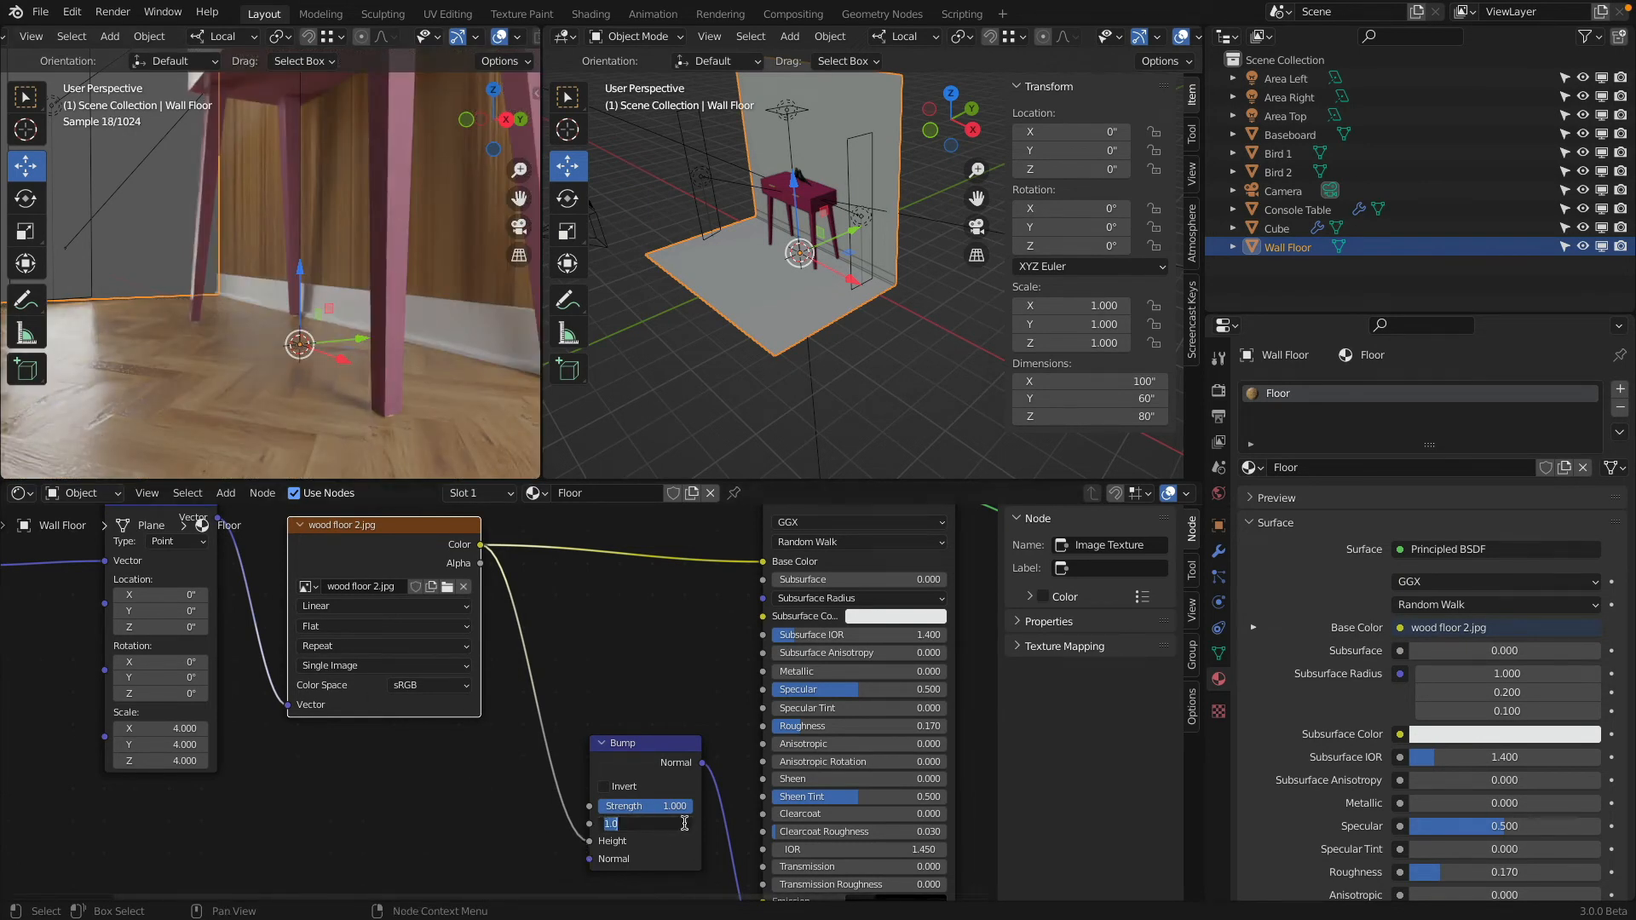
key("BackSpace")
type(".001")
key("Return")
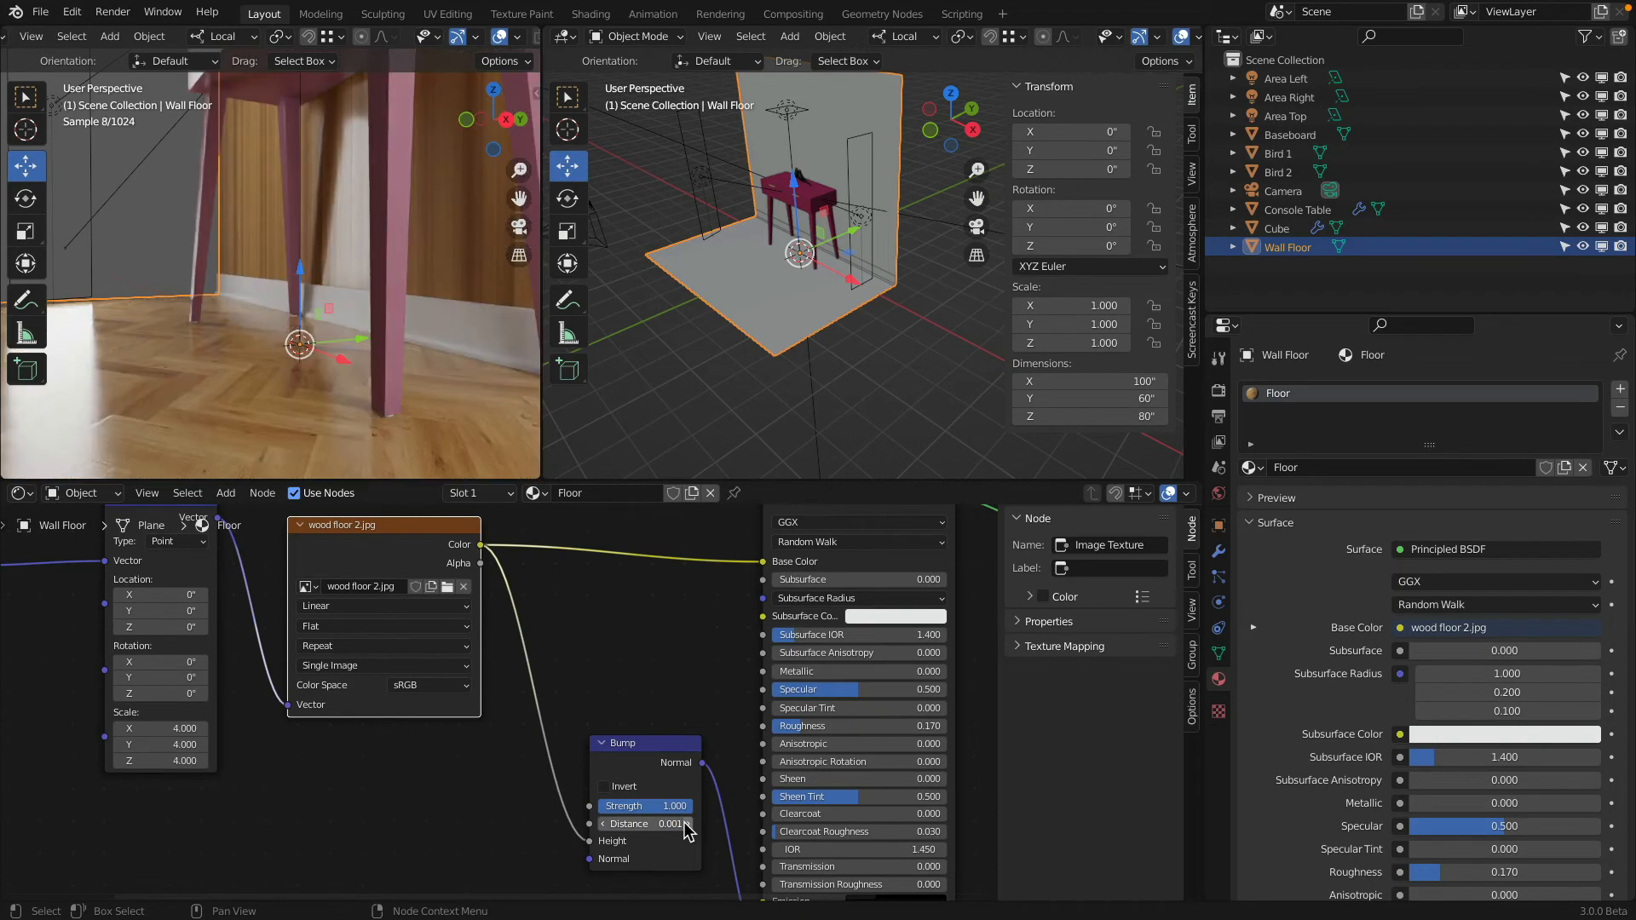
Step: Set the Bump node's Distance to 0.010 in the Floor material
left_click(687, 824)
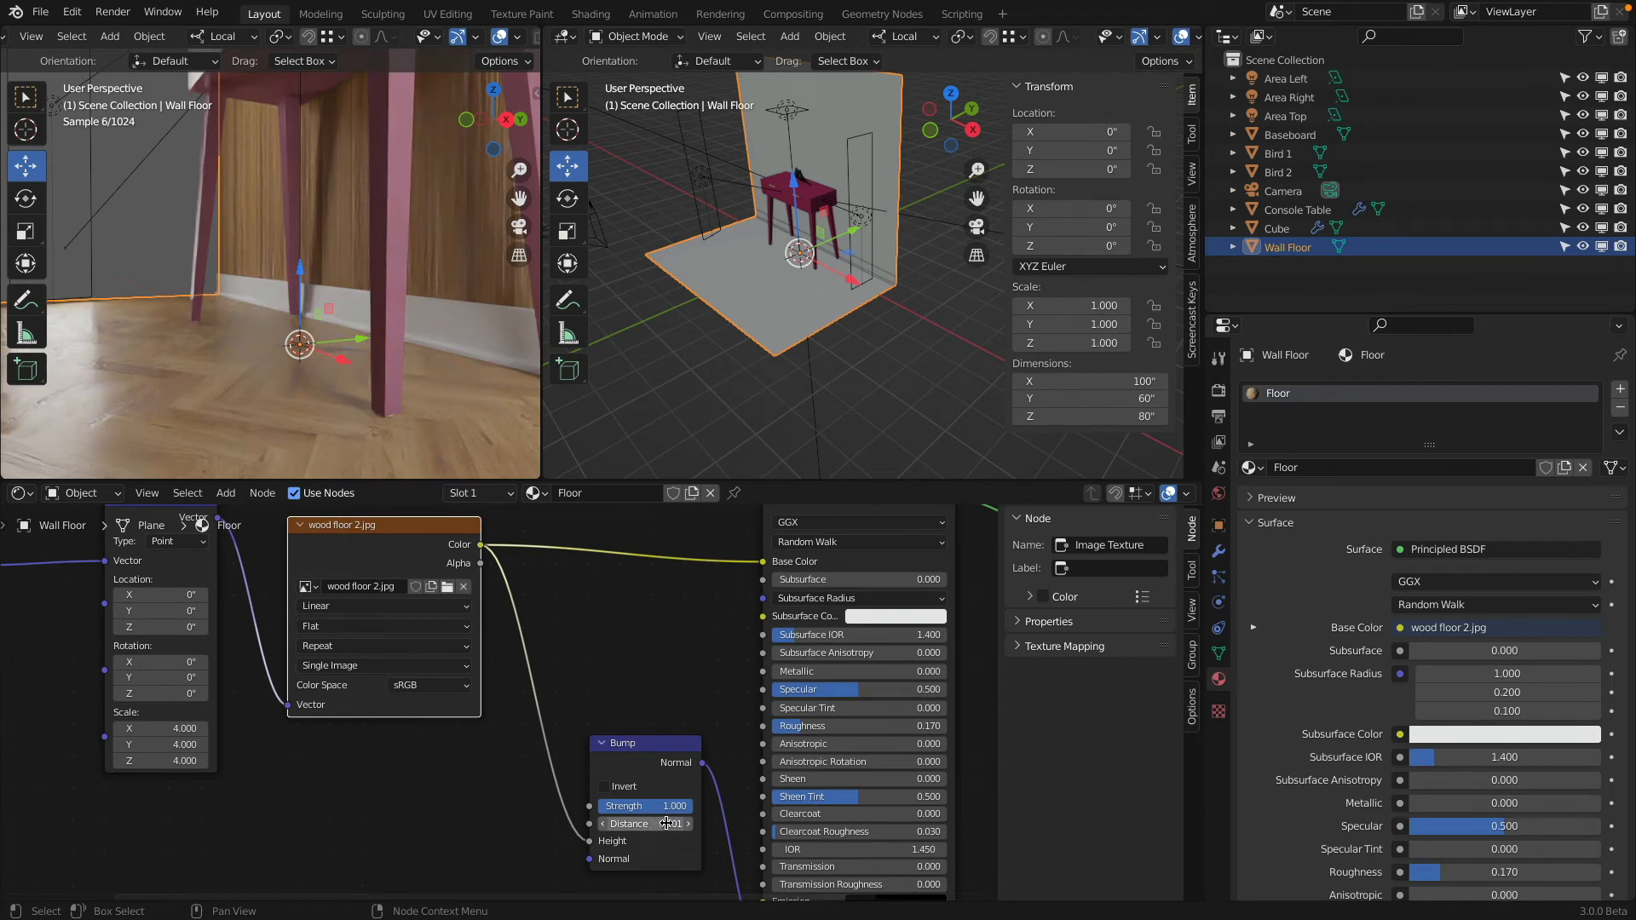
left_click(666, 823)
type(".0")
key("Return")
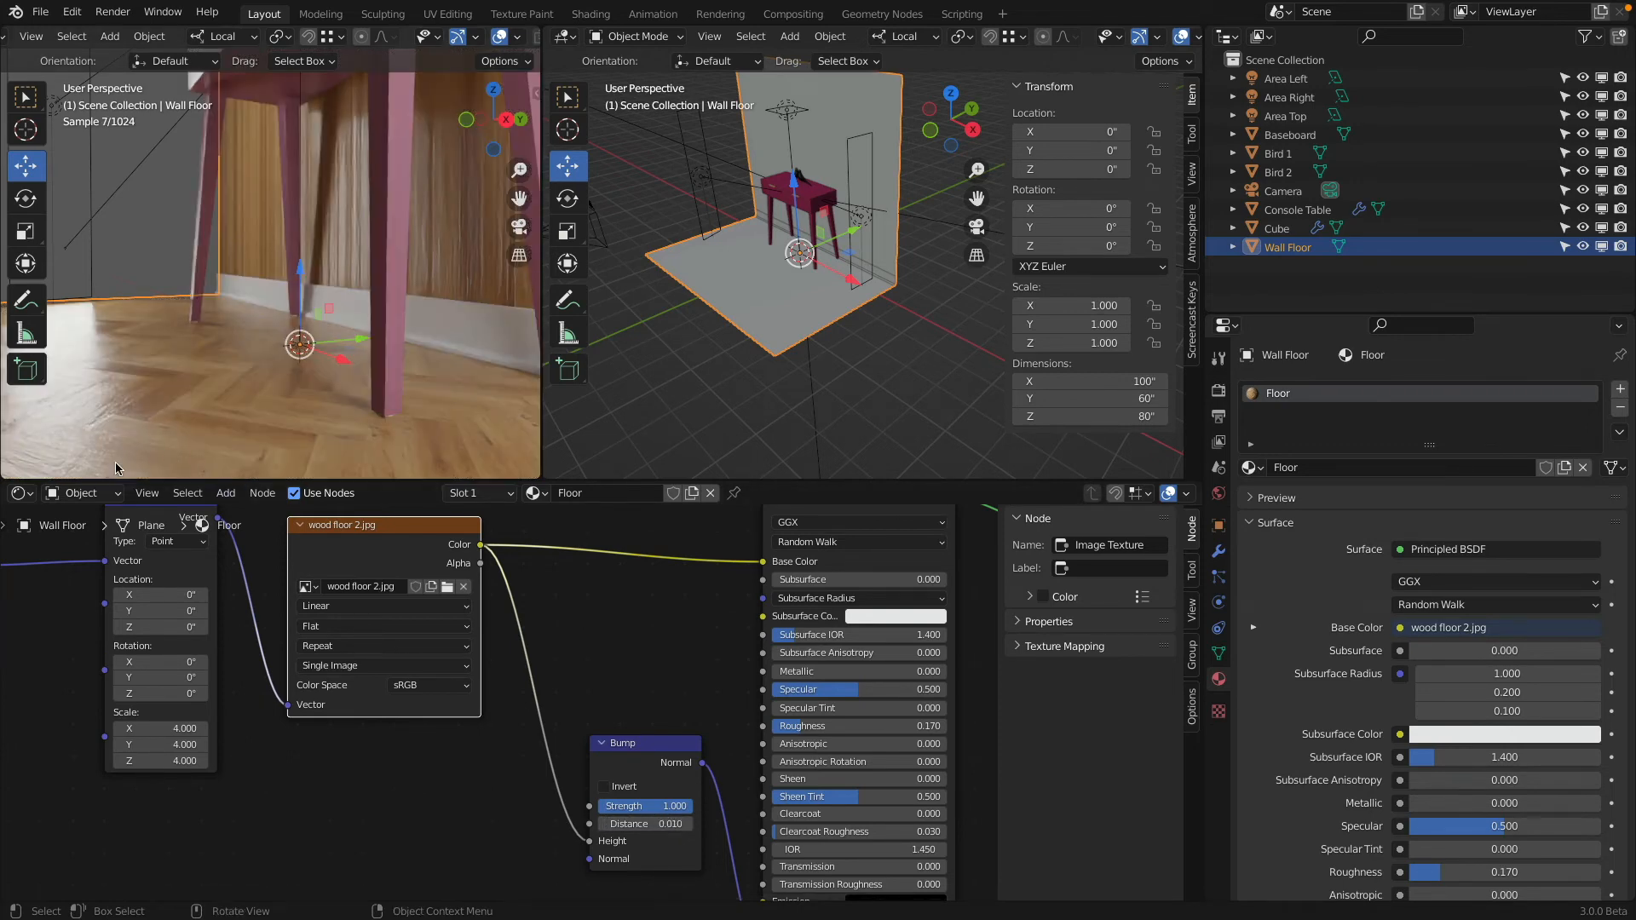
Step: Examine the bumped floor's reflections from a low, close angle and return to the camera view
middle_click_drag(191, 394, 176, 340)
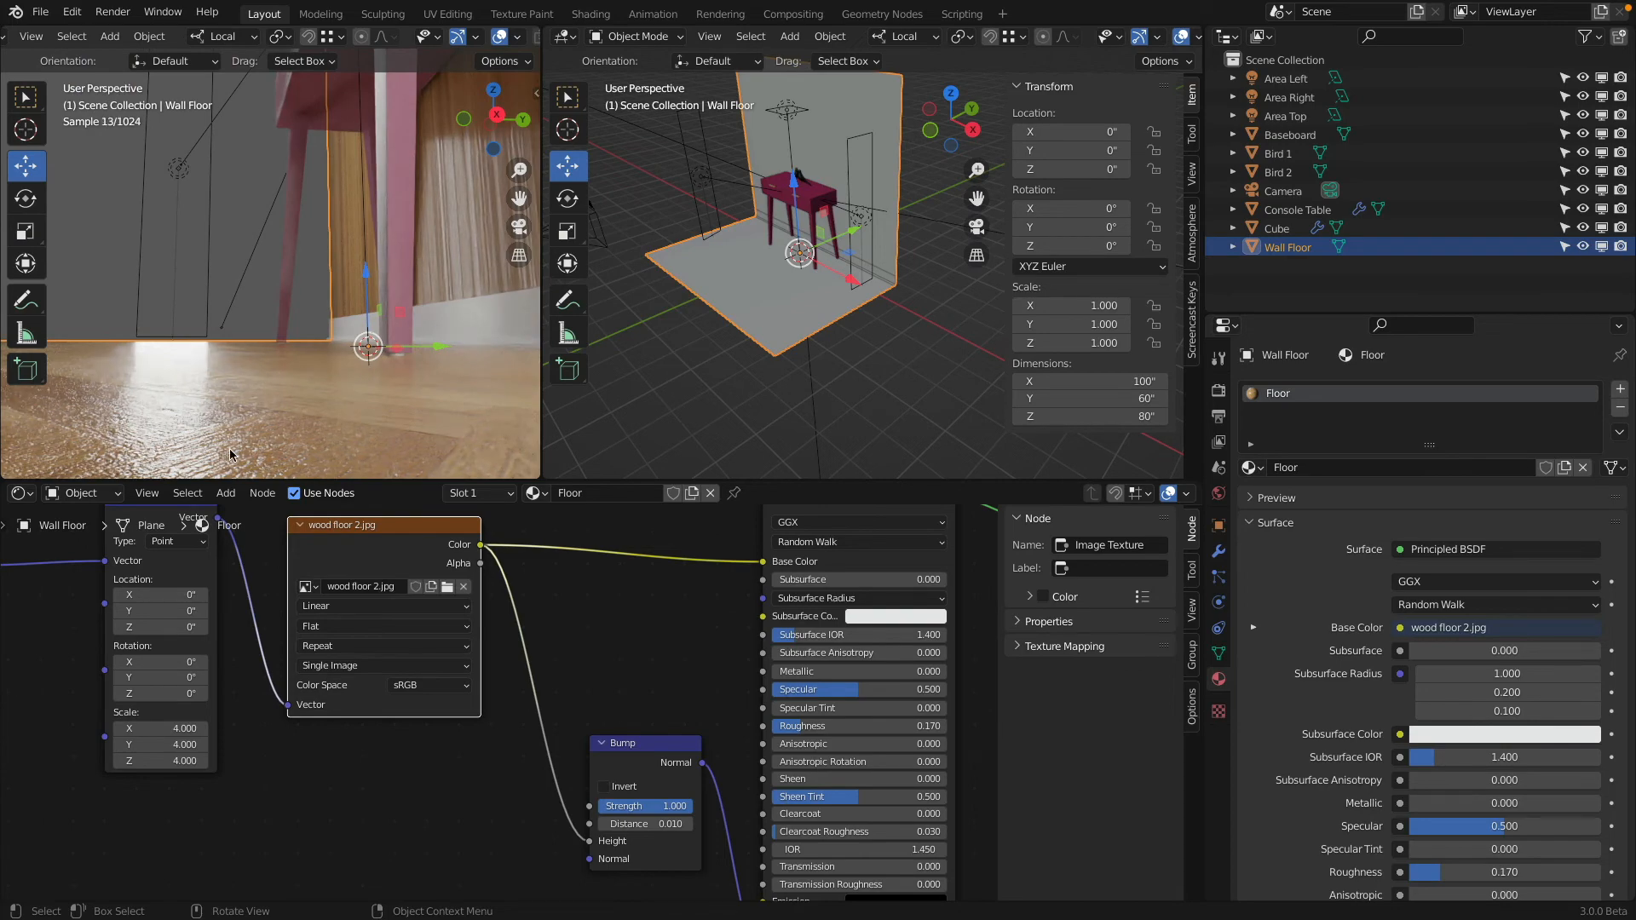
middle_click_drag(175, 435, 179, 433)
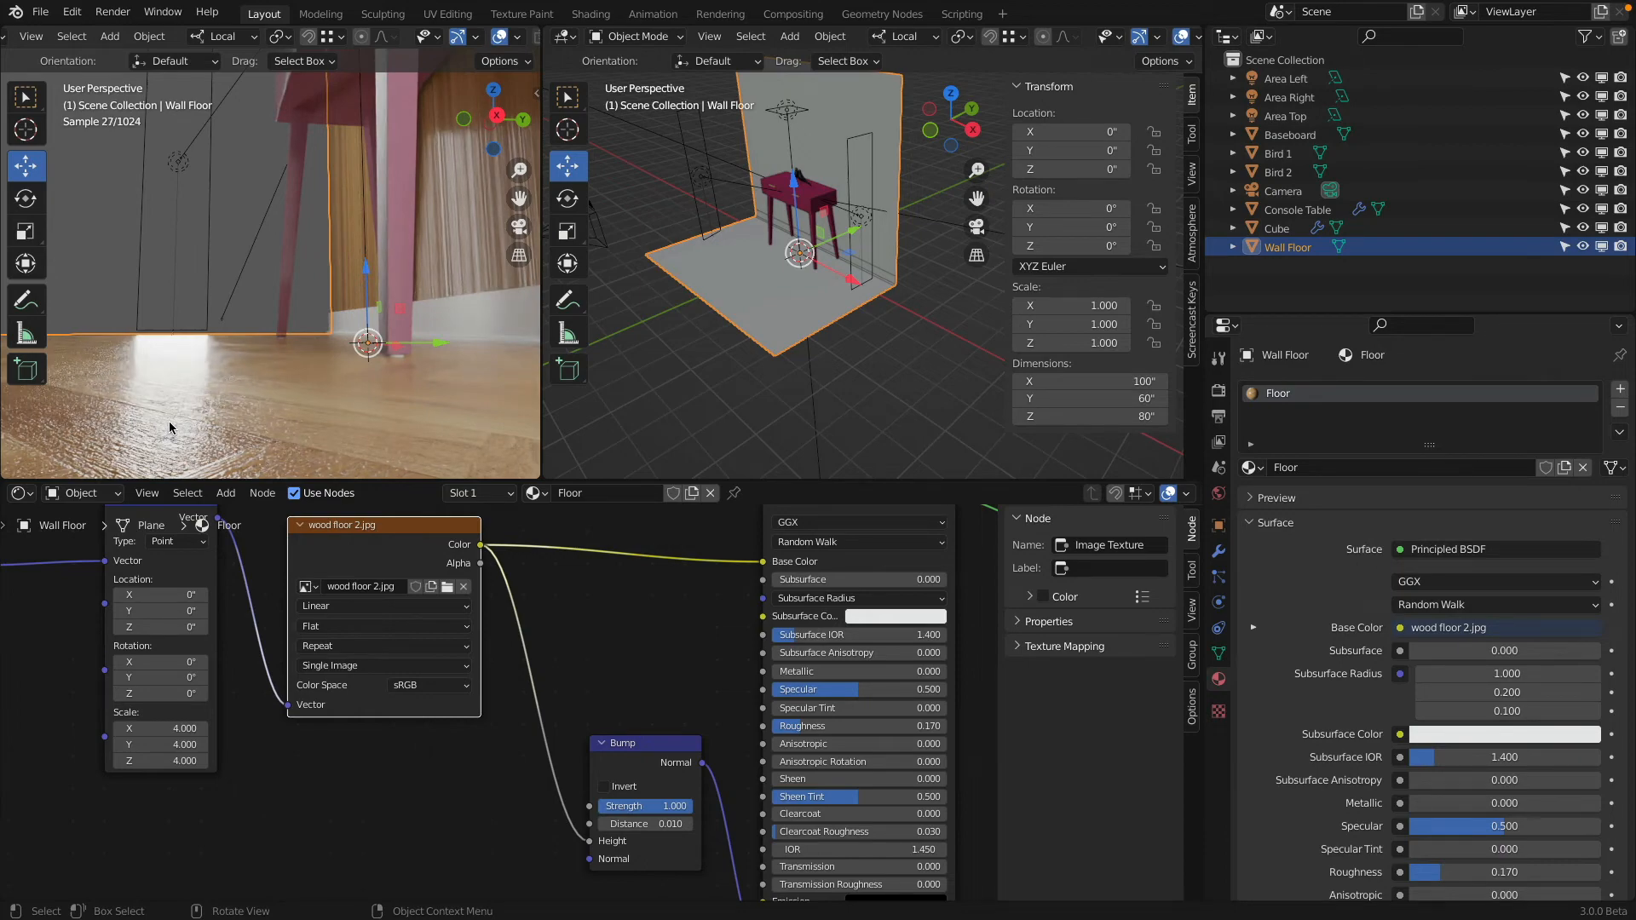
middle_click_drag(169, 420, 295, 332)
key("KP_0")
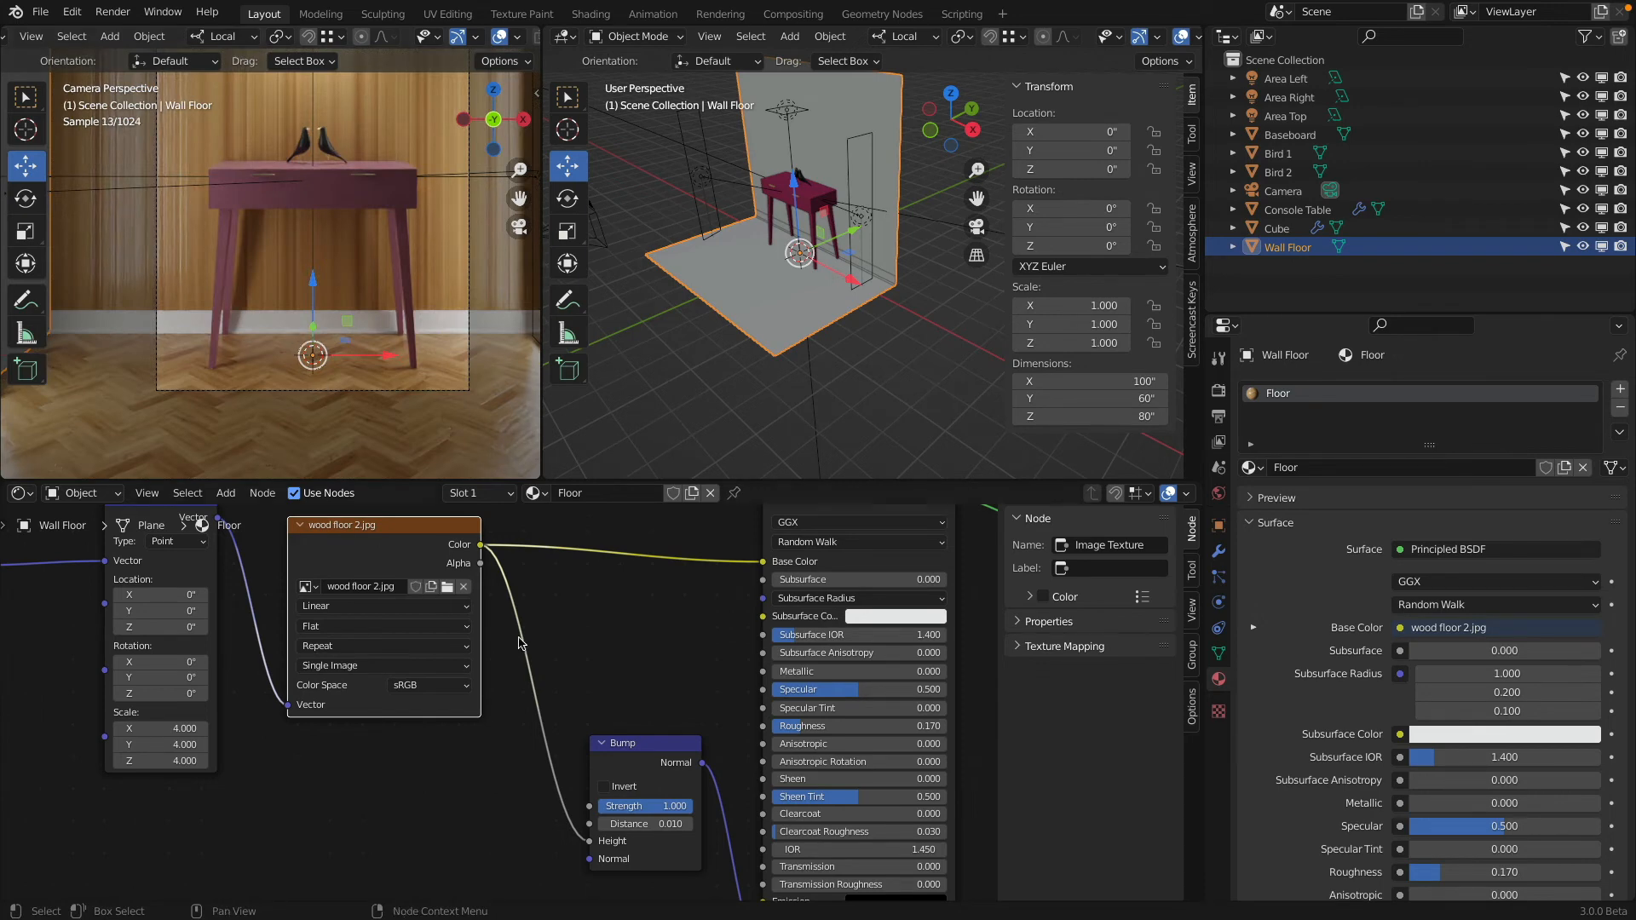
Step: Review the Floor material's whole node chain, from Texture Coordinate and Mapping through the wood texture to the Bump node
scroll(613, 553, "down", 2)
middle_click_drag(614, 554, 481, 671)
scroll(480, 671, "down", 2)
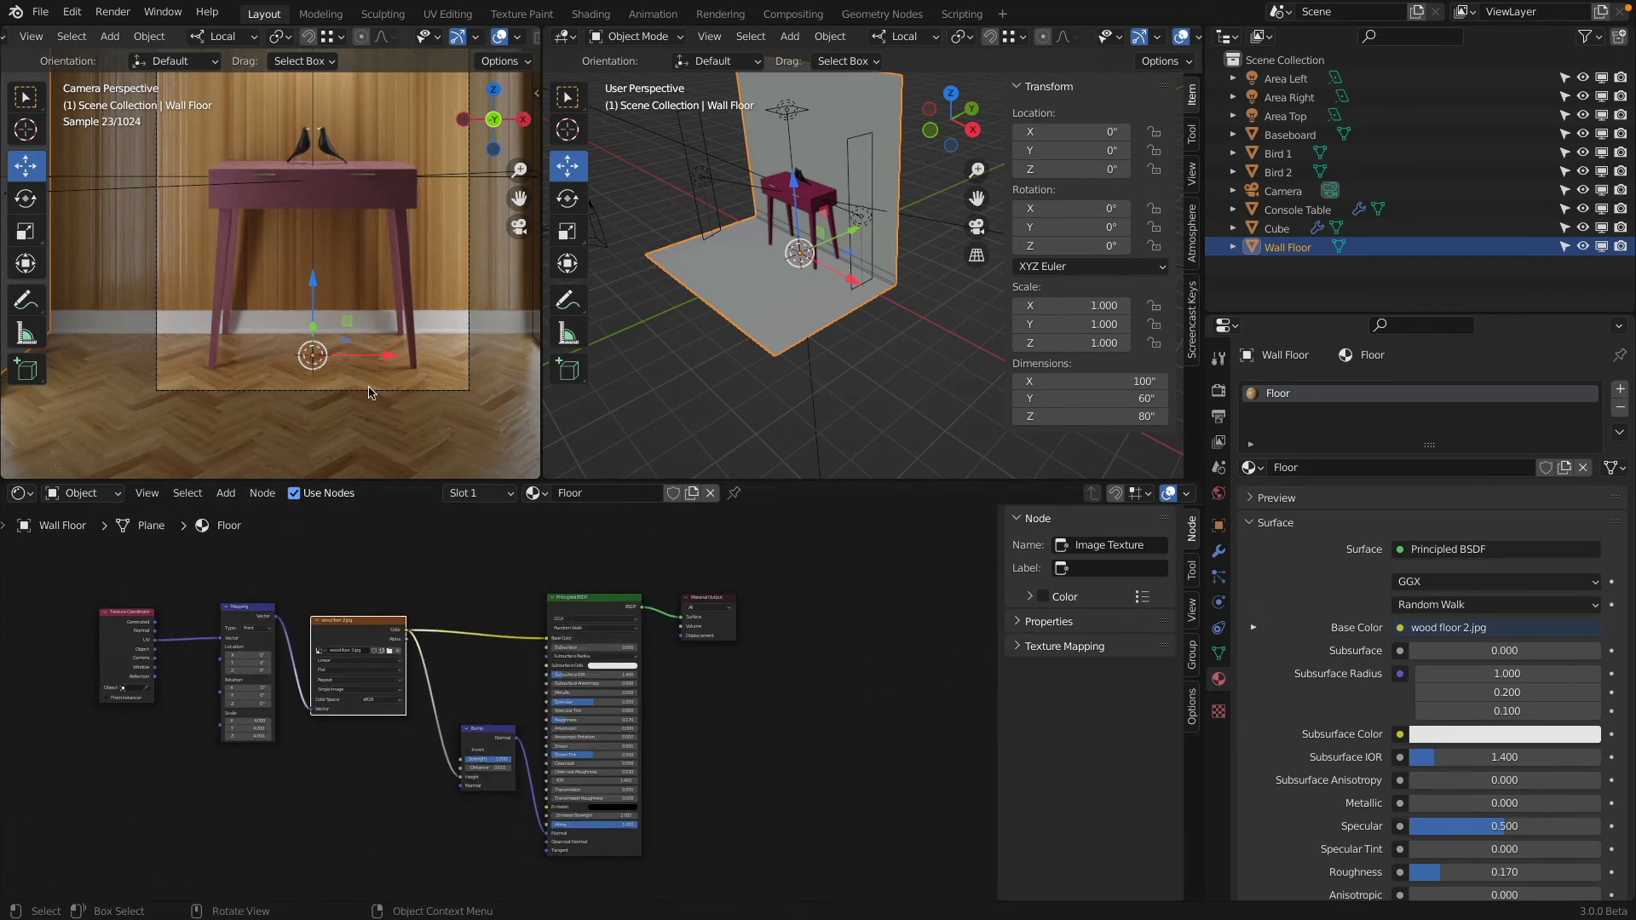
left_click(237, 286)
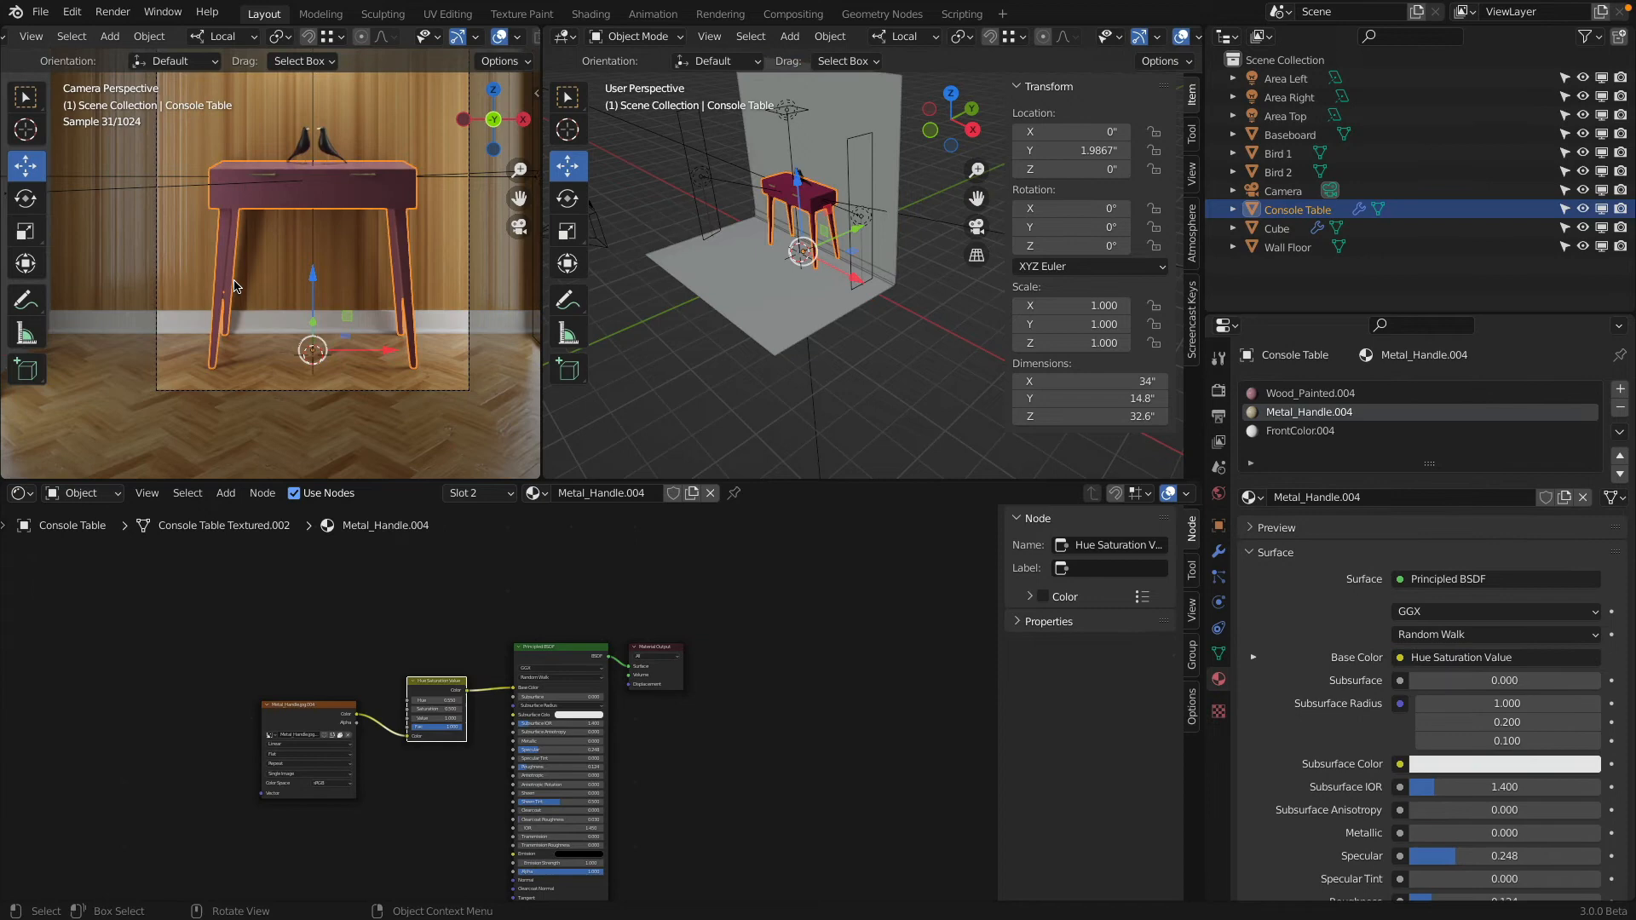
left_click(195, 394)
left_click(187, 410)
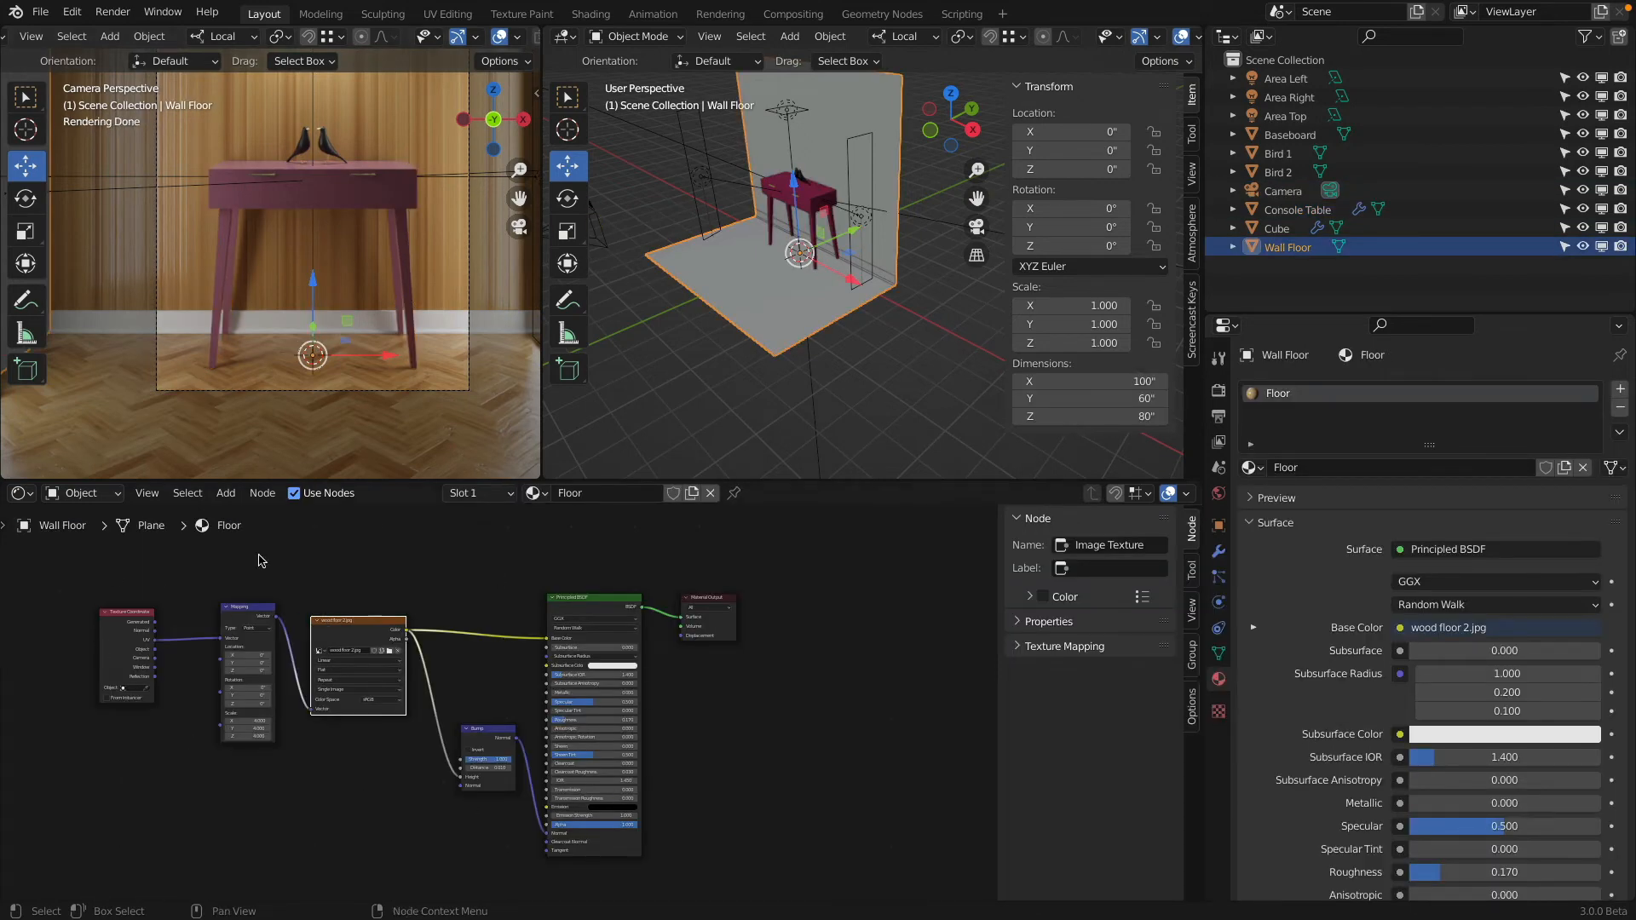
left_click(120, 621)
left_click(249, 615)
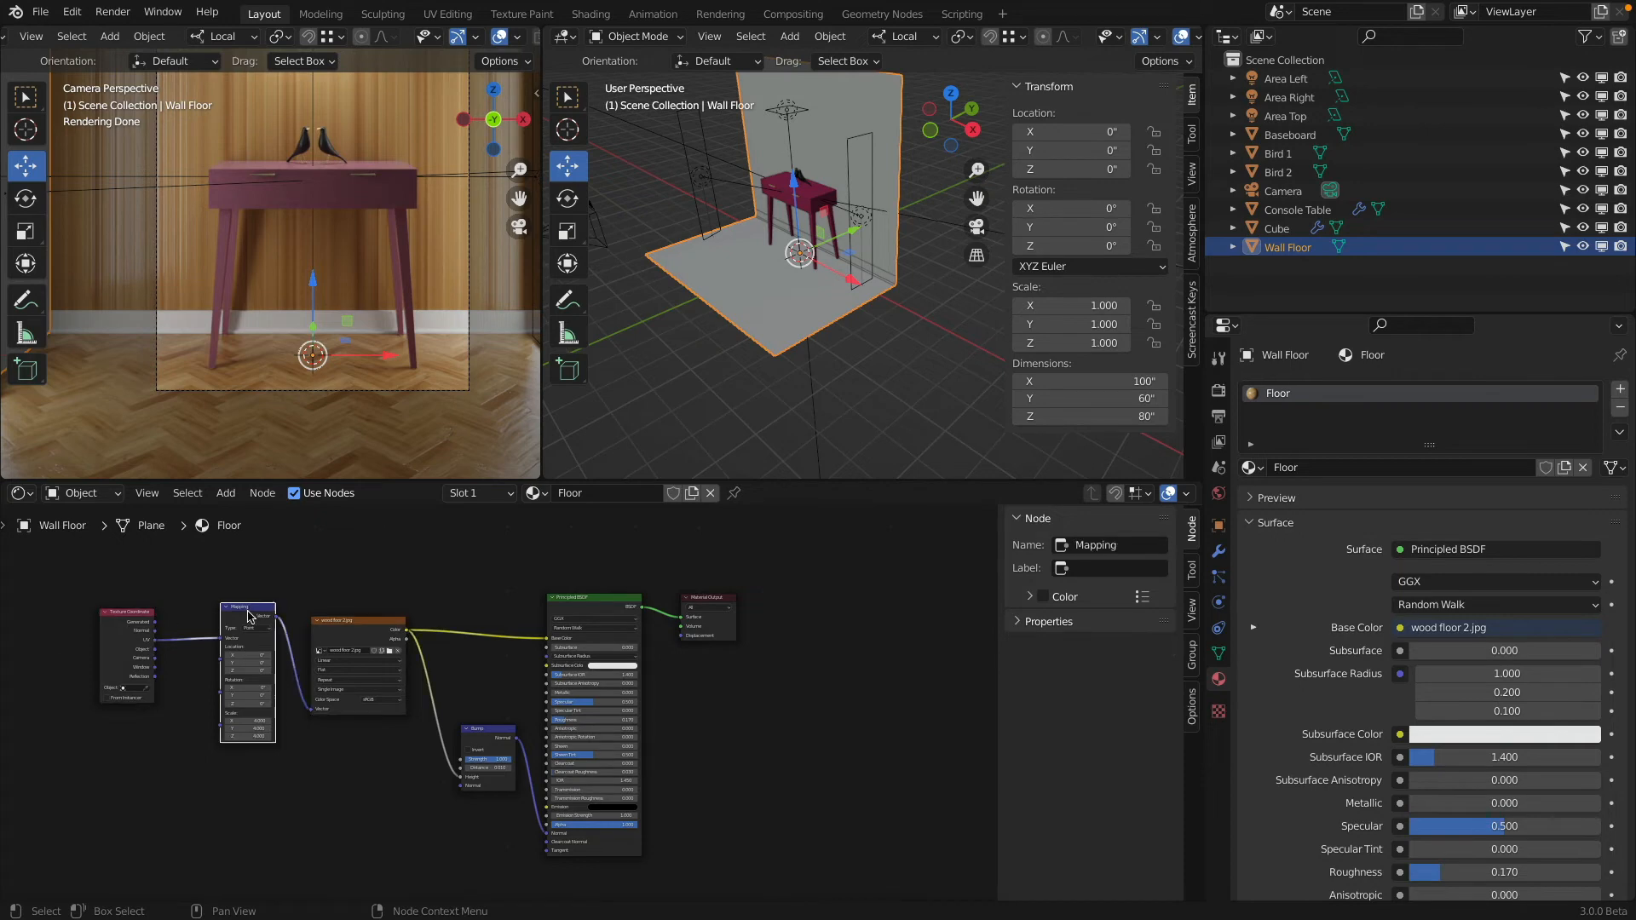
left_click(363, 630)
left_click(484, 731)
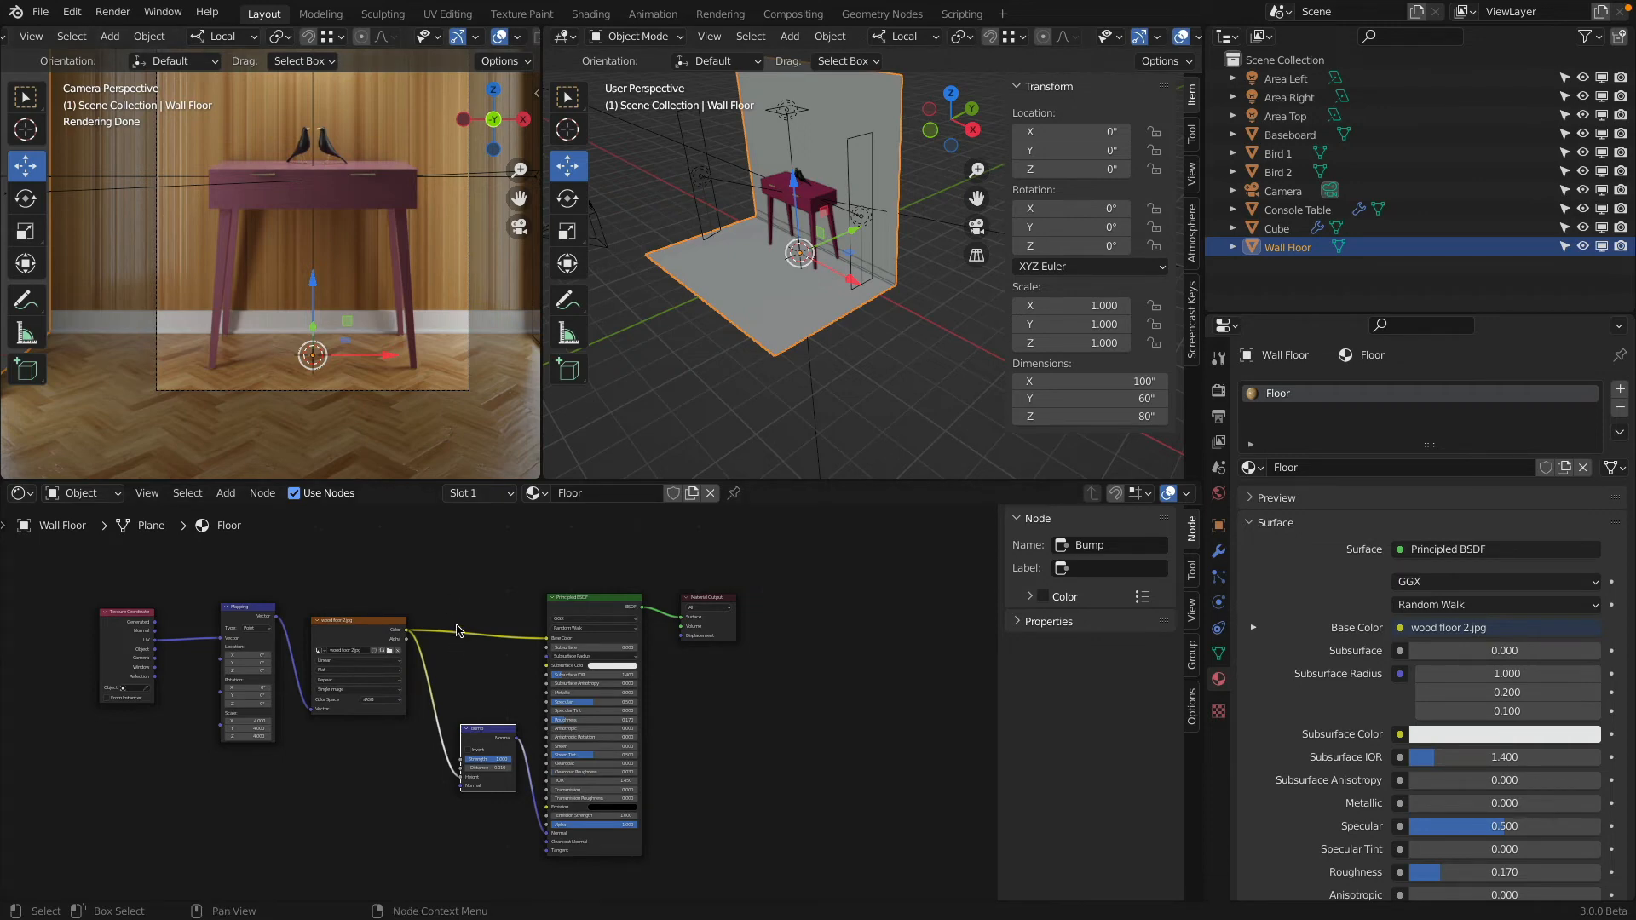
Step: Add a second material slot to the Wall Floor object with a new material named Wall
scroll(388, 328, "down", 3)
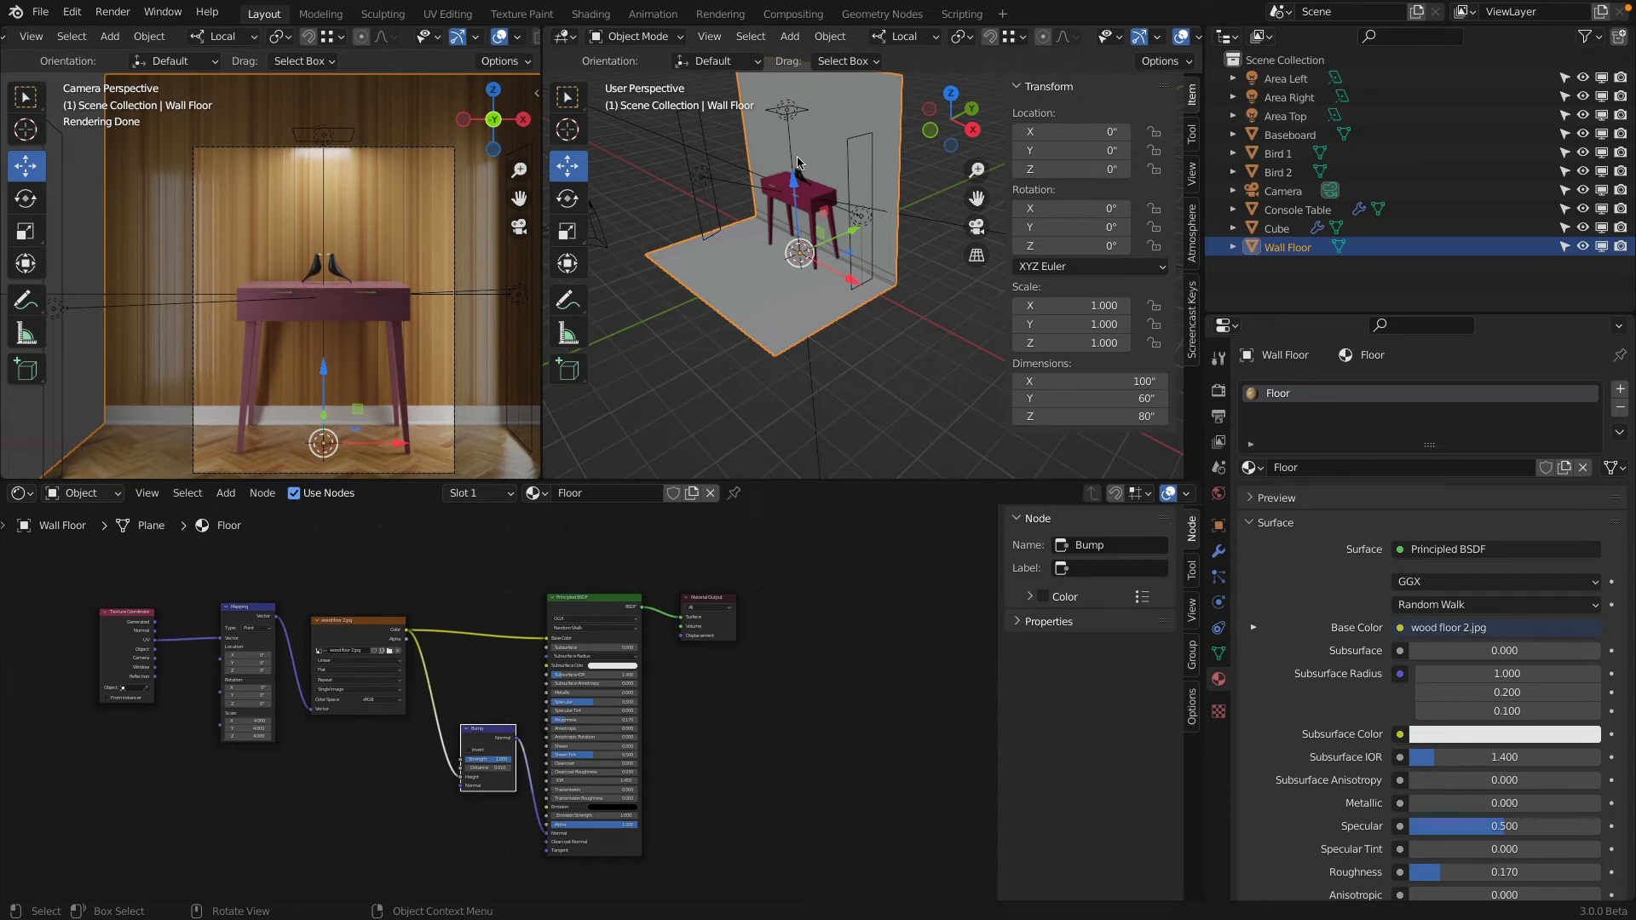
left_click(1619, 397)
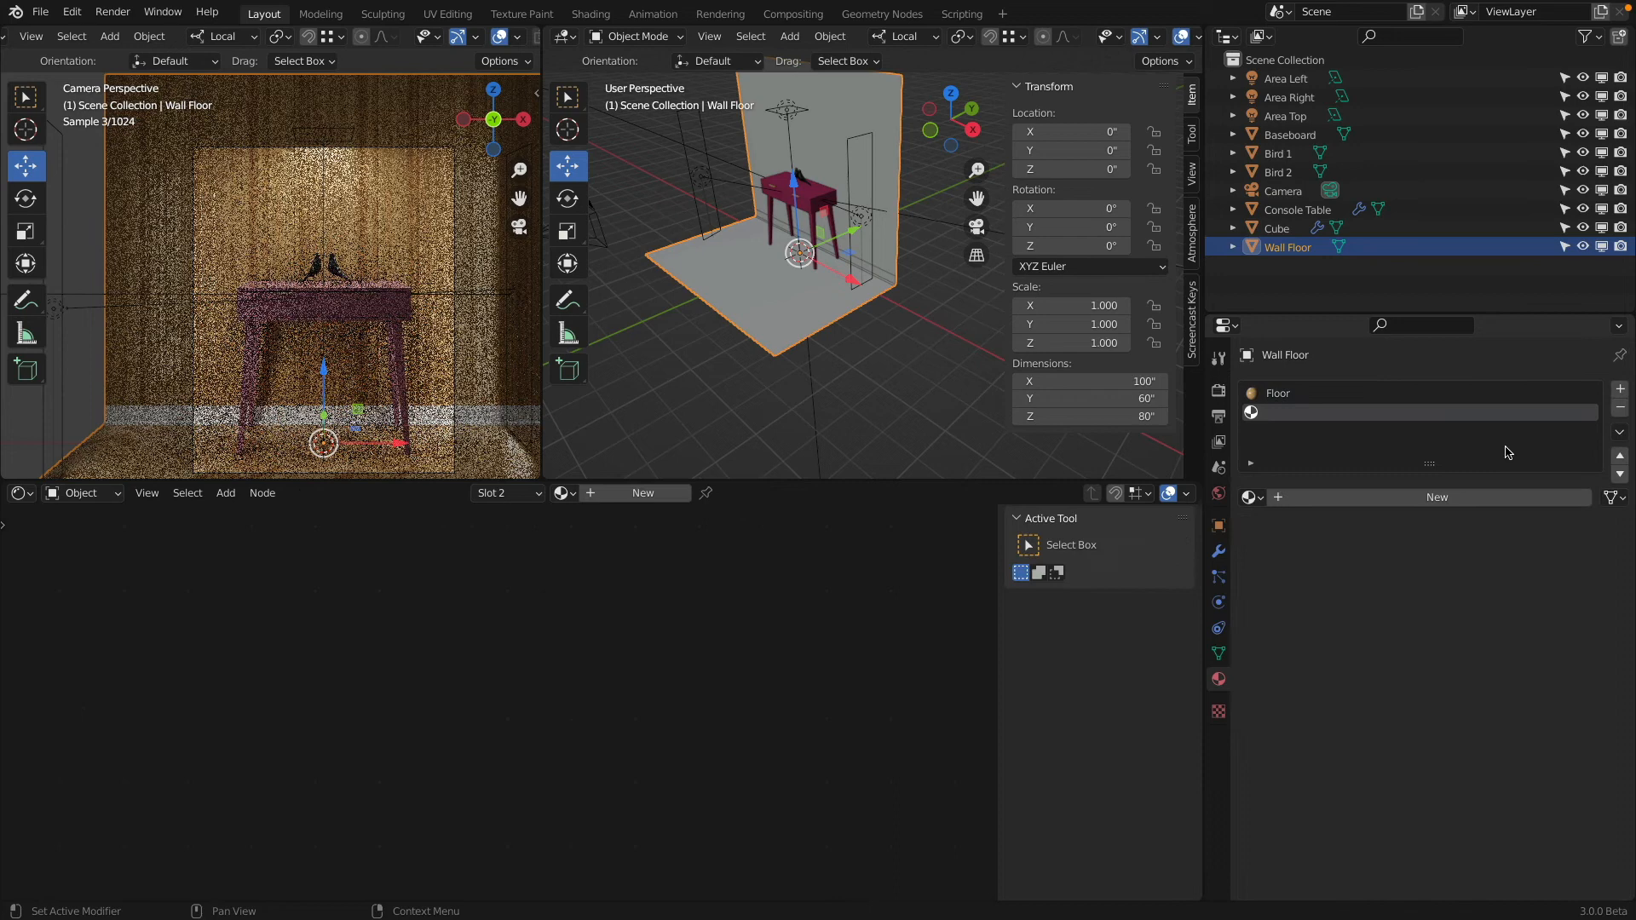
left_click(1414, 501)
double_click(1374, 499)
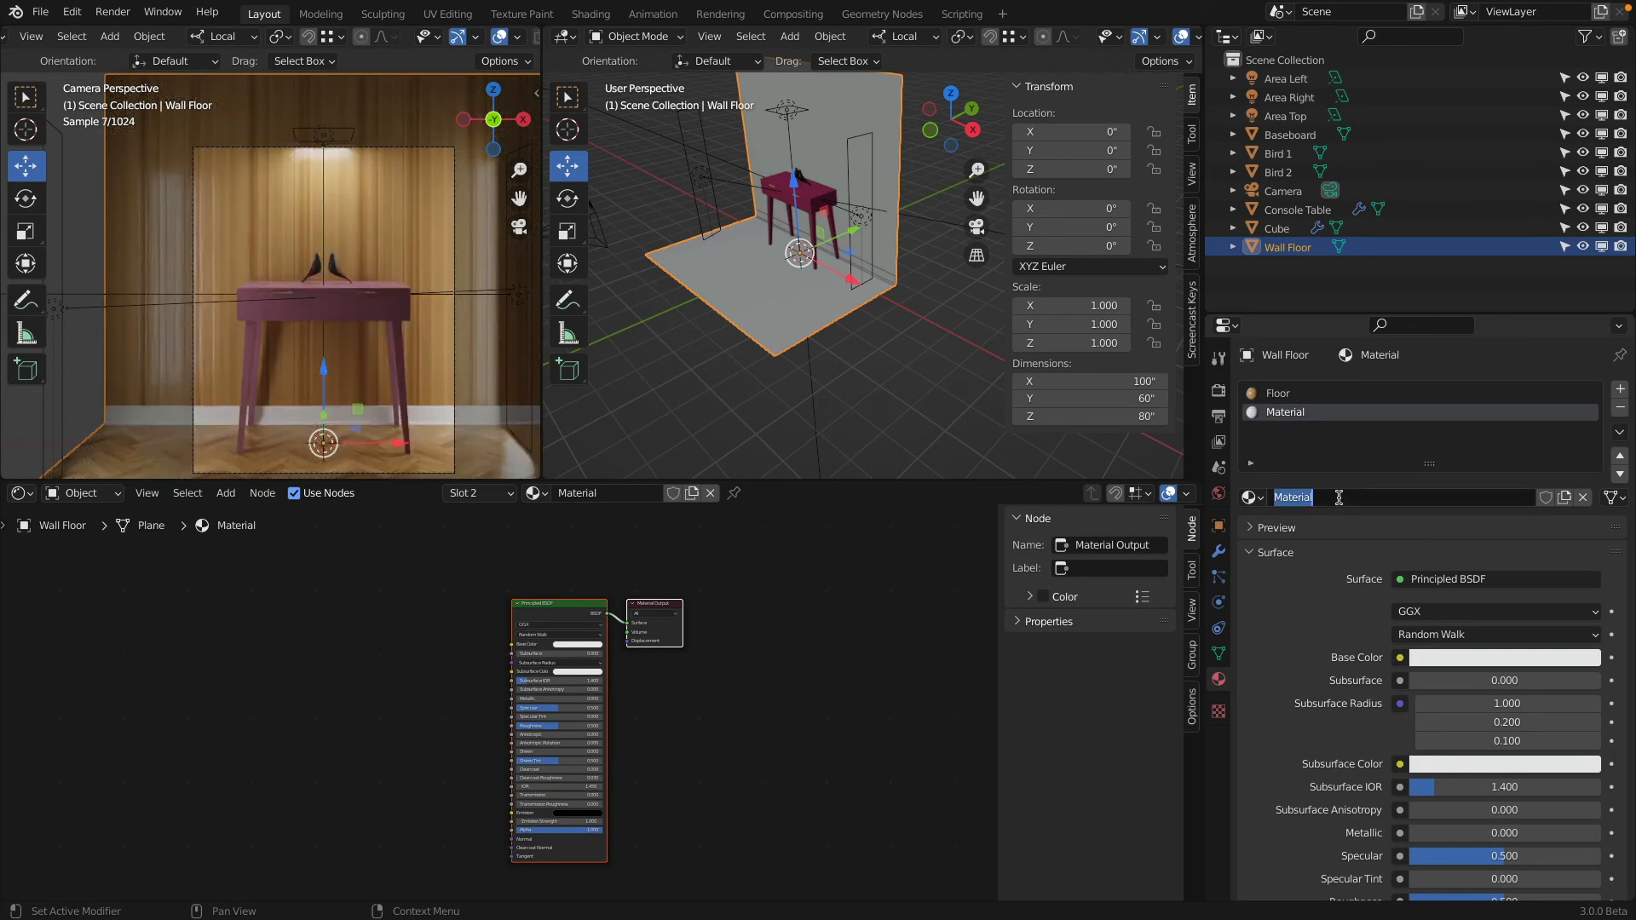
type("Wall")
key("Return")
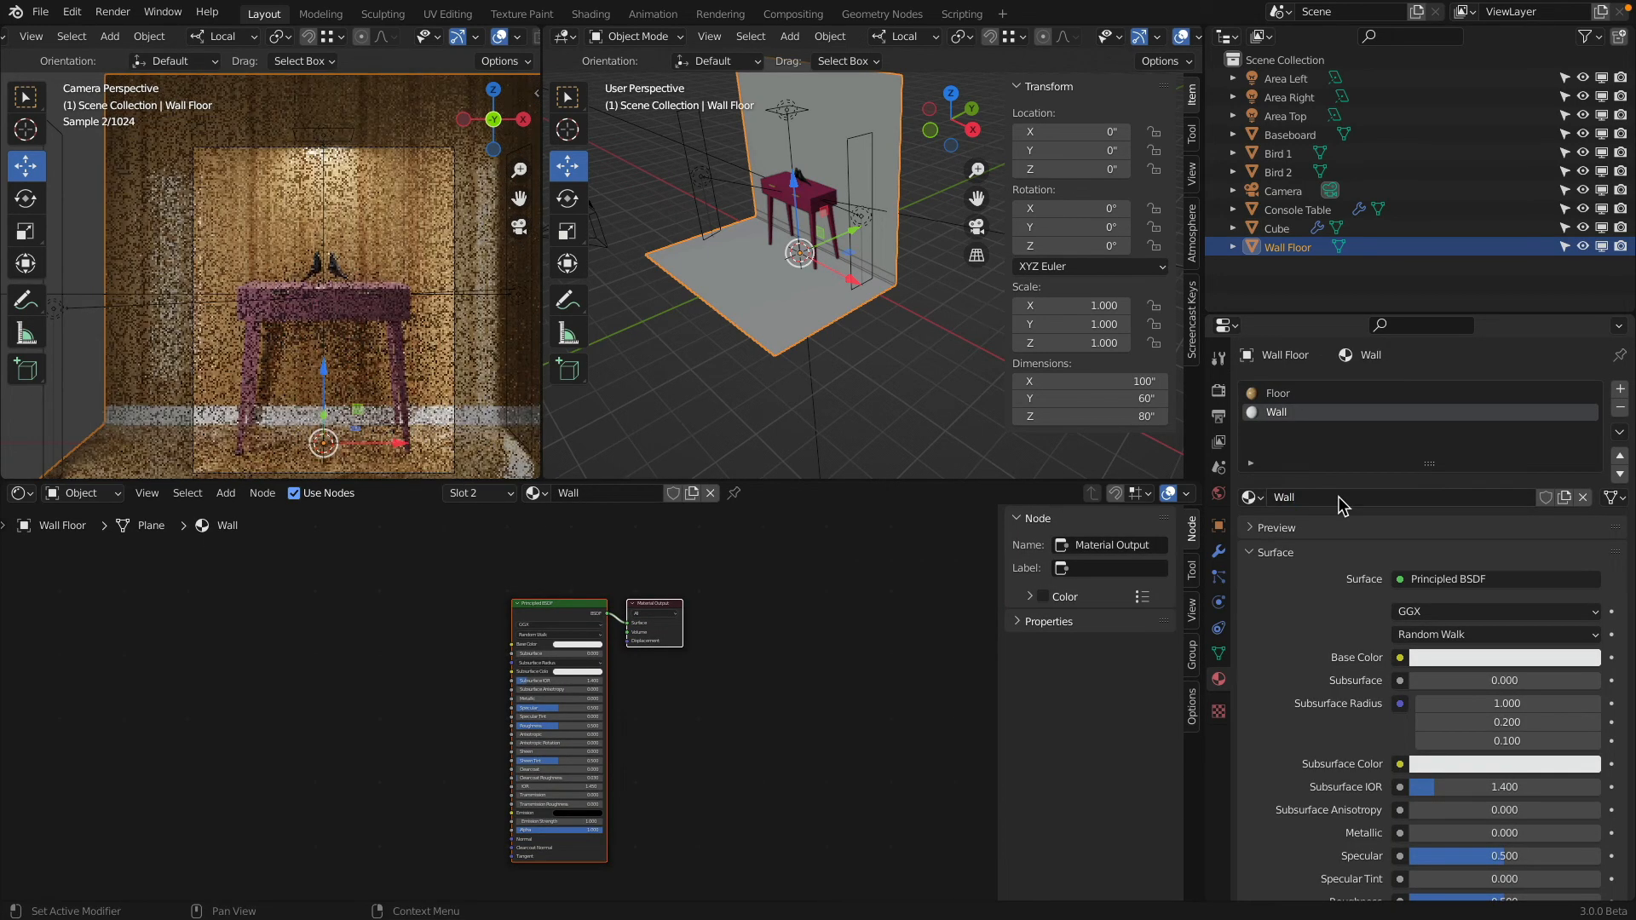
Step: Add an Image Texture node to the Wall material and place it before the Principled BSDF
scroll(449, 622, "up", 2)
middle_click_drag(449, 622, 589, 585)
left_click(226, 494)
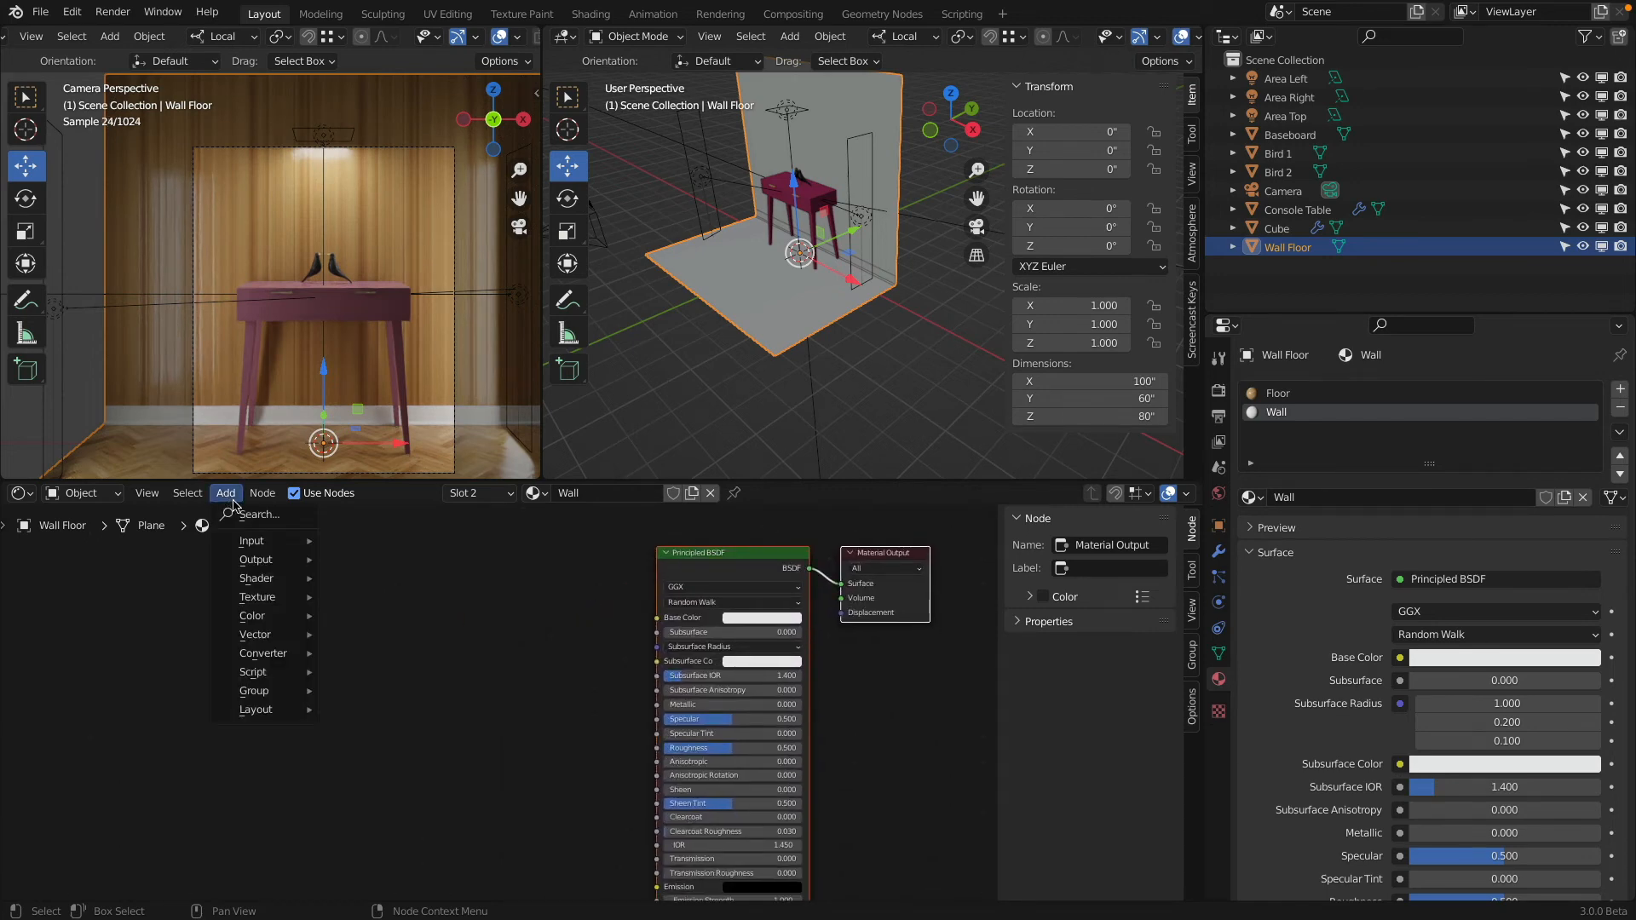
mouse_move(280, 544)
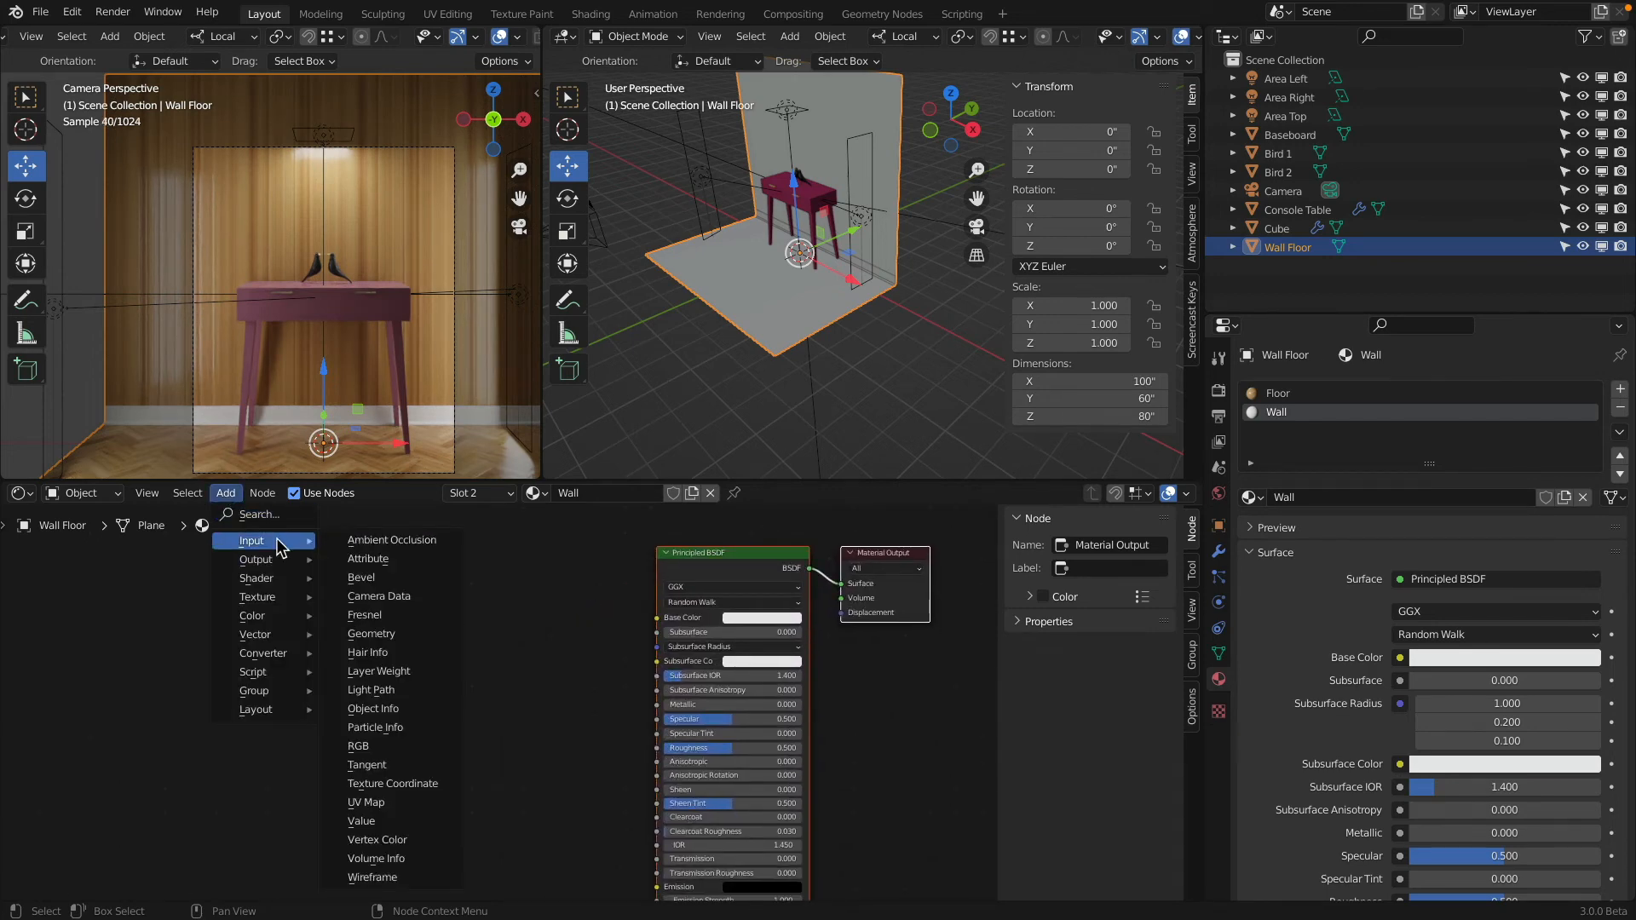
mouse_move(276, 599)
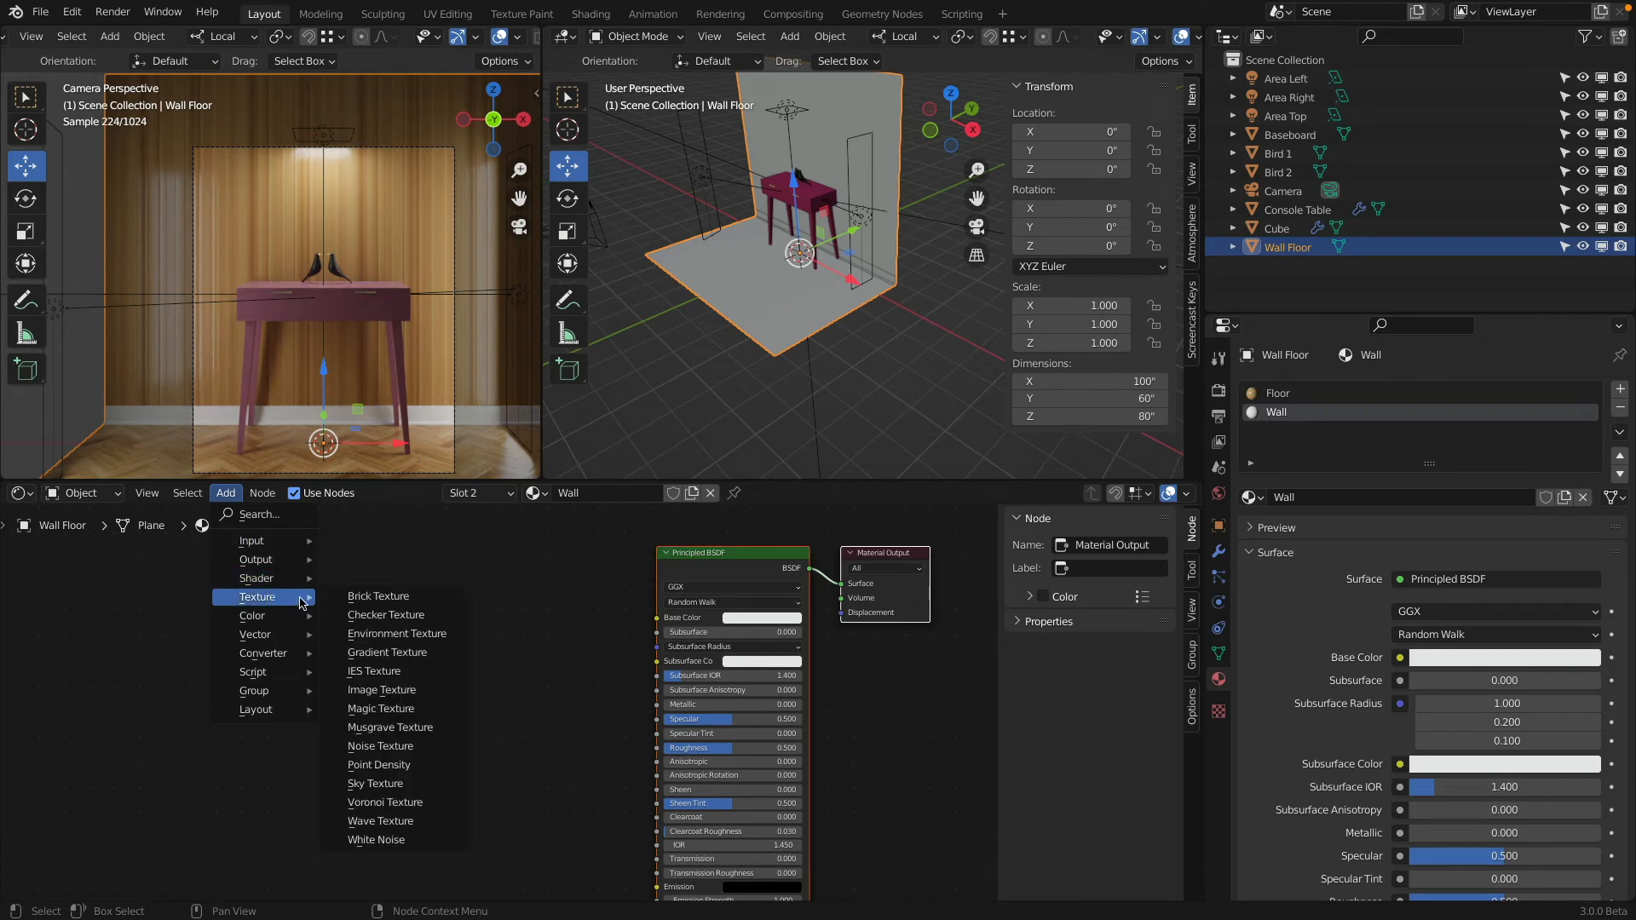
left_click(425, 693)
left_click(204, 621)
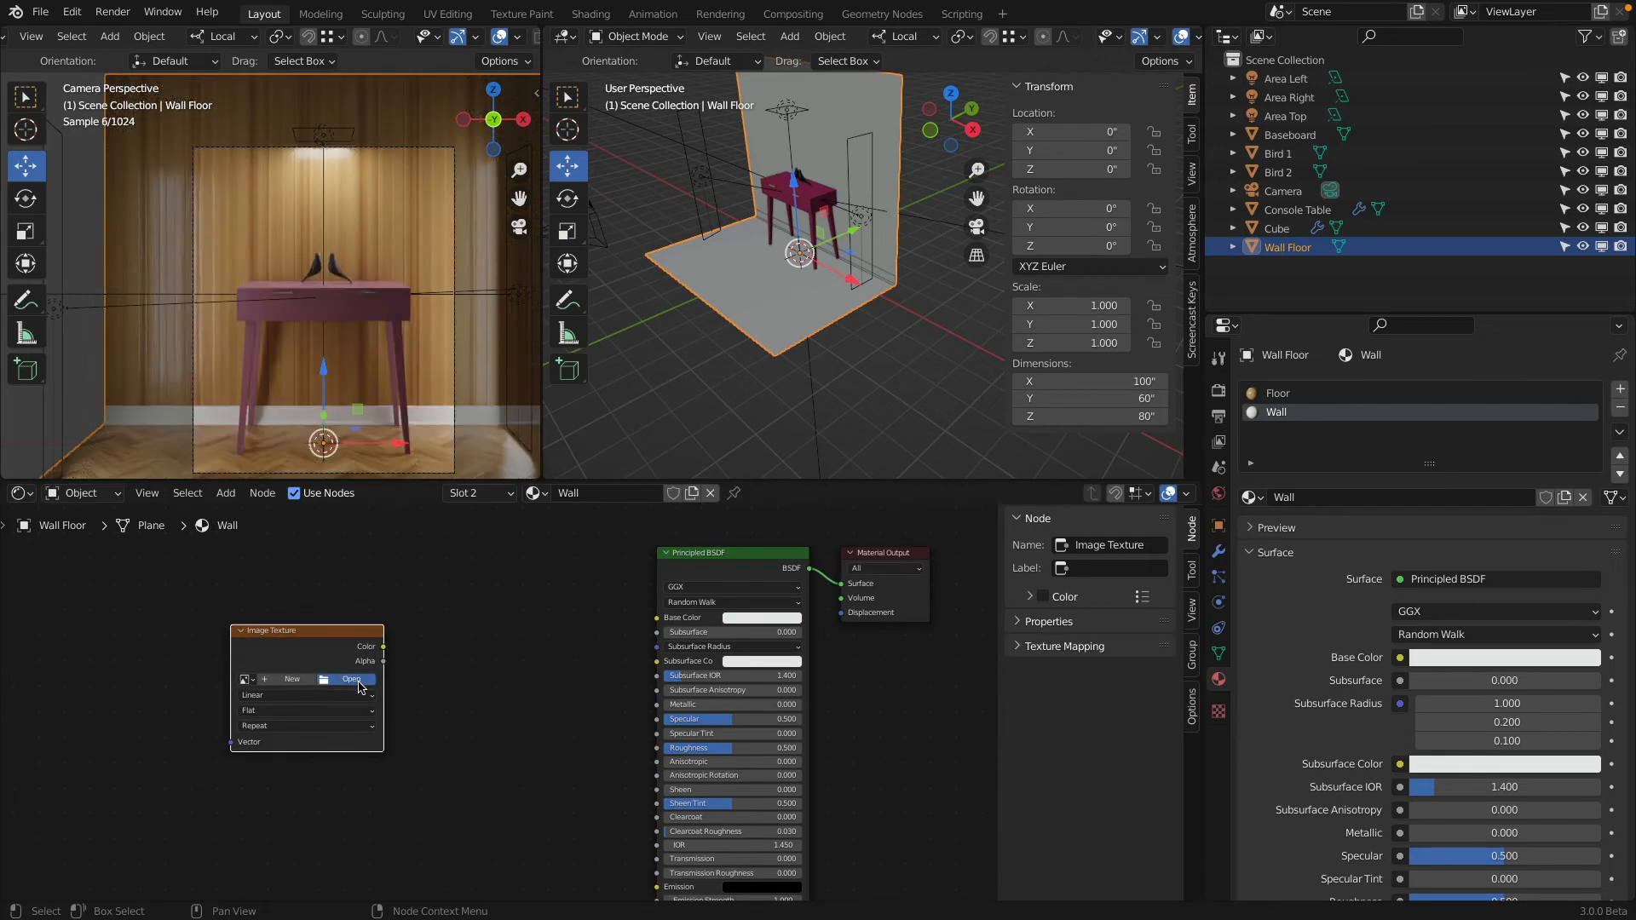
Step: Load Wall Tile.jpg from the Console Table RAW/Textures folder into the image node and connect its Color to the Principled BSDF's Base Color
left_click(351, 680)
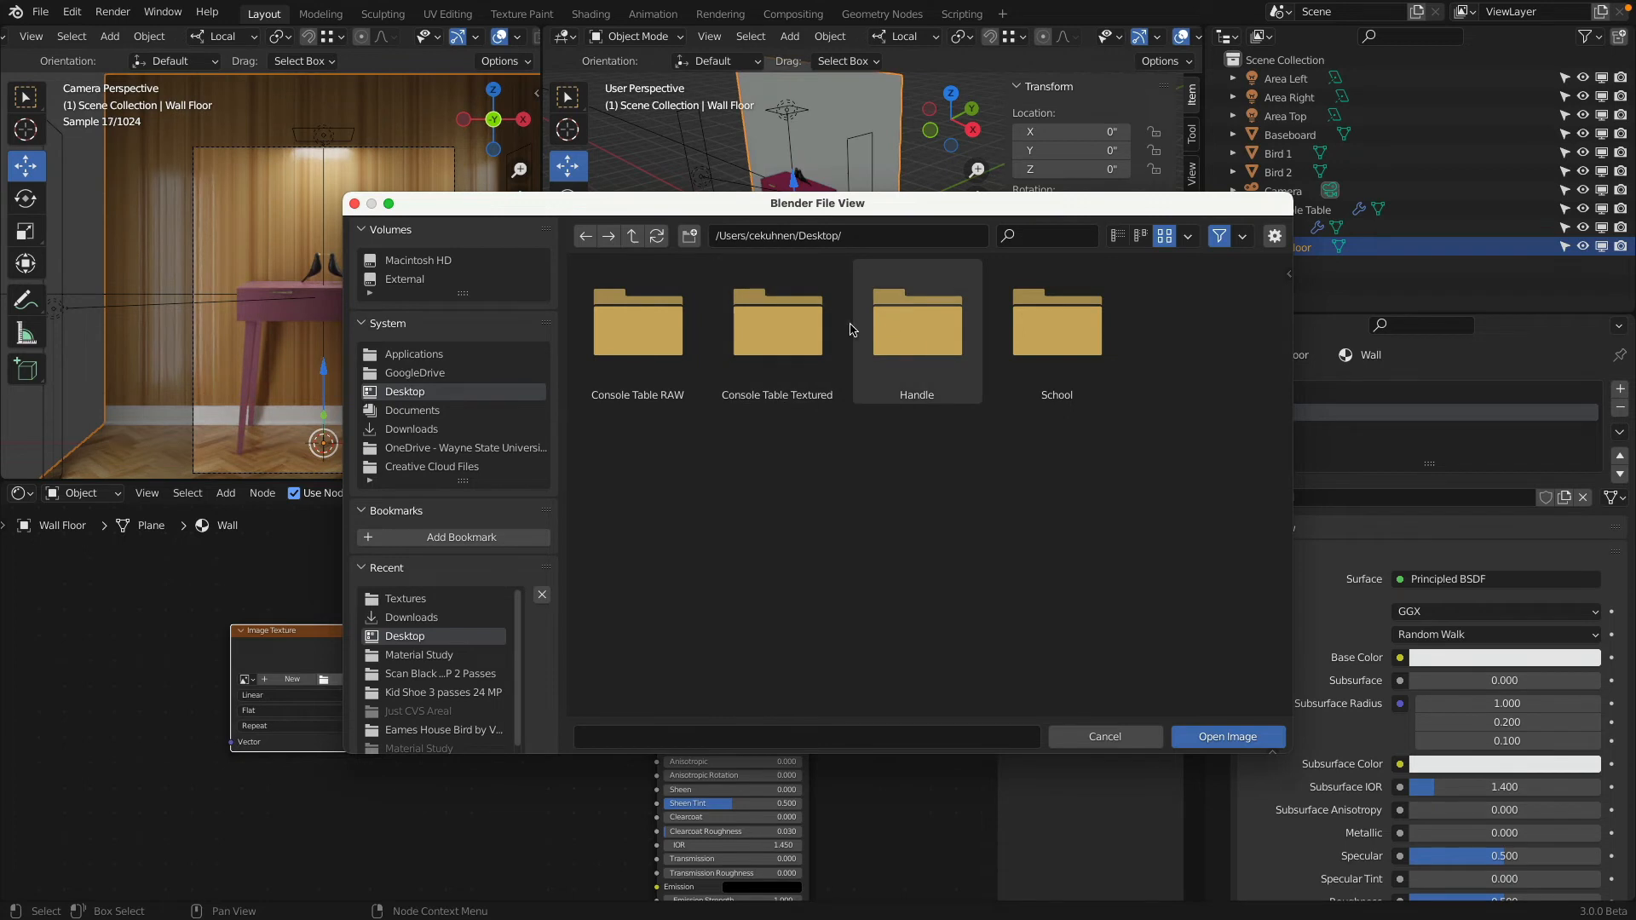
double_click(660, 343)
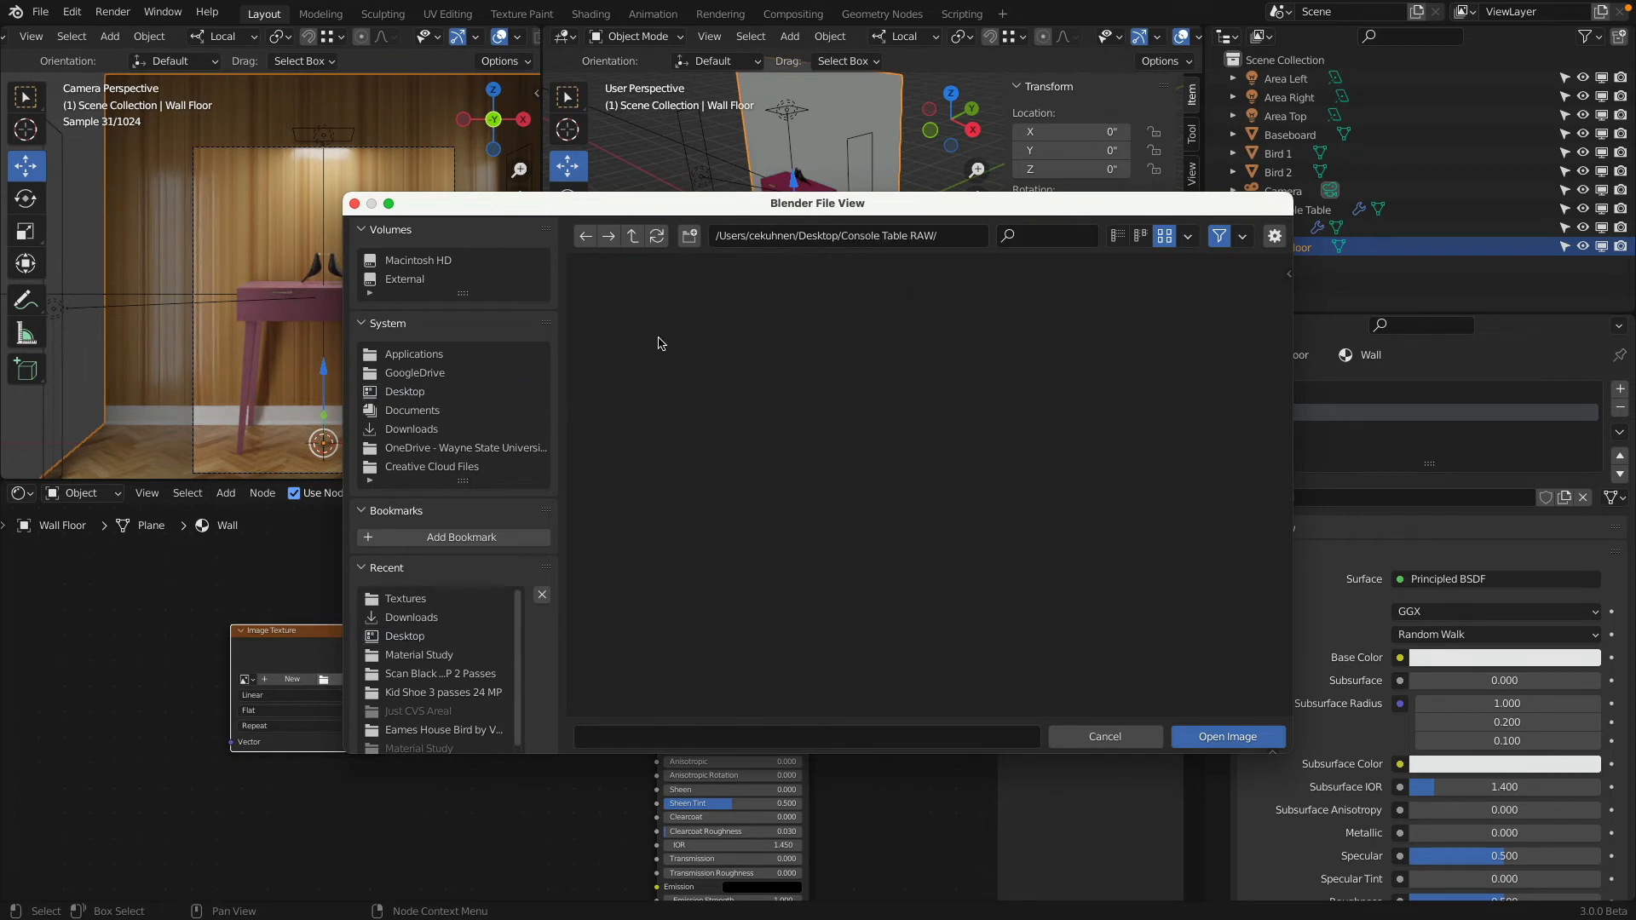
double_click(886, 337)
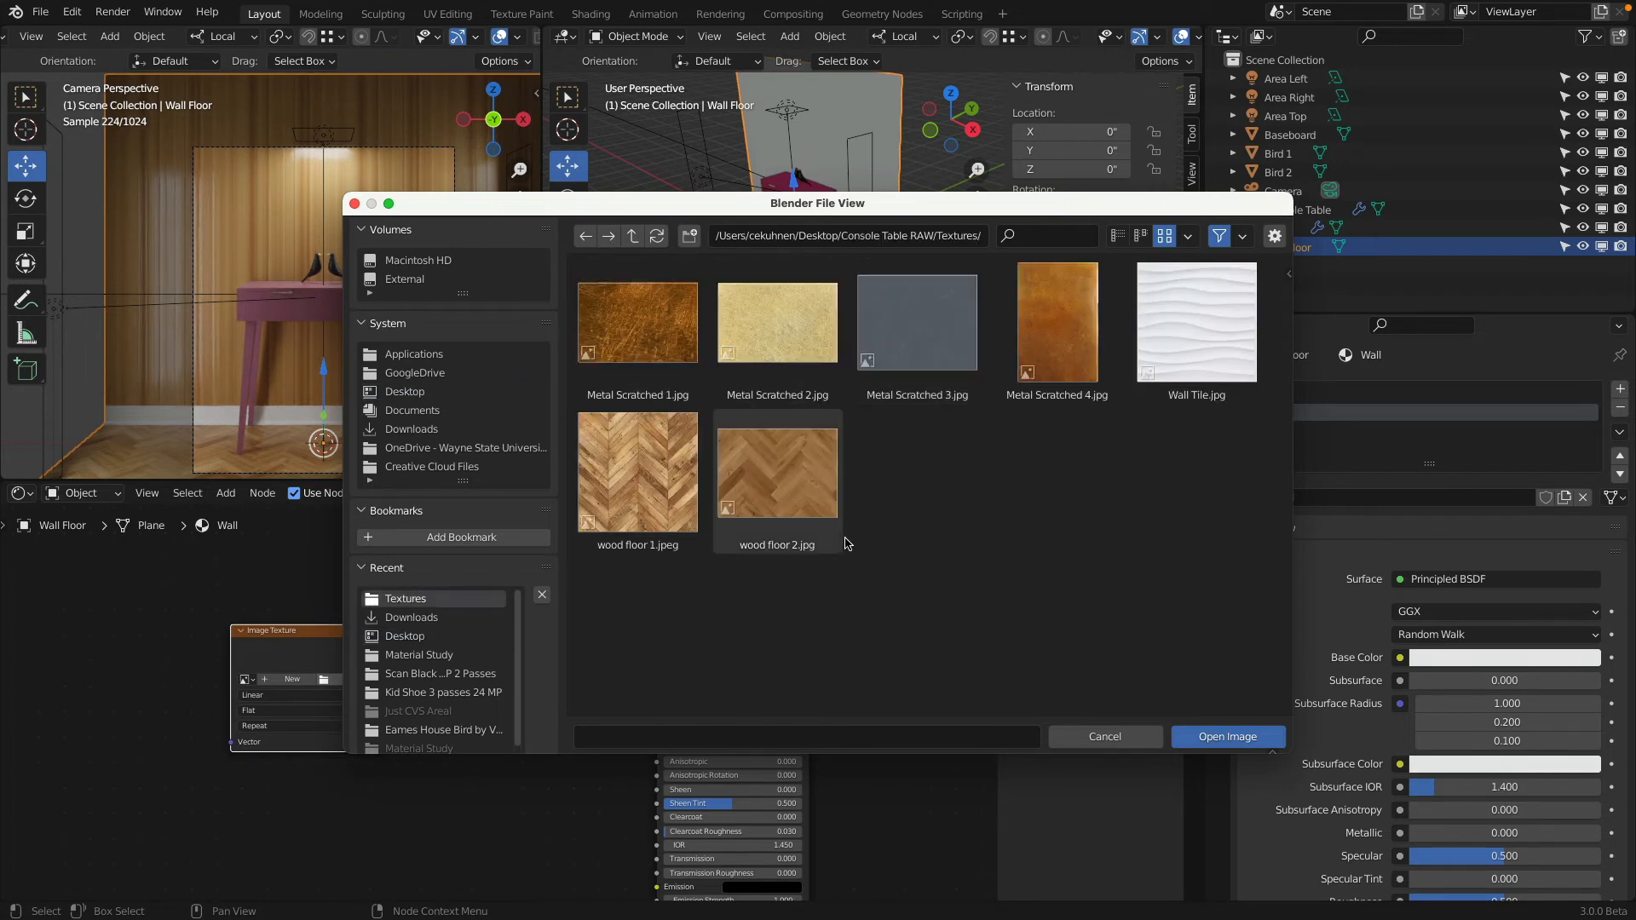
left_click(1197, 328)
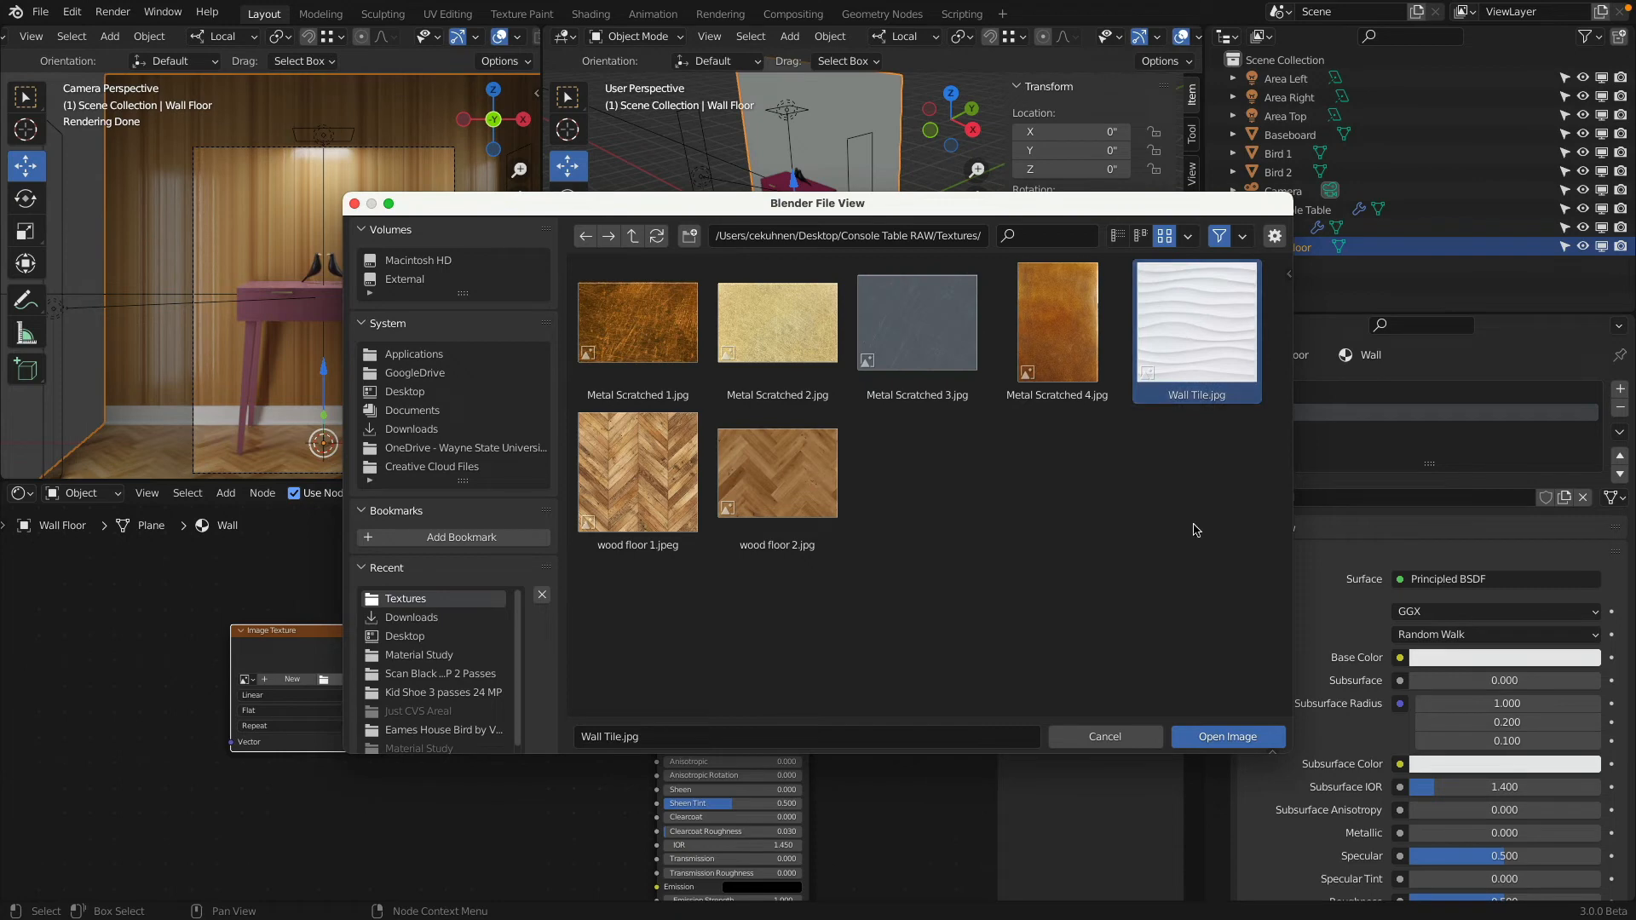
left_click(1227, 737)
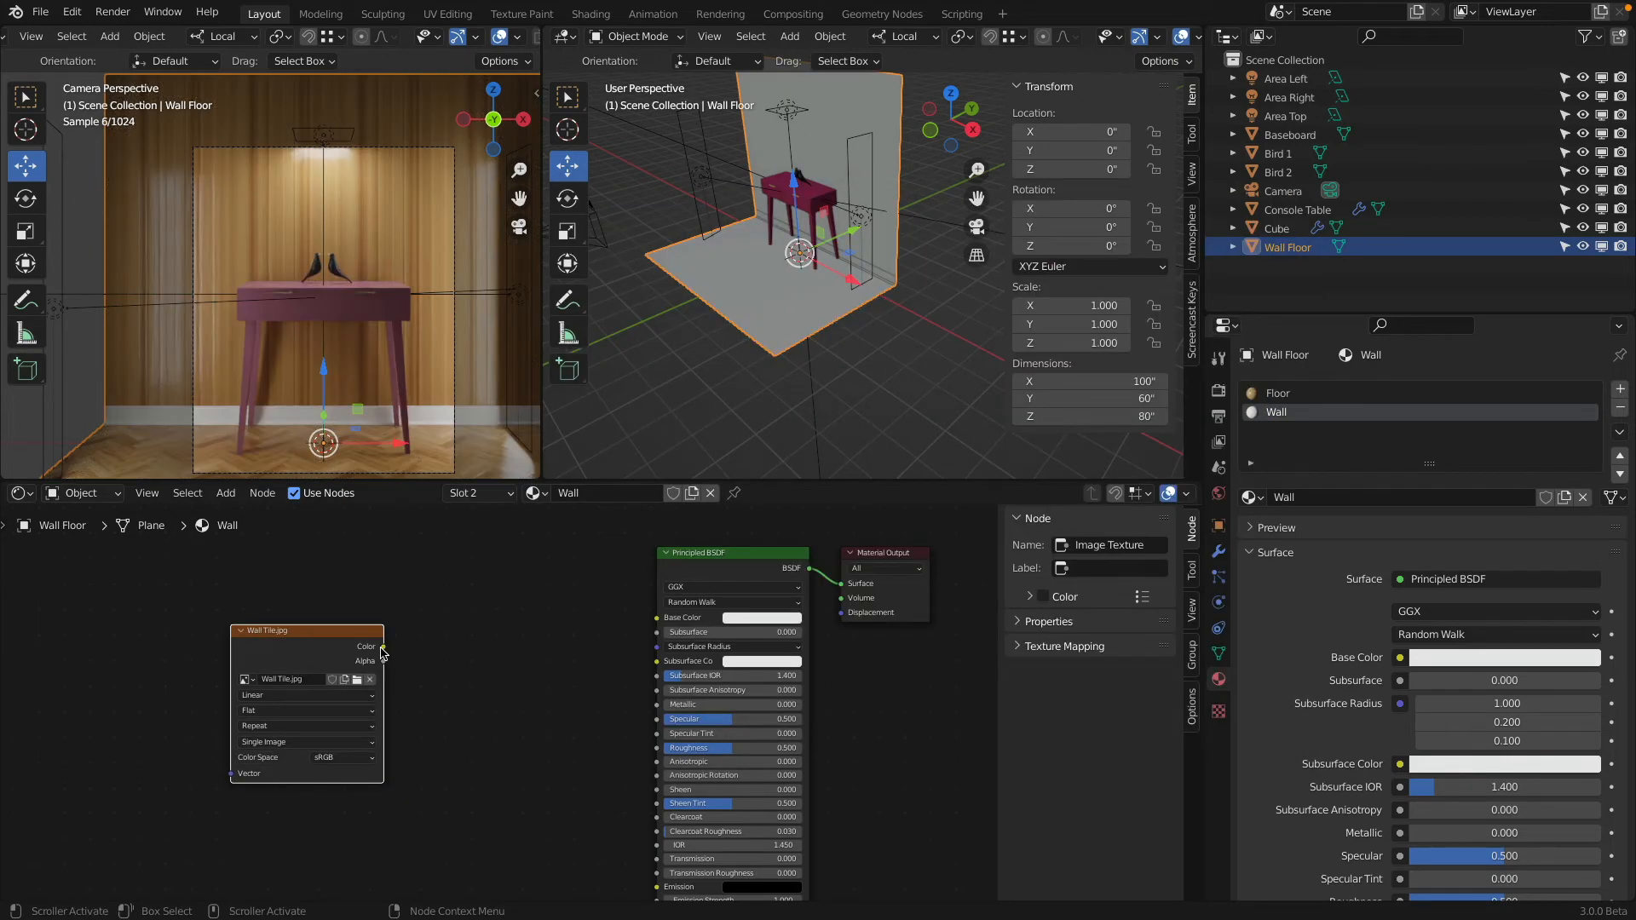
left_click_drag(384, 647, 649, 619)
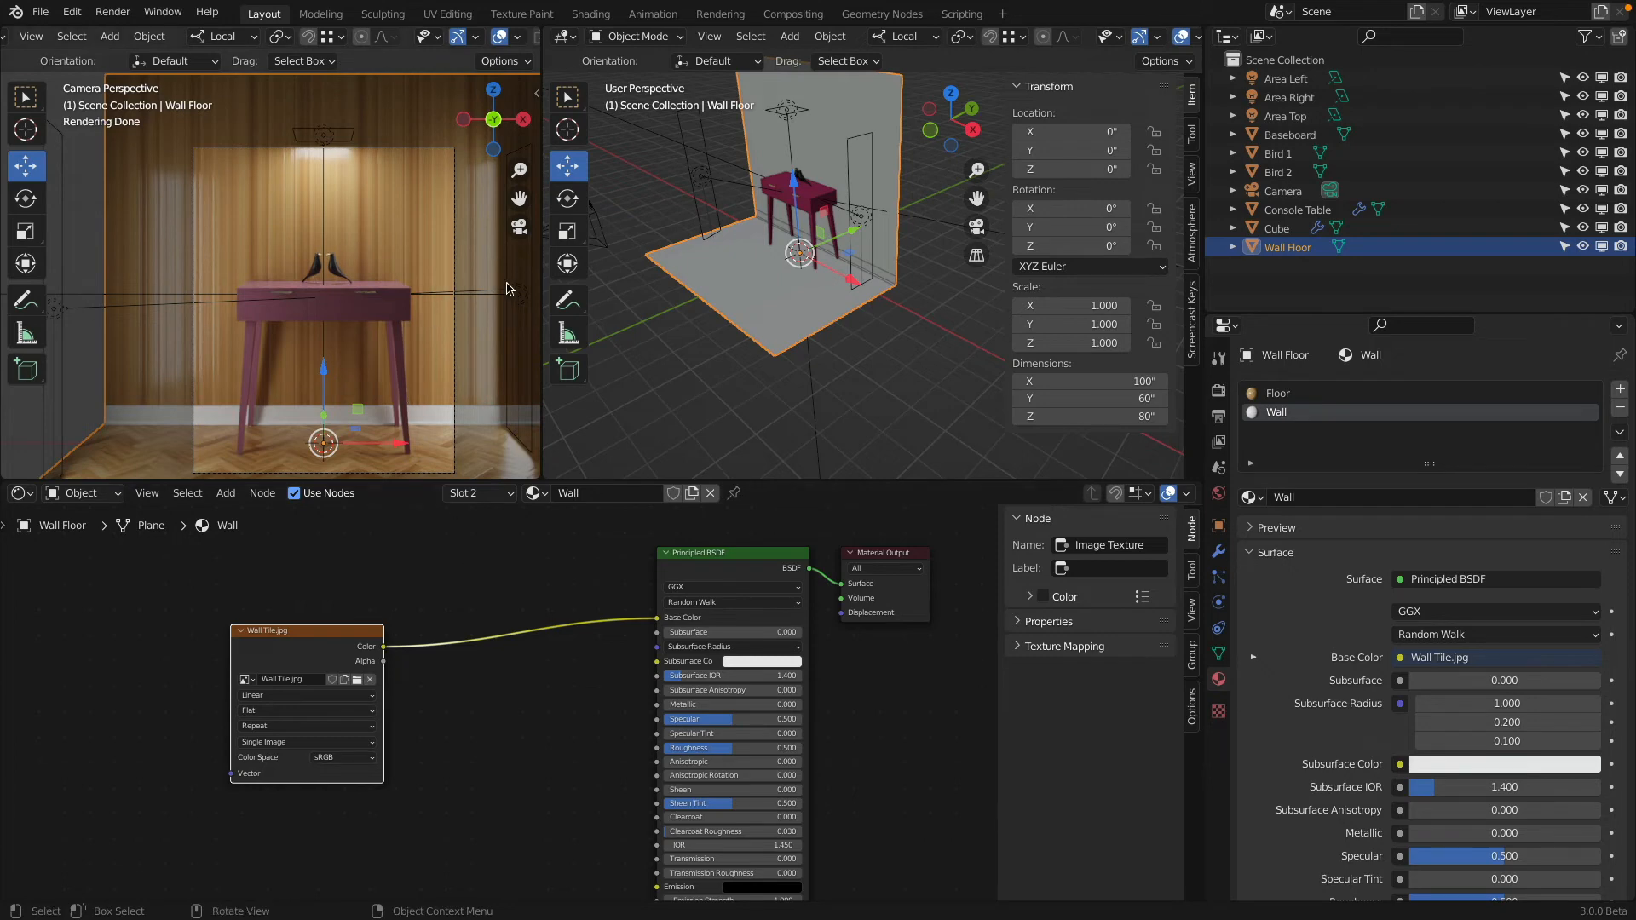
Step: In Edit Mode with face selection, select the Wall Floor's vertical back face and assign the Wall material to it
left_click(637, 37)
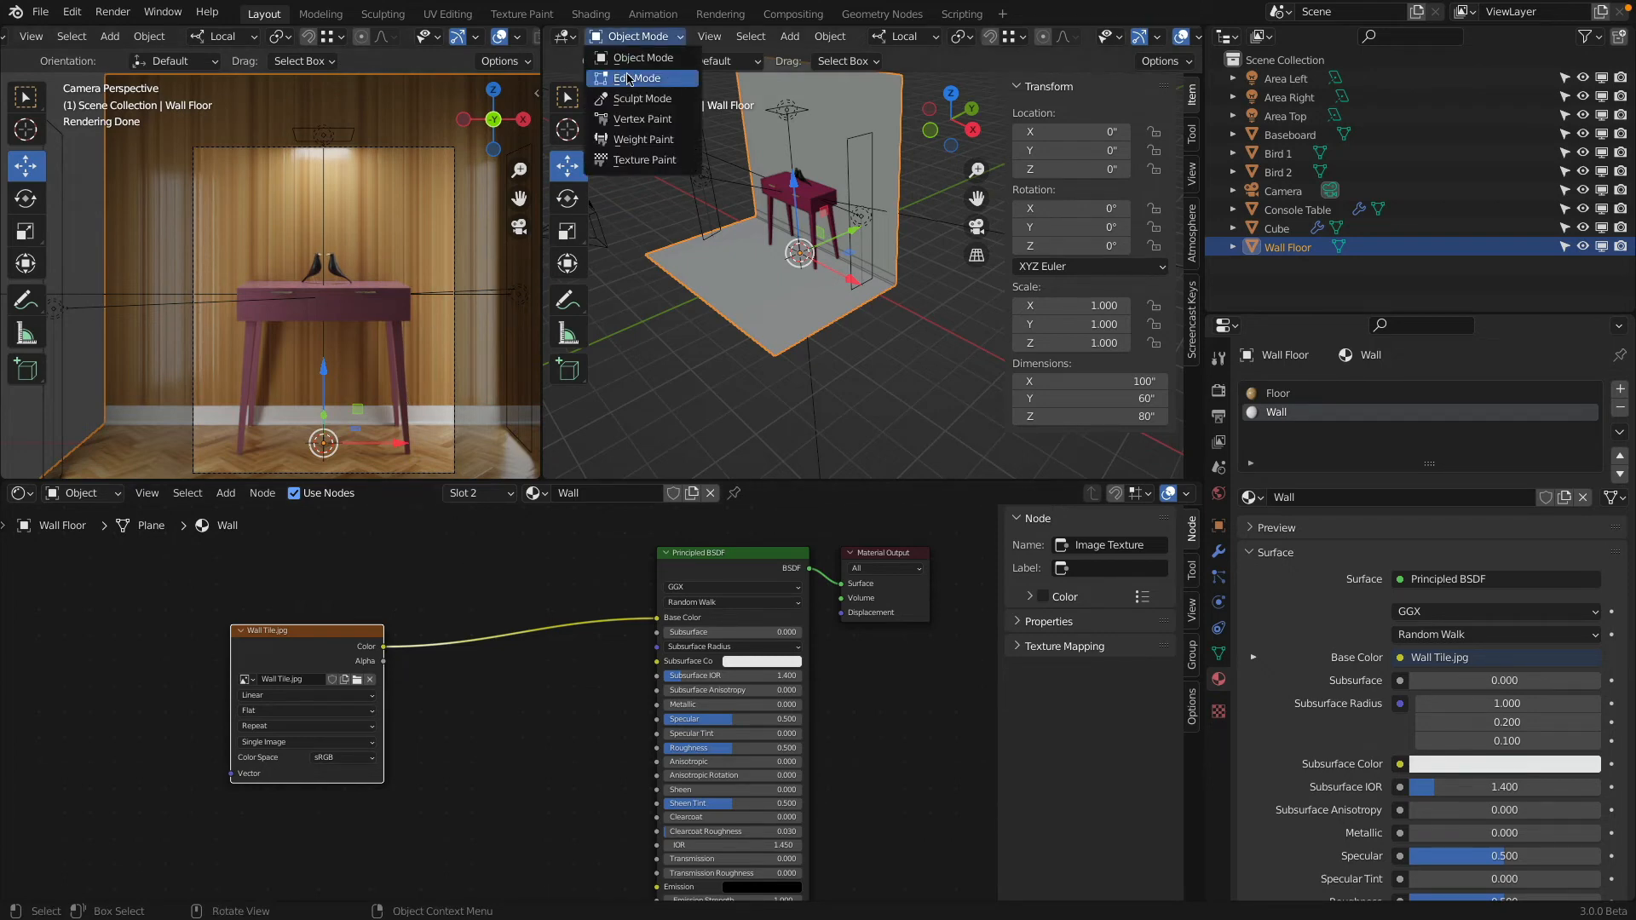
left_click(635, 78)
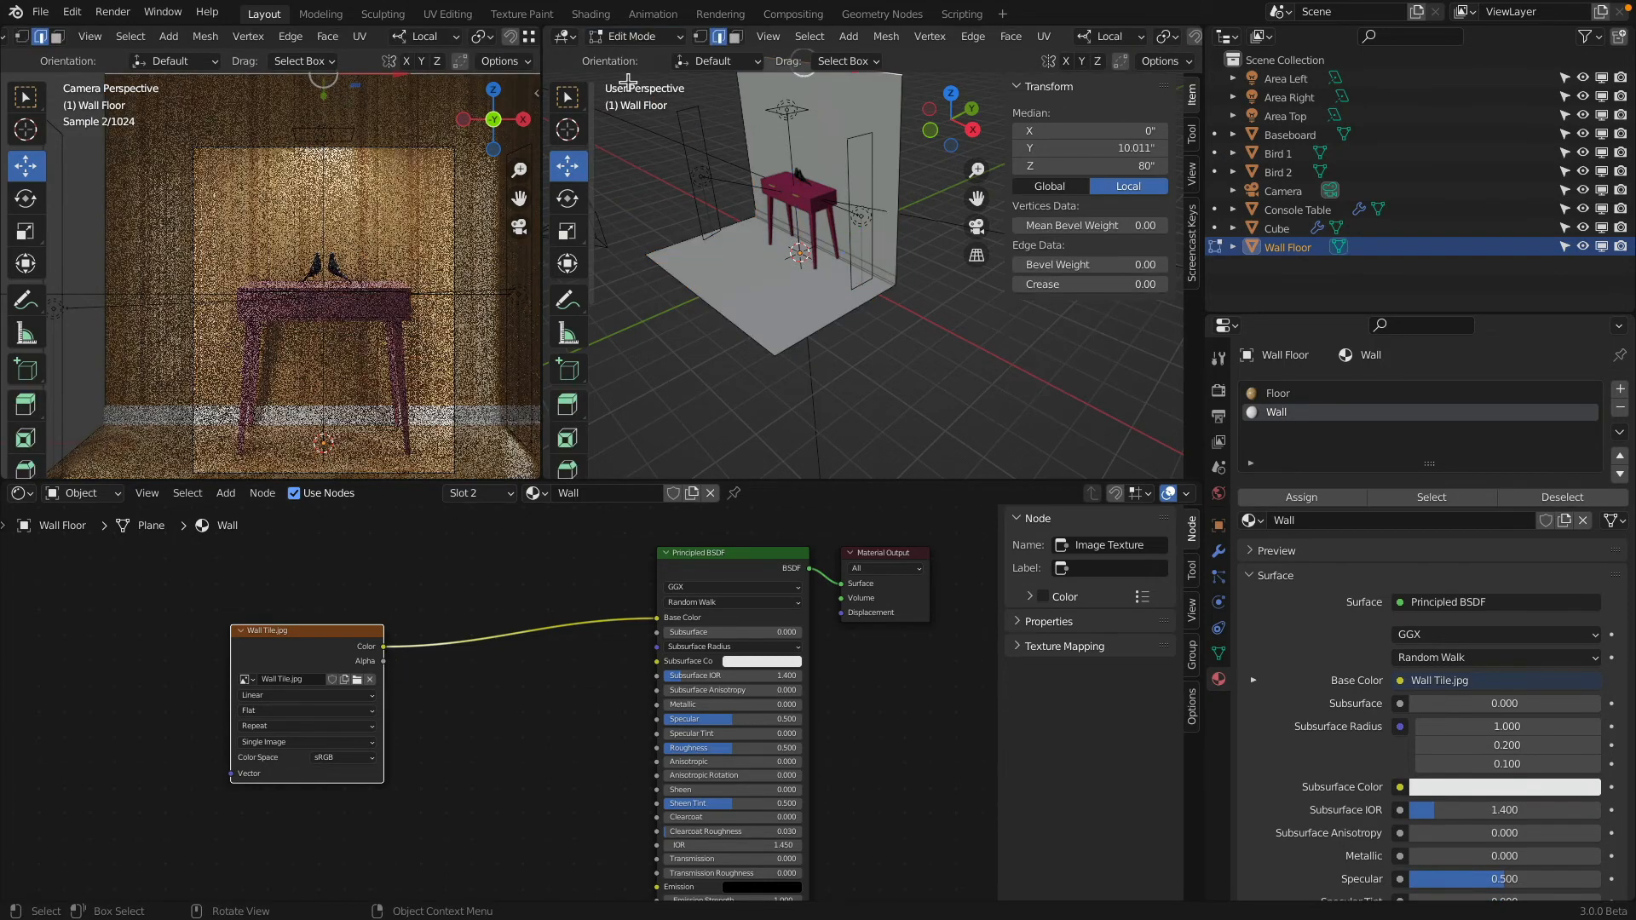
left_click(737, 39)
left_click(866, 129)
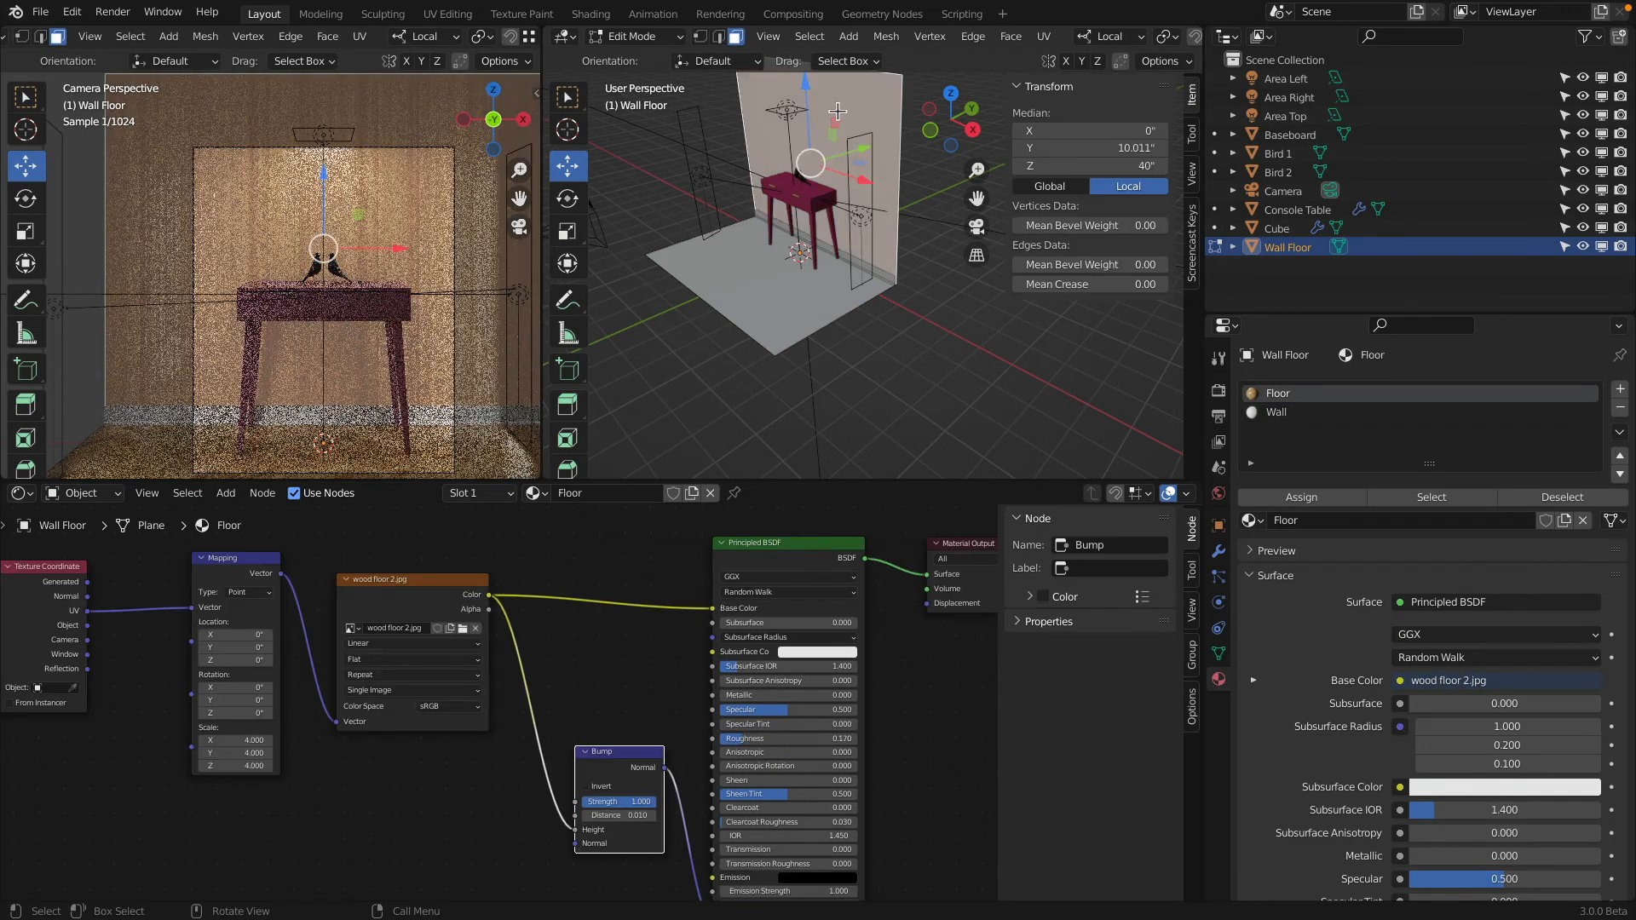
left_click(1276, 411)
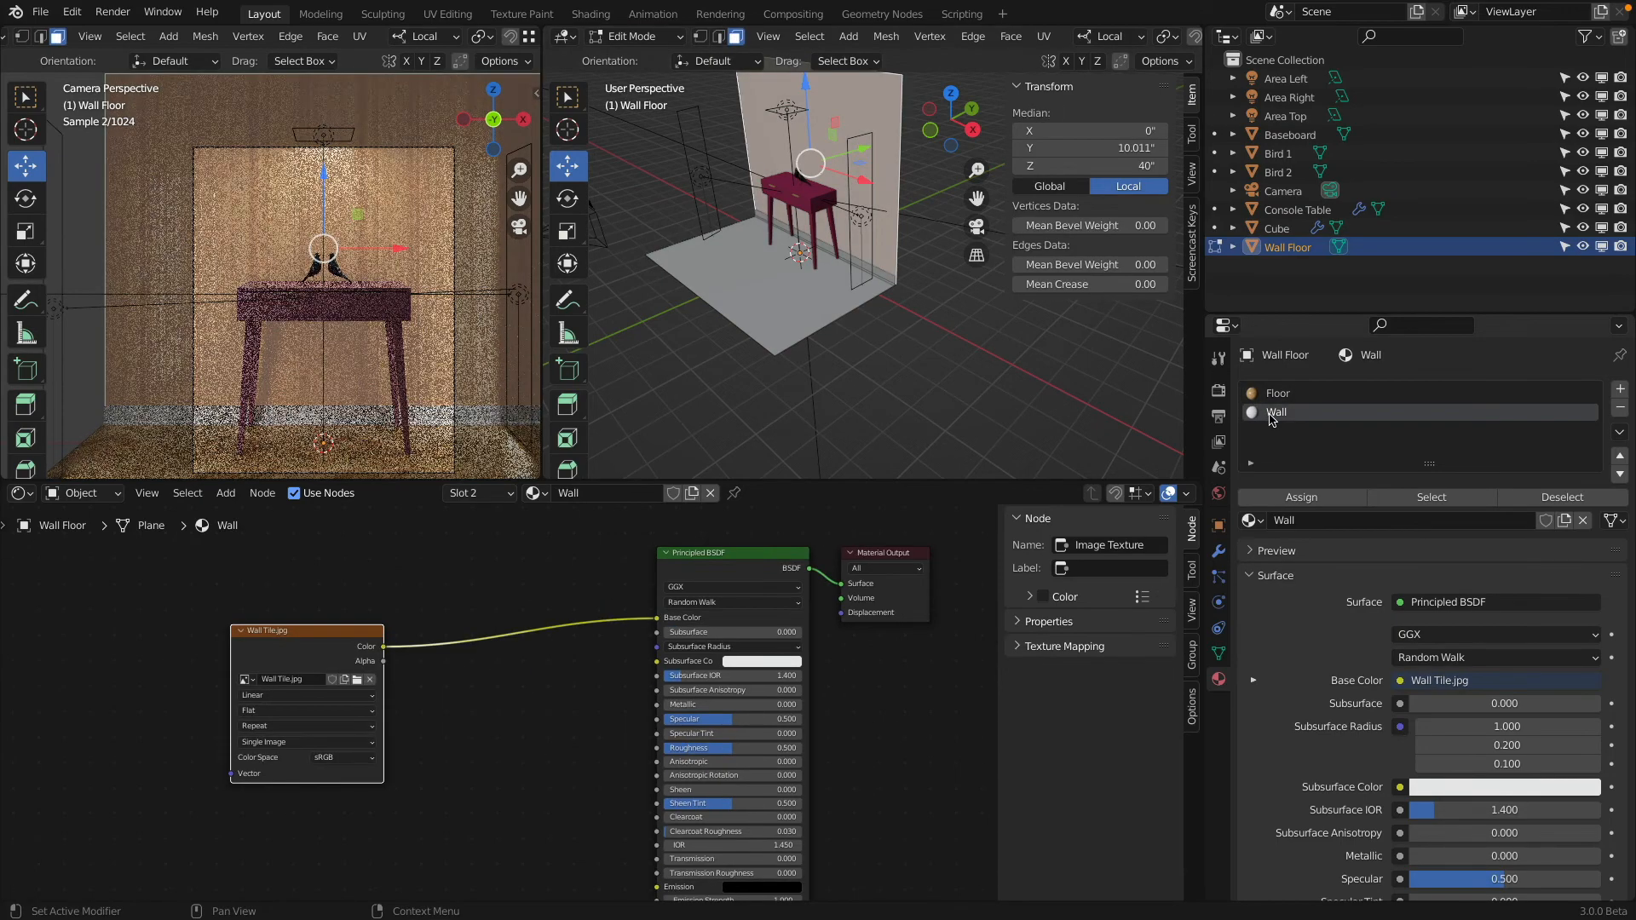
left_click(1319, 501)
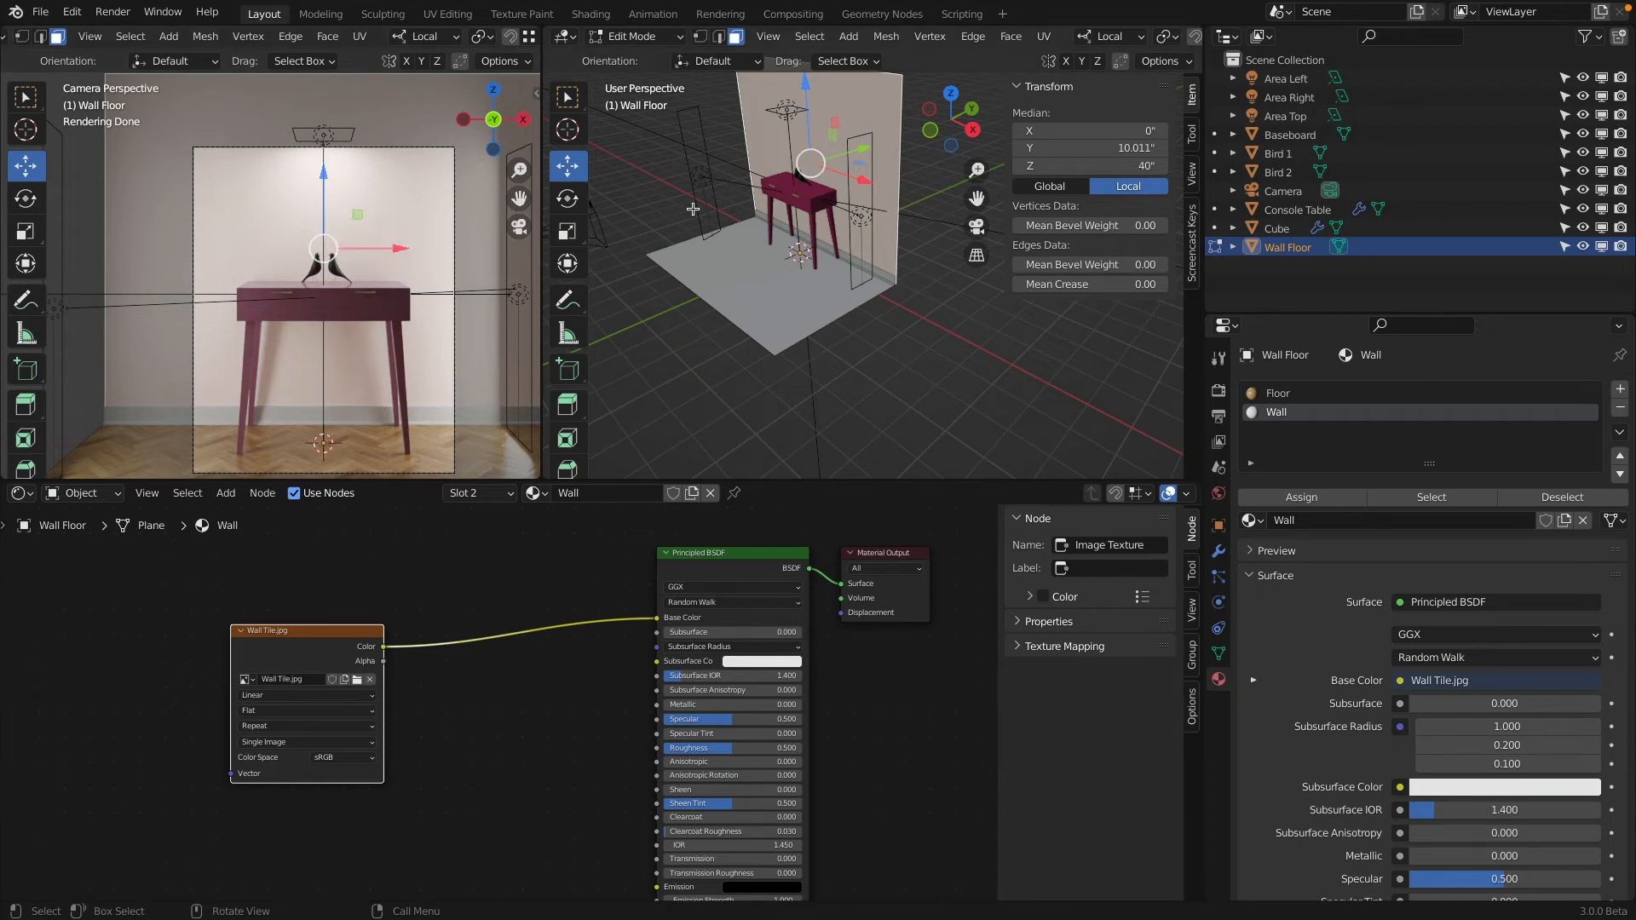
Step: Unwrap the selected back wall face with the Angle Based method
key("u")
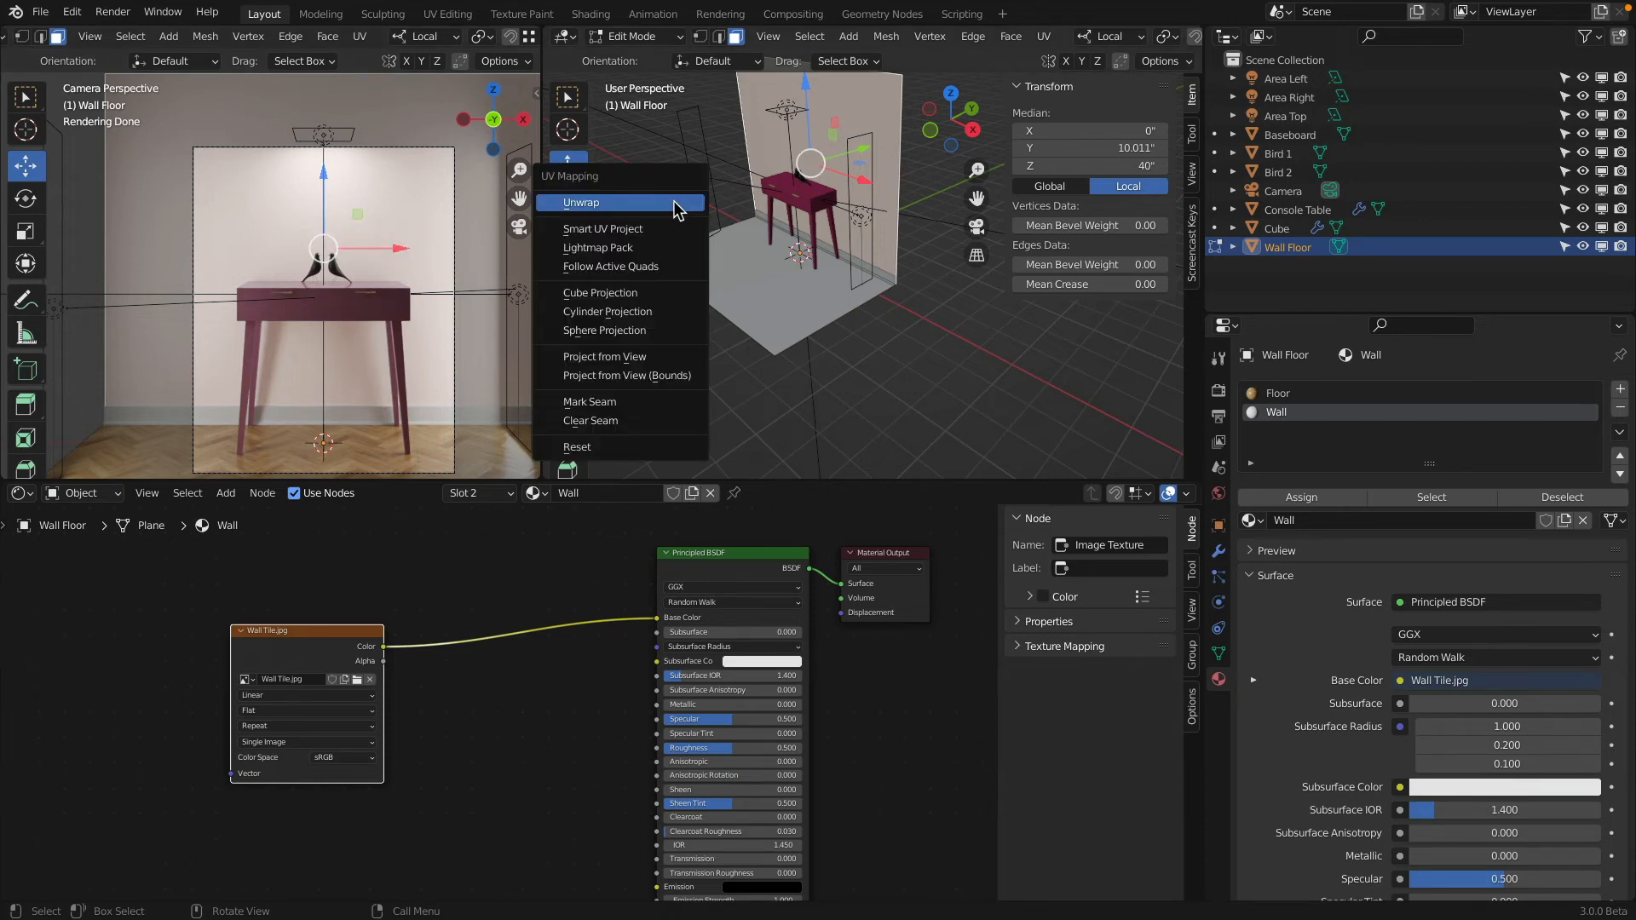
left_click(674, 202)
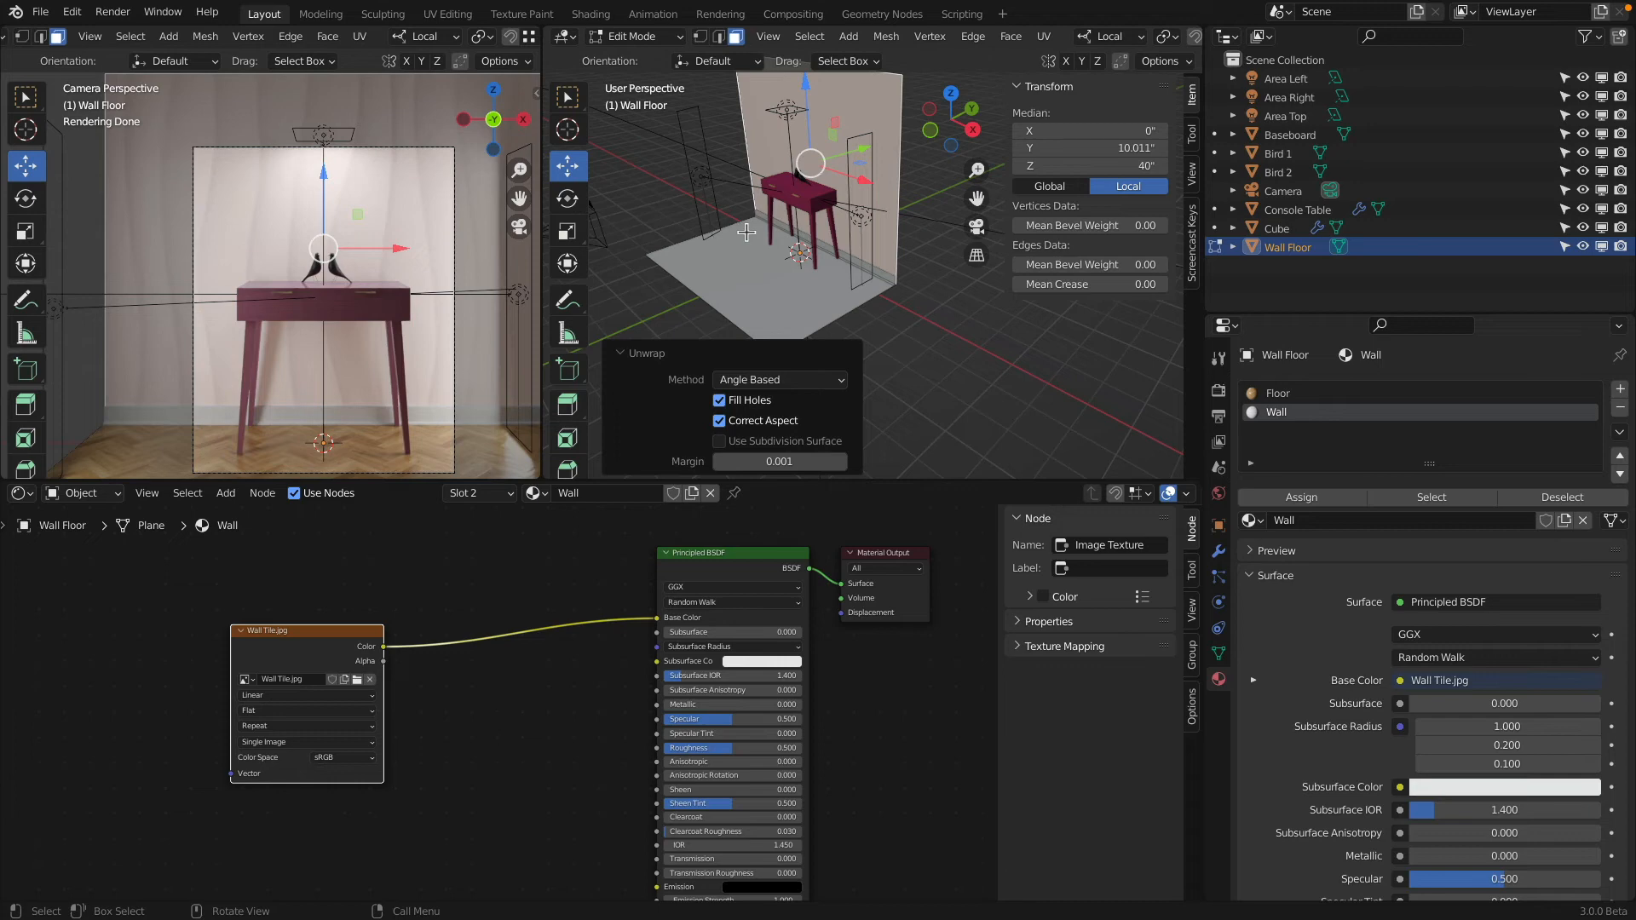
scroll(708, 212, "down", 2)
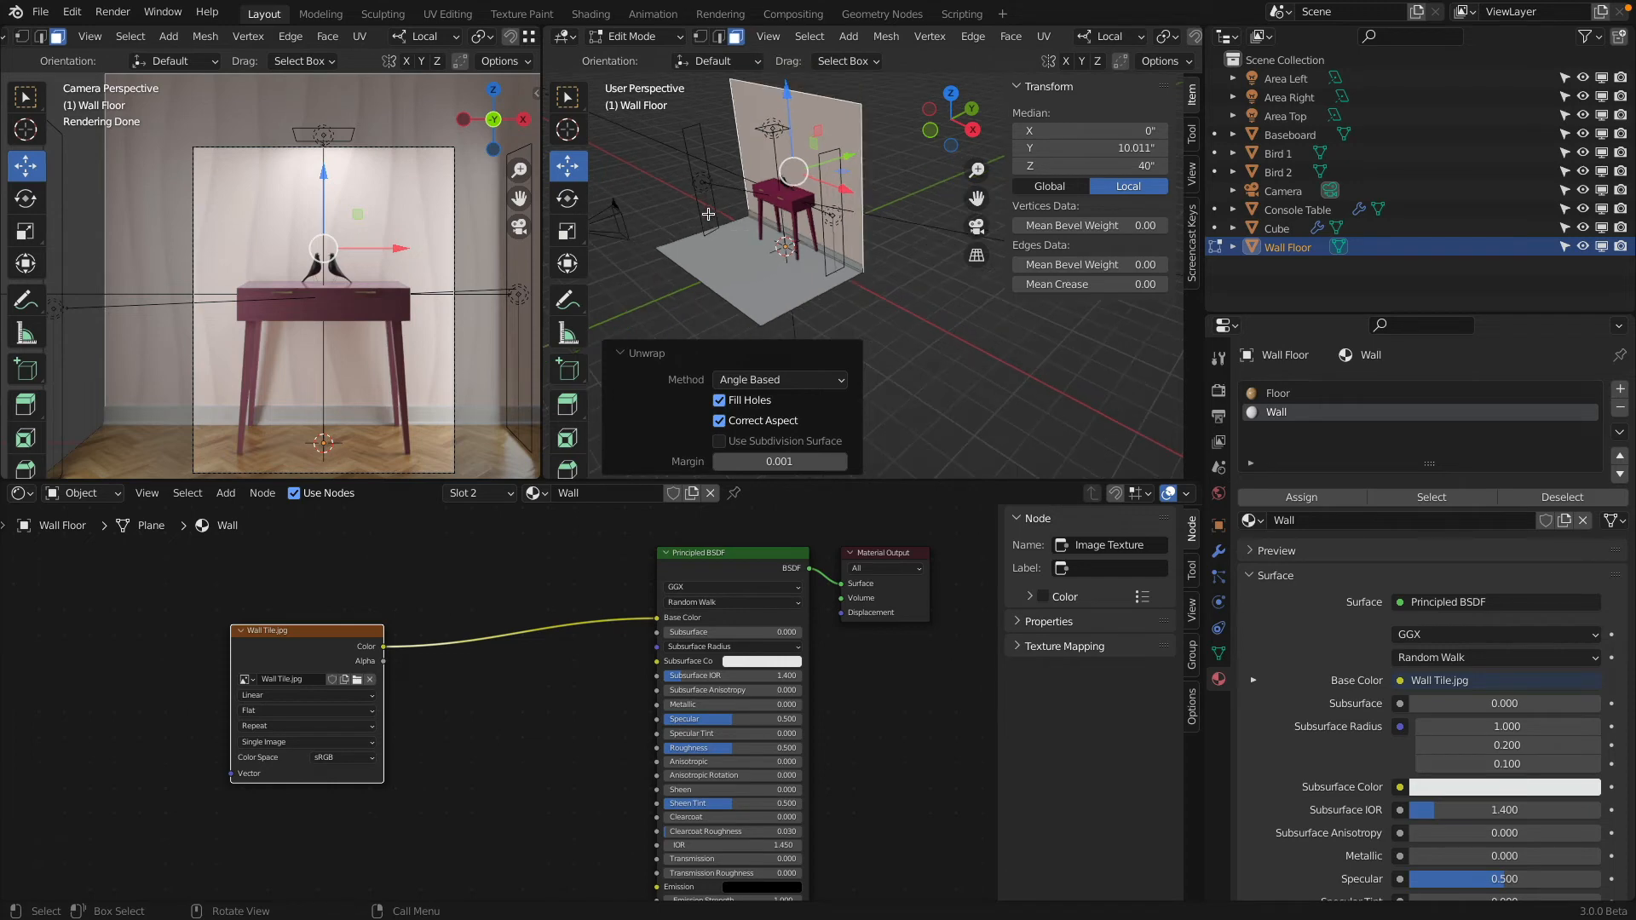
middle_click_drag(708, 212, 821, 208)
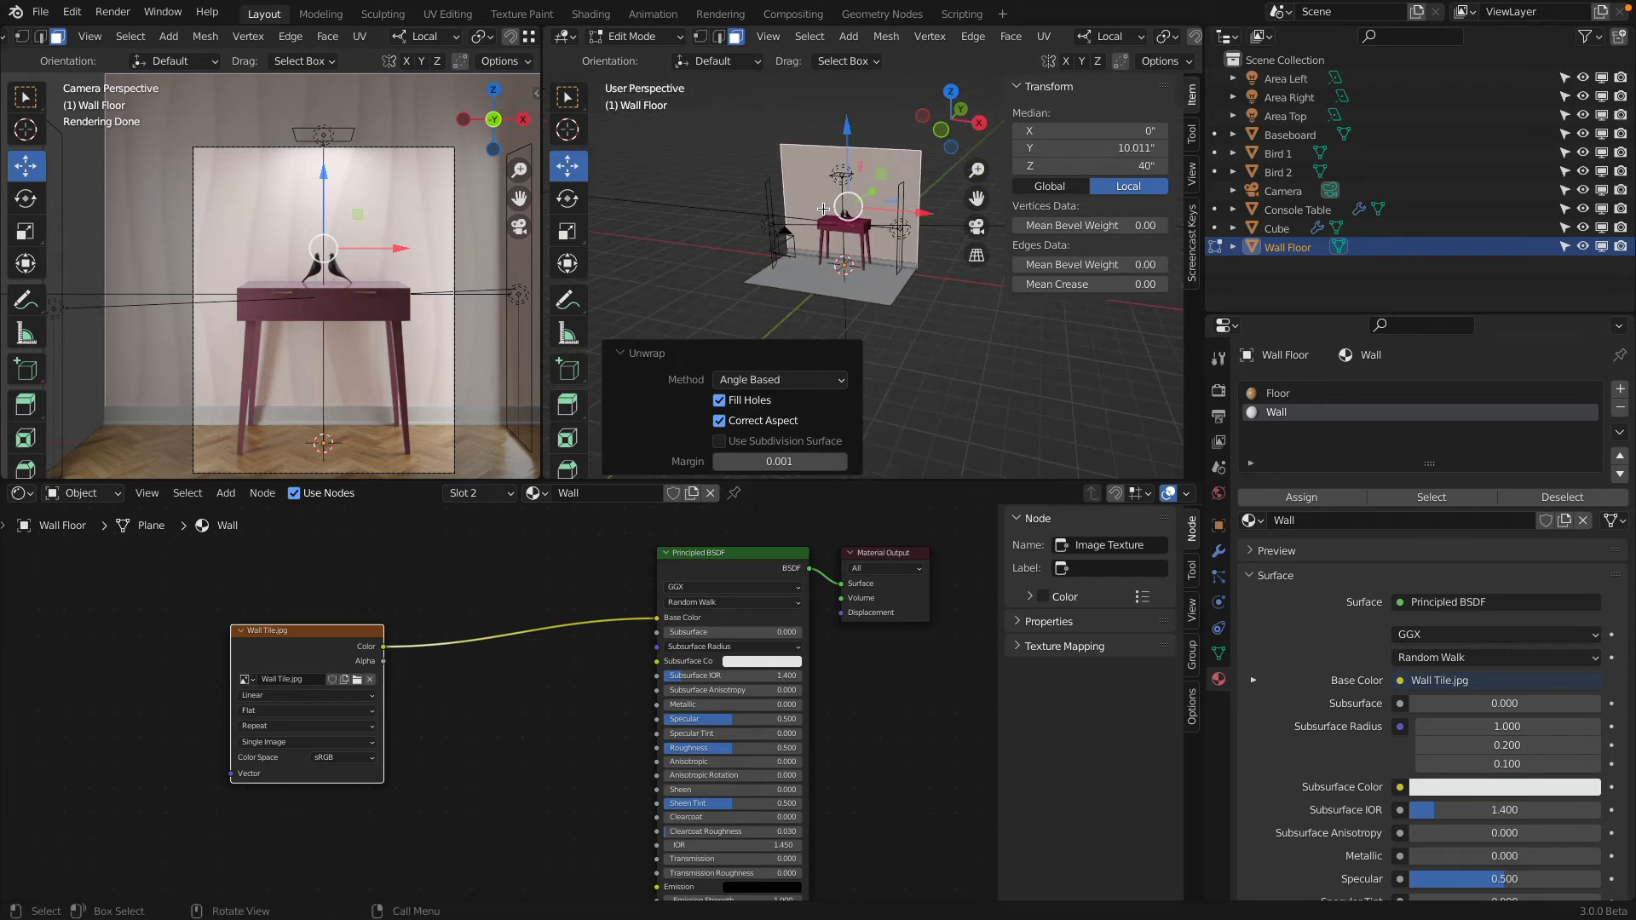
Step: Add a Texture Coordinate node to the Wall material, placed before the Wall Tile.jpg image node
scroll(823, 209, "up", 2)
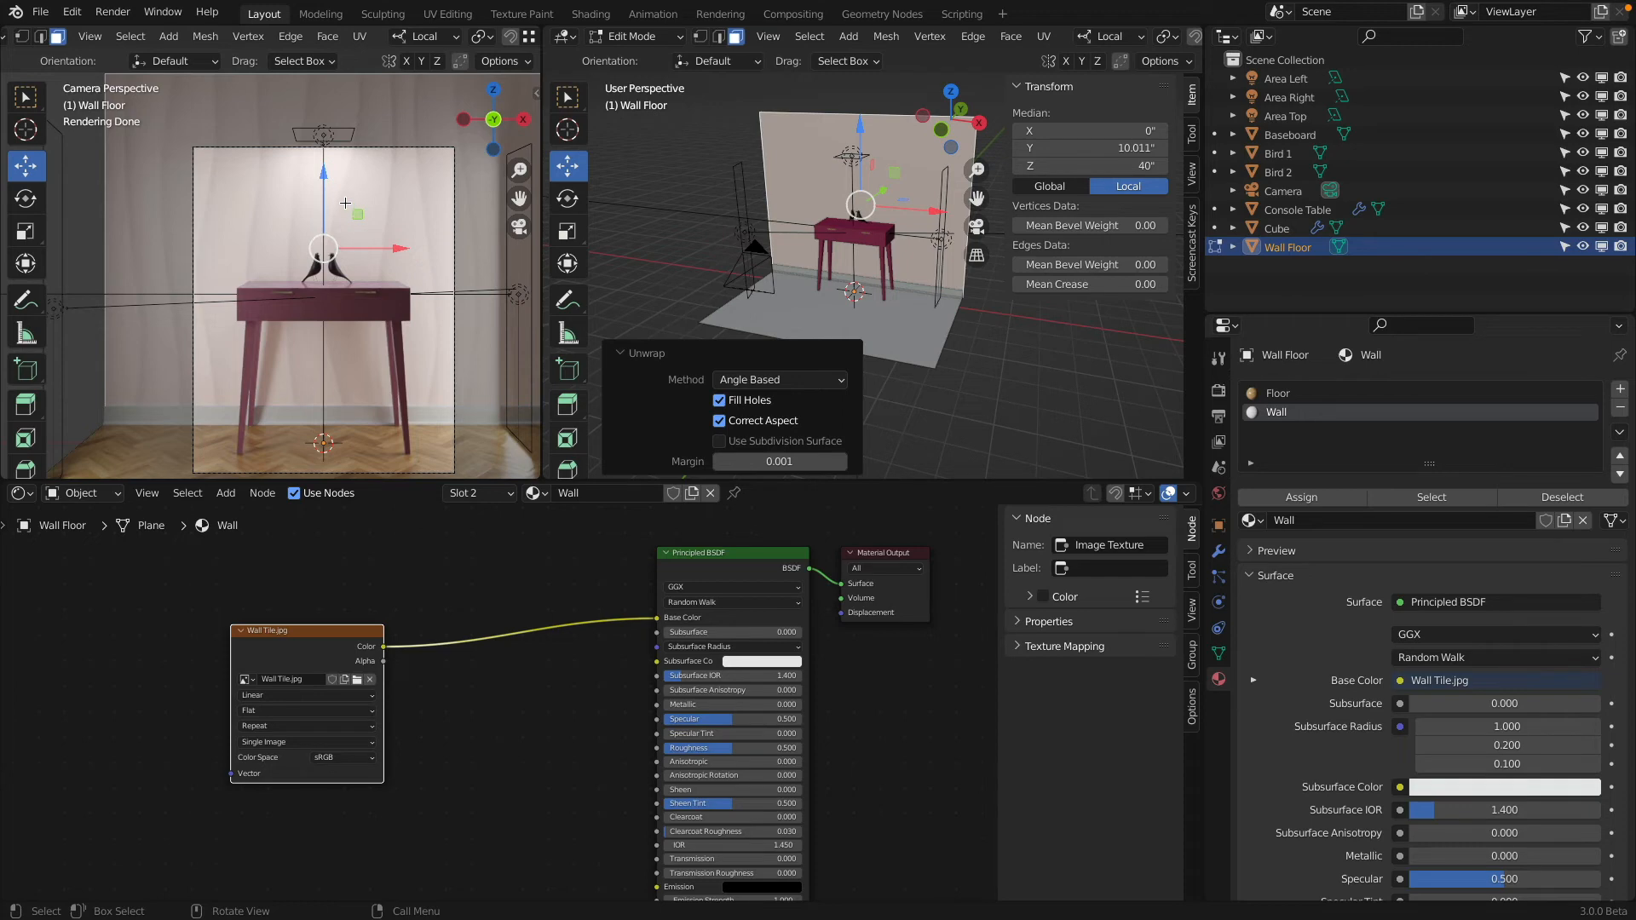
middle_click_drag(178, 585, 418, 592)
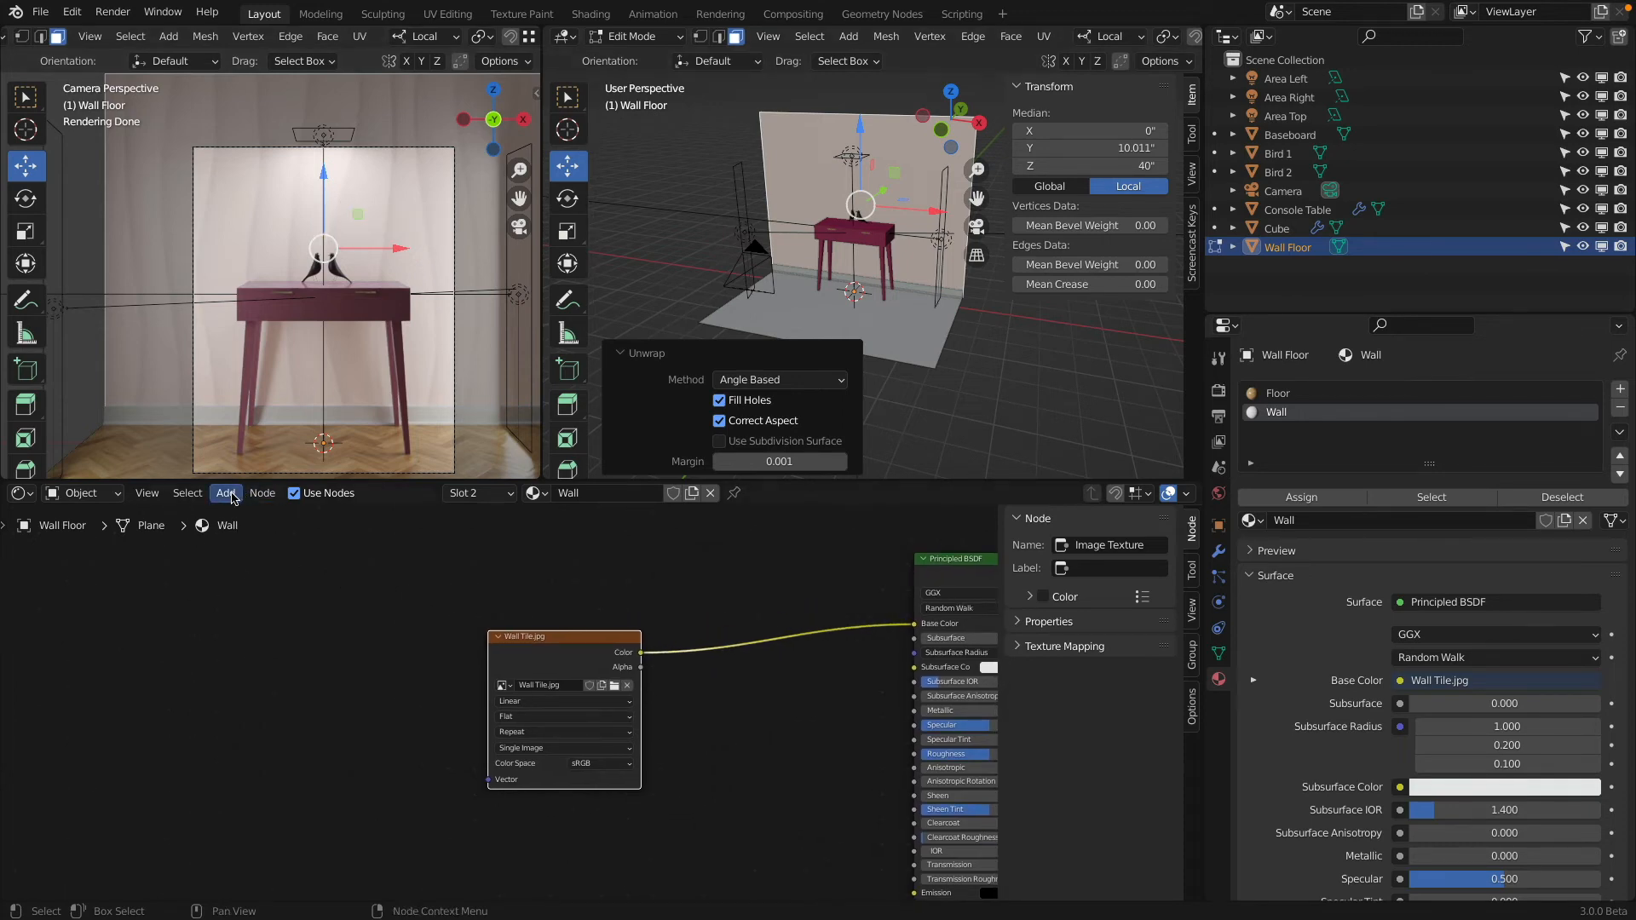
left_click(226, 493)
mouse_move(246, 544)
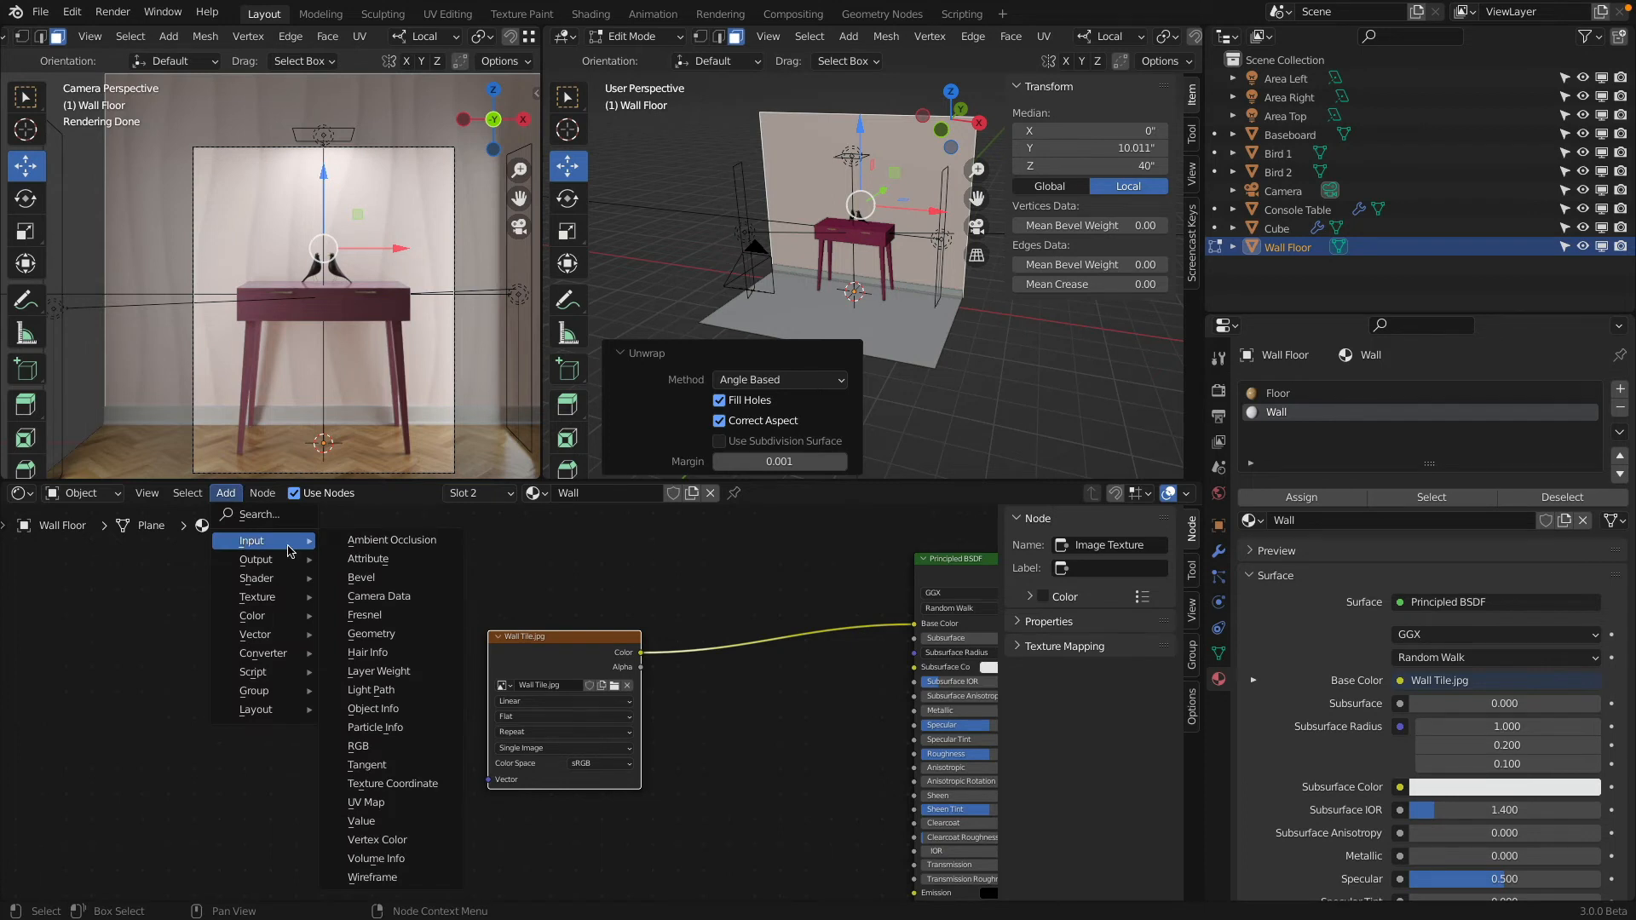
left_click(388, 782)
left_click(116, 616)
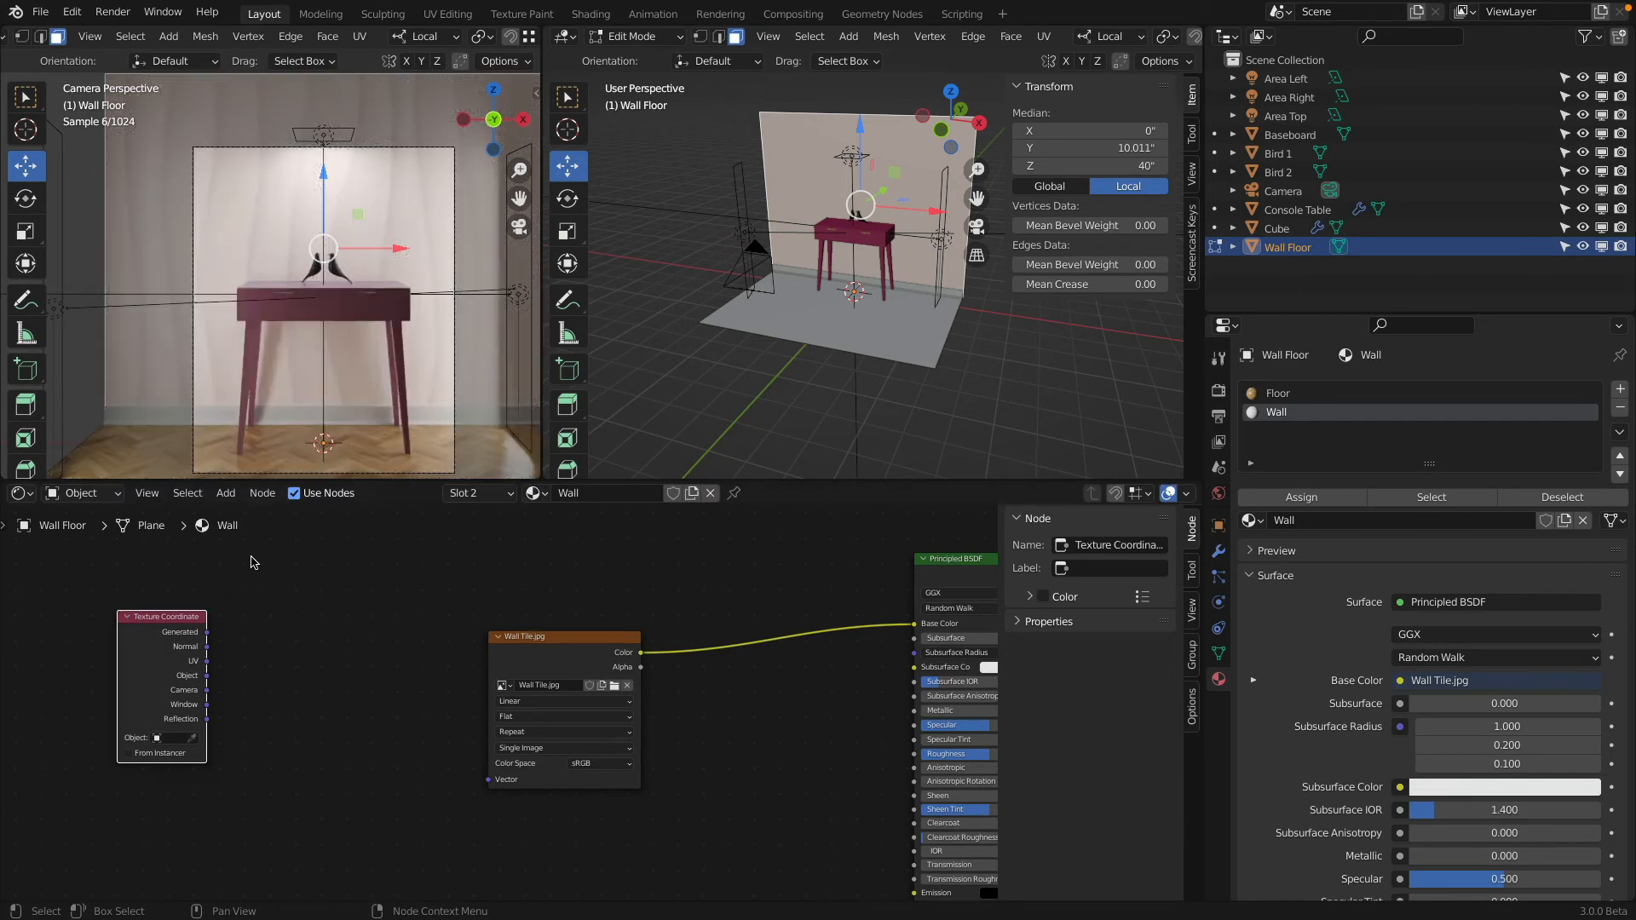
Step: Add a Mapping node and link the Texture Coordinate's UV through it to the Wall Tile.jpg node's Vector input
left_click(226, 493)
mouse_move(260, 639)
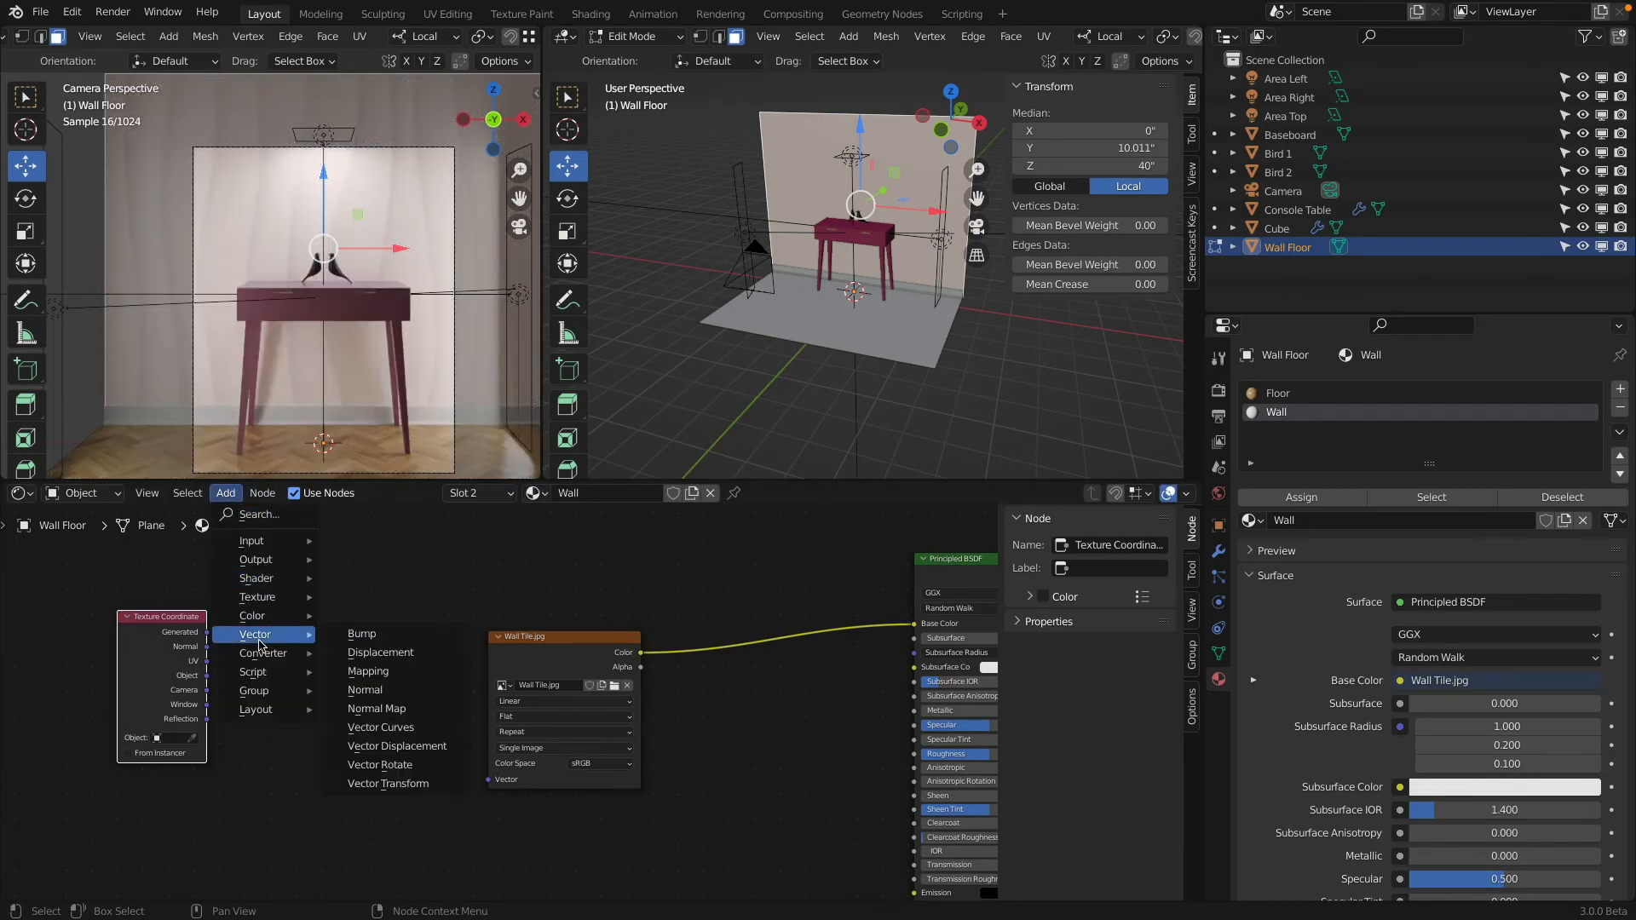
left_click(395, 679)
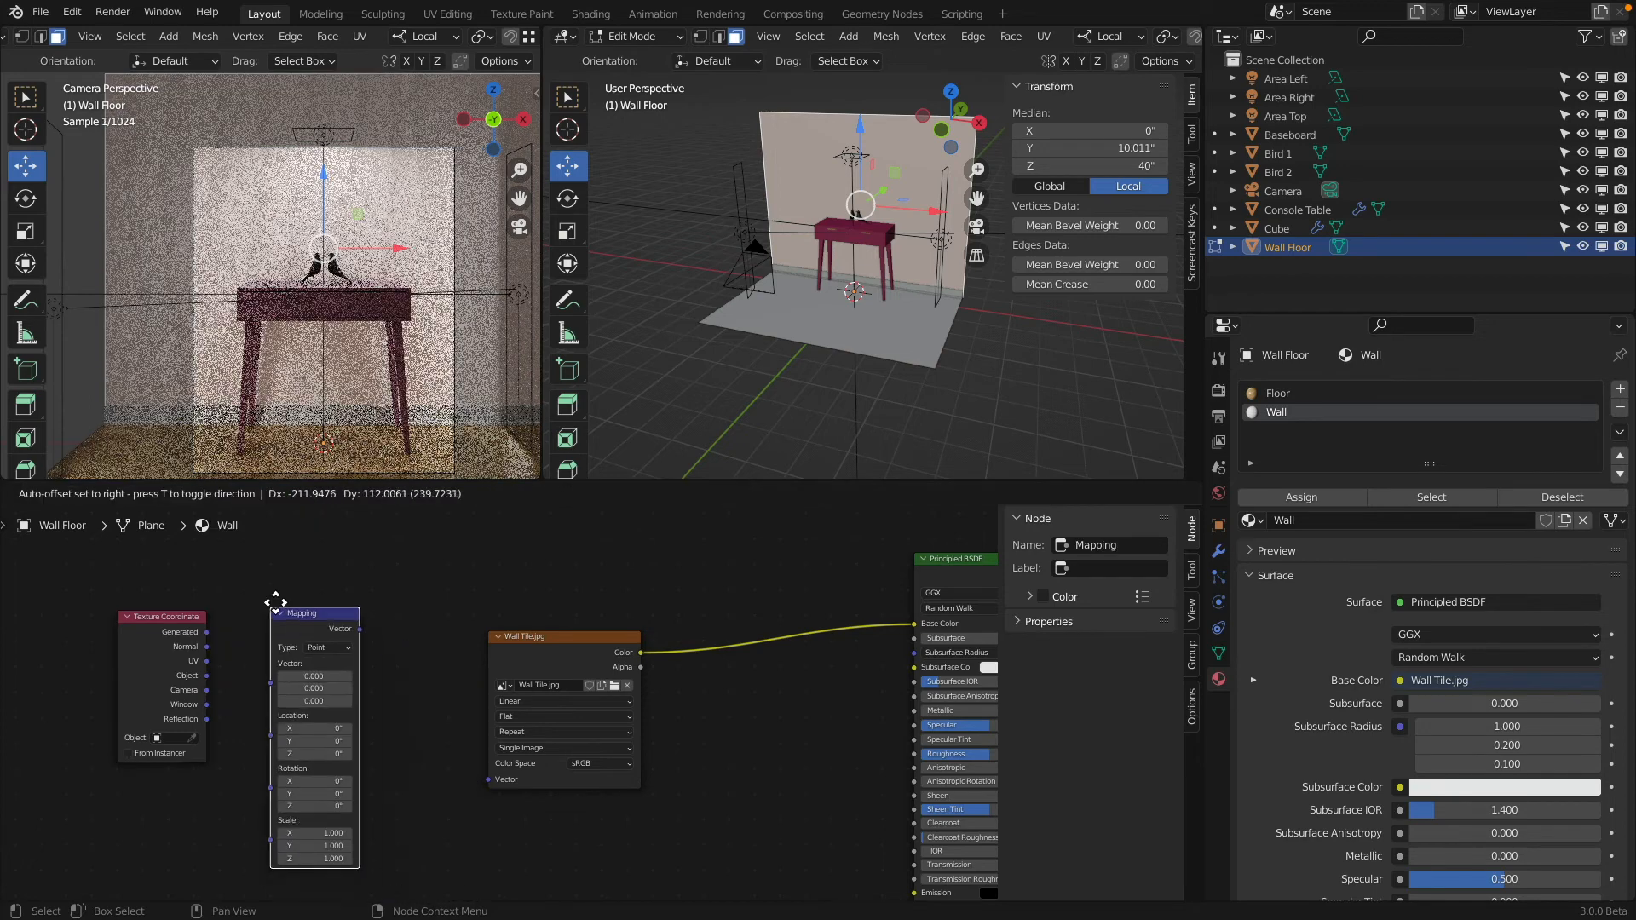
left_click(281, 588)
left_click_drag(206, 661, 265, 653)
left_click_drag(355, 600, 490, 780)
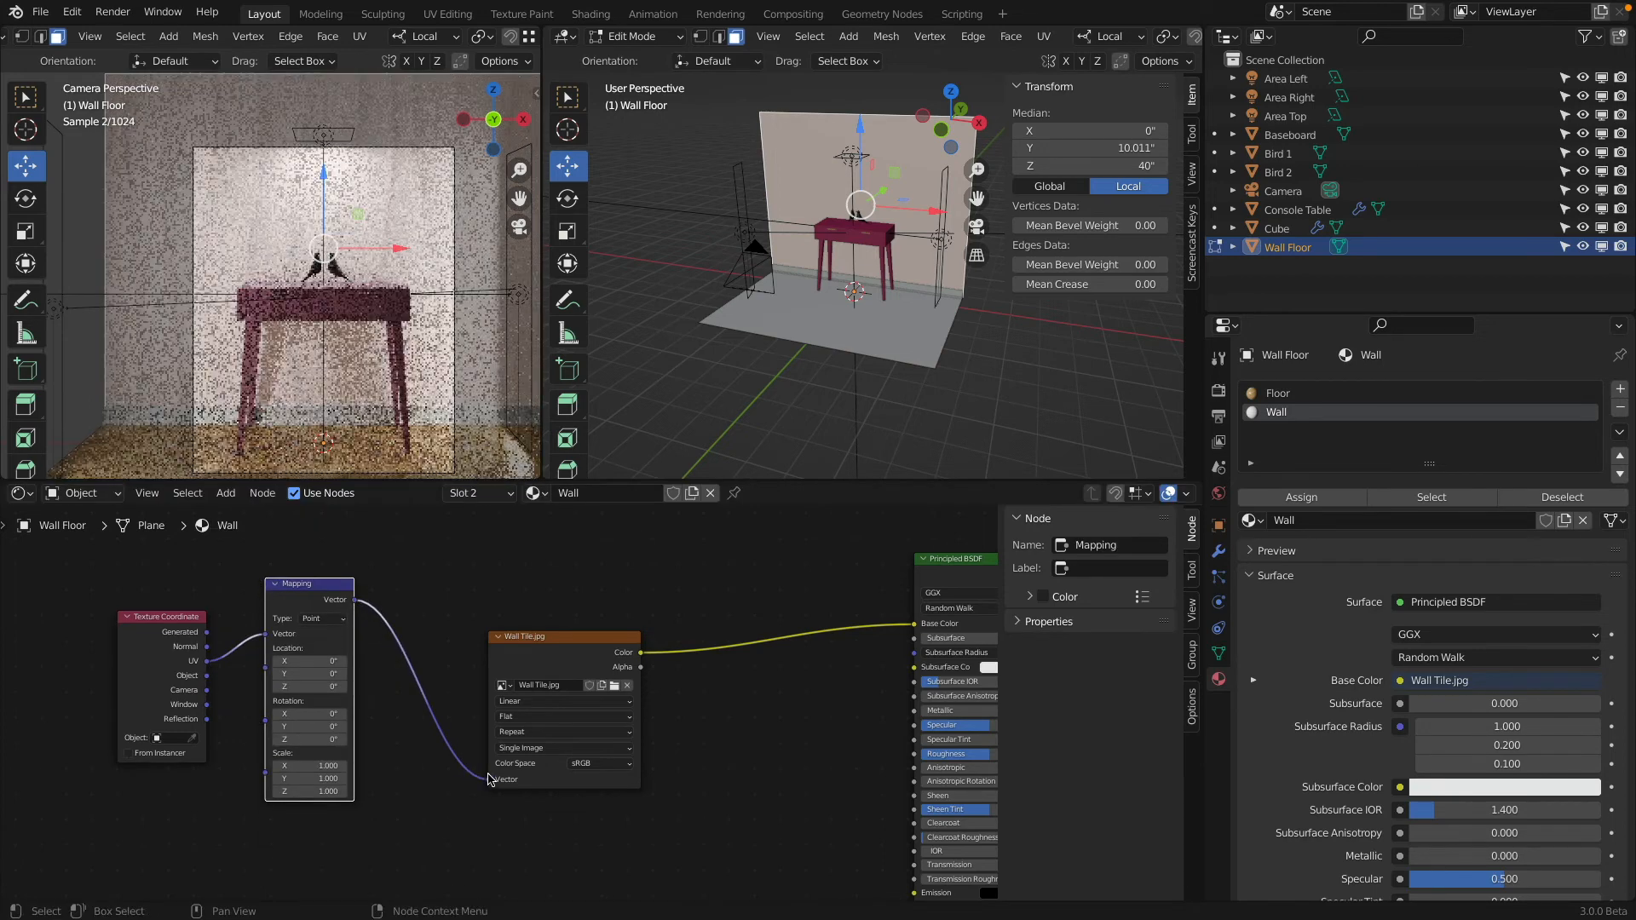
Step: Set the Mapping node's Z rotation to 90° for the wall texture
left_click_drag(309, 738, 293, 739)
double_click(311, 738)
type("9")
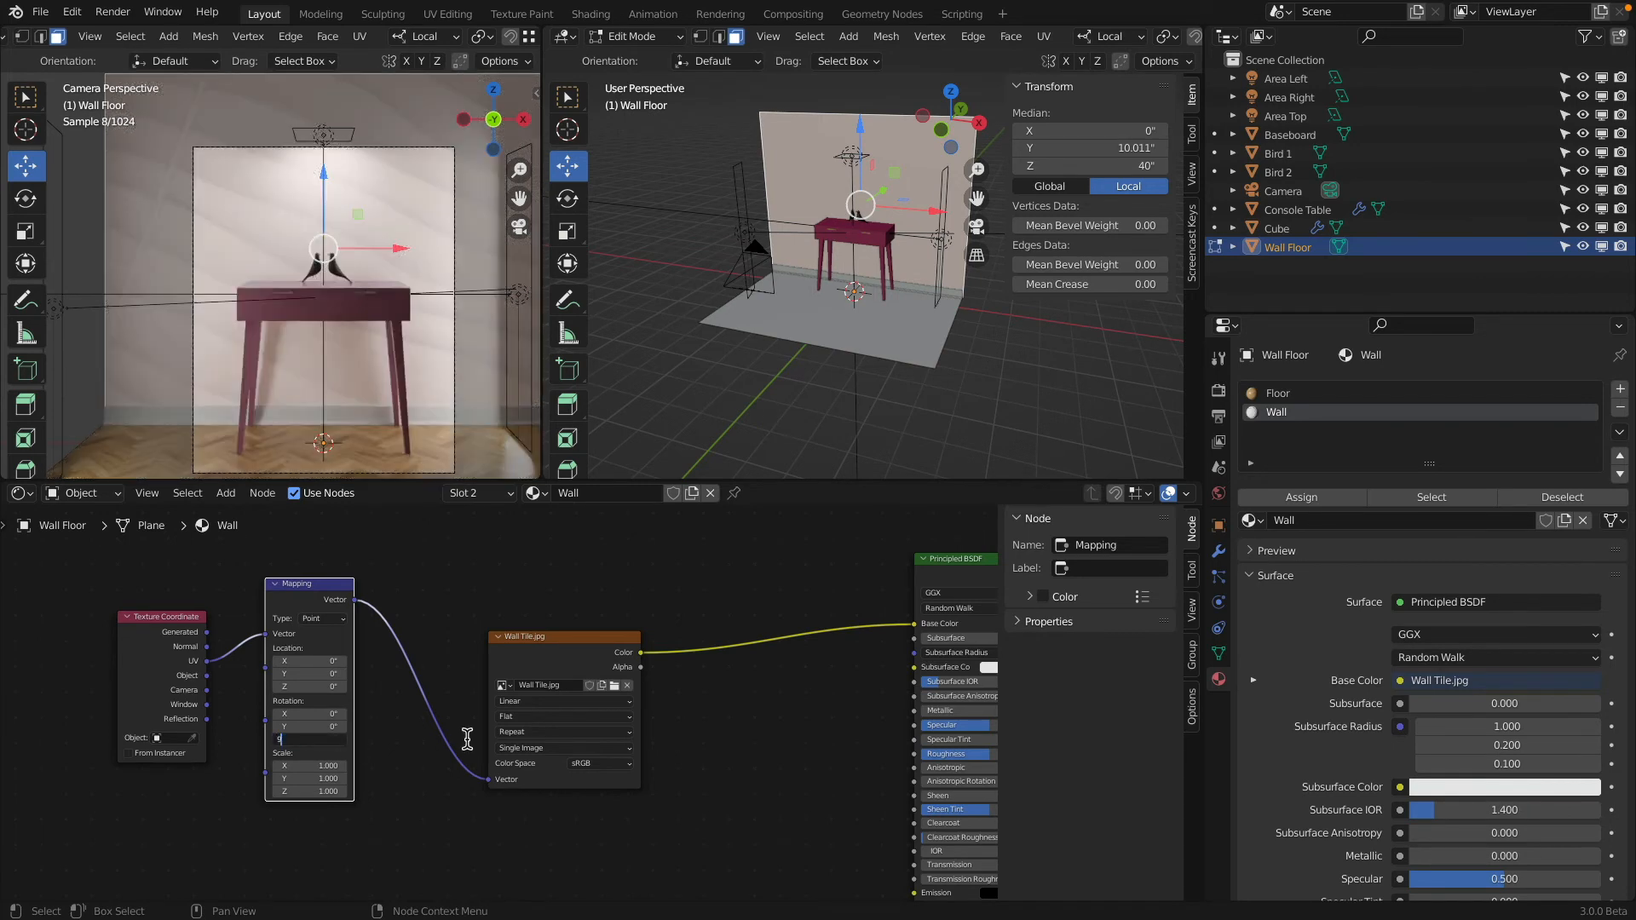
type("0")
key("Return")
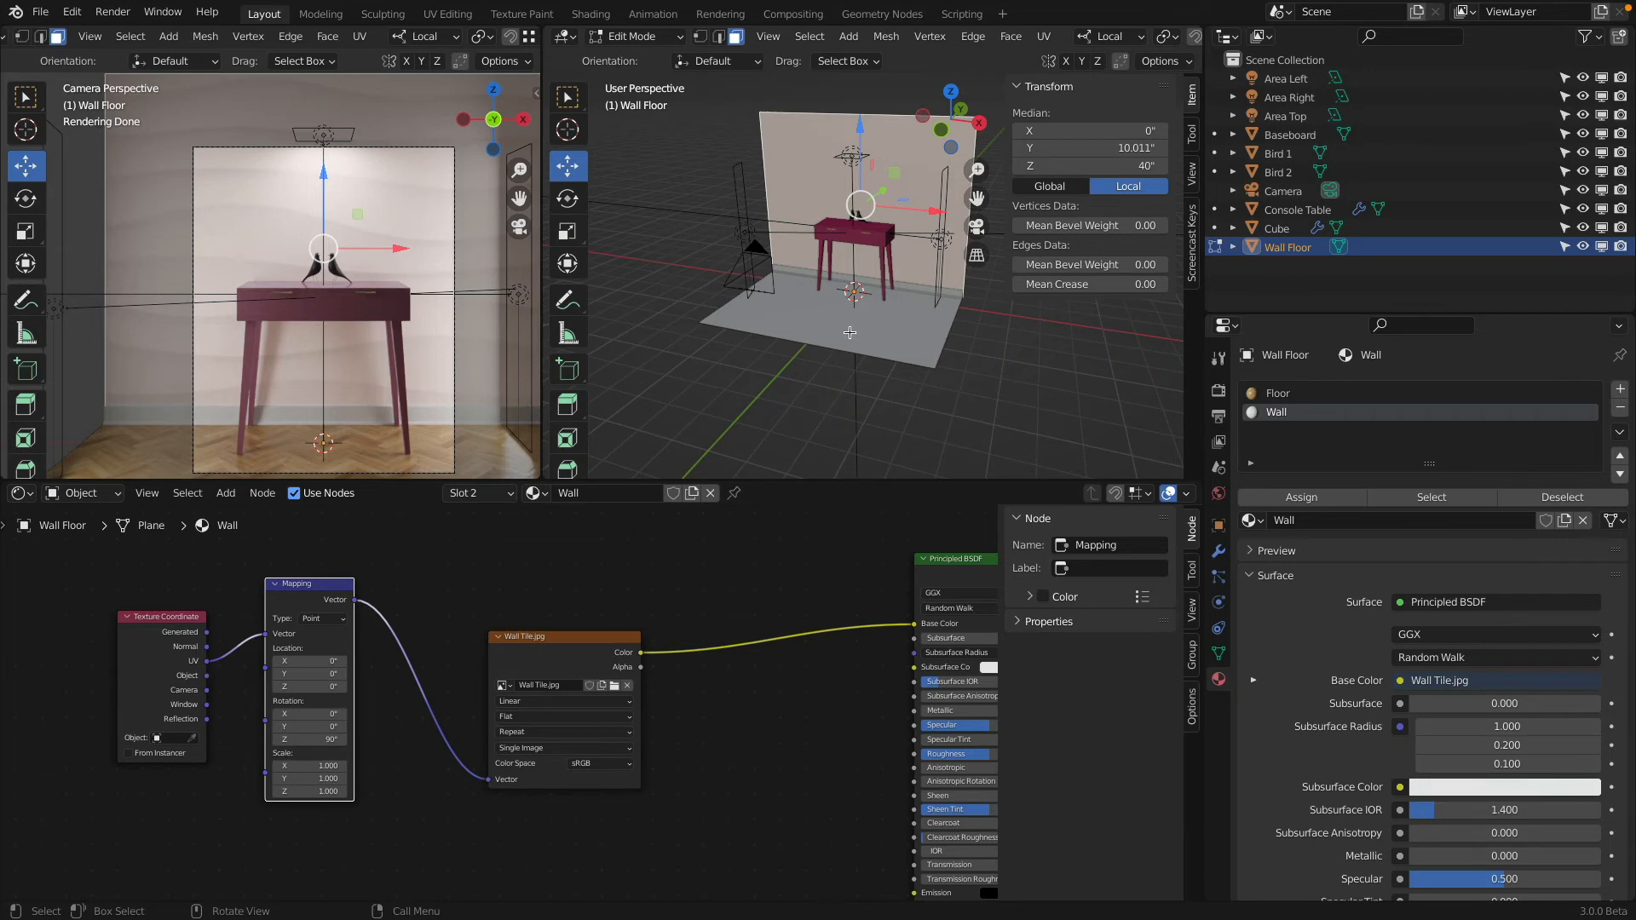
Step: Try the Floor material on the selected back wall face and assign the Wall material back to it
middle_click_drag(850, 333, 767, 337)
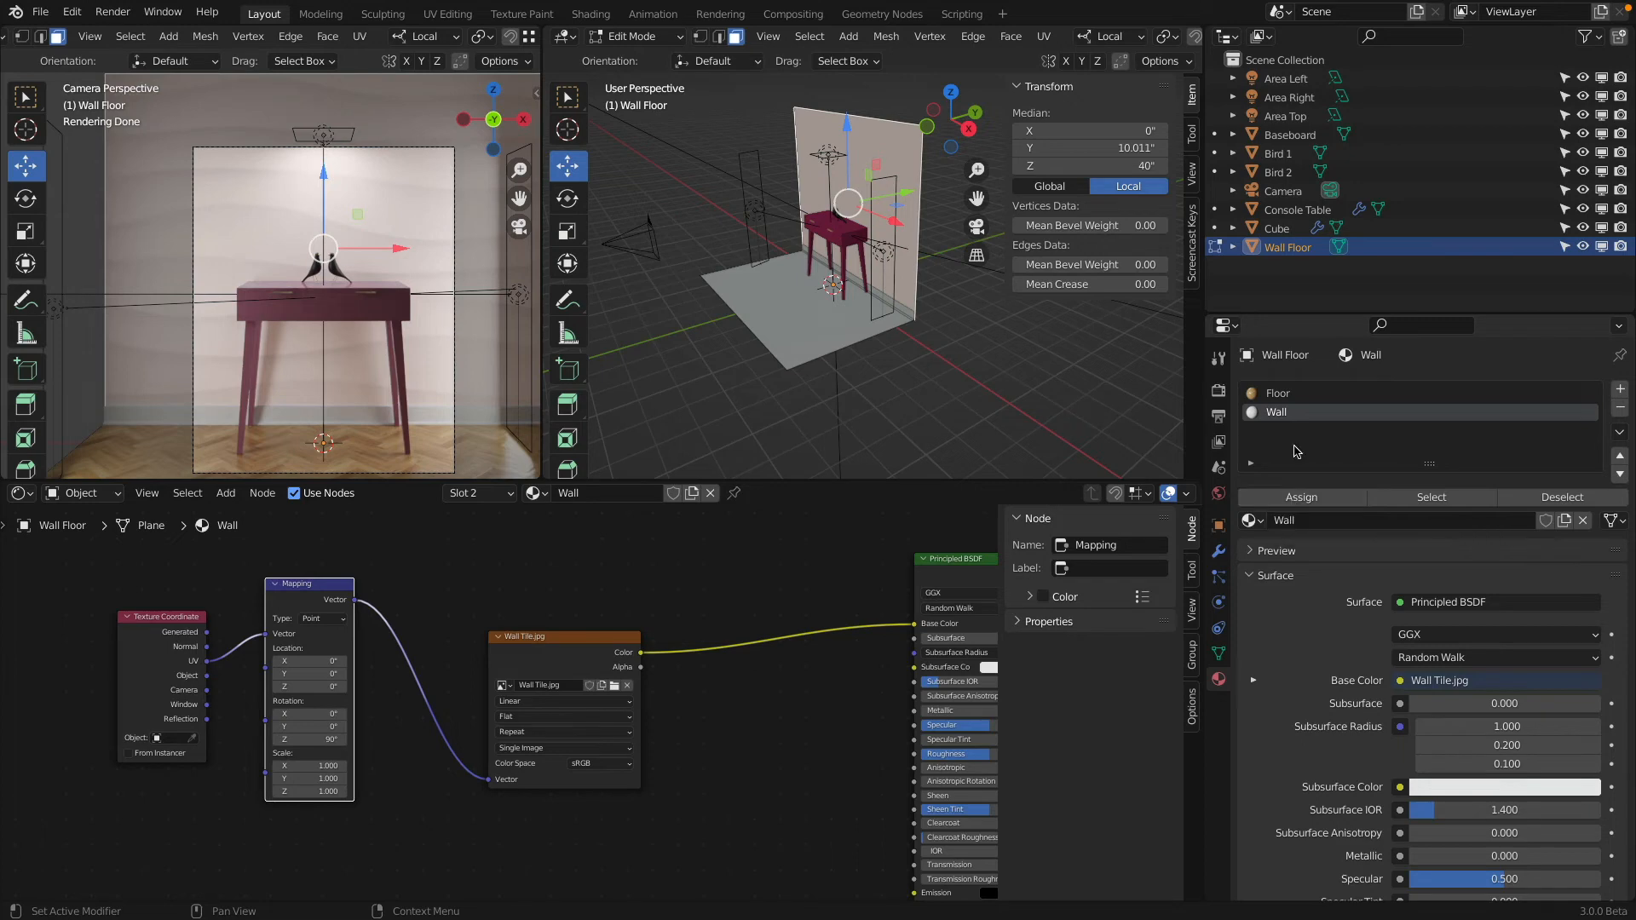
left_click(1282, 394)
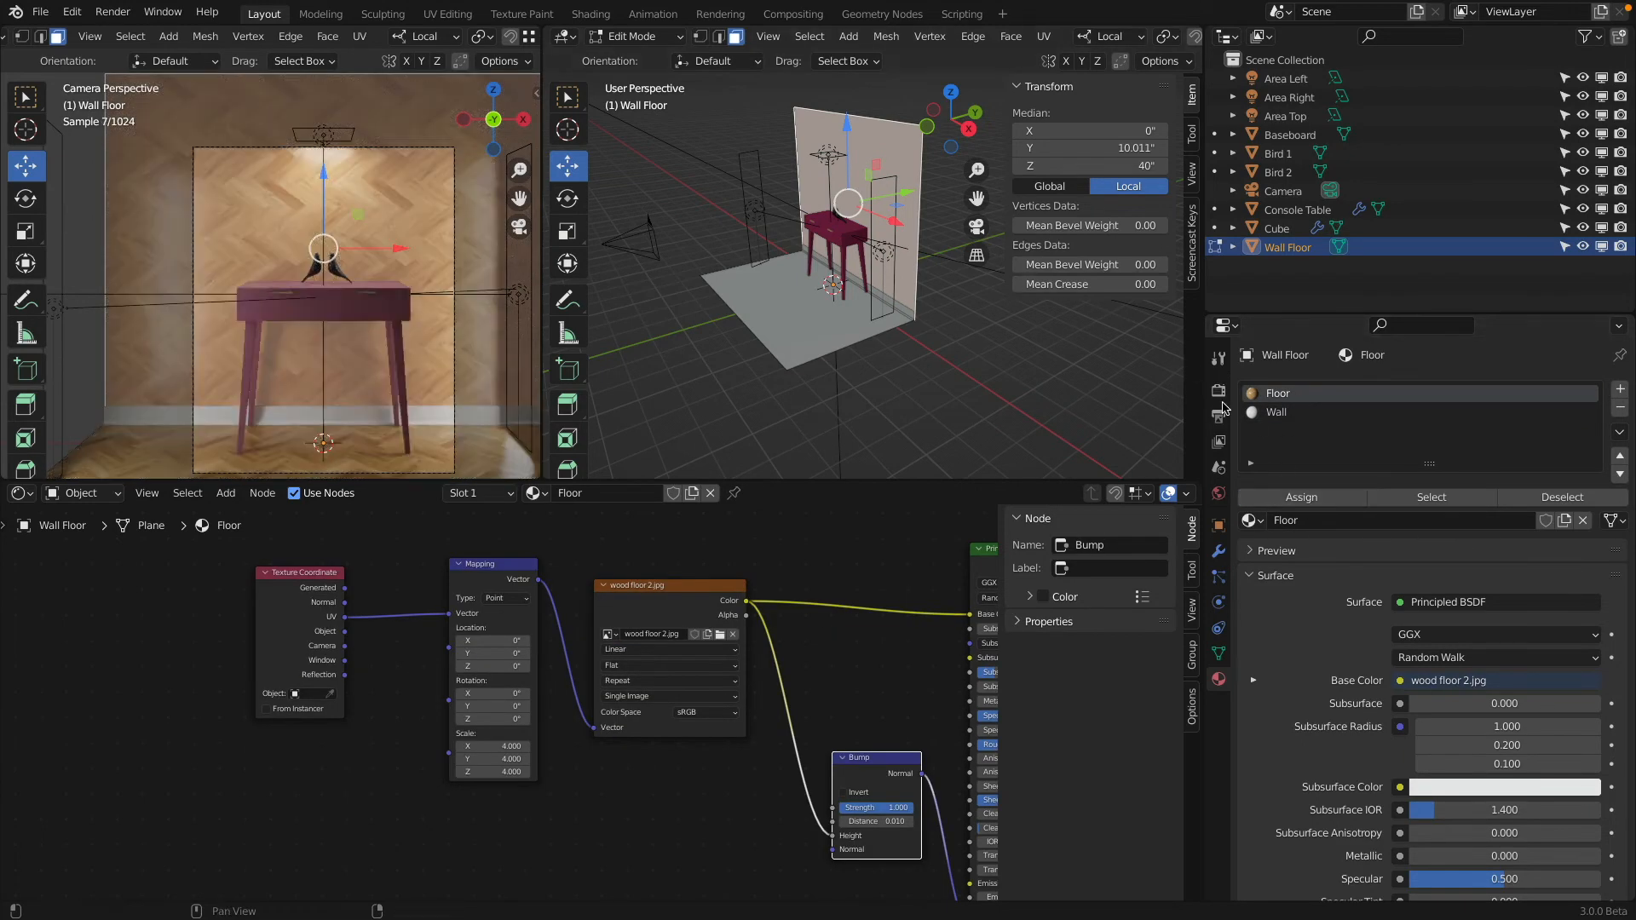
left_click(1277, 411)
left_click(1312, 501)
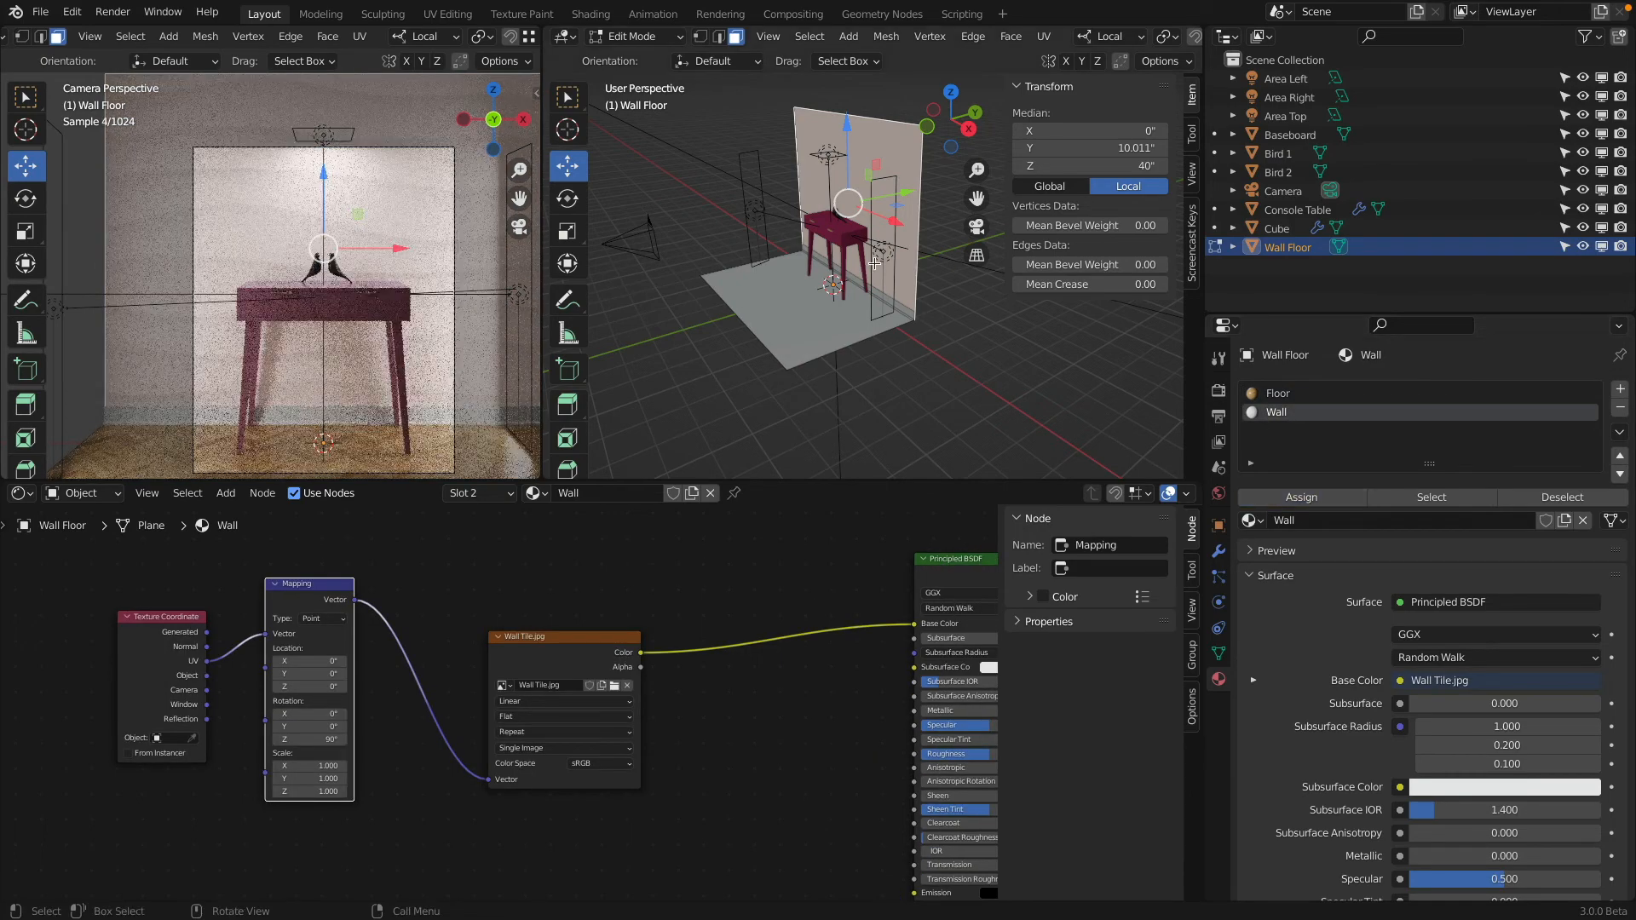
Step: Try the Wall material on the horizontal floor face, assign Floor back to it and reselect the back wall face
left_click(814, 301)
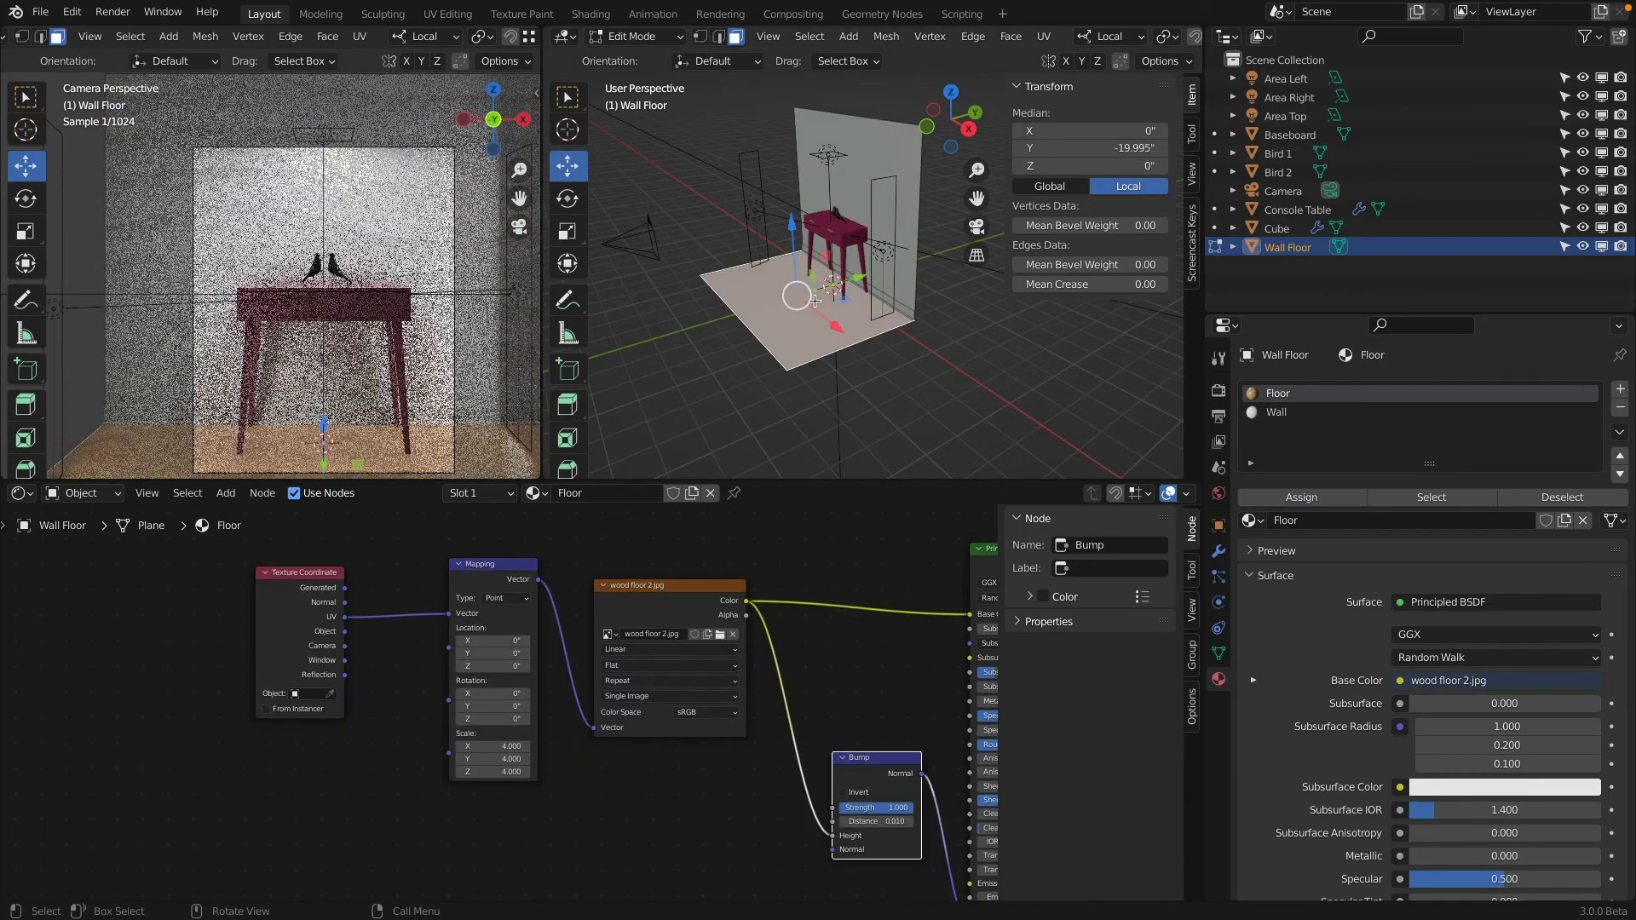
left_click(1276, 411)
left_click(1301, 497)
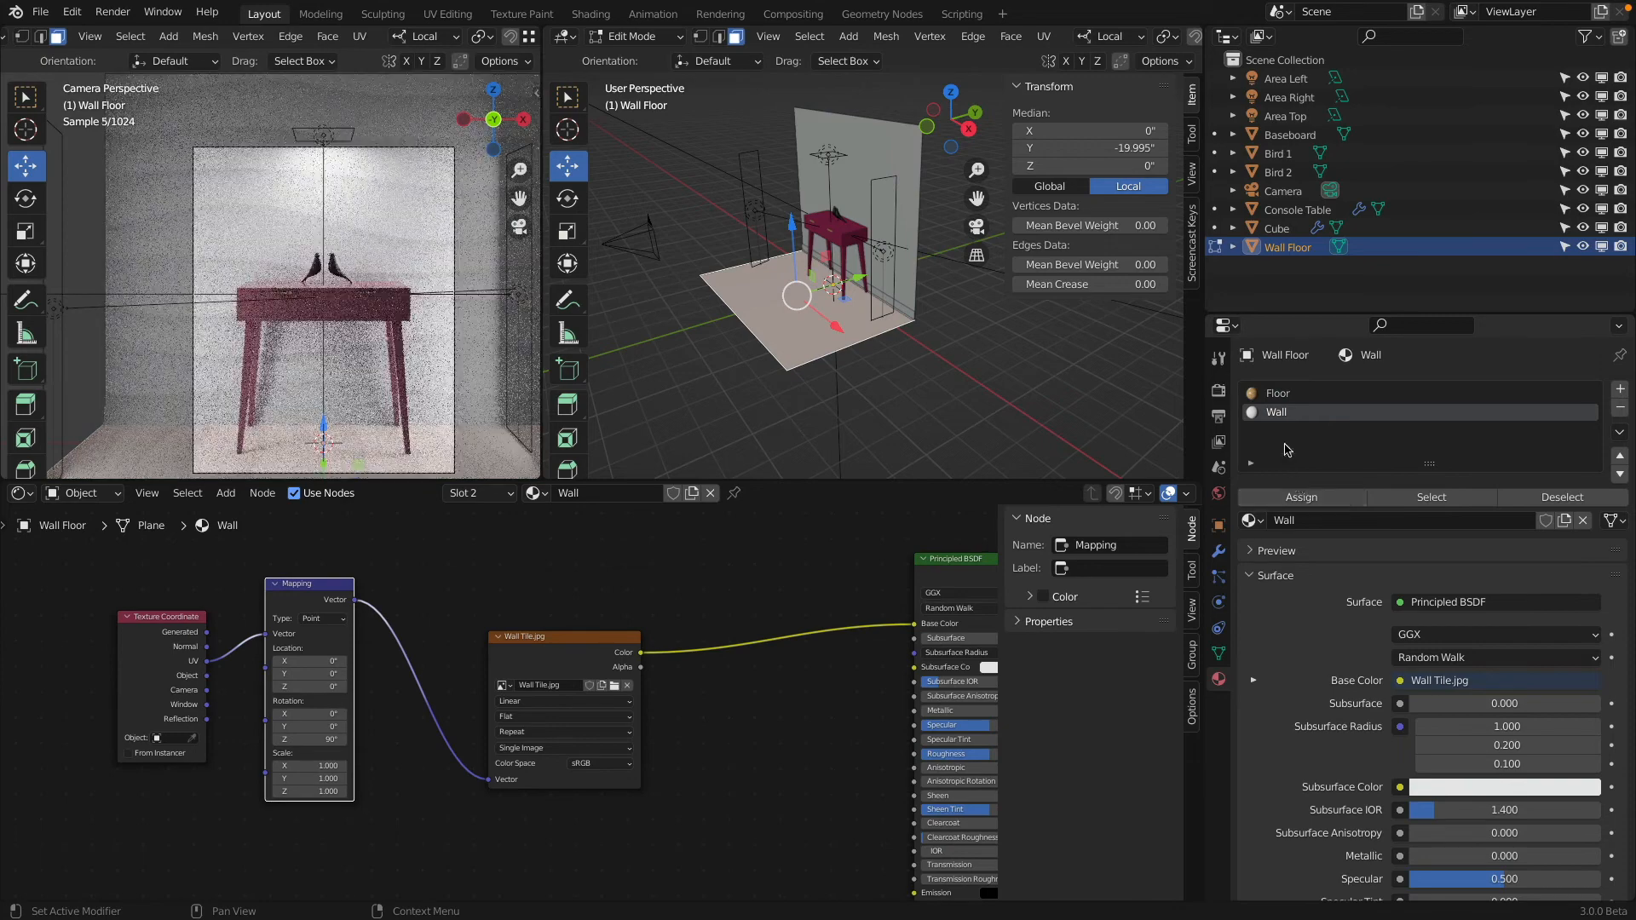
left_click(1278, 393)
left_click(1302, 496)
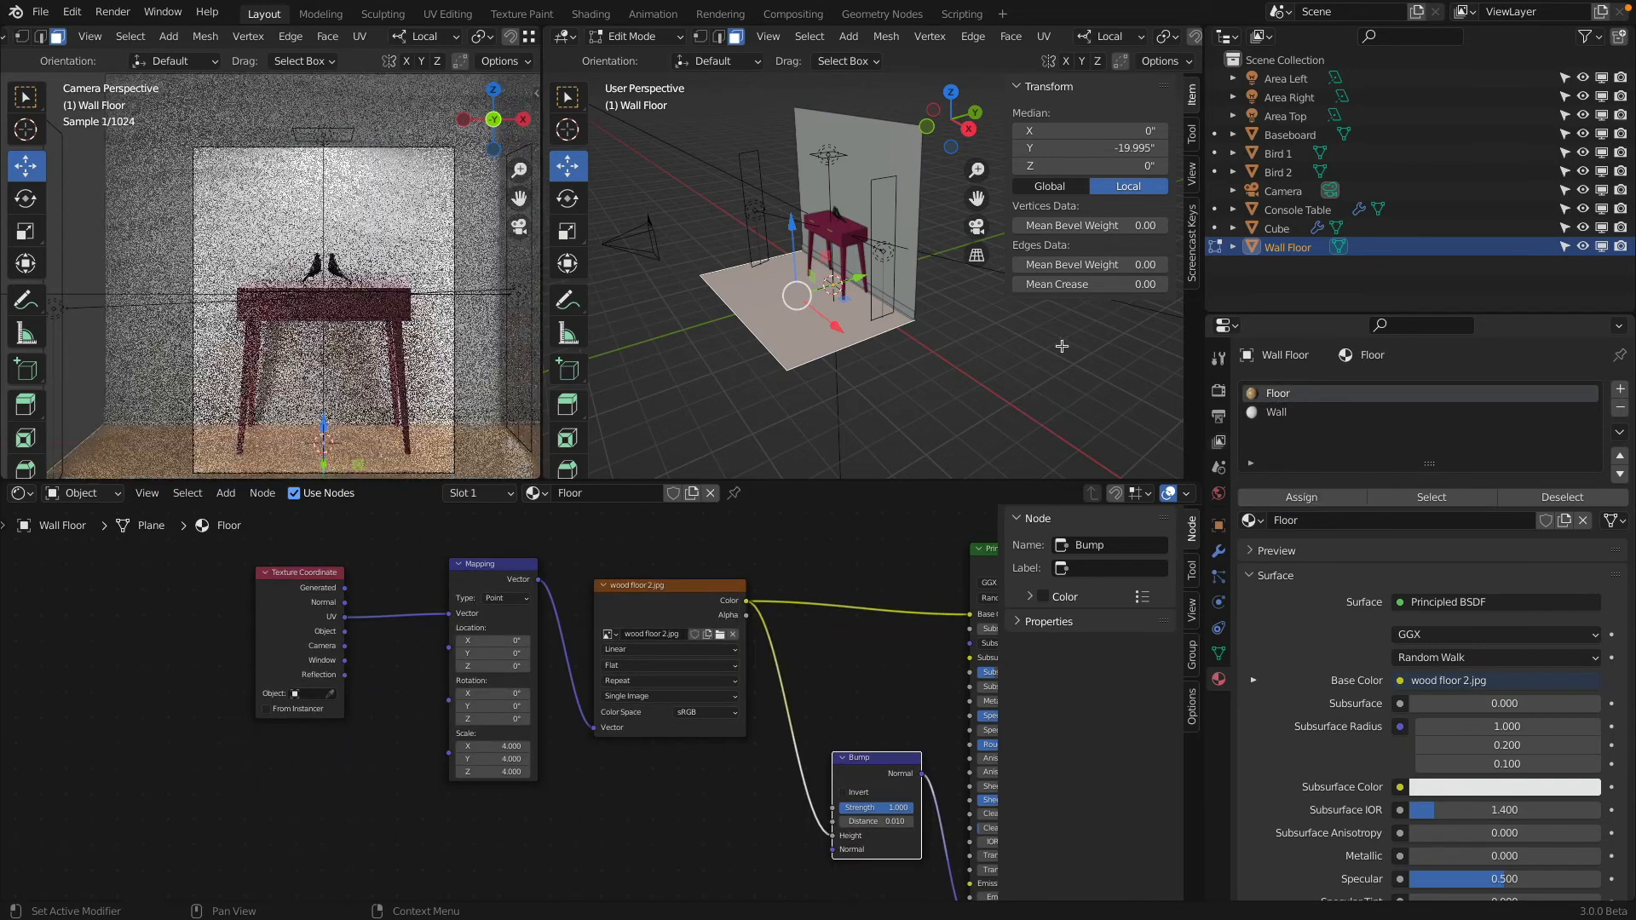
left_click(889, 183)
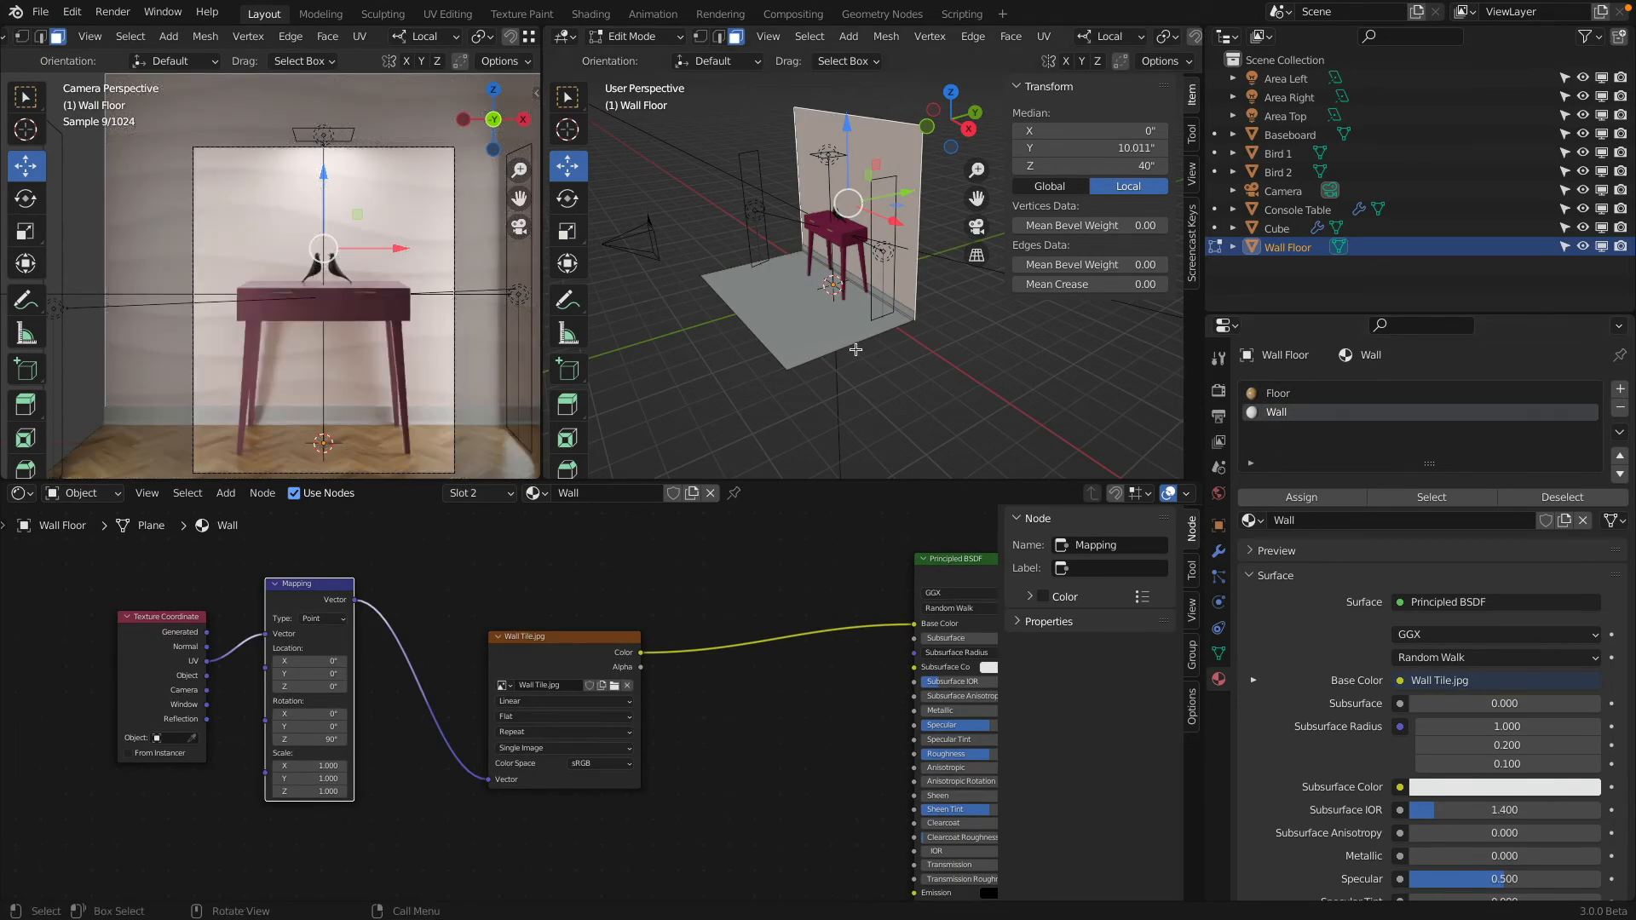
Step: Move the Wall Tile.jpg, Principled BSDF and Material Output nodes closer together beside the Mapping node
left_click_drag(592, 632, 502, 586)
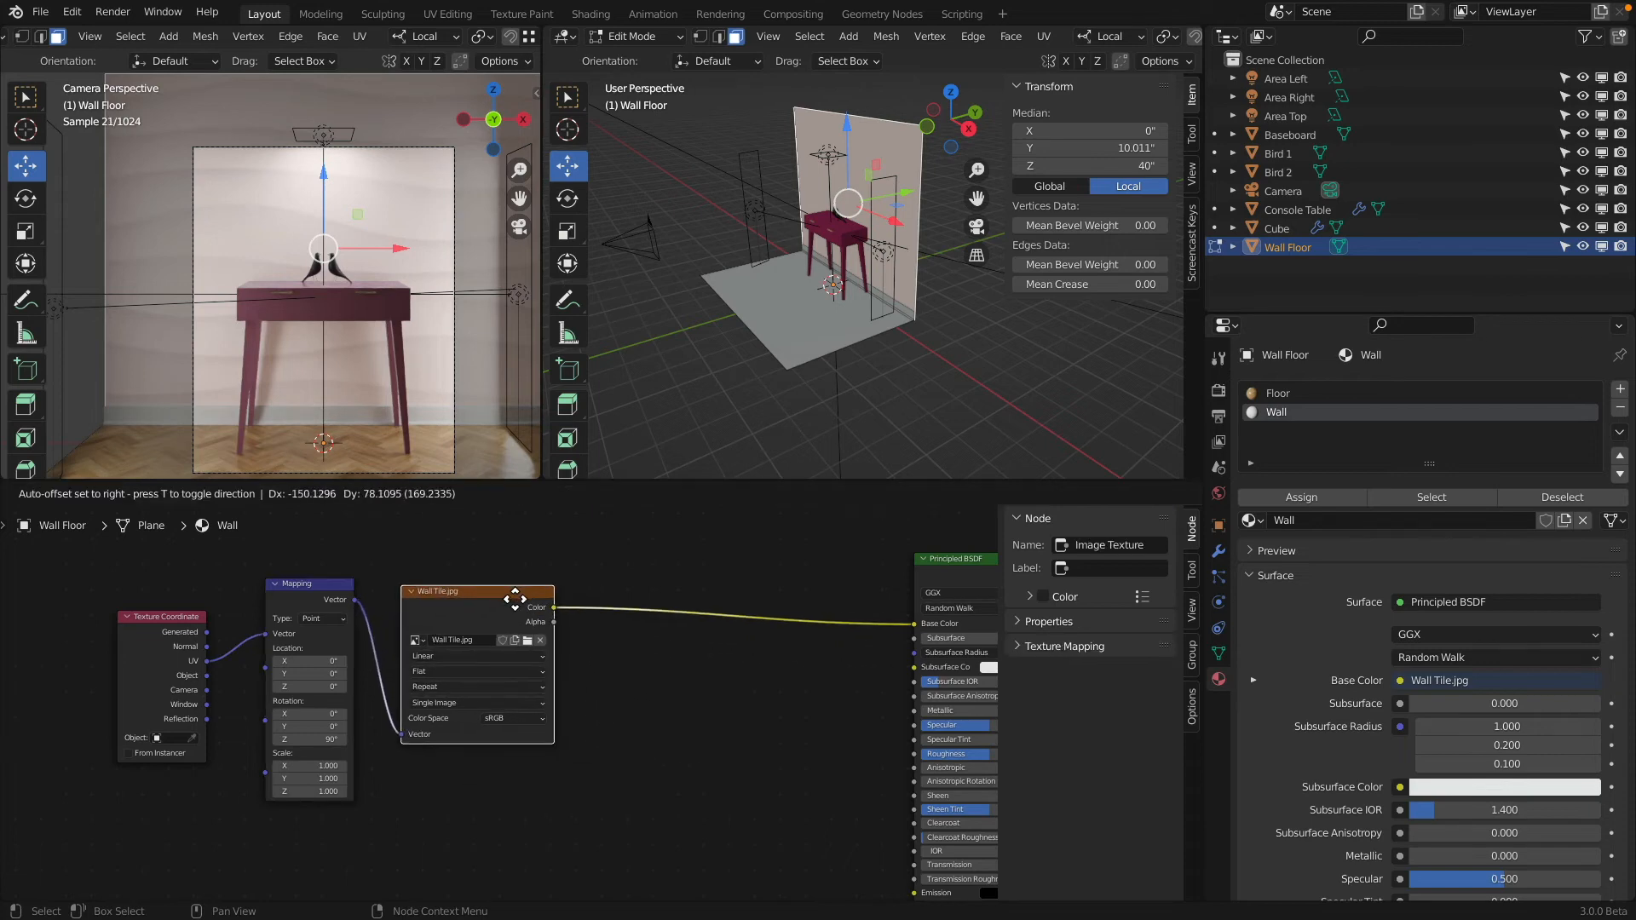
left_click_drag(954, 567, 668, 552)
scroll(673, 559, "down", 3)
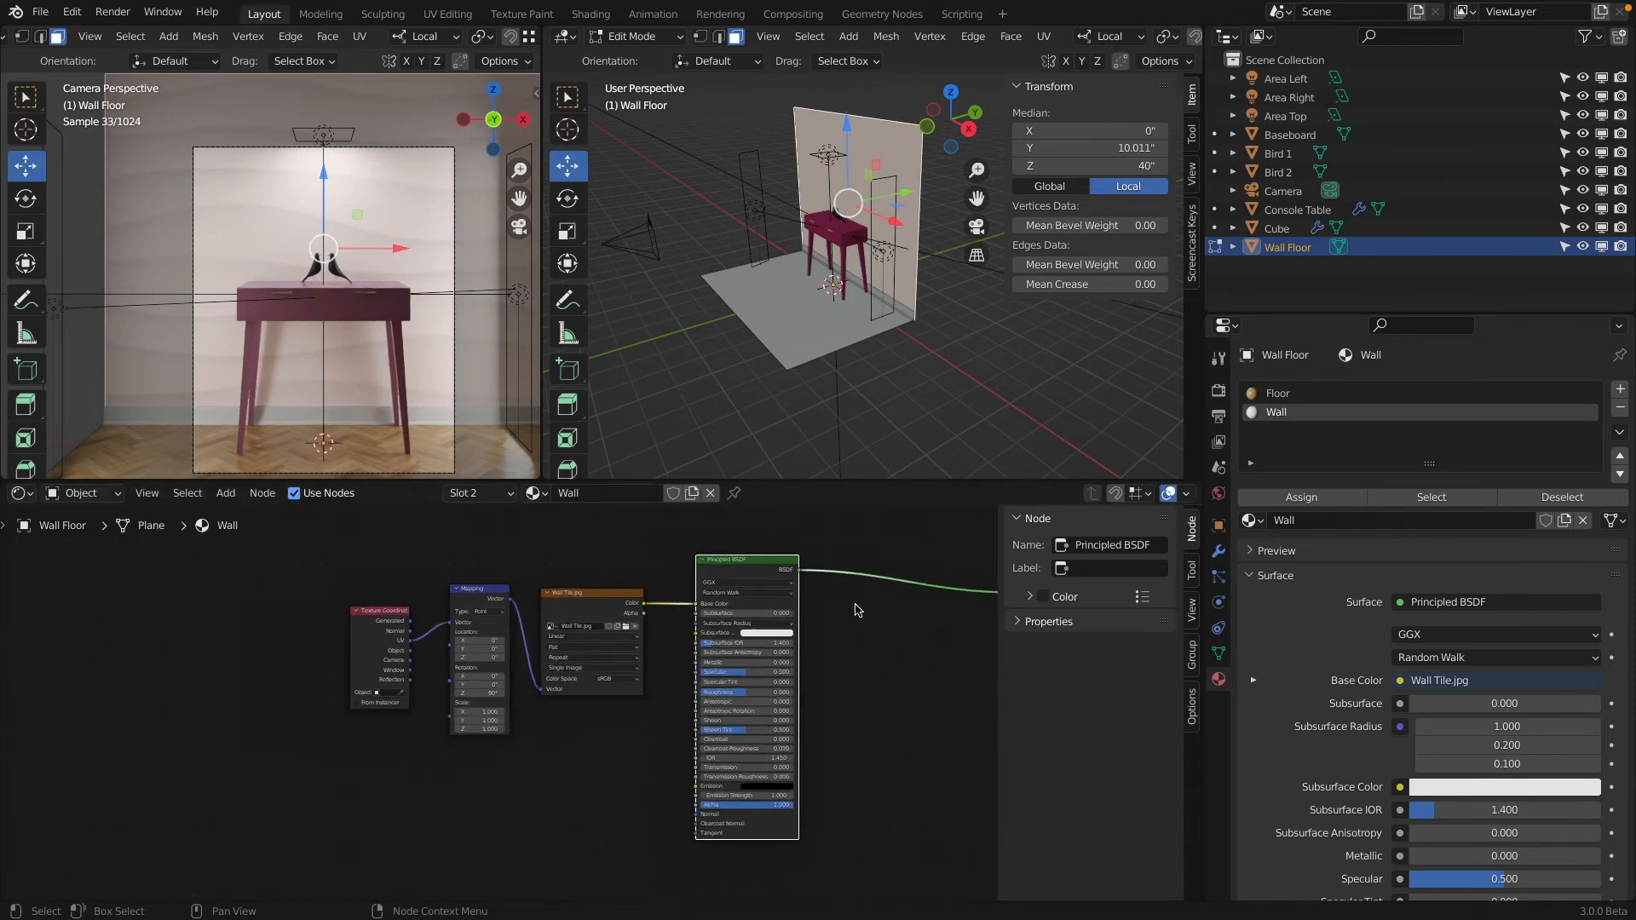
left_click_drag(882, 580, 689, 570)
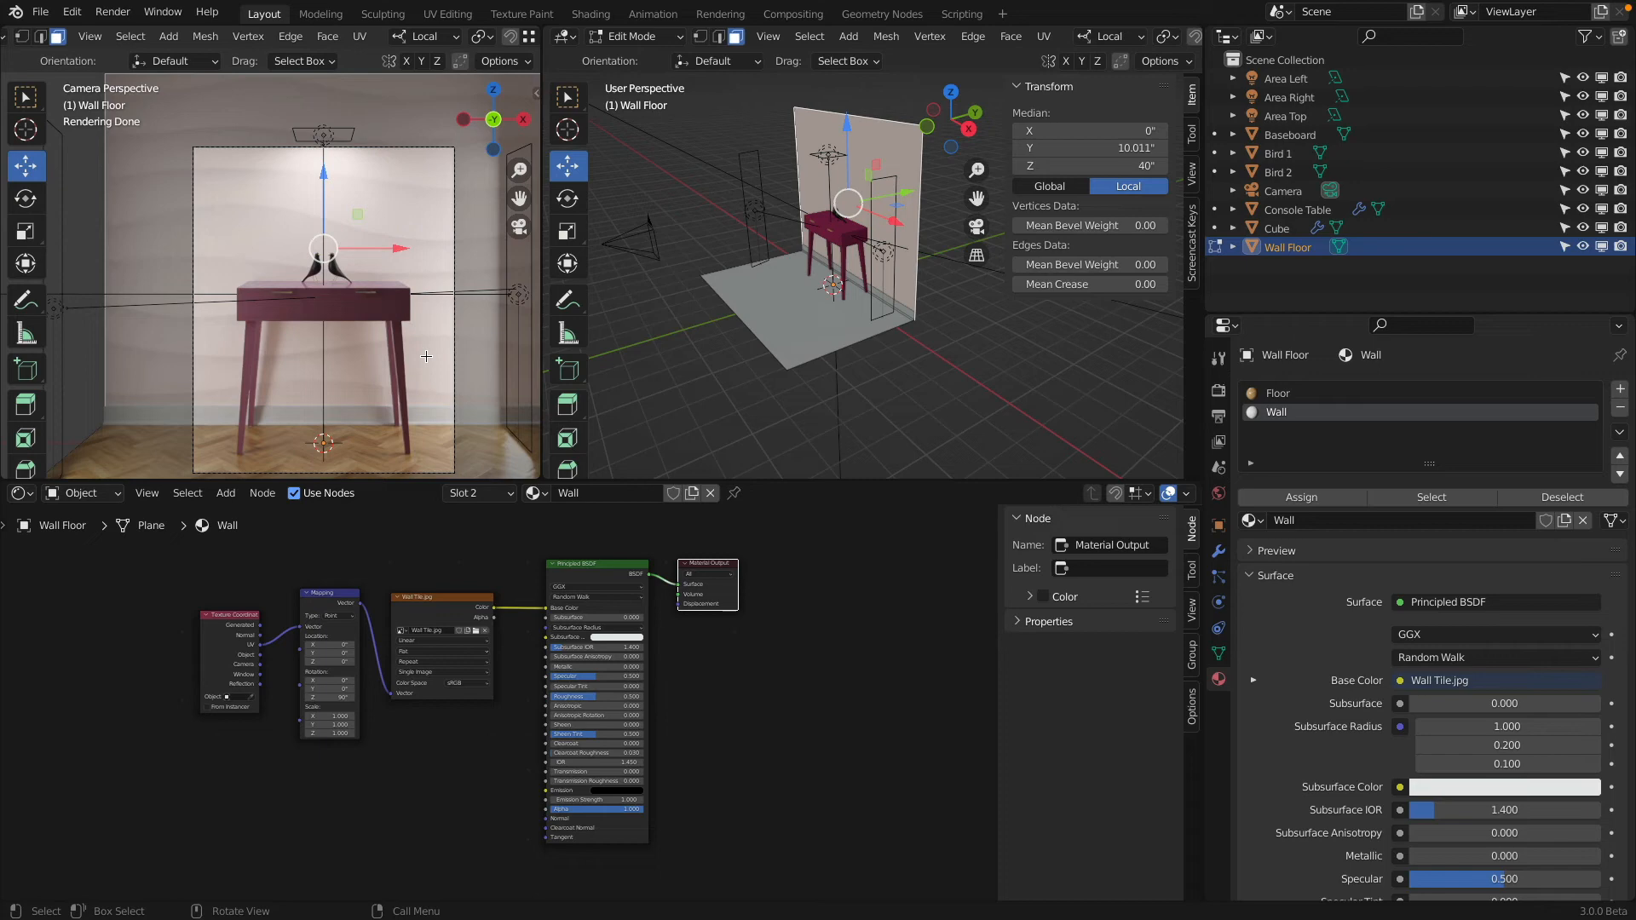
Step: Disconnect the Wall Tile.jpg image from Base Color and move the Principled BSDF and Material Output away to make room
scroll(426, 356, "up", 6)
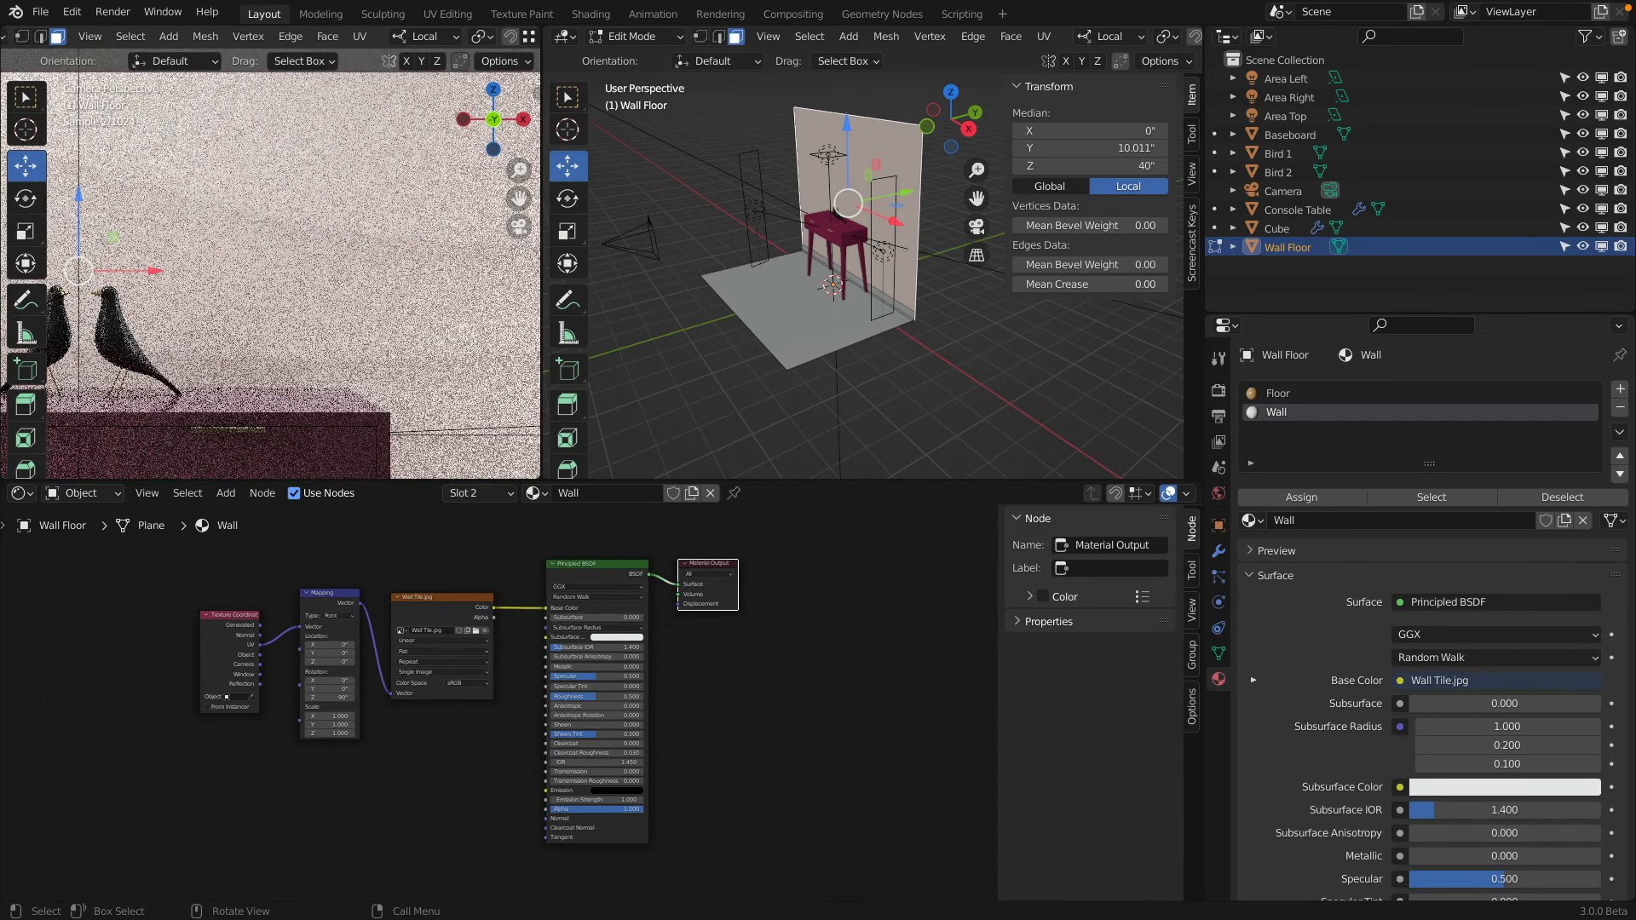
scroll(418, 239, "down", 6)
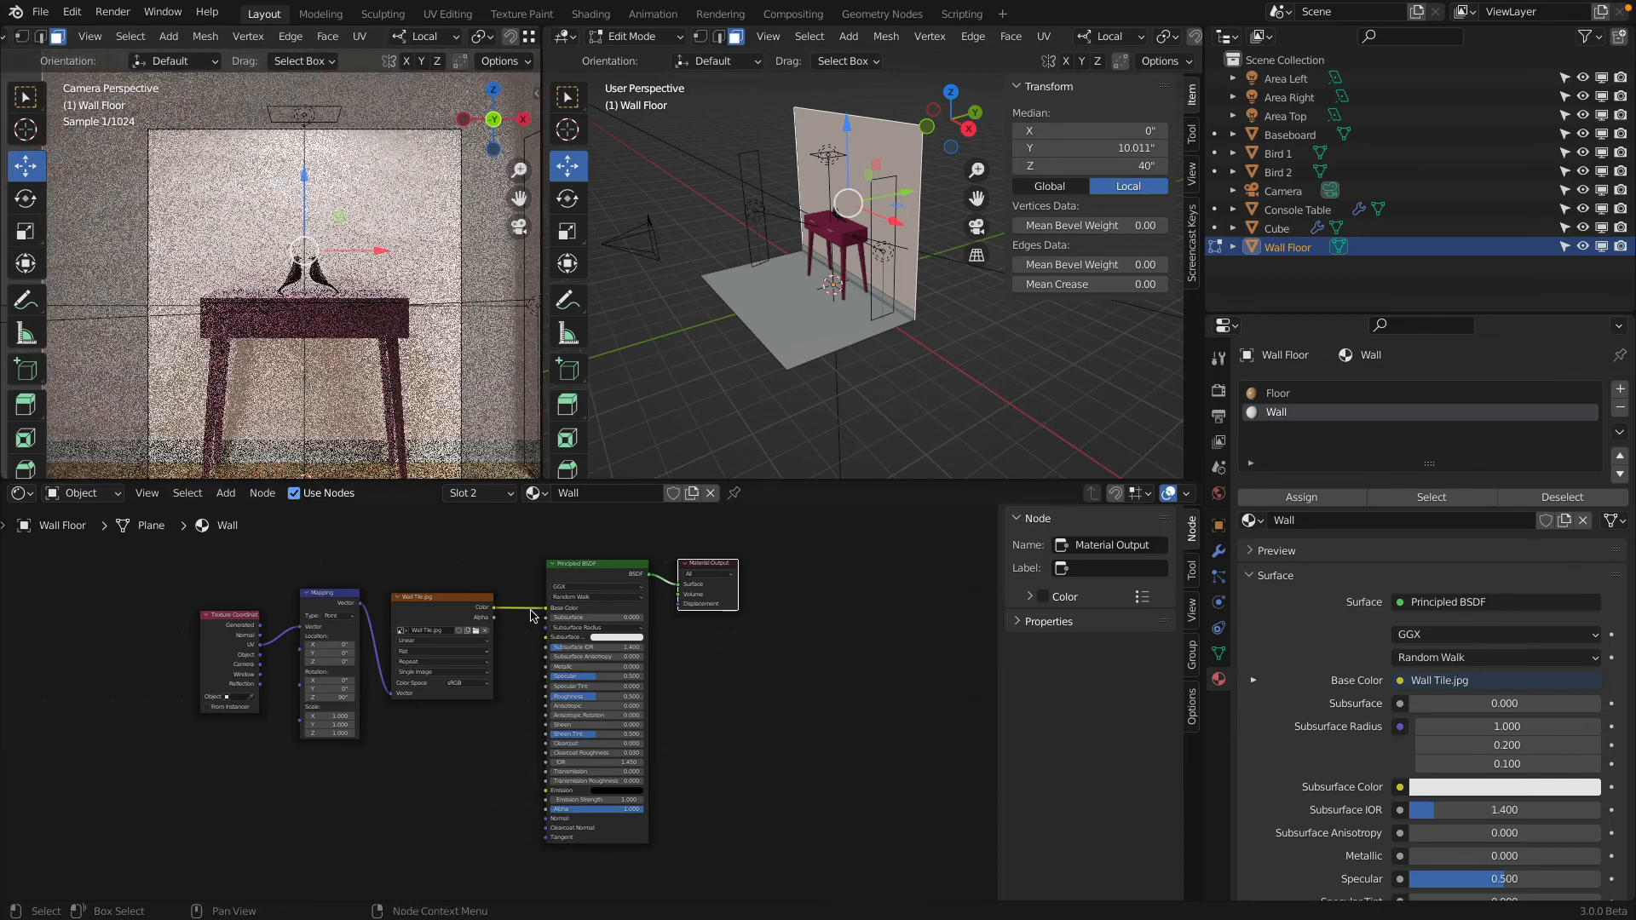
left_click_drag(547, 609, 521, 616)
left_click_drag(694, 573, 774, 572)
left_click_drag(588, 570, 682, 567)
scroll(567, 590, "up", 1)
scroll(567, 589, "up", 1)
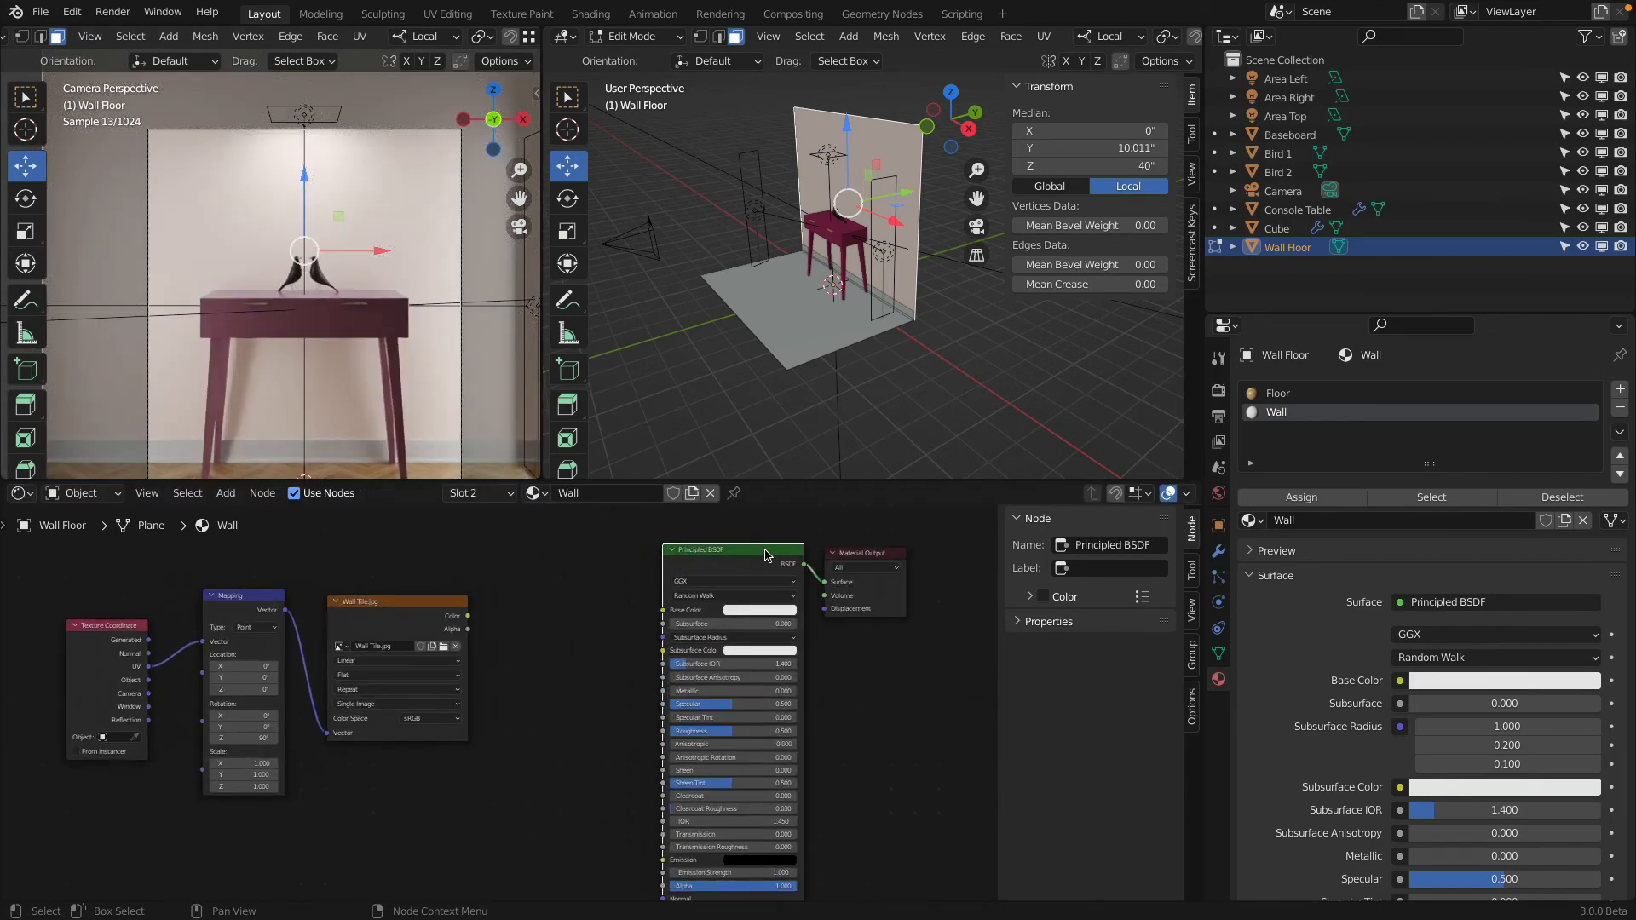
middle_click_drag(592, 588, 571, 583)
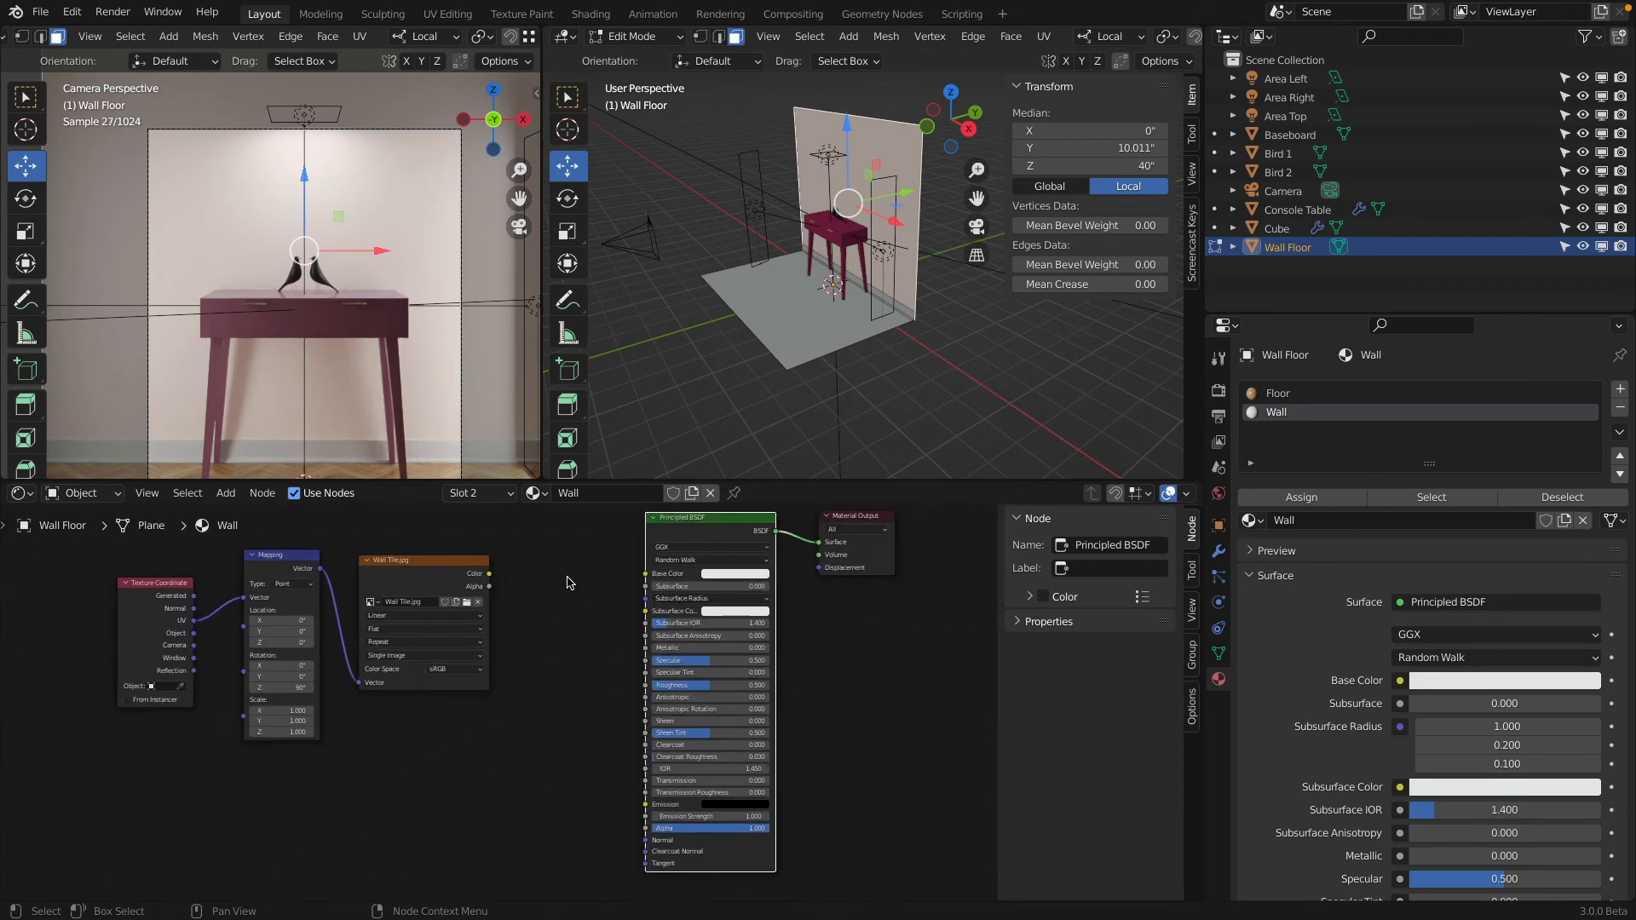
Step: Add a Bump node between the image and the Principled BSDF, and connect the image's Color to its Height
left_click(233, 499)
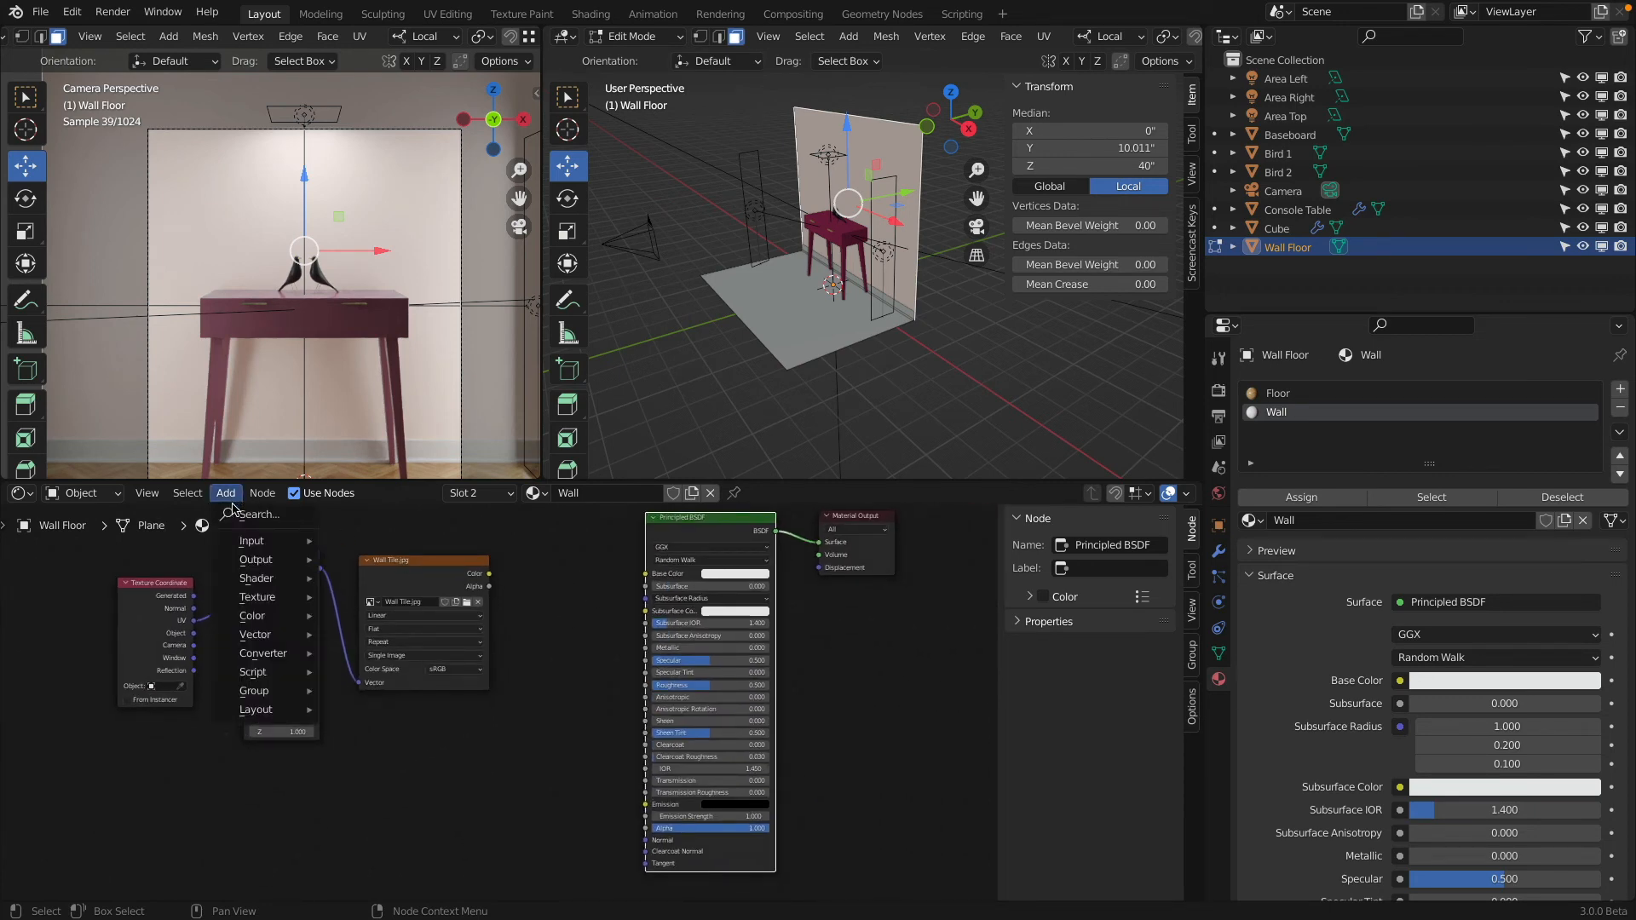
mouse_move(278, 658)
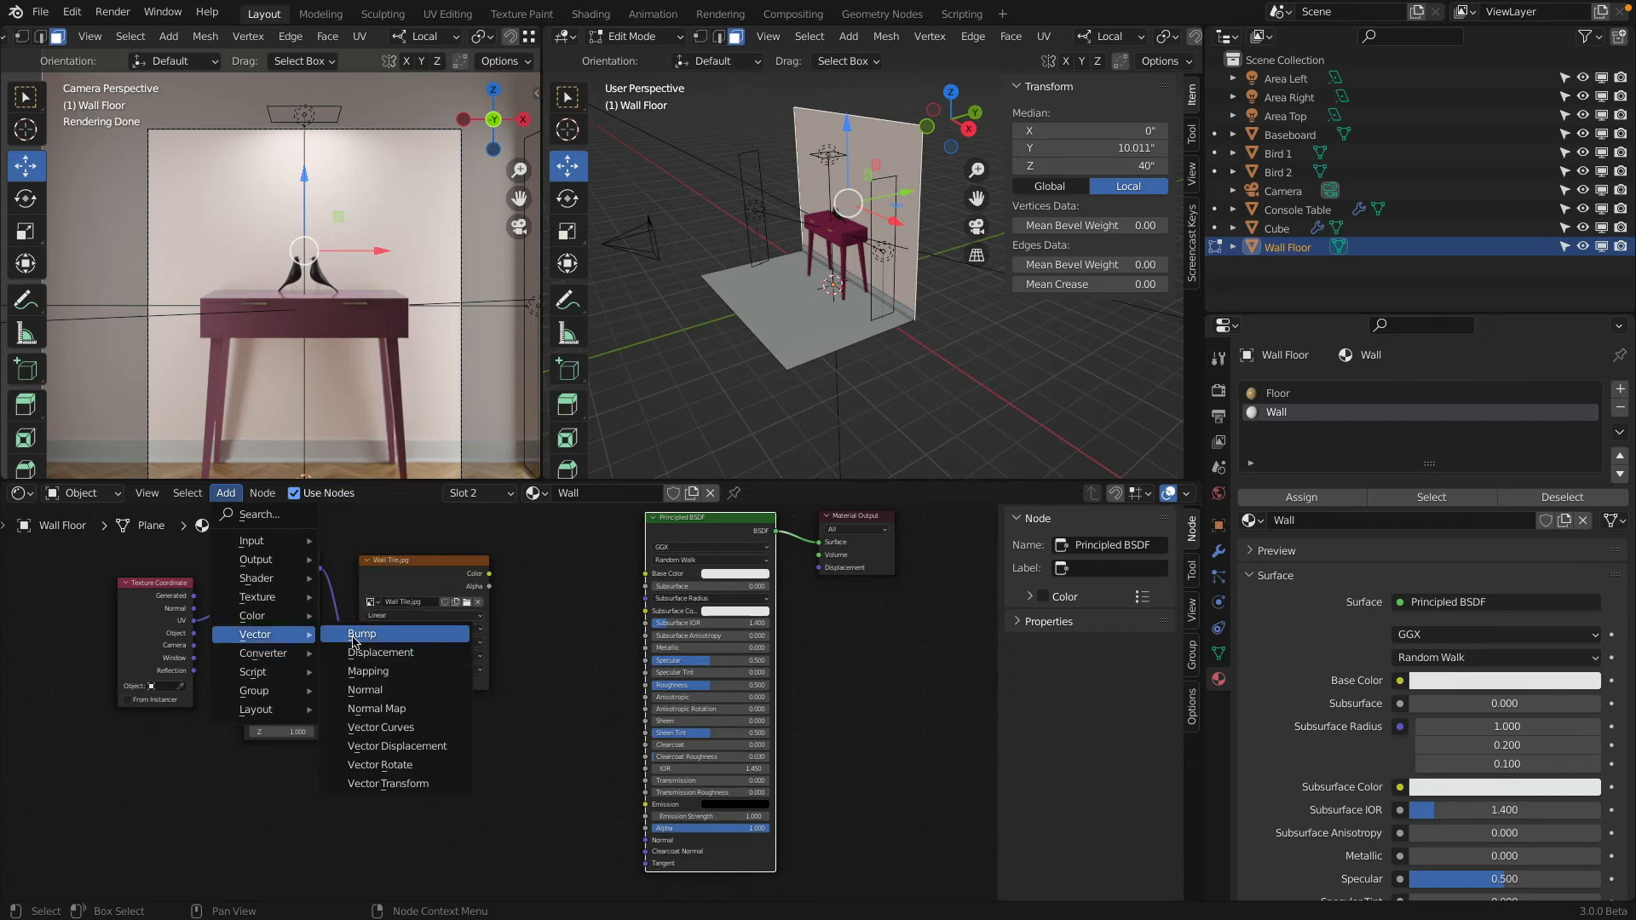
left_click(363, 636)
left_click(543, 626)
scroll(537, 620, "up", 2)
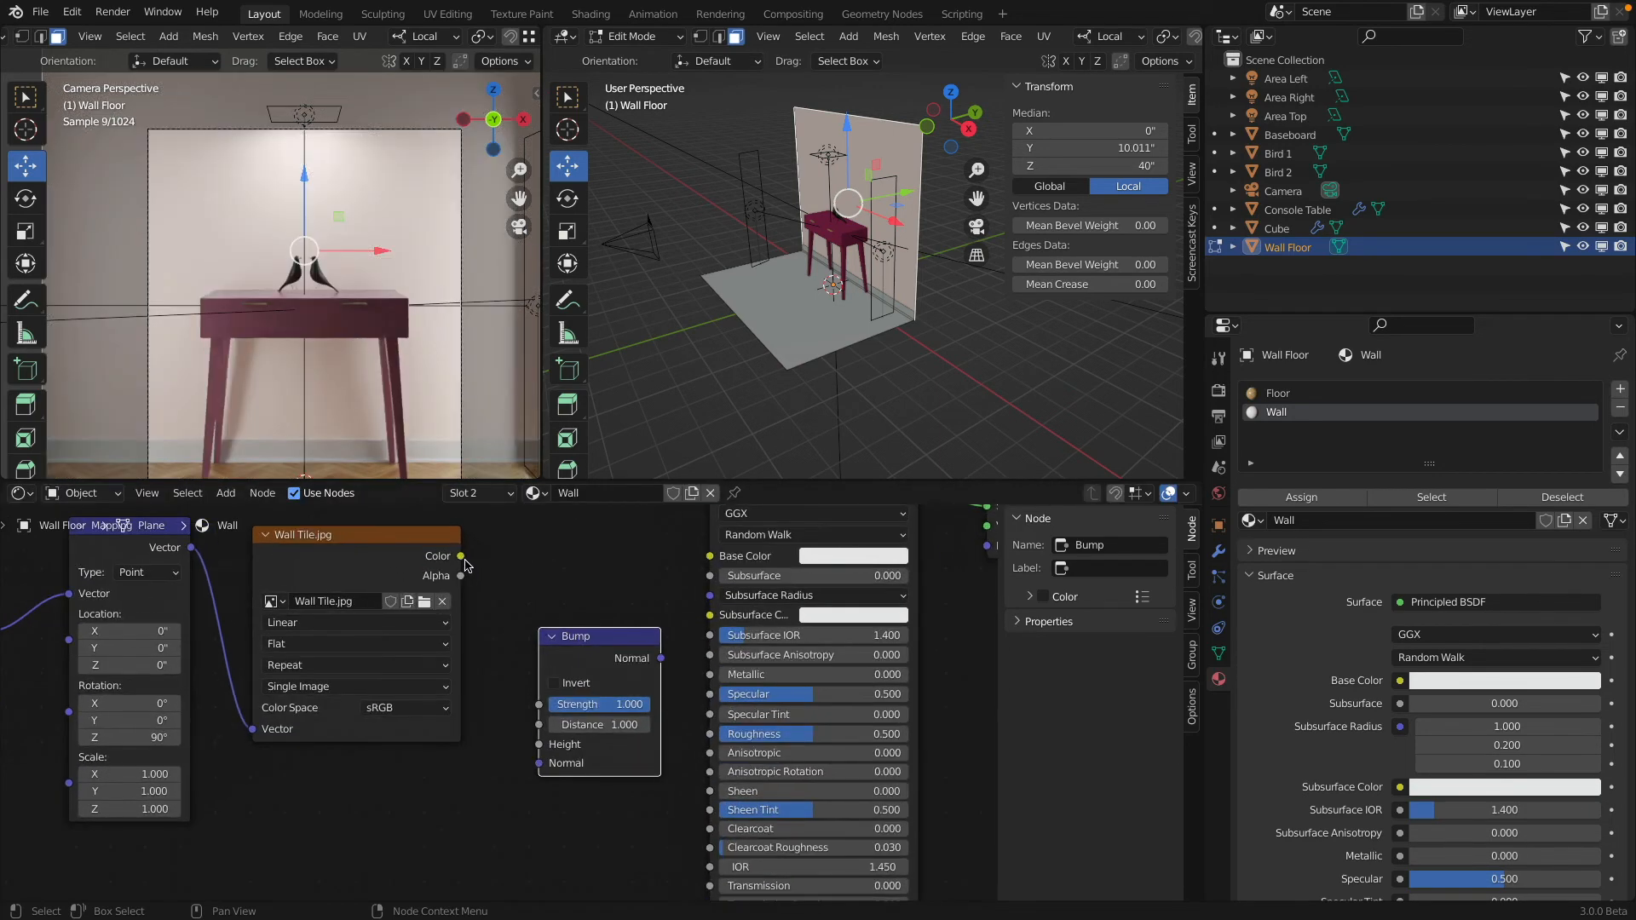
left_click_drag(460, 556, 537, 745)
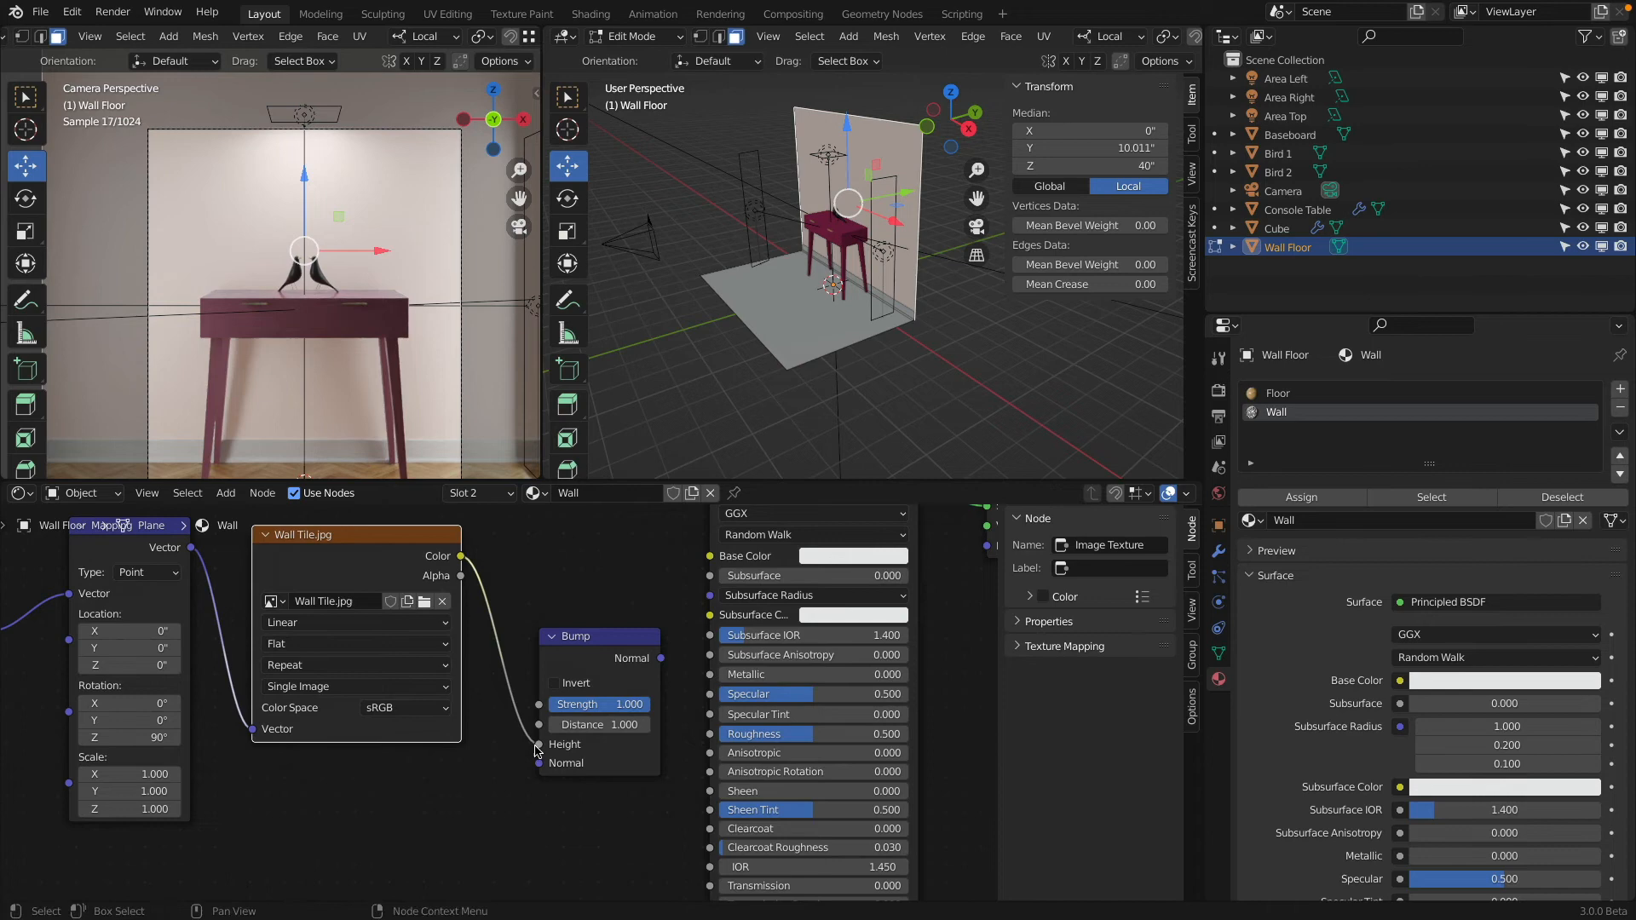
Step: Set the Wall Tile.jpg color space to Non-Color and connect the Bump node's Normal to the Principled BSDF's Normal
left_click(412, 710)
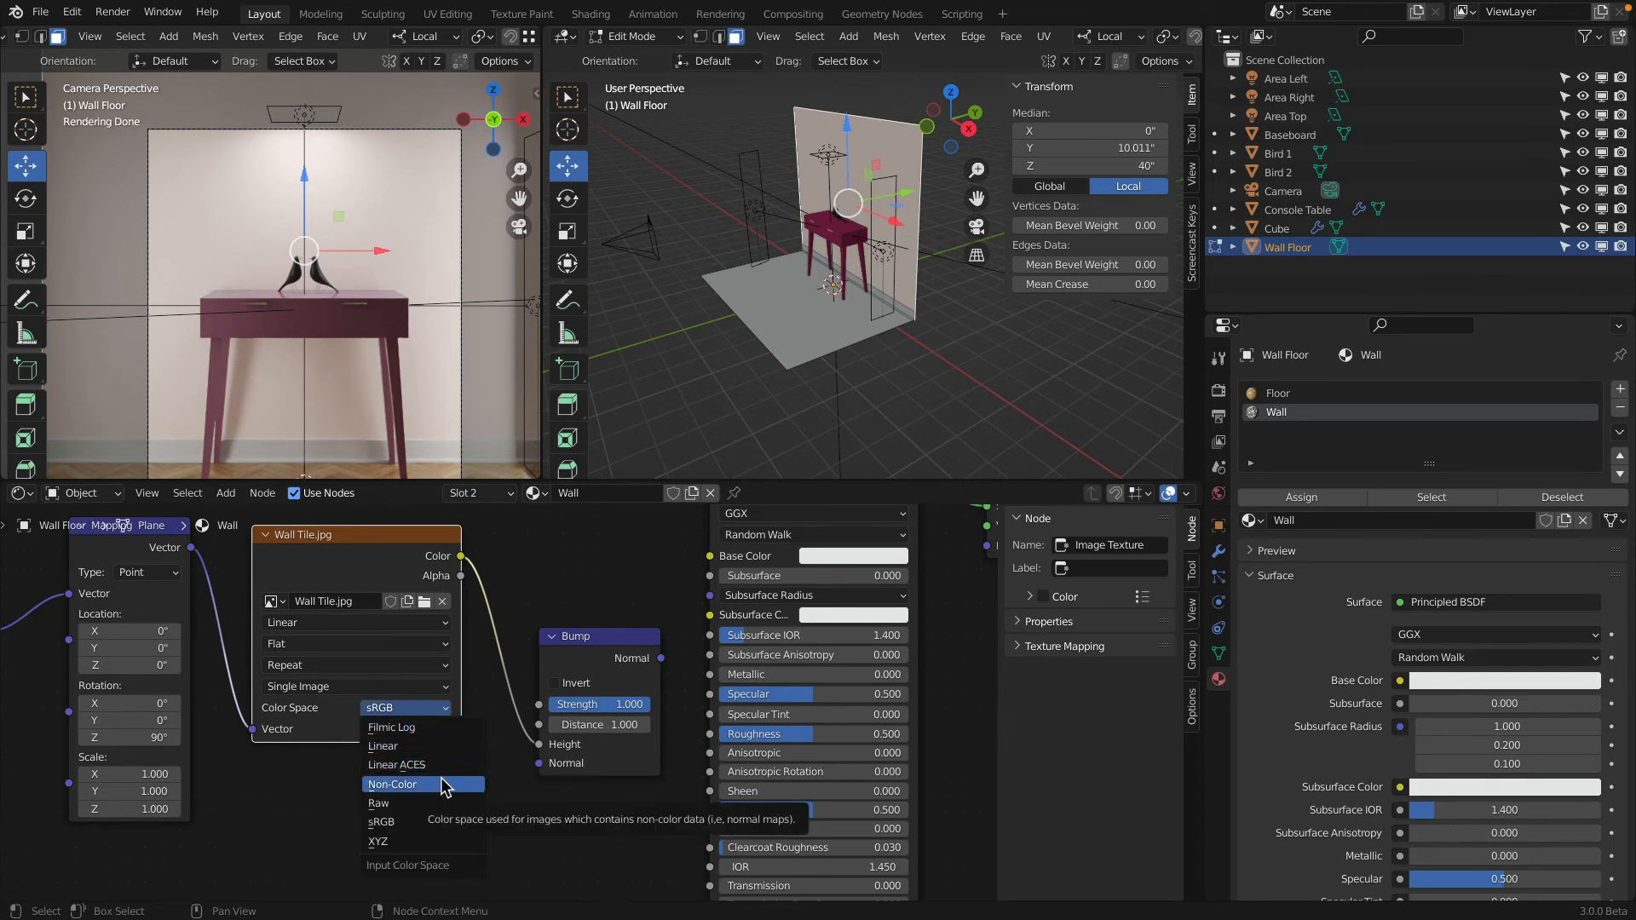
left_click(444, 784)
scroll(445, 771, "down", 1)
scroll(402, 741, "down", 2)
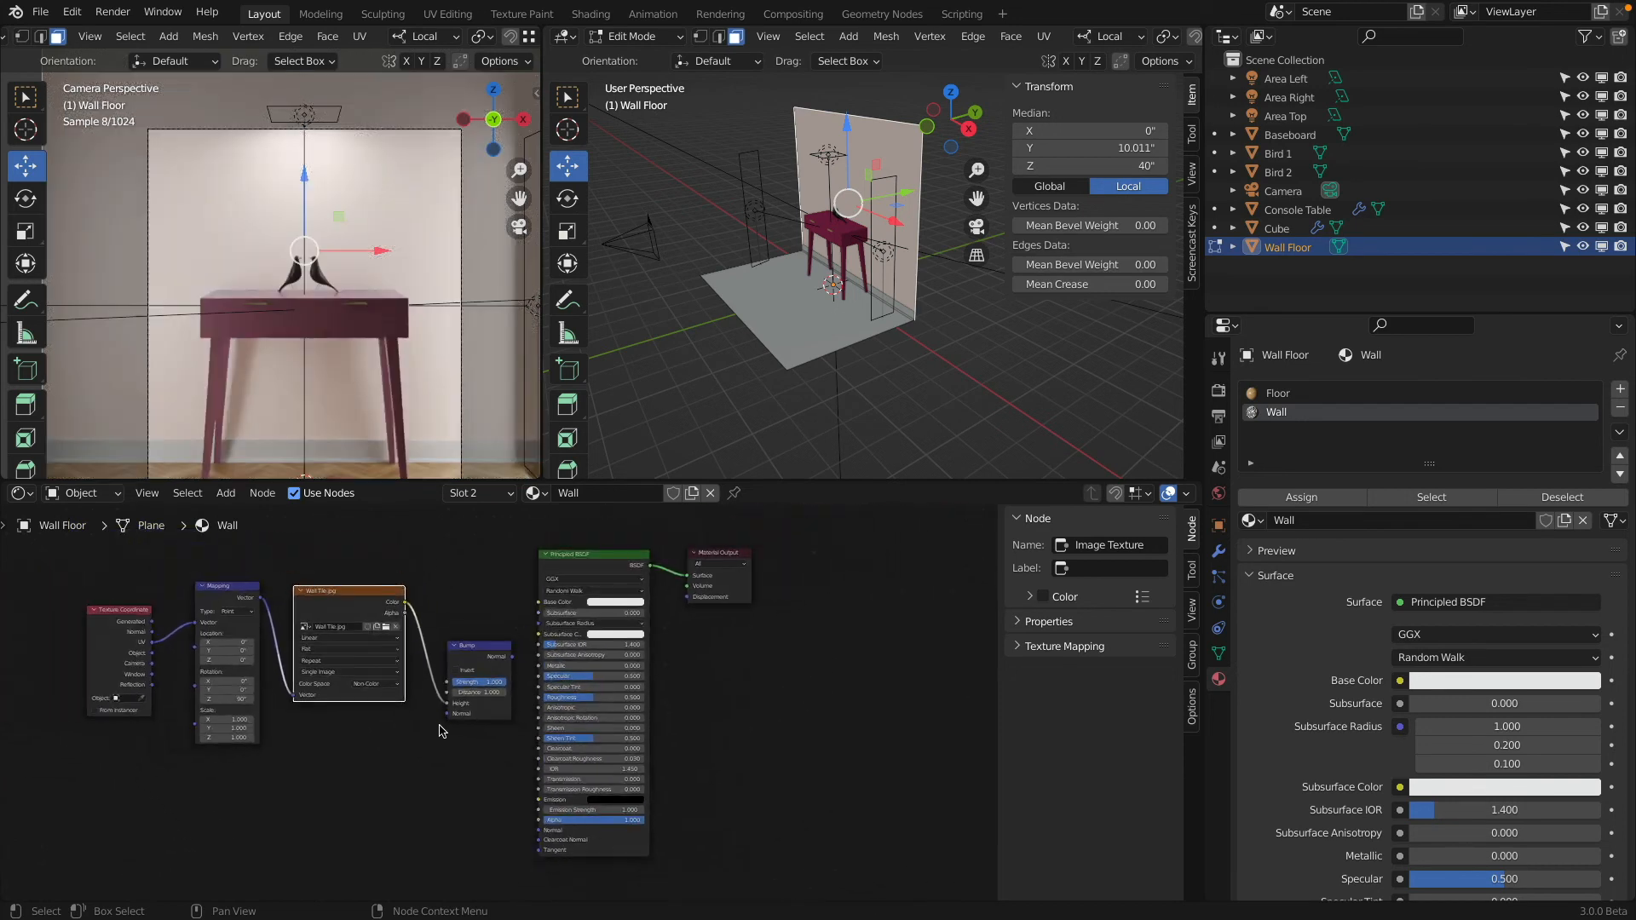
left_click_drag(472, 651, 541, 830)
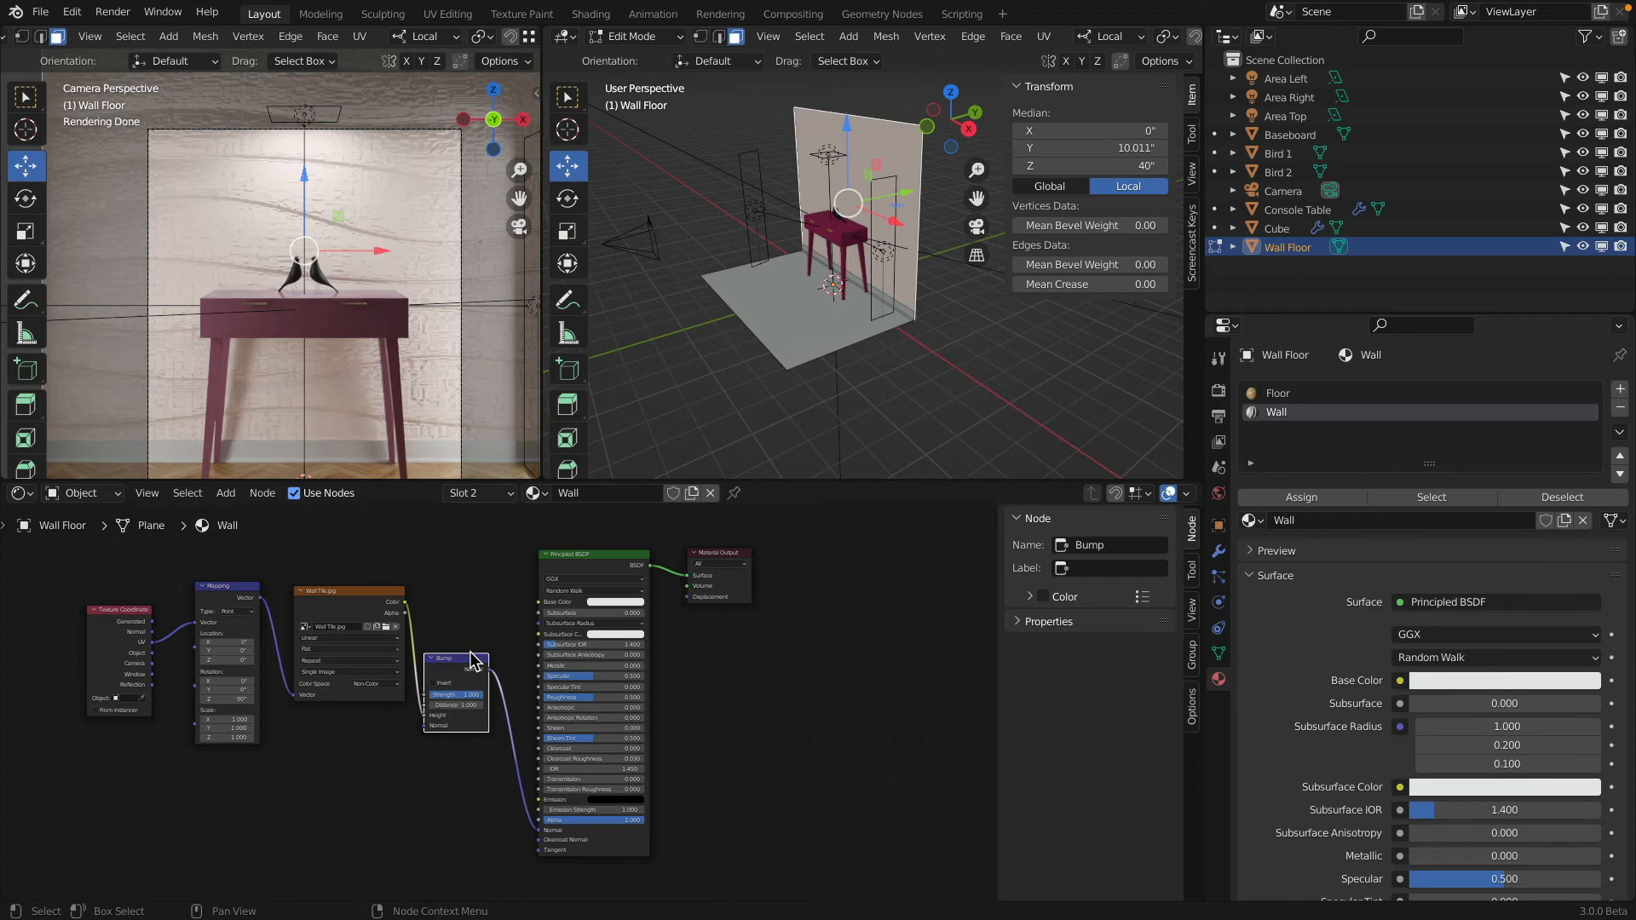
Step: Set the Wall material's Bump distance to 0.1 and inspect the wall relief in the rendered camera view
scroll(424, 240, "up", 5)
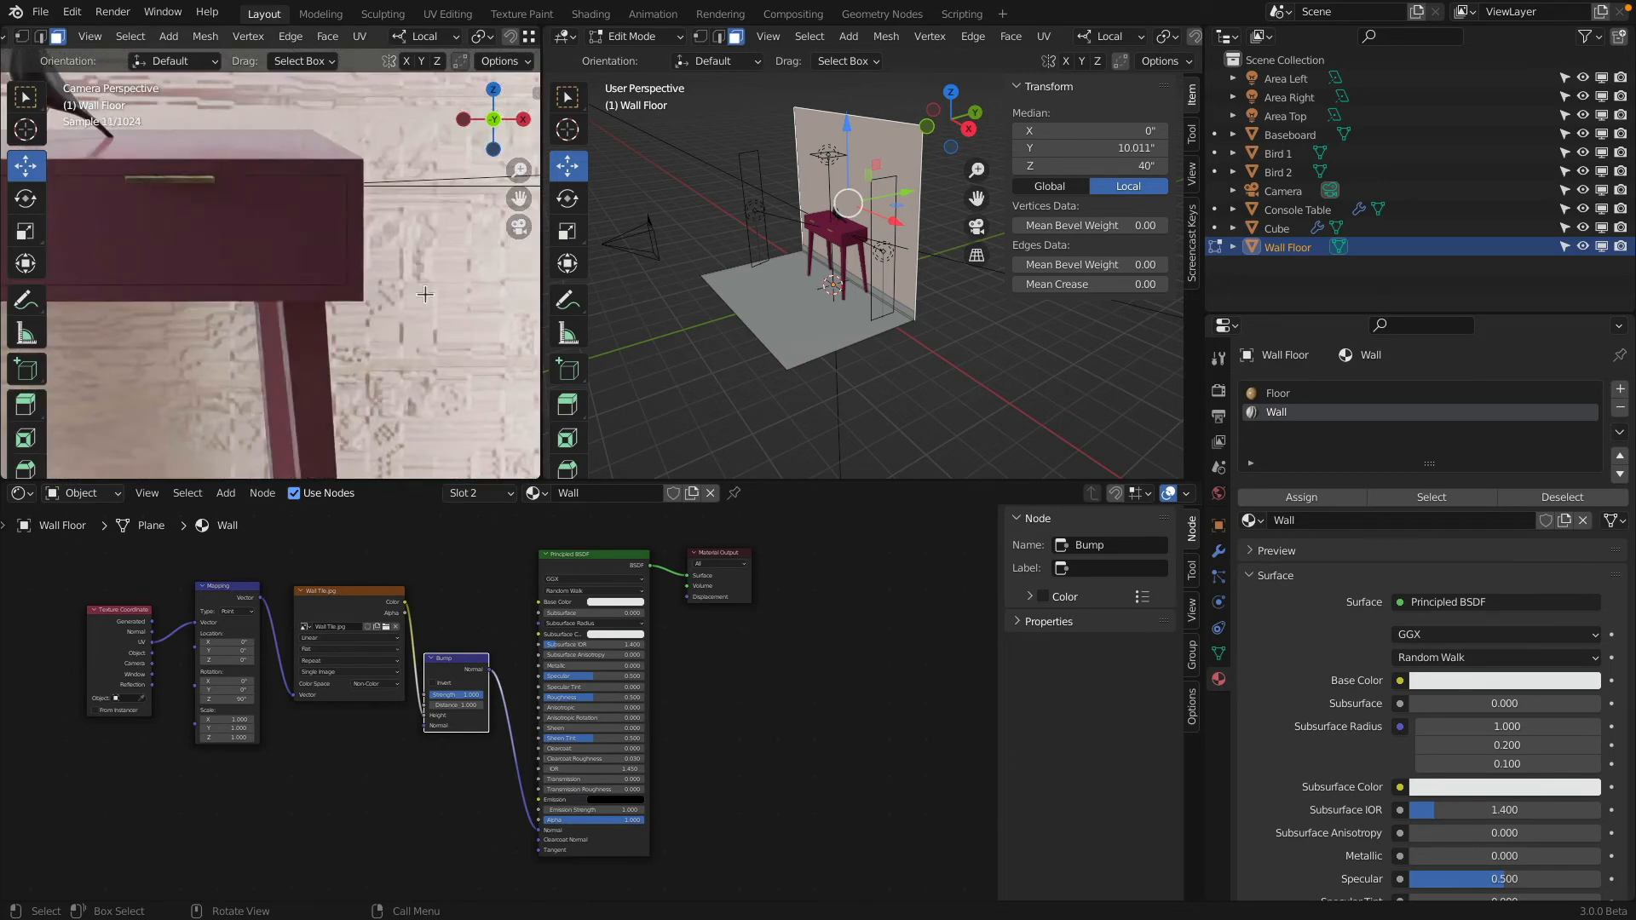
scroll(425, 294, "down", 2)
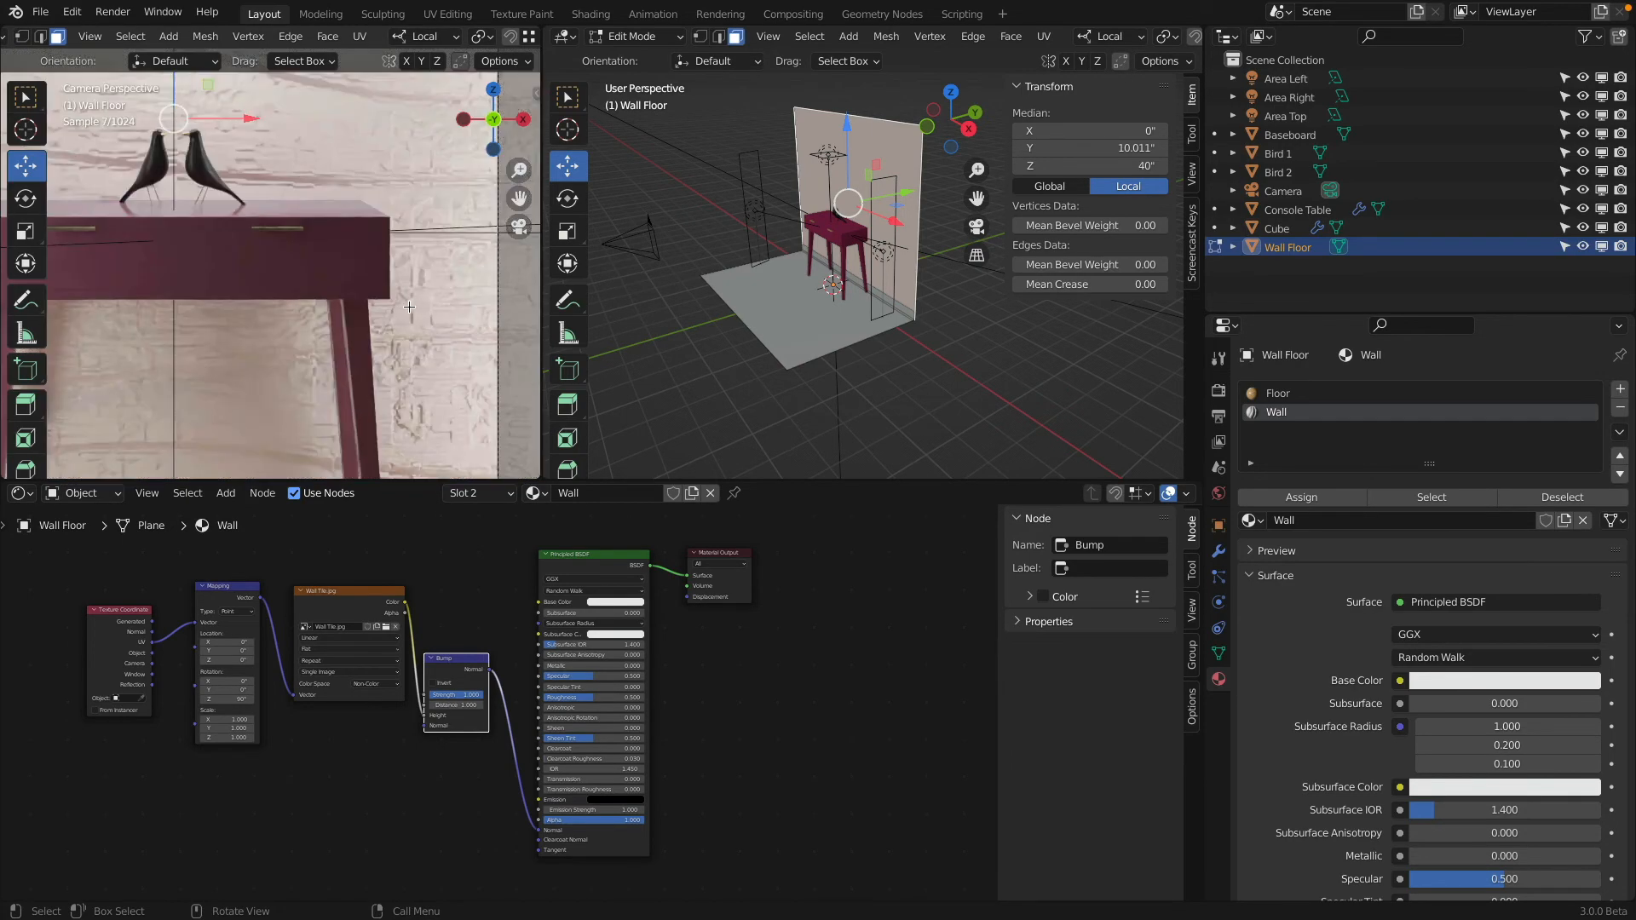
left_click(460, 705)
type(".1")
key("Return")
scroll(517, 363, "down", 4)
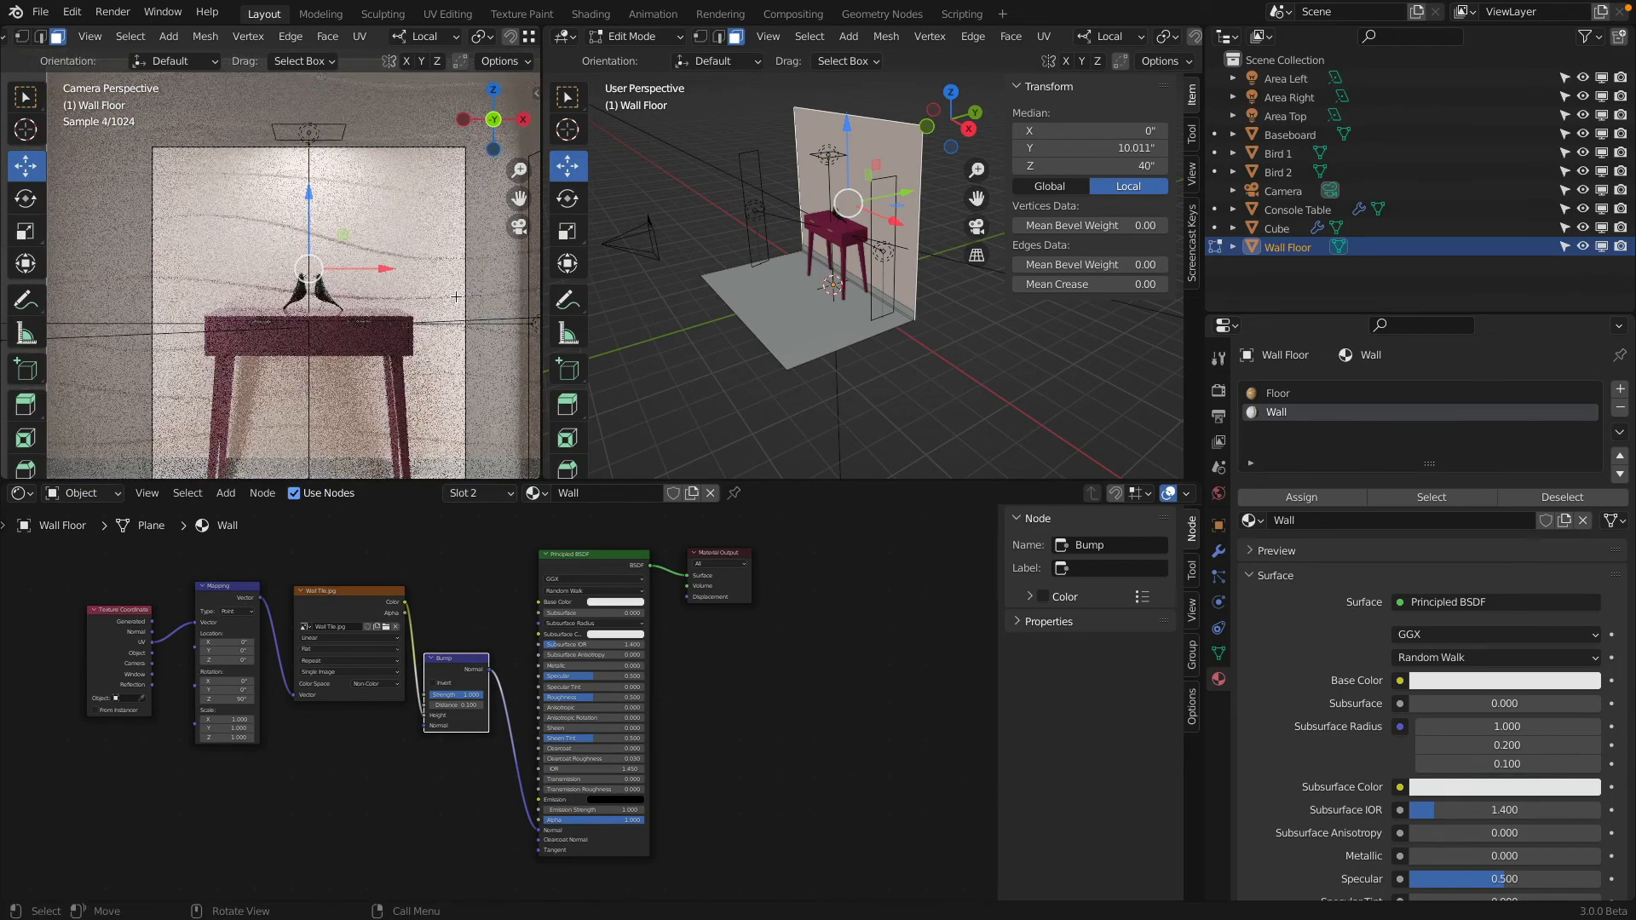
scroll(453, 280, "up", 4)
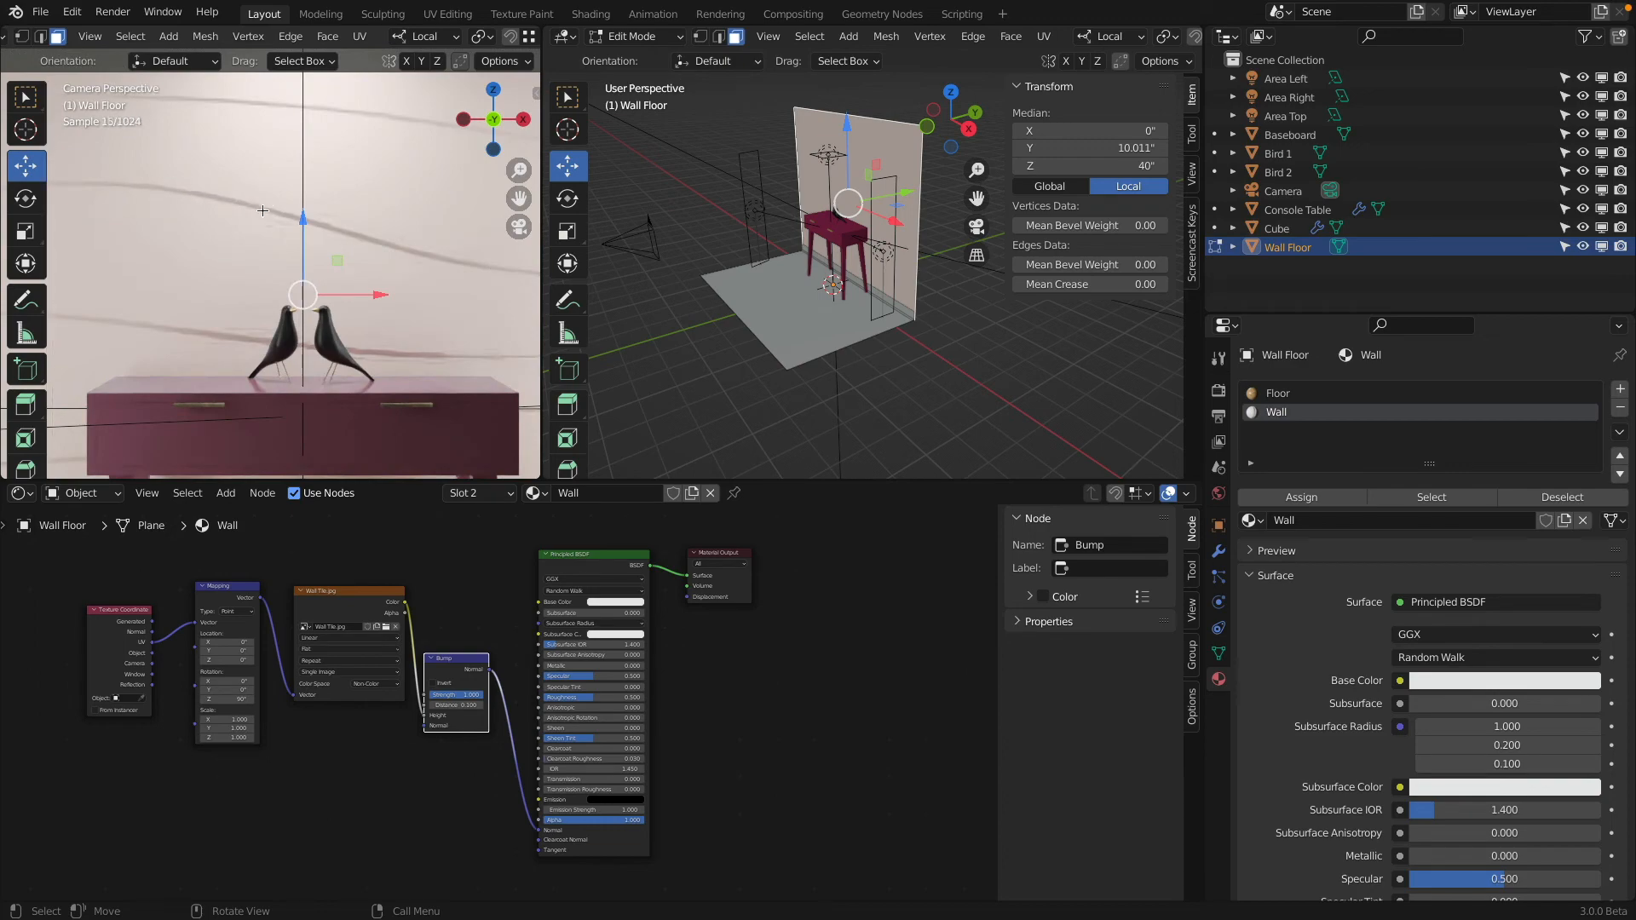
scroll(453, 275, "down", 4)
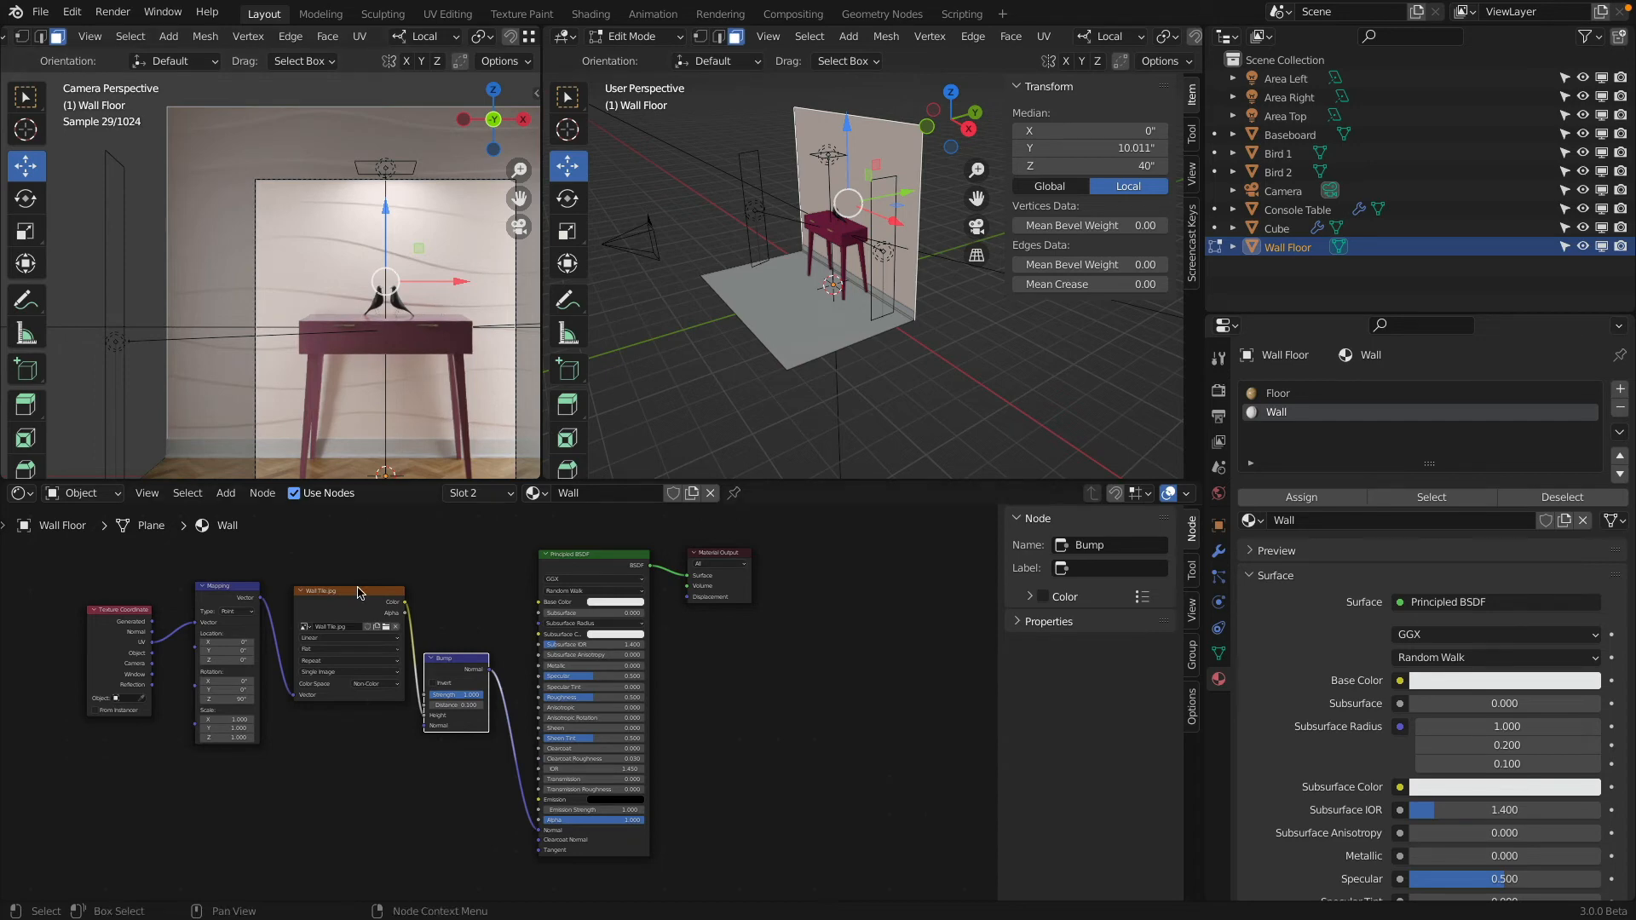
Step: Set the Wall material's Mapping node scale to 4 on all three axes and inspect the wall relief in the camera view
middle_click_drag(285, 555, 516, 566)
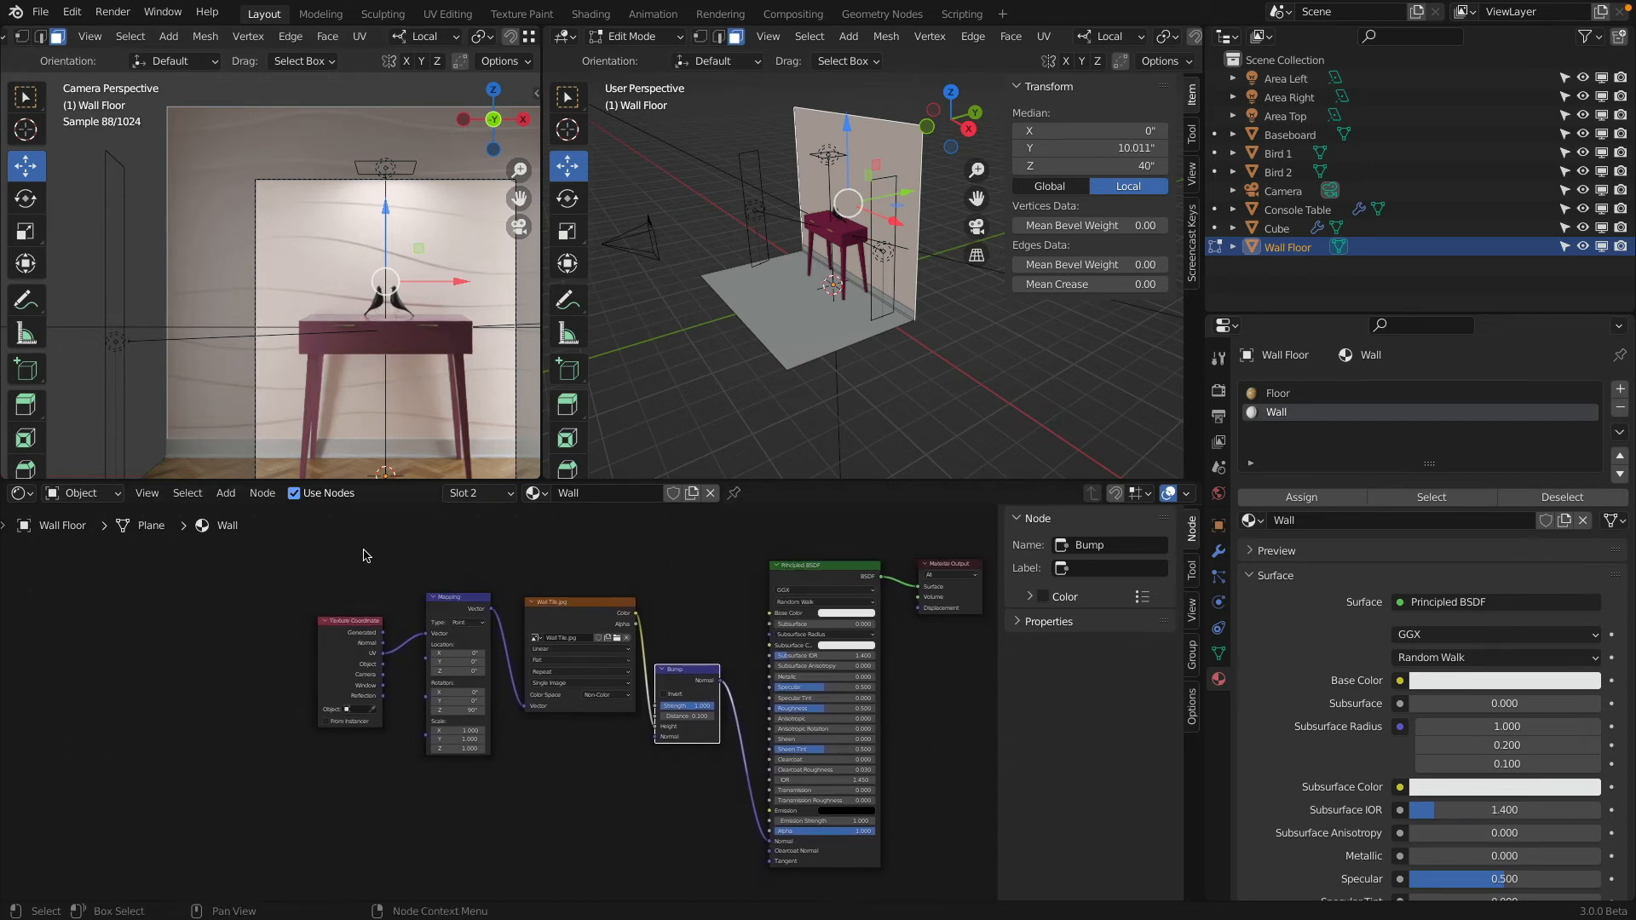
middle_click_drag(296, 473, 251, 404, "shift")
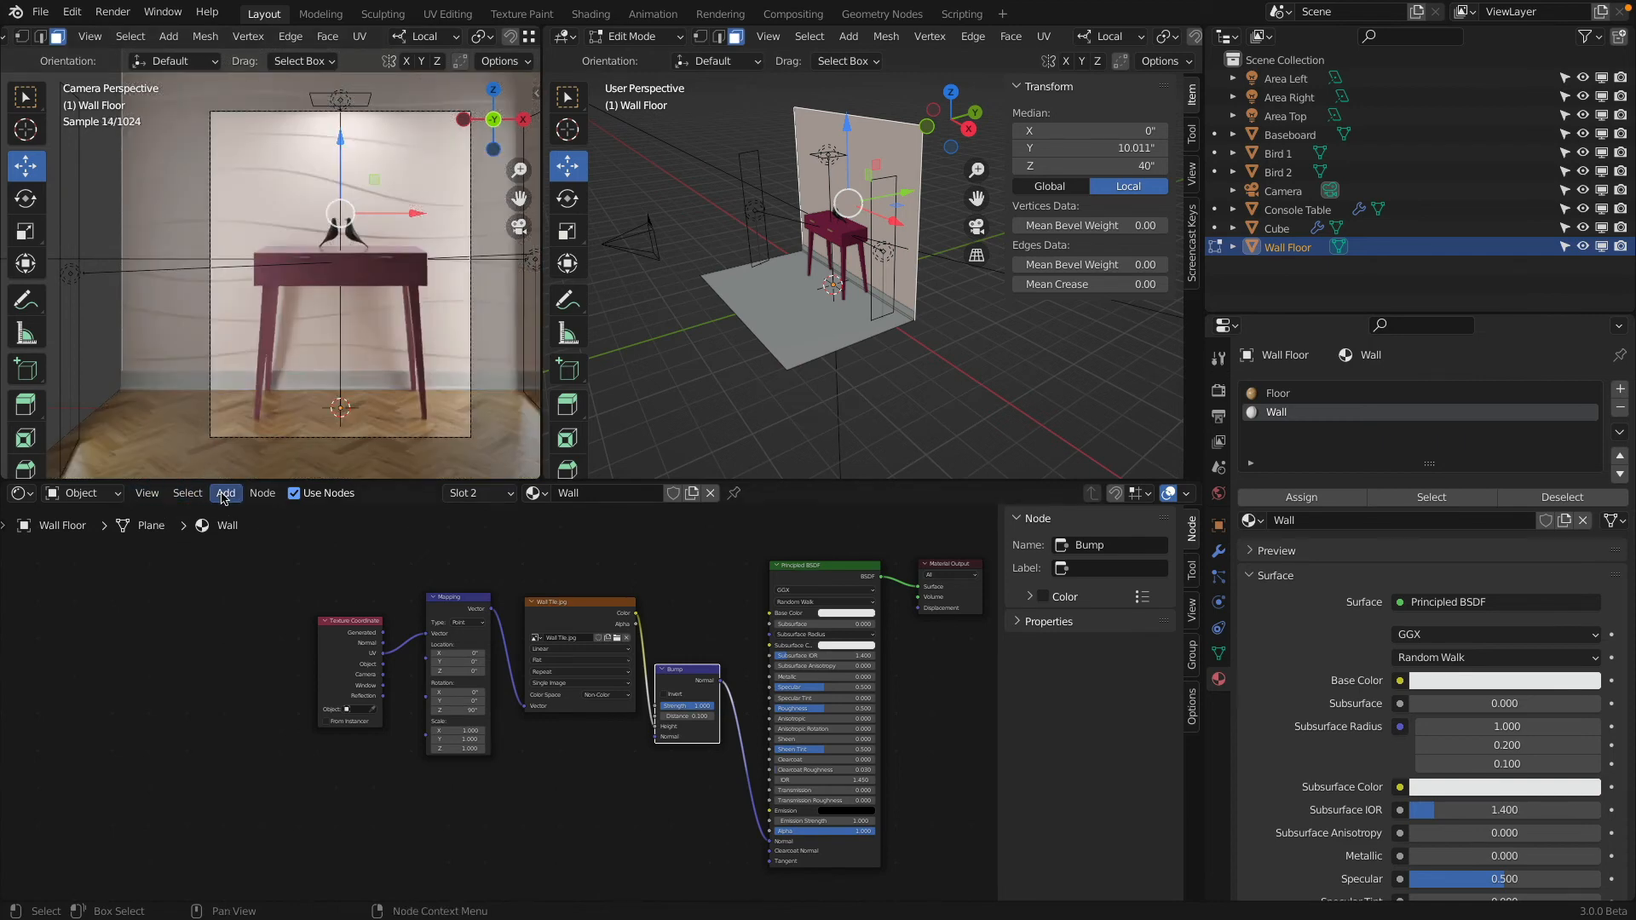
scroll(508, 709, "up", 4)
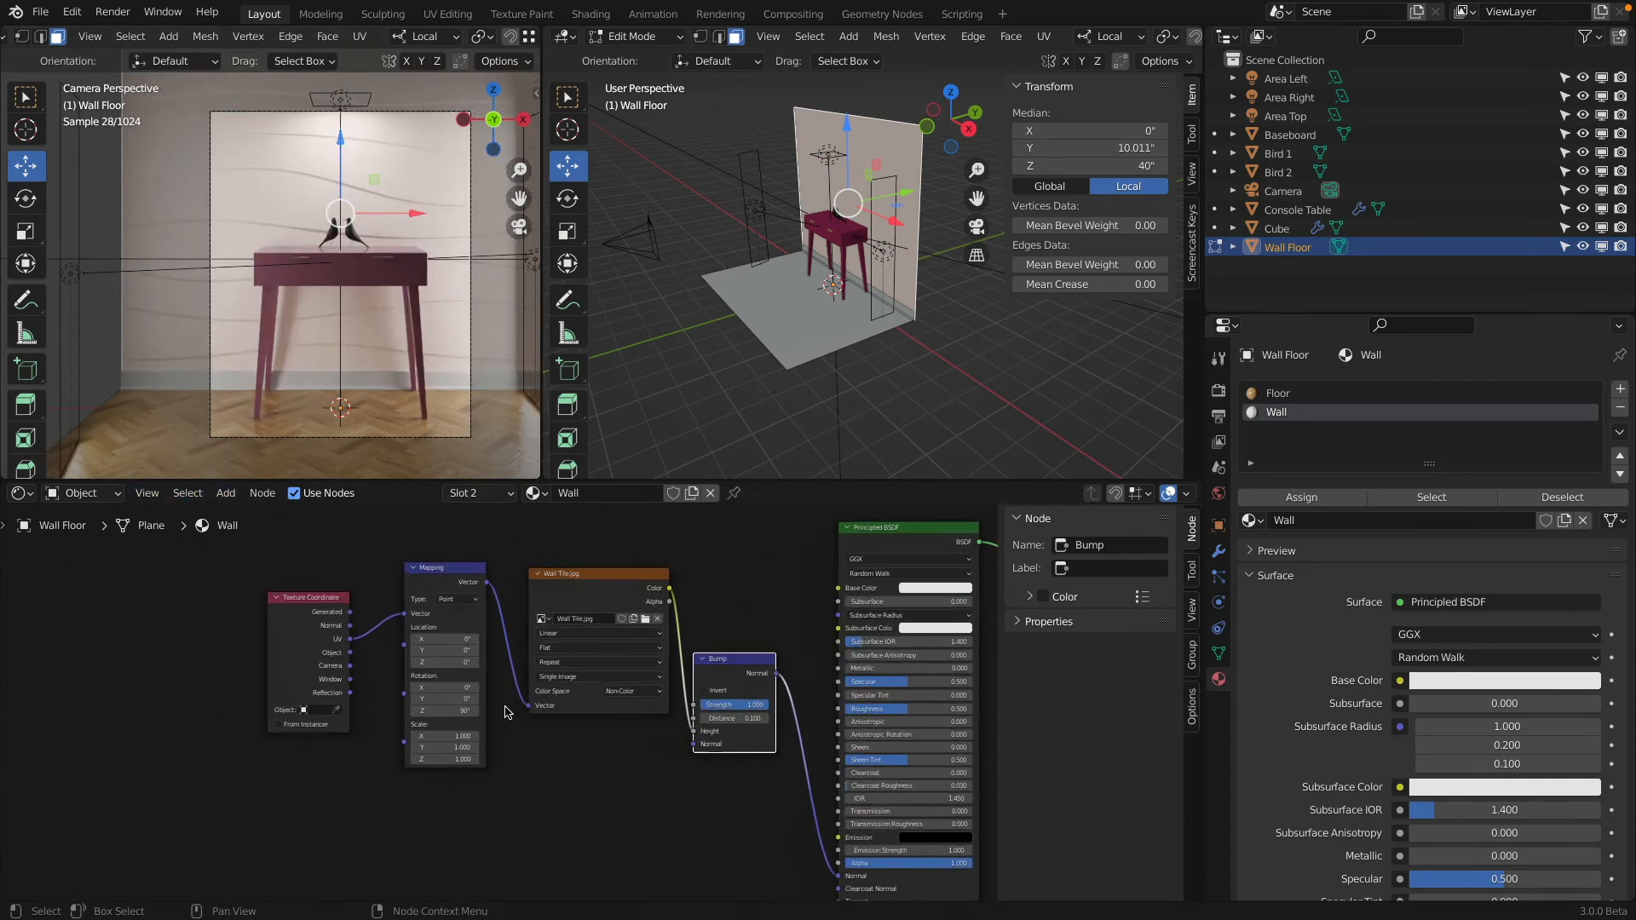
left_click_drag(452, 737, 453, 763)
type("4")
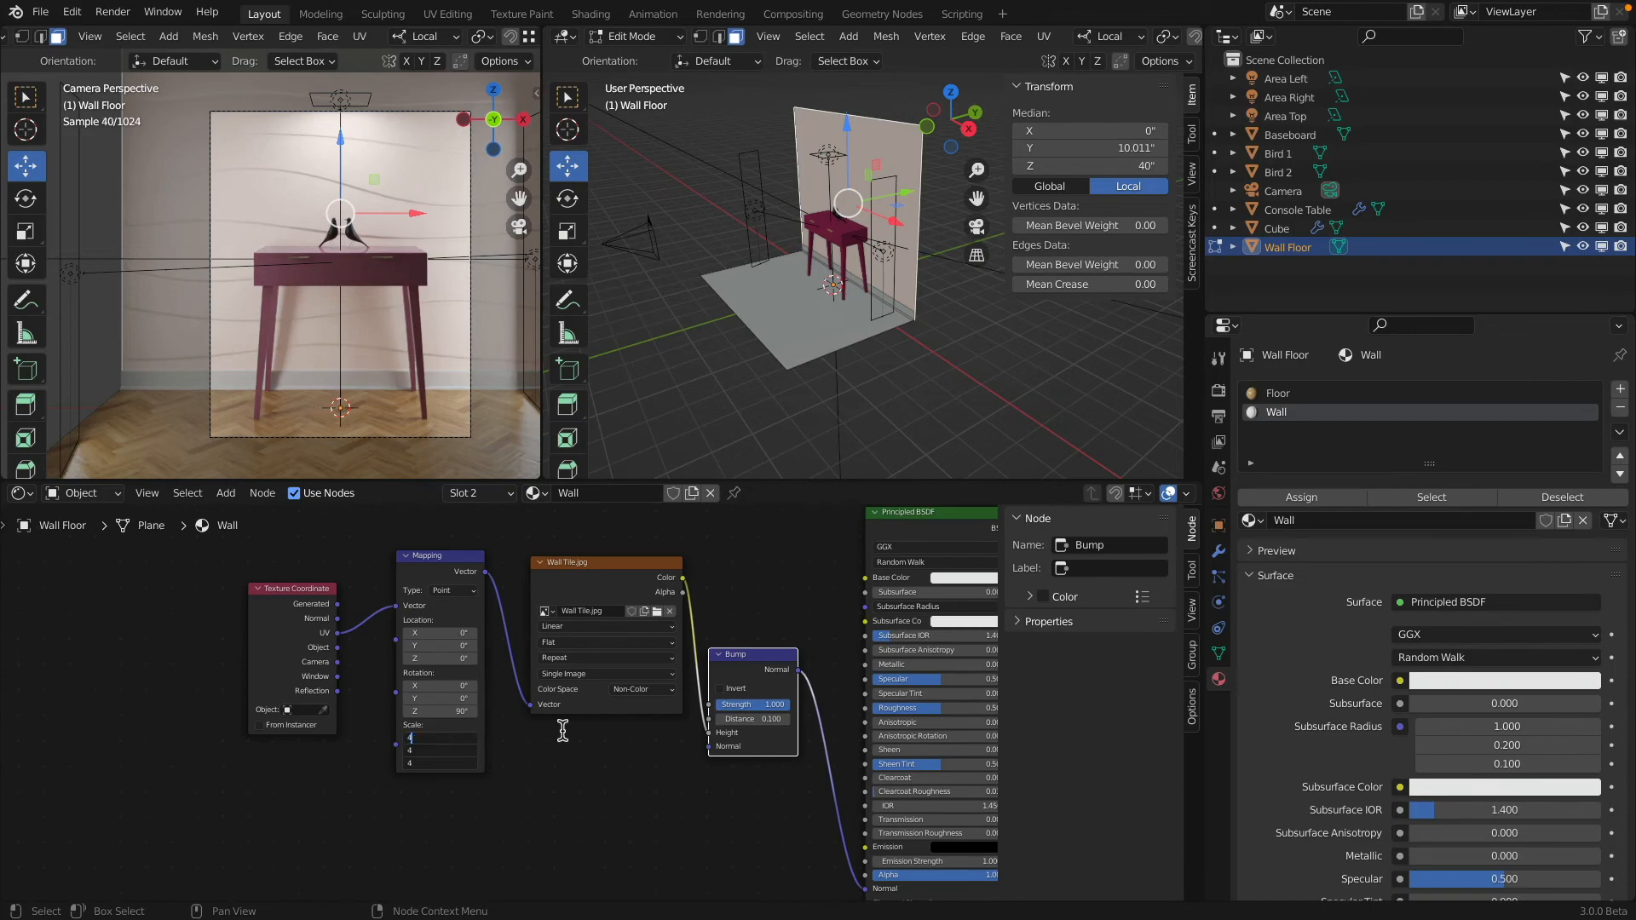
key("Return")
scroll(406, 242, "up", 1)
scroll(407, 242, "up", 1)
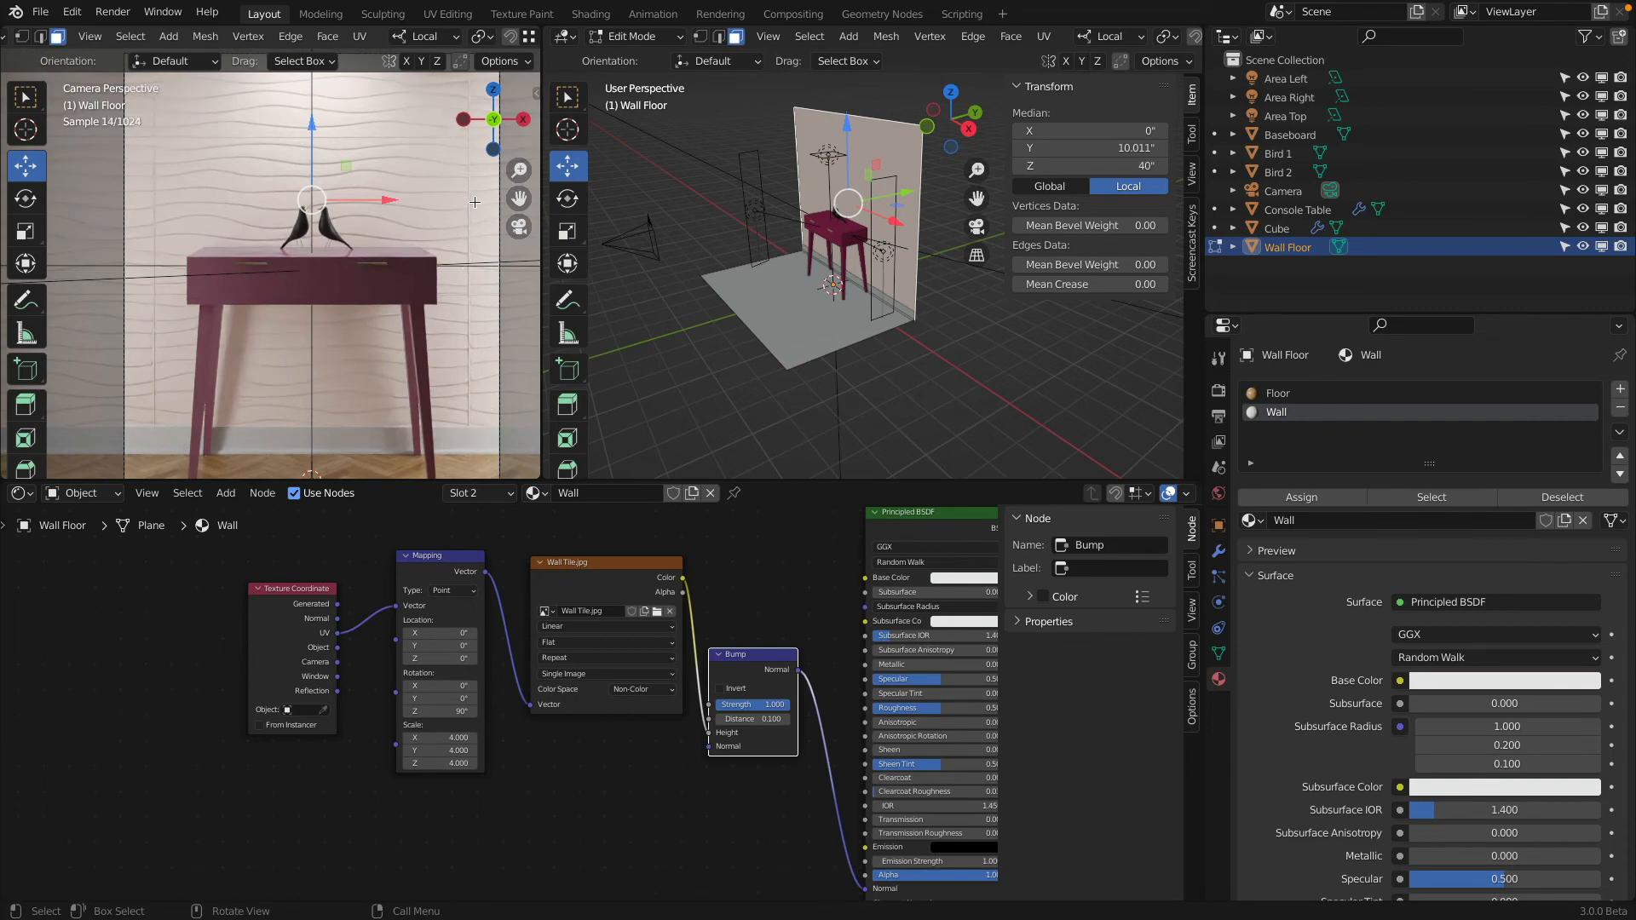
Step: Try denser wall tiling by setting the Mapping node's scale on all three axes to 10 and to 20
left_click_drag(453, 738, 453, 763)
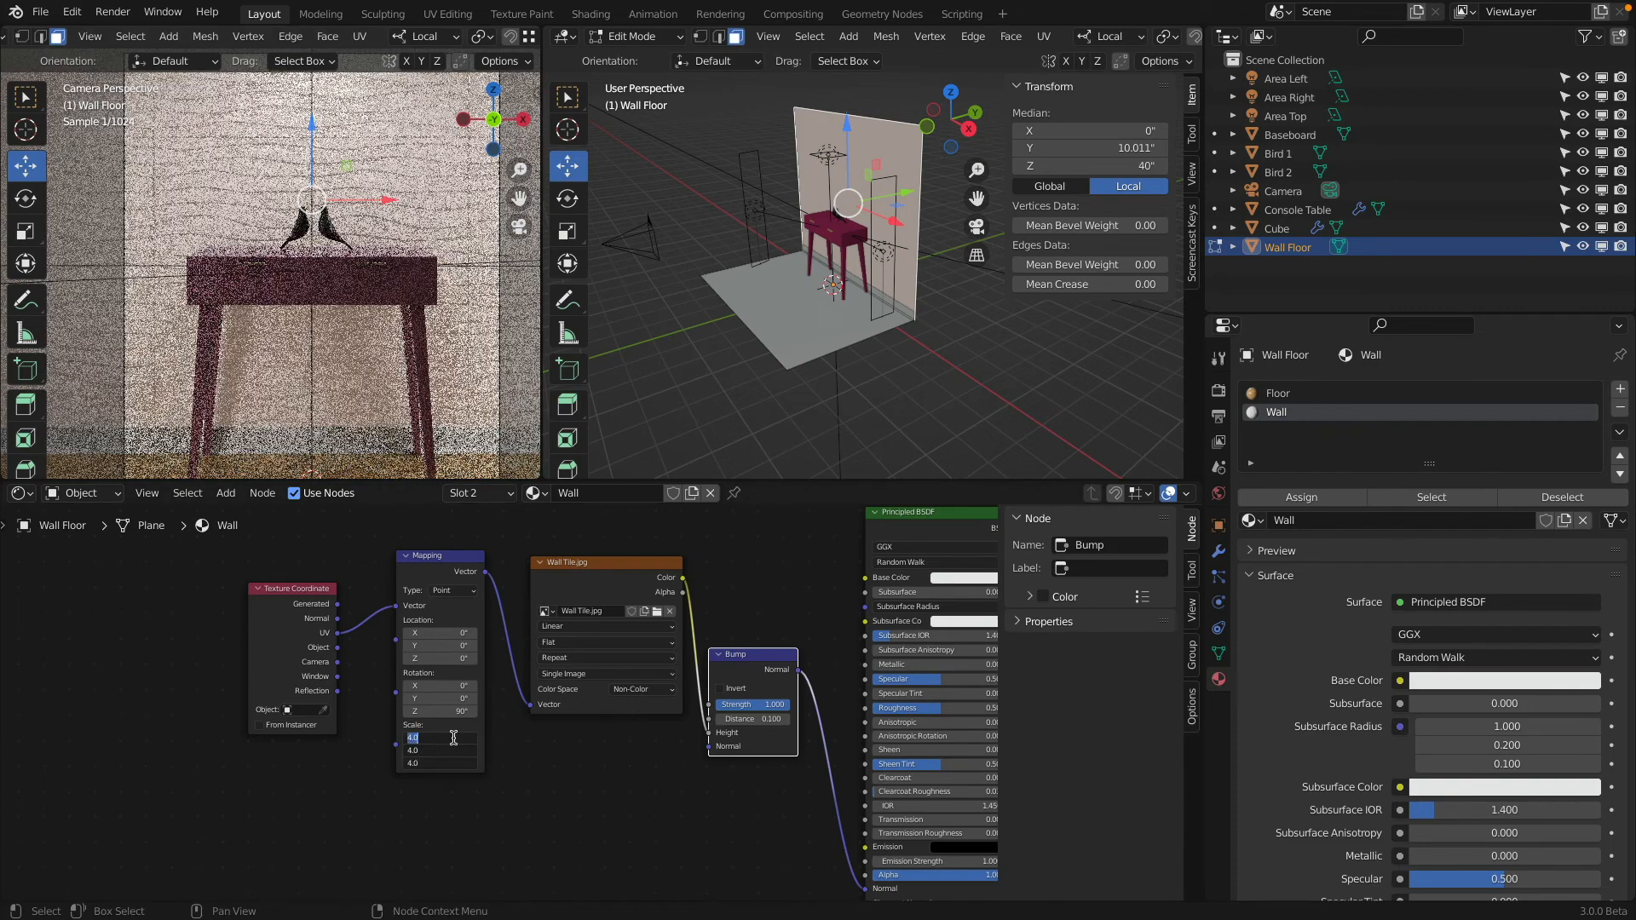
type("10")
key("Return")
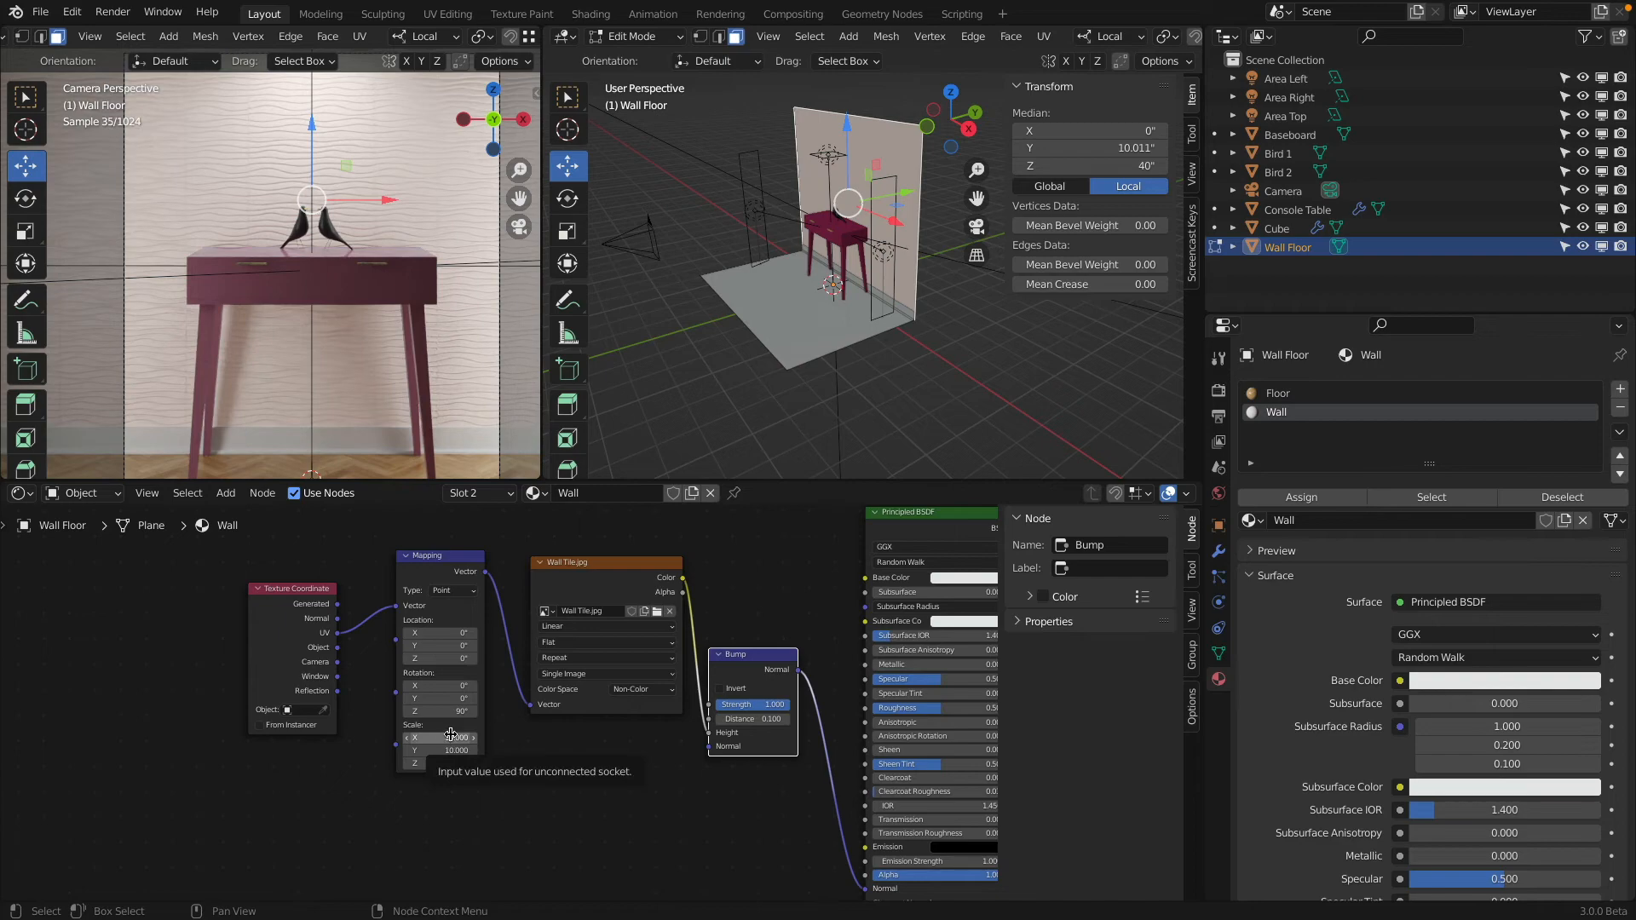
left_click_drag(451, 737, 450, 763)
type("20")
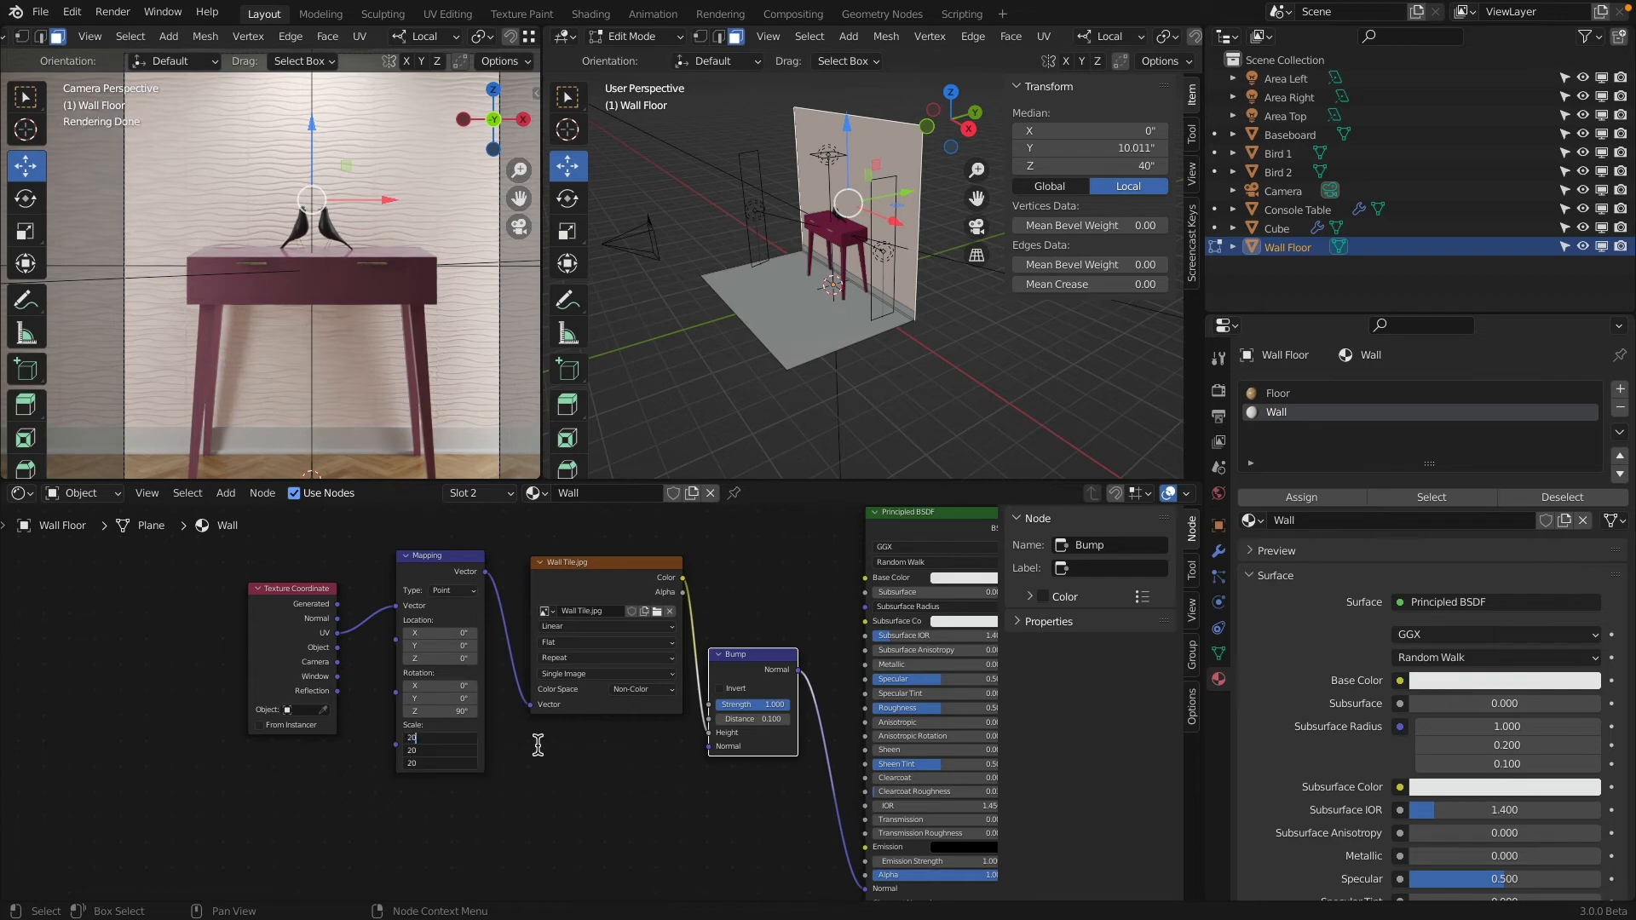
key("Return")
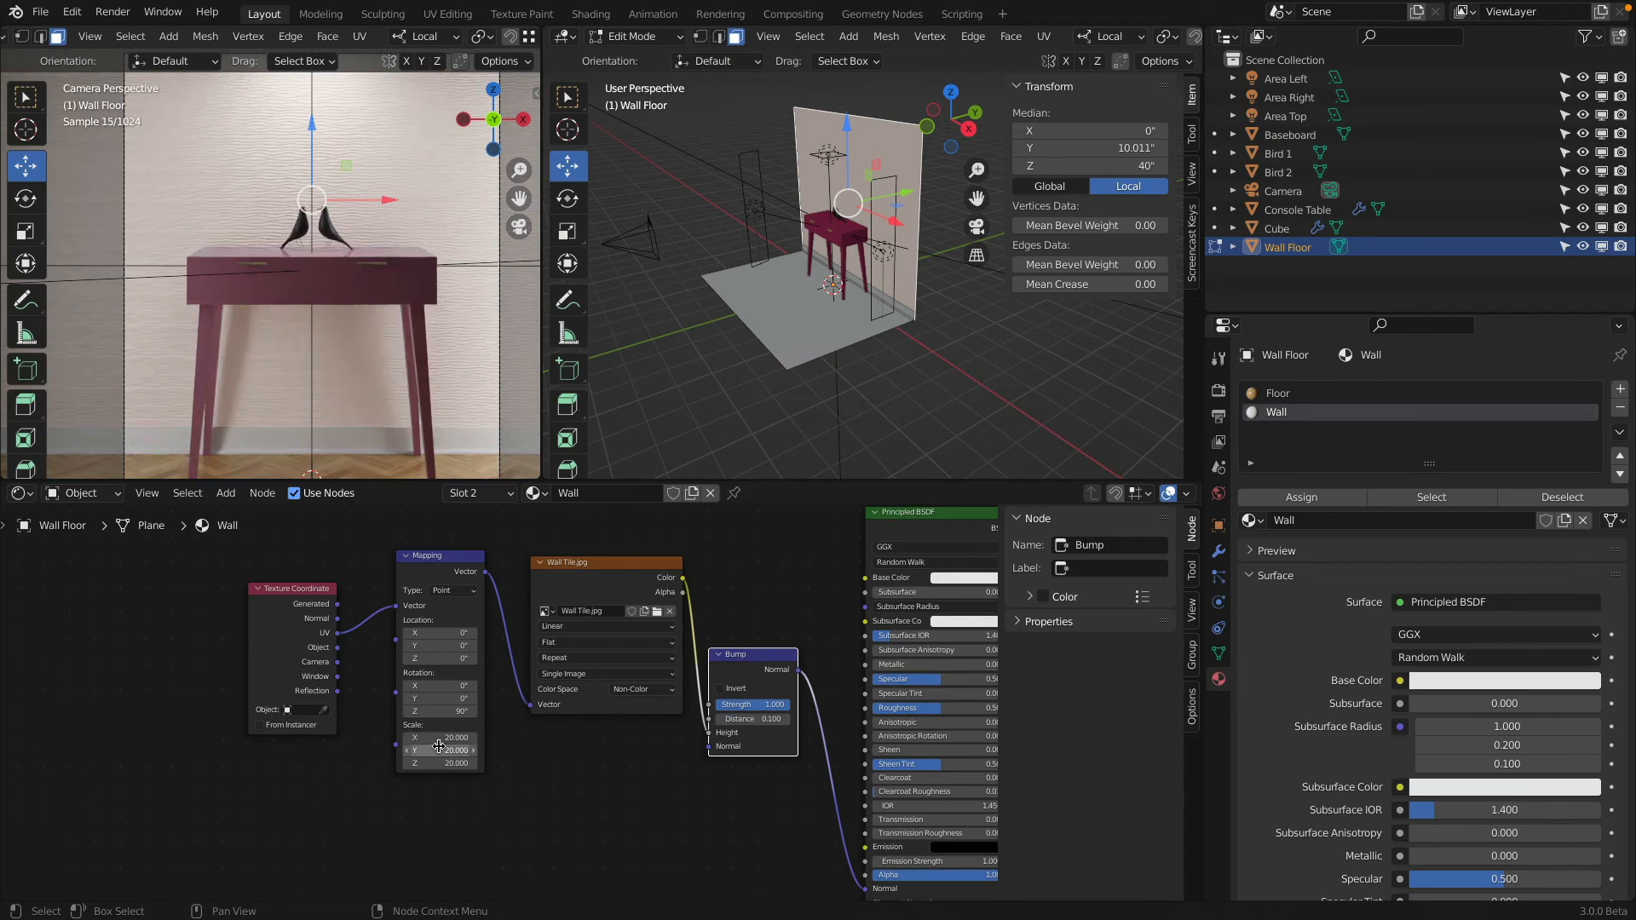
Step: Set the Mapping node's scale to 2 on all three axes and recheck the wall relief in the rendered camera view
mouse_move(438, 738)
left_mouse_down()
mouse_move(463, 738)
mouse_move(439, 764)
mouse_move(460, 748)
left_mouse_up()
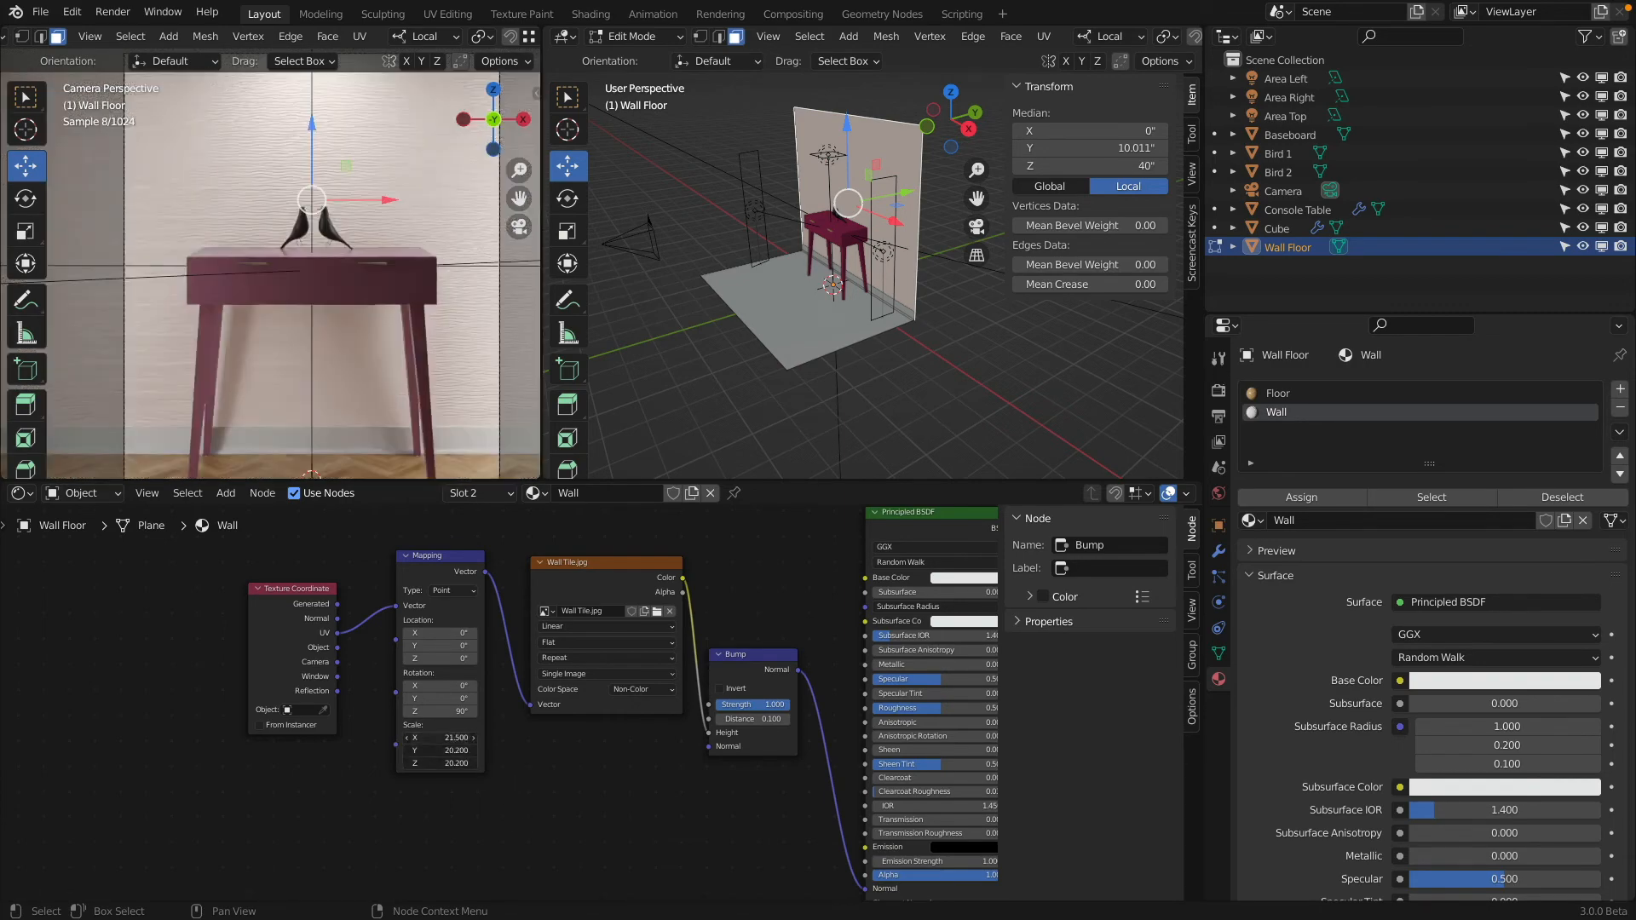
type("21.5")
key("Return")
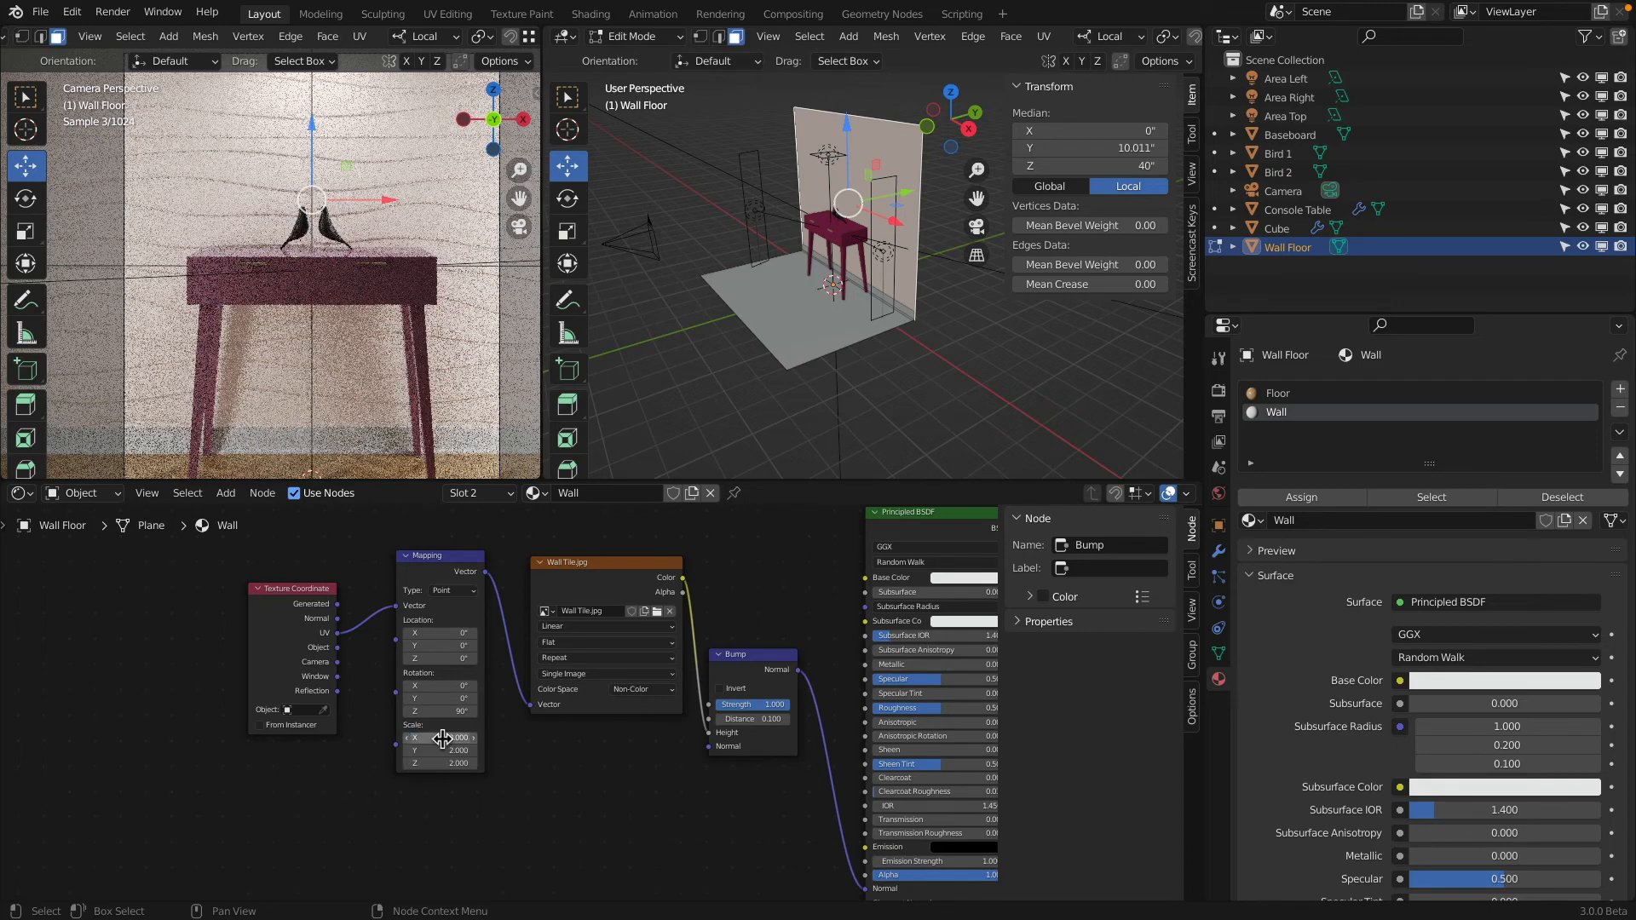
key("KP_0")
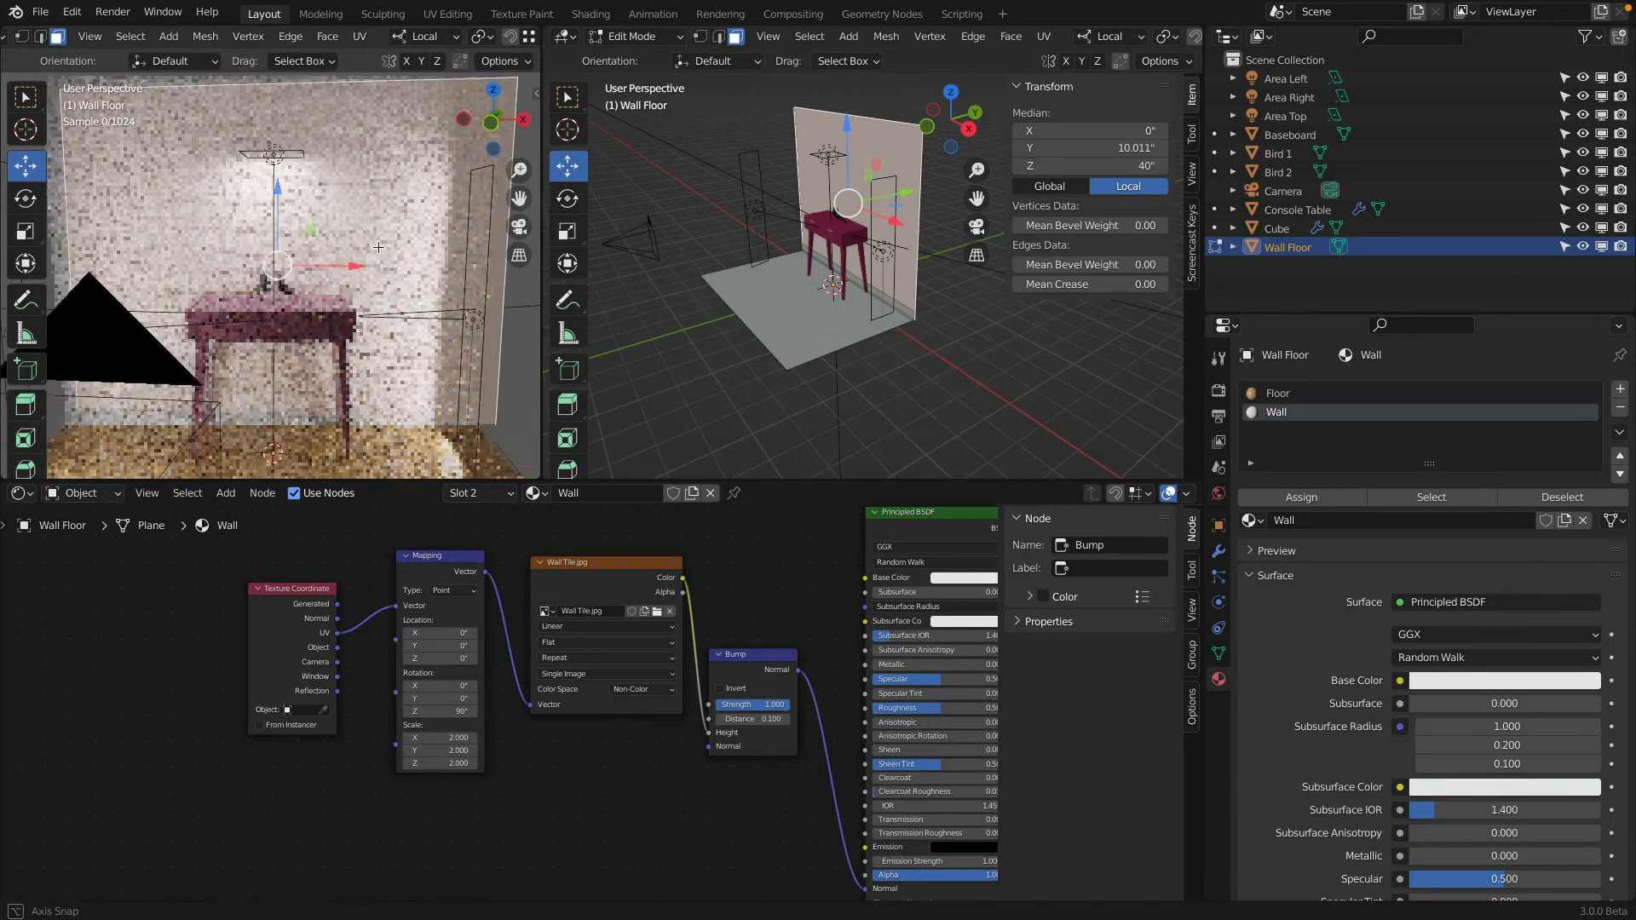
key("KP_0")
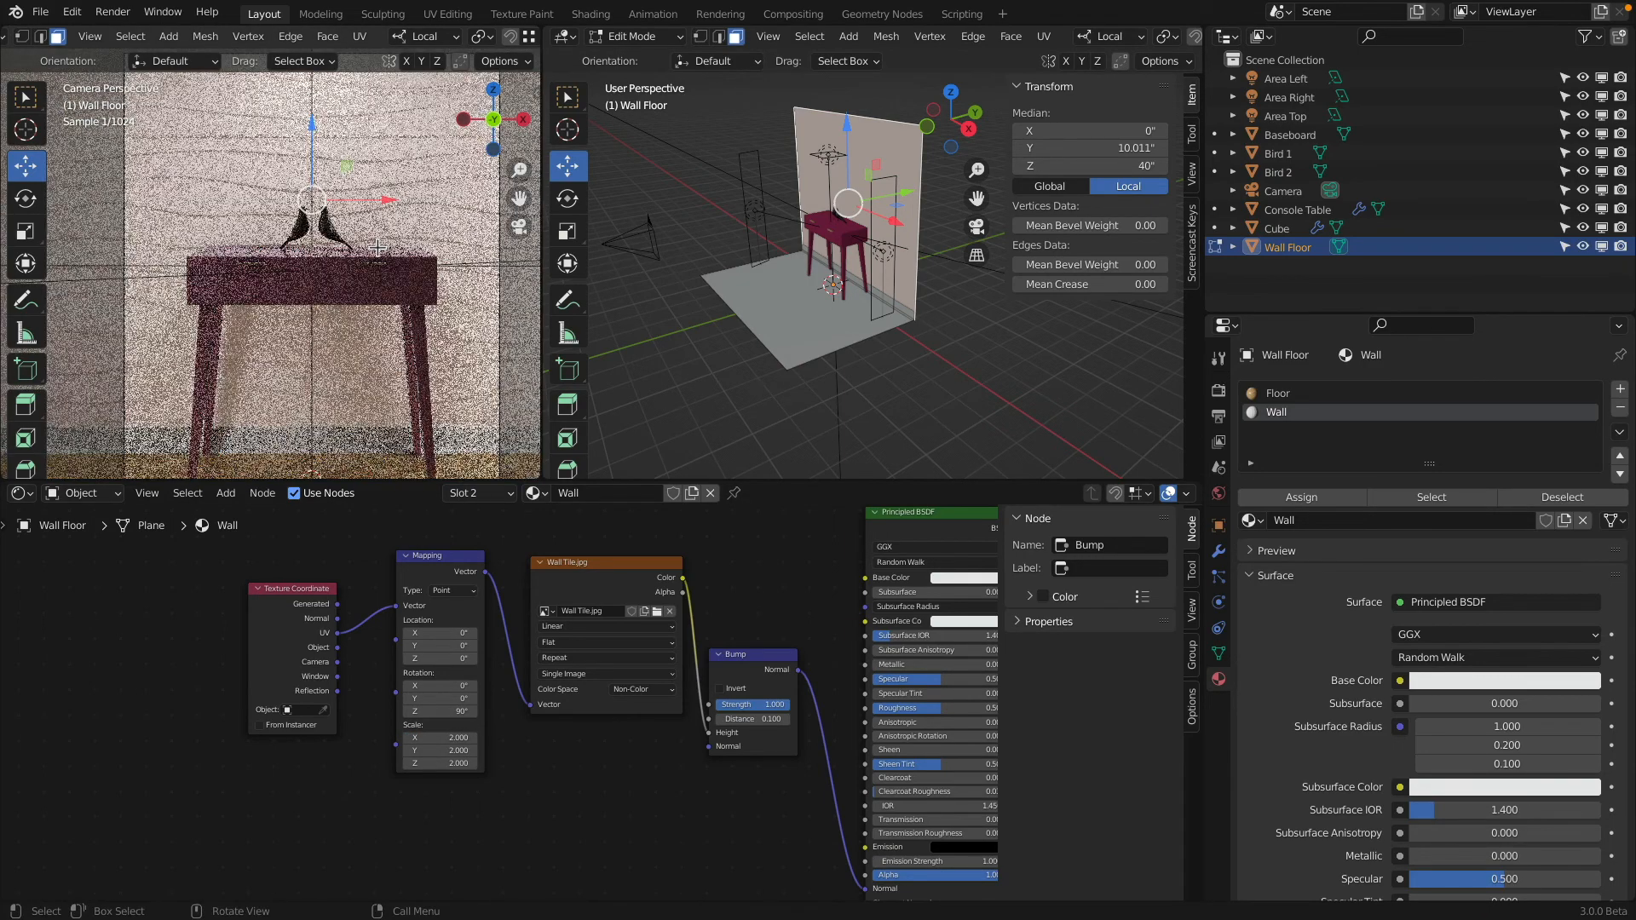
Step: Set the Mapping node's X, Y and Z scale to 1 for the wall tile image
left_click_drag(448, 738, 448, 764)
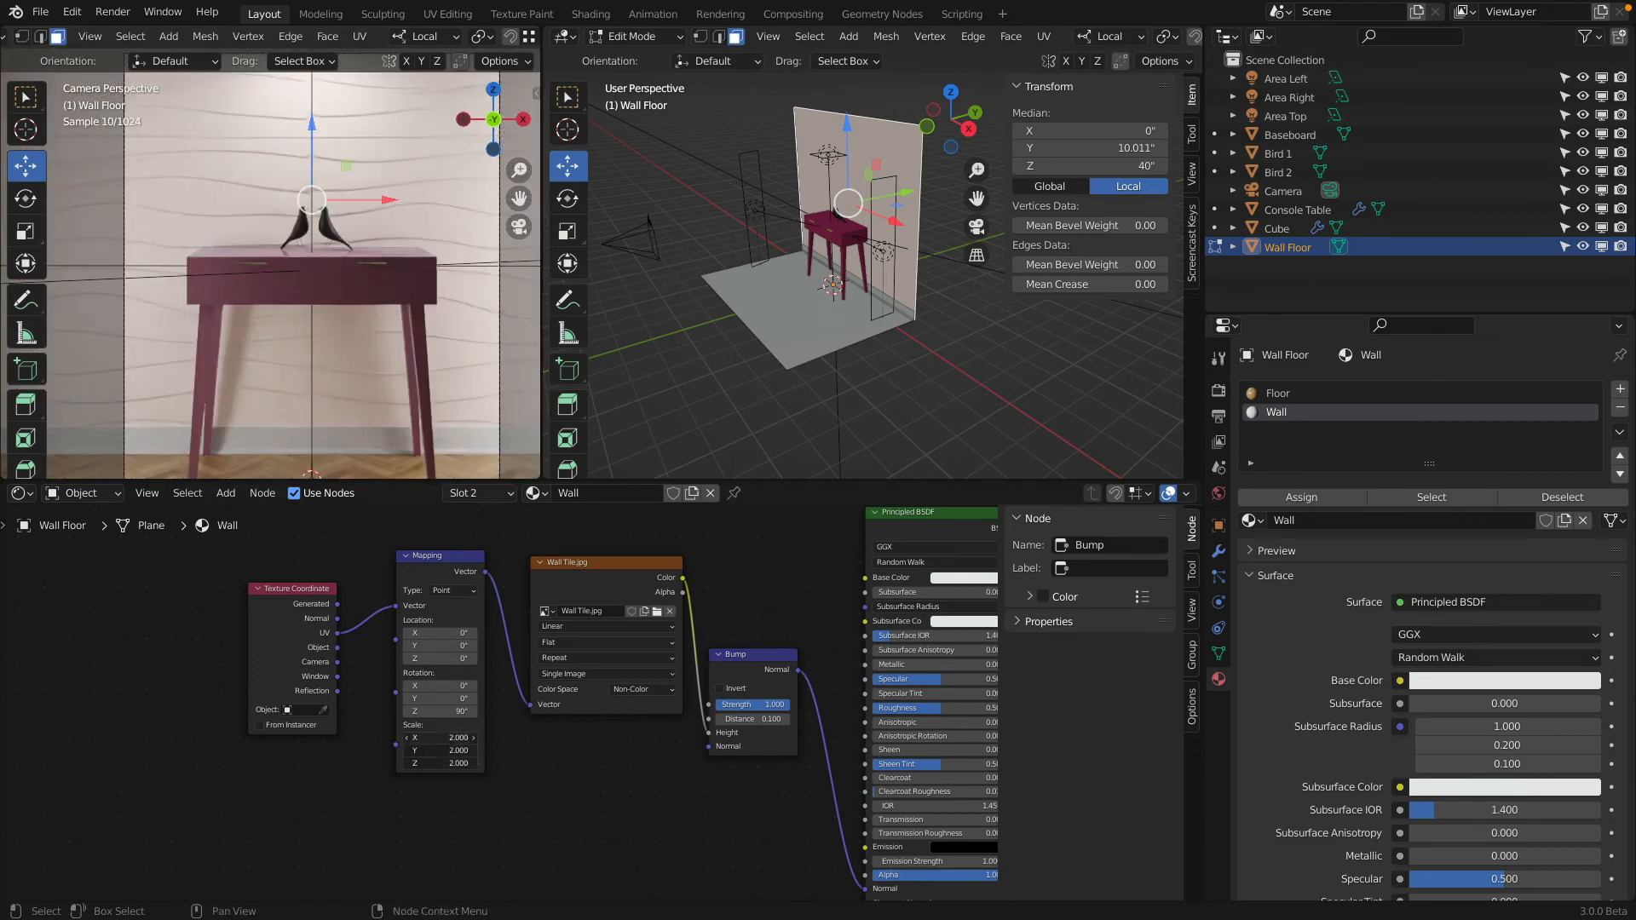
type("1")
key("Return")
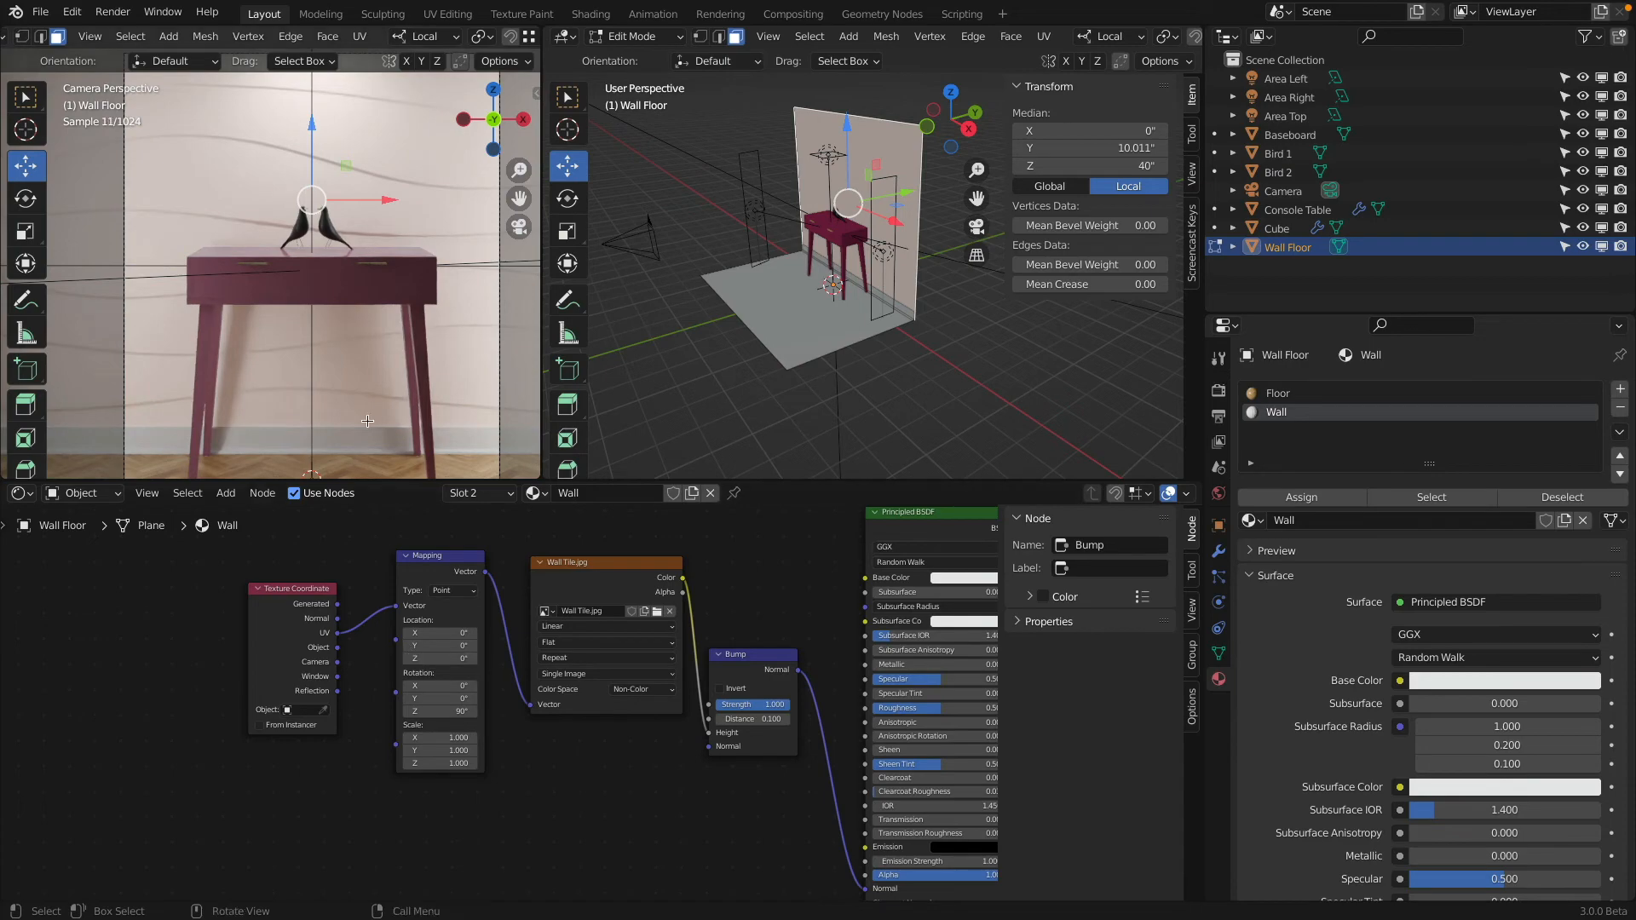
scroll(347, 310, "down", 3)
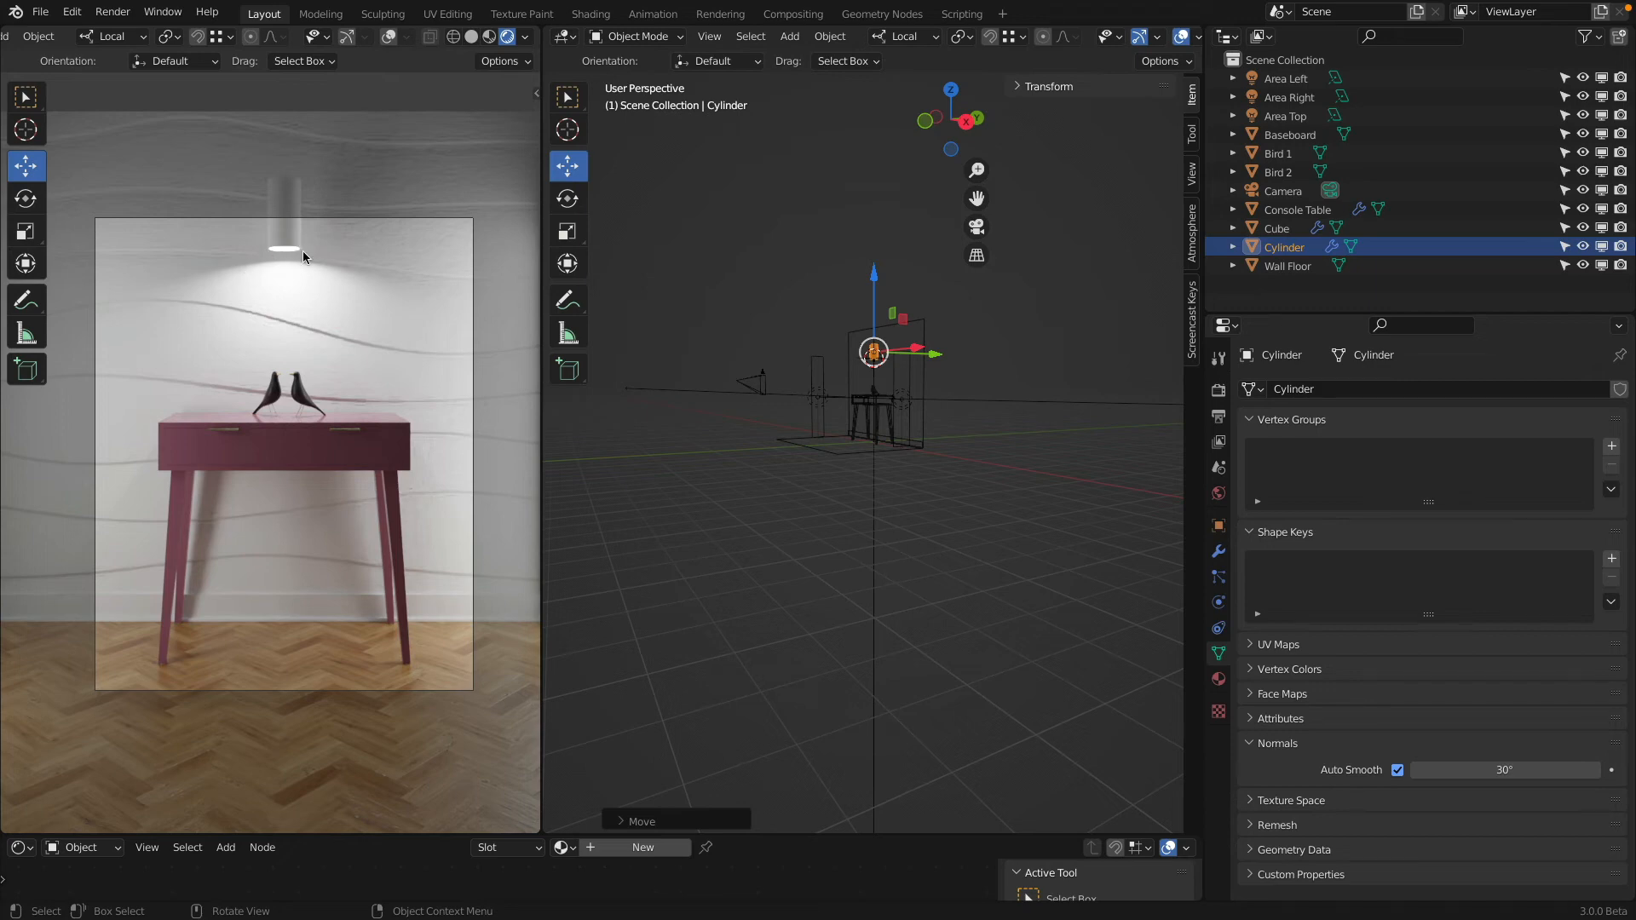
Step: Lower the cylinder above the console table slightly and delete it from the scene
left_click_drag(874, 282, 875, 289)
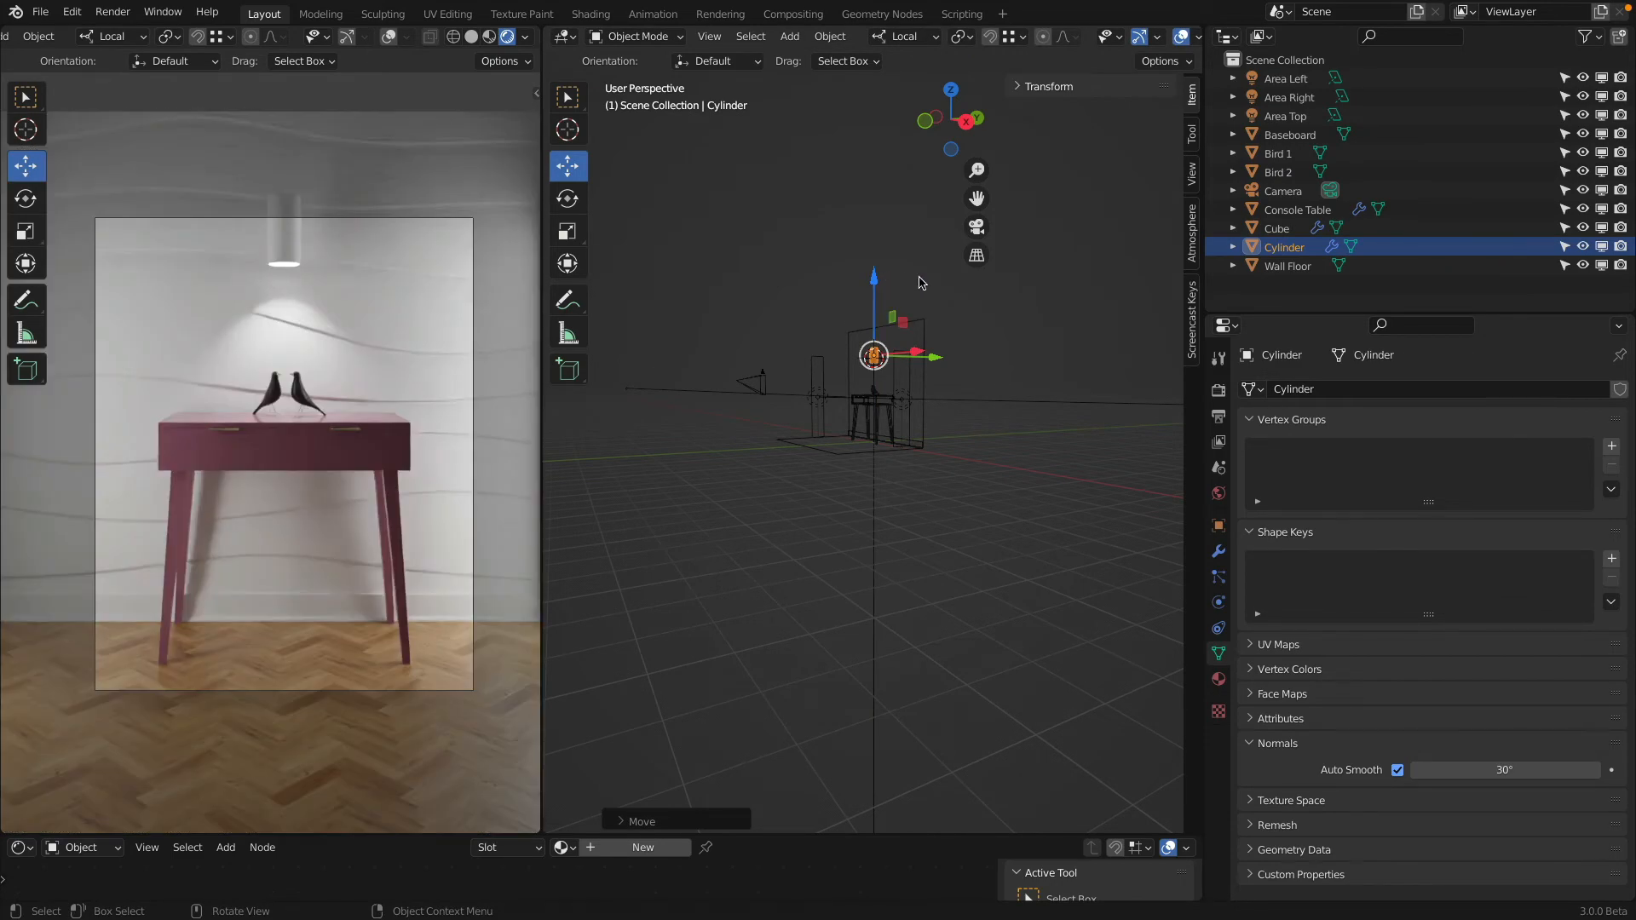
key("x")
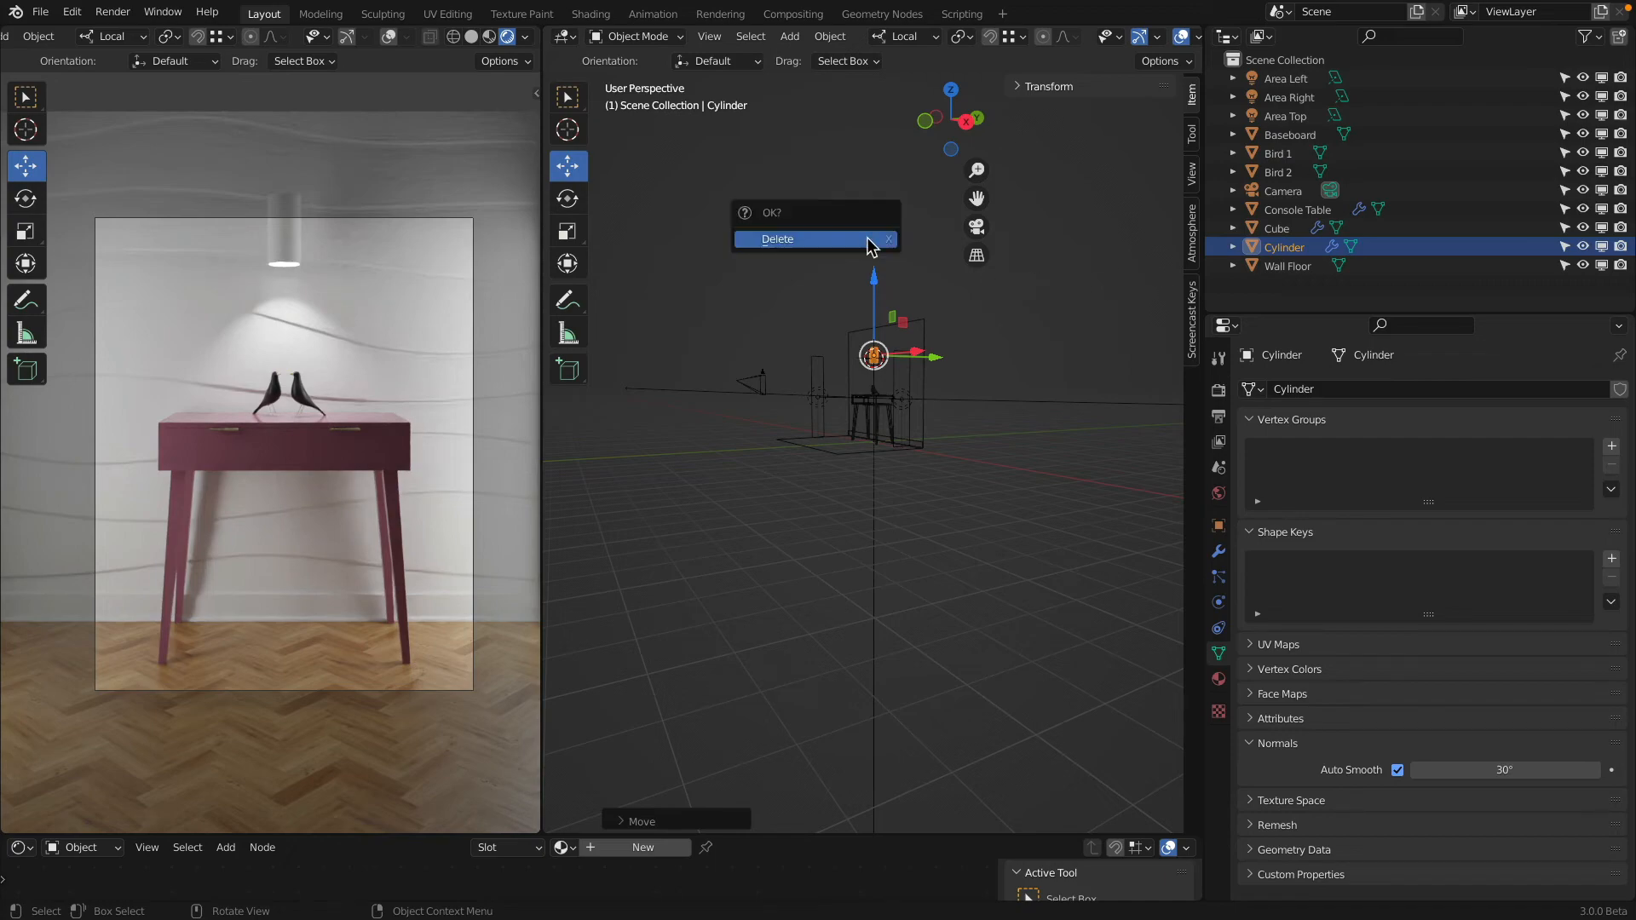
left_click(869, 246)
Step: Switch the Area Top light's shape to Square and back to Disk
scroll(839, 388, "up", 6)
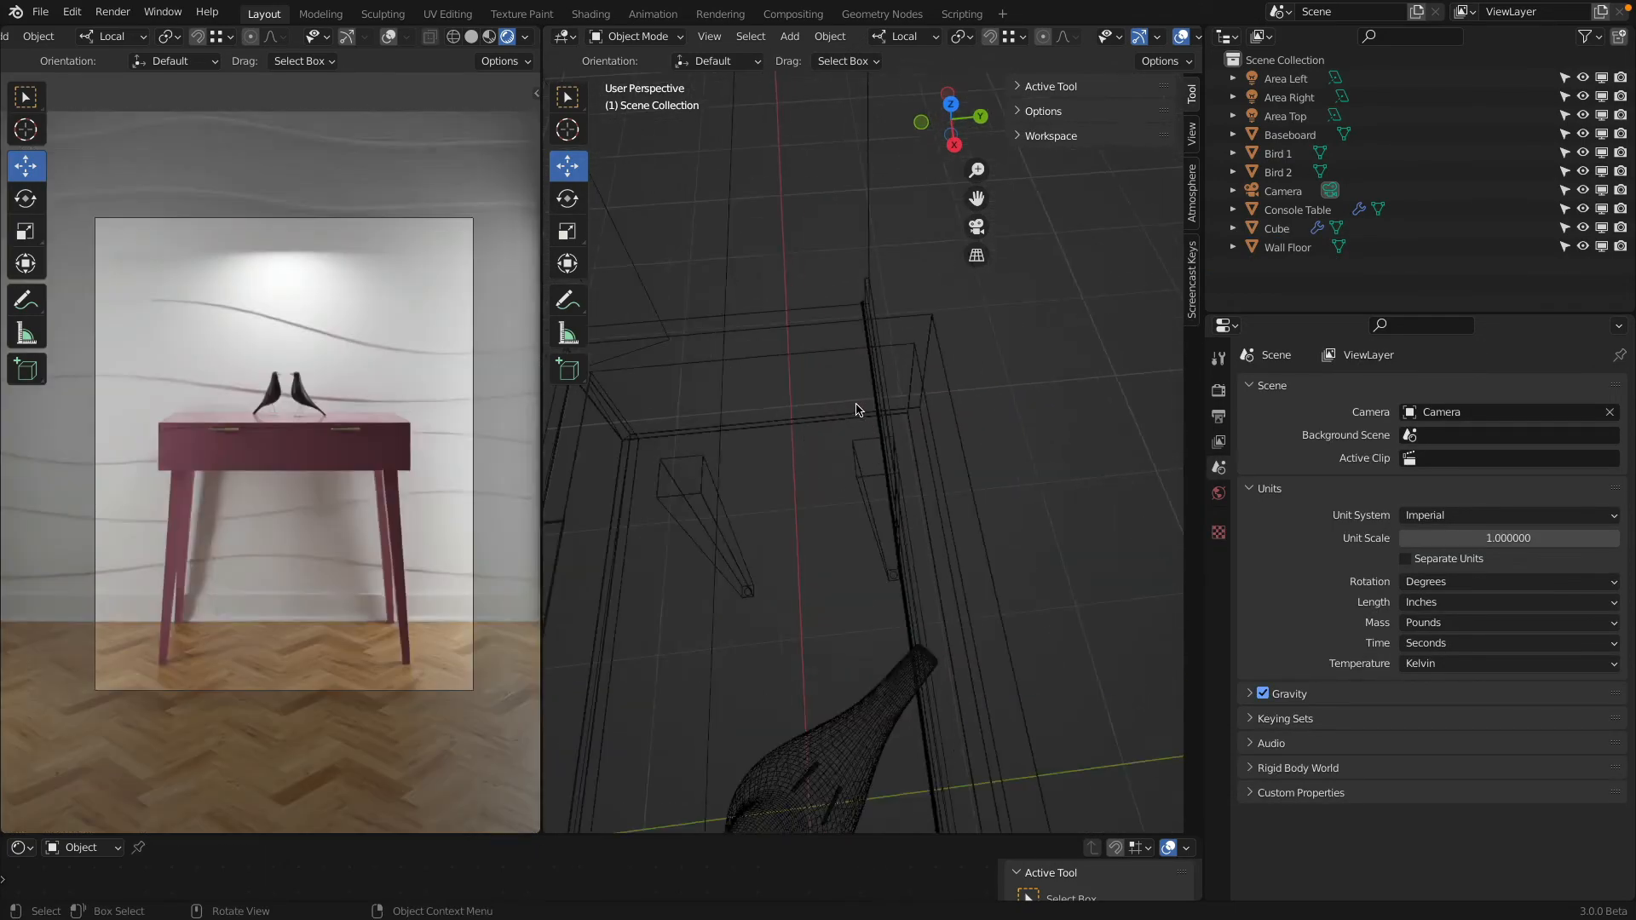
scroll(857, 409, "down", 5)
left_click(1282, 117)
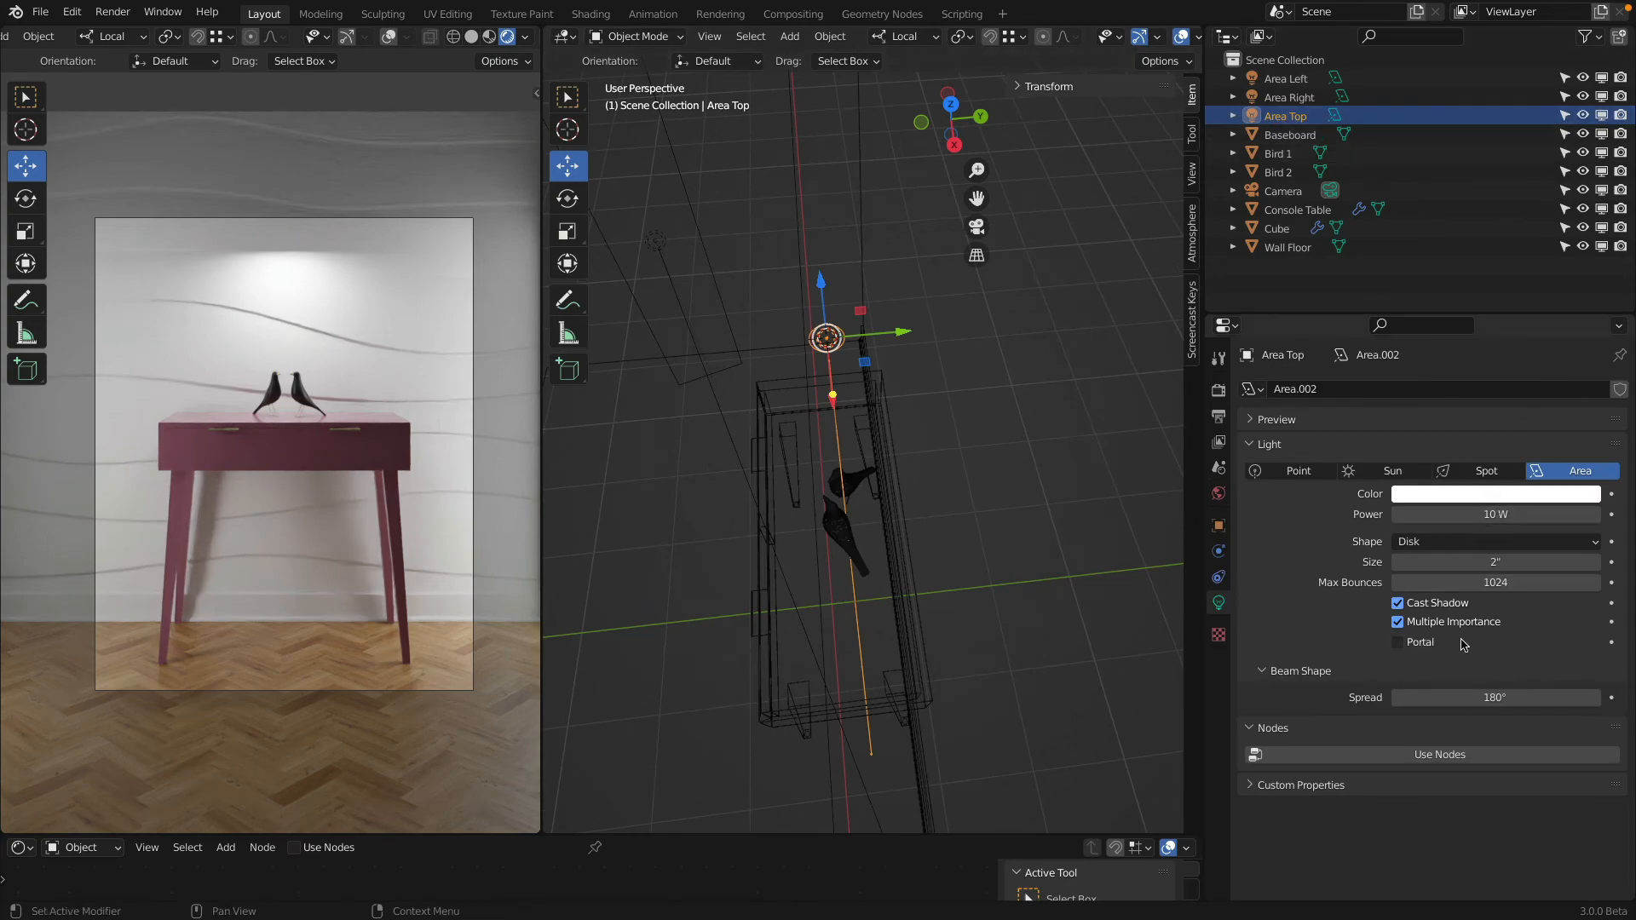
left_click(1473, 542)
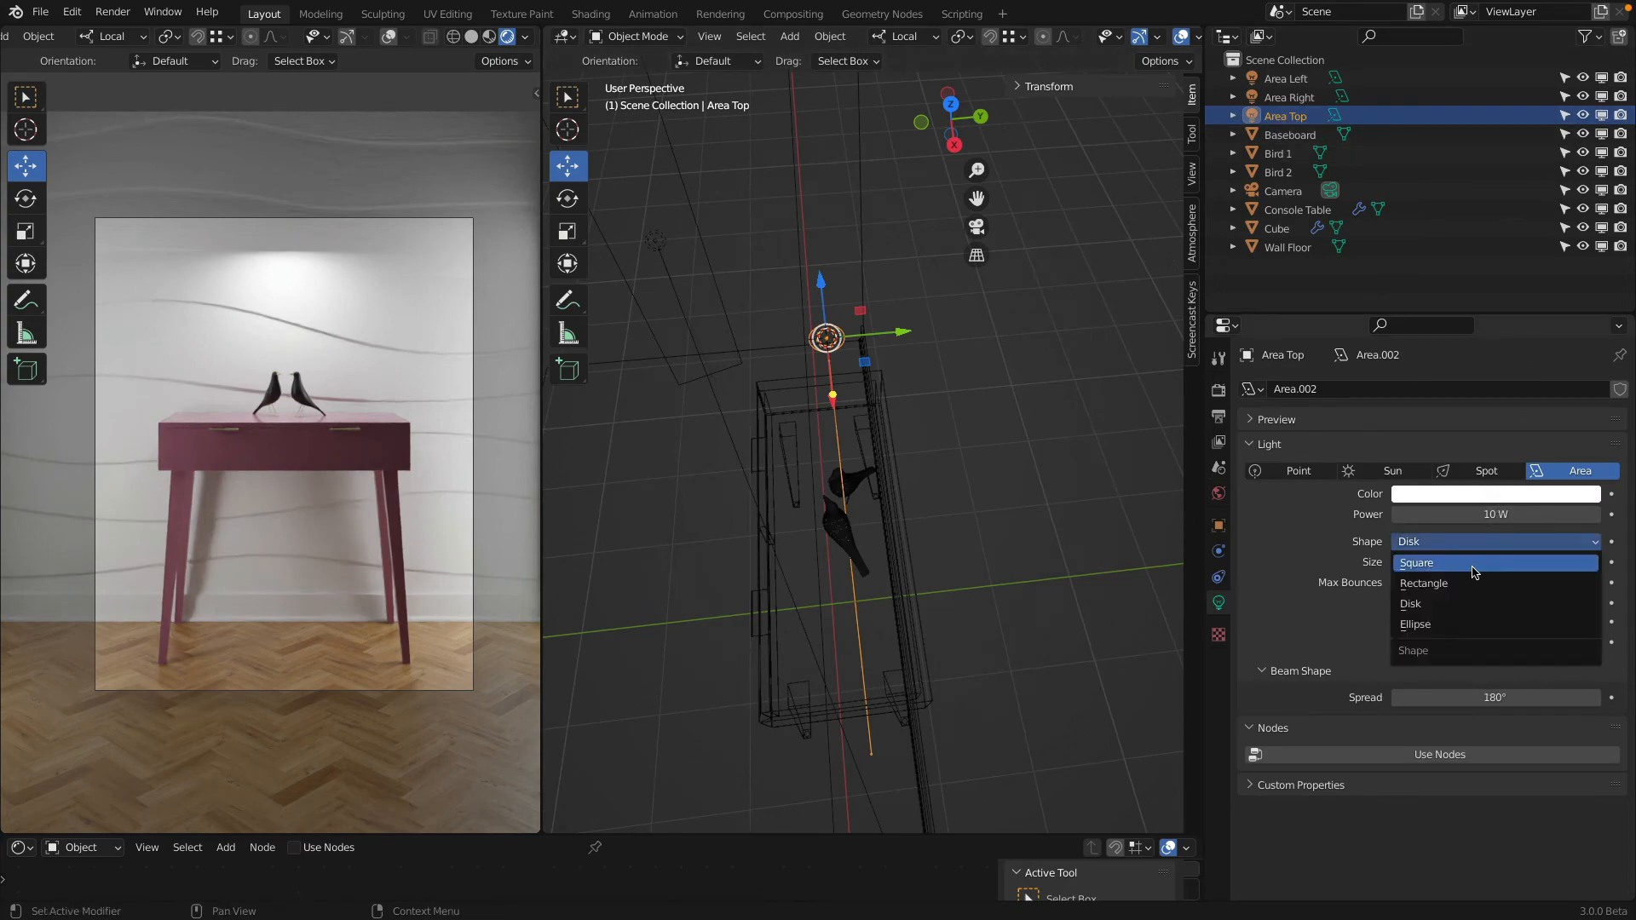
left_click(1473, 564)
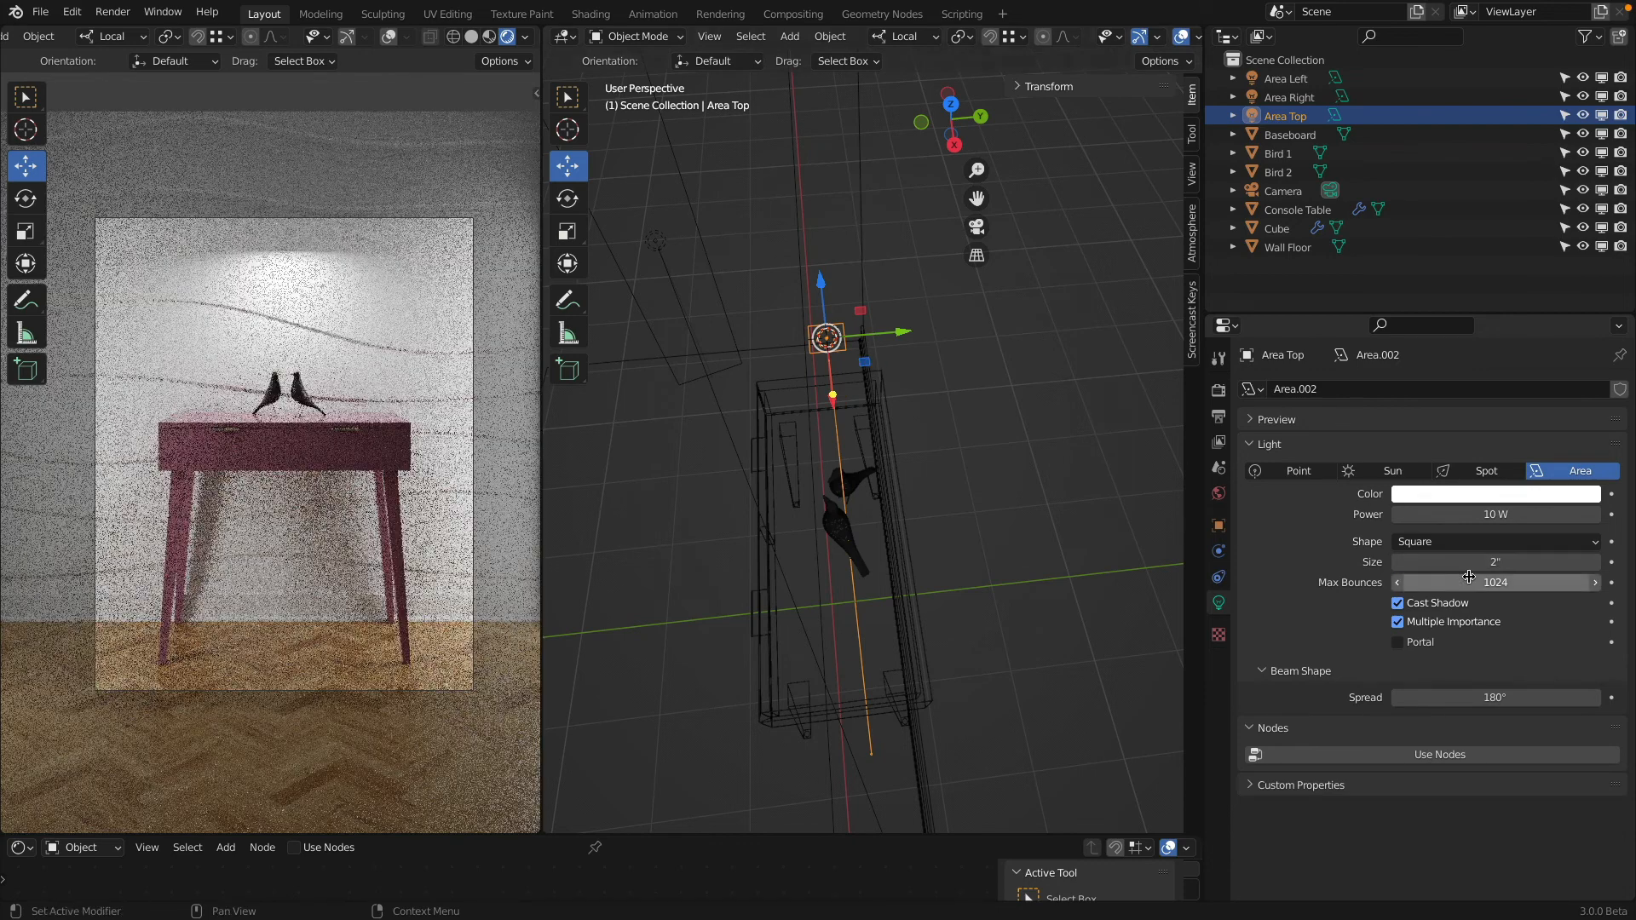
left_click(1462, 542)
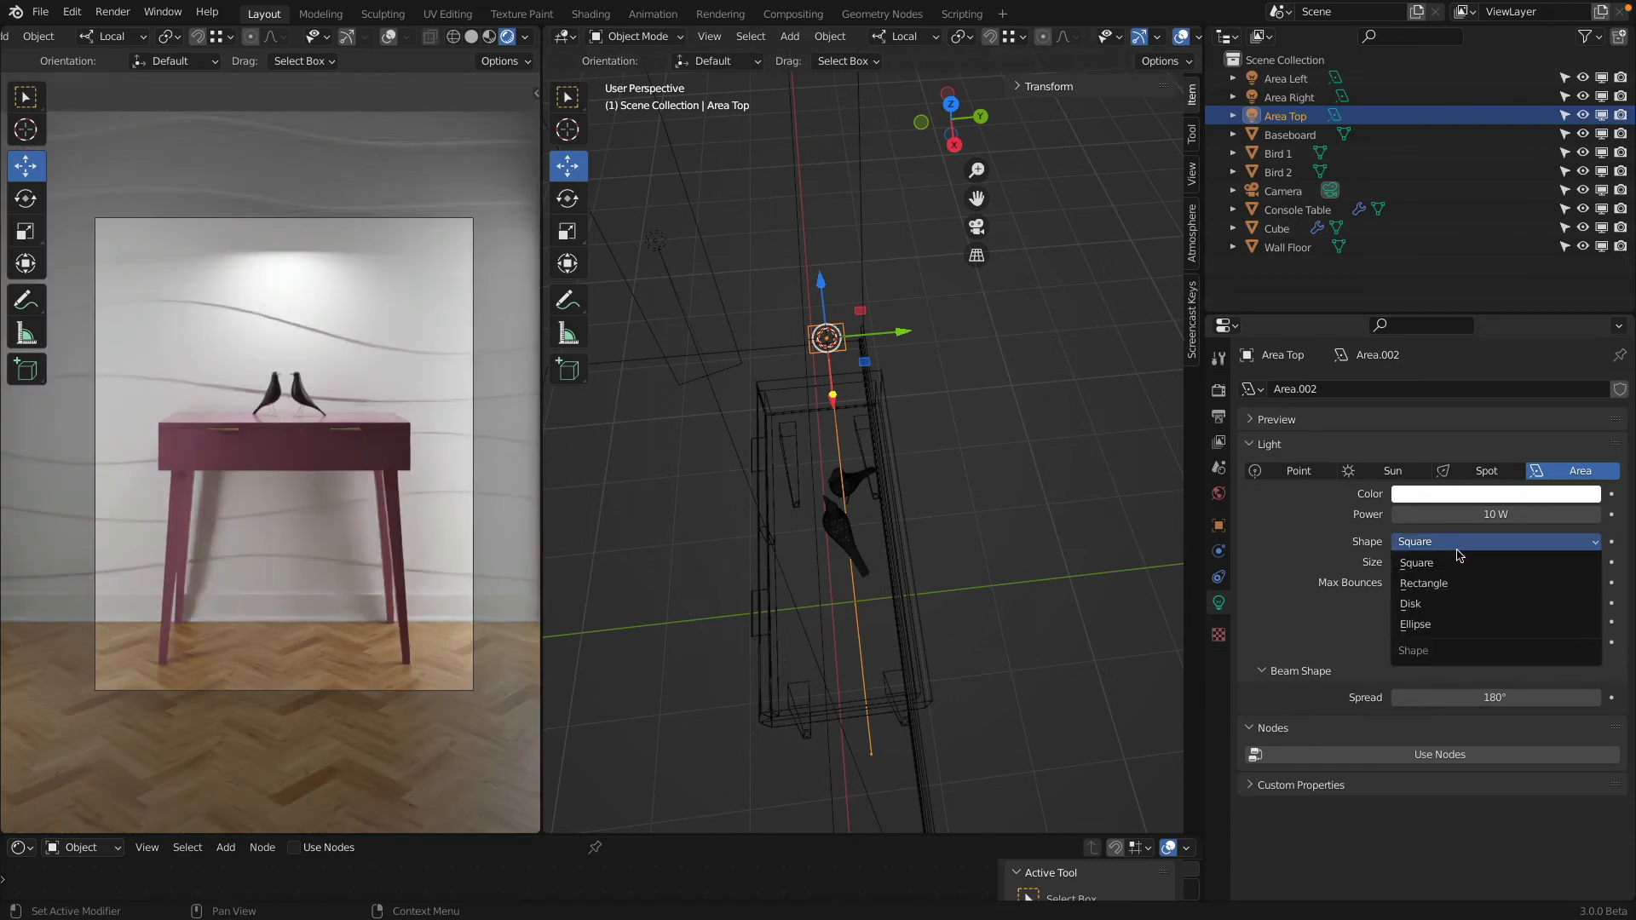
left_click(1469, 605)
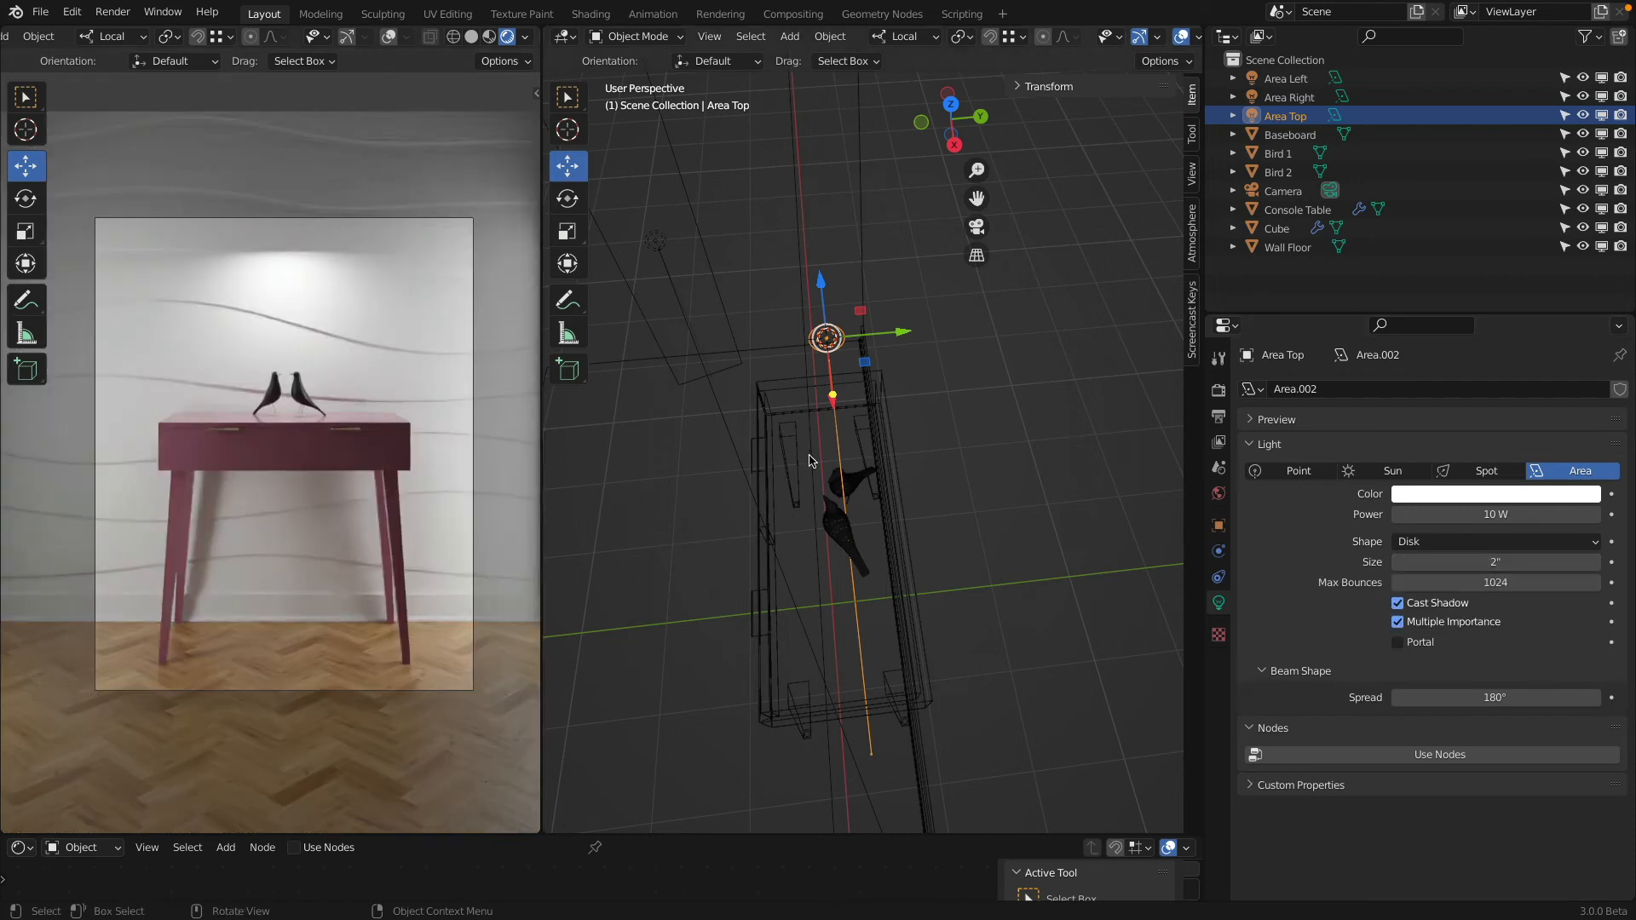
Step: Select the Area Top light above the table, hide the viewport sidebar, and snap the 3D cursor to the light
middle_click_drag(811, 464, 821, 367)
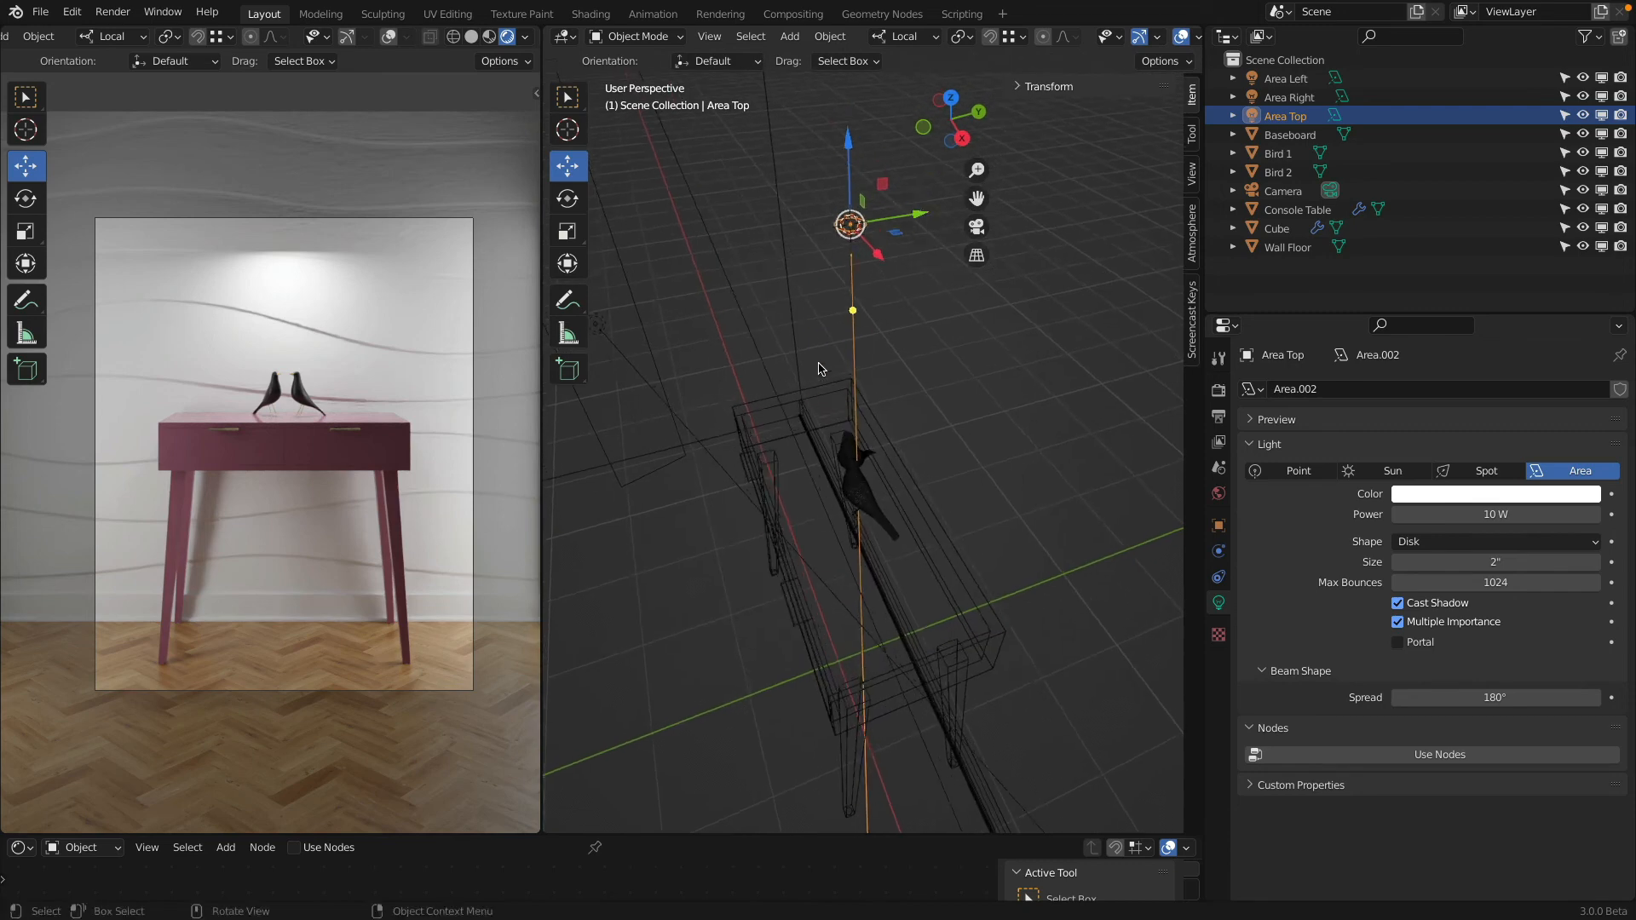
key("a")
key("a")
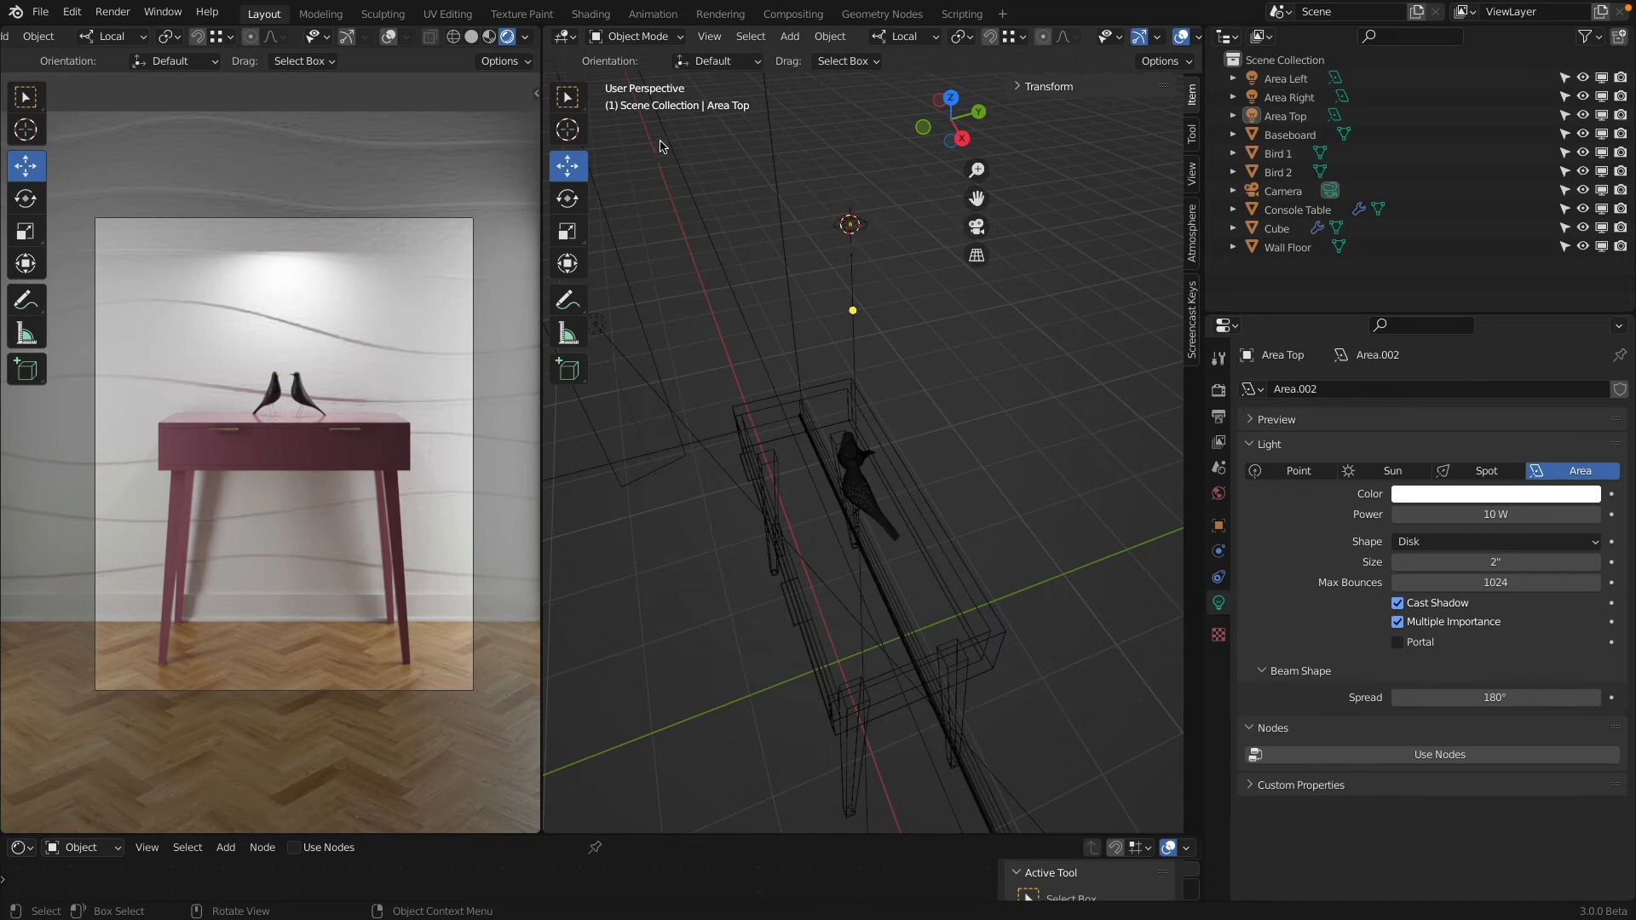
scroll(799, 273, "down", 3)
middle_click_drag(799, 273, 844, 261)
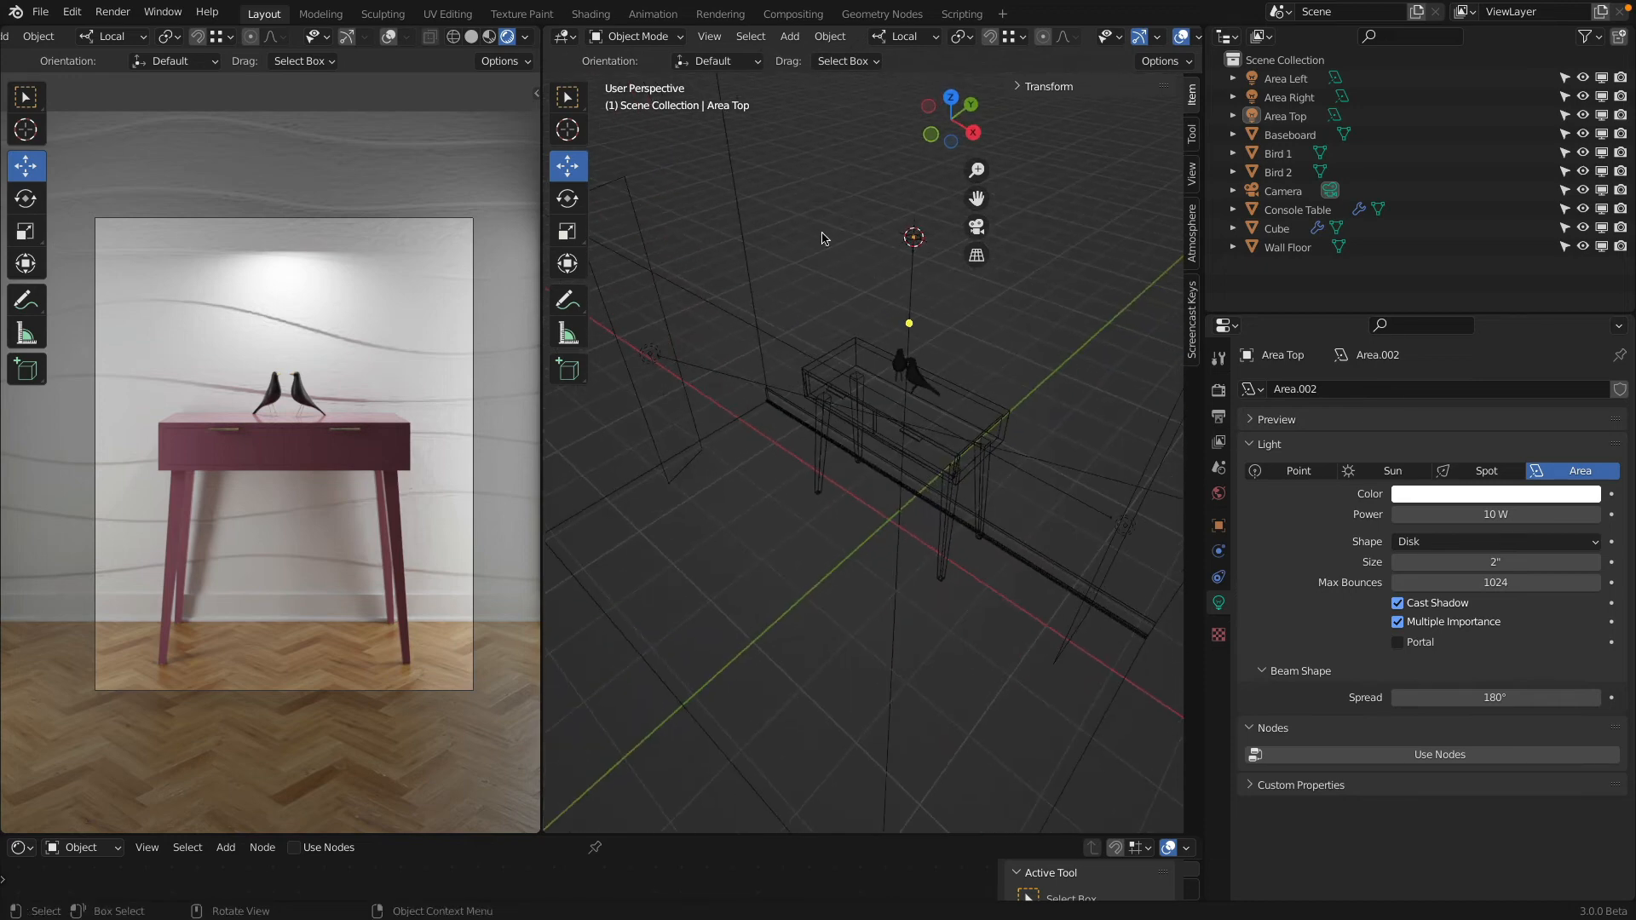
left_click(915, 254)
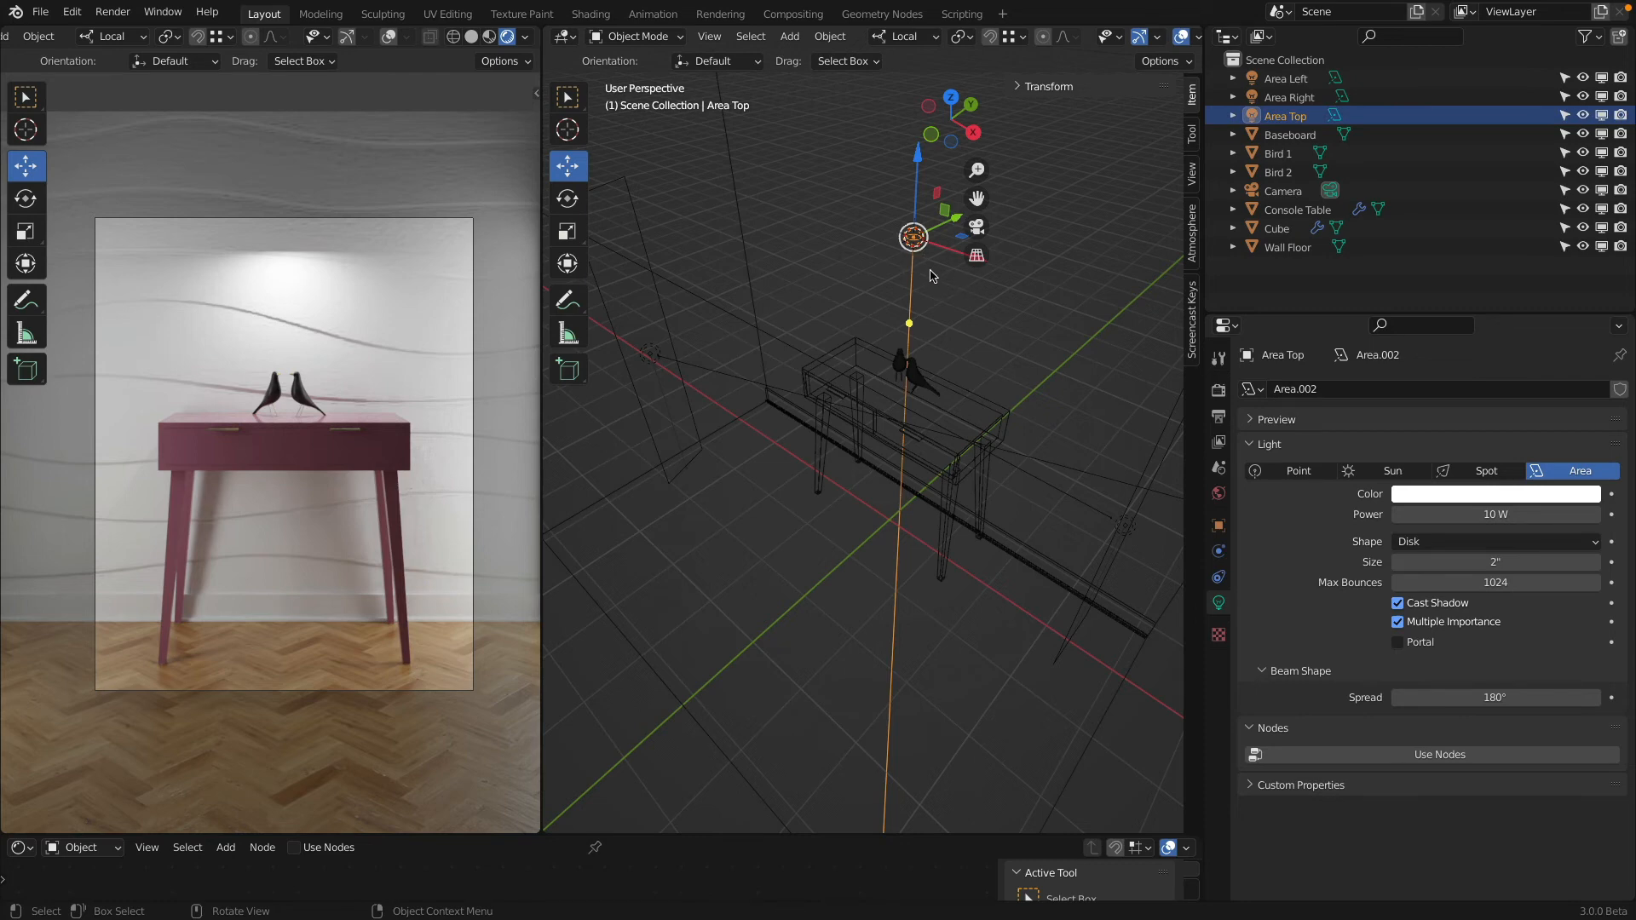
middle_click_drag(931, 255, 863, 249, "shift")
key("n")
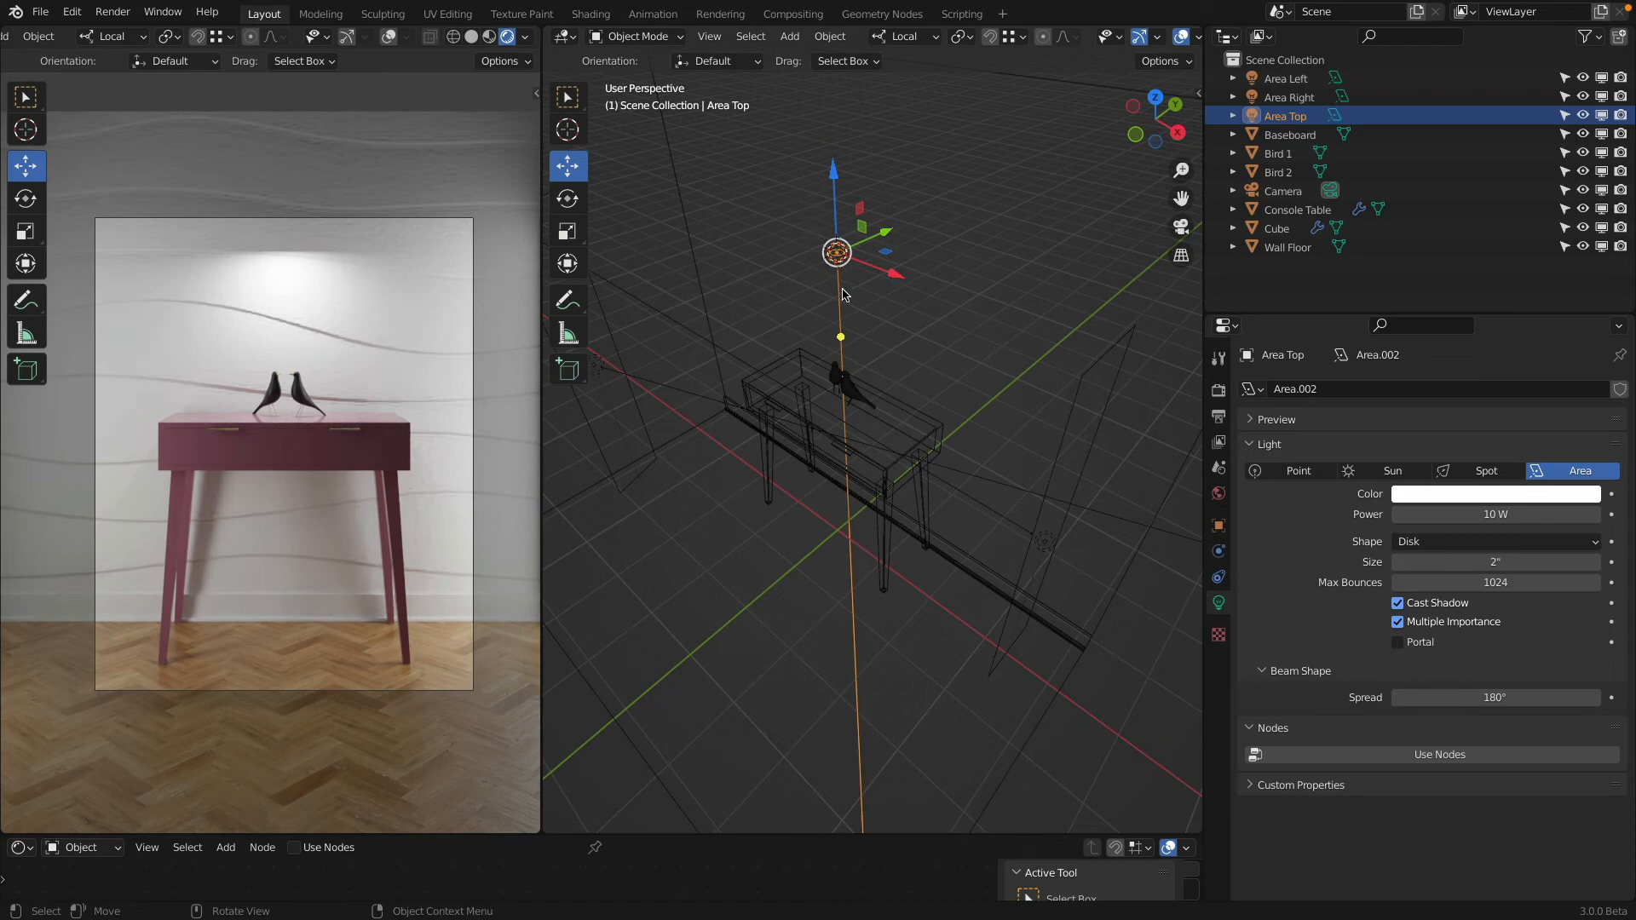
key("shift+s")
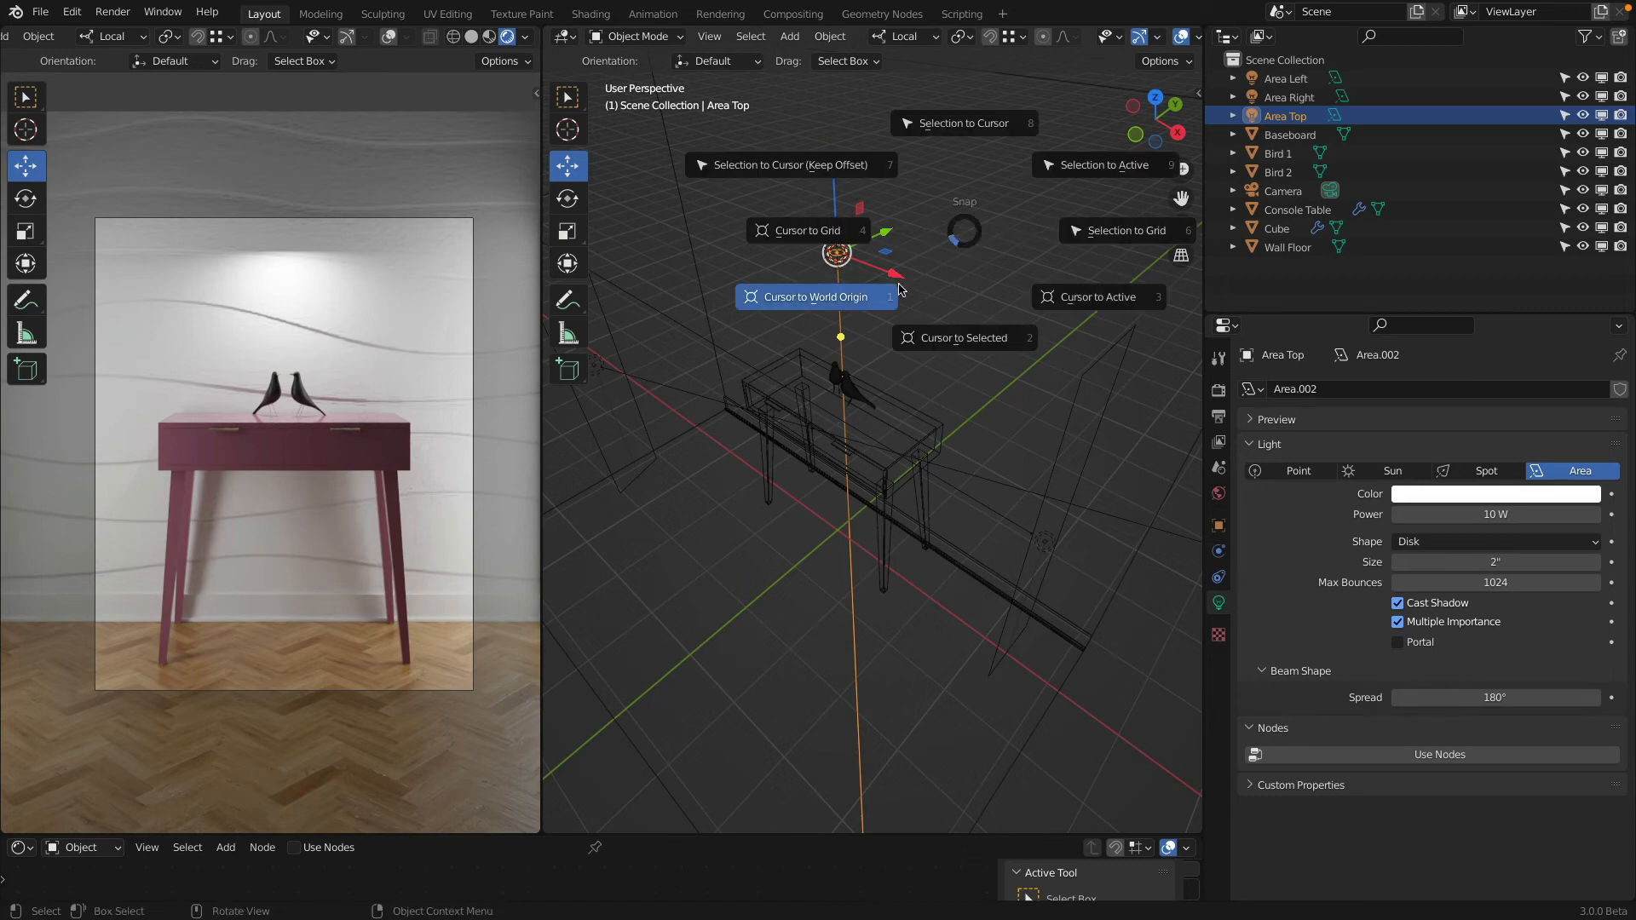
left_click(968, 338)
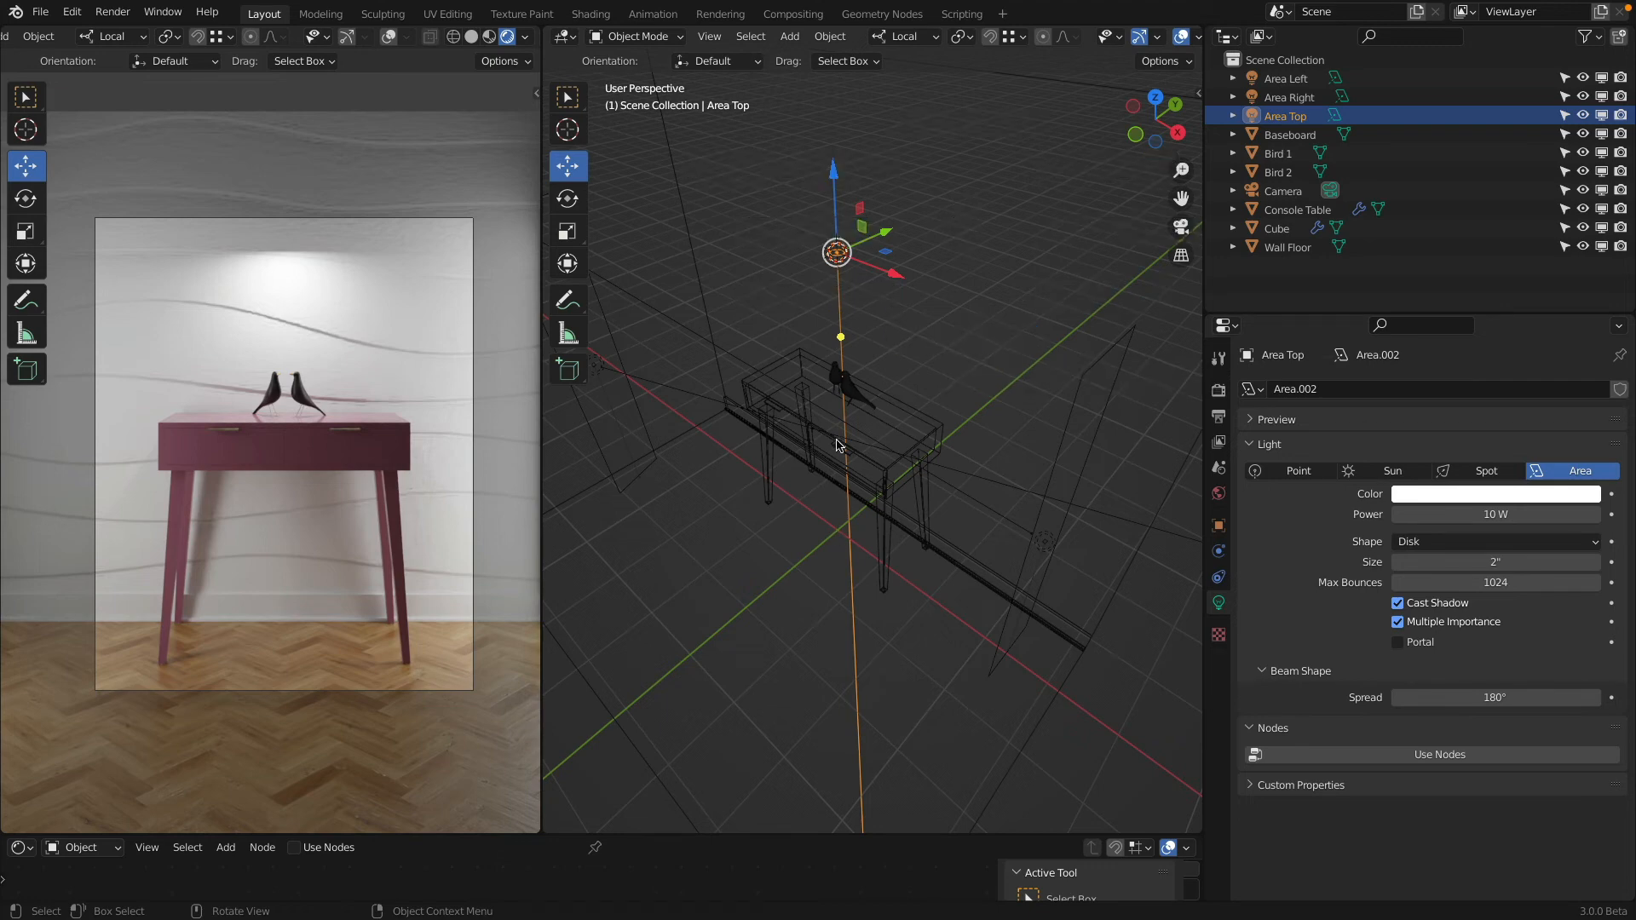
Step: Reset the 3D cursor to the world origin and snap it back to the selected Area Top light
key("shift+s")
left_click(876, 298)
key("shift+s")
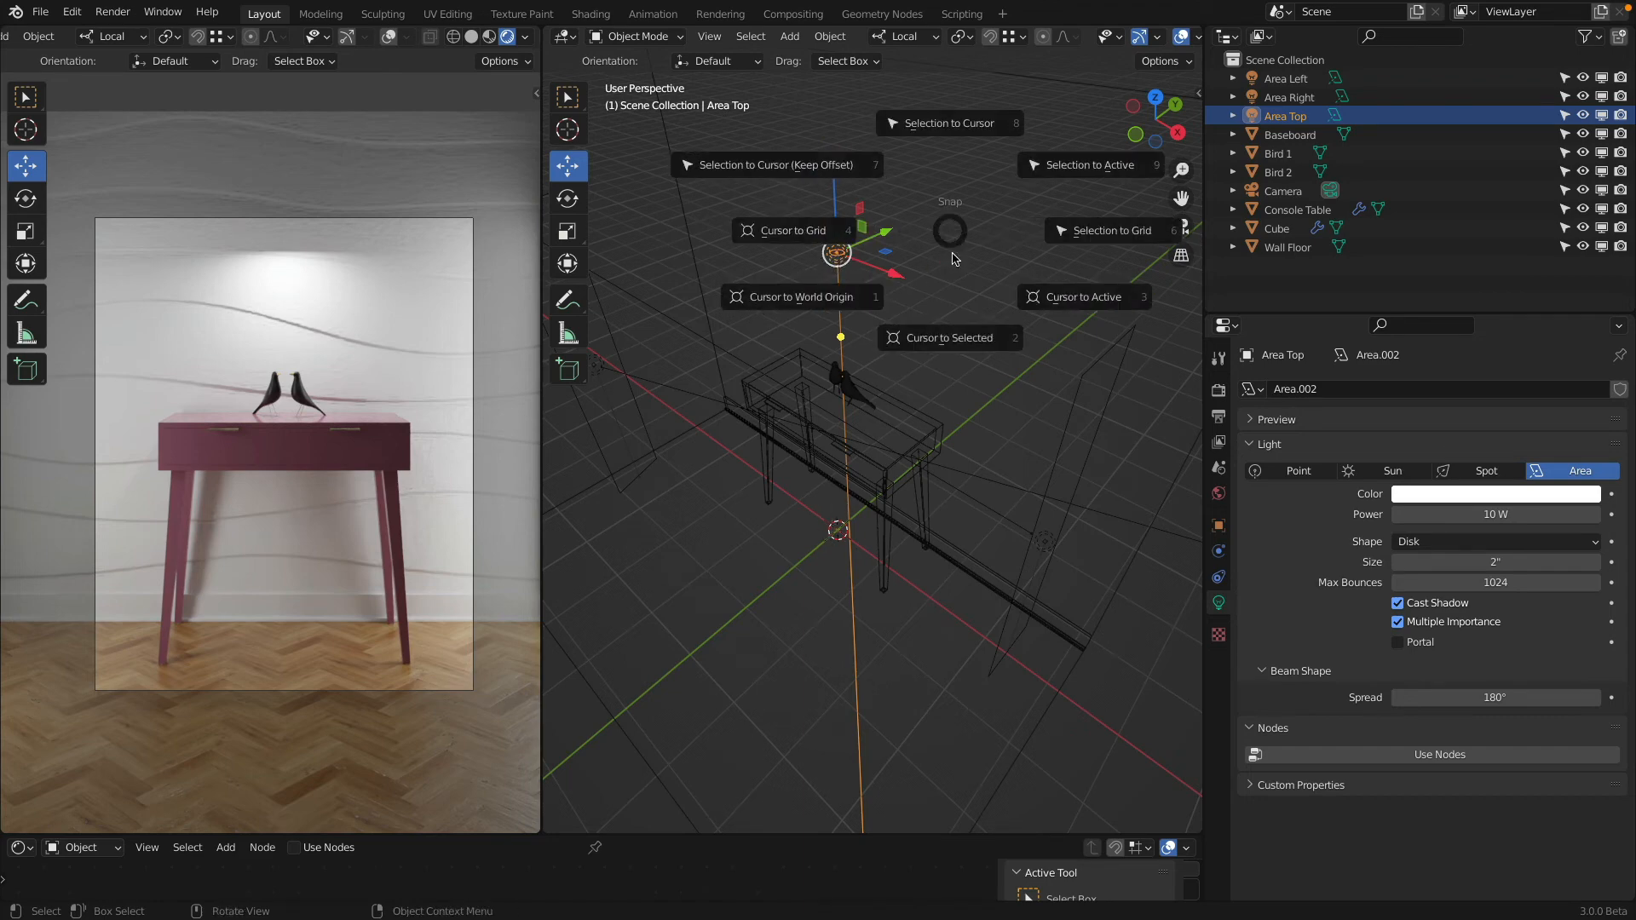
left_click(952, 340)
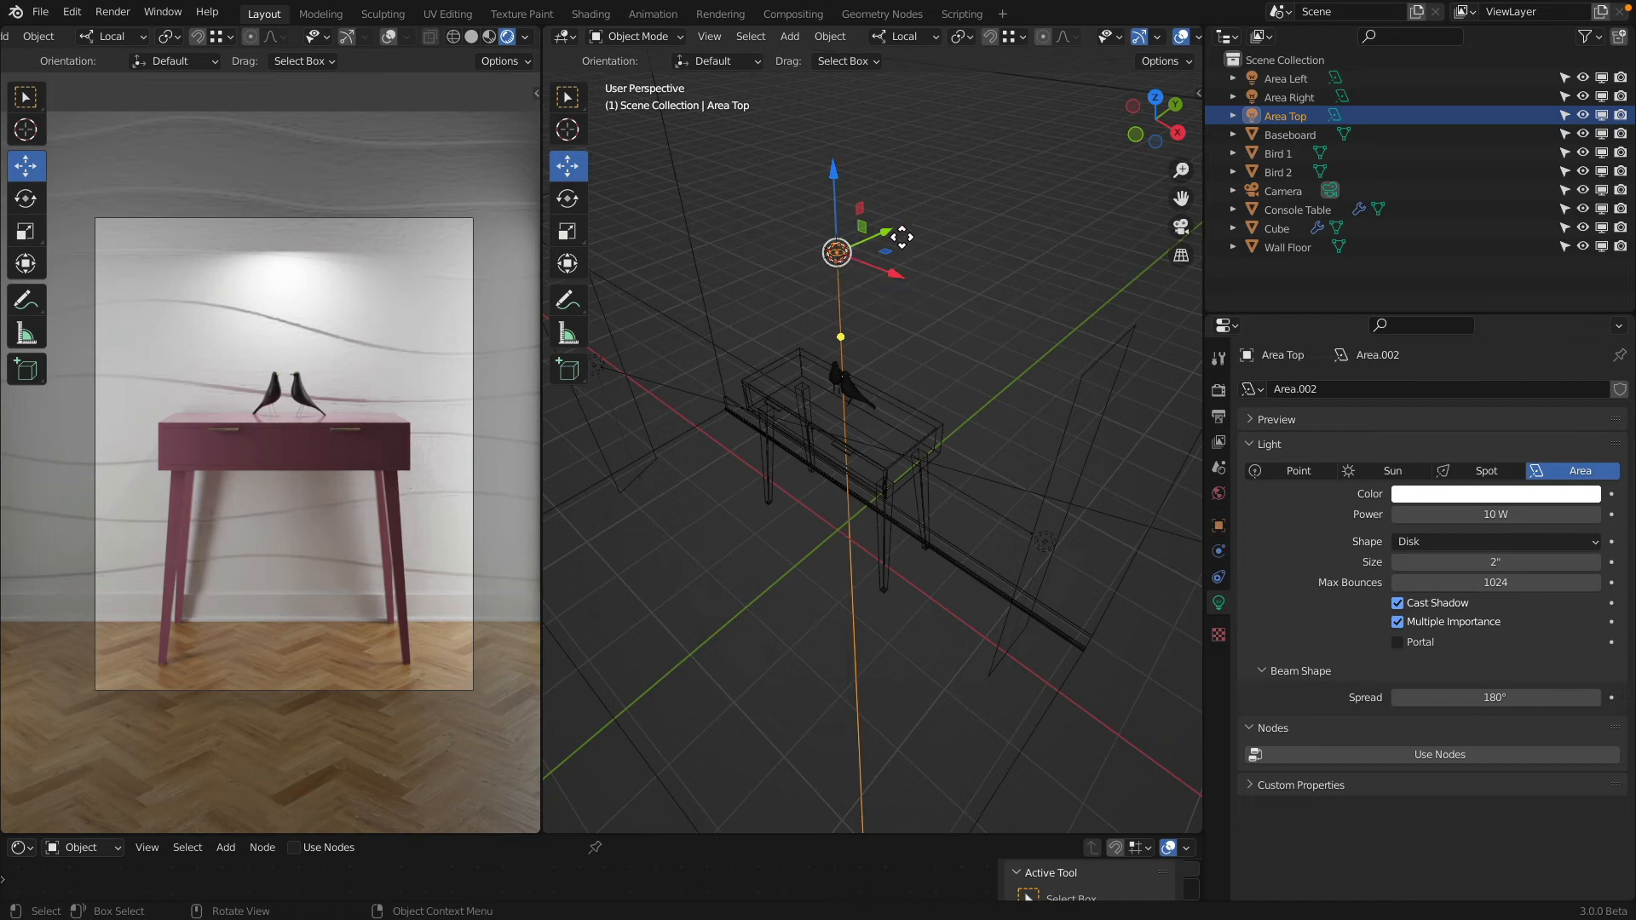
Step: Add a mesh cylinder at the Area Top light with 64 vertices, a 4" radius and a 10" depth
key("shift+a")
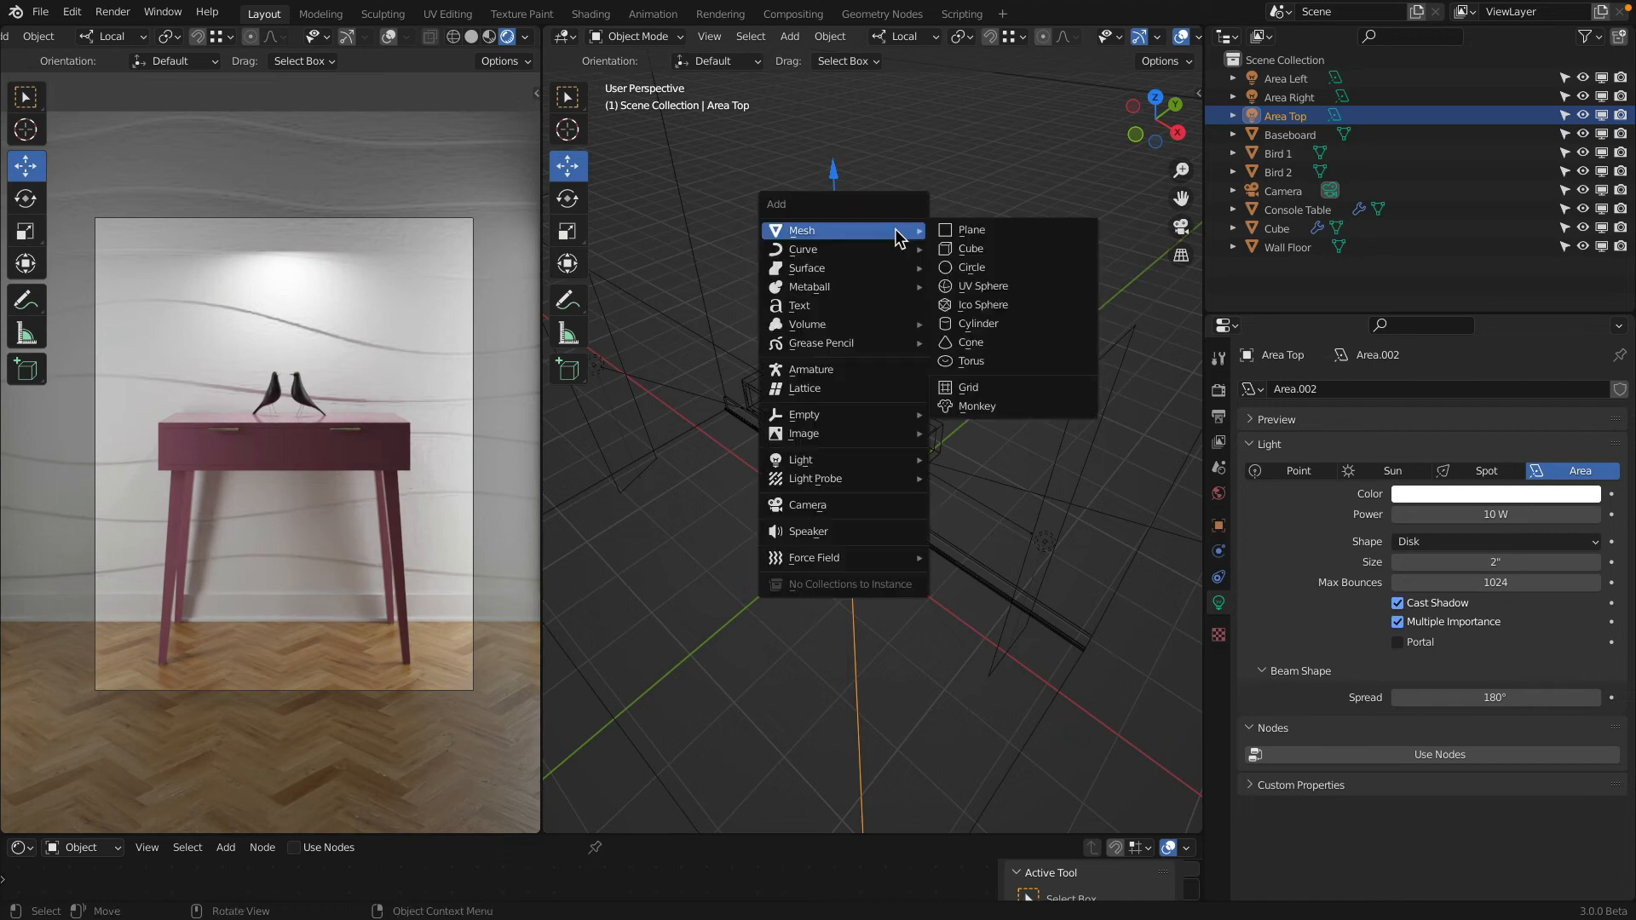
left_click(790, 36)
mouse_move(807, 58)
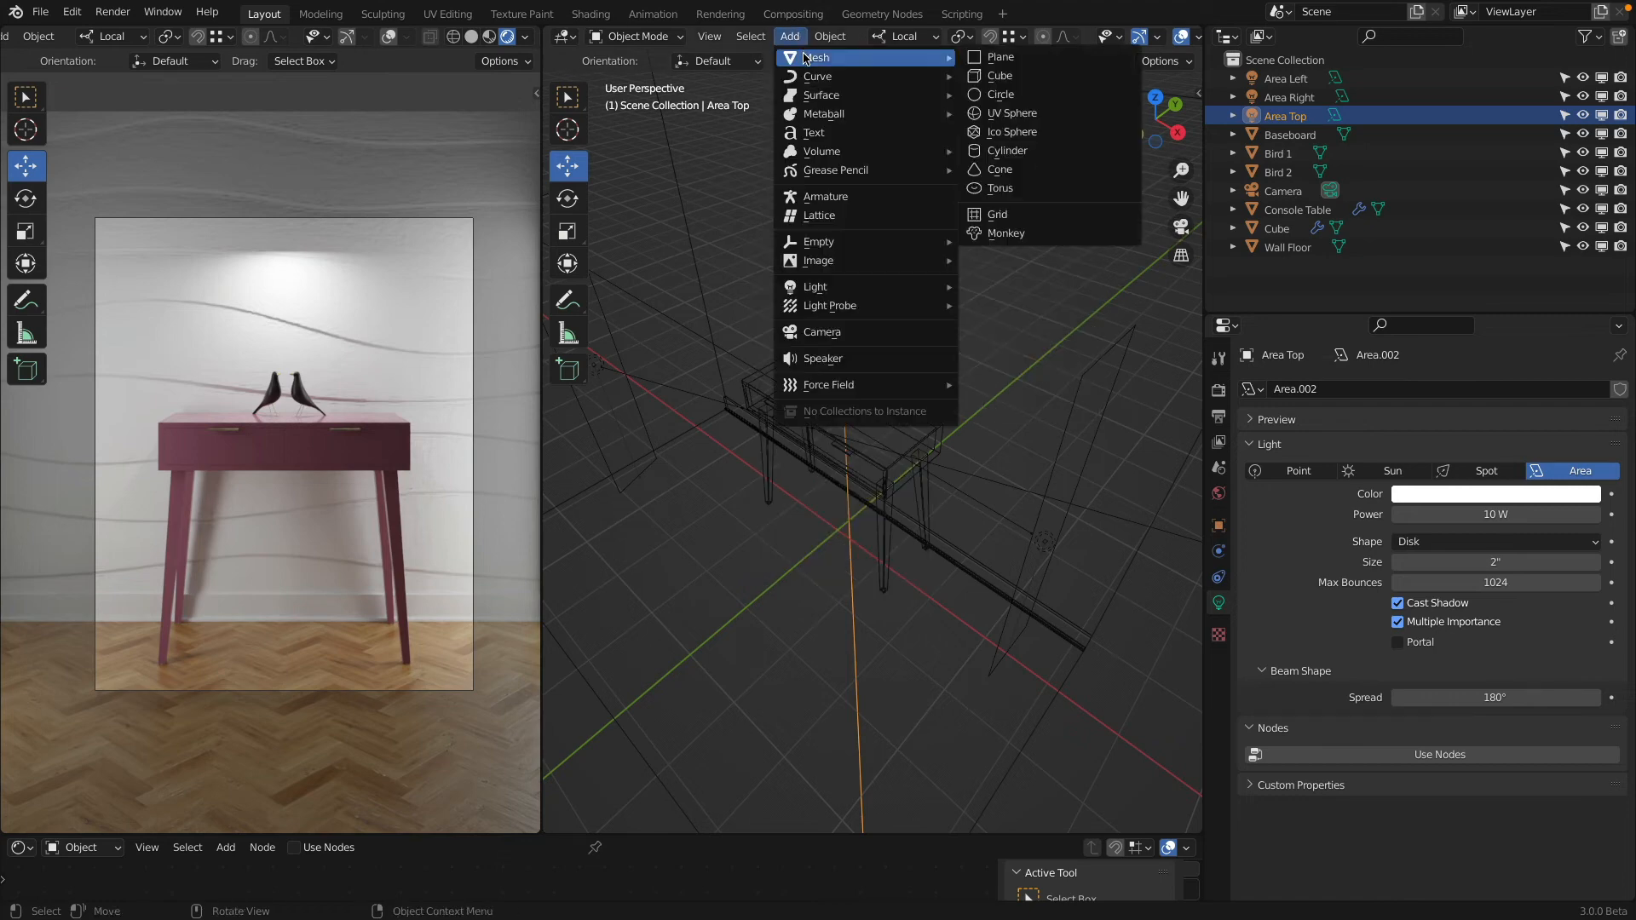
left_click(1008, 150)
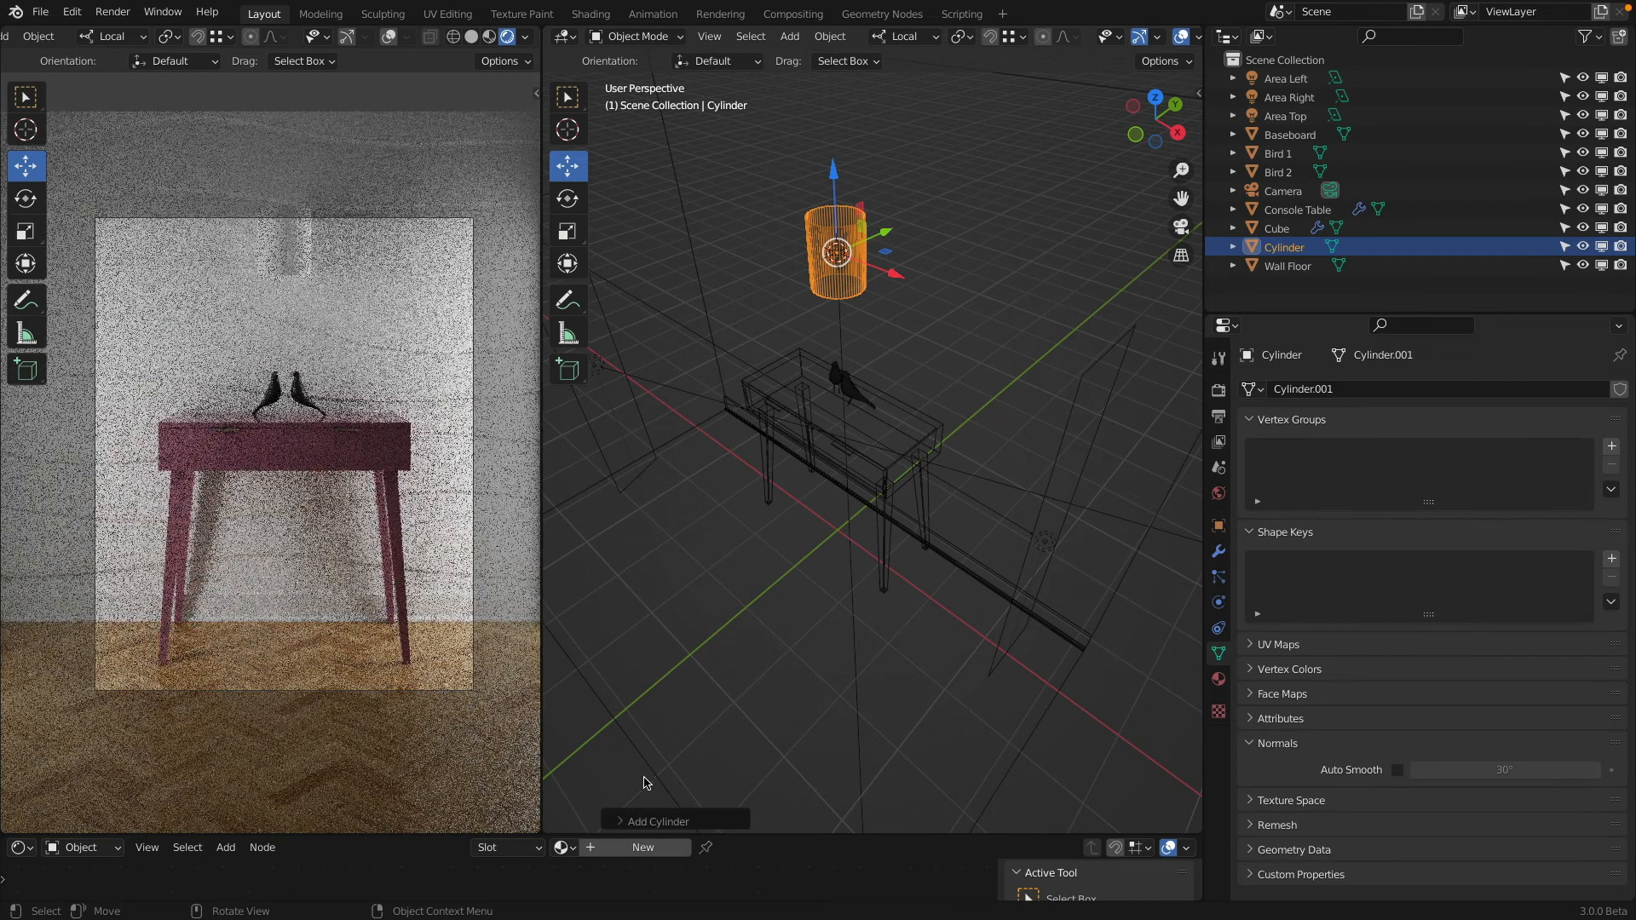
left_click(619, 821)
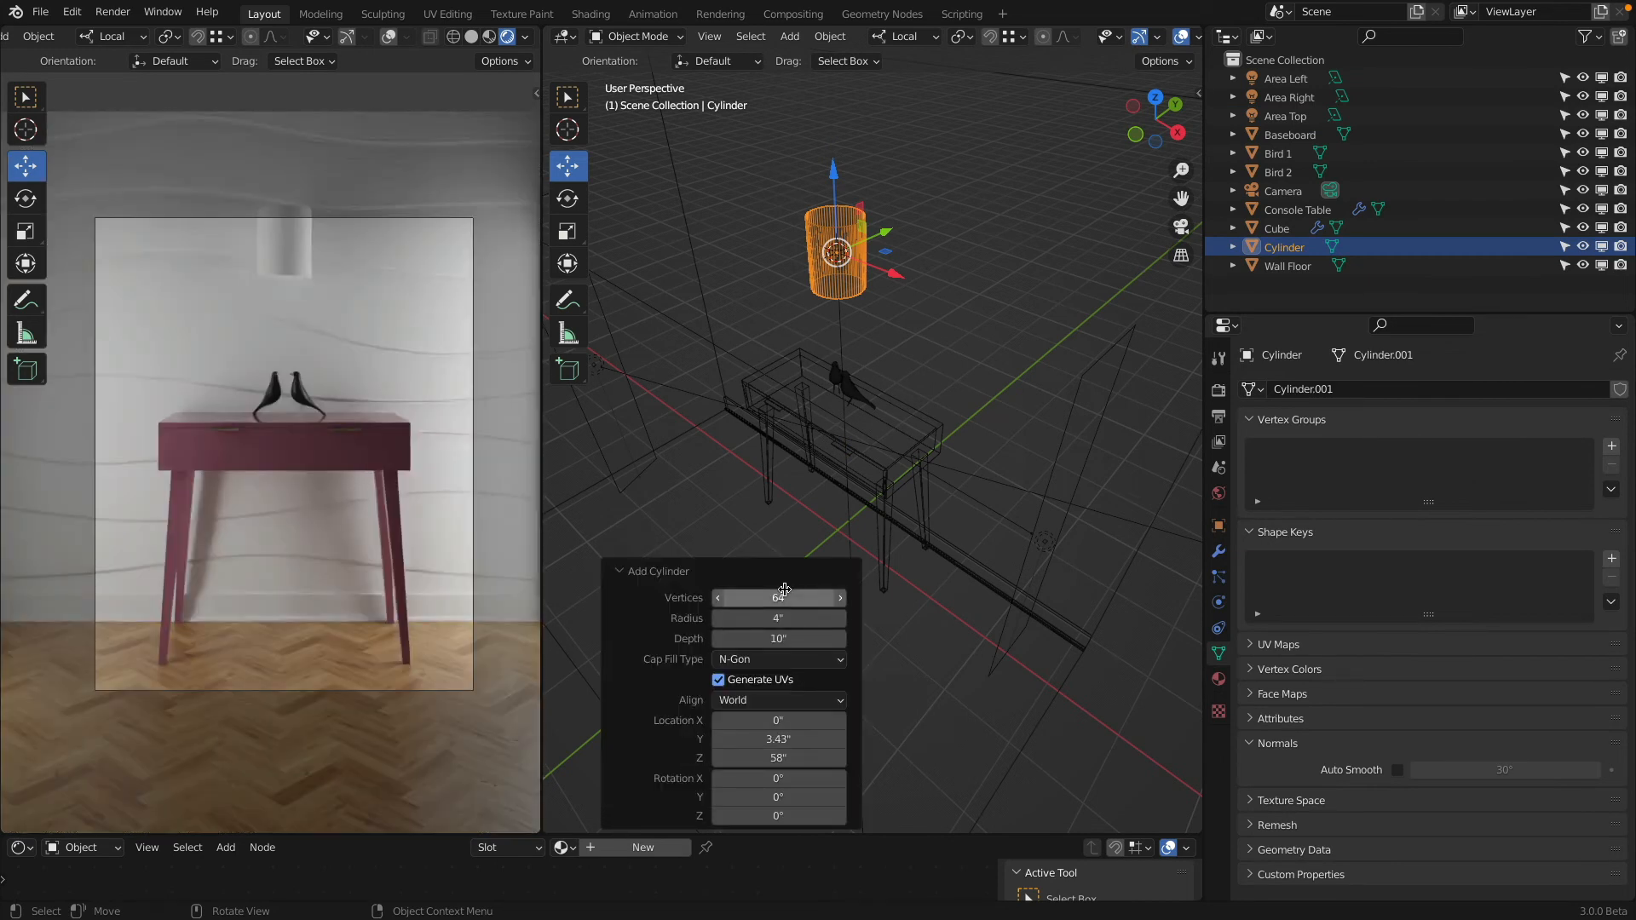
left_click(783, 596)
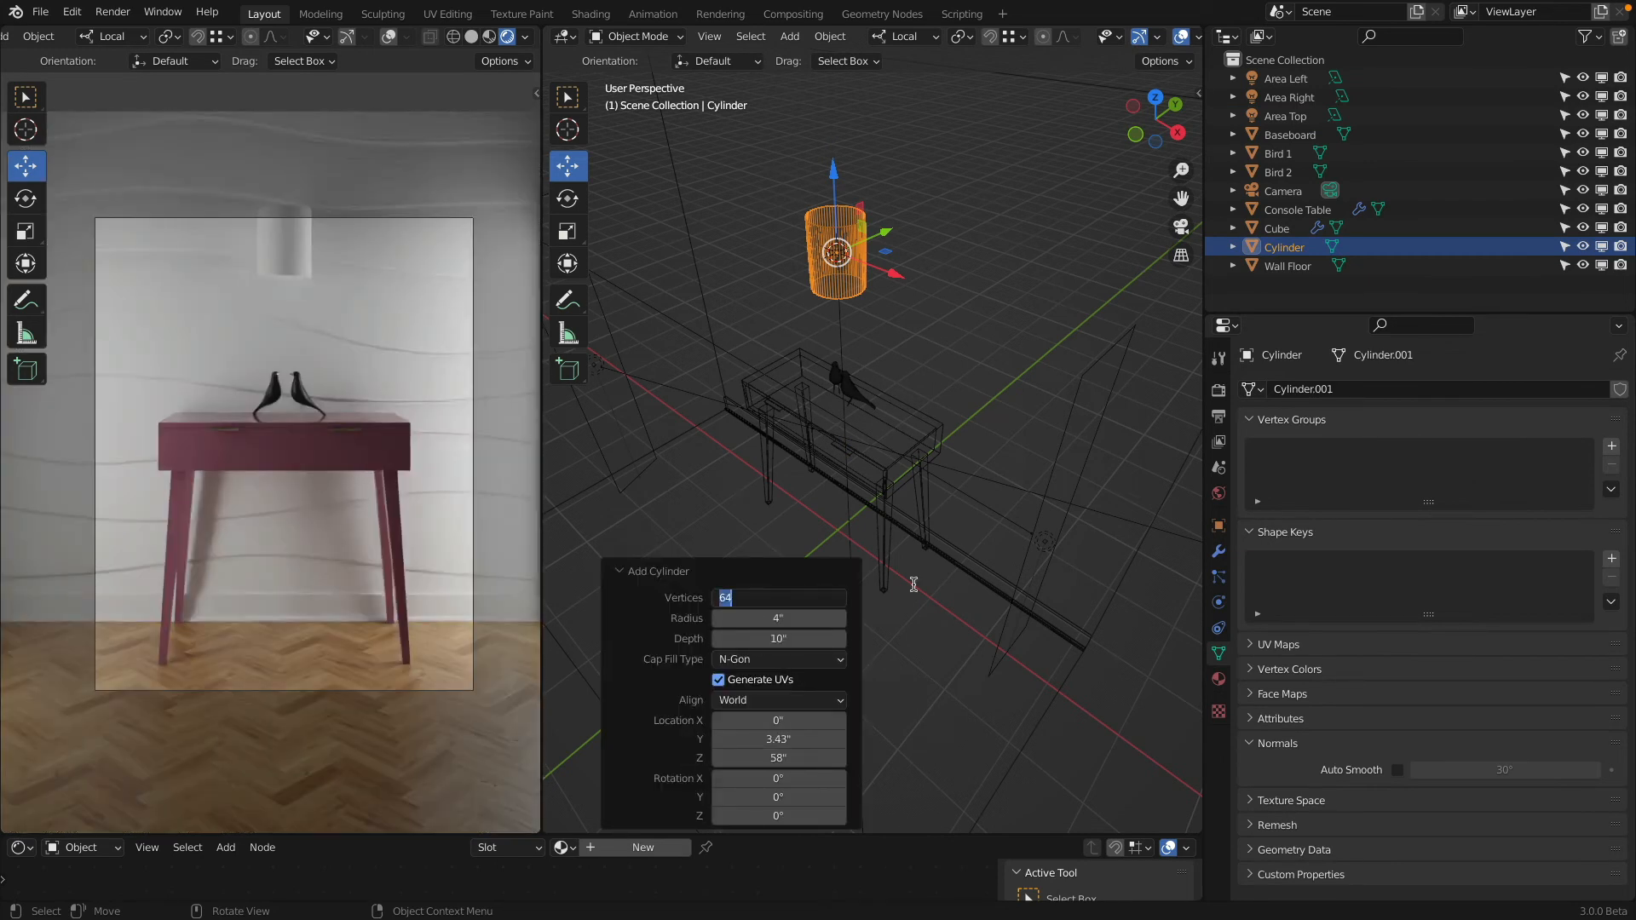
type("6")
left_click(779, 621)
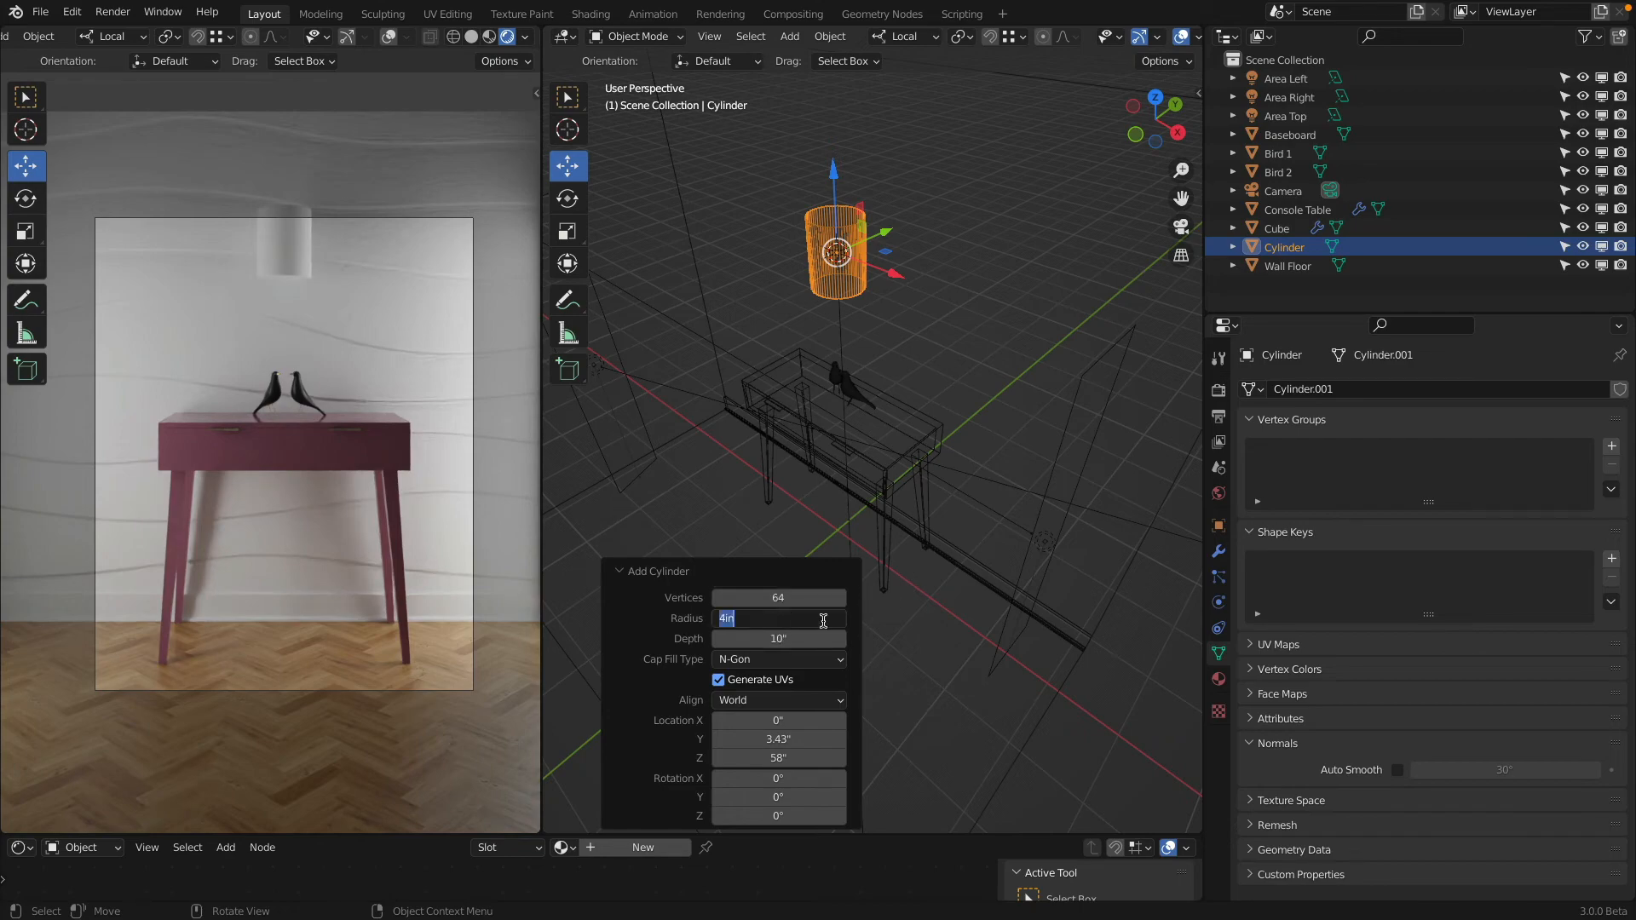
left_click(813, 639)
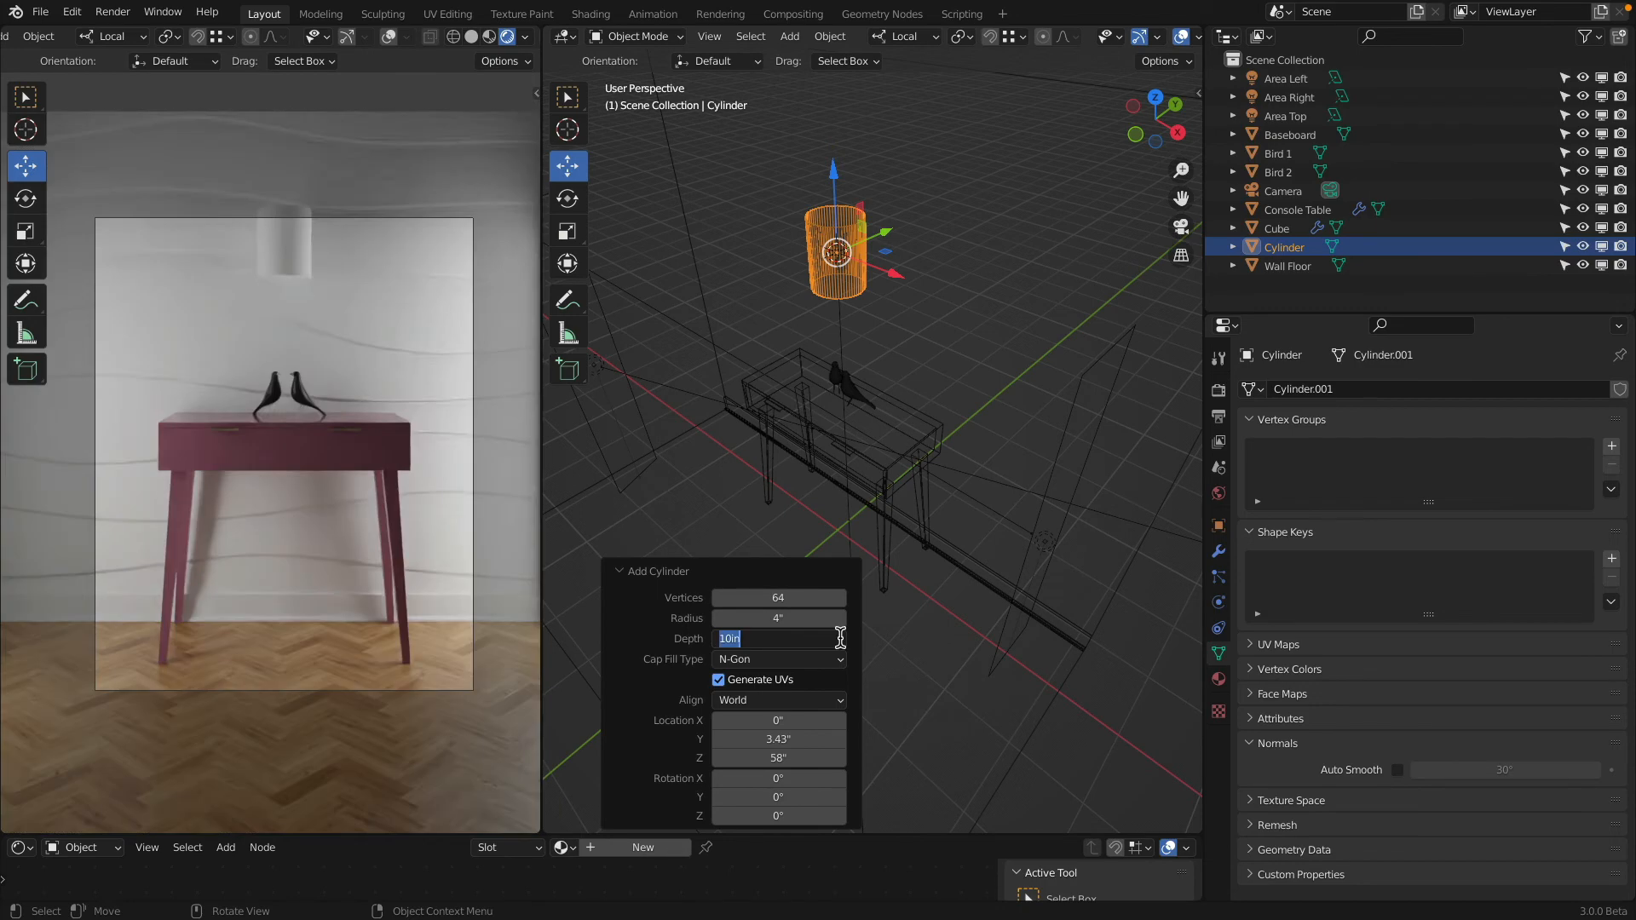
key("Return")
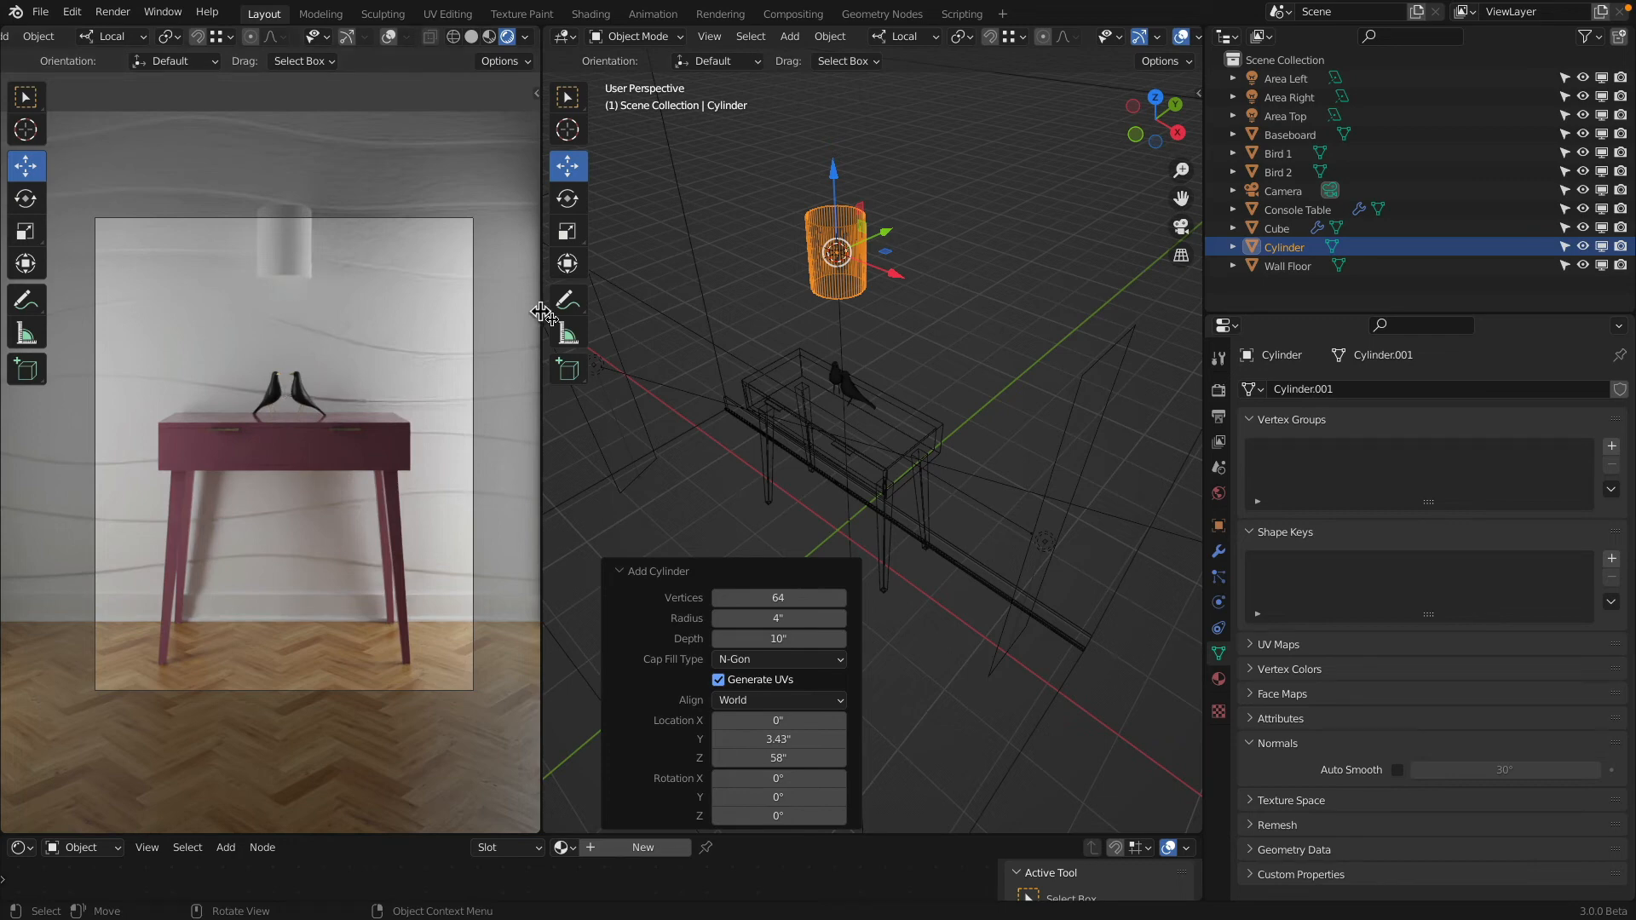
Step: Display the viewport in solid shading and apply Shade Smooth to the cylinder
middle_click_drag(857, 424, 870, 373)
scroll(867, 439, "up", 6)
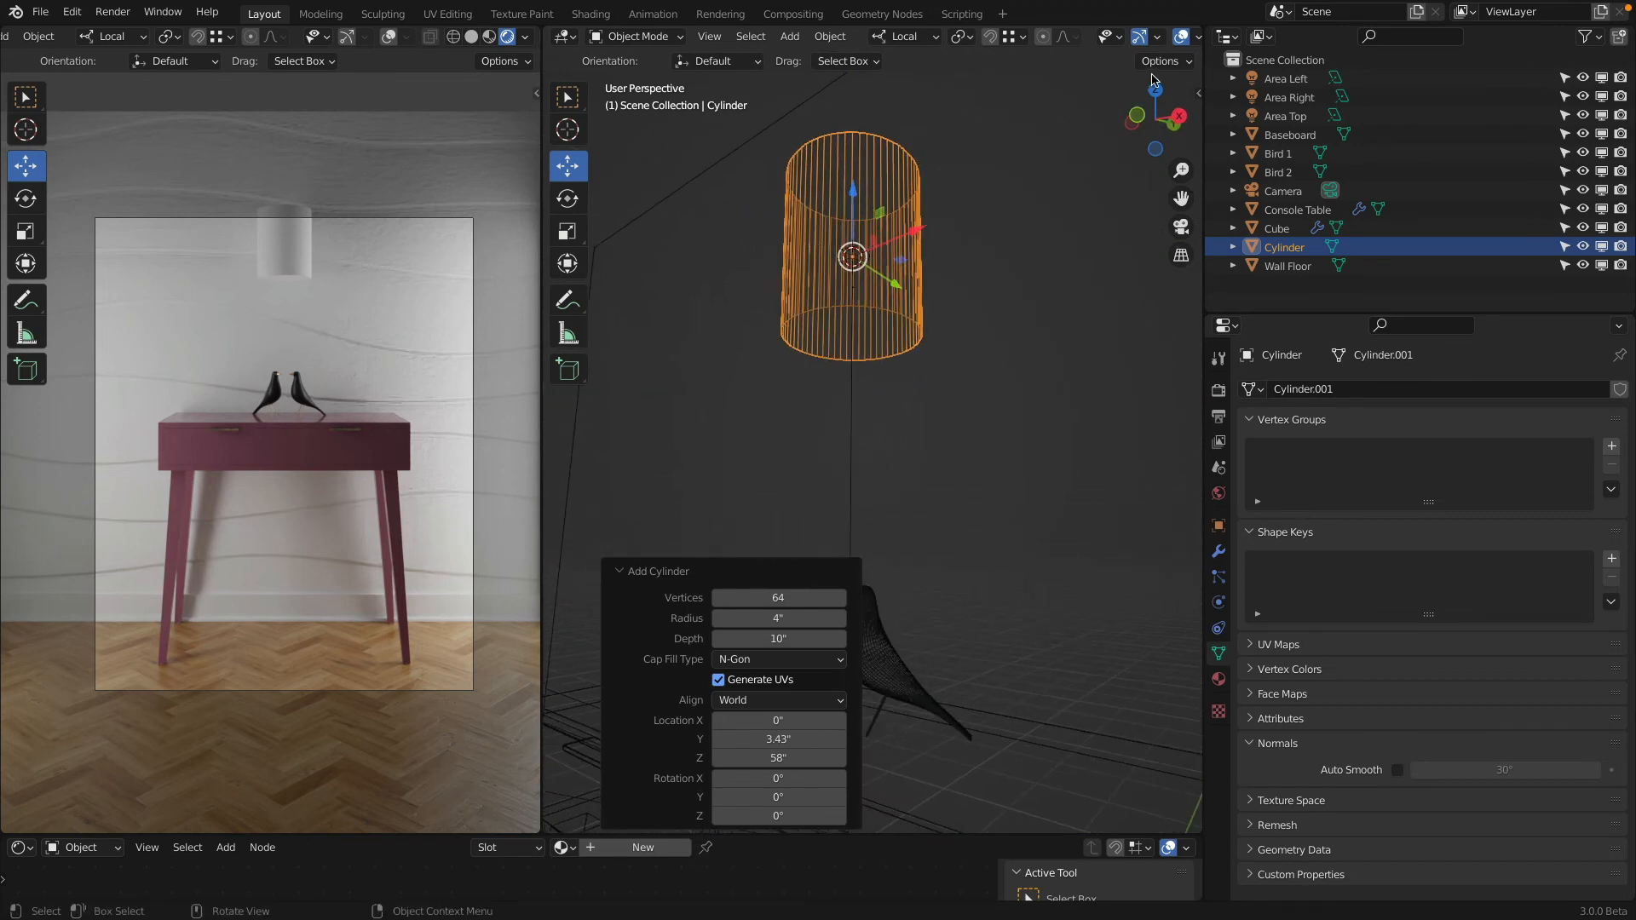
scroll(1033, 155, "down", 3)
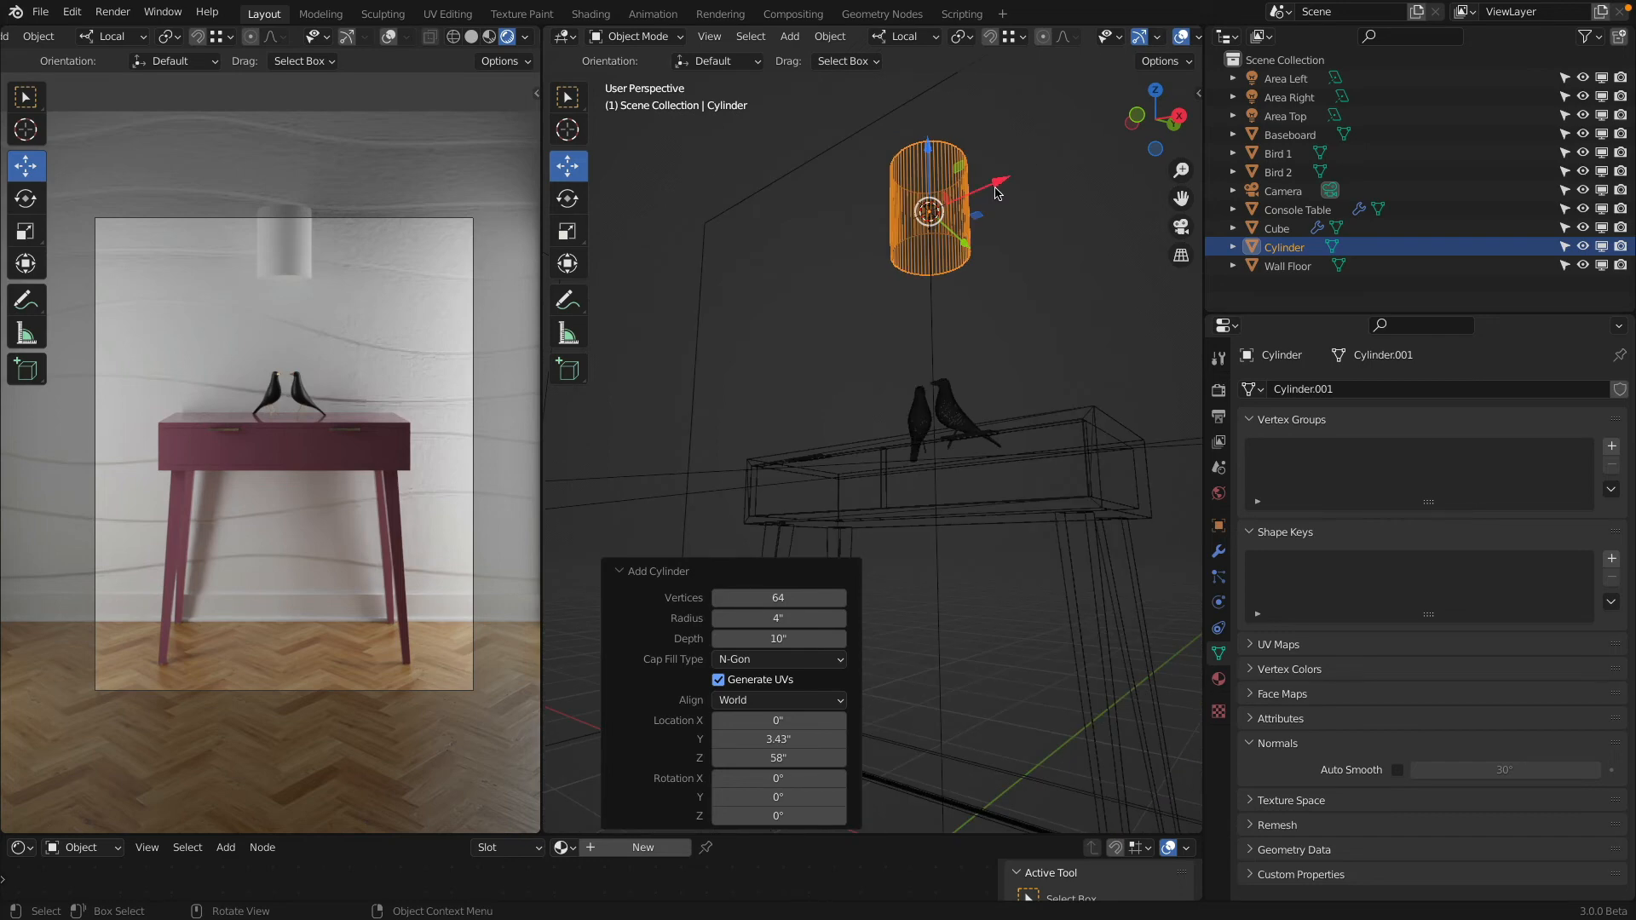
key("z")
left_click(1003, 189)
scroll(952, 220, "up", 4)
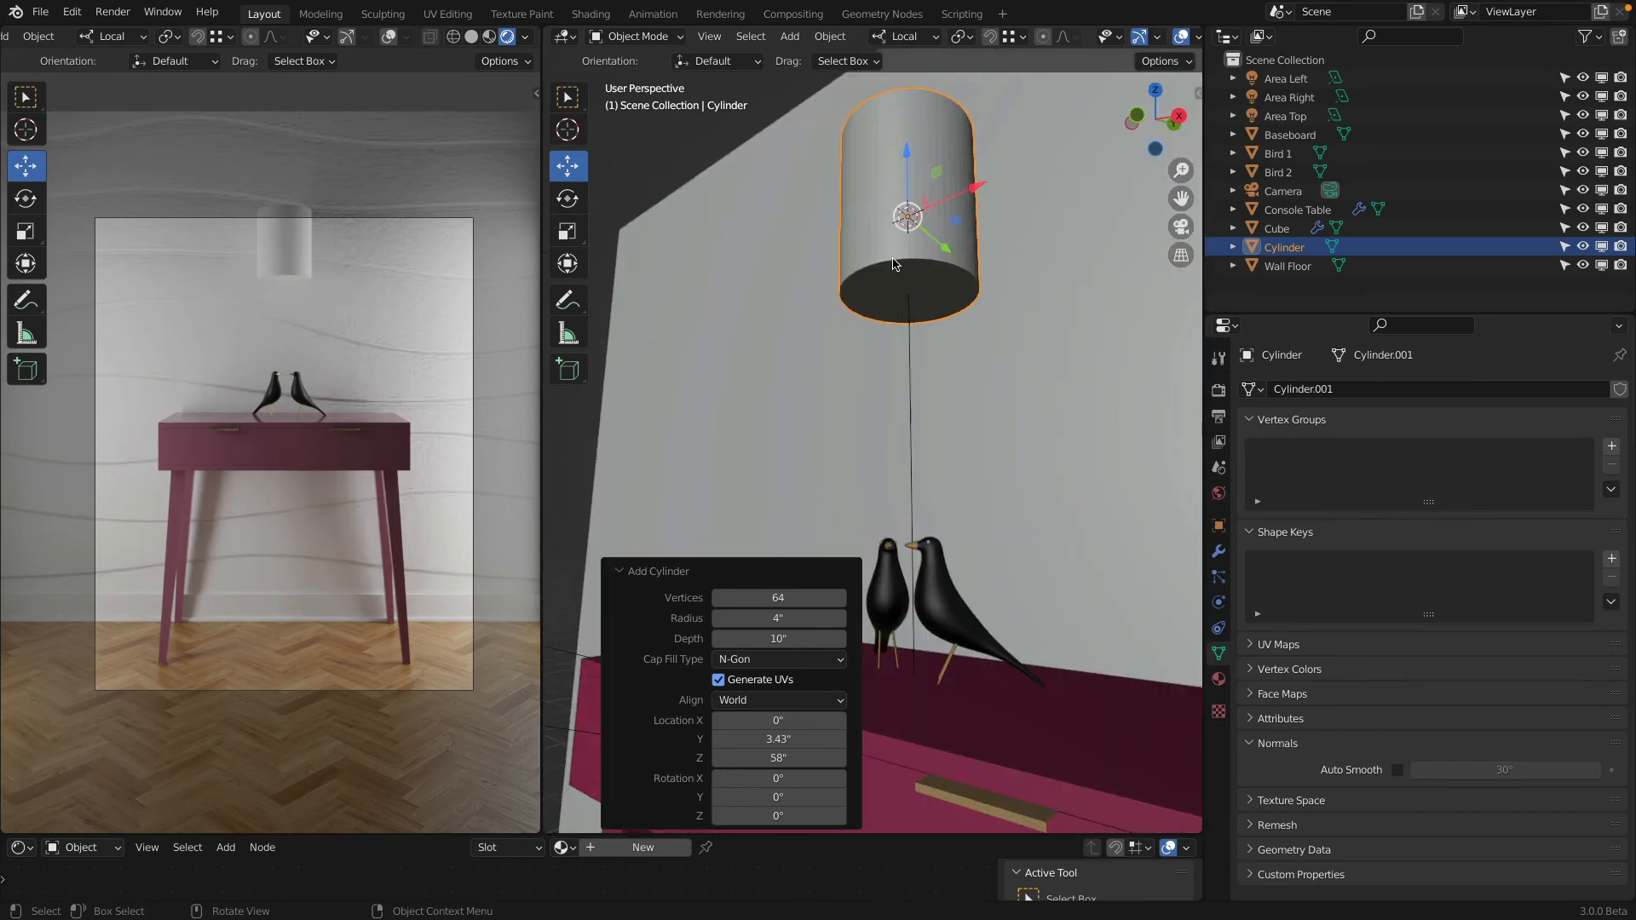
right_click(870, 146)
left_click(875, 150)
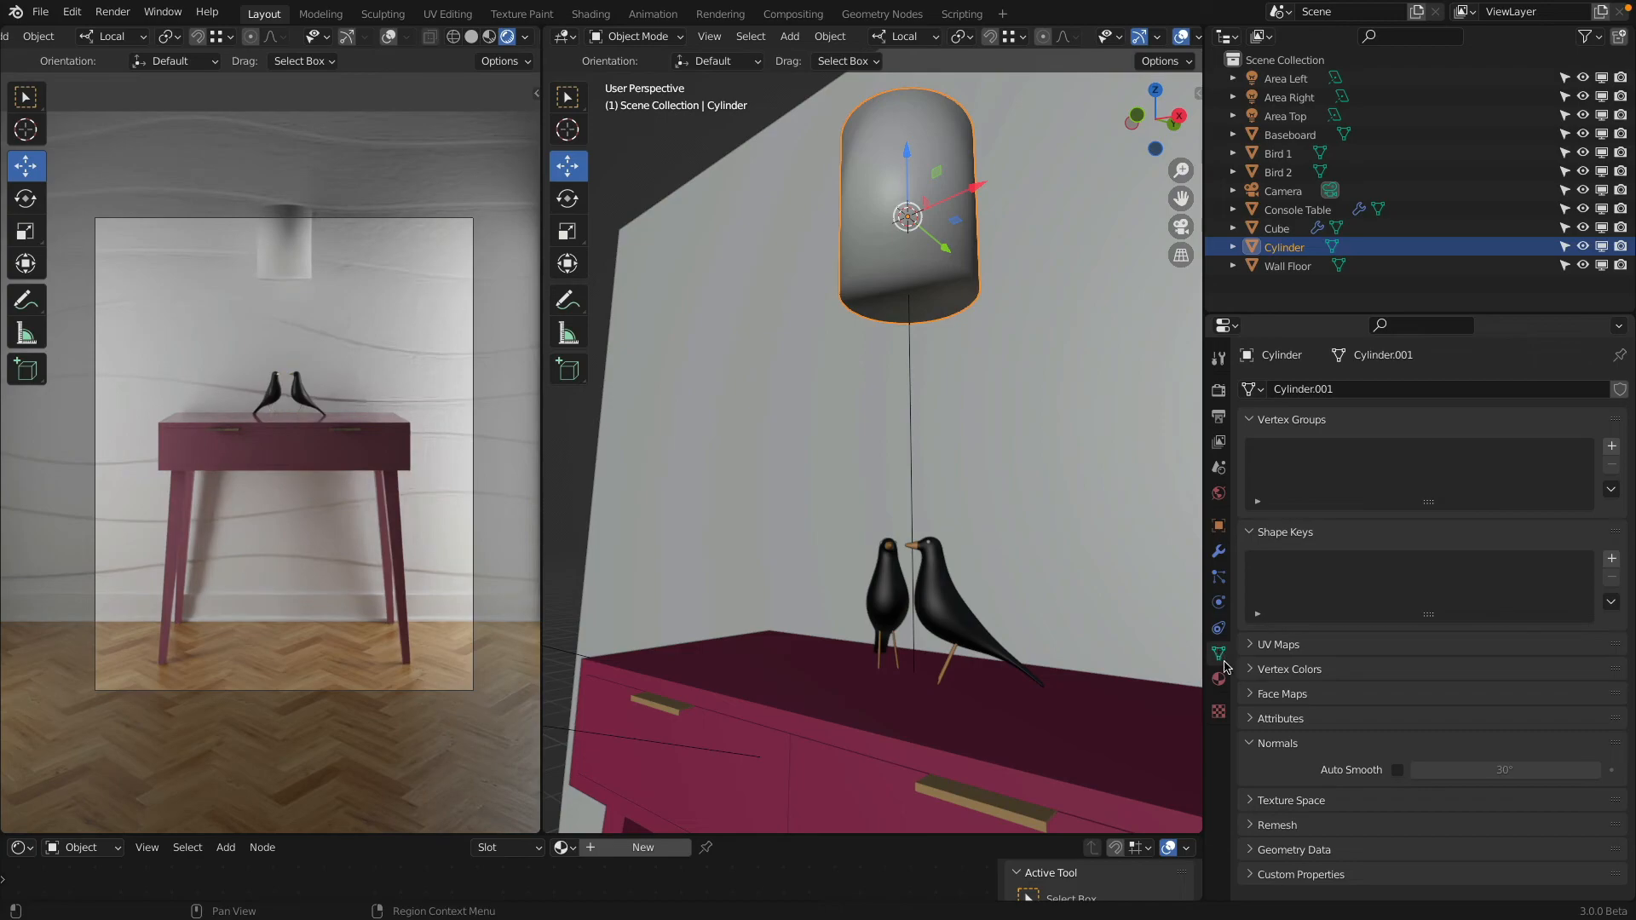
Step: Switch Auto Smooth on and back off for the cylinder to compare its shading
left_click(1397, 773)
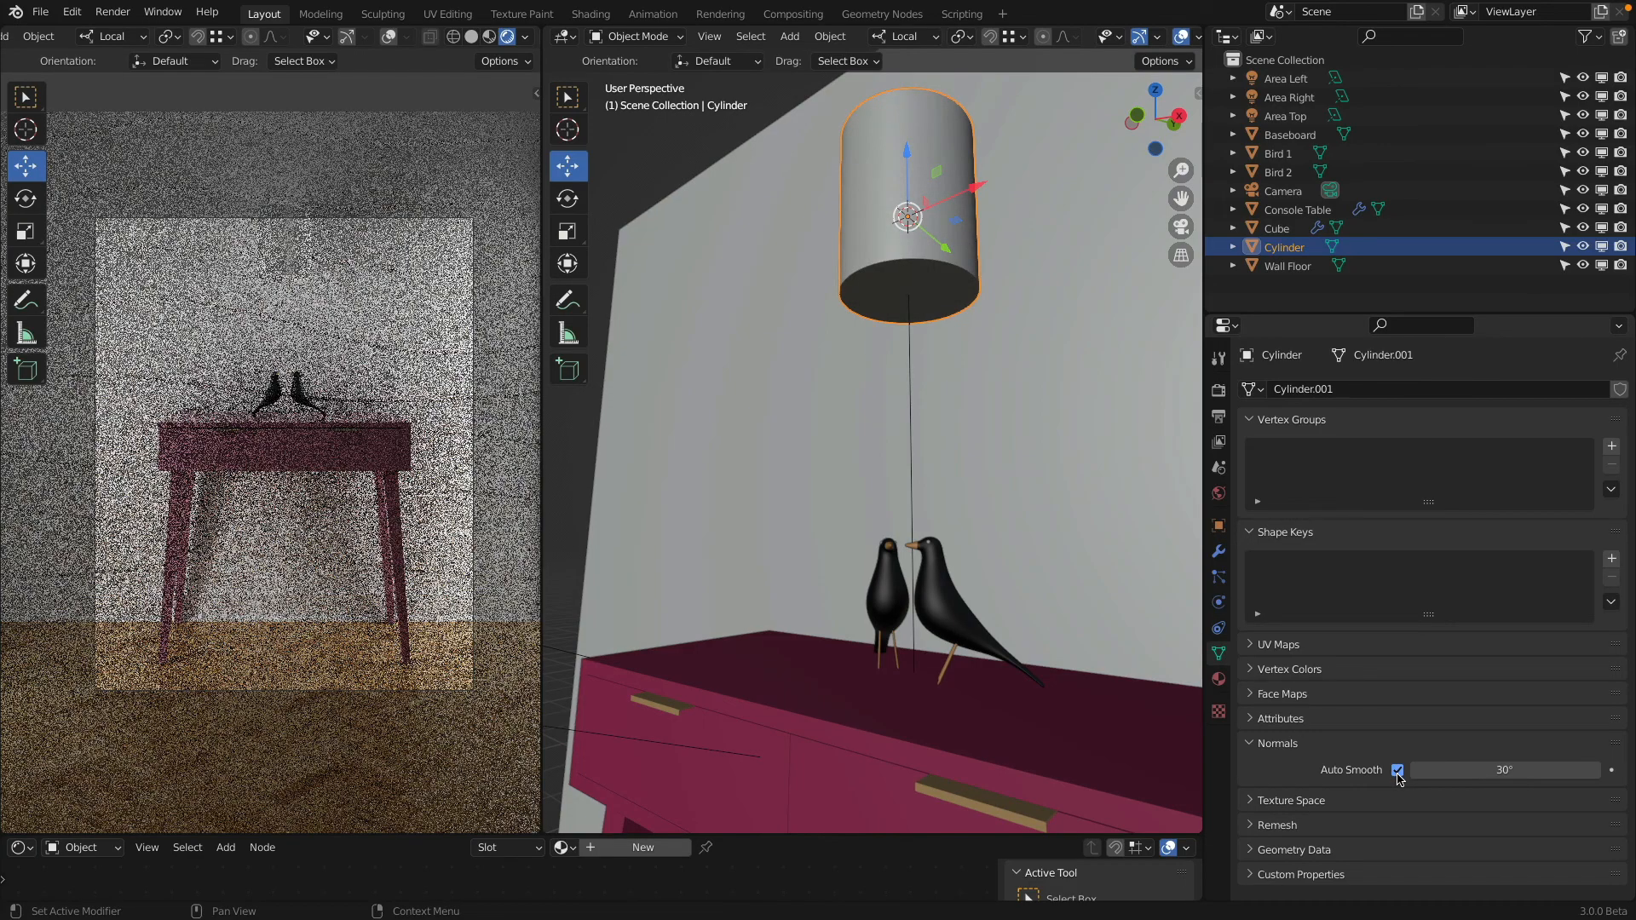
left_click(1398, 772)
left_click(1398, 772)
left_click(1397, 771)
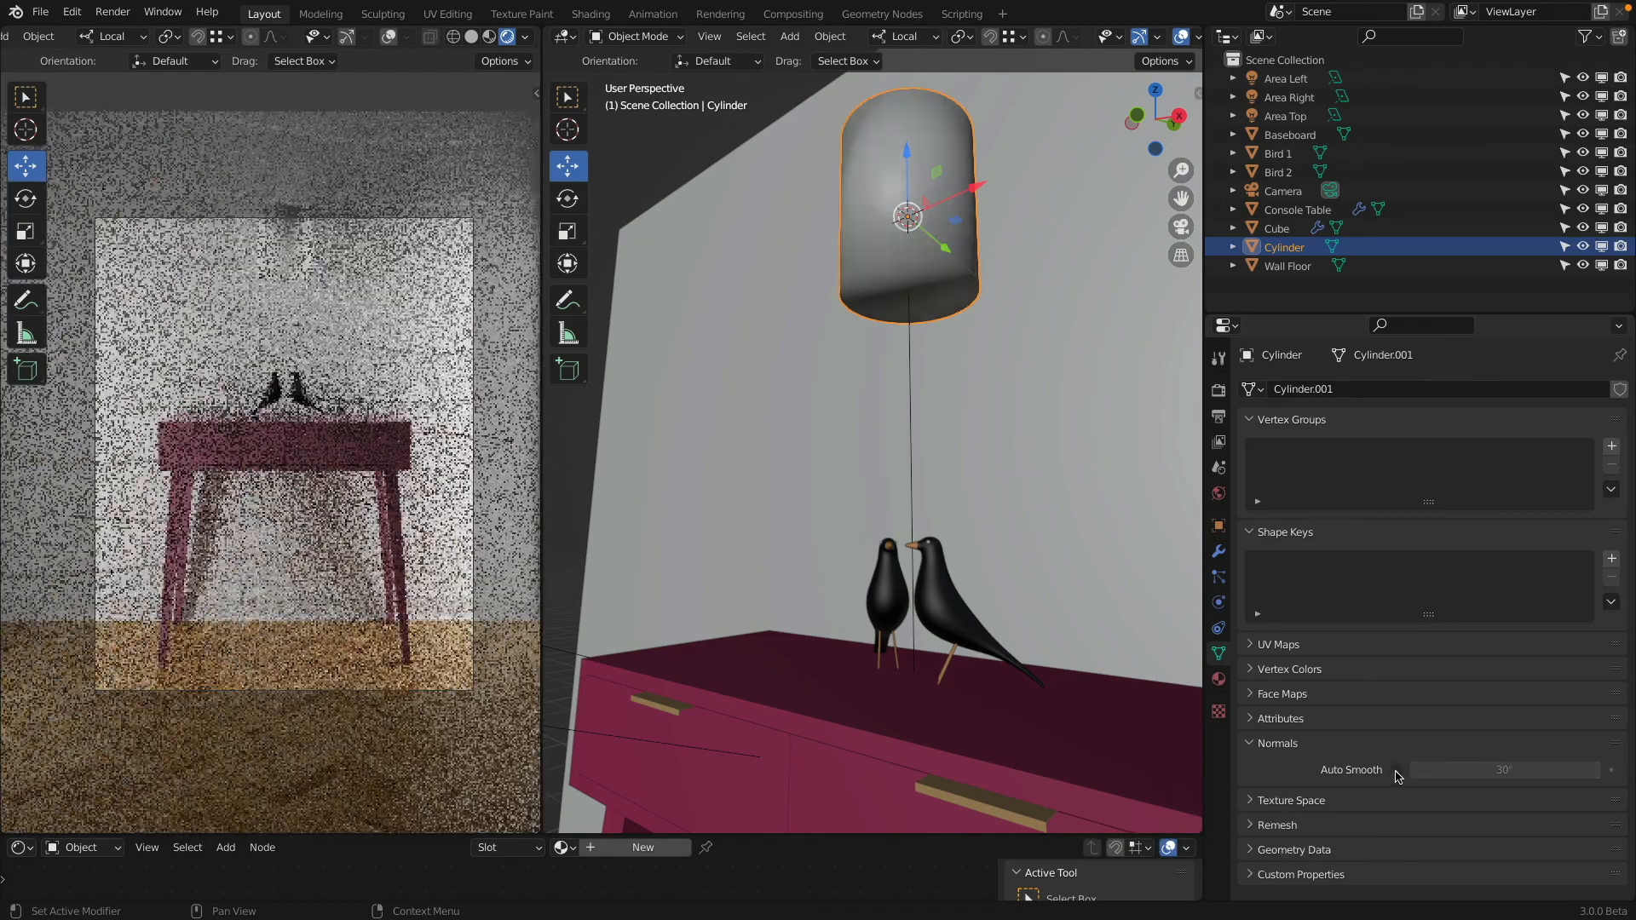
Step: Add the Auto Smooth option to Quick Favorites and enable it from there for the cylinder
right_click(1398, 771)
left_click(1366, 842)
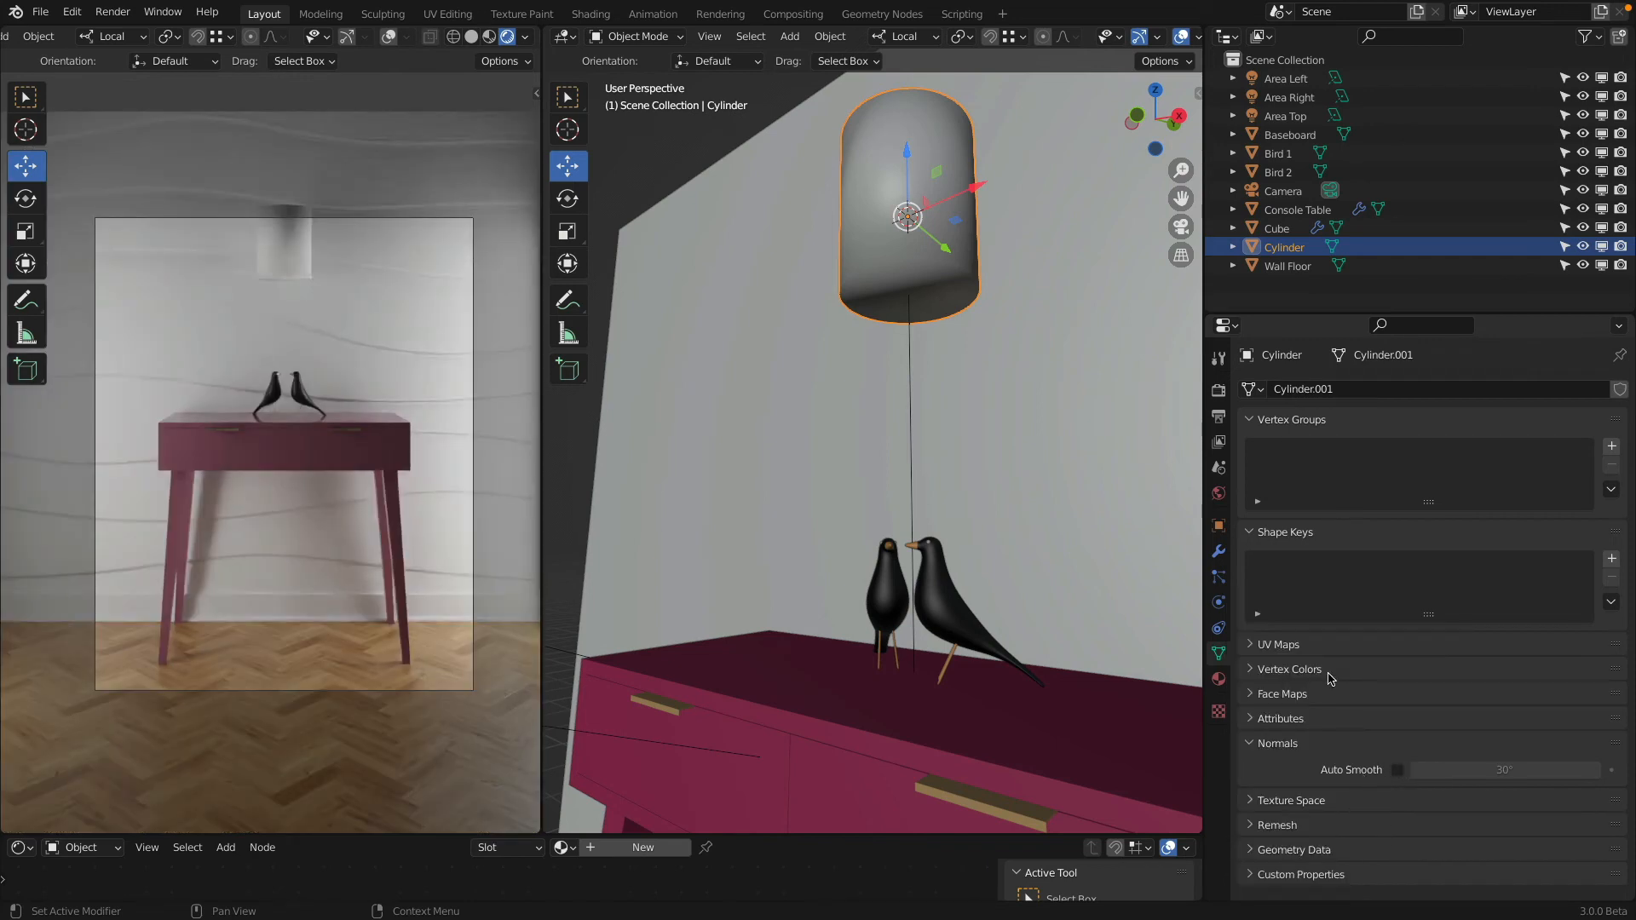
right_click(1394, 773)
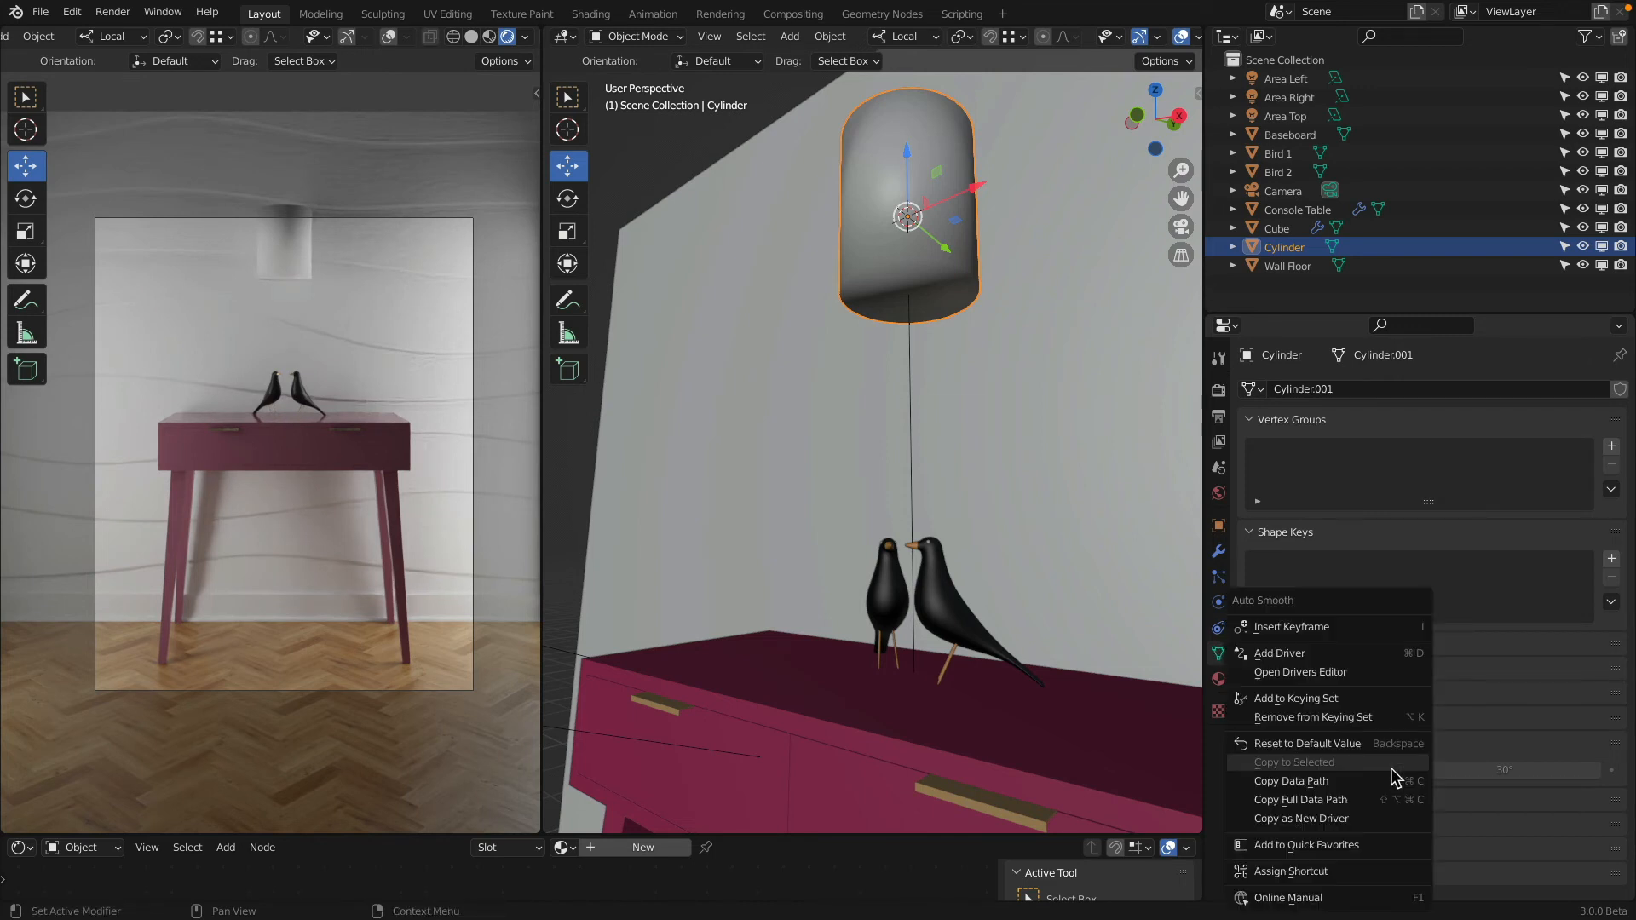
left_click(1373, 845)
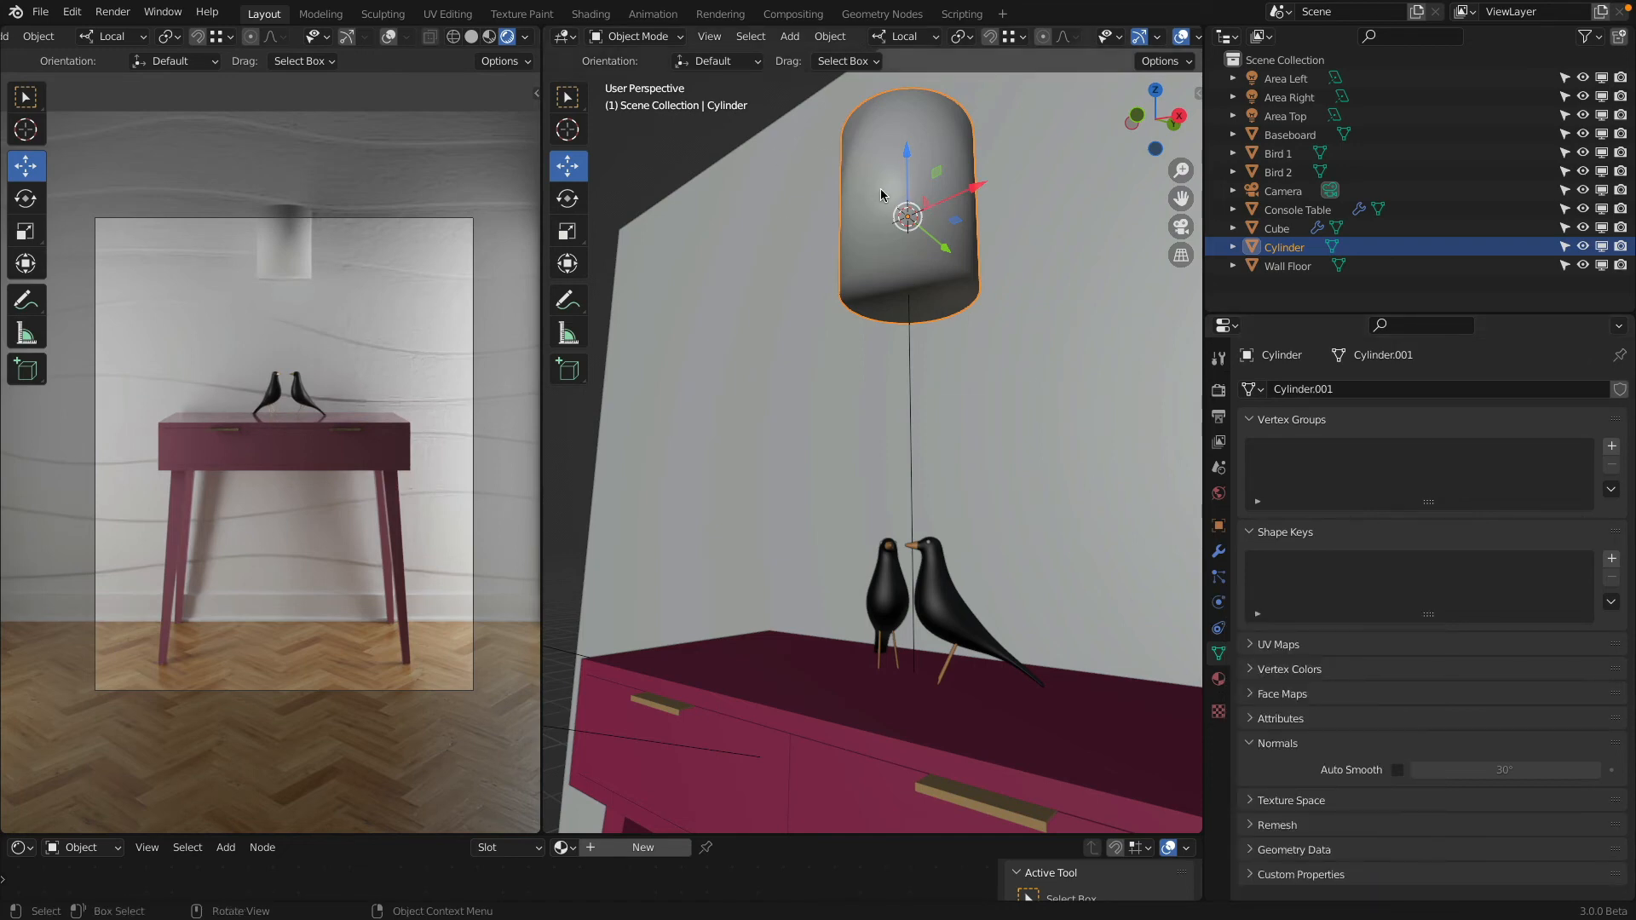
key("q")
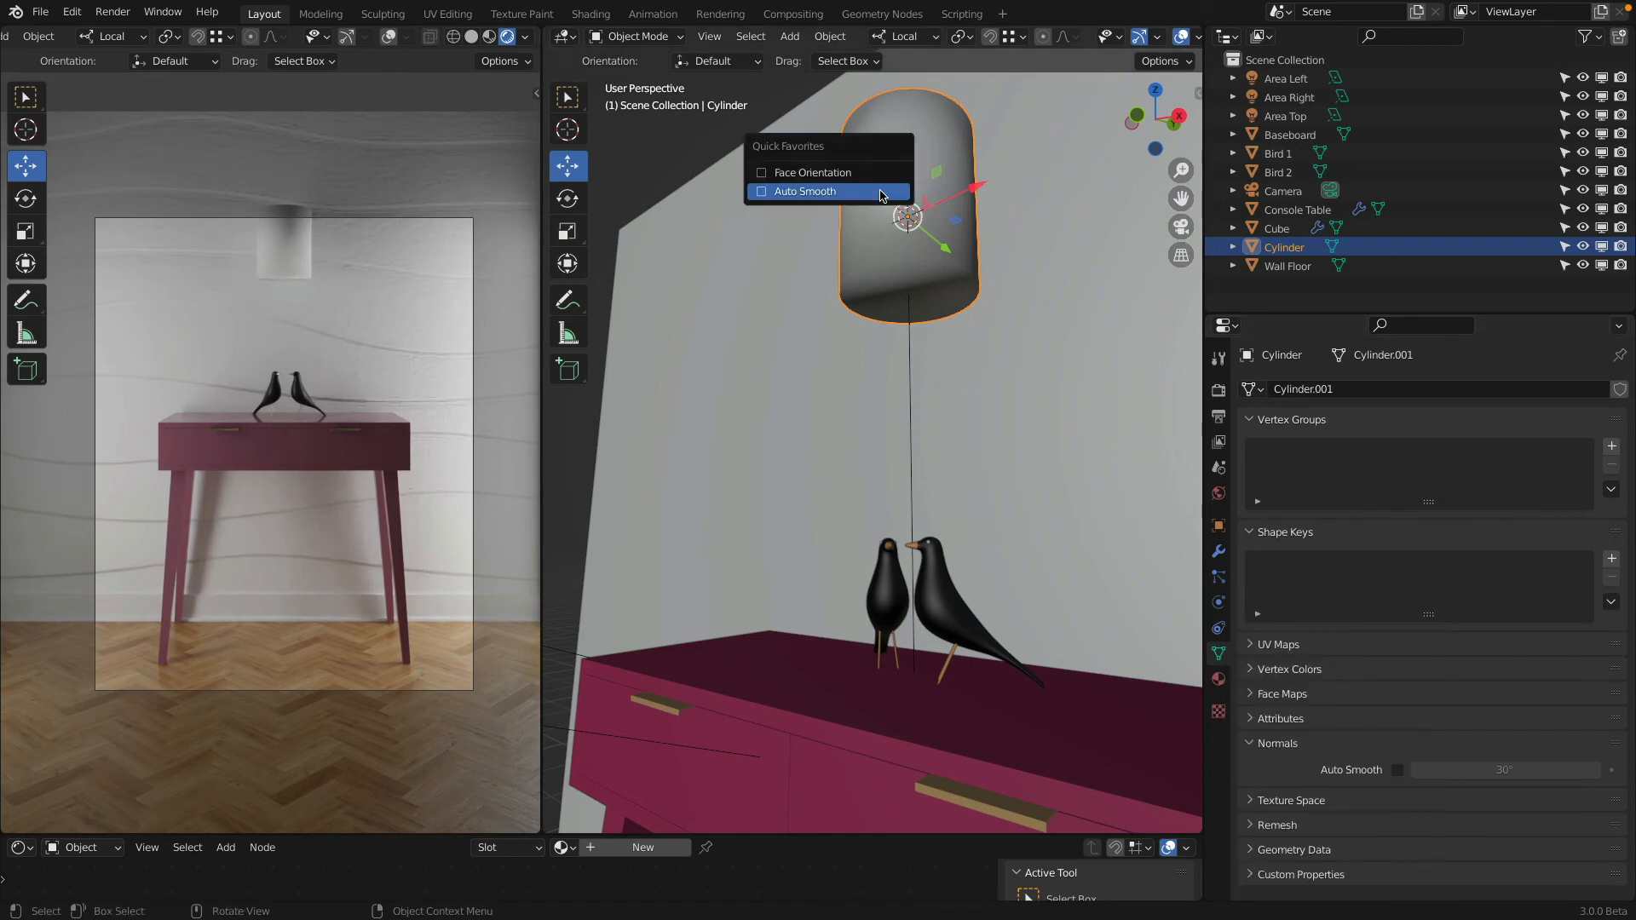
left_click(782, 192)
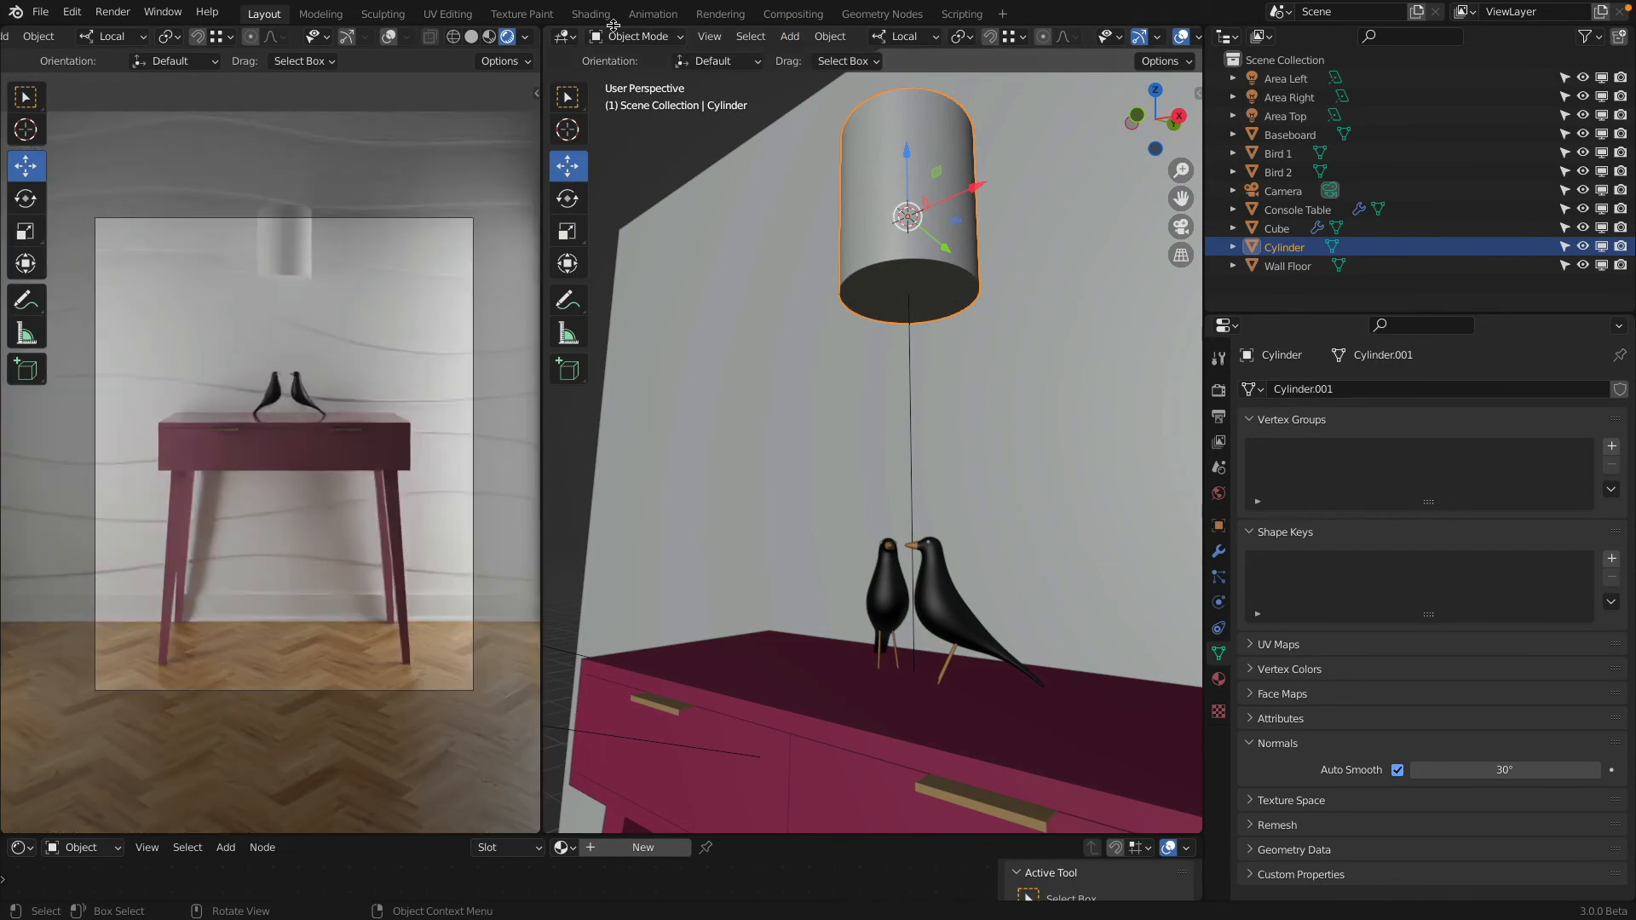
Step: Delete the cylinder's bottom face in Edit Mode and return to Object Mode
left_click(638, 36)
left_click(641, 55)
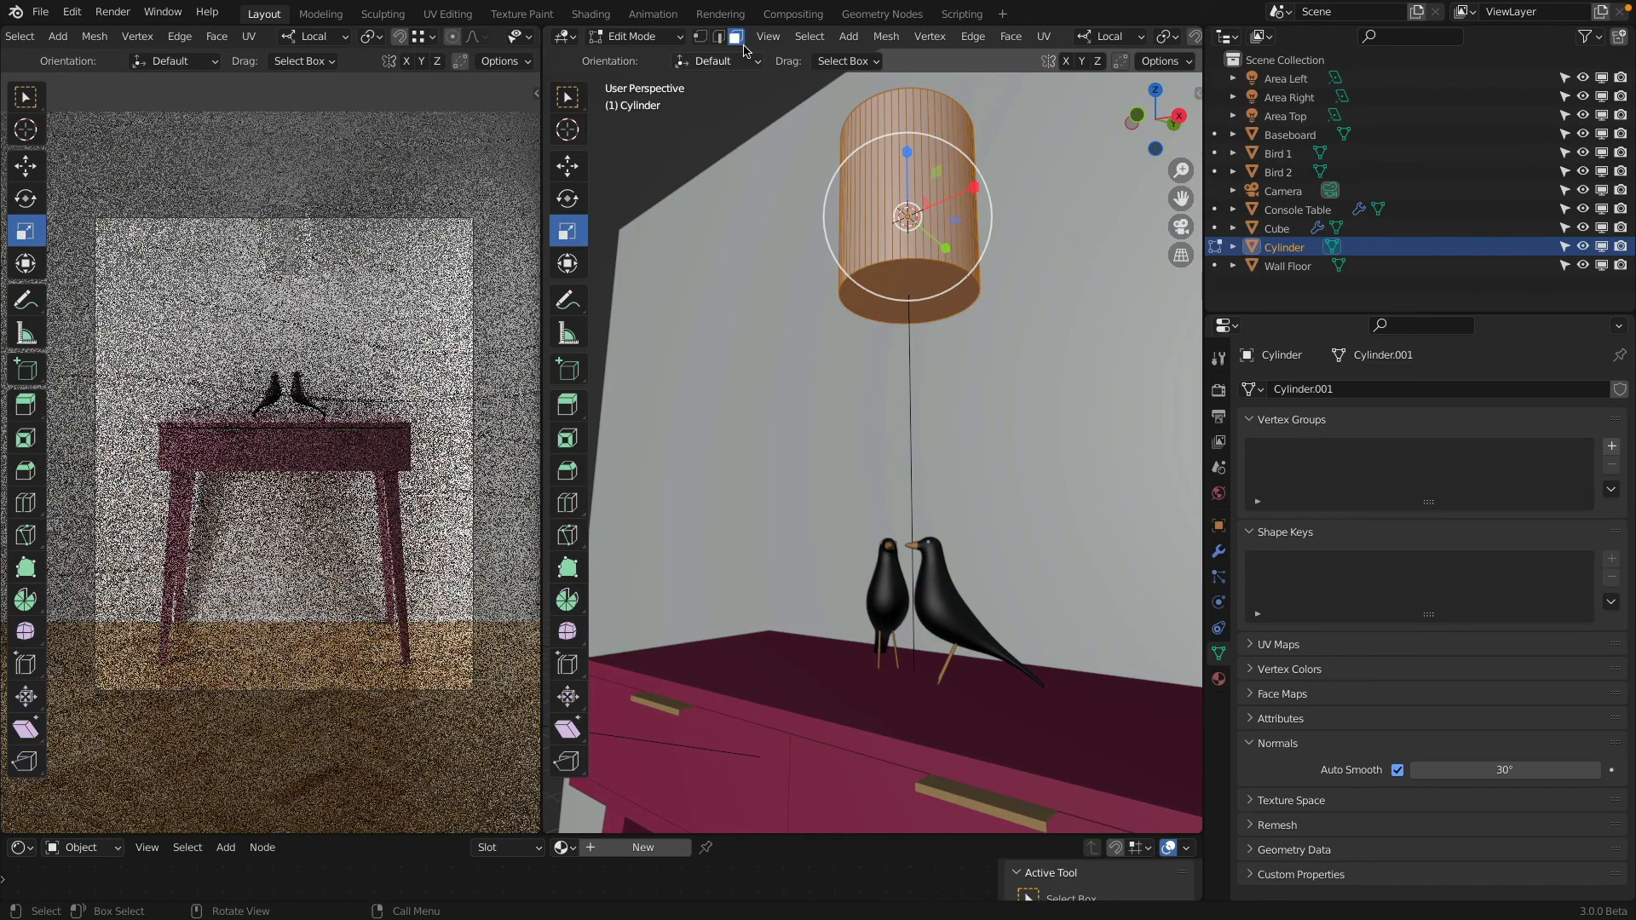
left_click(869, 309)
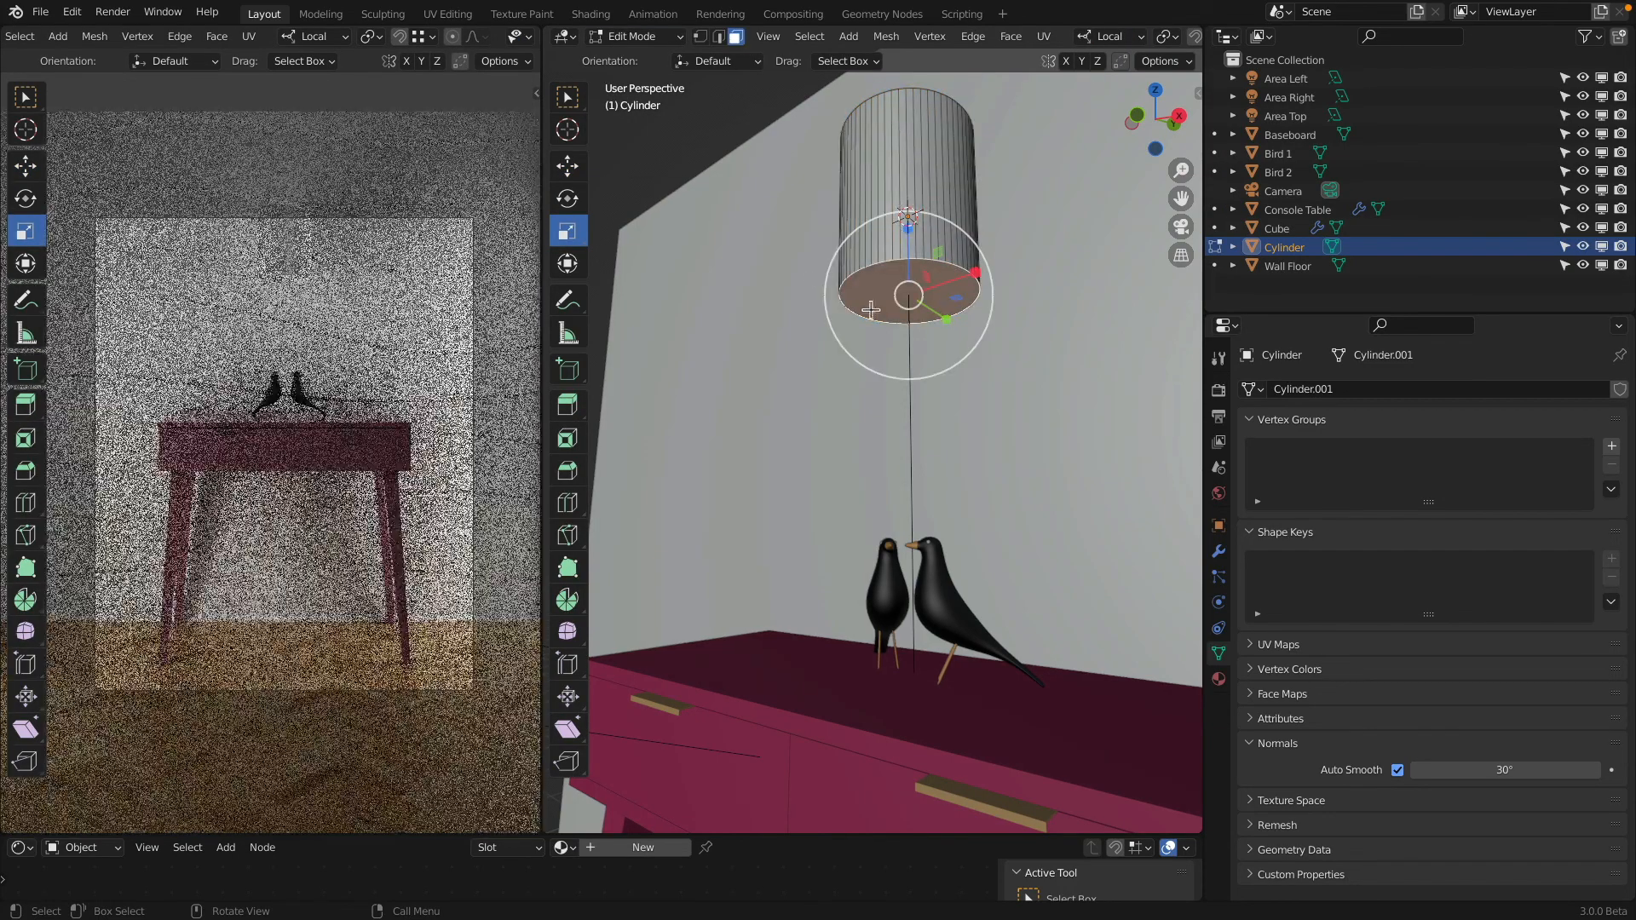
key("x")
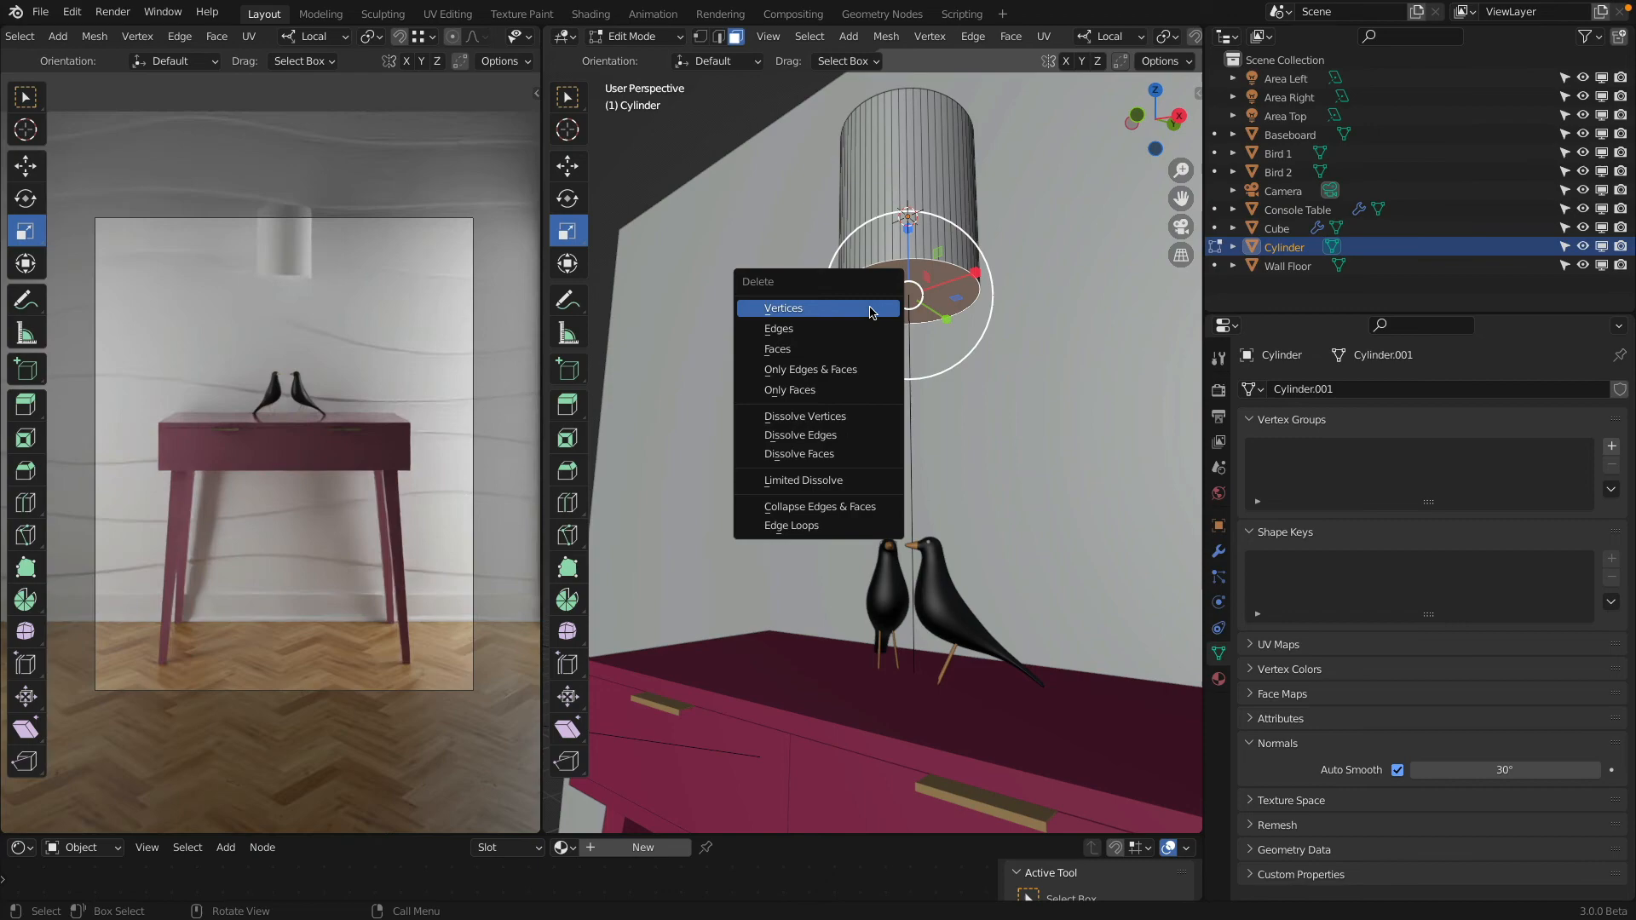
left_click(858, 349)
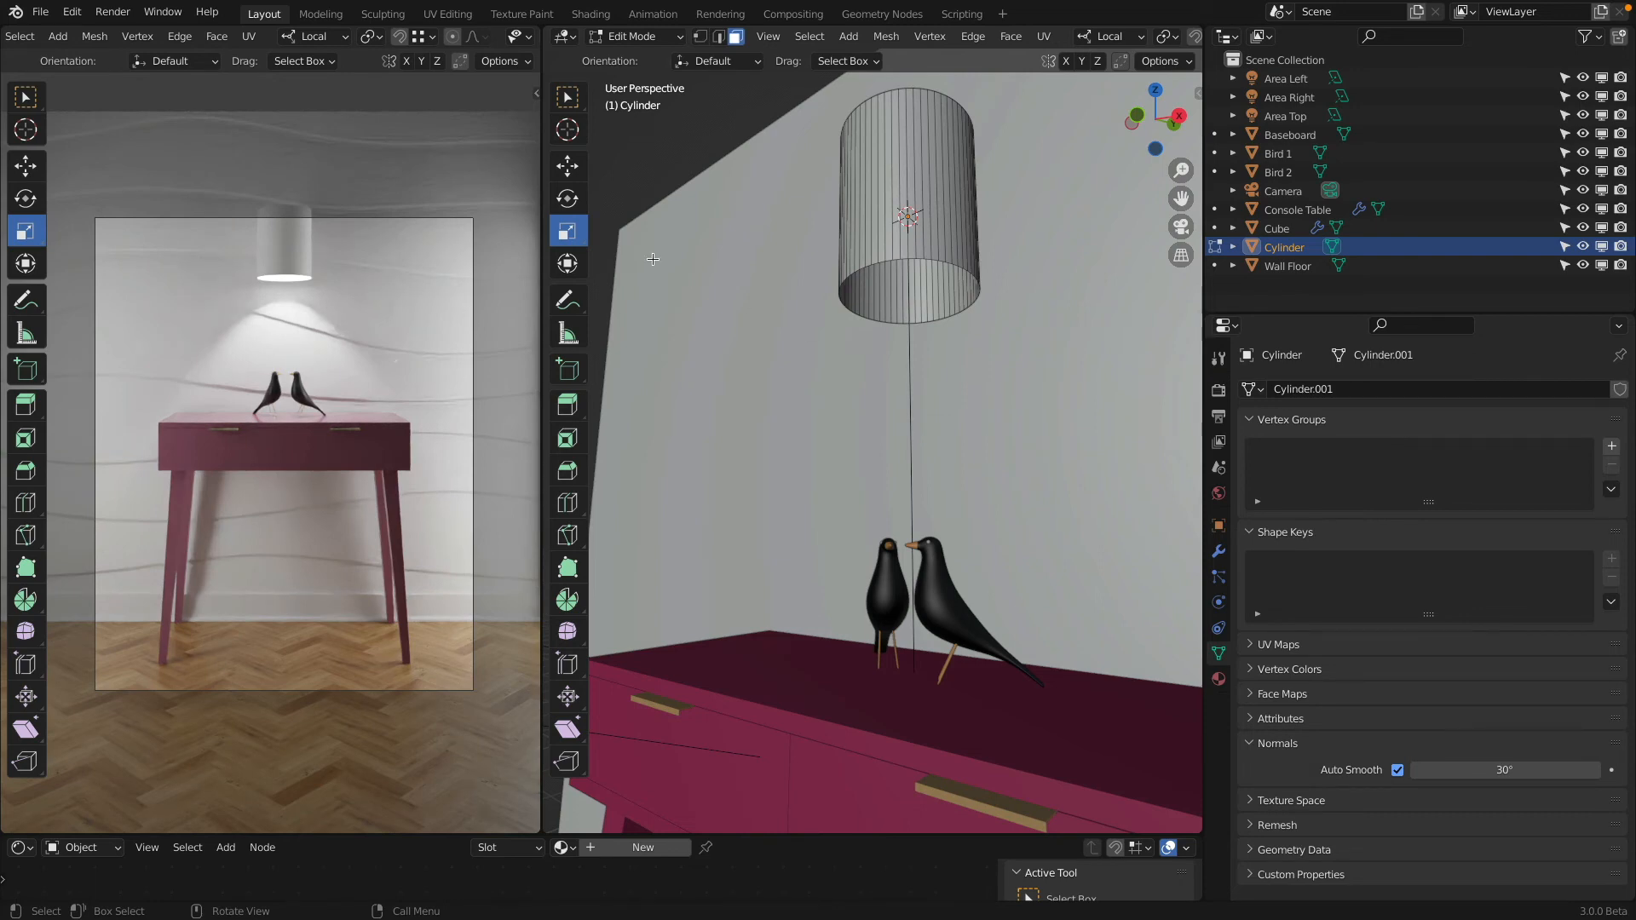
scroll(256, 272, "up", 5)
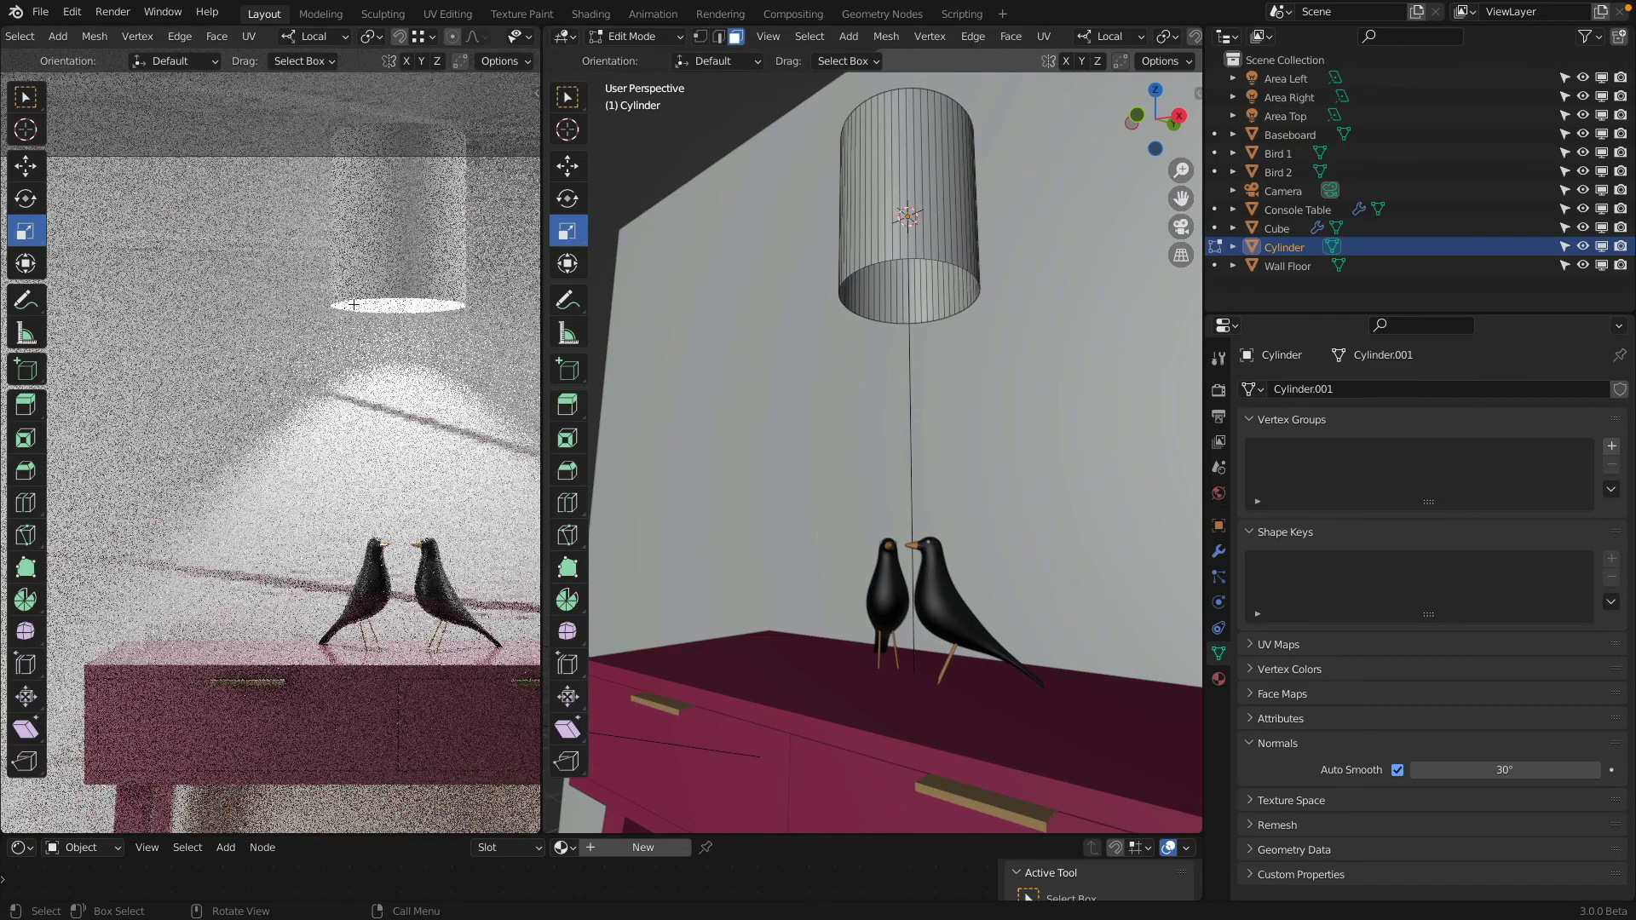
left_click(639, 39)
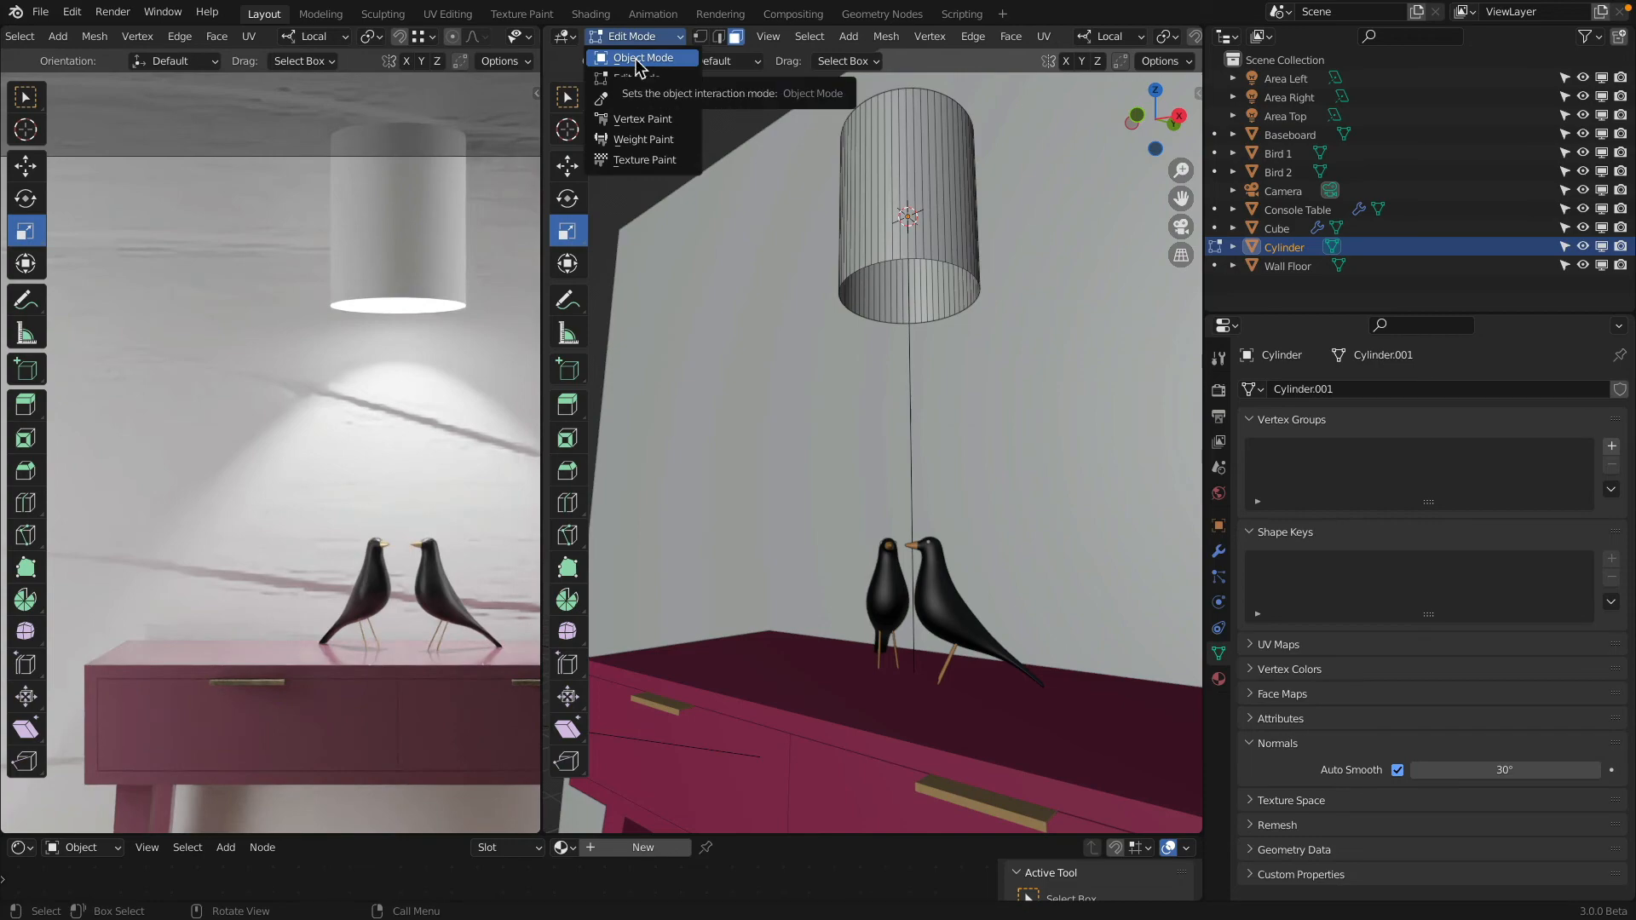
left_click(639, 58)
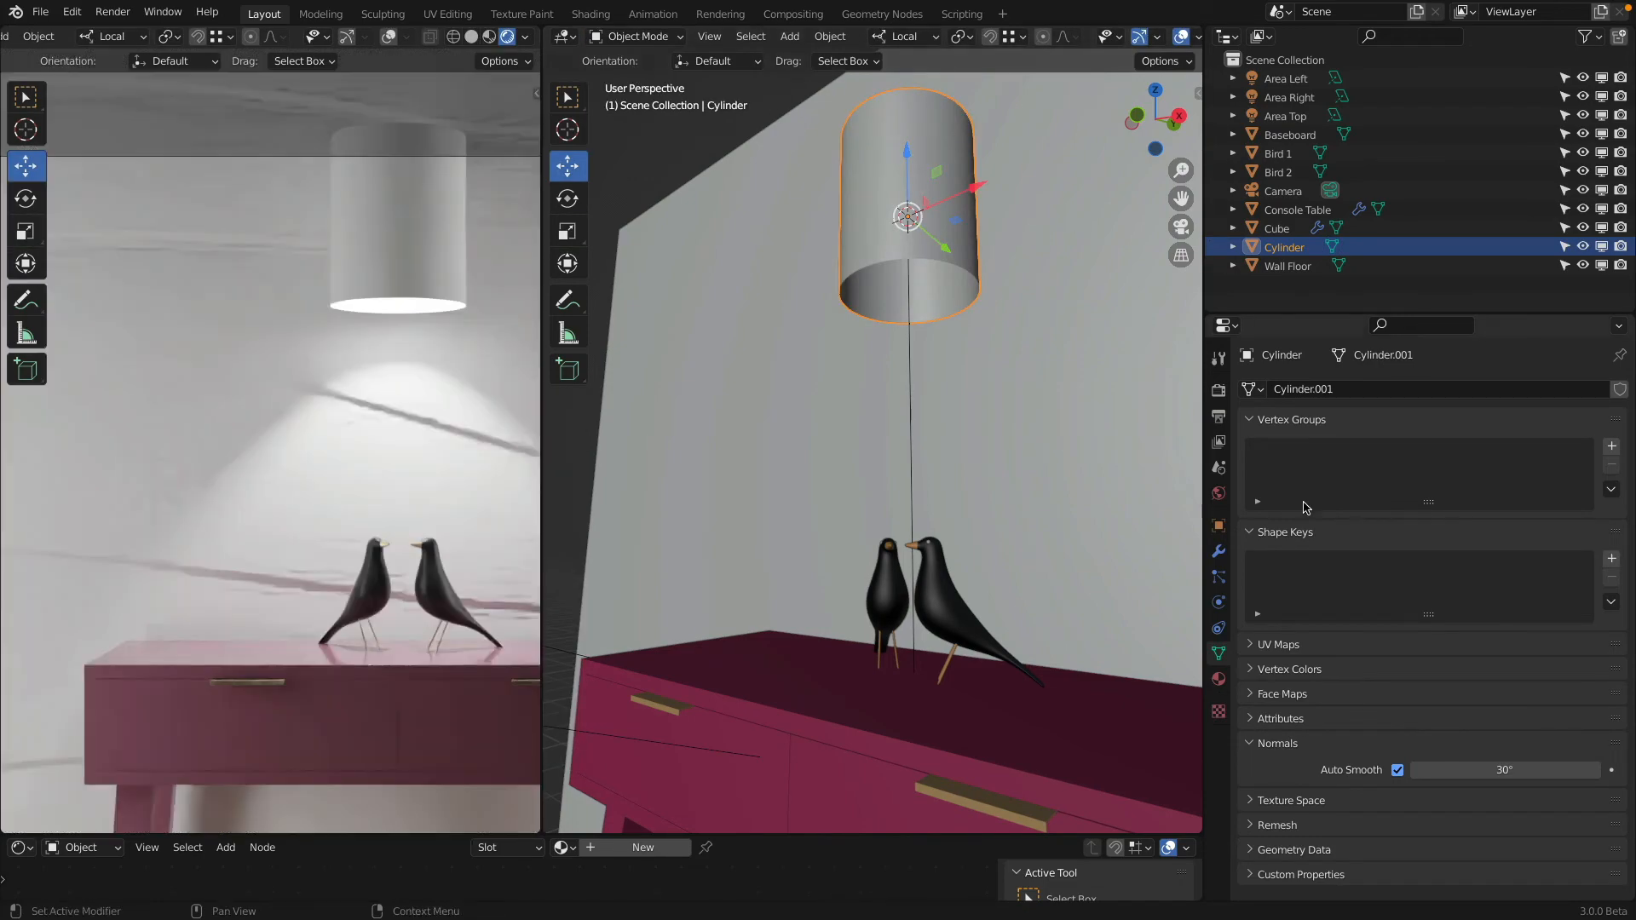
Step: Add a Solidify modifier to the open cylinder with a thickness of 0.25"
left_click(1219, 552)
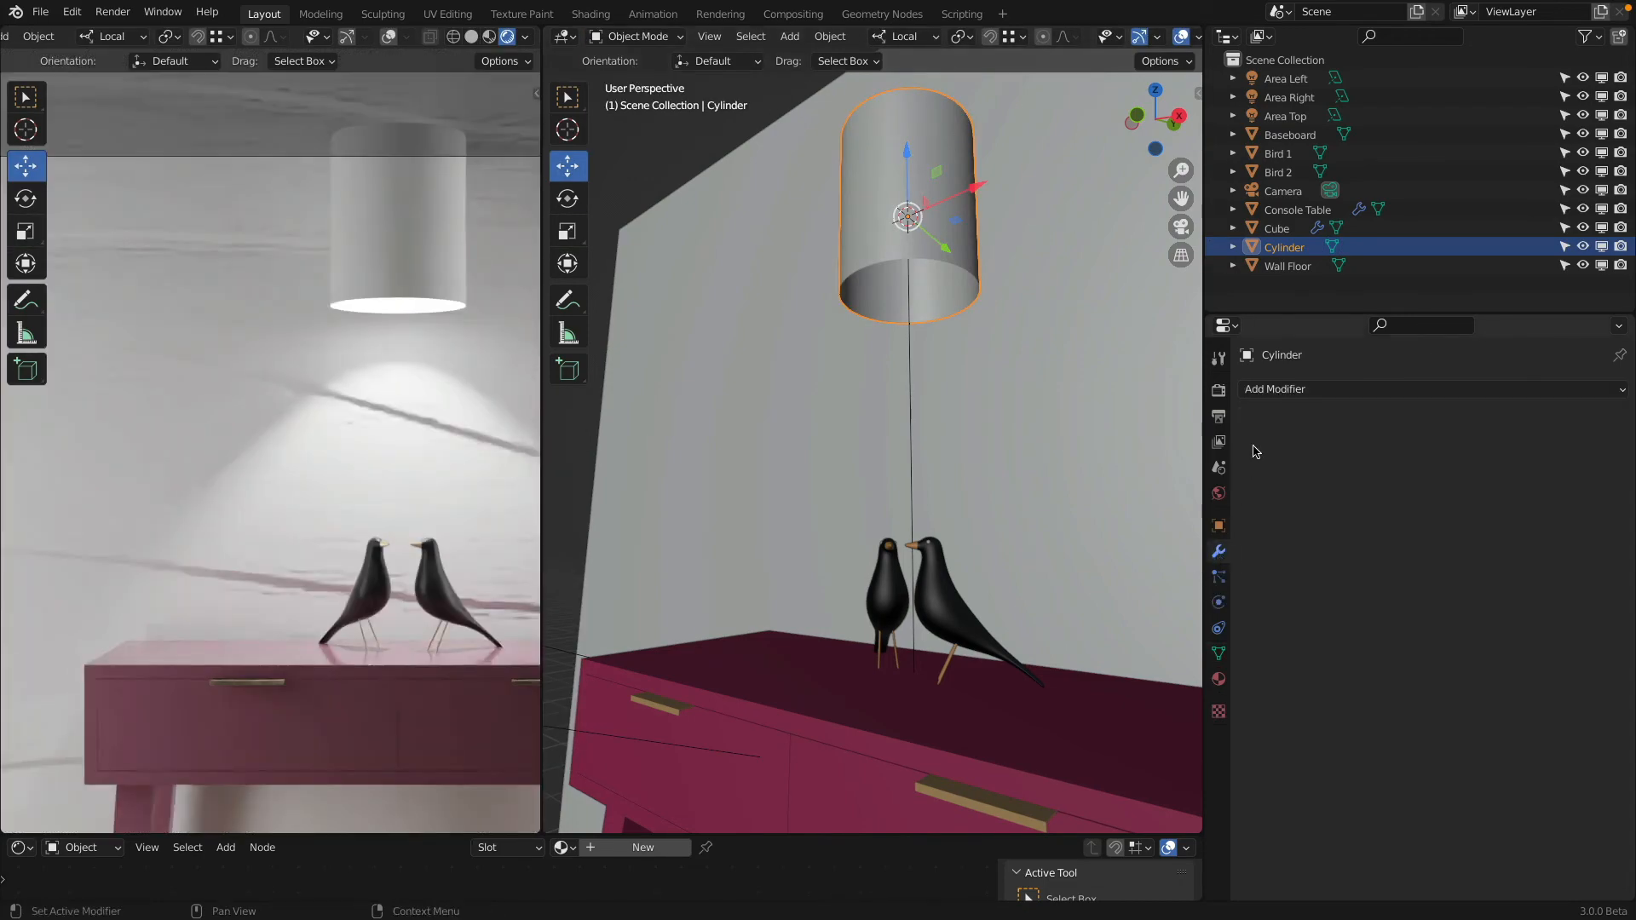
left_click(1271, 392)
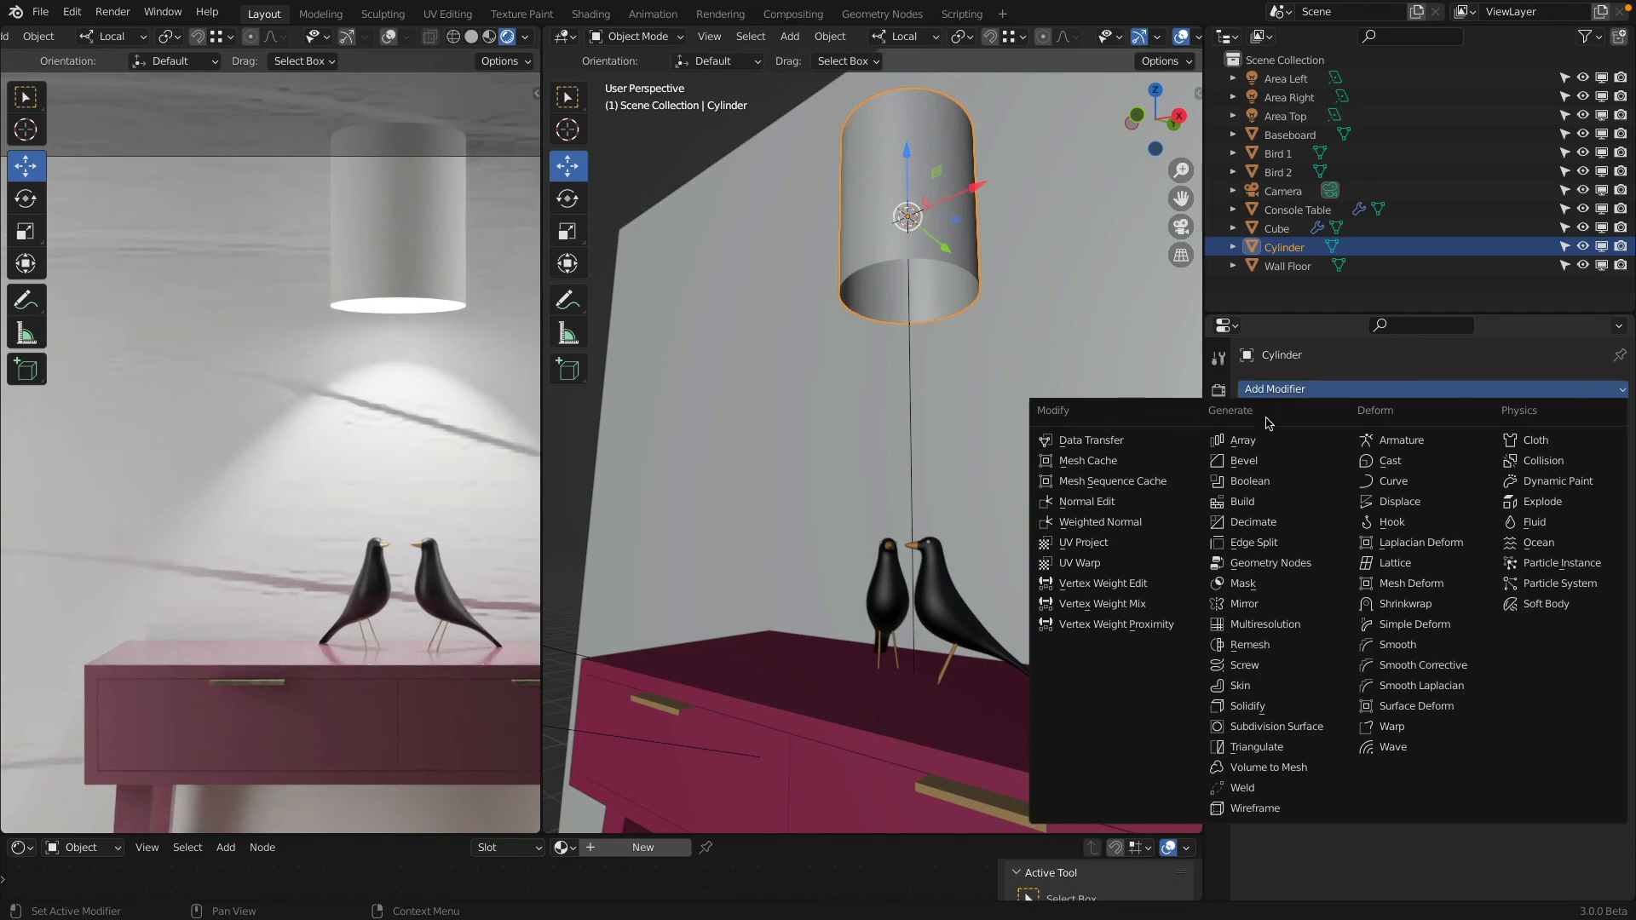
left_click(1299, 707)
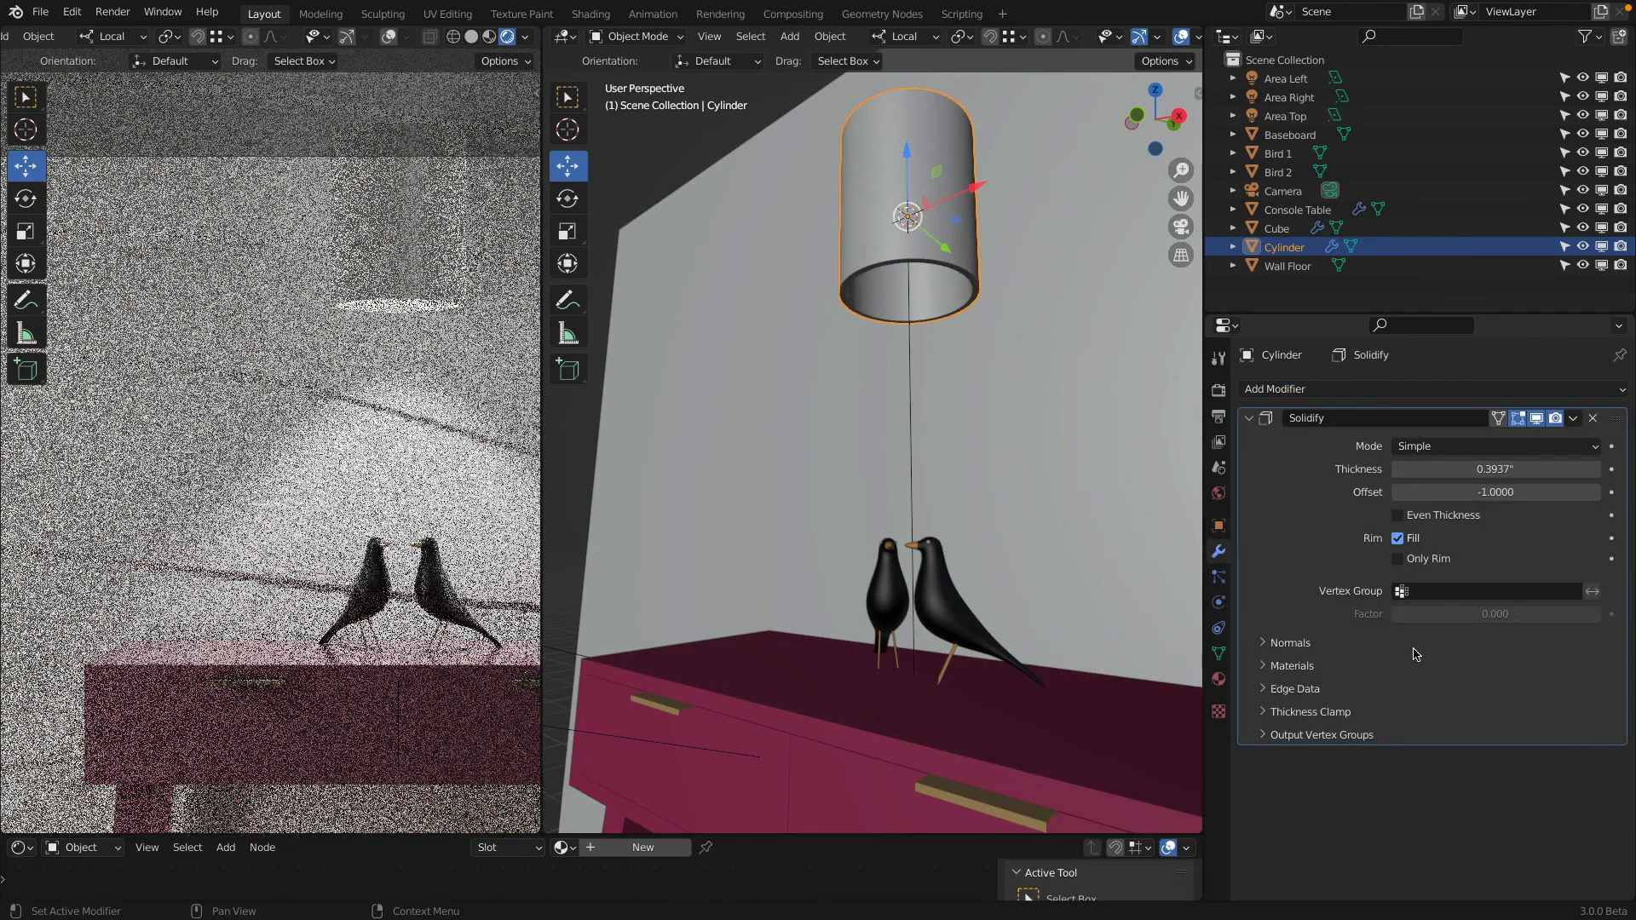
left_click(1501, 467)
type(".25")
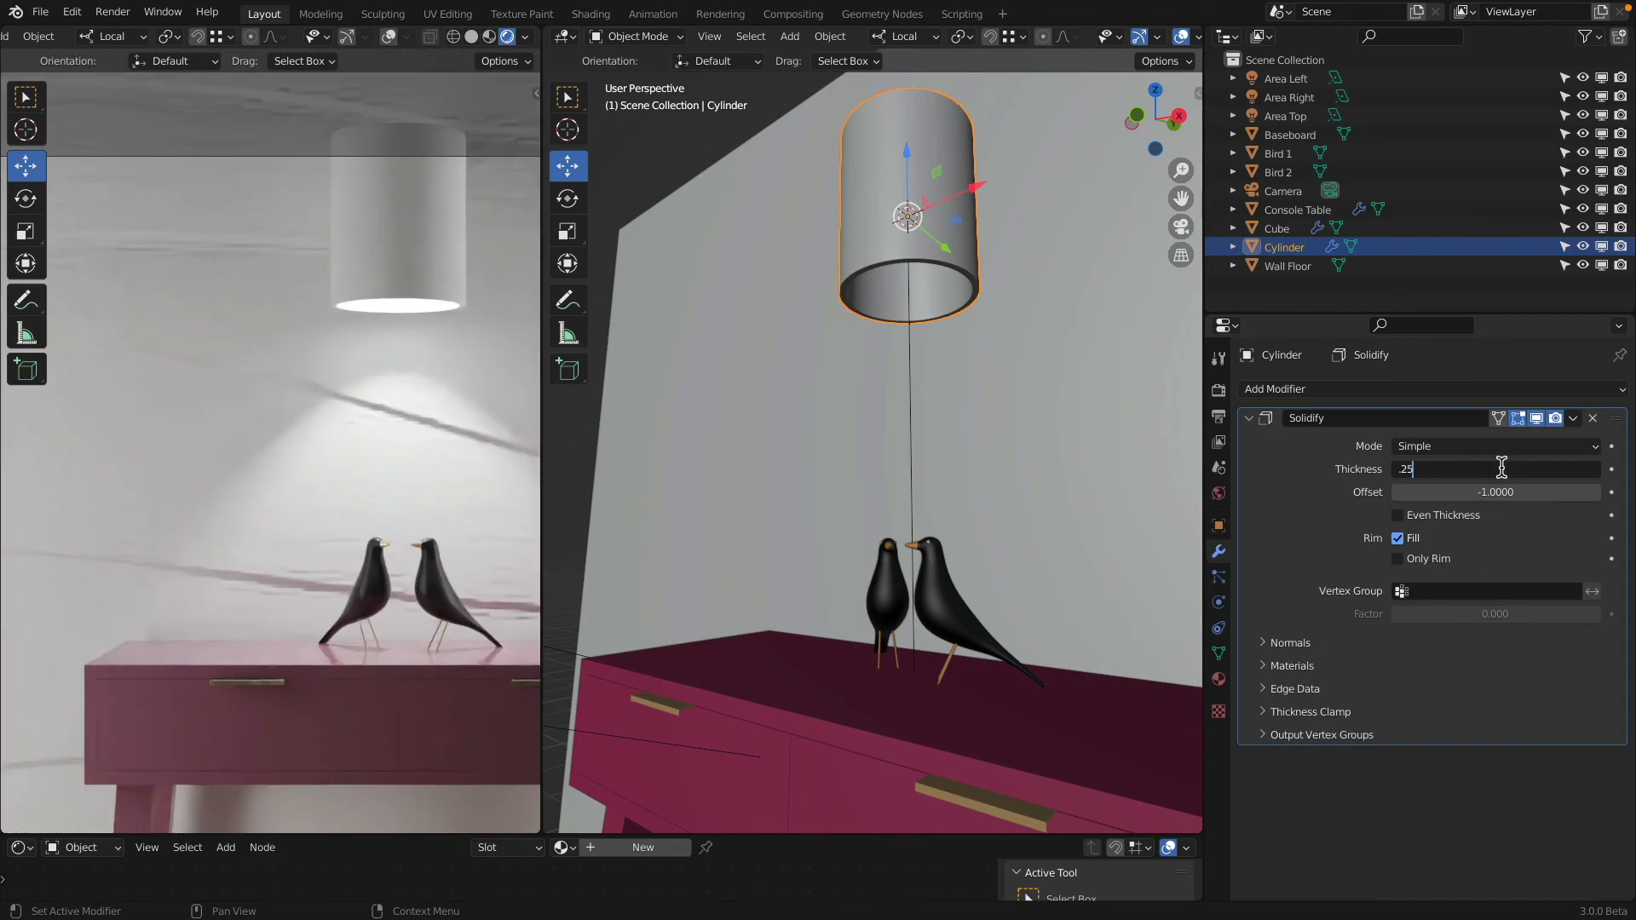
type("\"")
key("Return")
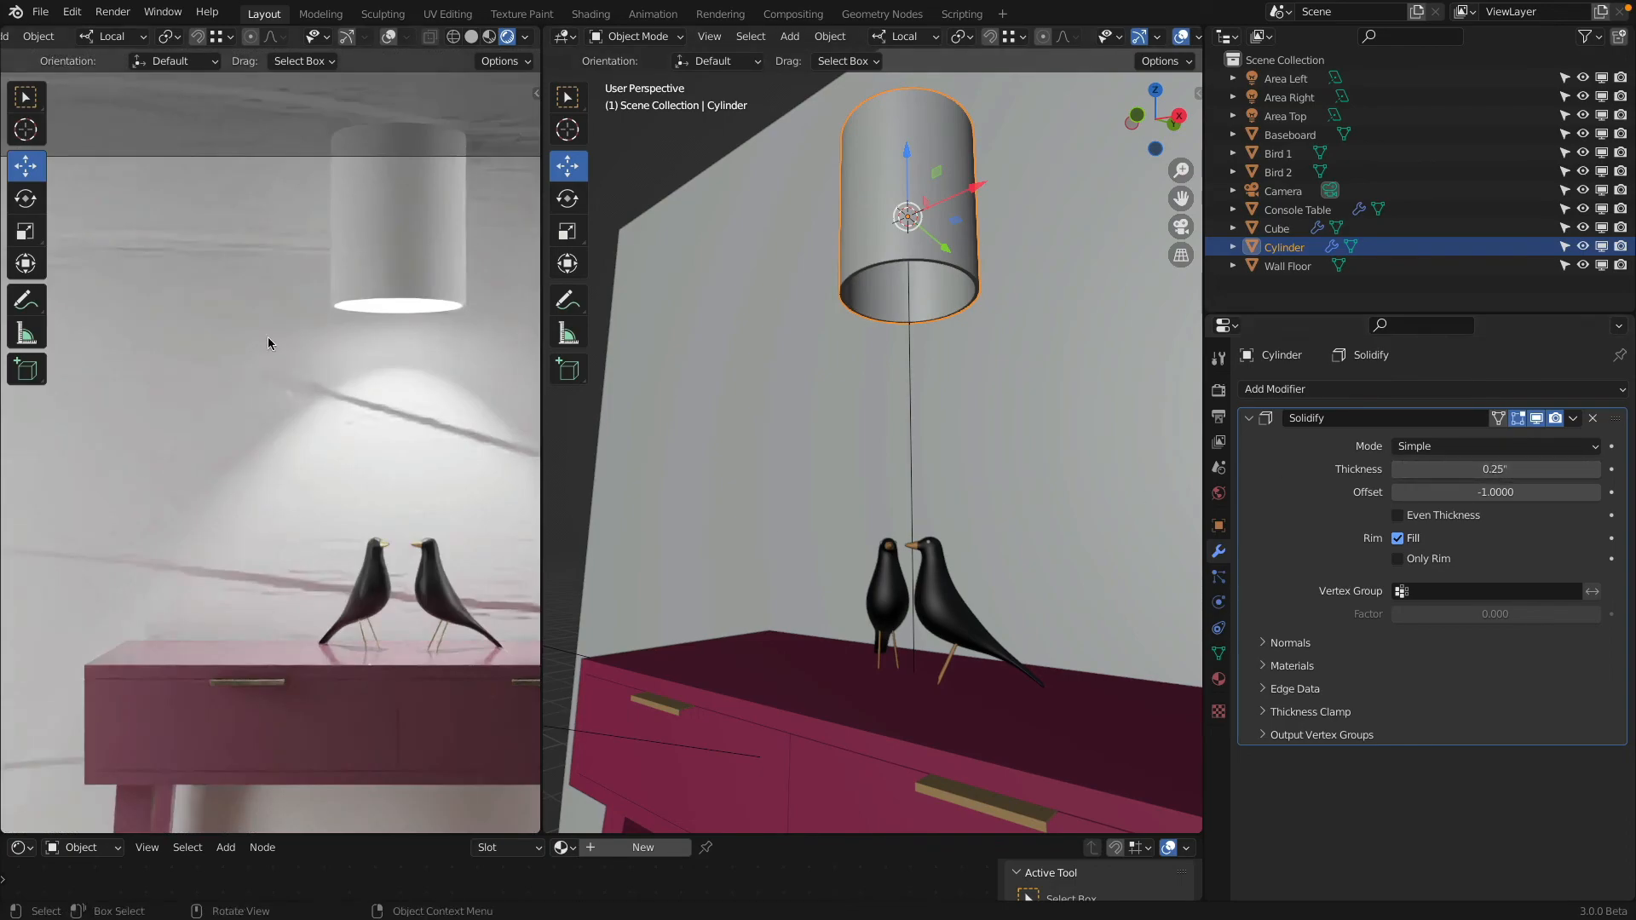
Step: Raise the cylinder along its Z axis by about 3.18" and check the light cone in the rendered view
middle_click_drag(357, 319, 219, 811, "ctrl")
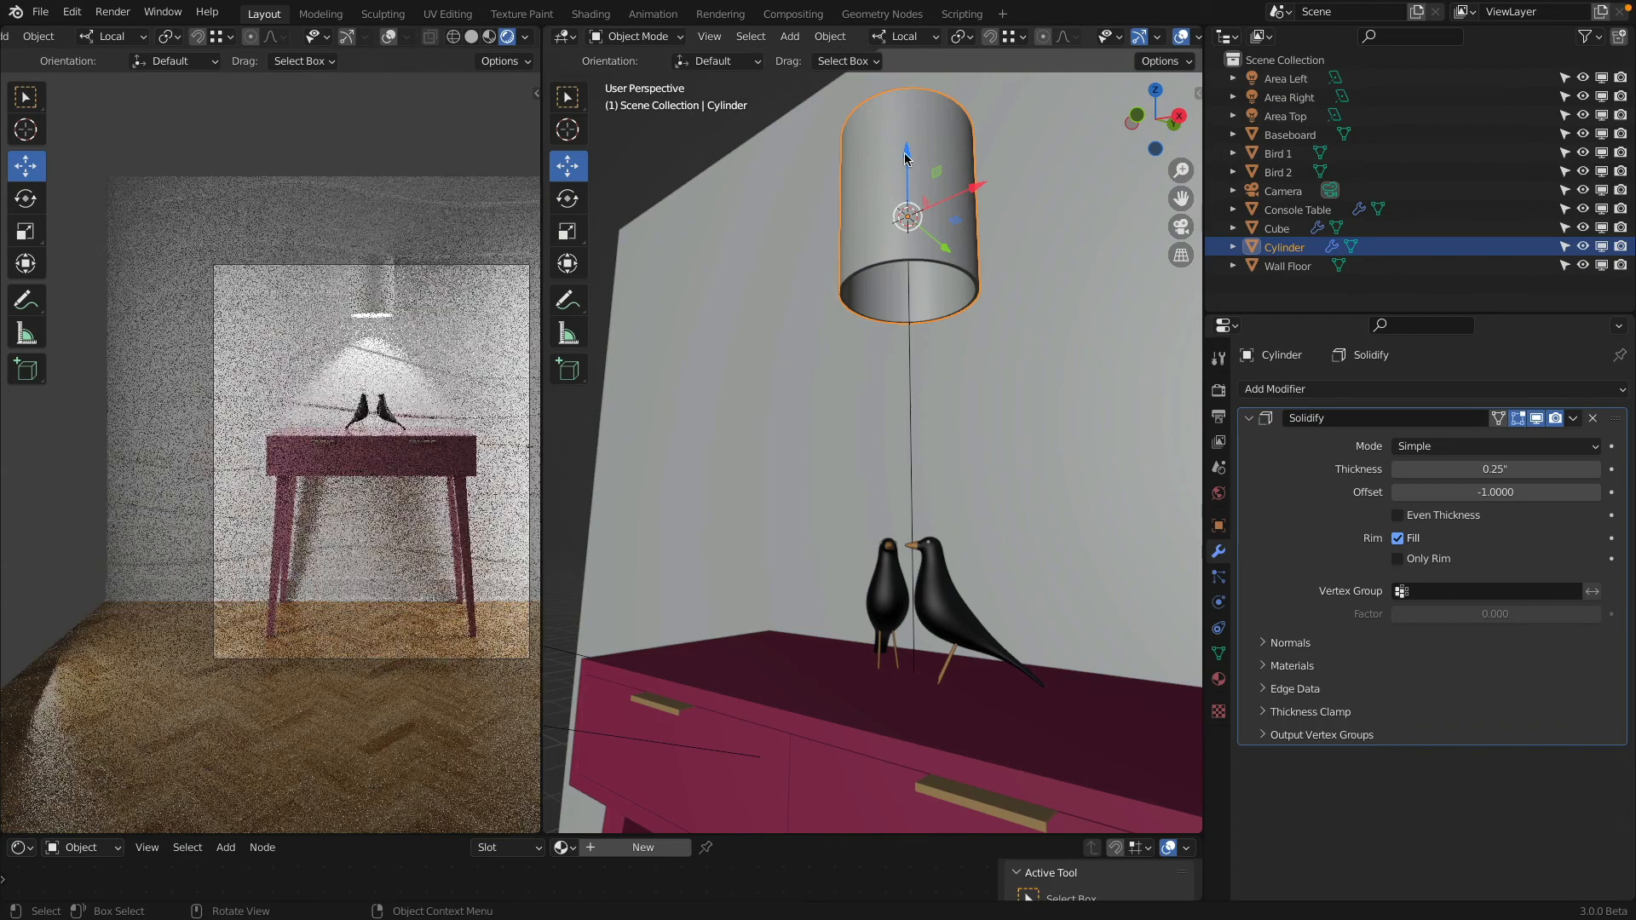
left_click_drag(910, 154, 932, 102)
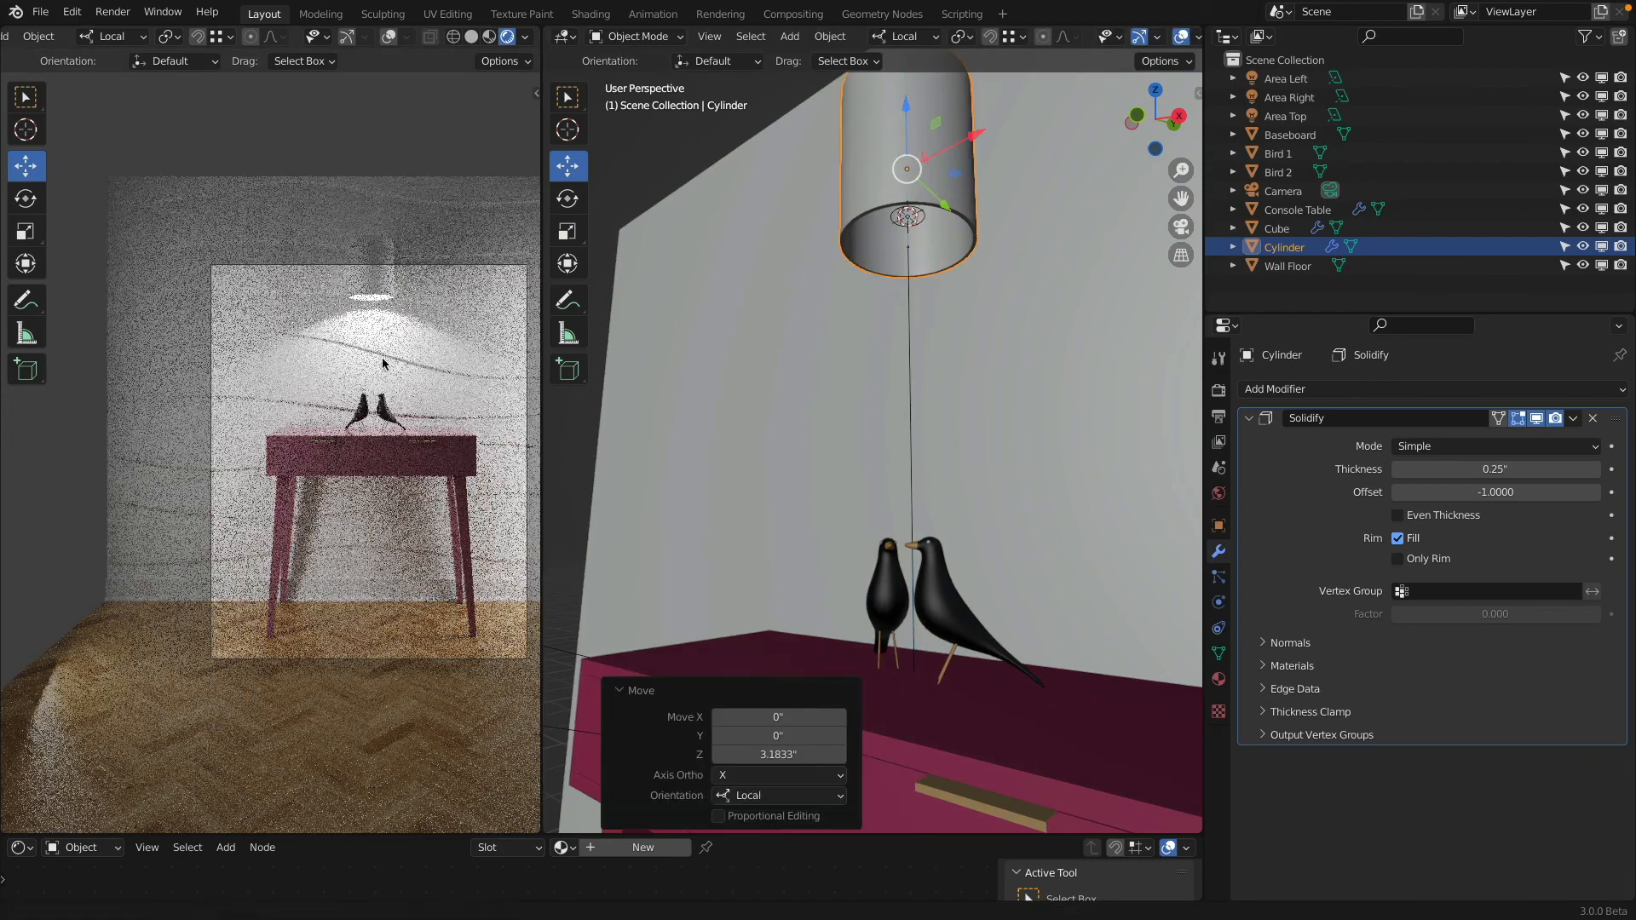
scroll(383, 363, "up", 2)
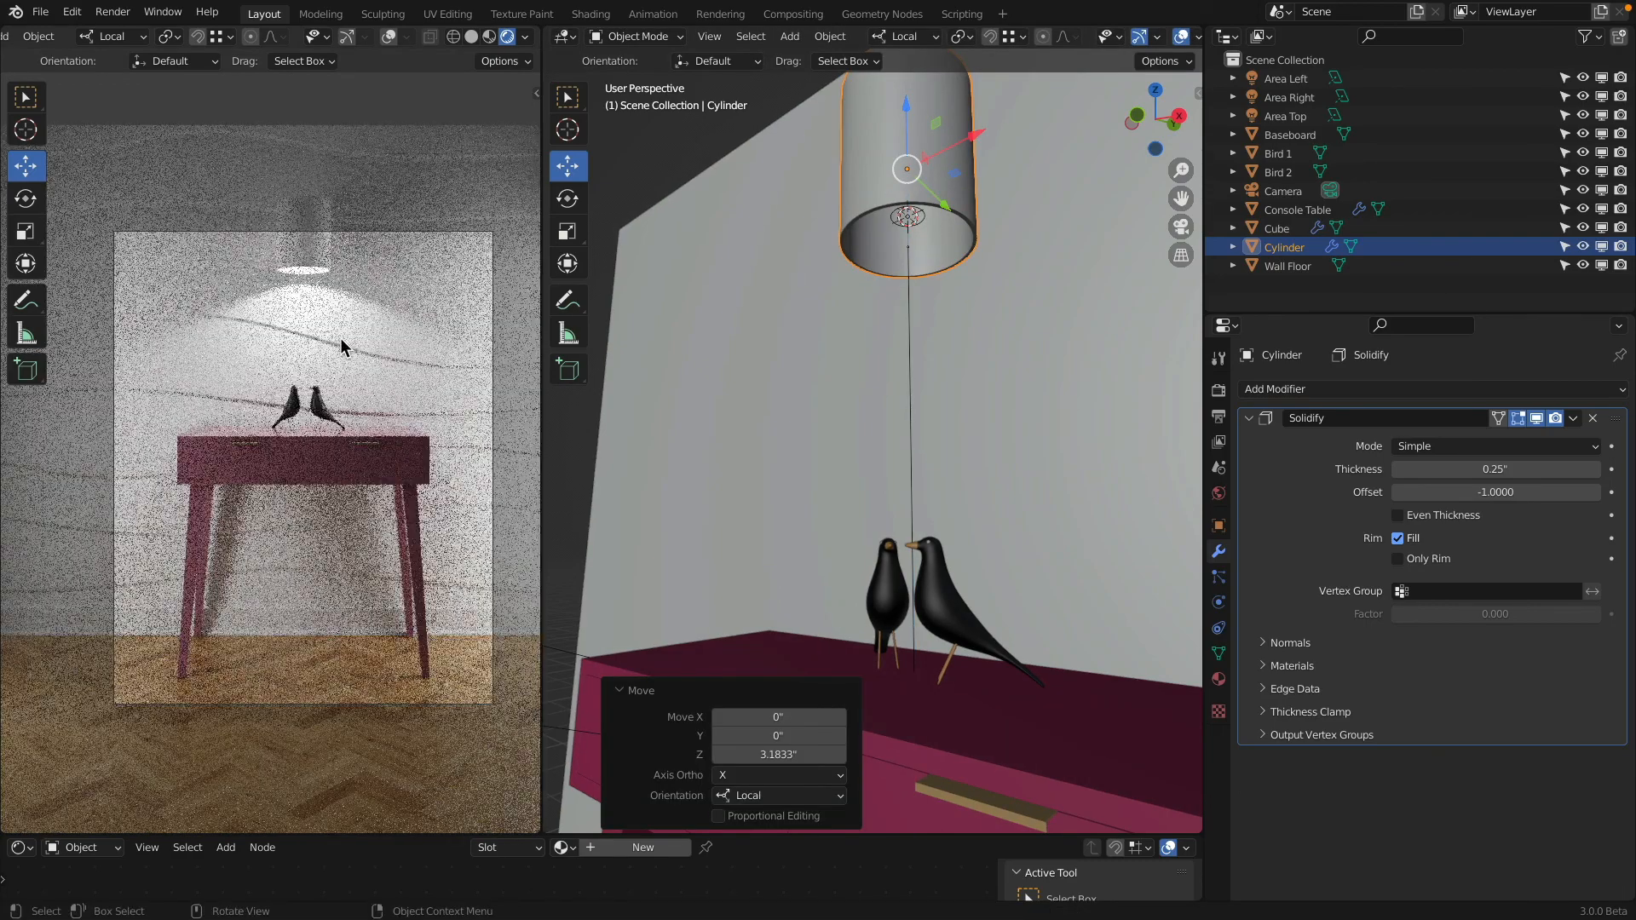
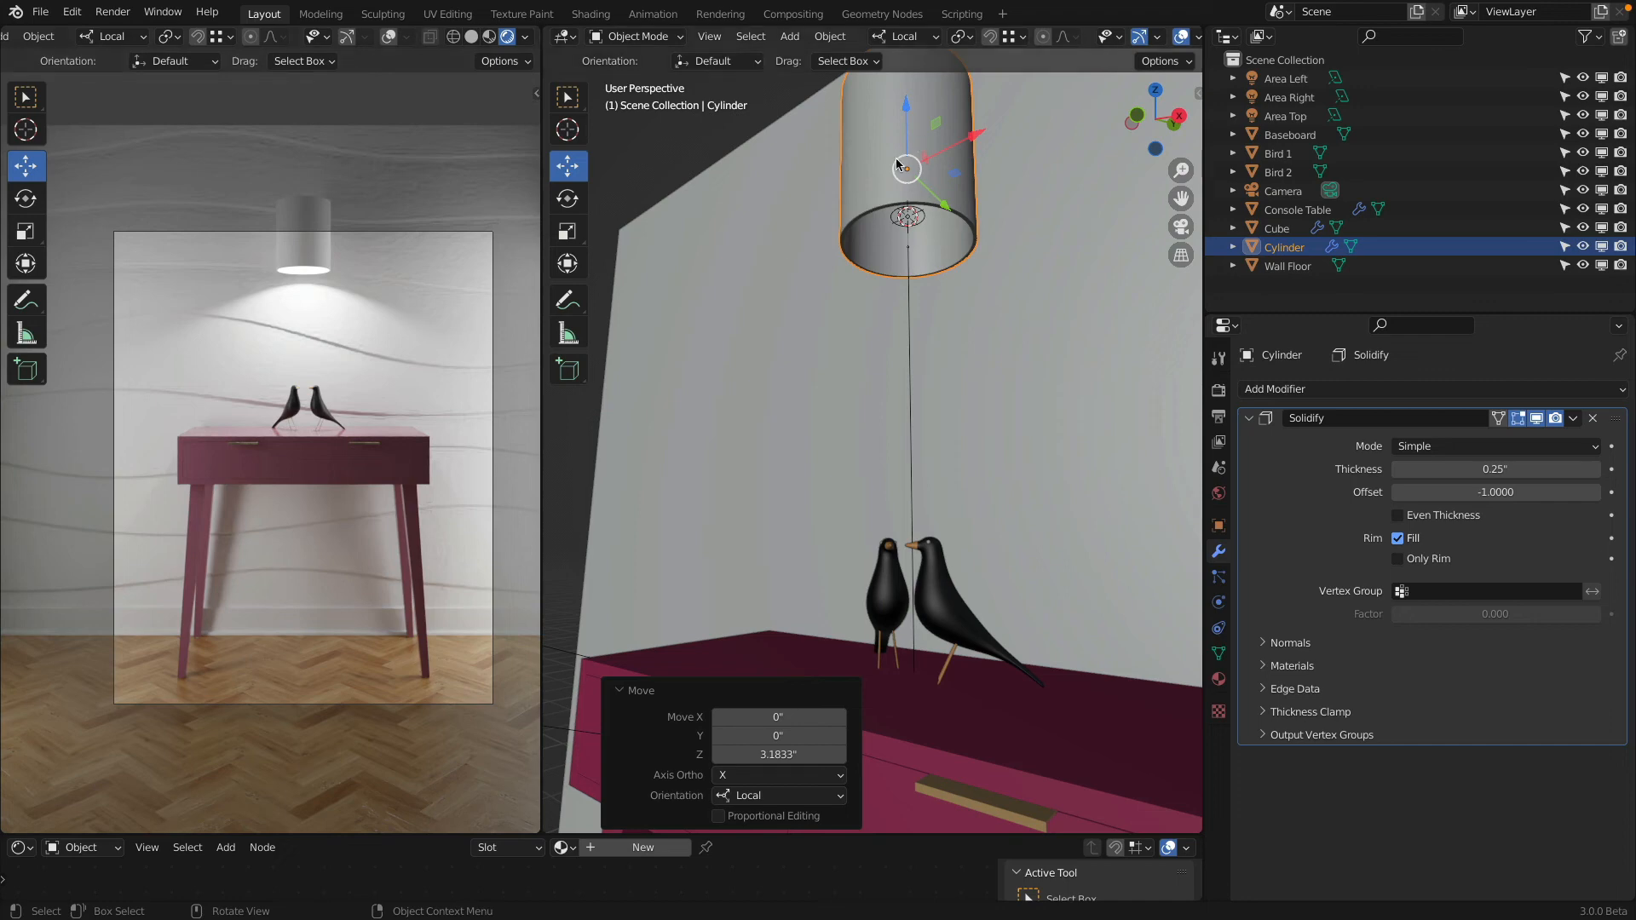
Step: Lower the cylinder about 0.39" along Z, scale its whole mesh to about 0.423 in X and Y in Edit Mode, and return to Object Mode
middle_click_drag(871, 141, 827, 232, "shift")
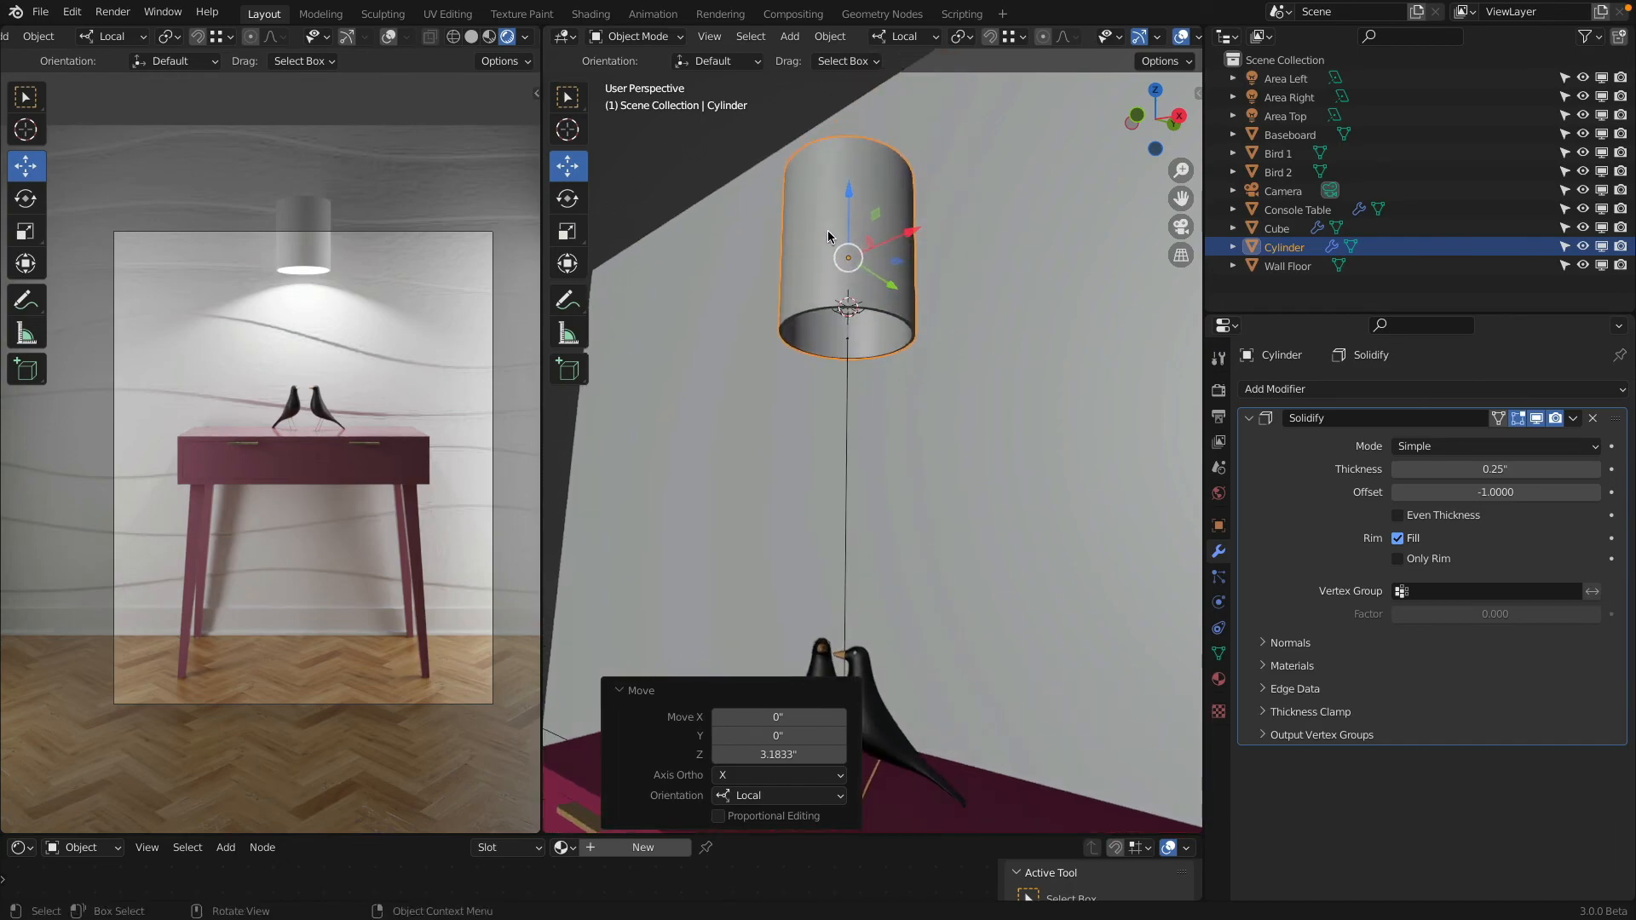
left_click_drag(856, 191, 855, 196)
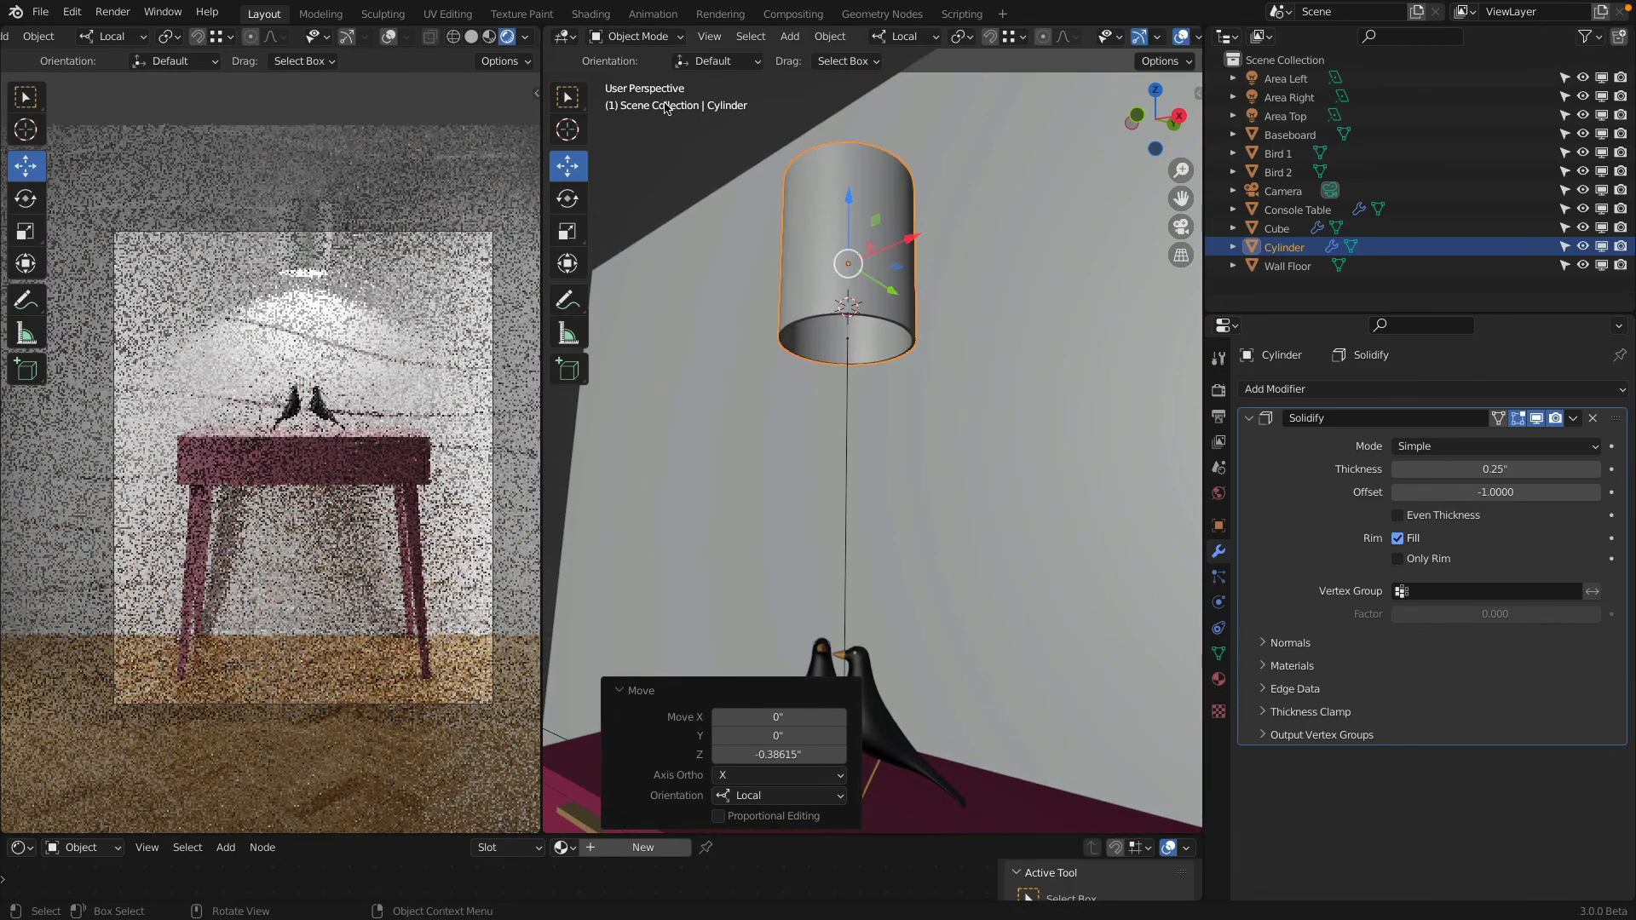
left_click(631, 37)
left_click(639, 79)
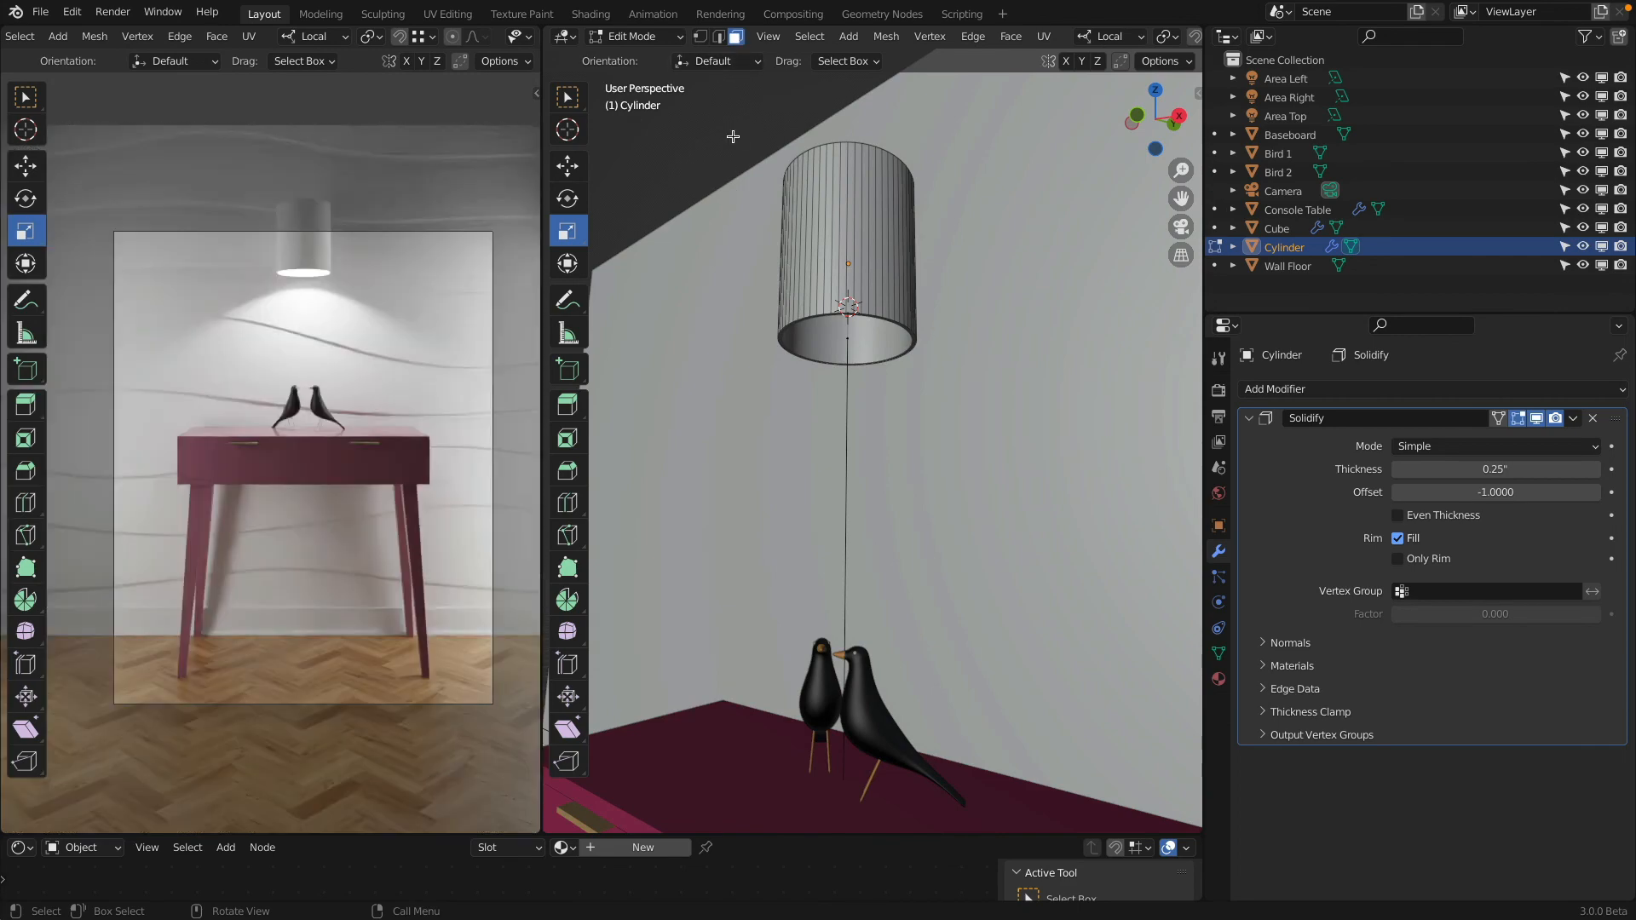
key("a")
left_click(809, 36)
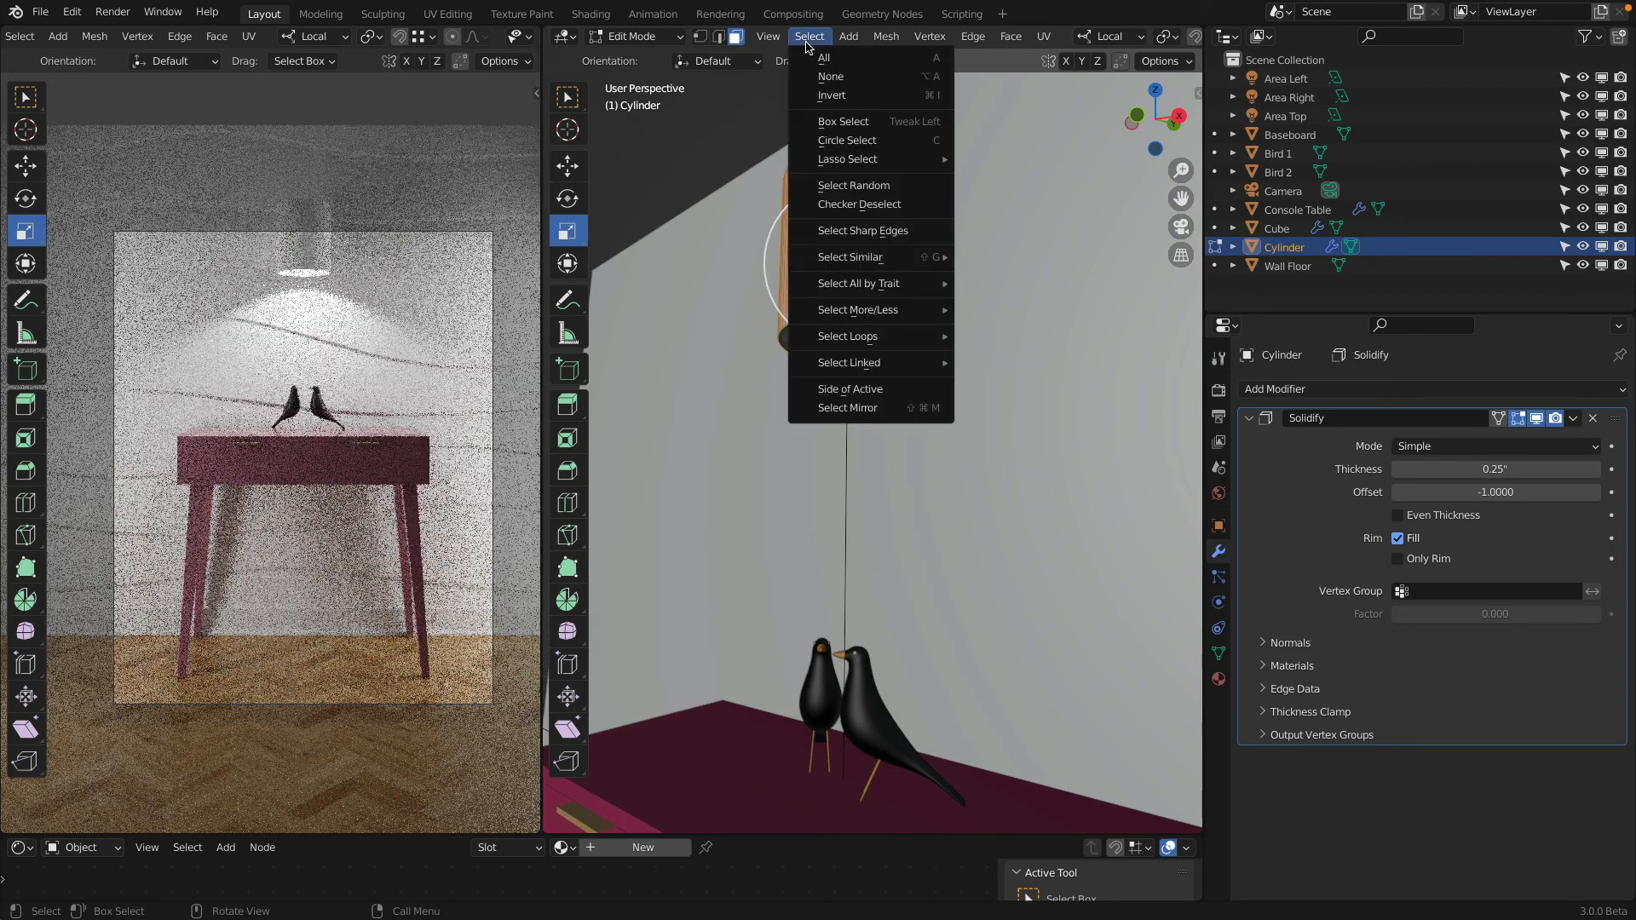
left_click(901, 60)
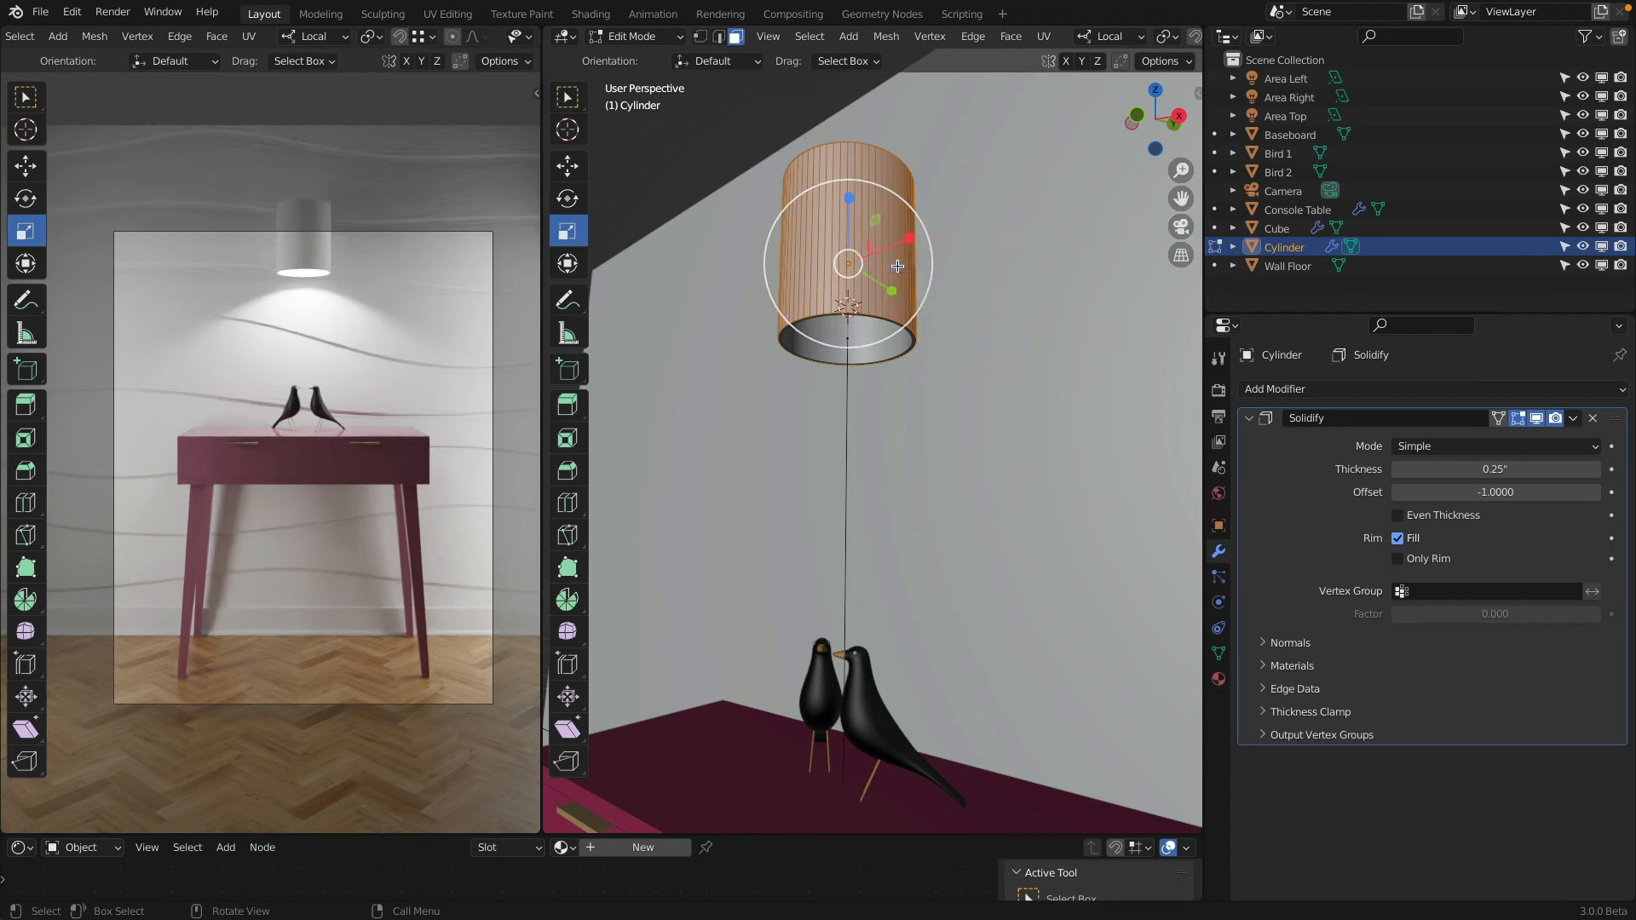
mouse_move(896, 266)
left_mouse_down()
mouse_move(869, 277)
mouse_move(886, 262)
mouse_move(867, 253)
left_mouse_up()
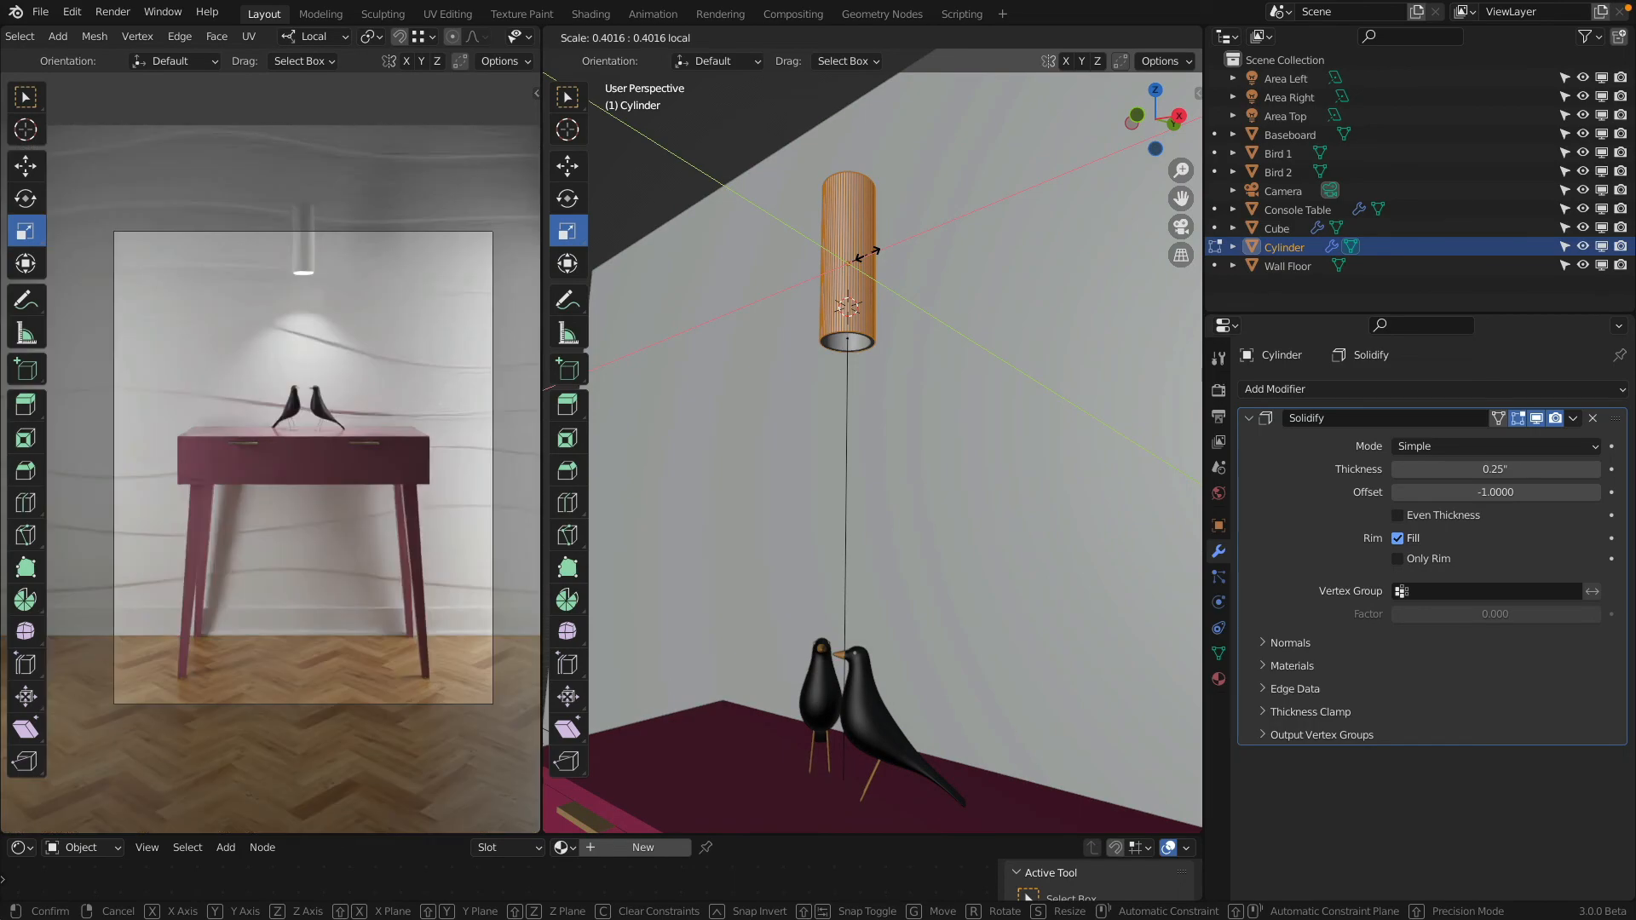
left_click_drag(866, 254, 869, 252)
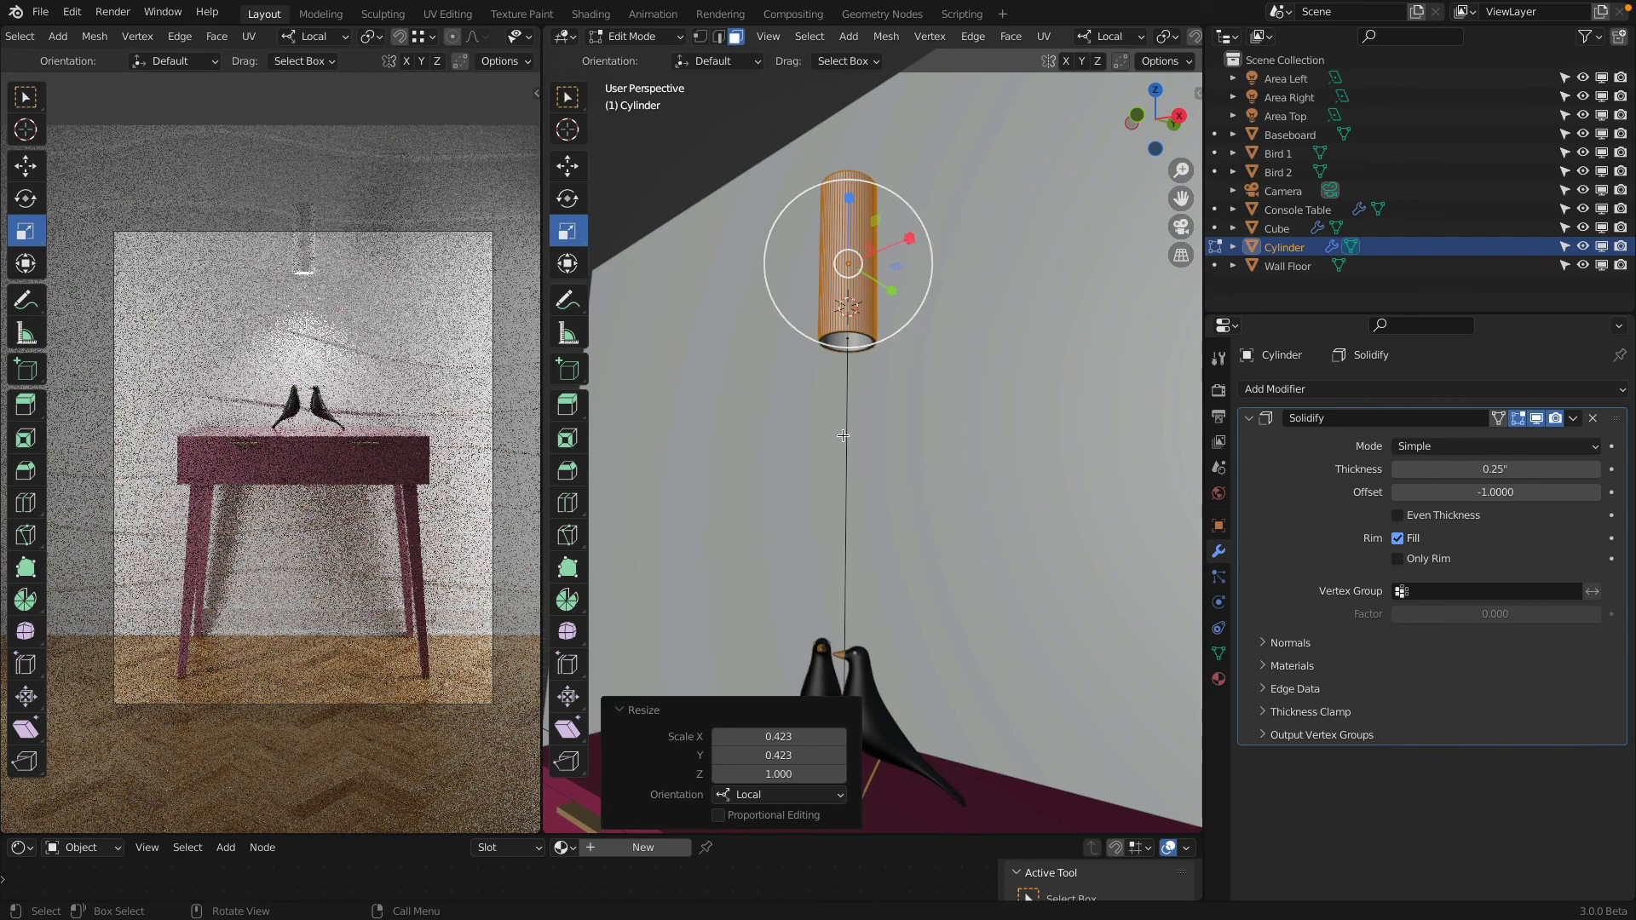
left_click(635, 38)
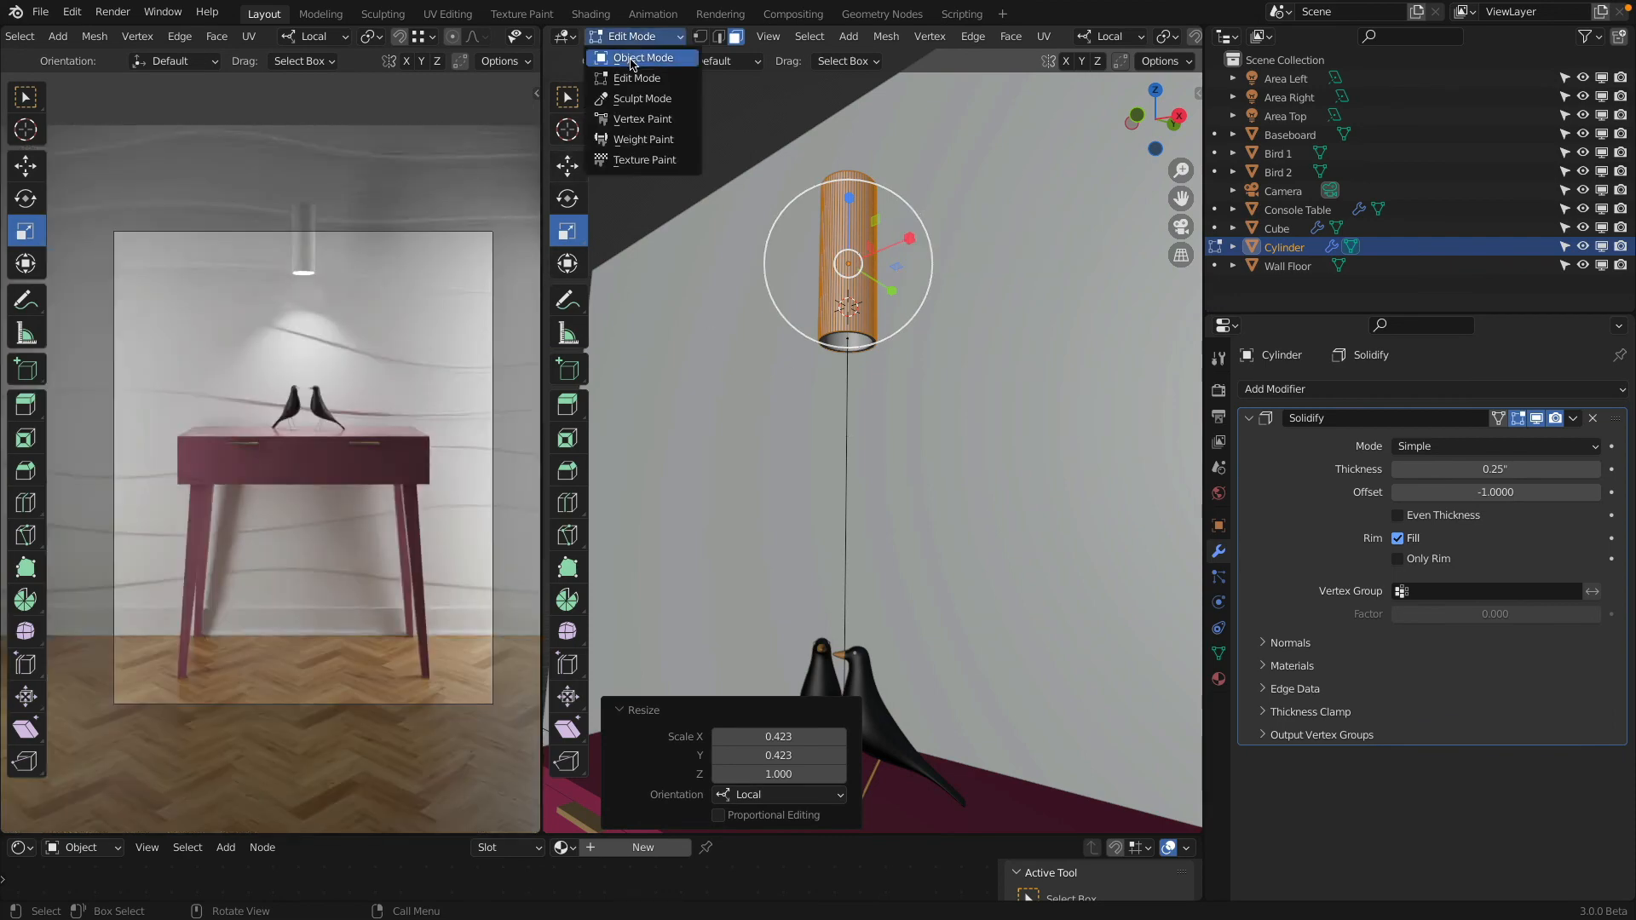
left_click(637, 58)
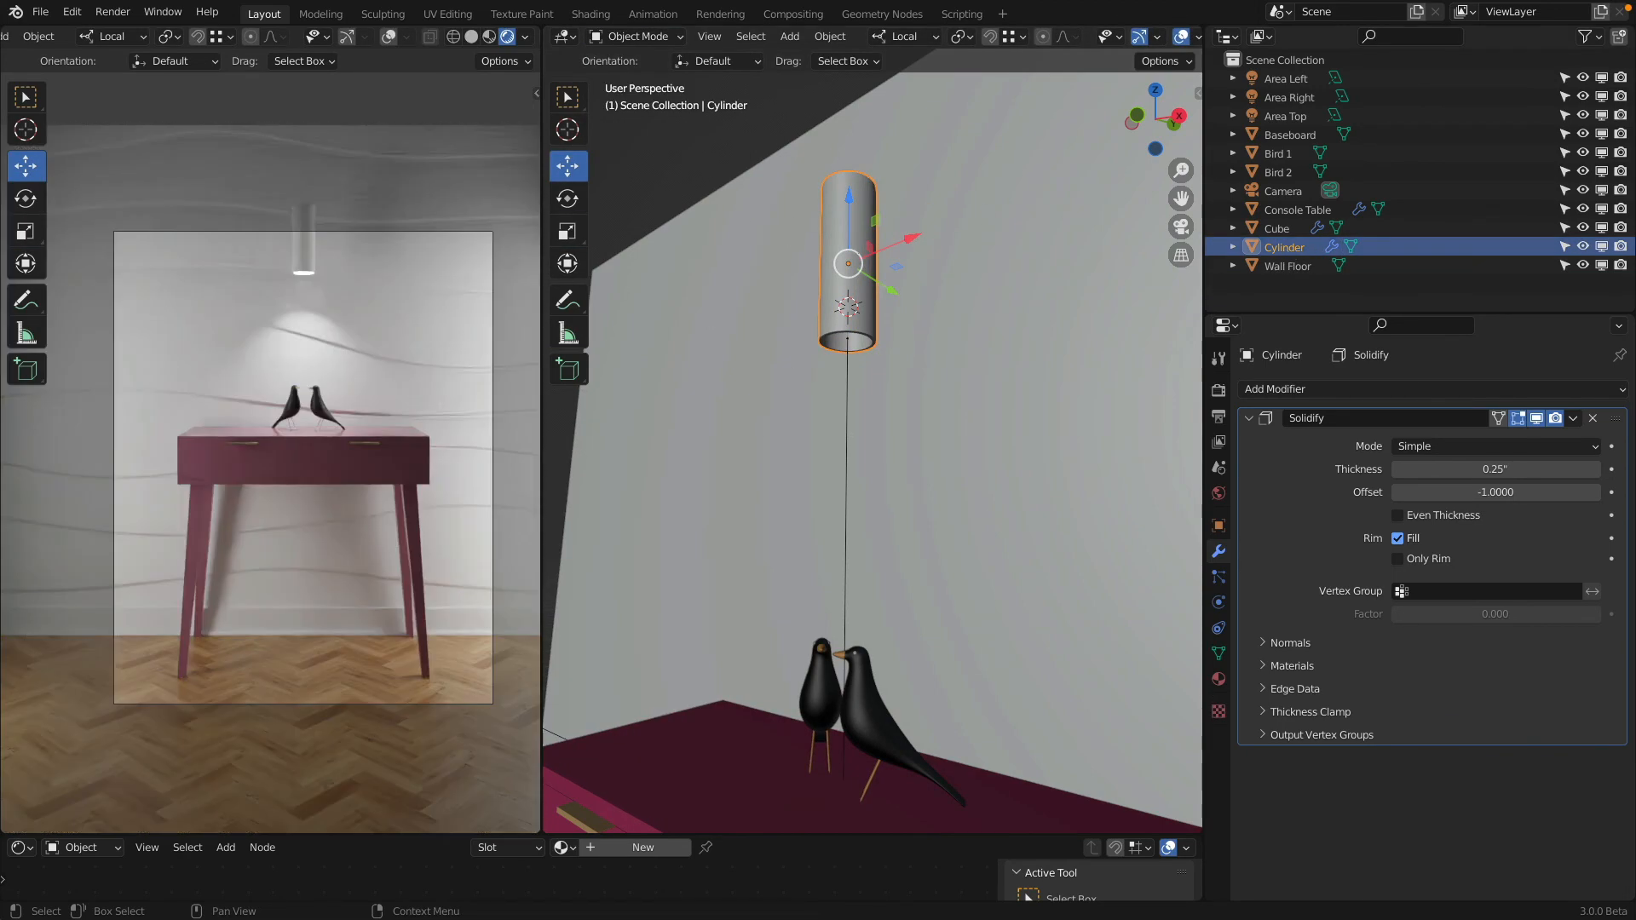
Step: Rename the cylinder object "Cylinder Light Form" and save the file
double_click(1287, 248)
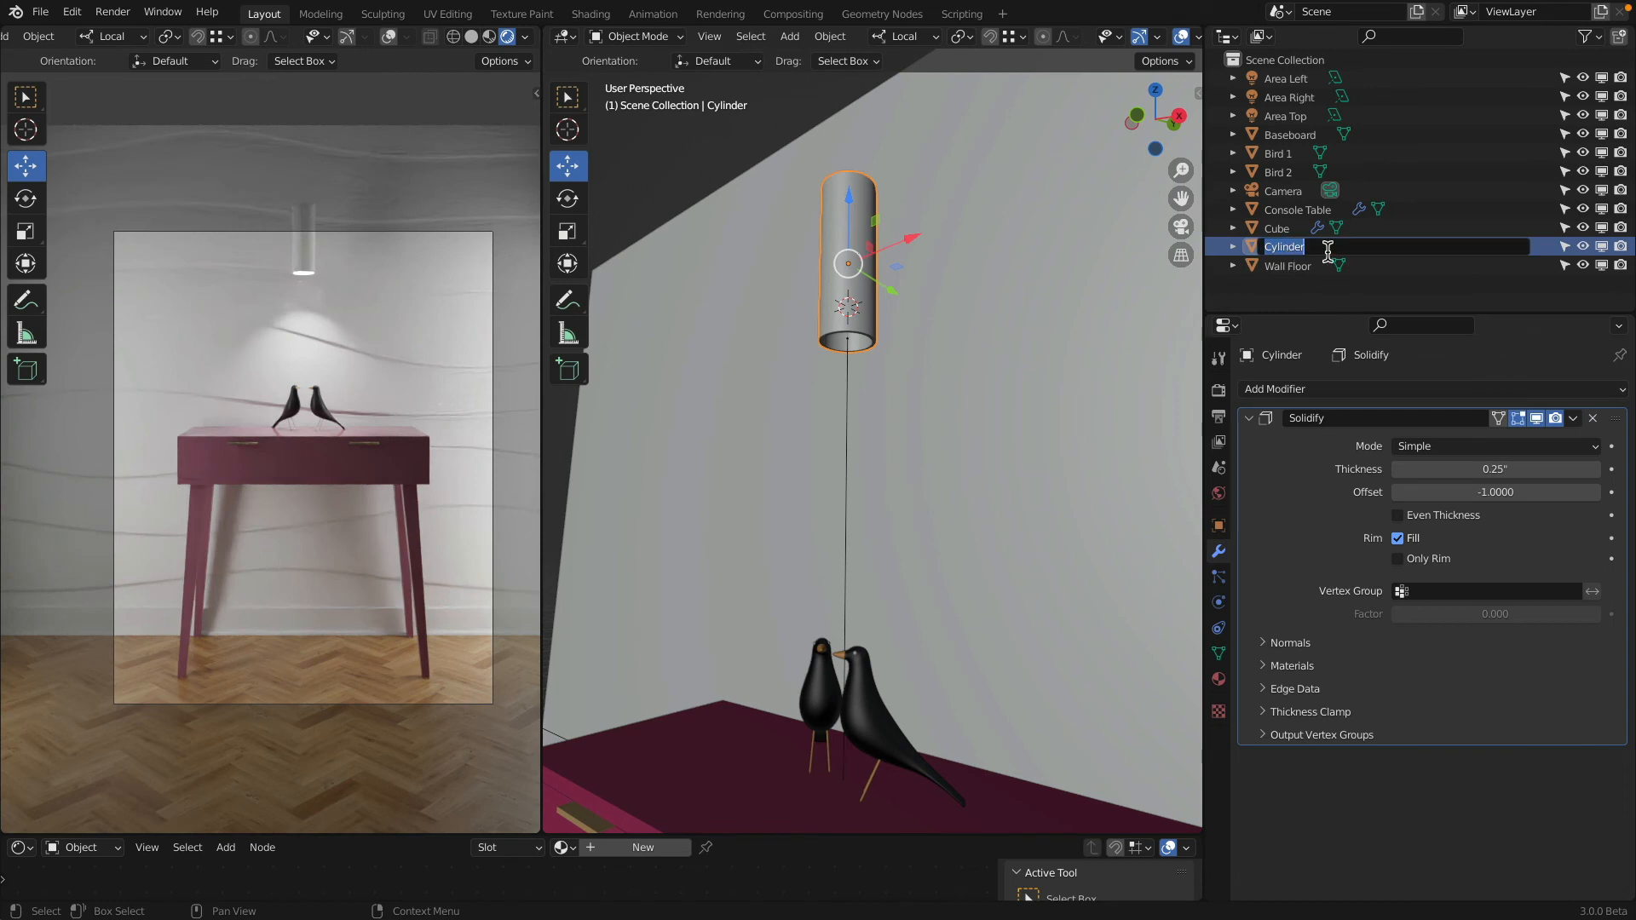
type("Cylinder Light Form")
key("Return")
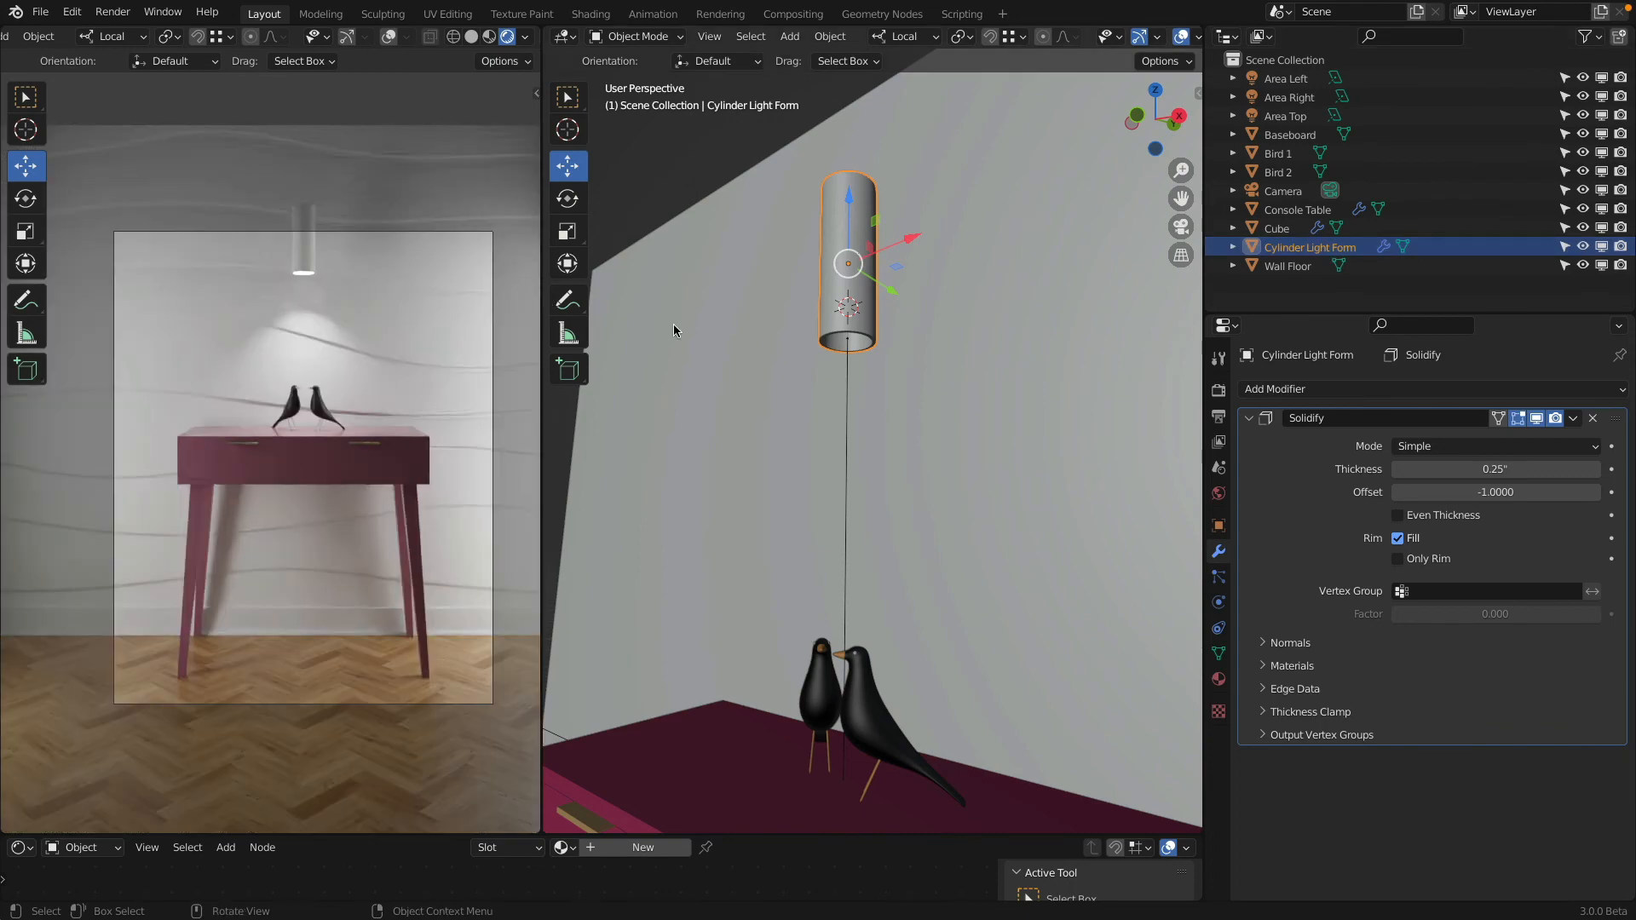
left_click(40, 12)
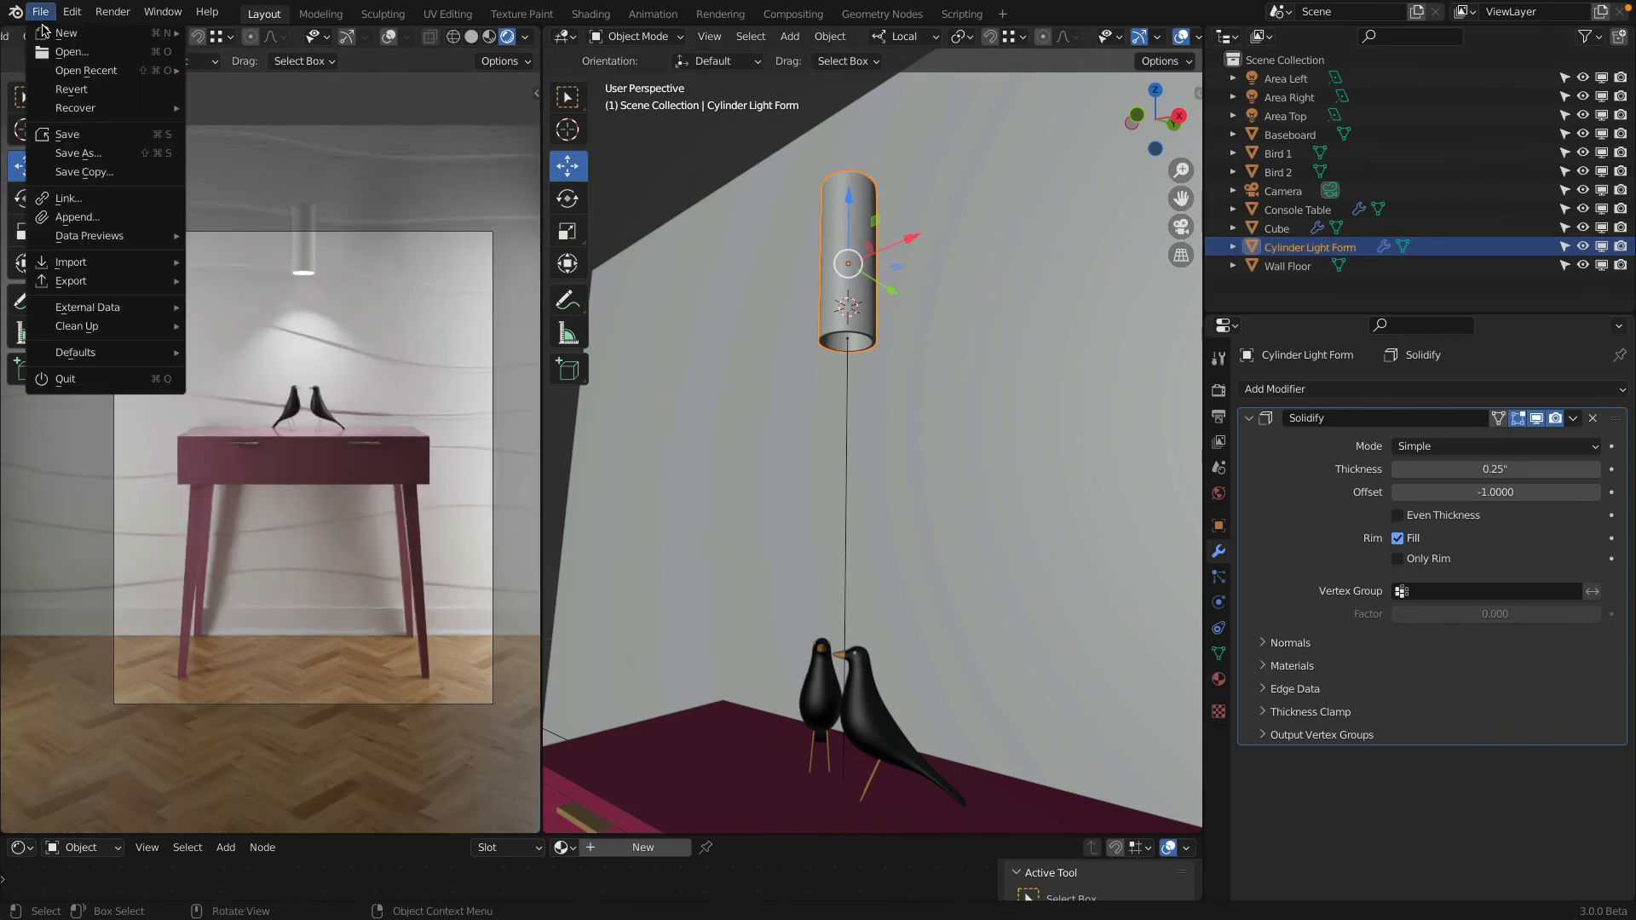
left_click(81, 136)
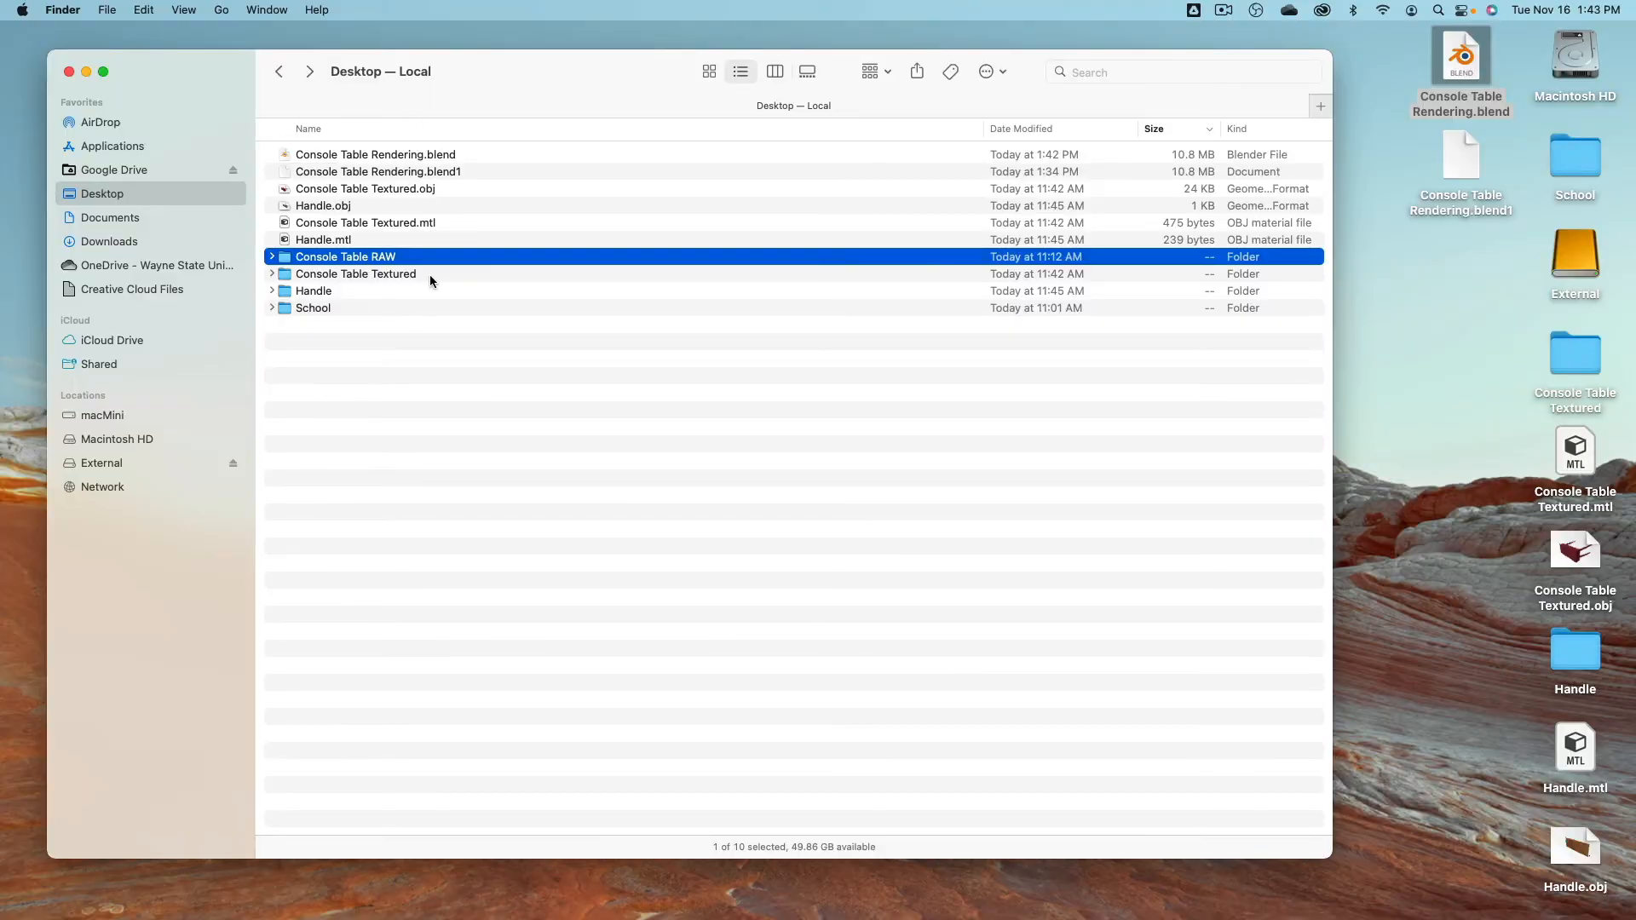
Step: Examine the Console Table RAW folder's contents and the size of Console Table Rendering.blend in Finder, and return to Blender
left_click(272, 257)
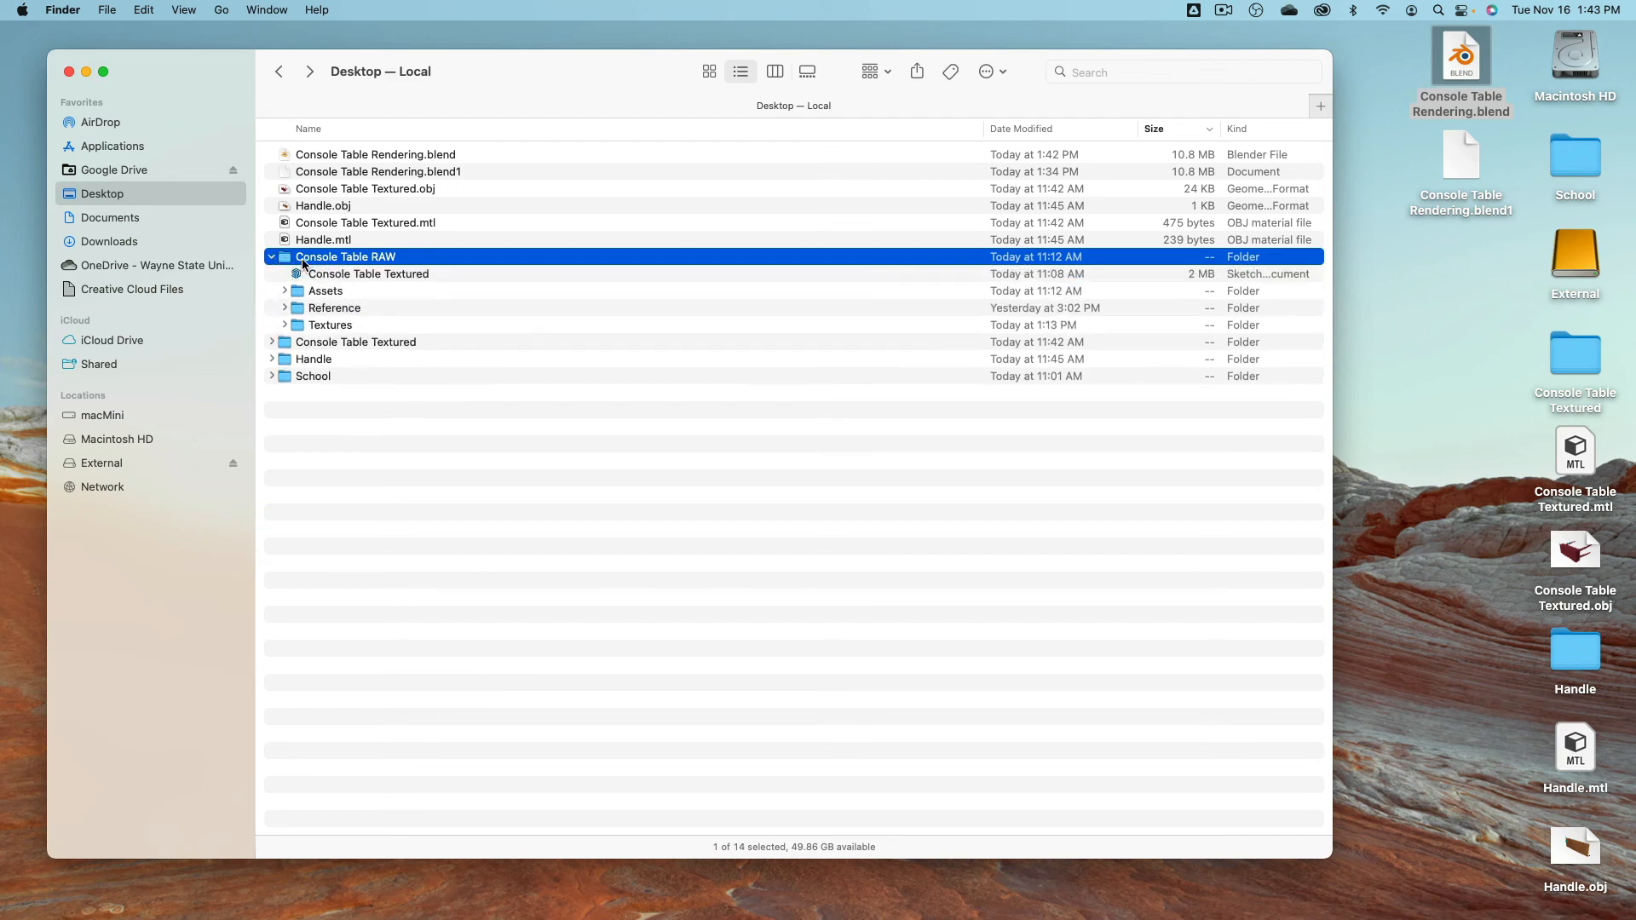
left_click(344, 158)
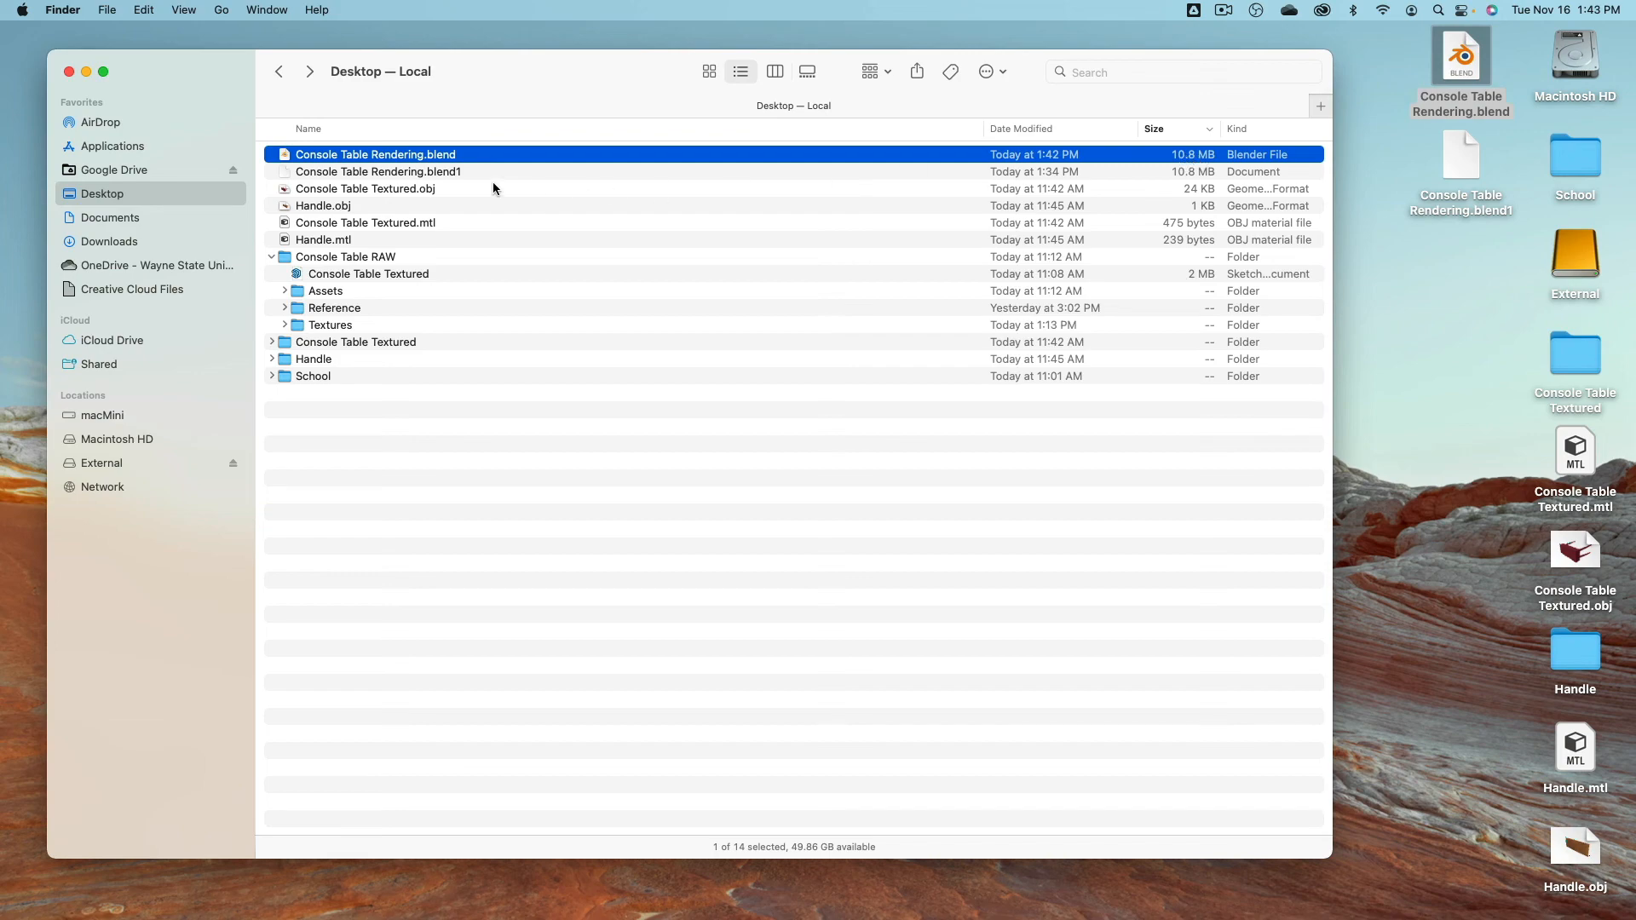
key("super+Tab")
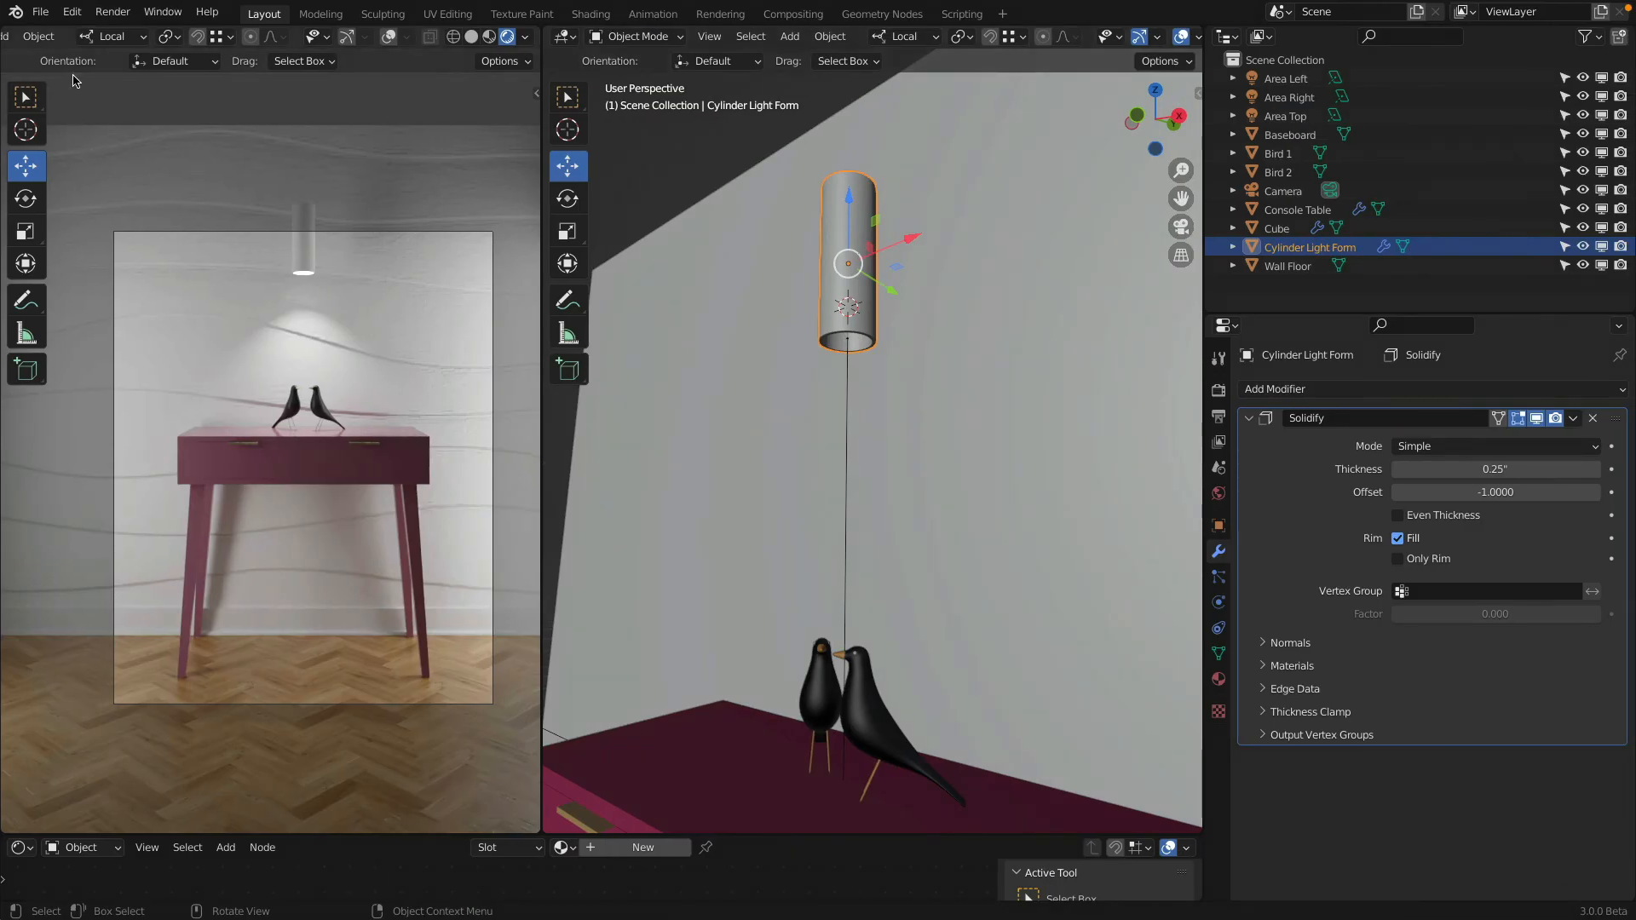
Step: Pack all external resources into the blend file and save it
left_click(41, 12)
mouse_move(167, 311)
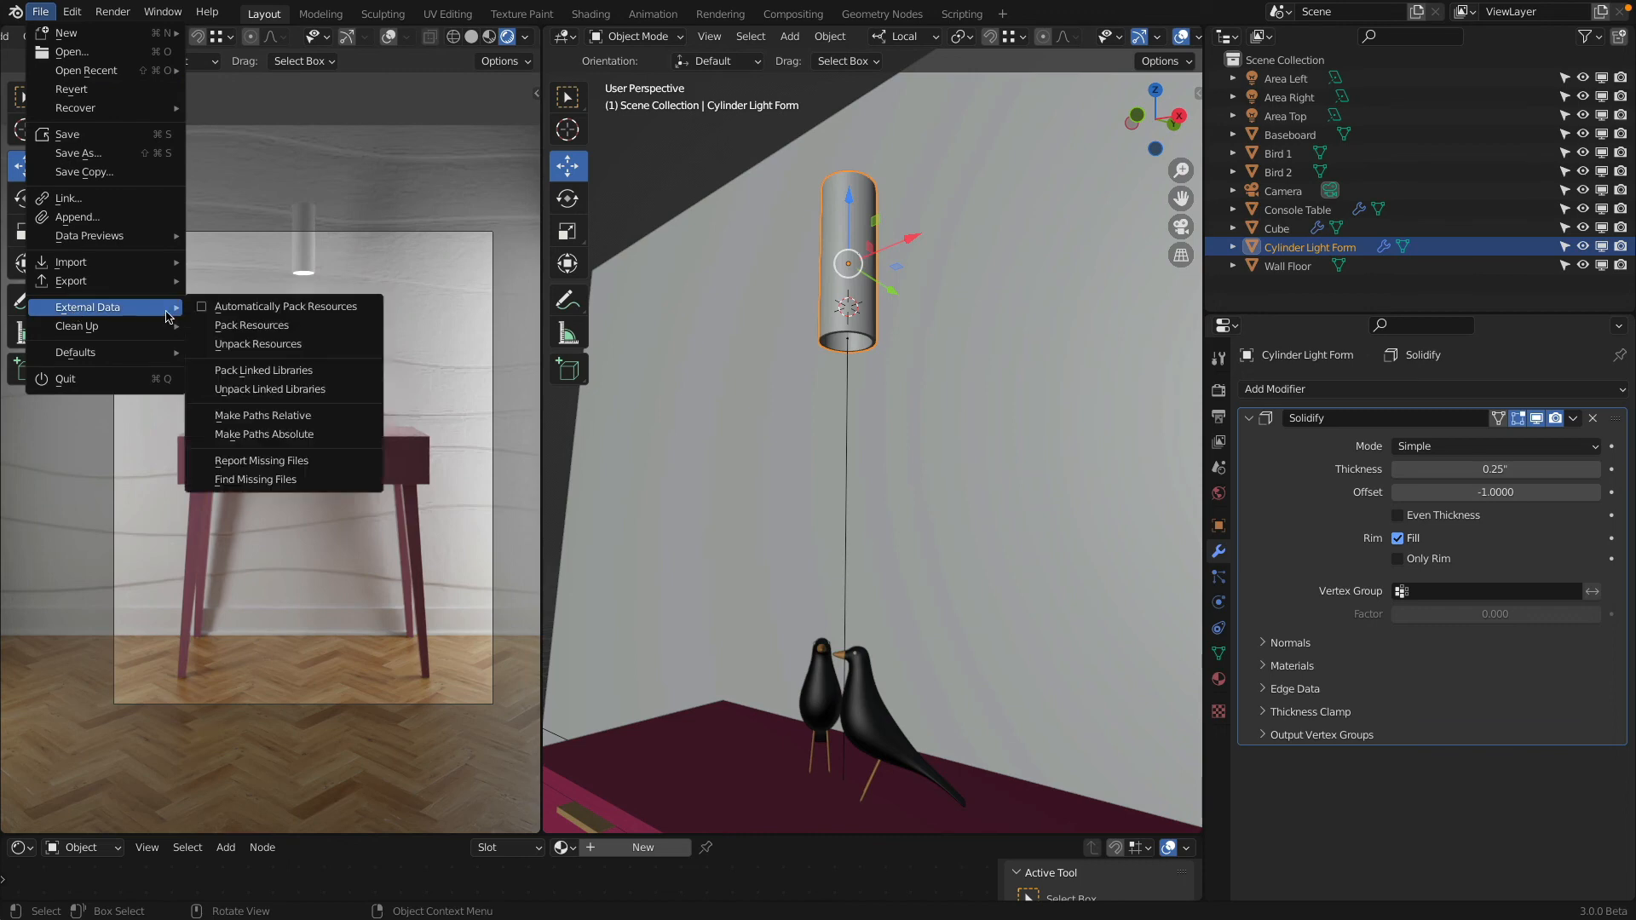
left_click(265, 322)
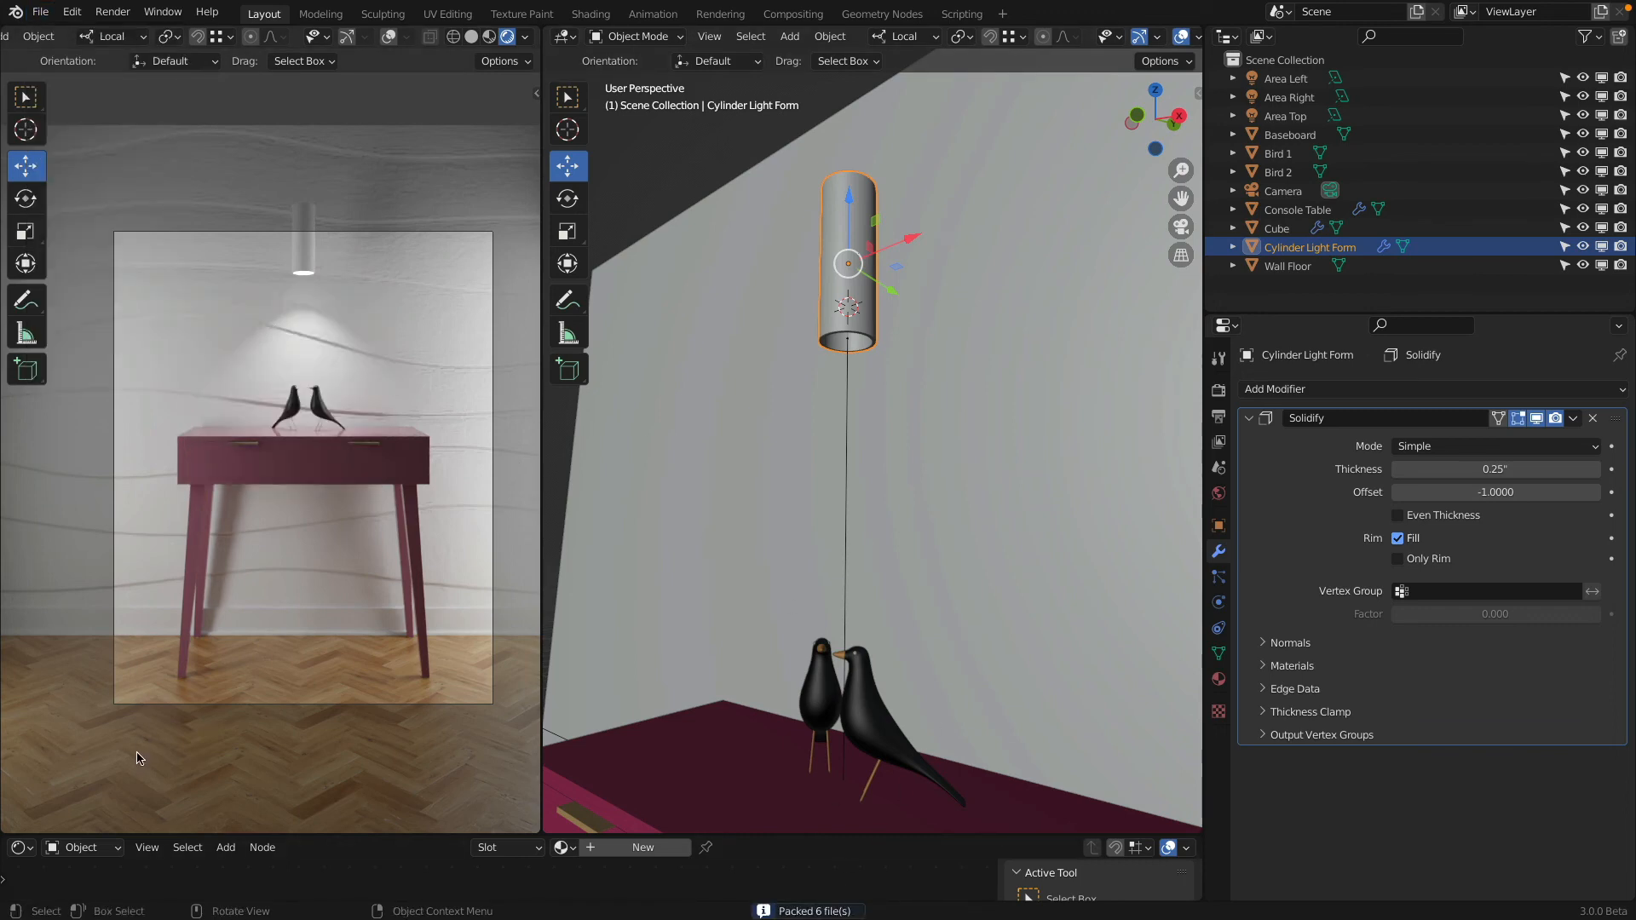
left_click(40, 12)
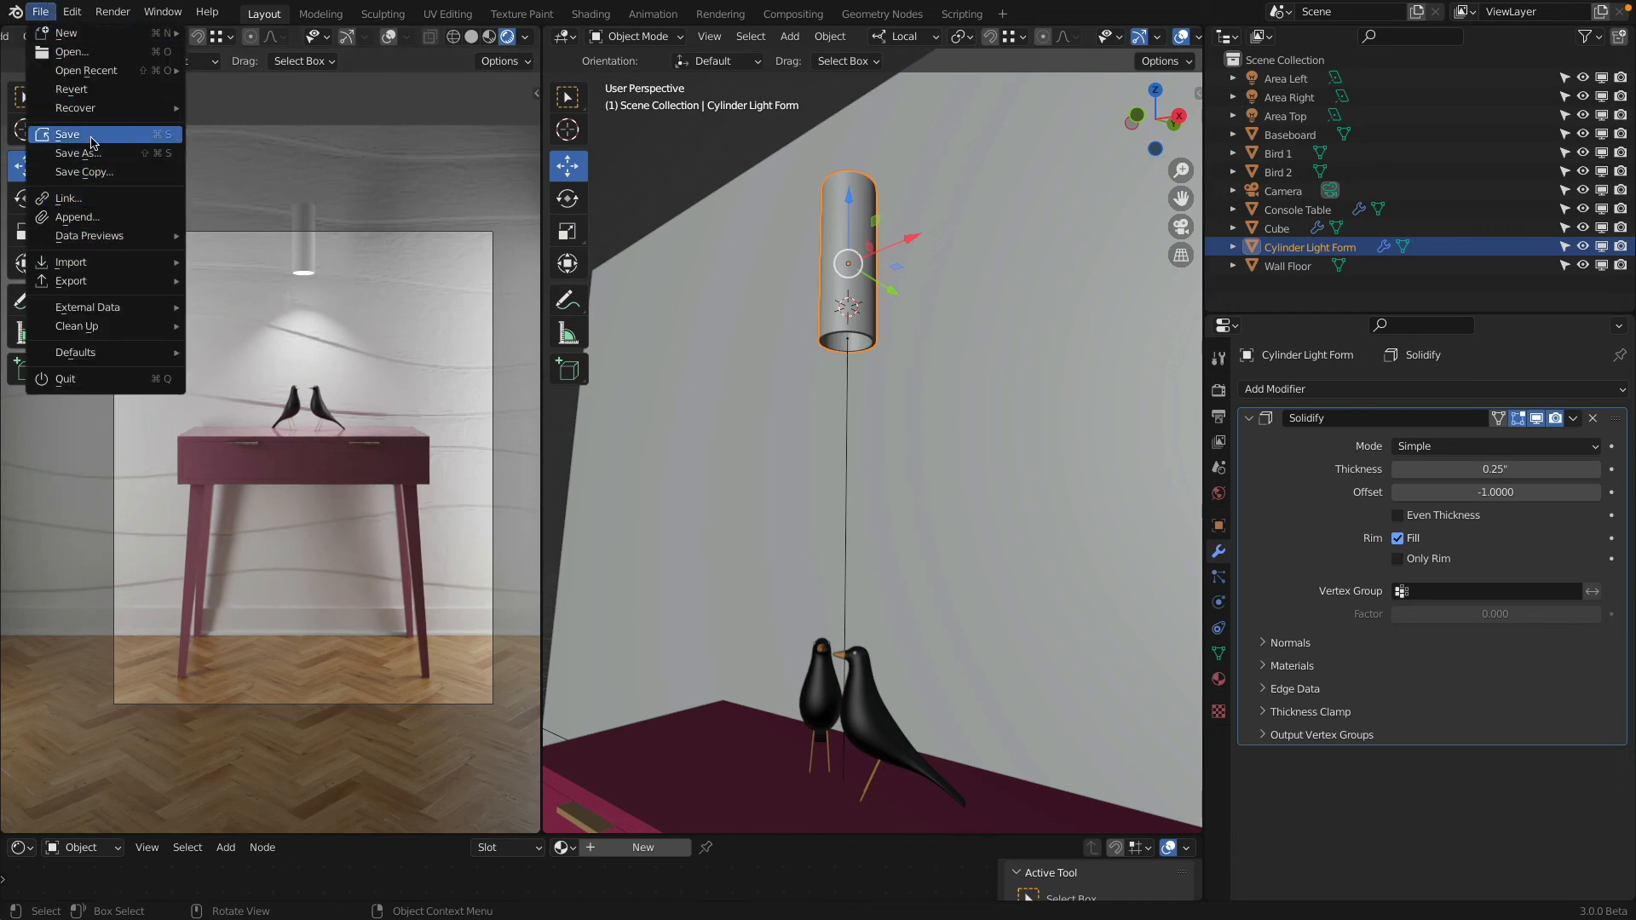
left_click(93, 140)
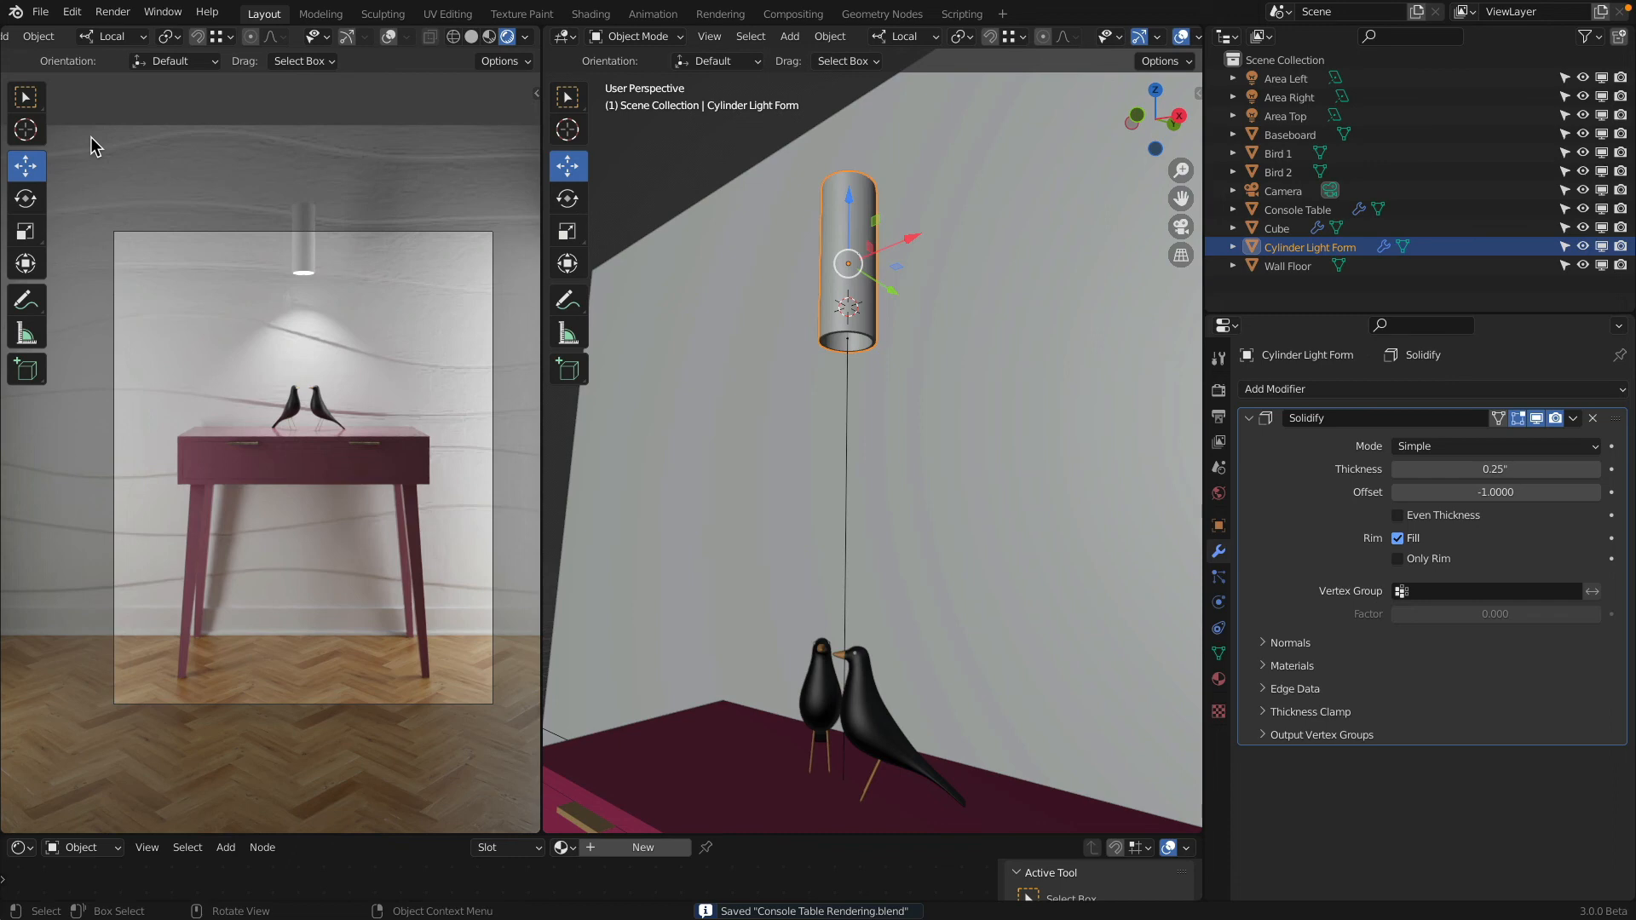
Step: Quit Blender and move Console Table Rendering.blend from the desktop into the Console Table RAW folder in Finder
left_click(41, 12)
left_click(99, 381)
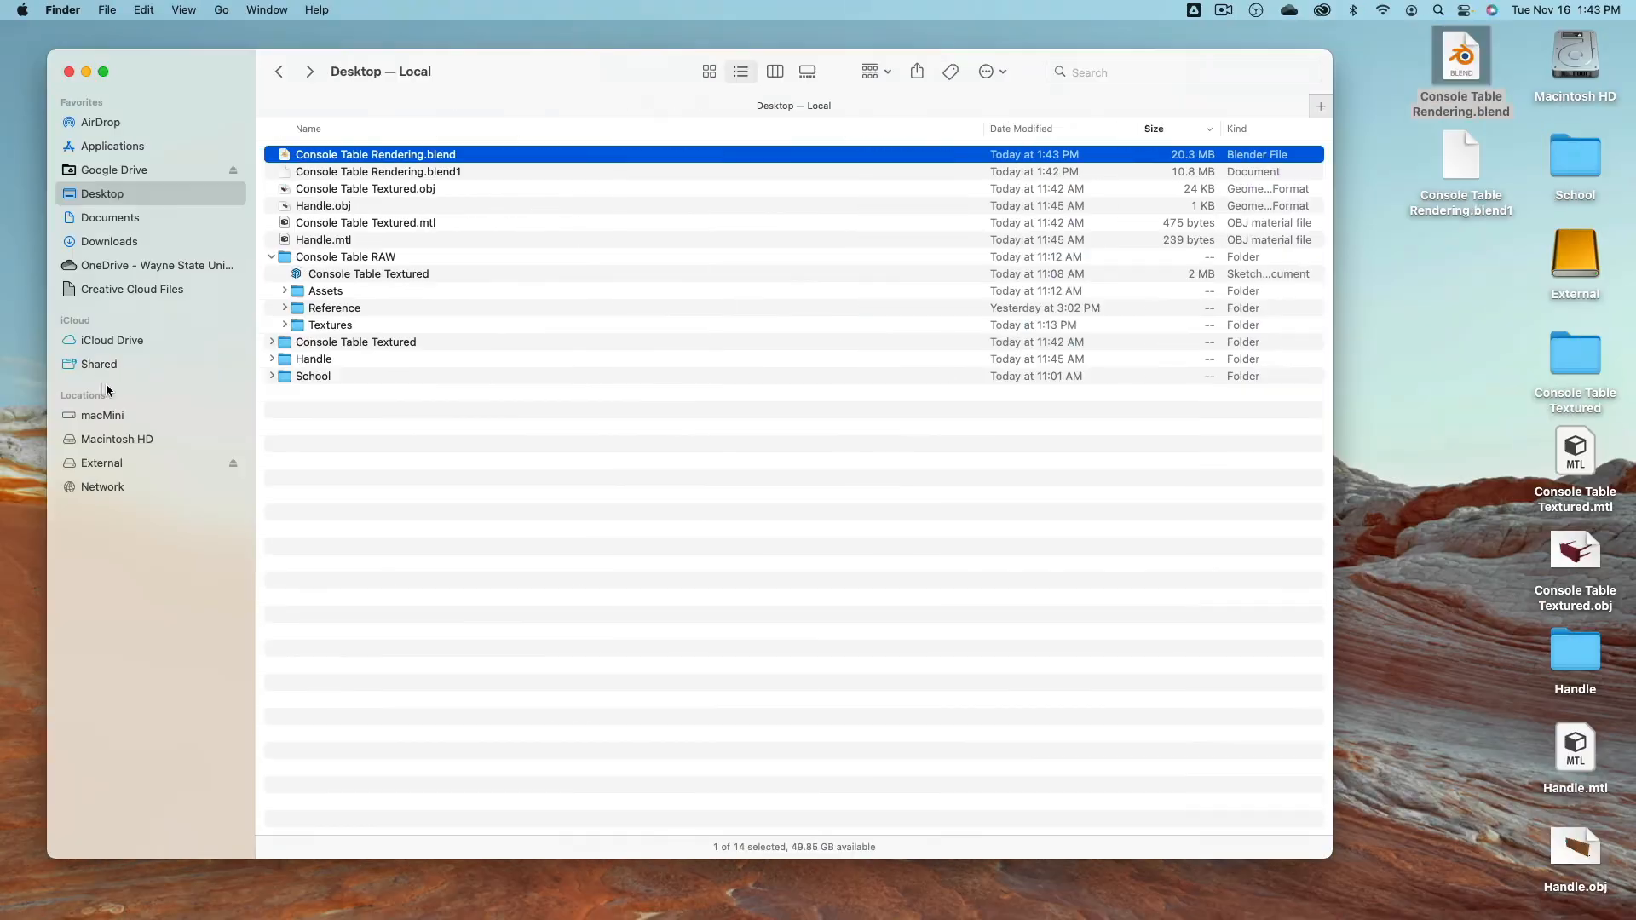
left_click(271, 256)
left_click(286, 259)
double_click(286, 258)
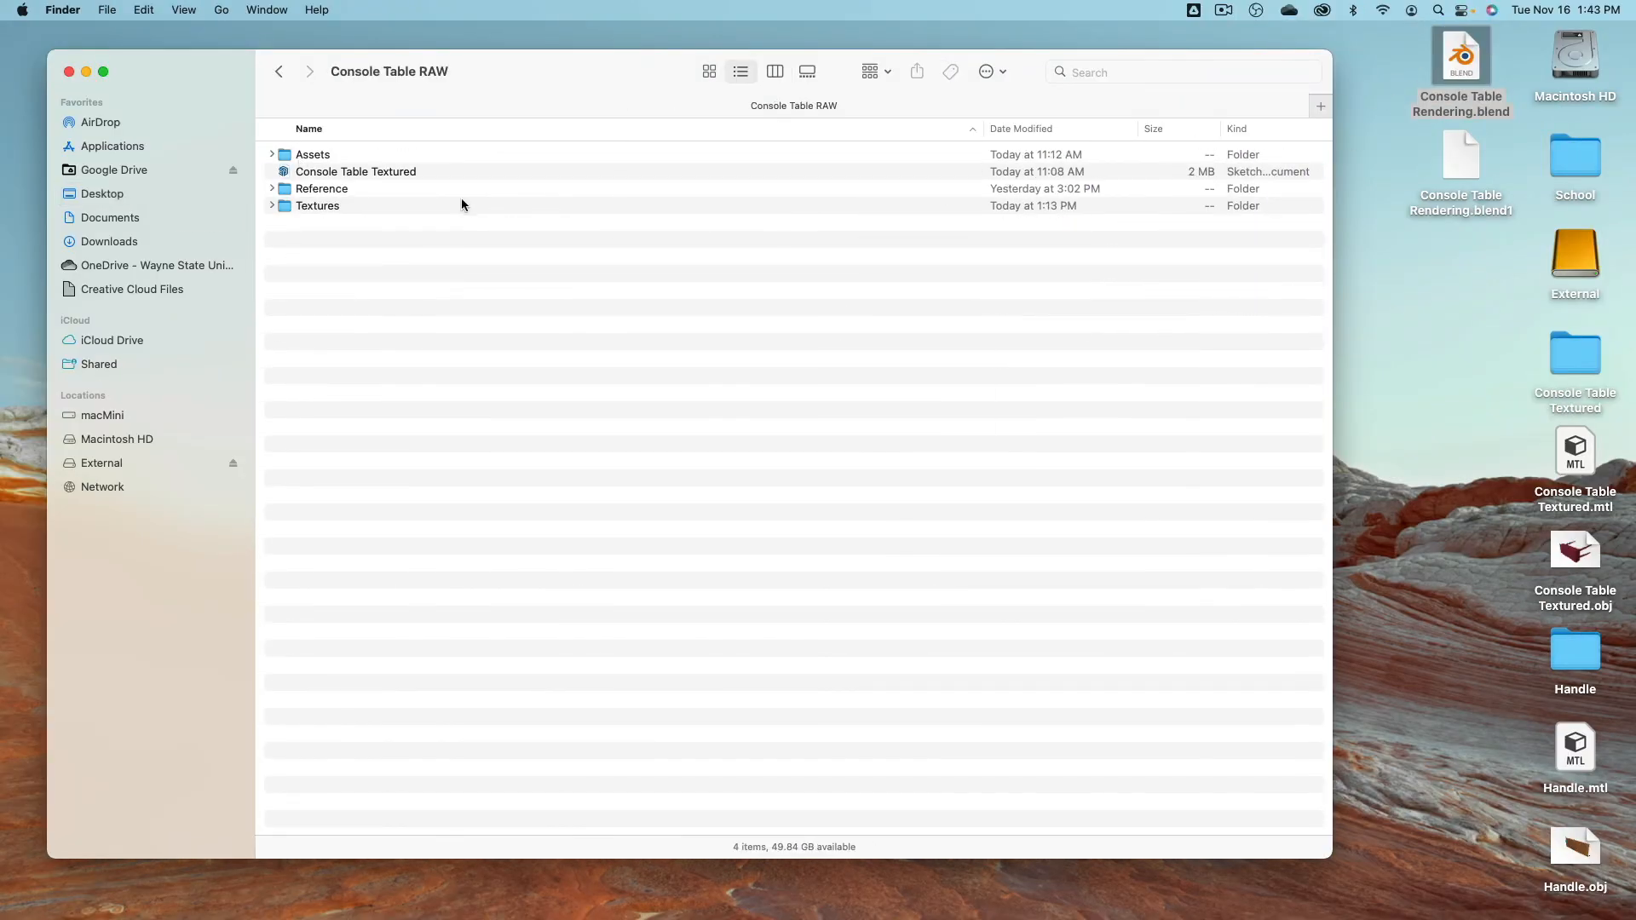
left_click_drag(1450, 58, 486, 312)
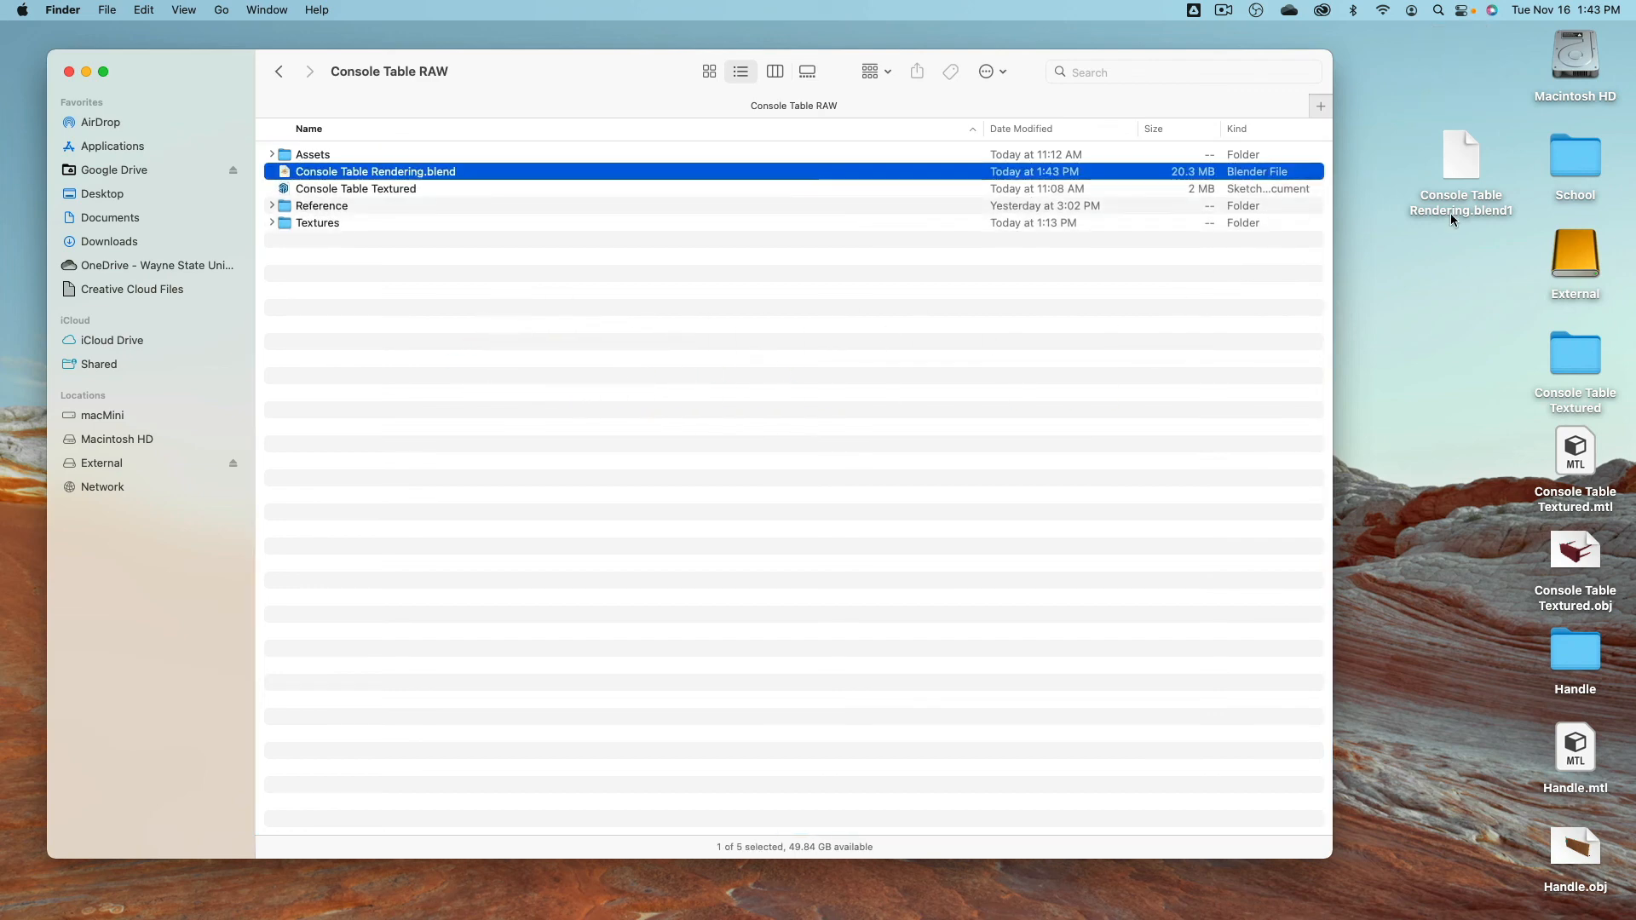
Step: Delete Console Table Rendering.blend1 and the Console Table Textured and Handle folders, MTL and OBJ files from the desktop
left_click_drag(1411, 74, 1499, 281)
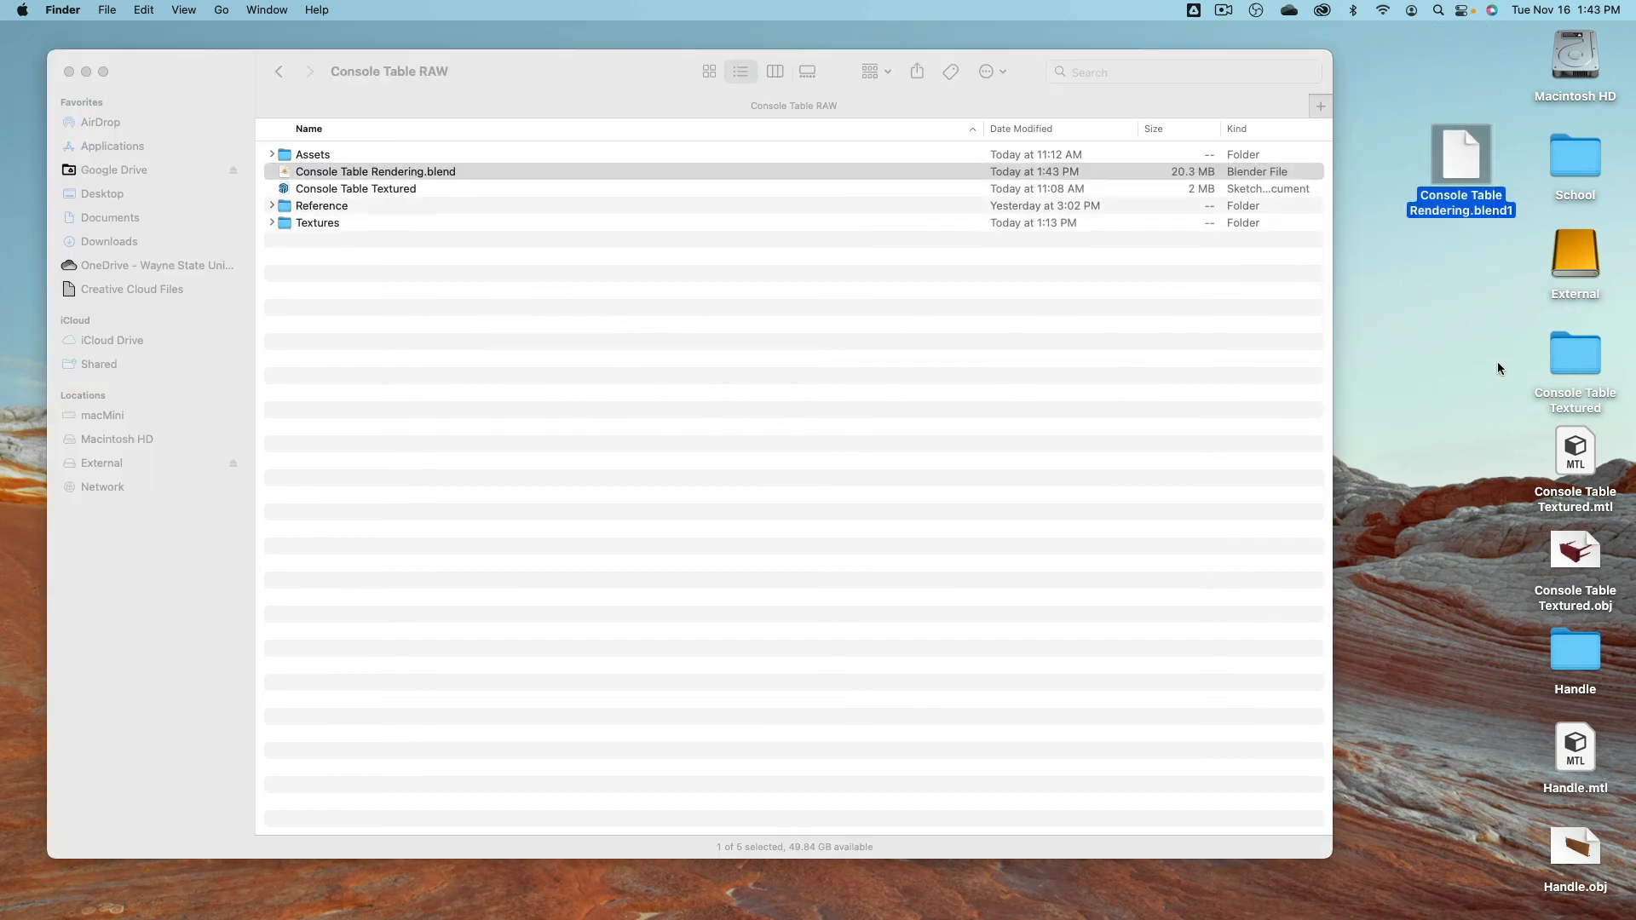
left_click_drag(1498, 368, 1583, 826, "shift")
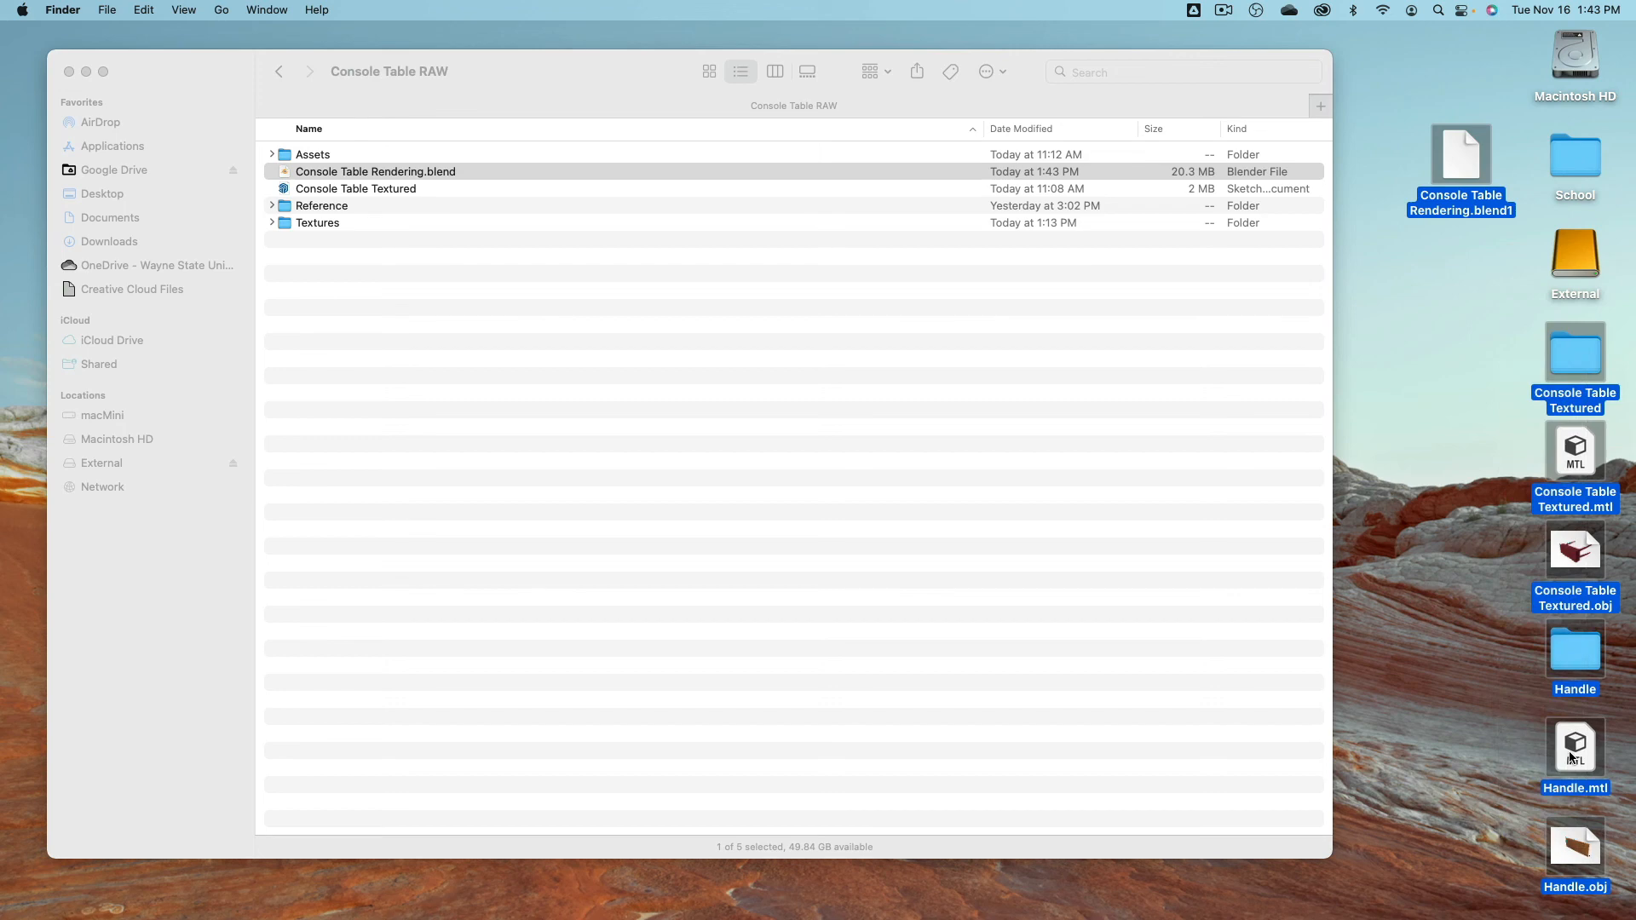
key("super+BackSpace")
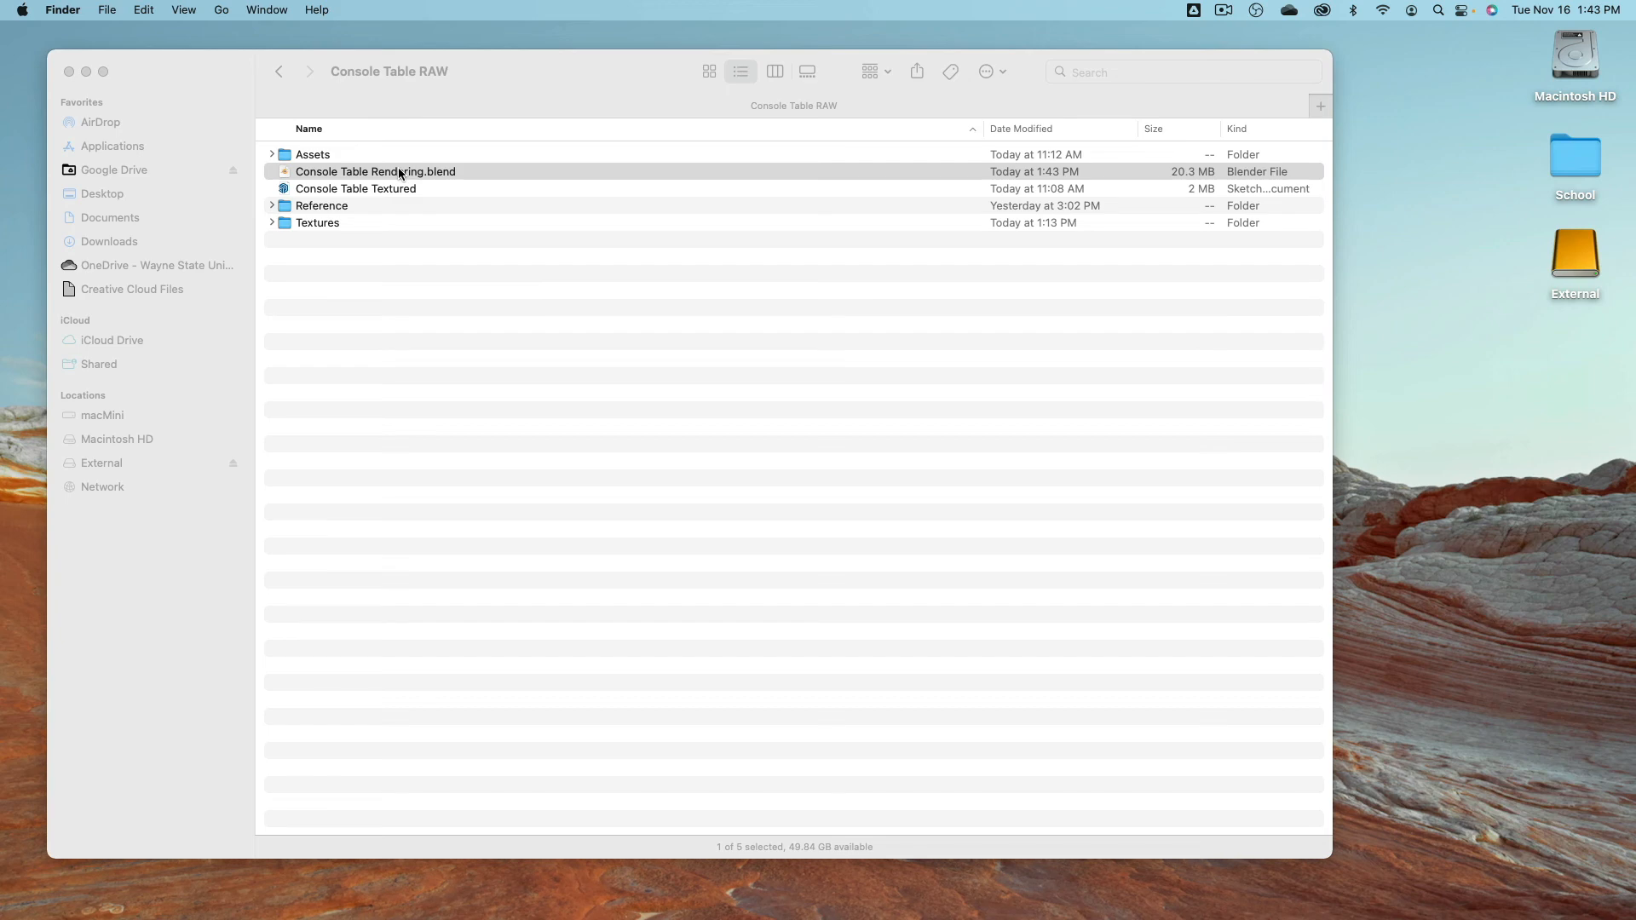
Step: Reopen Console Table Rendering.blend from the Console Table RAW folder in Blender and purge its unused data-blocks
left_click_drag(399, 173, 616, 880)
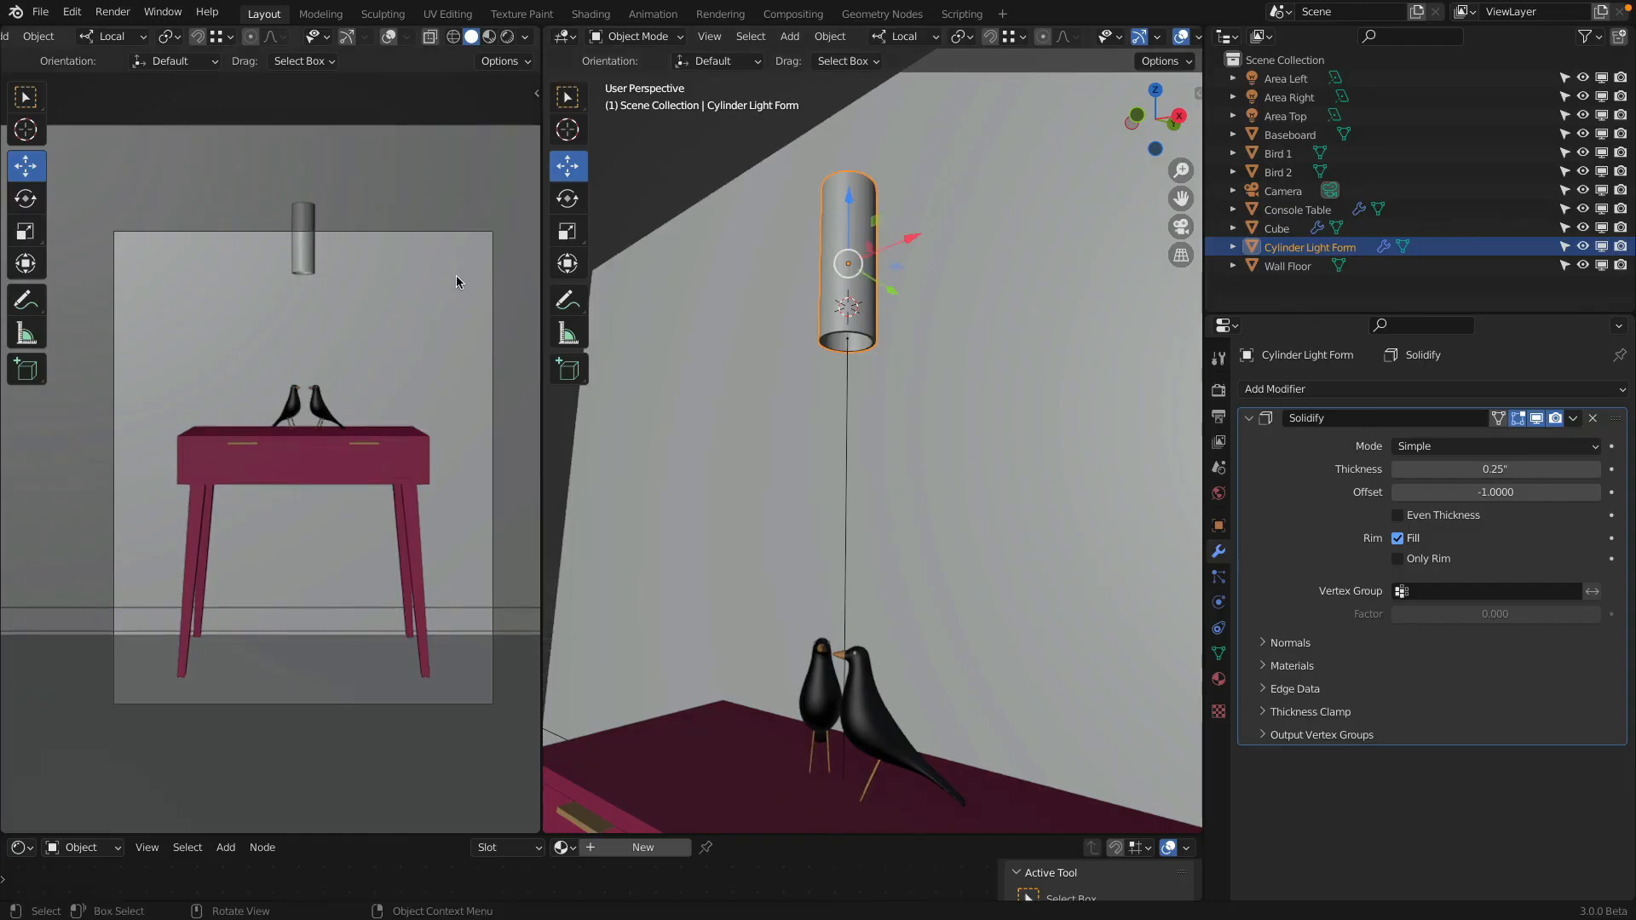
left_click(40, 12)
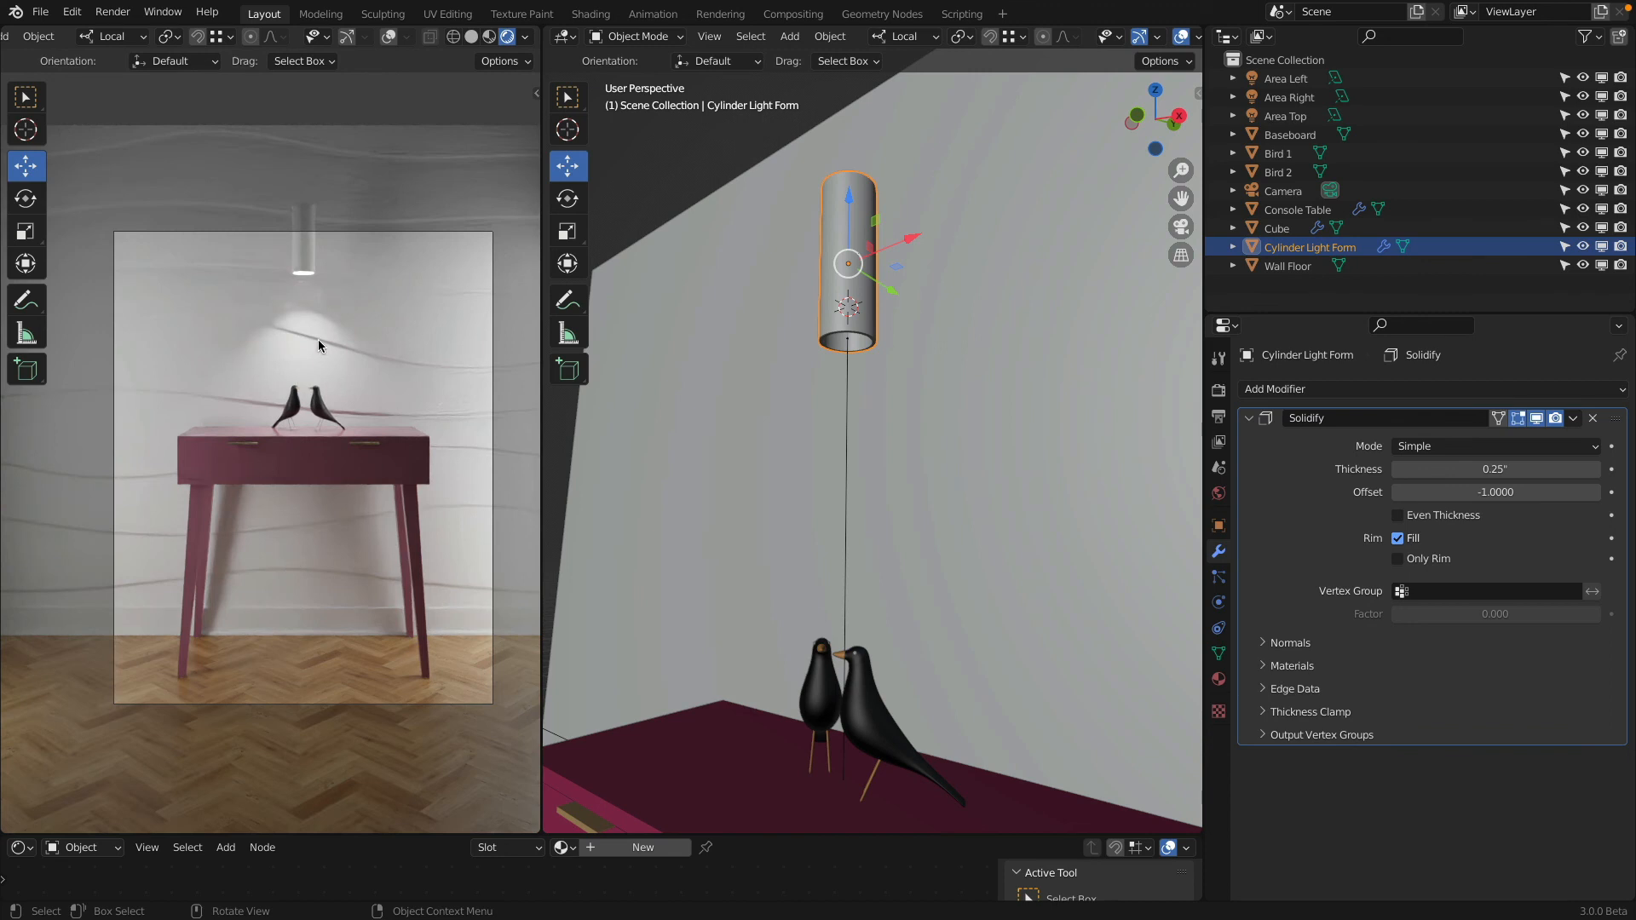
left_click(40, 12)
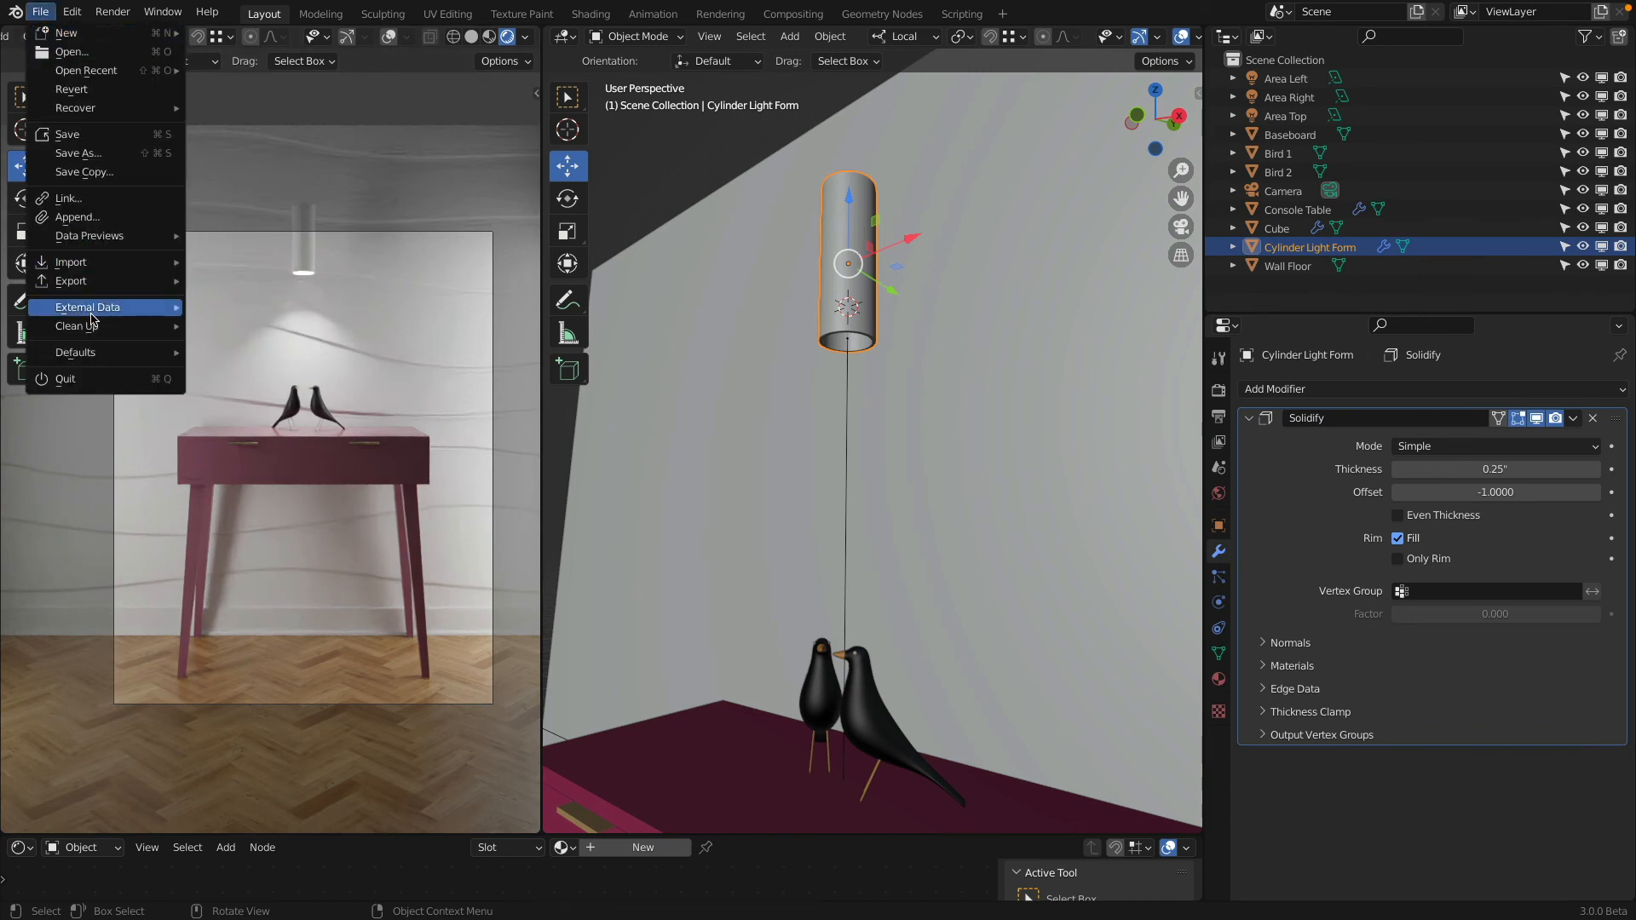
mouse_move(94, 329)
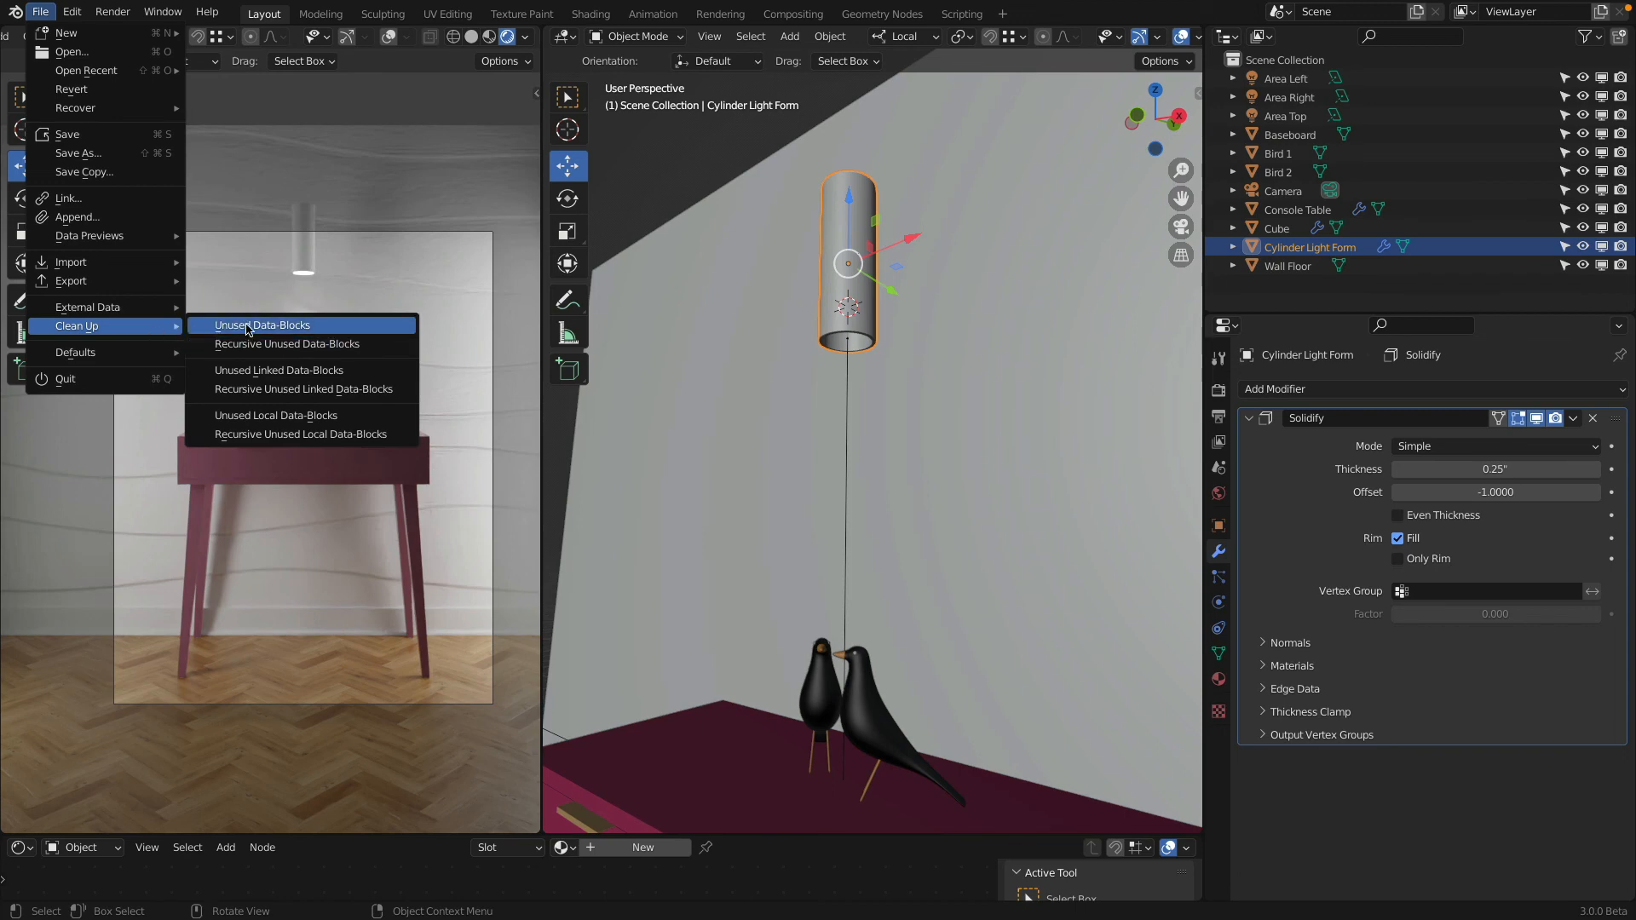
left_click(320, 326)
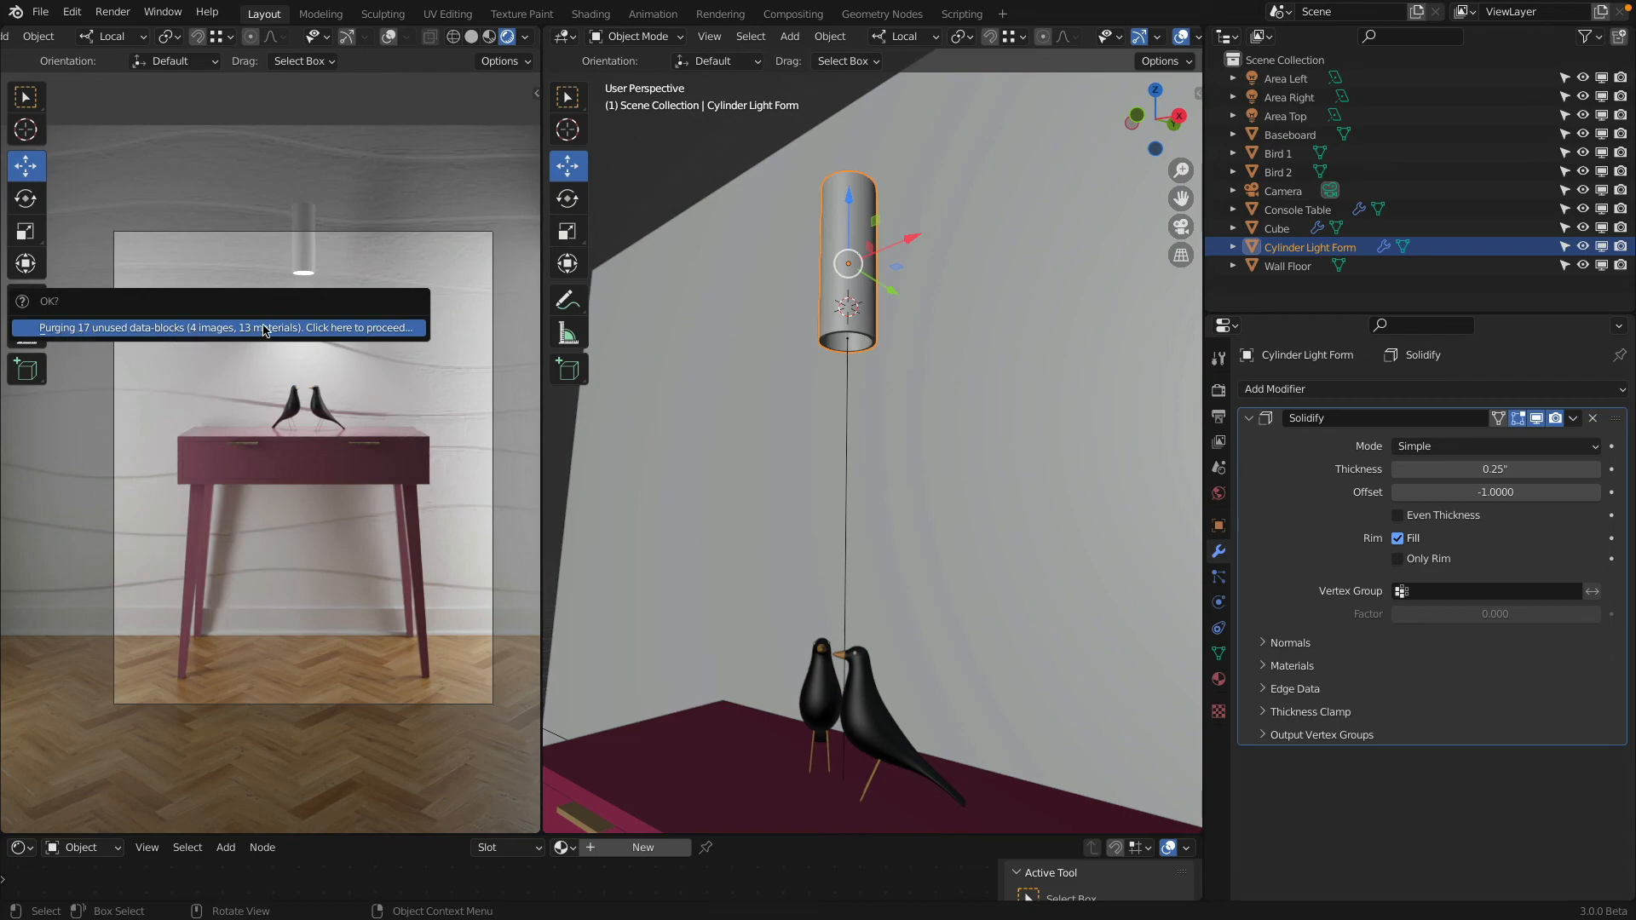
left_click(356, 326)
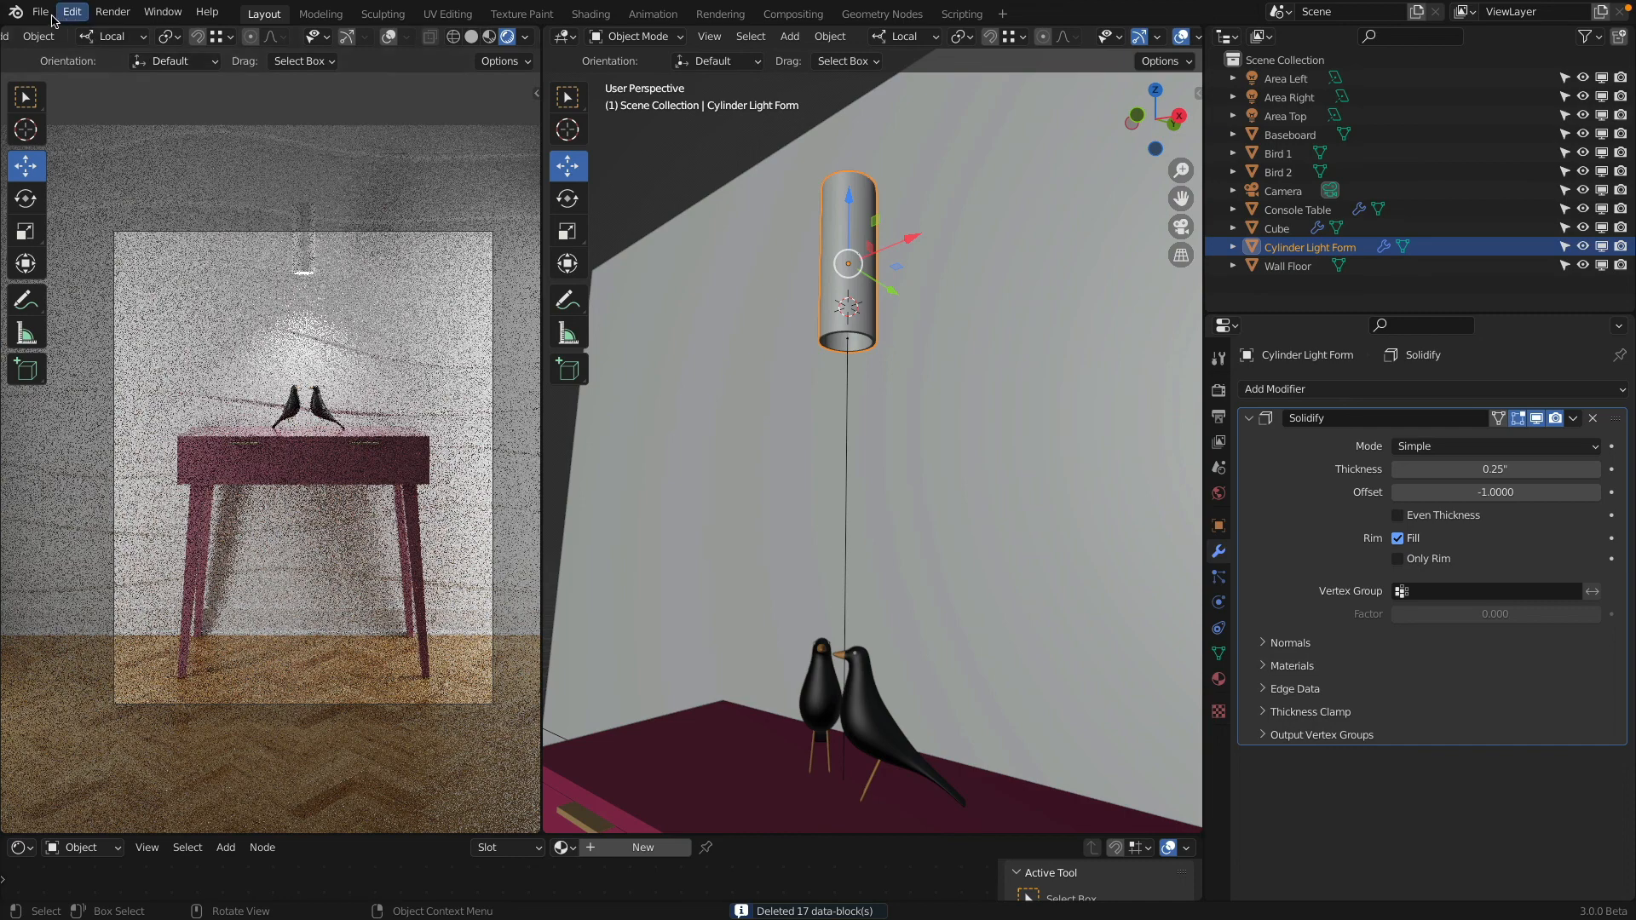
Step: Save the cleaned-up blend file, check its size in Finder, and return to Blender
left_click(40, 12)
left_click(68, 132)
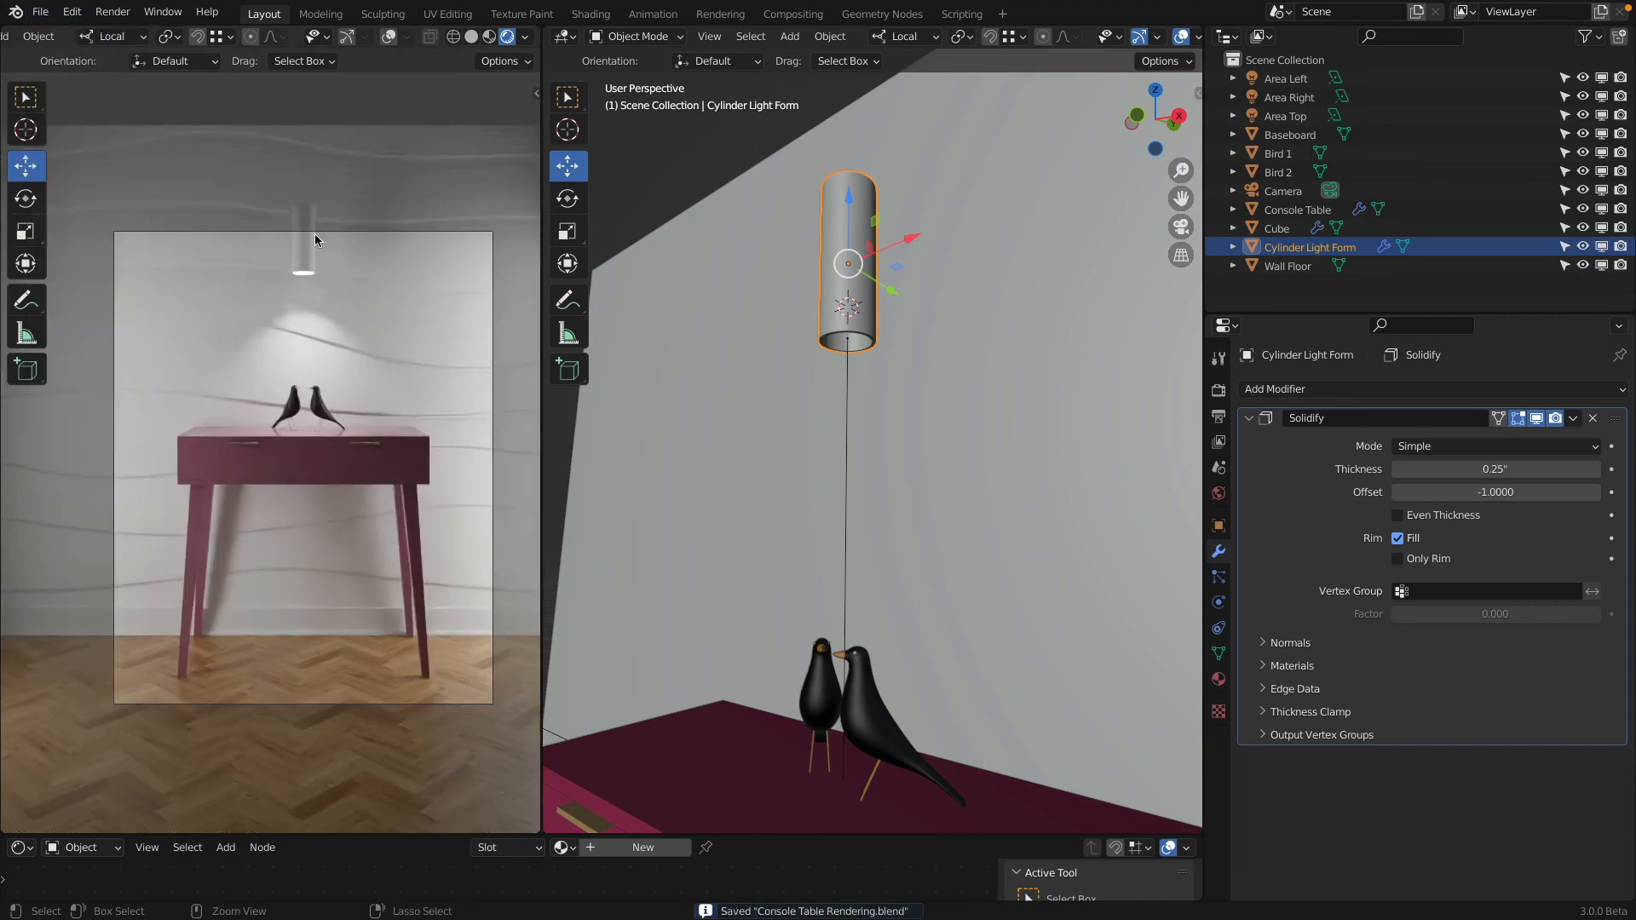
key("super+Tab")
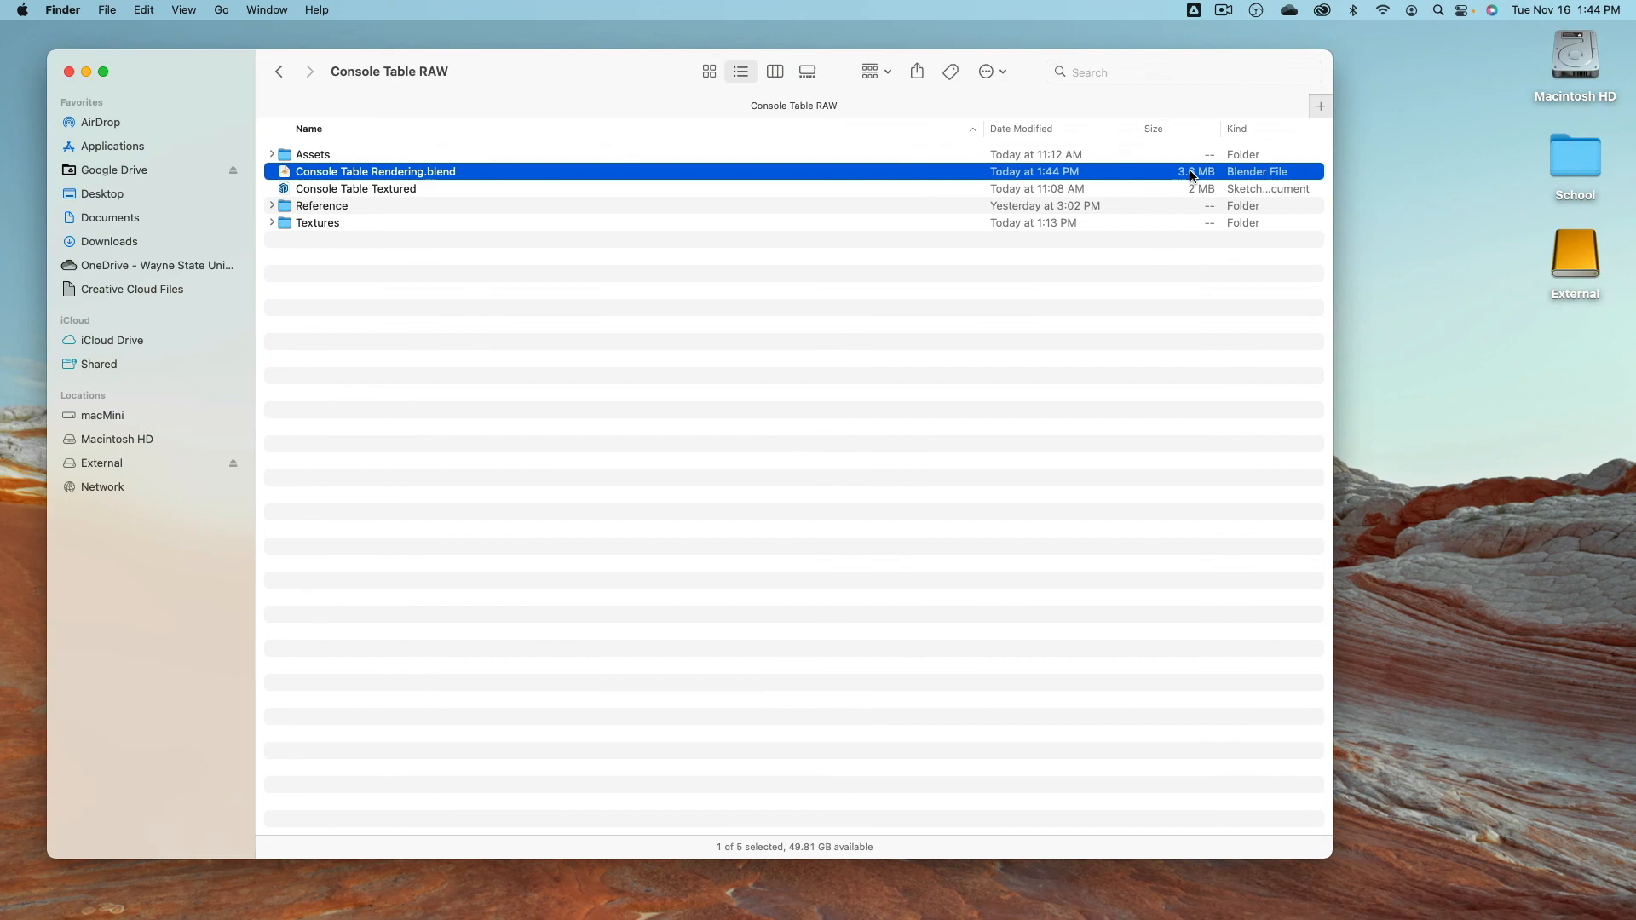
key("super+Tab")
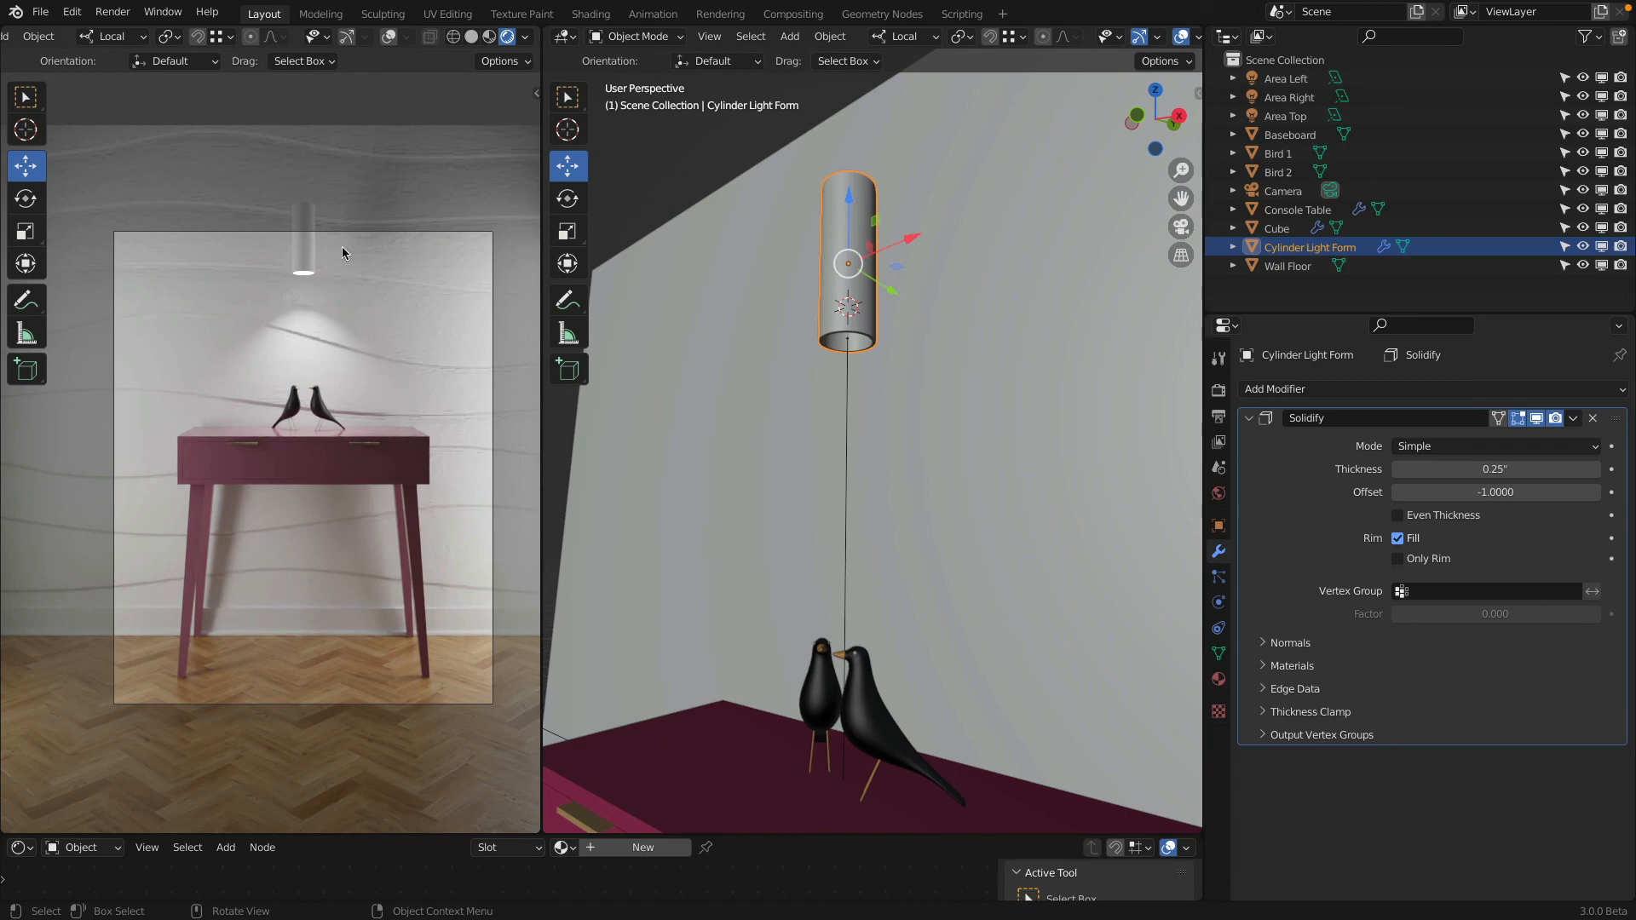
Step: Select the camera and set its passepartout opacity to 0.850
left_click(491, 246)
scroll(957, 320, "down", 8)
middle_click_drag(958, 321, 920, 355)
scroll(848, 357, "down", 6)
left_click(814, 378)
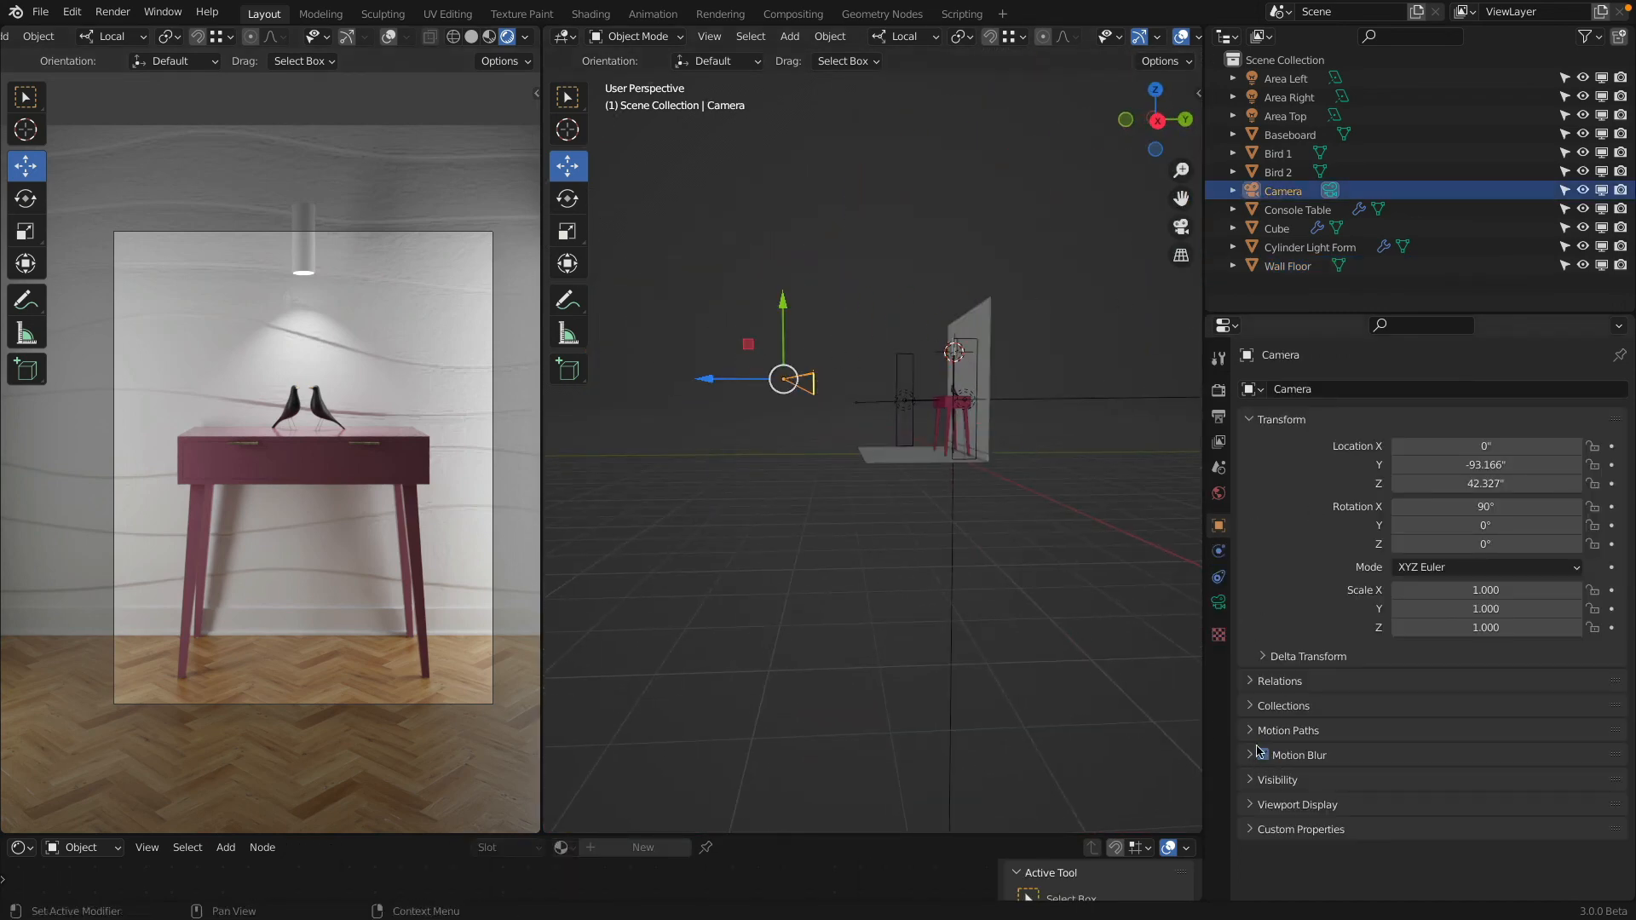
left_click(1219, 603)
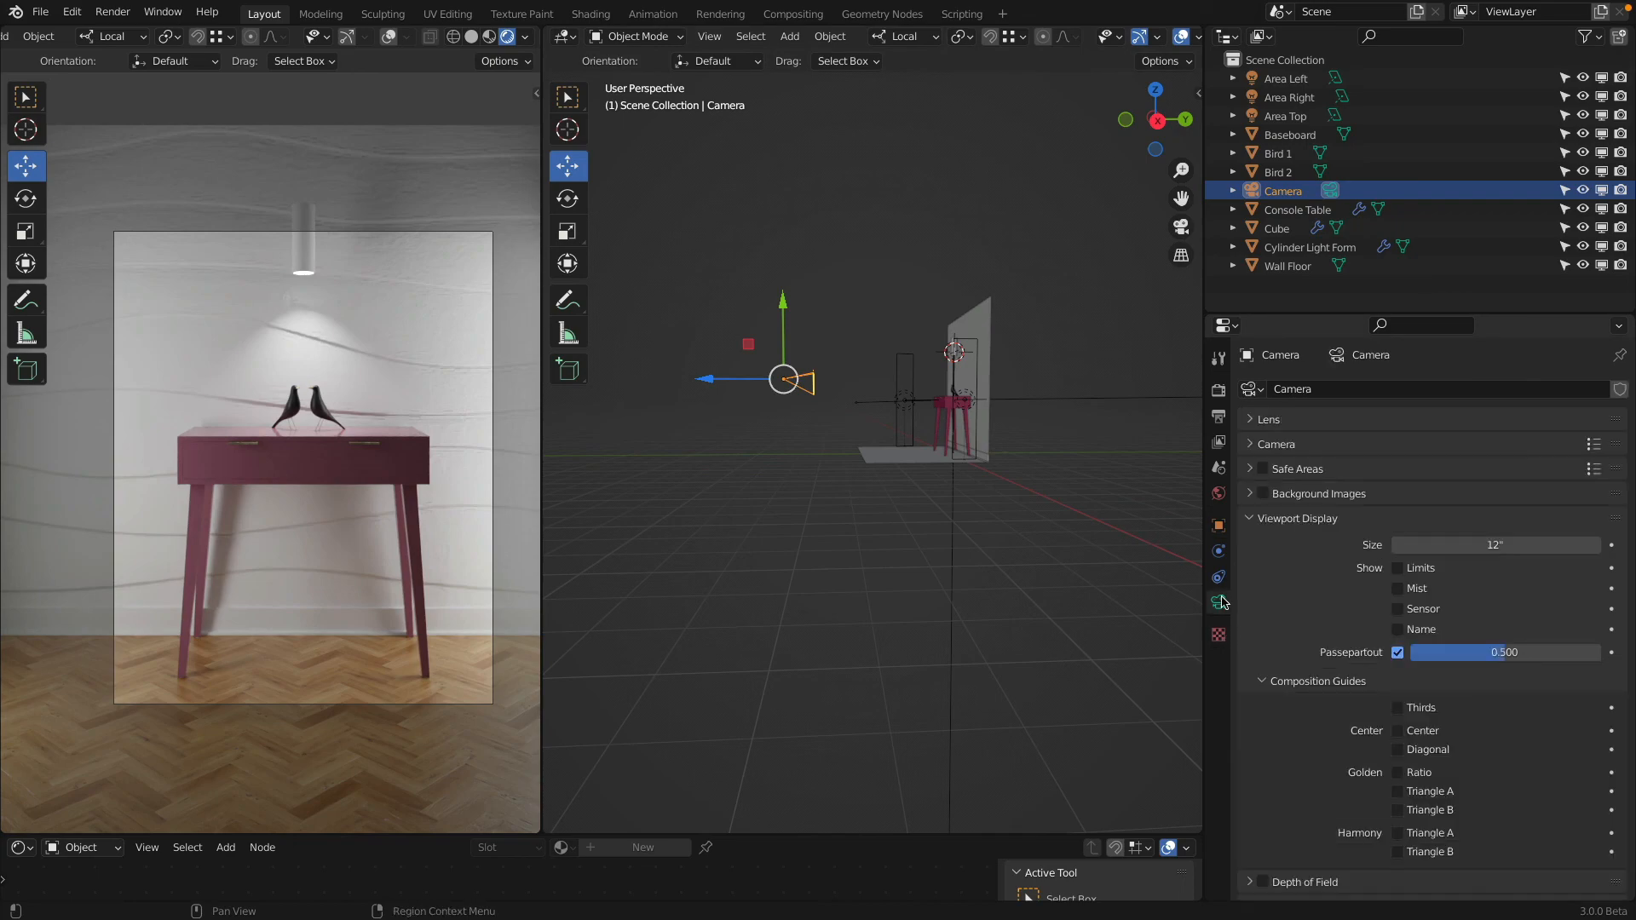
left_click(1251, 518)
left_click(1251, 518)
scroll(1403, 628, "down", 1)
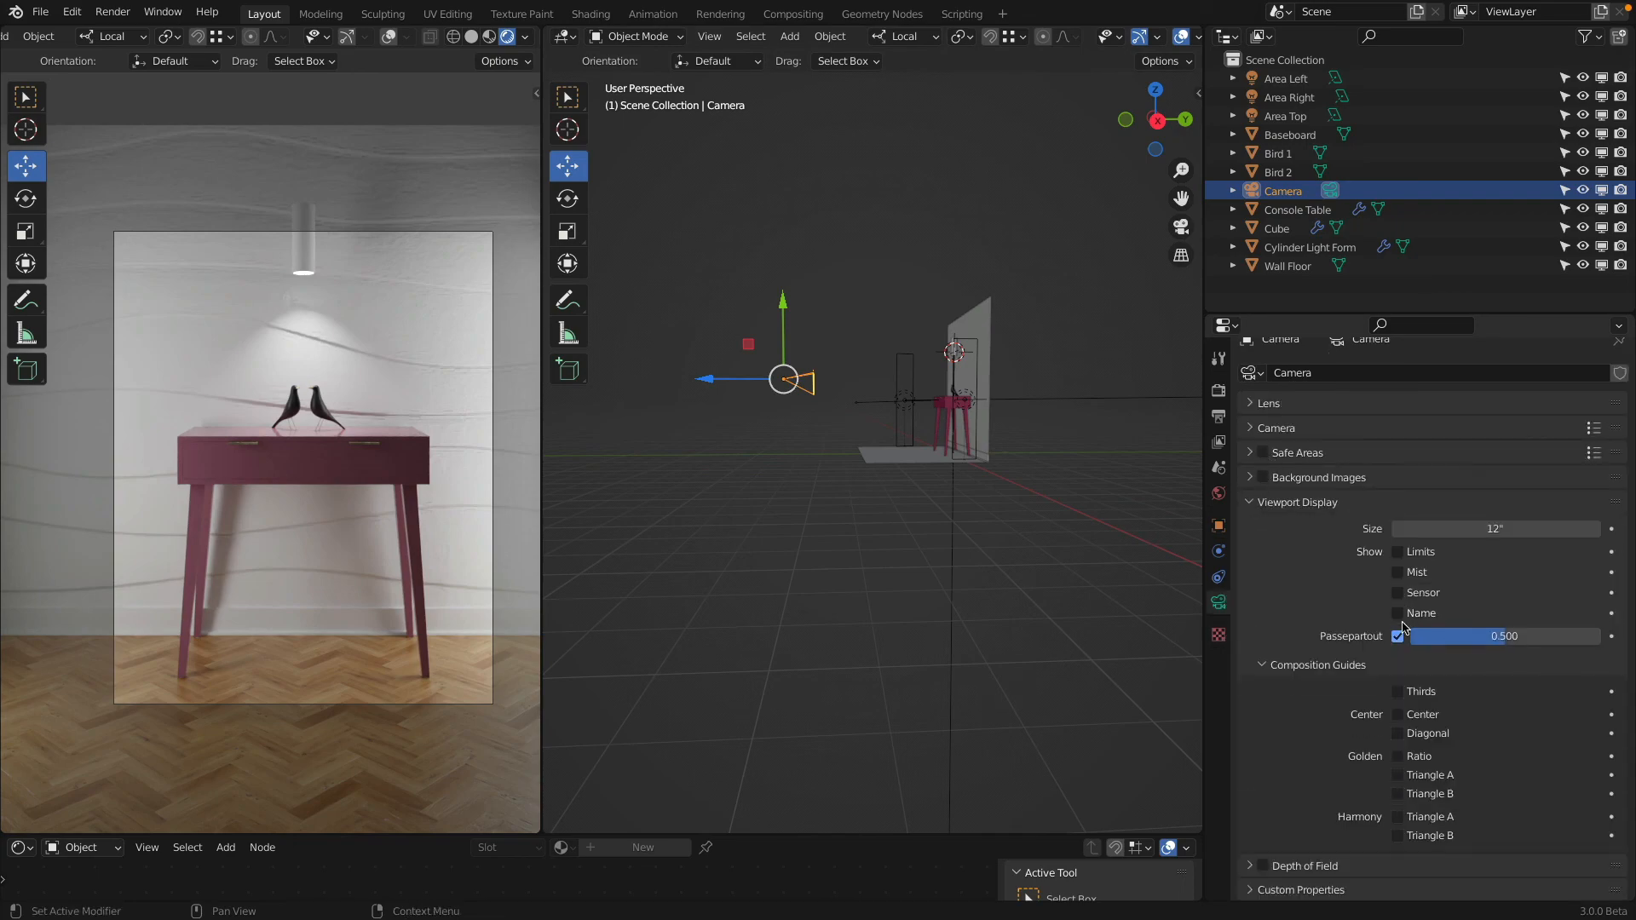
left_click_drag(1490, 640, 1575, 644)
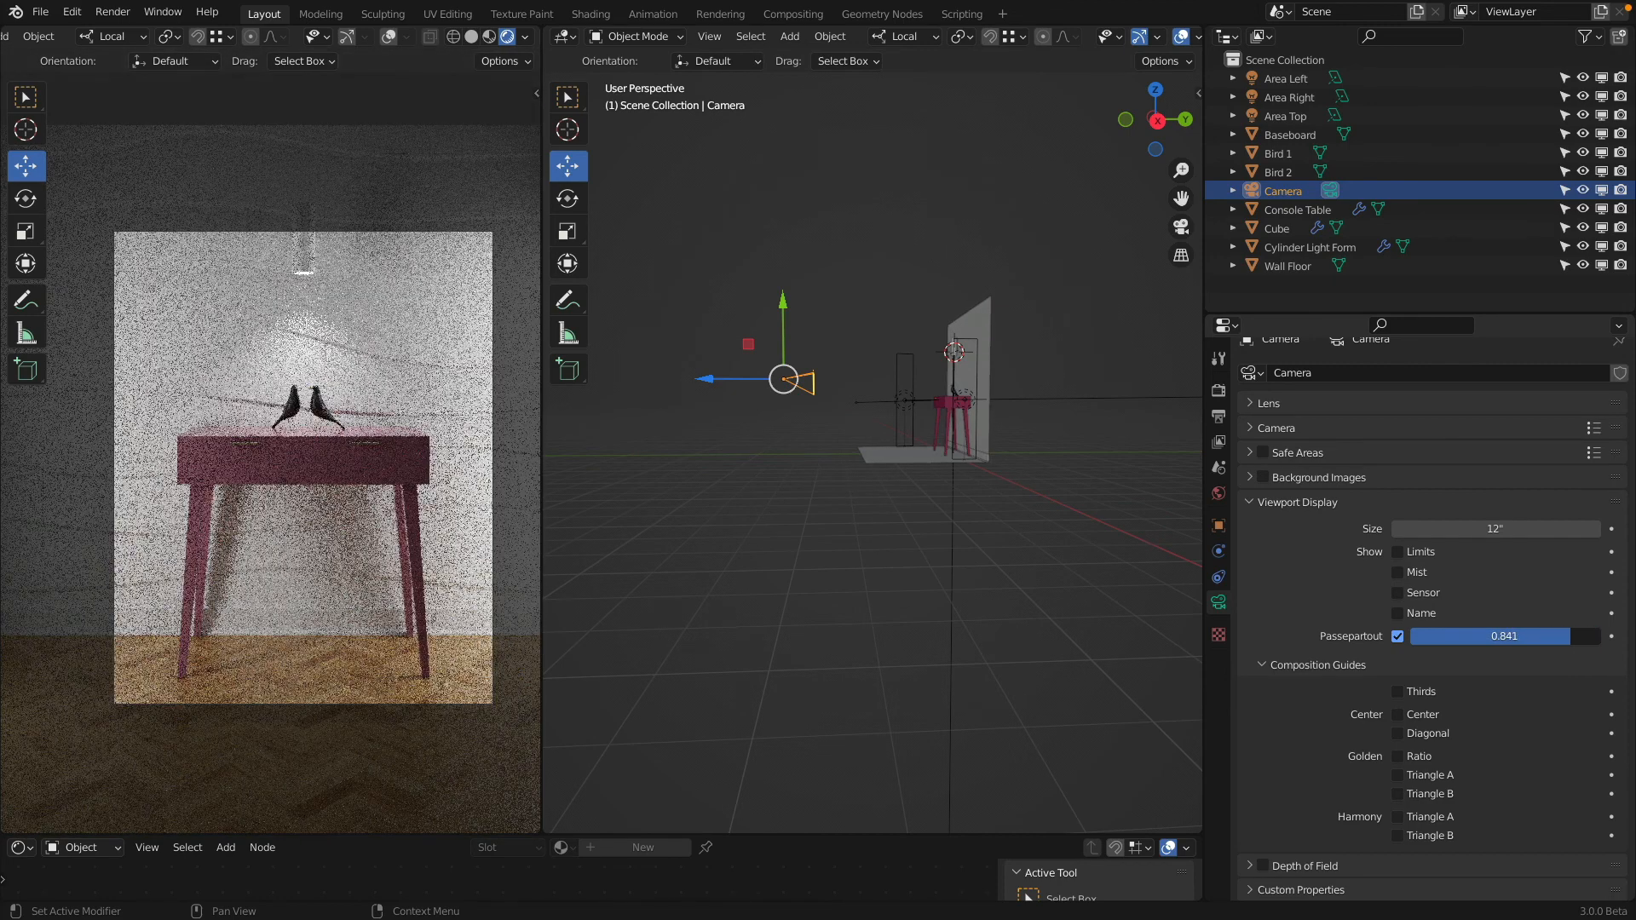
Step: Enable the camera's Thirds and Center composition guides and show overlays in the camera view
left_click(1397, 692)
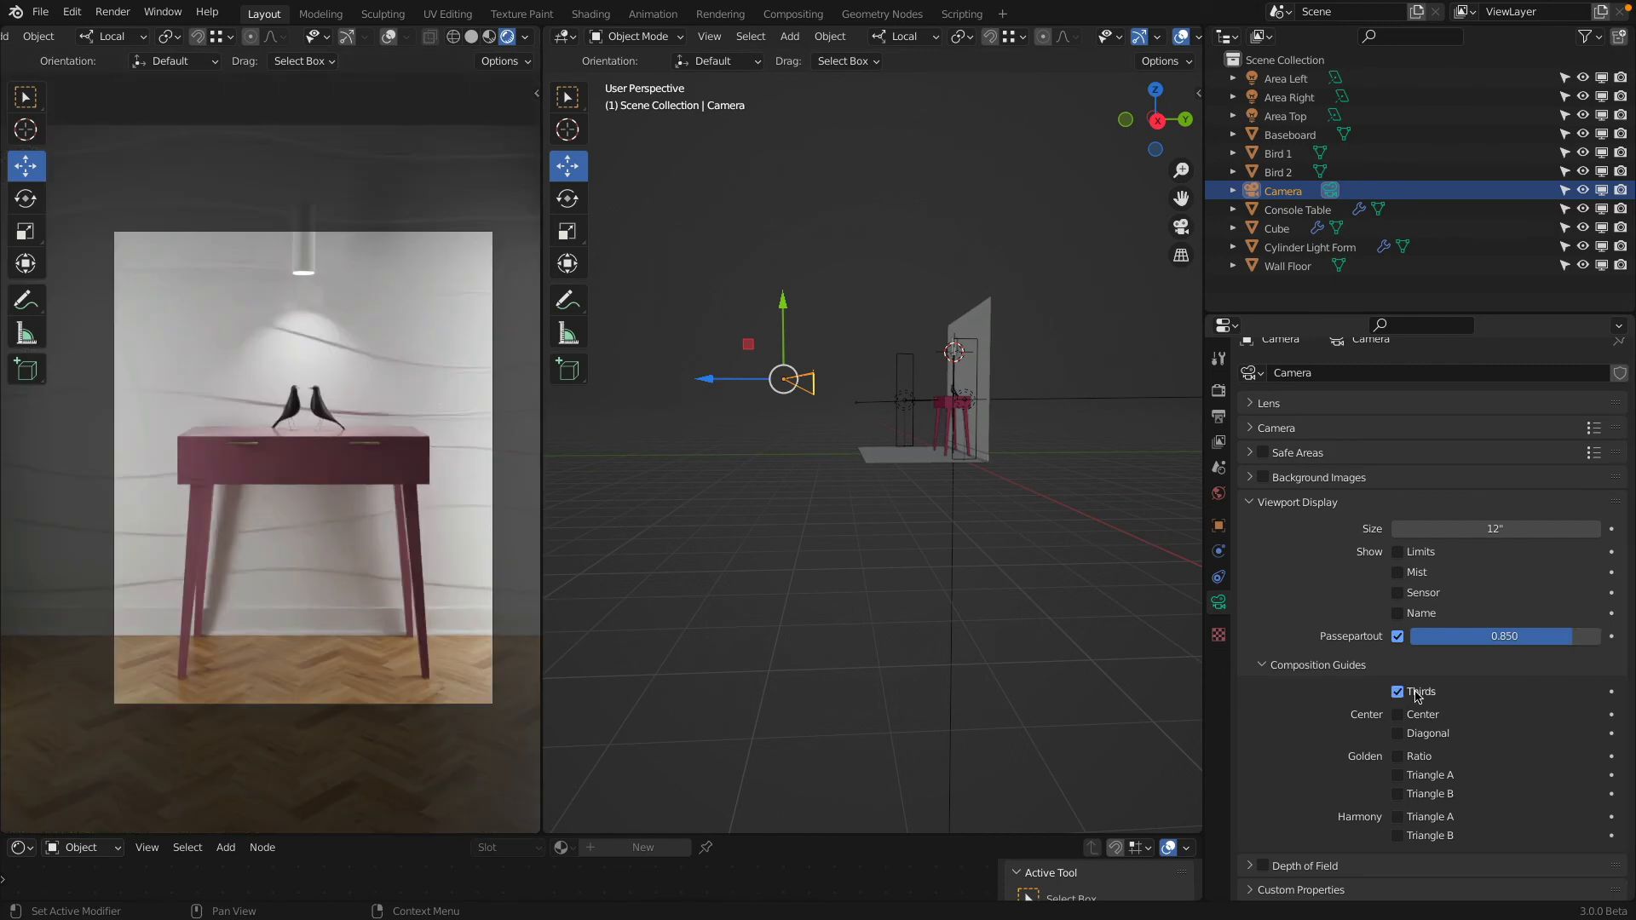
left_click(1397, 714)
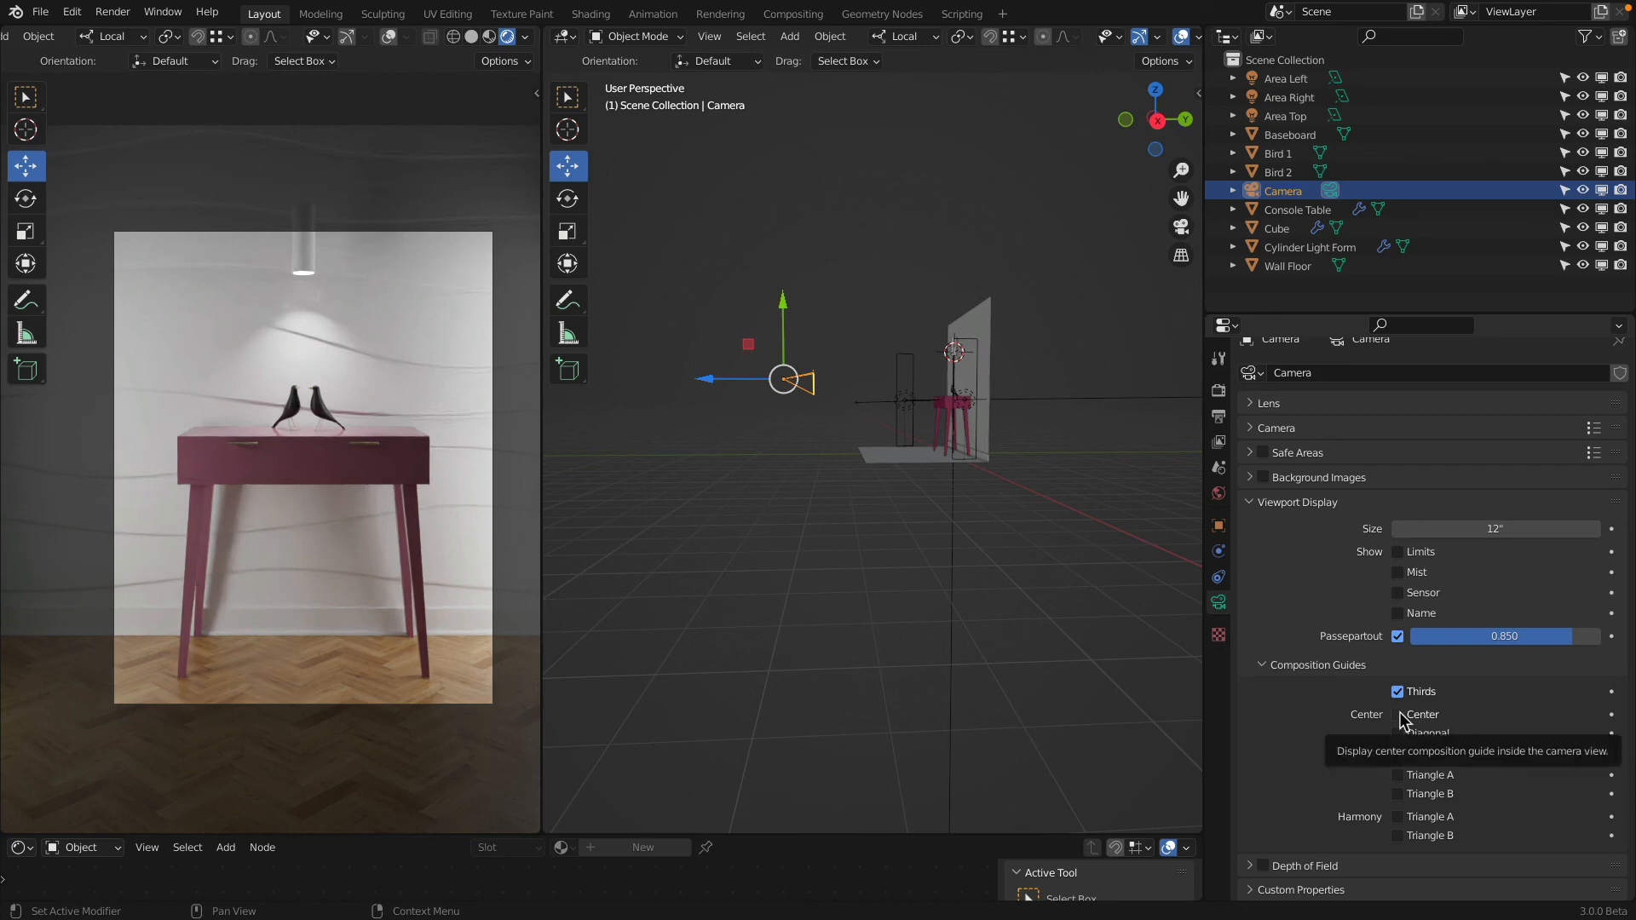
left_click(346, 37)
left_click(389, 36)
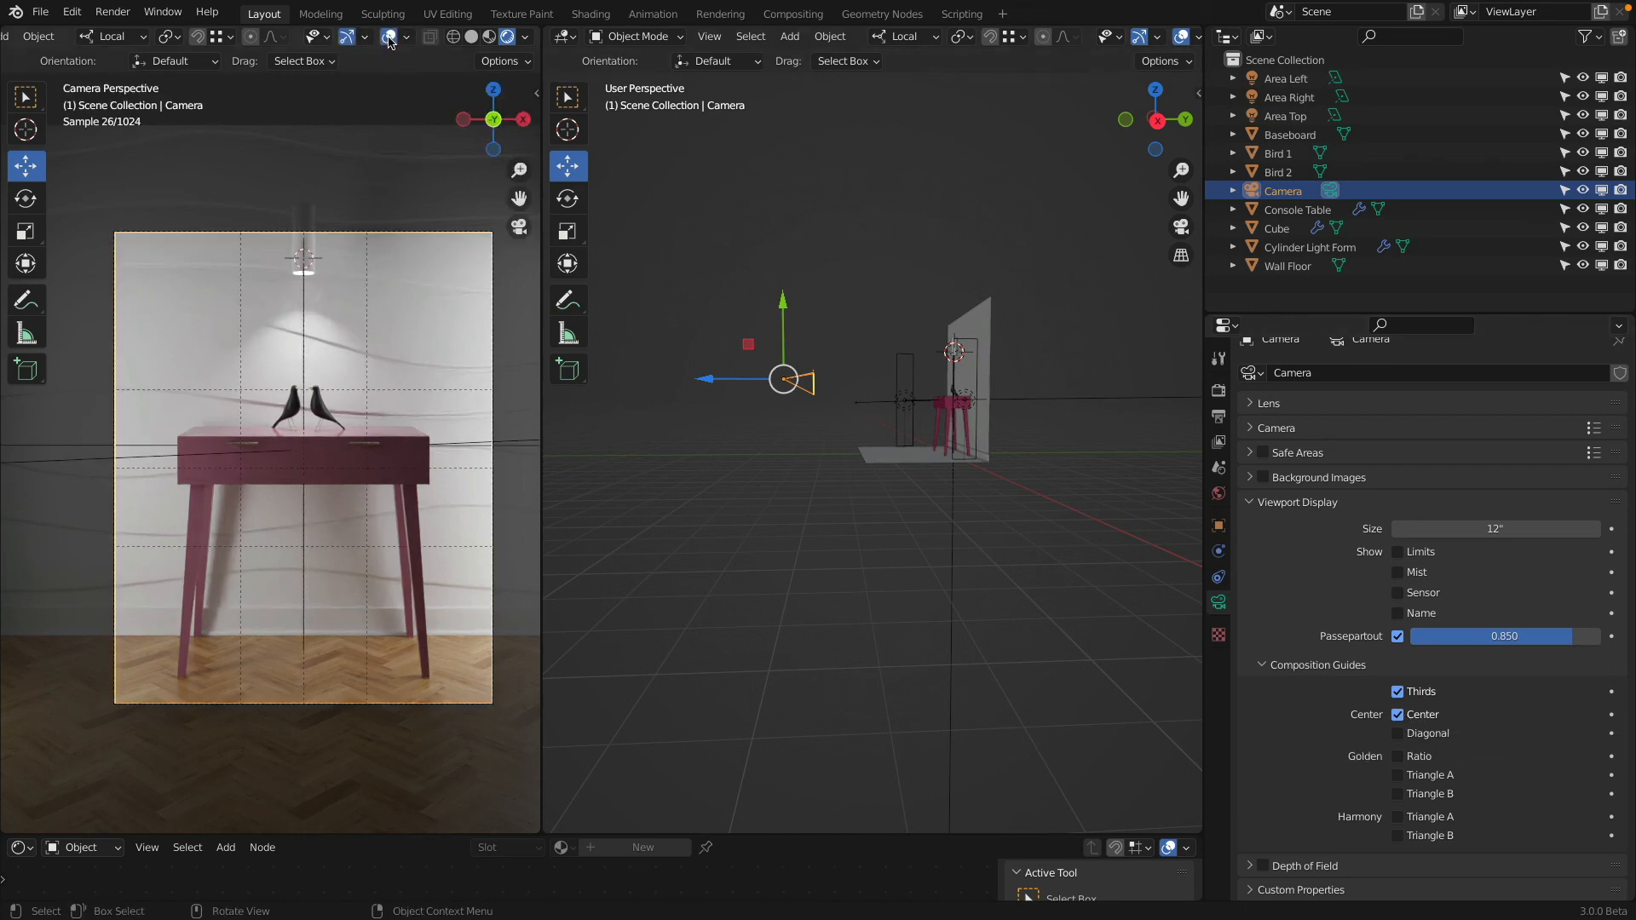
Step: Compare the Thirds, Center, Diagonal and golden Ratio composition guides over the camera view, returning to Thirds and Center
left_click(1397, 692)
left_click(1401, 714)
left_click(1400, 714)
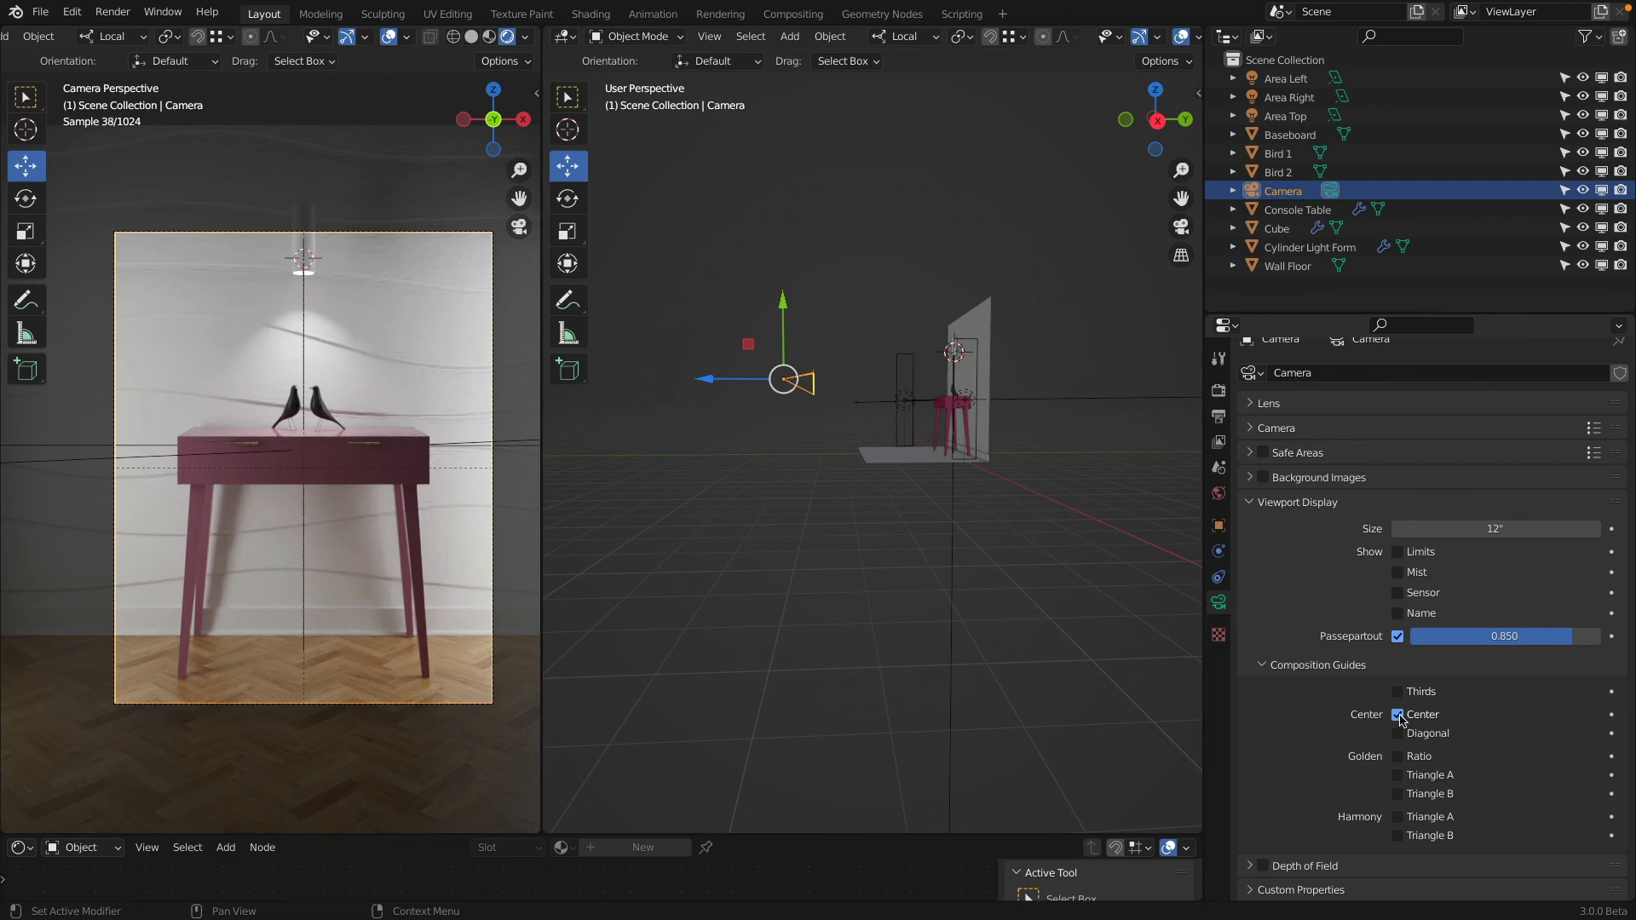
left_click(1398, 714)
left_click(1397, 692)
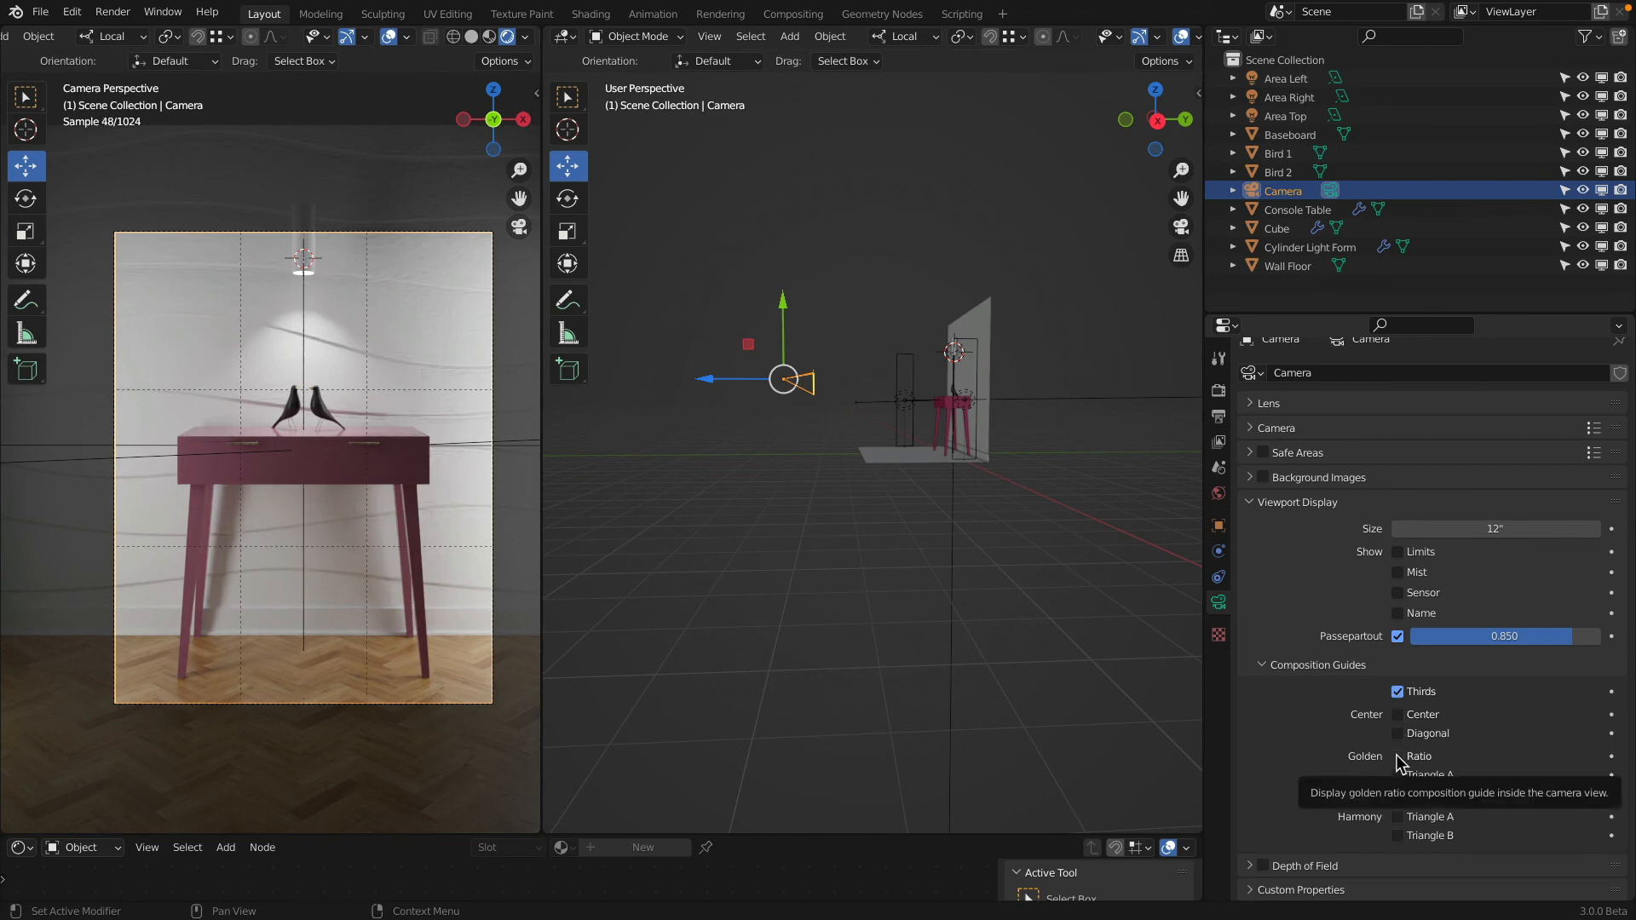
left_click(1397, 756)
left_click(1398, 734)
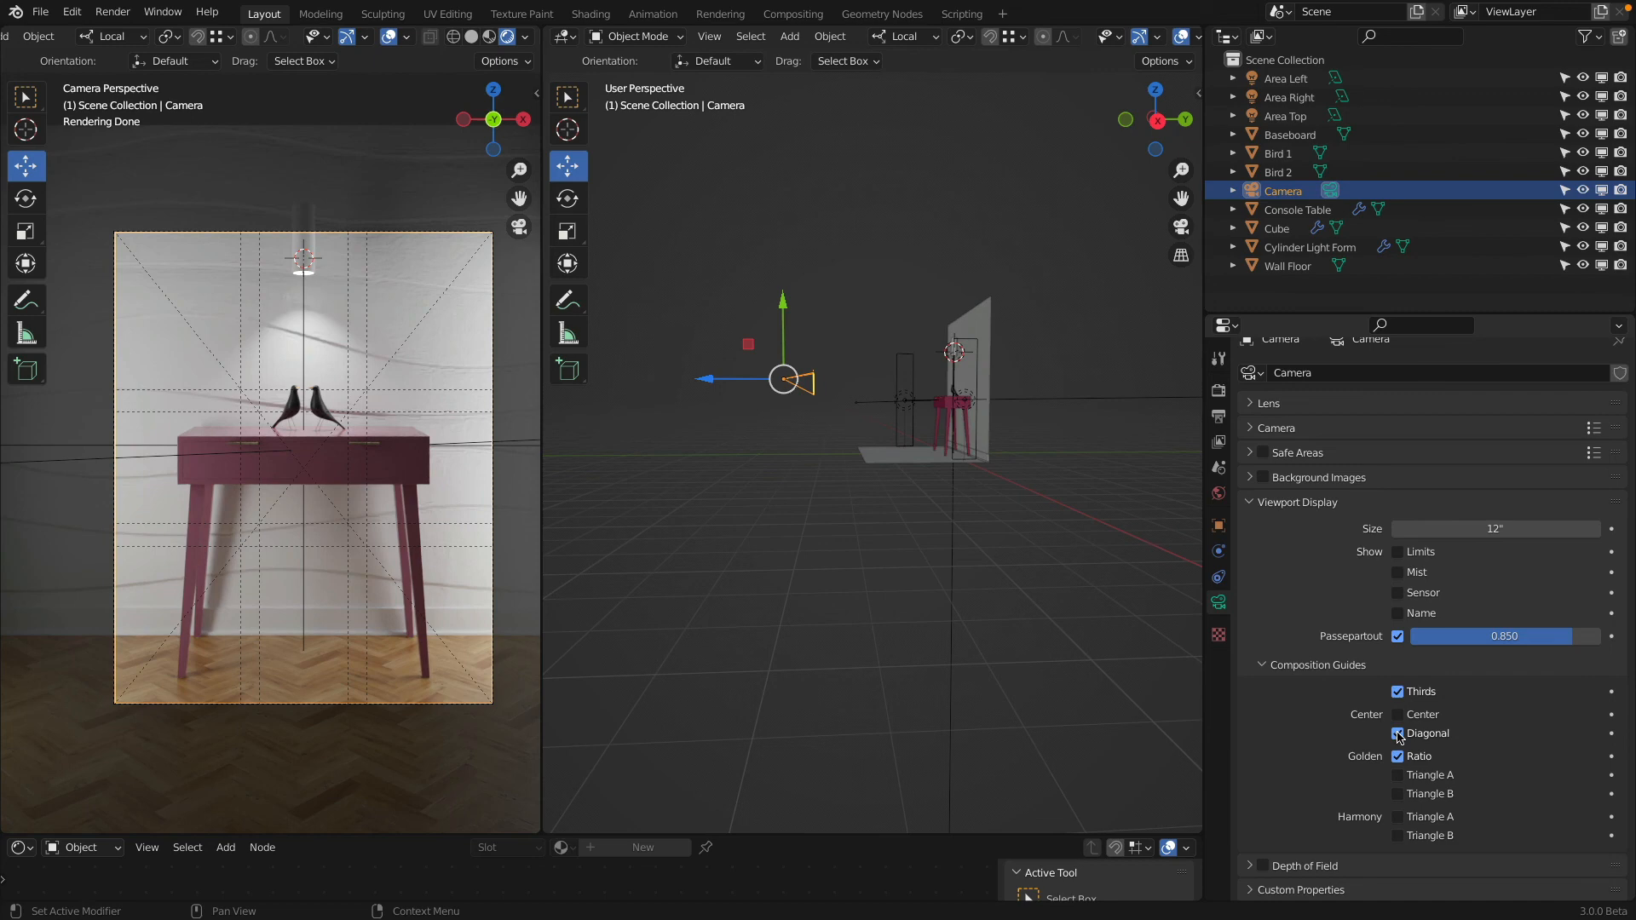
left_click(1398, 734)
left_click(1397, 692)
left_click(1397, 757)
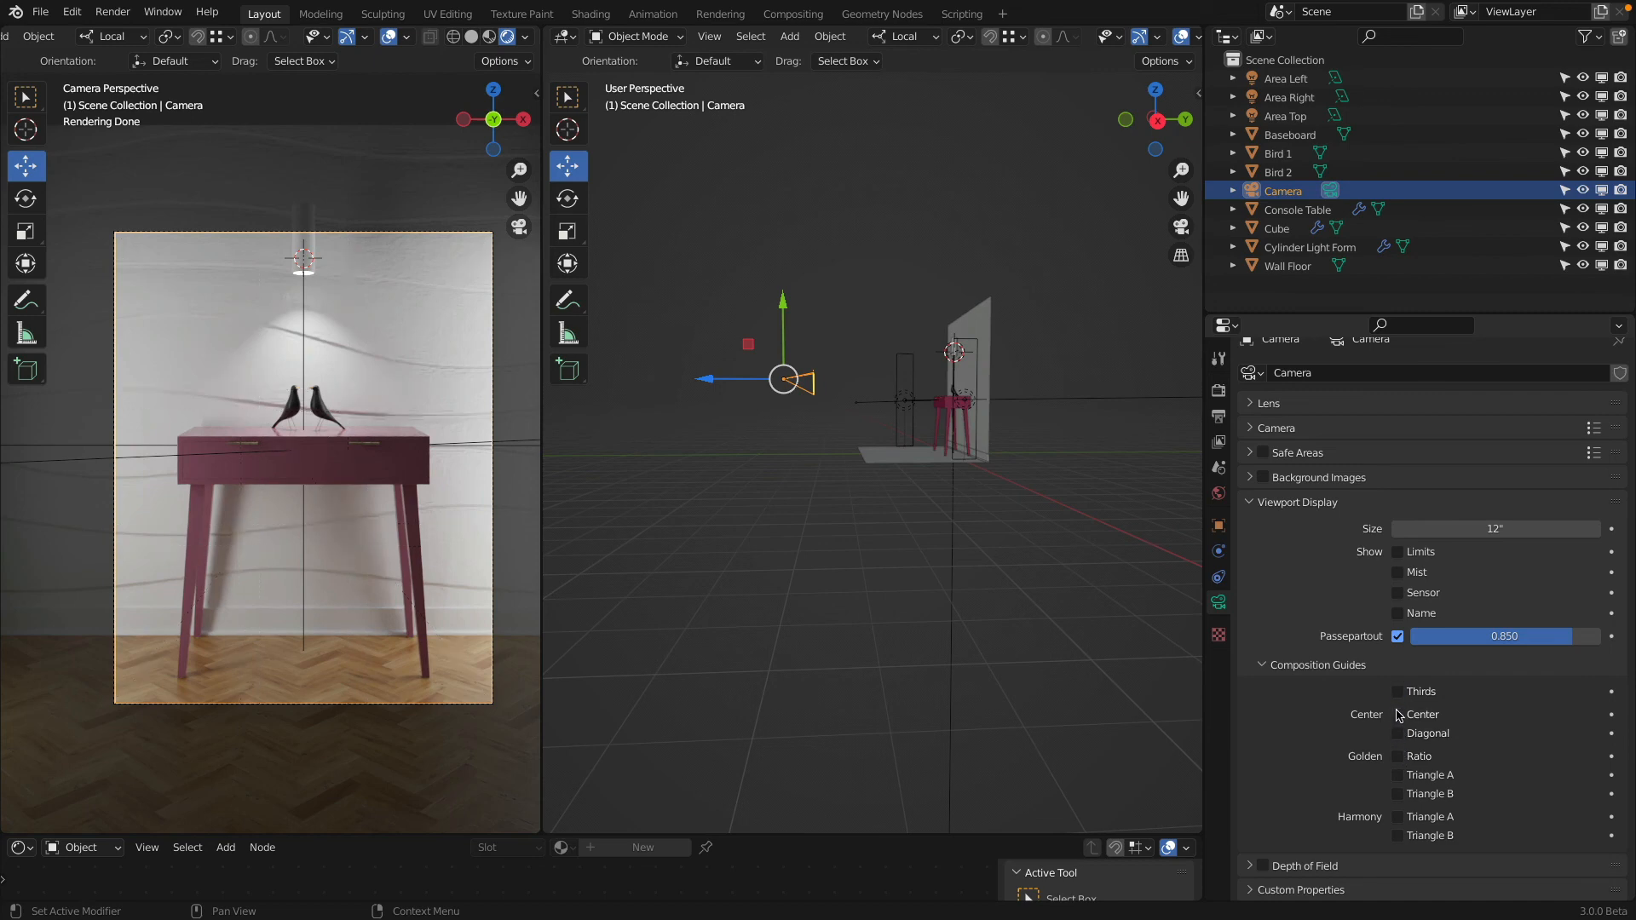
left_click(1398, 714)
left_click(1398, 692)
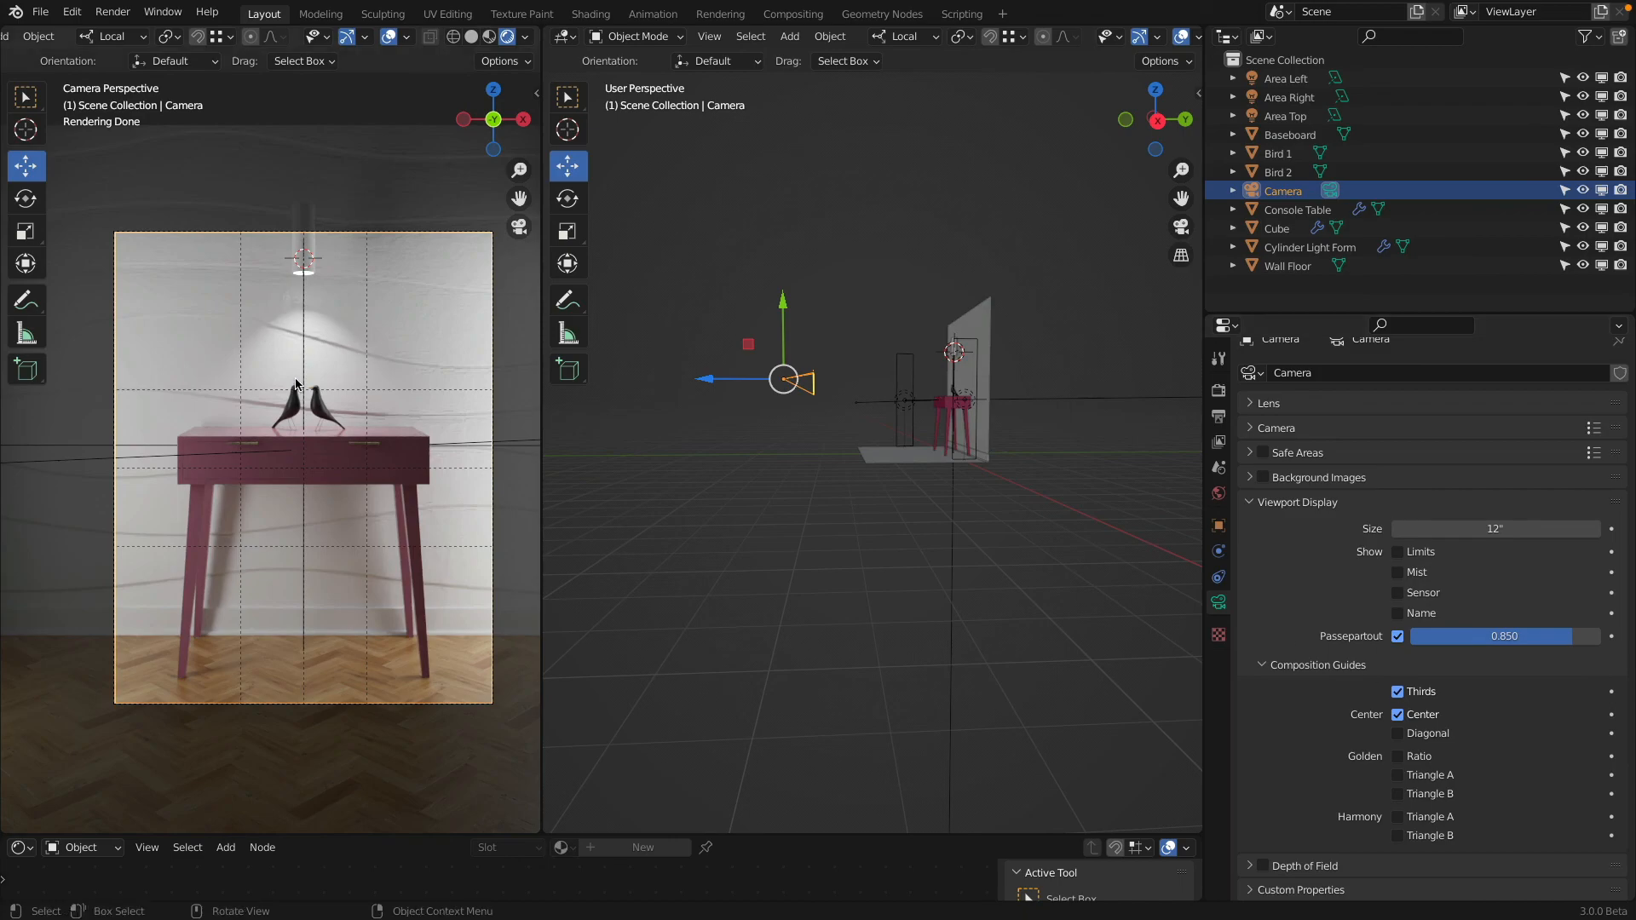
scroll(296, 385, "up", 1)
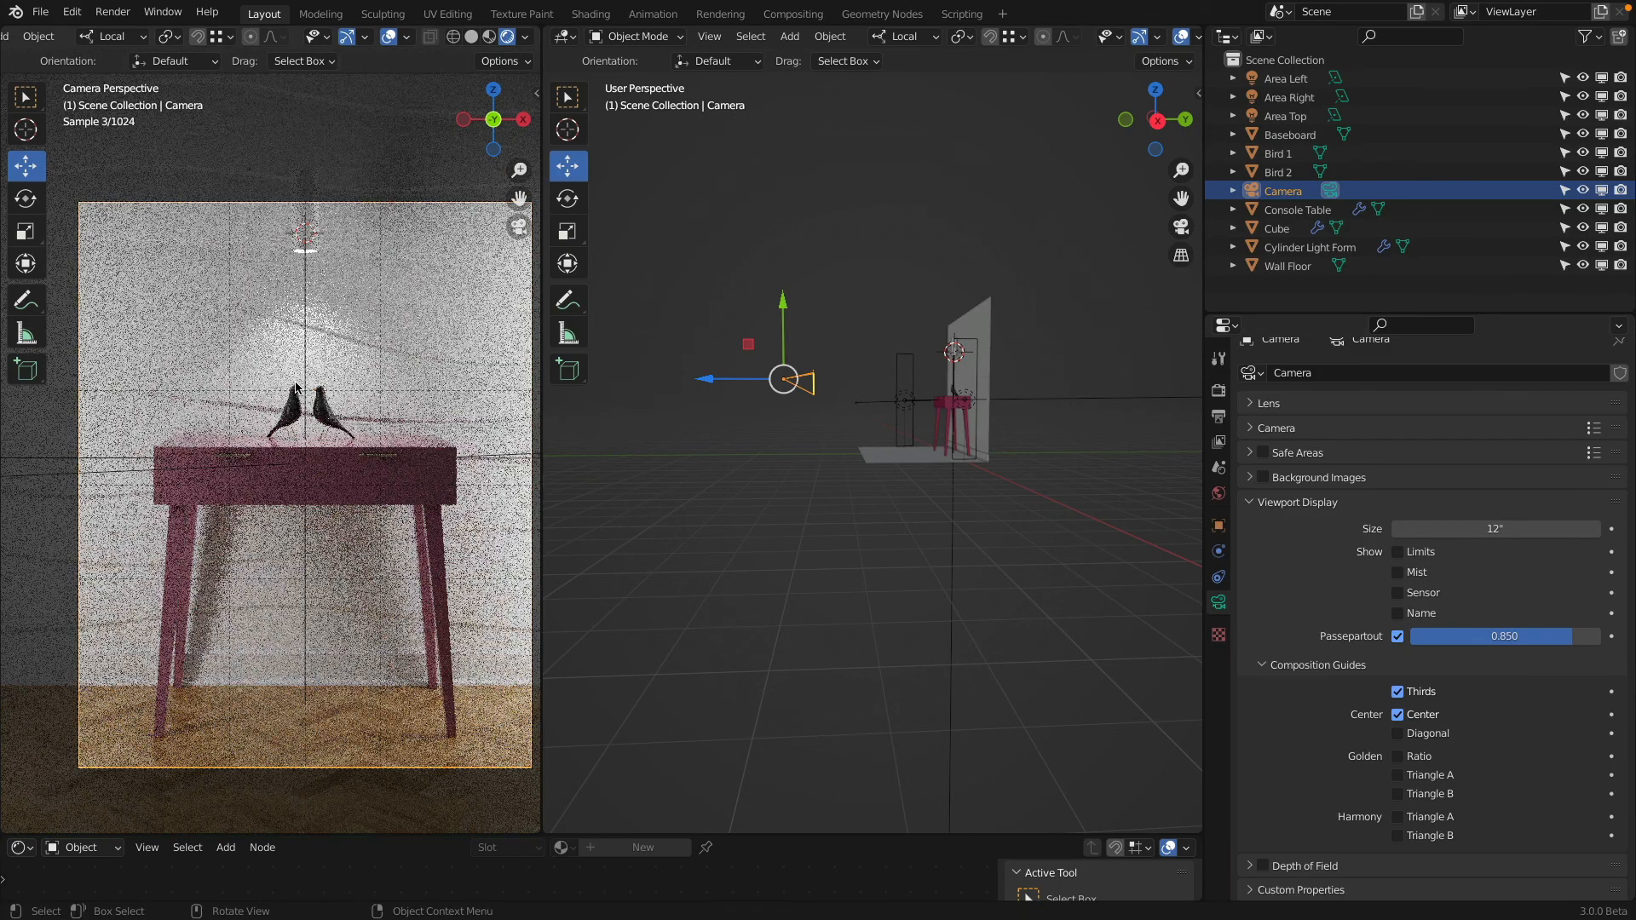
scroll(298, 388, "down", 1)
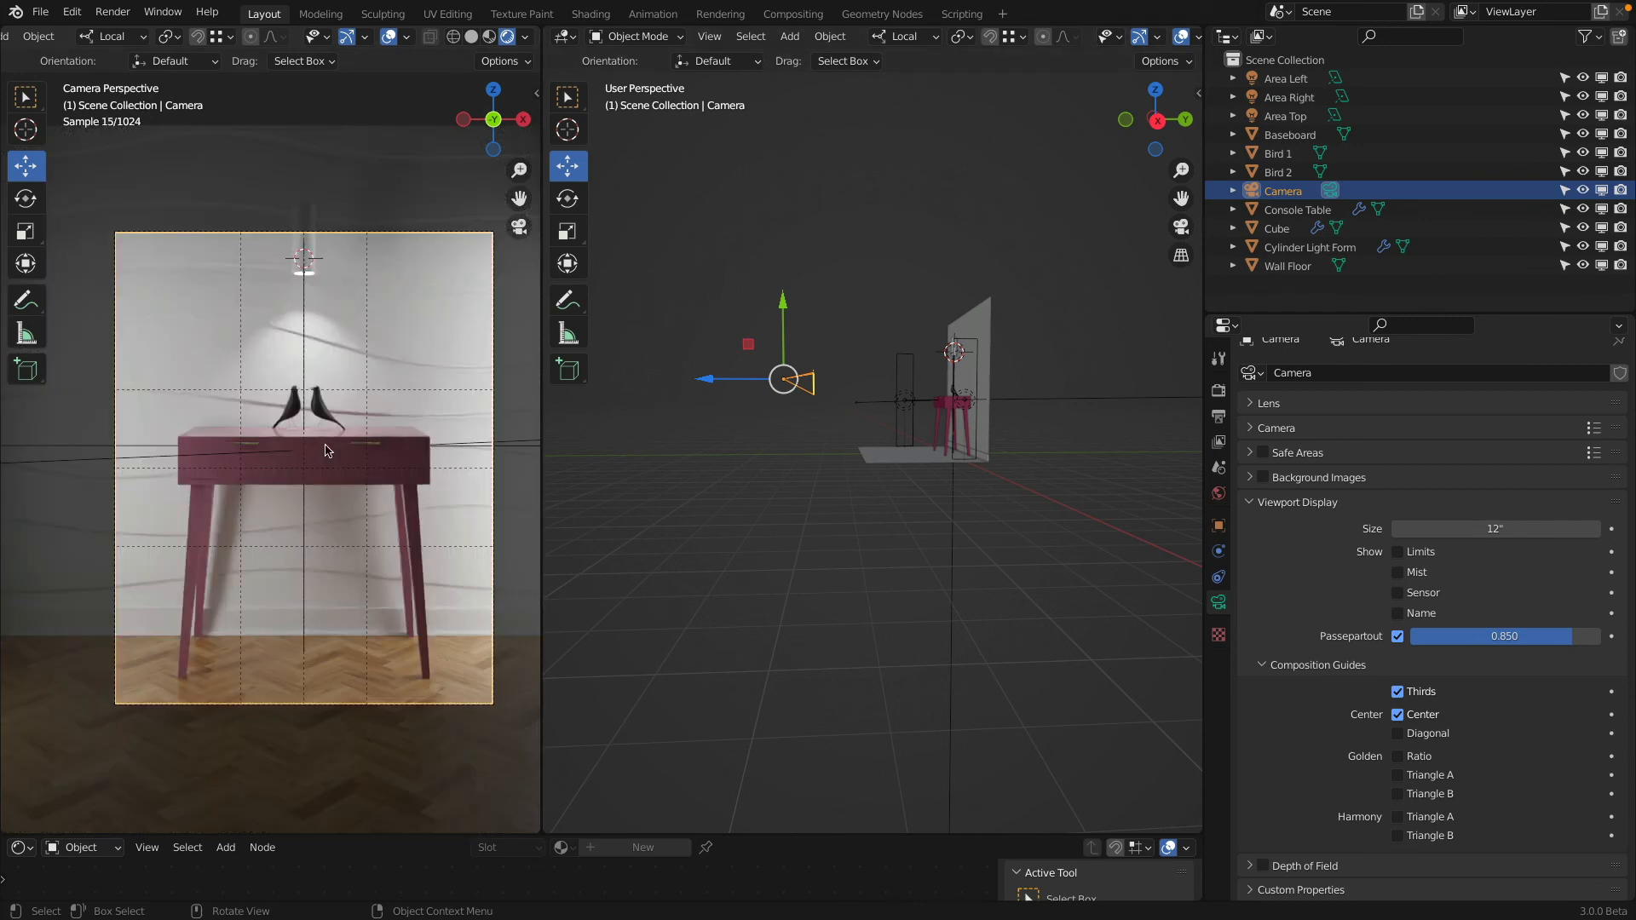
Step: Expand the final render's denoise settings and set its maximum samples to 1000
left_click(1218, 389)
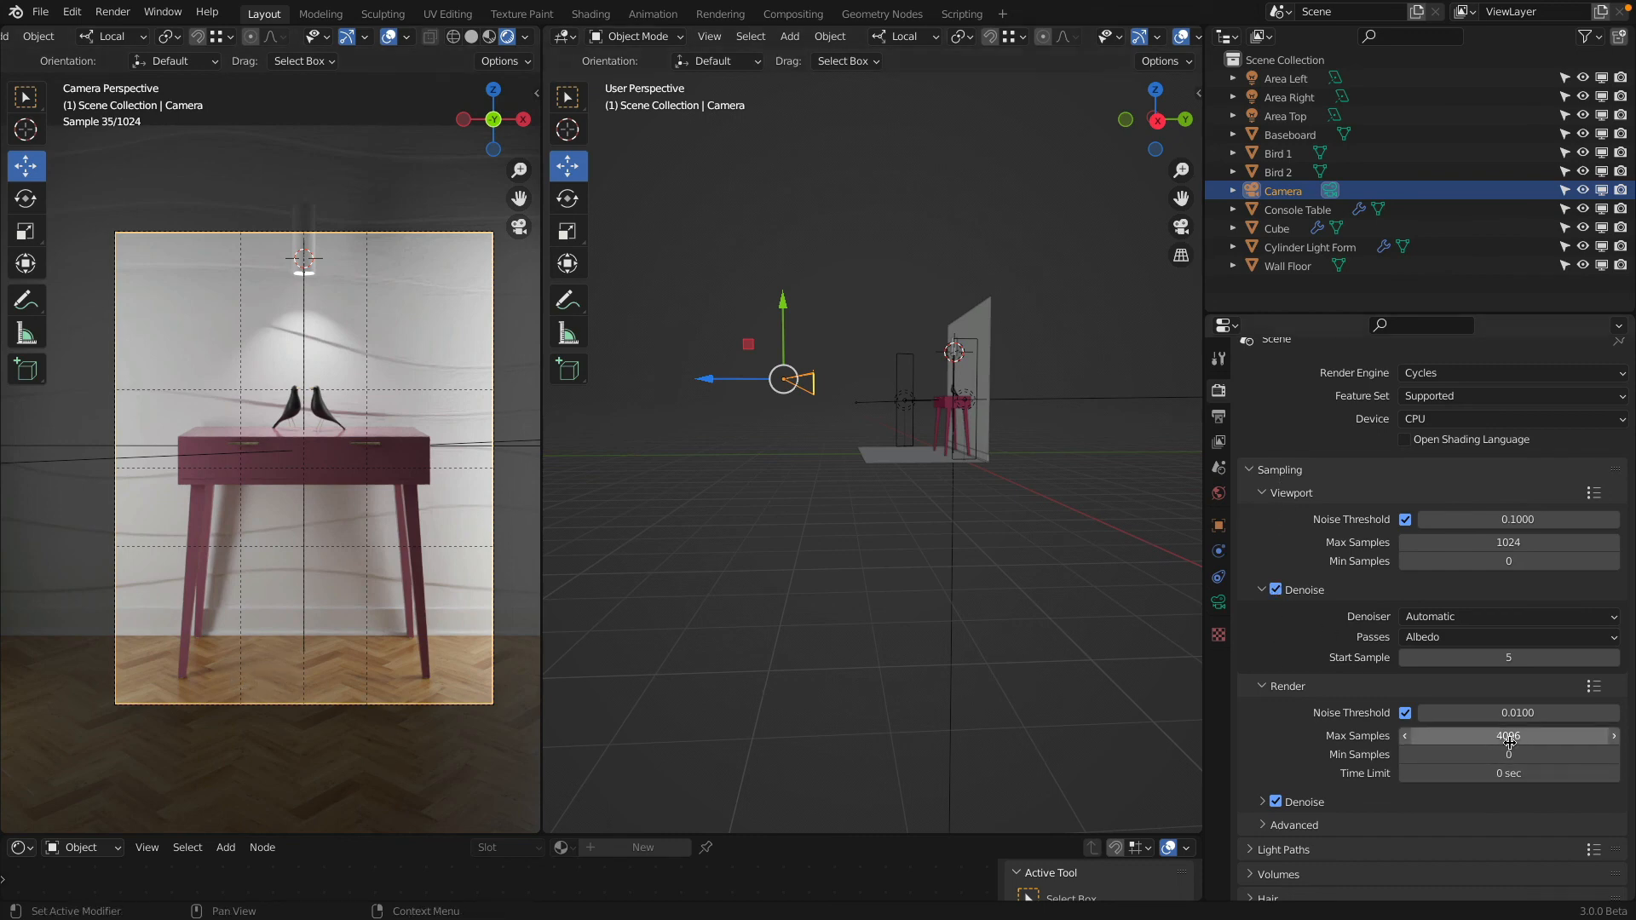
left_click(1256, 808)
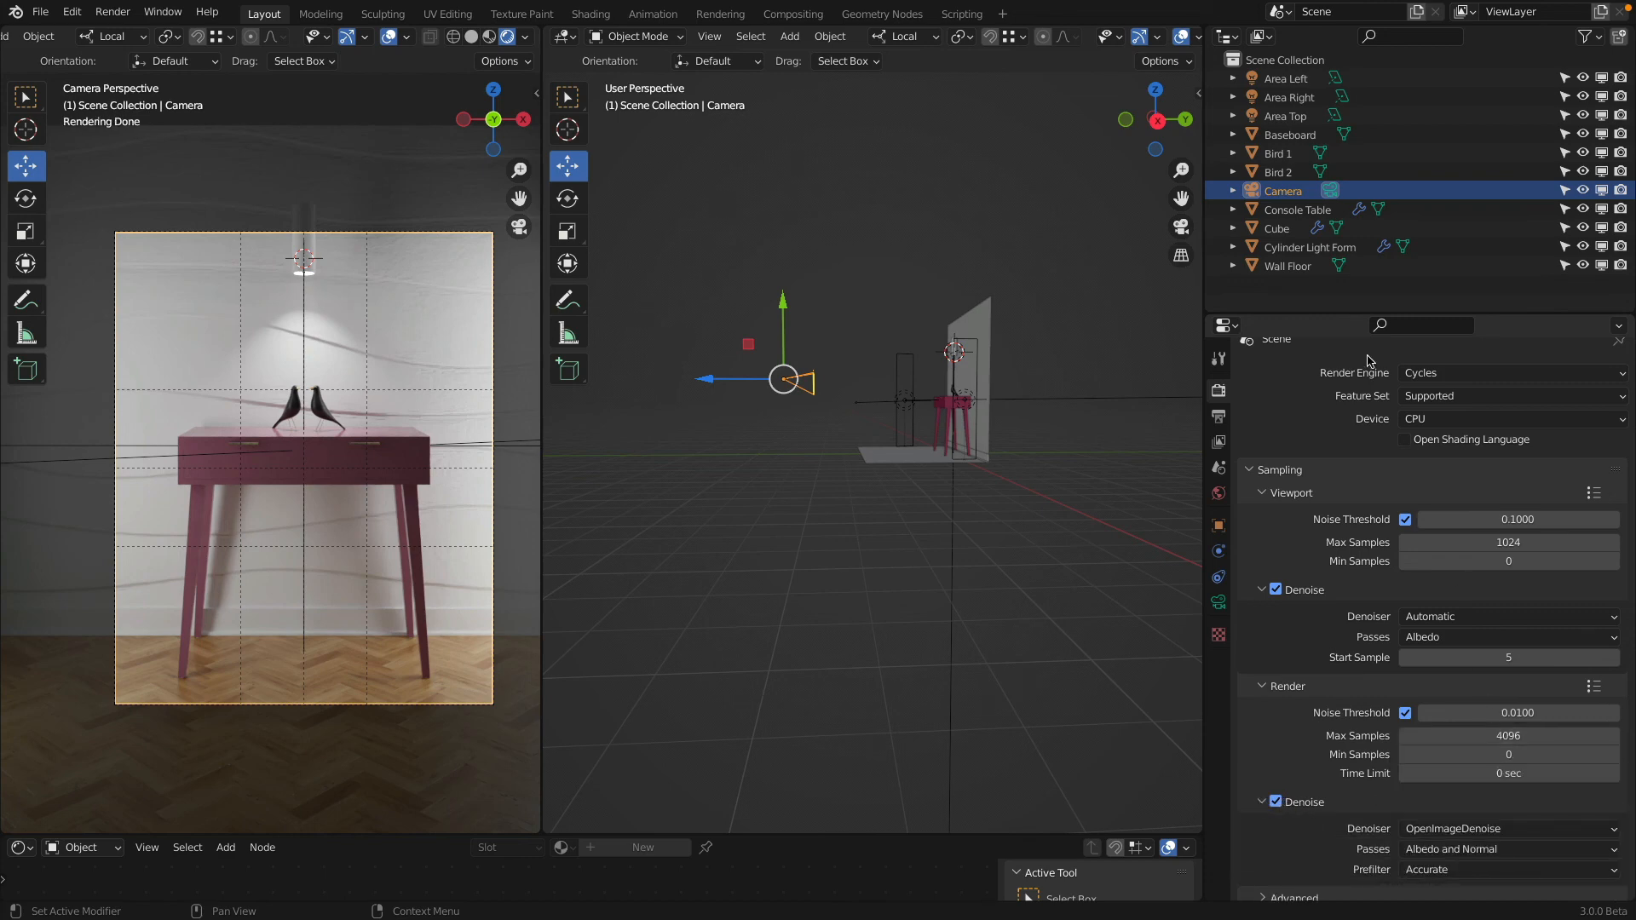
left_click(1525, 738)
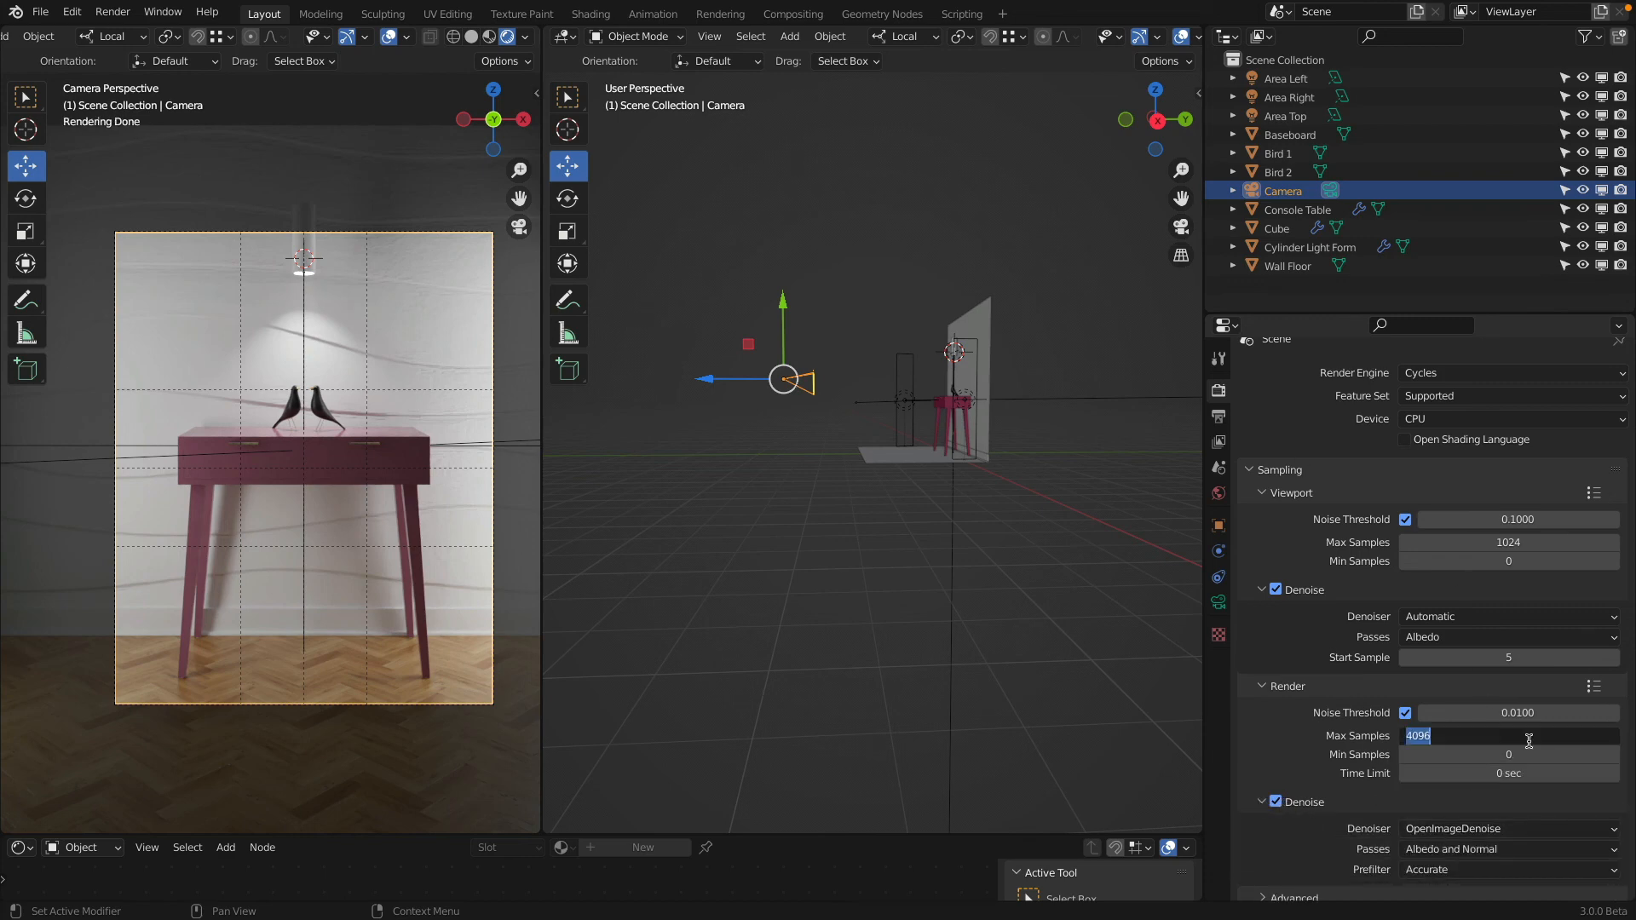
type("1000")
key("Return")
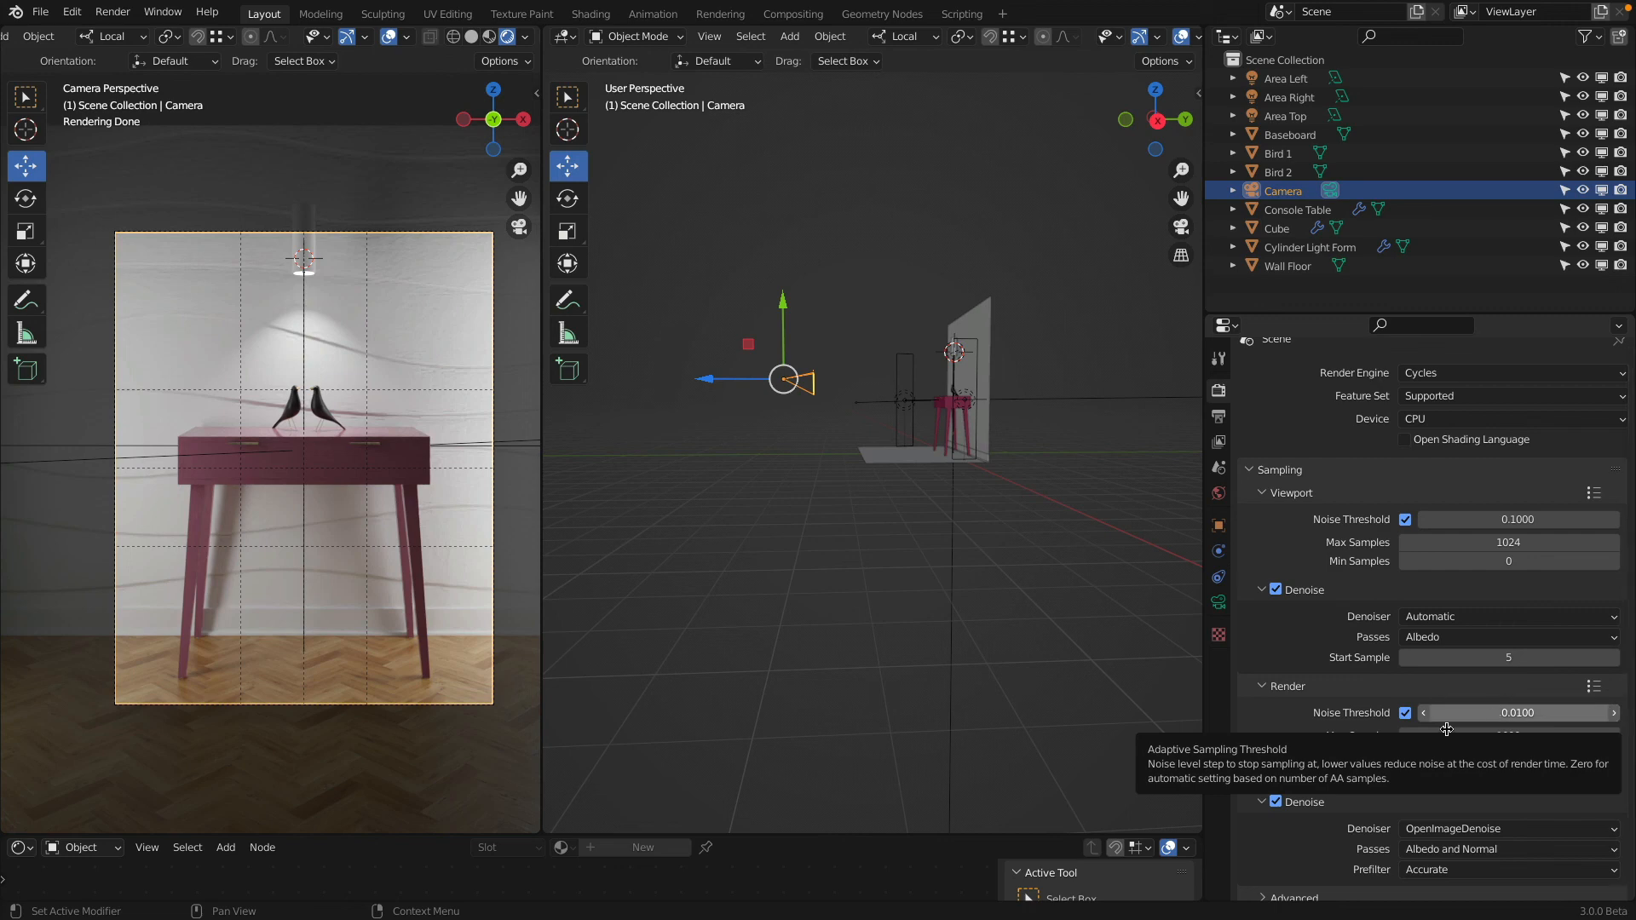
Step: Check the output format, switch the camera view to wireframe shading, and start rendering the still image
left_click(1217, 418)
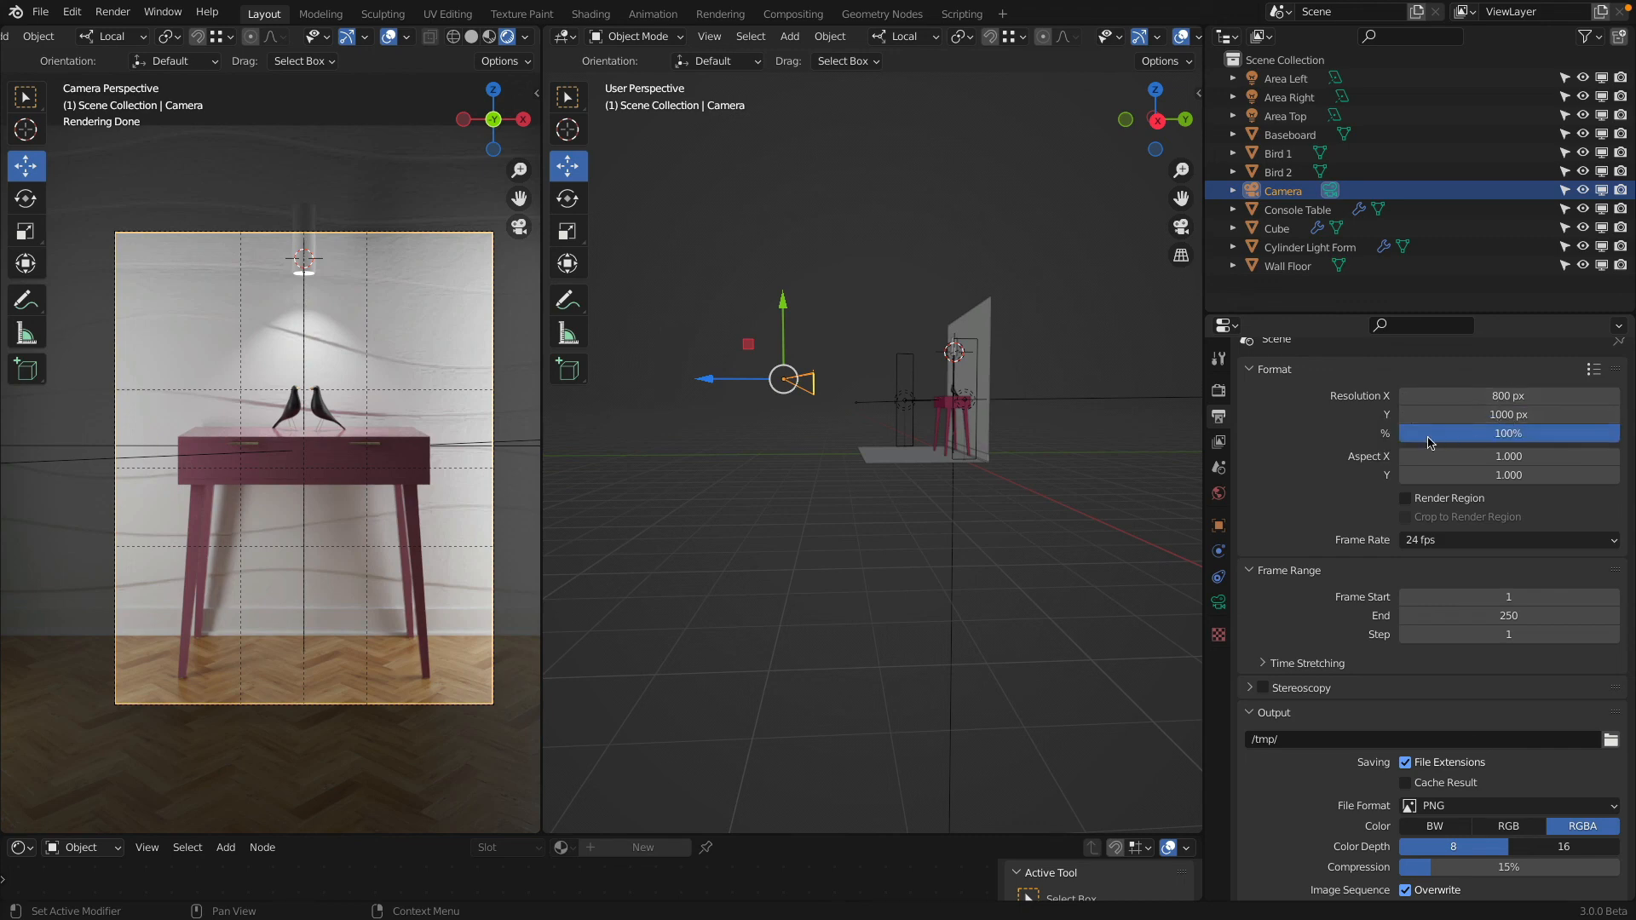
key("z")
left_click(143, 413)
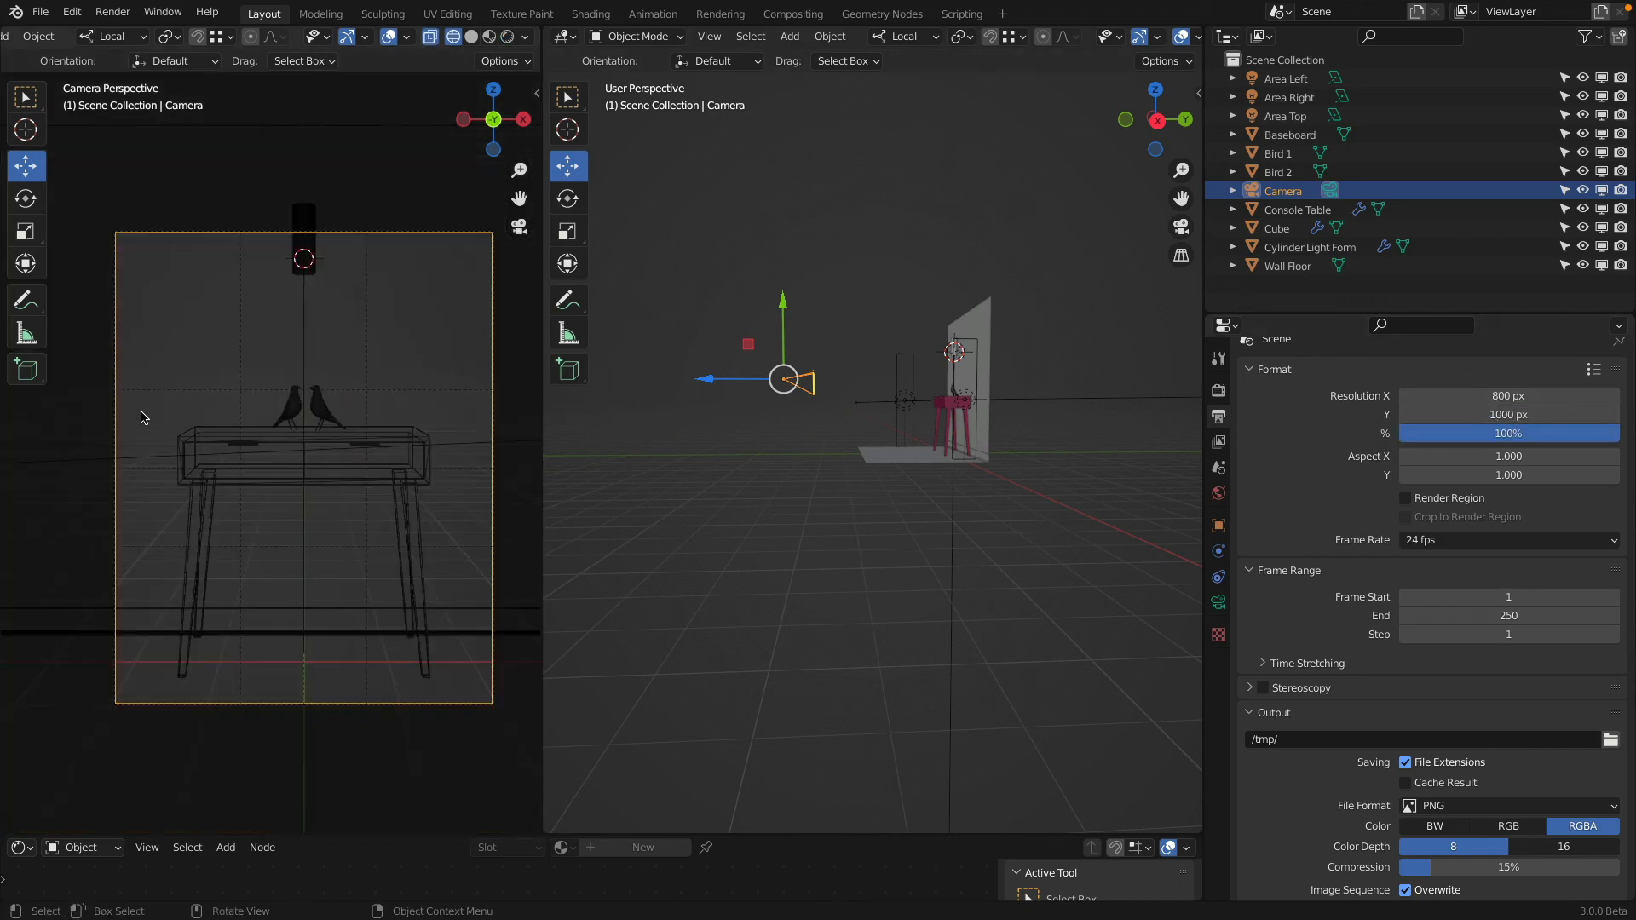
left_click(112, 13)
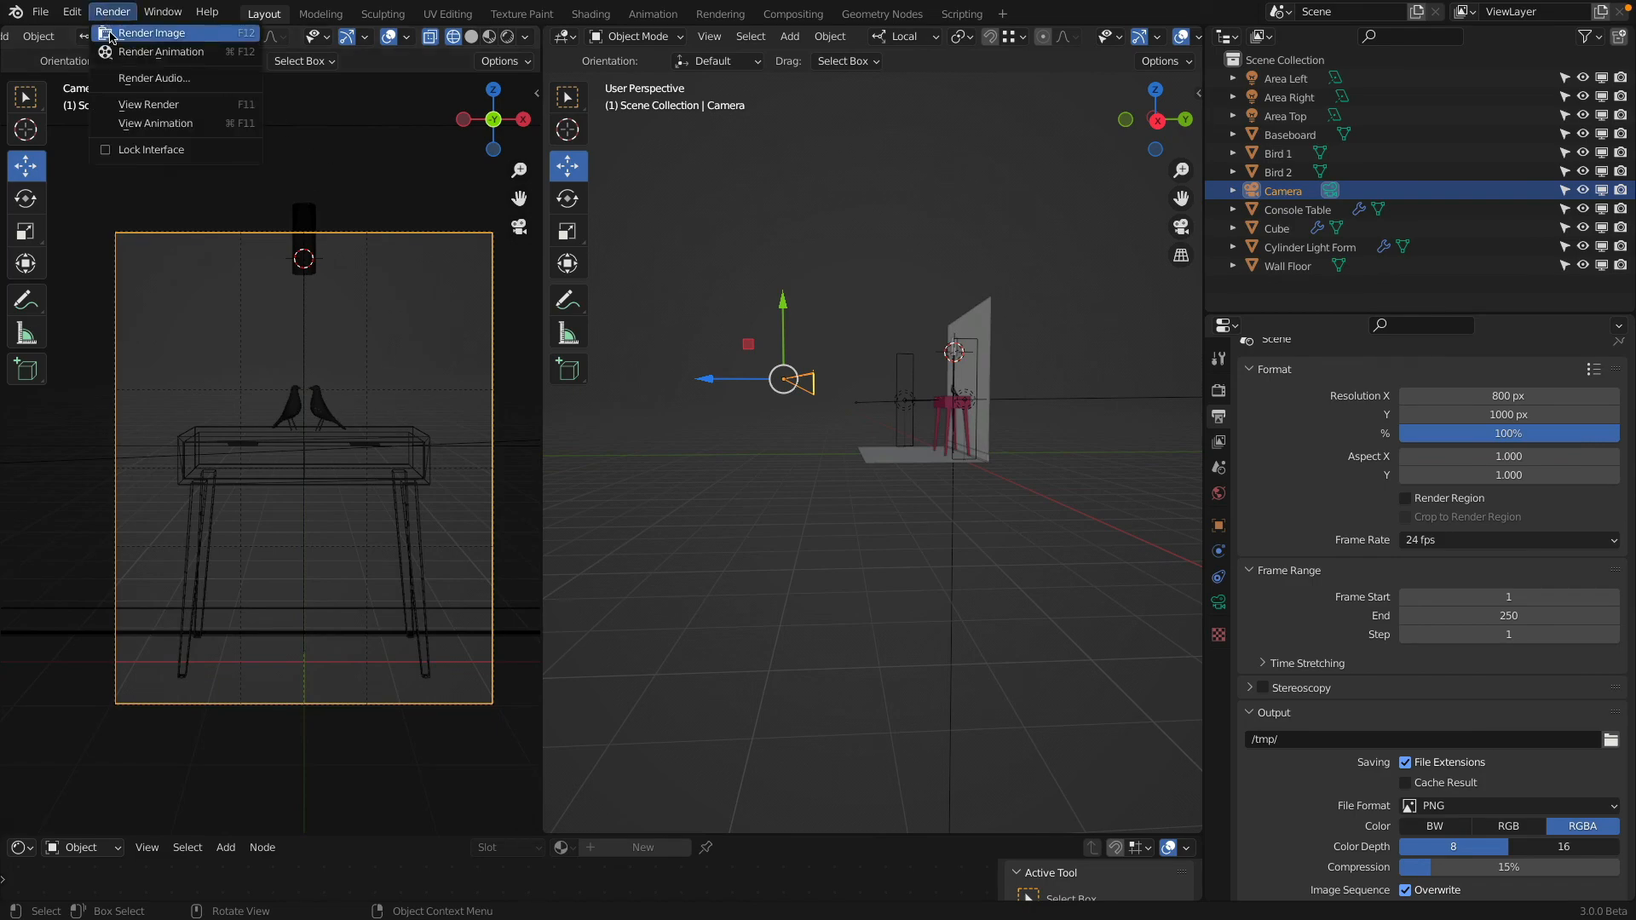
left_click(119, 37)
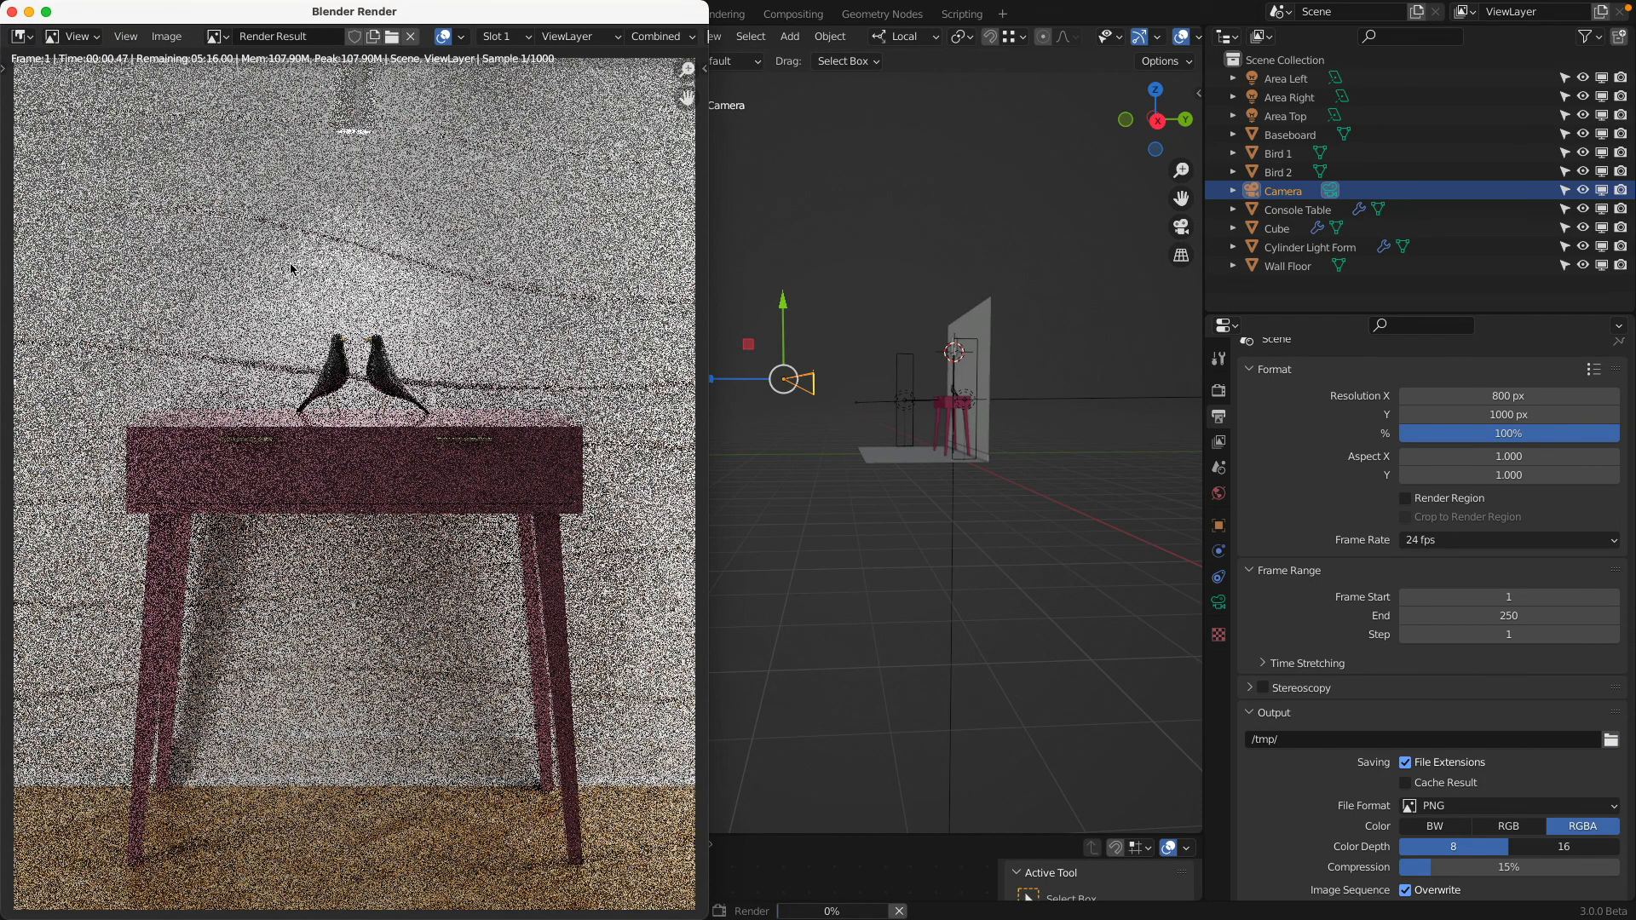
Step: Inspect the render in progress at 1:1 zoom in a widened render window, and close that window
left_click(167, 38)
mouse_move(125, 36)
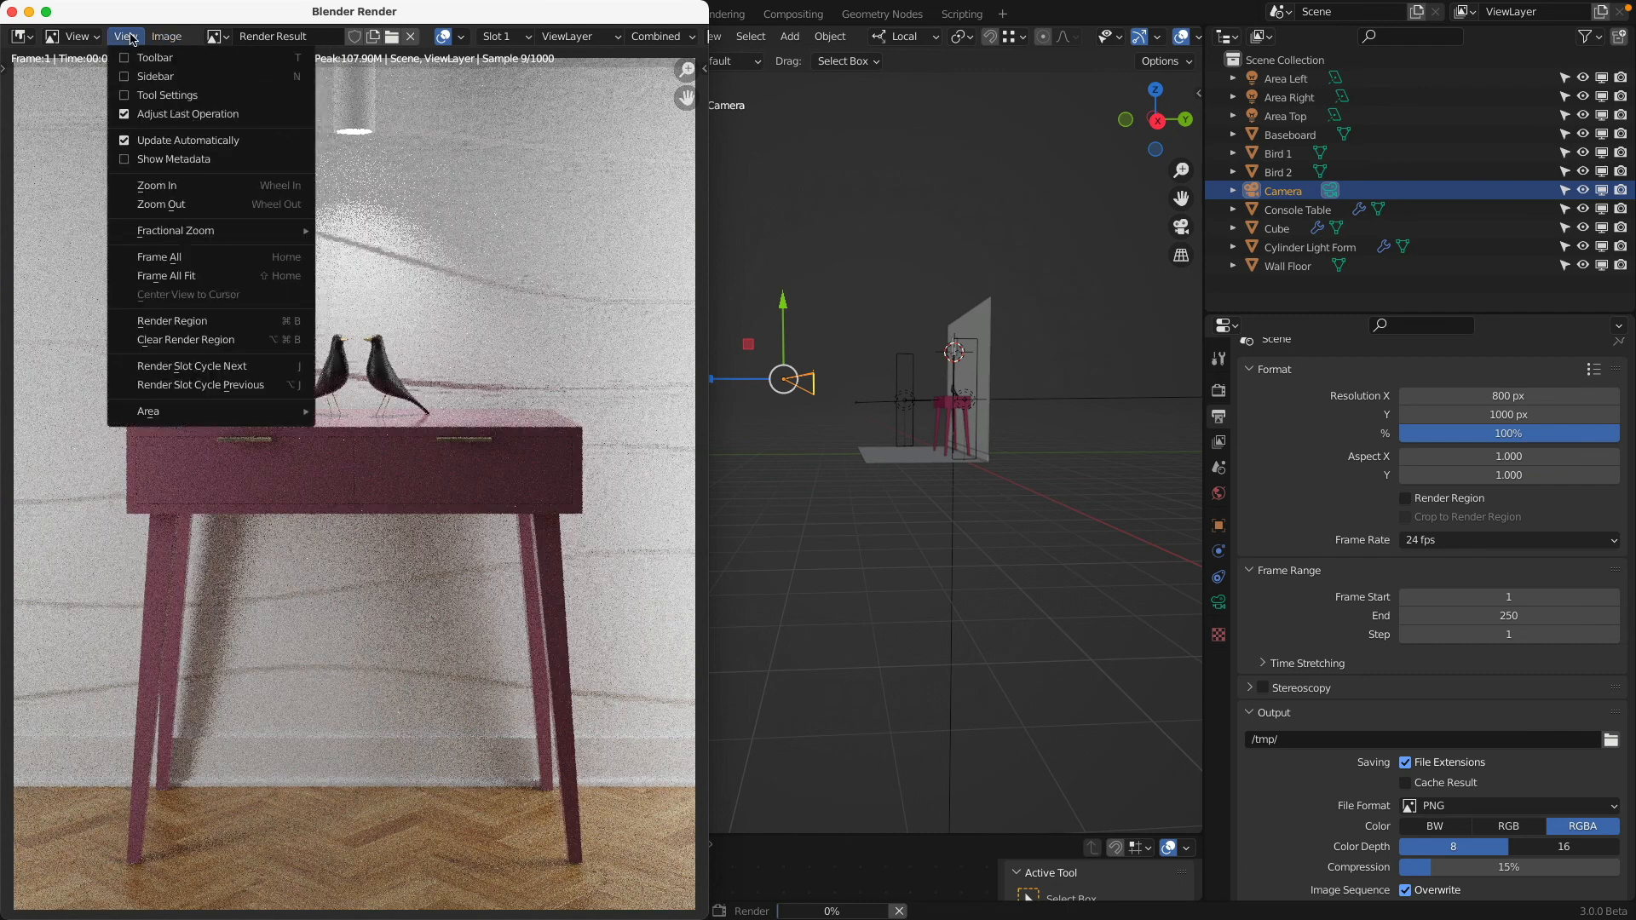
mouse_move(168, 238)
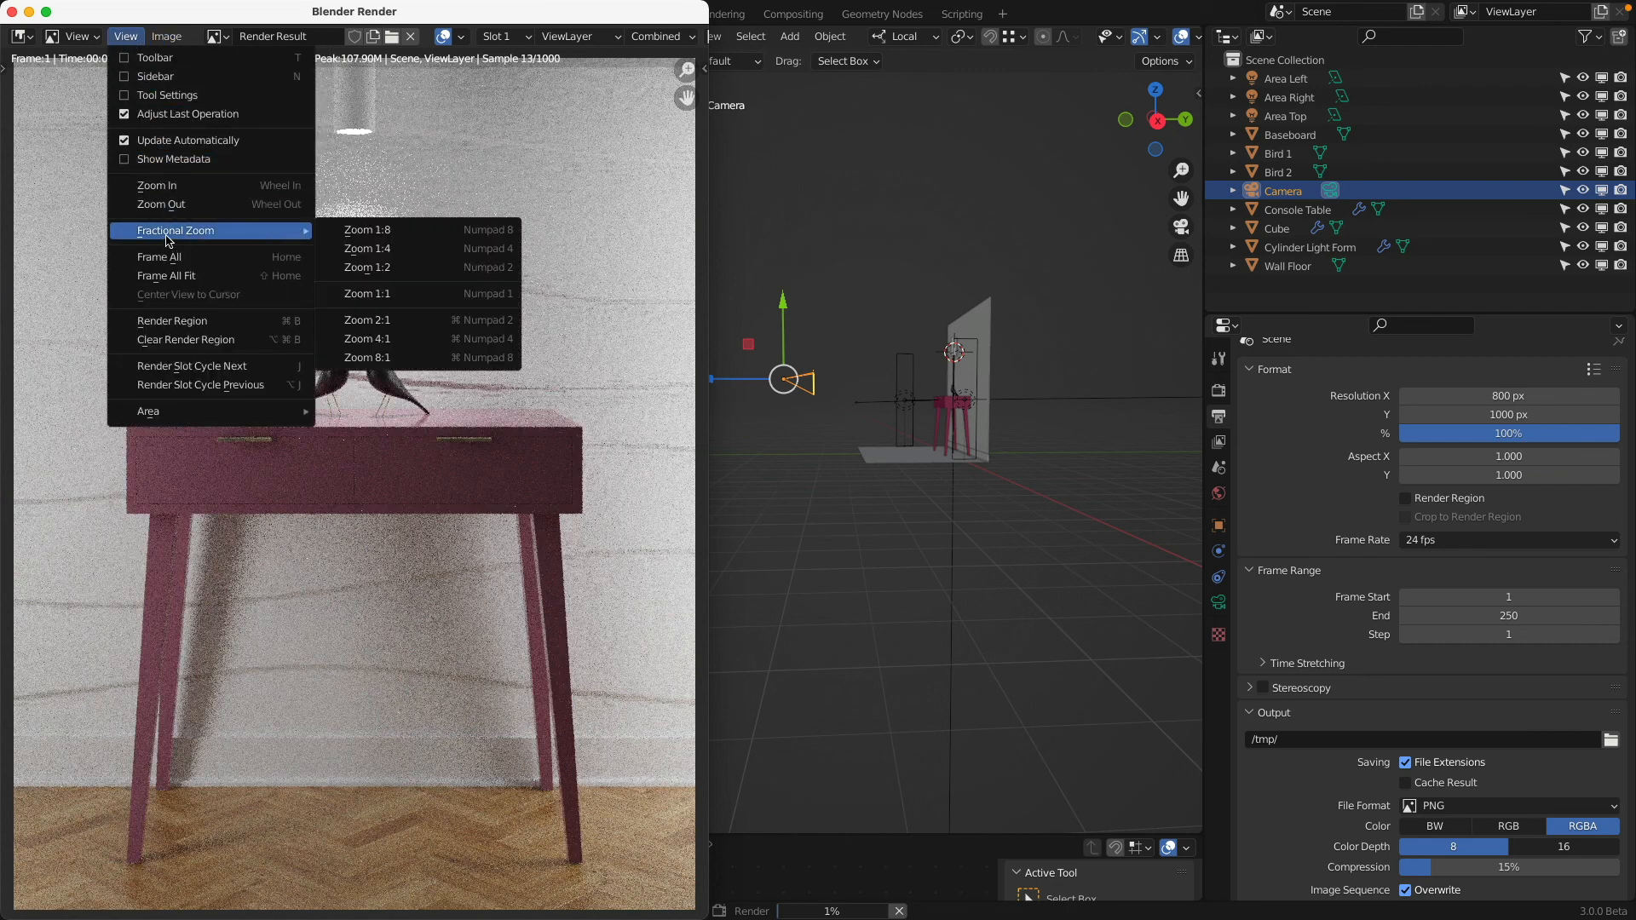
left_click(421, 298)
middle_click_drag(442, 488, 468, 542)
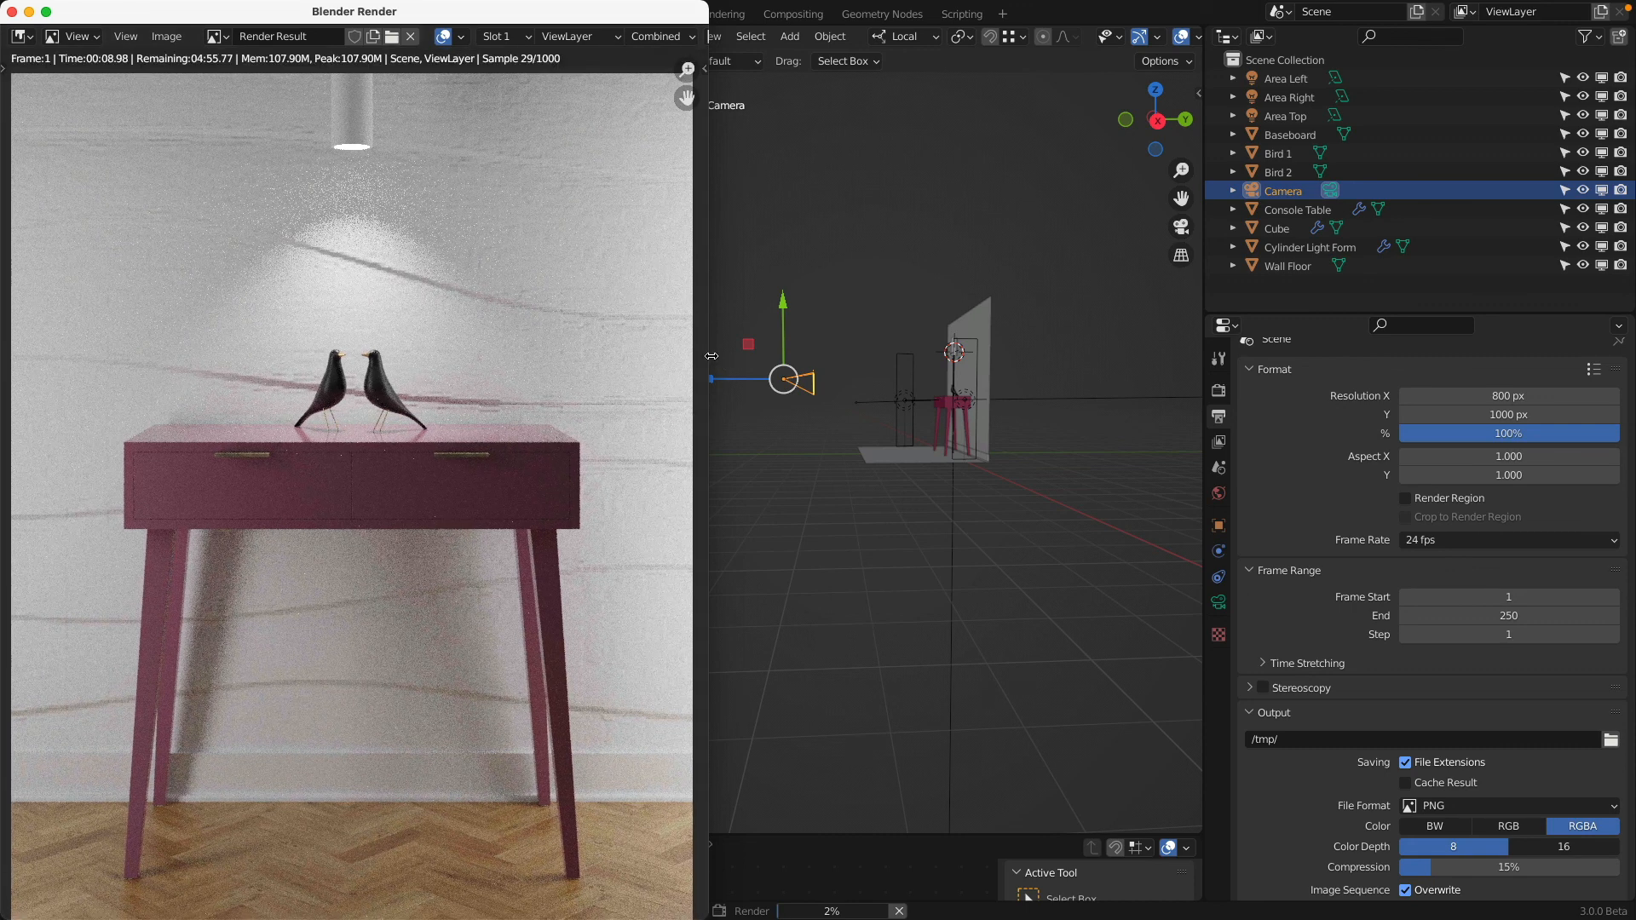
left_click_drag(708, 362, 1106, 362)
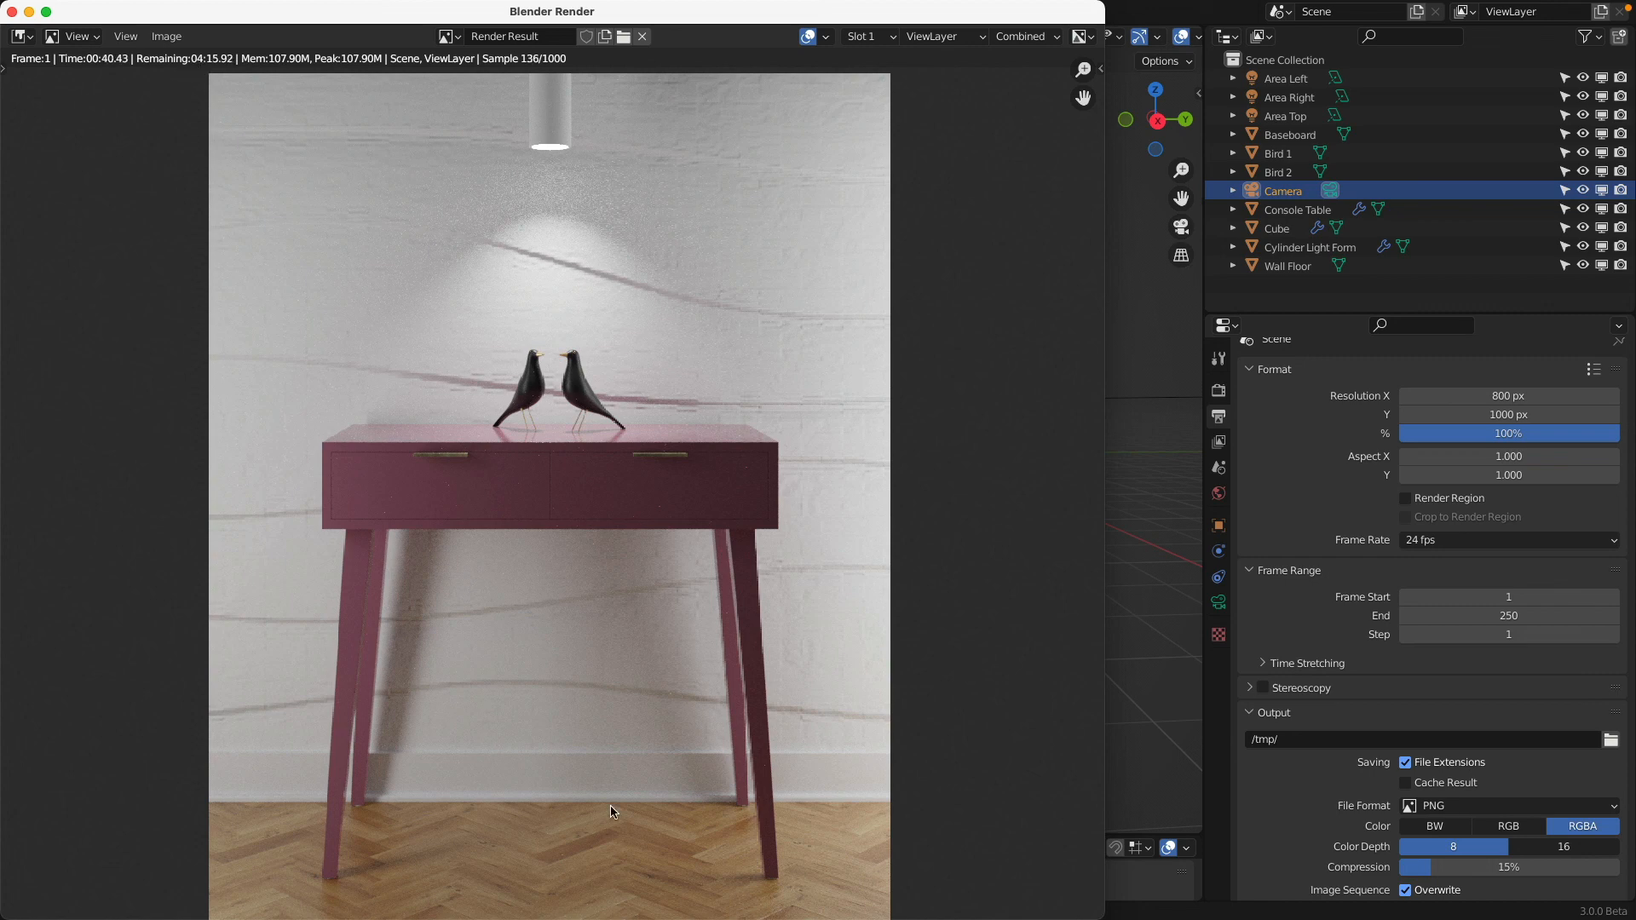
left_click(13, 17)
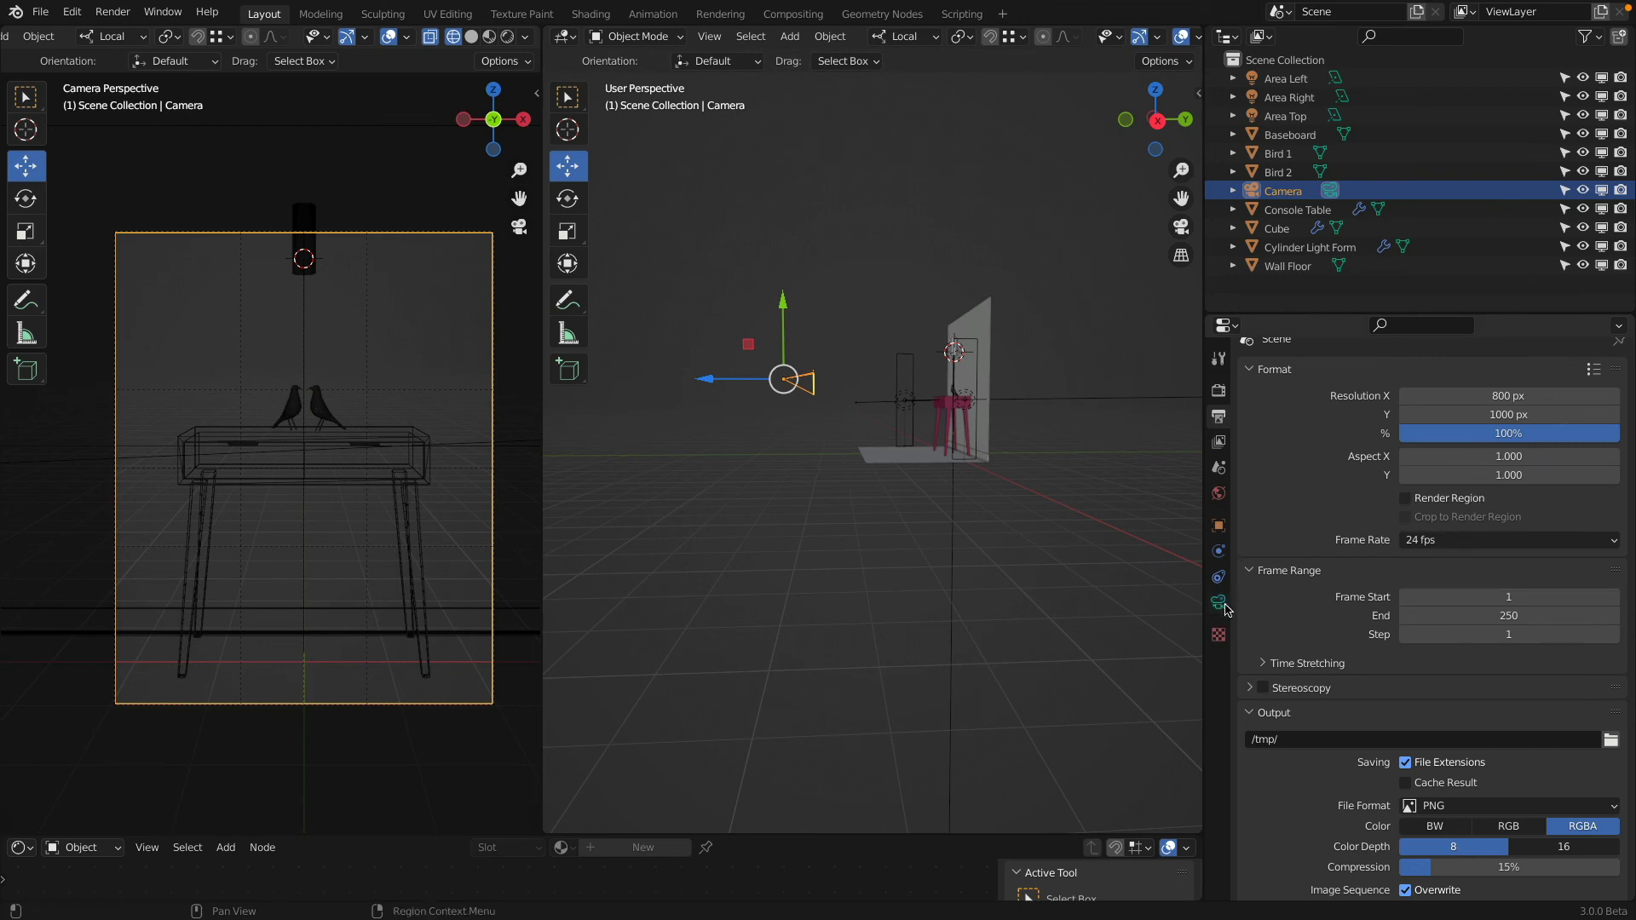
Step: Set the final render's maximum samples to 100
left_click(1219, 390)
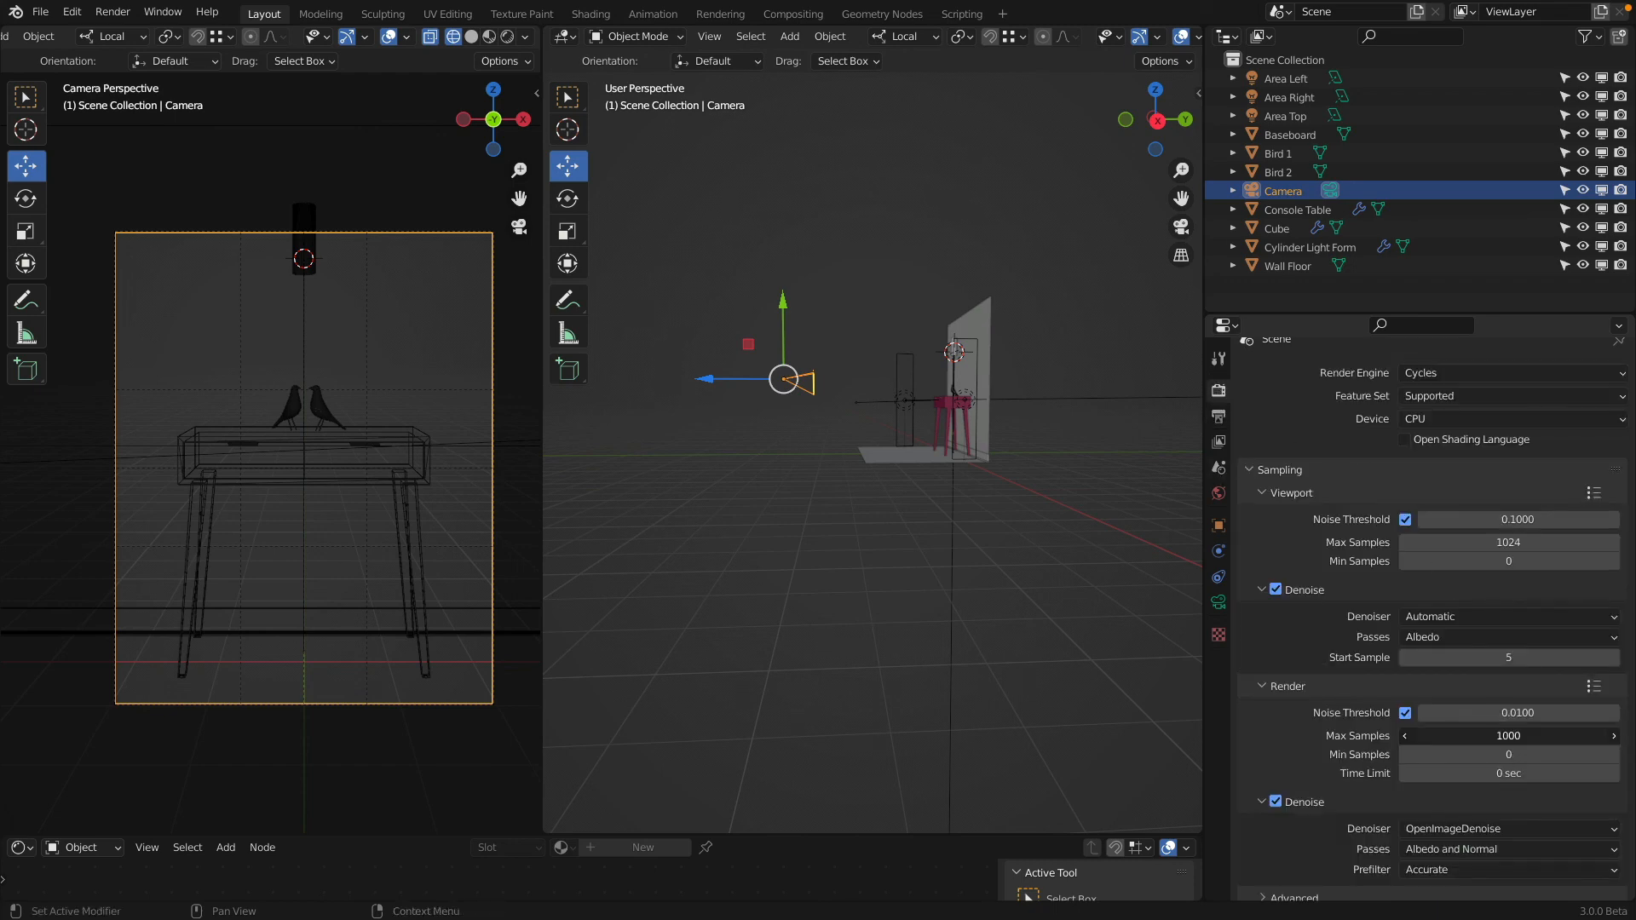
left_click(1505, 735)
type("100")
key("Return")
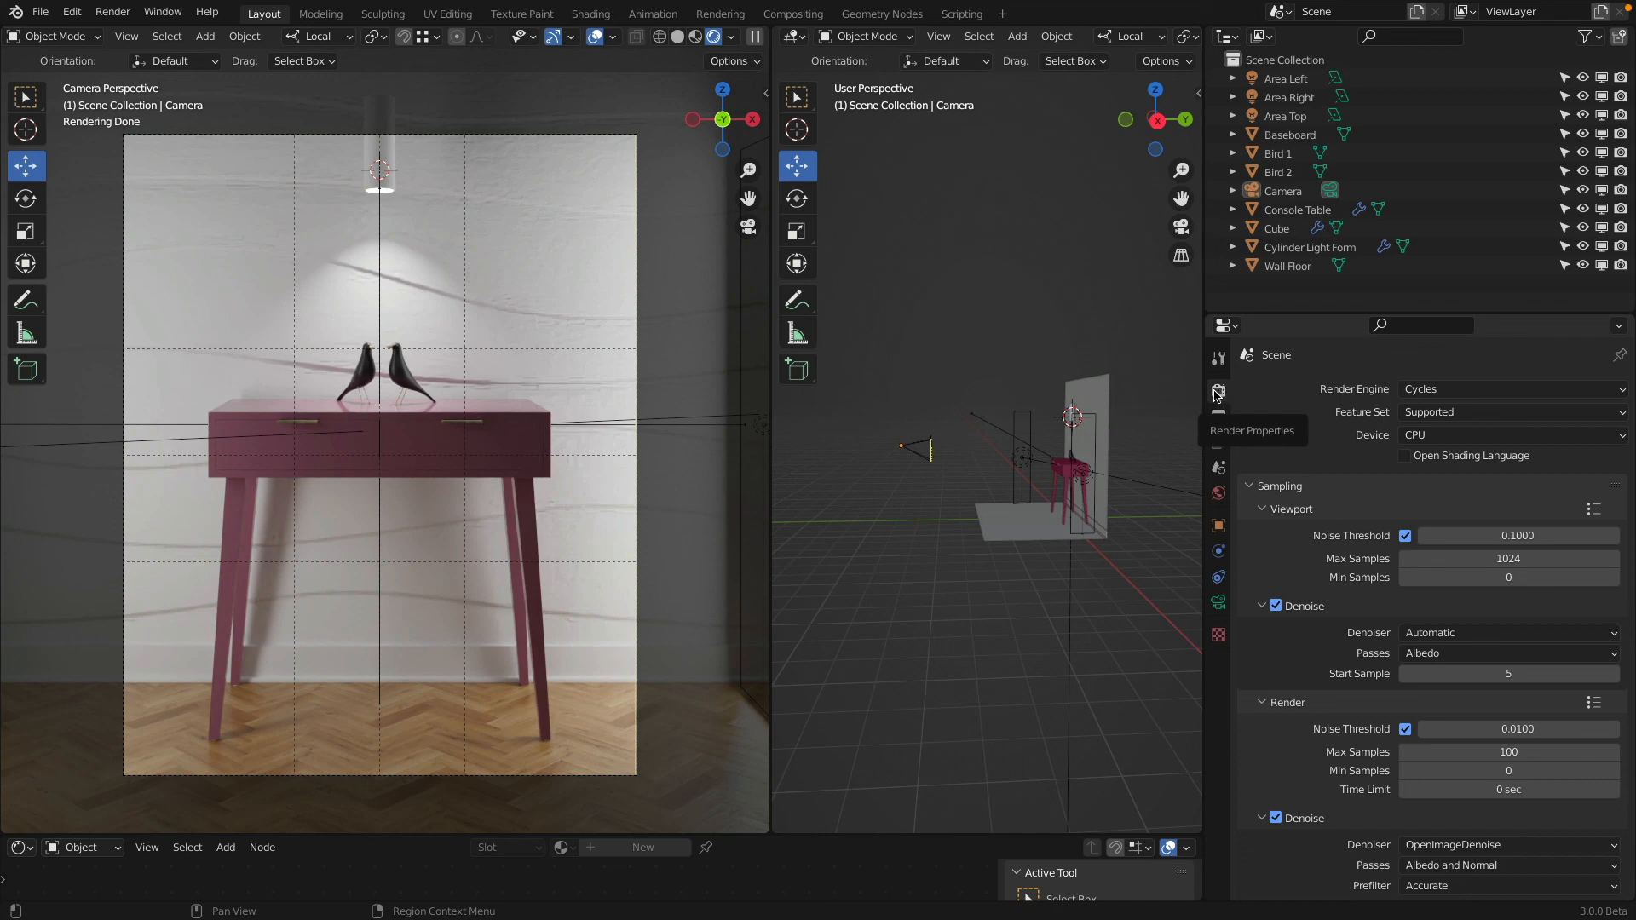
Step: Set the color management look to Very High Contrast, keeping the Filmic view transform
scroll(1268, 508, "down", 8)
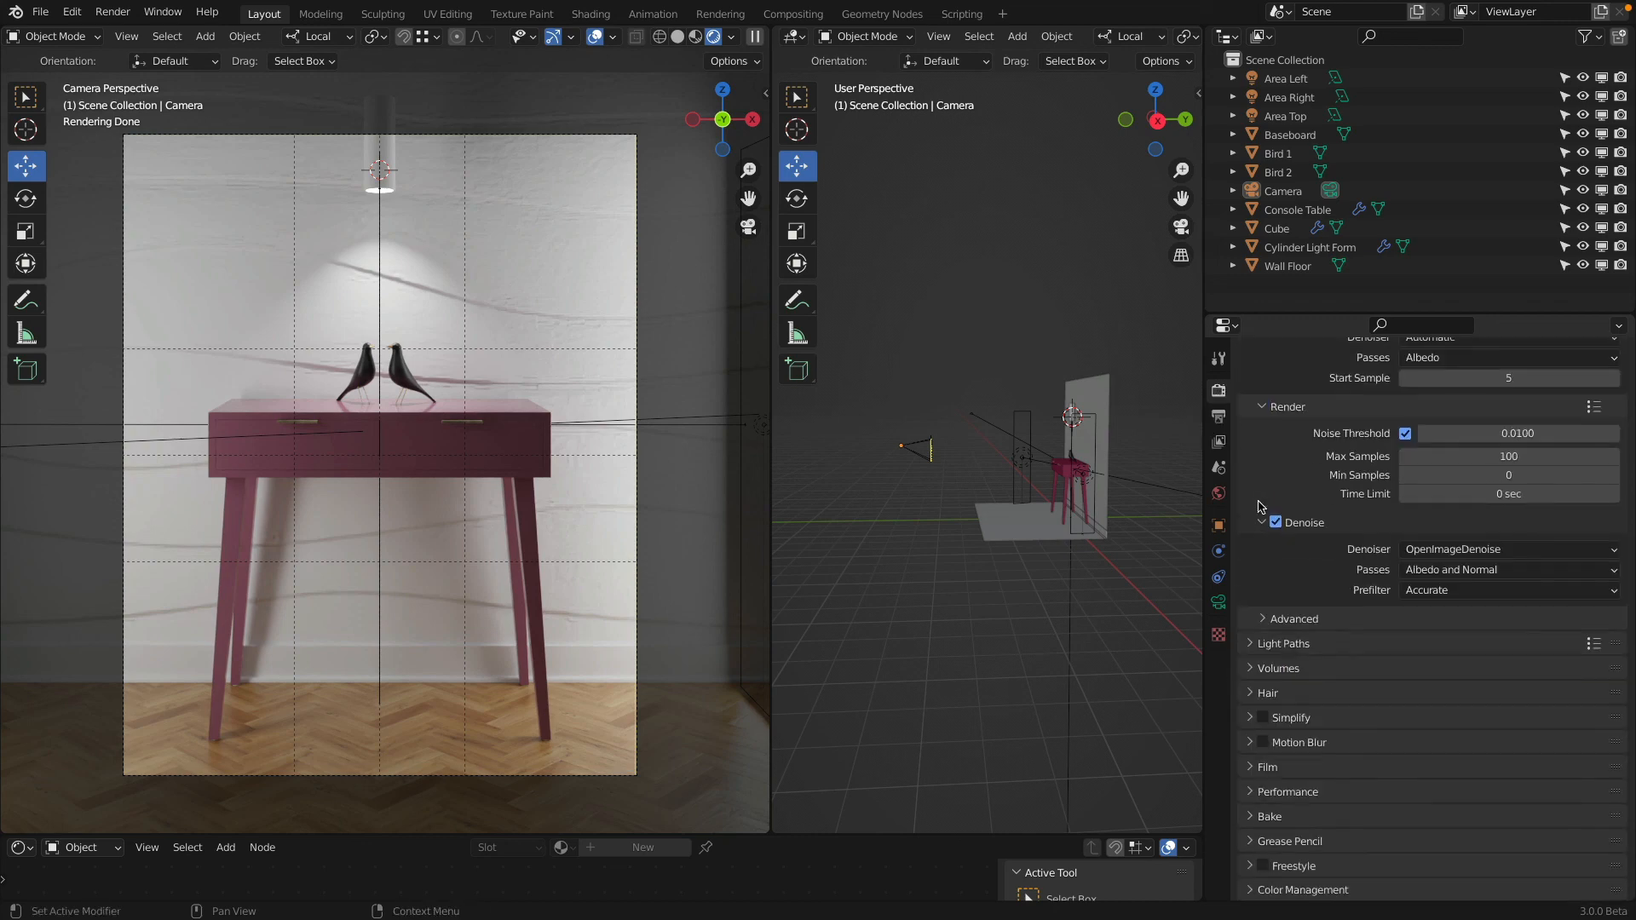
left_click(1250, 891)
scroll(1355, 634, "down", 5)
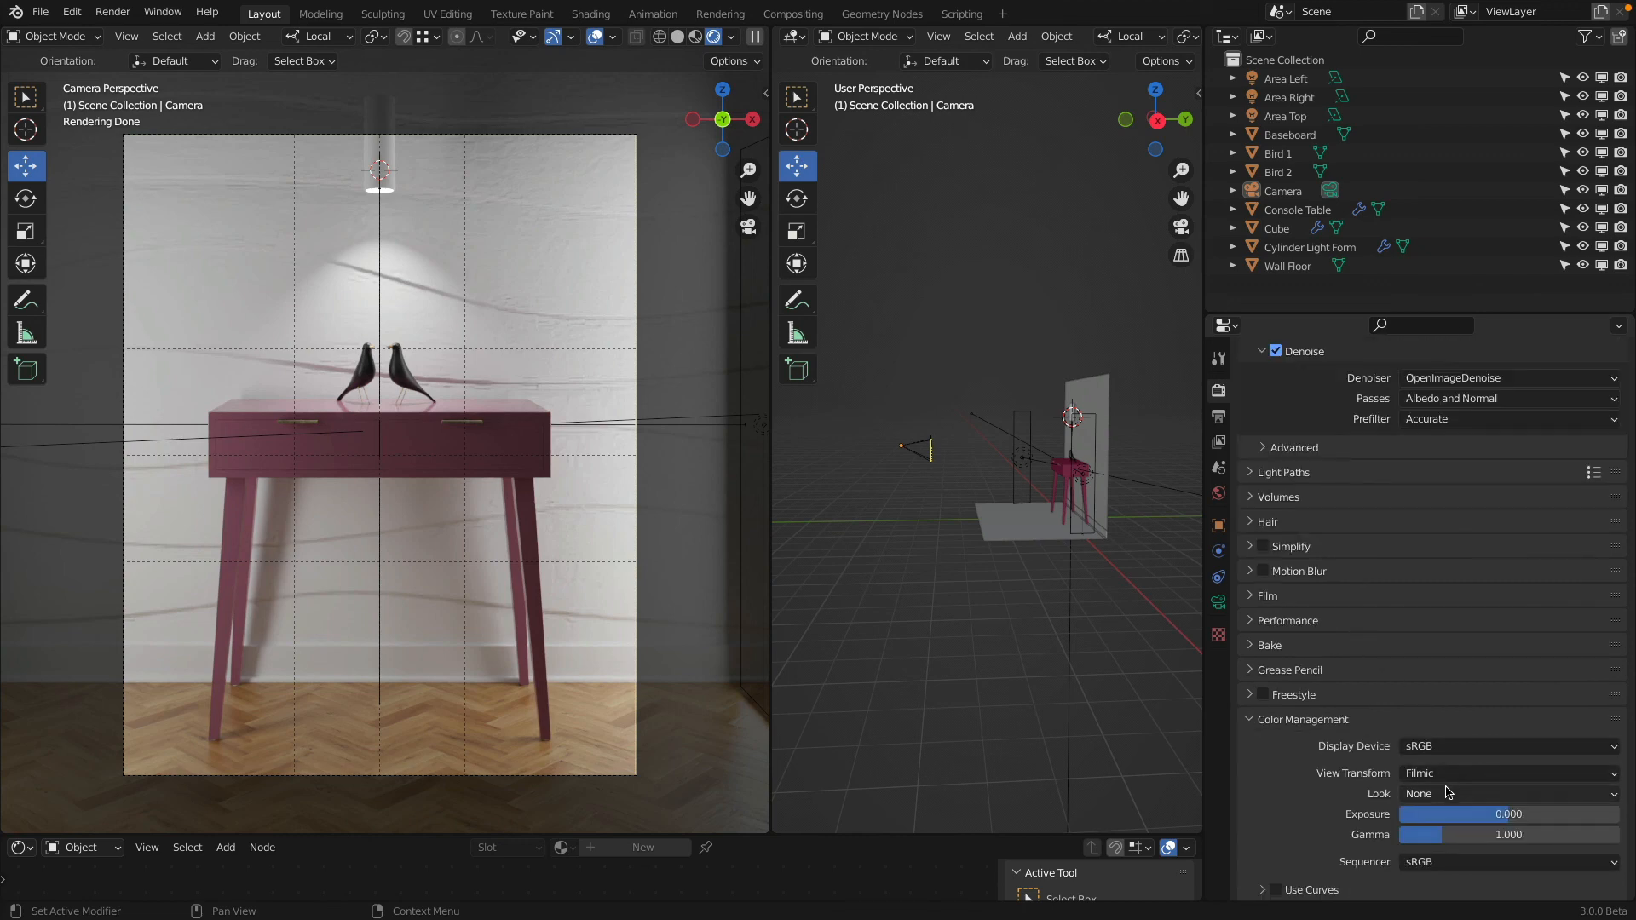
left_click(1433, 795)
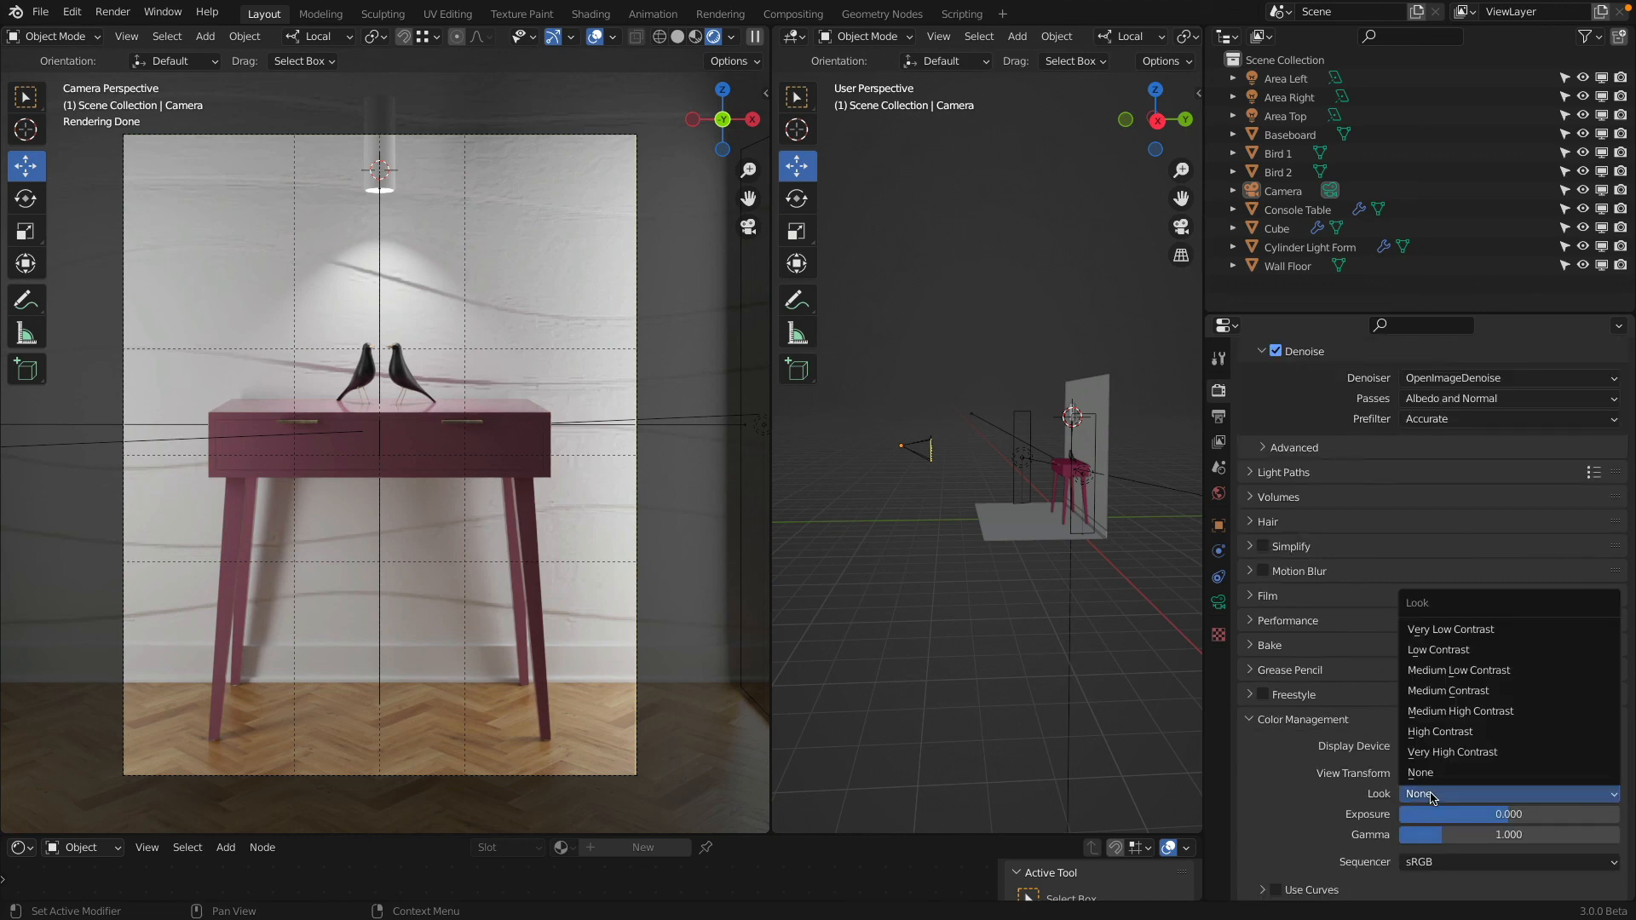
left_click(1423, 773)
left_click(1450, 775)
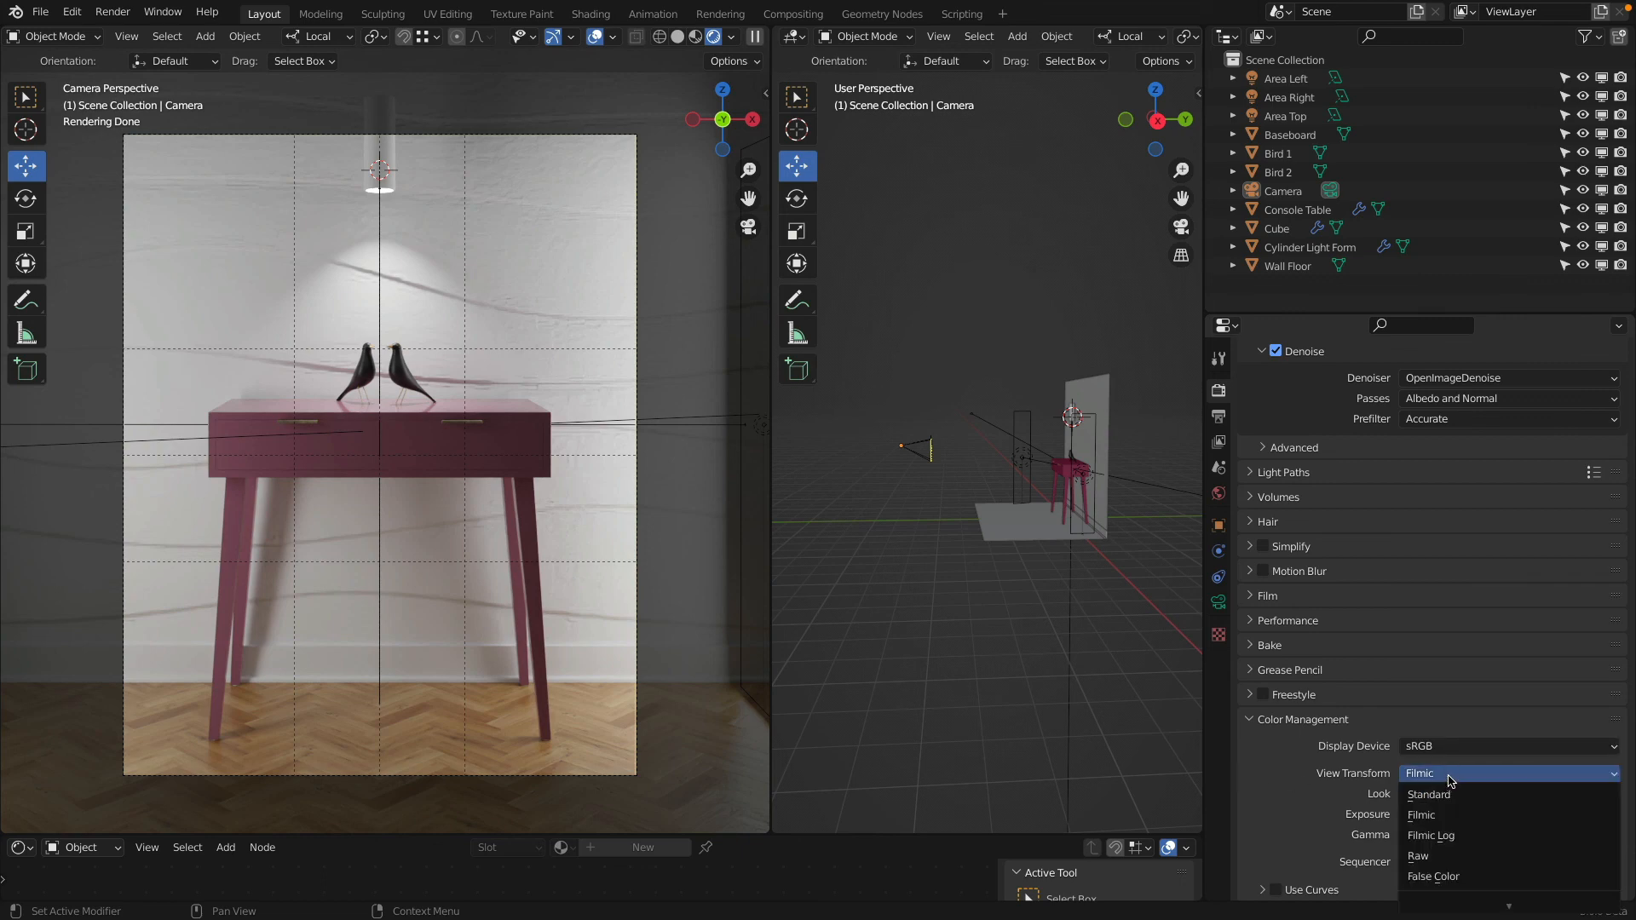
left_click(1428, 793)
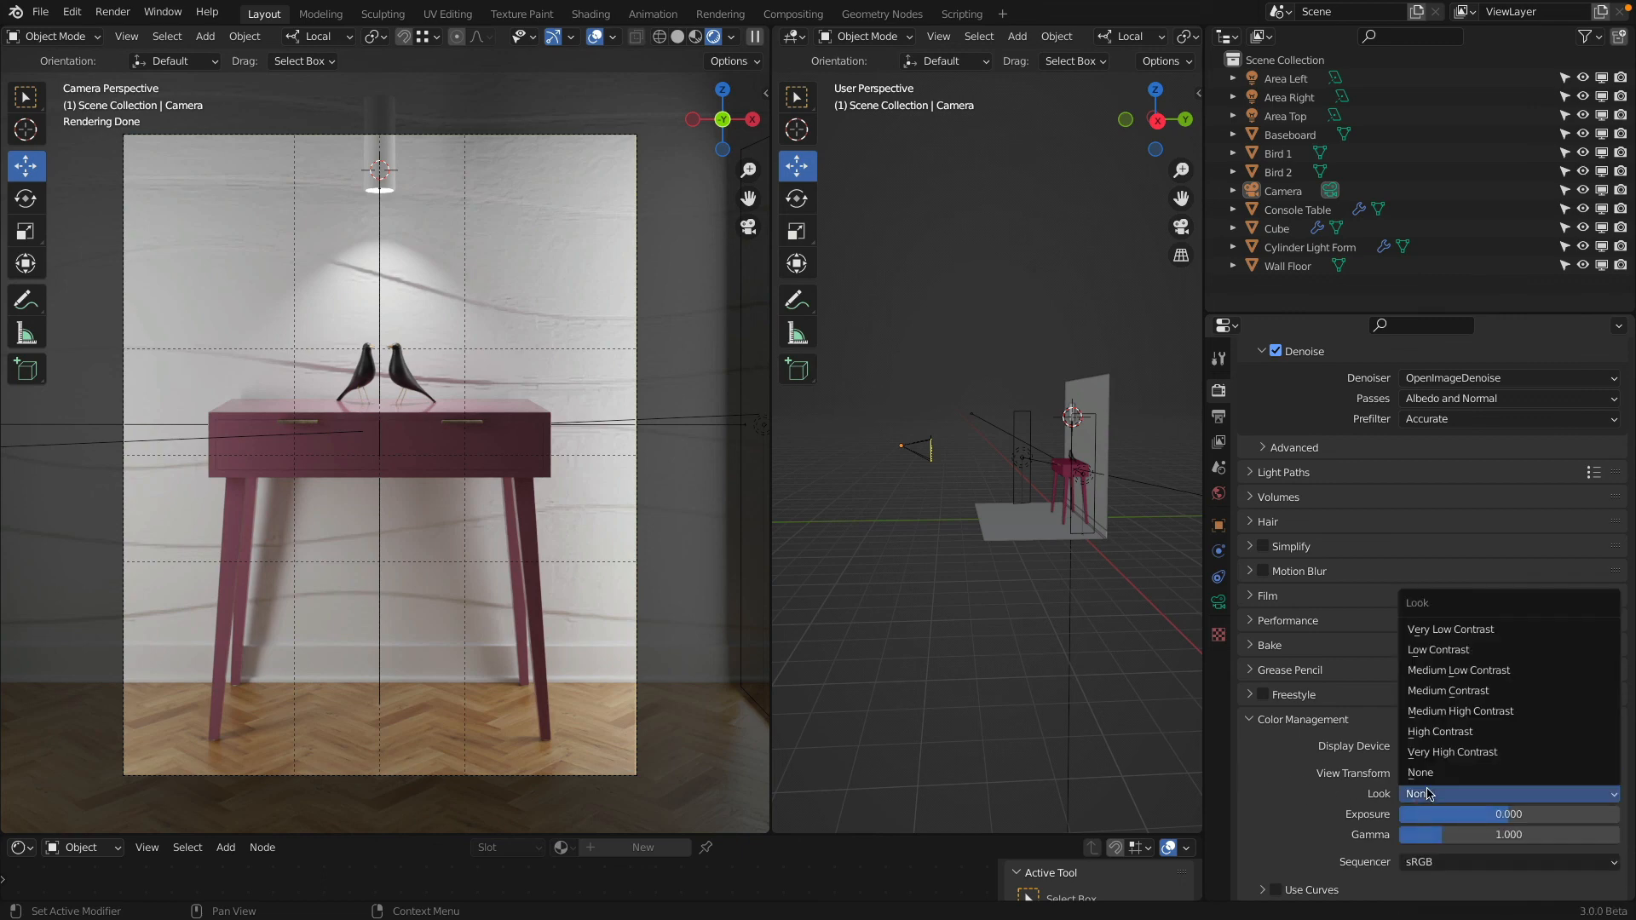
left_click(1505, 755)
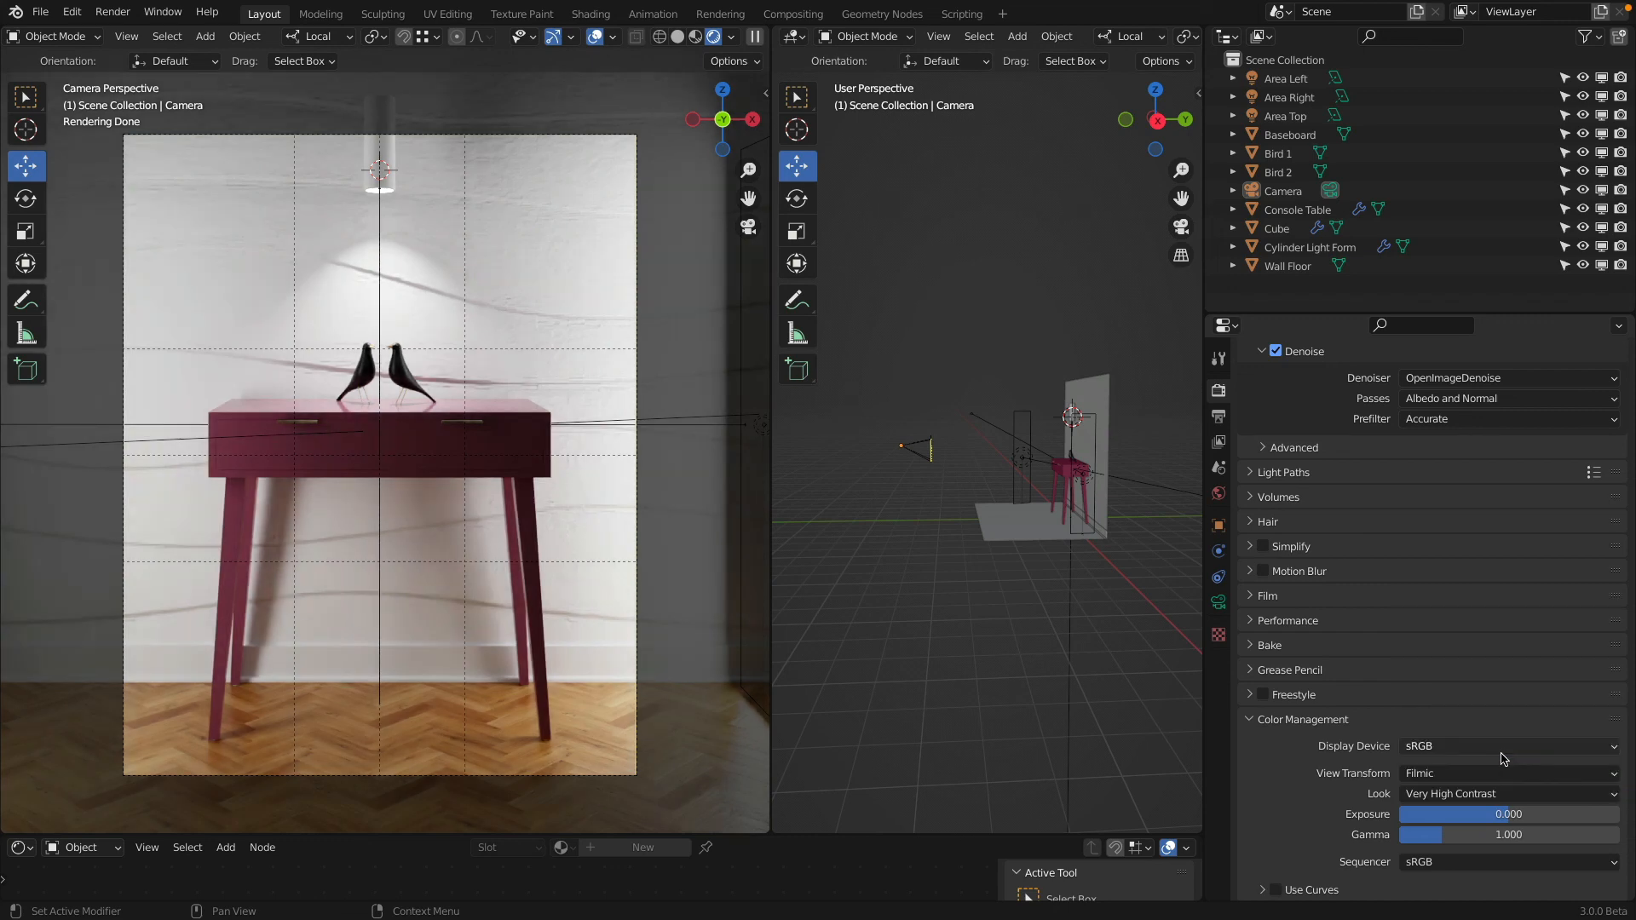
Step: Try the None look in color management, and return the look to Very High Contrast
left_click(1459, 792)
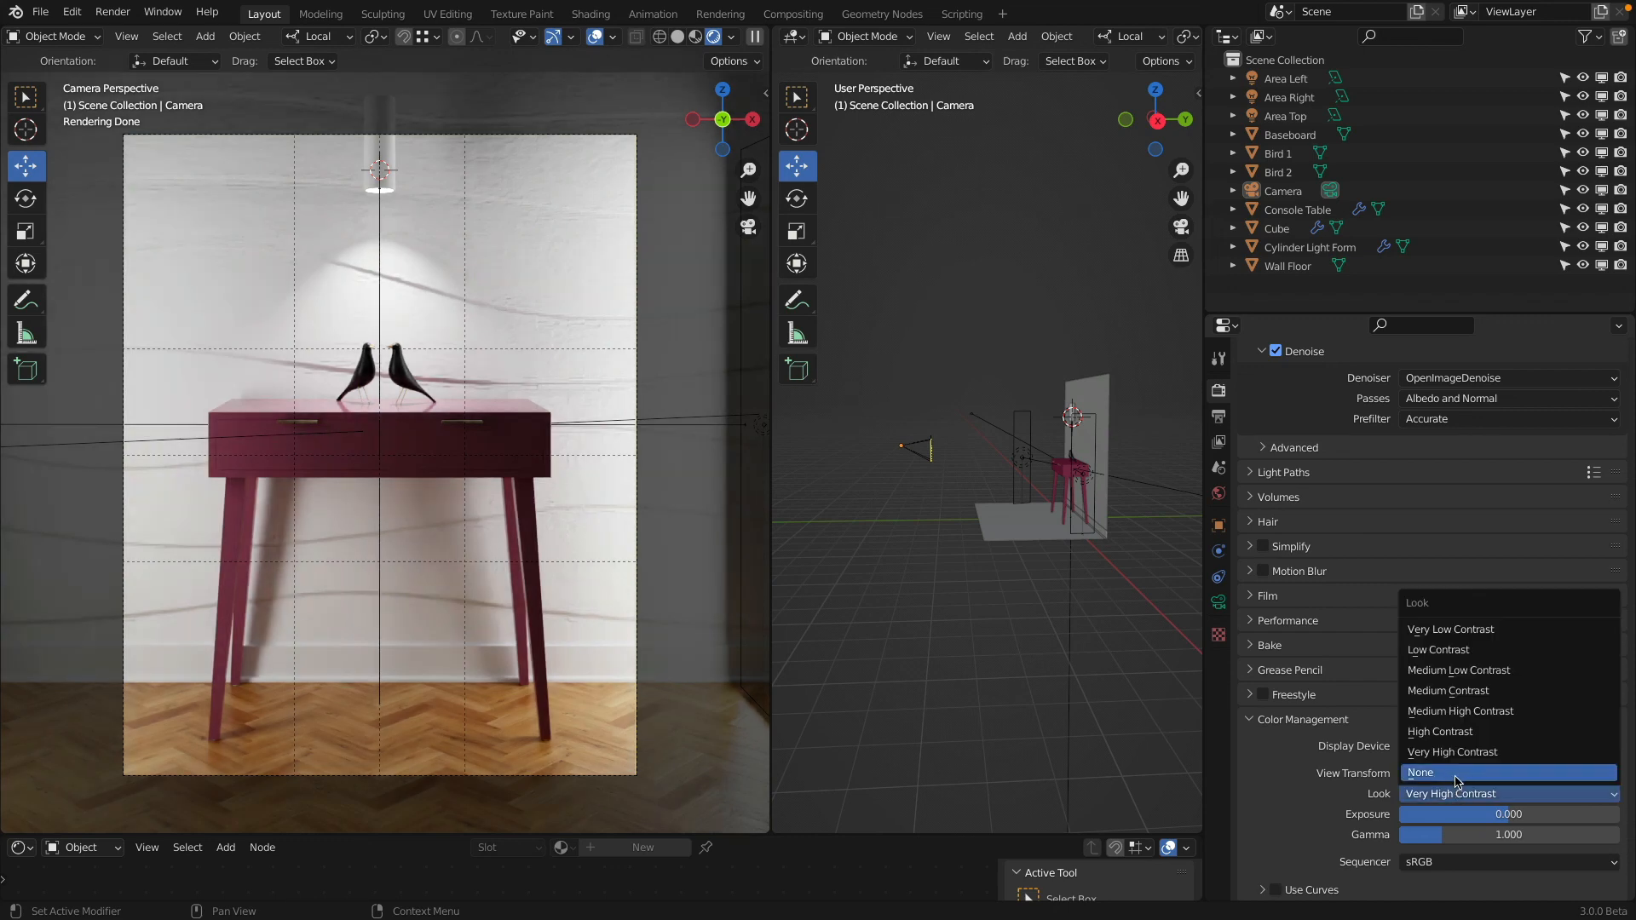
left_click(1452, 784)
left_click(1451, 792)
left_click(1446, 755)
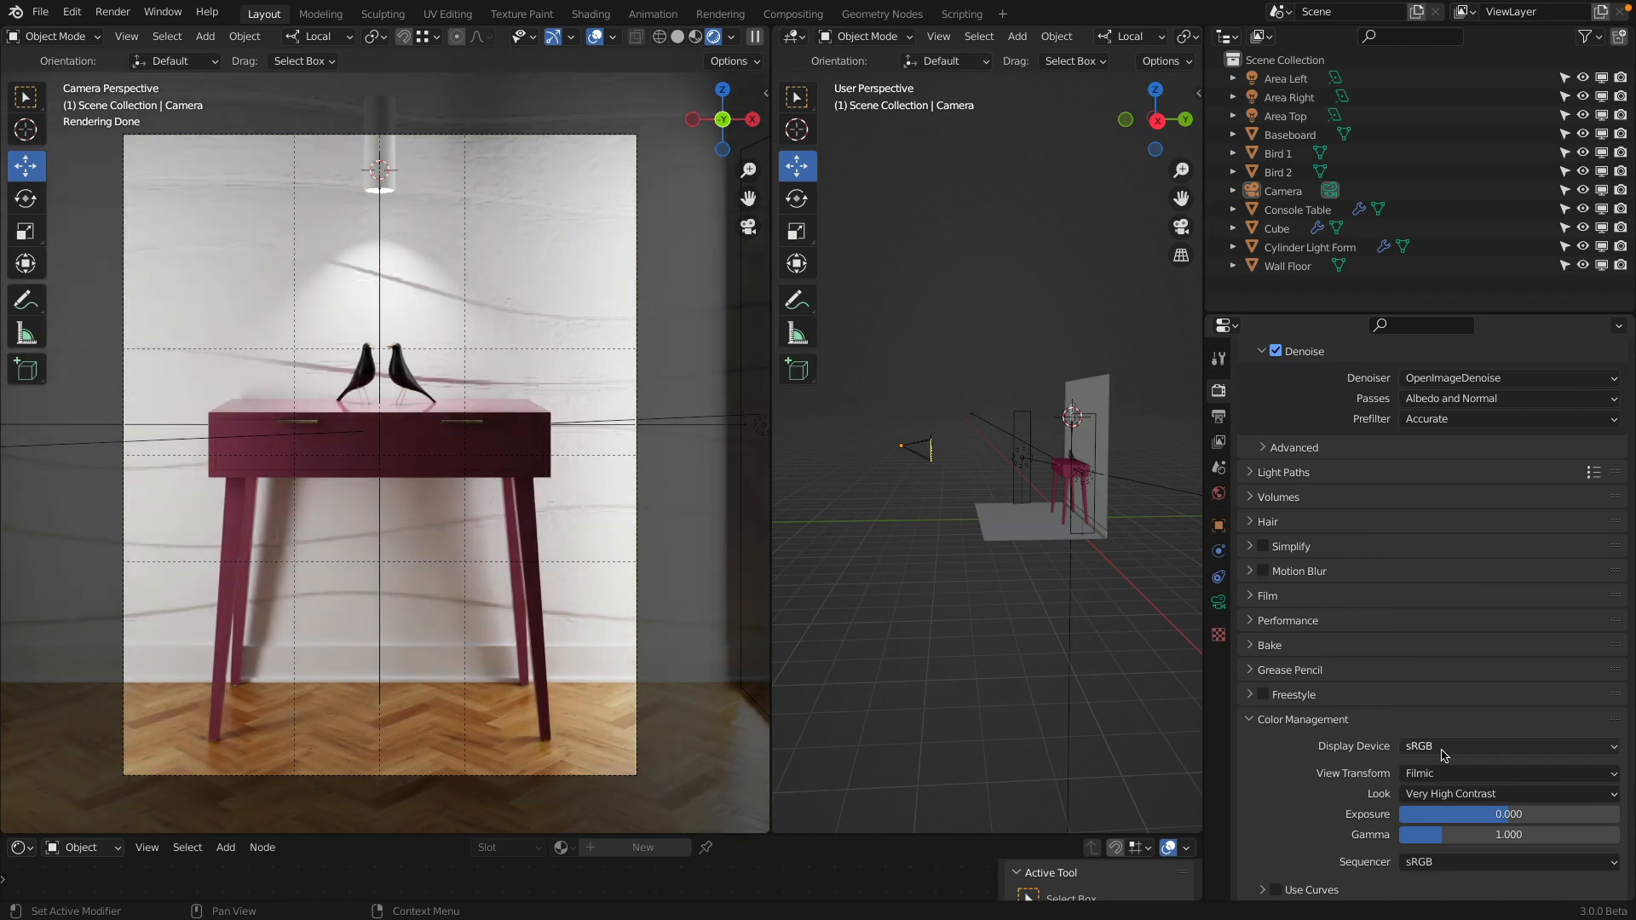
Step: Compare the Medium High, High and Very High Contrast looks in the rendered camera view, and set the look to High Contrast
left_click(1462, 799)
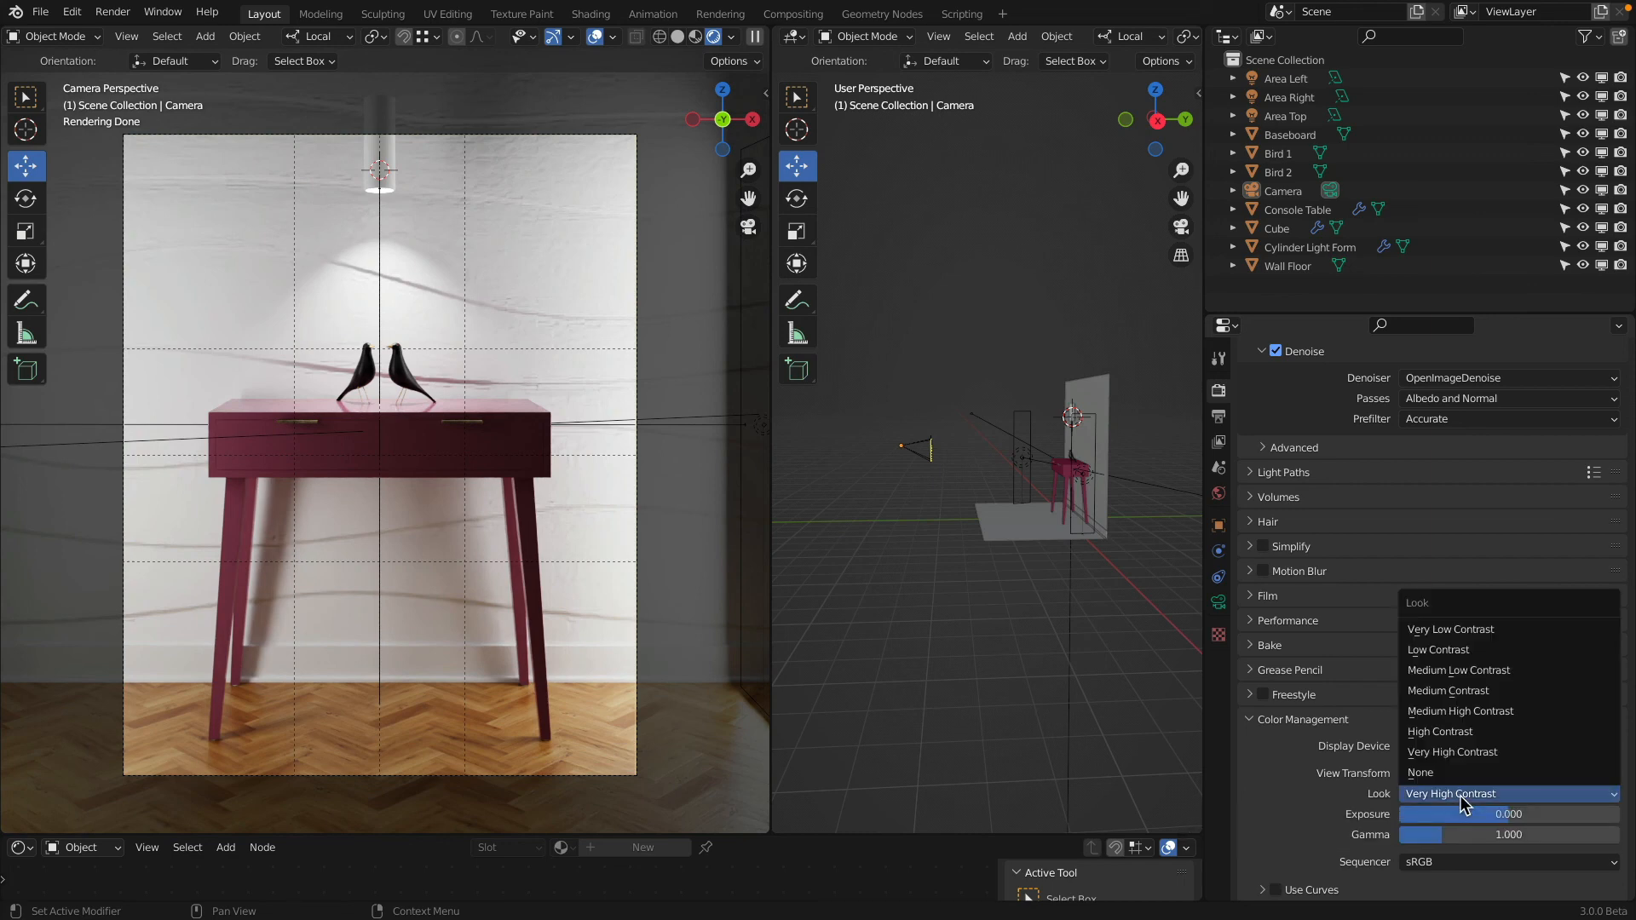
left_click(1469, 720)
left_click(1463, 794)
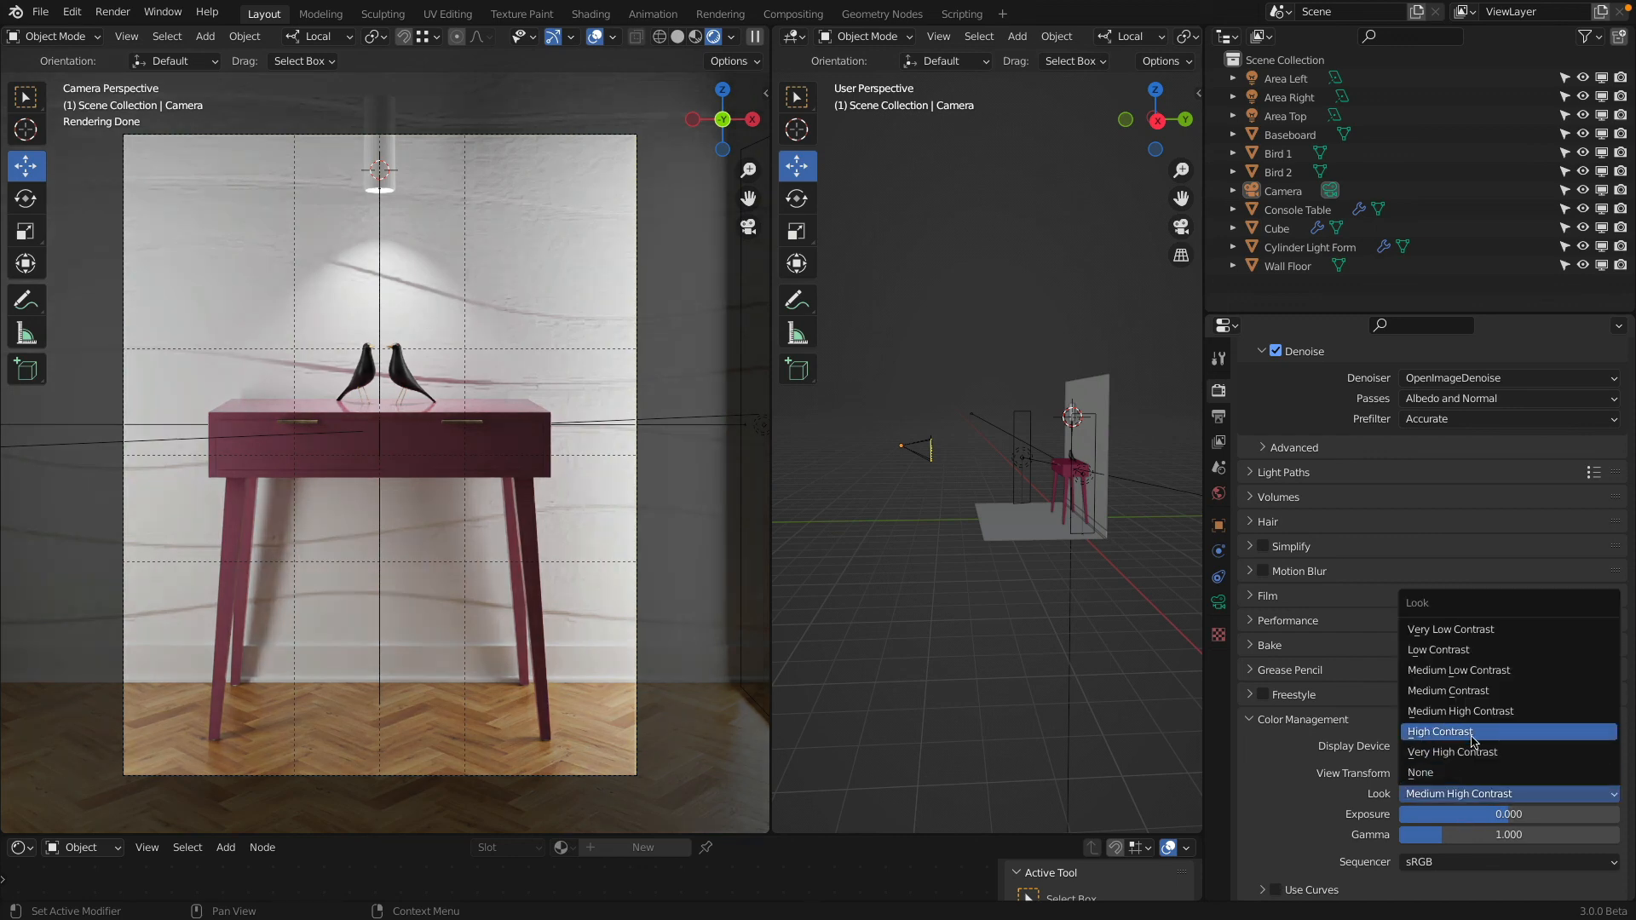
left_click(1472, 732)
left_click(1462, 794)
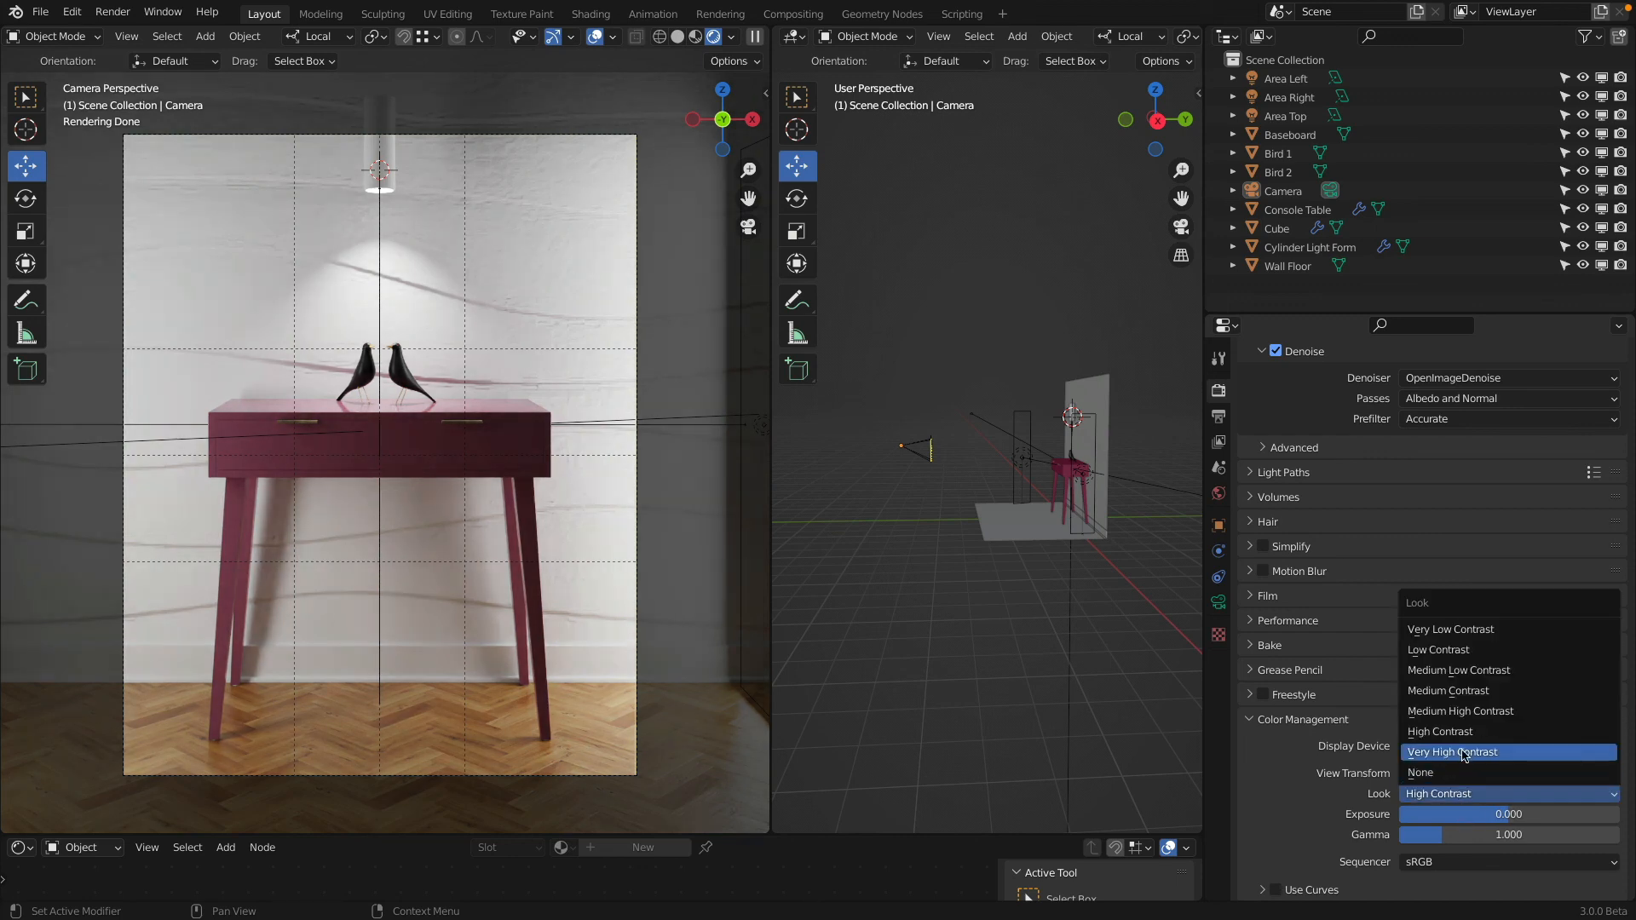
left_click(1463, 753)
left_click(1460, 793)
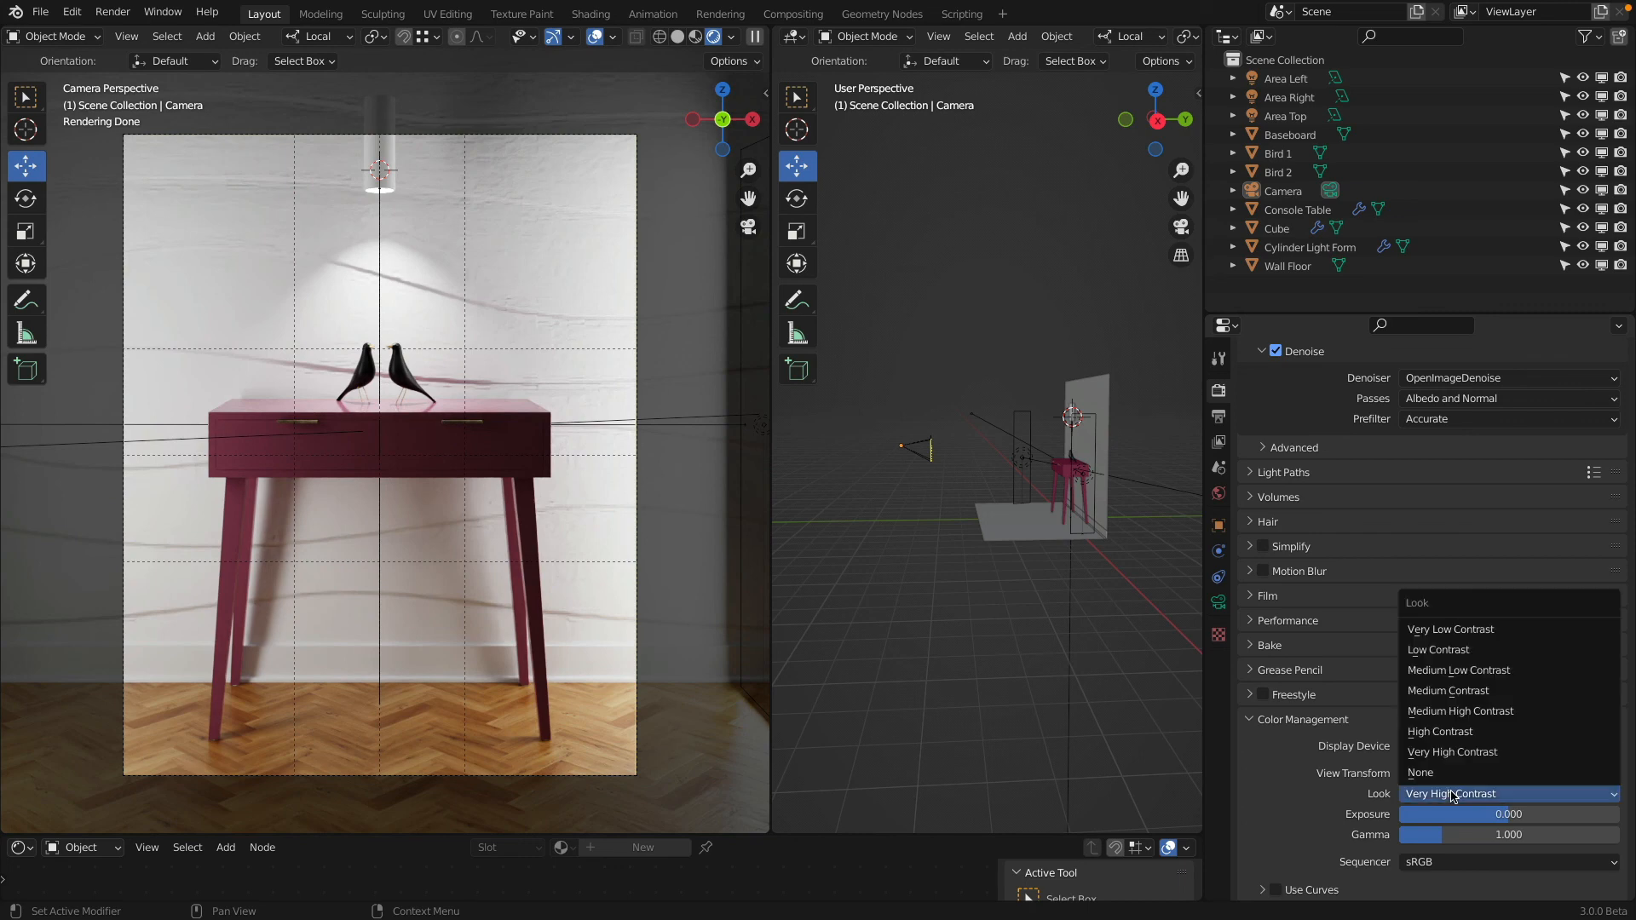
left_click(1461, 731)
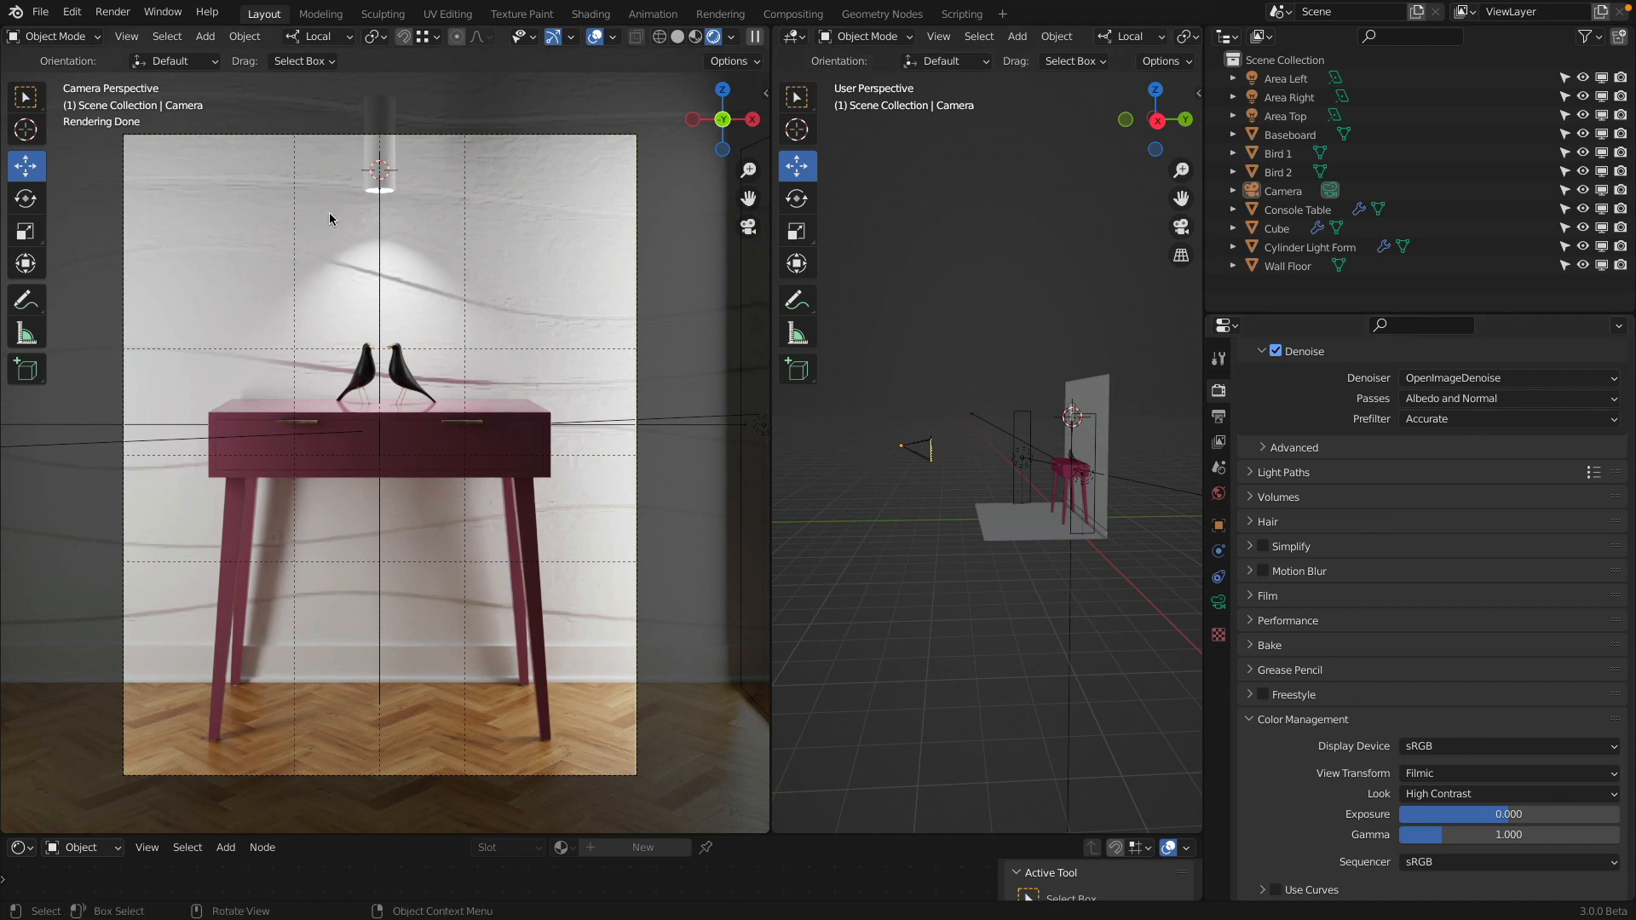
Step: Review the scene's output resolution and file format settings
left_click(119, 14)
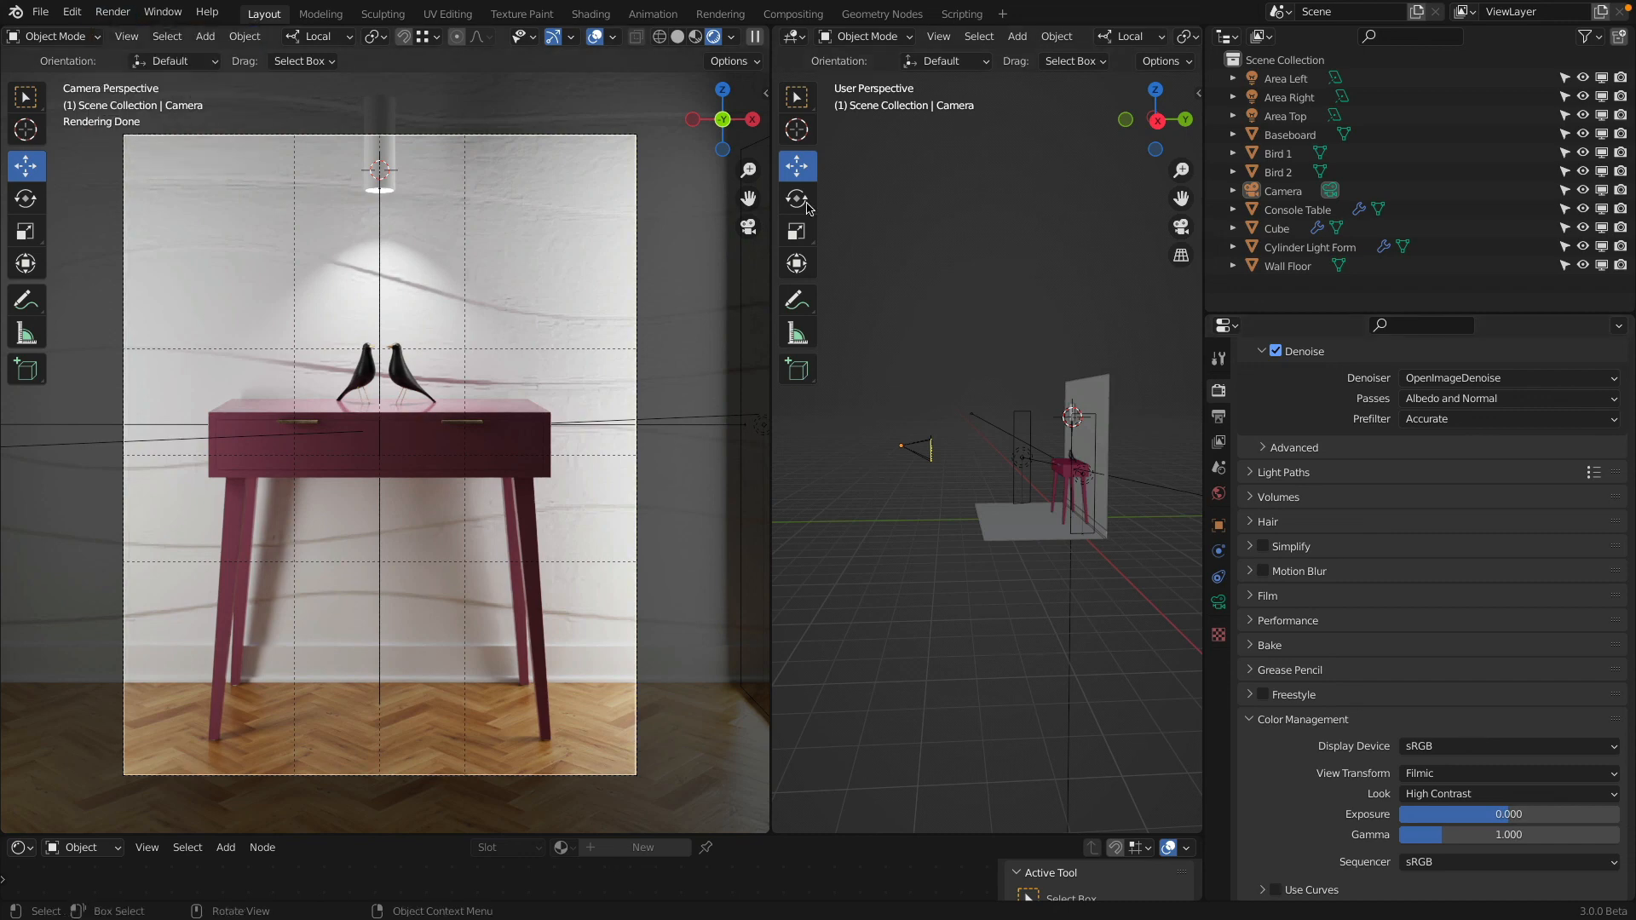
left_click(1218, 417)
scroll(1516, 426, "up", 3)
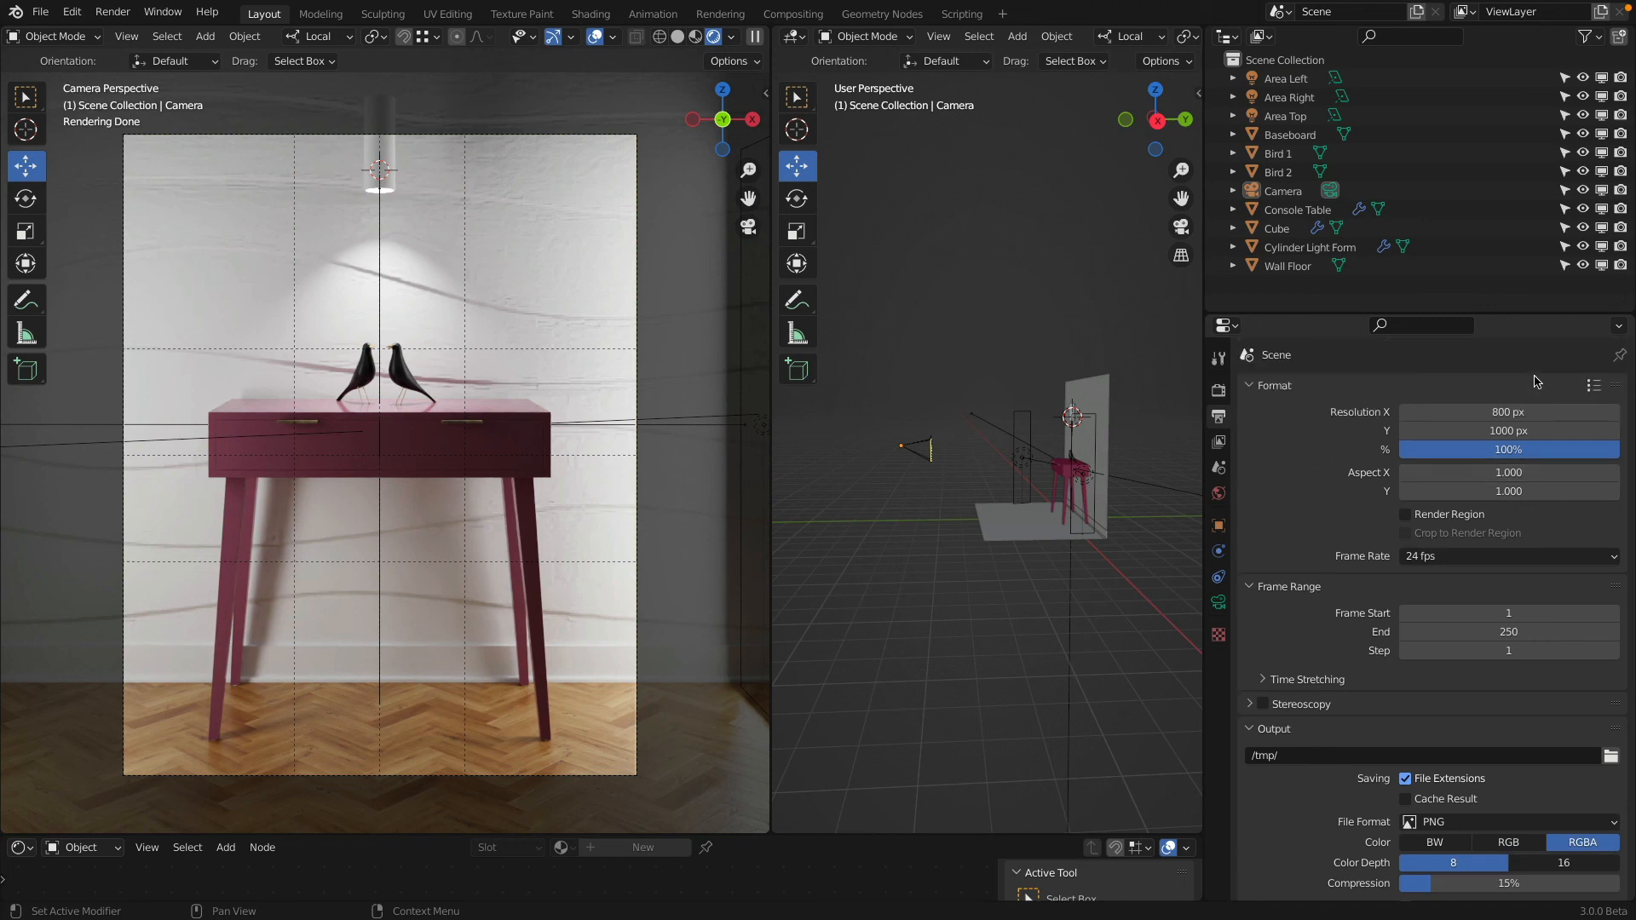
Step: Open the existing render result and enlarge the image within its window
left_click(113, 11)
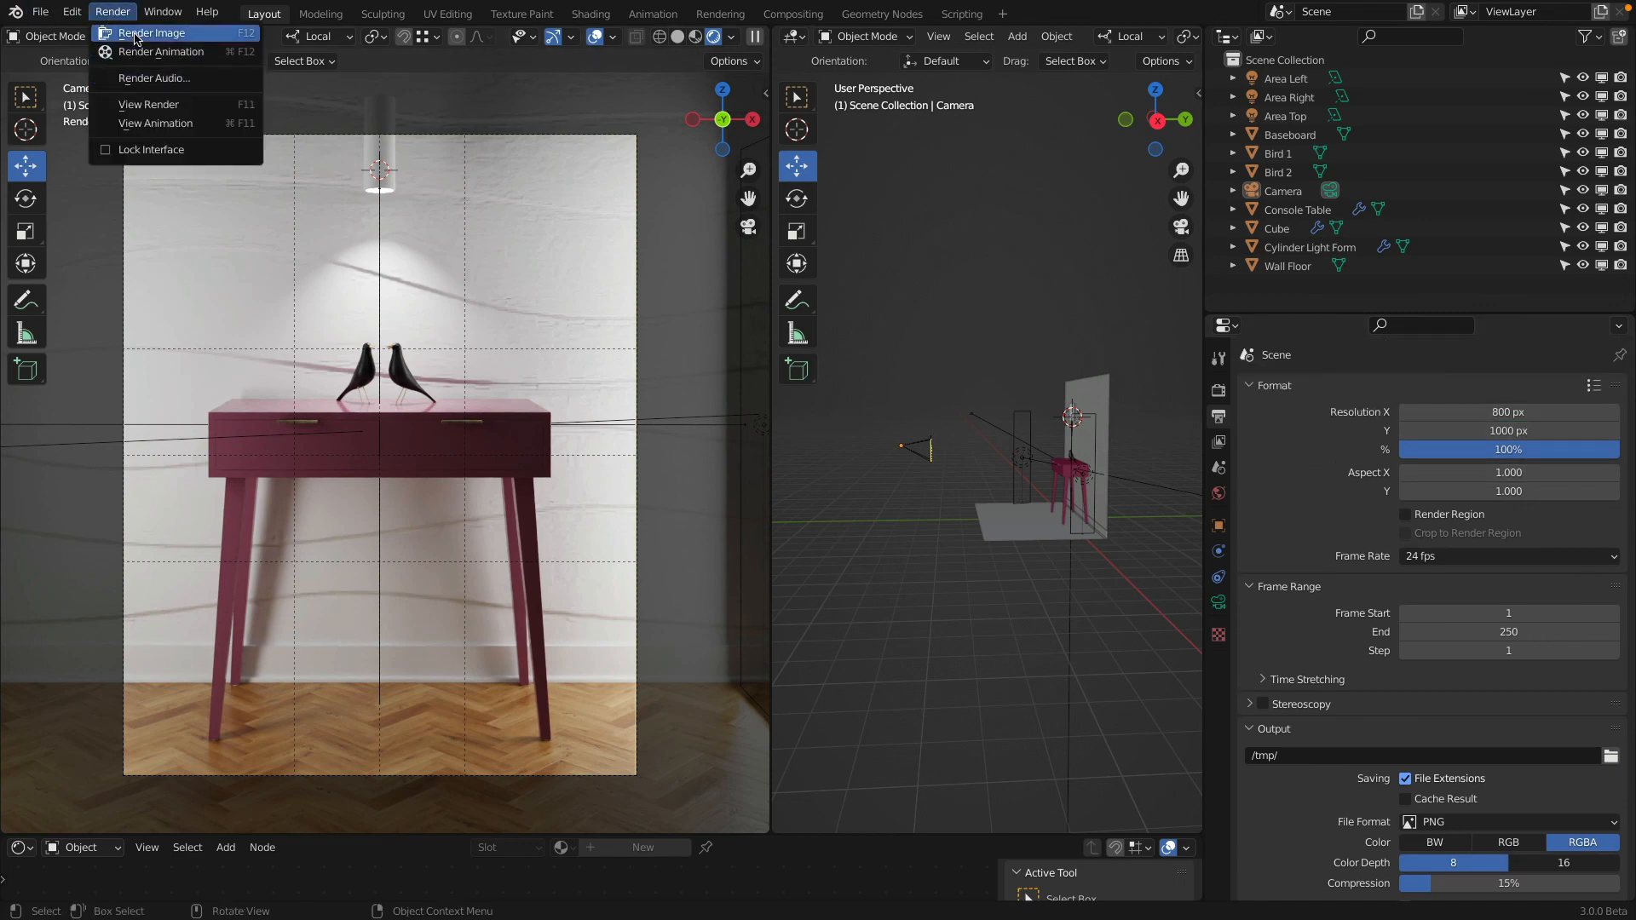
left_click(165, 106)
scroll(417, 245, "down", 3)
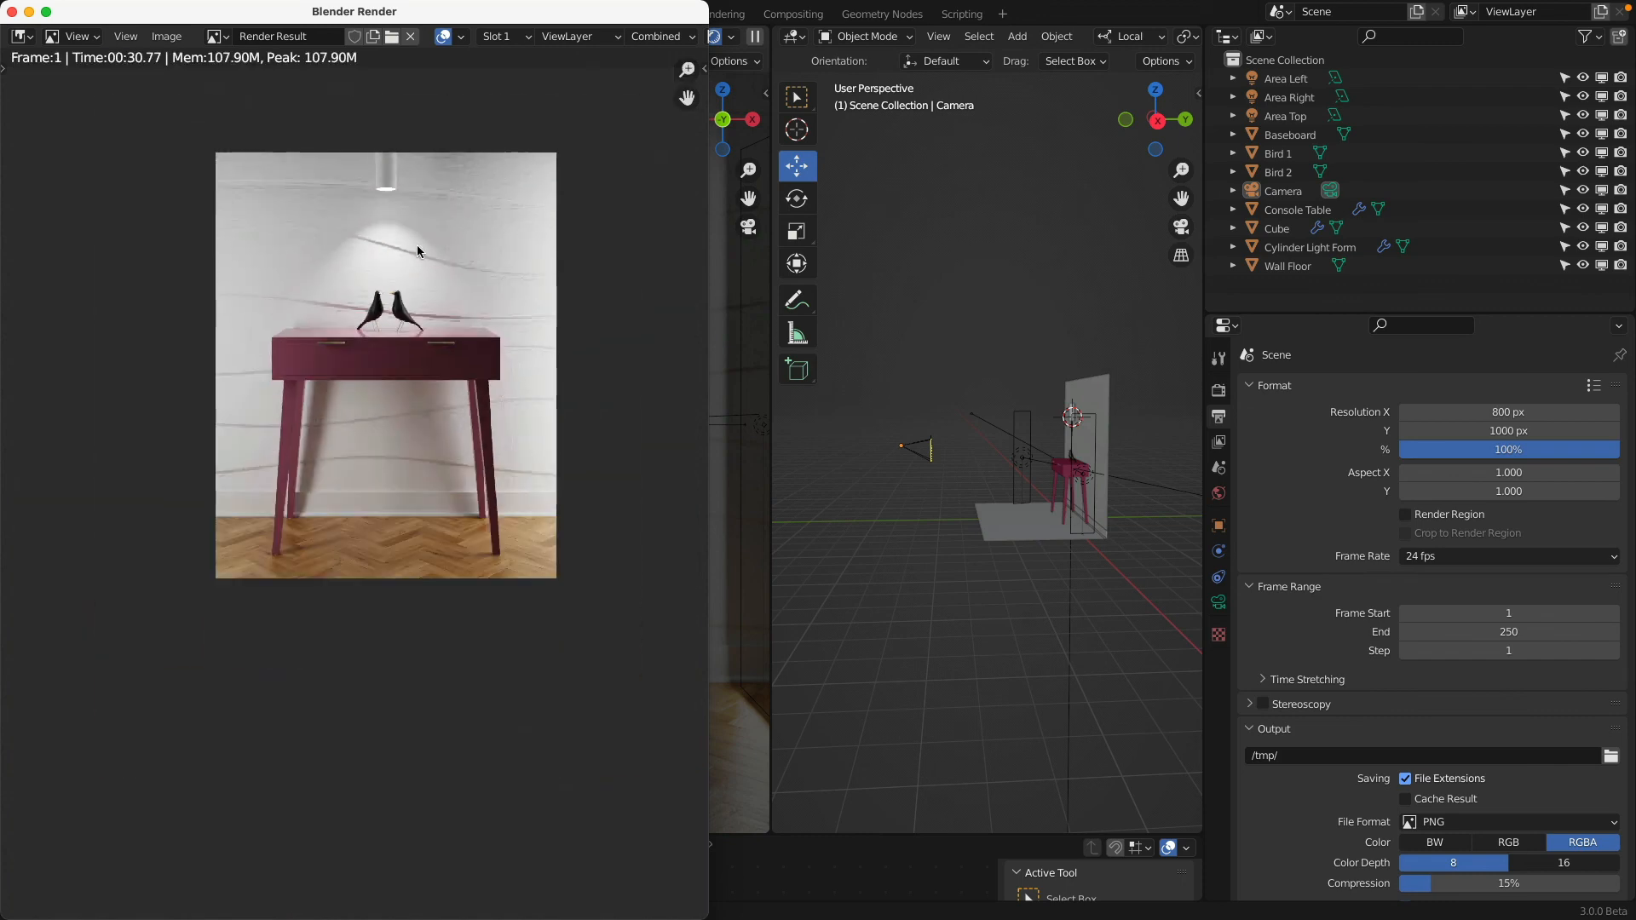
scroll(417, 245, "up", 2)
middle_click_drag(419, 253, 421, 336)
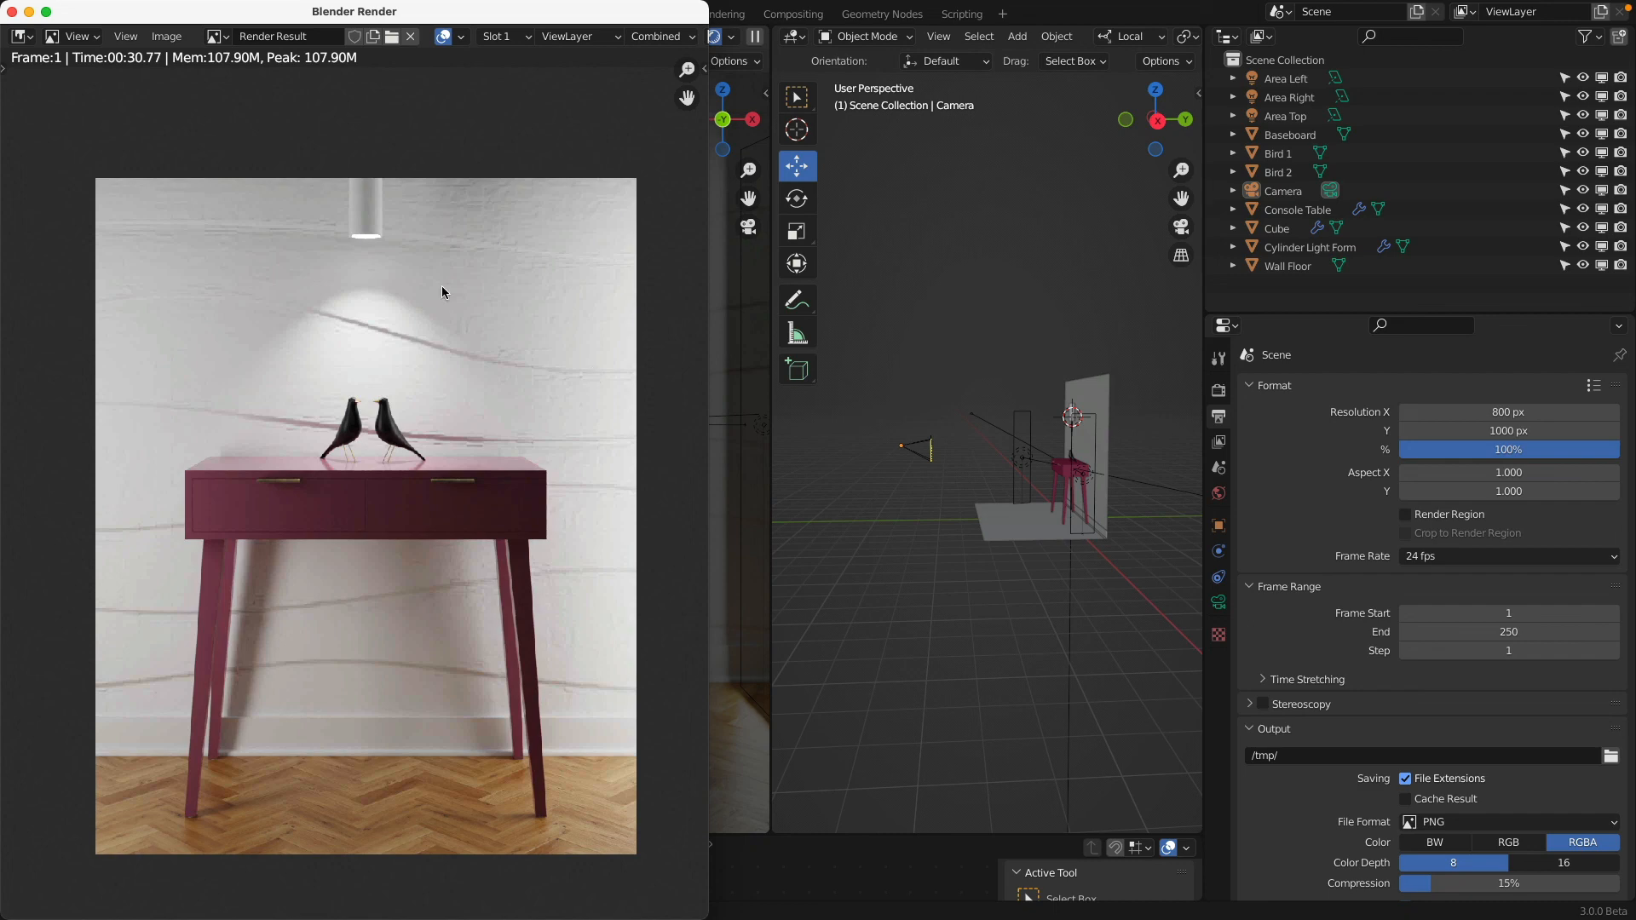
Step: Save the rendered image to the Desktop as a PNG named "Consolte Table Rendering"
left_click(169, 38)
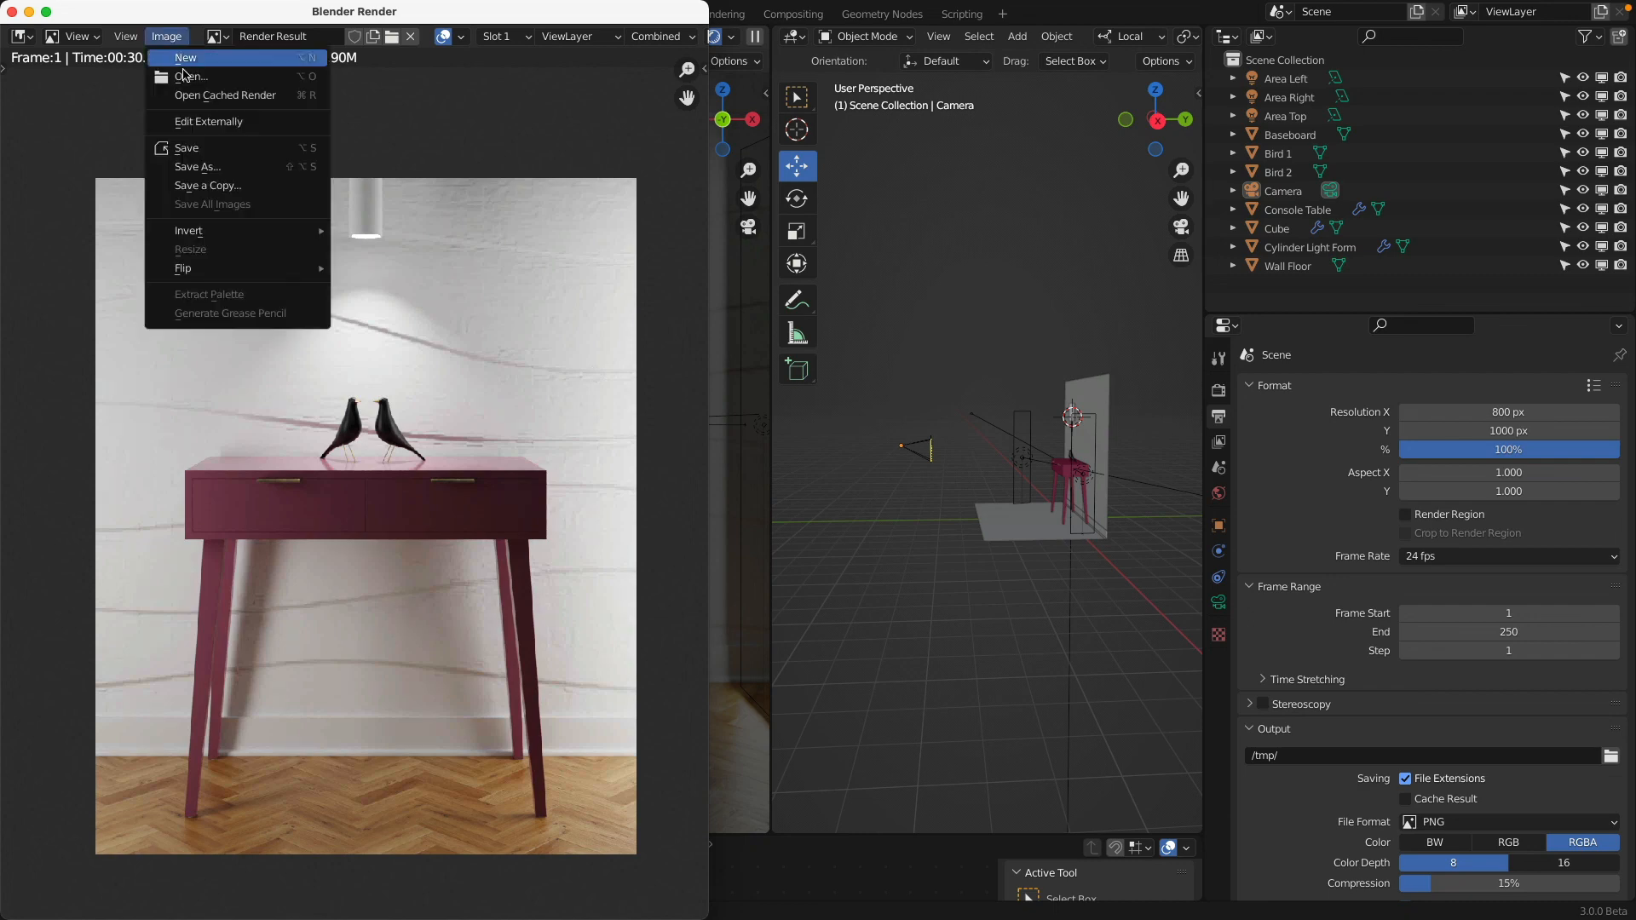
left_click(227, 167)
left_click(901, 258)
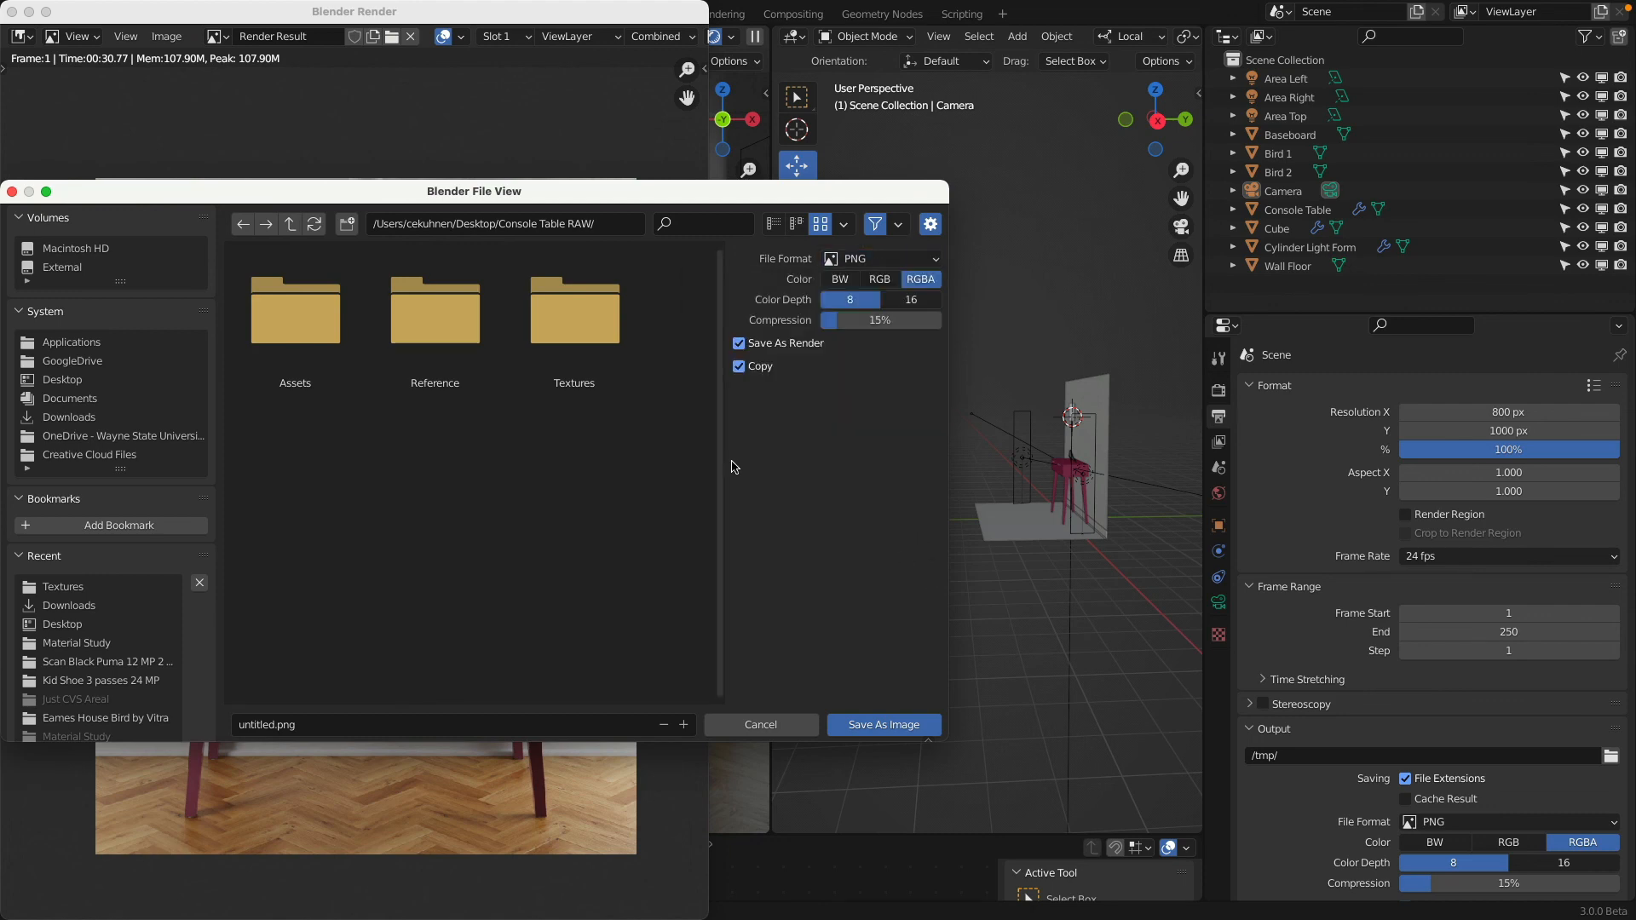
left_click(357, 726)
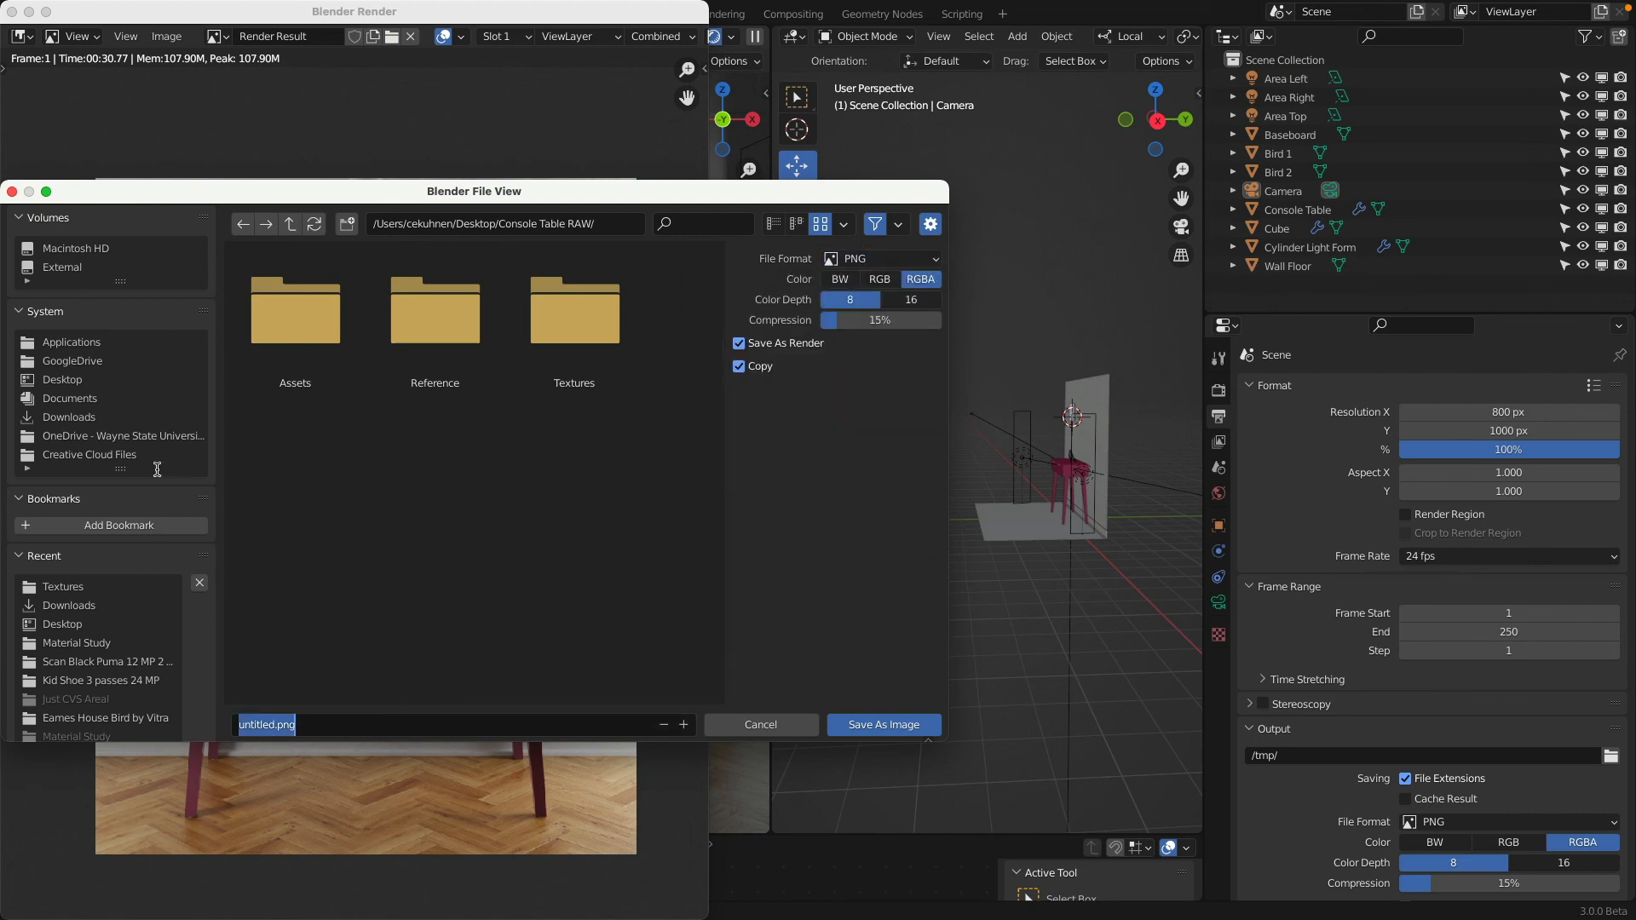
left_click(102, 385)
left_click(317, 726)
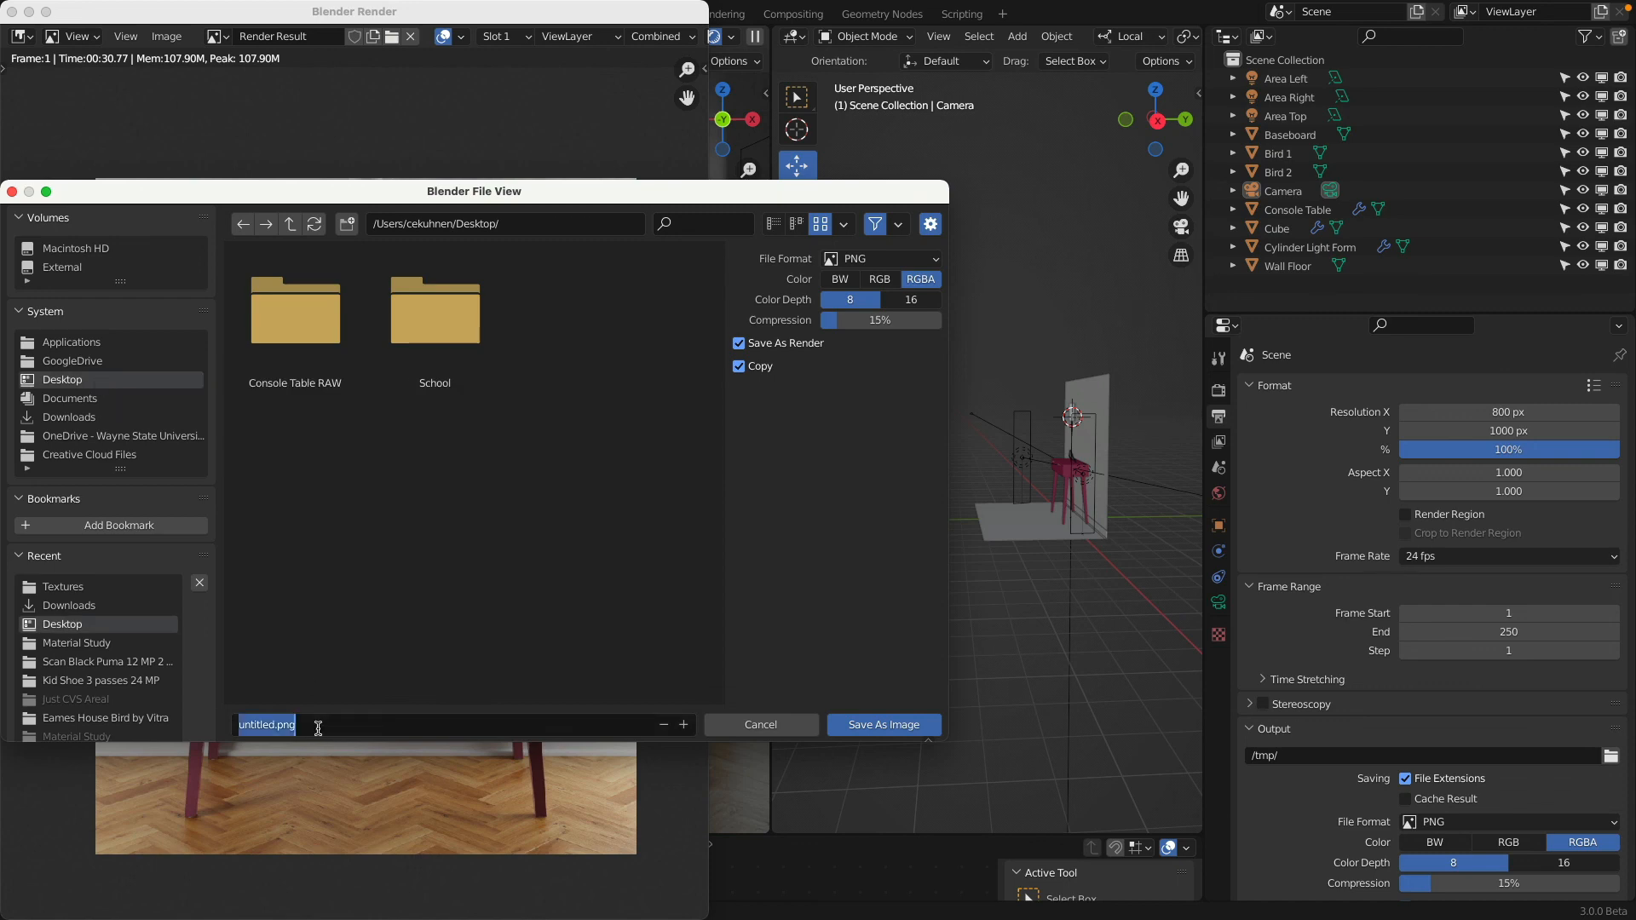
type("Consolte Table Rendering")
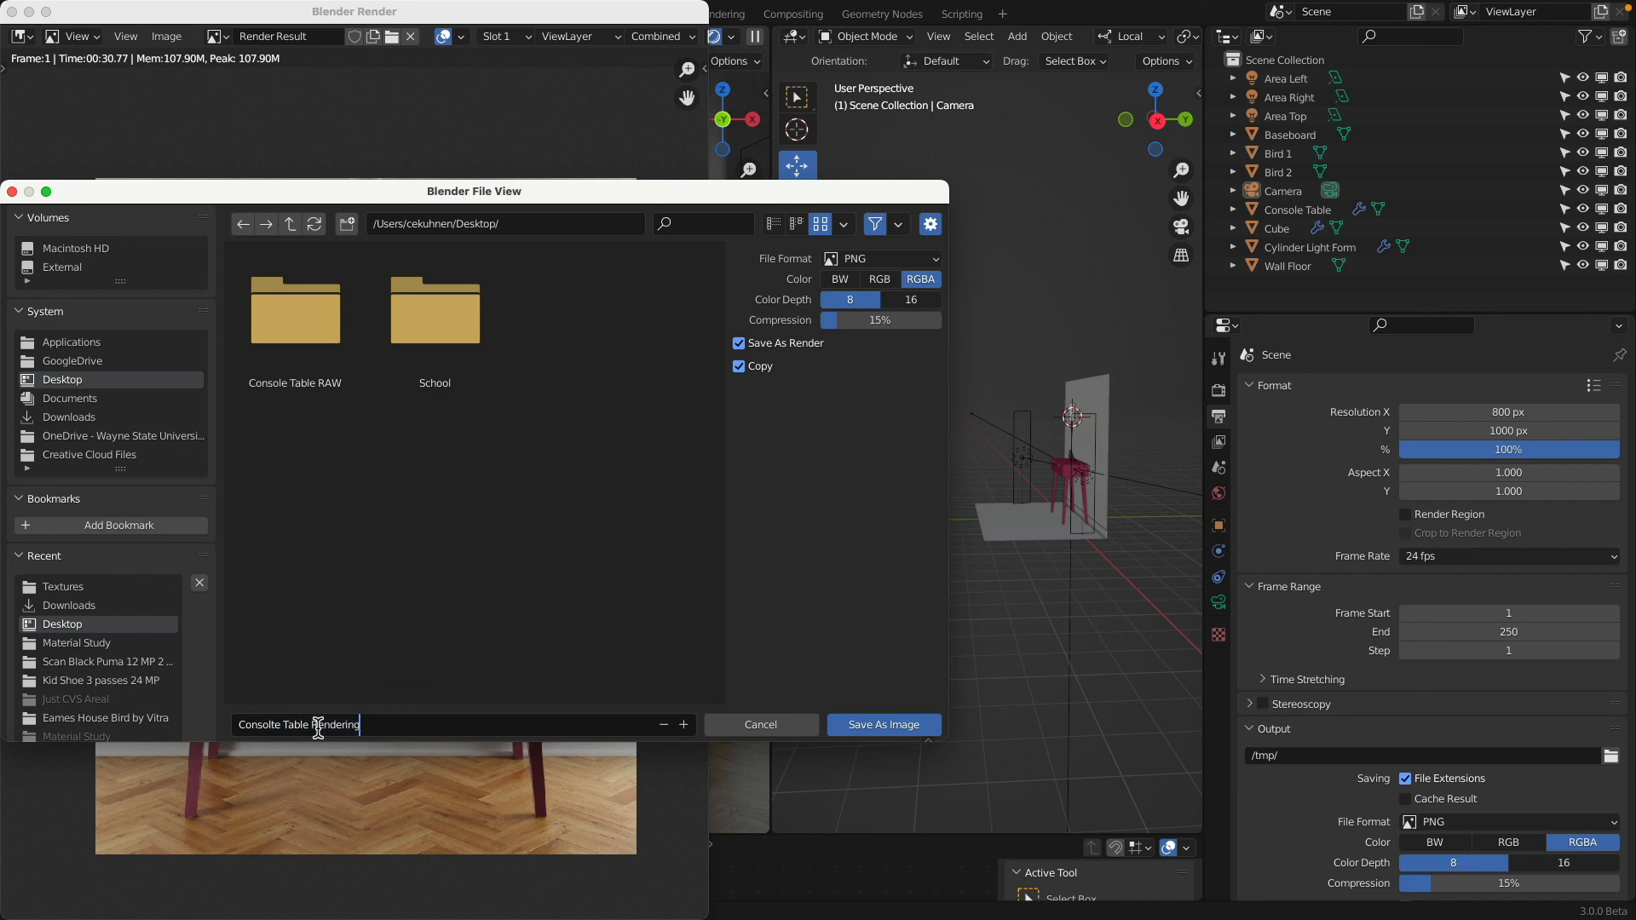
left_click(893, 724)
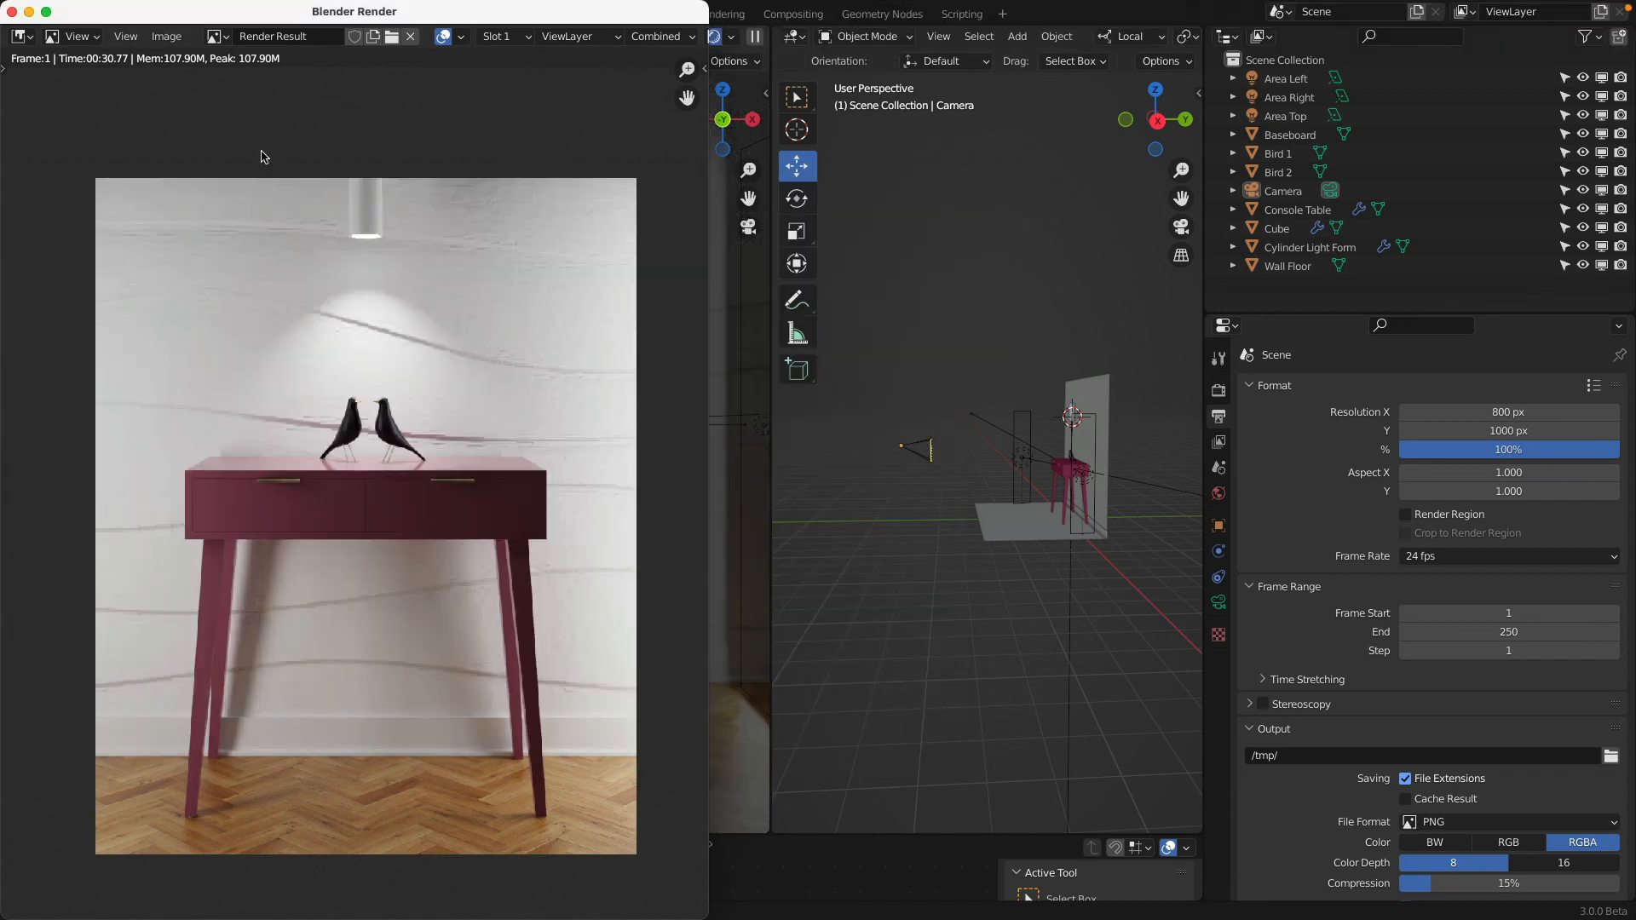
Step: Move the render window aside to compare the image with the live camera view, and put the window away
left_click_drag(252, 19, 855, 19)
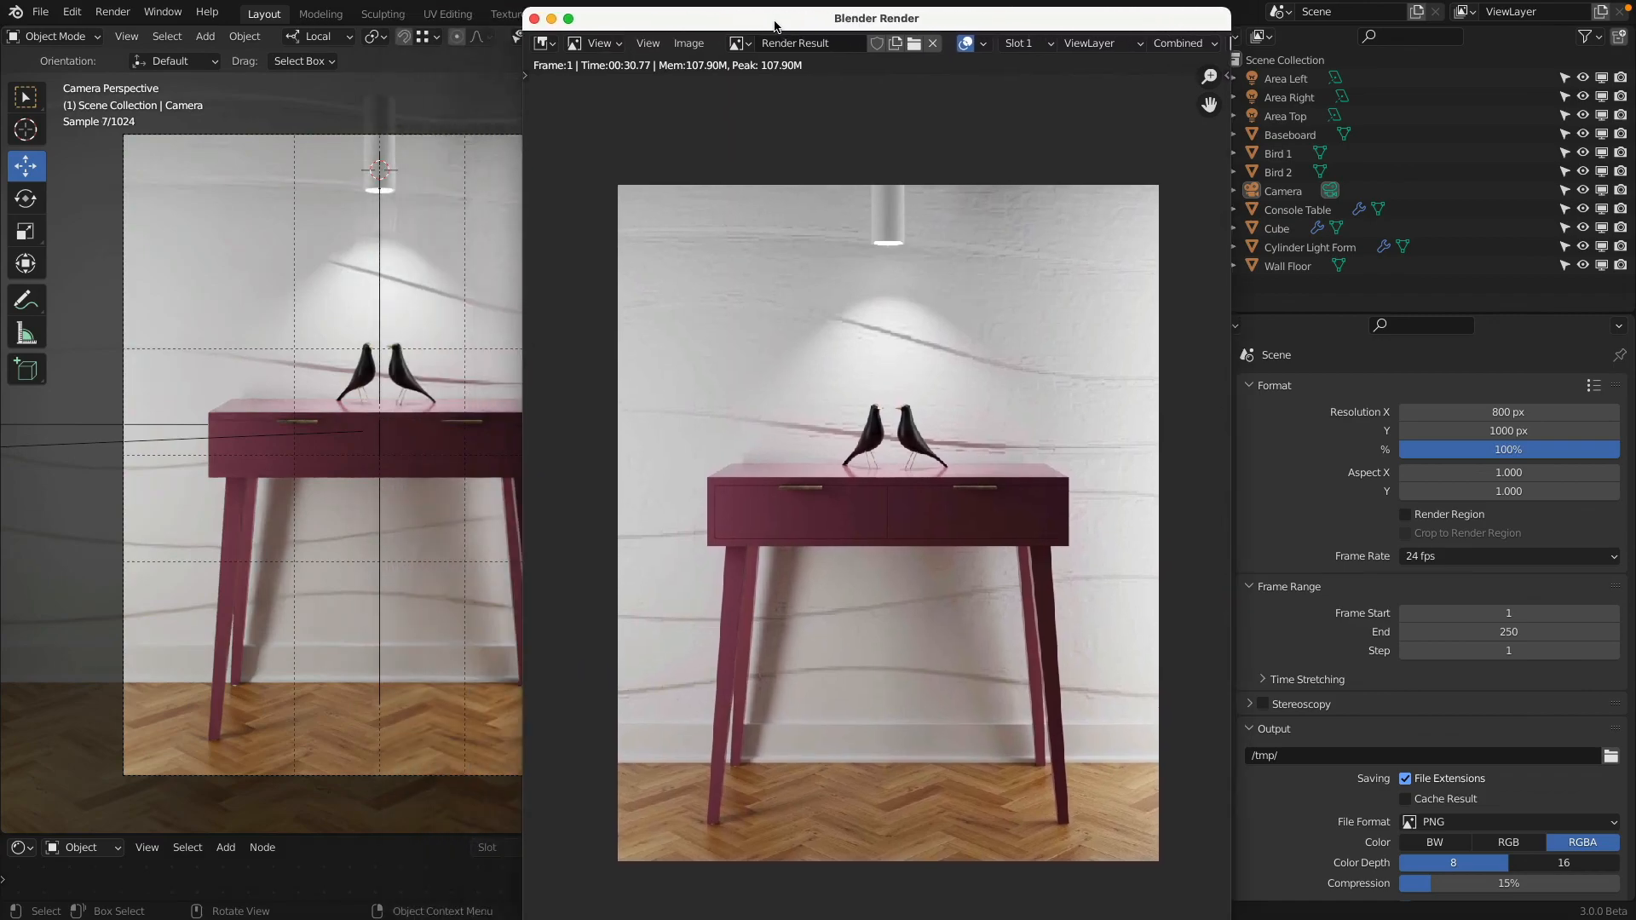
left_click(548, 16)
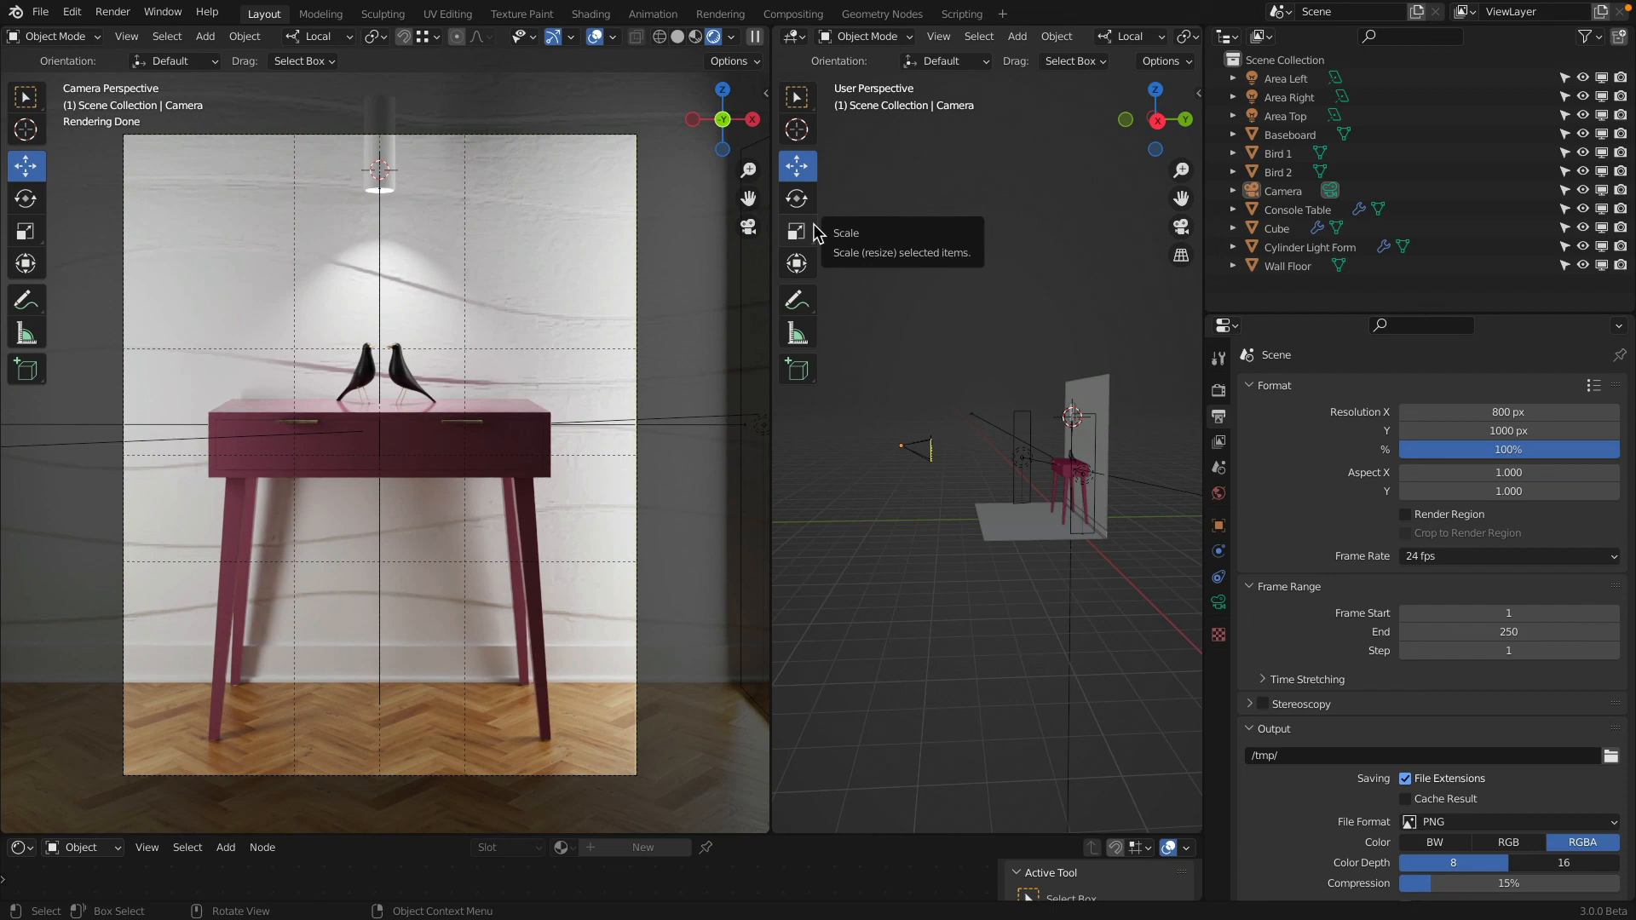
key("ctrl+shift")
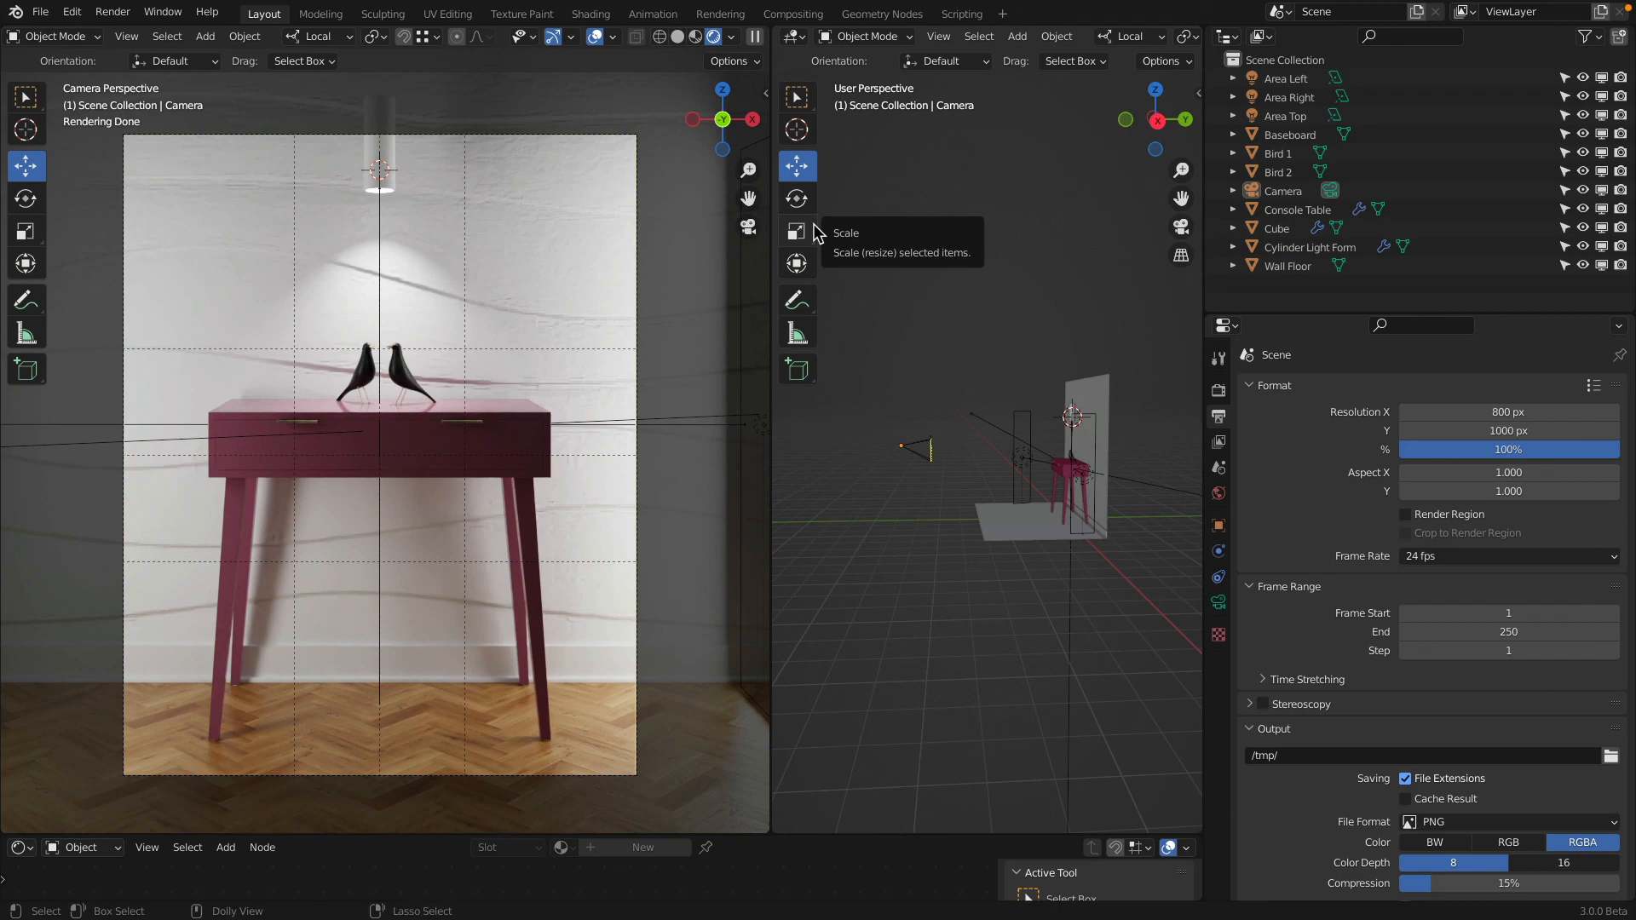